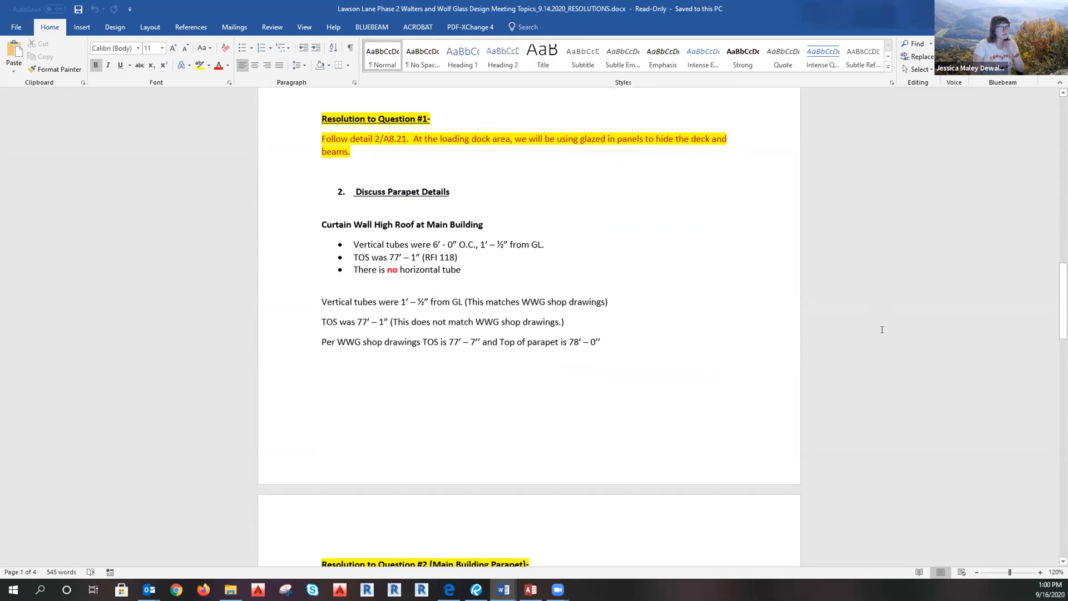
Read through the parapet resolutions and current submittals, then bring up the document's File Info page.
scroll(882, 329, down, 1)
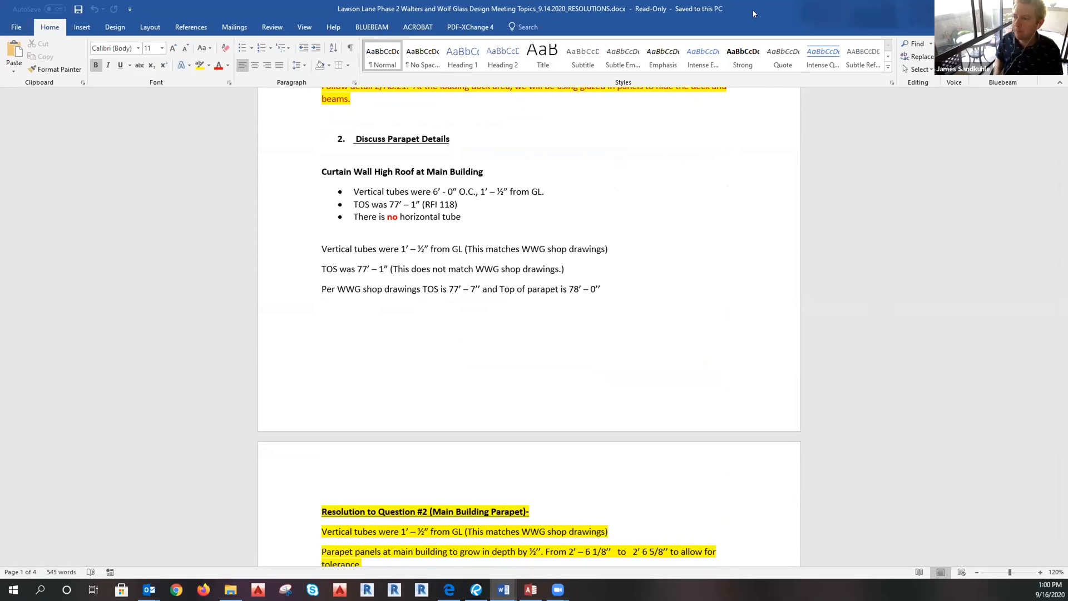
double_click(792, 8)
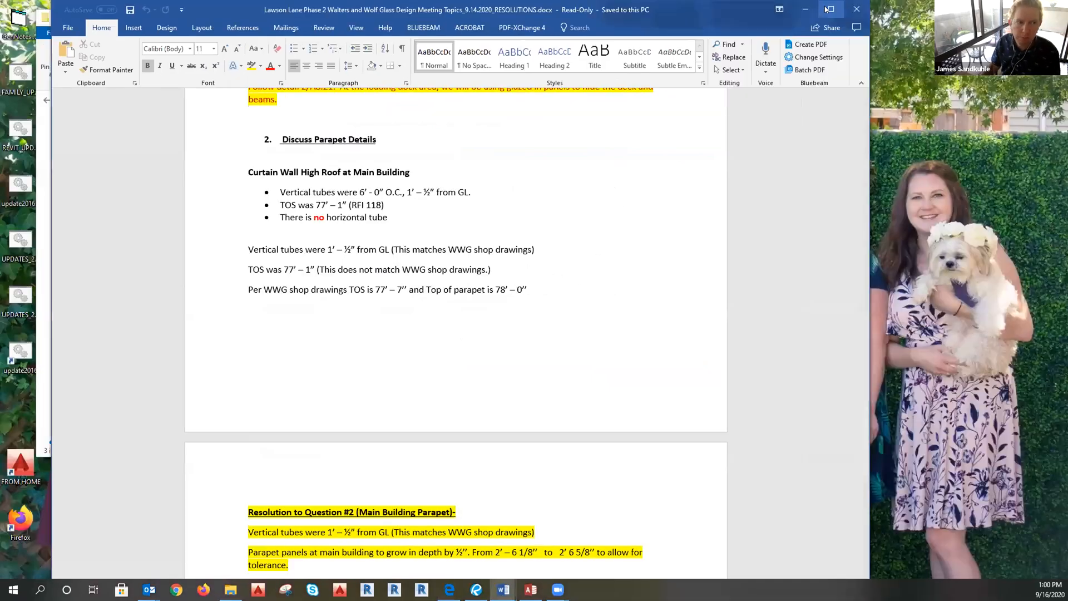
click(808, 9)
scroll(931, 397, down, 3)
scroll(931, 396, down, 3)
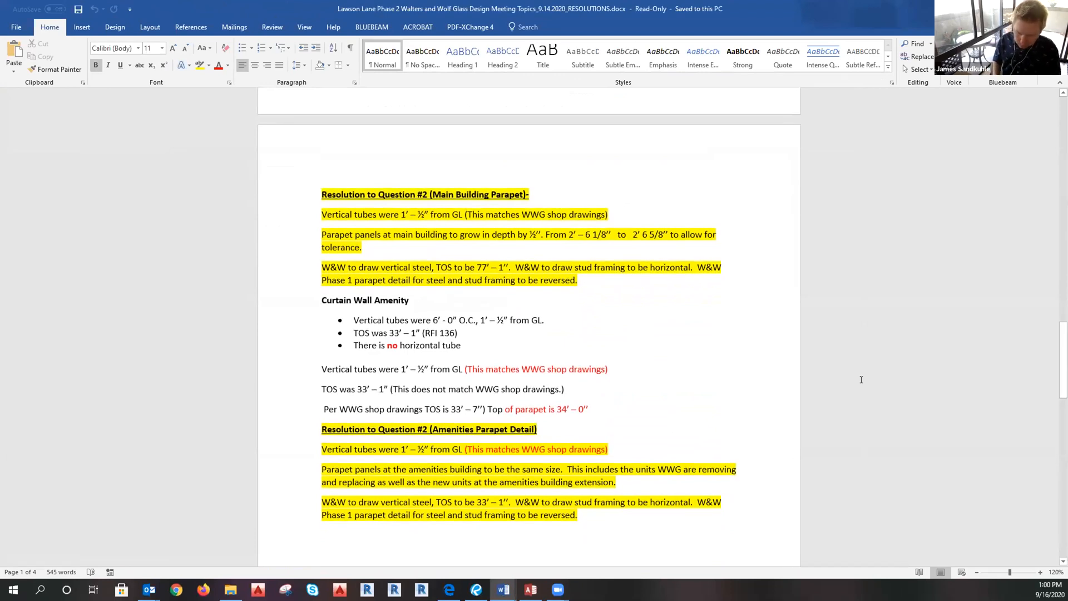
scroll(862, 380, down, 2)
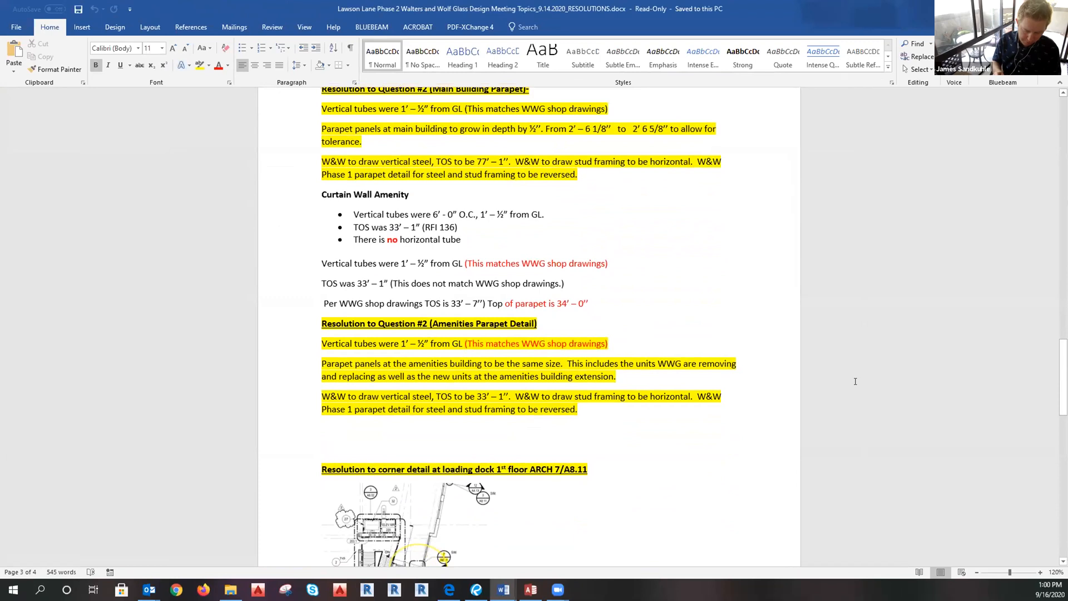
scroll(855, 381, down, 14)
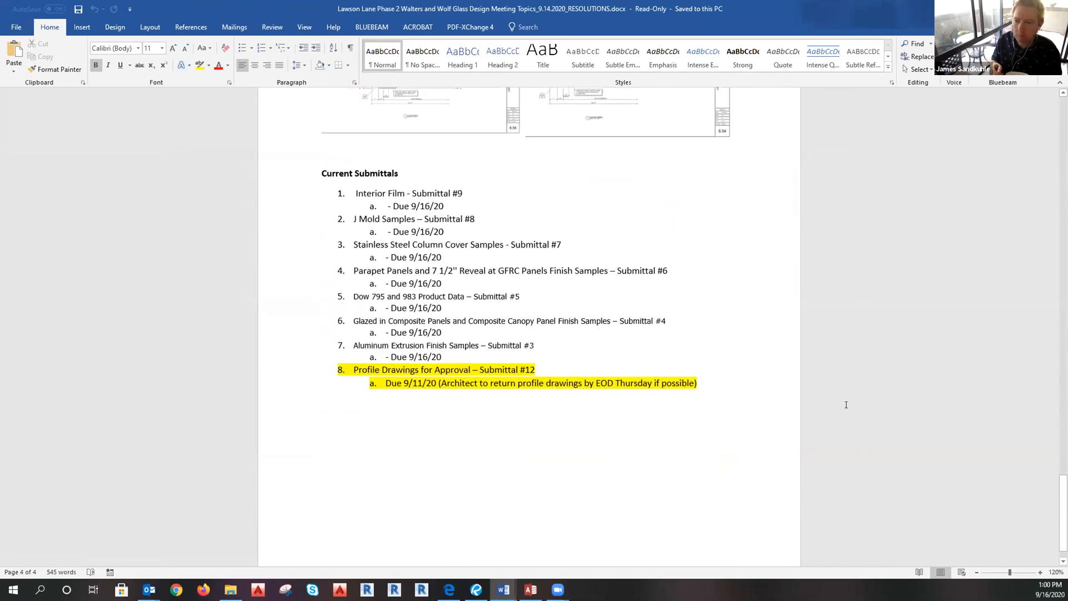
scroll(846, 405, up, 6)
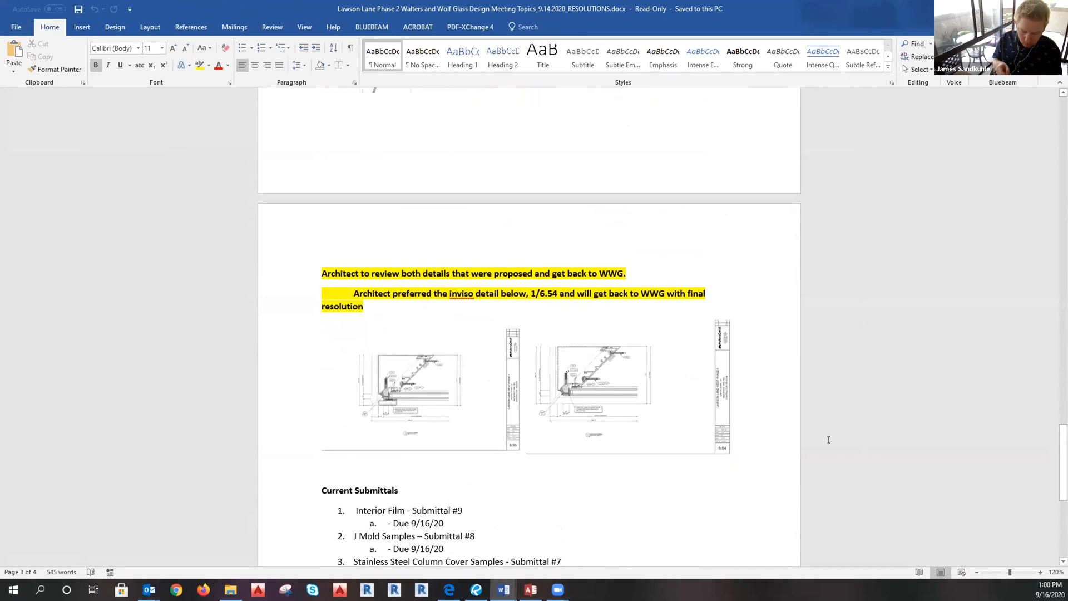
scroll(827, 443, up, 10)
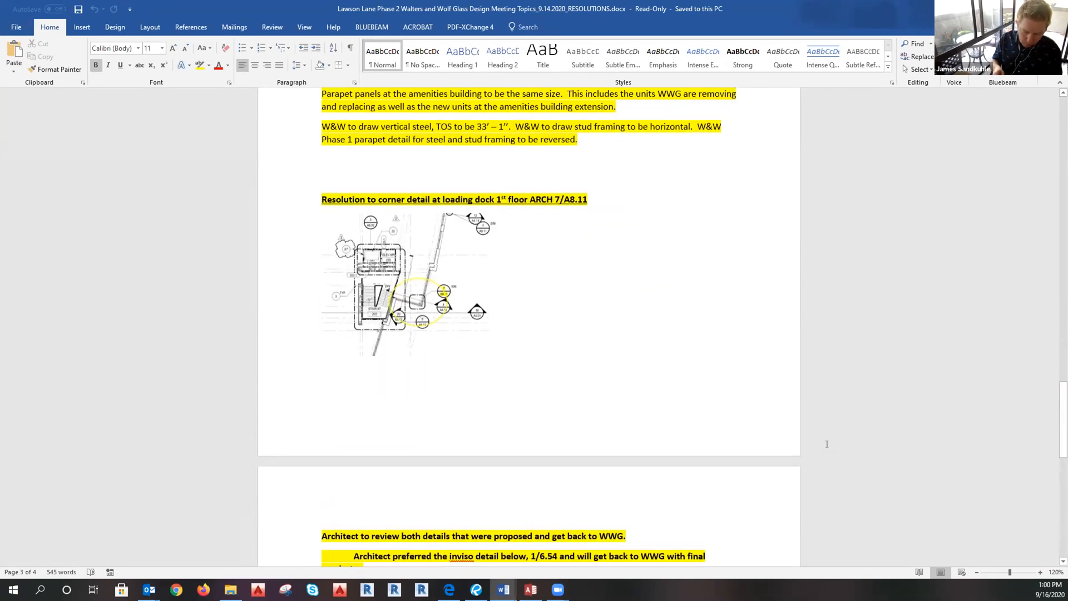
scroll(818, 444, up, 20)
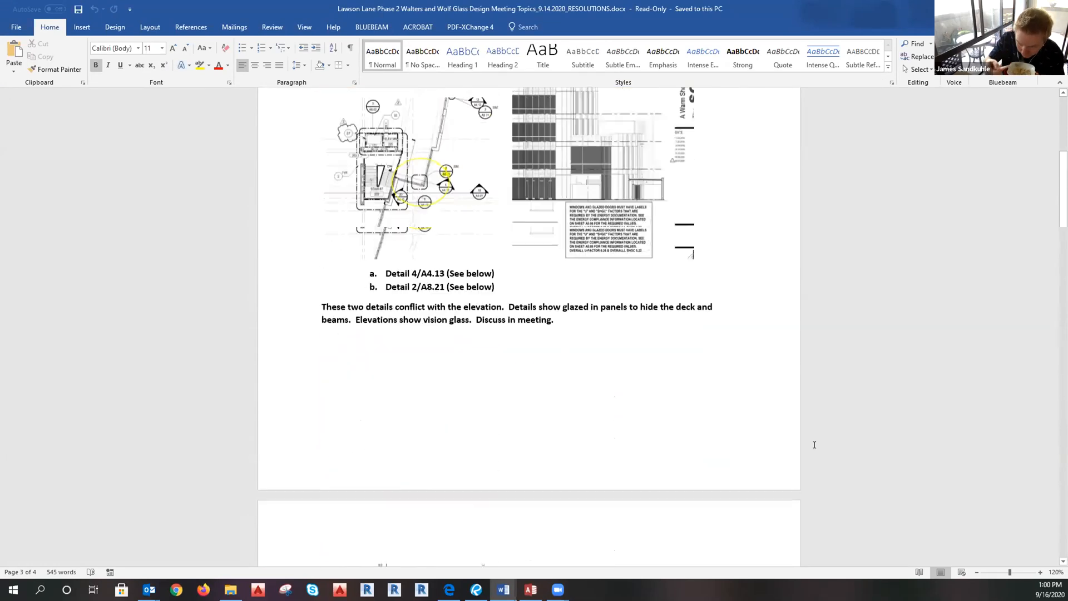
click(16, 28)
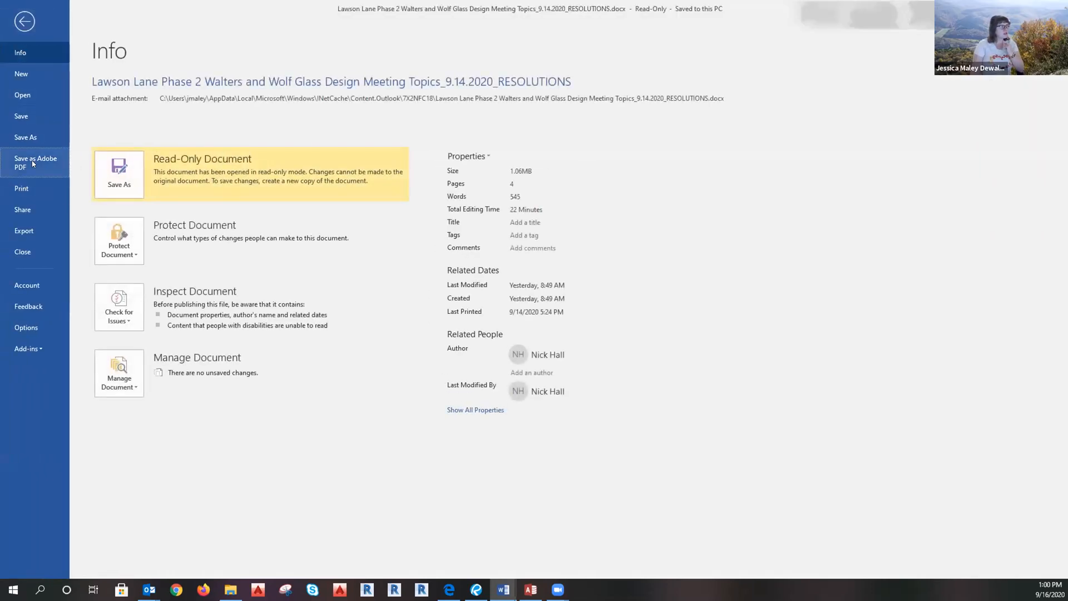
Save the resolutions document as an Adobe PDF to the Desktop.
click(37, 163)
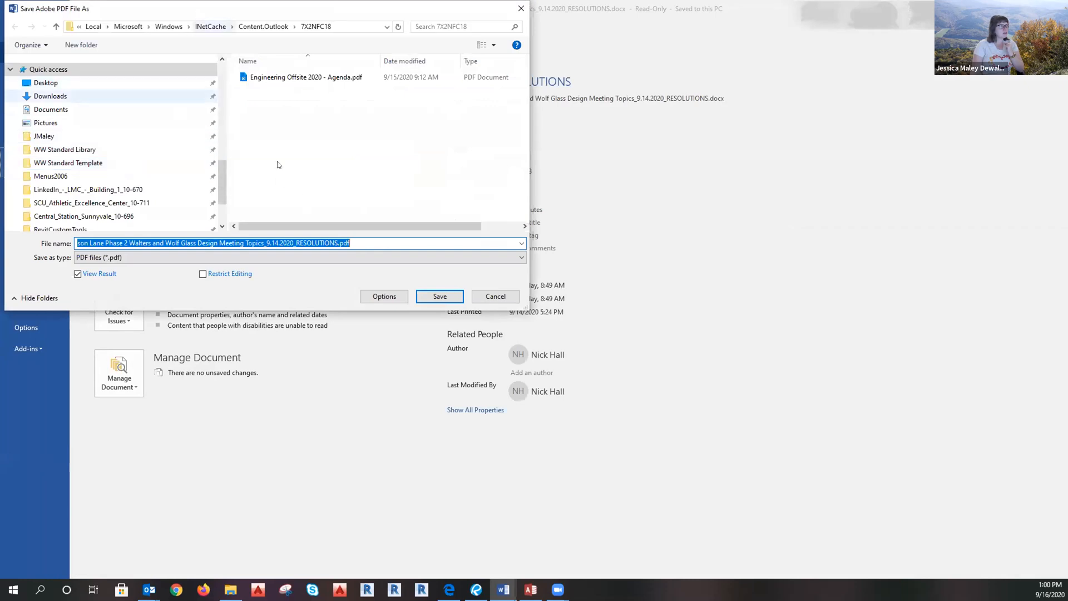
drag(186, 6, 199, 128)
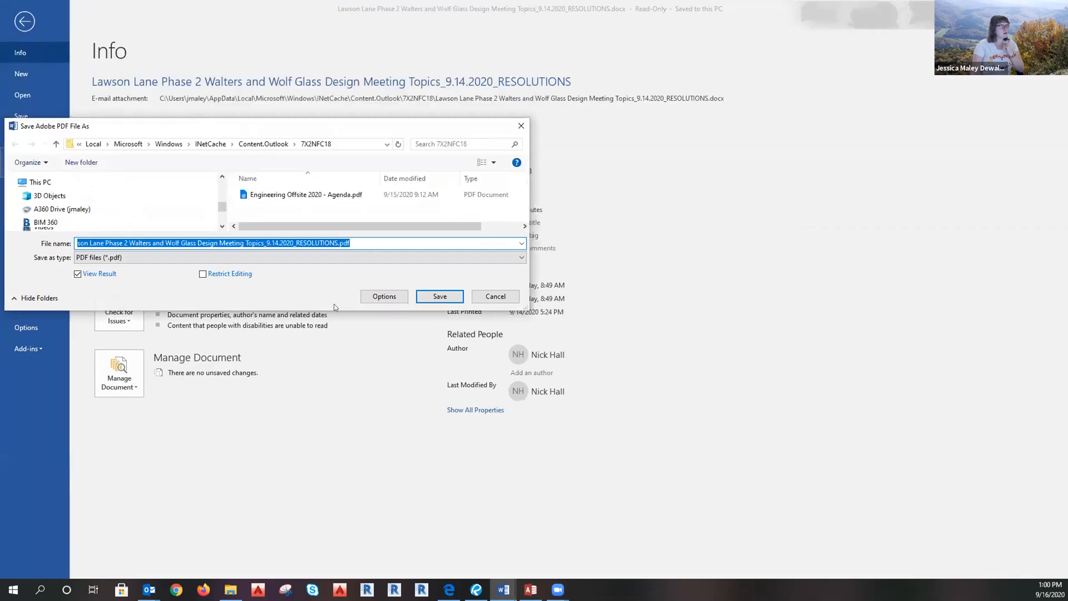
drag(114, 40, 315, 54)
scroll(264, 173, up, 2)
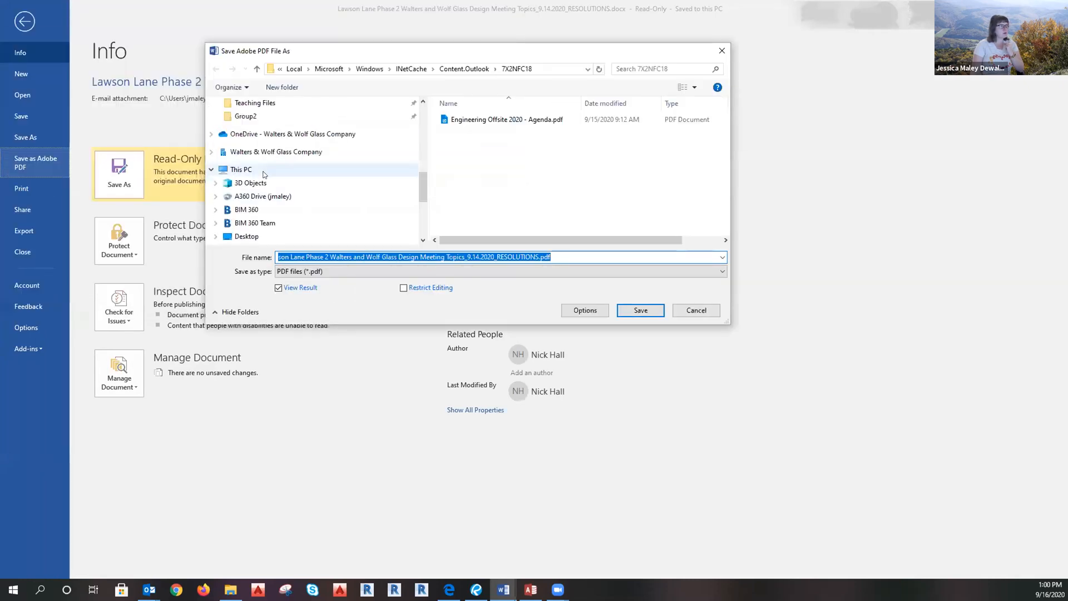
click(245, 236)
click(638, 308)
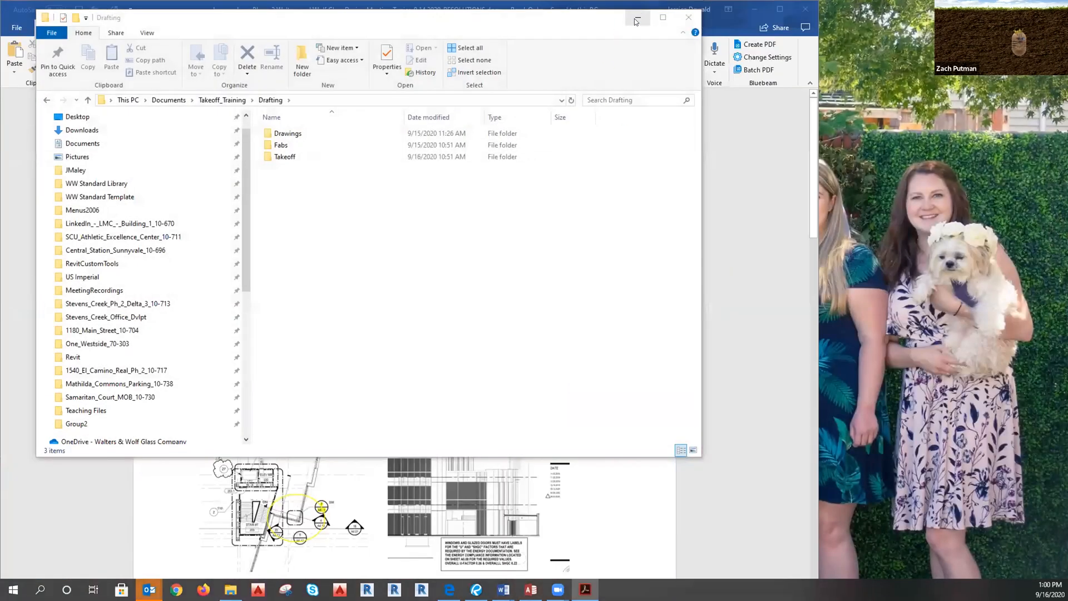
Minimize Explorer and Word, then launch Bluebeam Revu 2018 from Start search and maximize it.
click(638, 19)
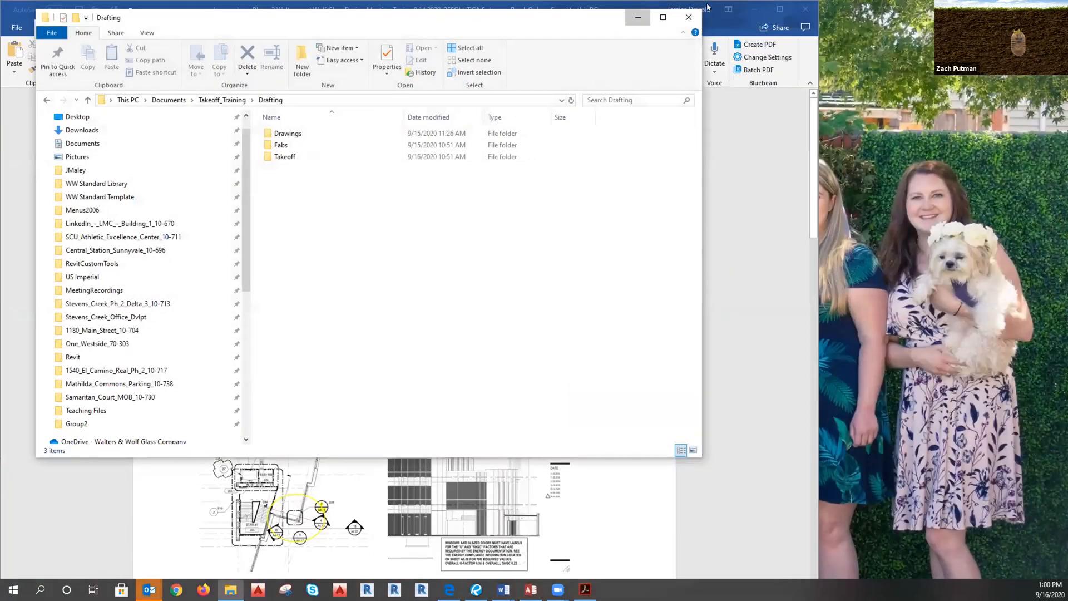
click(757, 9)
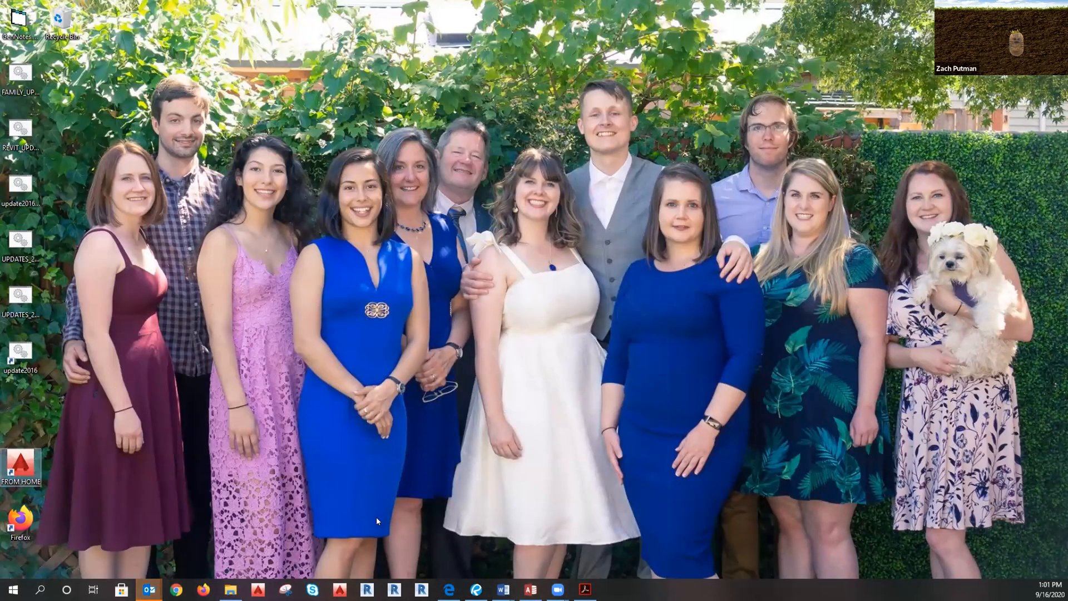
key(super)
text(bl)
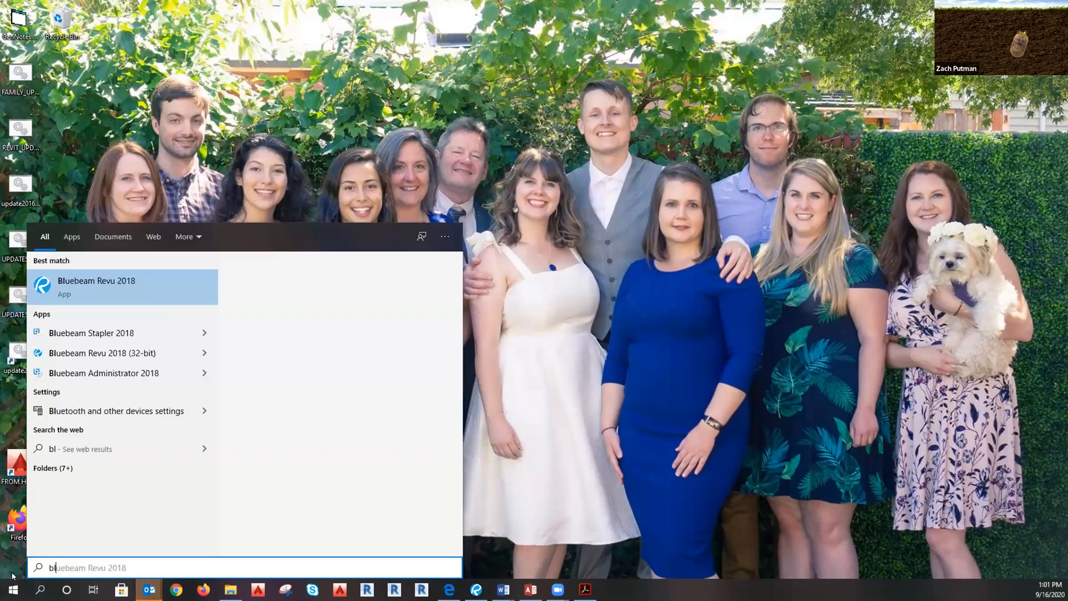
text(uebeam)
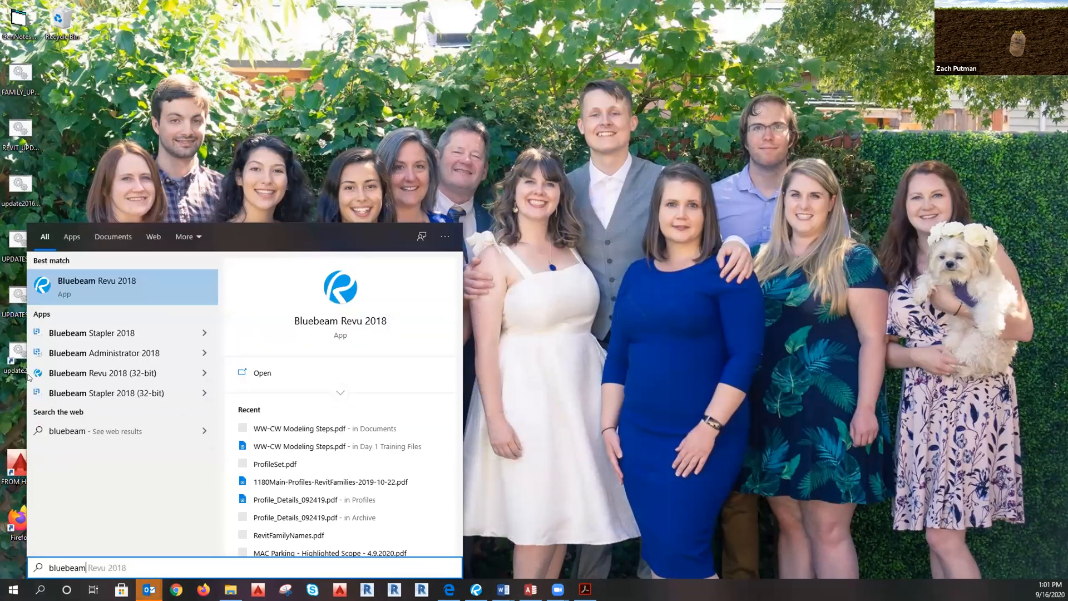
click(73, 294)
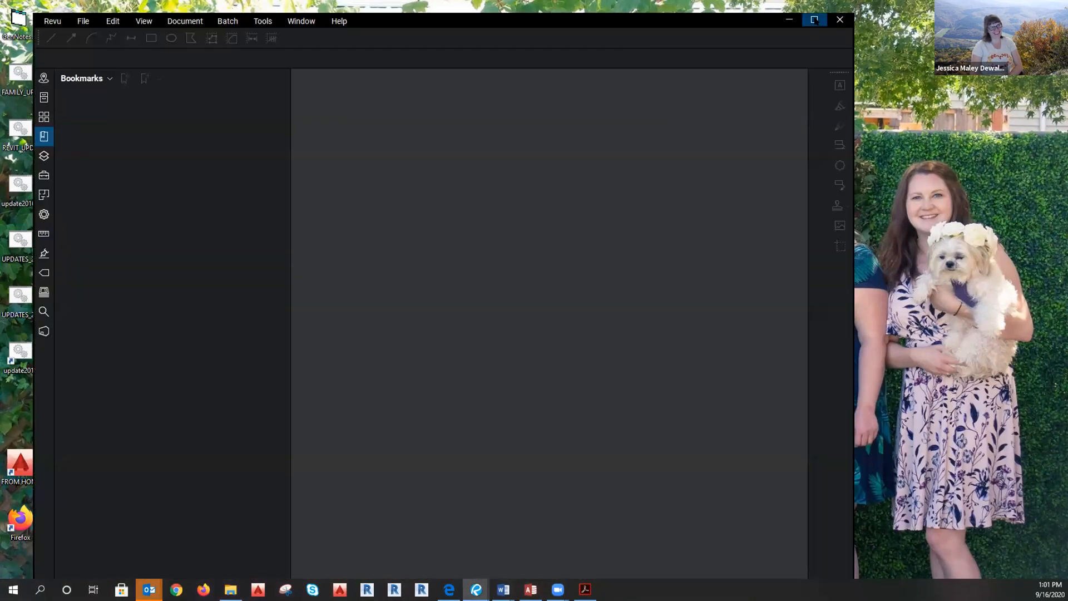
click(814, 20)
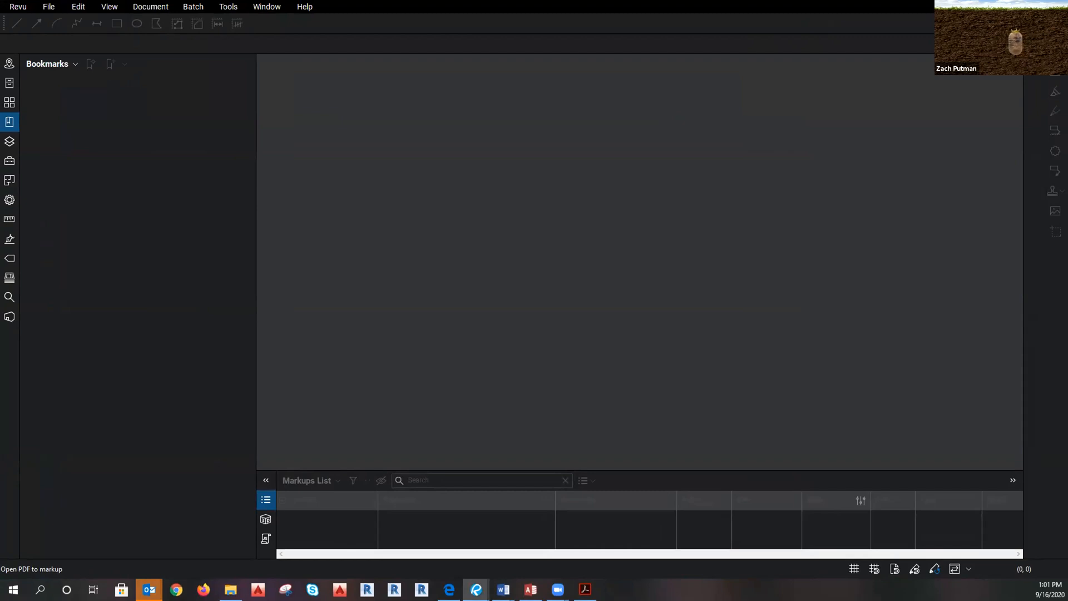
Show Revu's Studio Sessions list, then load the Walters & Wolf intranet home page in maximized Edge.
key(alt+Tab)
click(10, 316)
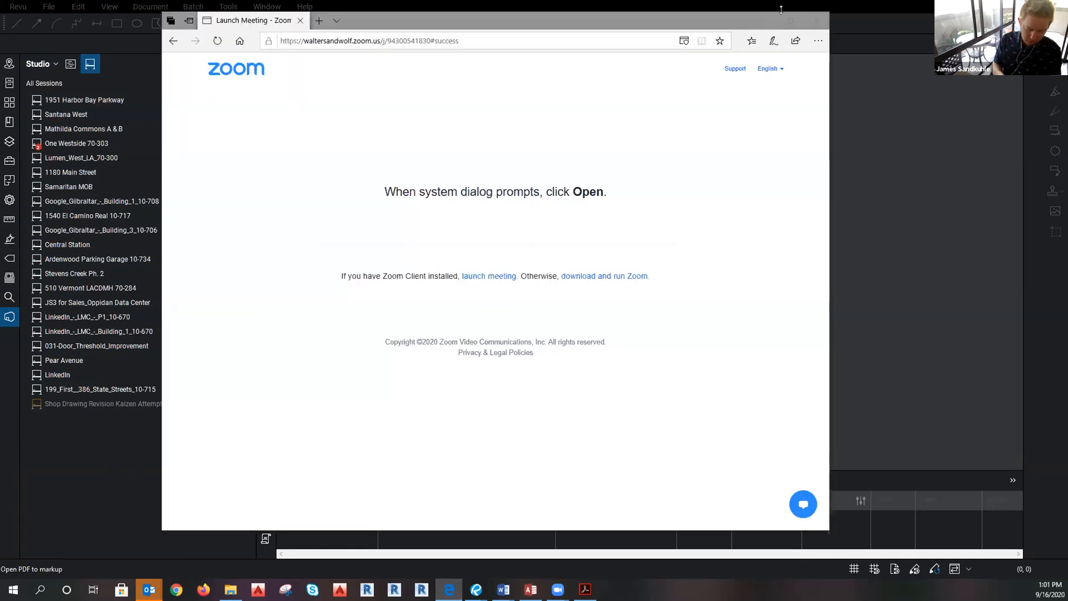
click(790, 21)
click(80, 29)
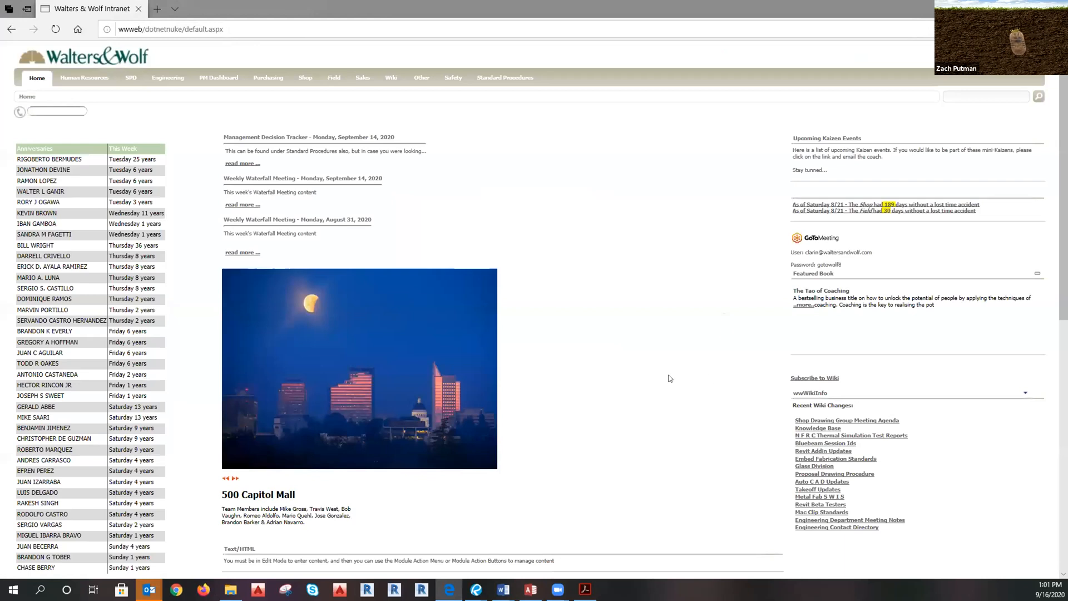
Open the Bluebeam Session Ids wiki page and scroll through its session table.
click(811, 437)
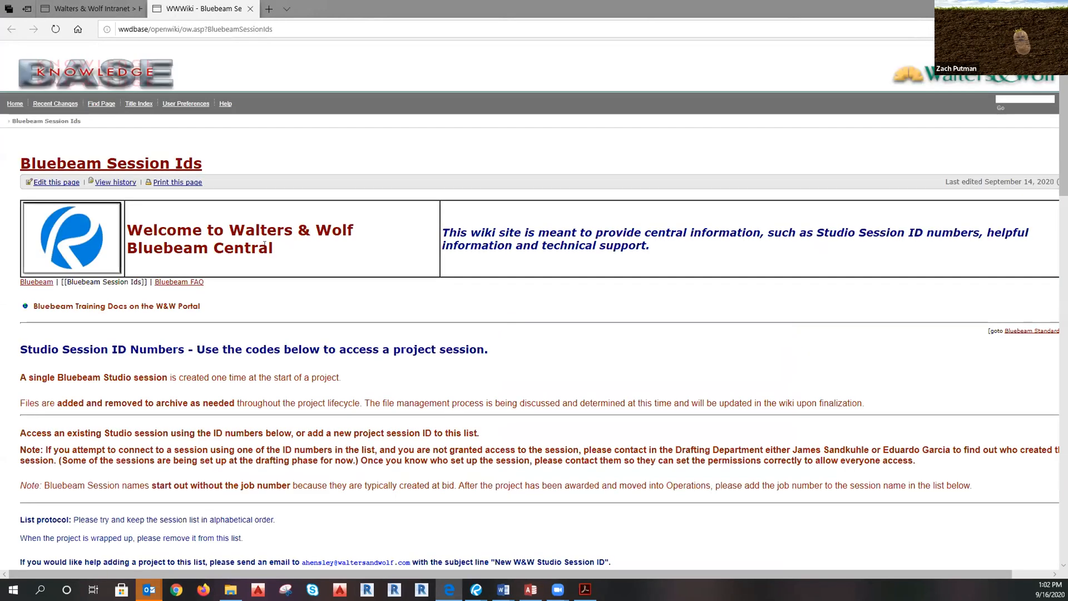
scroll(263, 248, down, 10)
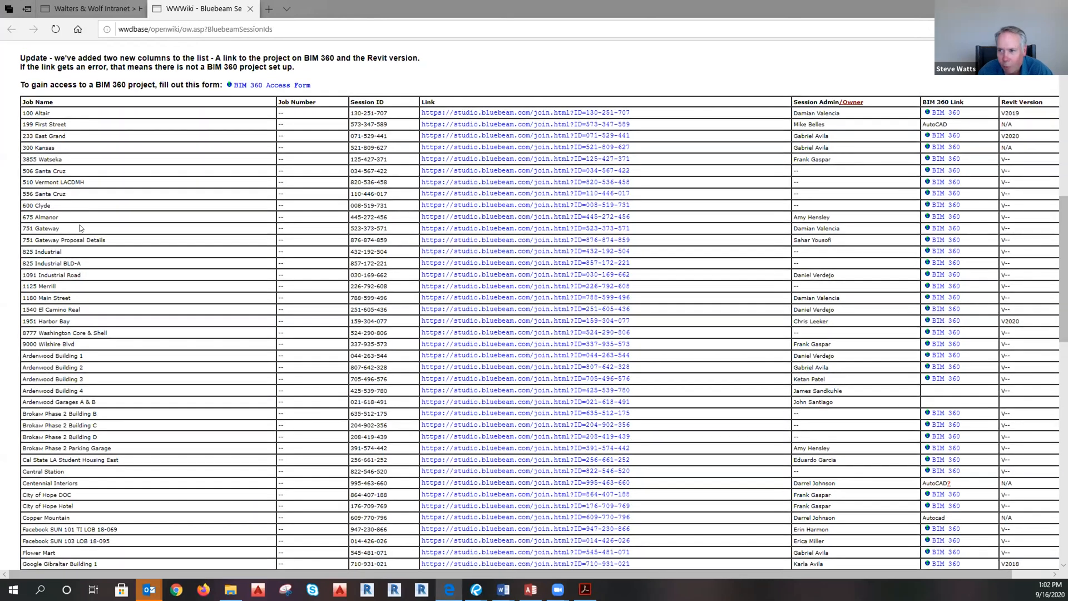
scroll(66, 284, down, 2)
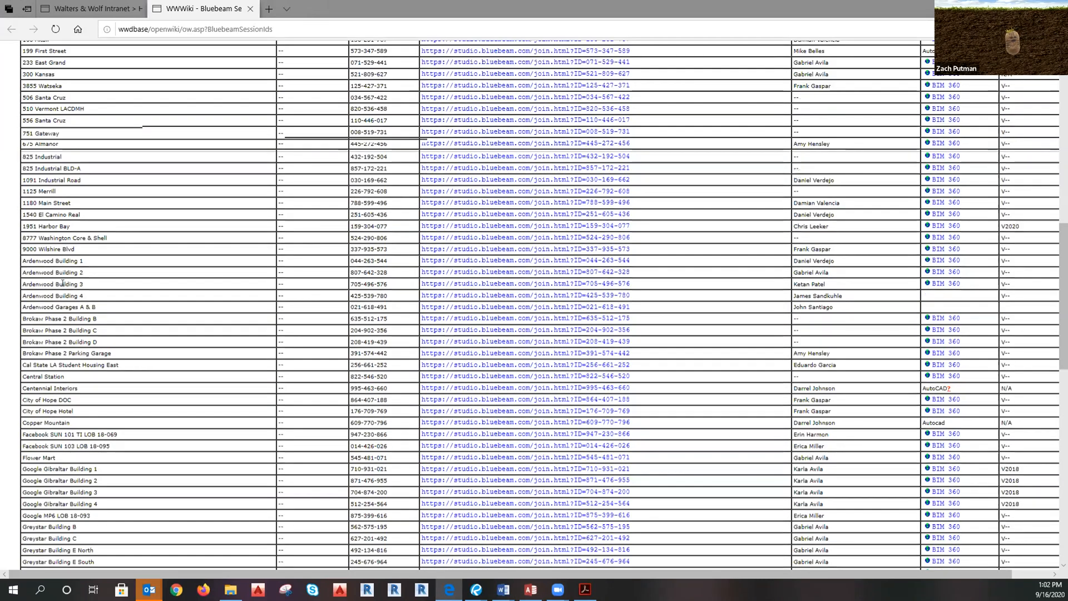
scroll(65, 288, down, 10)
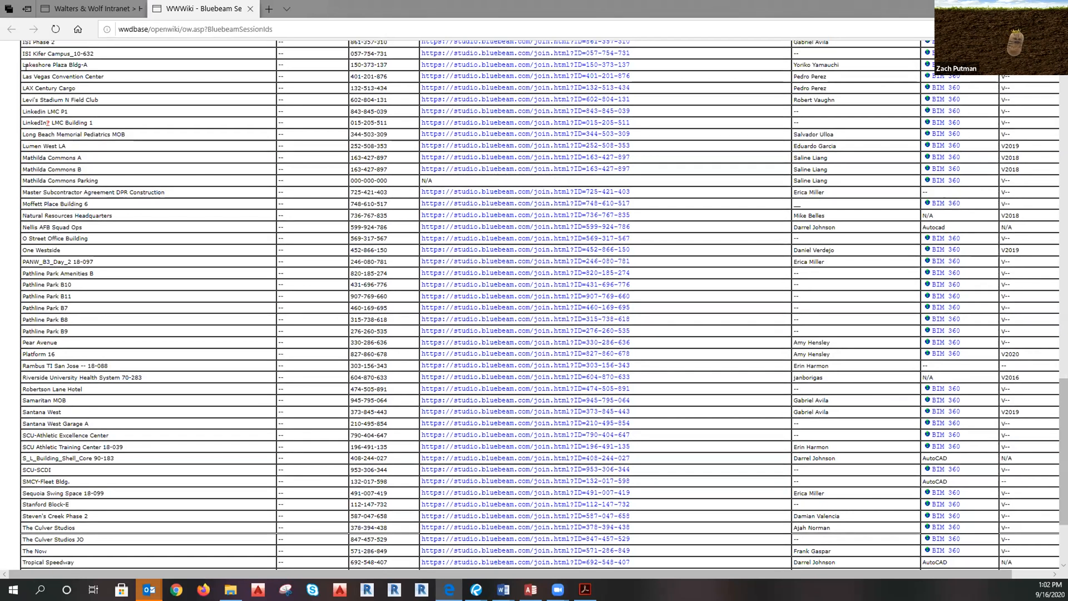
drag(49, 95, 69, 101)
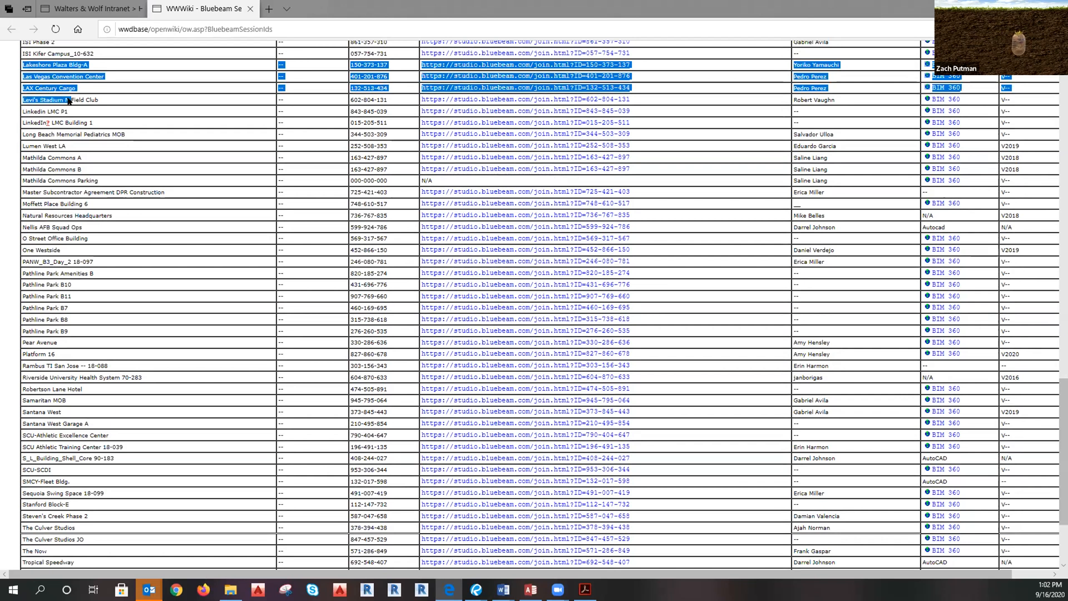
click(215, 490)
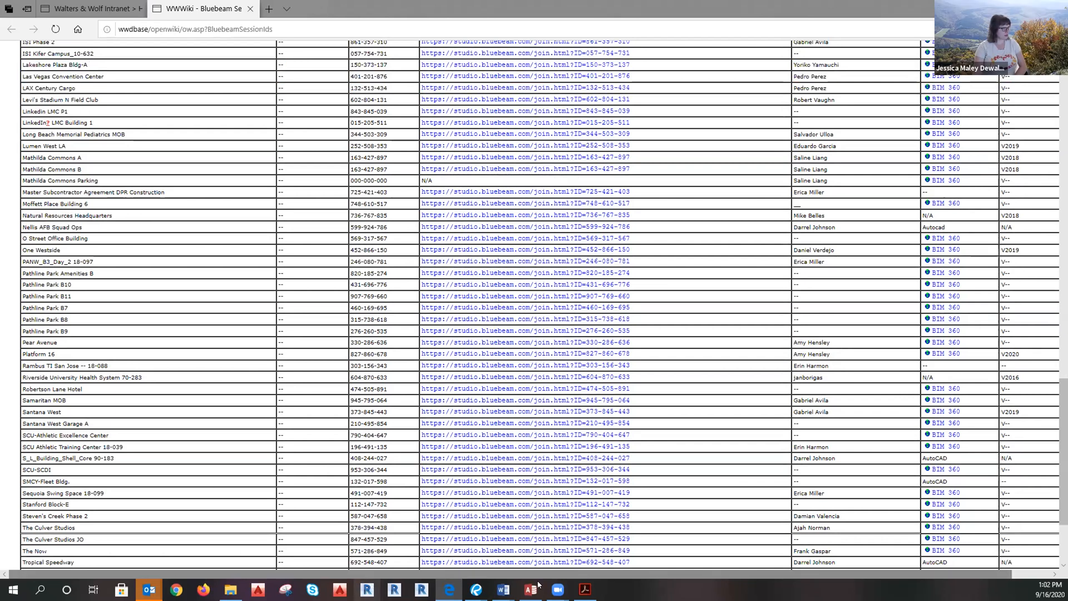
Search the session list for 'lawson', which finds no matches.
key(ctrl+f)
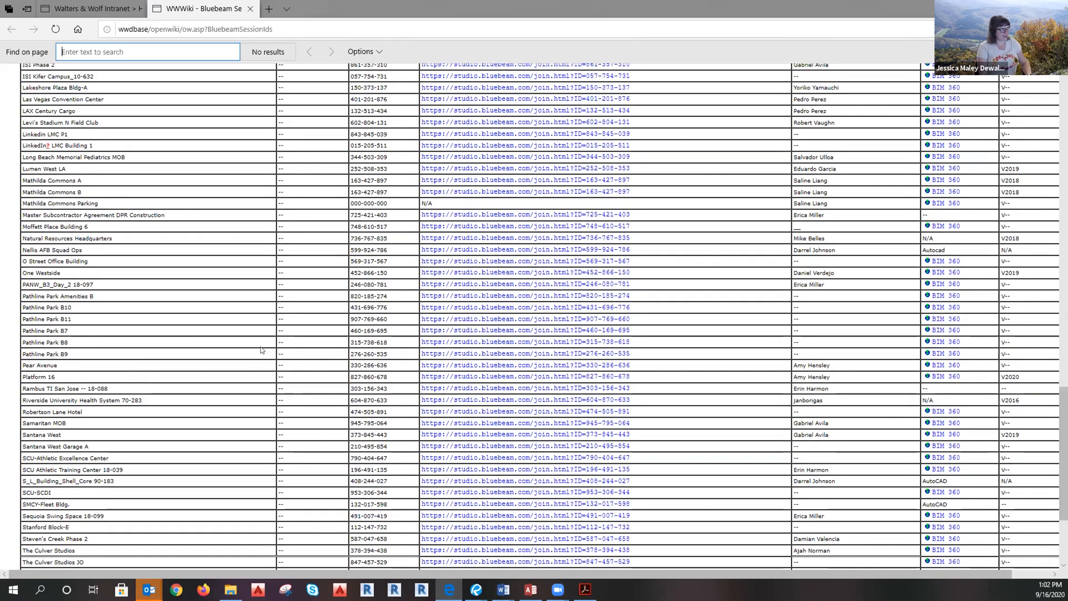
text(lawson)
scroll(299, 317, down, 10)
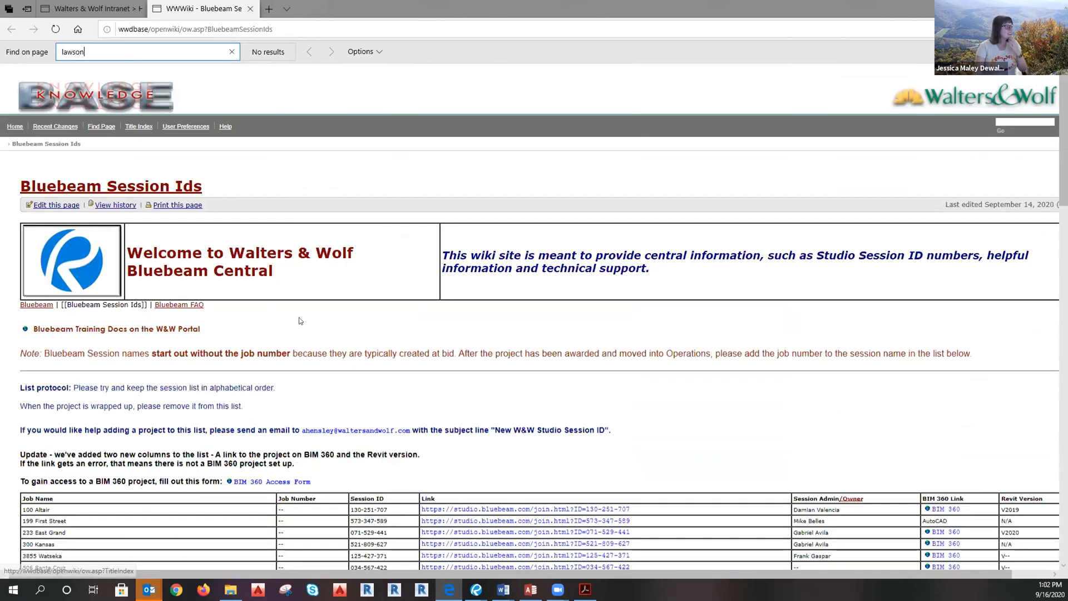
scroll(281, 343, down, 15)
scroll(281, 343, up, 10)
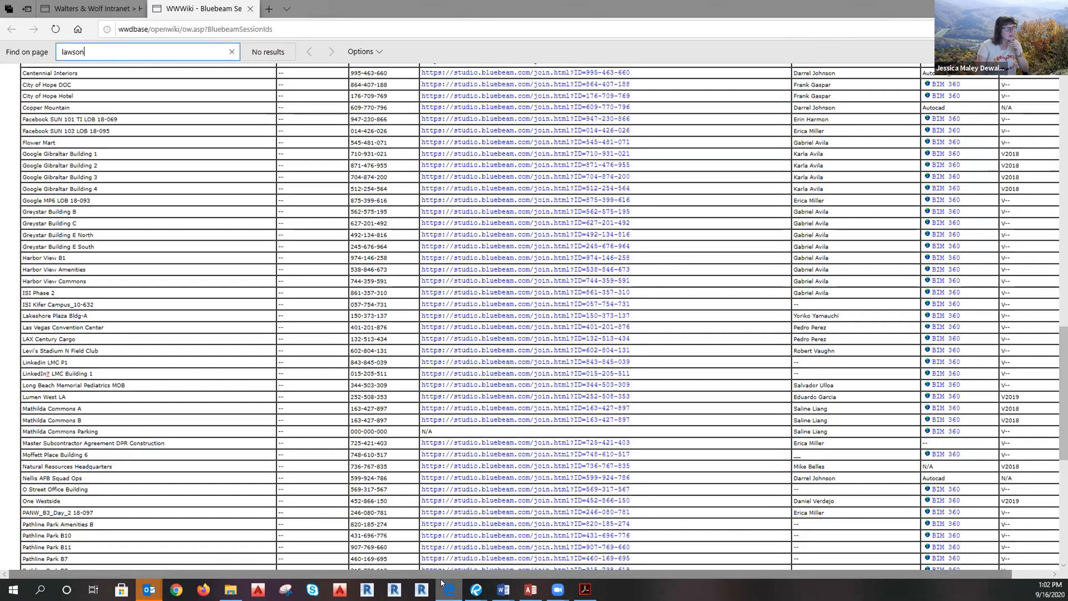
Bring the browser and then the Outlook inbox window to the front.
mouse_move(585, 589)
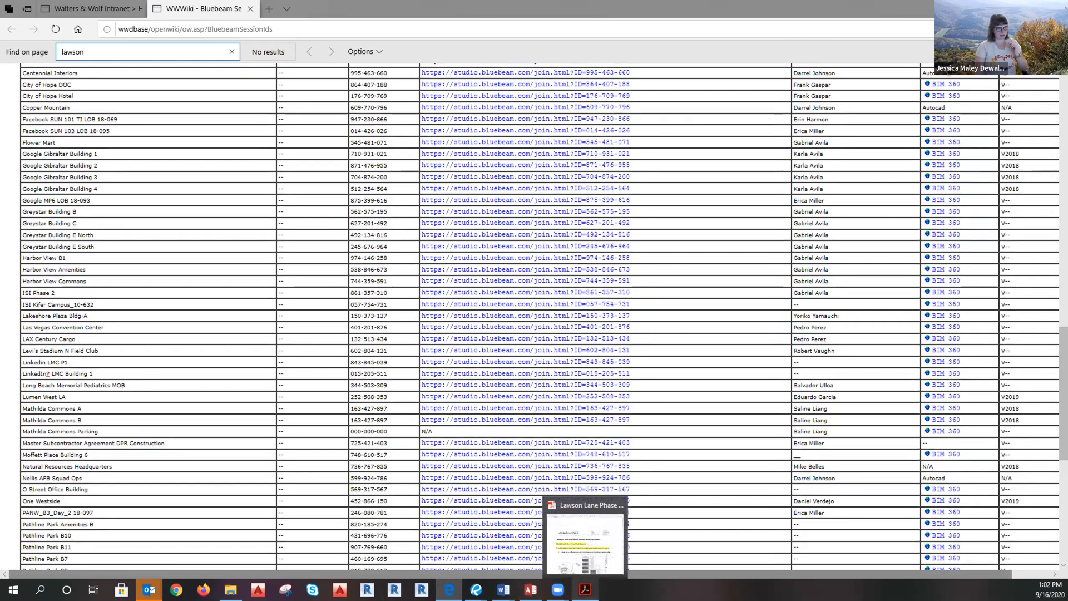
mouse_move(612, 551)
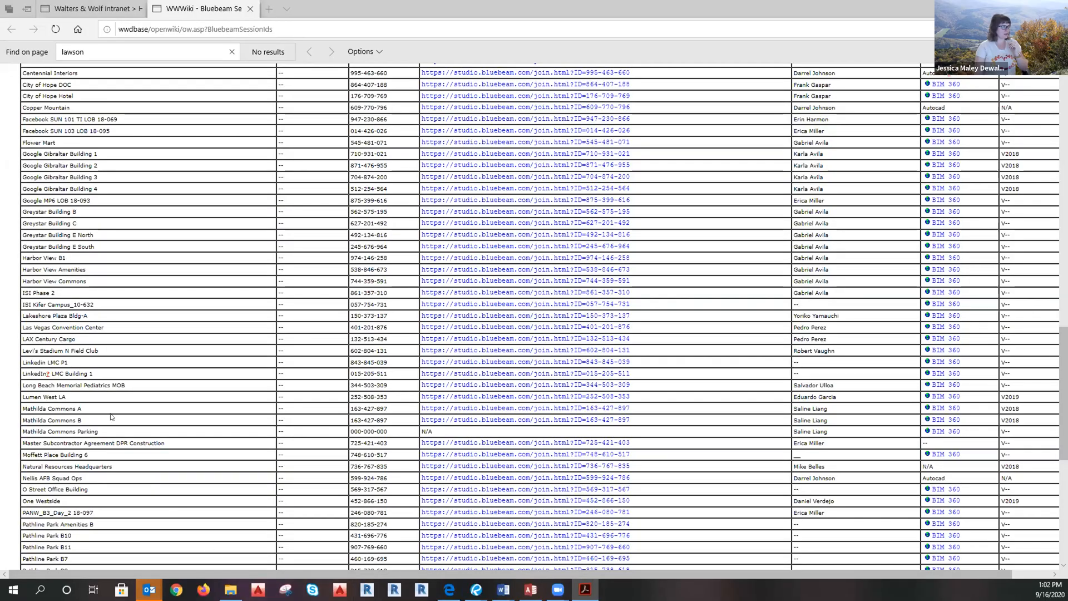
click(111, 415)
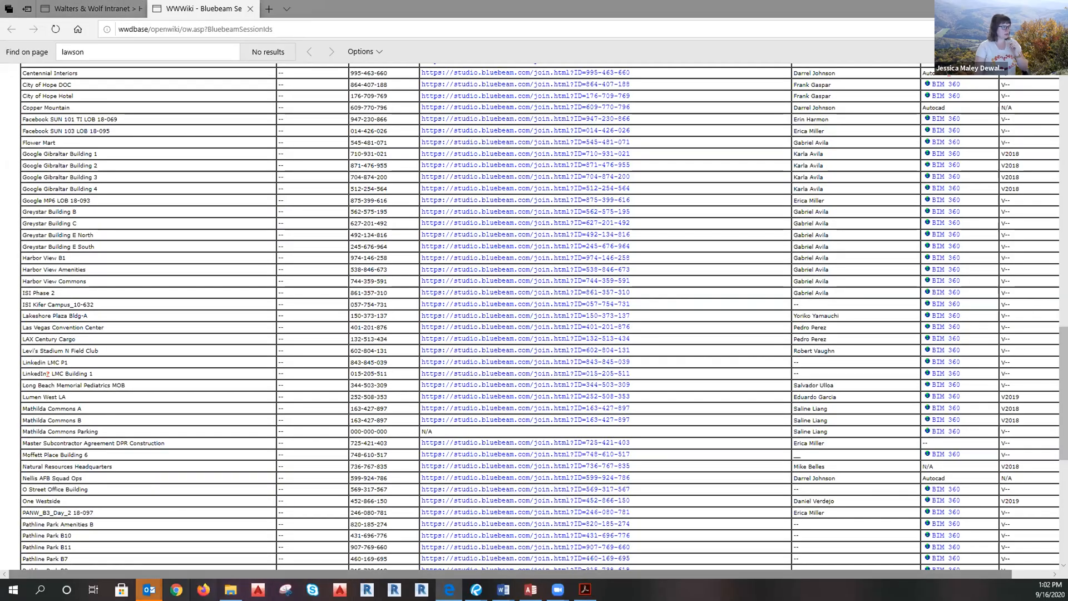
mouse_move(150, 589)
click(53, 531)
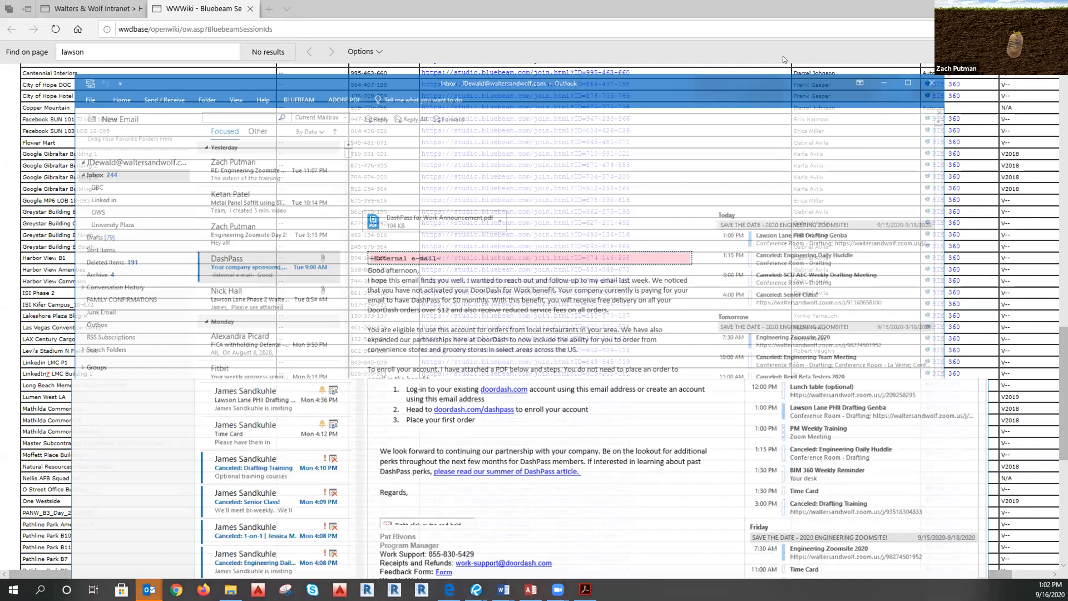
Drag the Outlook inbox window onto the other monitor.
drag(654, 54, 0, 54)
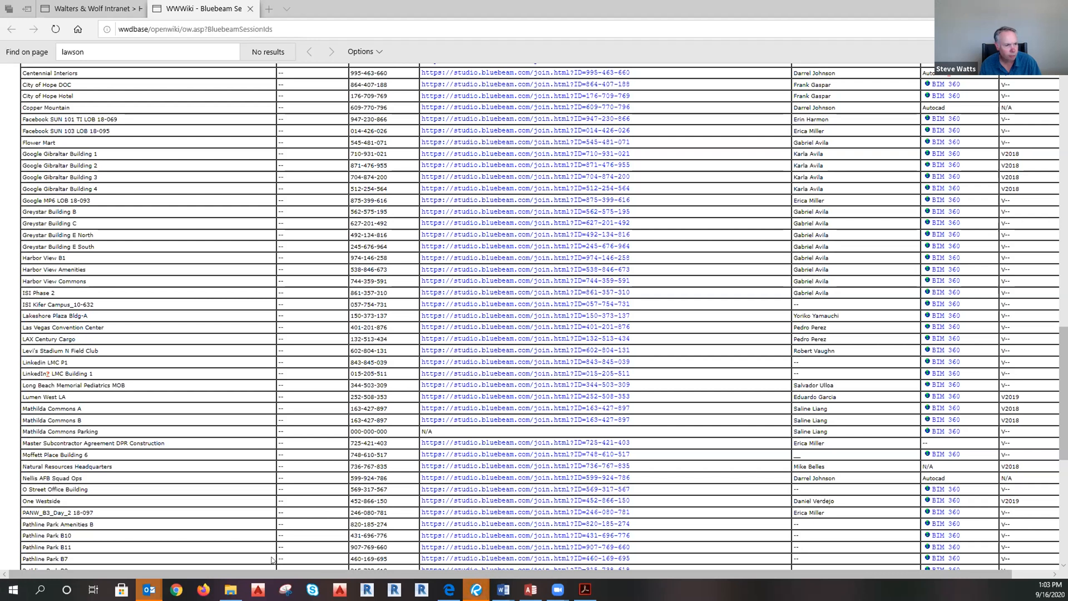
click(230, 589)
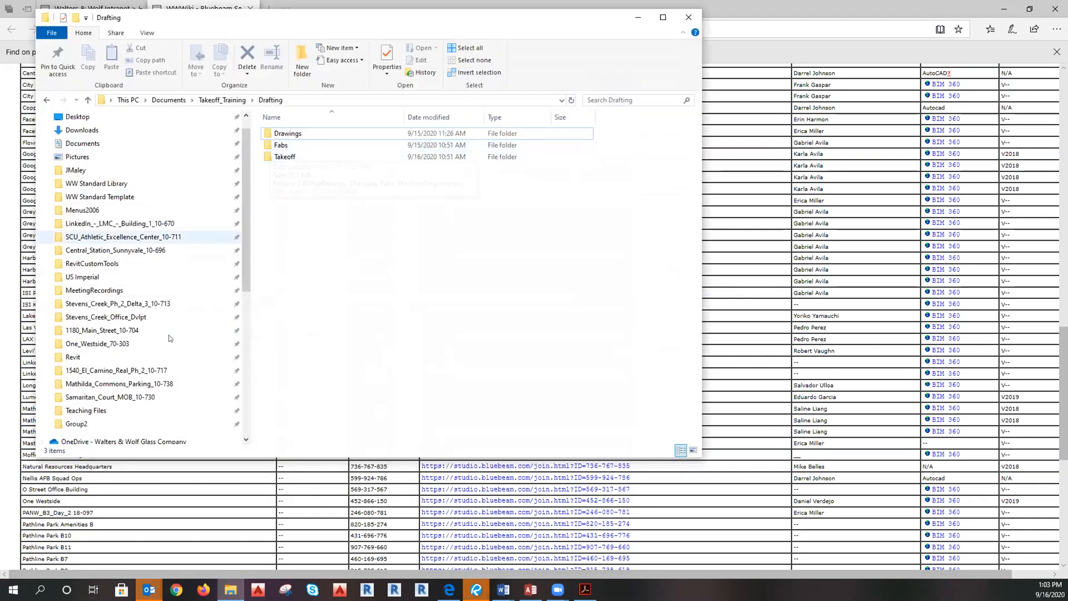
click(96, 225)
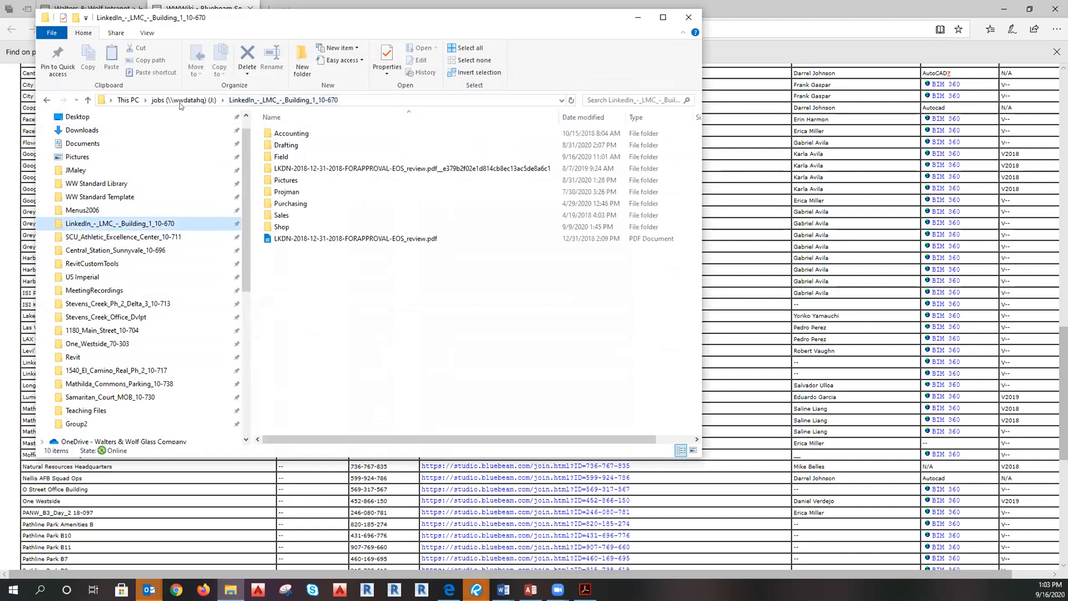
click(184, 99)
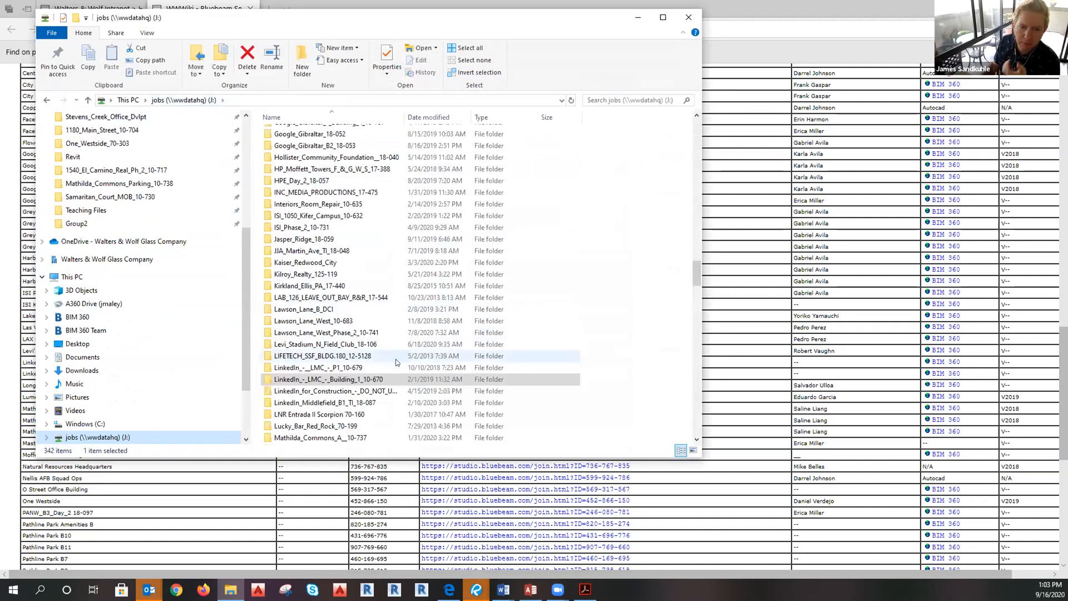
click(367, 335)
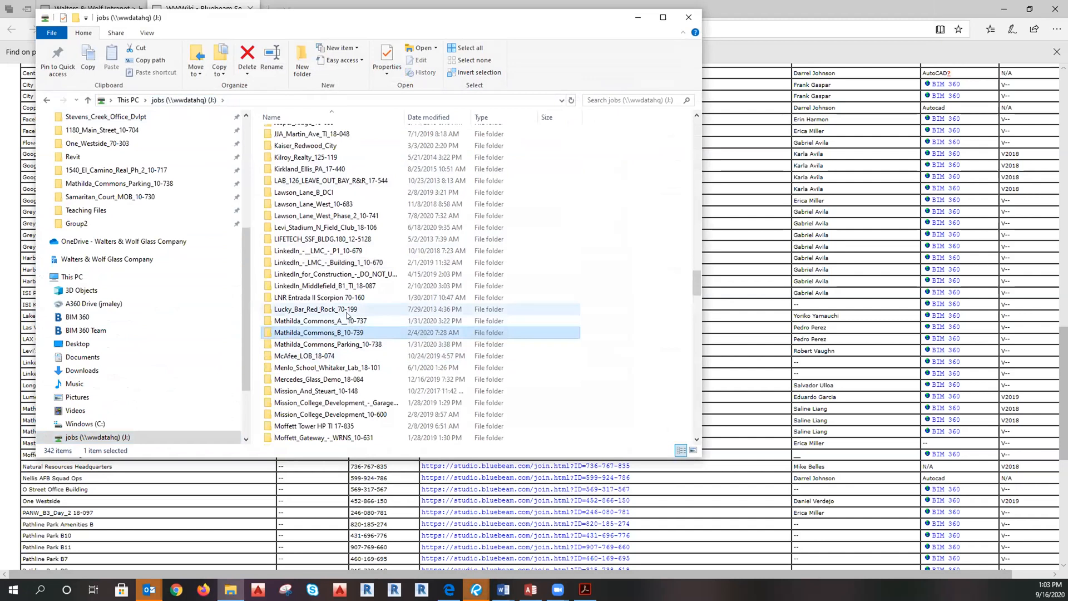
key(l)
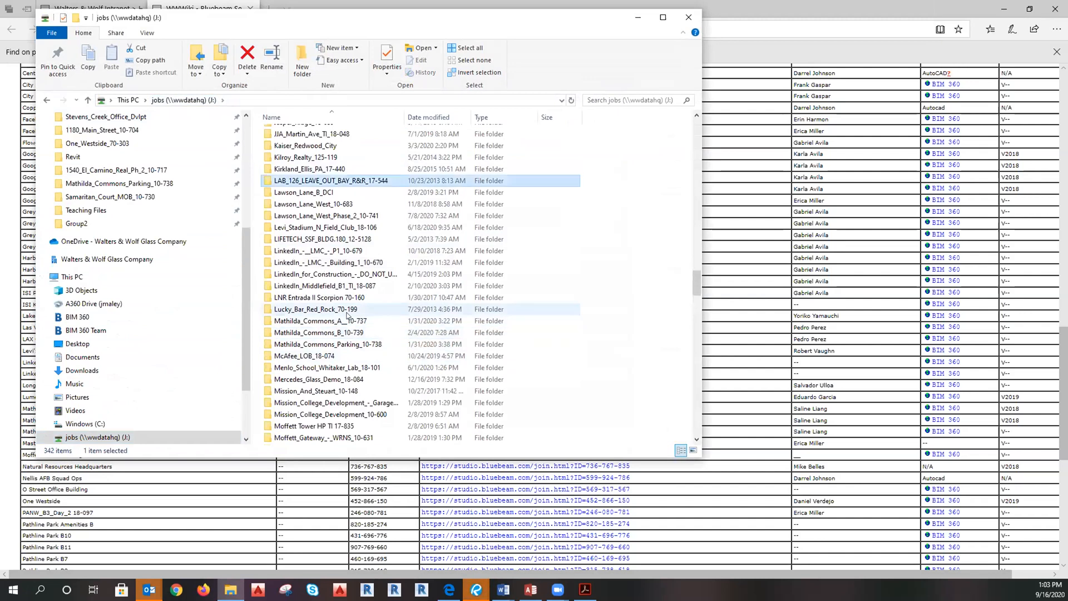
click(313, 207)
click(313, 193)
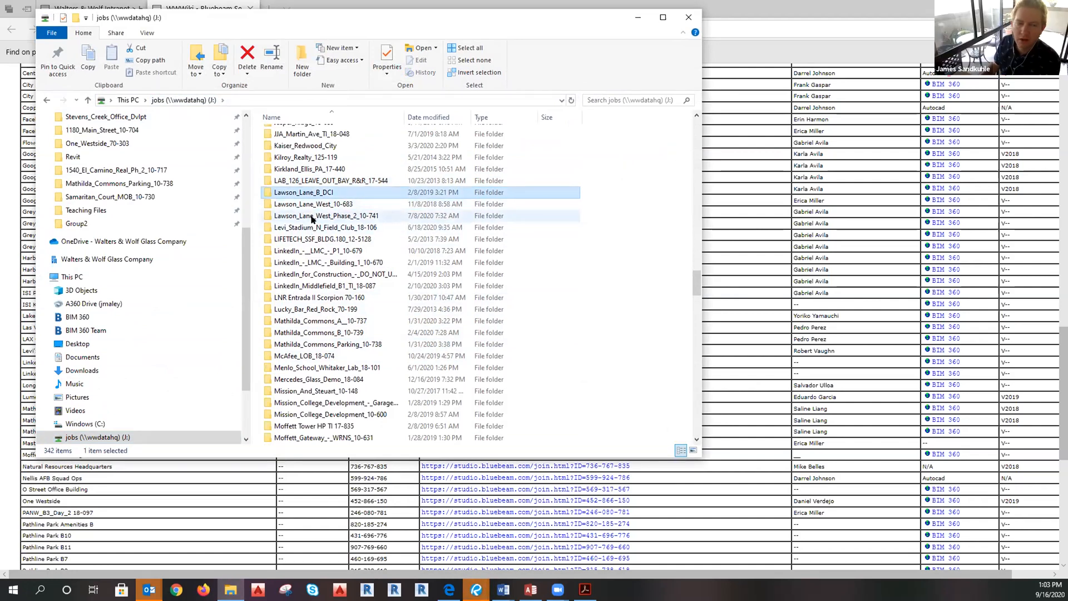
click(309, 217)
double_click(307, 217)
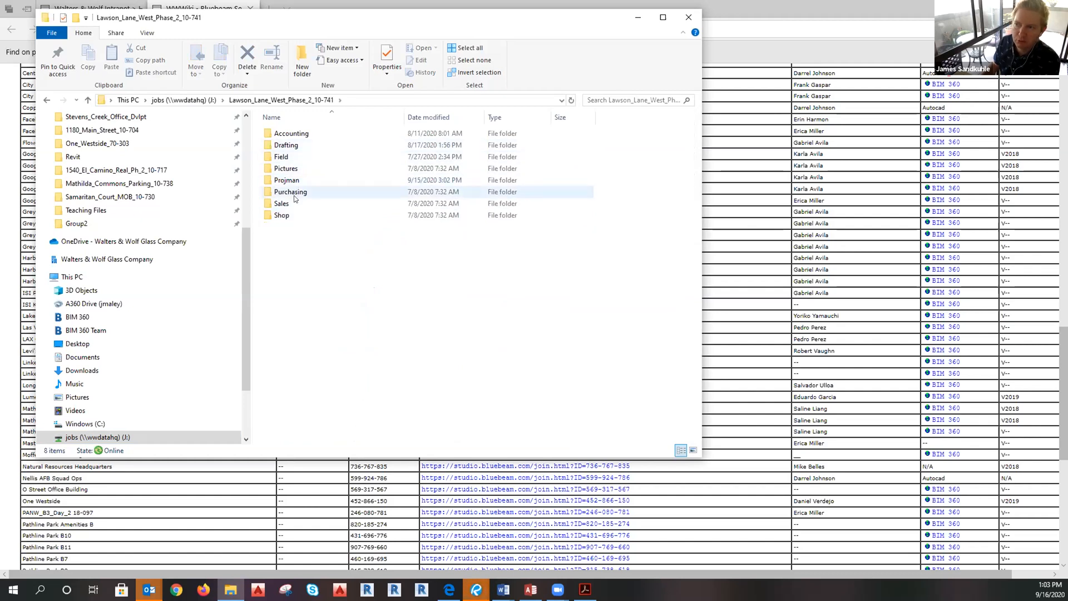
click(286, 145)
key(Return)
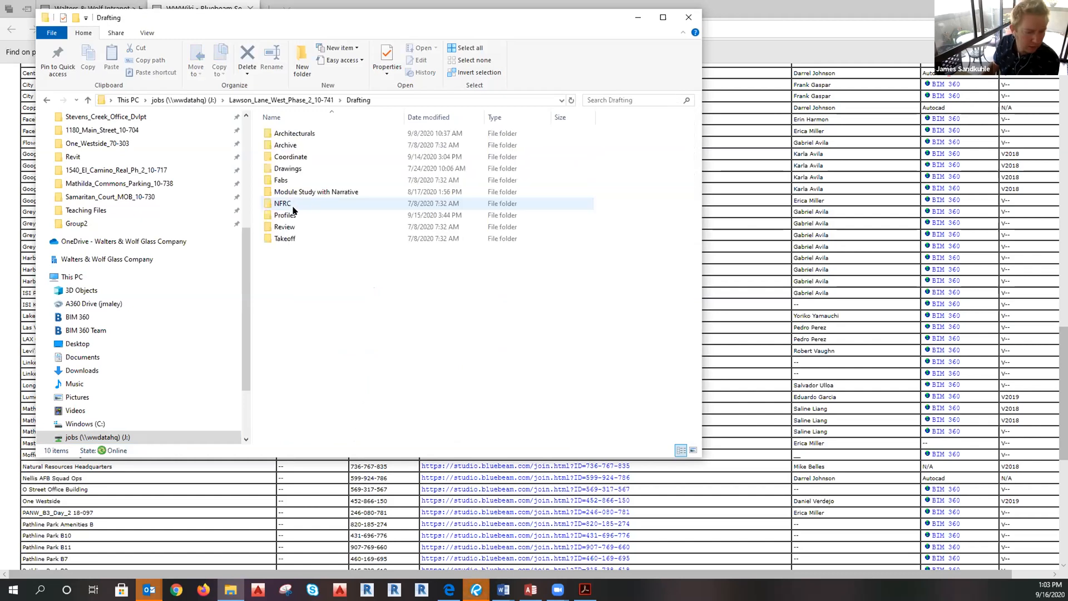
click(289, 223)
double_click(289, 222)
click(292, 134)
double_click(292, 133)
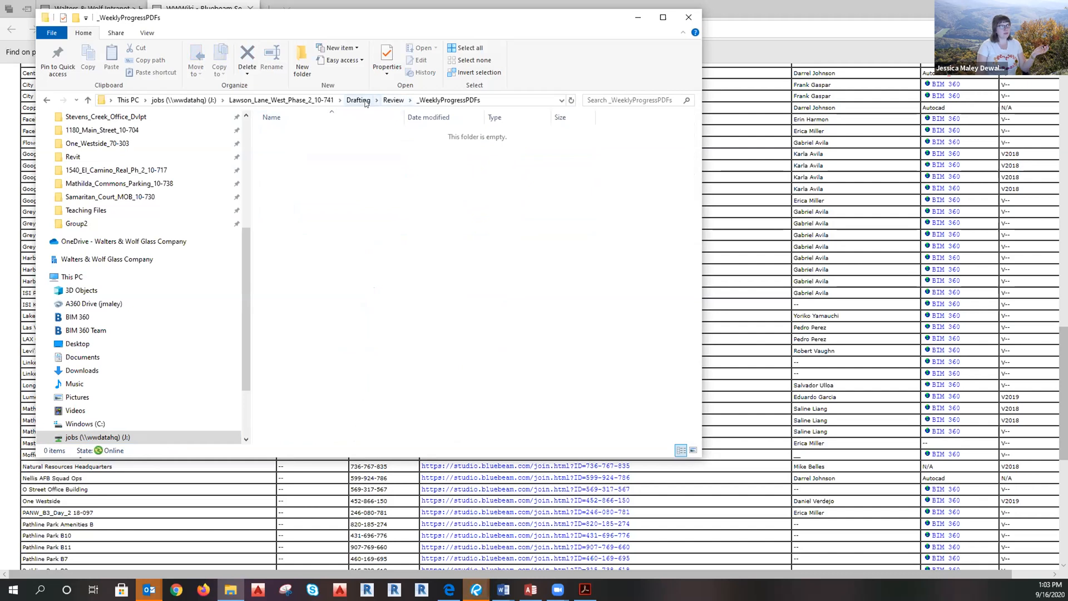
click(365, 102)
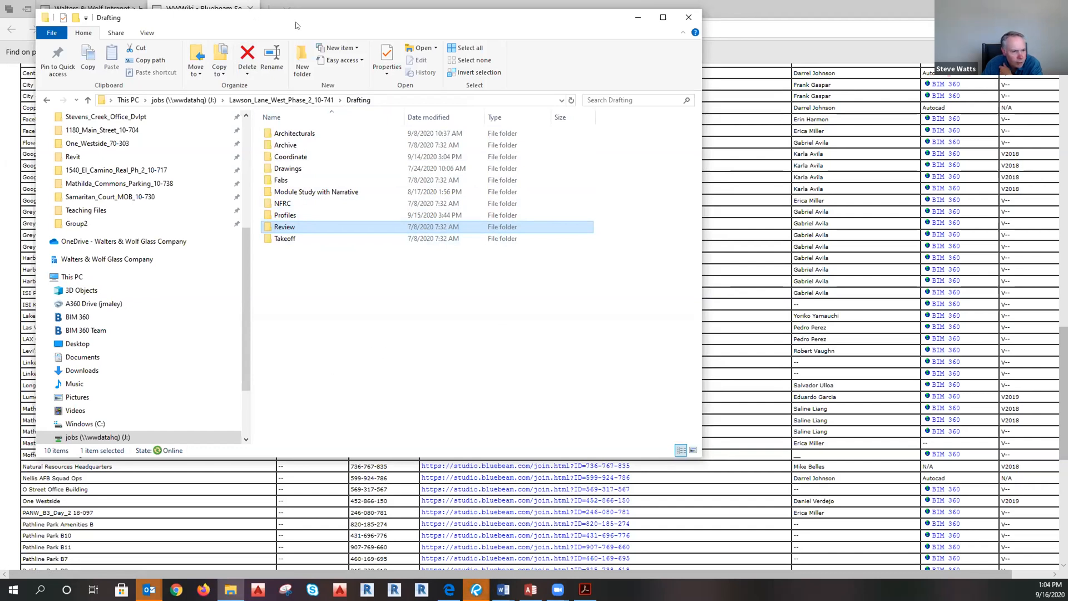
click(638, 18)
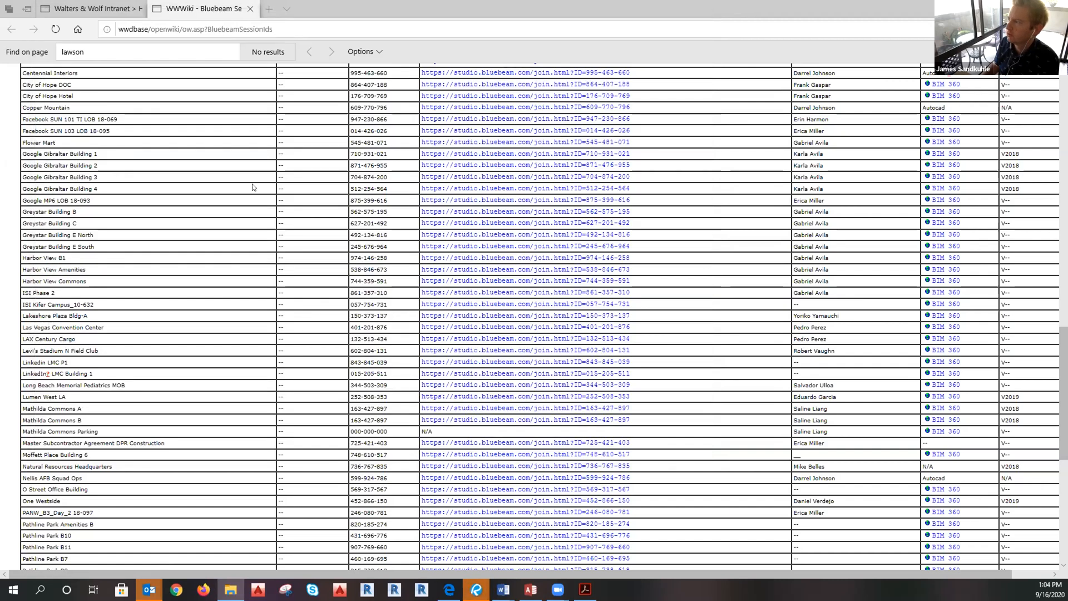
Scroll the Bluebeam Session Ids page back up and open a new Edge tab.
scroll(261, 285, down, 7)
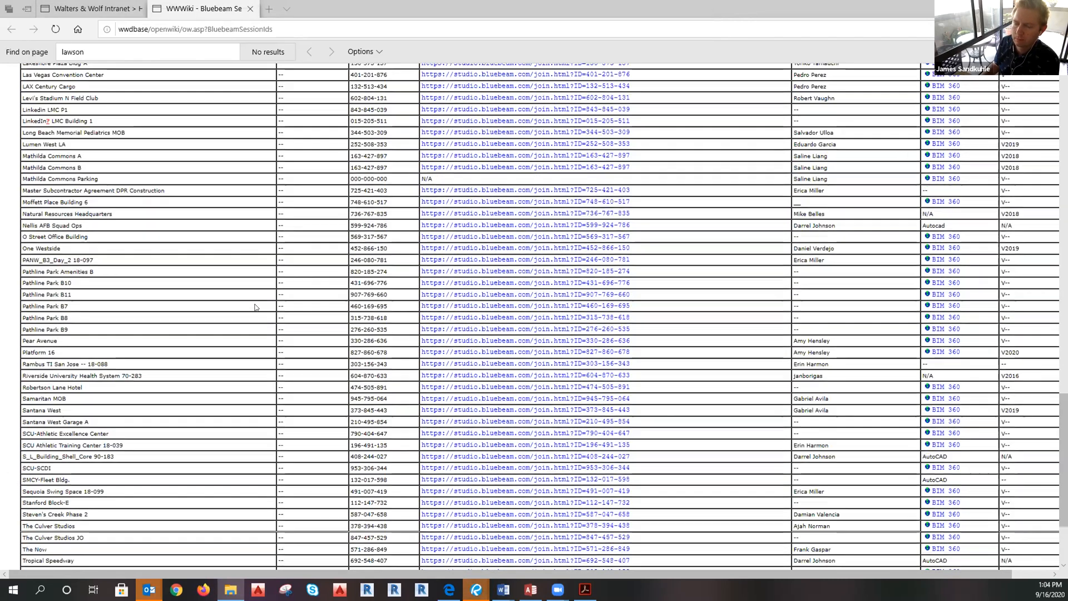
scroll(255, 307, up, 10)
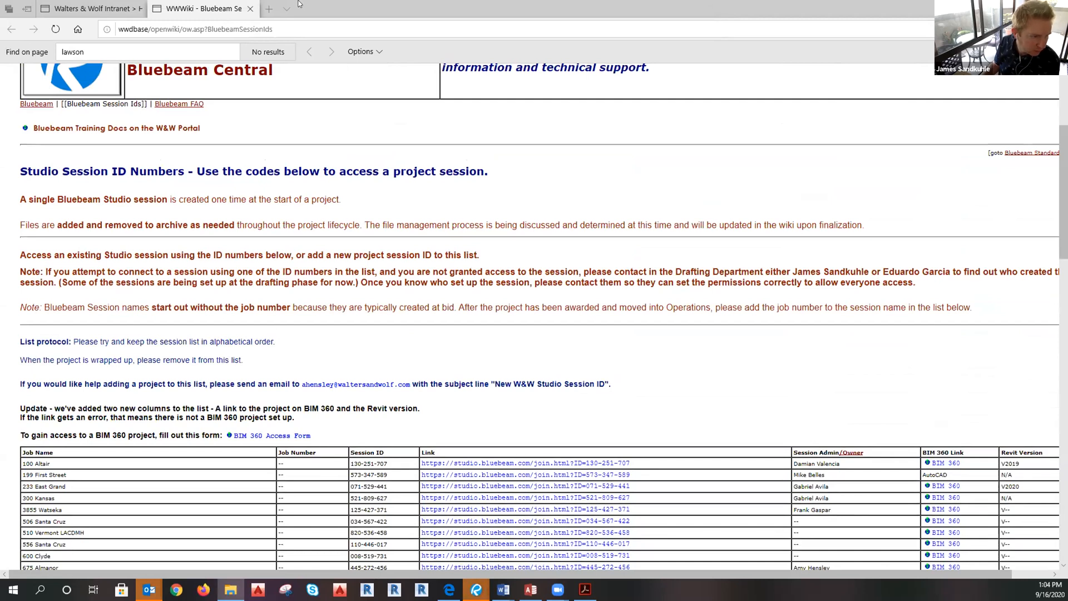
click(269, 10)
mouse_move(149, 590)
mouse_move(41, 542)
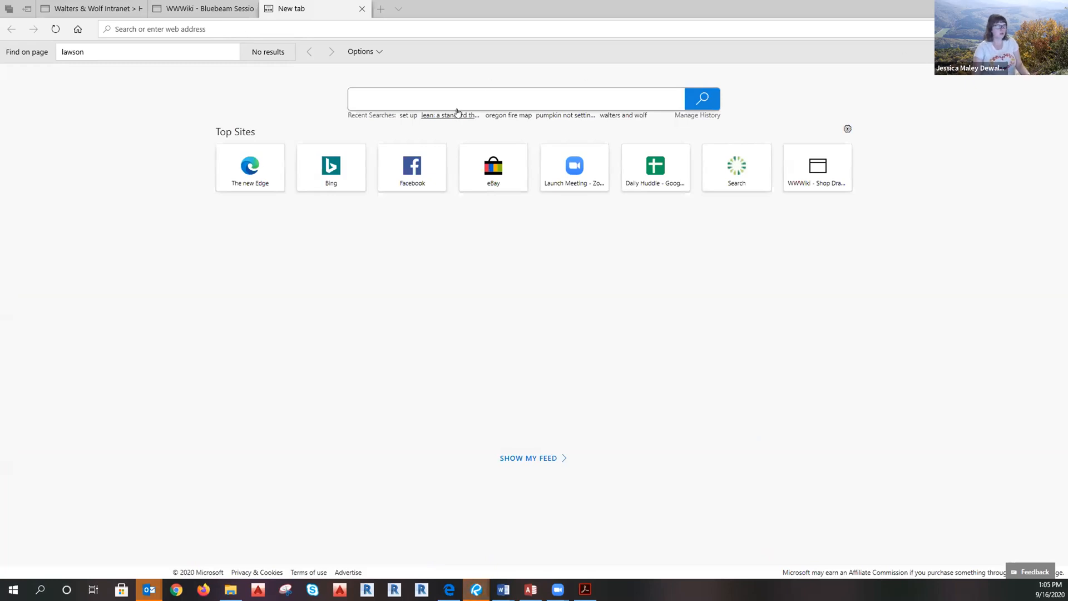
Load the intranet home page in the new tab, then go to bim360hub.autodesk.com.
click(78, 28)
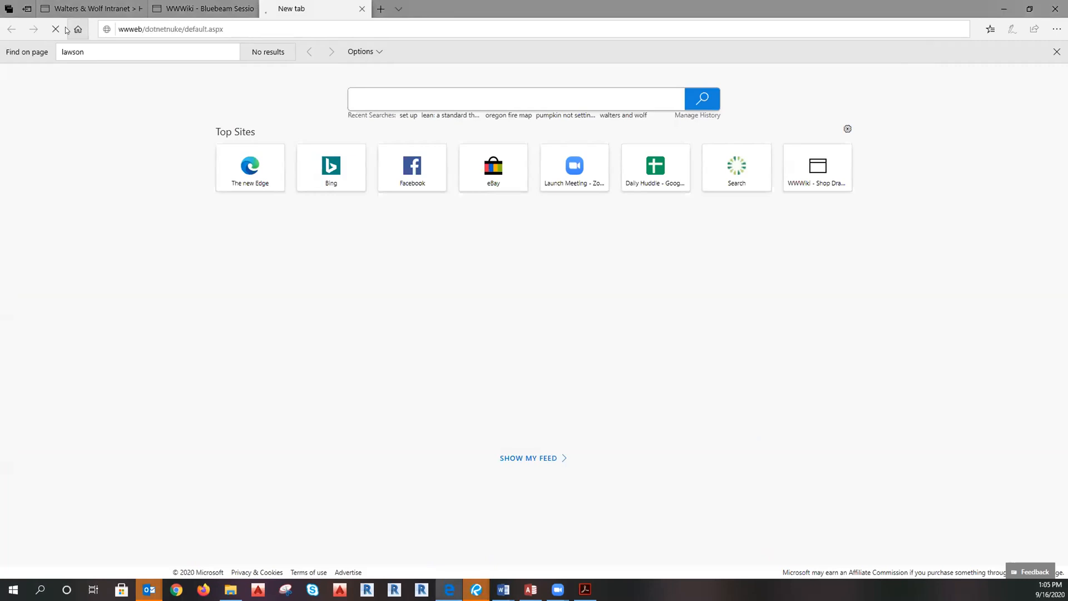
mouse_move(89, 4)
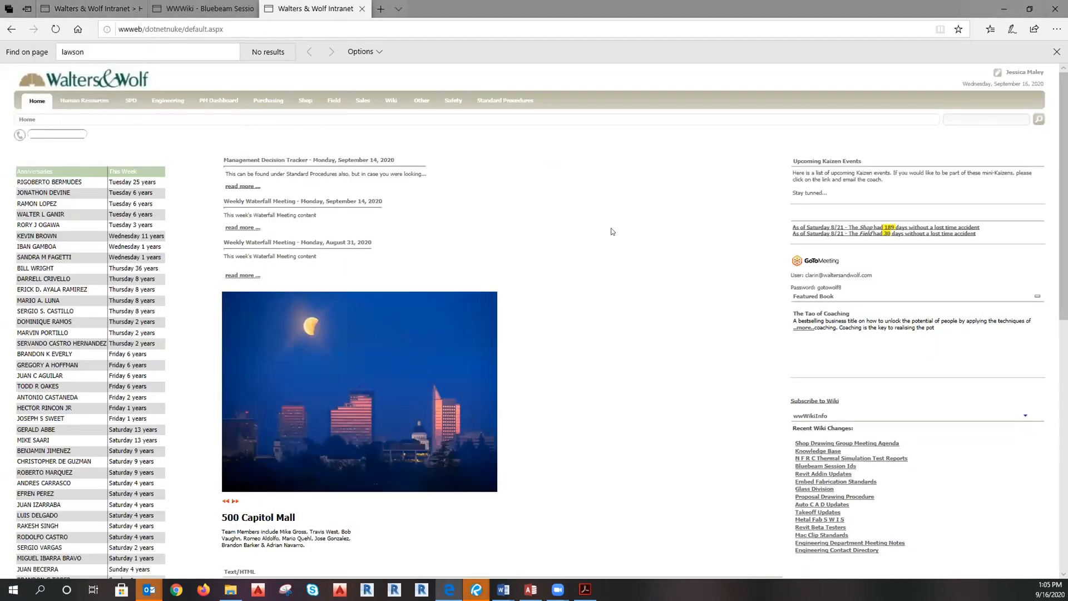
click(354, 23)
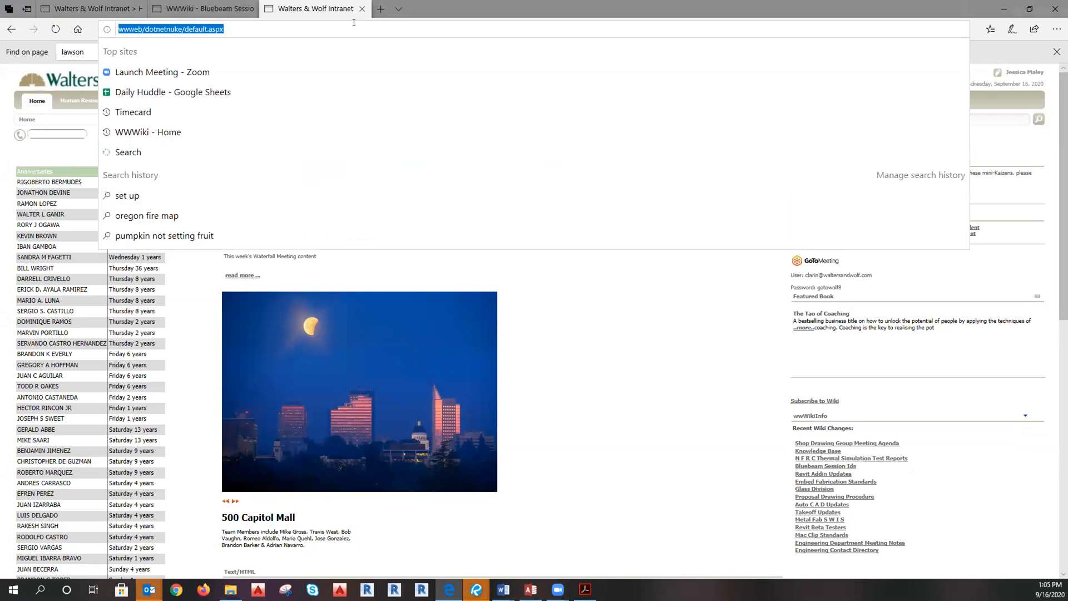
text(bim)
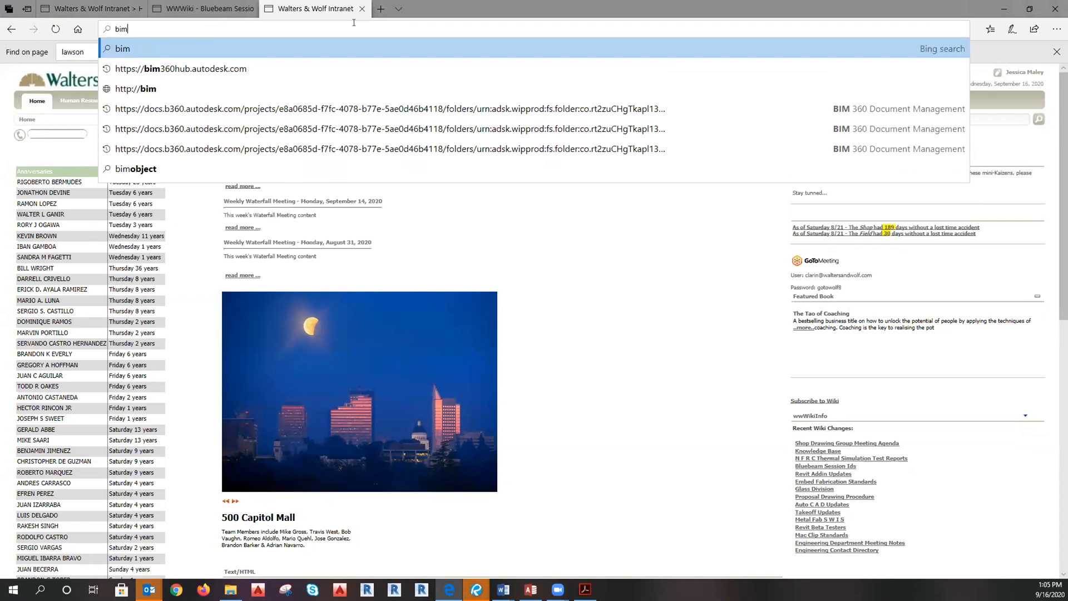
click(225, 70)
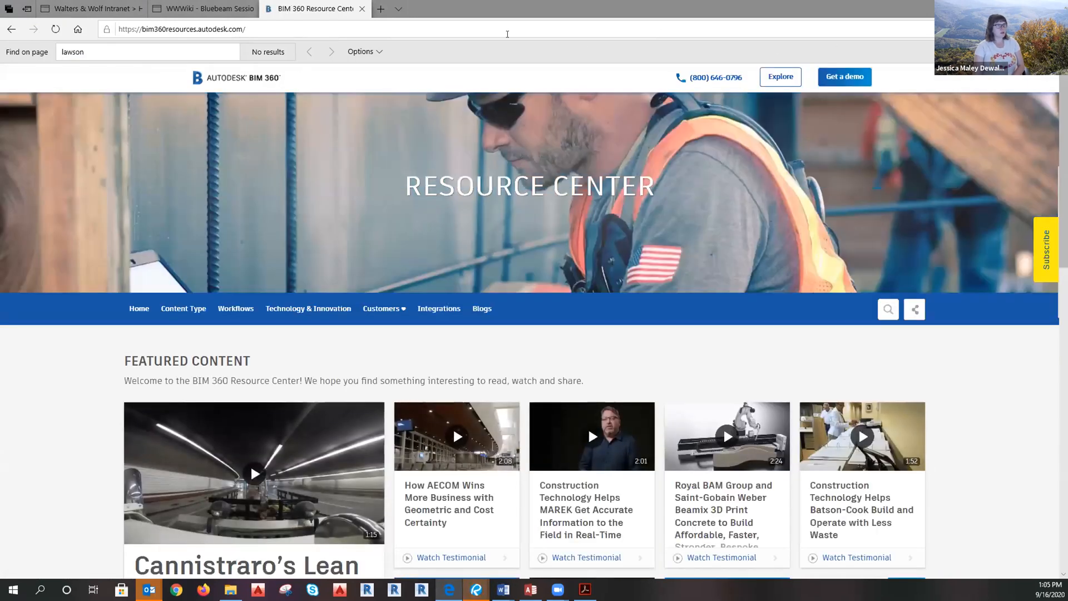
click(416, 33)
text(bim)
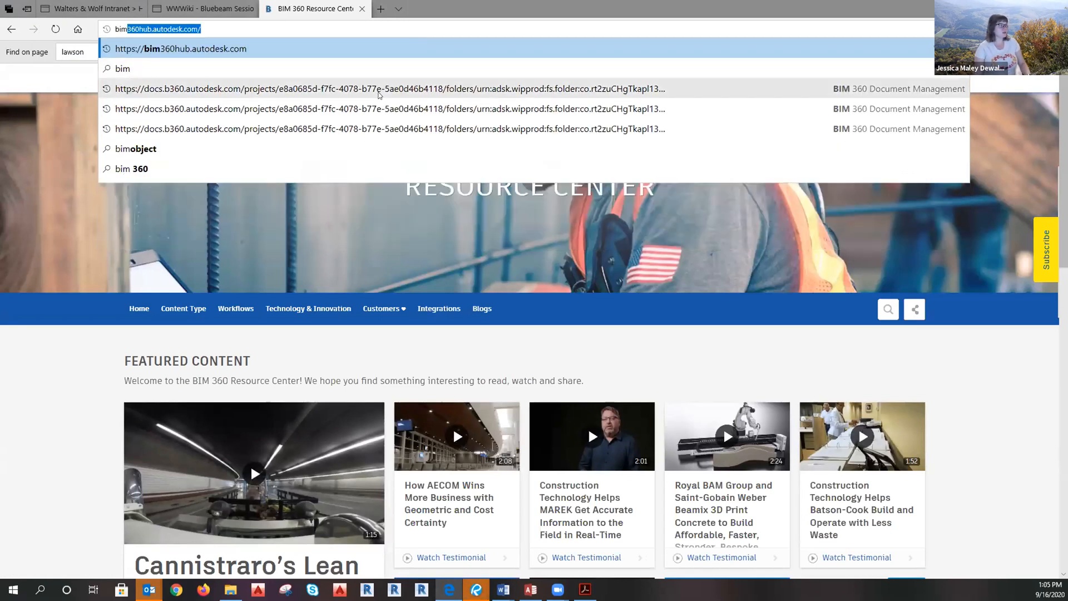
Open the recent BIM 360 Document Management link and sign in with the saved account.
click(305, 96)
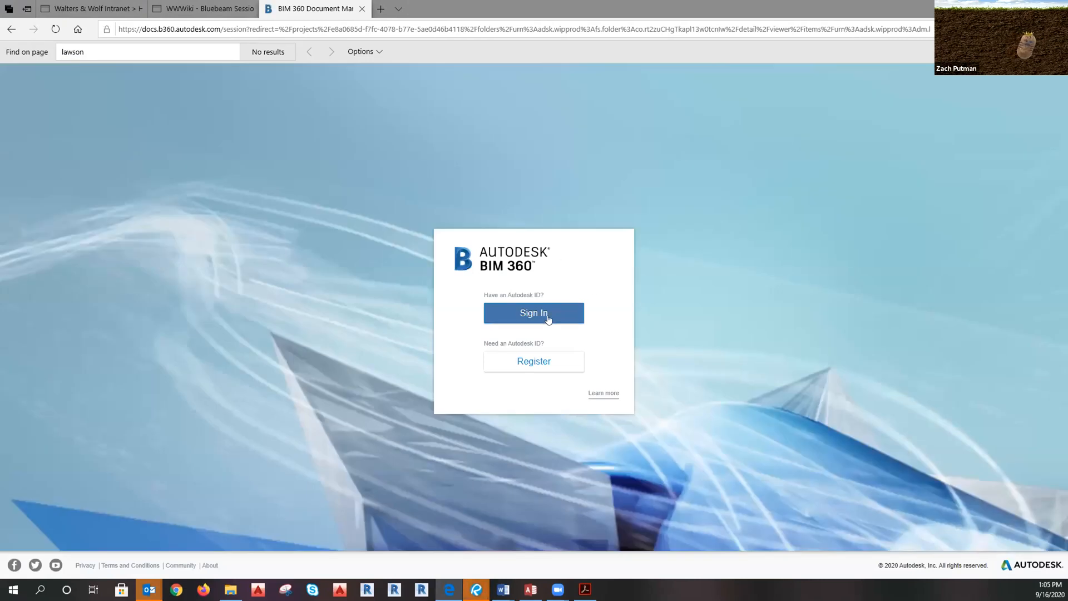
click(547, 316)
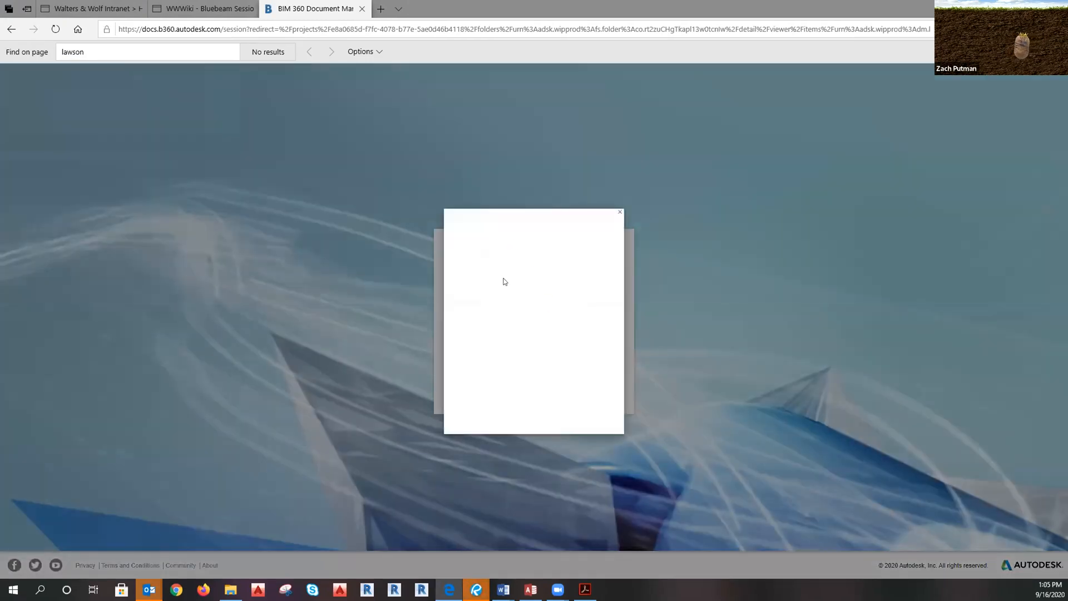
text(j)
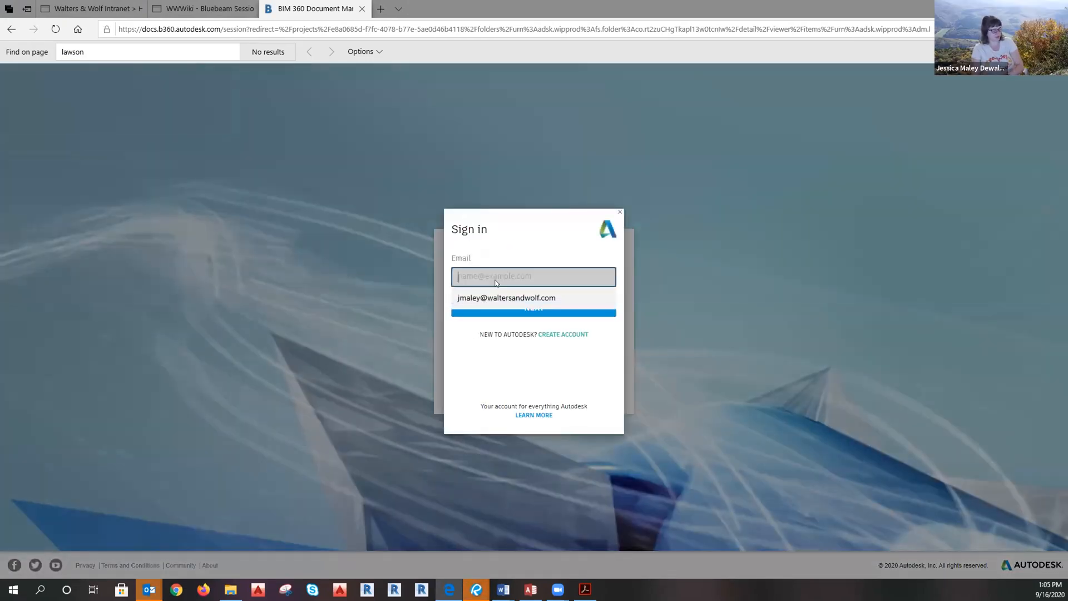
click(504, 298)
click(507, 342)
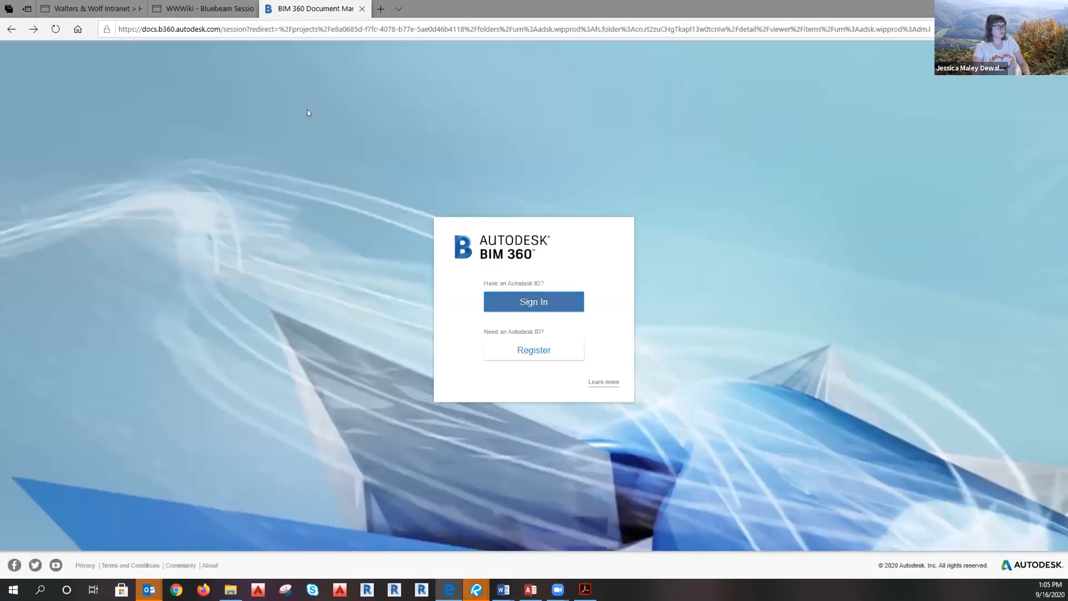
Sign in again using the saved e-mail and password to reach SamaritanMOB-Central.rvt.
click(552, 306)
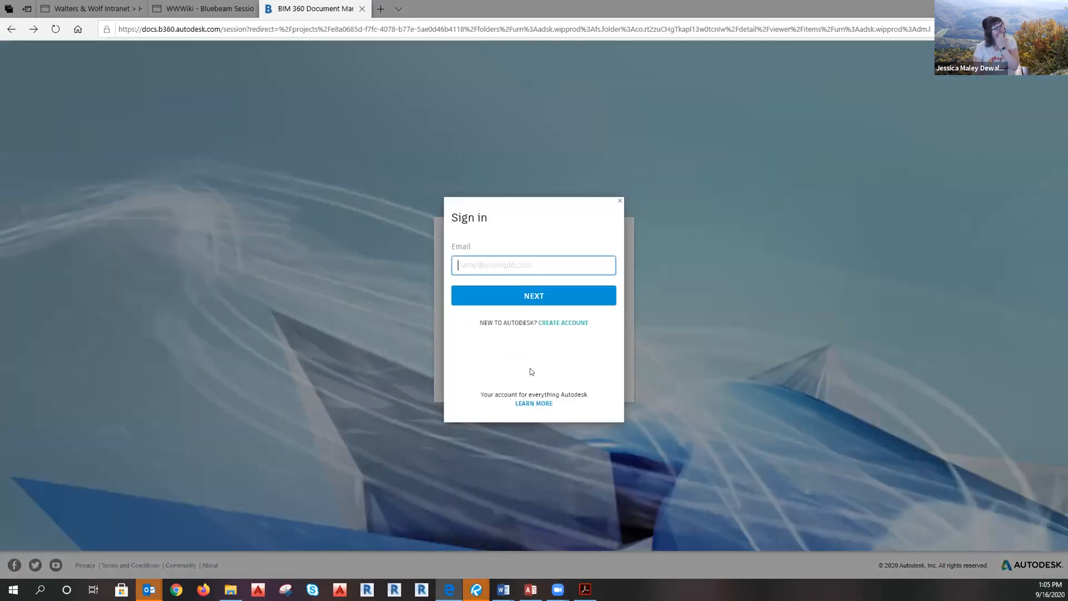
click(509, 264)
click(497, 286)
click(505, 292)
click(535, 329)
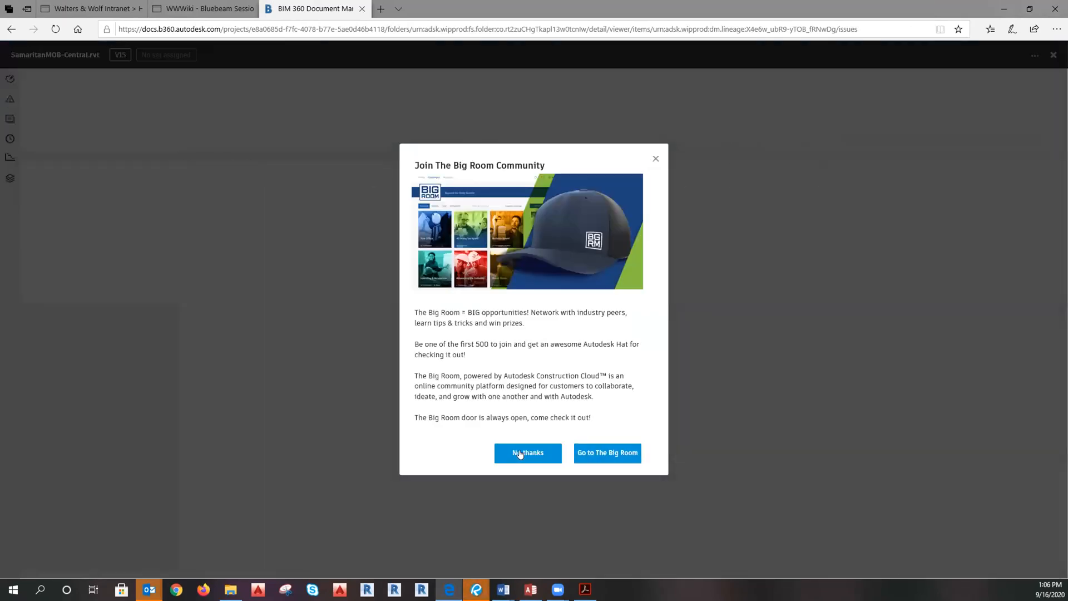
Dismiss the Big Room invitation and pick Lawson Lane Phase 2 from the company project list.
click(520, 452)
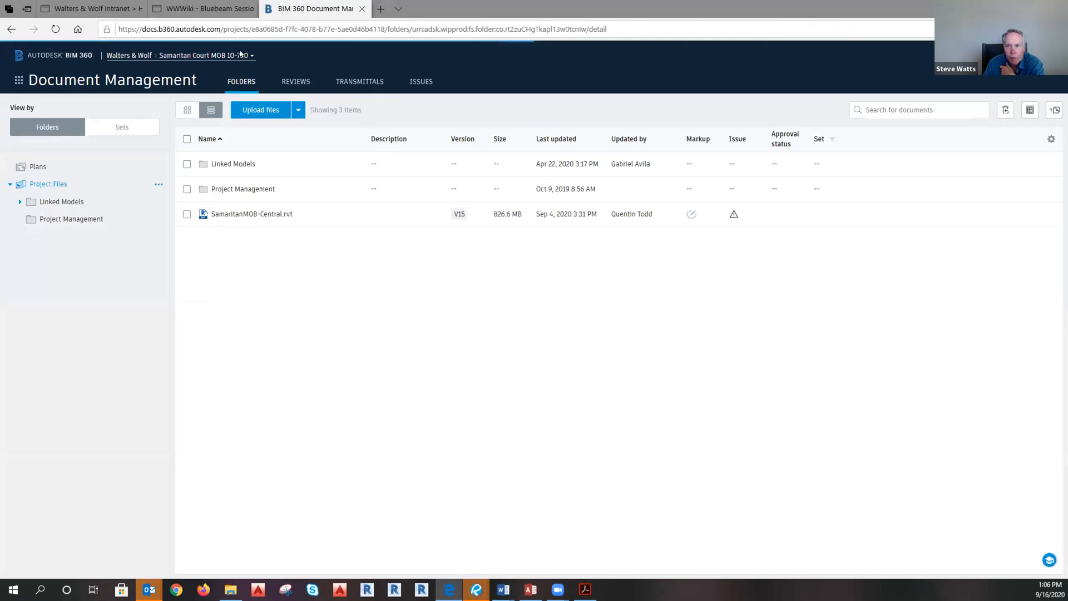
click(249, 55)
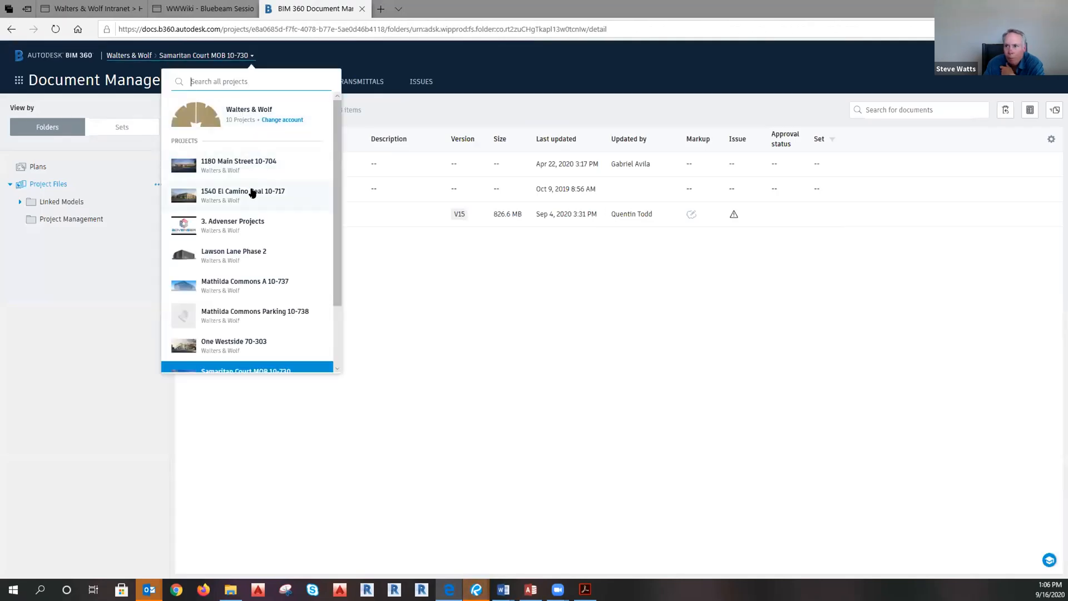
scroll(250, 198, down, 1)
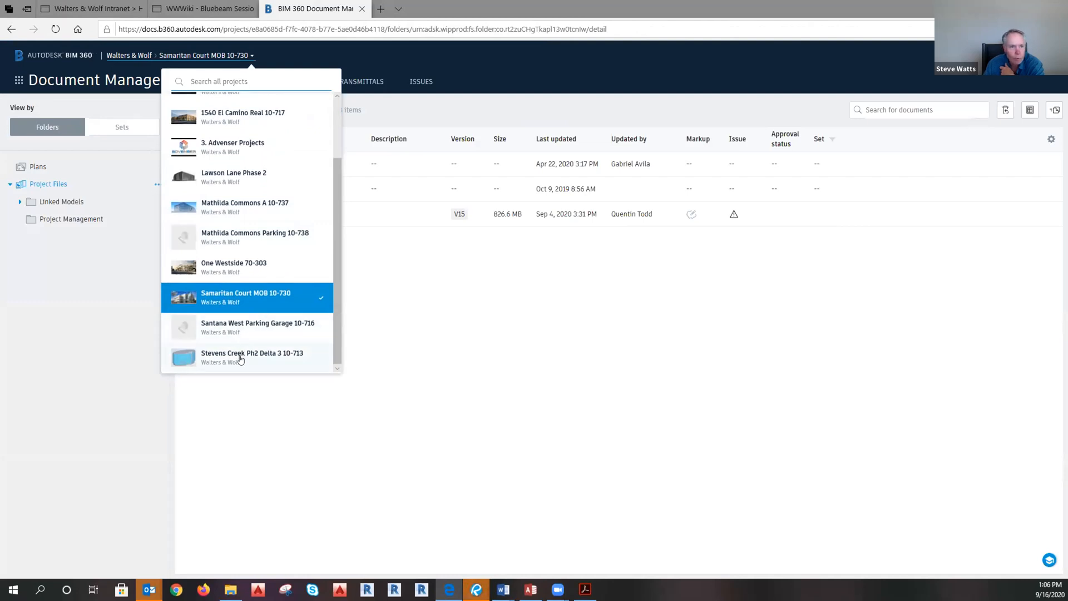
scroll(243, 338, up, 3)
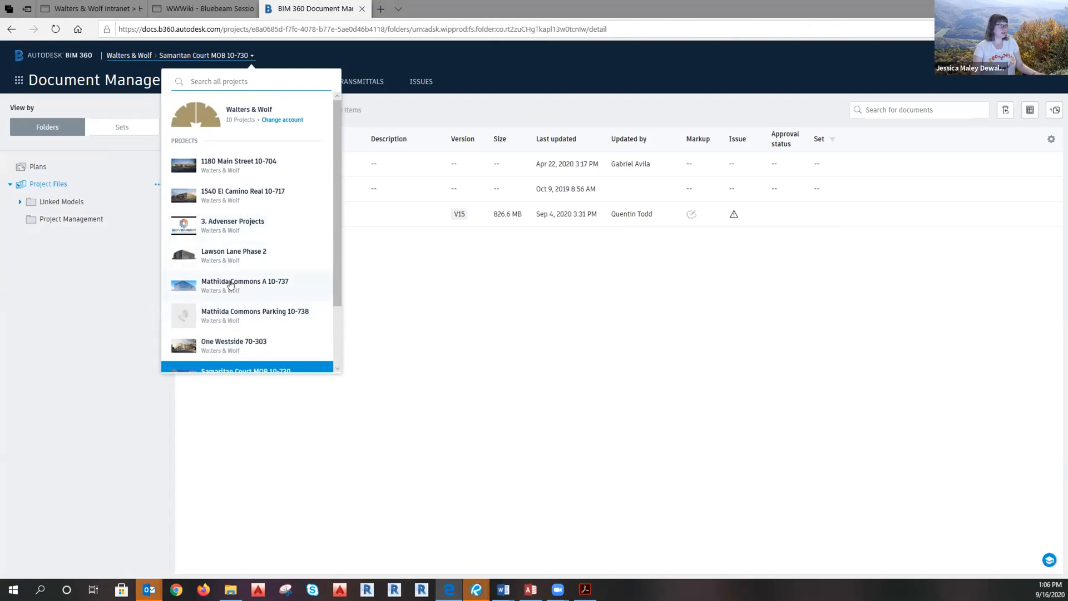
scroll(231, 285, down, 3)
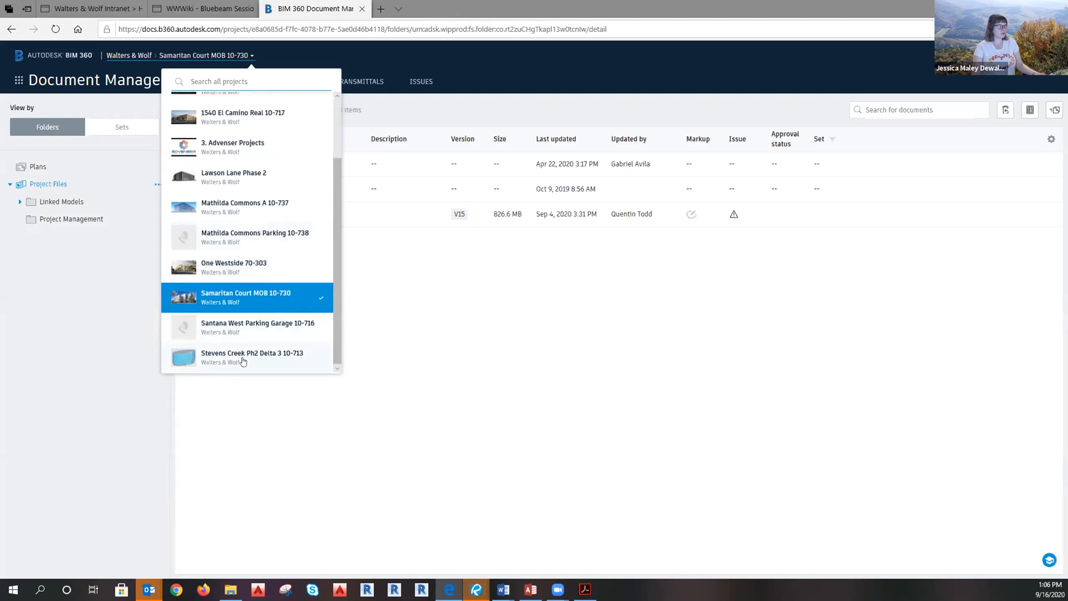
scroll(243, 319, up, 3)
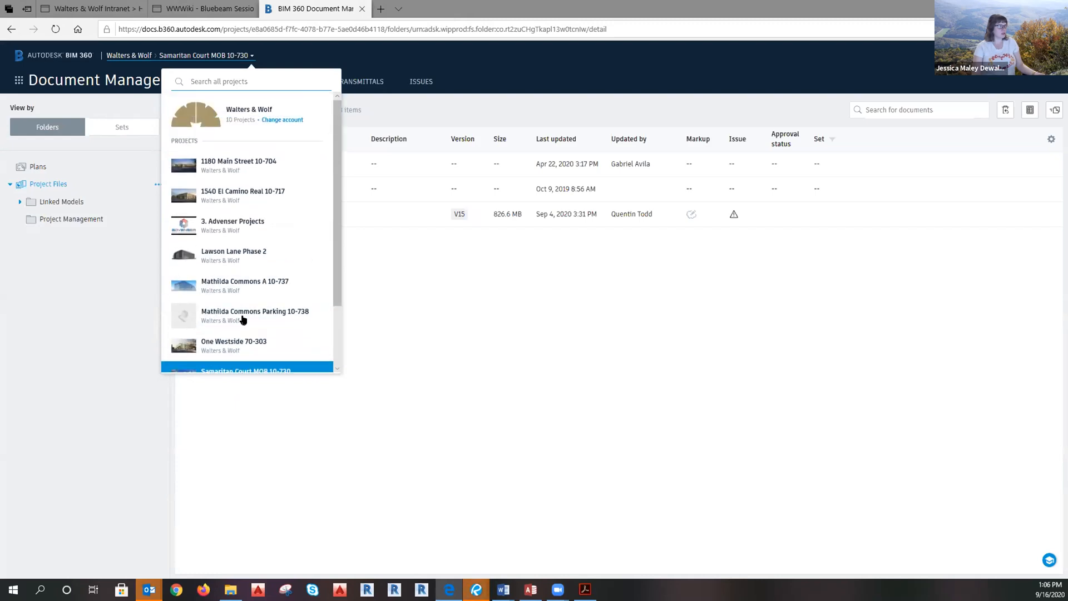
click(222, 247)
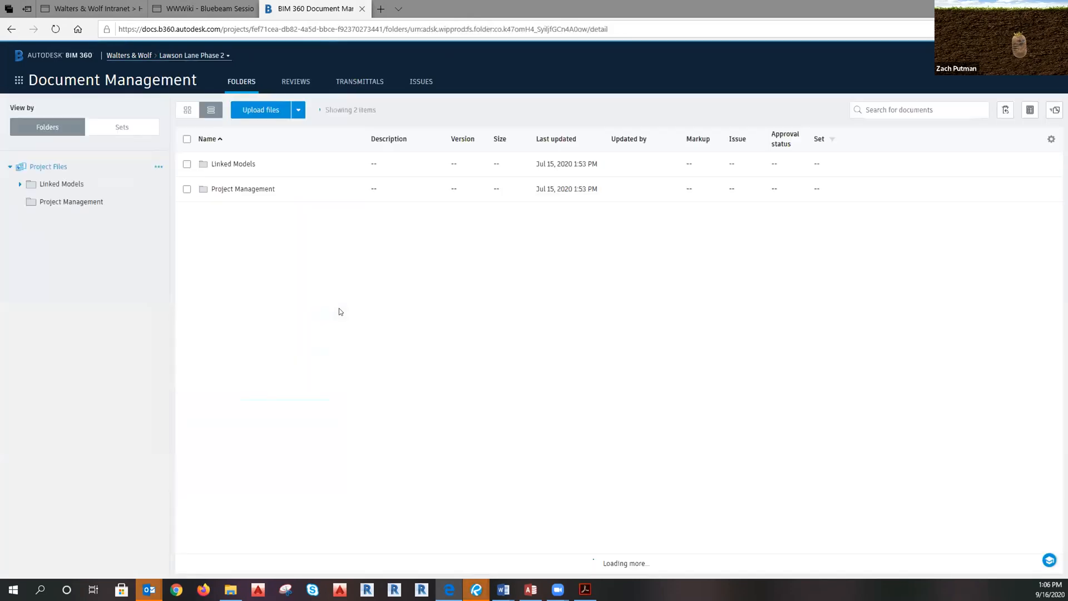
Go through Linked Models > Sales Model and launch LawsonLaneWestPh2_SalesModel.rvt in the viewer.
click(229, 168)
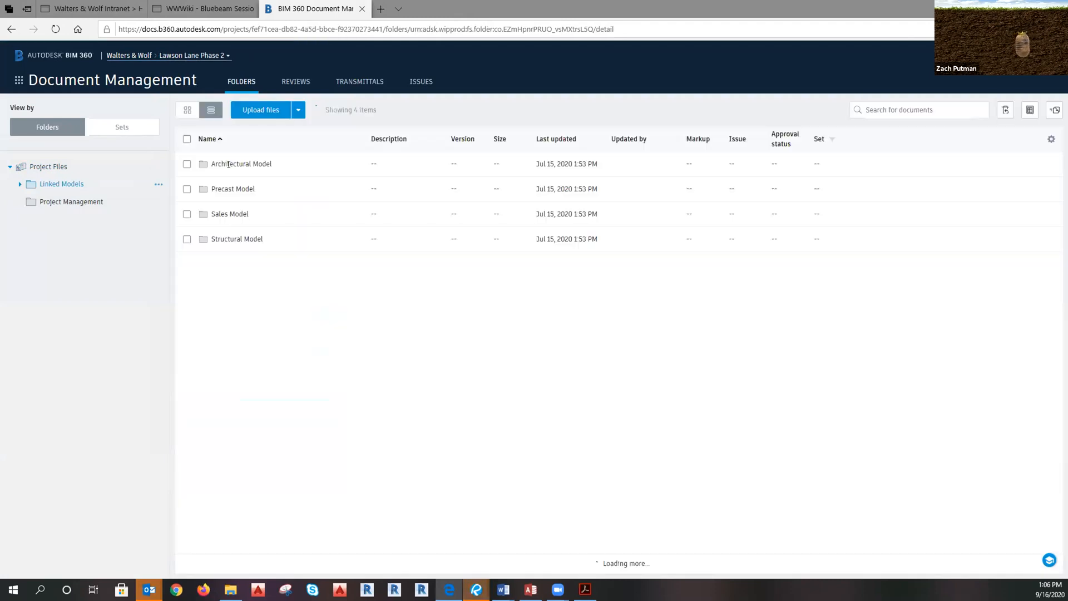
click(219, 216)
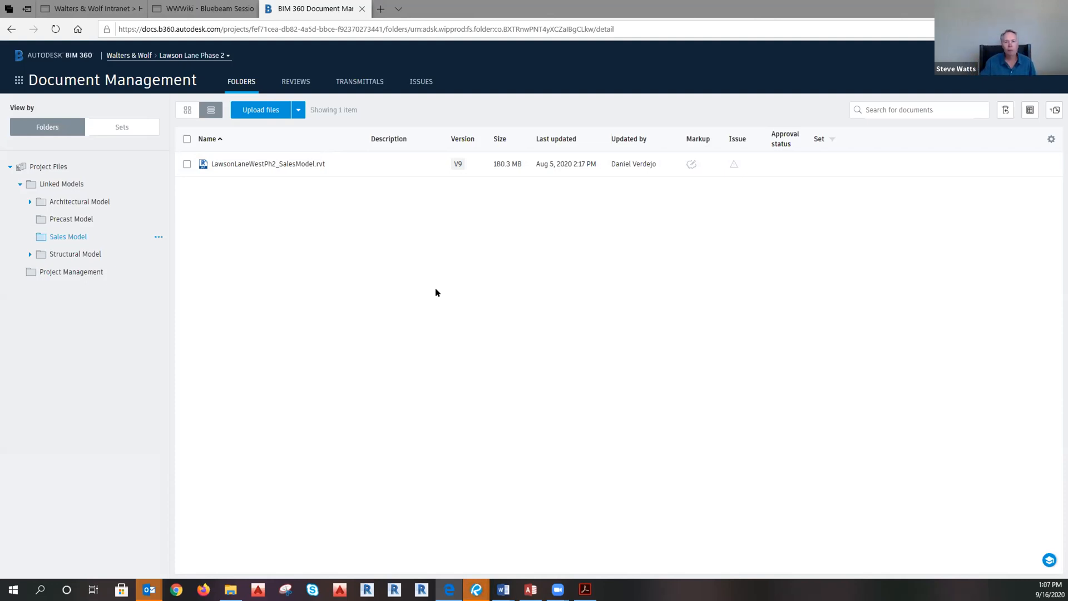
click(273, 165)
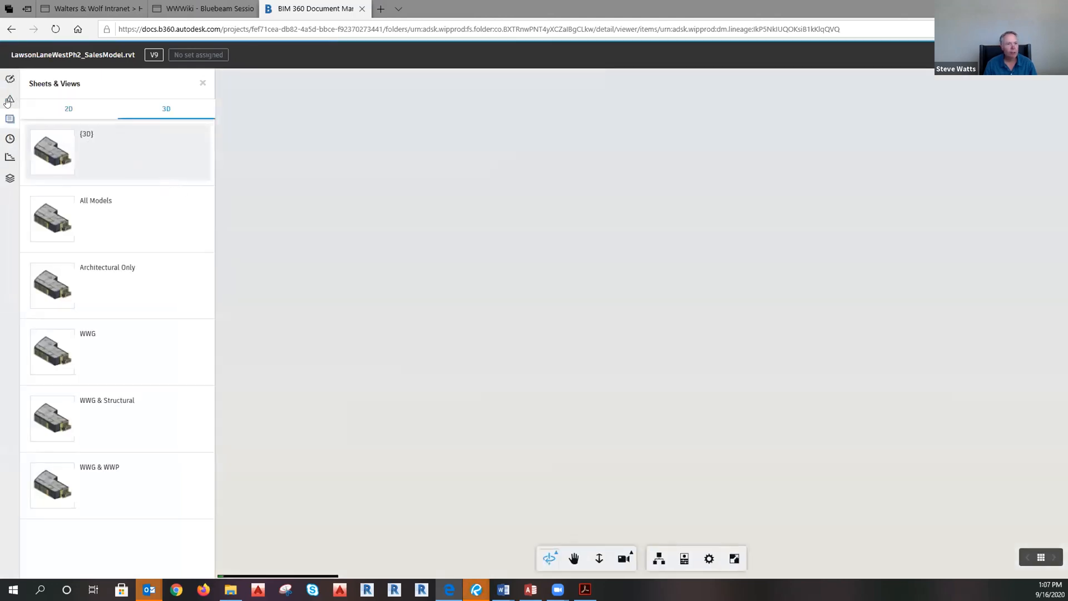
Check the sales model's Issues and Markups panels, zoom in, then exit to the Sales Model folder.
click(10, 99)
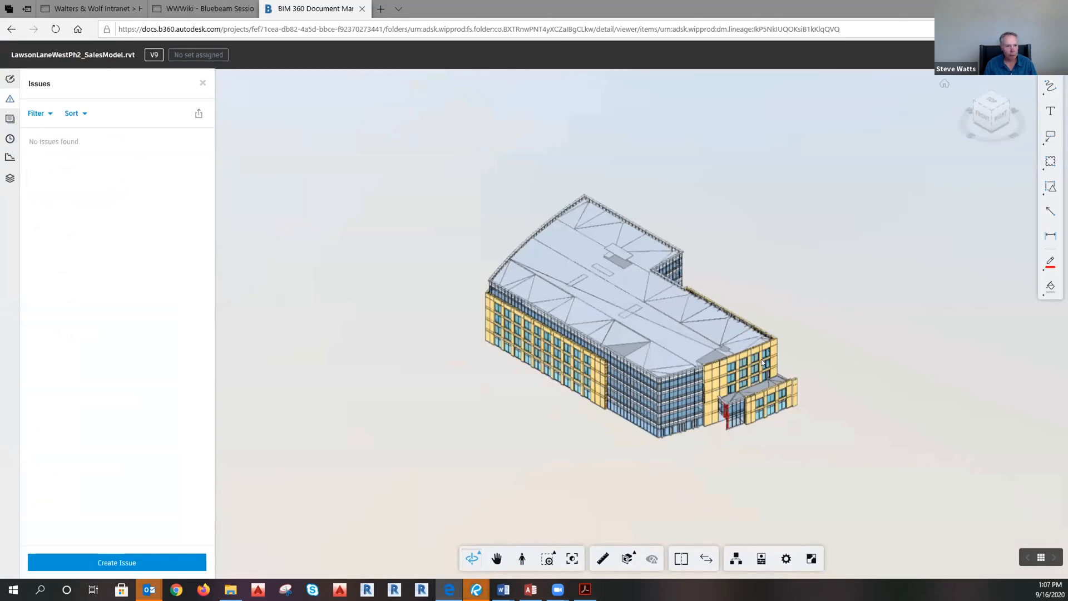
scroll(760, 374, up, 2)
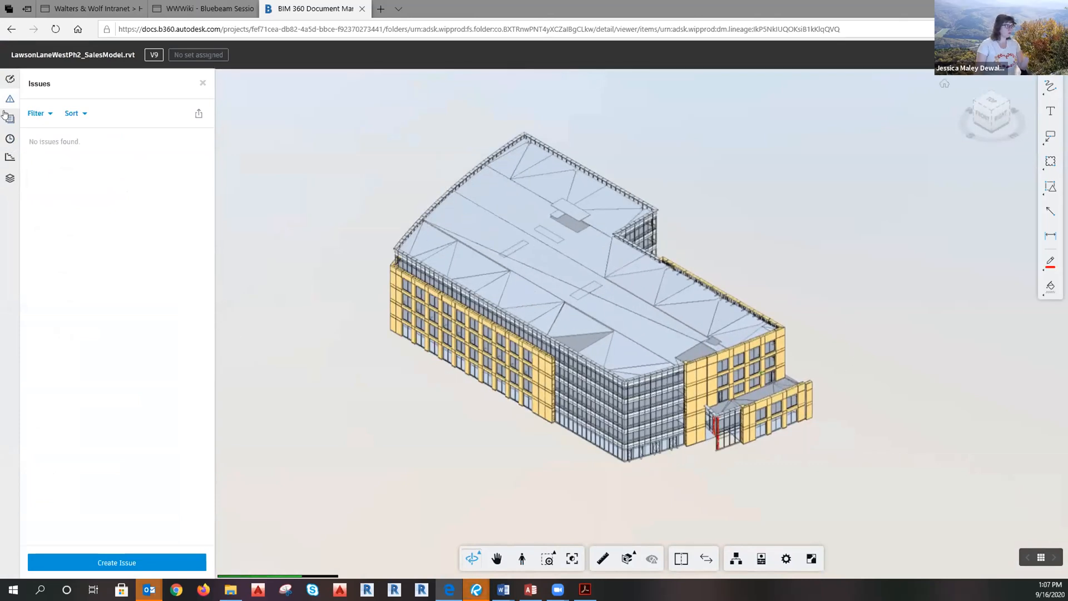
click(10, 79)
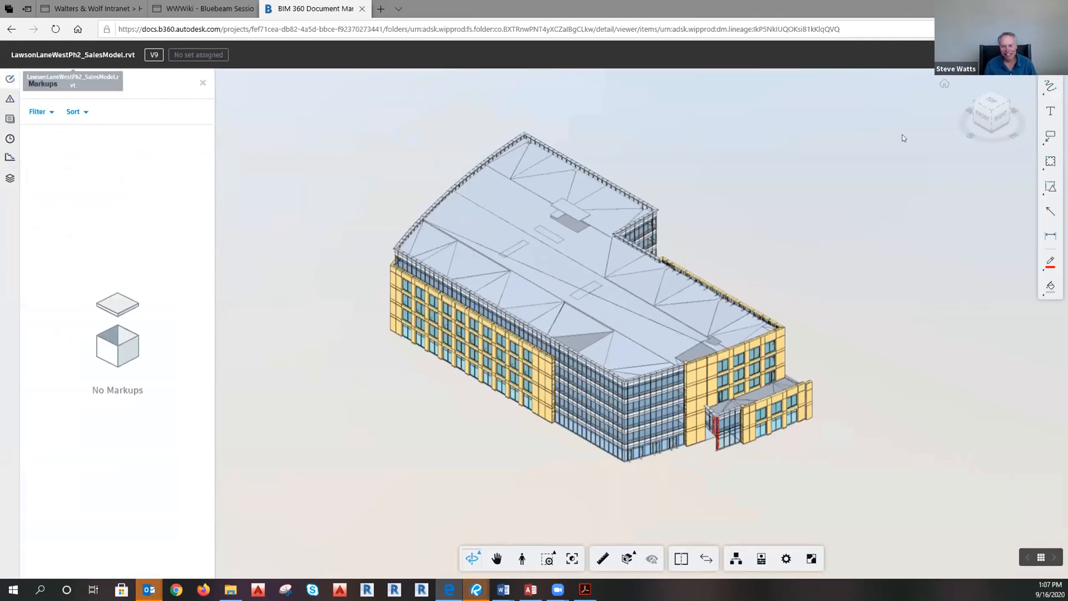
click(1053, 55)
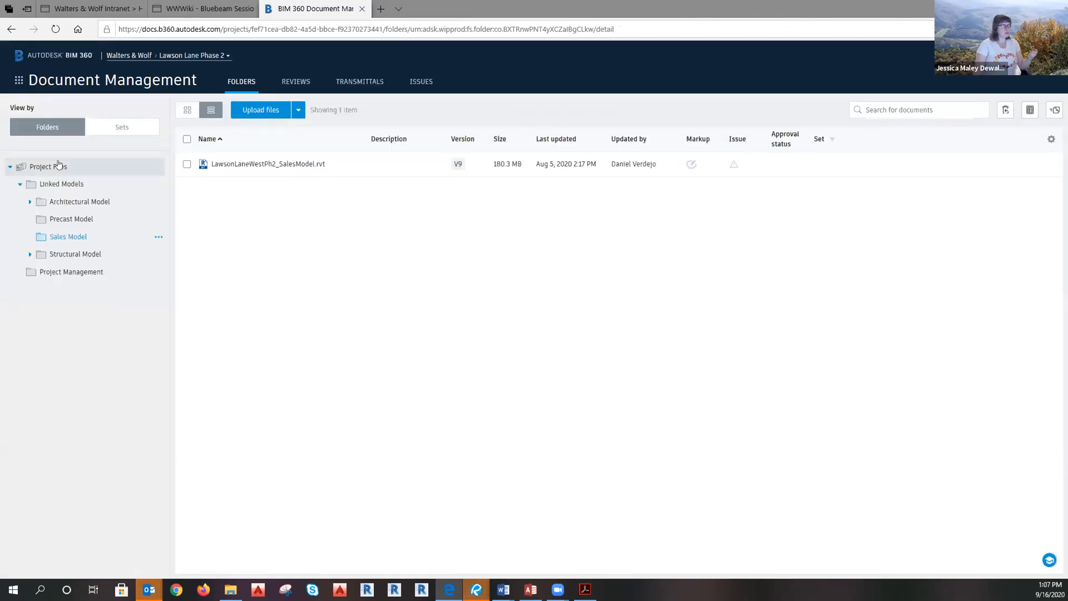
Go to the Lawson Lane Phase 2 Project Home dashboard from the BIM 360 module list.
click(77, 29)
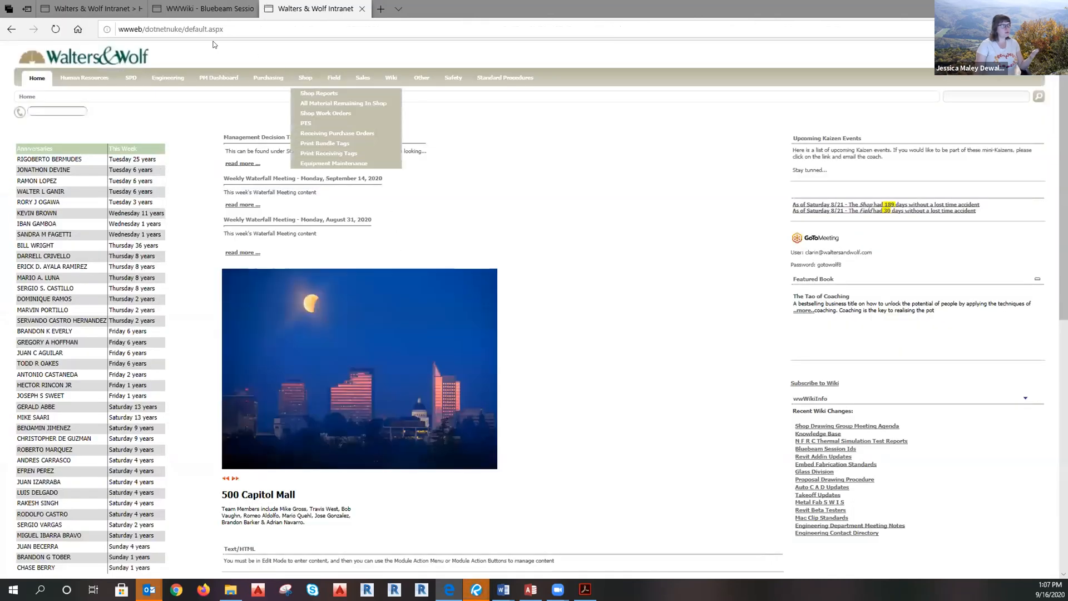
click(7, 31)
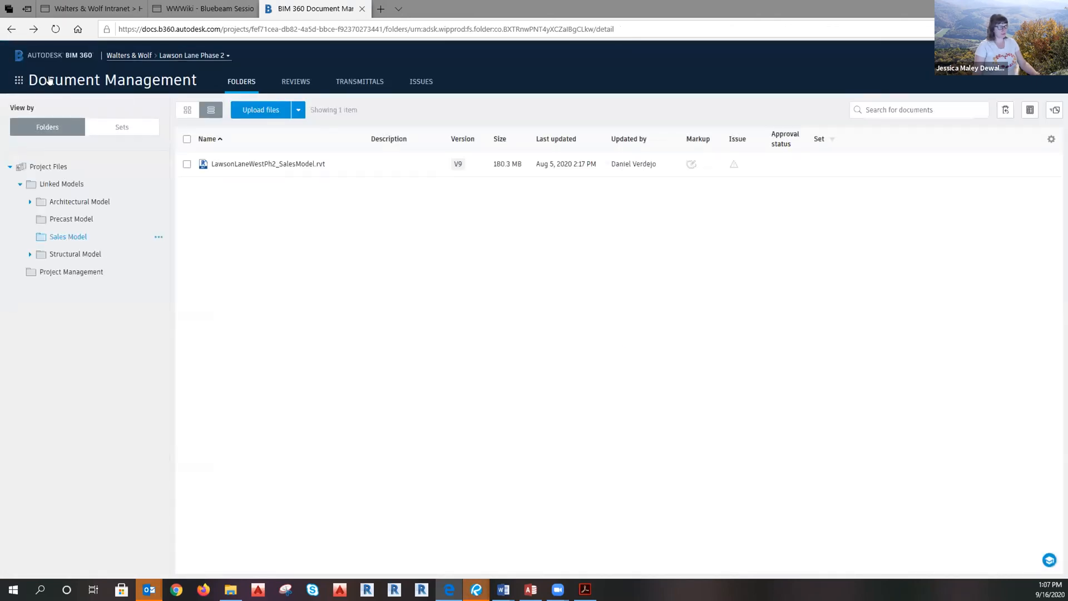
click(51, 80)
click(39, 130)
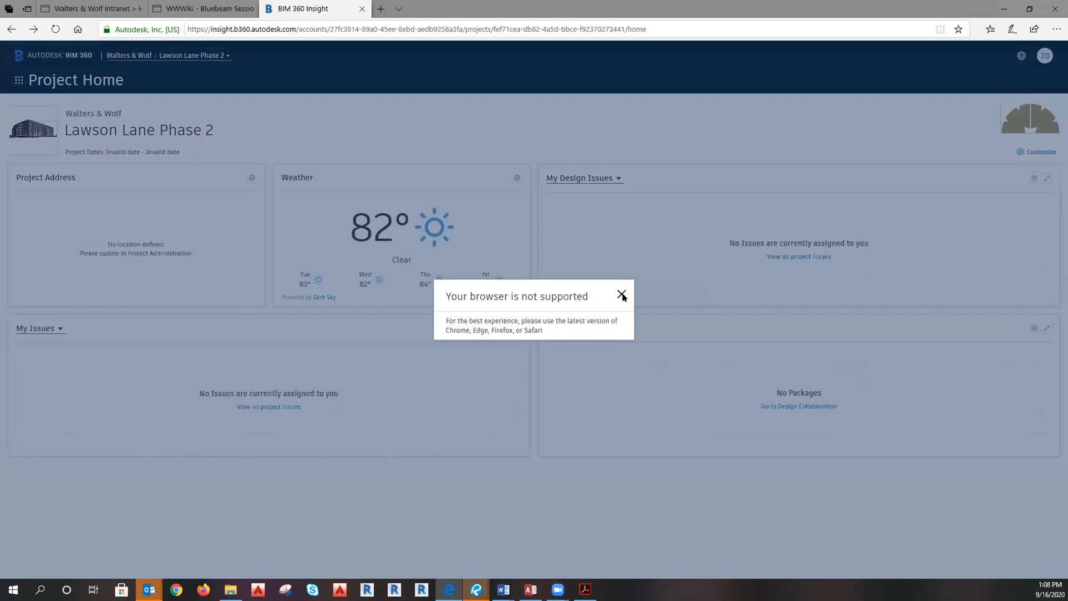
Dismiss the unsupported-browser warning and show all project issues and design issues in the widgets.
click(622, 295)
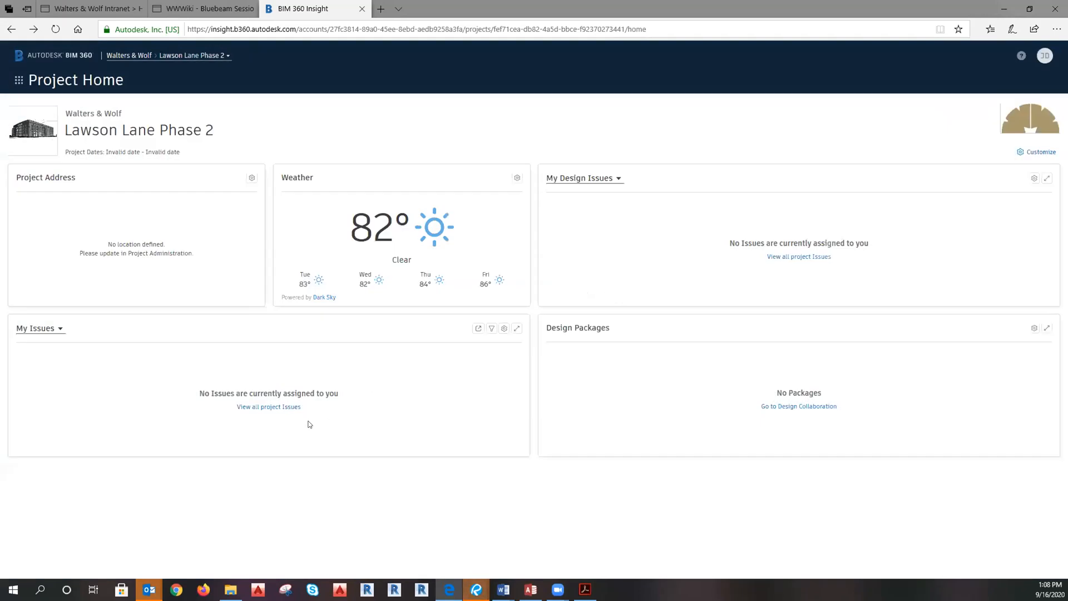
click(286, 406)
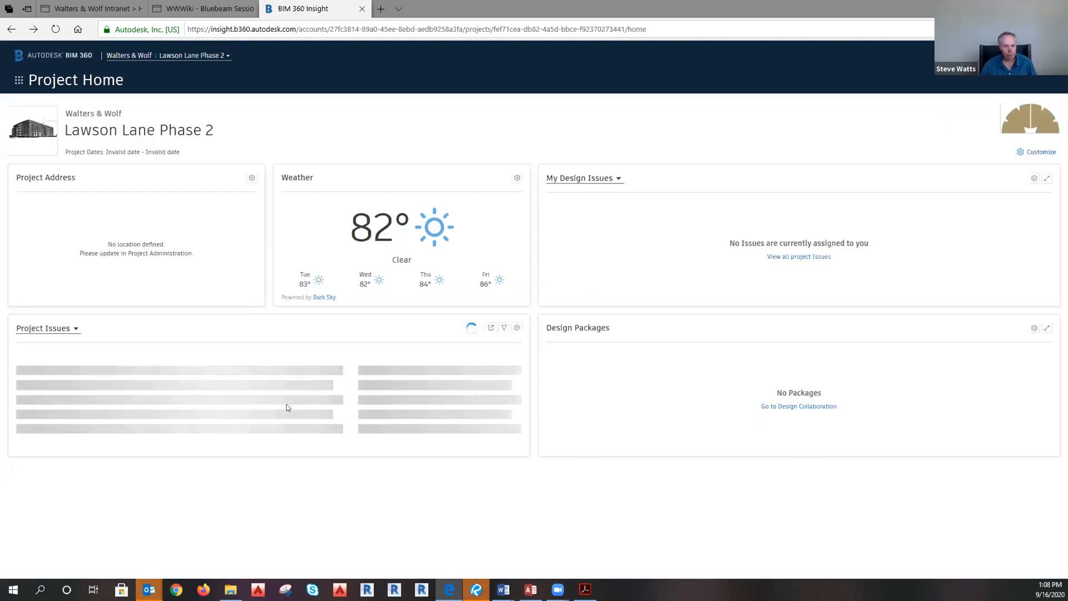
click(793, 259)
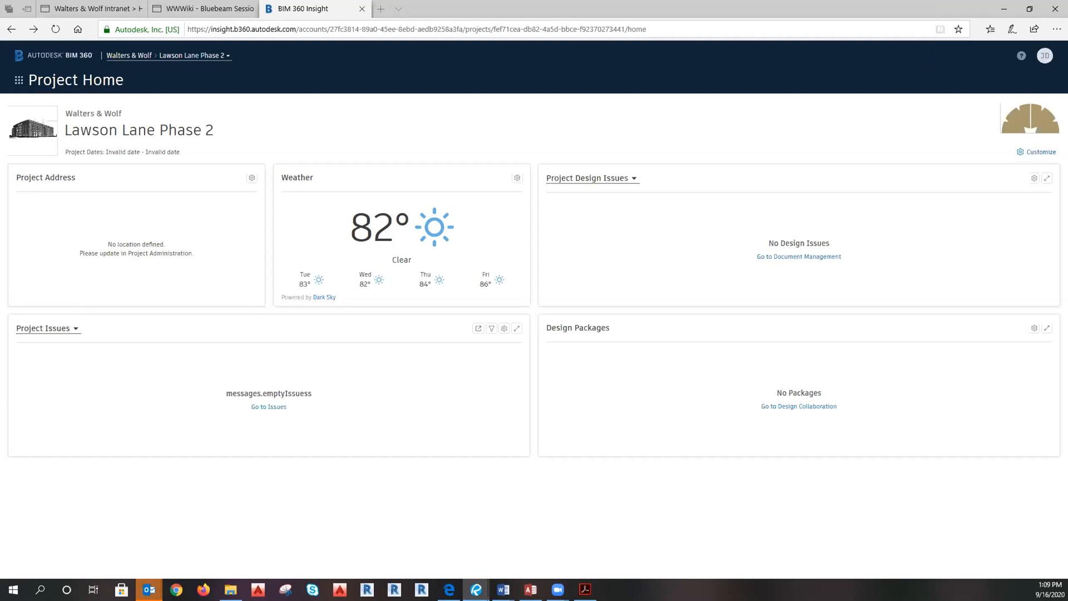
click(22, 79)
Reopen LawsonLaneWestPh2_SalesModel.rvt via Document Management > Linked Models > Sales Model.
click(107, 128)
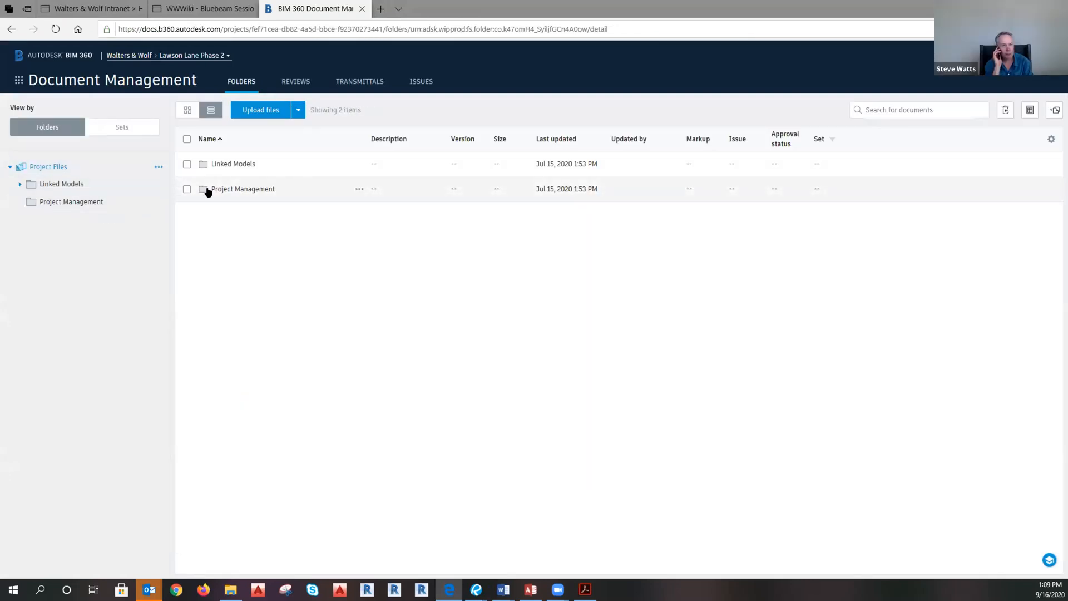
click(233, 164)
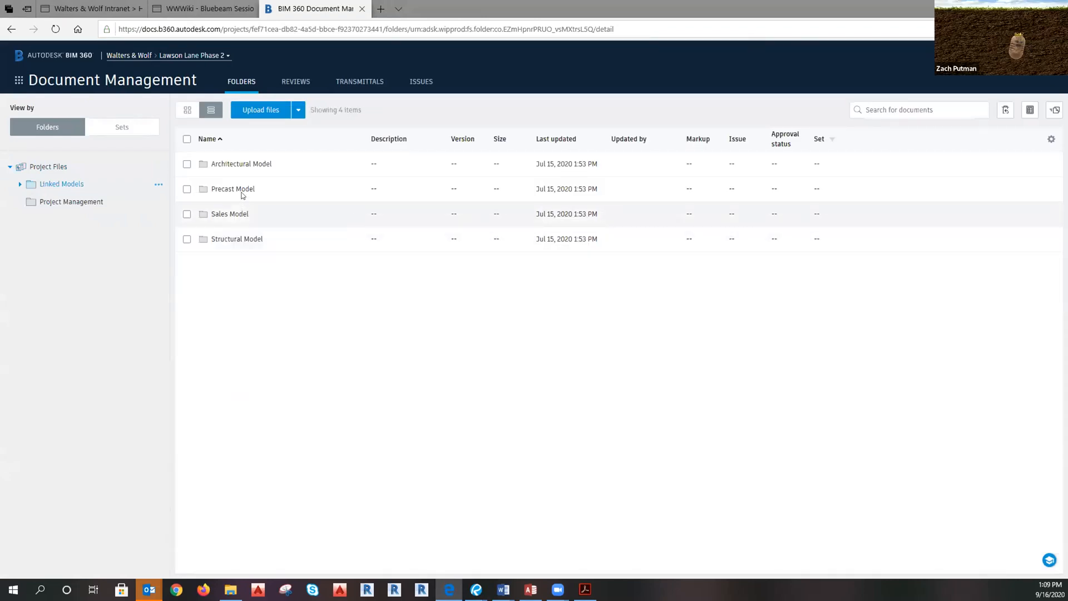
click(236, 214)
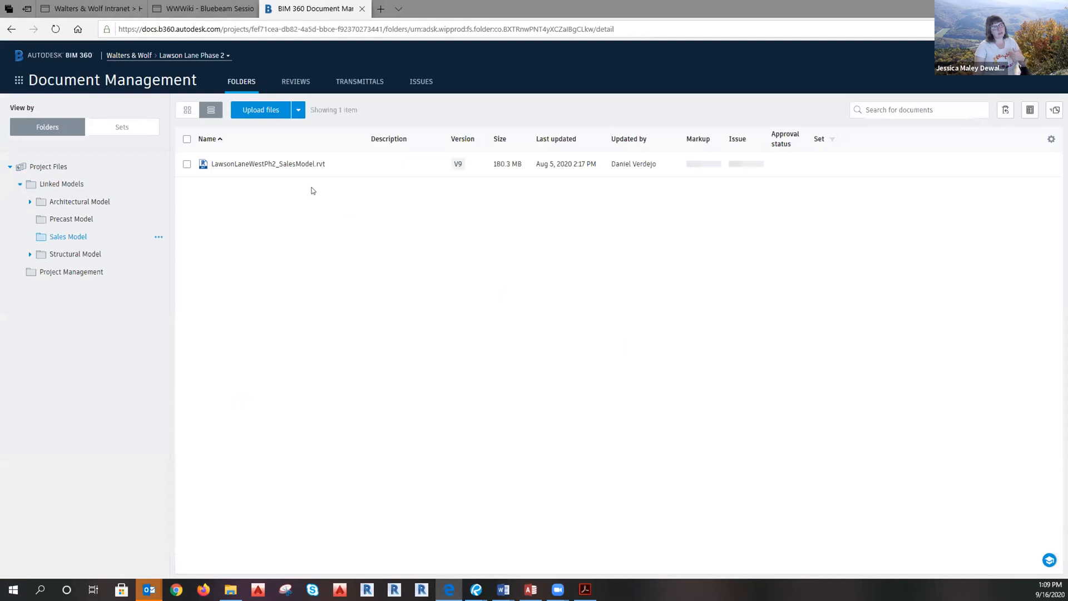
click(253, 165)
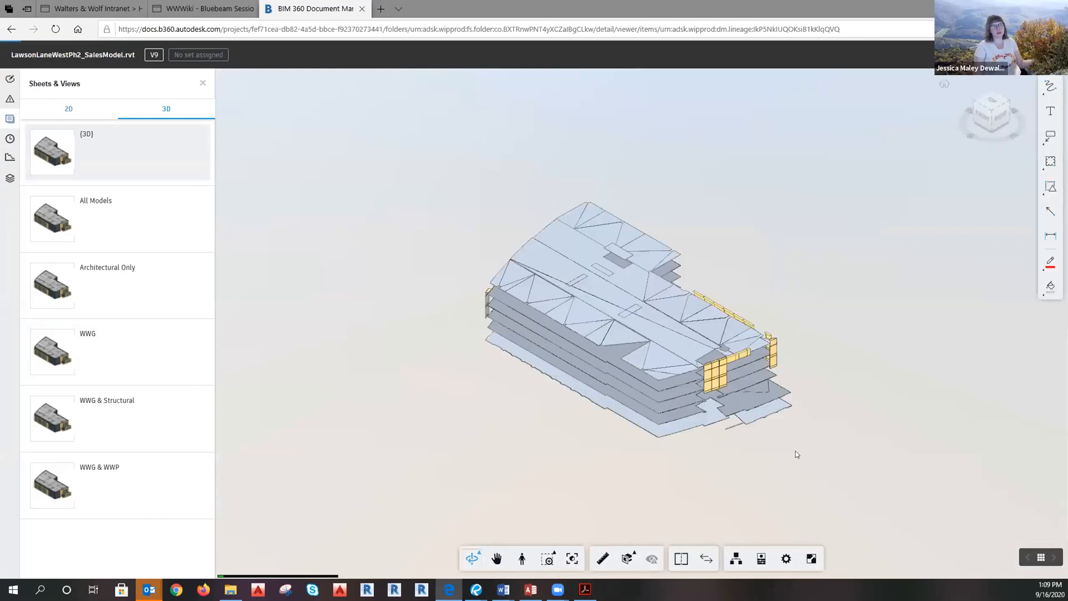
Orbit, pan and zoom the building from its front corner round to its back elevation.
scroll(704, 403, up, 5)
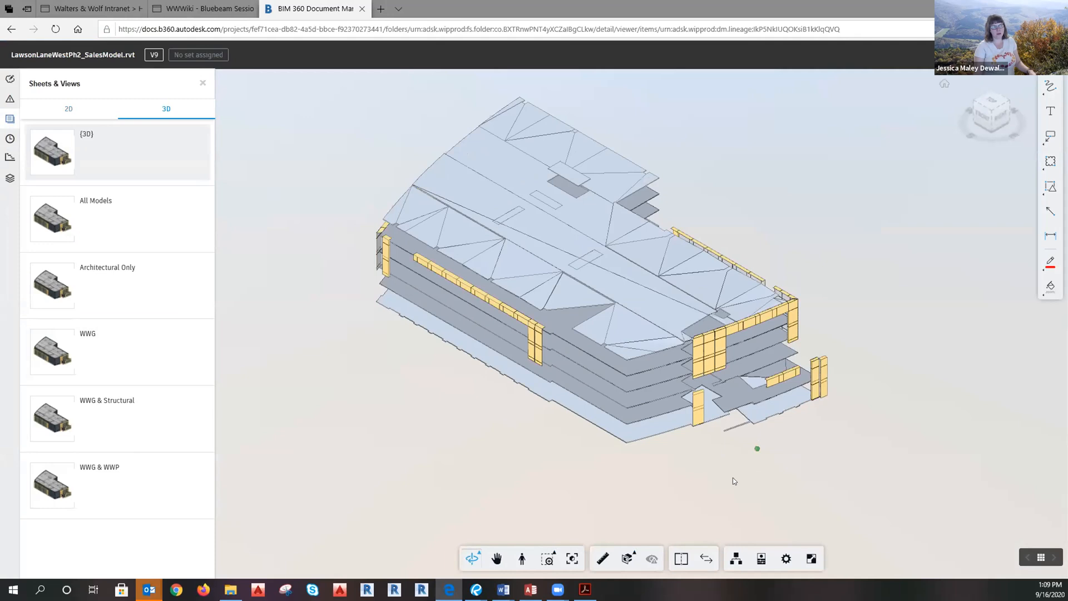
drag(661, 485, 618, 415)
scroll(722, 373, up, 2)
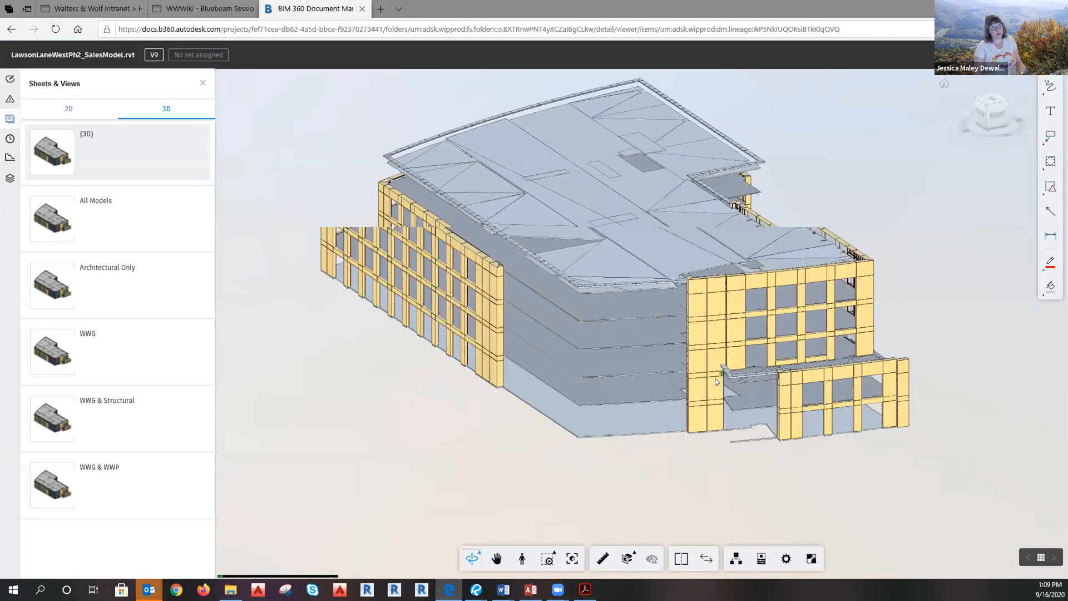
drag(722, 373, 666, 477)
middle_drag(729, 499, 572, 494)
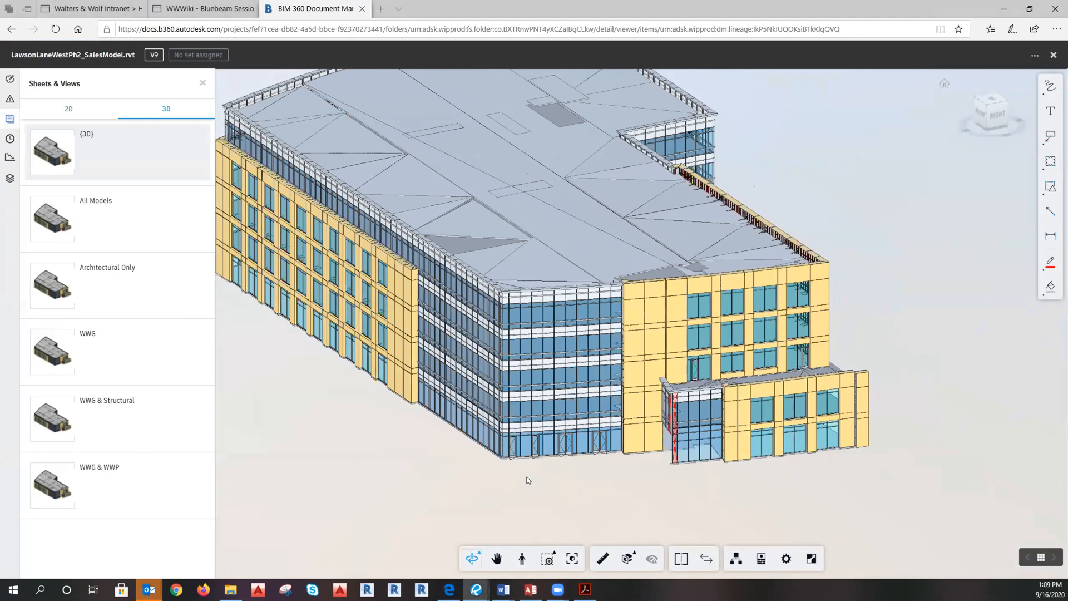
scroll(529, 480, down, 3)
middle_drag(674, 503, 818, 512)
drag(557, 503, 778, 501)
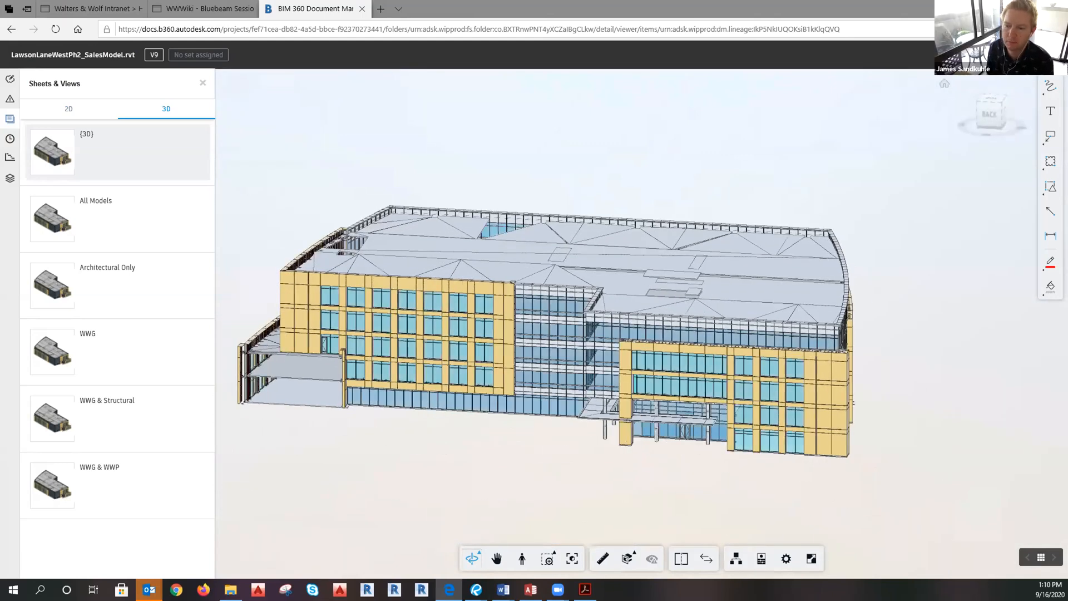
Orbit the building to a higher overhead angle and zoom, returning focus to the viewer.
key(alt+Tab)
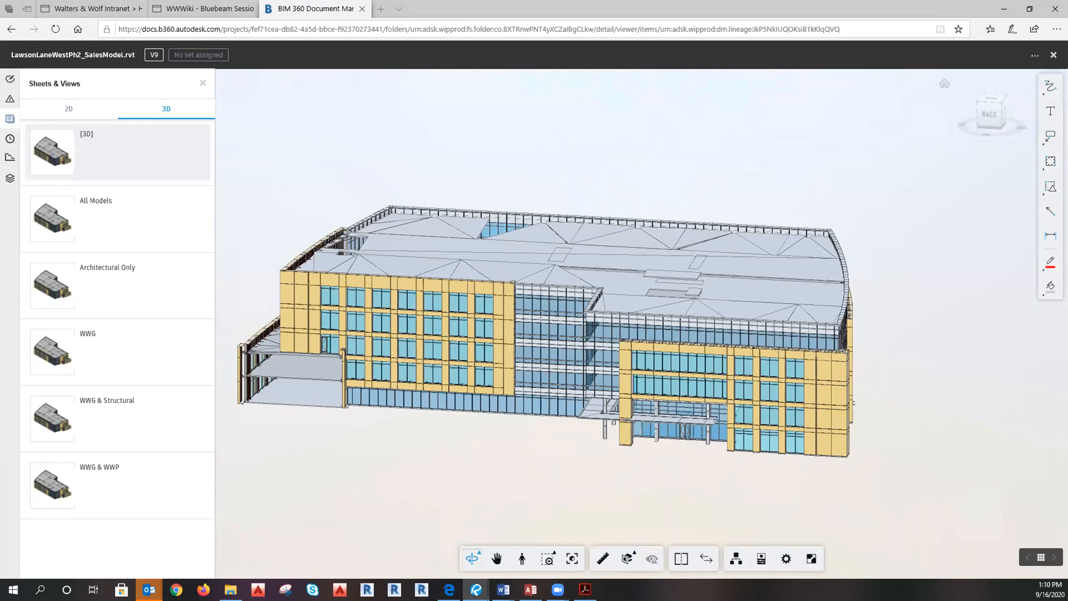
drag(615, 488, 671, 508)
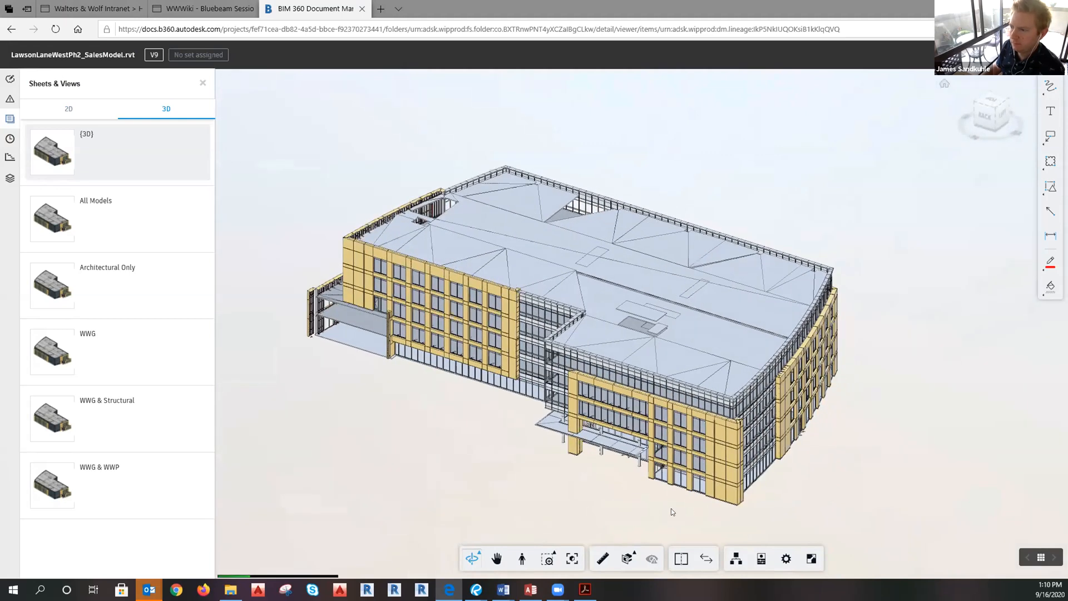
scroll(232, 400, up, 4)
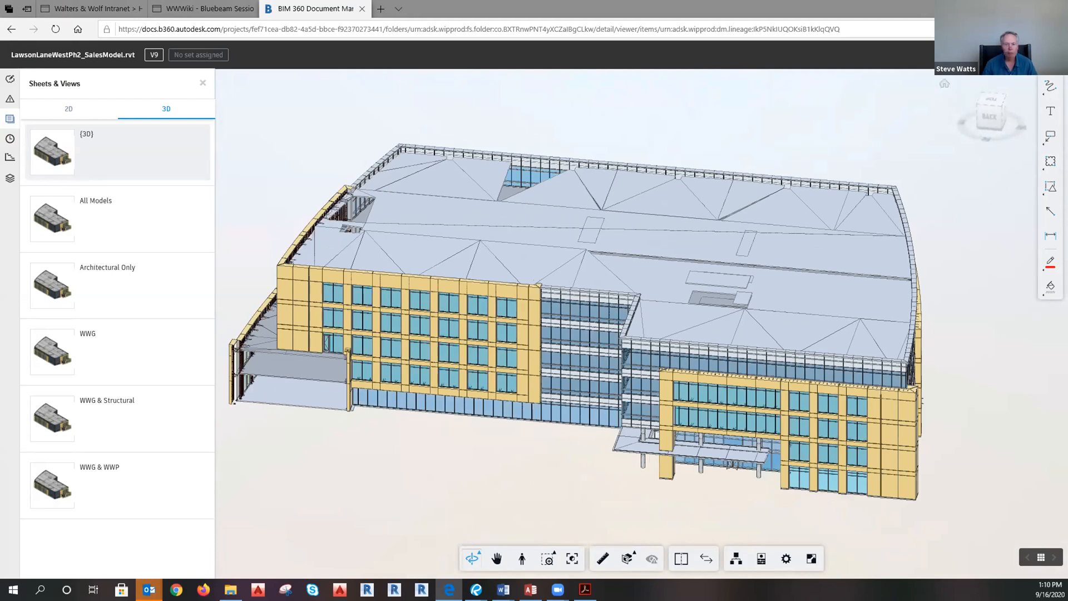
key(alt+Tab)
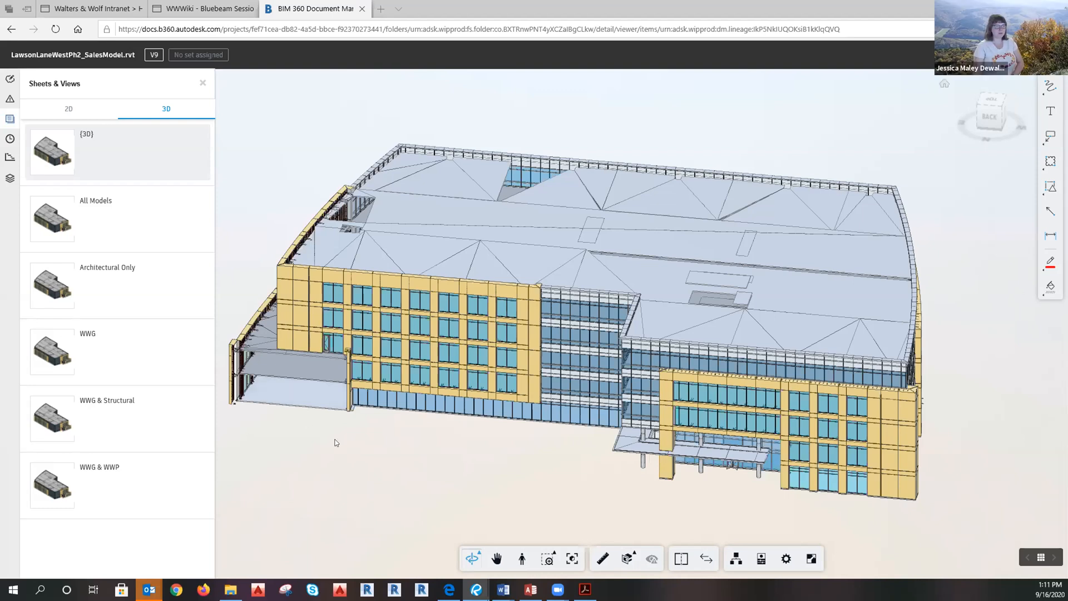
click(451, 473)
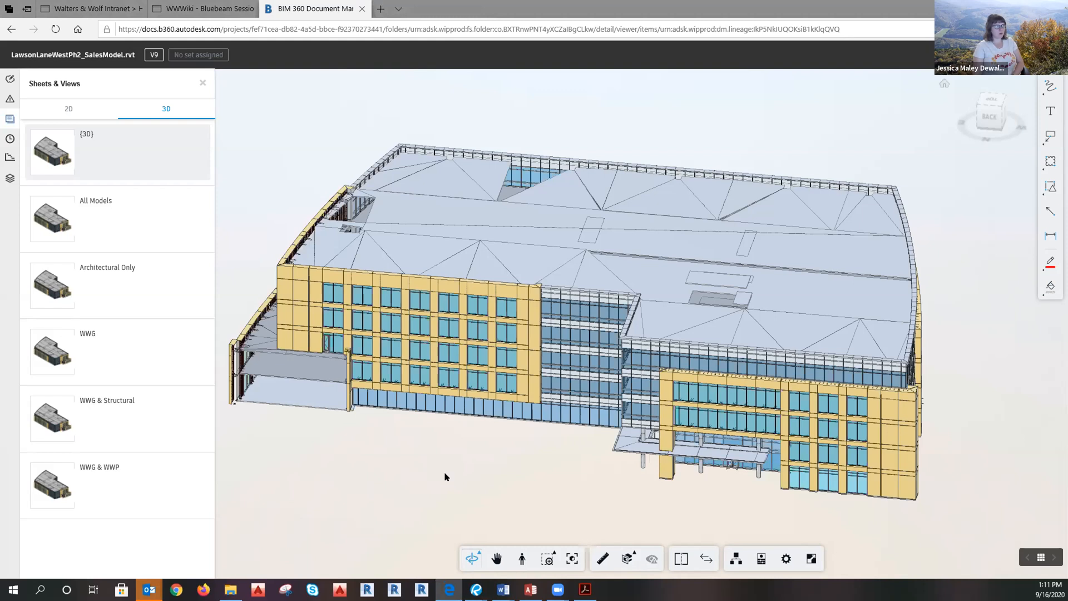
scroll(508, 470, down, 2)
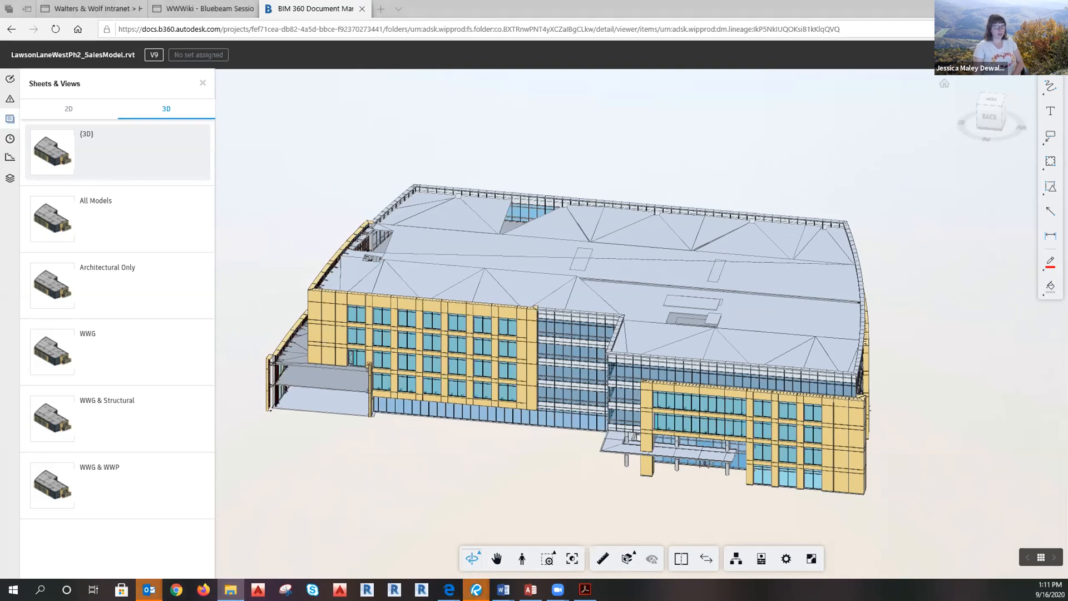
Browse the Lawson_Lane_West_Phase_2_10-741 job to Drafting > Architecturals > ARCH and widen the Name column.
drag(1, 67, 477, 66)
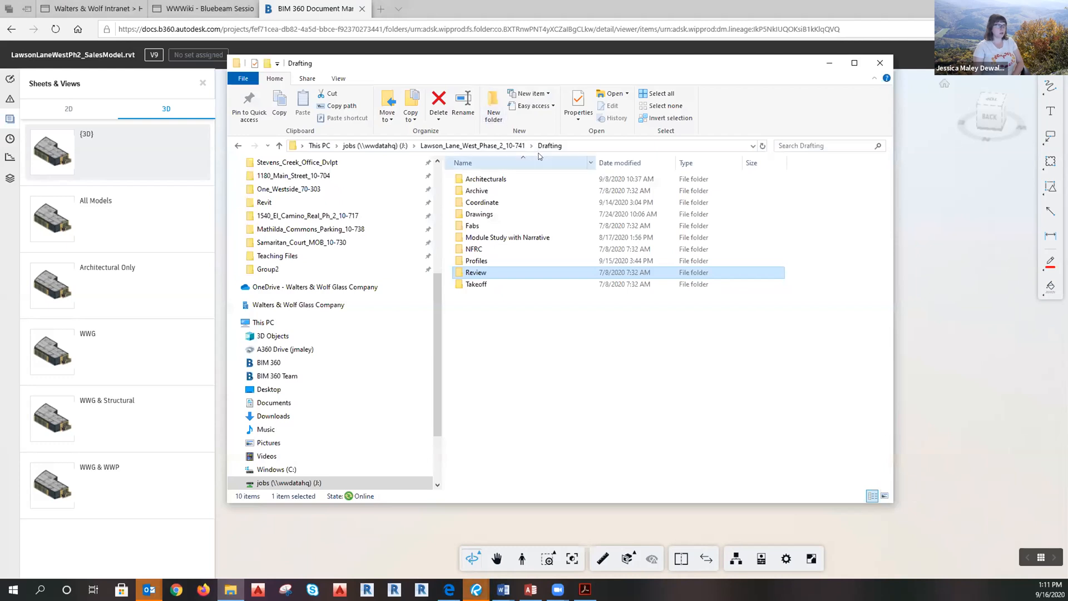
click(491, 146)
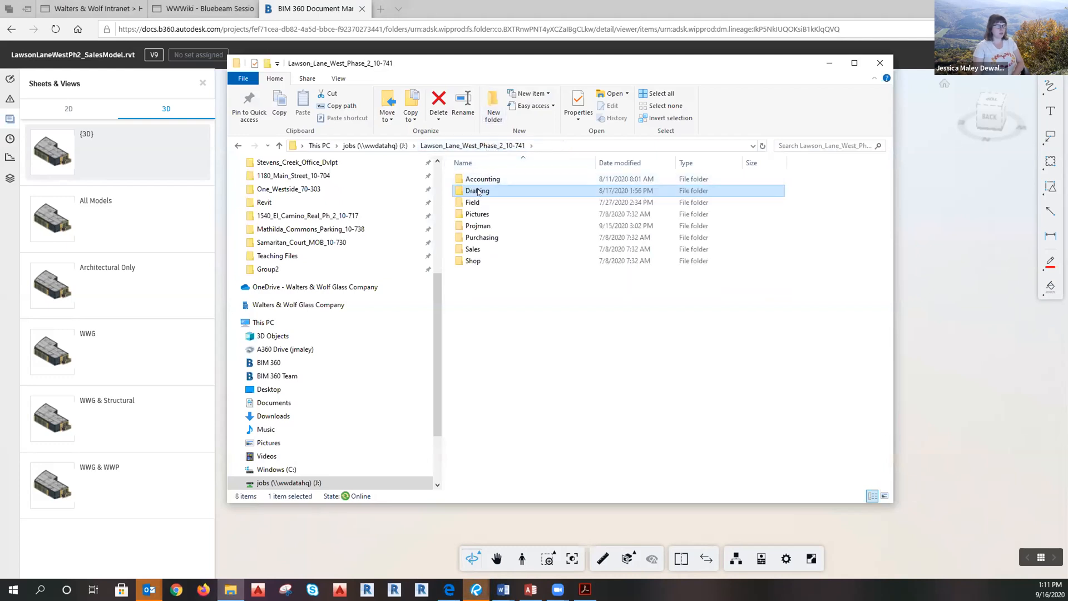
double_click(477, 190)
double_click(478, 179)
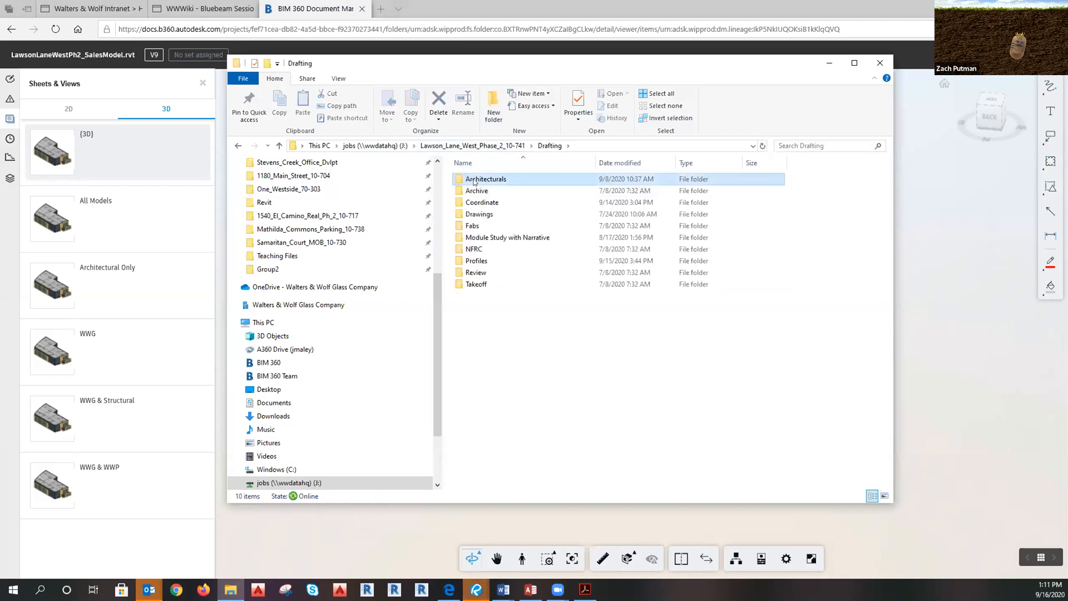
double_click(474, 179)
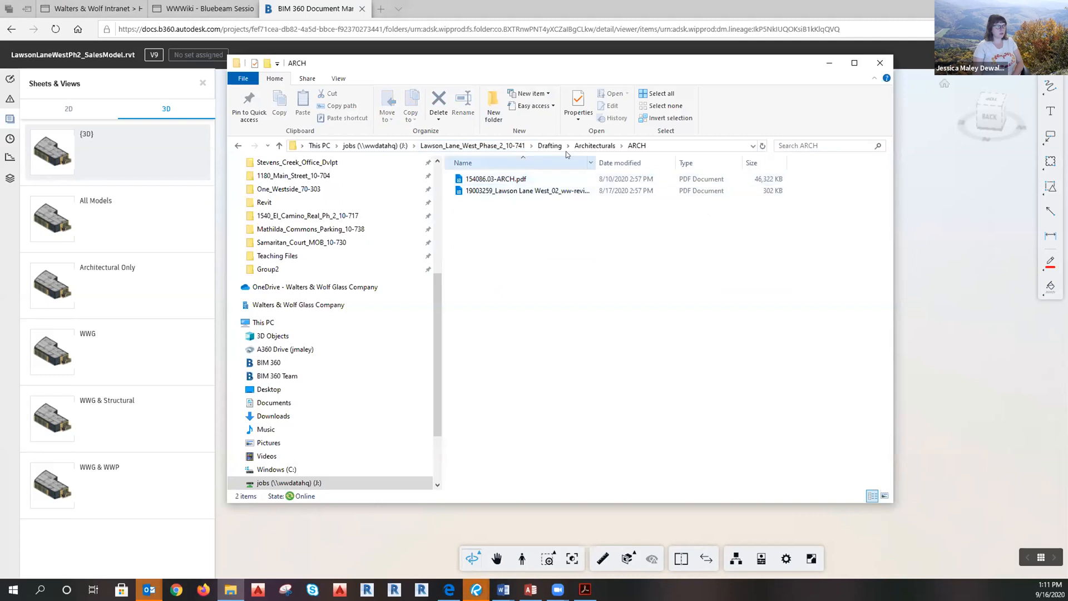
click(595, 145)
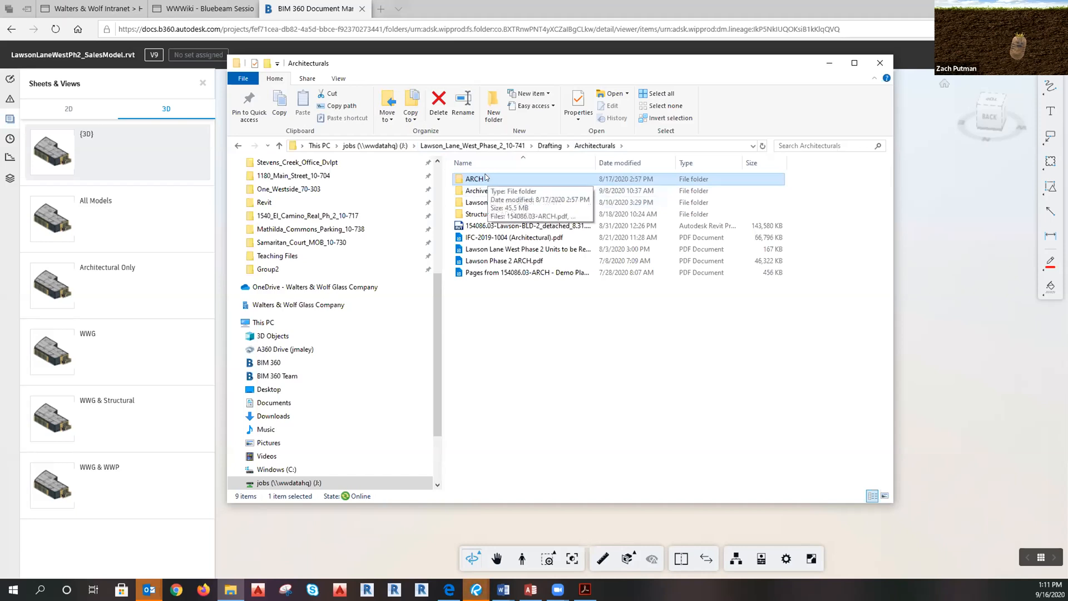
double_click(485, 178)
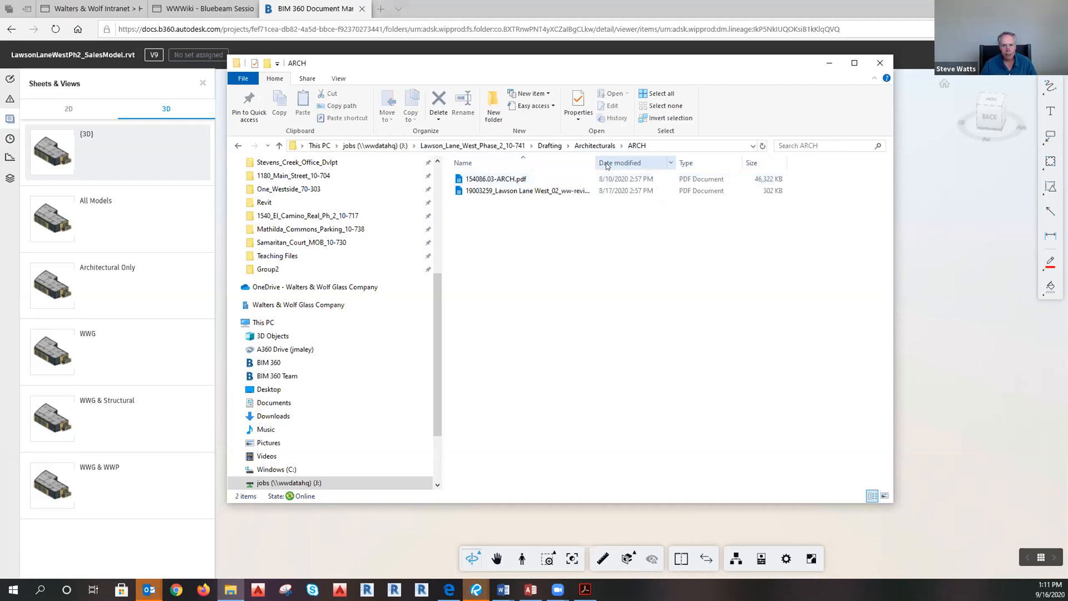
drag(594, 162, 671, 162)
click(551, 147)
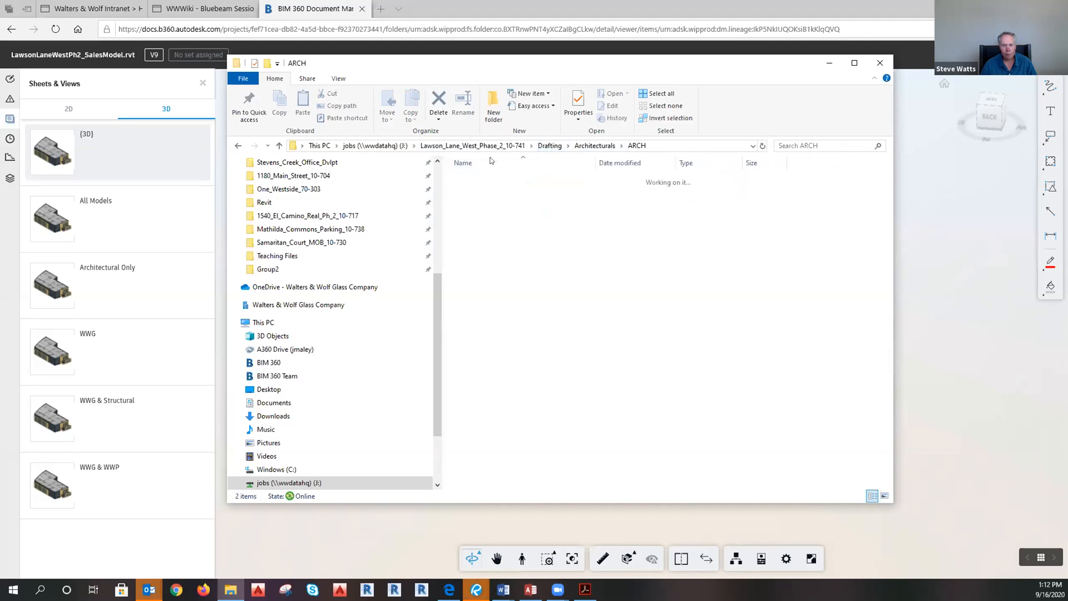
Browse the job's Sales > Contract > SalesModel and Engineering folders, then minimize File Explorer.
click(473, 146)
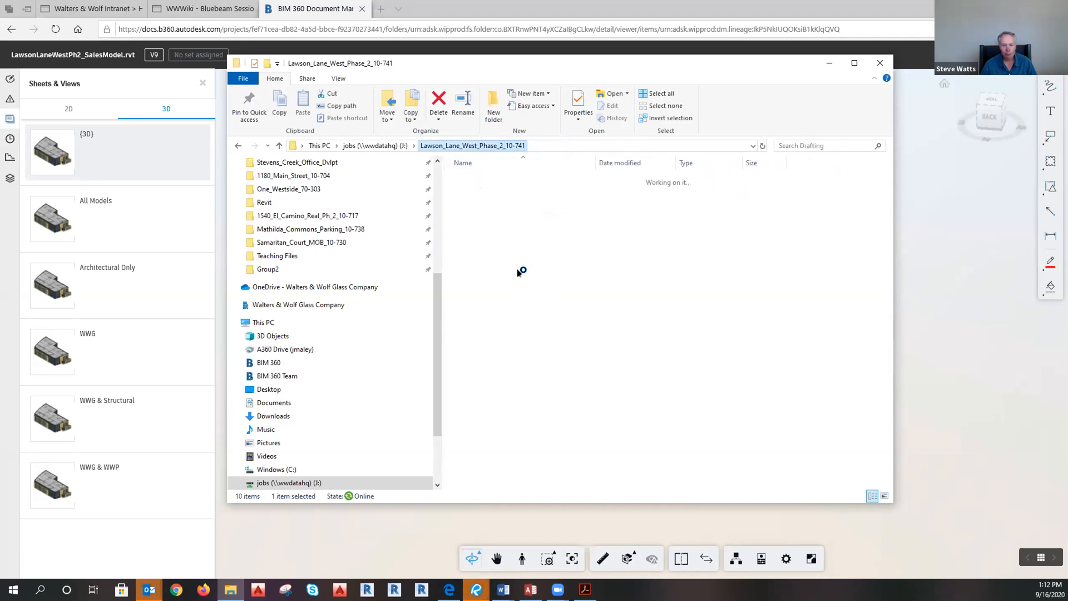
double_click(483, 246)
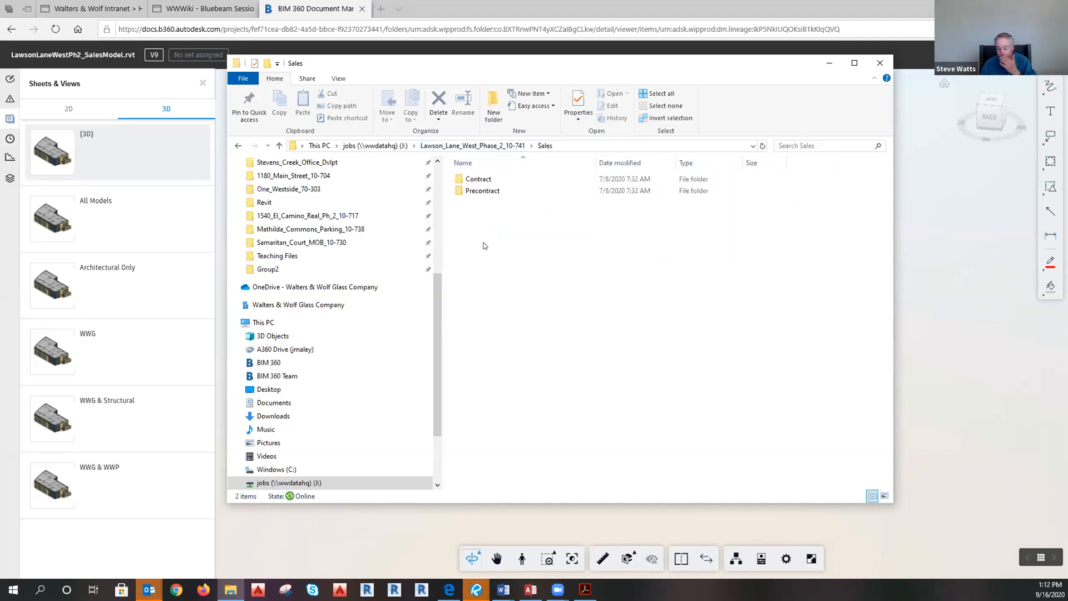
double_click(478, 179)
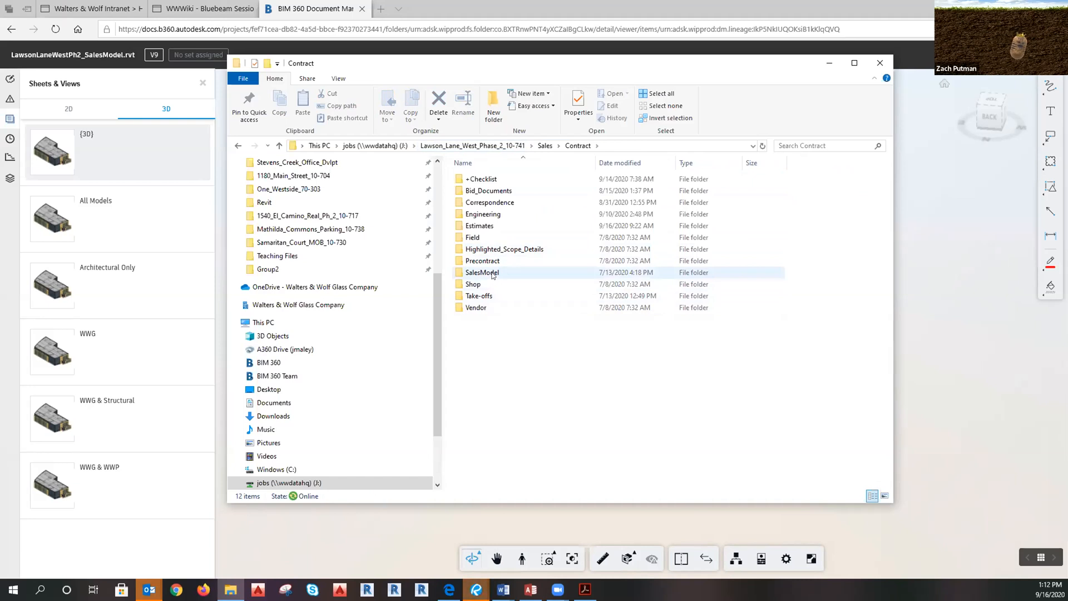
click(493, 274)
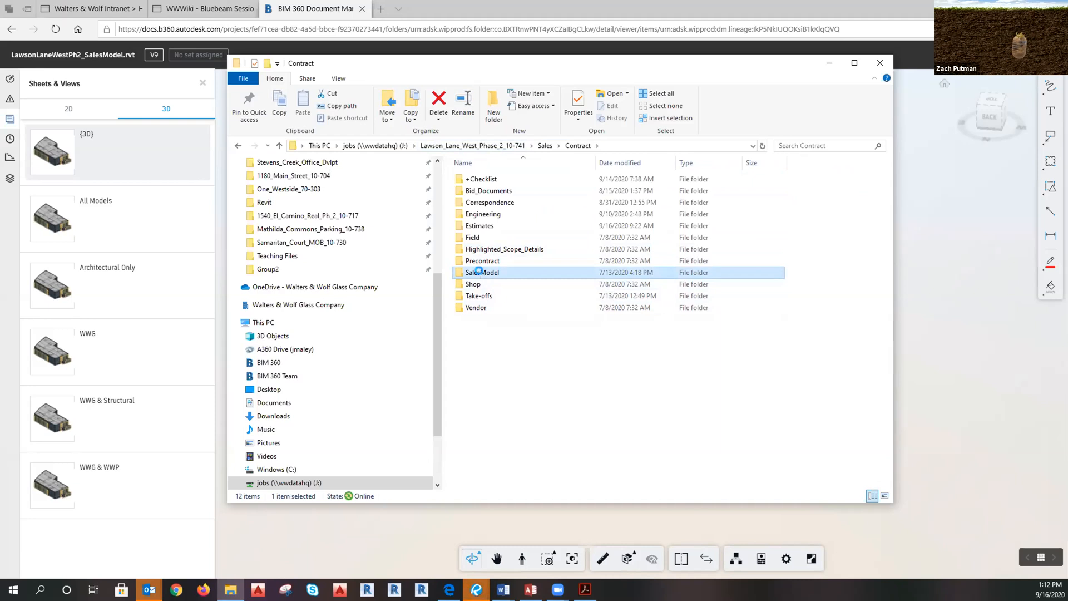
double_click(482, 273)
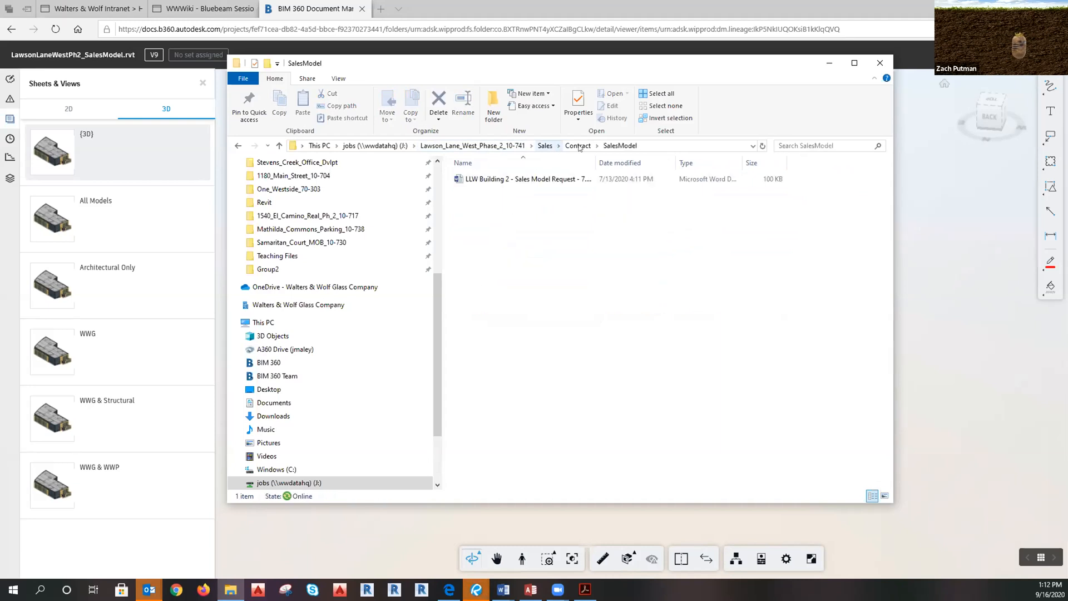
click(566, 146)
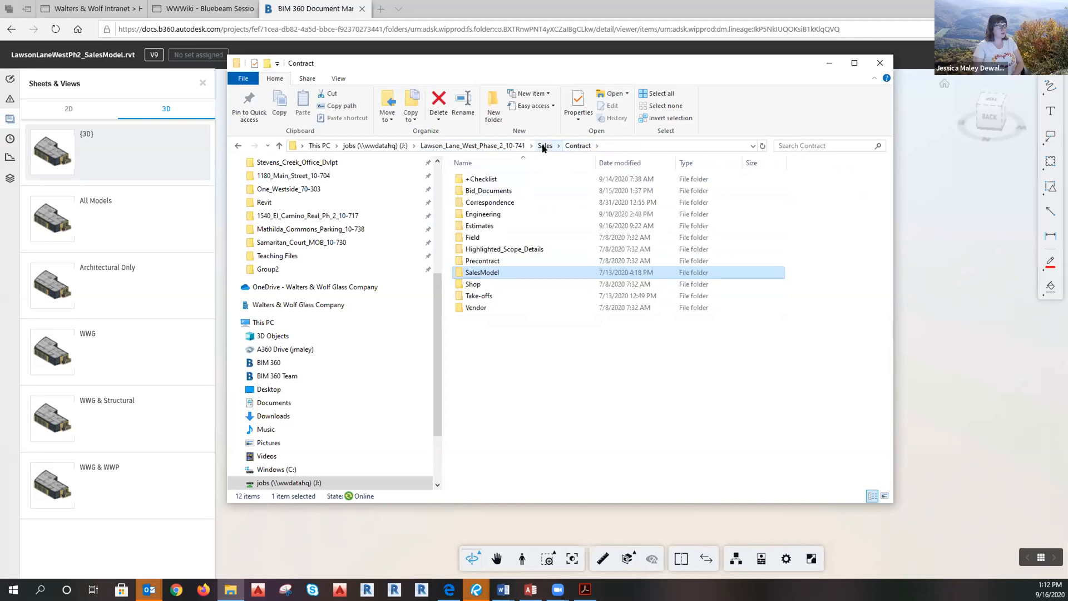
double_click(492, 215)
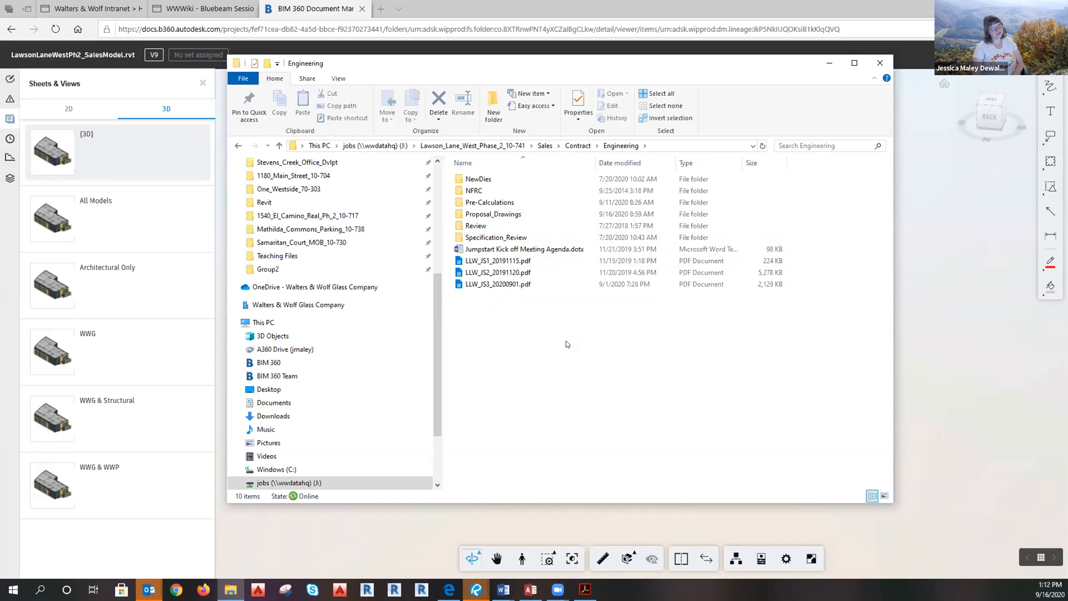
click(828, 62)
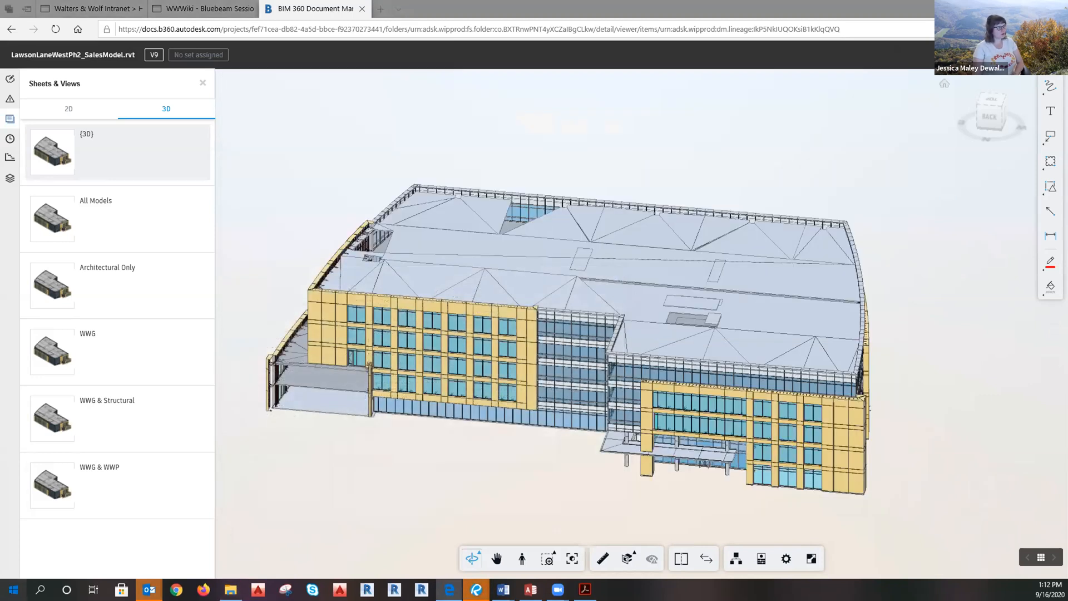
Search Start for 'revit', cancel without launching, and return to the Bluebeam Session Ids wiki page.
key(super)
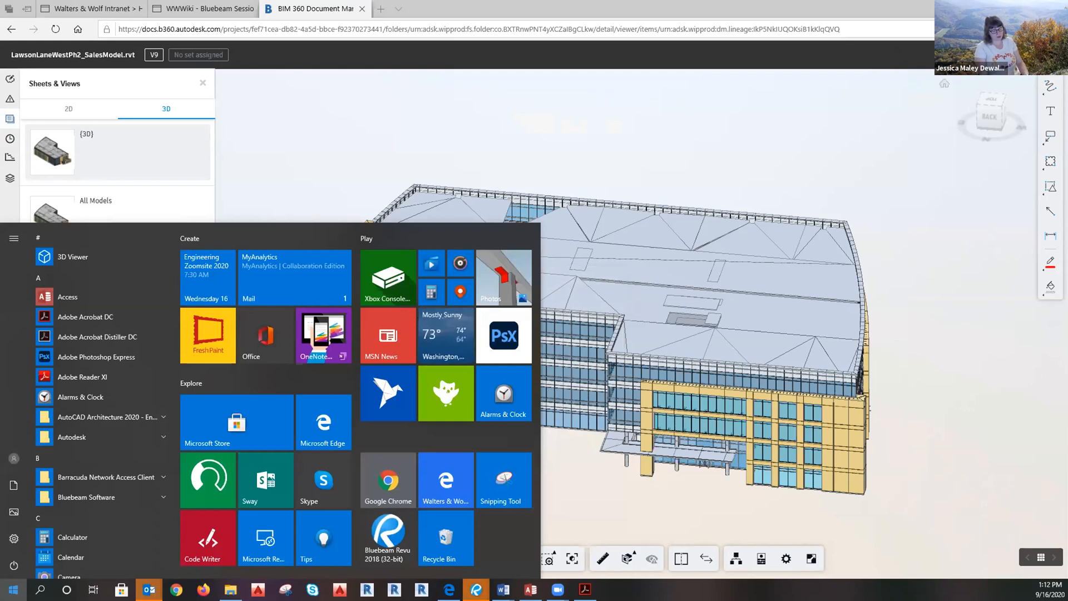
text(revit)
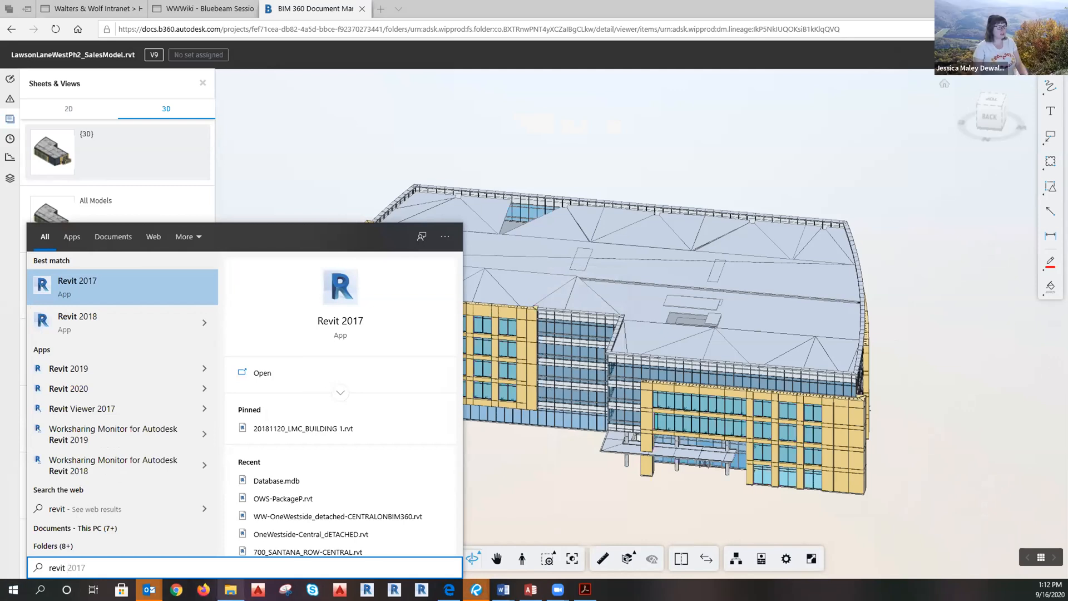
click(230, 590)
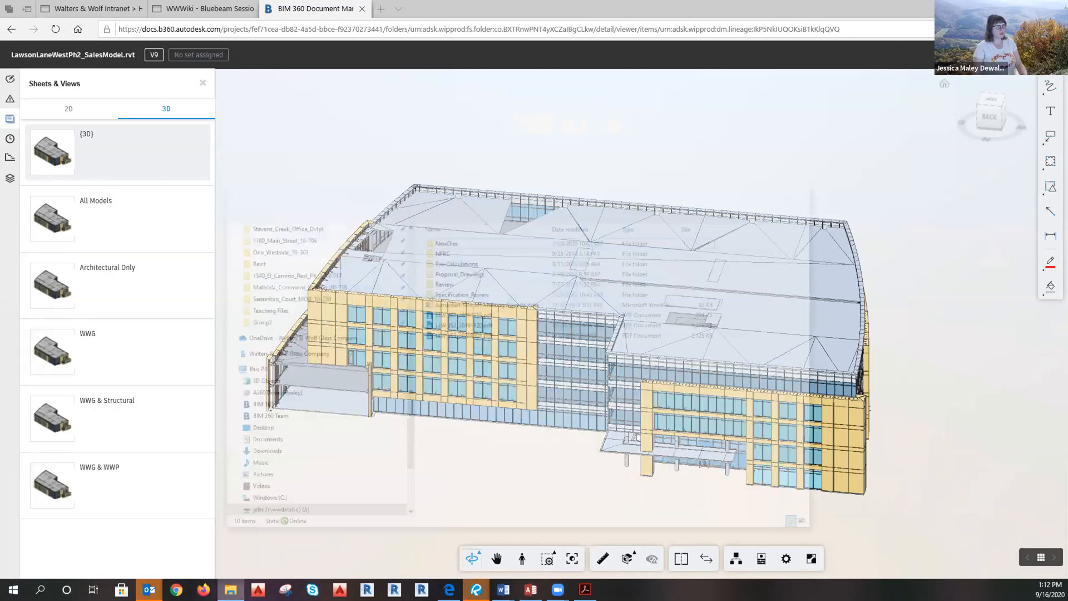
click(394, 538)
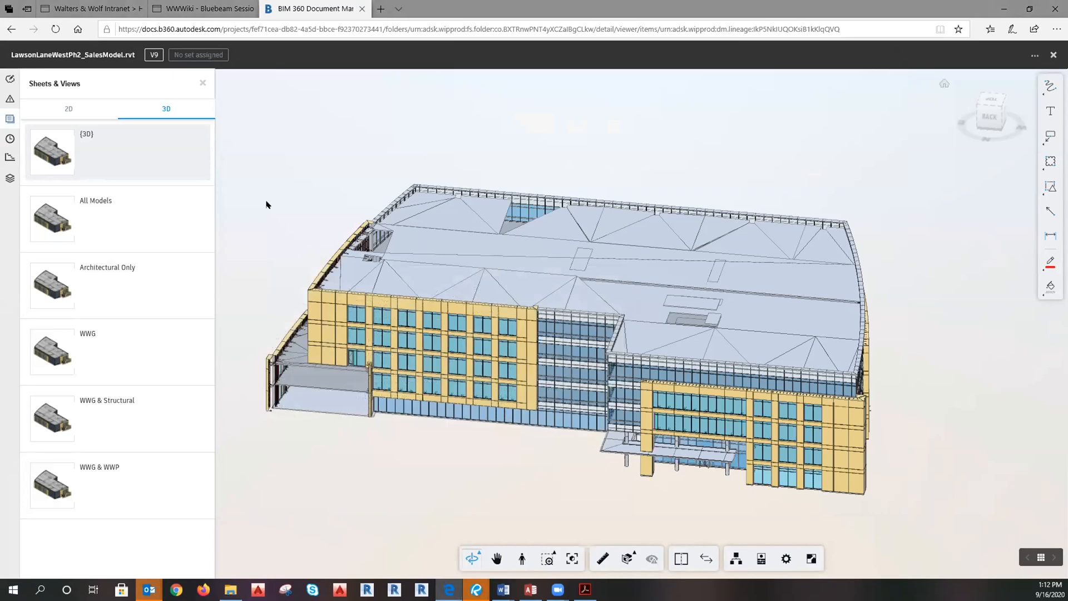
click(200, 8)
Scroll through the Bluebeam Session Ids wiki page, then bring File Explorer forward.
scroll(425, 289, down, 10)
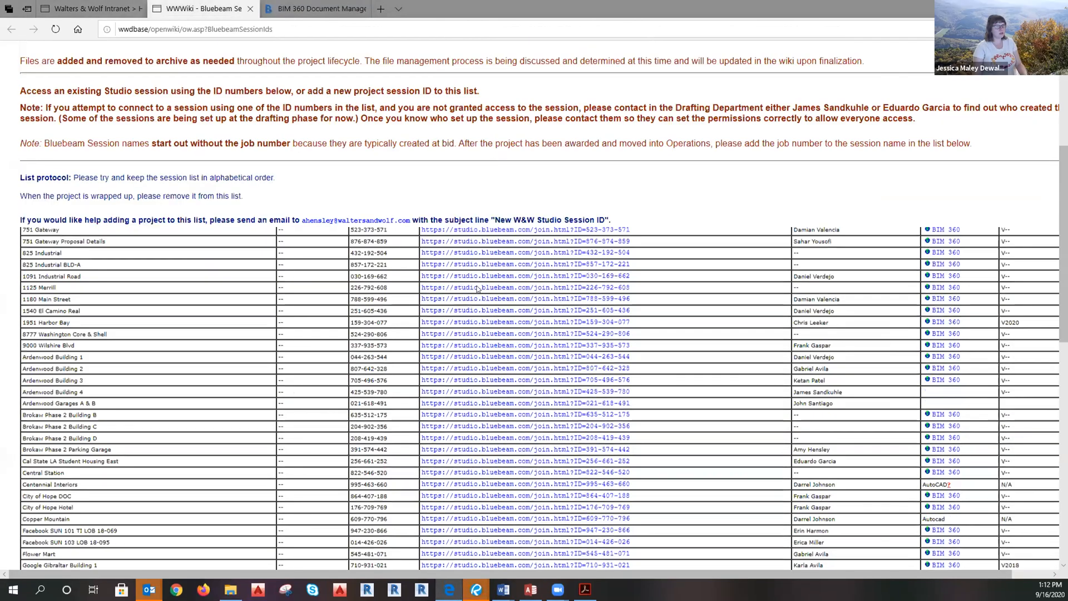
scroll(470, 407, up, 10)
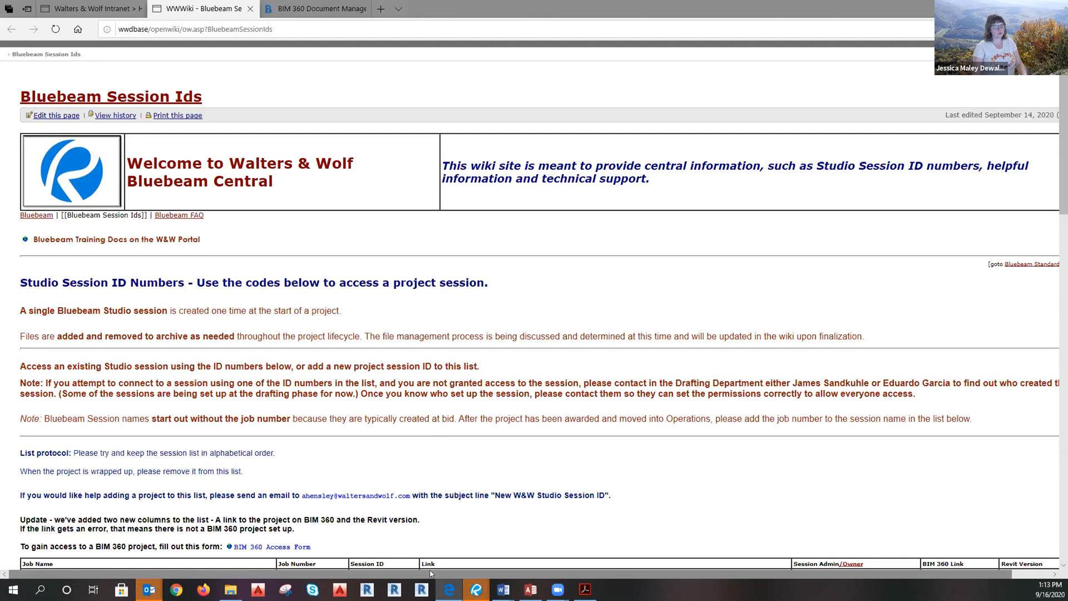
scroll(445, 569, down, 1)
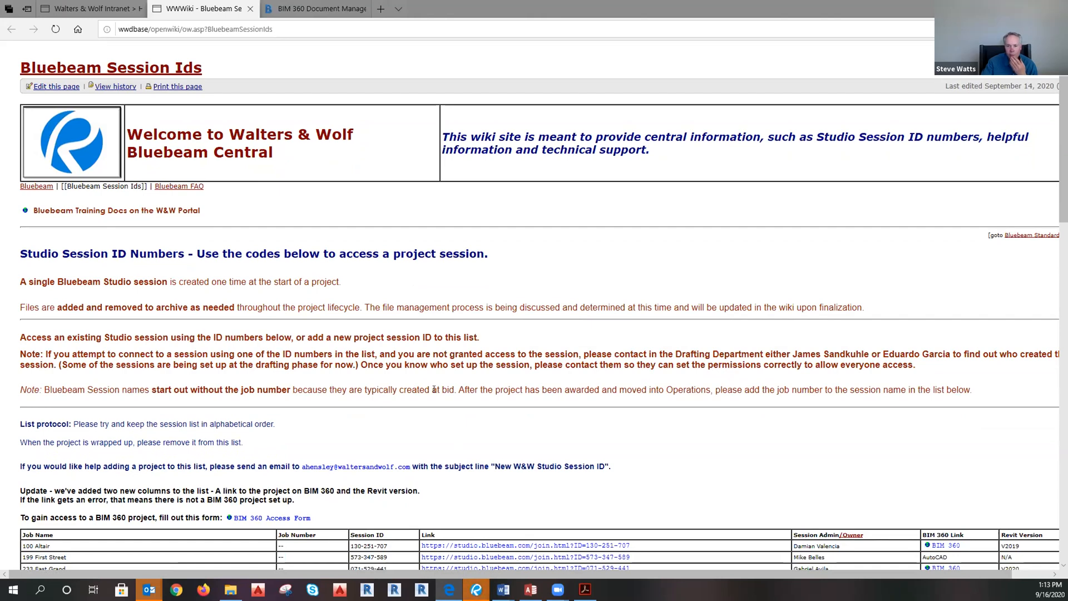
scroll(434, 390, down, 10)
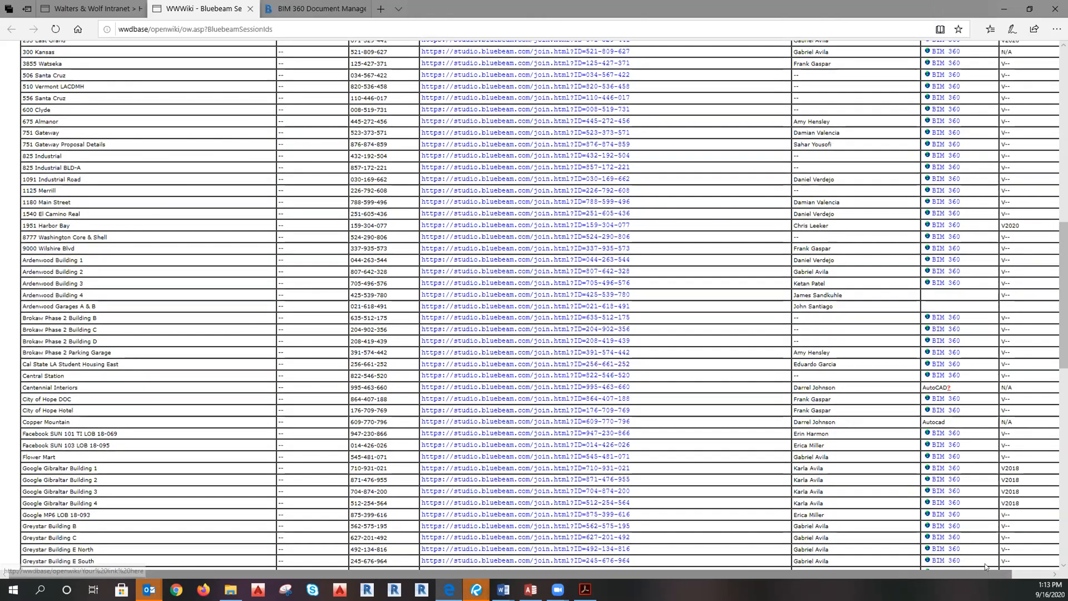
scroll(89, 132, up, 7)
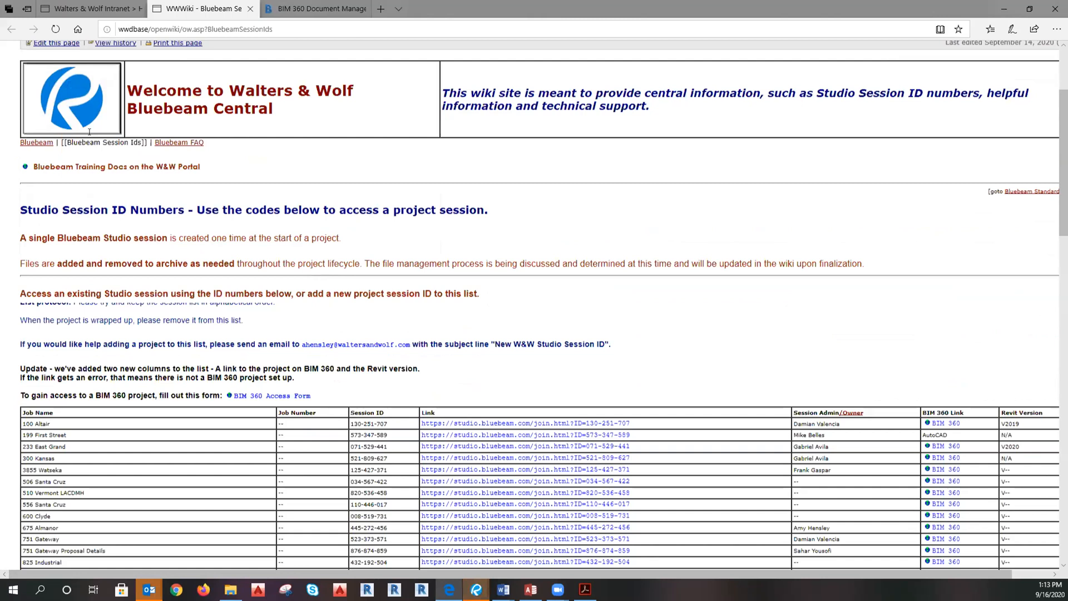
scroll(89, 131, down, 2)
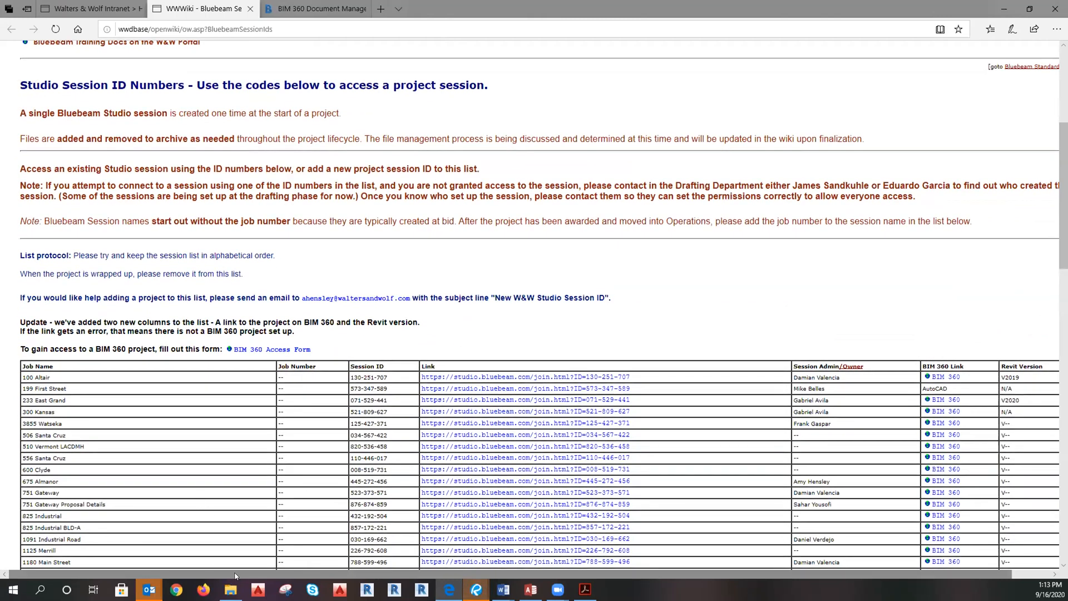
click(230, 589)
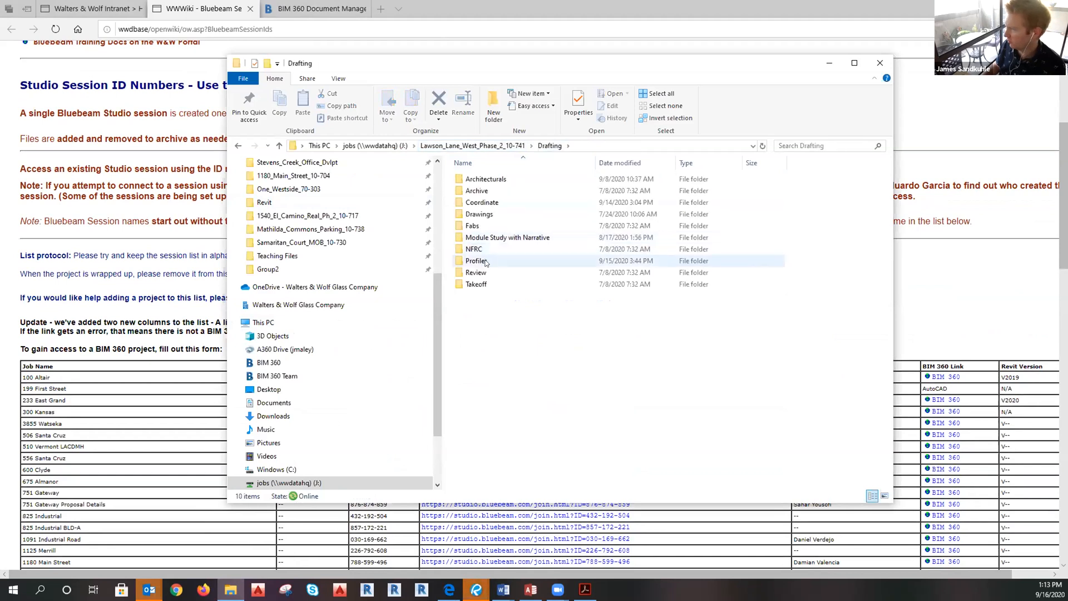
Open the Drawings folder, look at its right-click New menu, then go back to the wiki page.
click(482, 209)
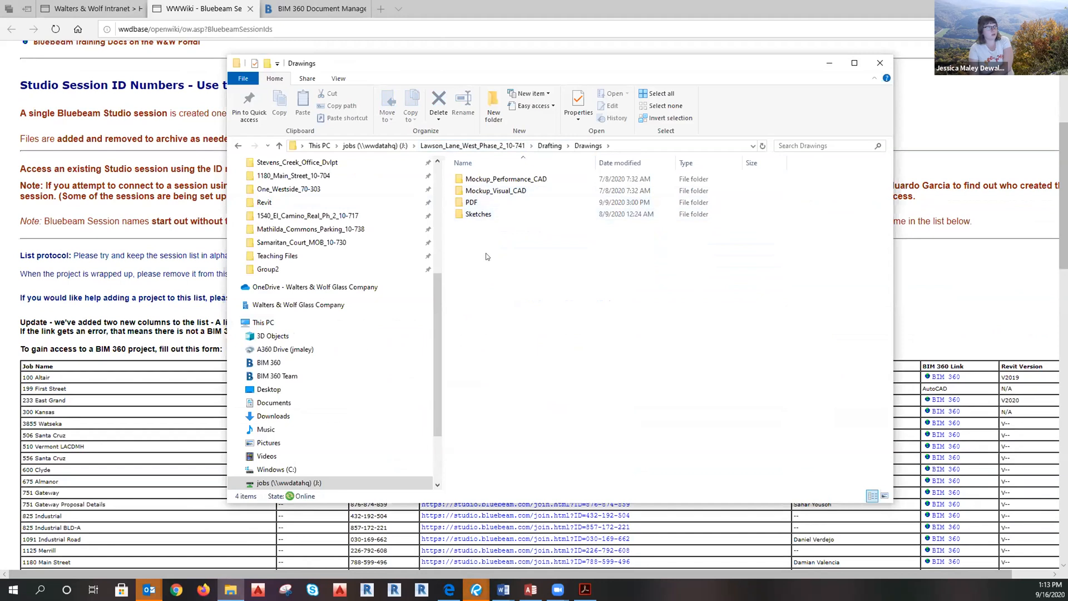
right_click(512, 273)
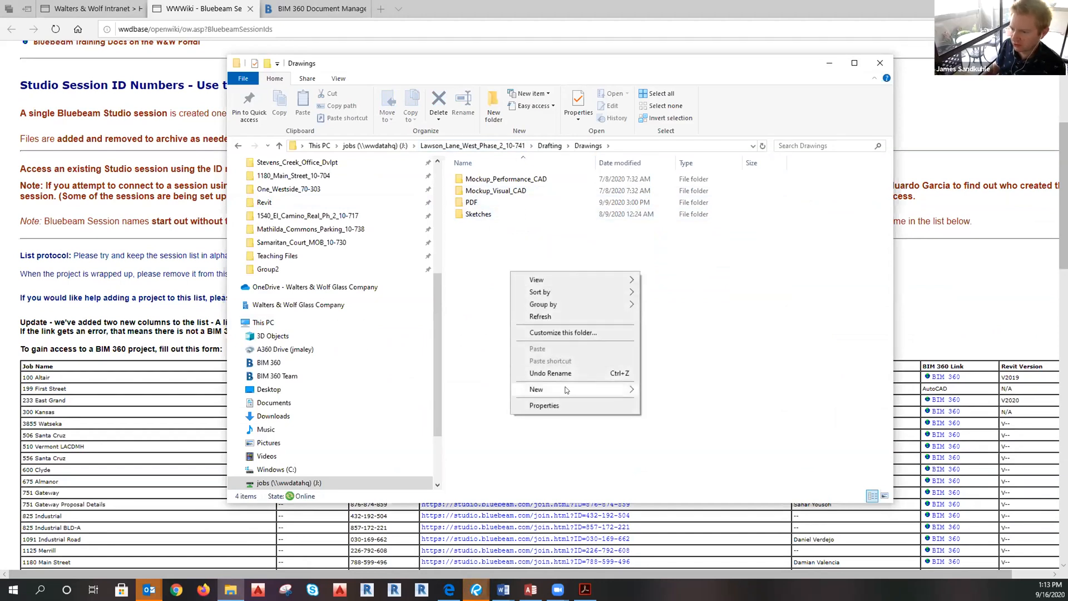
click(938, 282)
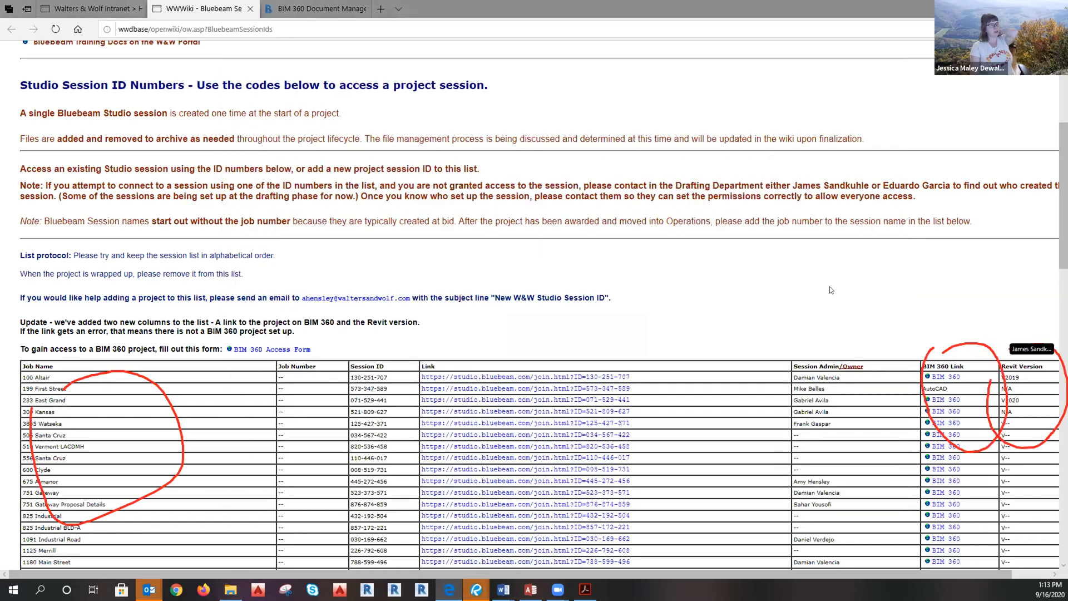
Mark and clear the Brokaw Phase 2 Building B–D rows, then scroll down to West Edge.
scroll(832, 290, down, 6)
scroll(831, 288, down, 15)
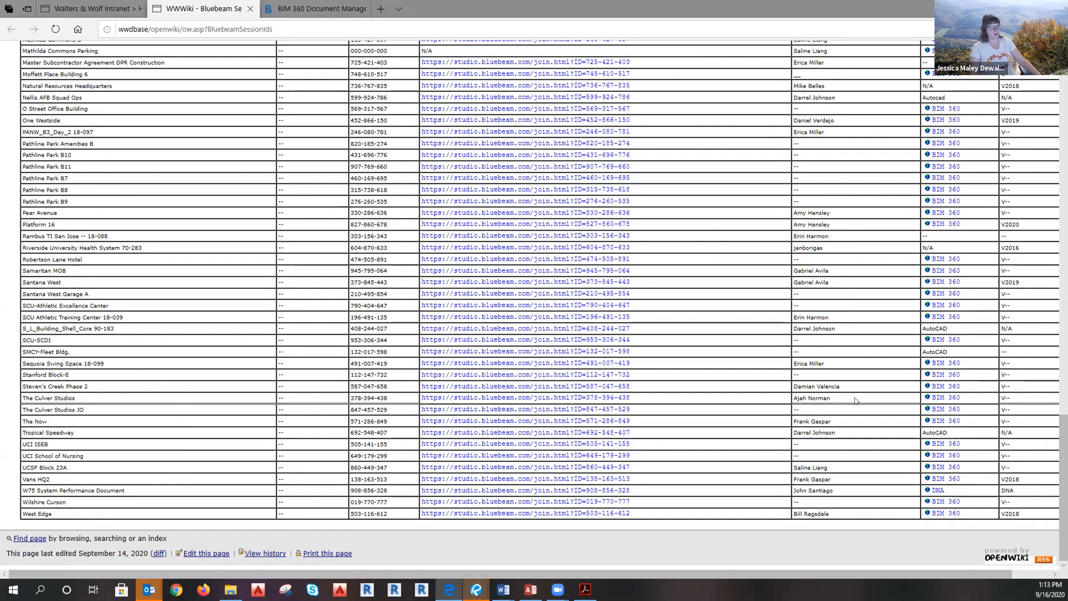
scroll(853, 388, up, 15)
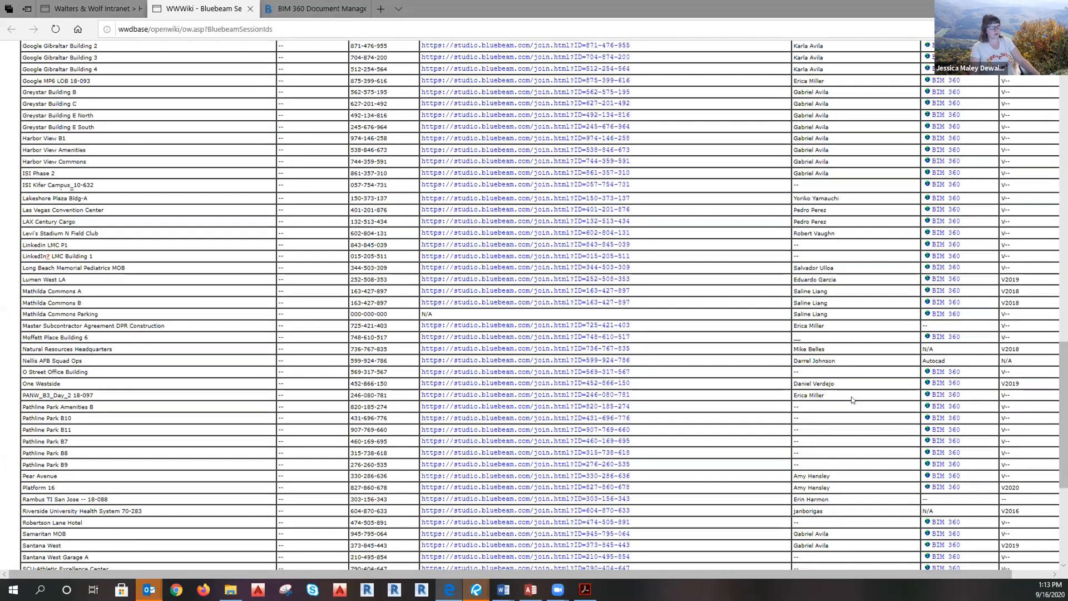
scroll(853, 400, up, 2)
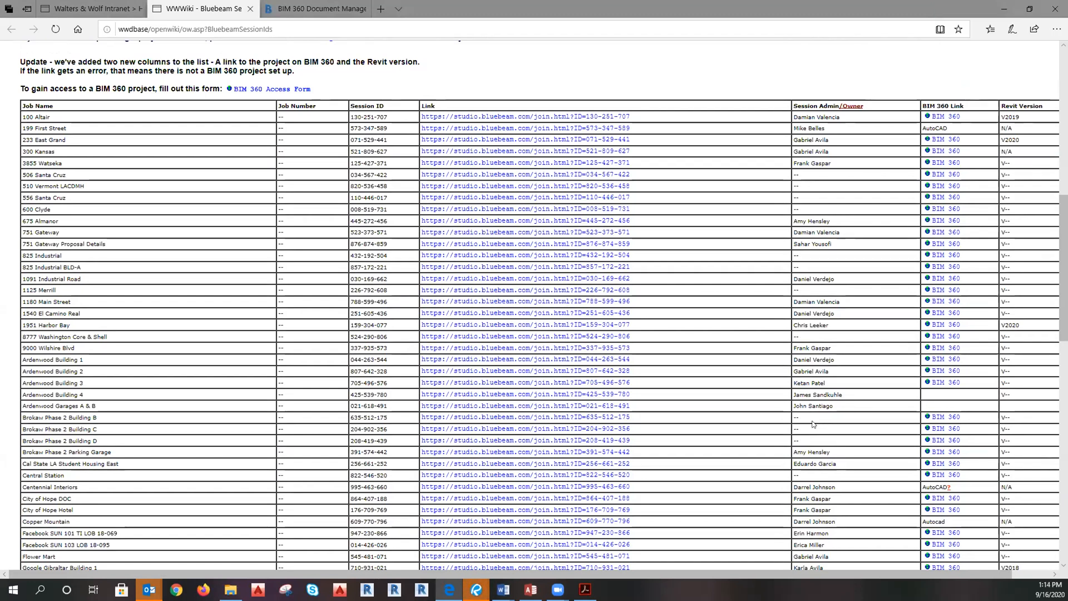
drag(811, 421, 131, 424)
drag(22, 415, 823, 441)
click(852, 408)
click(20, 418)
click(803, 442)
scroll(812, 424, down, 5)
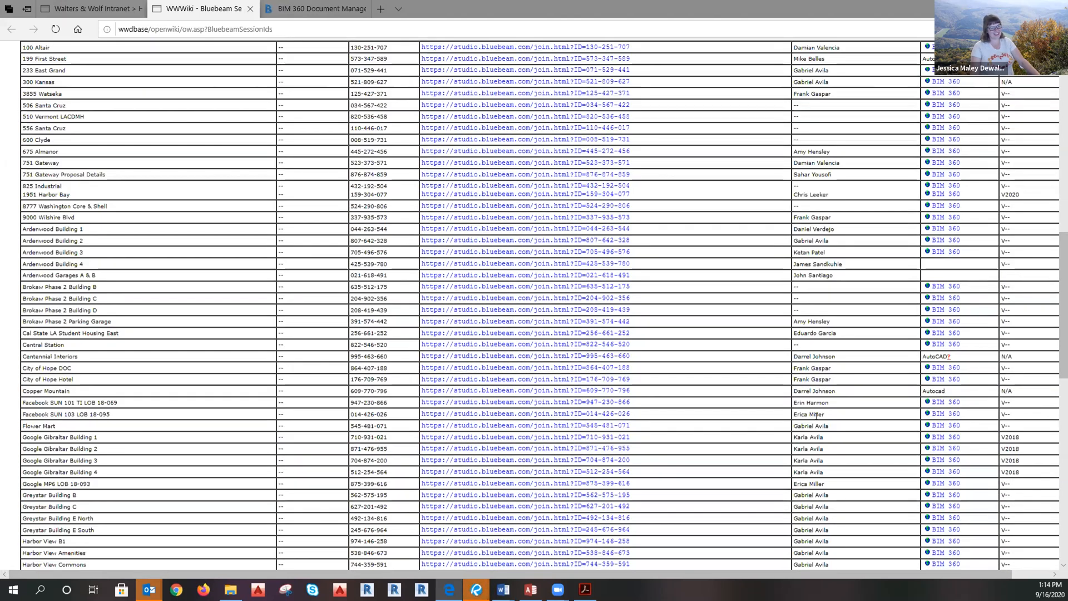
scroll(815, 417, down, 3)
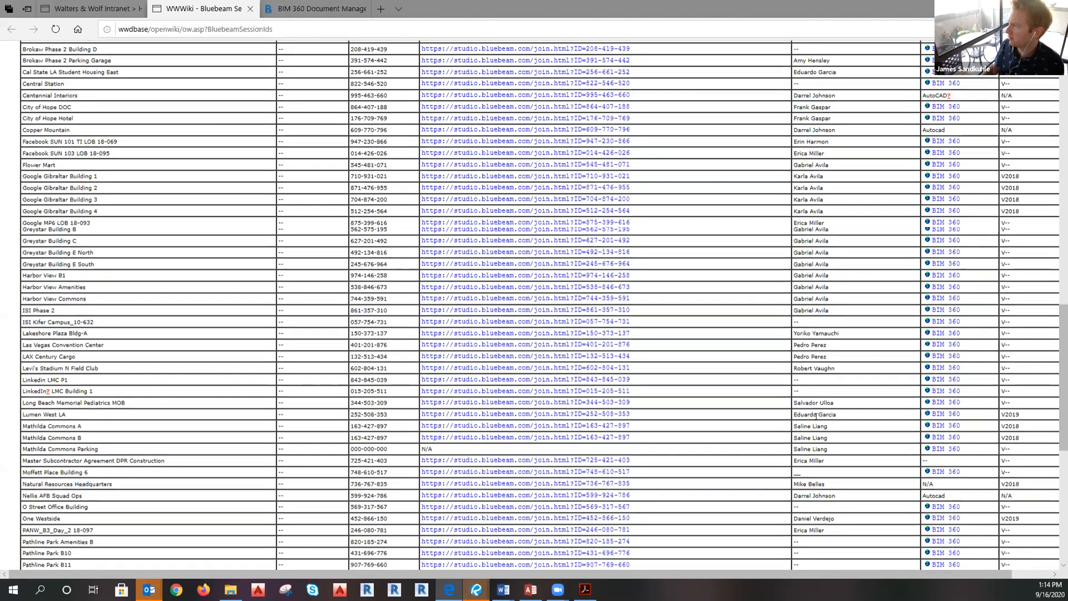
scroll(805, 422, down, 4)
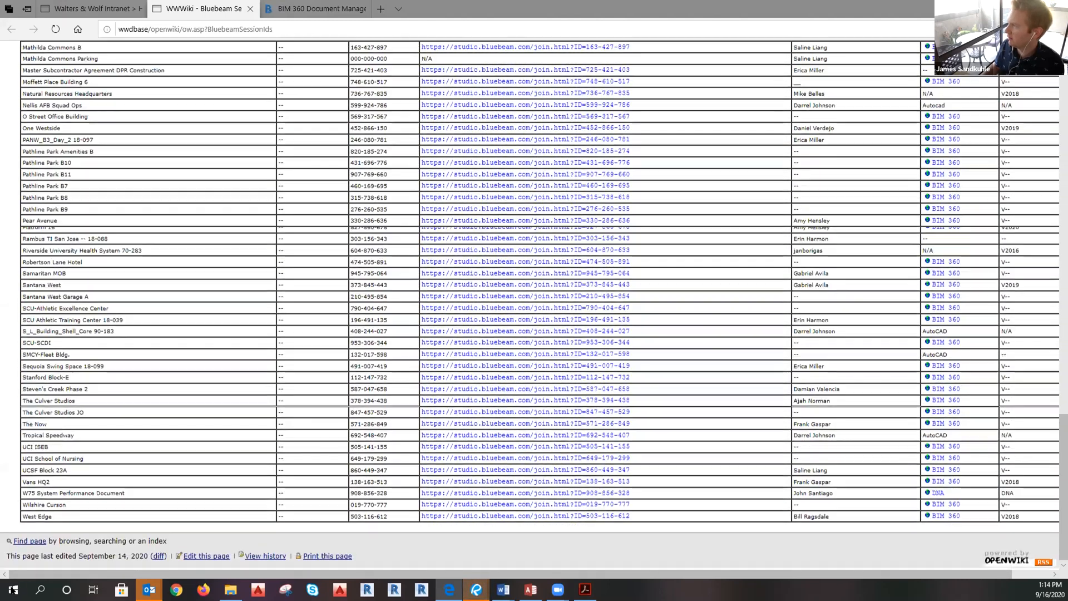
Launch Revit 2018 from a Start search for 'revit'.
click(13, 590)
text(revit)
click(89, 283)
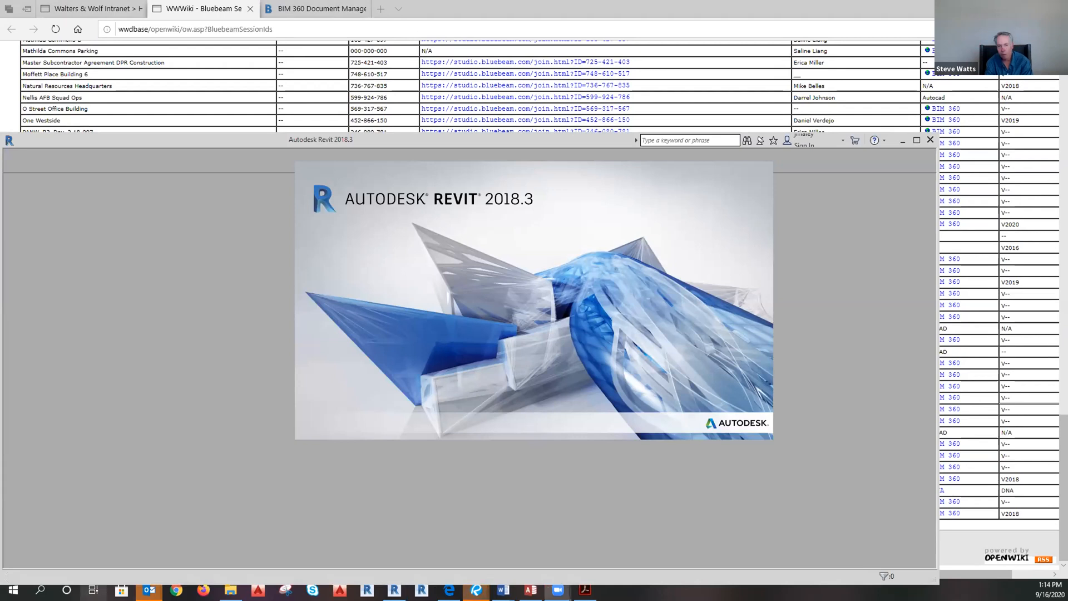
Open Drafting > Architecturals in the Drawings Explorer window, then return to the BIM 360 viewer.
mouse_move(231, 591)
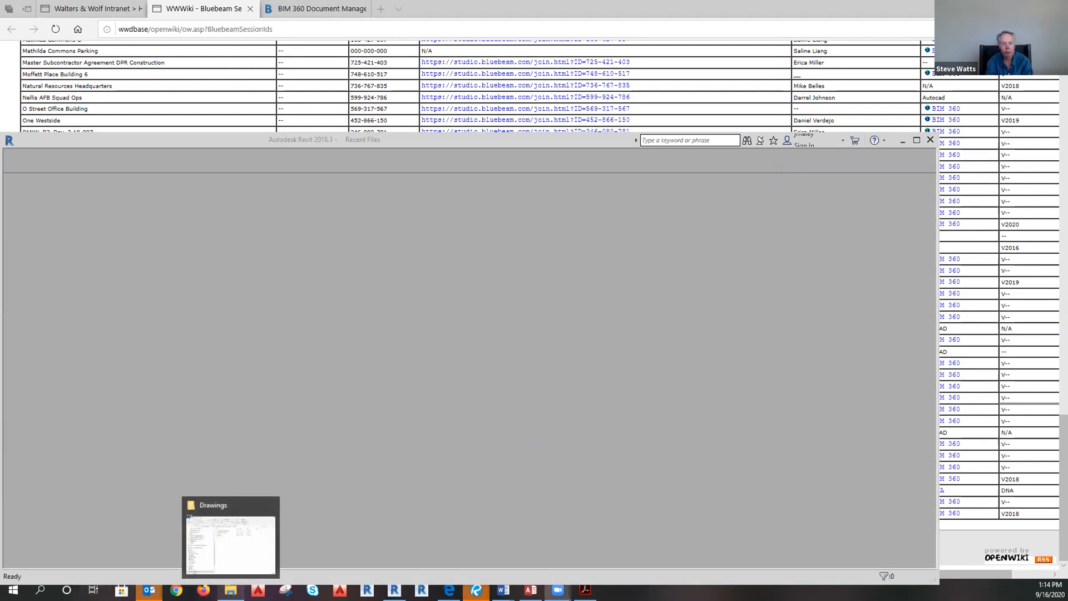
click(227, 544)
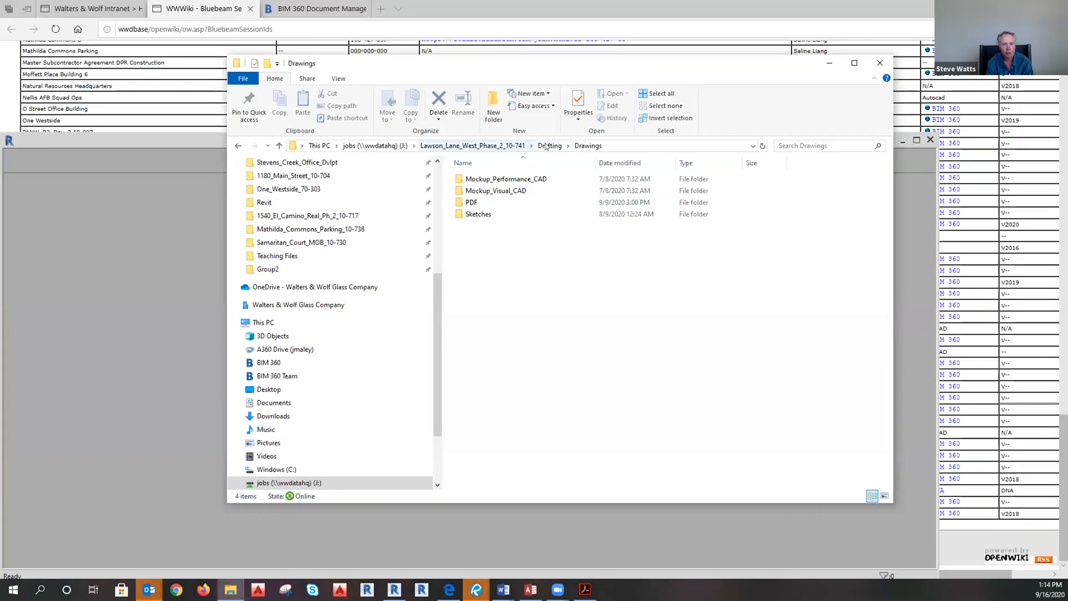
click(546, 146)
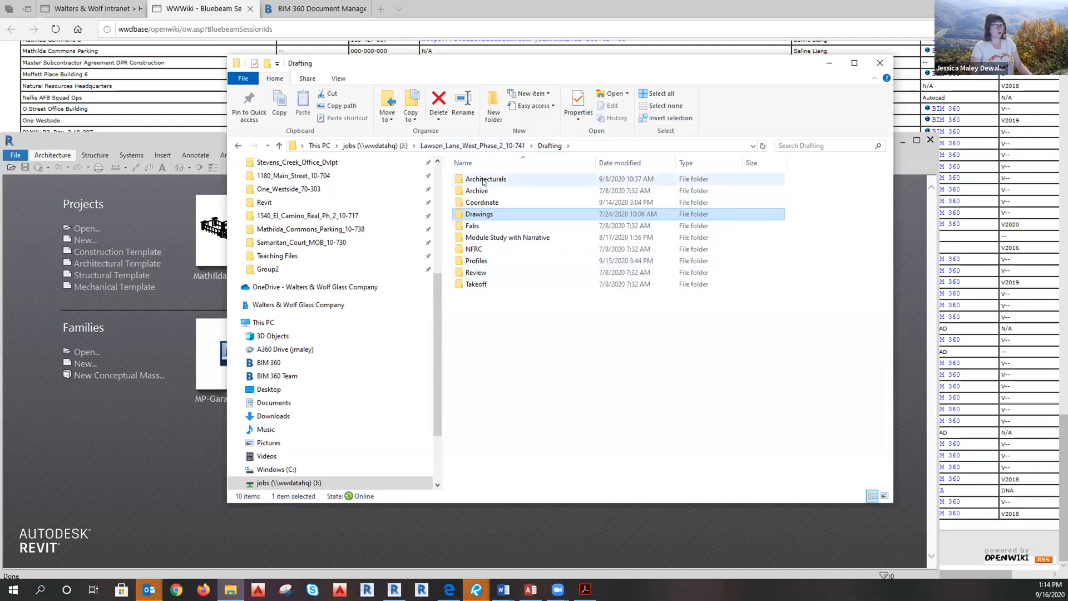
double_click(479, 179)
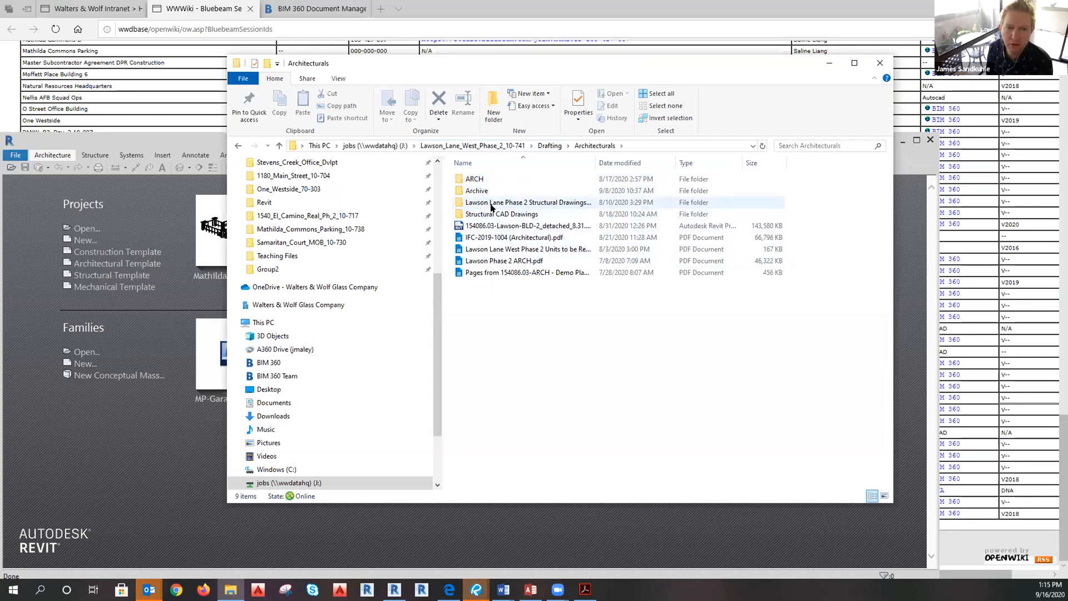
click(316, 8)
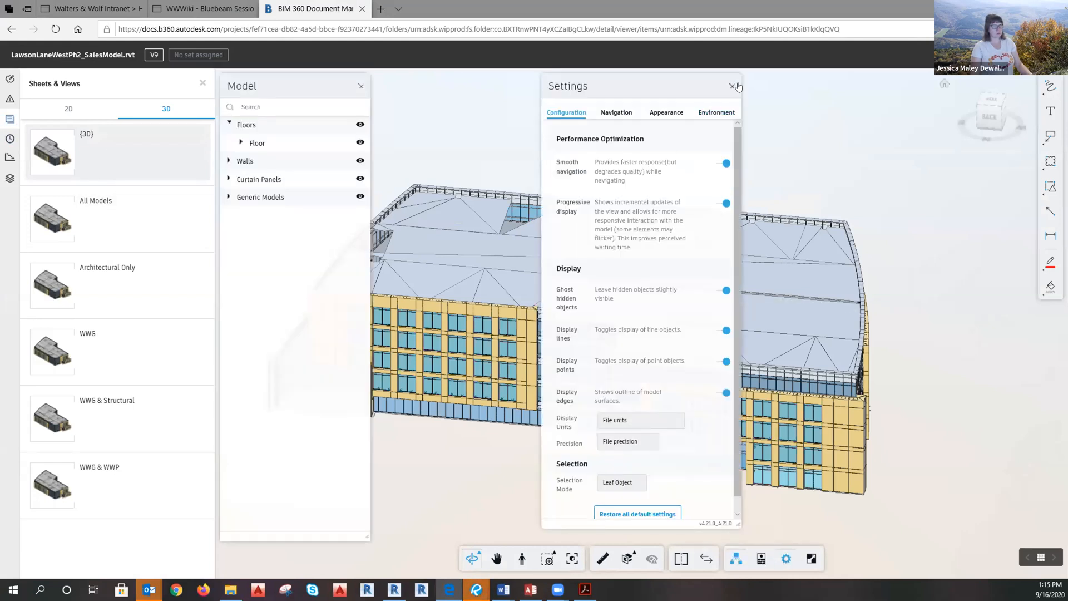
Close the viewer panels and check the model's issues, phases, sheets & 3D views, and markups.
click(732, 85)
click(360, 85)
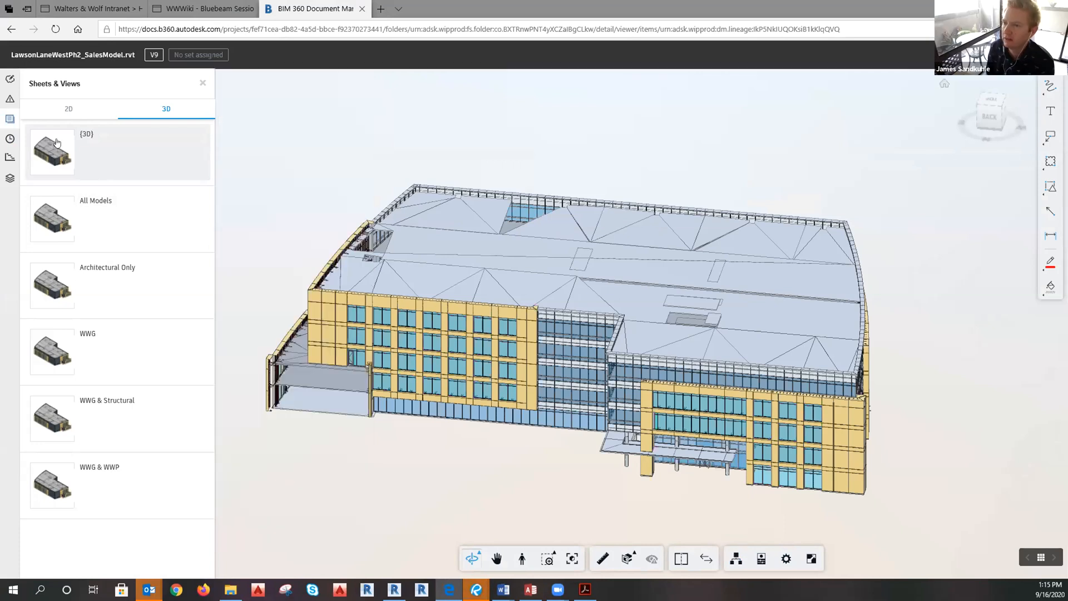
click(10, 98)
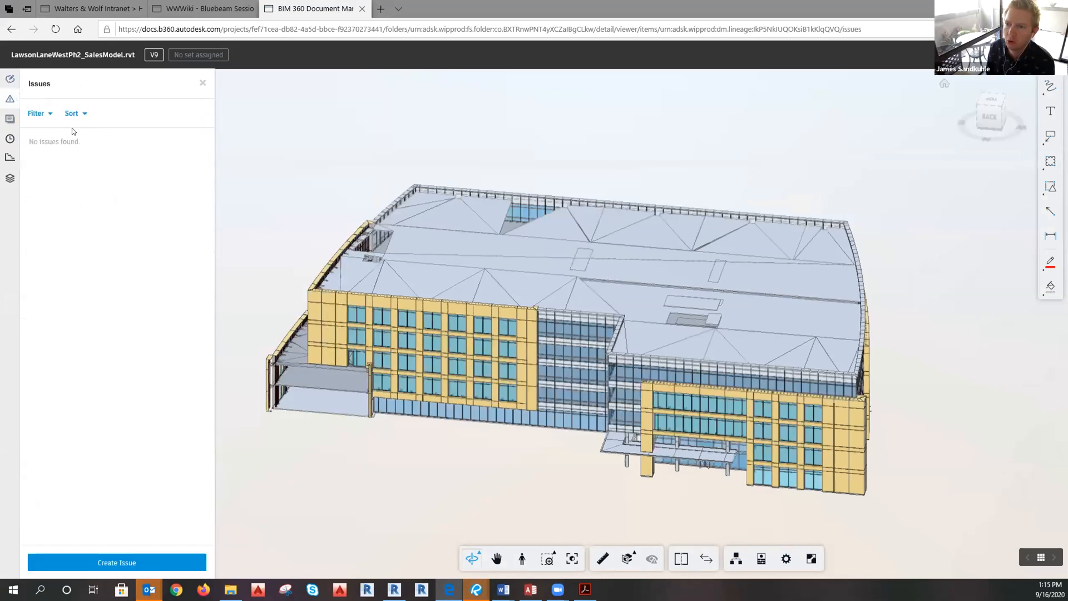
click(10, 178)
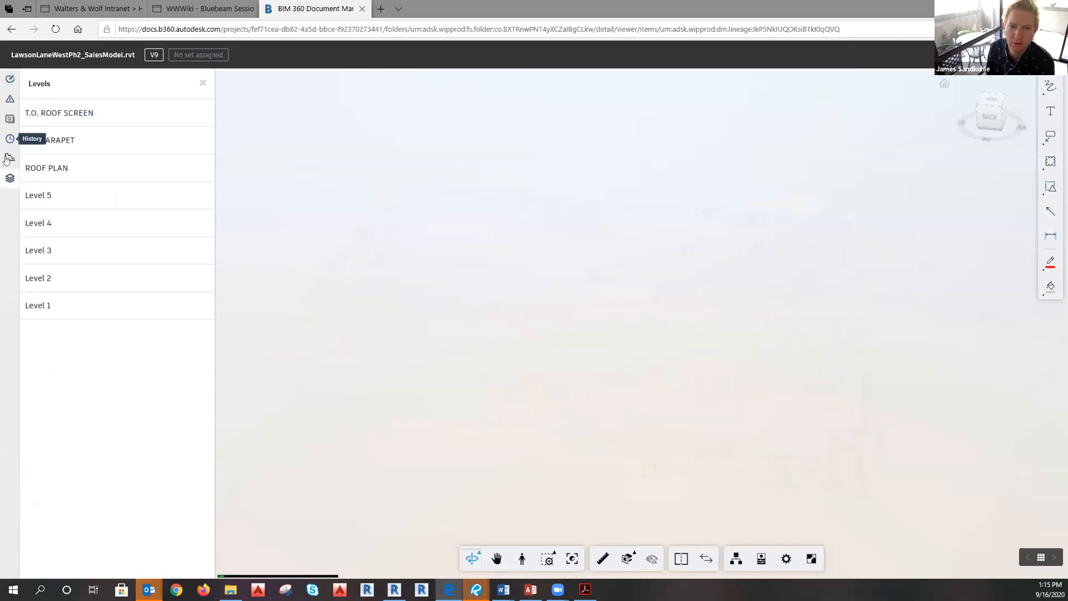
click(9, 139)
click(9, 122)
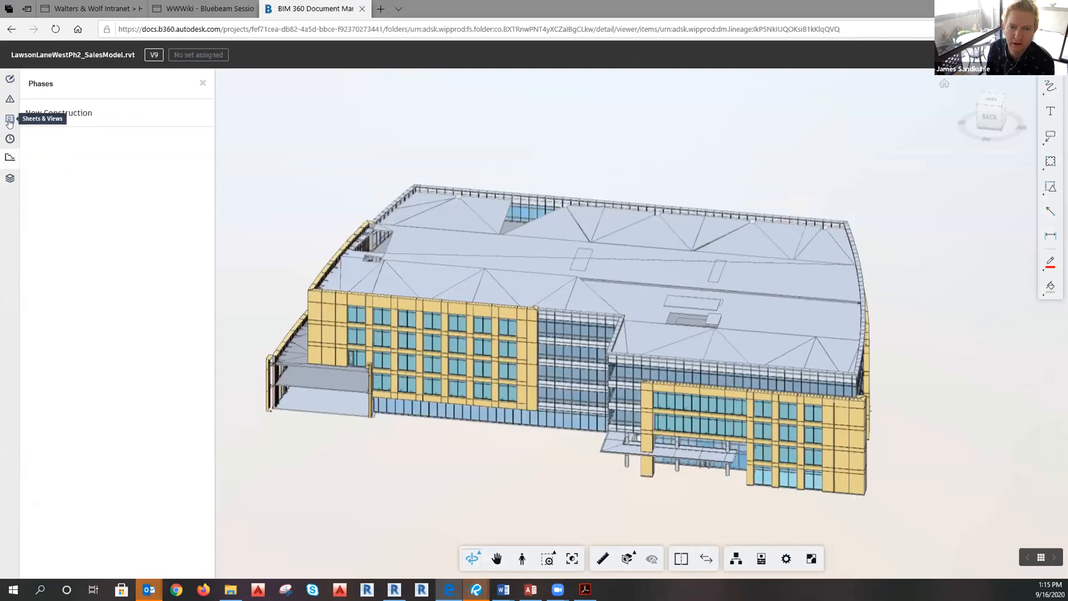
click(9, 121)
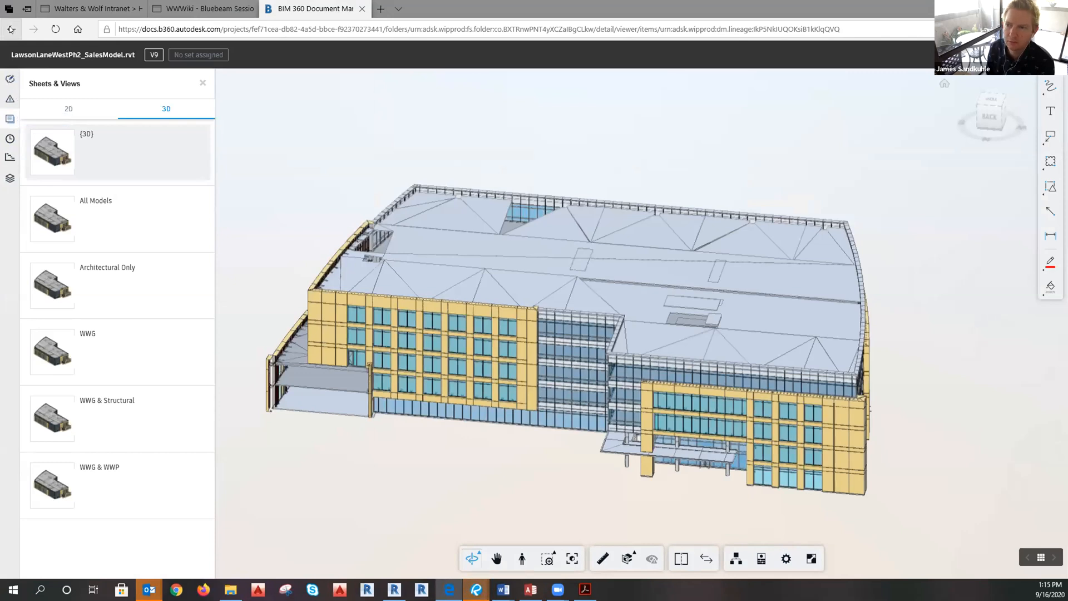
click(9, 80)
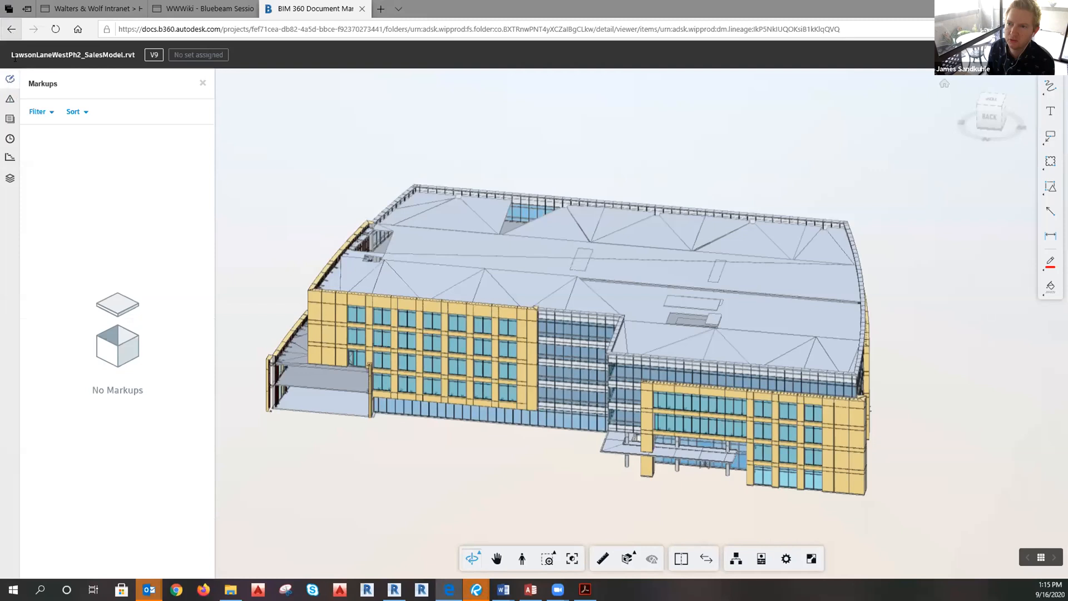
click(202, 84)
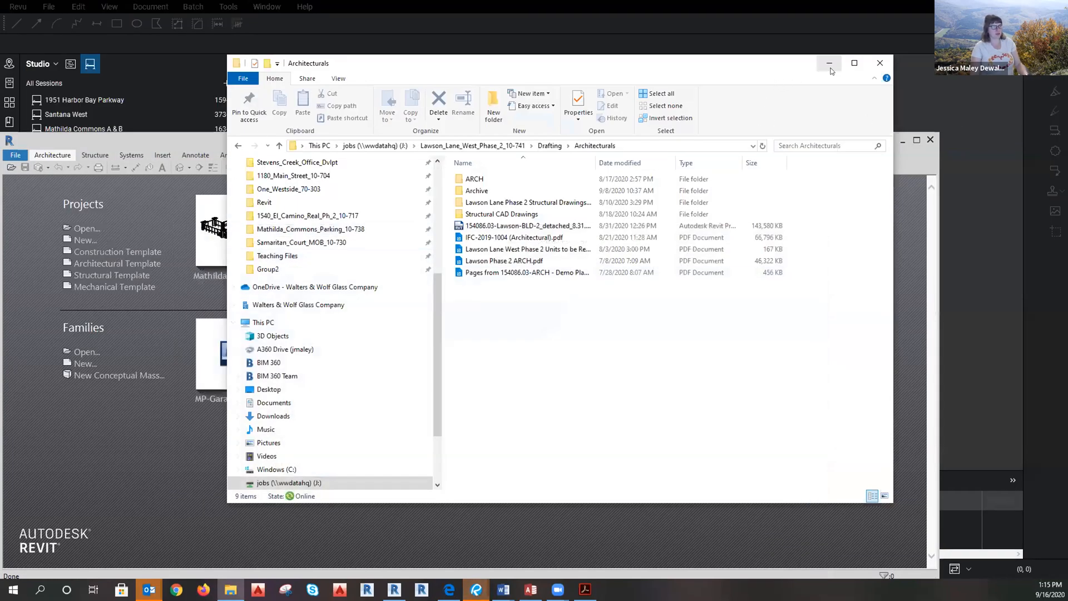
Minimize Explorer, maximize Revit, and start a new project with a browsed template.
click(830, 59)
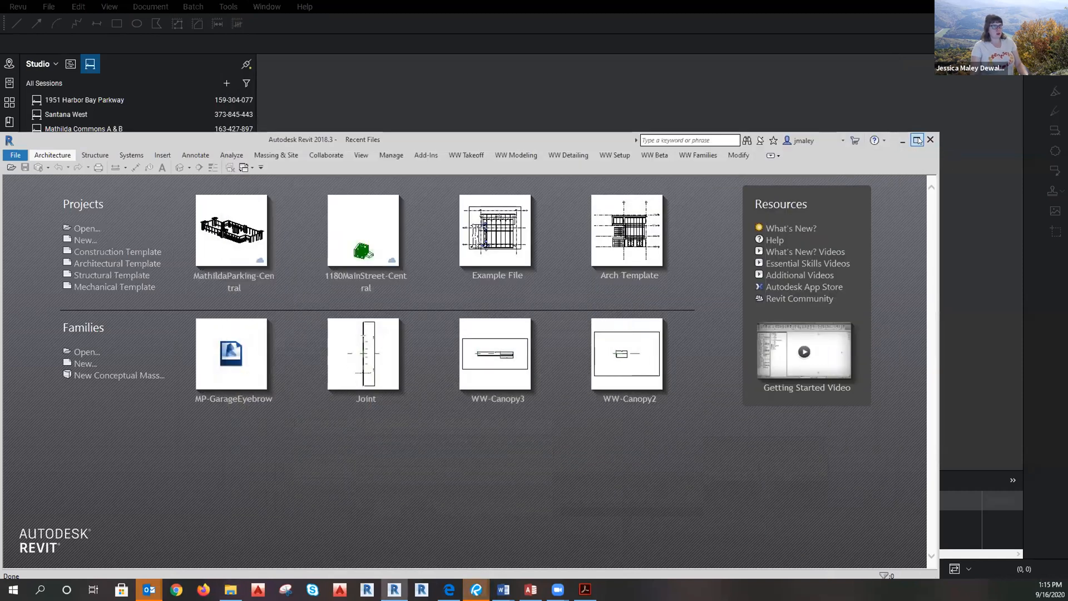
click(917, 139)
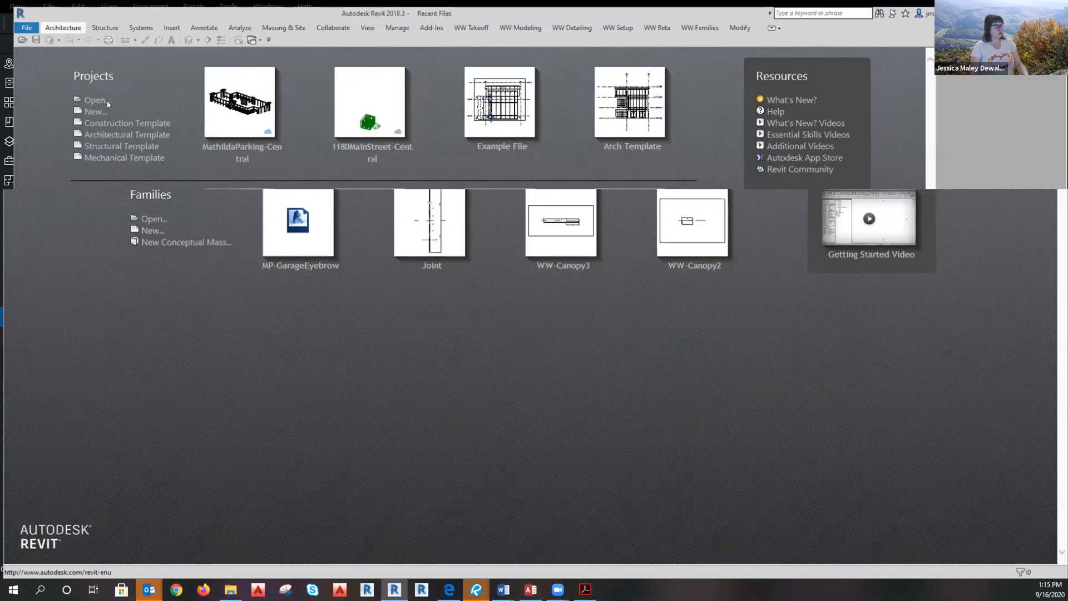
click(137, 105)
click(599, 271)
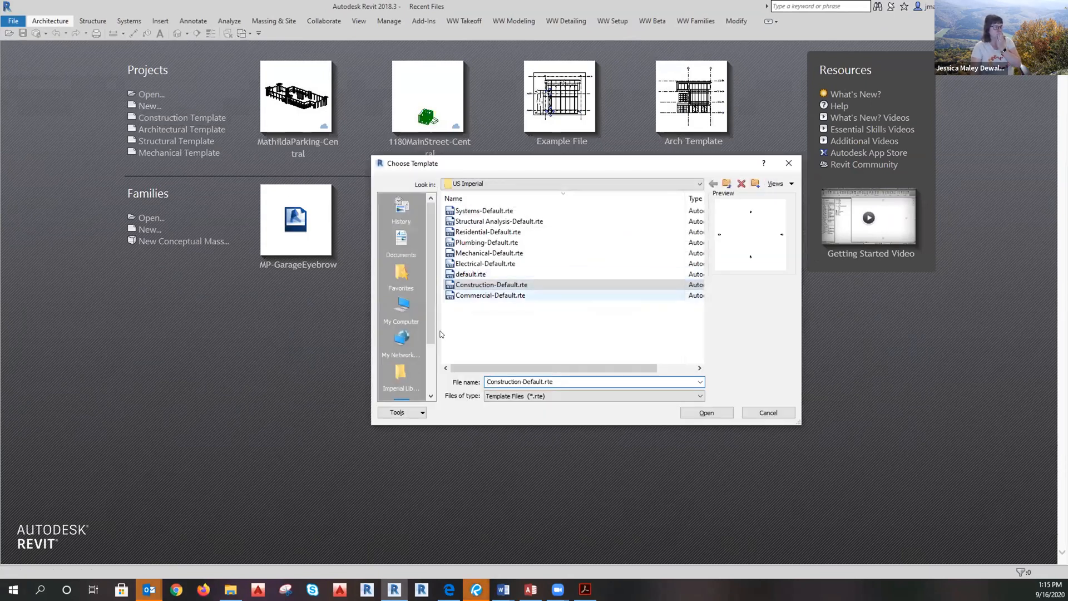
Create the project from Favorites > Revit > WW Standard Template > WW Standard Project Template.rte.
scroll(406, 337, down, 2)
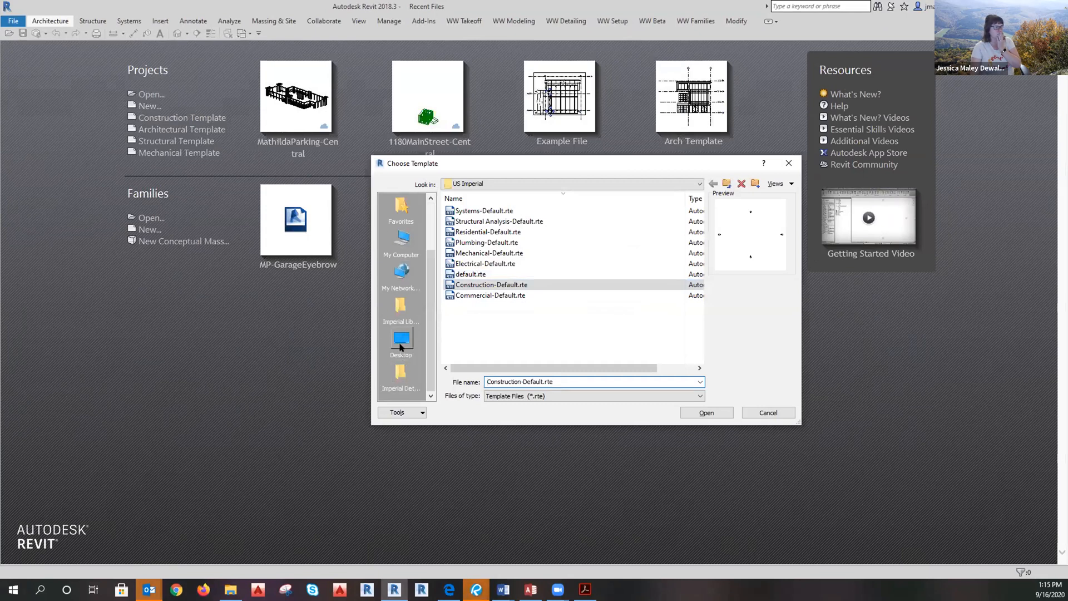
scroll(401, 348, up, 2)
click(402, 273)
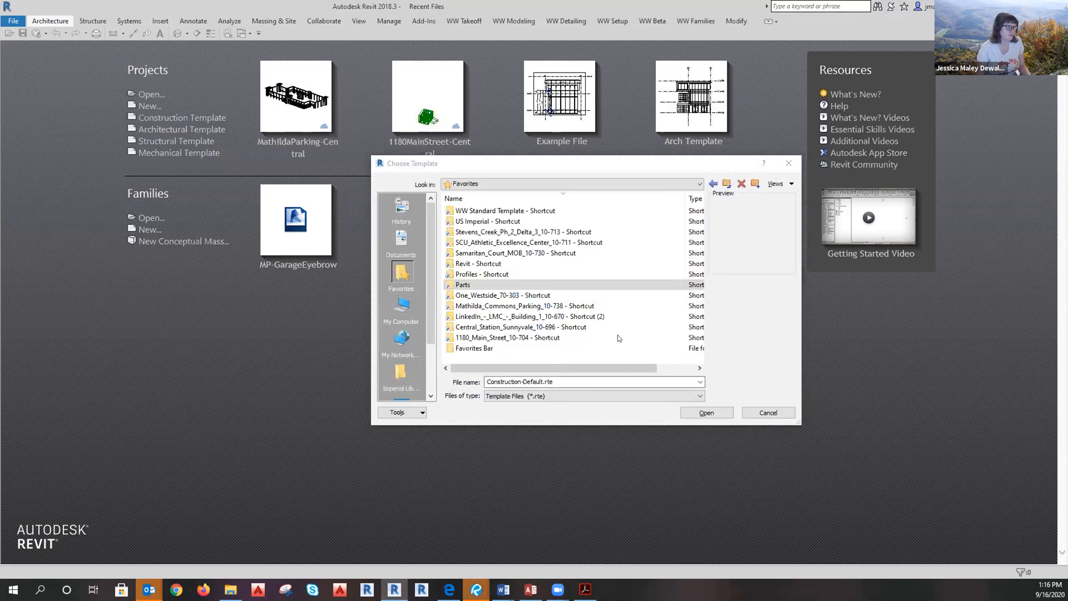
double_click(476, 264)
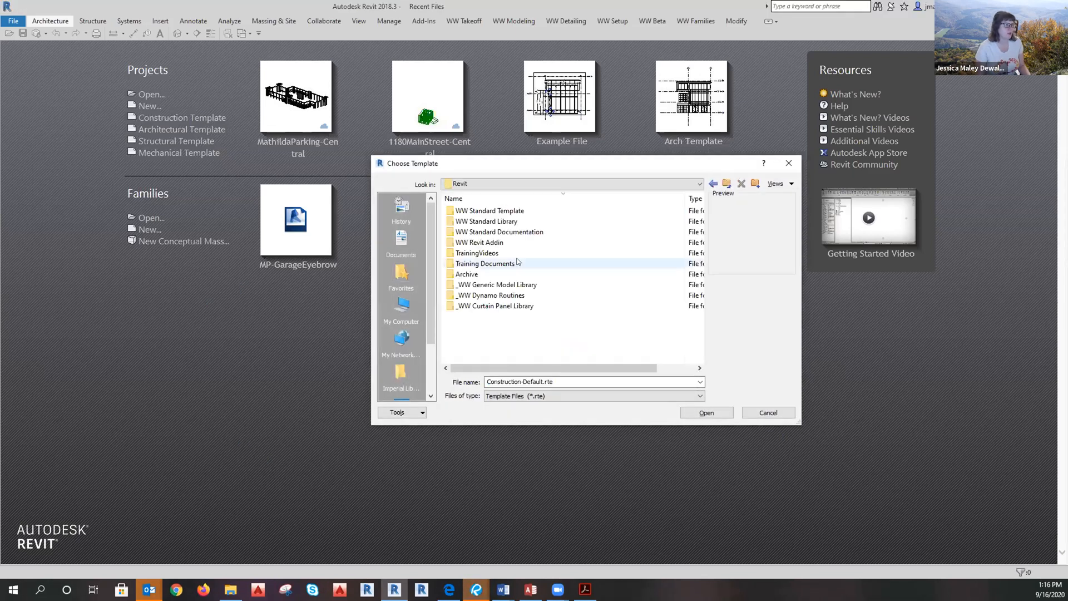
double_click(499, 211)
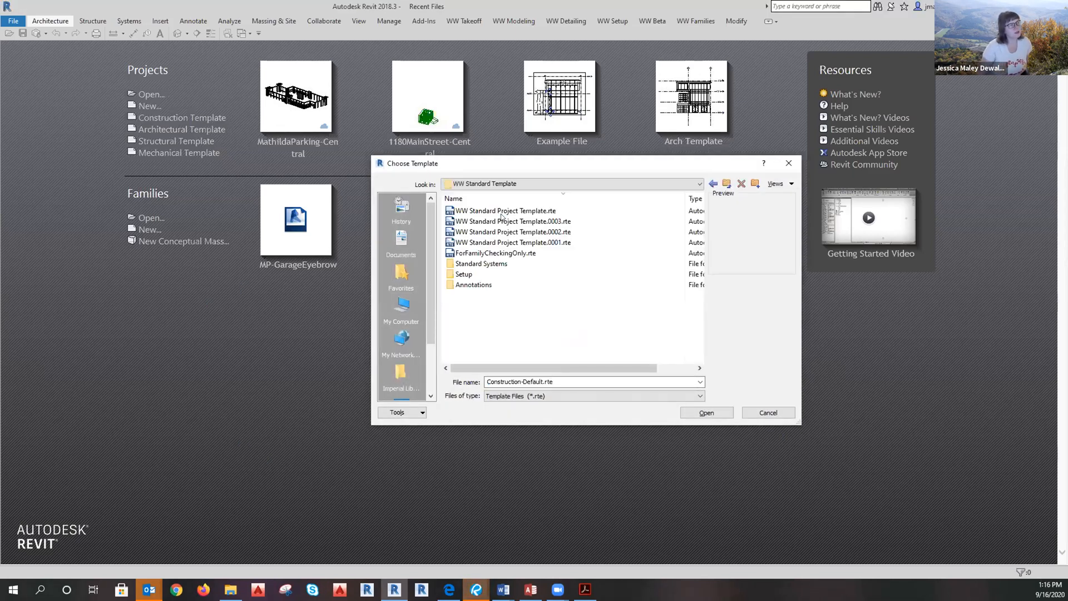
click(504, 211)
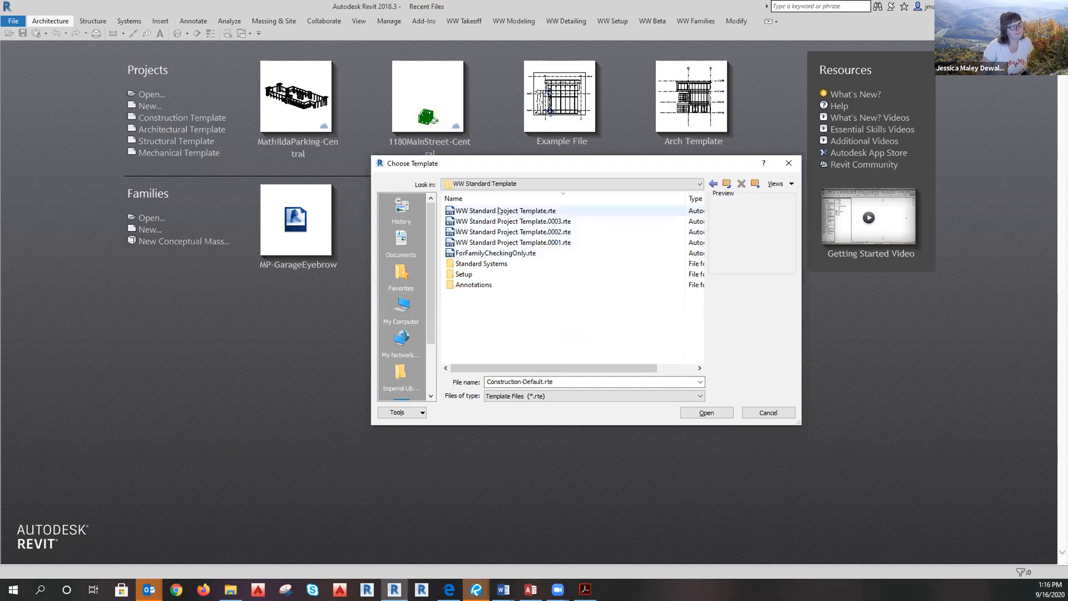
click(706, 413)
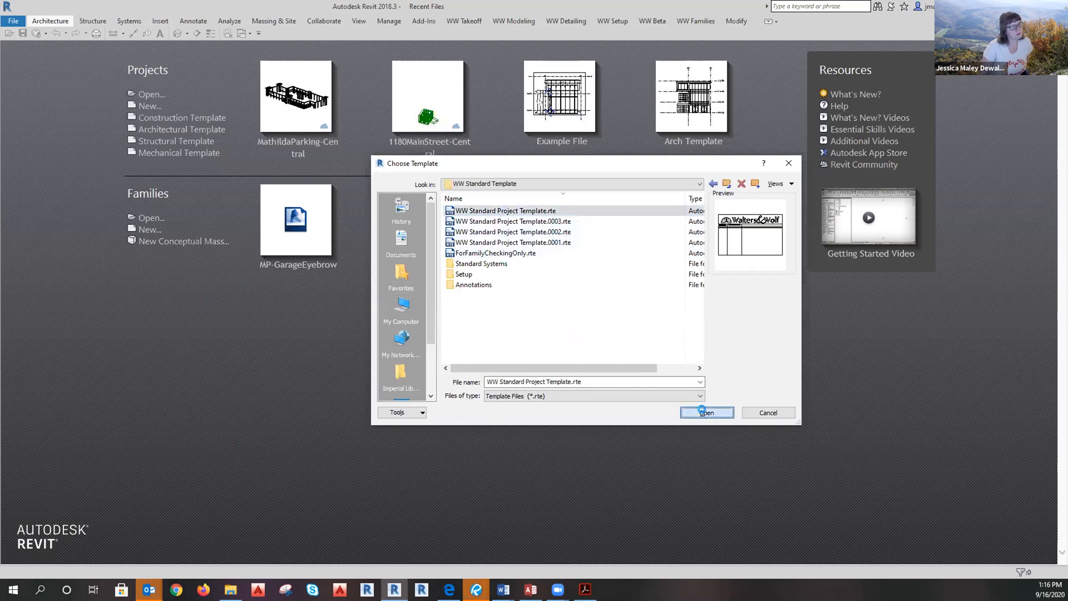
click(487, 331)
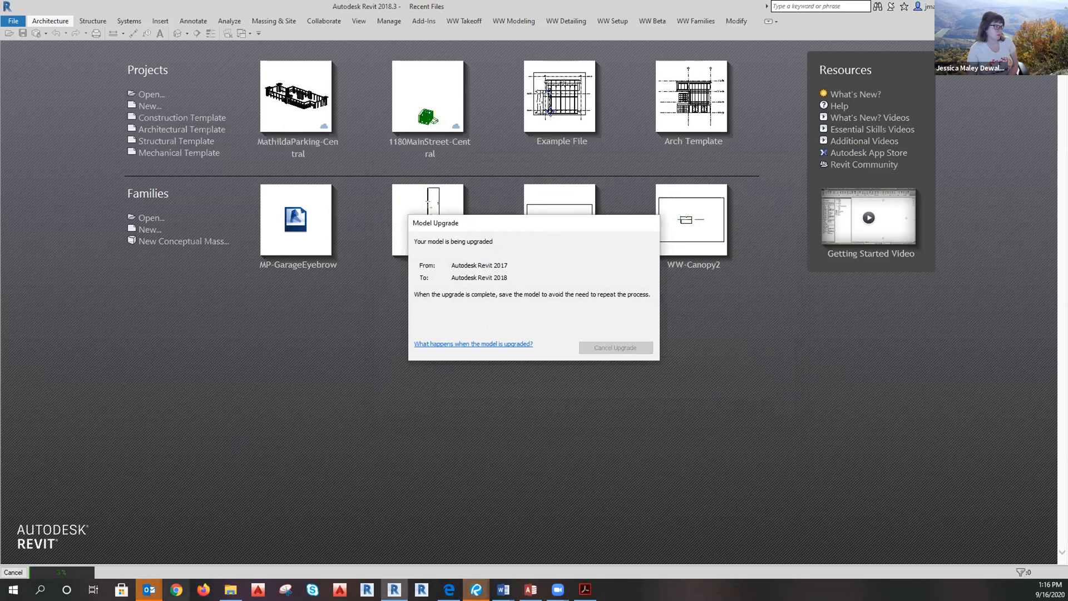
click(176, 590)
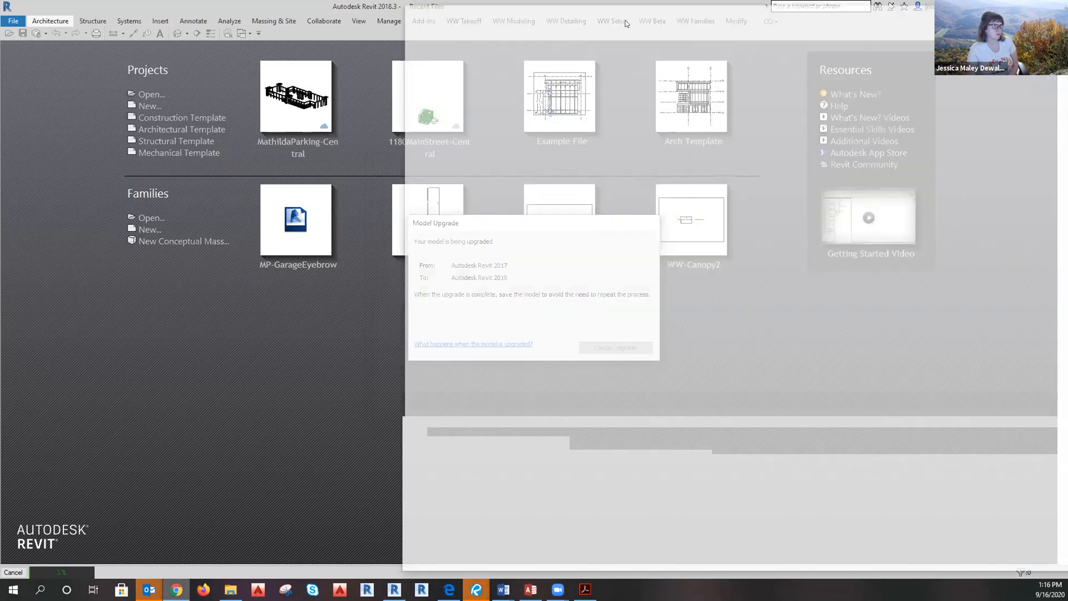
Open the Revit Beta Testers page from Recent Wiki Changes.
scroll(885, 237, down, 5)
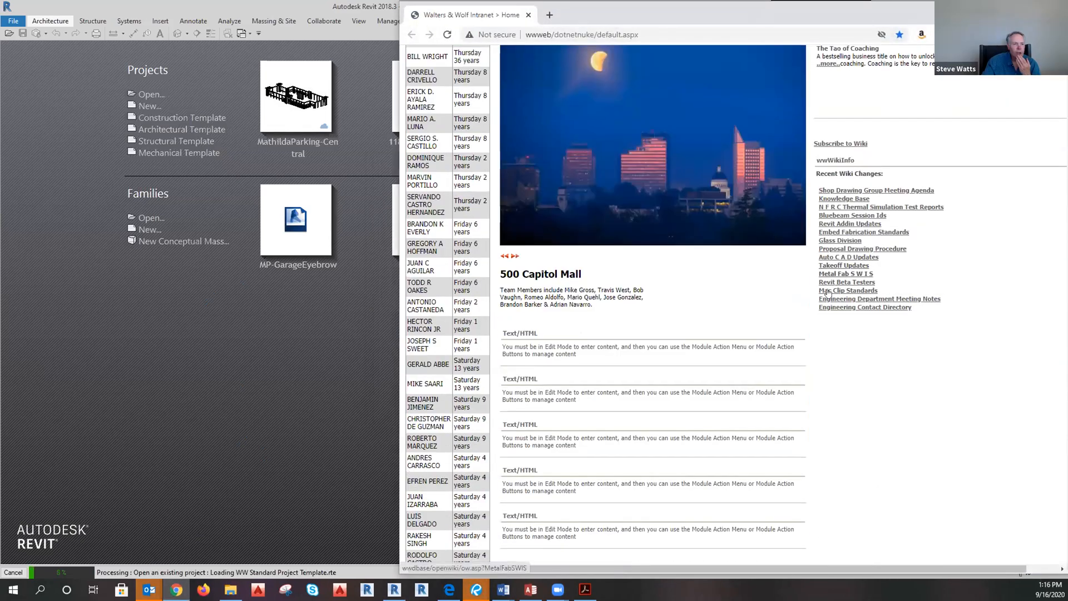
click(828, 283)
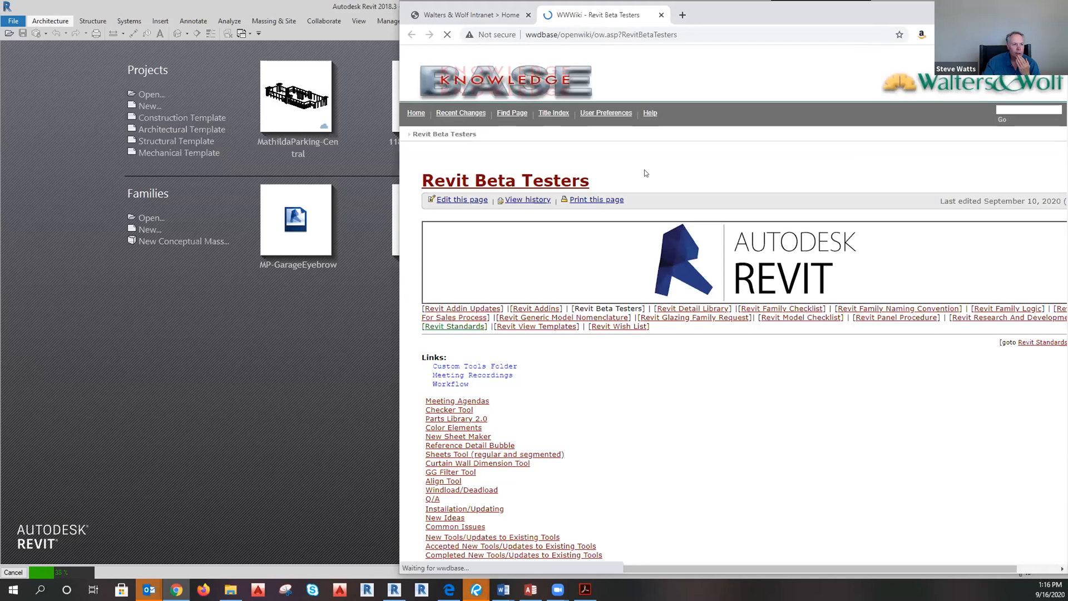
scroll(644, 182, down, 2)
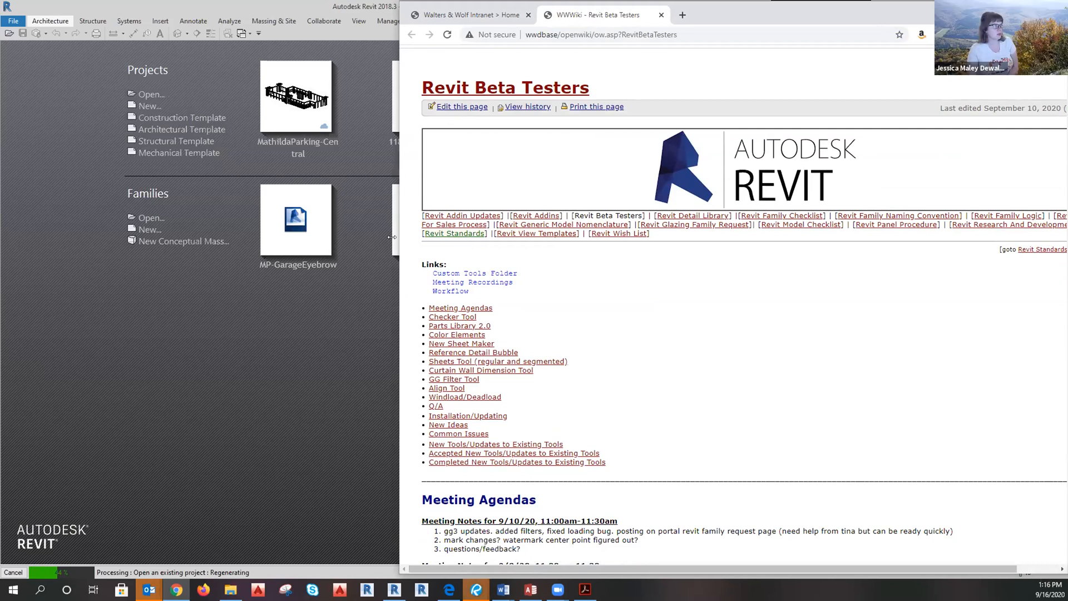
Widen the browser window and open the Revit For Sales Process page.
drag(391, 237, 27, 237)
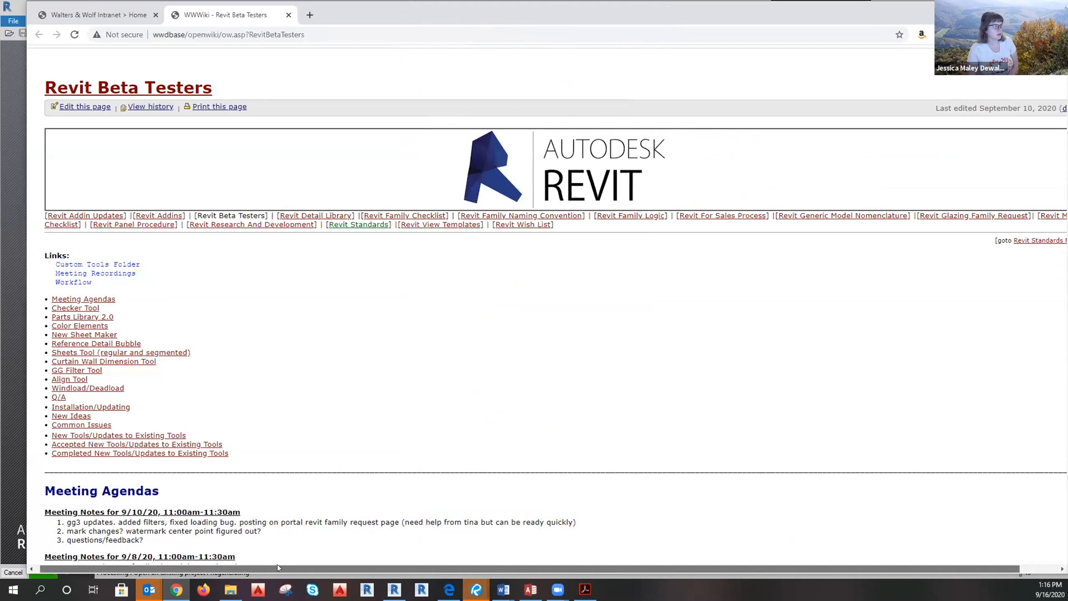
drag(277, 564, 388, 566)
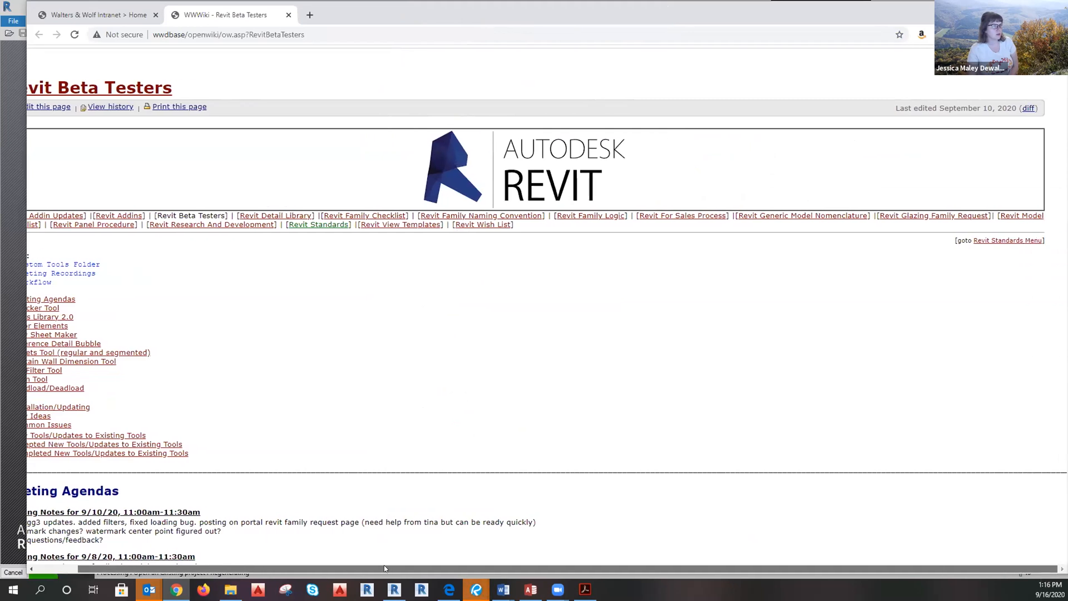
drag(343, 569, 238, 580)
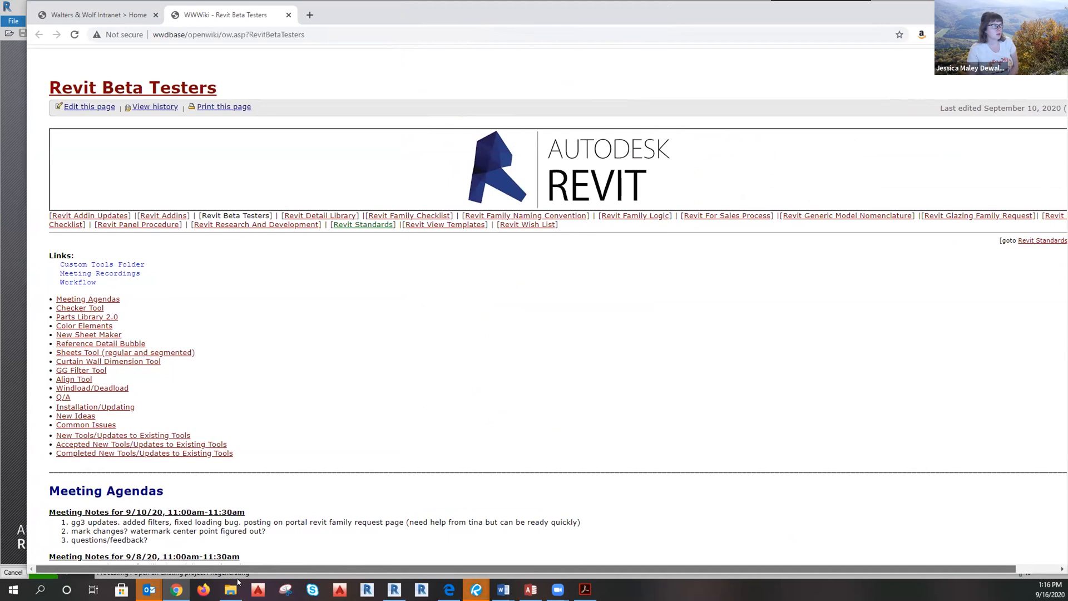
drag(238, 581, 336, 587)
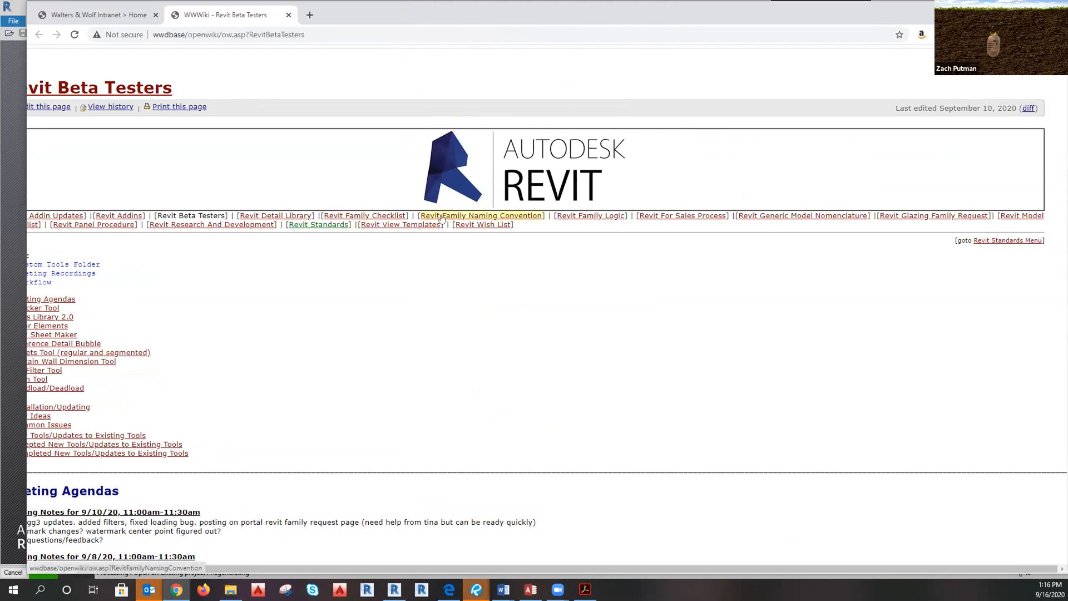
click(686, 218)
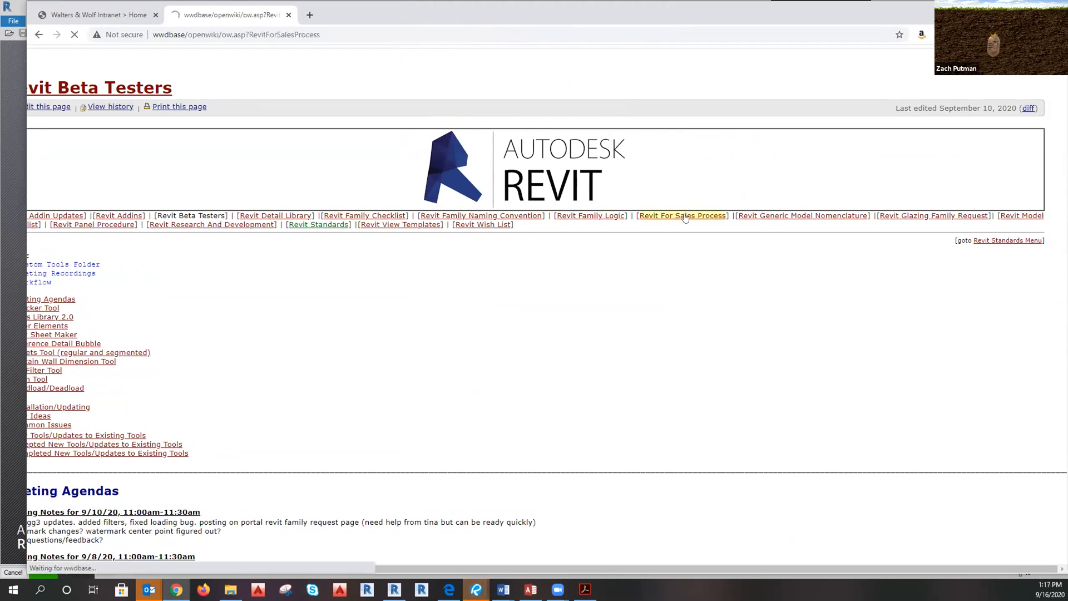
Open the Revit Standards page, scroll to Revit Setup, and drag the browser aside to reveal Revit.
scroll(718, 306, down, 5)
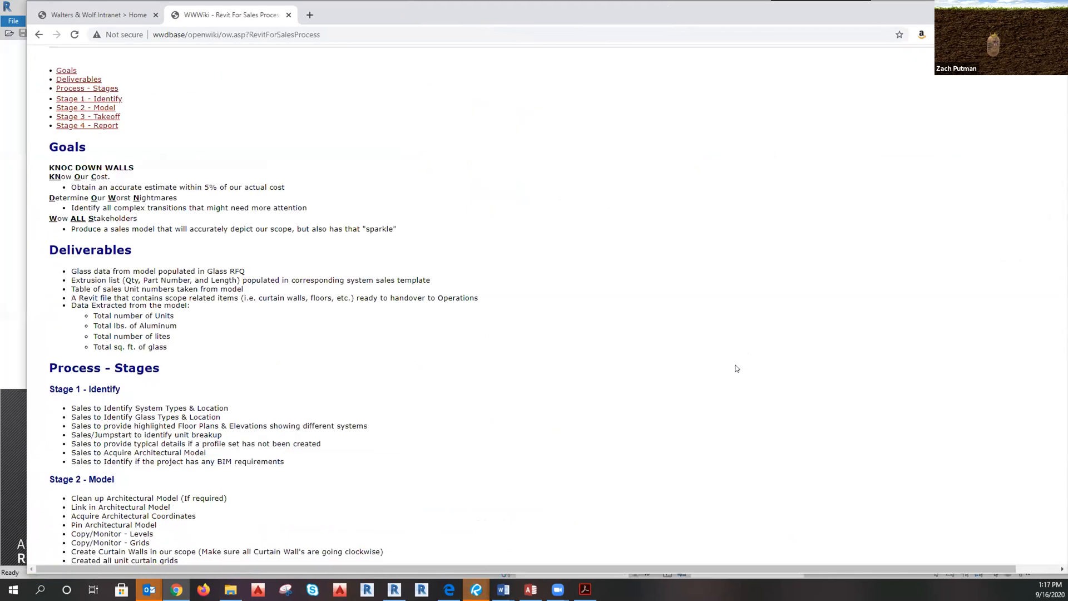
scroll(739, 367, down, 5)
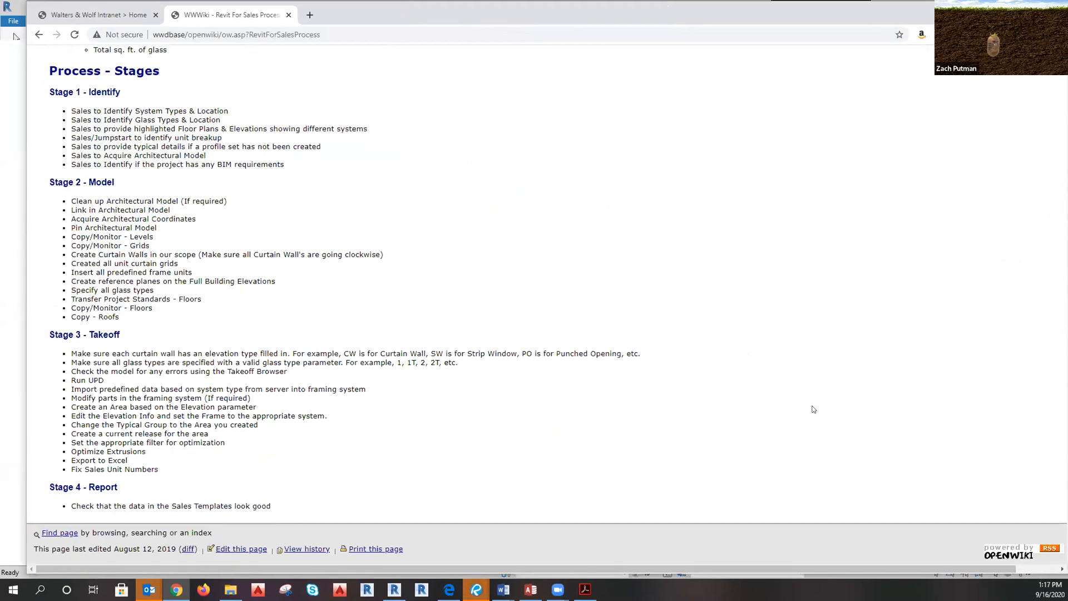
scroll(936, 253, up, 10)
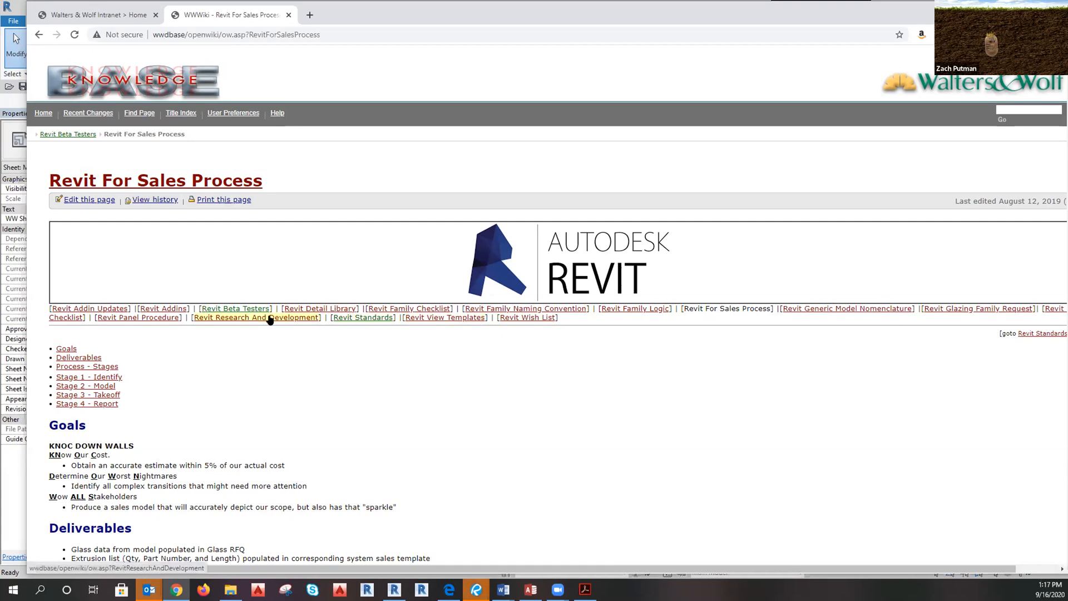
click(344, 318)
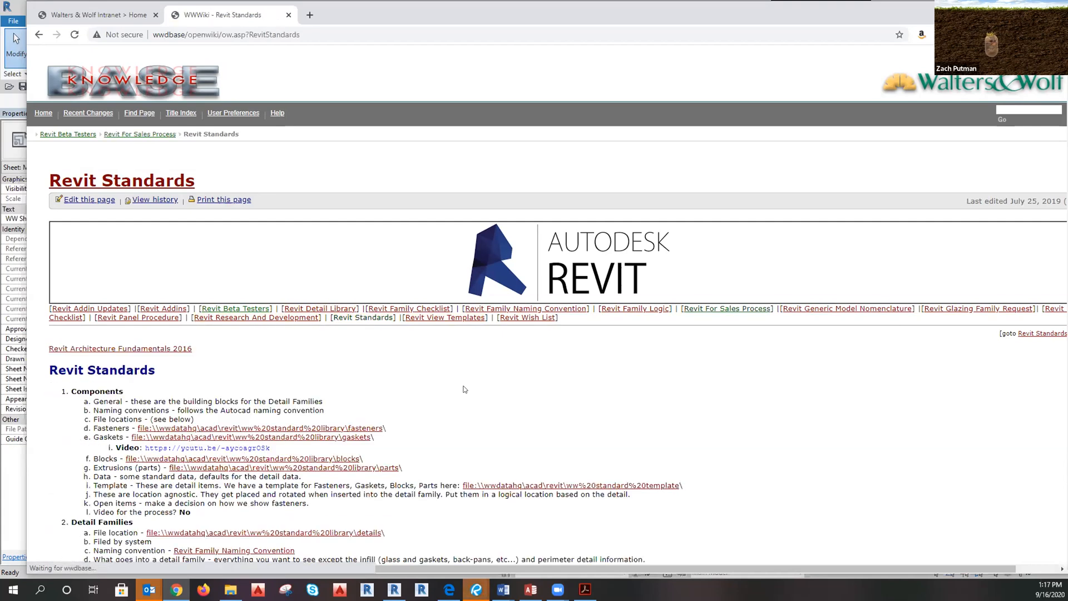
scroll(775, 425, down, 3)
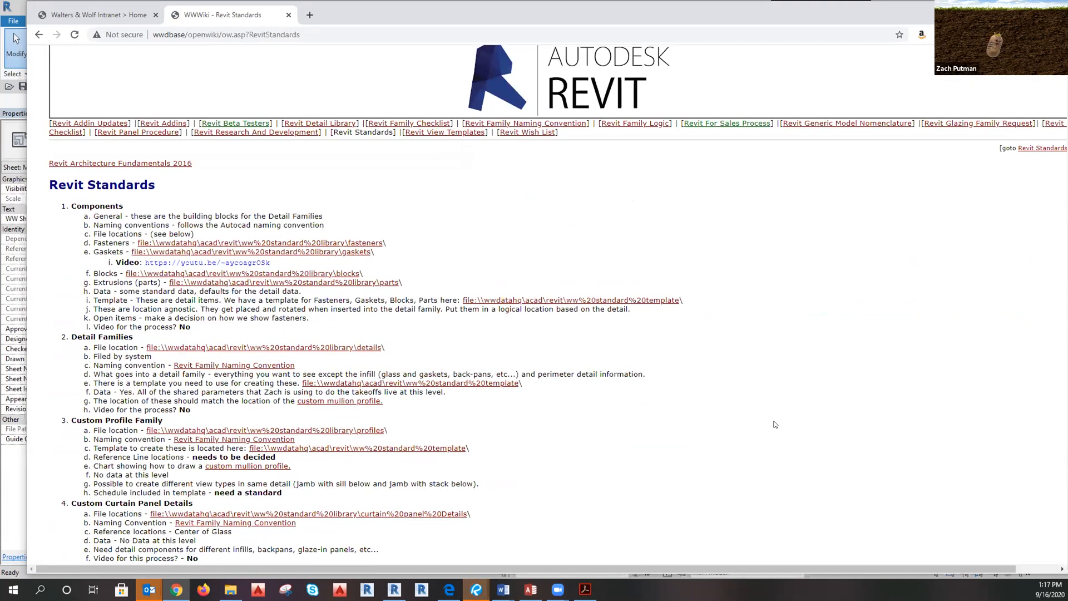
scroll(775, 424, down, 2)
scroll(780, 409, down, 4)
scroll(778, 415, down, 8)
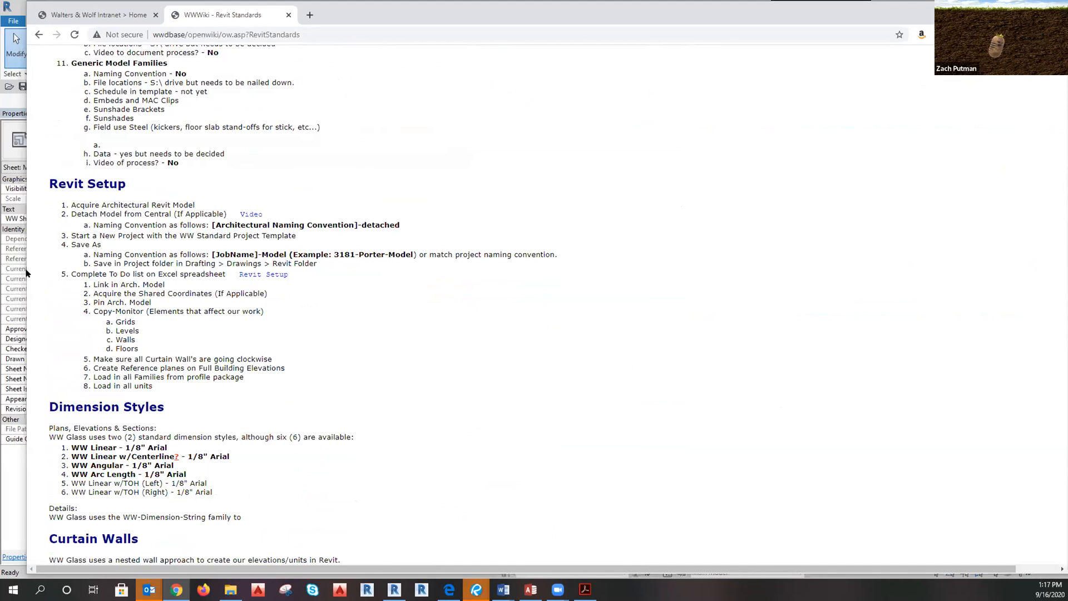
drag(27, 245, 606, 244)
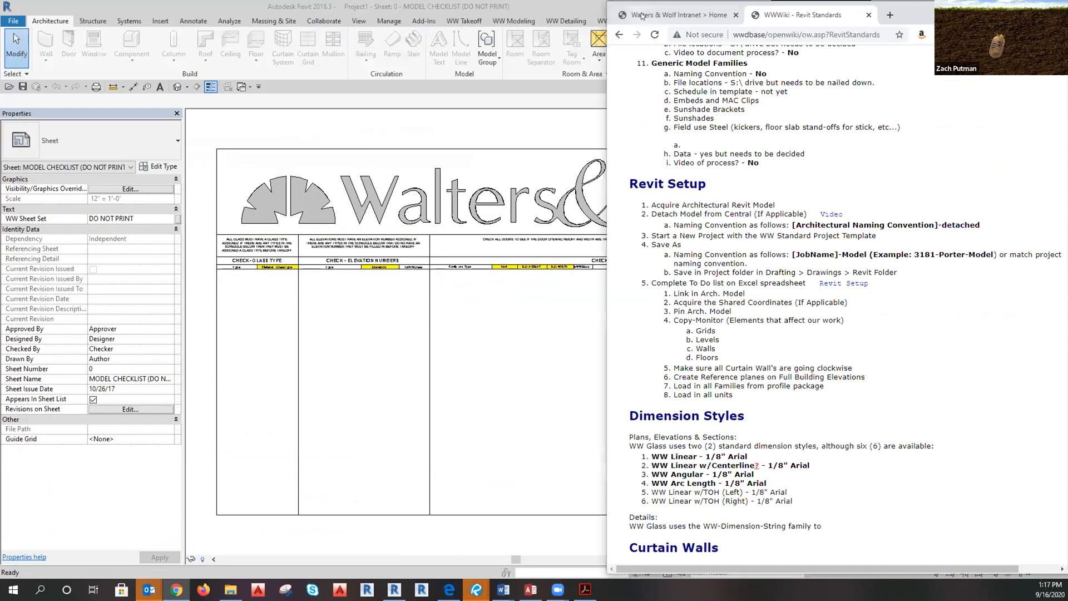
Look through the WW Standard Template files in Revit's Open dialog, then cancel it.
click(244, 141)
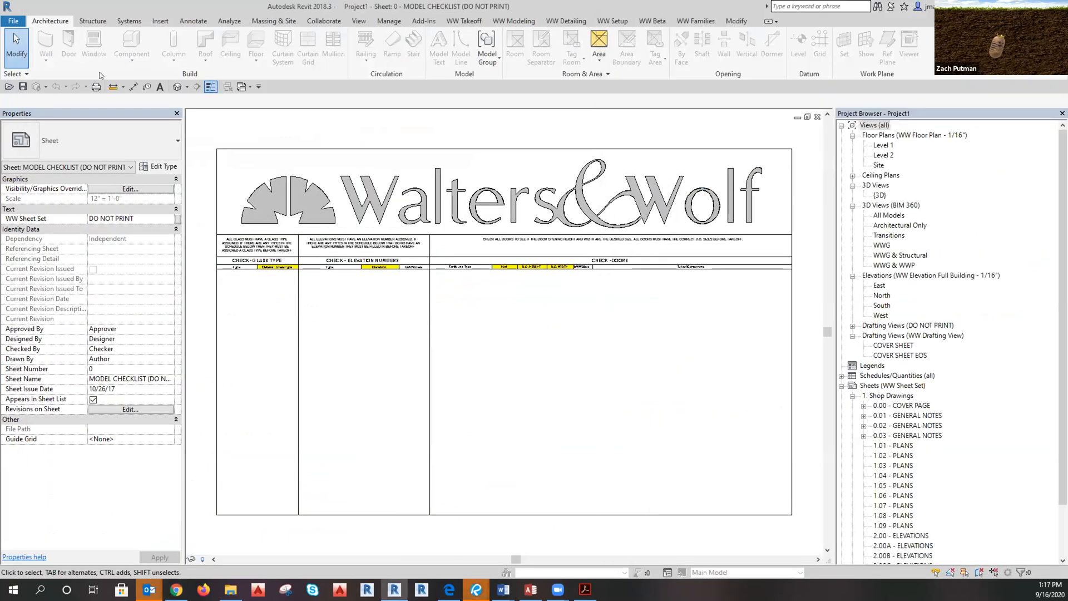
click(6, 22)
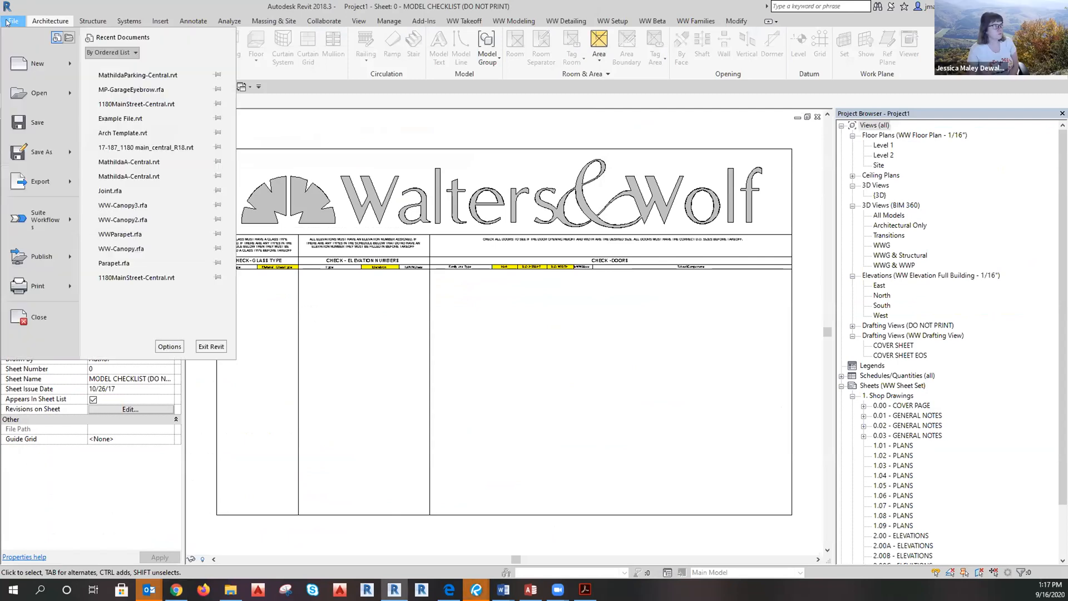
mouse_move(45, 96)
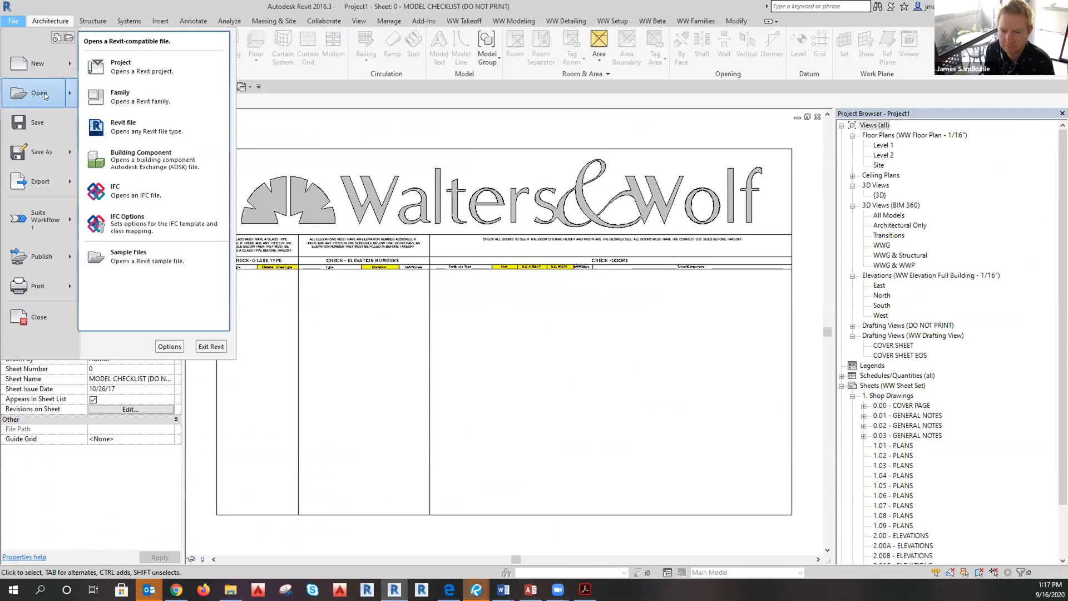
click(45, 95)
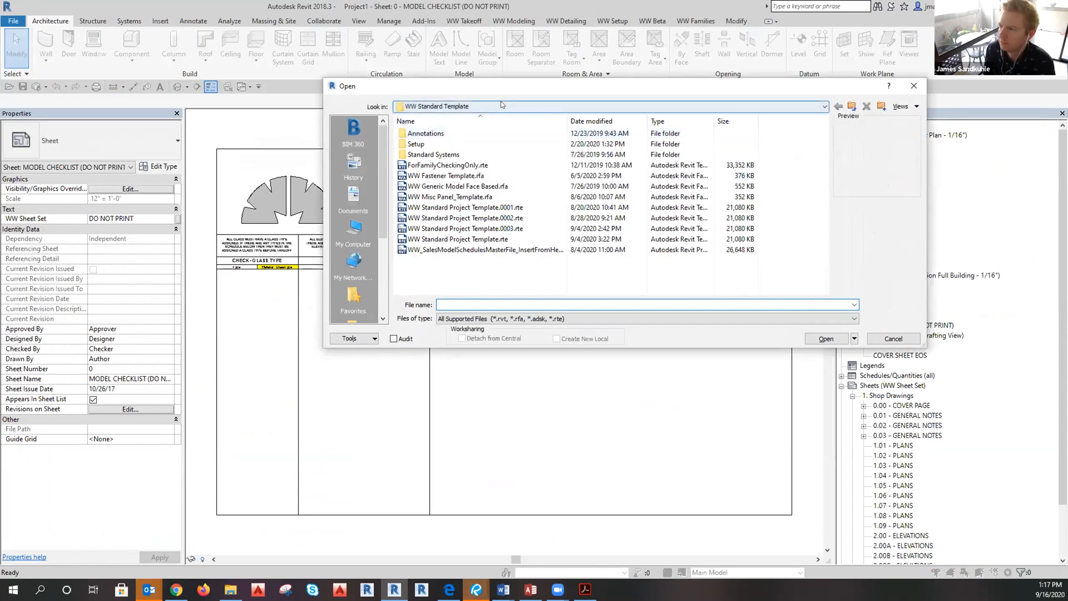
click(892, 338)
Check Revit's Insert and Manage tabs, then restore the Revit Standards wiki page full screen.
click(158, 21)
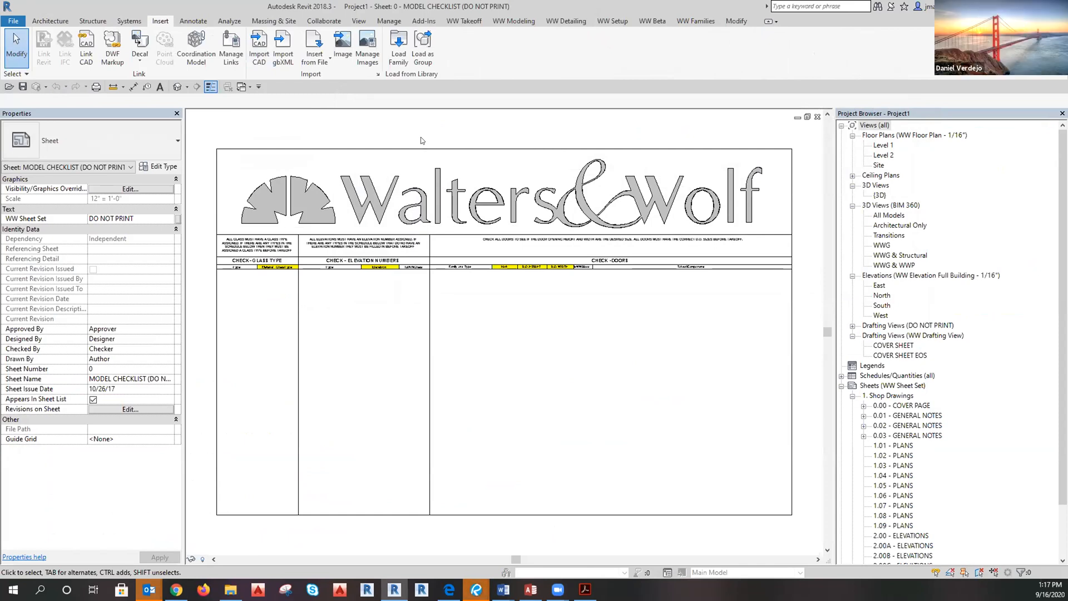
click(389, 21)
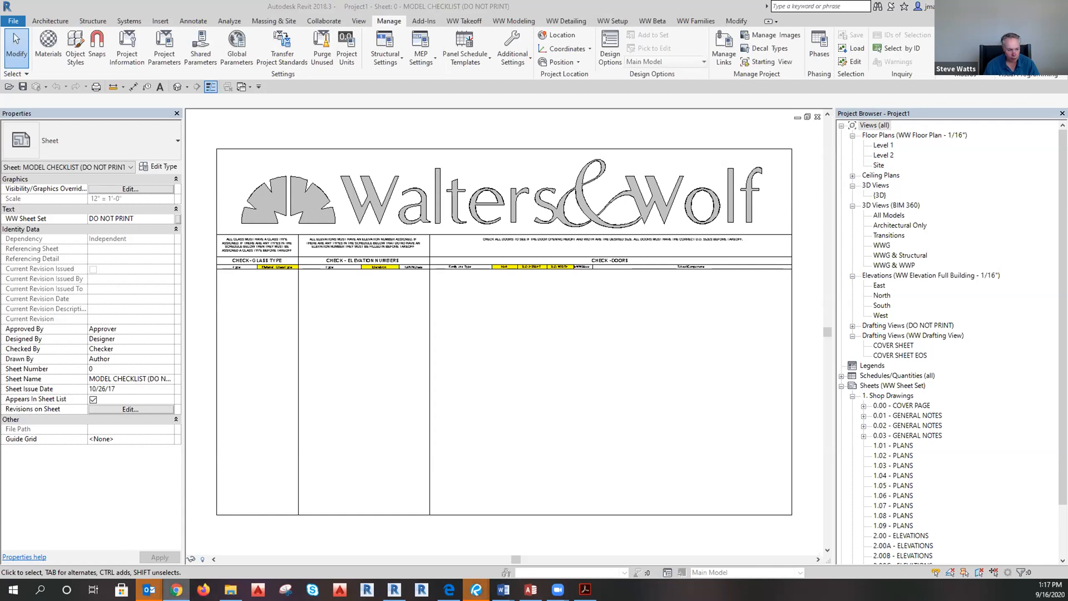
mouse_move(176, 588)
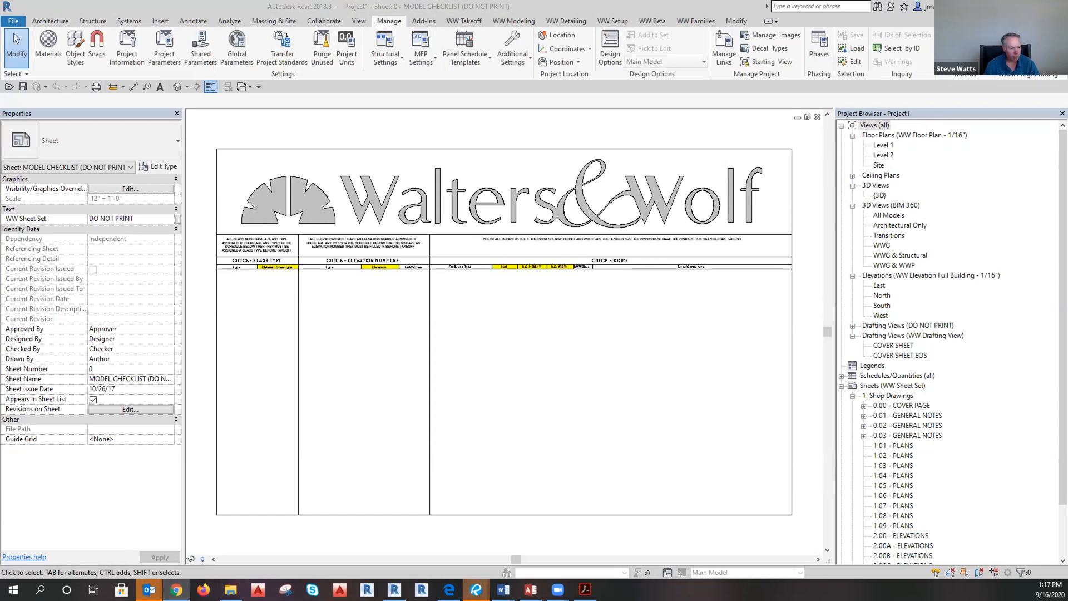
drag(1067, 64, 438, 1)
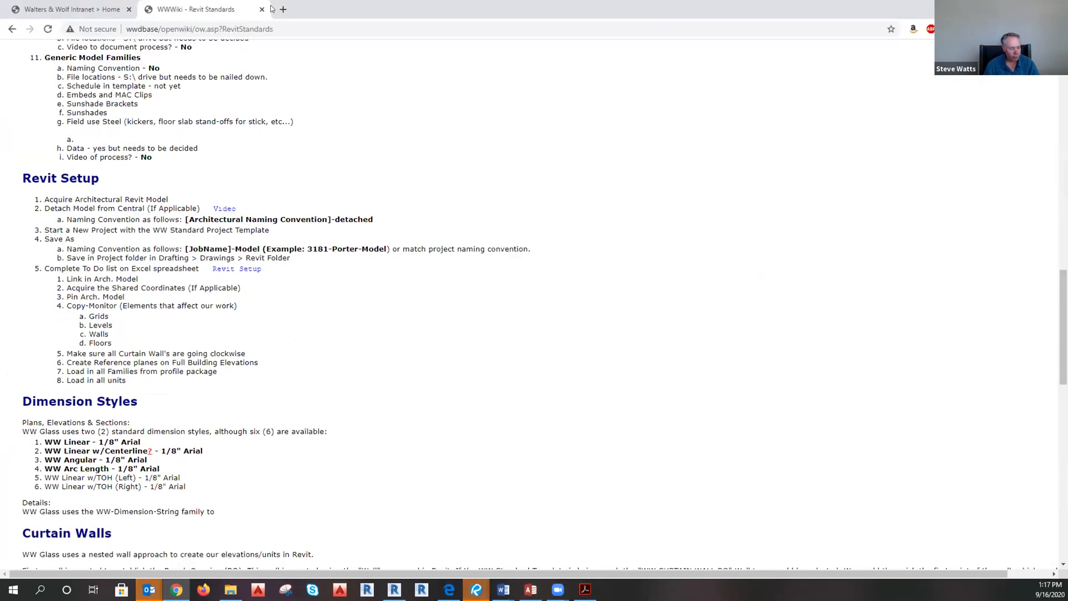
Go to BIM 360 Document Management in a new tab and sign in.
click(284, 9)
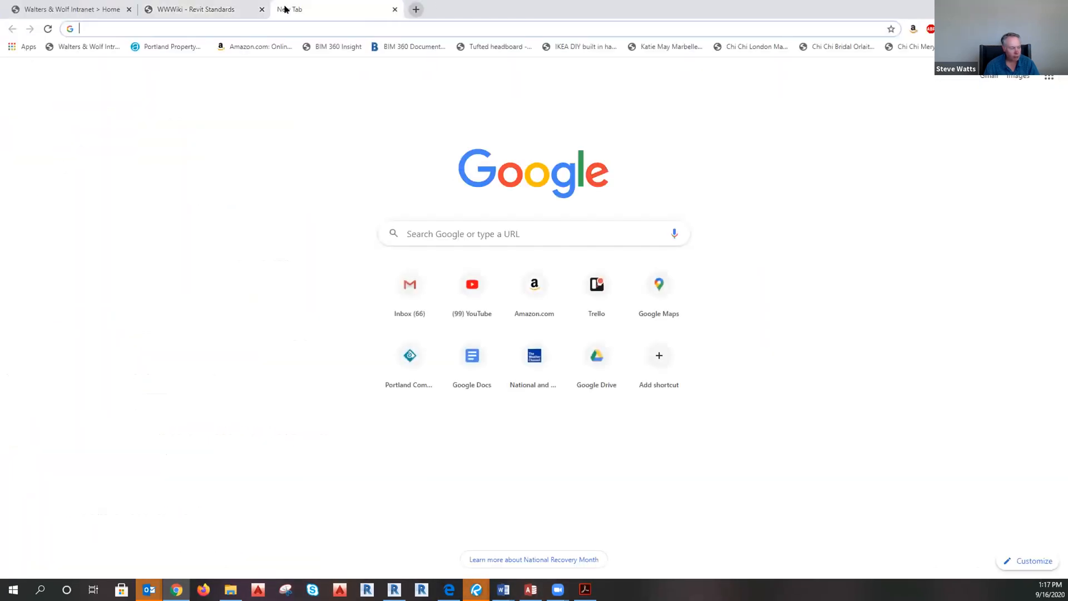
text(bimobject.com)
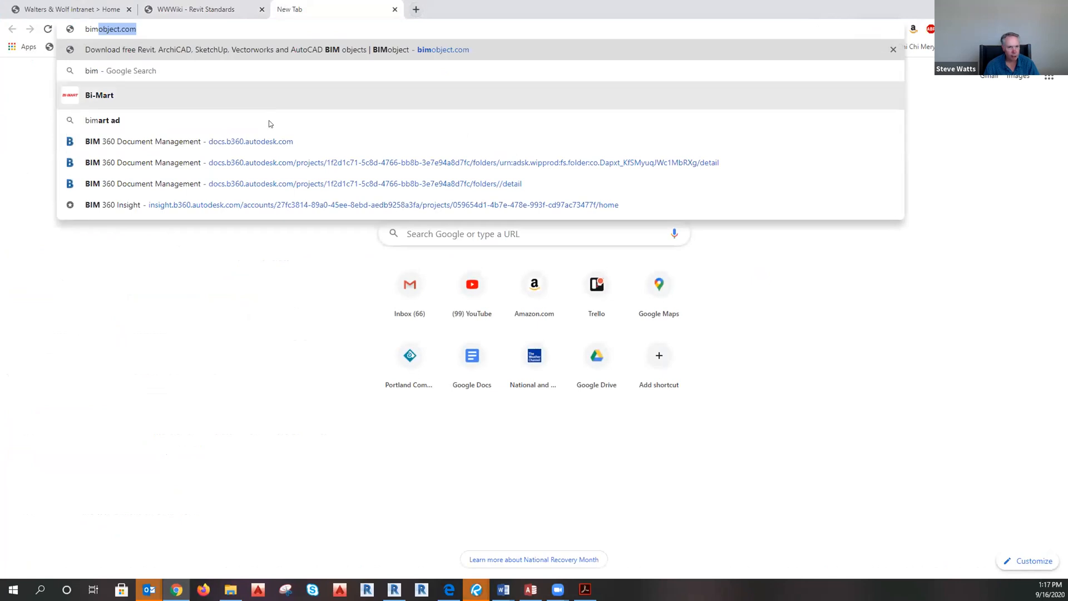
click(421, 147)
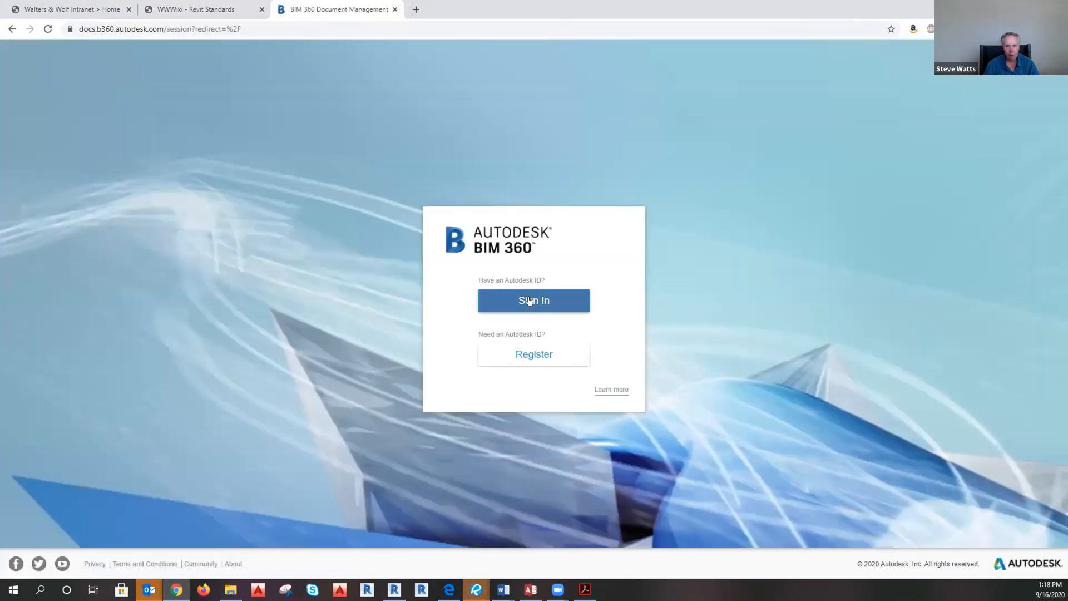
click(529, 301)
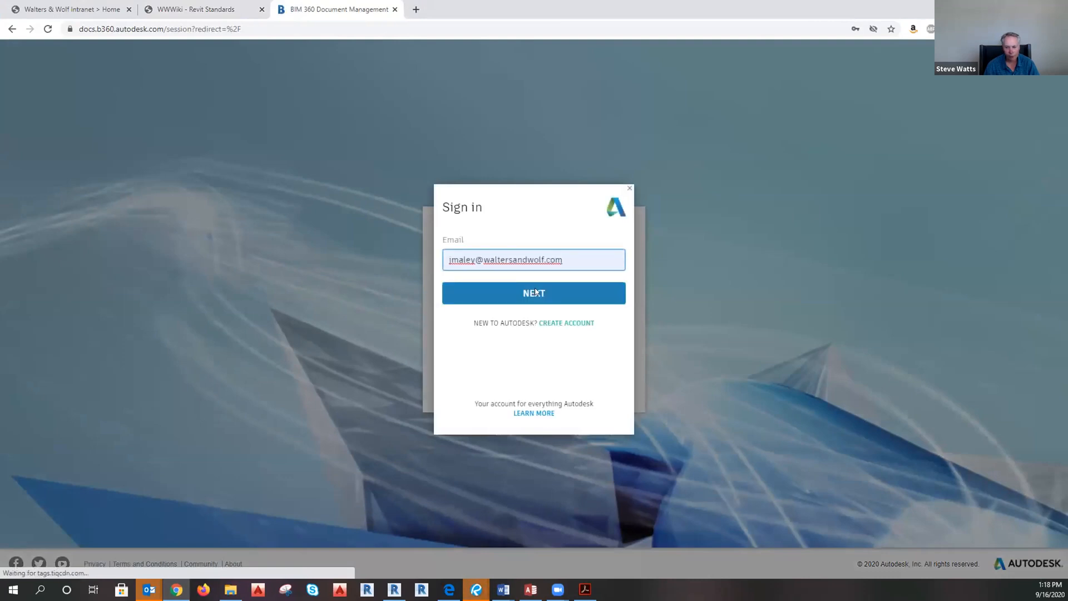
click(532, 296)
click(536, 332)
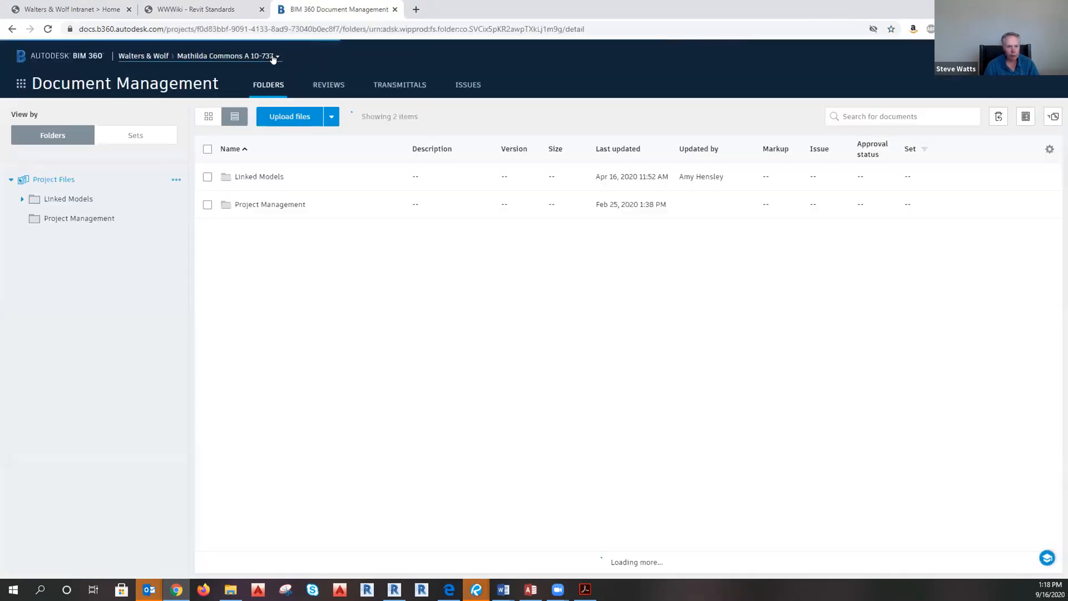
Switch to the Lawson Lane Phase 2 project and open Linked Models > Sales Model.
click(273, 56)
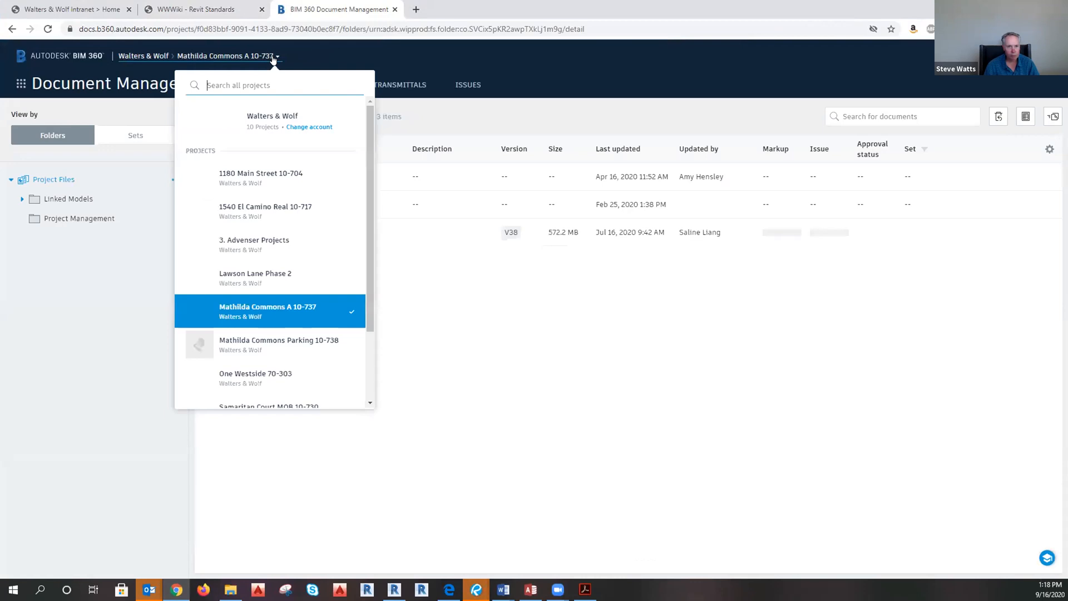
click(278, 276)
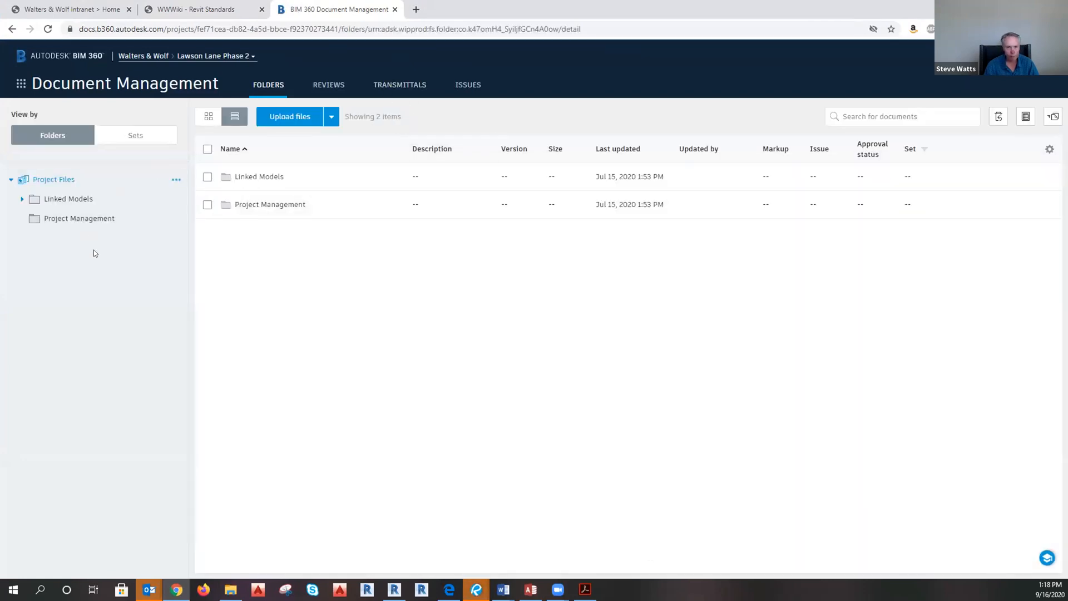
click(275, 184)
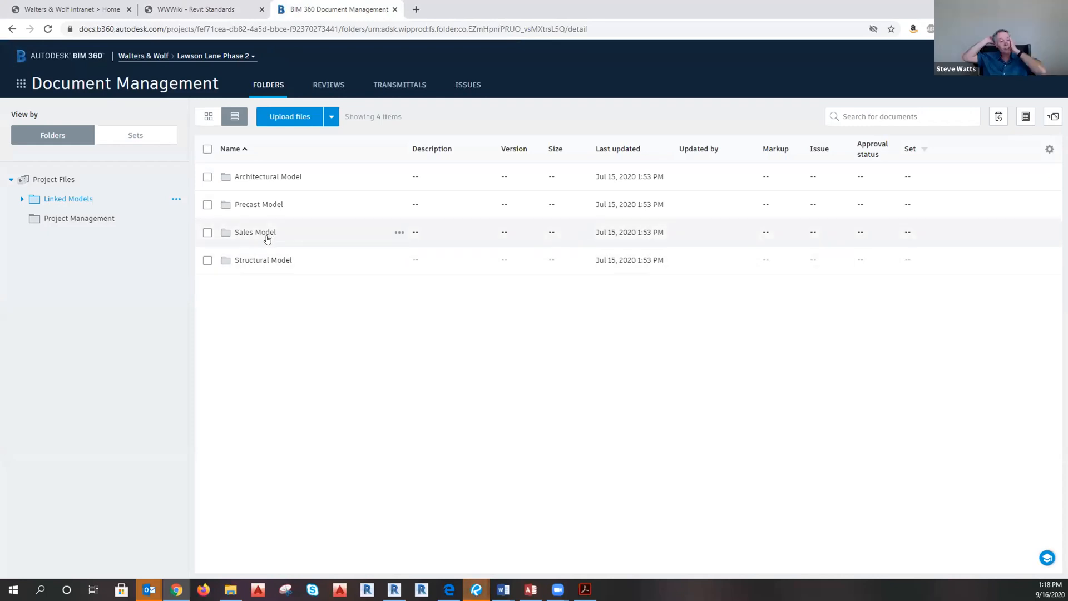
click(267, 235)
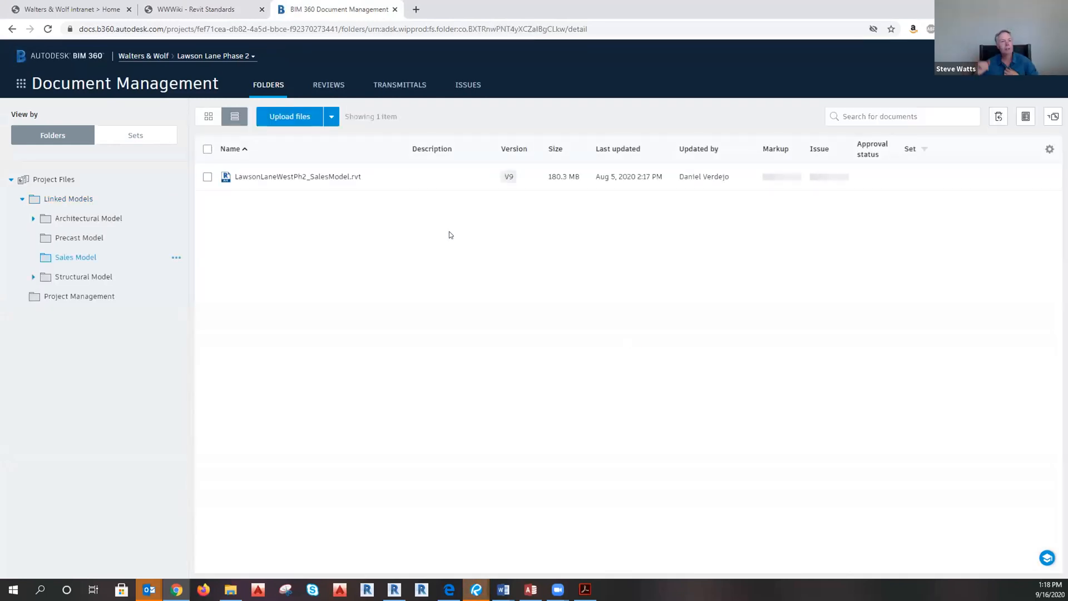
Open LawsonLaneWestPh2_SalesModel.rvt in the viewer and zoom in on the 3D building.
click(317, 177)
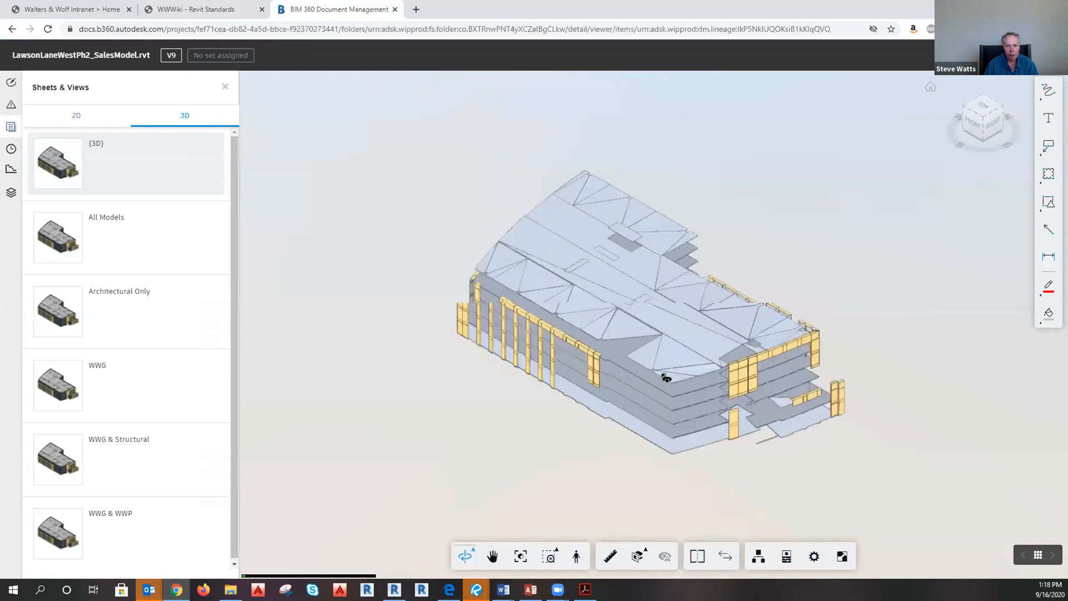
scroll(666, 378, up, 3)
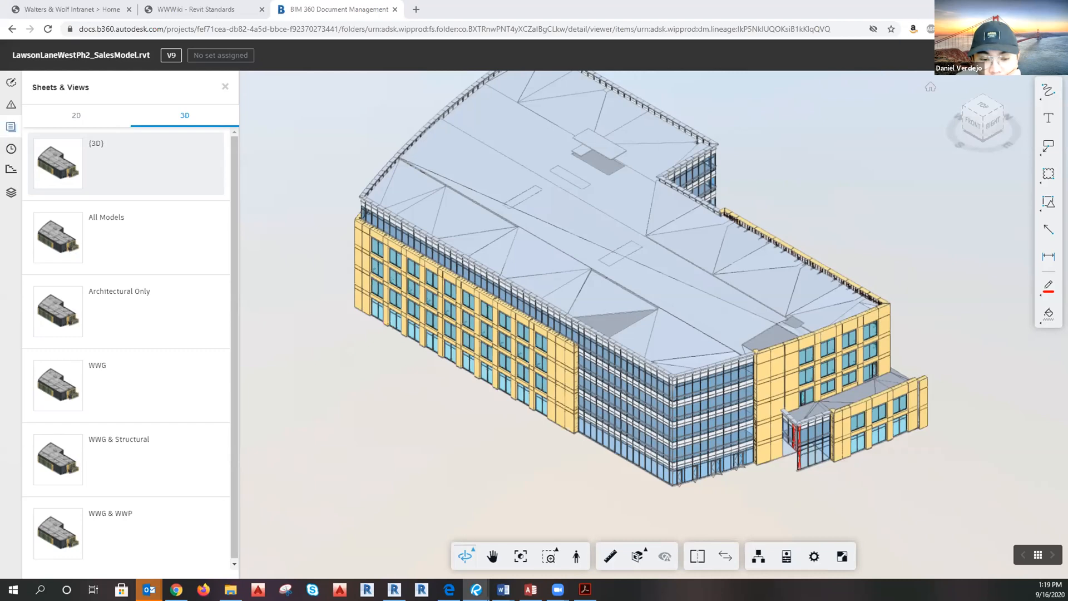
Orbit and zoom toward the entrance canopy, then open the Issues list, which shows none.
drag(799, 494, 835, 494)
scroll(834, 494, up, 10)
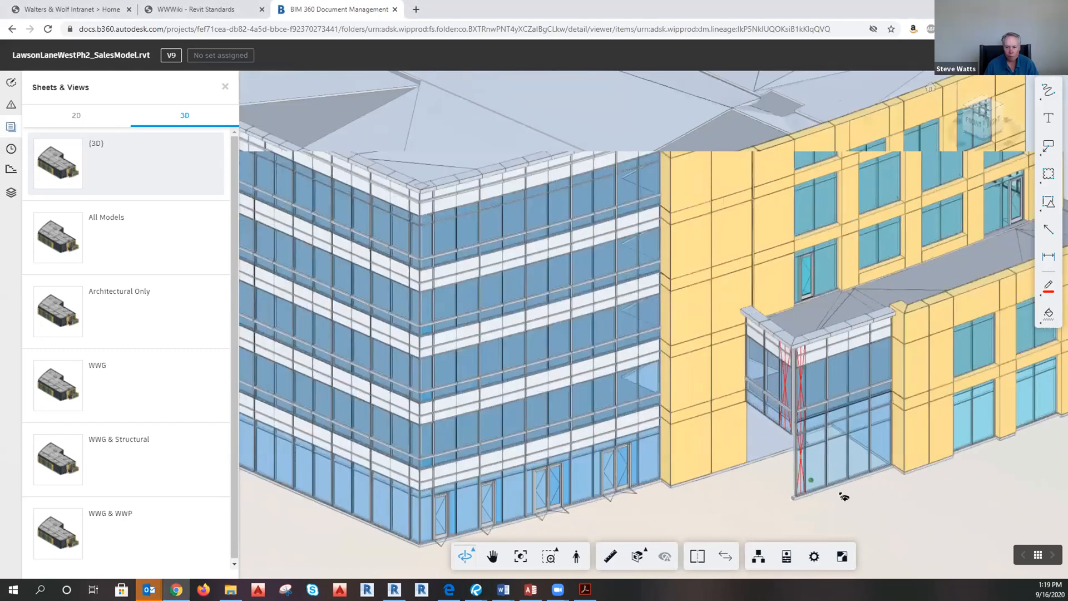
scroll(844, 524, up, 5)
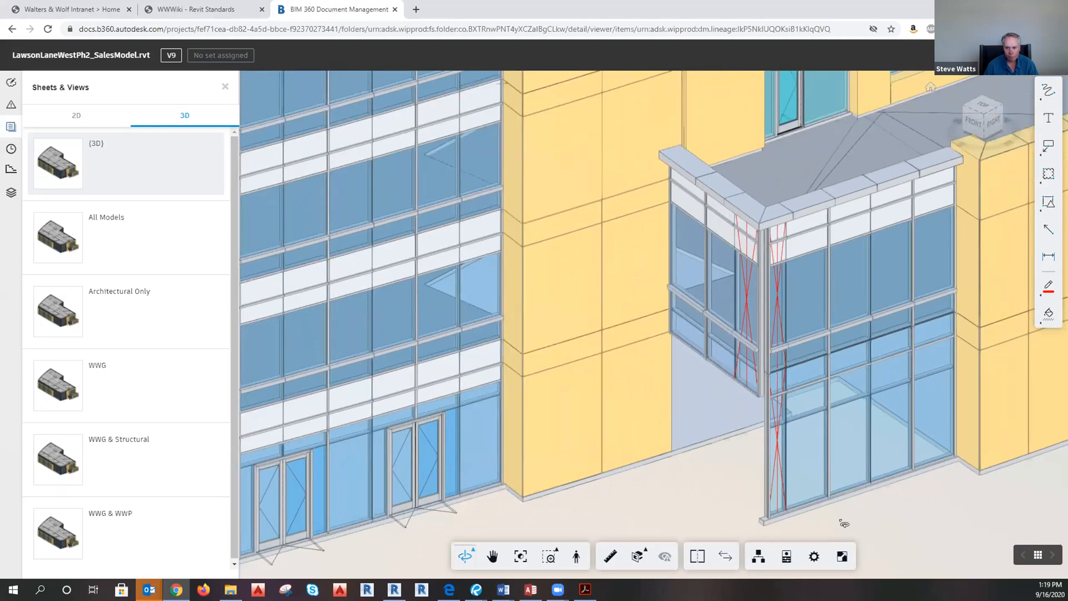
click(9, 106)
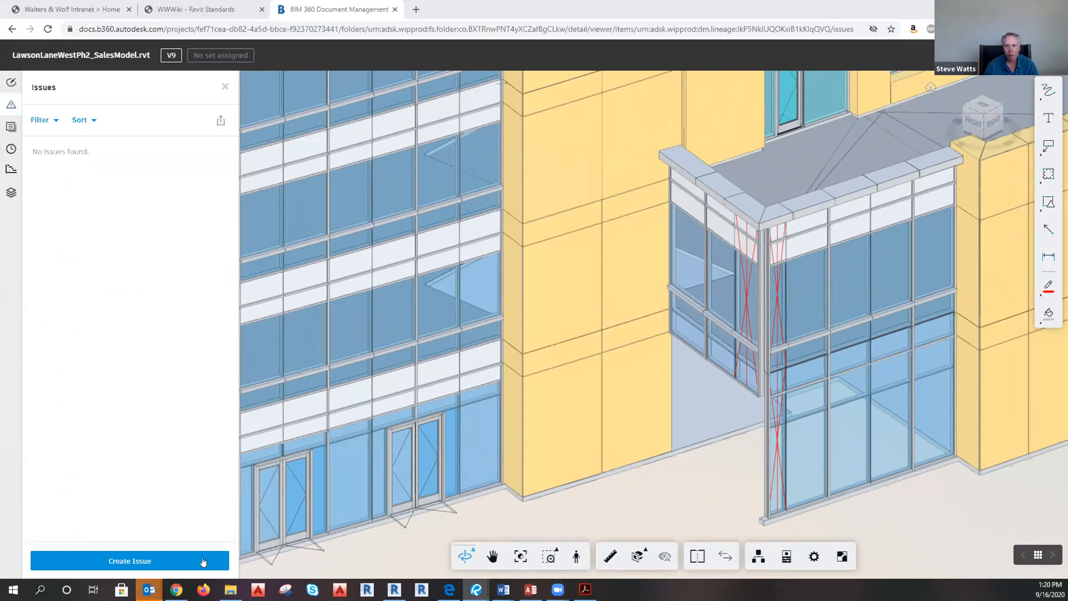
Close the Issues list, then orbit and zoom the sales model onto its glazed entrance corner and canopy.
click(223, 87)
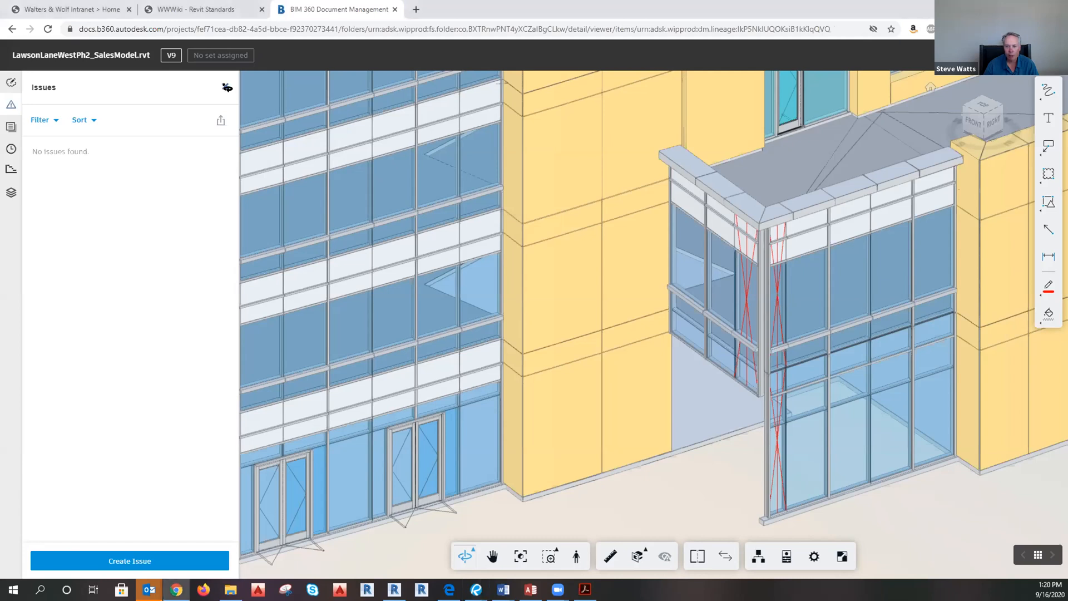
drag(644, 427, 790, 479)
drag(666, 407, 697, 407)
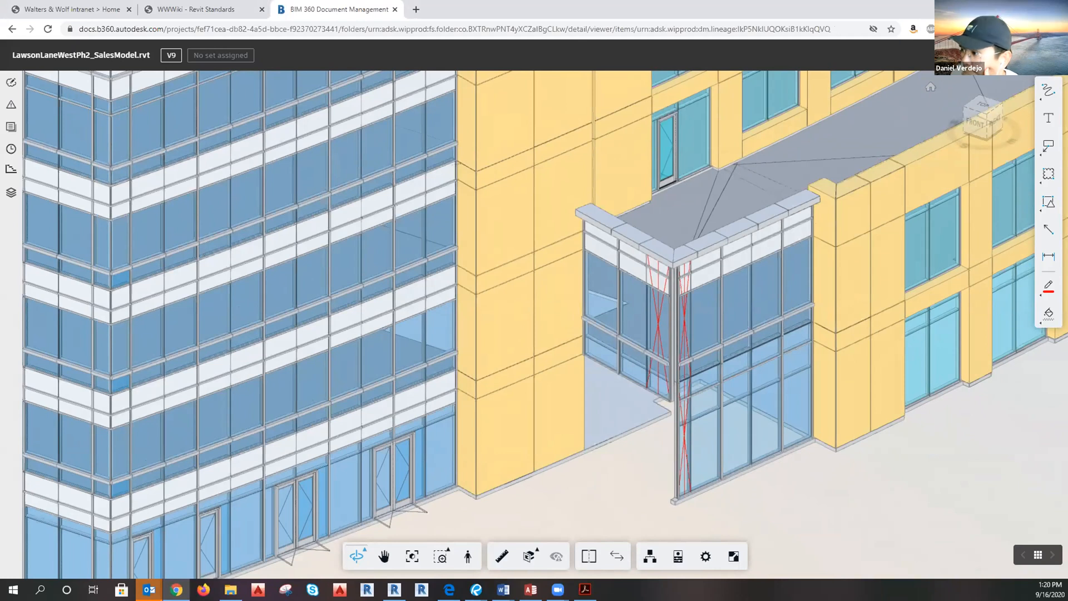
key(alt+Tab)
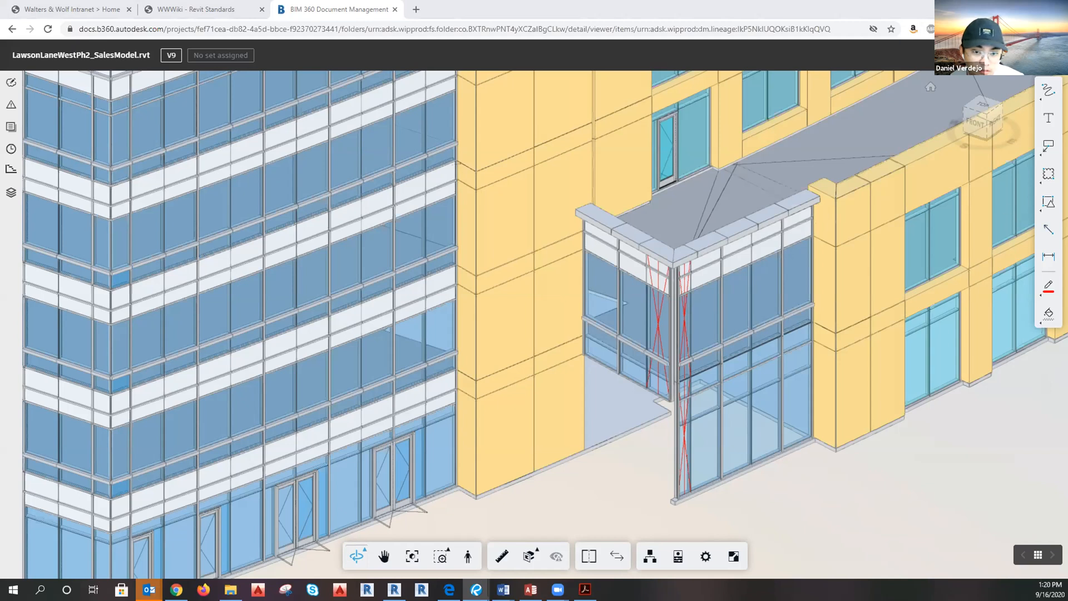
drag(783, 319, 860, 393)
scroll(617, 394, up, 6)
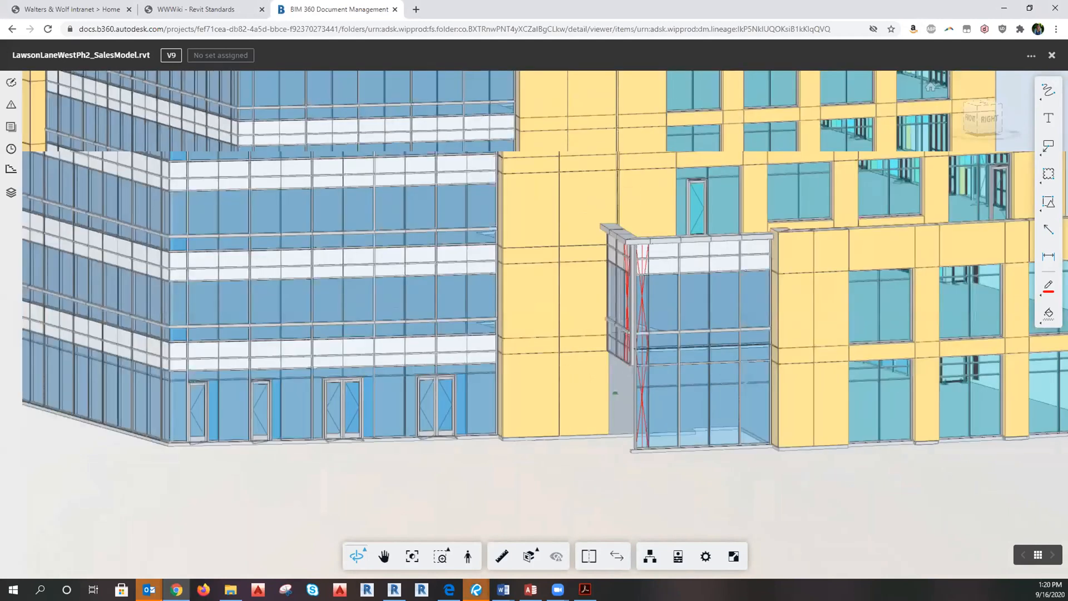
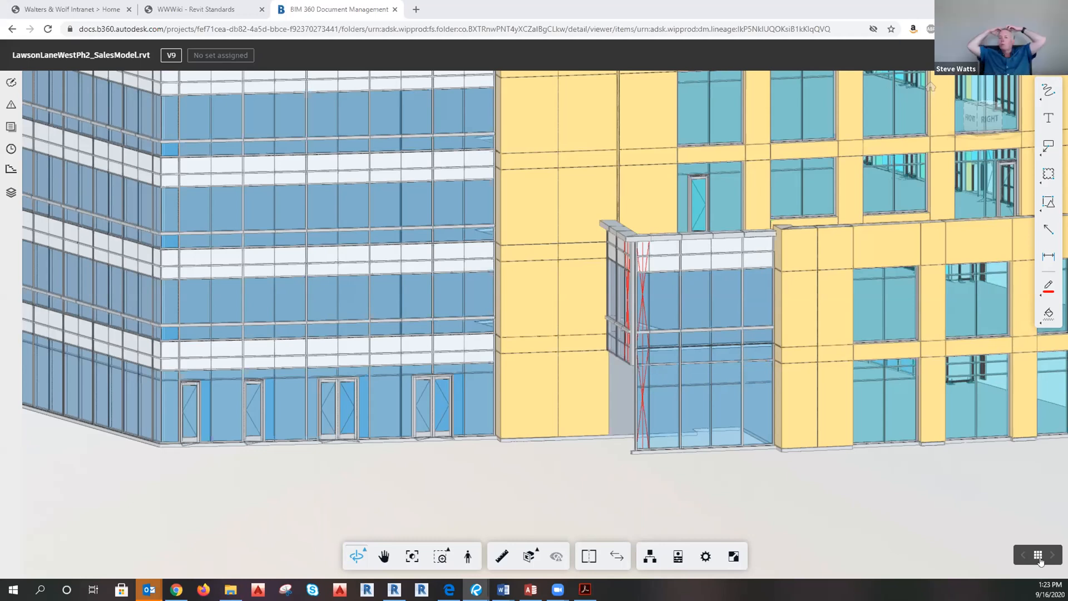
Orbit the sales model to reveal its yellow left wing, and move the Architecturals folder window off-screen.
scroll(646, 459, down, 1)
drag(646, 459, 732, 464)
scroll(734, 467, up, 3)
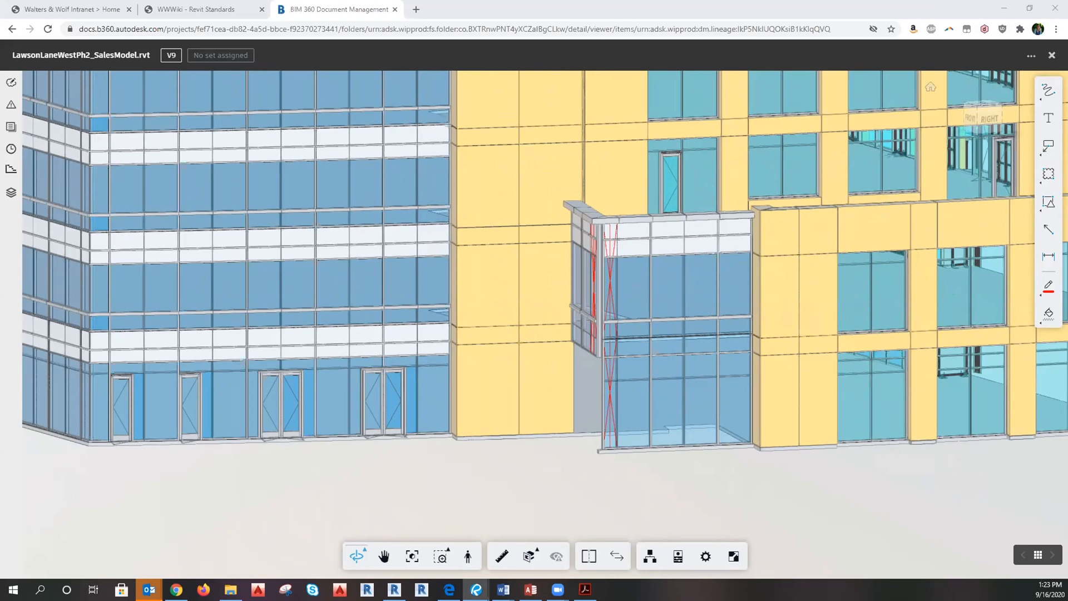
key(alt+Tab)
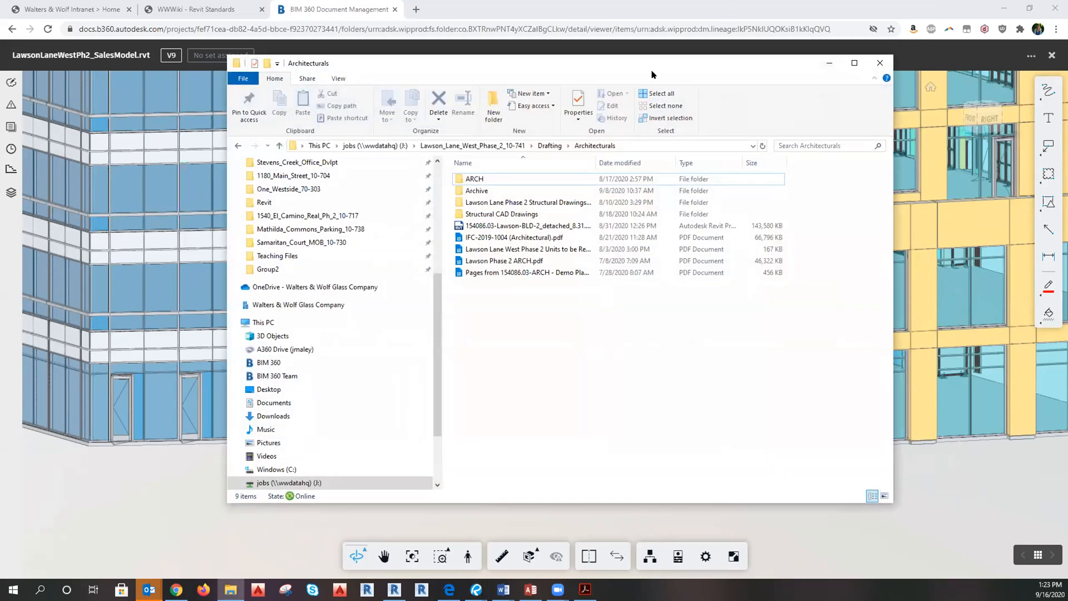
drag(652, 71, 0, 71)
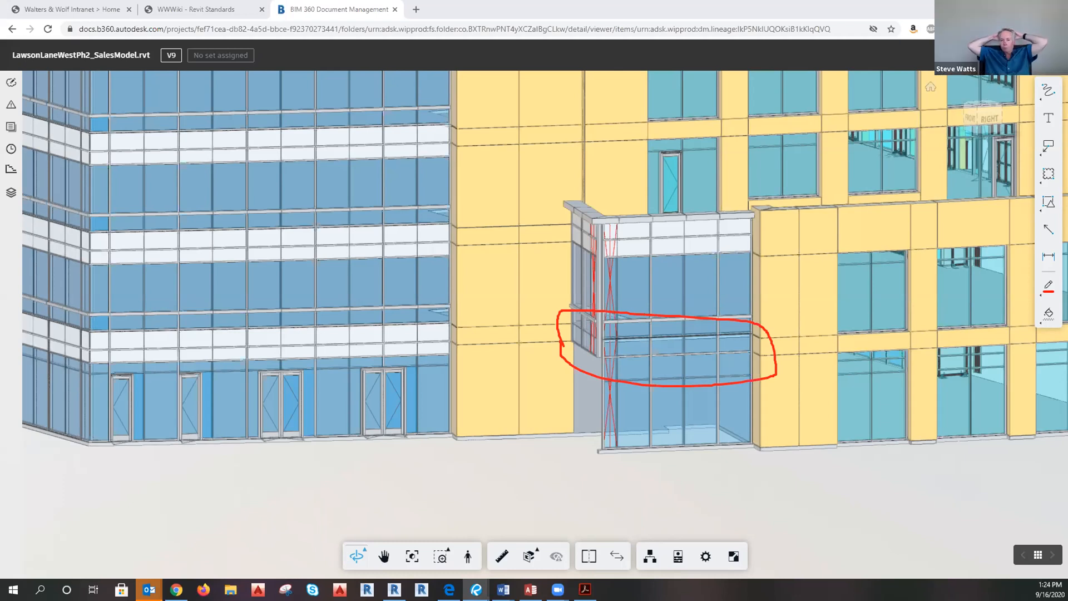
Zoom out and orbit to show more of the front facade, then switch to the other browser window.
scroll(742, 461, down, 5)
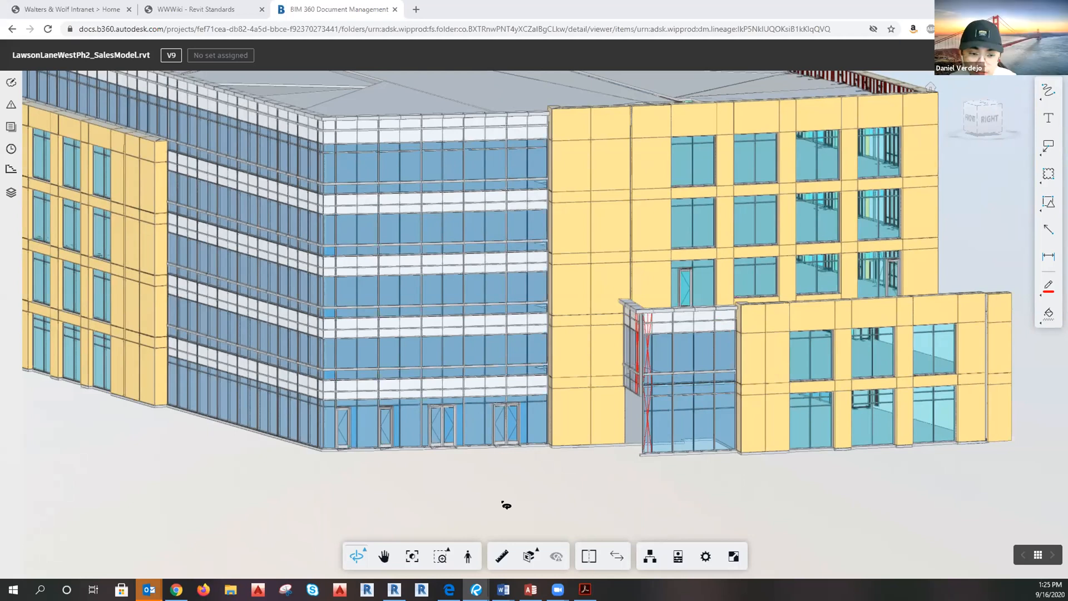
drag(735, 436, 756, 450)
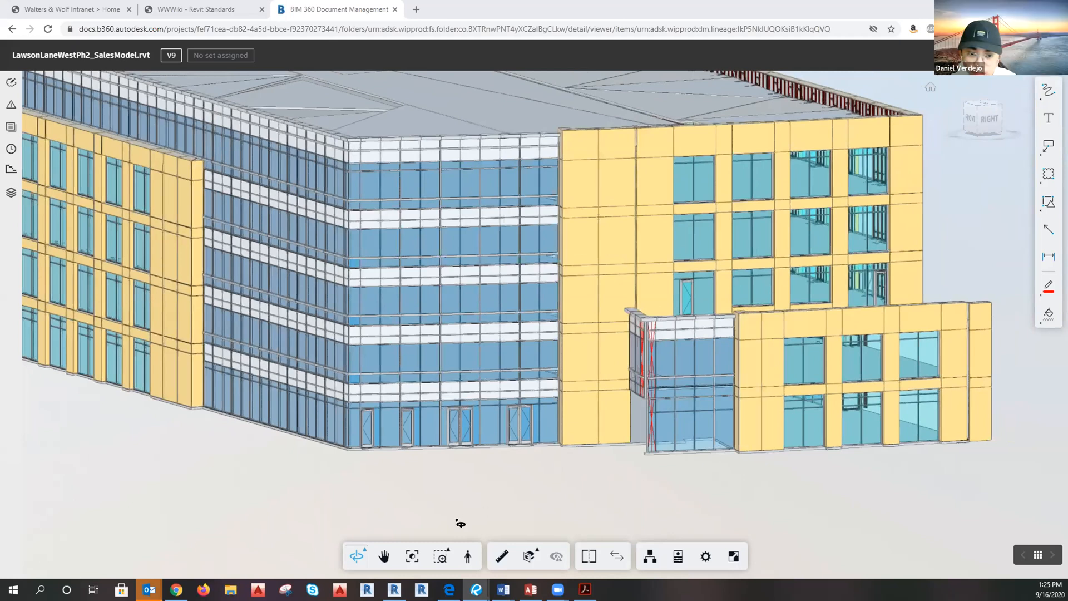
click(449, 590)
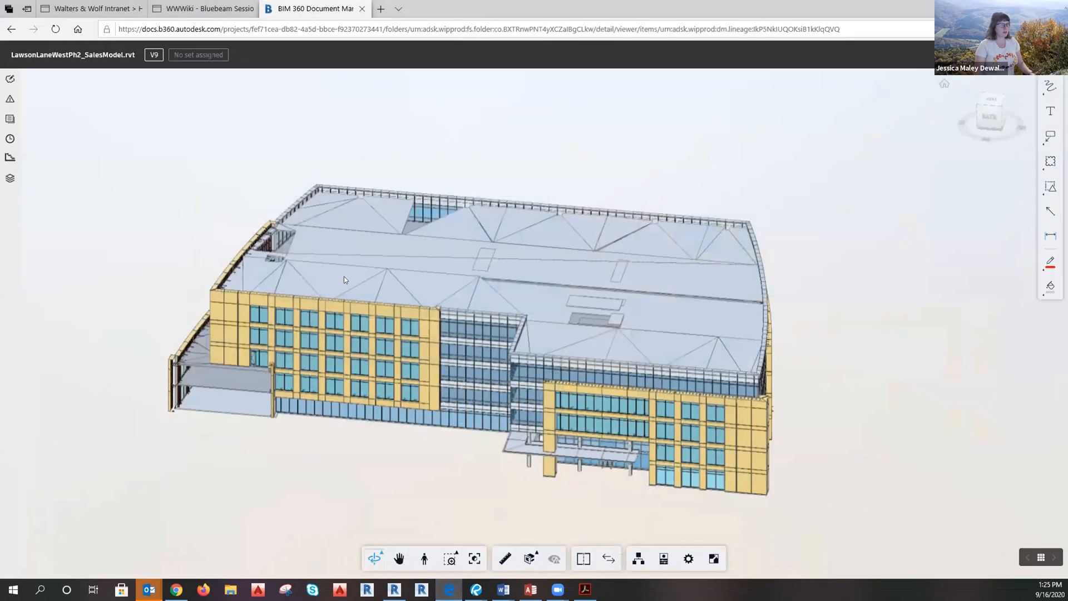
Open the WWWiki Bluebeam Session IDs page and scroll through the project session table and back up.
click(203, 9)
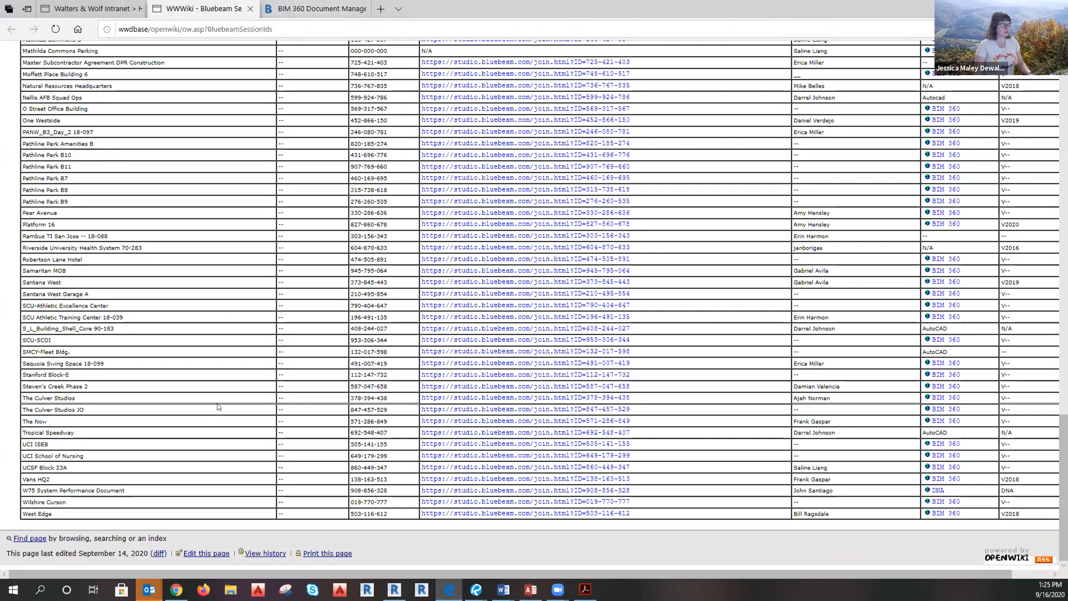
scroll(217, 405, up, 6)
scroll(217, 405, up, 12)
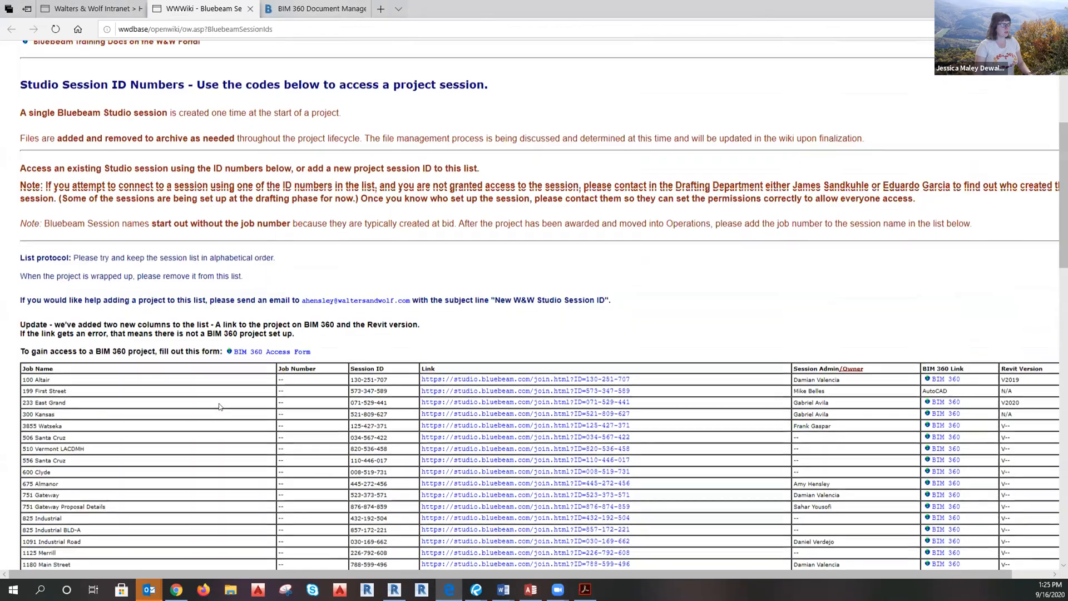
scroll(219, 407, down, 5)
scroll(219, 407, down, 7)
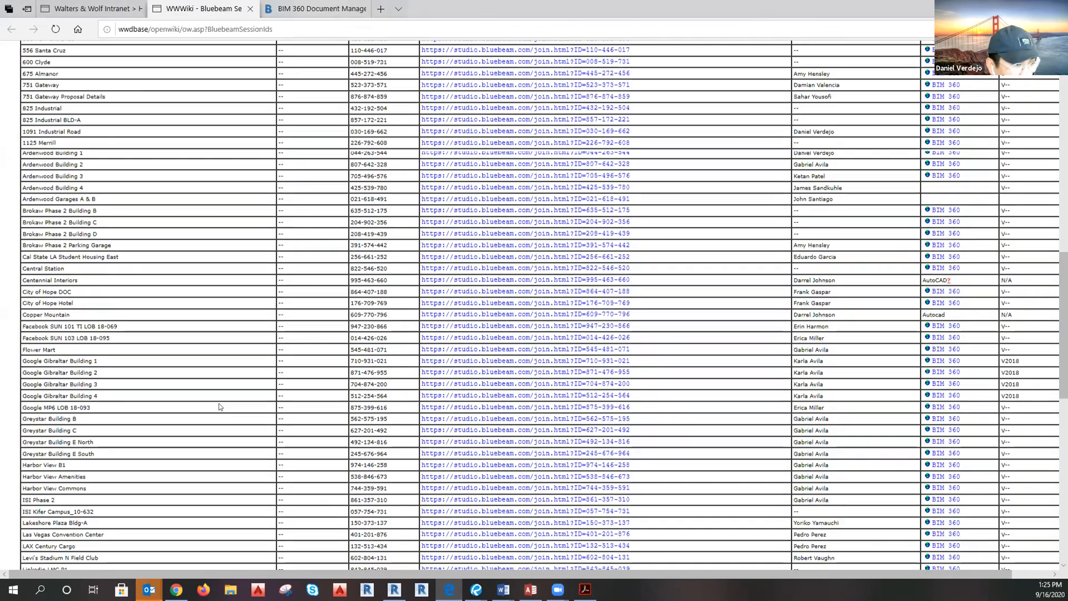
scroll(219, 407, down, 5)
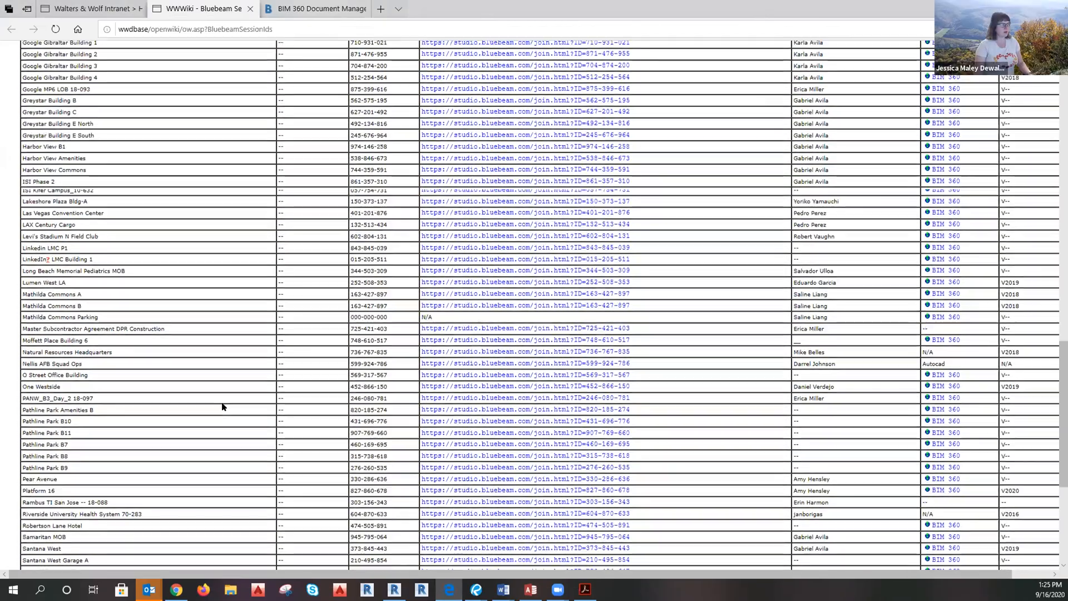
scroll(219, 405, down, 3)
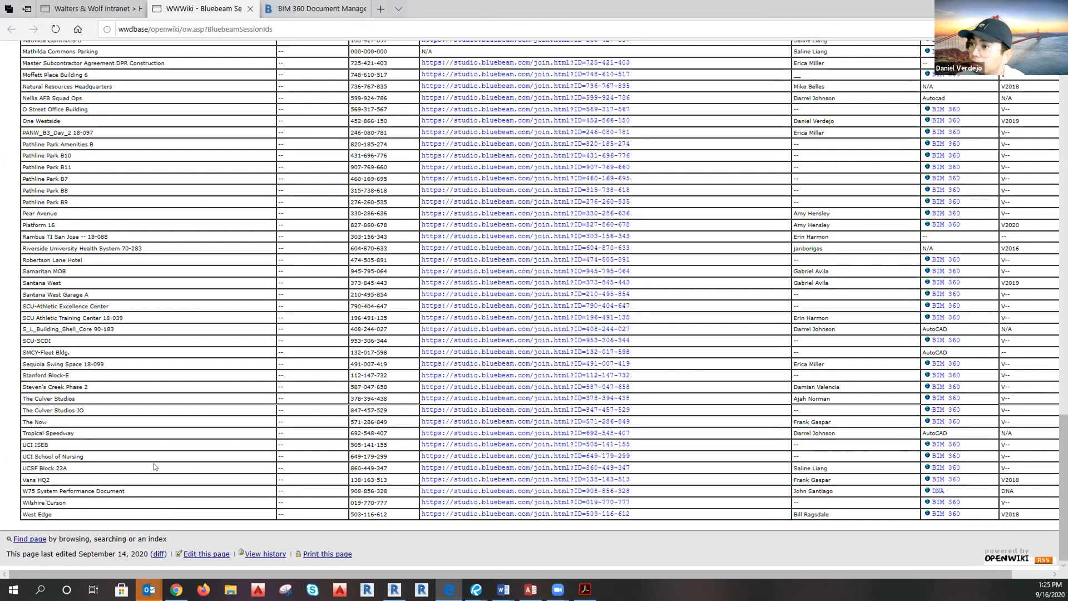
scroll(154, 467, up, 20)
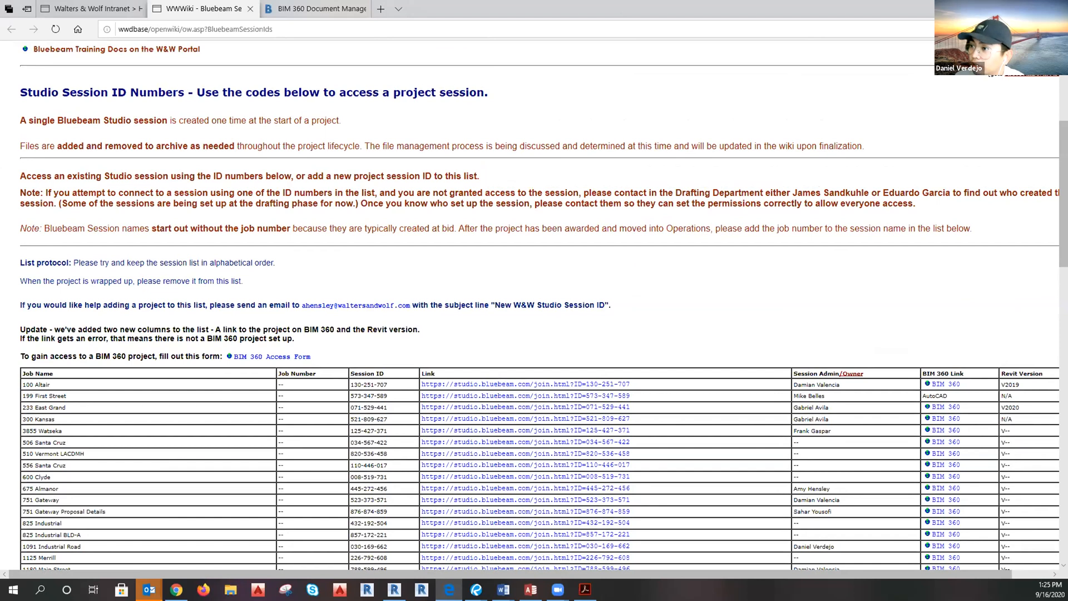
Return to the BIM 360 viewer showing the LawsonLaneWestPh2_SalesModel.rvt 3D model.
click(176, 590)
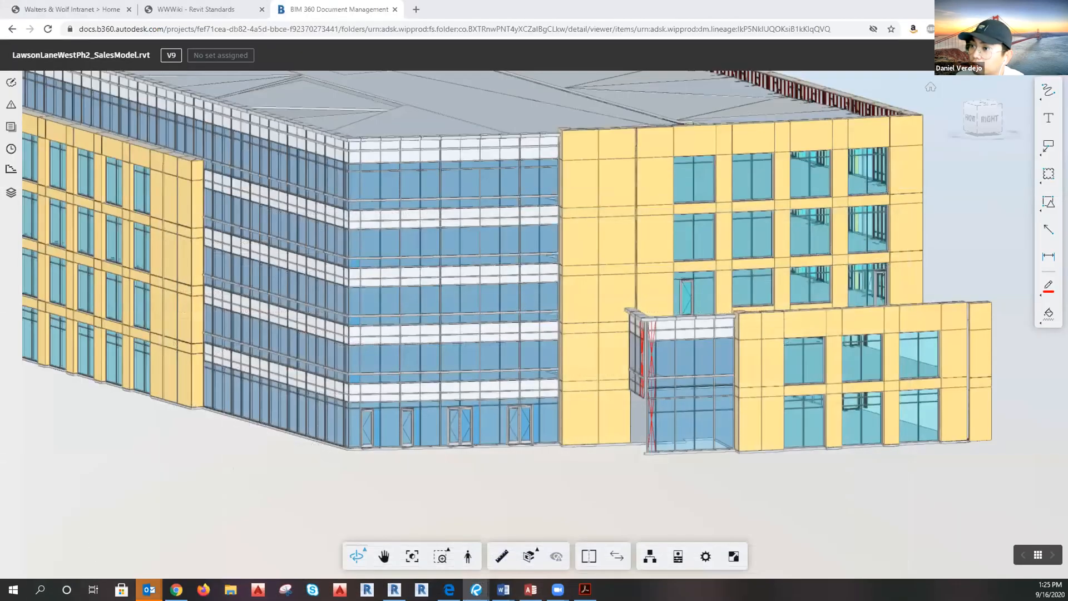
mouse_move(149, 590)
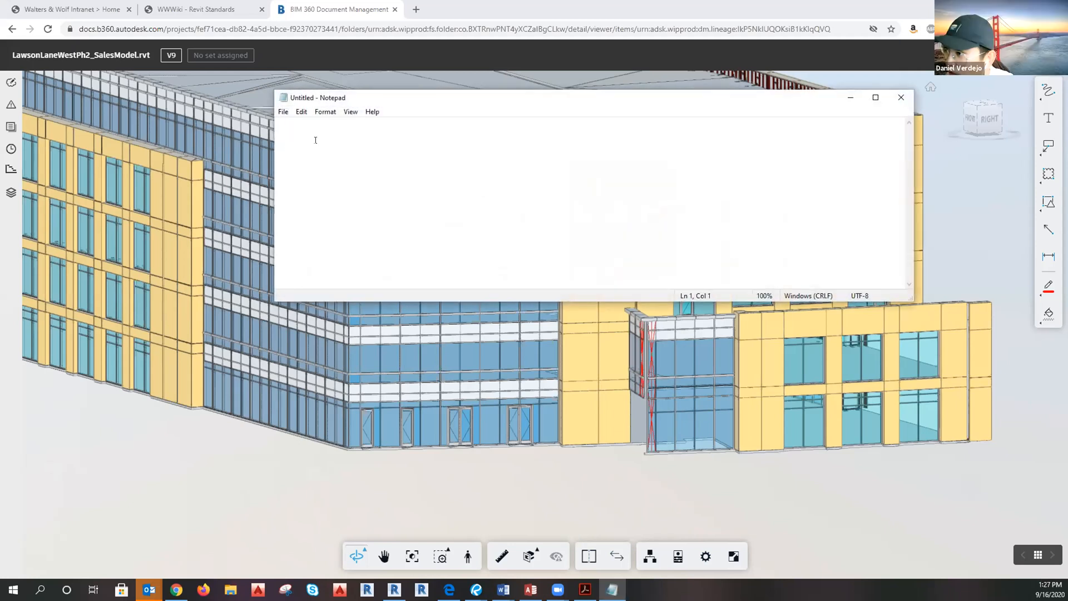
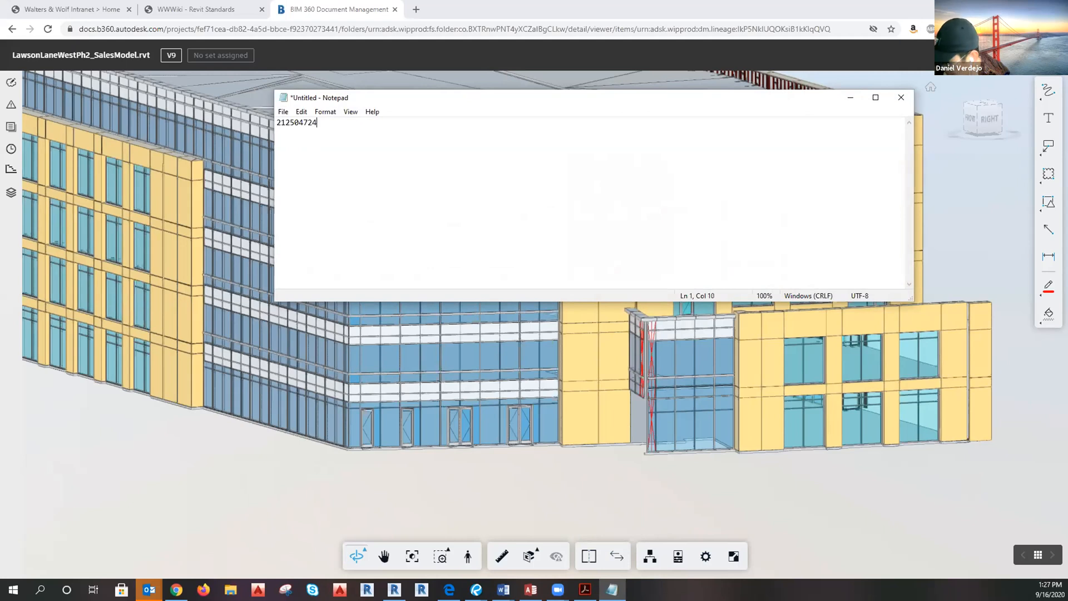
Type the nine-digit Bluebeam session ID into Notepad and select all of it.
key(ctrl+a)
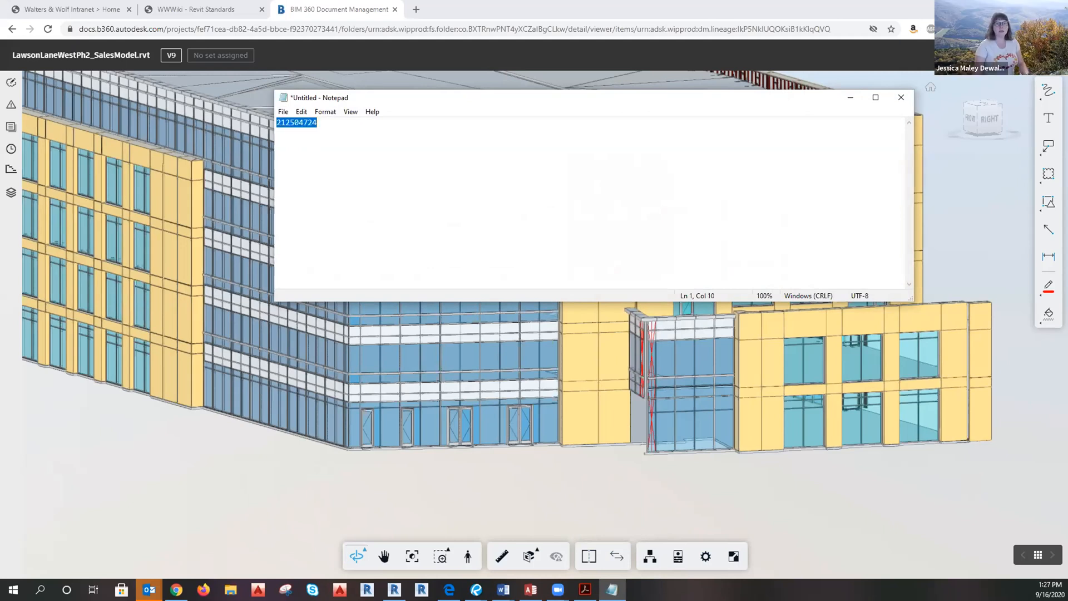
key(alt+Tab)
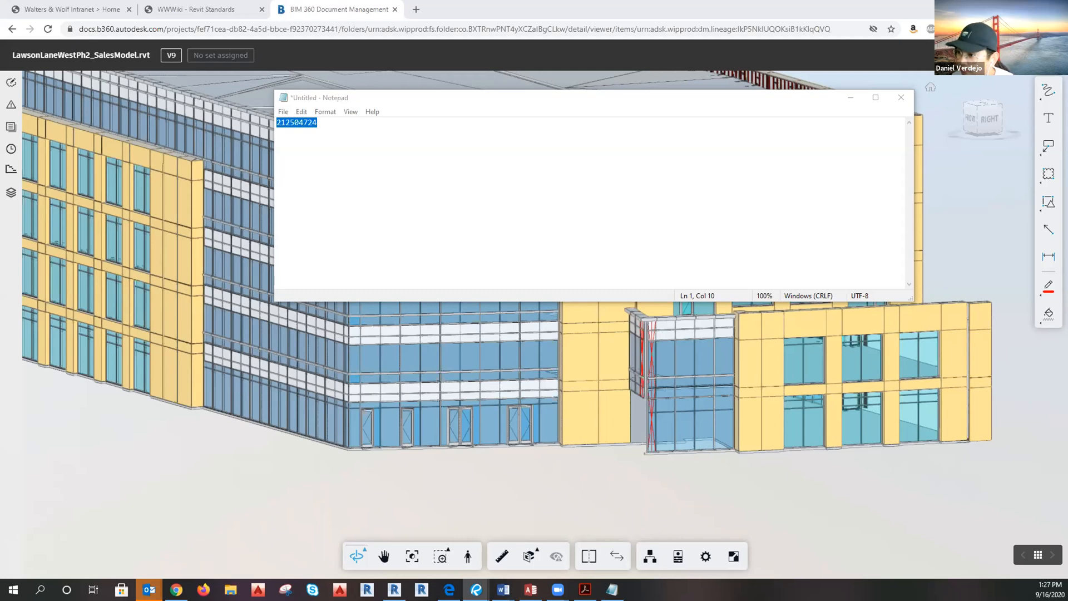
In the Bluebeam session, open LLW-Profiles-Reviewed.pdf and enlarge, then shrink, its markups list.
click(799, 101)
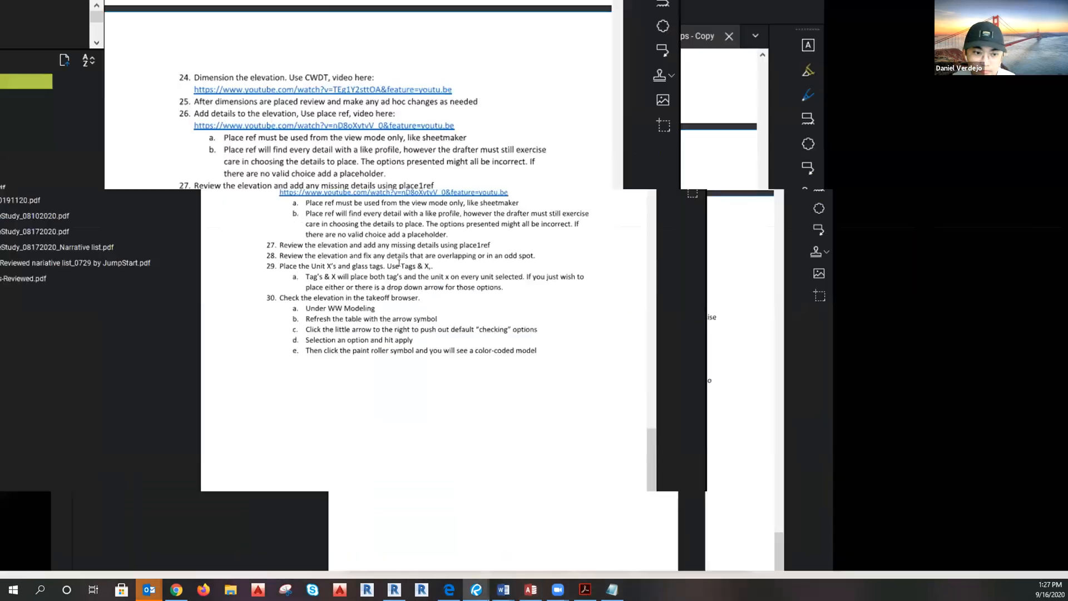
double_click(67, 313)
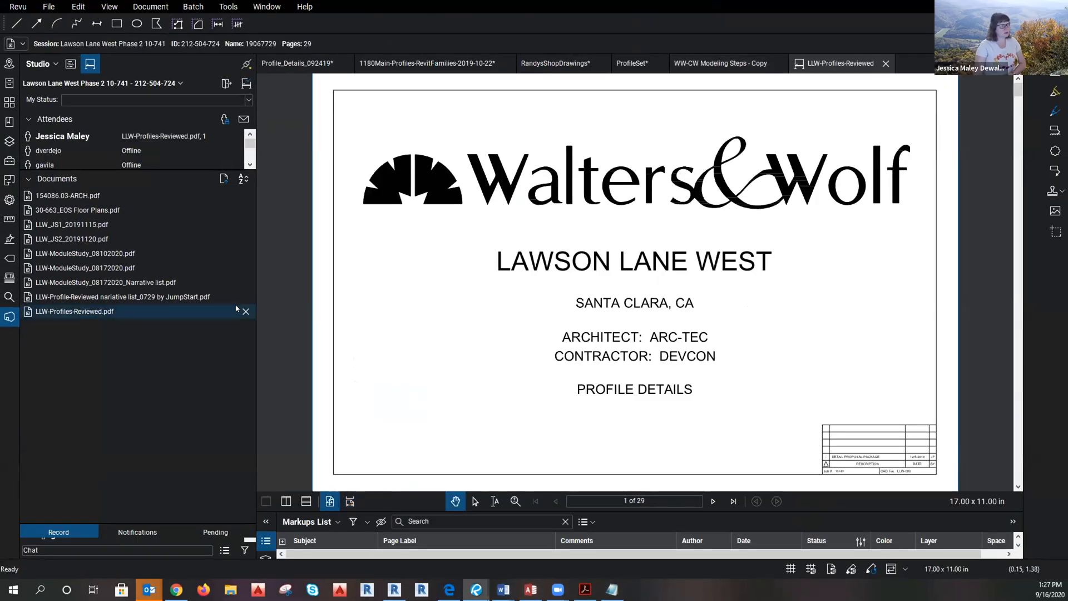
scroll(484, 307, down, 1)
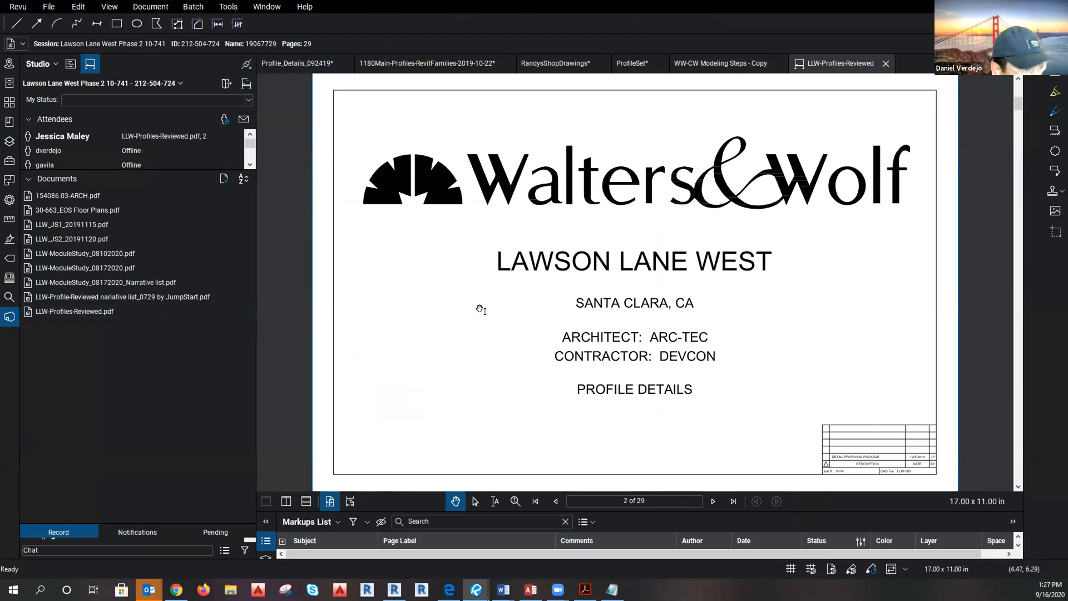
drag(475, 511, 467, 316)
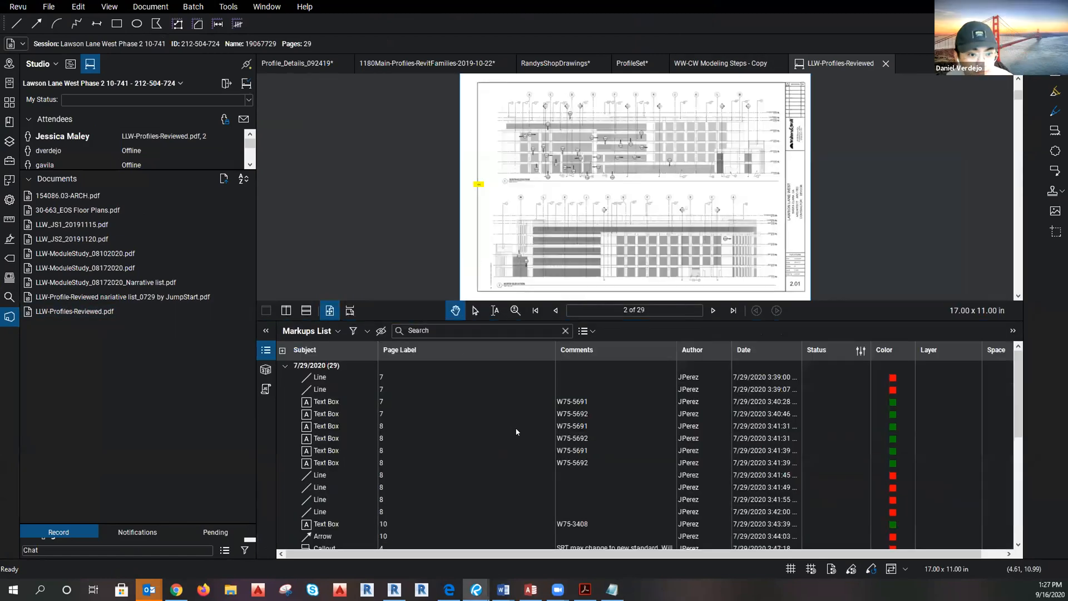
scroll(517, 427, down, 5)
scroll(726, 497, up, 6)
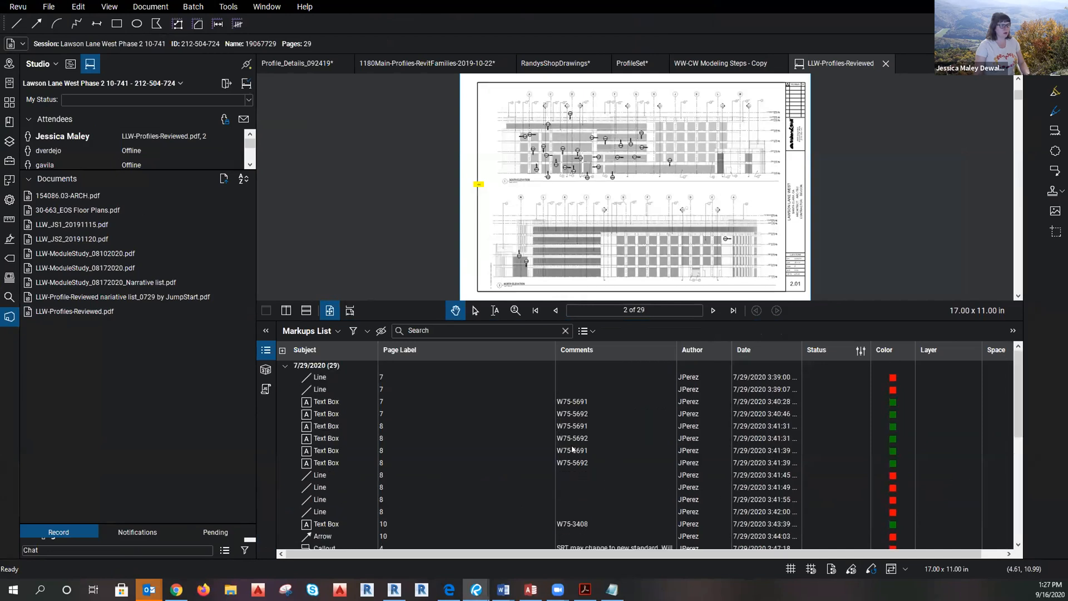
drag(558, 320, 548, 446)
Open the JumpStart narrative, LLW-ModuleStudy, LLW_JS2_20191120 and 154086.03-ARCH PDFs, then enlarge the markups list.
double_click(139, 297)
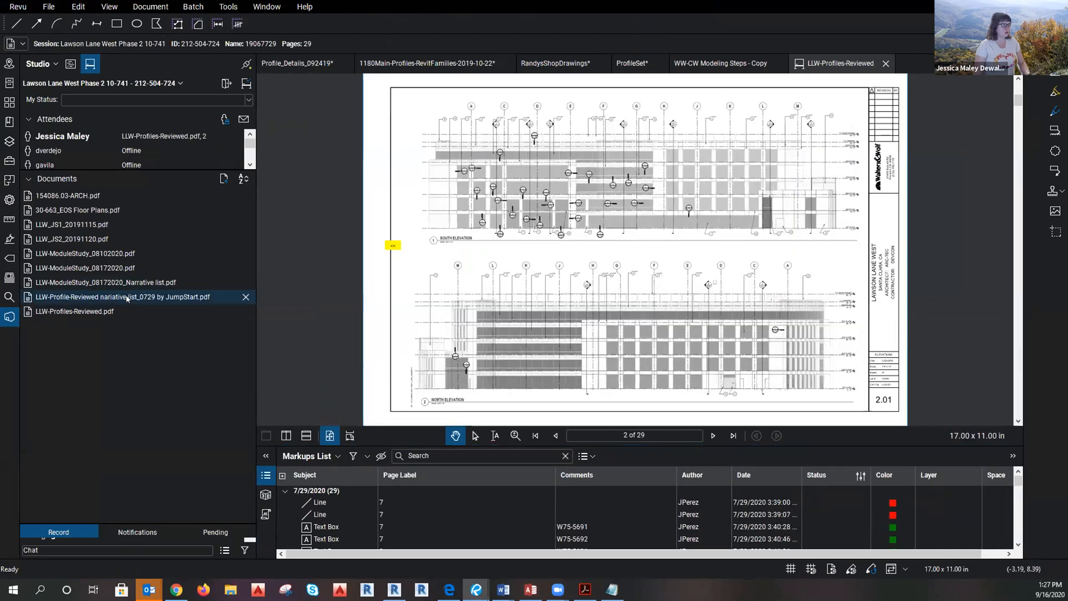
scroll(454, 148, down, 4)
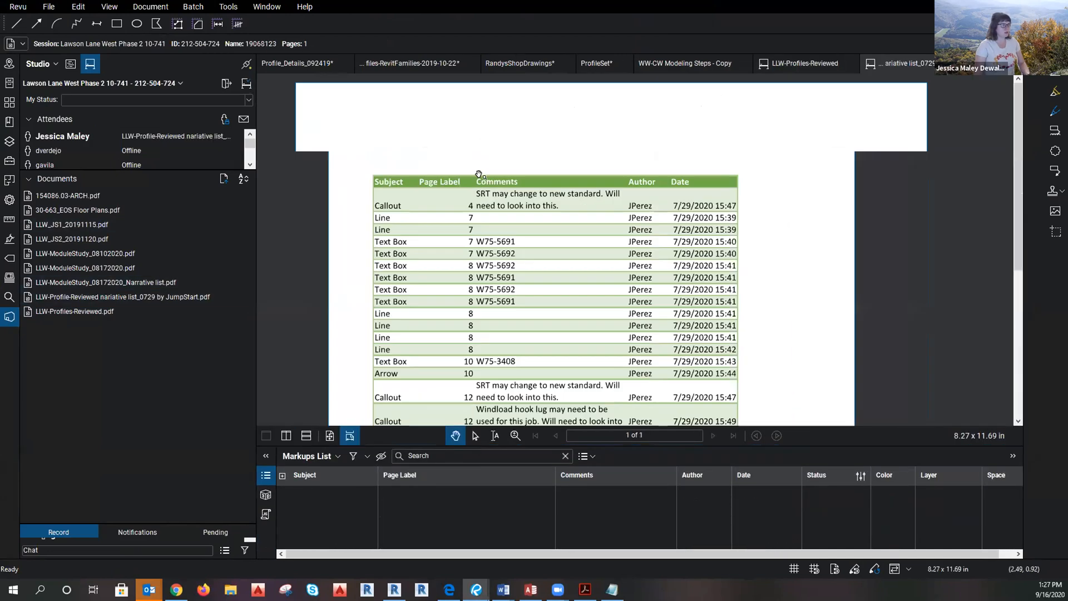
scroll(462, 178, up, 4)
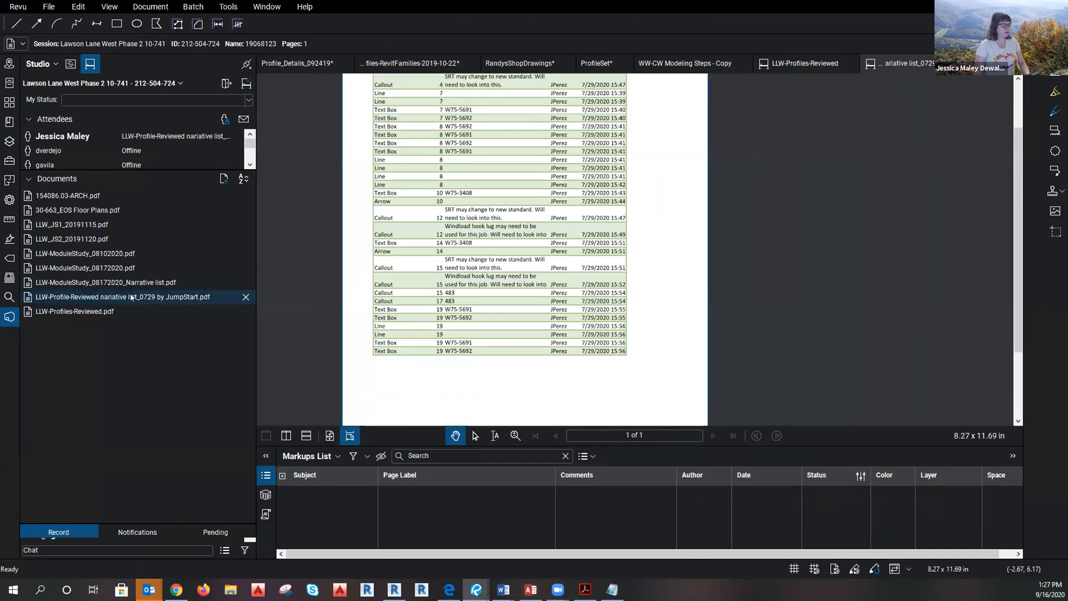
double_click(100, 282)
double_click(93, 268)
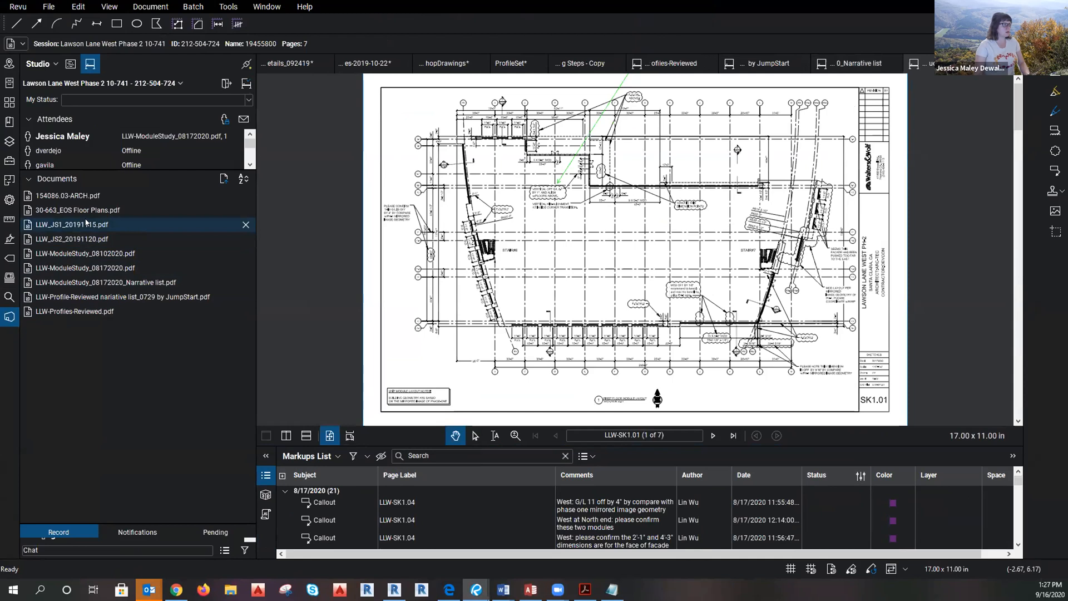
double_click(84, 239)
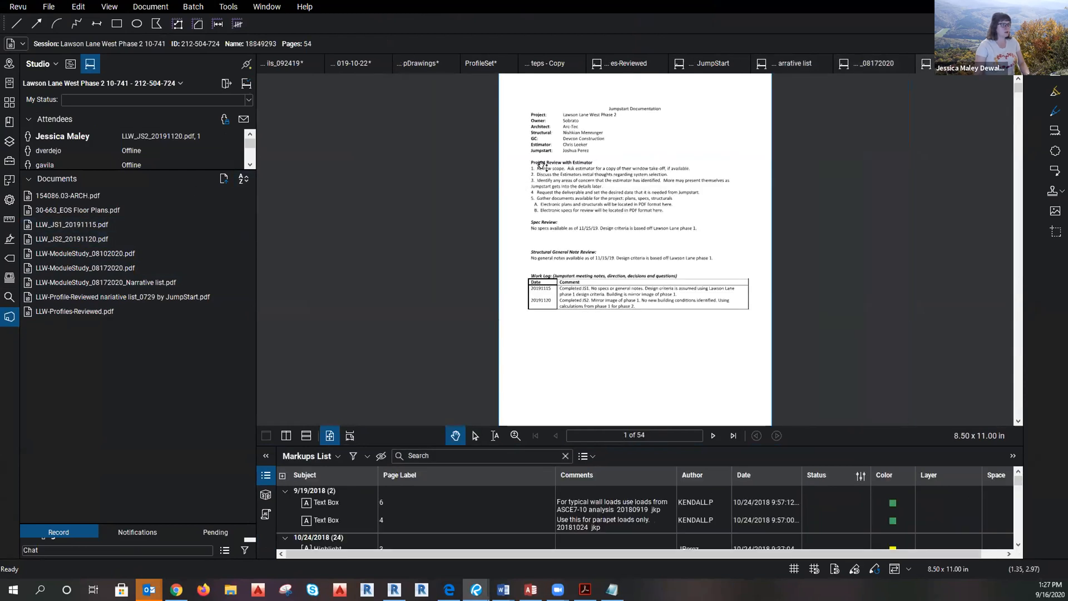
double_click(94, 197)
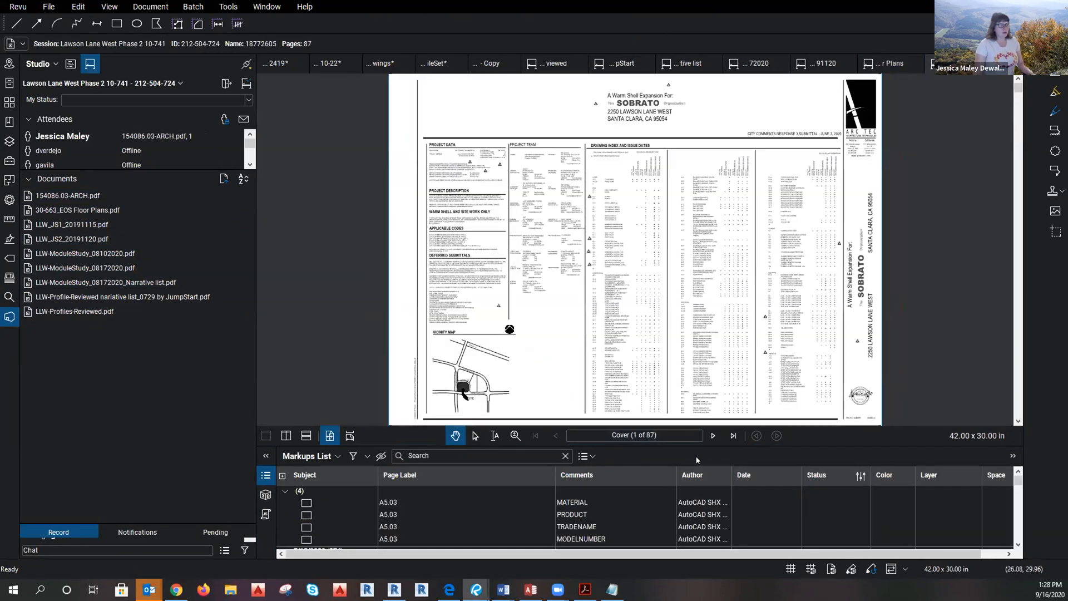
mouse_move(696, 446)
mouse_down()
mouse_move(665, 220)
mouse_move(665, 296)
mouse_up()
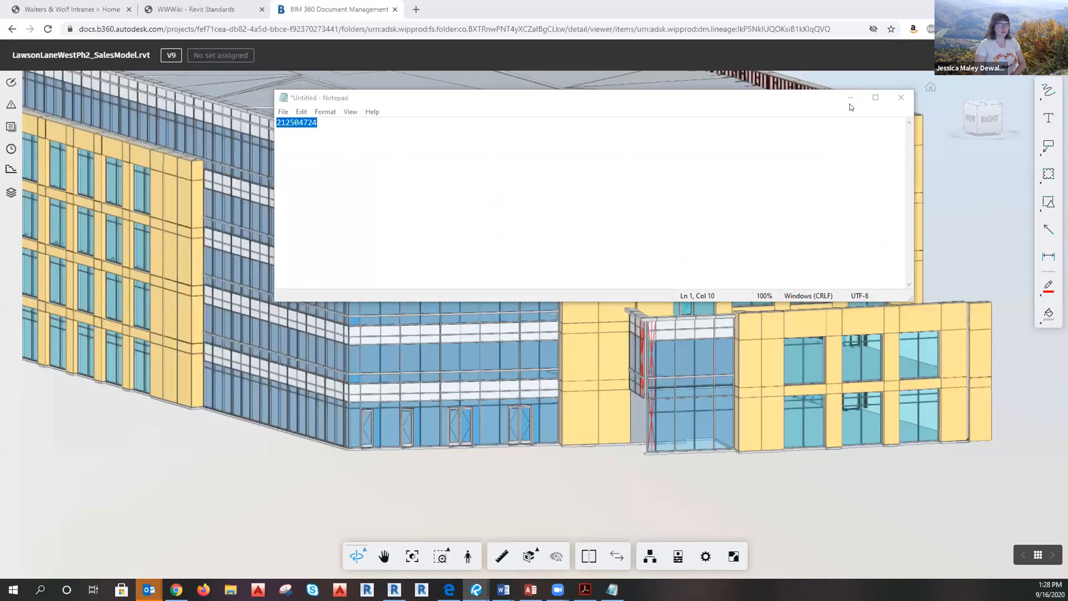
Hide Notepad, view the sales model's roof, left side and back-left corner, then minimize the browser.
click(849, 95)
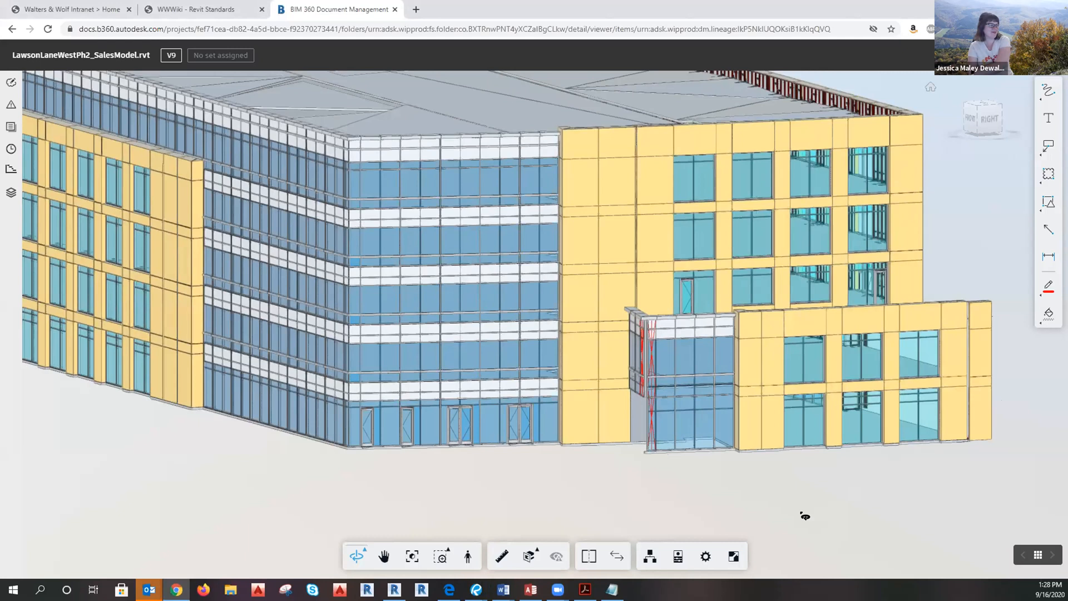
drag(787, 460, 780, 489)
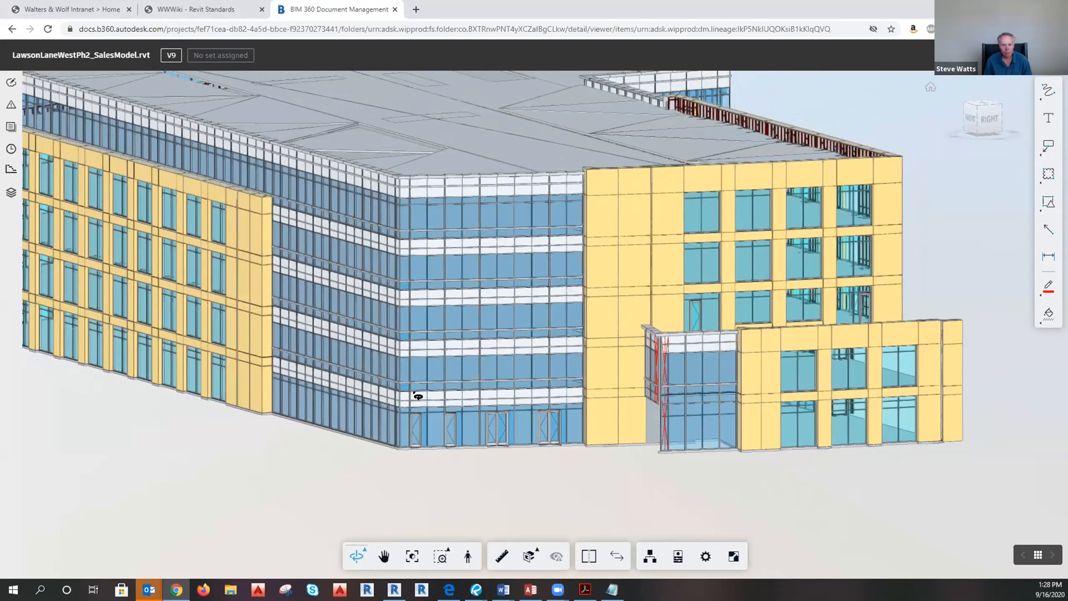
scroll(722, 482, down, 5)
drag(499, 490, 601, 486)
scroll(601, 486, down, 3)
drag(683, 519, 843, 504)
middle_drag(843, 504, 629, 499)
scroll(635, 494, up, 4)
scroll(638, 490, down, 4)
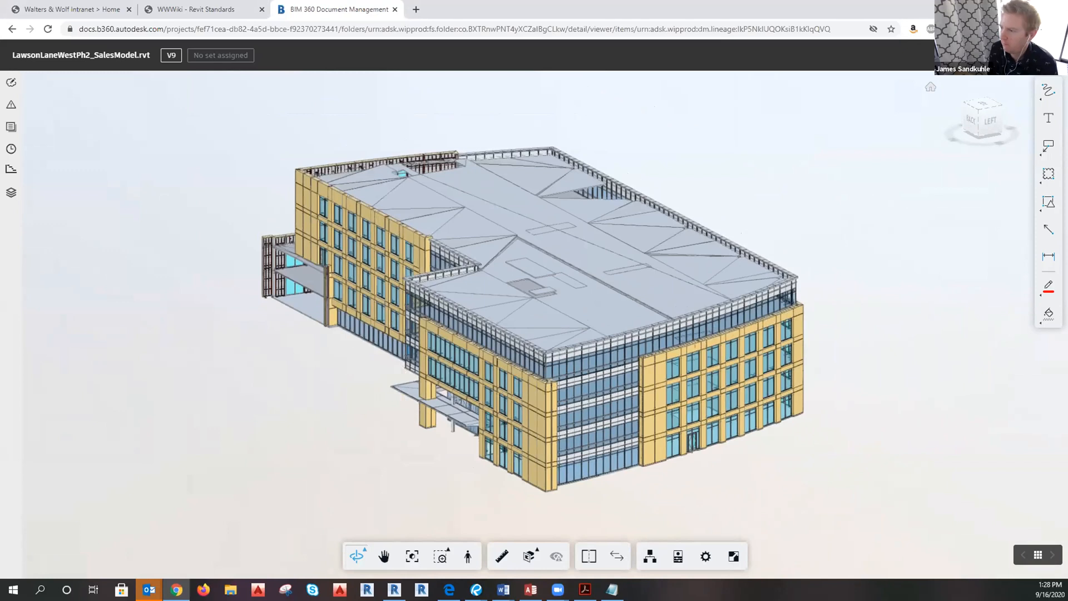
click(1004, 8)
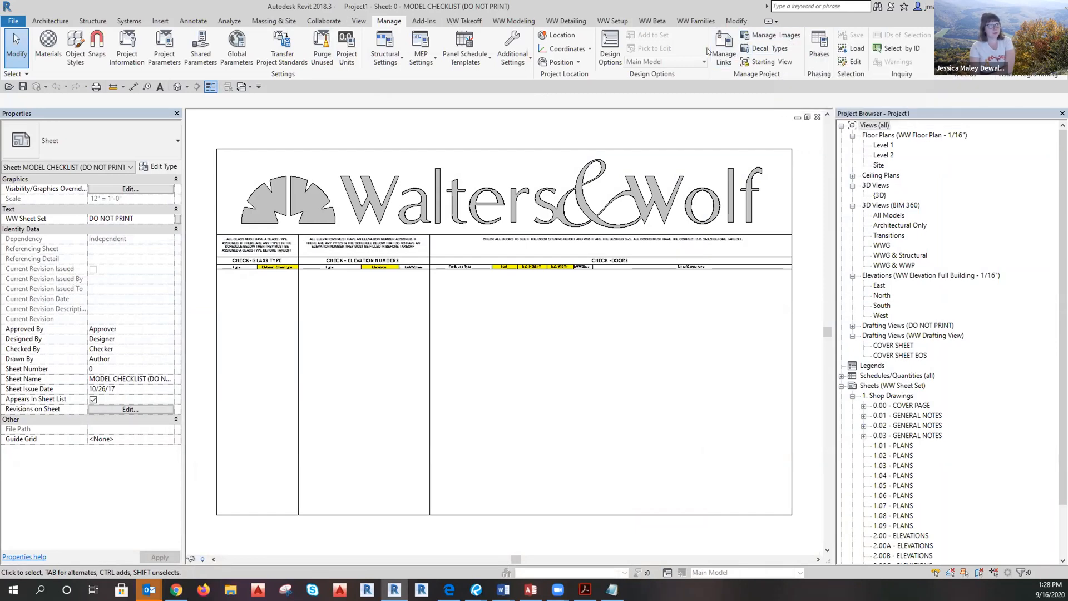
click(723, 53)
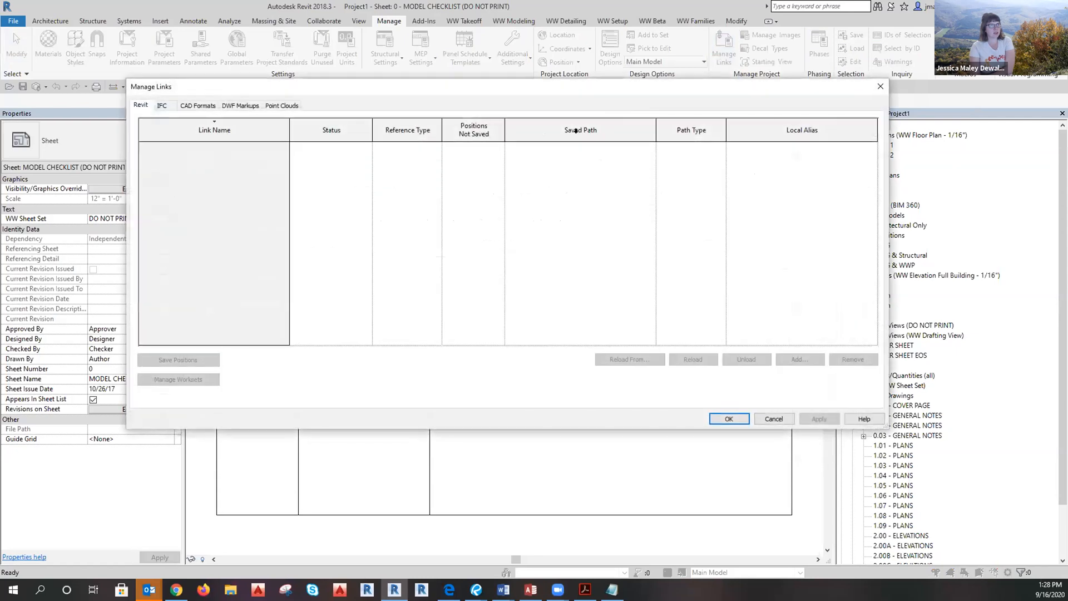
click(162, 106)
click(192, 106)
click(141, 106)
click(880, 85)
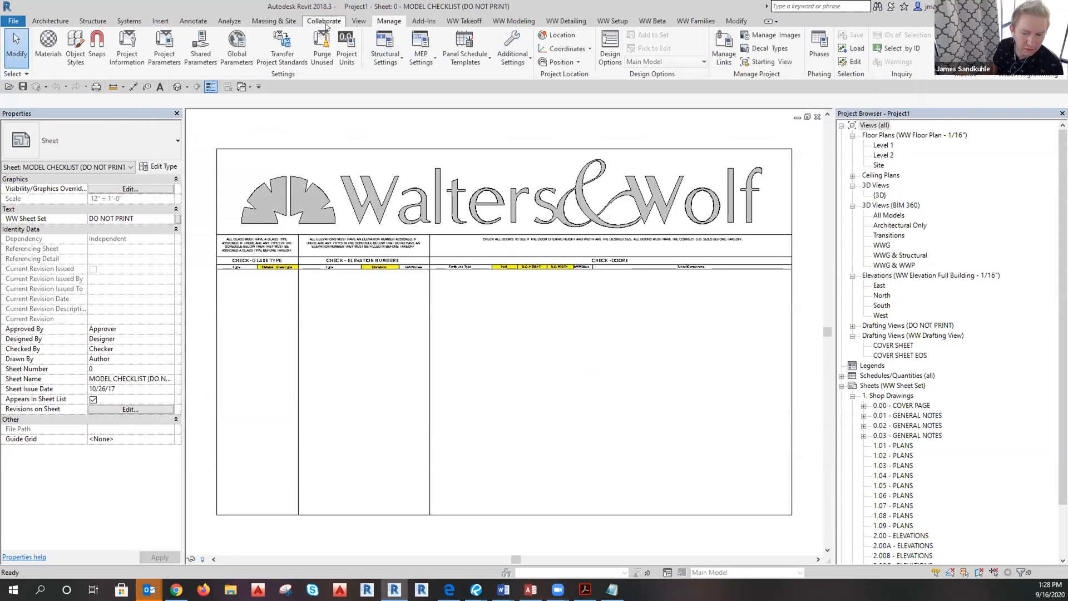
click(324, 21)
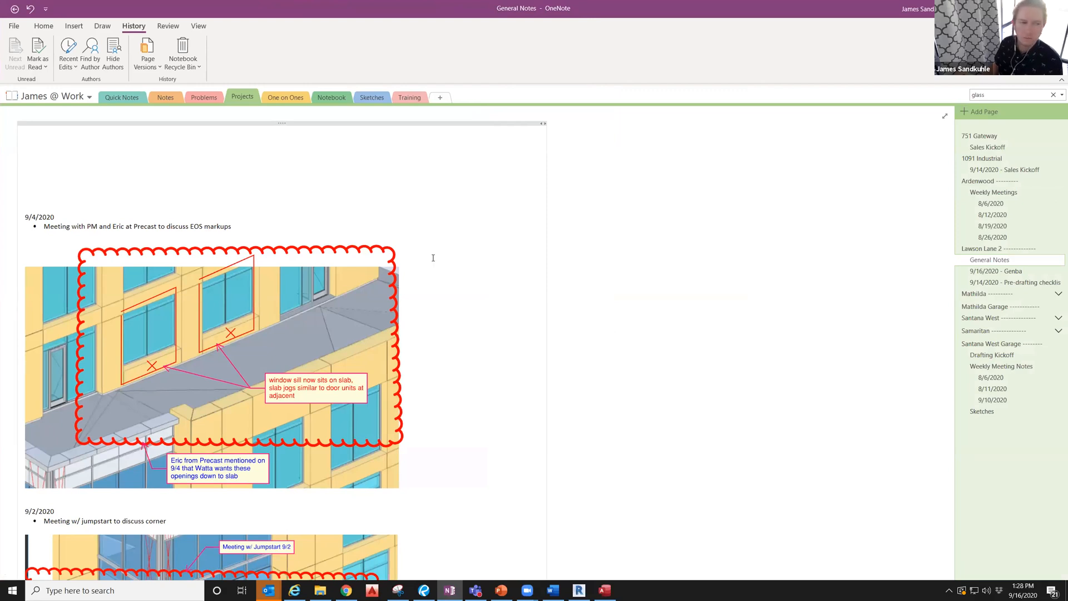
Scroll through the General Notes page's 9/4 slab and 9/2 glass-corner markup images.
scroll(288, 246, down, 3)
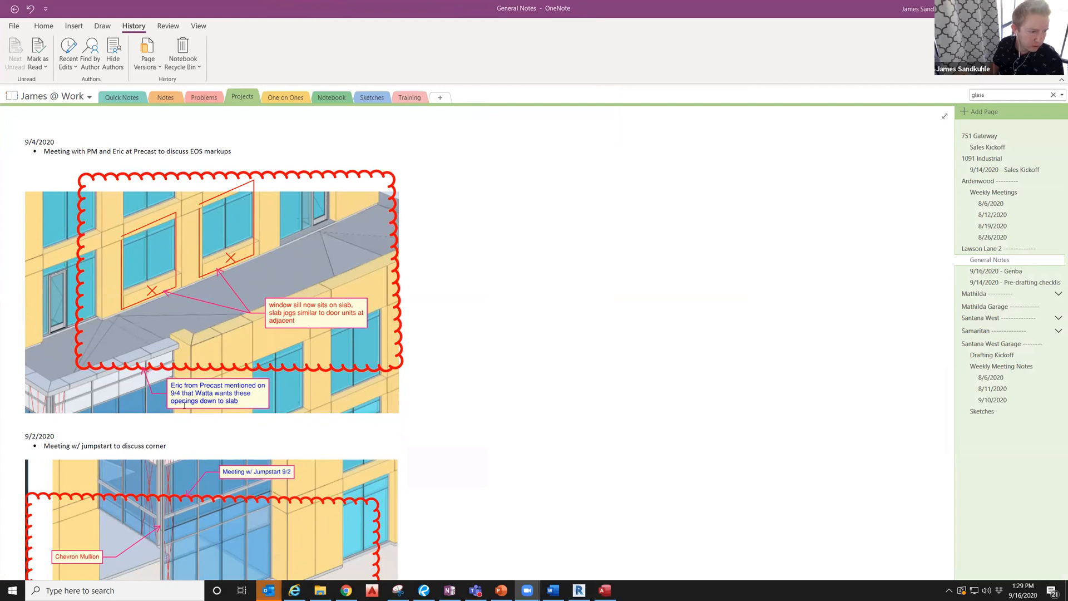
scroll(185, 405, down, 2)
scroll(239, 248, up, 1)
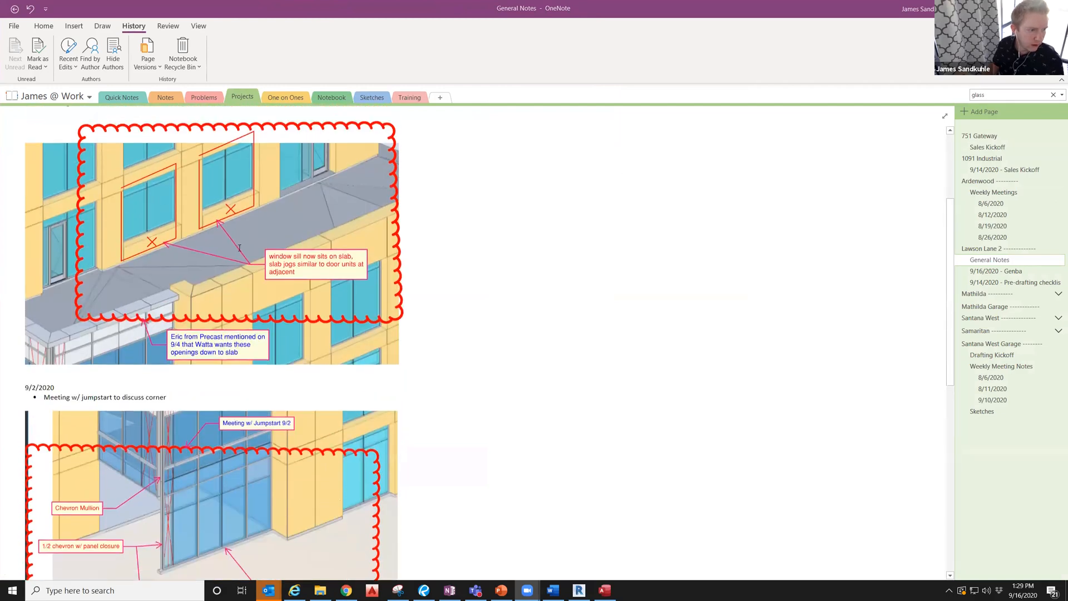
scroll(239, 247, up, 1)
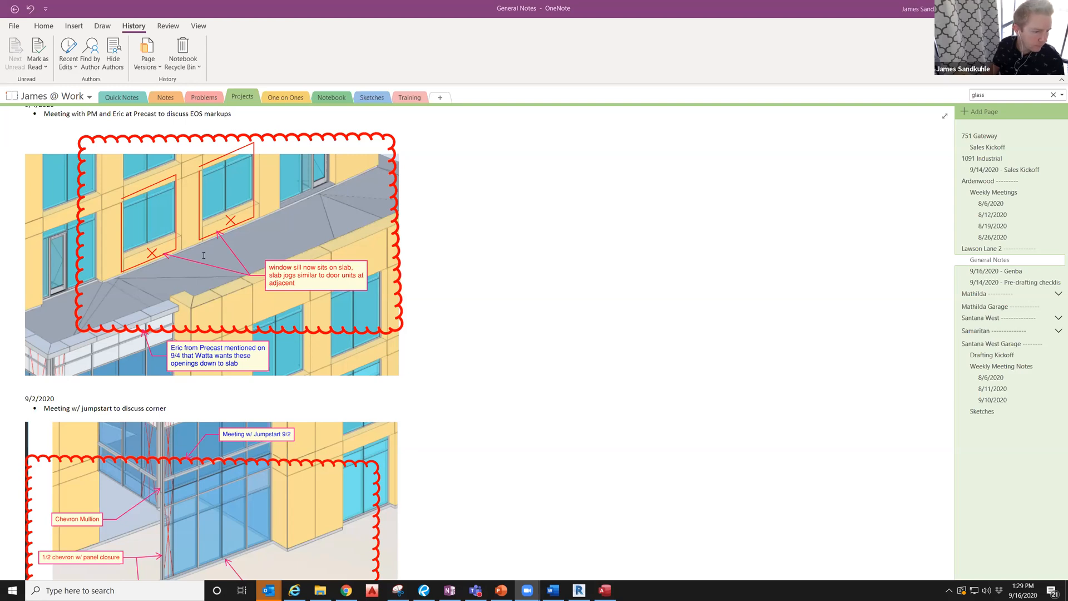
scroll(204, 256, down, 1)
scroll(202, 254, down, 1)
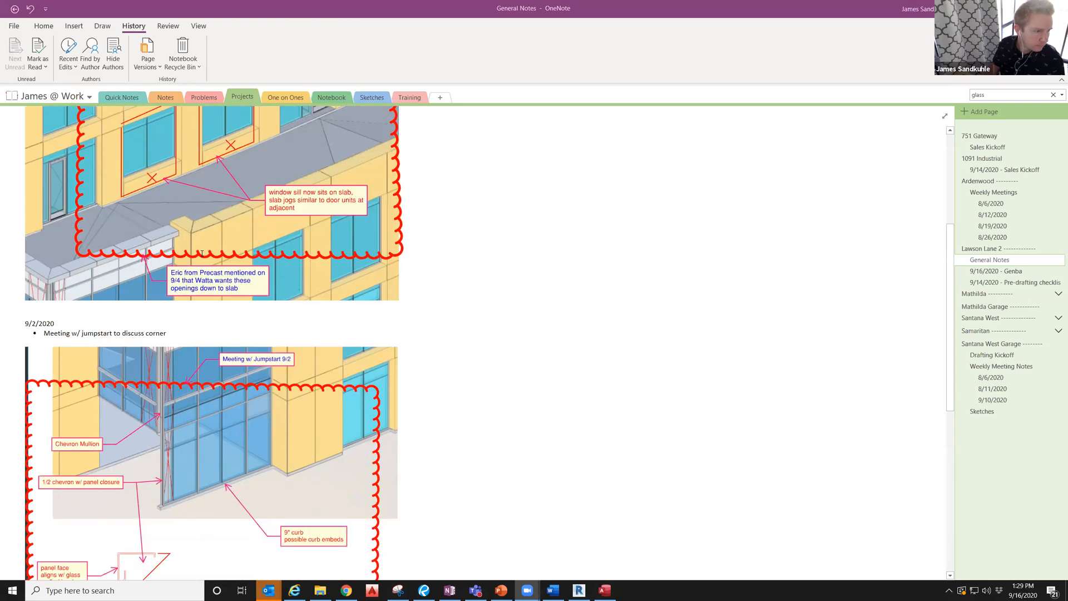
scroll(161, 356, down, 2)
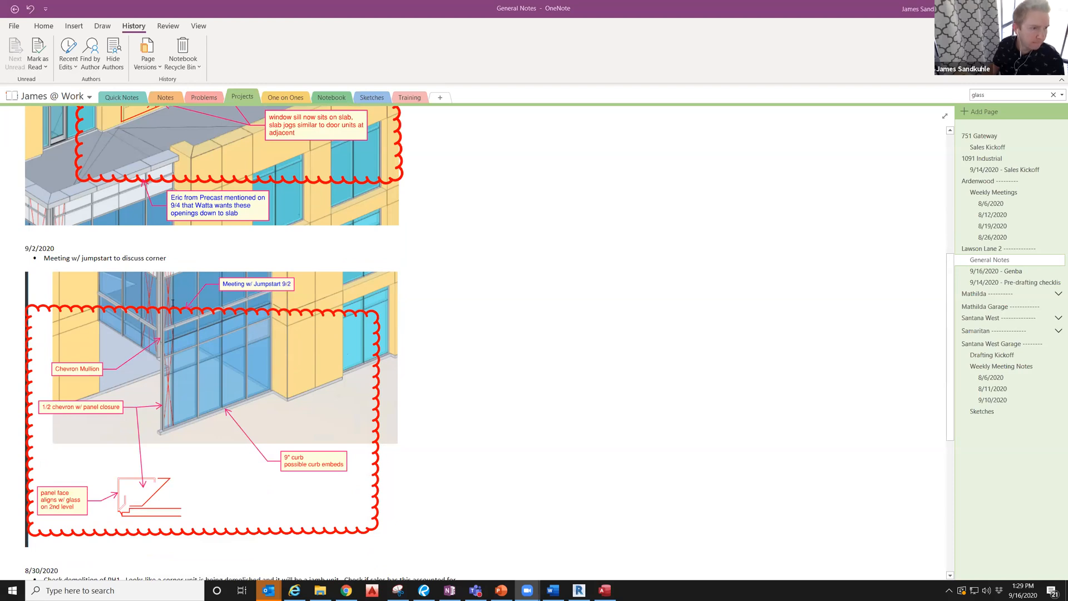
scroll(191, 332, up, 5)
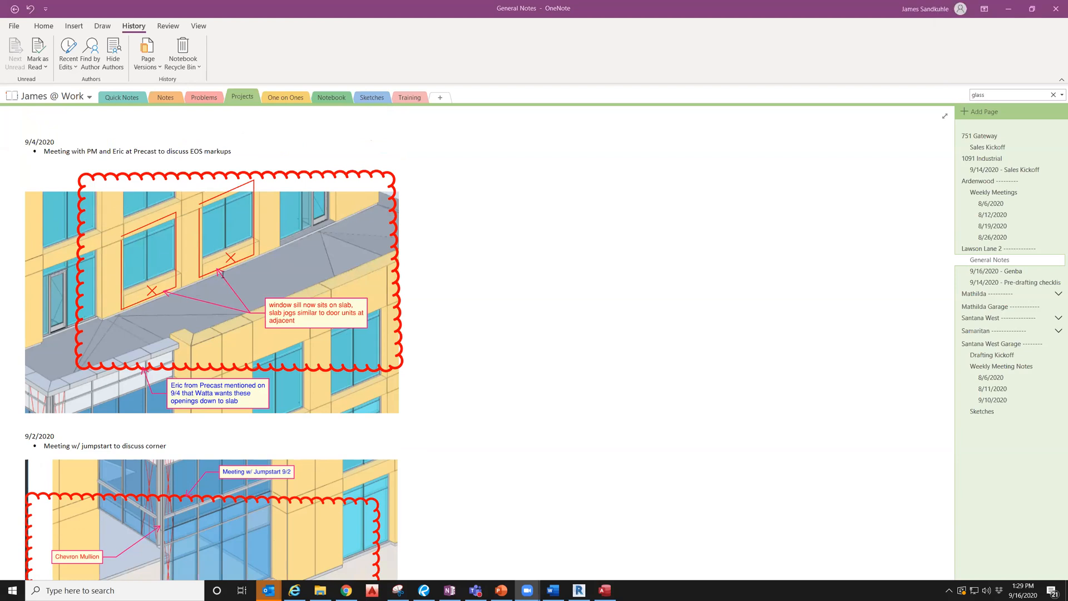
scroll(222, 275, down, 4)
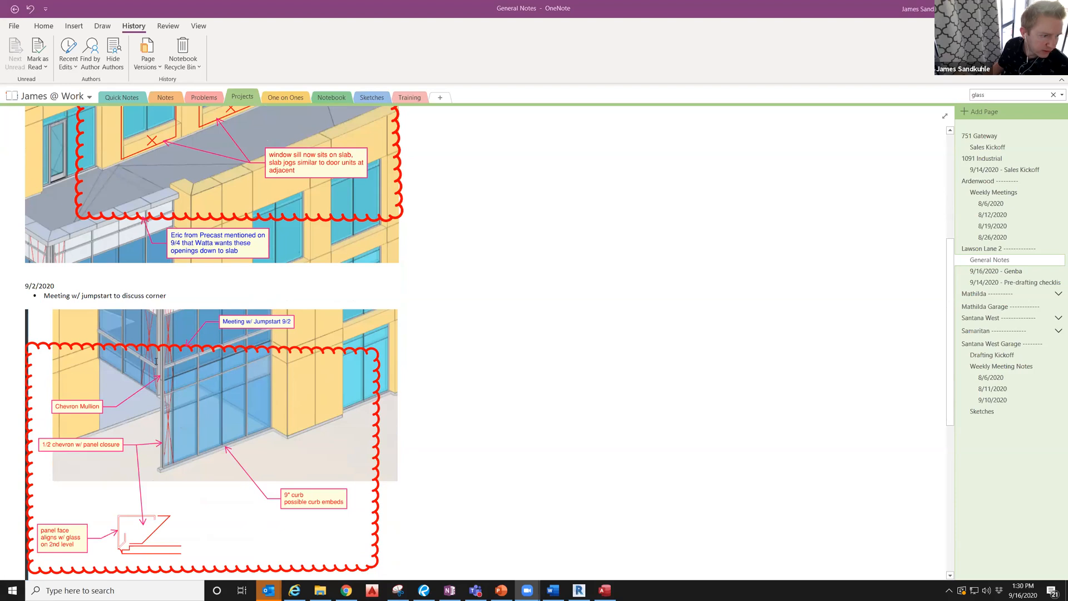
scroll(155, 362, down, 1)
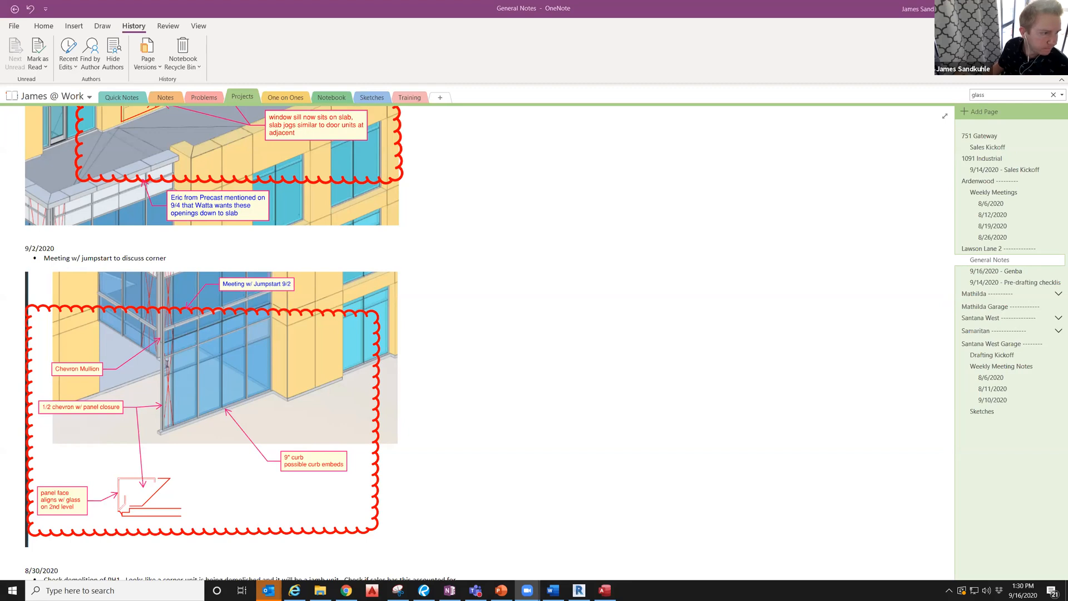
scroll(167, 363, down, 1)
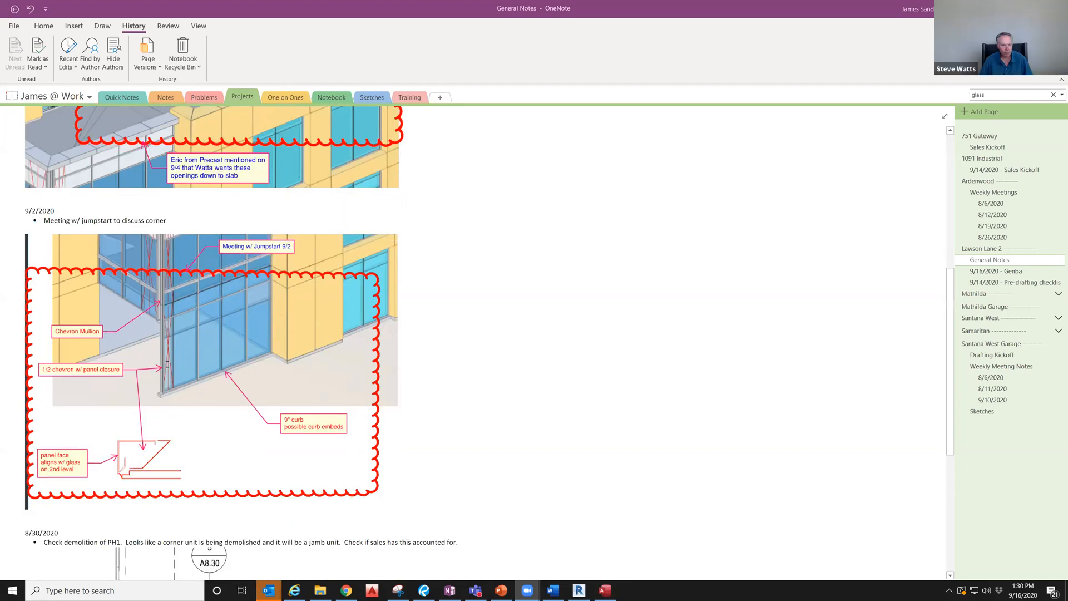
scroll(166, 364, down, 5)
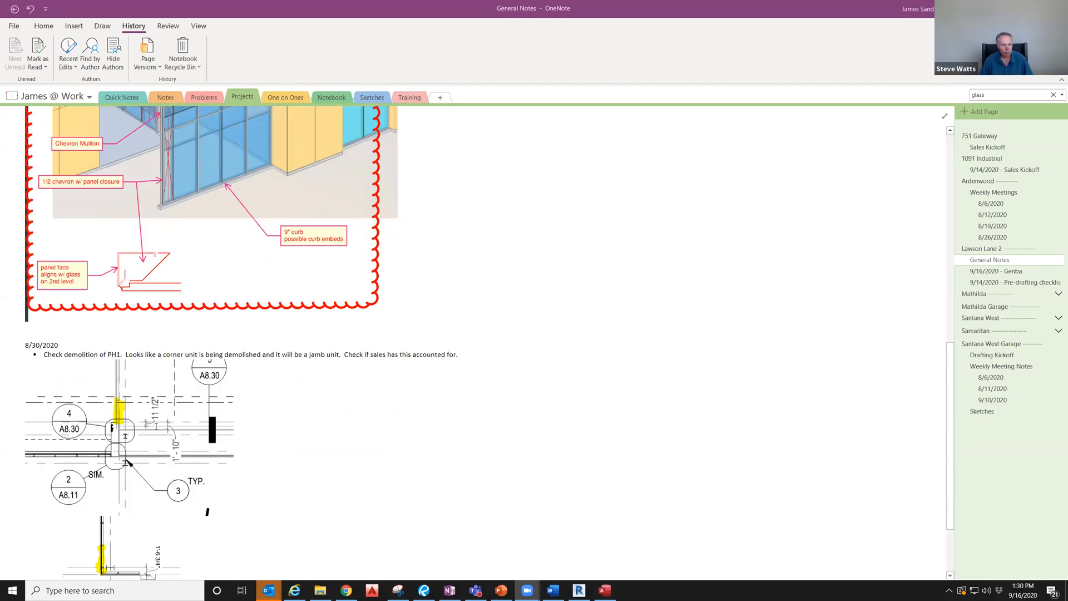
scroll(123, 421, down, 3)
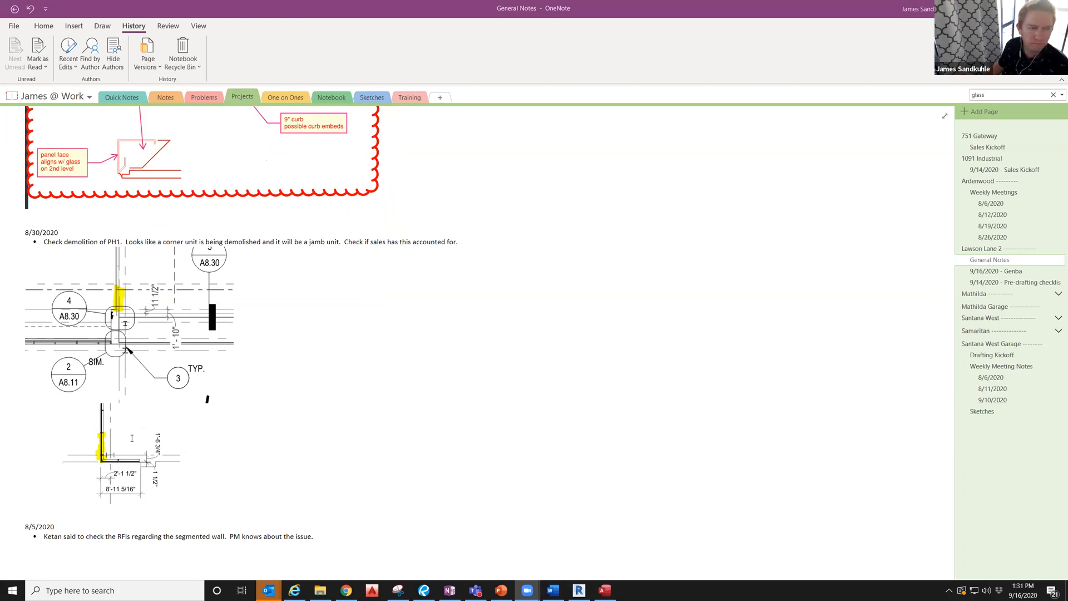
scroll(120, 332, up, 1)
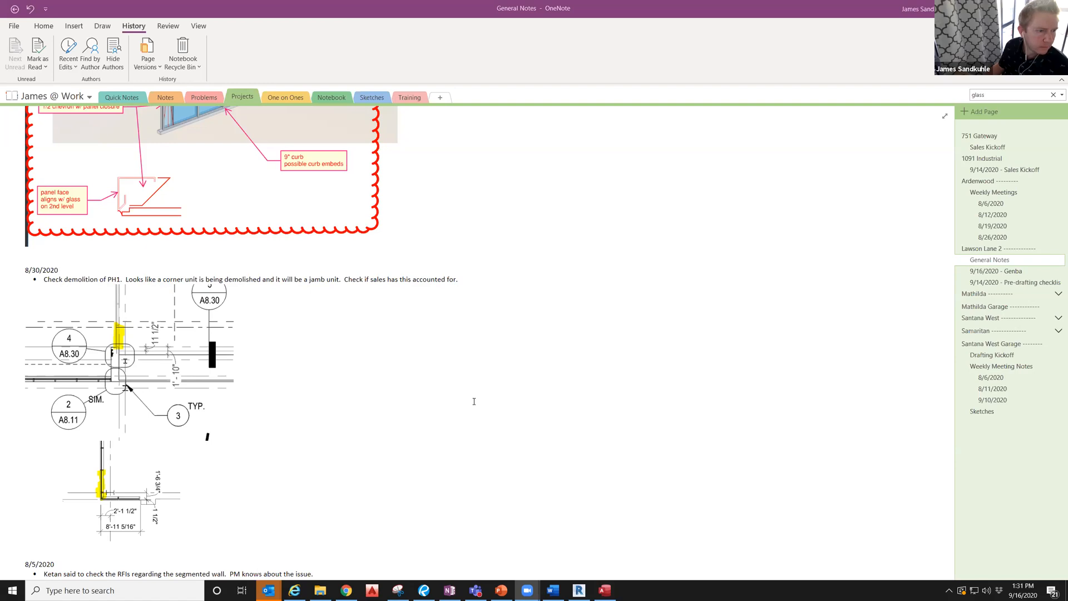
scroll(473, 397, up, 4)
scroll(468, 397, up, 7)
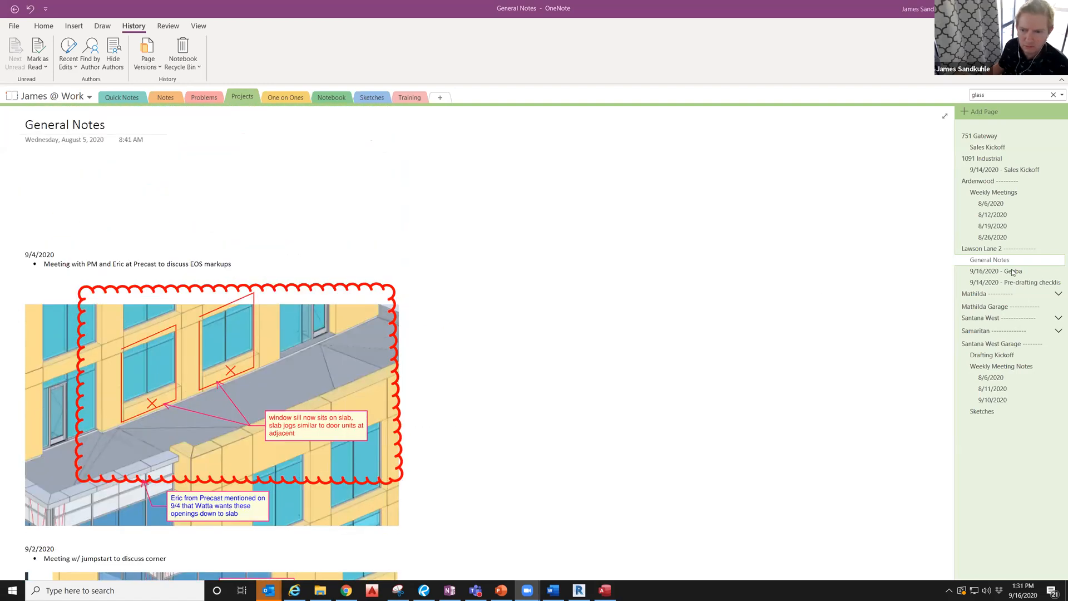
scroll(390, 358, down, 6)
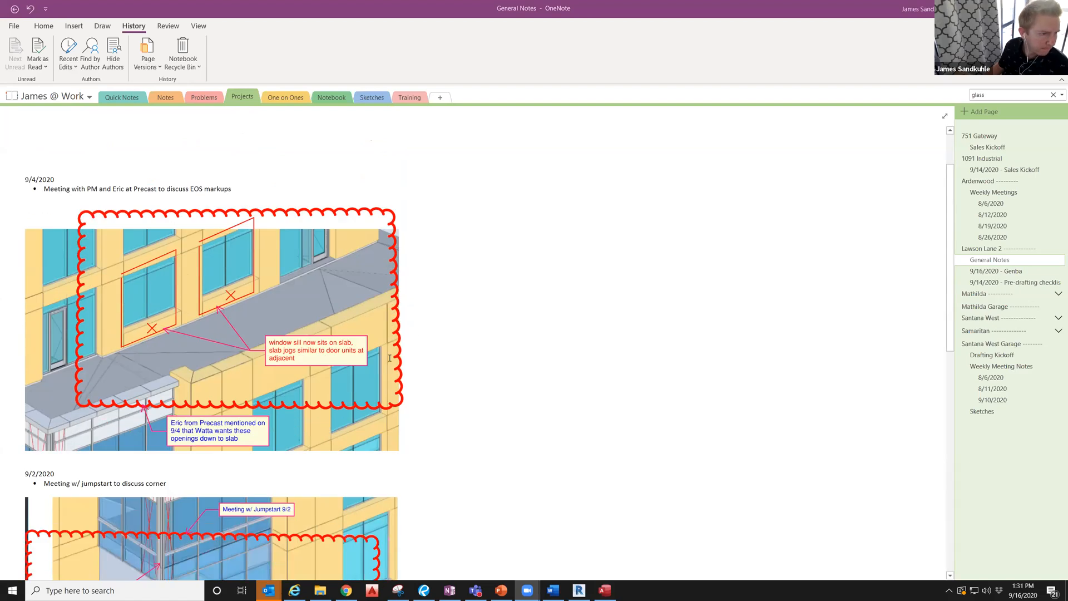
scroll(390, 356, down, 5)
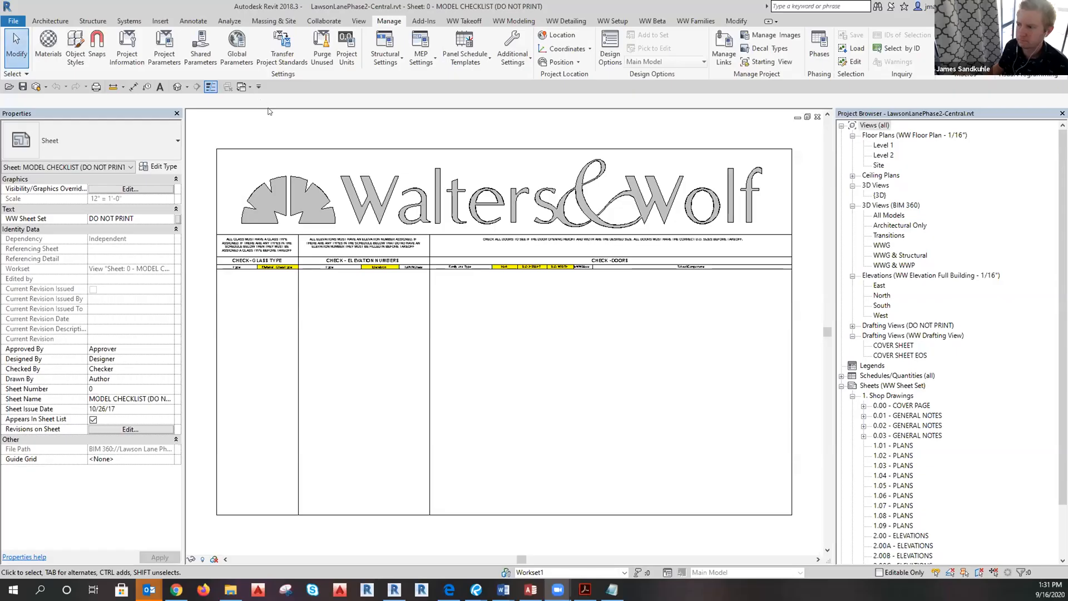
click(7, 22)
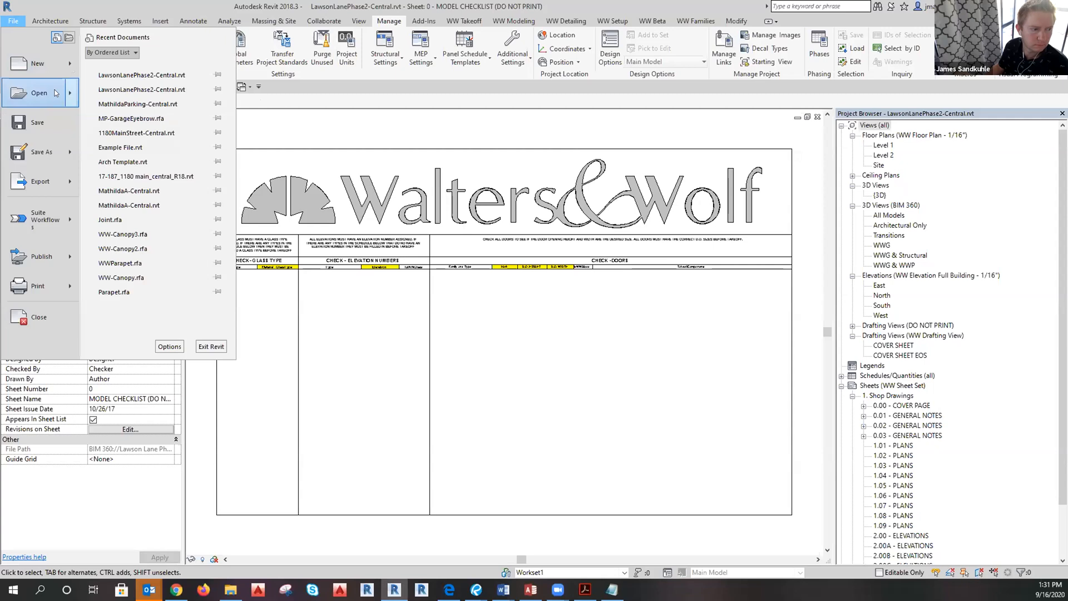
click(33, 93)
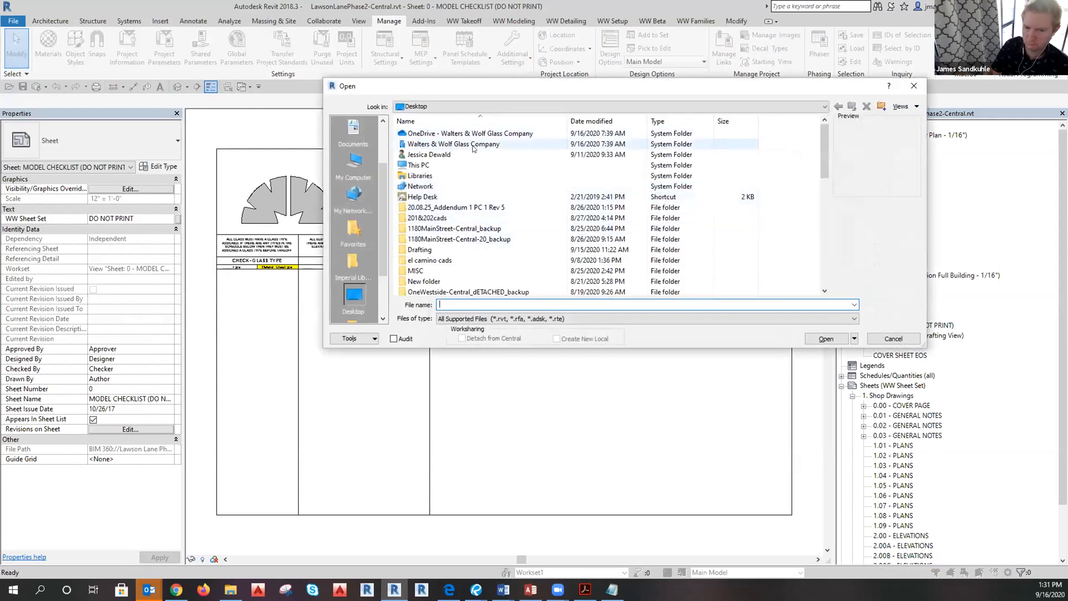
click(914, 85)
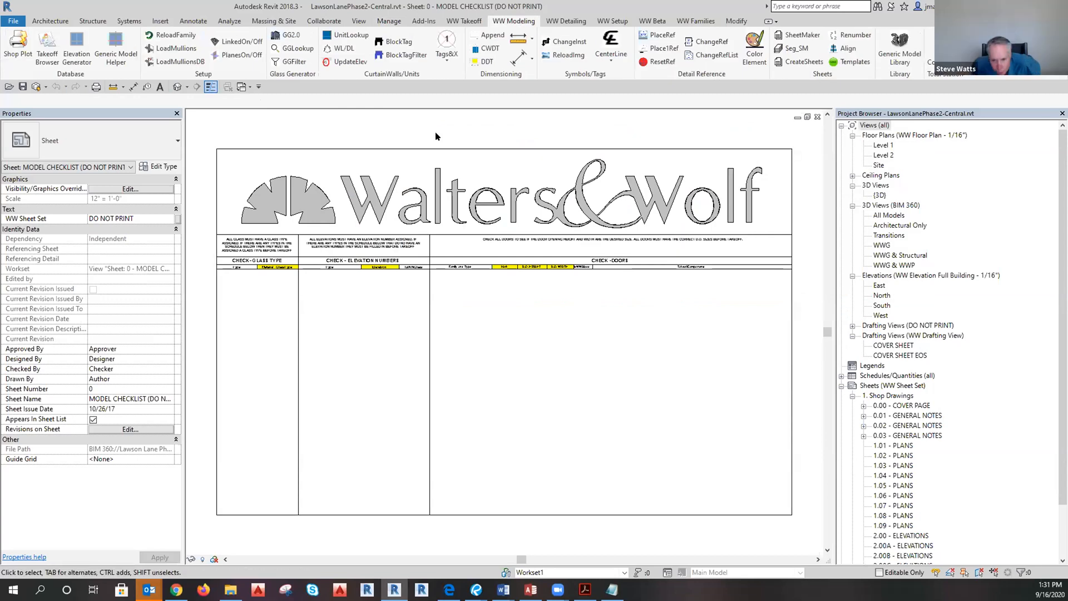
click(601, 21)
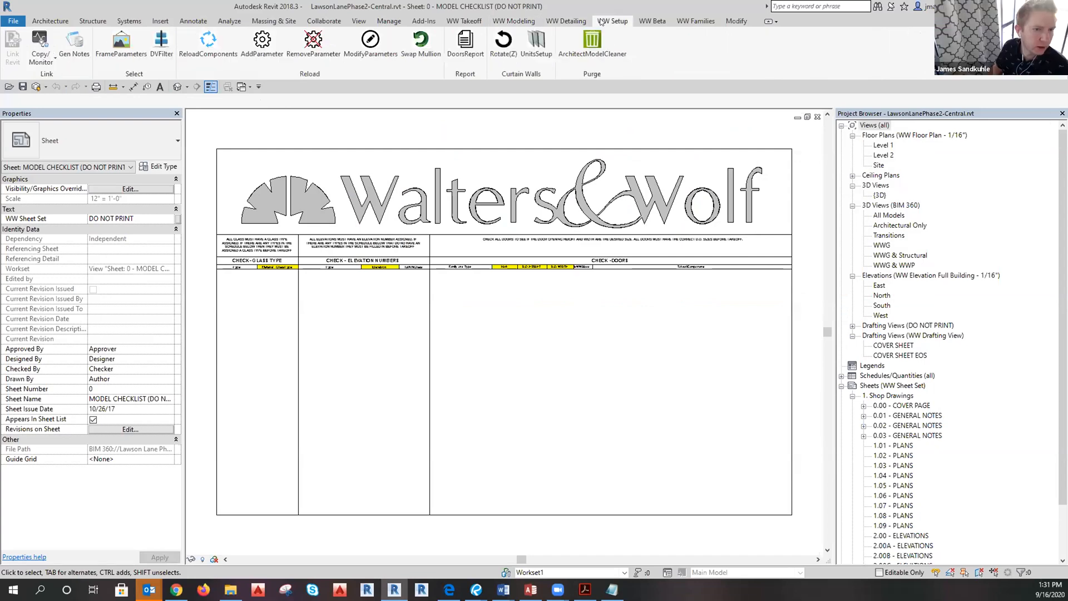
click(592, 44)
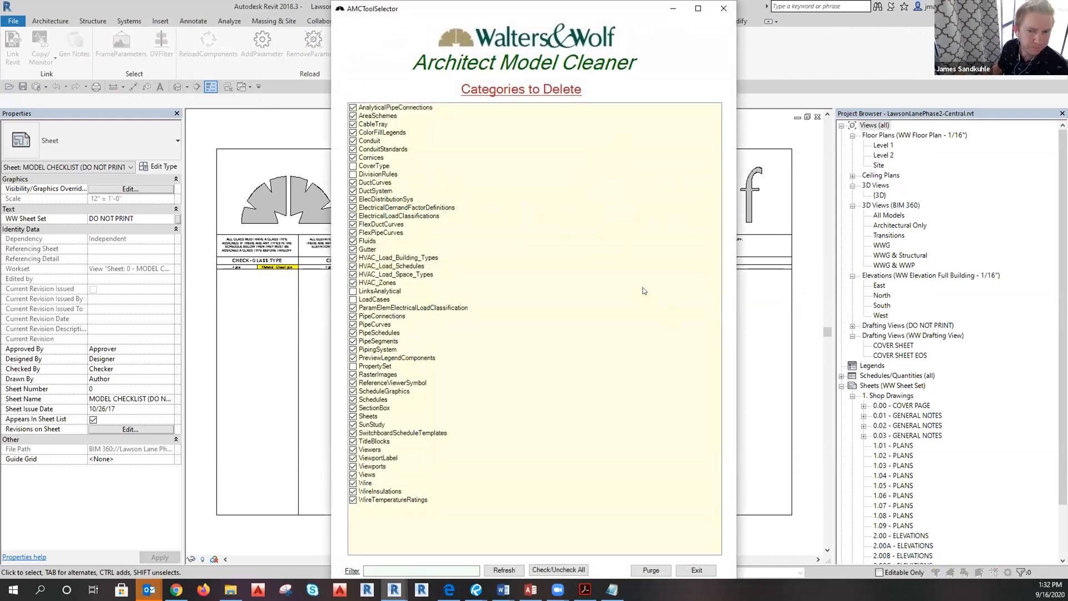
click(723, 9)
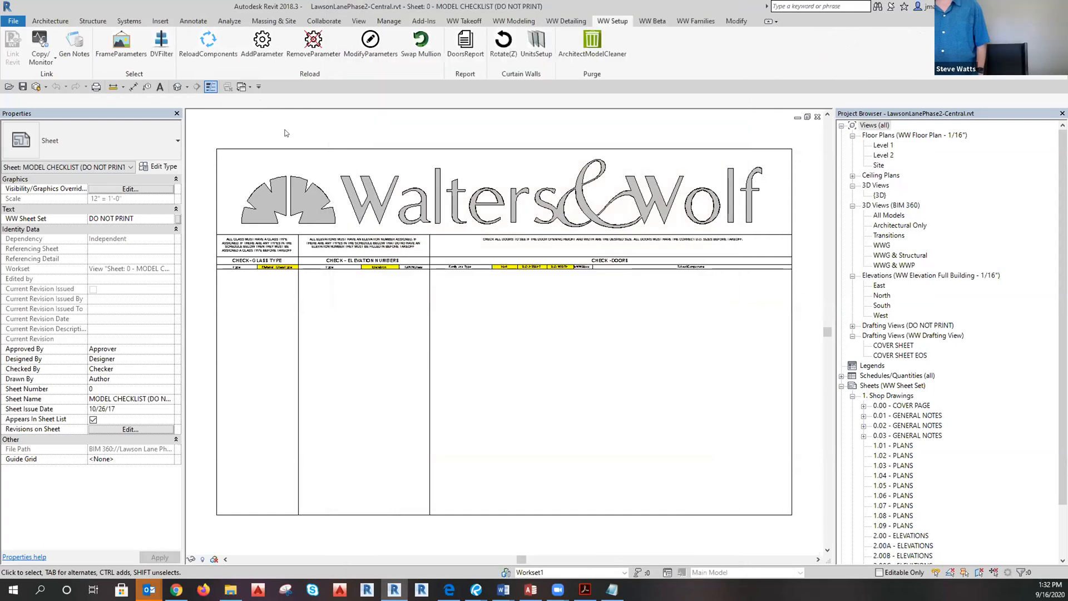
In the Open dialog, browse Favorites to Lawson_Lane_West_Phase_2 > Drafting > Architecturals.
click(13, 21)
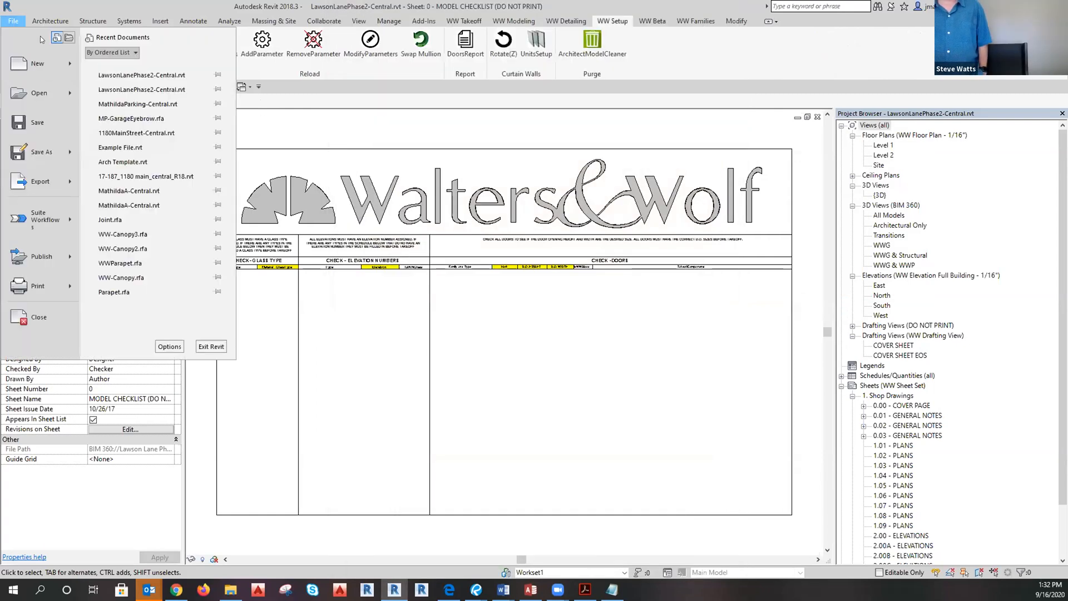
click(39, 94)
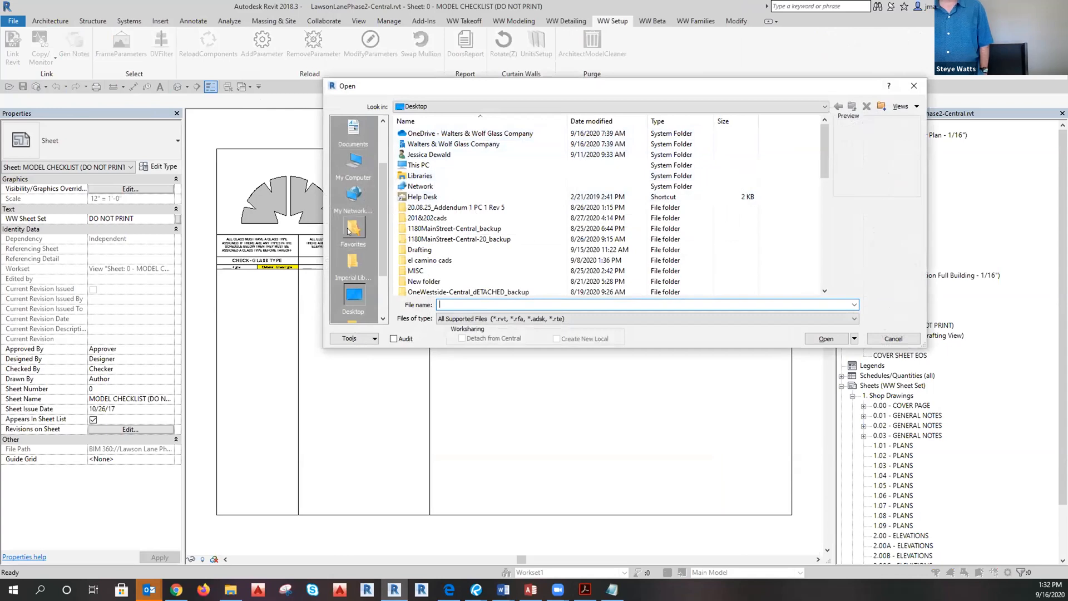
click(351, 229)
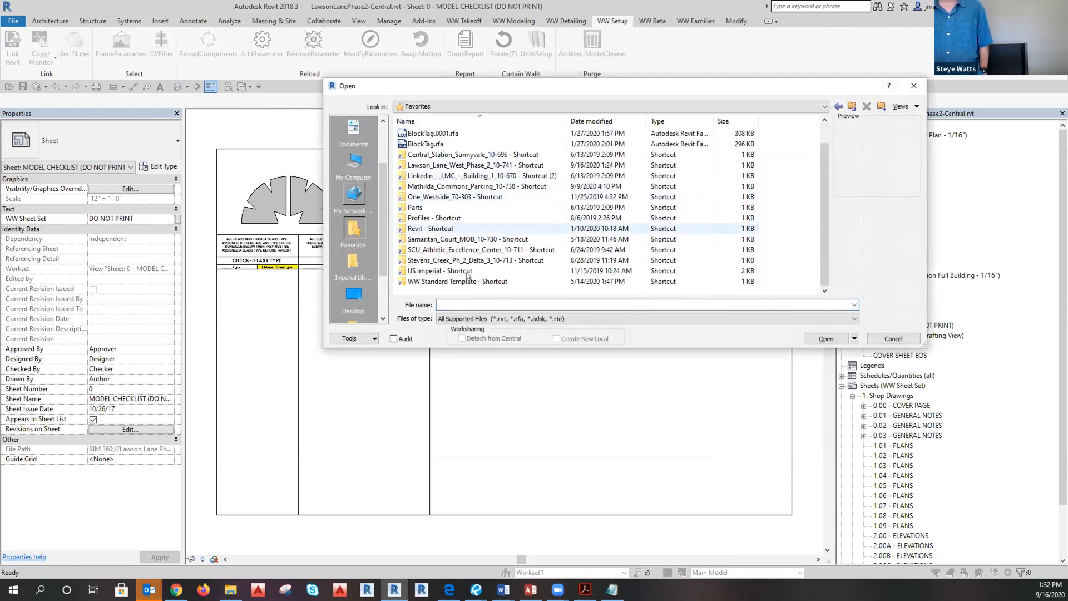
double_click(431, 164)
click(442, 146)
double_click(442, 146)
click(424, 135)
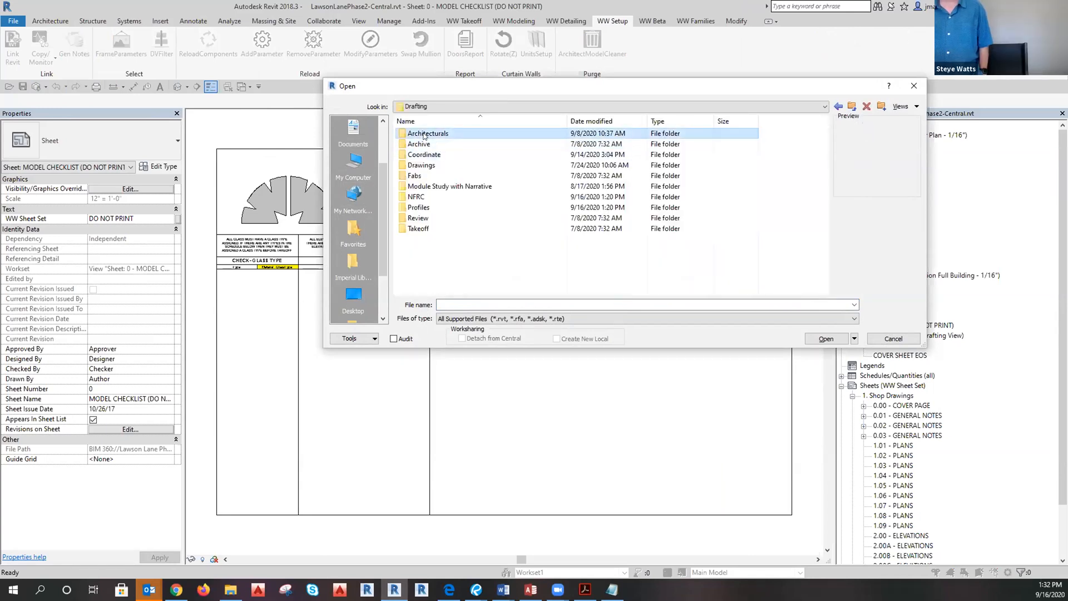
double_click(425, 135)
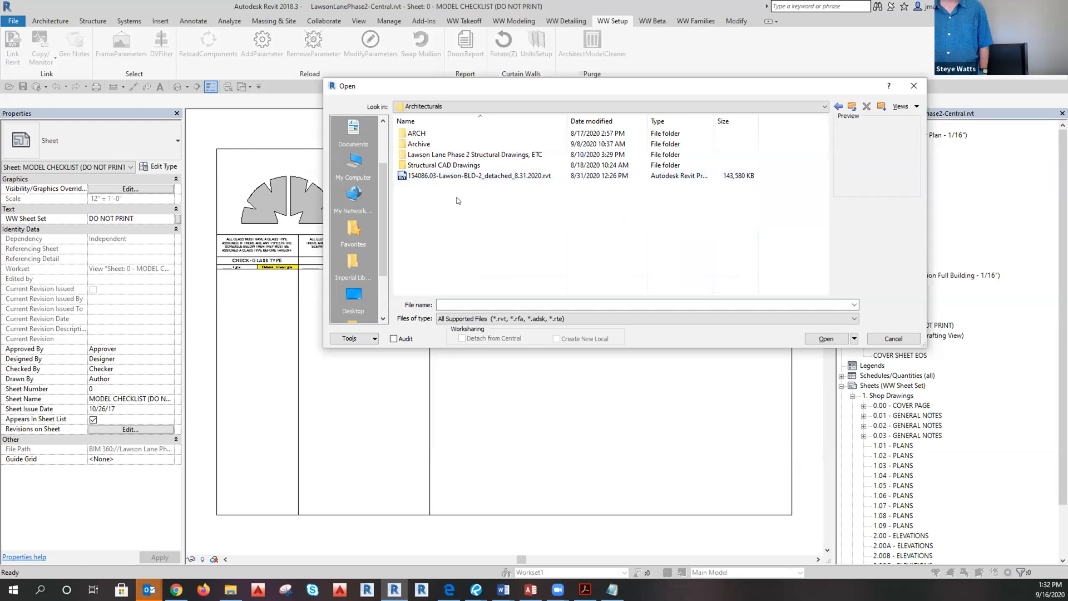
Select the Lawson BLD-2 .rvt with audit off and Detach from Central checked, and open it.
click(483, 176)
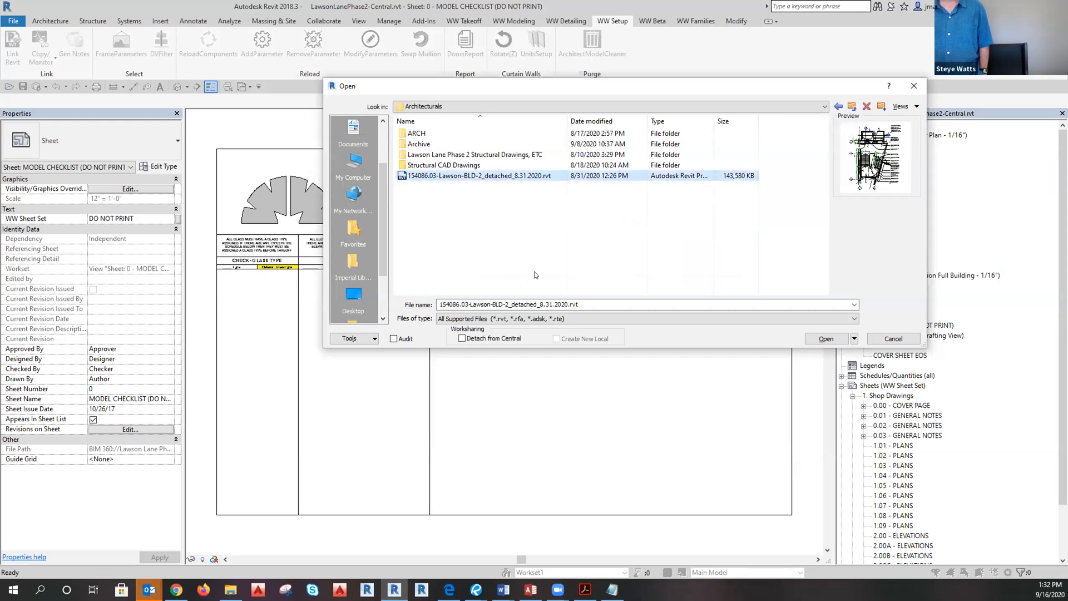
click(398, 339)
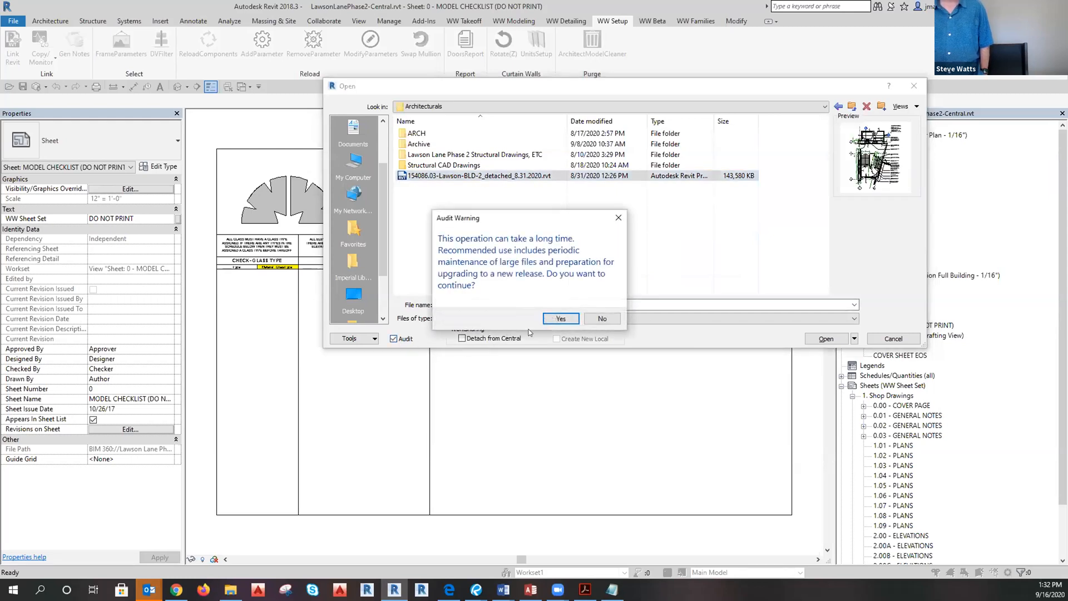
click(612, 320)
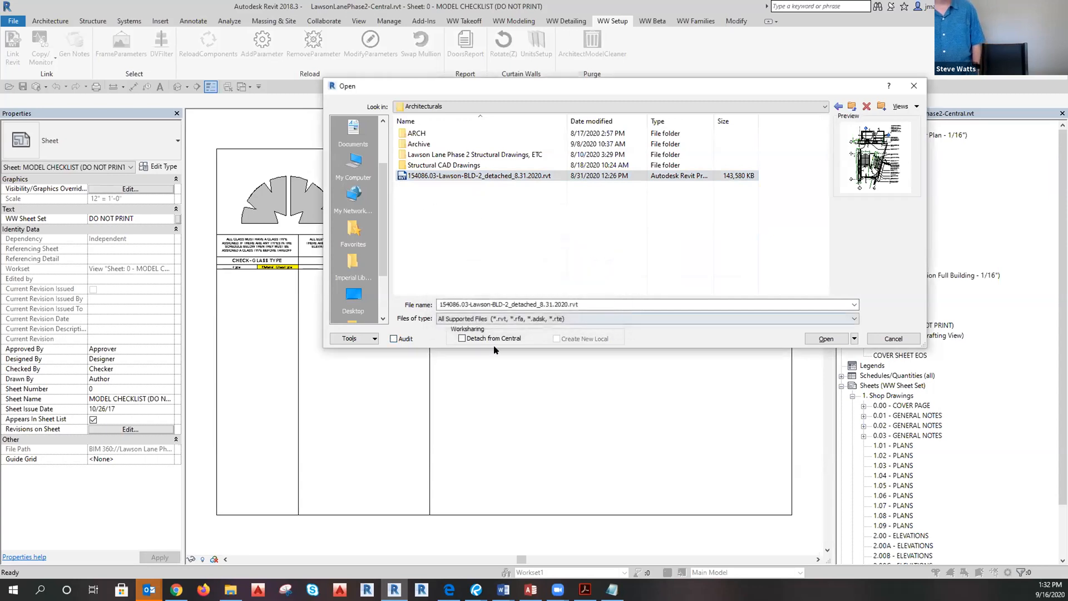
click(485, 341)
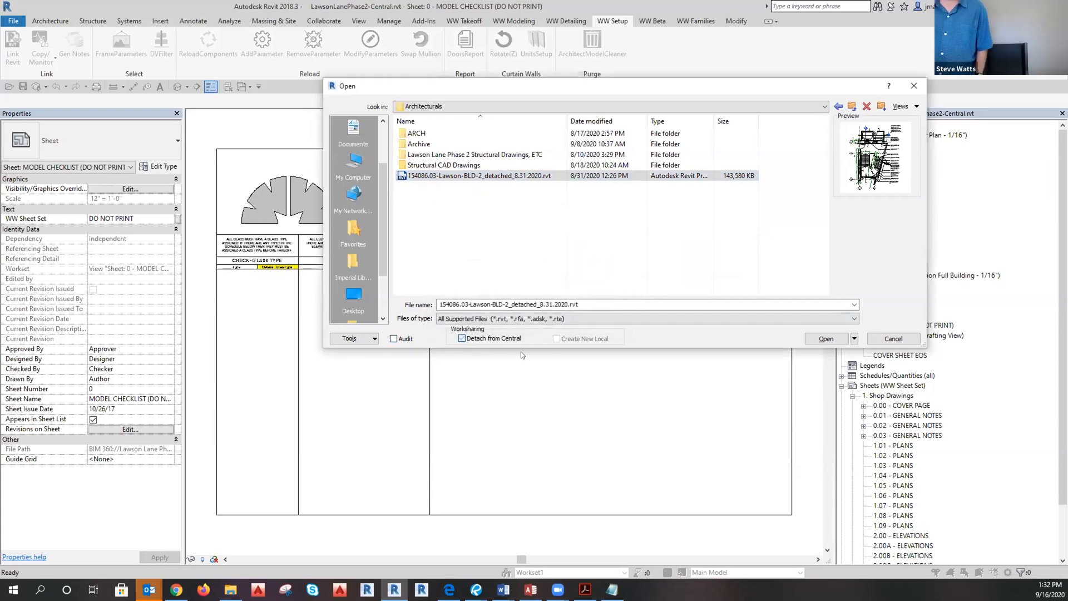
click(820, 342)
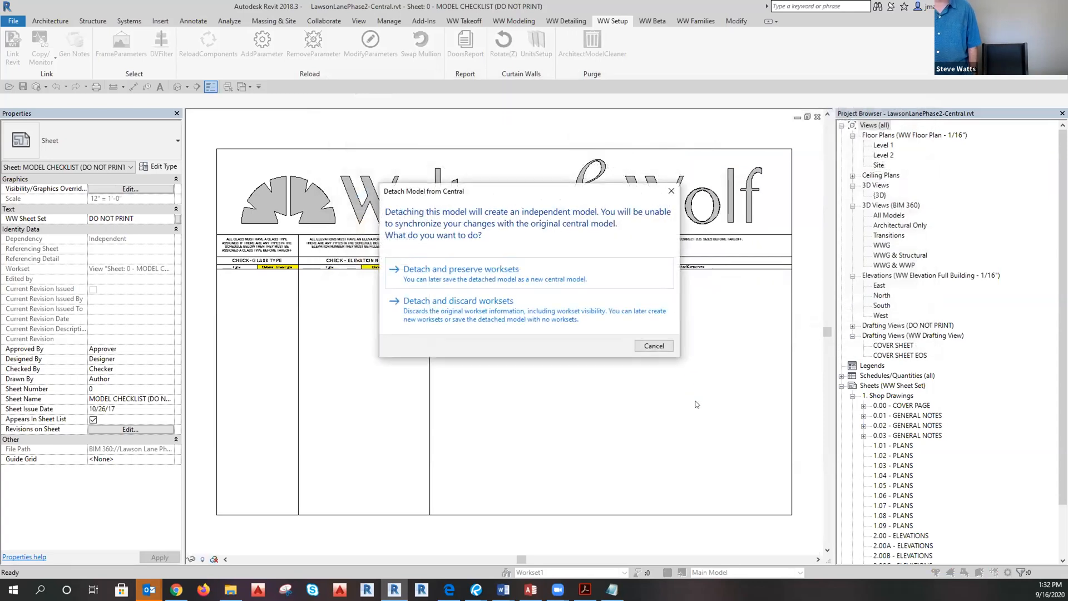
Choose 'Detach and preserve worksets' and wait for the Lawson BLD-2 model to load.
click(457, 276)
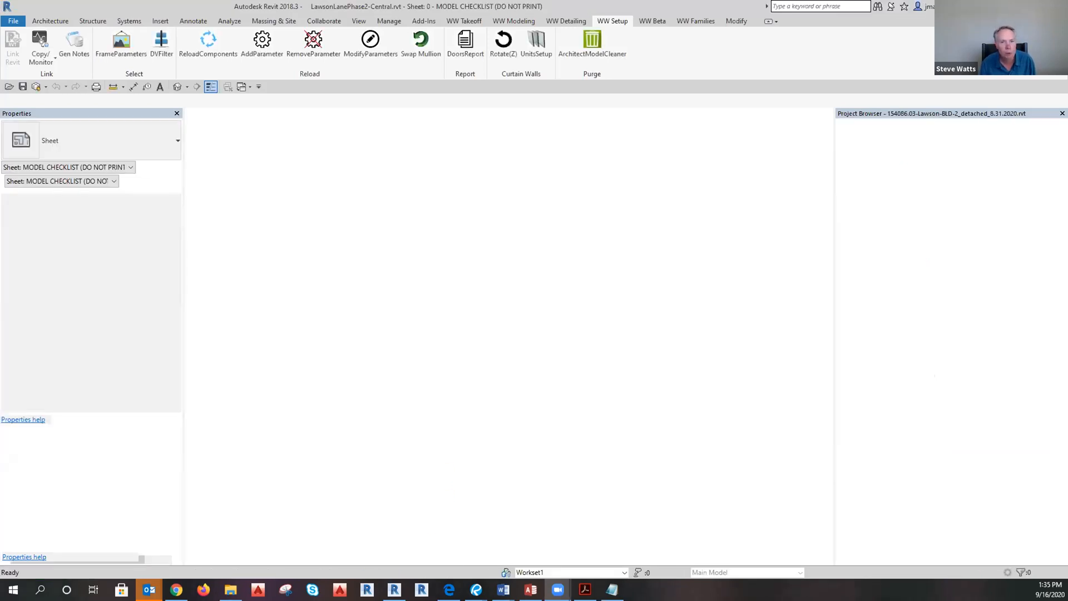
click(1003, 6)
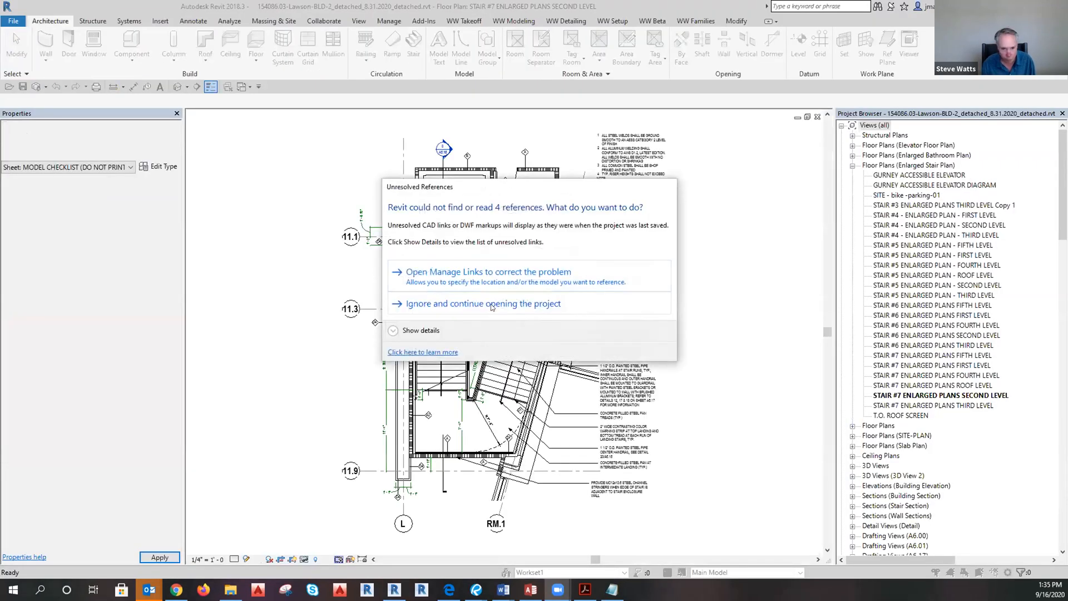
Ignore the four unresolved references to finish opening, then bring up the WW Setup ribbon.
click(492, 304)
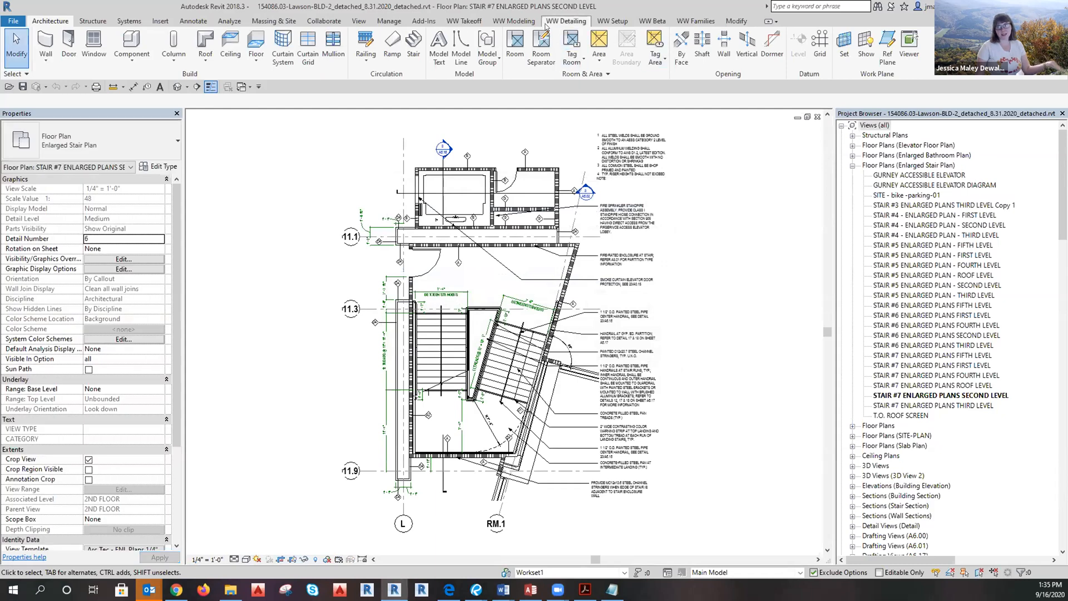
click(736, 21)
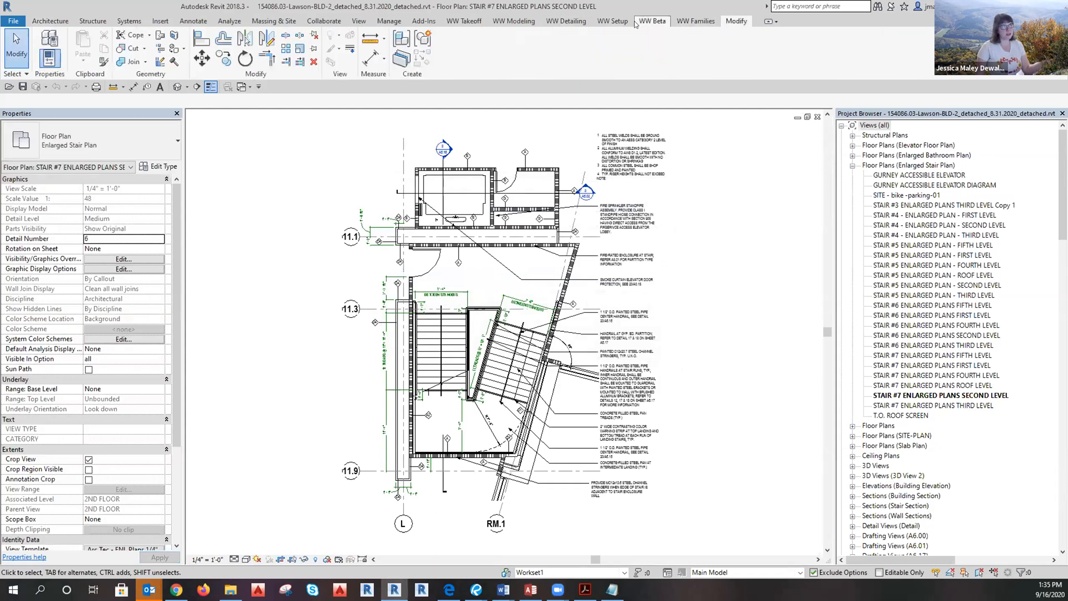
click(612, 21)
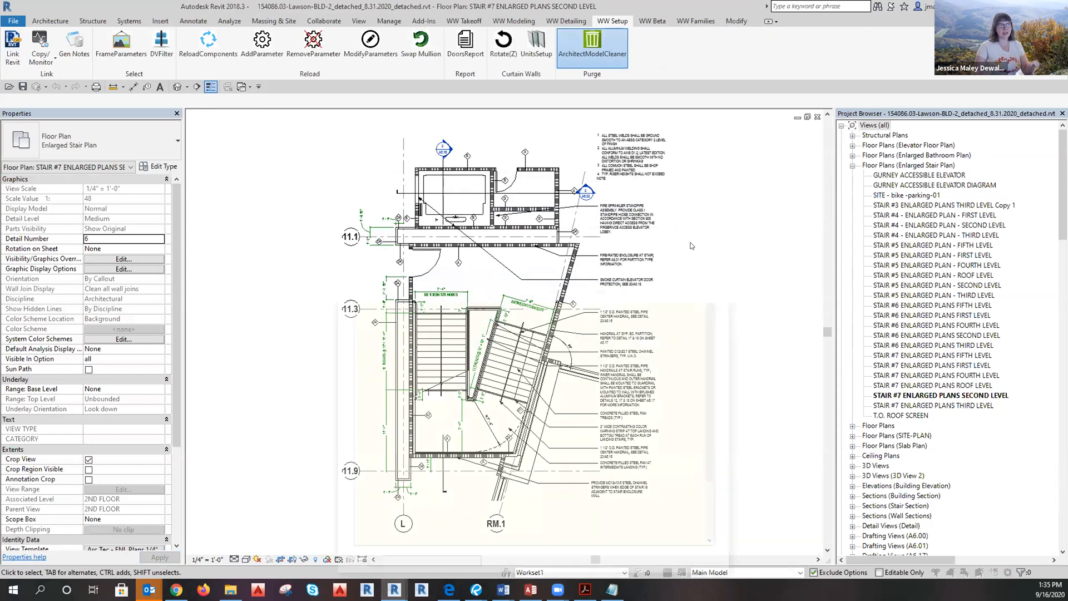
Review the checked categories in ArchitectModelCleaner and purge them from the model.
scroll(583, 237, down, 3)
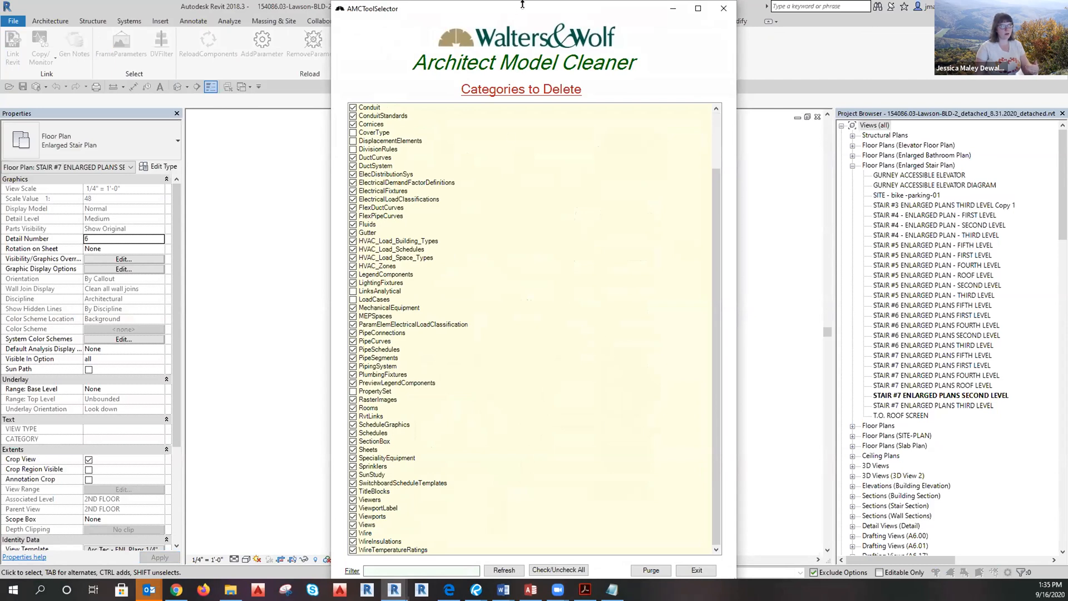
drag(522, 4, 516, 32)
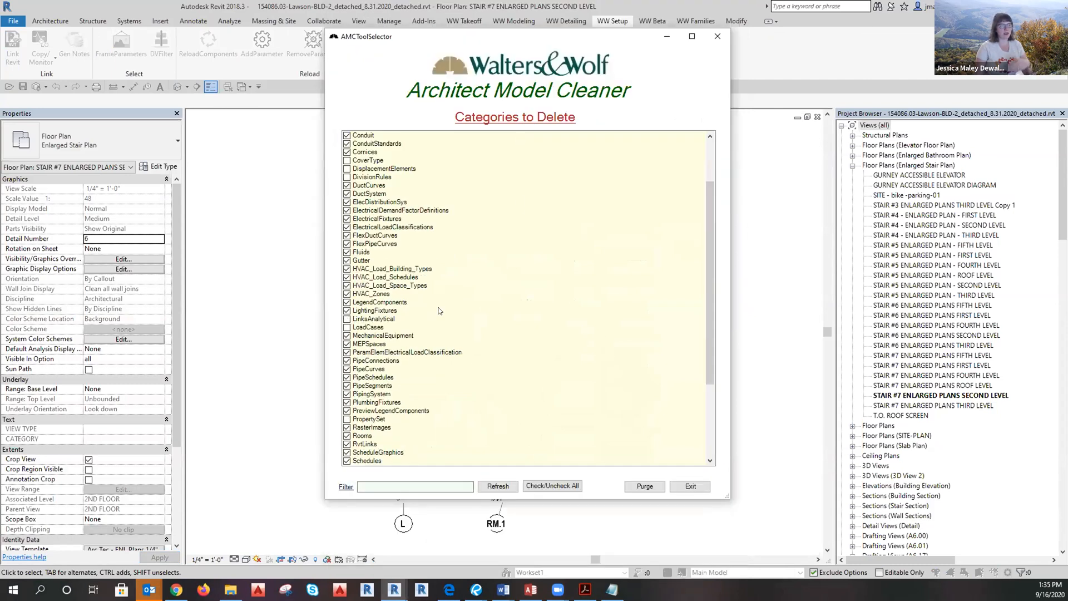
scroll(594, 373, down, 5)
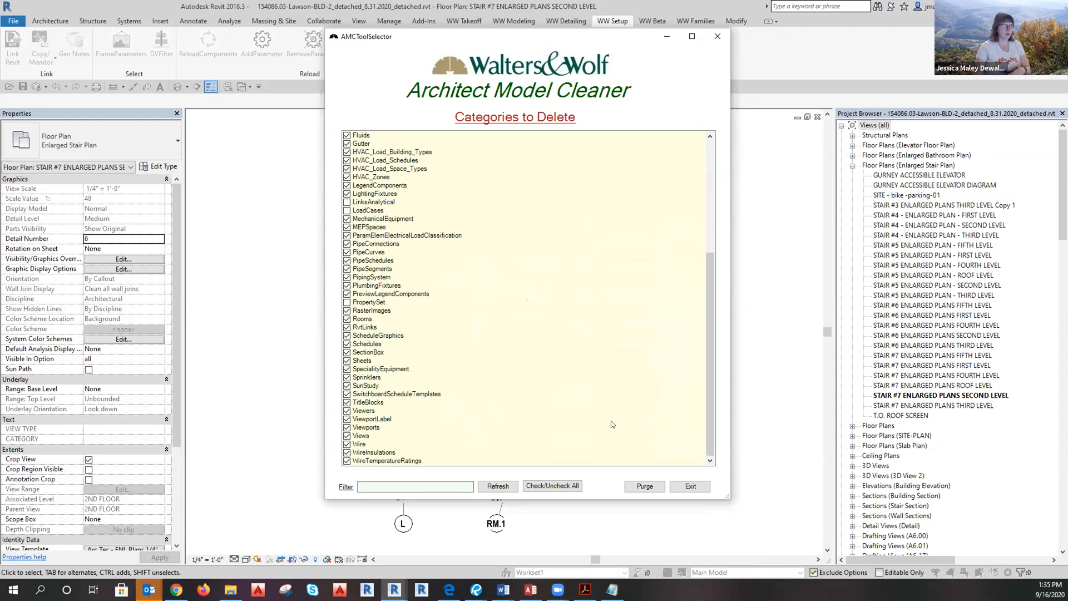
scroll(612, 424, up, 8)
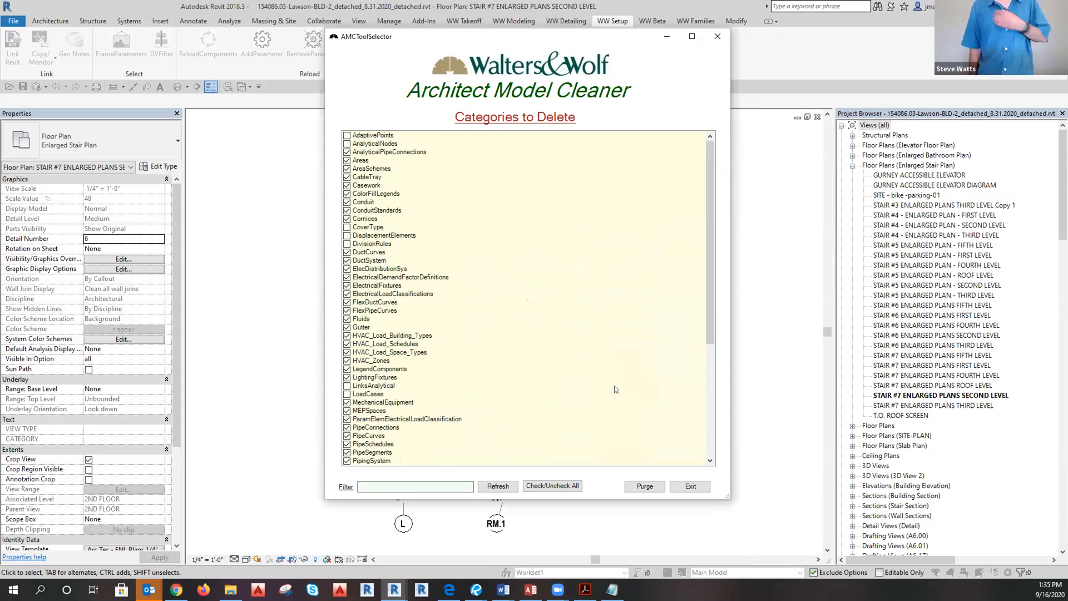
scroll(618, 401, down, 7)
click(644, 486)
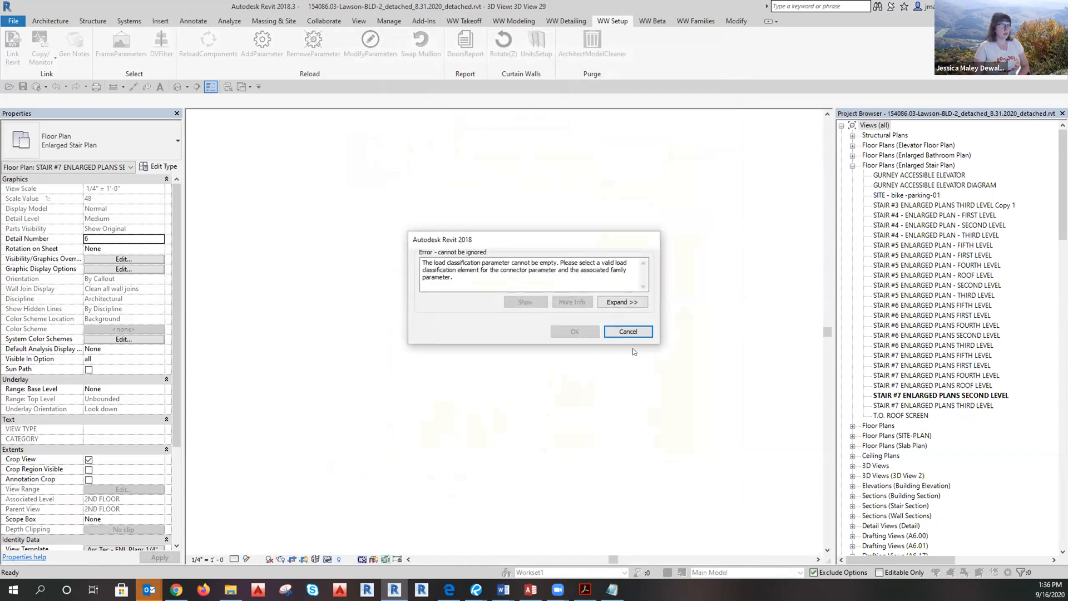
Cancel the load classification and family error dialogs so the cleanup can finish.
click(622, 303)
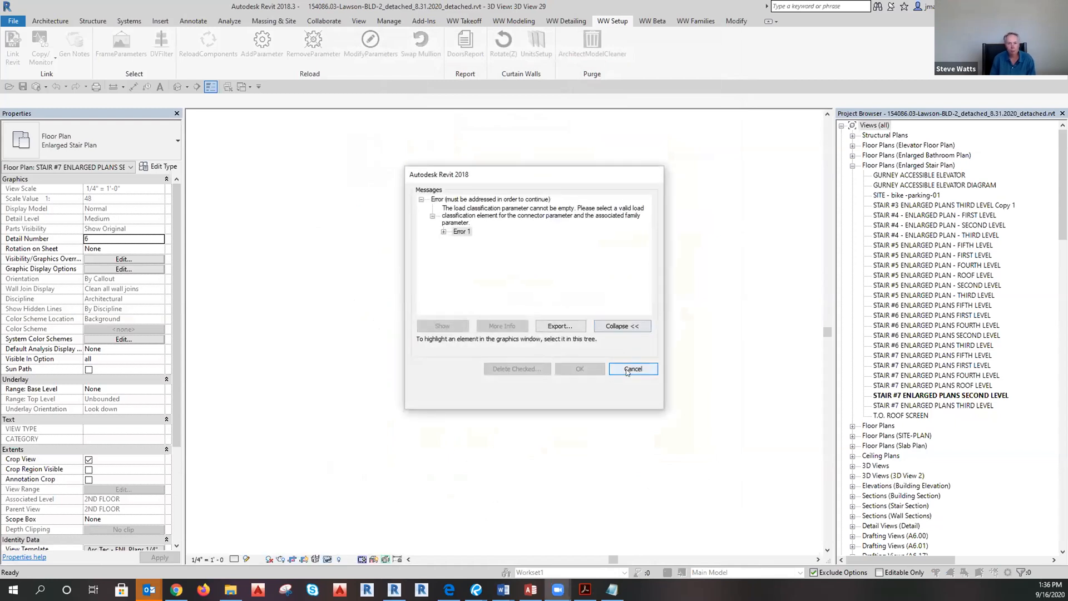
click(628, 370)
click(624, 331)
click(623, 332)
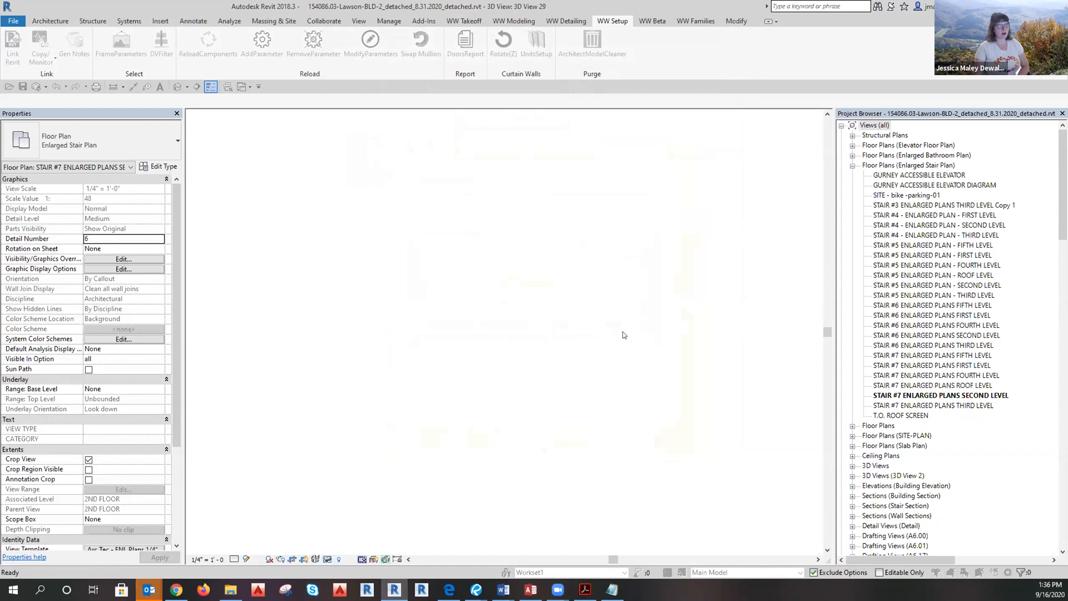
click(624, 332)
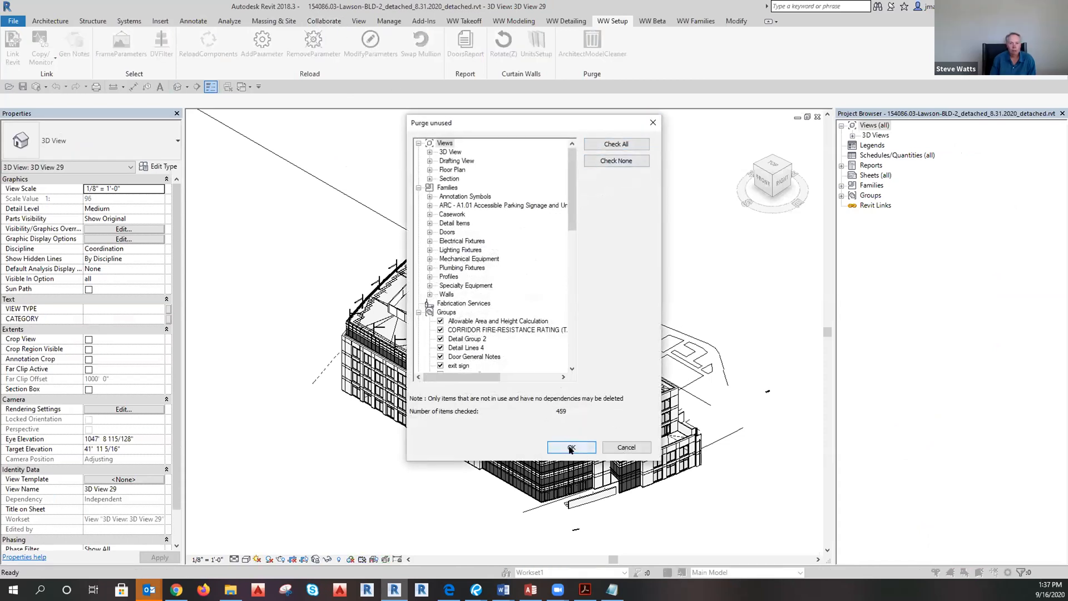
Check all 459 unused items and purge them from the architectural model.
click(607, 146)
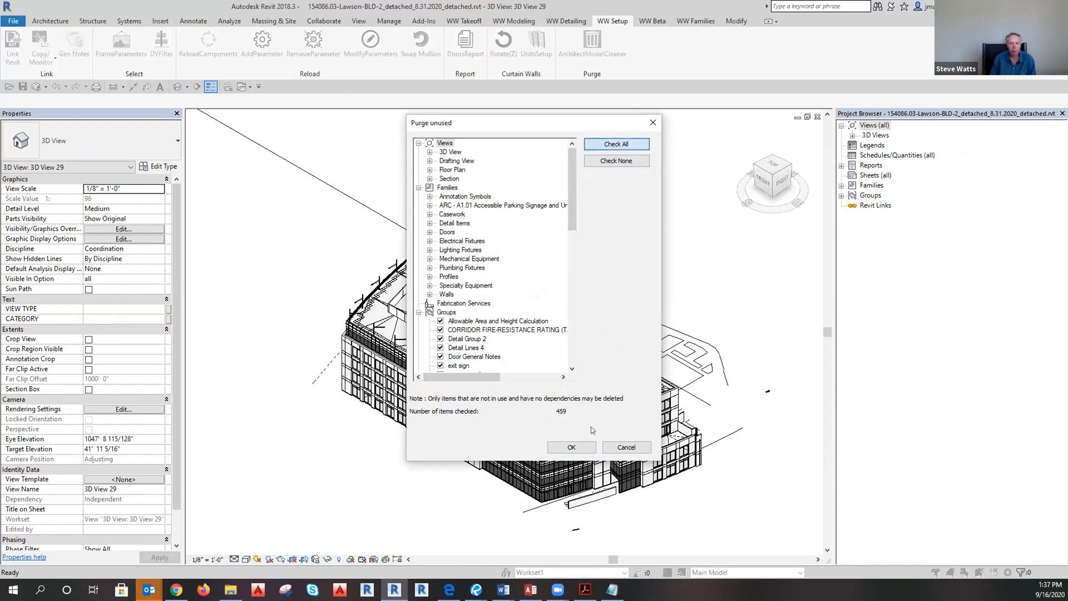
click(573, 448)
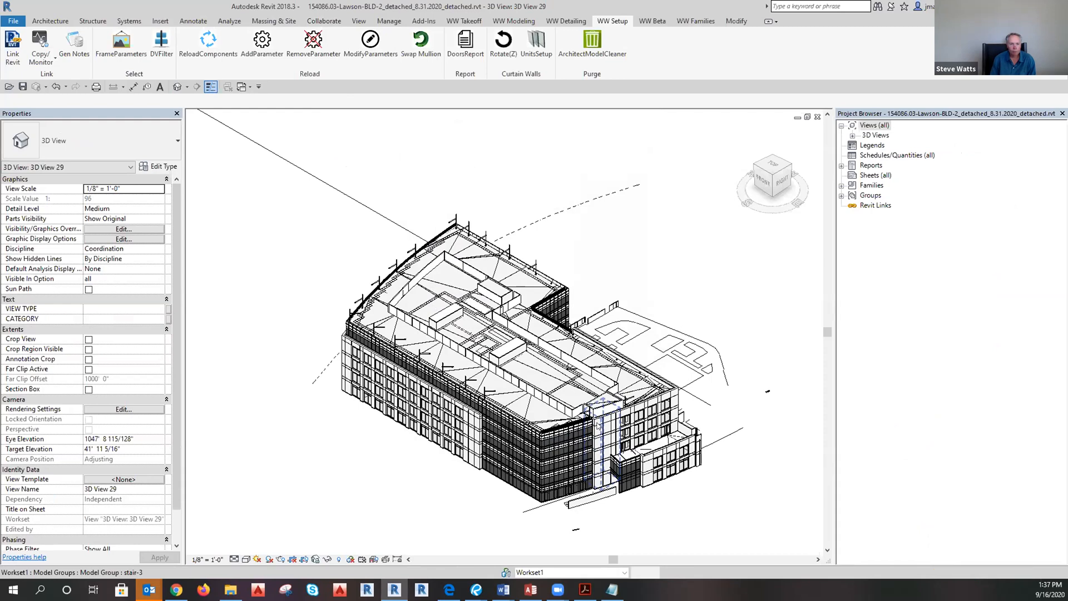
Start Collaborate in Cloud and choose to save the model before continuing.
click(324, 21)
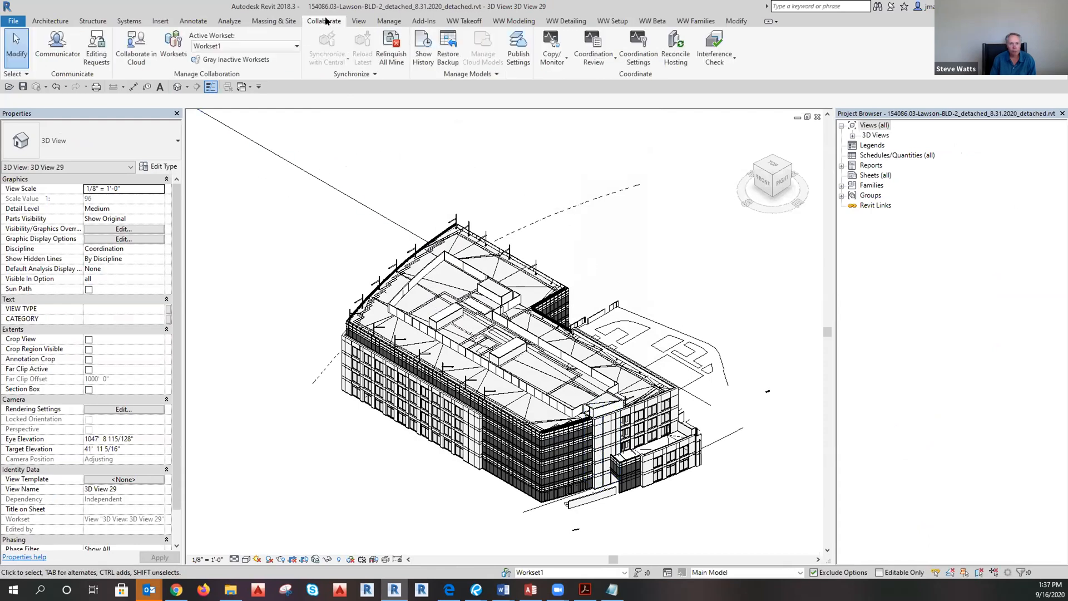
click(136, 57)
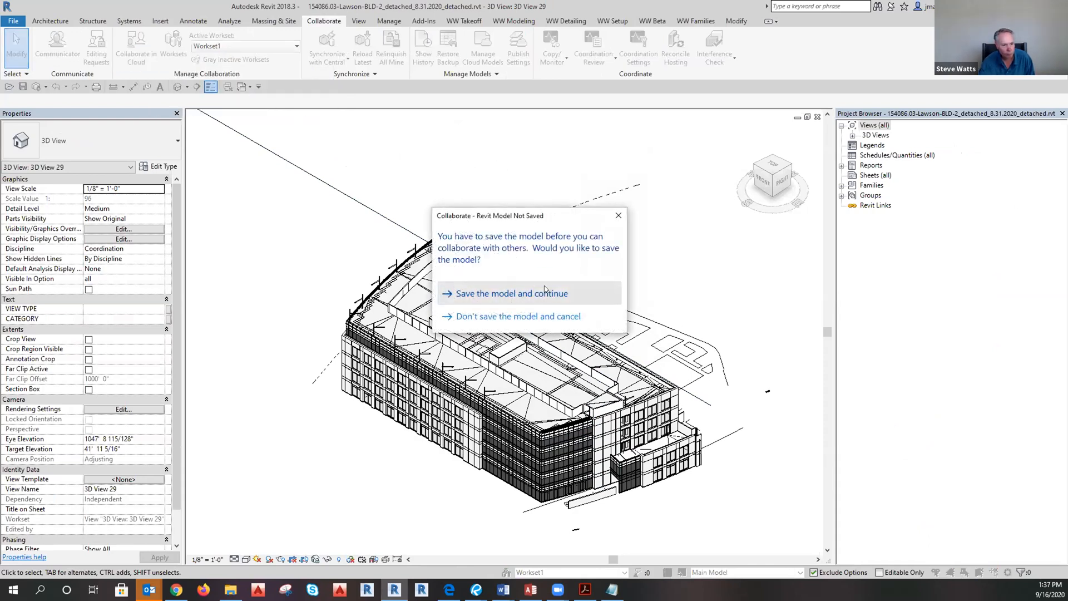
click(548, 294)
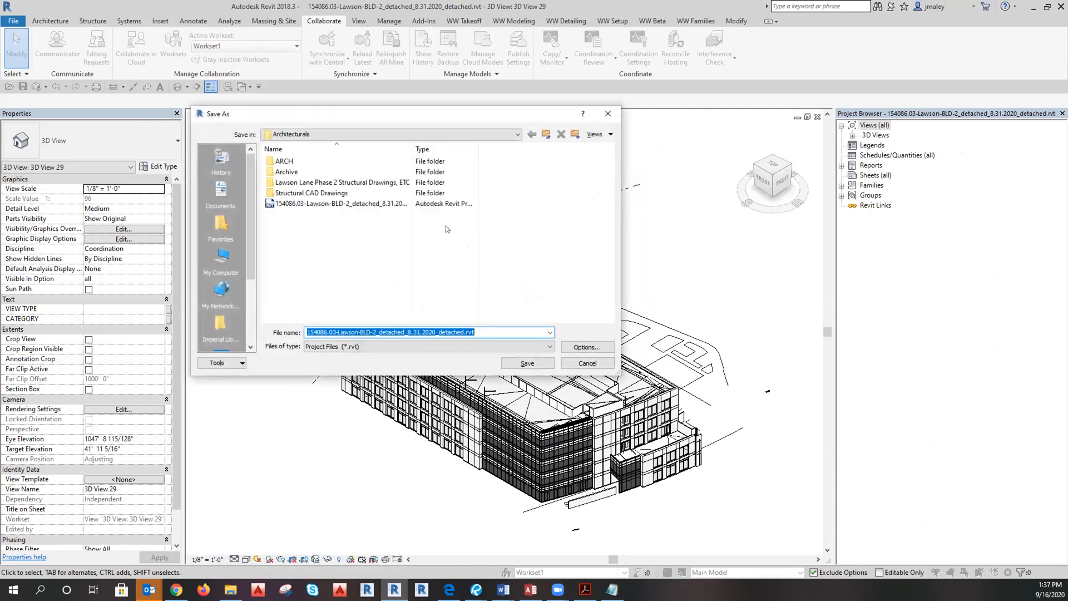
Rename the file to Lawson-Arch_8.31.2020_Purged.rvt and save it in Architecturals.
click(327, 331)
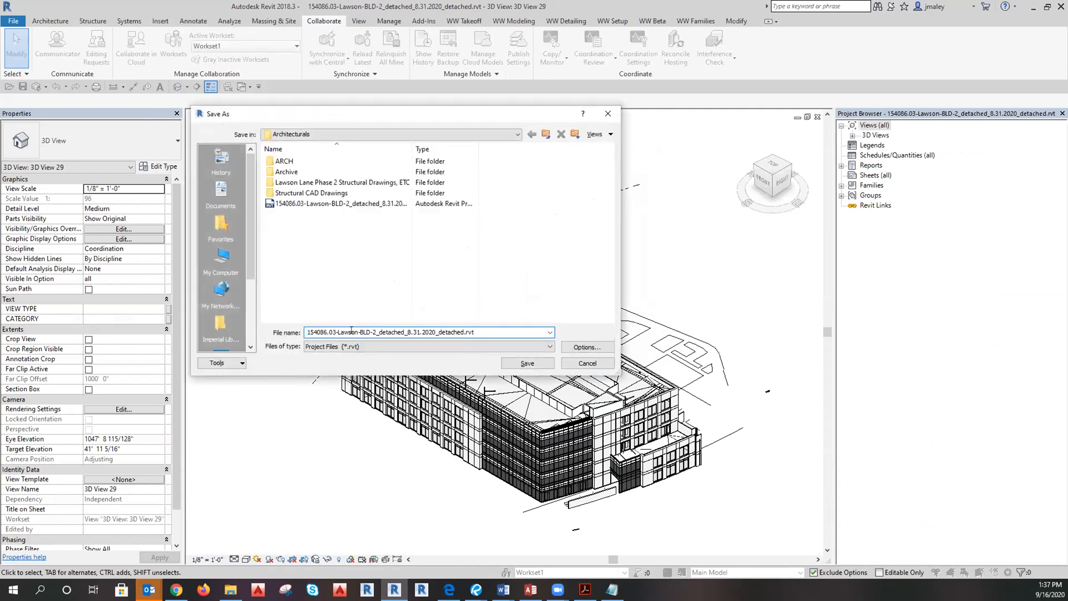
drag(338, 332, 280, 332)
key(BackSpace)
drag(364, 331, 328, 336)
text(Arch)
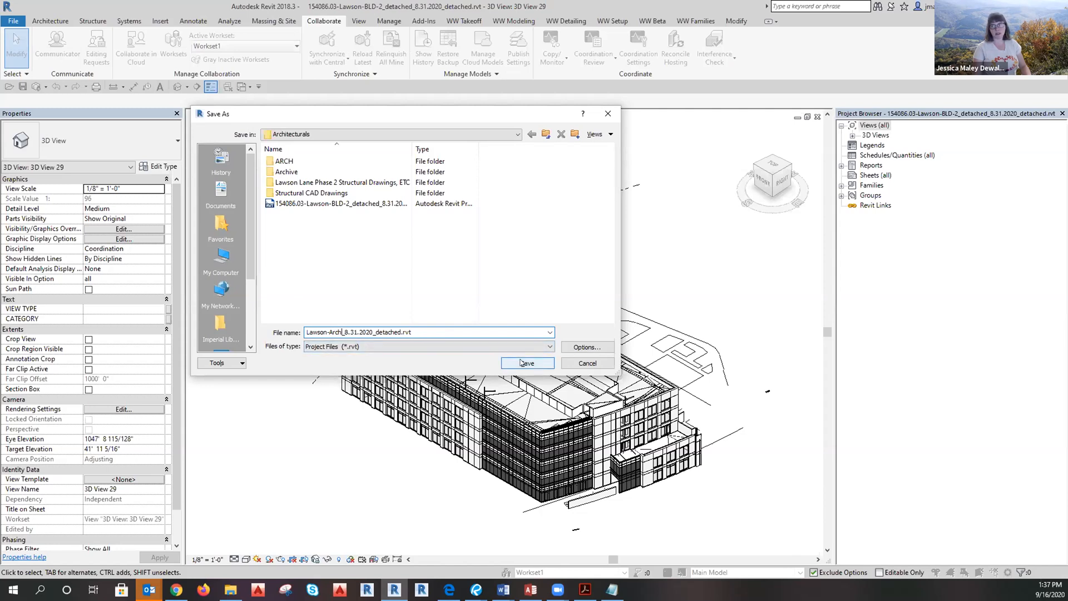
drag(402, 331, 380, 330)
text(Pure)
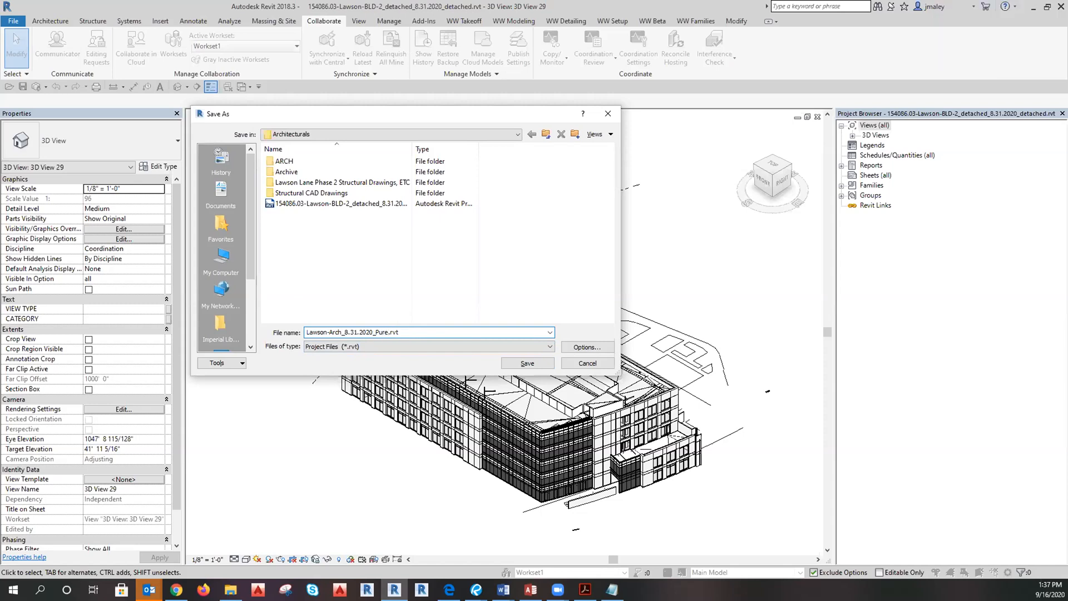
key(BackSpace)
text(ged)
click(538, 363)
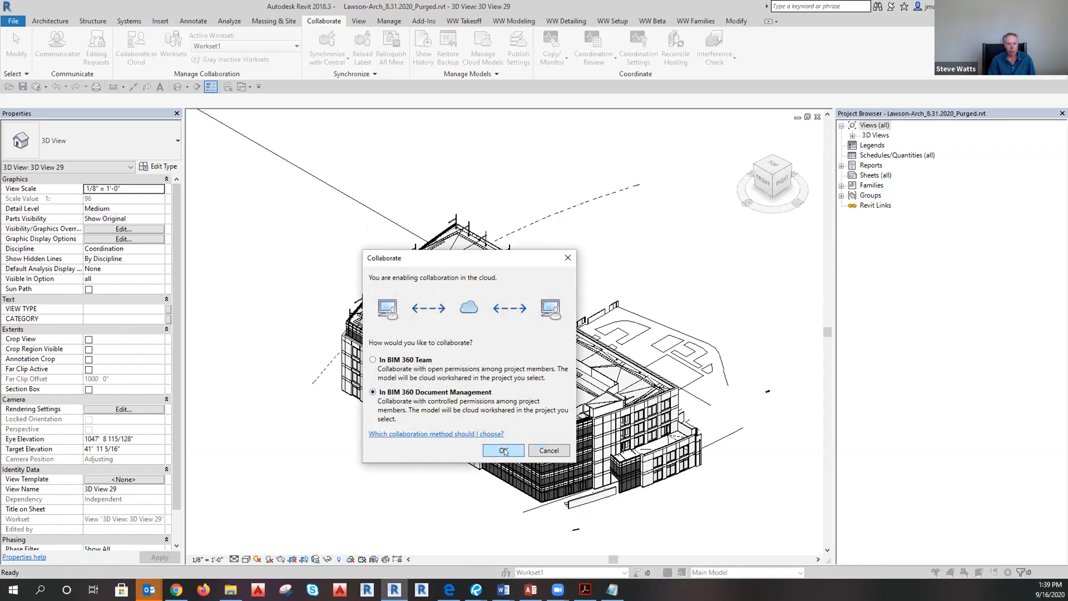
Upload the model via BIM 360 to Lawson Lane Phase 2 > Project Files > Linked Models > Architectural Model.
click(503, 451)
click(402, 365)
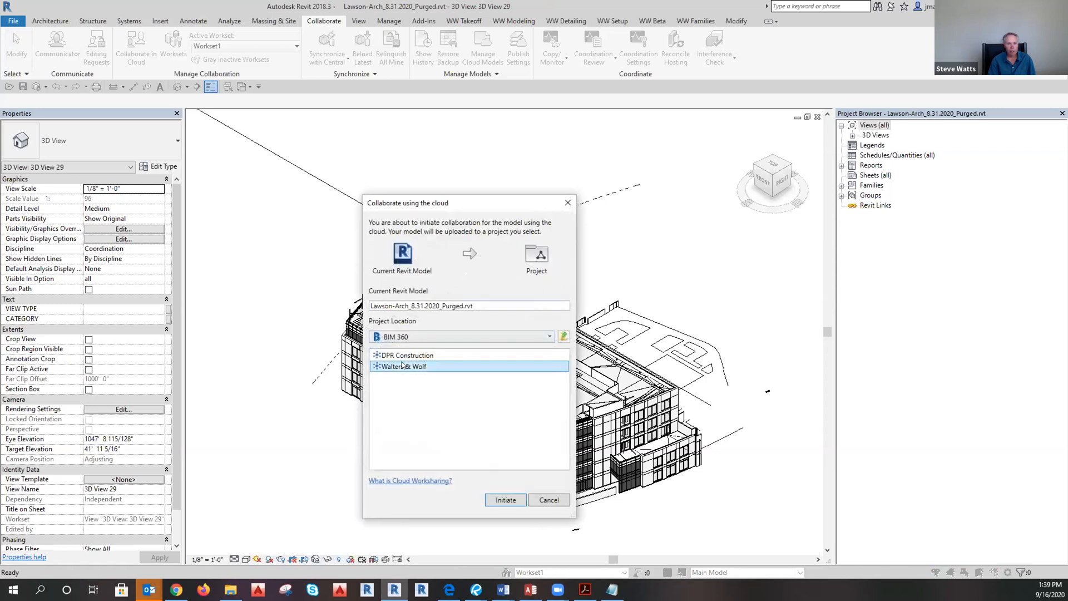
double_click(402, 365)
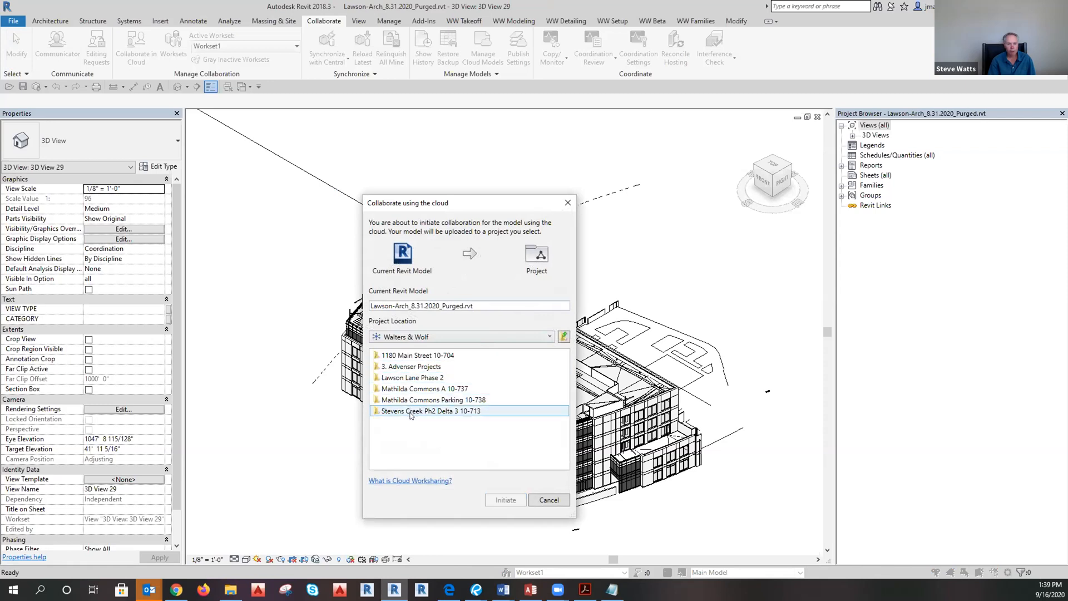
click(398, 378)
double_click(397, 379)
click(401, 356)
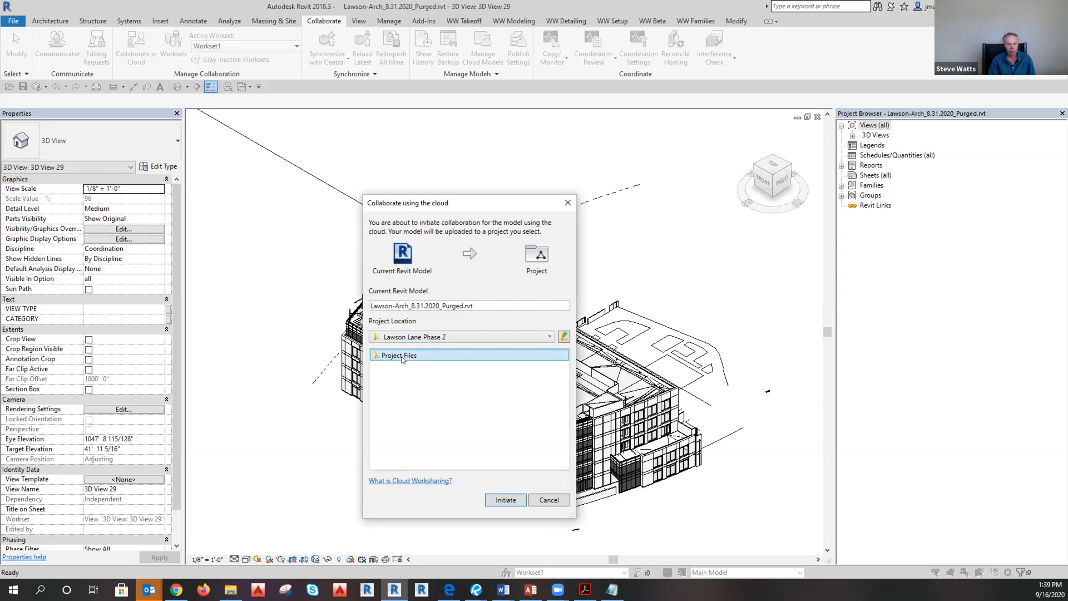
double_click(402, 358)
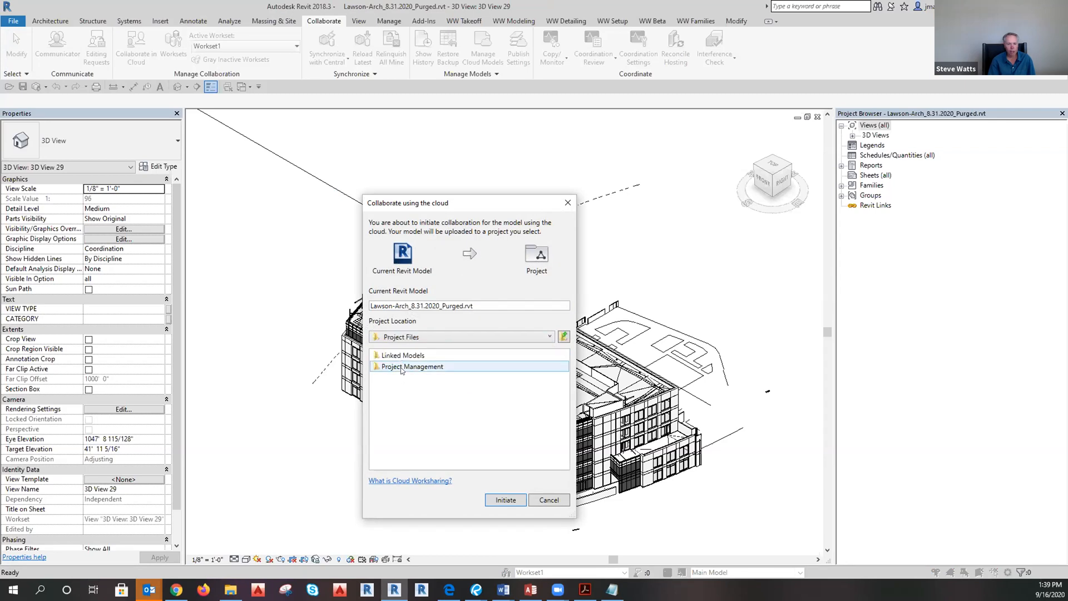
double_click(402, 358)
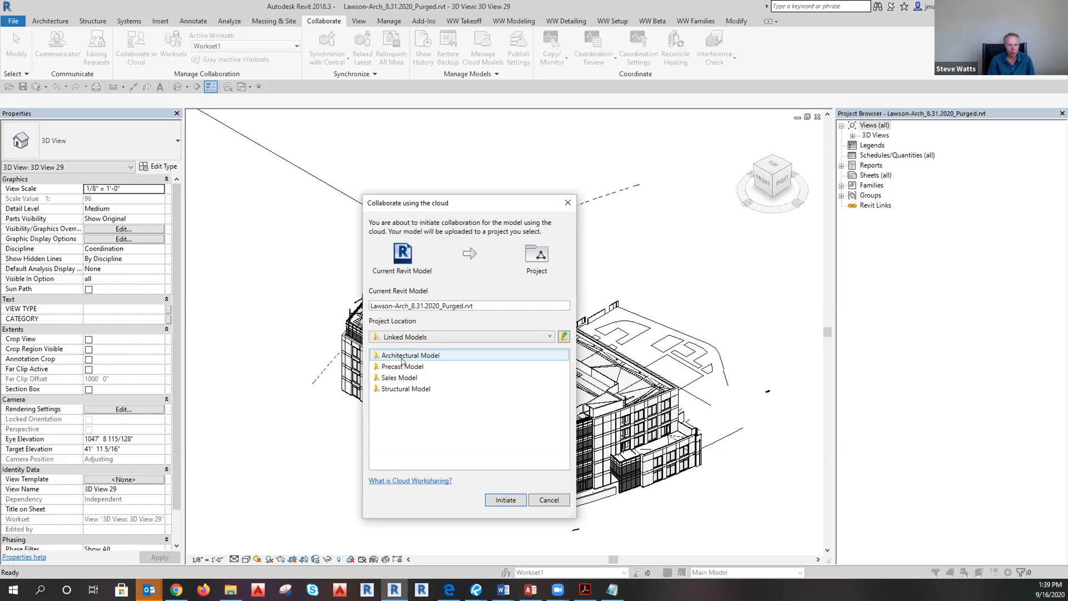
double_click(402, 357)
click(504, 498)
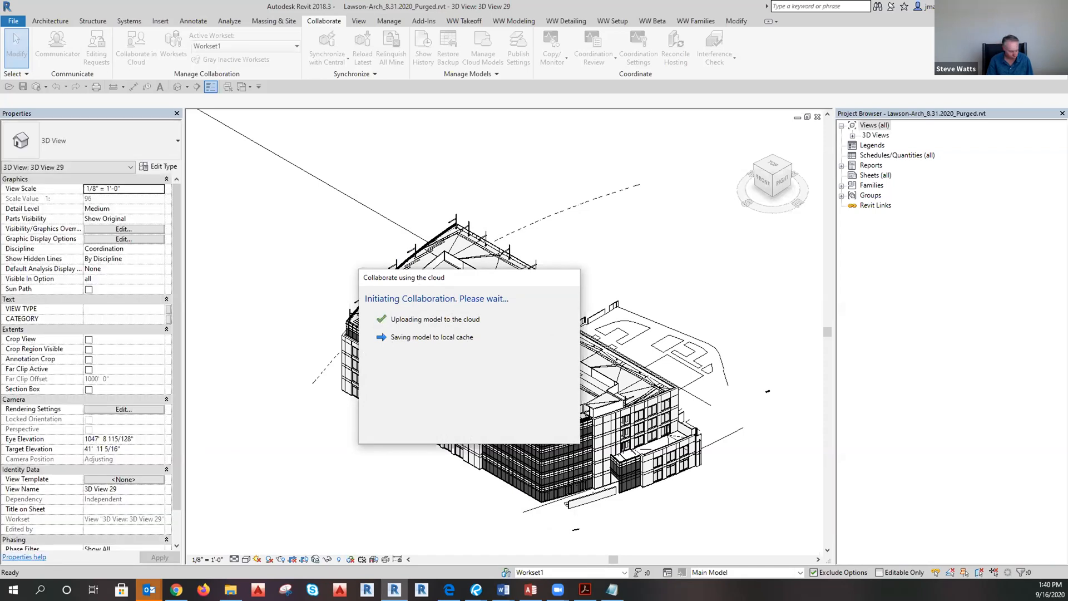
Check the BIM 360 model in the browser, then close the cloud collaboration success message.
key(alt+Tab)
key(ctrl+Tab)
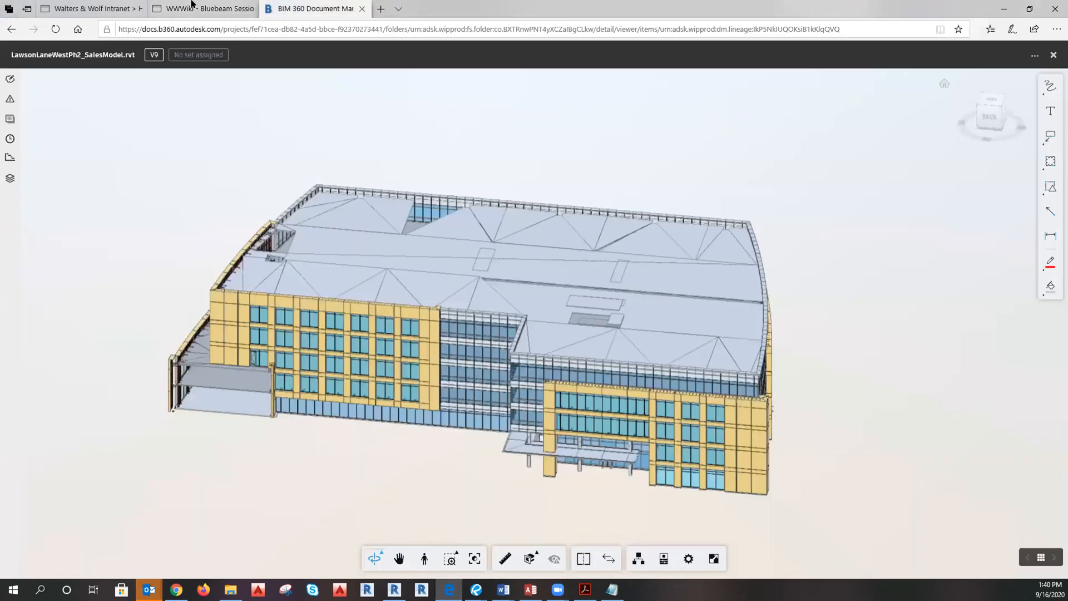
key(ctrl+Tab)
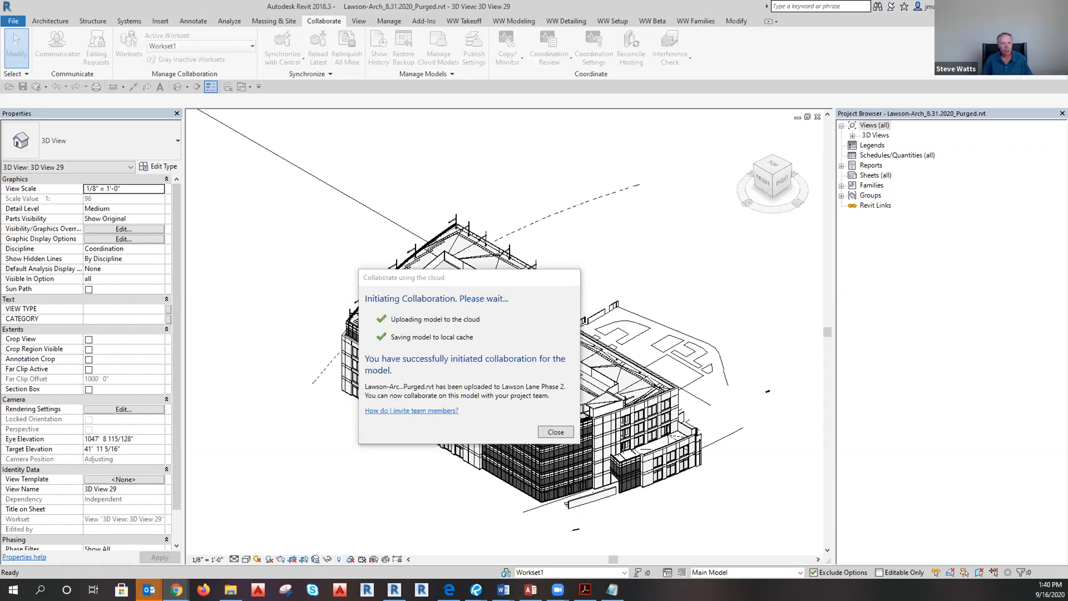
click(555, 432)
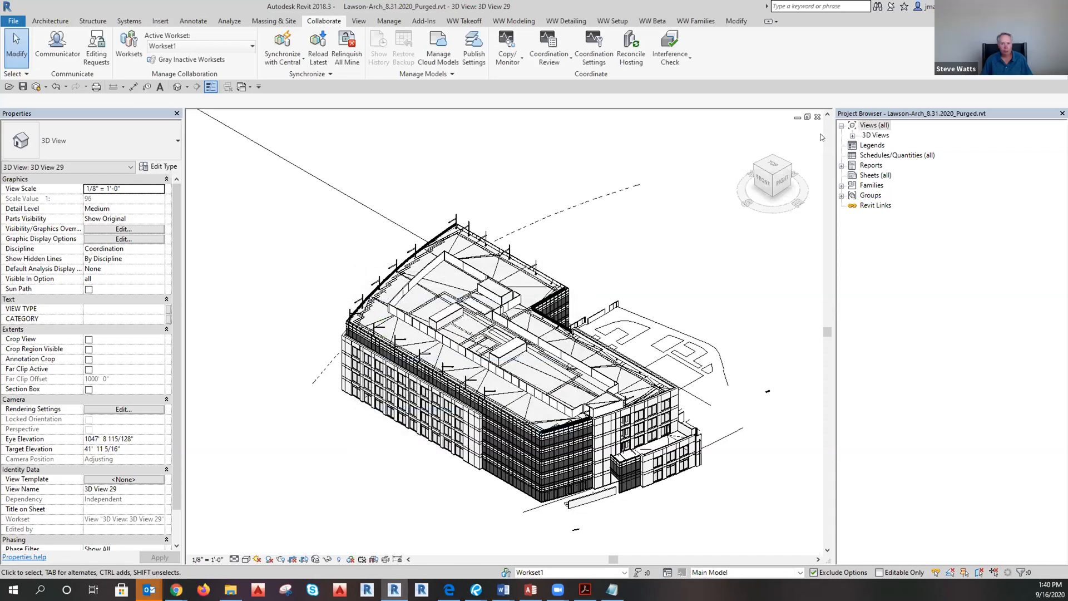
Close 3D View 29 and move the RevitSetup.xlsx checklist onto the other monitor.
click(817, 117)
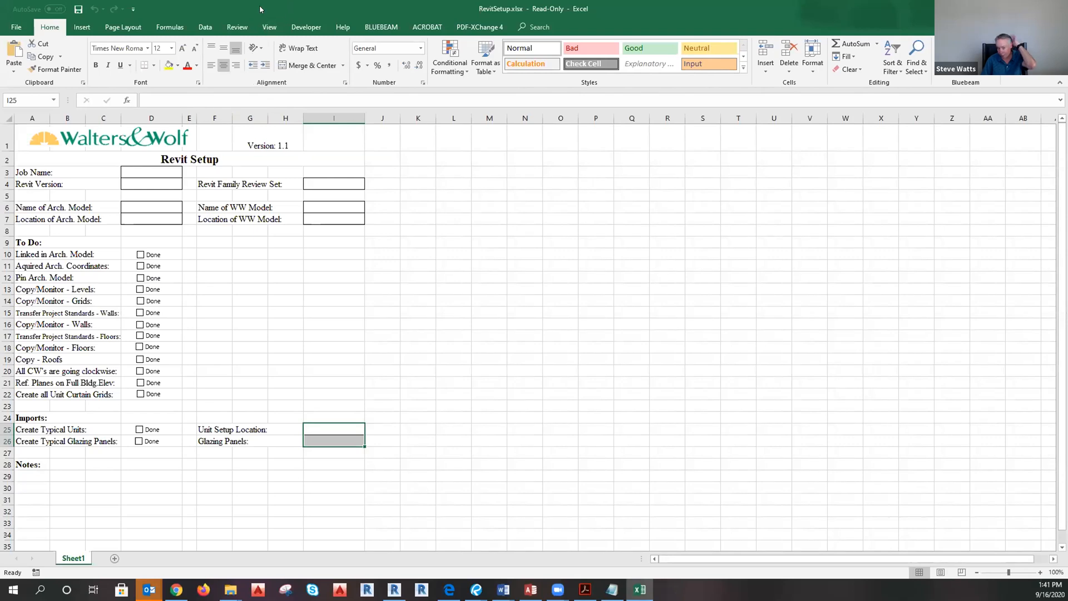
drag(260, 9, 0, 9)
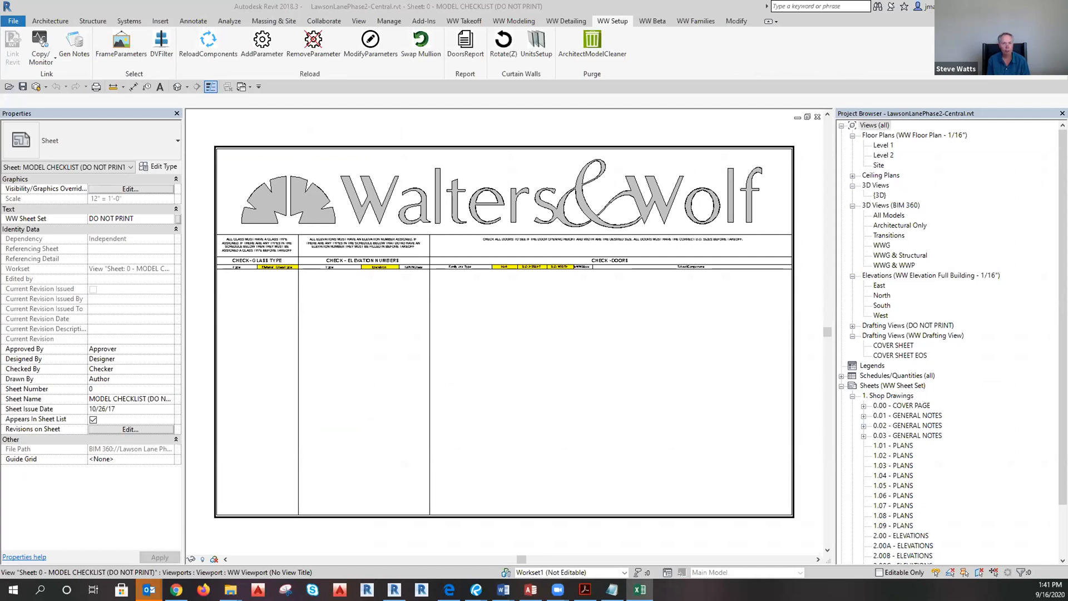
Browse the Manage, Add-Ins, WW Takeoff, WW Modeling and Annotate tabs, then bring up the training video.
click(400, 123)
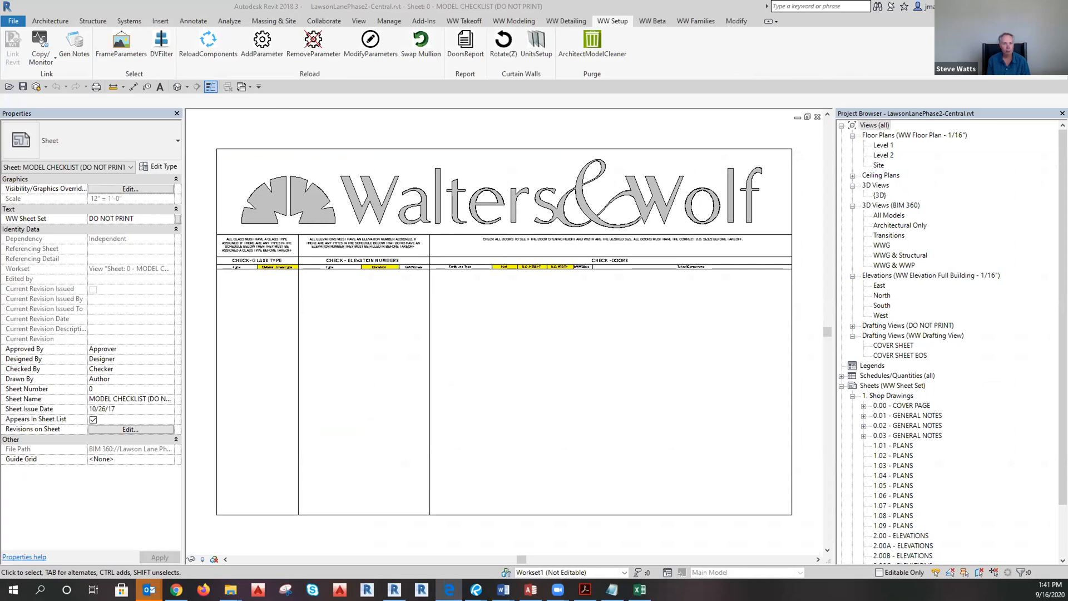
click(565, 121)
click(388, 22)
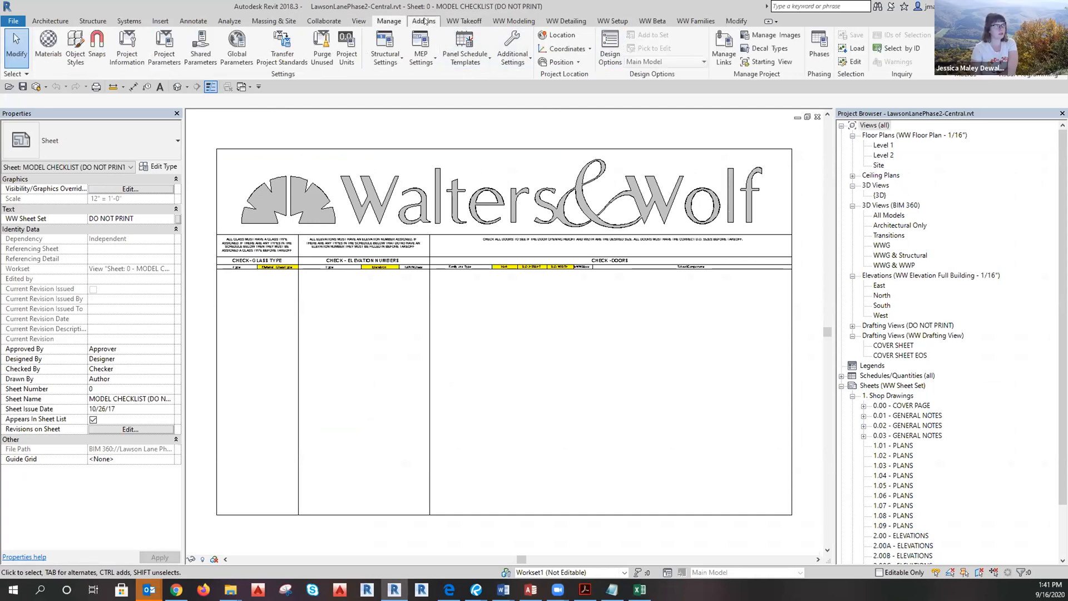
click(424, 21)
click(464, 21)
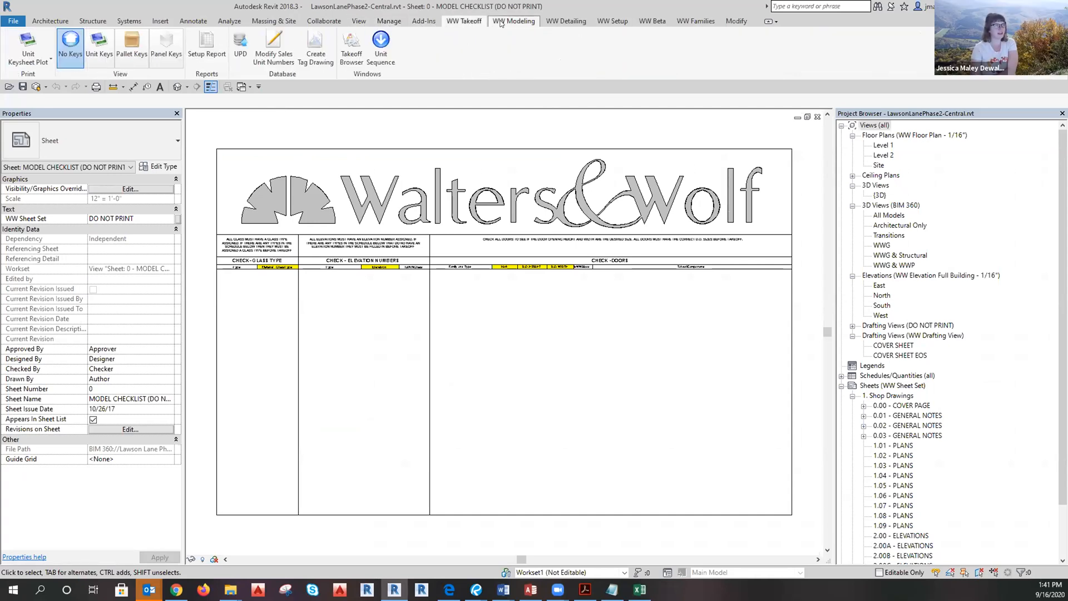
click(500, 22)
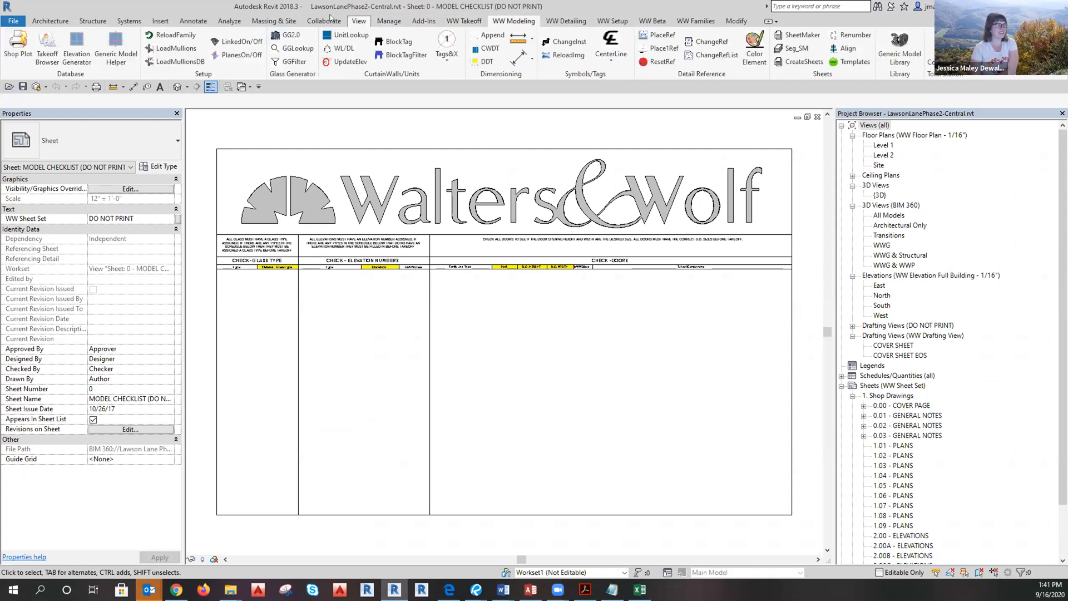
click(196, 22)
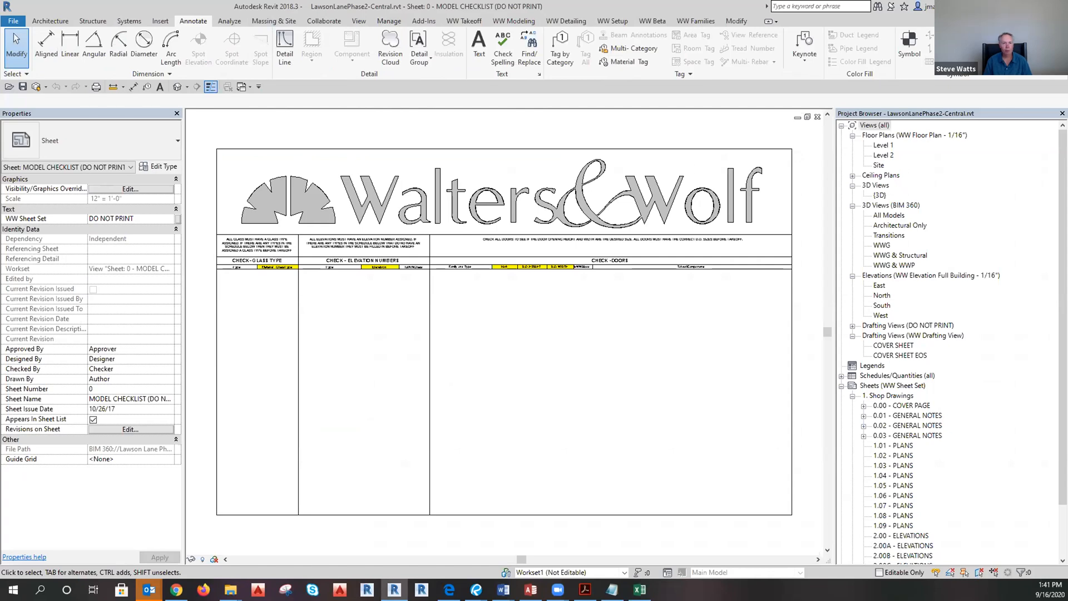
click(450, 589)
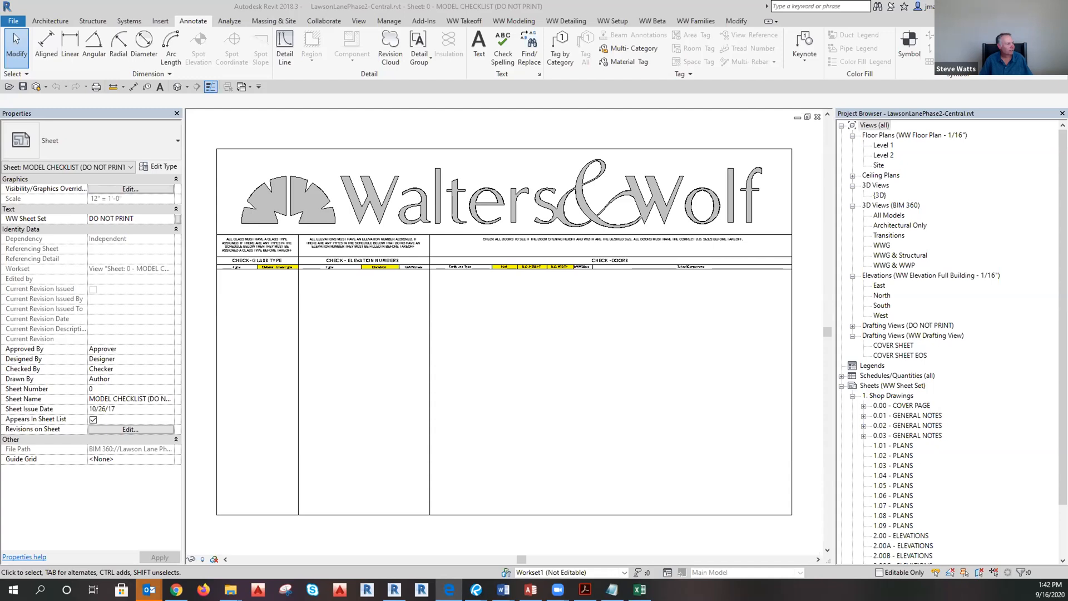
key(alt+Tab)
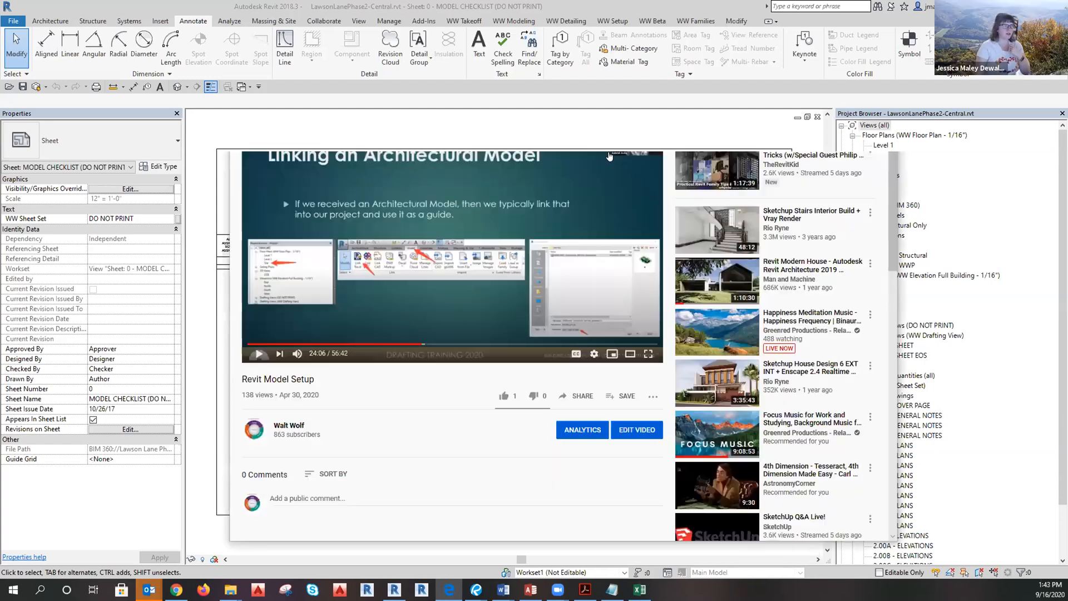
Play the video to the origin and survey points section, then open Revit's Level 1 floor plan.
click(256, 354)
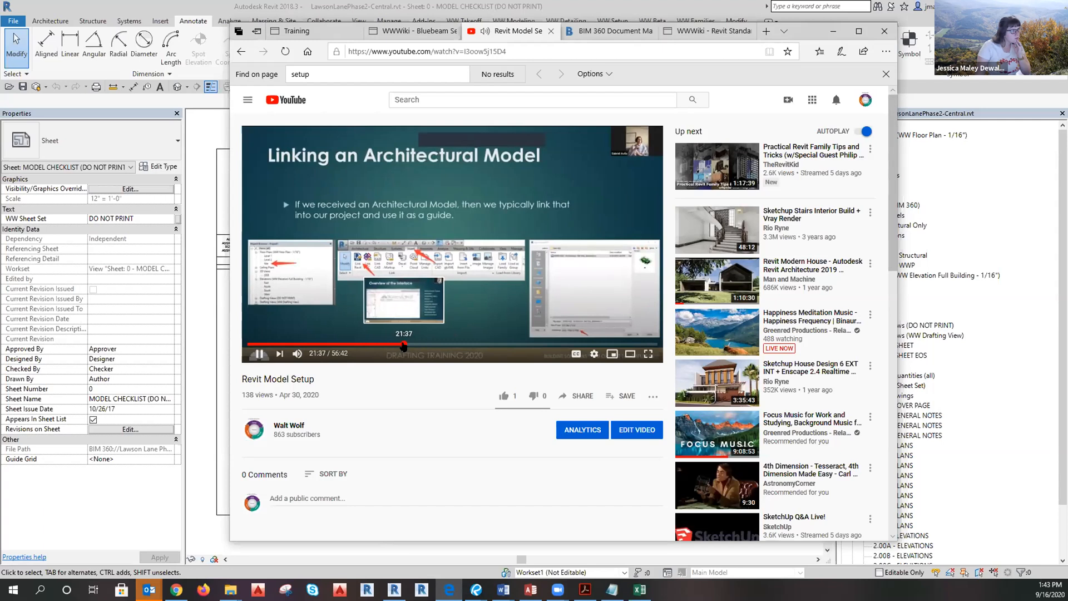
click(404, 345)
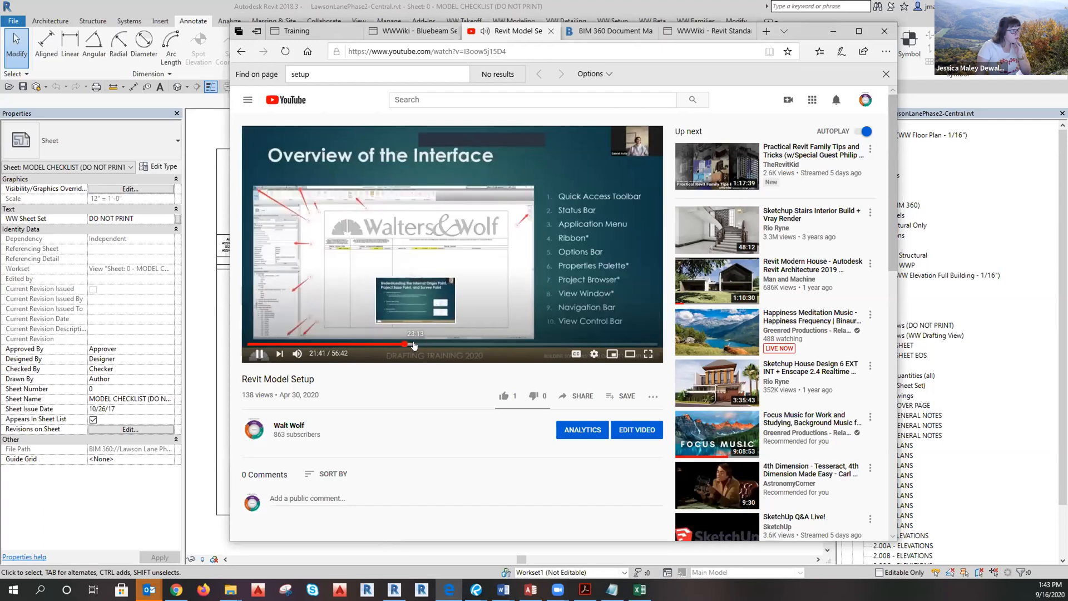
click(412, 344)
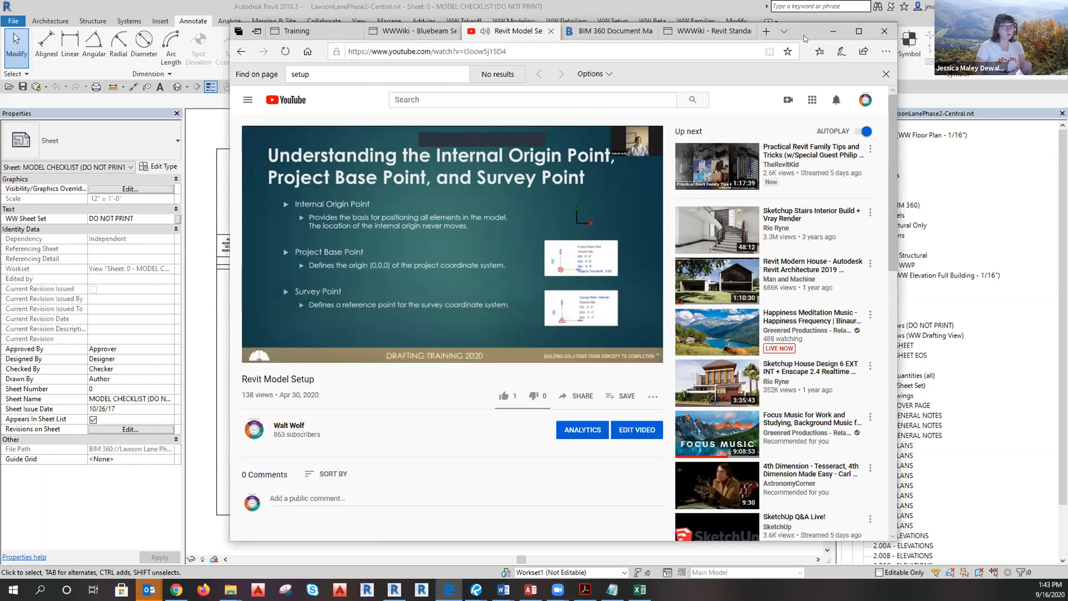
click(993, 237)
double_click(885, 145)
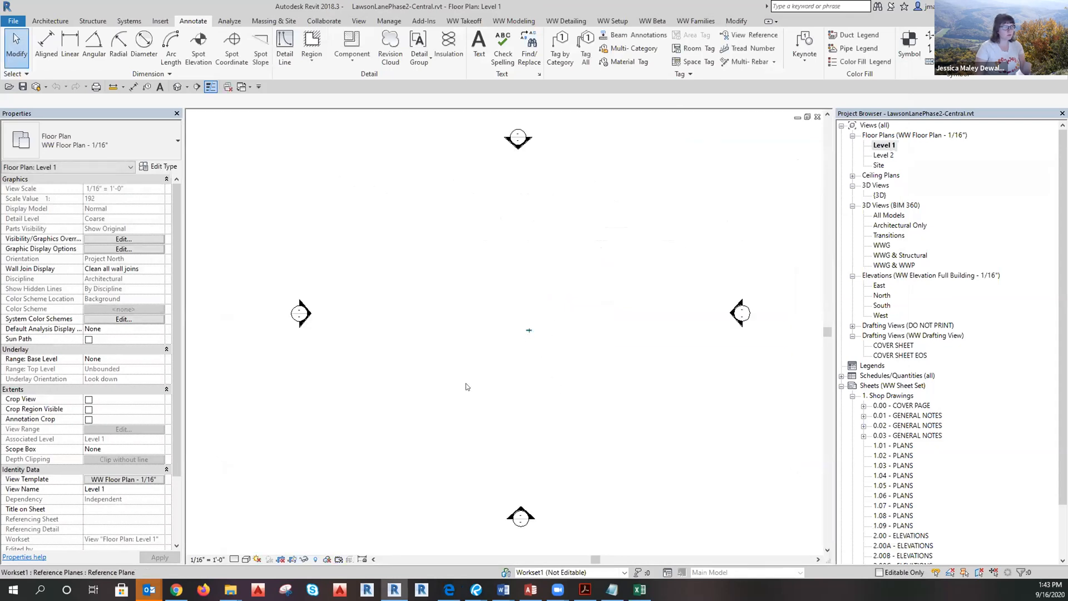
Open Visibility/Graphic Overrides for the WW Floor Plan - 1/16" template and scroll its model categories.
click(123, 479)
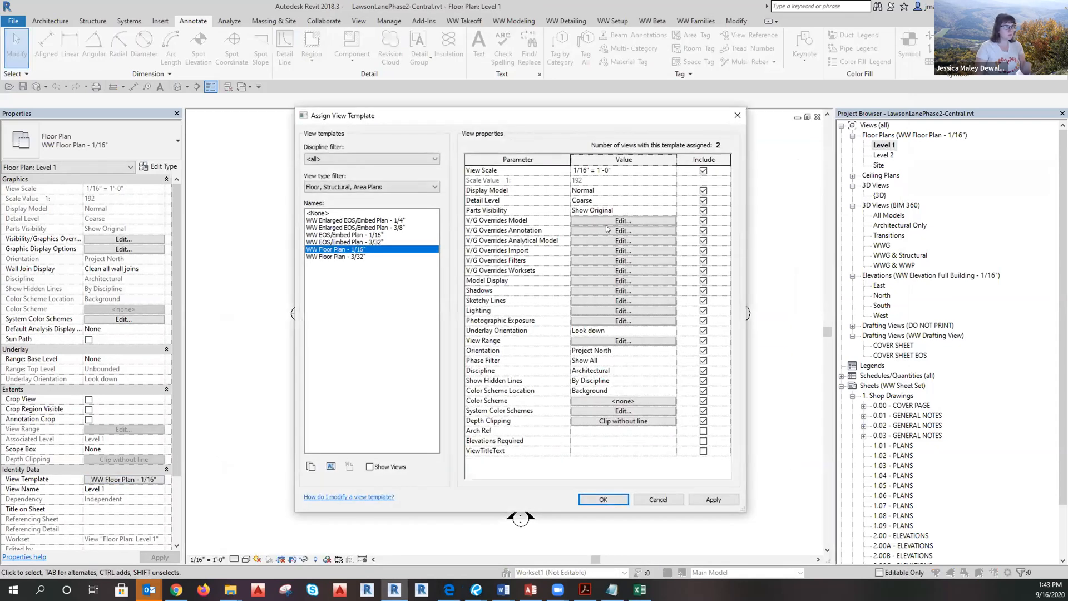
click(592, 261)
click(380, 141)
scroll(415, 270, down, 6)
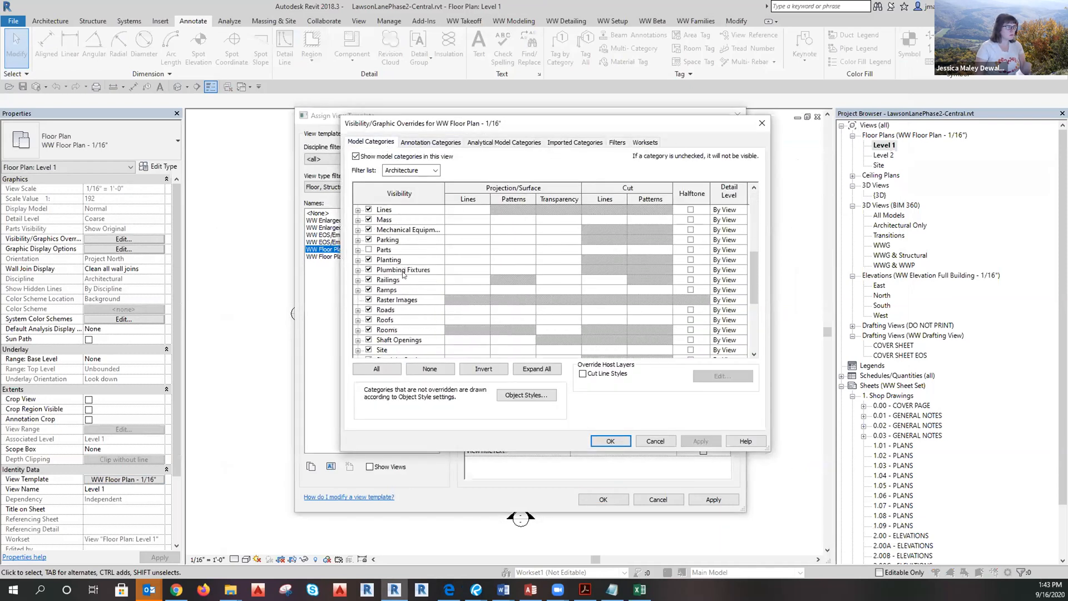
scroll(404, 273, down, 5)
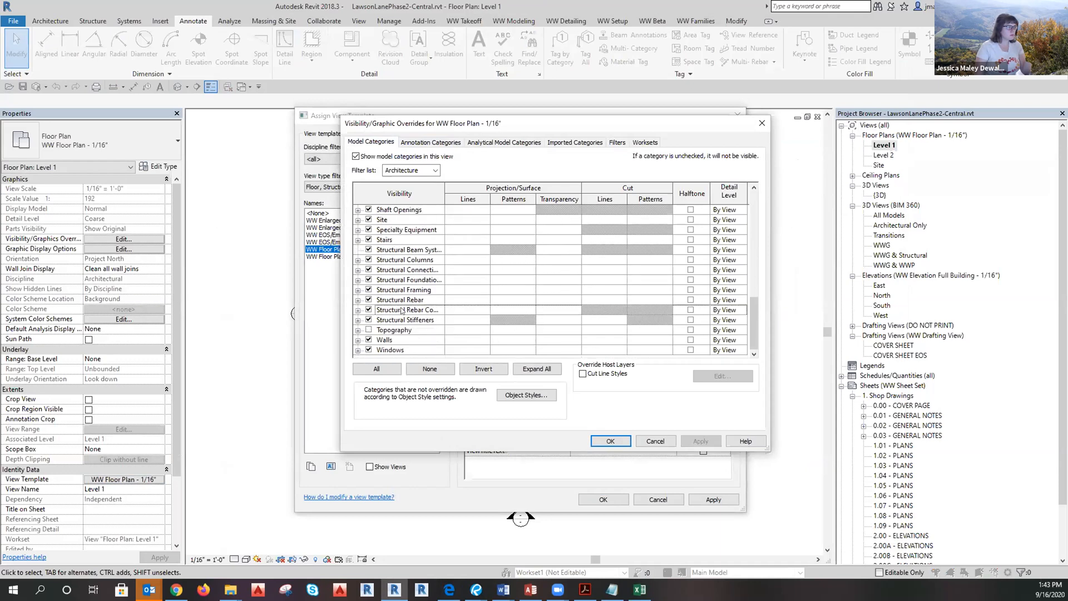
scroll(403, 329, up, 4)
scroll(405, 323, down, 4)
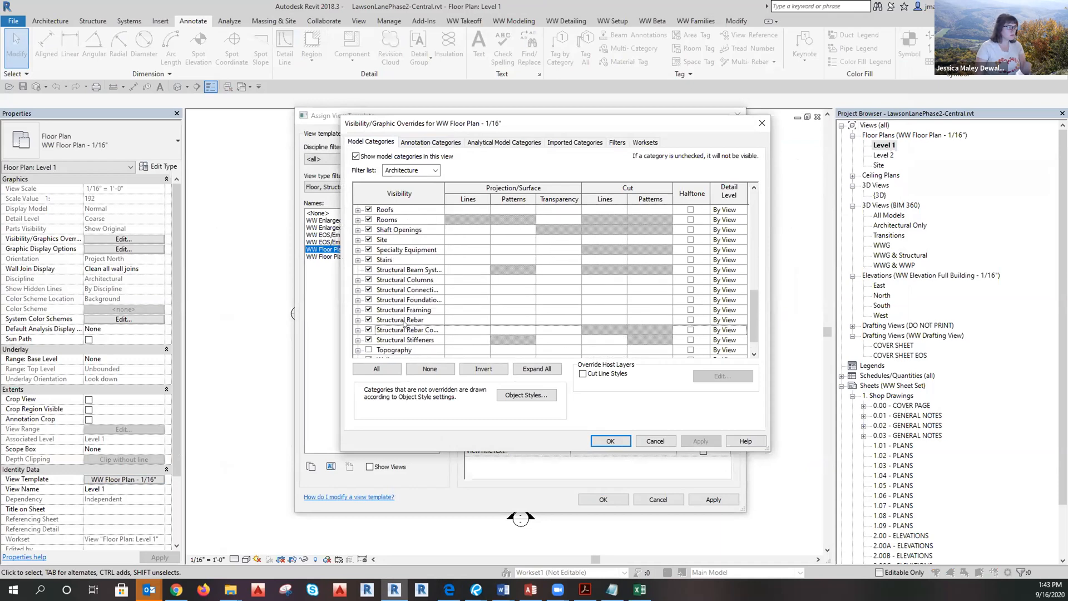
scroll(367, 342, up, 4)
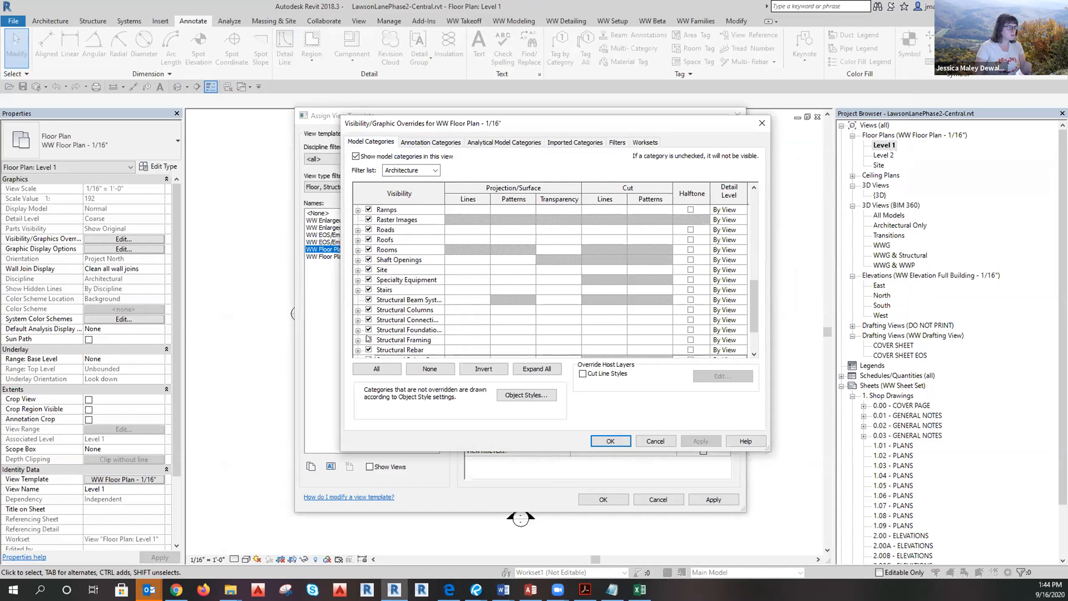
scroll(369, 334, up, 2)
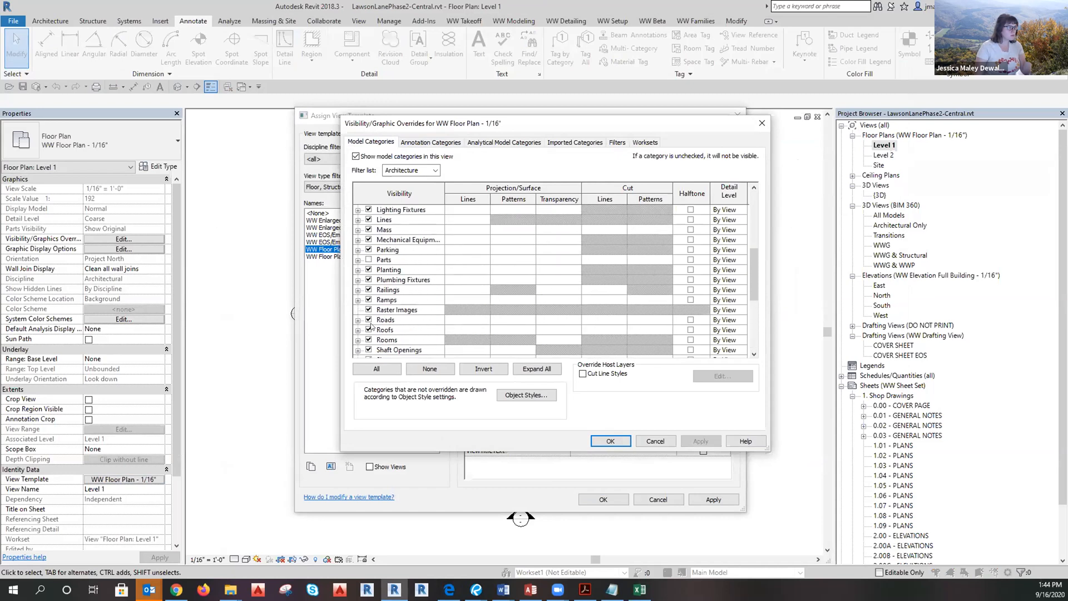
scroll(374, 307, up, 4)
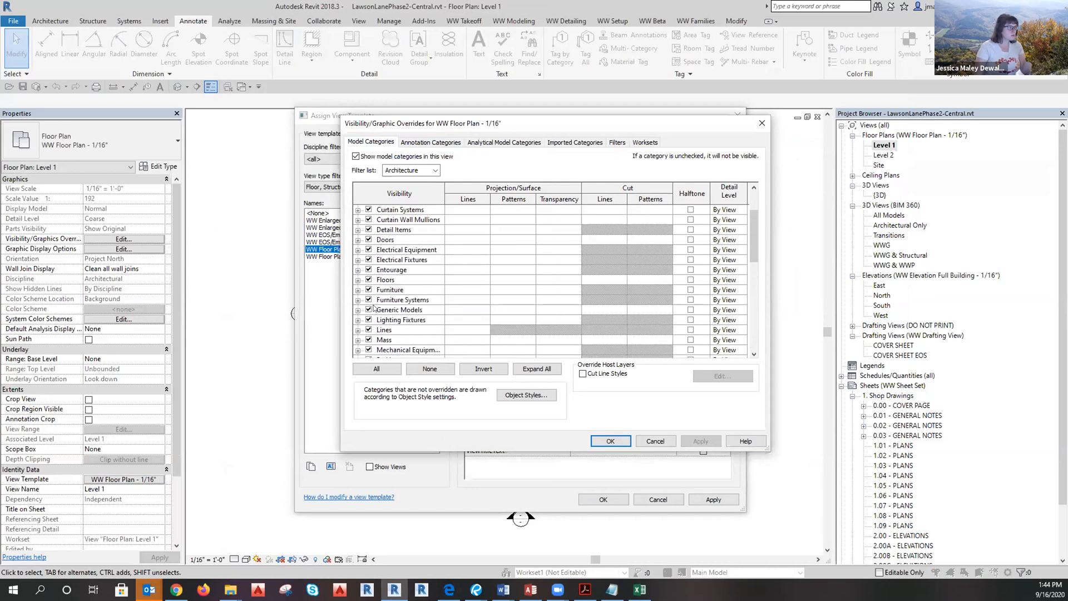
scroll(370, 334, up, 1)
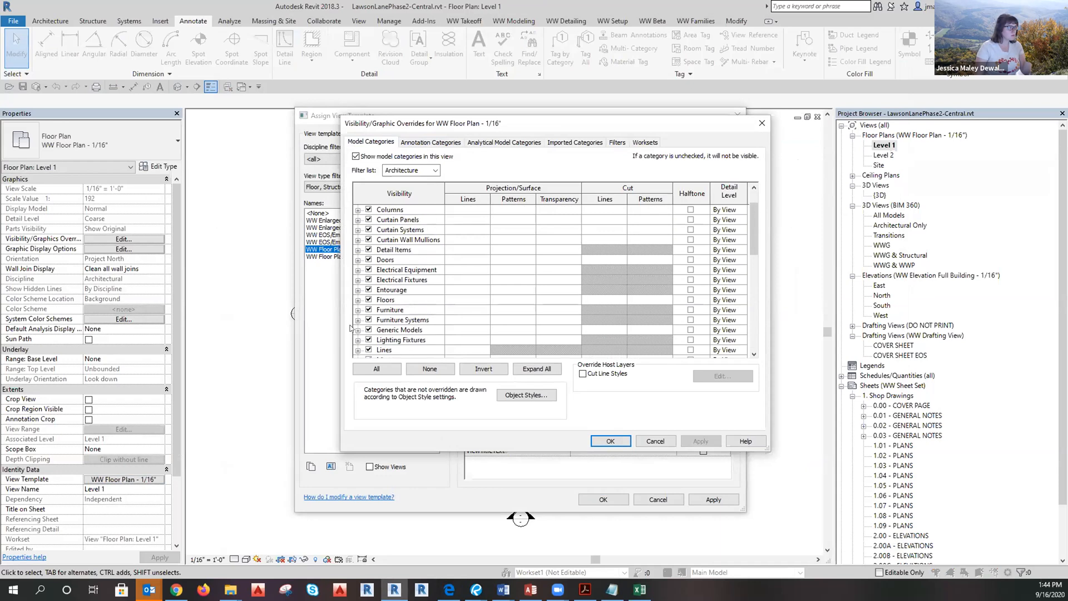
Expand and collapse the Generic Models subcategories, then view the Annotation Categories list.
click(358, 330)
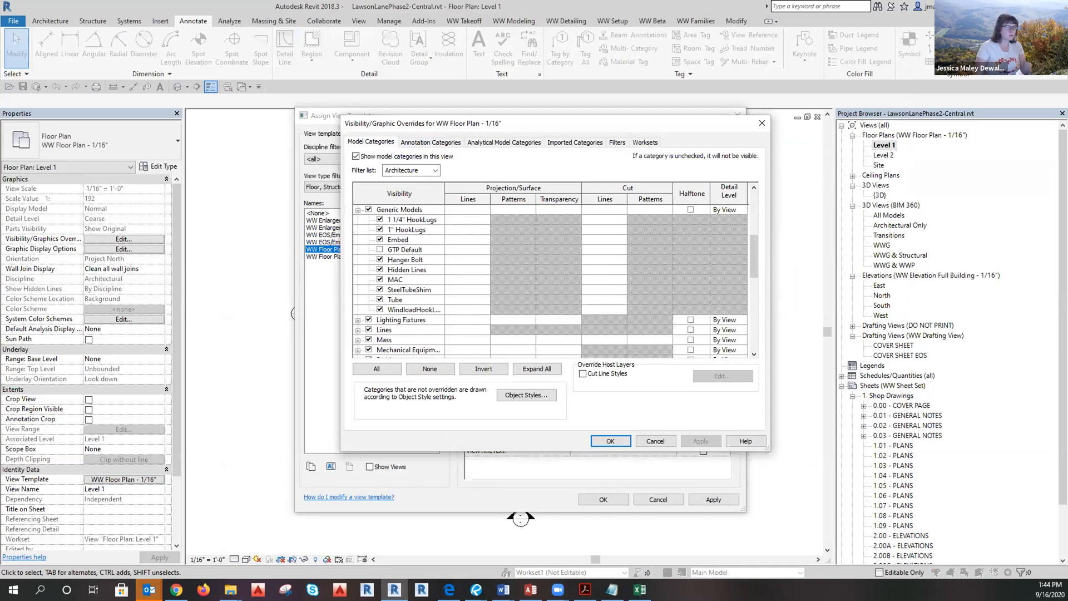
scroll(446, 321, up, 2)
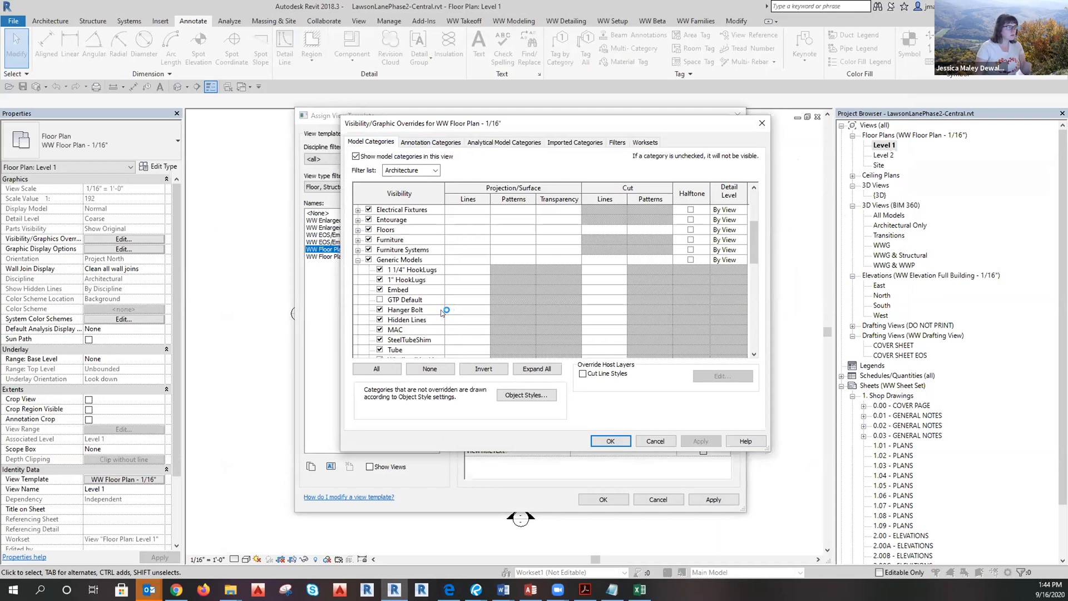
scroll(445, 312, up, 1)
click(358, 300)
scroll(469, 310, up, 2)
click(422, 142)
Scroll the annotation categories and expand Generic Annotations to see its subcategories.
scroll(419, 245, down, 3)
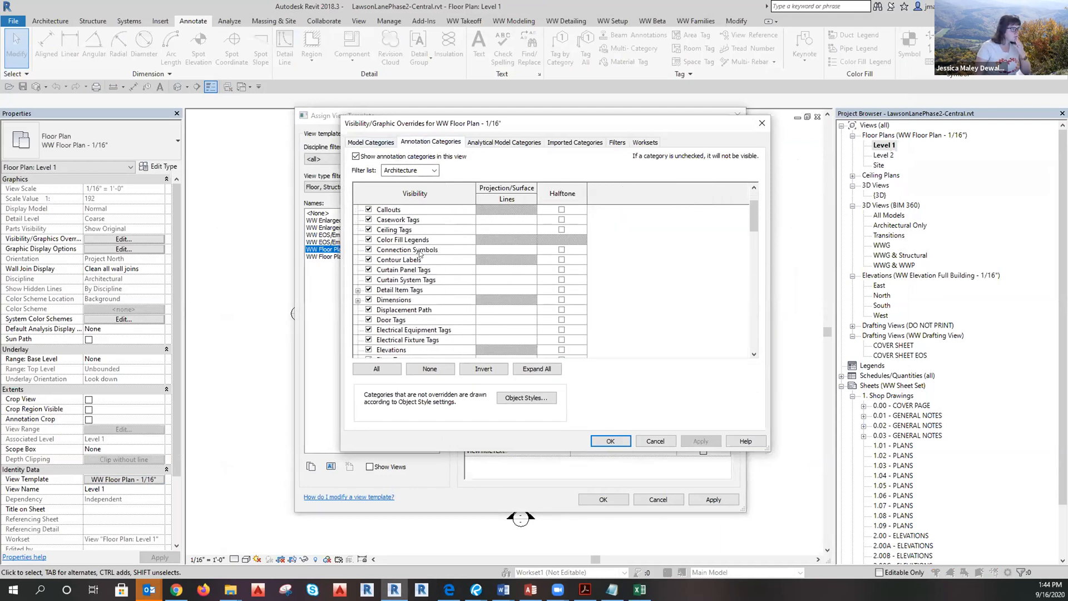
scroll(416, 257, down, 3)
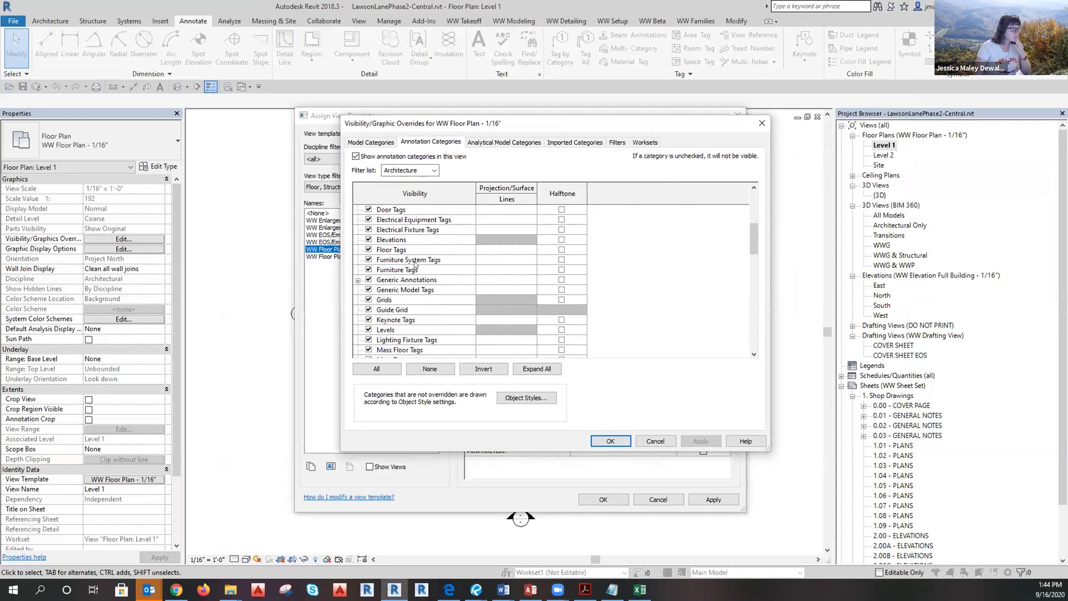
scroll(405, 282, down, 1)
click(359, 270)
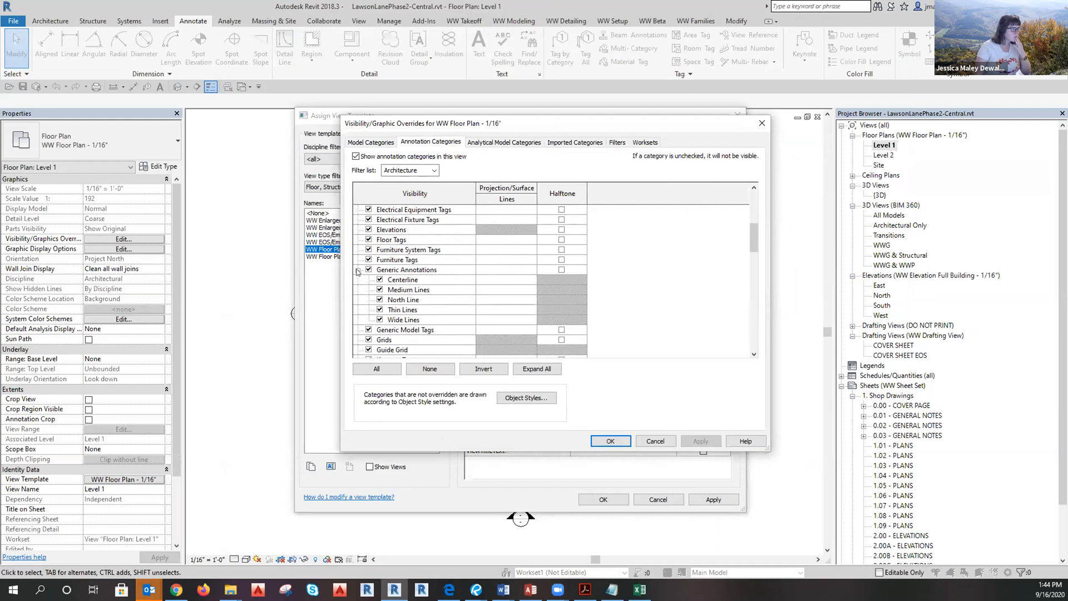
Expand Reference Points further down the list, then return to the Model Categories list.
scroll(360, 272, down, 2)
scroll(360, 272, down, 5)
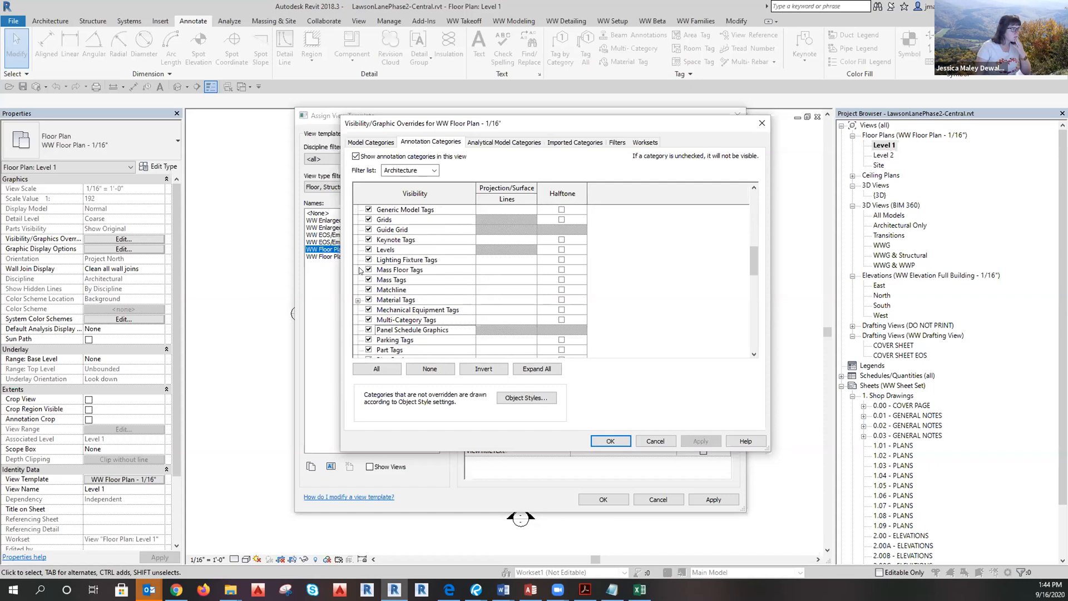
scroll(359, 271, down, 3)
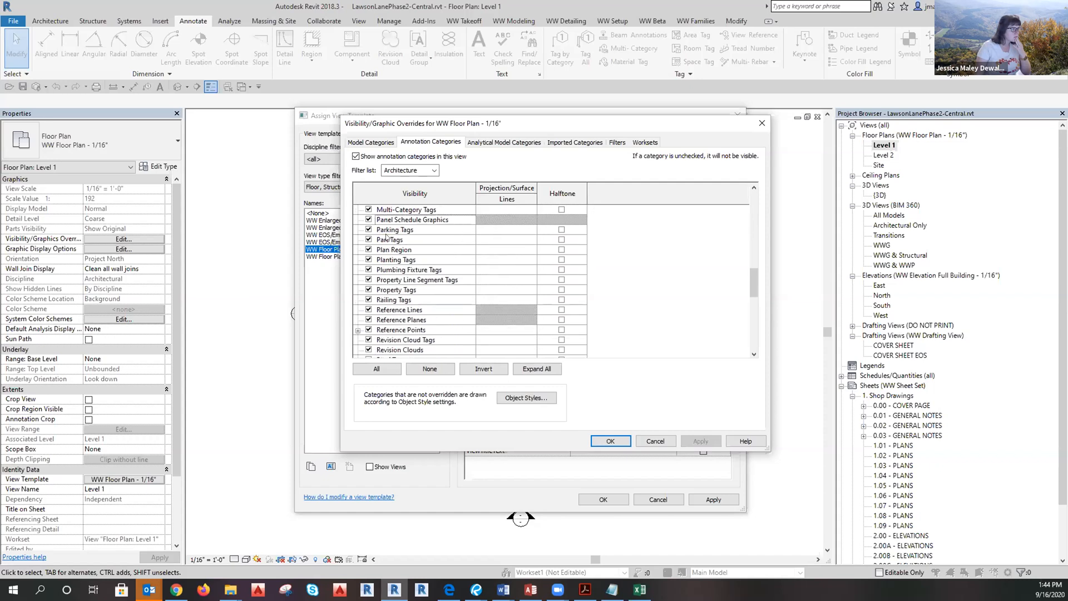
scroll(387, 237, down, 2)
scroll(365, 281, down, 1)
click(358, 280)
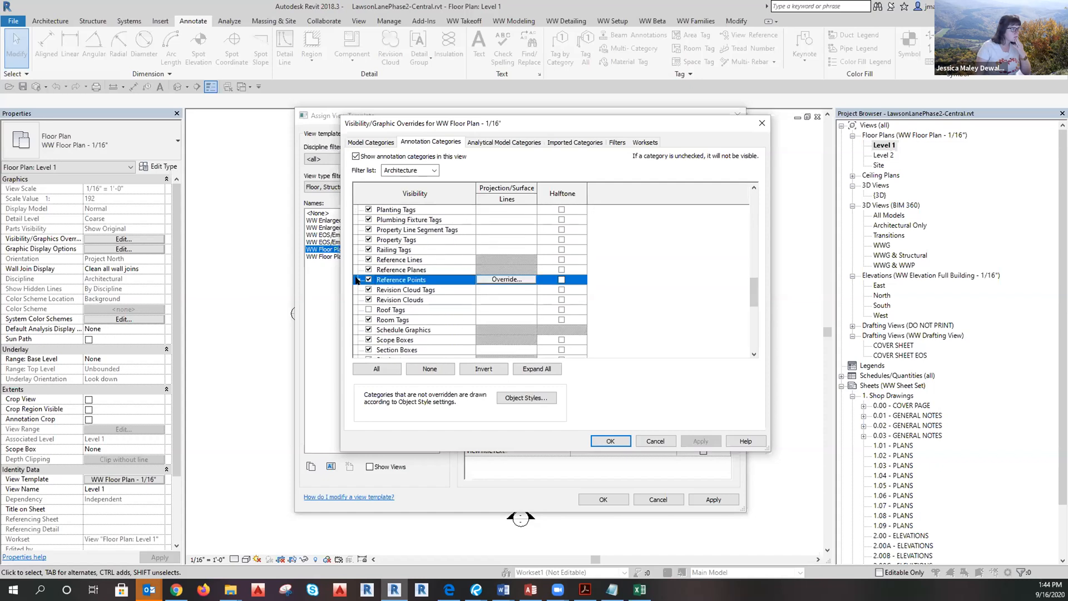
click(358, 279)
scroll(358, 281, down, 2)
scroll(360, 279, down, 7)
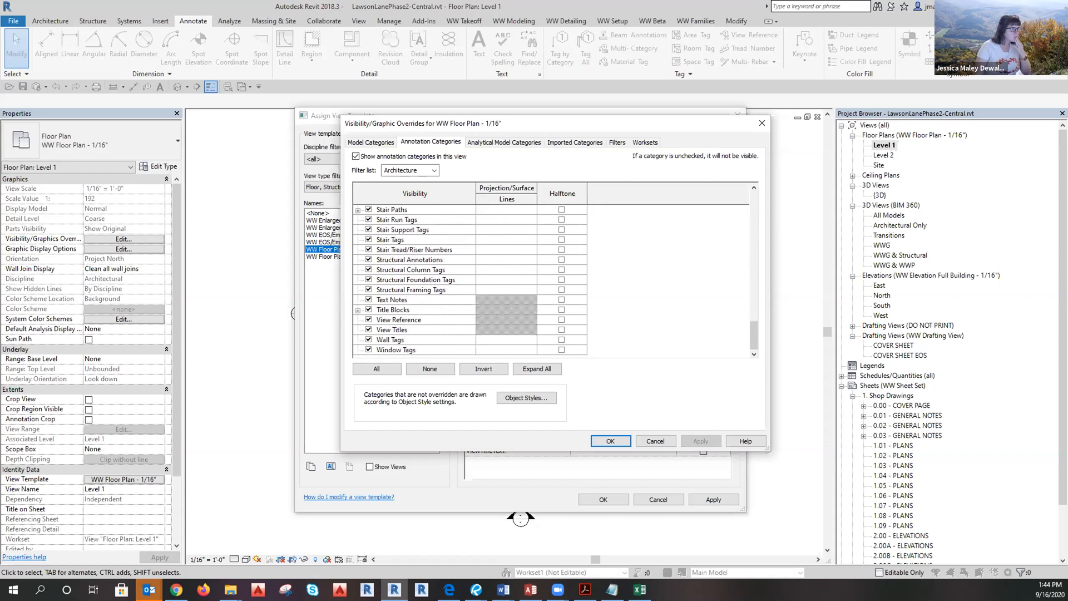
click(365, 142)
Inspect the model categories, expanding Parts and briefly expanding Generic Models.
scroll(392, 245, down, 3)
scroll(390, 262, down, 5)
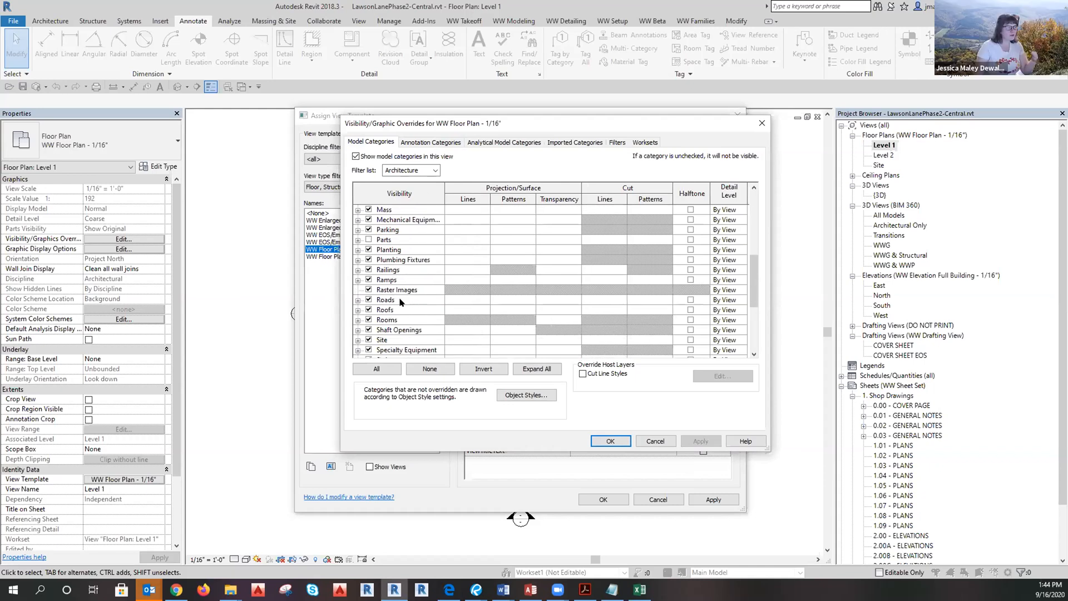
scroll(400, 318, down, 1)
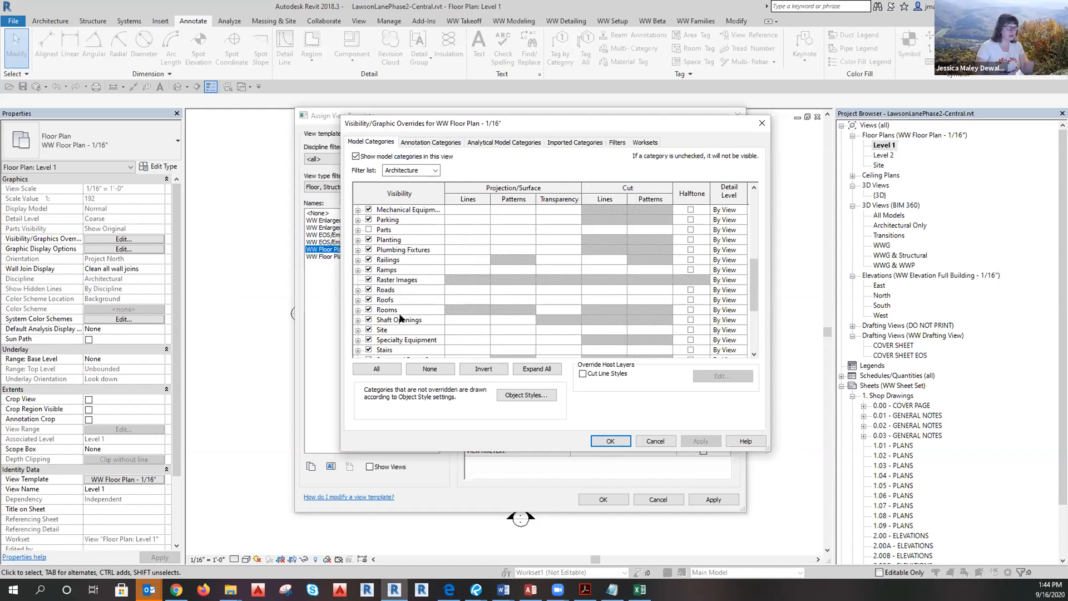
scroll(401, 318, down, 4)
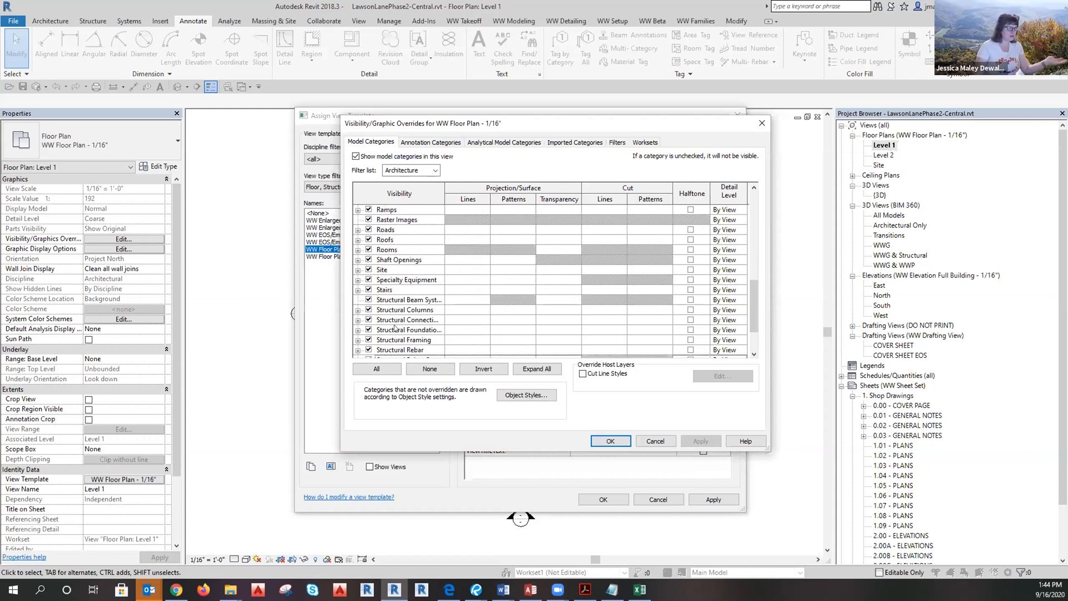
scroll(395, 329, down, 3)
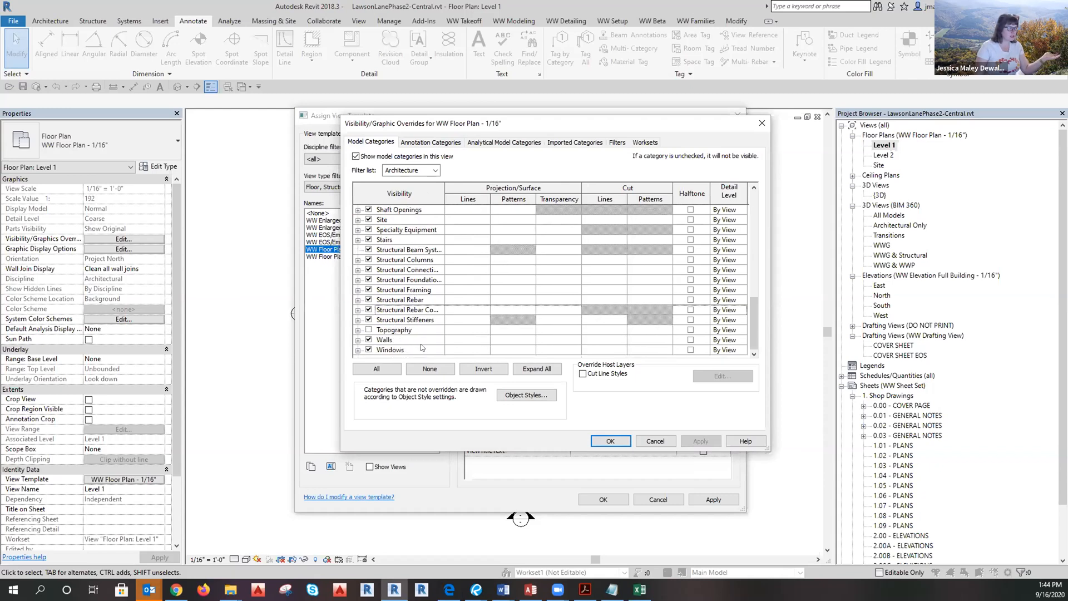
scroll(420, 344, up, 5)
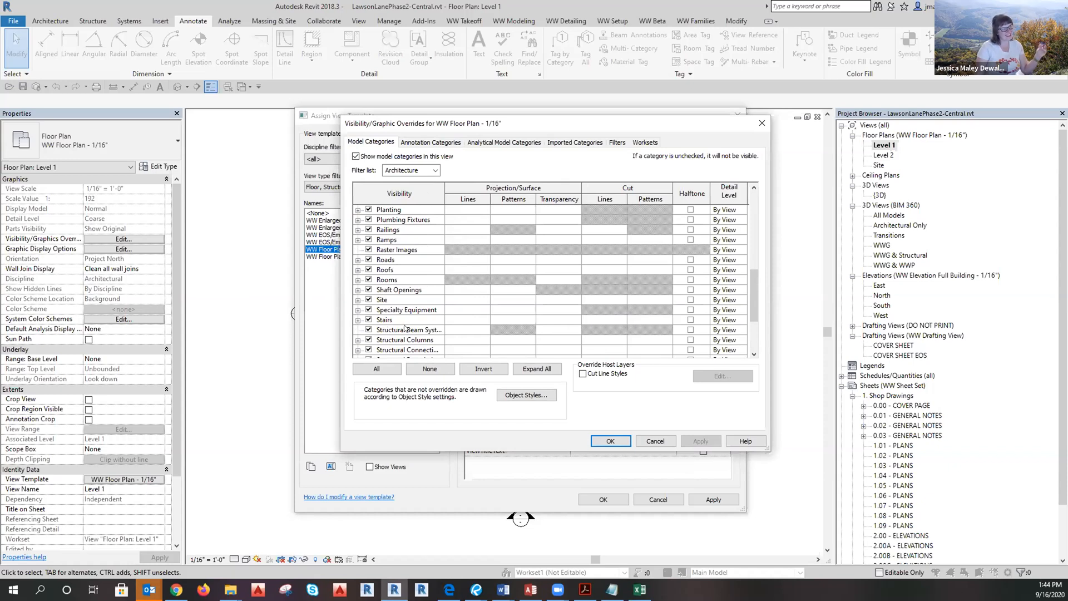
scroll(409, 325, up, 2)
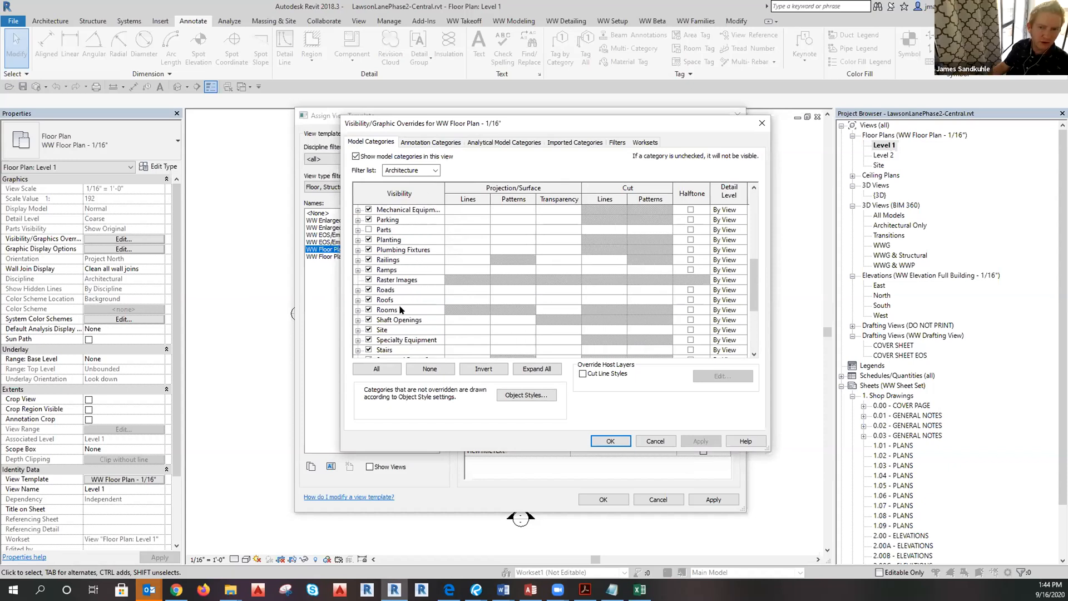
scroll(399, 309, up, 1)
scroll(358, 246, up, 1)
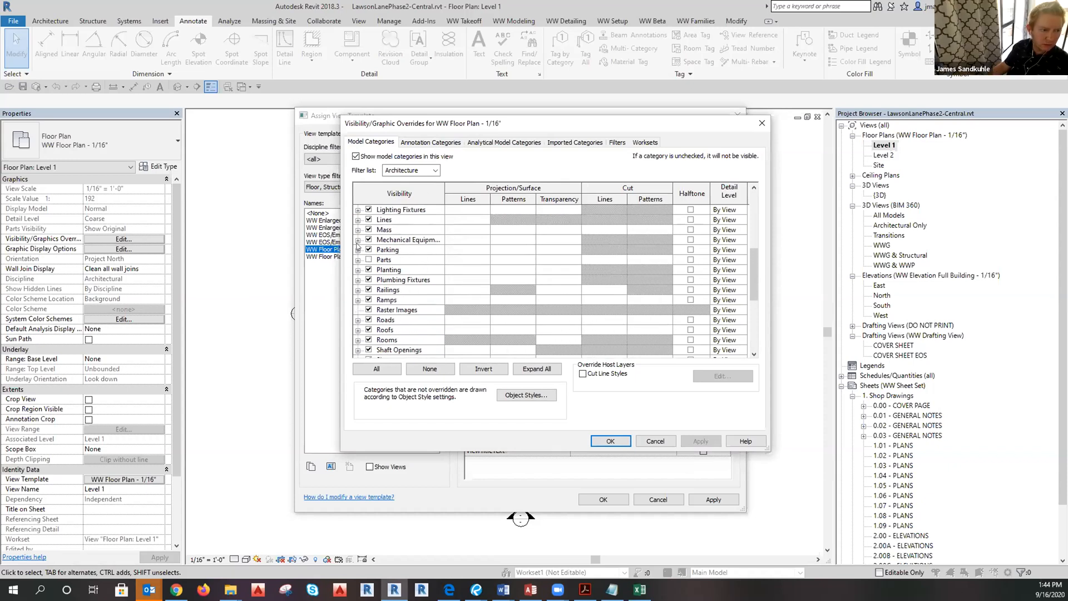
click(358, 259)
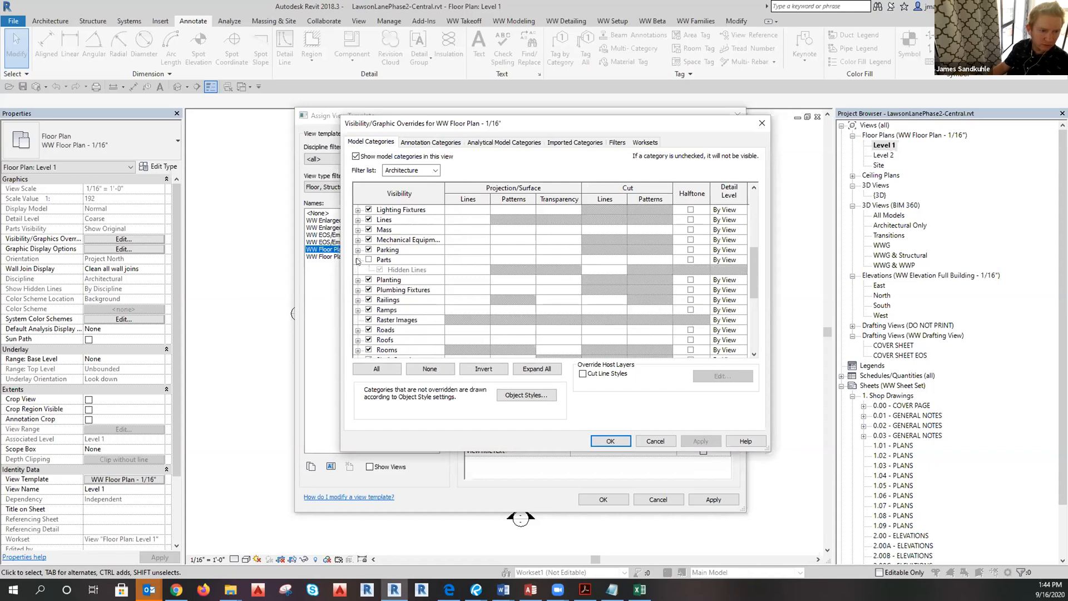
scroll(359, 265, up, 2)
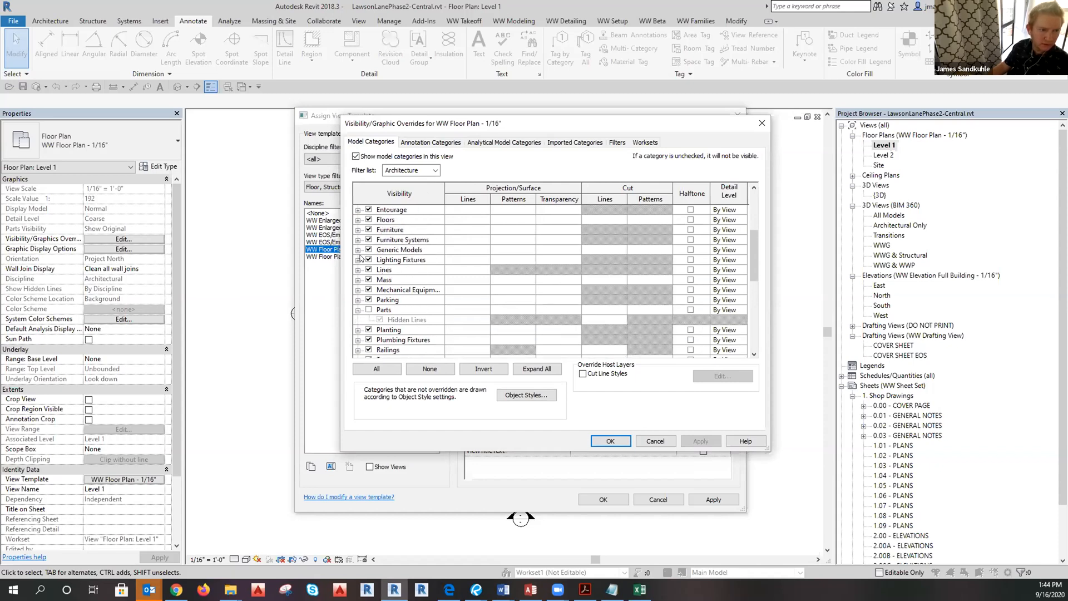
click(358, 250)
scroll(357, 252, down, 1)
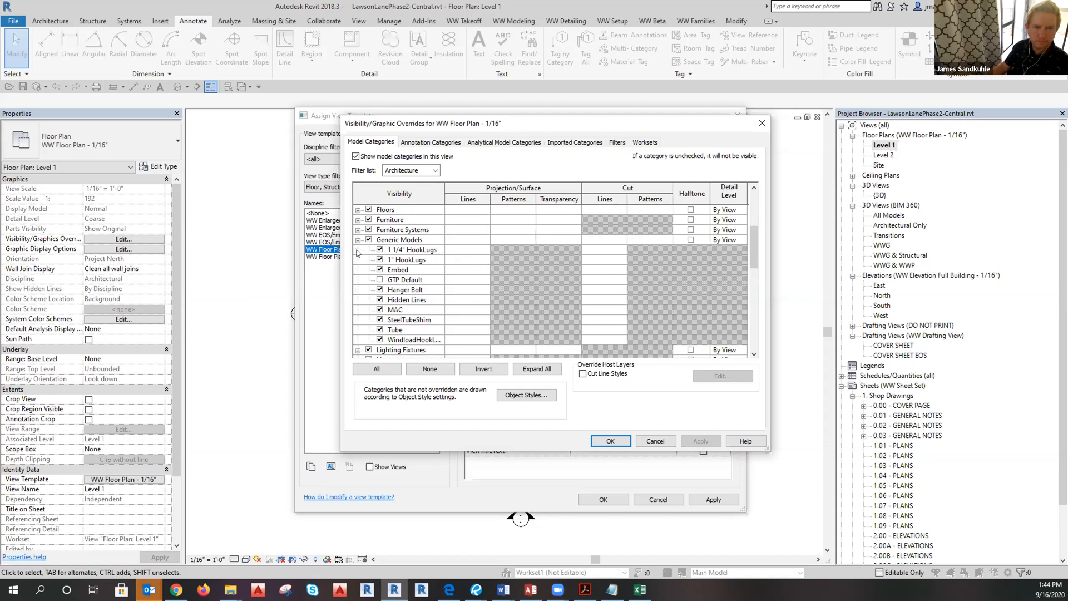
click(358, 240)
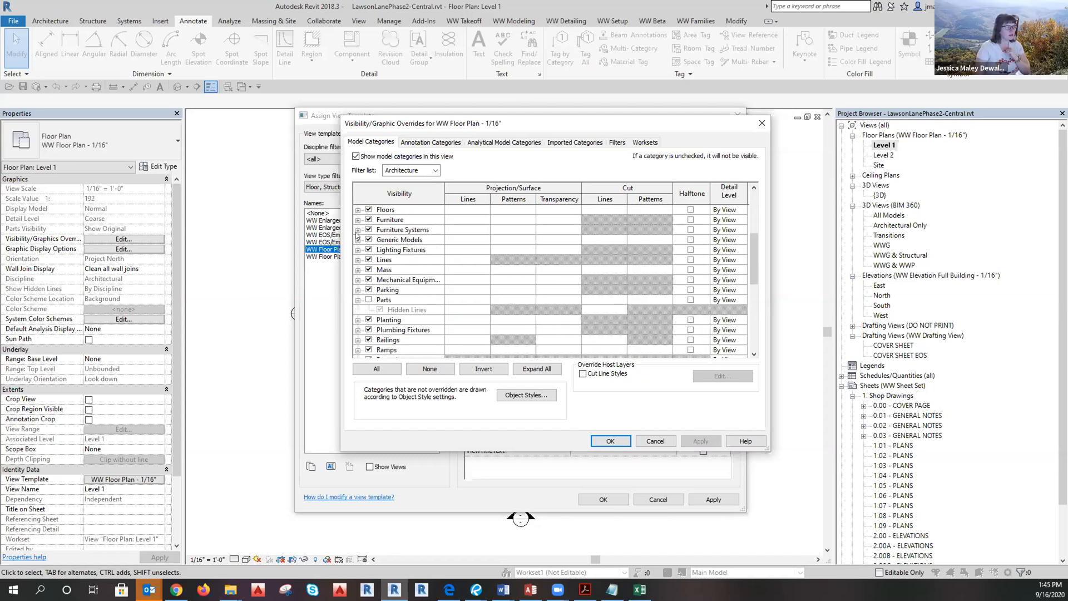
scroll(358, 236, up, 9)
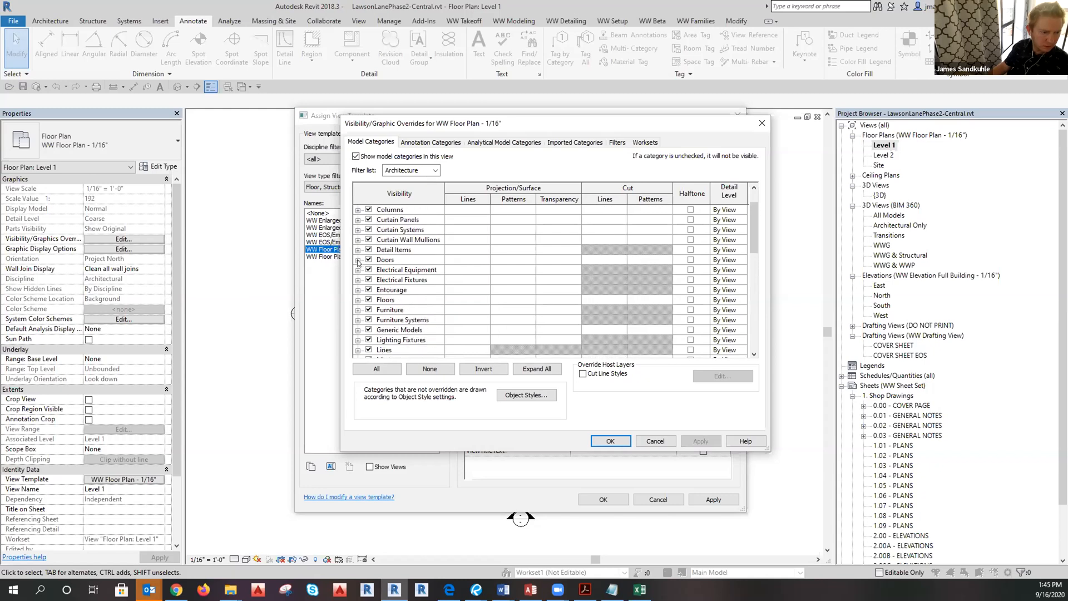
scroll(359, 262, up, 3)
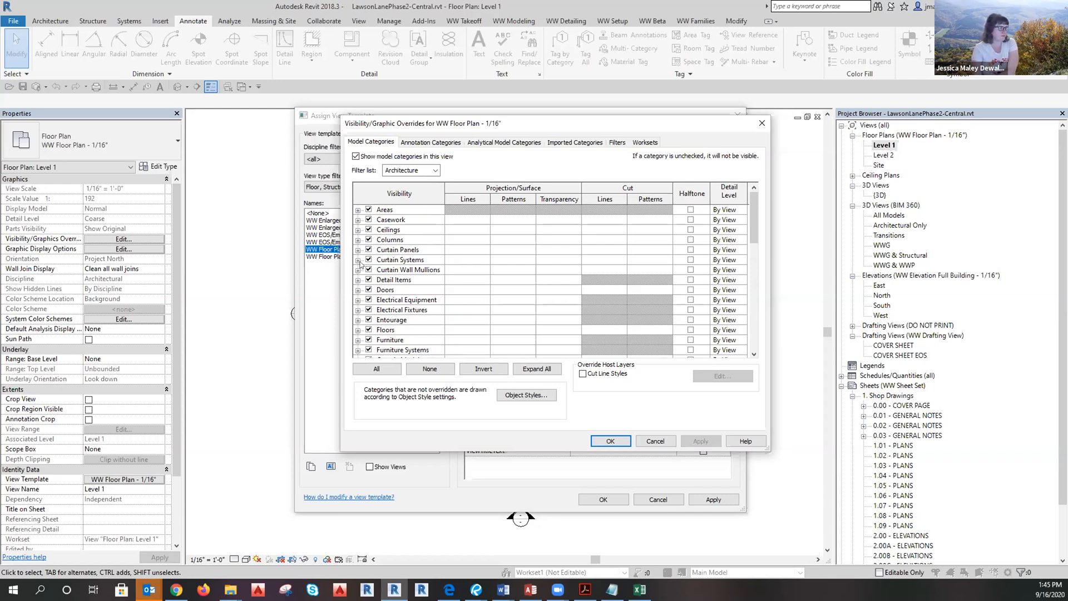
Under Site, check Project Base Point and confirm the template.
scroll(361, 269, down, 5)
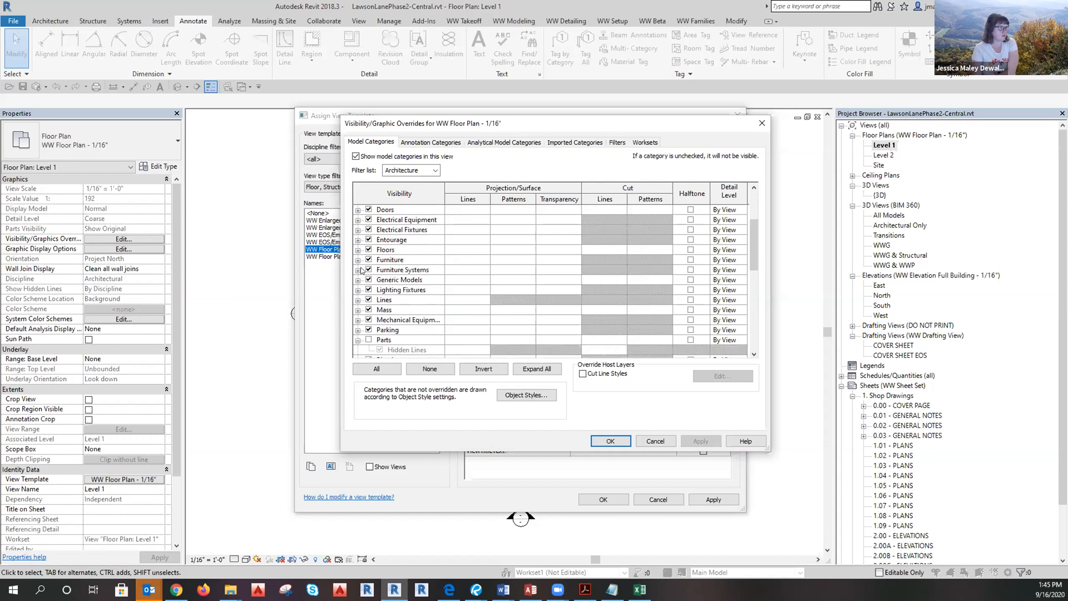
scroll(361, 265, down, 2)
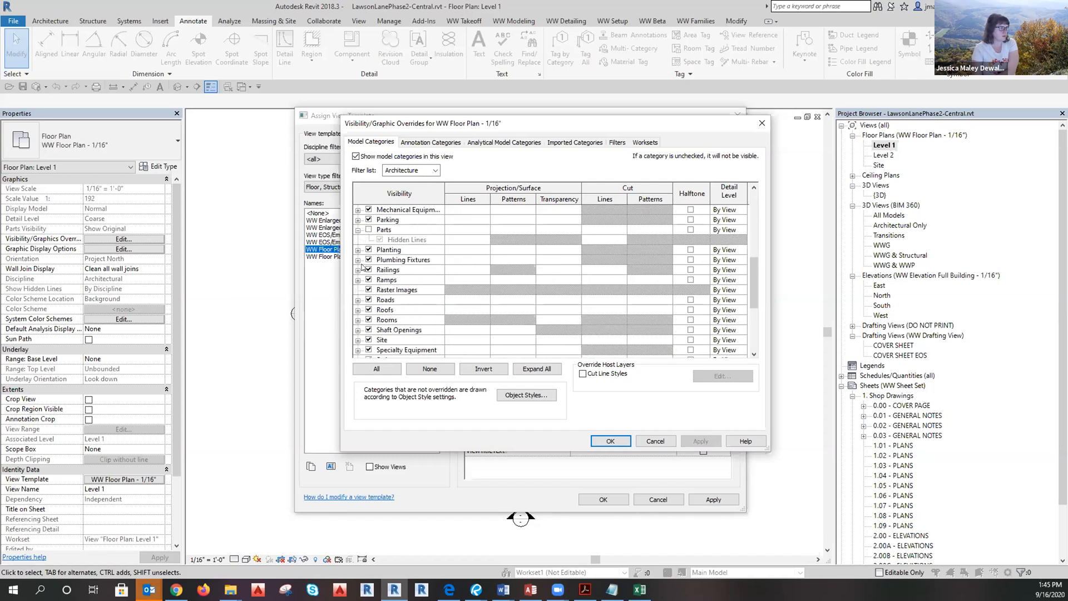
scroll(363, 267, down, 1)
scroll(362, 267, down, 1)
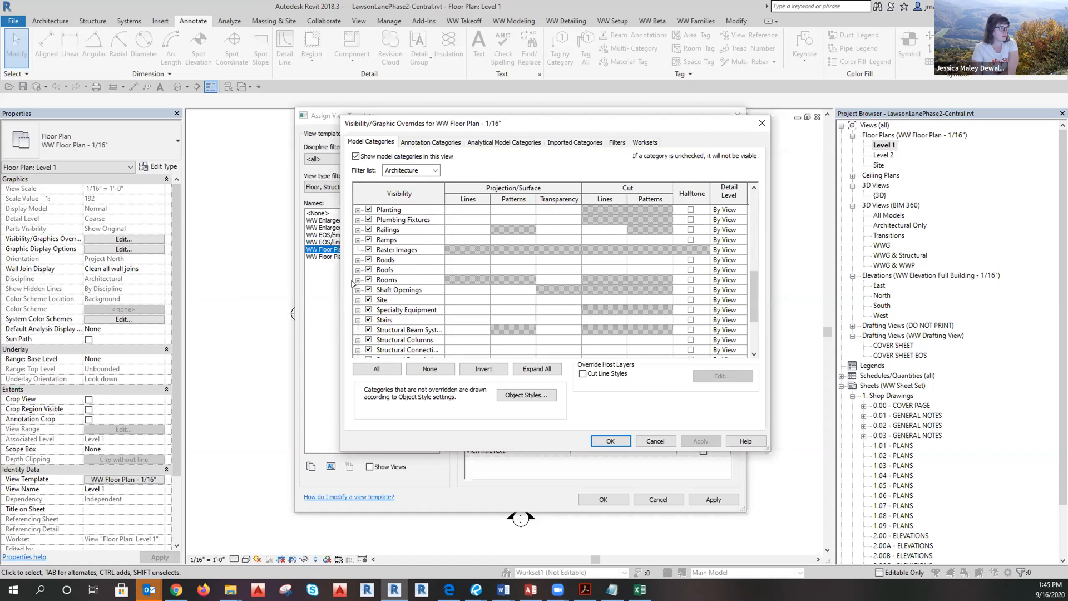
click(358, 300)
scroll(361, 295, down, 3)
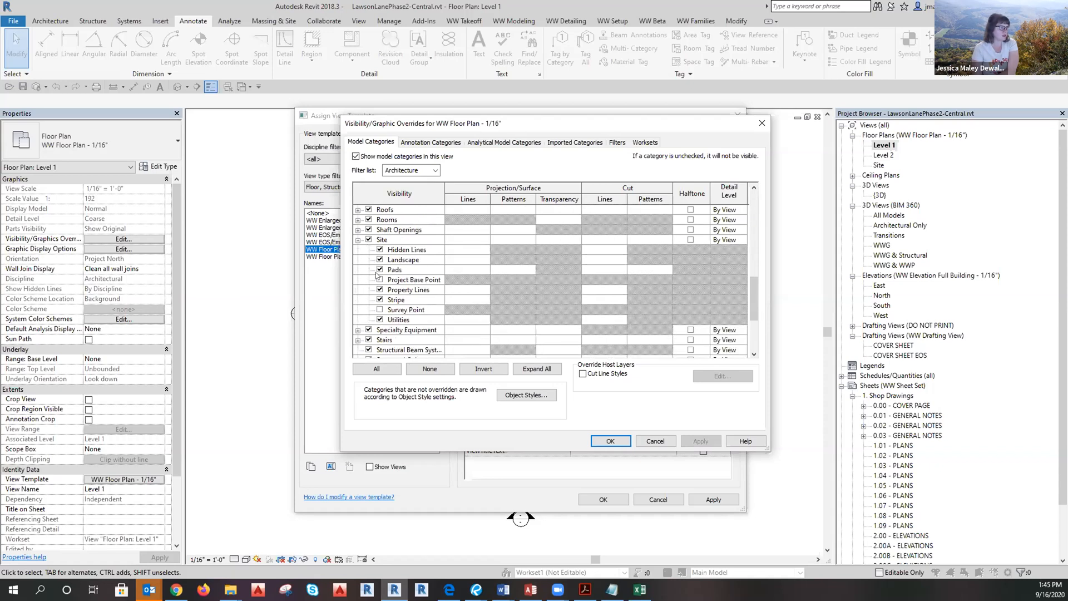
click(379, 280)
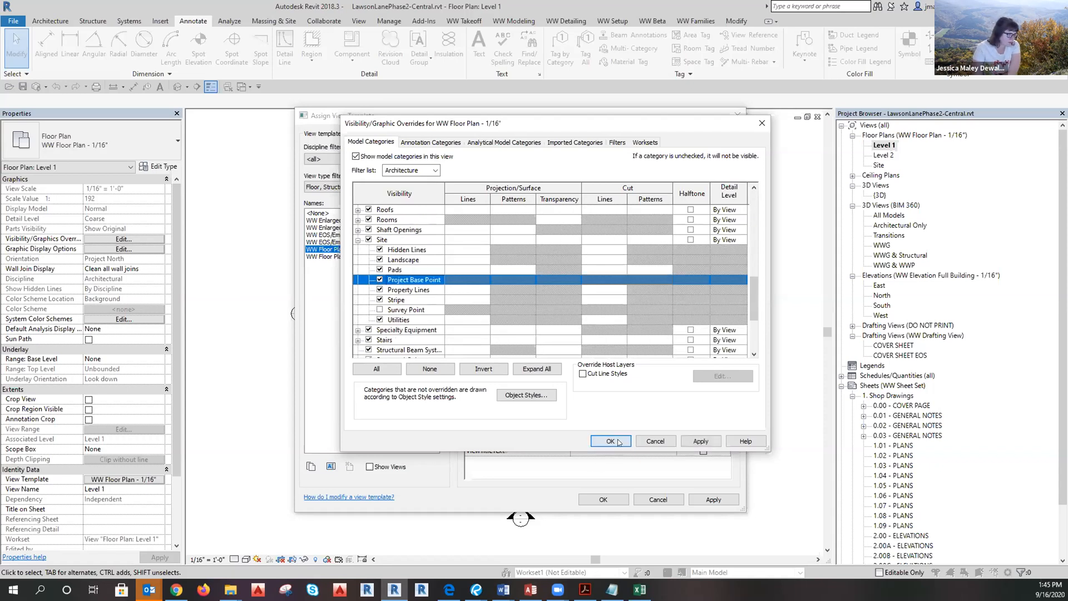
key(Return)
click(602, 504)
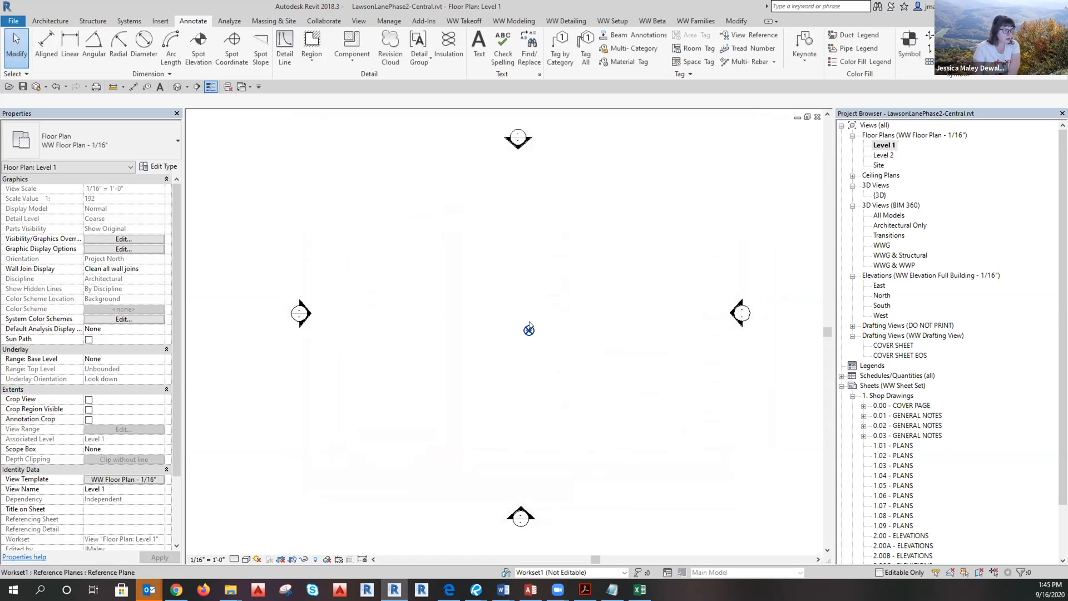
click(535, 356)
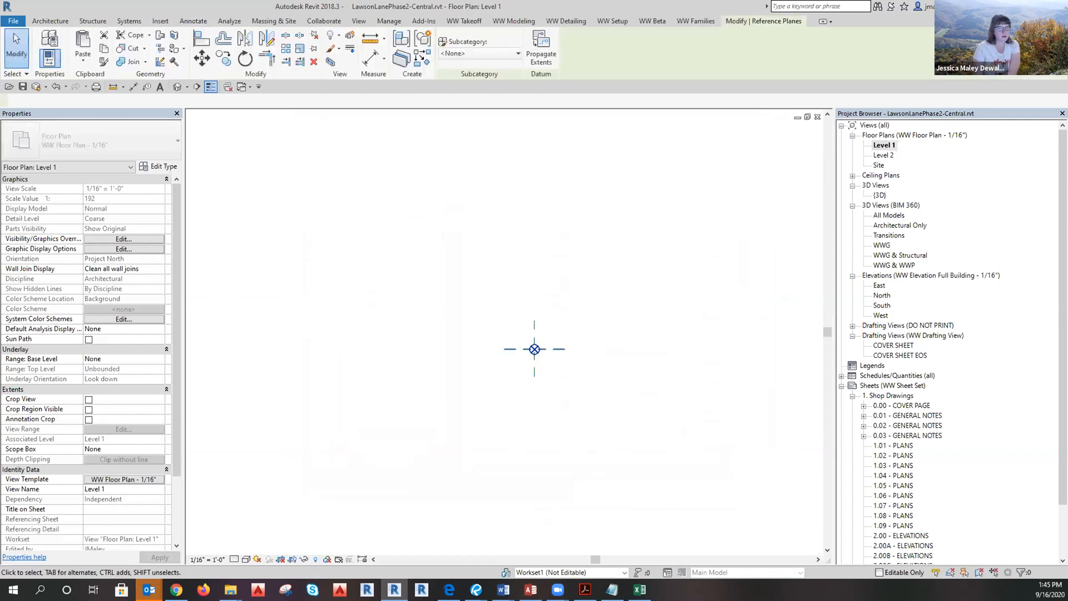
key(alt+Tab)
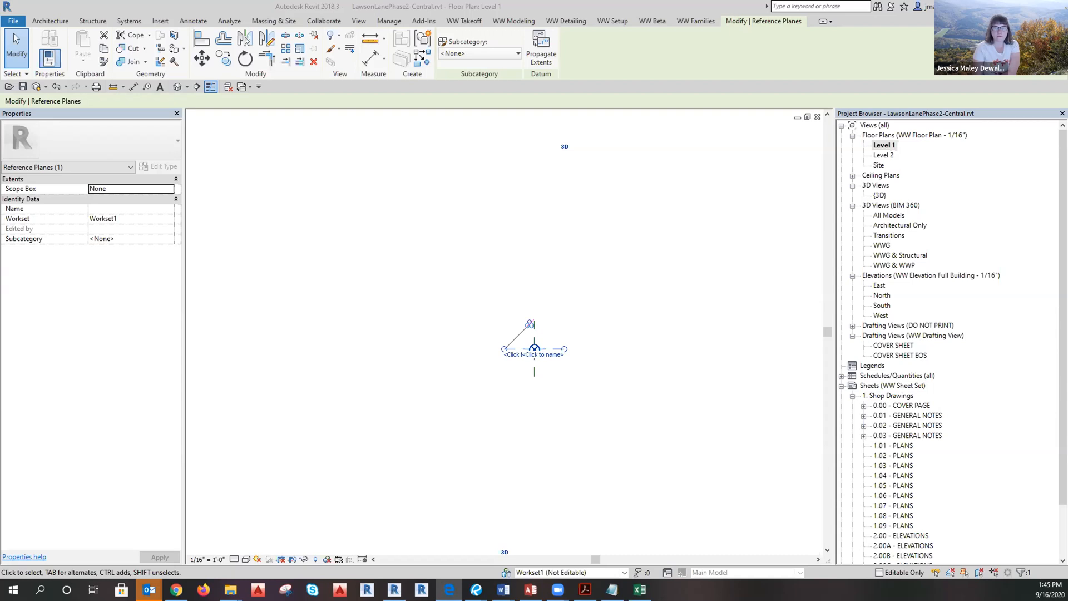
click(538, 345)
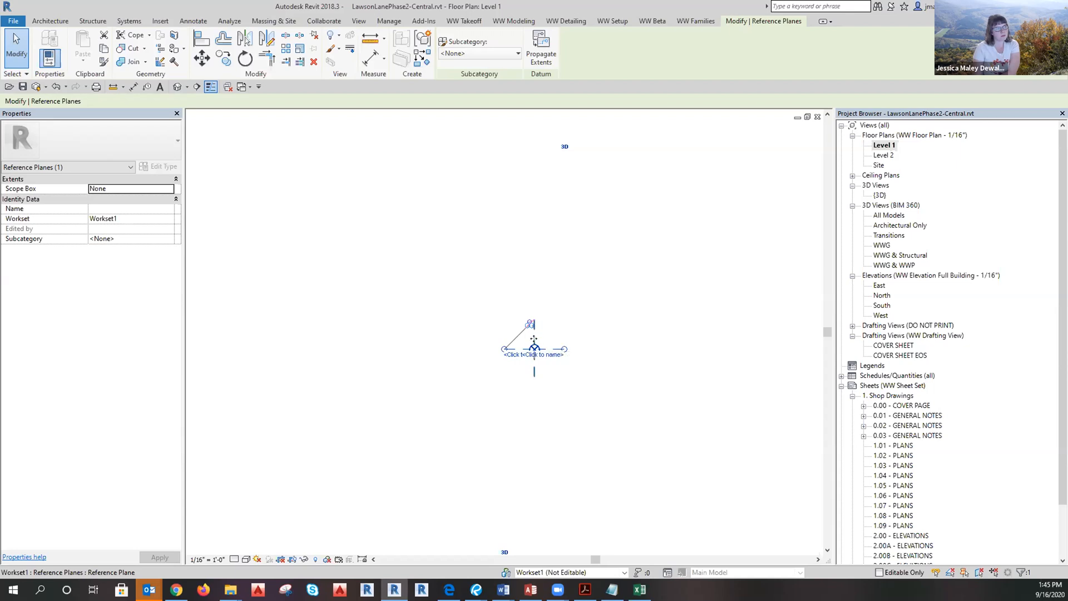
click(602, 410)
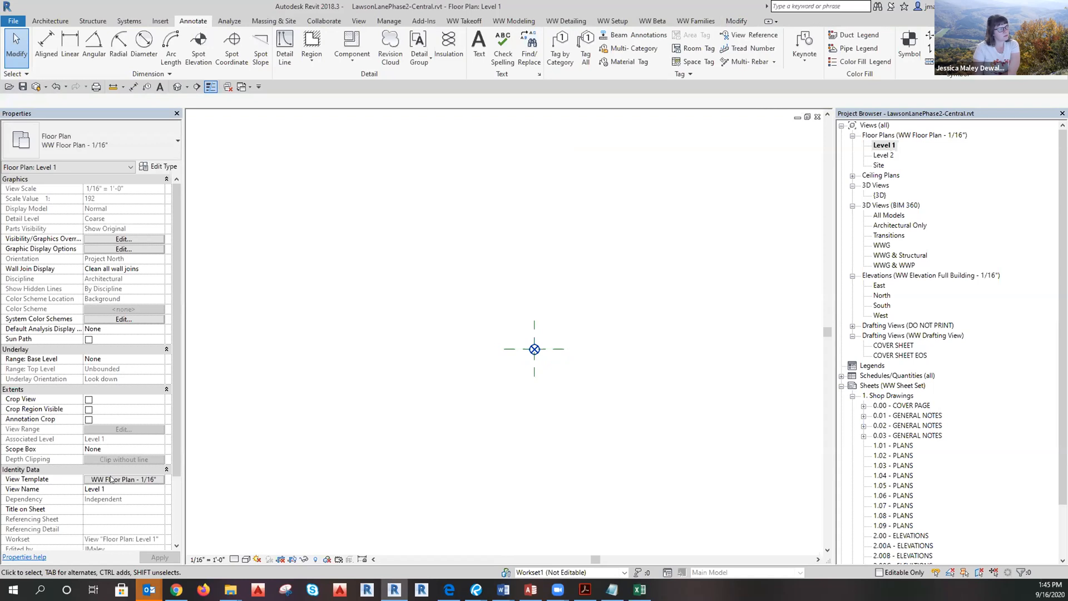
click(535, 354)
click(561, 367)
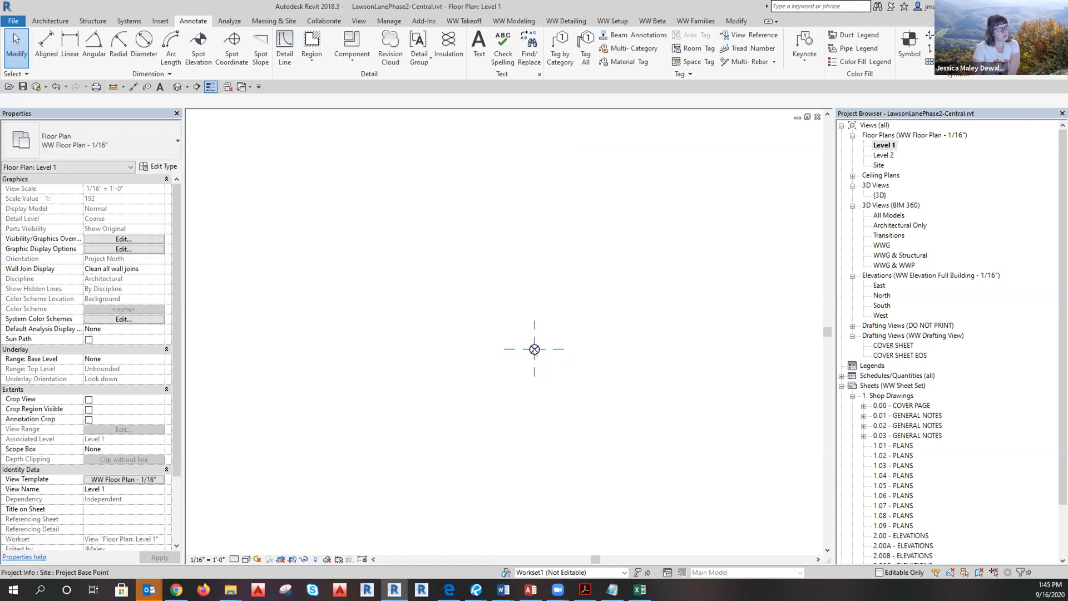
click(535, 350)
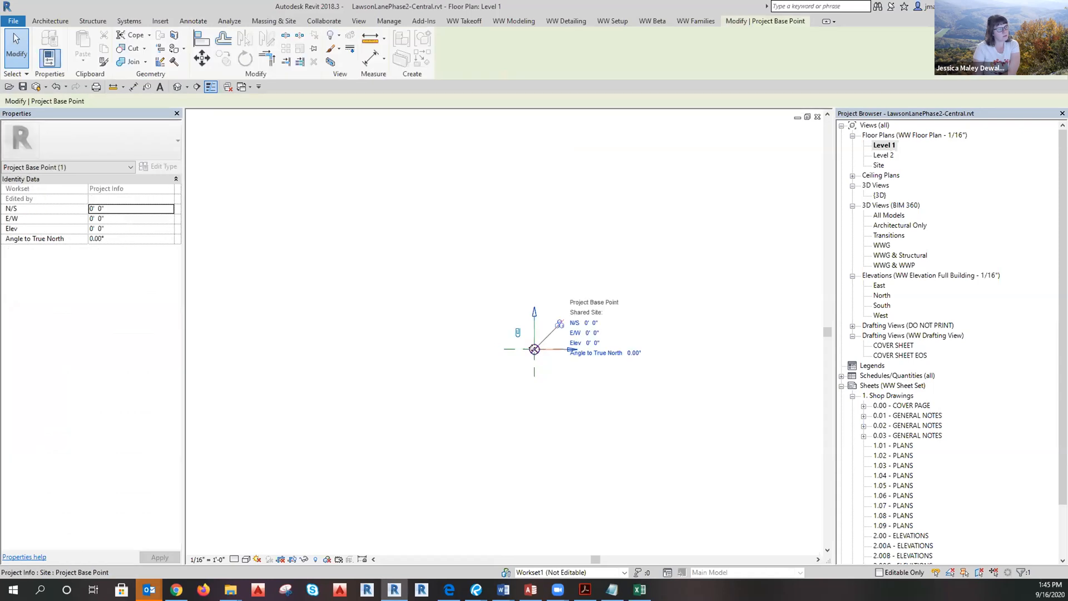
click(592, 394)
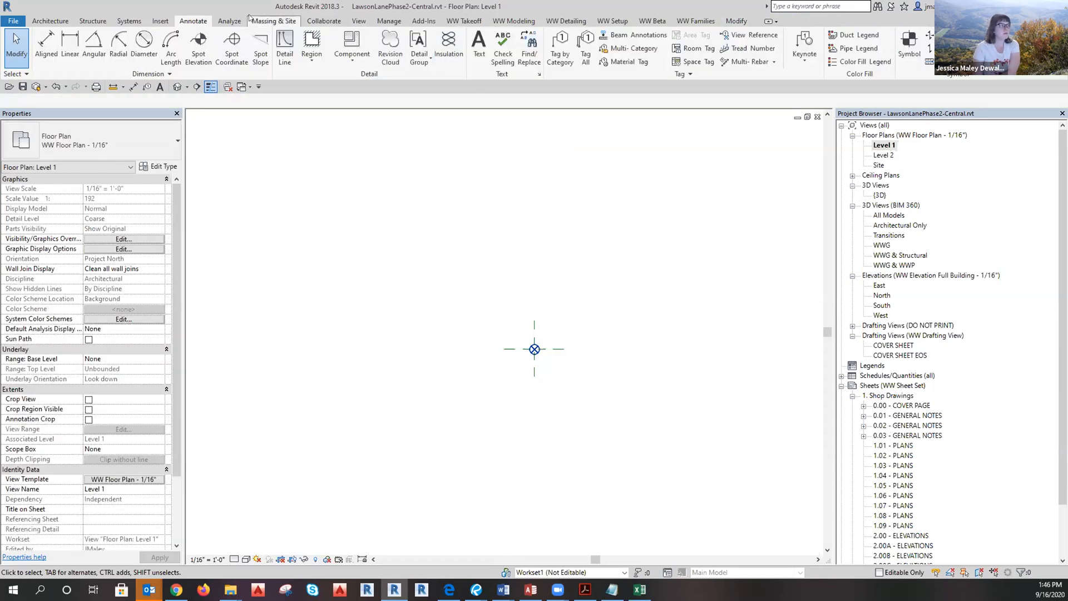
click(160, 21)
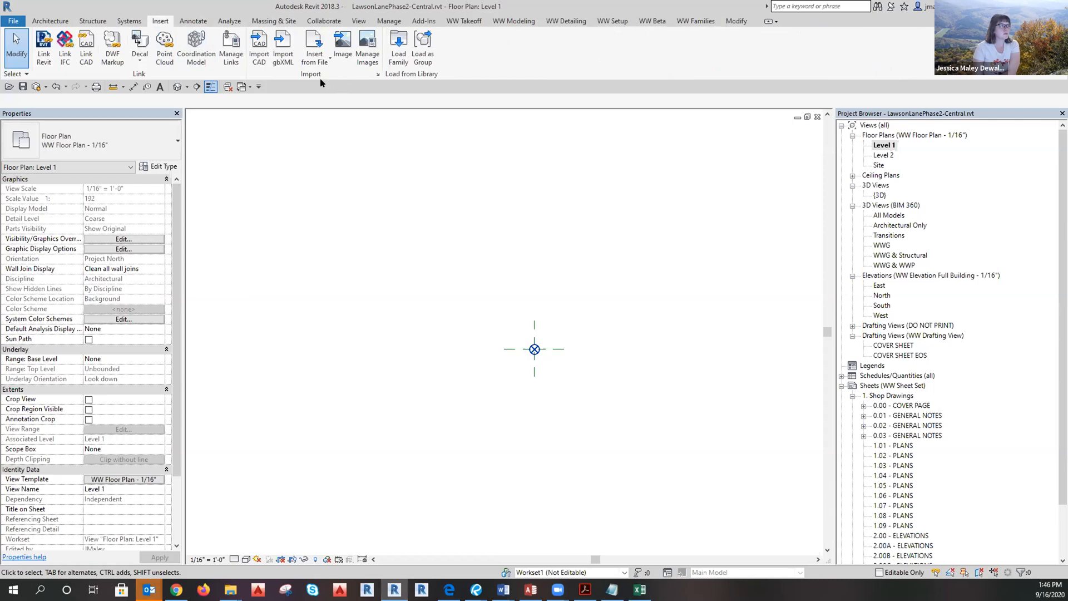
Link Lawson-Arch_8.31.2020_Purged.rvt from Project Files > Linked Models > Architectural Model, origin to origin.
click(43, 49)
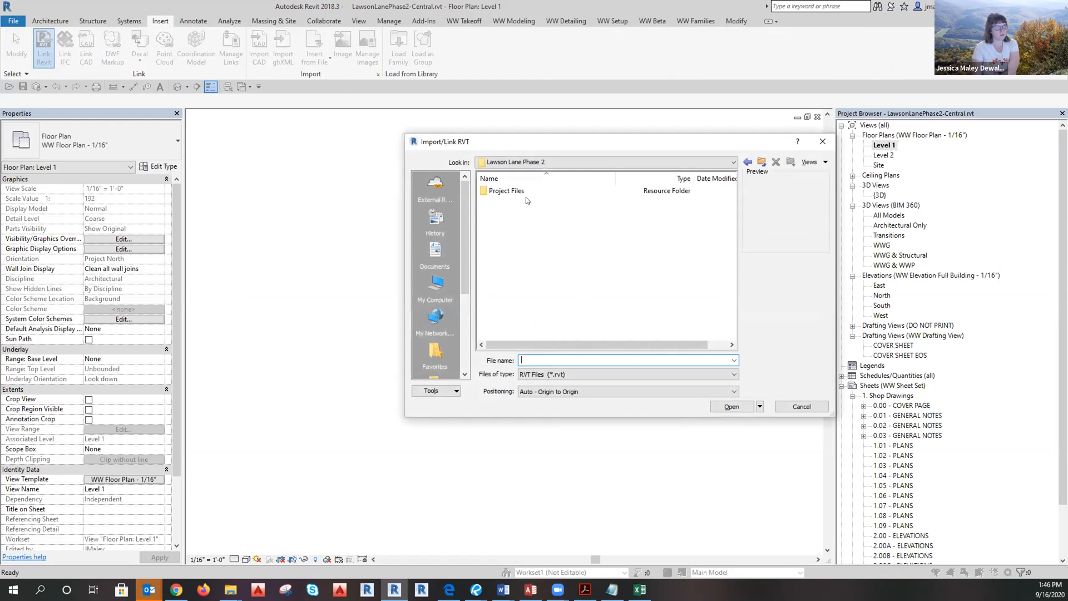
double_click(518, 192)
double_click(520, 192)
click(516, 190)
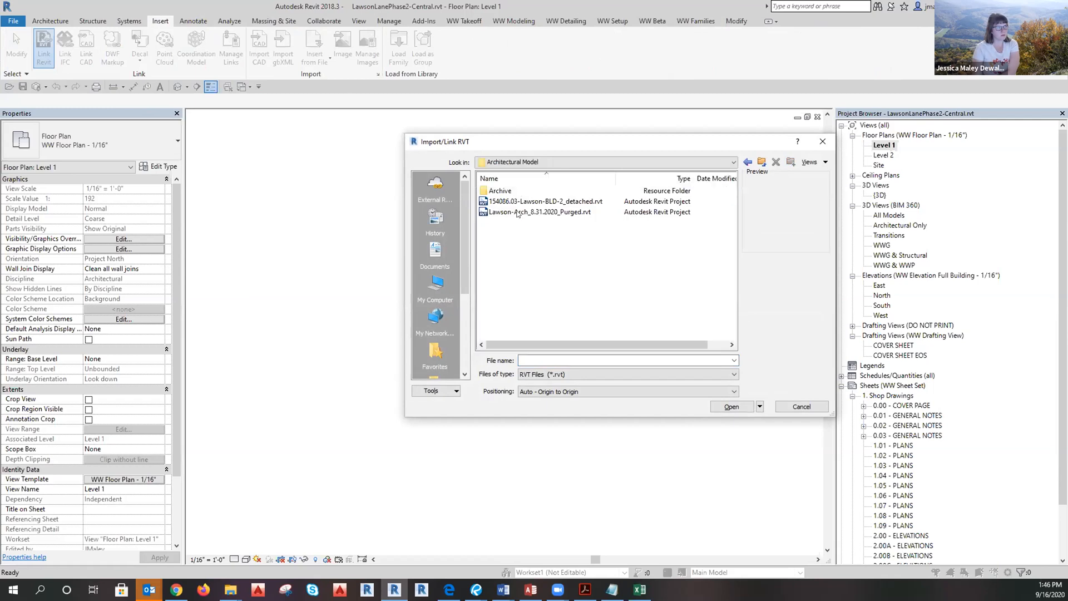
click(517, 212)
click(732, 406)
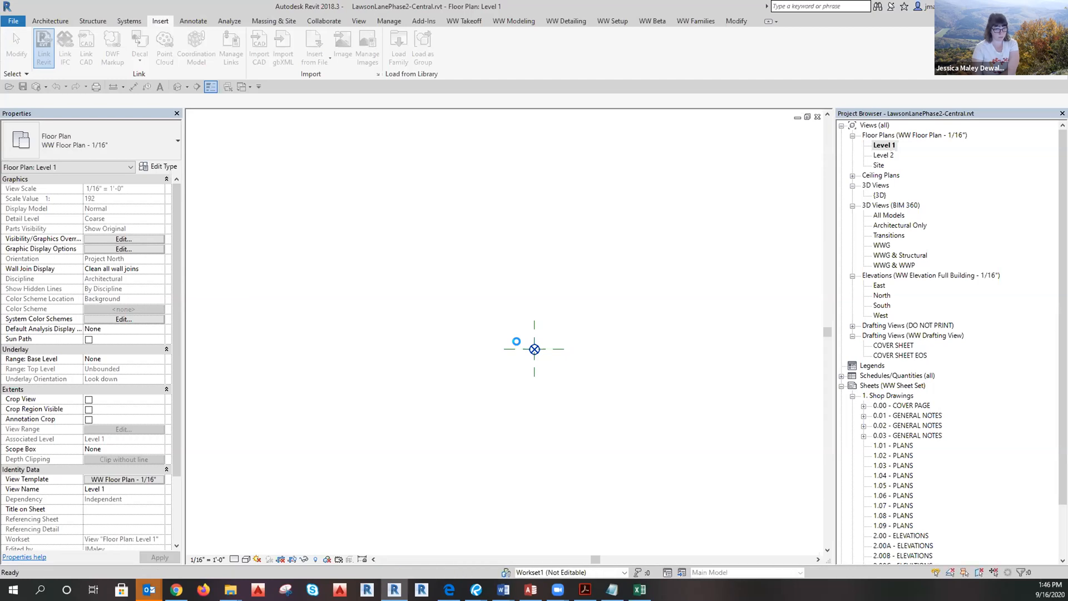
Select the linked building to confirm Shared Site reads <Not Shared>, deselect it, and show the Manage tools.
scroll(507, 408, down, 5)
scroll(683, 401, up, 3)
click(676, 316)
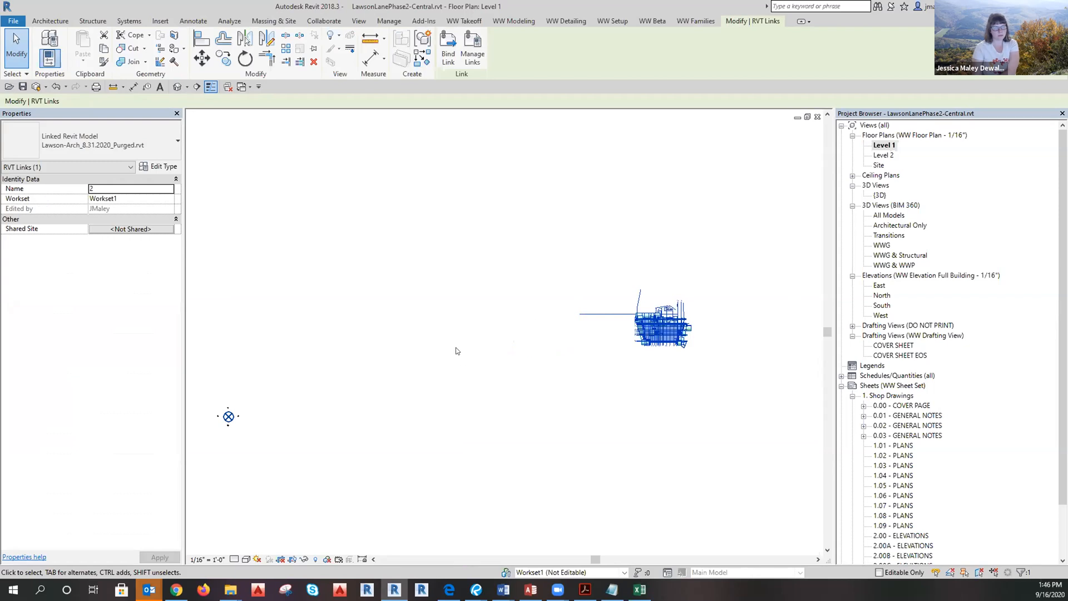
click(456, 350)
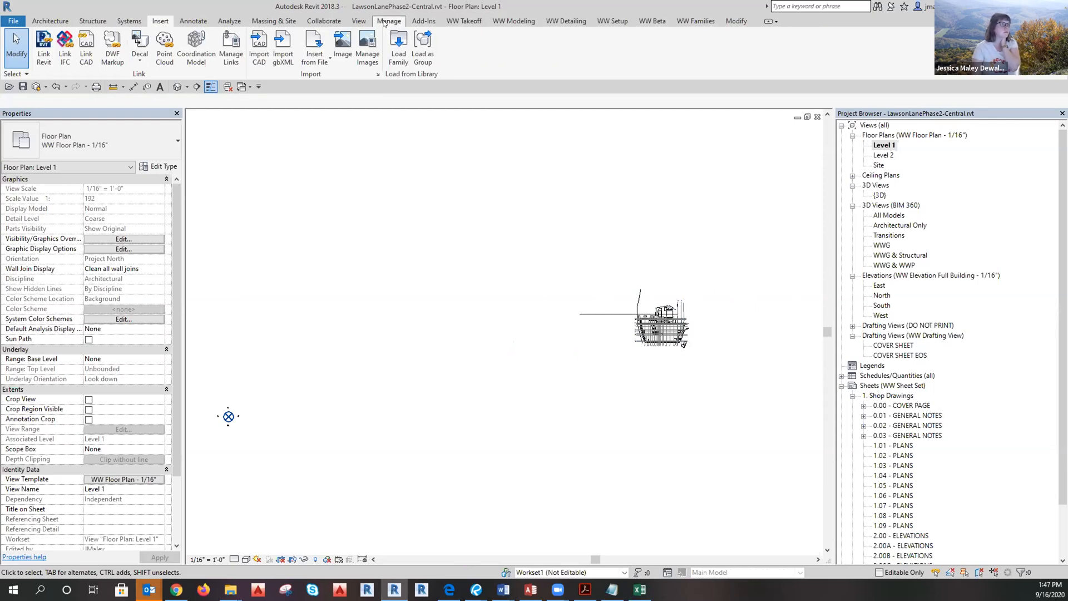
click(389, 21)
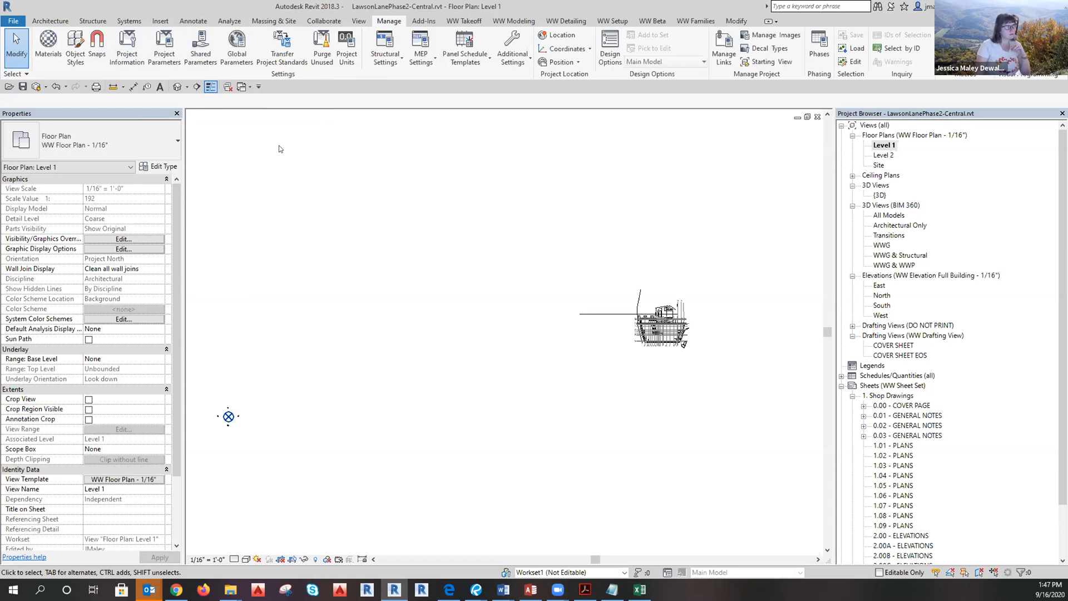
Start Acquire Coordinates and pick the linked architectural model.
click(680, 333)
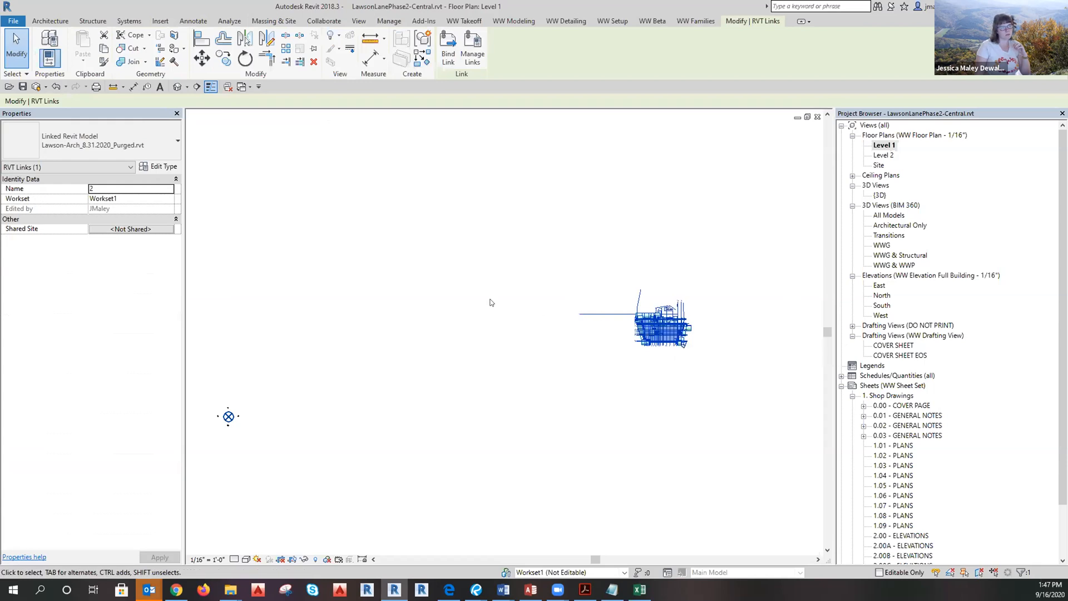
key(Escape)
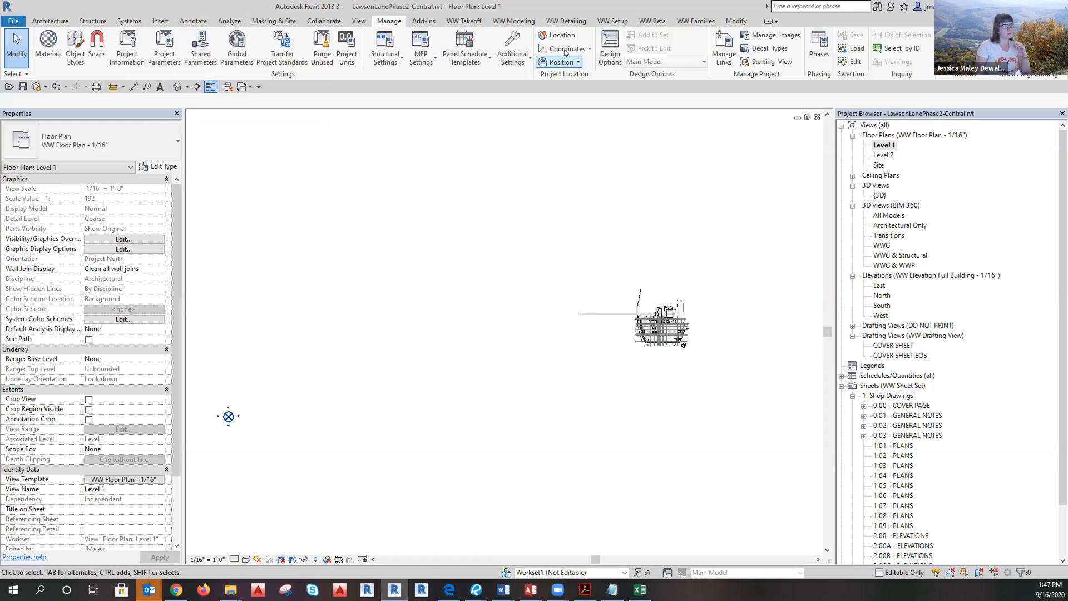
click(590, 49)
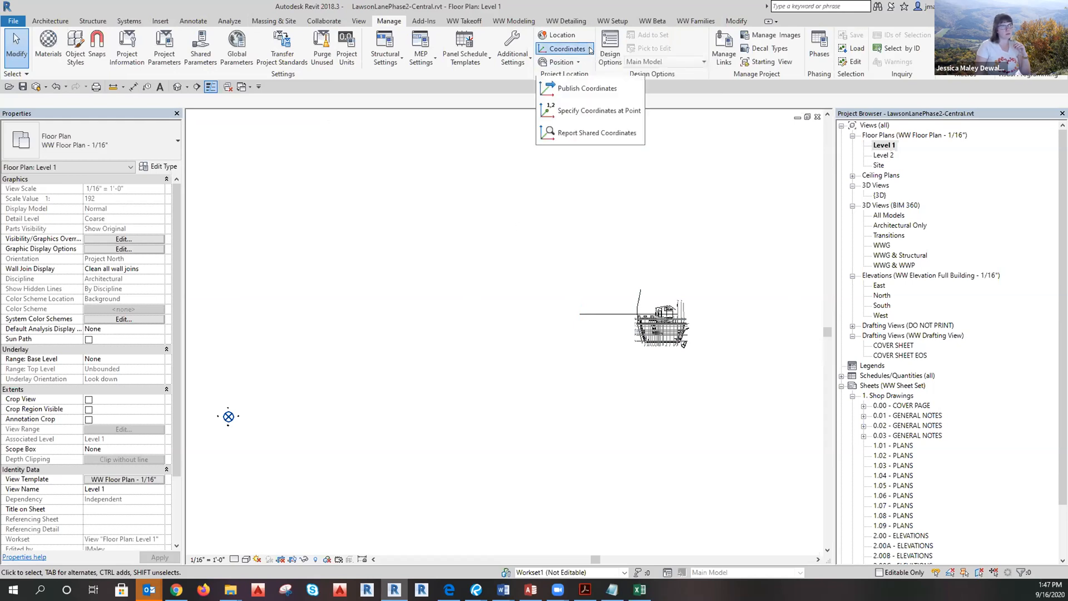
click(584, 68)
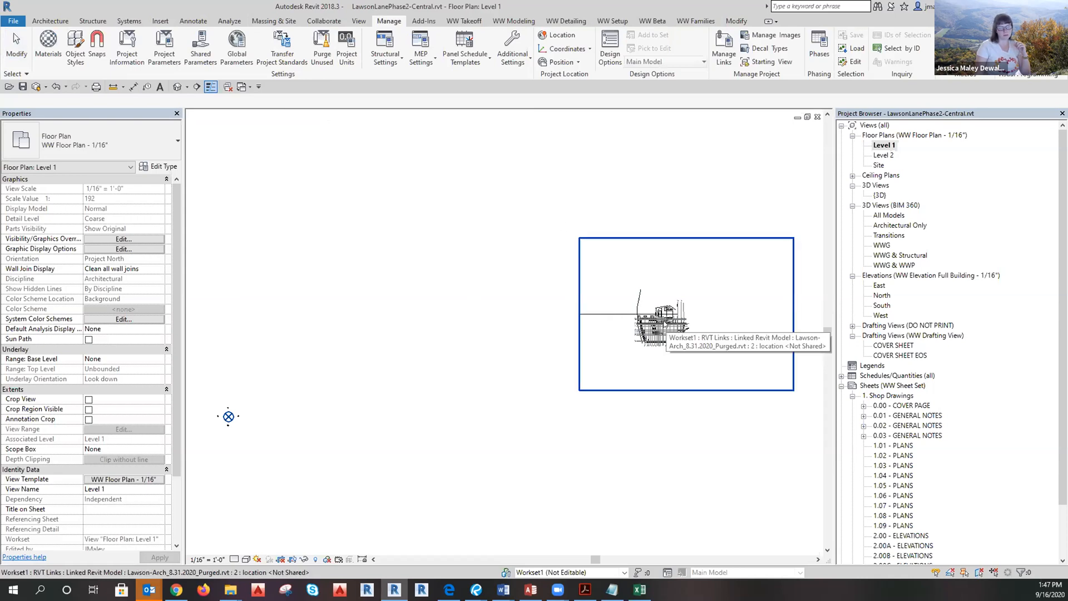
click(664, 325)
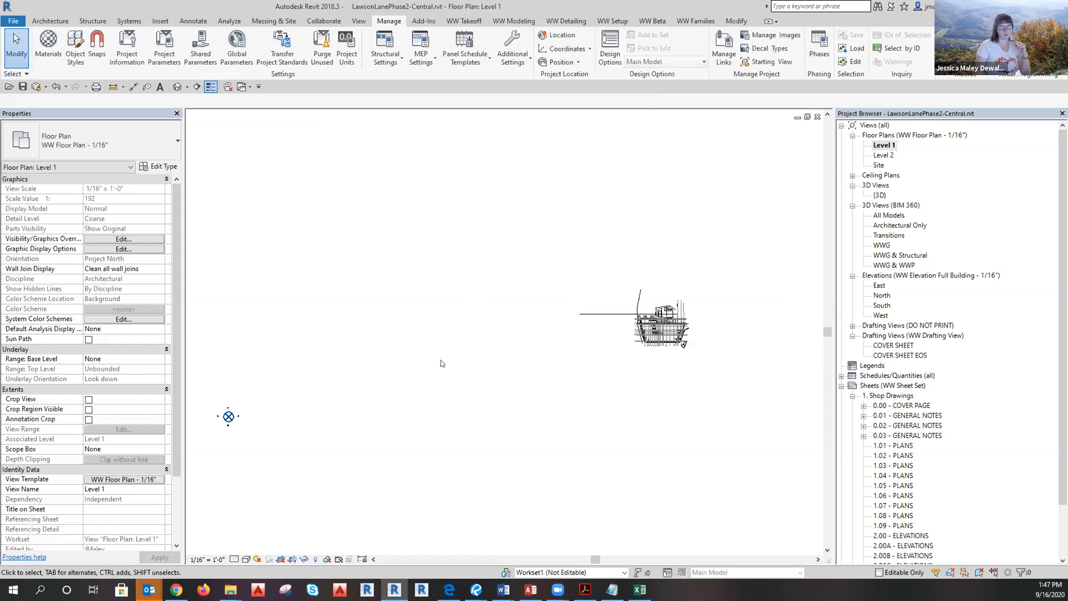
Check the reference plane at the marker and the project base point's coordinates.
scroll(192, 417, up, 5)
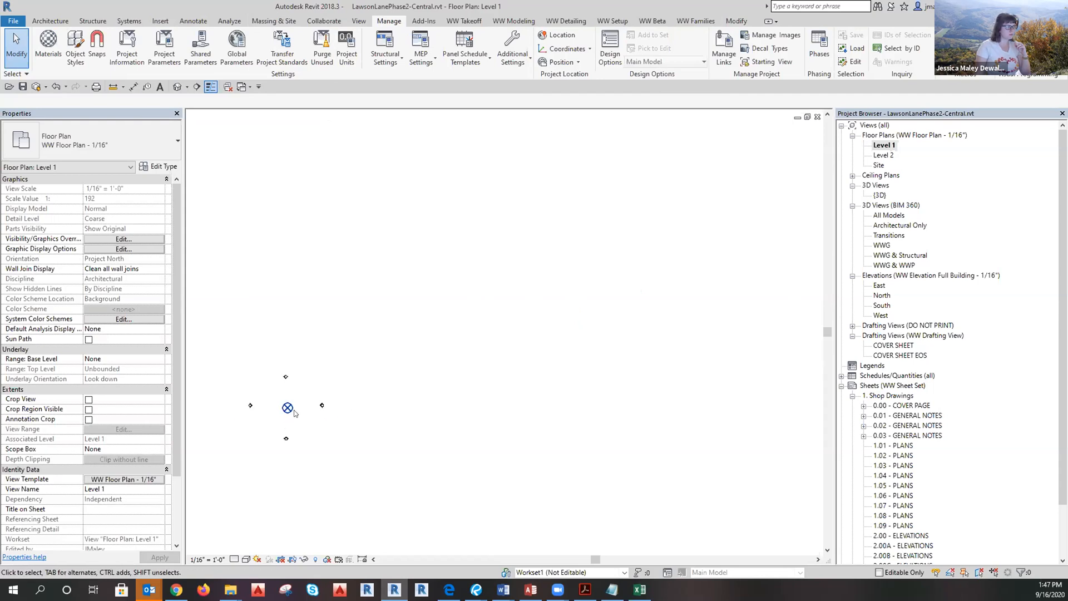
click(294, 413)
scroll(271, 407, up, 5)
scroll(343, 416, up, 4)
click(358, 444)
scroll(347, 401, up, 4)
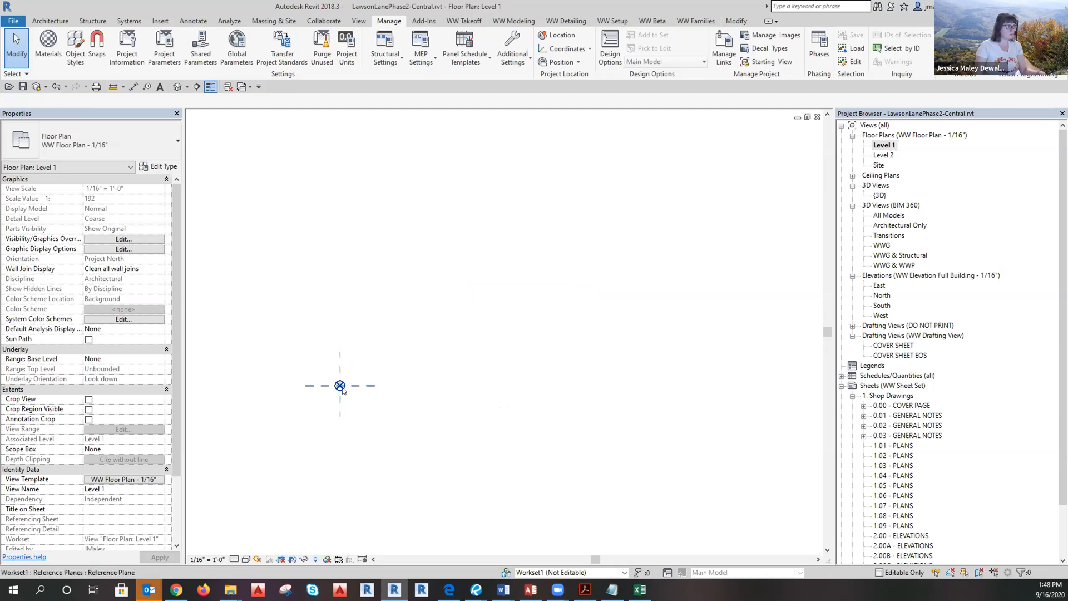
click(339, 385)
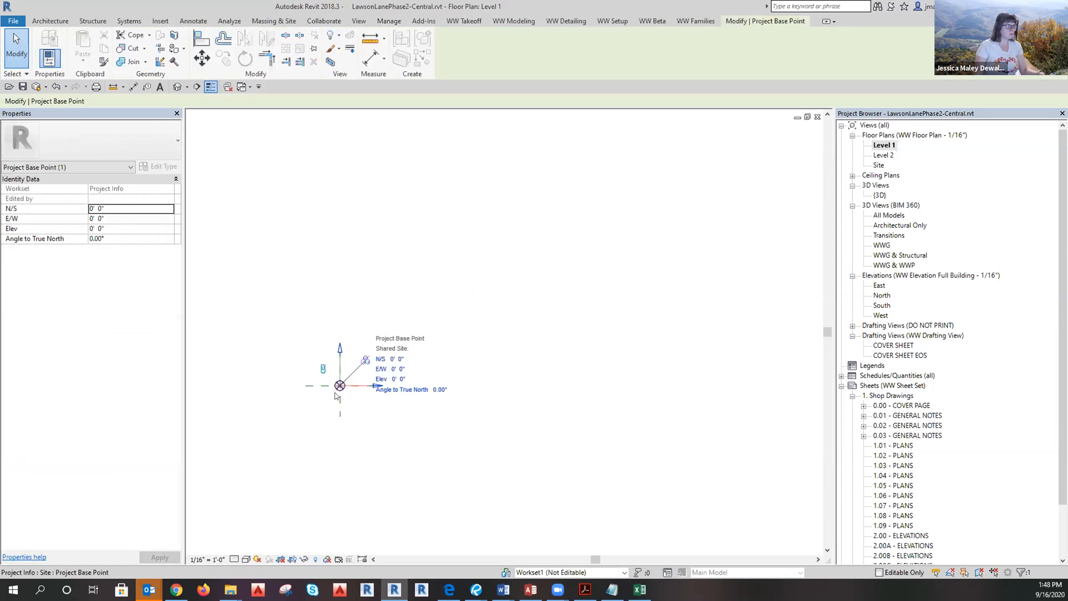
scroll(323, 406, down, 10)
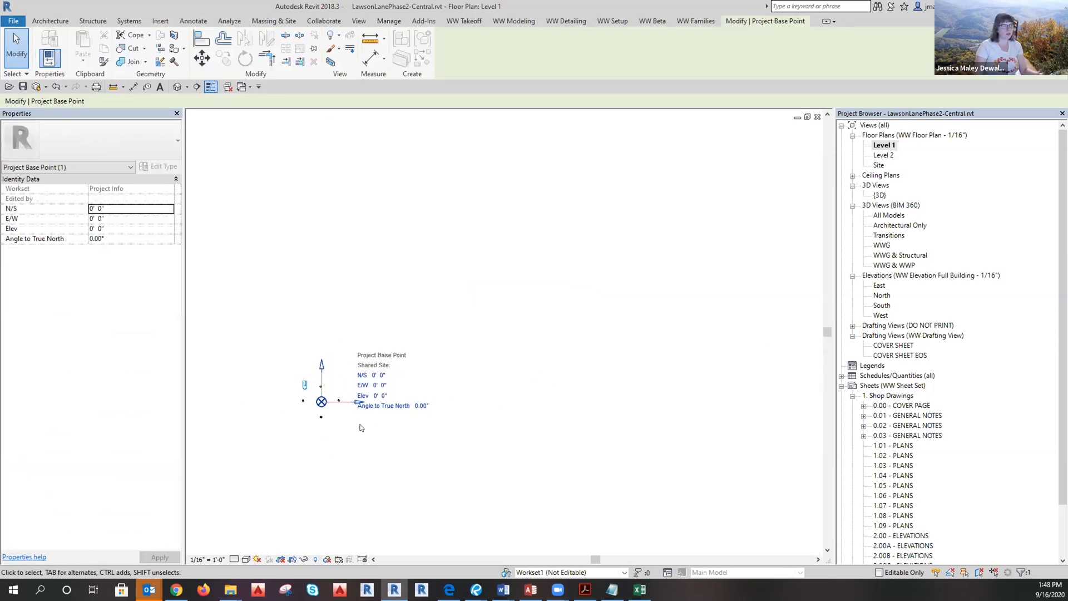
click(599, 388)
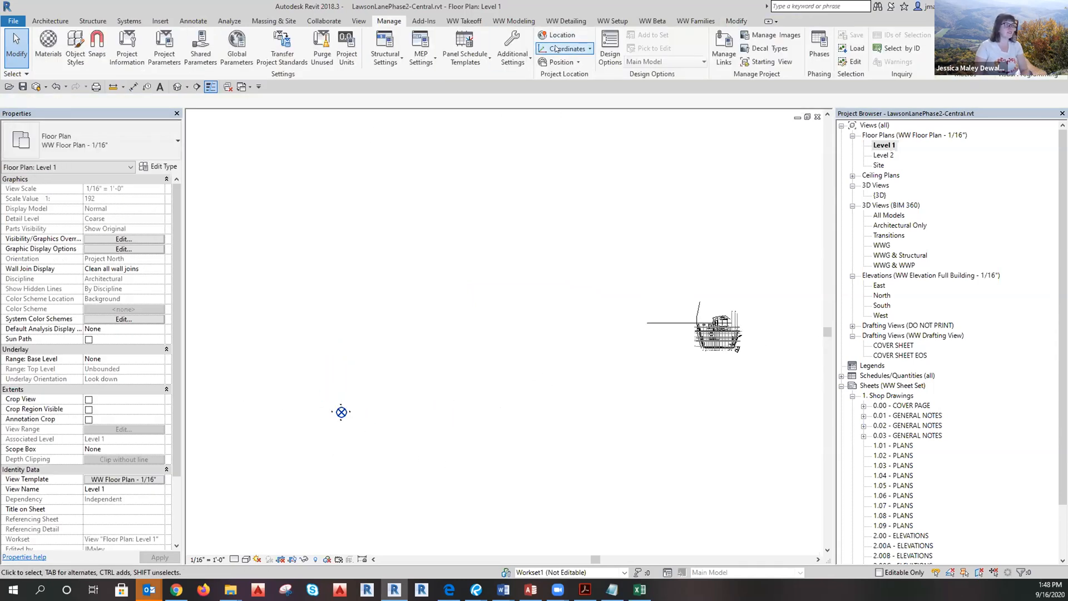
Acquire coordinates from the linked model again, dismissing the coordinates-already-in-use message.
click(563, 49)
click(561, 68)
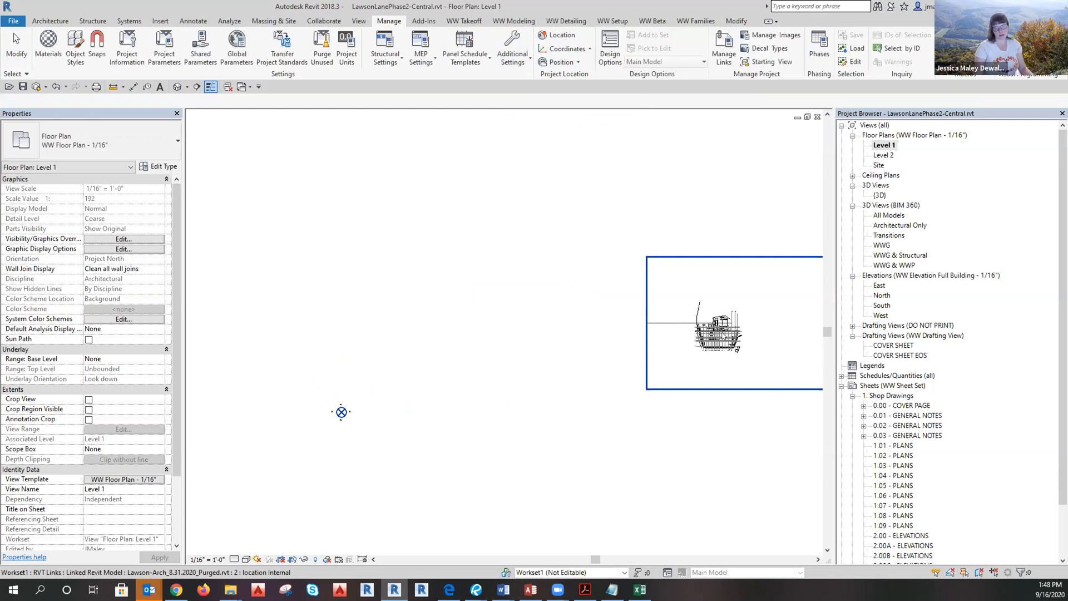
click(342, 412)
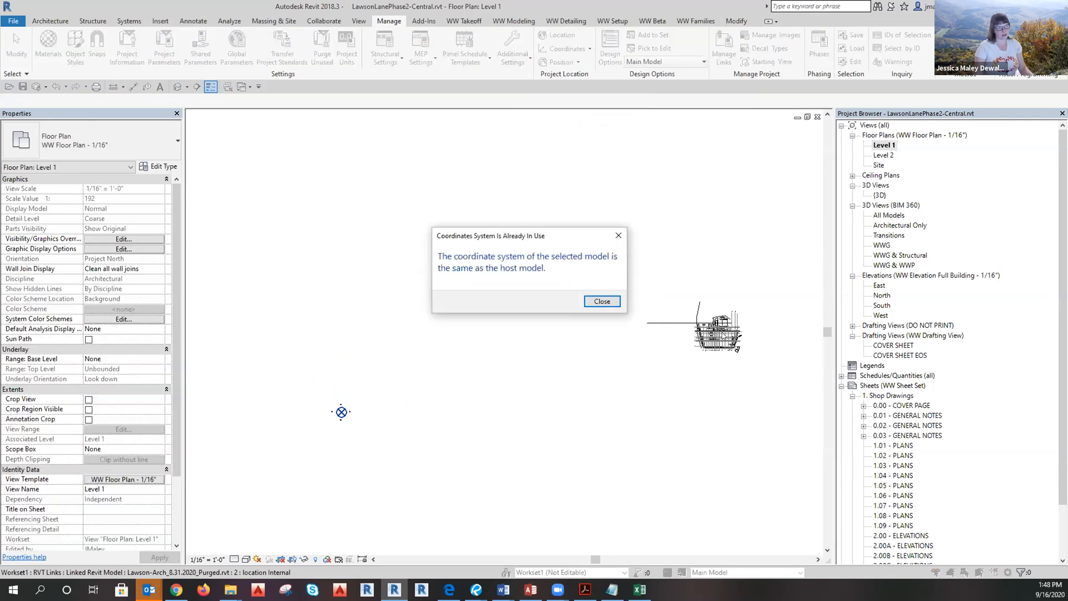
click(597, 301)
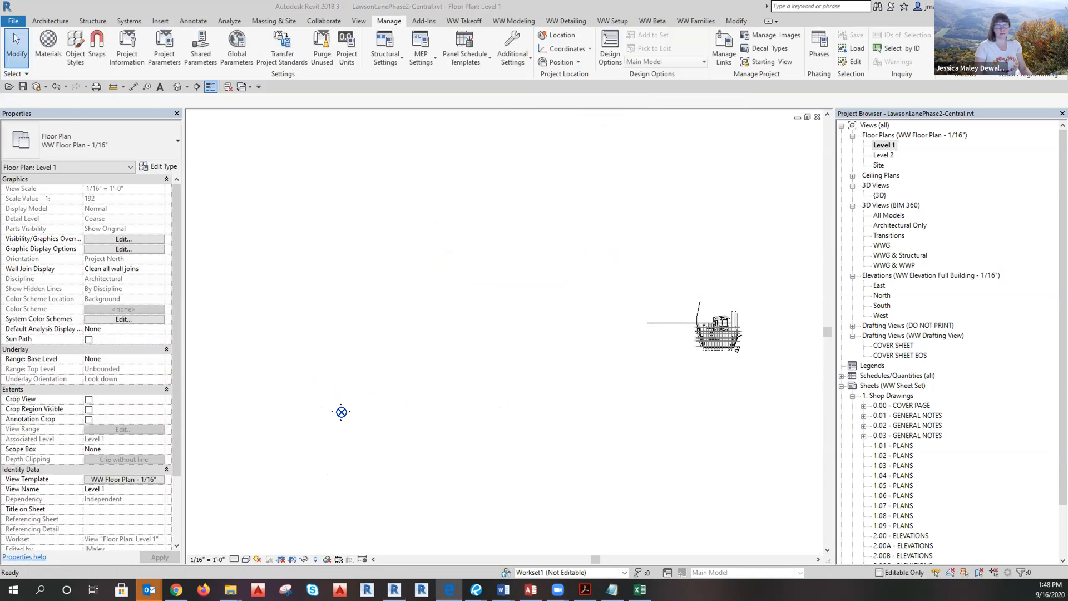
Recentre the plan and bring up the Level 1 view template, WW Floor Plan - 1/16".
scroll(489, 417, down, 2)
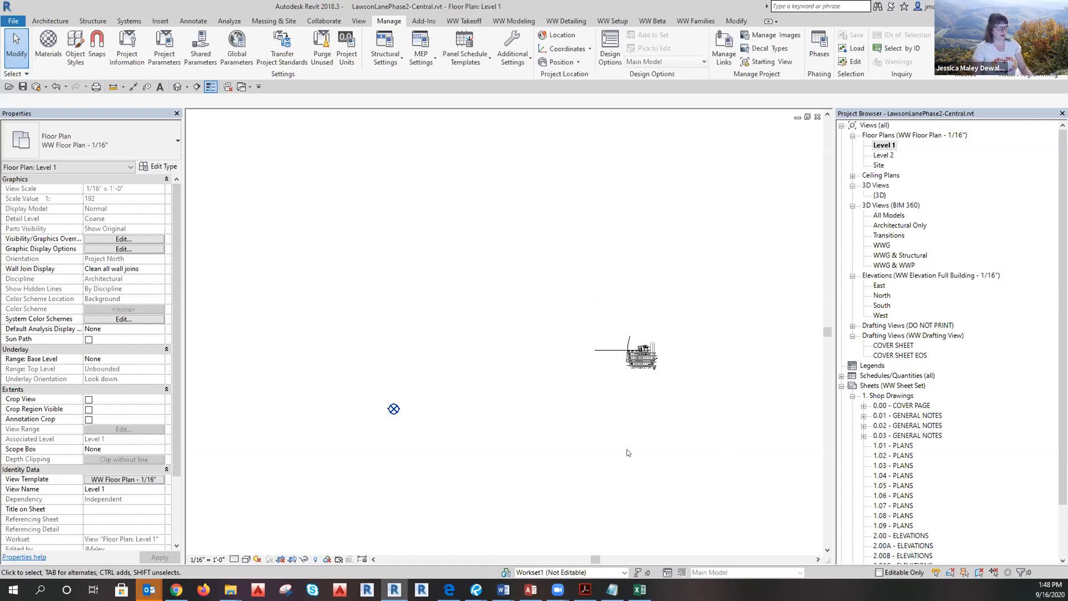
middle_drag(595, 451, 563, 450)
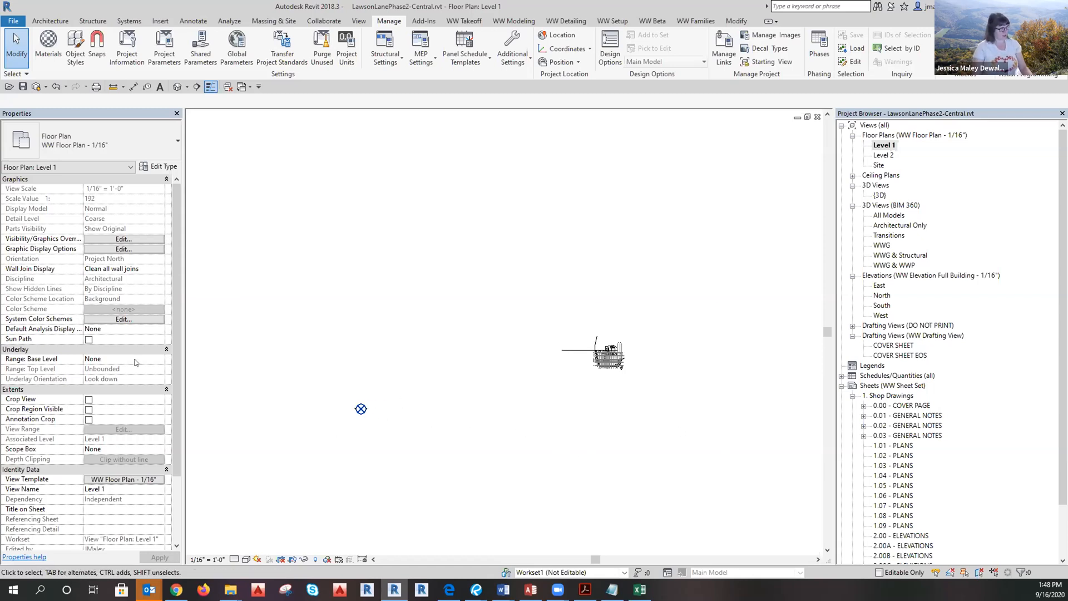
click(123, 479)
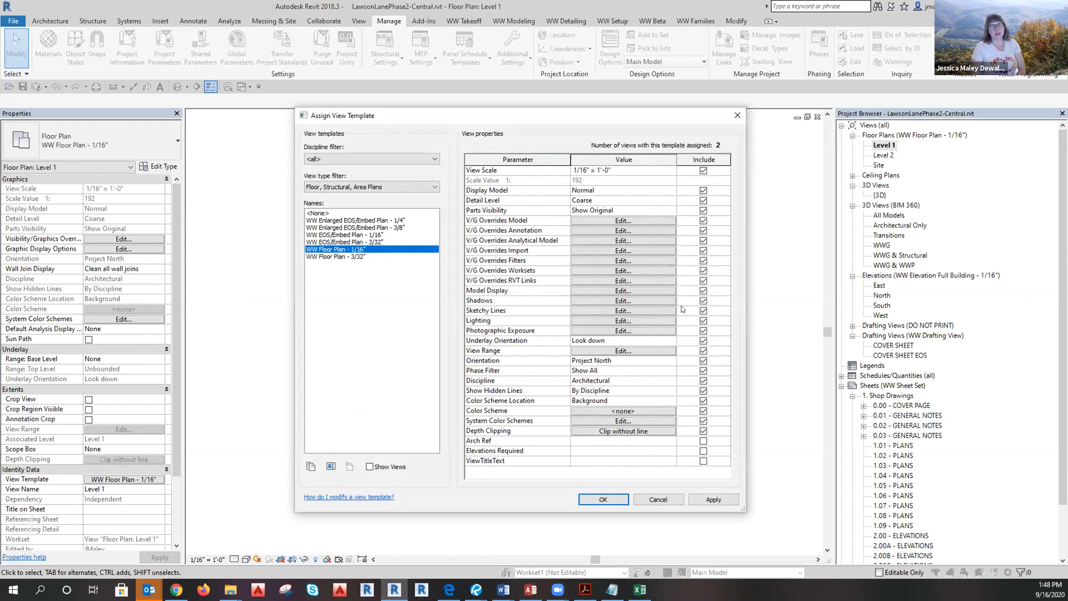
Open the template's V/G overrides and look over the Analytical and Annotation category lists.
click(628, 221)
click(509, 143)
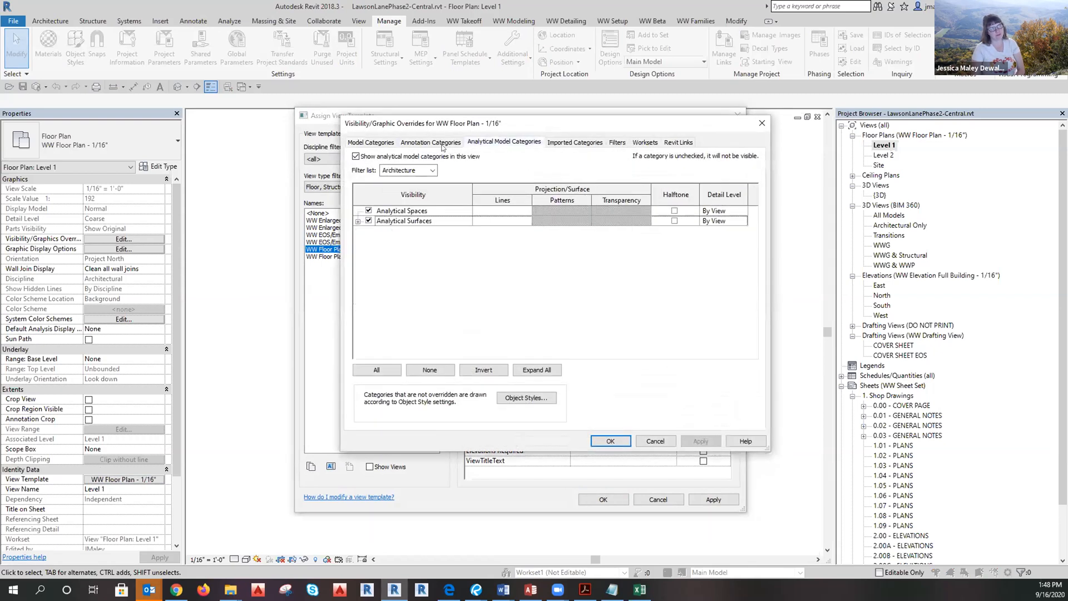
click(439, 143)
scroll(733, 257, down, 6)
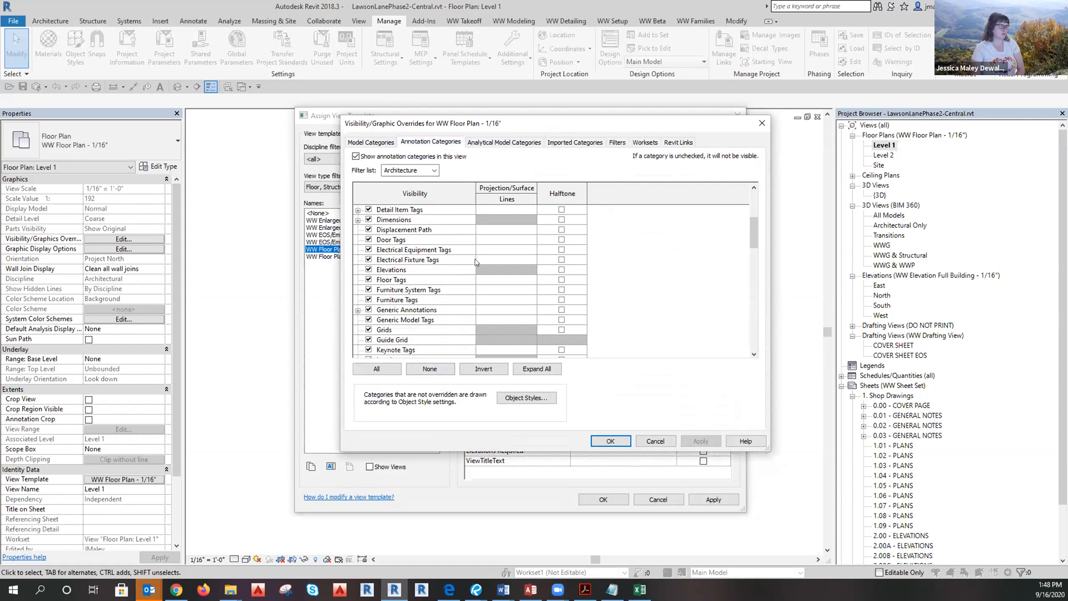
drag(750, 254, 725, 349)
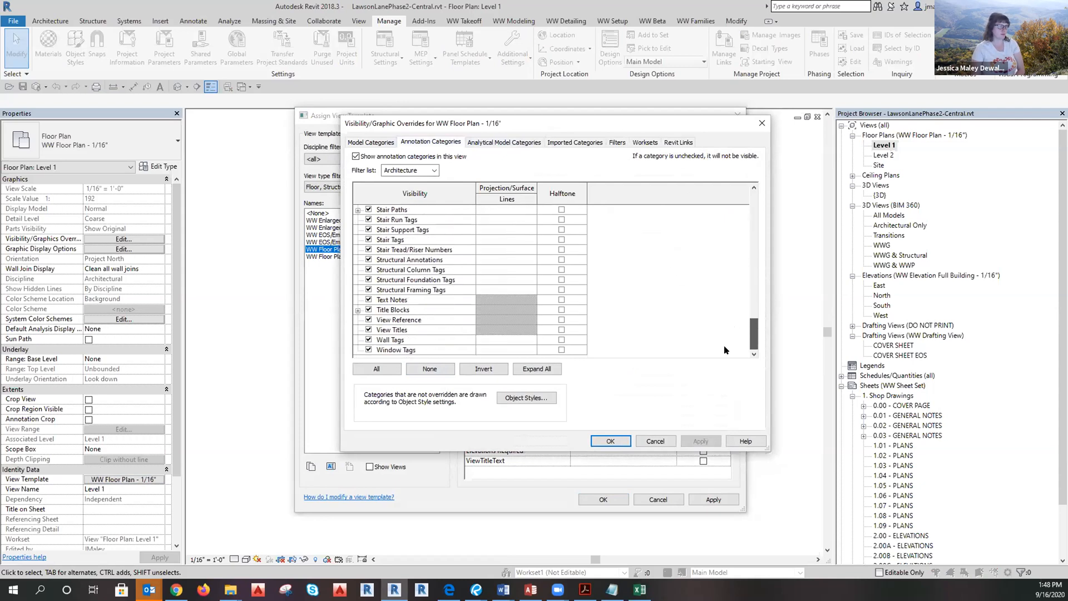
scroll(446, 301, up, 8)
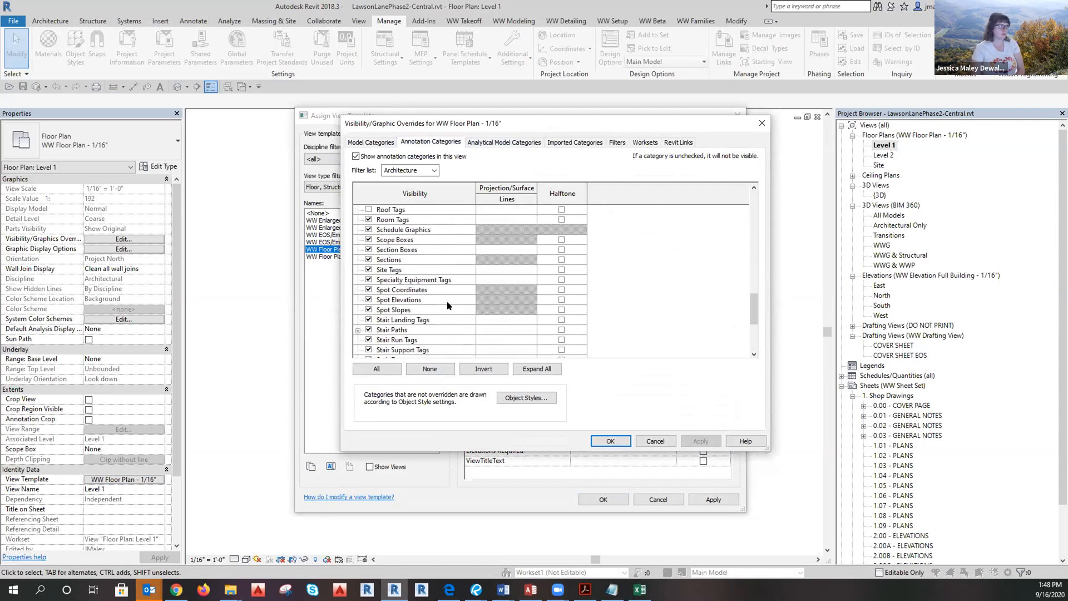
Turn on Project Base Point under Site and close both template dialogs with OK.
scroll(440, 289, down, 7)
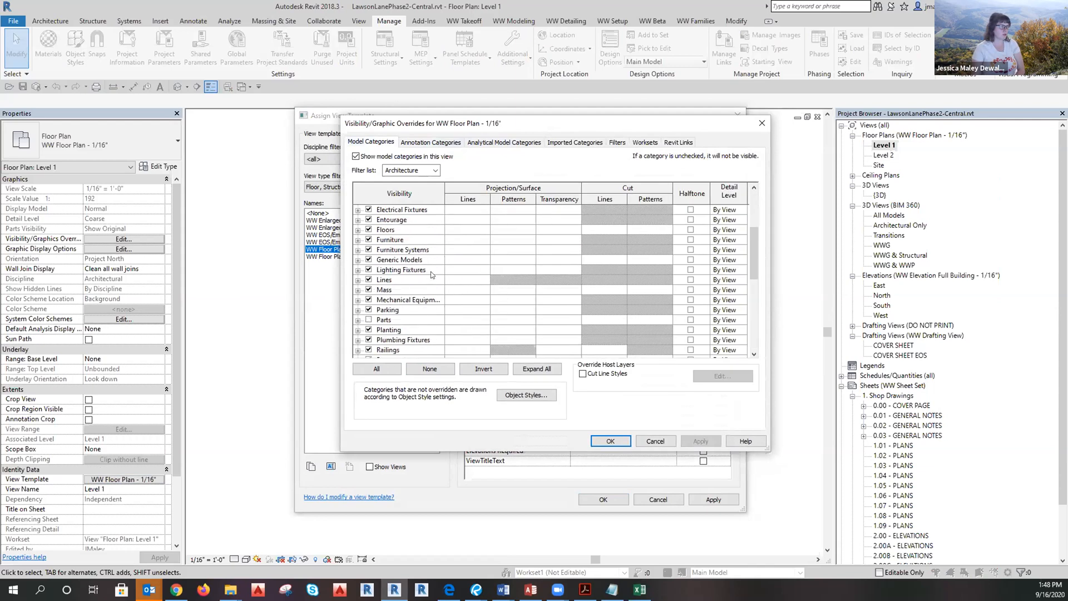
scroll(411, 291, down, 1)
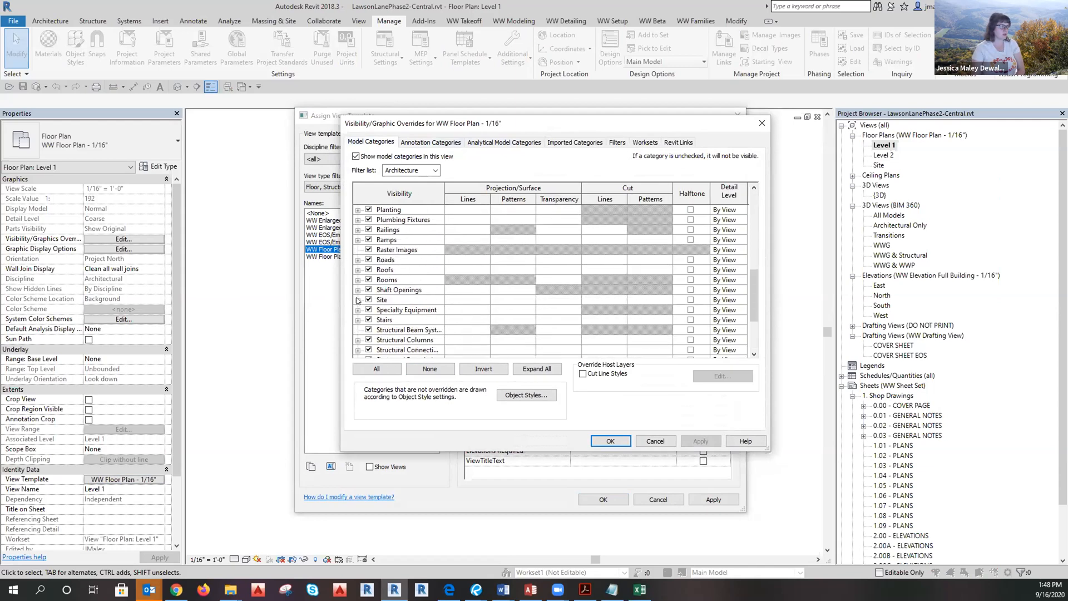
click(358, 300)
scroll(410, 322, down, 1)
click(379, 290)
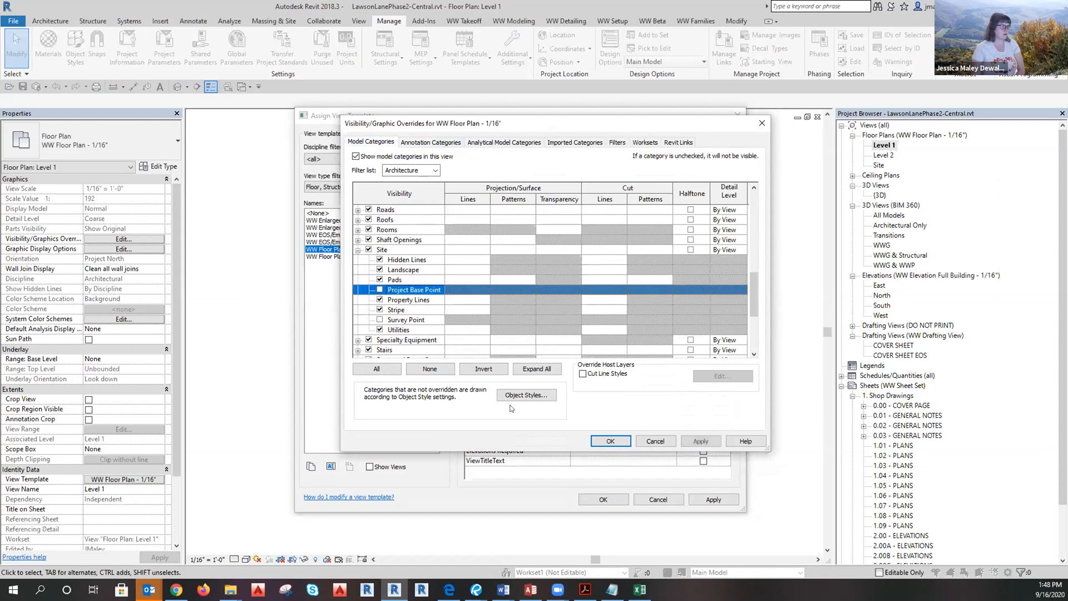
click(611, 440)
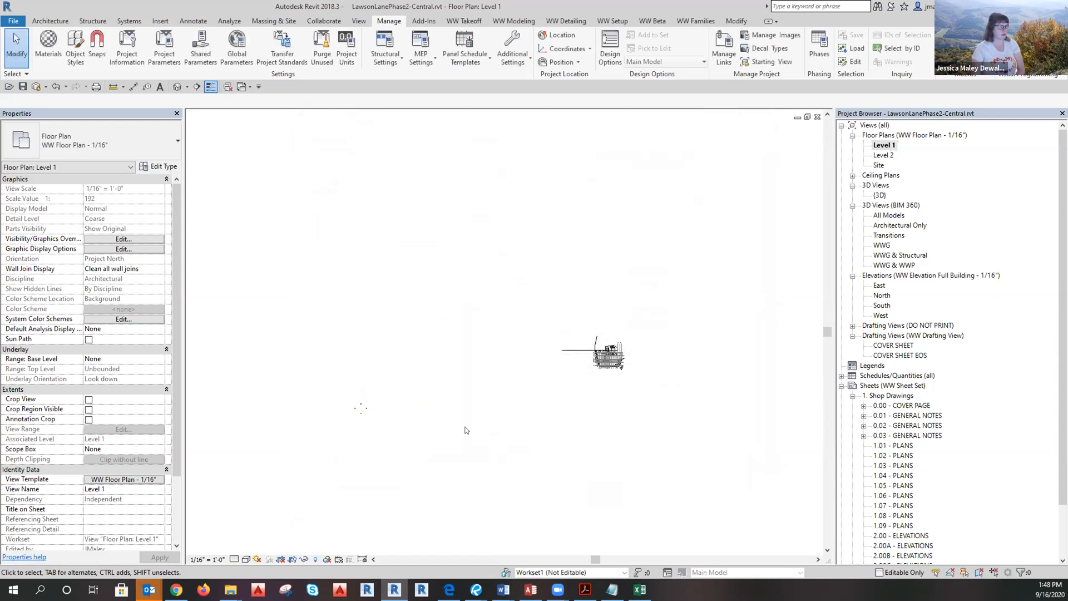
Box-select the four elevation markers and drag them around the linked building, dropping extra elements.
click(364, 410)
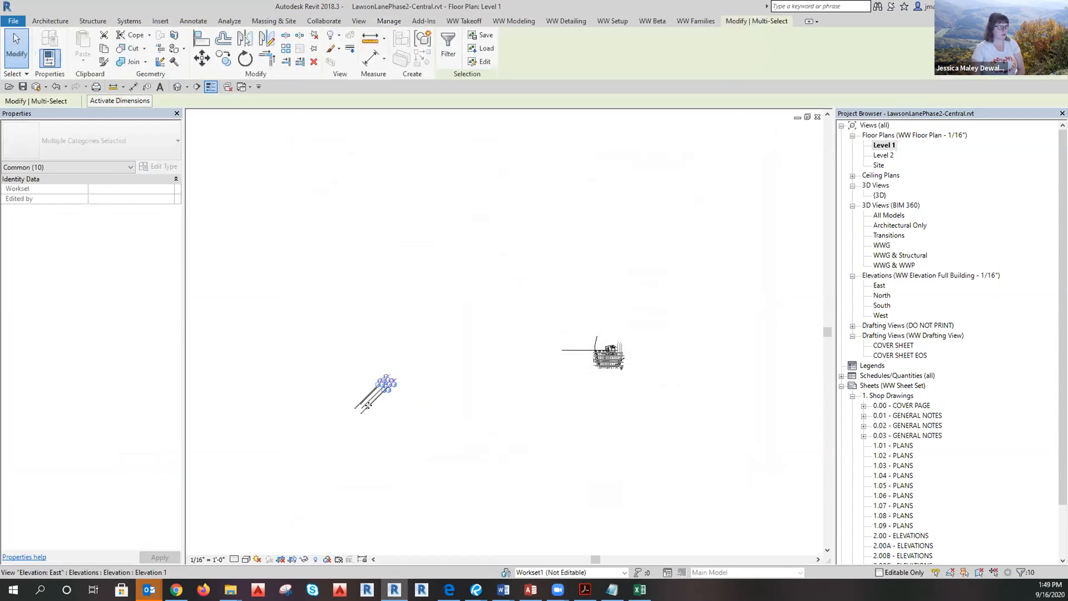
drag(408, 448, 326, 377)
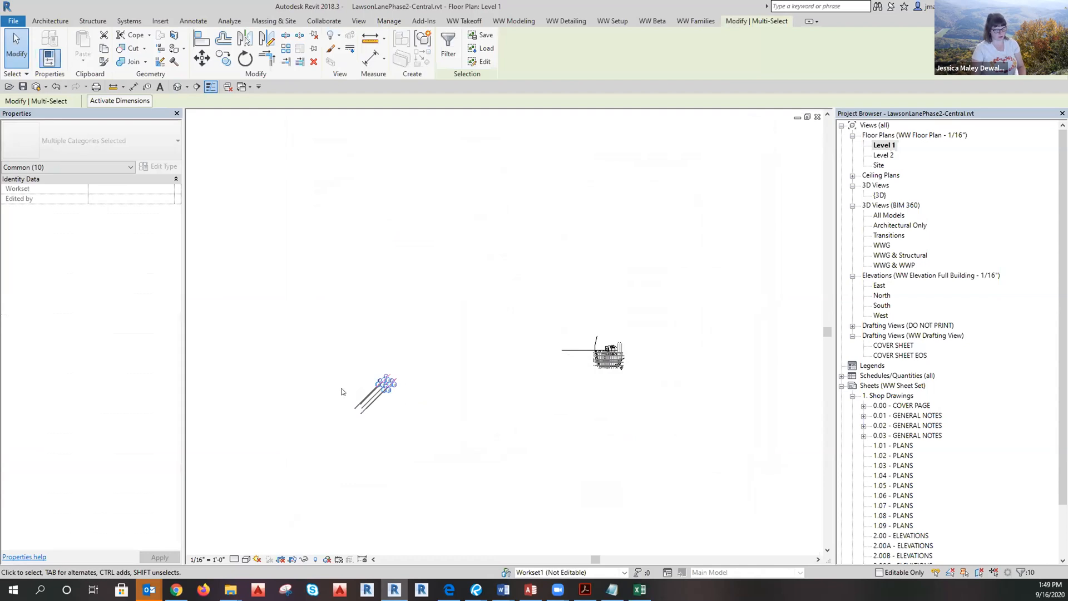
click(374, 424)
scroll(360, 411, up, 6)
middle_drag(397, 400, 470, 415)
scroll(470, 415, up, 2)
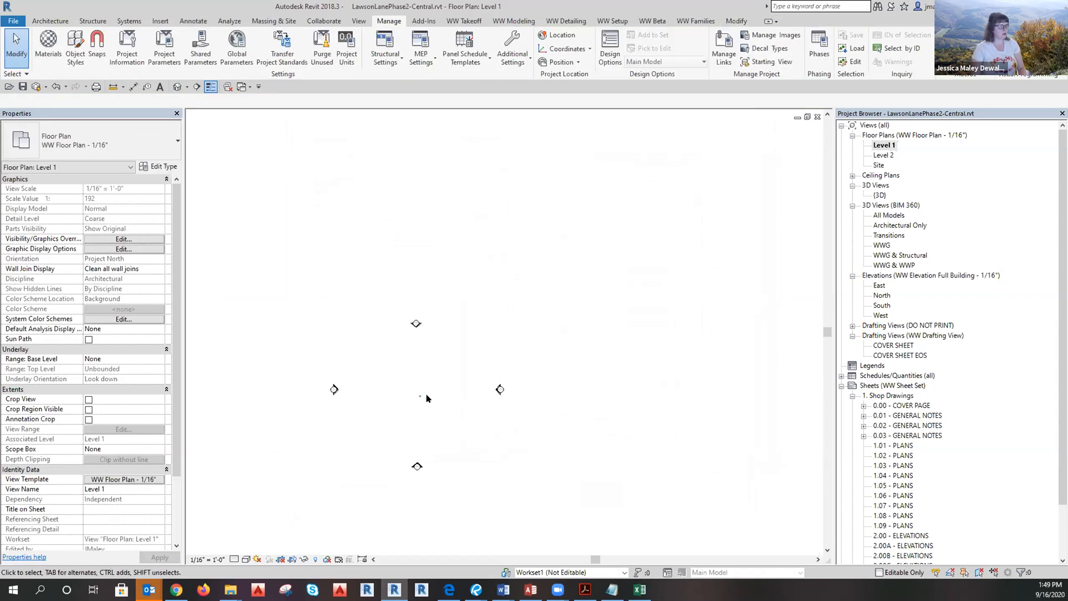
drag(584, 513, 370, 349)
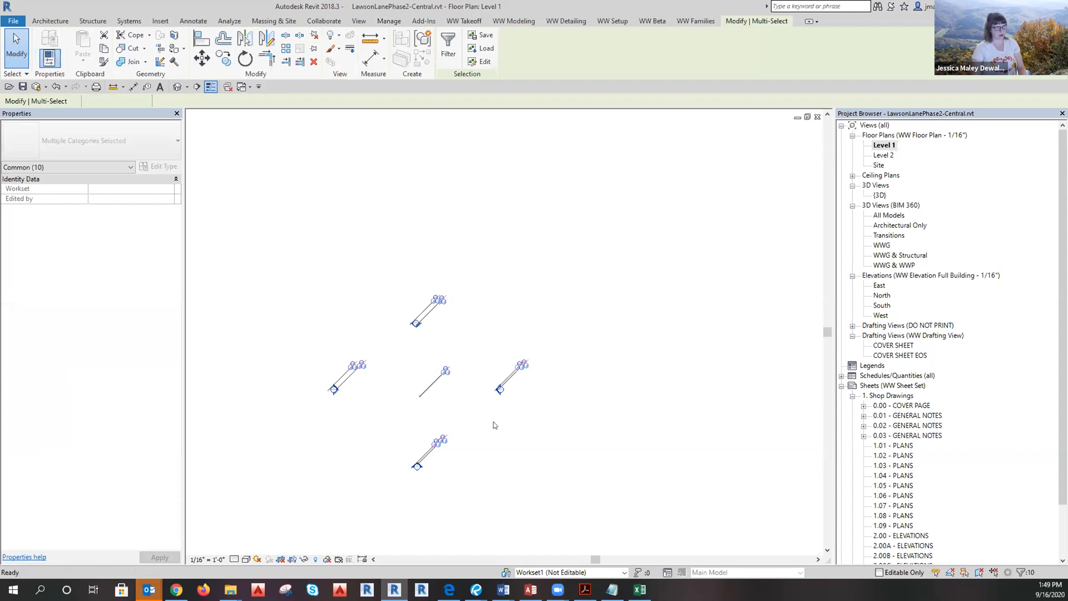
mouse_move(433, 443)
mouse_down()
mouse_move(365, 448)
mouse_move(403, 426)
mouse_move(773, 320)
mouse_move(692, 376)
mouse_move(699, 349)
mouse_move(675, 365)
mouse_move(637, 409)
mouse_move(619, 407)
mouse_move(602, 425)
mouse_move(599, 414)
mouse_up()
scroll(676, 366, up, 3)
drag(623, 346, 596, 321)
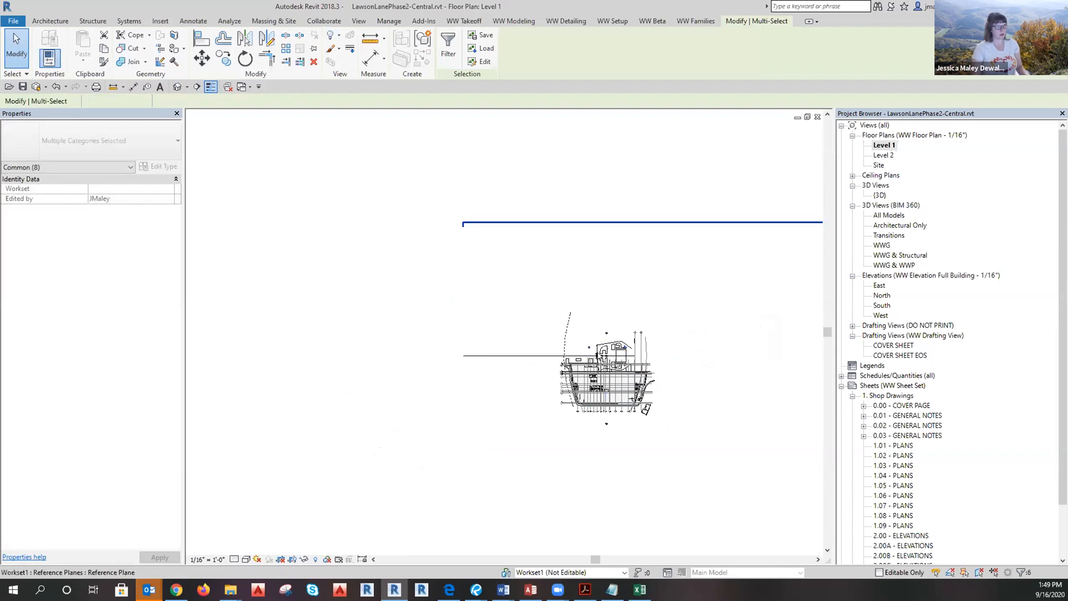
shift+drag(548, 410, 517, 347)
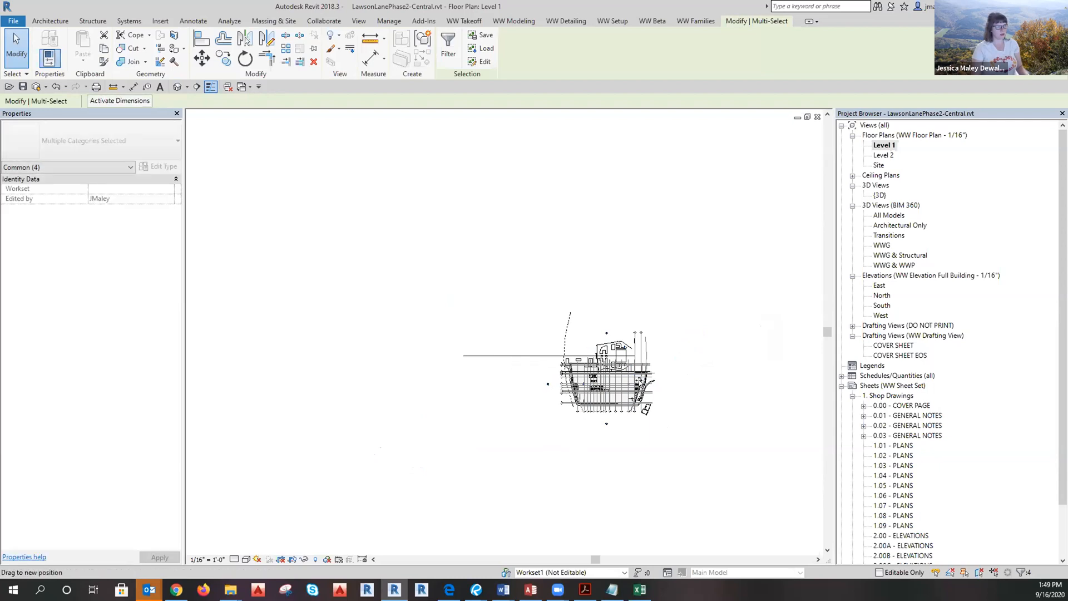
key(Escape)
Tick 'Linked in Arch. Model' as Done in the RevitSetup.xlsx checklist.
scroll(592, 377, up, 5)
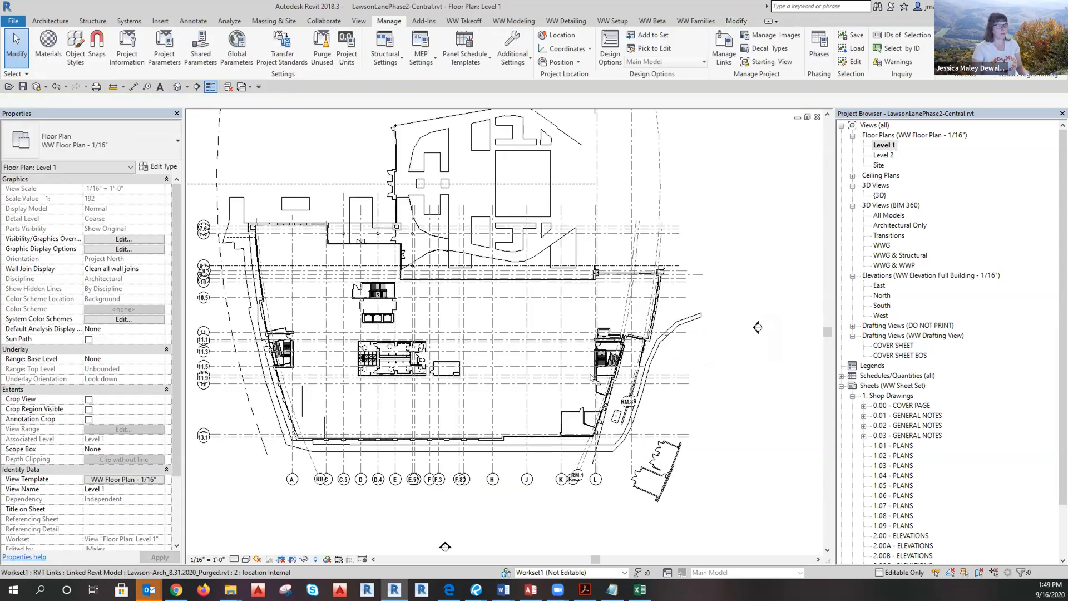
scroll(581, 328, down, 2)
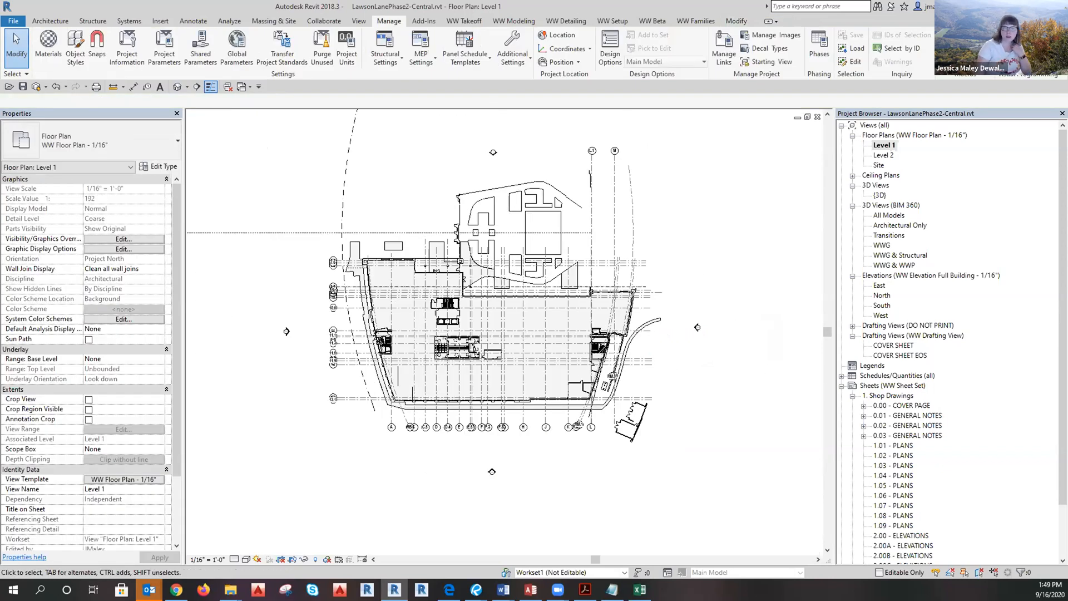
drag(1067, 34, 389, 28)
click(357, 274)
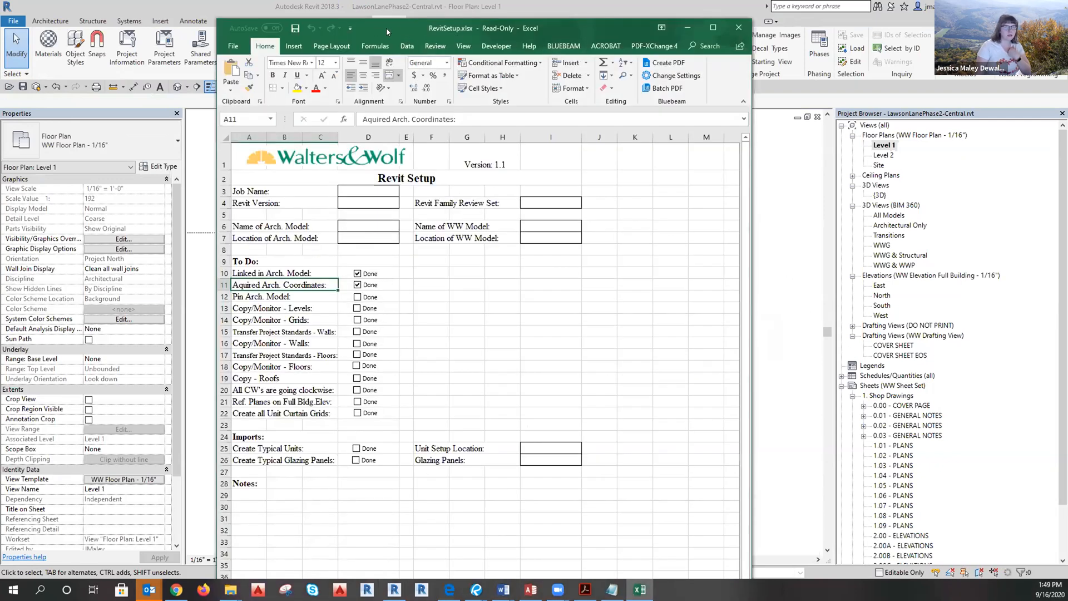
drag(386, 27, 1067, 34)
click(483, 330)
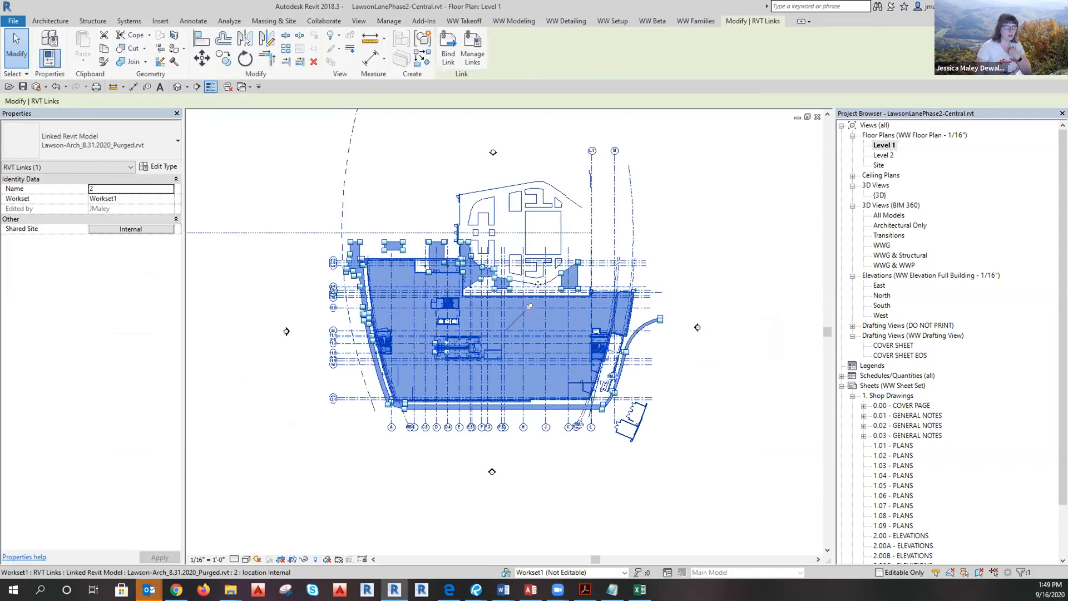
Deselect the linked building, pan the plan slightly left, and show the Insert ribbon.
click(761, 412)
key(alt+Tab)
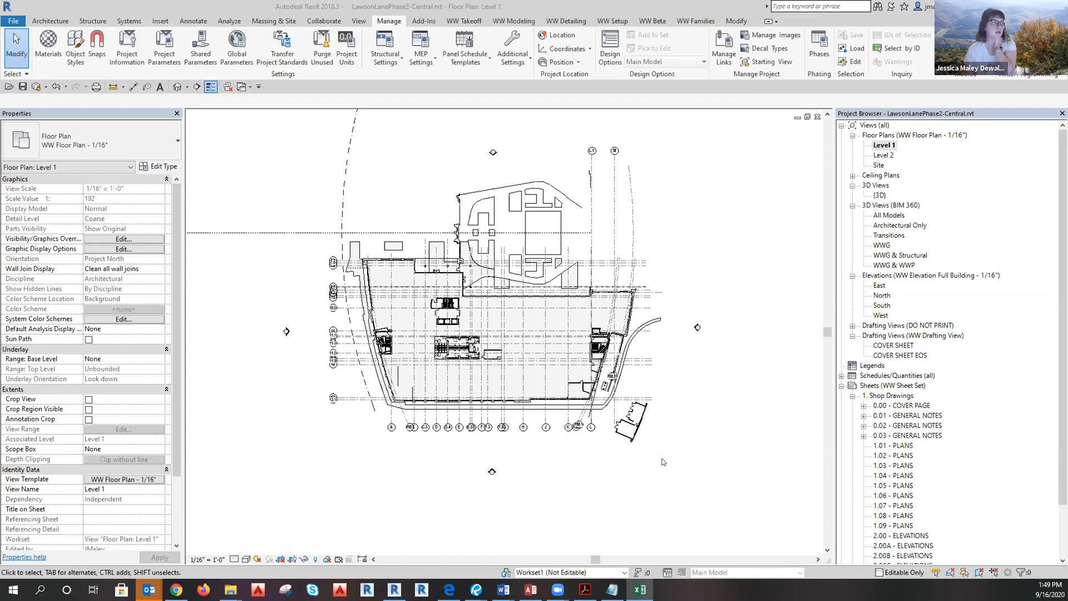
middle_drag(671, 457, 643, 458)
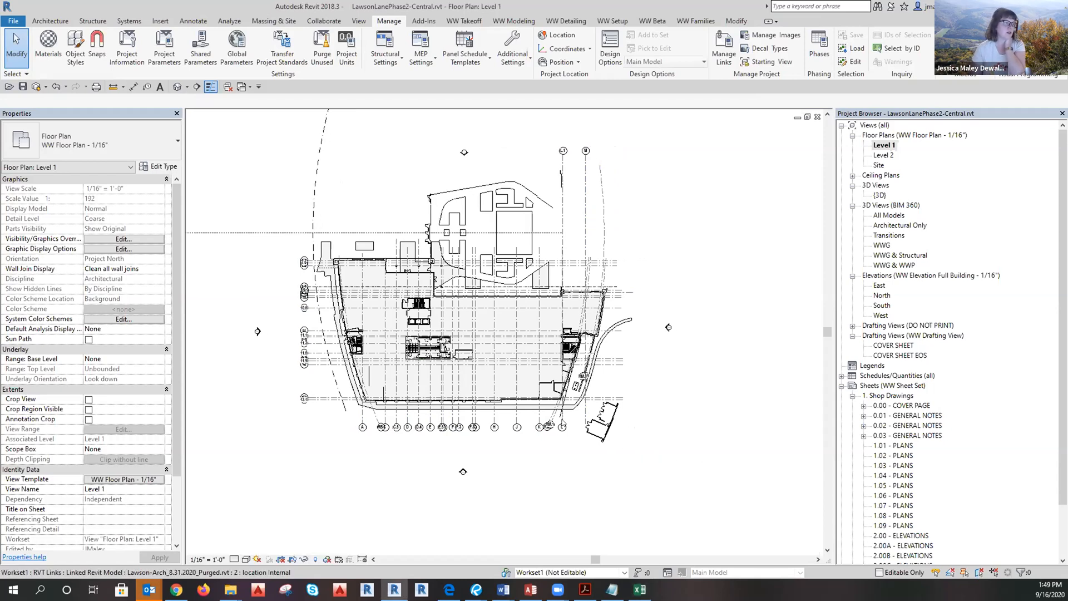
scroll(566, 419, up, 1)
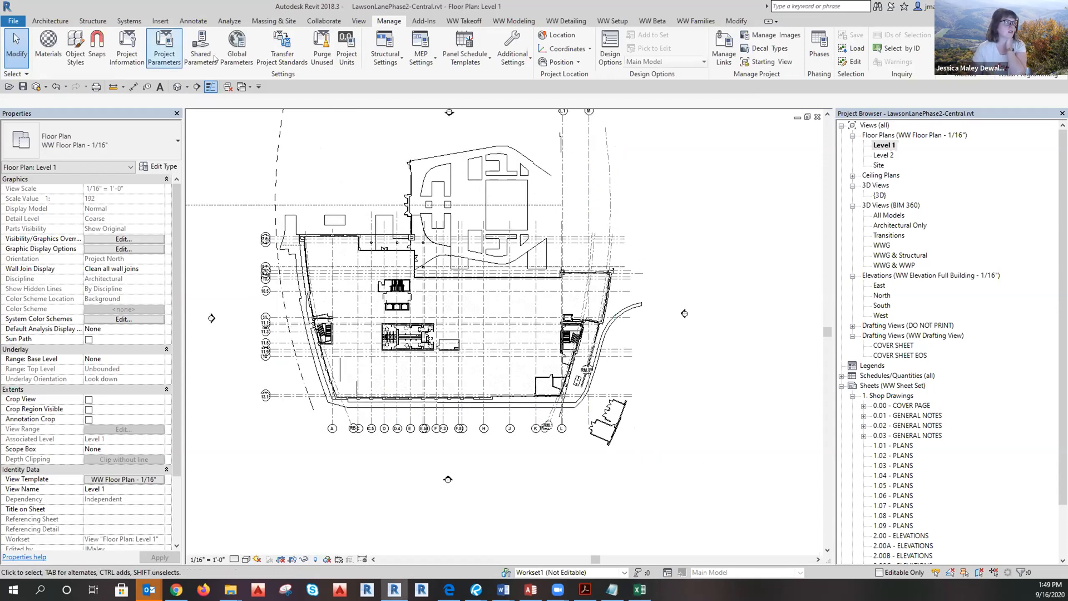
click(160, 21)
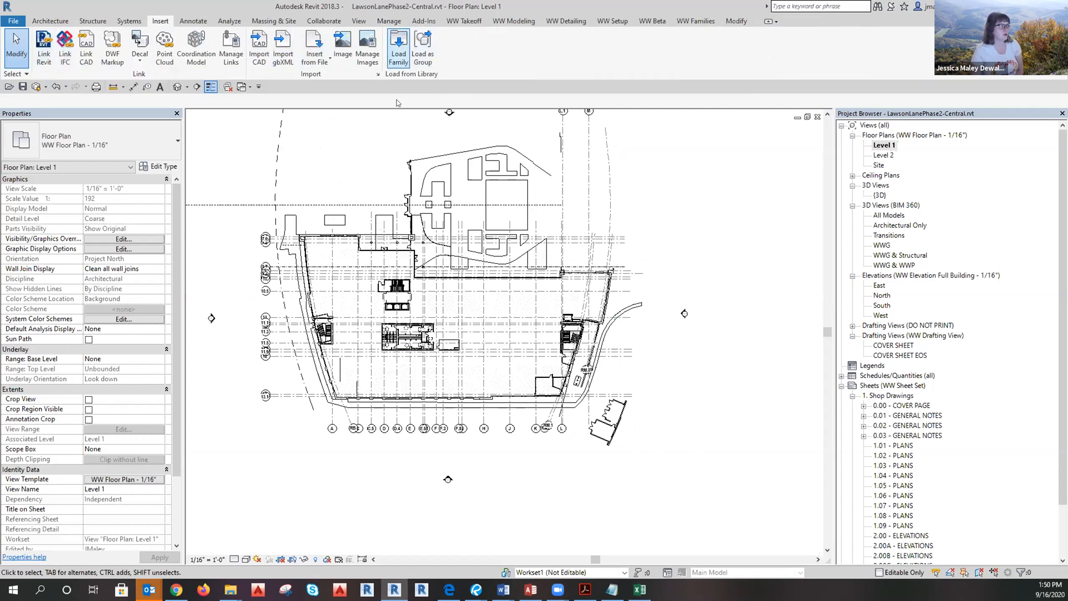
Link LawsonLaneWestPh2_SalesModel.rvt from Project Files > Linked Models > Sales Model.
click(44, 56)
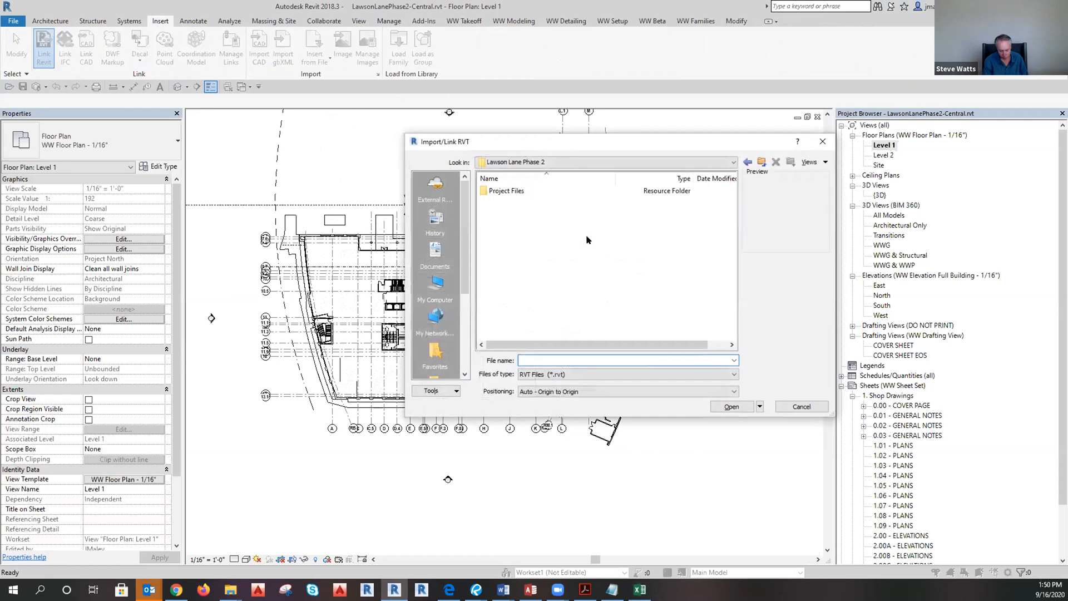
double_click(494, 192)
click(499, 190)
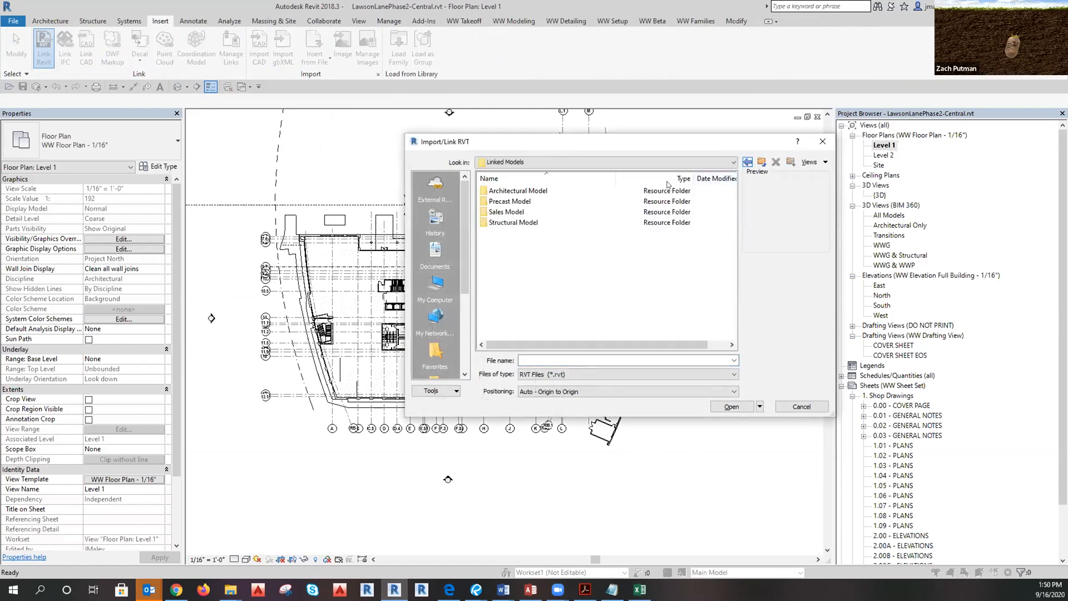
double_click(520, 220)
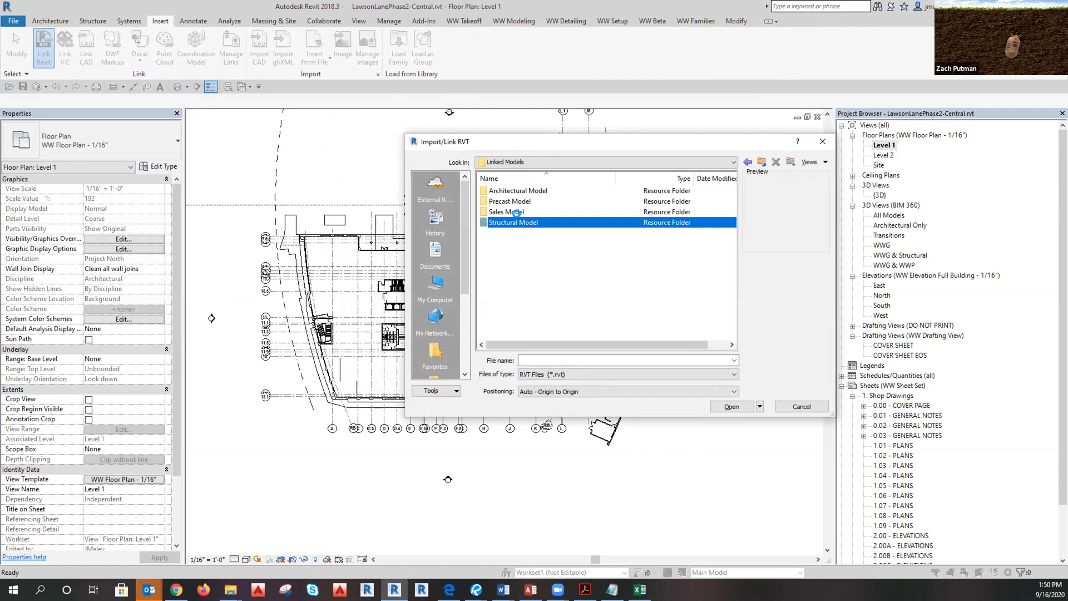
click(748, 161)
double_click(520, 212)
click(526, 191)
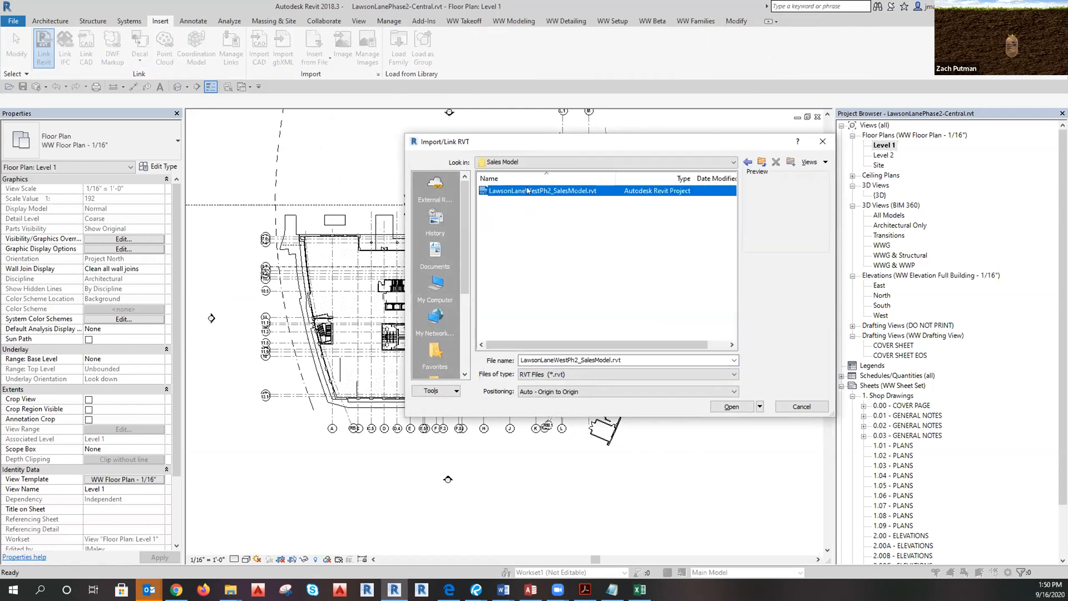
click(733, 407)
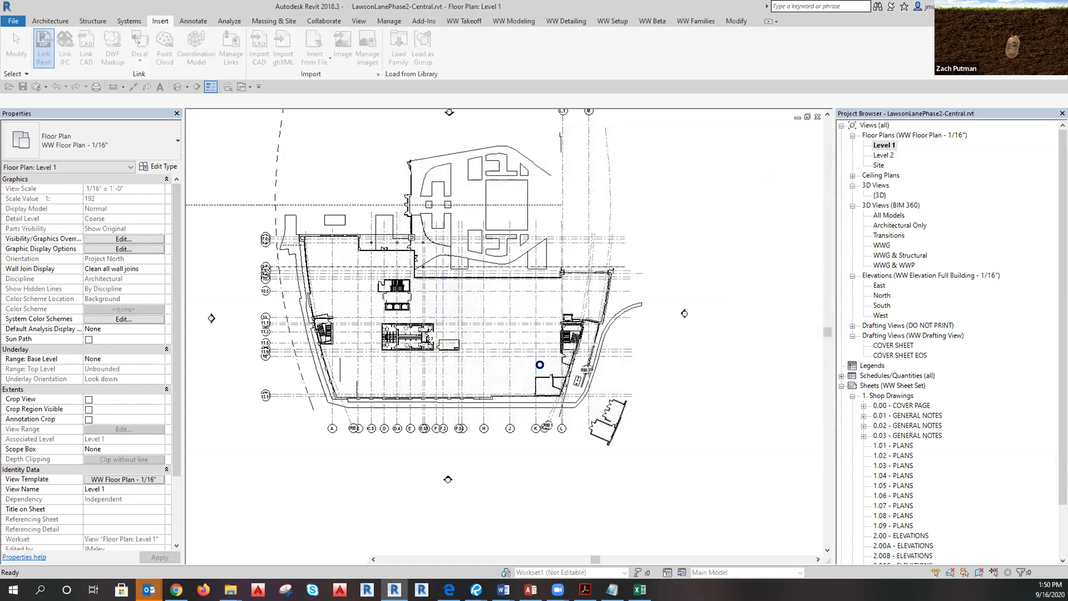
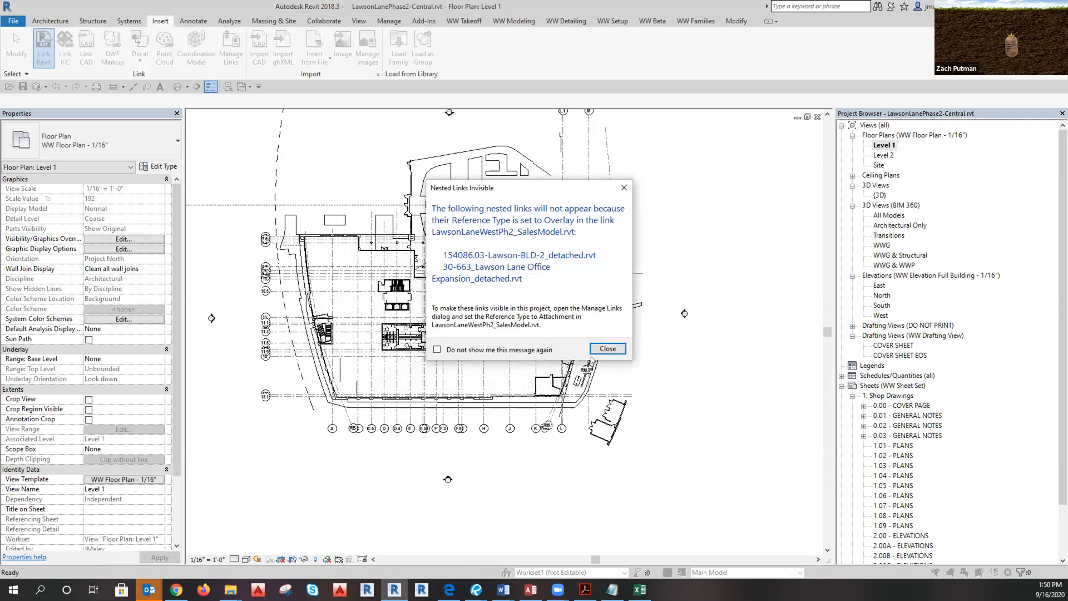
Close the Nested Links Invisible warning and open the Level 1 plan's view template.
click(615, 349)
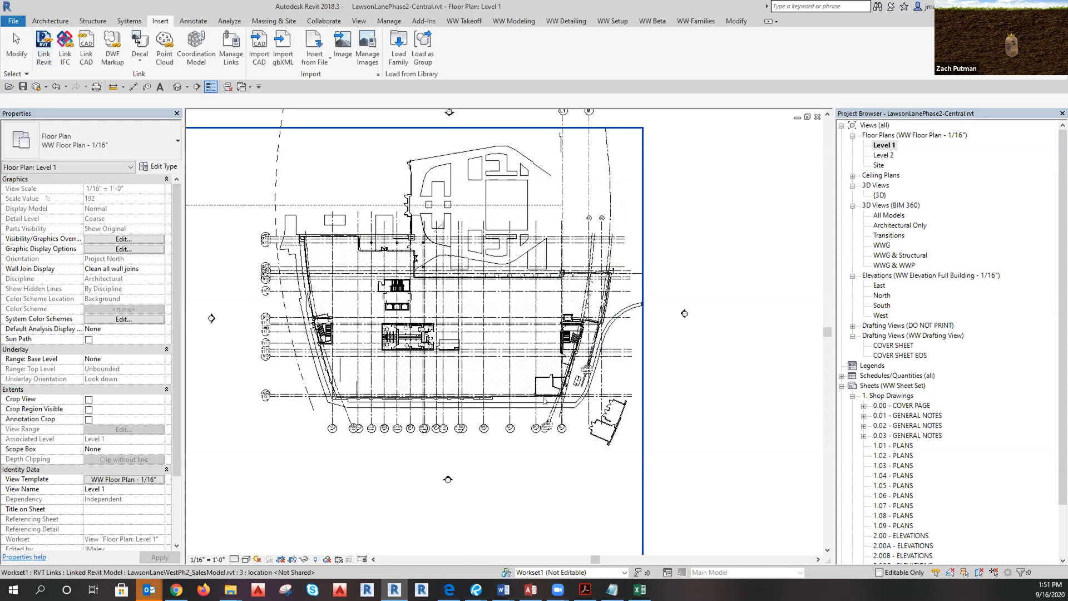
scroll(543, 401, up, 8)
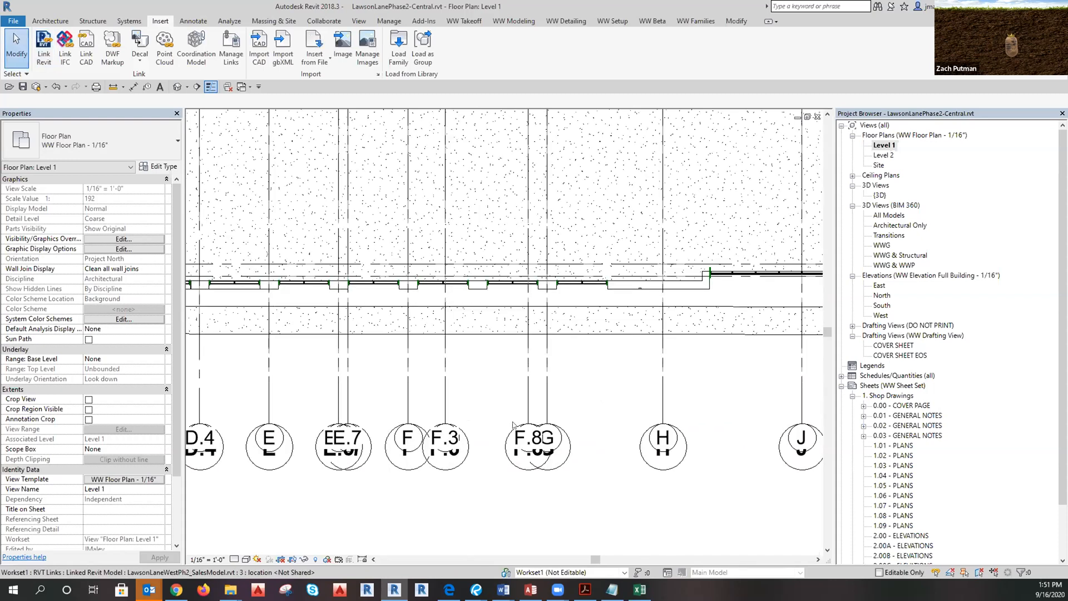
scroll(513, 424, down, 8)
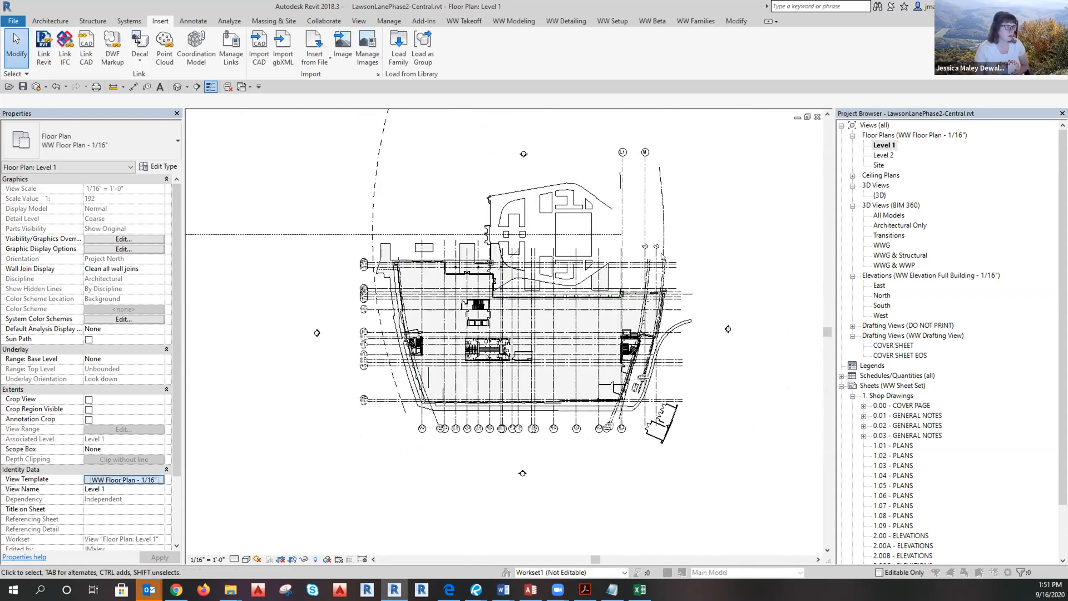
click(123, 479)
In the template's RVT Links overrides, hide Lawson-Arch and set the sales model link to halftone.
click(593, 281)
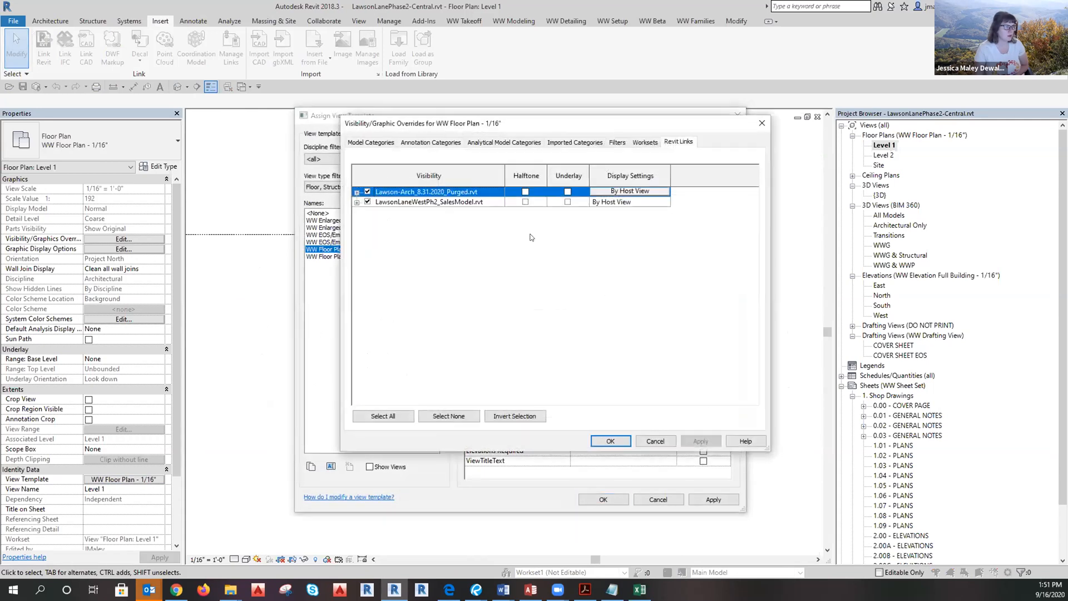
click(367, 191)
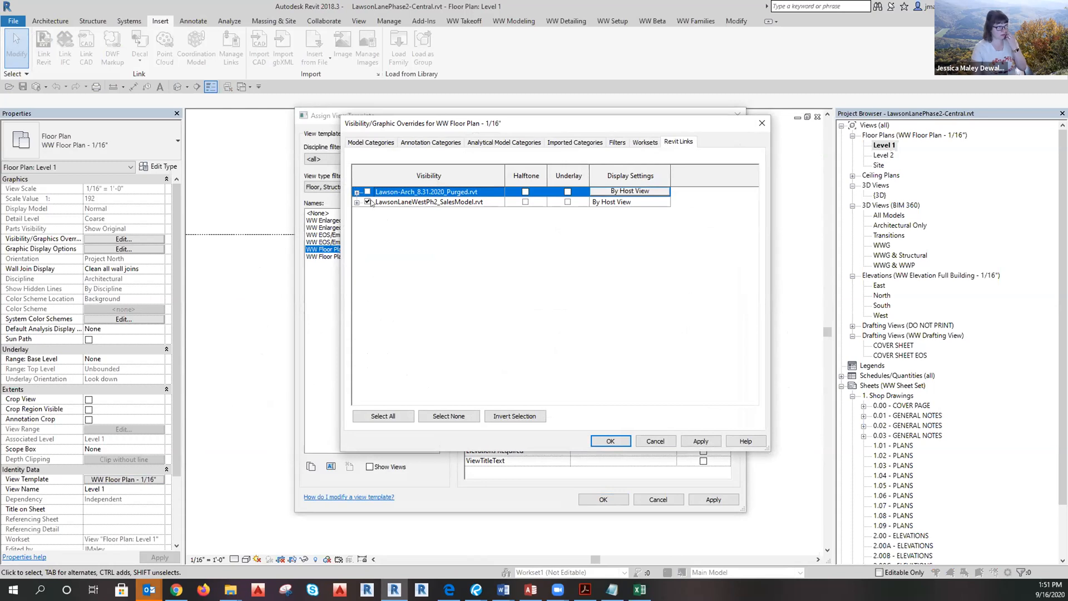
click(525, 202)
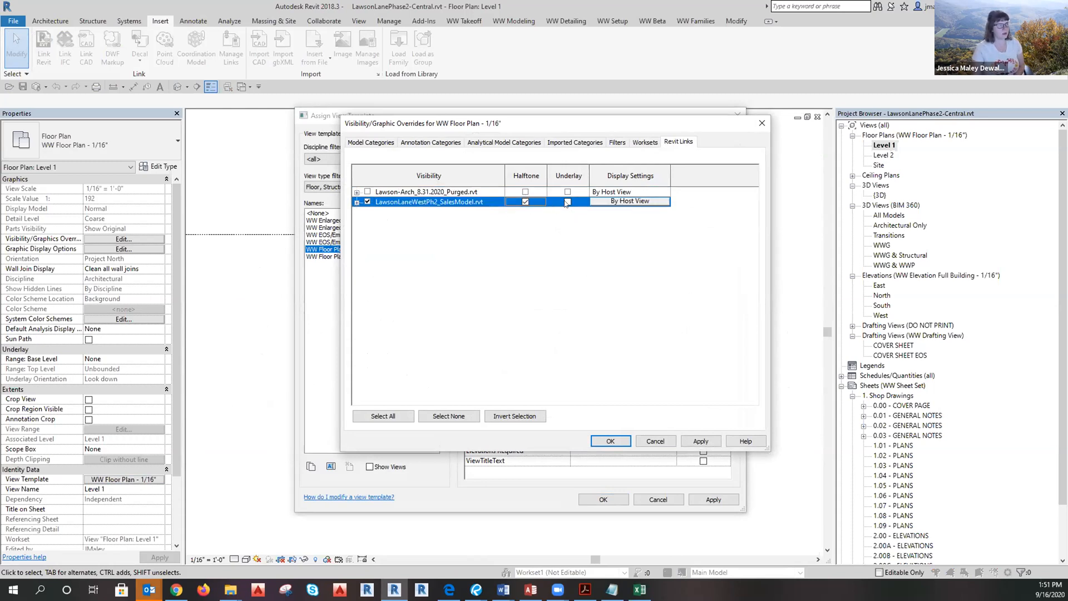
click(610, 441)
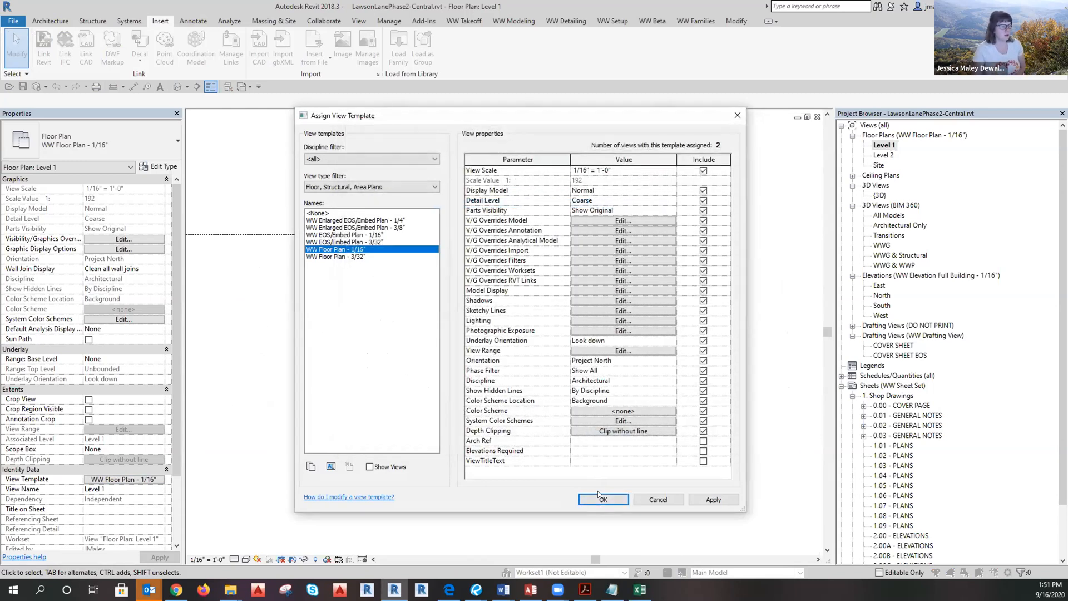
click(601, 499)
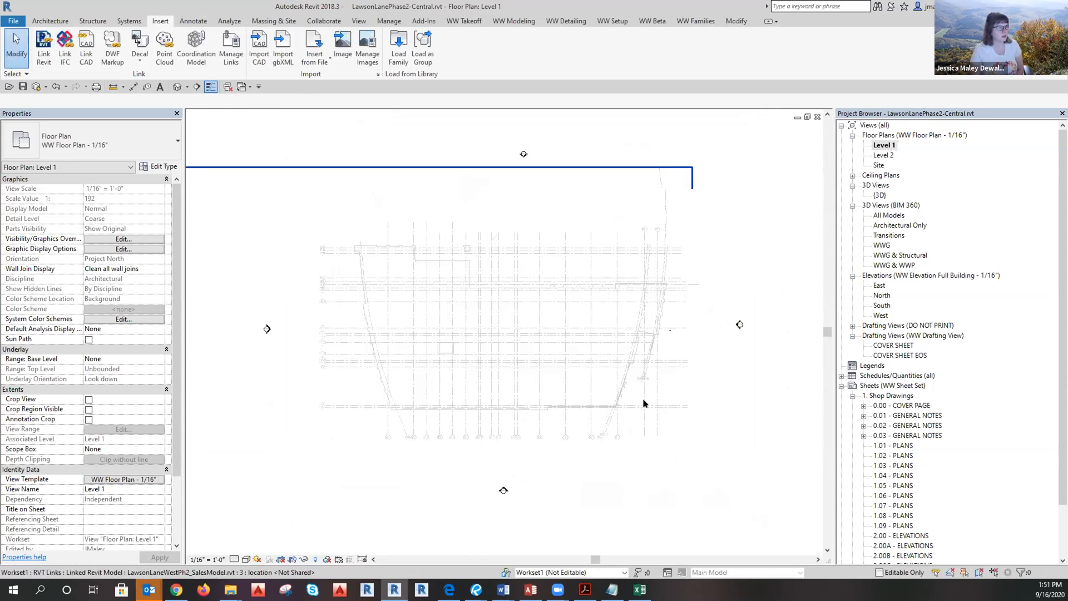
scroll(644, 403, up, 3)
scroll(579, 529, up, 2)
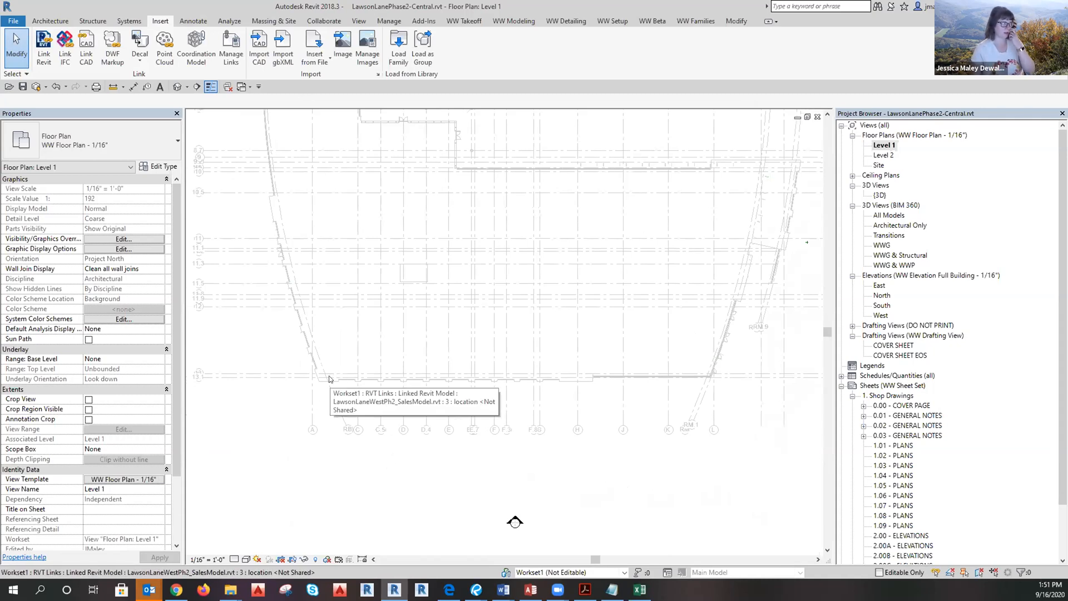
scroll(329, 379, down, 1)
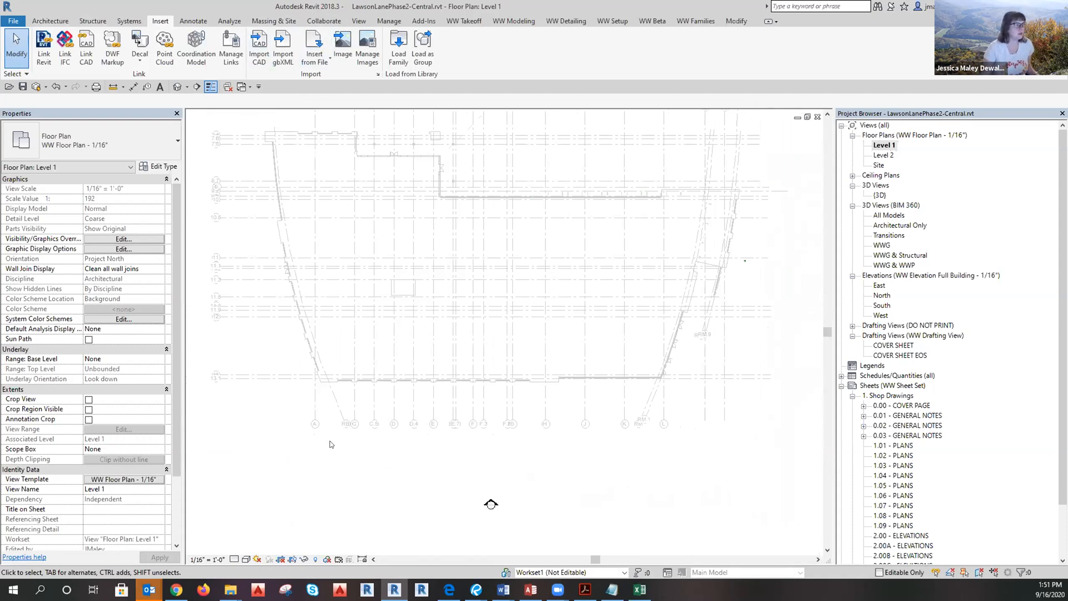
Redo the link overrides: hide LawsonLaneWestPh2_SalesModel and set Lawson-Arch to halftone.
click(126, 480)
click(588, 280)
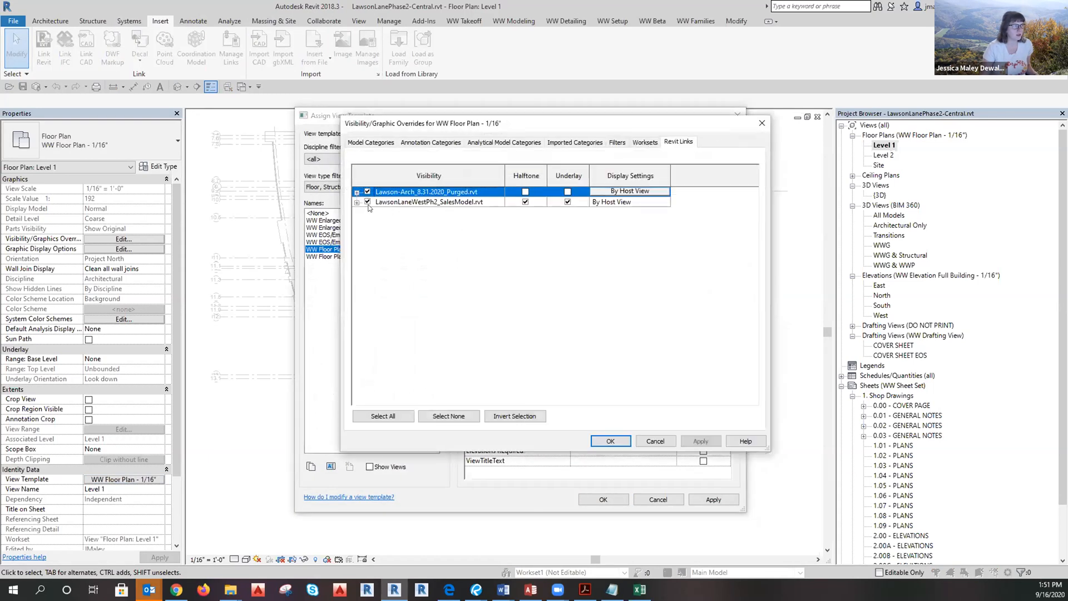
click(367, 203)
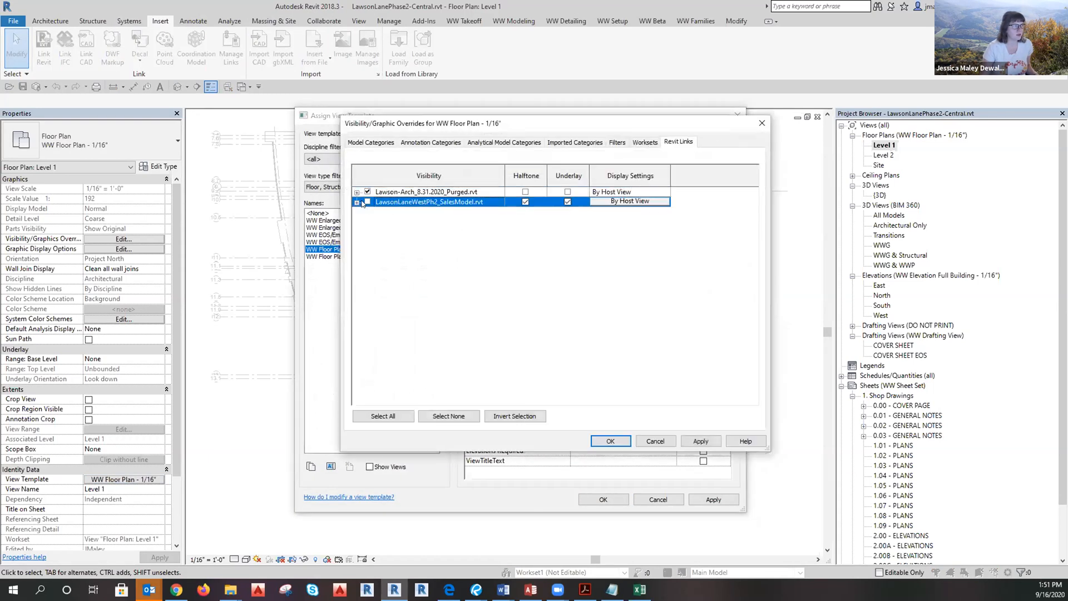
click(525, 192)
click(610, 440)
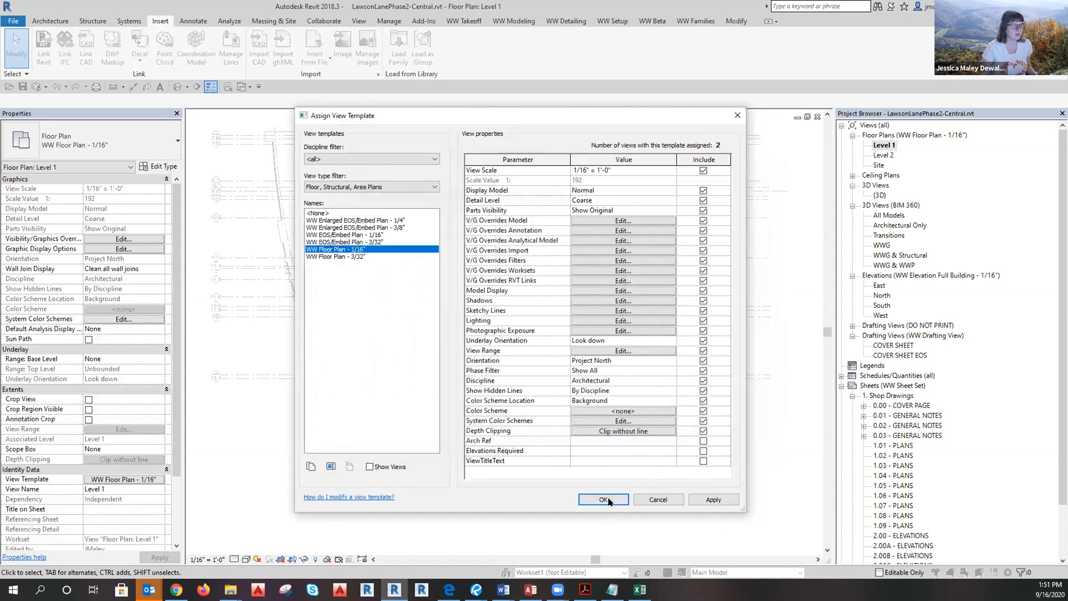
click(603, 499)
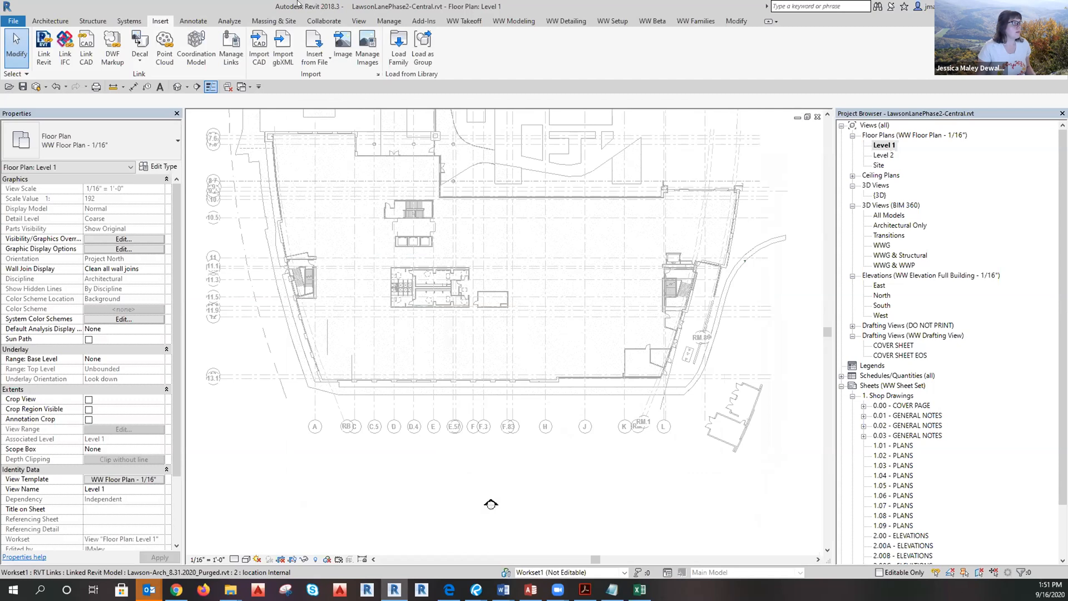
click(320, 22)
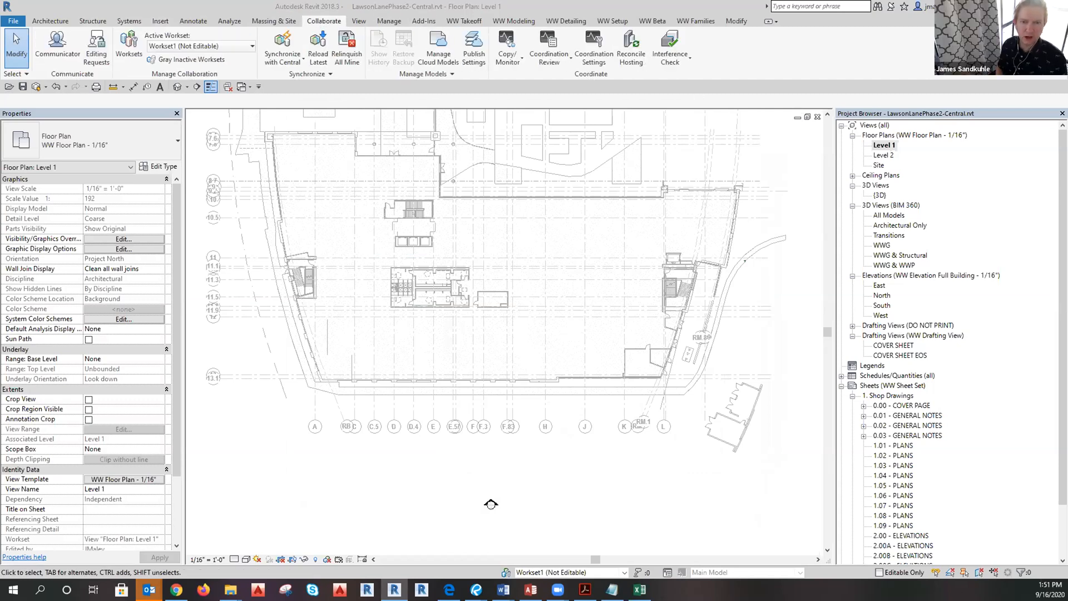
key(alt+Tab)
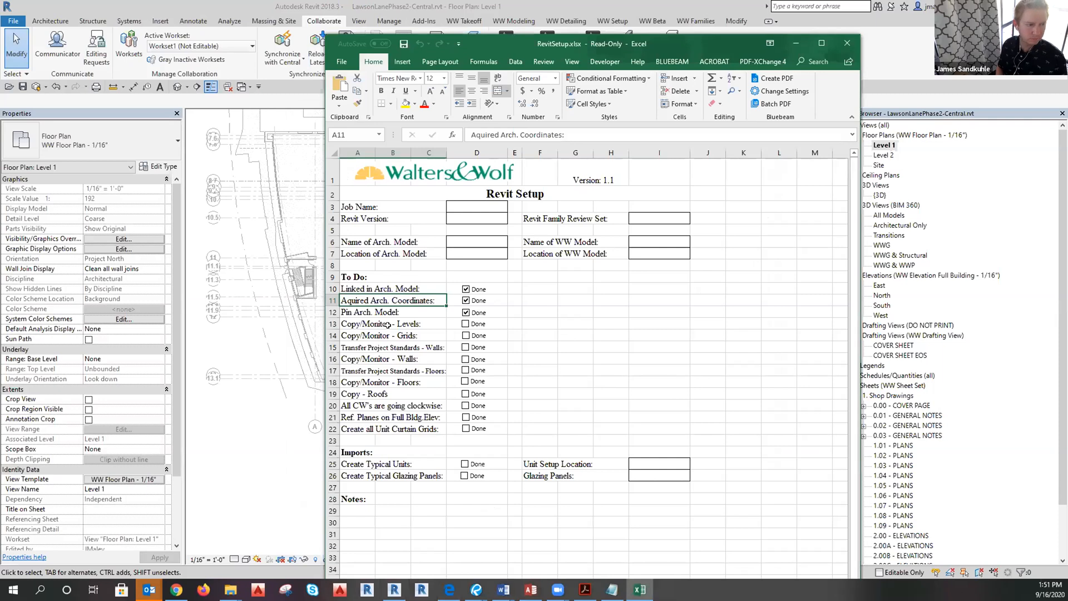
click(361, 324)
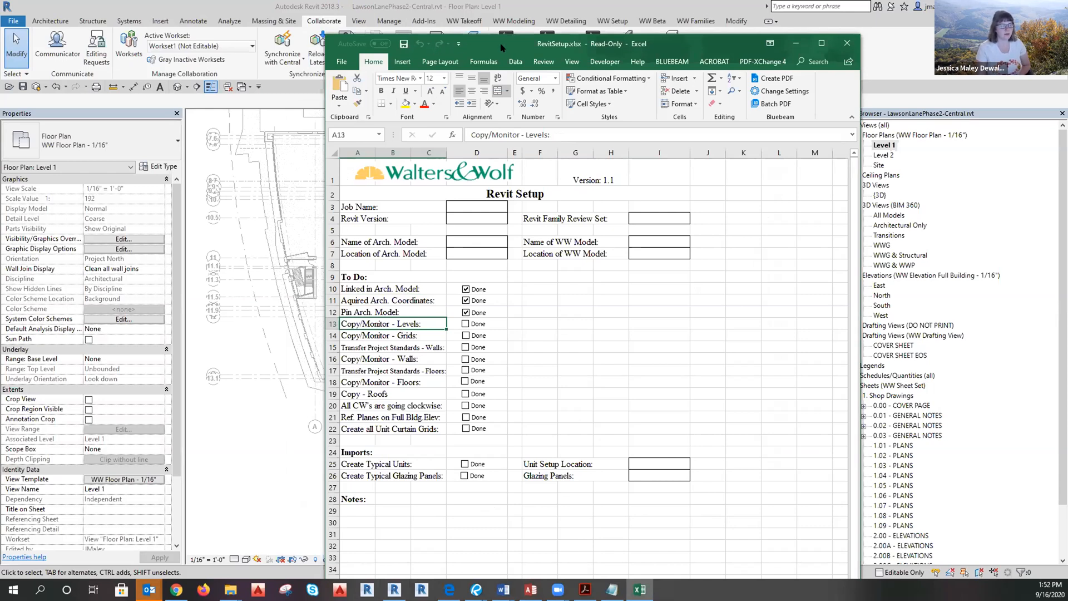
drag(508, 42, 510, 39)
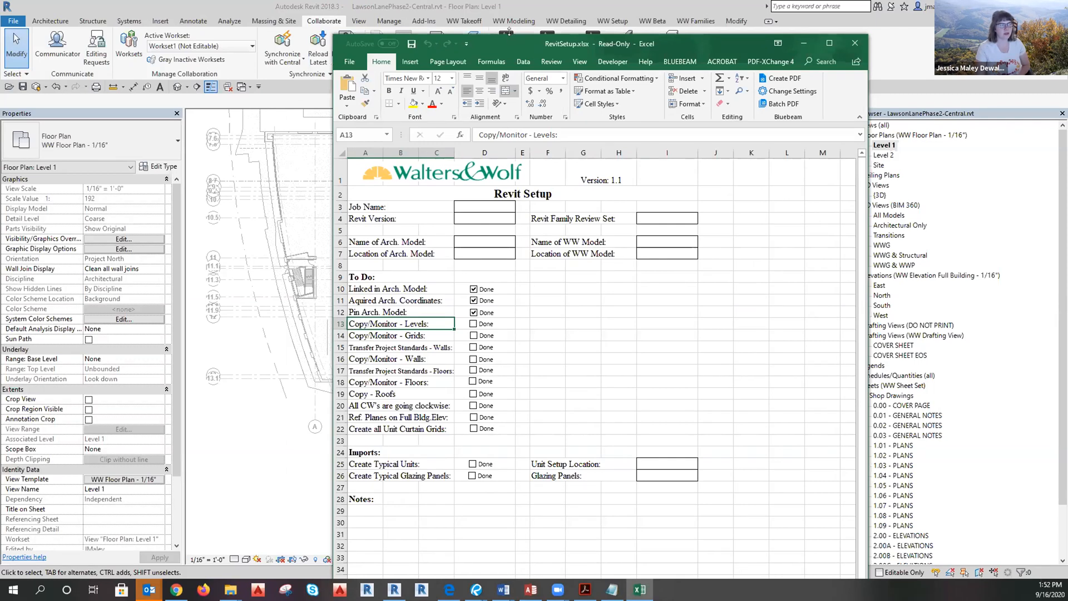
drag(508, 31, 504, 129)
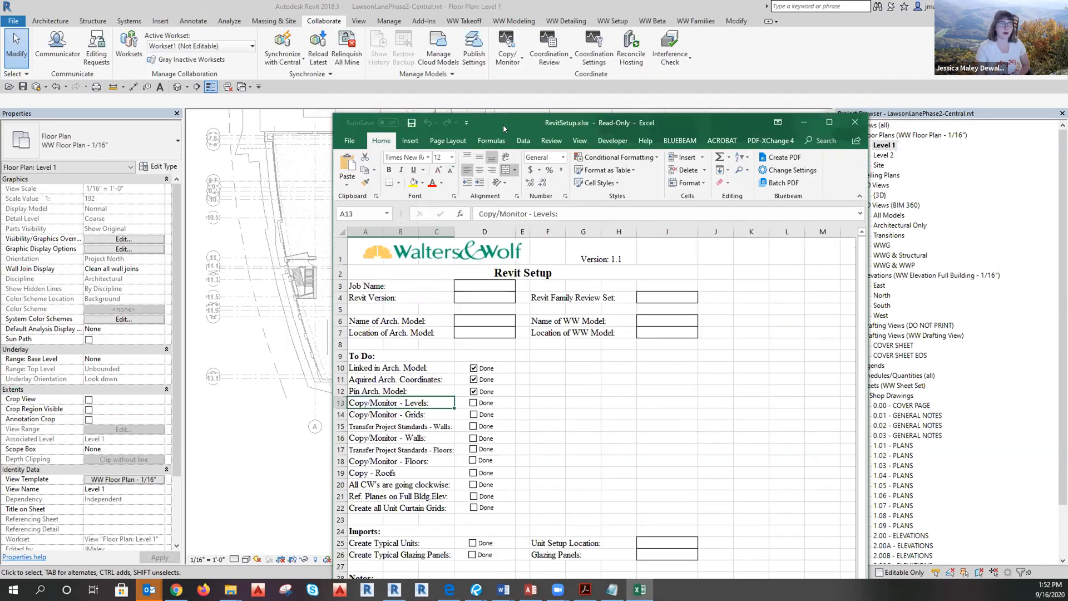
click(804, 122)
middle_drag(400, 346, 409, 387)
scroll(490, 490, up, 2)
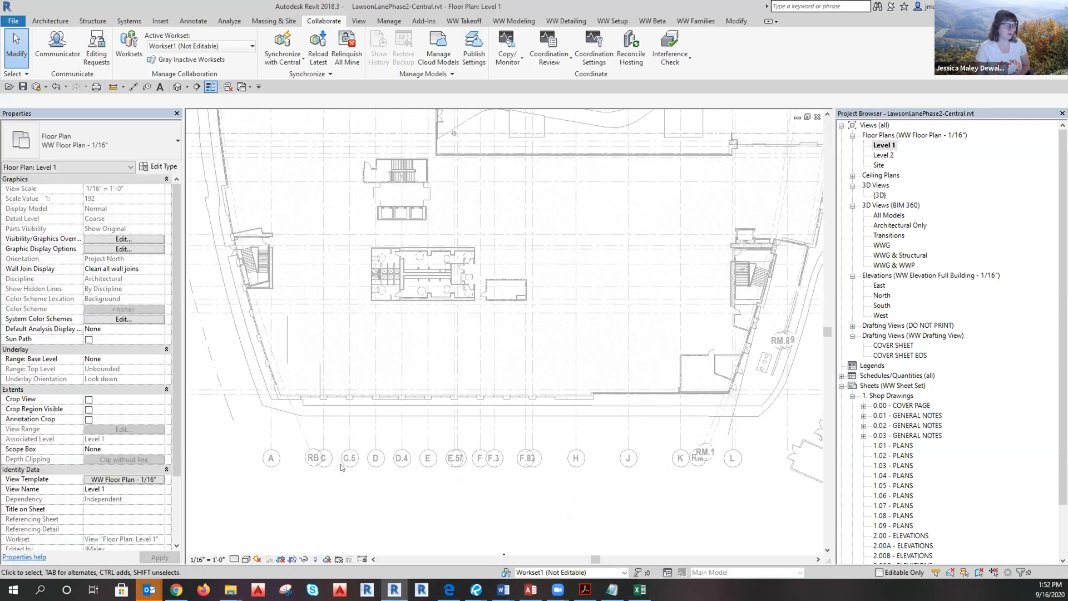
Start Copy/Monitor from the linked architectural model with the Copy tool active.
scroll(288, 428, down, 1)
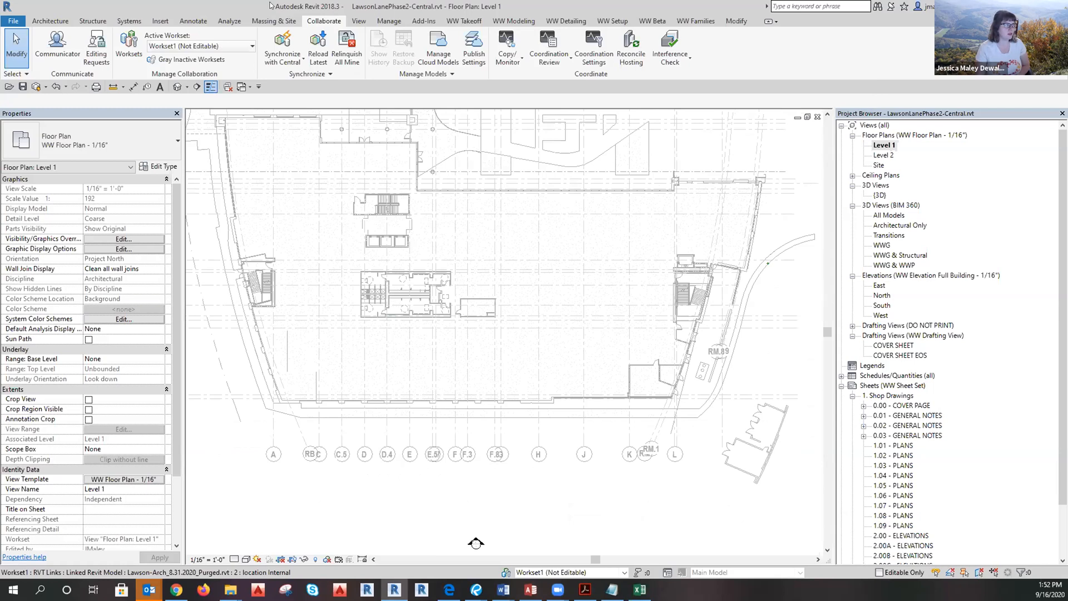
click(193, 21)
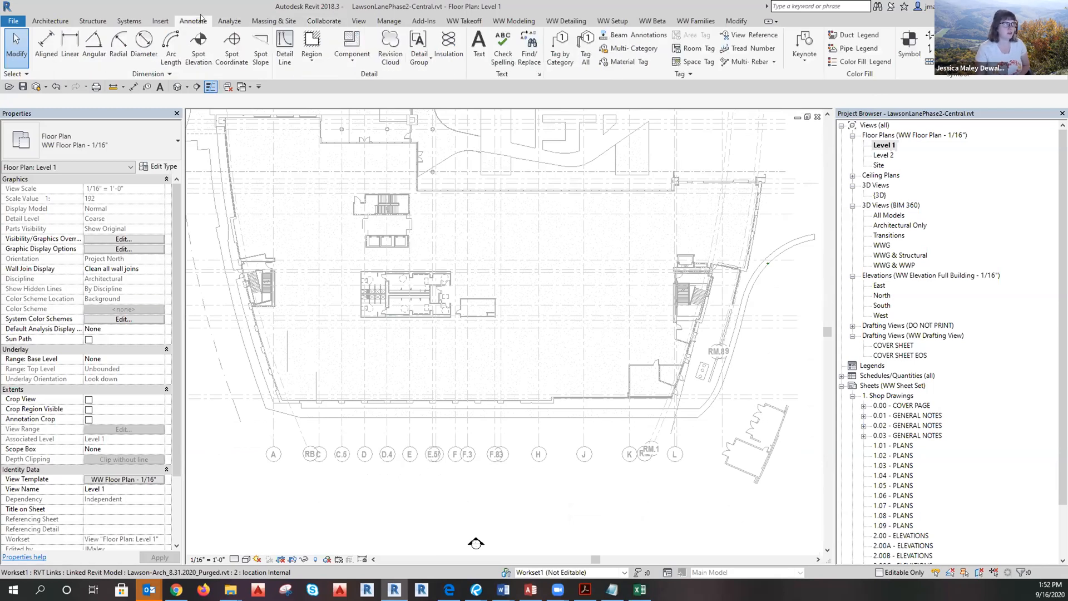
click(315, 22)
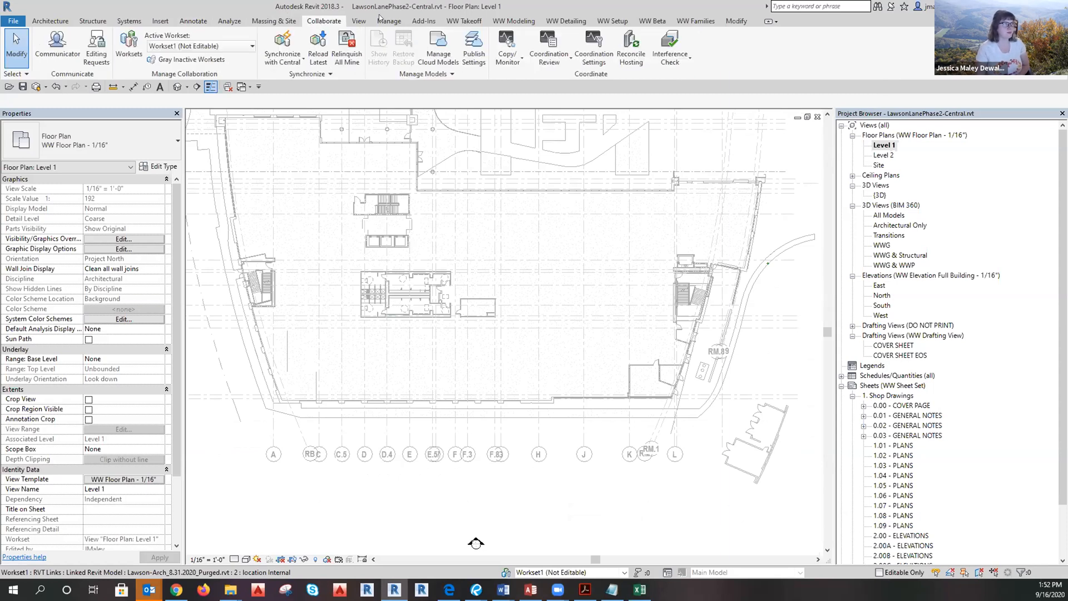
click(511, 58)
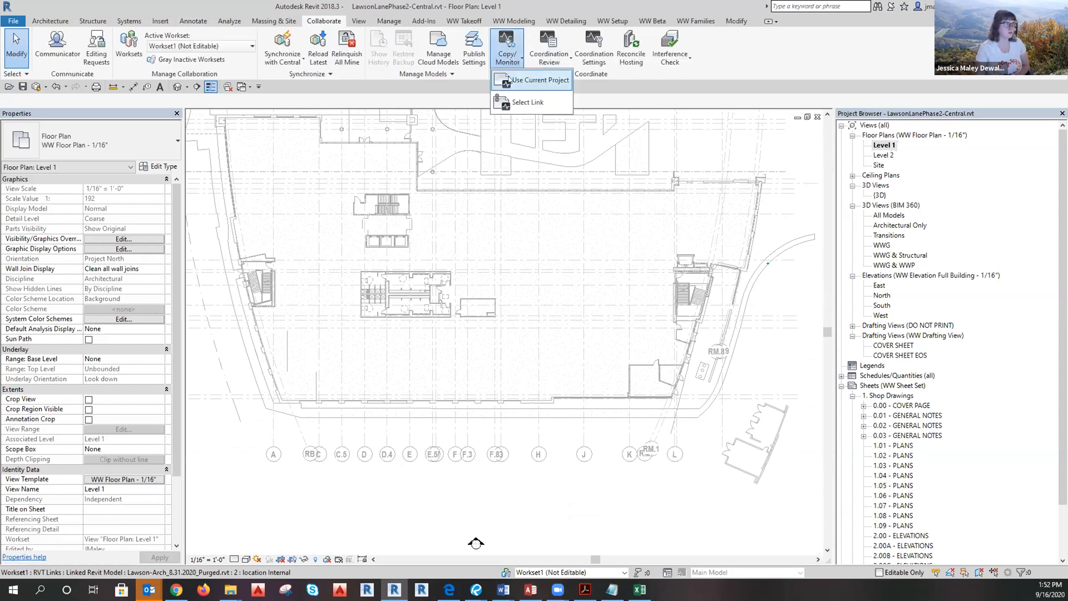
click(529, 103)
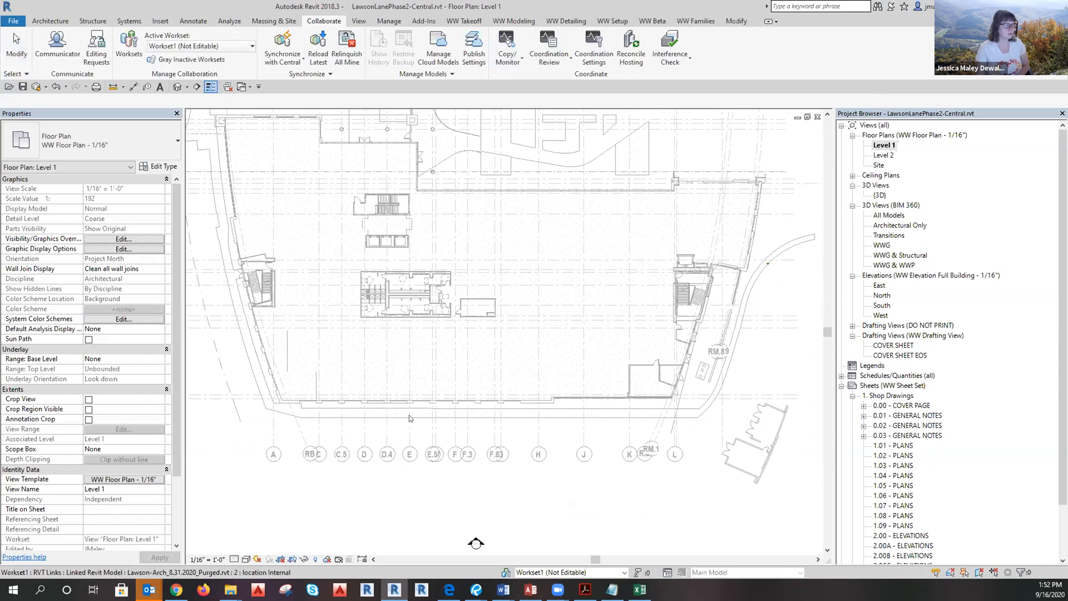
click(420, 313)
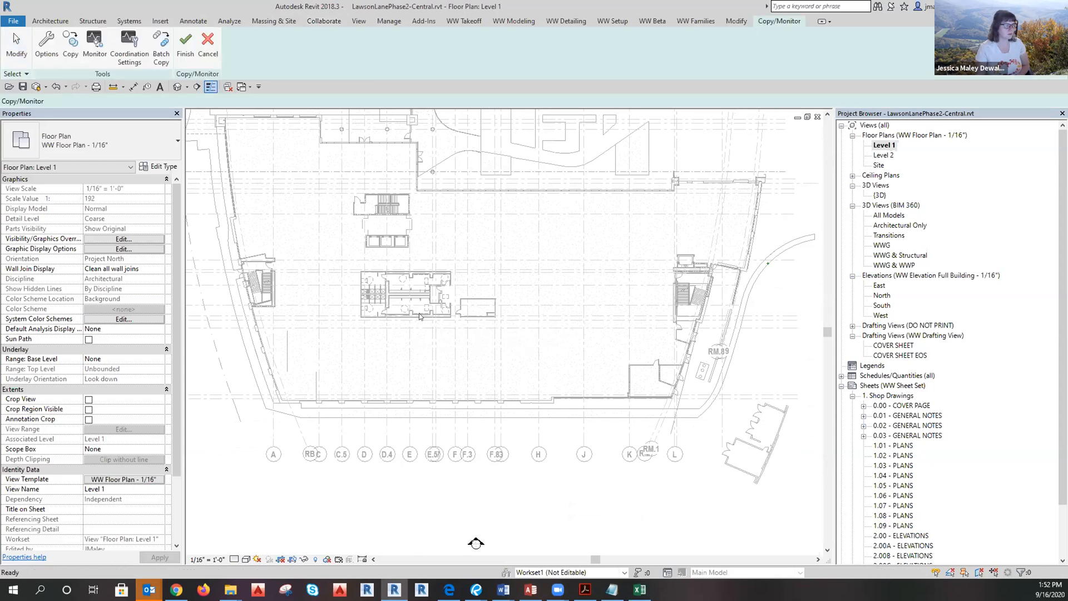
click(70, 45)
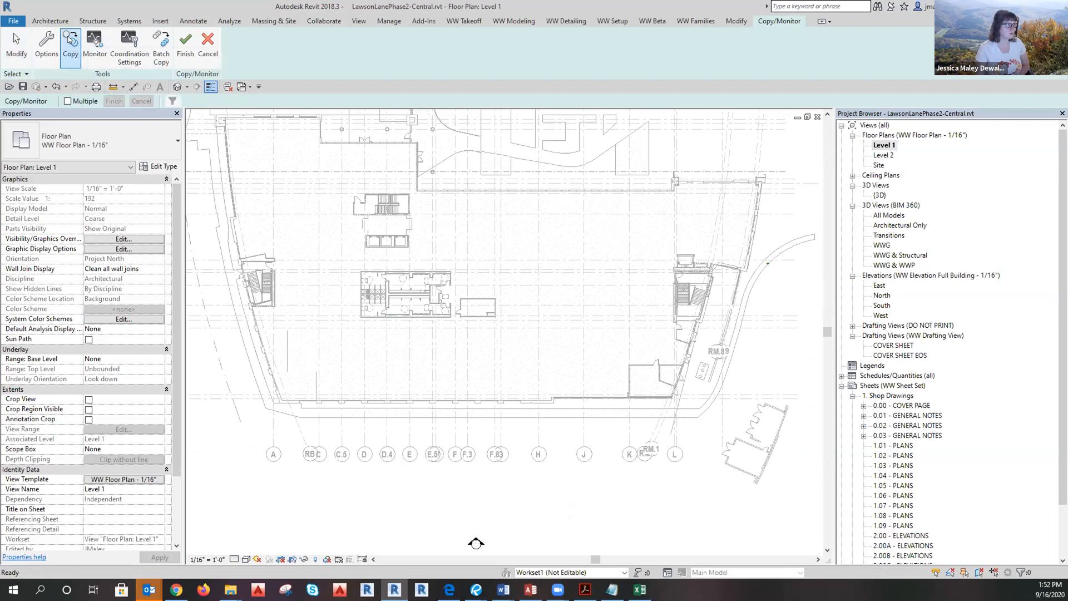
Copy the linked grids A, RB, C, C.5, D, D.4, E and E.5.
click(300, 433)
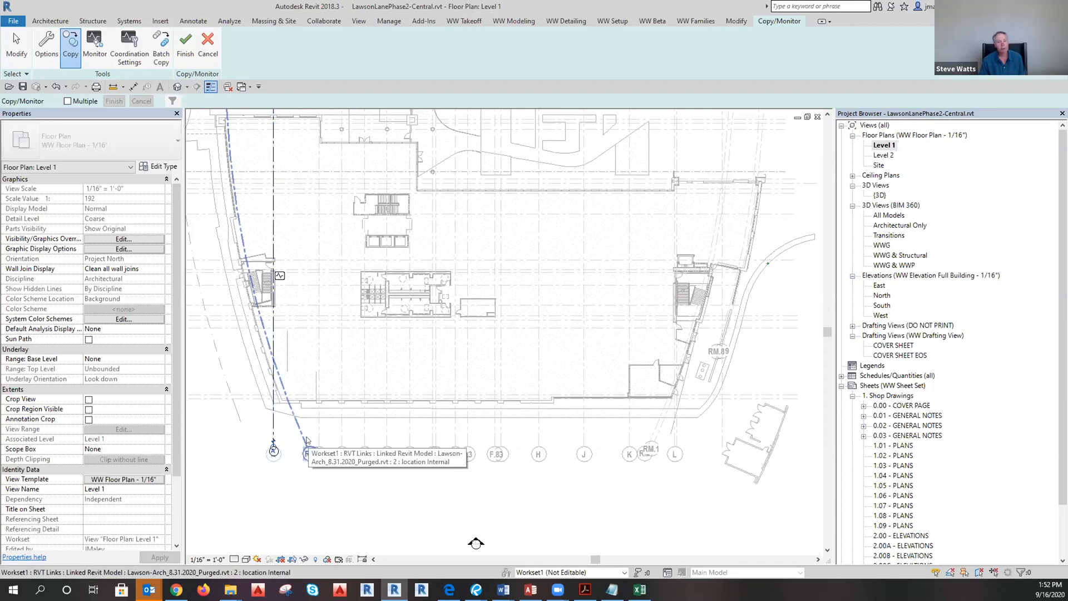
click(307, 437)
click(319, 433)
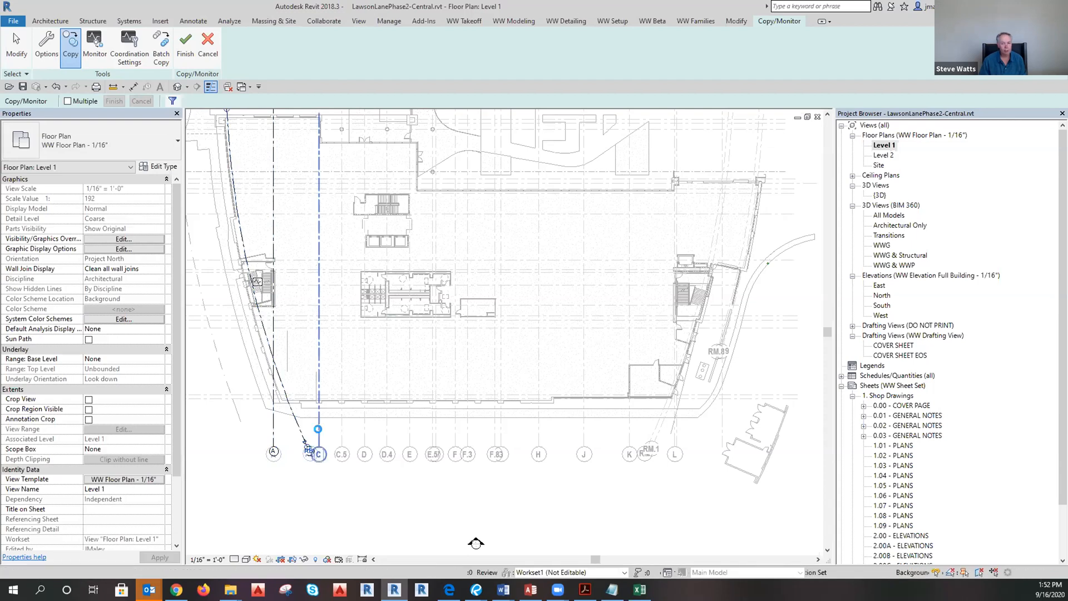
click(341, 434)
click(365, 431)
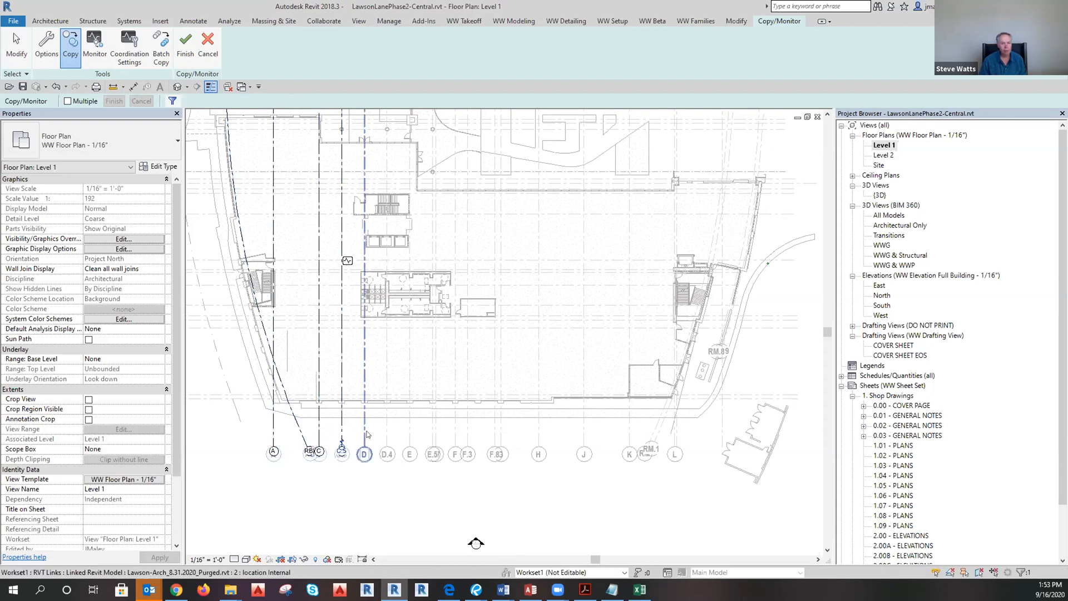
click(387, 429)
click(411, 429)
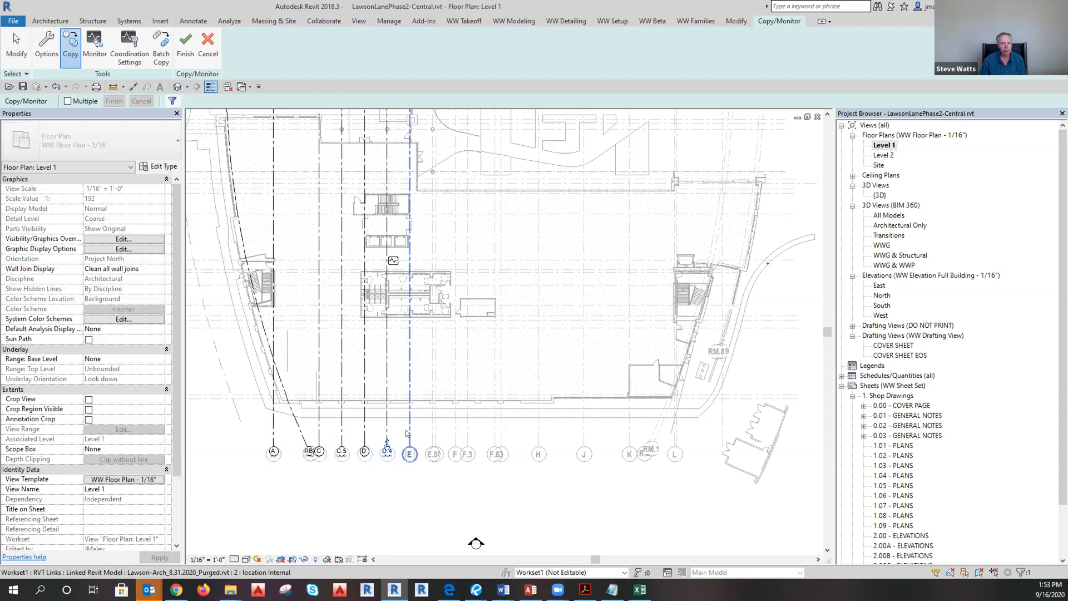
click(433, 433)
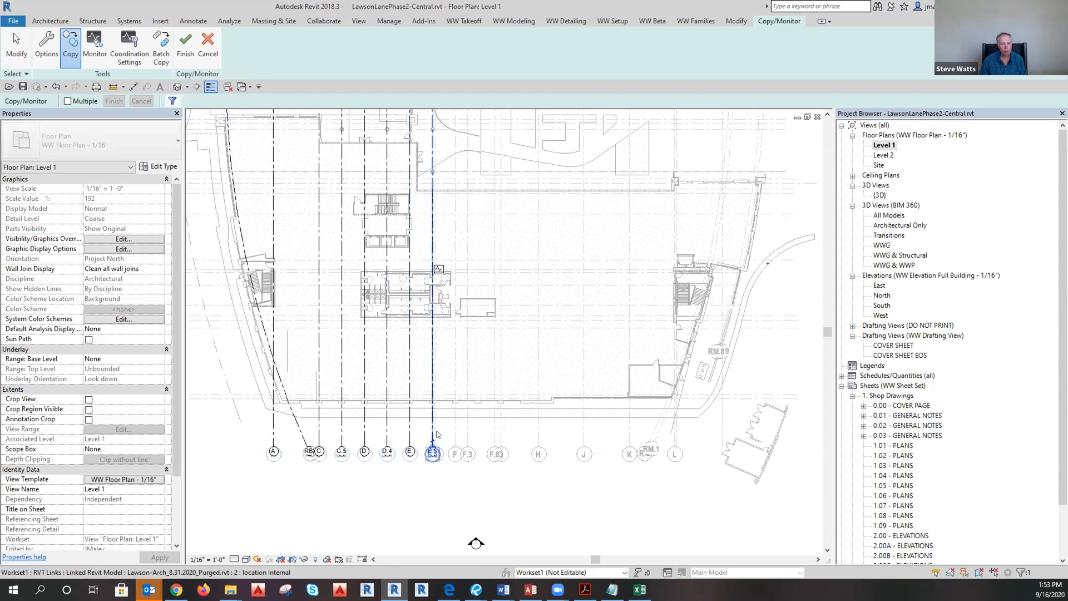
Copy the linked grids F, F.3, F.8, H, J, K, RM, RM.1 and L.
click(455, 432)
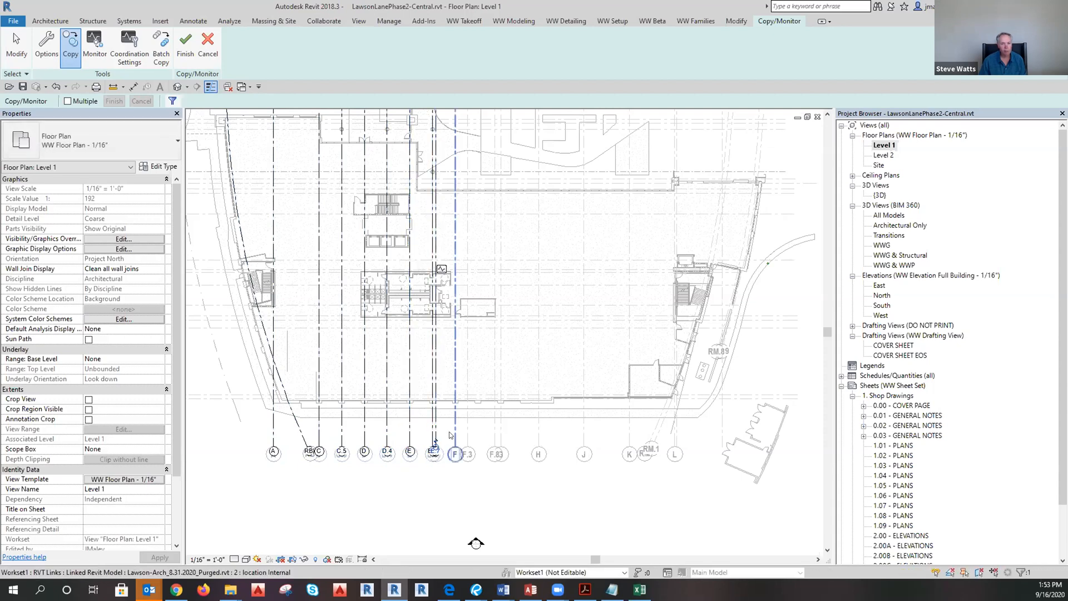
click(467, 429)
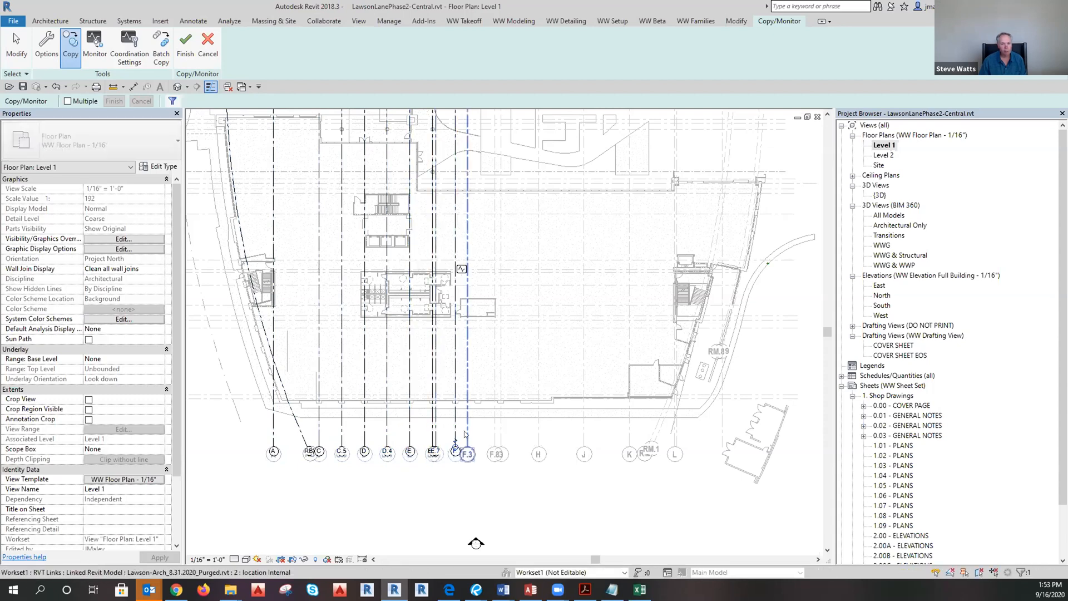
click(493, 430)
click(533, 427)
click(582, 432)
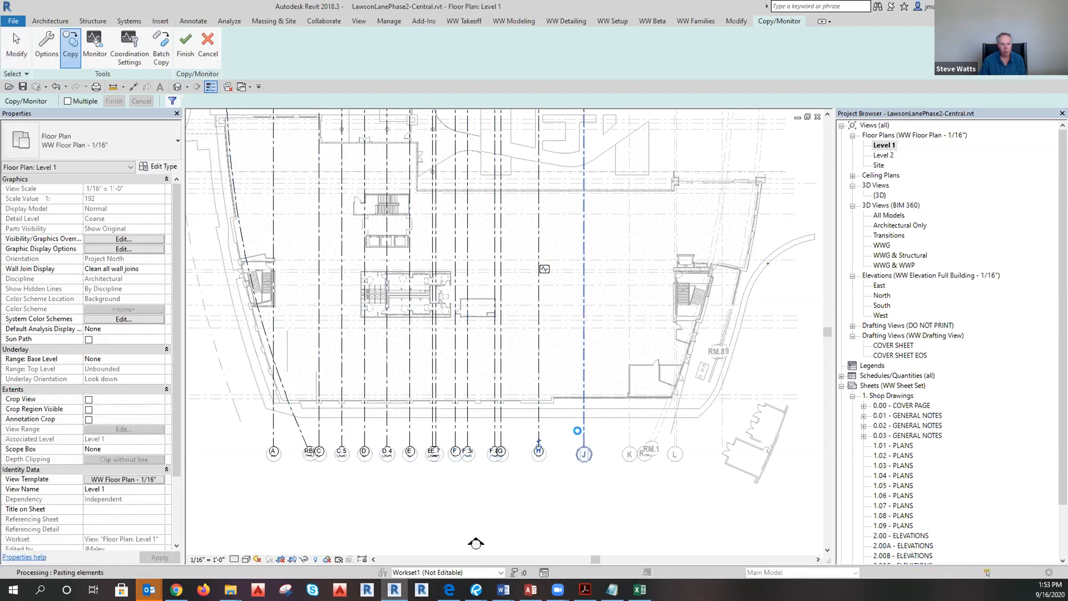
click(629, 432)
click(651, 428)
click(659, 431)
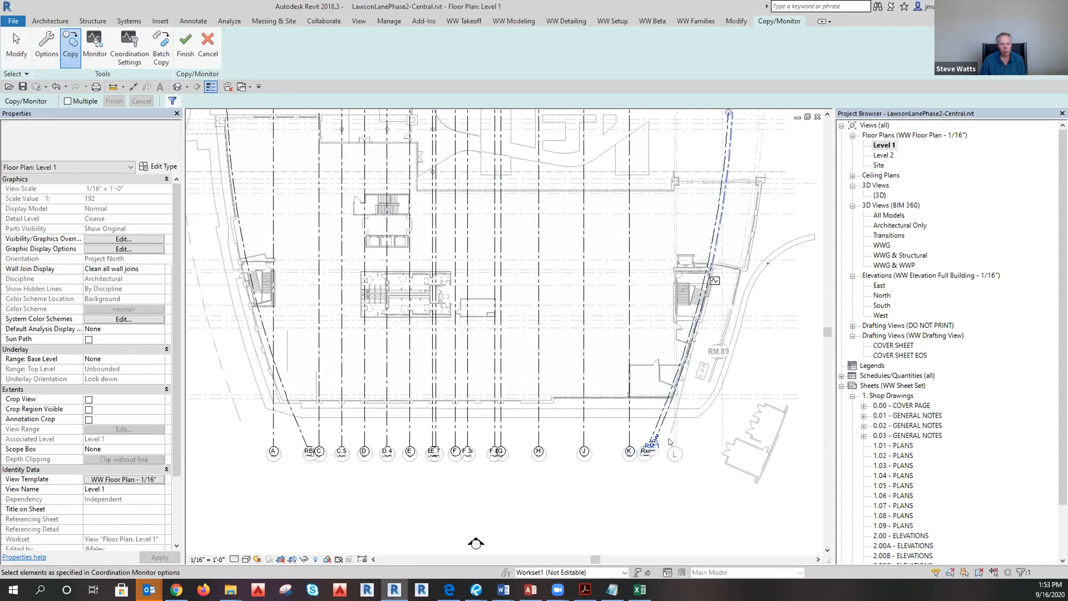
scroll(684, 447, up, 4)
click(655, 421)
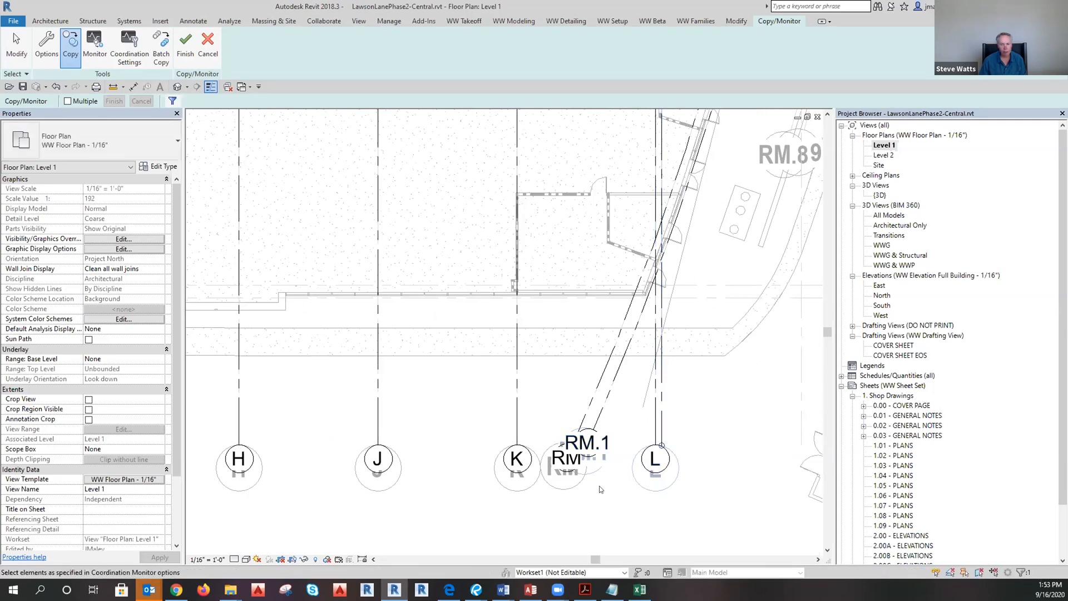
scroll(608, 476, down, 2)
scroll(608, 476, down, 2)
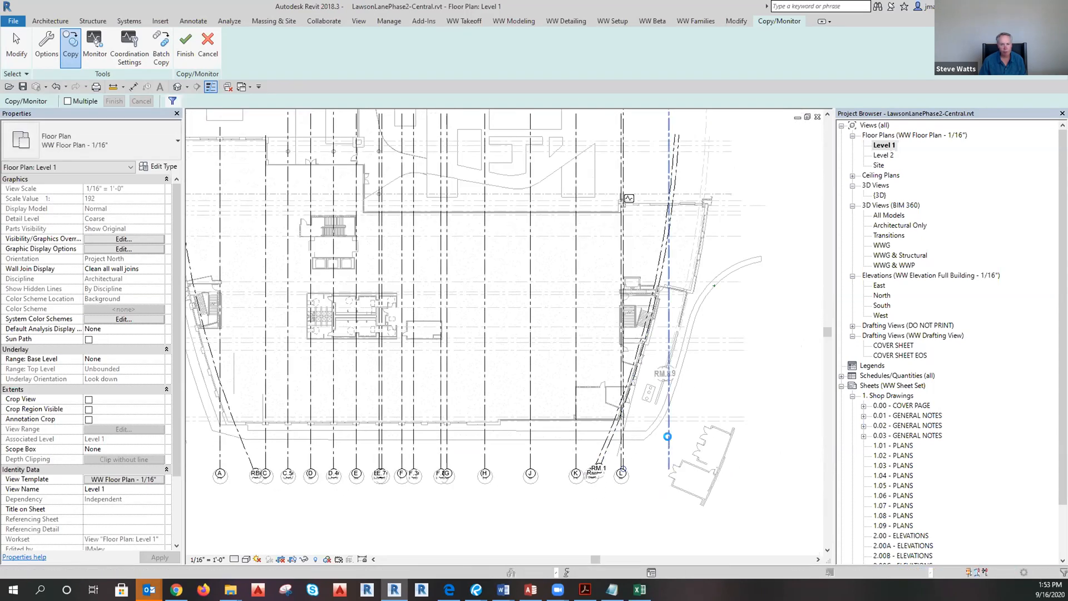
scroll(771, 439, down, 5)
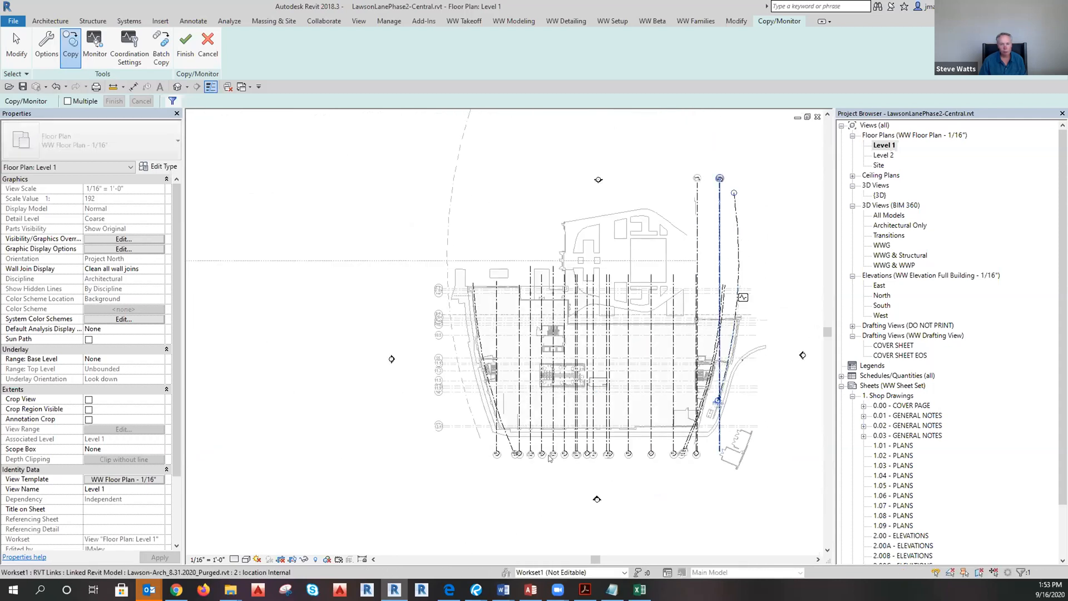
scroll(450, 424, up, 1)
scroll(450, 425, up, 4)
Copy the numbered grids 13, 11.9, 11.8, 11.5, 11.3, 11.2 and 11.
click(445, 412)
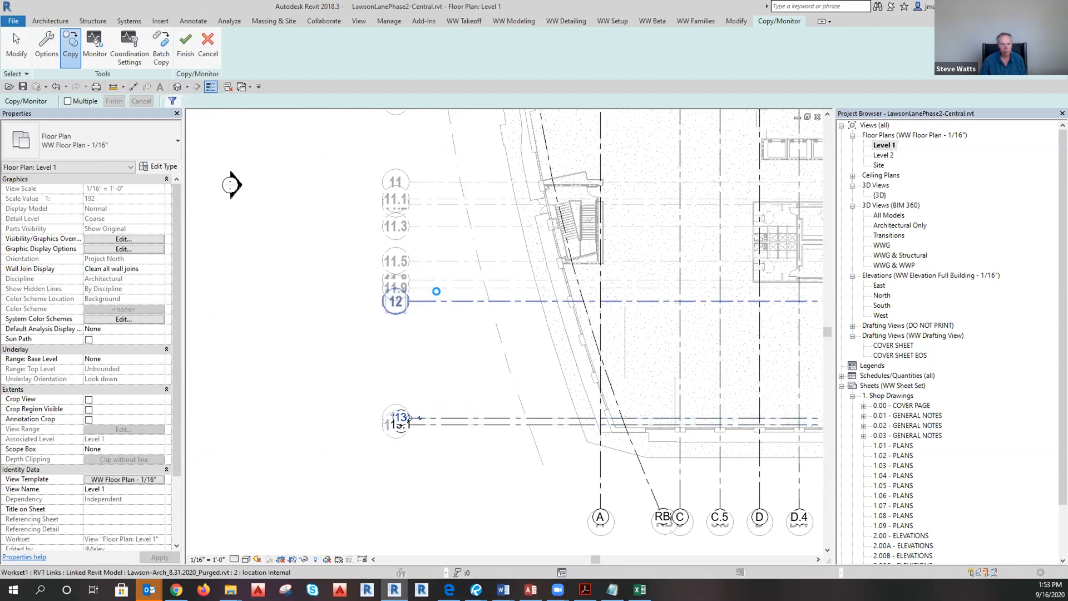
click(440, 288)
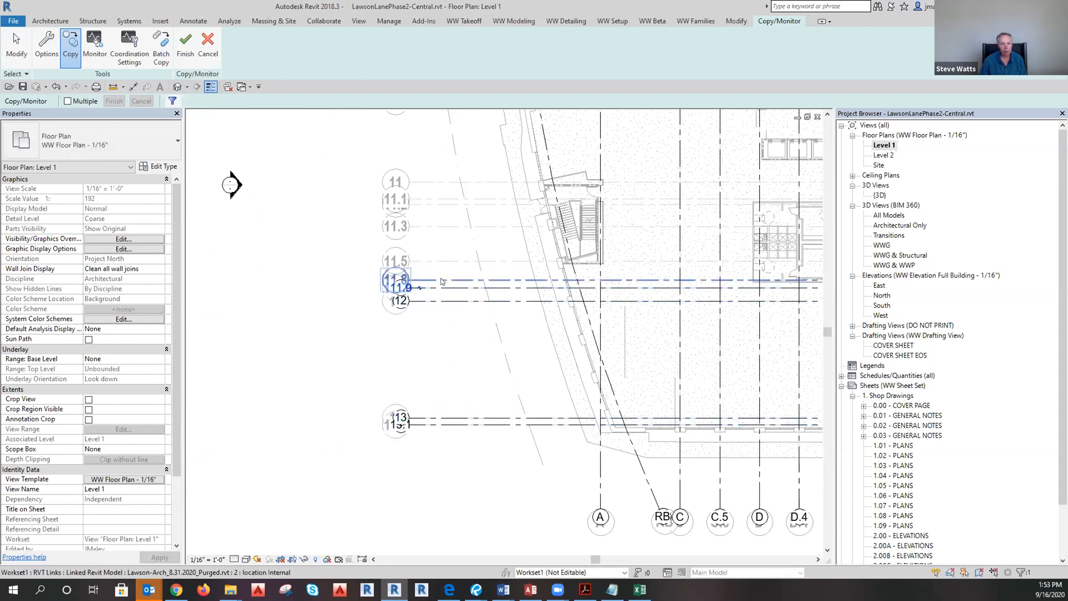
click(437, 278)
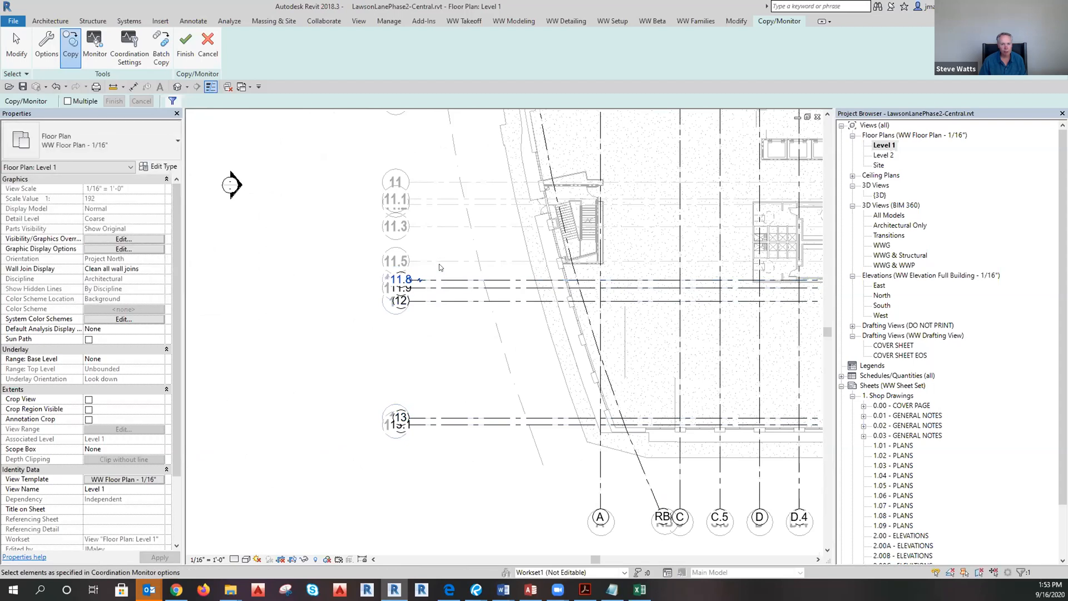
click(437, 227)
click(433, 203)
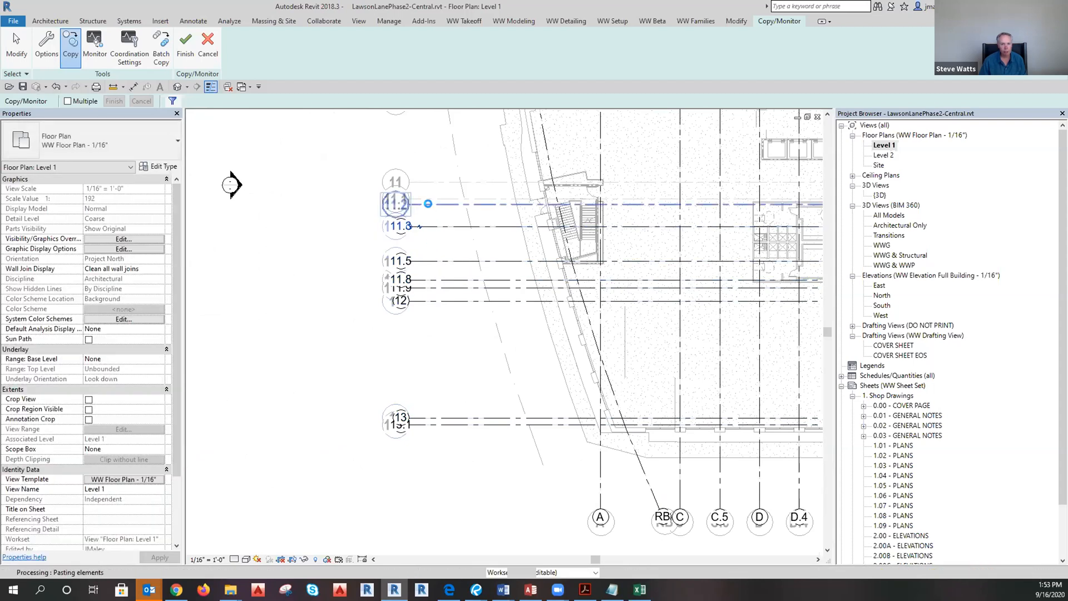
click(426, 181)
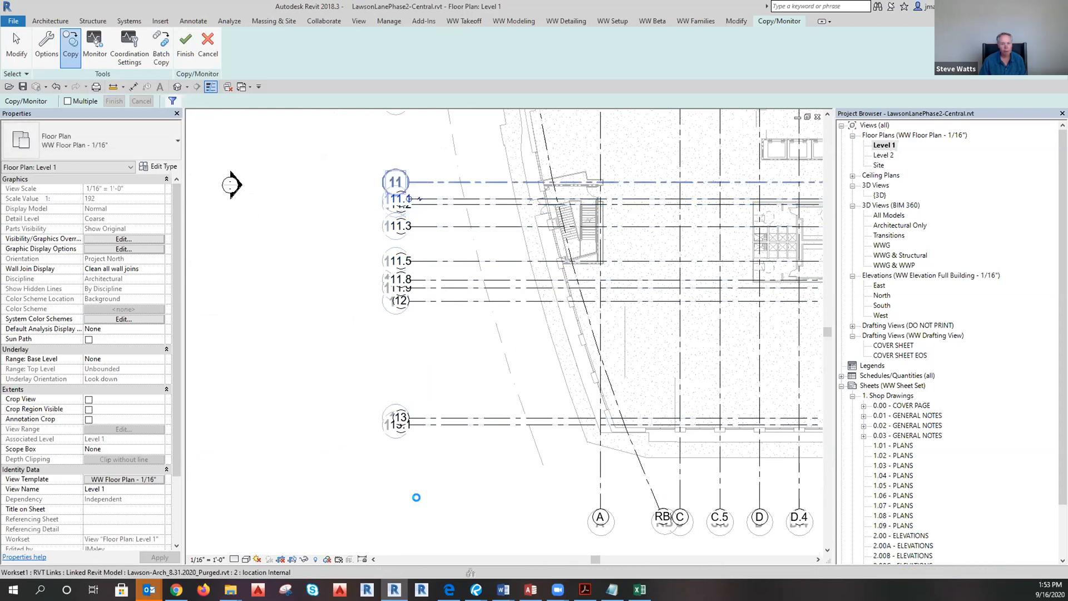
scroll(416, 473, down, 3)
scroll(411, 418, up, 4)
Copy the numbered grids 10.5, 9.5, 9.2, 9, 8.7, 7.8, 7.6 and 7.4.
click(410, 416)
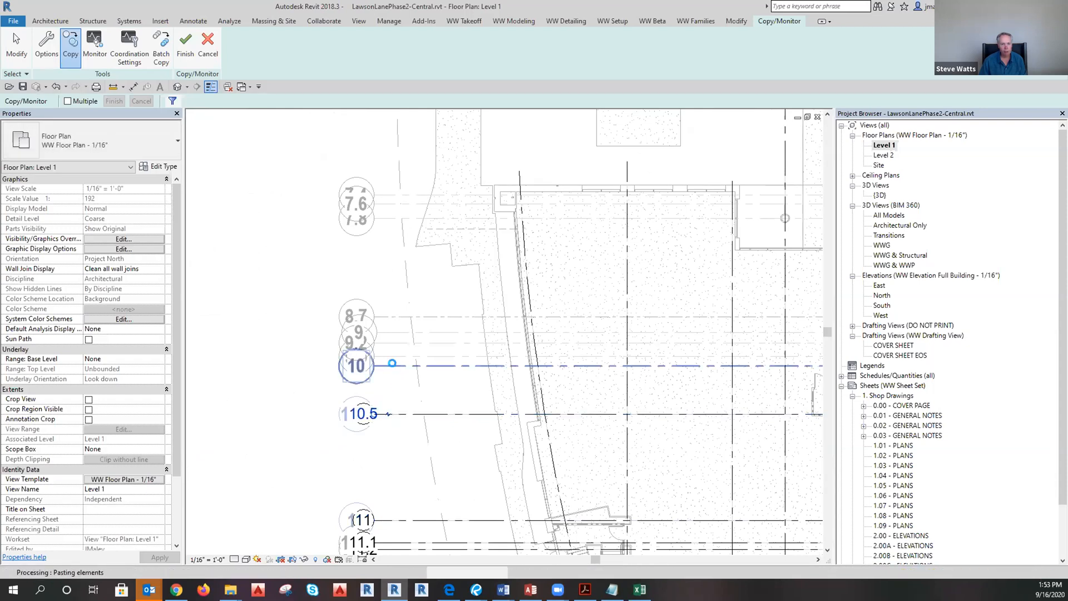
click(388, 356)
click(393, 343)
click(393, 326)
click(388, 316)
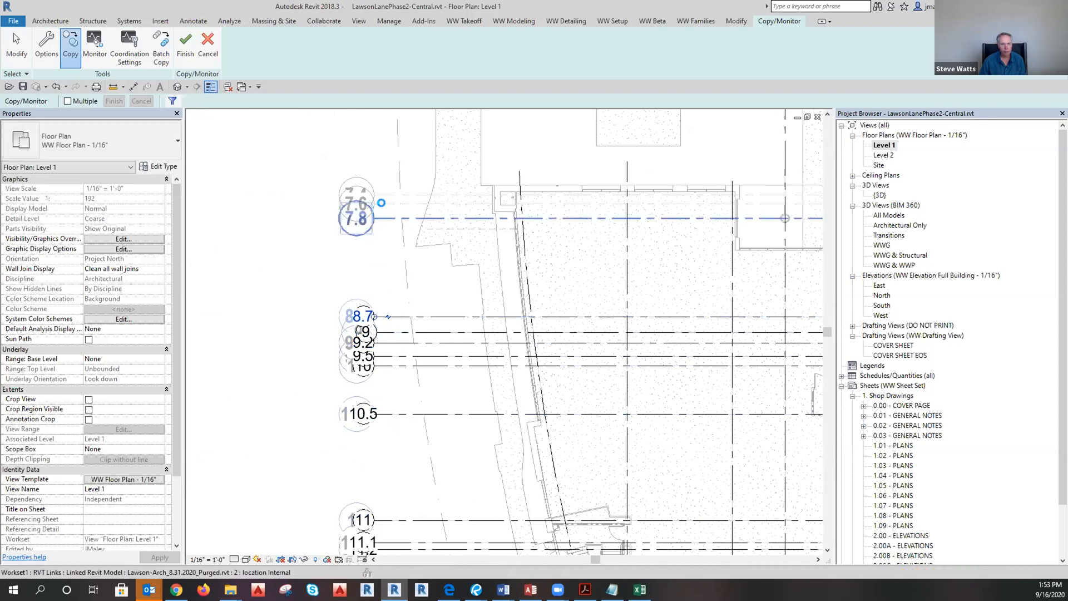
click(381, 202)
click(384, 195)
click(385, 189)
Review the copied grids and finish the Copy/Monitor session.
scroll(312, 295, down, 5)
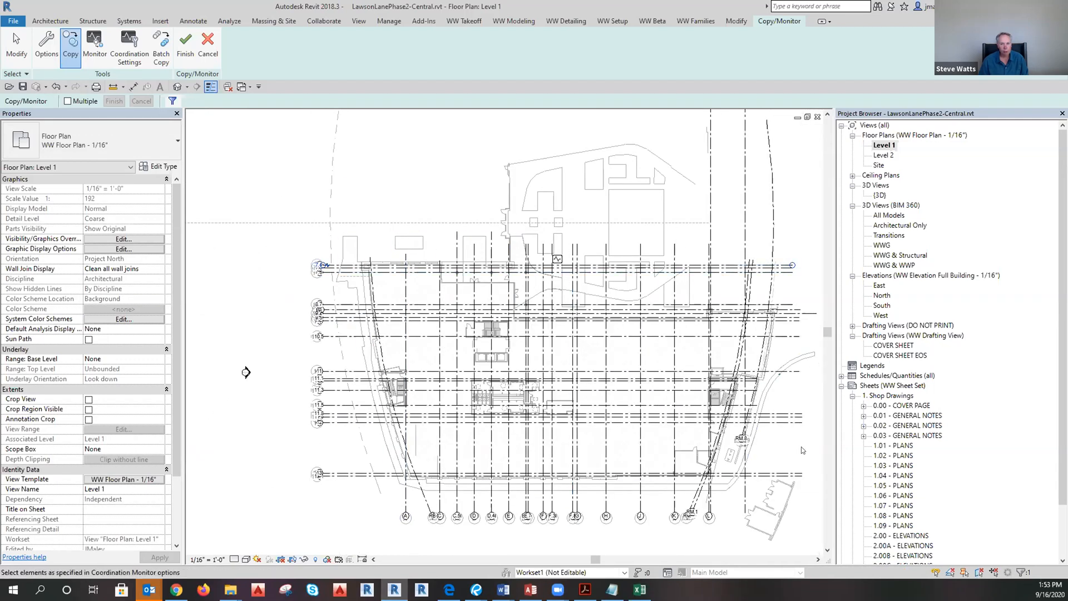
scroll(798, 290, up, 4)
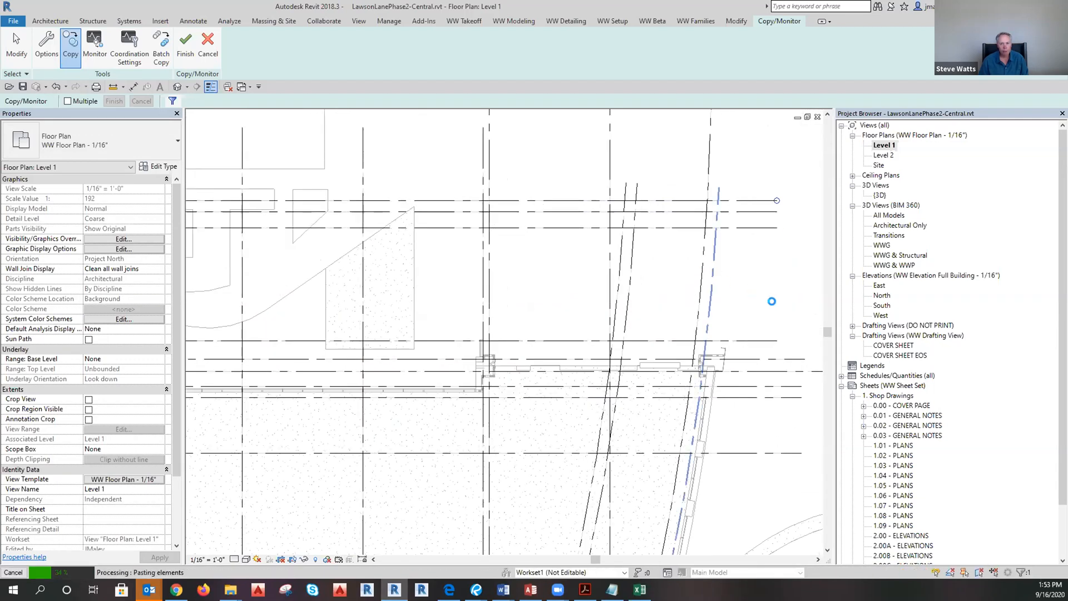
scroll(647, 145, down, 3)
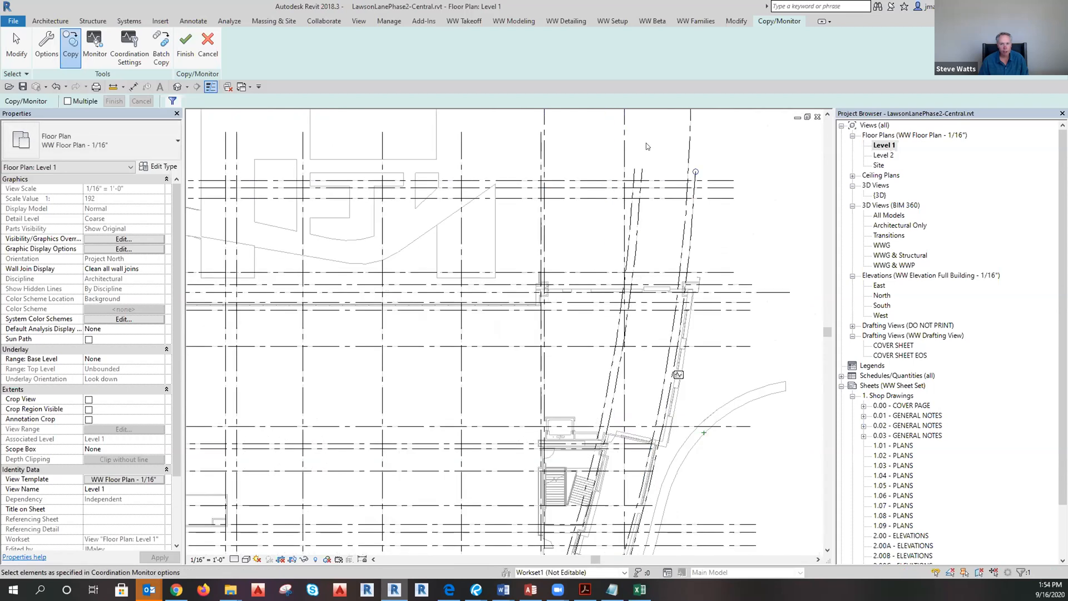
scroll(656, 384, up, 4)
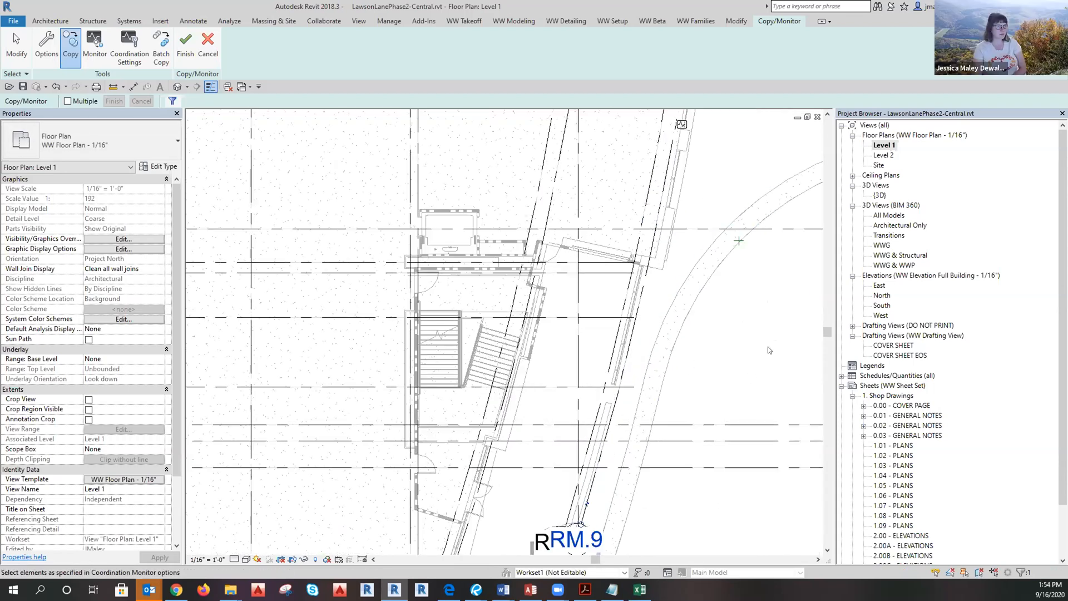
scroll(768, 350, down, 4)
scroll(682, 523, up, 4)
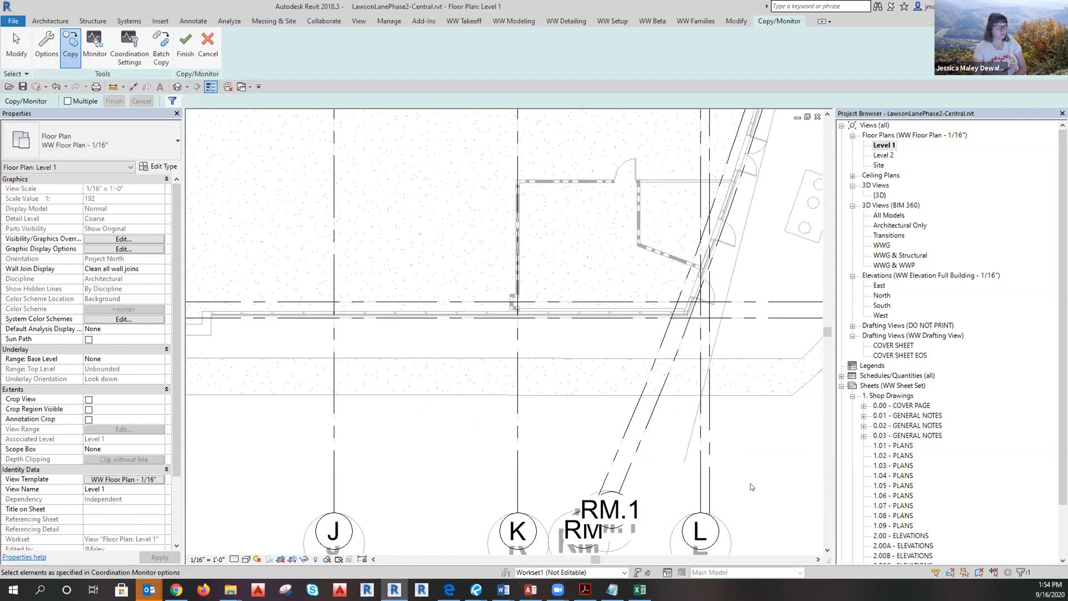
scroll(741, 445, down, 2)
scroll(741, 445, down, 3)
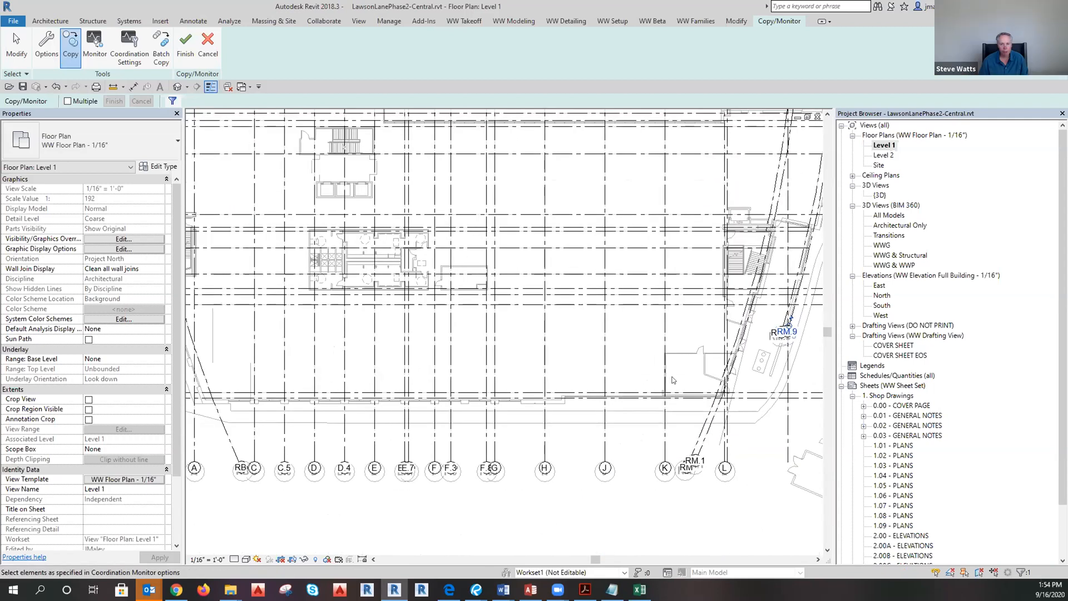
scroll(551, 436, up, 4)
scroll(227, 370, down, 2)
scroll(323, 272, up, 5)
scroll(302, 229, down, 4)
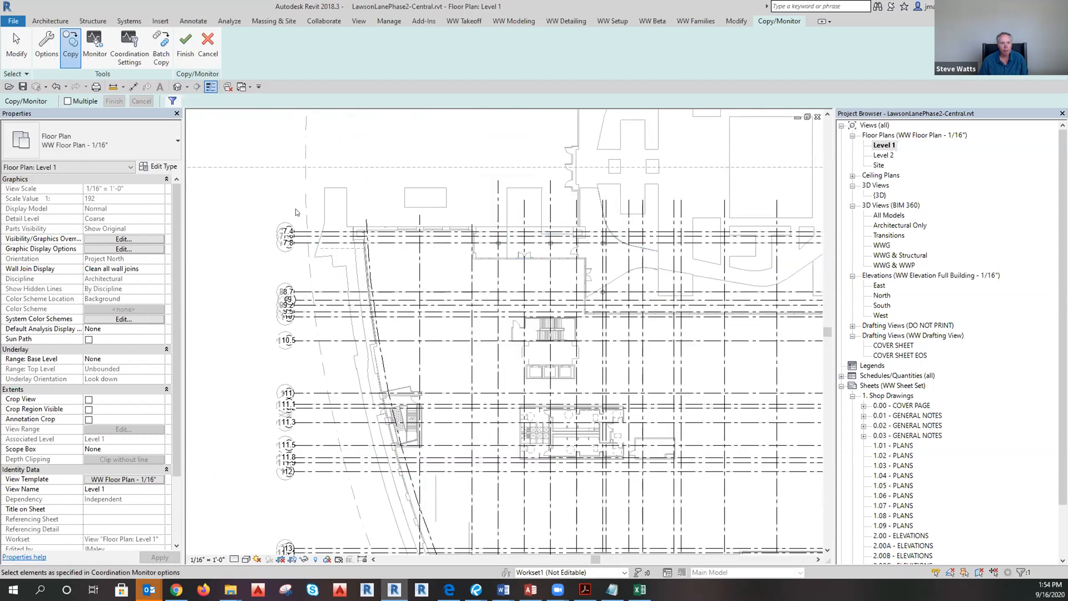
click(201, 55)
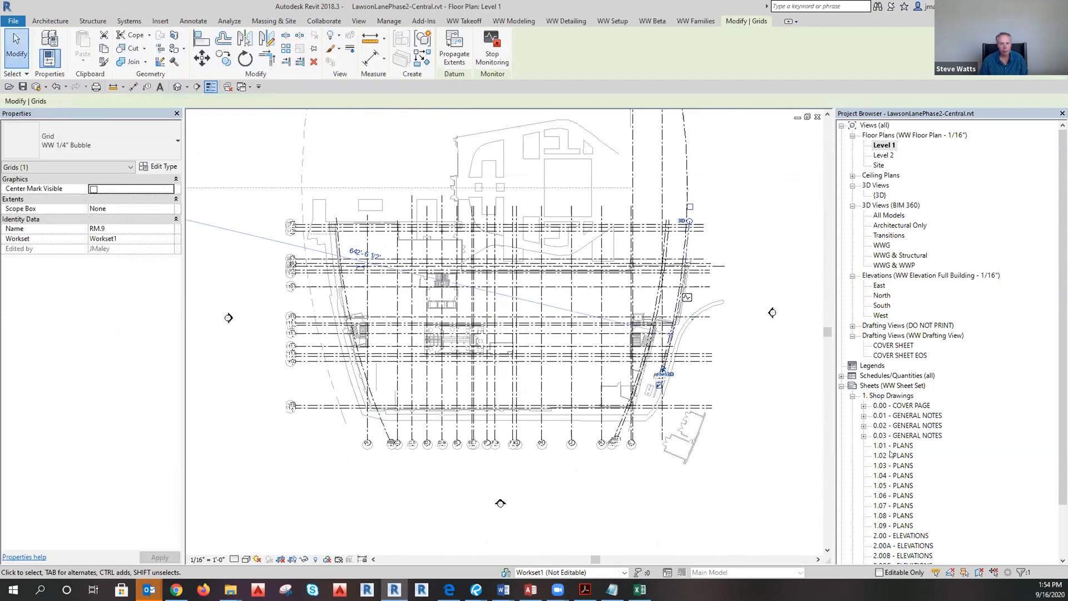
Open the East elevation and select a grid and the linked building to inspect them.
click(878, 286)
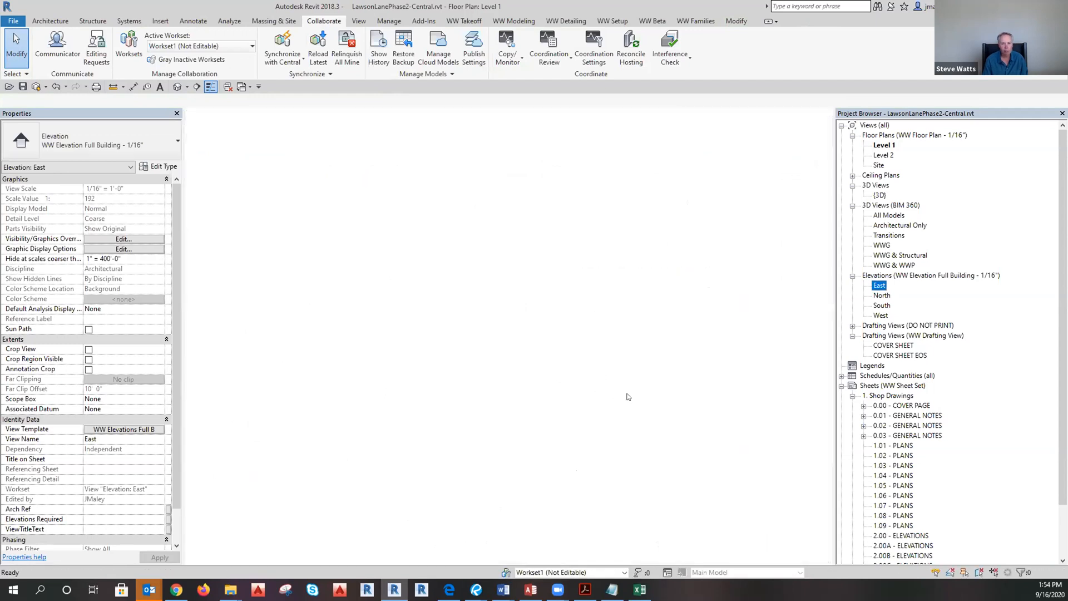
click(620, 342)
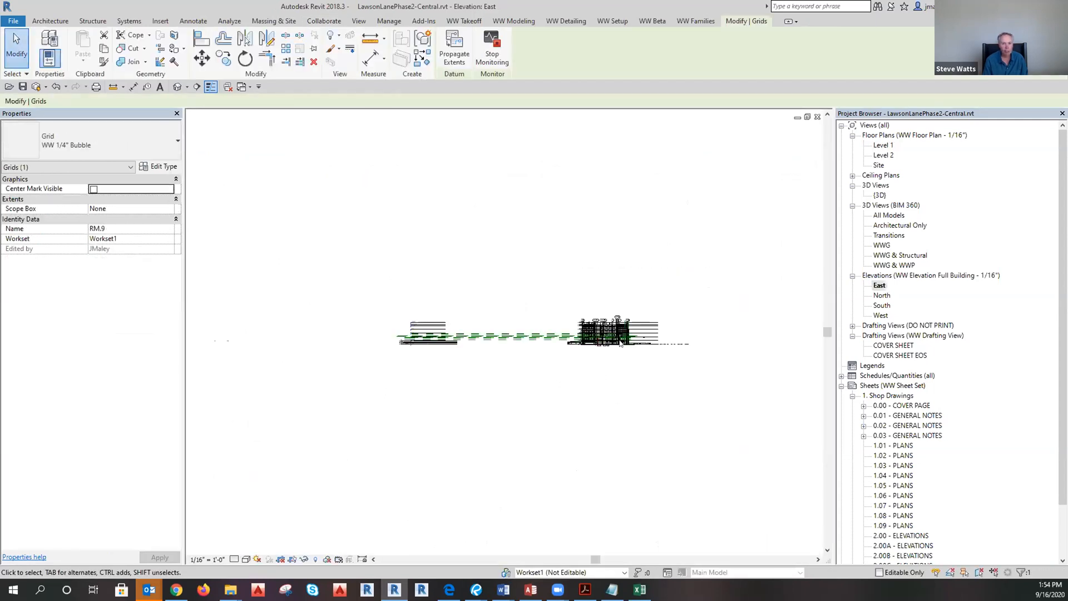
click(437, 332)
scroll(431, 324, up, 3)
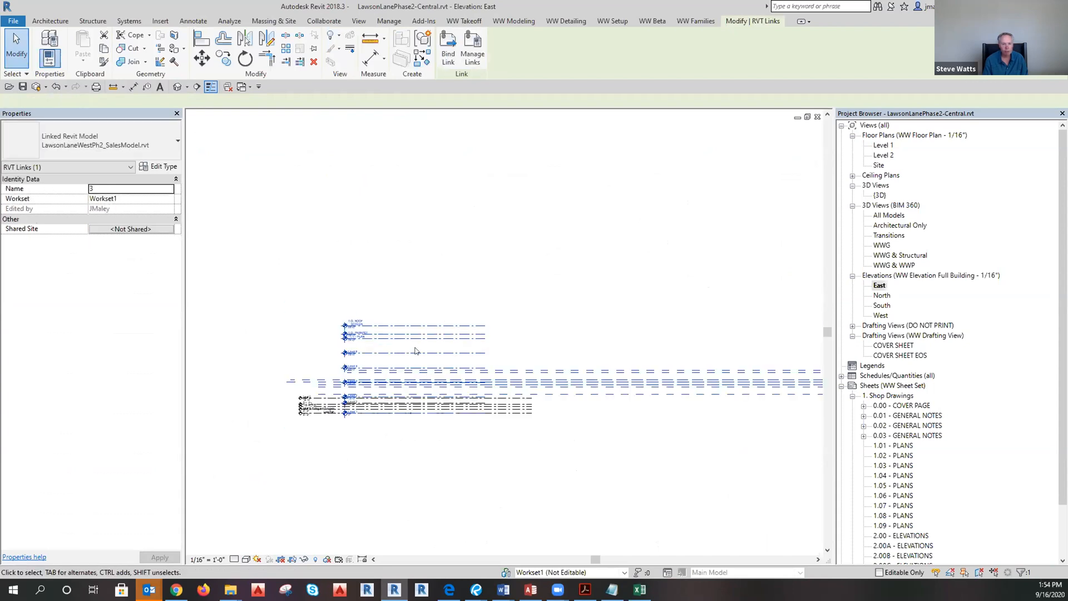
scroll(349, 385, down, 1)
scroll(611, 394, up, 3)
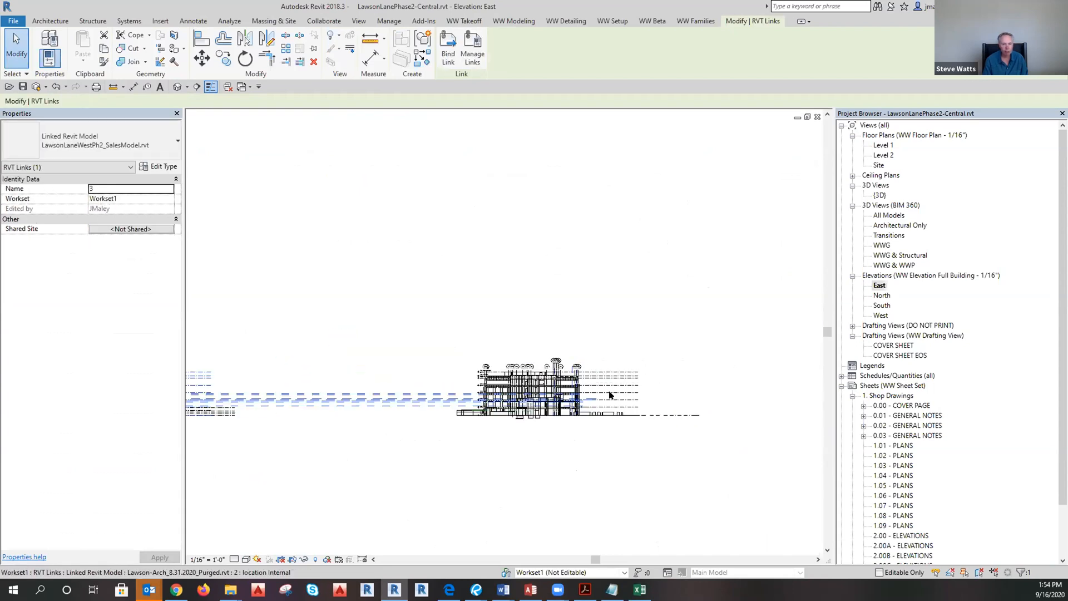
click(605, 417)
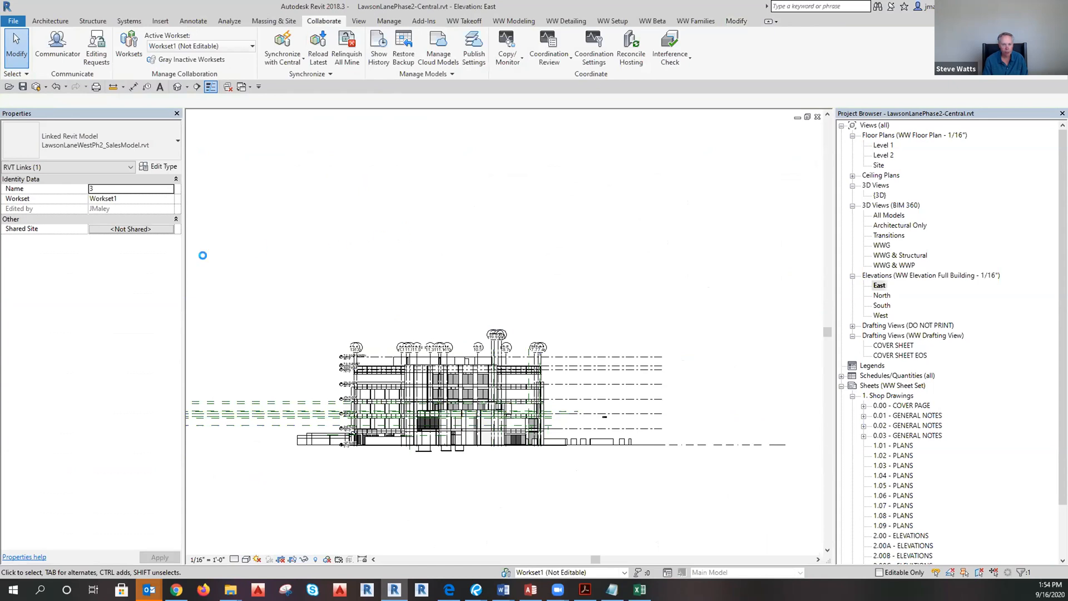
Hide the LawsonLaneWestPh2_SalesModel link in the WW Elevations Full Building - 1/16" template.
click(124, 429)
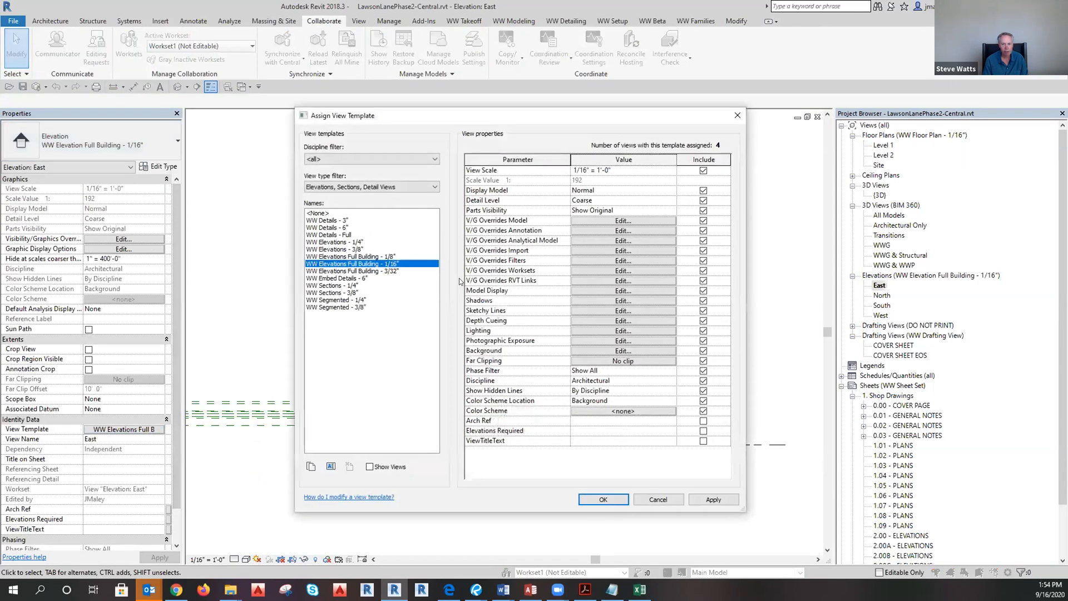
click(581, 282)
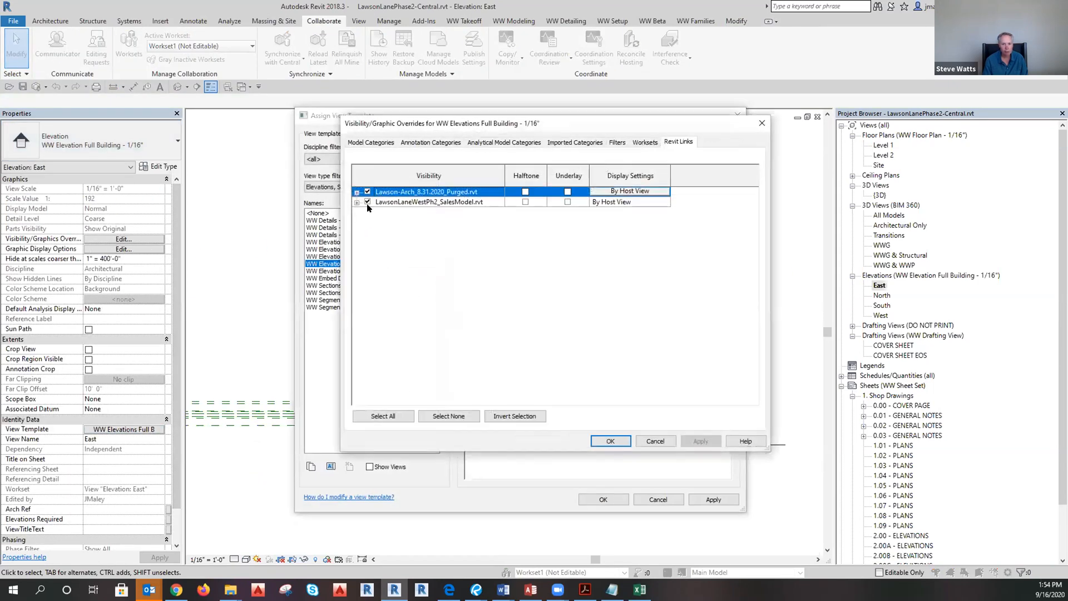
click(368, 202)
click(608, 441)
click(604, 499)
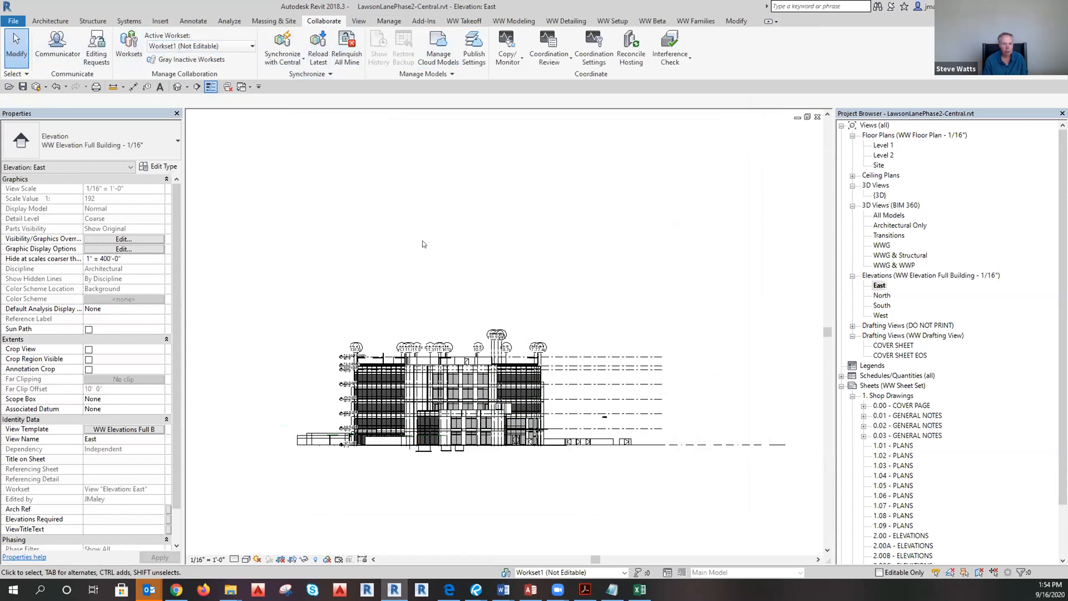
Start Copy/Monitor from the linked architectural model using the Copy tool.
click(274, 21)
click(323, 21)
click(508, 42)
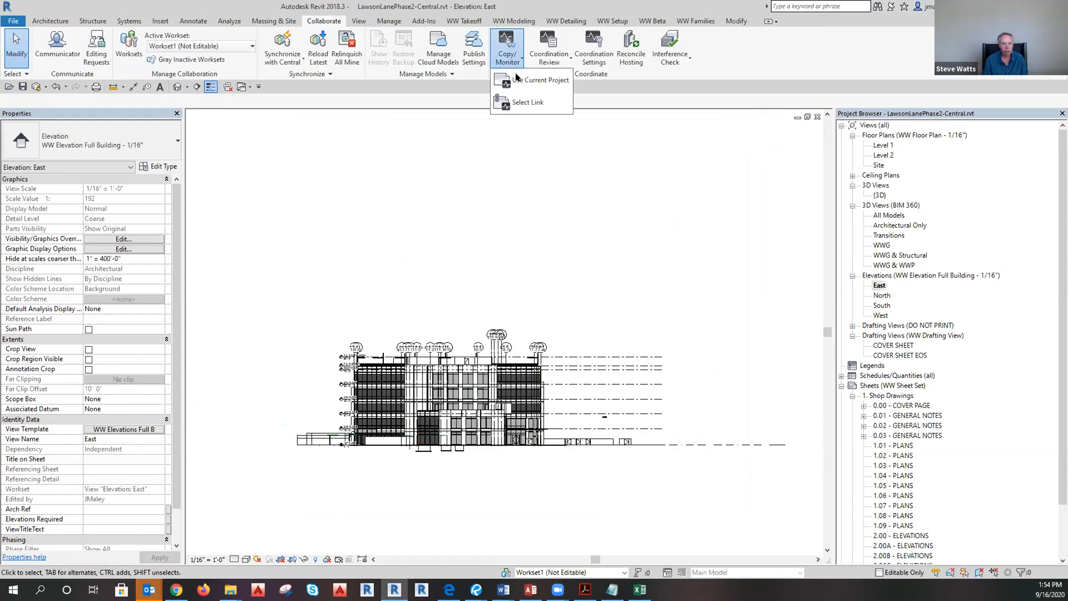
click(518, 100)
click(475, 373)
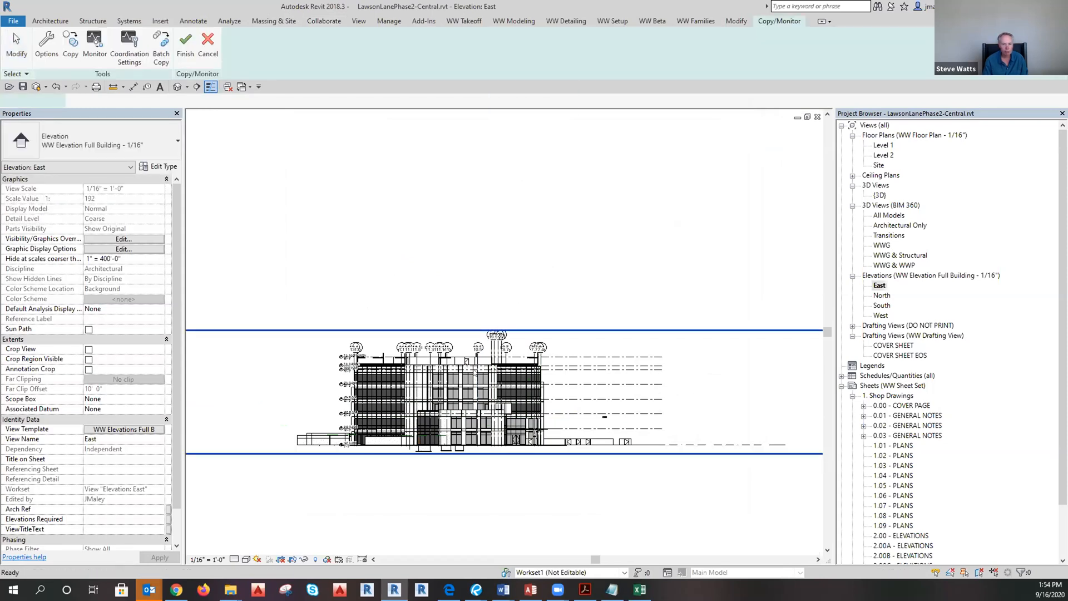
click(70, 47)
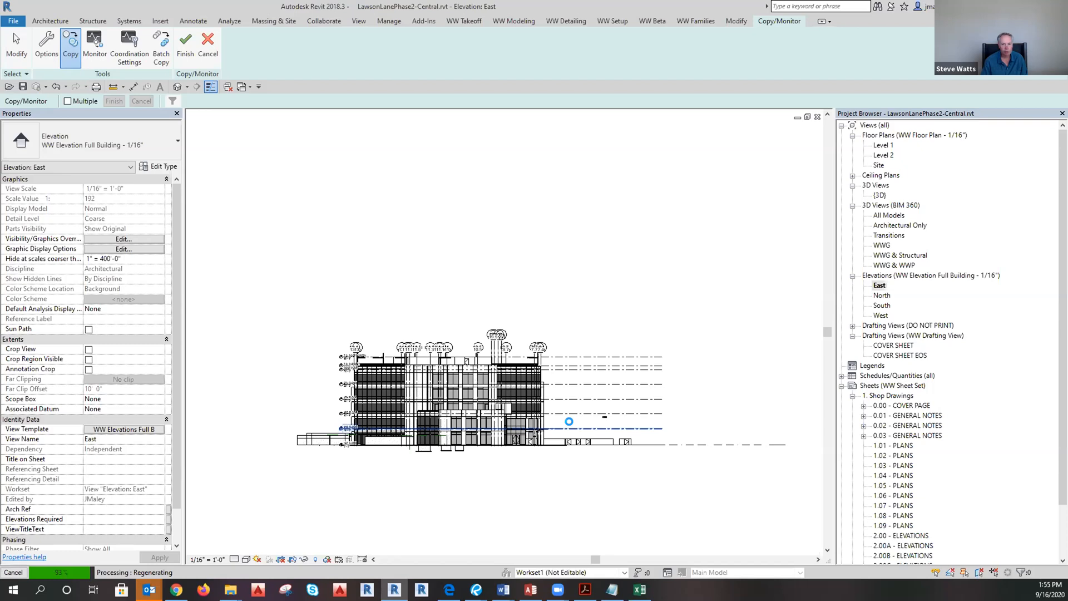
Finish copying the 2ND FLOOR level (16' 0") and select the Level 2 floor plan.
scroll(344, 439, up, 5)
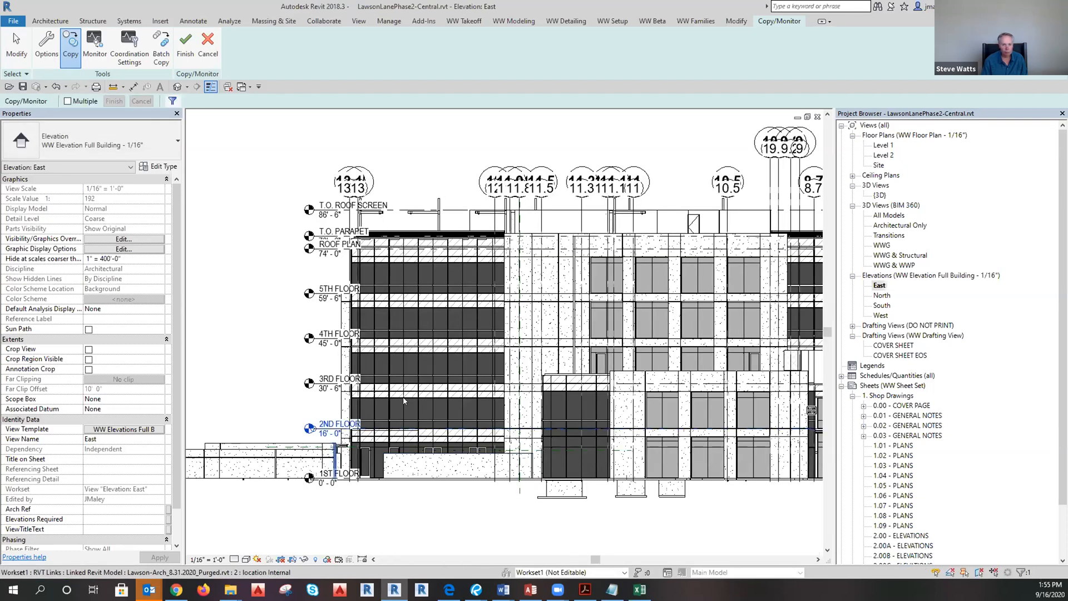
scroll(403, 401, down, 2)
key(Escape)
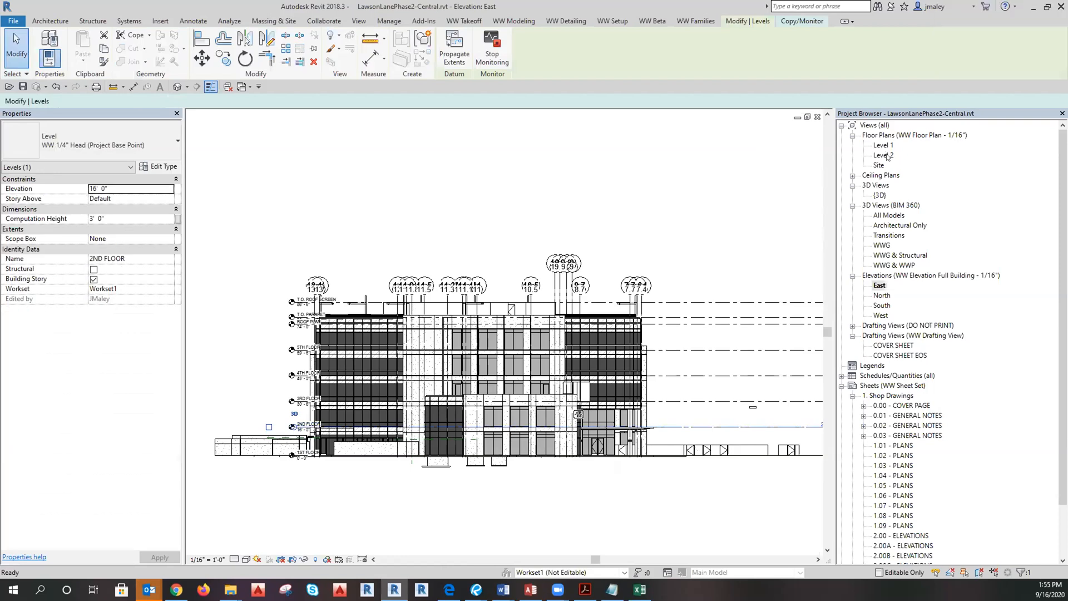
click(884, 155)
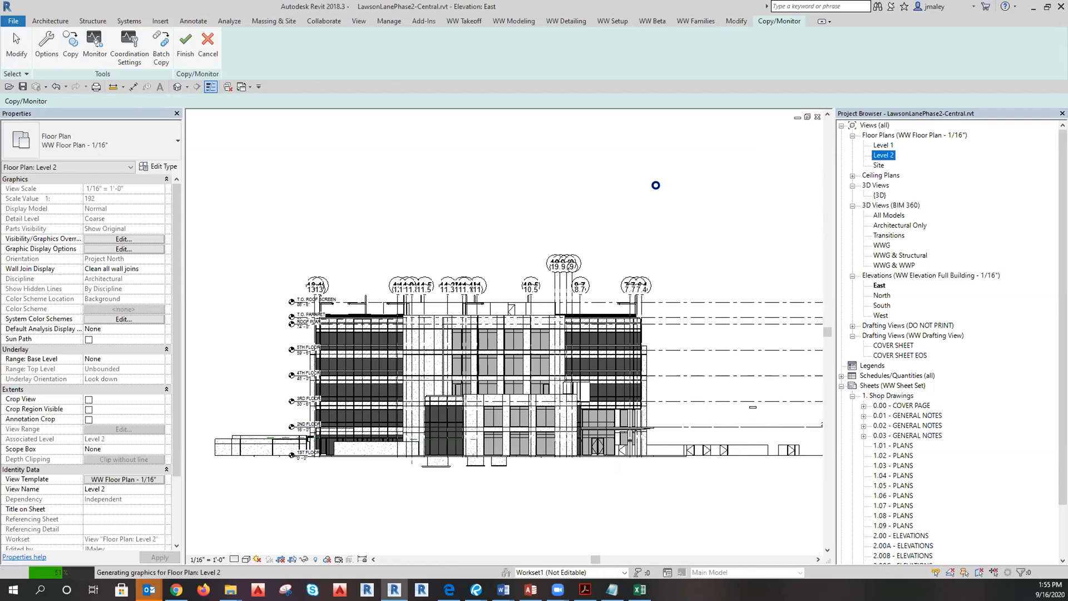
Open the Level 1 plan, check the Level 2 view's options, and reopen the East elevation.
scroll(429, 240, up, 4)
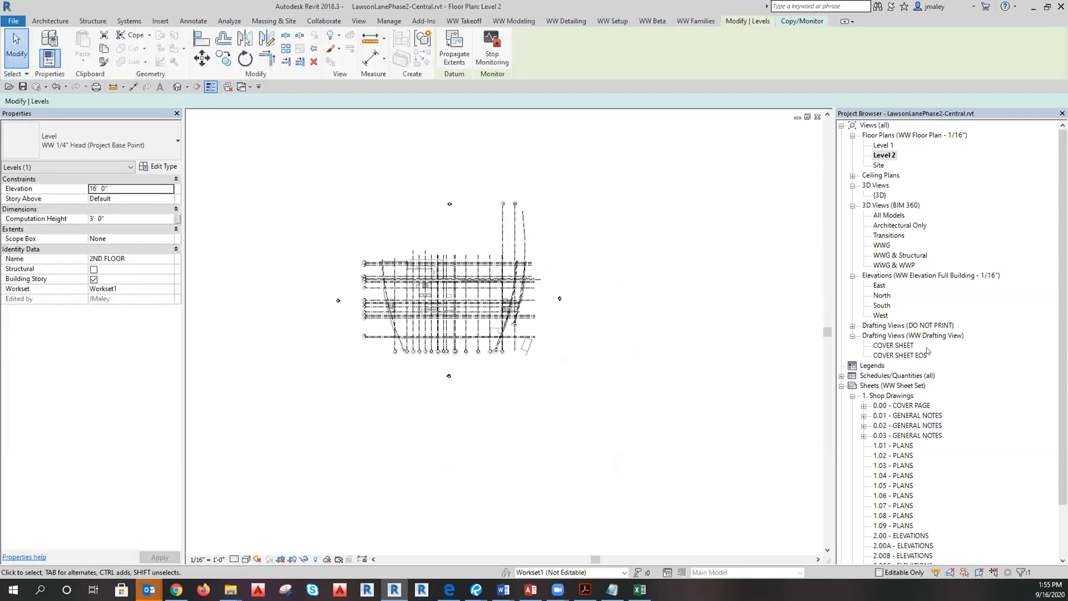
click(883, 146)
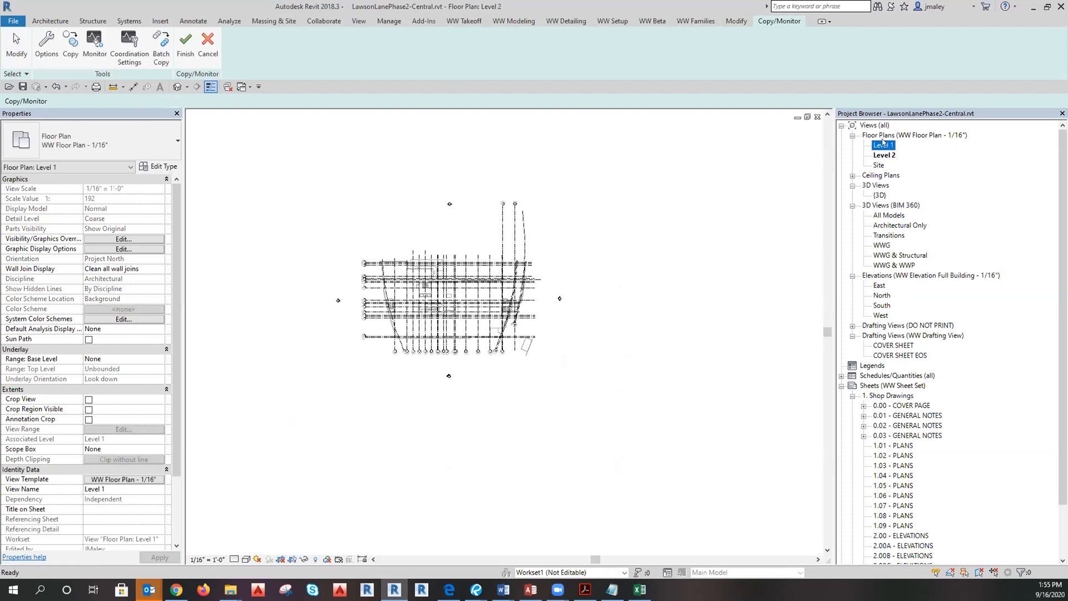
double_click(883, 143)
click(884, 156)
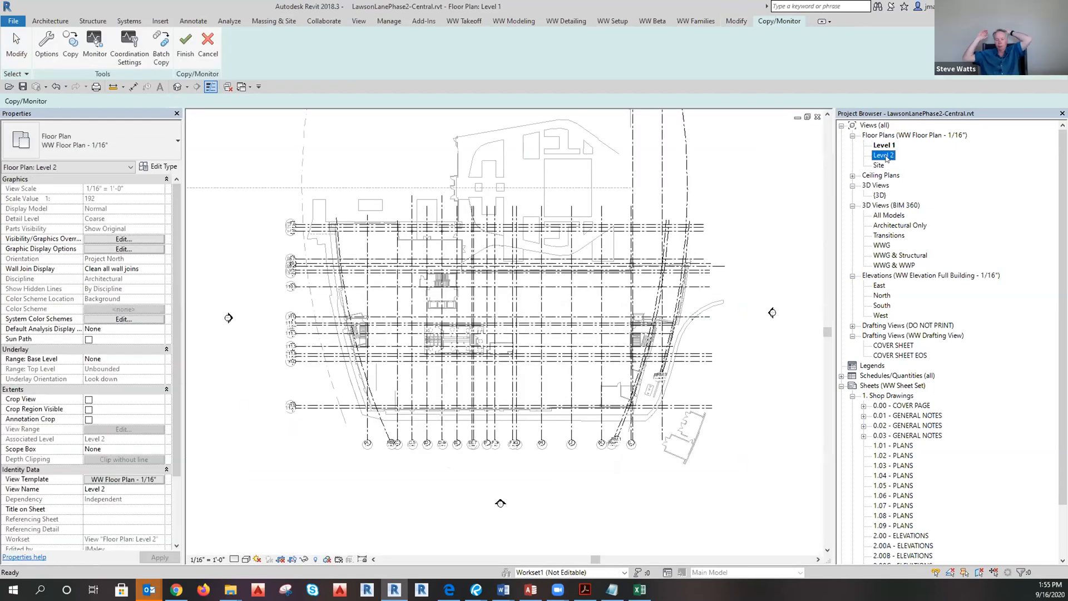
right_click(881, 155)
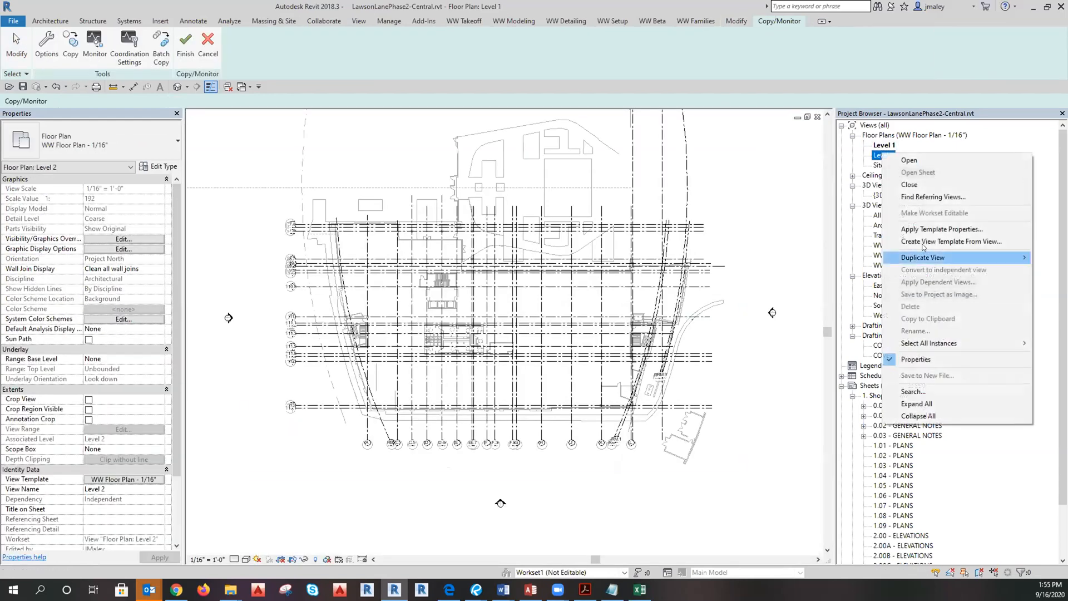
click(878, 167)
click(882, 155)
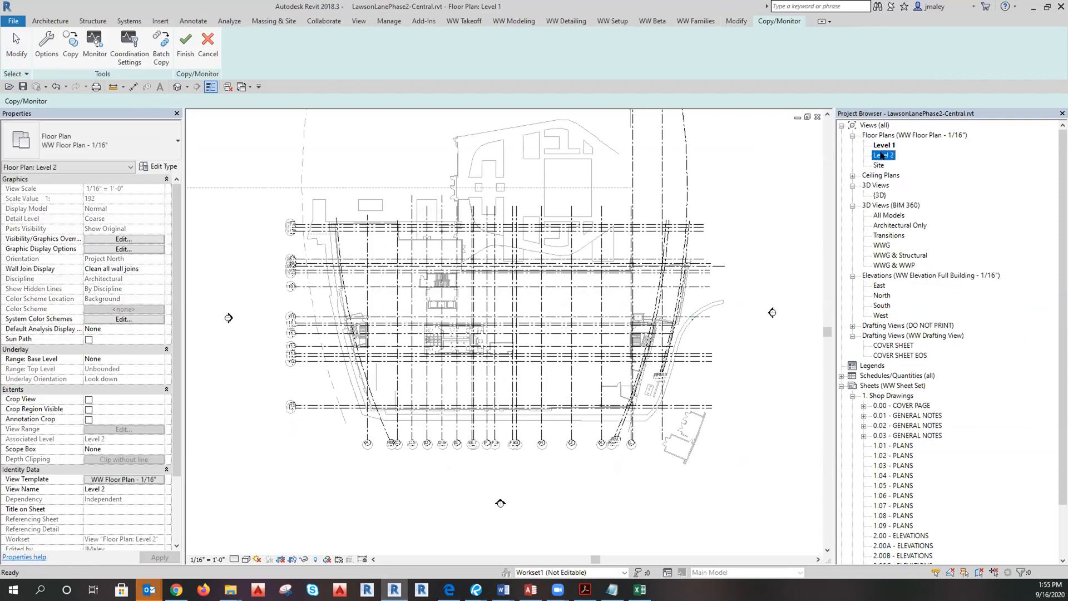
right_click(880, 153)
click(869, 157)
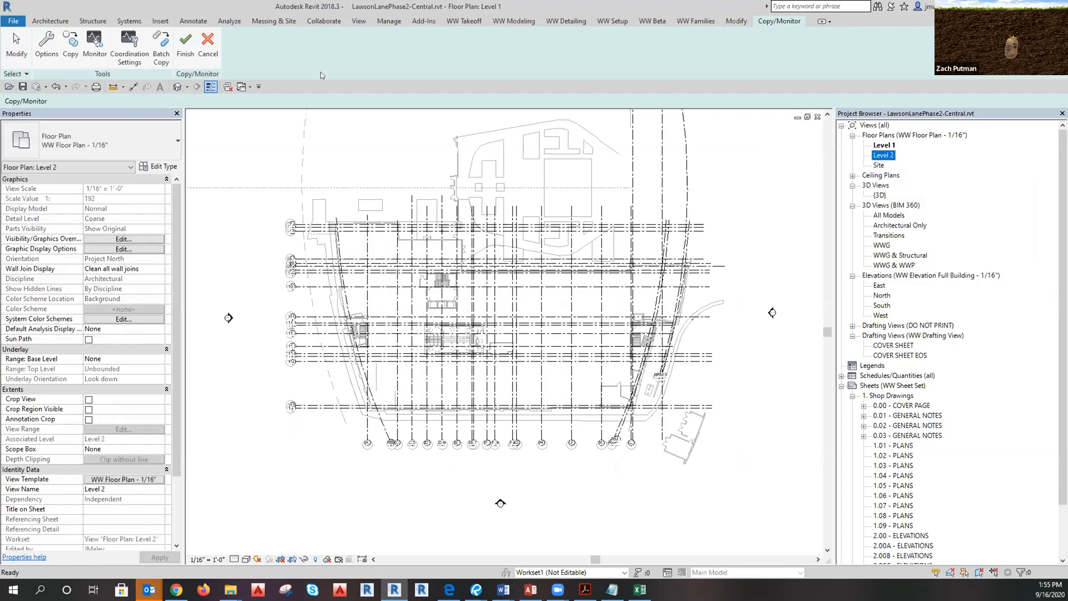
double_click(880, 286)
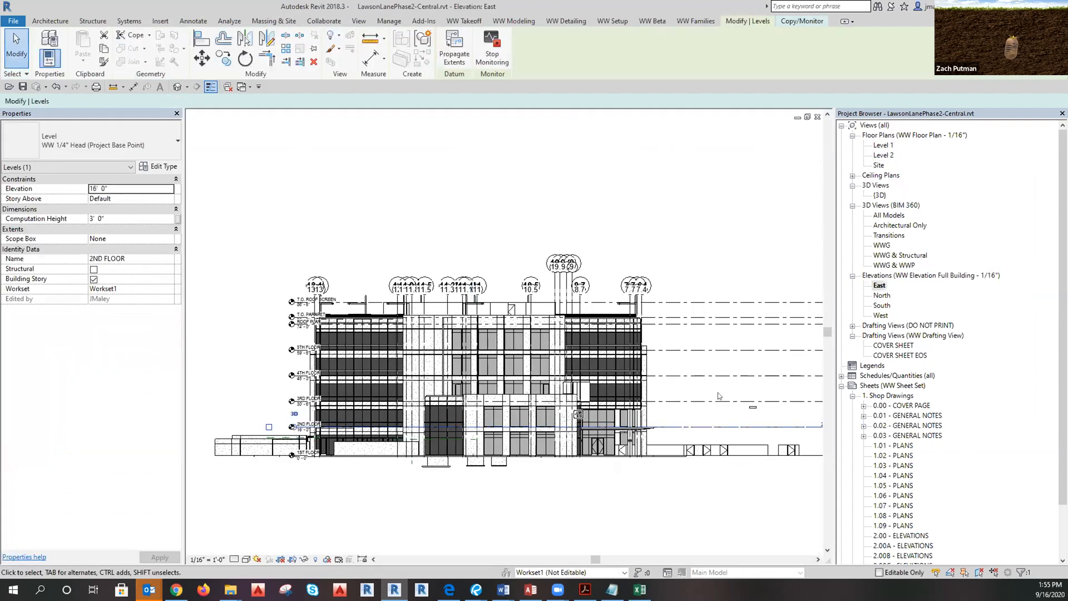
Copy the 4TH FLOOR, 5TH FLOOR, ROOF PLAN and T.O. ROOF SCREEN levels from the link.
click(309, 182)
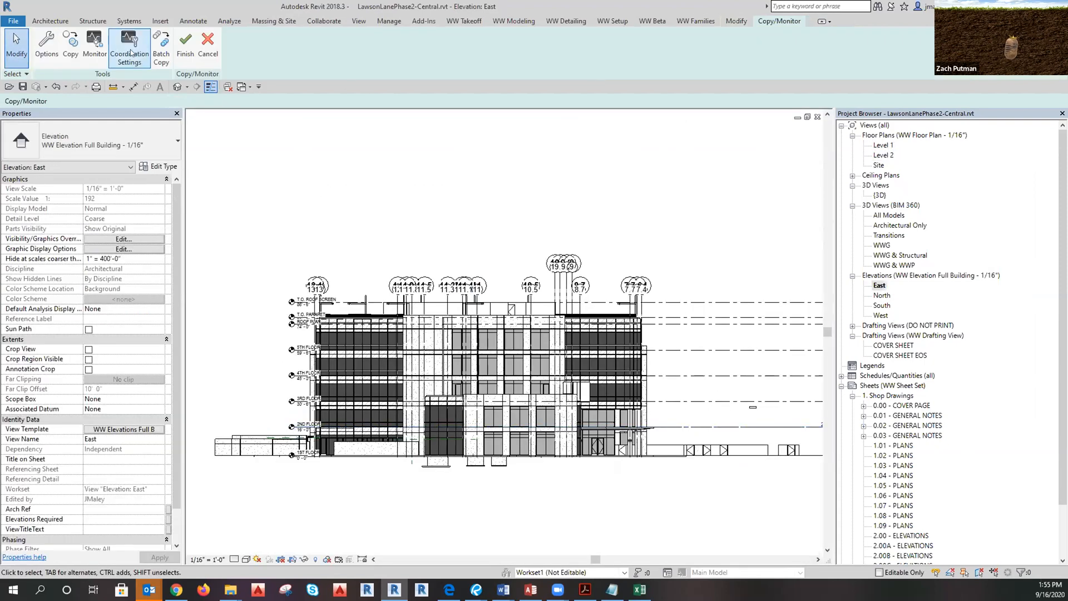
click(68, 48)
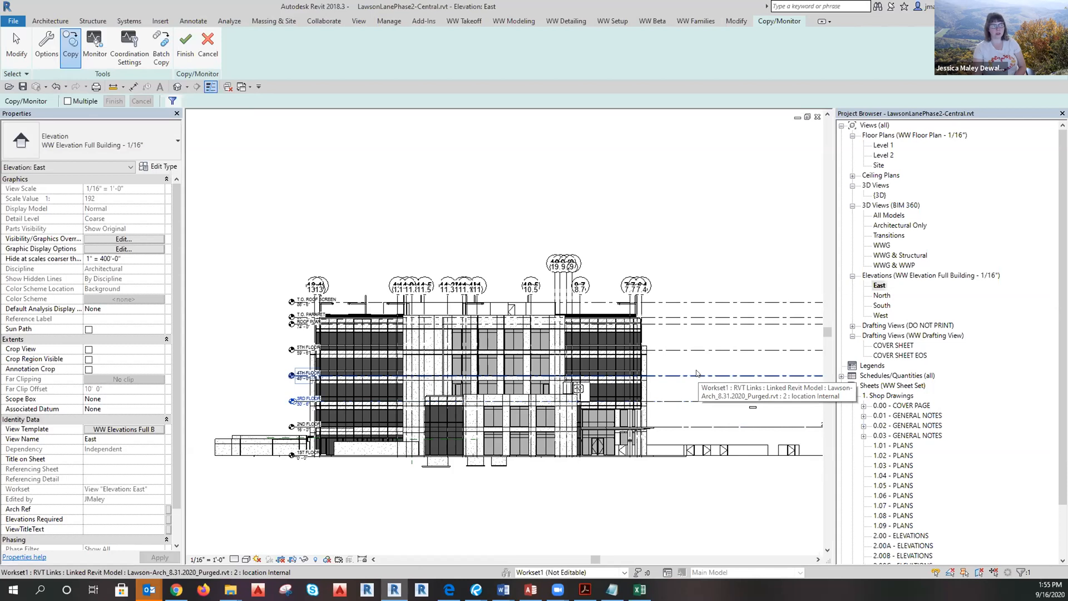
click(697, 375)
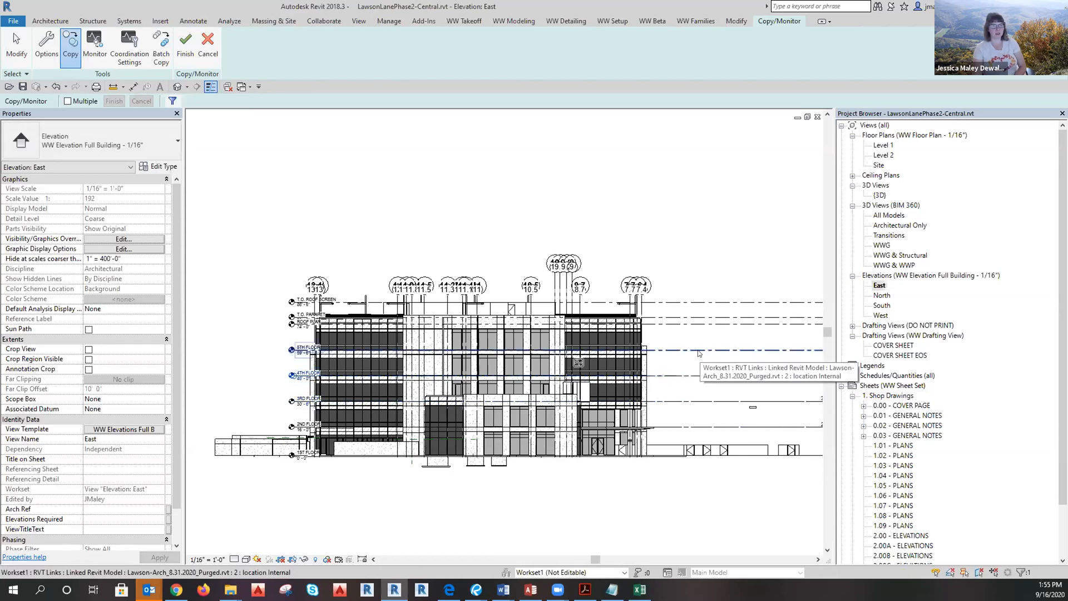
click(699, 352)
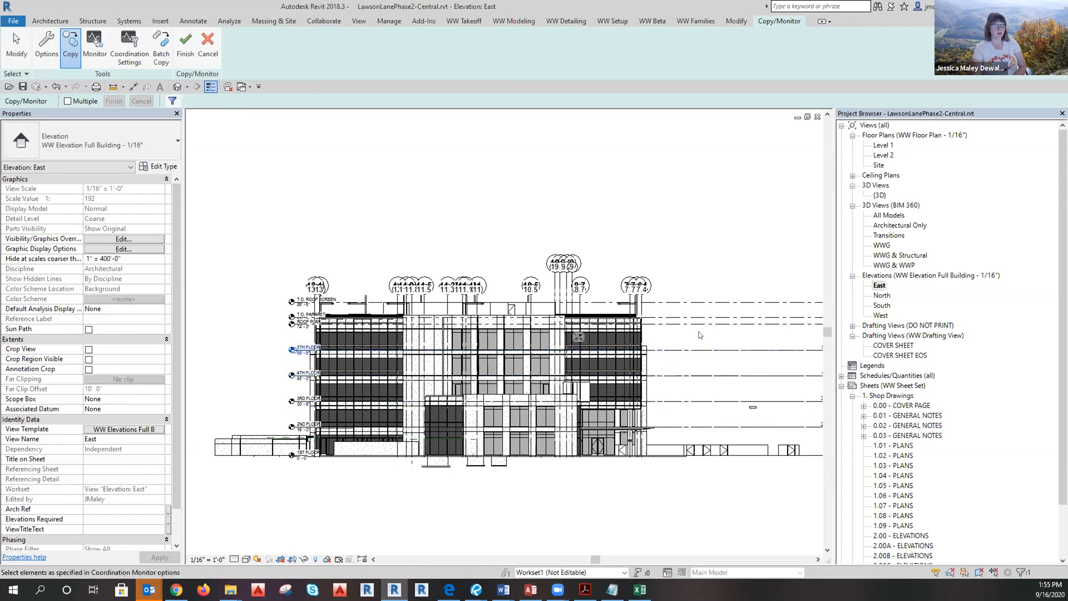
click(696, 322)
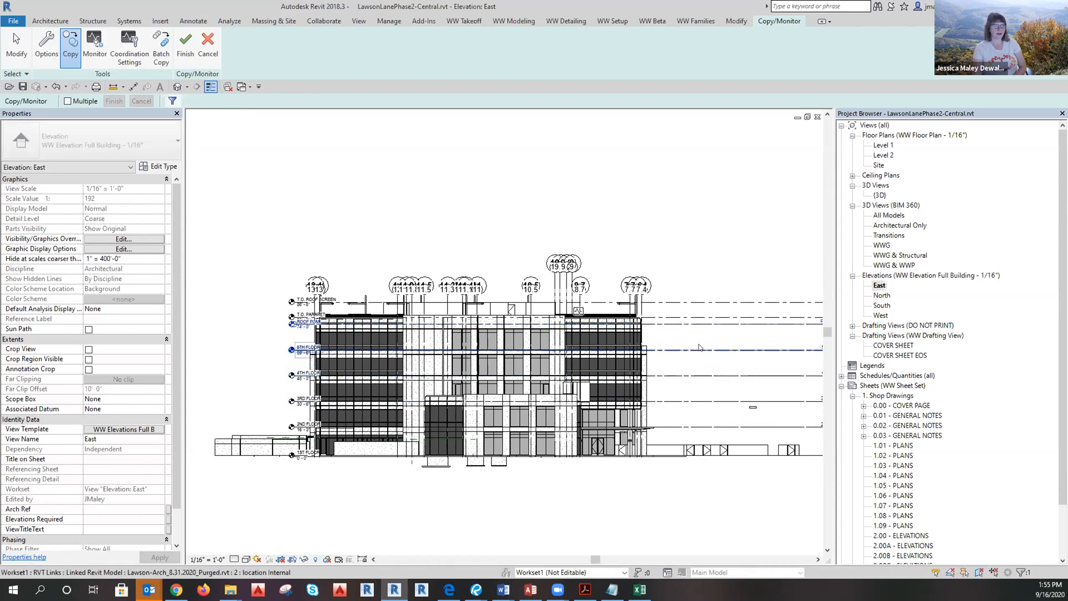
click(684, 297)
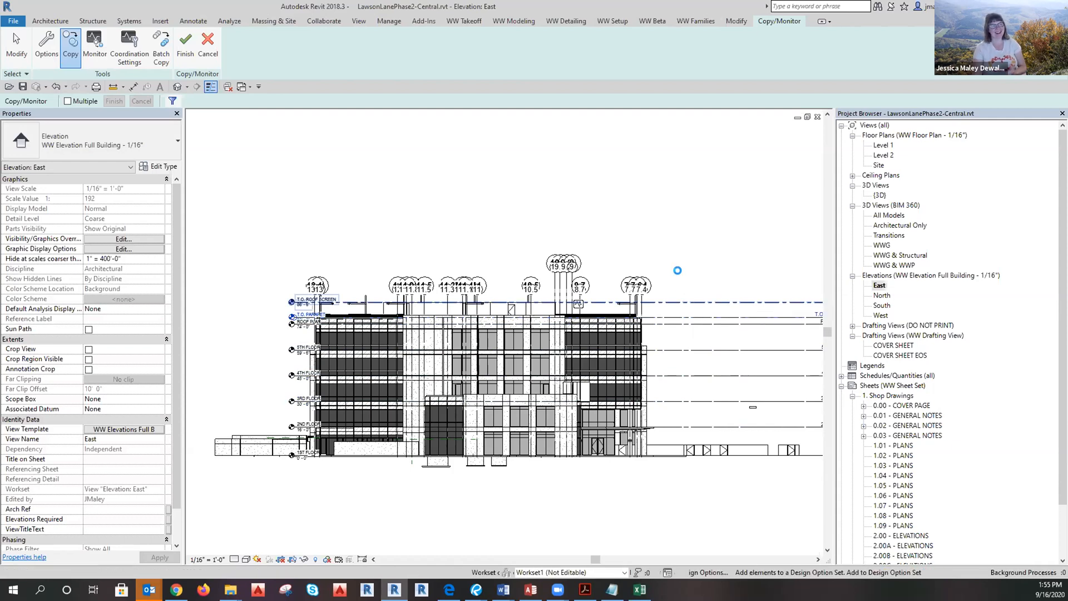
Check the level heads on the right side, then finish the Copy/Monitor session.
middle_drag(635, 230, 615, 244)
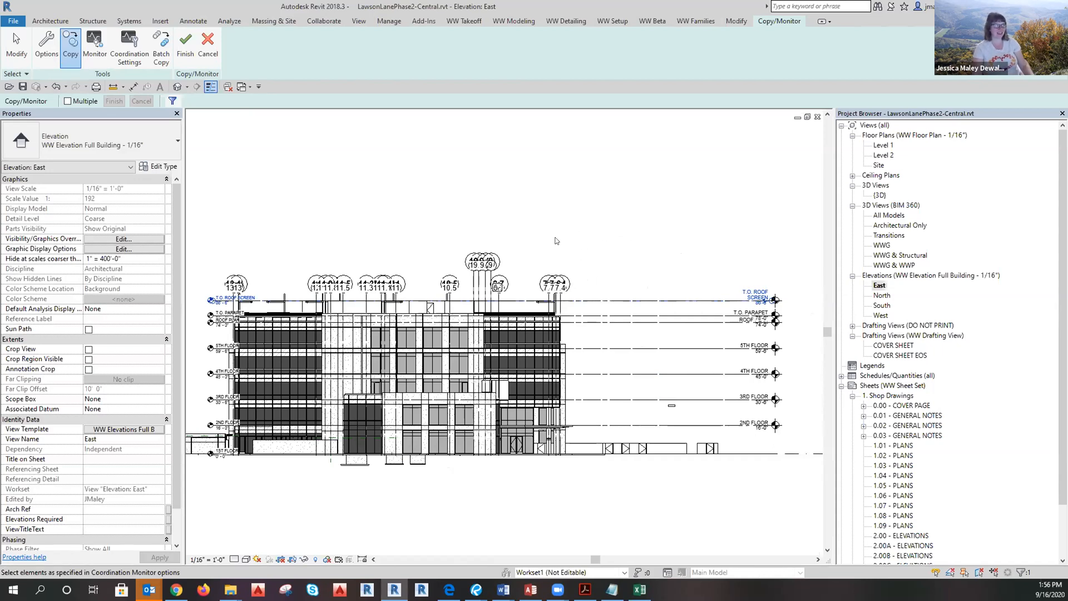
middle_drag(653, 267, 639, 266)
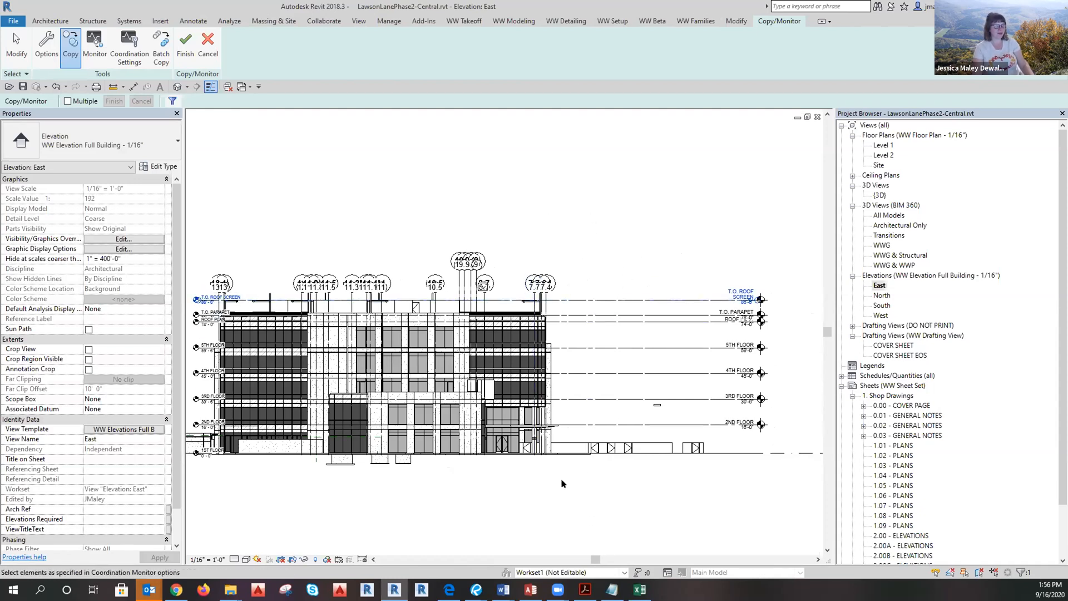
key(Escape)
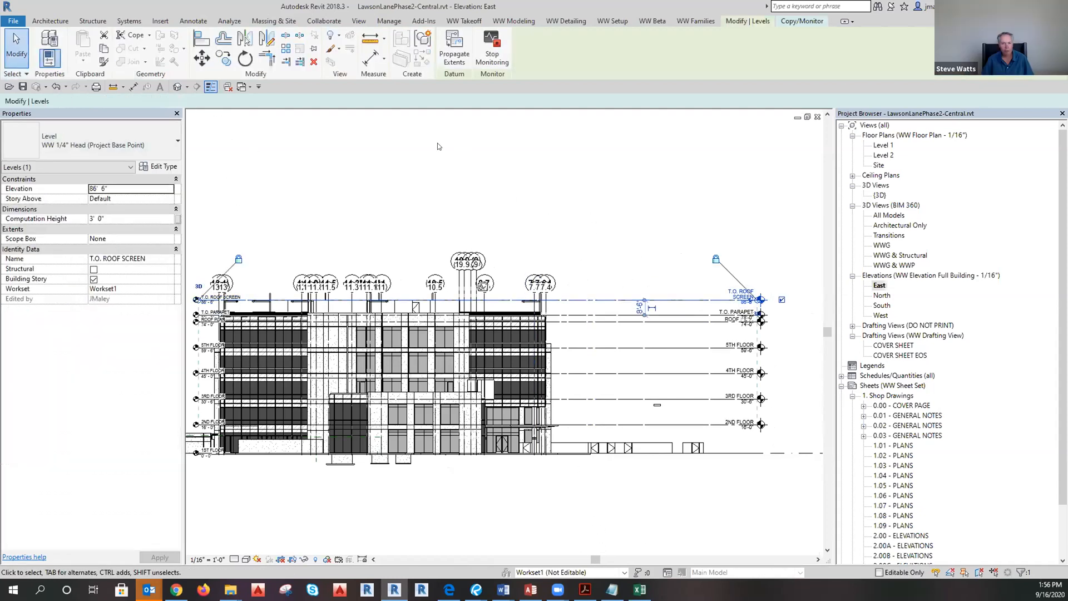
click(790, 22)
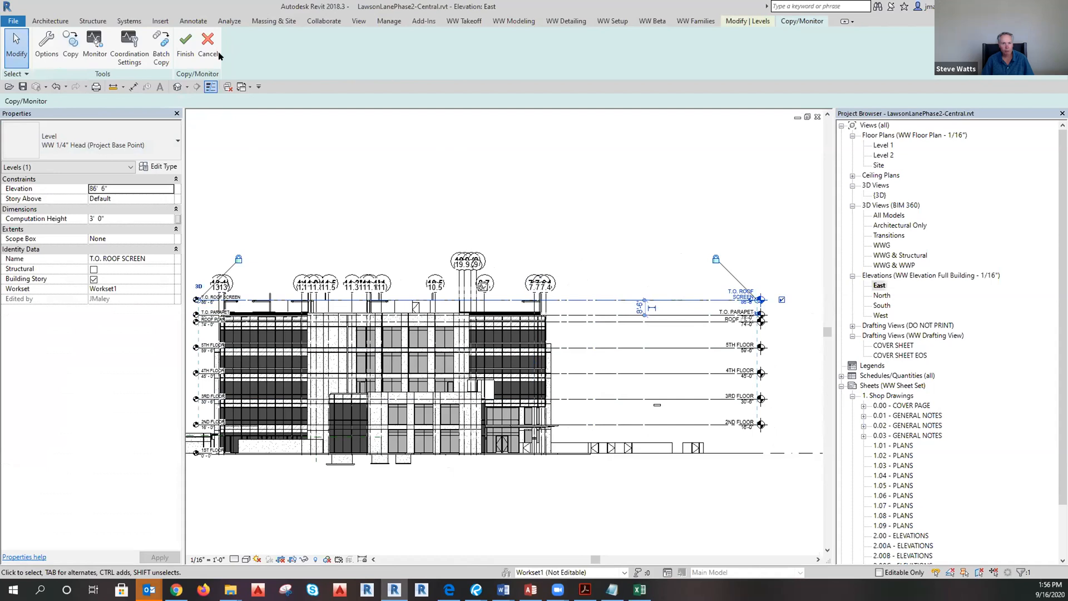
click(186, 50)
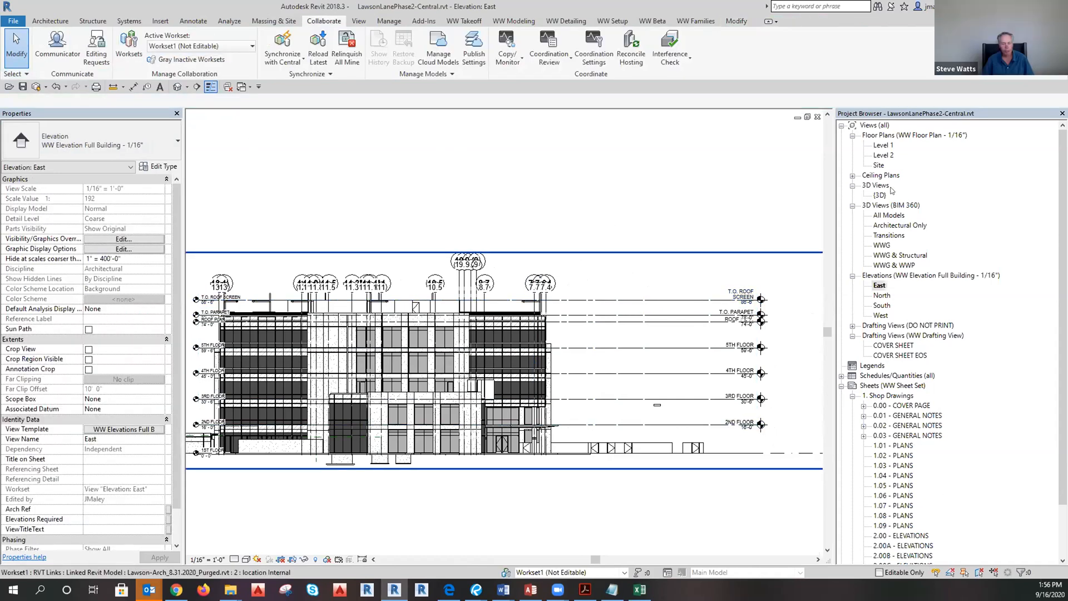
Delete the Level 2 and Site floor plan views from the Project Browser.
click(884, 156)
right_click(880, 156)
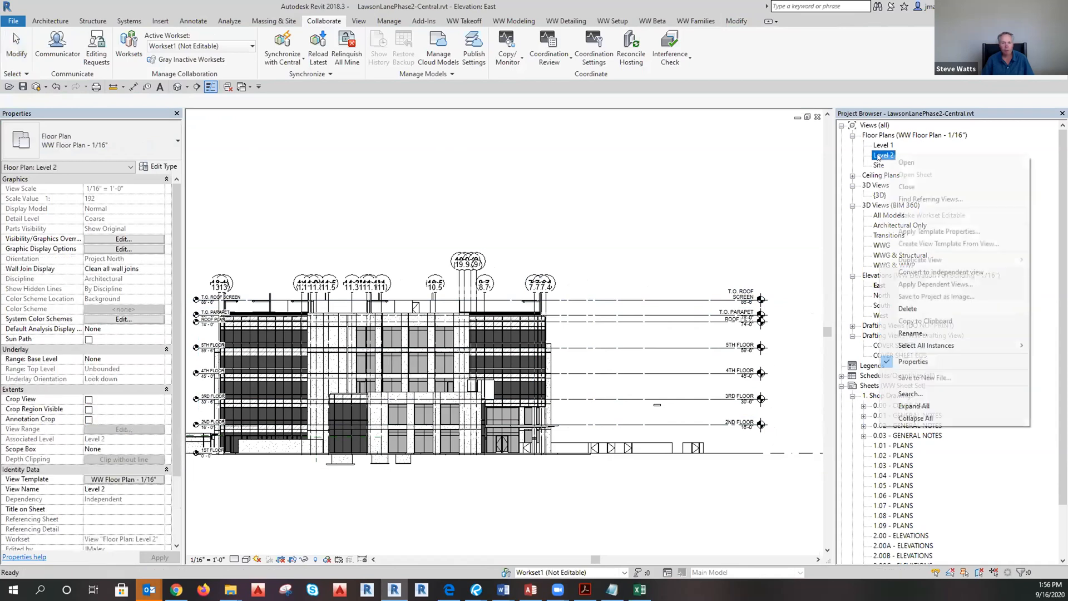
click(914, 310)
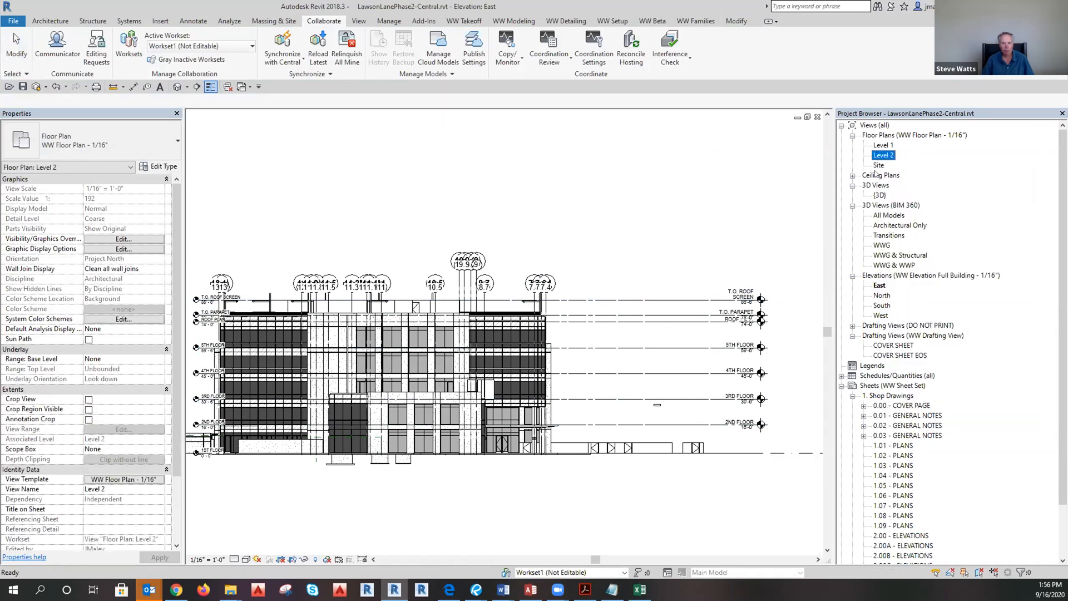
click(878, 156)
right_click(878, 156)
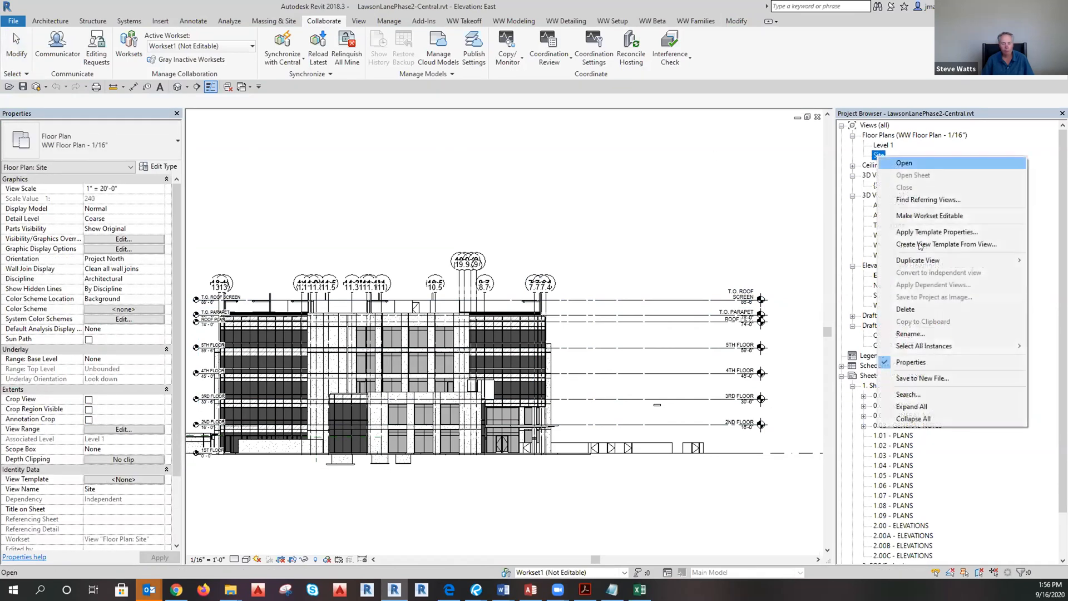
click(913, 309)
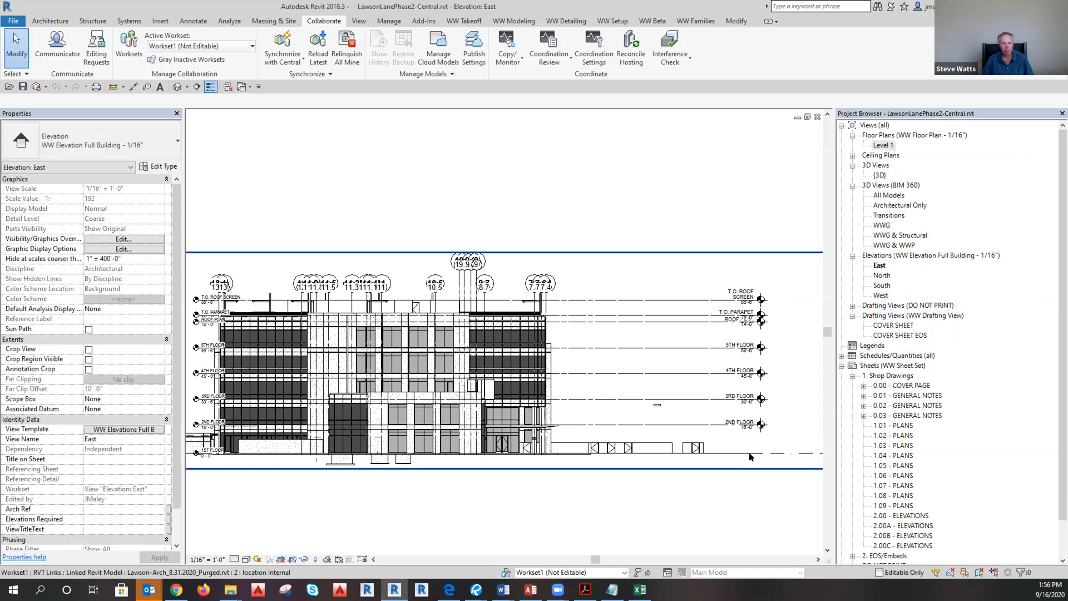
click(692, 449)
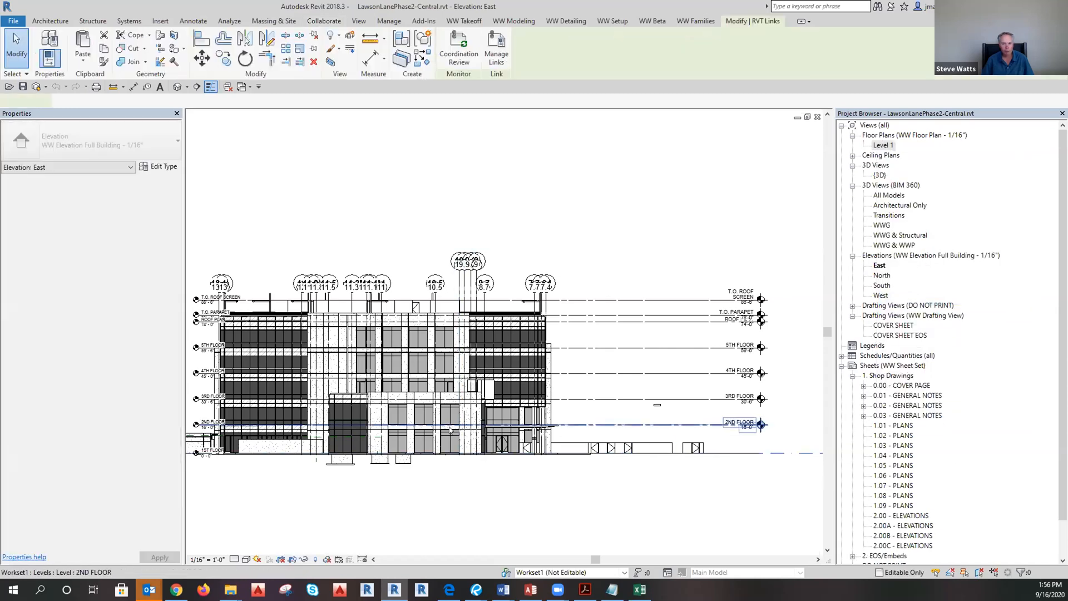
Temporarily hide the linked architectural model in the East elevation with HH.
scroll(451, 425, down, 2)
click(353, 333)
key(Escape)
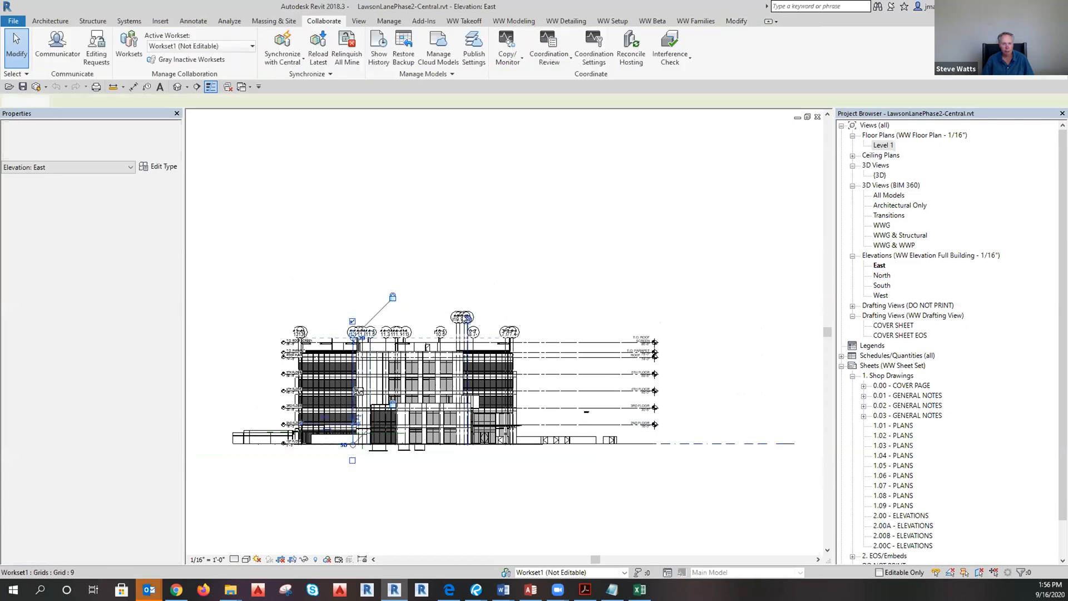
click(474, 313)
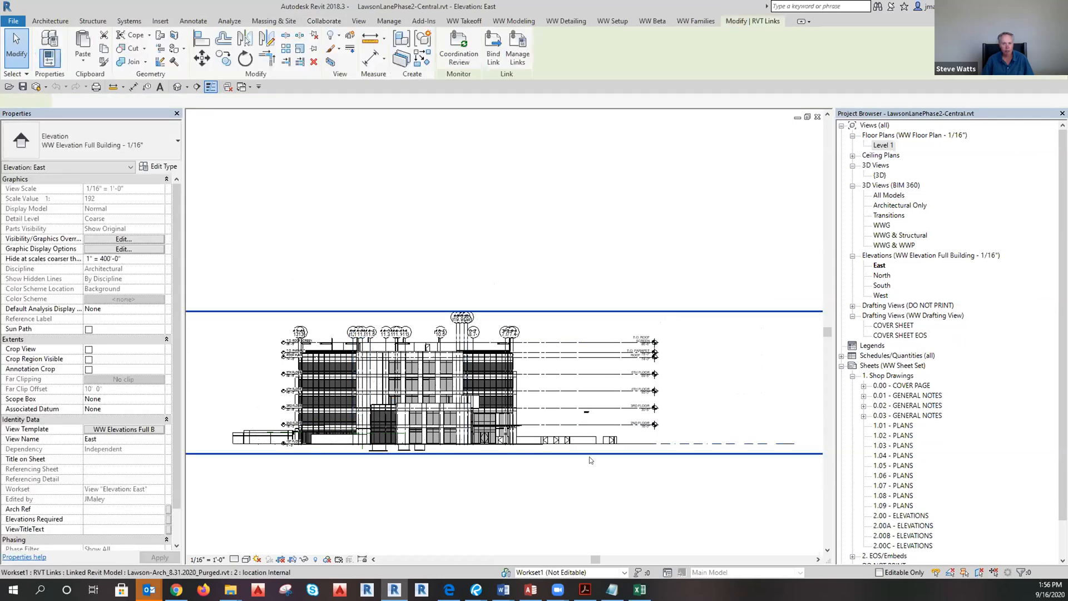
key(h)
key(h)
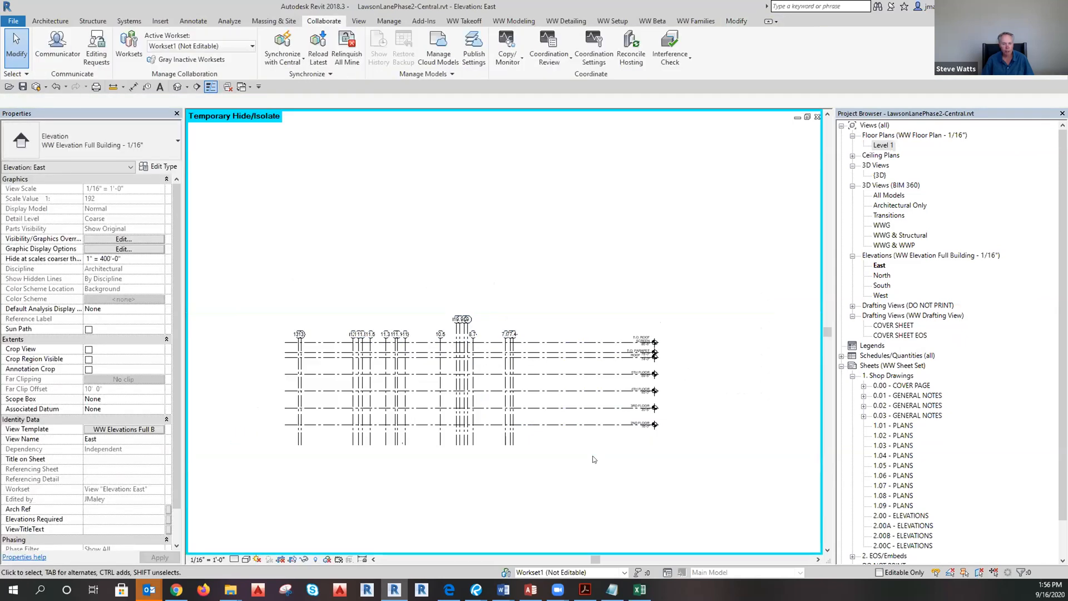
click(304, 560)
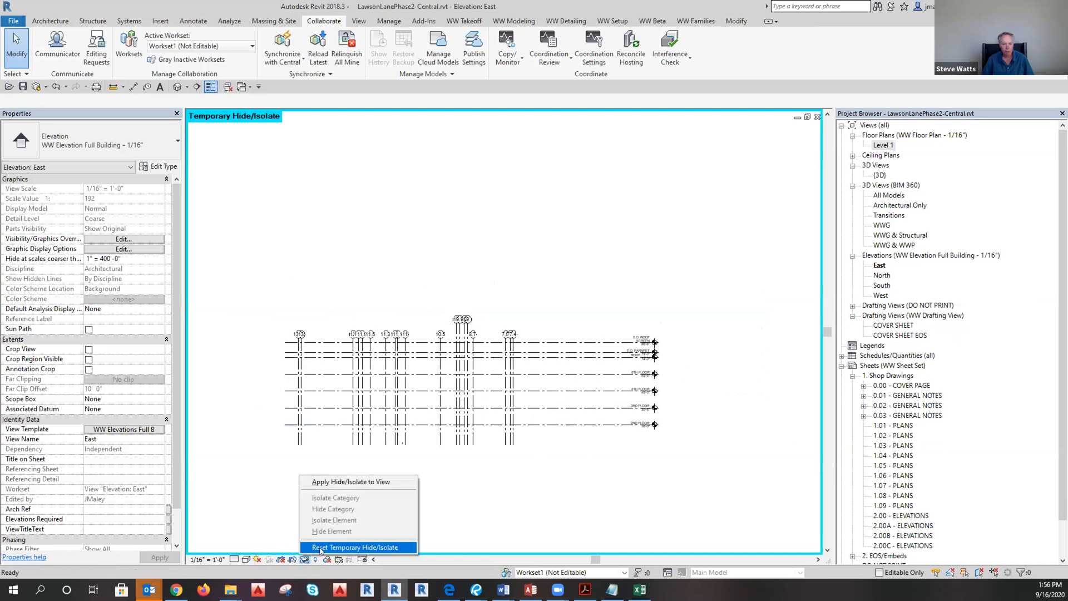
click(320, 548)
scroll(681, 433, down, 1)
click(599, 391)
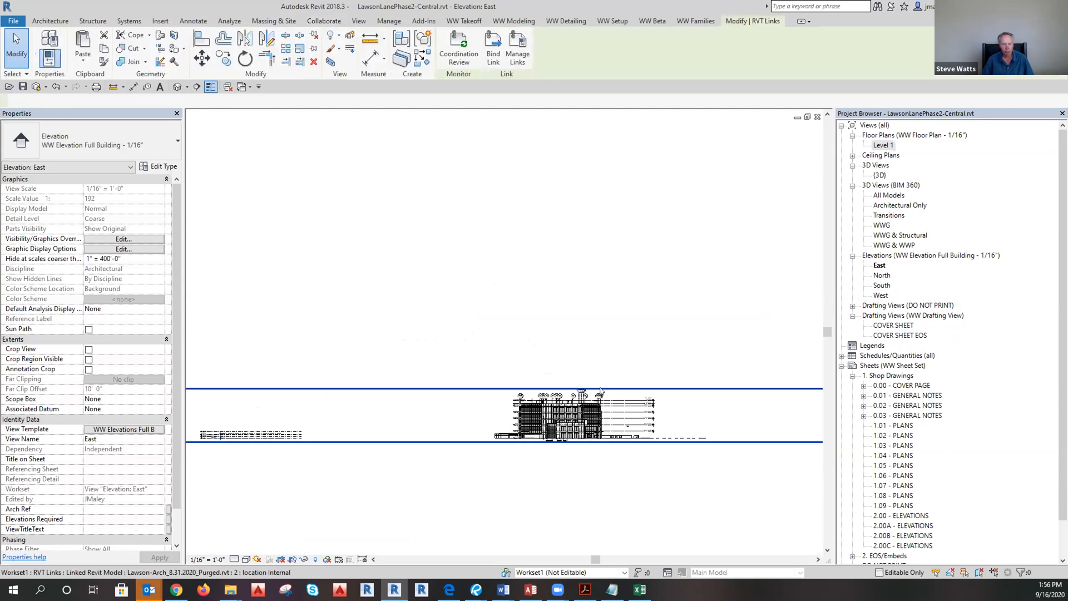
key(h)
key(h)
middle_drag(485, 491, 676, 496)
scroll(422, 434, up, 4)
Delete Level 2 and confirm removing its associated view.
click(434, 458)
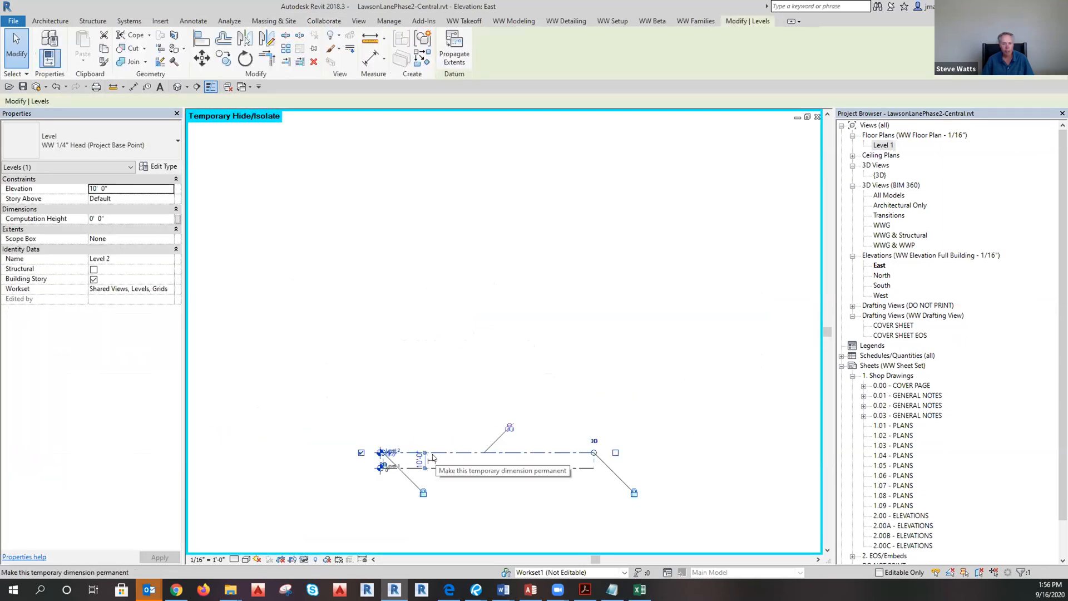
key(Delete)
click(573, 331)
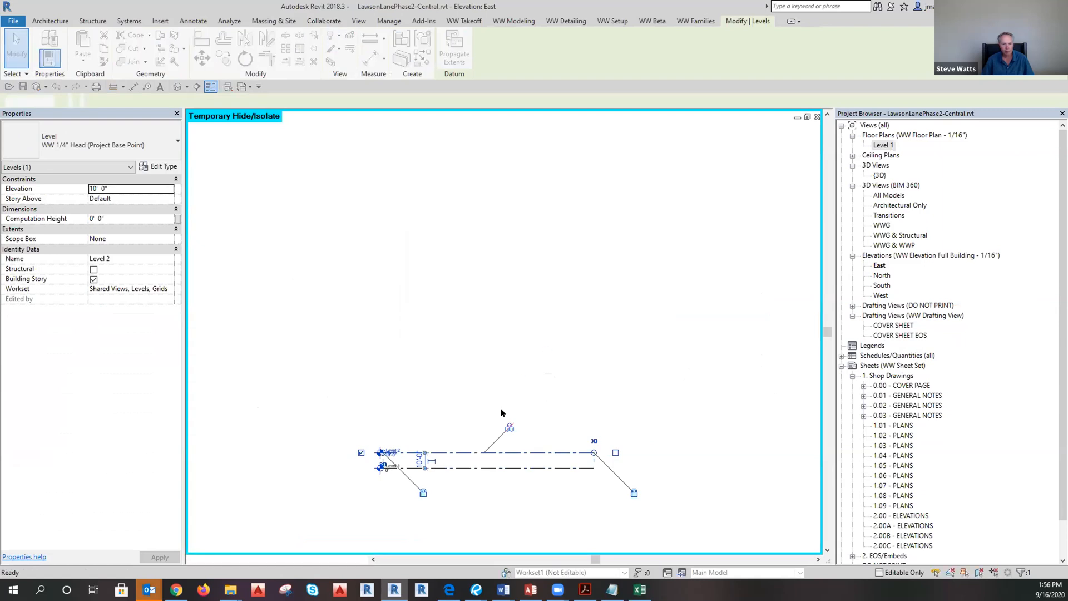
Pull the elevation crop region's left edge inward.
scroll(356, 501, down, 5)
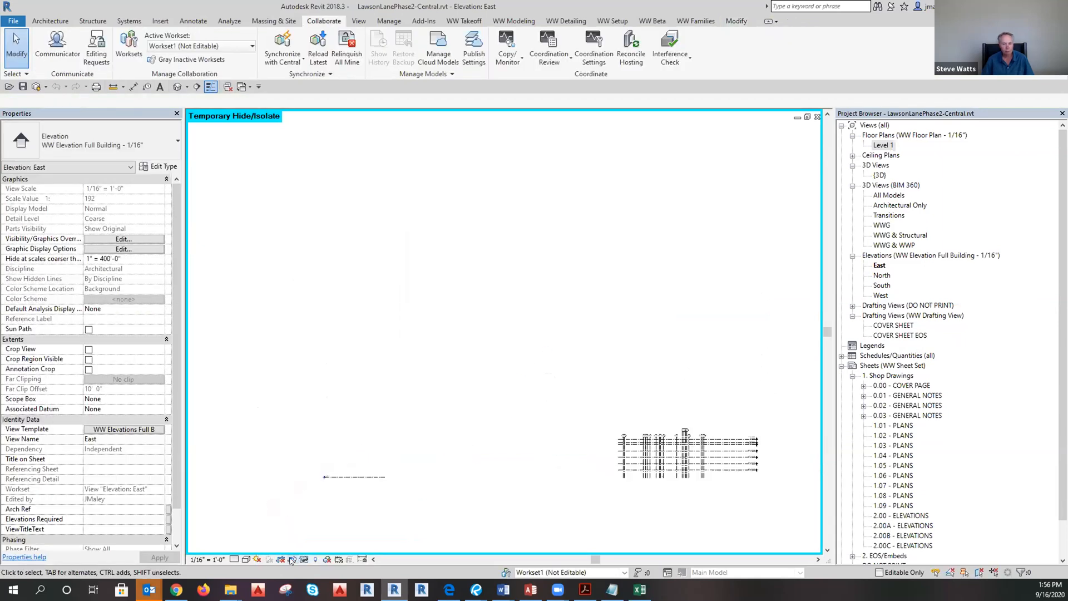
scroll(527, 366, down, 2)
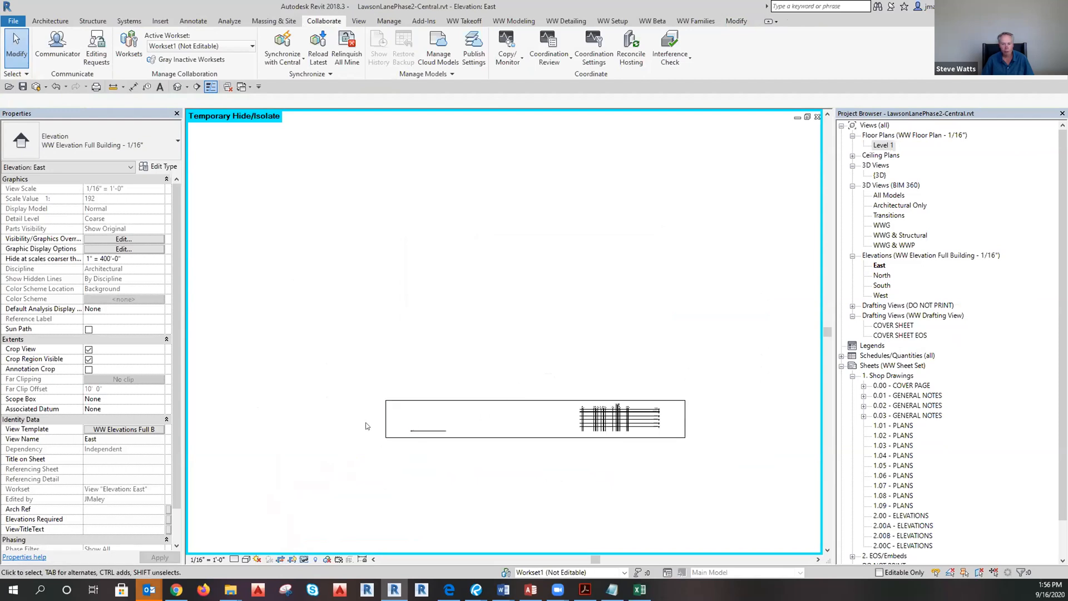
click(387, 419)
drag(548, 410, 424, 416)
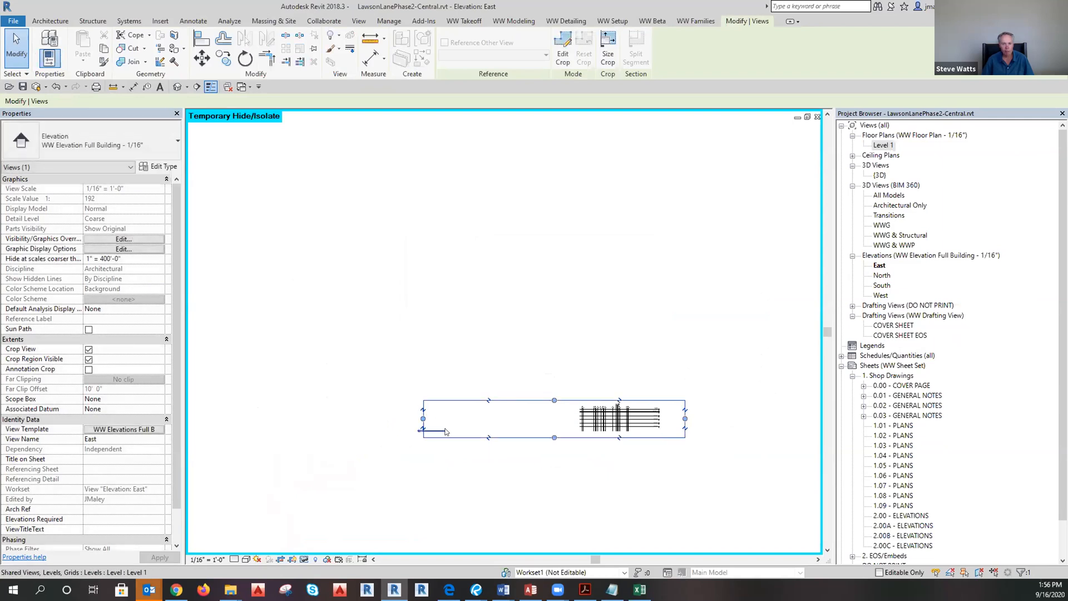
Stretch both ends of Level 1 so it spans across all the grids.
click(446, 428)
scroll(449, 432, up, 1)
scroll(449, 432, up, 1)
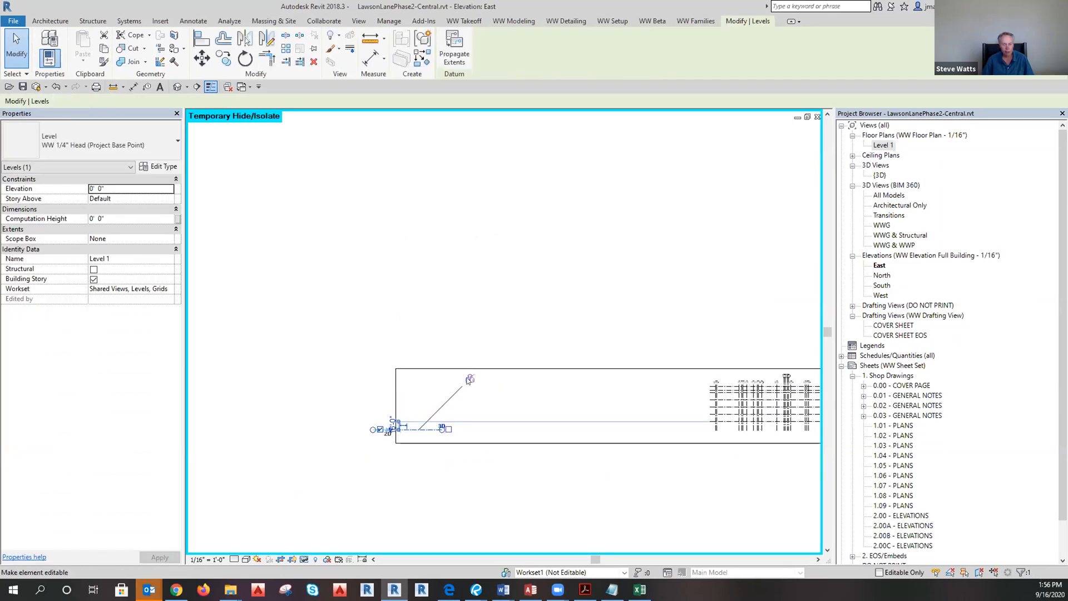
drag(442, 430, 668, 426)
scroll(404, 430, down, 2)
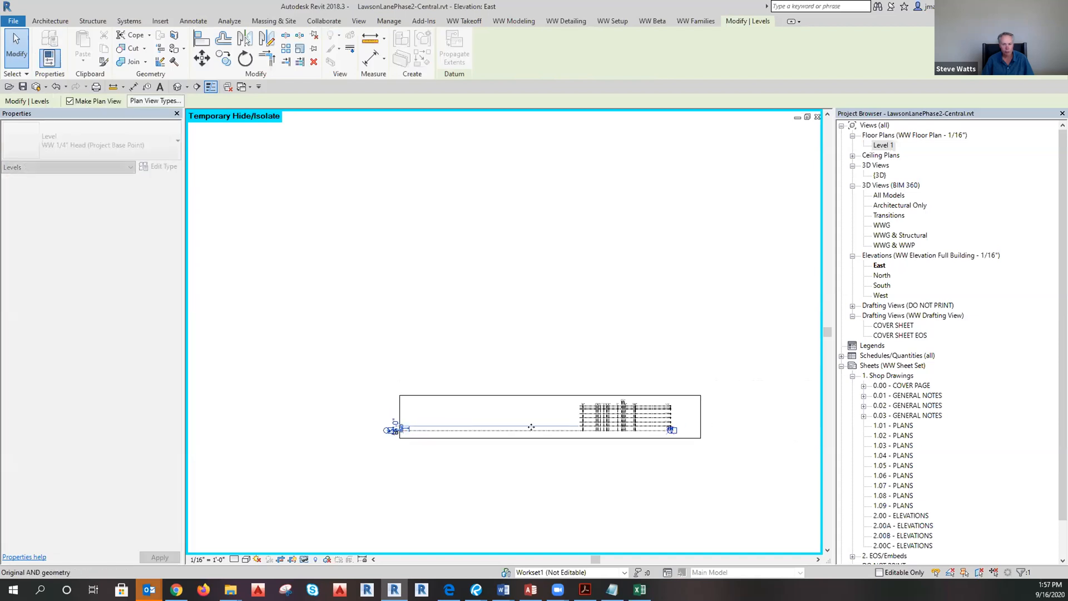
scroll(387, 428, up, 7)
drag(380, 443, 626, 439)
scroll(368, 438, down, 6)
scroll(753, 441, up, 3)
scroll(750, 441, up, 4)
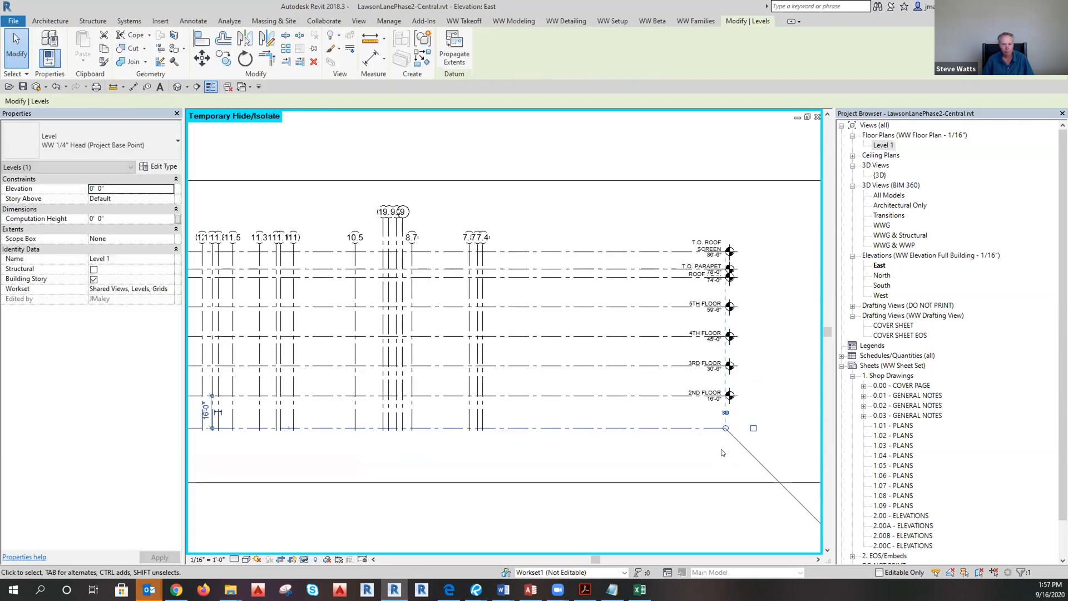
click(721, 449)
scroll(722, 449, down, 1)
click(707, 432)
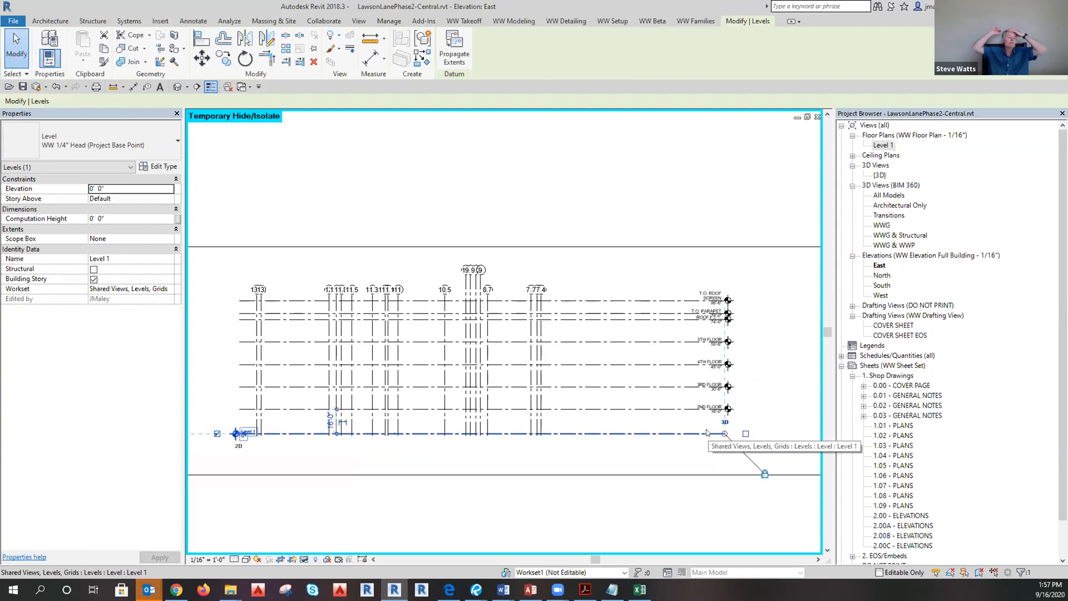
key(Escape)
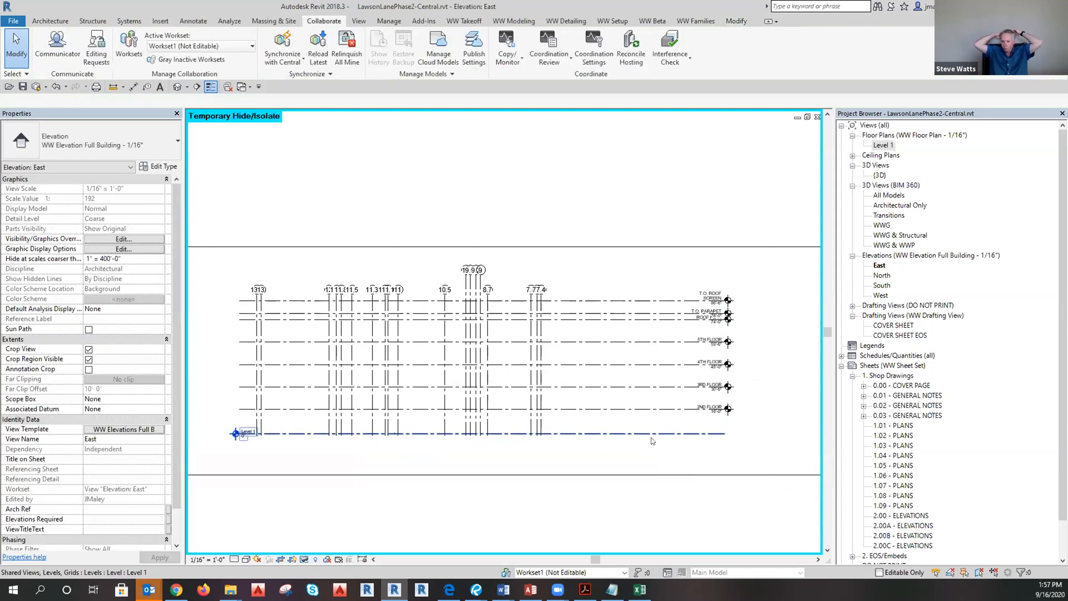
click(651, 435)
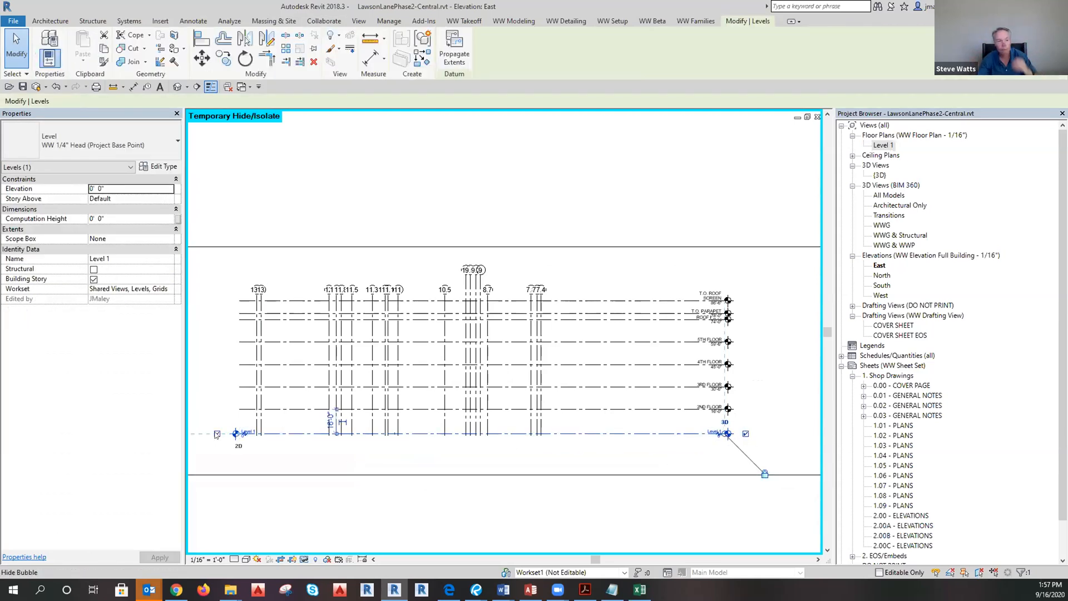
Rename the Level 1 label to '1ST FLOOR' and rename its matching floor plan view.
scroll(685, 436, up, 3)
click(756, 415)
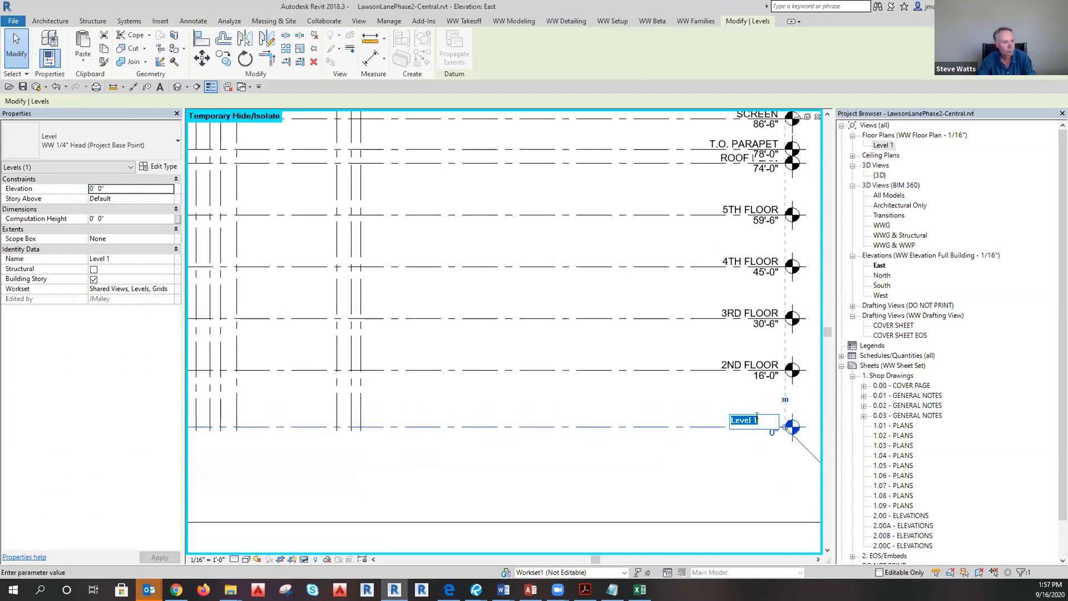
text(1st)
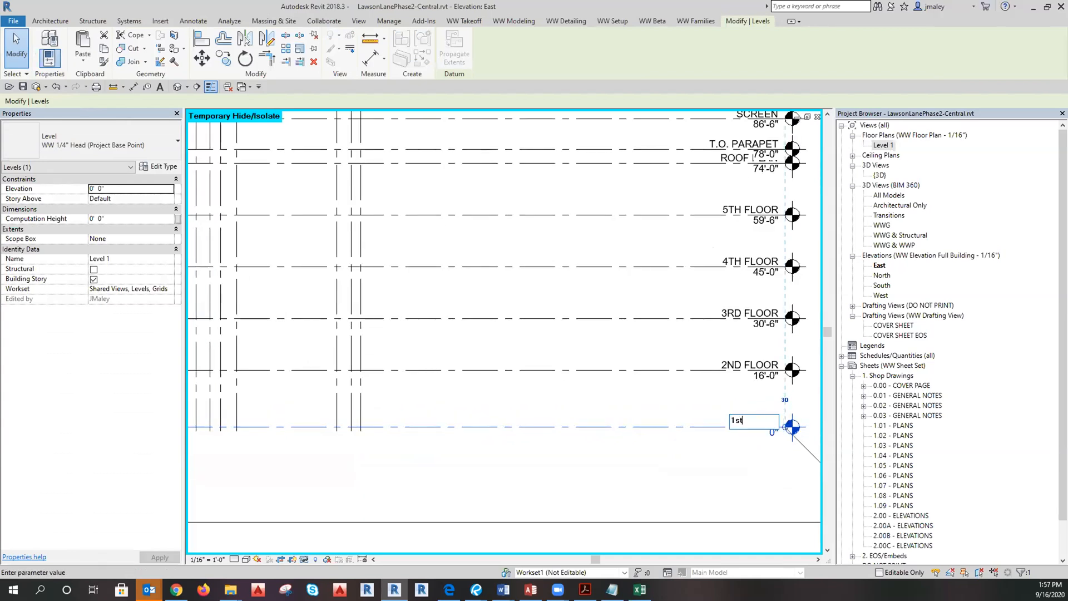
key(BackSpace)
key(BackSpace)
text(ST FLOOR)
click(701, 481)
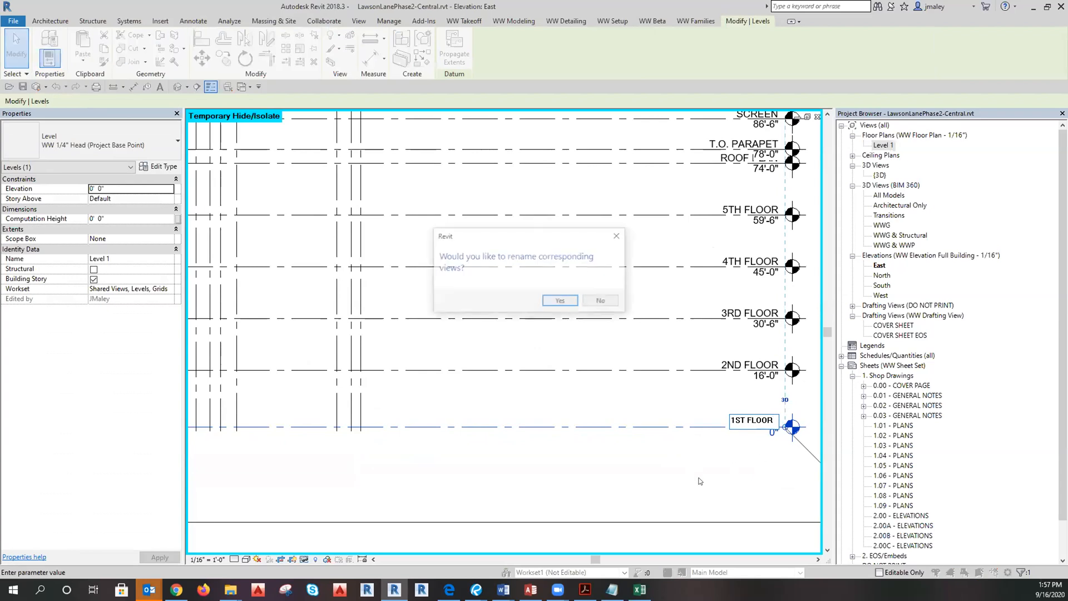
click(558, 302)
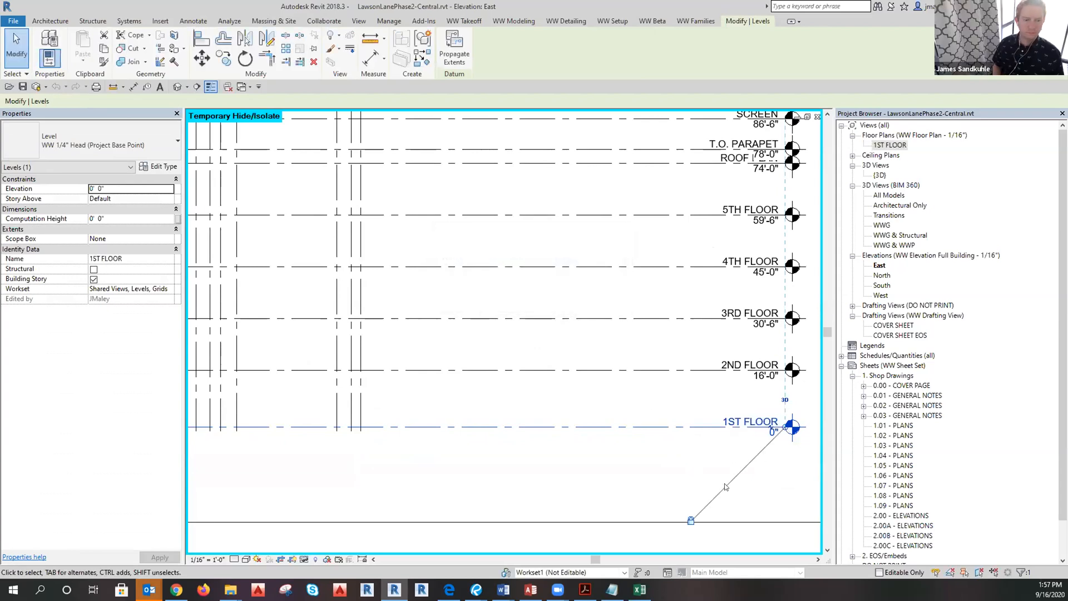
click(771, 475)
scroll(771, 474, down, 3)
scroll(590, 483, down, 2)
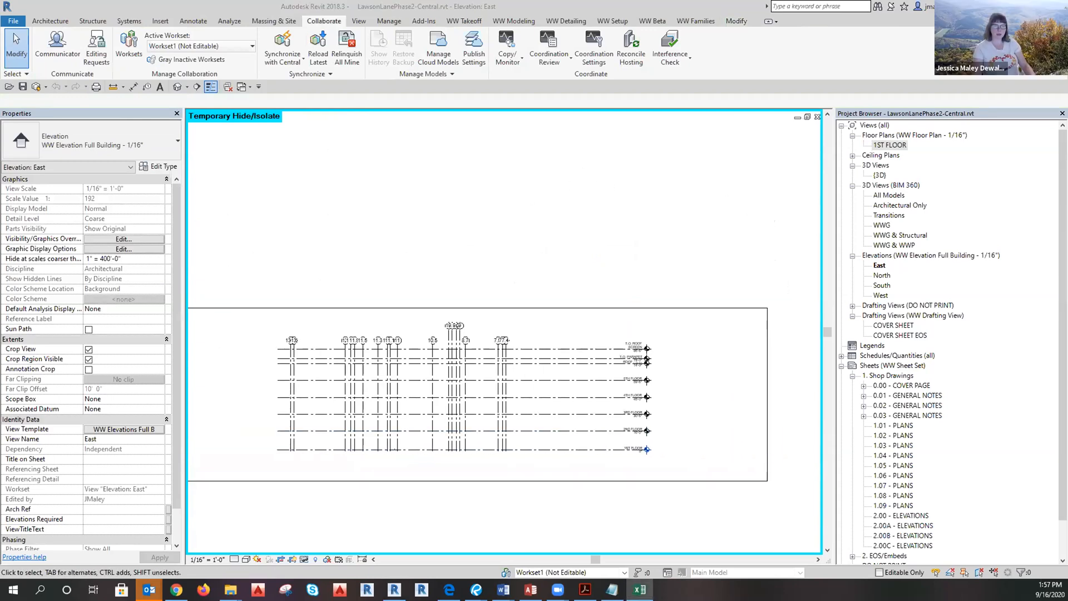
Tick Done for Copy/Monitor - Levels and Copy/Monitor - Grids, then review the remaining items.
click(393, 307)
click(393, 319)
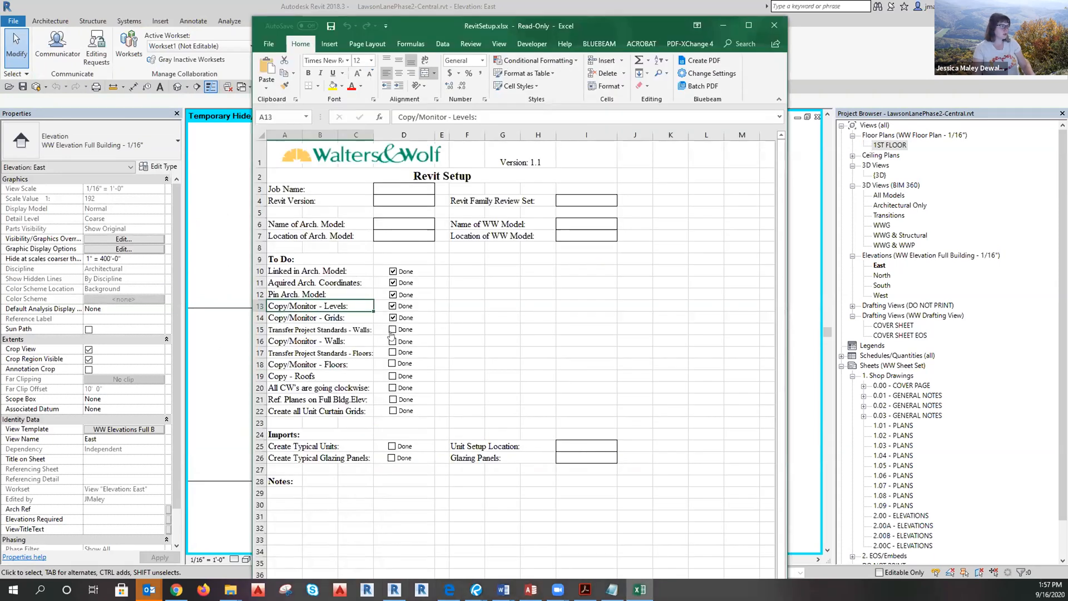
click(343, 330)
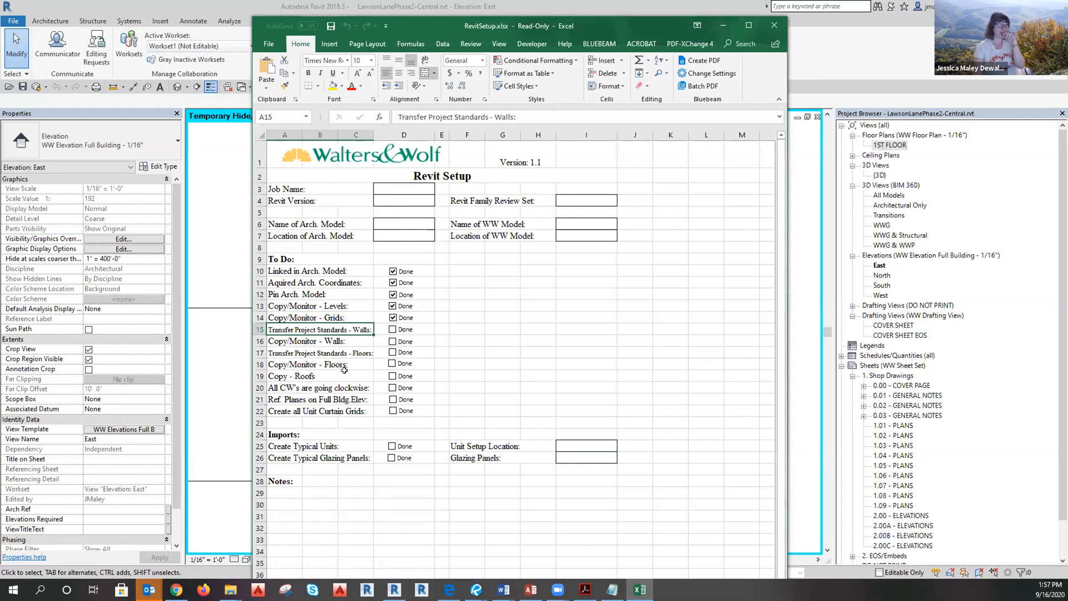
click(335, 349)
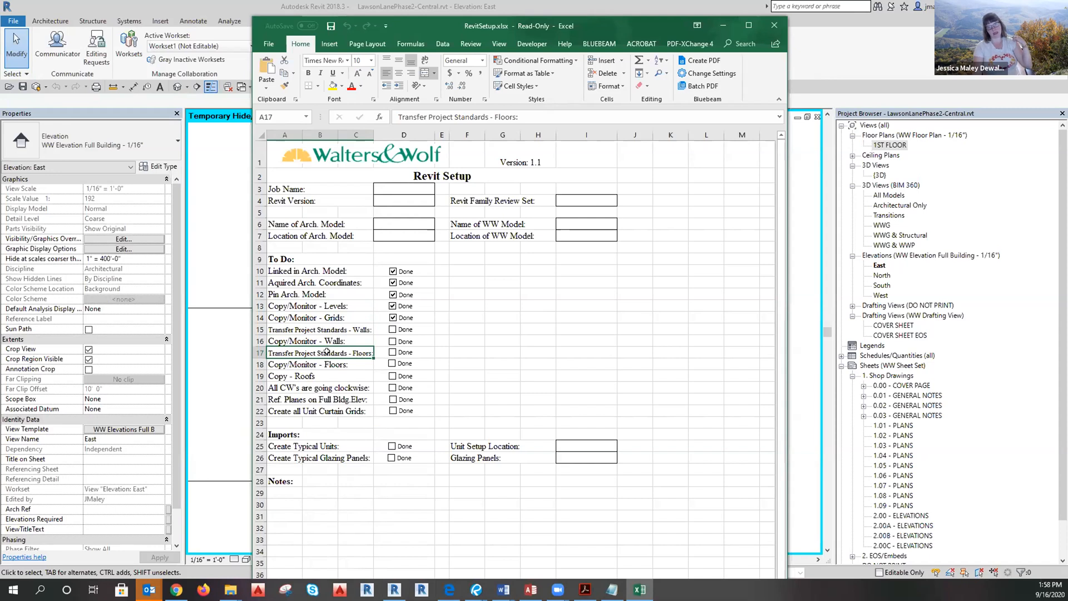
click(324, 387)
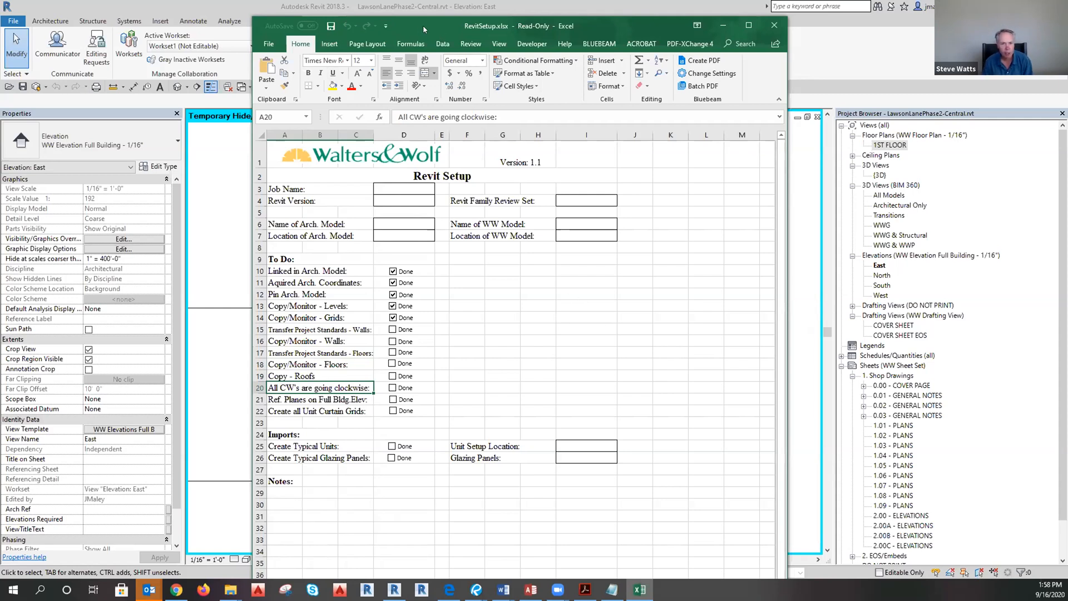
key(alt+Tab)
Pull the East elevation crop region's left and right edges in to the drawing.
scroll(663, 427, down, 2)
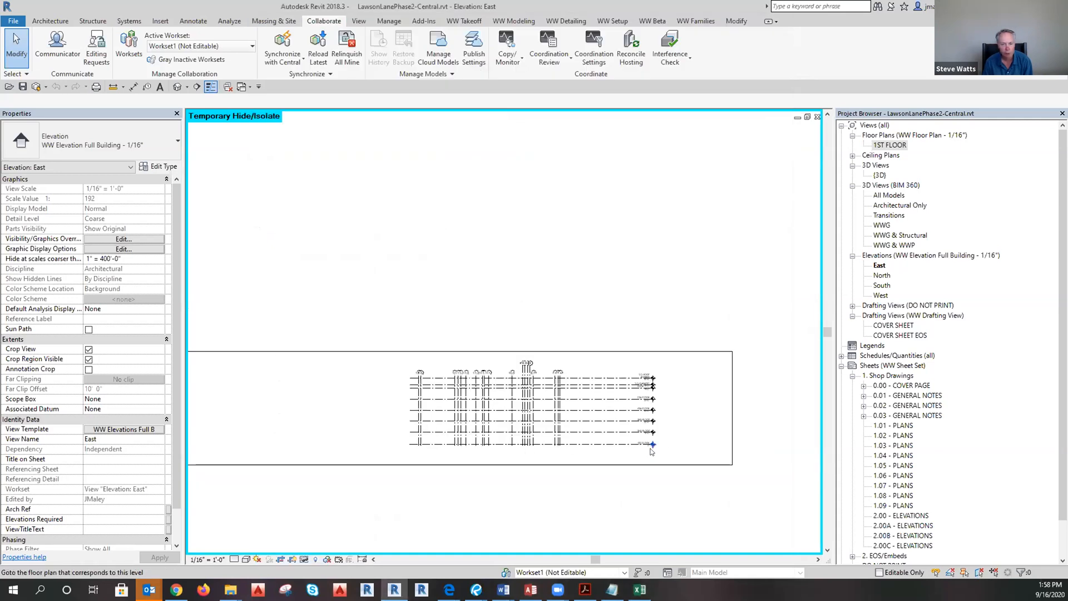
click(602, 464)
scroll(658, 488, down, 5)
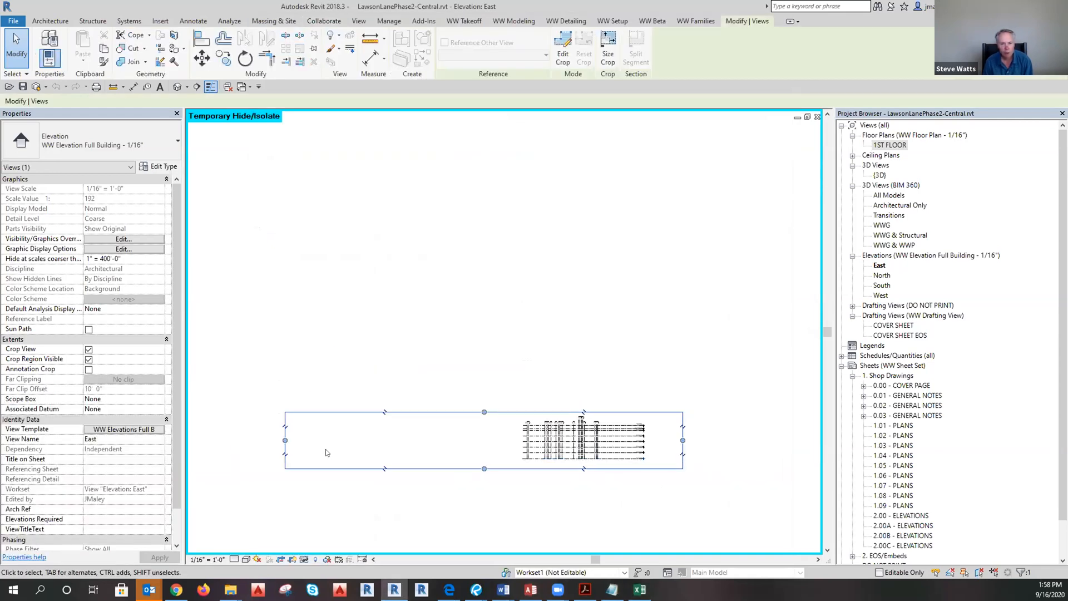
drag(285, 440, 509, 440)
scroll(669, 440, up, 4)
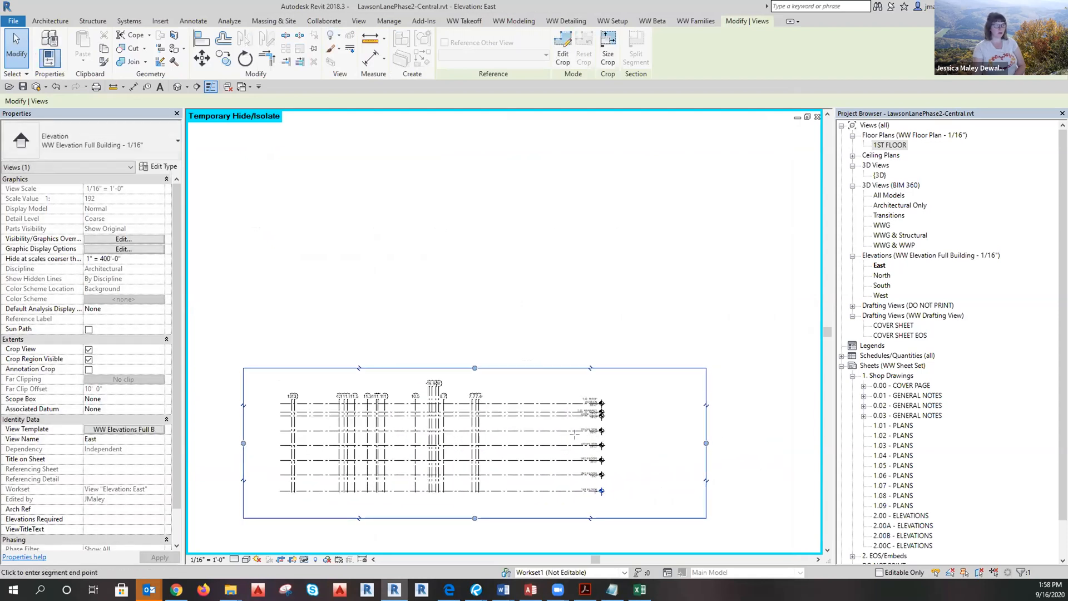
drag(575, 435, 578, 436)
click(661, 488)
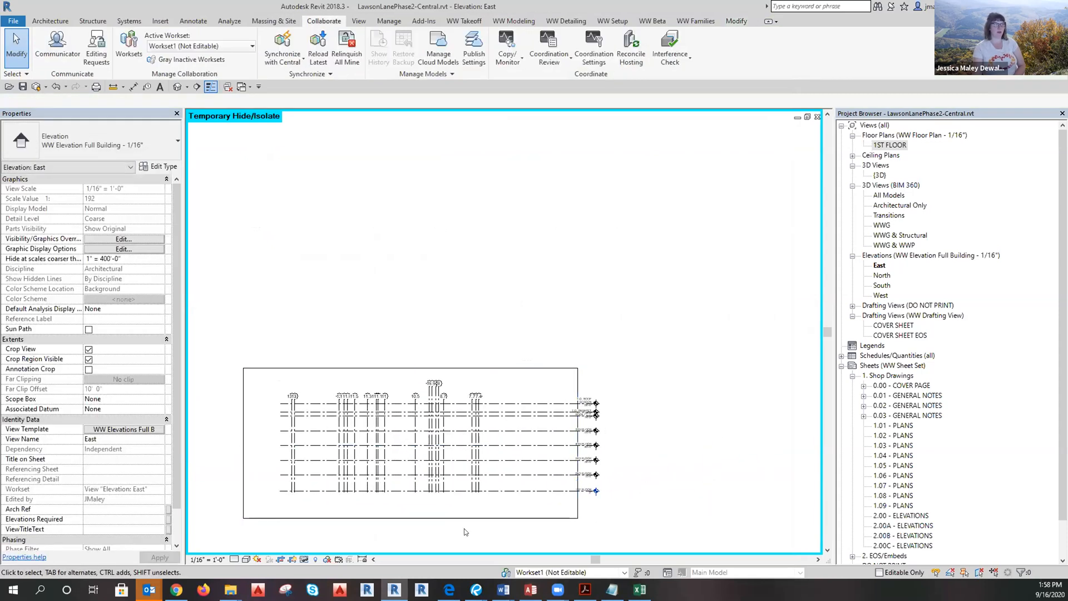
Lower grid 10's bubble to line up with the other grid bubbles.
scroll(465, 531, up, 1)
click(420, 369)
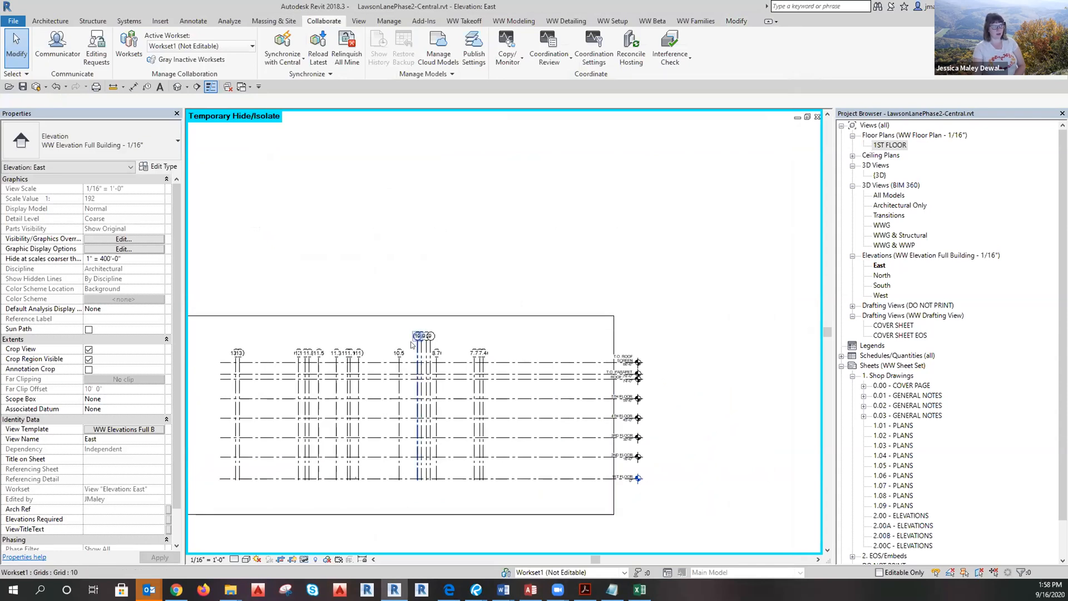
click(412, 345)
scroll(414, 337, up, 5)
drag(418, 325, 418, 386)
click(545, 307)
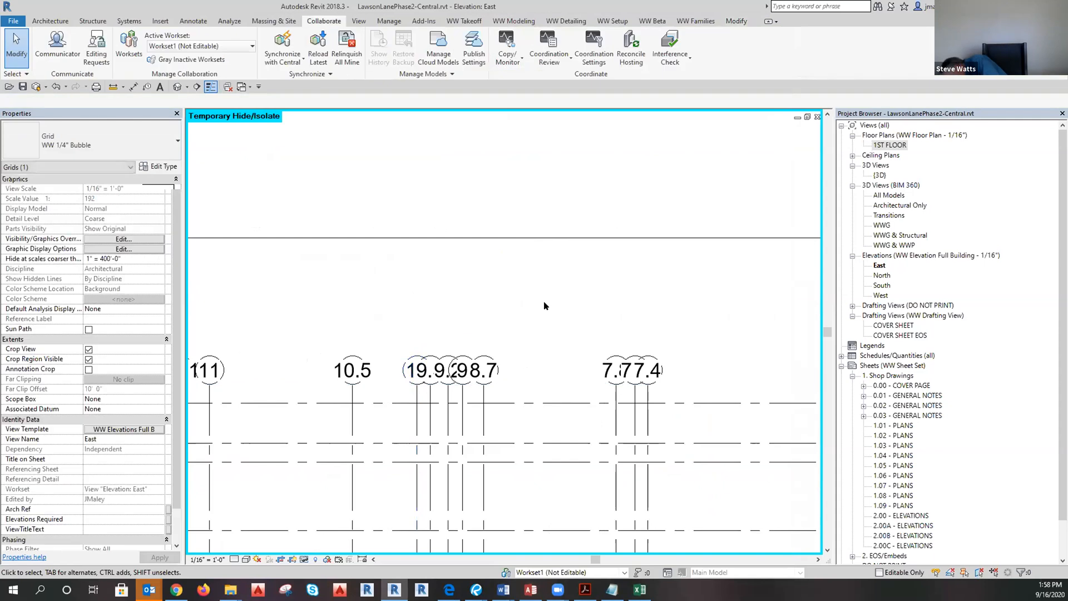
Reset Temporary Hide/Isolate to show the linked model again.
scroll(548, 303, down, 5)
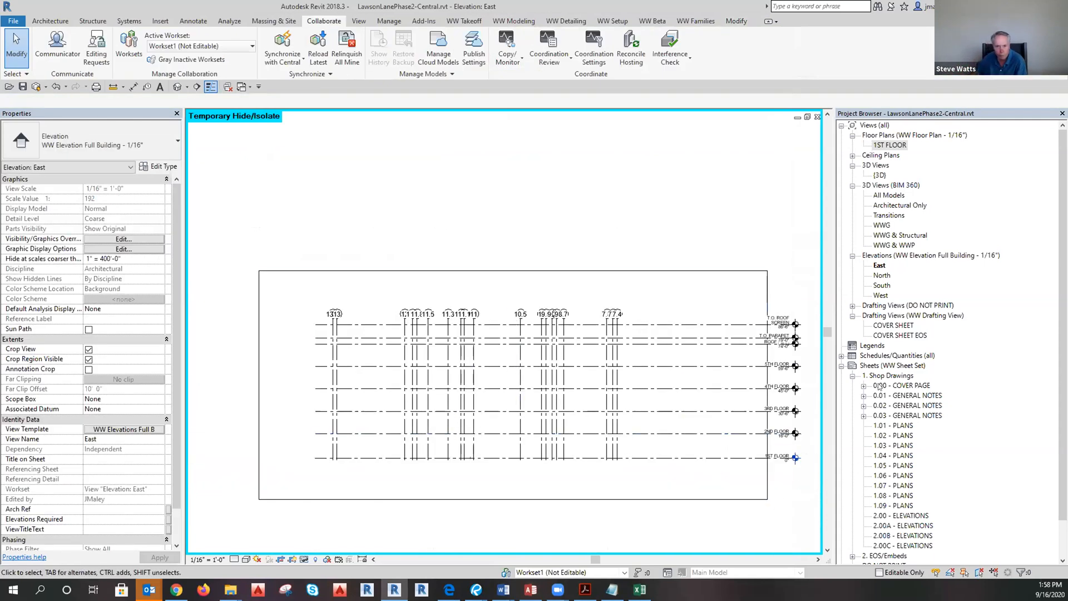
click(304, 560)
click(334, 548)
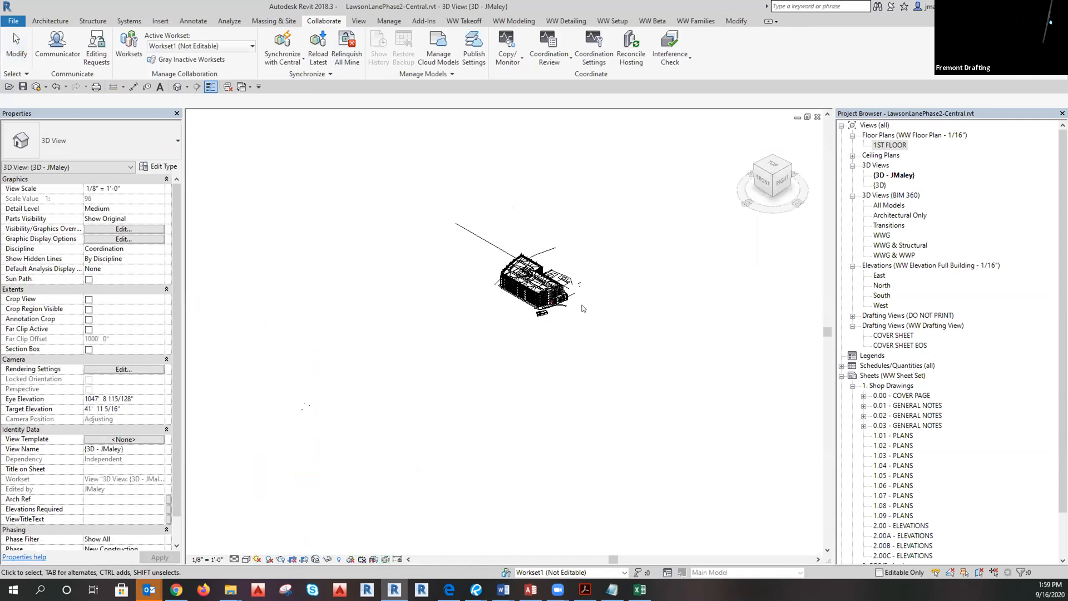
scroll(566, 280, up, 6)
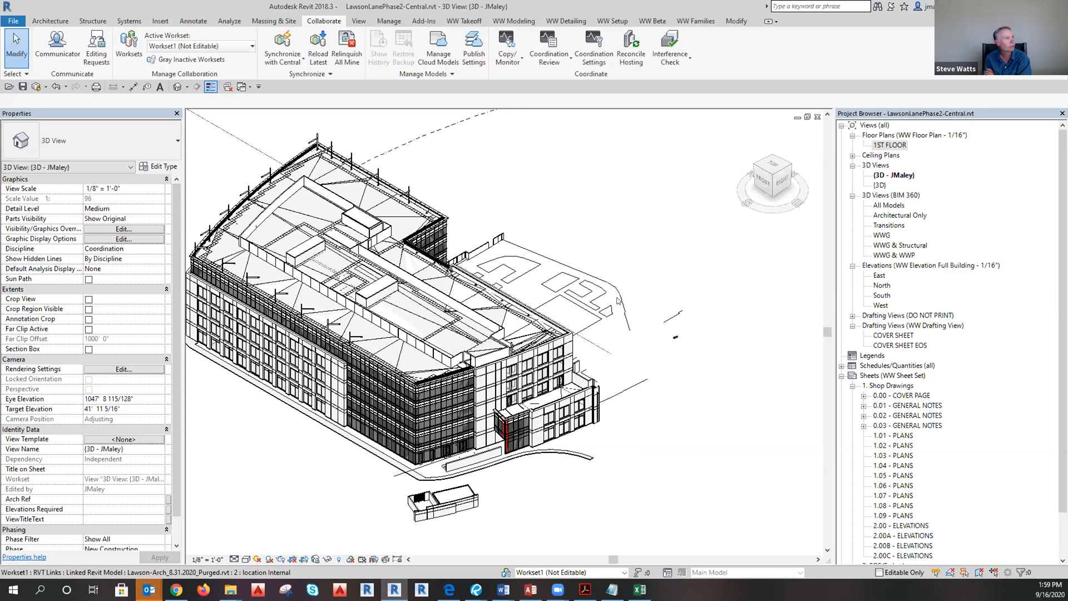
click(619, 301)
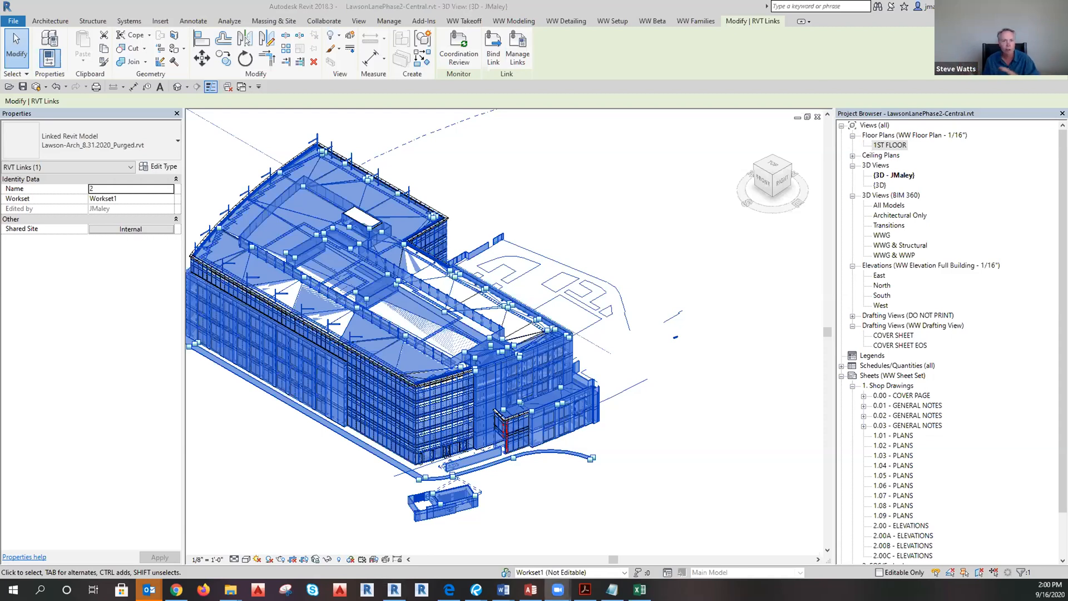
Hide the Lawson-Arch link, then orbit and zoom onto the curtain wall facade.
middle_drag(642, 525, 667, 520)
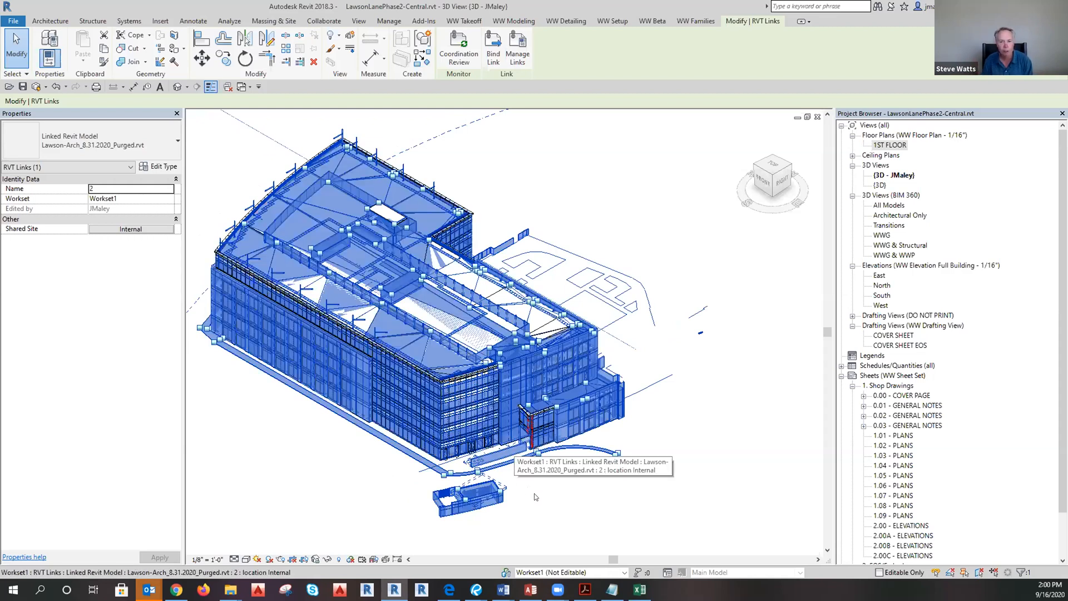
scroll(902, 524, down, 1)
scroll(902, 524, down, 1)
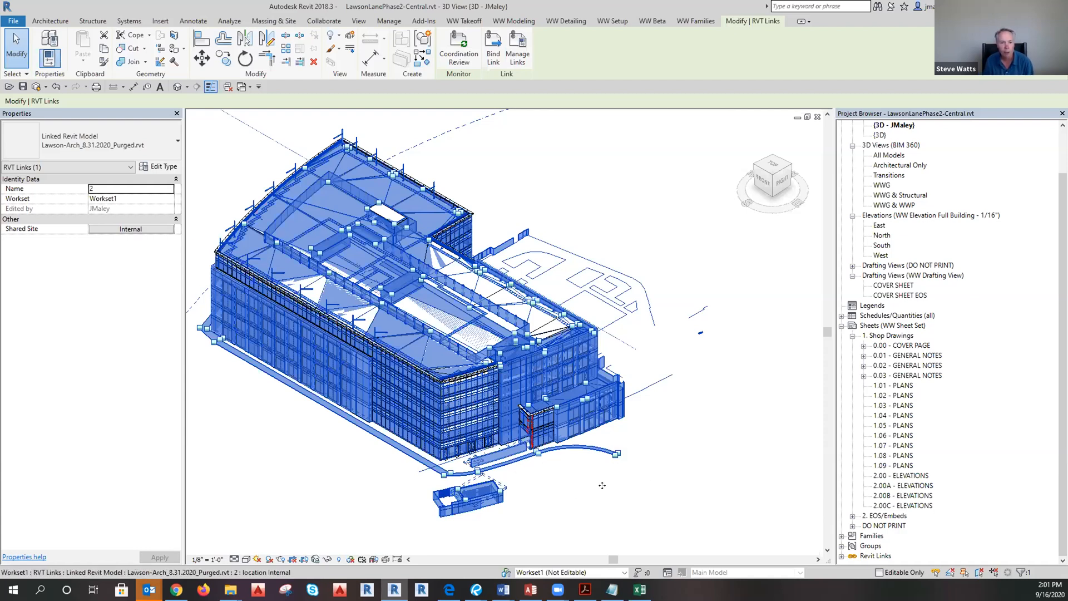
click(679, 492)
shift+middle_drag(679, 481, 189, 471)
scroll(500, 427, up, 3)
scroll(500, 424, up, 3)
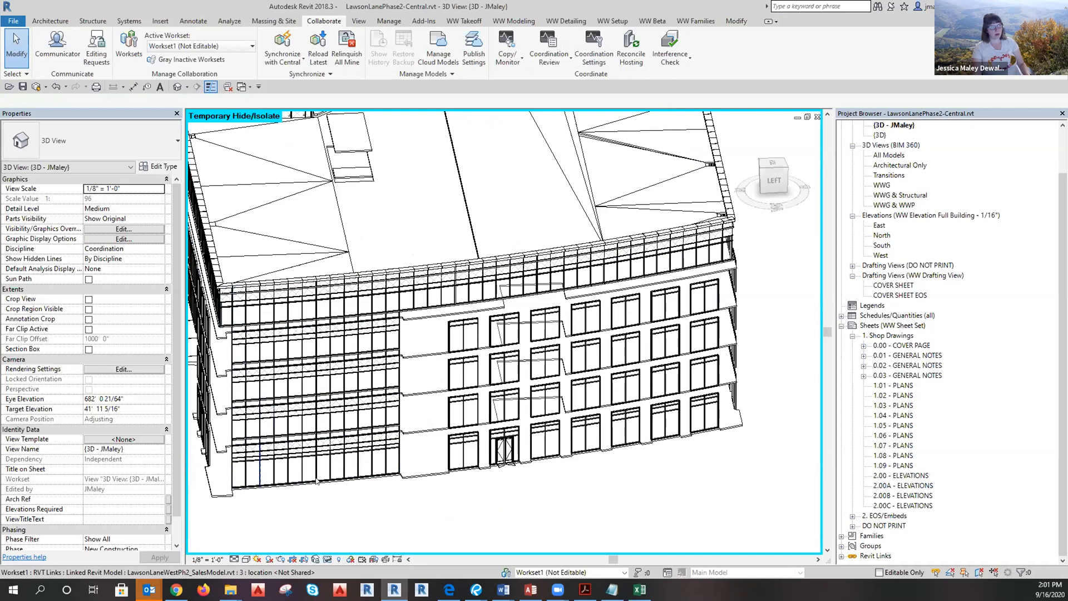
scroll(473, 488, down, 5)
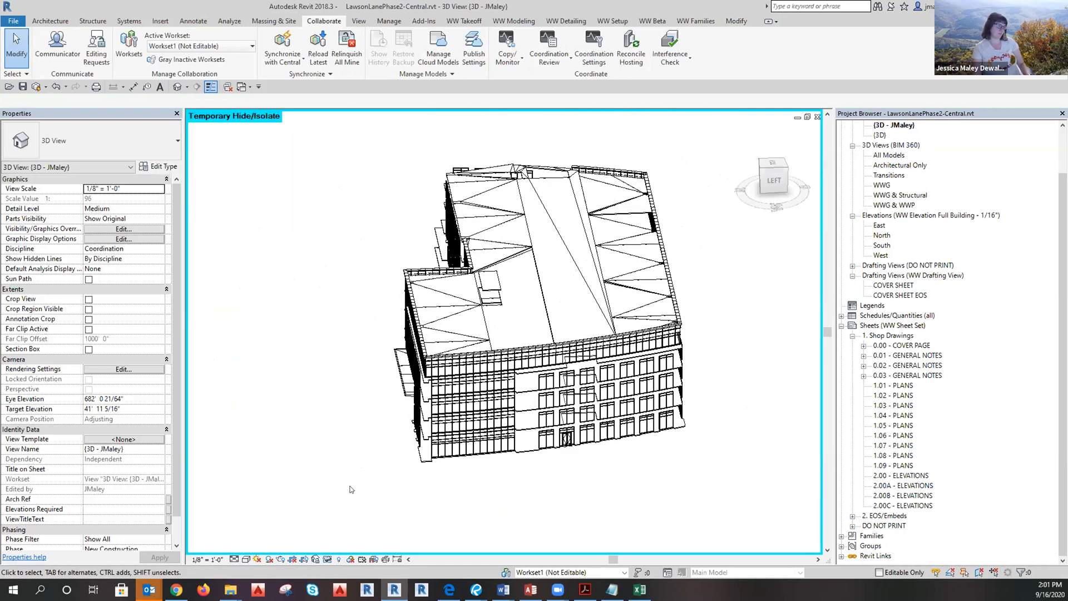
shift+middle_drag(352, 493, 781, 480)
shift+middle_drag(382, 480, 508, 379)
scroll(508, 377, up, 5)
scroll(589, 451, down, 4)
scroll(247, 412, up, 3)
scroll(481, 420, up, 4)
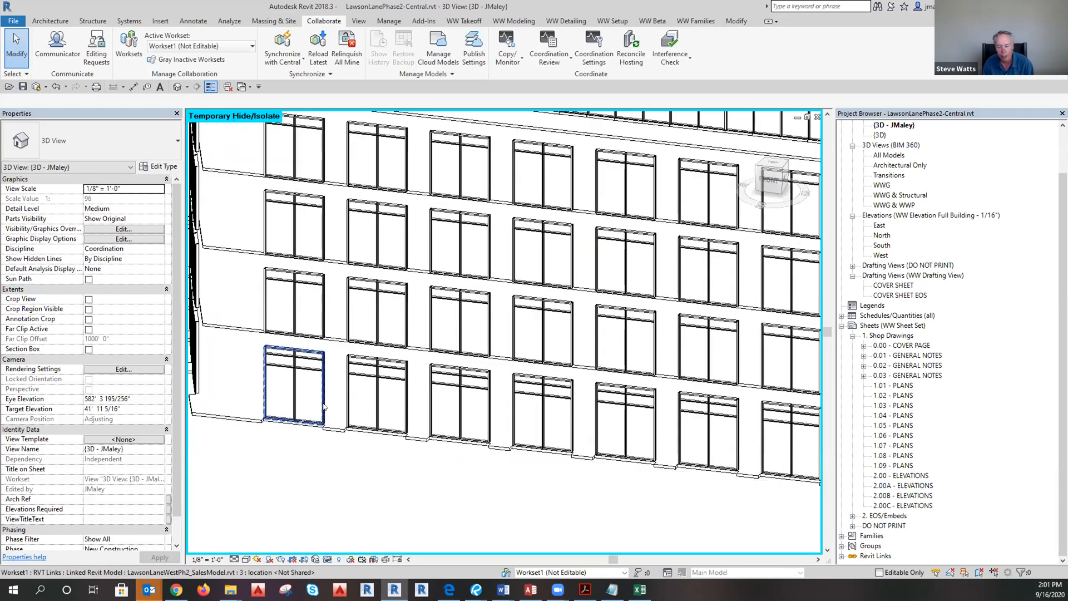
click(324, 407)
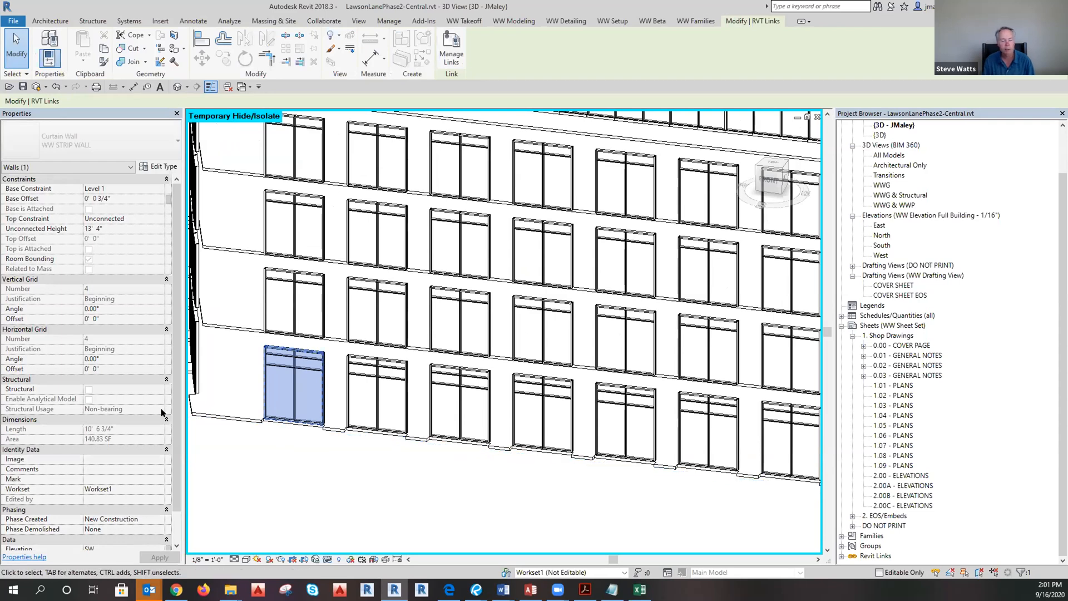
key(Escape)
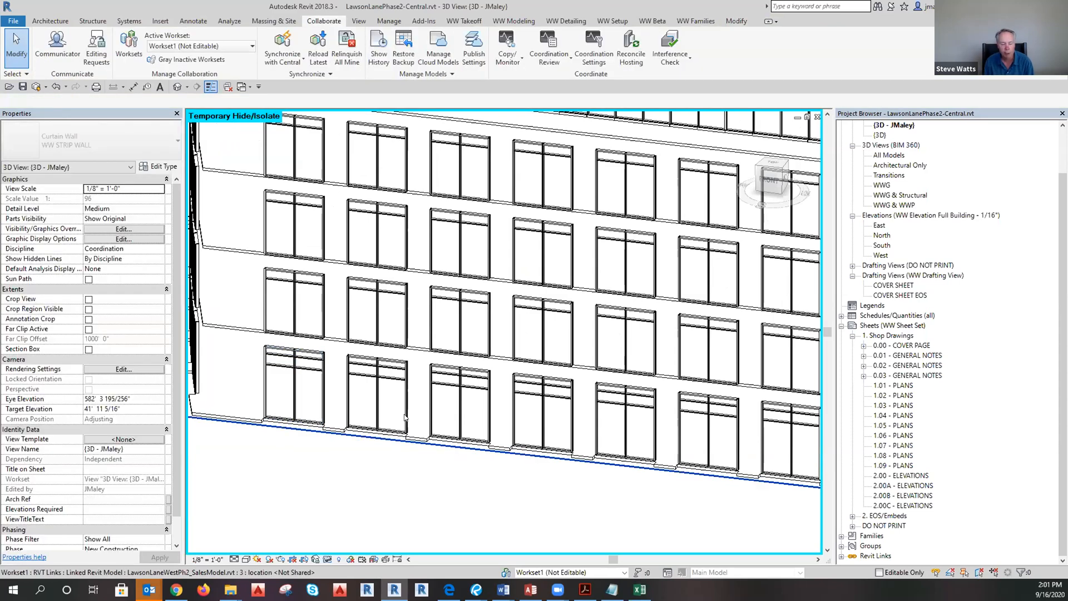
click(404, 418)
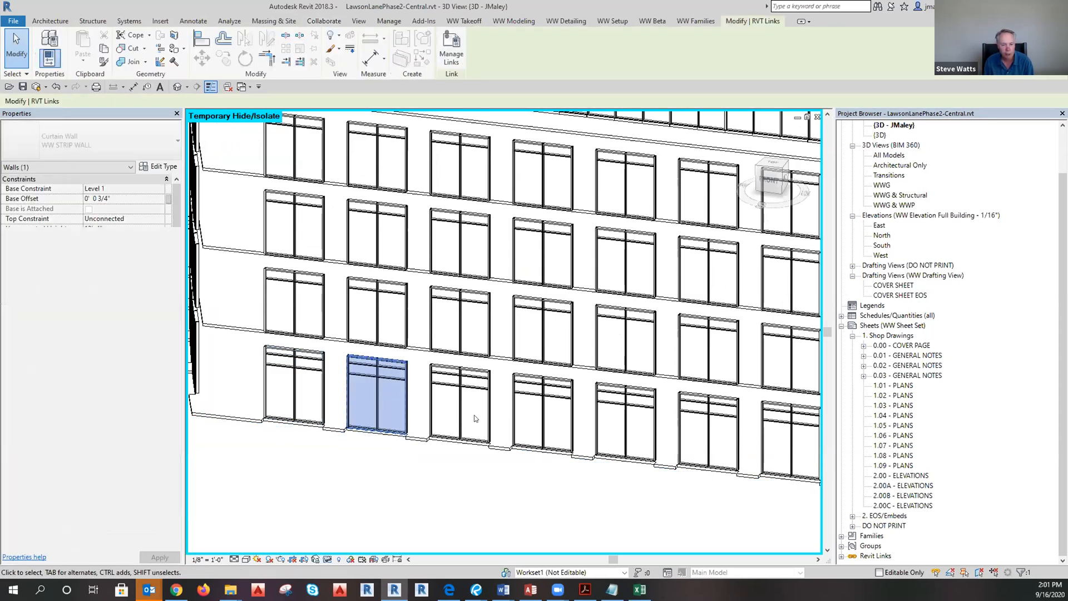
key(Escape)
click(490, 427)
key(Escape)
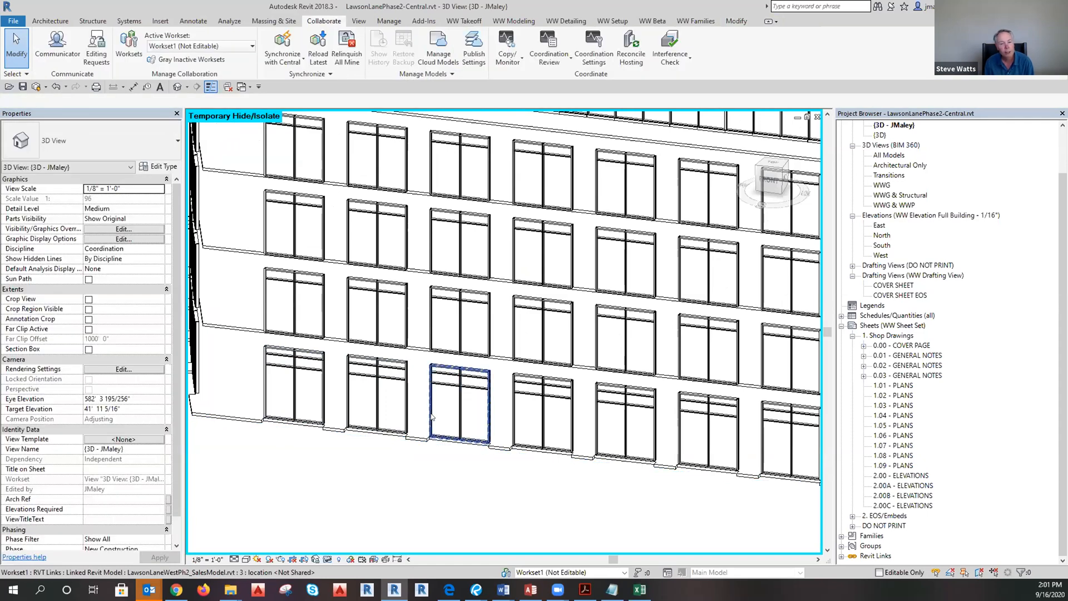
click(432, 416)
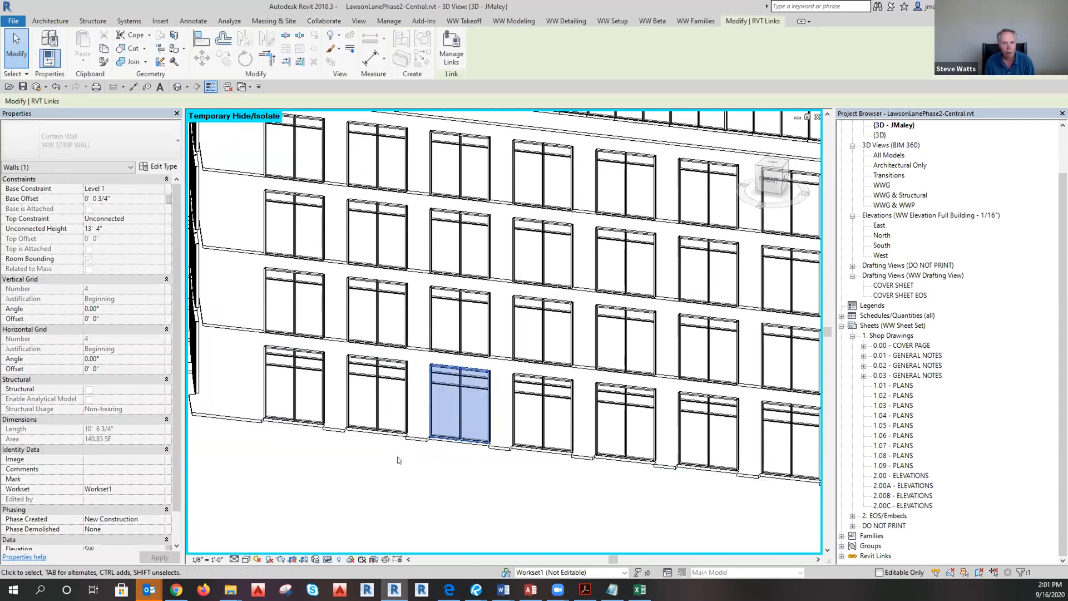
key(Escape)
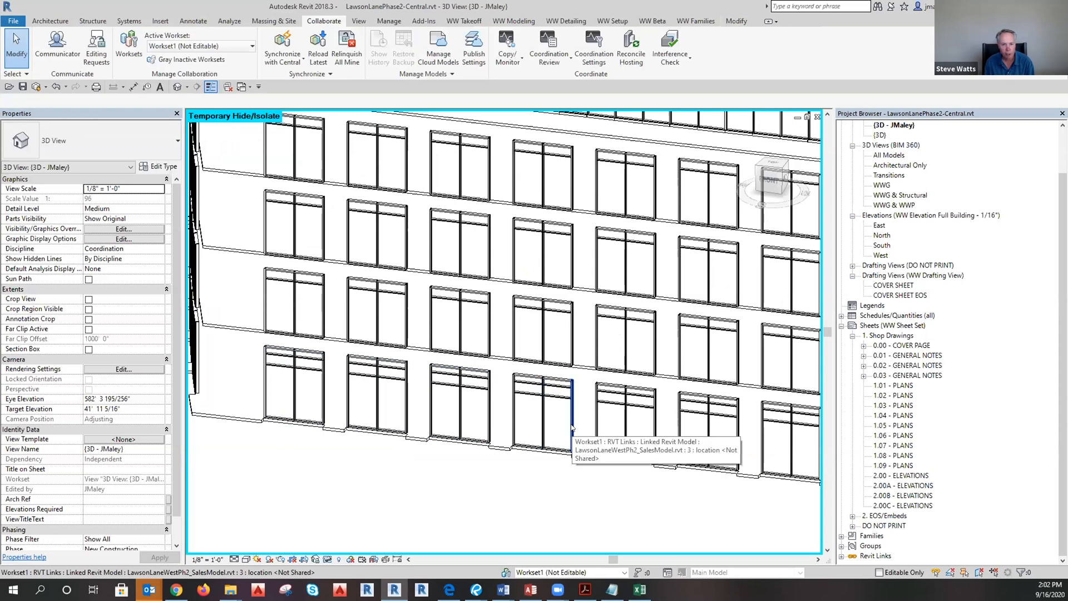
click(537, 452)
middle_drag(667, 517, 484, 506)
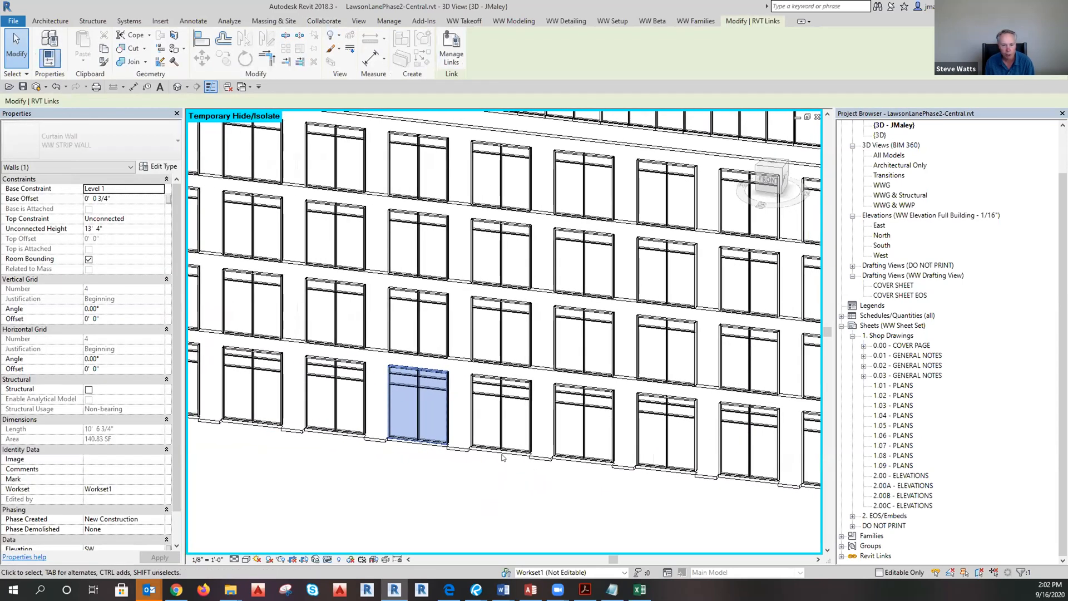
key(Escape)
click(504, 452)
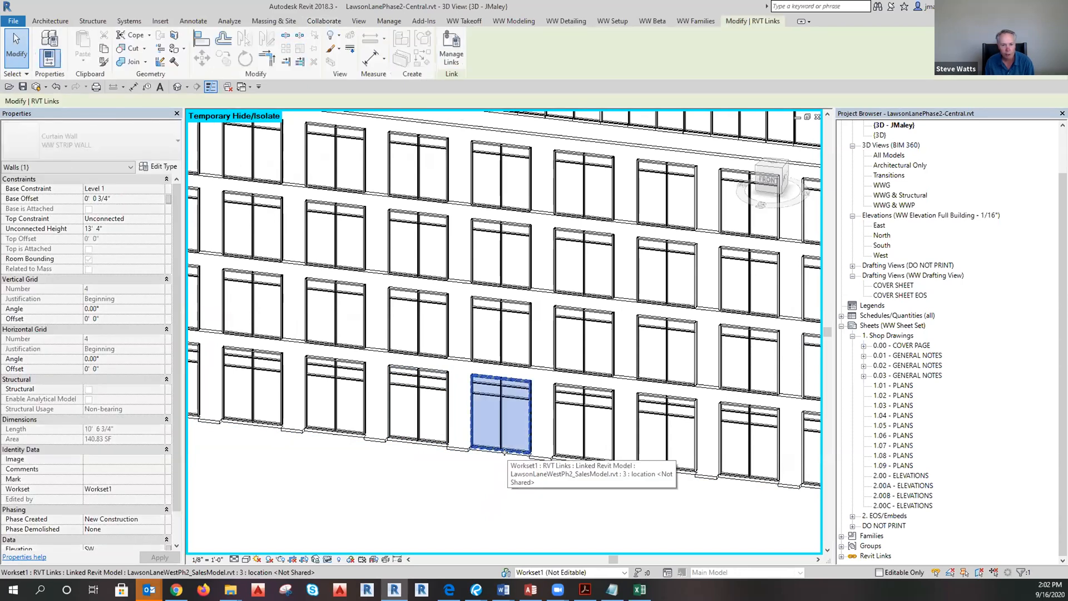
key(Tab)
click(586, 461)
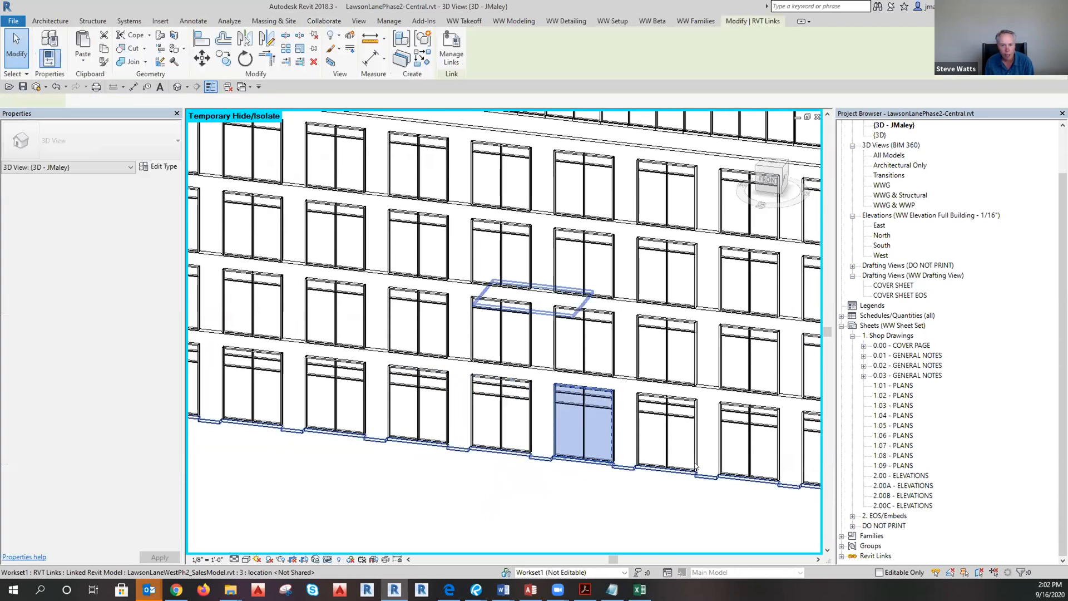
key(Escape)
scroll(394, 449, down, 2)
scroll(394, 449, down, 2)
middle_drag(528, 510, 493, 494)
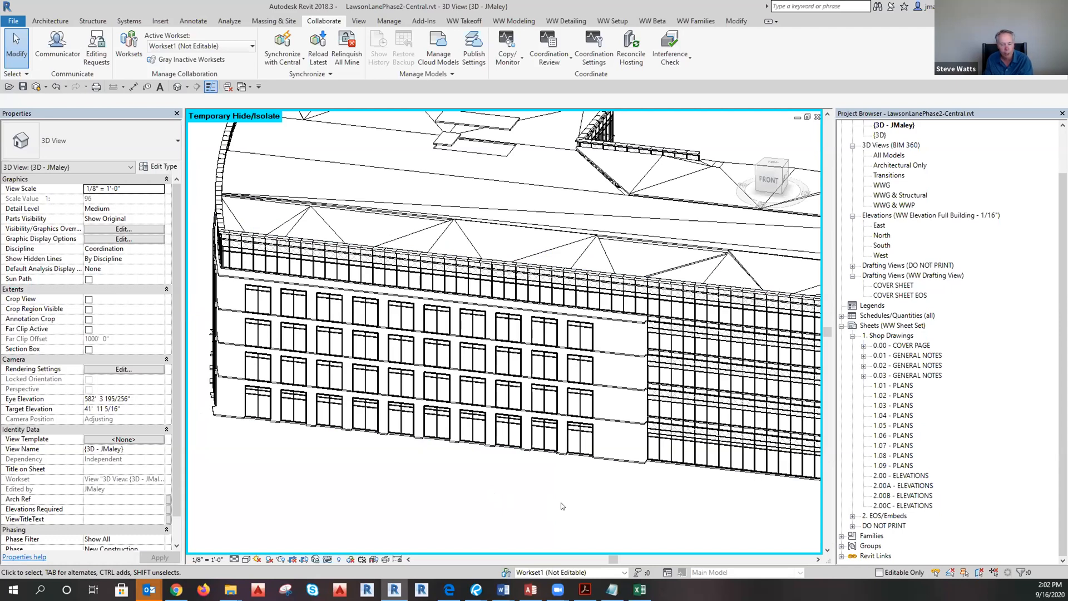
middle_drag(551, 517, 554, 489)
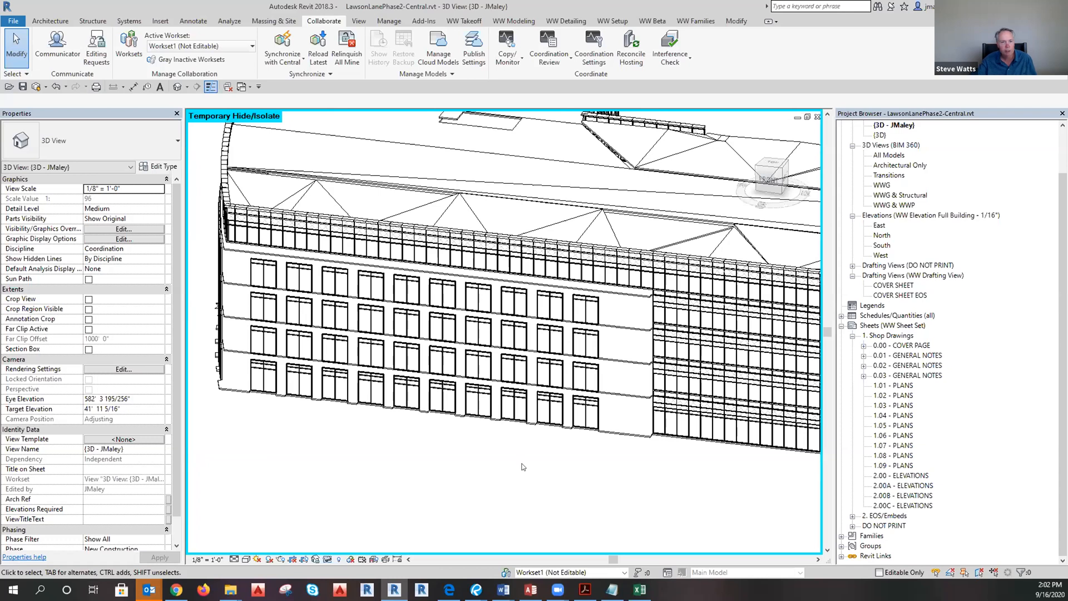
mouse_move(229, 589)
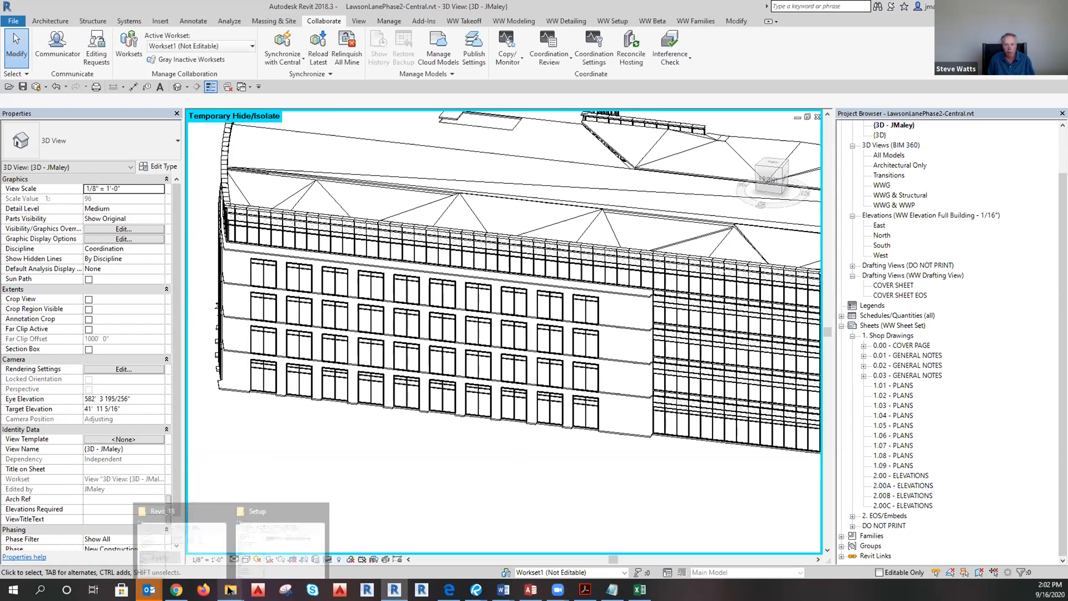
mouse_move(275, 533)
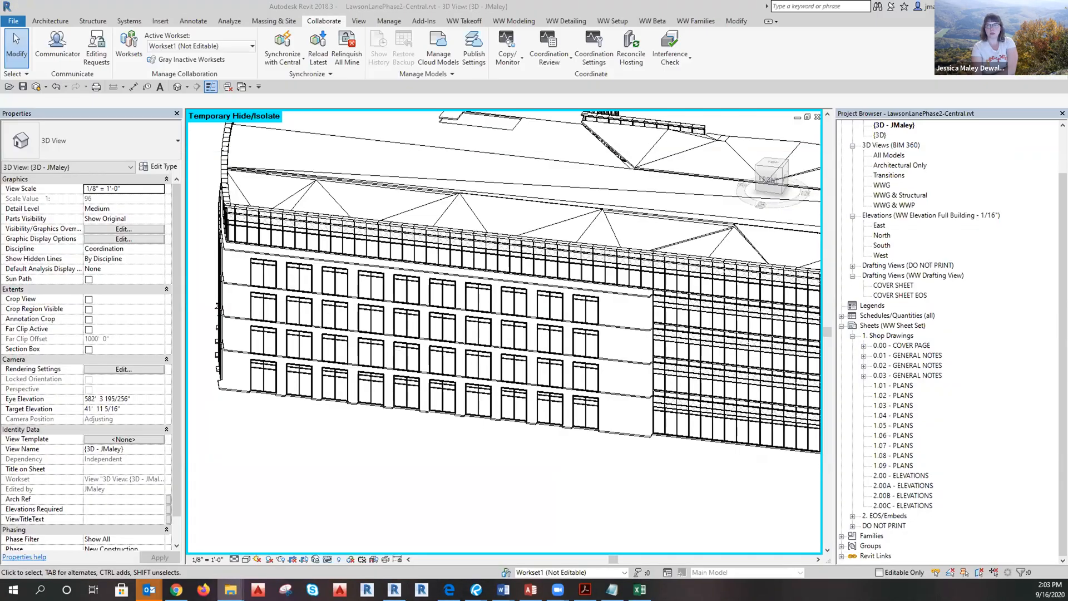
Browse to Drafting\Profiles in the Lawson Lane job folder and select GenNotes-5and6.mdb.
click(260, 538)
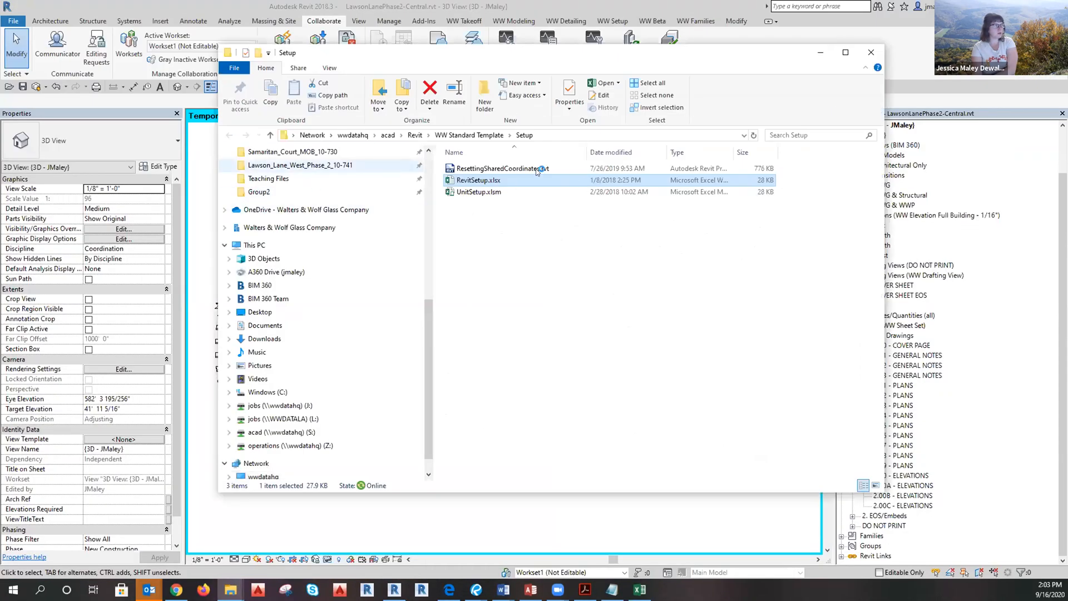
double_click(483, 183)
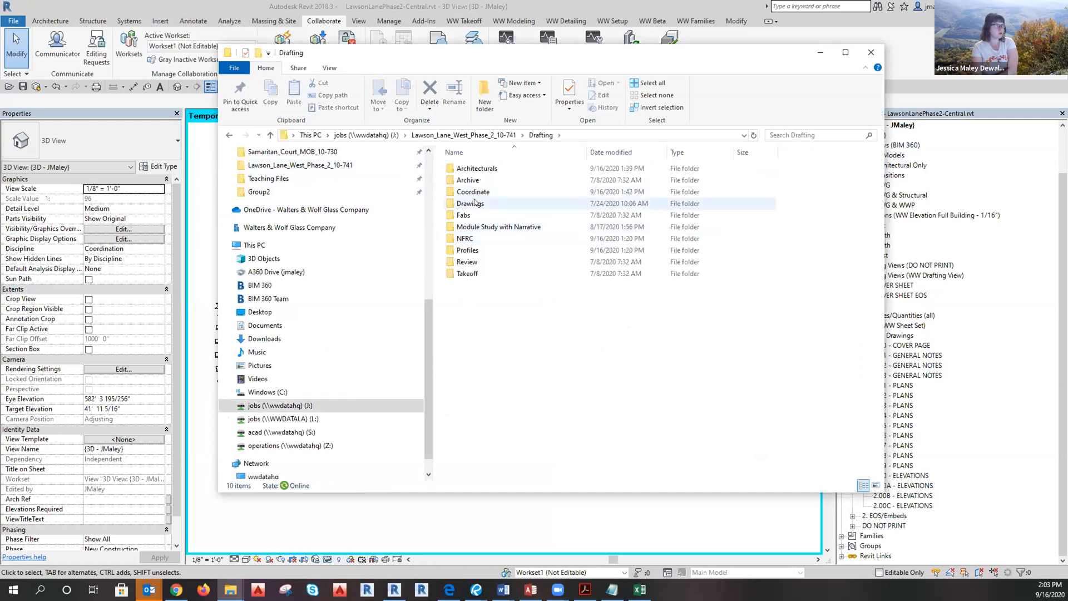
click(469, 252)
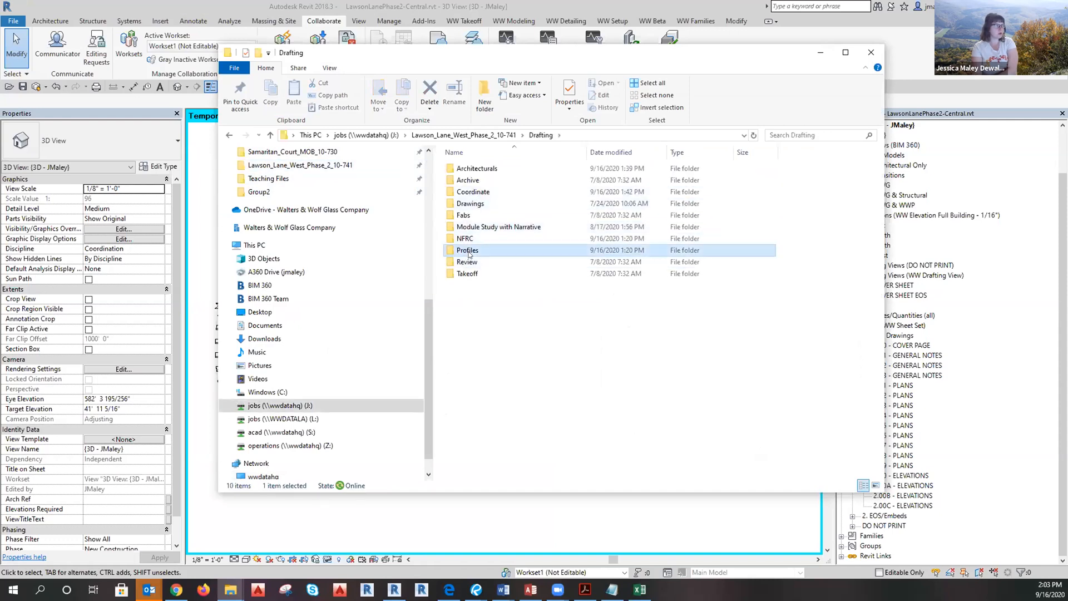
double_click(468, 251)
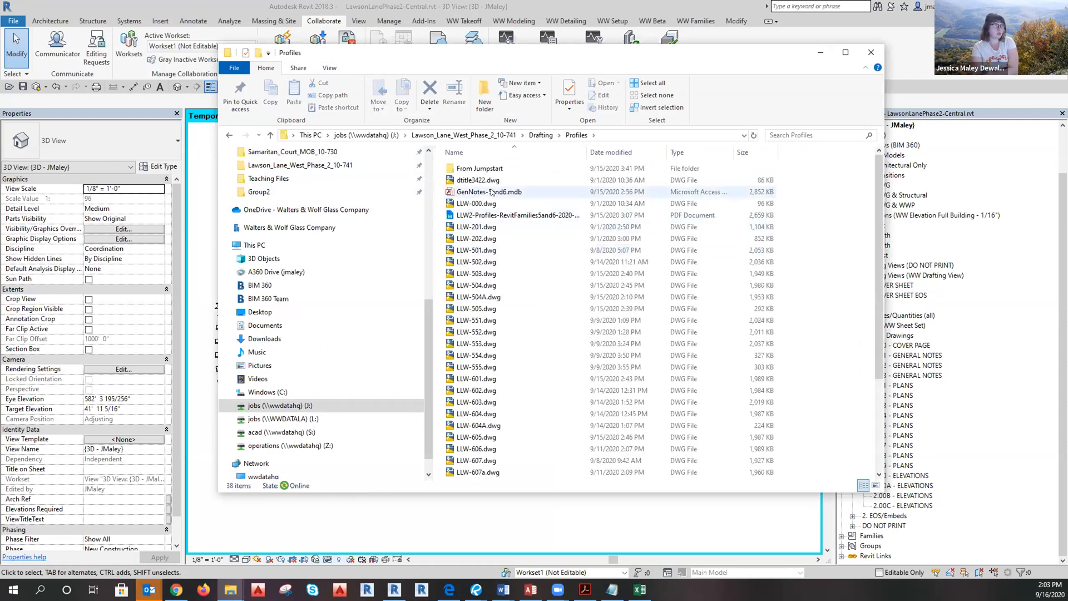
scroll(612, 262, down, 4)
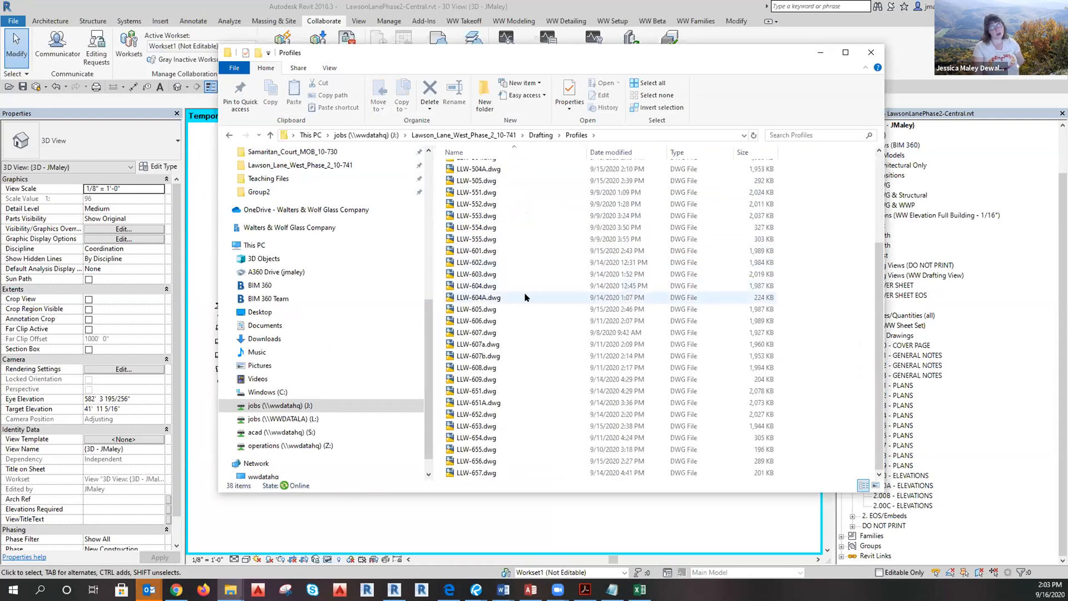
scroll(682, 201, up, 4)
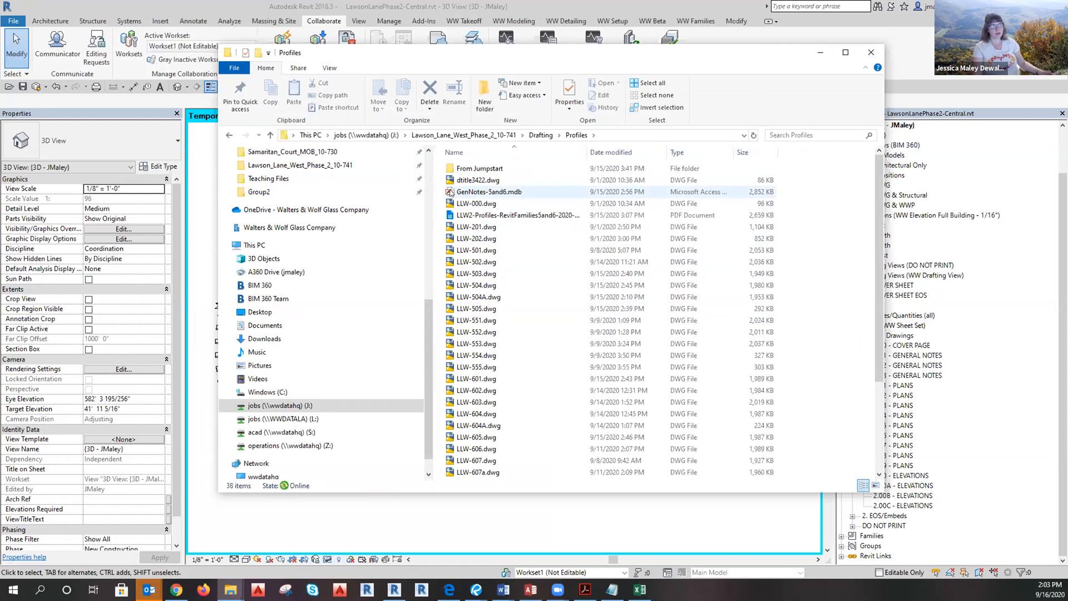
click(528, 192)
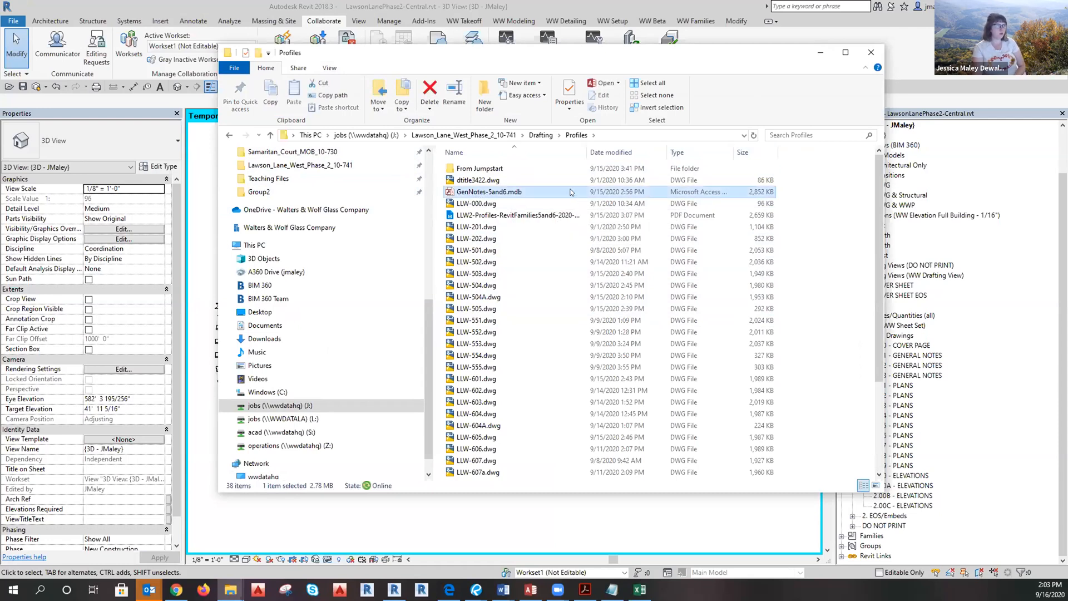
click(601, 514)
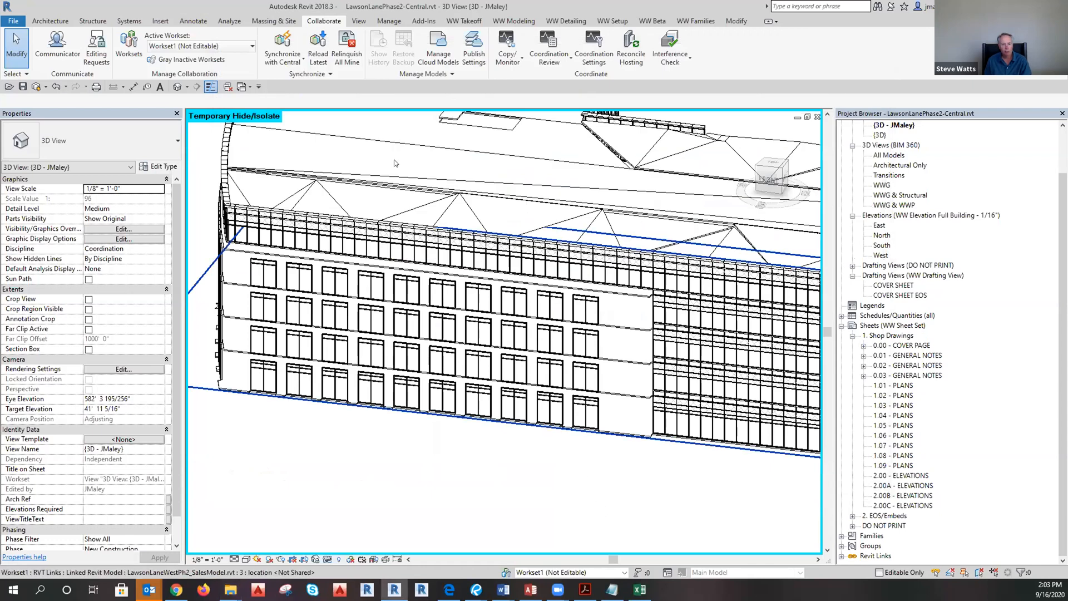
Run LoadMullionsDB and open GenNotes-5and6.mdb from Lawson_Lane_West_Phase_2_10-741\Drafting\Profiles.
click(513, 21)
click(179, 61)
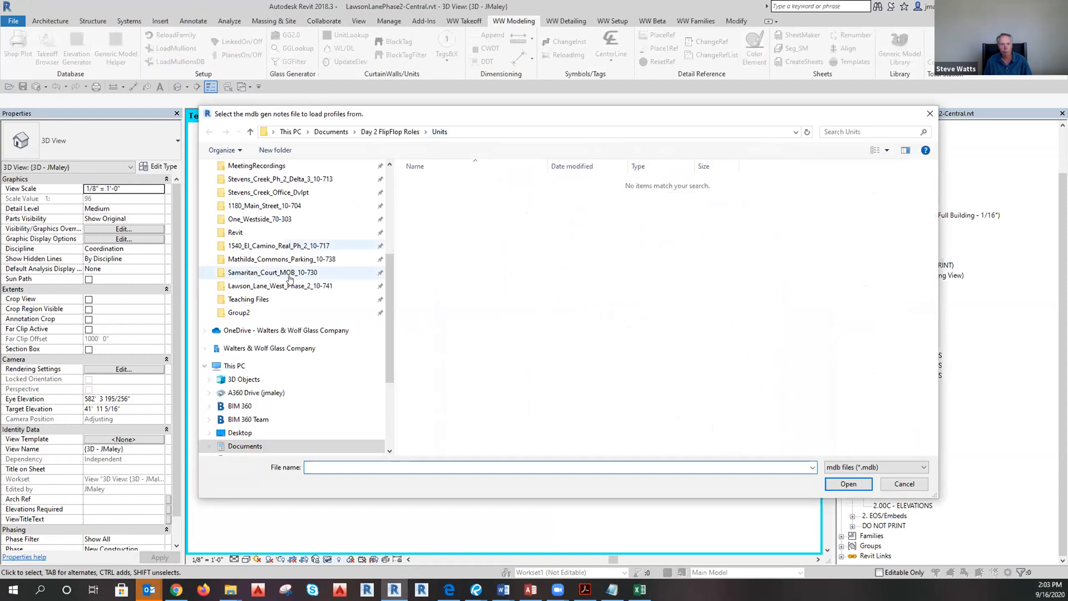
scroll(268, 304, up, 4)
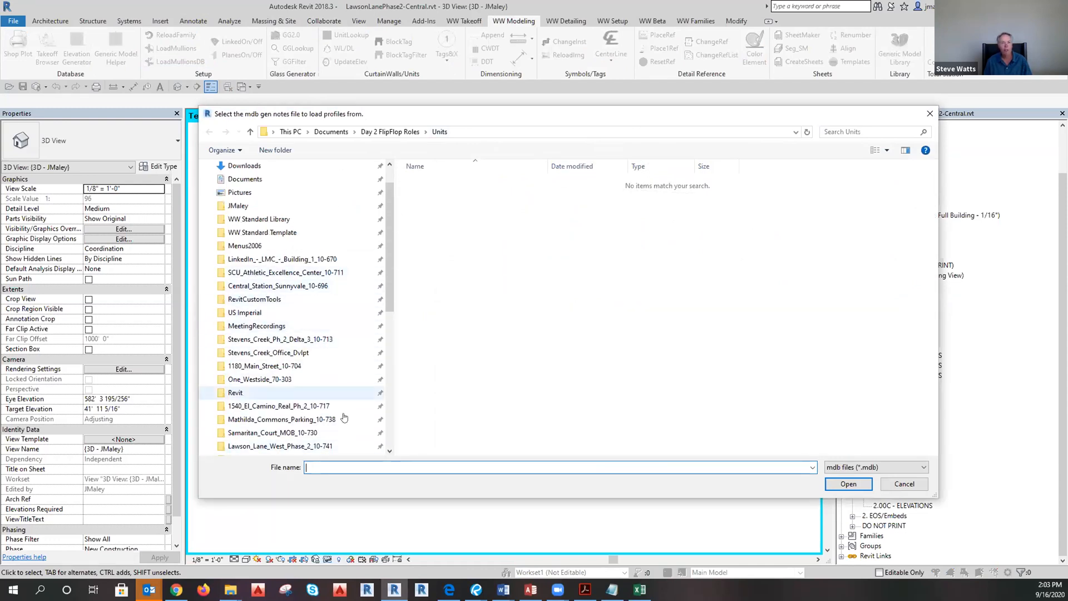
scroll(270, 409, down, 1)
click(278, 420)
click(430, 196)
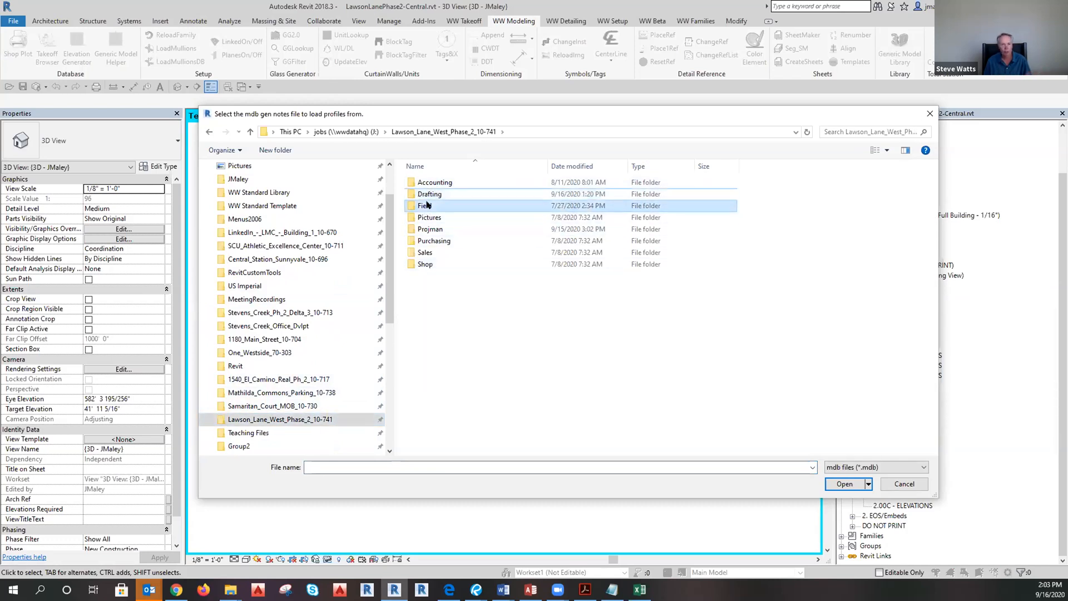
double_click(428, 196)
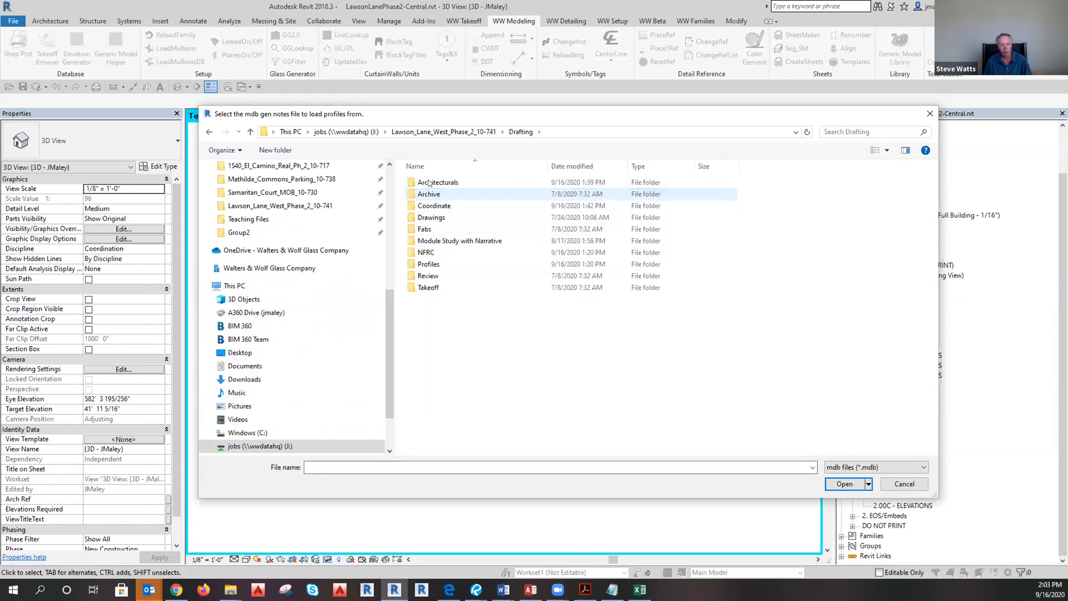
double_click(443, 264)
click(449, 194)
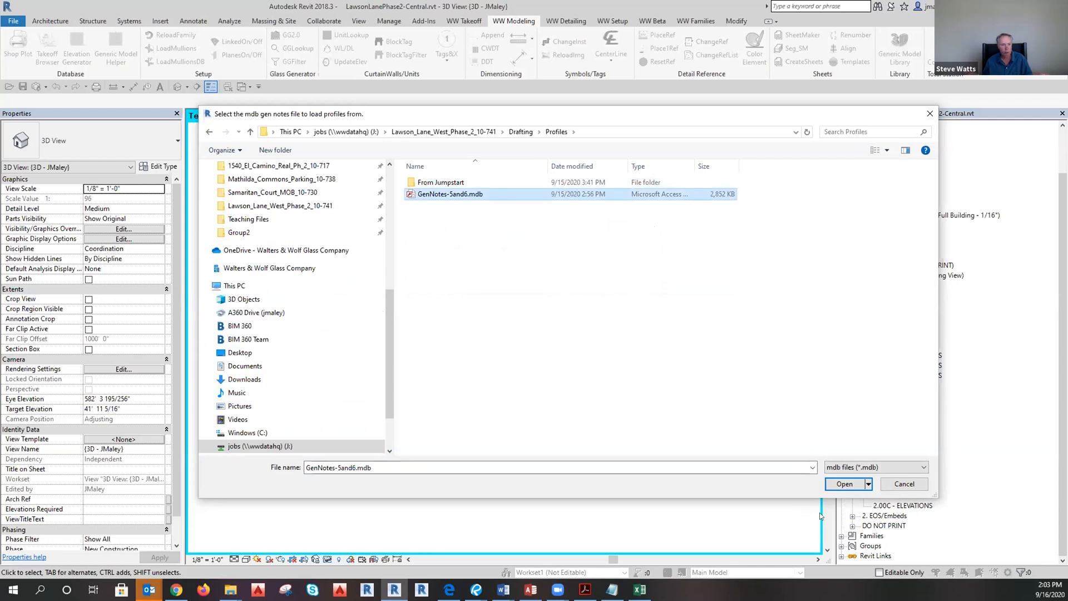
click(844, 484)
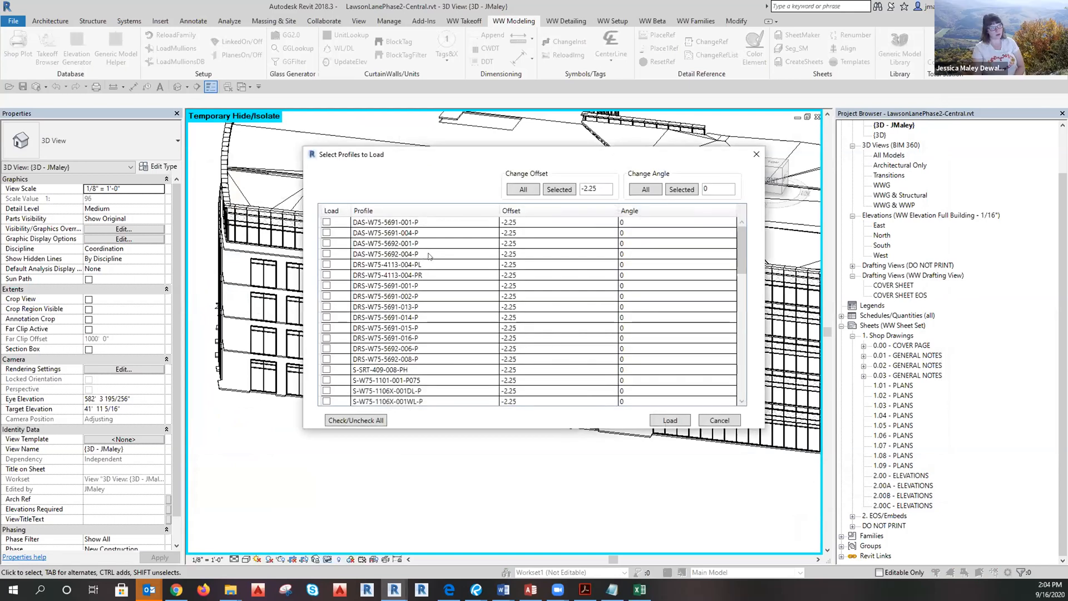
Nudge the Select Profiles to Load dialog left and switch to another open window.
scroll(430, 256, down, 16)
scroll(492, 242, up, 15)
scroll(456, 318, up, 1)
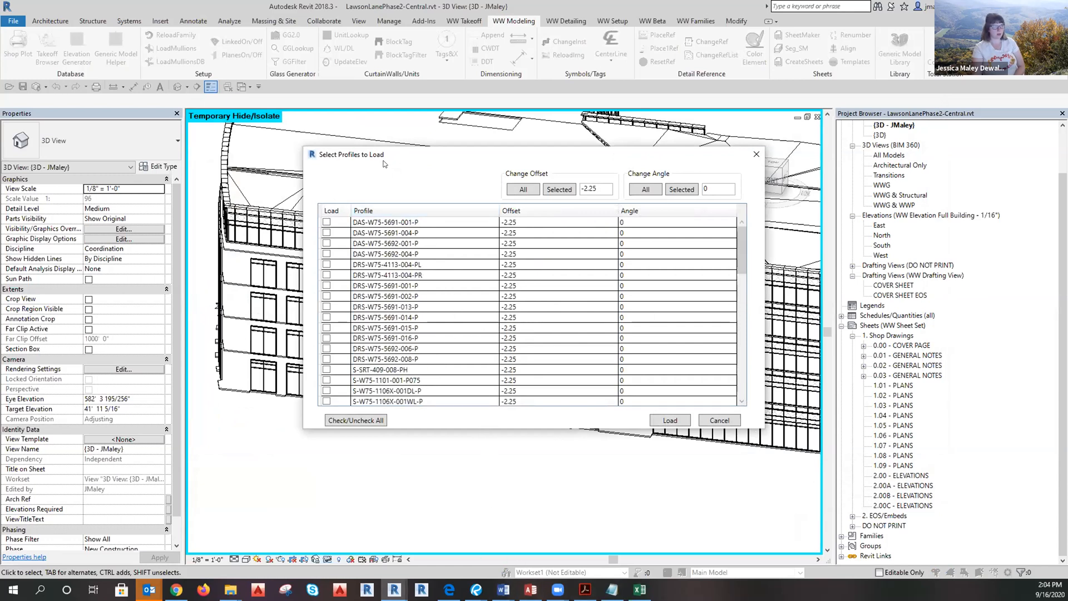
drag(384, 161, 364, 164)
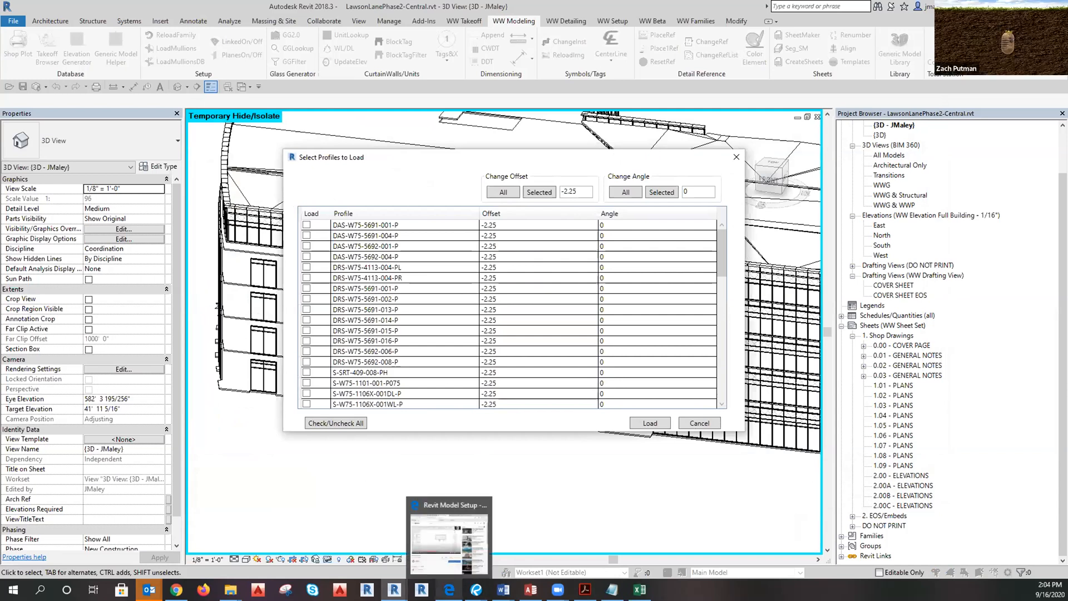
mouse_move(475, 589)
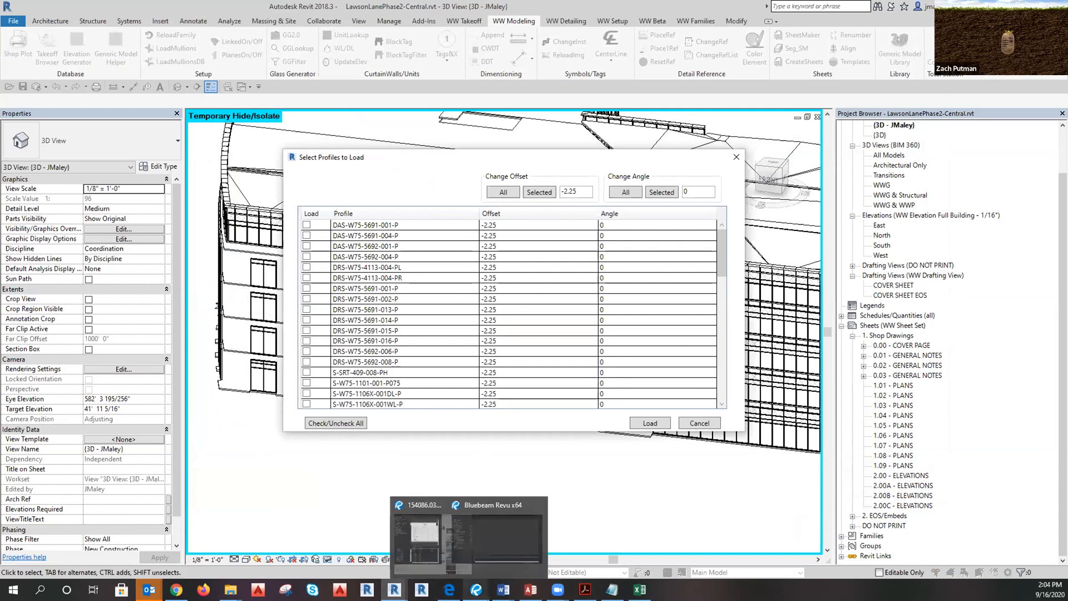
click(495, 578)
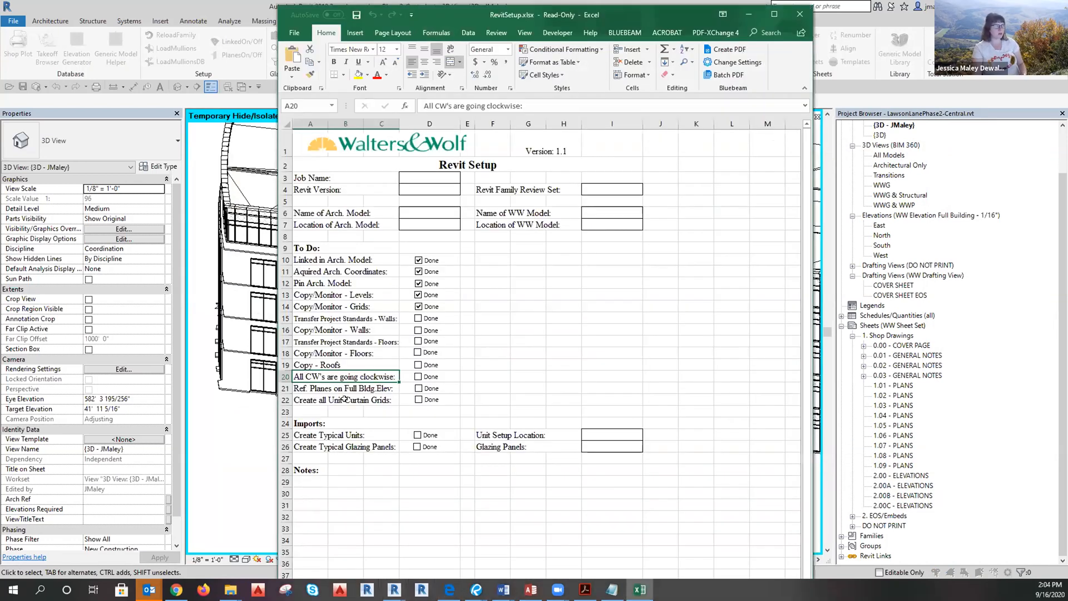
Go over to-do rows 15–22, Transfer Project Standards - Walls through Create all Unit Curtain Grids.
drag(345, 400, 376, 320)
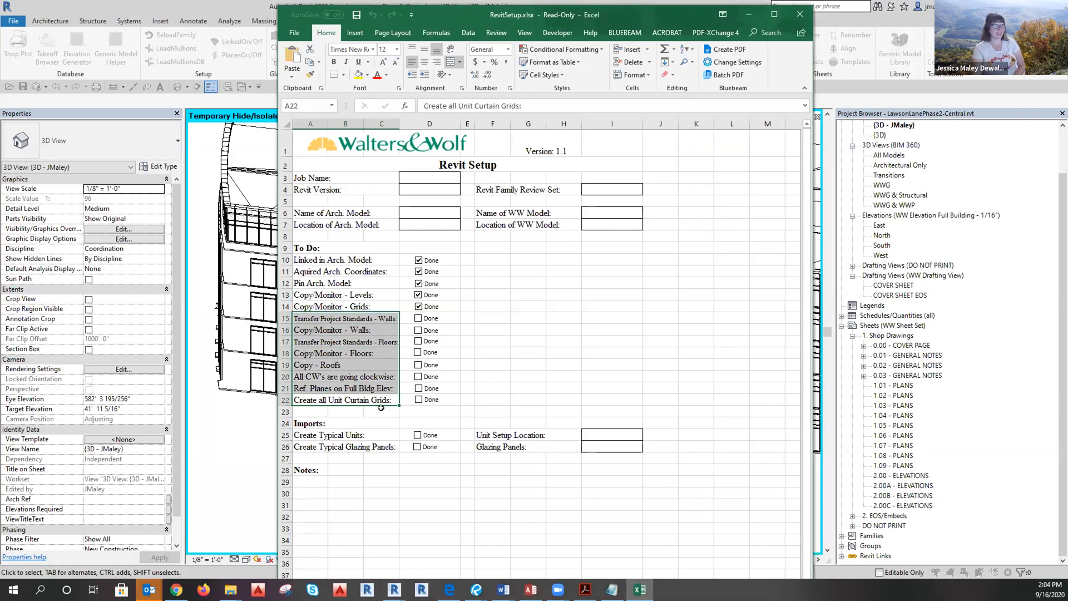
click(325, 318)
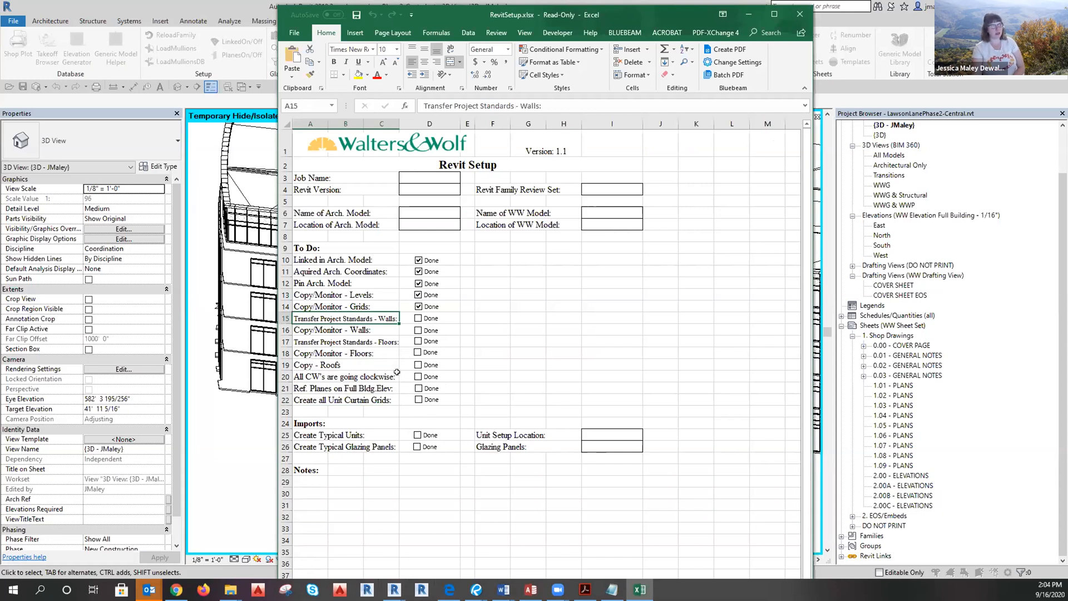
click(374, 352)
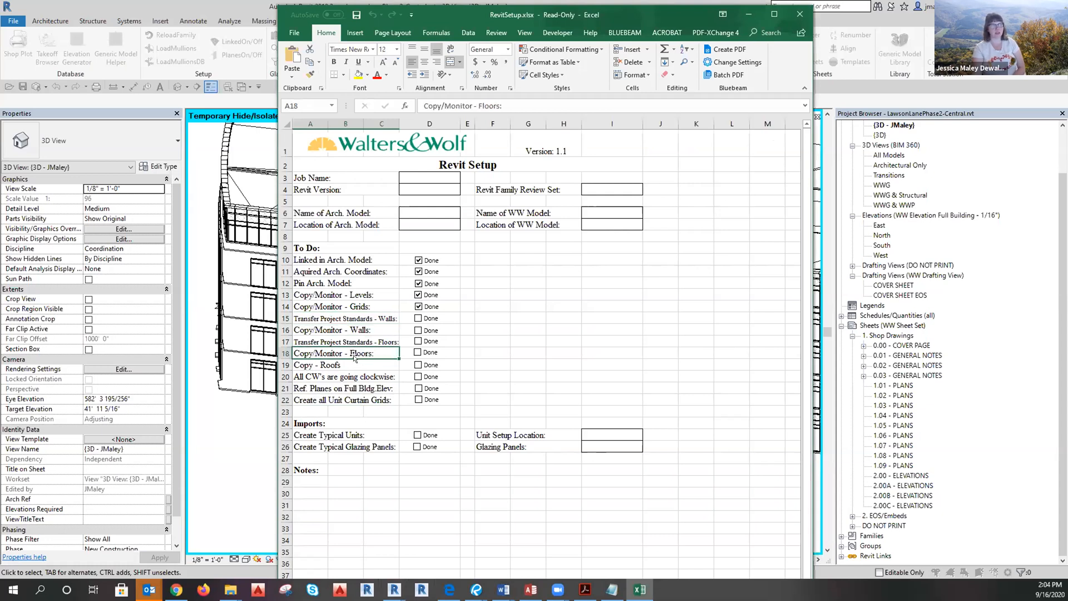
click(351, 365)
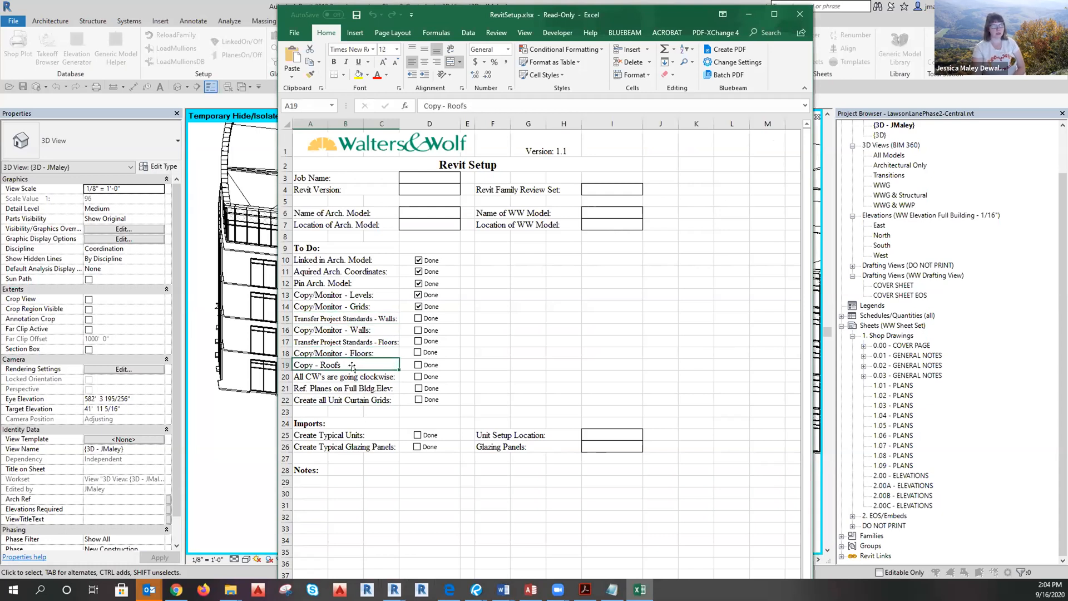
click(358, 378)
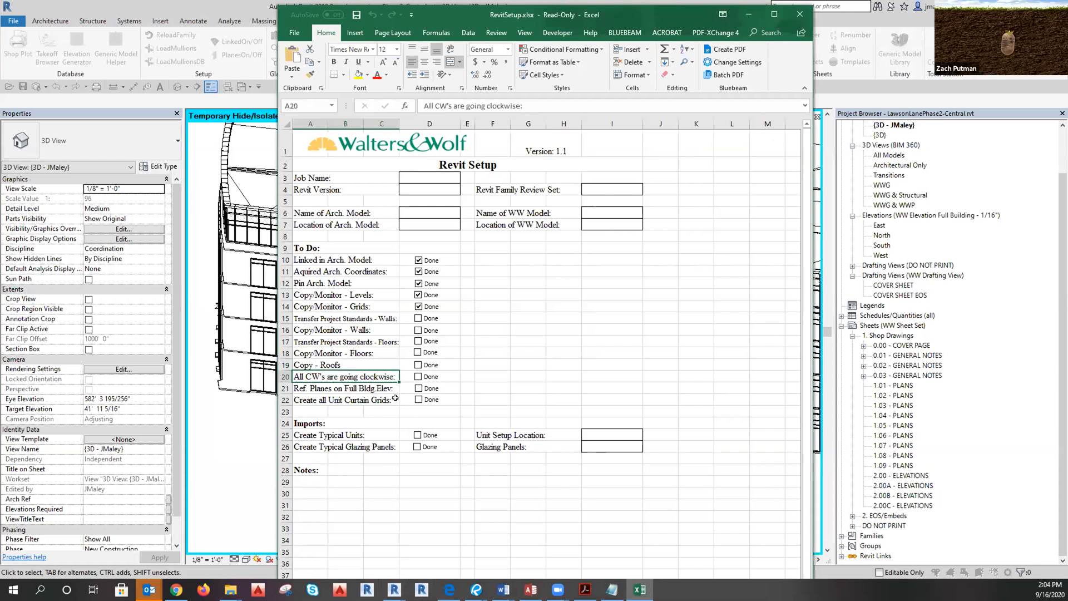
click(350, 388)
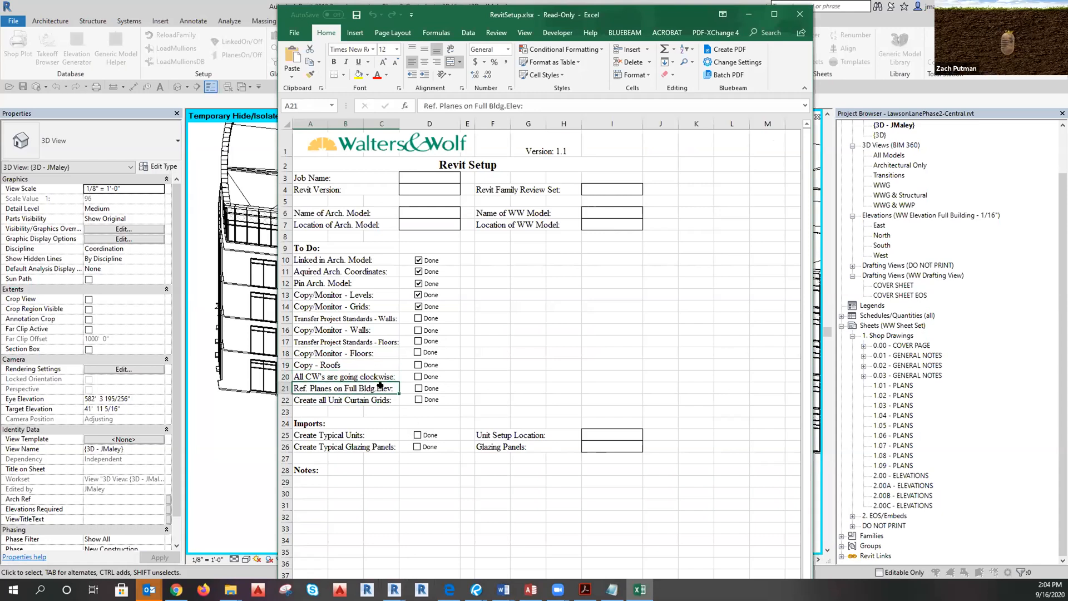
click(356, 401)
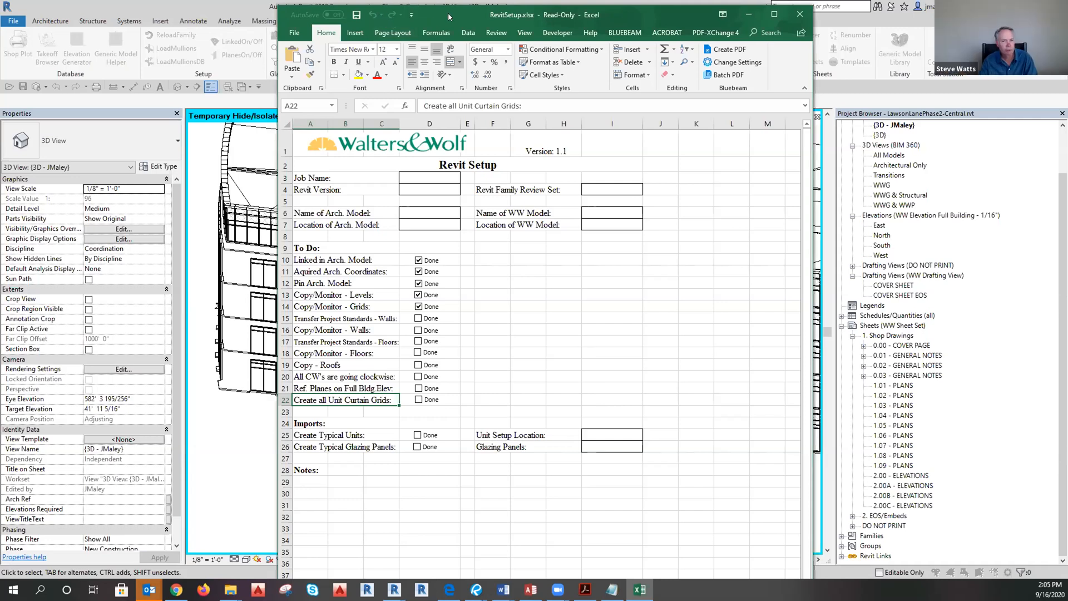
drag(455, 5, 504, 23)
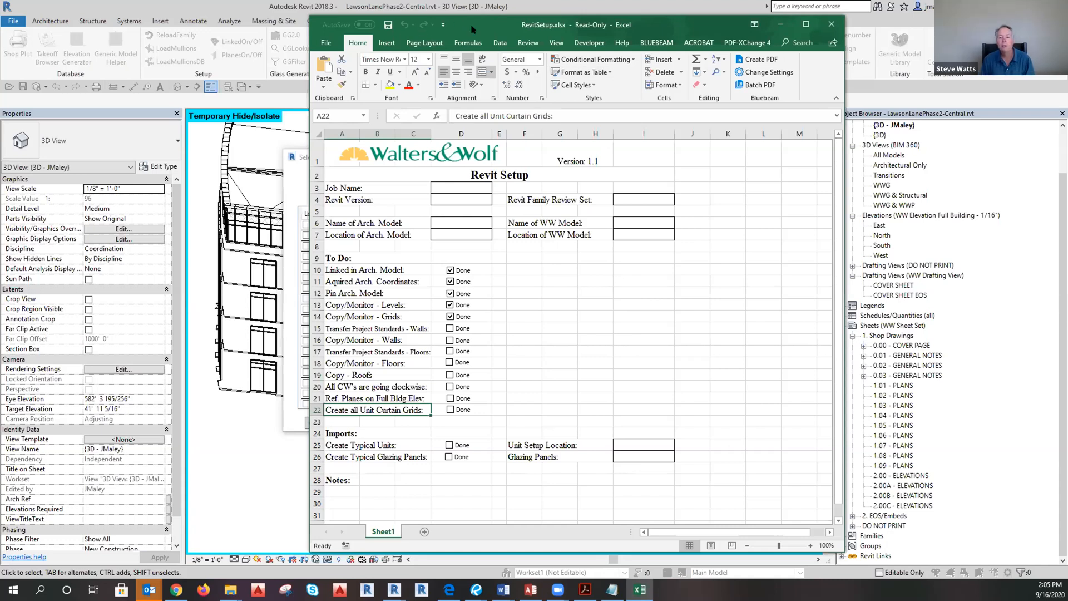
Minimize the Excel checklist and bring up the Bluebeam Revu taskbar previews.
click(781, 24)
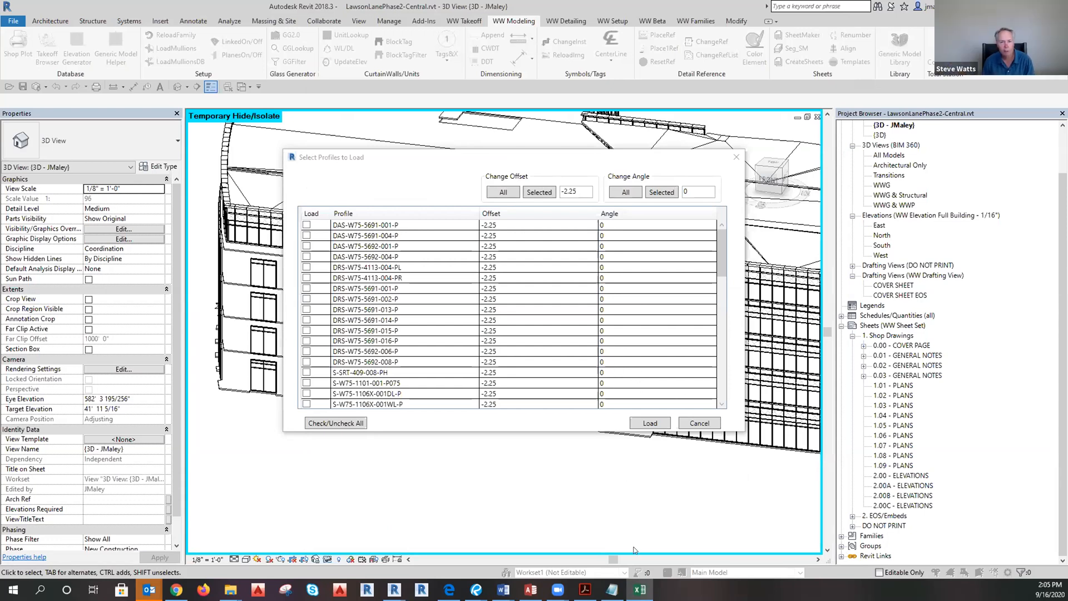
mouse_move(476, 589)
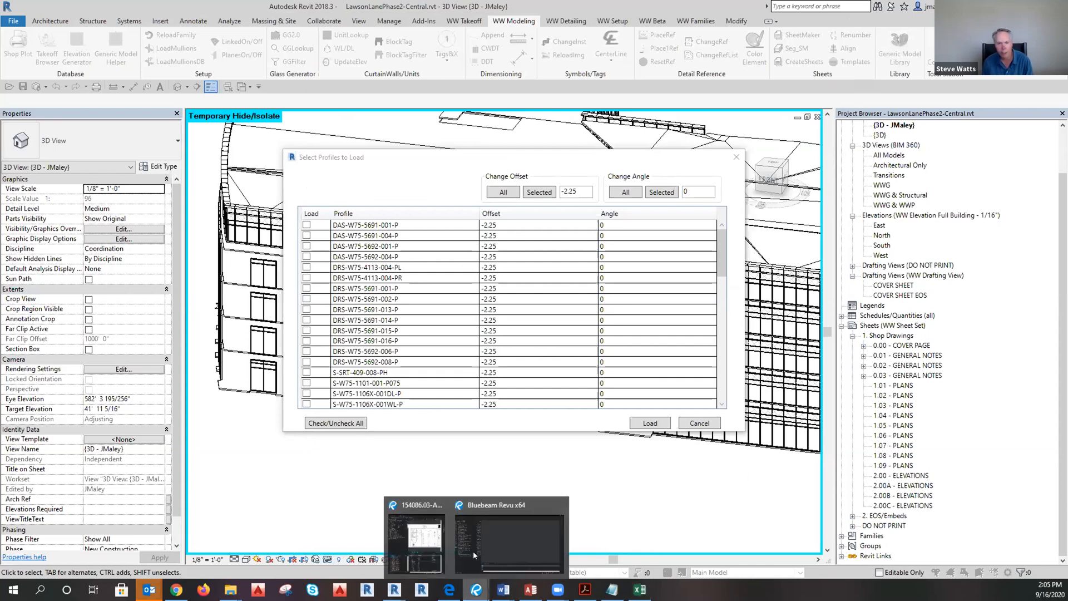
mouse_move(506, 537)
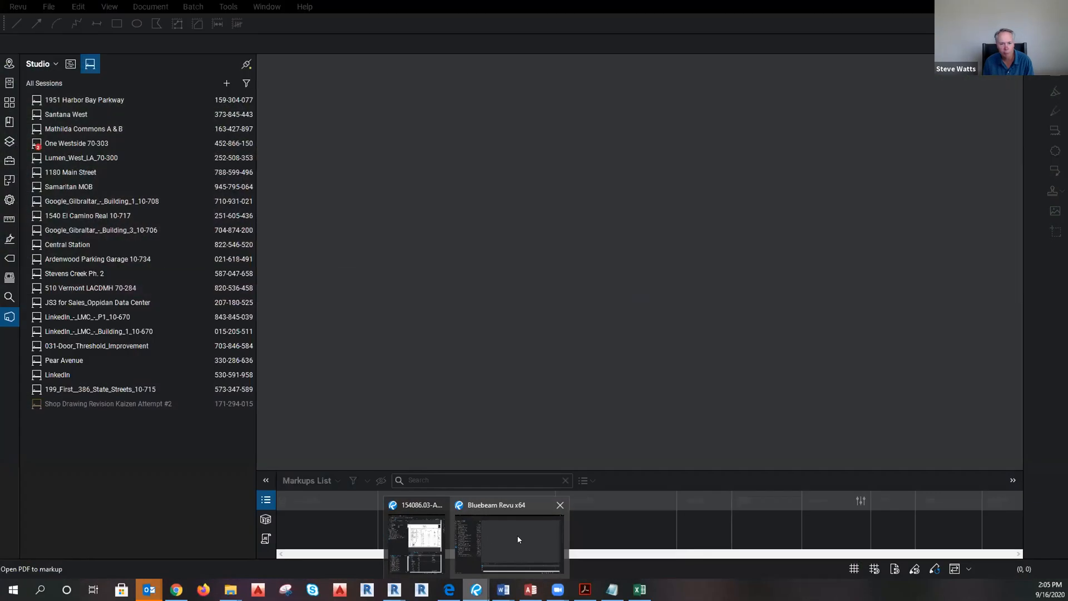
Bring Bluebeam Revu to the front and move its window onto the second monitor.
click(518, 540)
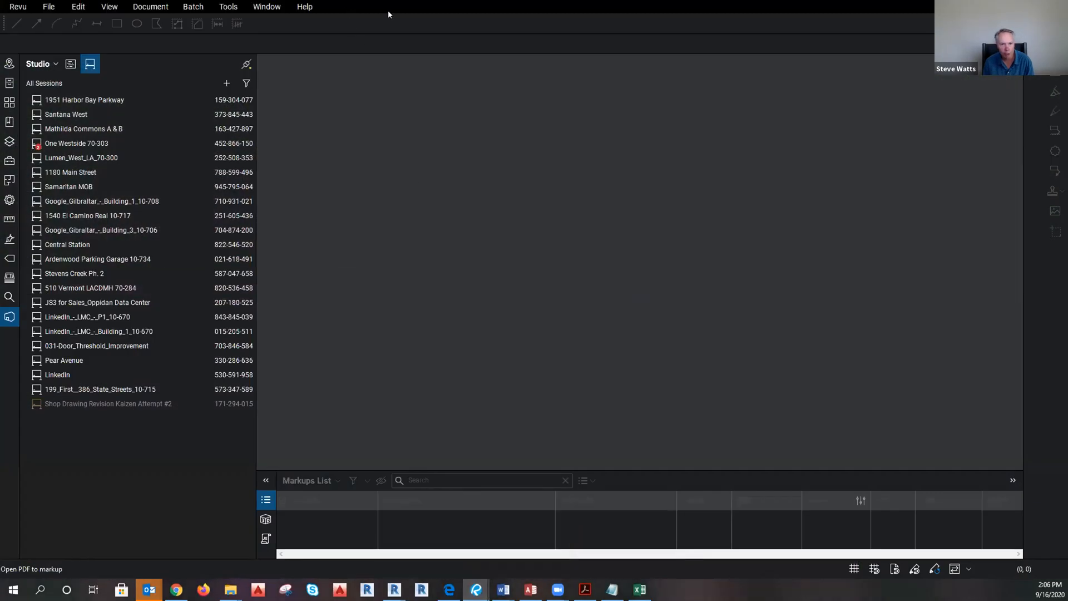
drag(388, 12, 0, 17)
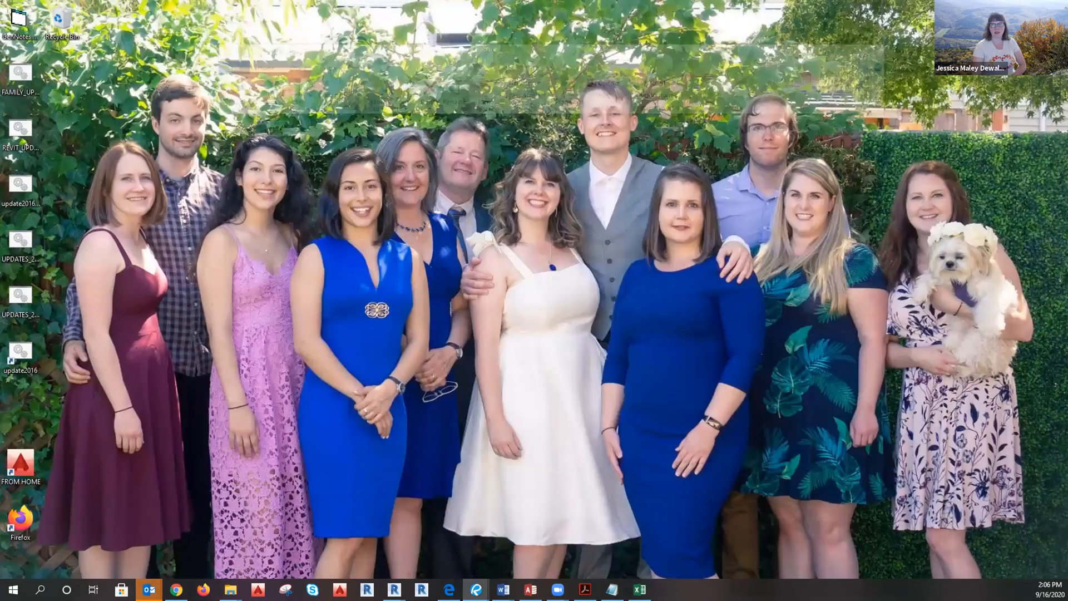
Refocus Revit's Select Profiles to Load dialog and shift it up and to the left.
click(231, 590)
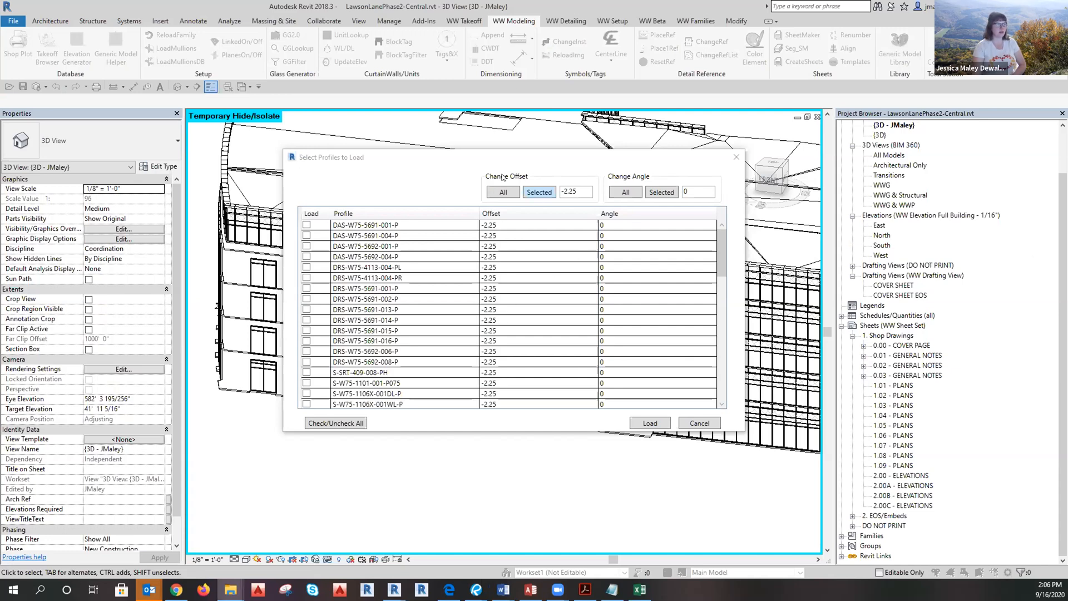
click(351, 161)
drag(351, 162, 318, 141)
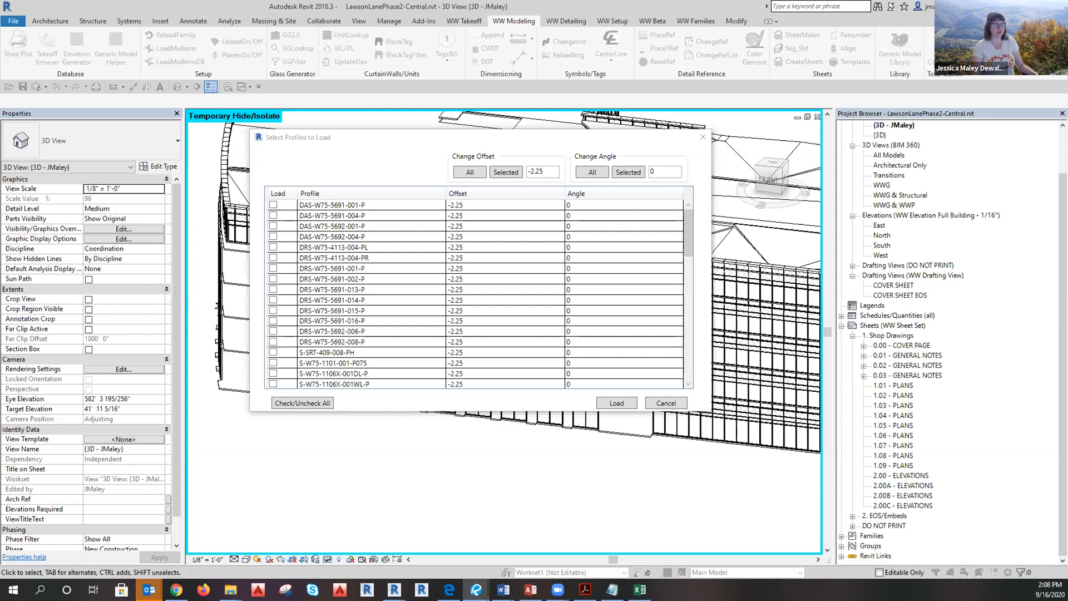
Dock Bluebeam Revu on the right half, narrow its Studio panel, and zoom to the corner detail.
key(alt+Tab)
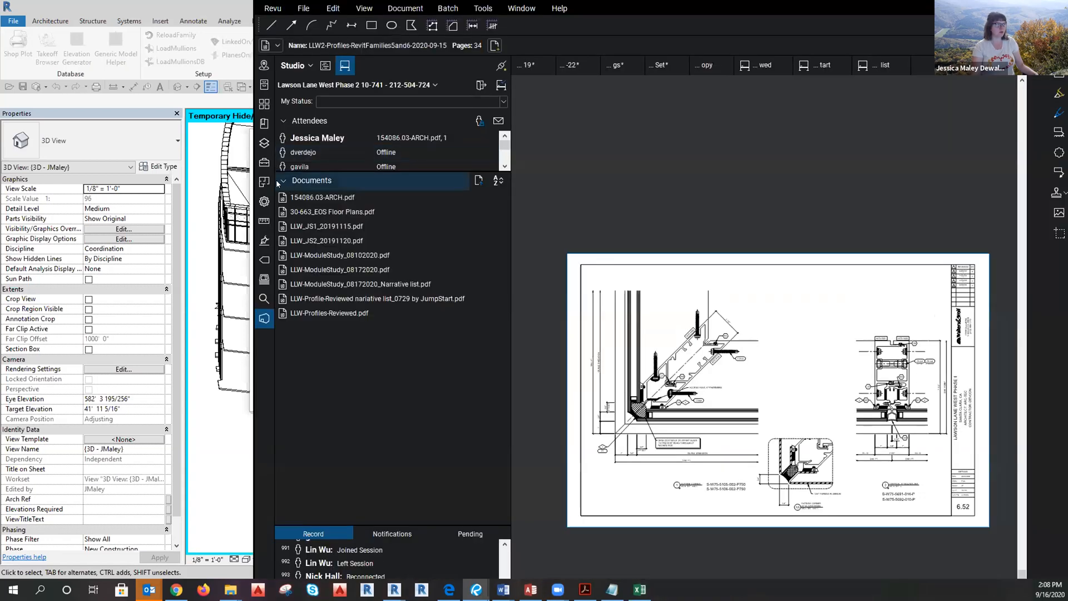
drag(254, 182, 556, 184)
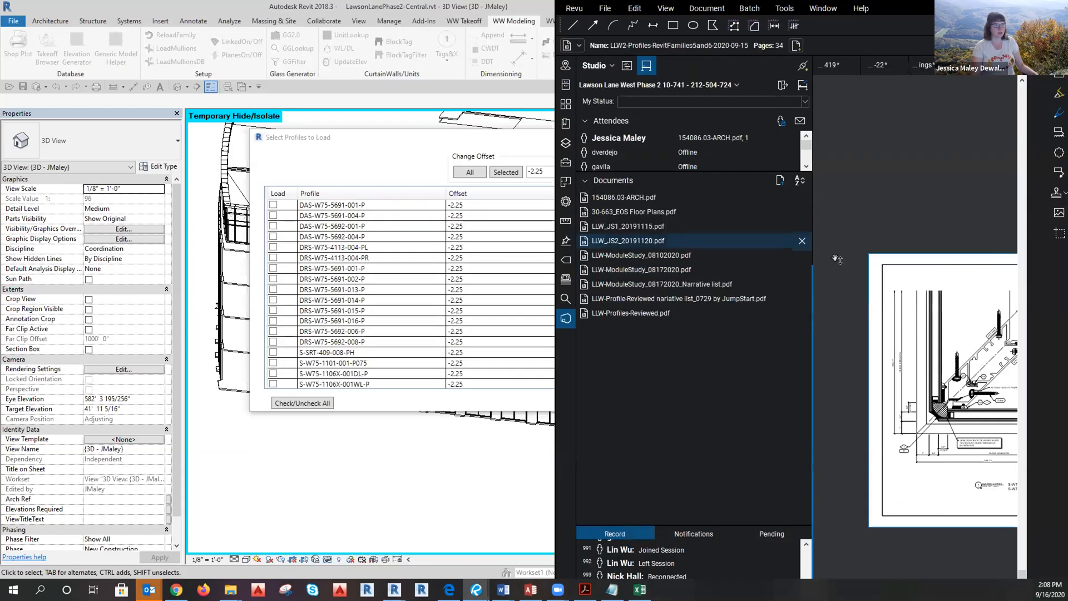
drag(677, 255, 596, 255)
drag(922, 370, 790, 327)
scroll(952, 463, up, 5)
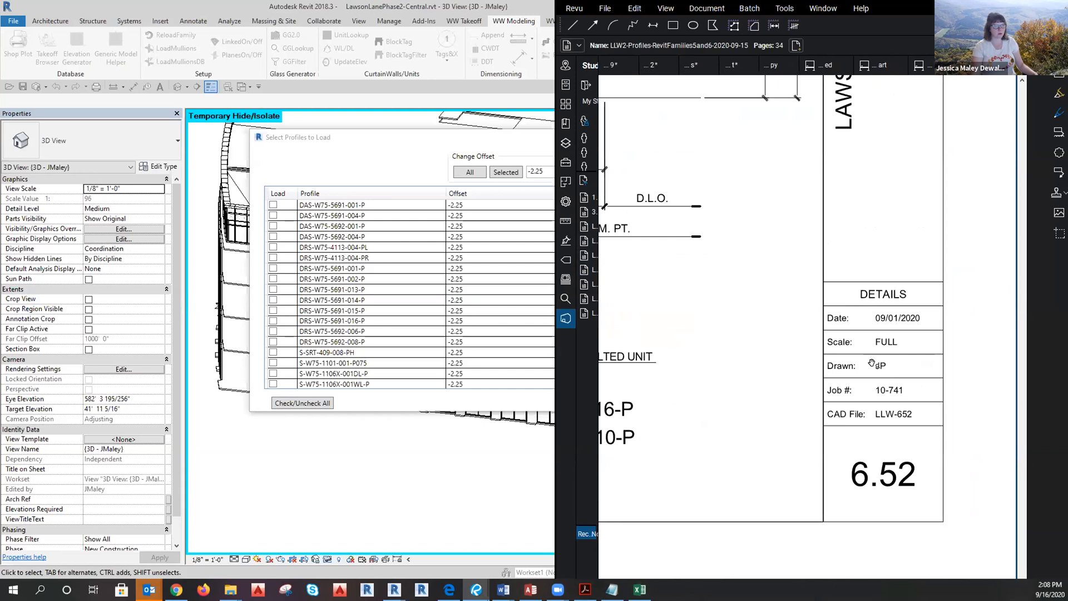
scroll(920, 479, down, 6)
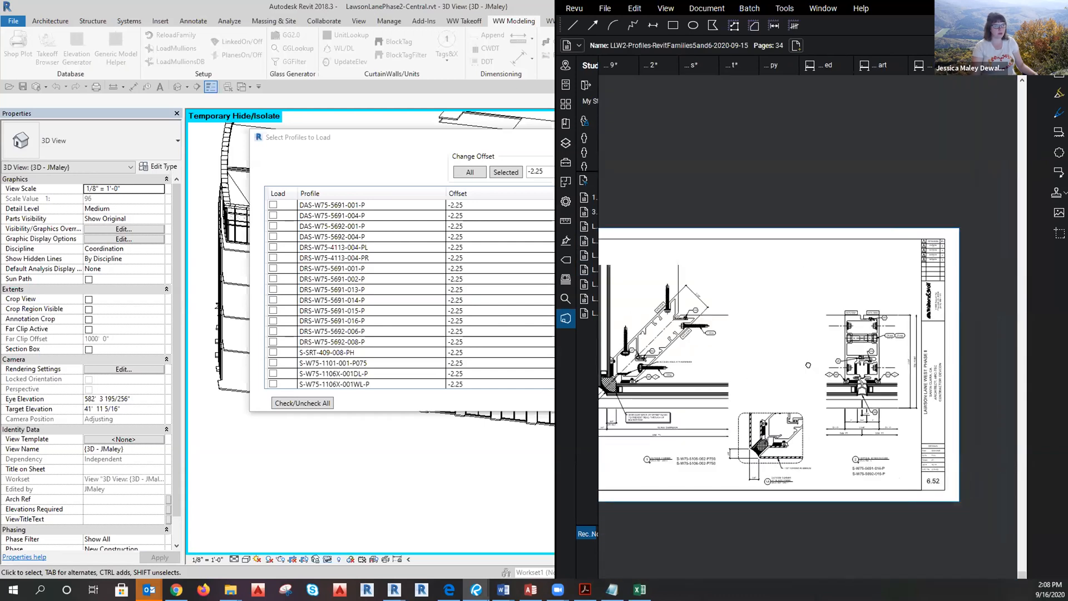
scroll(810, 455, up, 3)
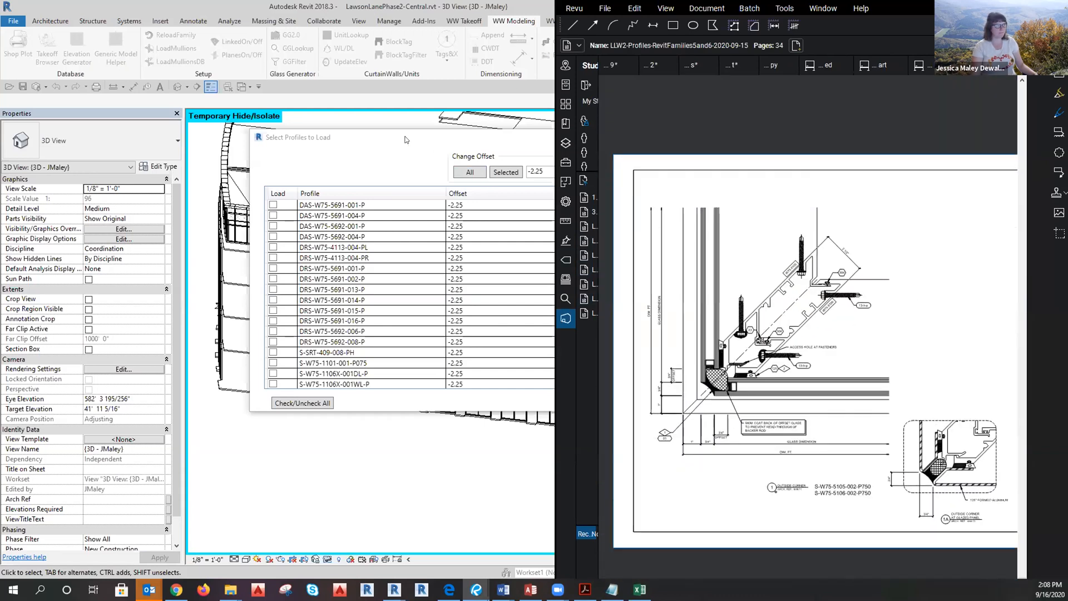
drag(254, 133, 83, 124)
scroll(233, 280, down, 7)
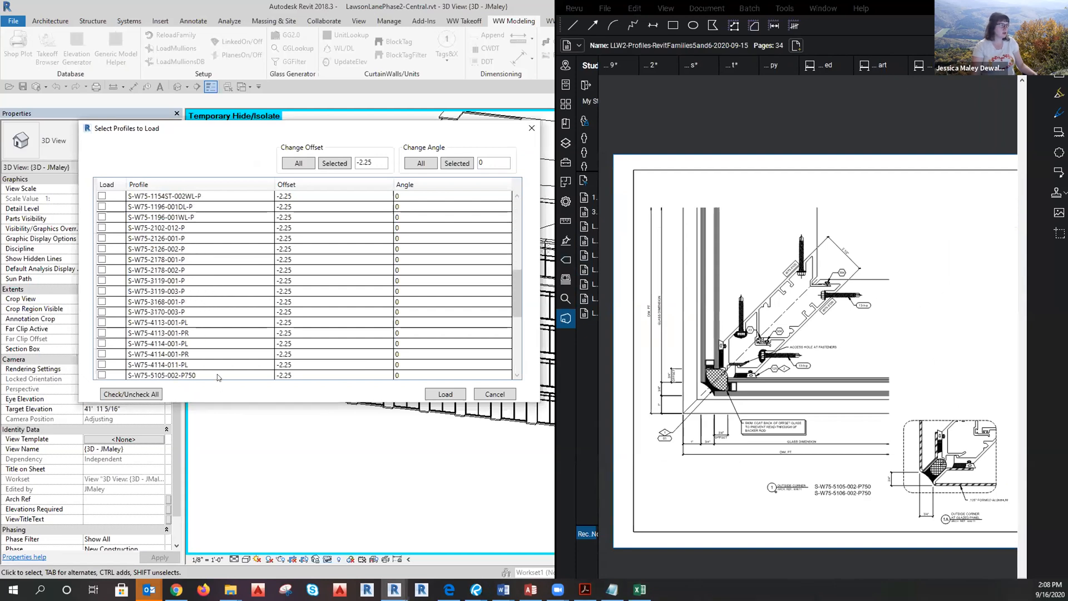
click(188, 375)
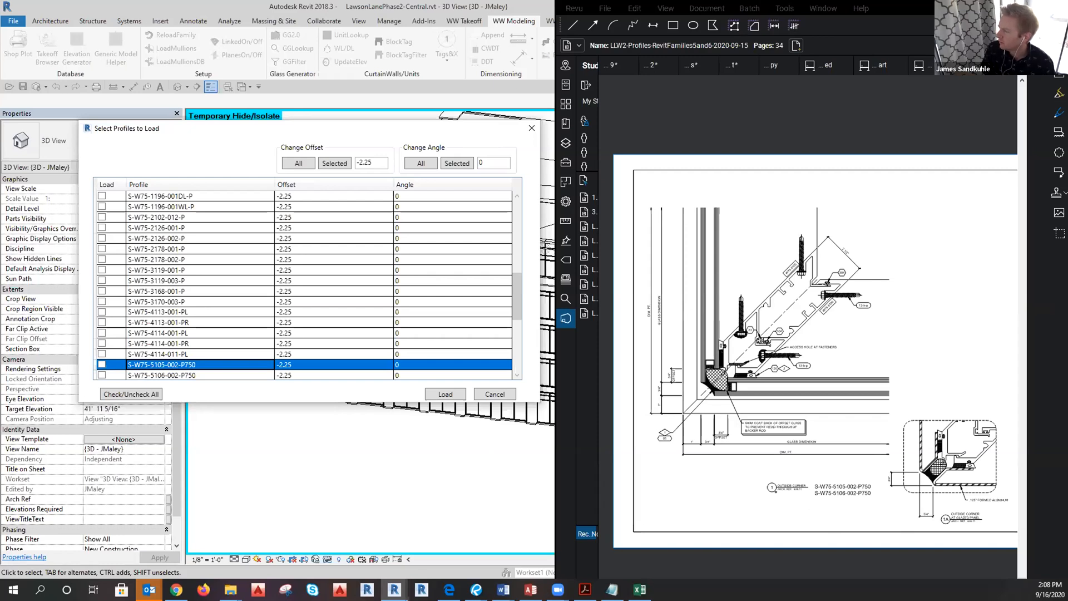
click(230, 589)
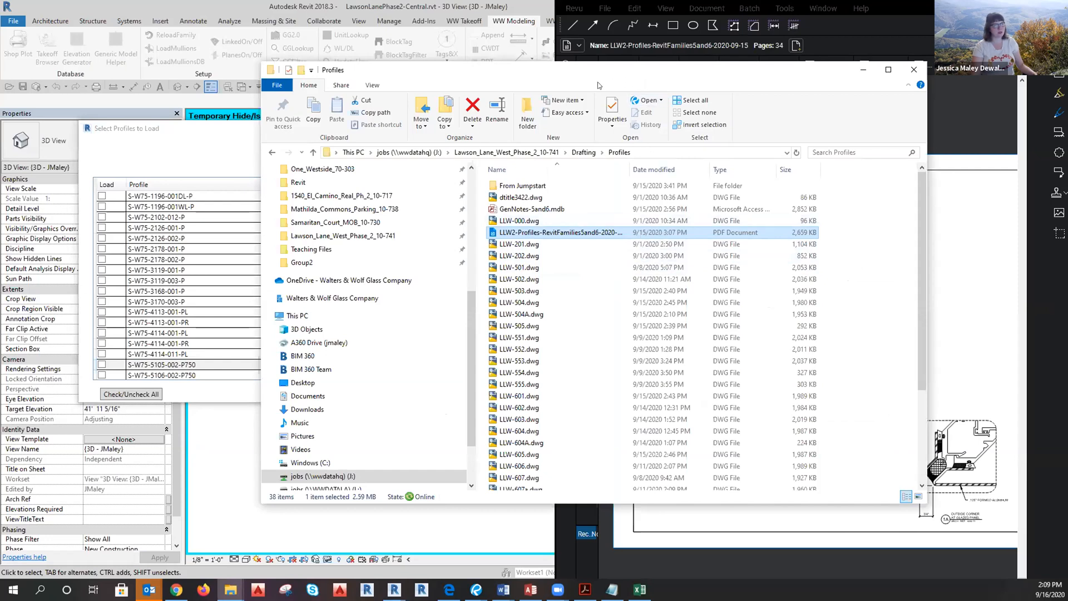
Minimize the File Explorer Profiles folder window.
click(864, 70)
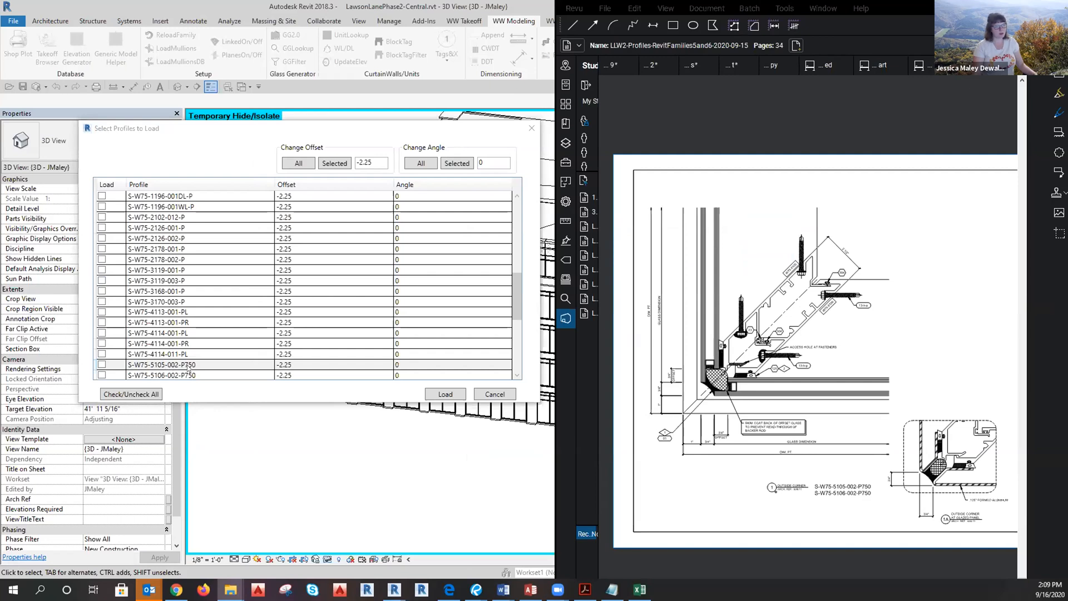
Tick the six P750 profiles, S-W75-5105-002 through S-W75-5229-001, for loading.
click(102, 364)
scroll(171, 327, down, 2)
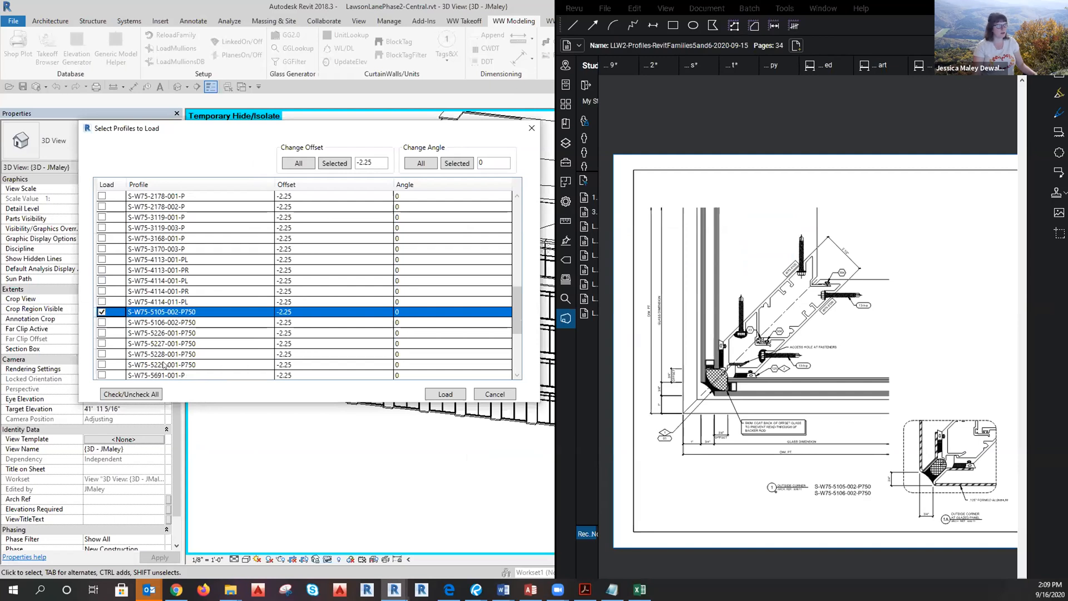
click(156, 364)
shift+click(144, 311)
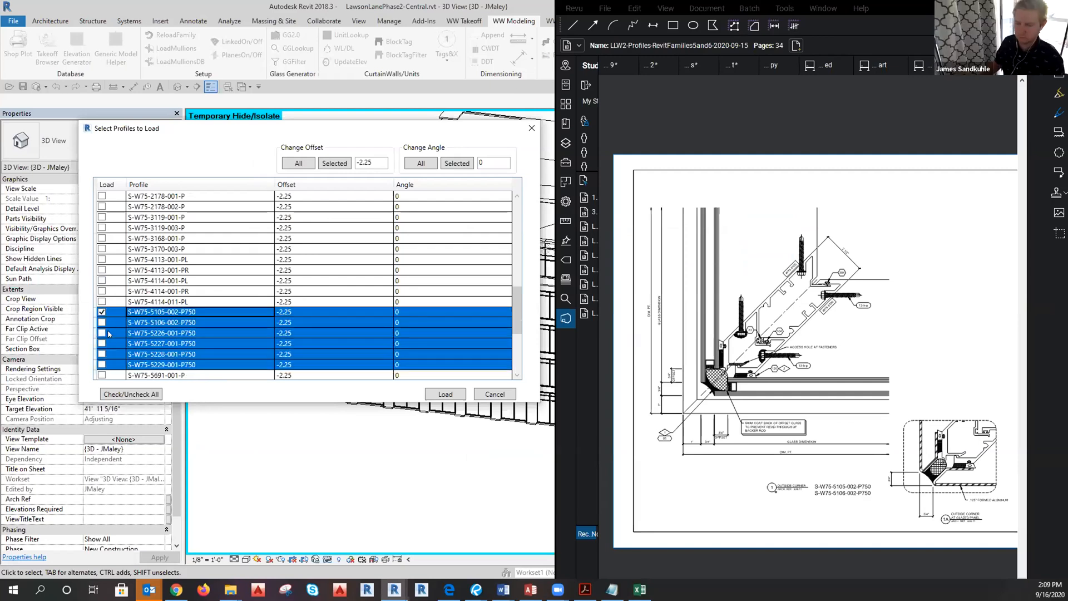
click(102, 322)
click(102, 332)
click(102, 344)
click(102, 354)
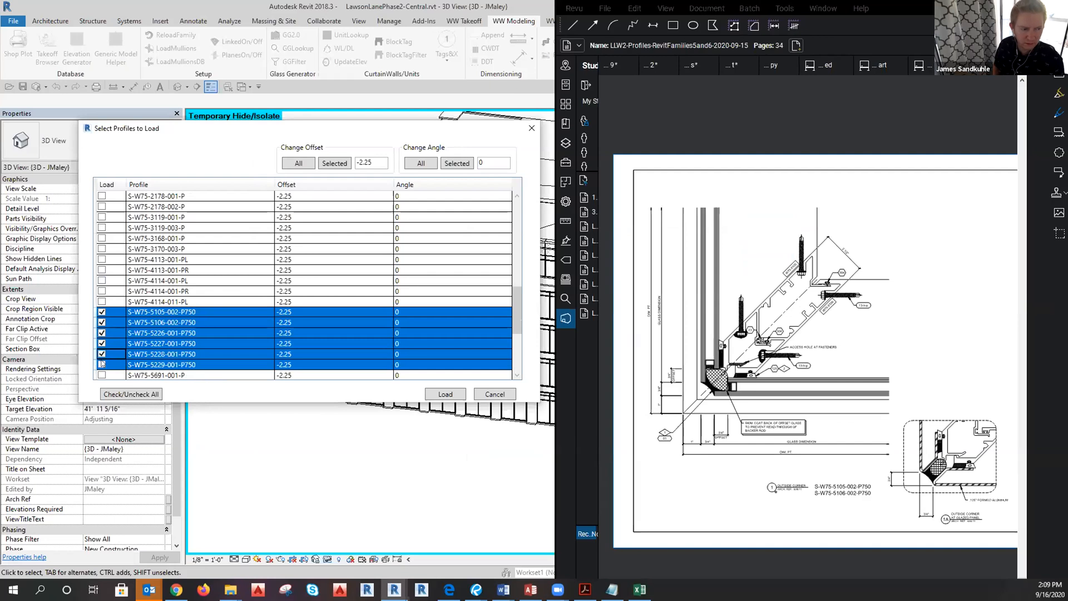
click(101, 364)
Select the S-W75-5105-002 row, then the S-W75-5229-001 row and its Offset cell.
click(192, 359)
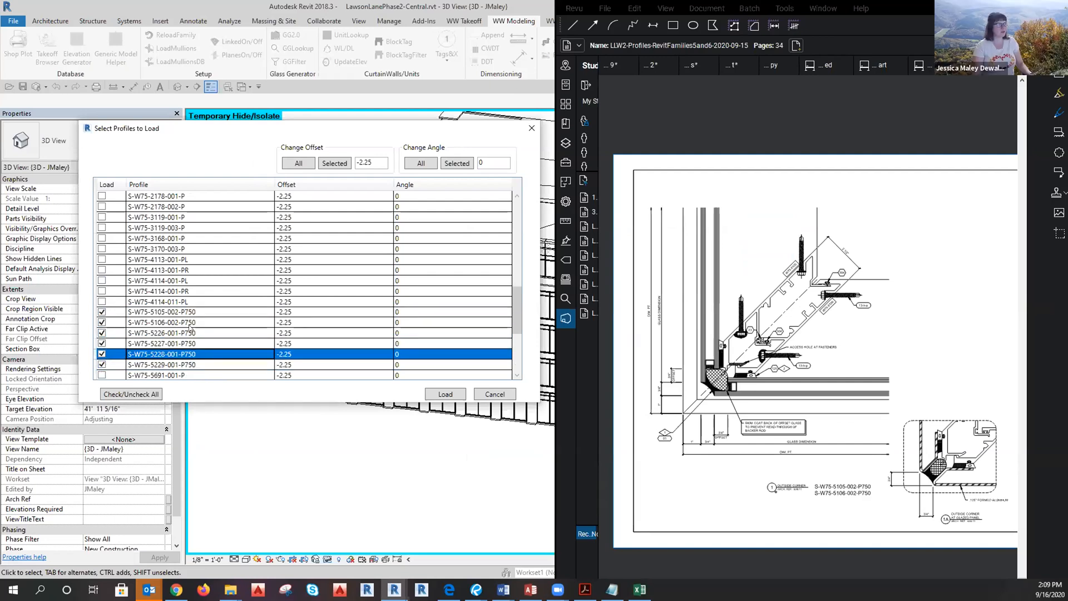
click(176, 312)
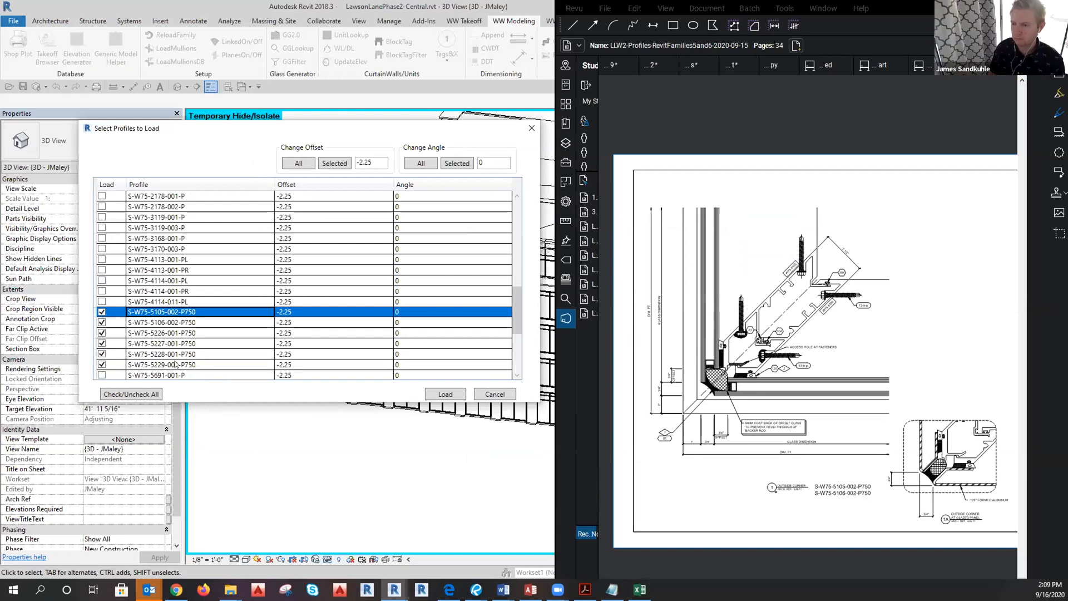
click(186, 365)
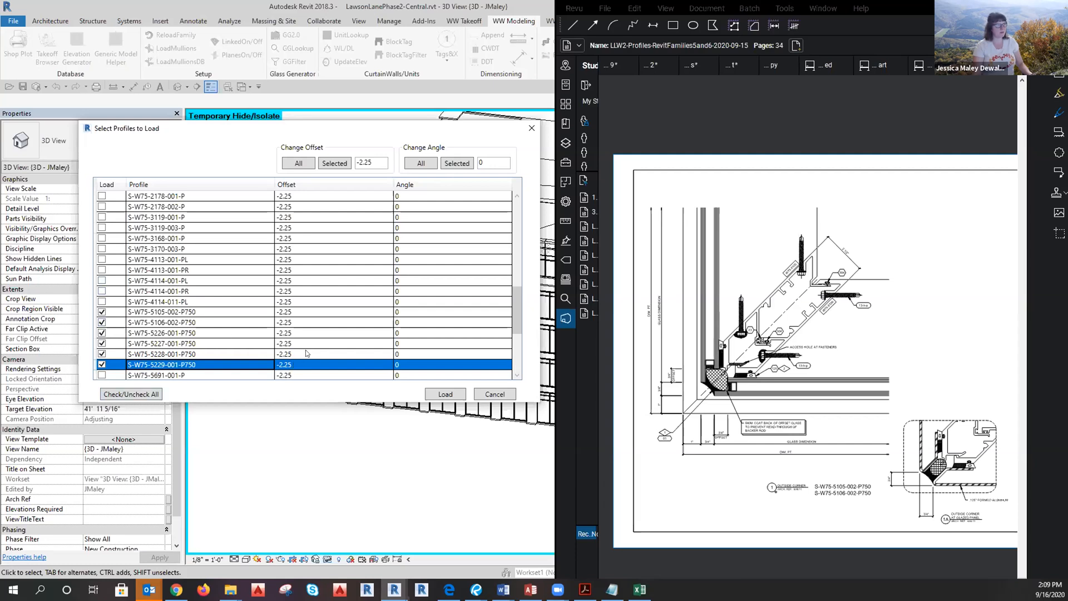
click(298, 366)
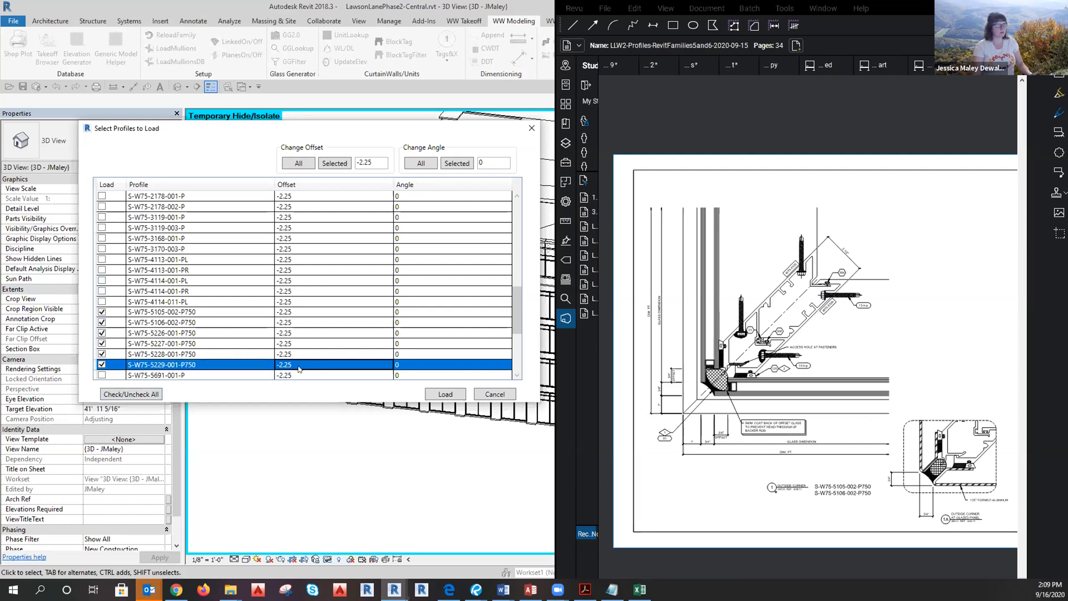
Enter 0 as the bulk Change Offset value with the six P750 rows selected.
click(359, 162)
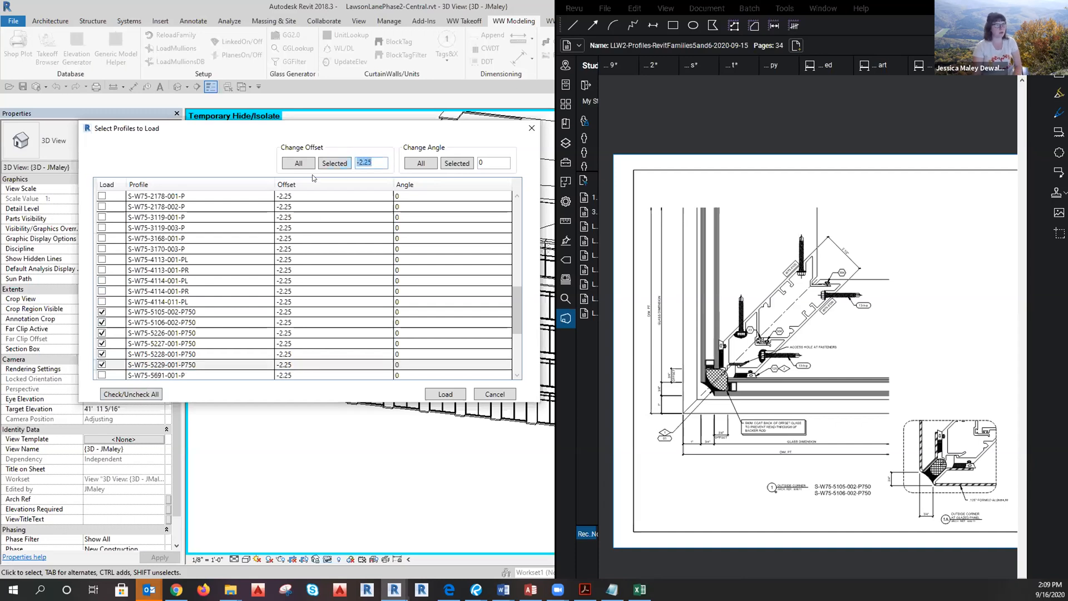
click(178, 368)
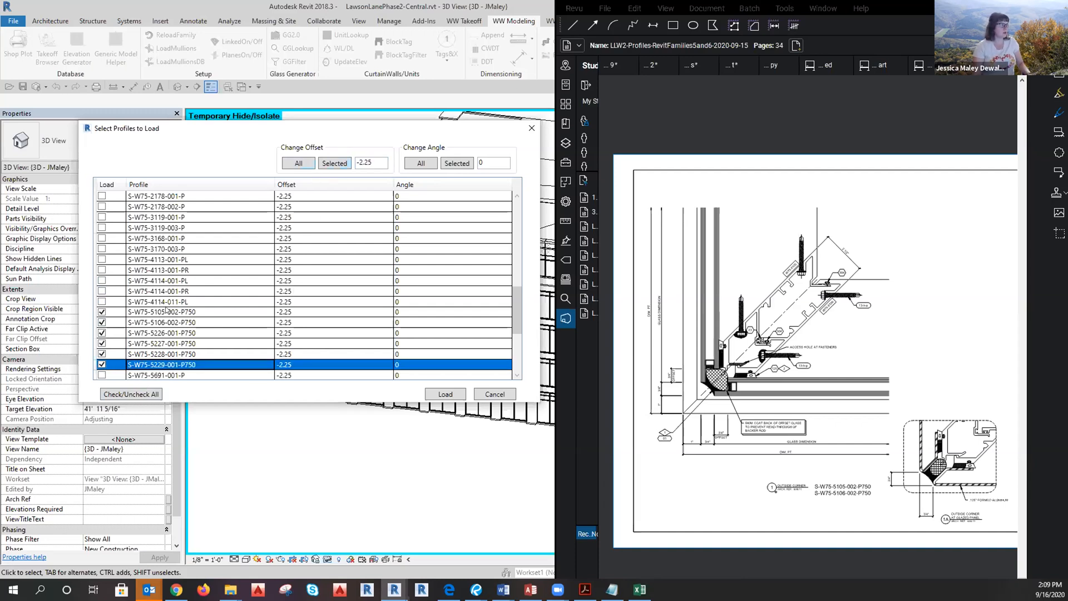
shift+click(196, 313)
click(341, 163)
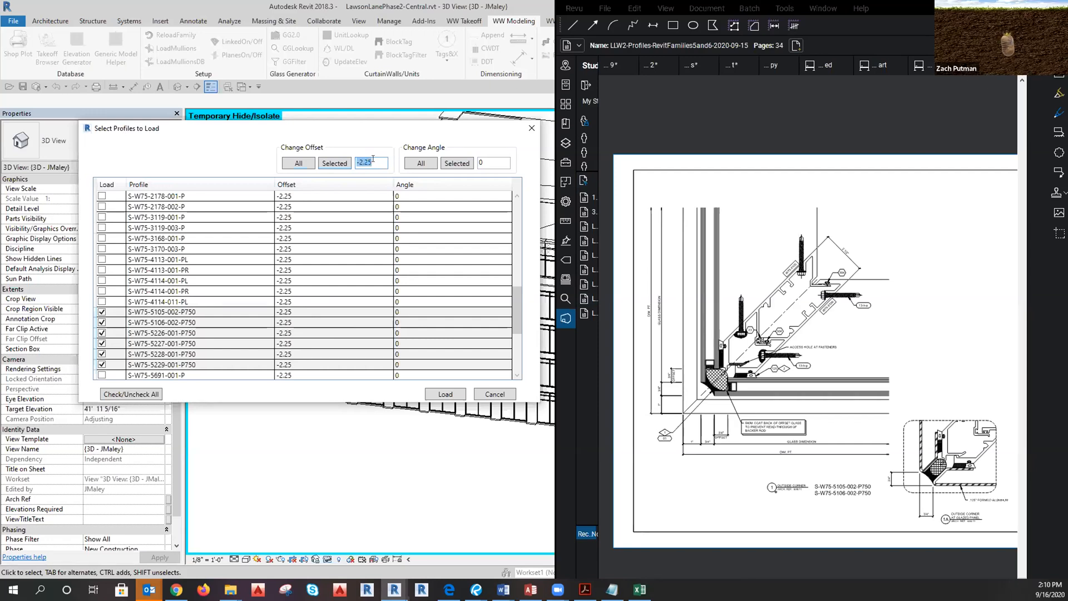
text(0)
Check the bulk angle value of 0 and compare the 5105 and 5106 rows against the corner detail.
click(490, 161)
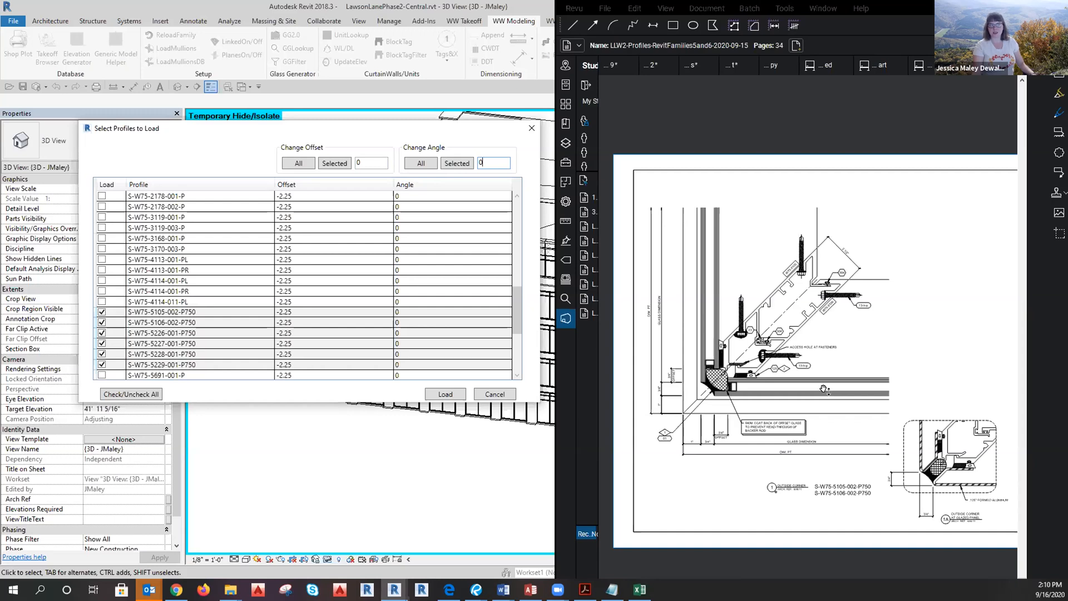
drag(498, 161, 477, 163)
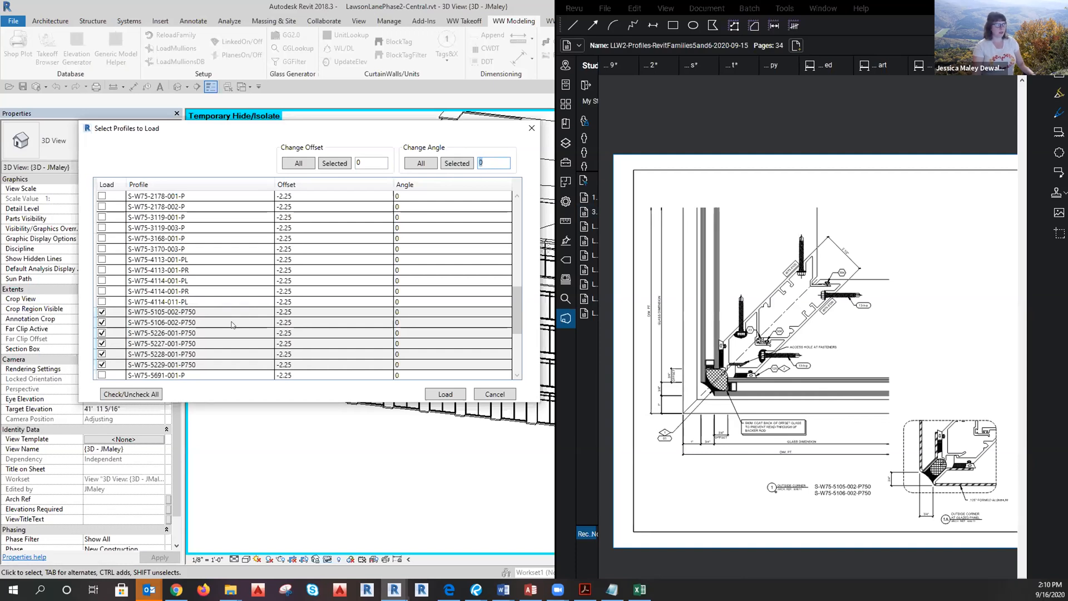
click(243, 319)
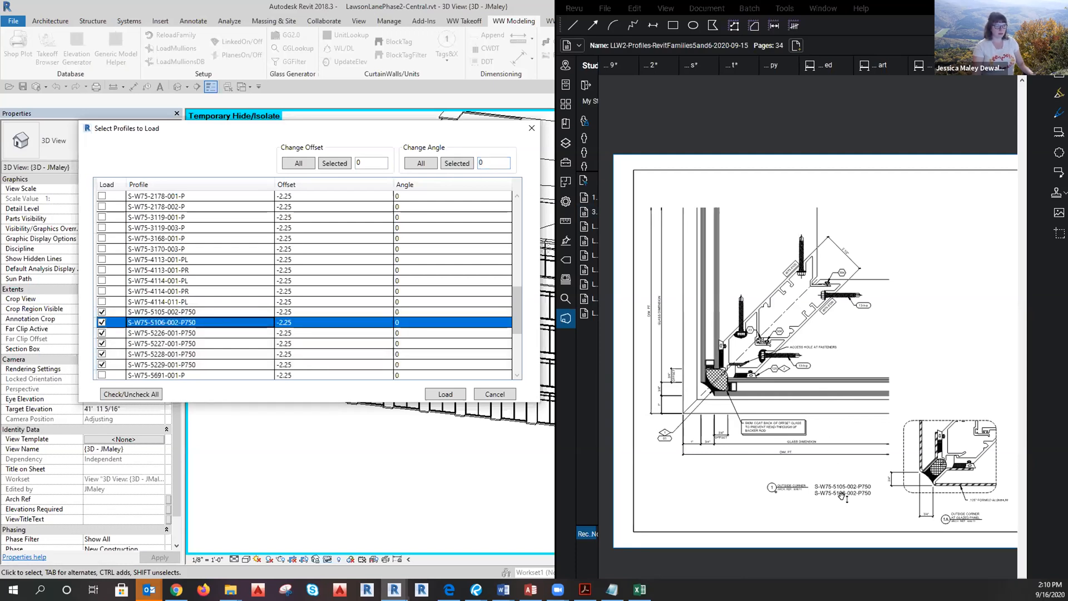
click(231, 315)
click(756, 368)
scroll(740, 360, up, 3)
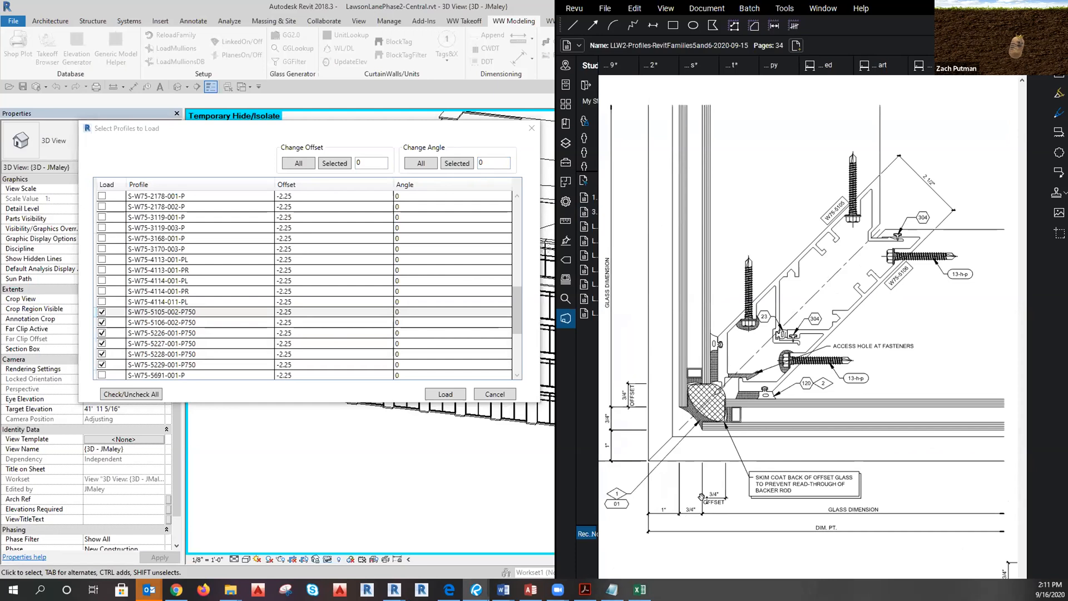
scroll(721, 525, down, 5)
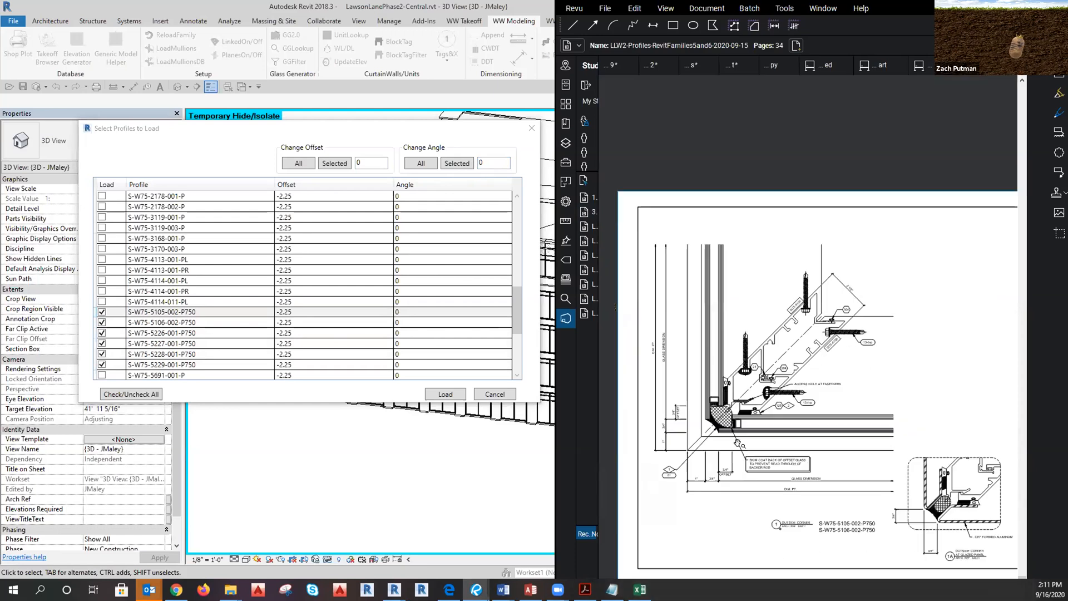
scroll(748, 438, up, 1)
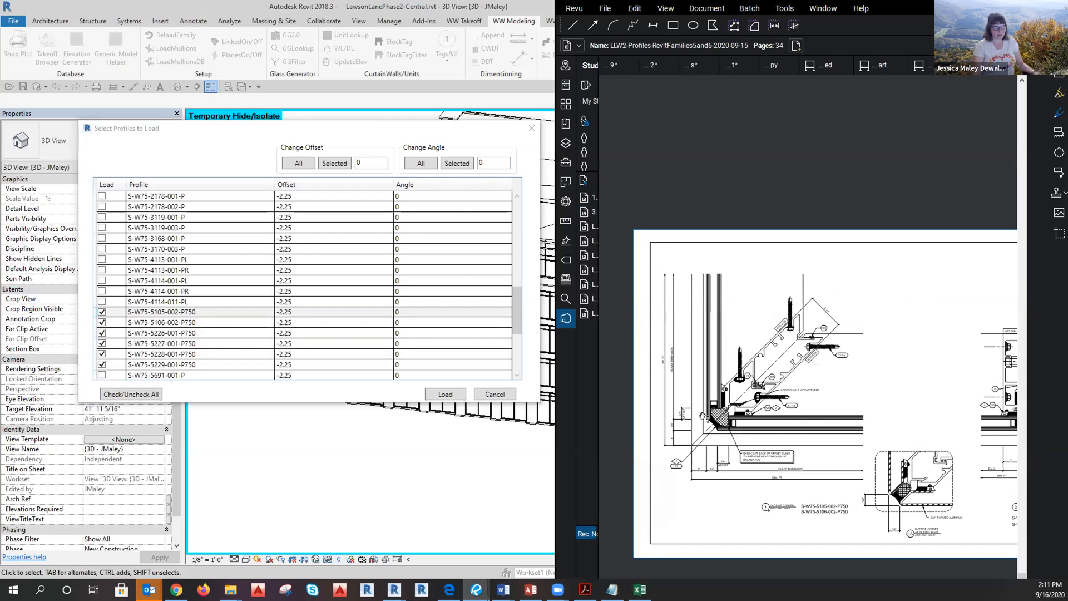
Apply the 0 offset to rows S-W75-5105-002 through S-W75-5229-001 and review their angles.
click(156, 311)
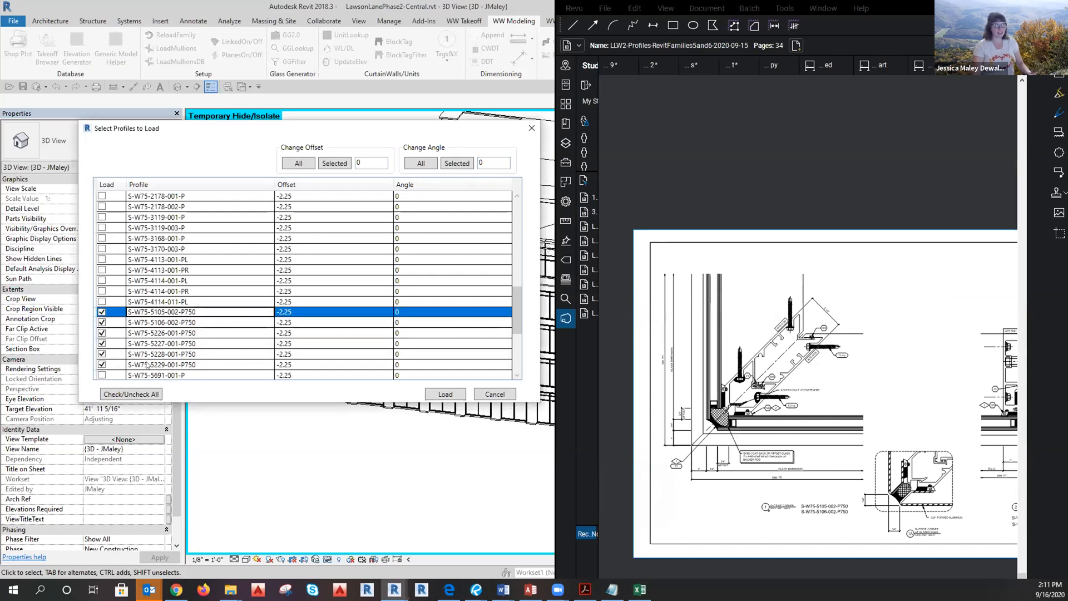
shift+click(146, 365)
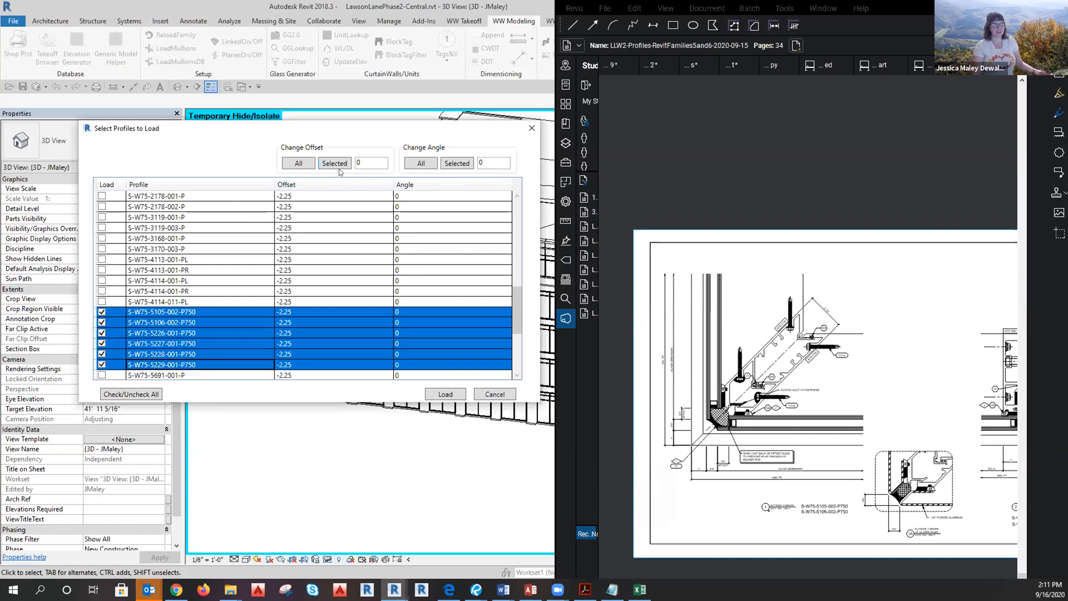
click(324, 163)
click(305, 332)
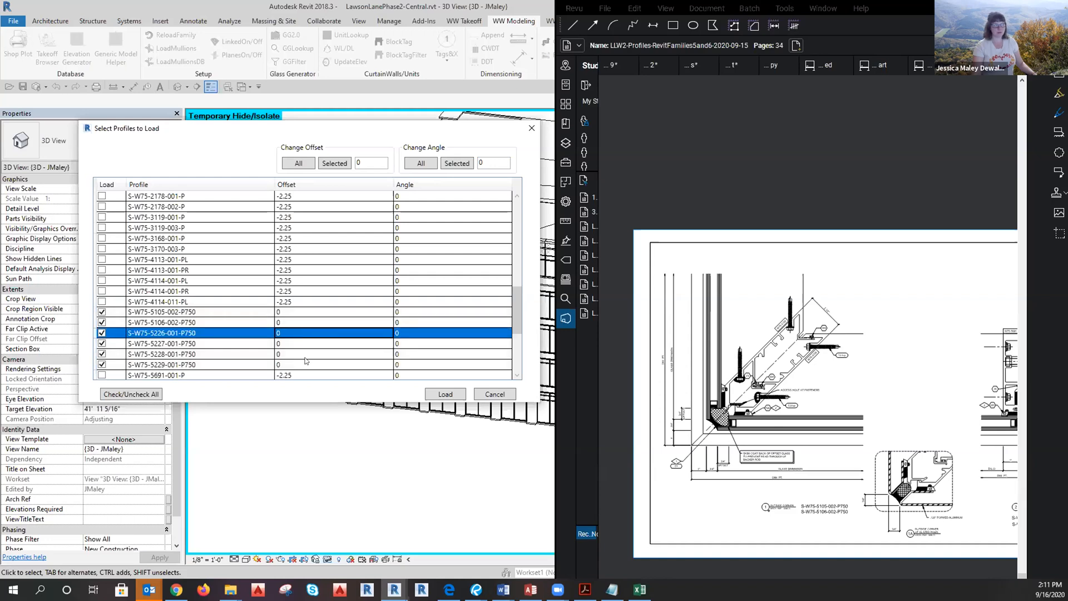
click(403, 310)
click(404, 310)
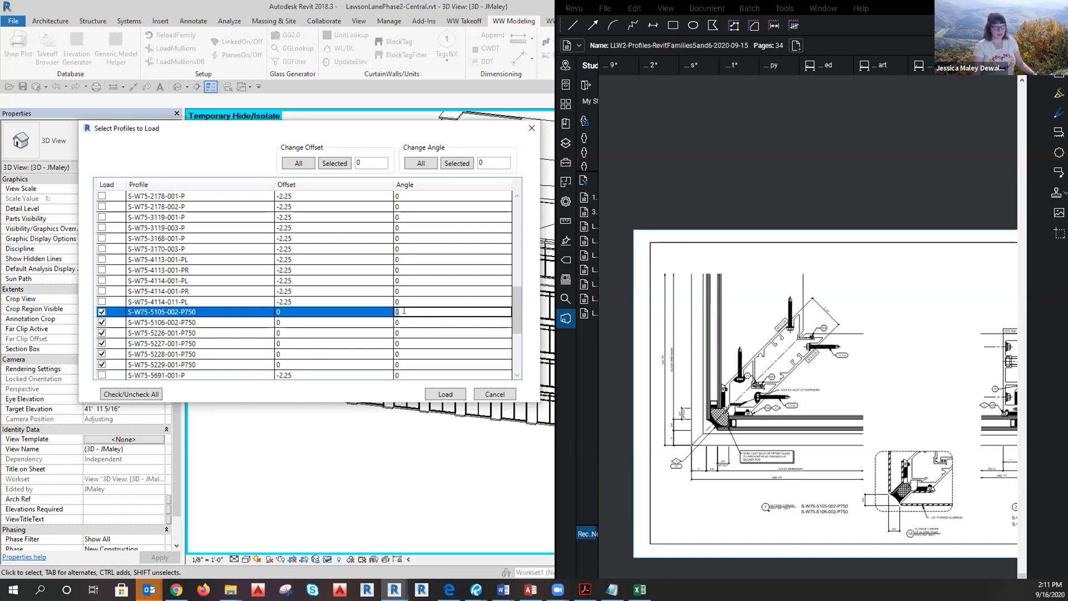
Pan and zoom the Revu sheet onto the 5105/5106 outside corner detail, then return to Revit's 5105 row.
drag(886, 549, 746, 524)
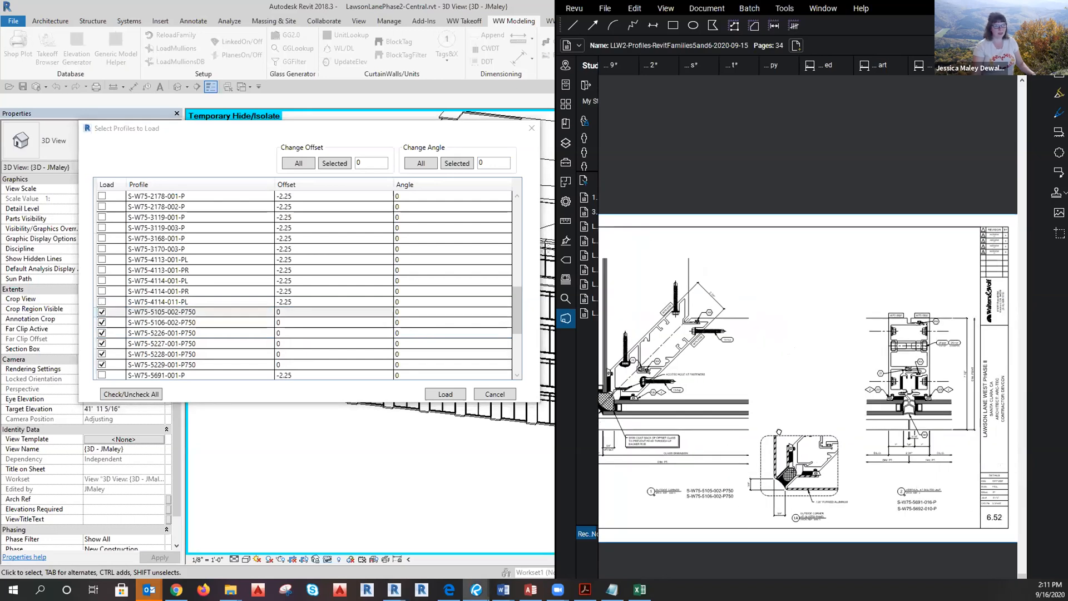
drag(729, 430, 842, 441)
scroll(745, 462, up, 3)
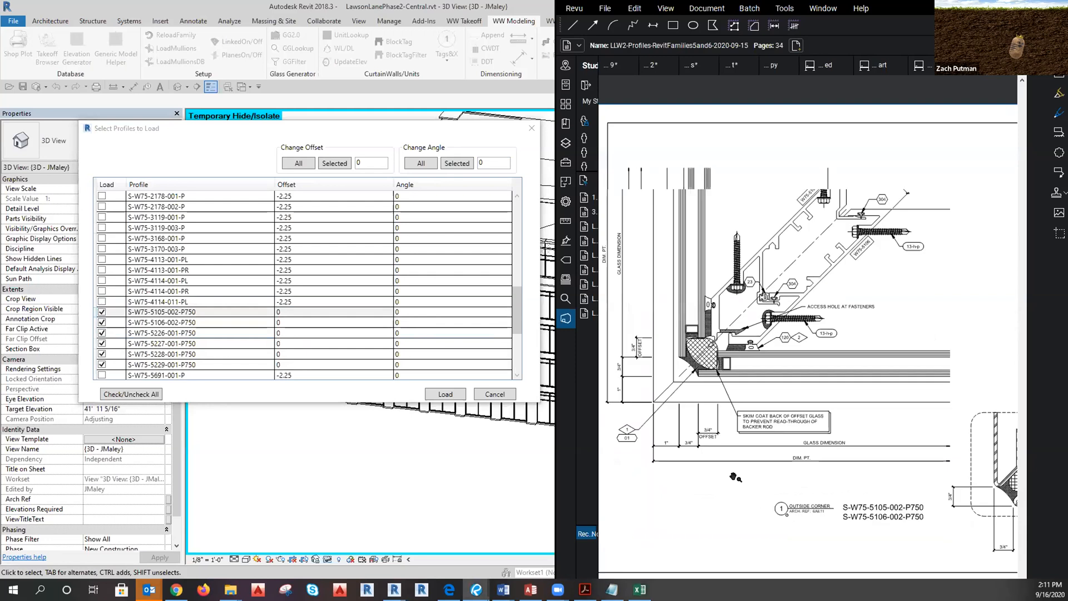
scroll(738, 482, down, 1)
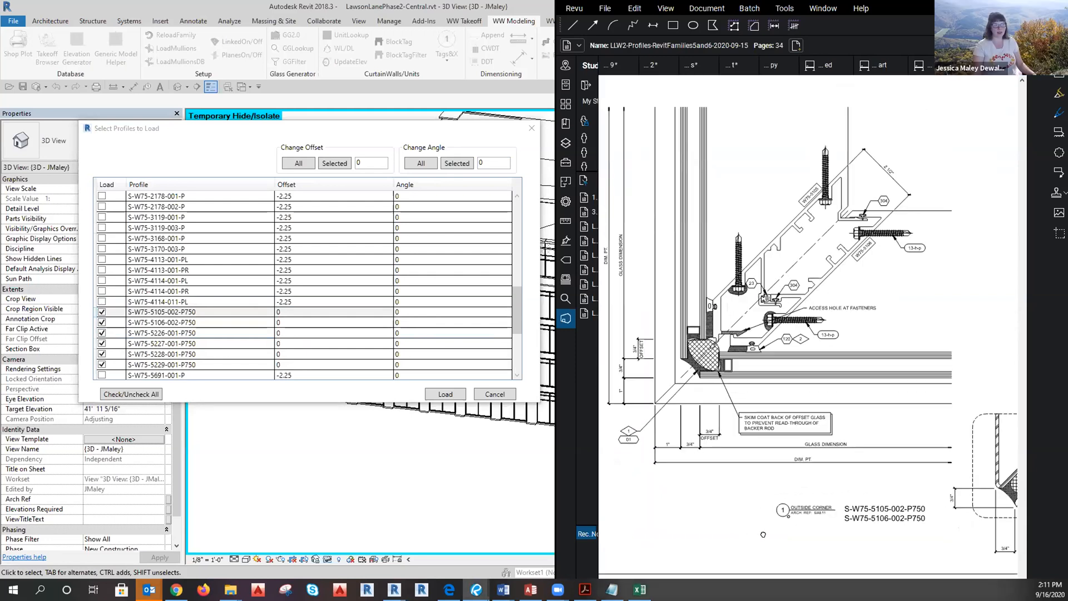
scroll(774, 533, down, 2)
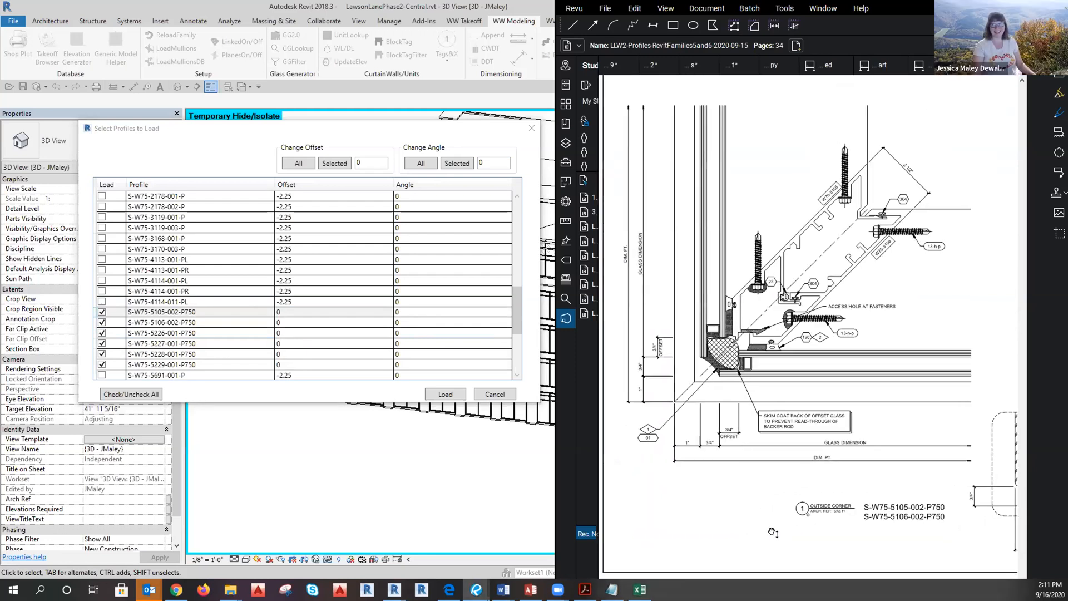
scroll(746, 462, down, 2)
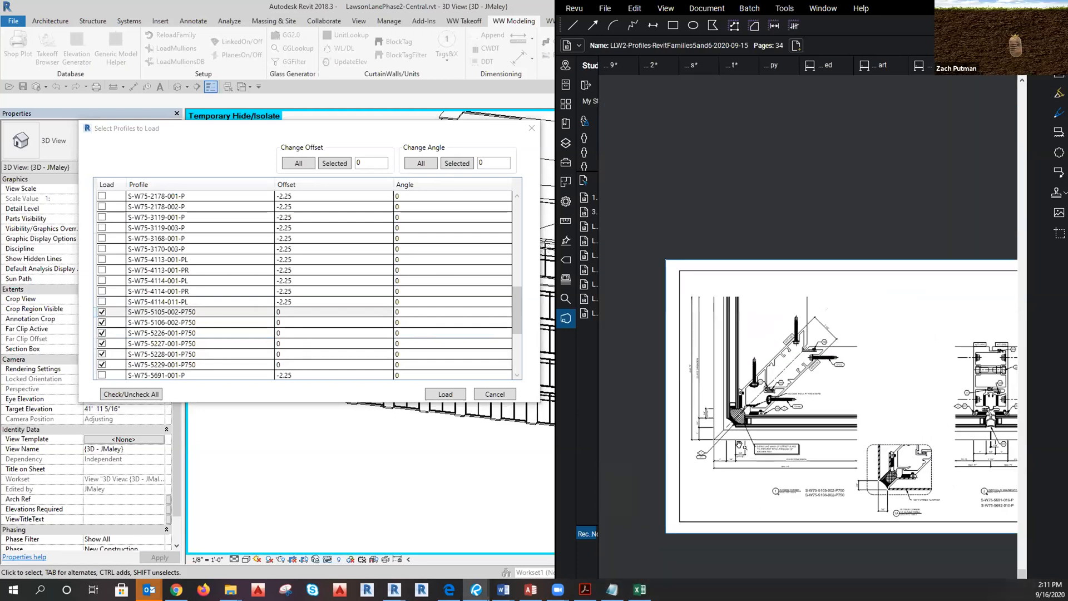
scroll(743, 453, up, 2)
scroll(740, 469, down, 3)
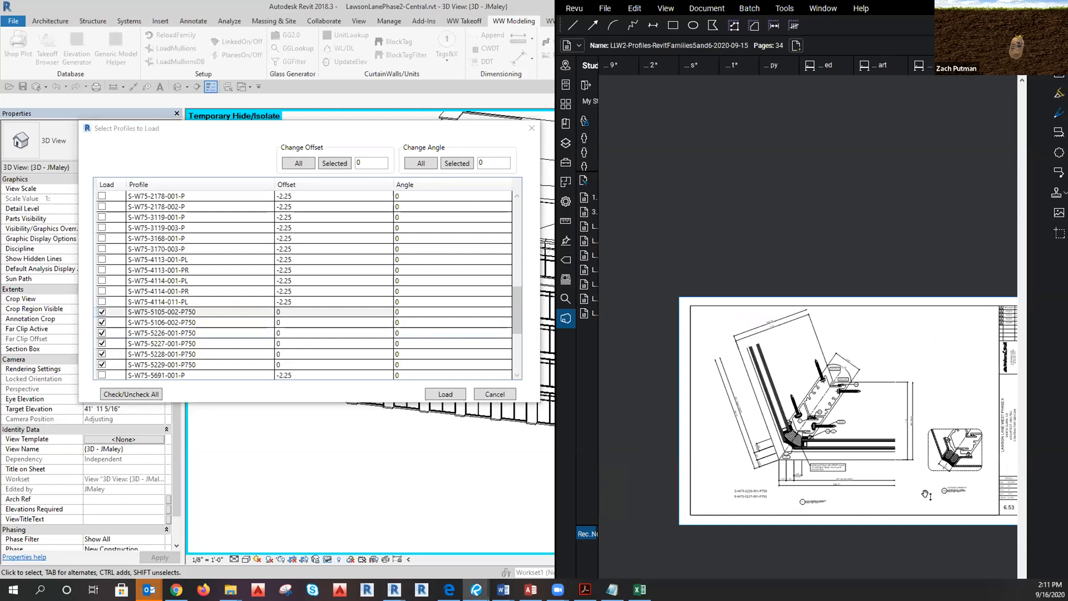
scroll(913, 494, up, 4)
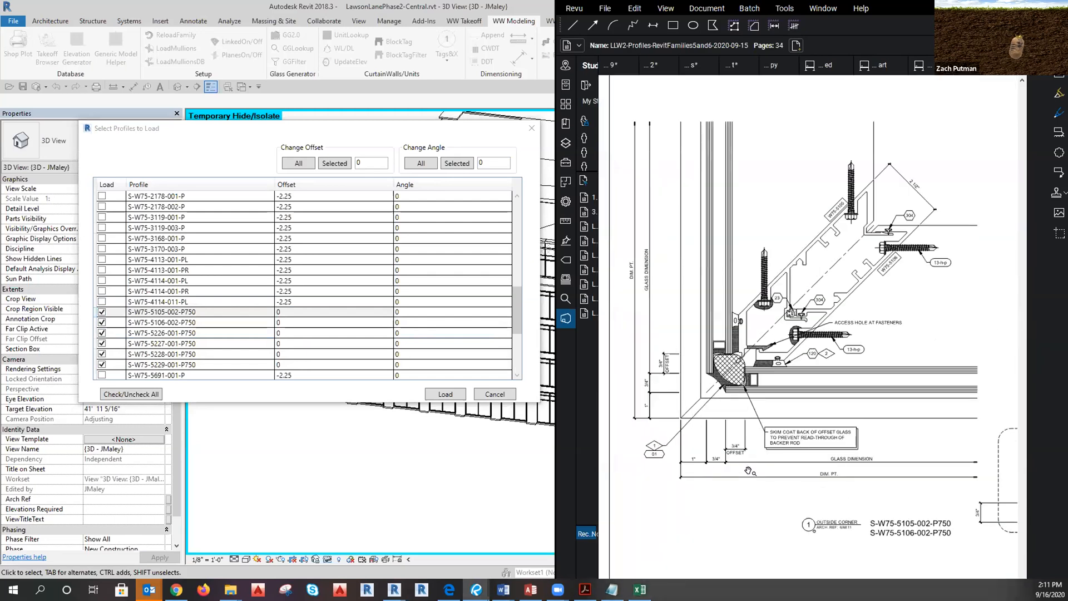
click(218, 316)
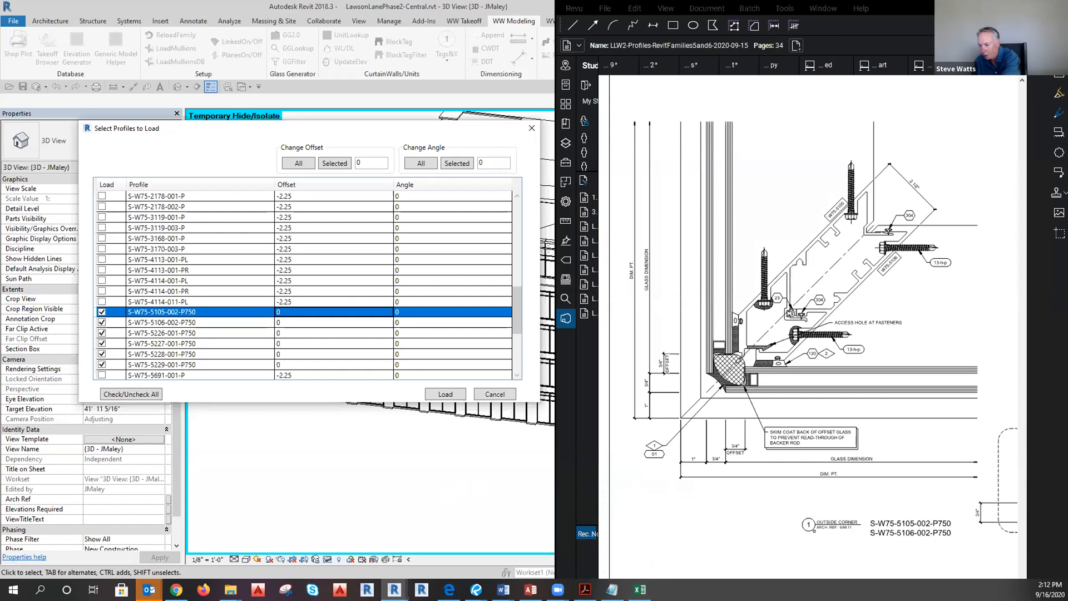
Switch to the AngleFormula (002).xlsx workbook in Excel and select the angle in cell B5.
click(640, 589)
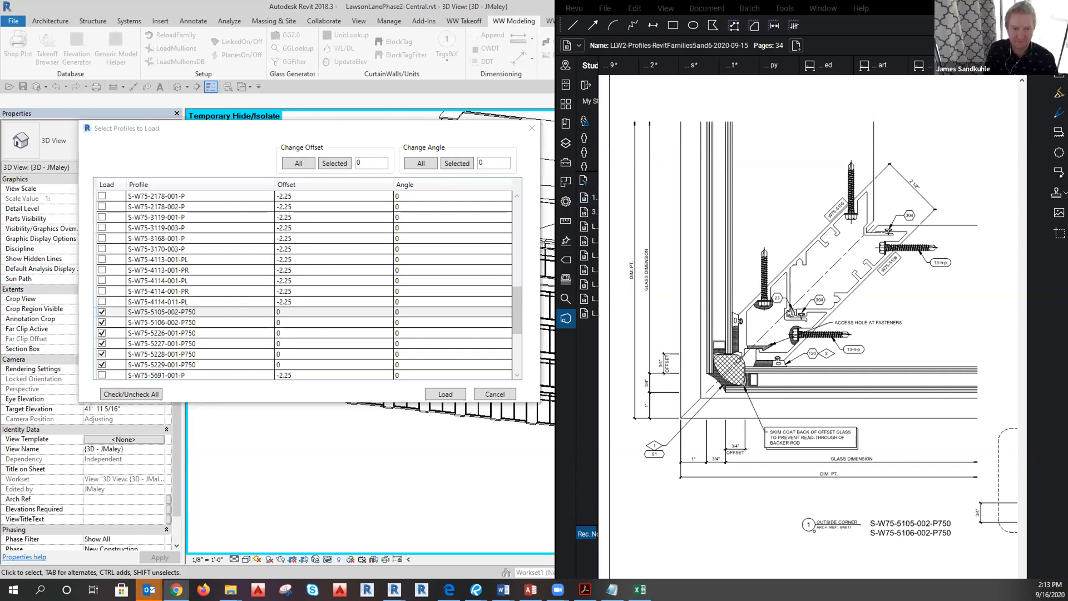
mouse_move(640, 589)
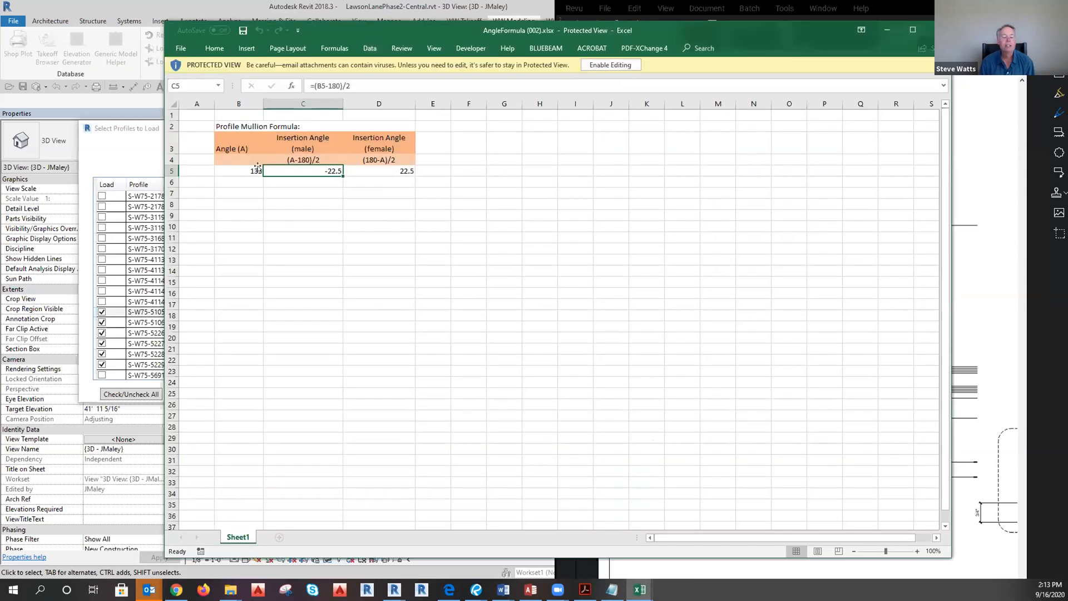
click(245, 173)
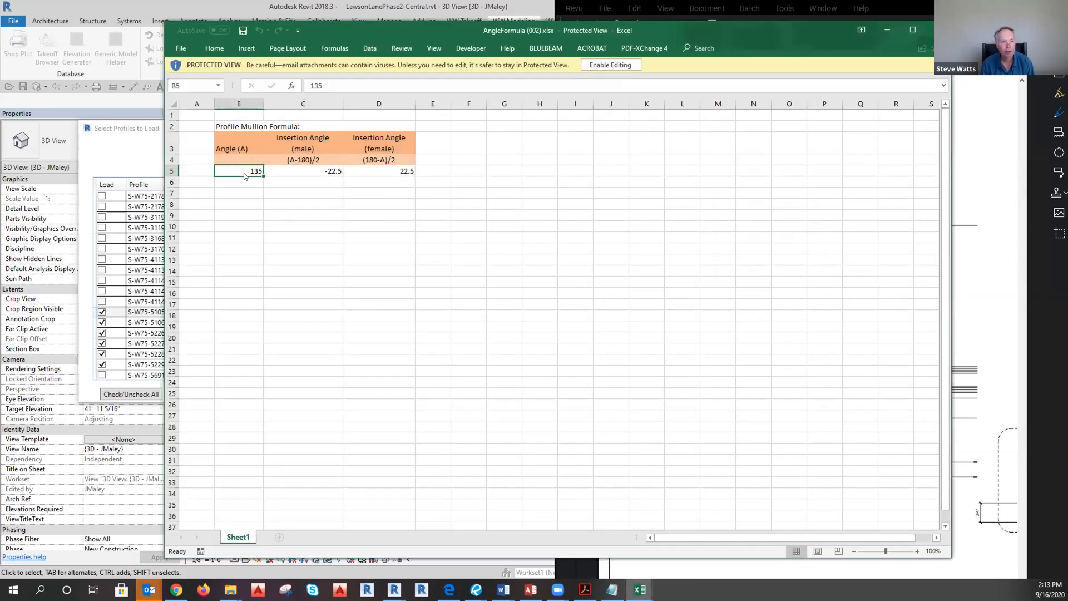
Return to cell B5 and enable editing of the protected AngleFormula workbook.
click(255, 206)
click(243, 172)
drag(244, 224, 243, 217)
click(237, 174)
click(255, 213)
click(245, 168)
click(611, 64)
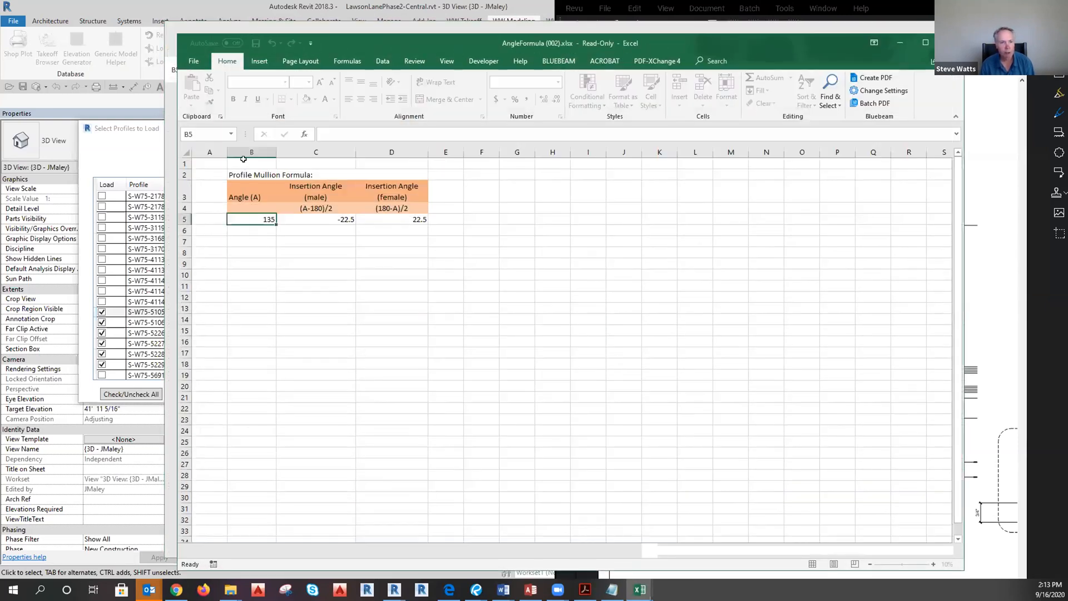
key(Return)
Change B5 from 135 to 90, giving insertion angles -45 and 45, then minimize Excel.
double_click(256, 220)
mouse_move(262, 219)
mouse_down()
mouse_move(278, 217)
mouse_move(262, 217)
mouse_up()
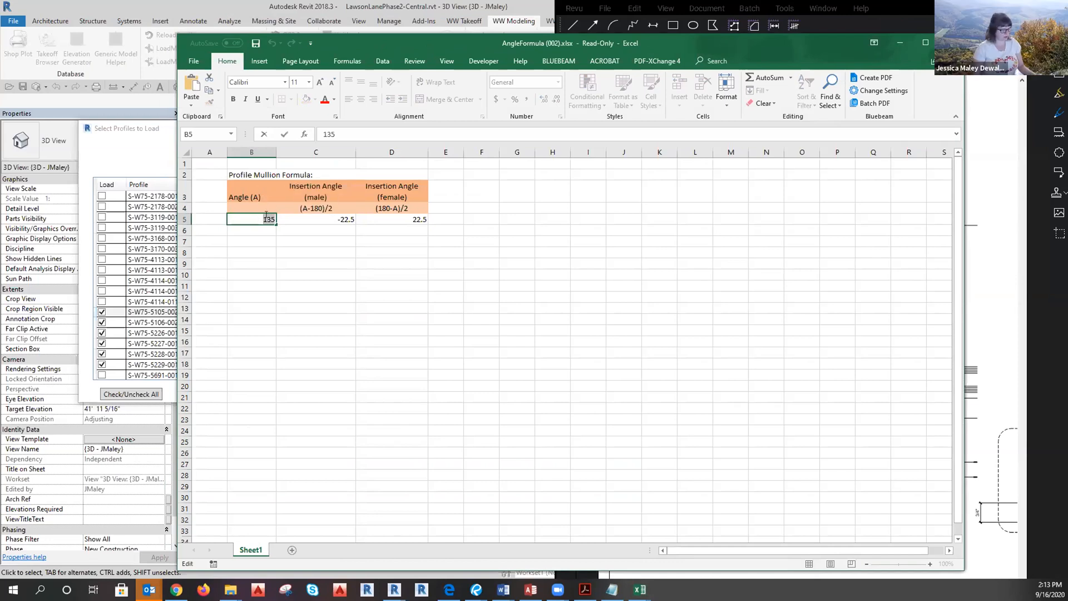
text(90)
click(256, 282)
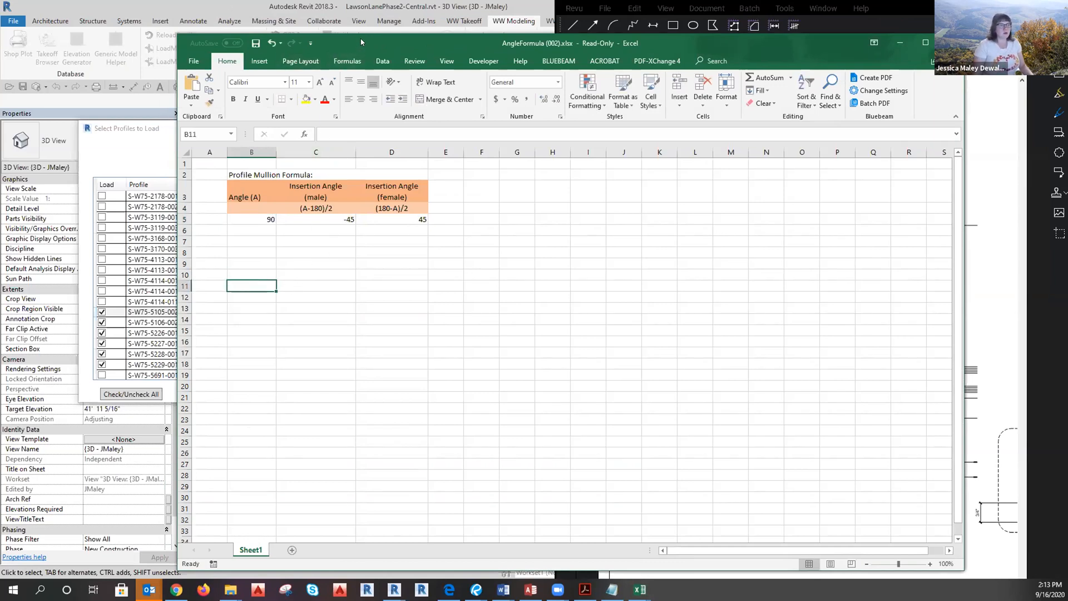
click(899, 43)
click(284, 312)
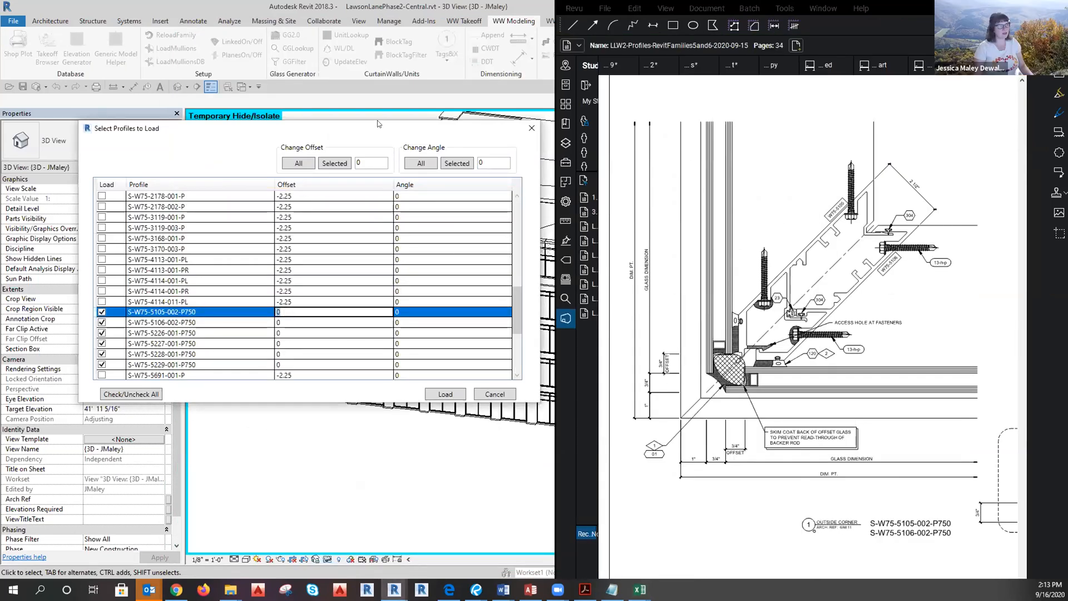
Give profile S-W75-5105-002-P750 an offset of 0 and an angle of -45.
mouse_move(370, 139)
mouse_down()
mouse_move(363, 393)
mouse_move(363, 158)
mouse_up()
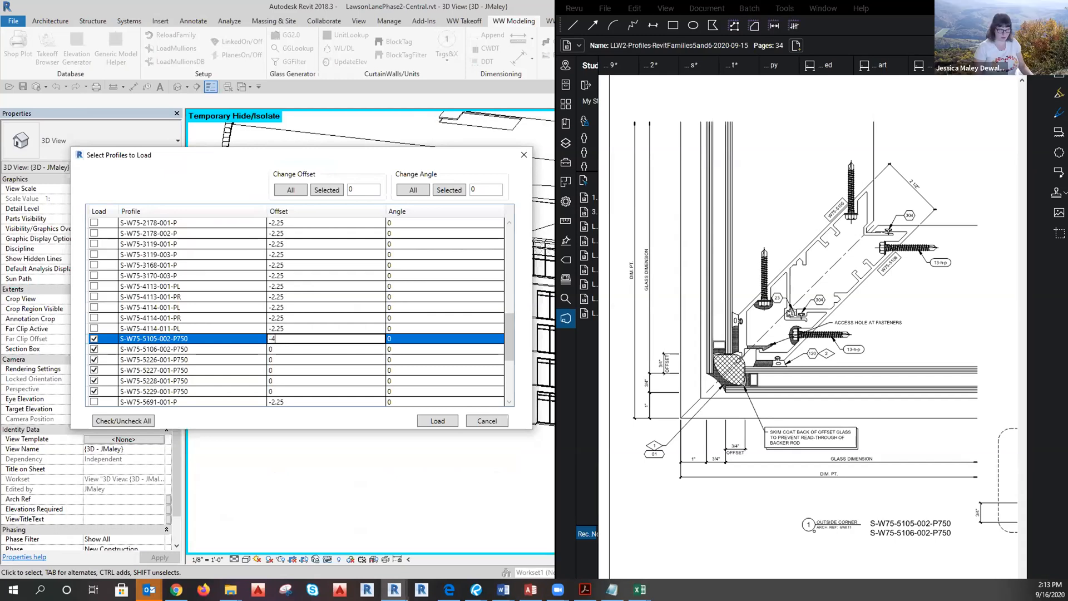
click(412, 339)
click(392, 337)
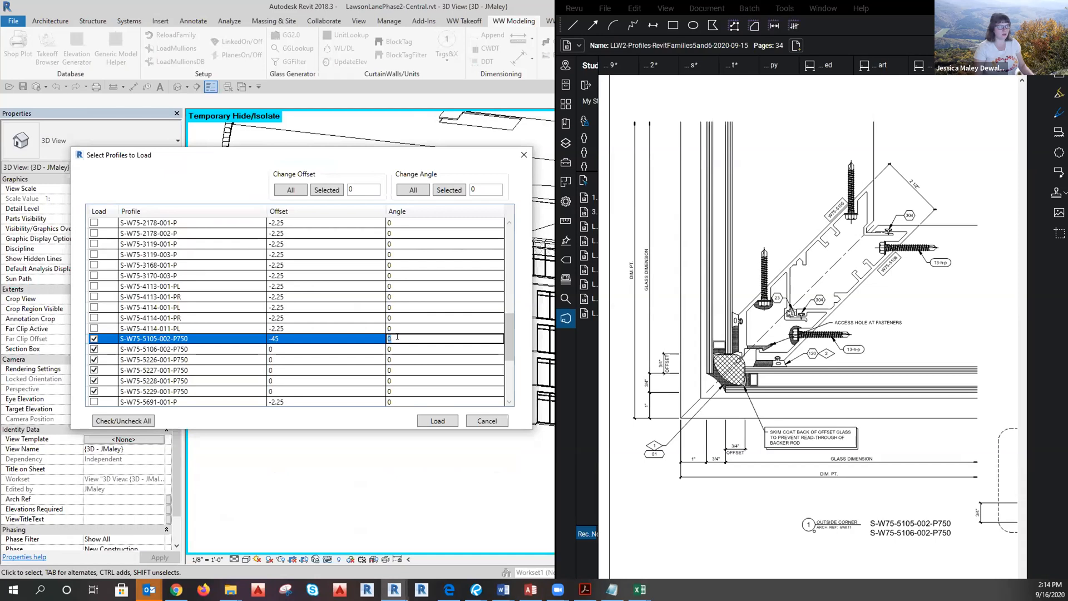
click(282, 338)
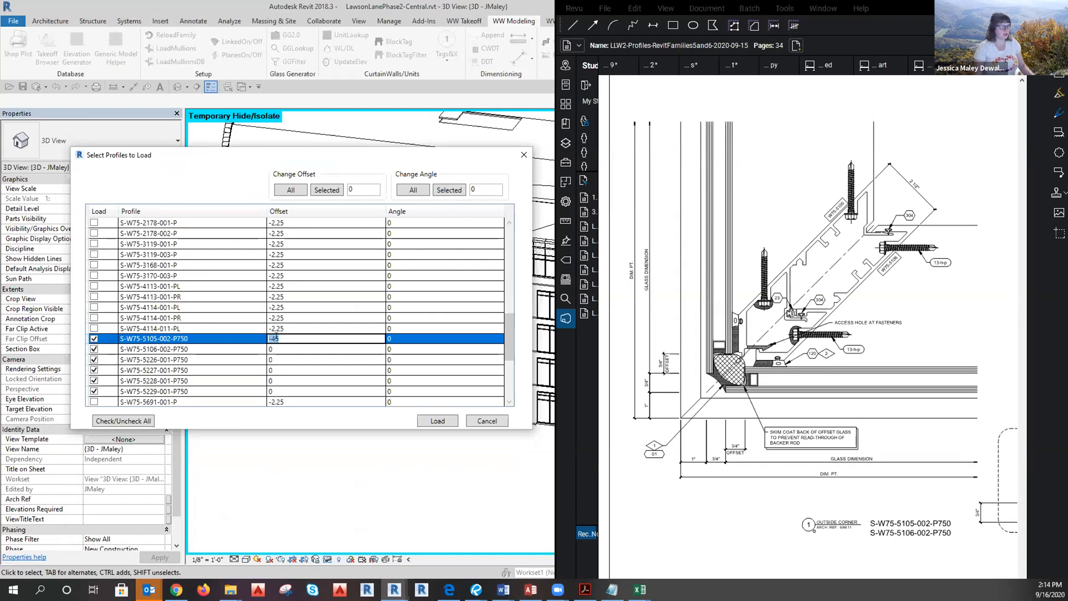
text(0)
click(425, 342)
click(407, 338)
text(-45)
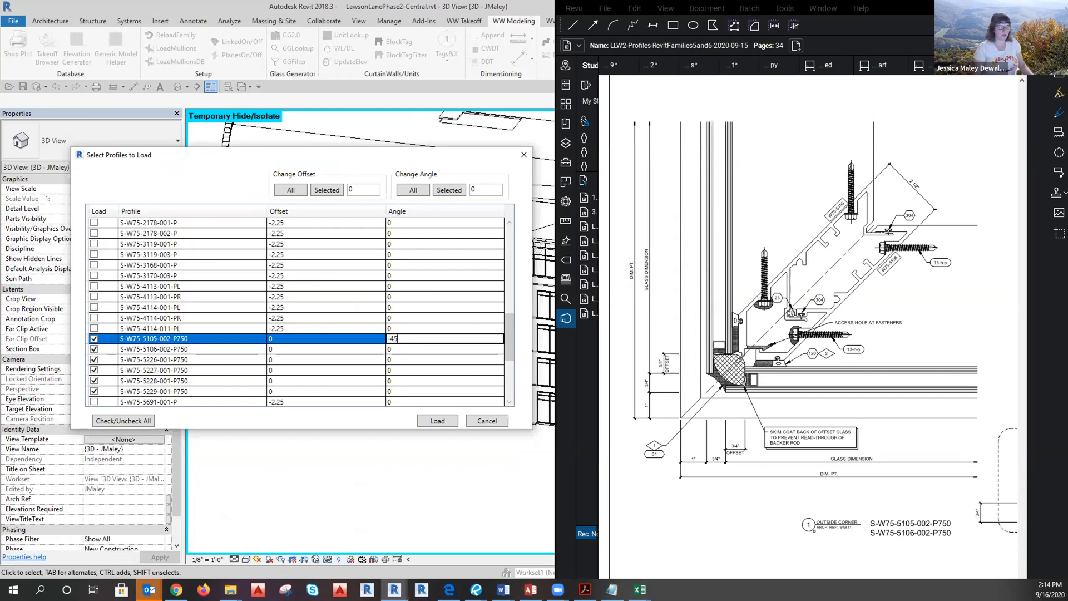
click(411, 349)
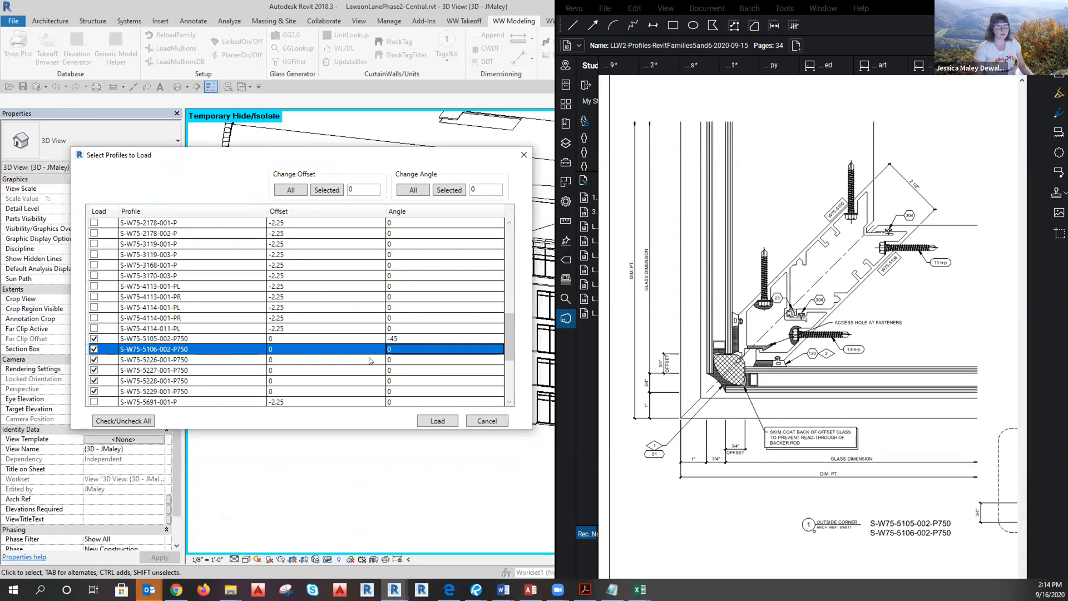
Set the angle of profile S-W75-5106-002-P750 to 45.
click(397, 347)
text(-45)
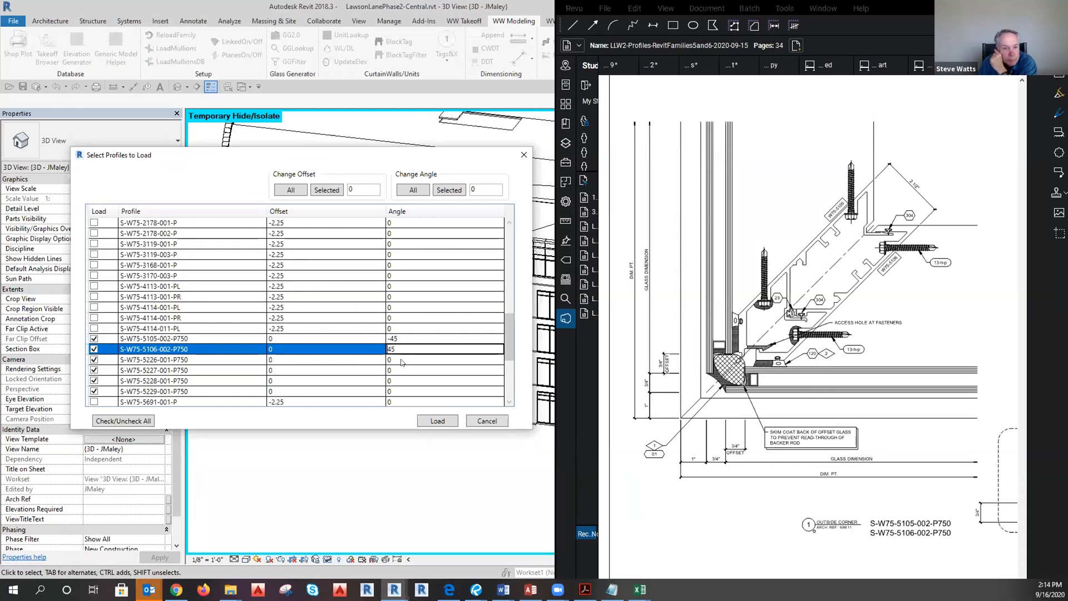
click(401, 362)
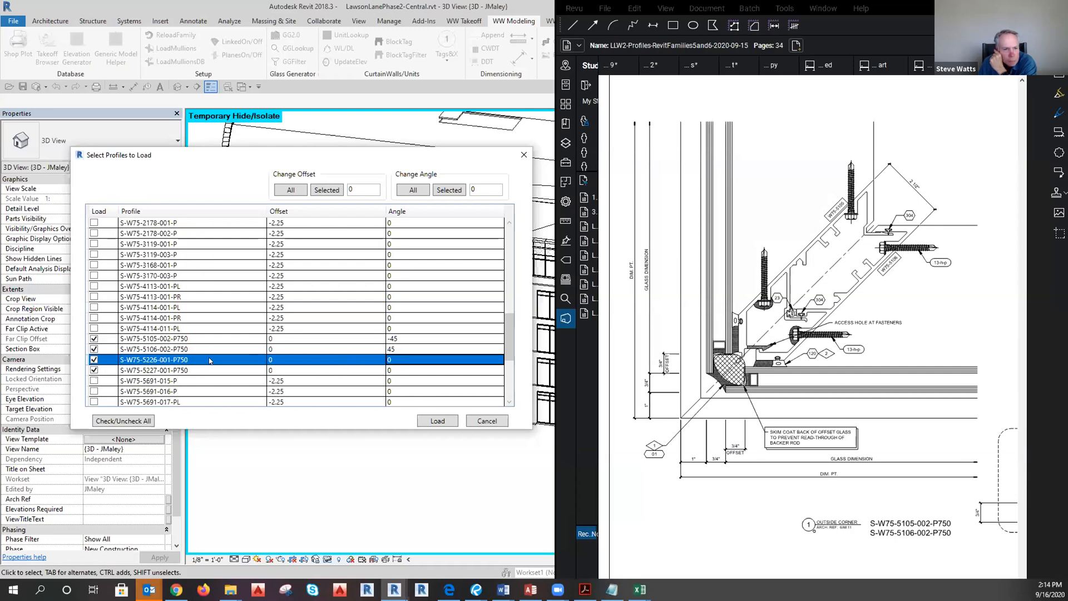
Scroll-zoom the Revu PDF onto the S-W75-5226/5227 outside corner detail to read its angle.
scroll(209, 360, down, 2)
click(767, 303)
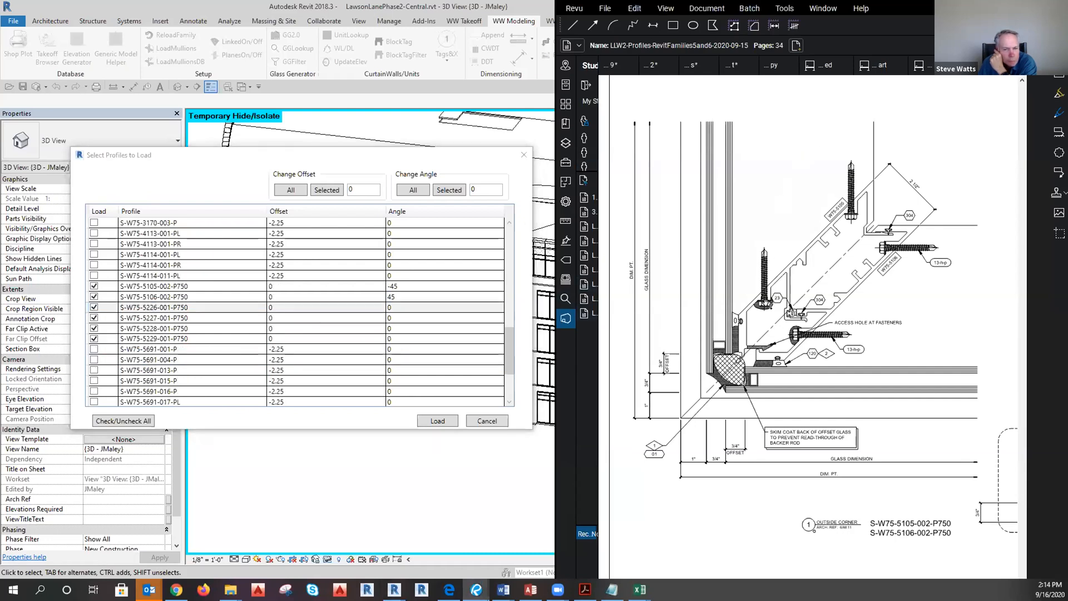
scroll(834, 361, down, 5)
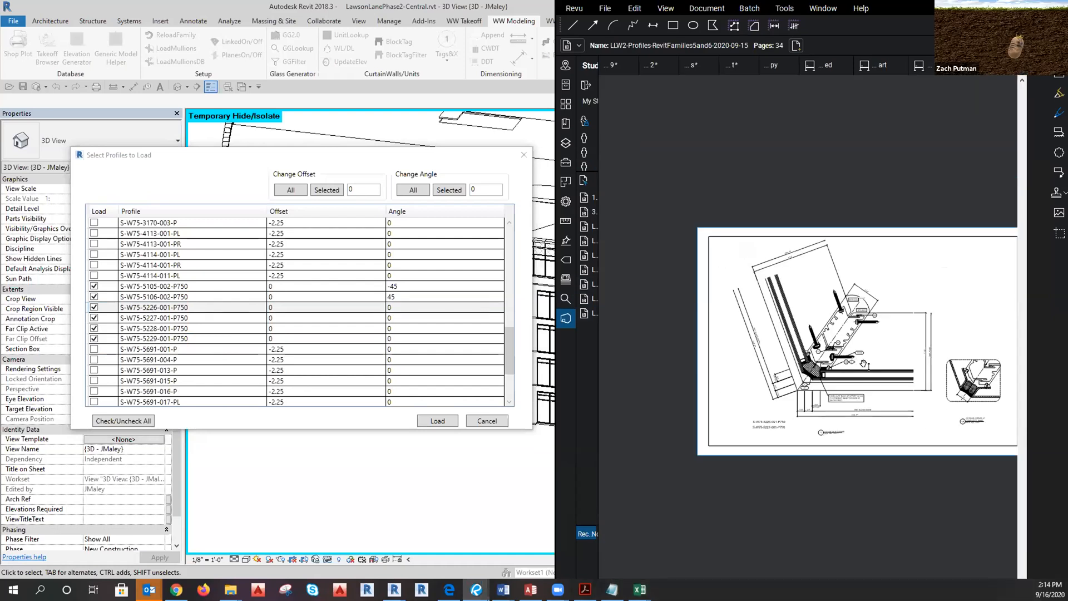
scroll(863, 365, up, 3)
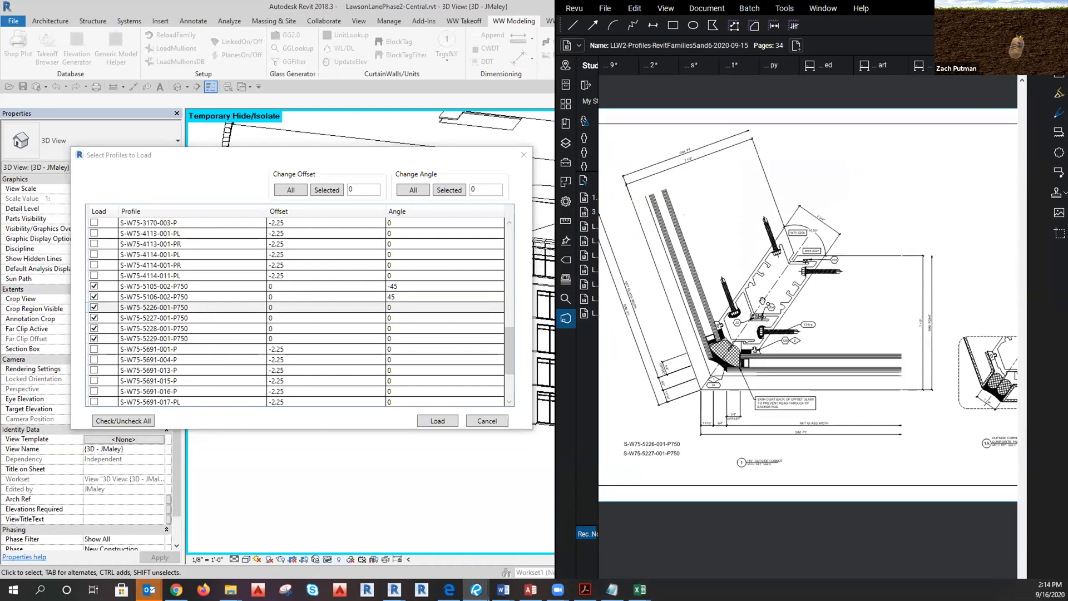
scroll(766, 310, up, 1)
scroll(754, 254, up, 1)
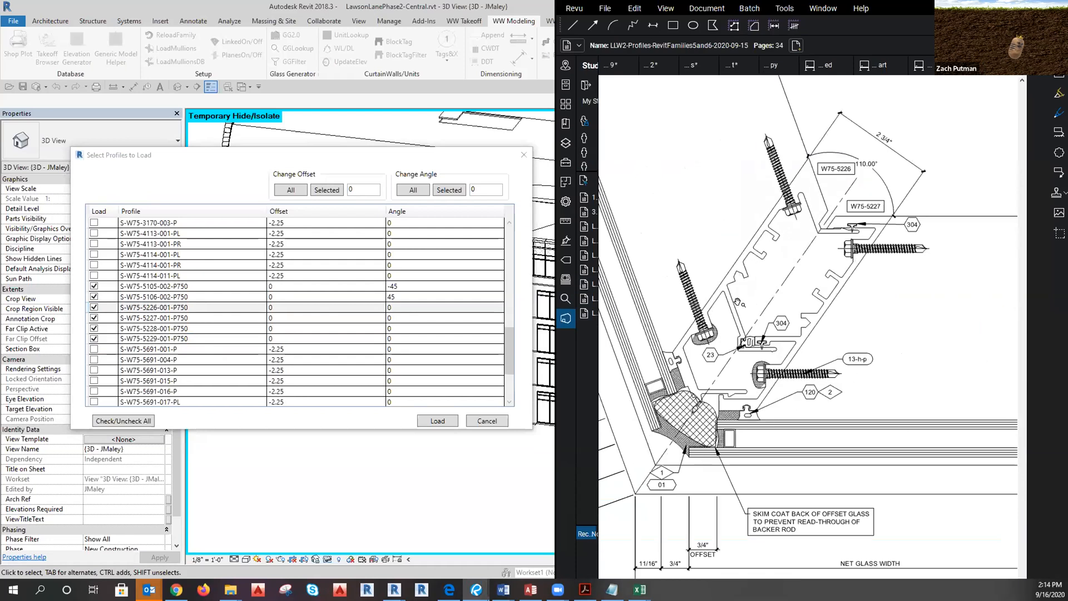
scroll(828, 351, down, 4)
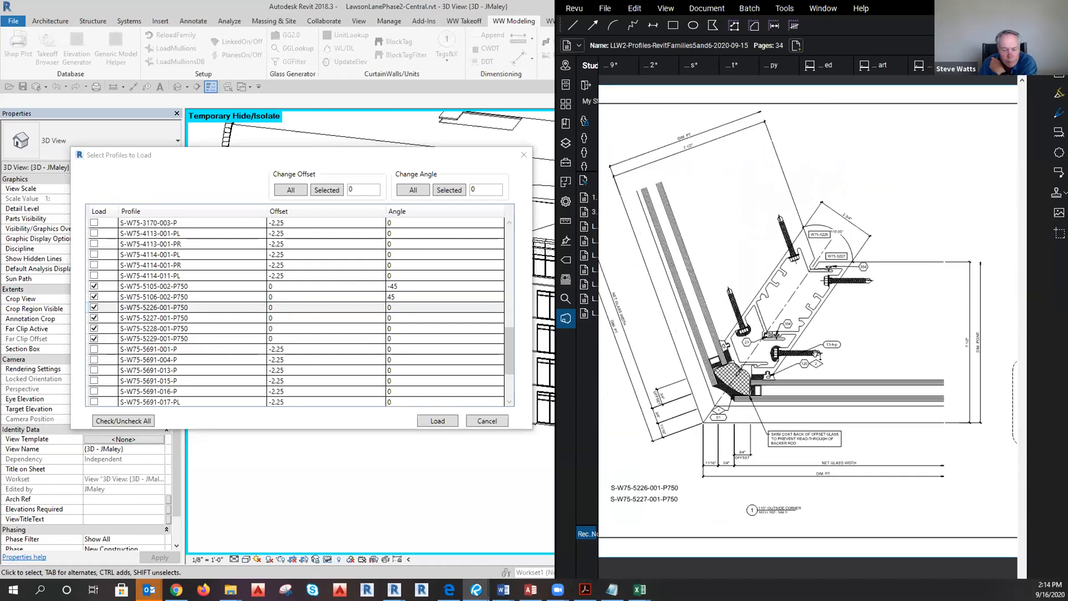
click(227, 307)
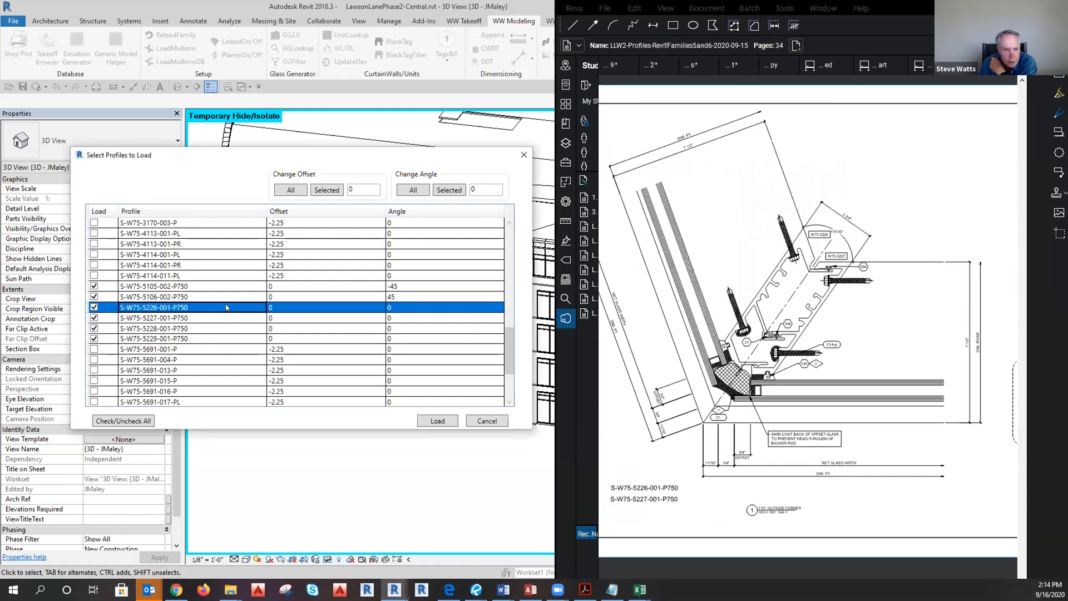
Give S-W75-5226-001-P750 an angle of -35 and S-W75-5227-001-P750 an angle of 35.
click(306, 309)
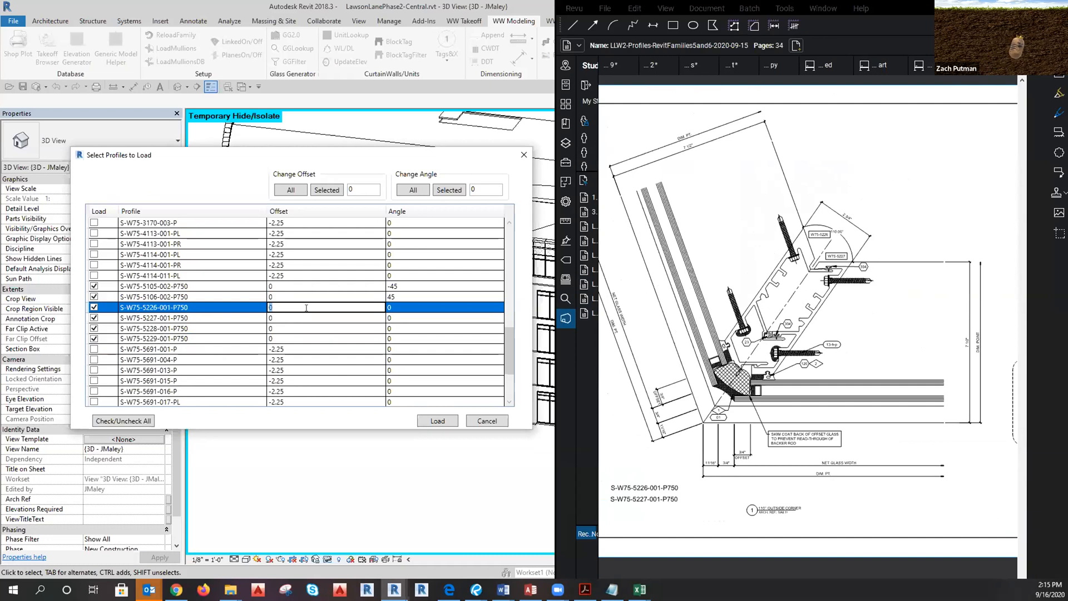
double_click(405, 309)
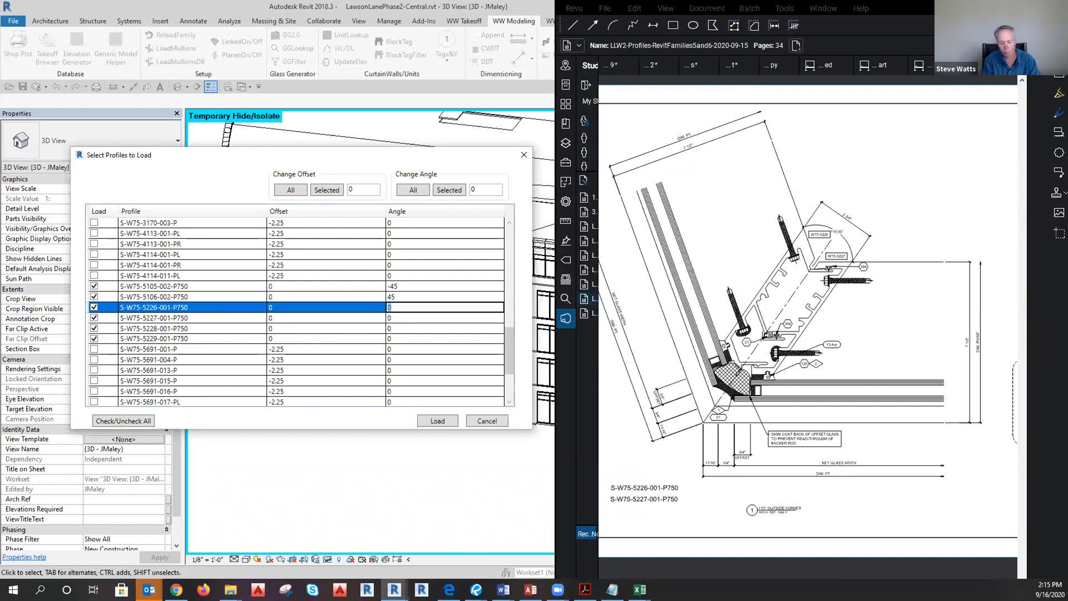
scroll(850, 227, up, 3)
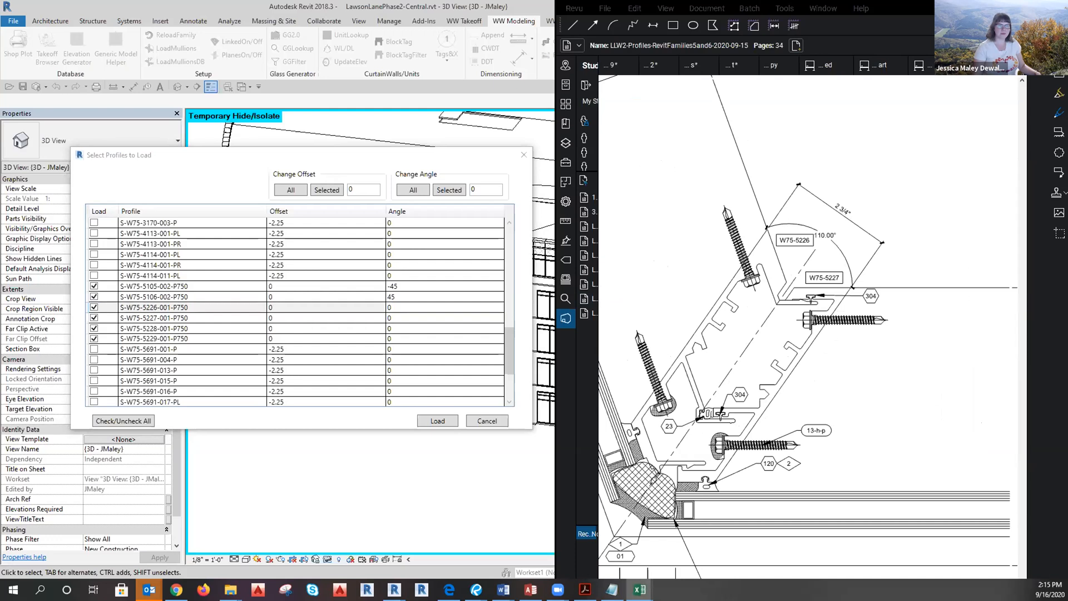
click(389, 307)
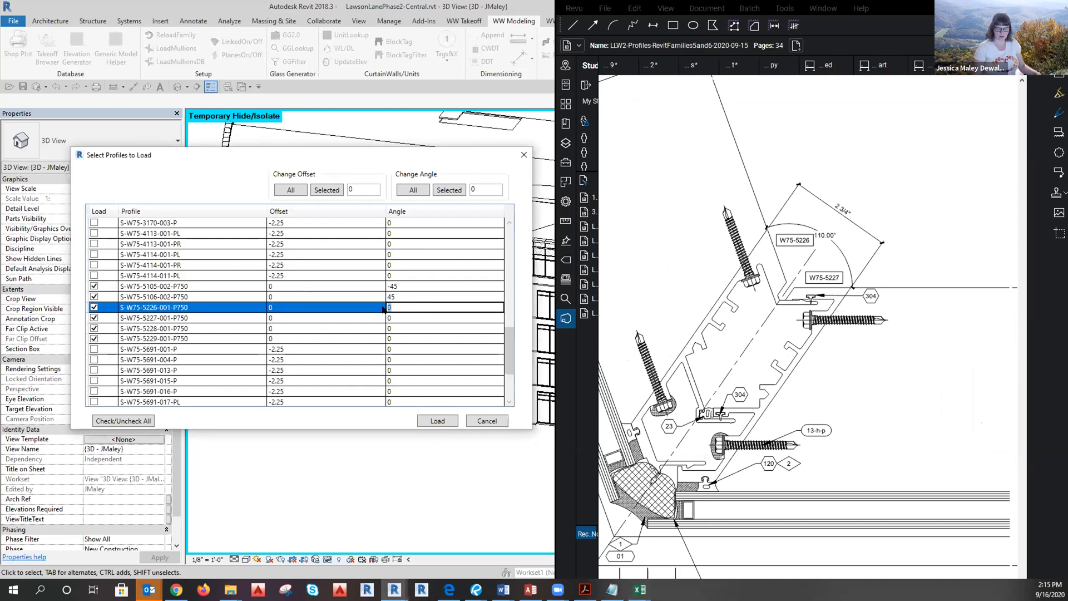
text(-35)
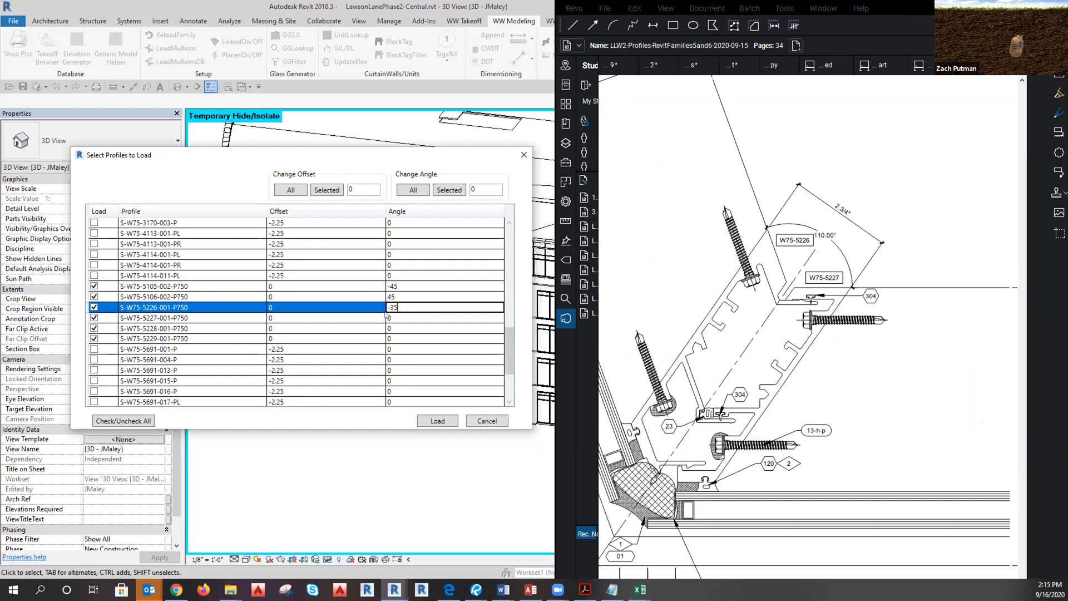
click(396, 317)
text(35)
key(Return)
Compare the PDF corner detail against the S-W75-5227 and S-W75-5228 profile rows.
click(868, 416)
scroll(759, 356, down, 3)
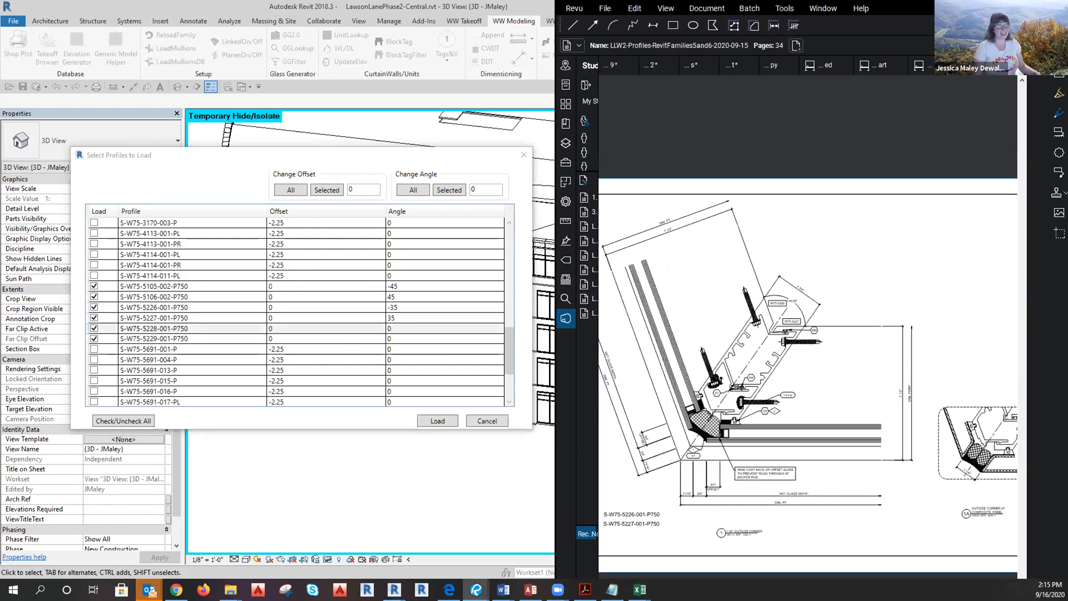
click(402, 328)
scroll(782, 323, down, 3)
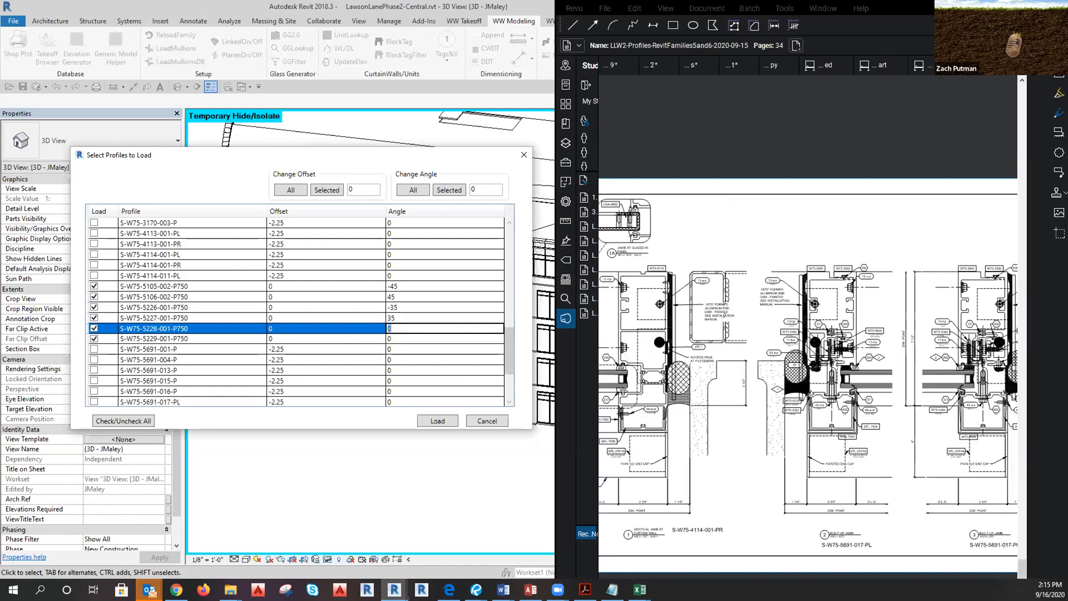
scroll(822, 372, down, 2)
click(794, 325)
scroll(792, 324, up, 5)
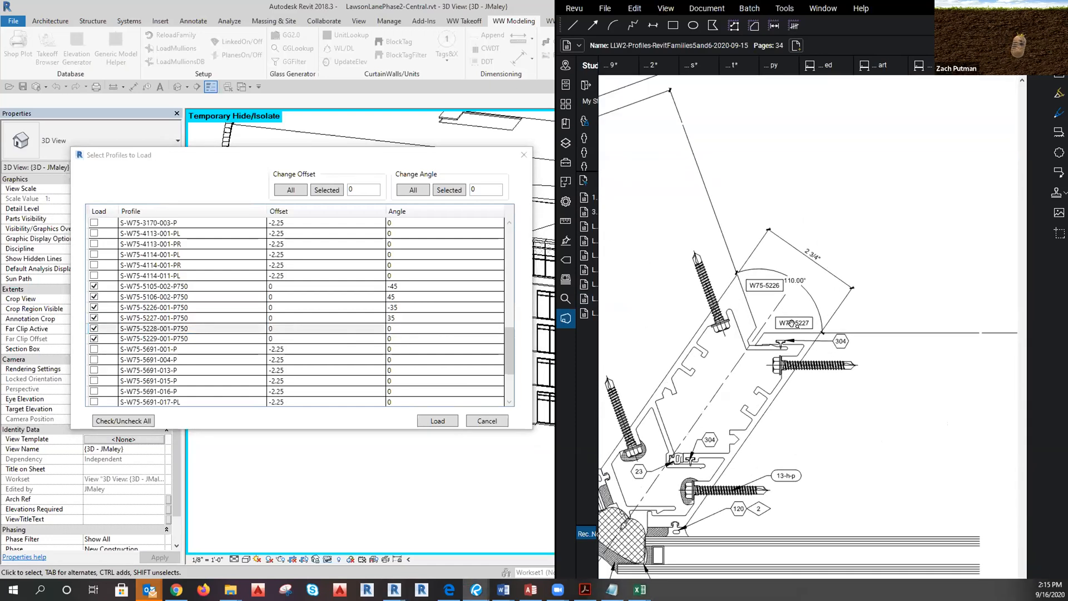
scroll(792, 323, up, 3)
click(394, 318)
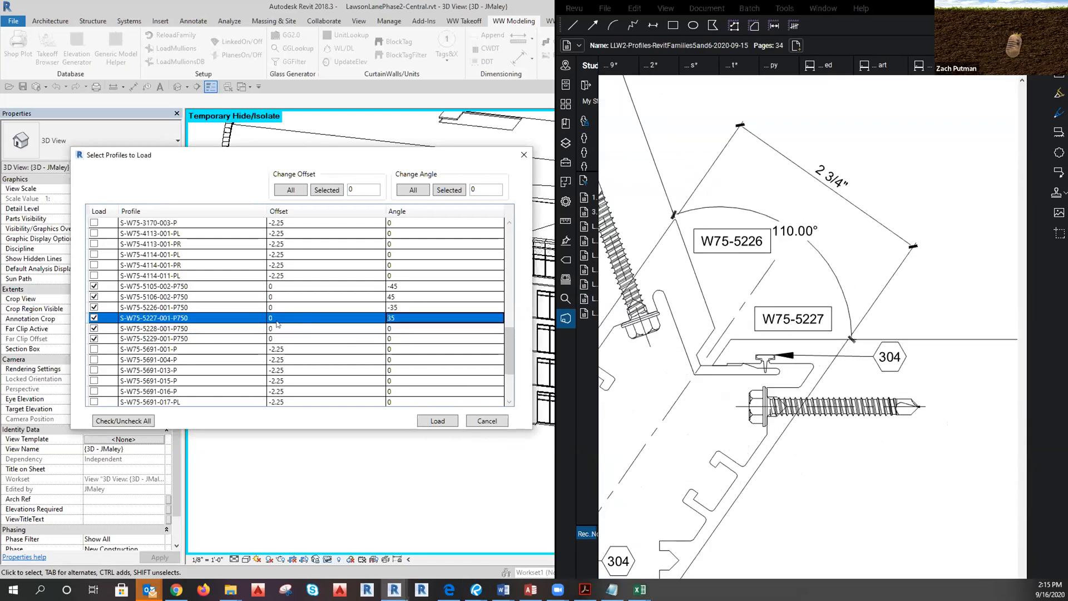
click(426, 329)
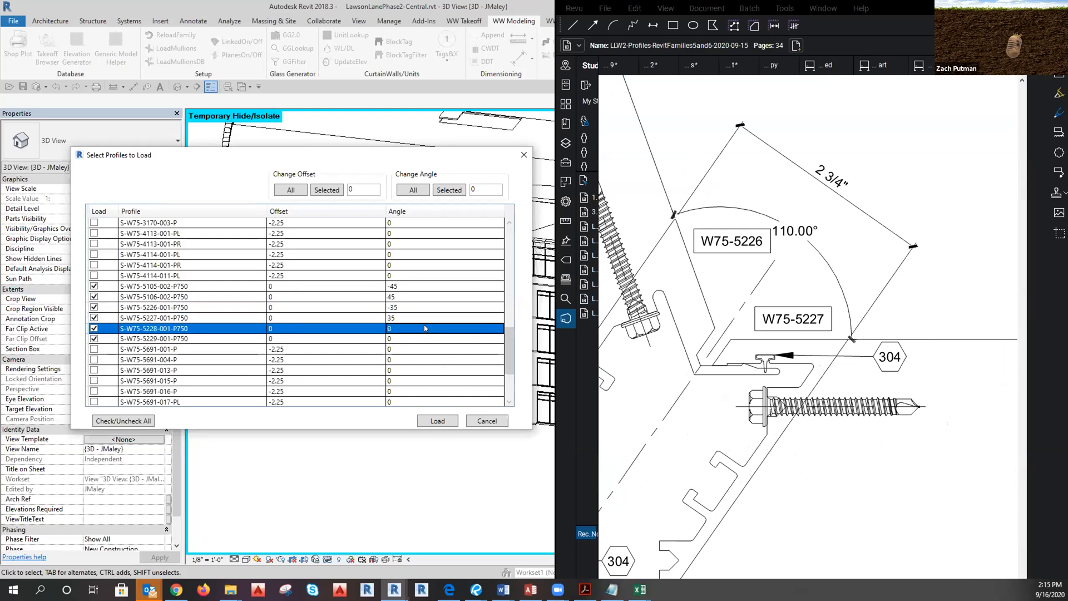
Page the PDF forward to sheet 6.57 and frame its left corner detail.
click(829, 426)
scroll(807, 423, down, 7)
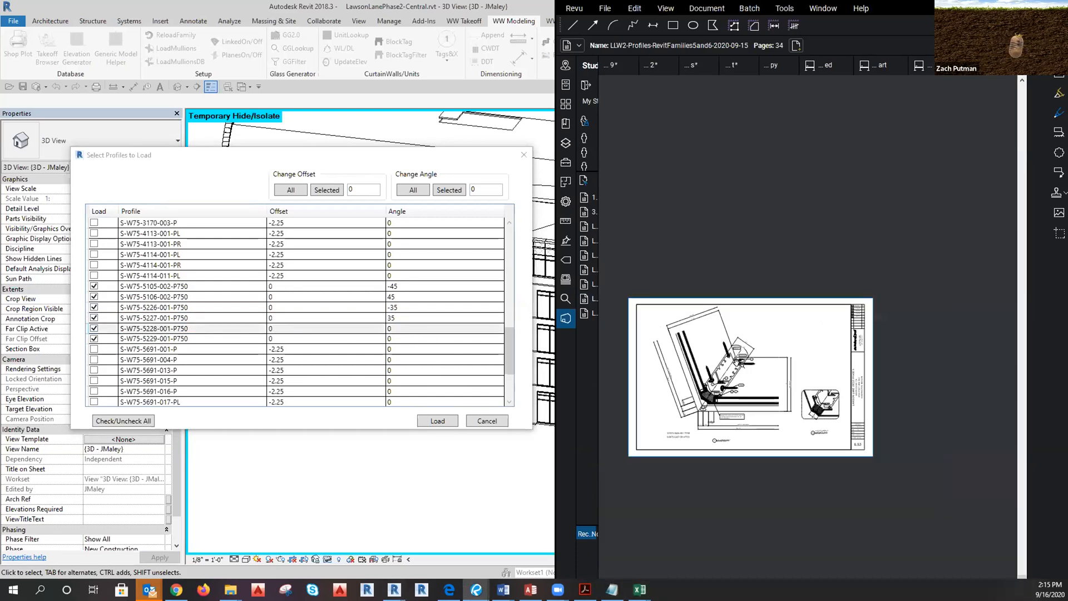
drag(766, 415, 804, 417)
click(421, 329)
click(828, 440)
click(424, 329)
click(773, 432)
key(Right)
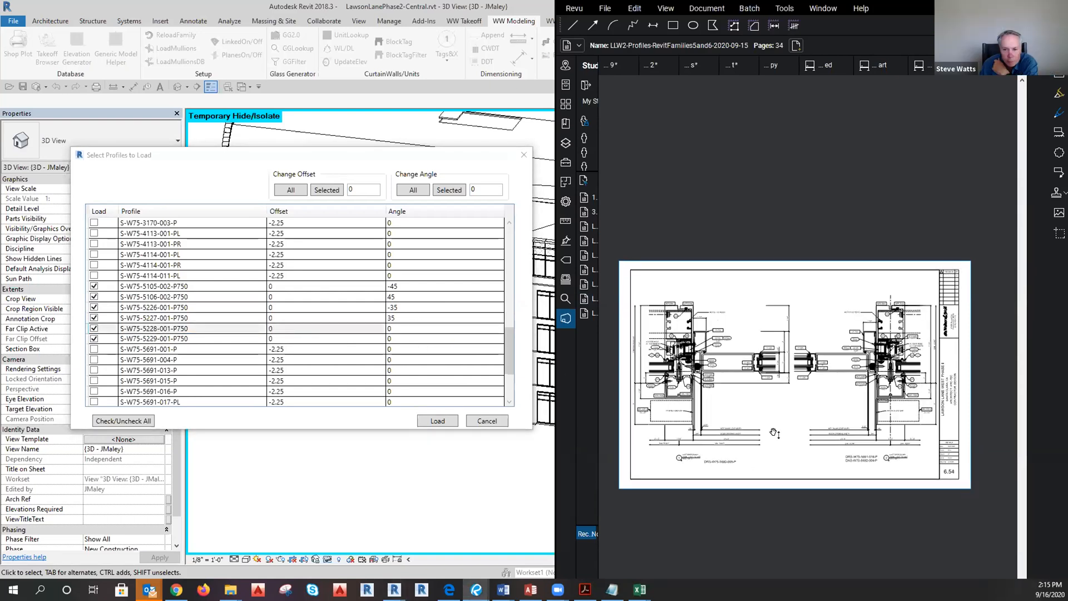
key(Right)
key(Right)
key(Right)
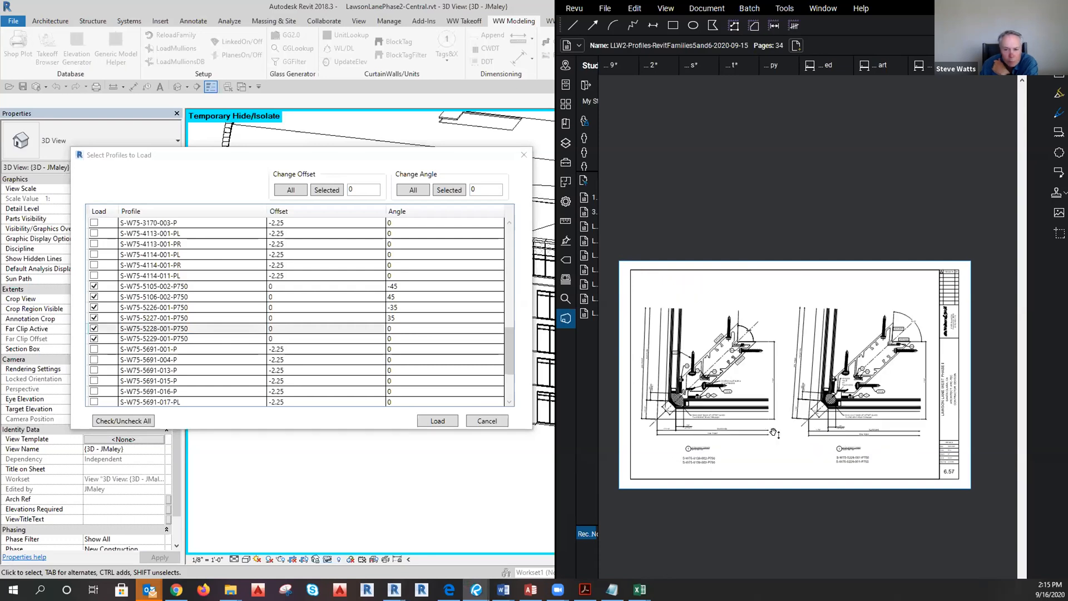
scroll(676, 391, up, 5)
drag(867, 528, 914, 521)
scroll(842, 301, up, 1)
drag(891, 480, 927, 444)
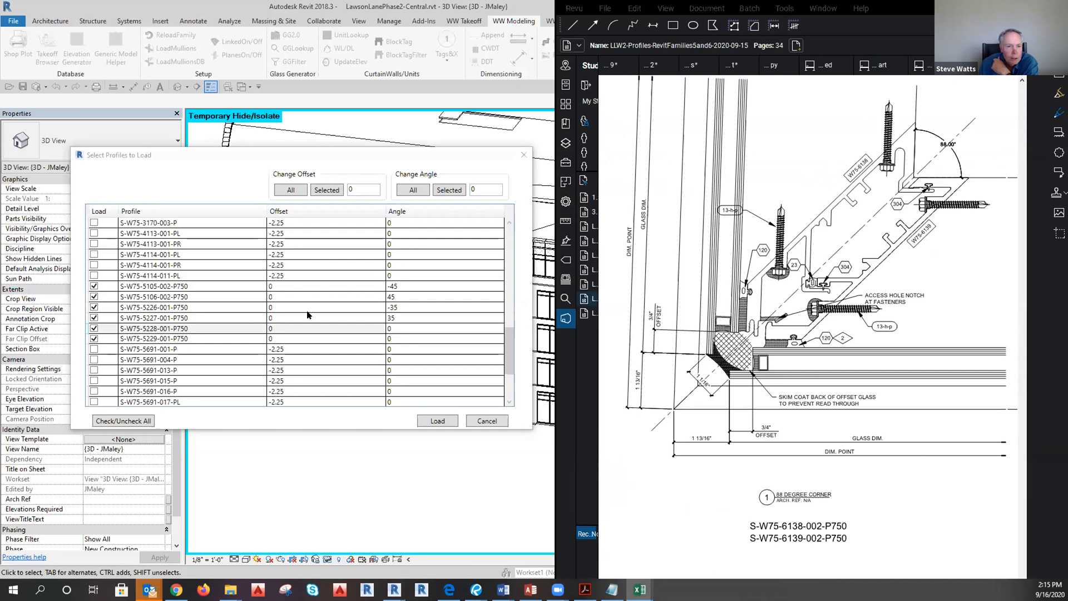
Set S-W75-5228-001-P750 to -46 and S-W75-5229-001-P750 to 46.
click(248, 359)
click(414, 333)
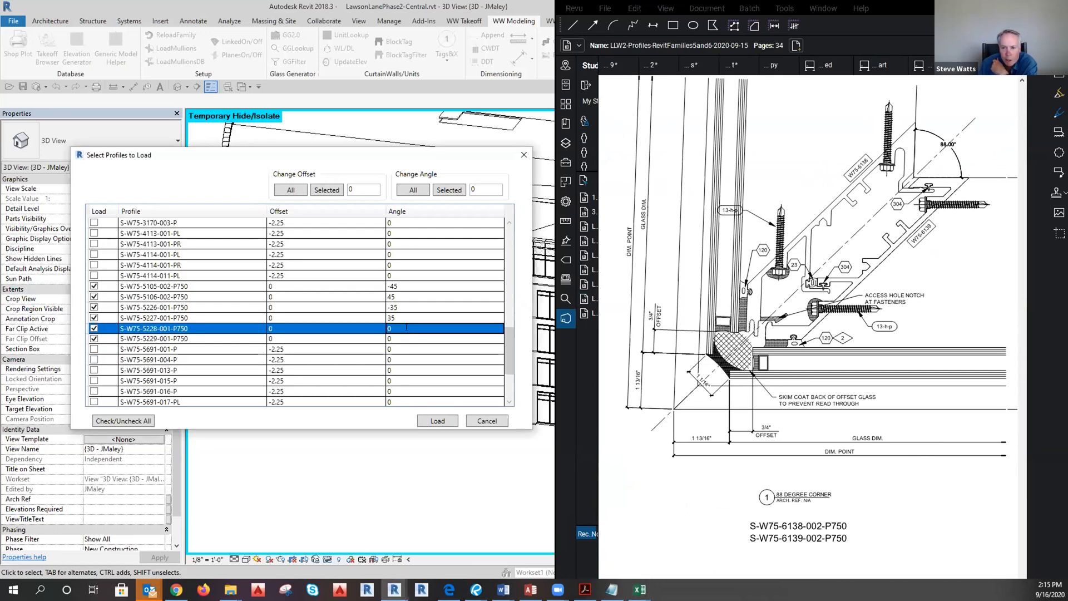
click(407, 328)
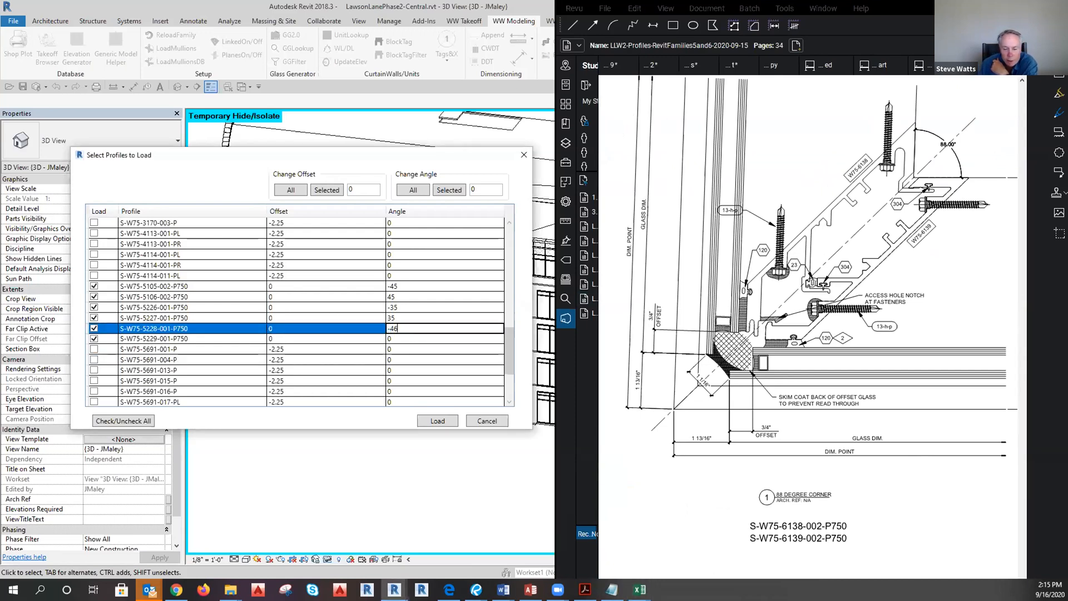
click(407, 337)
click(407, 338)
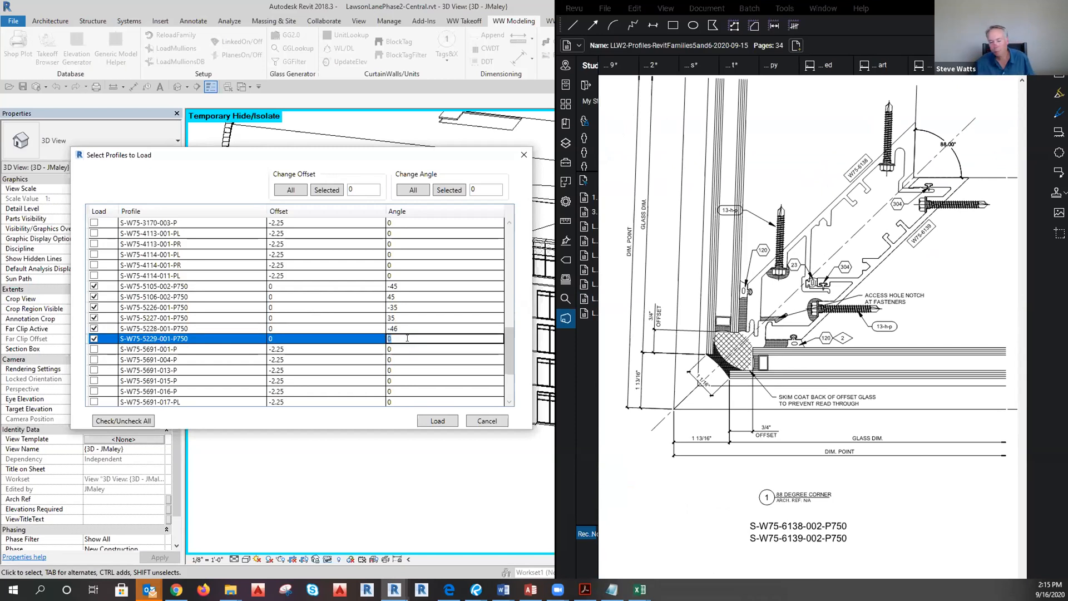
text(46)
click(325, 349)
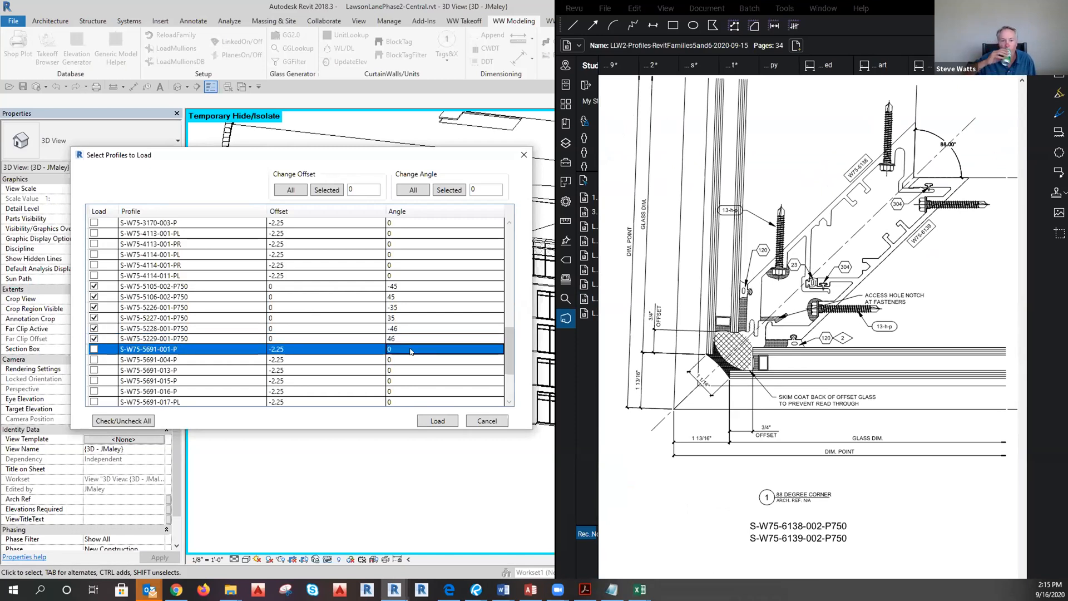
click(324, 371)
click(311, 348)
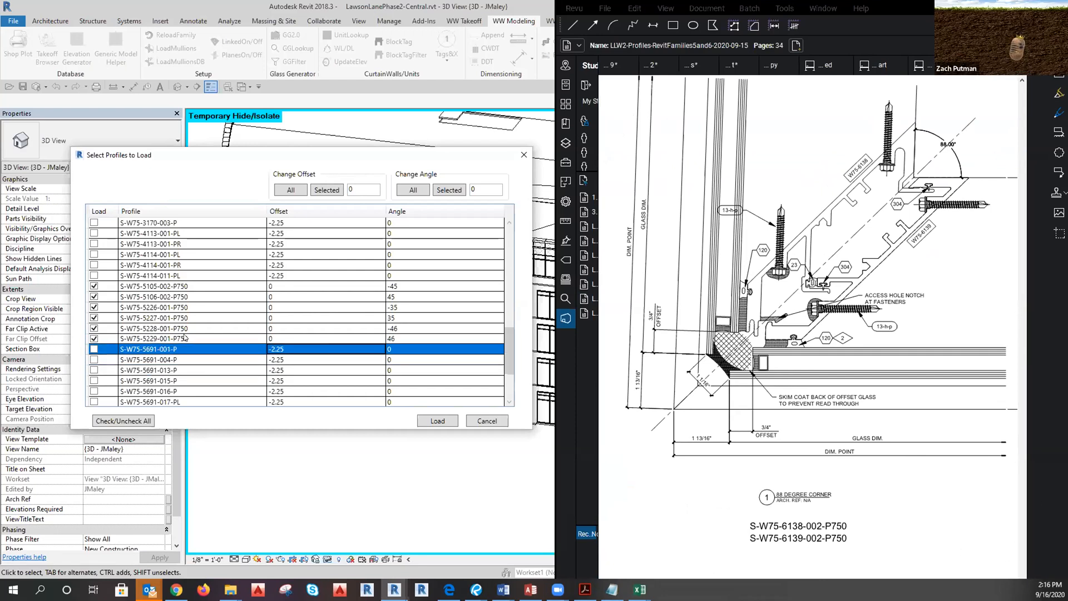
click(868, 477)
scroll(700, 429, down, 5)
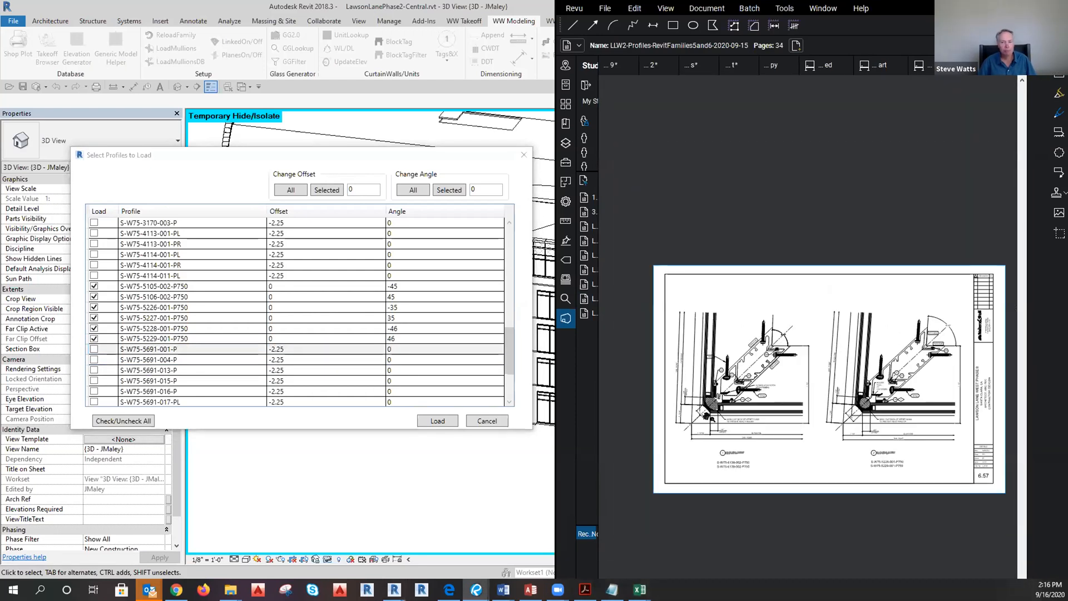
scroll(958, 423, up, 4)
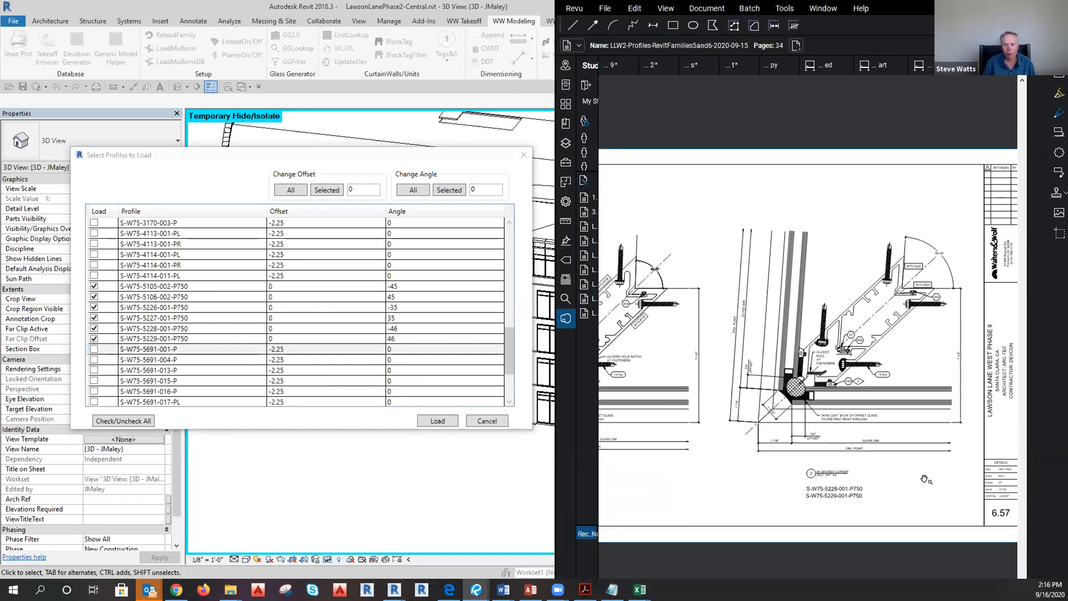
scroll(678, 496, down, 3)
scroll(868, 502, up, 3)
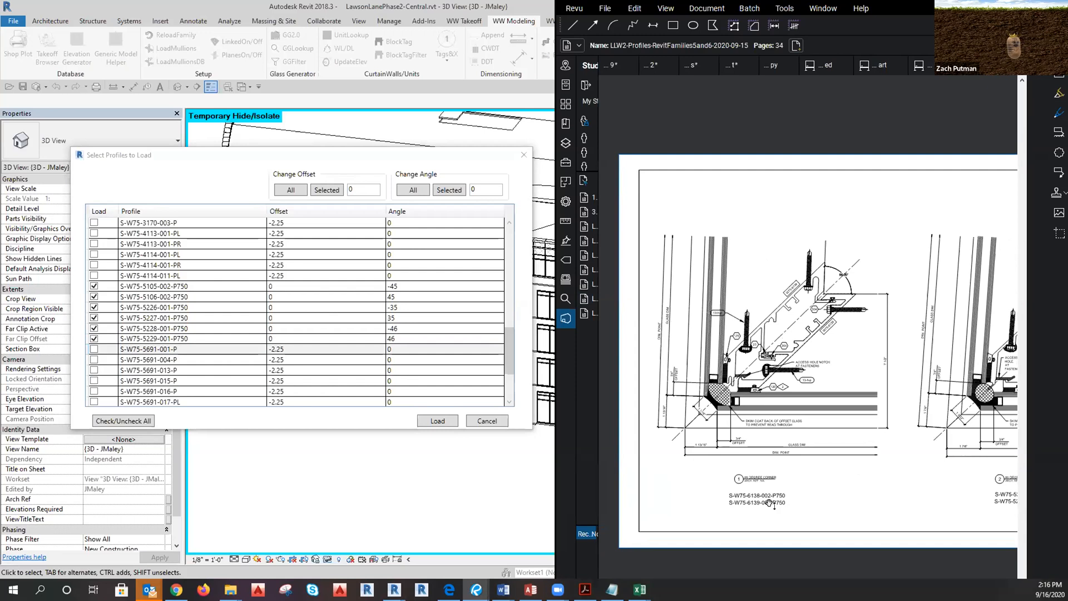
scroll(292, 357, down, 3)
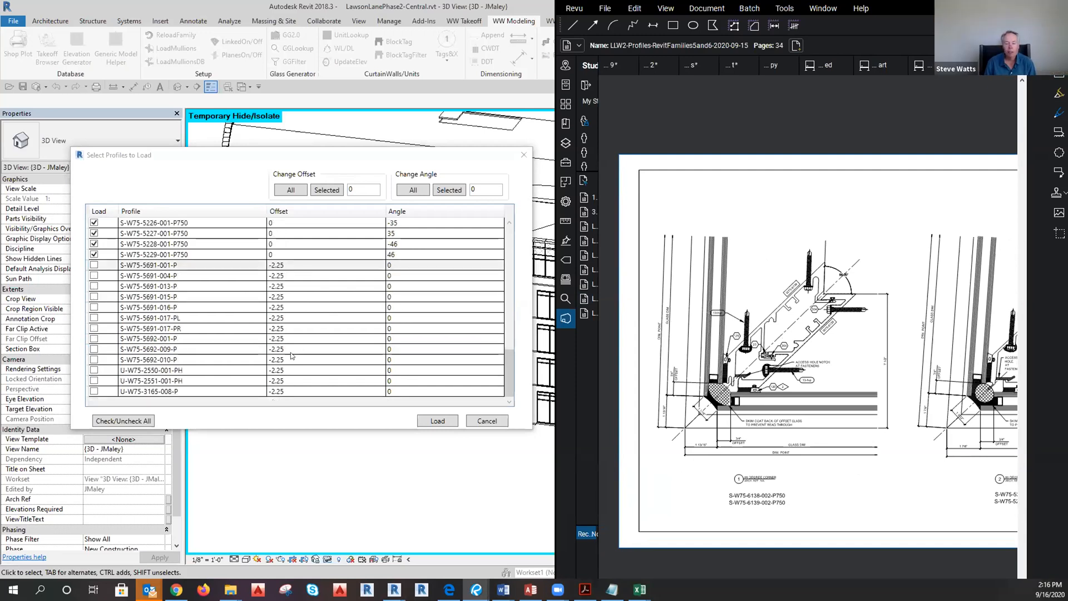
scroll(291, 356, up, 3)
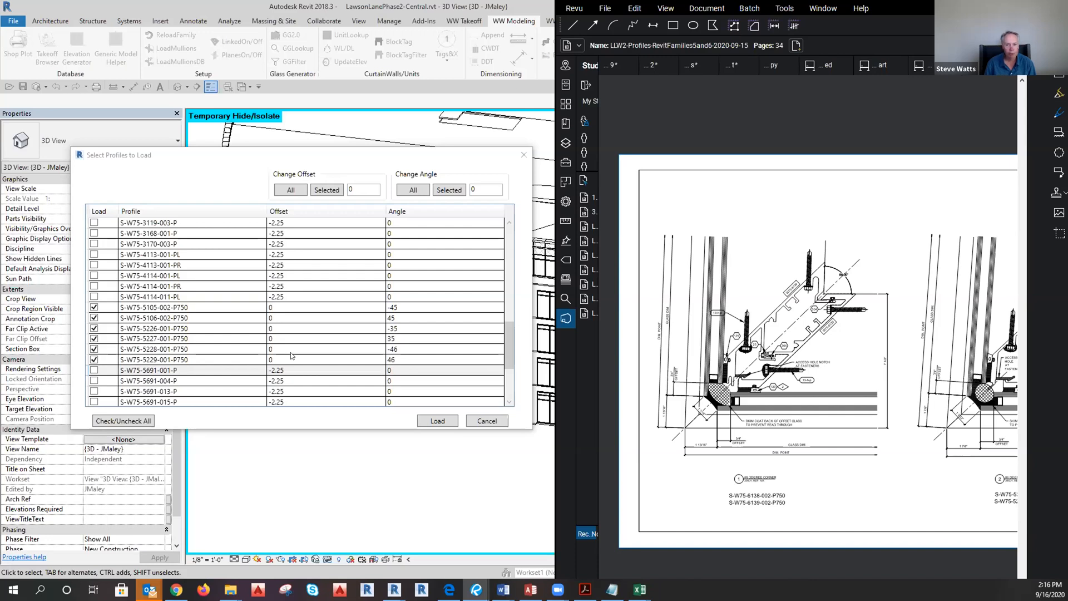
scroll(280, 366, up, 5)
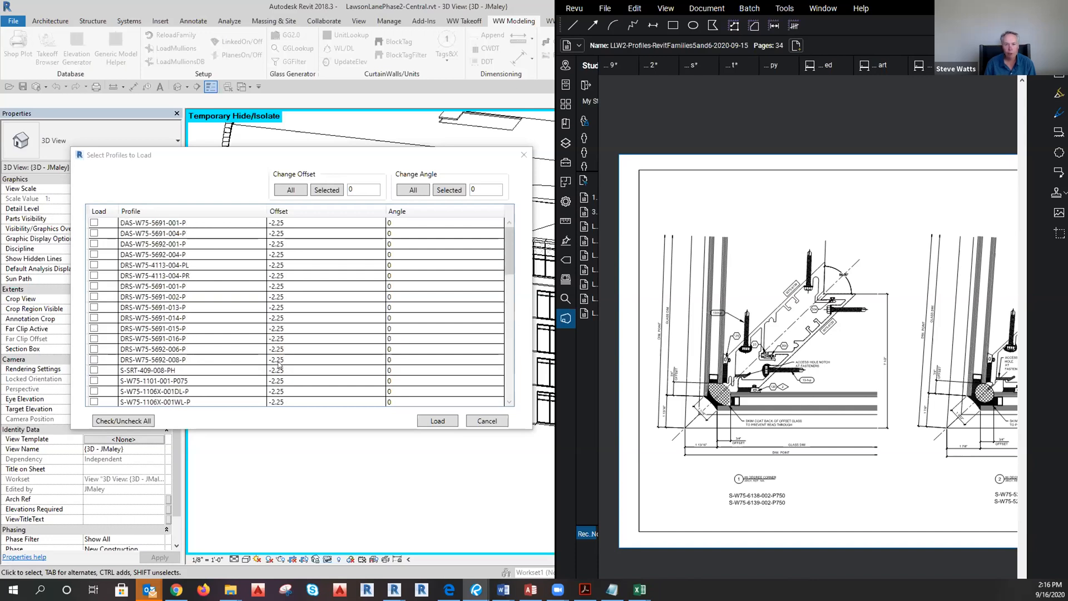
scroll(279, 365, down, 2)
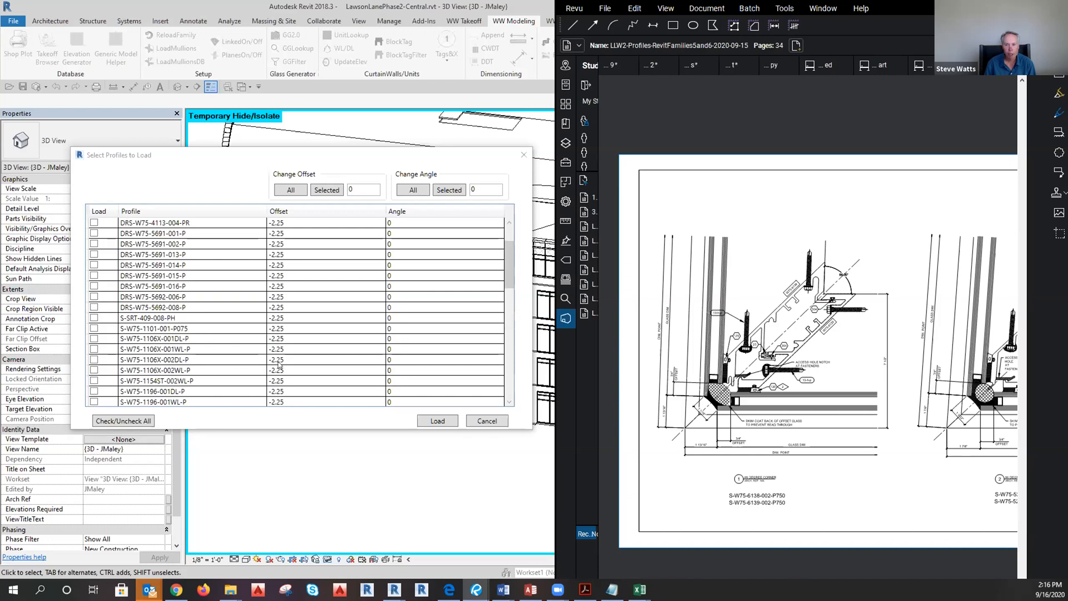
scroll(279, 365, down, 2)
scroll(279, 366, down, 5)
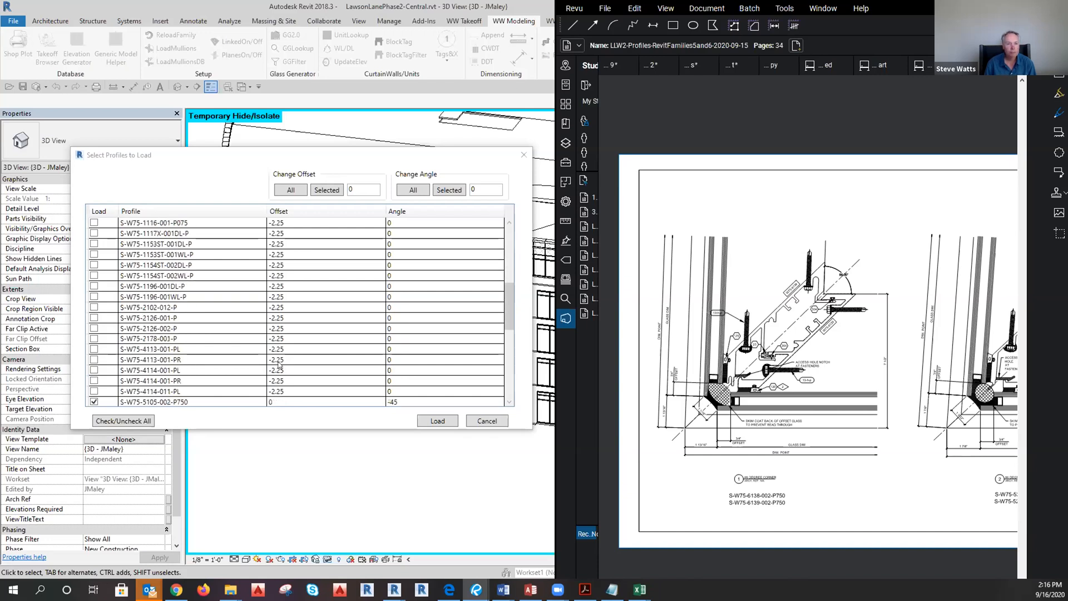
scroll(275, 368, down, 5)
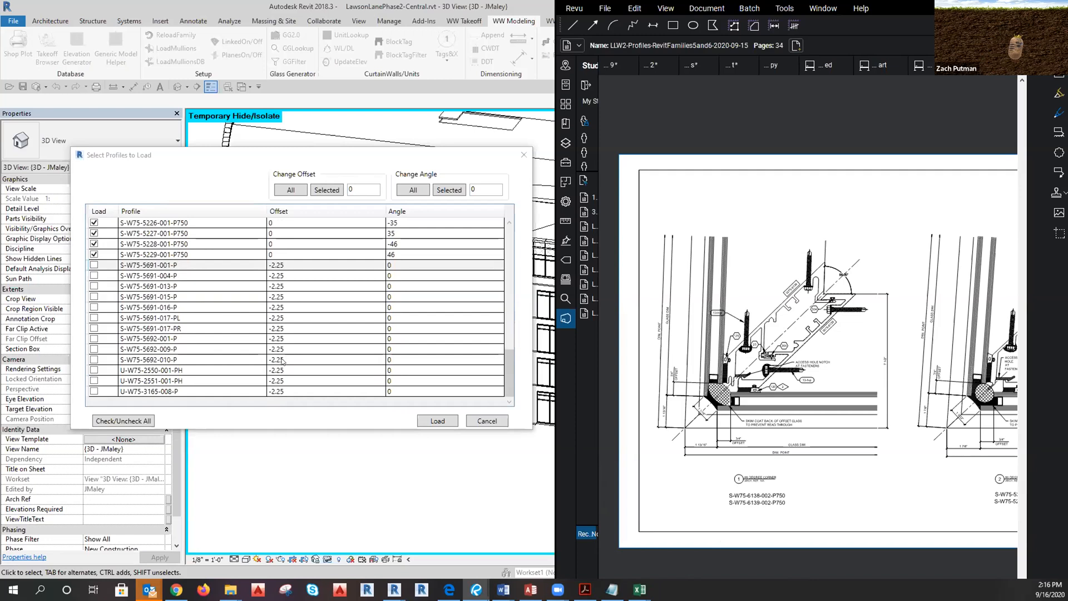
scroll(227, 365, up, 6)
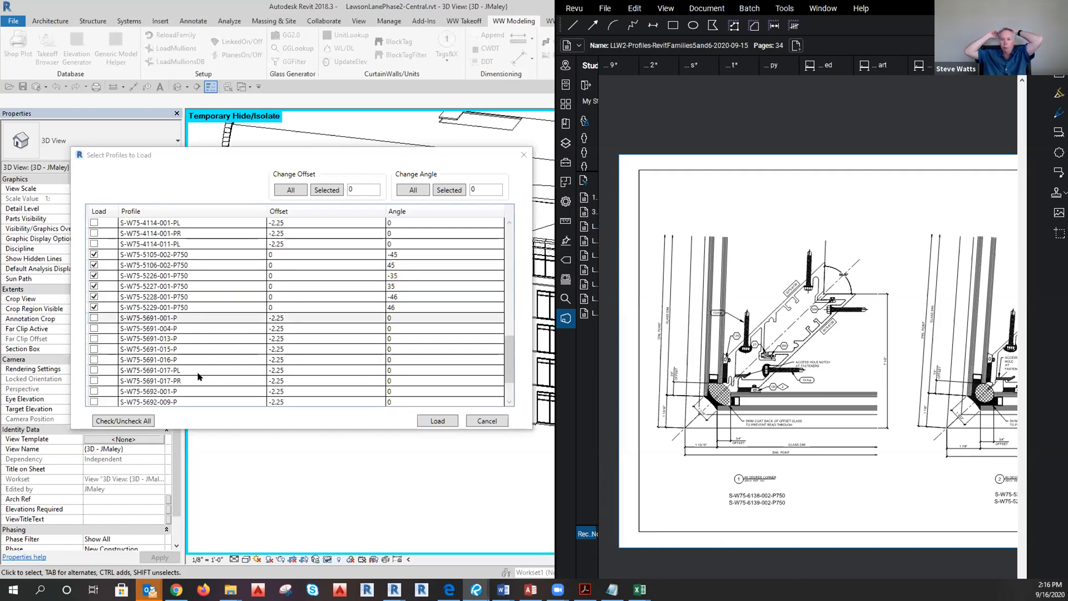
scroll(193, 378, up, 6)
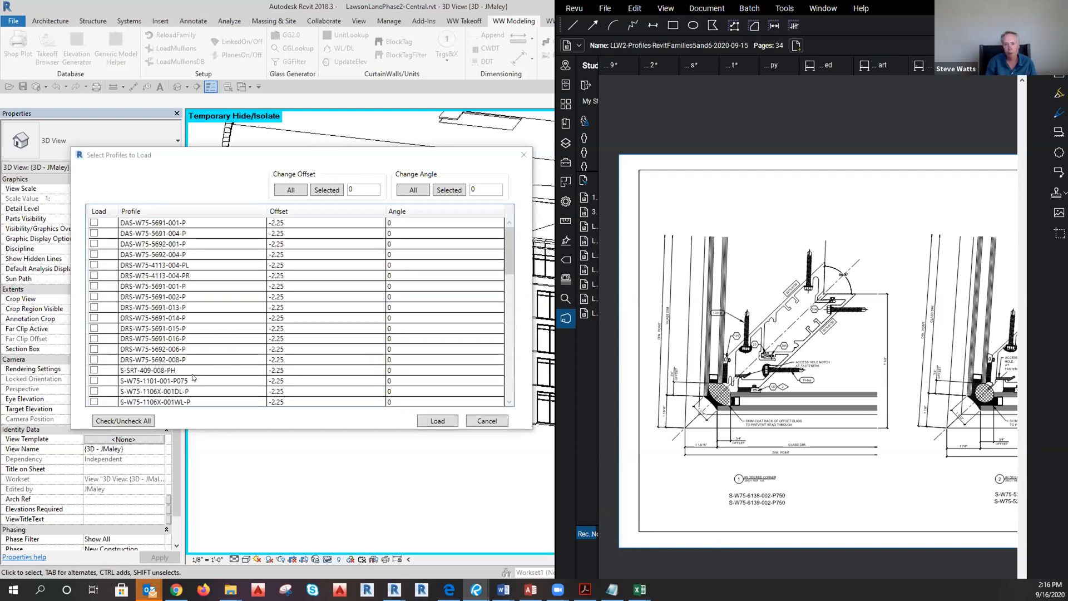
scroll(195, 373, down, 3)
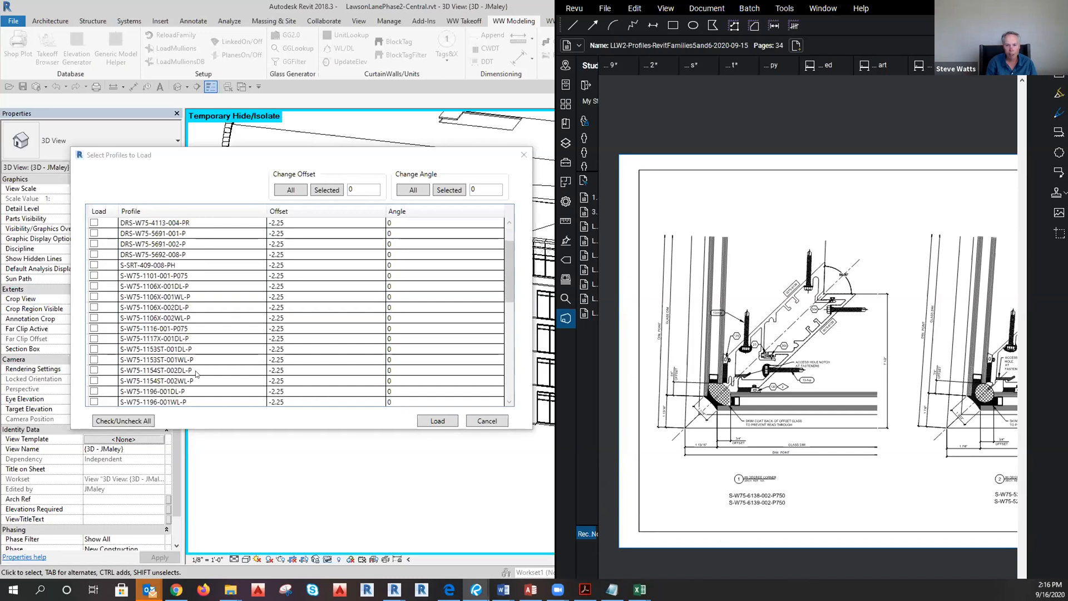
scroll(195, 373, down, 8)
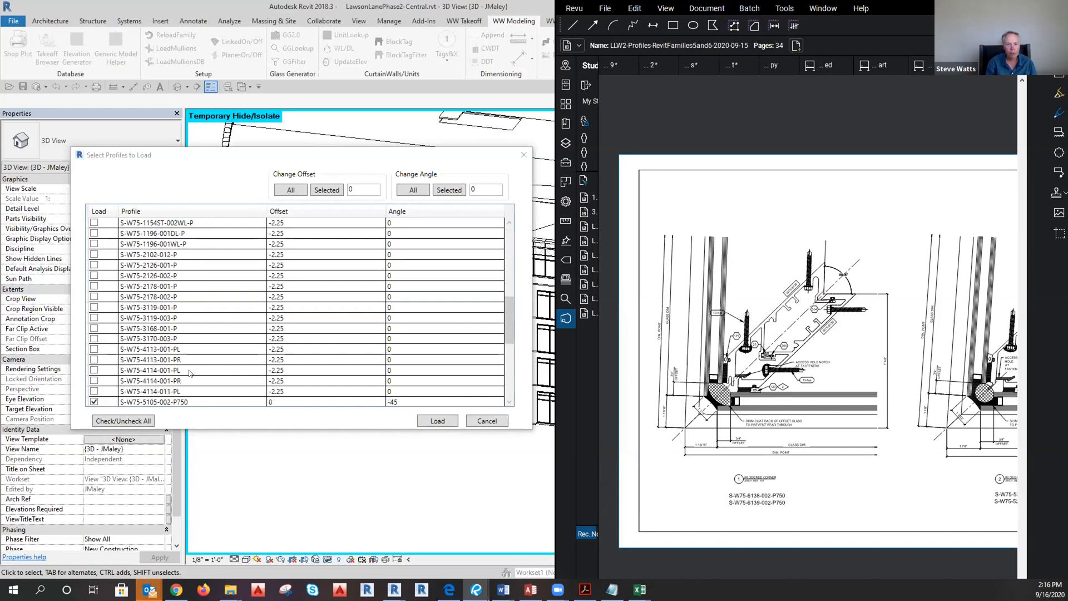
scroll(189, 372, down, 5)
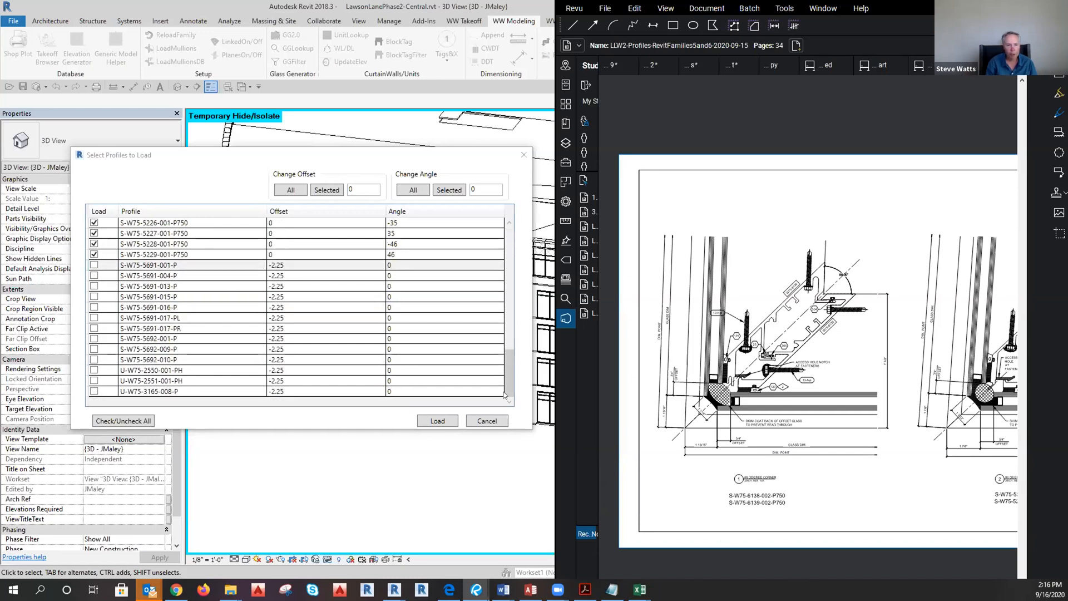
scroll(949, 487, up, 5)
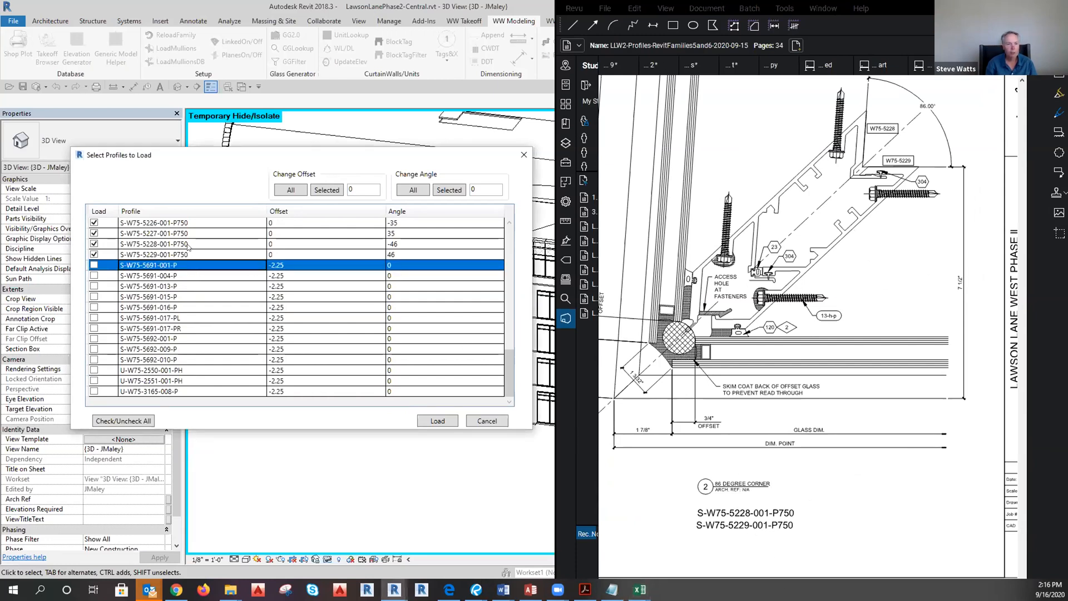
Change the S-W75-5228-001-P750 and S-W75-5229-001-P750 angles from ±46 to -47 and 47.
click(269, 245)
click(393, 243)
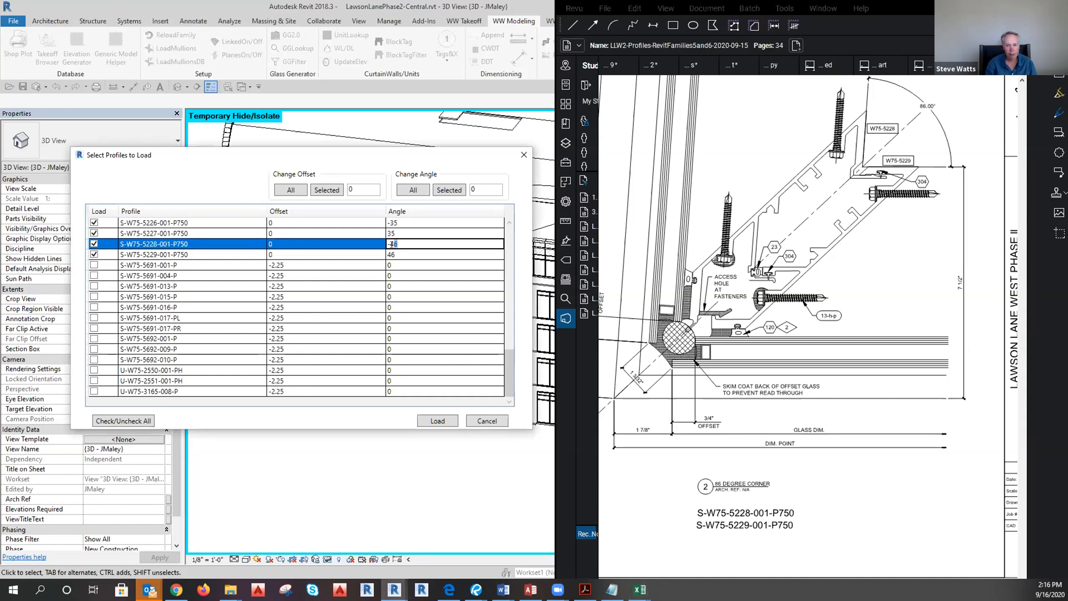
click(394, 254)
click(392, 254)
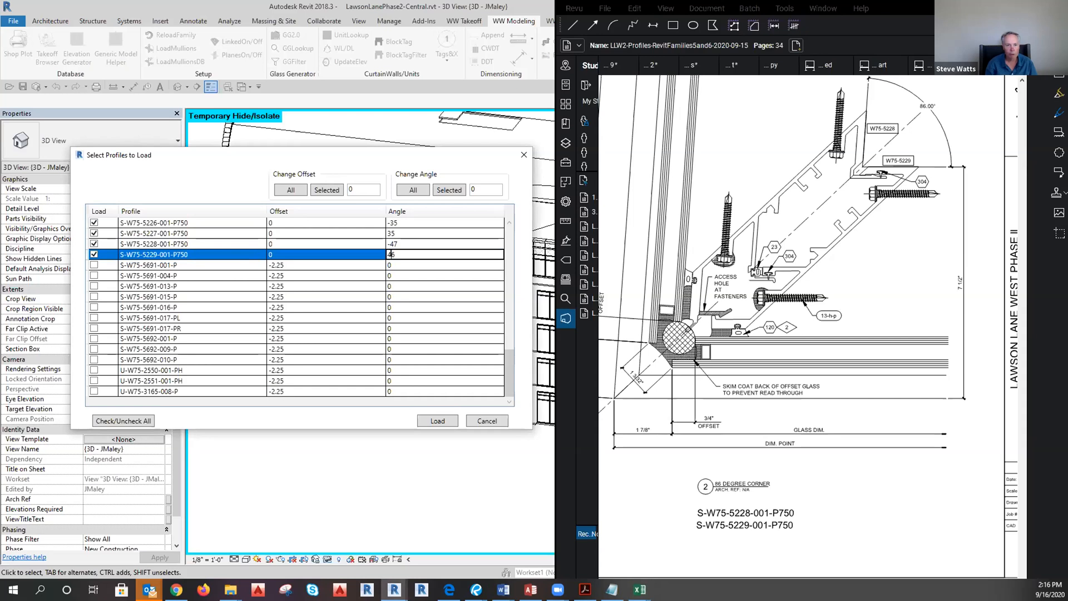
key(Return)
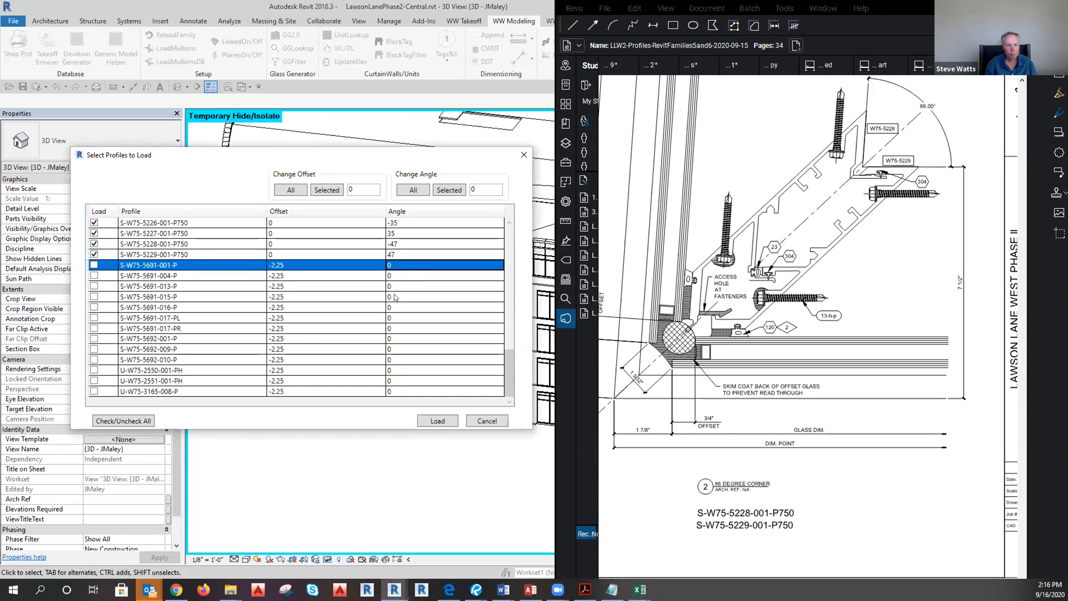
Bring the 88-degree corner detail into view on the PDF.
drag(706, 434, 904, 445)
mouse_move(622, 505)
mouse_down()
mouse_move(805, 508)
mouse_move(852, 534)
mouse_up()
scroll(807, 508, down, 3)
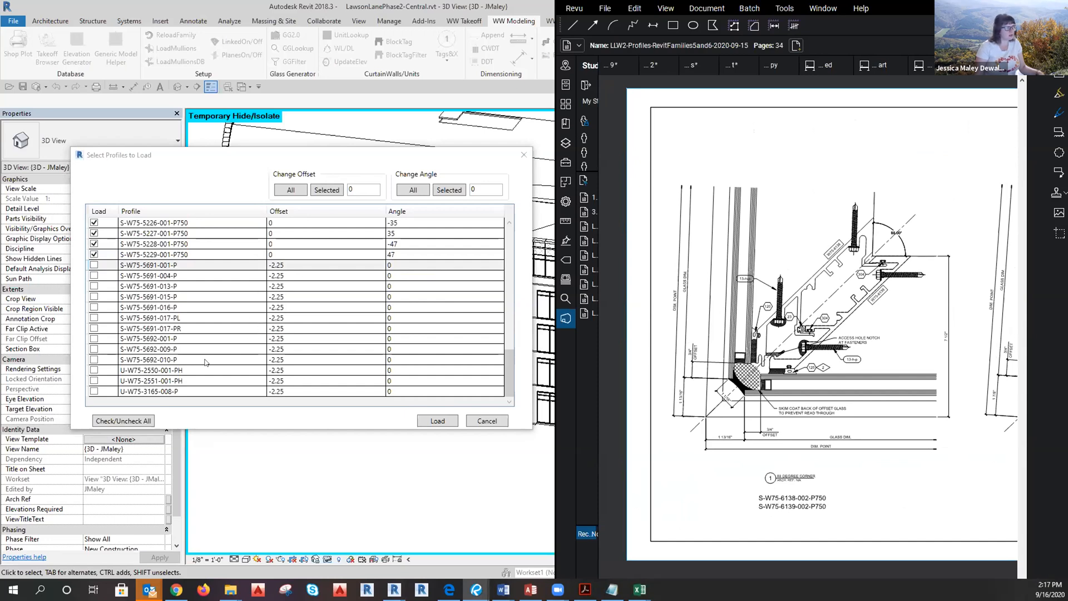
Add a 'check for these families' callout pointing at the S-W75-6138/6139-002-P750 labels.
scroll(173, 255, up, 8)
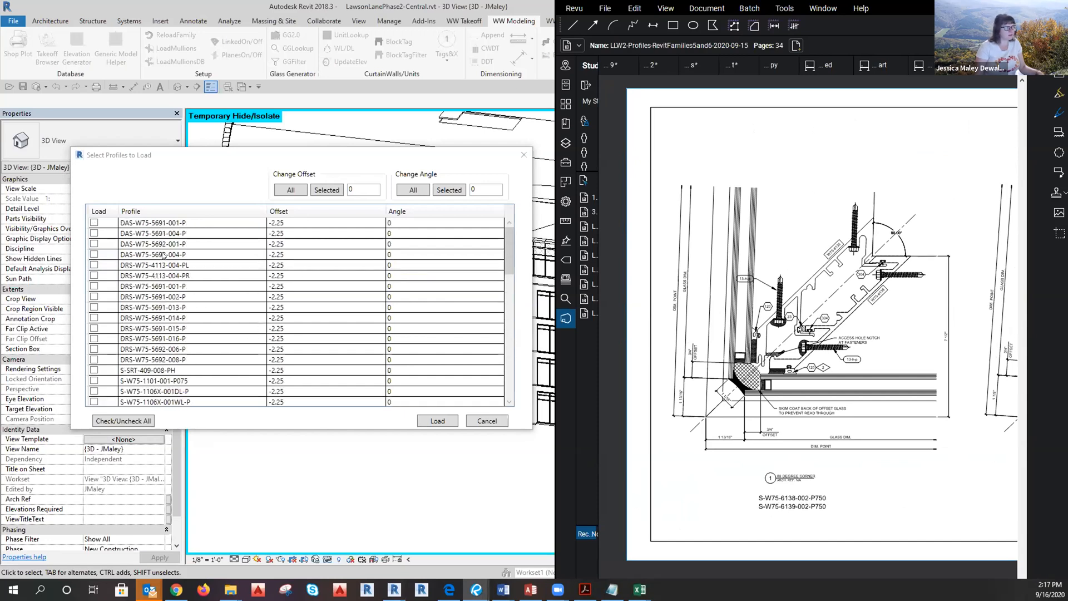
scroll(177, 247, down, 7)
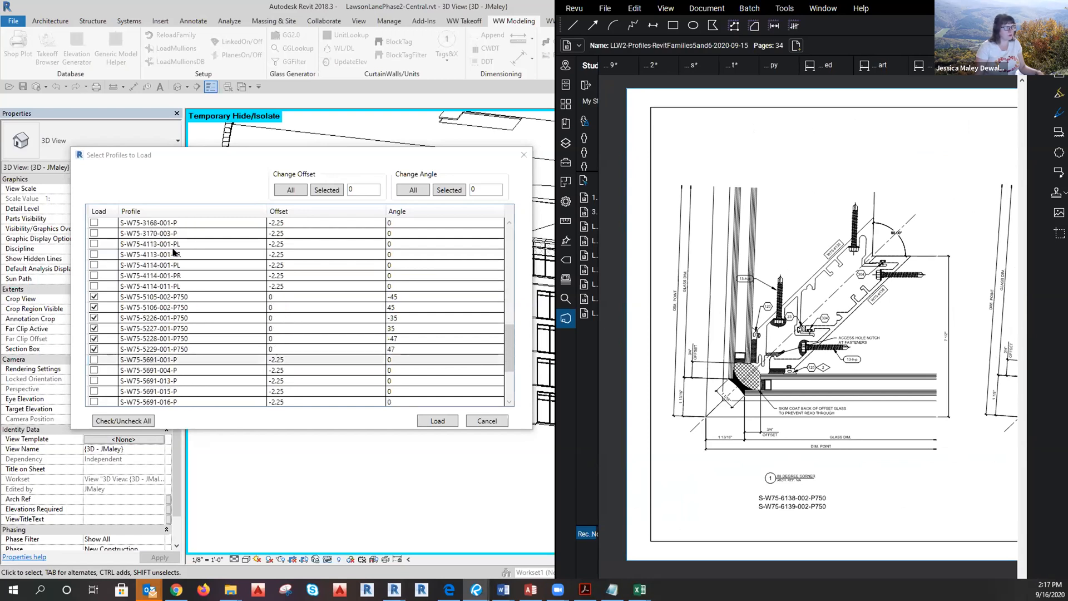
scroll(173, 254, down, 3)
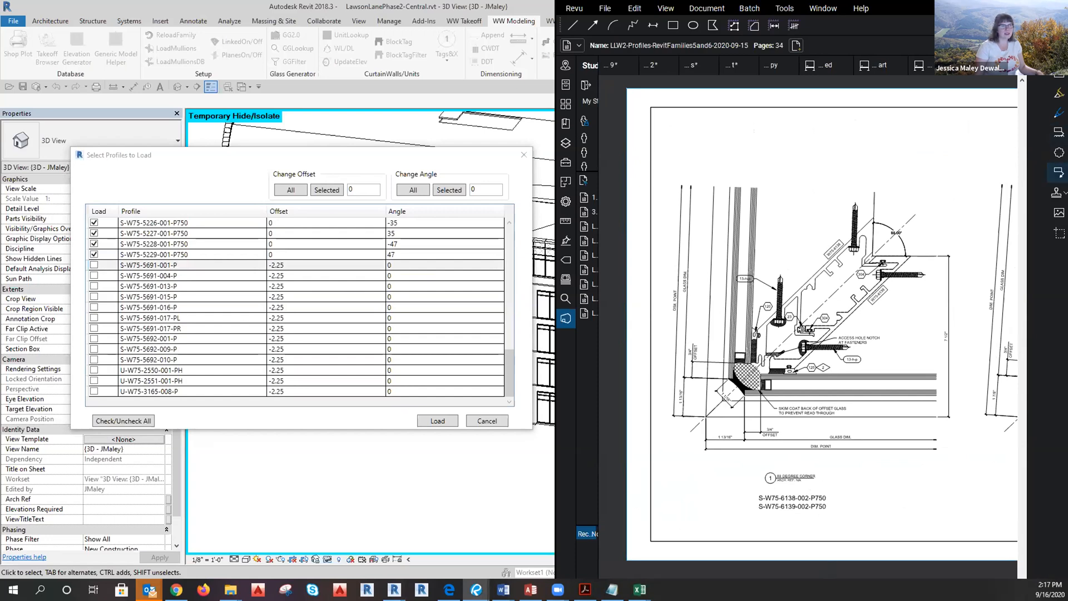
click(1059, 172)
click(831, 499)
click(871, 477)
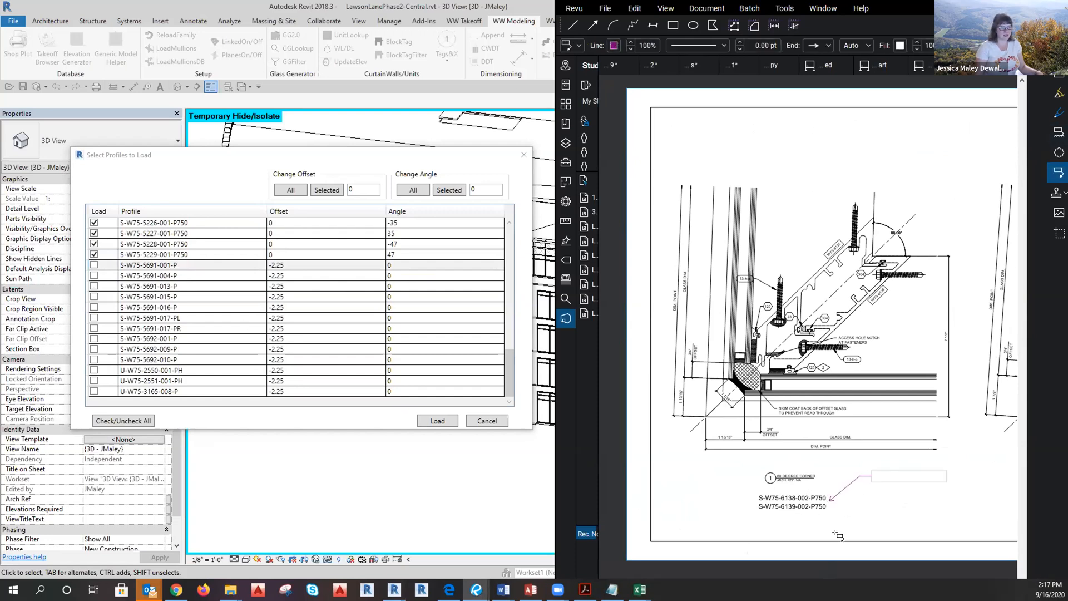
key(Escape)
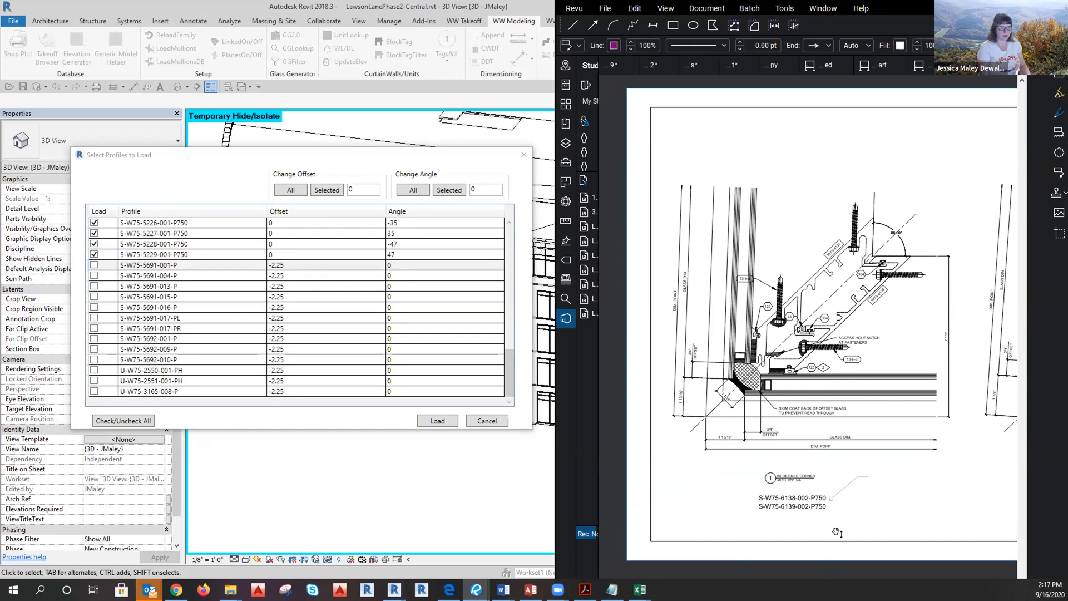
text(check for these families)
click(963, 516)
drag(950, 535, 946, 539)
click(913, 483)
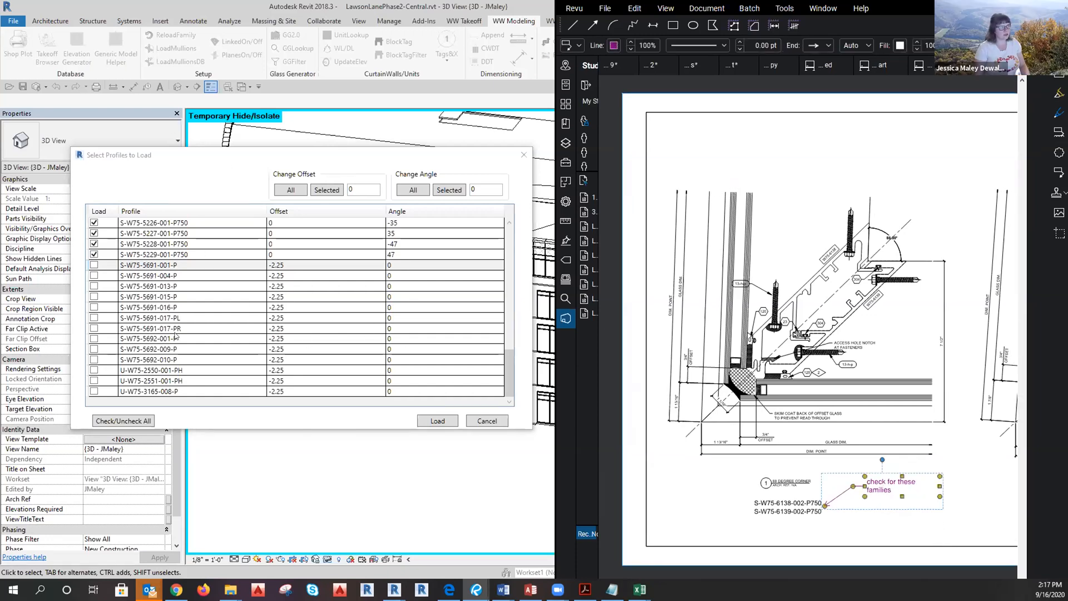
Zoom around the sheet to review the new callout and surrounding labels.
scroll(209, 370, up, 15)
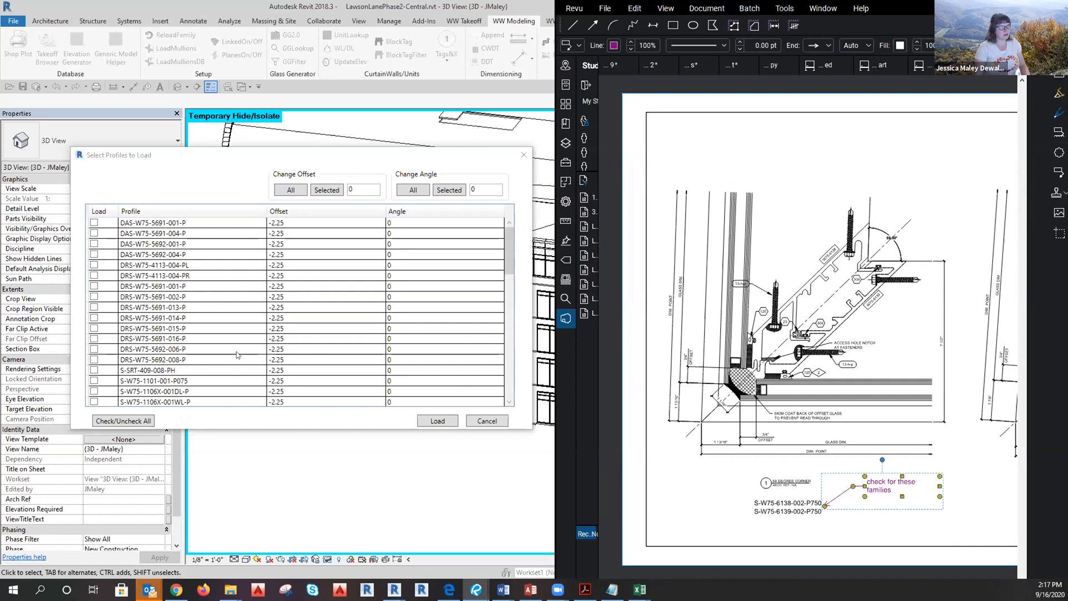
scroll(237, 355, down, 7)
scroll(238, 352, down, 5)
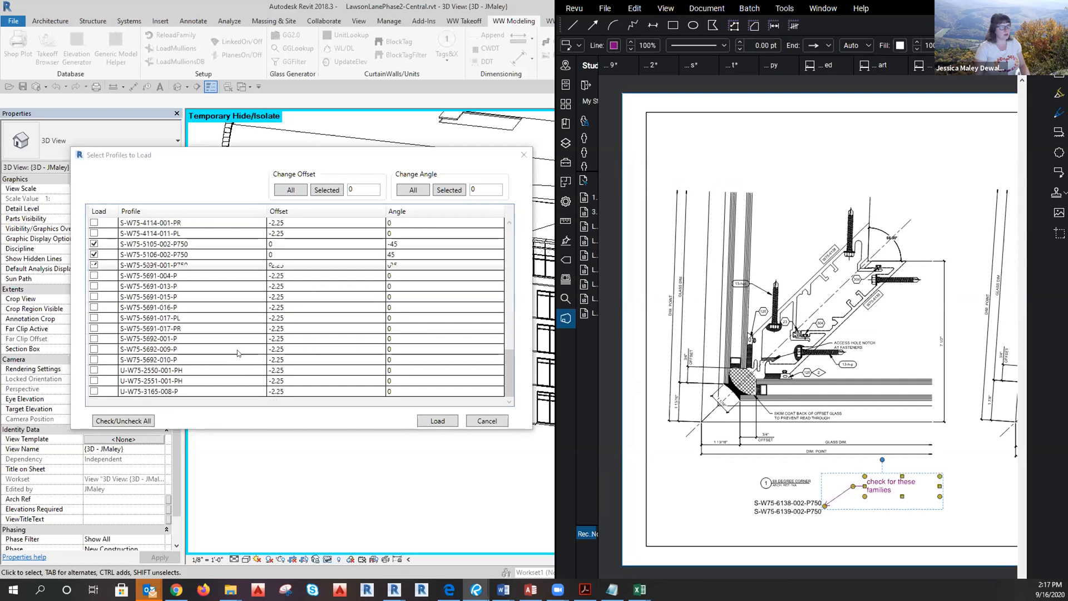
scroll(238, 353, up, 2)
scroll(214, 345, down, 2)
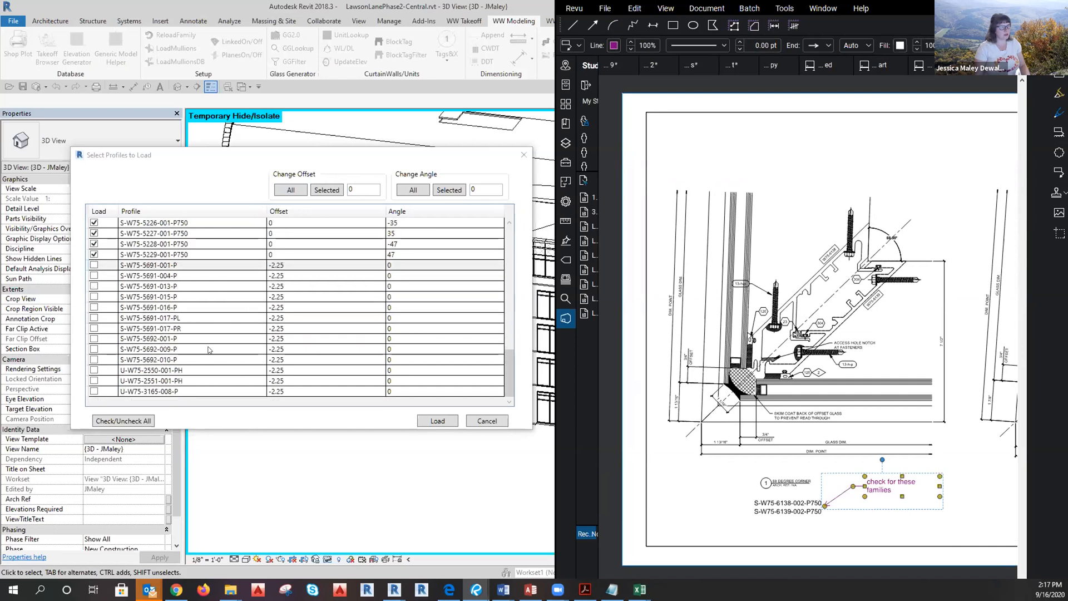
scroll(209, 361, up, 15)
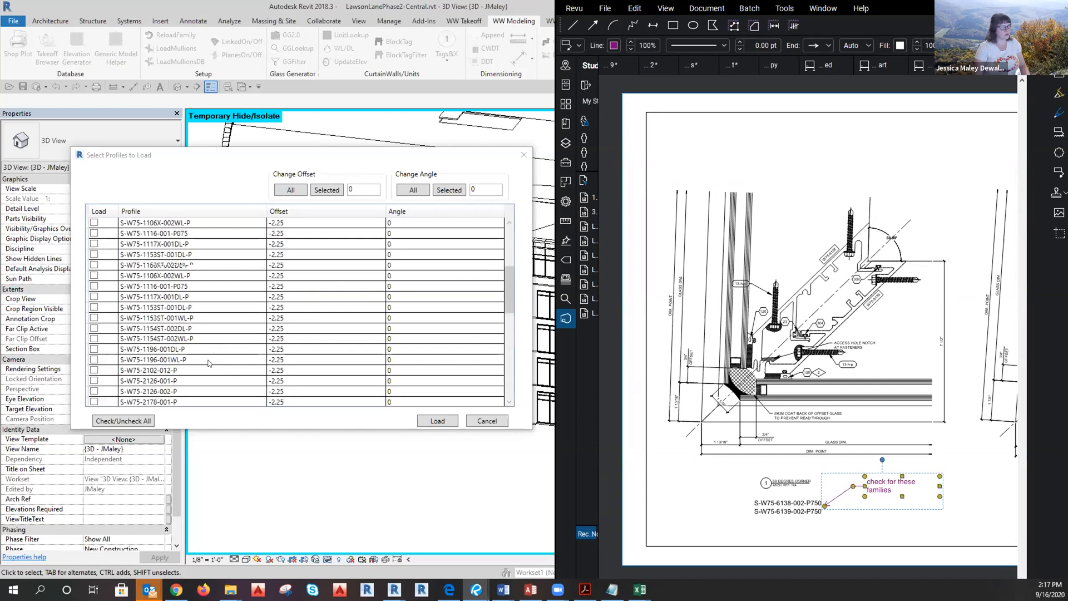
scroll(232, 379, down, 15)
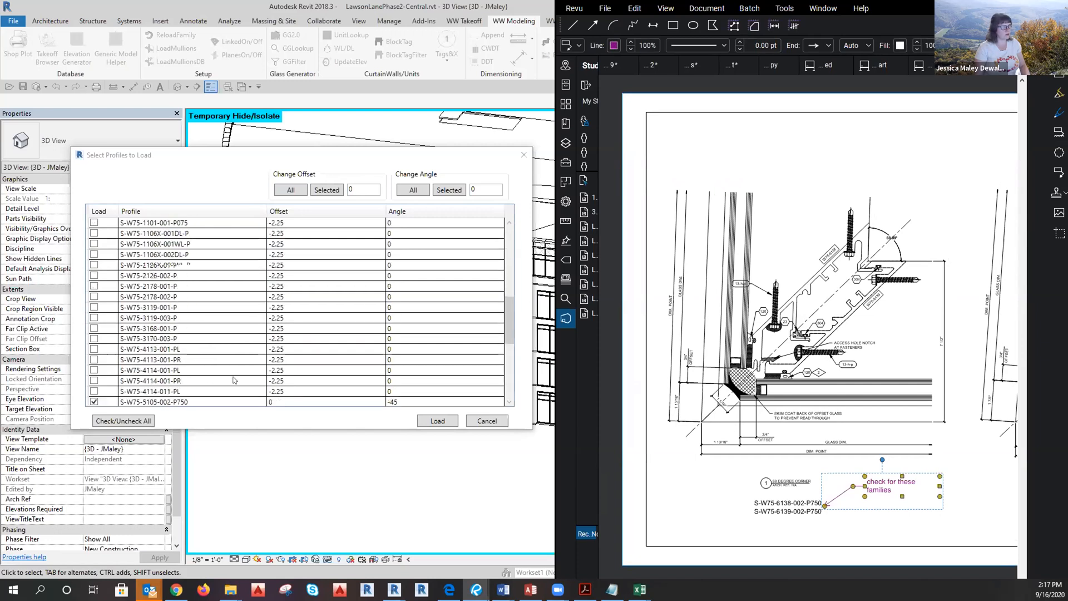
Load the six checked P750 corner profiles and answer Yes to loading their detail families.
click(426, 422)
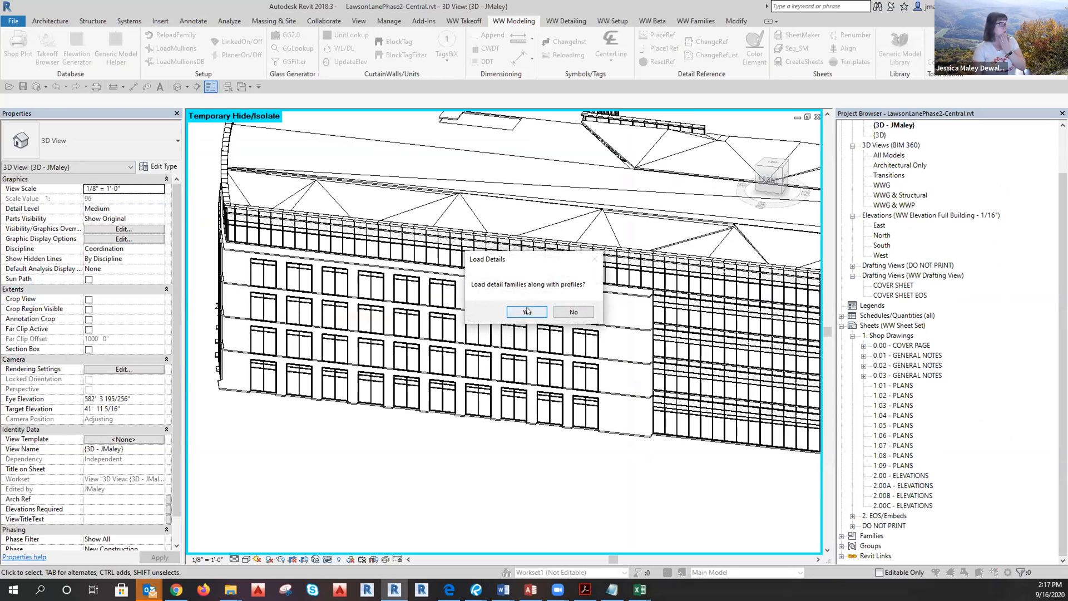
click(528, 311)
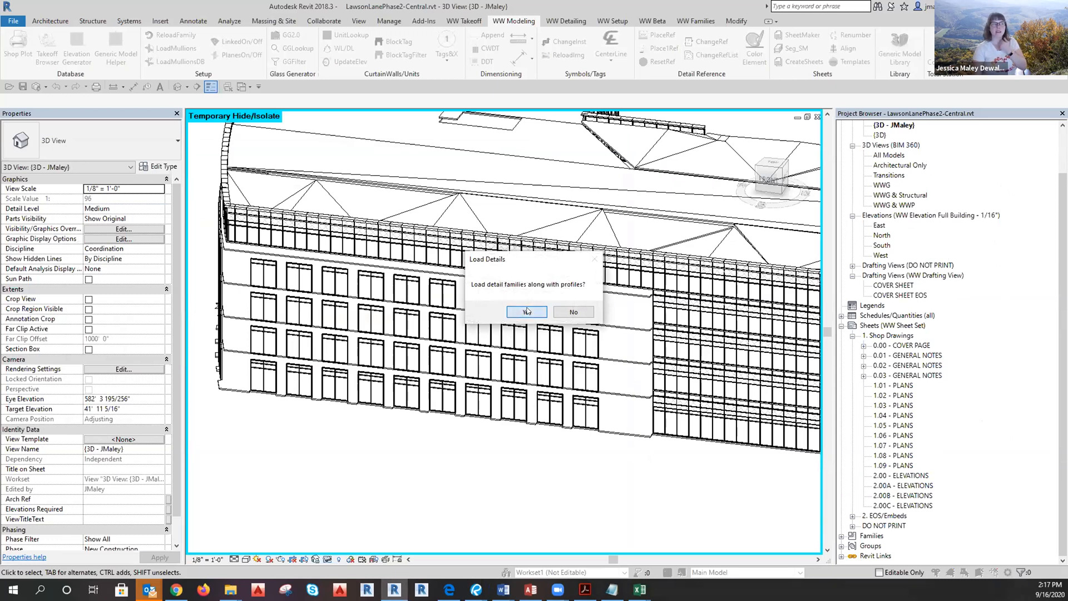
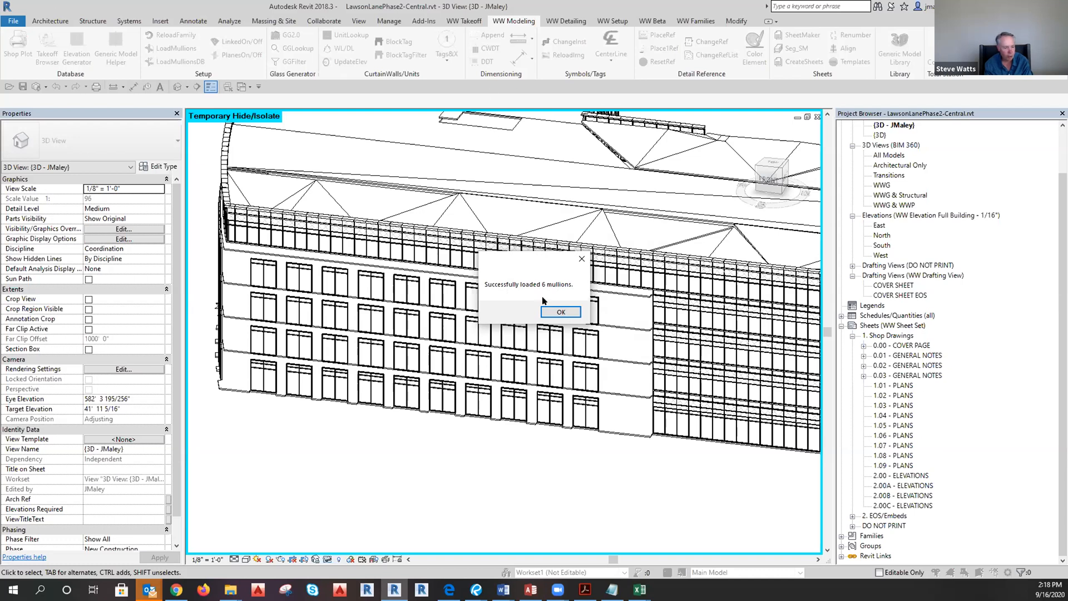
Dismiss the 'Successfully loaded 6 mullions' message and pan to the building's right corner.
click(561, 313)
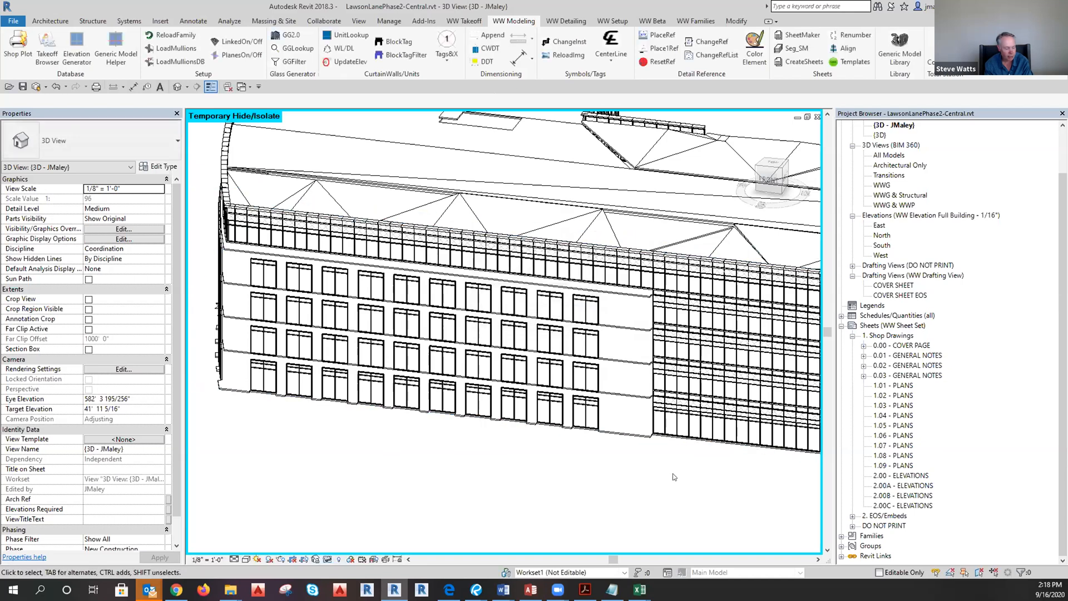
middle_drag(686, 492, 528, 490)
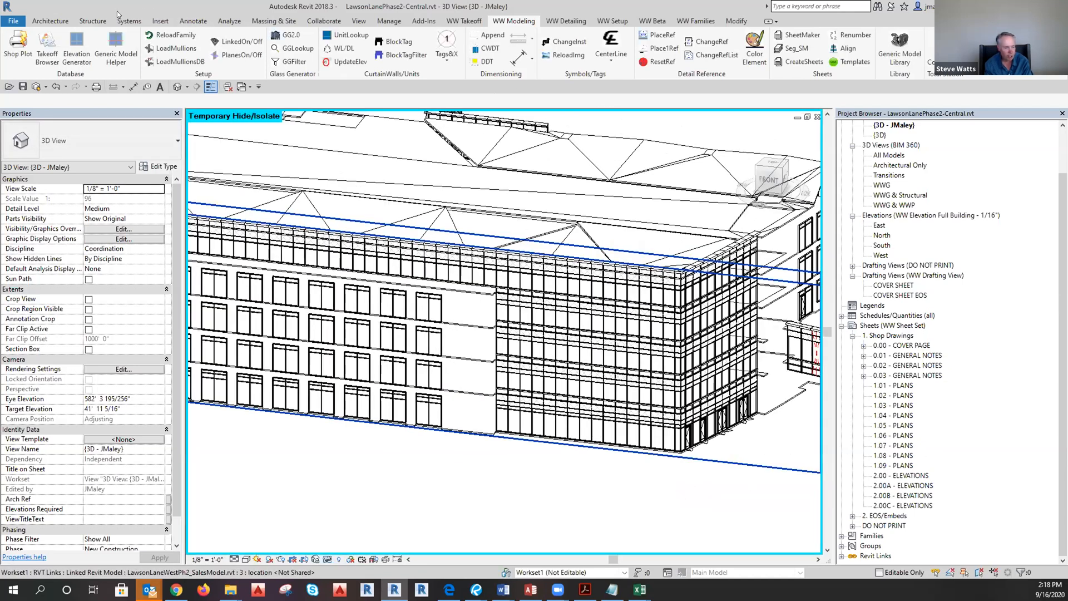
click(161, 22)
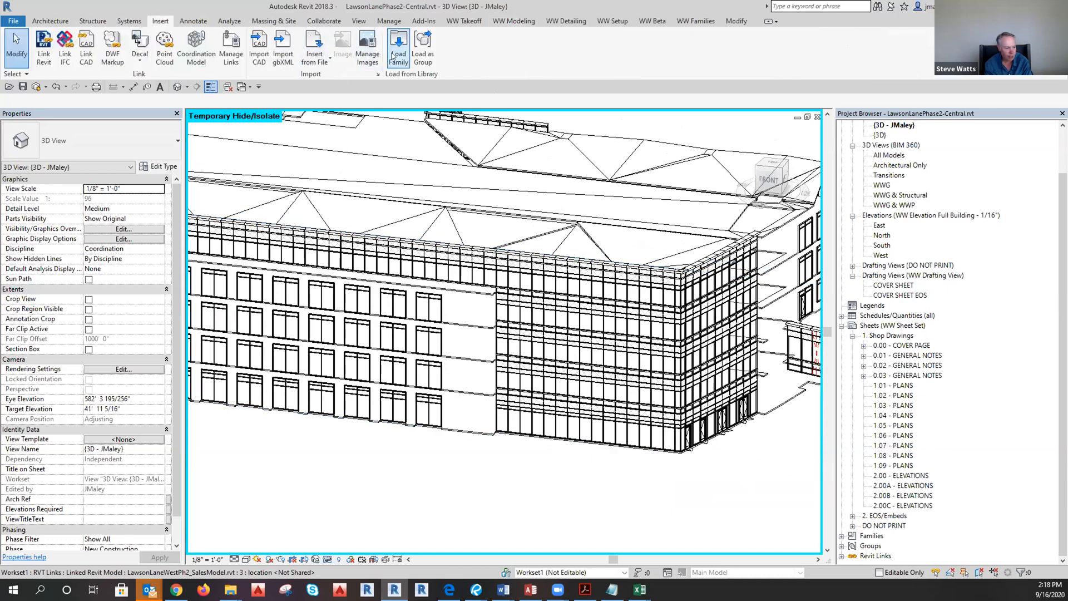
click(513, 21)
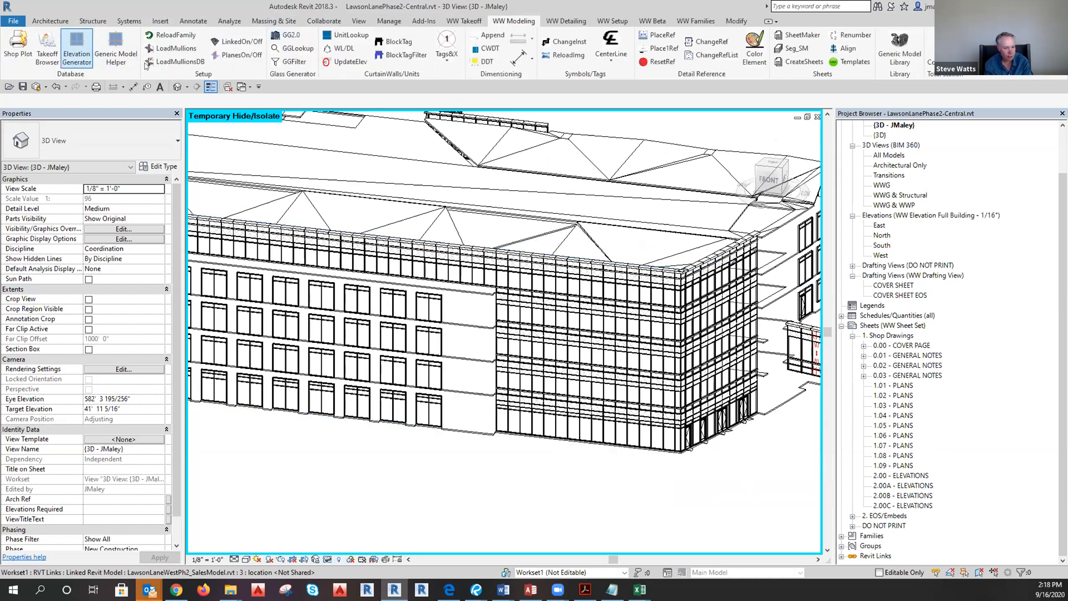
Start LoadMullions and check the Bluebeam PDF corner detail for the profile family names.
click(179, 50)
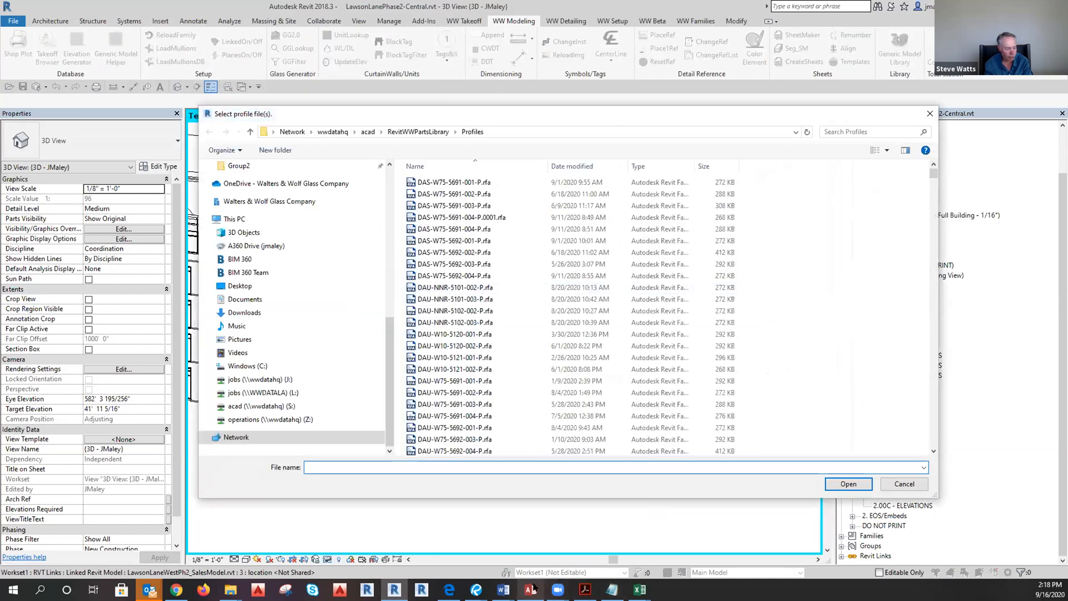
click(477, 590)
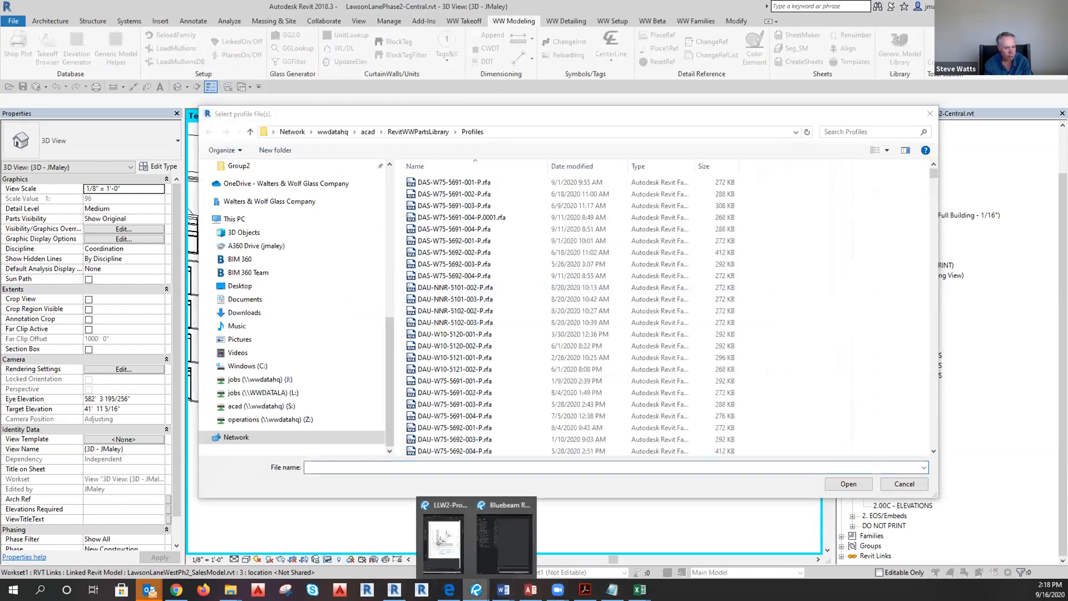
click(443, 542)
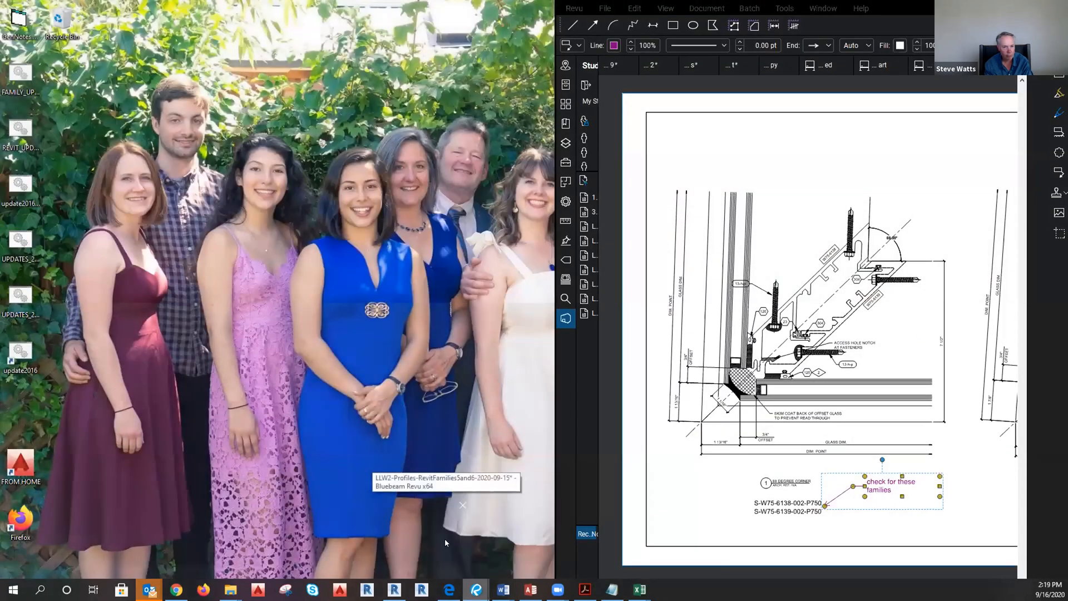
click(446, 543)
click(999, 9)
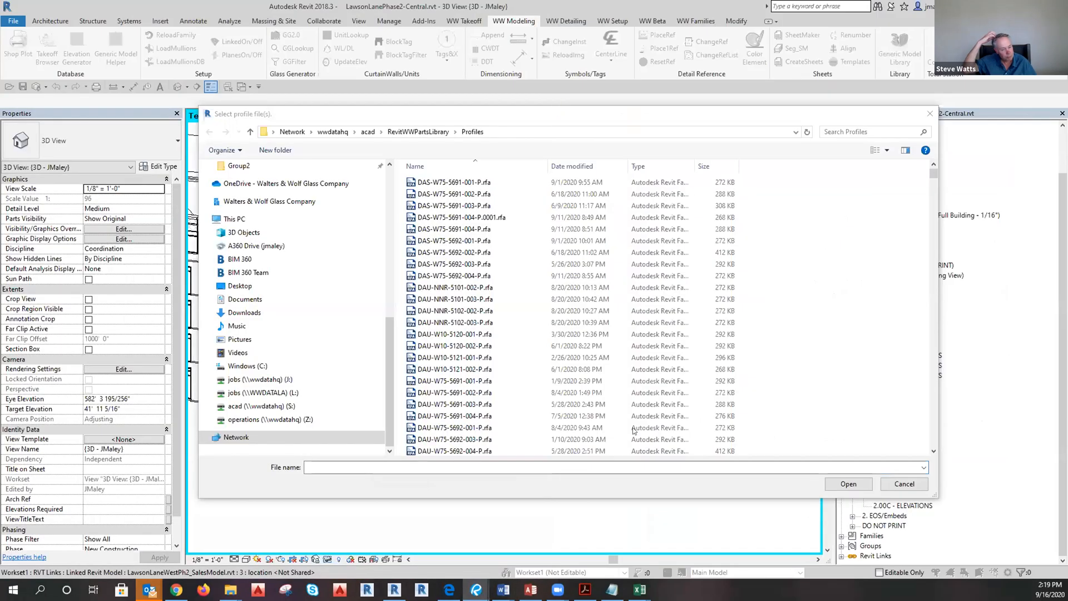
scroll(554, 317, down, 10)
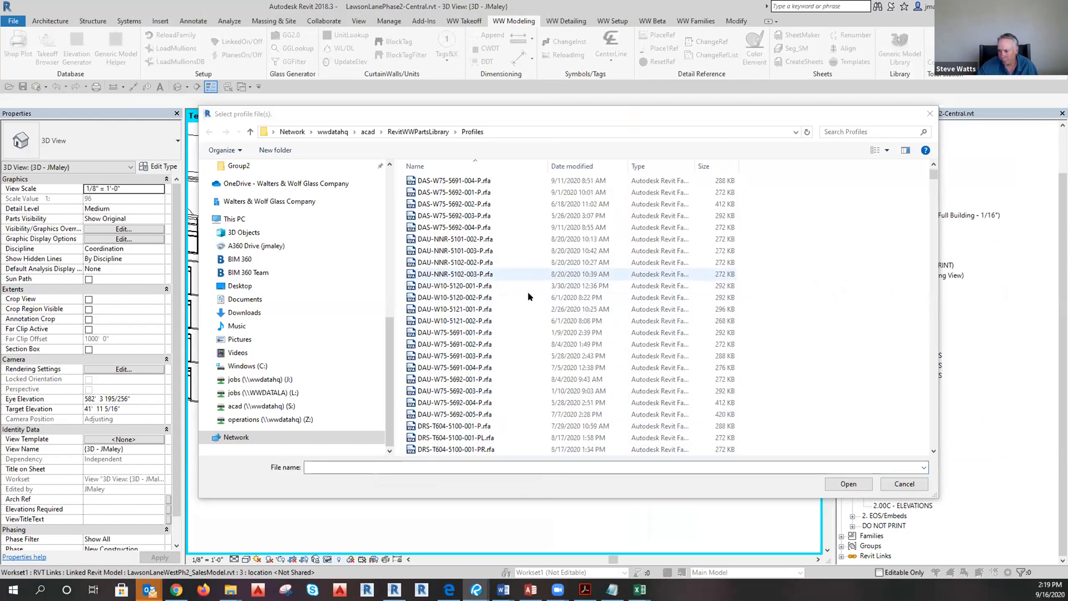
scroll(527, 431, down, 15)
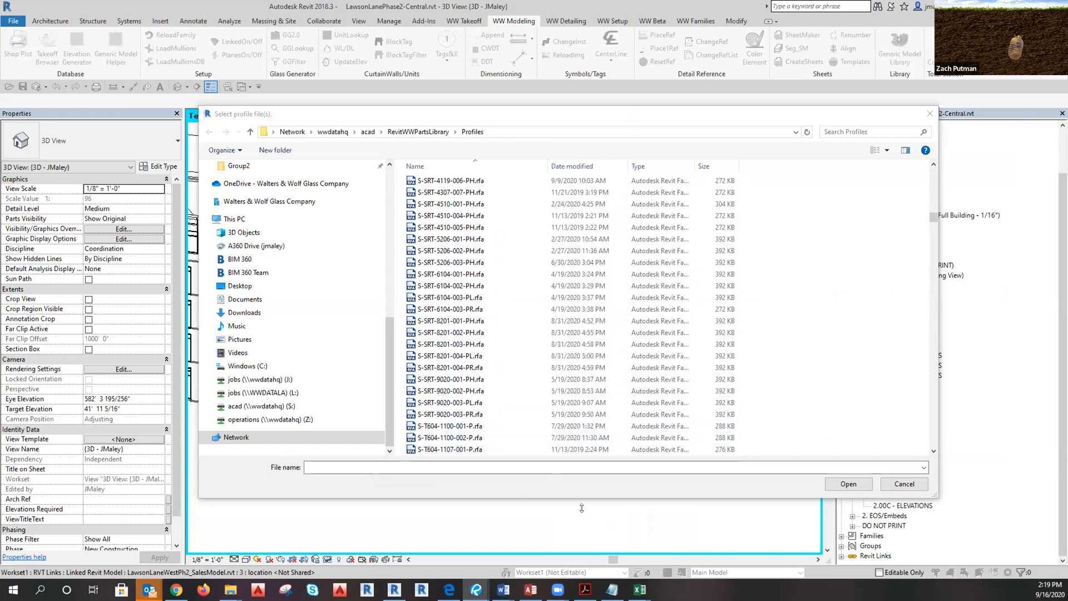
Paste the copied profile name into the file name box; the file isn't found.
click(444, 463)
text(S-W75-6138-002-P750)
key(Return)
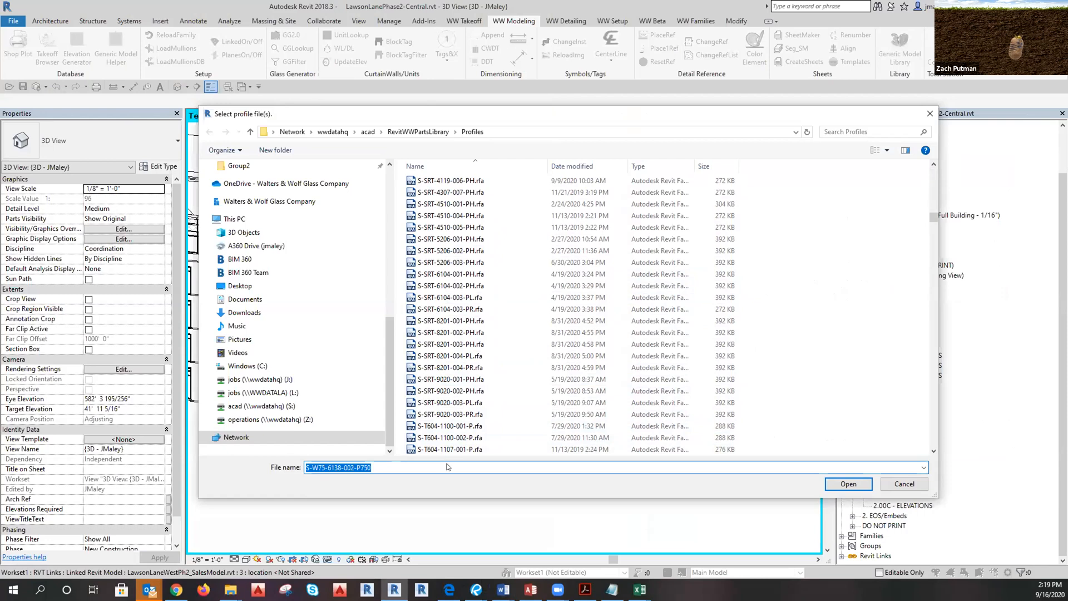
click(601, 301)
Select S-W75-6138-002-P750.rfa and S-W75-6139-002-P750.rfa in Profiles and open them.
scroll(441, 382, down, 8)
scroll(441, 382, down, 10)
drag(936, 256, 934, 301)
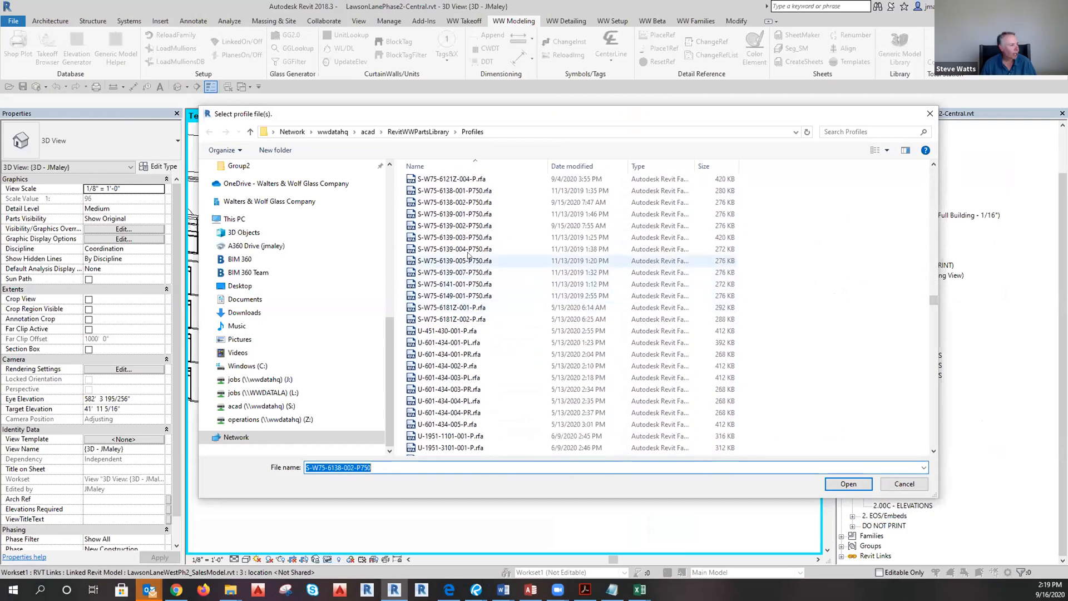
click(447, 191)
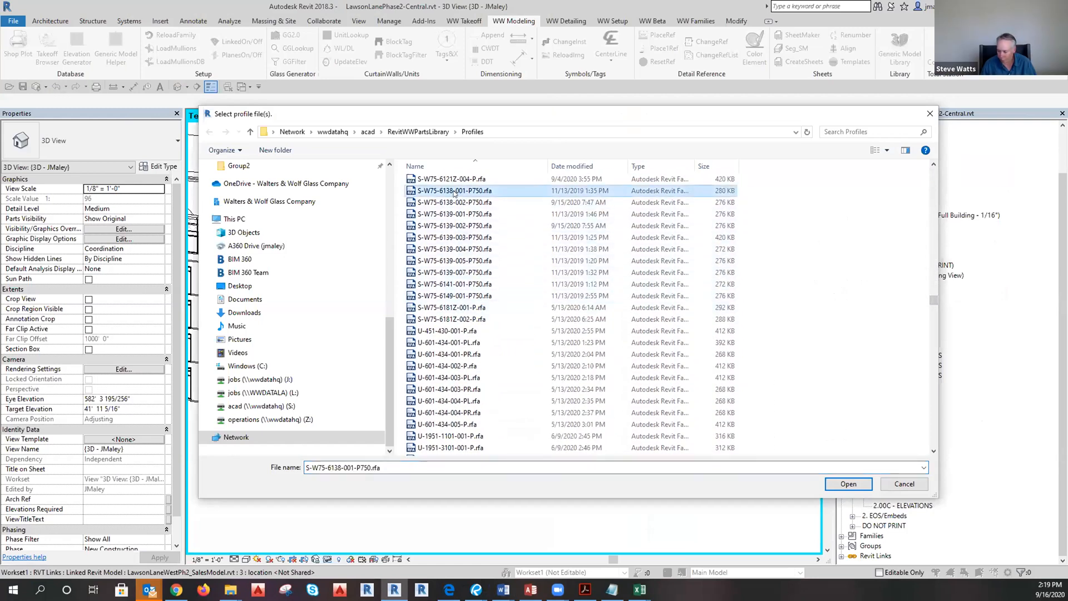
click(423, 205)
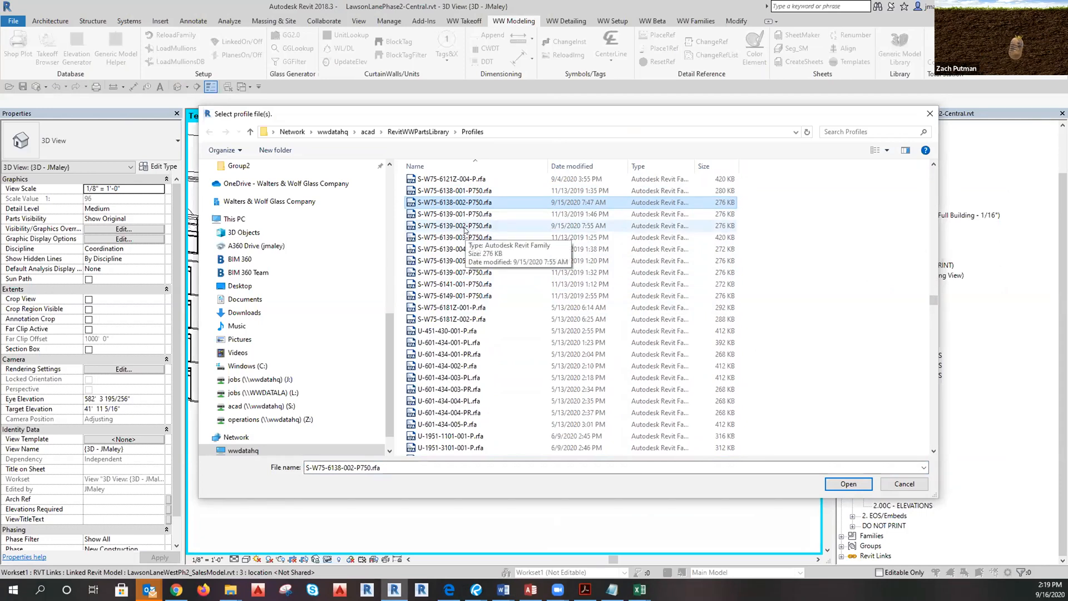
ctrl+click(465, 226)
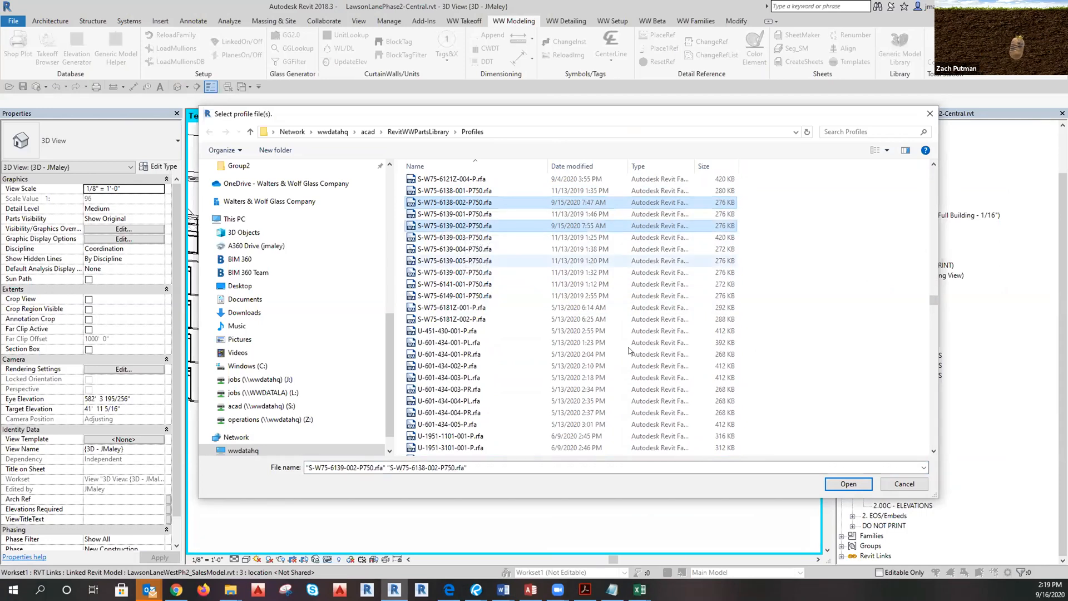
click(844, 485)
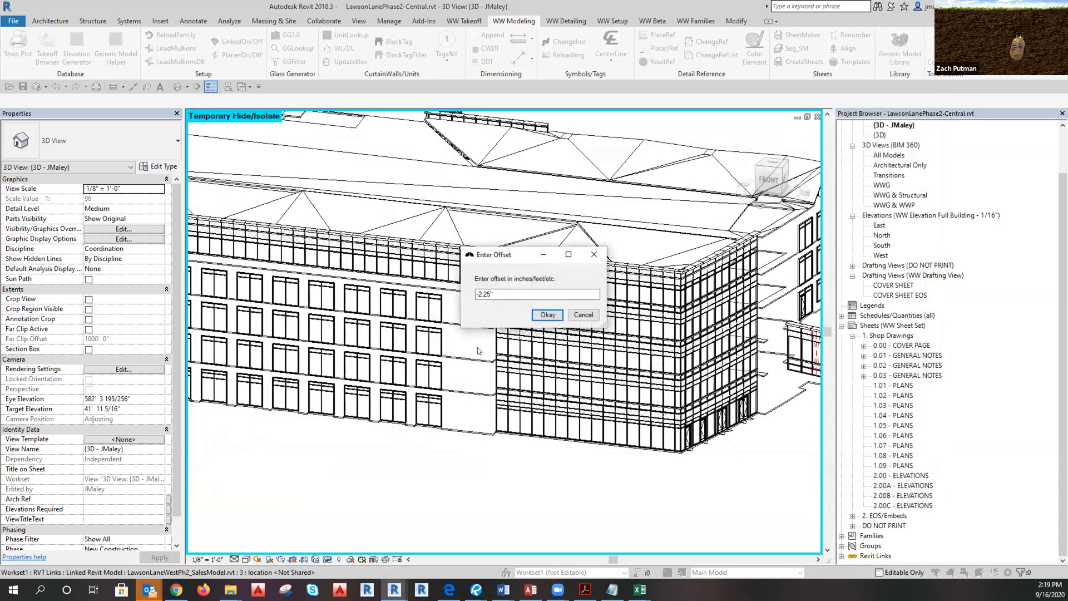
Accept a 0 offset, enter a 54 corner angle, and load the detail families too.
text(0)
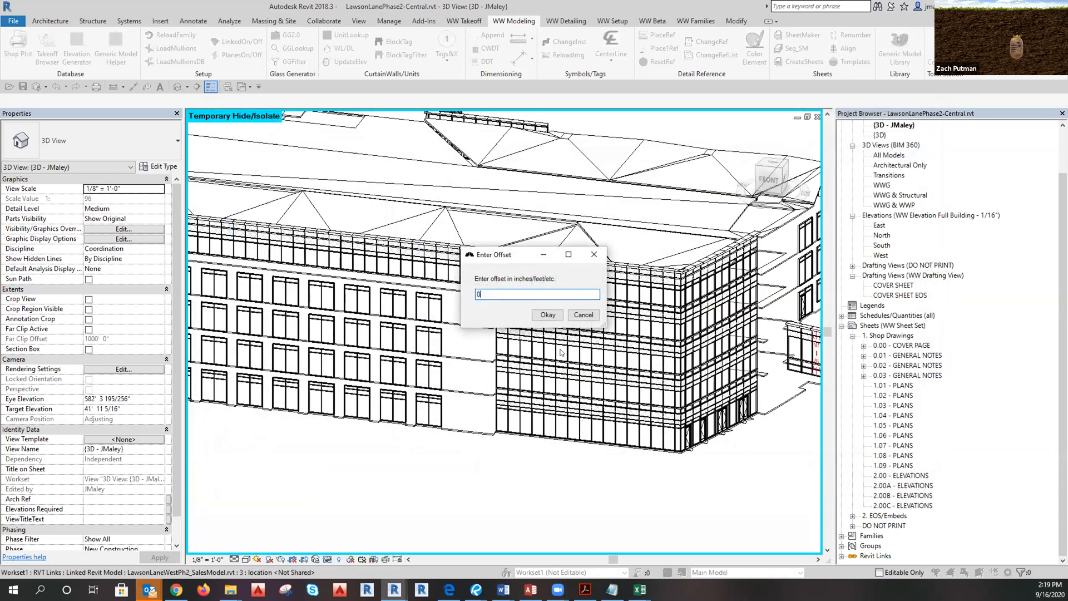
click(546, 315)
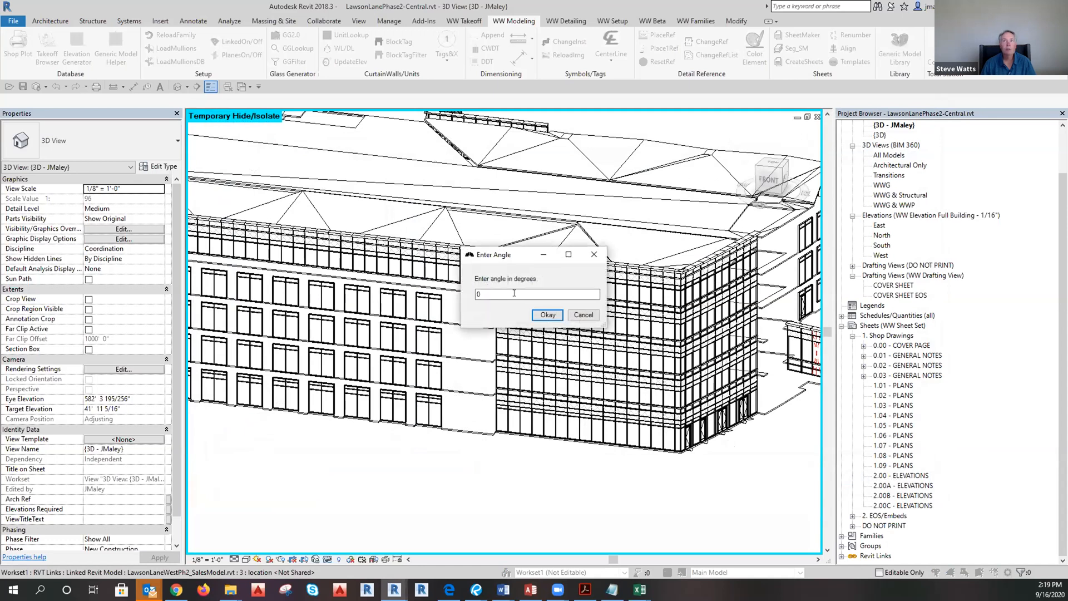
mouse_move(640, 588)
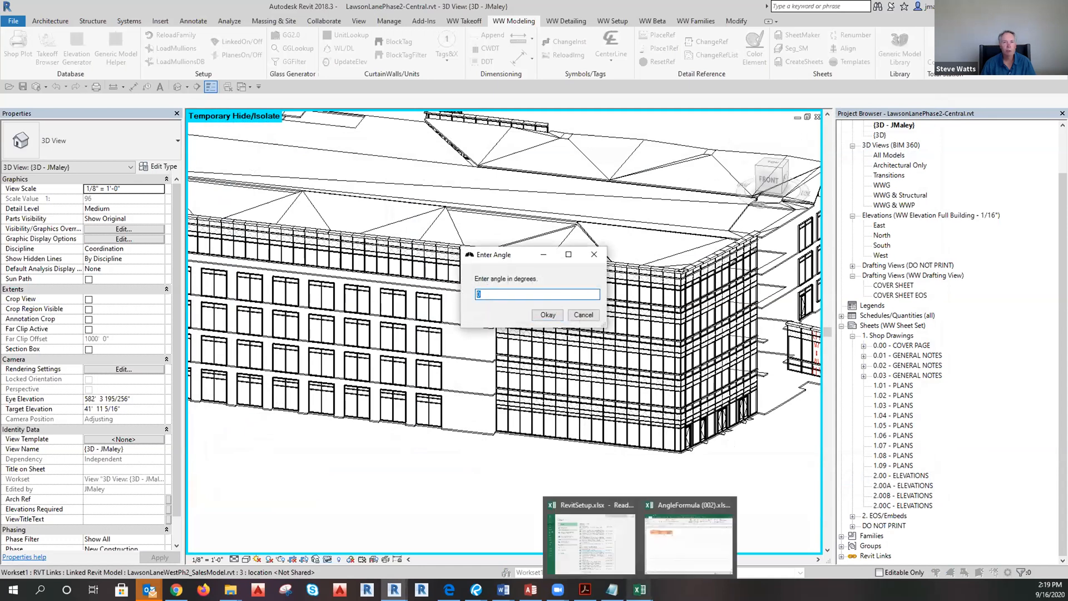
mouse_move(697, 550)
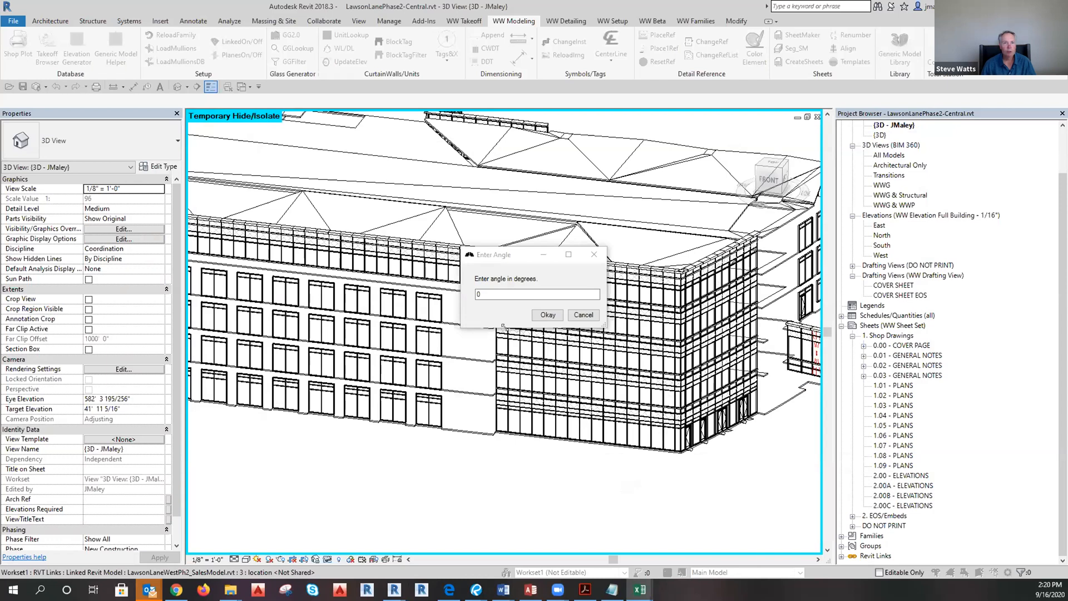
drag(488, 294, 468, 288)
text(54)
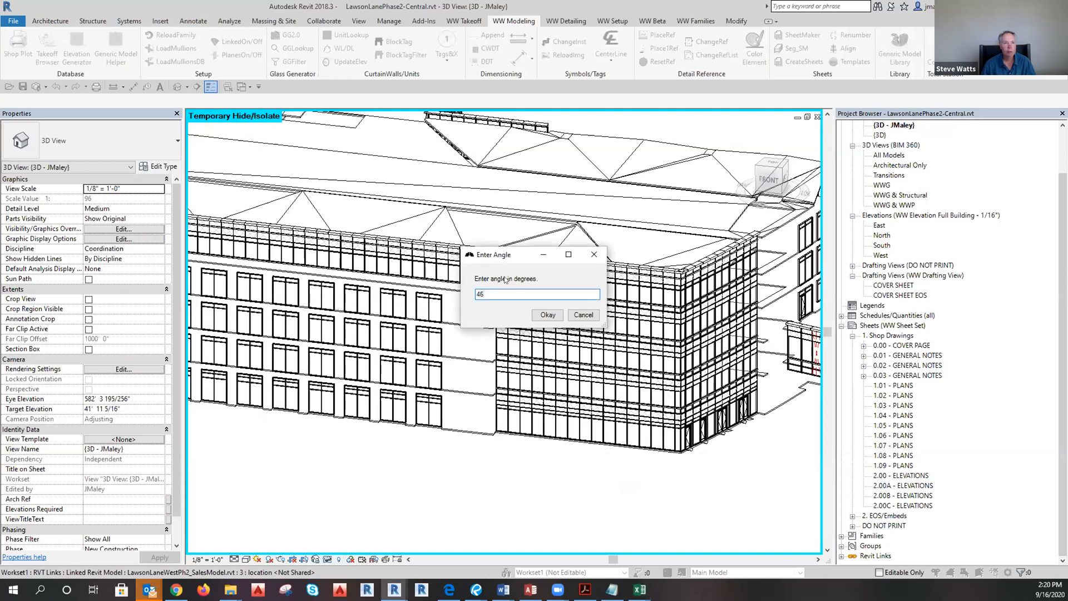
click(538, 315)
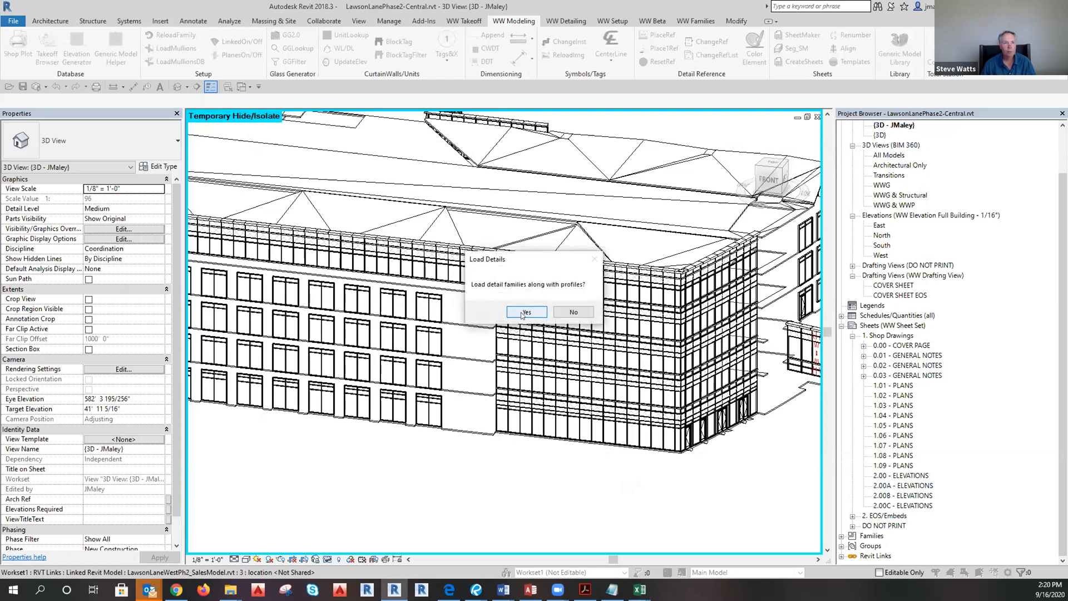
click(526, 312)
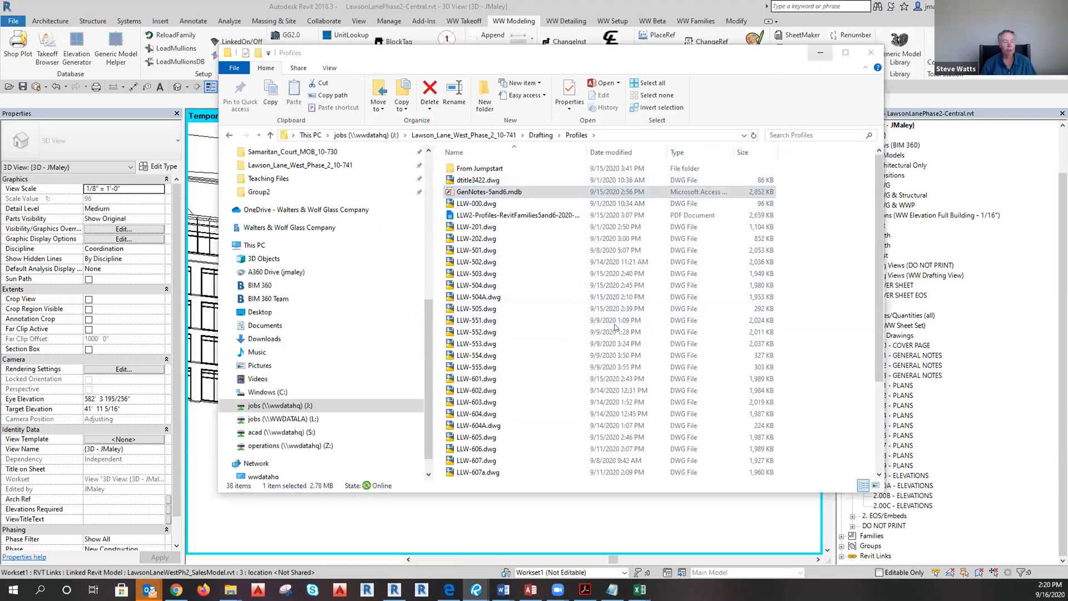
Dismiss the 'Successfully loaded 2 mullions' message and zoom the 3D view.
click(561, 312)
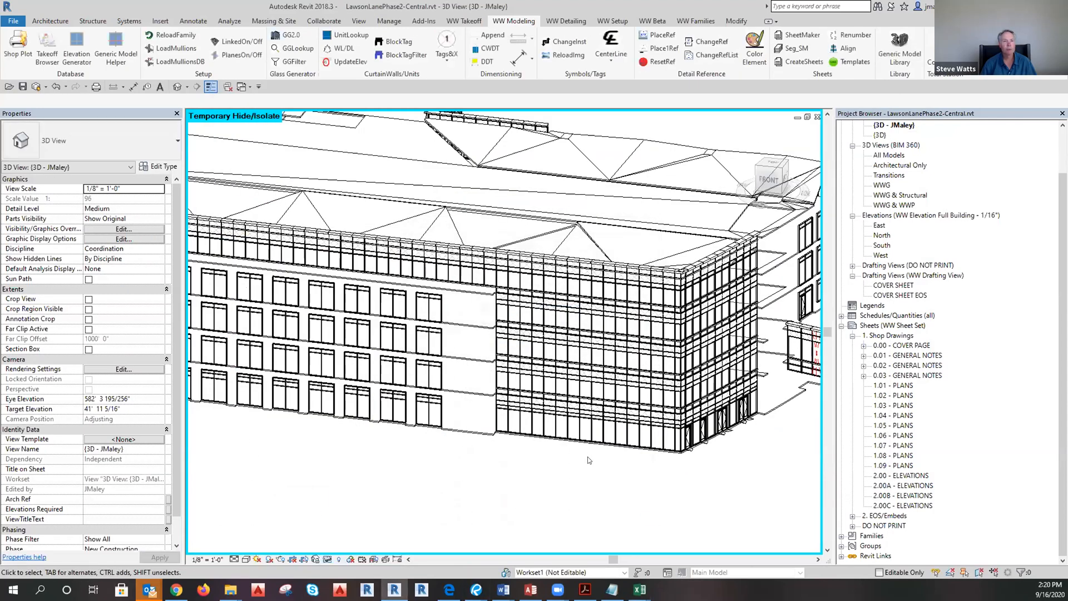
scroll(597, 444, down, 5)
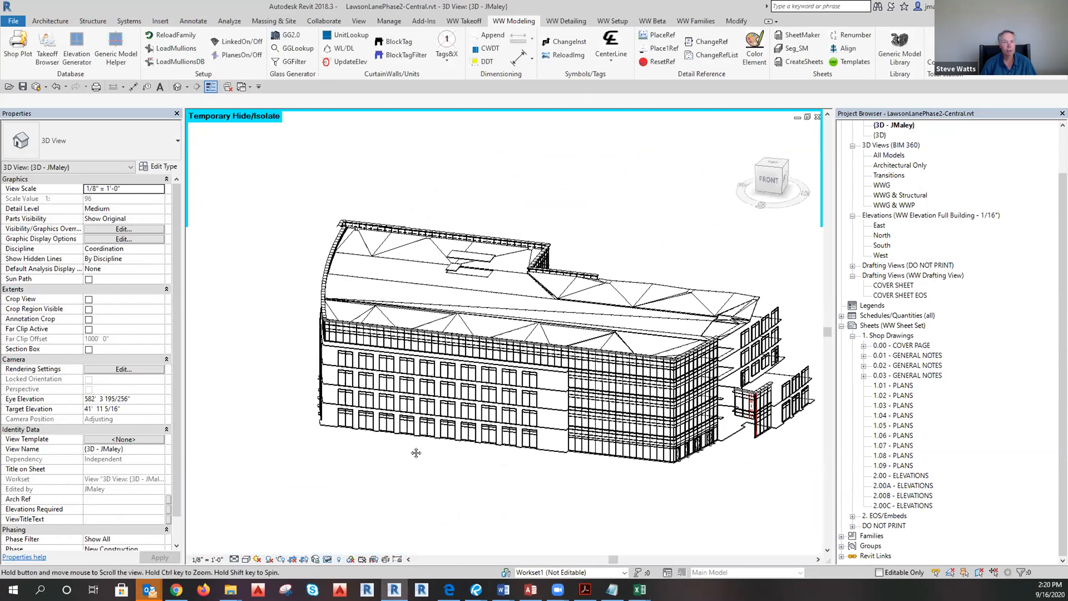
scroll(924, 345, up, 2)
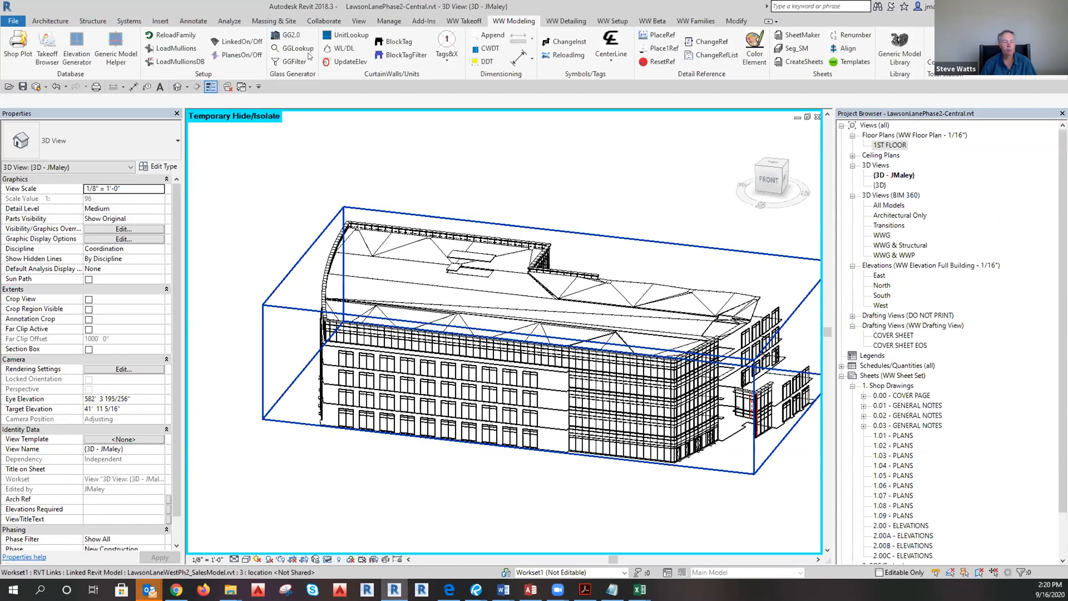
Open the 1ST FLOOR plan and show its crop region boundary.
click(359, 22)
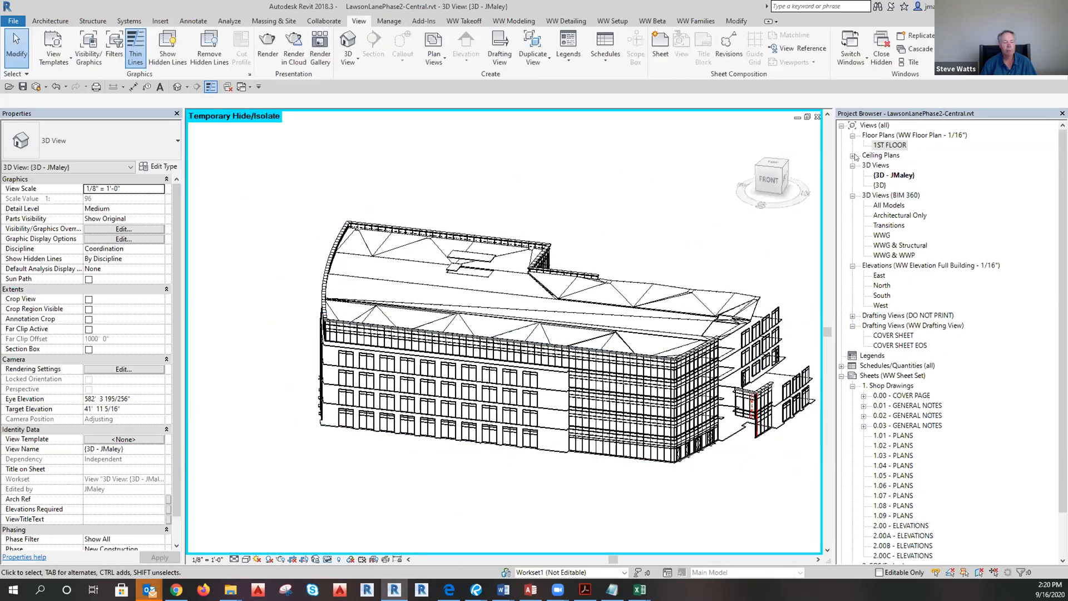
double_click(889, 146)
scroll(468, 502, down, 1)
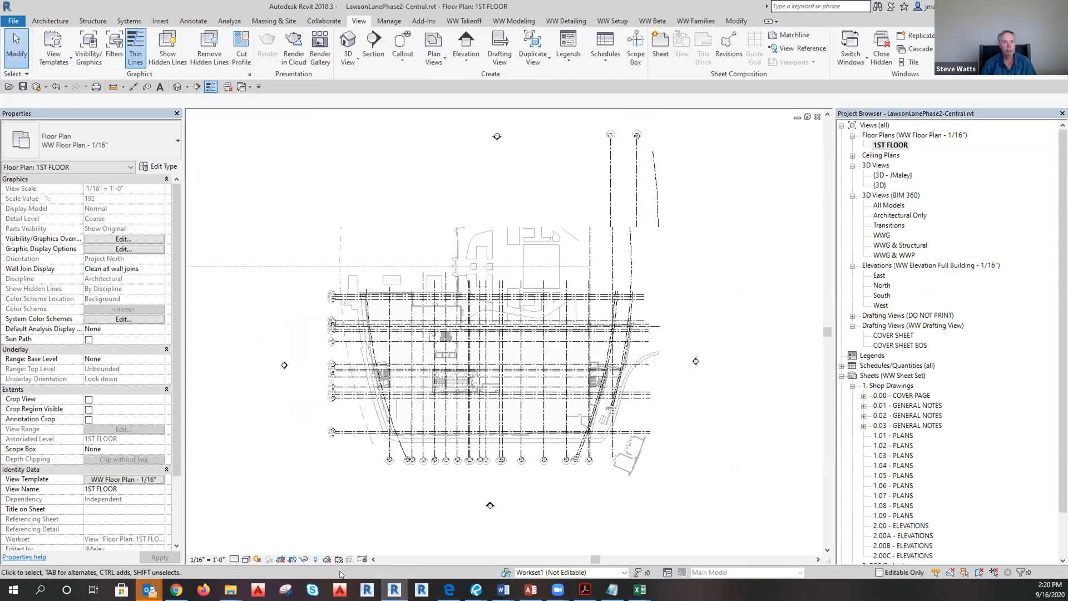
scroll(447, 512, down, 2)
scroll(545, 406, down, 4)
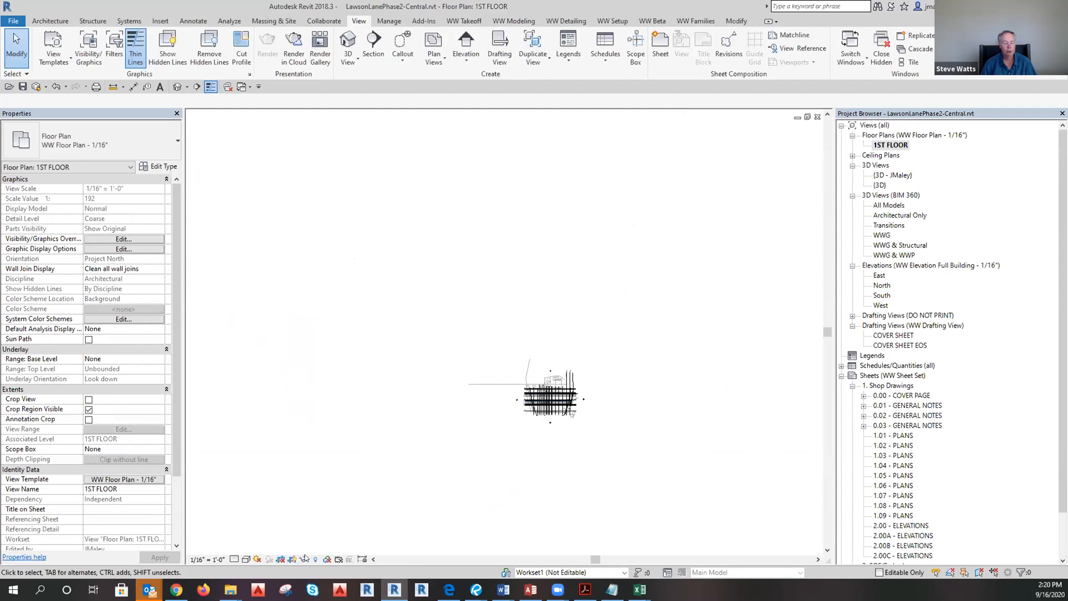
click(293, 560)
Select the small crop region and move it over the building.
scroll(425, 438, down, 2)
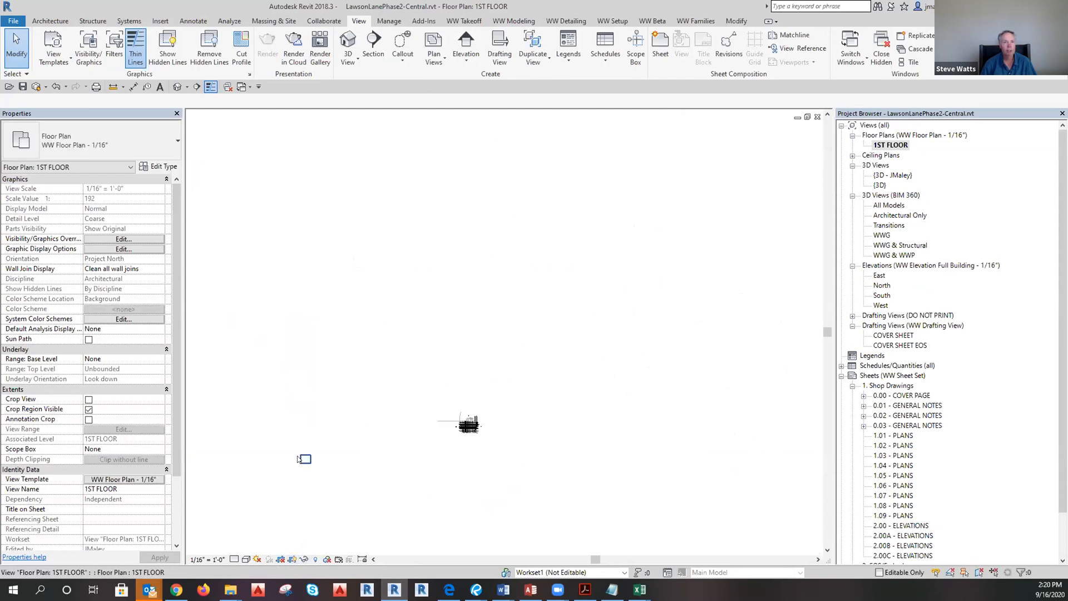
click(301, 459)
scroll(306, 465, up, 2)
scroll(315, 469, up, 2)
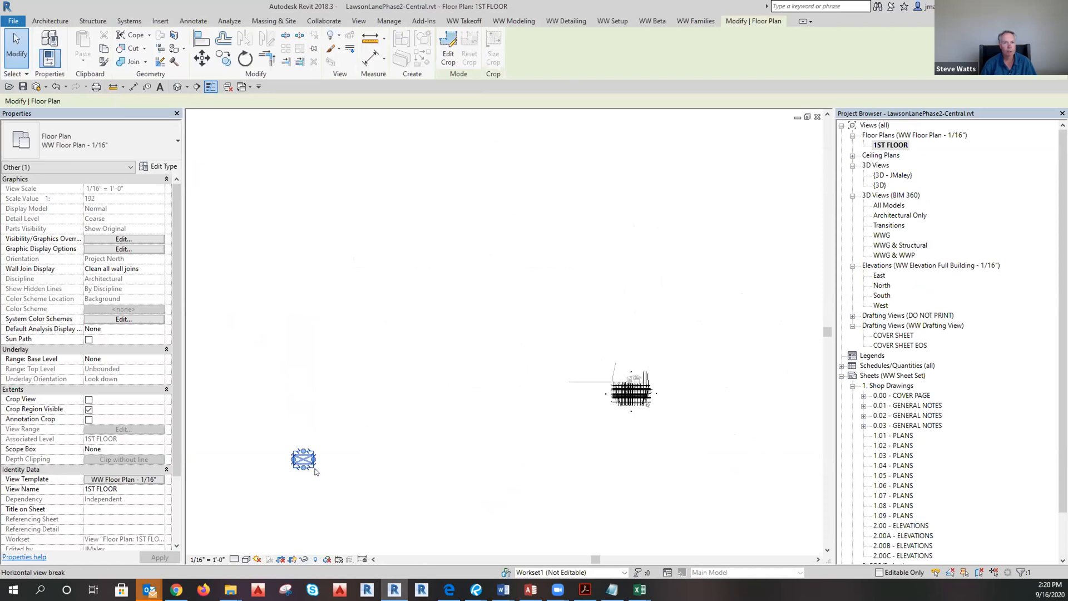
drag(521, 457, 756, 389)
scroll(779, 368, up, 2)
middle_drag(754, 362, 620, 436)
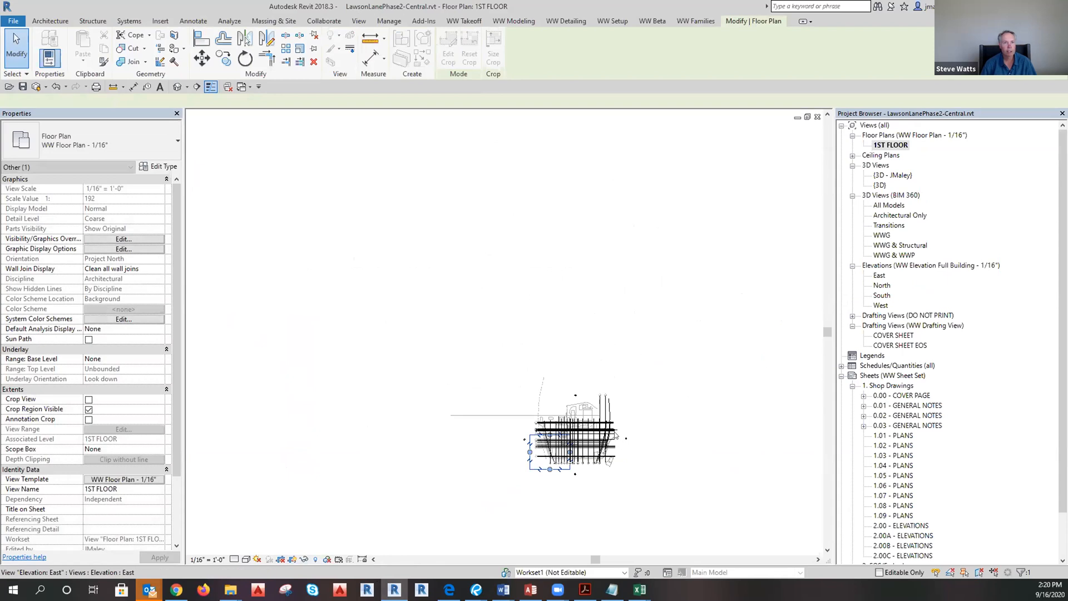
Stretch the crop region's edges to enclose the whole building, then hide the boundary.
scroll(619, 436, up, 4)
drag(373, 454, 357, 454)
drag(438, 511, 436, 542)
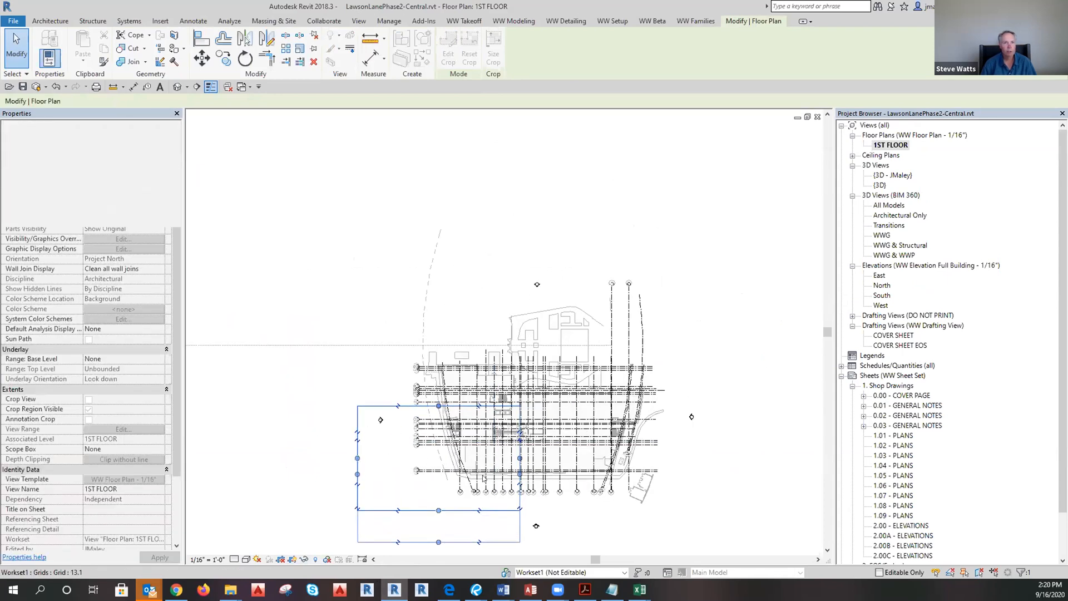
drag(520, 475, 705, 474)
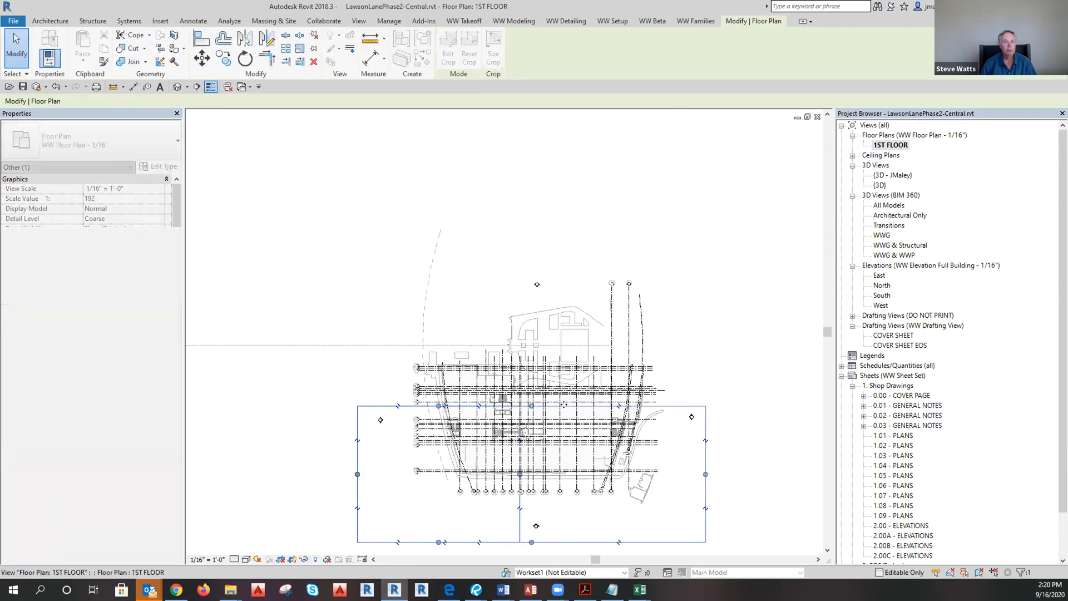
drag(573, 406, 568, 270)
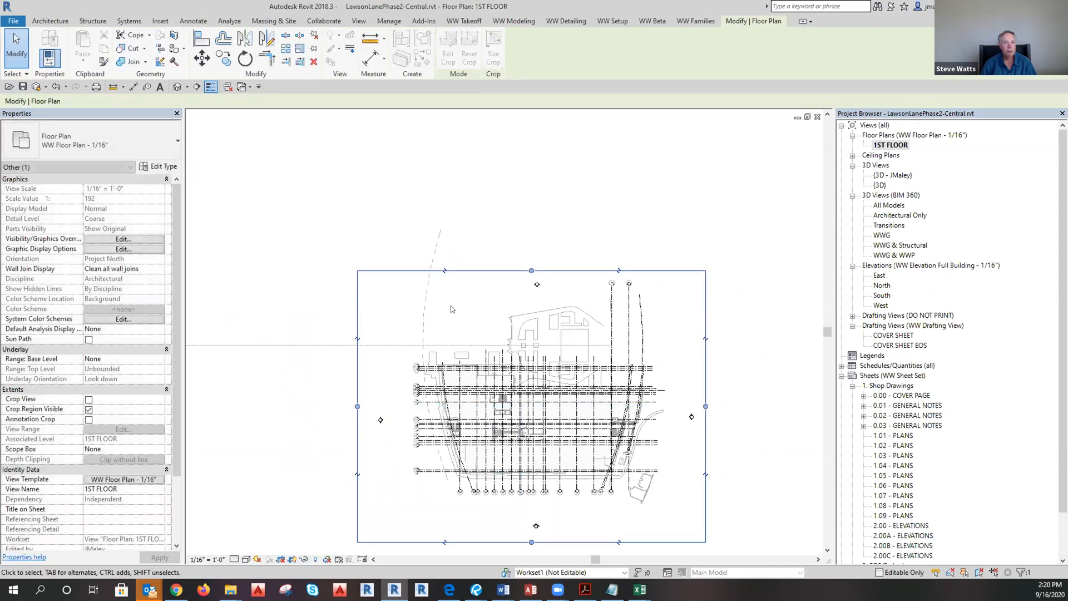
click(431, 320)
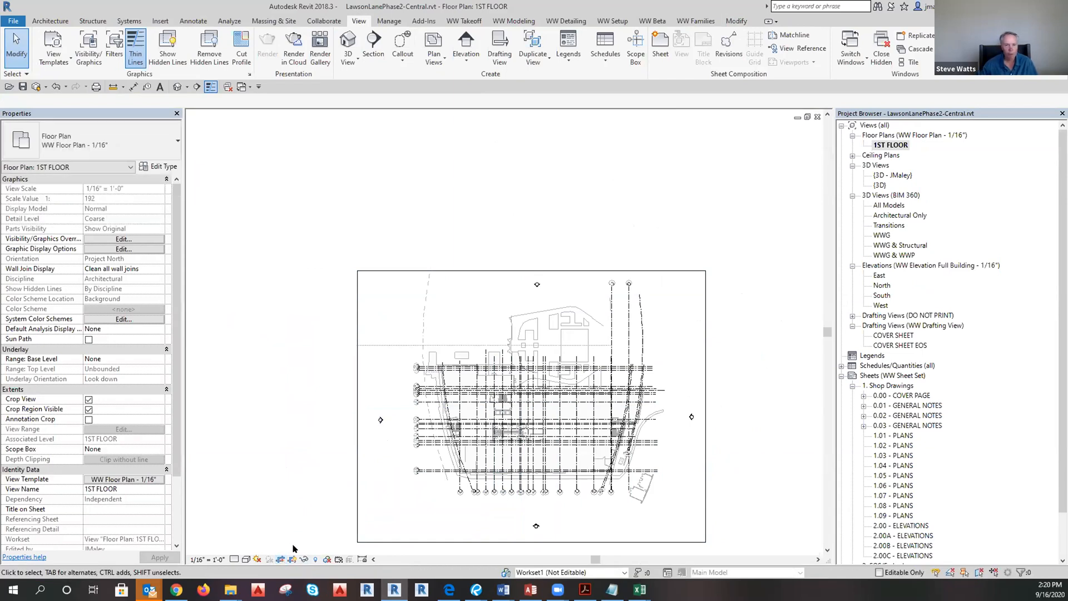
click(293, 559)
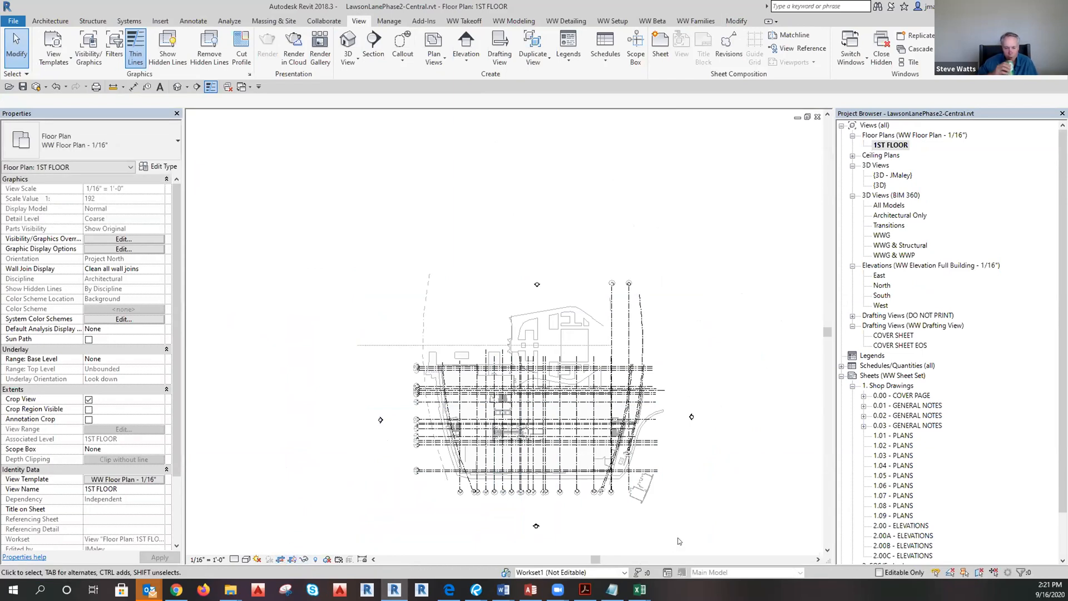
Open the North elevation from the Project Browser and select the 1ST FLOOR level line.
double_click(880, 276)
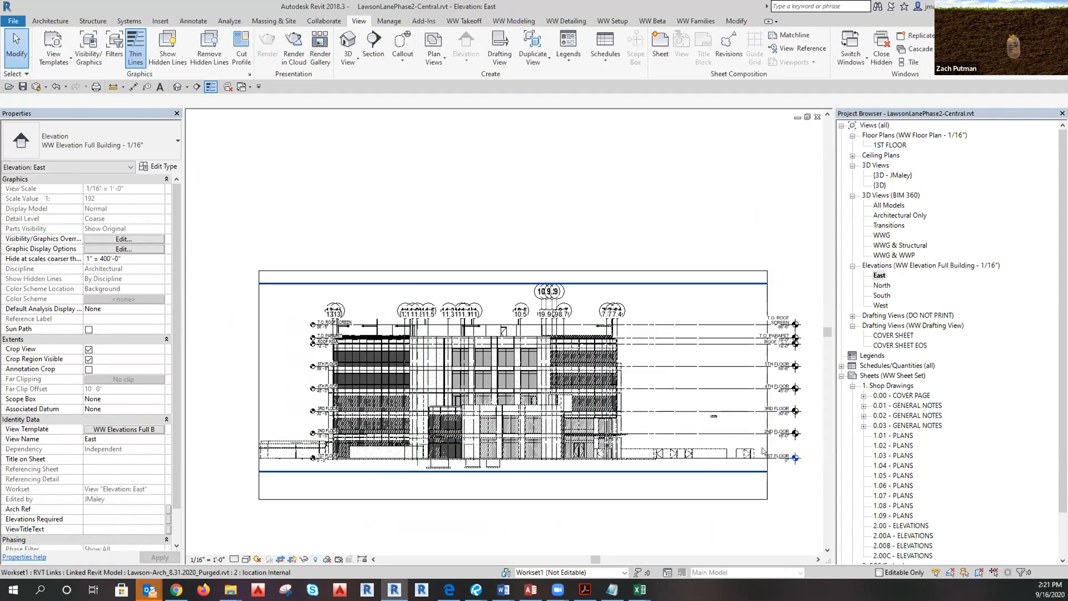
click(880, 286)
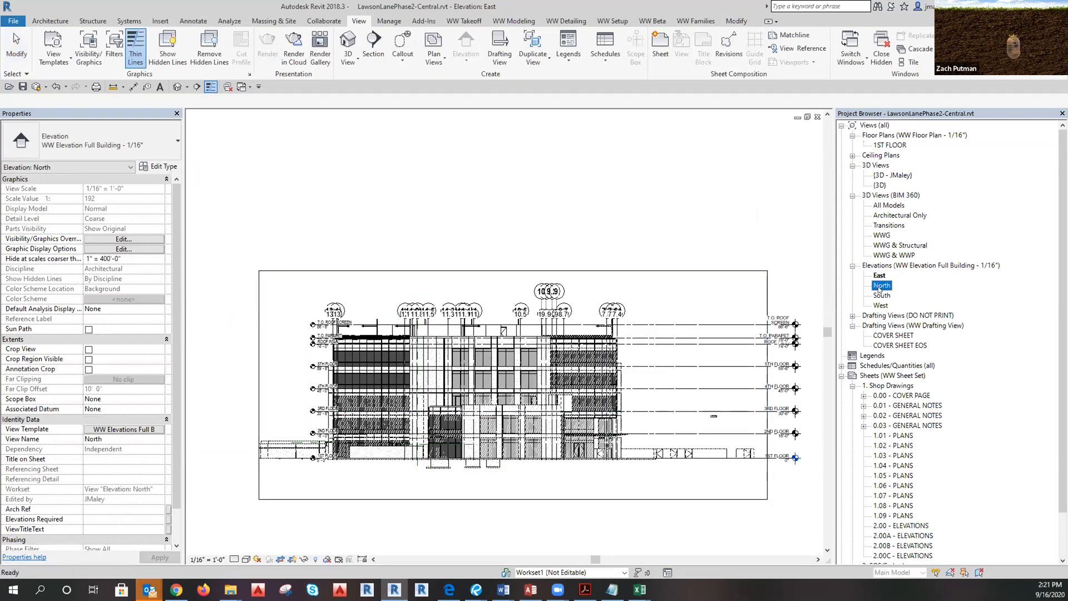
double_click(880, 286)
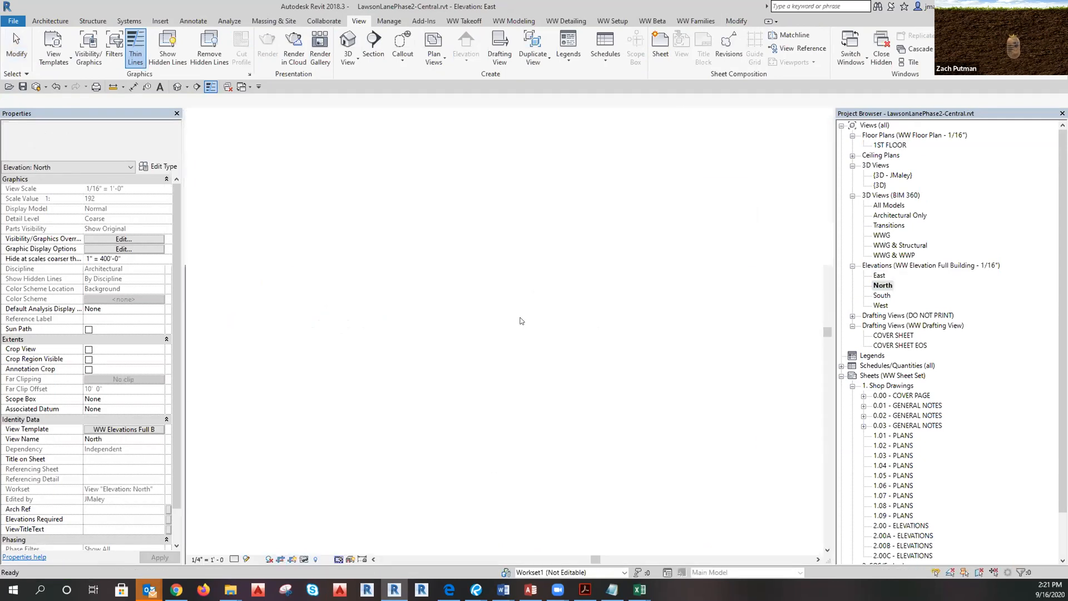
scroll(805, 313, up, 5)
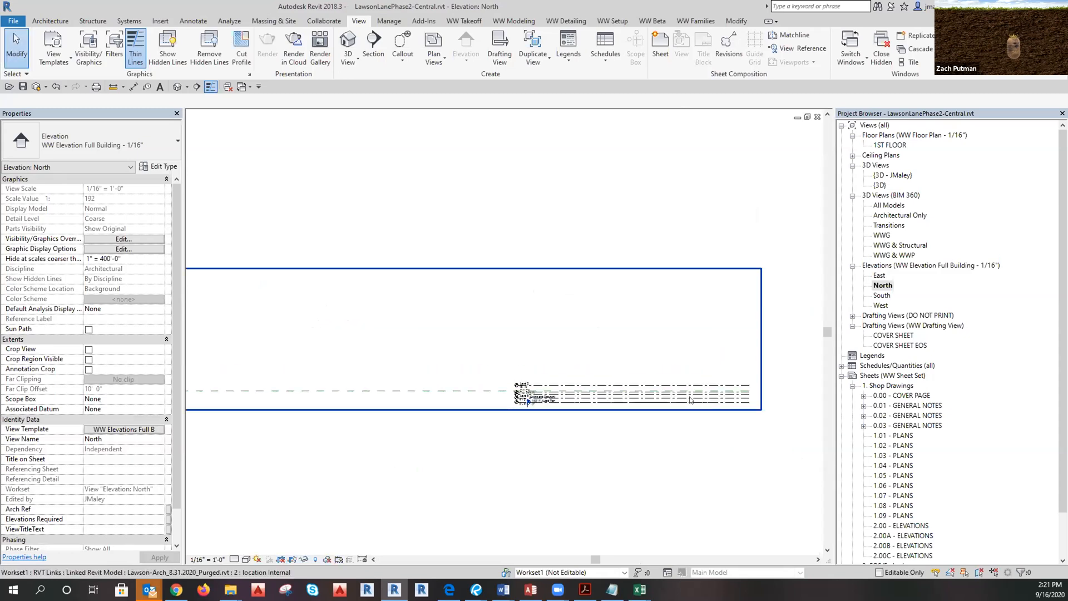
click(690, 397)
click(538, 413)
scroll(536, 406, up, 2)
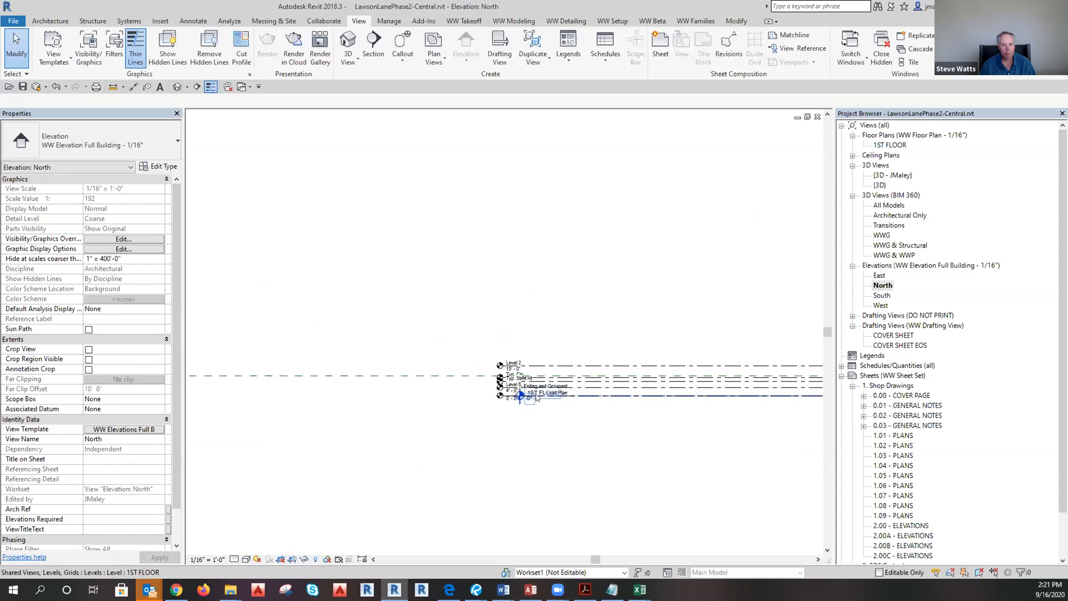
click(529, 397)
Drag the 1ST FLOOR level's end grip across to reach the linked building's base.
scroll(526, 396, up, 4)
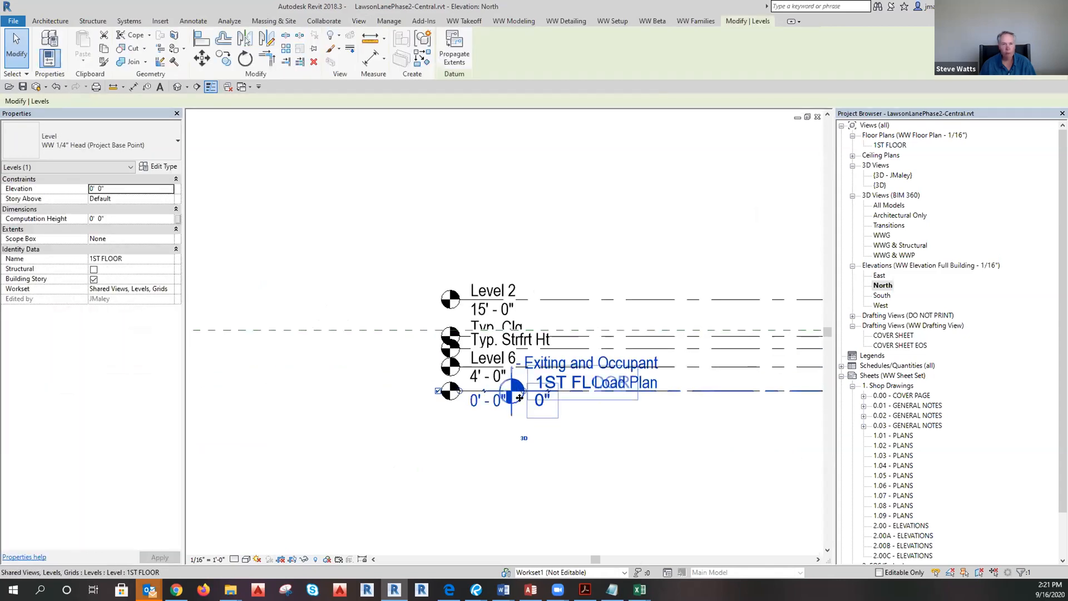
drag(522, 393, 465, 400)
scroll(678, 413, down, 10)
scroll(473, 388, up, 6)
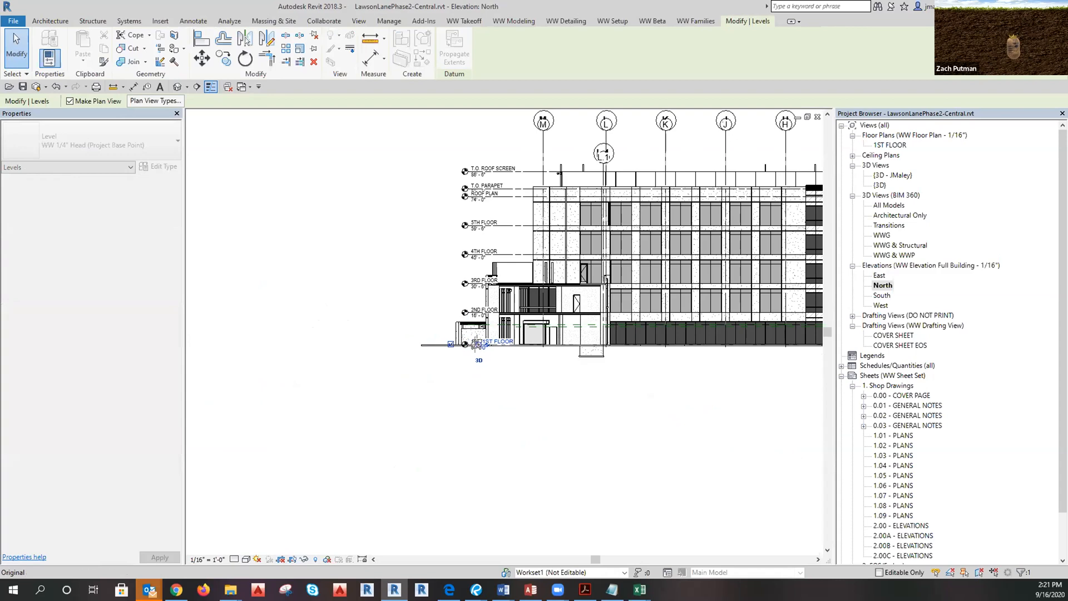
scroll(461, 387, up, 5)
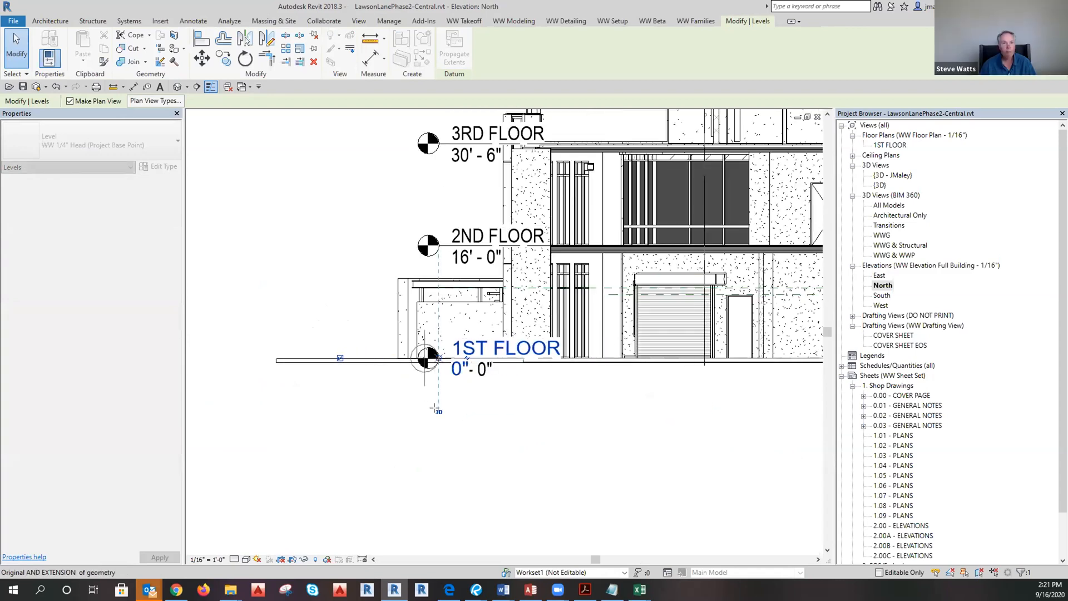
scroll(343, 432, down, 5)
scroll(335, 432, down, 8)
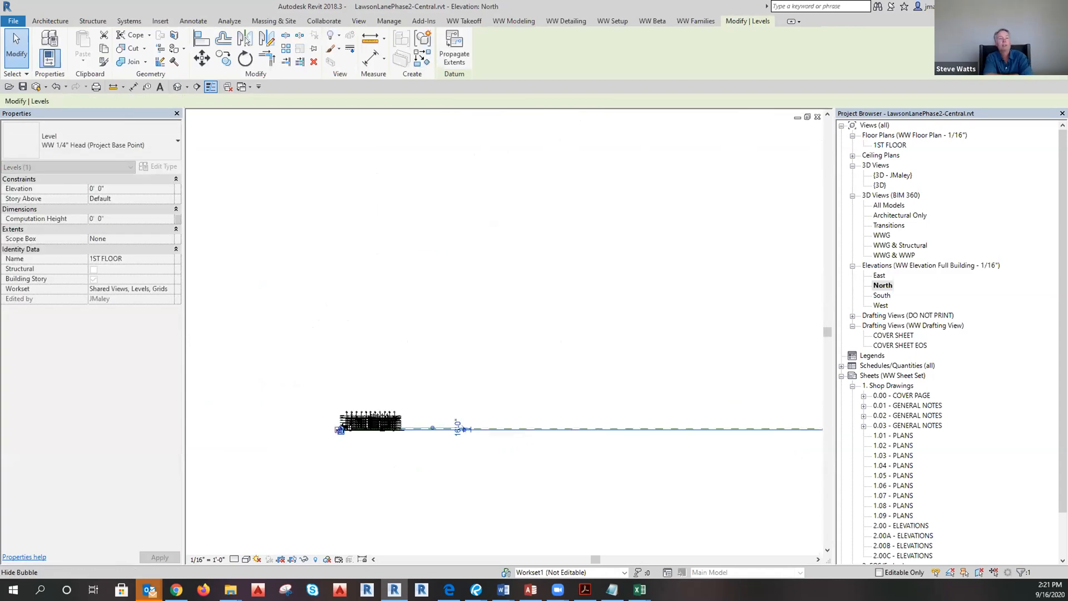
scroll(692, 400, up, 3)
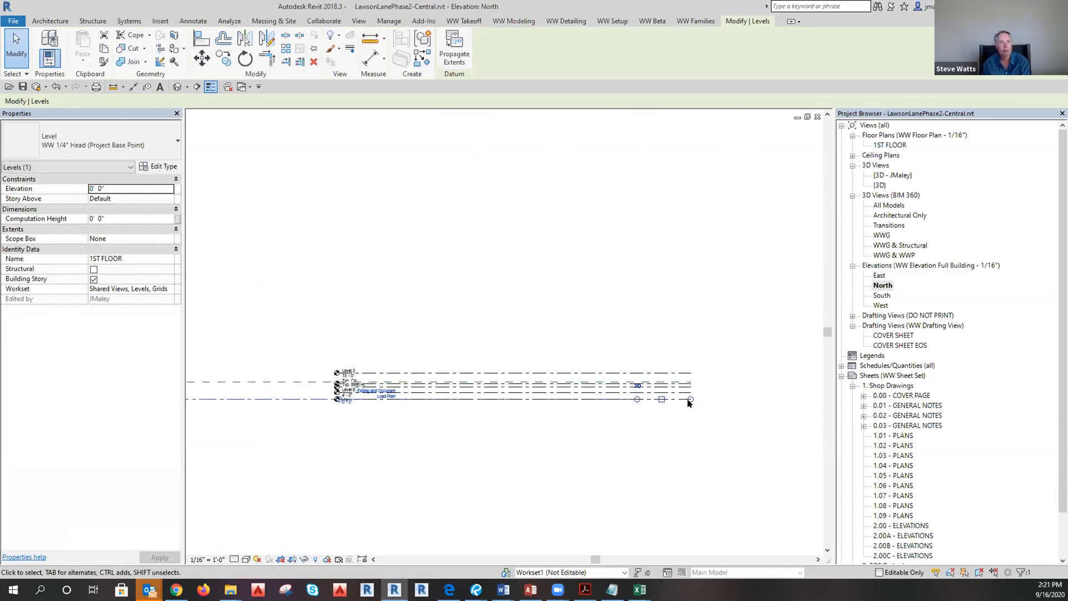
Reselect the level, start and cancel the Level tool, then pan toward the building's end.
drag(692, 400, 741, 430)
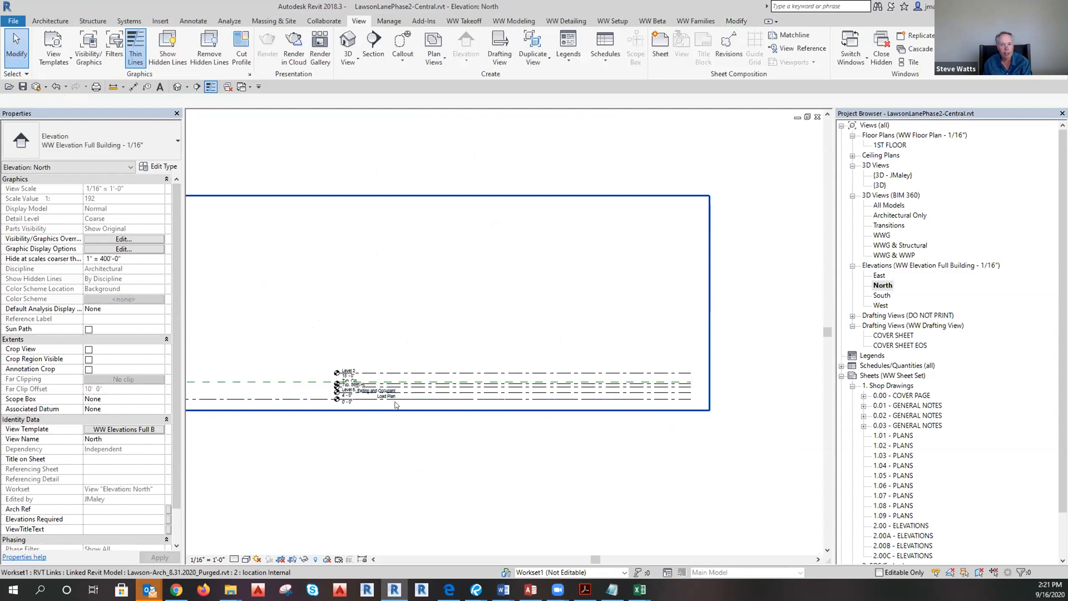
click(640, 400)
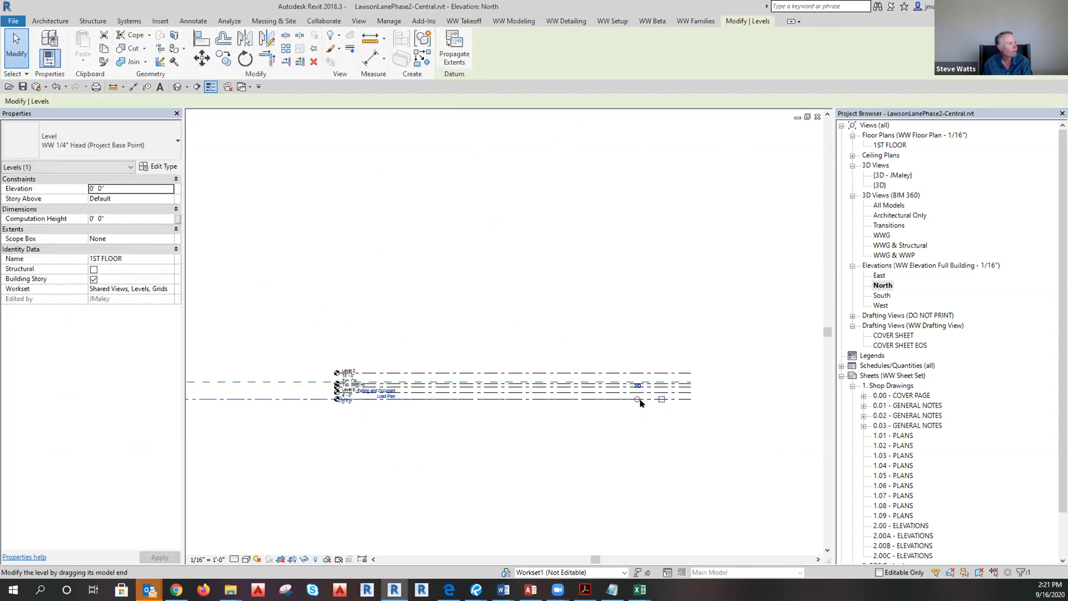
key(l)
key(l)
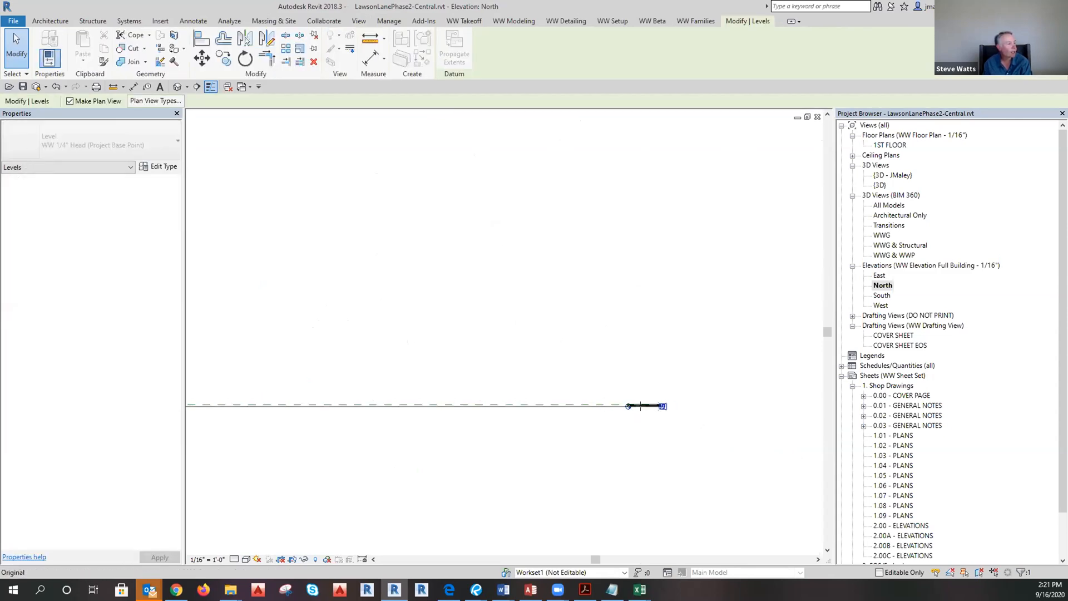
scroll(474, 407, up, 5)
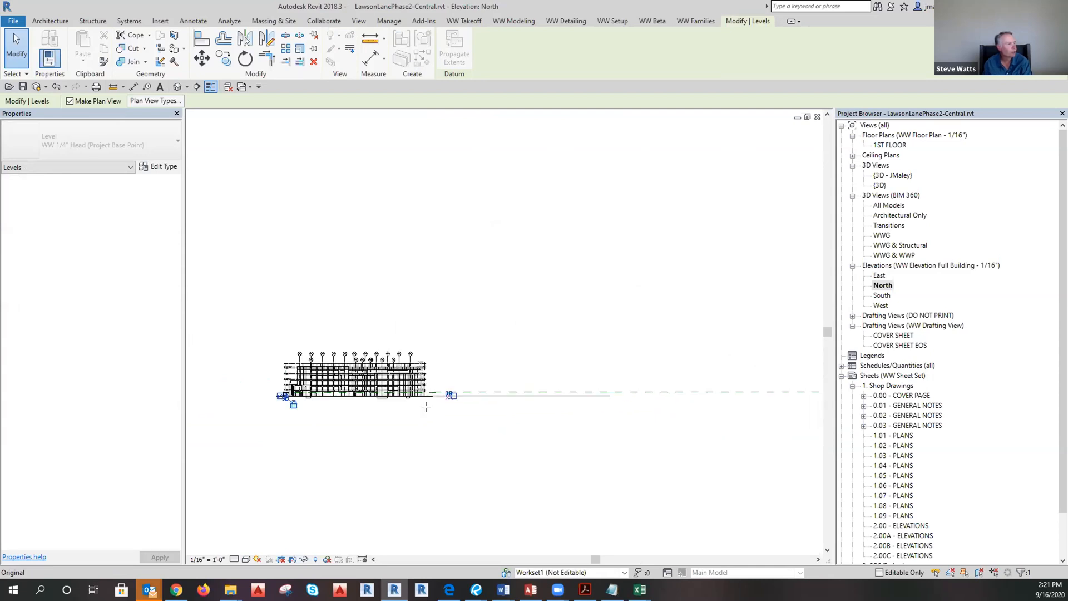
scroll(422, 370, up, 1)
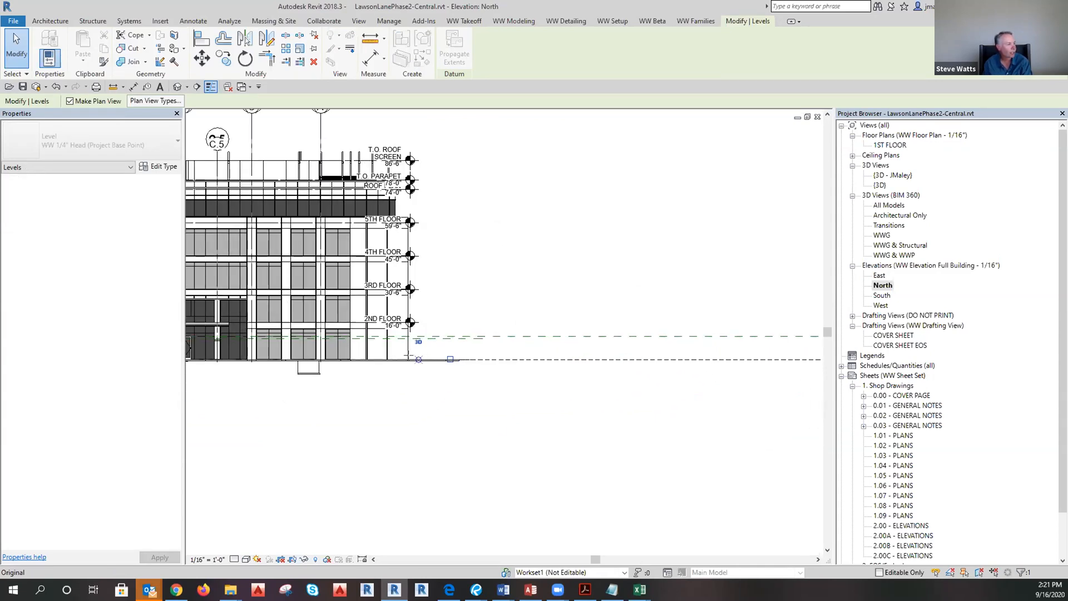
key(Escape)
key(Escape)
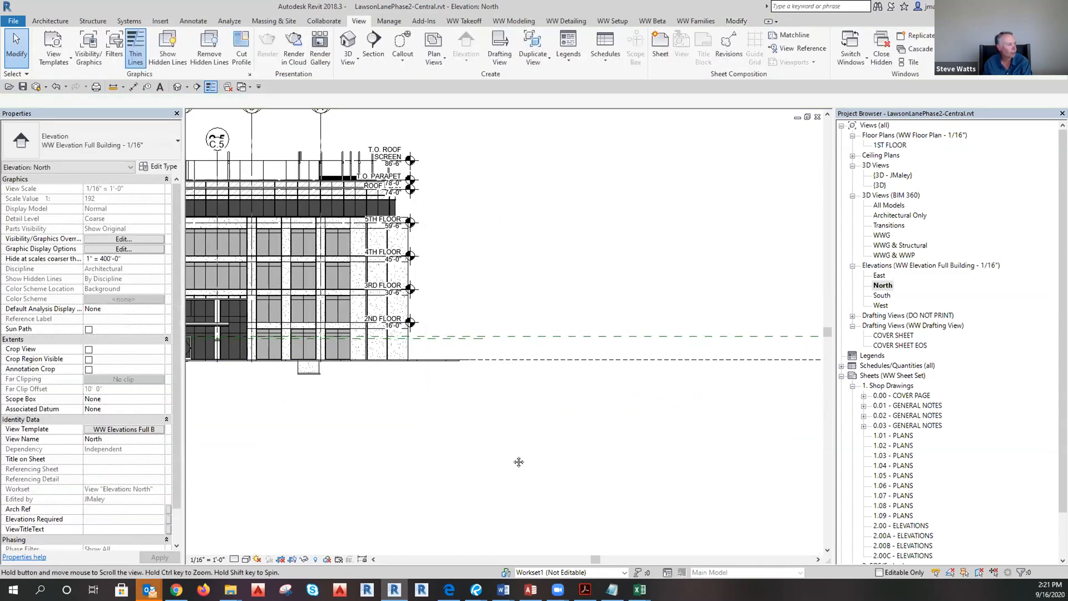
middle_drag(527, 365, 669, 380)
click(659, 388)
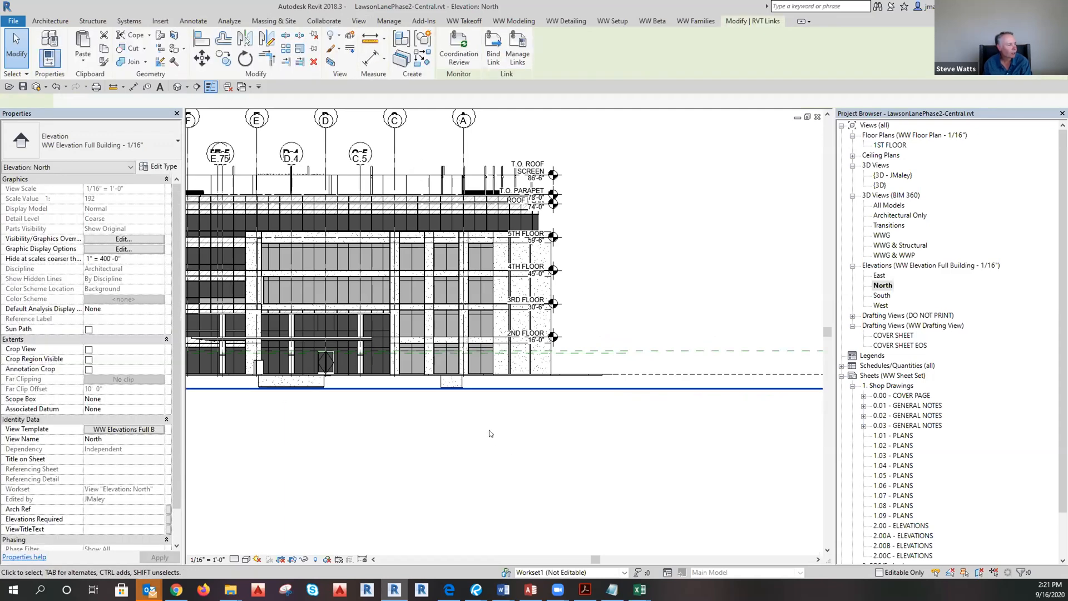
scroll(492, 432, down, 5)
key(Escape)
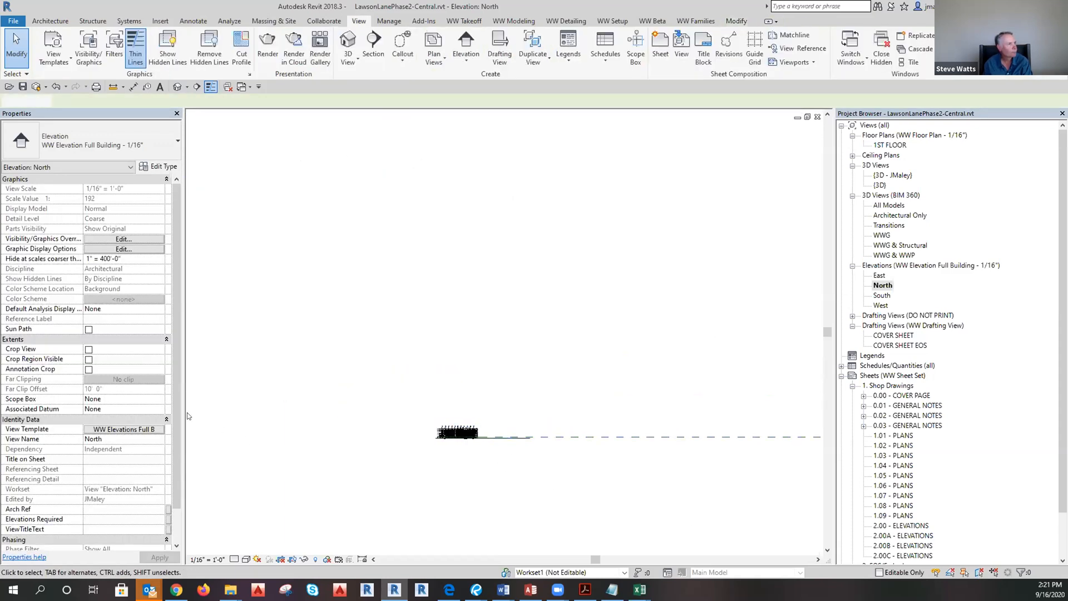
Review the linked sales model's visibility overrides and close the Assign View Template dialog.
click(147, 430)
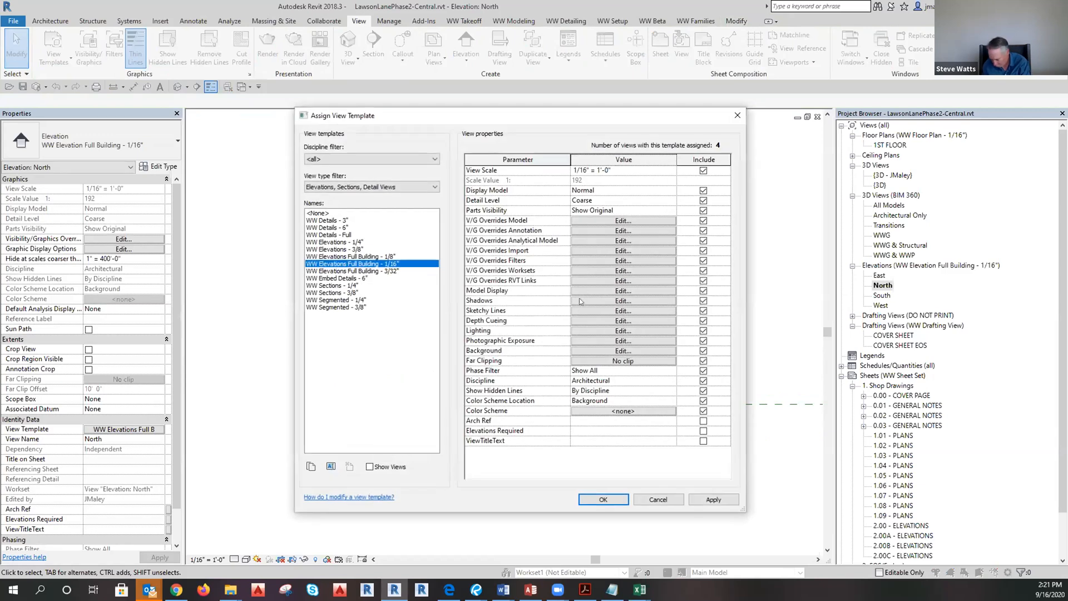
click(582, 281)
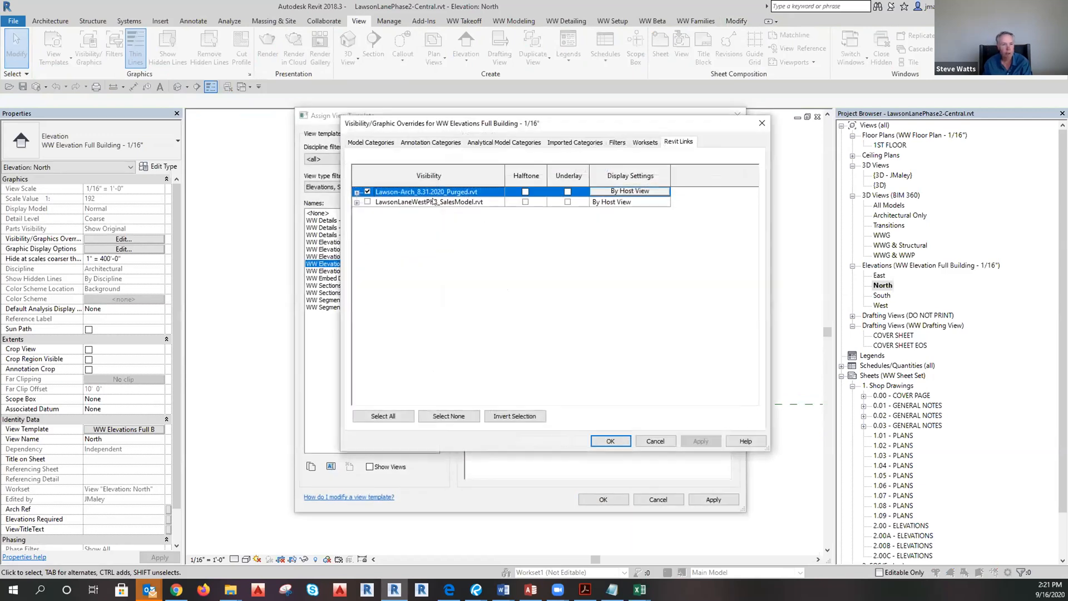
click(421, 202)
click(628, 441)
key(Return)
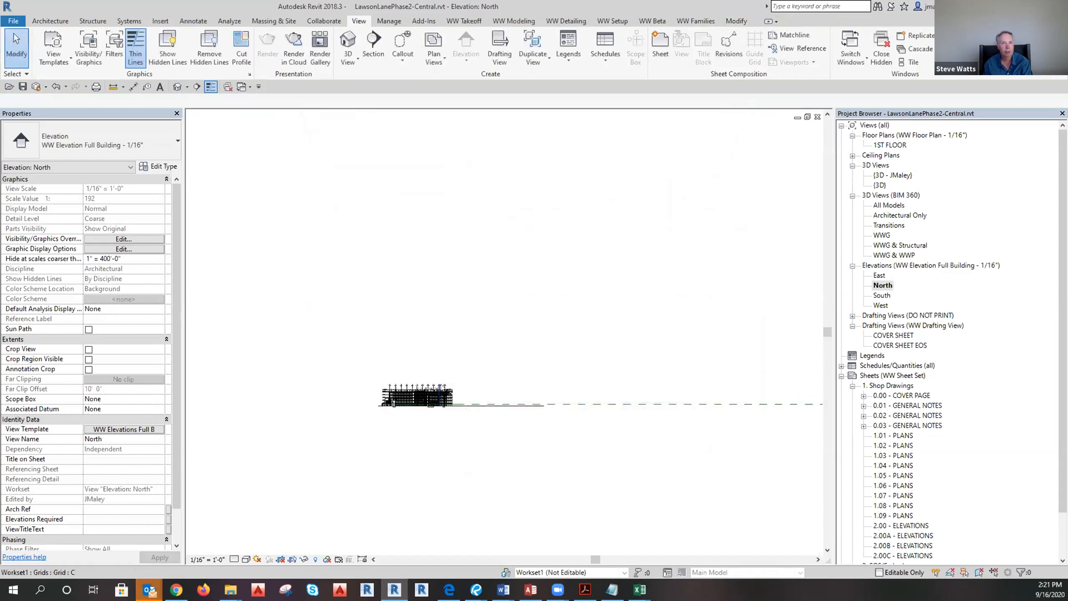
Temporarily hide the linked building with HH to inspect the grids and 2ND FLOOR level.
click(591, 404)
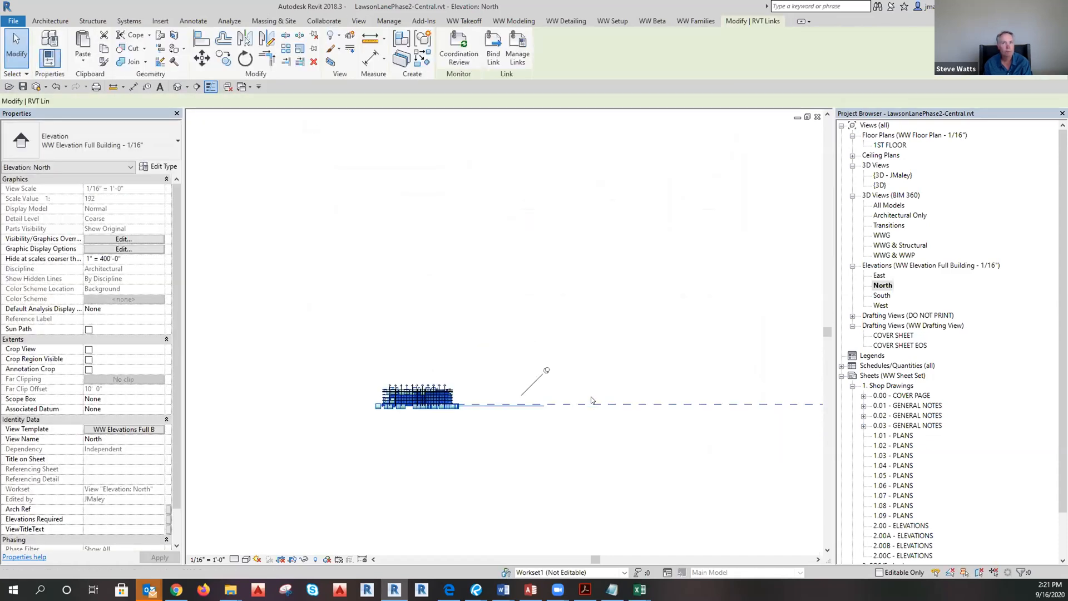
key(h)
key(h)
scroll(350, 391, up, 2)
scroll(351, 391, up, 3)
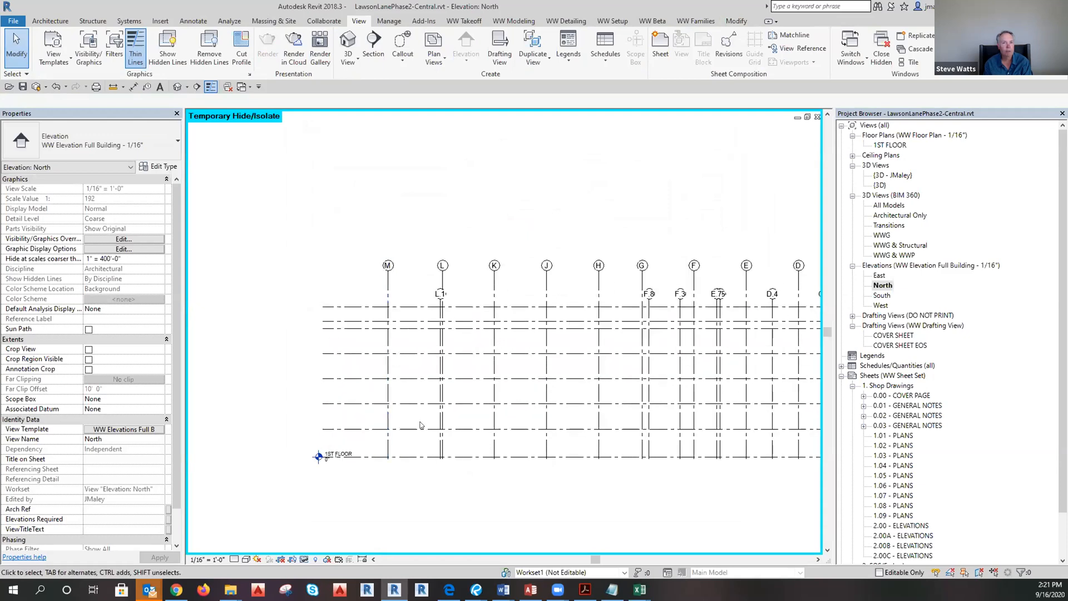
scroll(311, 434, down, 2)
scroll(381, 405, down, 5)
scroll(382, 404, down, 3)
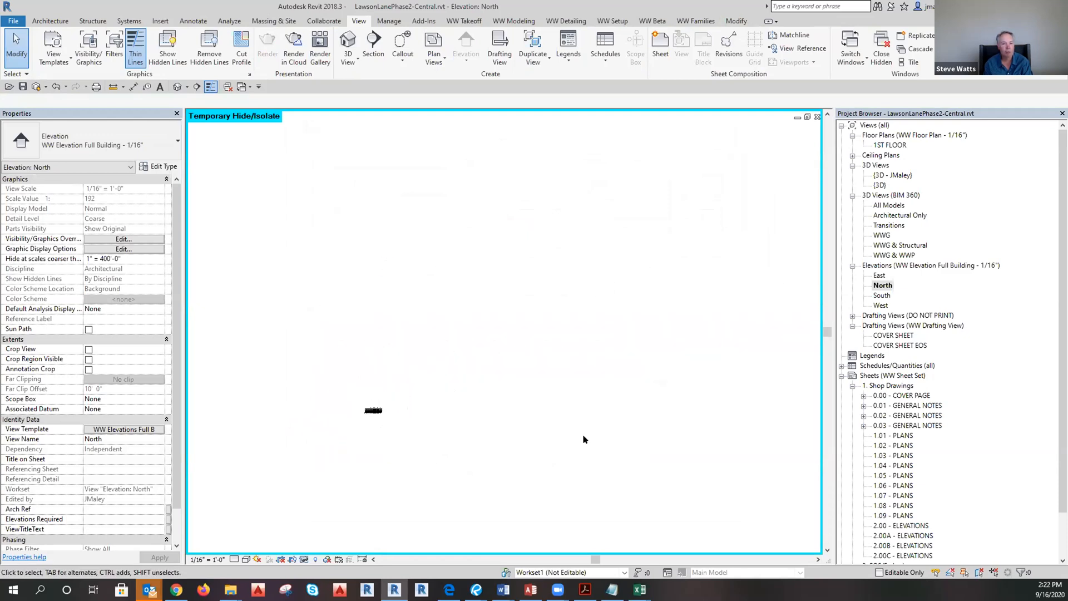
scroll(314, 409, up, 6)
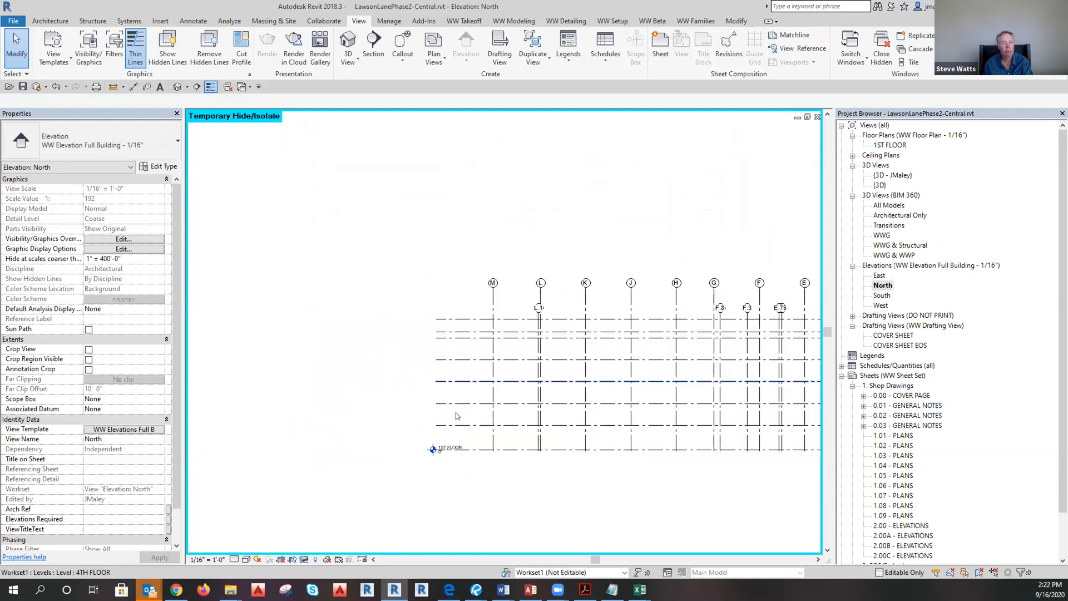
click(443, 431)
key(Escape)
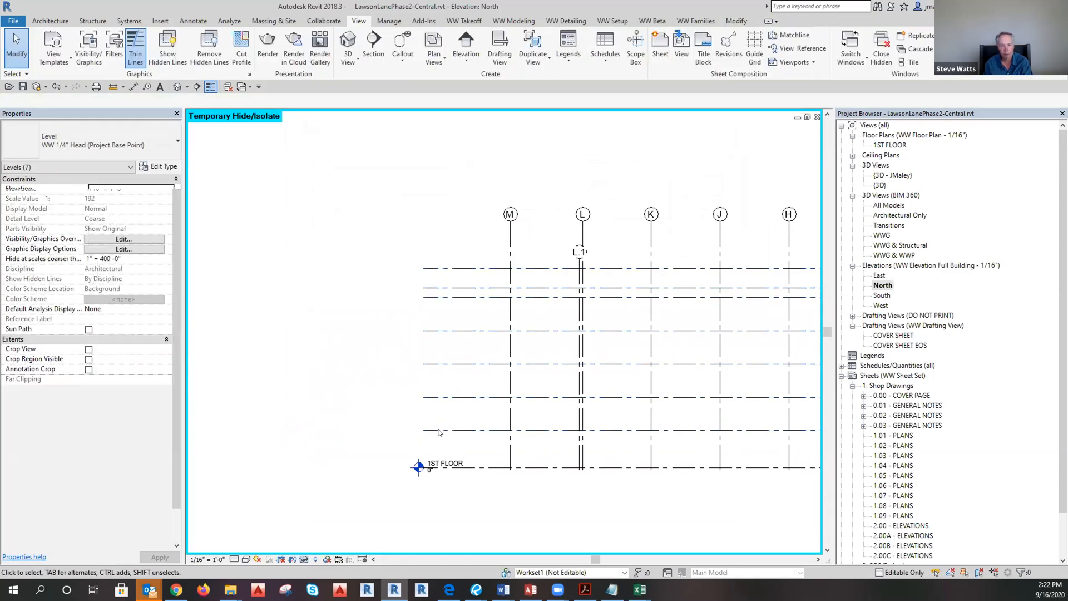
scroll(328, 431, down, 4)
scroll(616, 450, up, 2)
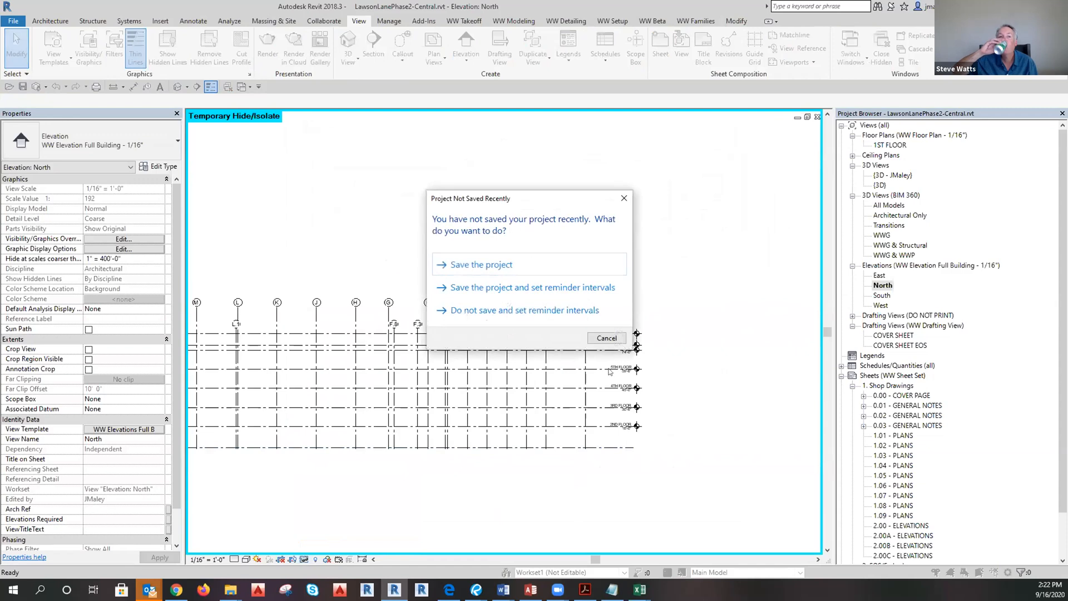
Skip the save and synchronize prompts, then restore hidden elements with HR.
click(606, 338)
click(622, 349)
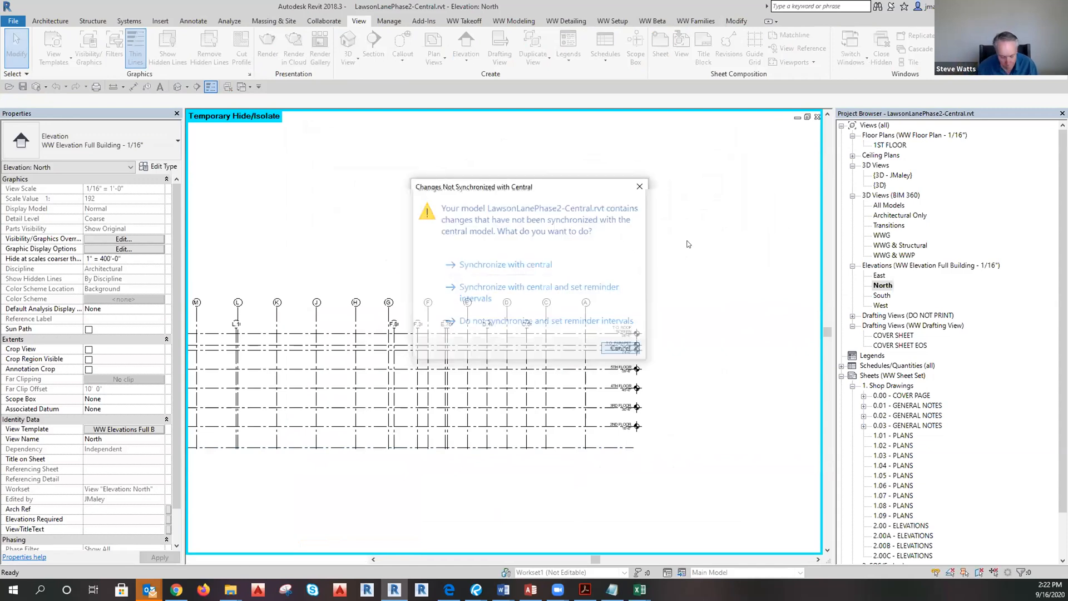
key(h)
key(r)
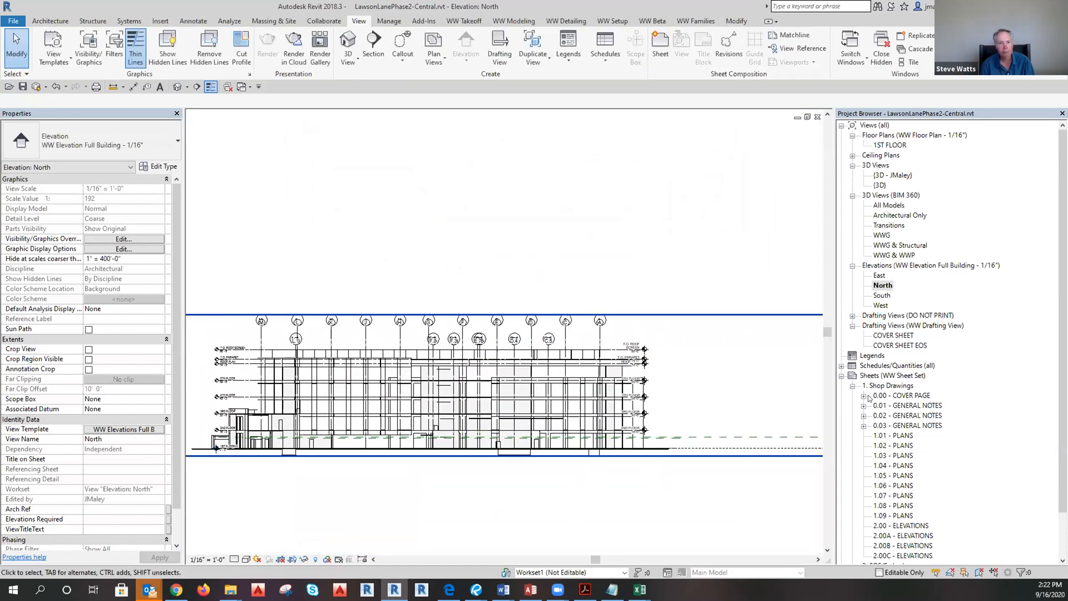
scroll(866, 334, down, 3)
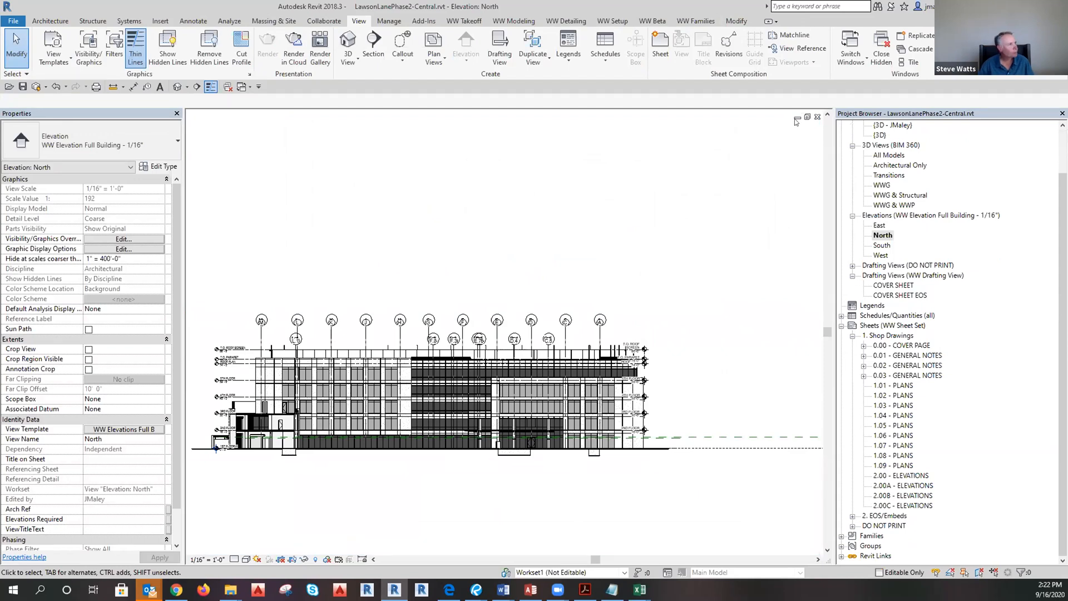
Create floor plans for 2ND FLOOR through T.O. ROOF SCREEN, then reopen 1ST FLOOR.
click(818, 117)
click(888, 386)
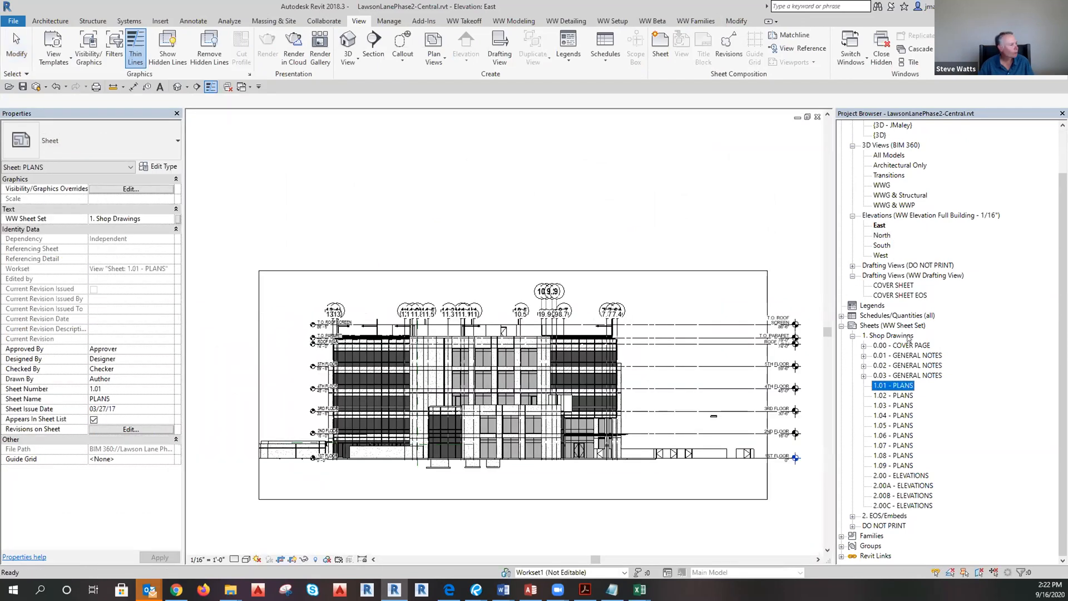
scroll(894, 329, up, 3)
double_click(888, 145)
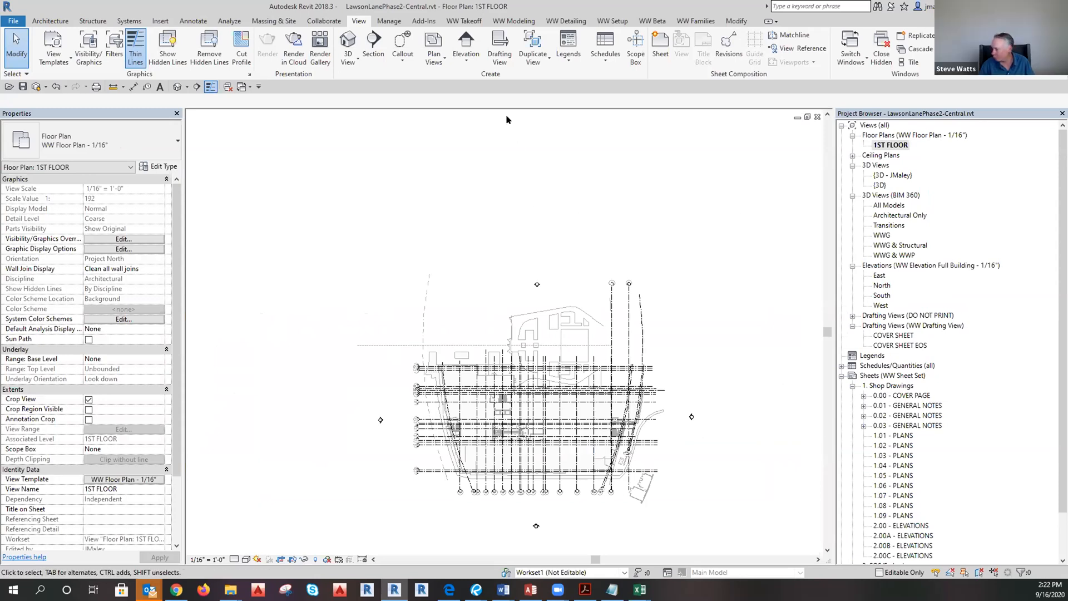
click(437, 61)
click(445, 79)
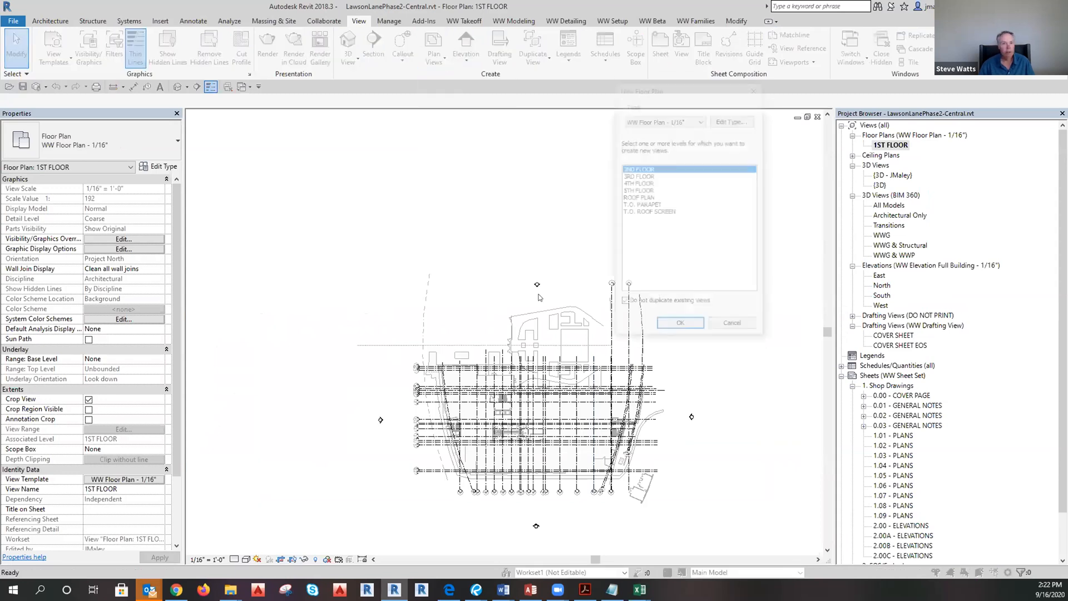
shift+click(633, 192)
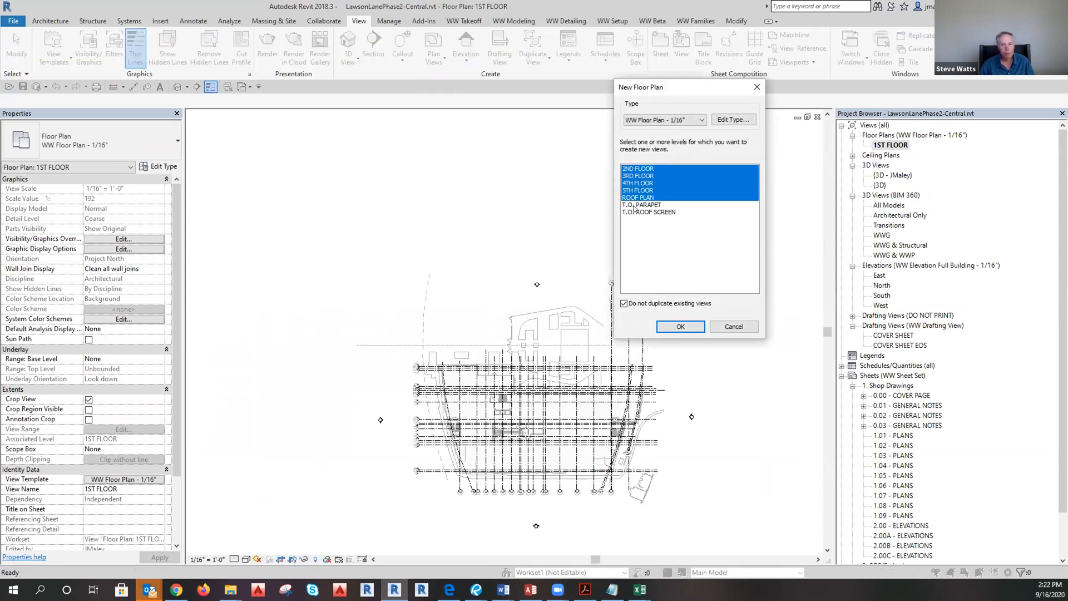
click(683, 326)
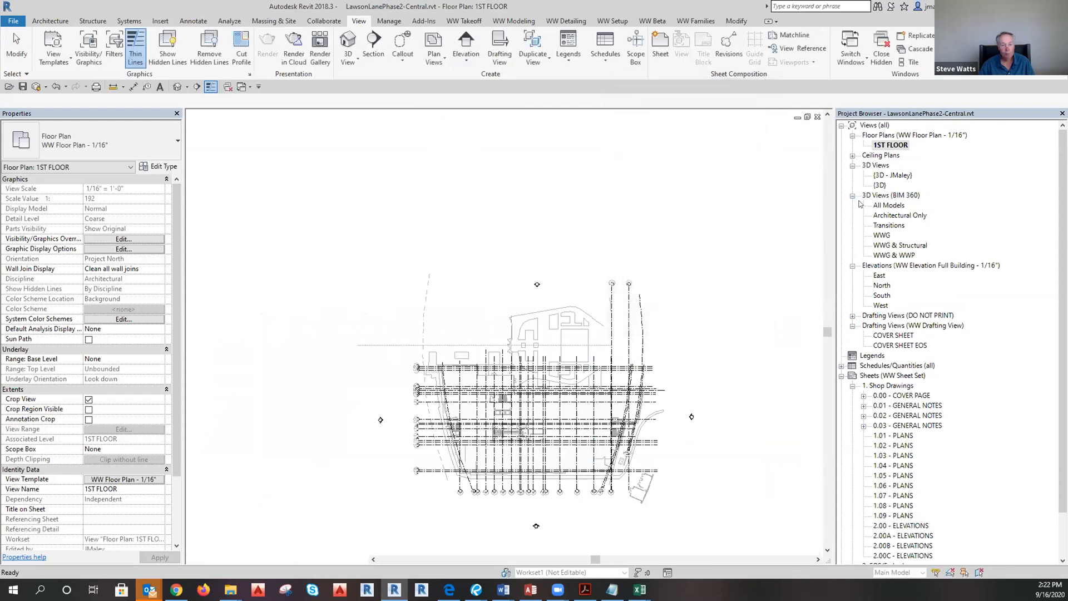
double_click(889, 145)
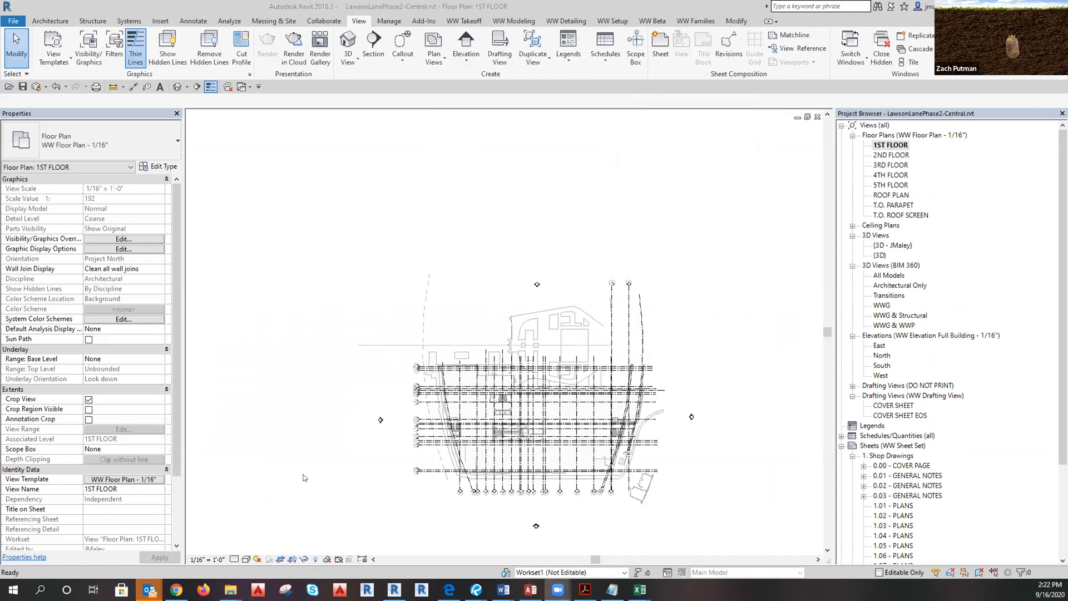
scroll(602, 433, up, 2)
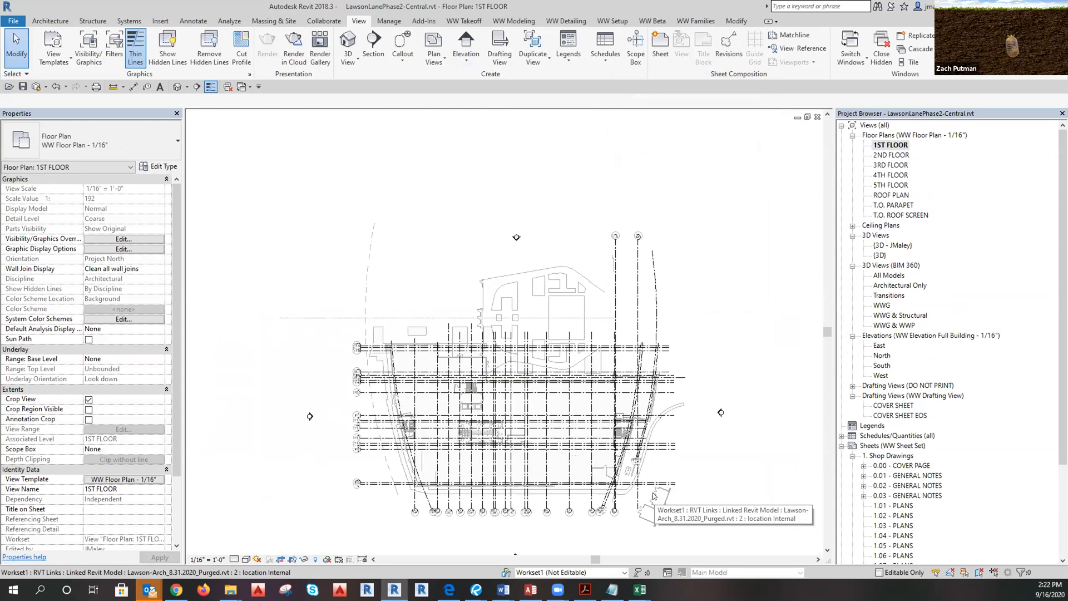
scroll(568, 416, up, 1)
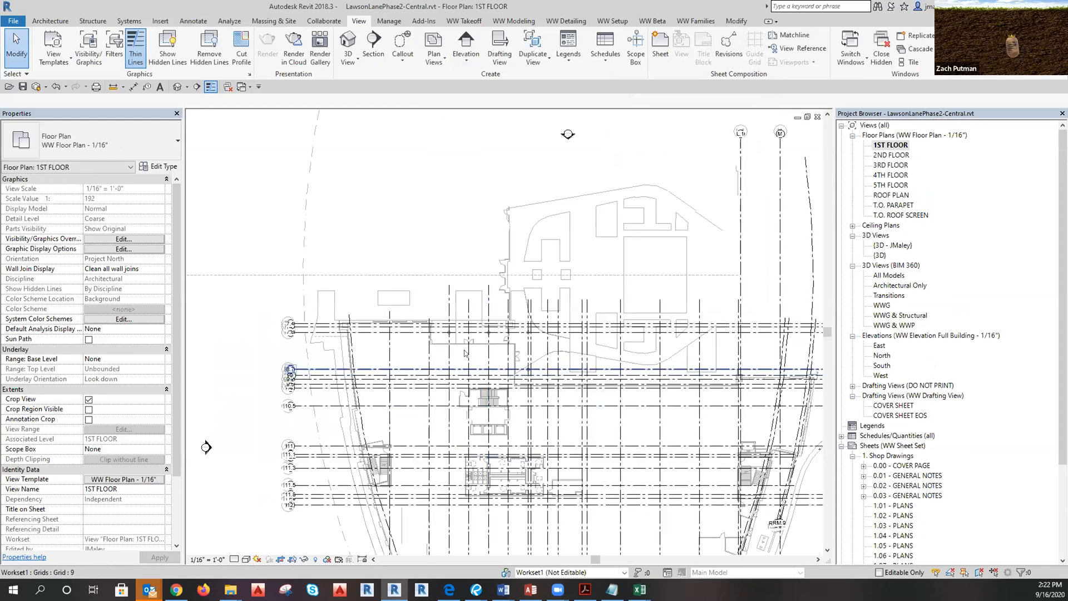
click(176, 88)
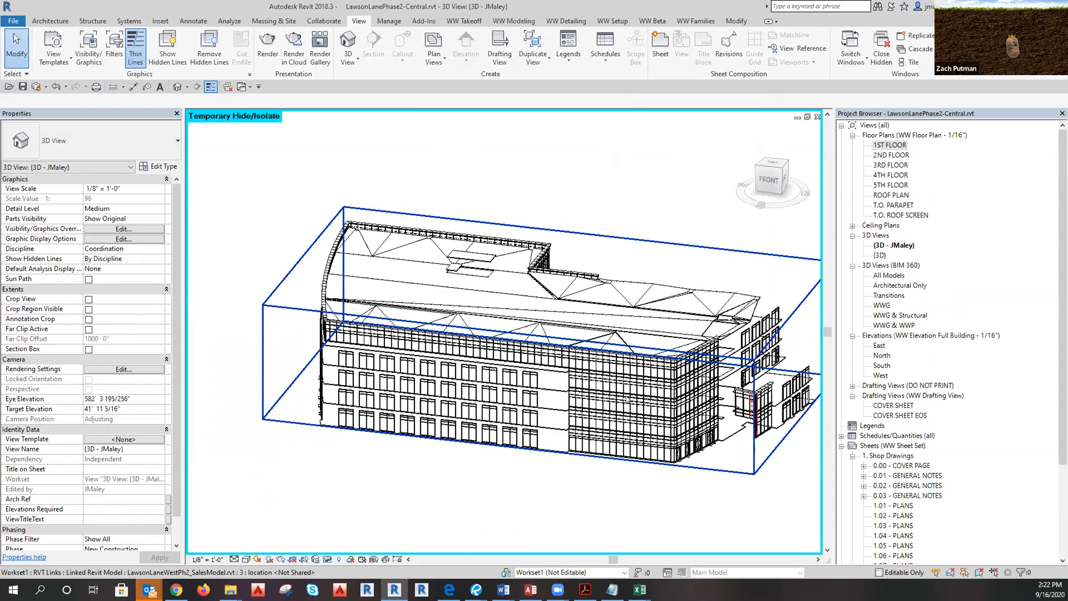
scroll(537, 445, up, 4)
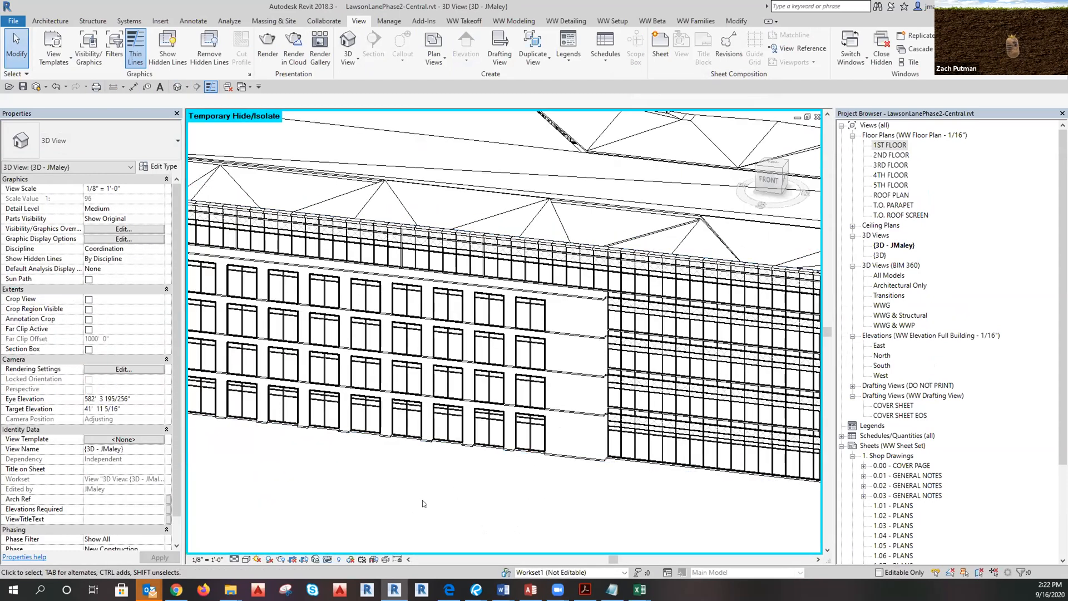
scroll(423, 504, down, 4)
scroll(481, 493, up, 4)
shift+middle_drag(482, 494, 510, 494)
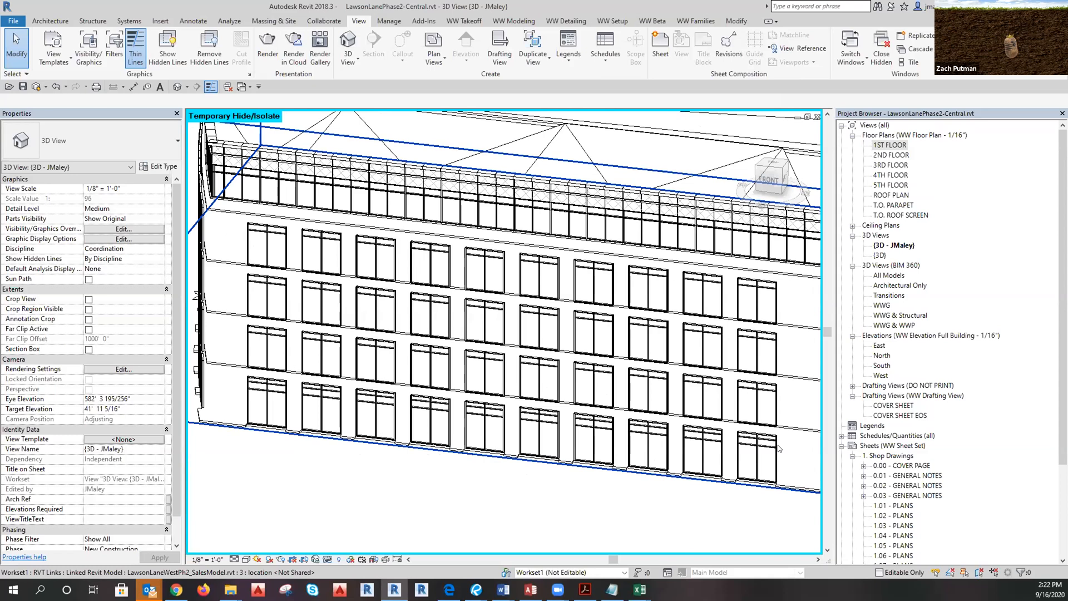
scroll(558, 430, down, 5)
mouse_move(399, 491)
shift+middle_down()
mouse_move(540, 507)
mouse_move(396, 500)
shift+middle_up()
scroll(500, 465, up, 5)
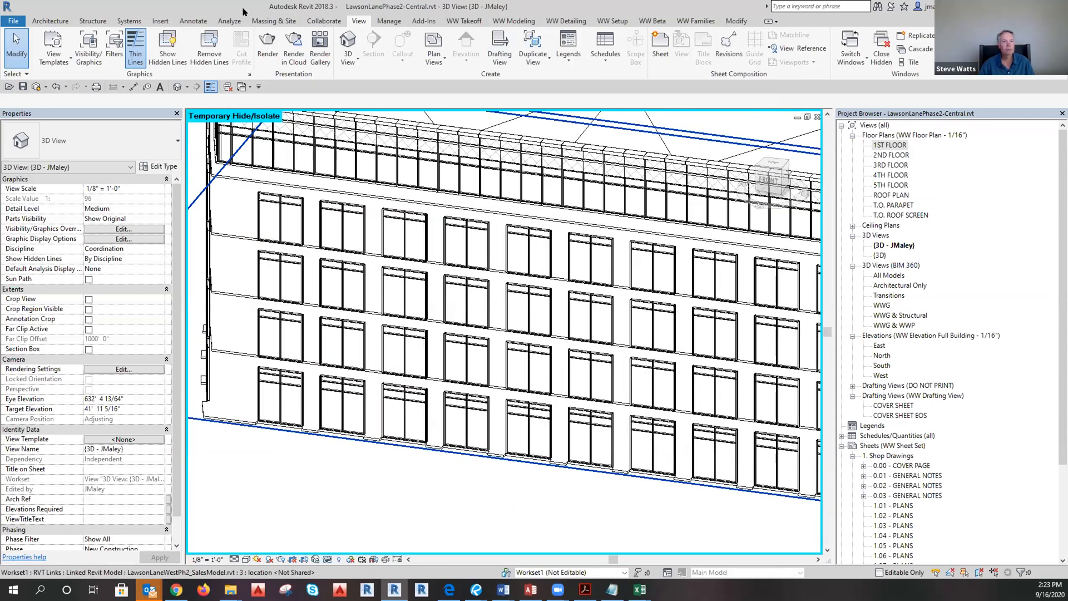
From the Collaborate tab, run Synchronize Now to push local changes to the central model.
click(322, 21)
click(284, 61)
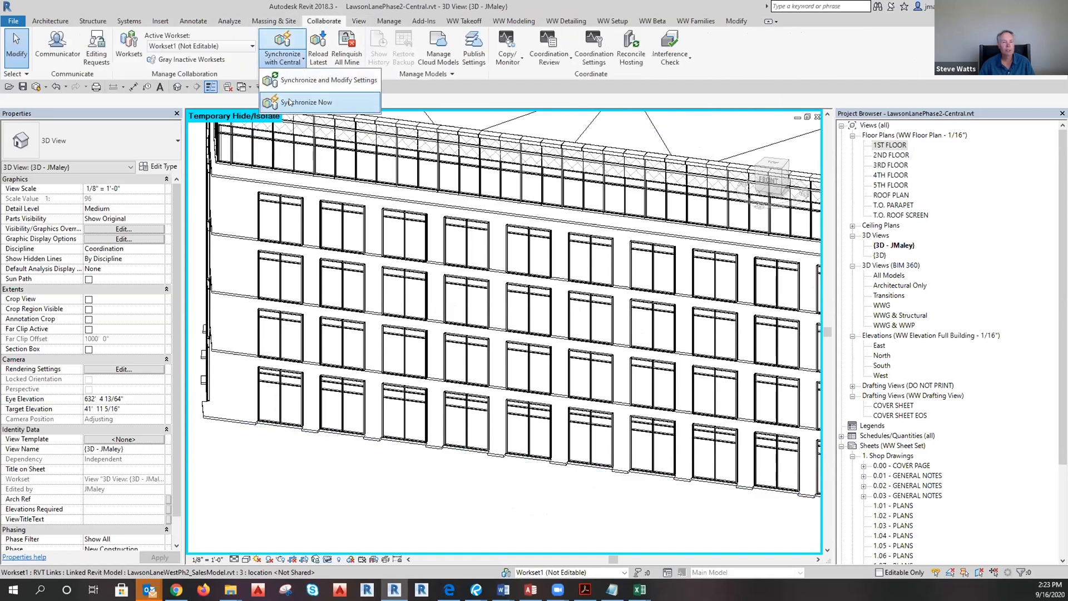
click(303, 102)
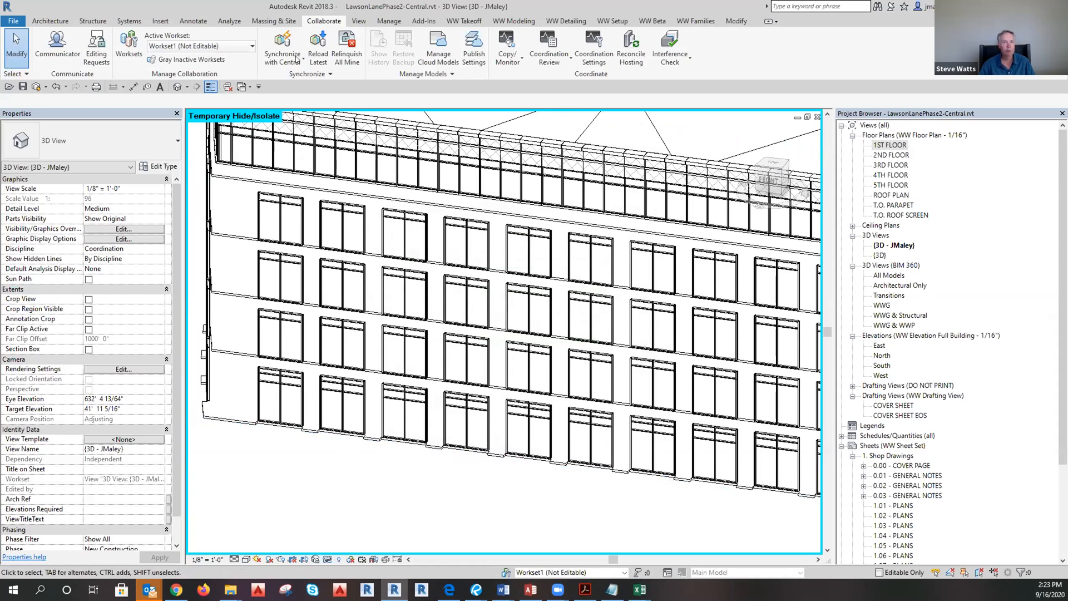
Open the Elevation Generator from WW Modeling and import mullion resources into it.
click(504, 22)
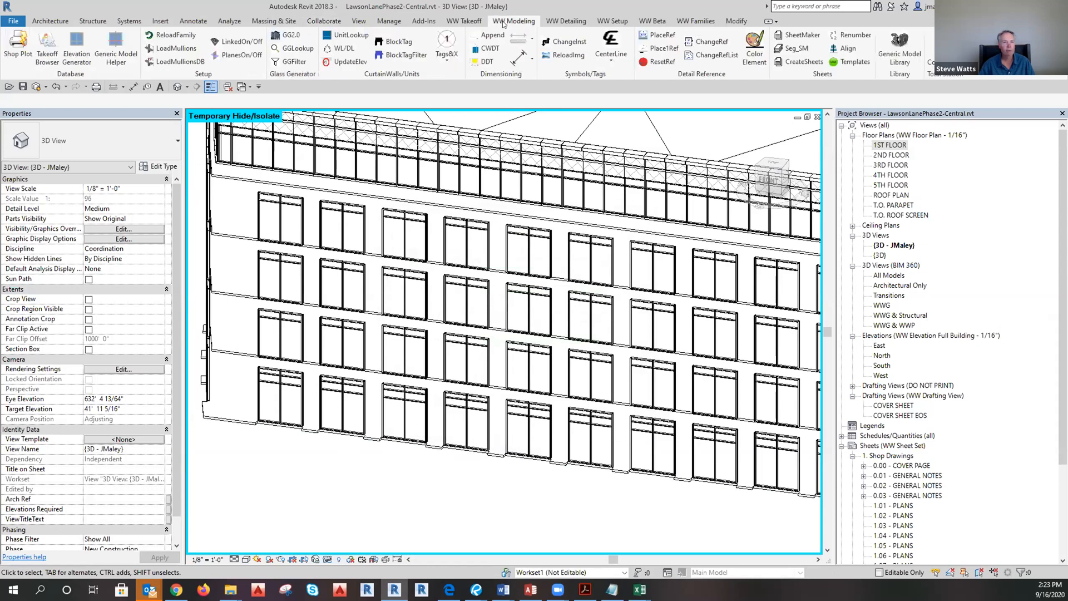
click(77, 55)
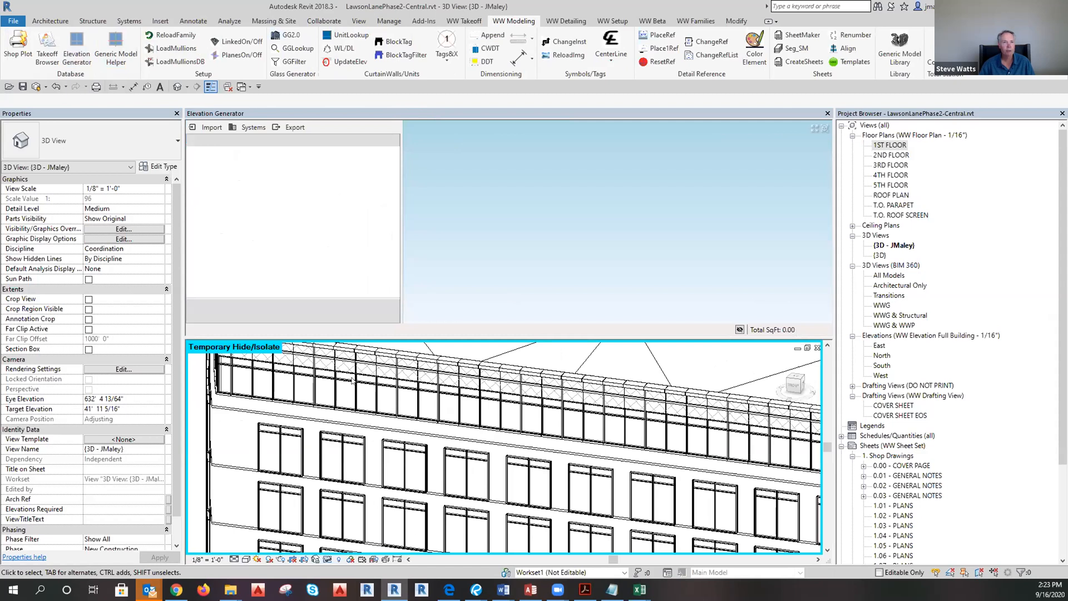
scroll(353, 374, down, 4)
scroll(309, 528, up, 4)
scroll(296, 525, down, 2)
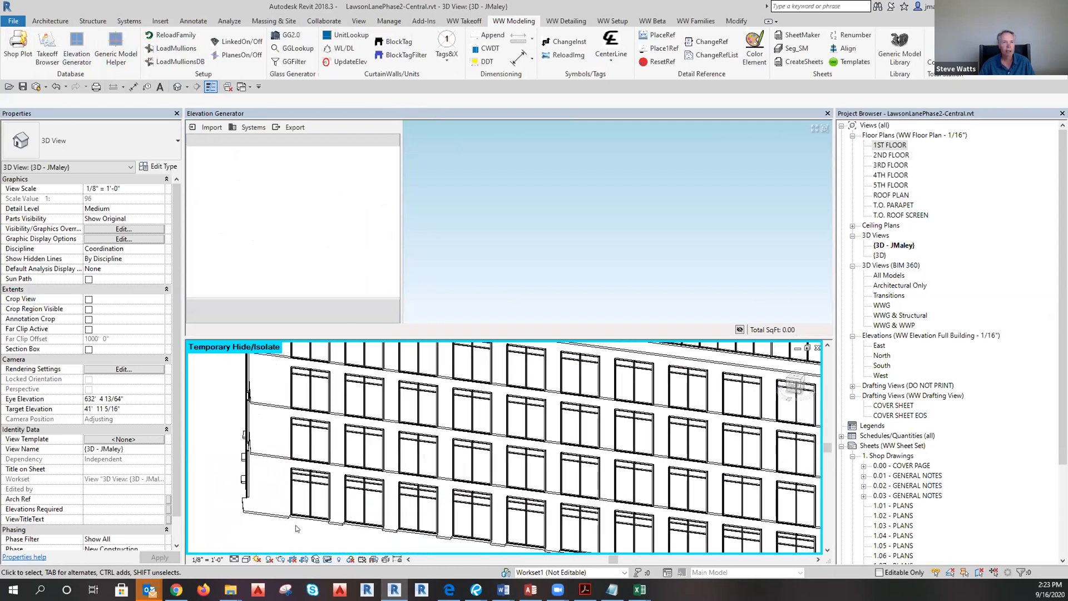
scroll(295, 525, up, 2)
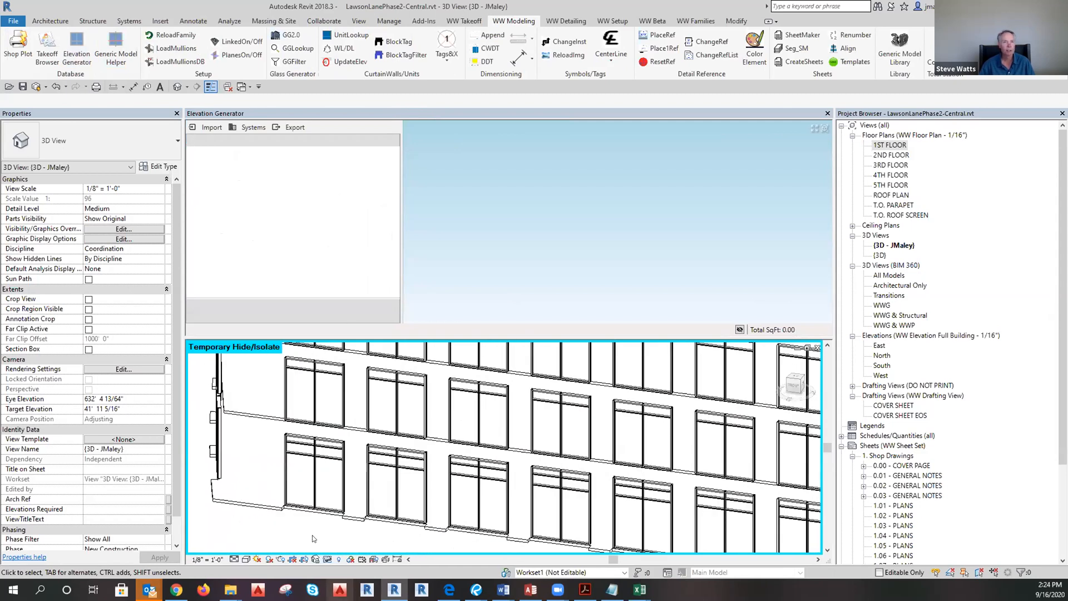
click(211, 127)
click(218, 167)
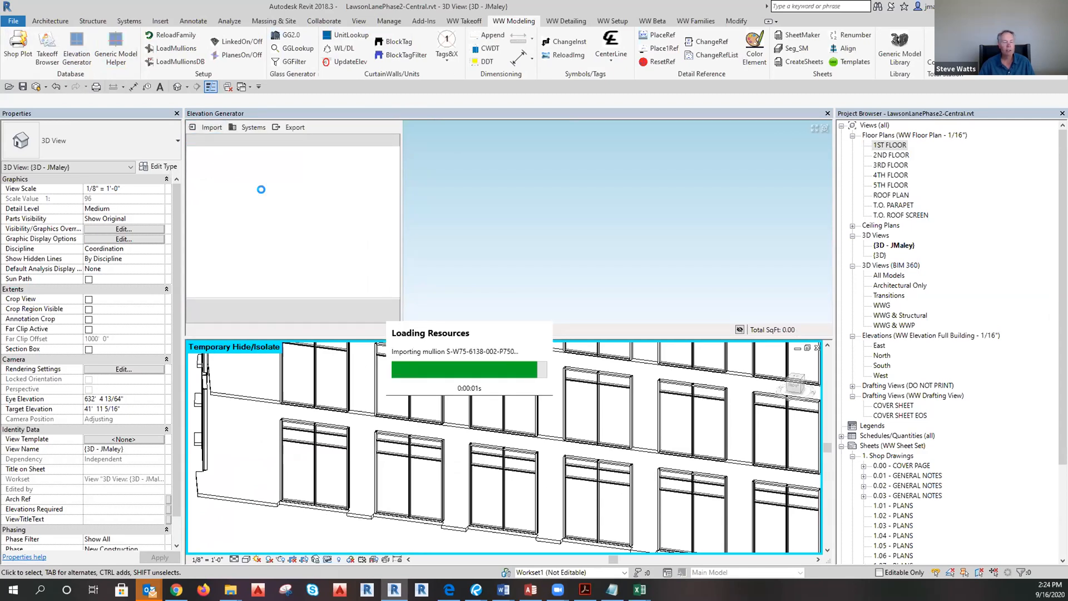
Import a curtain-wall window from the linked model using Import > Linked Element.
click(207, 127)
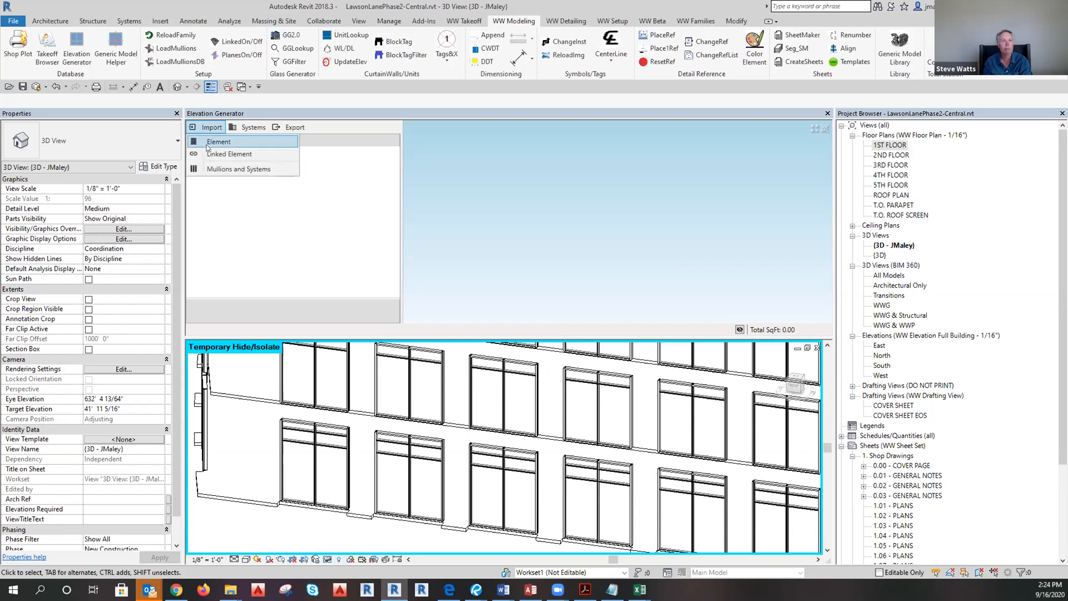
click(208, 146)
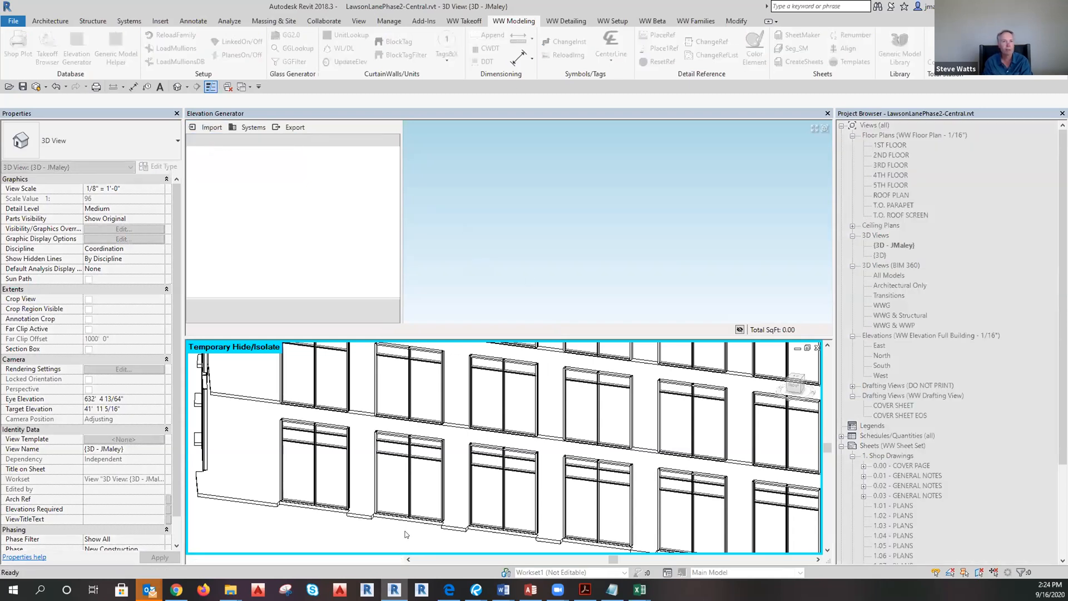
click(208, 128)
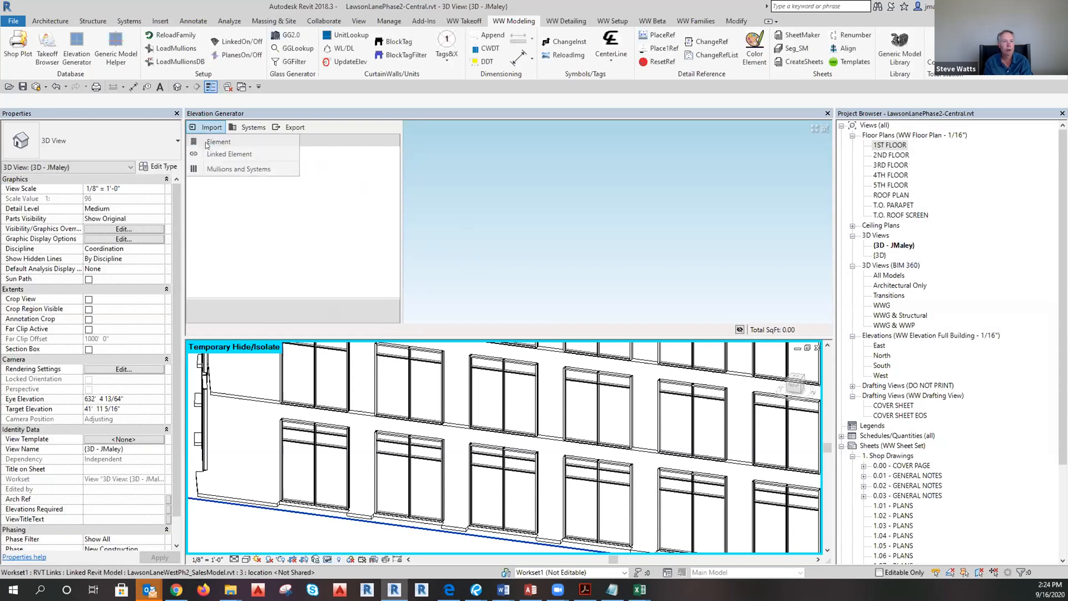
click(211, 154)
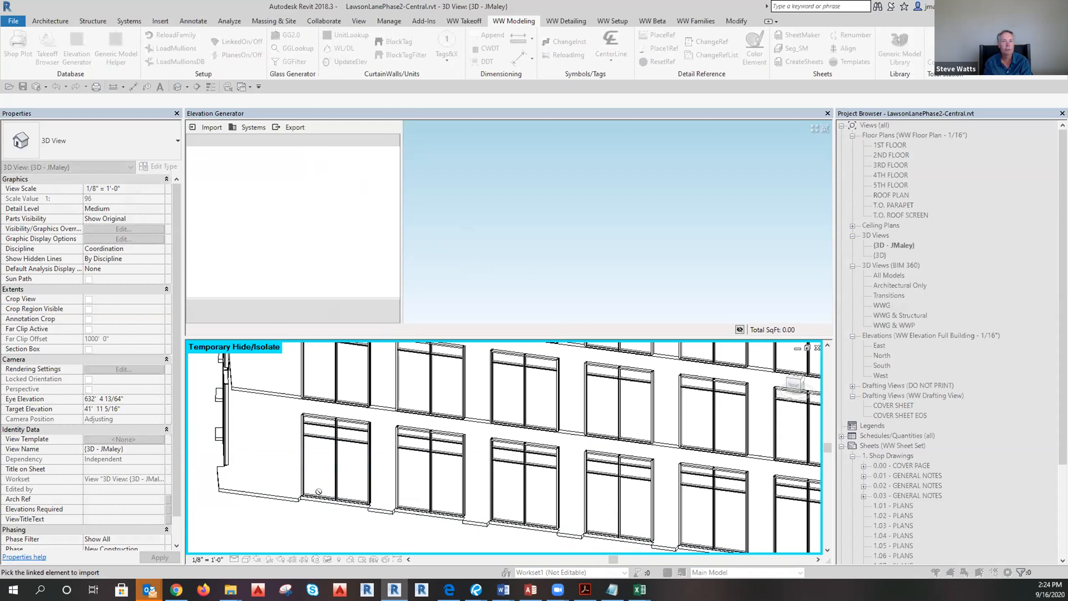
scroll(314, 455, up, 3)
click(350, 501)
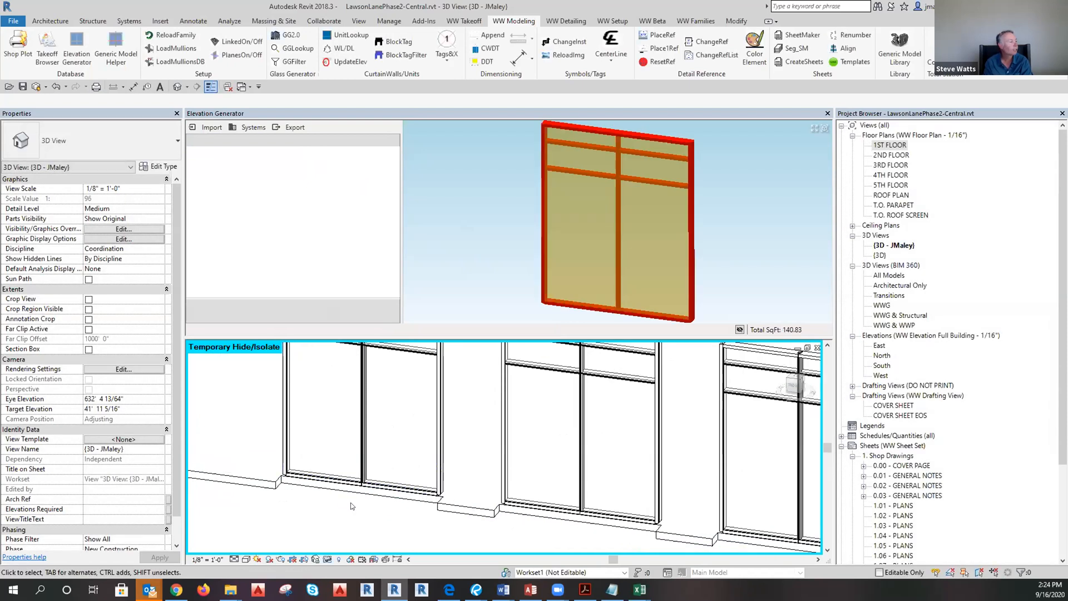
Reposition the captured window in the preview and box-select its parts.
scroll(473, 208, down, 6)
scroll(496, 181, up, 4)
scroll(503, 169, down, 3)
scroll(512, 308, up, 3)
middle_drag(511, 261, 507, 289)
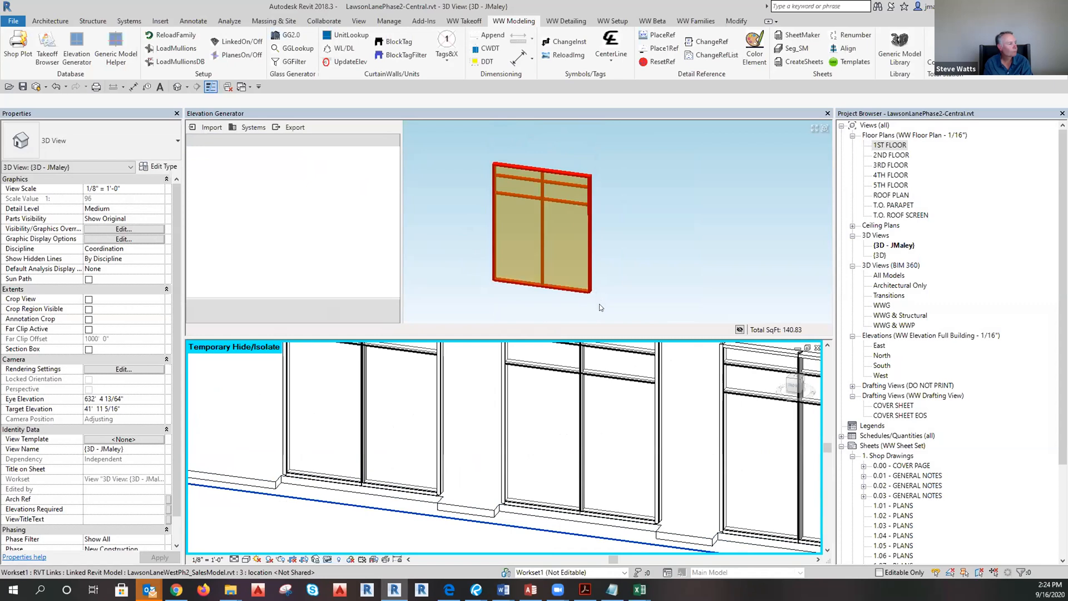
drag(604, 304, 632, 311)
click(421, 267)
scroll(619, 300, down, 2)
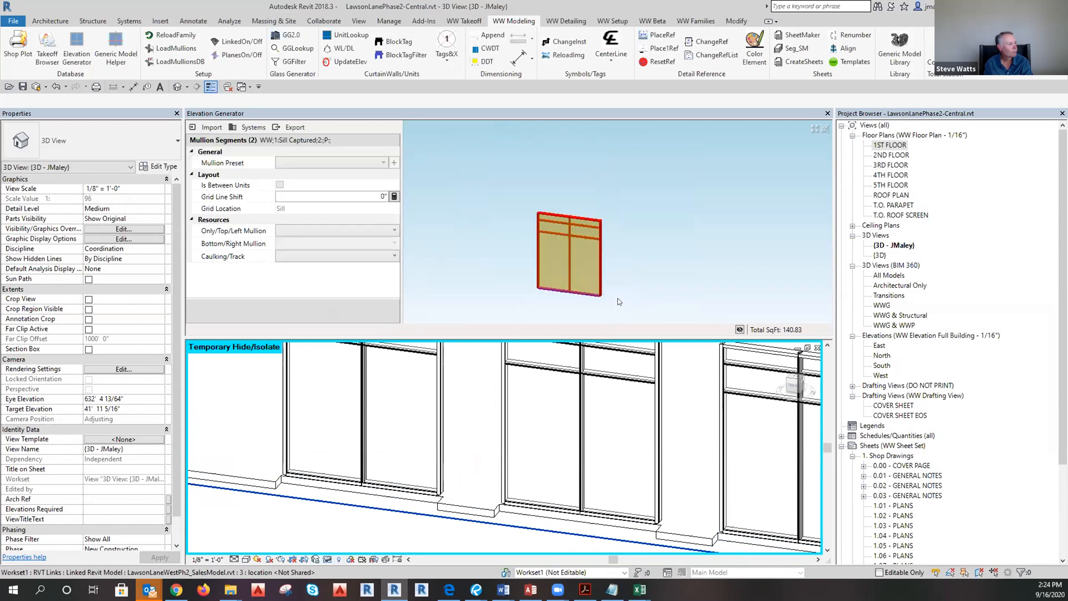
middle_drag(619, 302, 627, 301)
scroll(681, 225, down, 2)
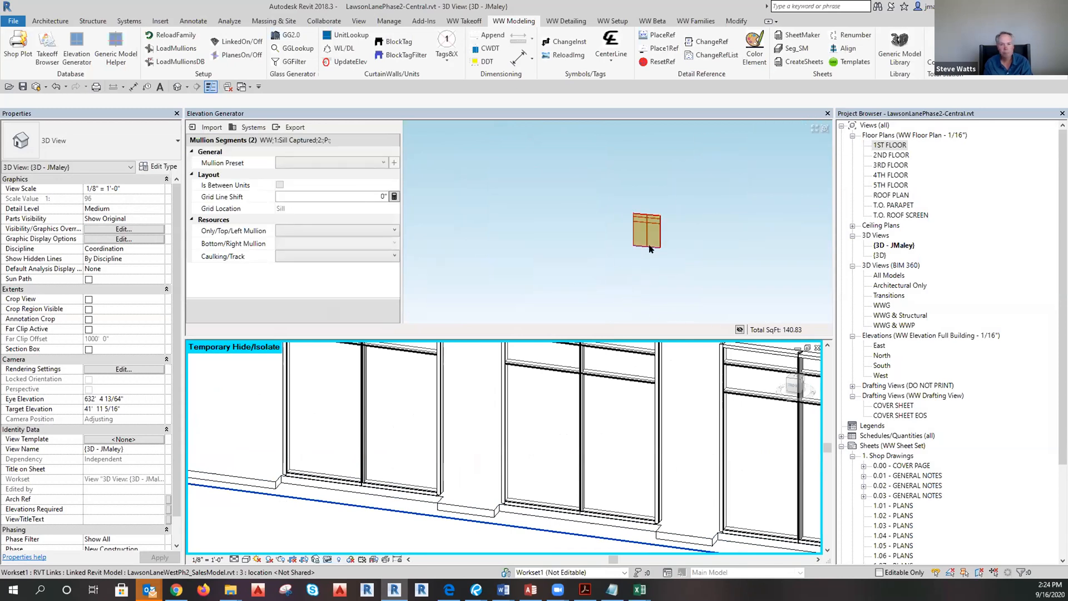
click(660, 226)
scroll(662, 225, up, 5)
scroll(672, 285, up, 2)
middle_drag(673, 286, 577, 291)
scroll(527, 273, down, 5)
scroll(633, 261, up, 4)
scroll(580, 185, down, 3)
scroll(561, 297, up, 3)
scroll(537, 267, down, 3)
scroll(515, 309, up, 4)
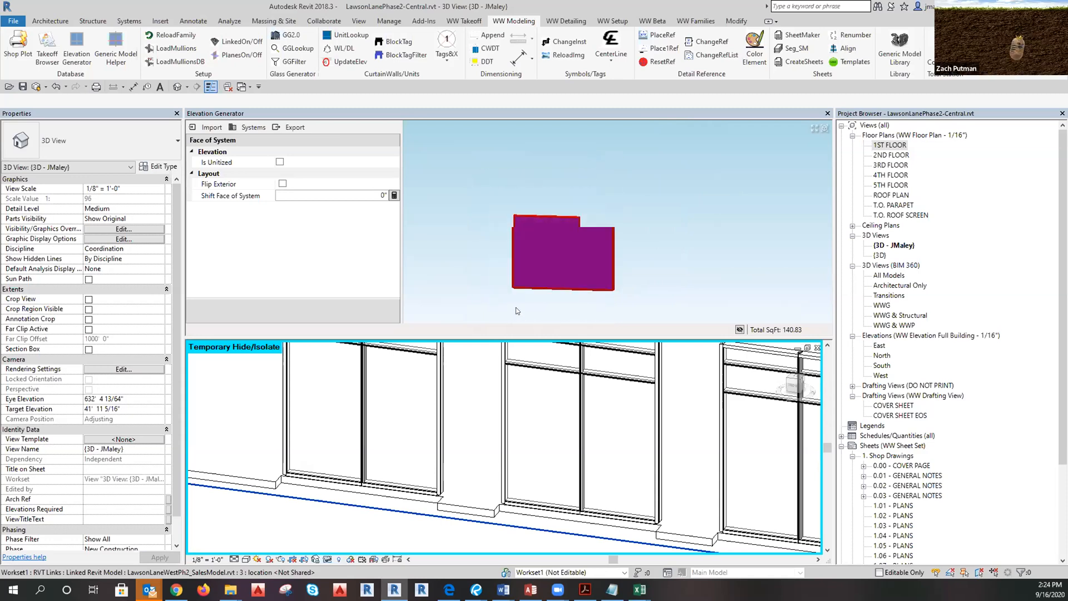
scroll(523, 311, down, 2)
click(523, 304)
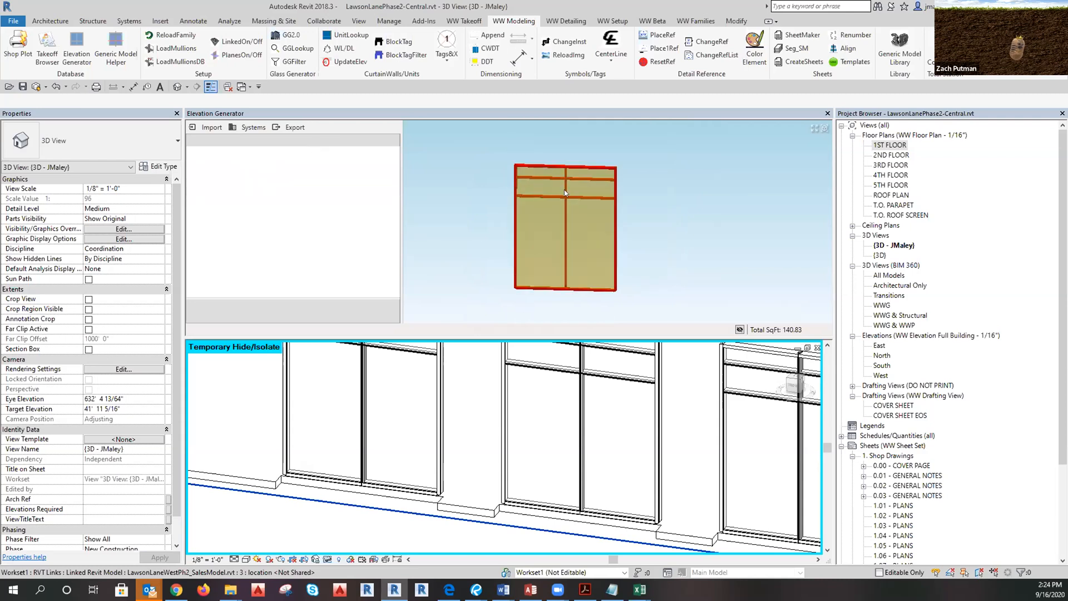
click(824, 130)
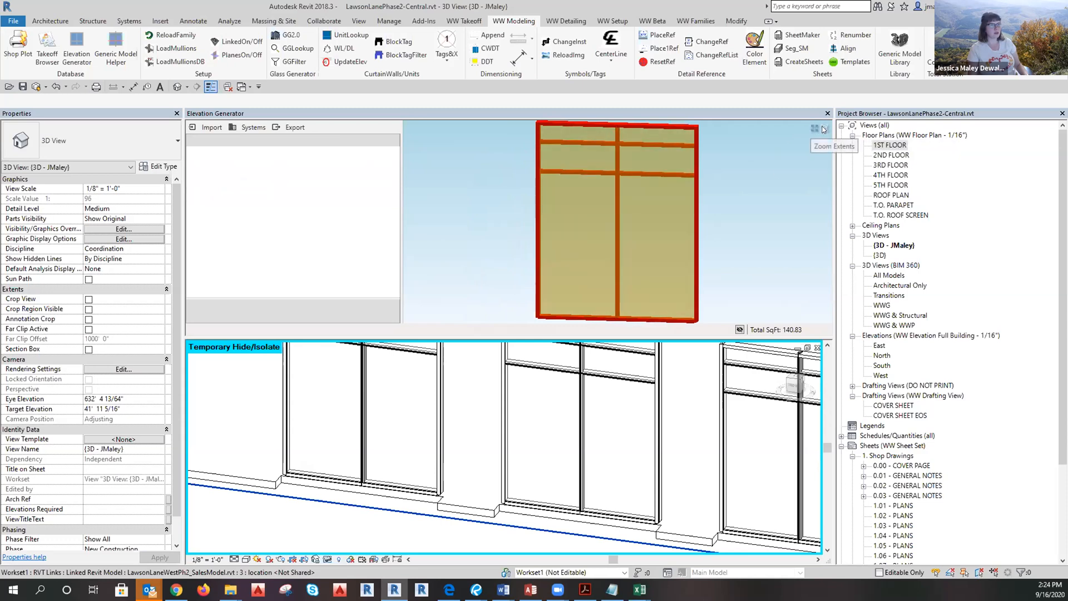
click(825, 130)
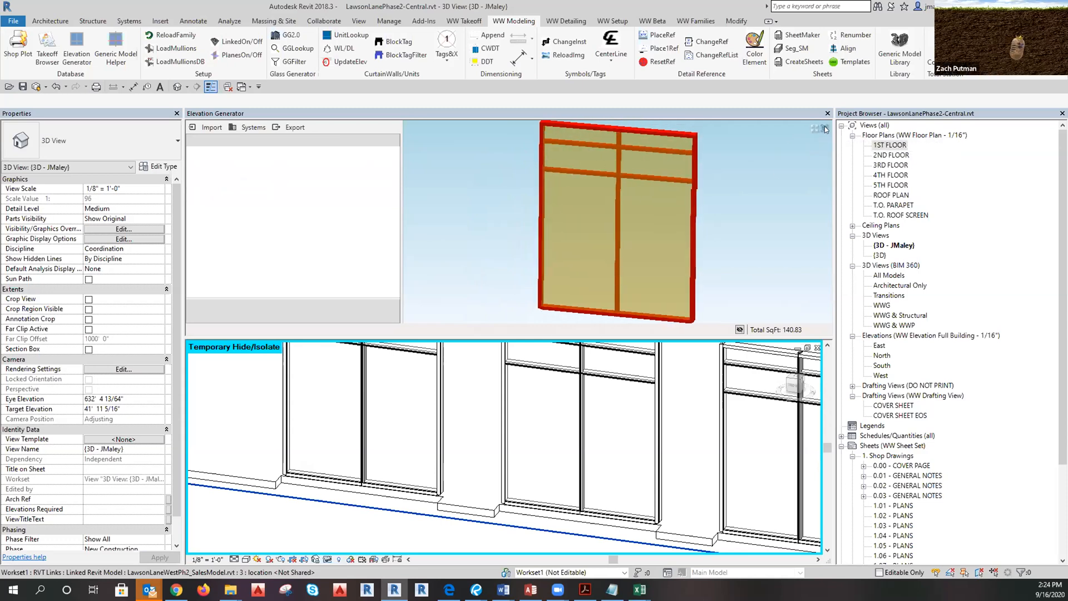
scroll(345, 462, down, 2)
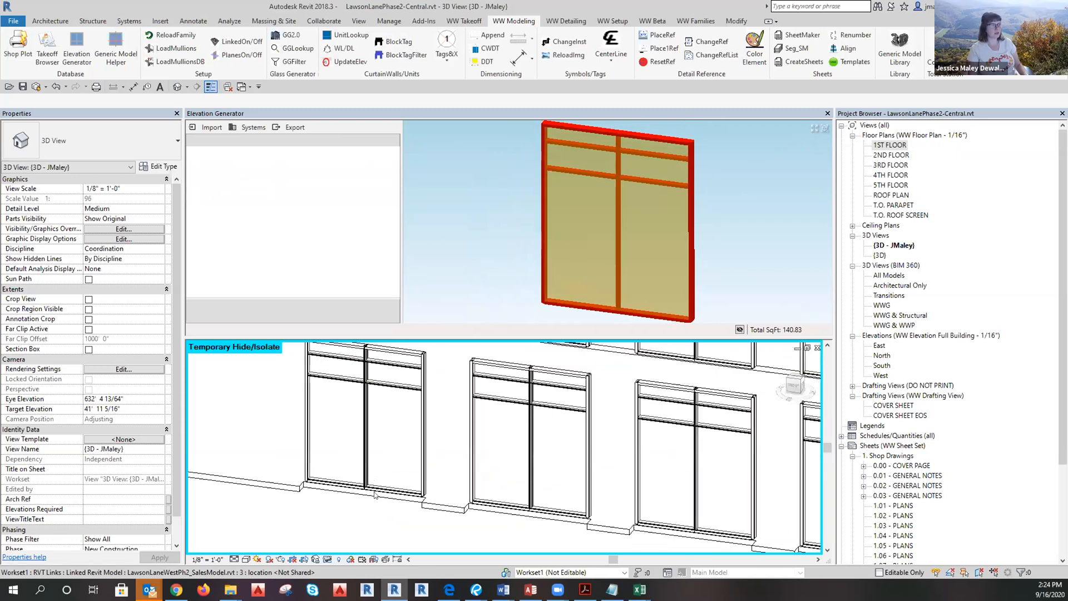
Open the 1ST FLOOR plan, zoom to the grid bubbles, and open the South elevation from its marker.
double_click(884, 146)
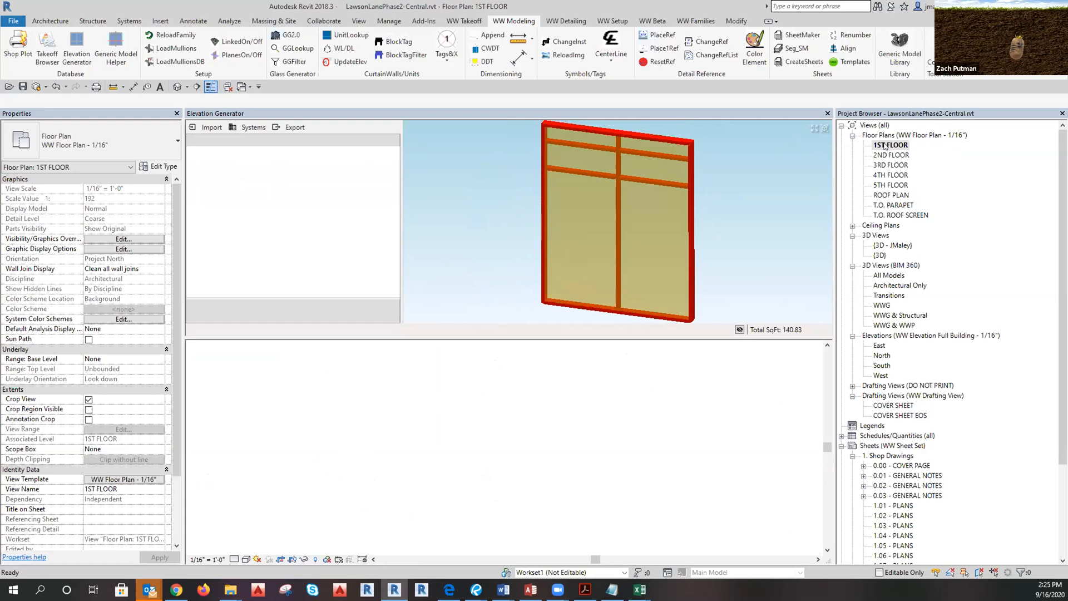
scroll(434, 407, up, 5)
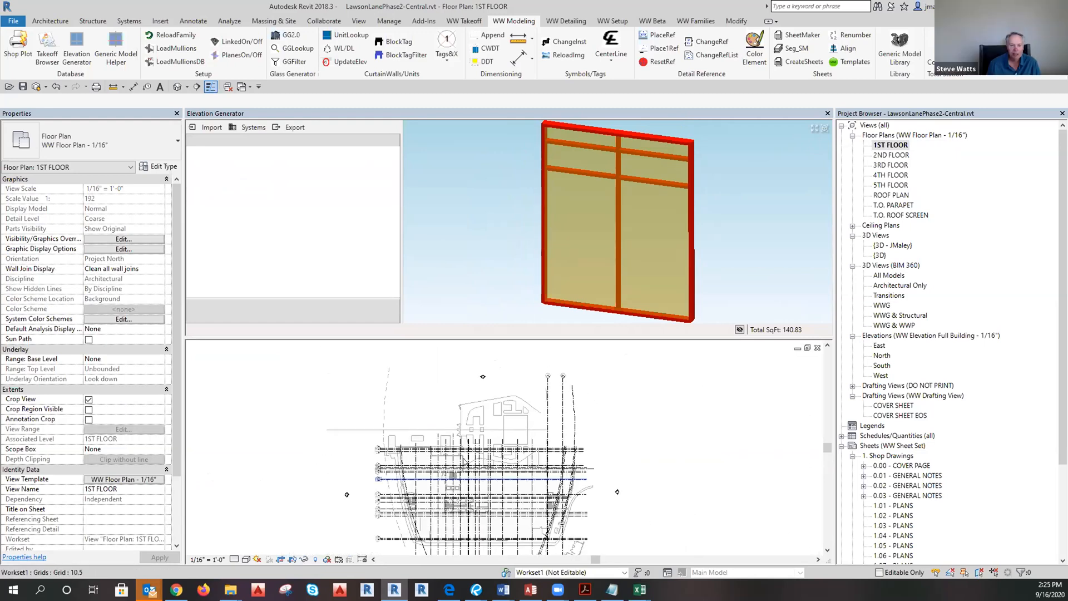
scroll(599, 457, up, 5)
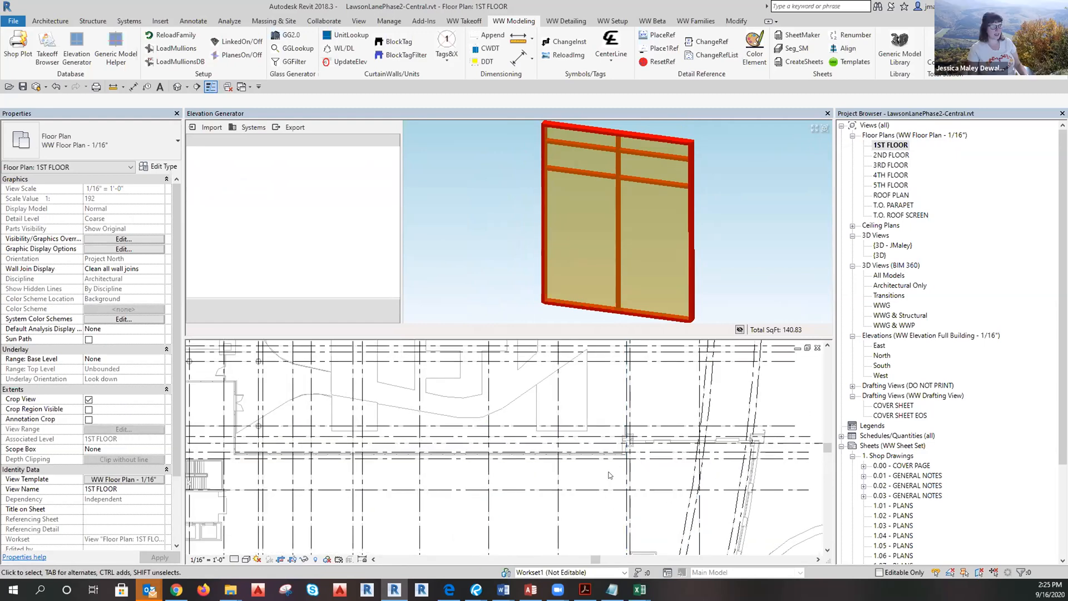
scroll(556, 431, down, 6)
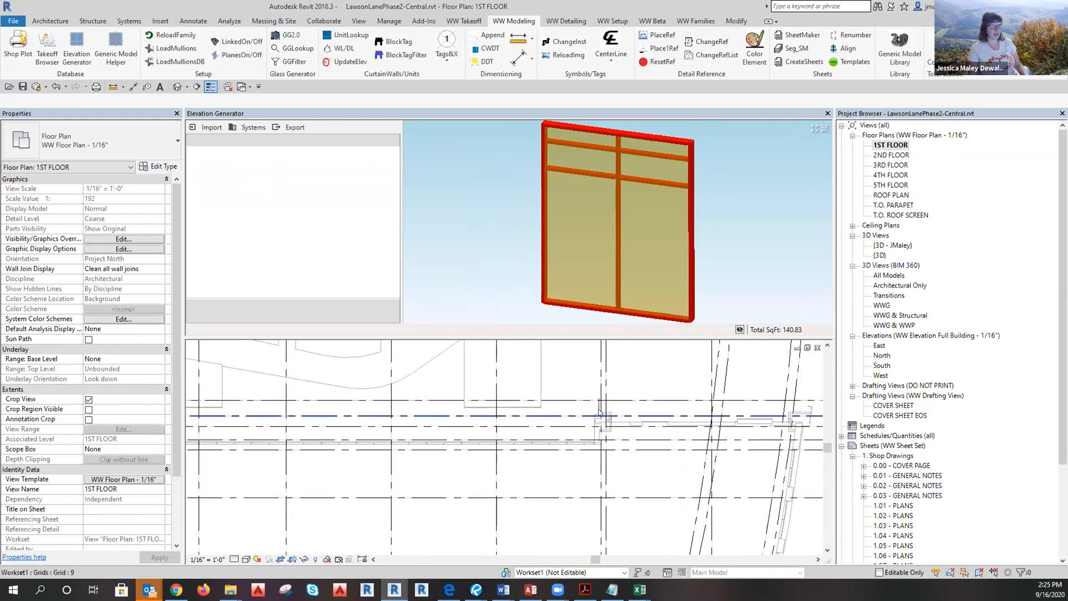
scroll(553, 396, down, 2)
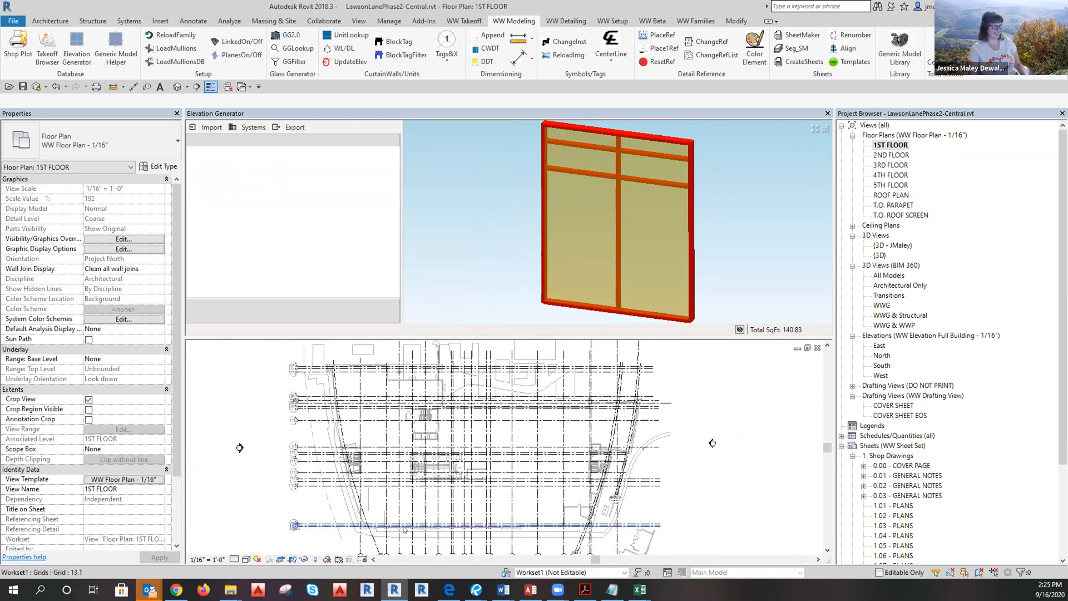
scroll(395, 477, up, 6)
scroll(394, 477, down, 5)
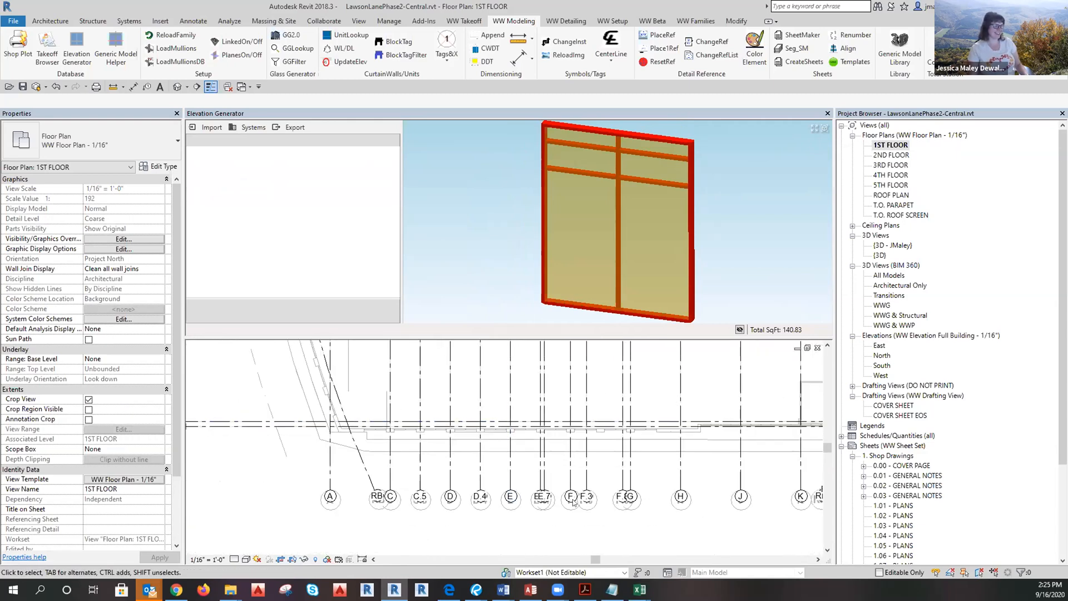
scroll(523, 518, up, 3)
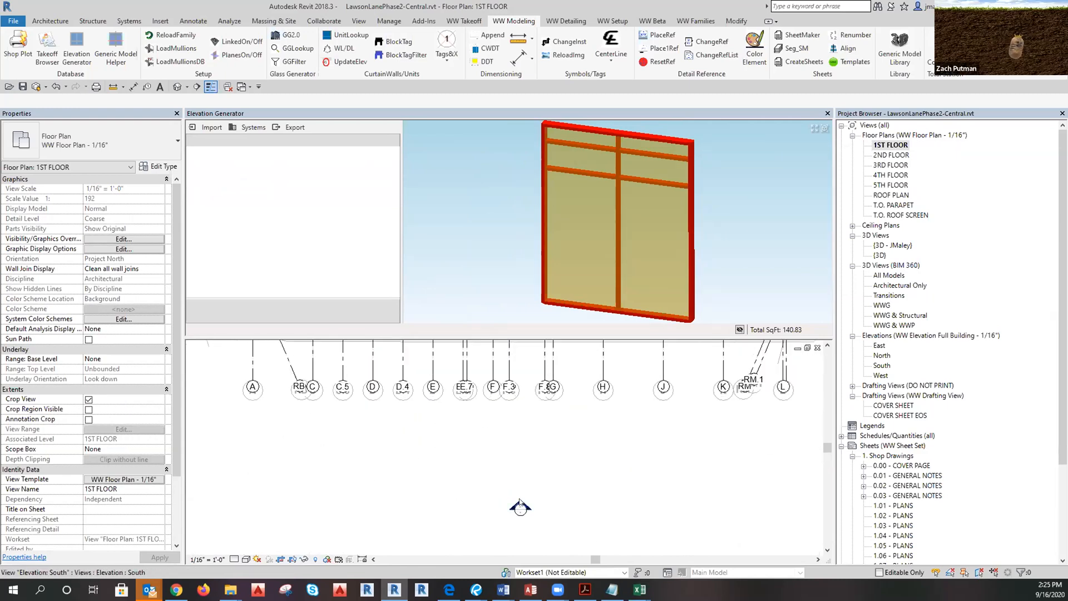
click(520, 506)
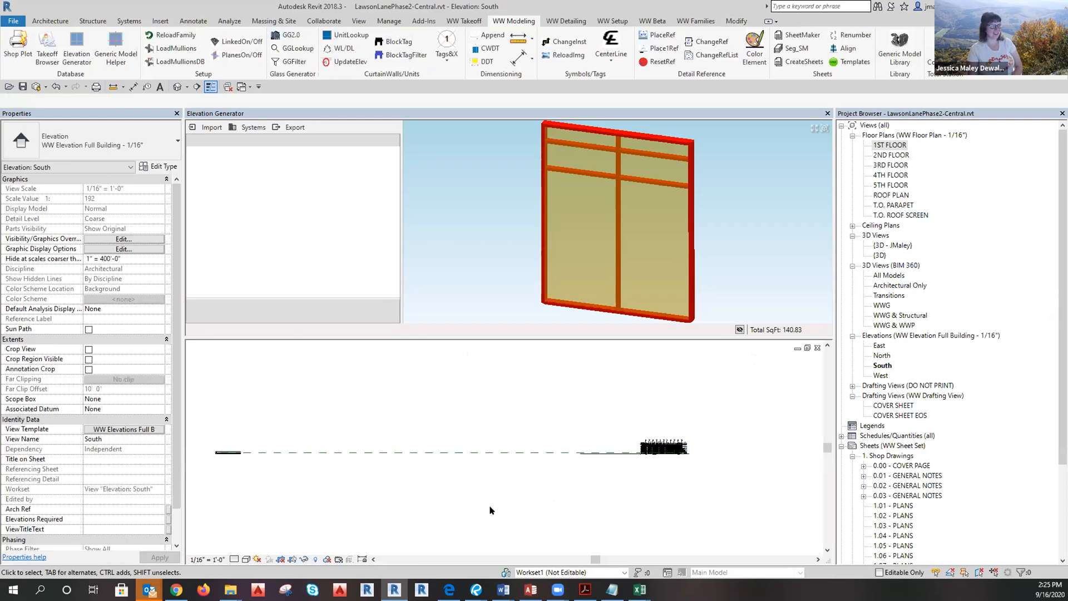
scroll(656, 475, up, 5)
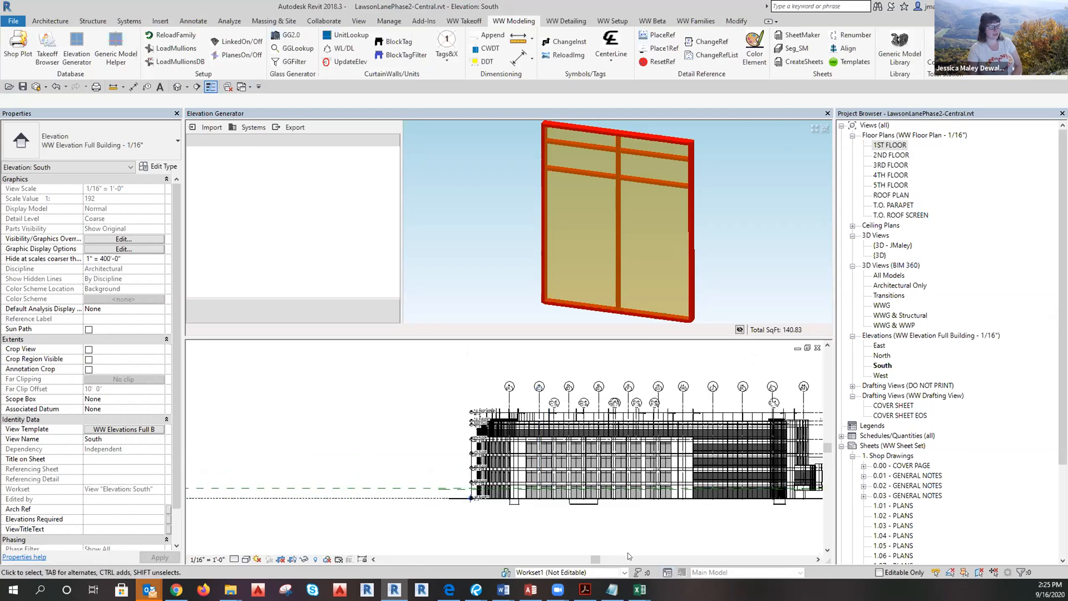
scroll(593, 481, up, 4)
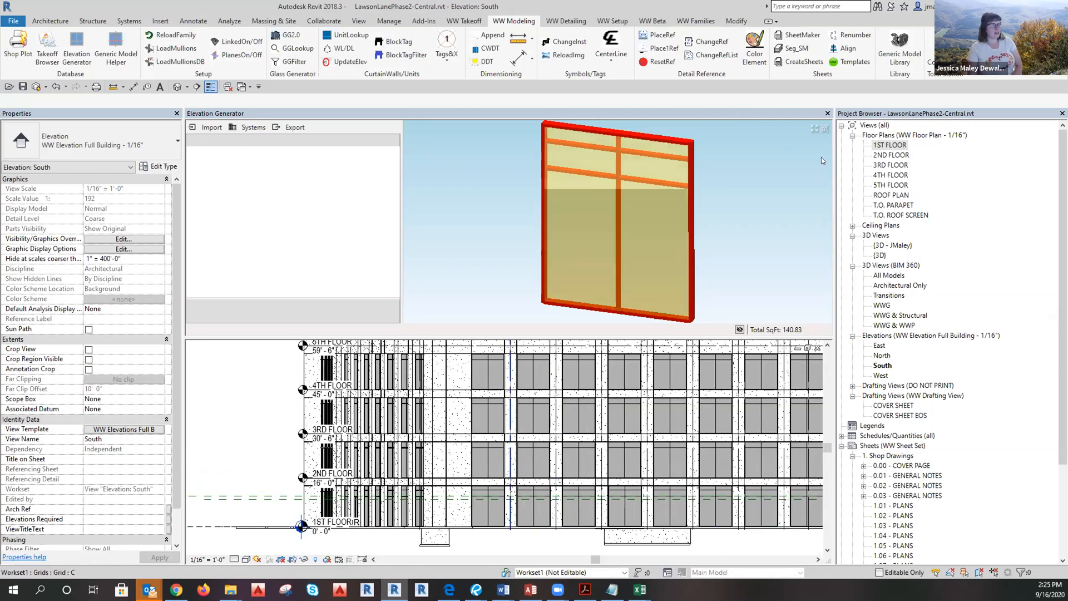
Show the window straight-on and try box-selecting the mullion segments along its bottom edge.
click(825, 128)
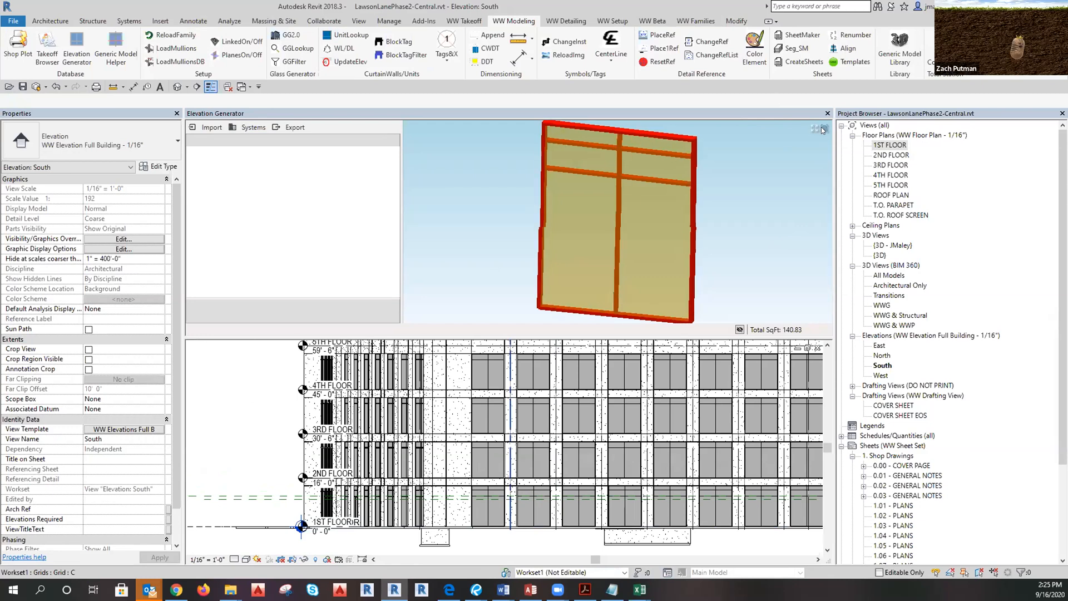
scroll(733, 254, down, 2)
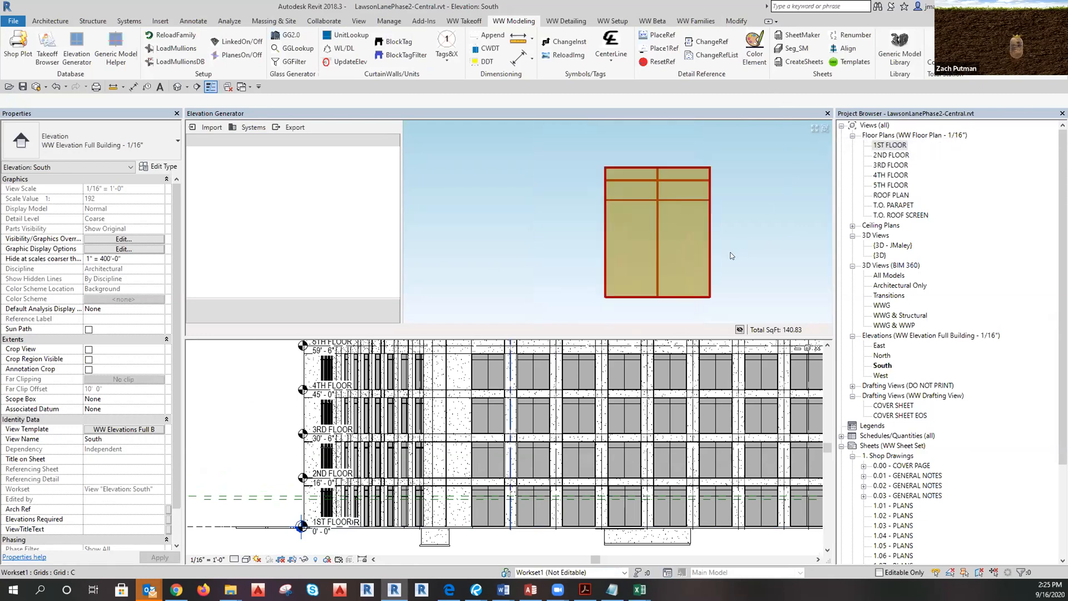
scroll(740, 288, up, 2)
scroll(734, 306, down, 2)
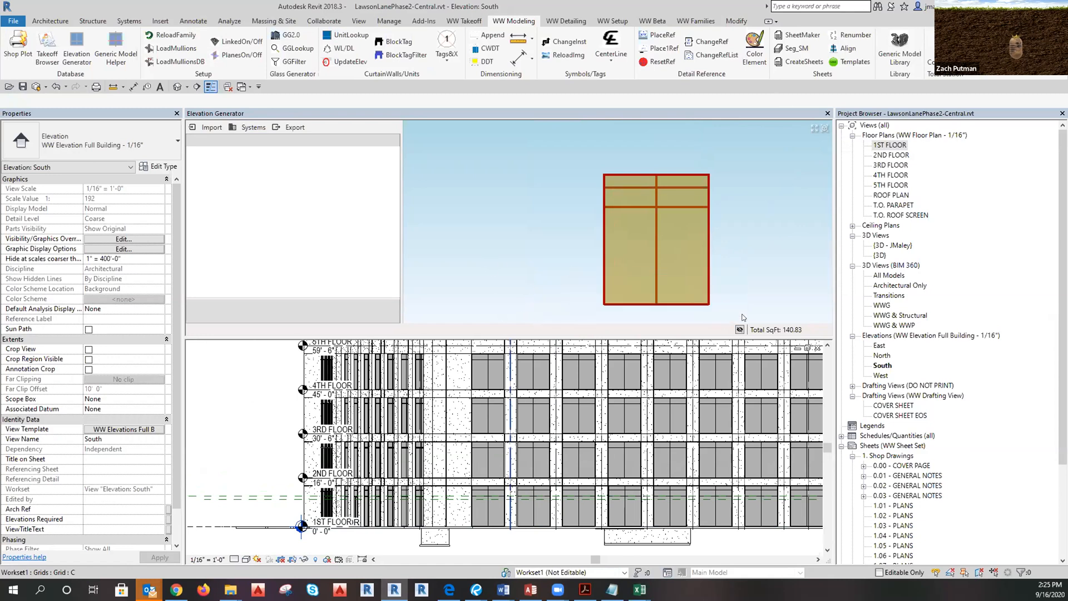
click(639, 303)
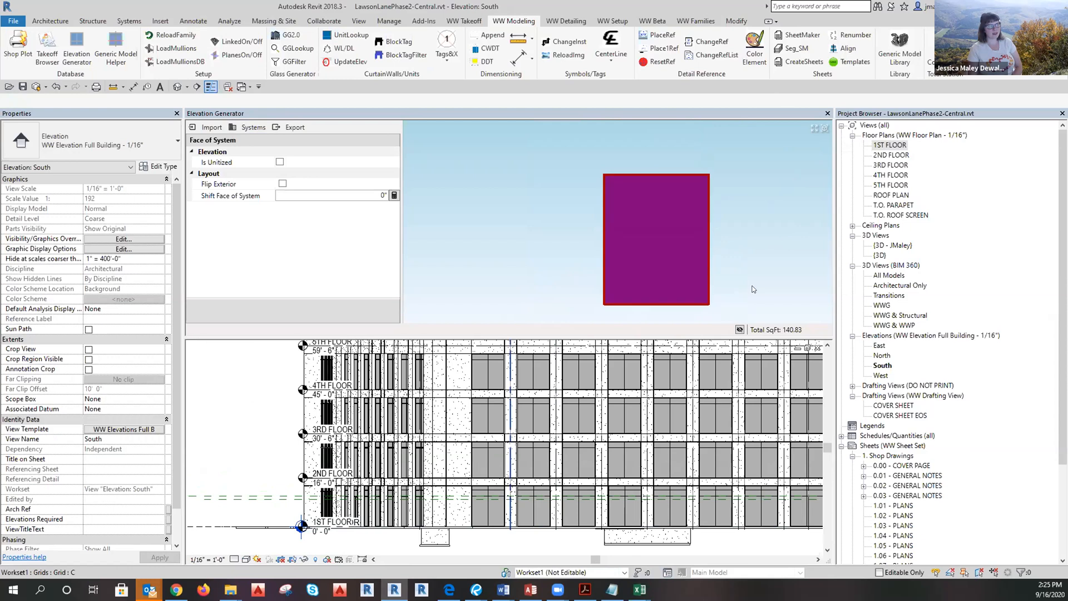
click(744, 241)
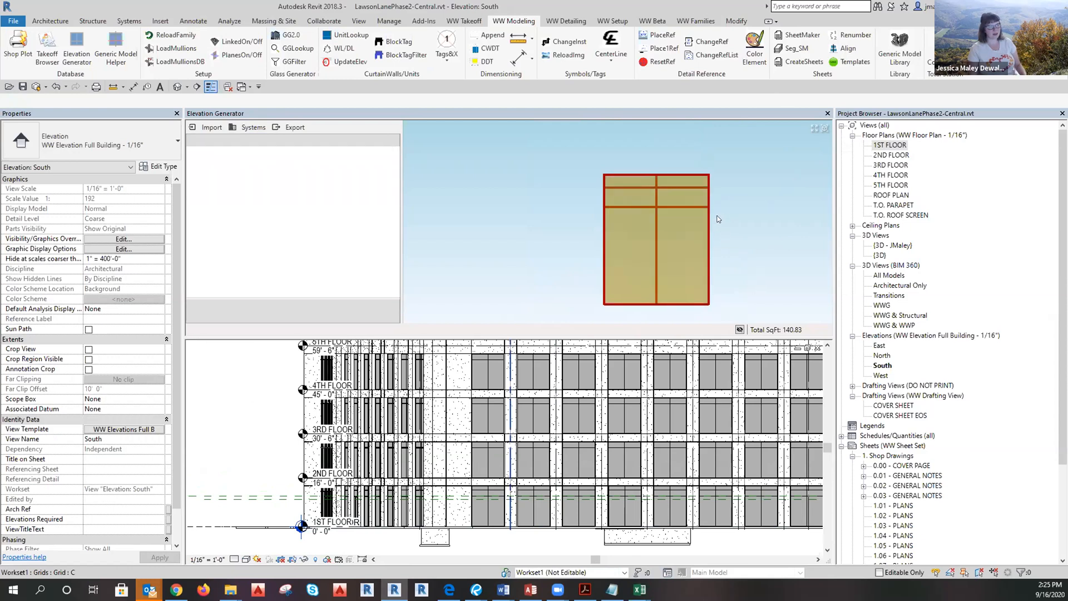
drag(640, 294, 761, 307)
drag(544, 288, 728, 308)
middle_drag(727, 232, 726, 234)
scroll(700, 255, down, 5)
scroll(735, 128, up, 5)
scroll(739, 157, down, 2)
drag(570, 251, 480, 228)
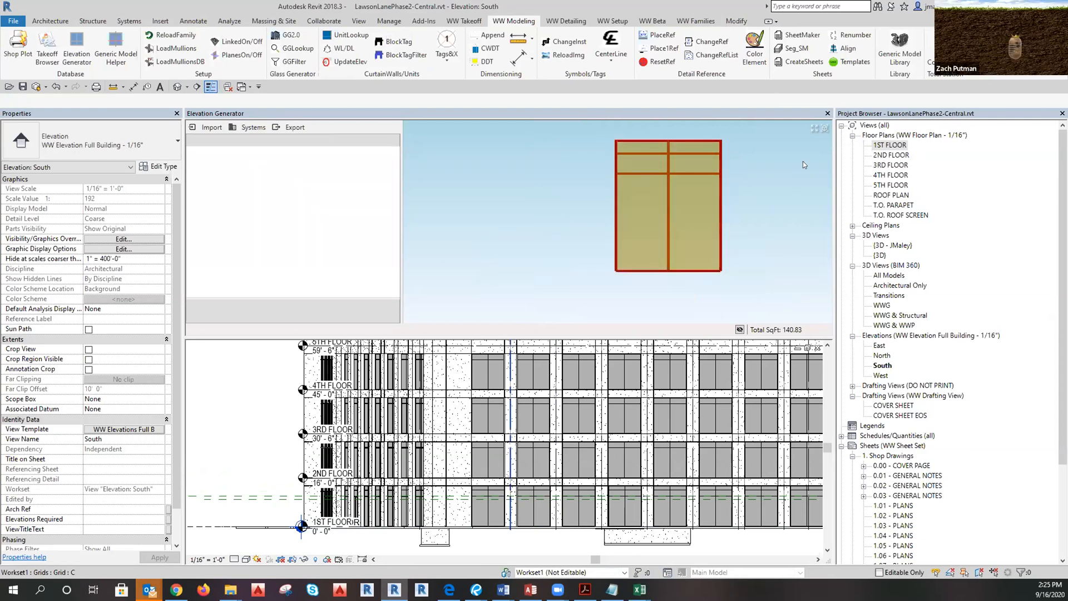
Fit the window to the preview, box-select the two sill mullion segments, and bring up the profile PDFs full-screen.
click(815, 128)
scroll(643, 266, down, 1)
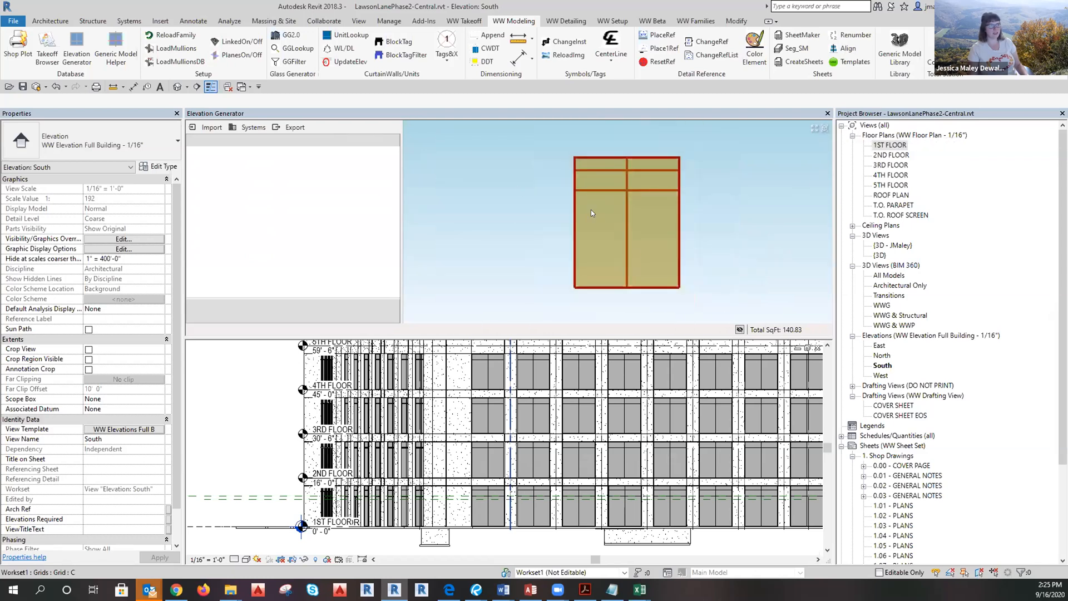
click(643, 241)
scroll(645, 240, down, 1)
scroll(663, 240, up, 2)
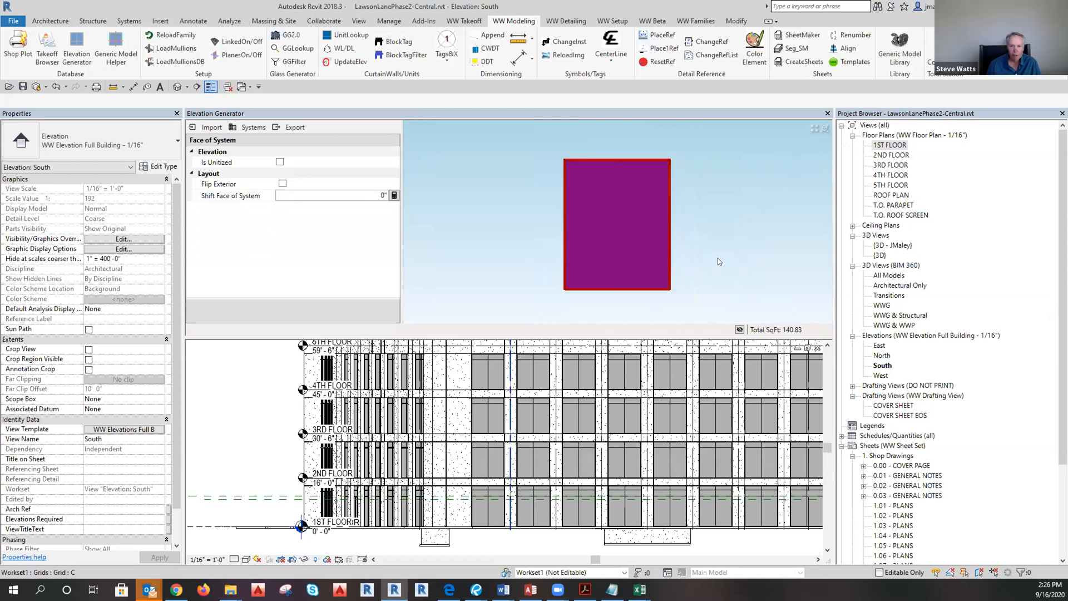
click(718, 258)
drag(525, 264, 720, 311)
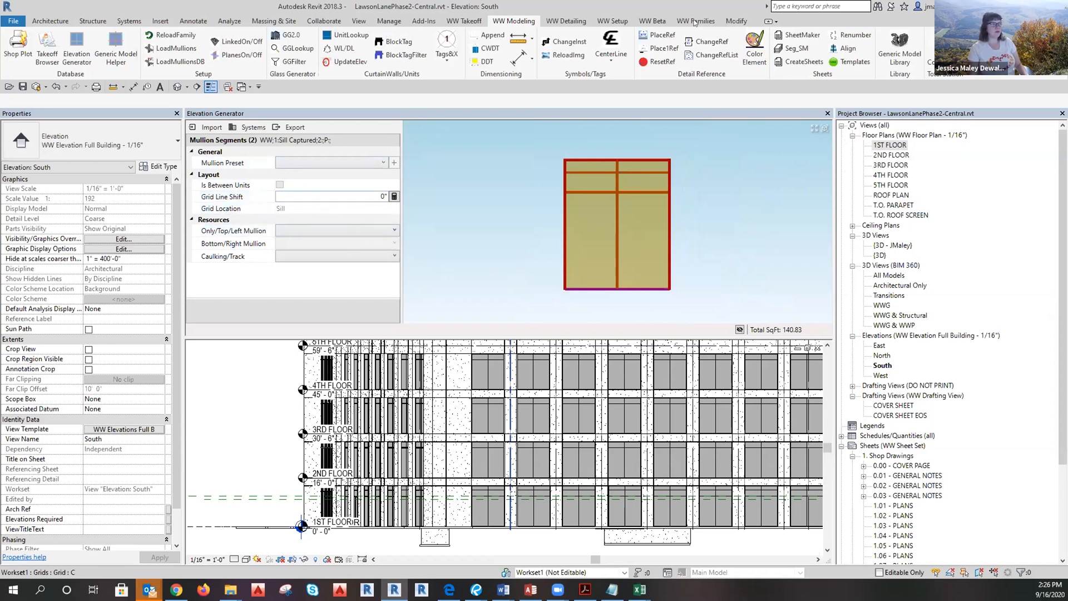
click(476, 590)
click(763, 27)
From Bookmarks, go to sheet 2.01 and follow the 1/5.01 callout to the sill detail.
drag(232, 397, 510, 291)
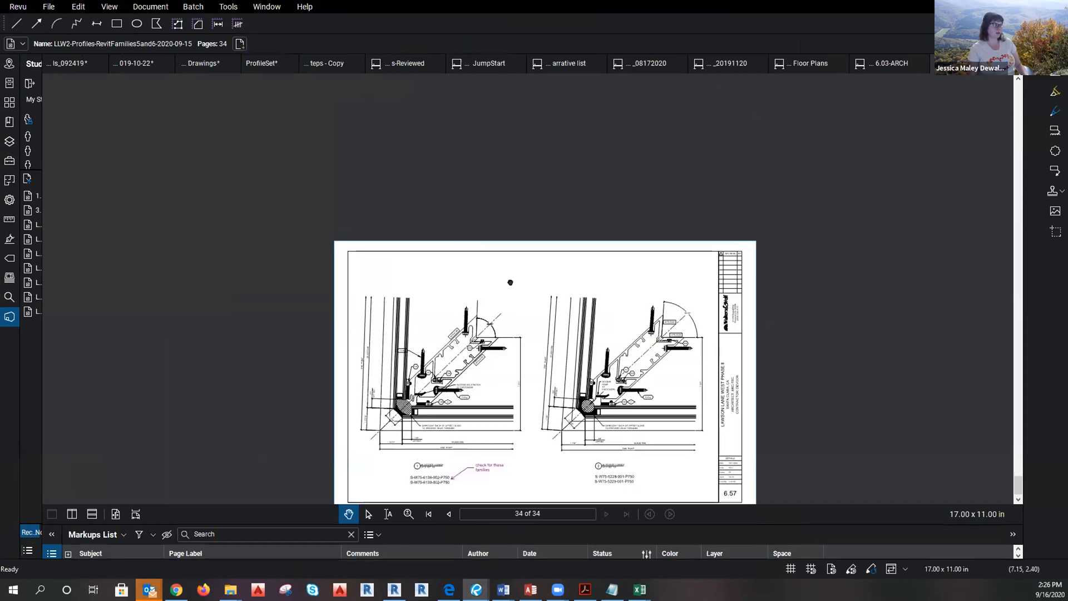
drag(42, 189, 269, 205)
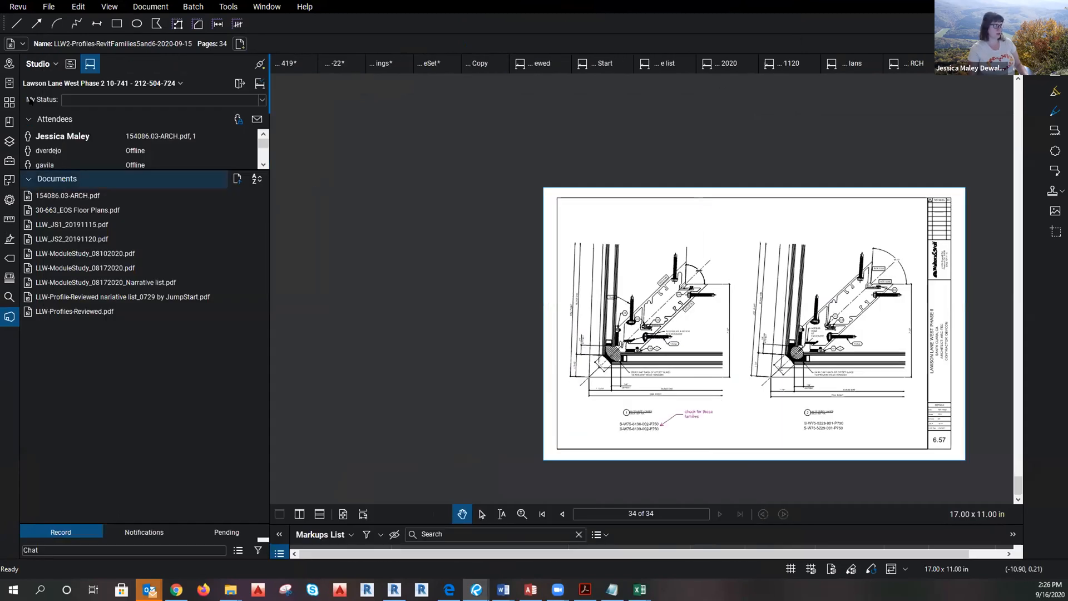
click(10, 122)
click(60, 112)
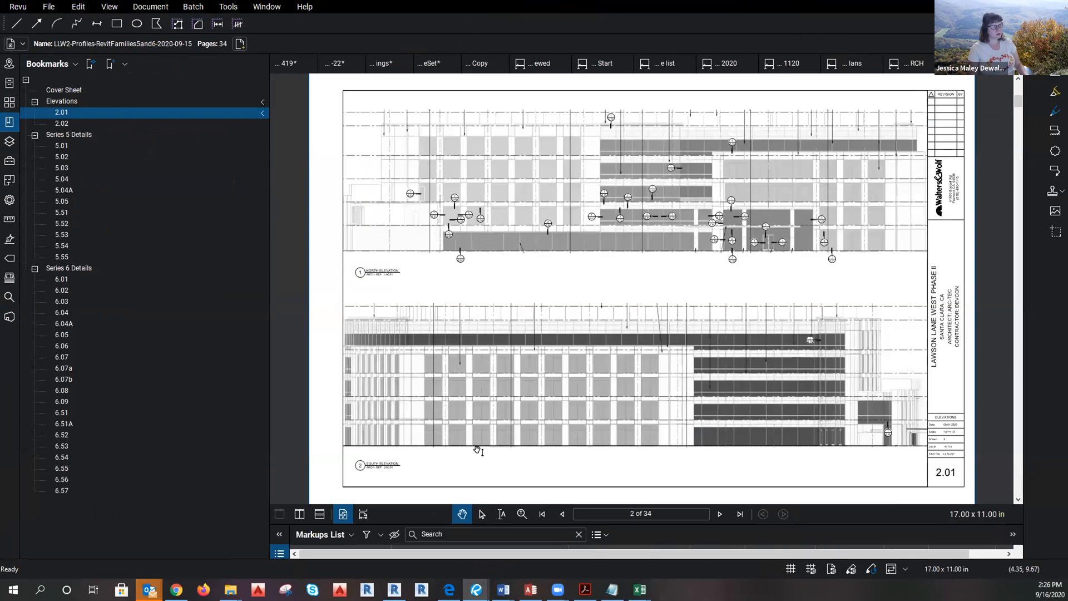
scroll(854, 273, up, 5)
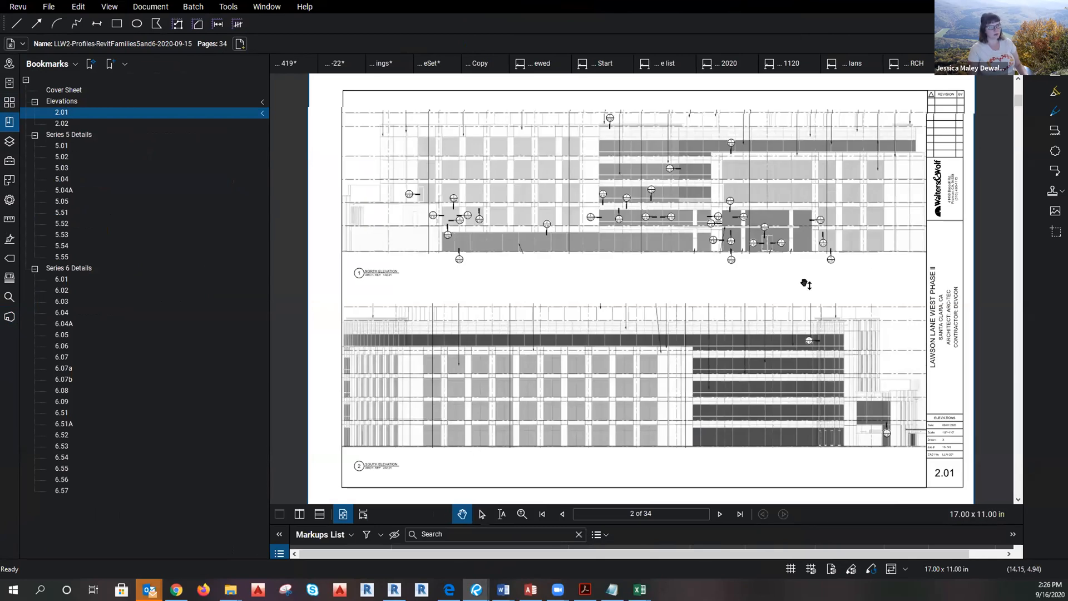
scroll(846, 276, up, 1)
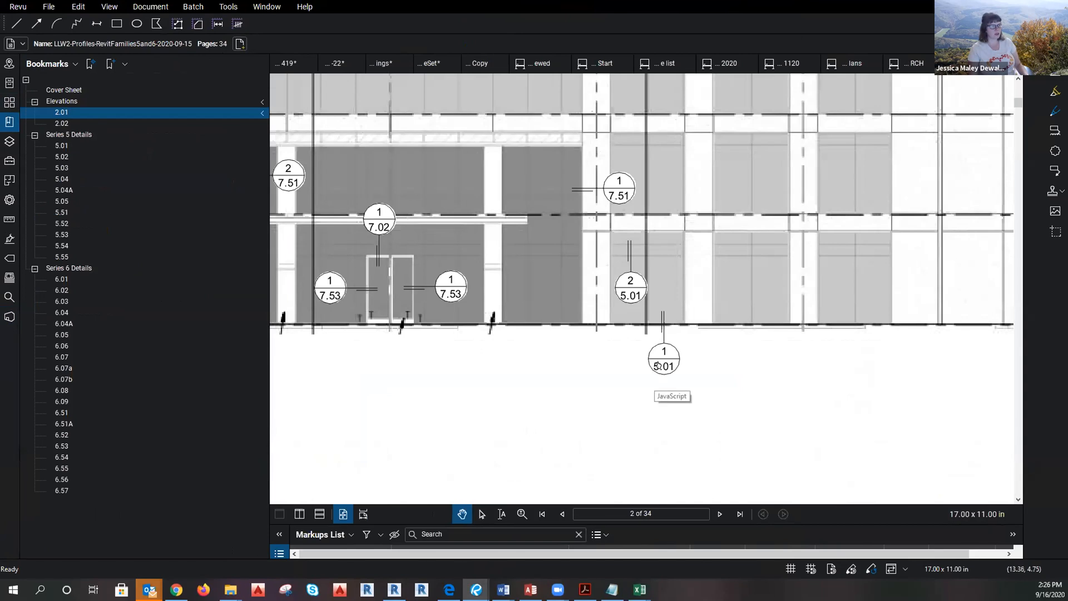
click(662, 362)
scroll(610, 473, up, 2)
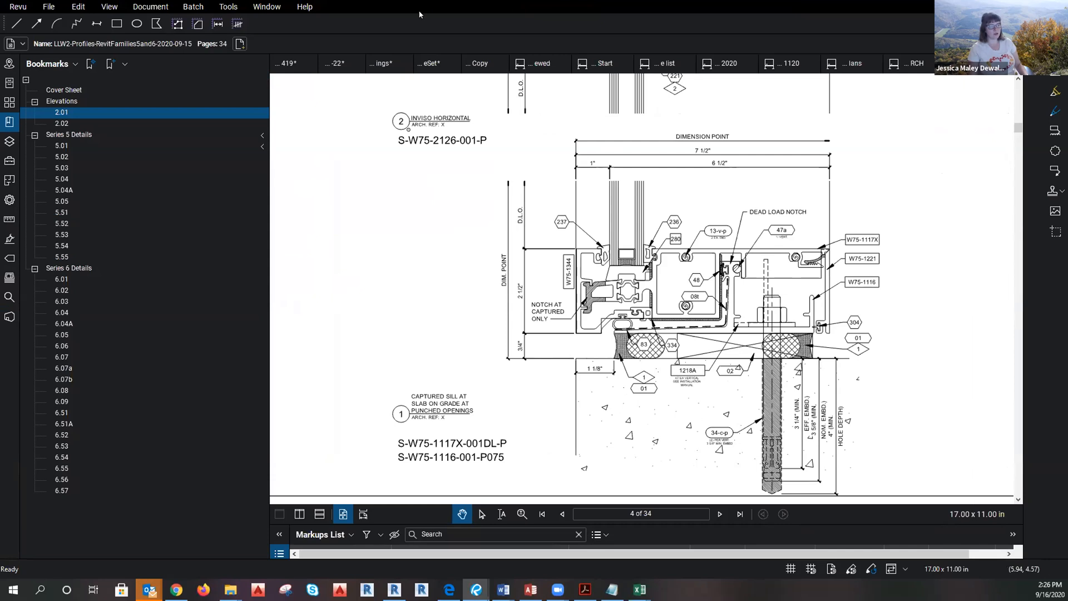
Compare with Revit, review sheets 2.01, 2.02 and 5.01, and open the 154086.03-ARCH.pdf set.
key(alt+Tab)
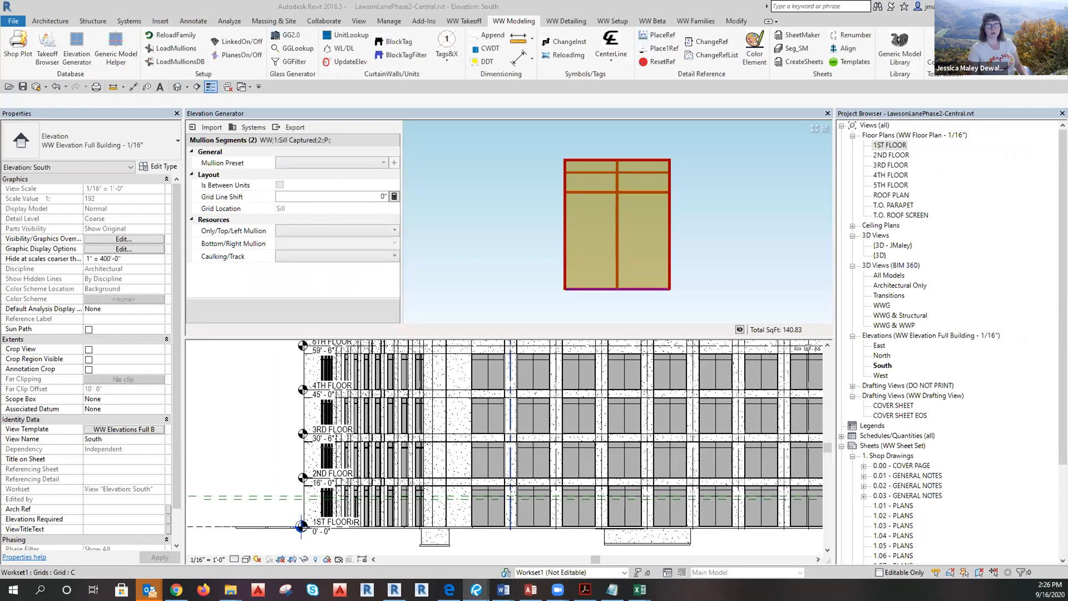
key(alt+Tab)
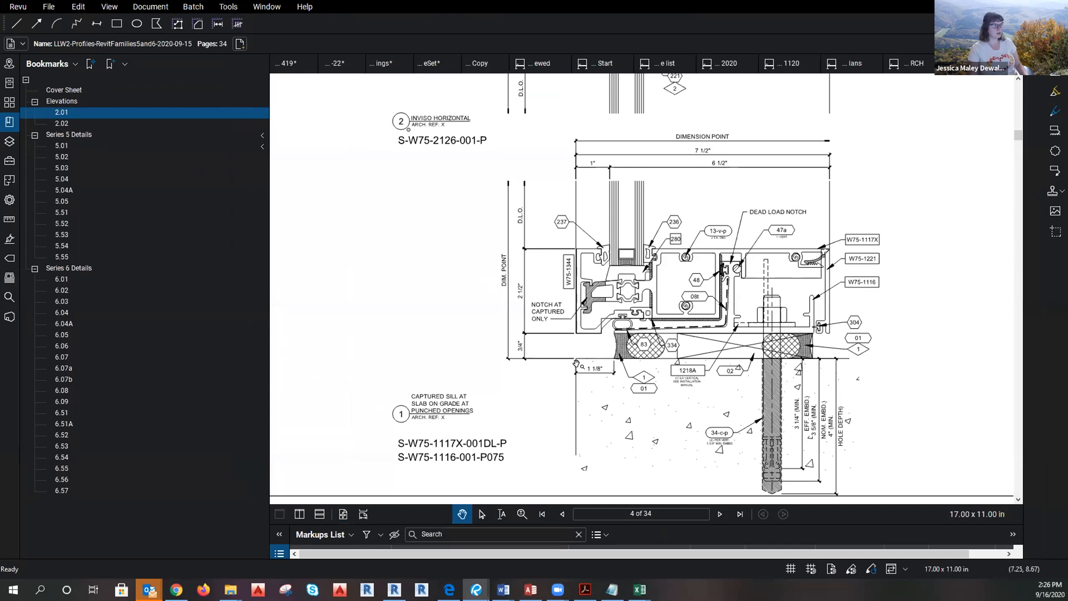
scroll(578, 365, down, 3)
click(407, 292)
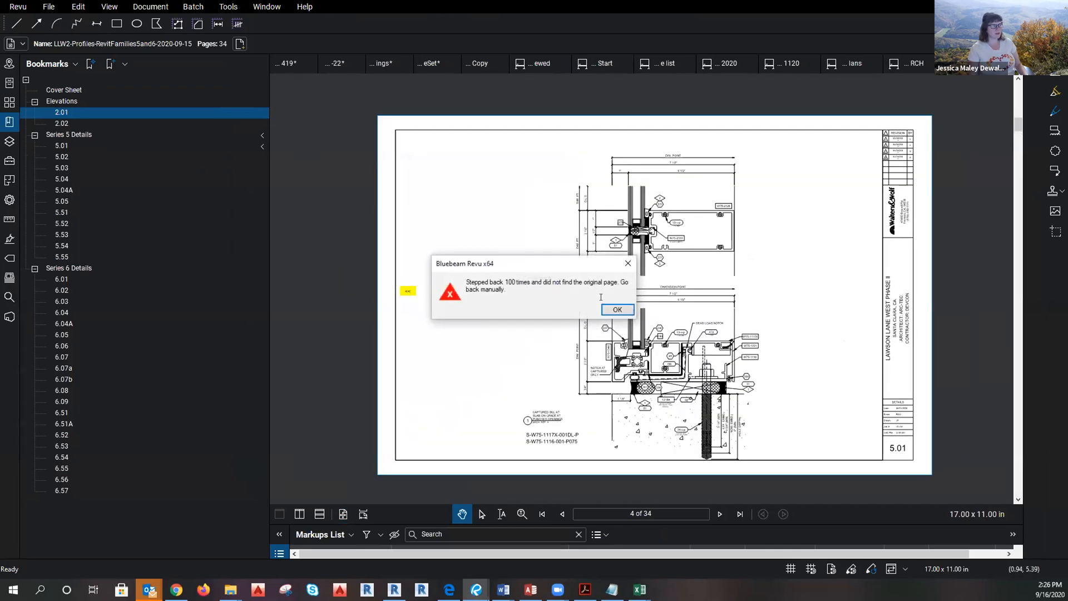
key(Return)
click(57, 113)
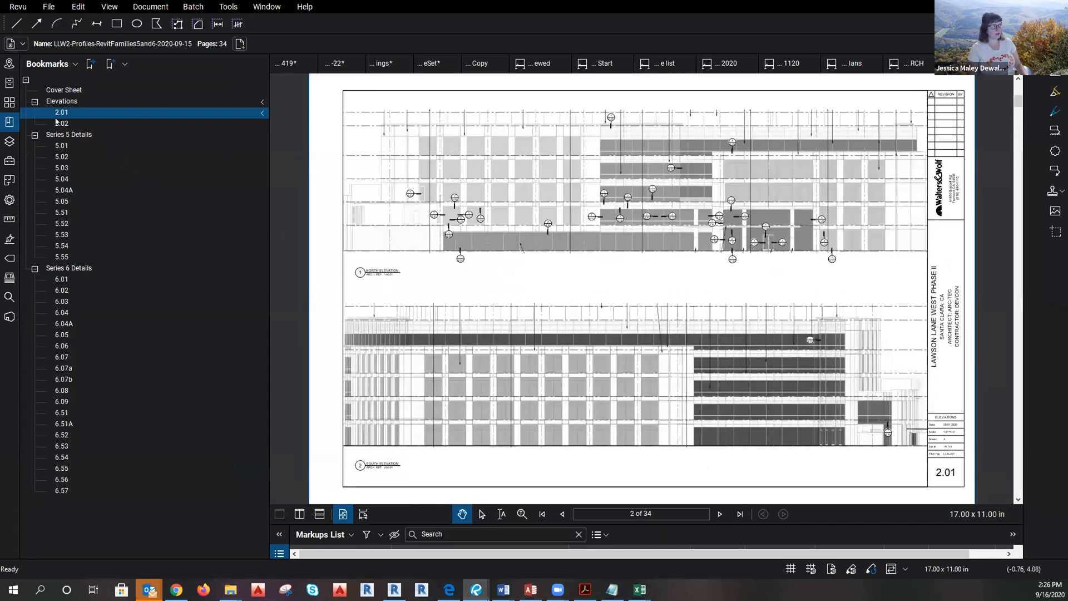
click(57, 123)
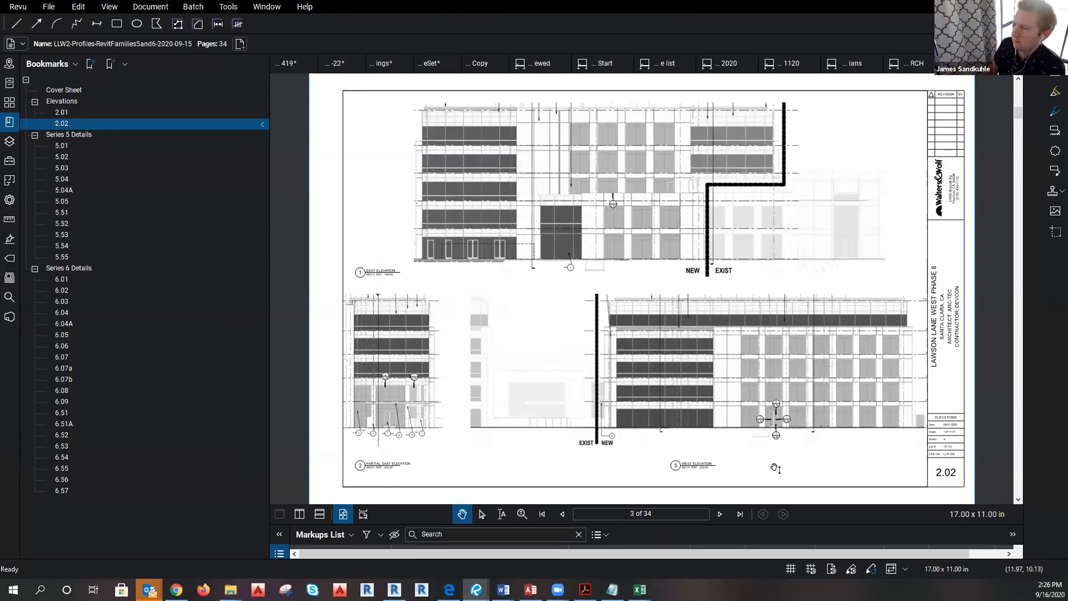
click(60, 147)
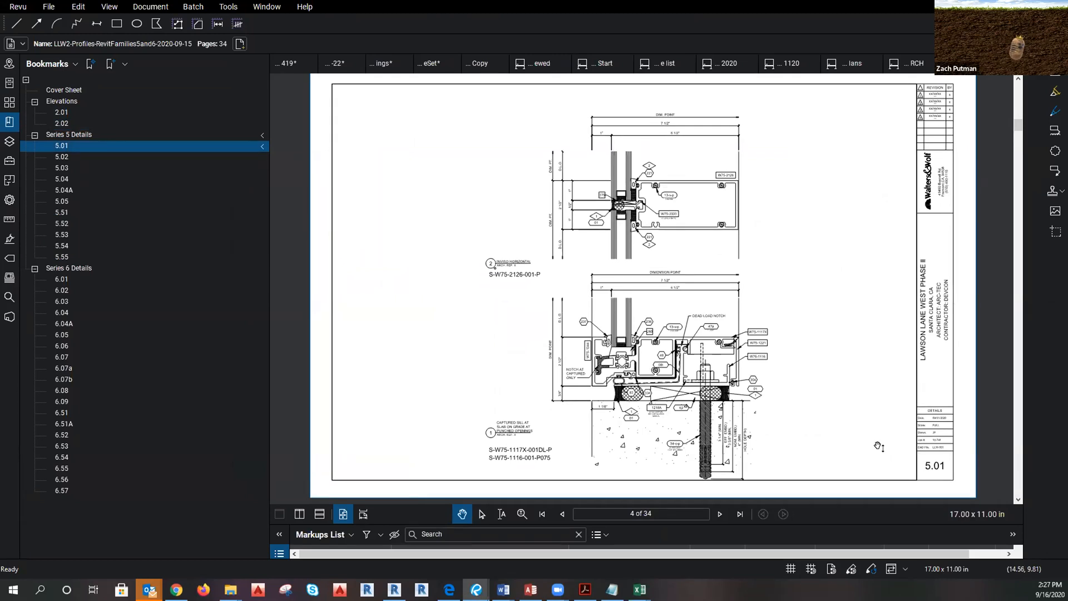
click(913, 65)
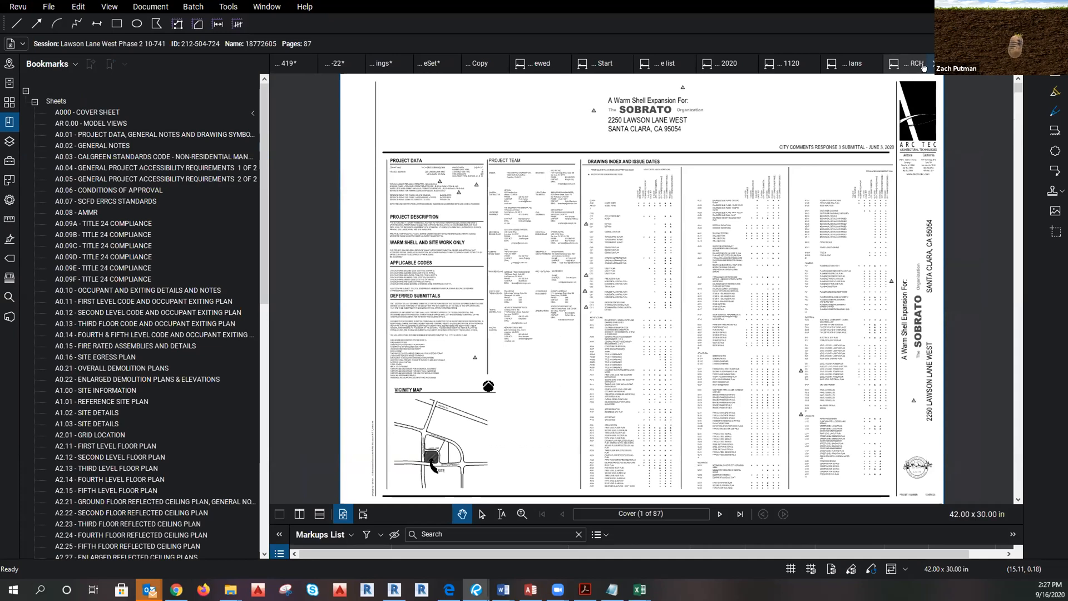
Close the floor plans, JumpStart, module study, narrative list, LLW-Profiles-Reviewed and WW-CW Modeling Steps documents.
click(933, 65)
click(913, 66)
click(932, 66)
click(901, 65)
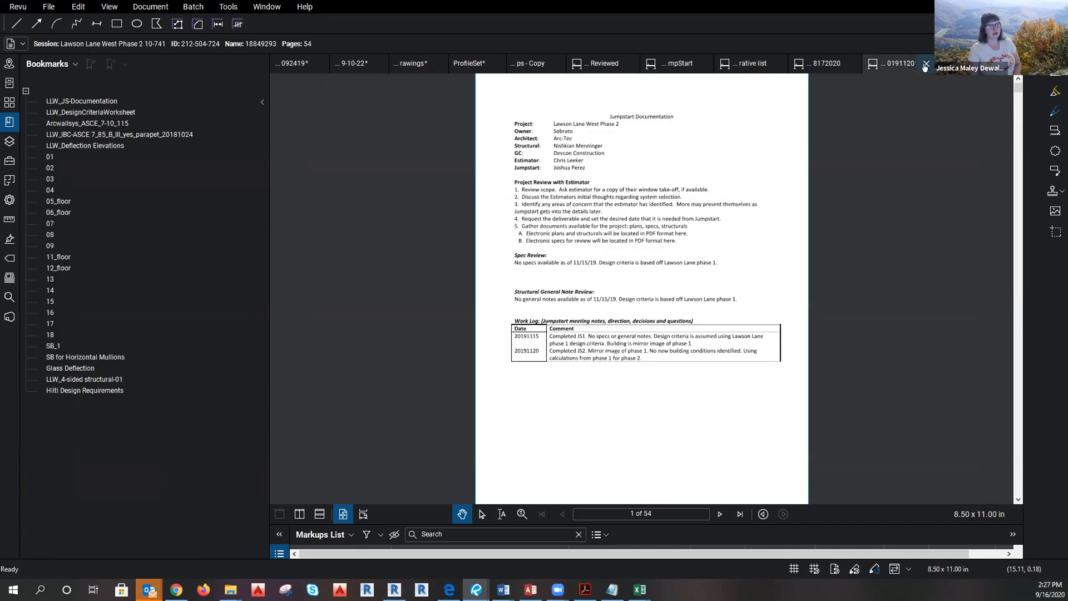
click(926, 65)
click(891, 66)
click(919, 63)
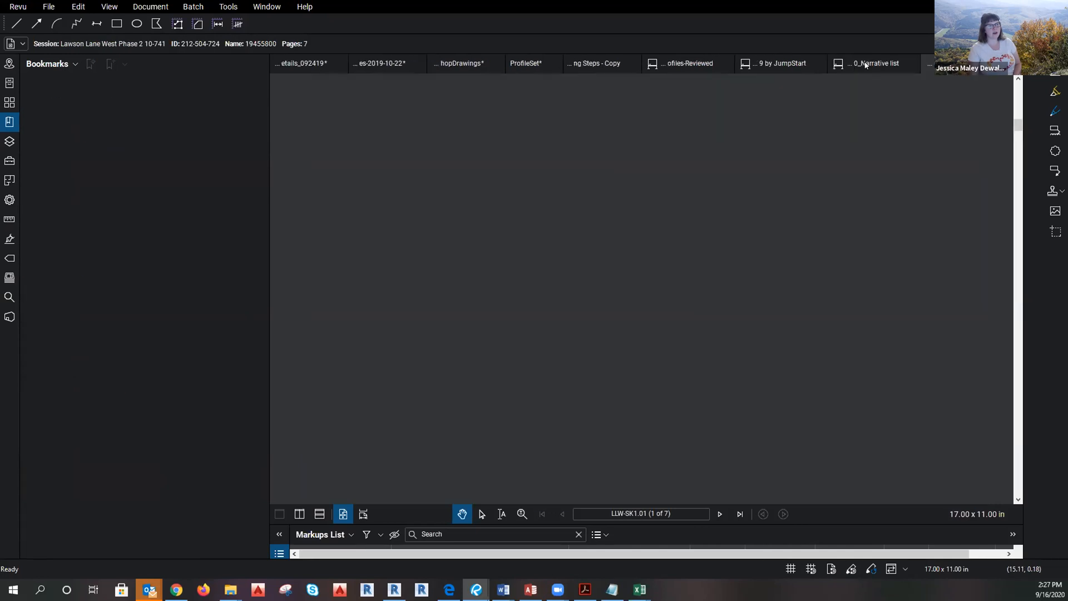
click(877, 66)
click(911, 65)
click(877, 65)
click(896, 64)
click(801, 68)
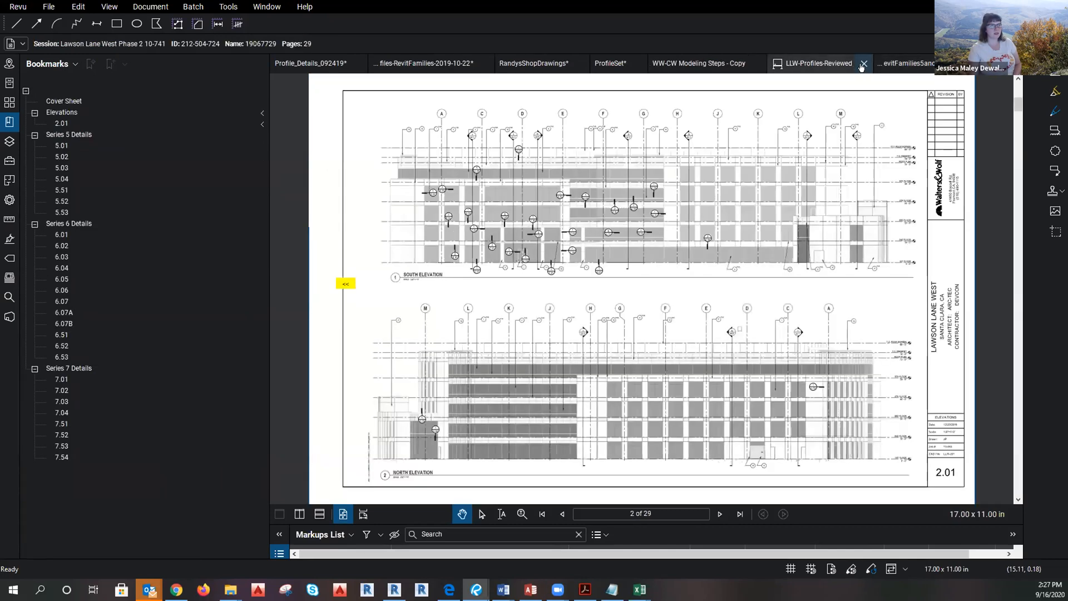
click(863, 65)
click(767, 67)
click(792, 64)
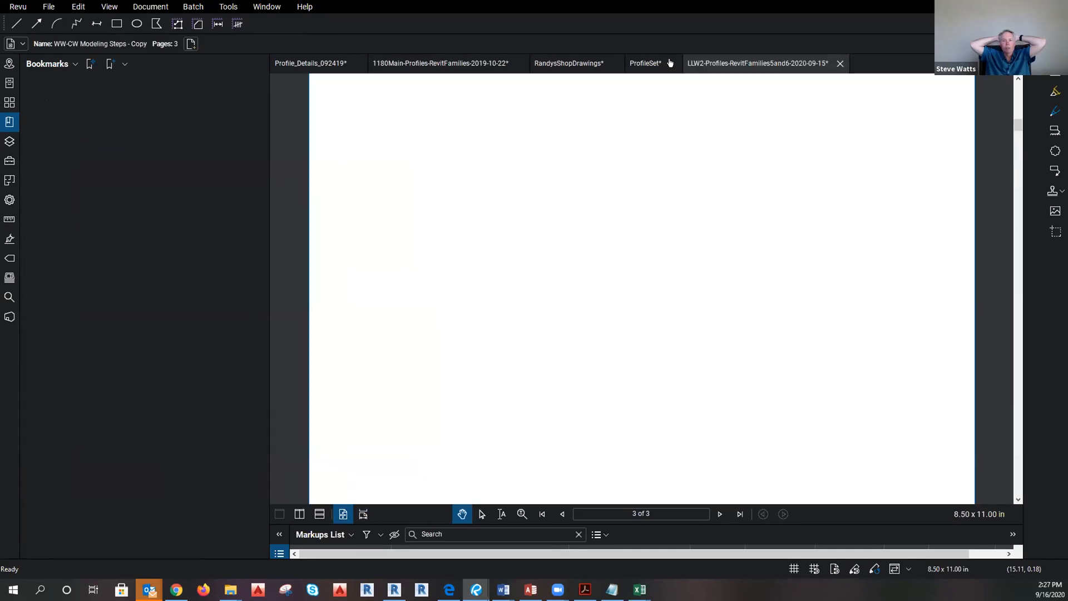
Close ProfileSet, RandysShopDrawings, 1180Main and Profile_Details, choosing Don't Save for each.
click(673, 63)
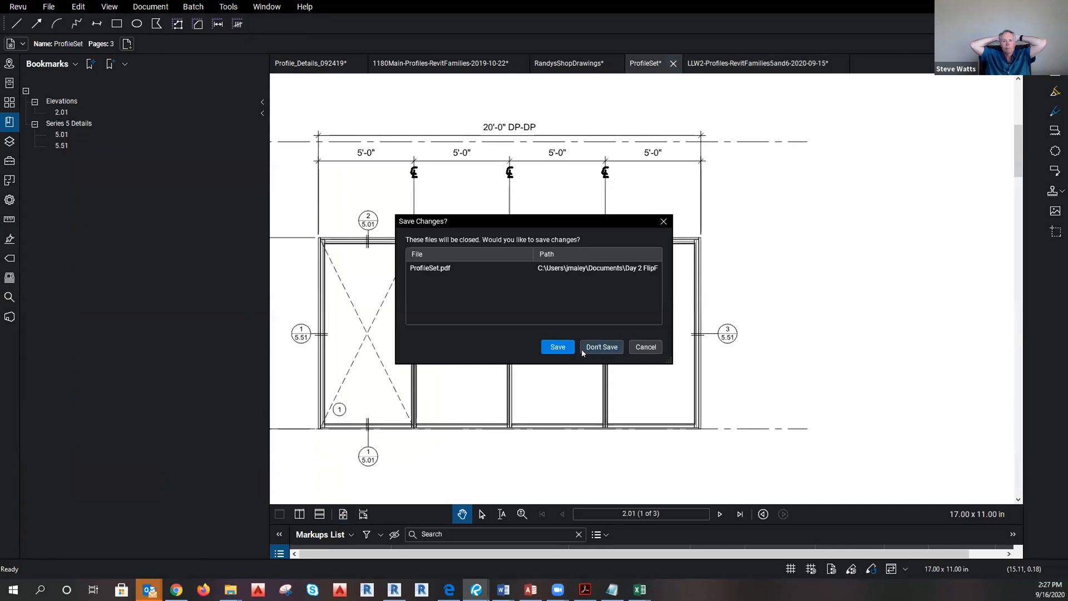
click(616, 347)
click(615, 63)
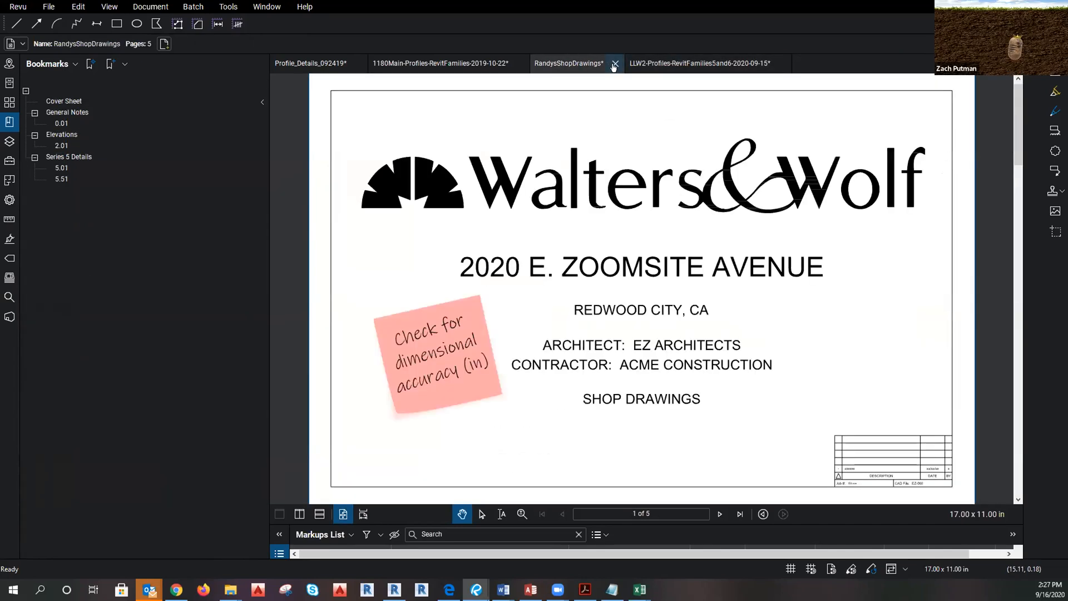
click(587, 346)
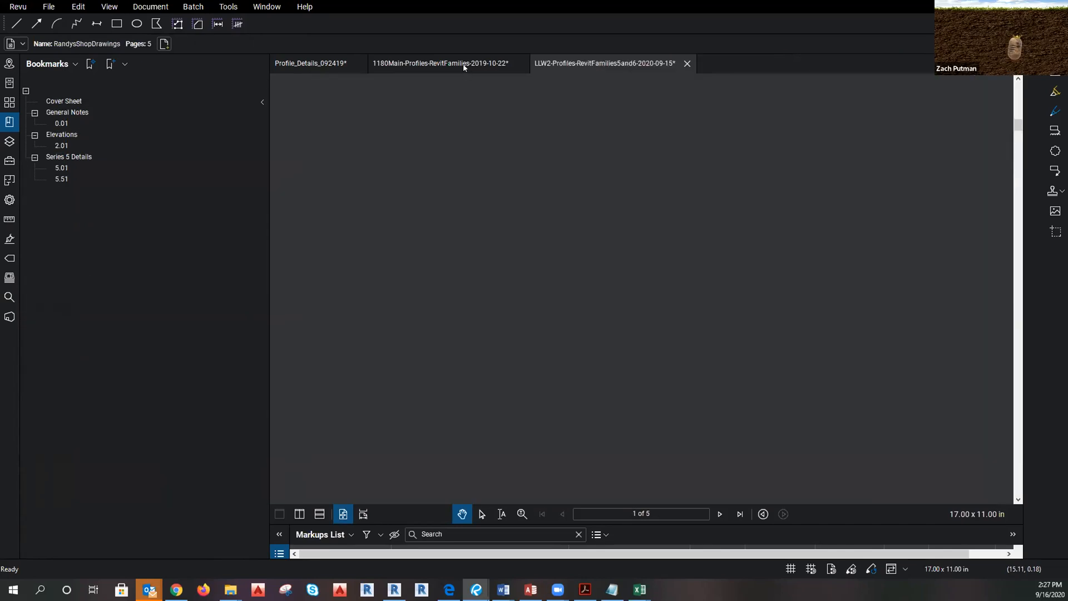
click(466, 66)
click(520, 64)
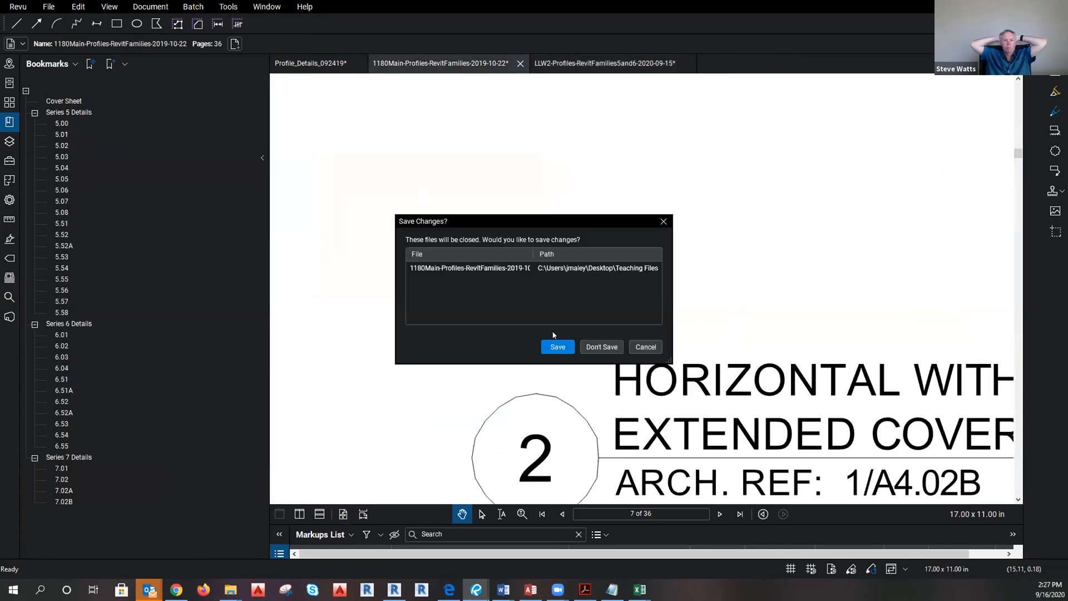
click(601, 346)
click(333, 63)
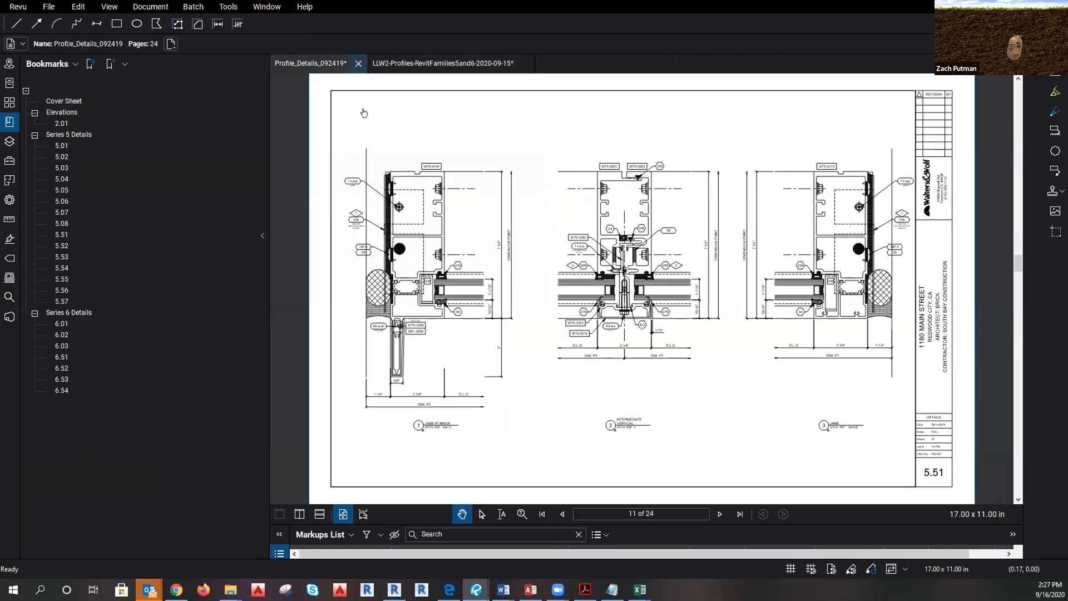
click(359, 64)
click(602, 346)
Zoom into detail 5.01 and move the PDF viewer aside to reveal Revit.
drag(798, 441, 794, 433)
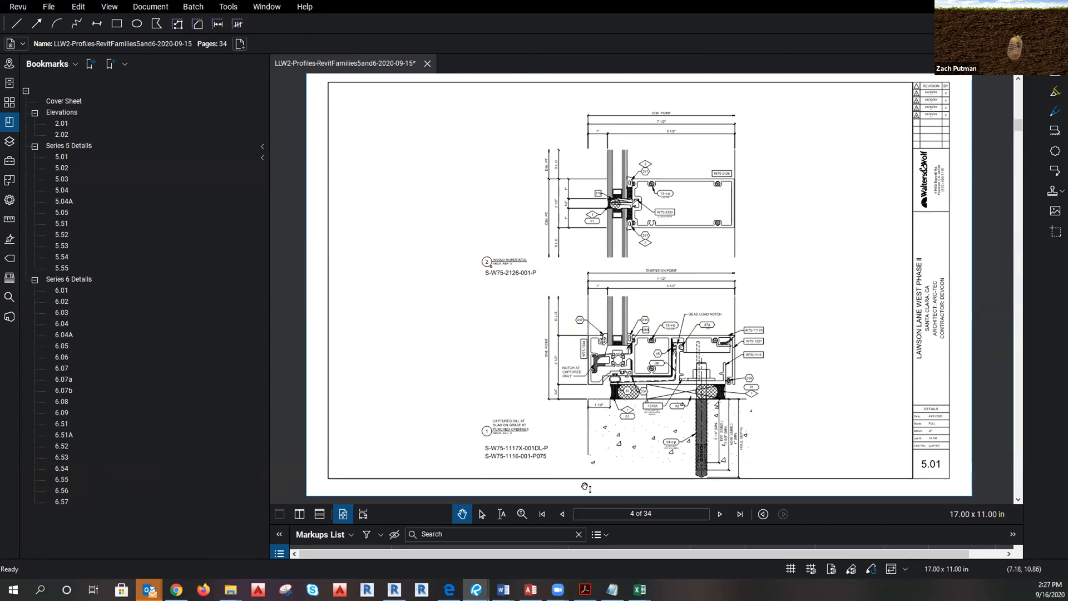
scroll(585, 487, up, 3)
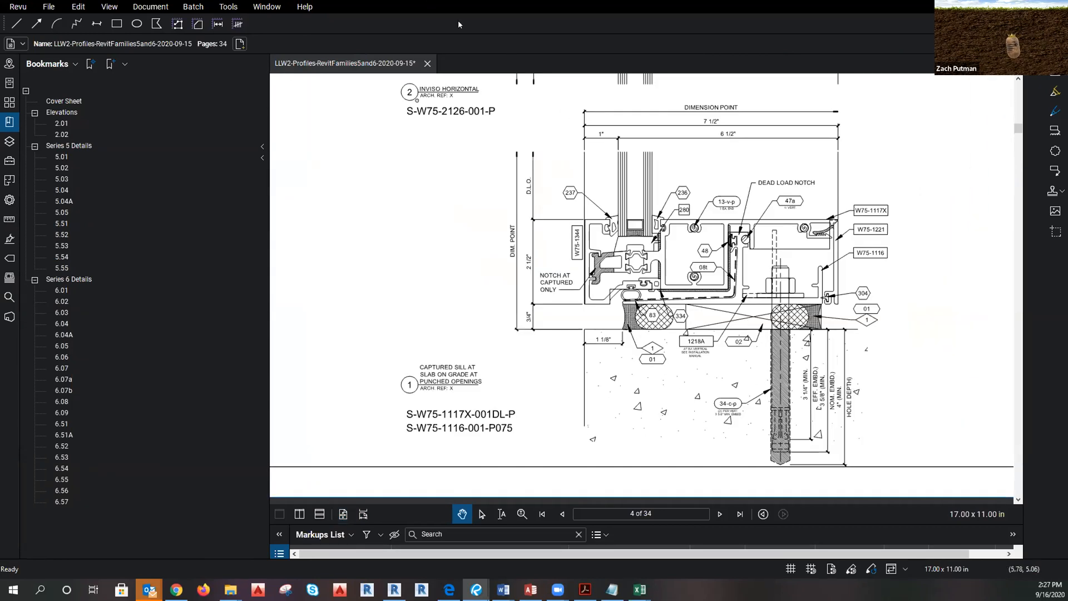
drag(458, 21, 459, 0)
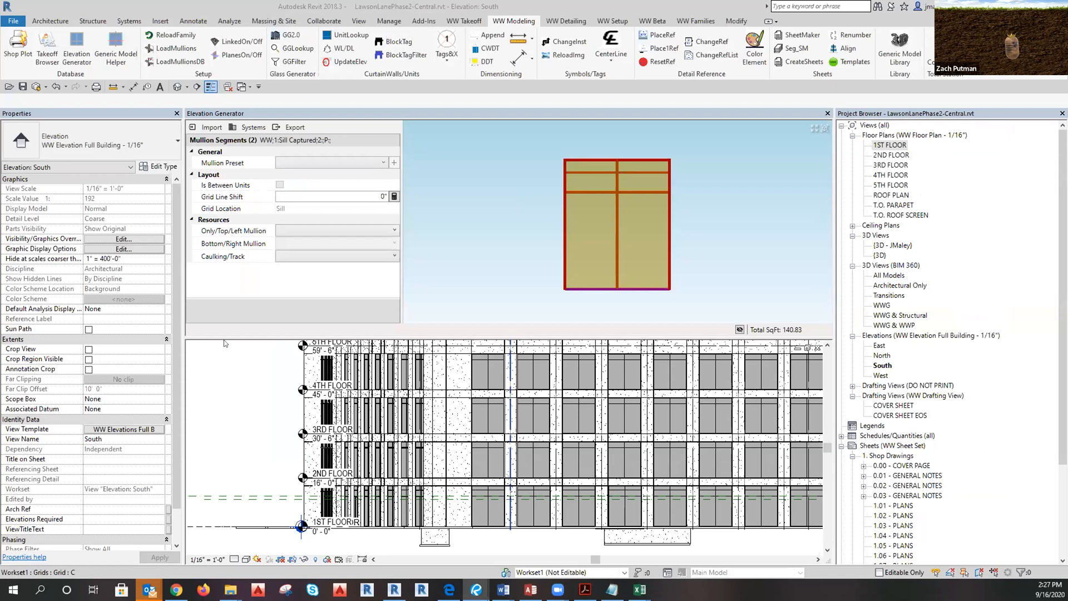
Browse the Only/Top/Left Mullion profile list for the sill, close it unchosen, and enlarge the elevation view.
click(301, 230)
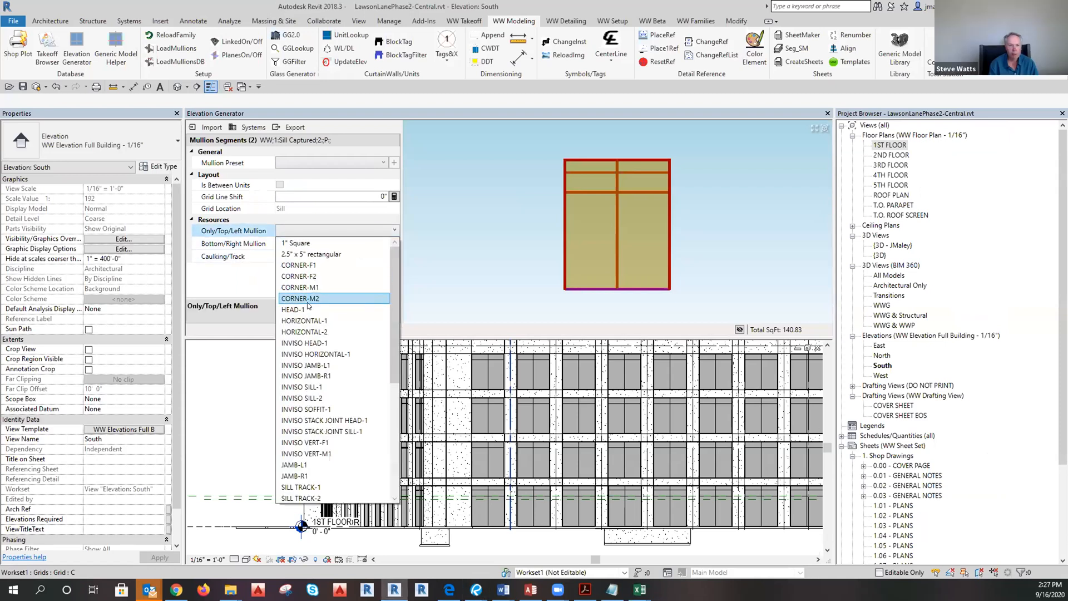
scroll(303, 362, down, 6)
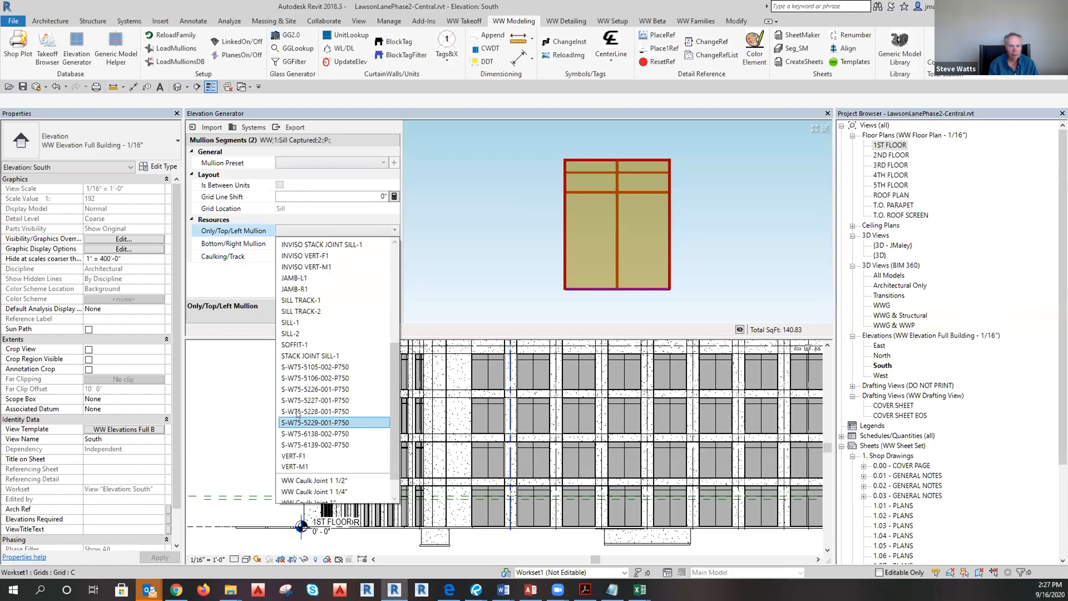
scroll(297, 417, down, 1)
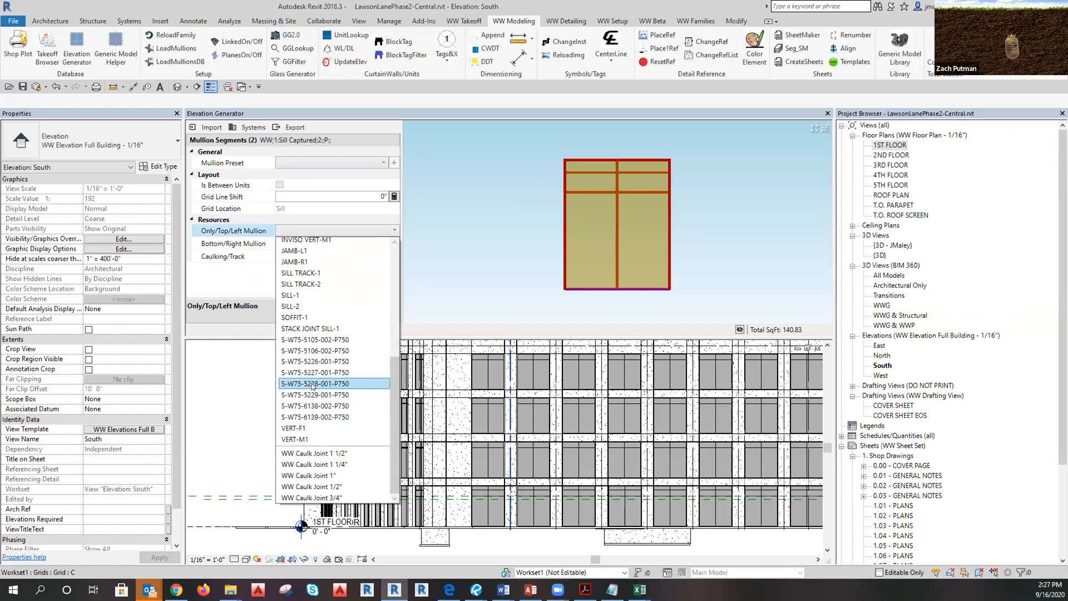
scroll(314, 370, up, 7)
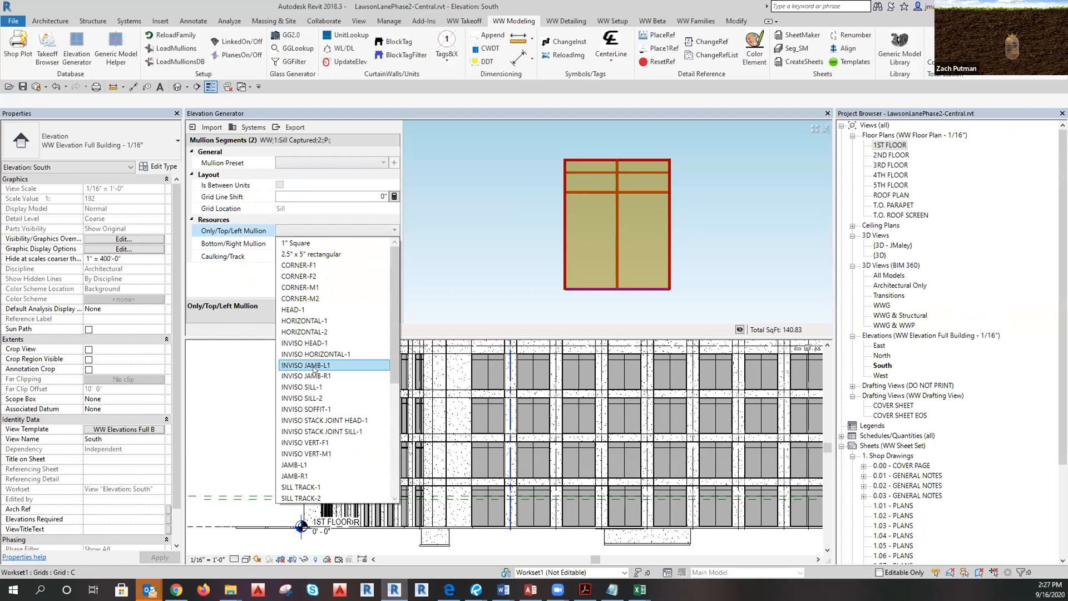
scroll(314, 369, down, 6)
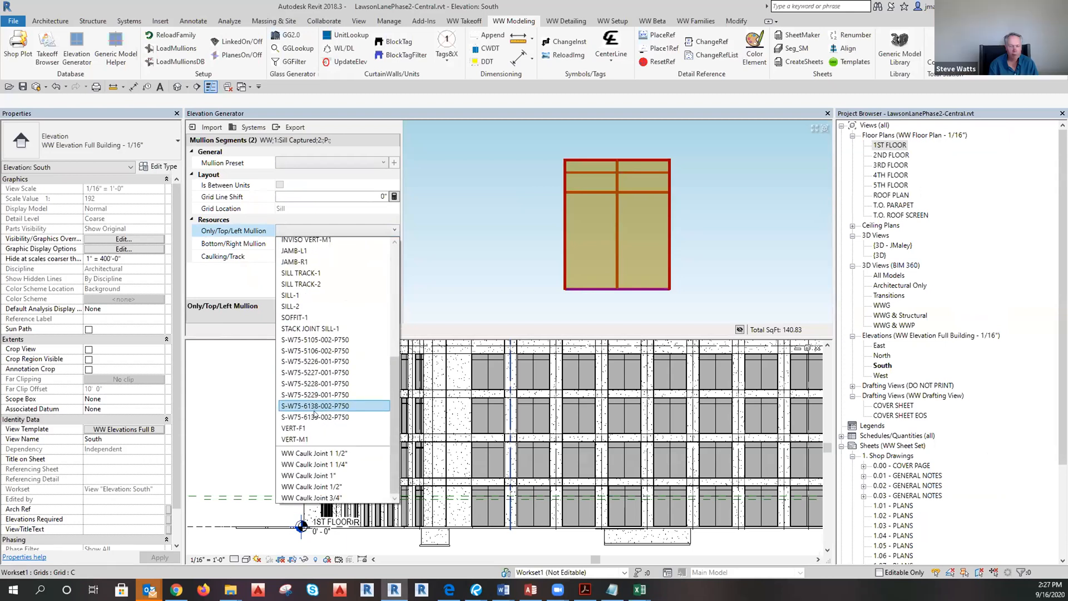
scroll(315, 414, up, 2)
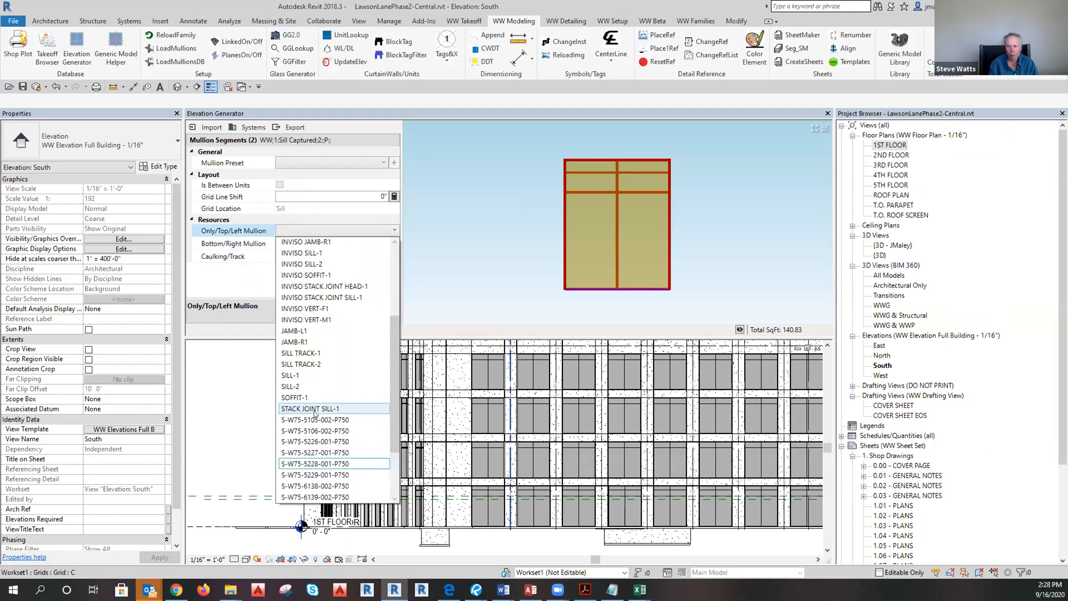
scroll(320, 431, up, 5)
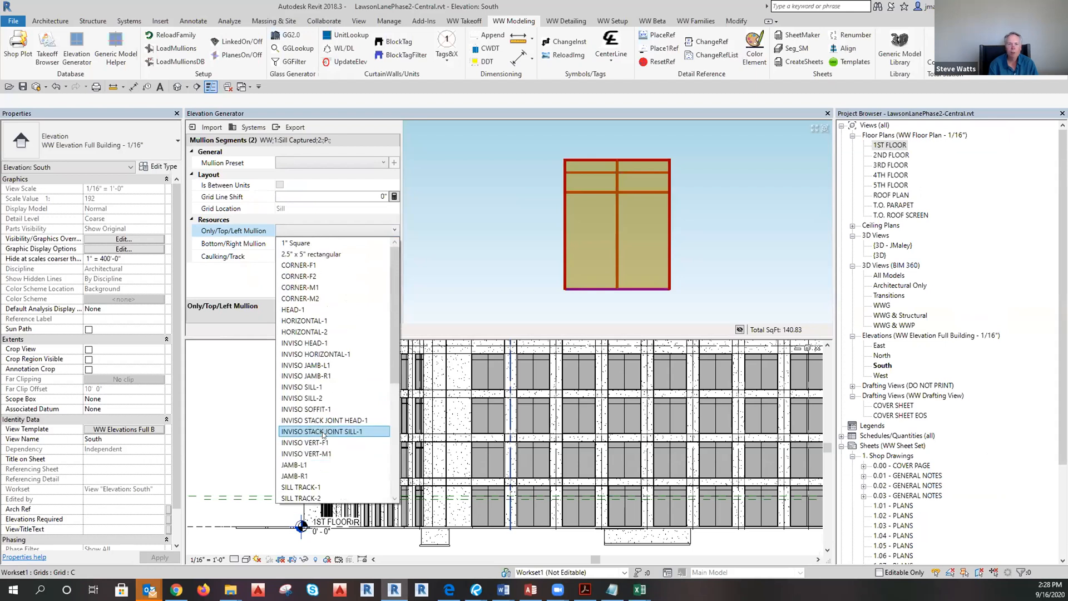
scroll(327, 431, down, 4)
scroll(329, 434, down, 3)
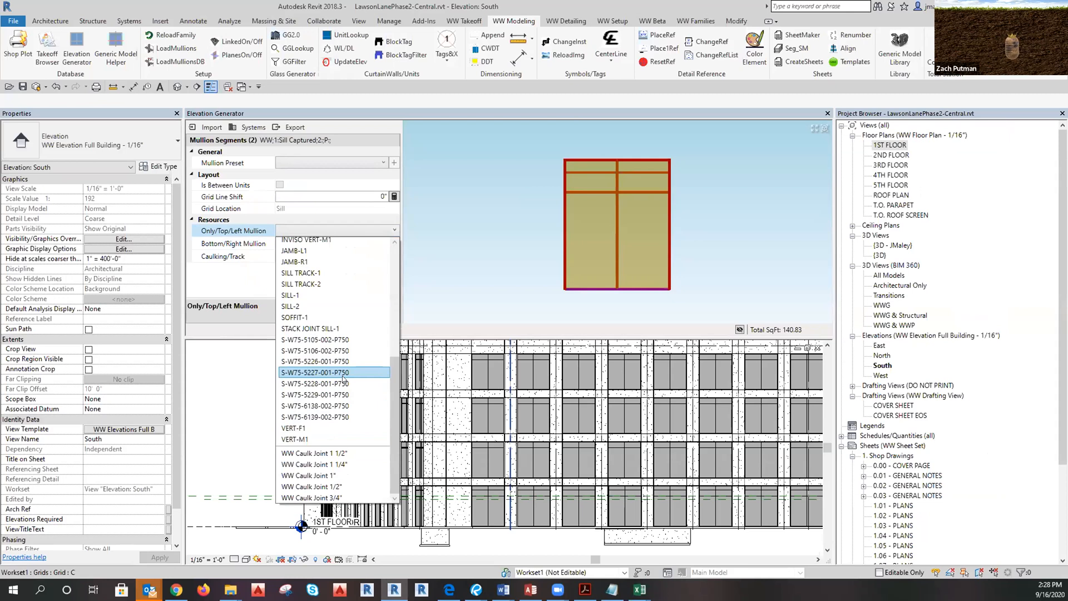
scroll(342, 374, up, 5)
click(467, 243)
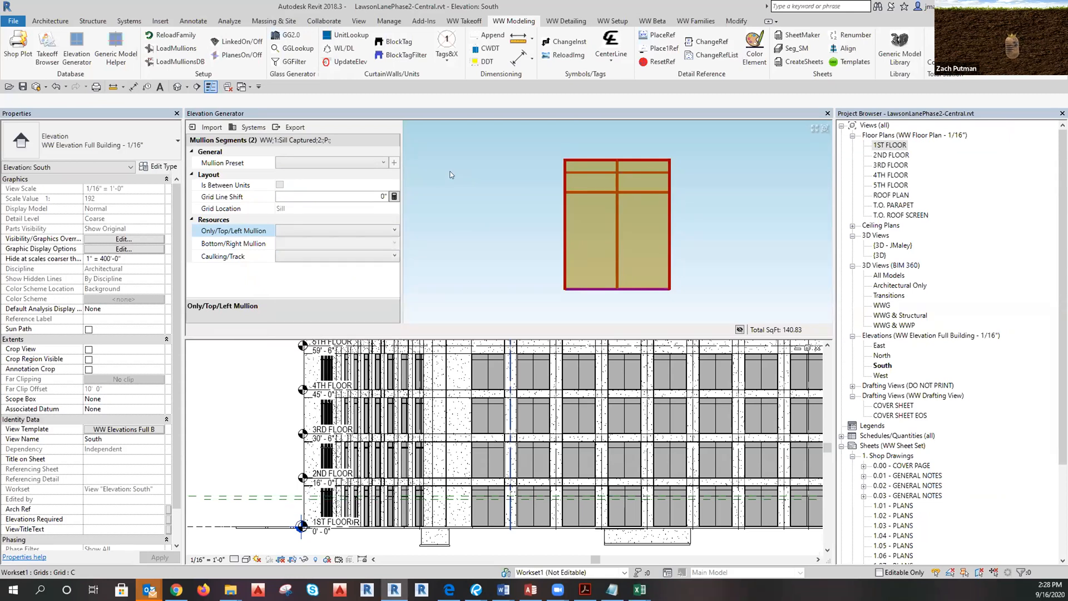
drag(746, 337, 746, 176)
Expand Families > Profiles in the Project Browser to see the loaded S-W75 P750 profiles.
scroll(896, 470, down, 5)
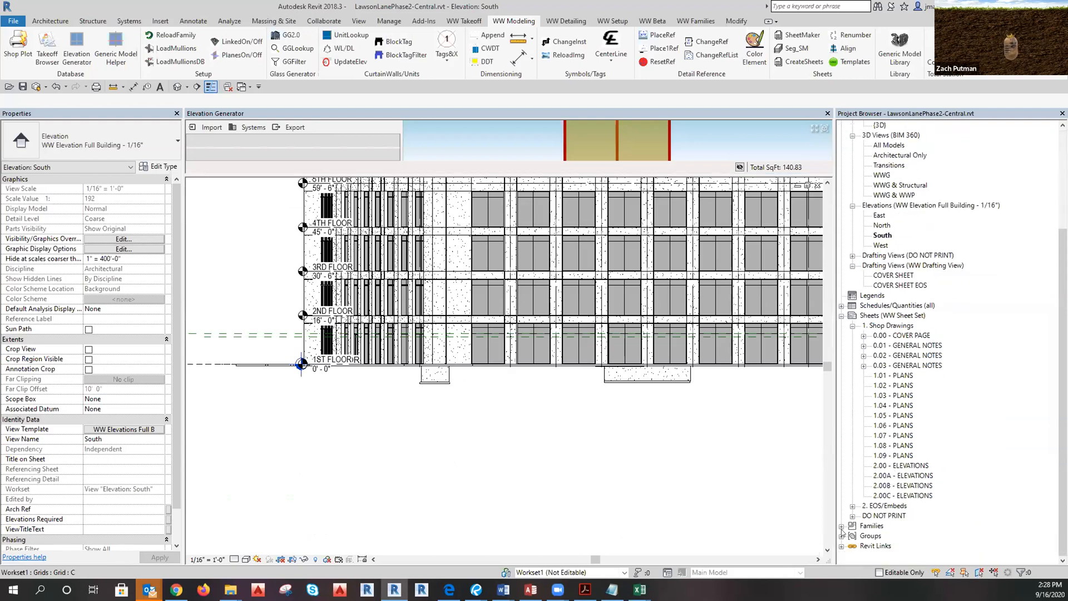
click(841, 526)
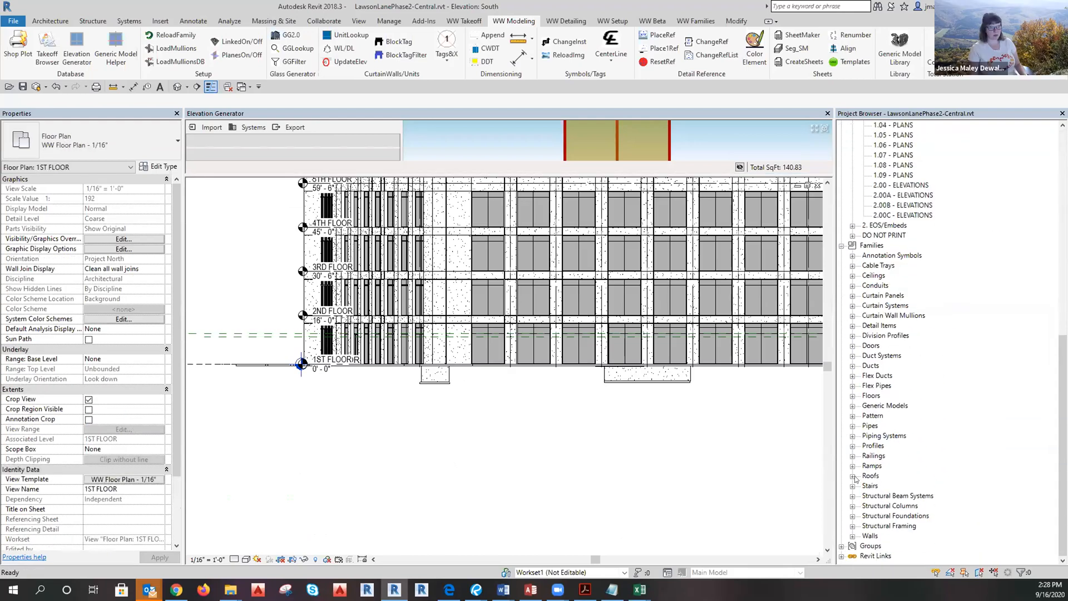
click(852, 446)
scroll(896, 440, down, 4)
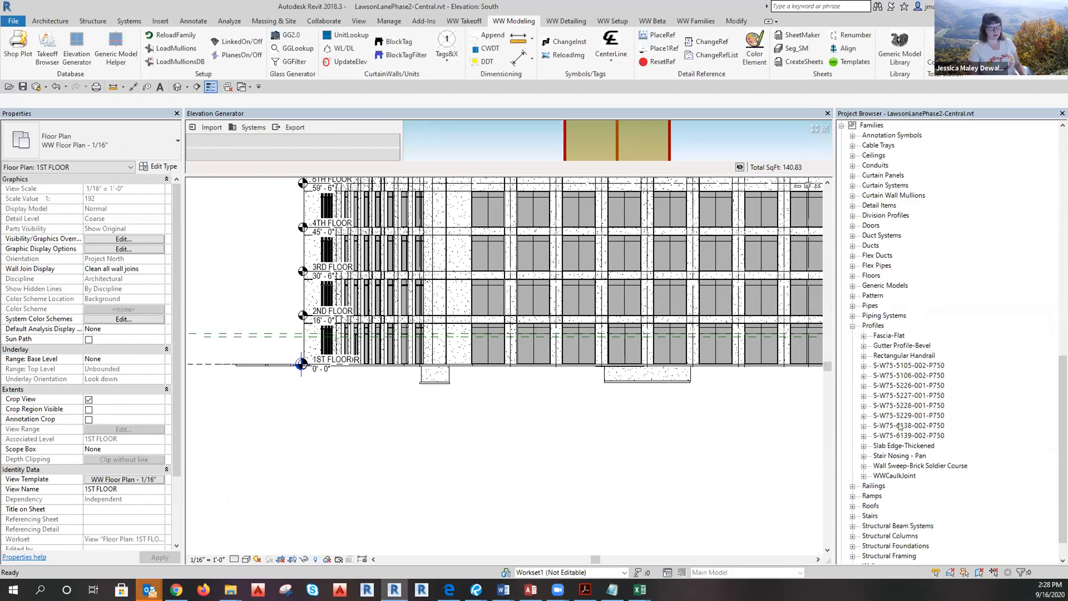
Reactivate the South elevation and look through the ribbon tabs before returning to WW Modeling.
click(529, 424)
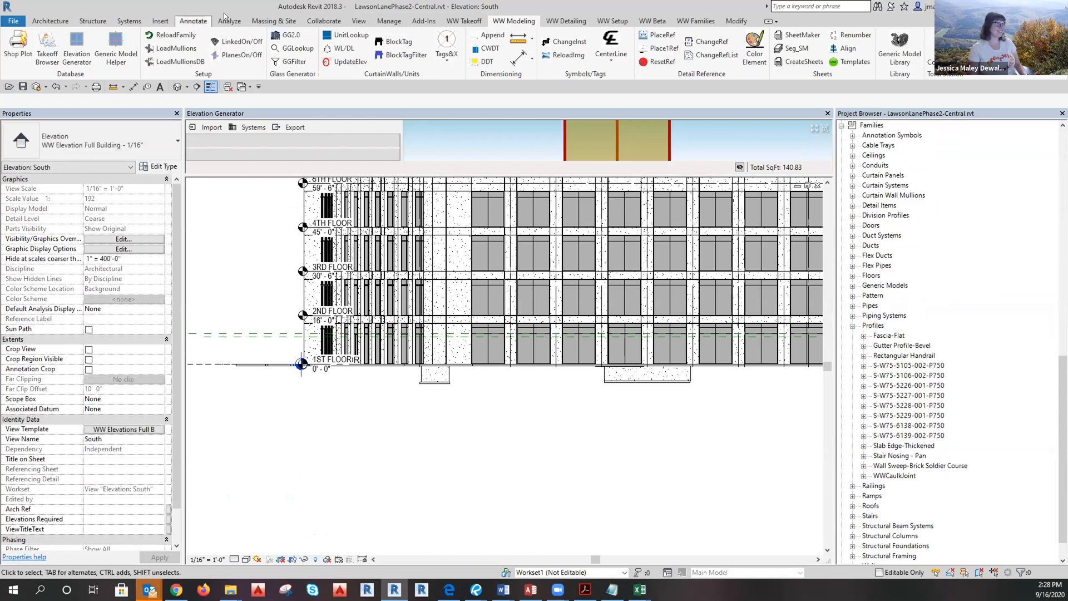
click(162, 21)
click(724, 22)
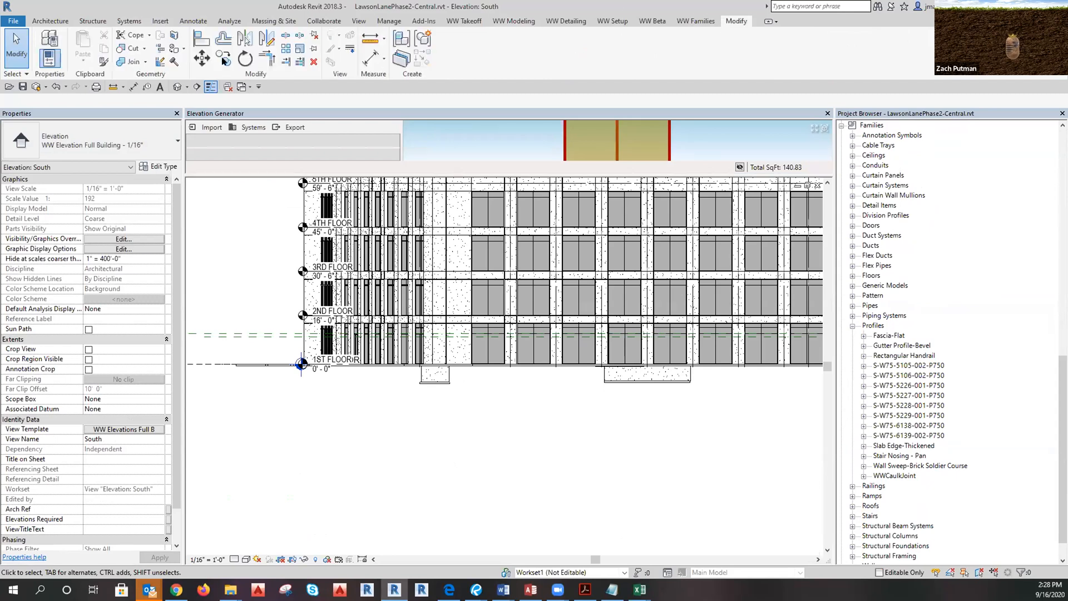
click(598, 23)
click(577, 23)
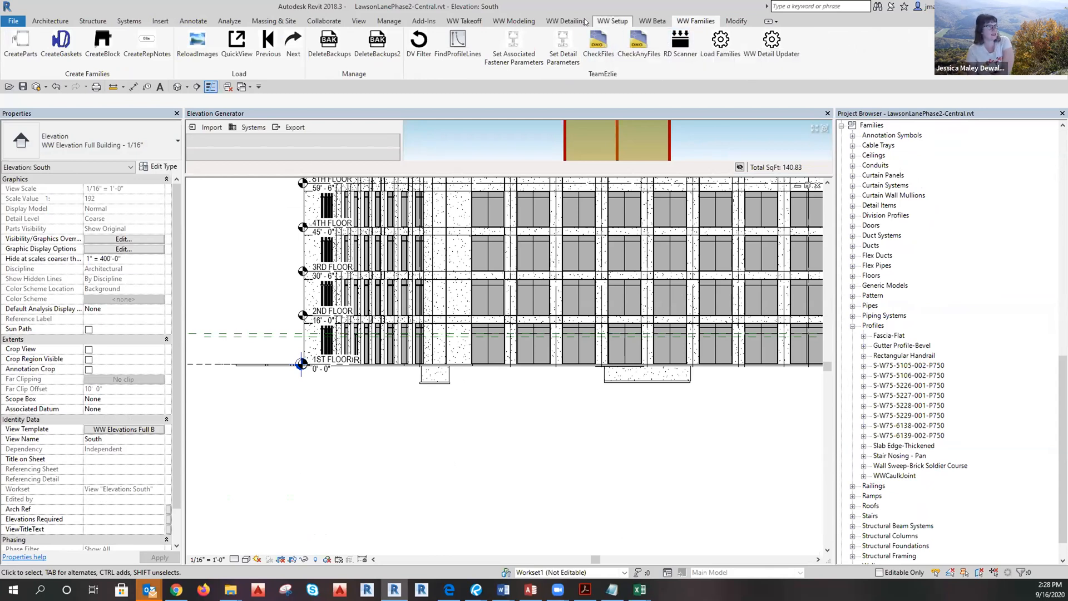
click(511, 23)
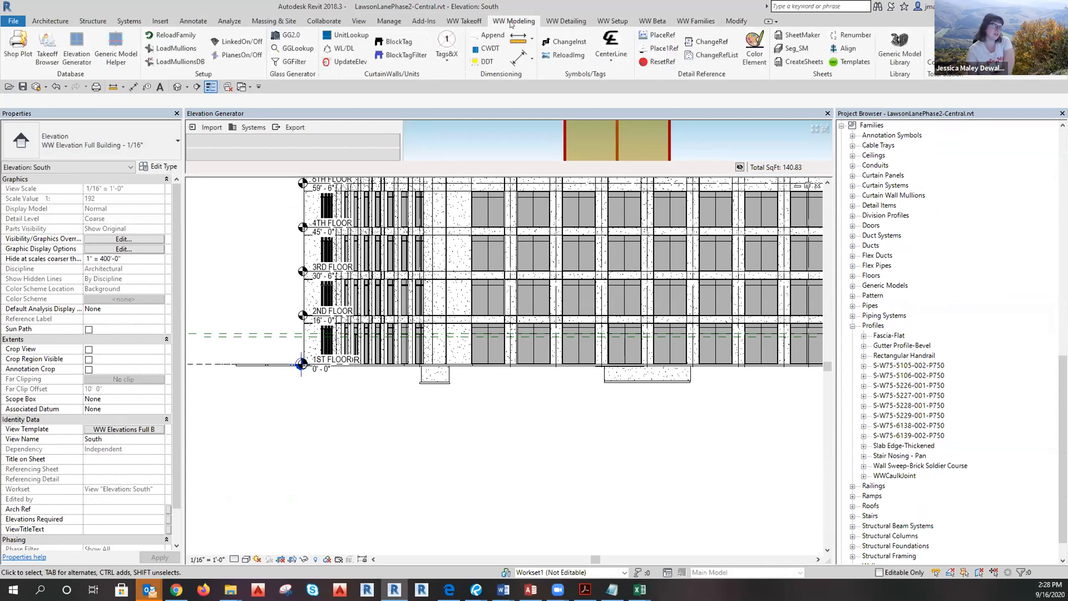
Load GenNotes-5and6.mdb via LoadMullionsDB from Lawson_Lane_West_Phase_2_10-741 > Drafting > Profiles.
click(189, 65)
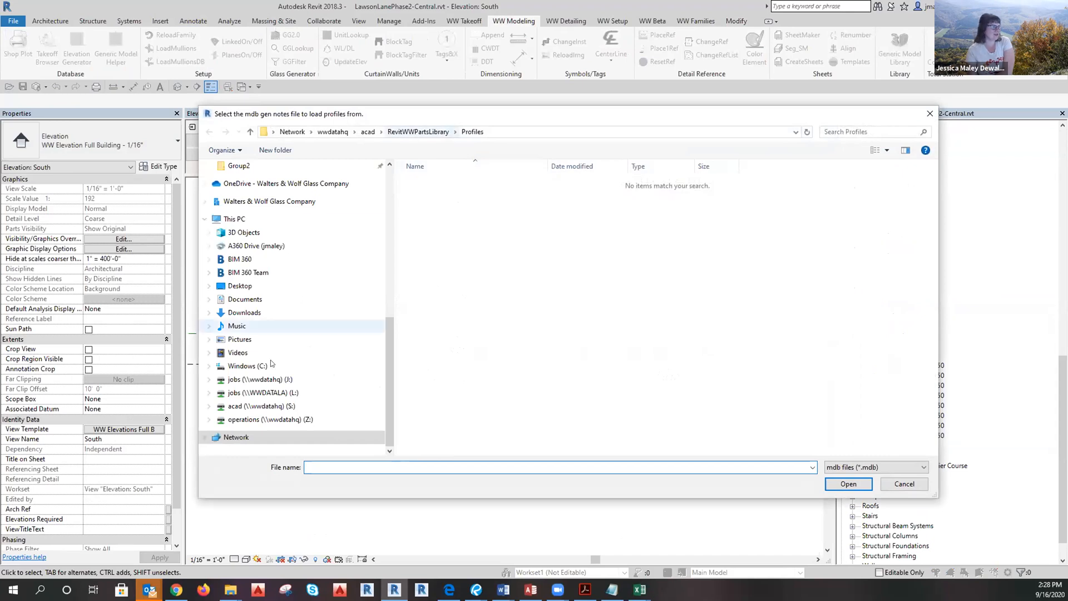
scroll(289, 384, up, 1)
scroll(296, 423, up, 6)
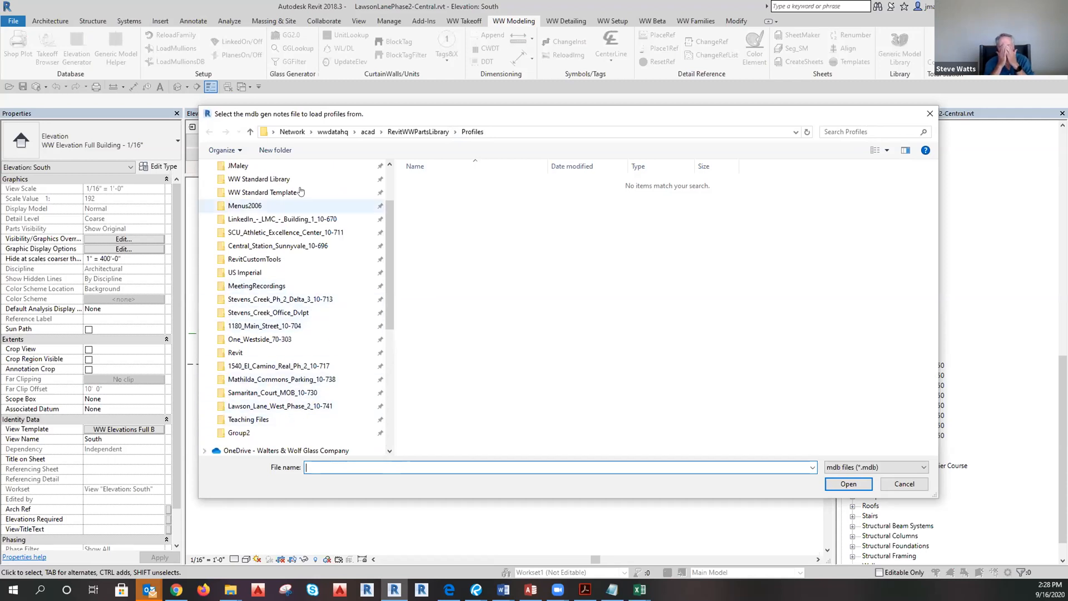
click(274, 407)
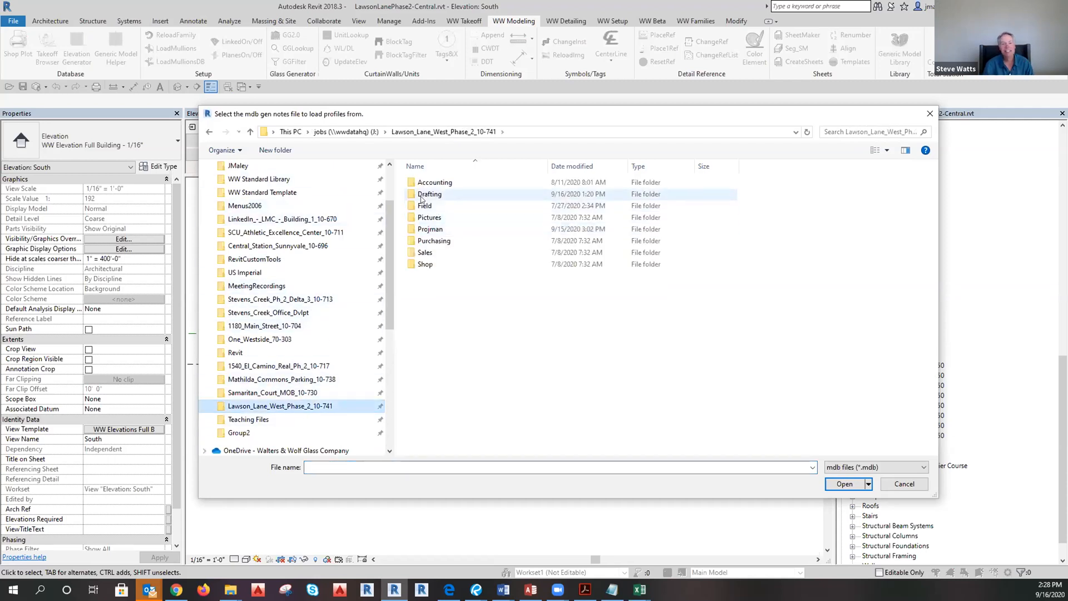
click(423, 196)
double_click(423, 195)
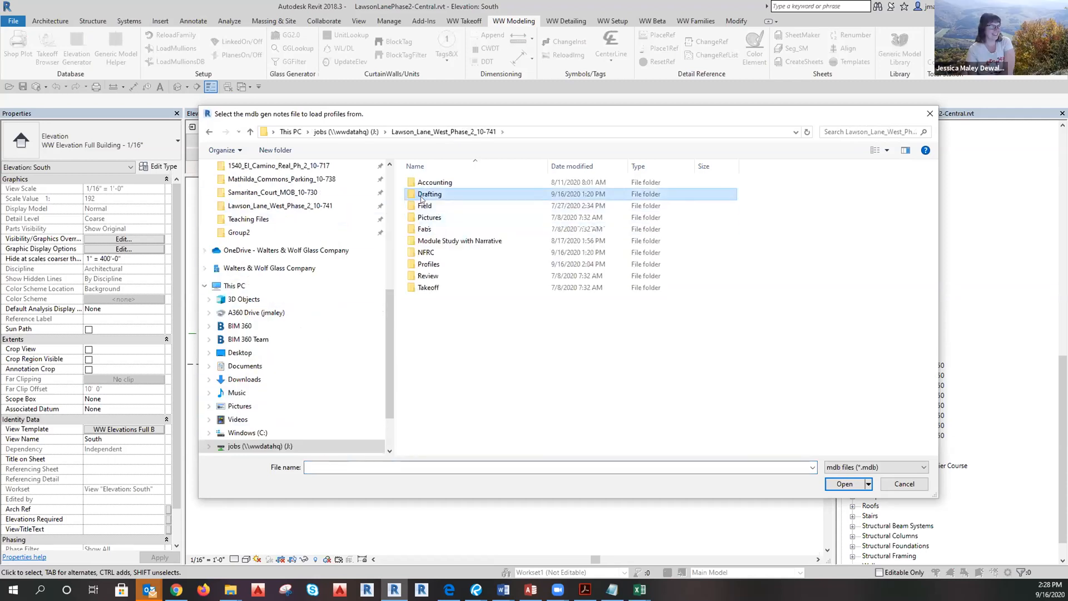
double_click(426, 263)
click(448, 195)
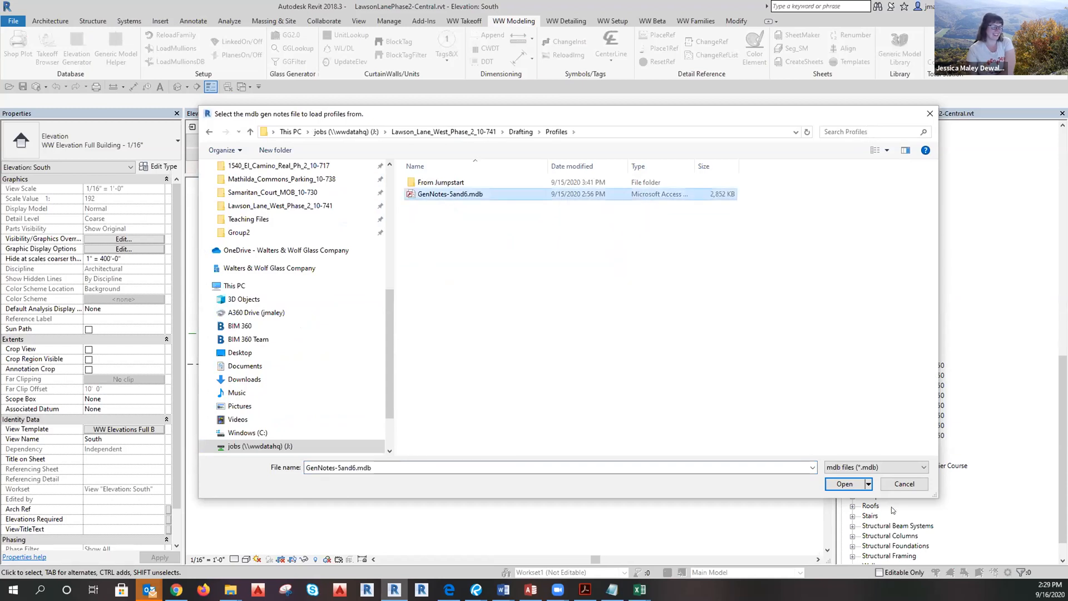
click(843, 484)
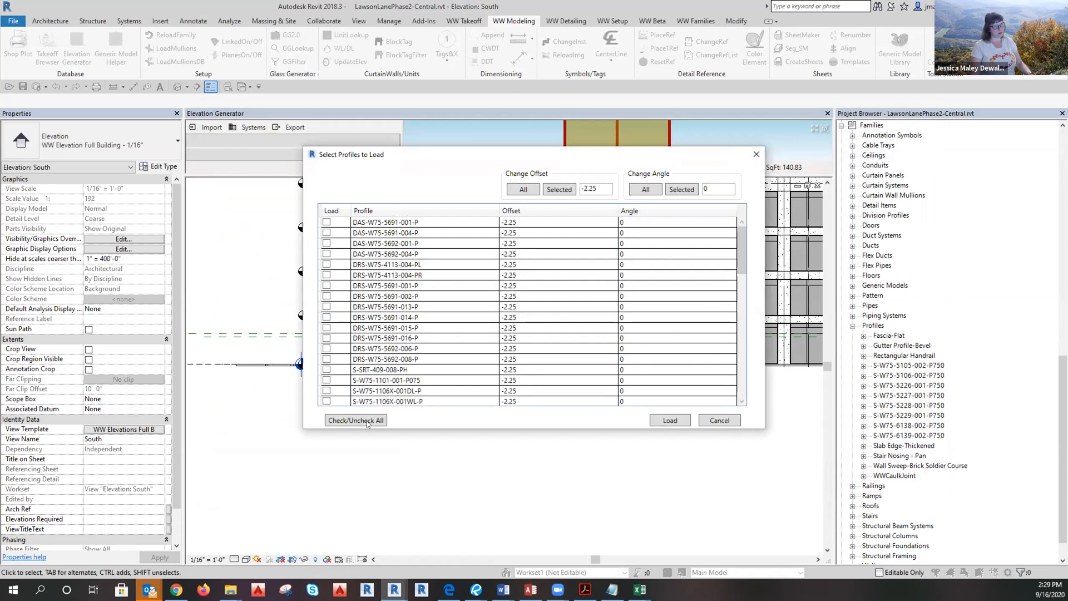
Load all profiles except S-W75-5105, 5106, 5226, 5227, 5228 and 5229 P750.
scroll(370, 372, down, 5)
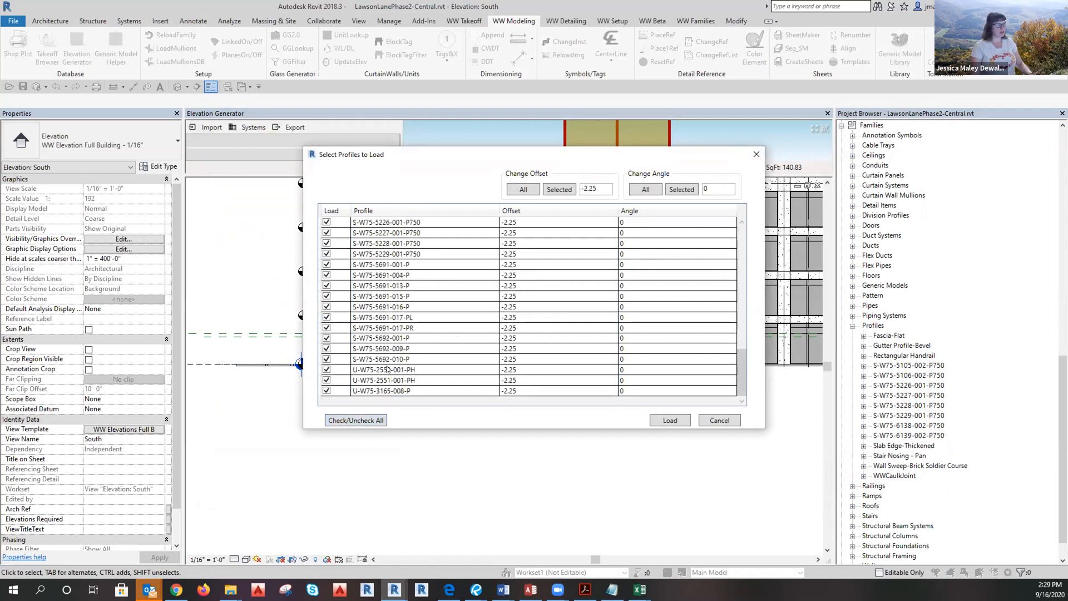
scroll(415, 370, up, 3)
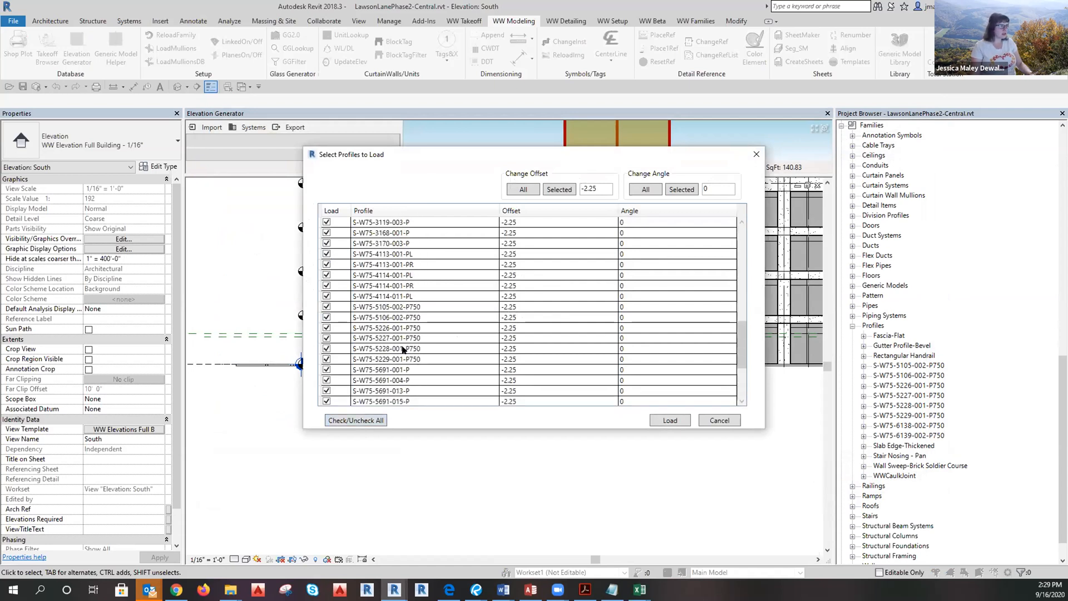
click(404, 359)
shift+click(397, 307)
click(327, 307)
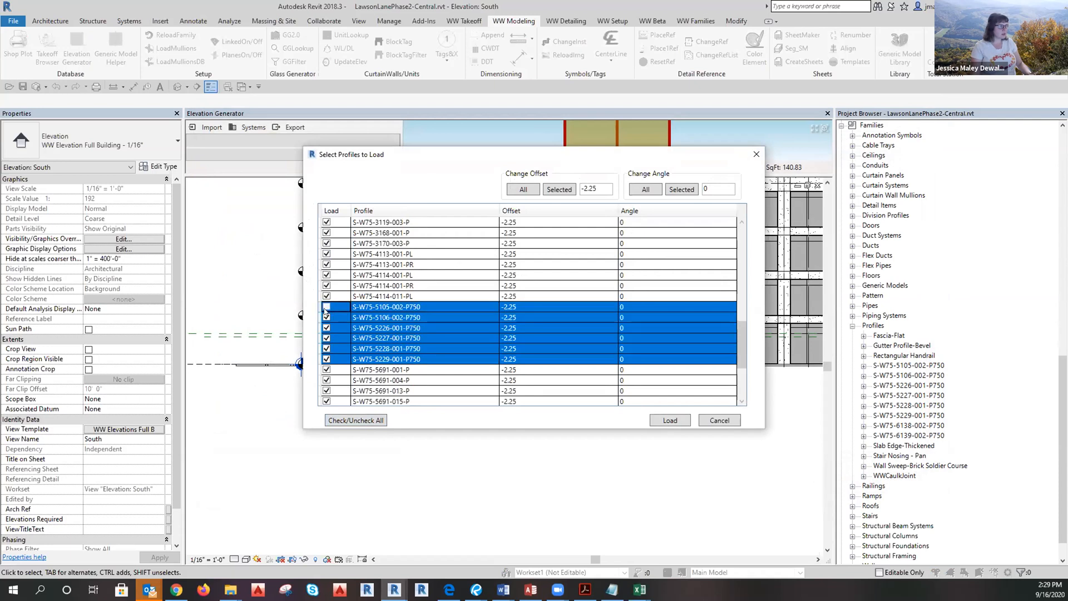
click(327, 317)
click(326, 328)
click(326, 338)
click(326, 348)
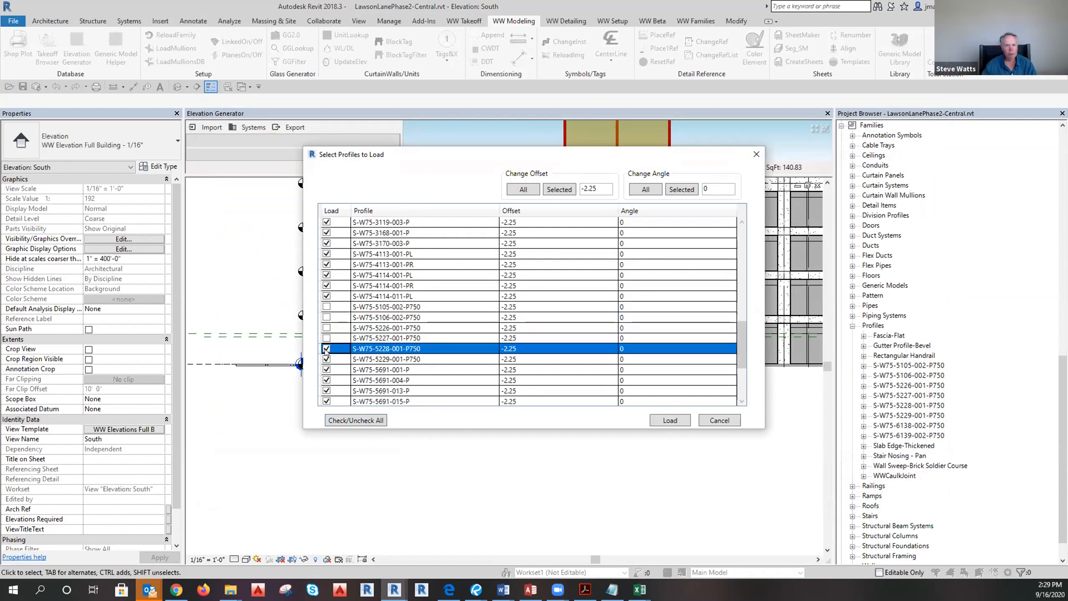
click(326, 359)
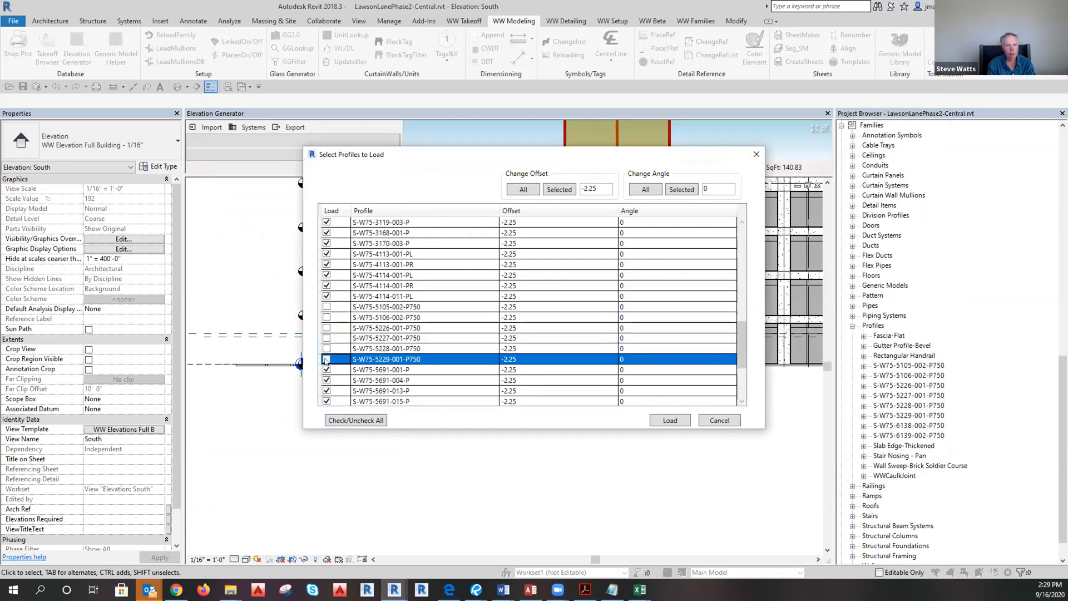
click(670, 423)
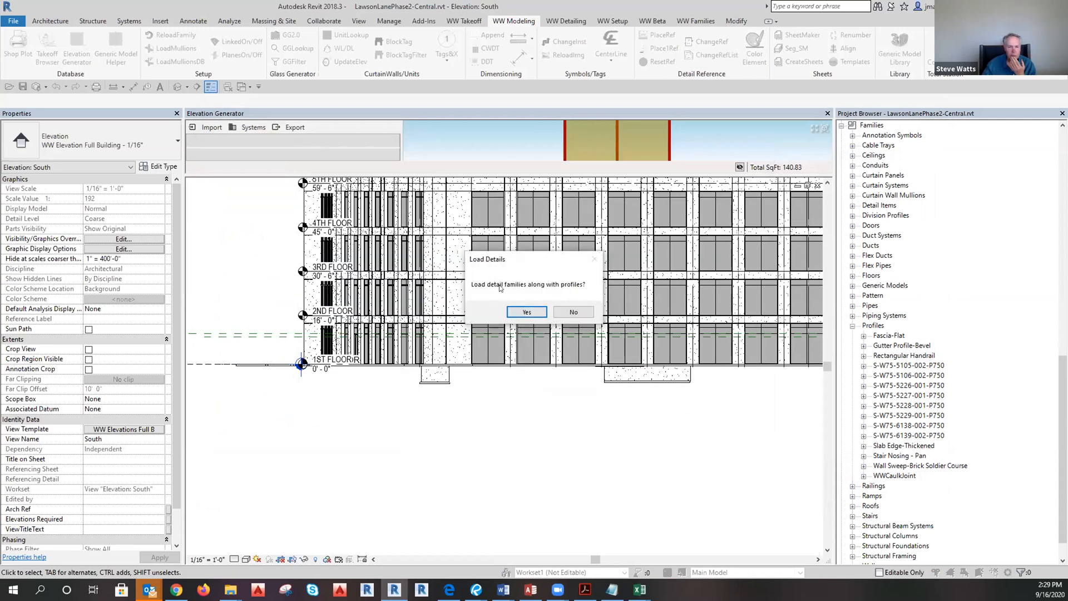
Load the detail families with the profiles and acknowledge the 55 mullions loaded.
click(527, 312)
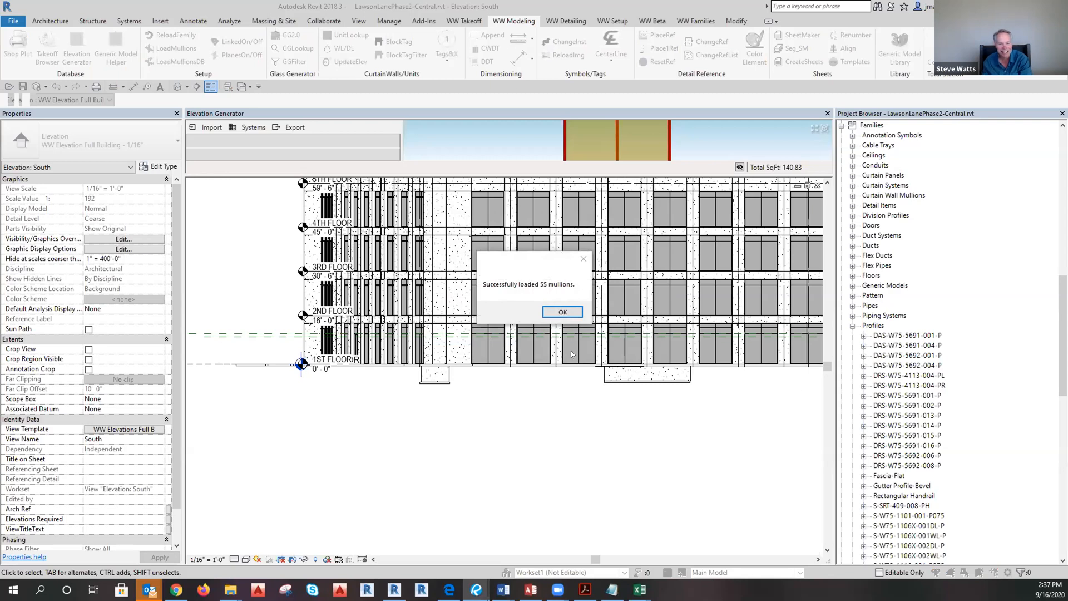
click(562, 312)
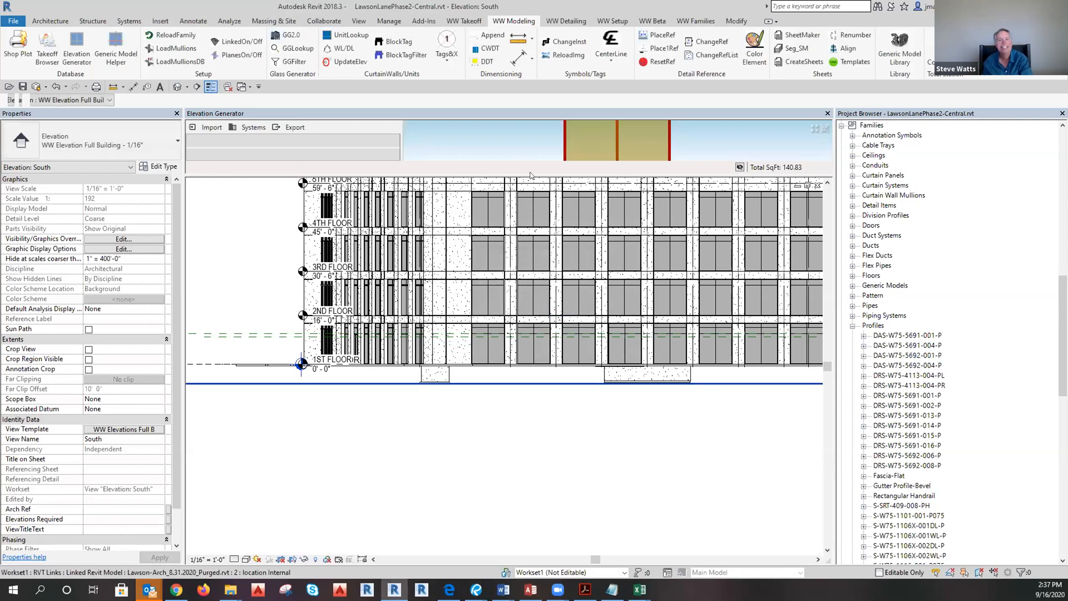
Crossing-select the two sill mullions and browse the Only/Top/Left Mullion profile list.
drag(532, 251, 524, 398)
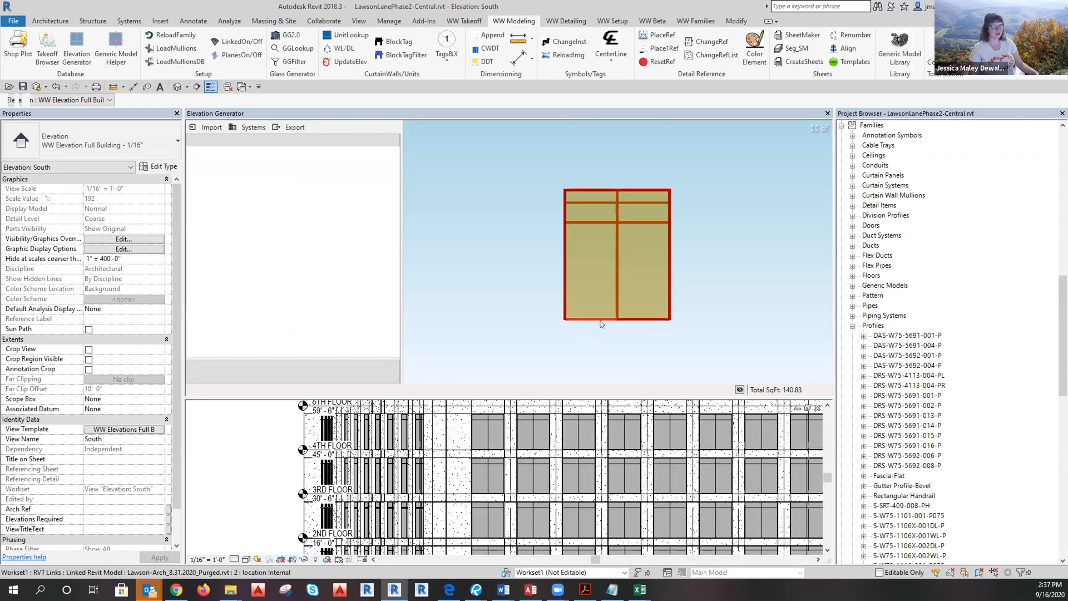
drag(703, 339, 678, 327)
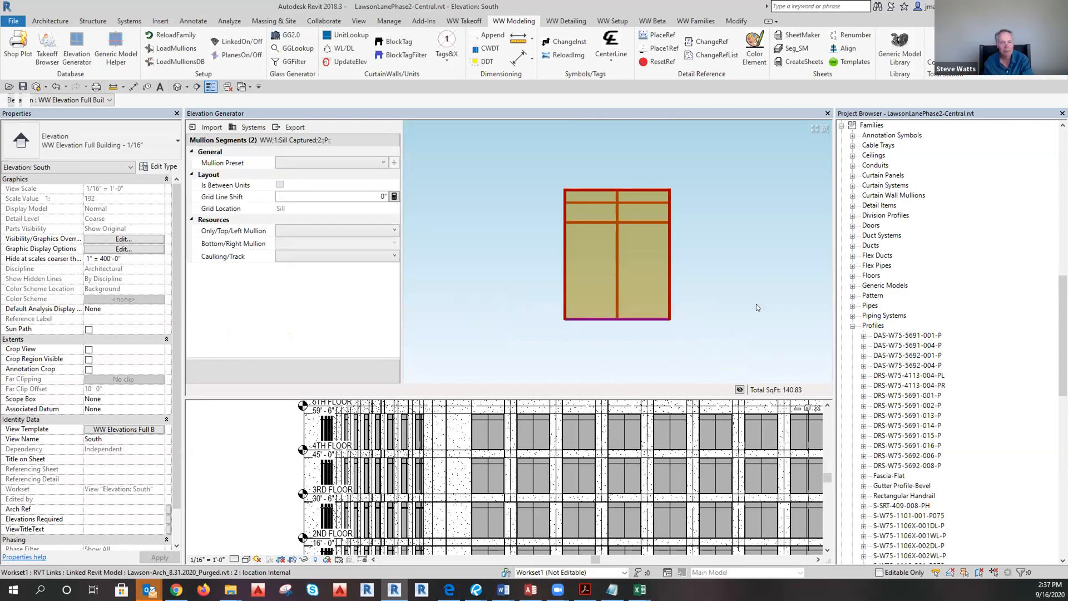
click(343, 230)
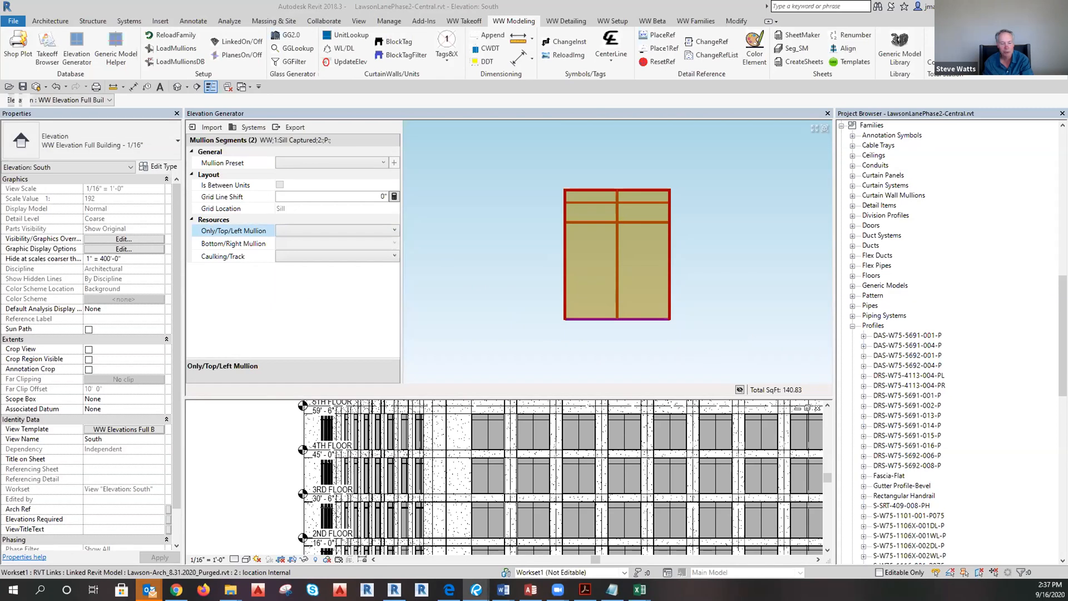
click(303, 230)
scroll(342, 406, down, 5)
scroll(343, 418, up, 3)
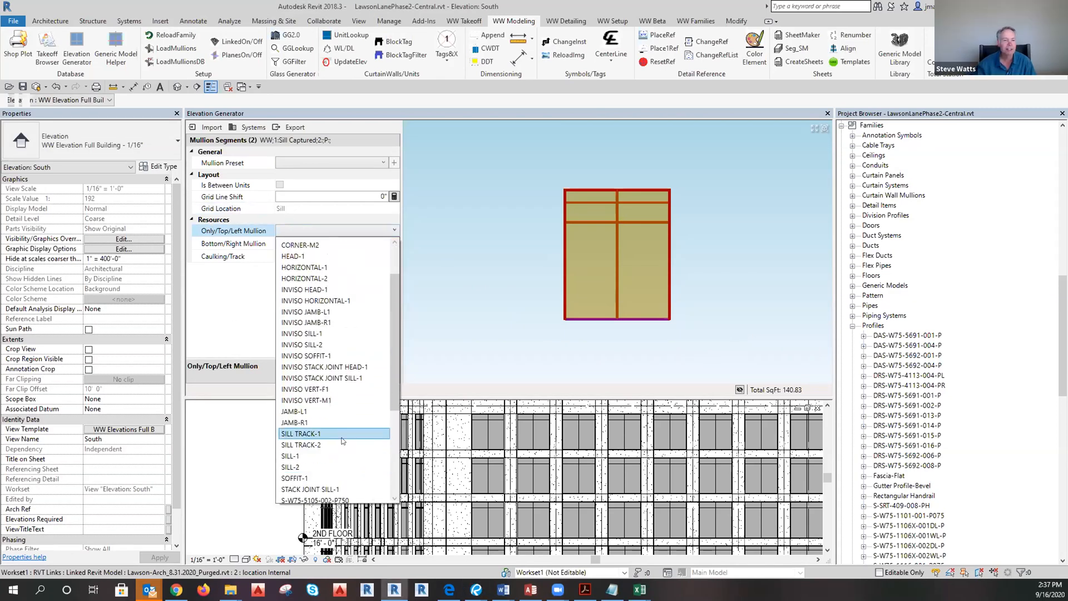
Reload the mullions and systems into Elevation Generator via Import.
click(207, 127)
click(207, 127)
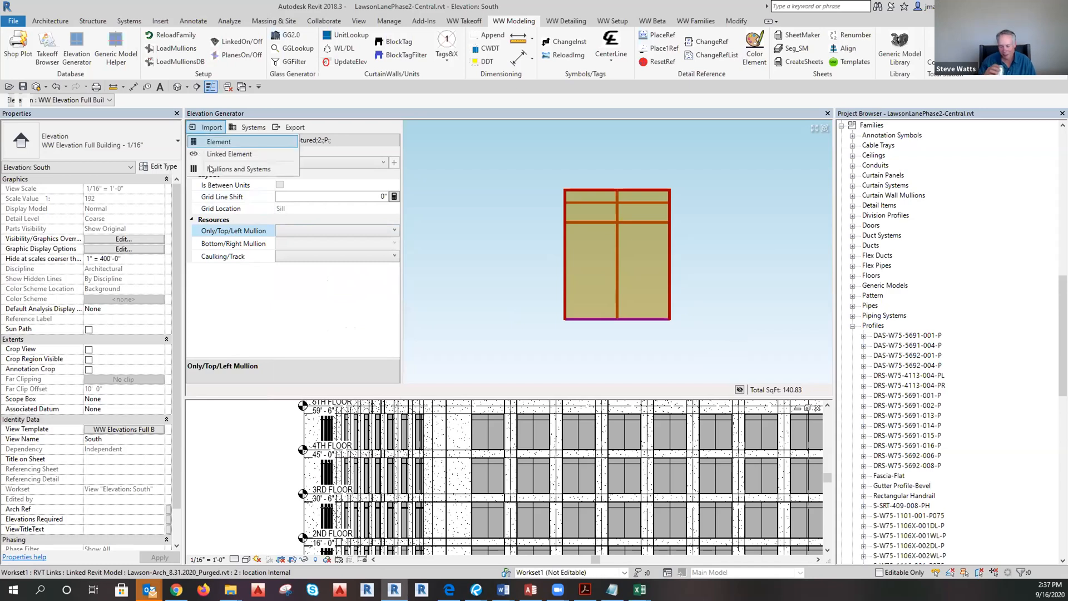
click(210, 172)
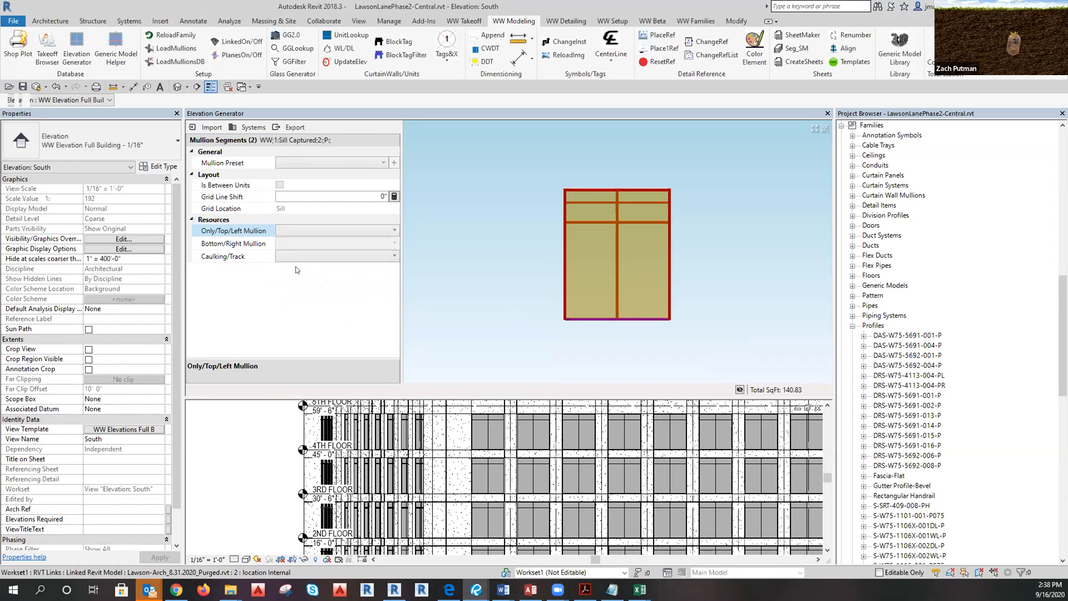
Assign S-W75-1117X-001DL-P as the sill's Only/Top/Left Mullion profile.
click(301, 230)
scroll(336, 335, down, 18)
scroll(351, 398, down, 3)
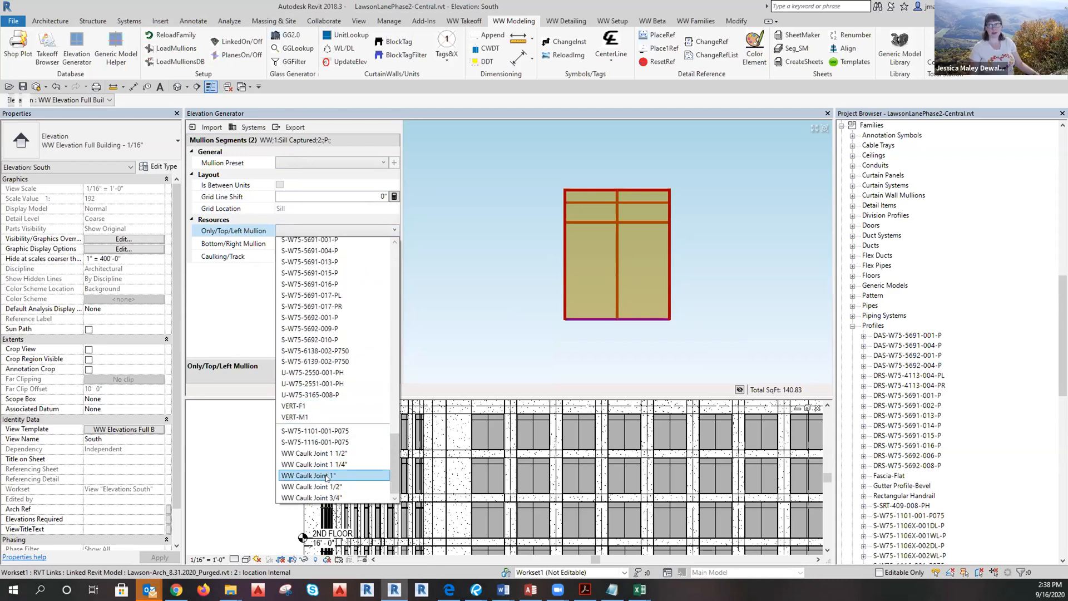
scroll(324, 470, up, 2)
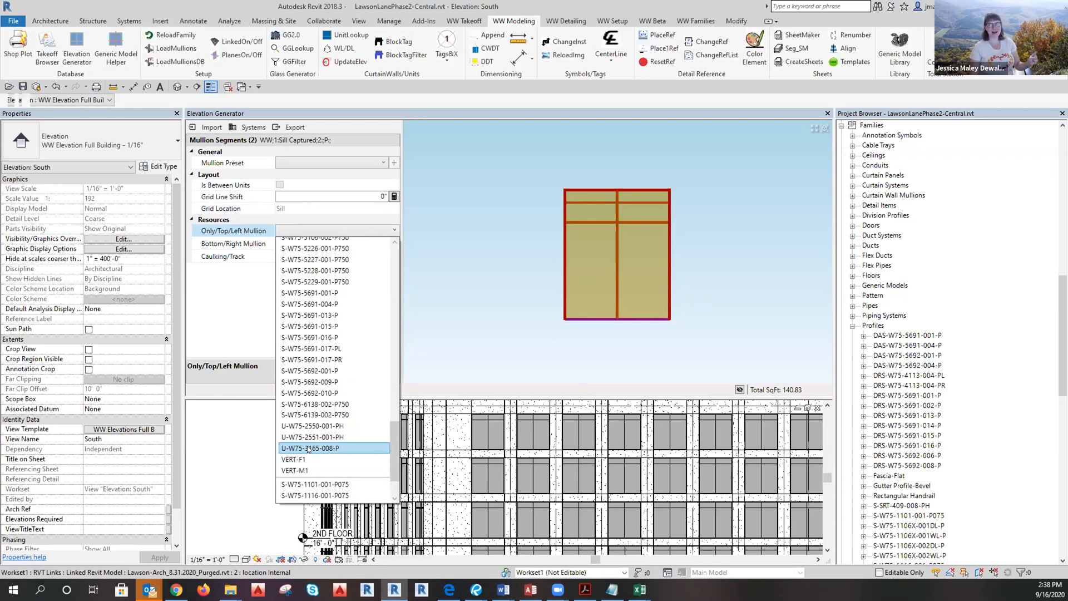
scroll(317, 443, up, 2)
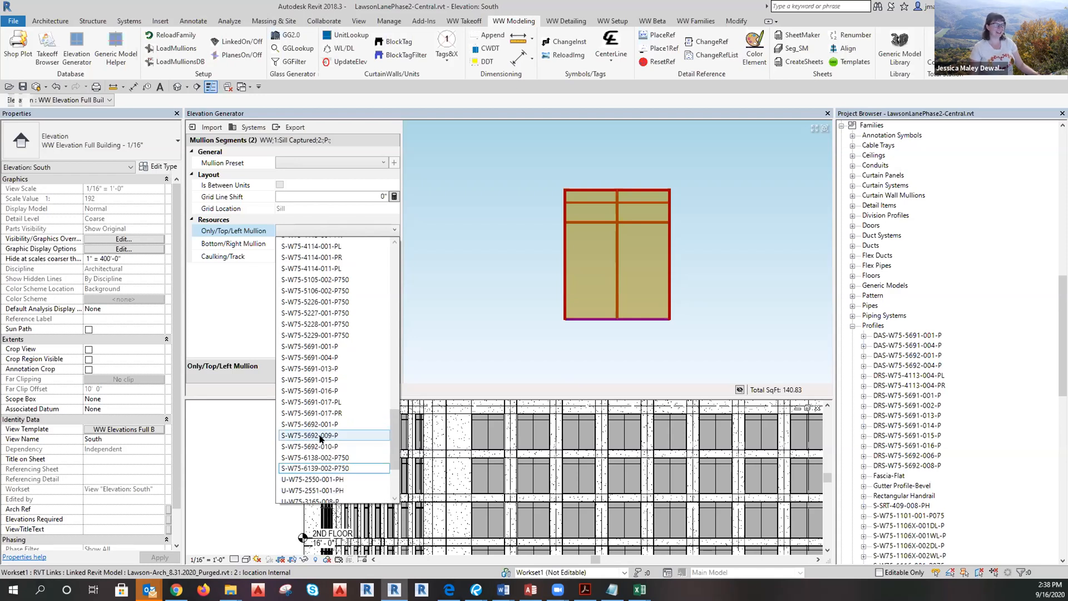
scroll(326, 428, up, 3)
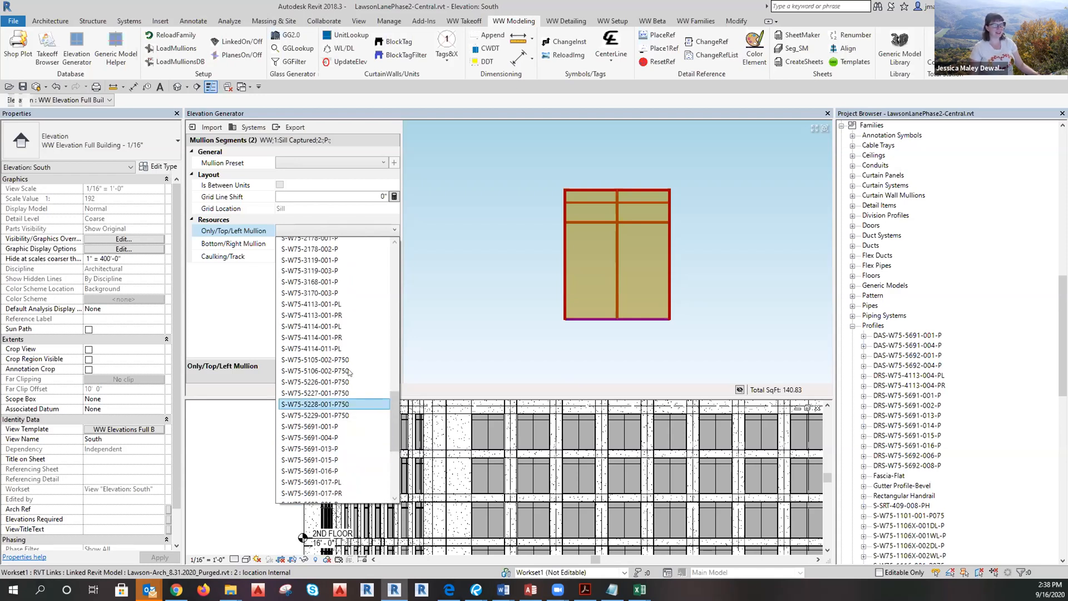
scroll(329, 412, down, 3)
scroll(316, 407, down, 1)
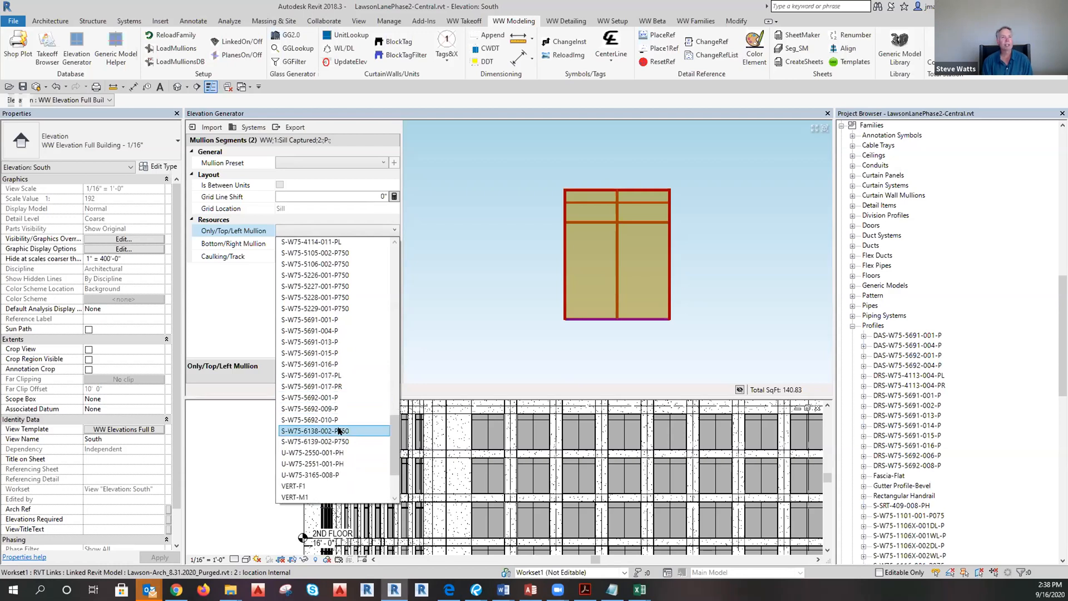
scroll(339, 430, up, 8)
scroll(340, 426, up, 2)
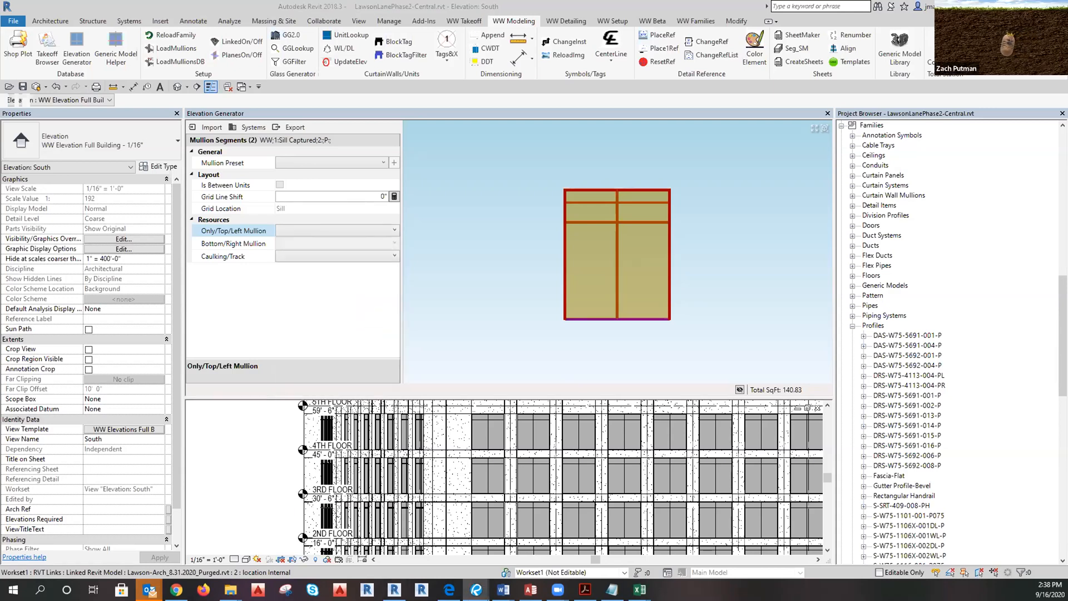
click(334, 230)
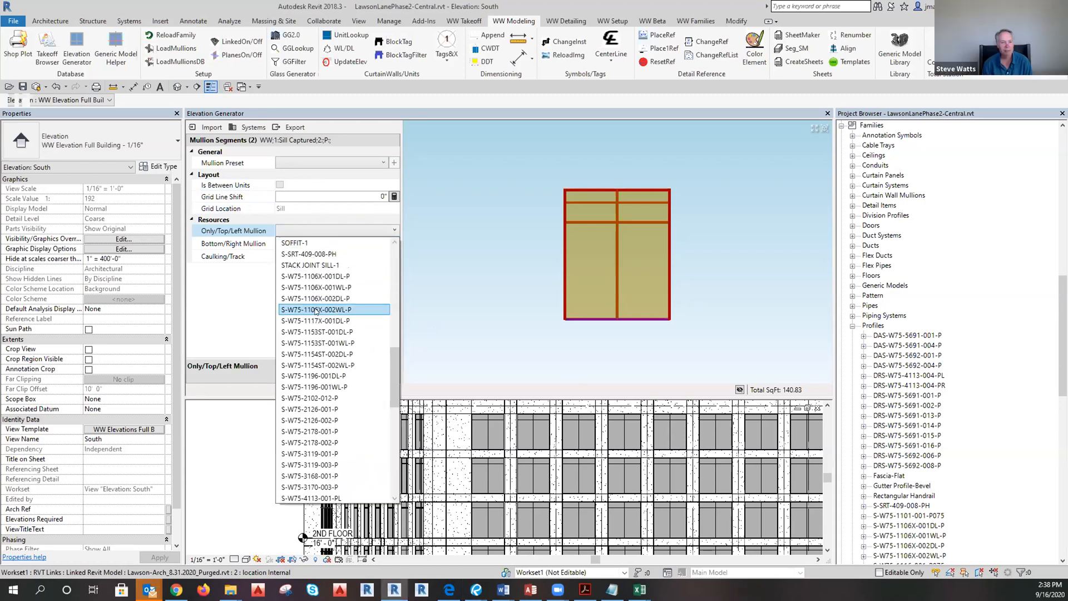
scroll(321, 323, down, 3)
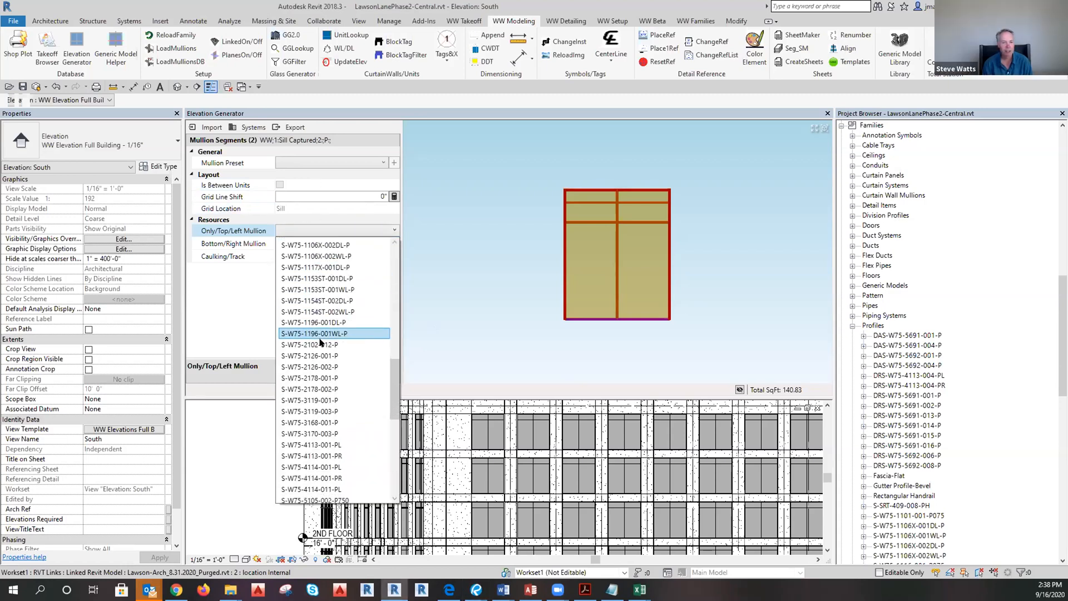
scroll(321, 343, down, 7)
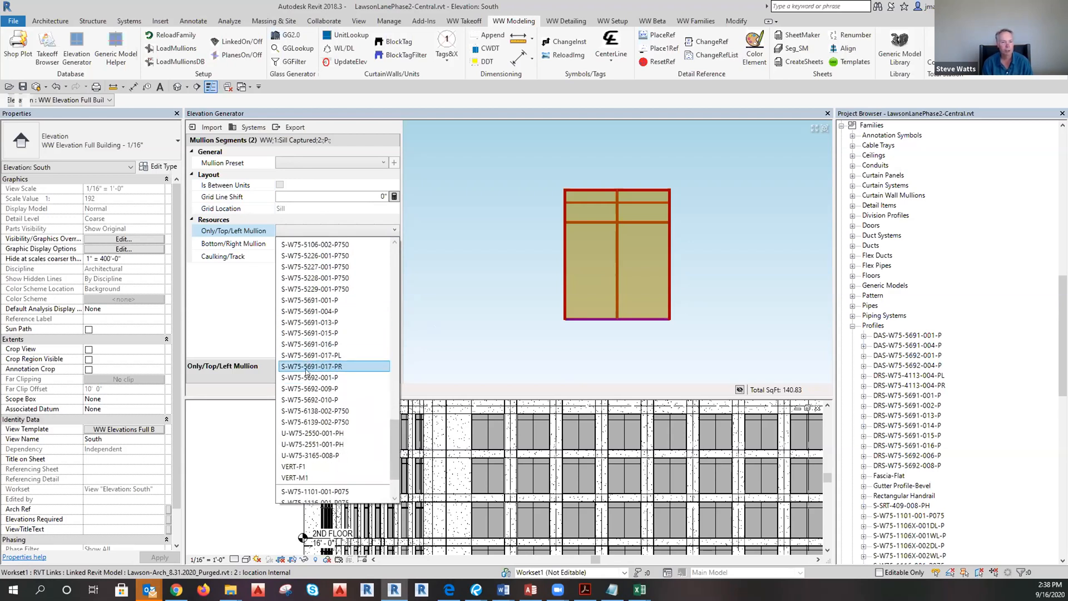
scroll(299, 445, up, 1)
scroll(312, 428, up, 7)
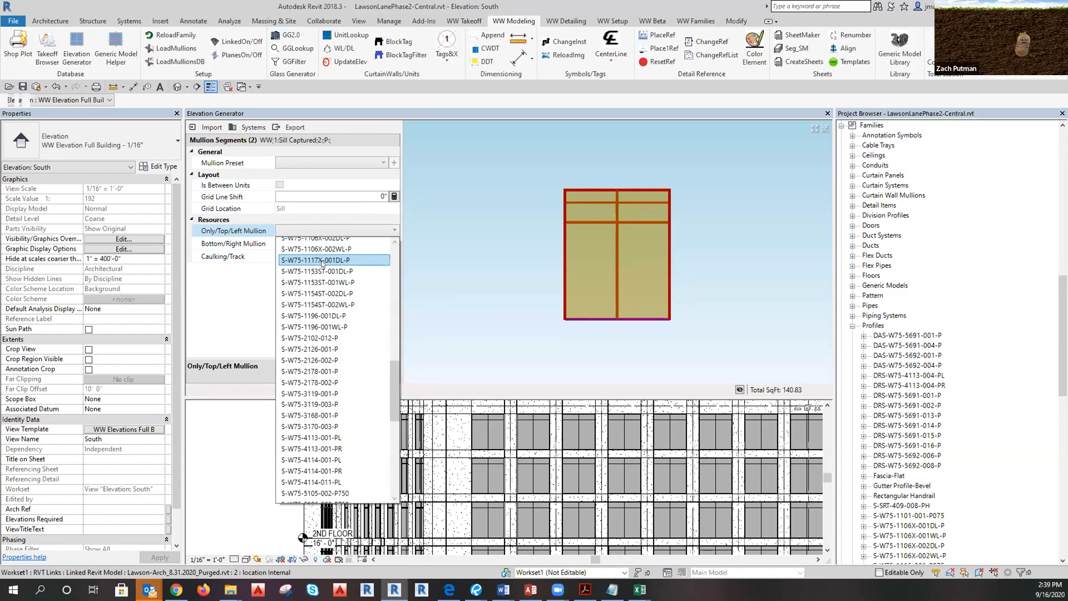
click(291, 260)
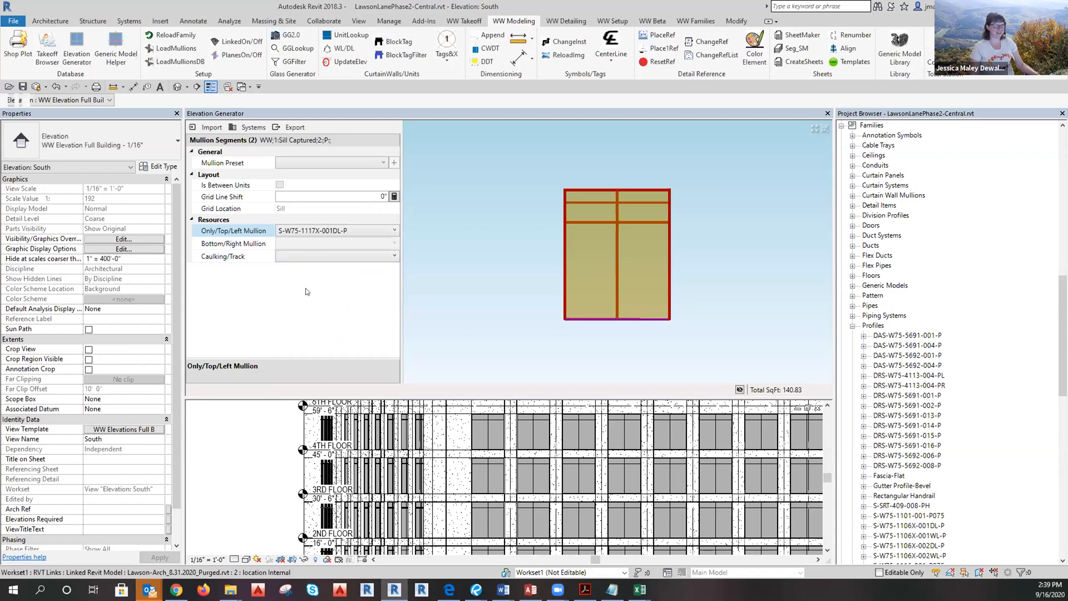
Set the sill's Caulking/Track profile to S-W75-1116-001-P075.
click(312, 256)
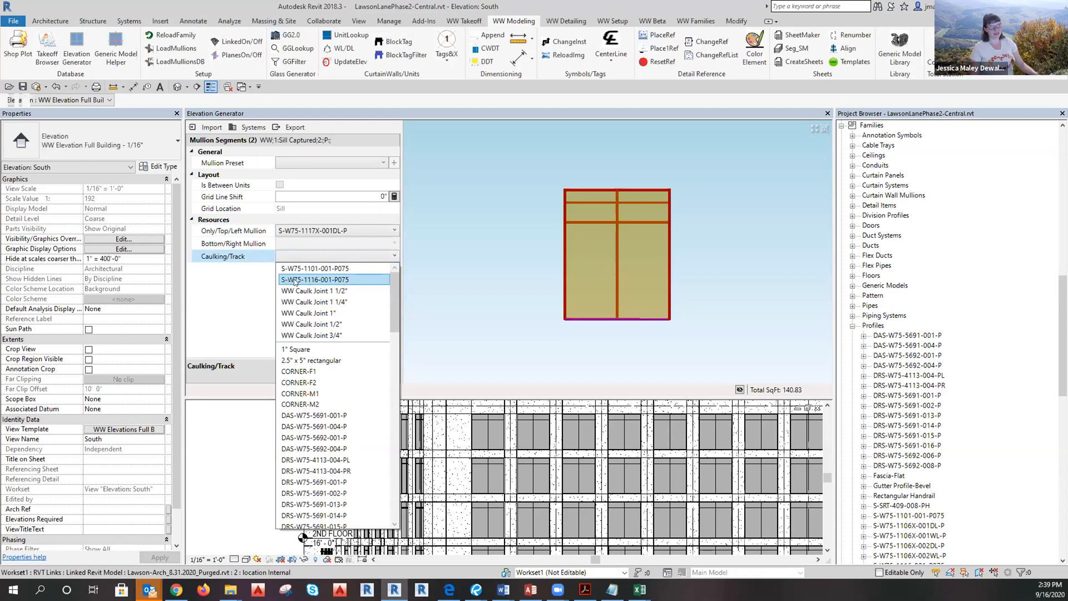
click(342, 280)
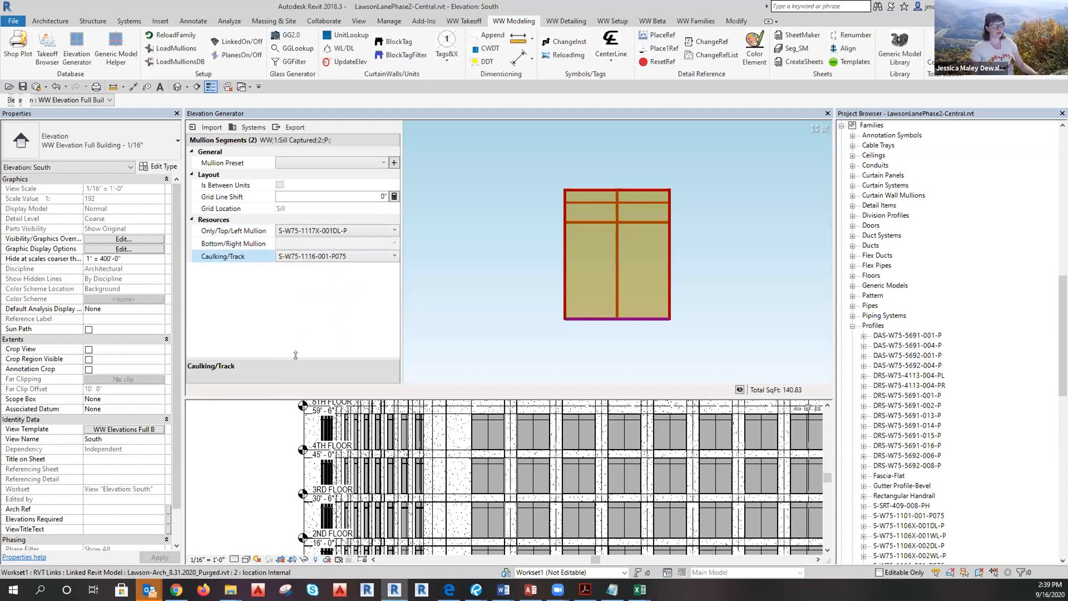
drag(295, 354, 295, 318)
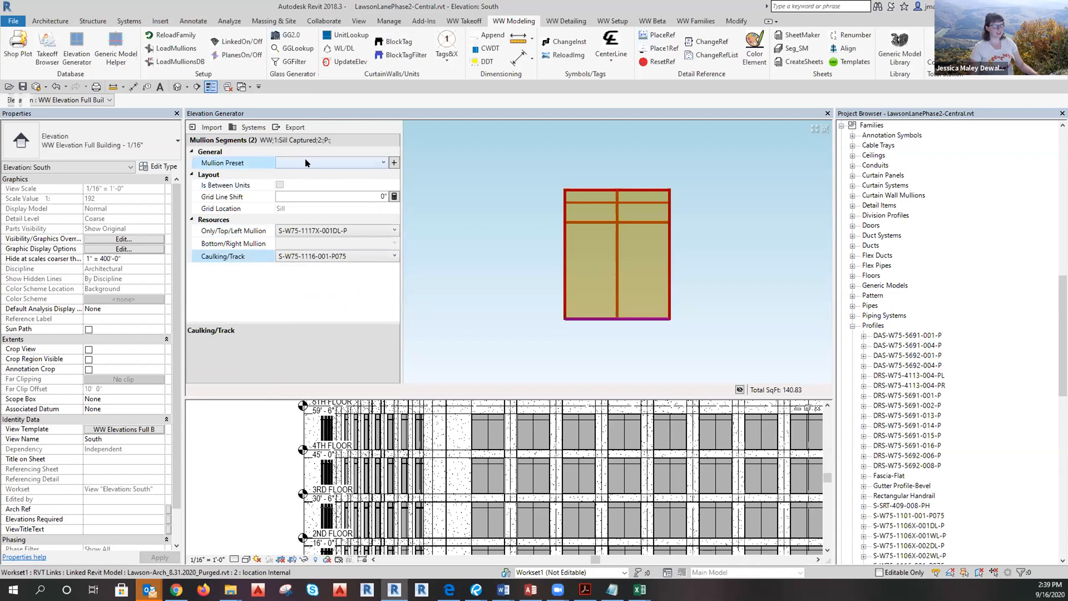
Check the saved mullion presets, then crossing-select the window's left edge.
click(305, 162)
click(326, 297)
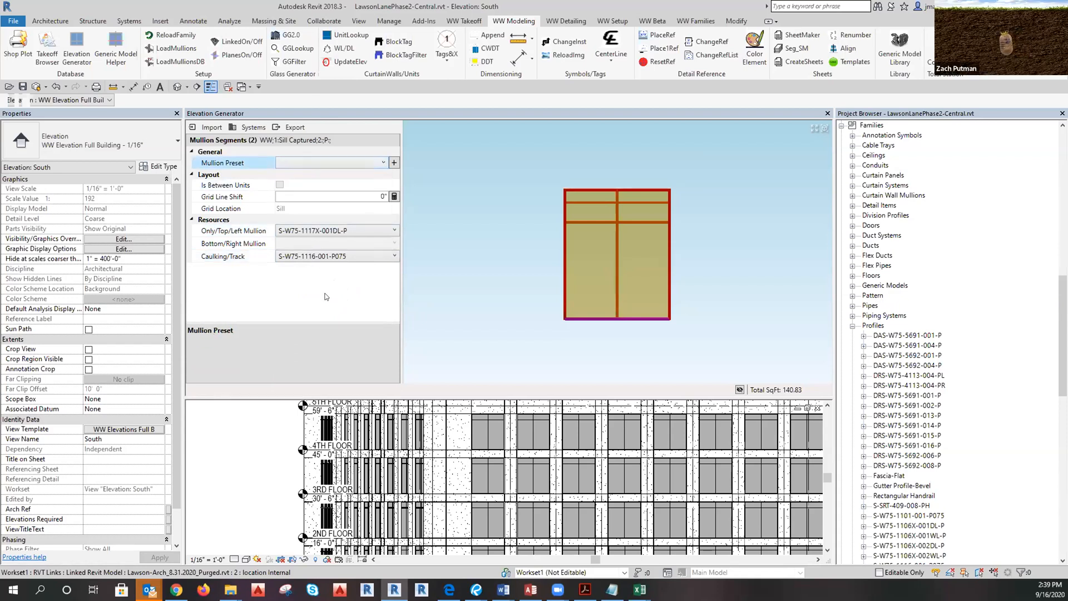
click(563, 346)
drag(577, 346, 525, 160)
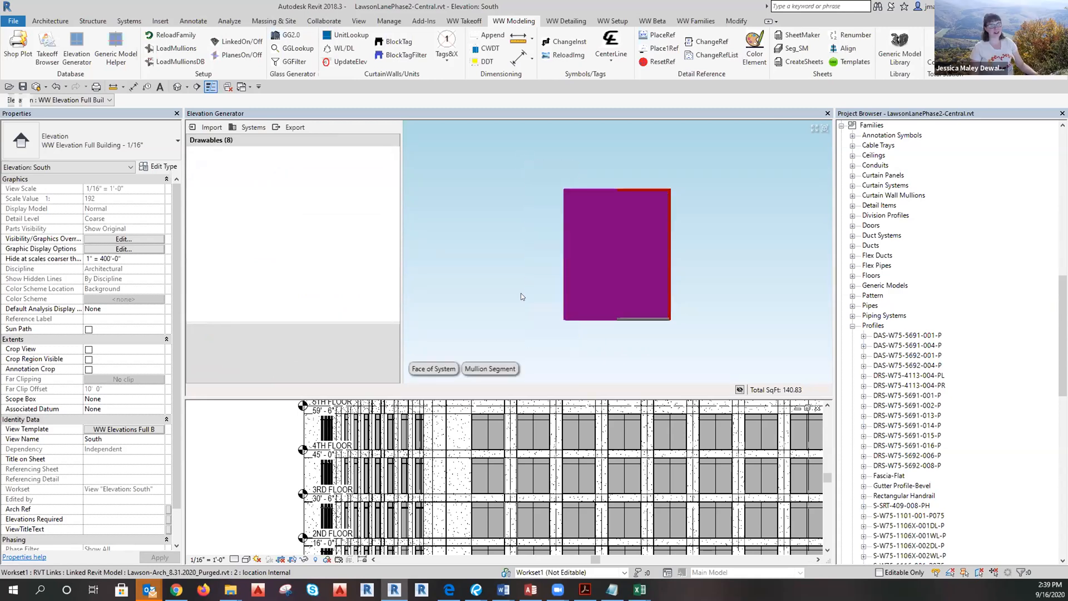
Filter the selection to the left jamb mullion segments and review their profile choices.
click(492, 368)
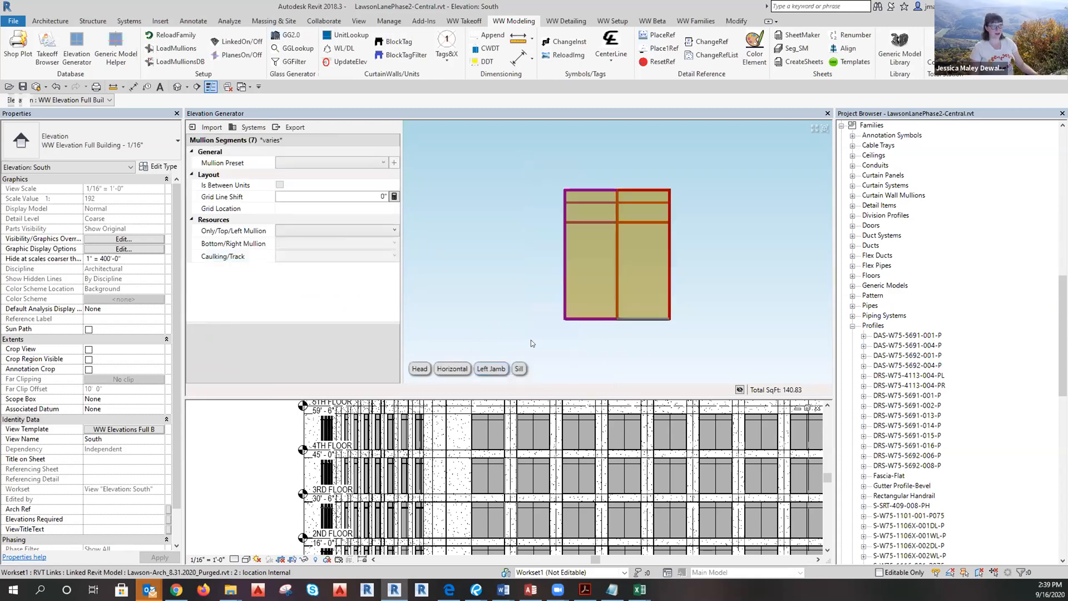
click(491, 368)
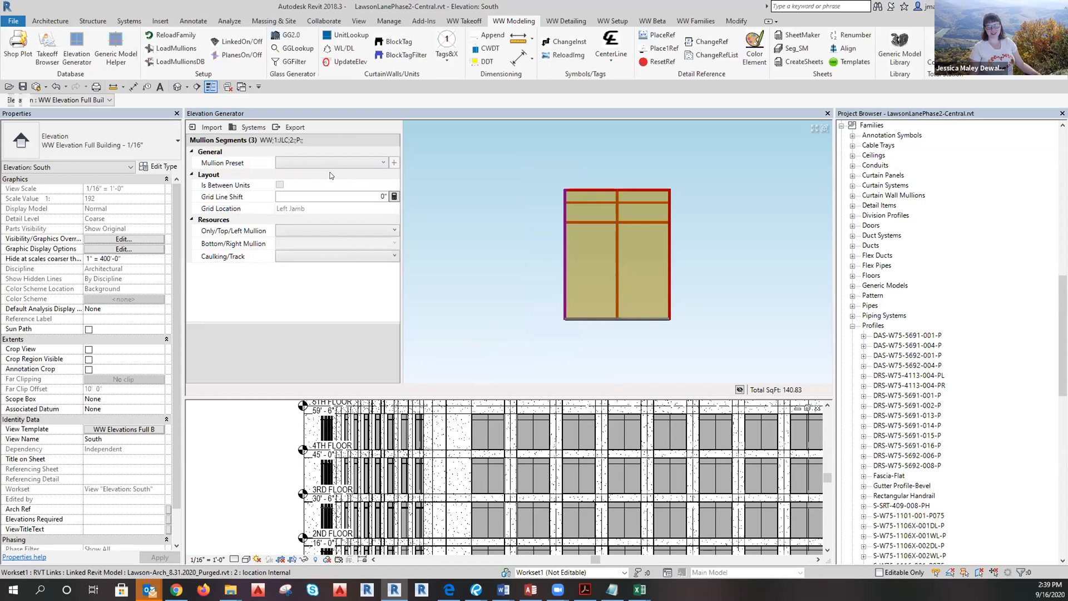
click(312, 231)
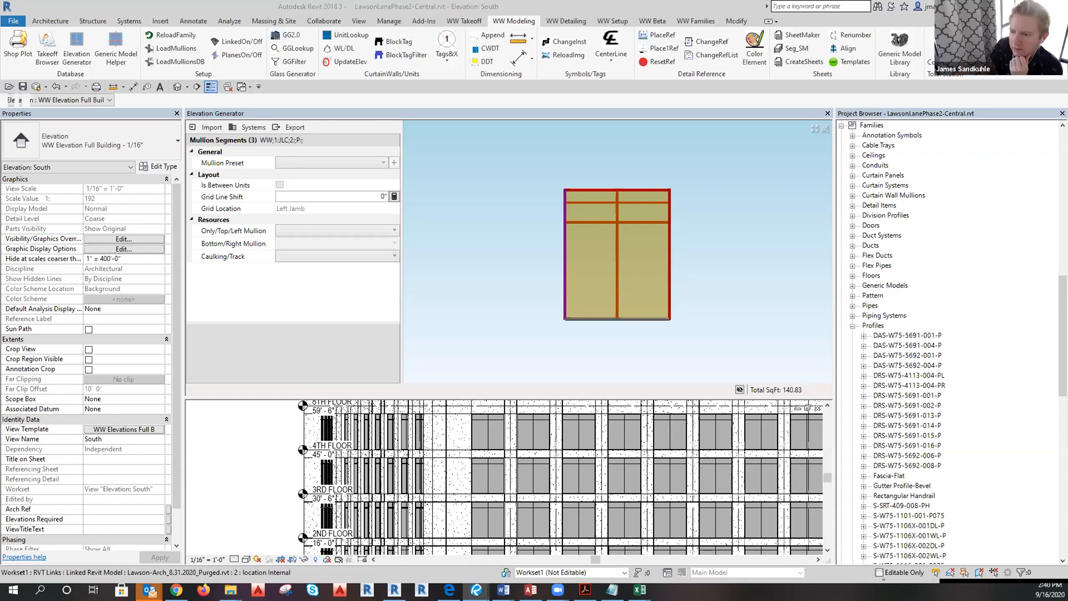
click(317, 230)
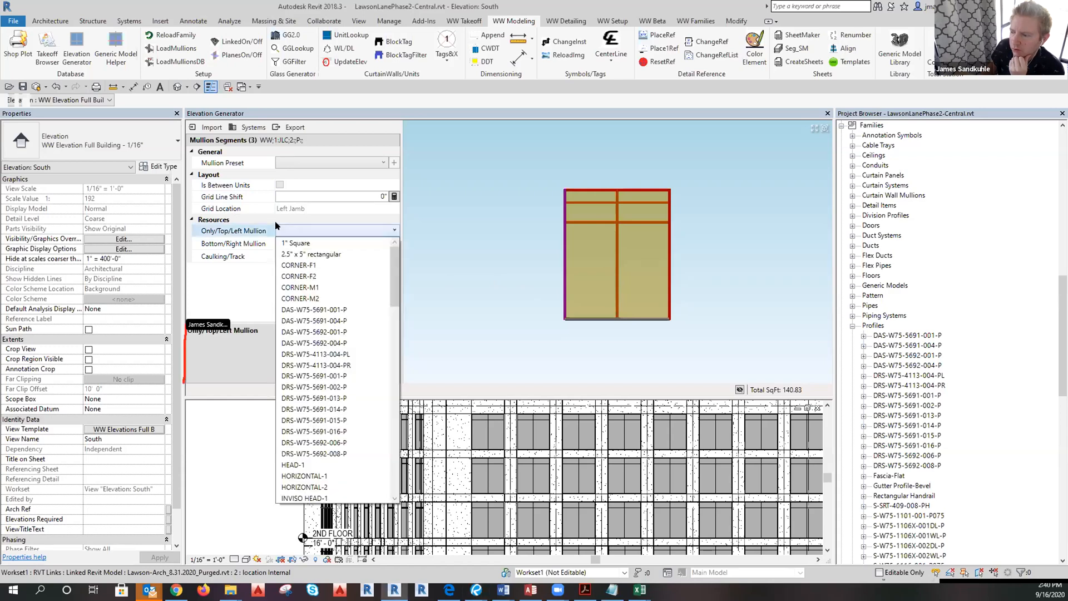
click(229, 292)
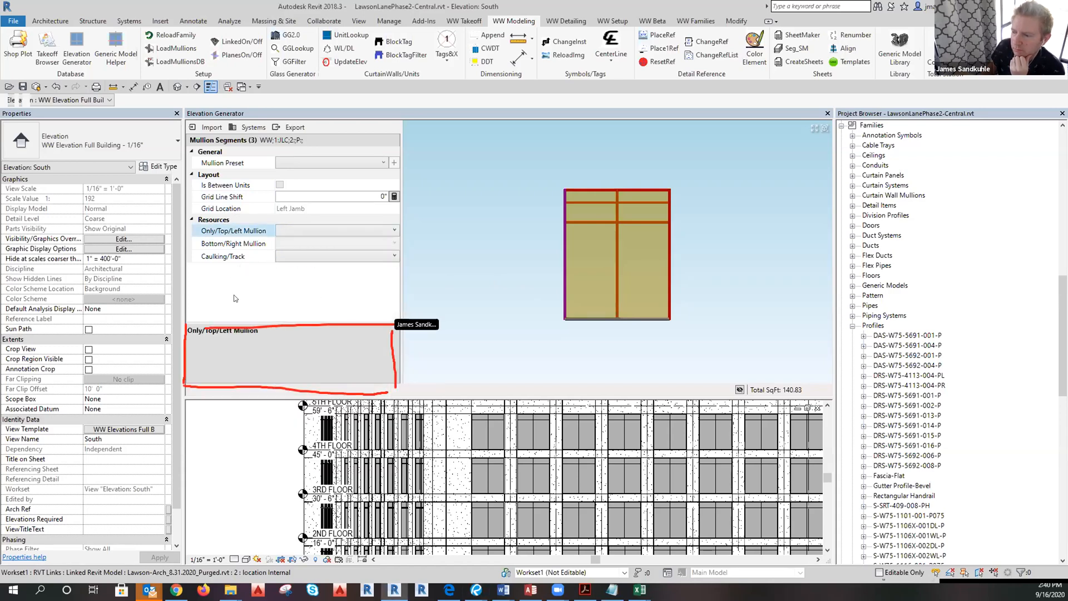
Resize the property description area and reselect the two sill mullions.
drag(295, 320, 301, 272)
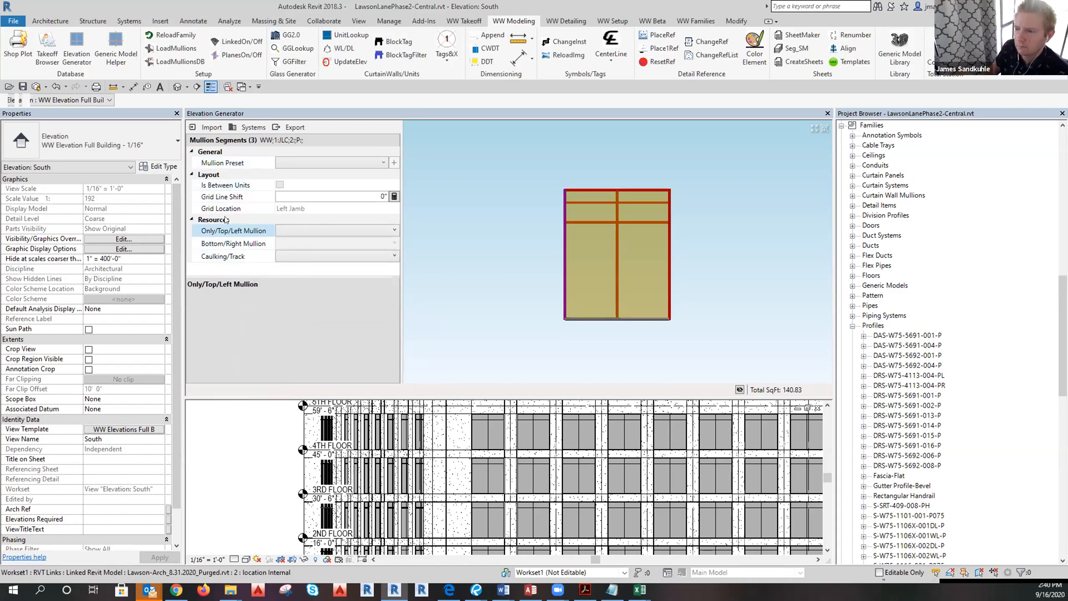
drag(243, 276, 284, 346)
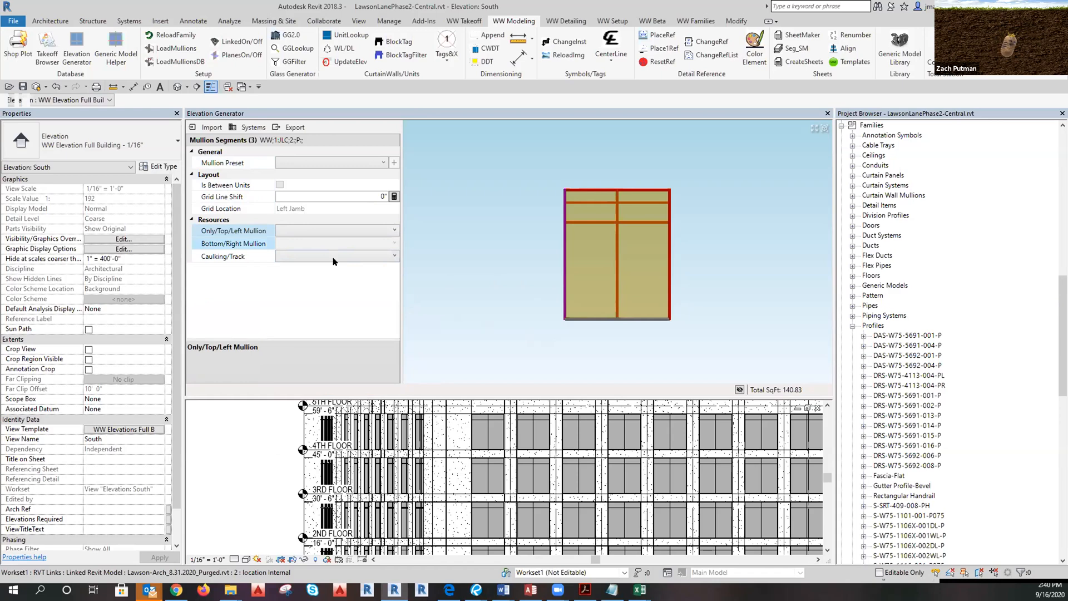
click(719, 346)
drag(519, 291, 735, 346)
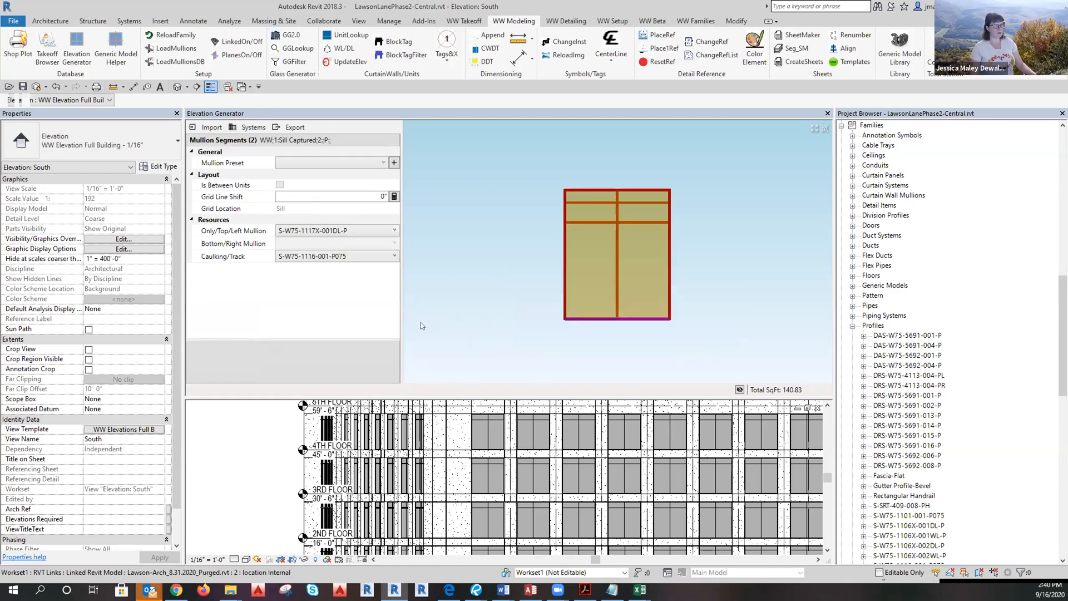
Select the head mullion segments and inspect their caulking and mullion profile options.
click(560, 155)
drag(527, 163, 676, 190)
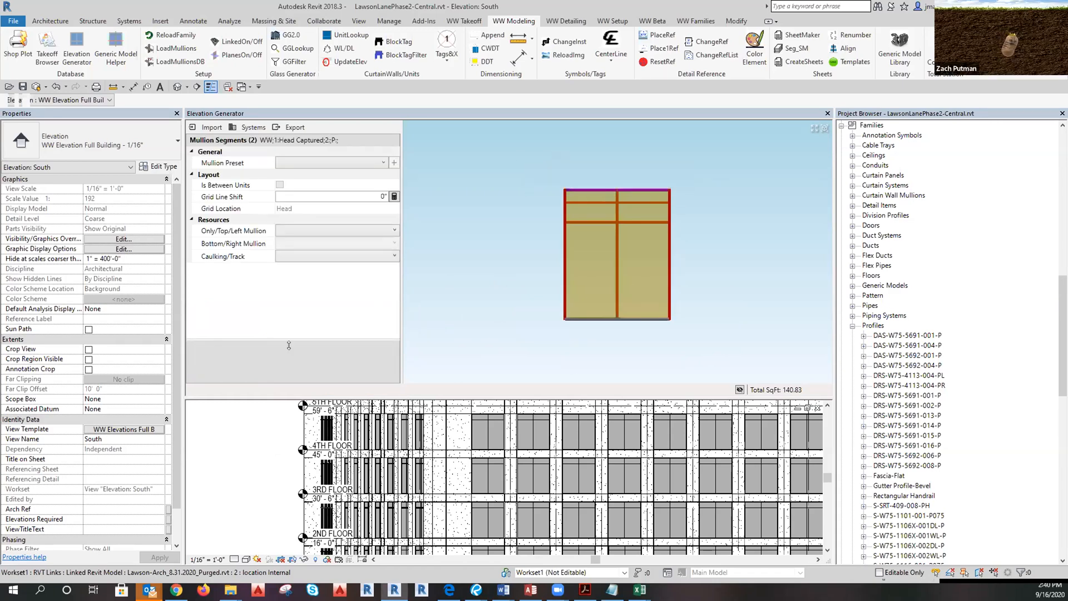
drag(270, 340, 281, 360)
click(321, 255)
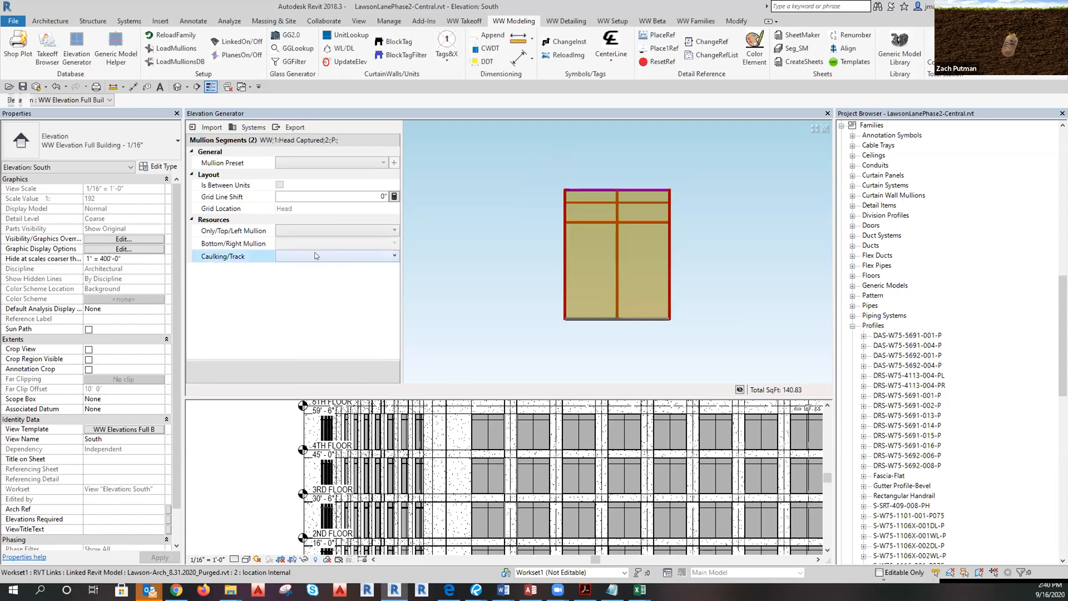
click(314, 253)
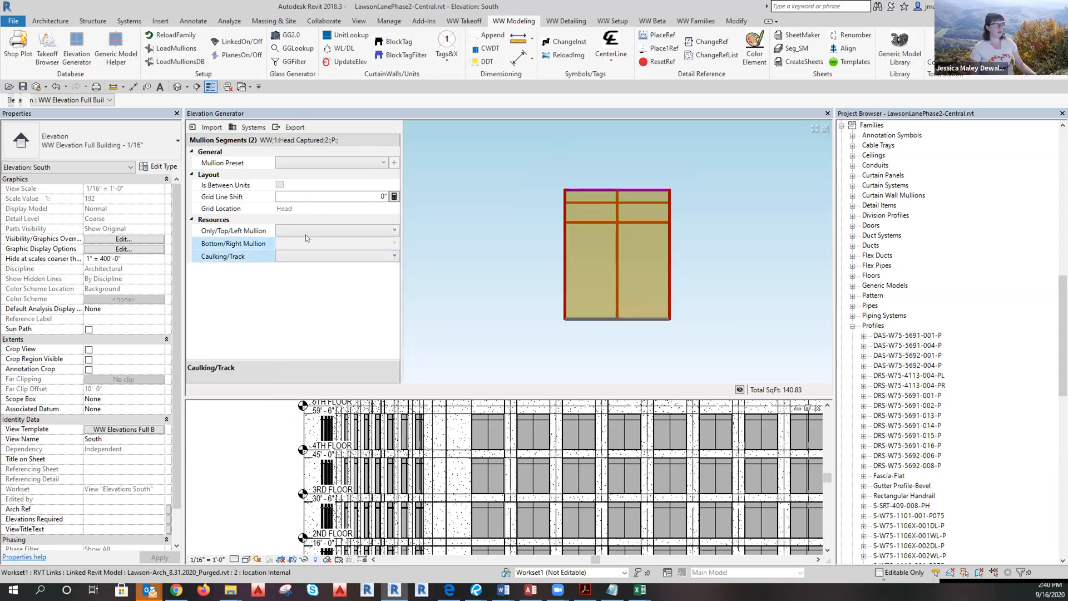
click(306, 231)
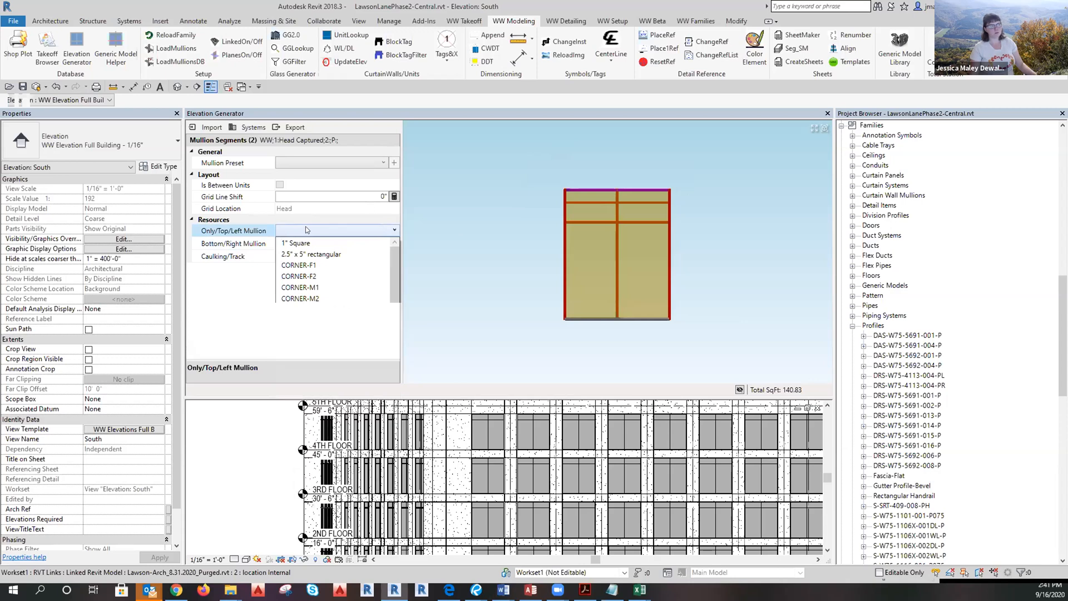
click(518, 178)
Select the left jamb, reselect the sill segments, and start a new mullion preset.
drag(526, 154, 590, 357)
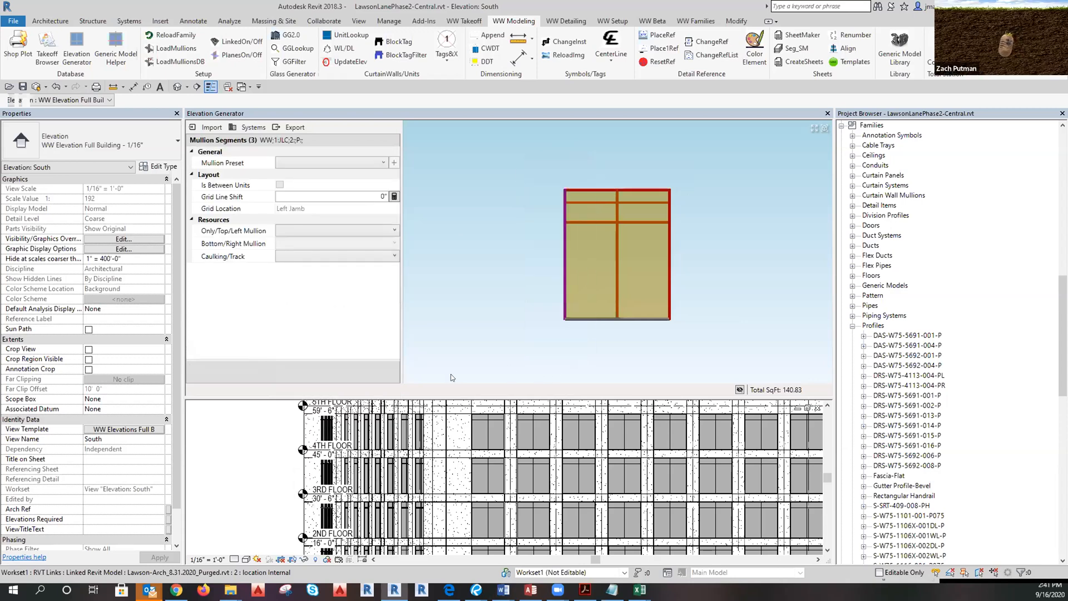
drag(514, 313, 746, 350)
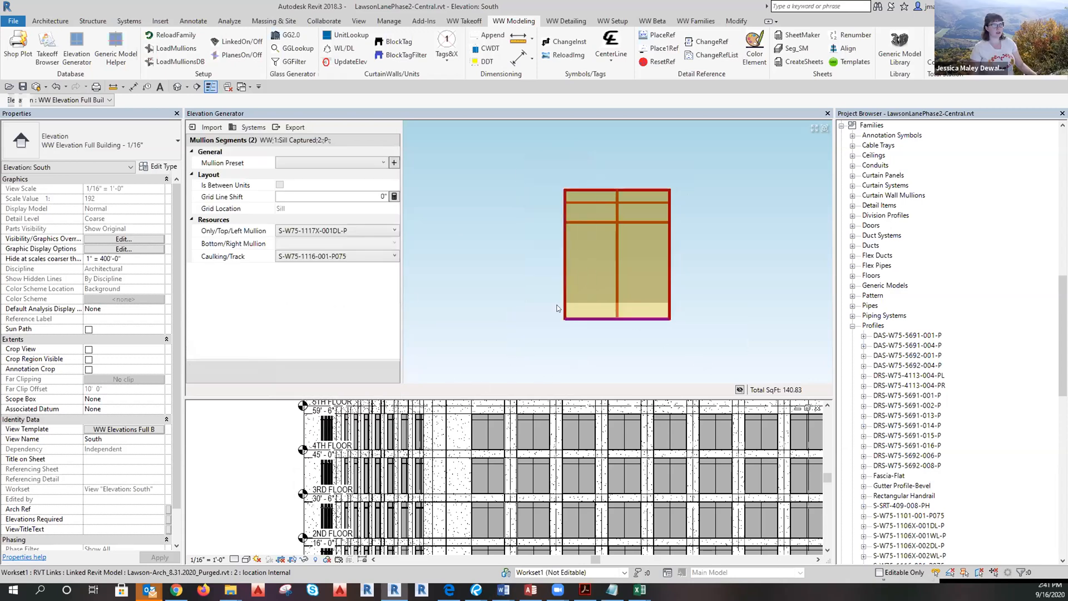
click(394, 163)
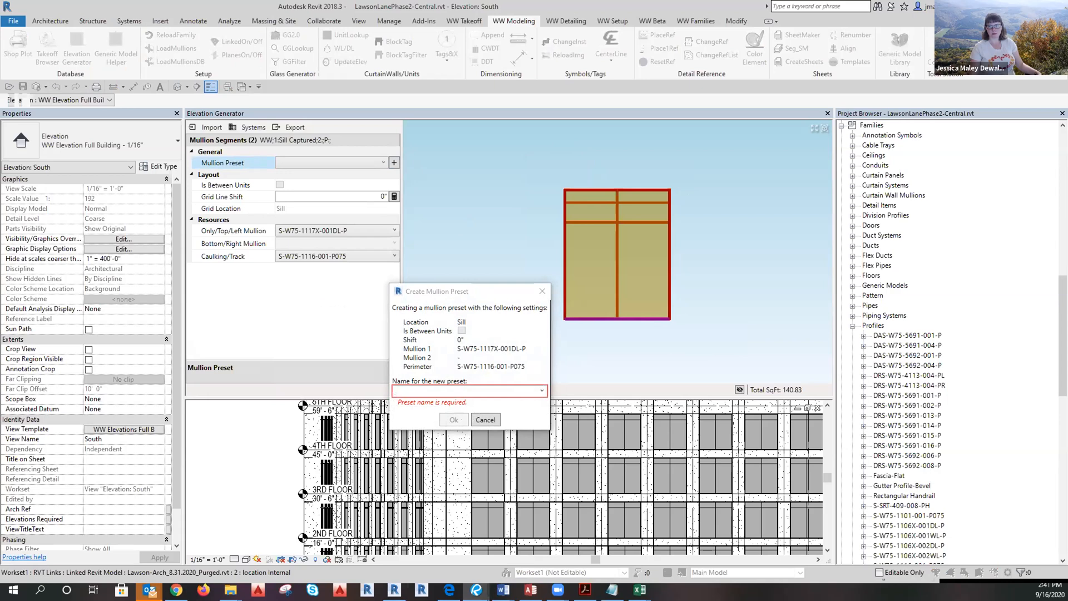
Name the new mullion preset 'PO Sill - 1/5.01' and save it.
click(415, 390)
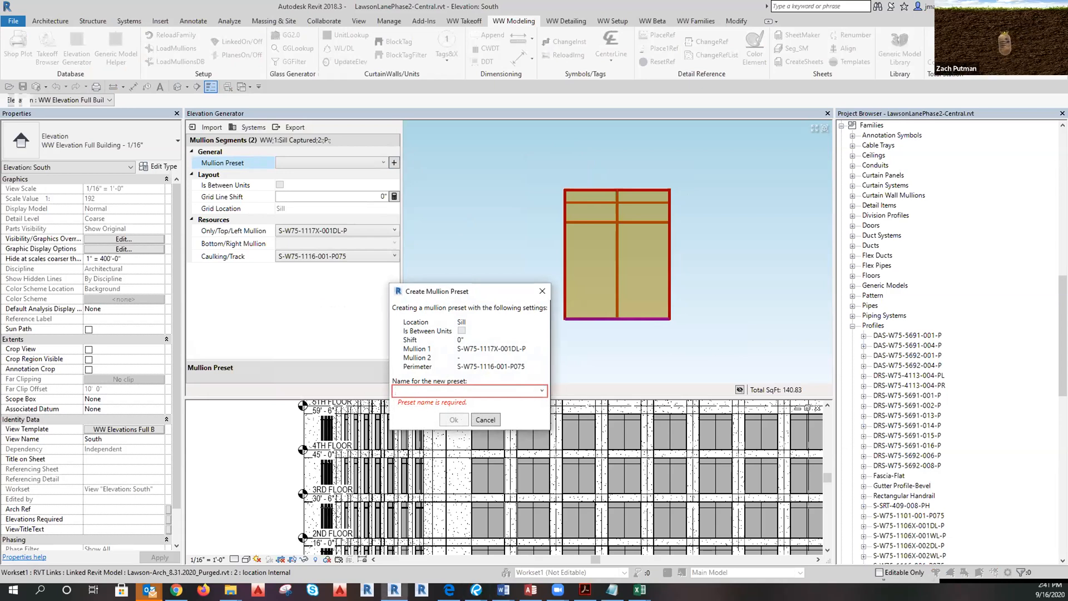
text(PO Sill - 1/5.01)
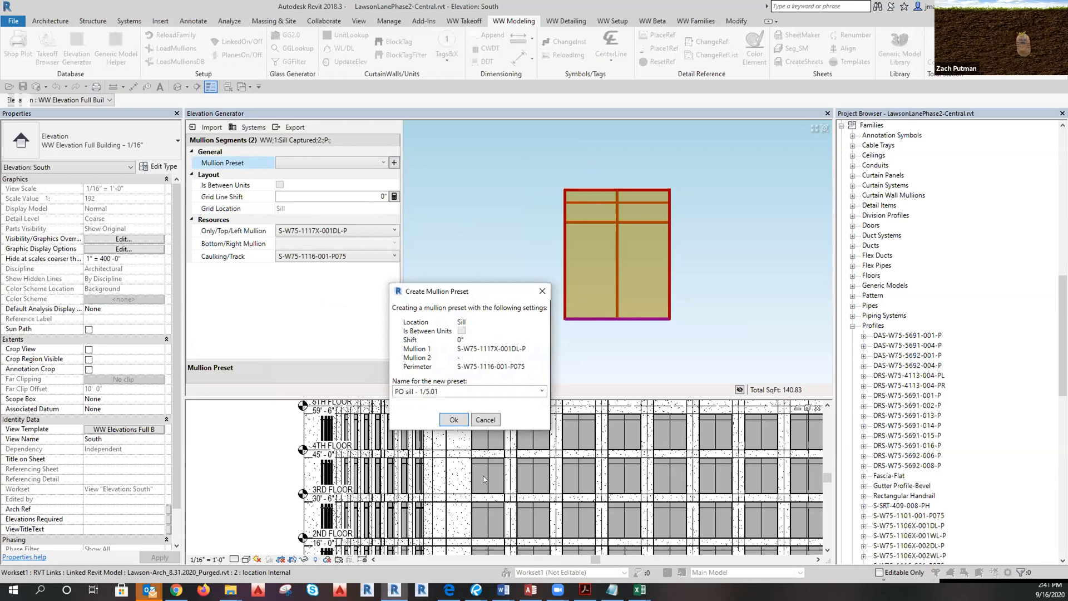
click(406, 391)
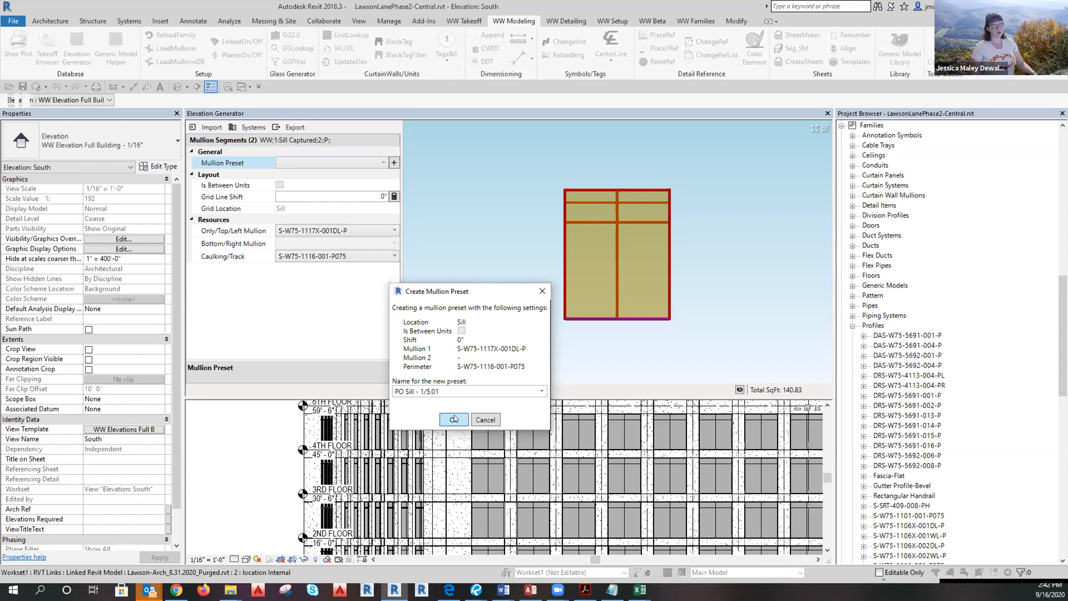
click(454, 420)
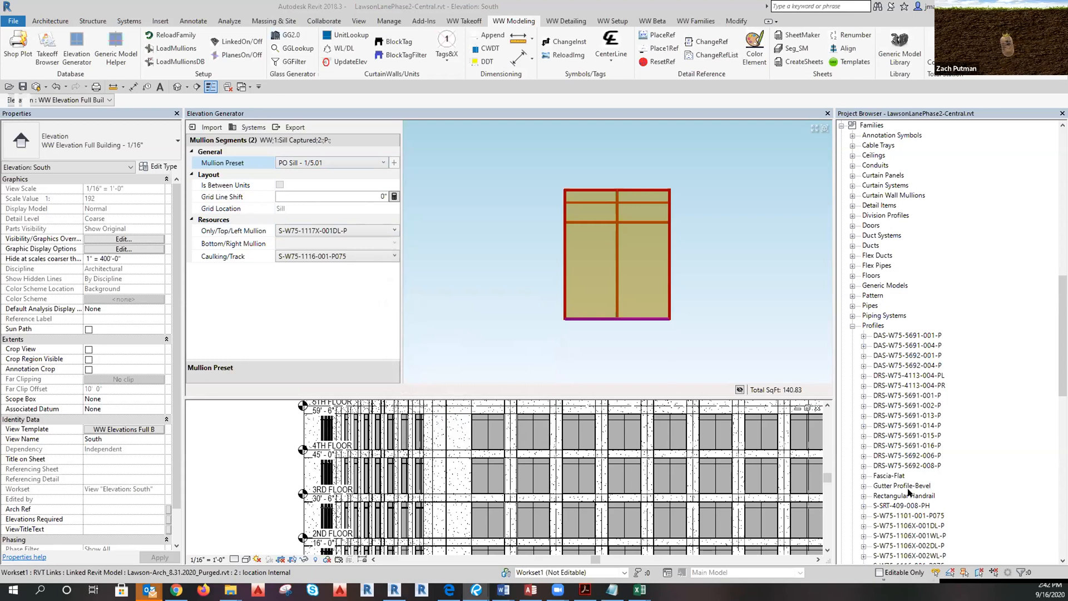
Confirm 'PO Sill - 1/5.01' appears in the Mullion Preset list.
scroll(912, 378, up, 14)
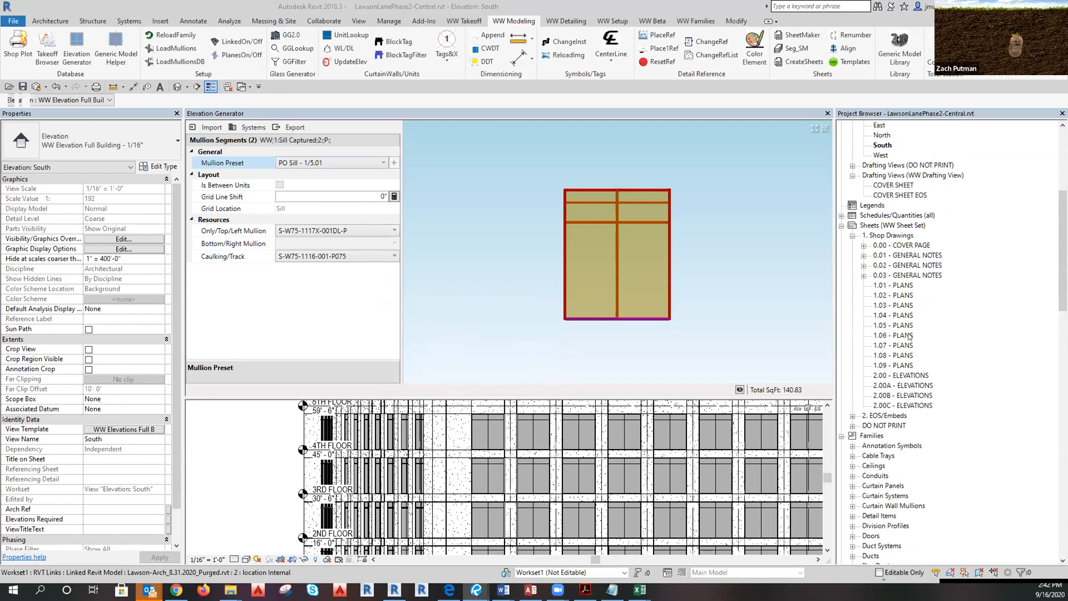
scroll(928, 328, up, 4)
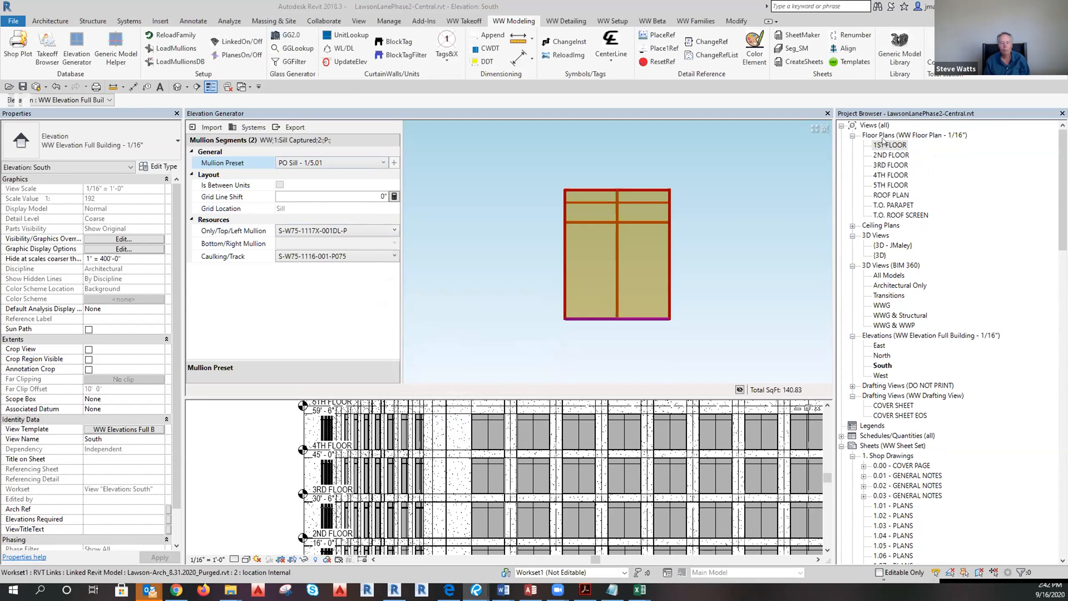
click(379, 163)
click(377, 163)
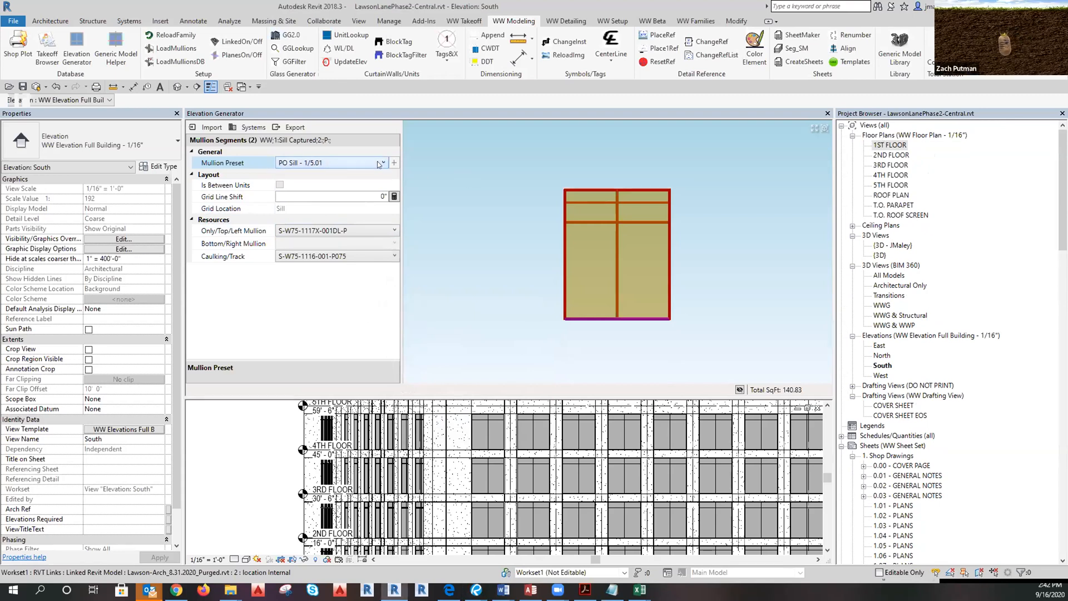
click(381, 196)
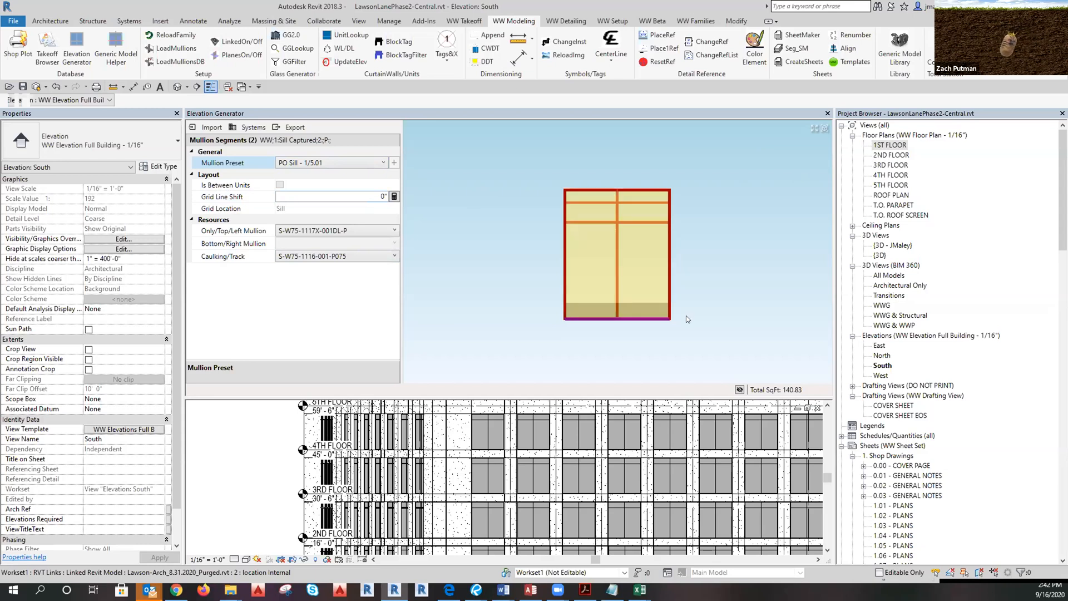
Window-select the two head mullion segments across the window top.
click(527, 202)
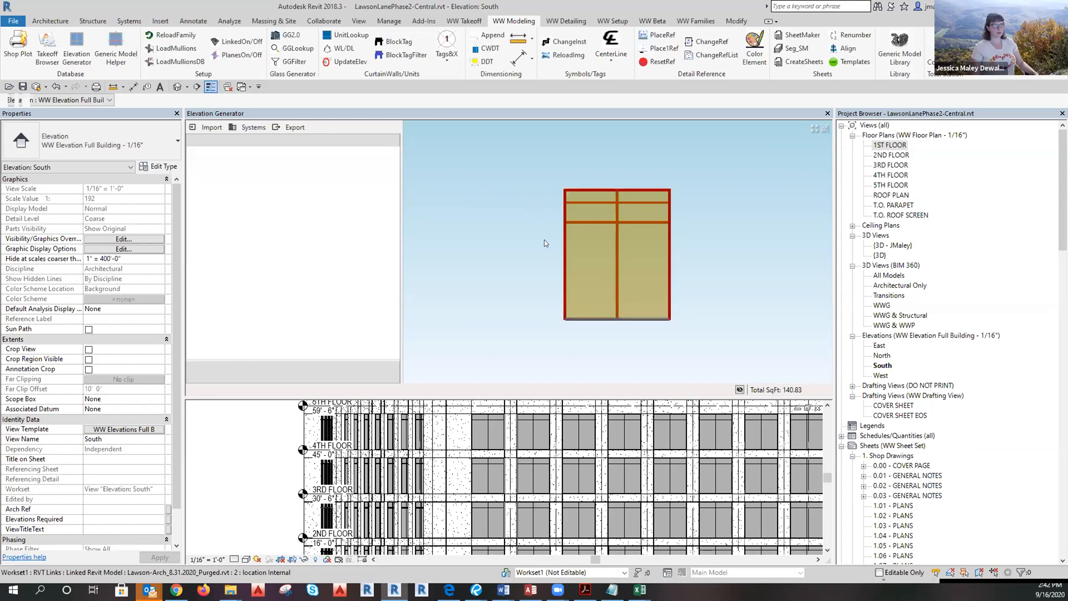
drag(529, 180, 700, 199)
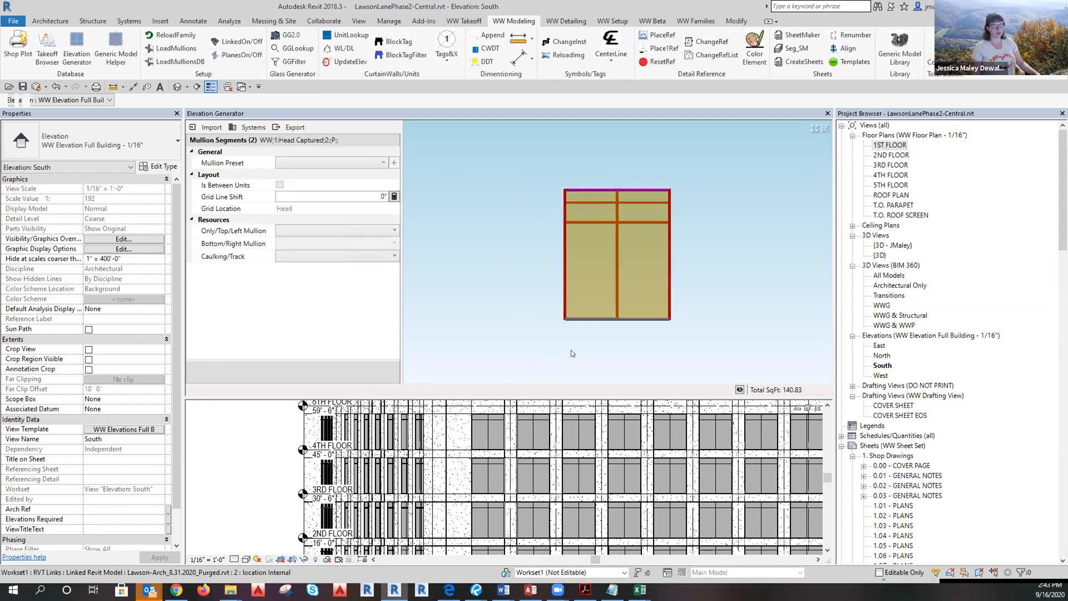
click(339, 199)
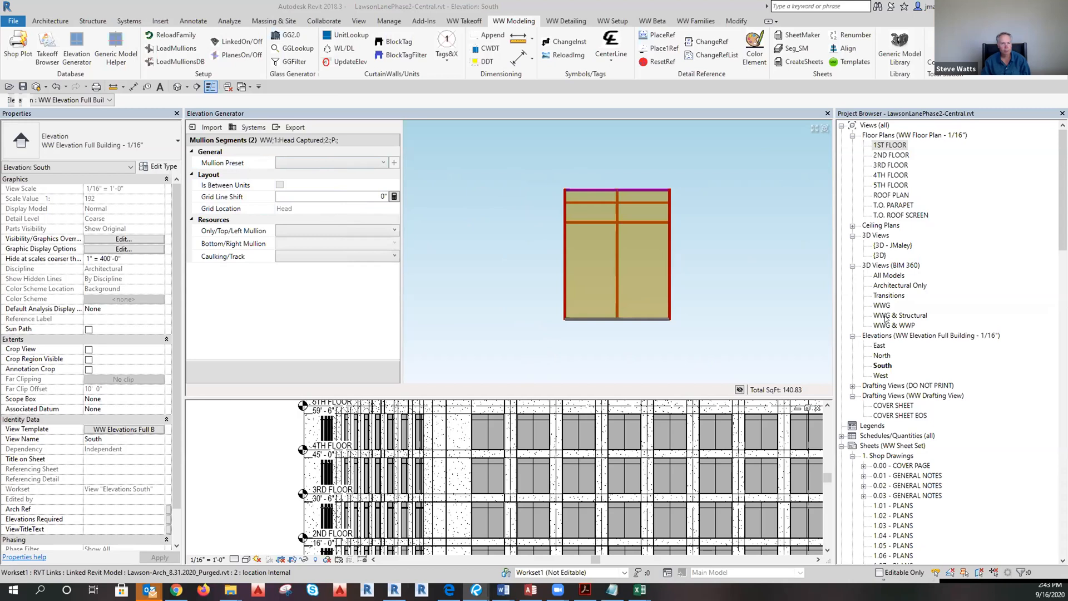
Set the head mullion to S-W75-3170-003-P with WW Caulk Joint 1 1/4" caulking/track.
click(290, 228)
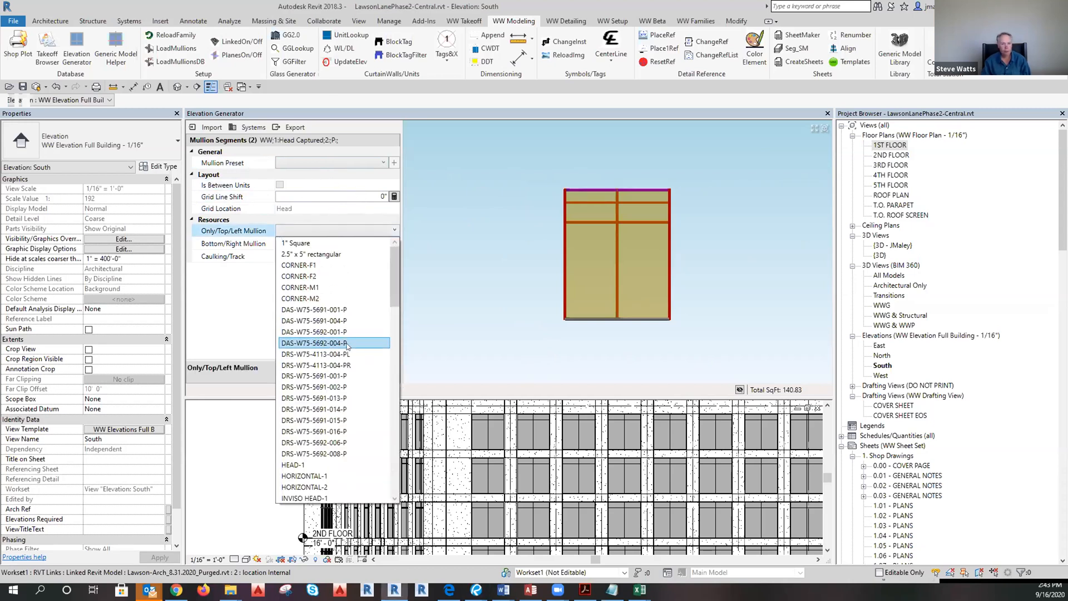
scroll(347, 347, down, 10)
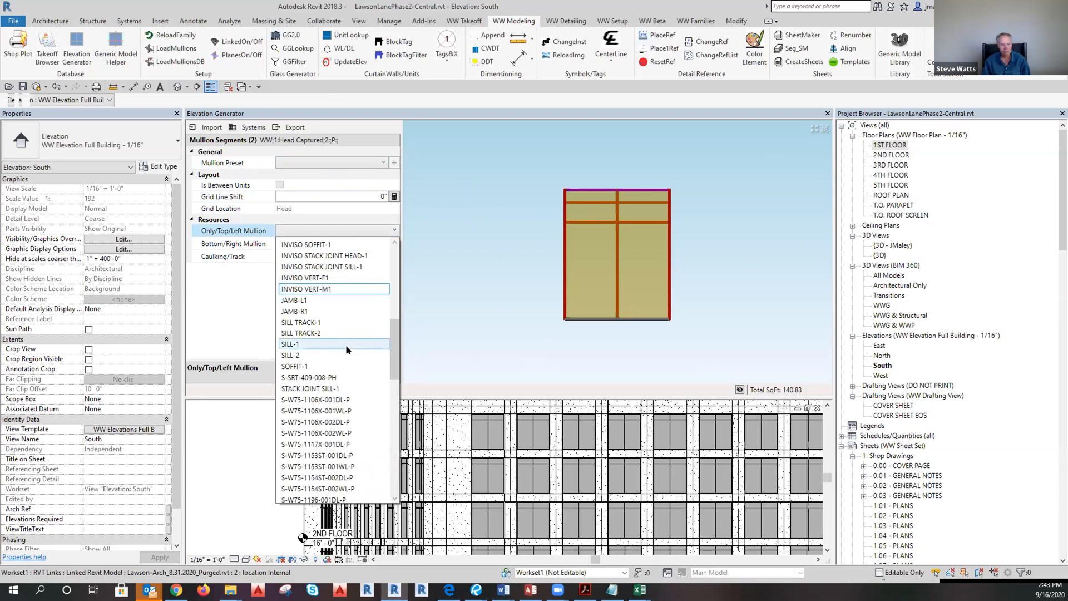
scroll(323, 426, down, 1)
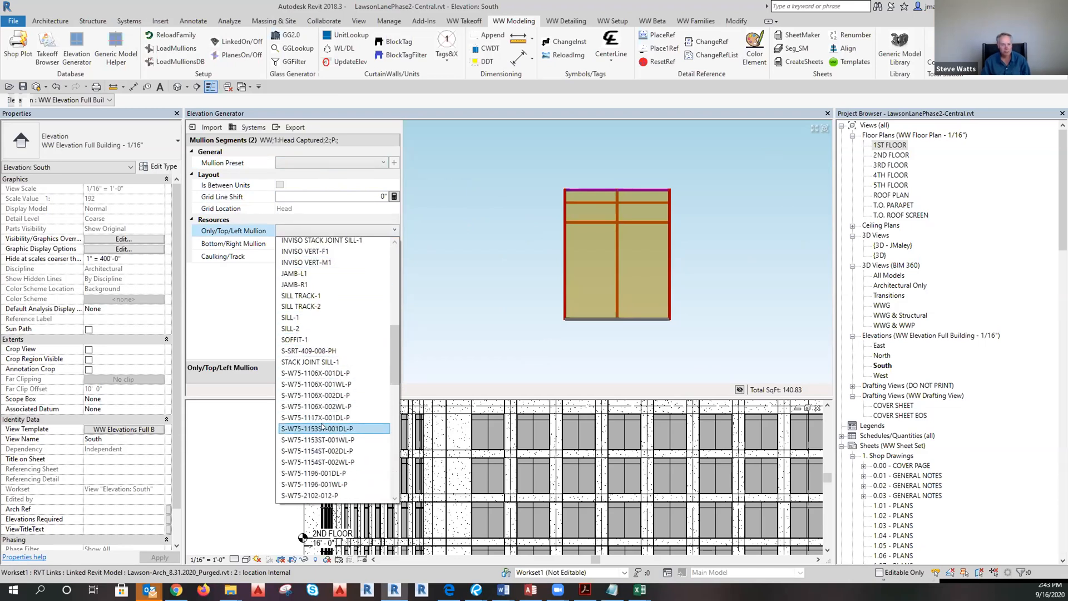
scroll(322, 464, down, 2)
scroll(322, 478, down, 1)
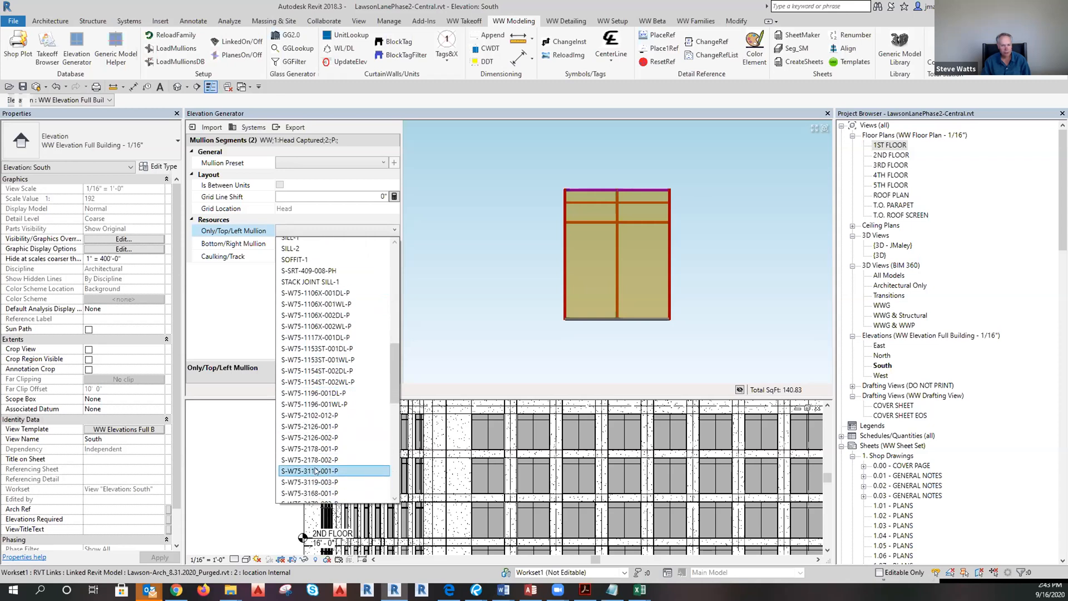
scroll(316, 471, down, 1)
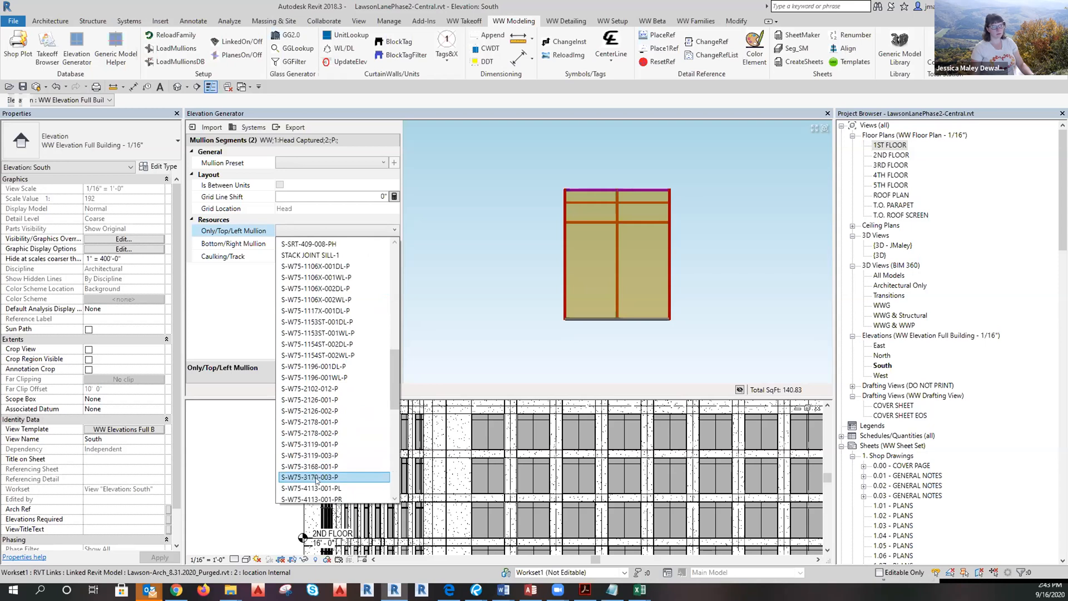
click(326, 478)
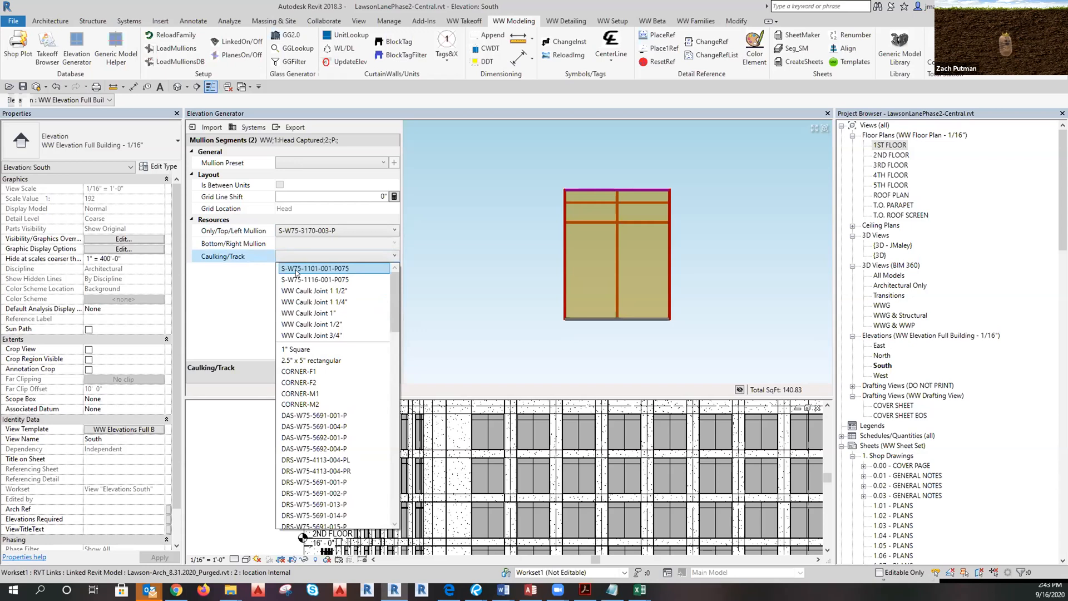
click(315, 302)
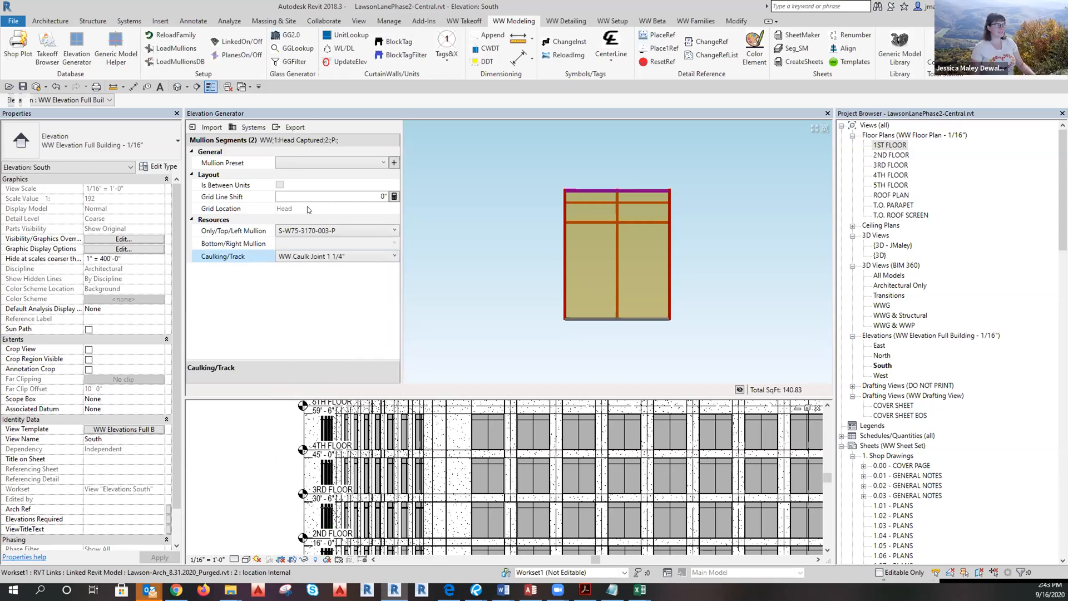
Create a new mullion preset from the head settings named 'PO Head - 2/5.02'.
click(394, 163)
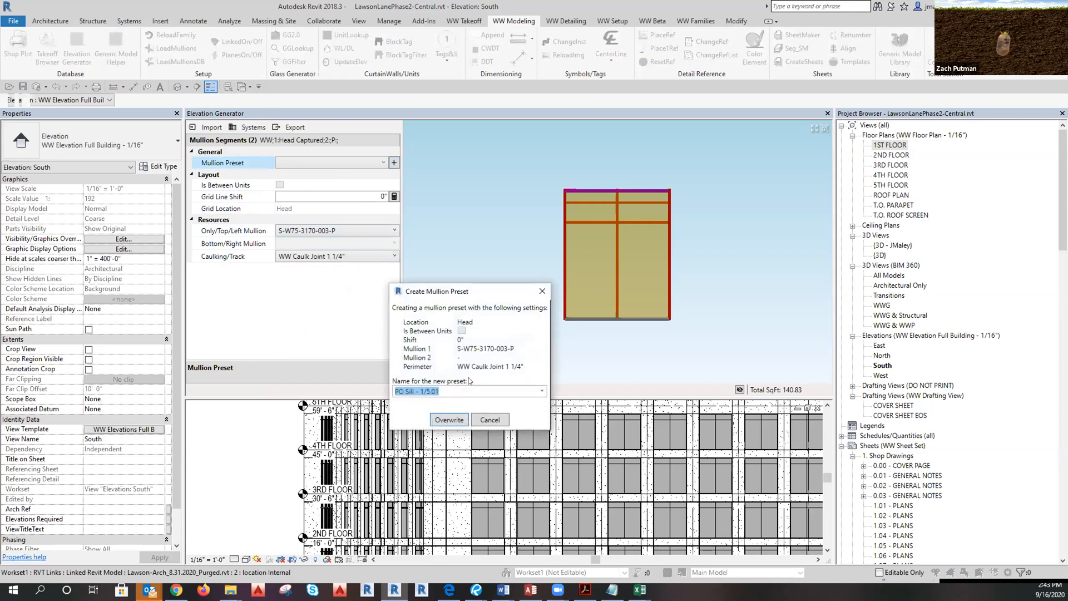
click(413, 391)
double_click(414, 391)
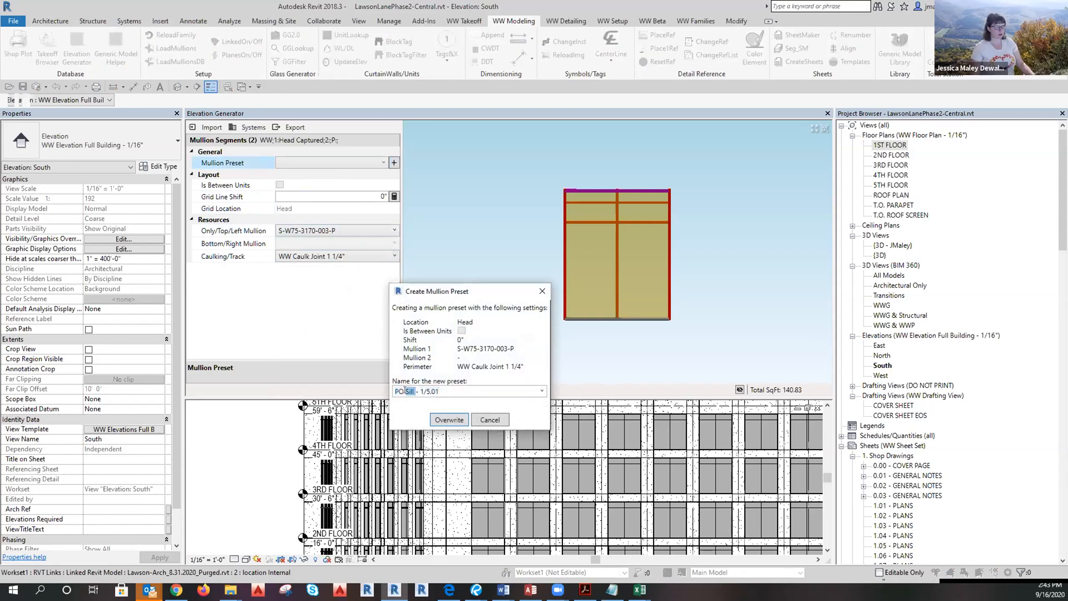
text(Head)
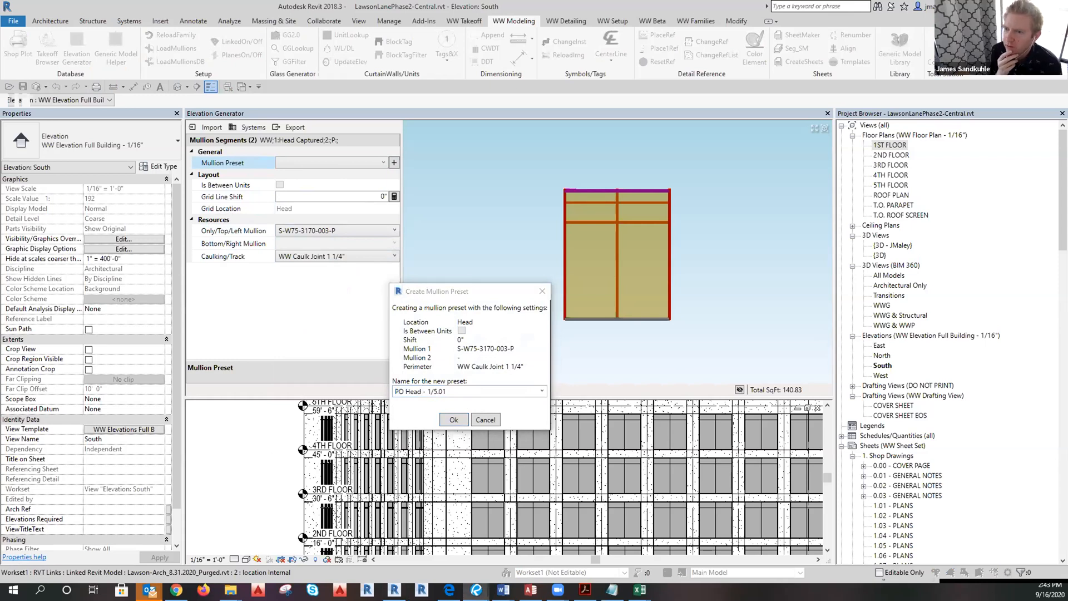
click(431, 392)
click(431, 391)
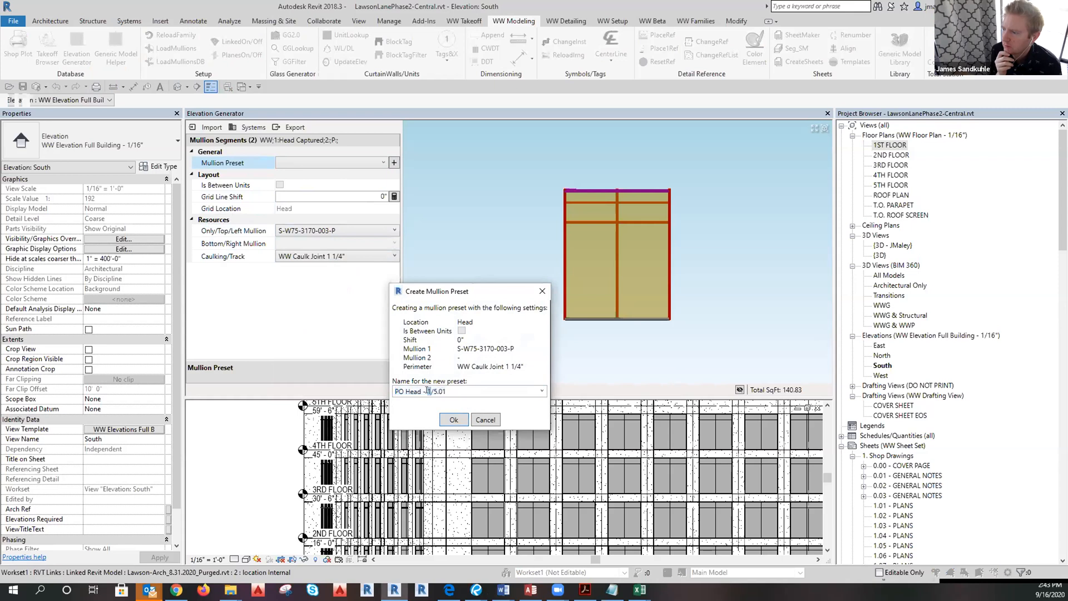
key(BackSpace)
text(2)
click(445, 391)
key(BackSpace)
text(2)
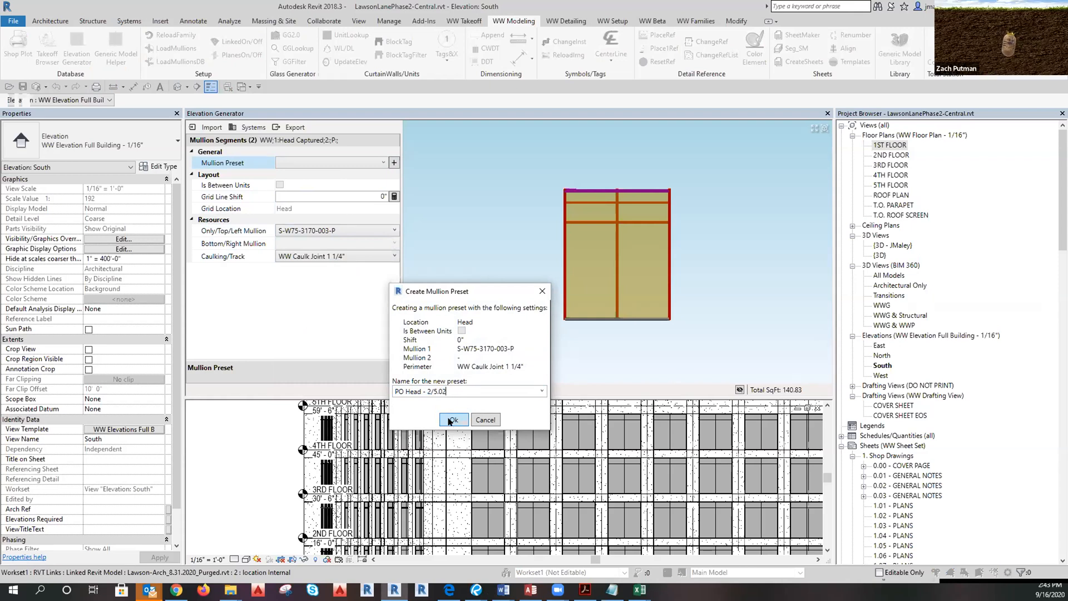
Save the head preset, select the window's left jamb, then switch to Bluebeam.
click(453, 420)
mouse_move(589, 354)
mouse_down()
mouse_move(504, 146)
mouse_move(501, 170)
mouse_move(576, 352)
mouse_up()
key(alt+Tab)
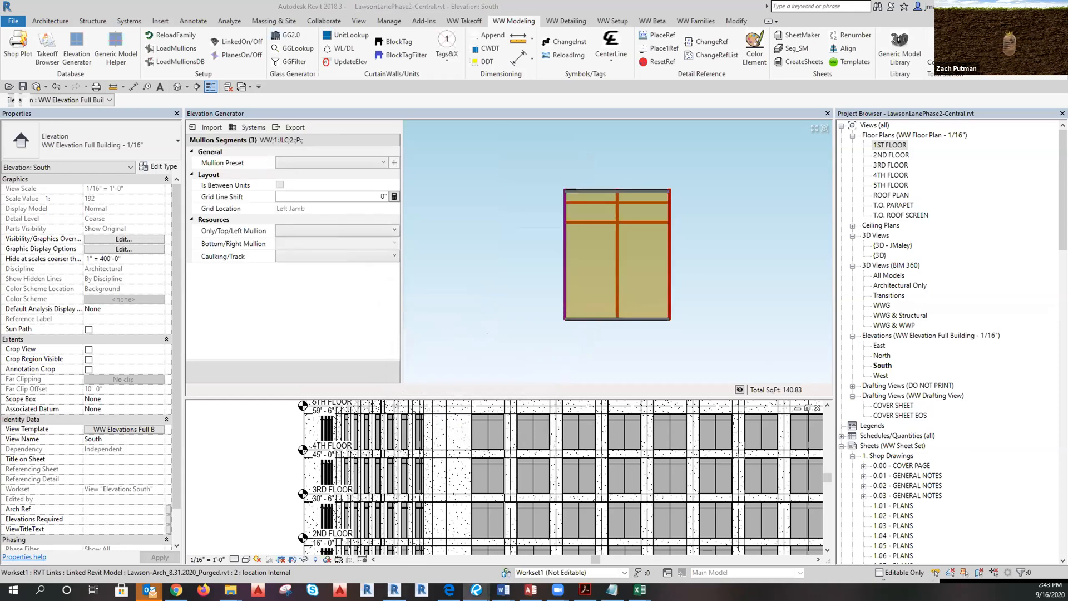
Assign the S-W75-4113-001-PL profile as the left jamb mullion.
click(317, 230)
click(318, 230)
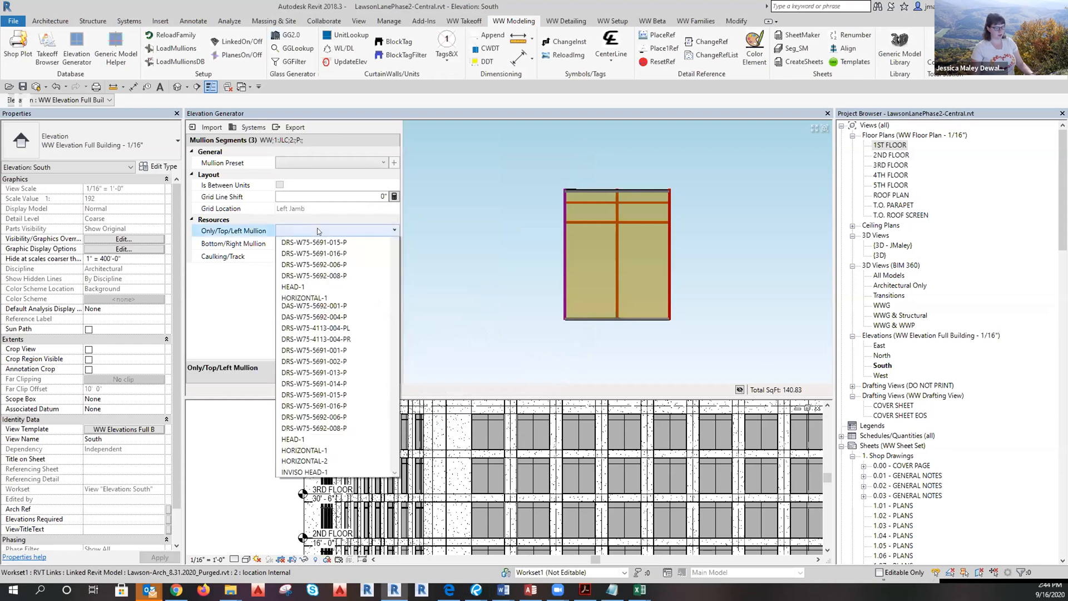
text(s-w)
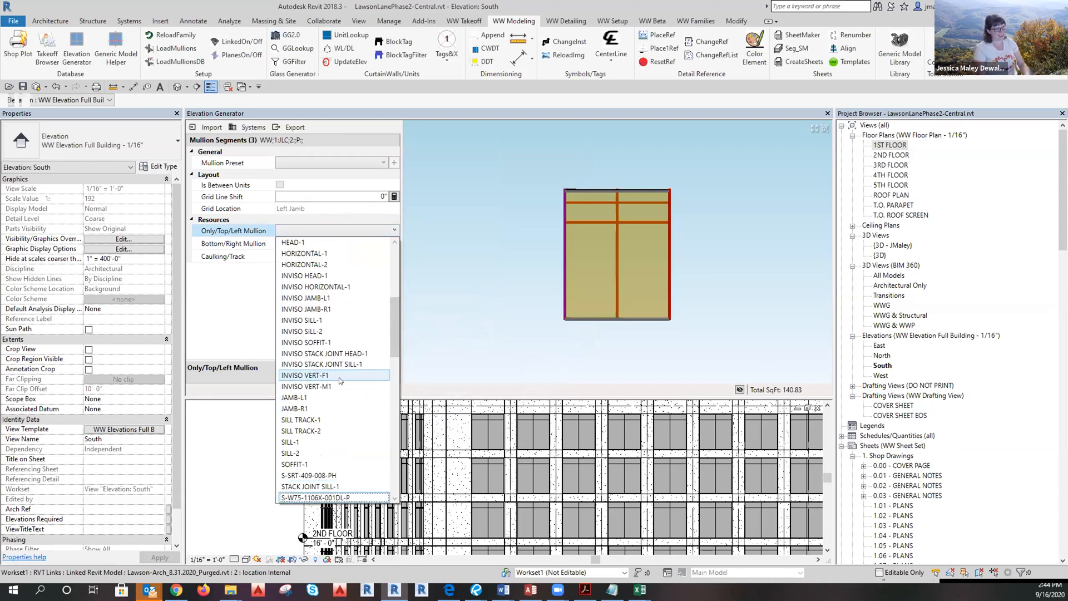
scroll(338, 390, down, 5)
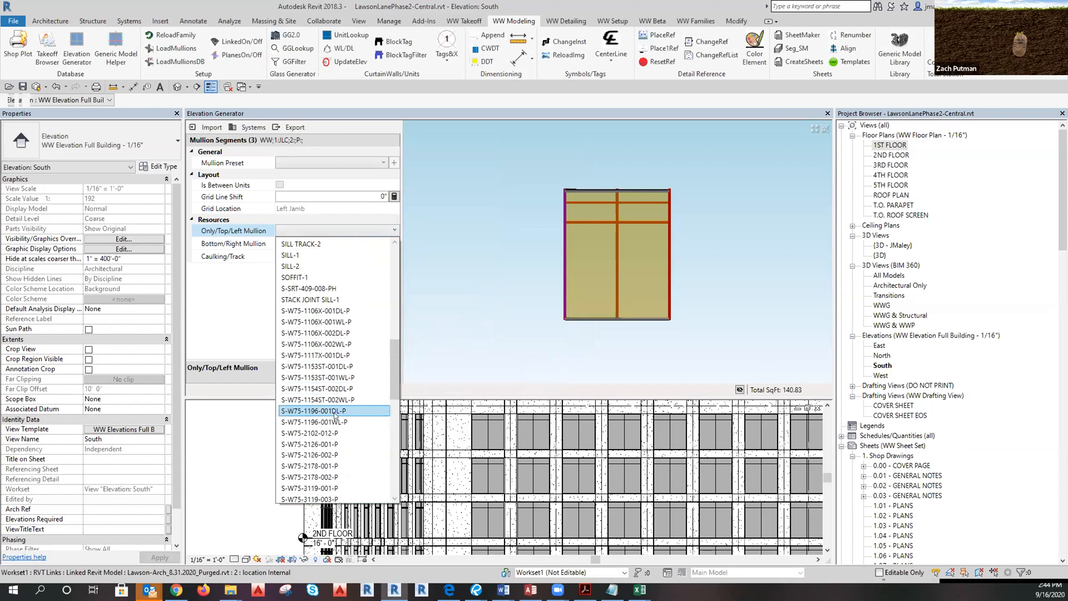
scroll(334, 415, down, 2)
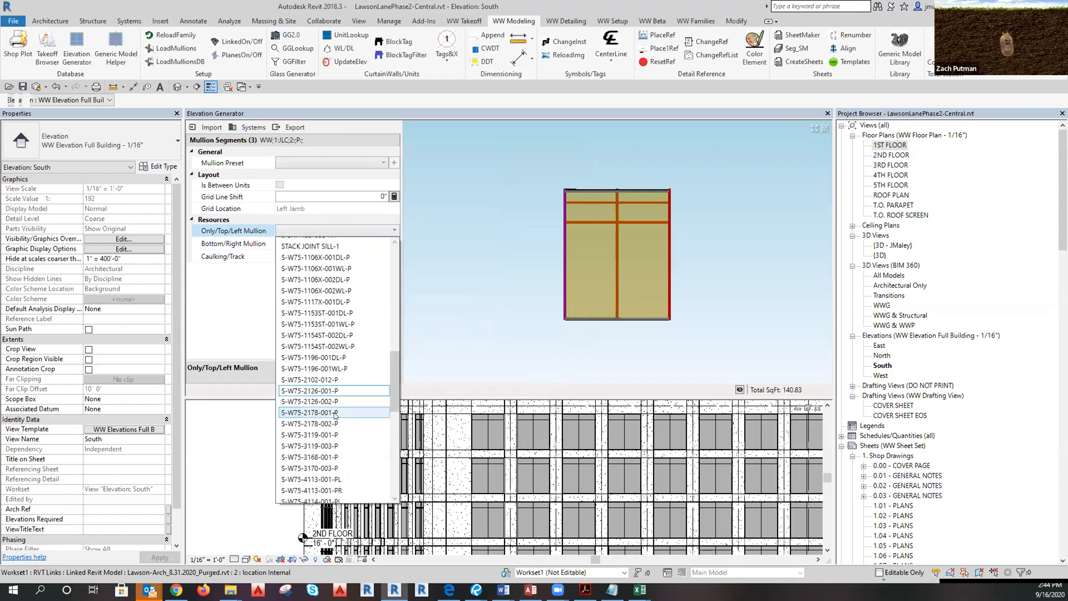
click(298, 481)
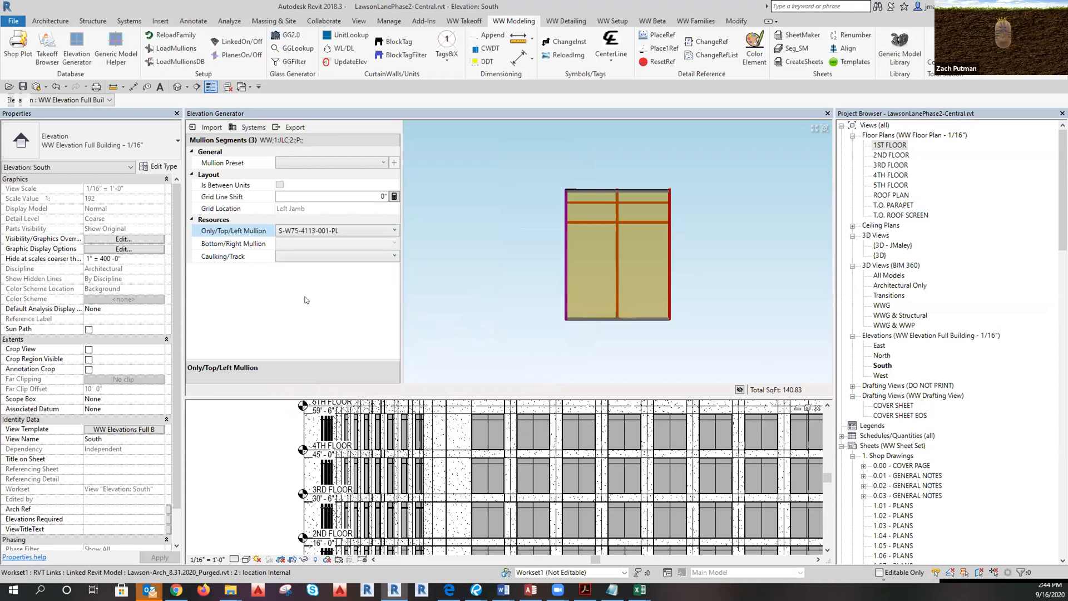
Set the left jamb caulking to WW Caulk Joint 1 1/4" and start a new mullion preset.
click(318, 254)
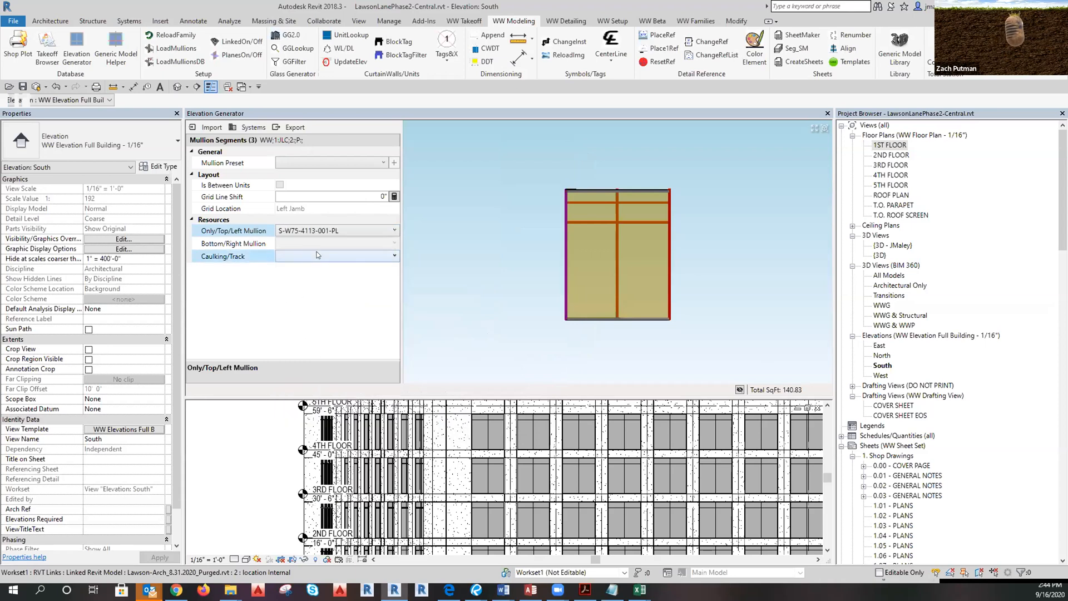
click(318, 255)
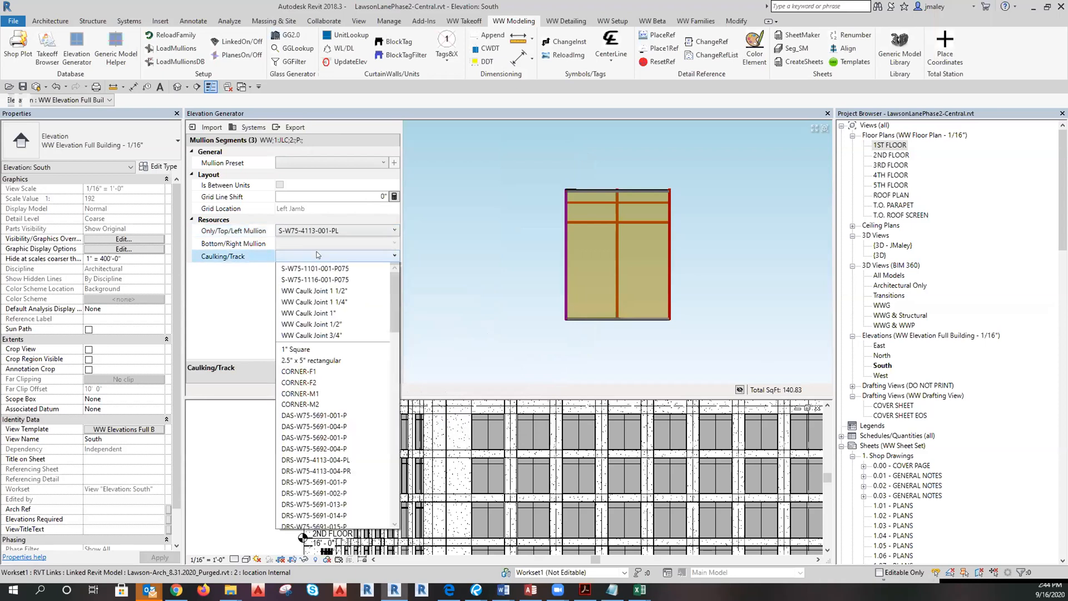
click(342, 301)
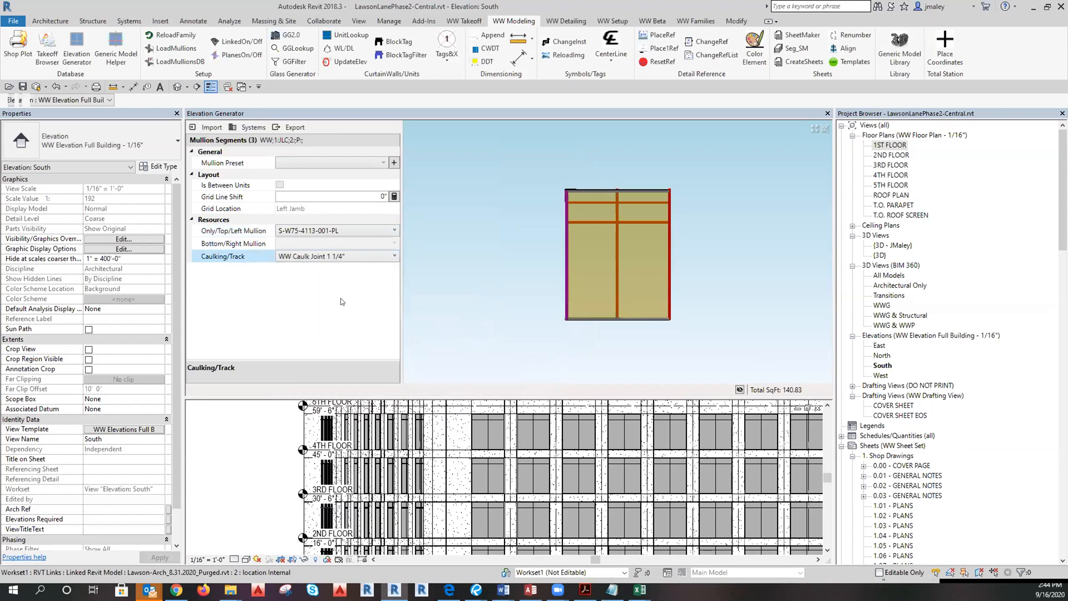
click(394, 163)
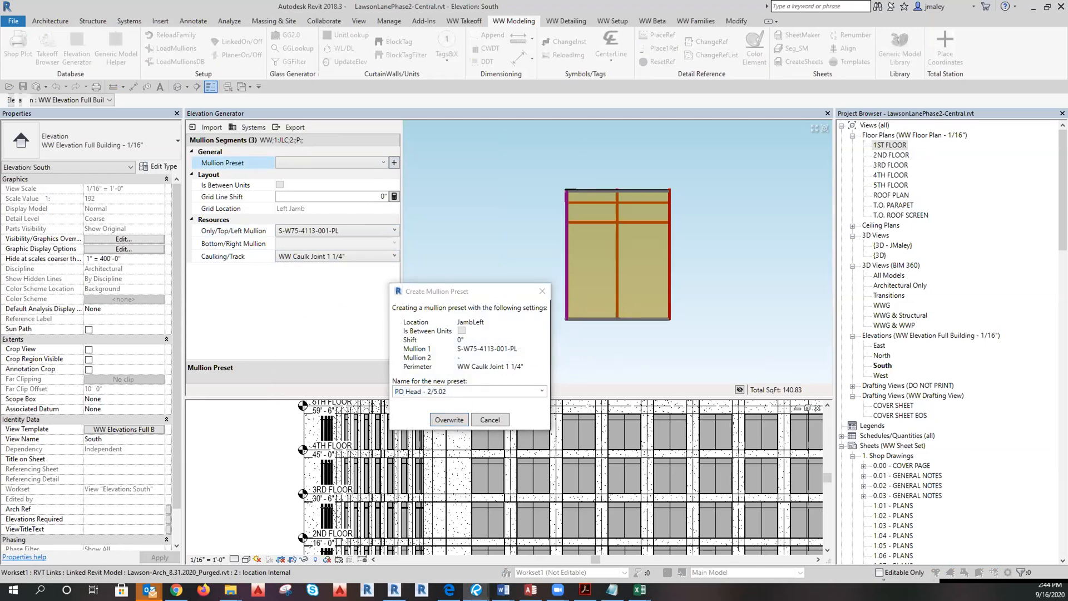
Save the preset as 'PO Jamb Left - 1/5.51', then window-select the right jamb segments.
click(410, 393)
double_click(414, 391)
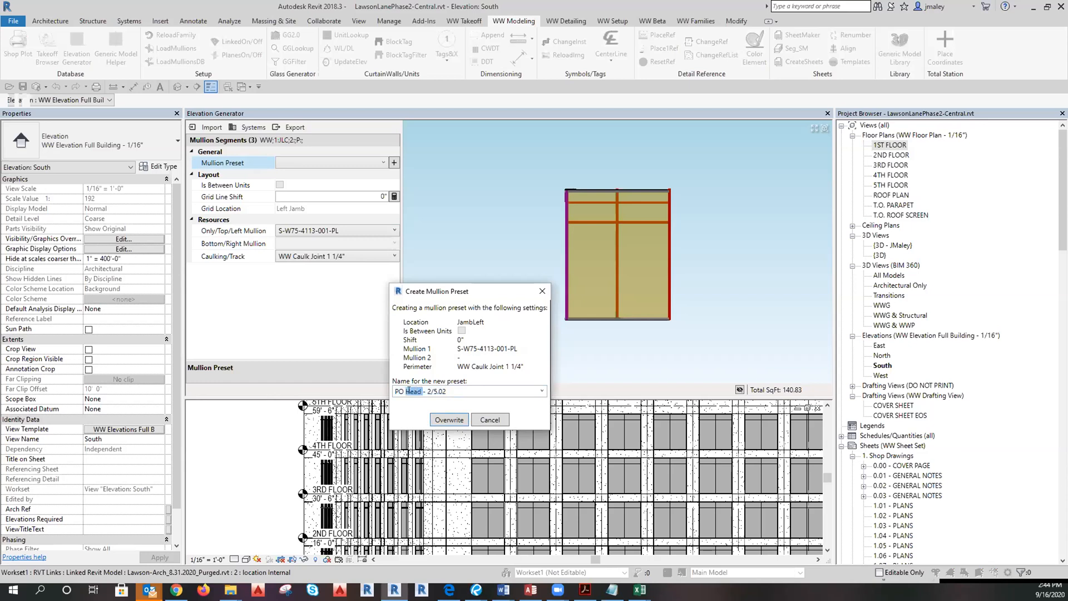
text(Jamb Left)
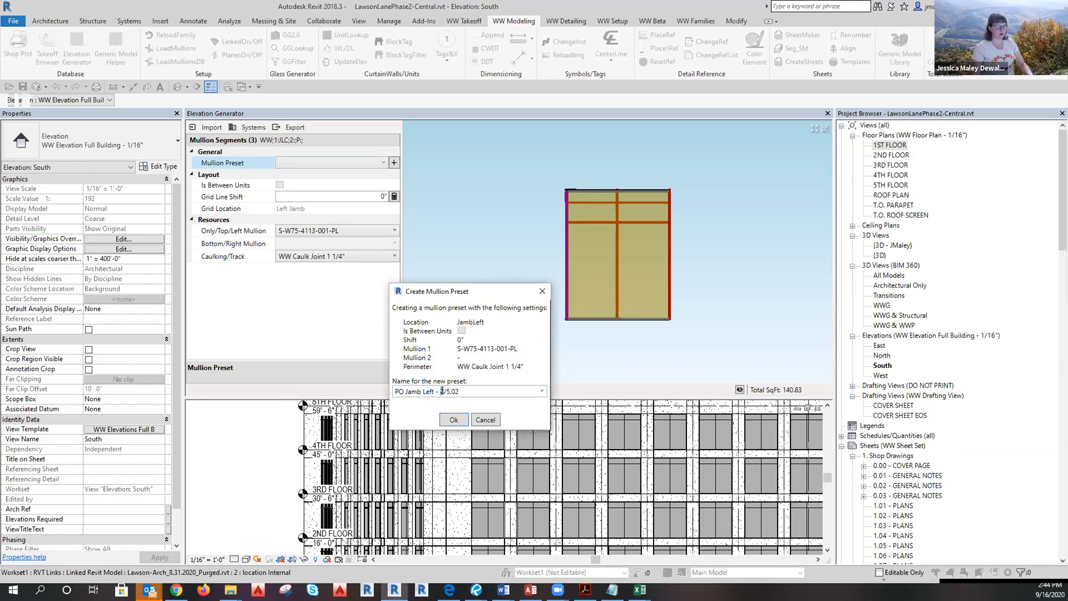
double_click(452, 392)
text(51)
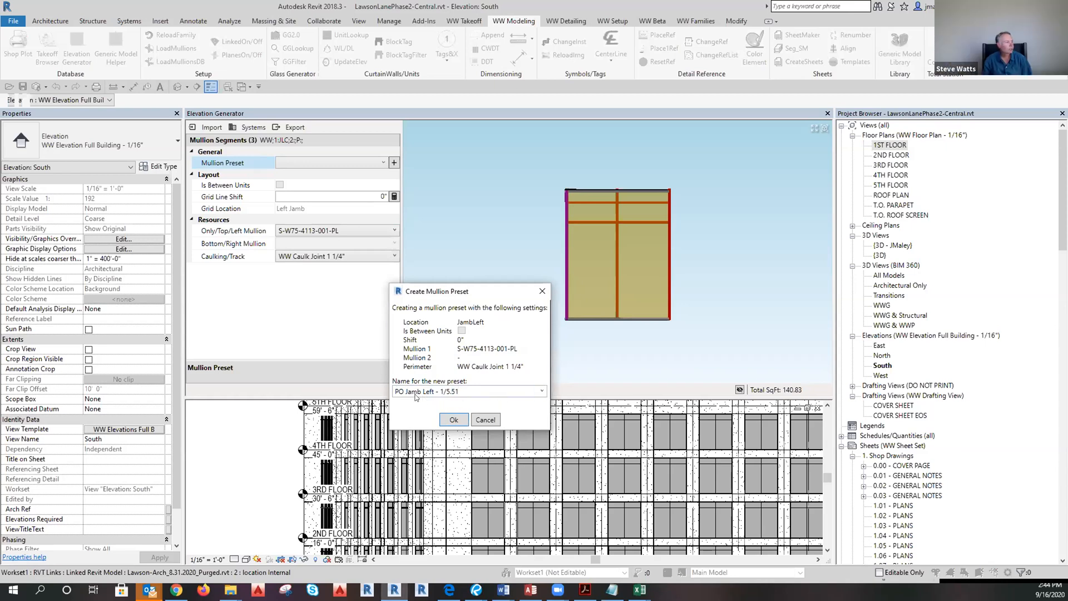
click(454, 421)
drag(651, 167, 675, 356)
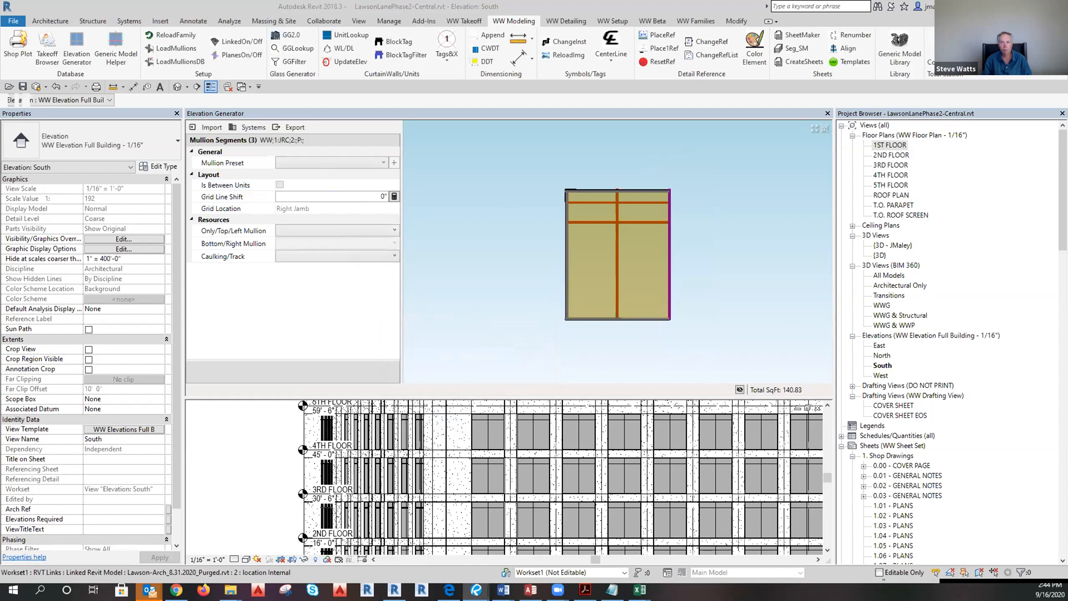
Assign the S-W75-4113-001-PR profile as the right jamb mullion.
click(308, 233)
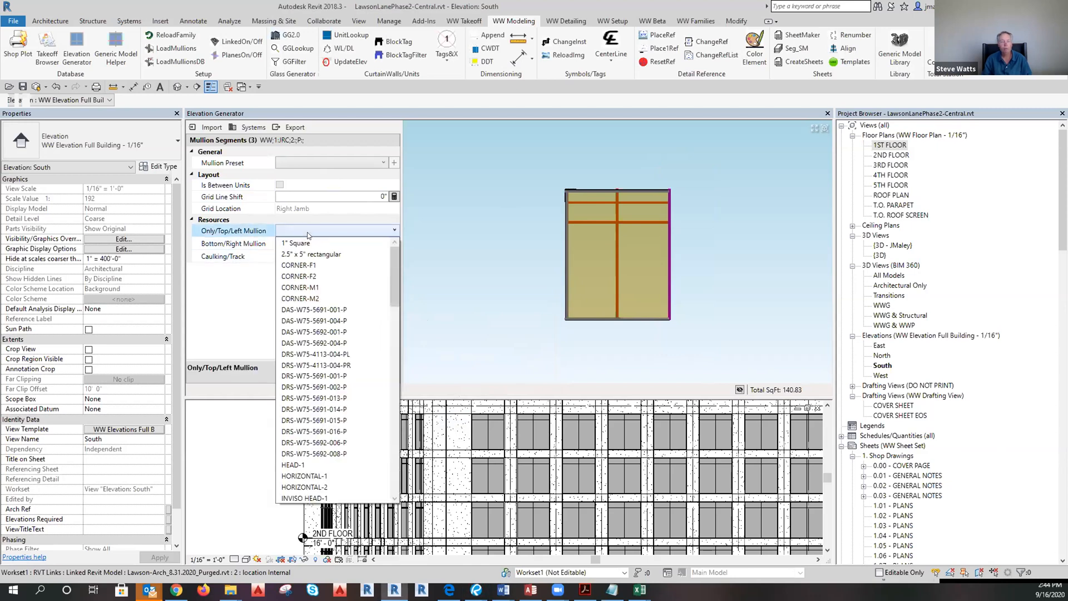
scroll(308, 234, down, 7)
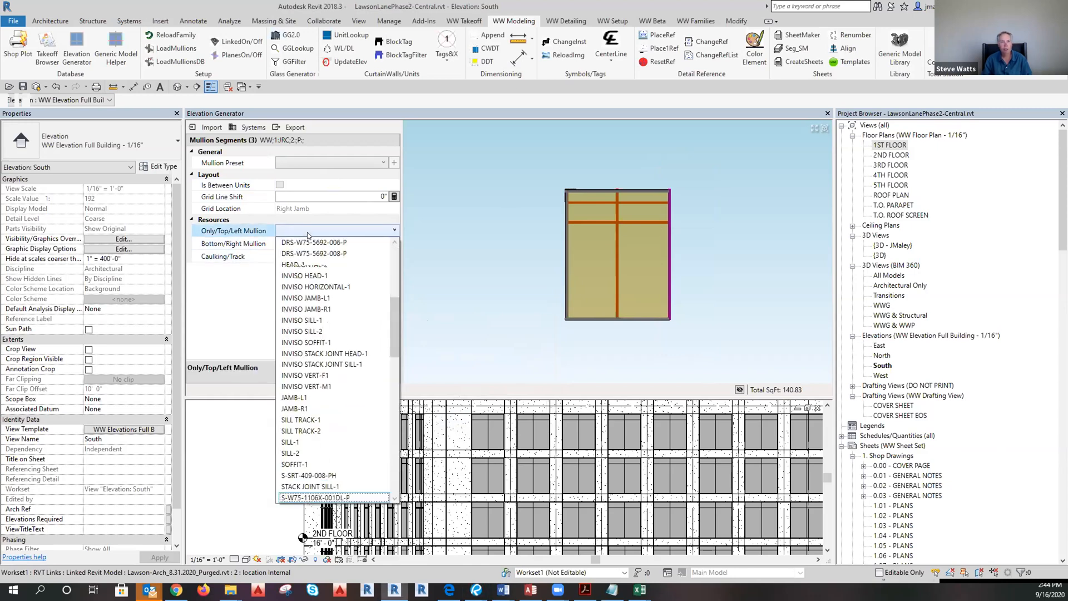
scroll(308, 234, down, 7)
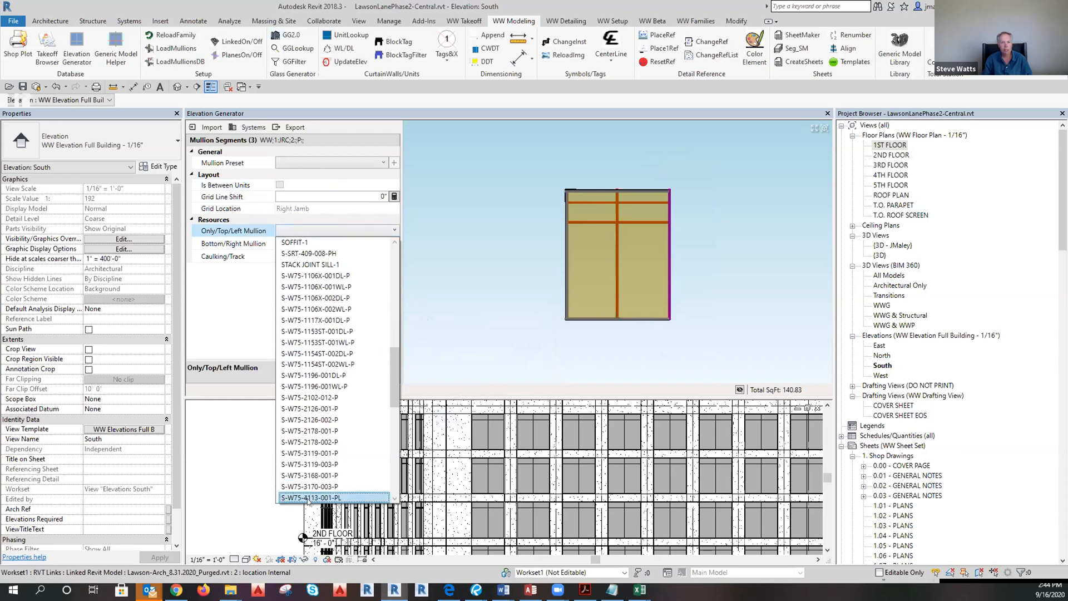
scroll(307, 500, down, 1)
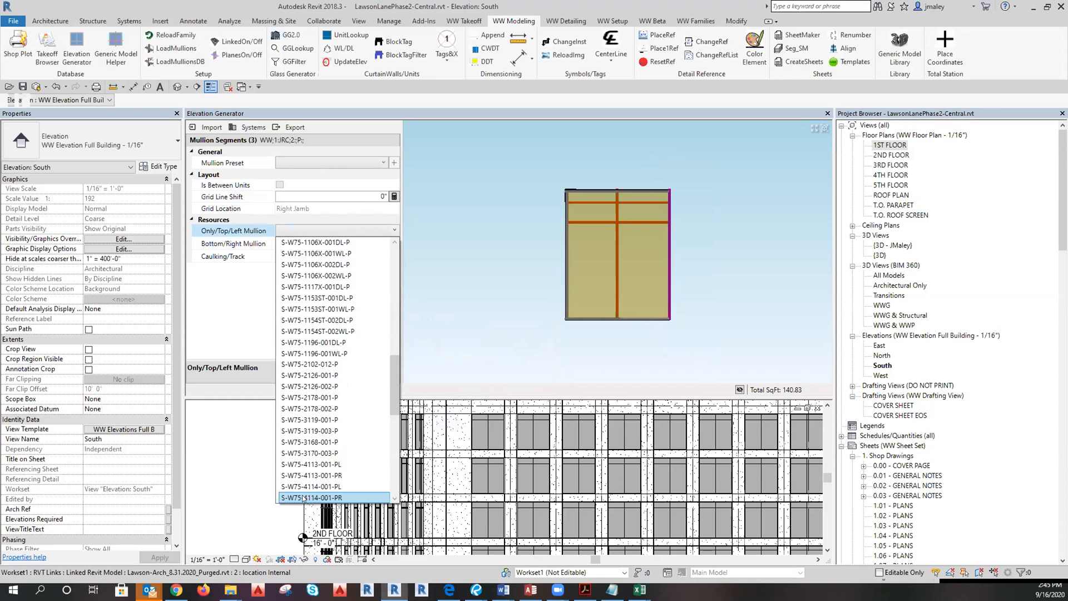
click(331, 476)
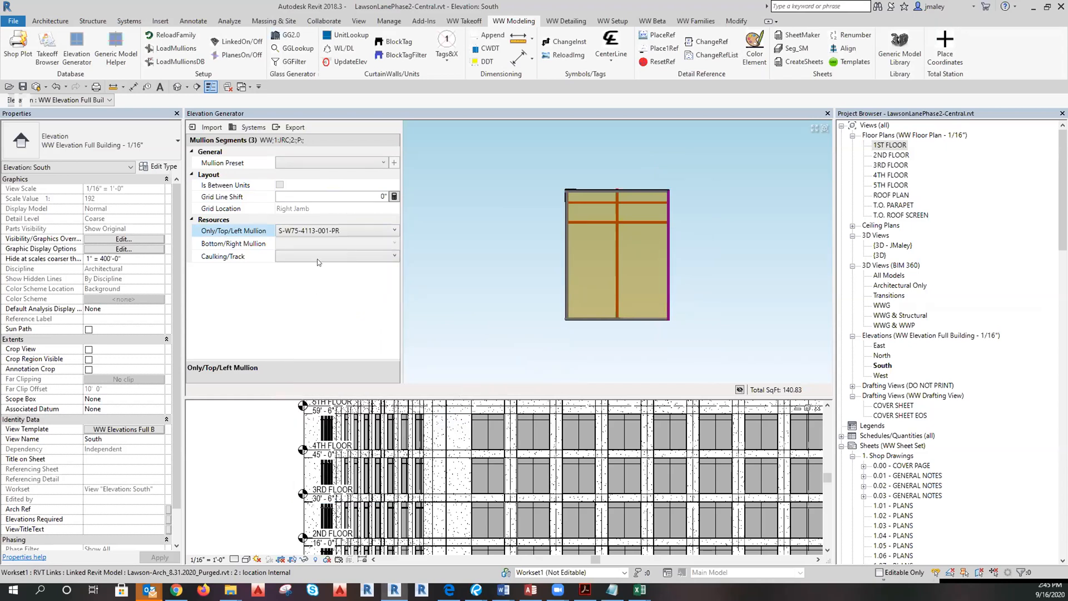
Set WW Caulk Joint 1 1/4" caulking and start a preset, replacing 'Head' in its name with 'Jamb'.
click(317, 258)
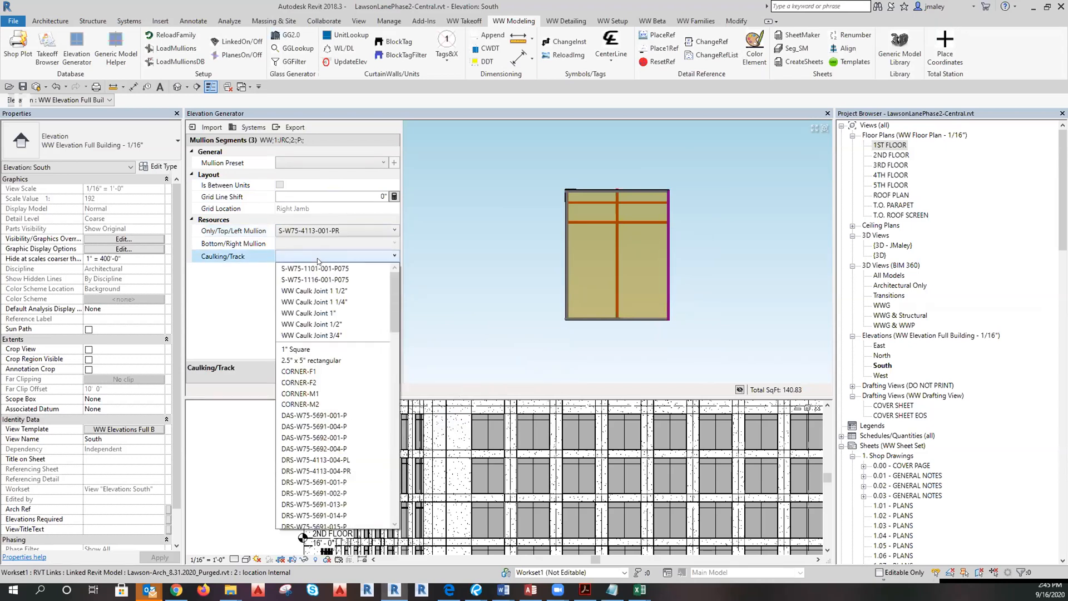
click(315, 302)
click(394, 162)
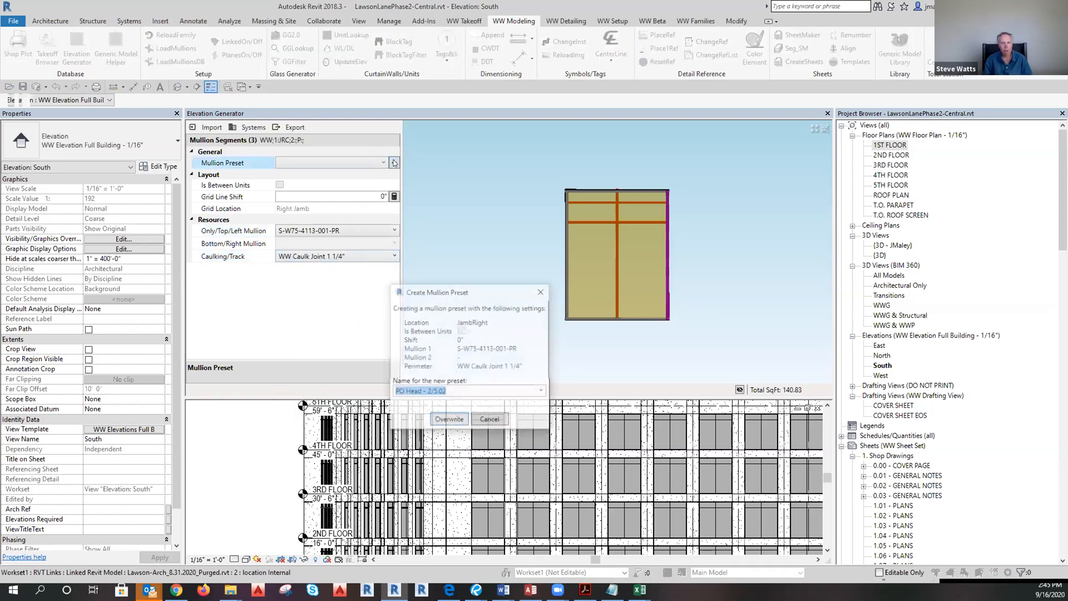
click(411, 392)
double_click(414, 390)
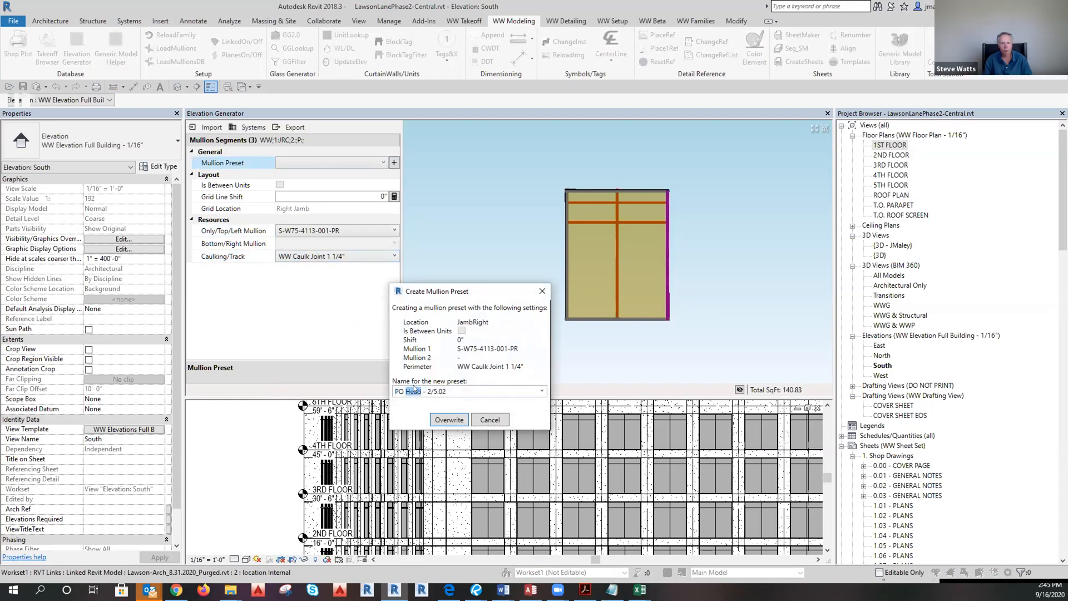
text(Jamb)
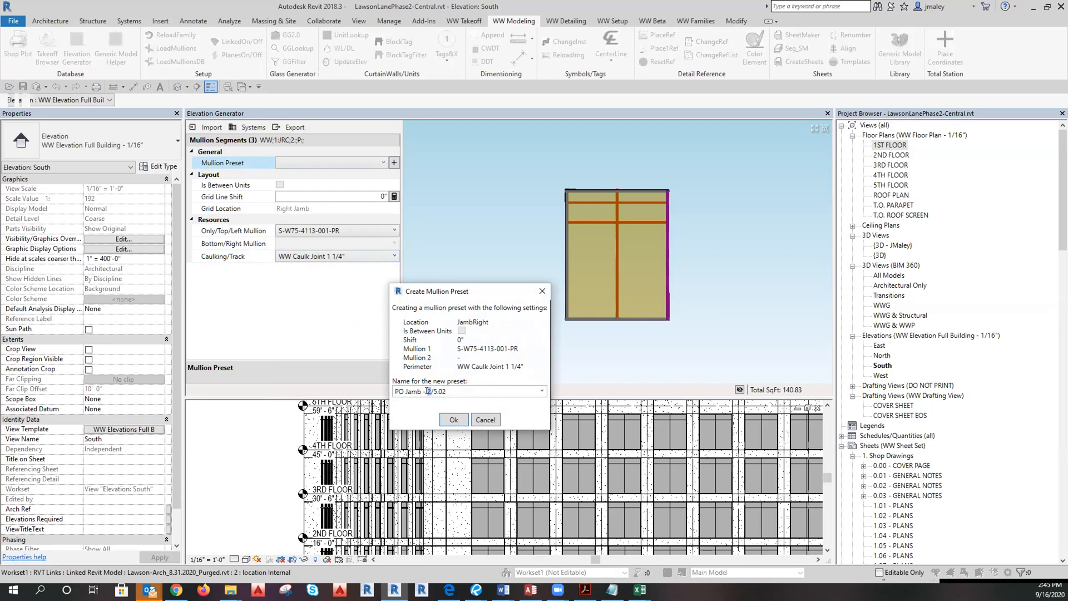
text(3)
text(1)
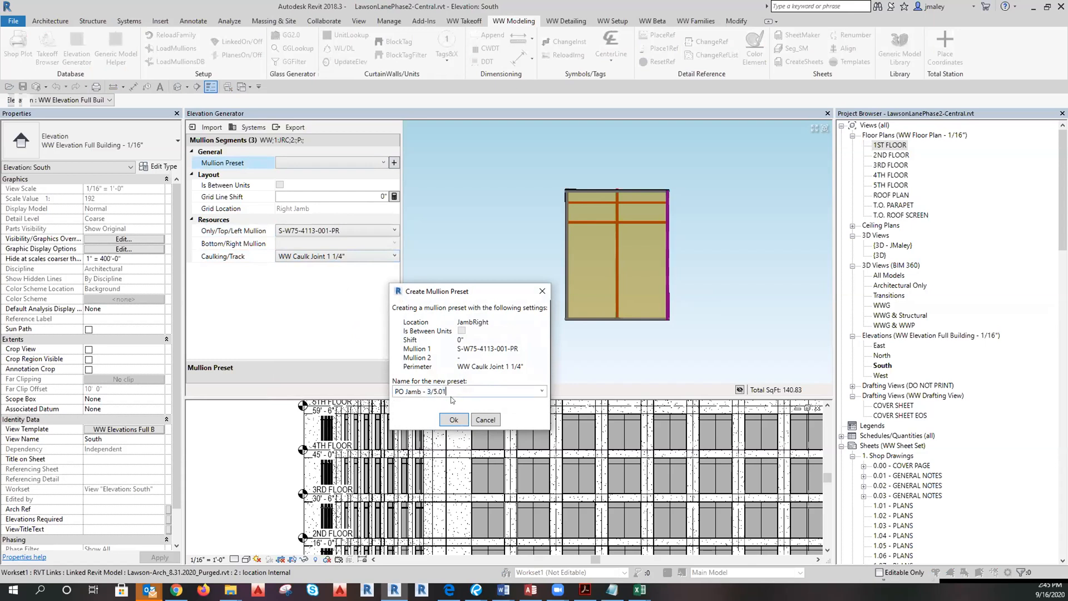
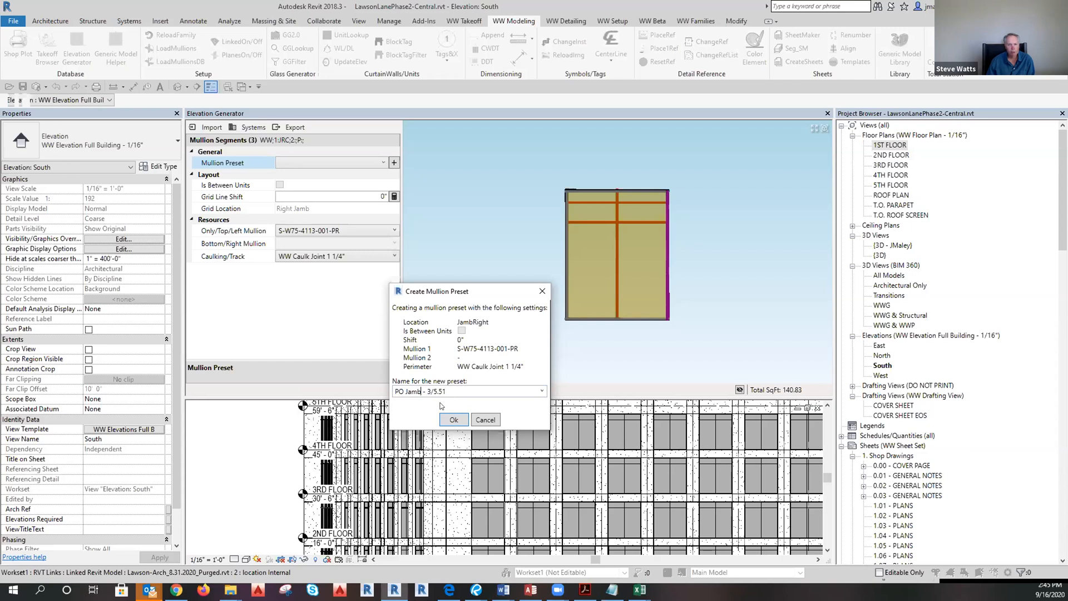
Name the right jamb preset 'PO Jamb Right - 3/5.51' and save it.
text(Right)
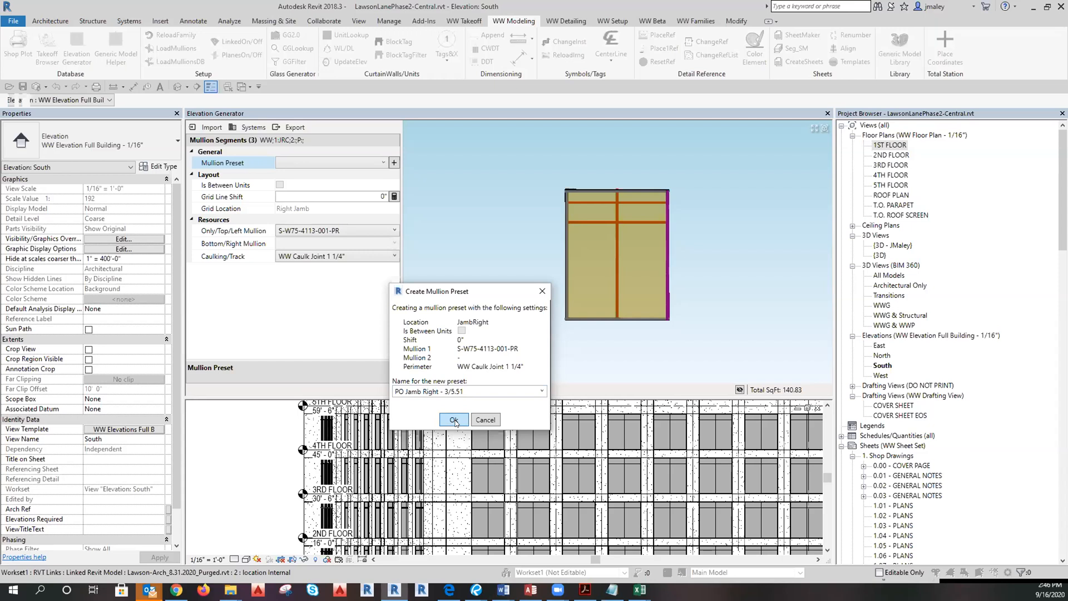
click(454, 420)
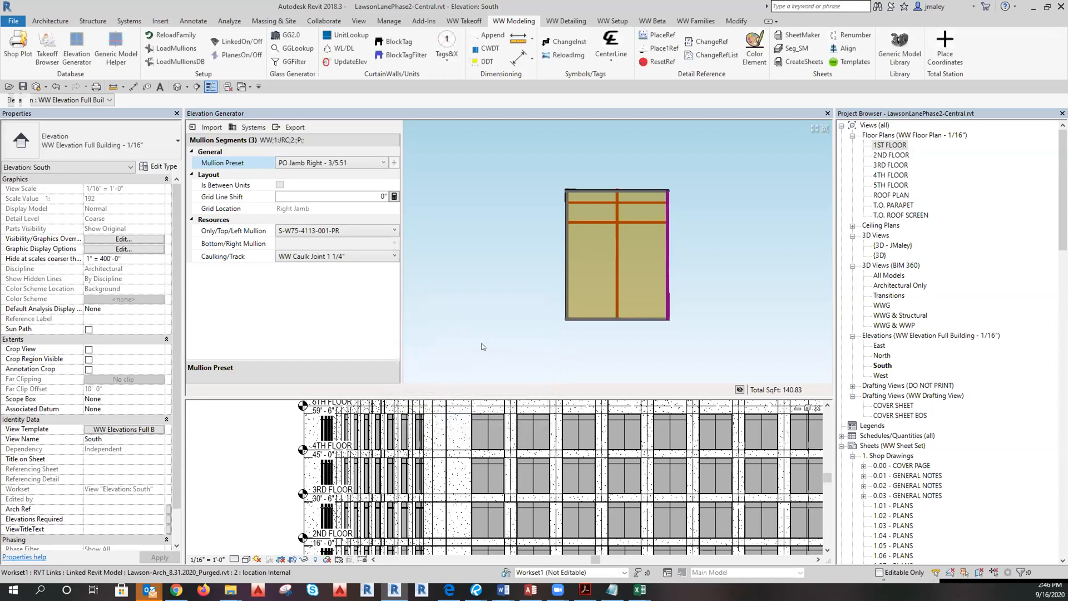
Mark the vertical mullion as between units, with S-W75-5691-001-P as the top/left mullion.
click(617, 255)
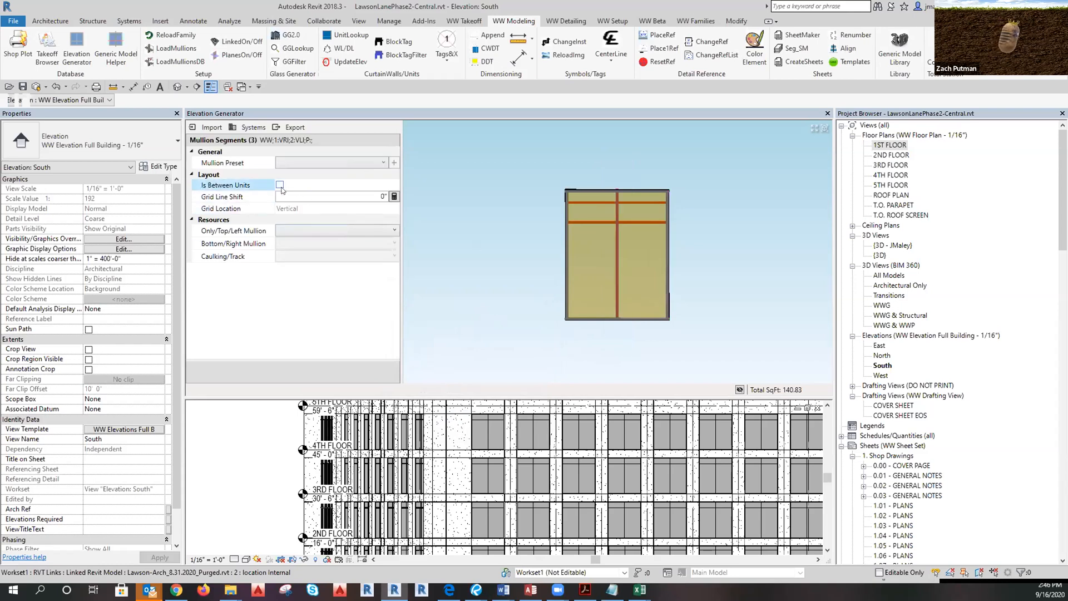
click(279, 185)
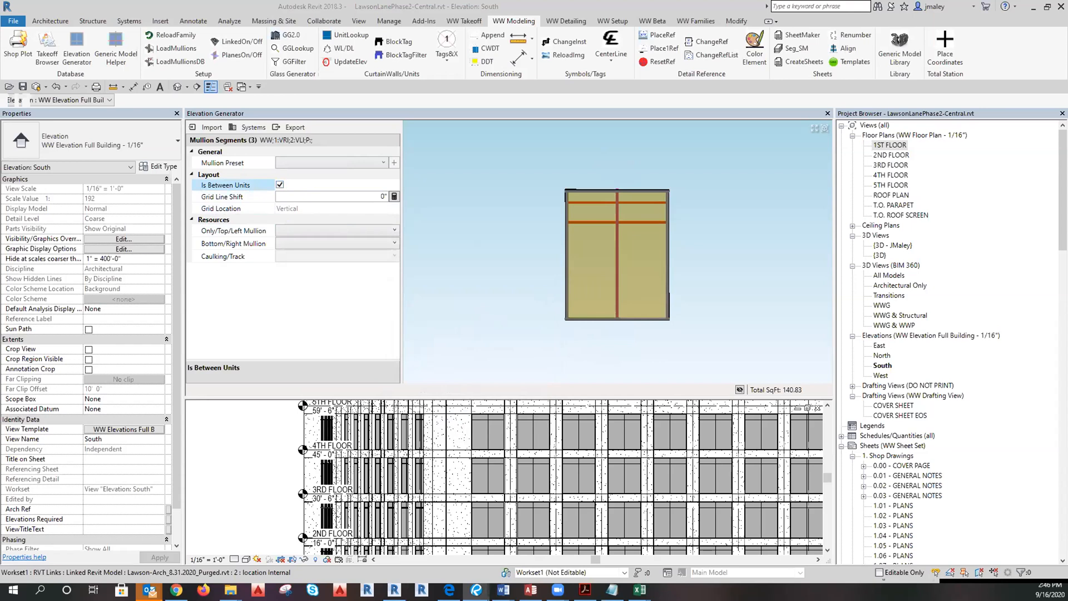
click(340, 232)
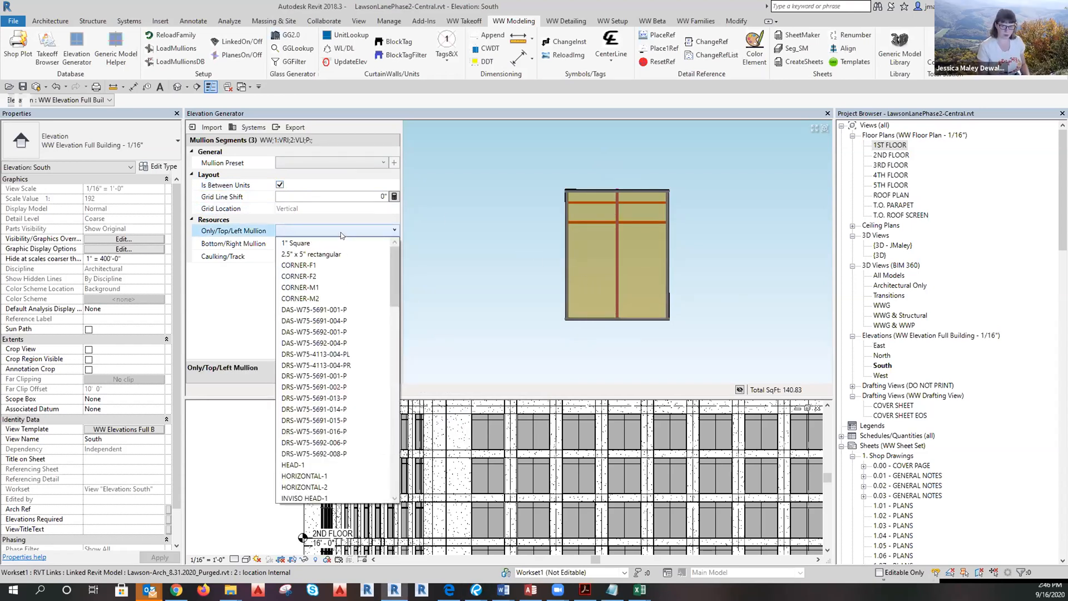
scroll(341, 232, down, 6)
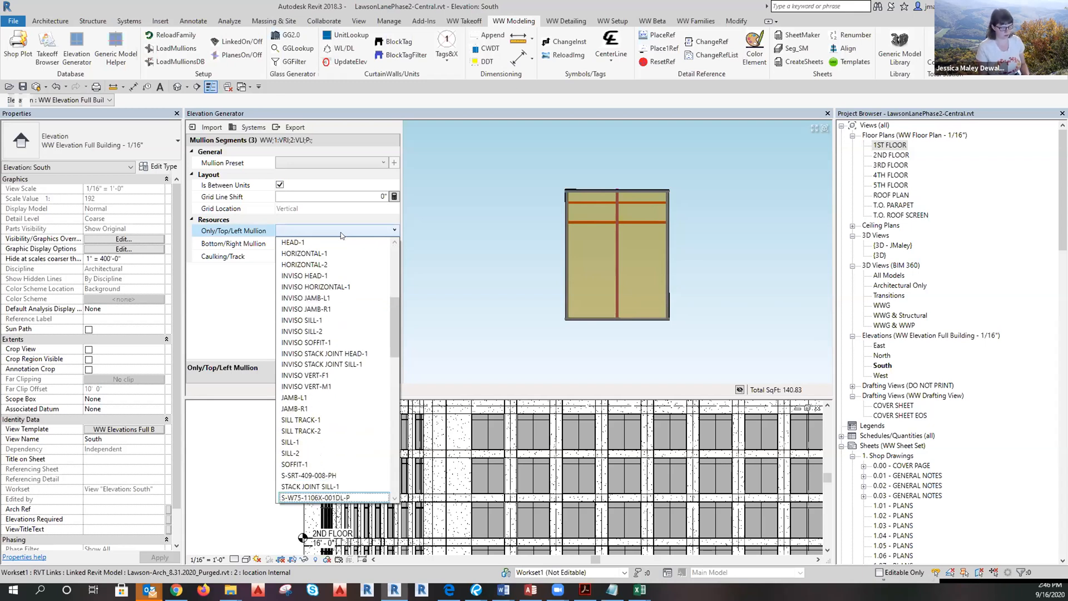
scroll(340, 232, down, 8)
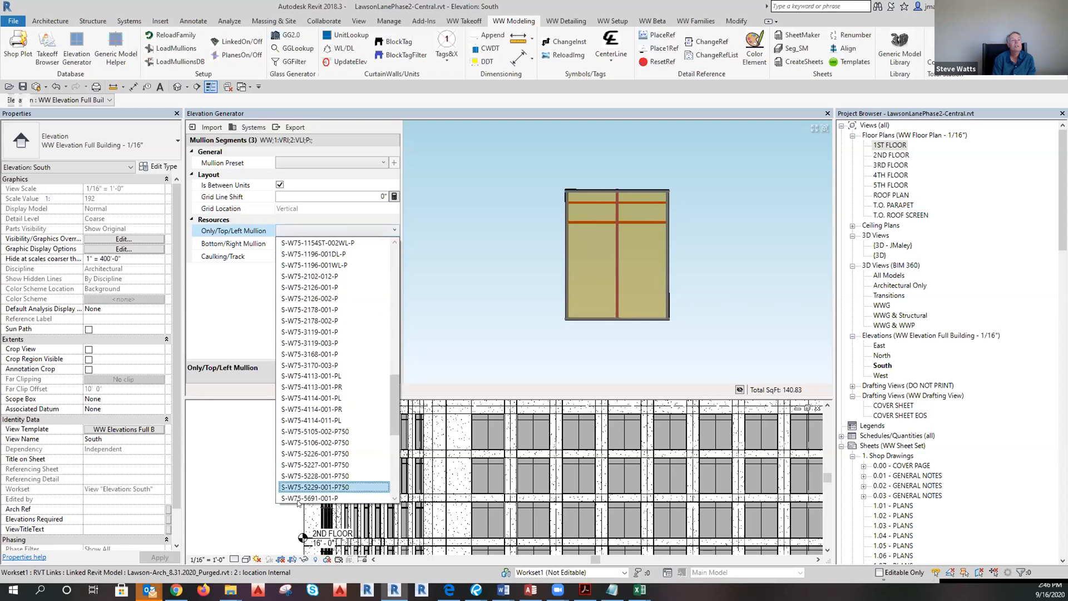
scroll(295, 497, down, 1)
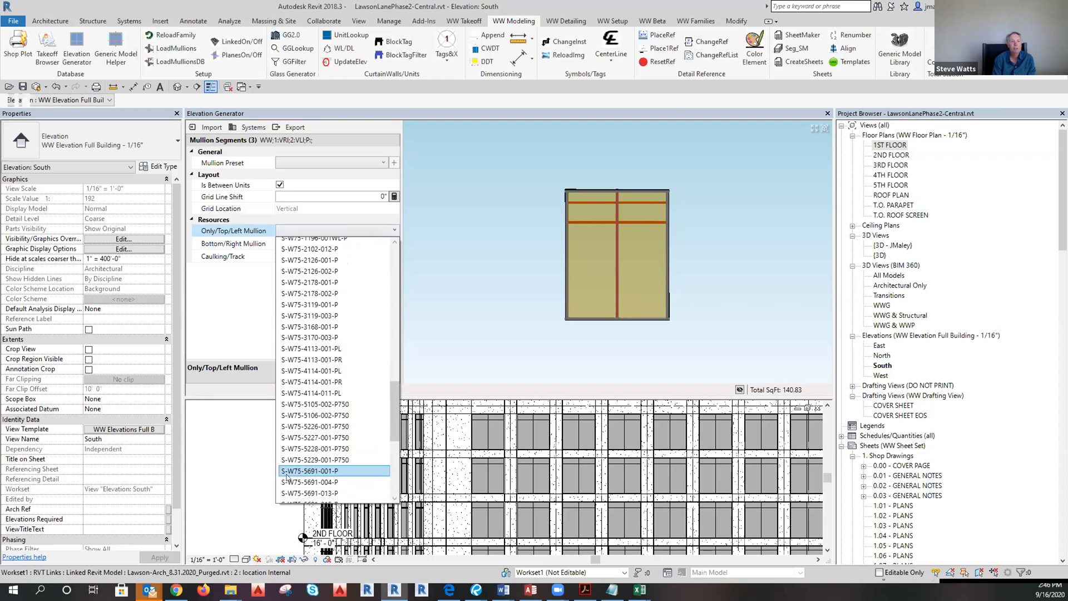
click(318, 471)
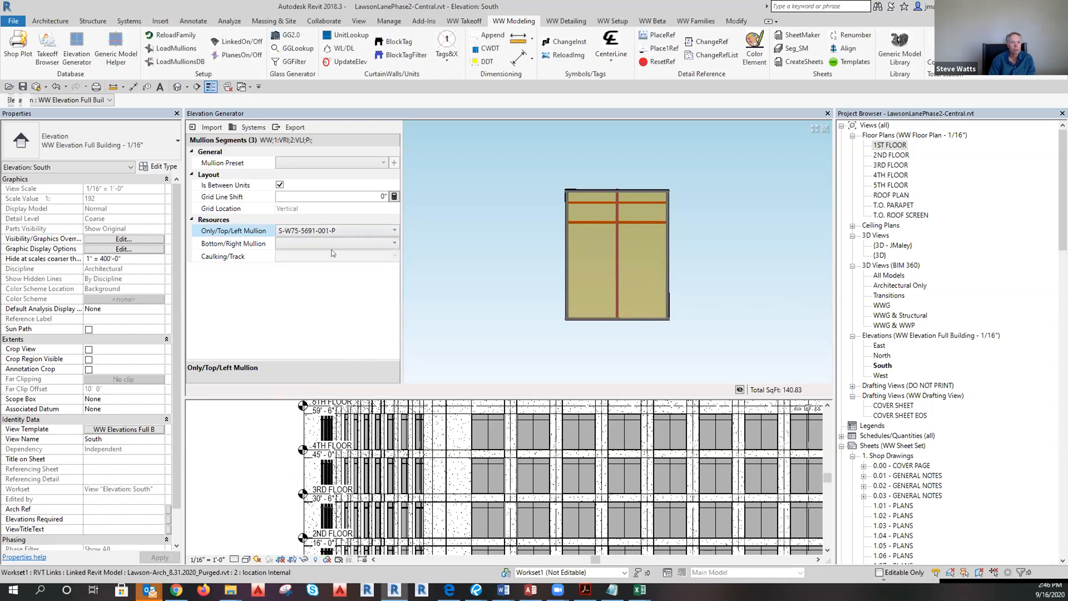
Set the bottom/right mullion to S-W75-5692-001-P.
click(325, 244)
click(325, 244)
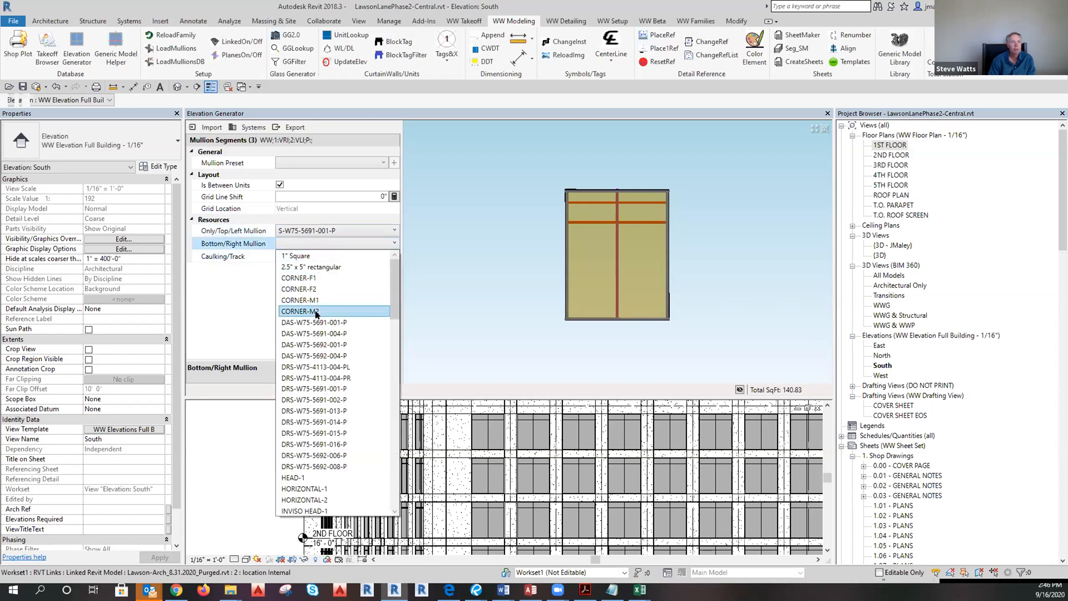
scroll(316, 314, down, 4)
scroll(315, 314, down, 2)
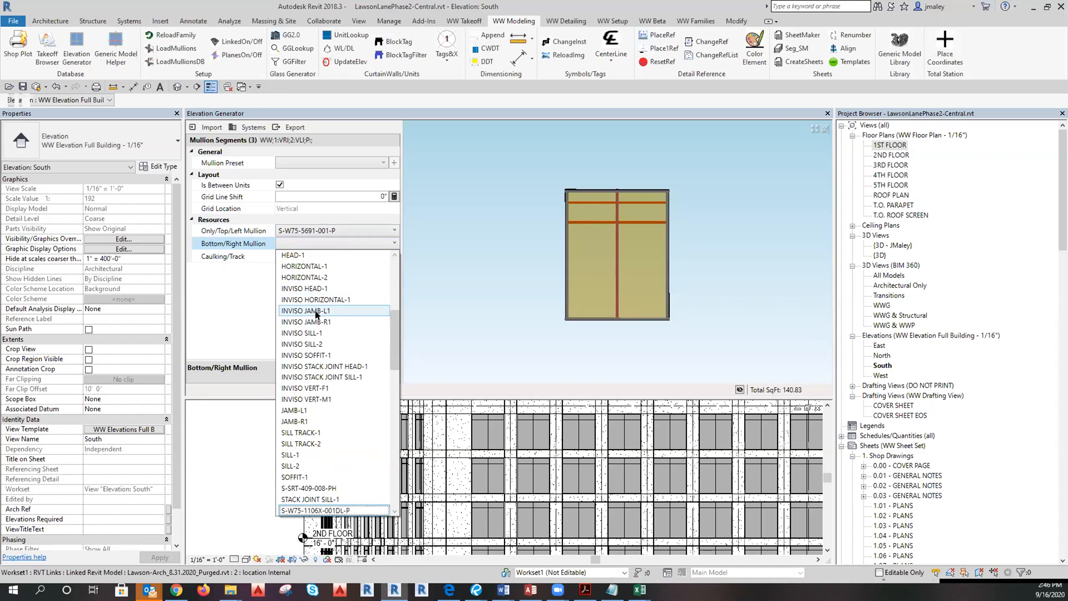
scroll(315, 315, down, 8)
scroll(316, 314, down, 2)
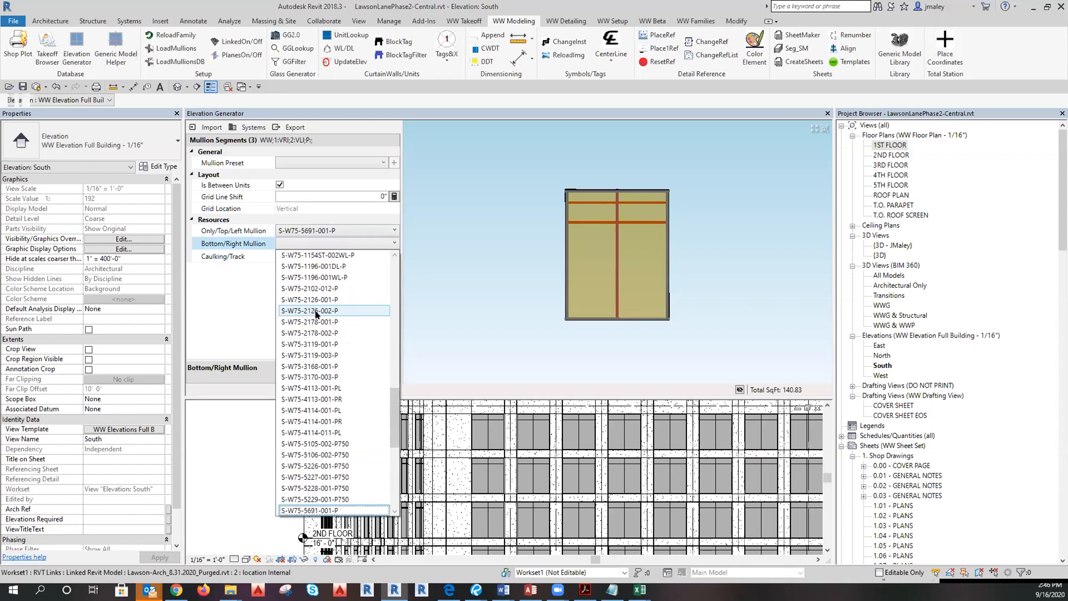
scroll(316, 470, down, 2)
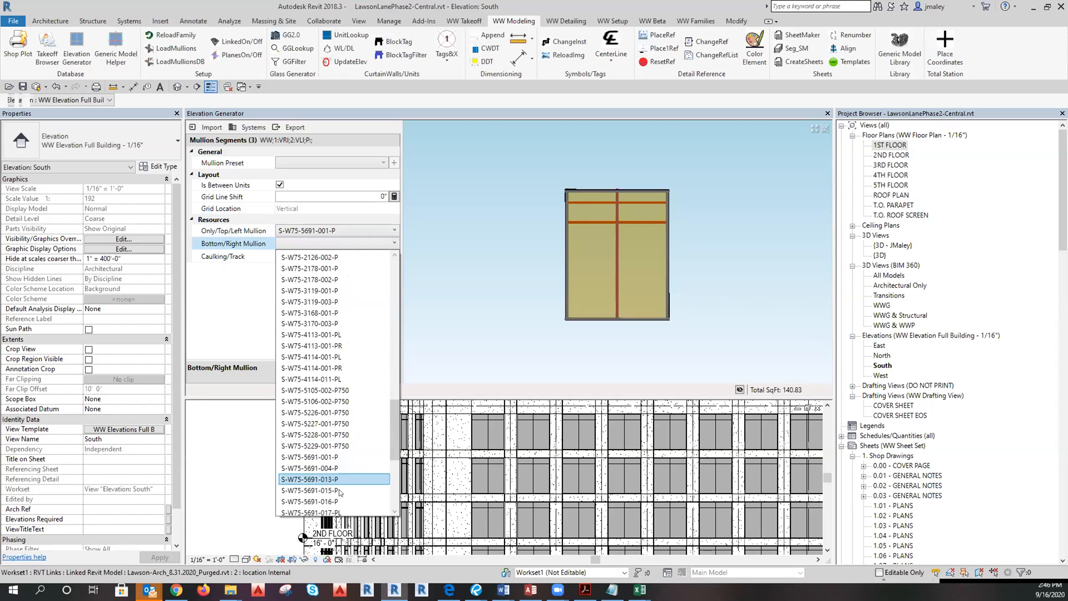
scroll(315, 478, down, 2)
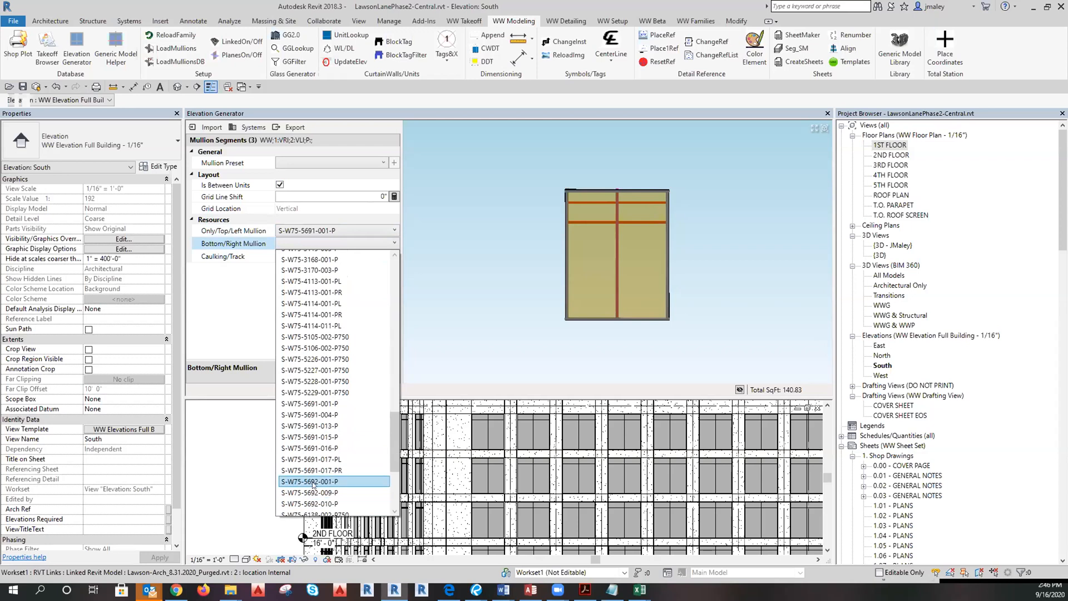
click(321, 482)
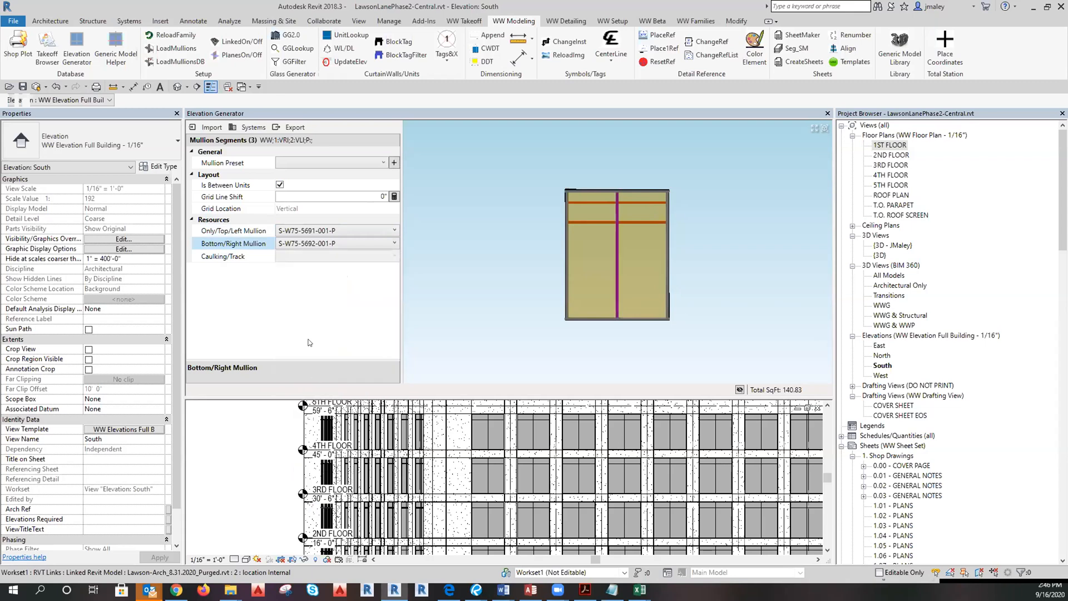
Save these settings as preset 'PO Vertical - 2/5.51' and clear the segment selection.
click(393, 163)
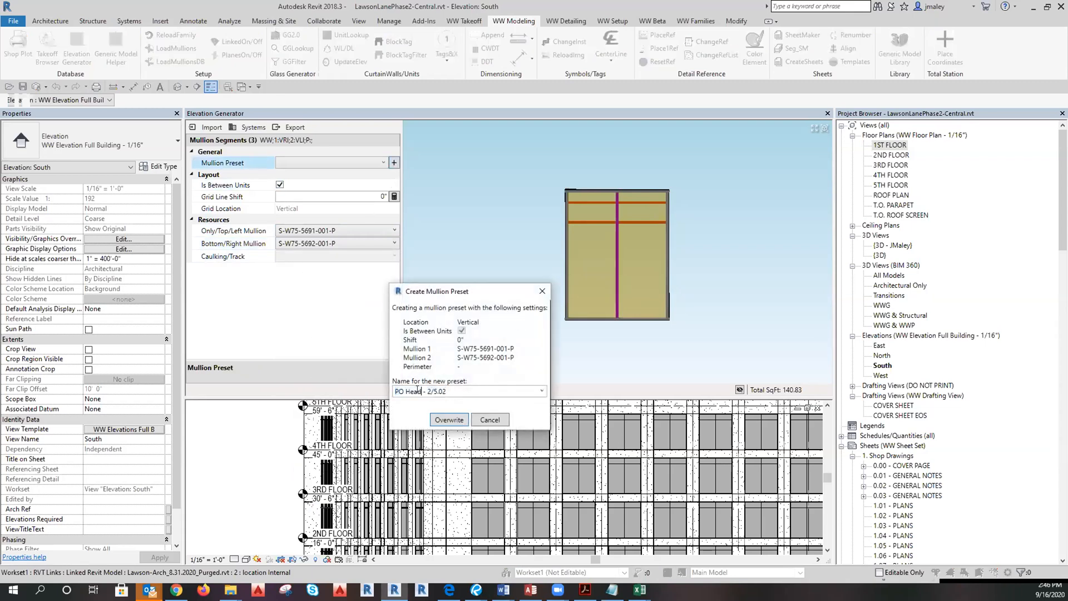
text(Vertical)
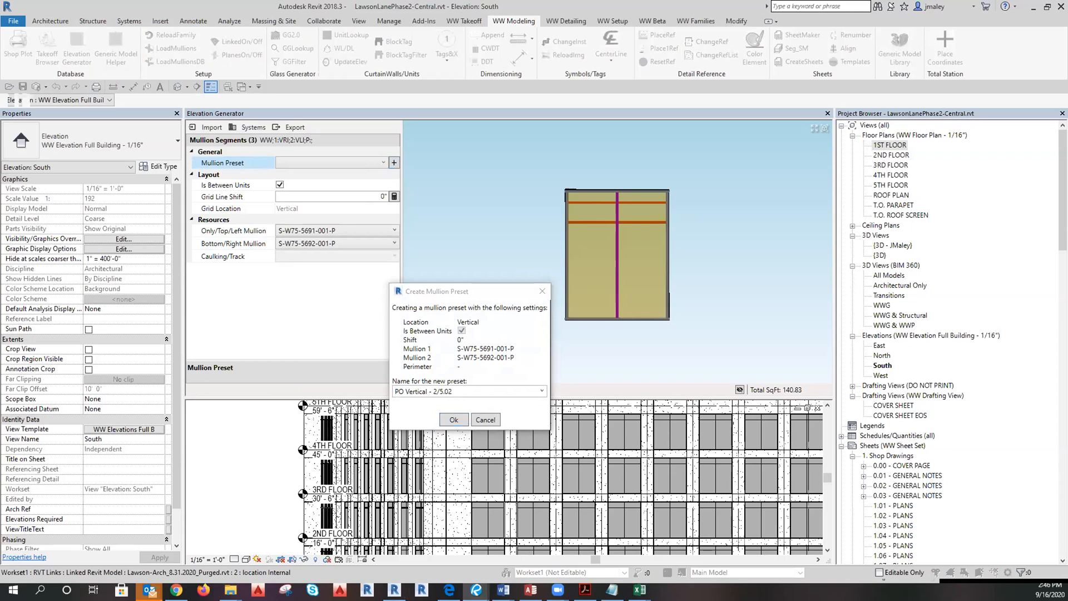
drag(455, 391, 445, 391)
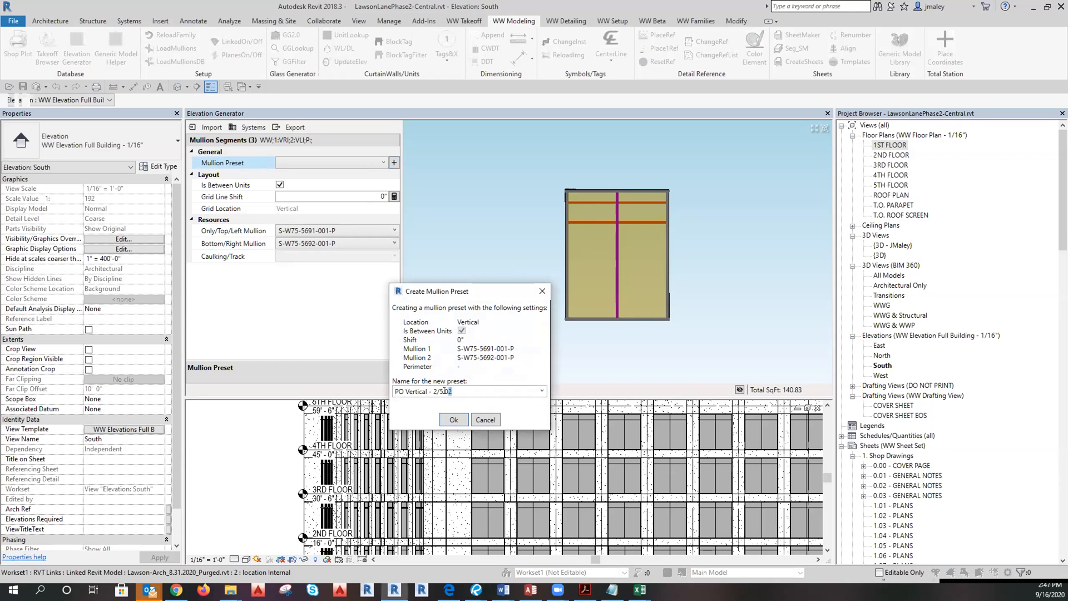
click(454, 419)
click(462, 275)
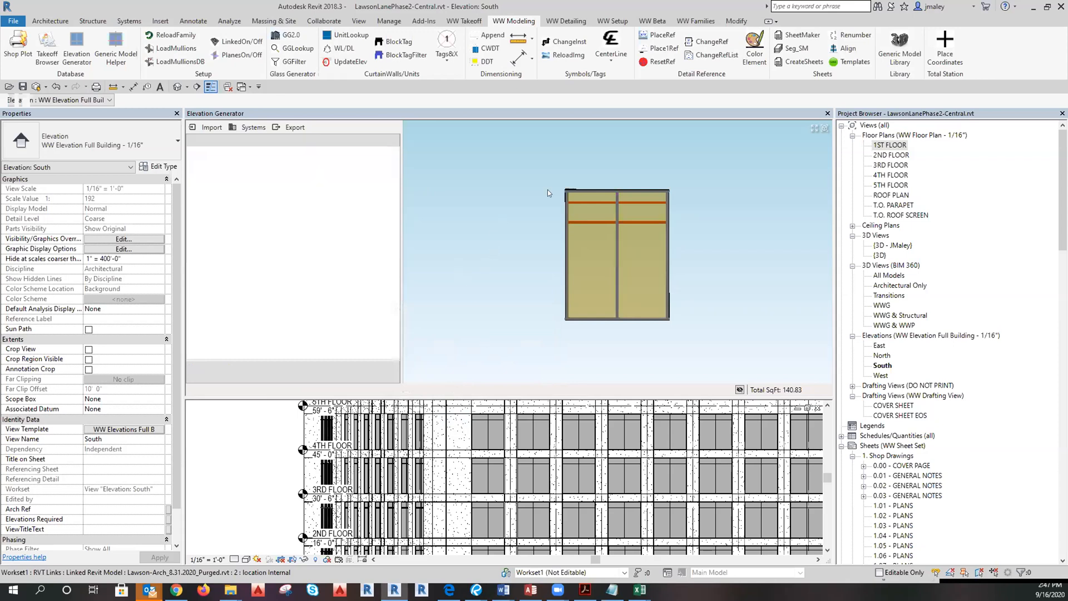
Select the horizontal mullions across the window top and assign S-W75-2126-001-P.
scroll(661, 232, up, 3)
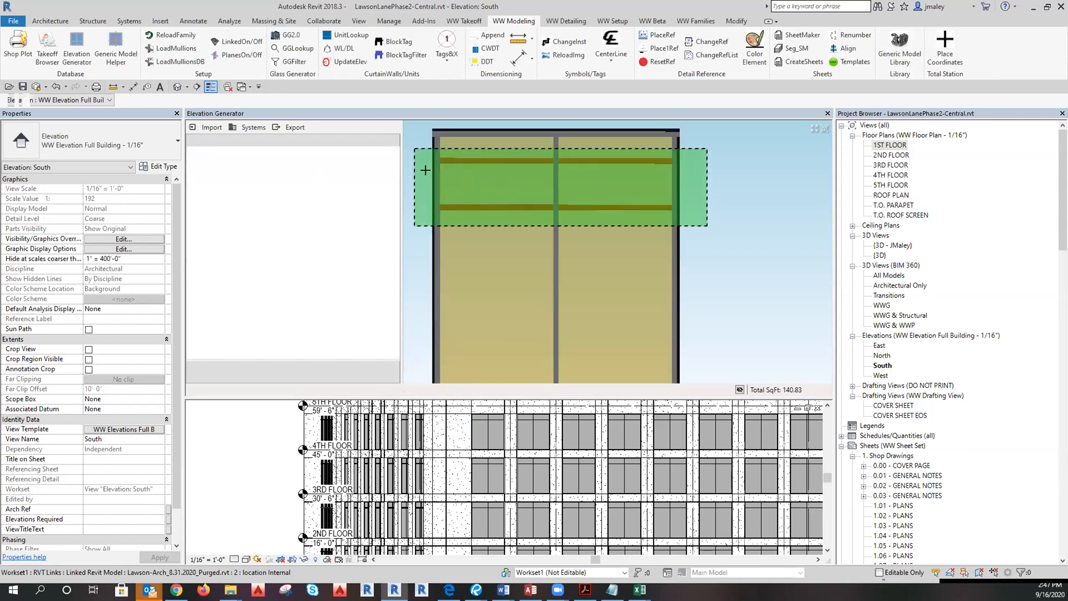
click(453, 375)
click(502, 368)
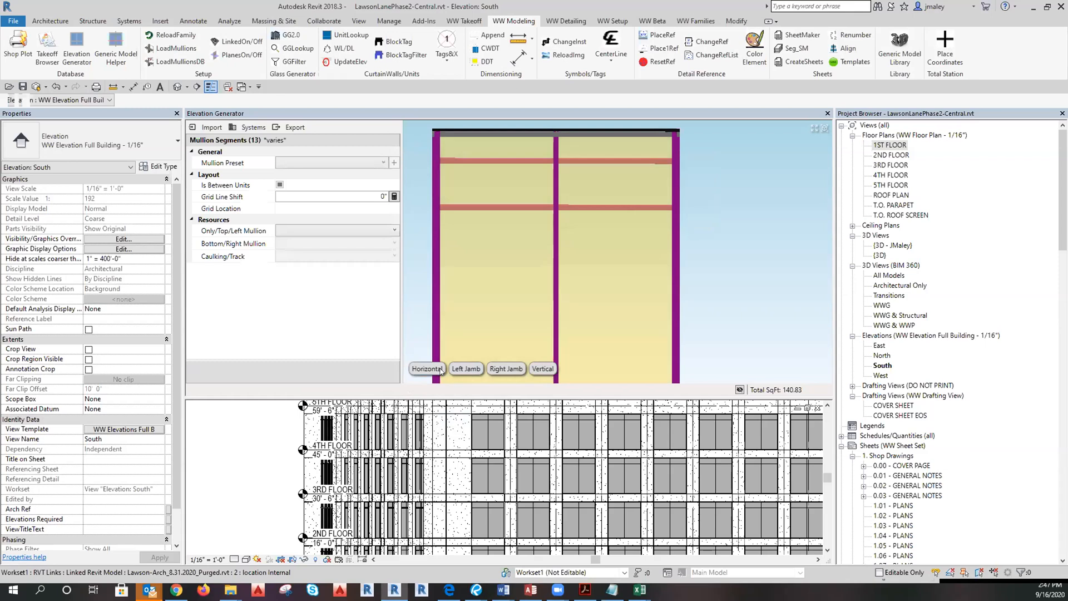
scroll(627, 178, down, 3)
scroll(566, 282, up, 3)
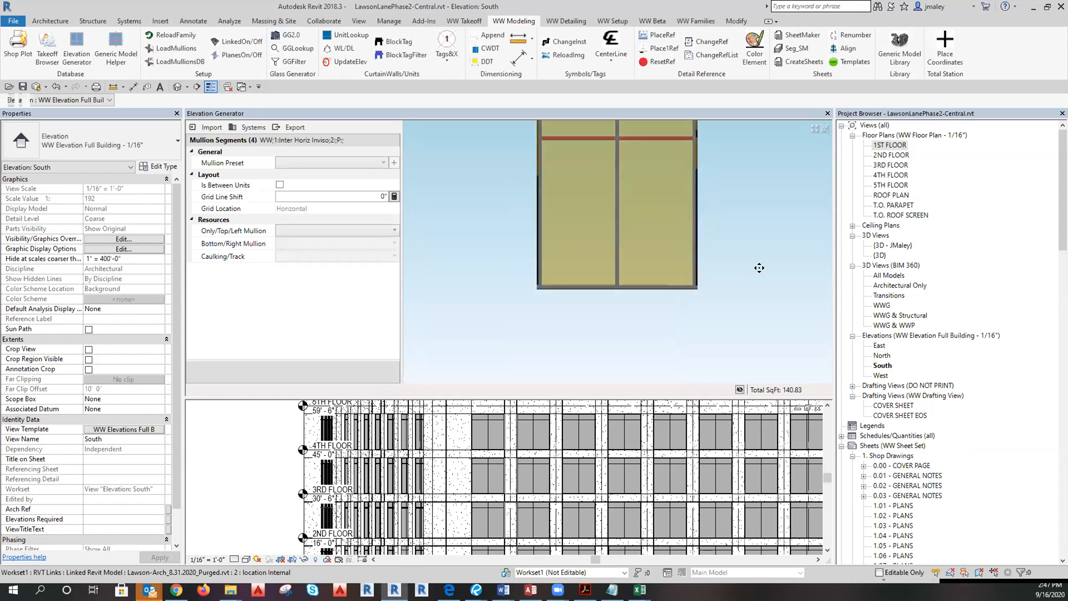
middle_drag(762, 268, 764, 315)
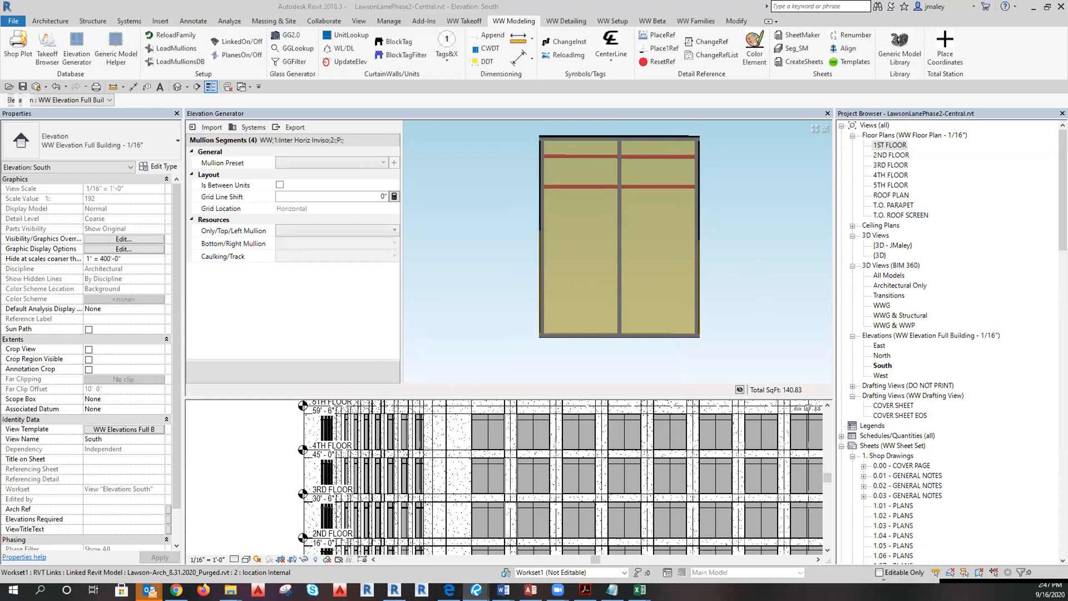
click(332, 231)
scroll(333, 236, down, 7)
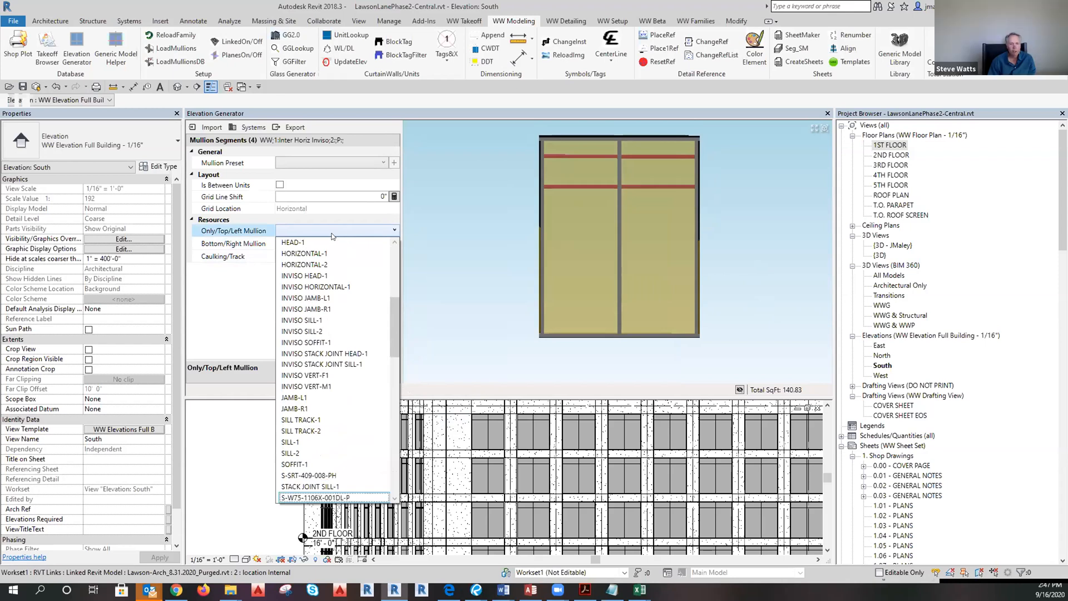
scroll(332, 236, down, 4)
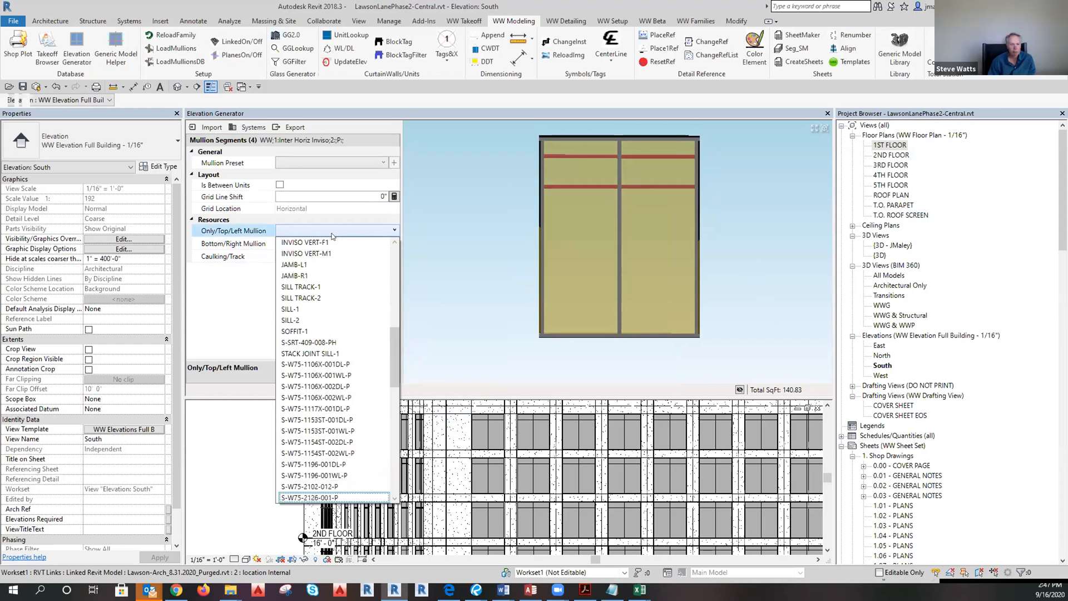
click(308, 498)
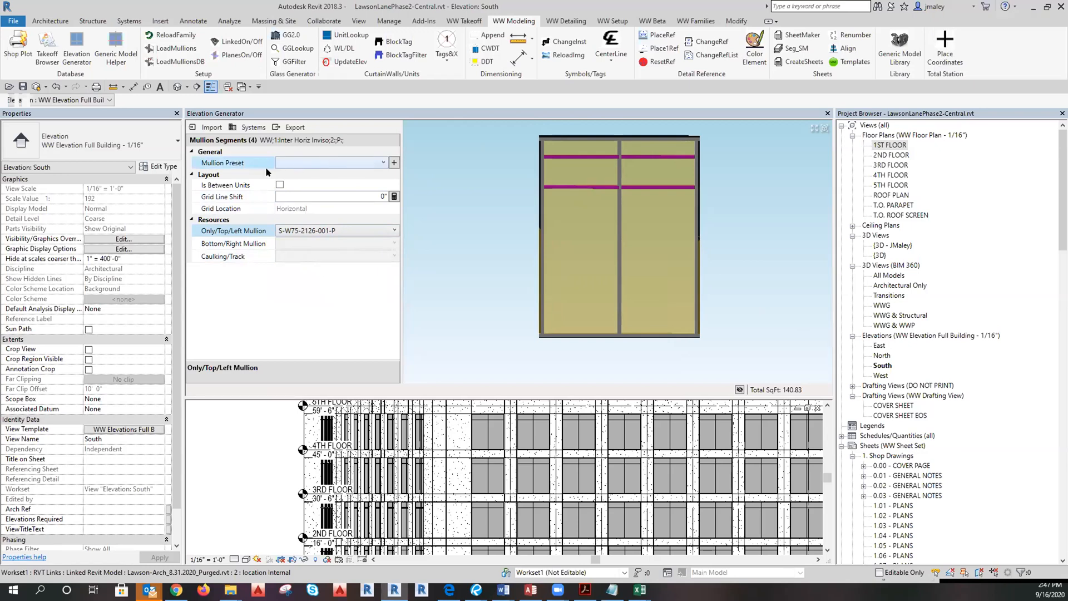
Save them as preset 'PO Horizontal - 2/5.01' and clear the selection.
click(394, 163)
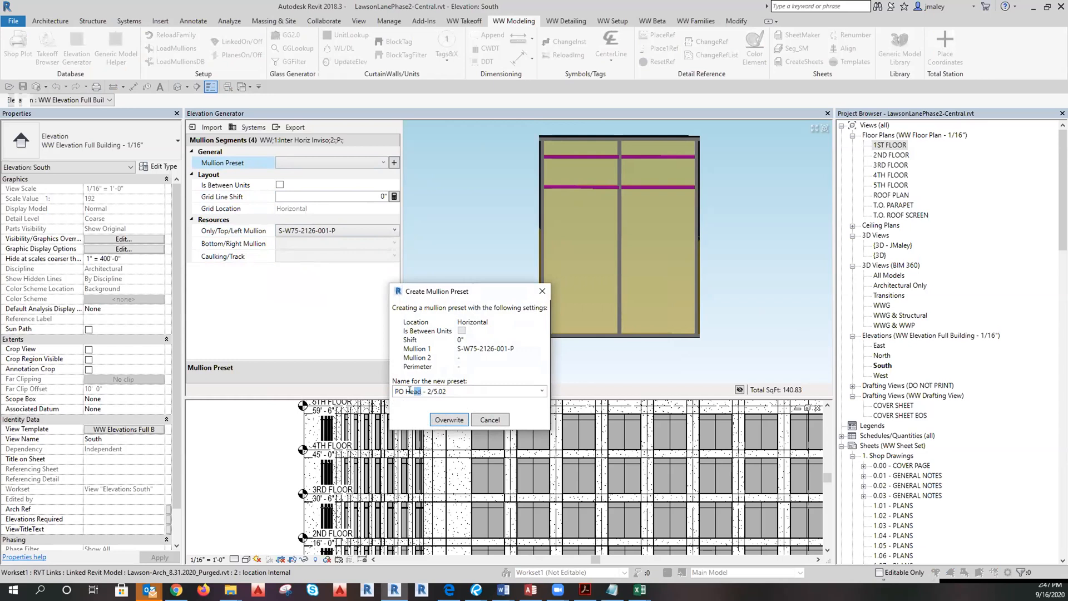
text(orizontal)
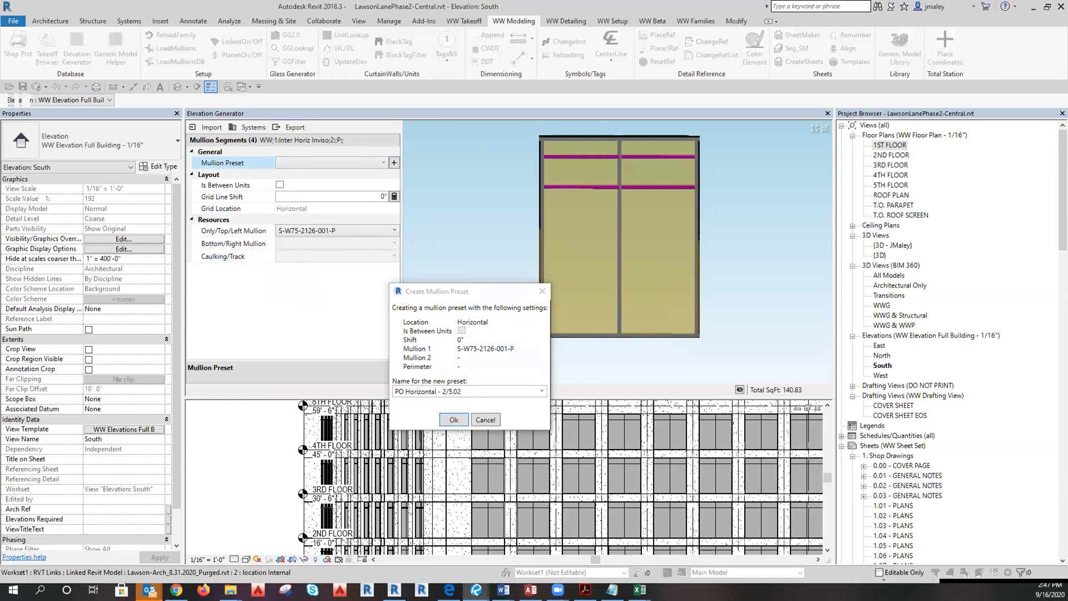
click(465, 392)
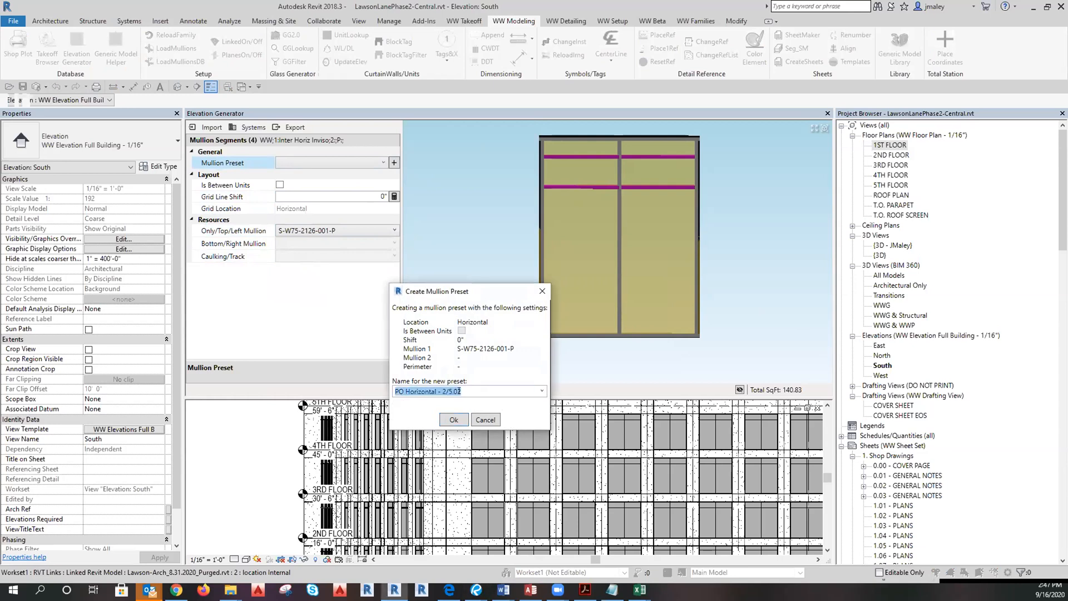
drag(464, 392, 458, 393)
text(1)
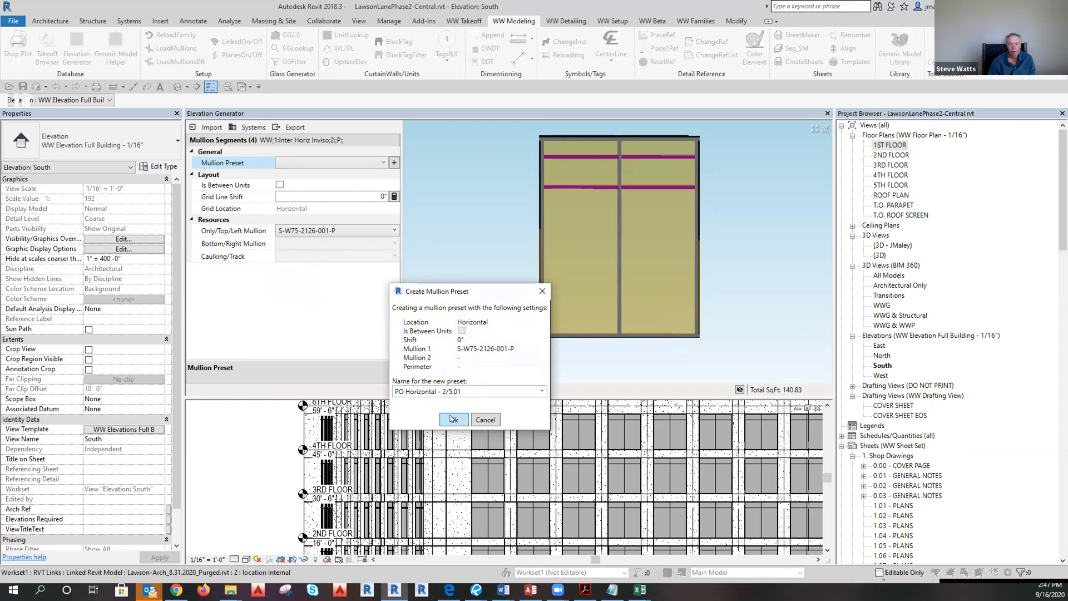
click(452, 419)
click(783, 255)
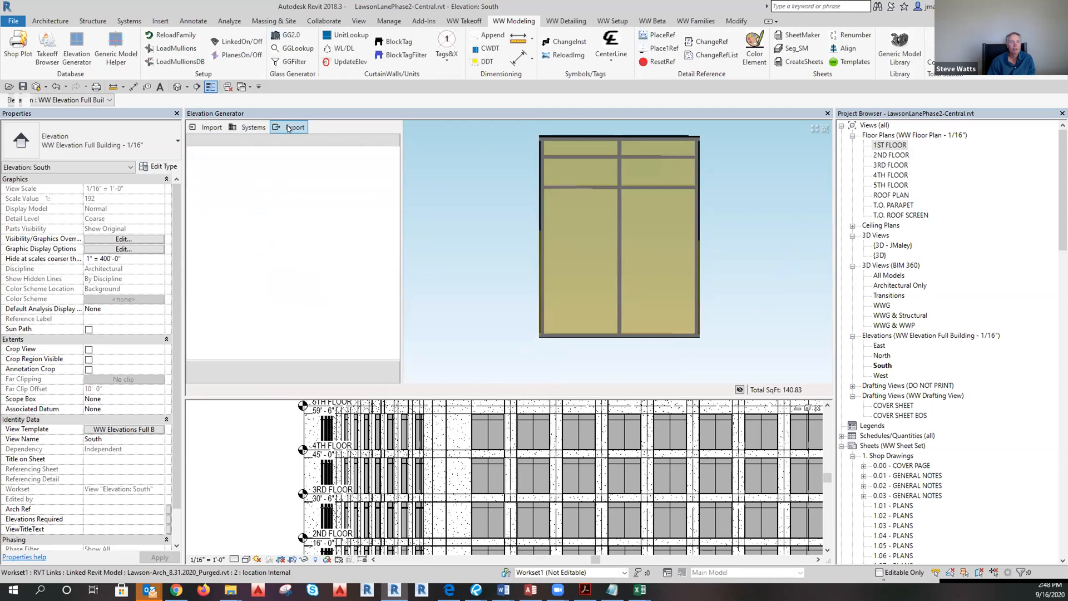
Export the window elevation, dismiss the report of 6 infill errors, and open the 1ST FLOOR plan.
click(288, 128)
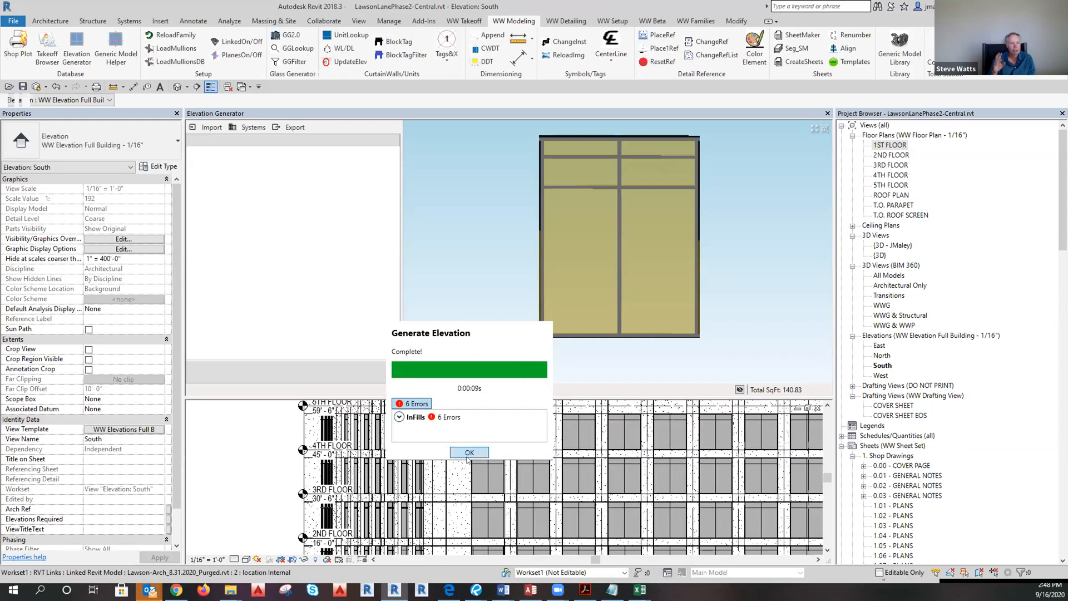
click(473, 452)
scroll(430, 252, down, 6)
scroll(592, 437, down, 4)
scroll(591, 513, up, 3)
double_click(893, 146)
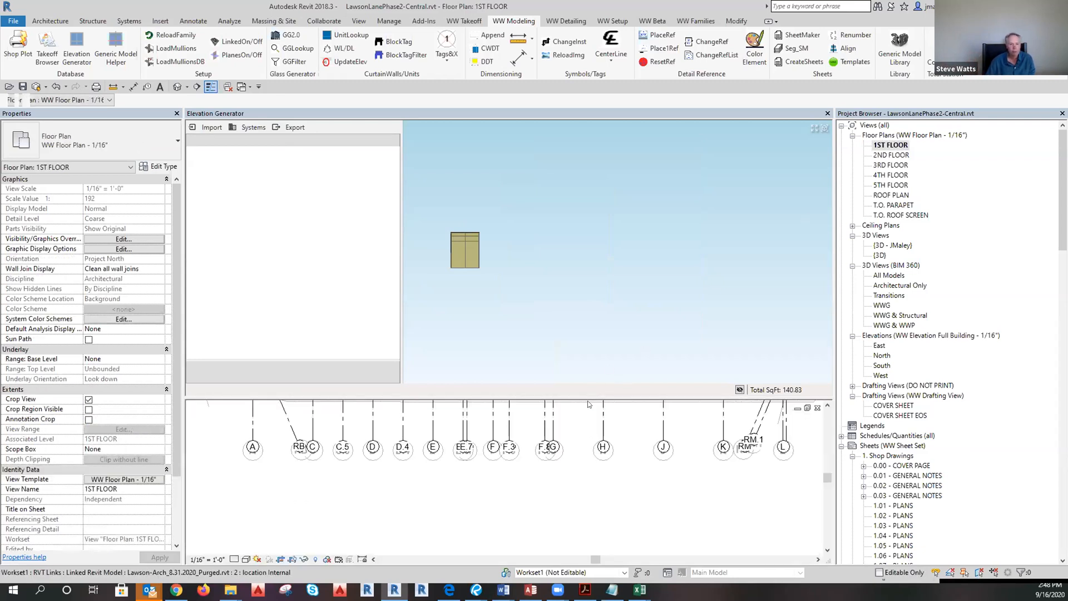
Navigate the 1ST FLOOR plan, checking the grid lines and linked architectural model.
drag(585, 394, 575, 228)
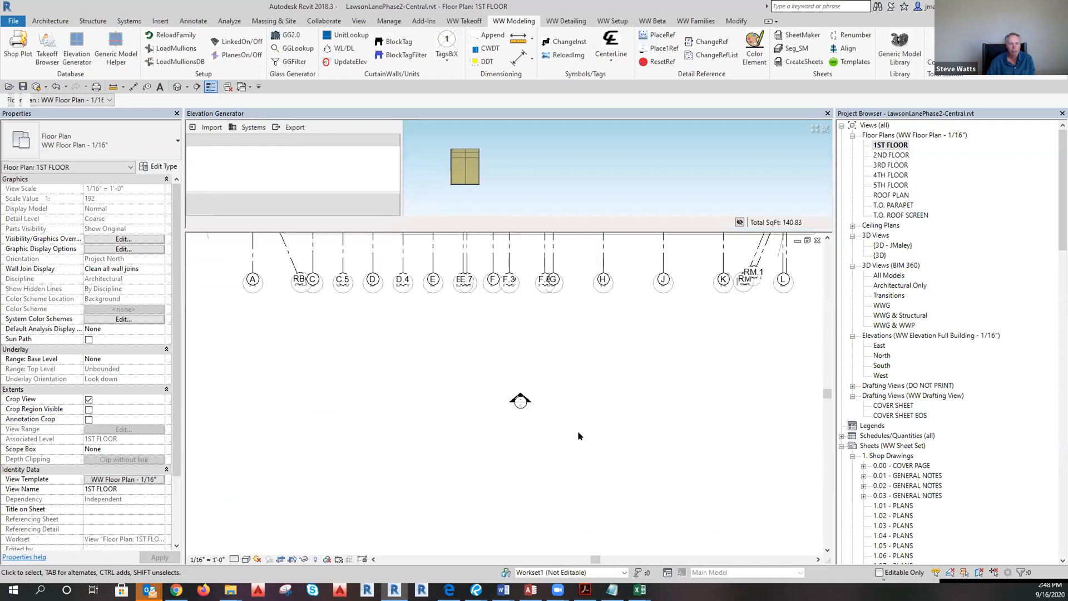
scroll(571, 495, down, 3)
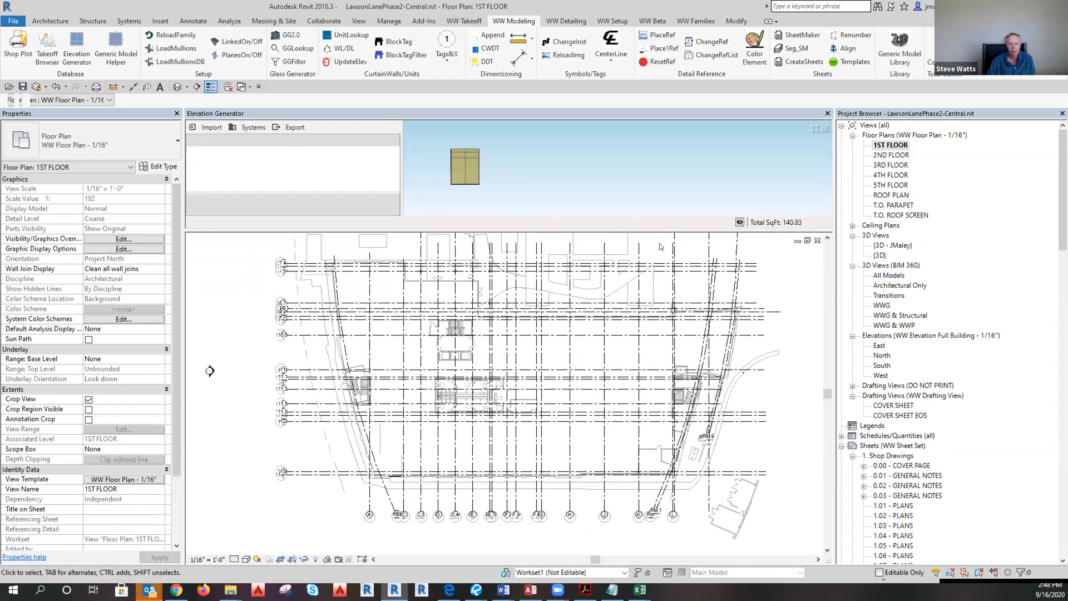
scroll(653, 374, up, 5)
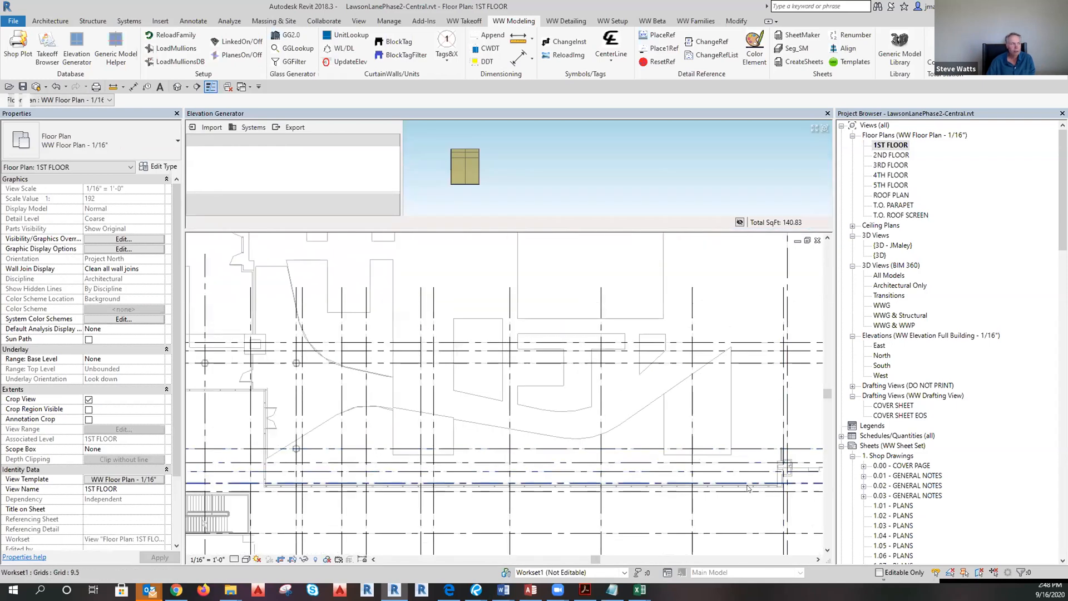
scroll(653, 374, down, 2)
click(526, 463)
key(Escape)
scroll(473, 289, down, 4)
scroll(582, 532, up, 3)
scroll(583, 533, down, 5)
scroll(388, 495, up, 6)
scroll(388, 495, up, 4)
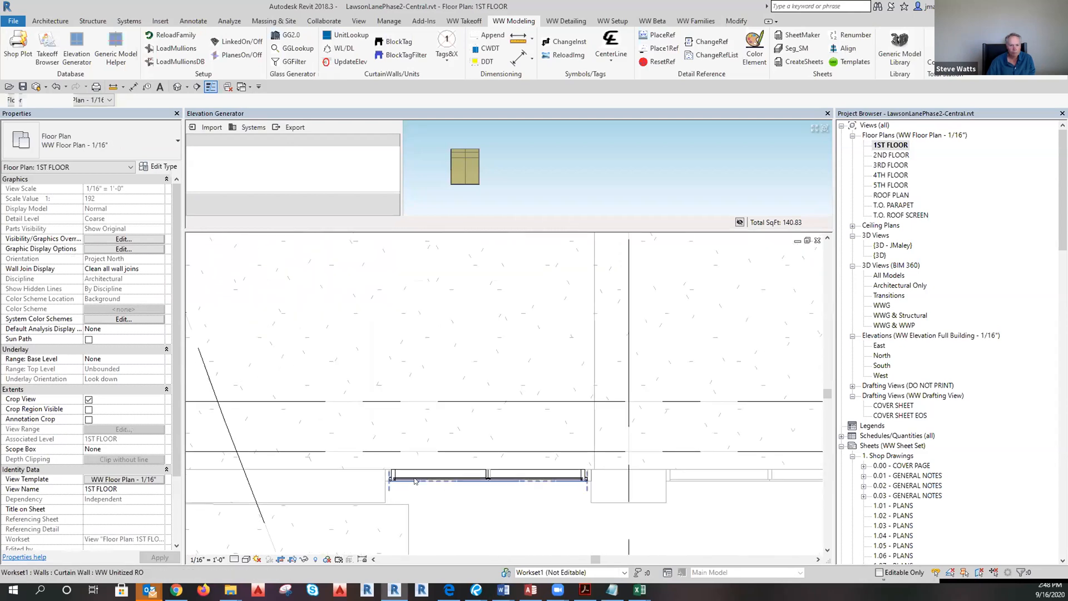
scroll(371, 483, up, 3)
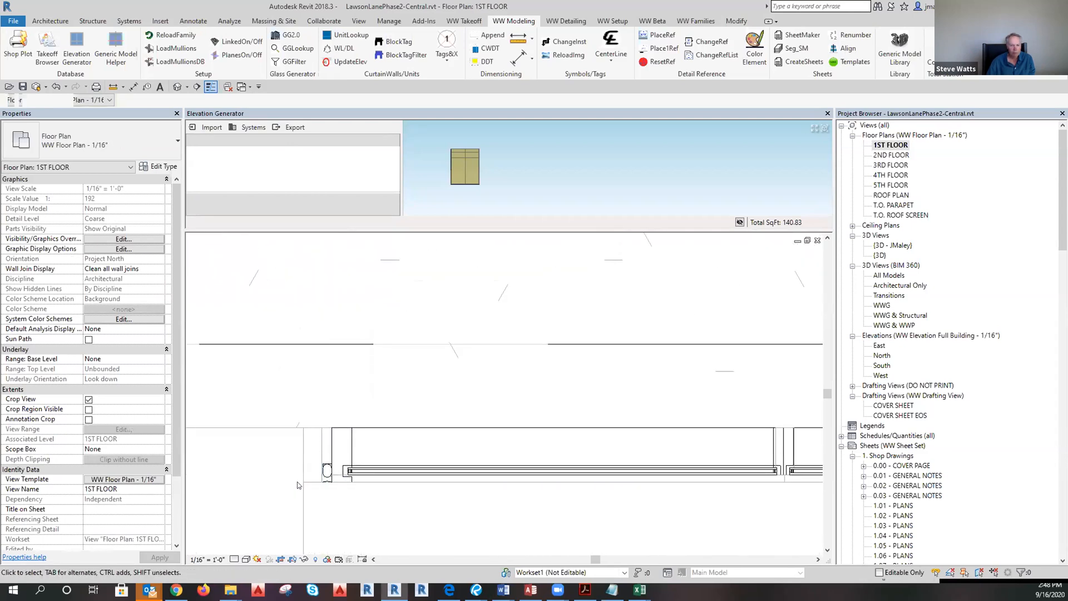
click(300, 476)
key(Escape)
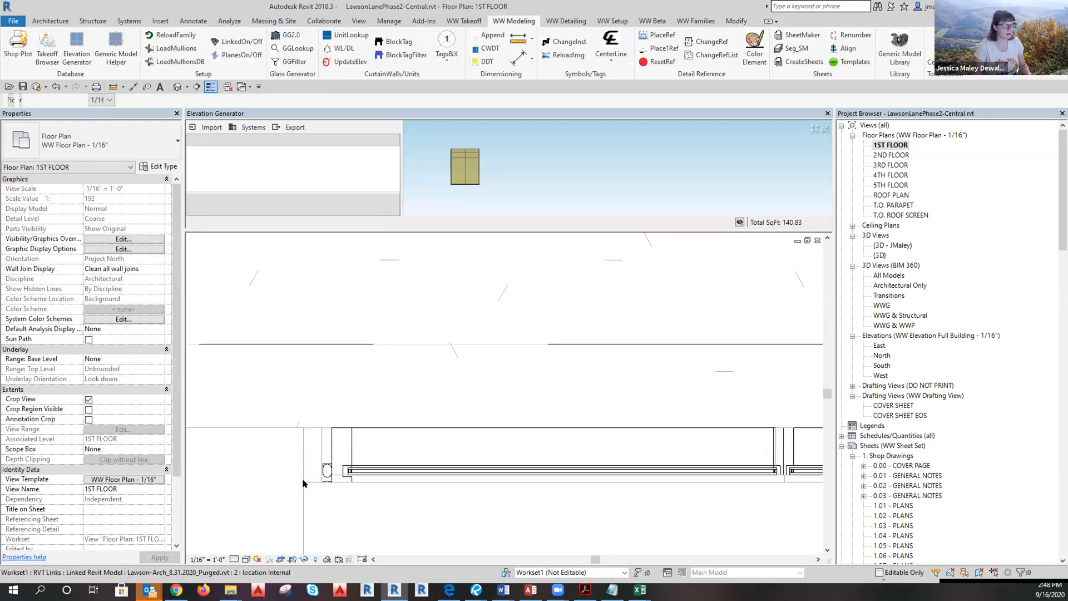
click(299, 477)
key(Escape)
scroll(396, 374, down, 6)
scroll(439, 377, down, 3)
scroll(439, 377, up, 3)
Place a new elevation marker below the curtain wall and trim its width to grids A–C.
click(359, 21)
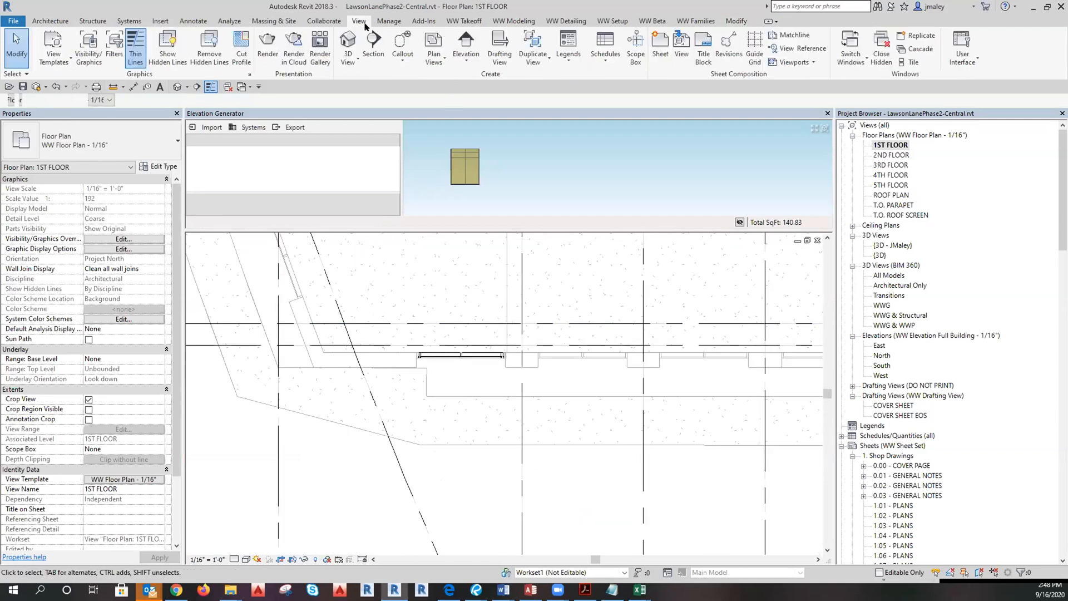
click(466, 42)
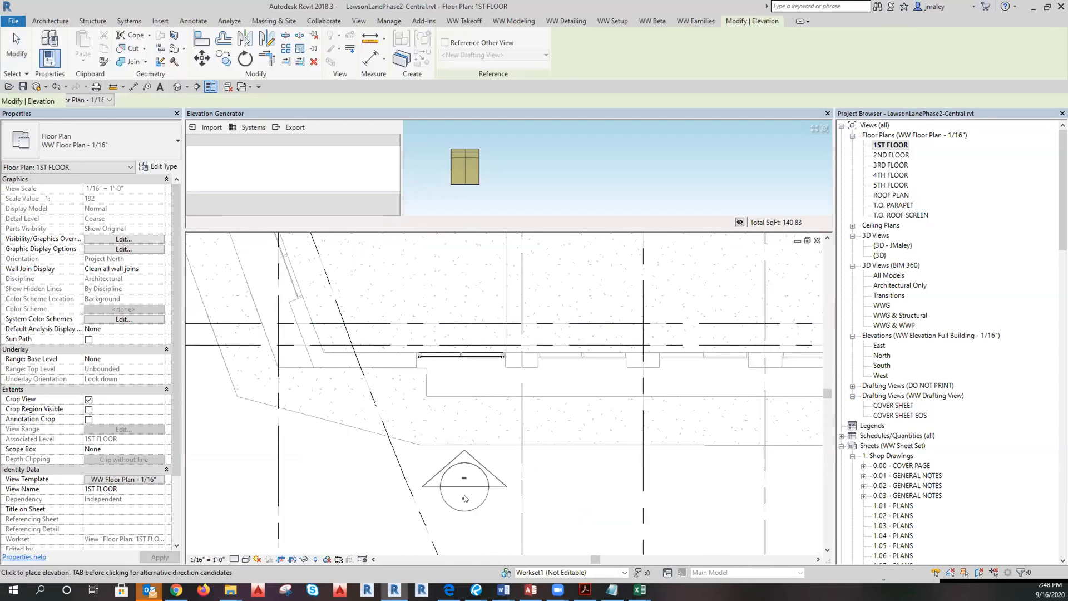
click(457, 493)
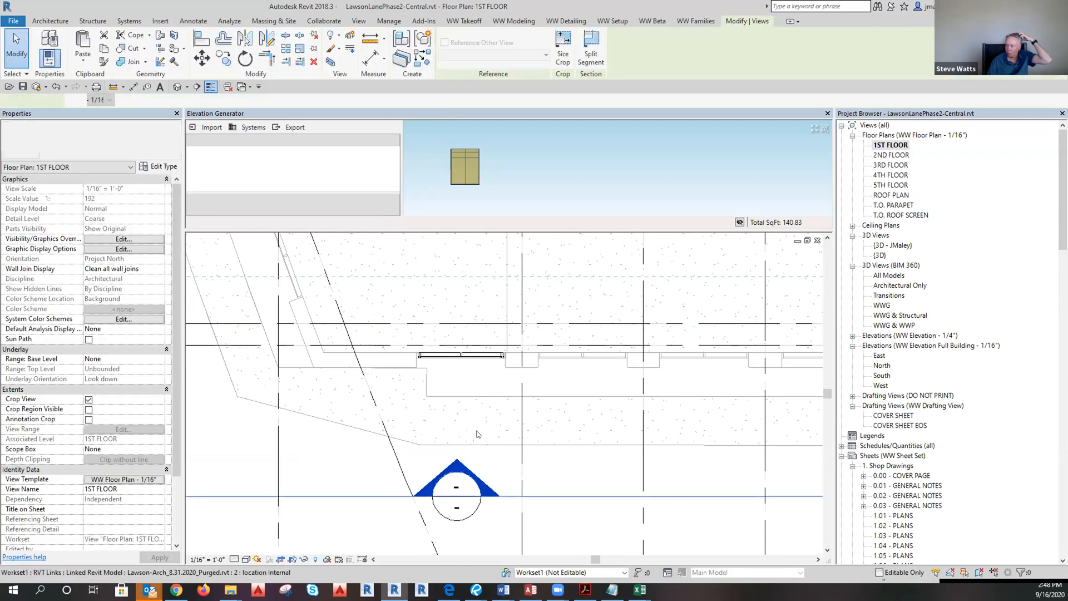
scroll(477, 434, down, 8)
drag(704, 452, 501, 451)
scroll(396, 445, up, 3)
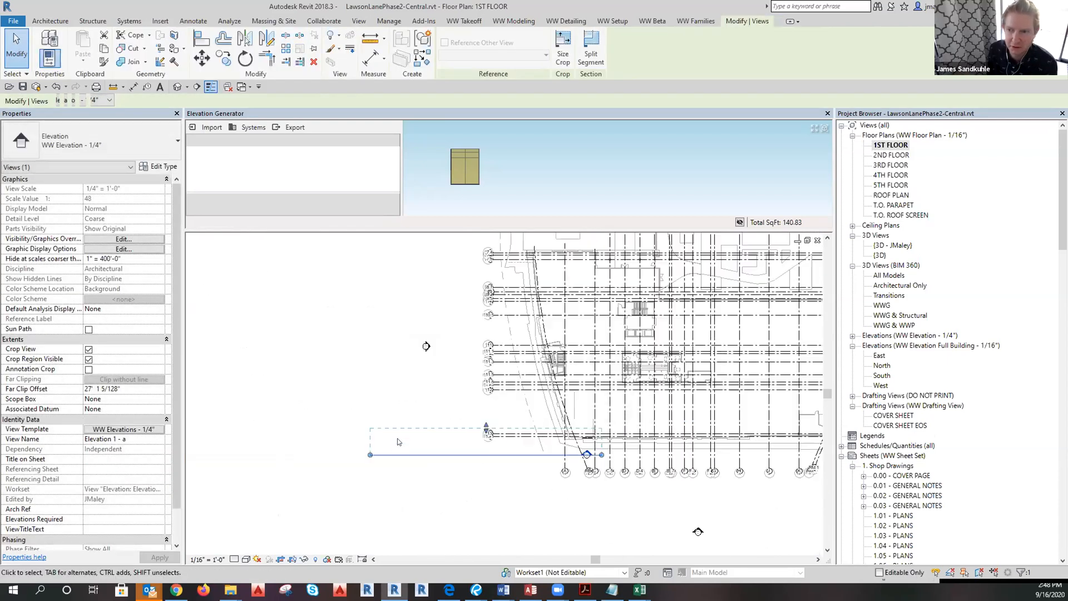
drag(370, 455, 581, 458)
scroll(565, 466, up, 2)
scroll(654, 397, up, 2)
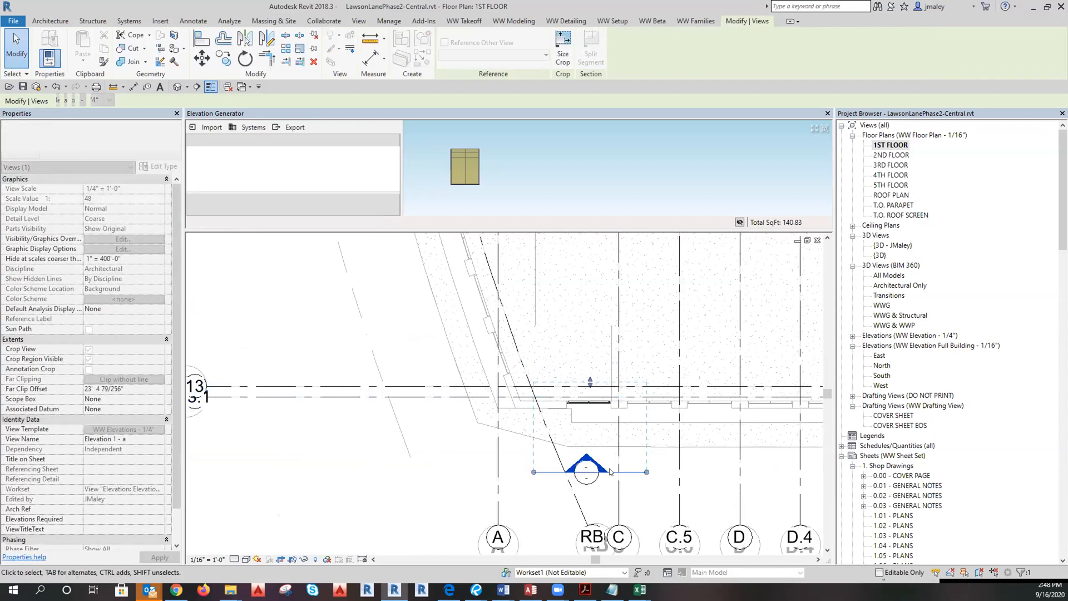
key(Escape)
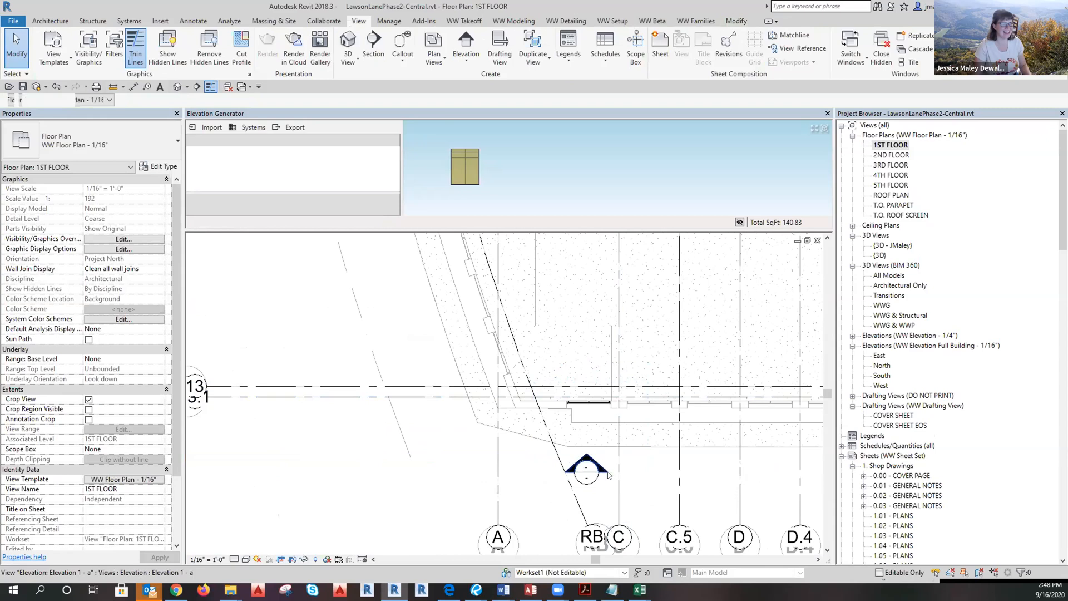
Move the elevation line toward the wall, deepen its far clip, and open Elevation 1 - a.
click(606, 469)
drag(632, 471, 629, 411)
drag(585, 322, 583, 373)
double_click(590, 460)
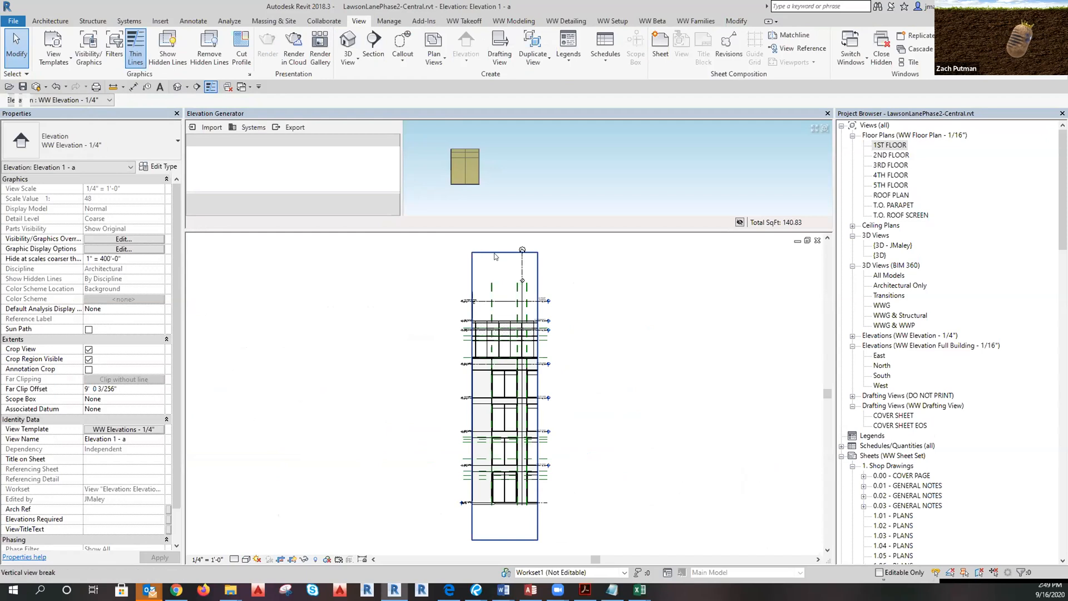
Trim the Elevation 1 - a crop region down to the first storey.
click(537, 533)
drag(507, 469, 507, 466)
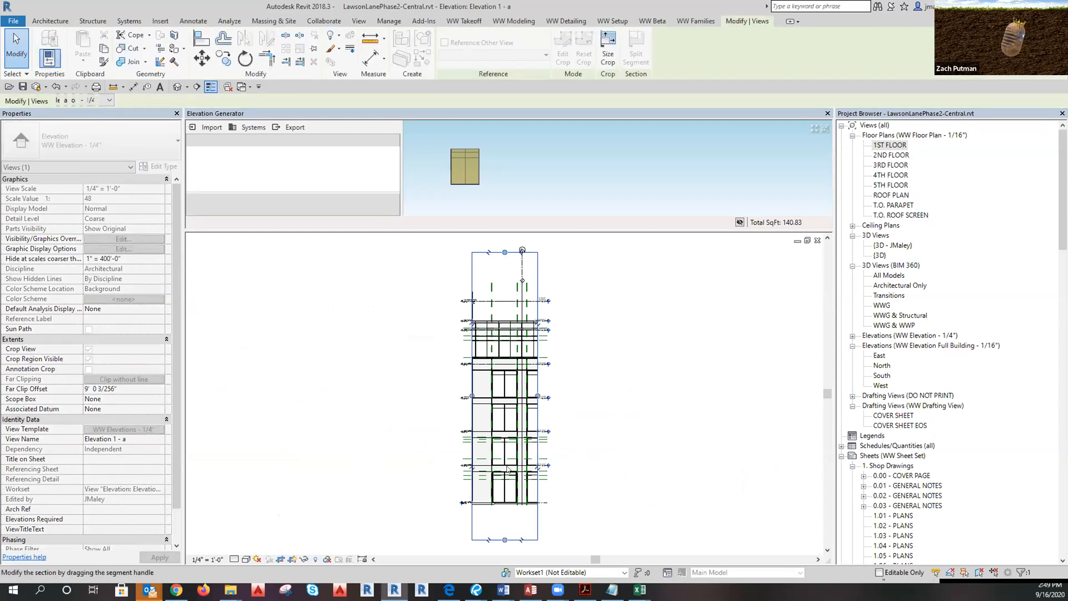
click(517, 547)
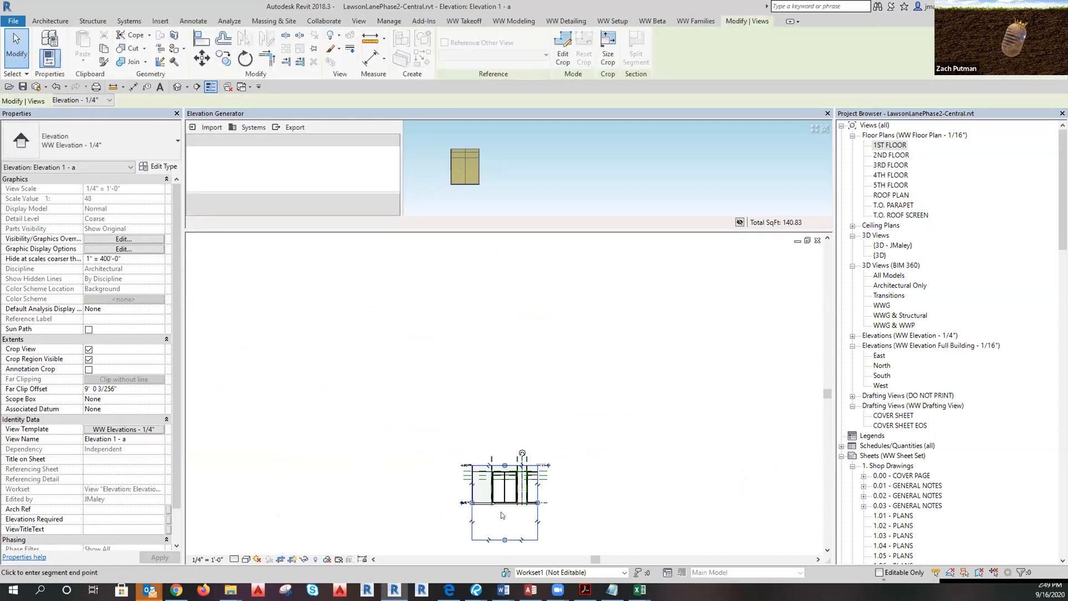
scroll(504, 503, up, 5)
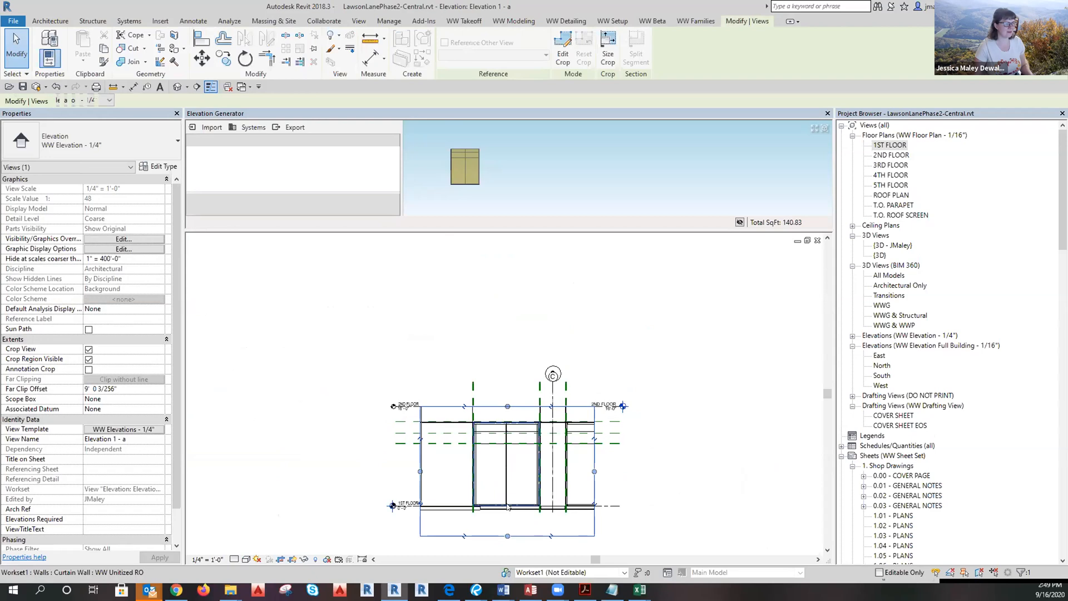
Hide the Lawson-Arch link in the WW Elevations - 1/4" view template's RVT Links settings.
click(133, 430)
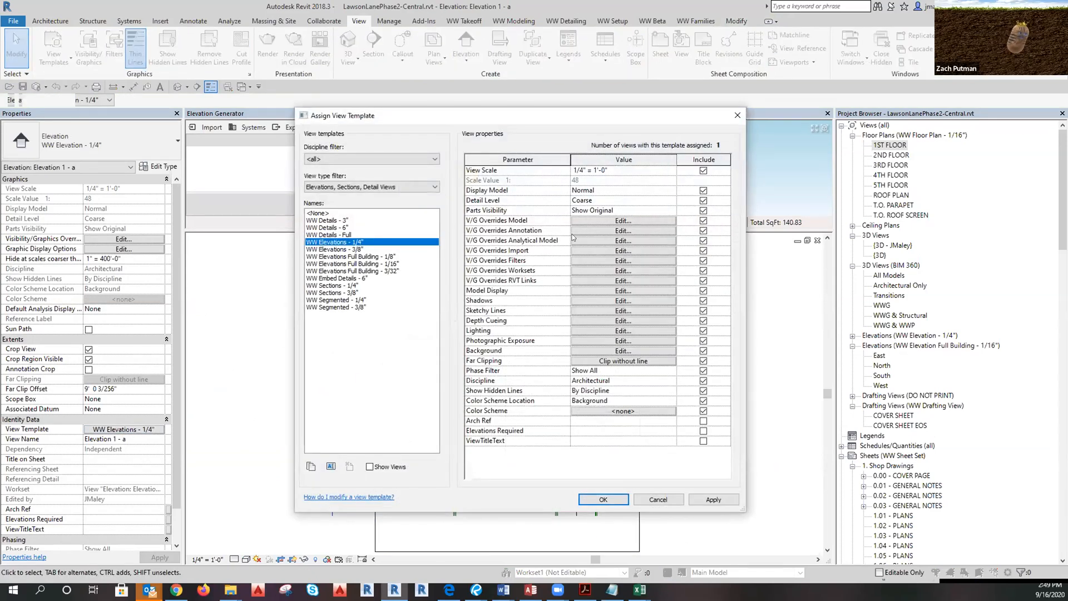
click(582, 281)
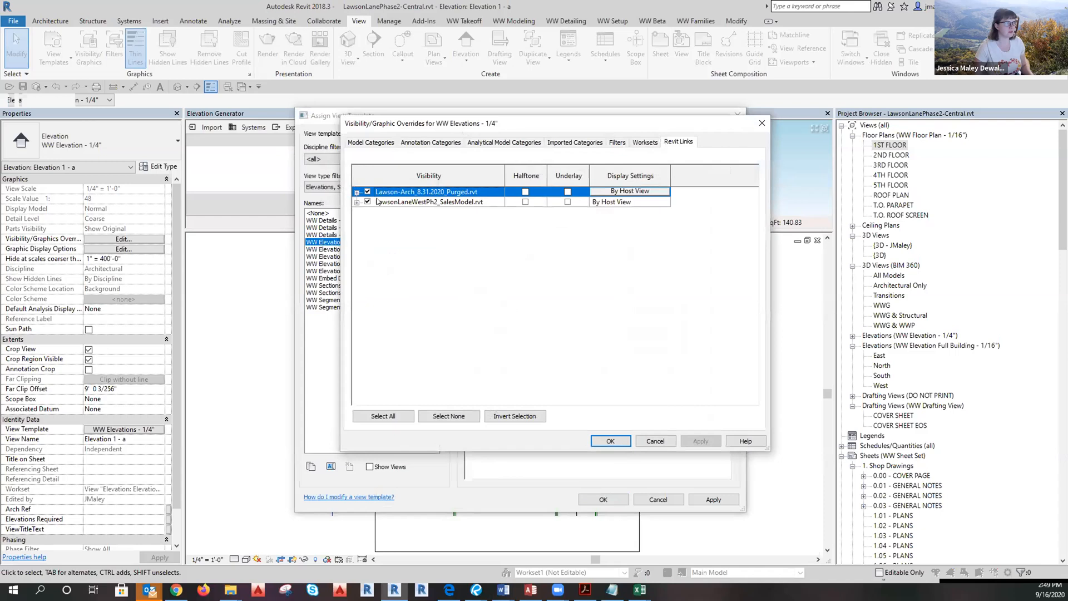
click(610, 445)
click(603, 499)
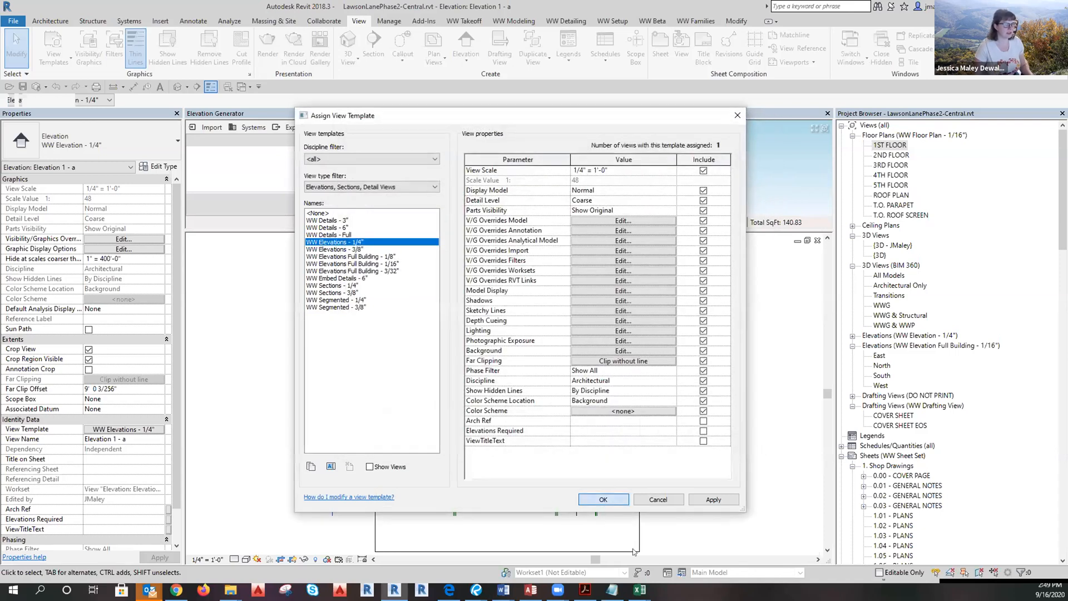
scroll(461, 506, up, 5)
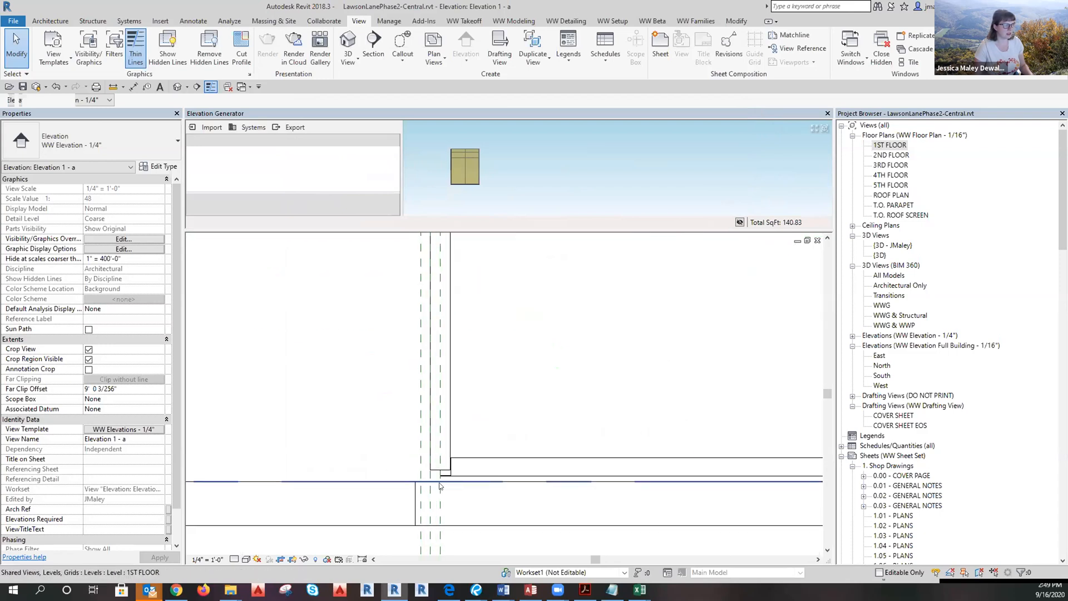
scroll(467, 477, down, 5)
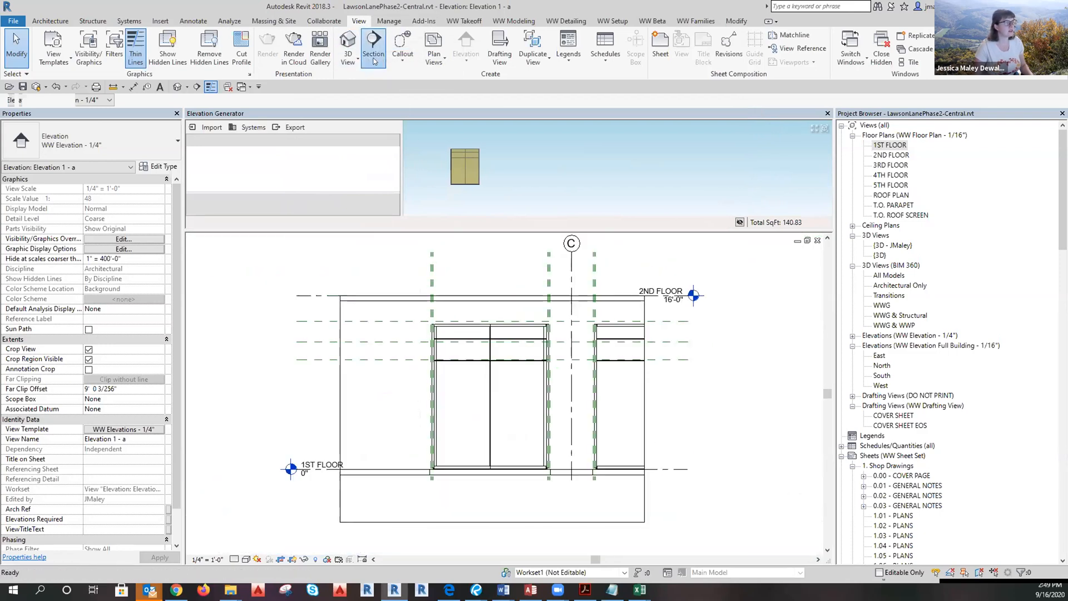
Draw a vertical WW Details - Full section through the middle mullion, widen its far clip, and open it.
click(370, 50)
click(58, 146)
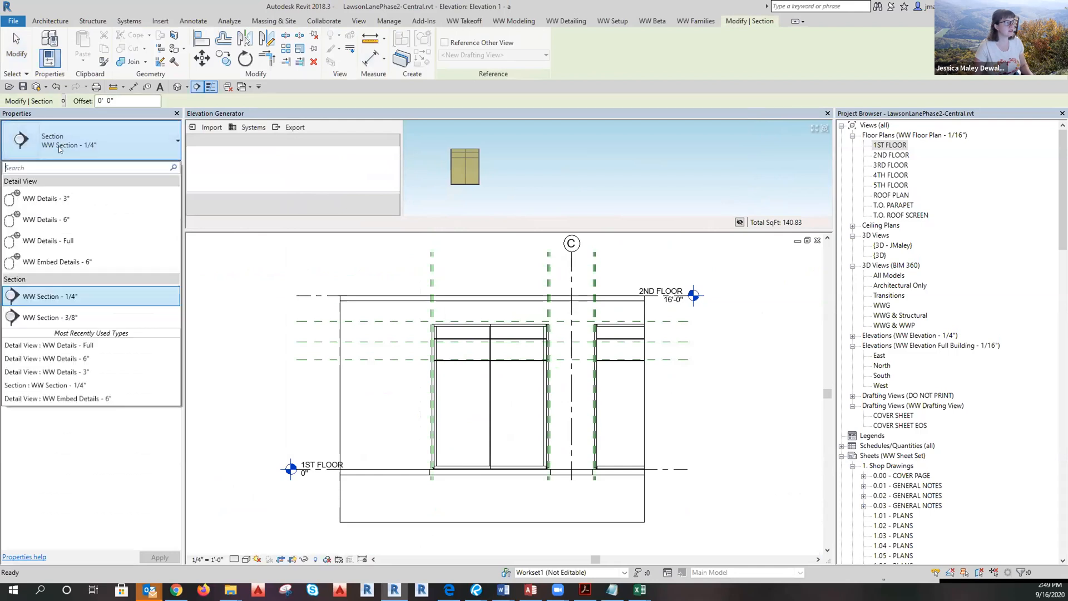
click(55, 240)
scroll(491, 467, up, 3)
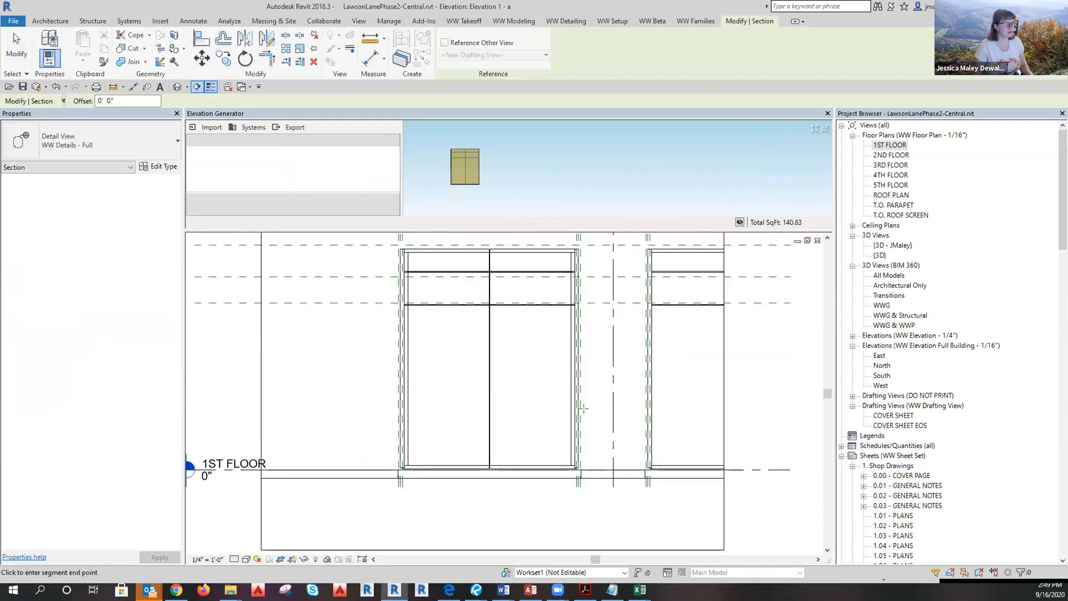
click(606, 413)
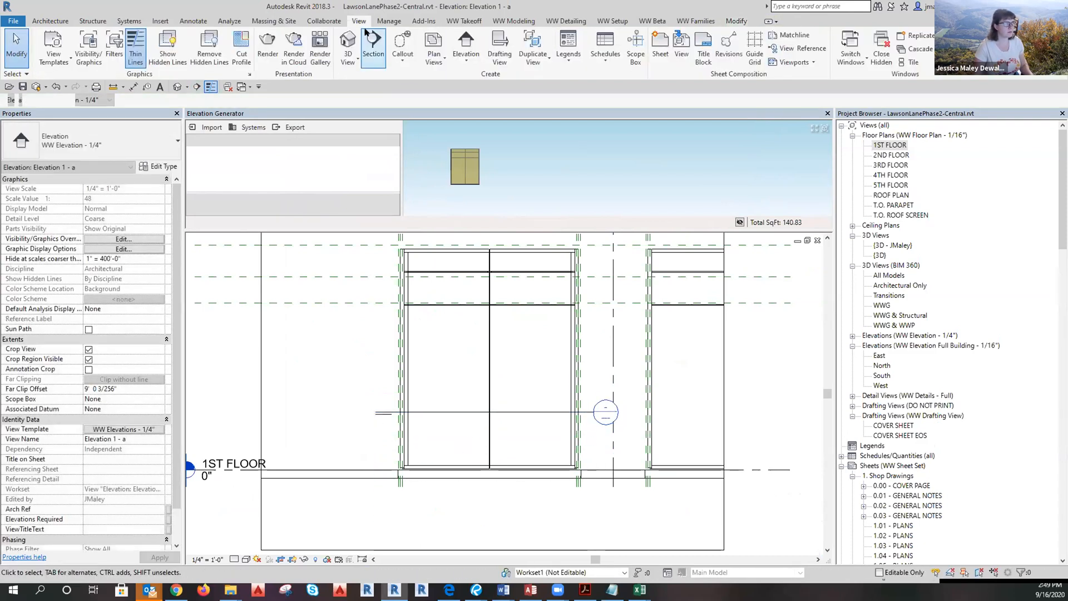
click(460, 237)
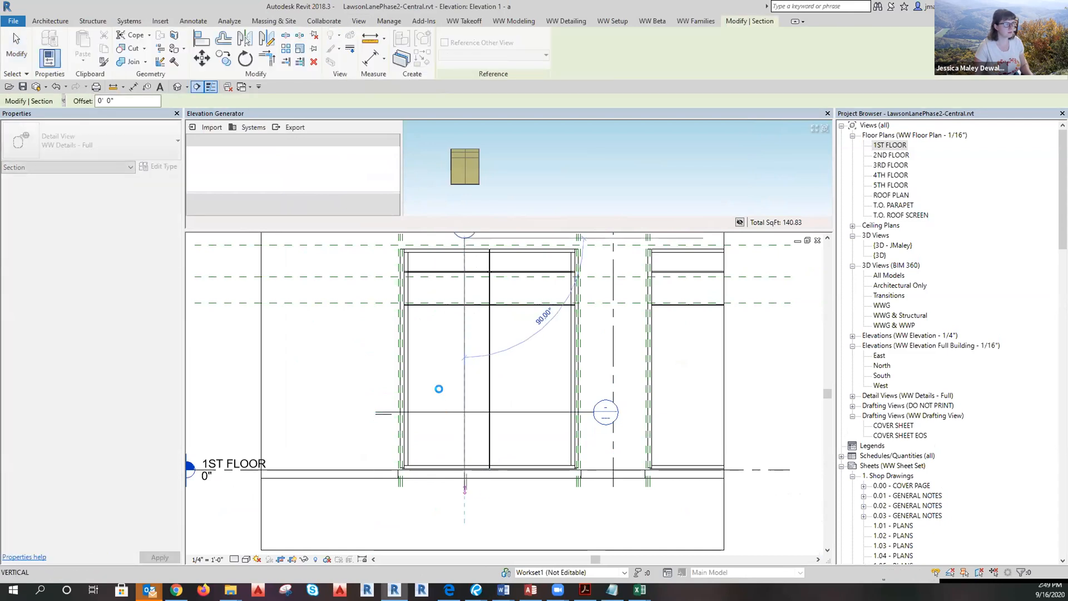
click(439, 390)
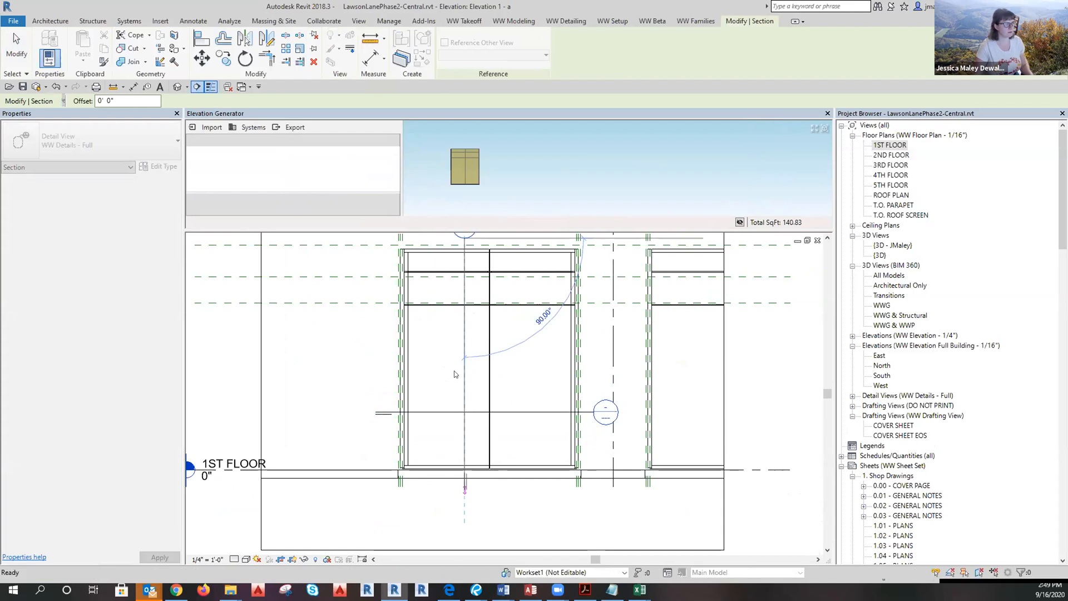
scroll(457, 376, down, 2)
drag(379, 384, 438, 382)
click(571, 439)
double_click(554, 415)
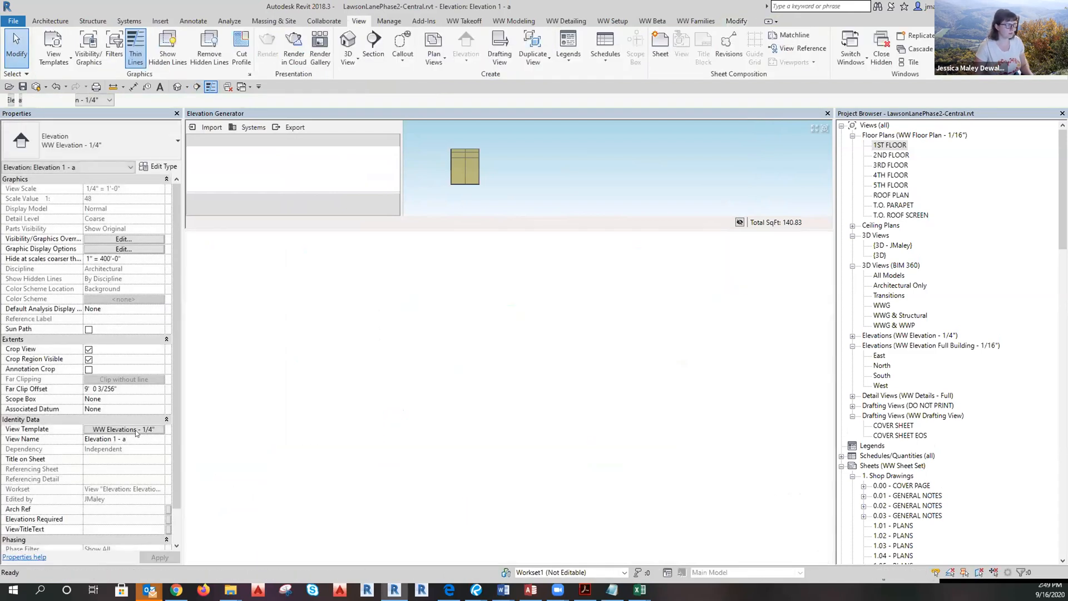
Review the linked model display settings in the detail's view template.
click(124, 409)
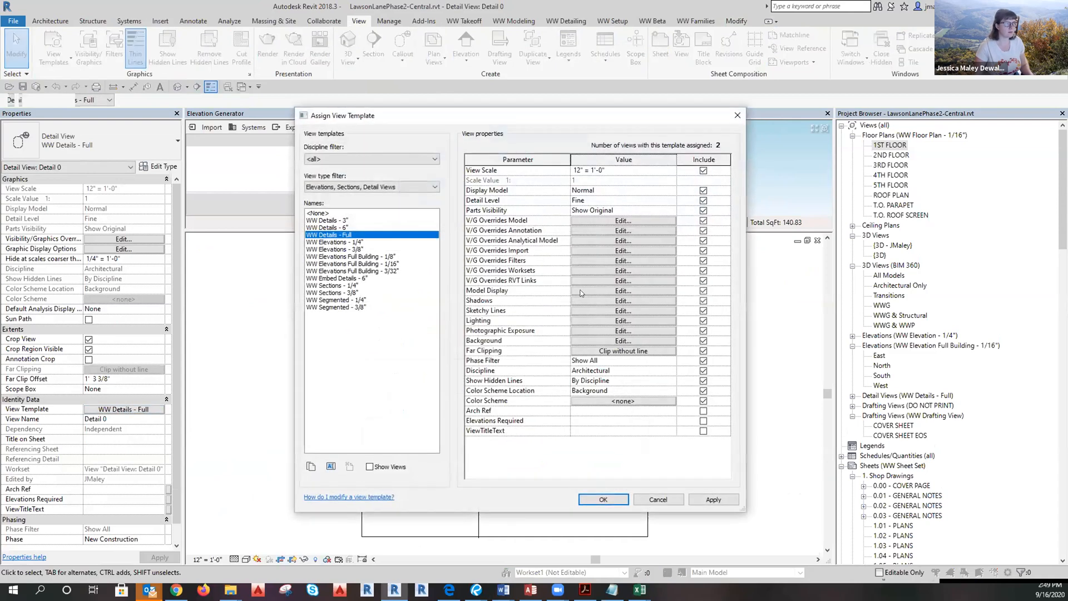
click(587, 281)
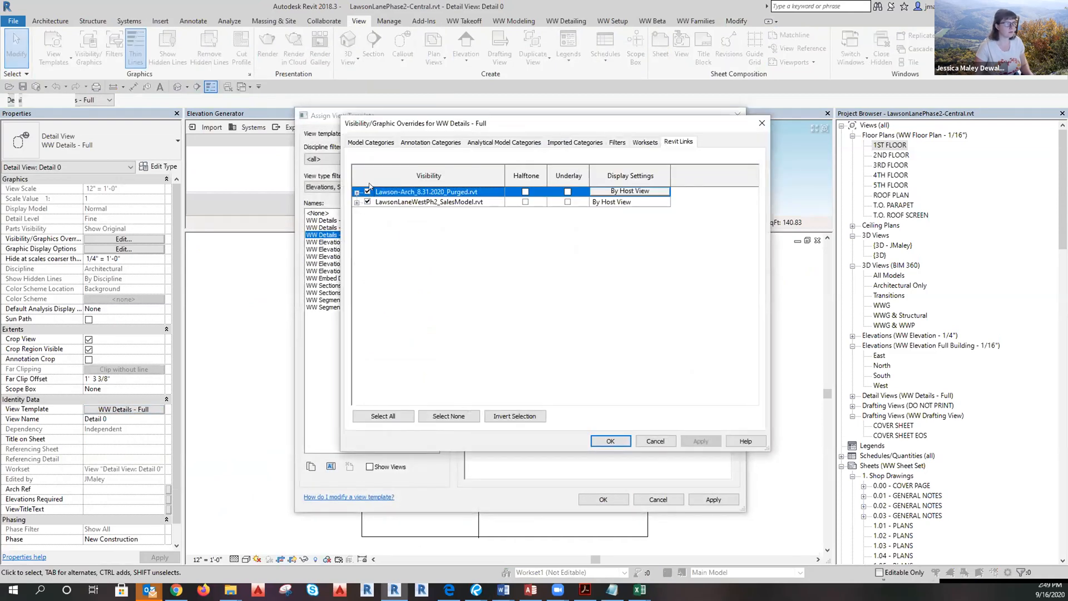
click(610, 440)
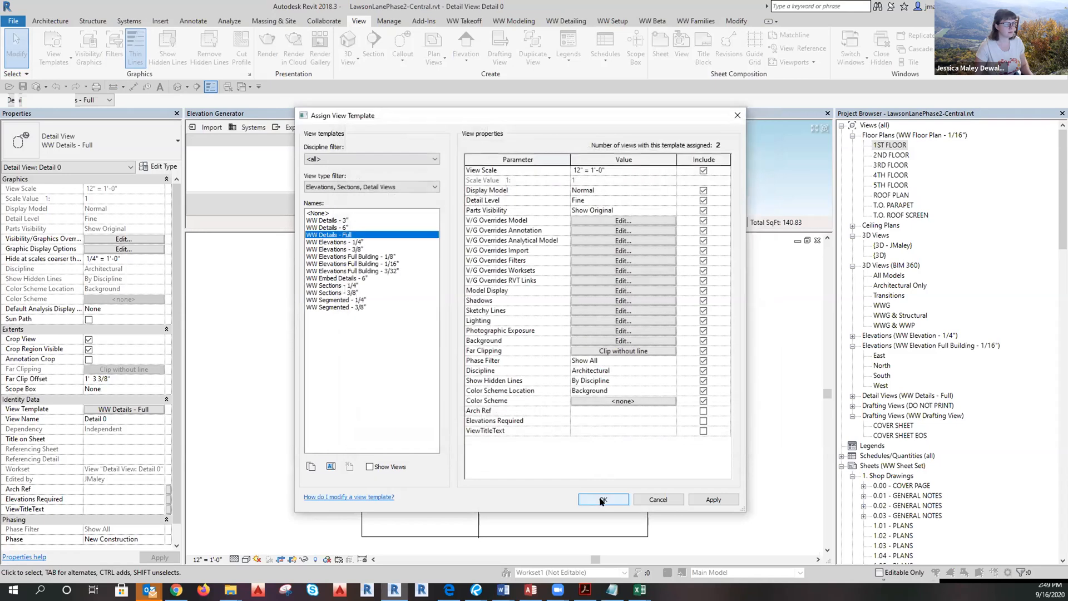
click(603, 499)
scroll(395, 398, up, 5)
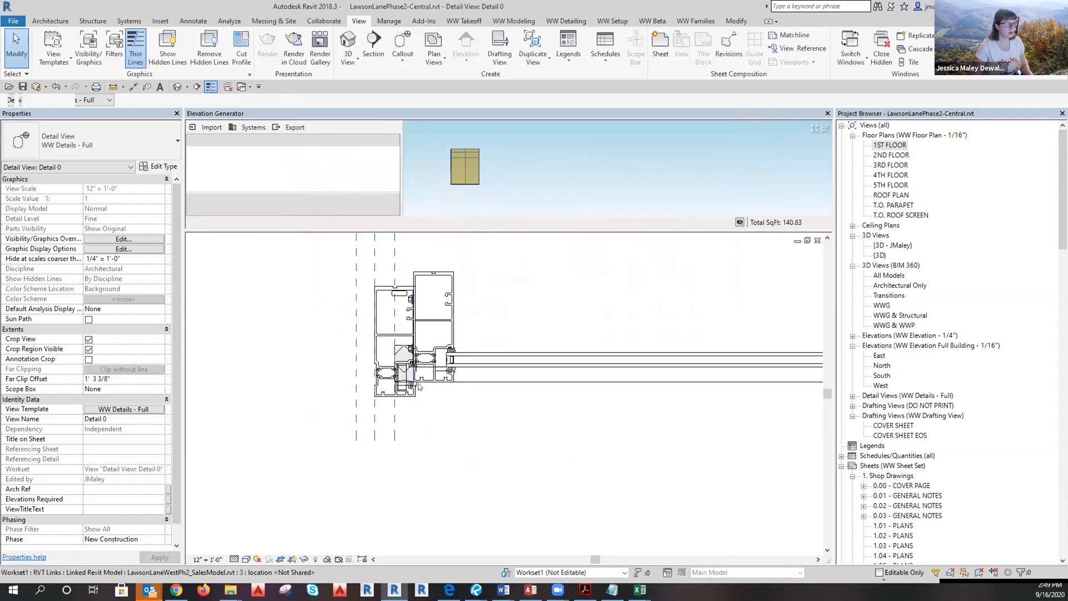
Select the curtain wall and linked curtain panel, testing a wall-end stretch before cancelling.
click(396, 424)
key(Escape)
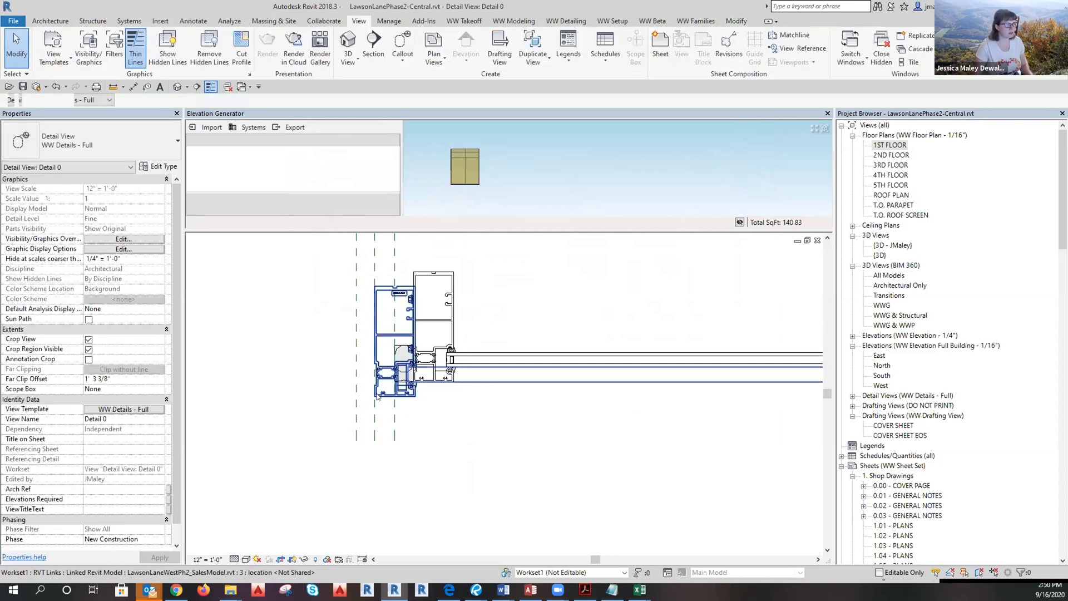
click(378, 397)
key(Escape)
scroll(377, 396, up, 2)
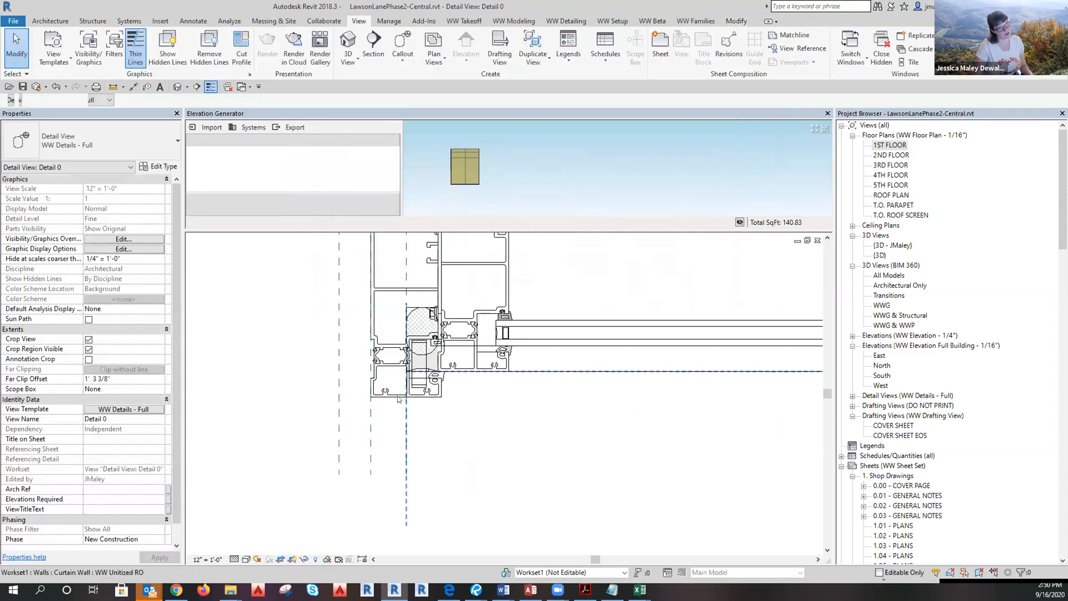
click(404, 432)
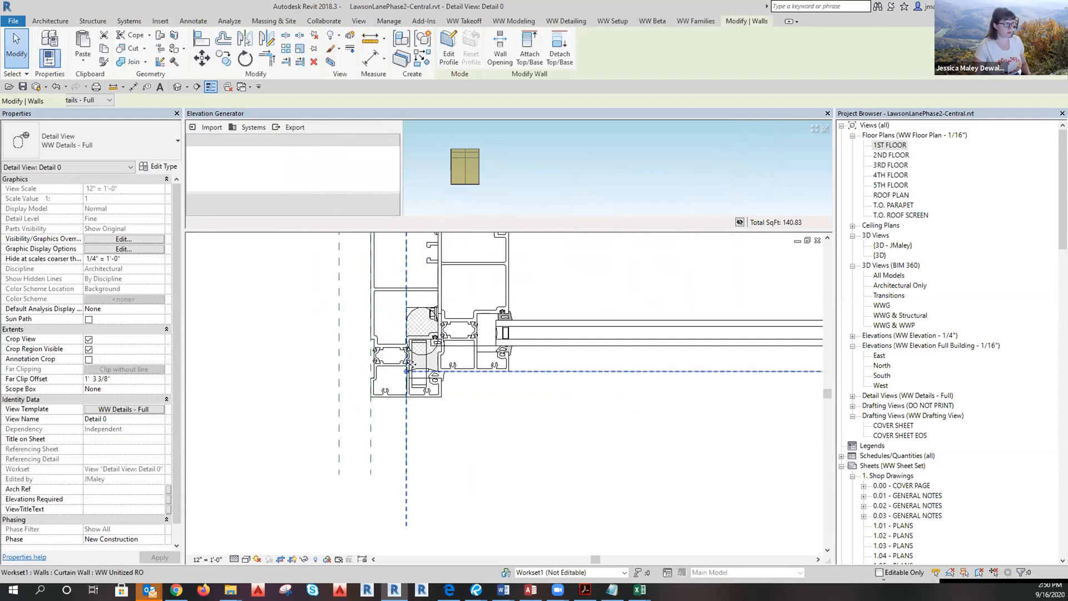
drag(406, 370, 344, 367)
key(Escape)
key(Escape)
Try the dimension and detail-line tools below the mullion, then cancel them.
key(d)
key(i)
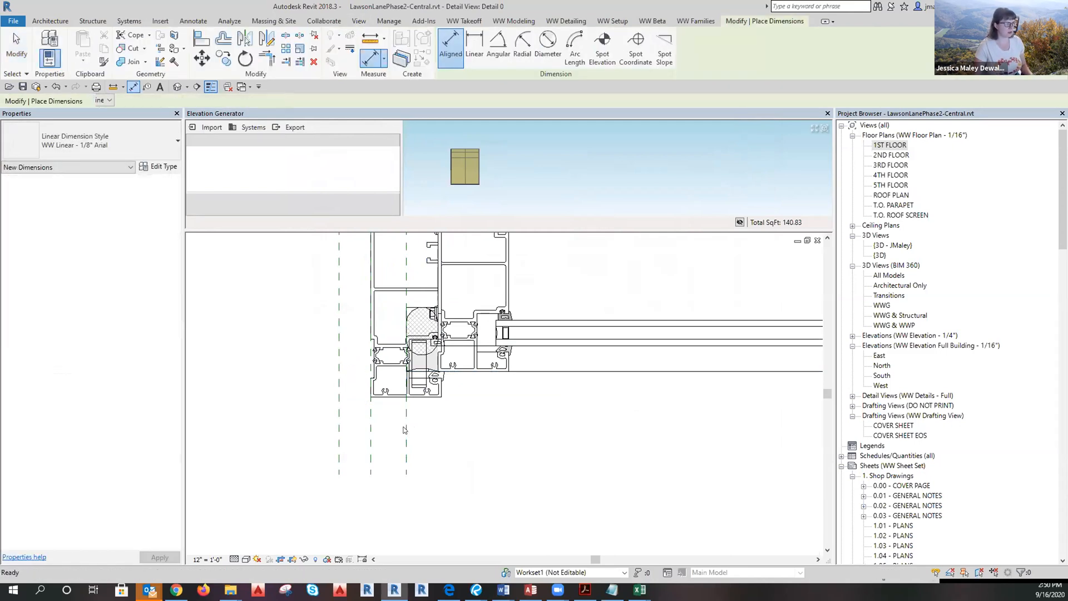
key(Escape)
key(d)
key(l)
click(407, 397)
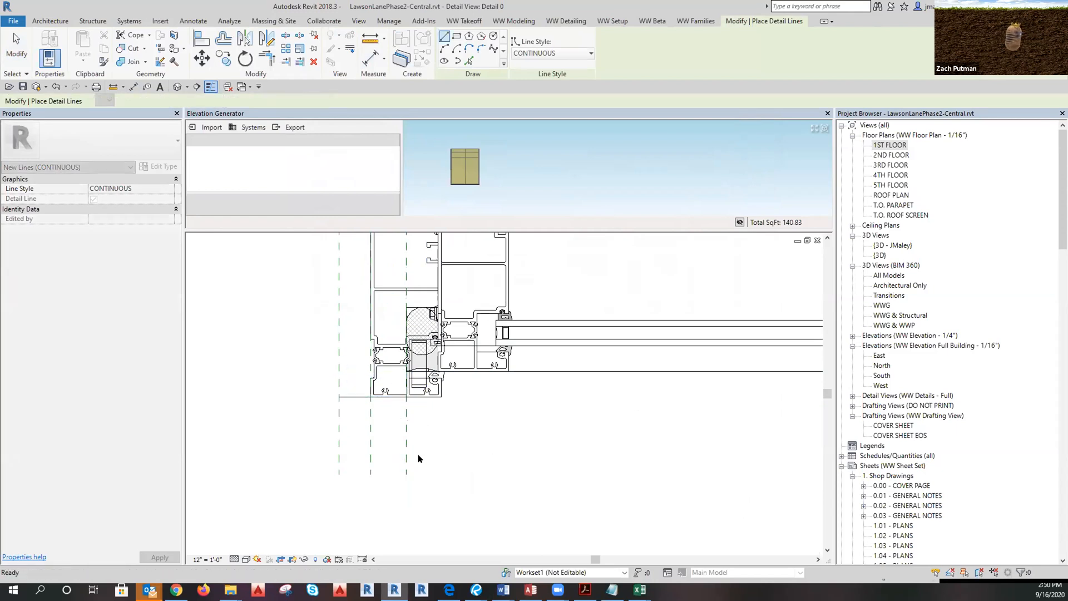
key(Escape)
key(Escape)
scroll(420, 503, down, 3)
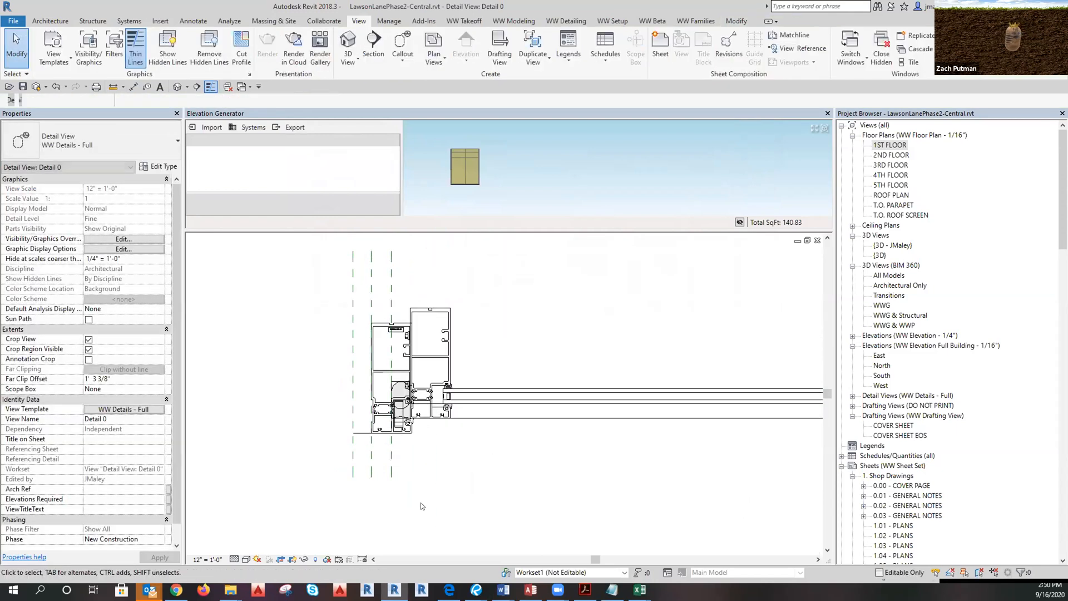
Set the Lawson-Arch link to halftone underlay in the WW Details - Full template.
click(125, 410)
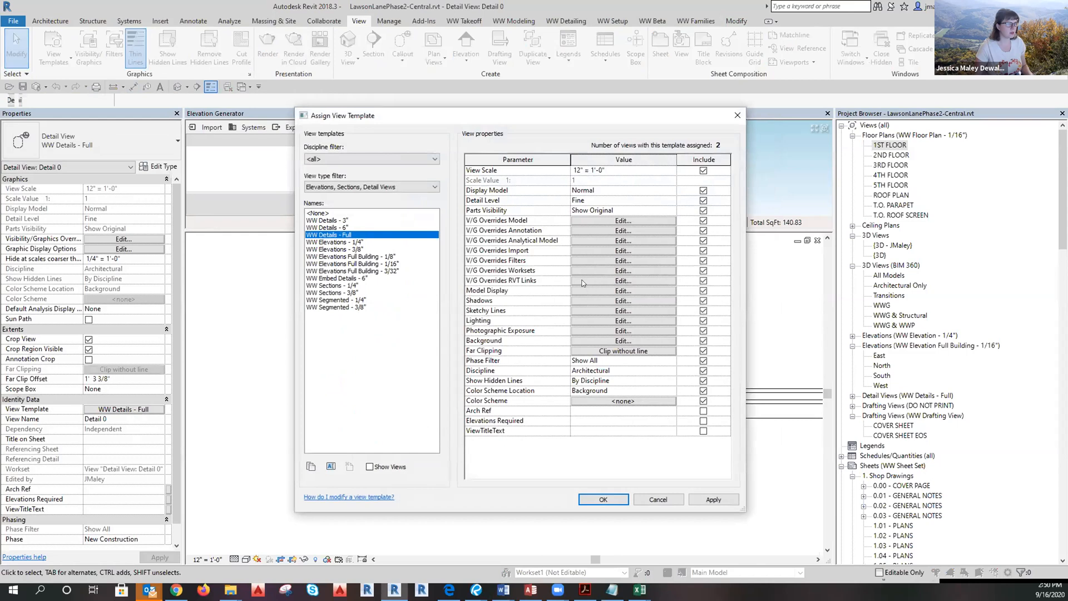
click(583, 281)
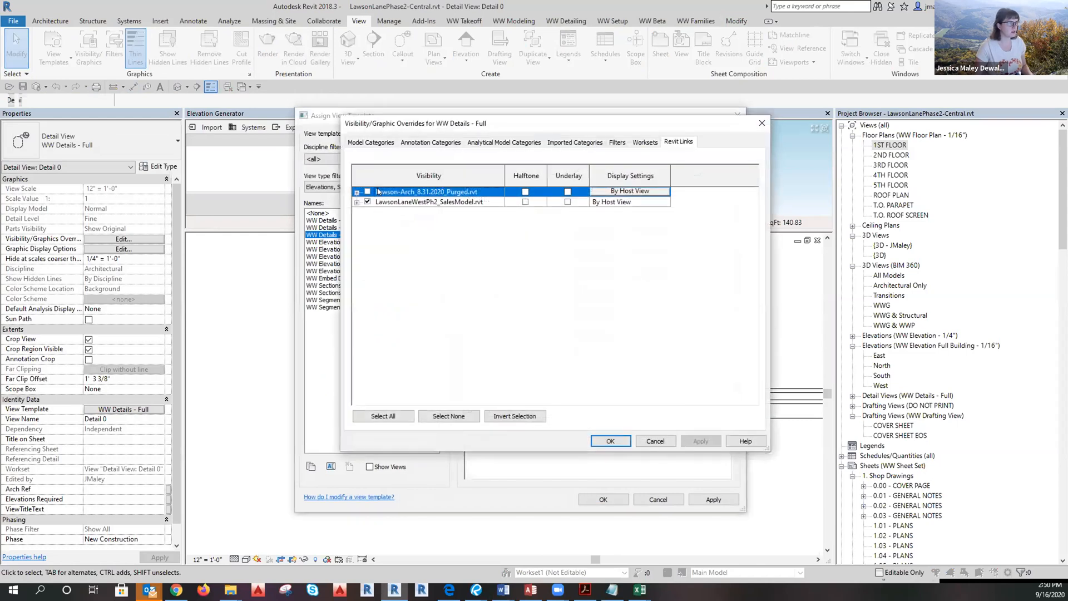
click(568, 192)
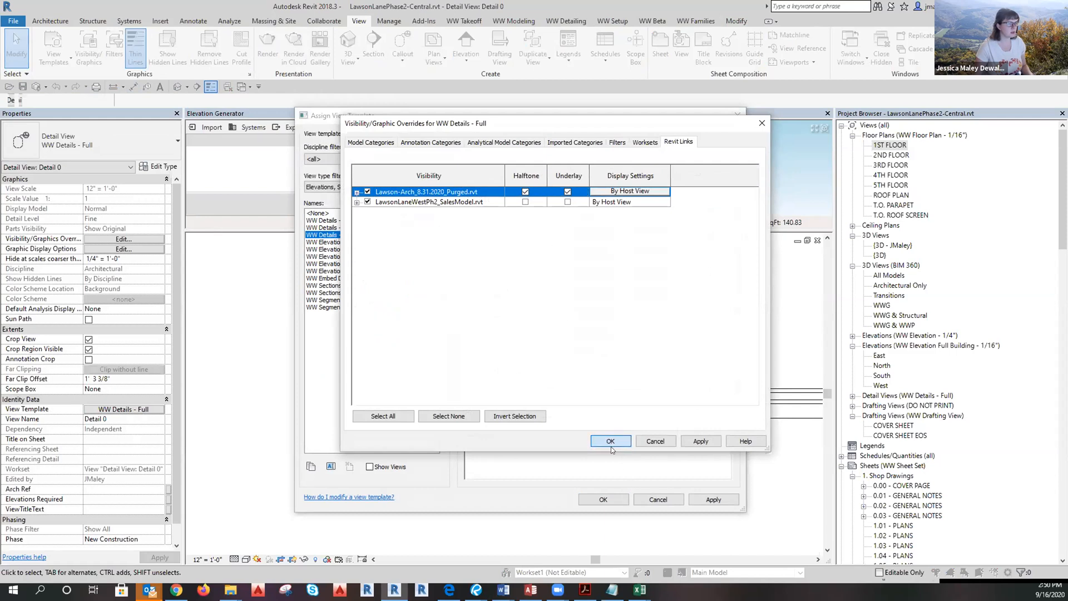
click(610, 441)
click(603, 499)
scroll(303, 420, up, 3)
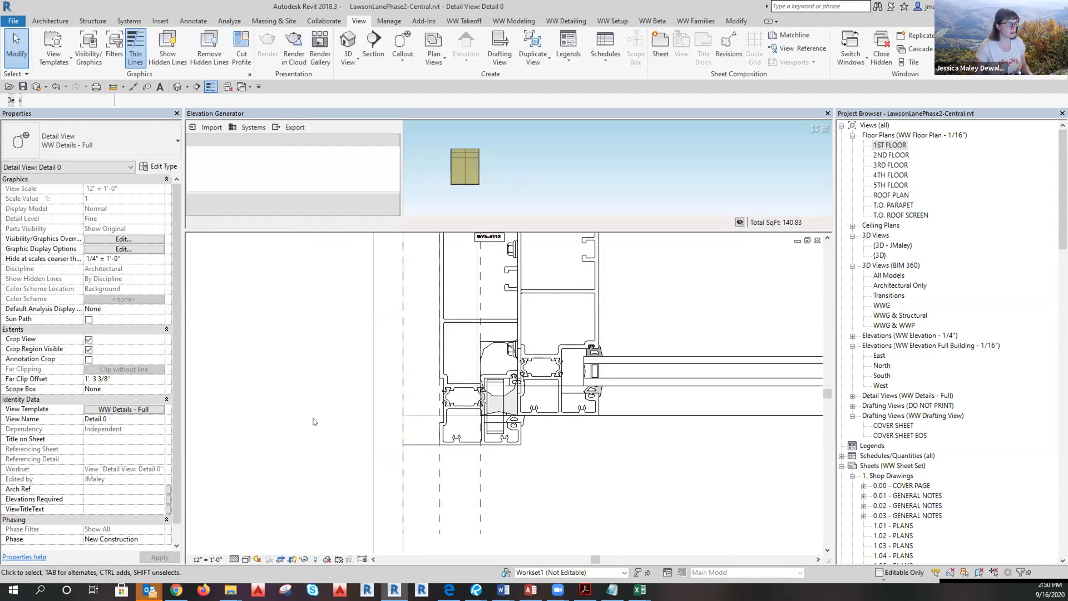
click(420, 412)
scroll(422, 409, down, 2)
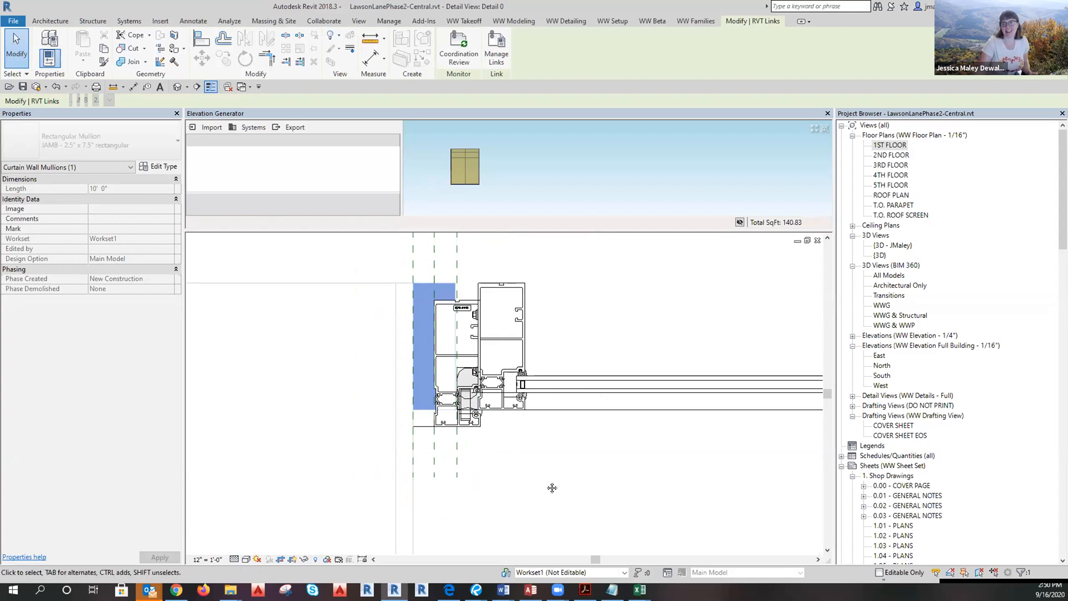
middle_drag(543, 484, 633, 459)
scroll(511, 354, up, 4)
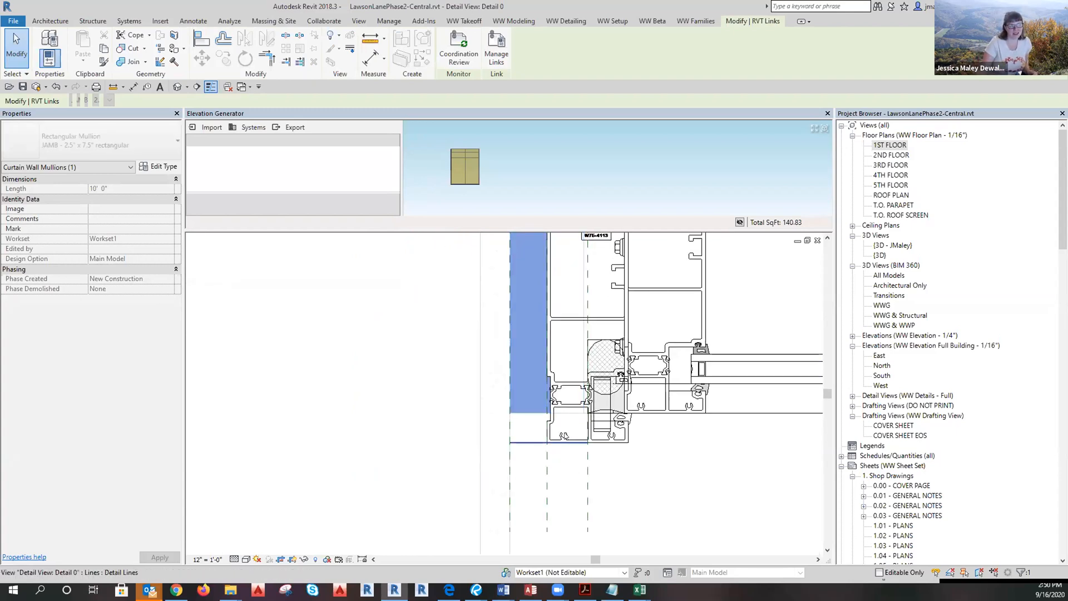
scroll(553, 465, down, 3)
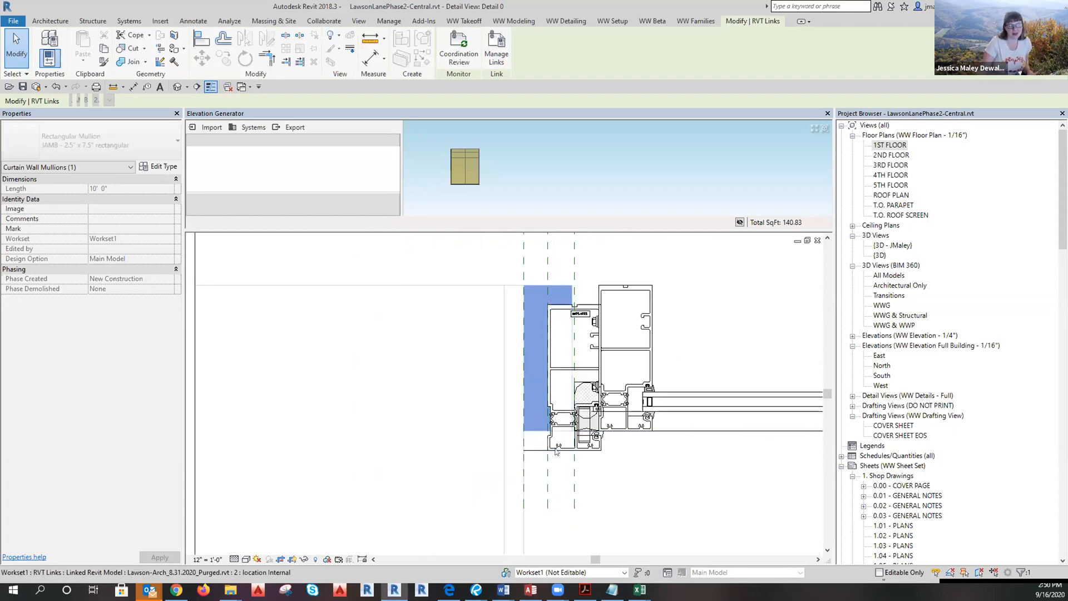
key(Escape)
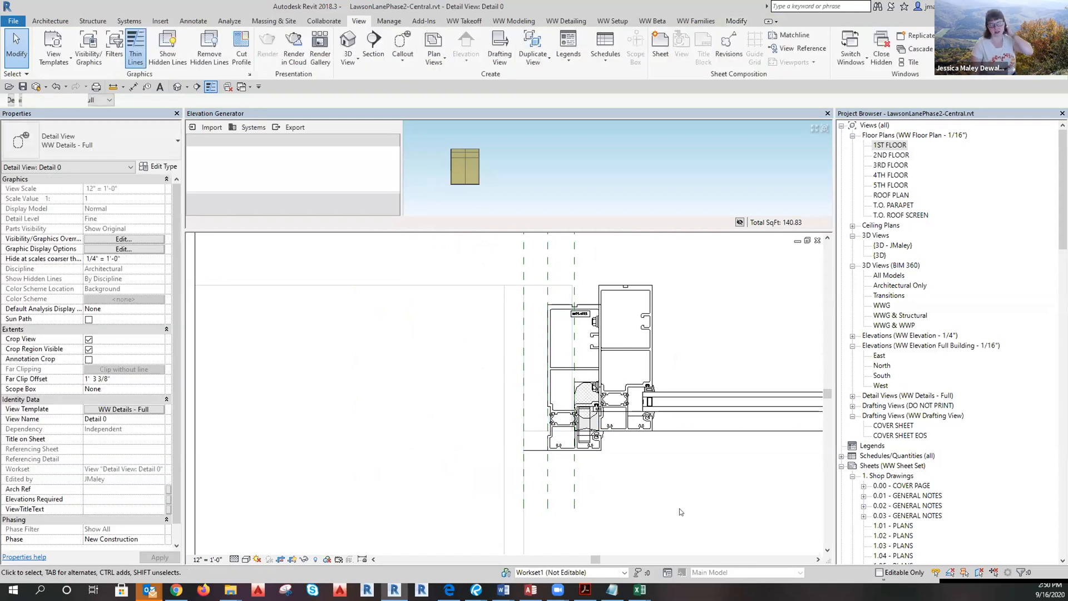
key(alt+Tab)
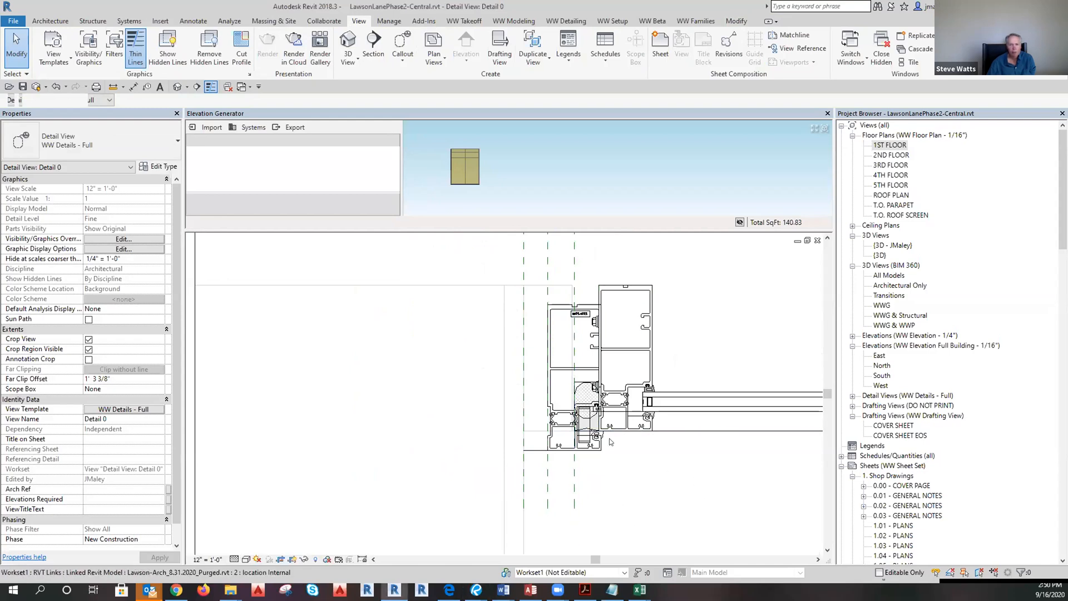
click(590, 432)
key(h)
key(h)
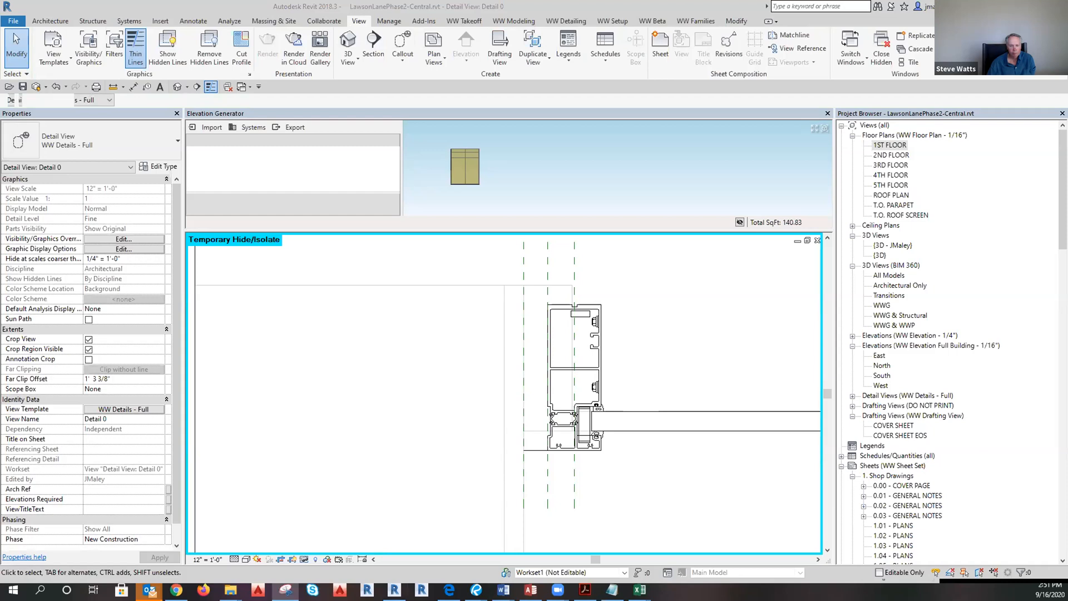
click(296, 561)
click(303, 559)
click(334, 547)
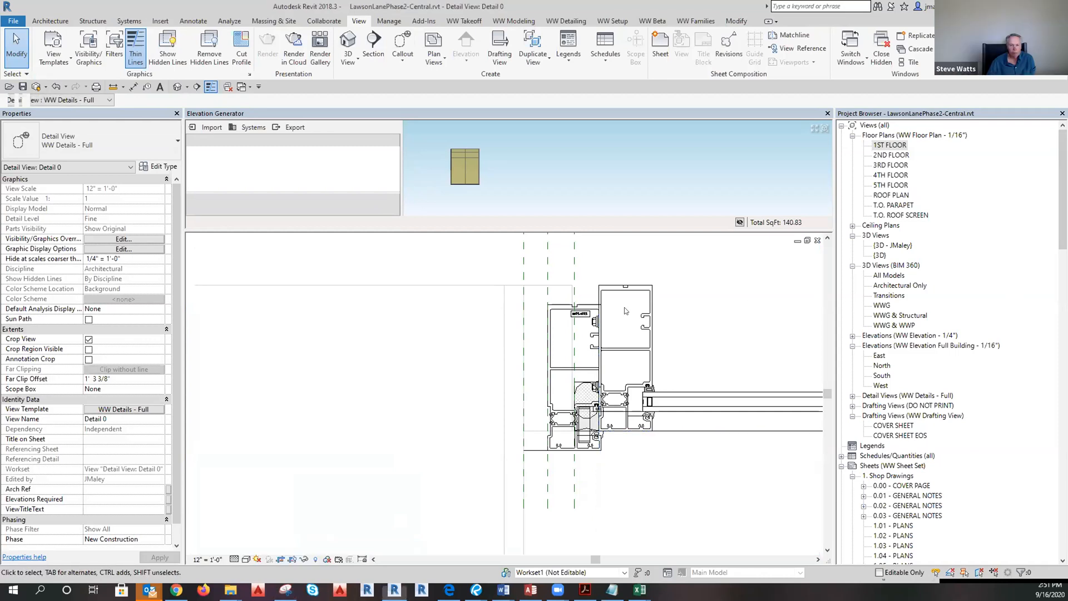
drag(461, 247, 758, 514)
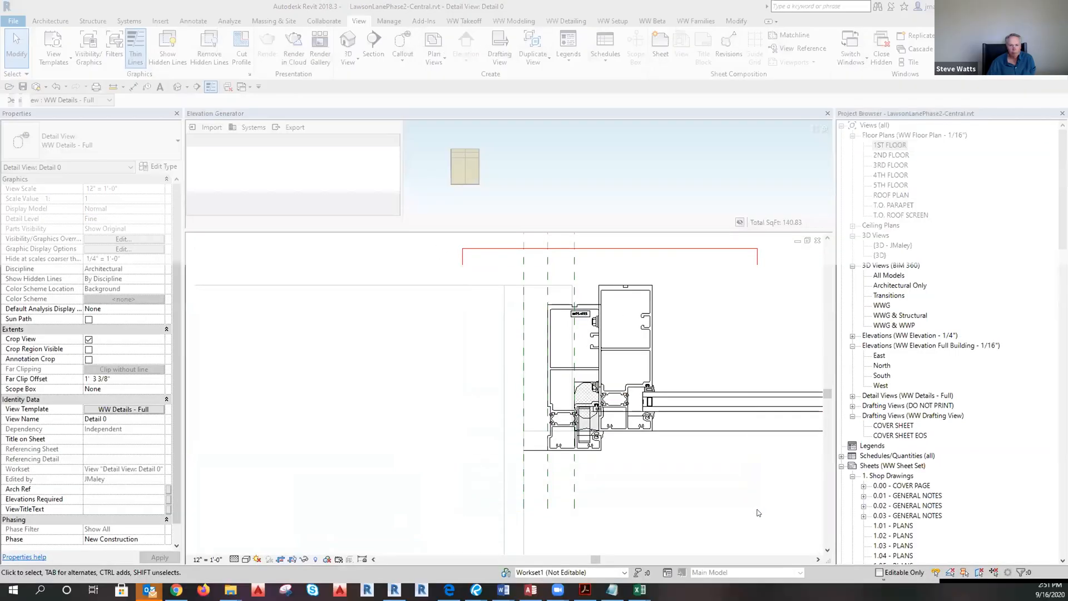
click(807, 152)
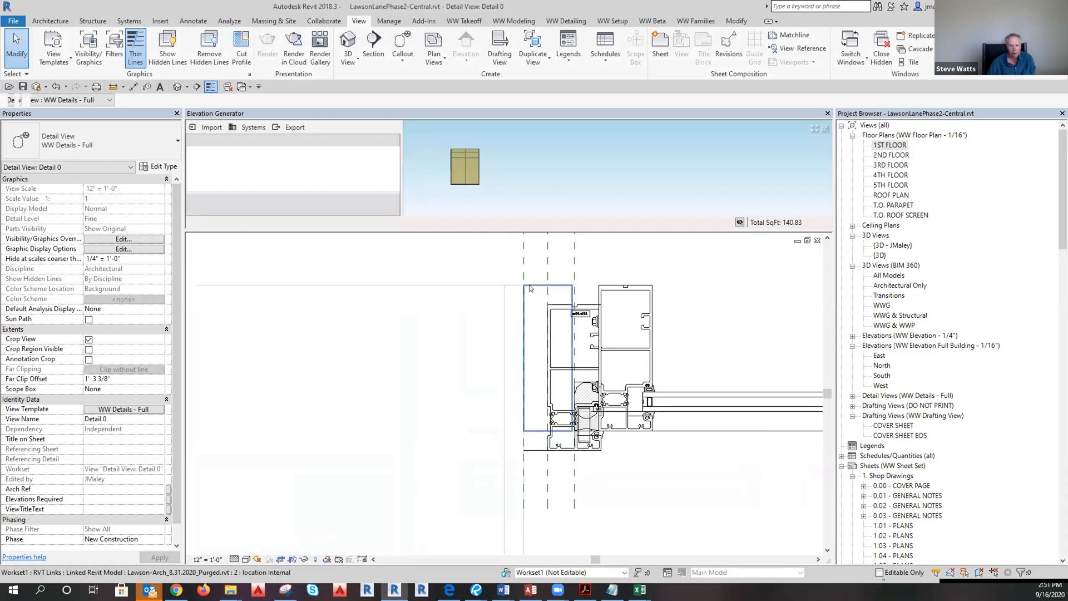
click(546, 351)
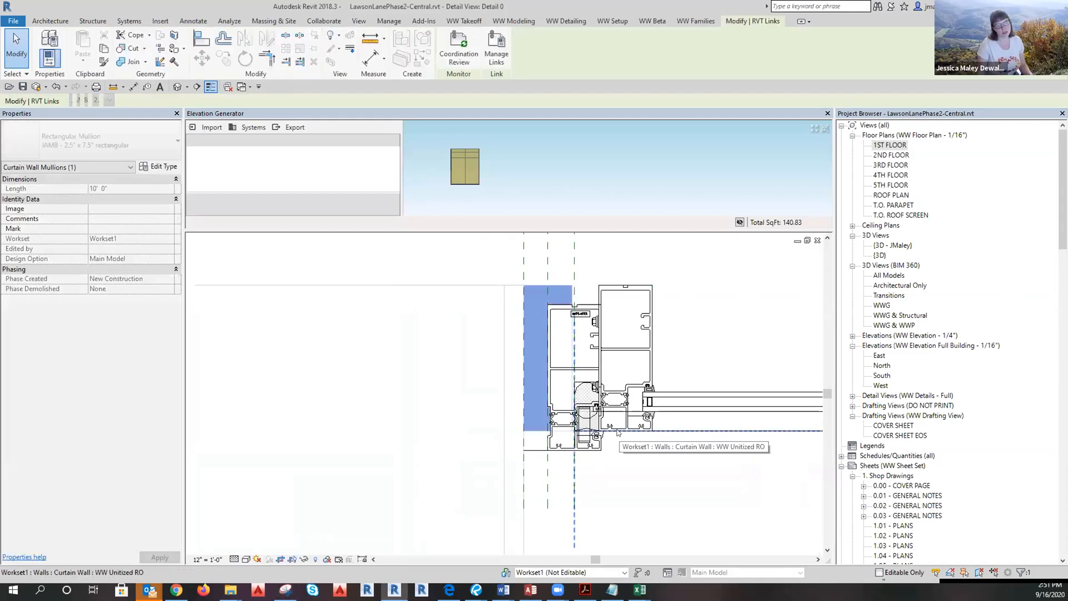
click(645, 334)
click(643, 479)
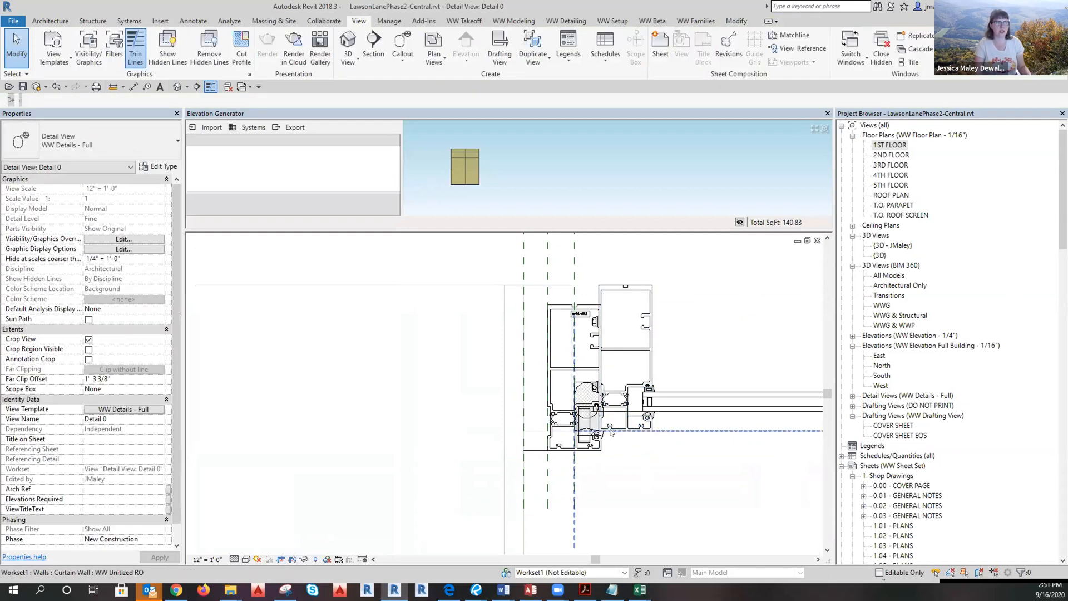
click(603, 432)
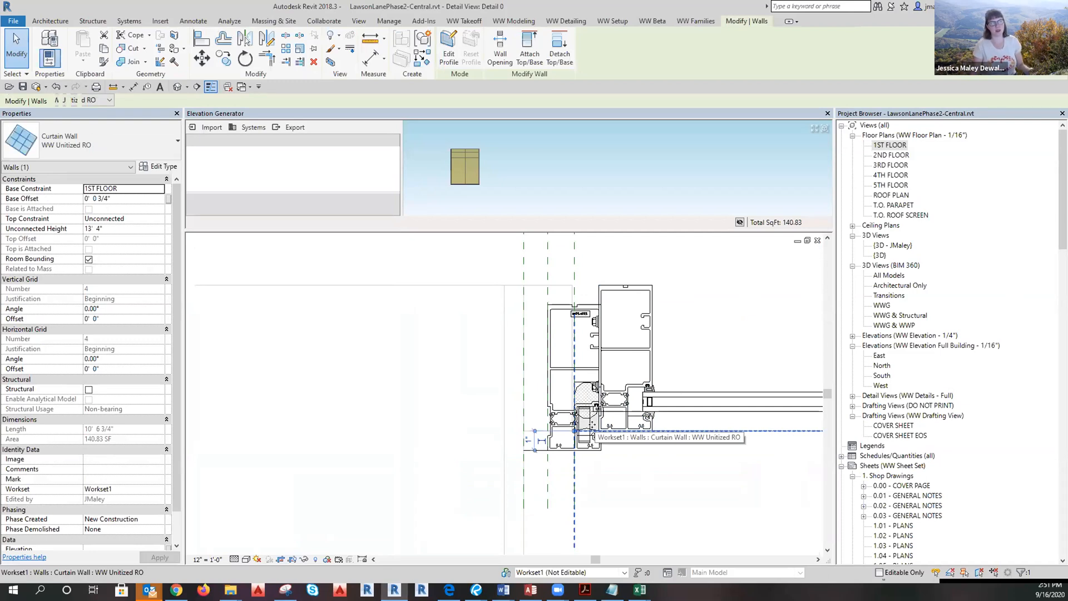
click(621, 497)
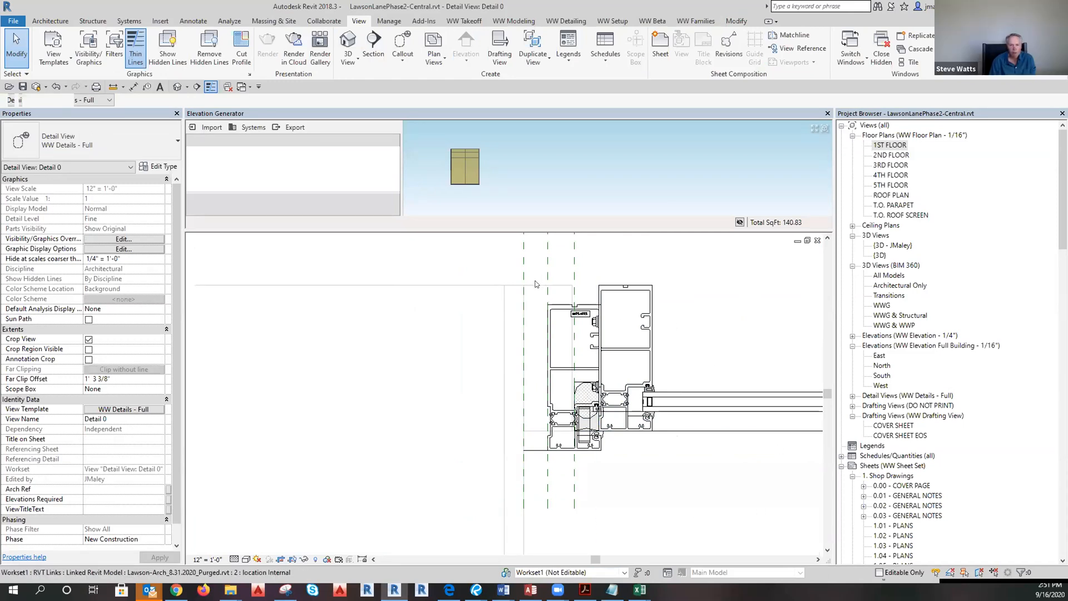
click(532, 290)
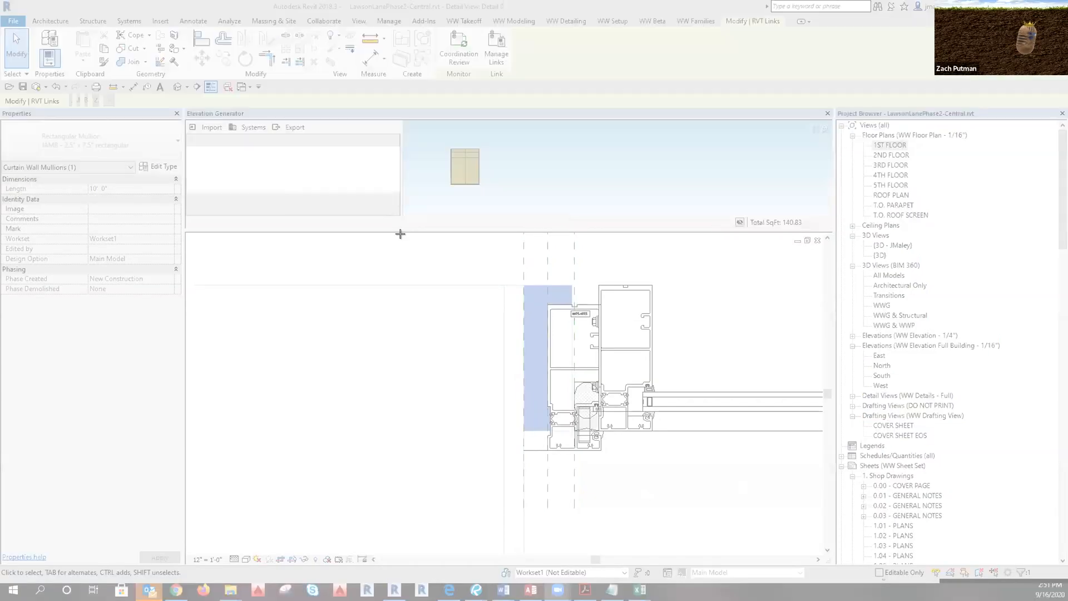
Snip the mullion detail and start a new email addressed to the colleague.
drag(404, 240, 777, 502)
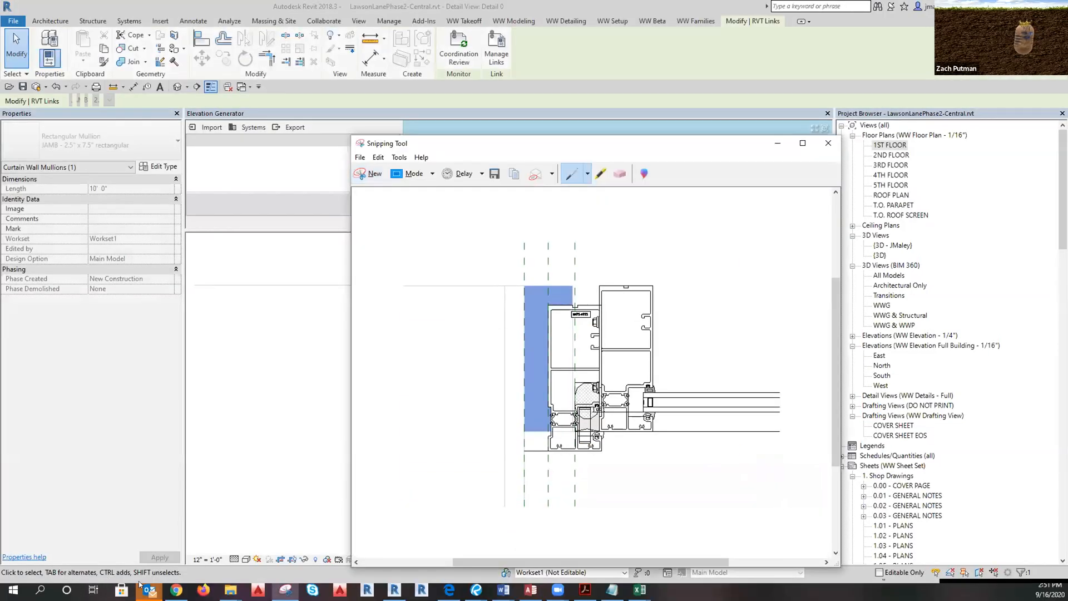
mouse_move(150, 590)
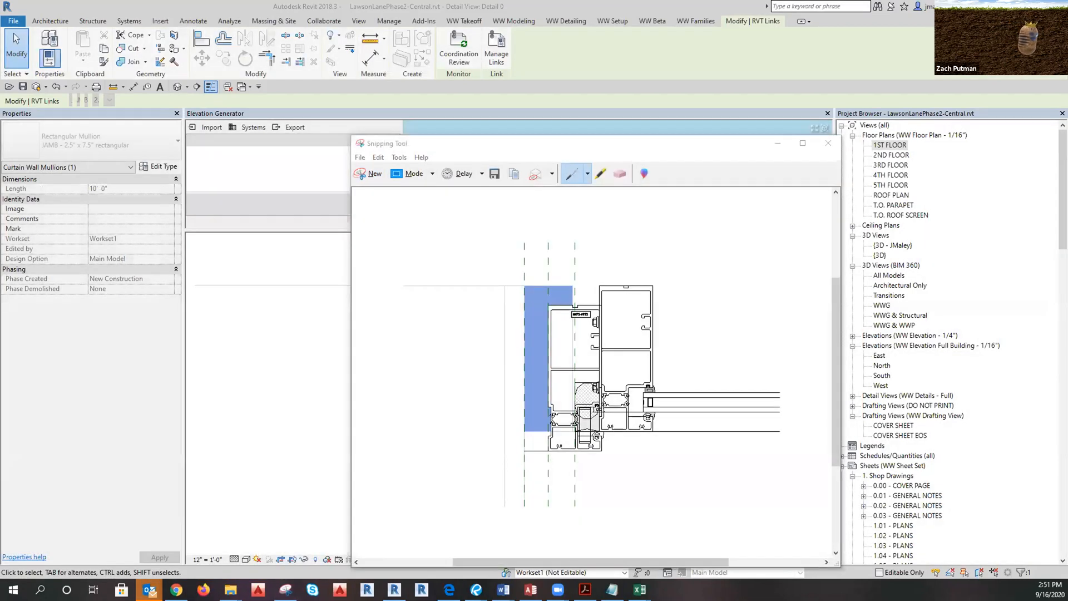
text(Steve)
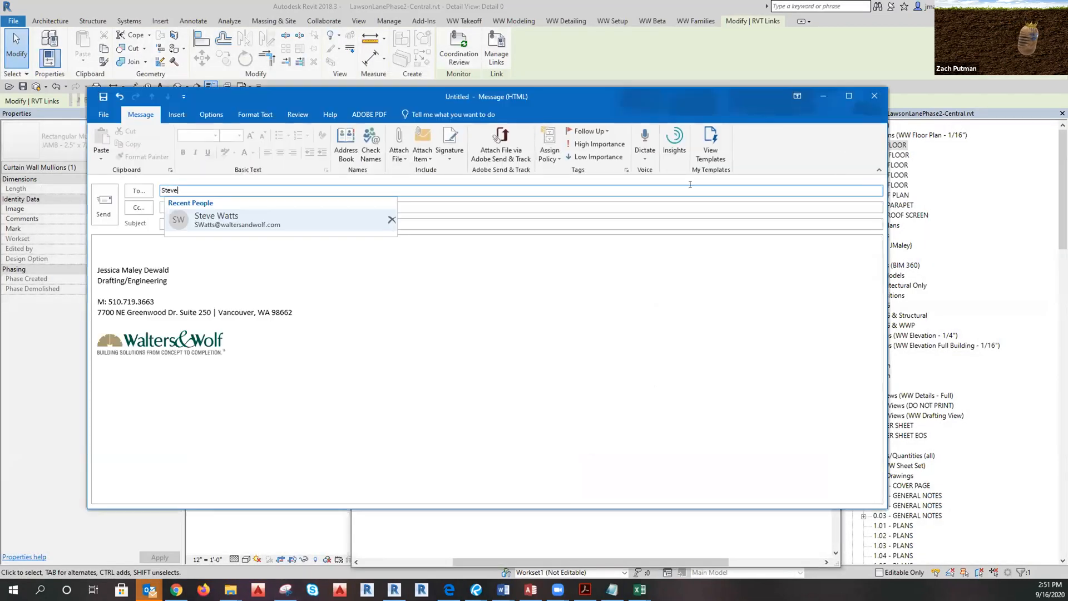
key(Tab)
key(Tab)
Give it the subject 'Face of system craziness', paste the snapshot into the body, and send.
text(Fa)
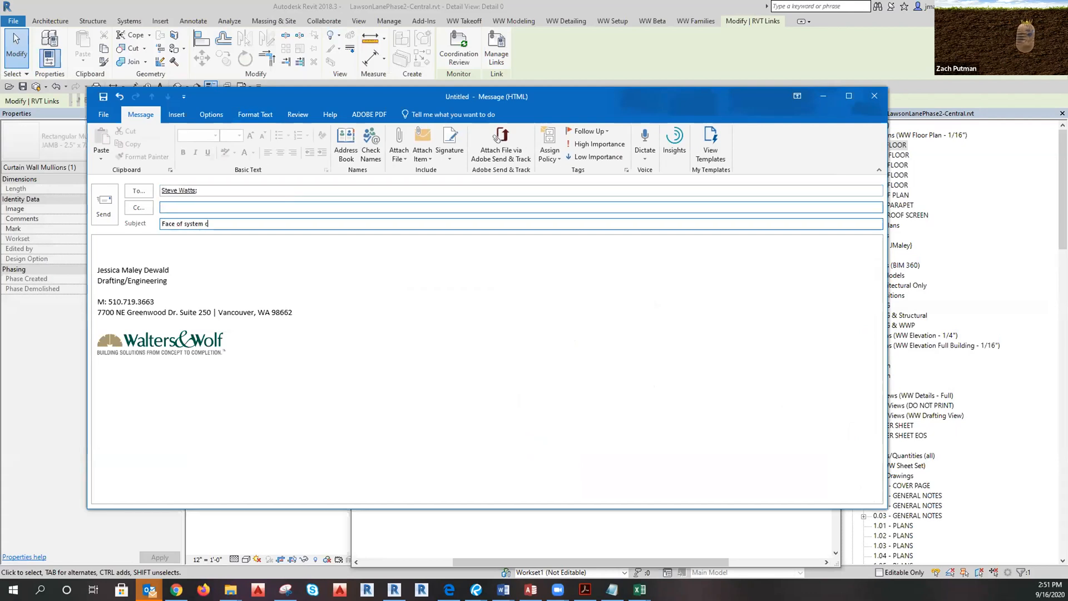
click(179, 248)
key(ctrl+v)
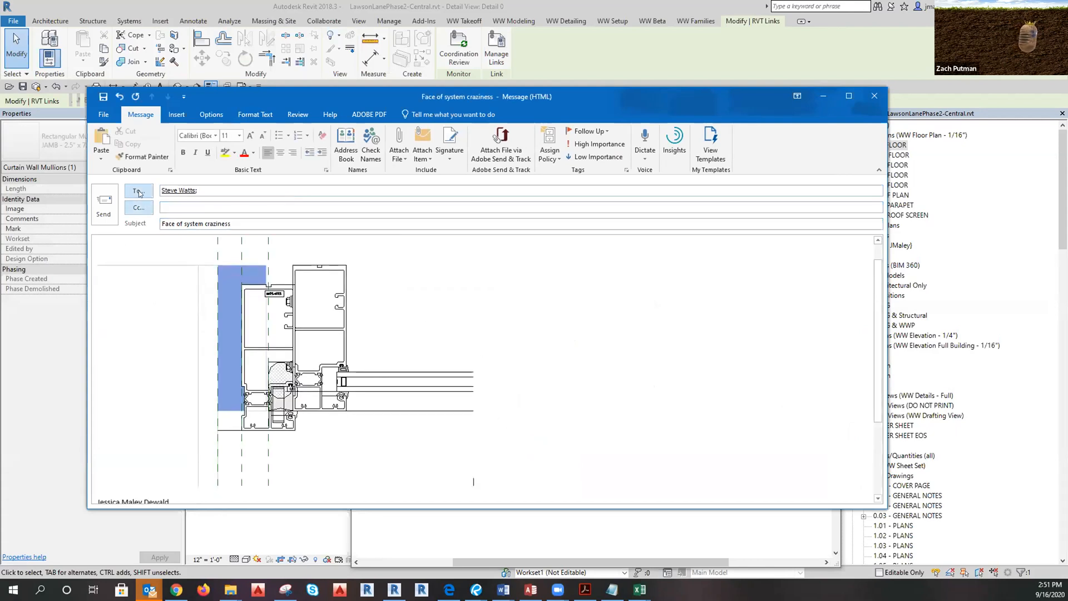
click(103, 205)
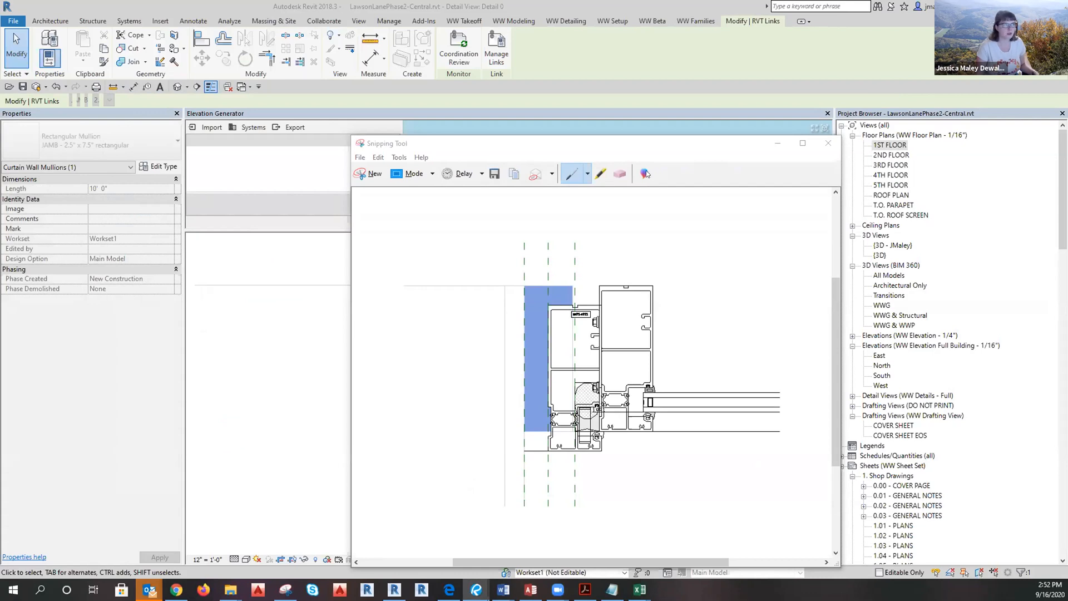
Put the Snipping Tool away and temporarily isolate the curtain wall with HI.
click(778, 143)
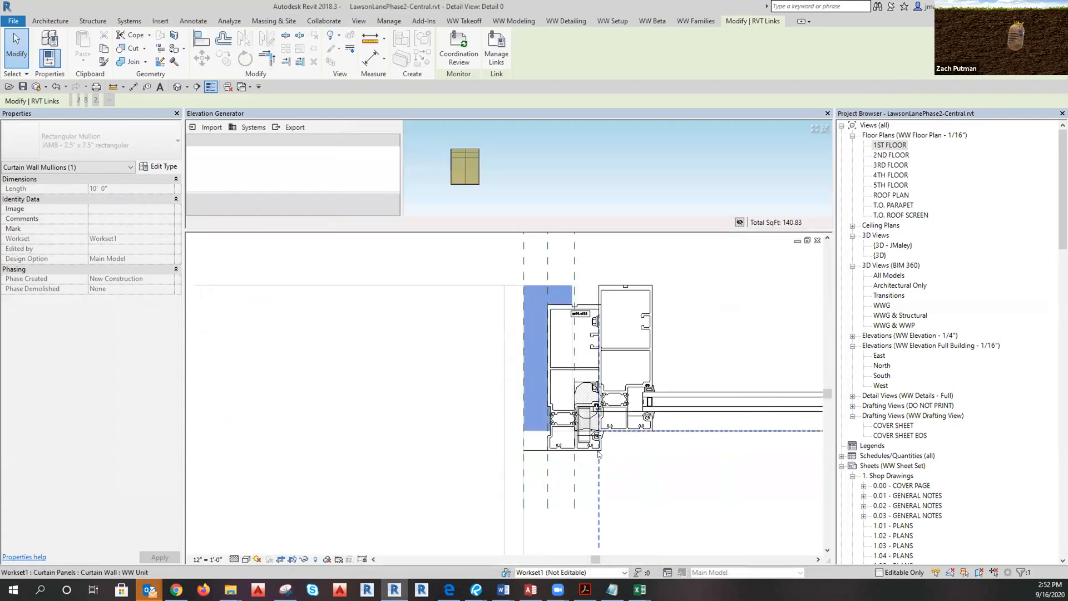
key(Escape)
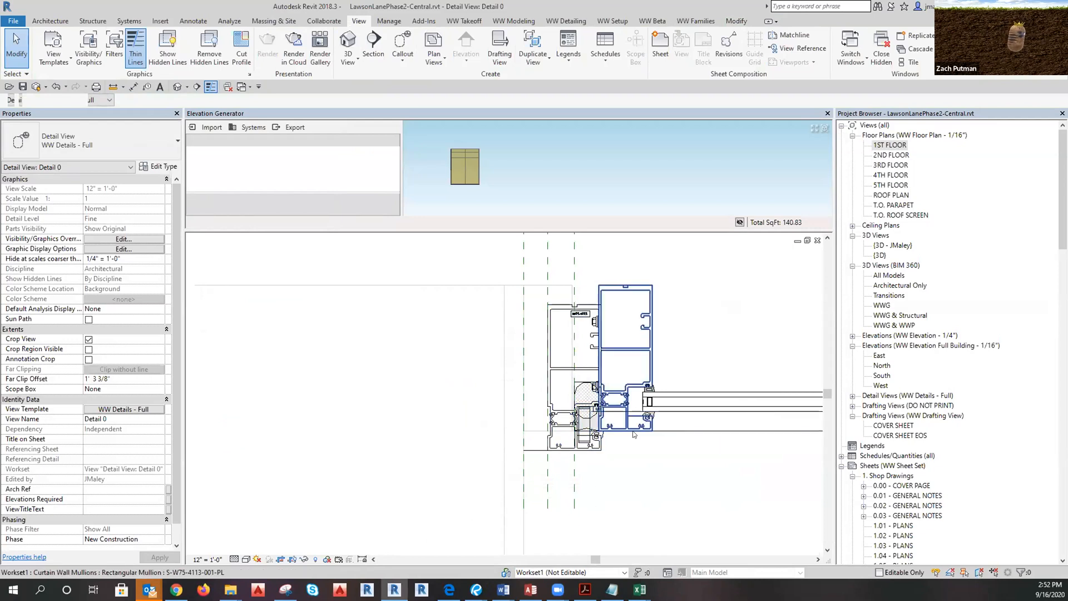
click(612, 429)
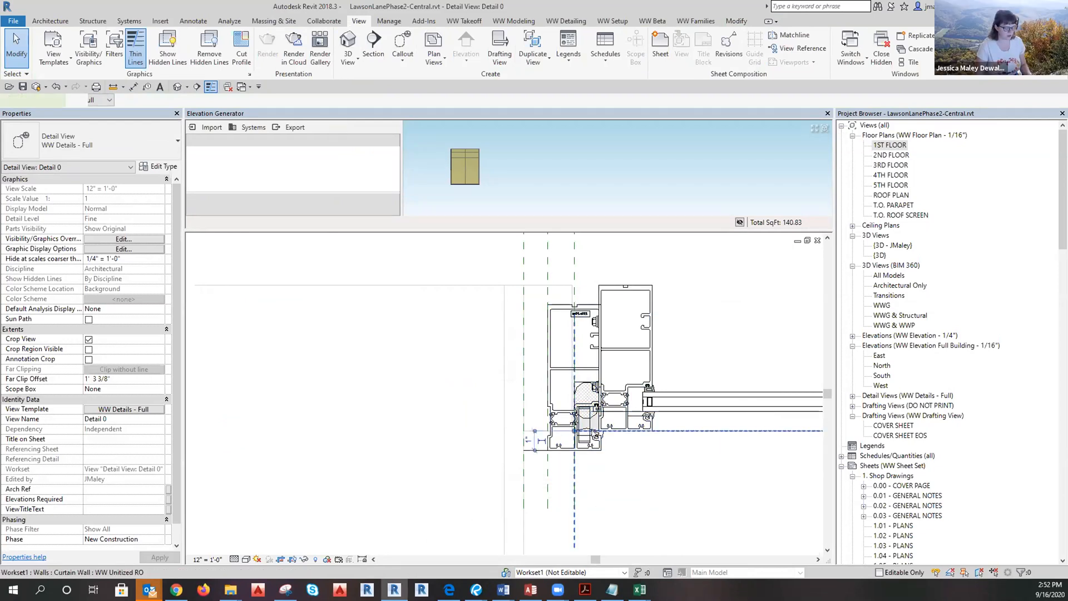
key(h)
key(i)
key(Escape)
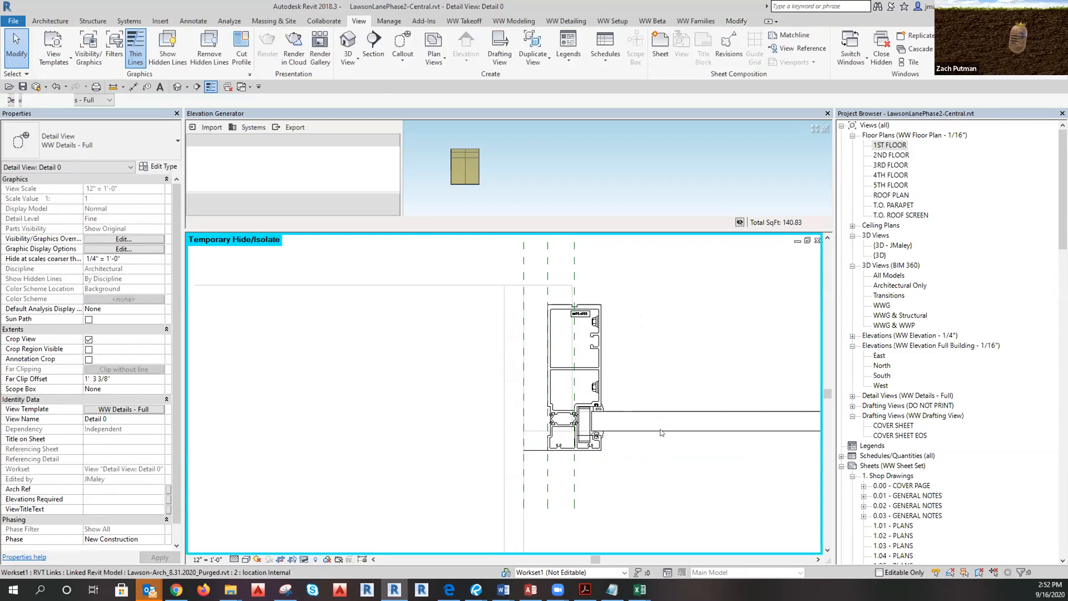
Shift the detail left, reset Temporary Hide/Isolate to restore hidden elements, and start DI.
click(661, 432)
middle_drag(640, 469, 559, 469)
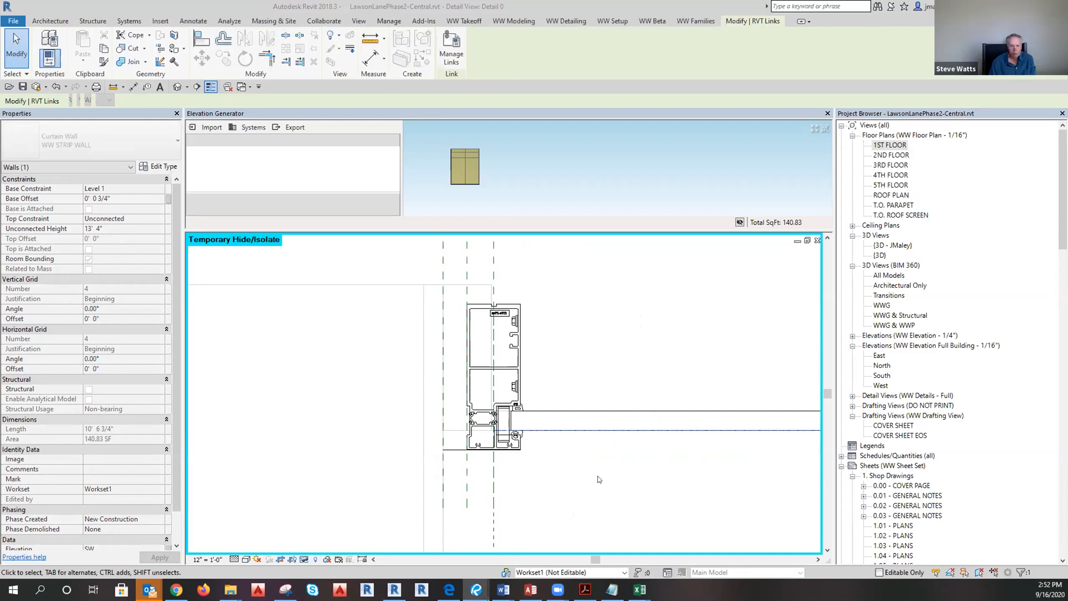
scroll(422, 437, down, 2)
scroll(423, 440, down, 3)
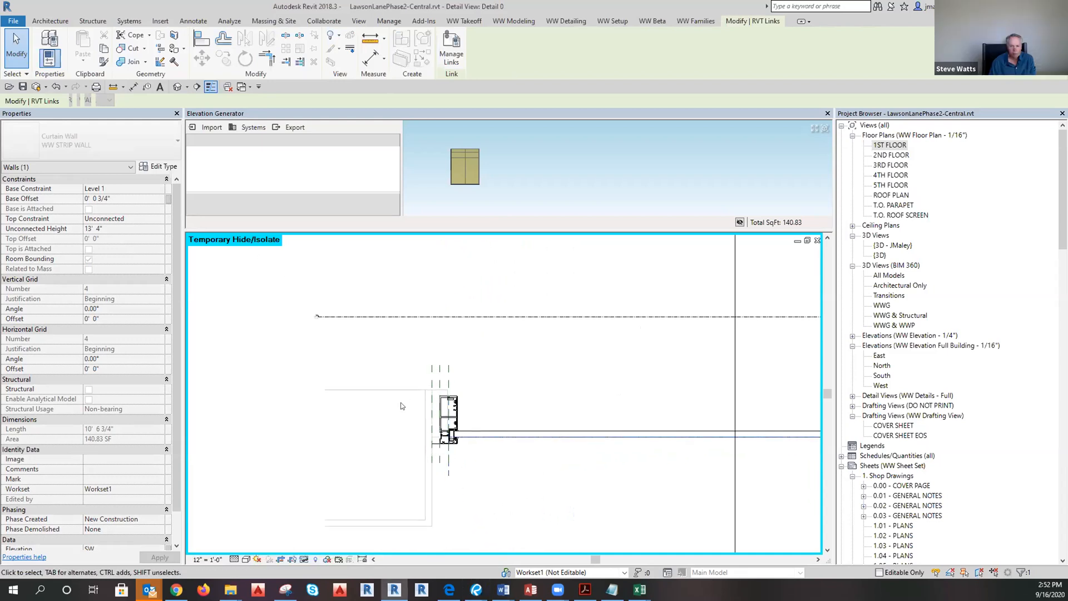
click(477, 450)
click(305, 559)
click(309, 547)
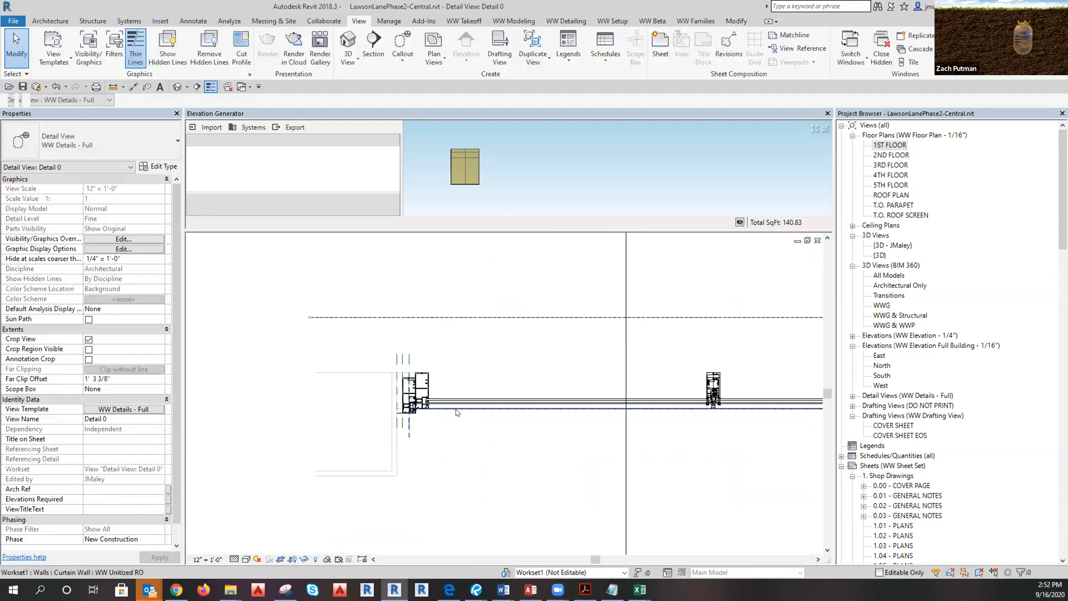
key(d)
key(i)
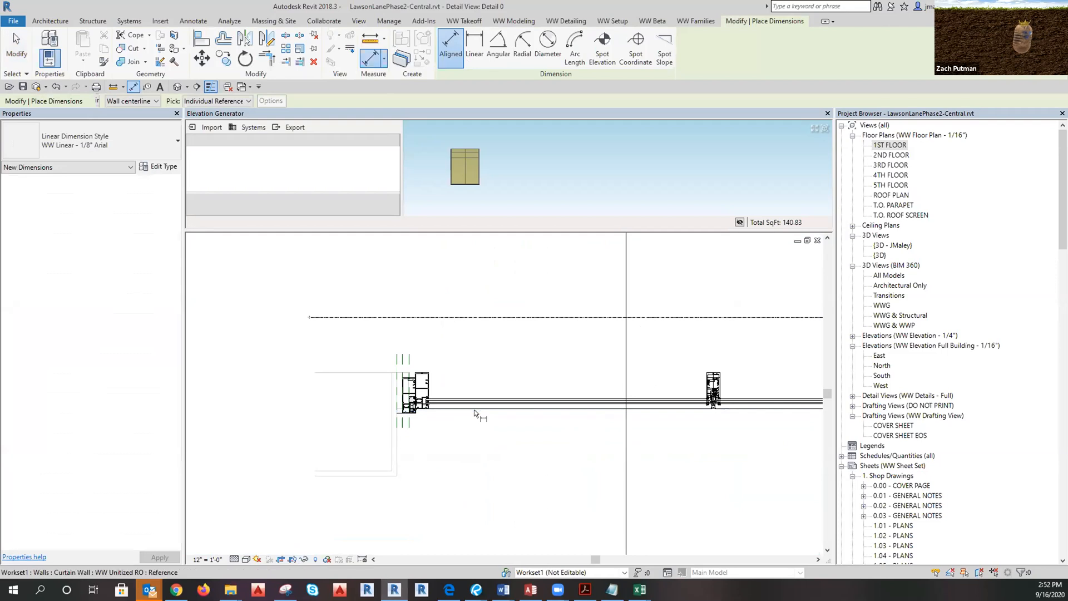
Place a 1'-7" aligned dimension from the curtain wall face to the grid line.
click(474, 406)
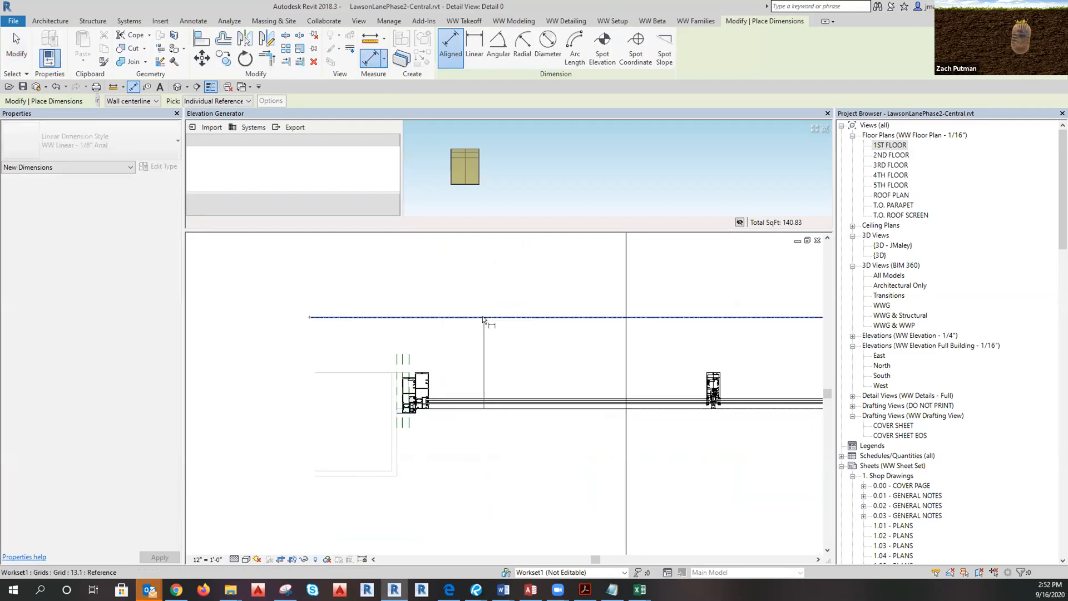
click(482, 317)
scroll(463, 365, up, 2)
click(472, 367)
scroll(458, 373, up, 2)
key(Escape)
scroll(489, 427, up, 2)
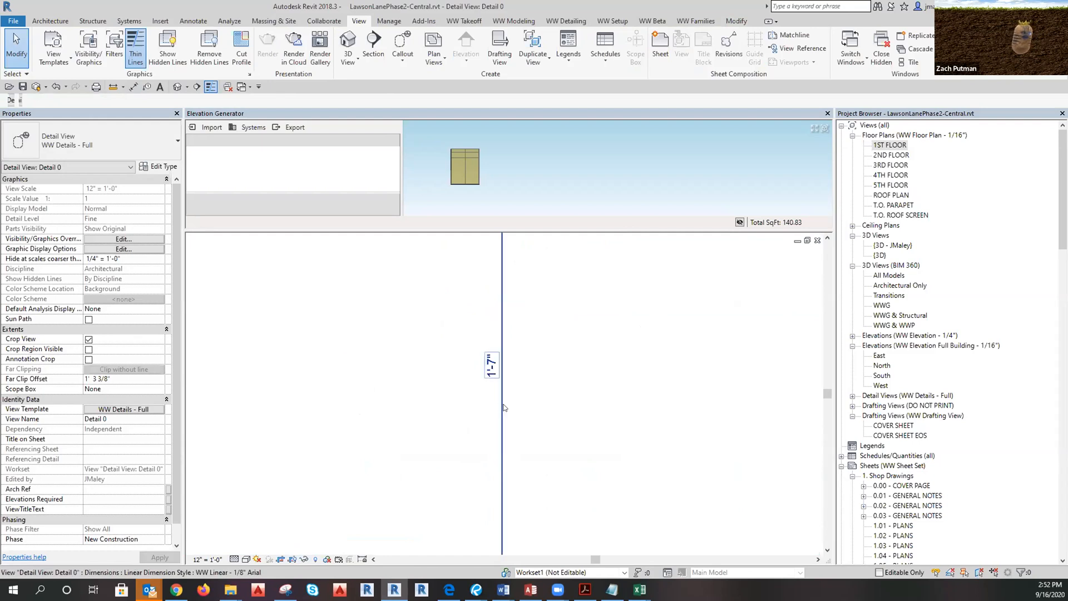
Move the 1'-7" dimension's witness line up to the upper horizontal line.
click(503, 408)
scroll(489, 390, down, 3)
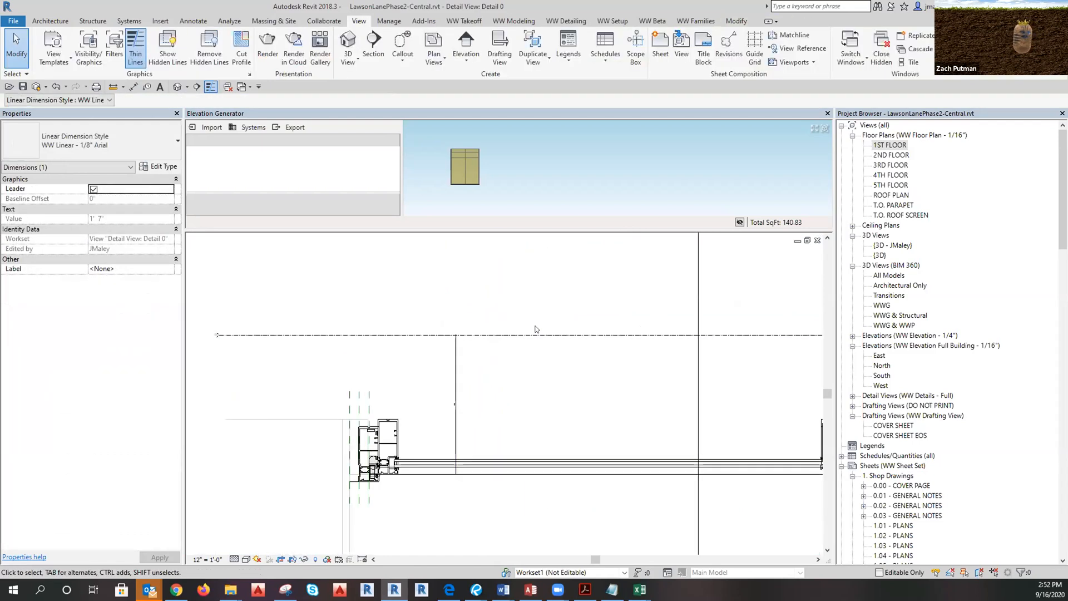
key(Escape)
click(526, 339)
key(Escape)
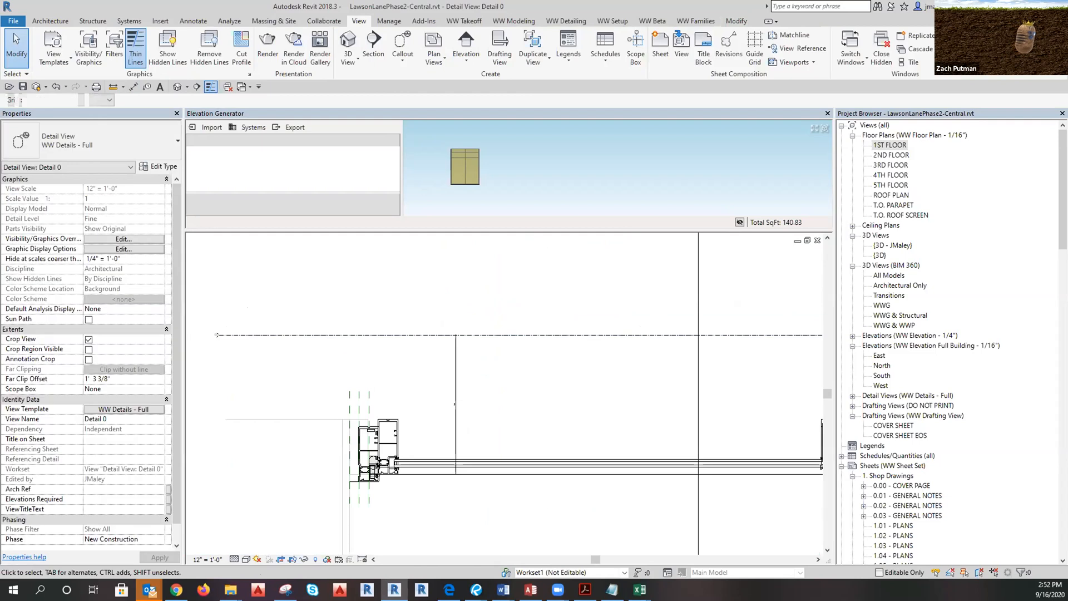
click(453, 337)
click(453, 335)
scroll(499, 414, down, 3)
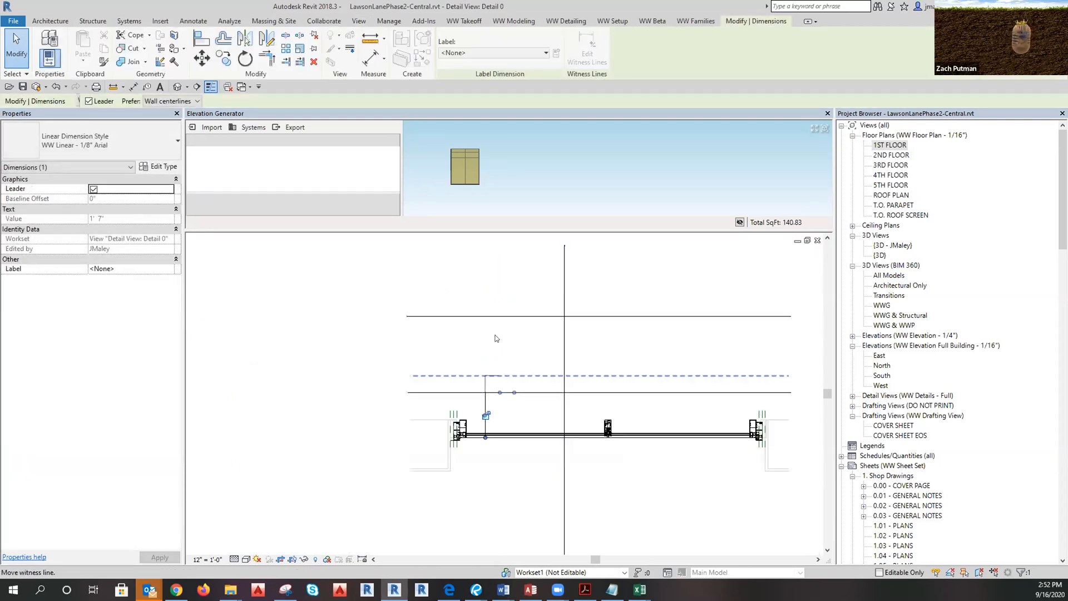
click(492, 315)
scroll(470, 400, up, 3)
key(Escape)
scroll(506, 339, up, 4)
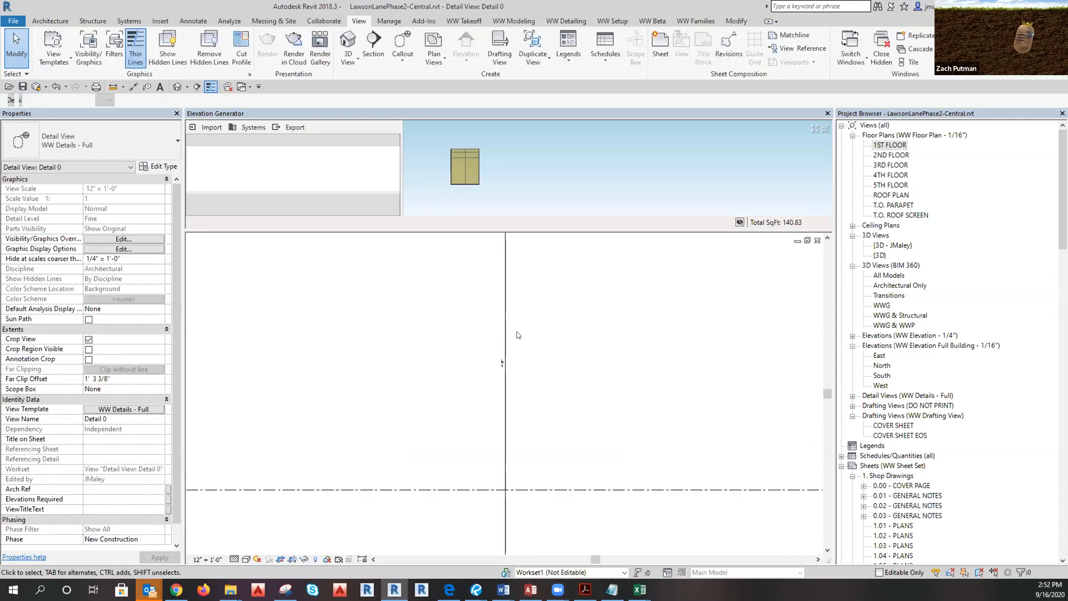
scroll(502, 328, down, 4)
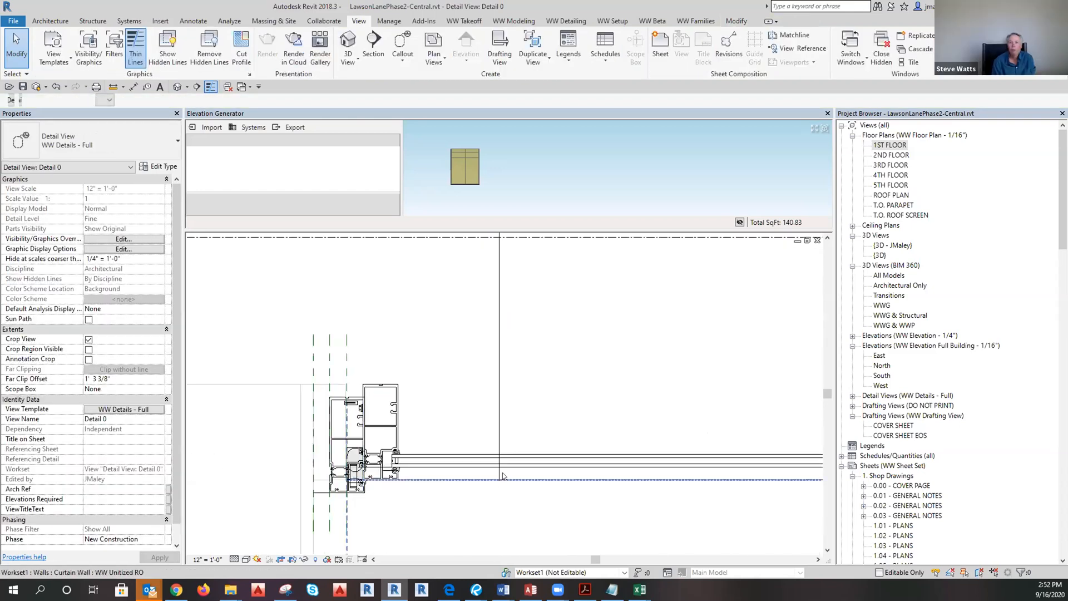
Switch over to Bluebeam Revu to look at the drawings.
key(alt+Tab)
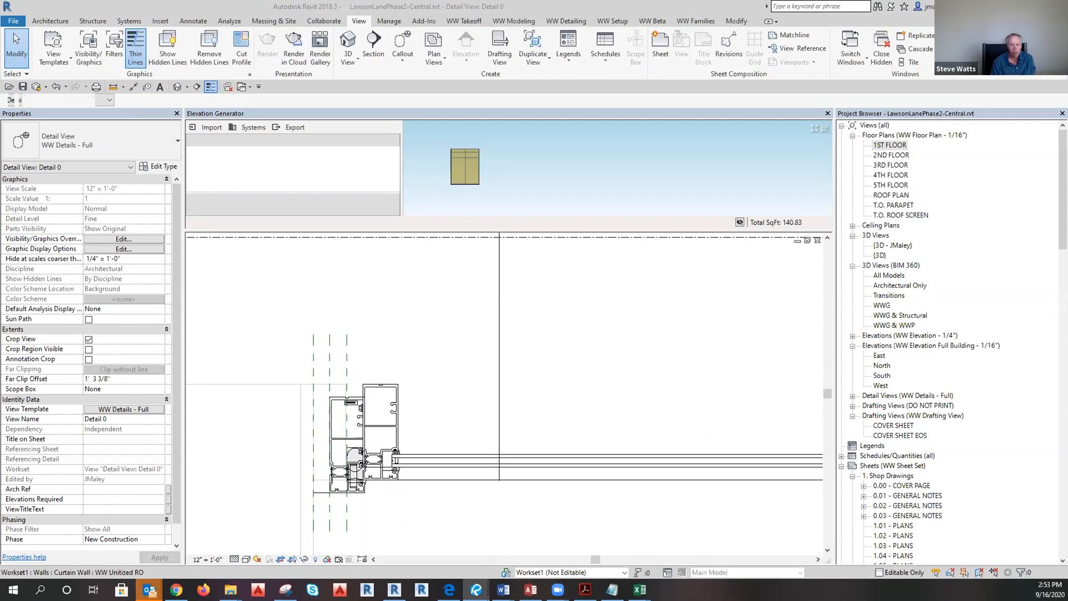
scroll(217, 442, down, 3)
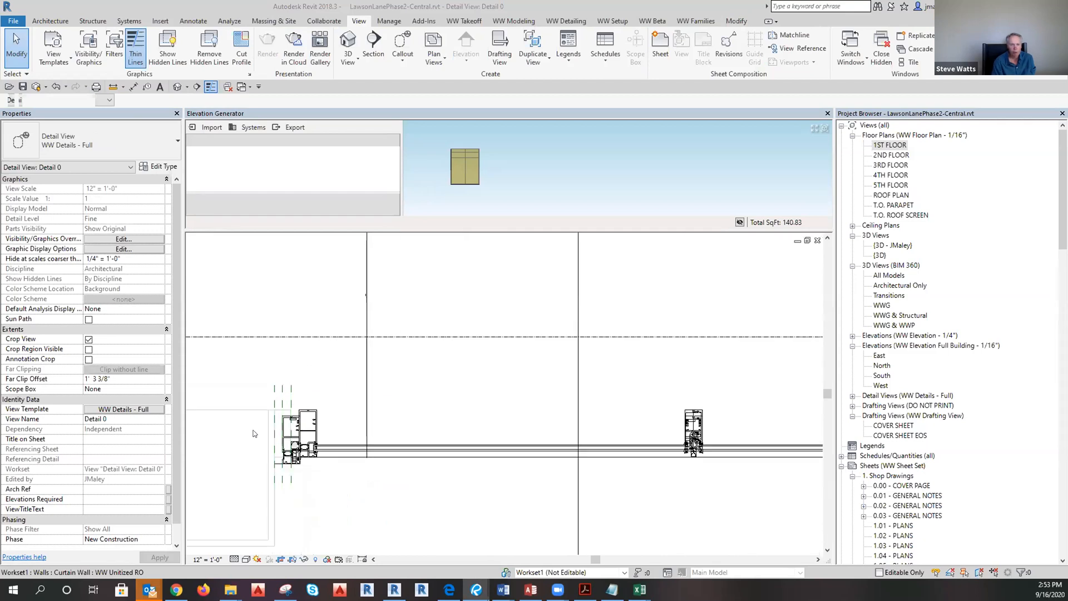
scroll(250, 452, up, 2)
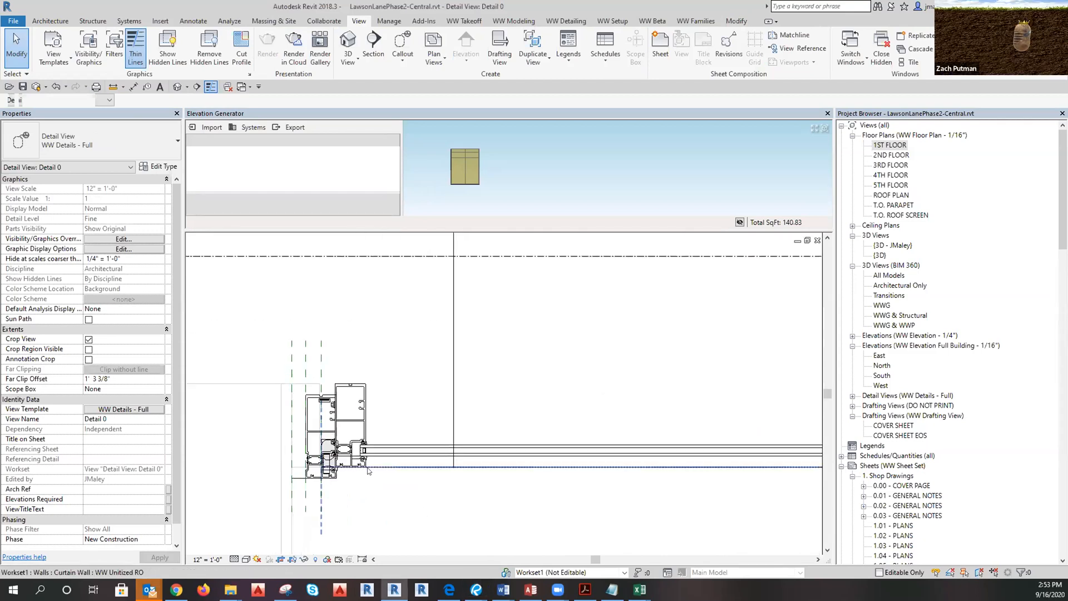
Begin a detail line at the mullion's top-left corner, then cancel it.
key(d)
key(l)
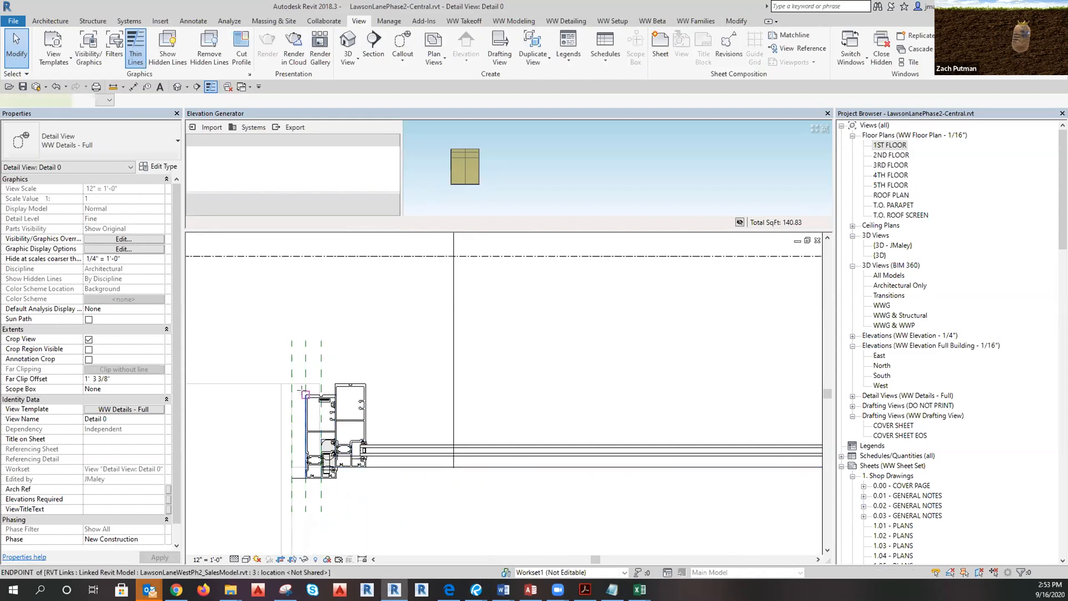
click(306, 395)
middle_drag(647, 418, 267, 423)
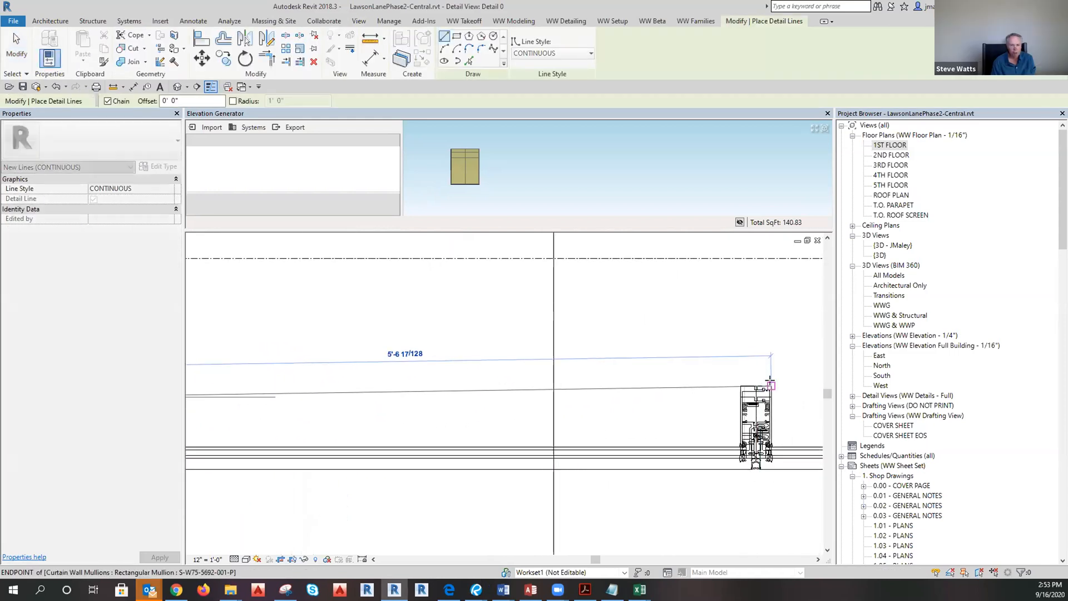
scroll(784, 396, up, 3)
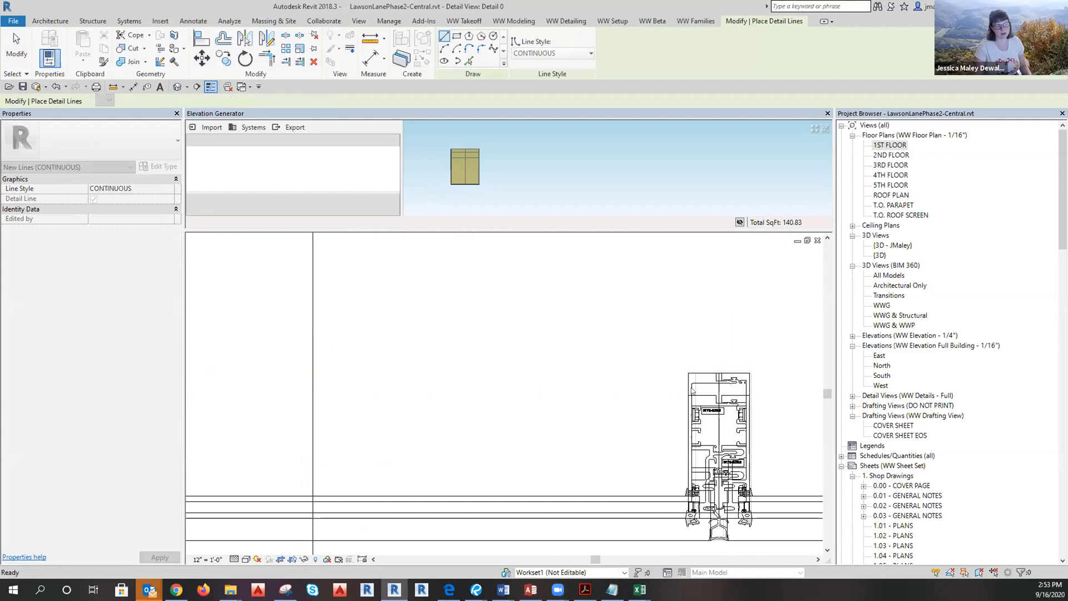
key(Escape)
key(Escape)
scroll(772, 403, down, 2)
scroll(771, 403, down, 3)
scroll(449, 405, up, 3)
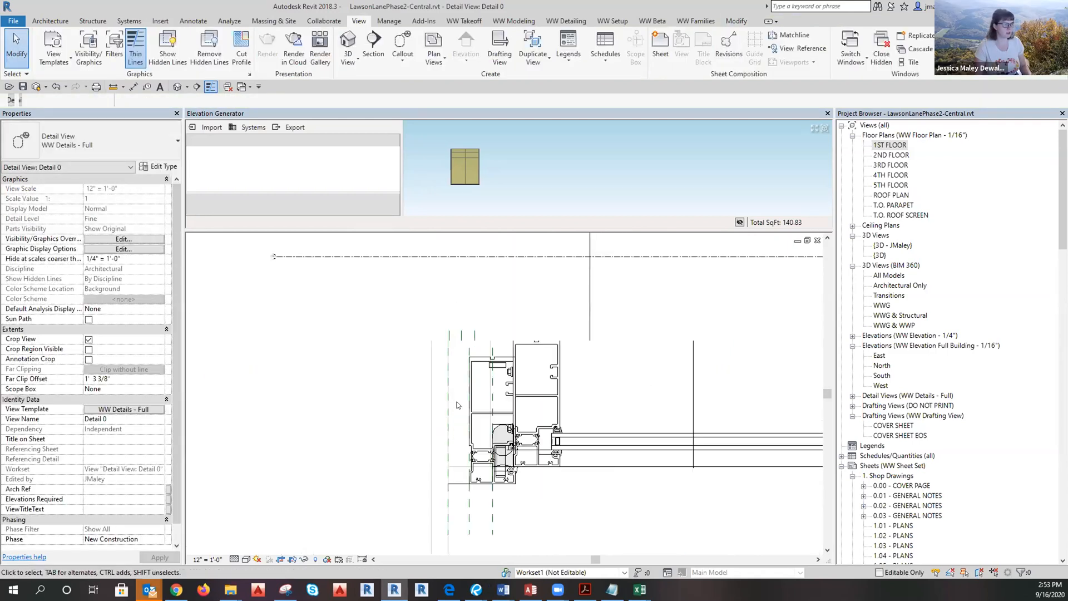
Check the curtain panel's materials, then bring up Bluebeam Revu and pan sheet LLW-SK1.01 into place.
click(497, 409)
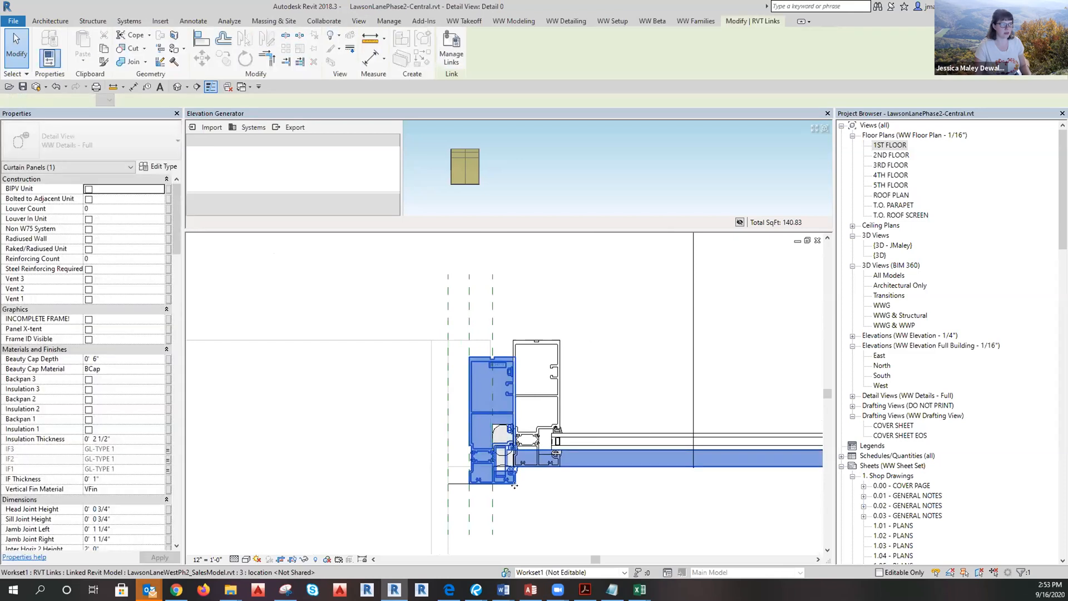
scroll(344, 390, down, 2)
scroll(343, 390, down, 2)
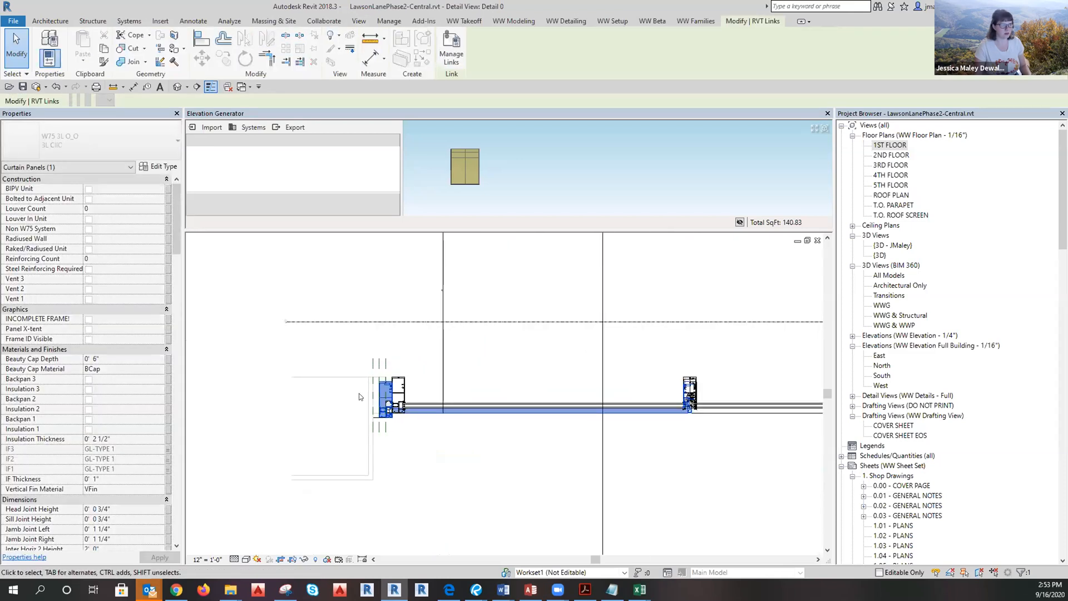
click(356, 394)
scroll(597, 374, up, 1)
key(d)
scroll(531, 377, up, 1)
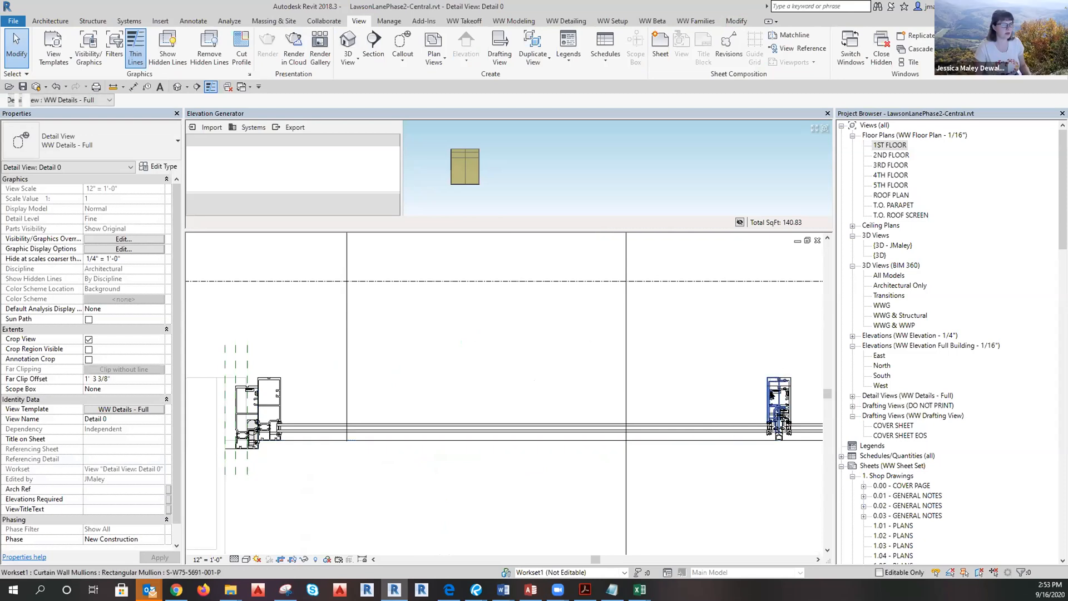
middle_drag(445, 473, 531, 479)
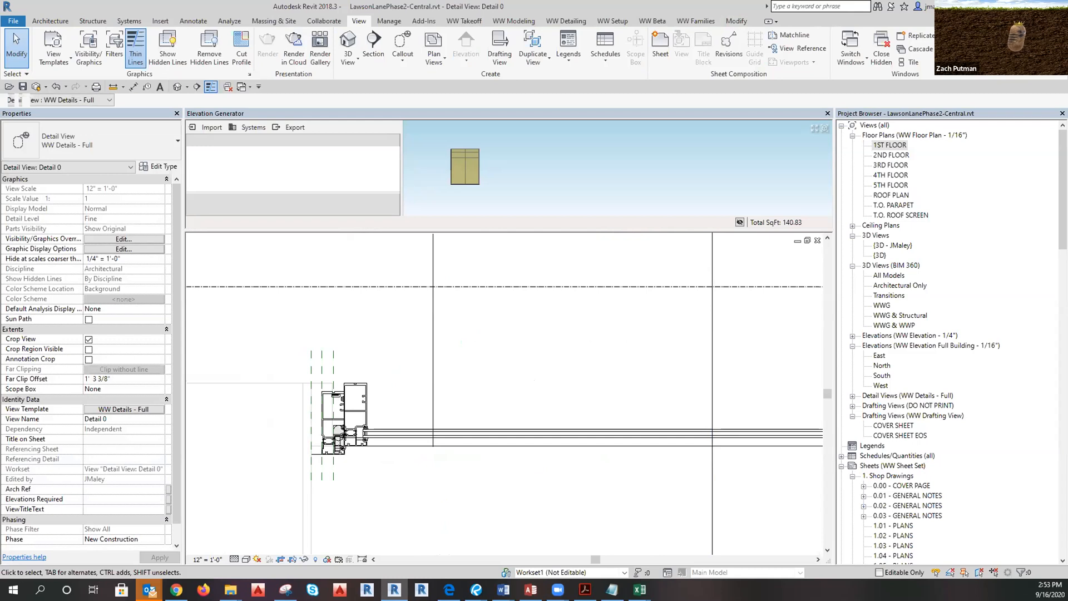
key(alt+Tab)
drag(616, 443, 594, 306)
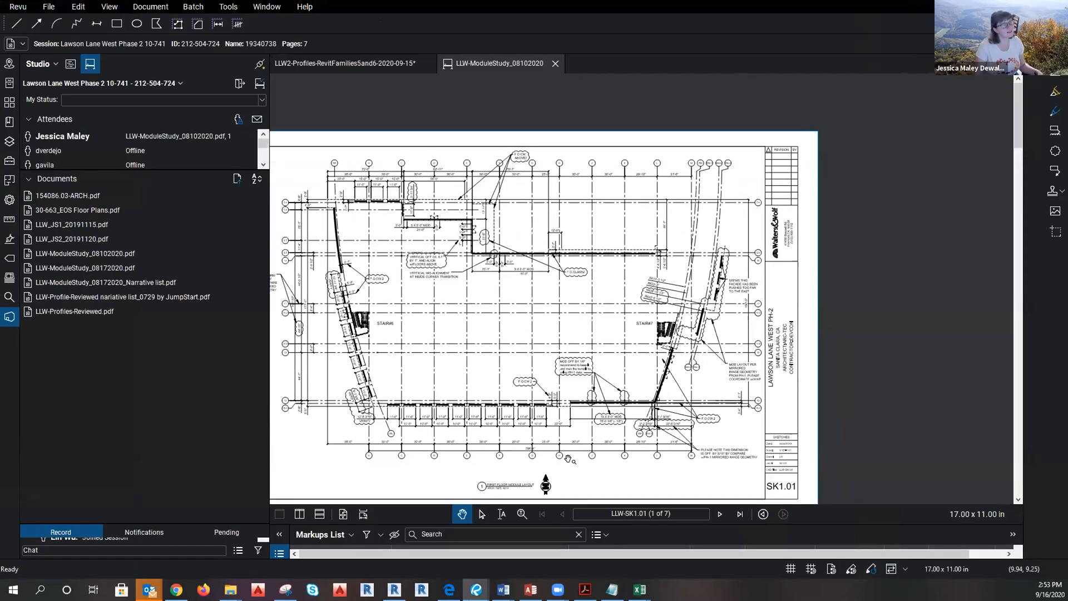
Open 154086.03-ARCH.pdf and browse its bookmarks A2.41 and A2.51.
scroll(528, 389, up, 5)
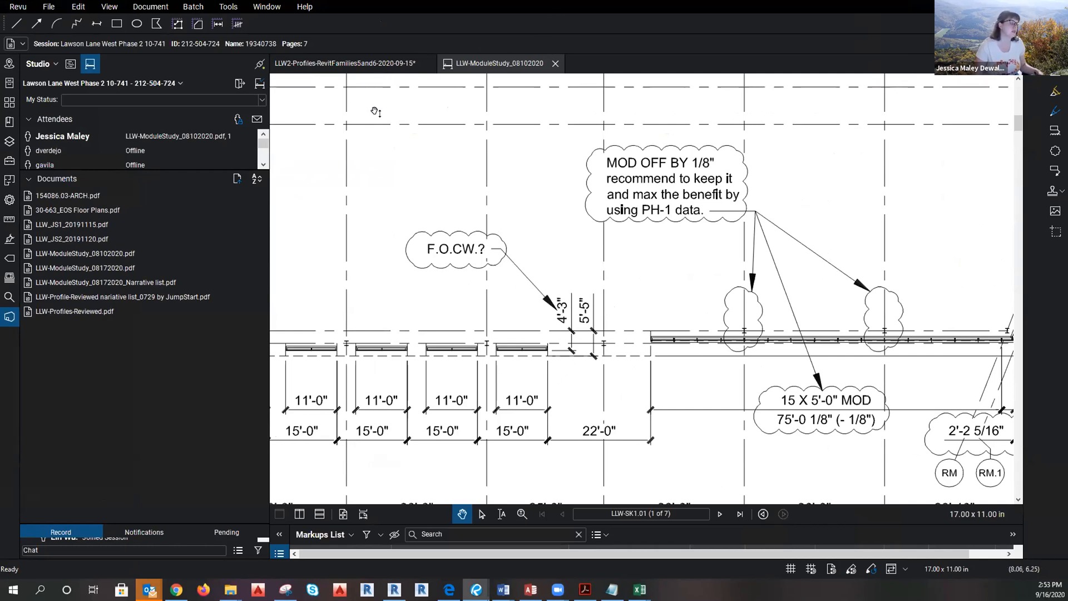
double_click(59, 198)
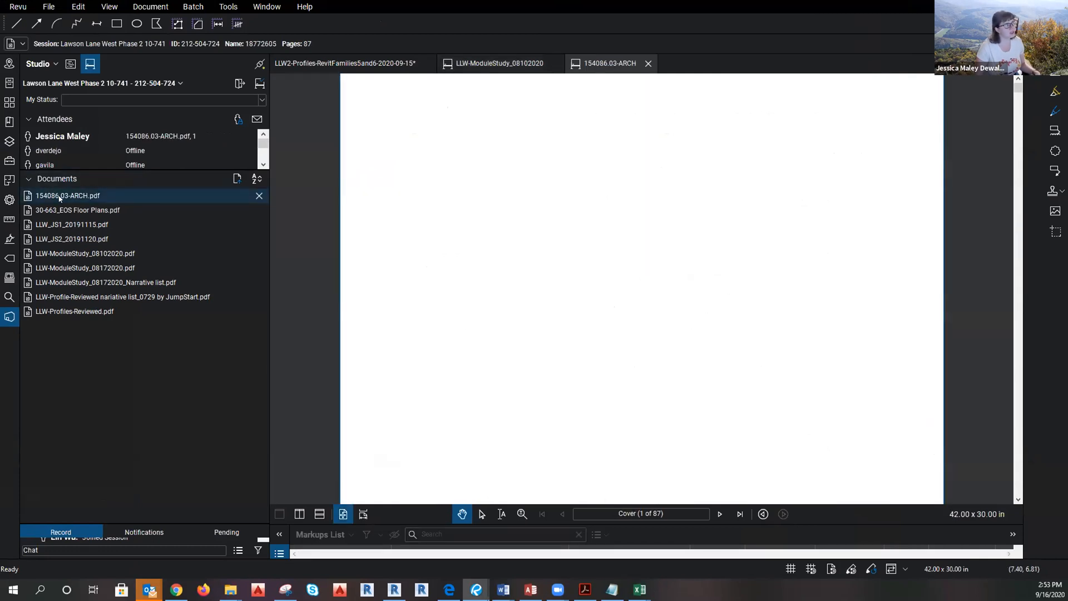
click(9, 121)
scroll(112, 281, down, 5)
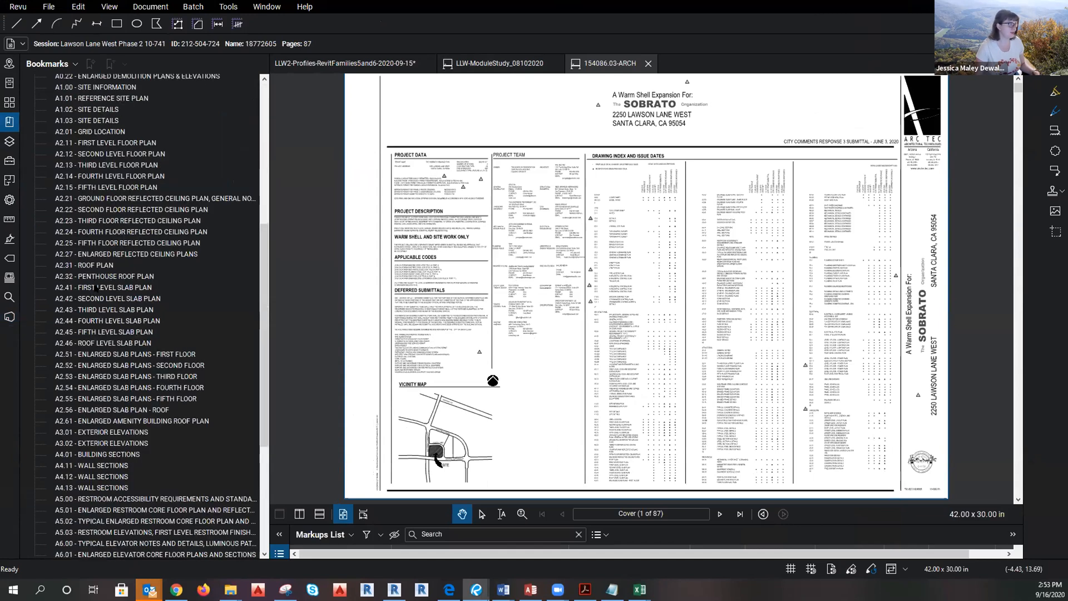
click(97, 287)
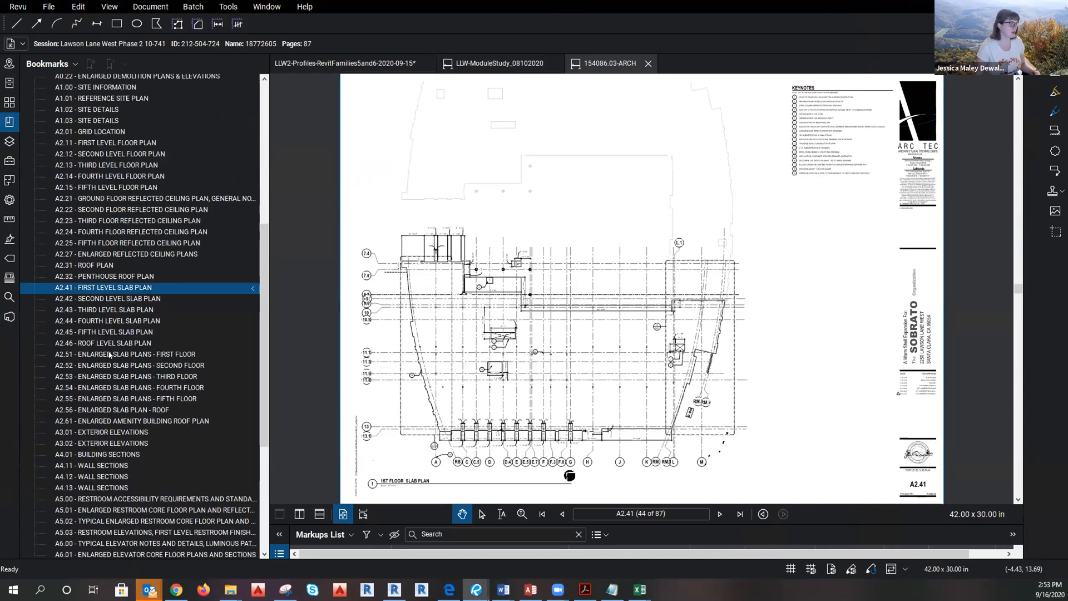
scroll(113, 343, up, 3)
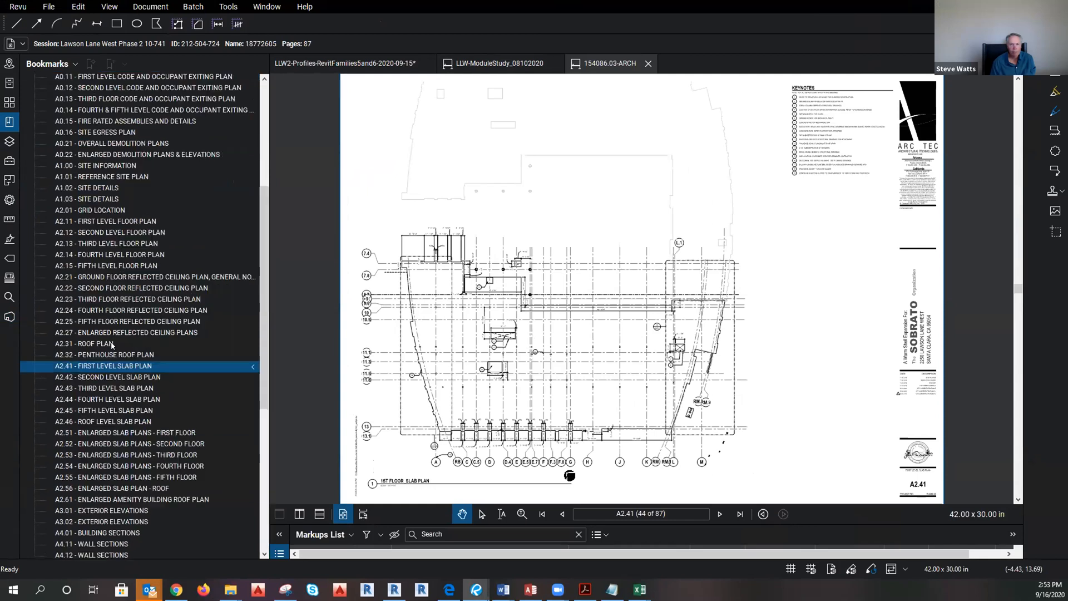
drag(261, 272, 255, 345)
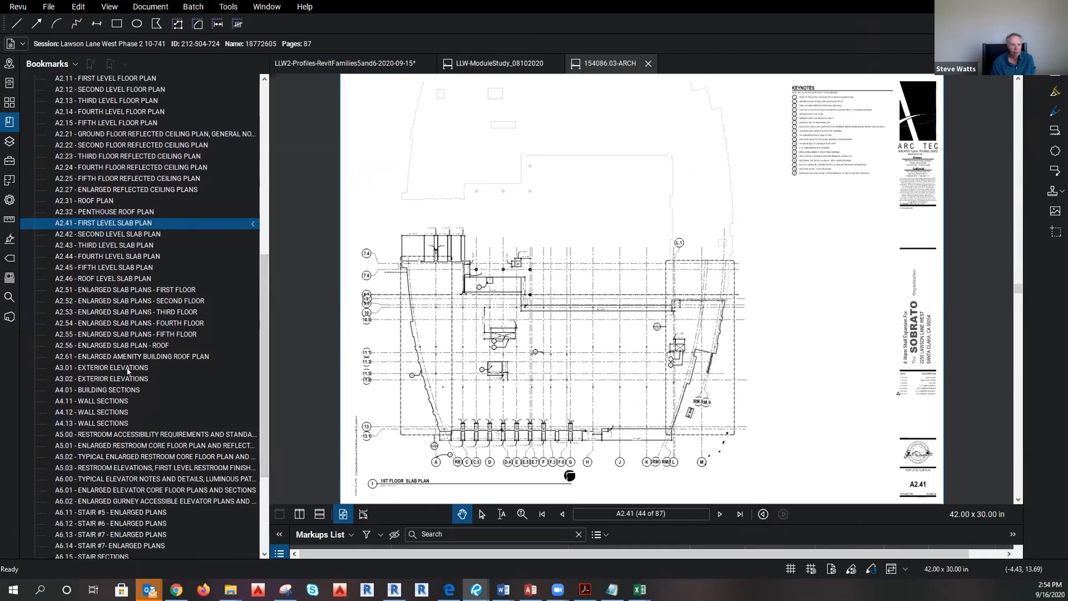
click(121, 289)
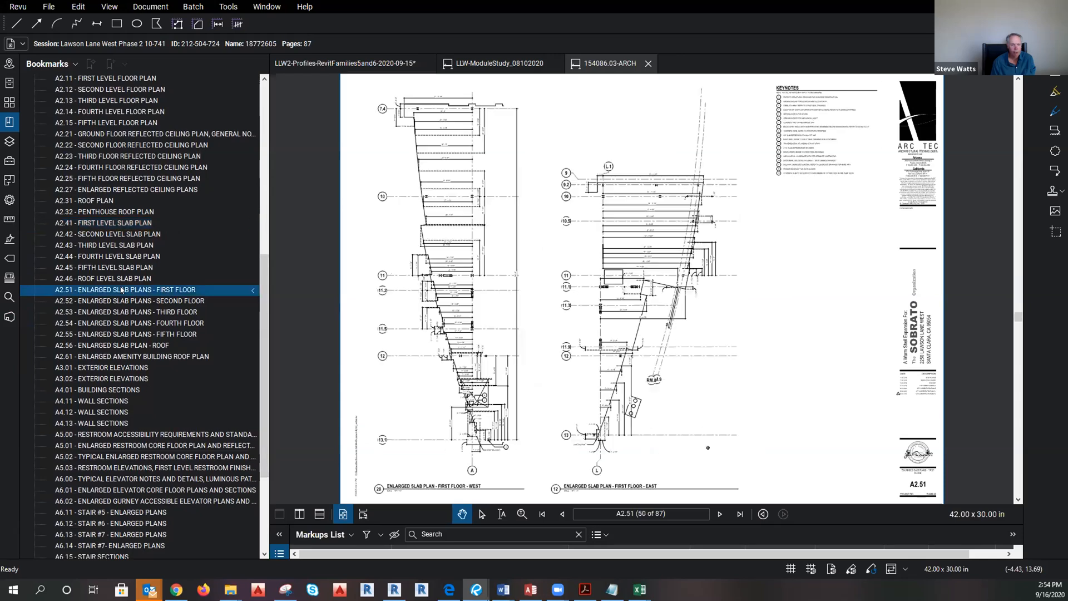
Return to LLW-SK1.01, then switch to page 4 of the LLW2-Profiles document.
click(485, 65)
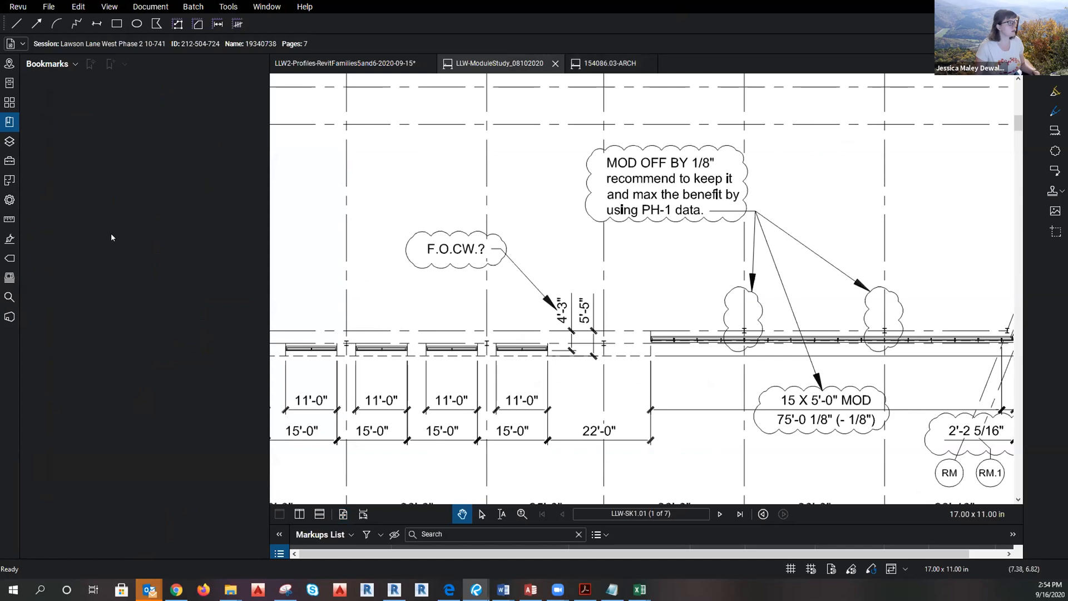
click(9, 102)
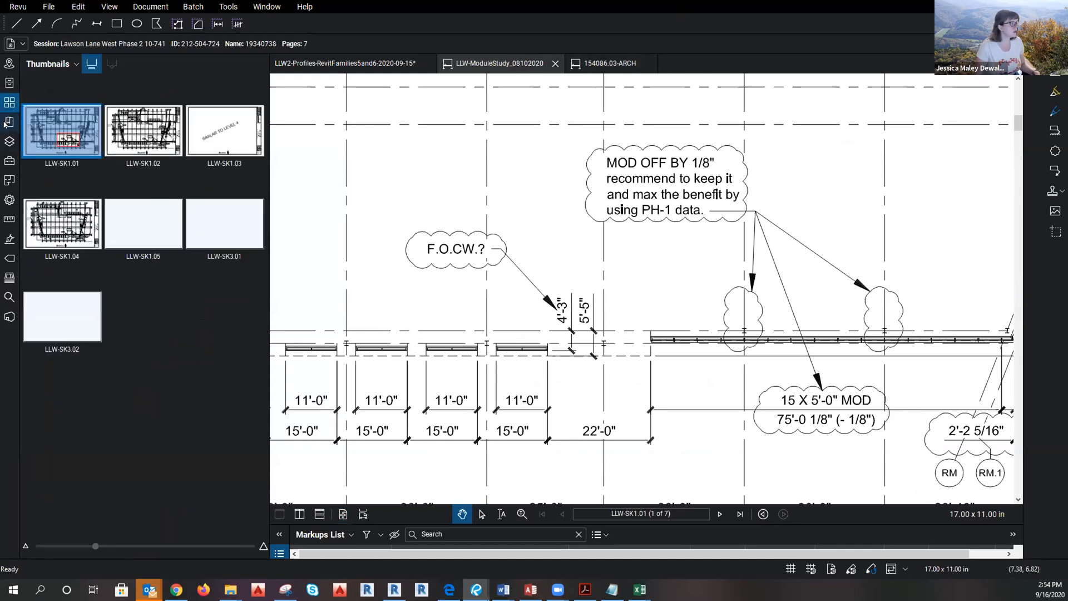
click(334, 65)
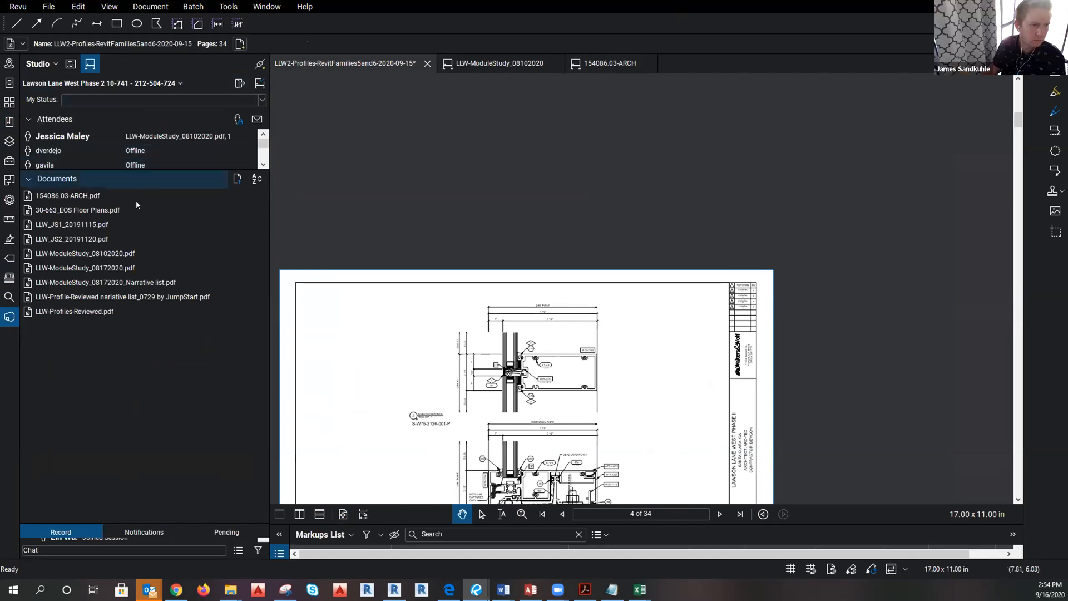
Open and read the LLW-ModuleStudy_08172020_Narrative list, then return to the 154086.03-ARCH set.
double_click(101, 282)
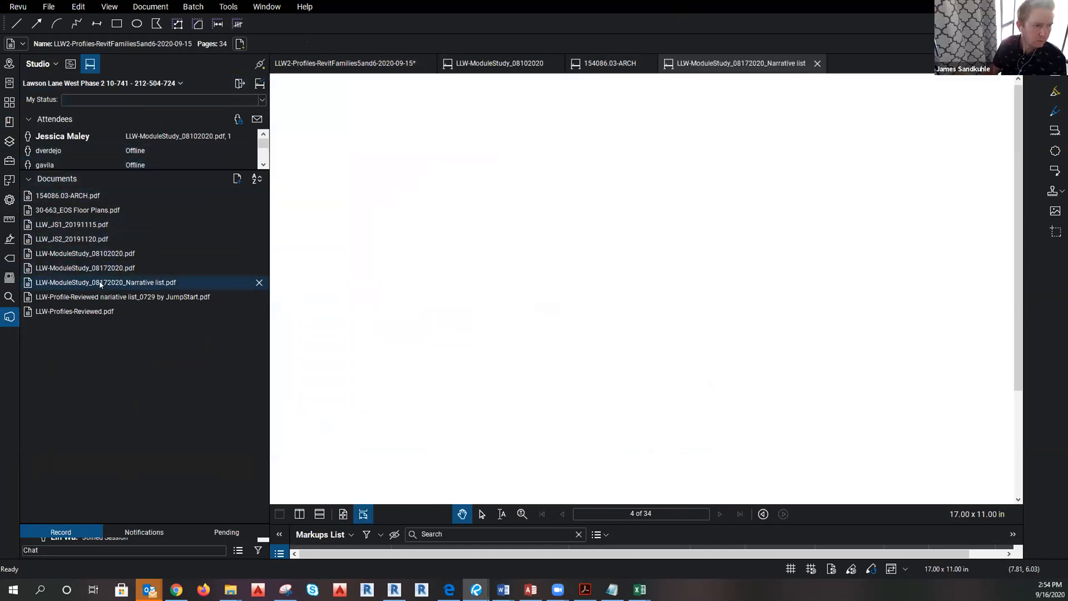
scroll(610, 320, down, 2)
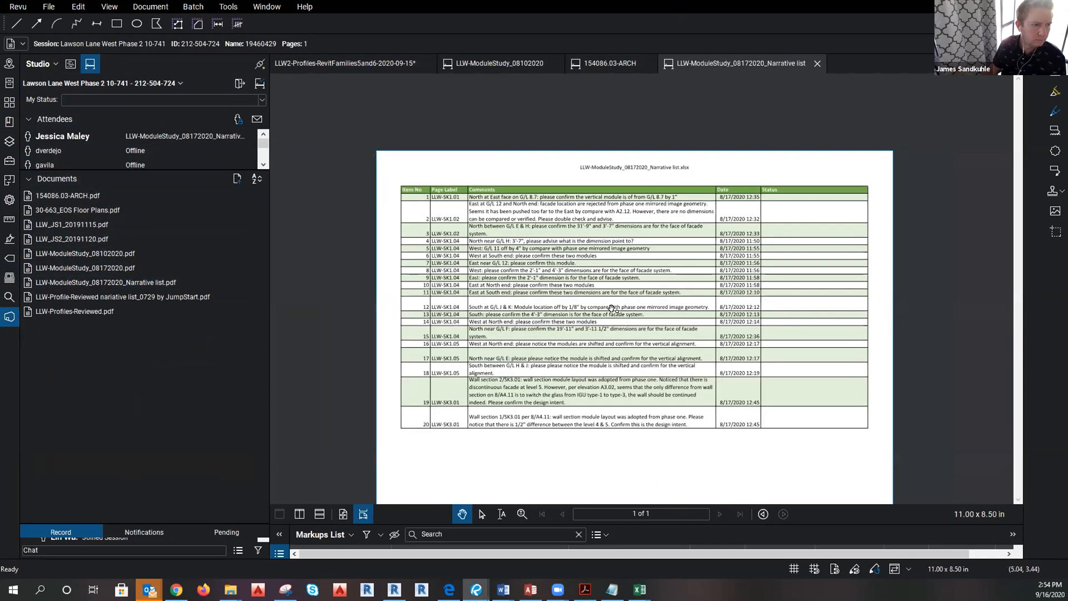
scroll(575, 204, down, 5)
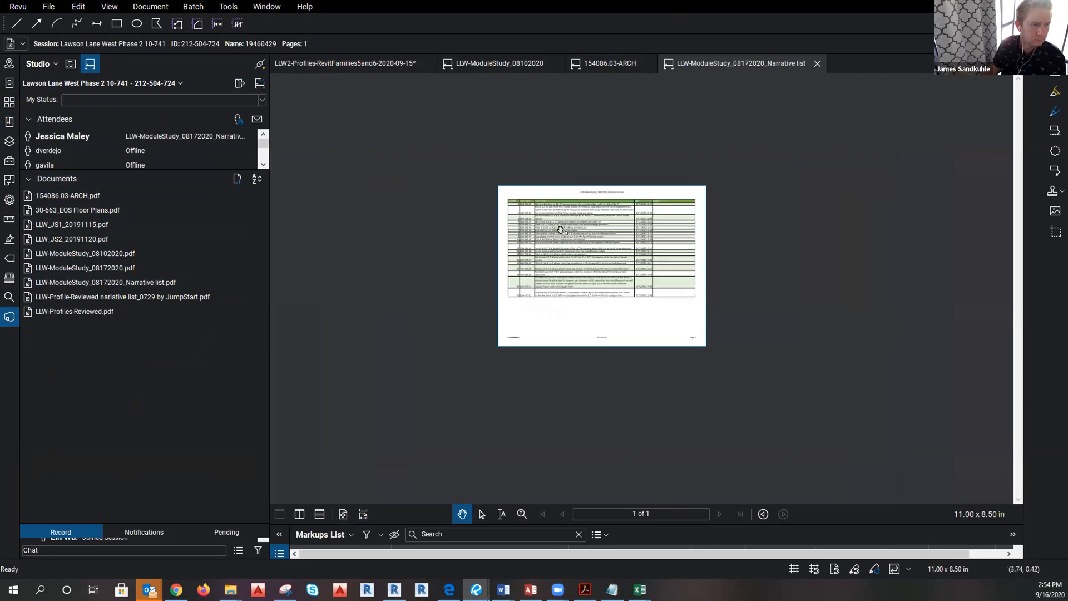
scroll(563, 228, up, 4)
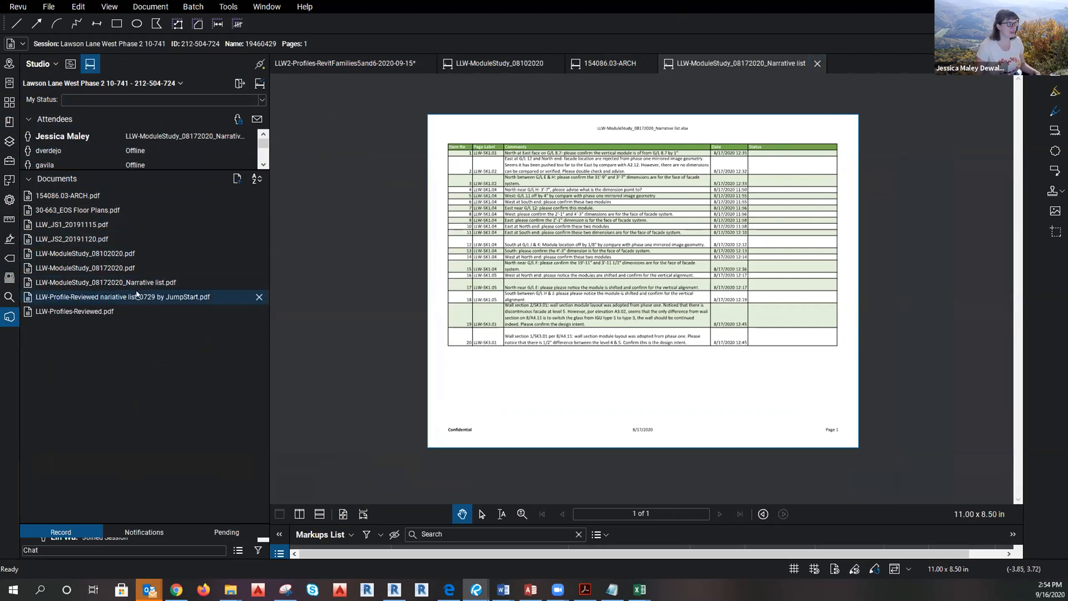
scroll(579, 202, up, 3)
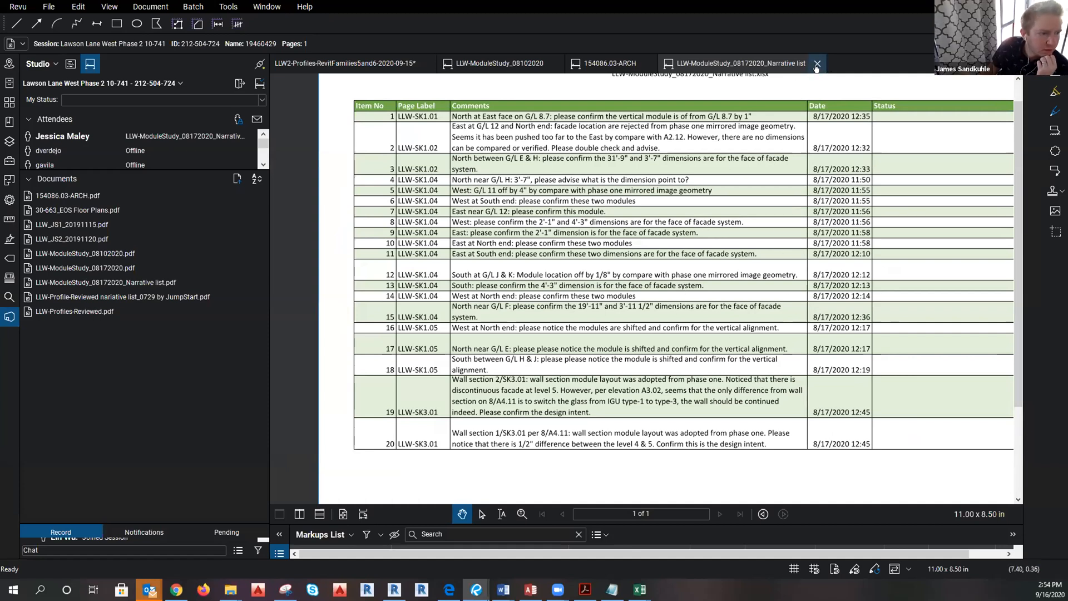
click(615, 66)
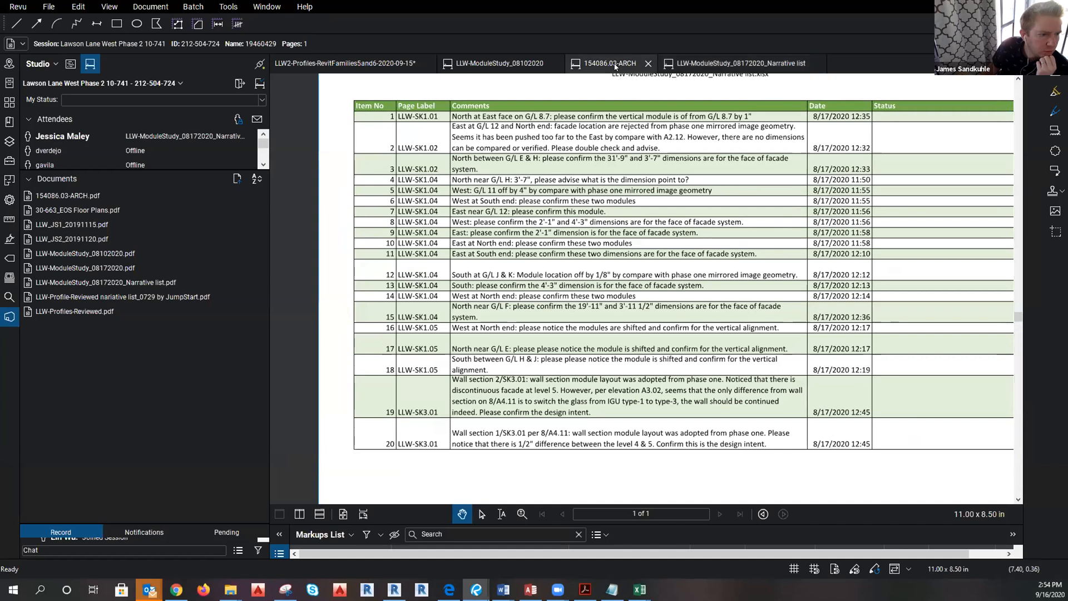
Open the A2.11 First Level Floor Plan from the bookmarks and zoom in.
click(9, 121)
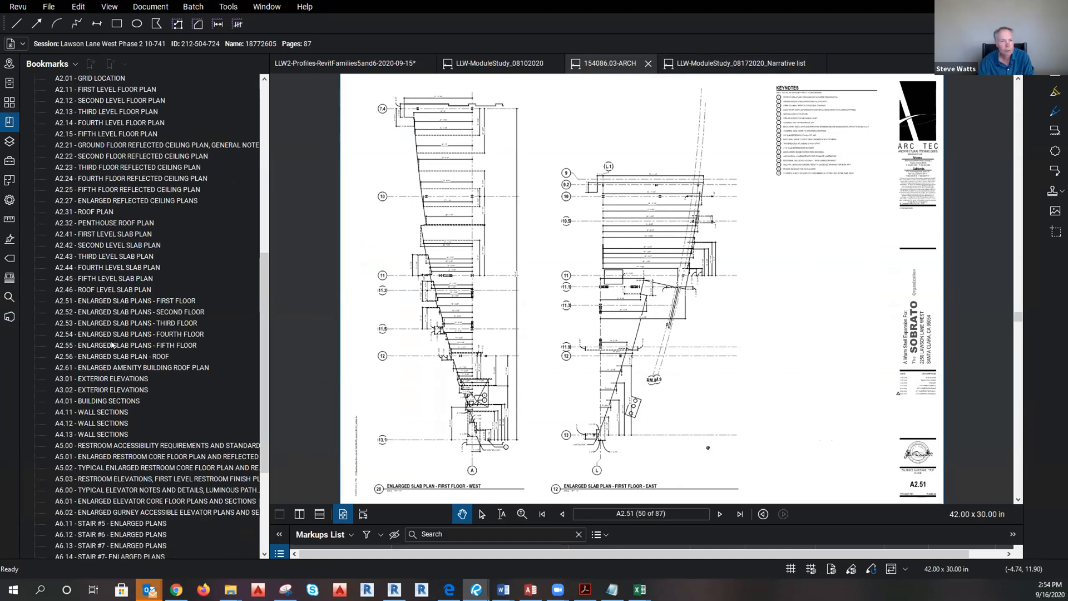
scroll(112, 335, down, 5)
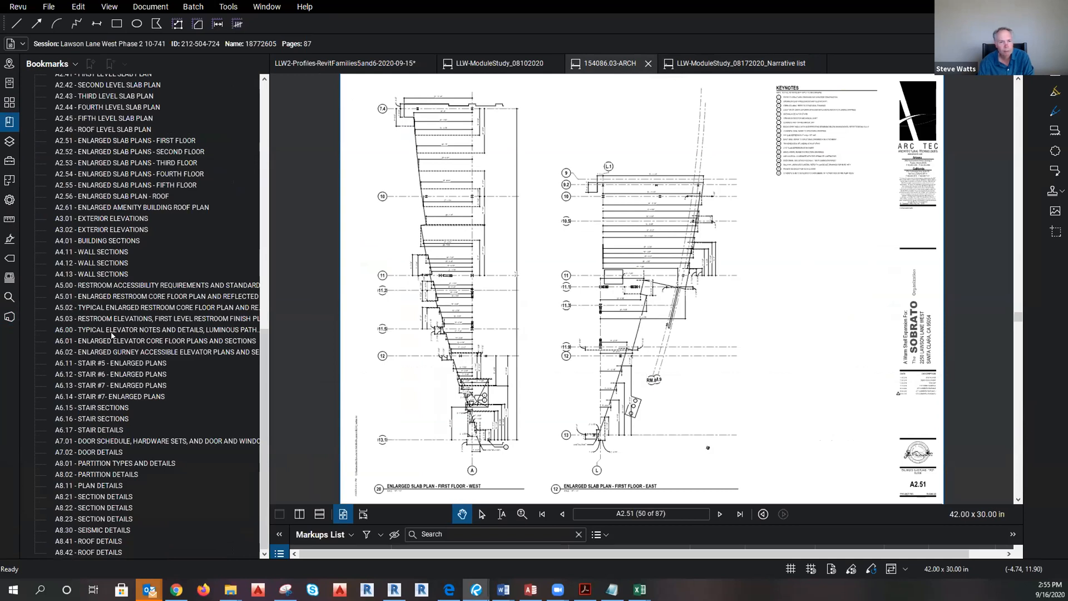
scroll(112, 336, up, 15)
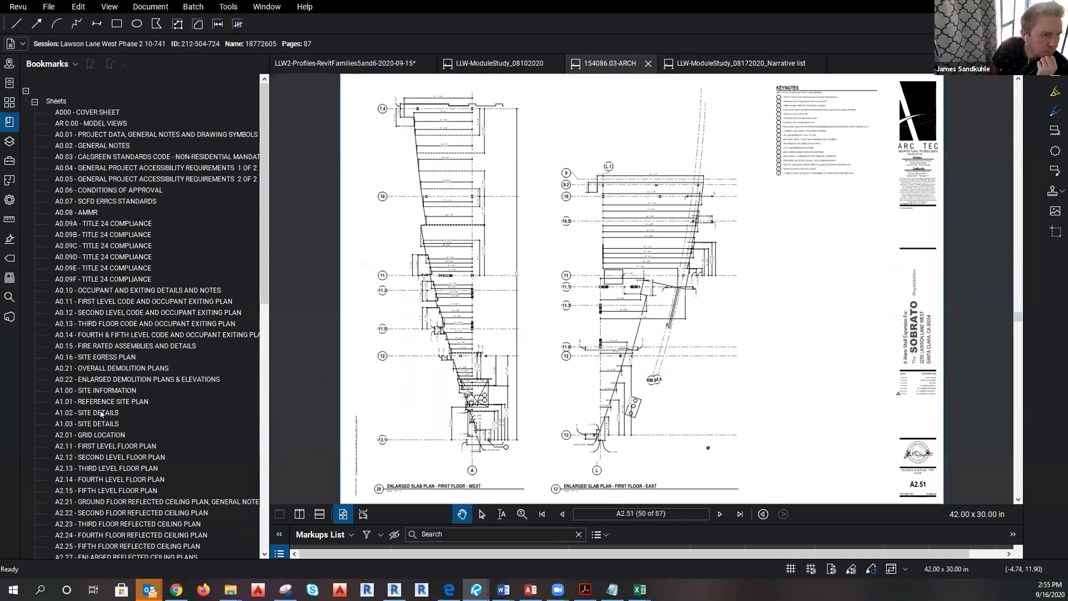
click(103, 446)
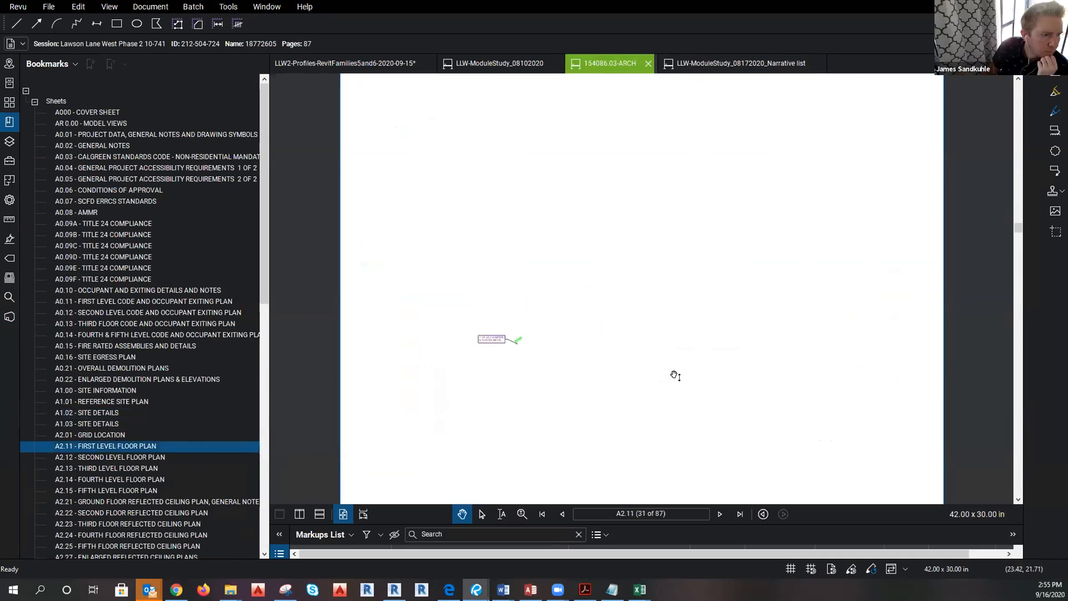
scroll(605, 391, up, 5)
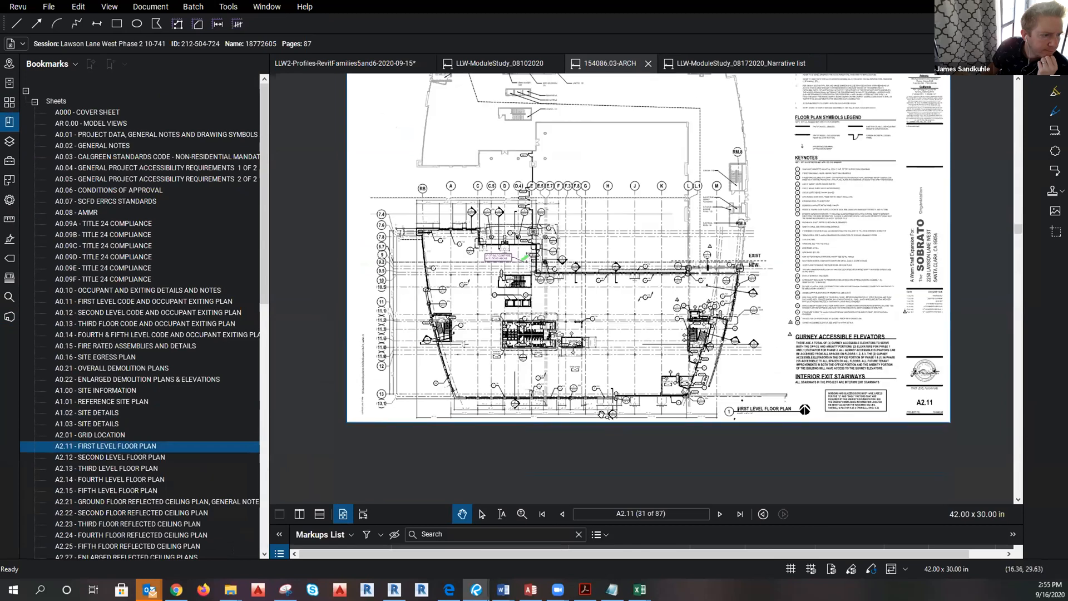
scroll(556, 377, up, 6)
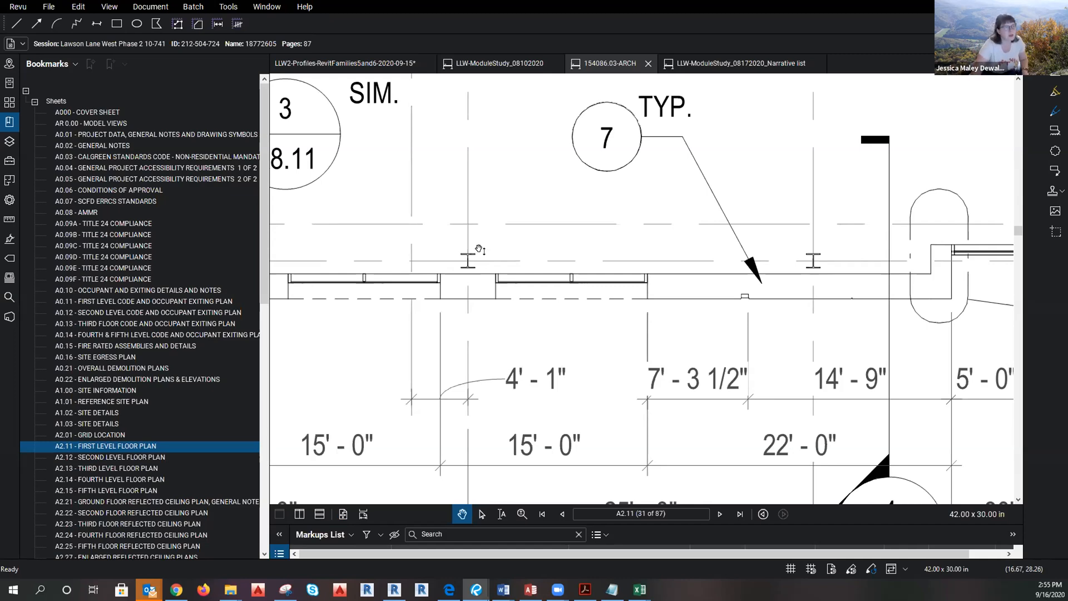
scroll(603, 376, down, 4)
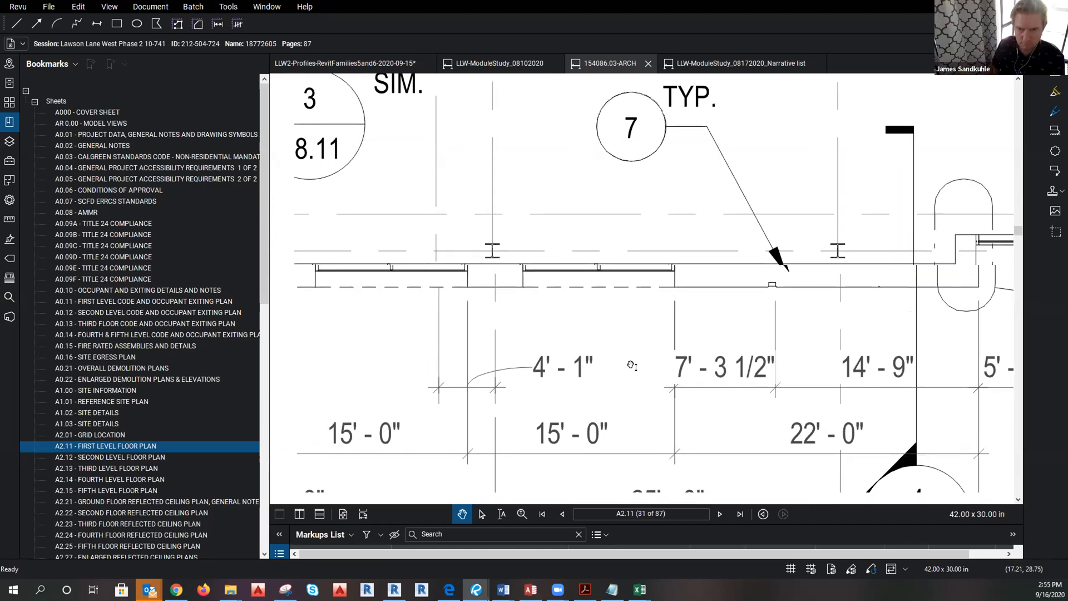
Pan to the restrooms and angled wall, then follow the 20/A4.01 callout to sheet A4.01.
drag(544, 356, 861, 370)
drag(449, 353, 815, 369)
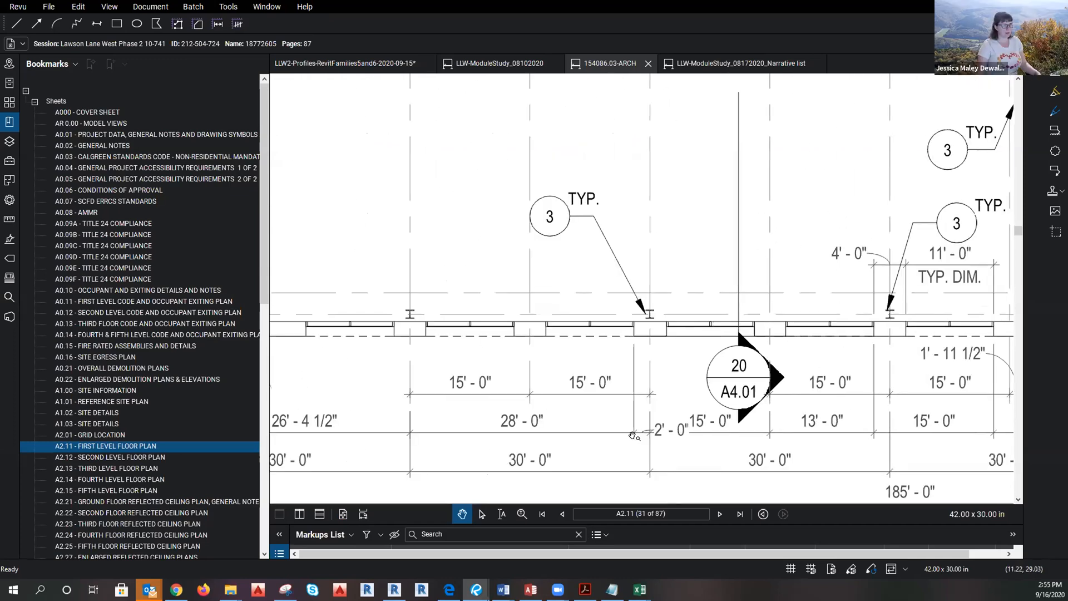
scroll(622, 448, down, 3)
click(678, 429)
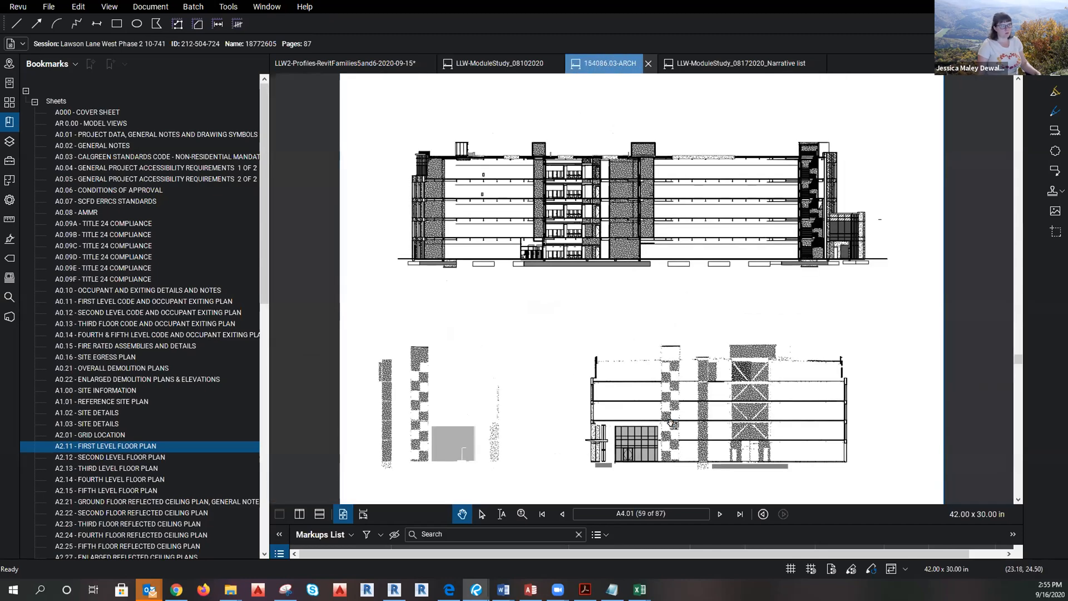
Zoom the A4.01 section around the window wall and follow its callout to sheet A4.11.
scroll(621, 486, up, 2)
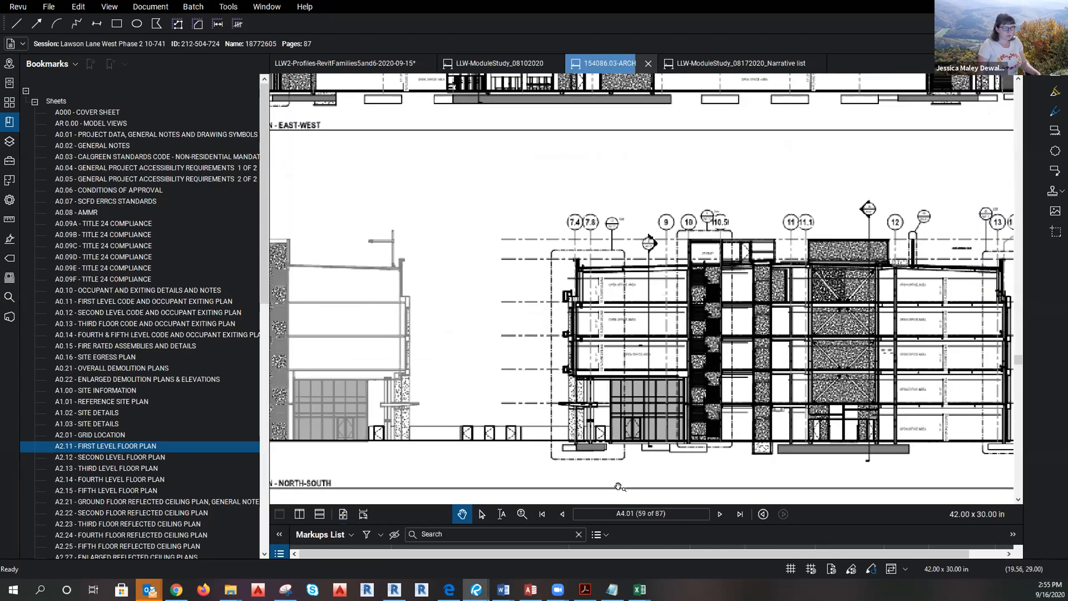
scroll(717, 455, up, 4)
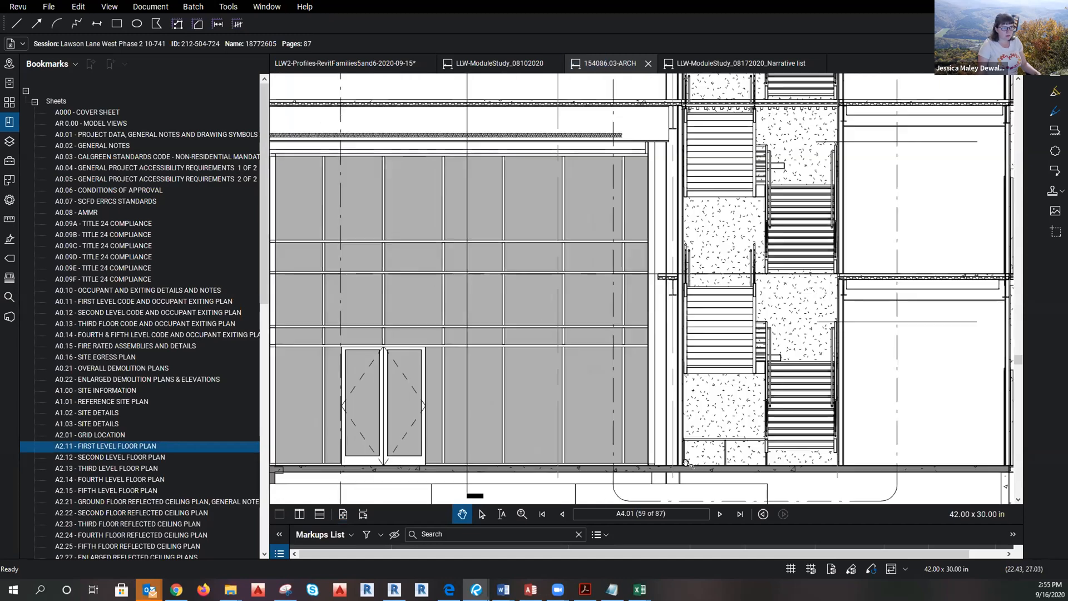
scroll(602, 426, down, 5)
scroll(590, 437, up, 3)
scroll(834, 422, up, 4)
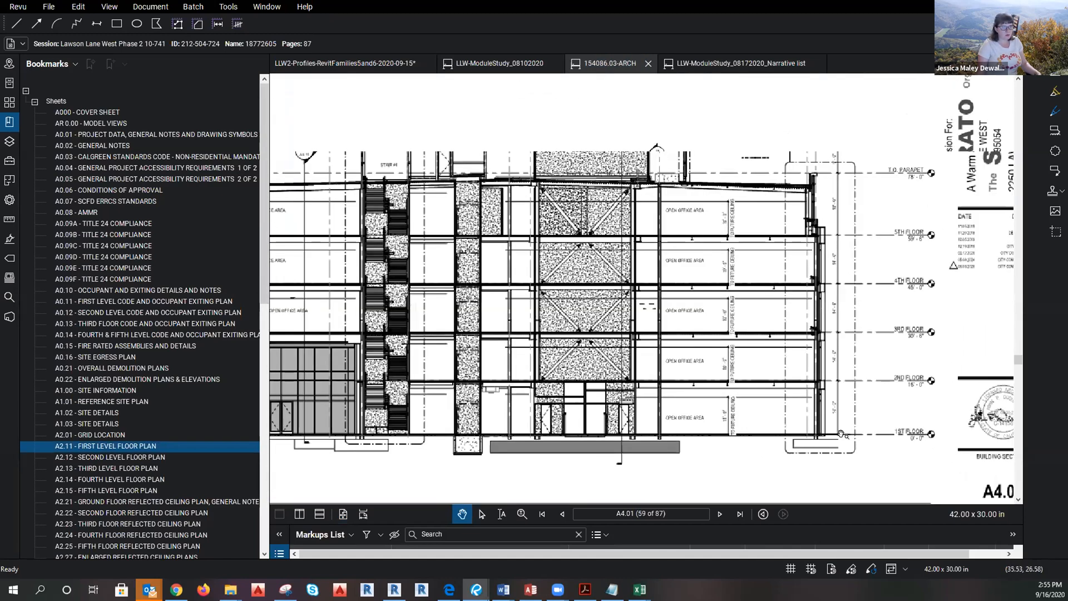
drag(910, 329, 870, 438)
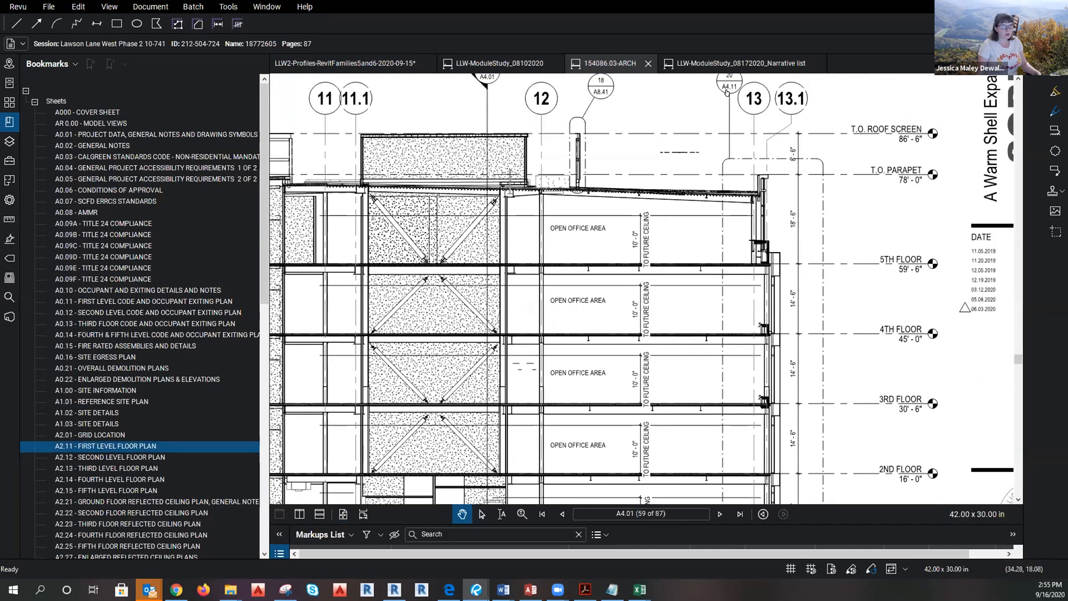
click(726, 92)
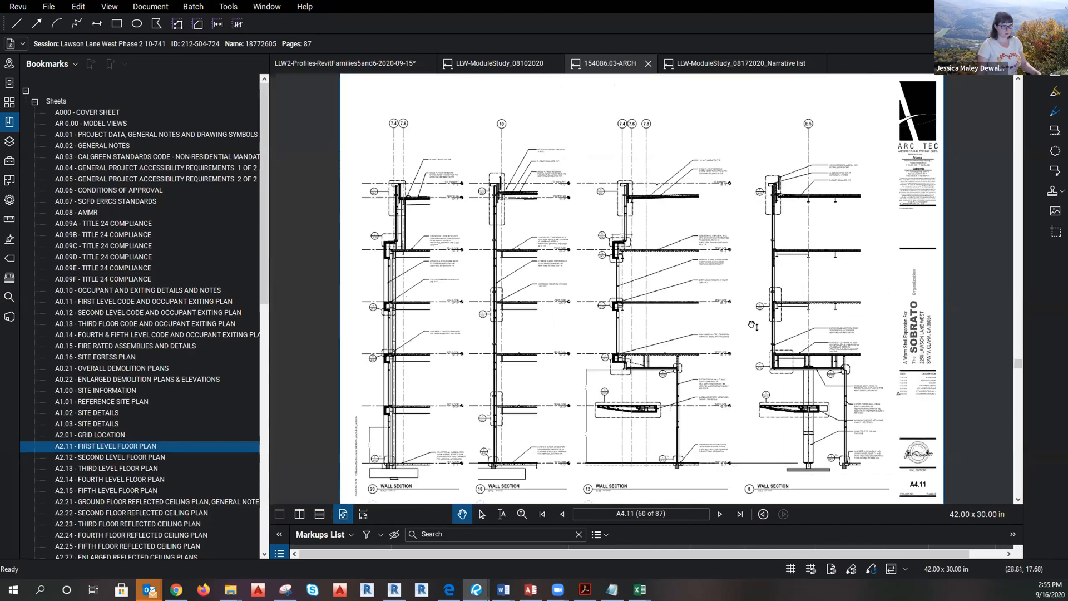
Pan and zoom Wall Sections 20 and 16 down to their first-floor base.
scroll(366, 389, up, 5)
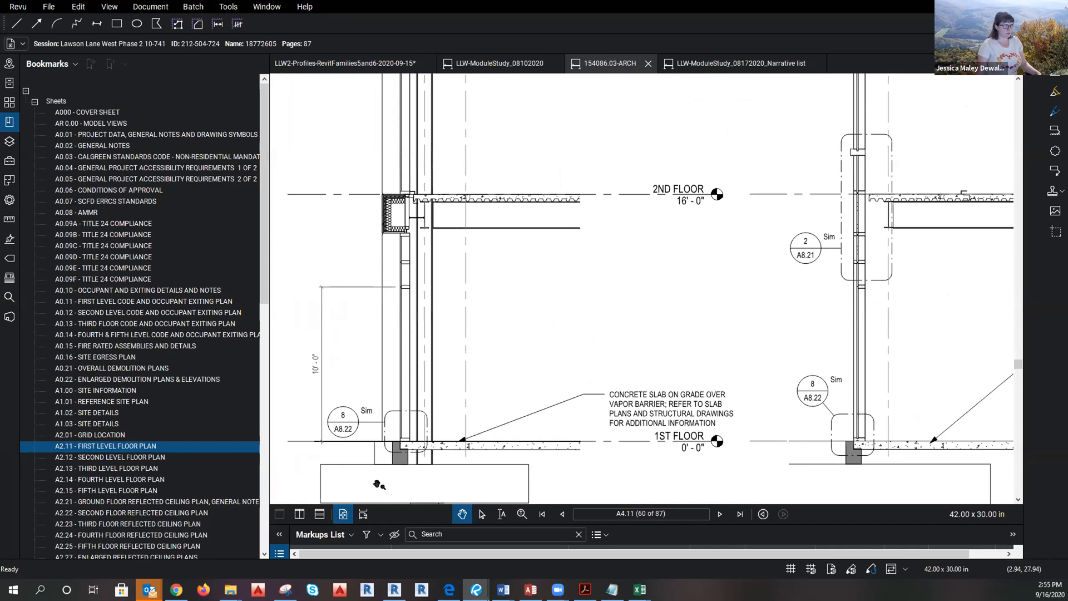
scroll(329, 452, down, 5)
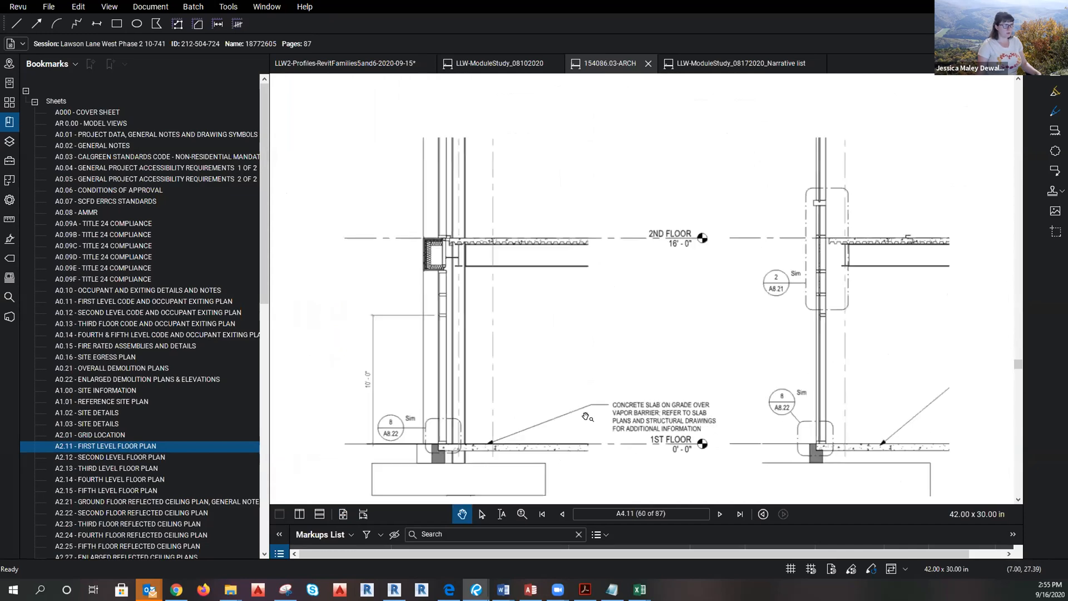
scroll(547, 397, up, 2)
drag(547, 397, 549, 451)
drag(536, 289, 550, 102)
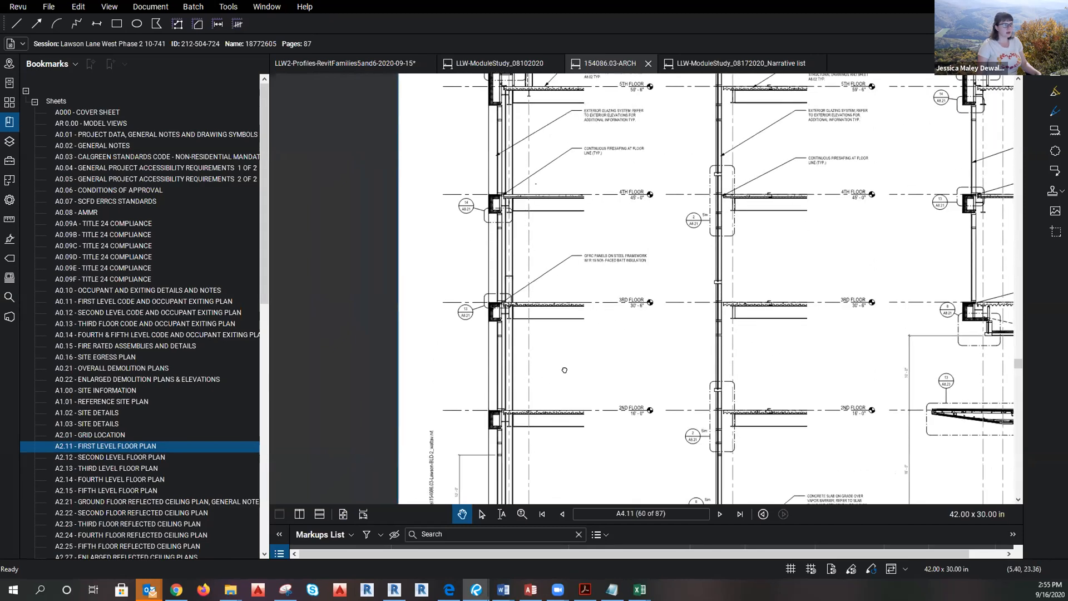
drag(556, 418, 560, 259)
scroll(500, 387, up, 1)
scroll(500, 382, up, 4)
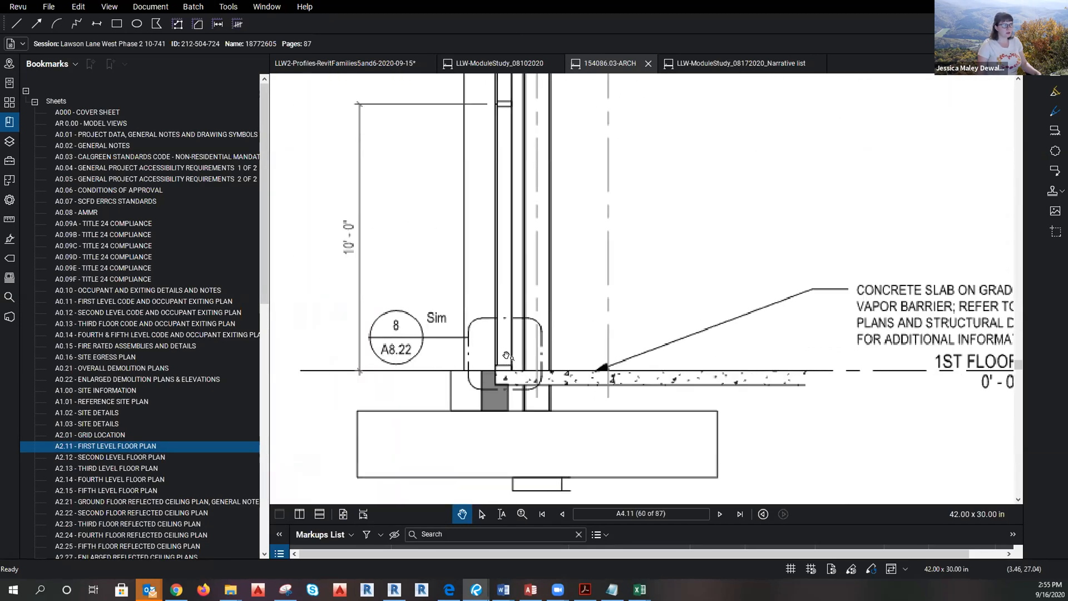
scroll(523, 448, down, 3)
scroll(526, 426, up, 2)
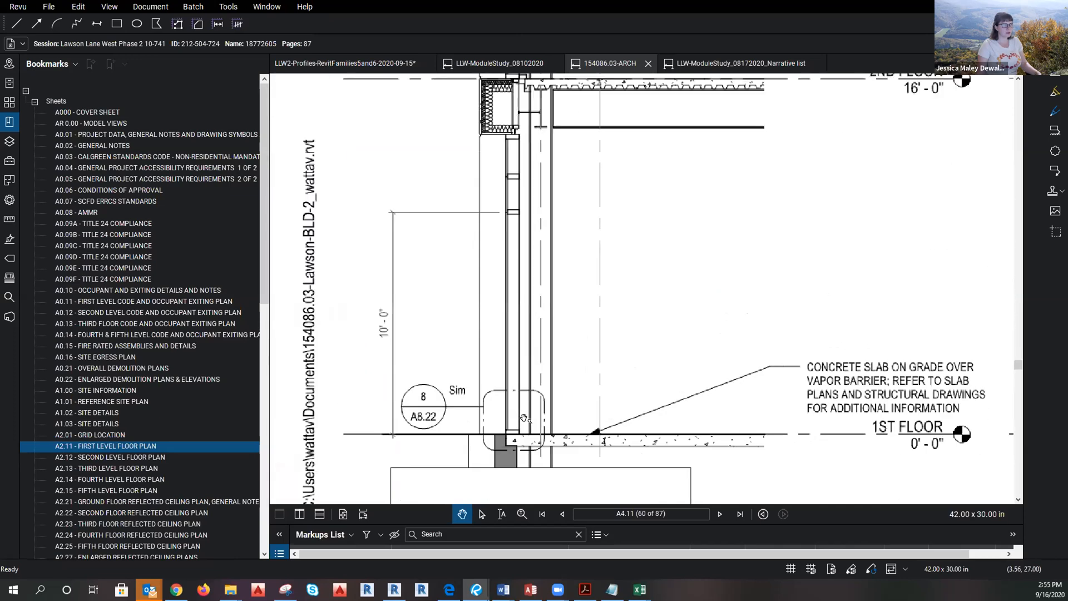
scroll(500, 273, down, 3)
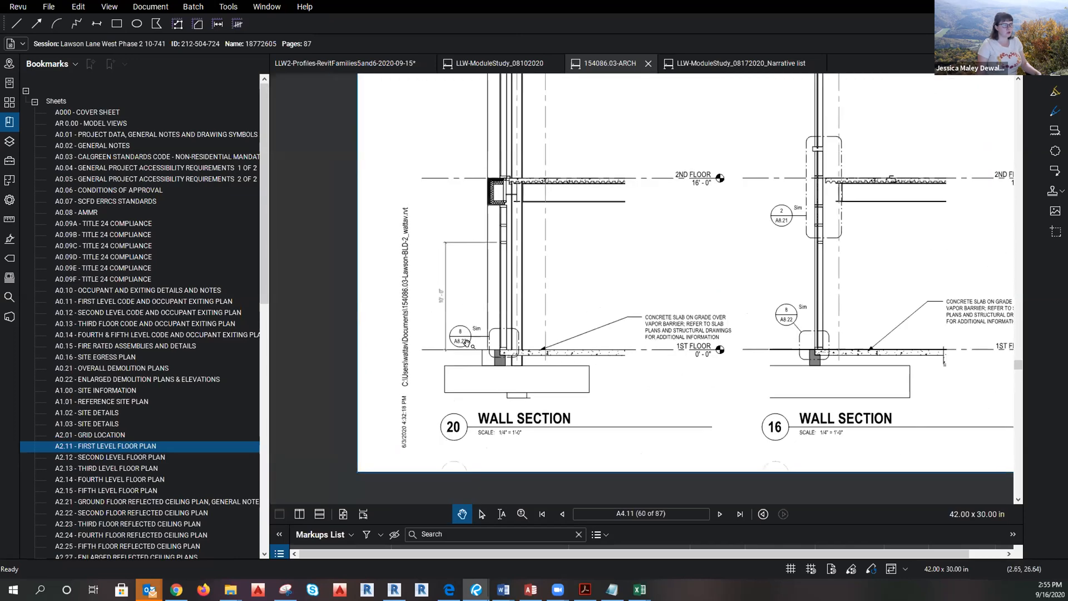
Zoom into the Open Office 100 wall callouts on A2.11, then return to Revit's Detail 0.
click(83, 446)
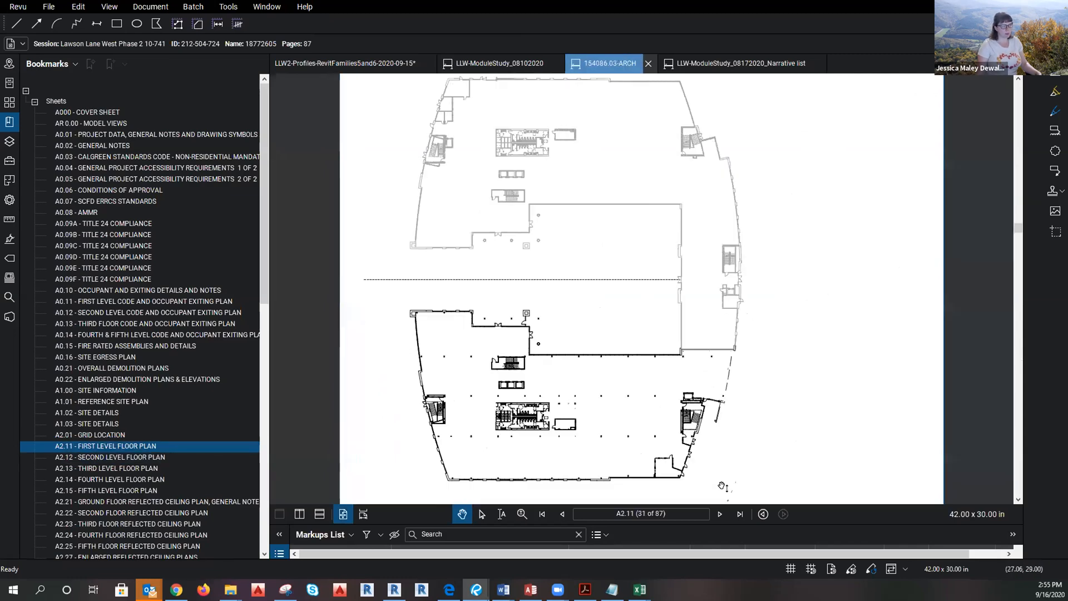
scroll(601, 479, up, 8)
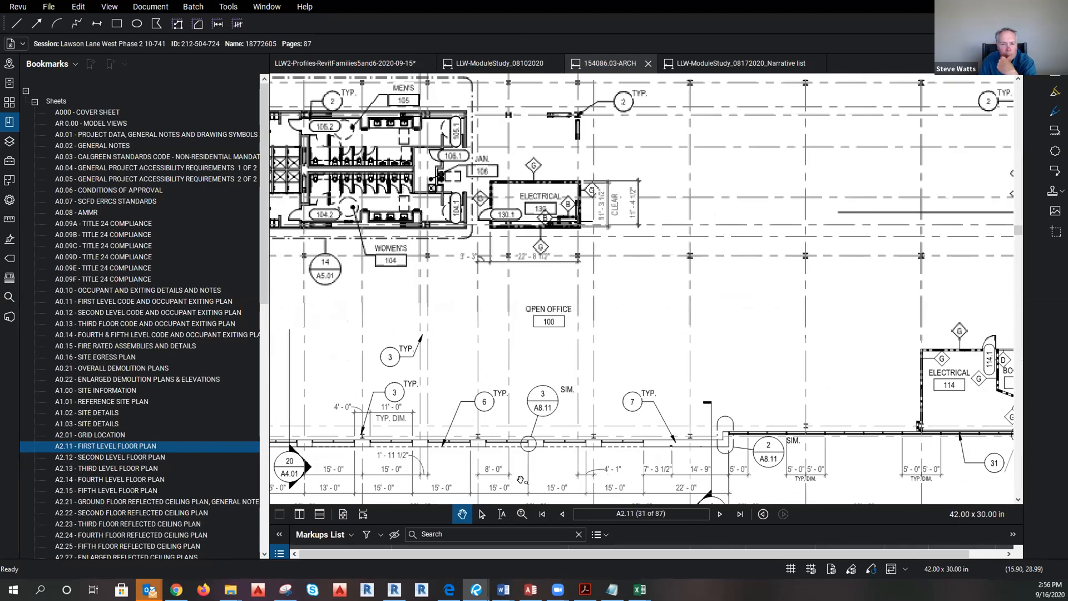
scroll(530, 431, up, 2)
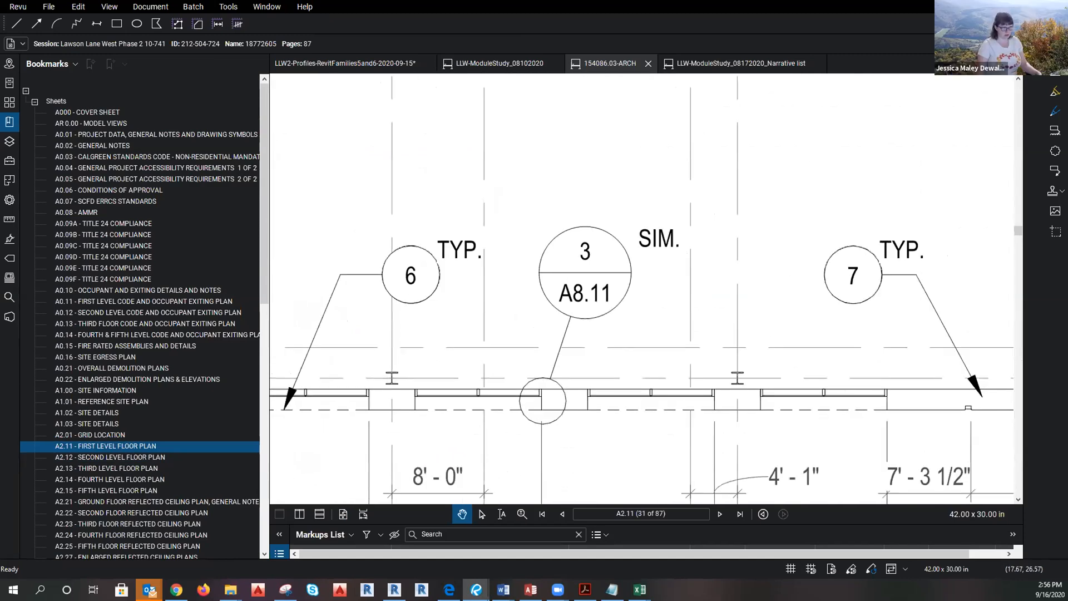
key(alt+Tab)
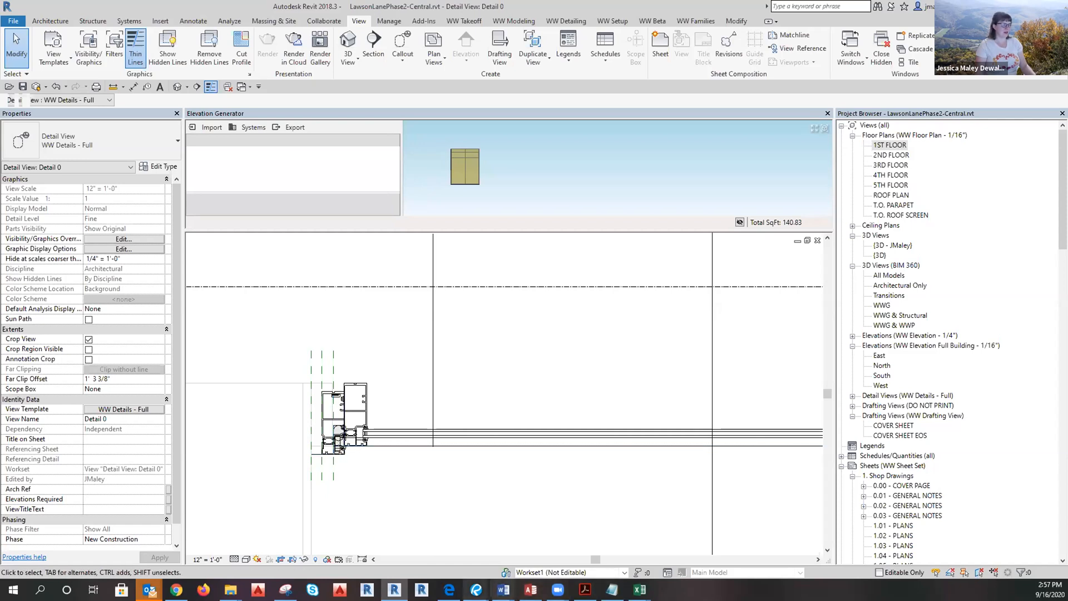
Zoom into the mullion, select and deselect the linked model, and start an aligned dimension with DI.
mouse_move(558, 589)
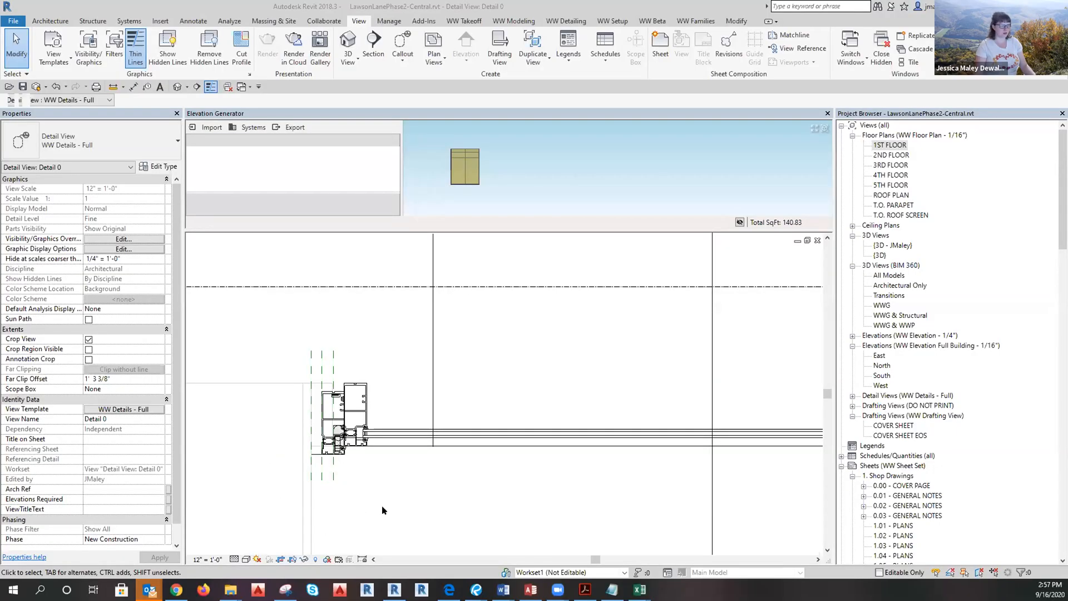
scroll(265, 446, up, 4)
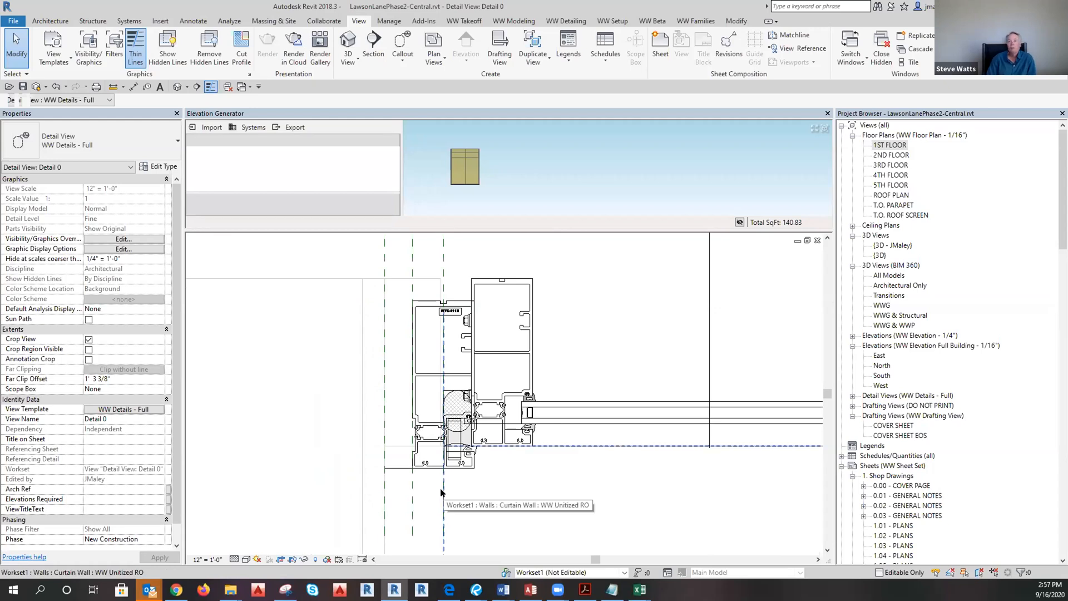
key(d)
key(i)
key(Escape)
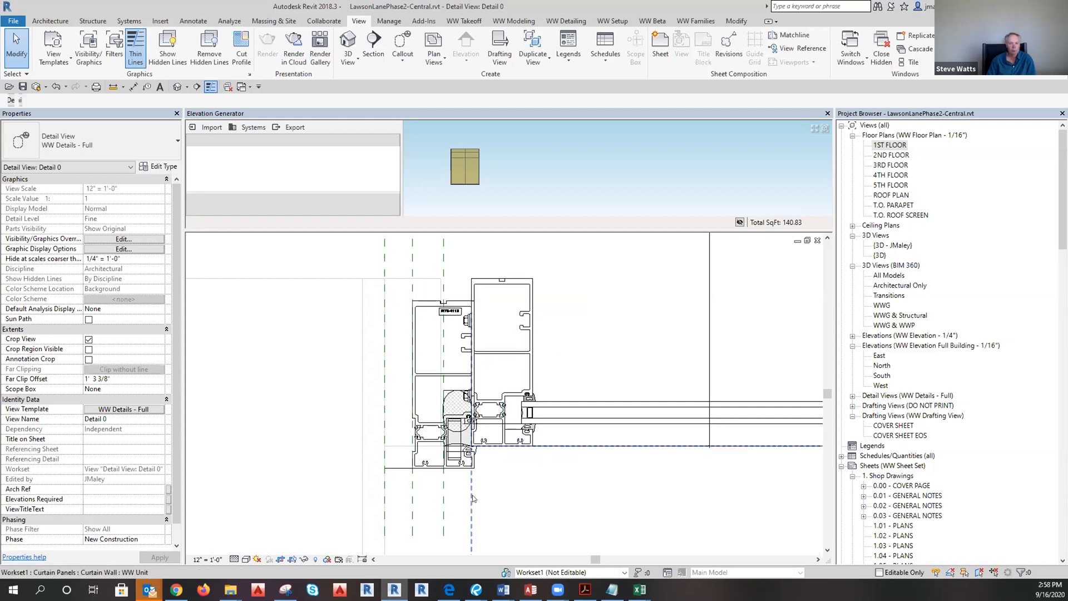
click(503, 519)
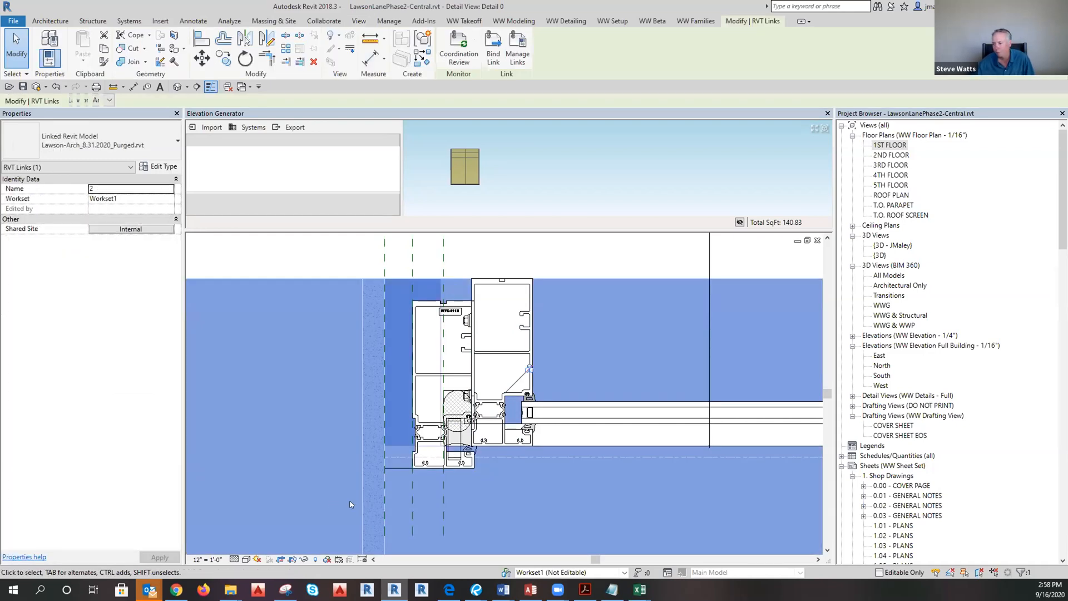
click(317, 494)
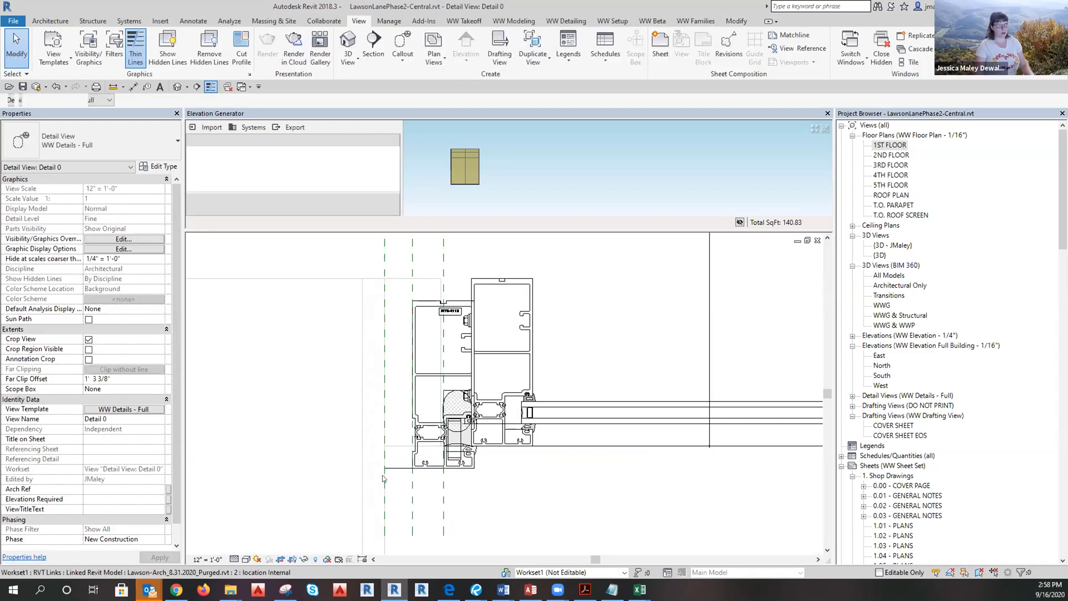
key(i)
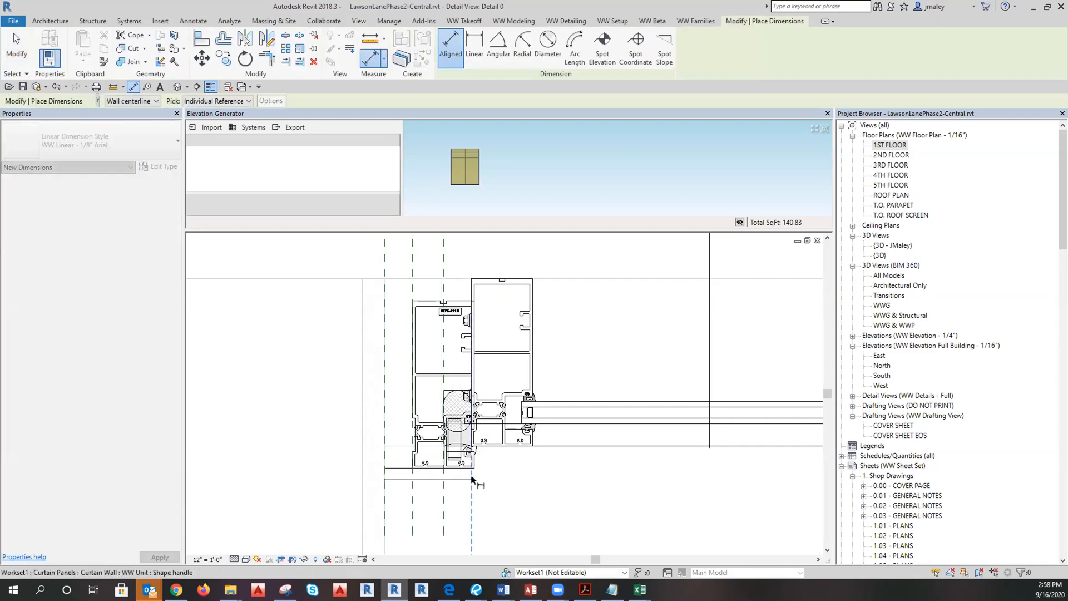
Place a 2 5/8" aligned dimension below the mullion.
click(443, 484)
scroll(439, 489, down, 2)
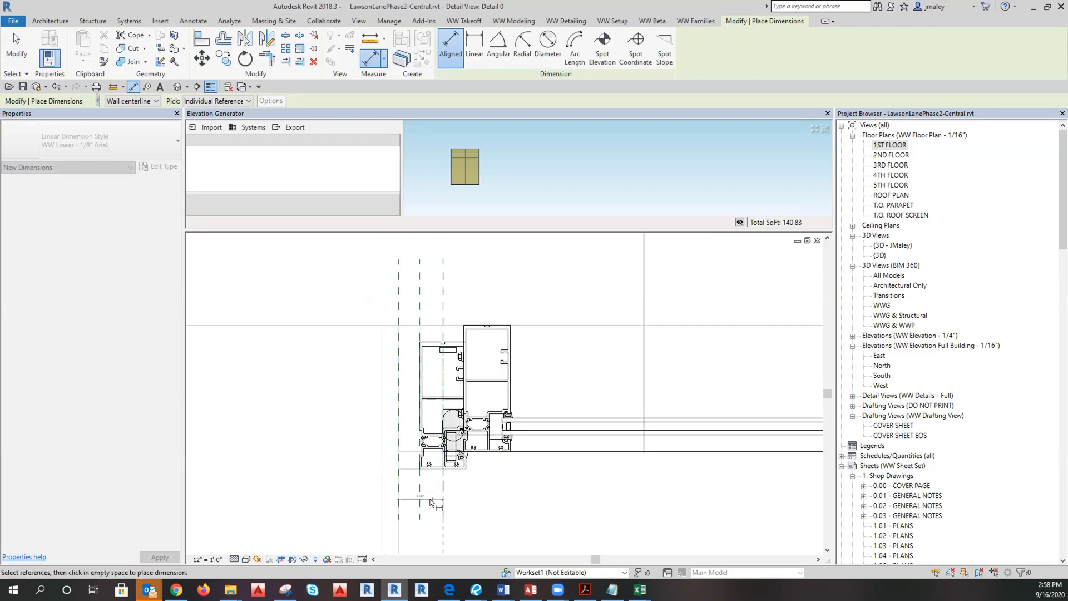
scroll(432, 494, up, 3)
click(430, 491)
scroll(426, 493, up, 4)
key(Escape)
key(Escape)
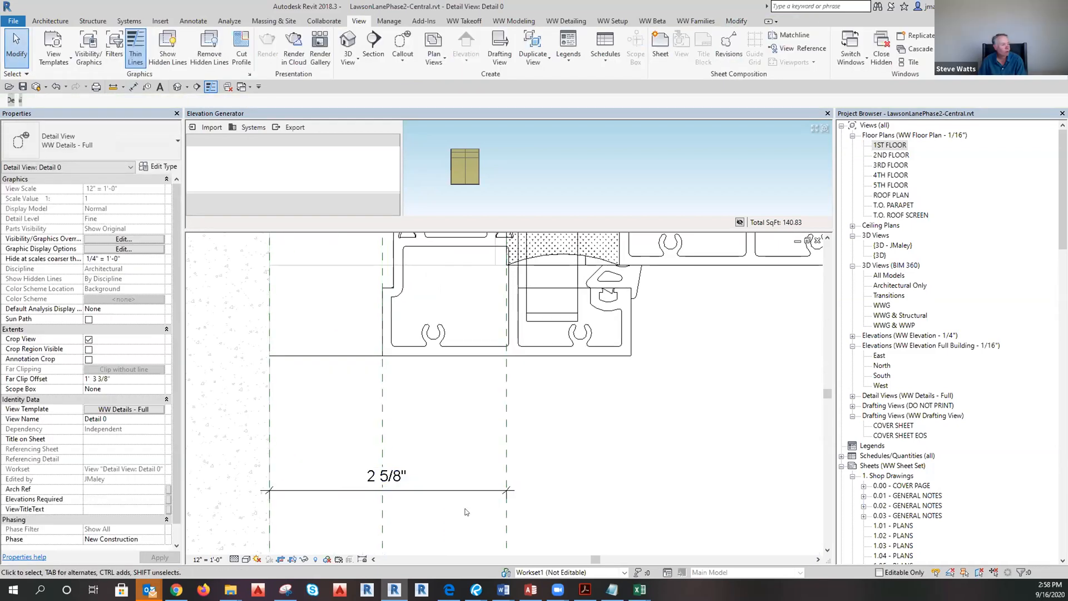
scroll(469, 489, down, 1)
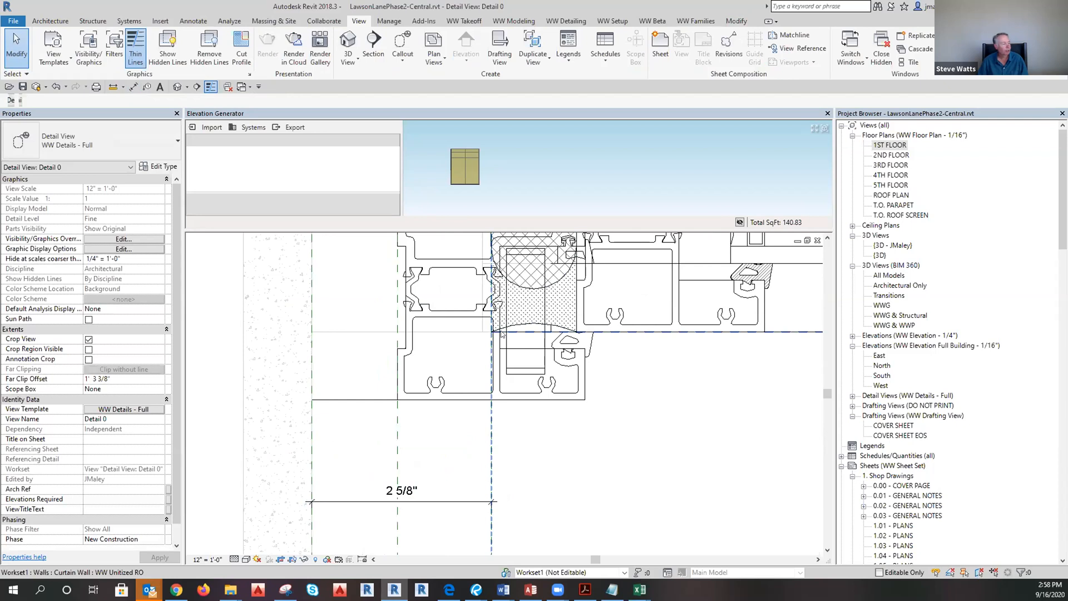
Stretch the 2 5/8" dimension's right witness line up to the wall edge.
click(493, 506)
drag(492, 503, 490, 436)
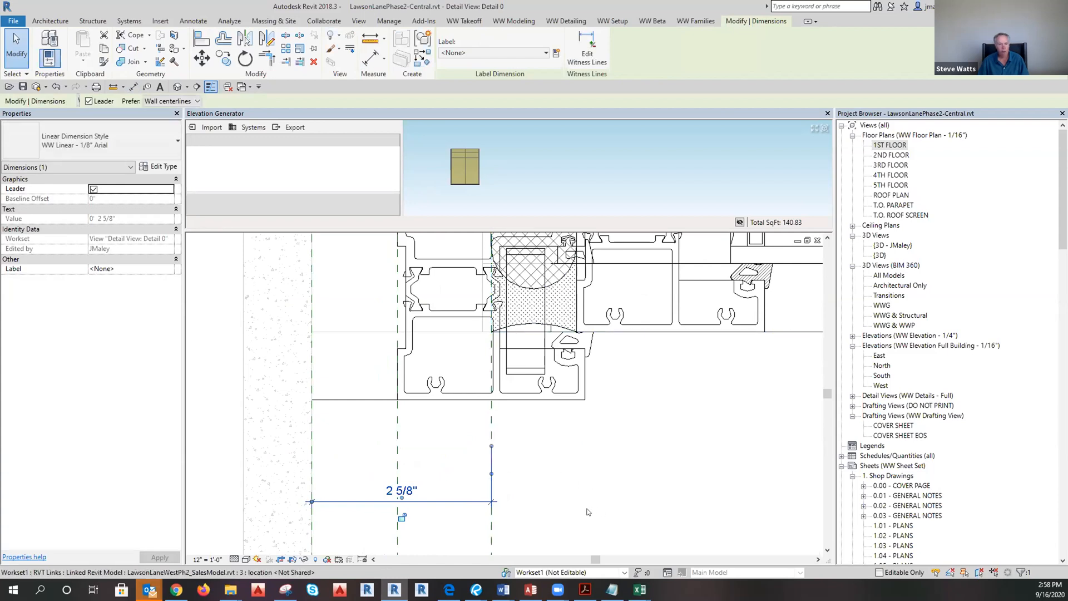
click(313, 503)
key(Escape)
scroll(381, 490, down, 5)
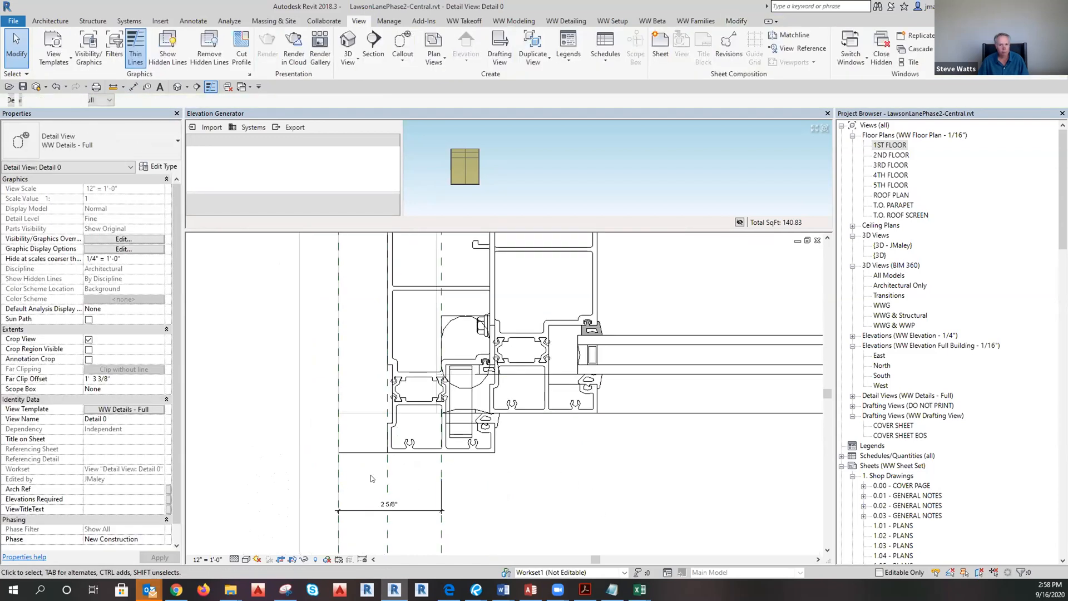
scroll(317, 466, down, 4)
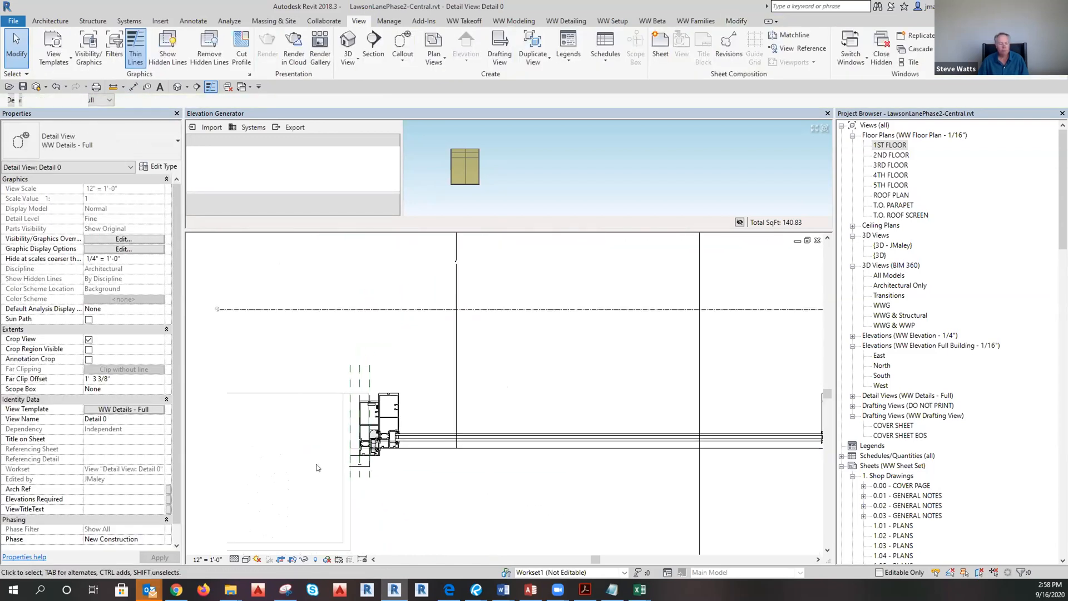
scroll(365, 438, up, 2)
scroll(352, 455, up, 2)
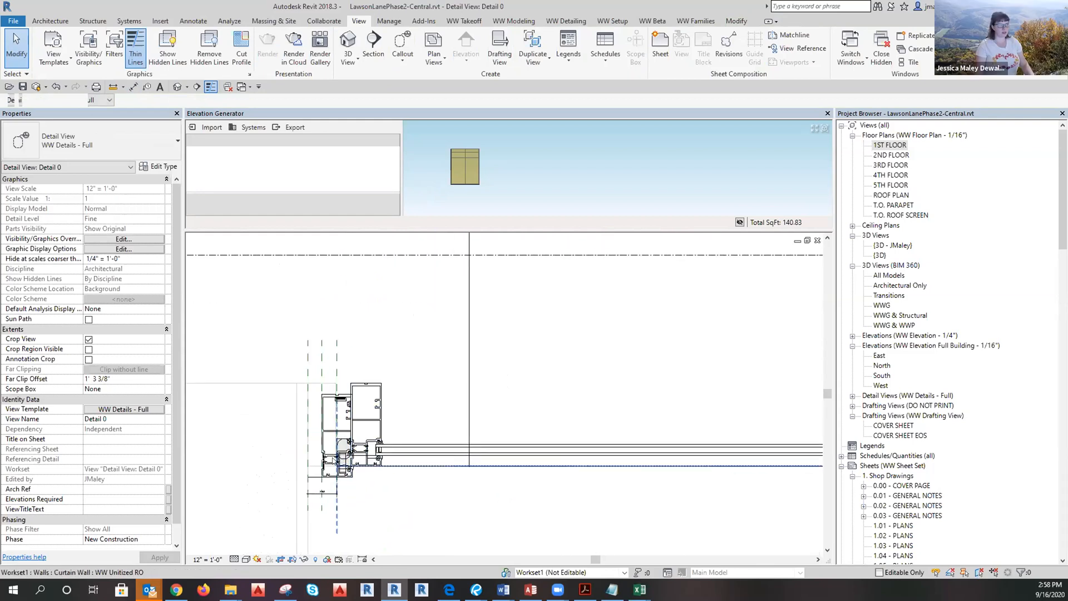
scroll(267, 473, down, 2)
scroll(277, 478, down, 3)
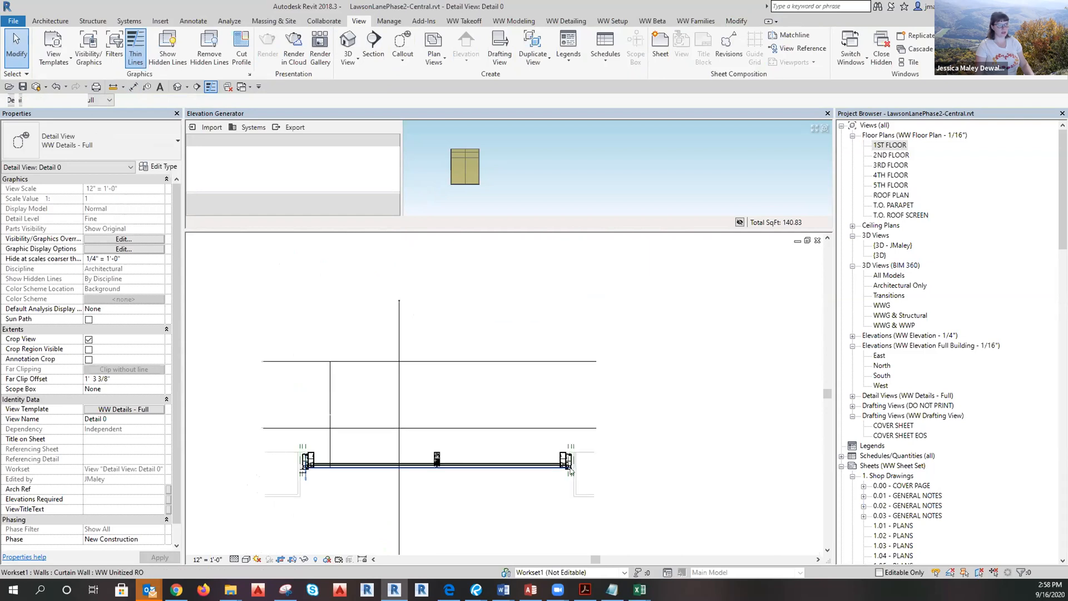
scroll(597, 479, up, 4)
Add a second aligned dimension (DI) measuring the 2 5/8" jamb from the mullion edge.
key(d)
key(i)
scroll(572, 401, up, 2)
scroll(571, 421, up, 2)
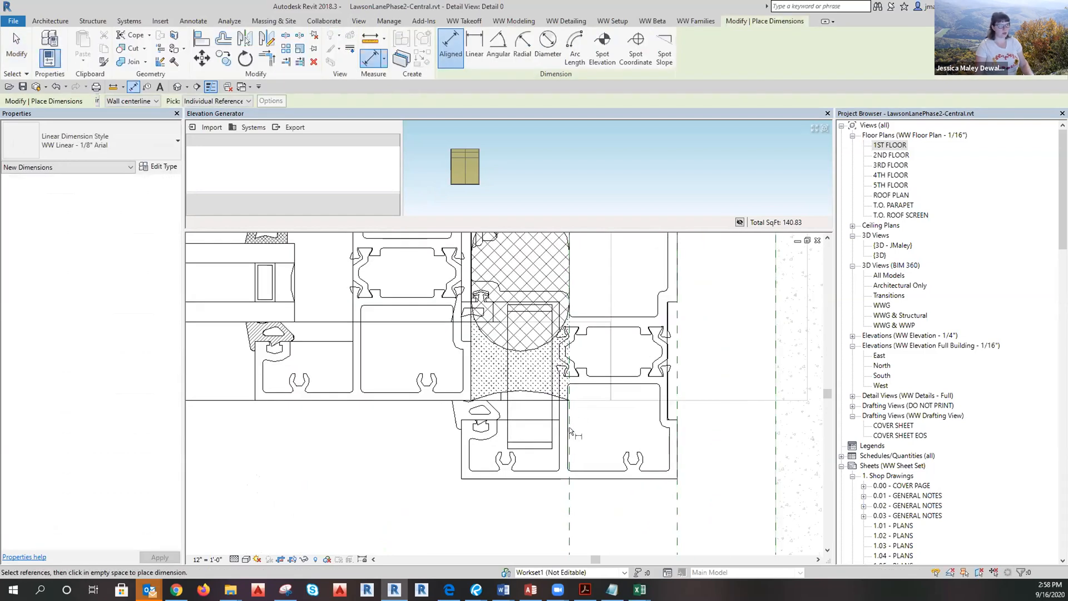
scroll(645, 422, down, 2)
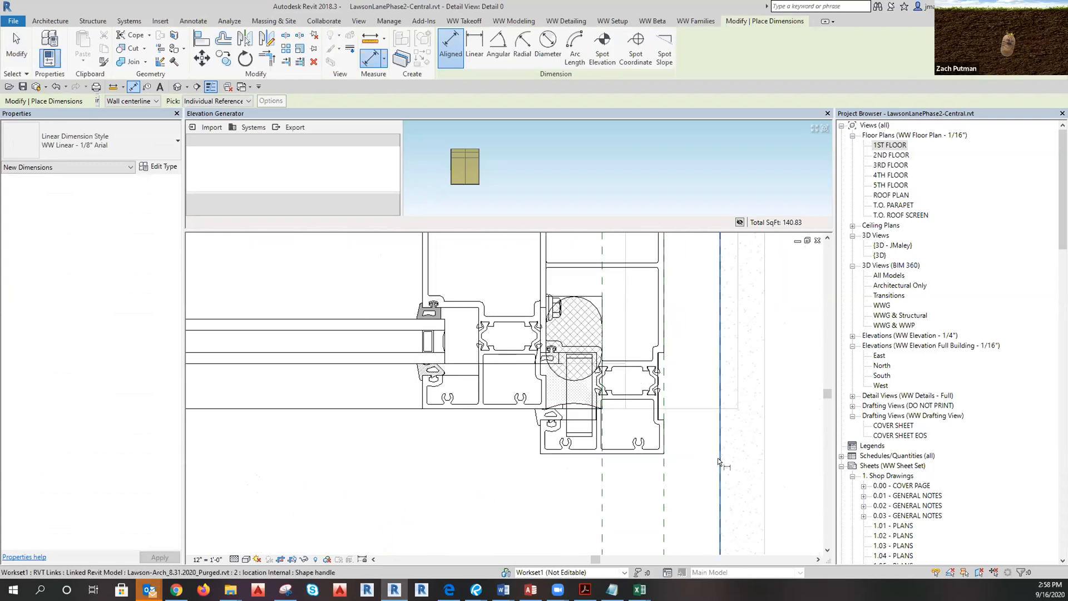
scroll(605, 412, up, 2)
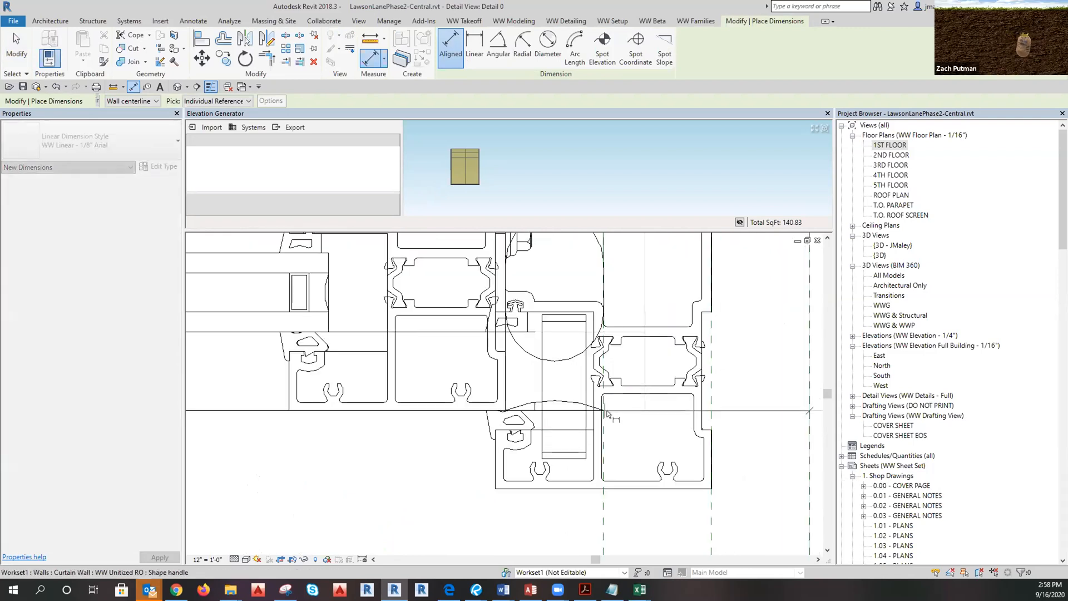
scroll(604, 413, up, 1)
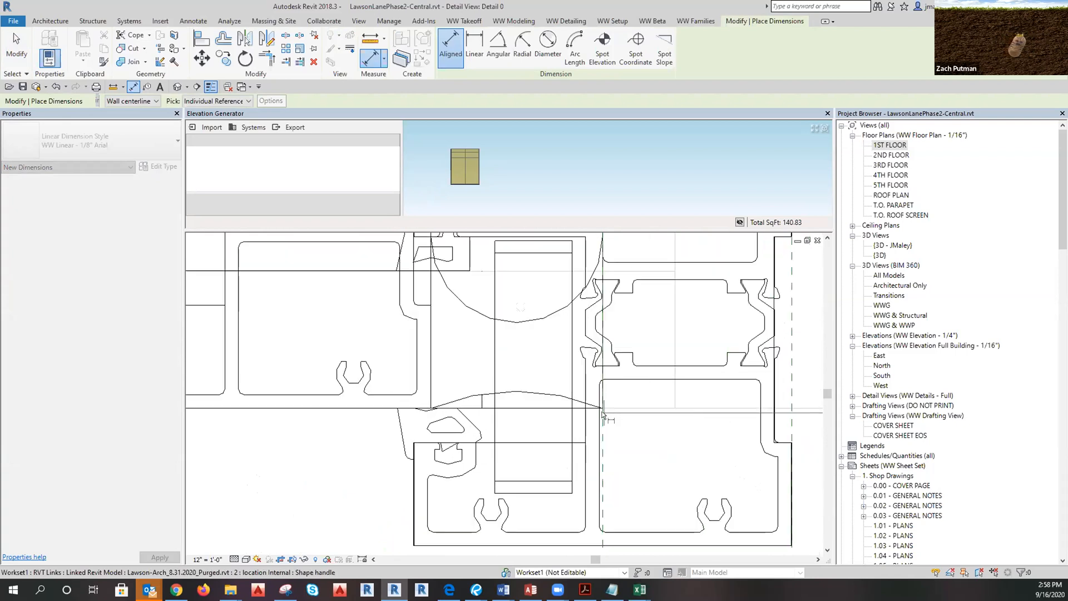
scroll(604, 415, up, 2)
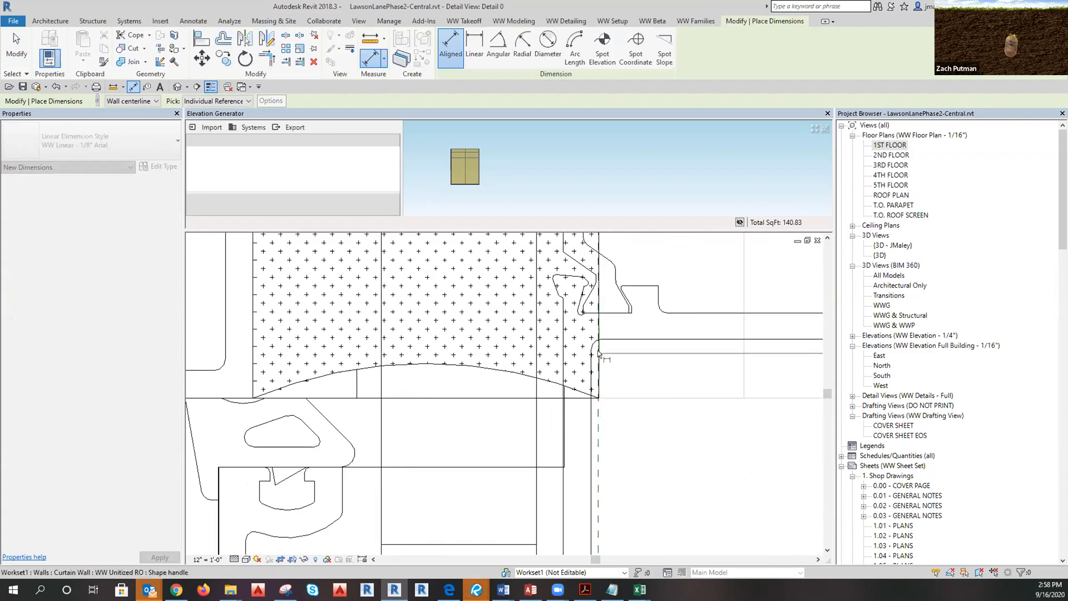
click(598, 354)
scroll(598, 390, down, 3)
click(618, 464)
key(Escape)
scroll(765, 483, down, 7)
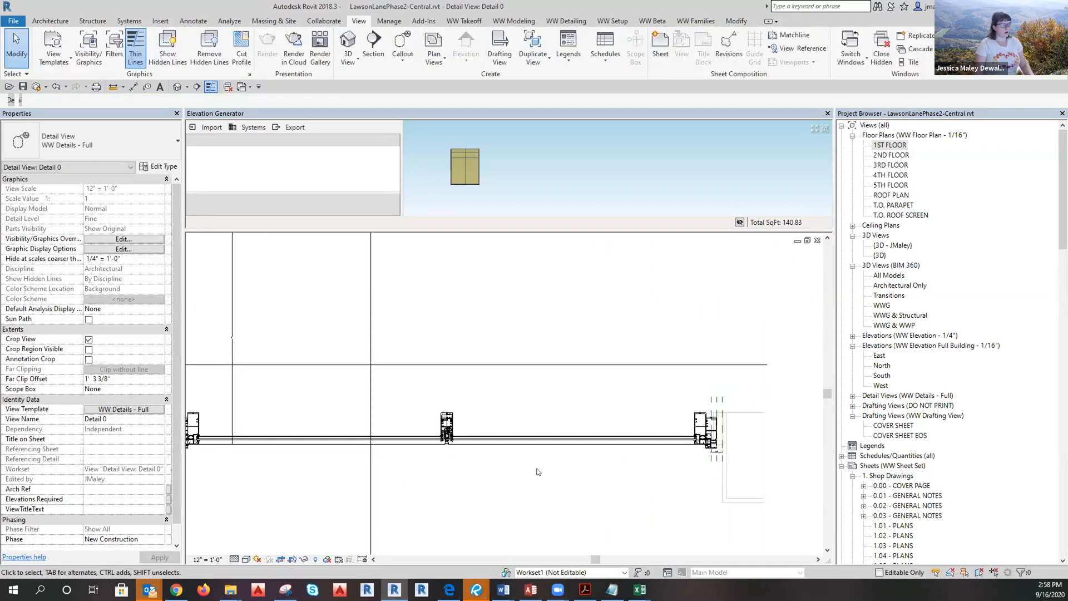
scroll(596, 468, down, 1)
scroll(317, 458, up, 2)
scroll(558, 470, down, 4)
scroll(532, 345, up, 3)
Open the Detail 1 callout and inspect the curtain wall and linked model at the head.
double_click(556, 298)
scroll(521, 284, up, 4)
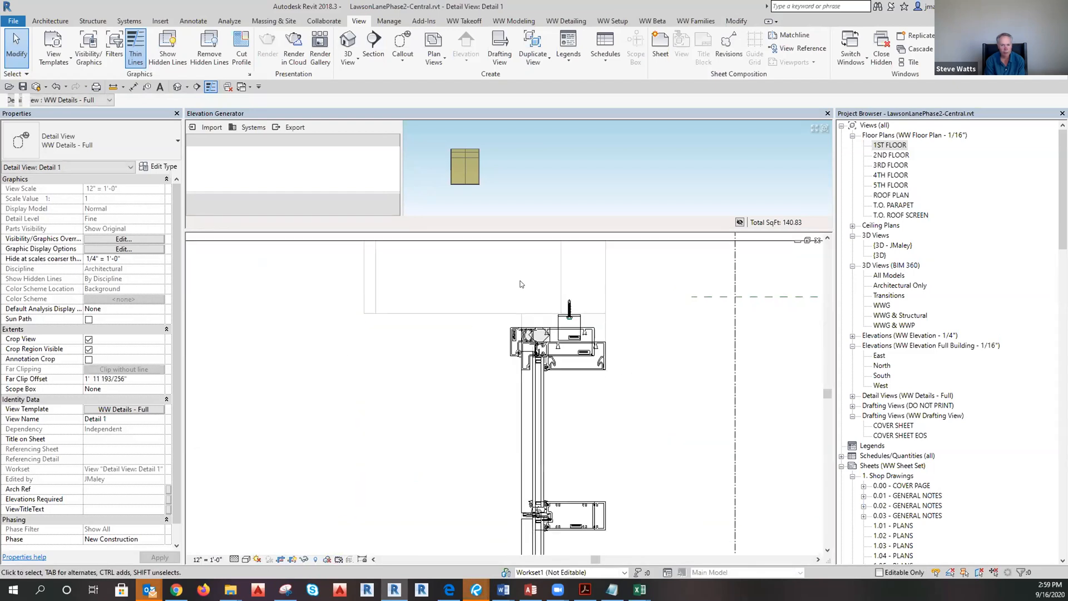
scroll(522, 284, up, 2)
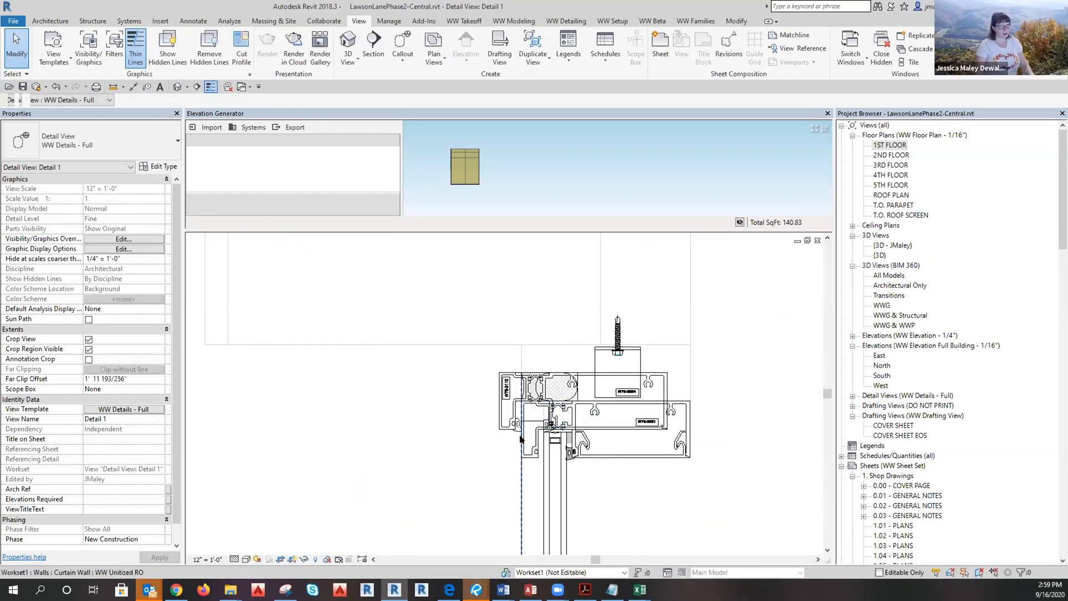
click(522, 440)
key(Escape)
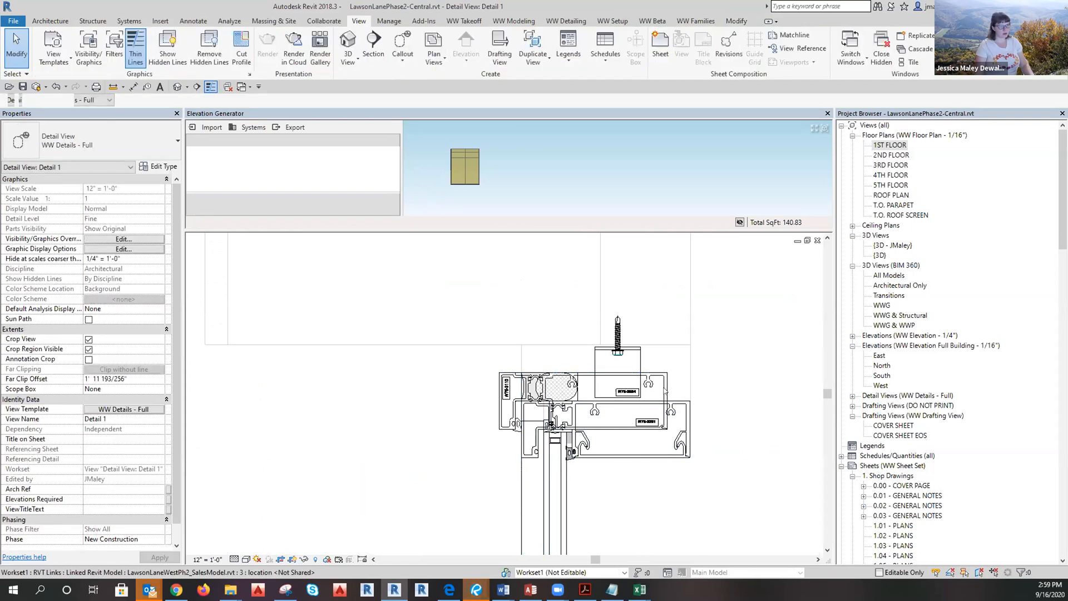
click(665, 391)
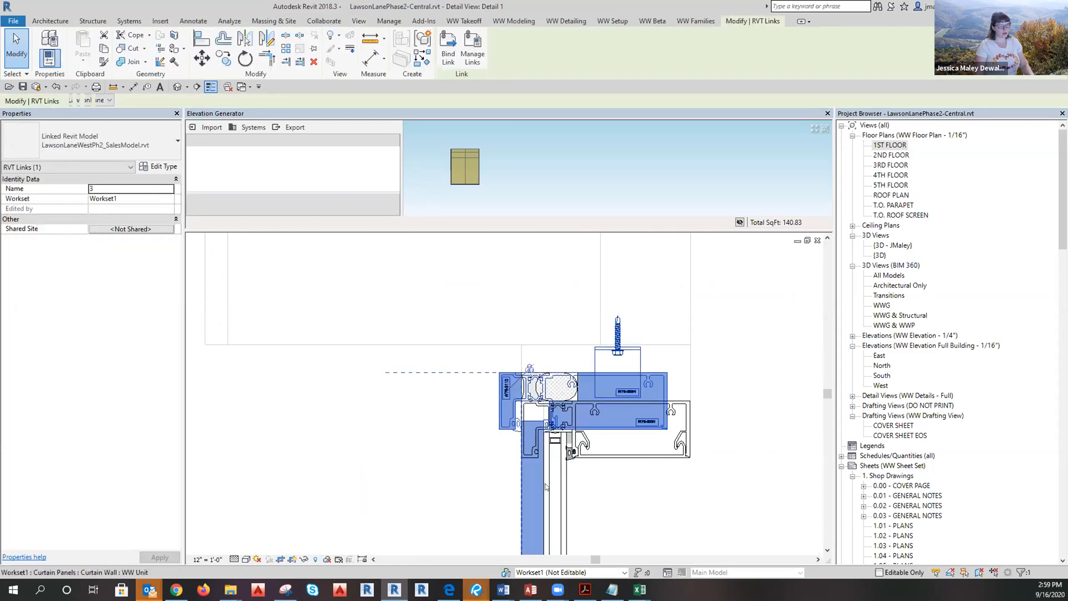
key(Escape)
click(521, 463)
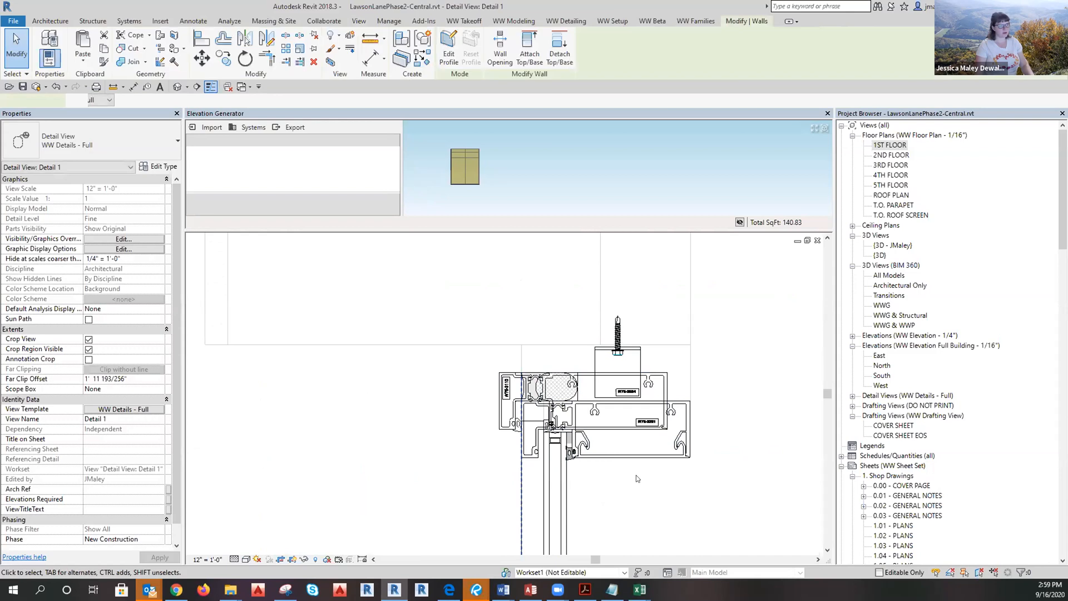
scroll(637, 476, up, 2)
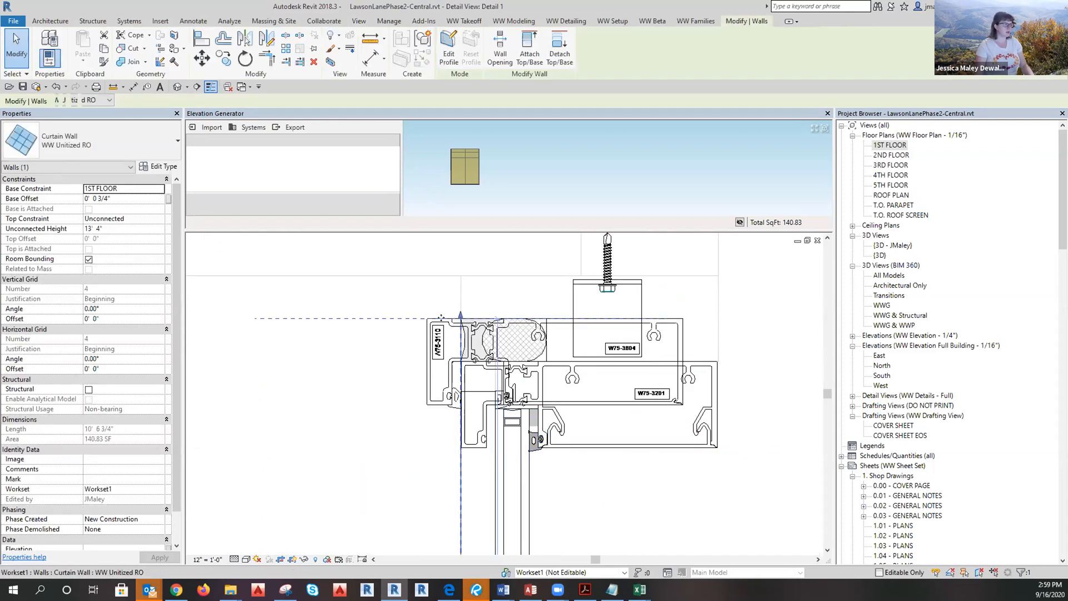
key(Escape)
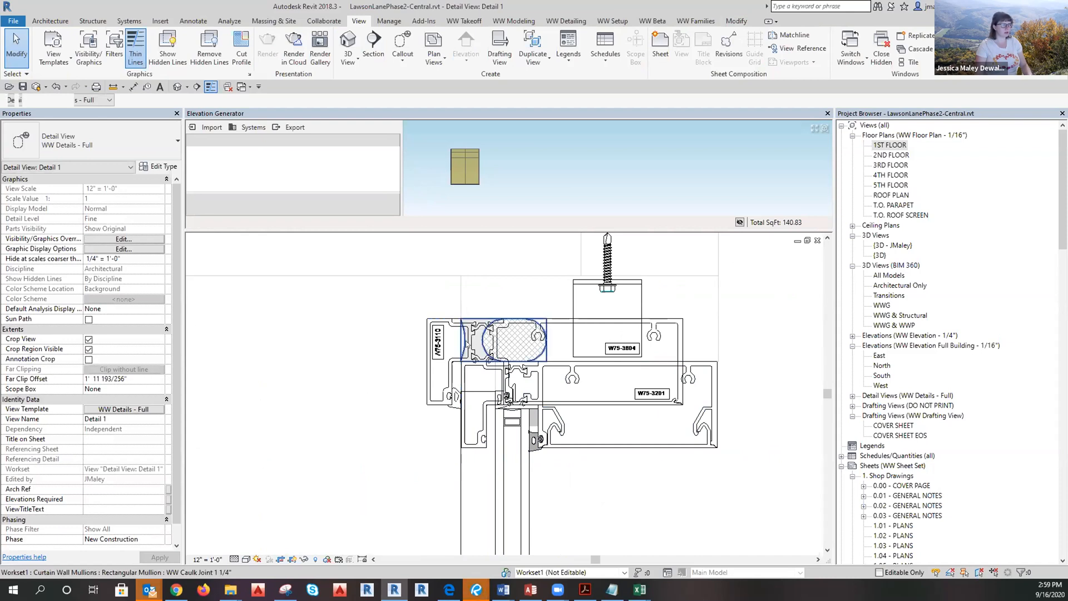
Check the caulk joint mullion and the curtain wall and linked model at the sill.
click(467, 344)
click(579, 262)
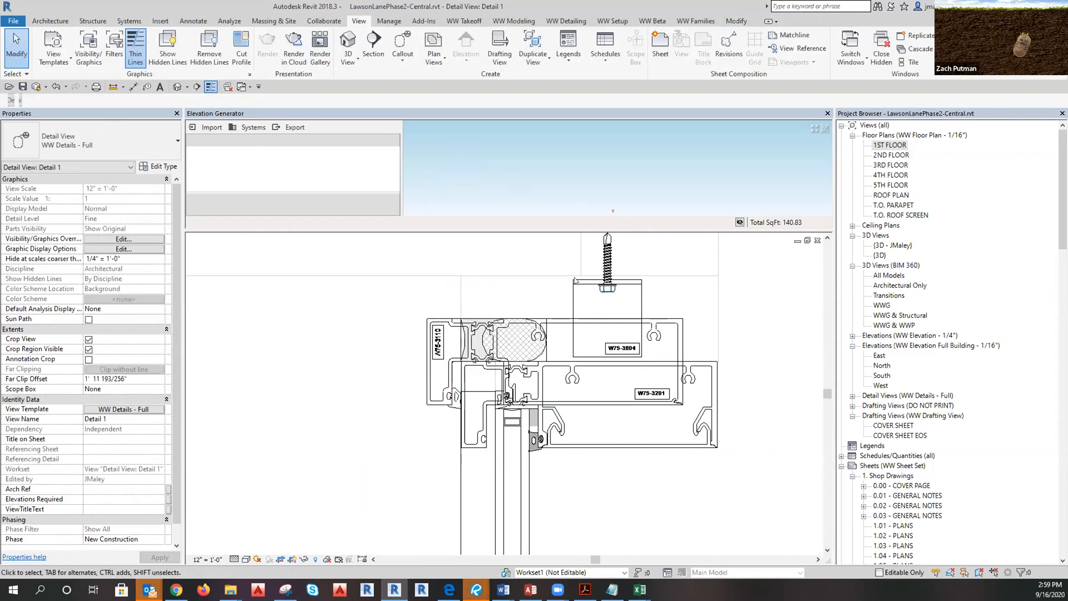
scroll(456, 271, down, 3)
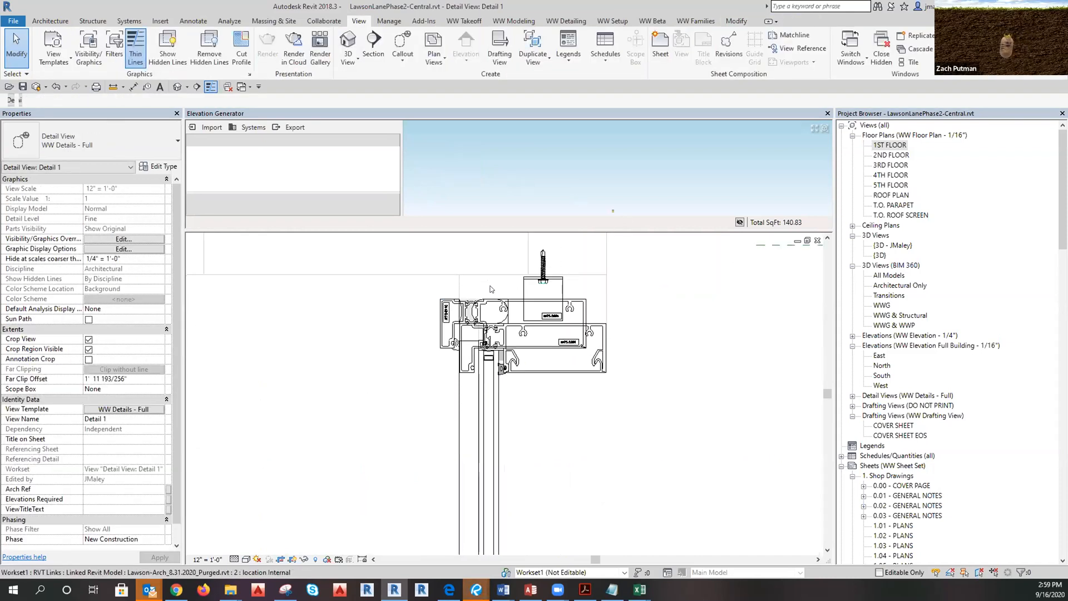
scroll(489, 285, down, 5)
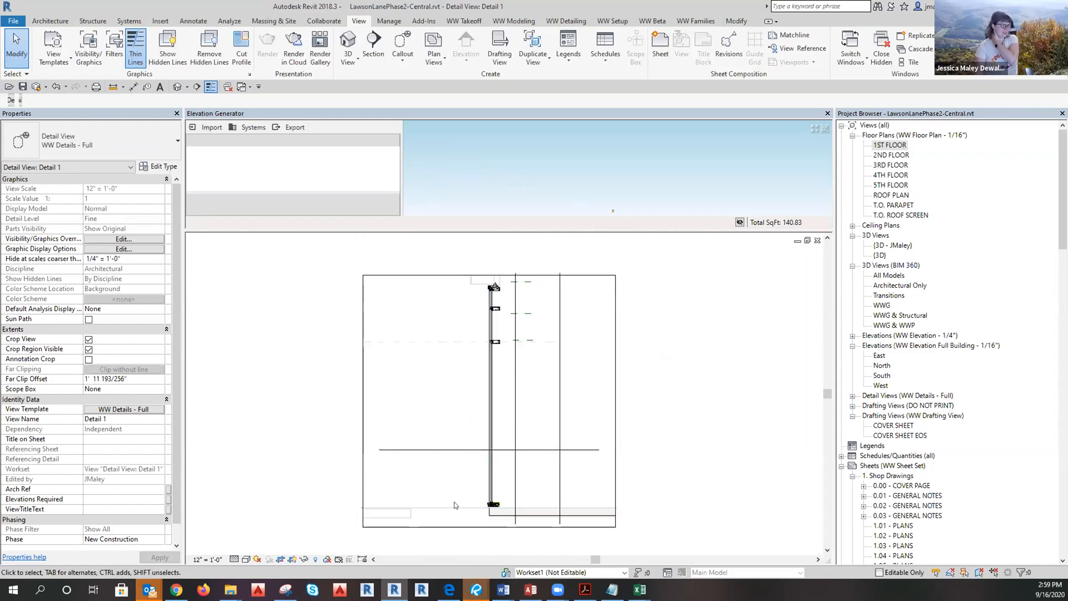
scroll(496, 503, up, 6)
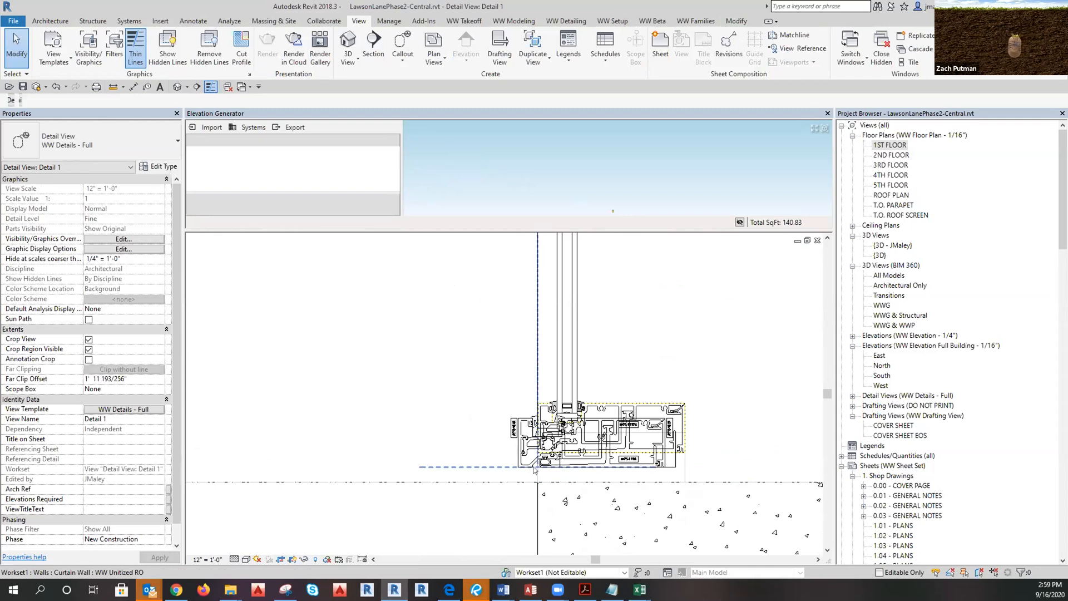
click(535, 470)
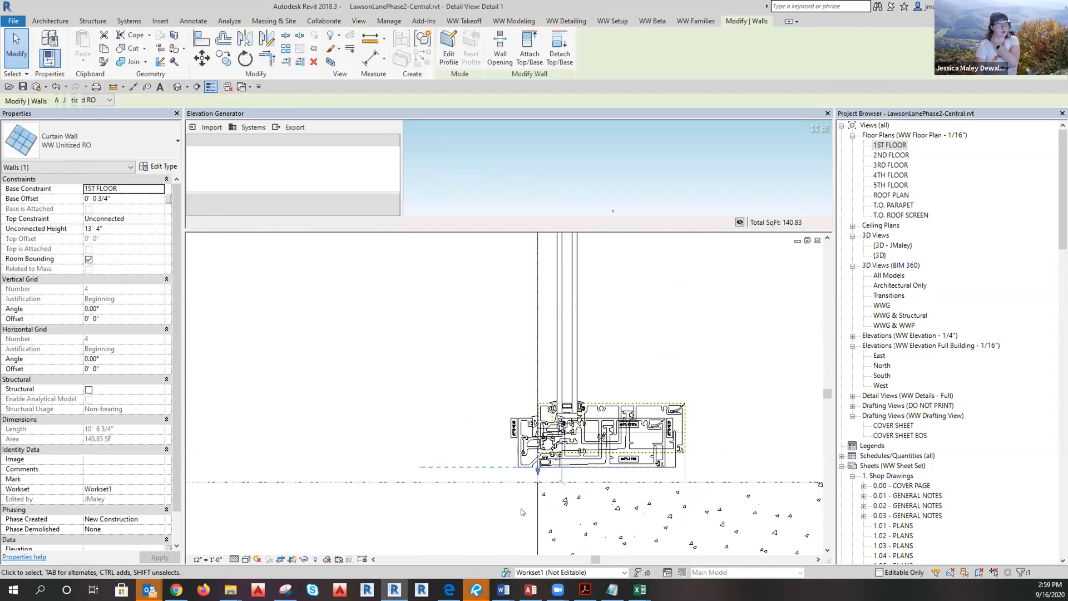
click(543, 475)
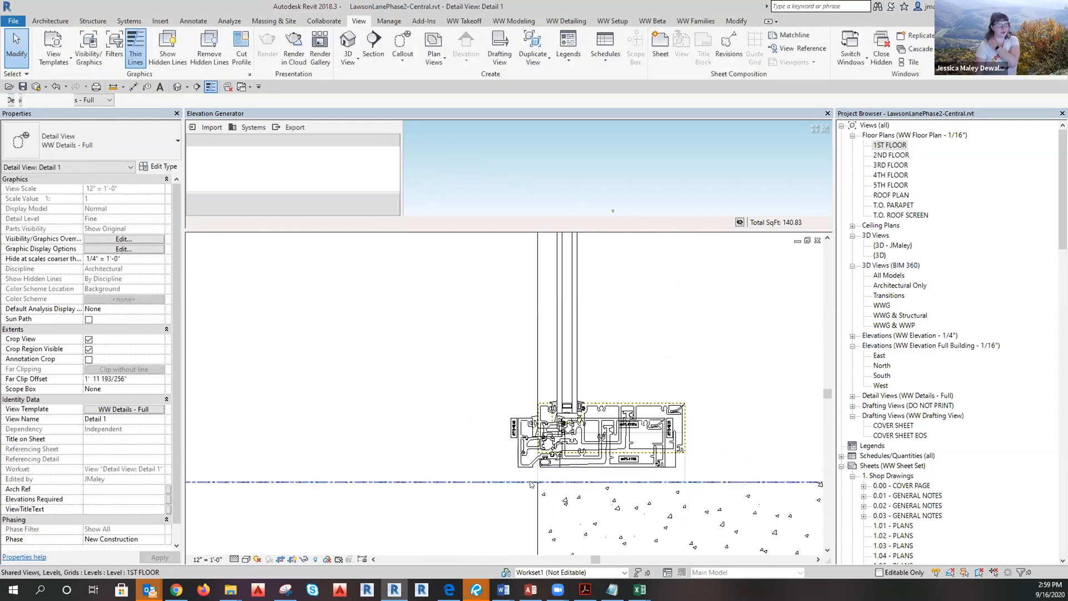
scroll(509, 498, down, 2)
scroll(506, 501, up, 3)
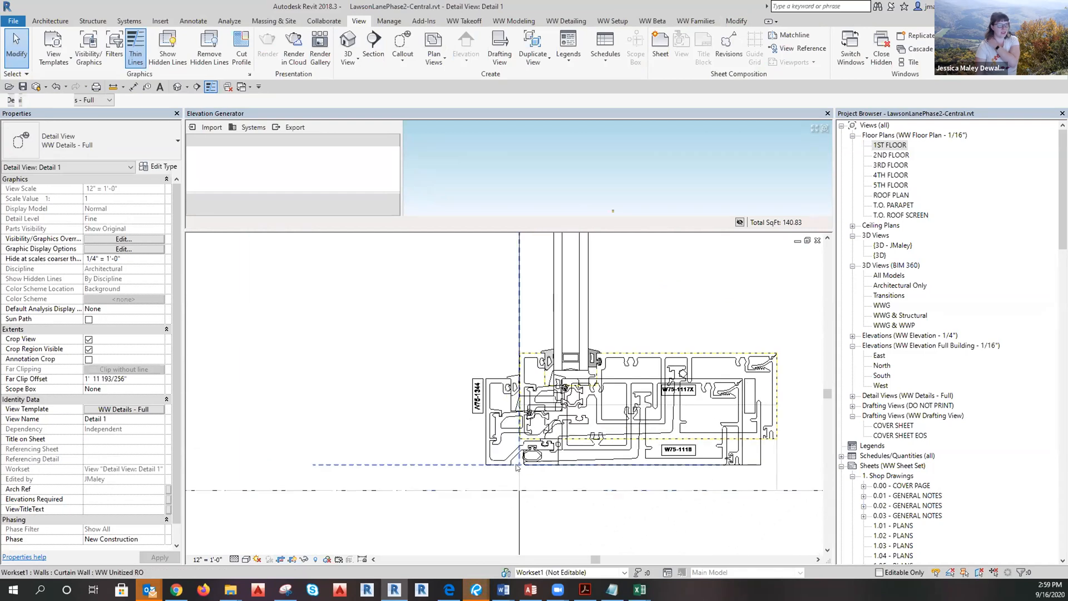
click(518, 494)
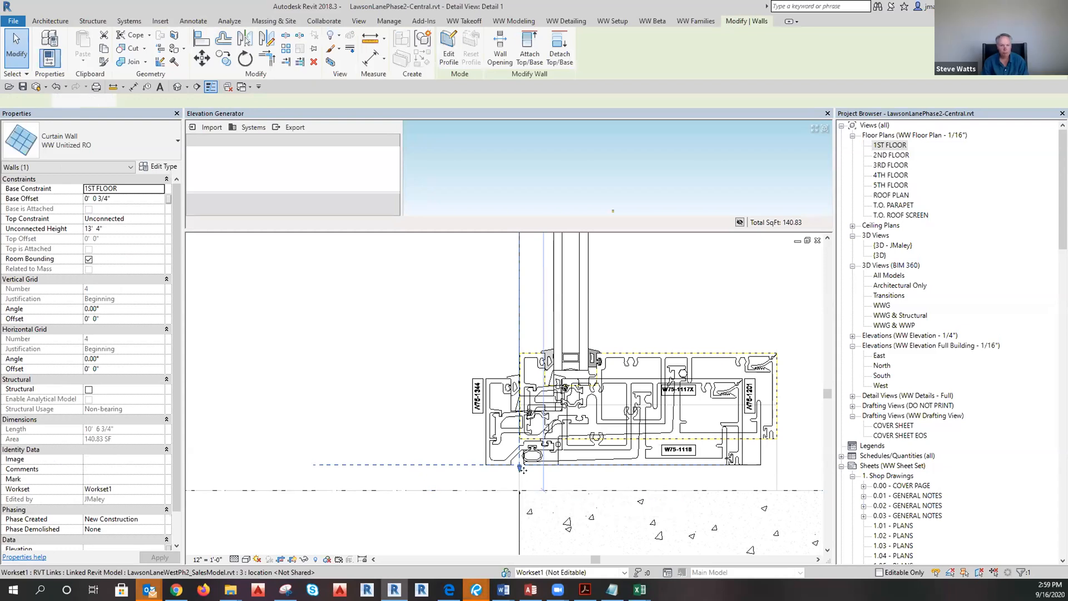
click(521, 479)
click(503, 328)
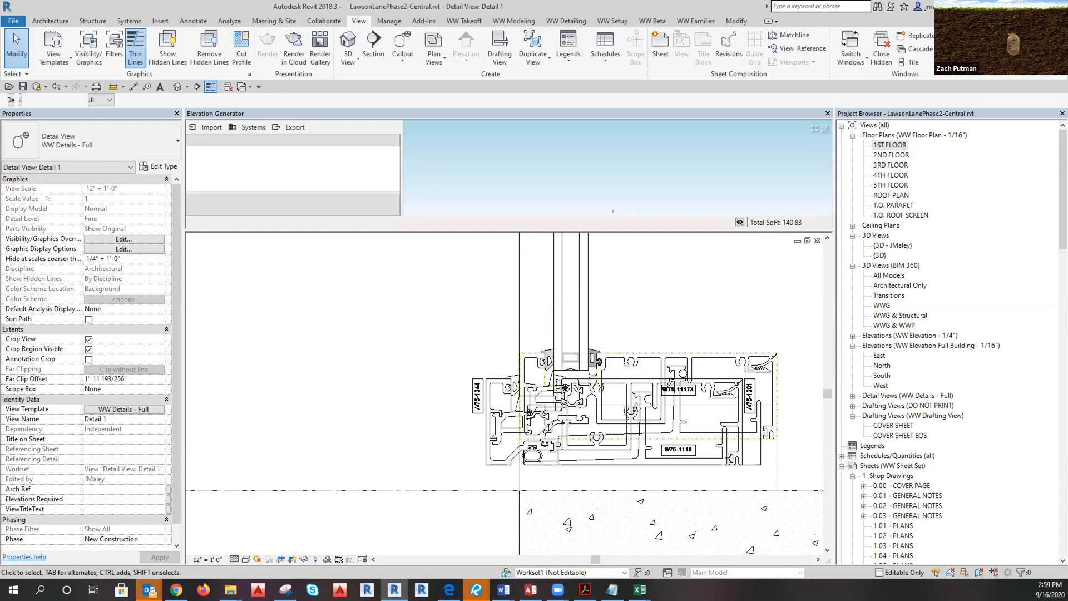
click(612, 589)
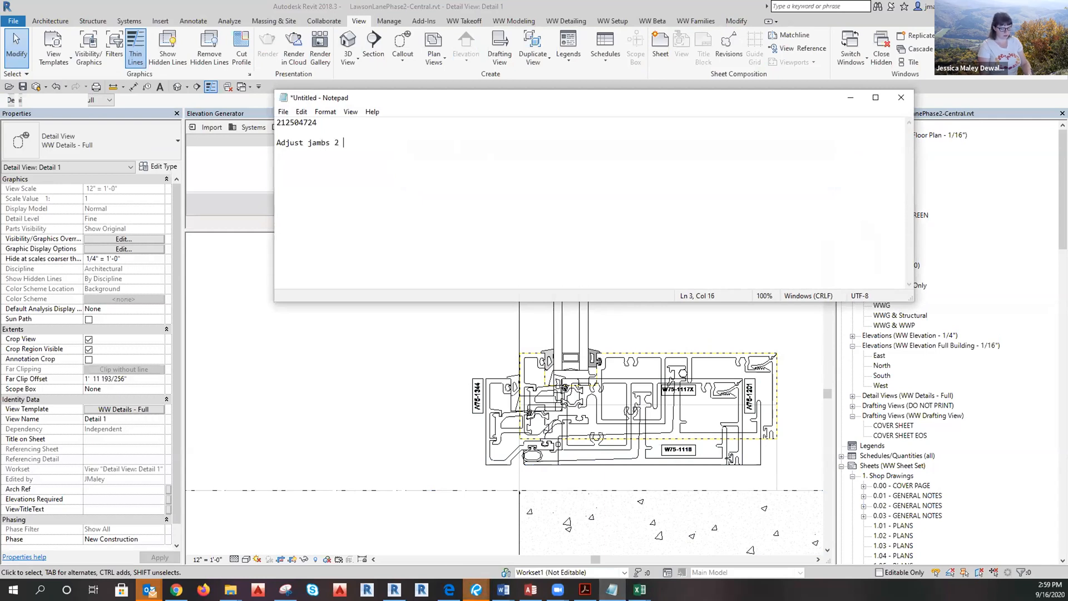
Complete the 'Adjust jambs 2 5/8"' note in Notepad and start the next line.
text(5/8")
key(Return)
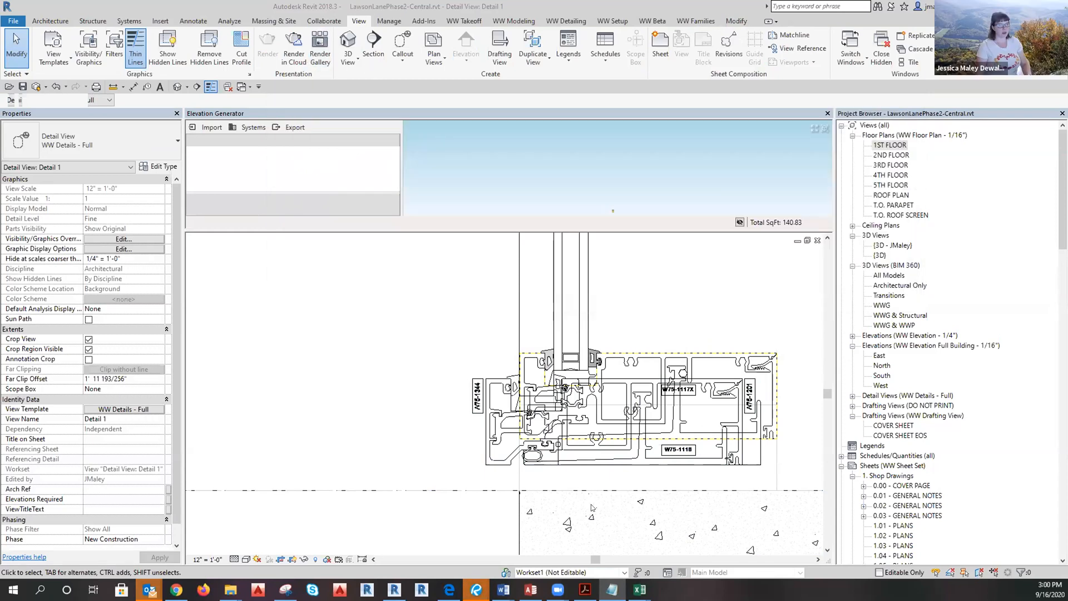
scroll(528, 510, down, 9)
scroll(521, 509, up, 3)
scroll(534, 477, up, 8)
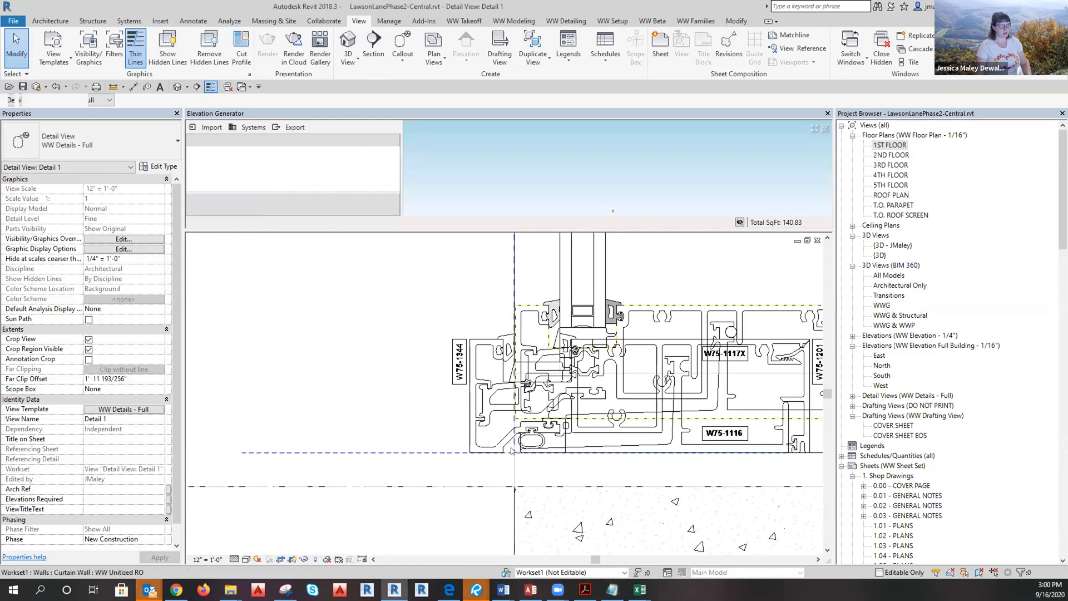
key(d)
key(Escape)
key(d)
key(i)
click(549, 454)
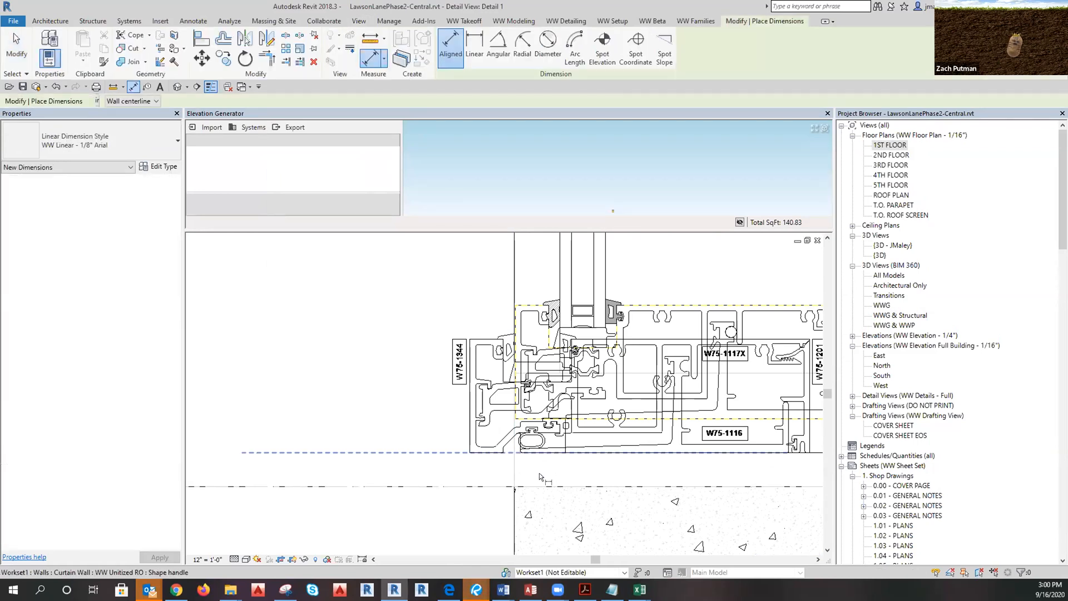
scroll(538, 478, up, 2)
scroll(538, 478, down, 3)
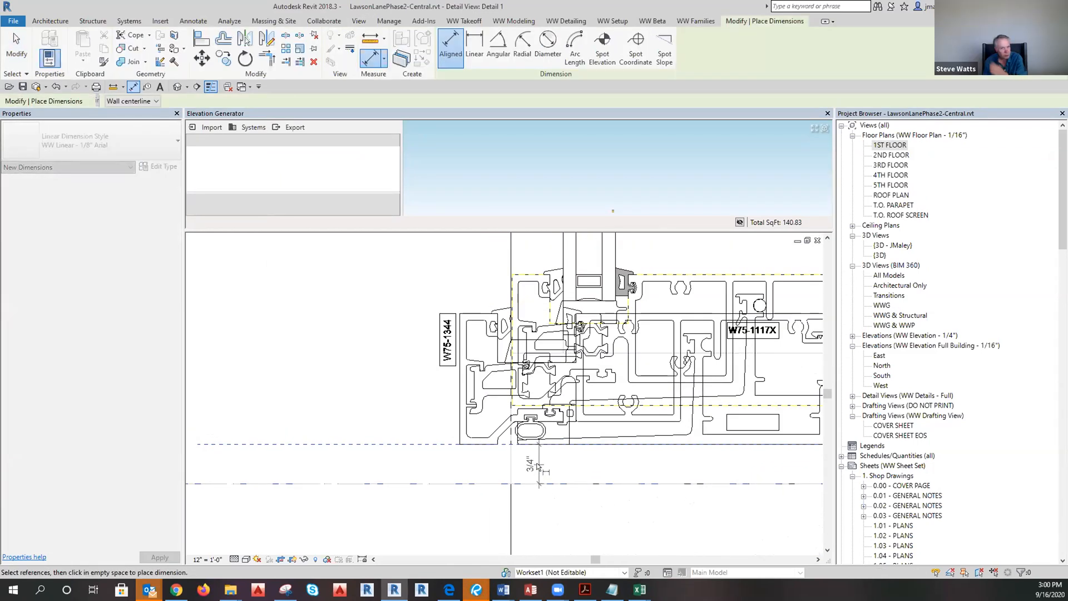
key(Escape)
key(Escape)
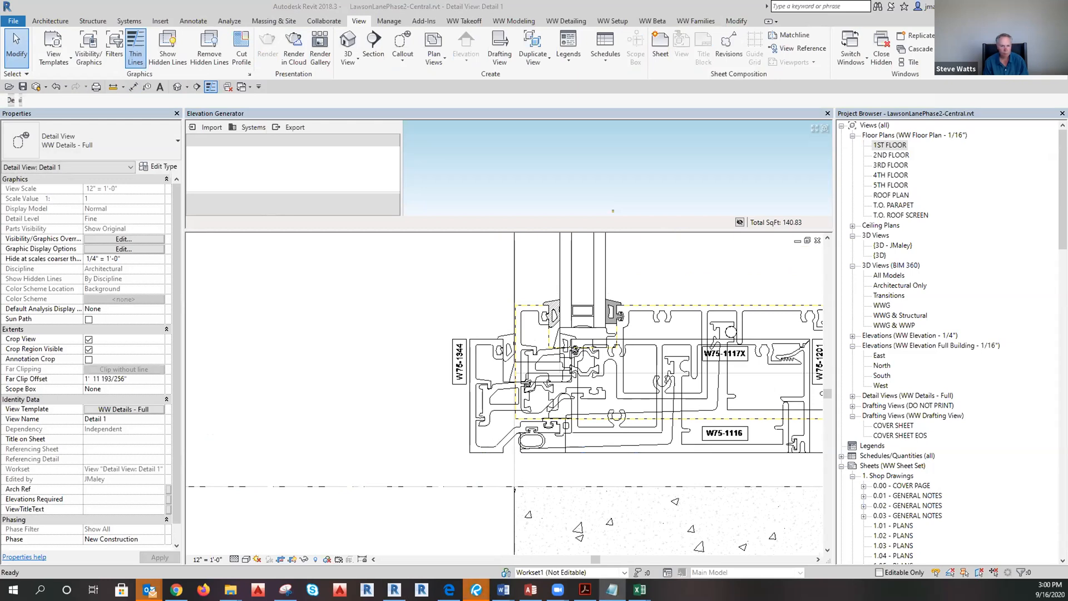
scroll(520, 381, down, 6)
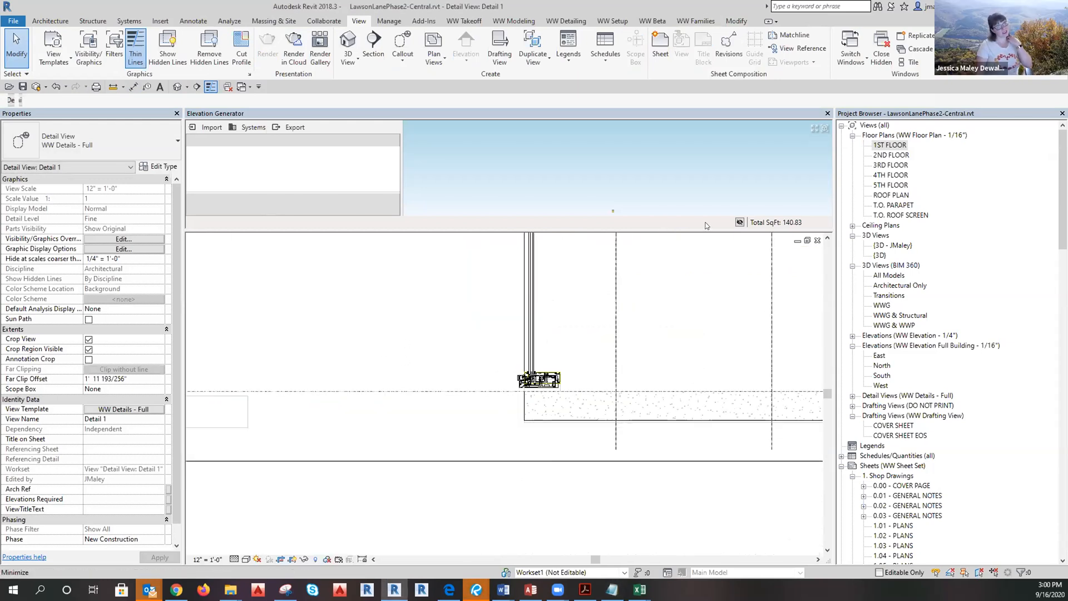
Enlarge the elevation preview and check the linked model and curtain wall in the detail.
drag(654, 232, 751, 331)
scroll(613, 263, up, 5)
scroll(611, 244, up, 5)
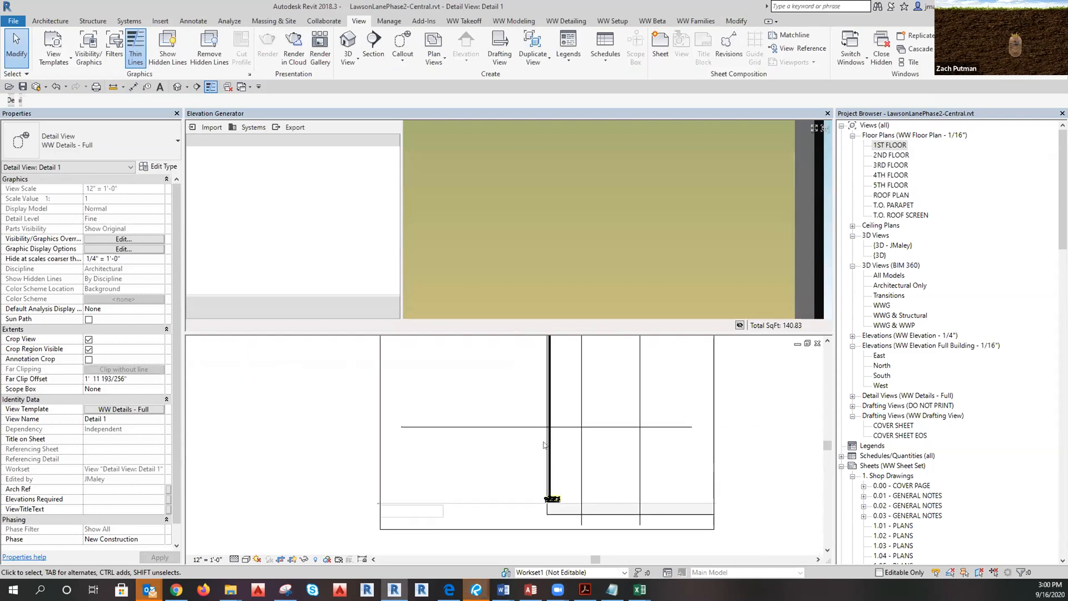
scroll(609, 194, down, 8)
scroll(610, 278, up, 4)
scroll(601, 311, down, 2)
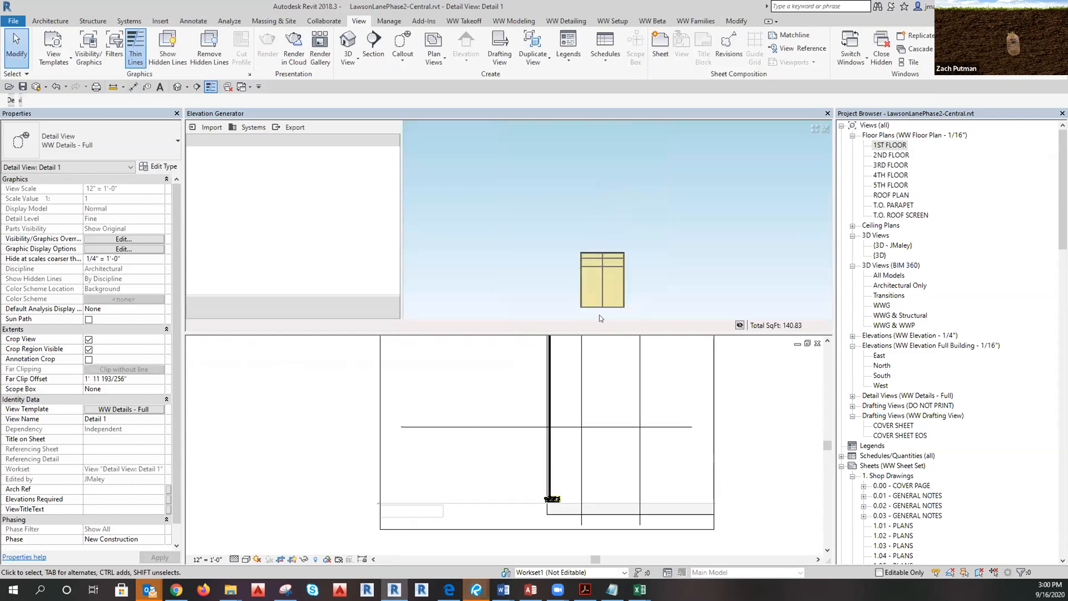
scroll(604, 303, up, 5)
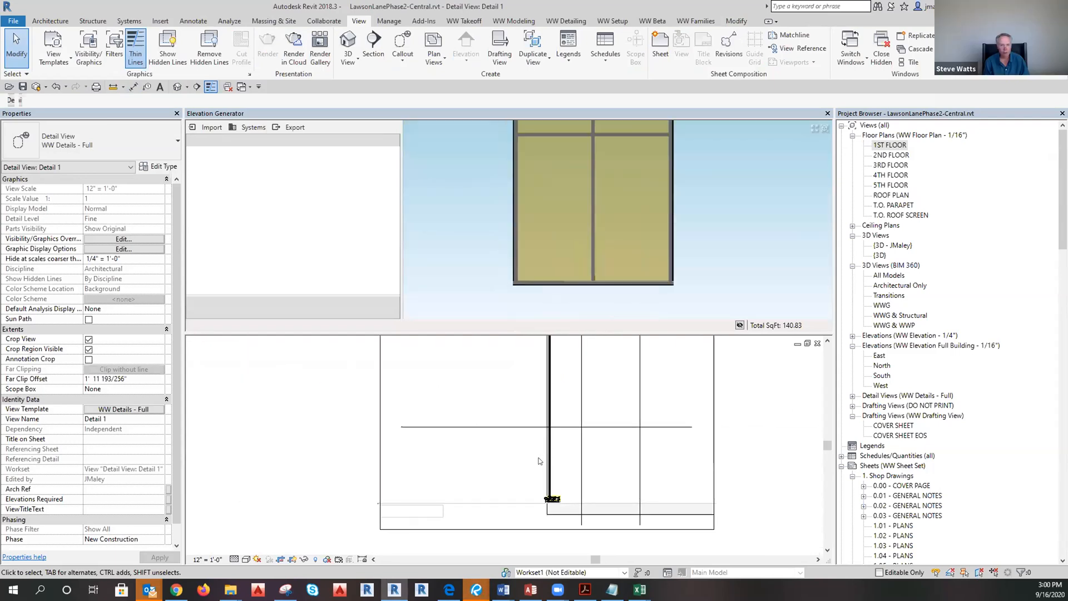
click(566, 457)
key(Escape)
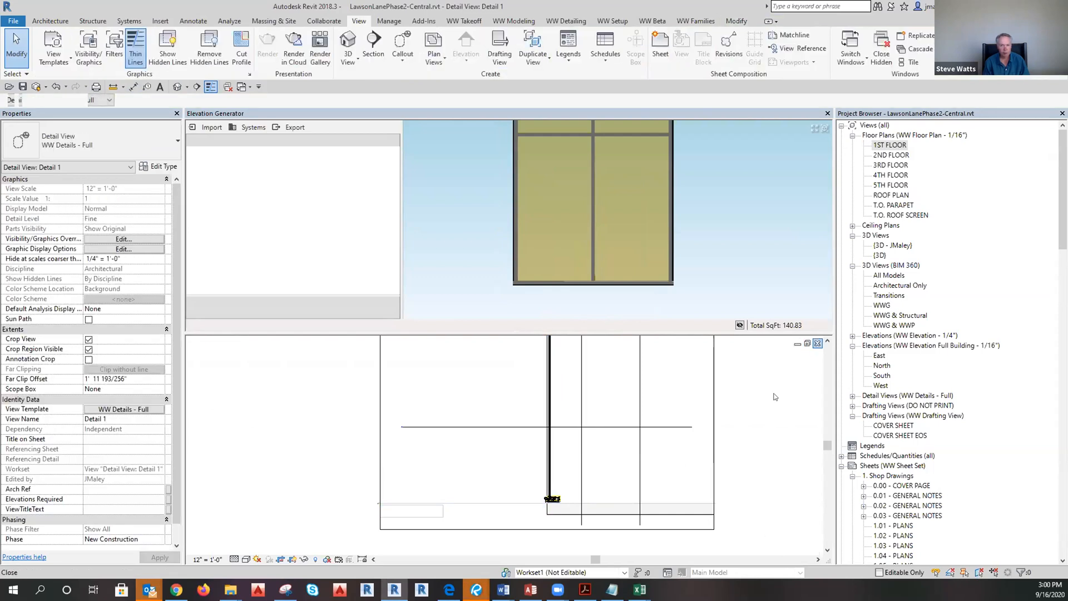
scroll(538, 520, up, 2)
scroll(542, 498, up, 5)
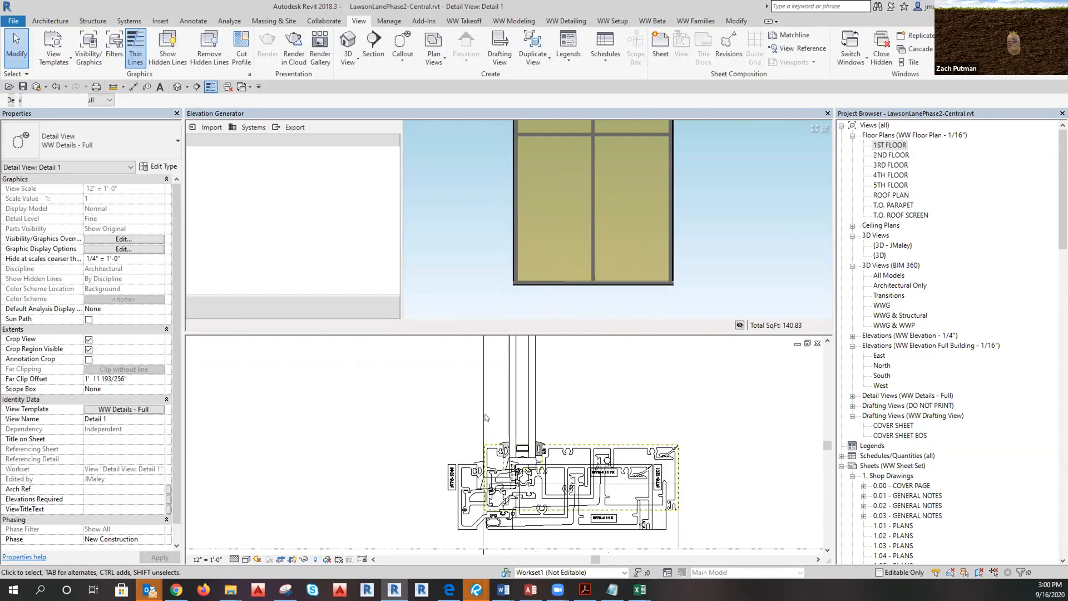
click(483, 418)
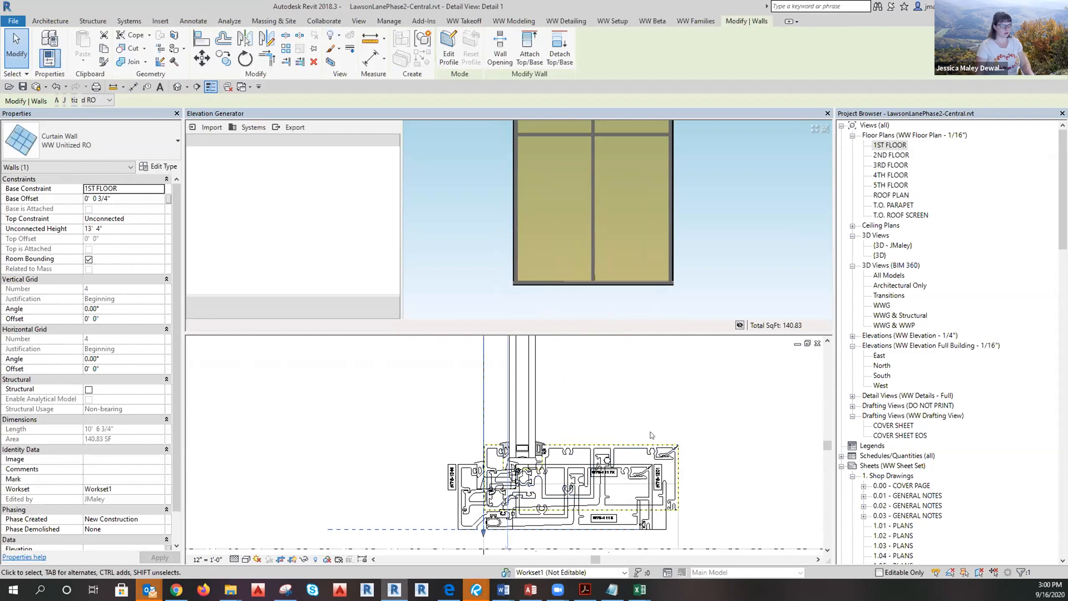
key(Escape)
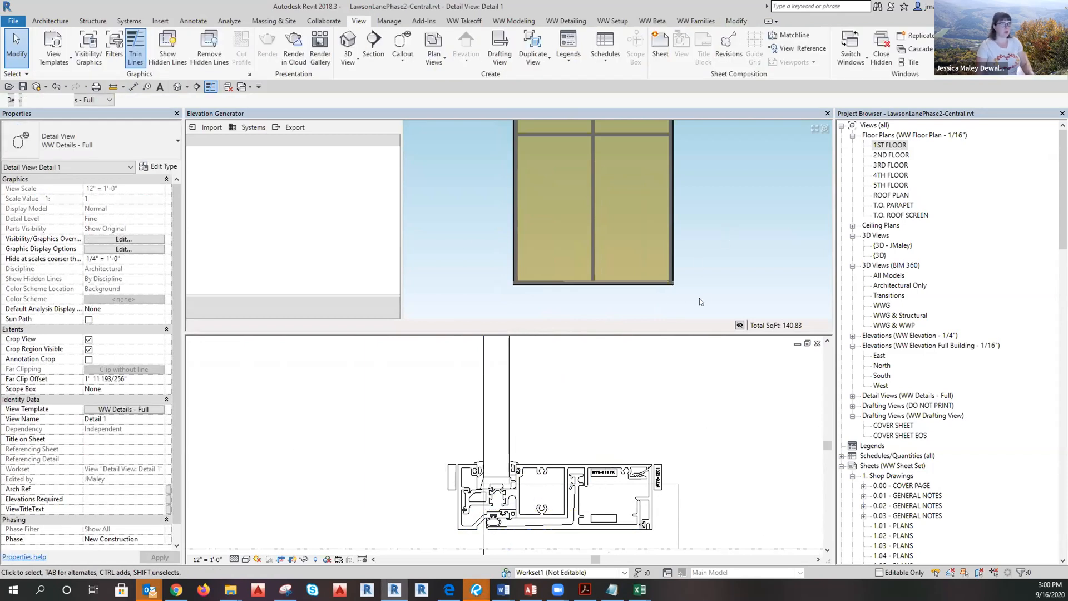
Select the sill mullions and set their Grid Line Shift to -3/4".
drag(478, 273, 718, 285)
click(508, 280)
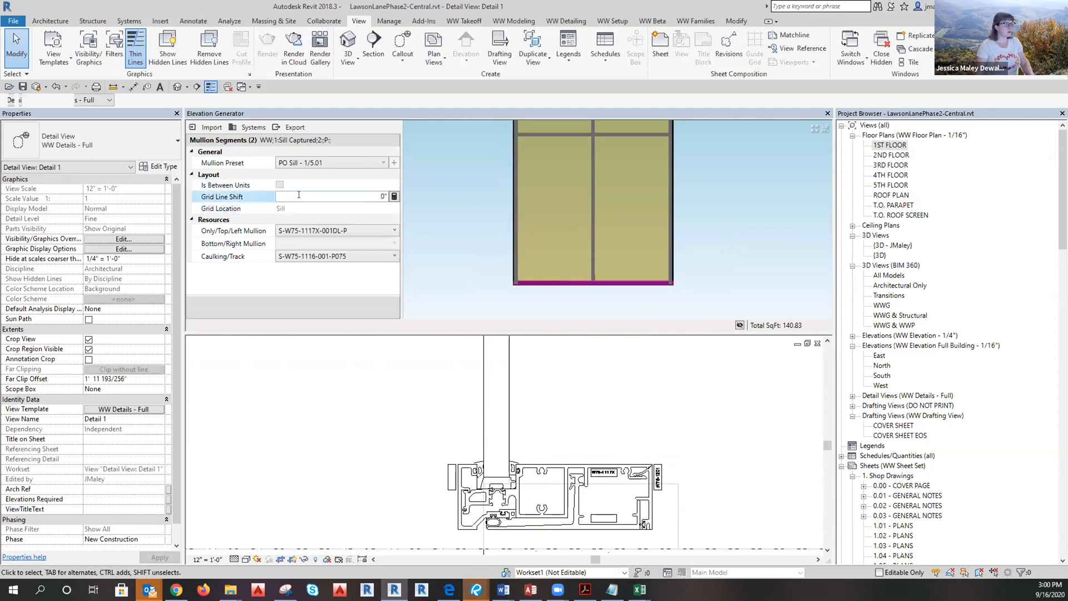
click(384, 197)
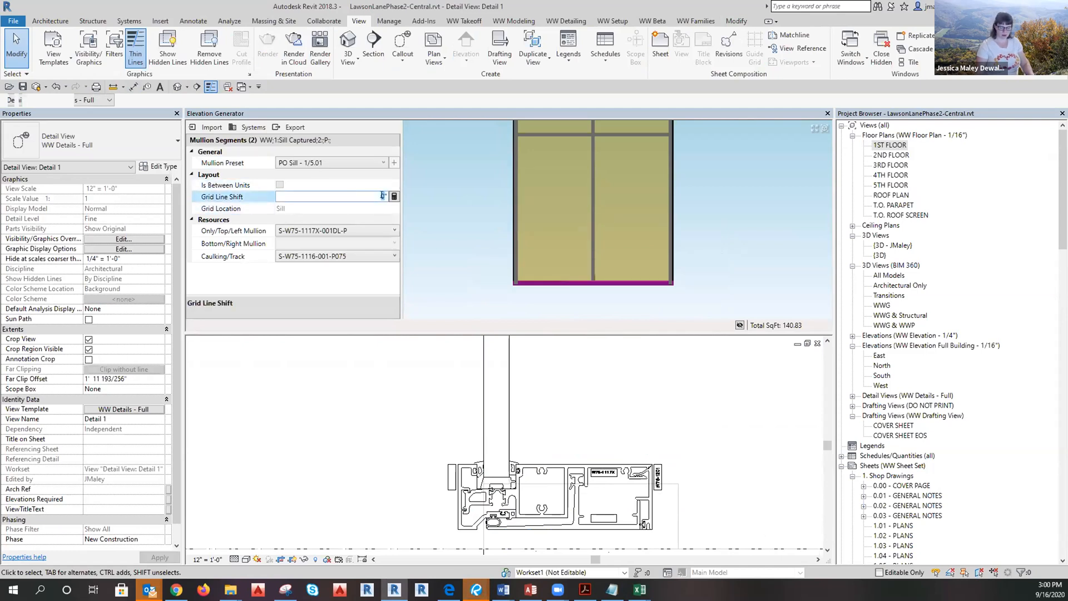
text(-3/4)
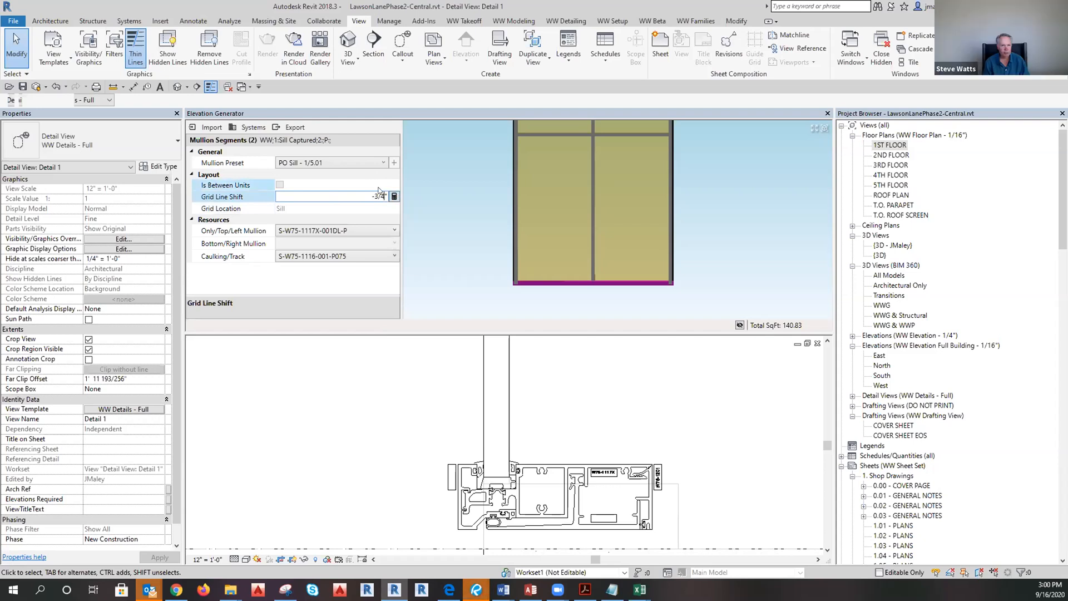
key(Return)
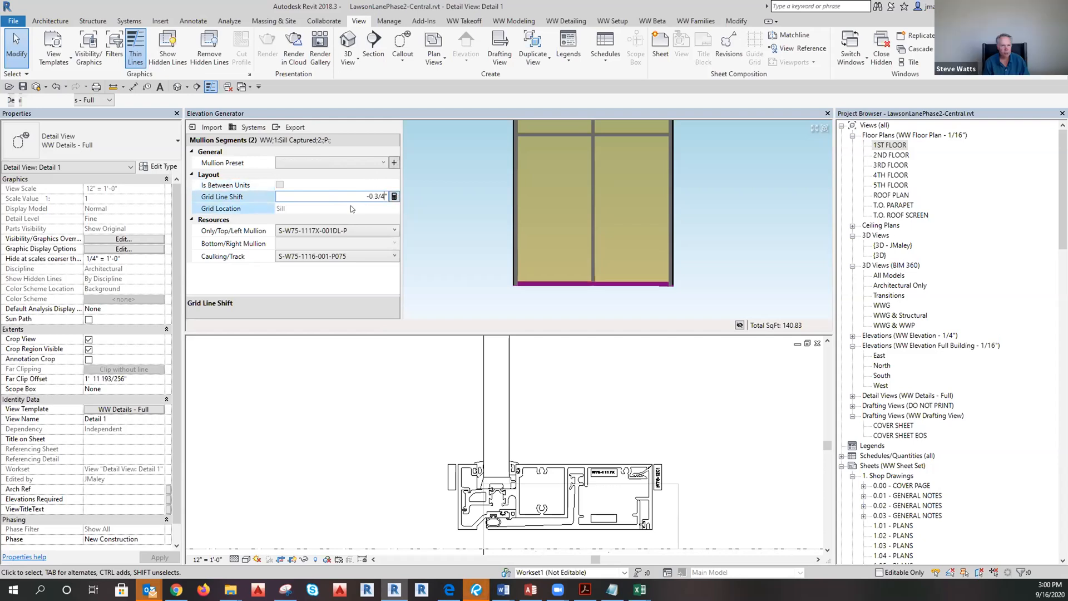
Overwrite the PO Sill - 1/5.01 mullion preset with the sill settings.
click(393, 164)
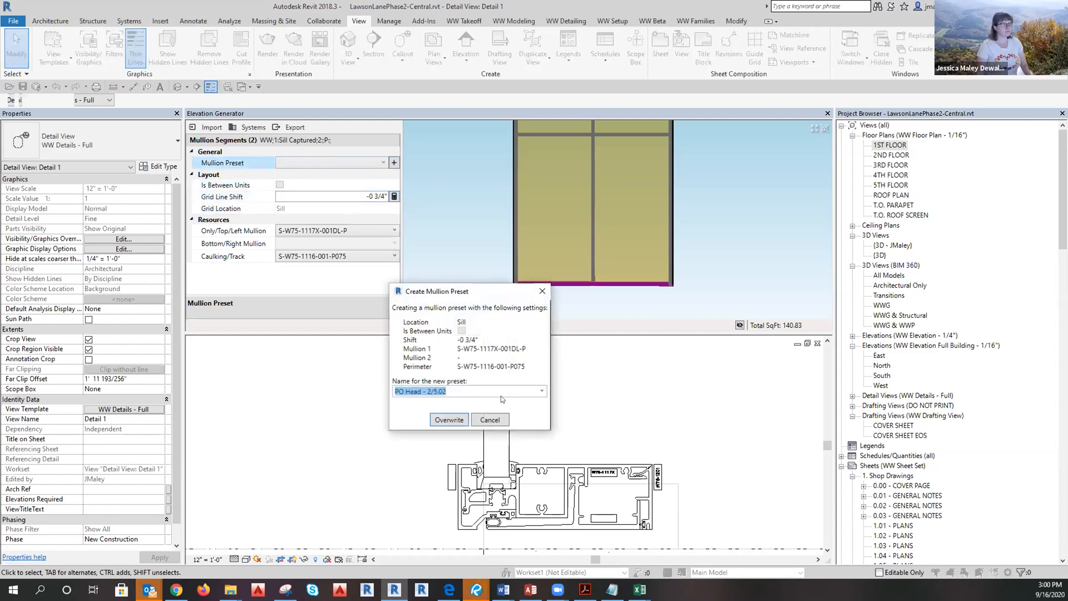
click(538, 393)
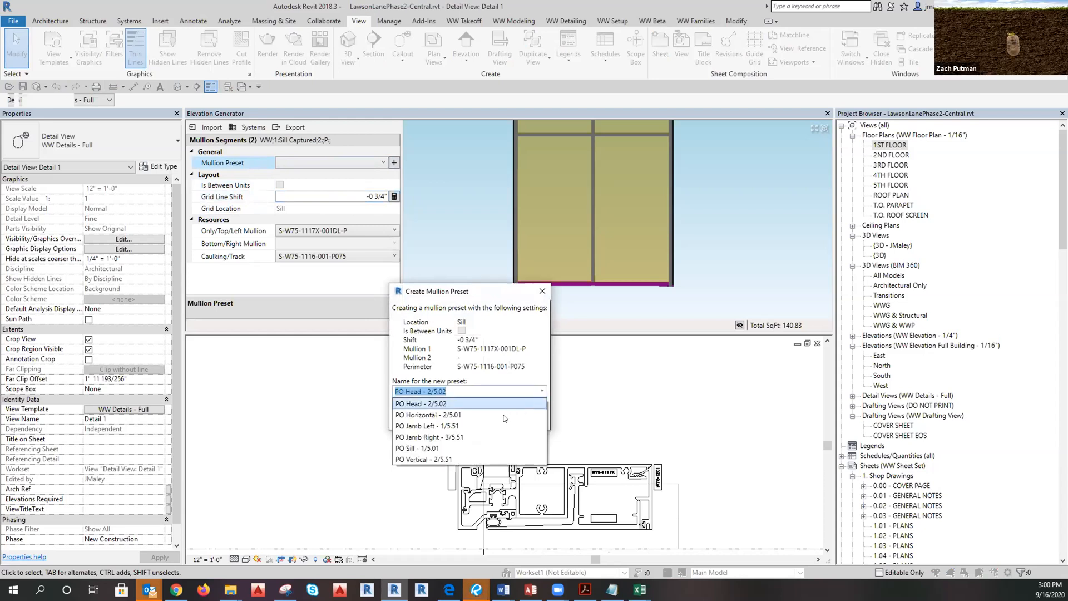
click(428, 449)
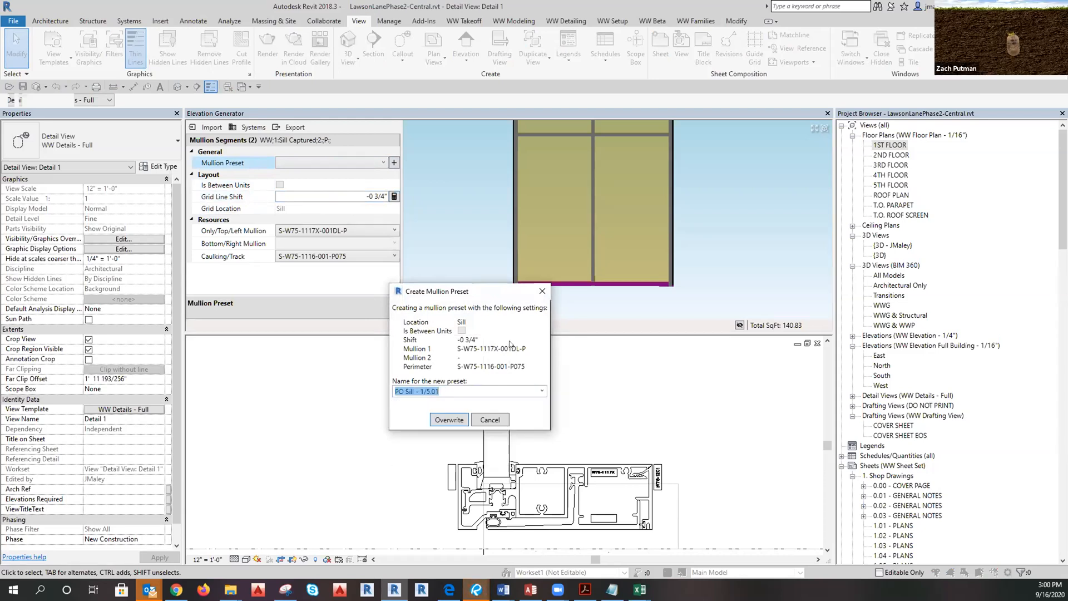
click(448, 421)
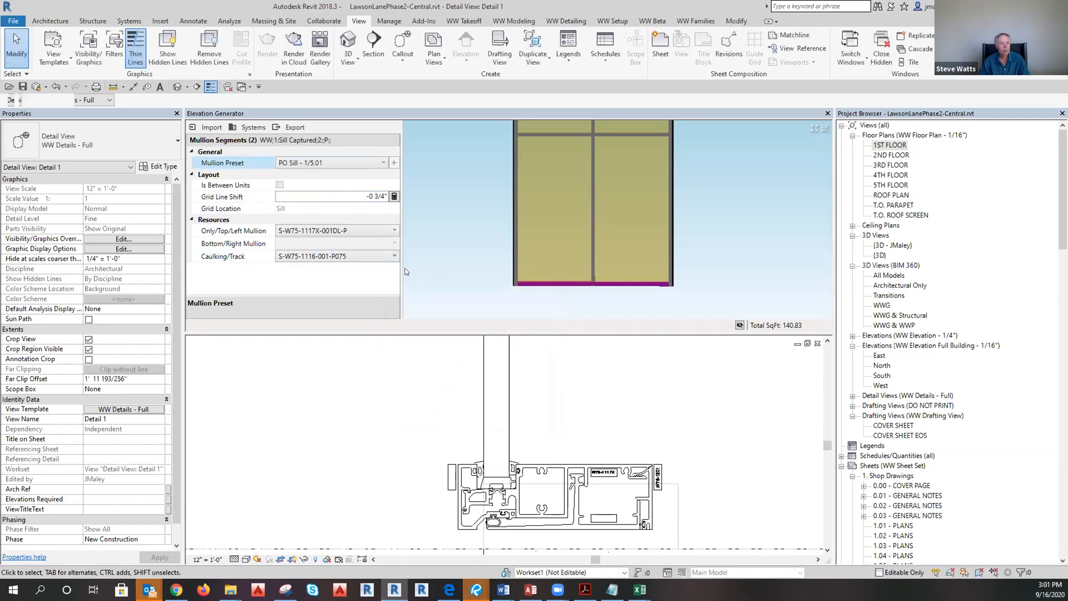
click(494, 293)
scroll(584, 239, down, 3)
scroll(534, 240, up, 3)
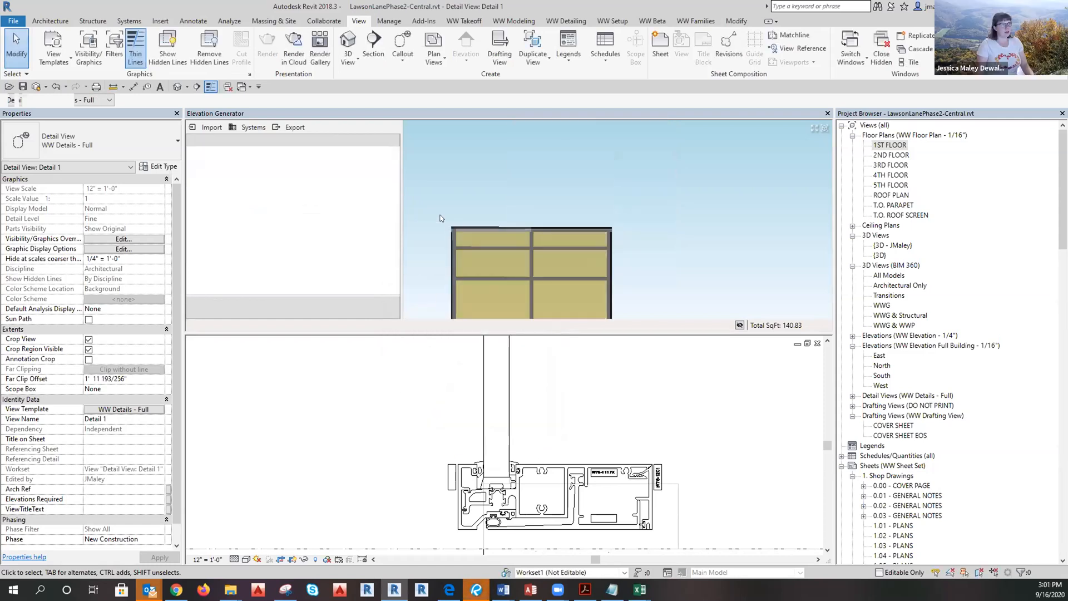
Give the head mullions a 1 1/4" grid line shift and overwrite the PO Head - 2/5.02 preset.
drag(423, 205, 653, 240)
click(375, 196)
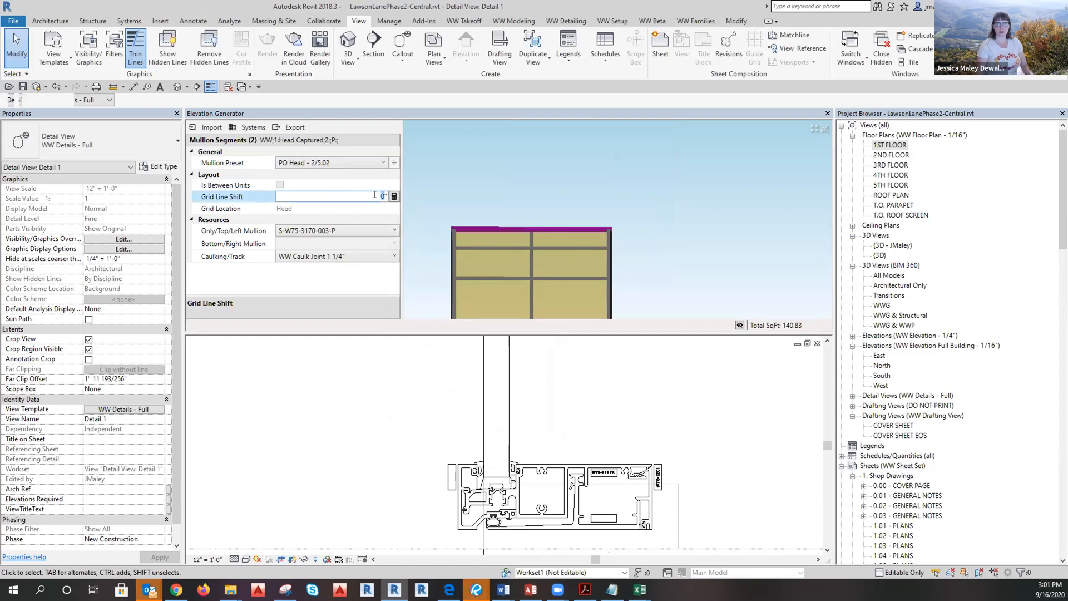
text(1 1/4)
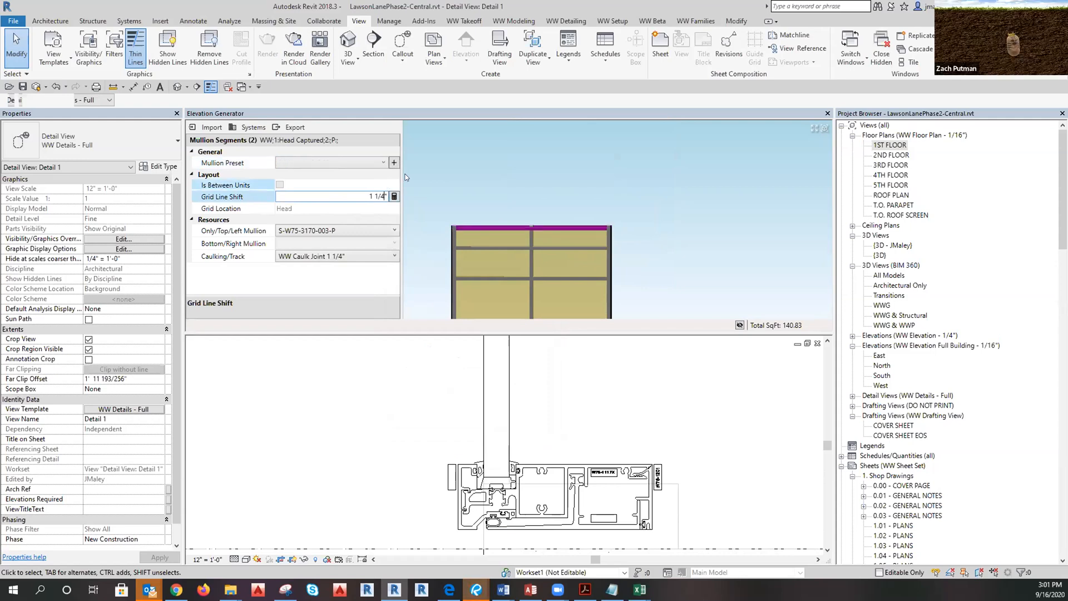
click(393, 162)
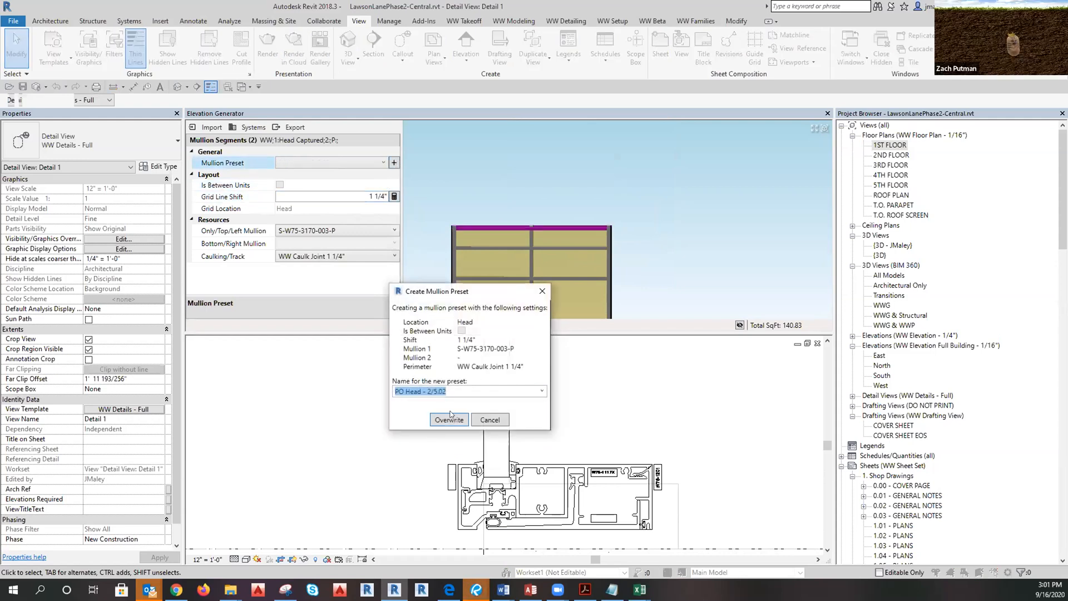
click(443, 421)
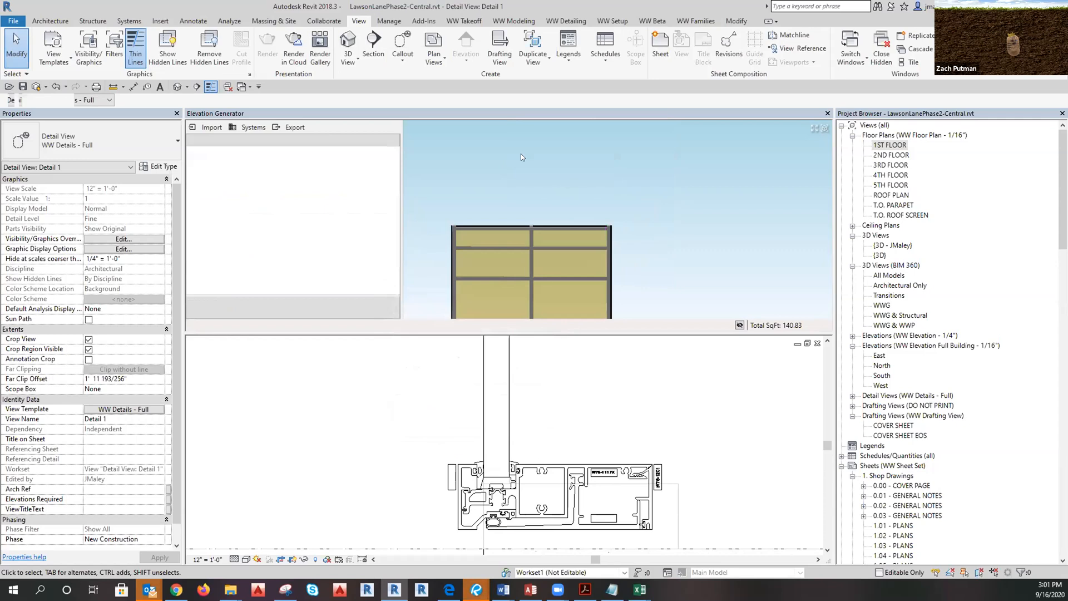
mouse_move(470, 167)
mouse_down()
mouse_move(501, 295)
mouse_move(474, 290)
mouse_up()
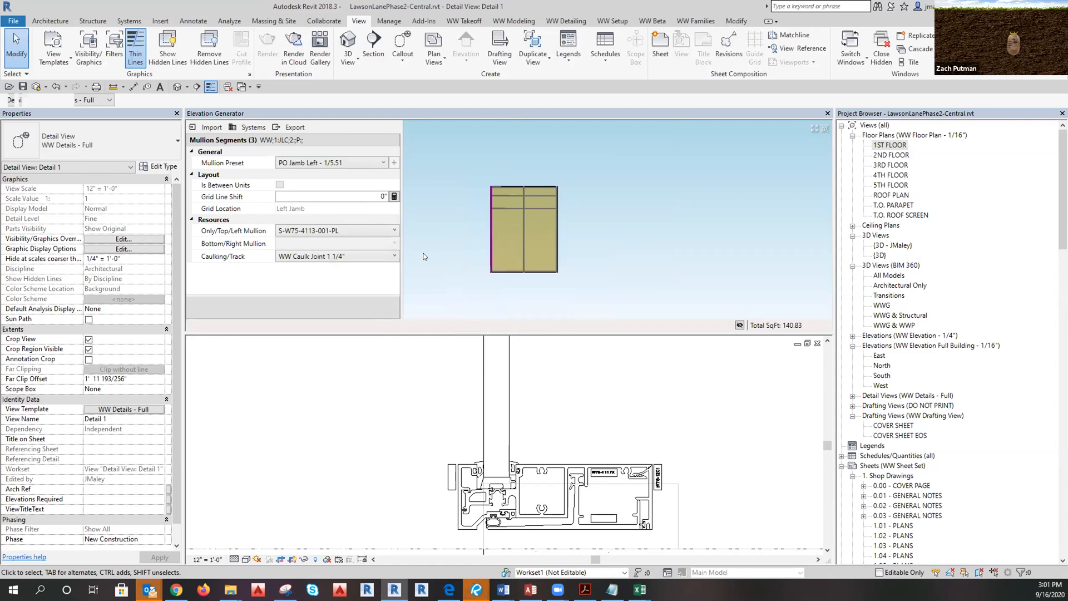
Set the left jamb's grid line shift to -2 5/8" and overwrite the PO Jamb Left - 1/5.51 preset.
click(378, 195)
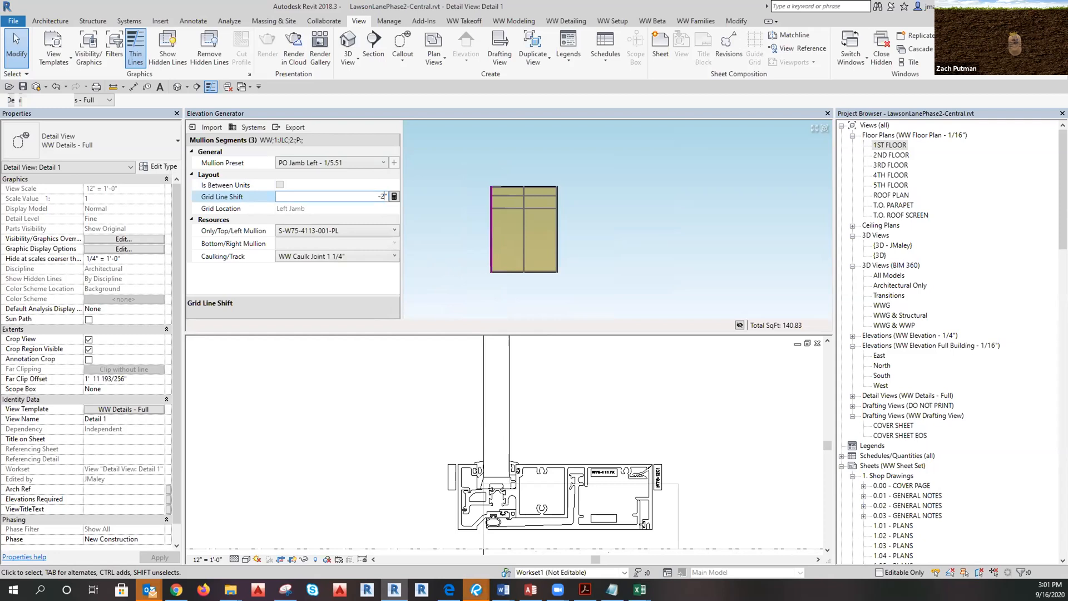
text(5/8)
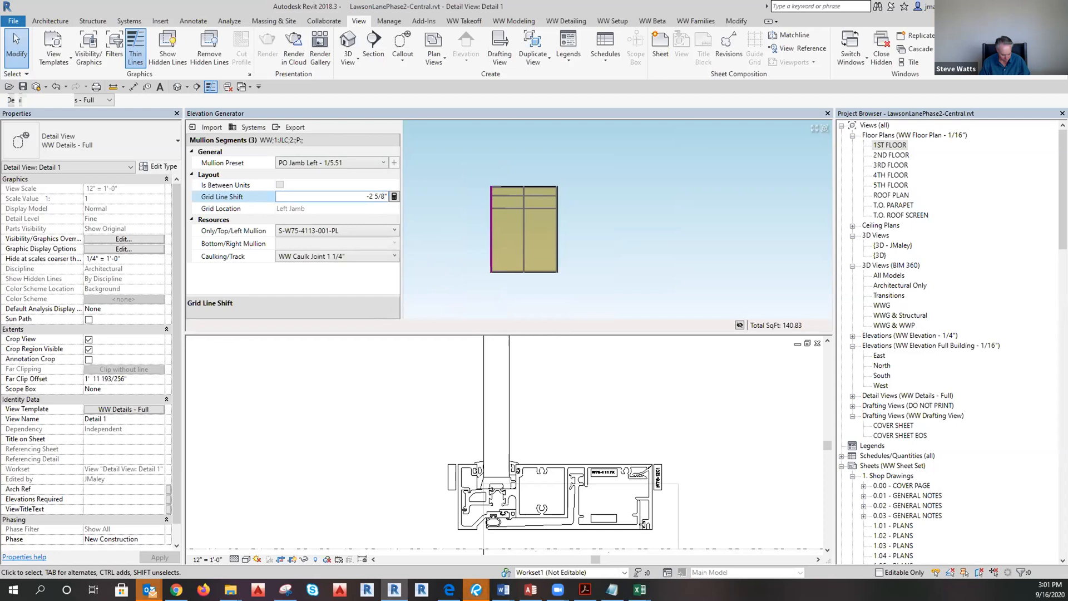
click(394, 163)
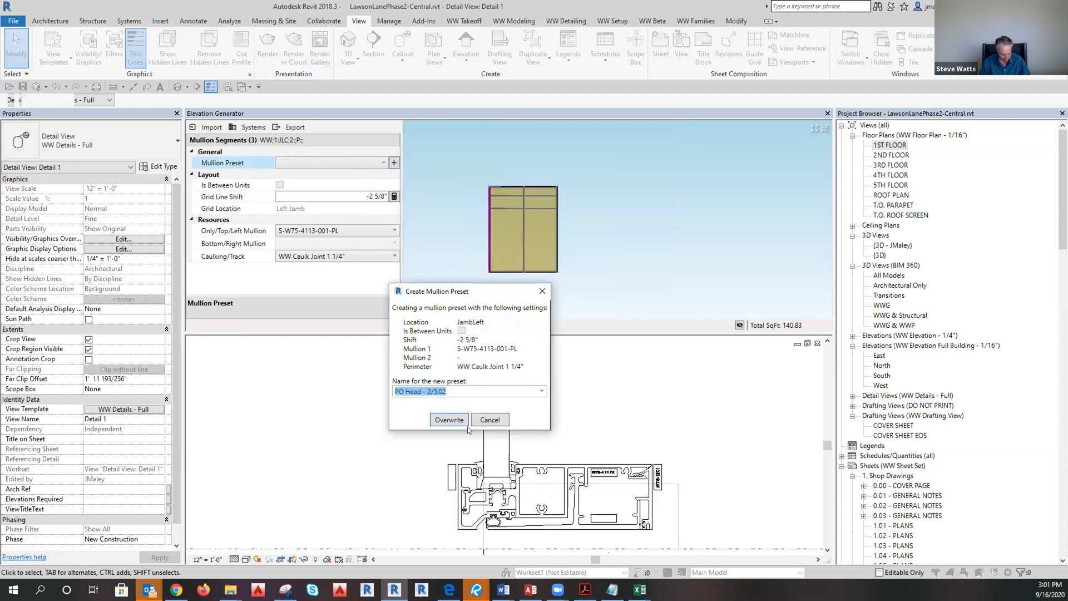
click(541, 390)
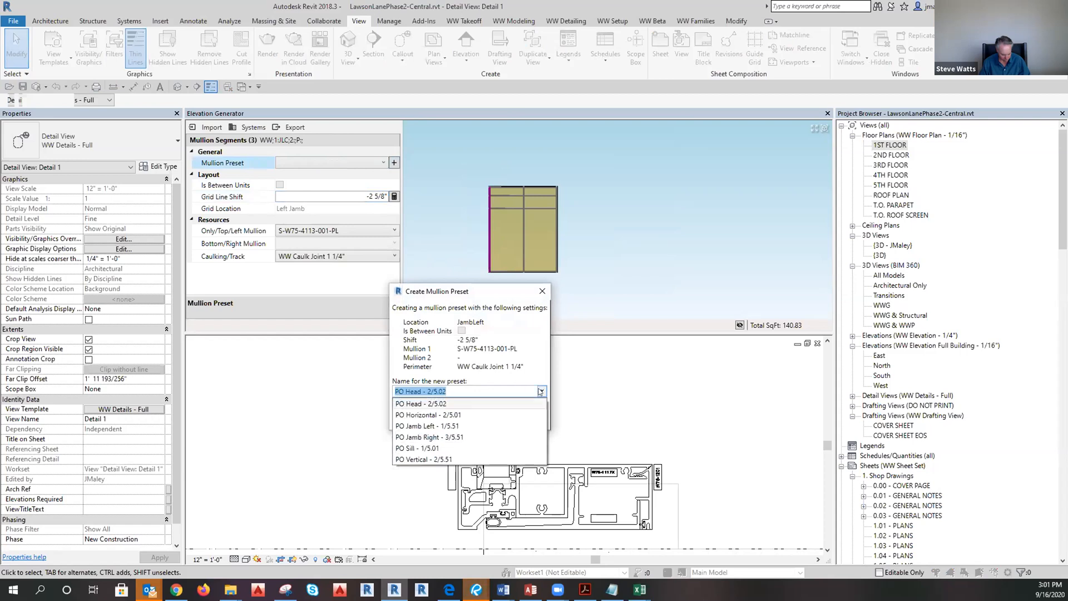
click(467, 426)
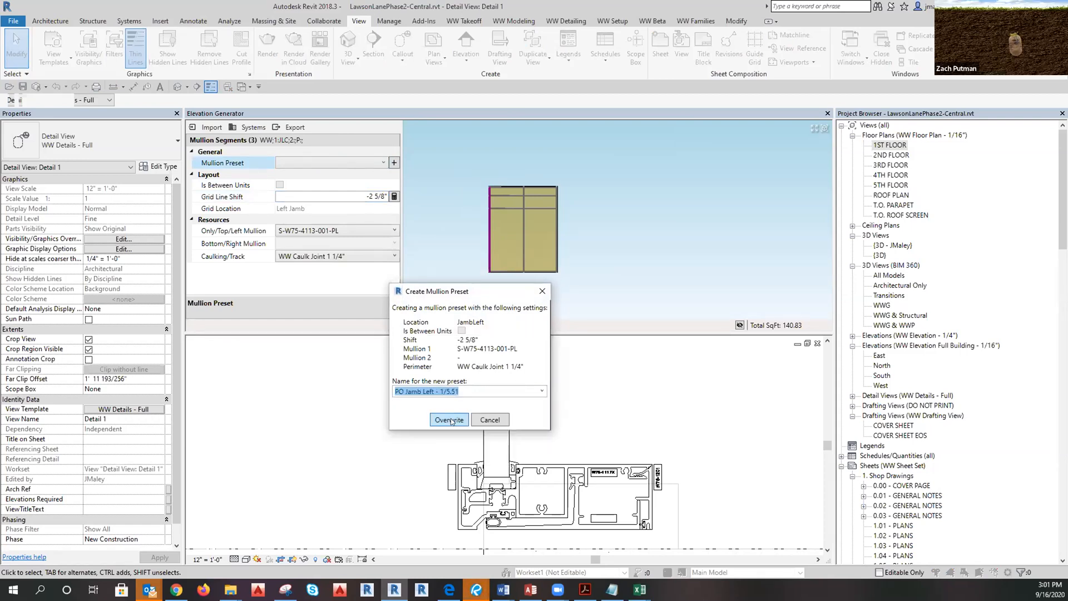
click(449, 420)
drag(548, 162, 578, 297)
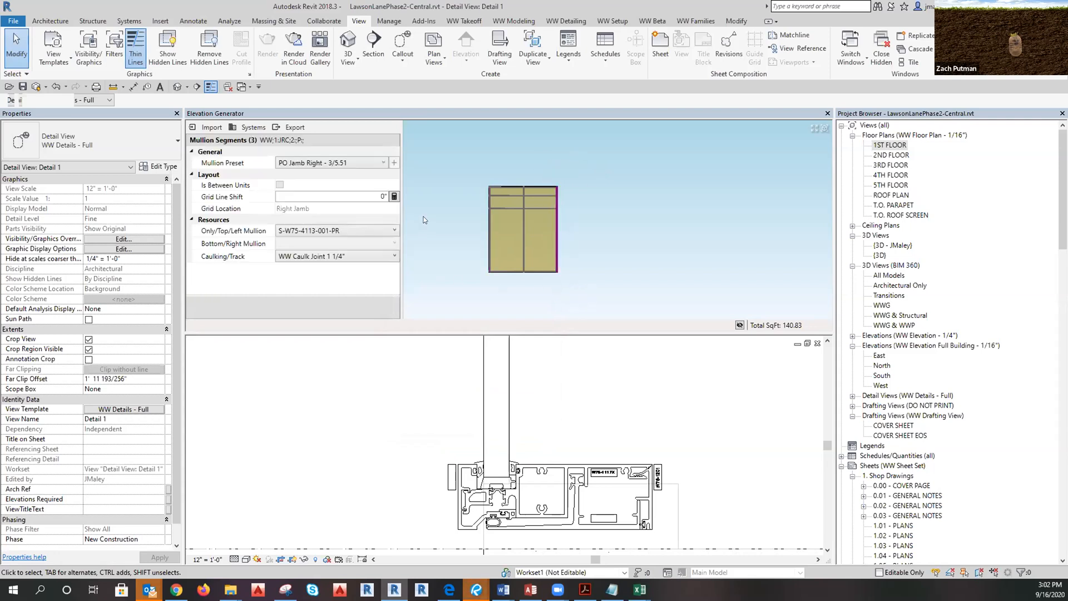
Sum 1 3/8" and 1 1/4" in the shift calculator to apply a 2 5/8" right jamb shift.
click(394, 196)
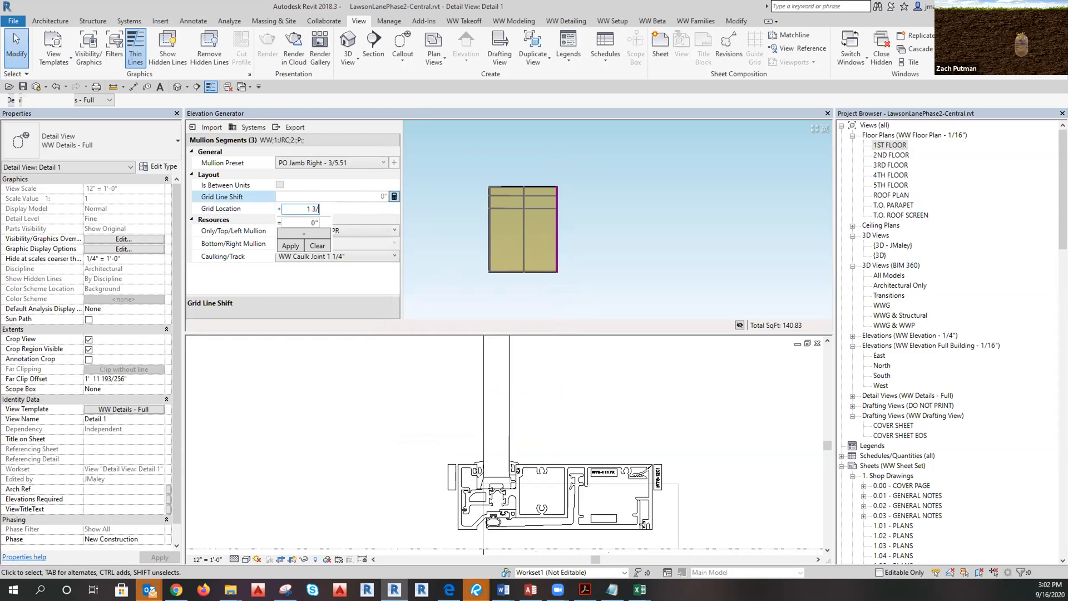
text(")
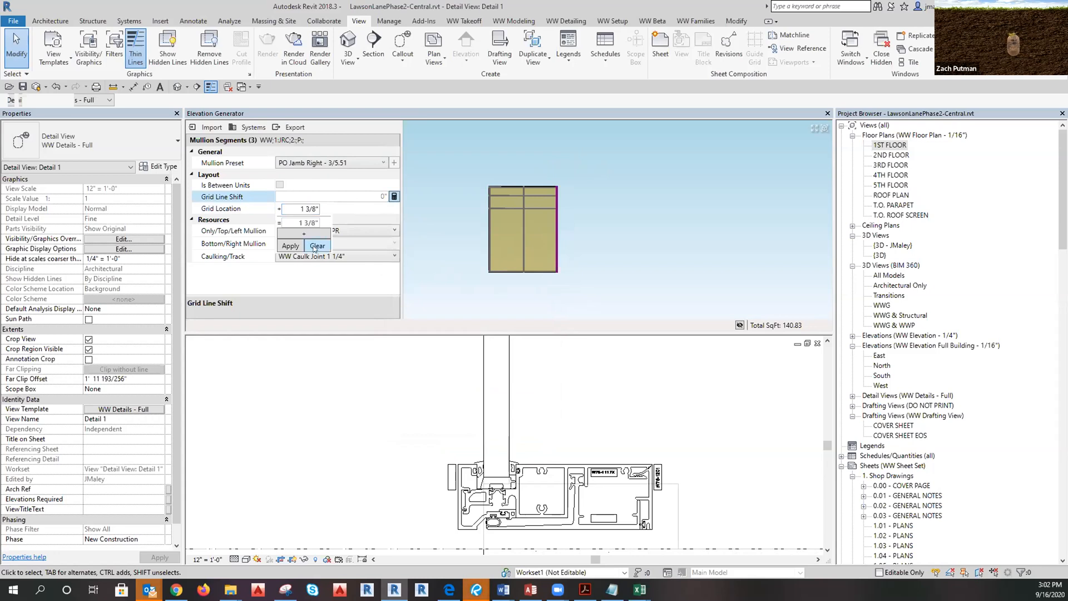
click(315, 246)
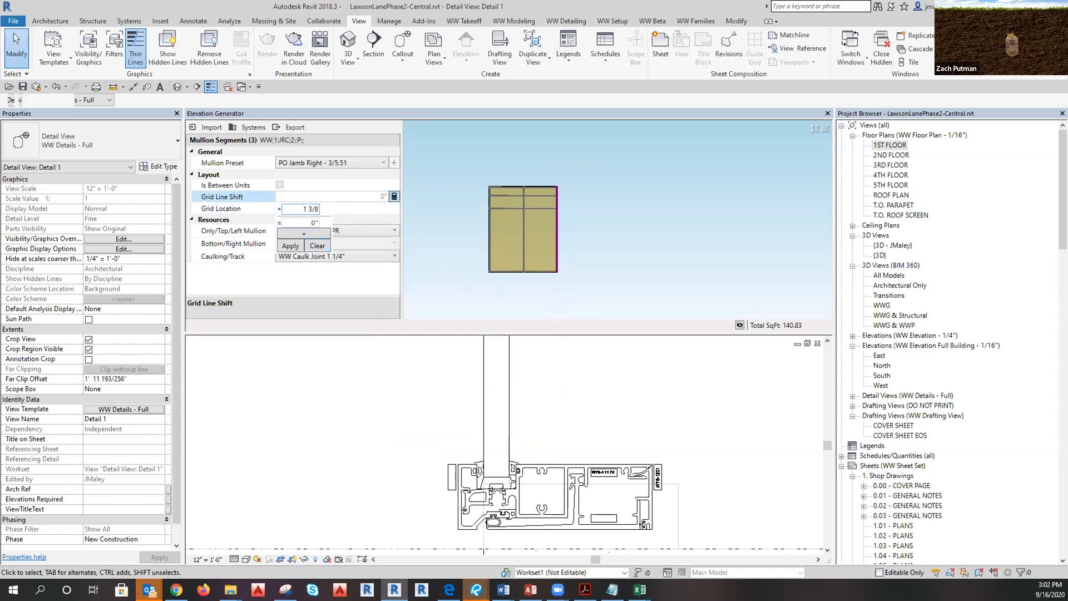
key(Return)
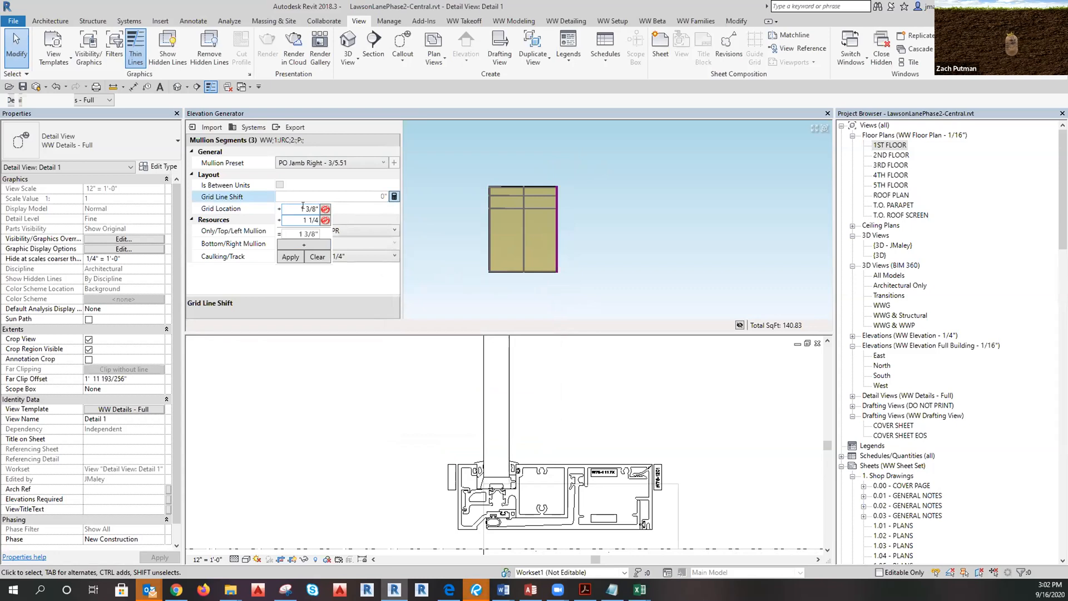
text(1 1/4")
click(290, 257)
Overwrite the PO Jamb Right - 3/5.51 preset with the right jamb settings.
click(394, 162)
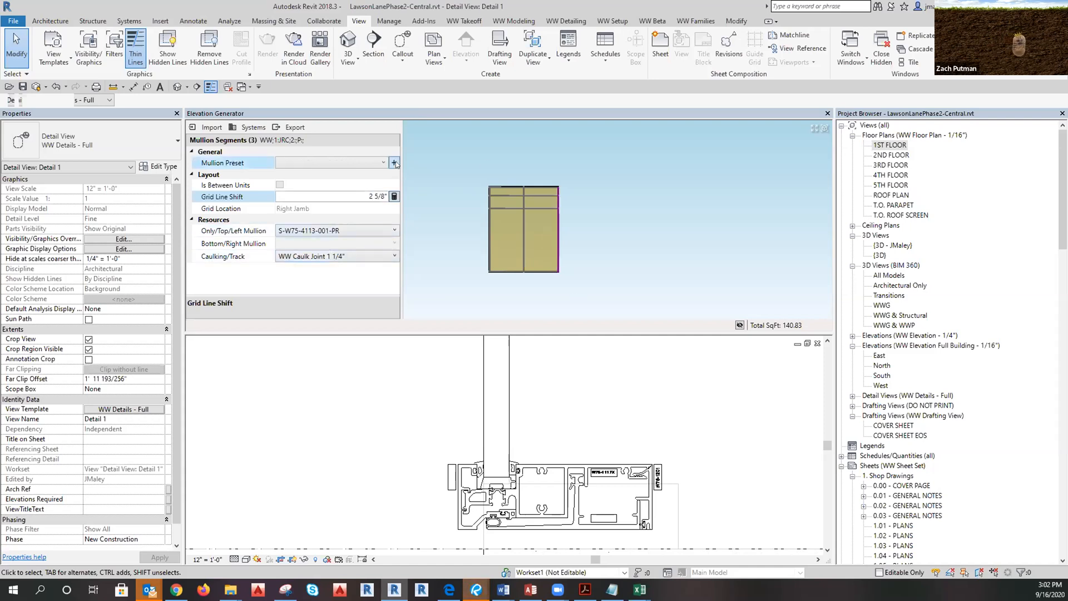
click(542, 391)
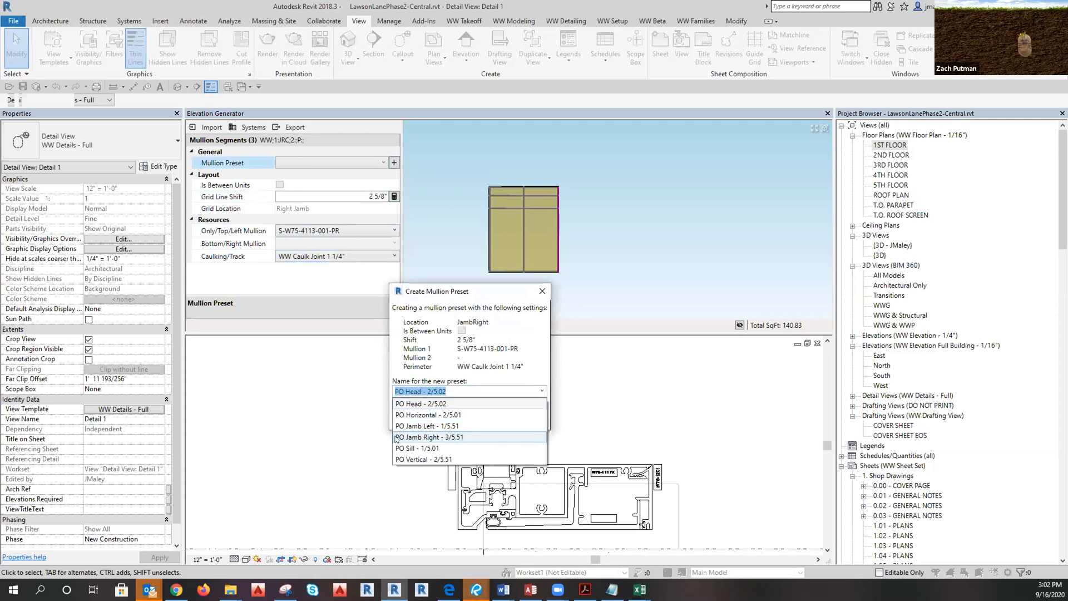
click(423, 437)
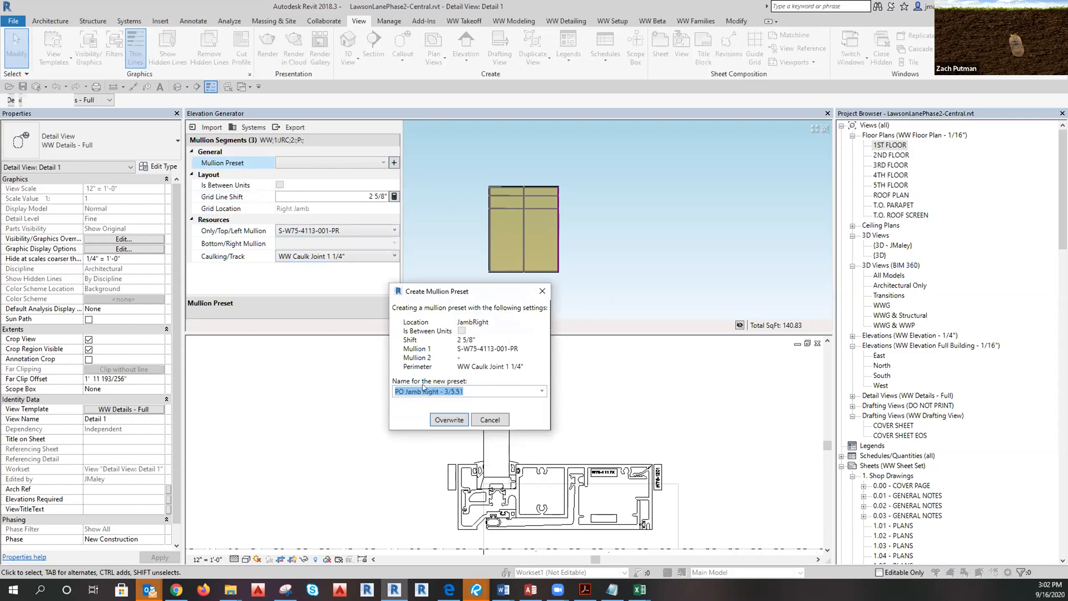
click(454, 419)
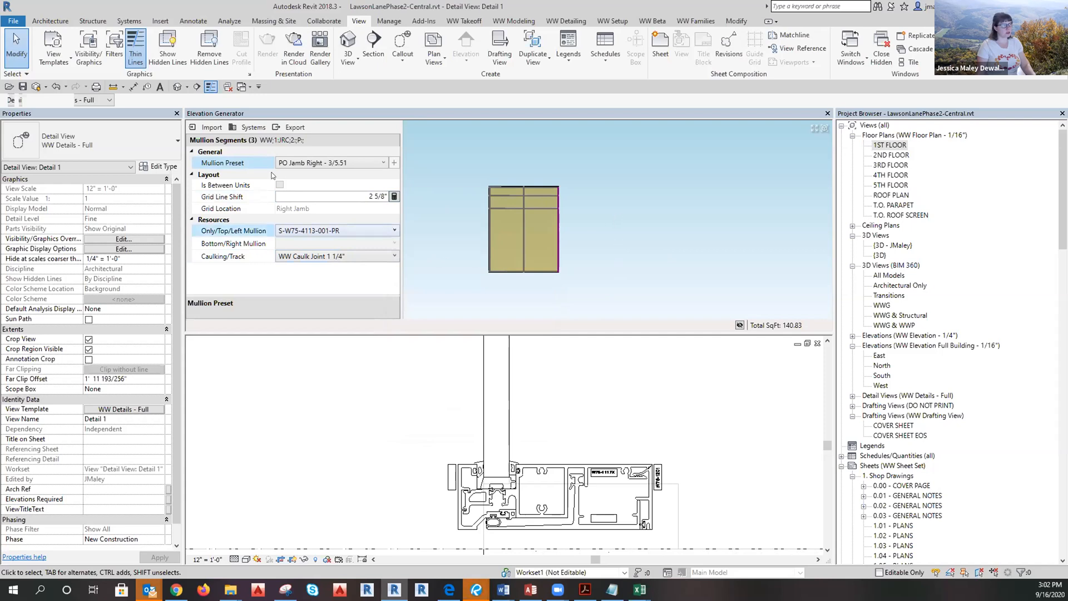
click(597, 227)
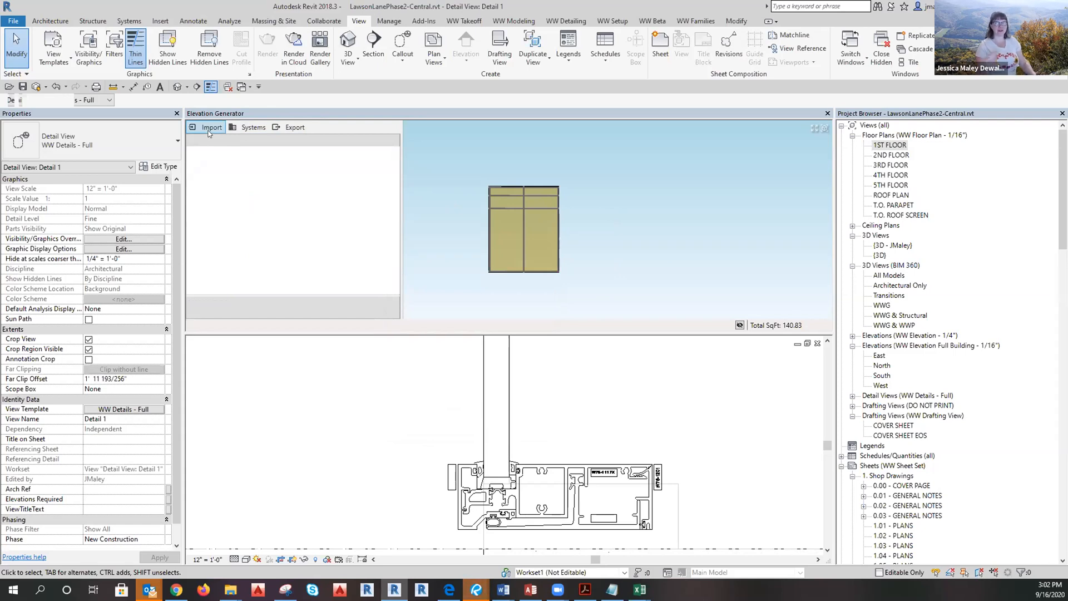
Save the current Systems configuration in the Elevation Generator panel.
click(245, 131)
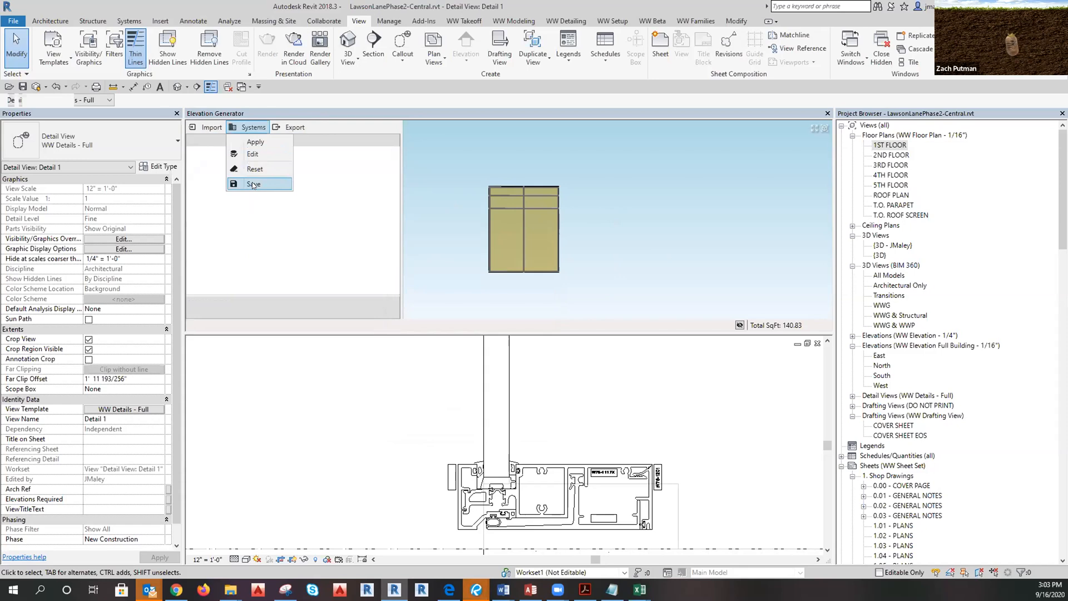
click(590, 222)
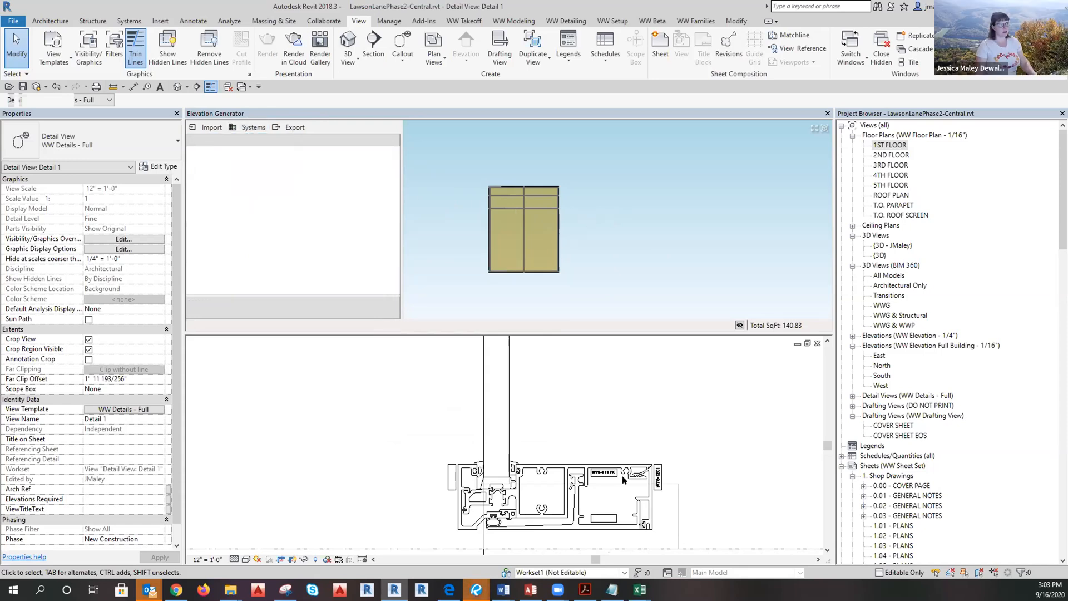
Check the head mullion's type in Detail 1, then select the WW Unitized RO curtain wall.
scroll(561, 489, down, 5)
scroll(563, 502, up, 5)
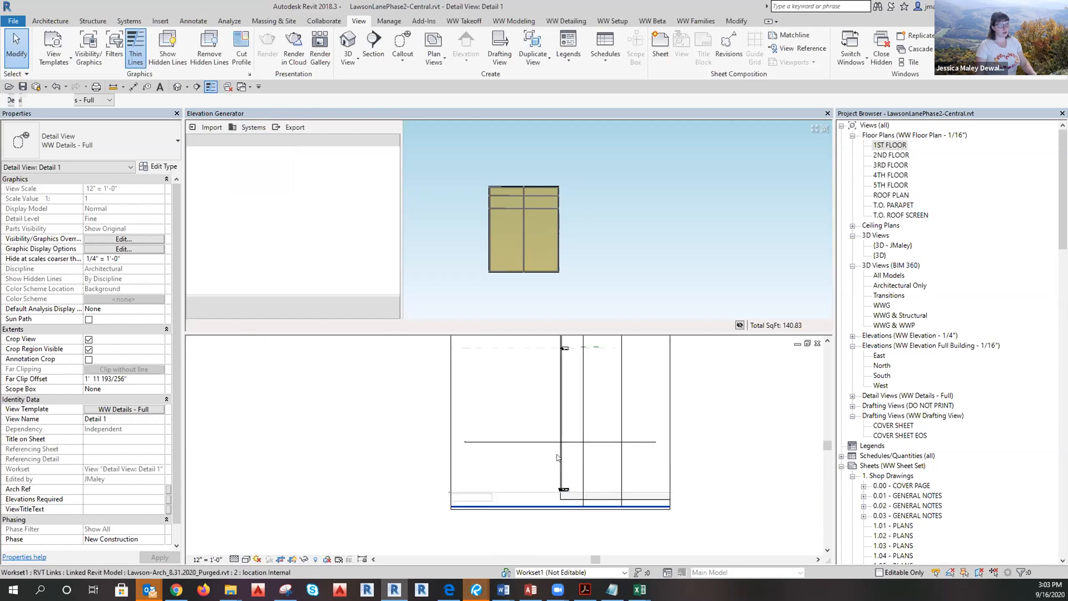
scroll(539, 420, down, 4)
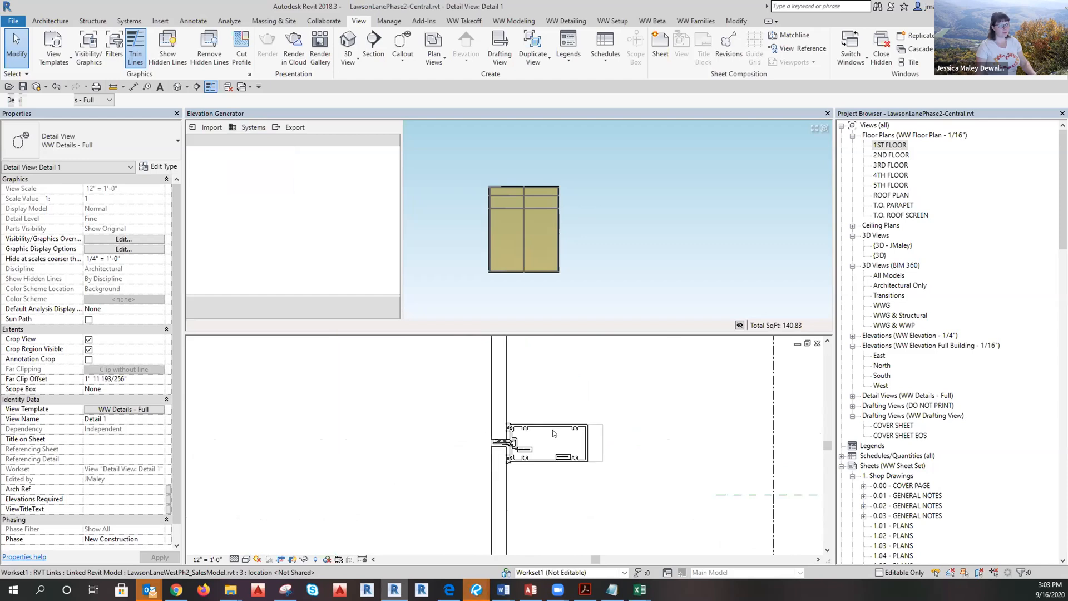
scroll(552, 429, up, 5)
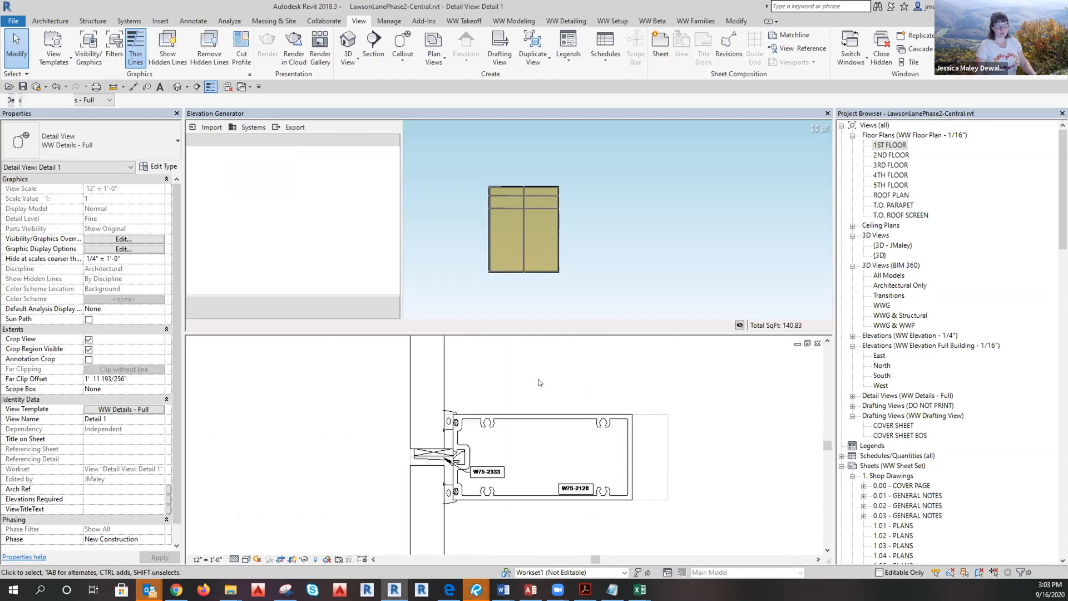
scroll(537, 384, down, 5)
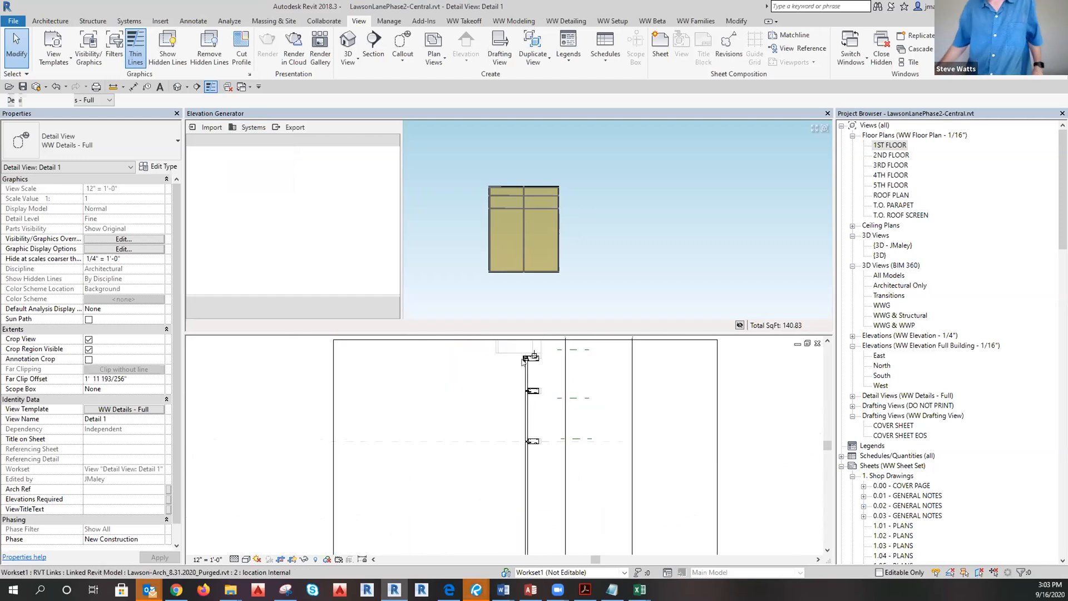
scroll(557, 430, up, 5)
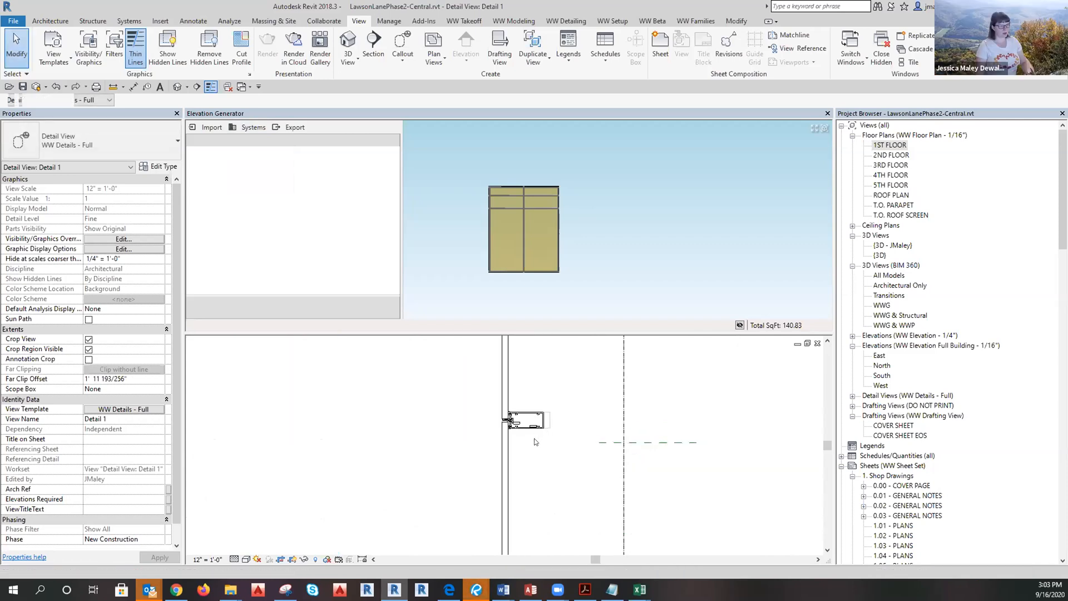
scroll(472, 394, down, 5)
scroll(481, 519, up, 5)
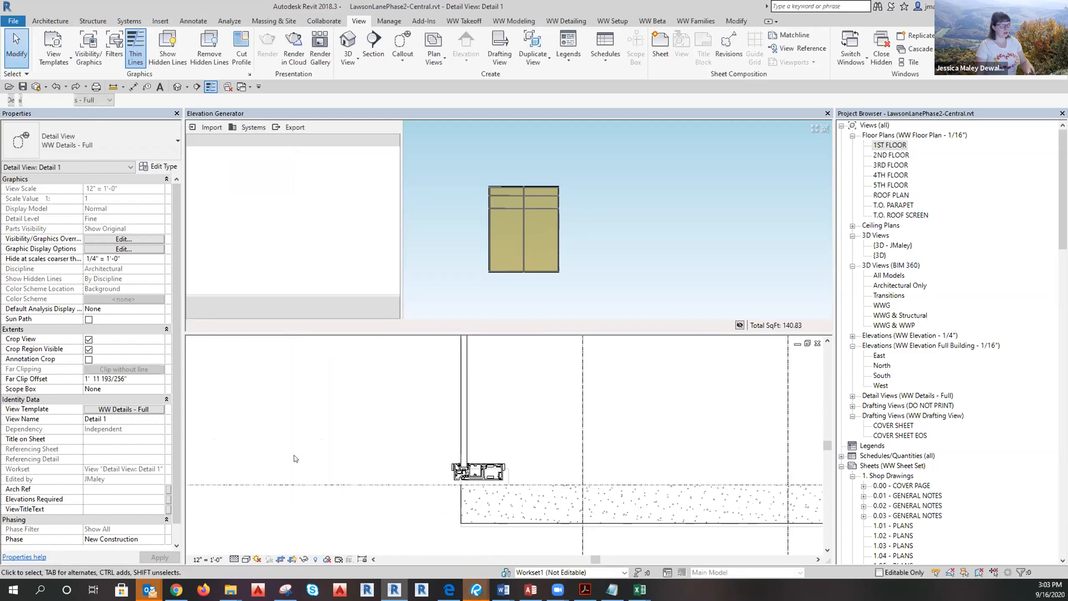
scroll(461, 467, up, 5)
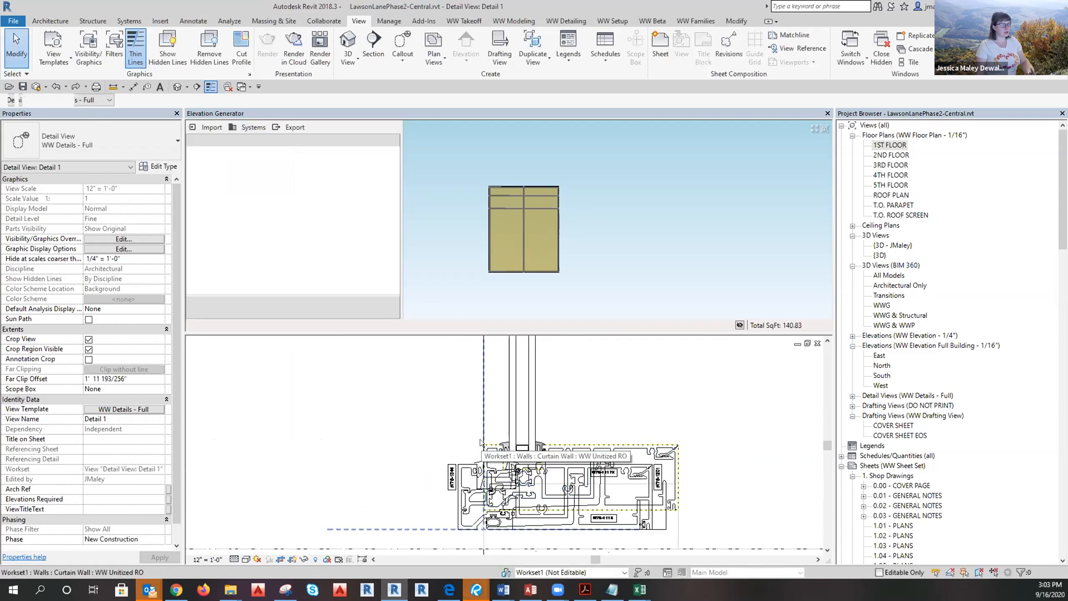
scroll(464, 540, down, 6)
scroll(467, 539, down, 2)
scroll(489, 429, down, 1)
scroll(474, 357, up, 6)
middle_drag(477, 388, 494, 548)
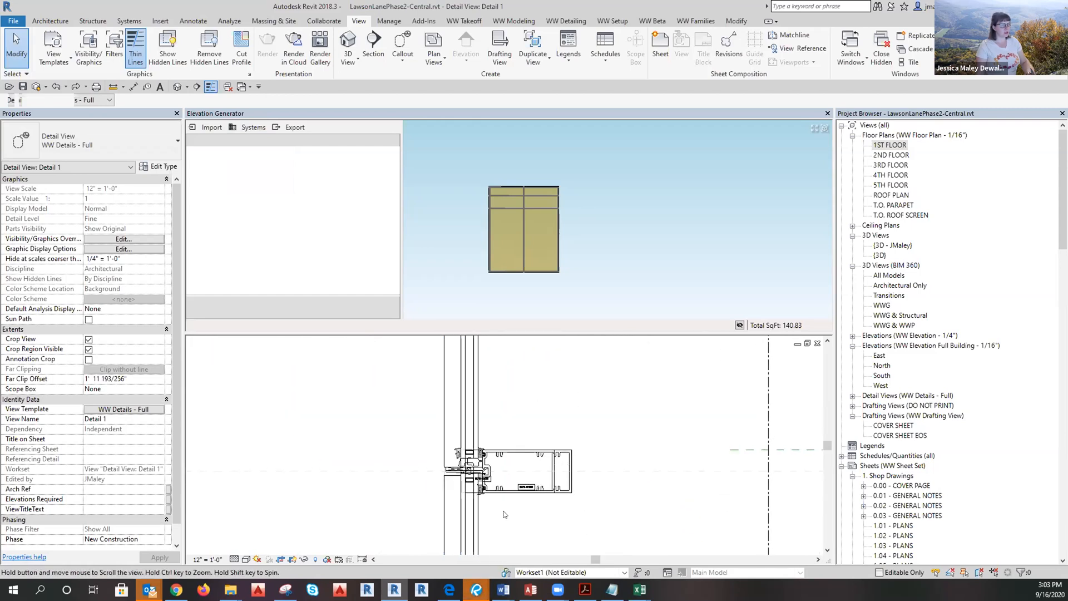
scroll(494, 548, up, 3)
click(538, 425)
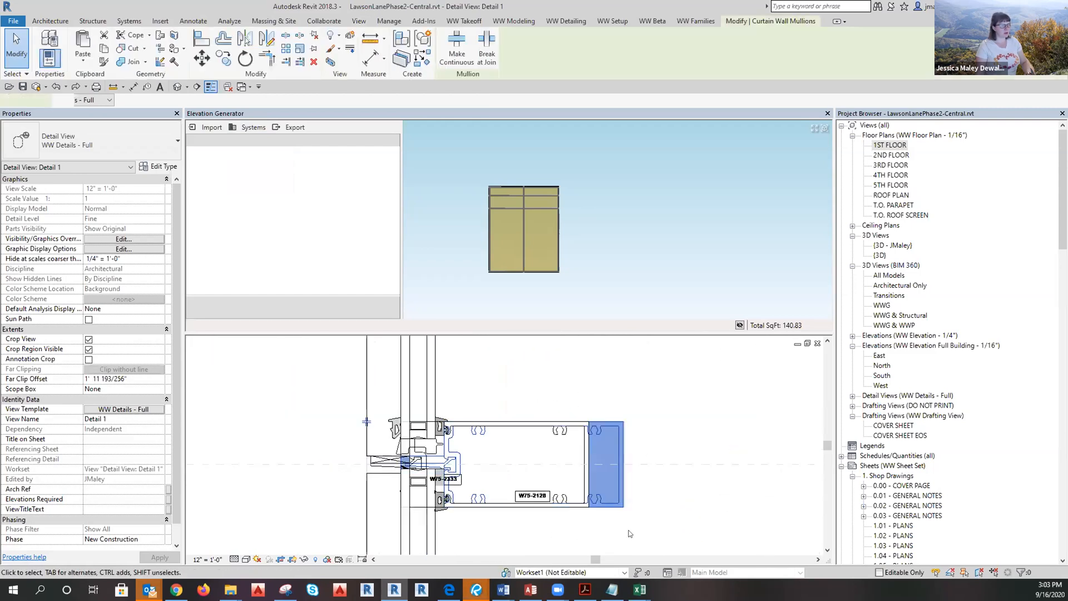
scroll(537, 440, down, 4)
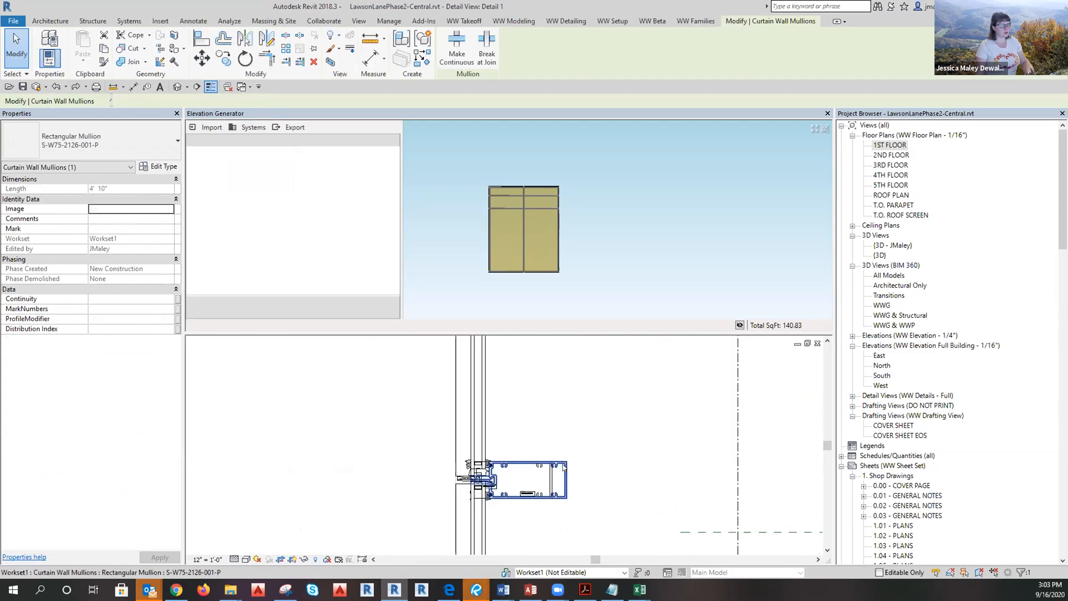
scroll(537, 449, down, 2)
click(516, 475)
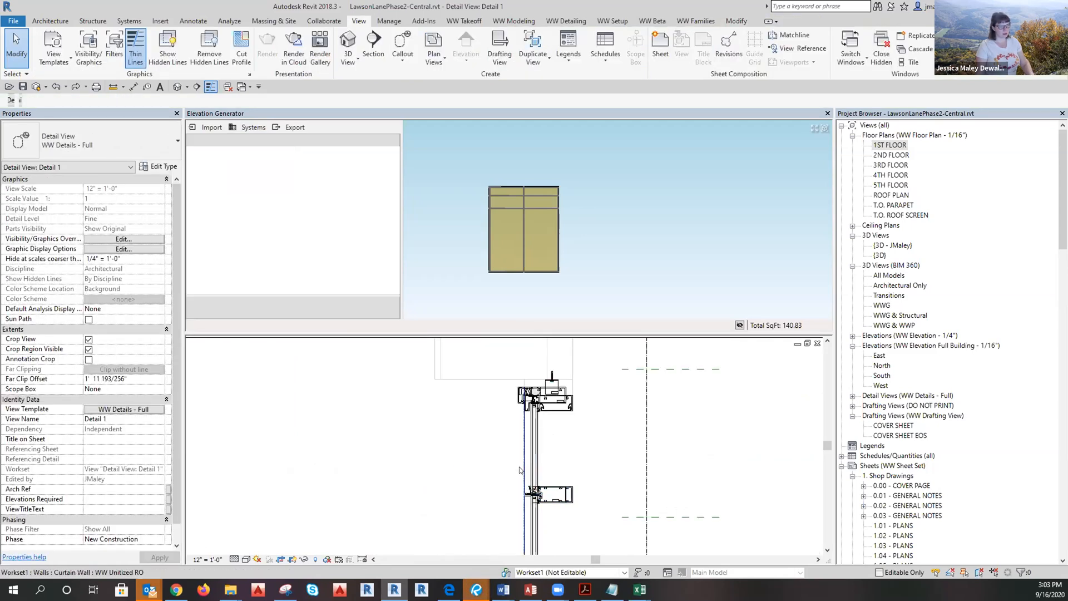
click(520, 470)
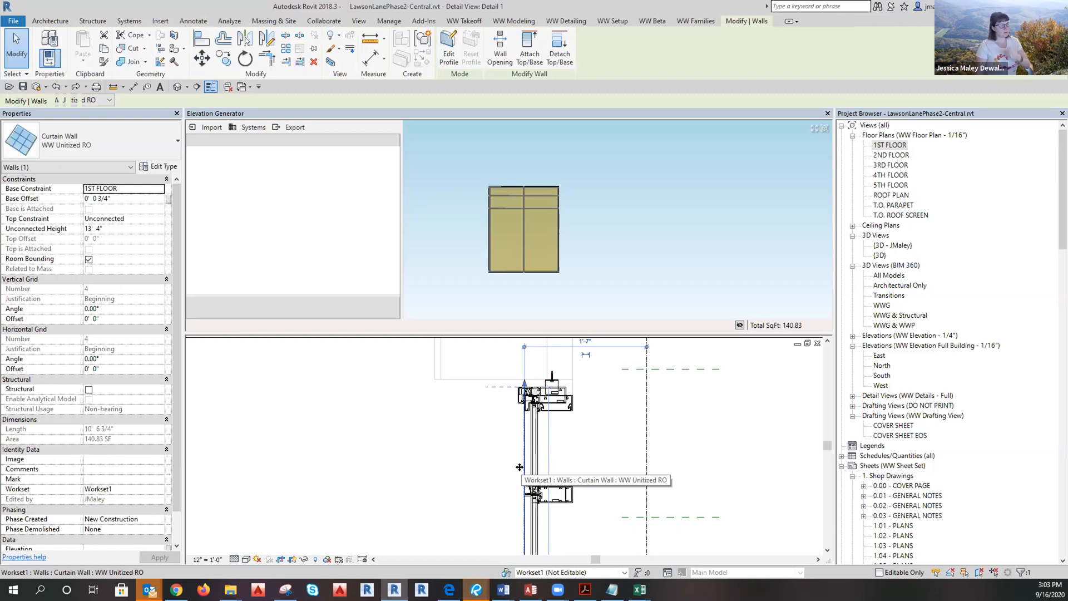
Import the curtain wall into the Elevation Generator and review the six GL1 missing-material InFills errors.
click(475, 474)
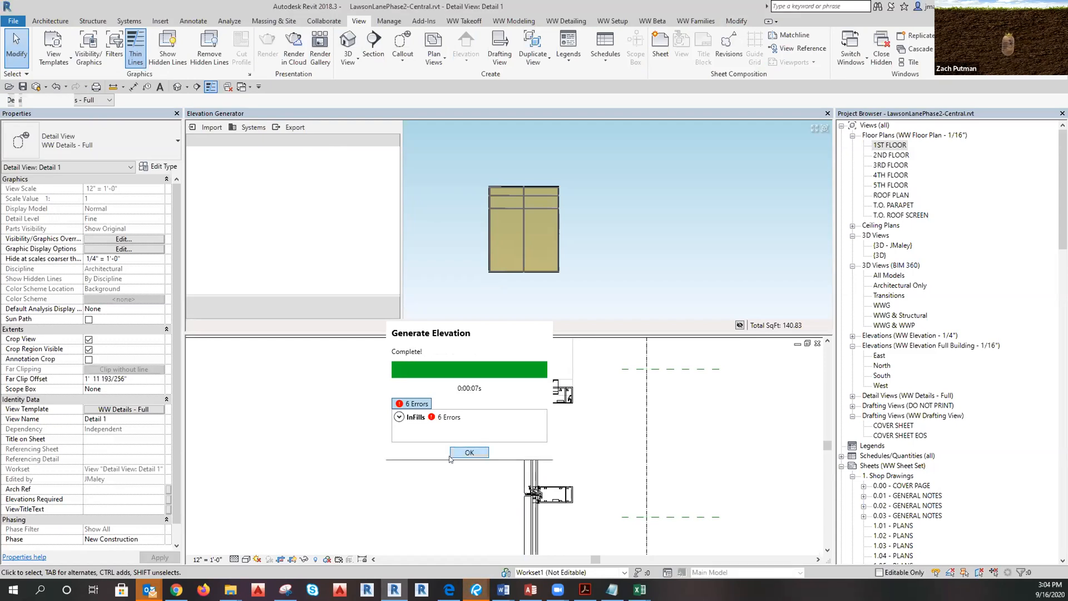
click(399, 418)
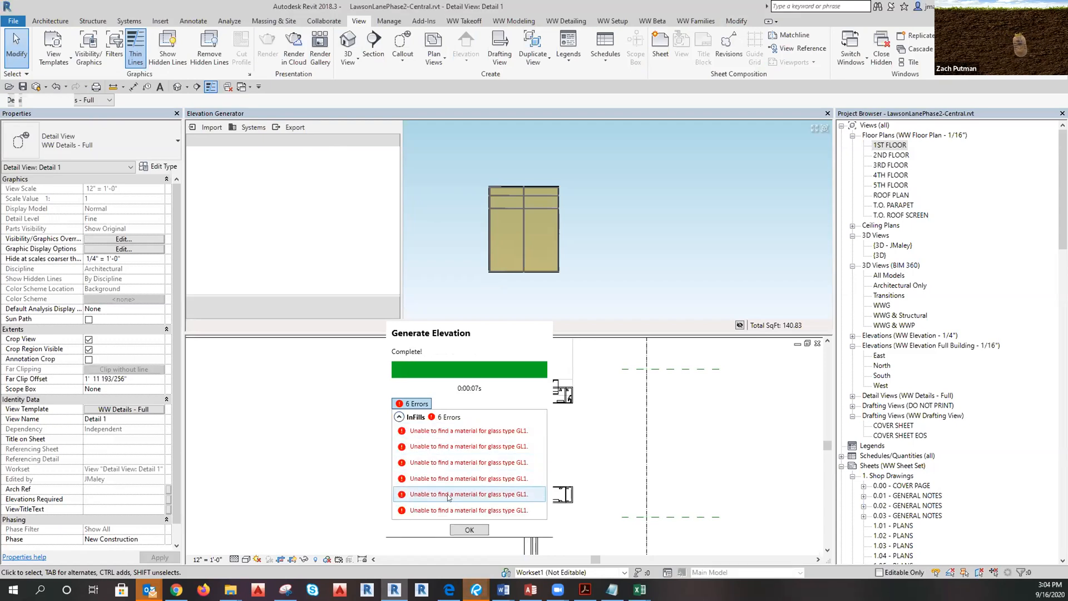
click(468, 530)
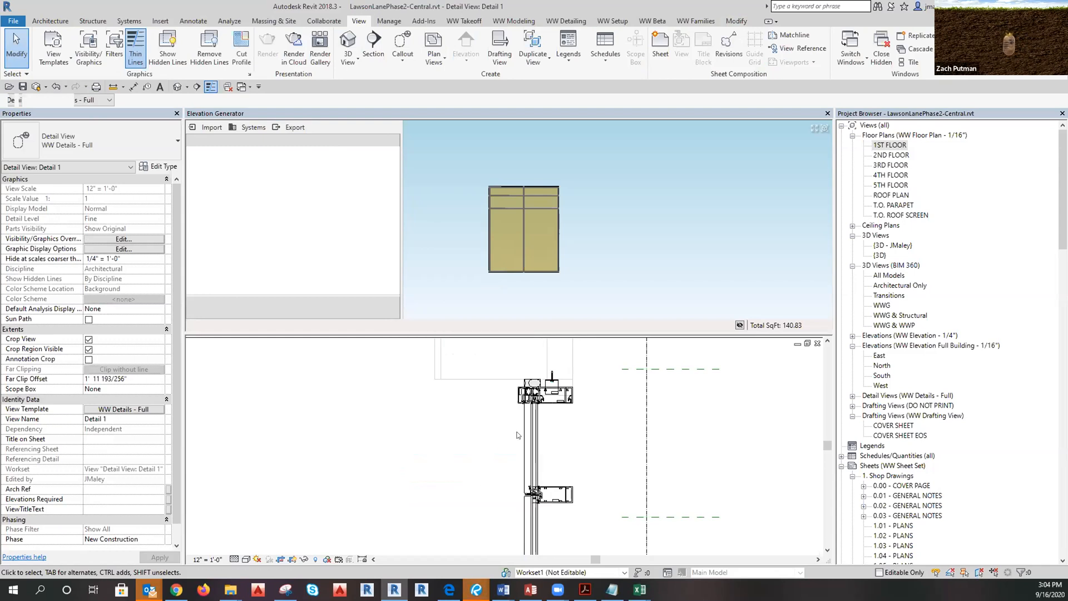
scroll(528, 384, up, 5)
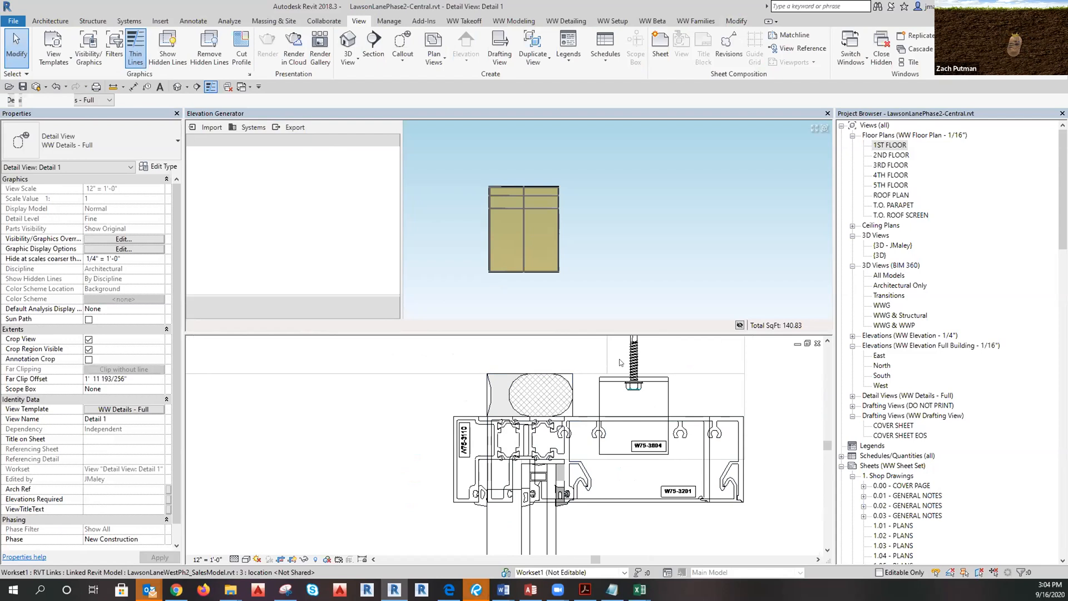
Zoom around the curtain wall detail and open the Detail 0 callout view.
scroll(651, 454, down, 5)
scroll(609, 423, up, 4)
scroll(608, 427, down, 5)
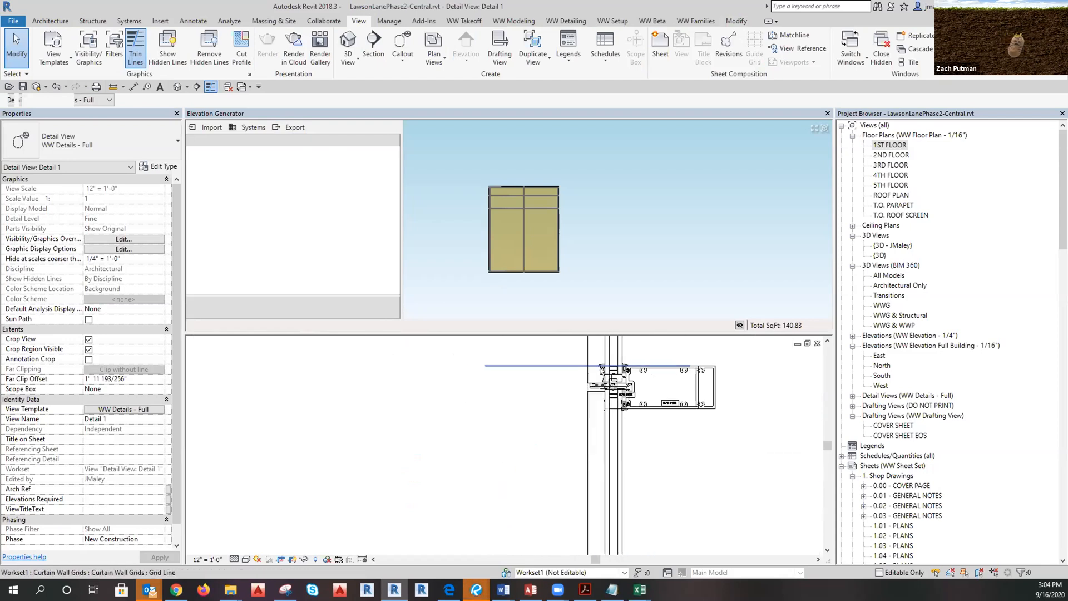
scroll(608, 428, up, 6)
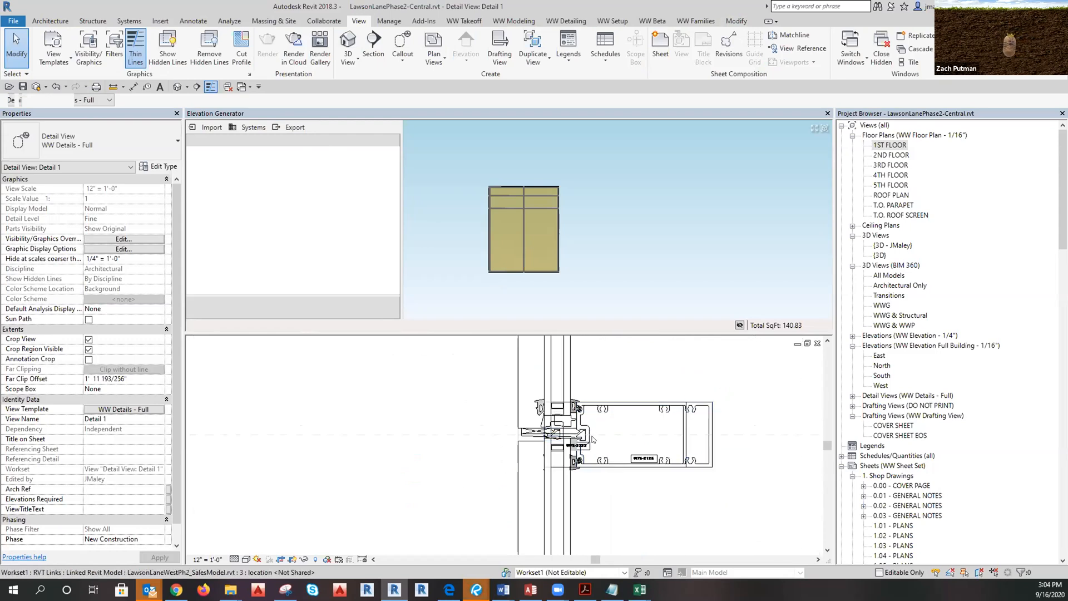
scroll(584, 371, down, 5)
scroll(582, 372, down, 5)
scroll(580, 504, up, 4)
scroll(586, 495, up, 5)
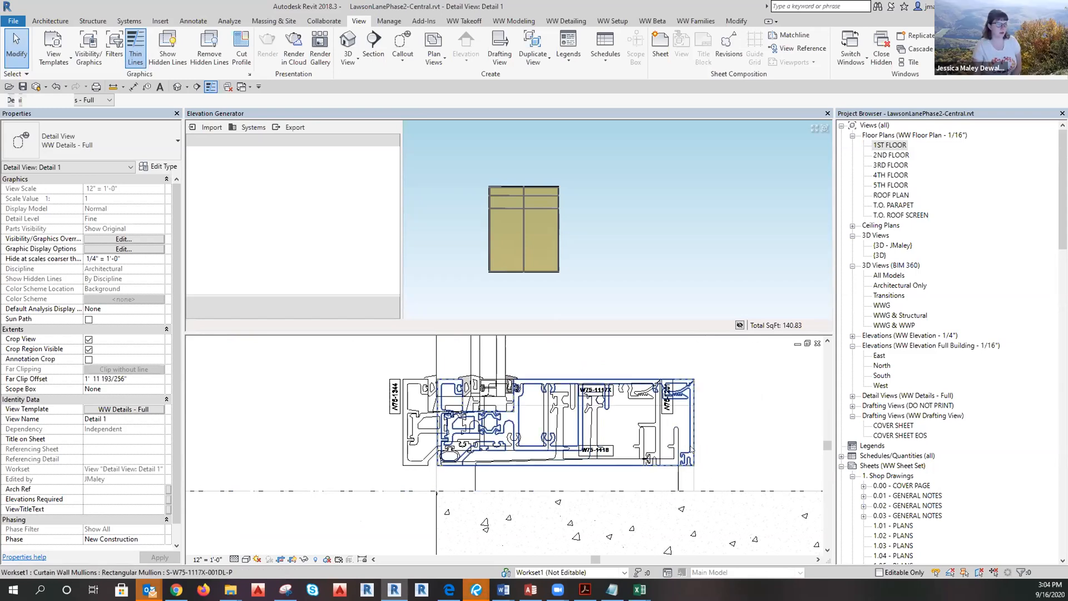
scroll(672, 481, up, 8)
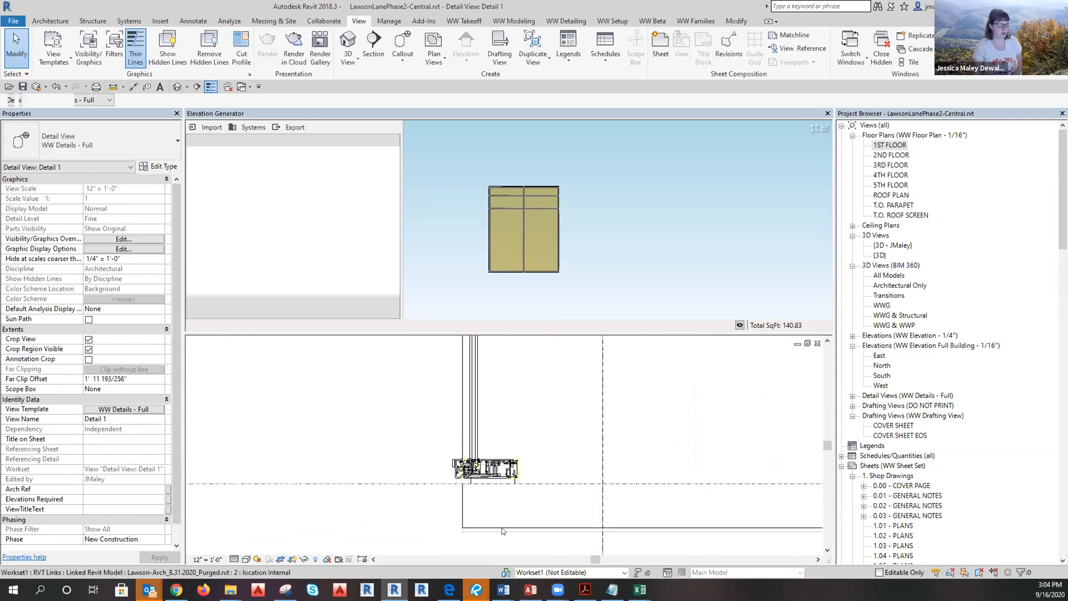
scroll(723, 467, down, 3)
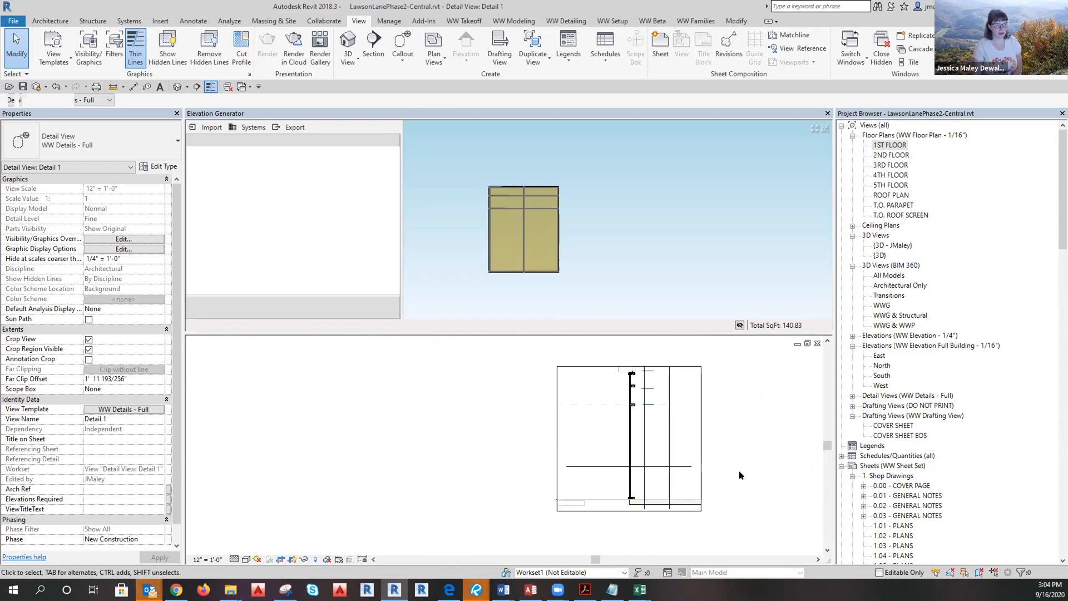
double_click(452, 458)
scroll(465, 403, down, 2)
scroll(466, 475, up, 2)
Regenerate the elevation and trace the two GL1 error rows to the WWGlass curtain panel.
click(433, 450)
key(Escape)
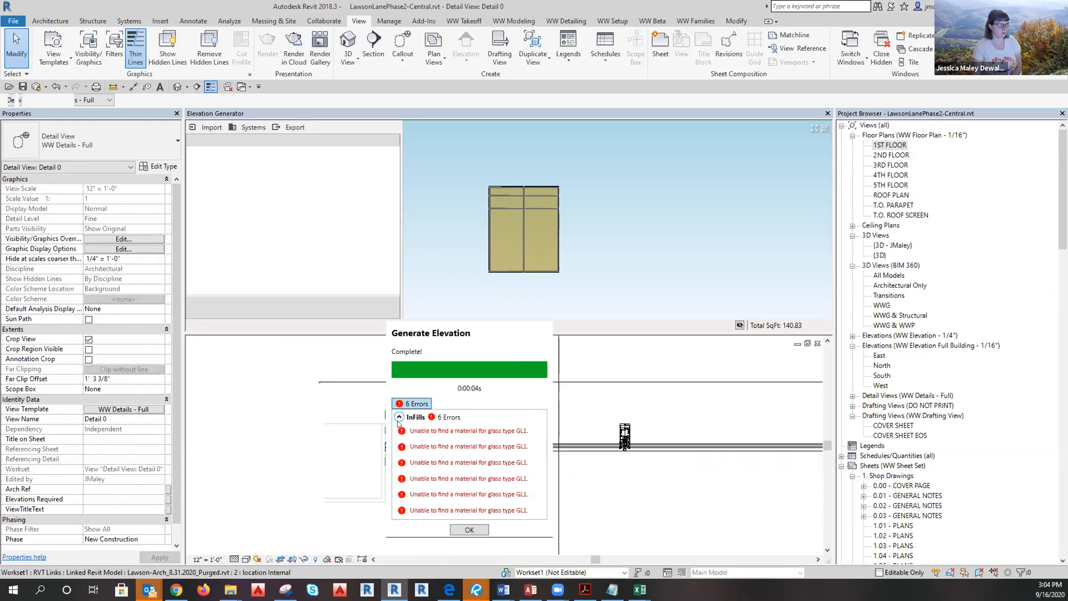
click(447, 432)
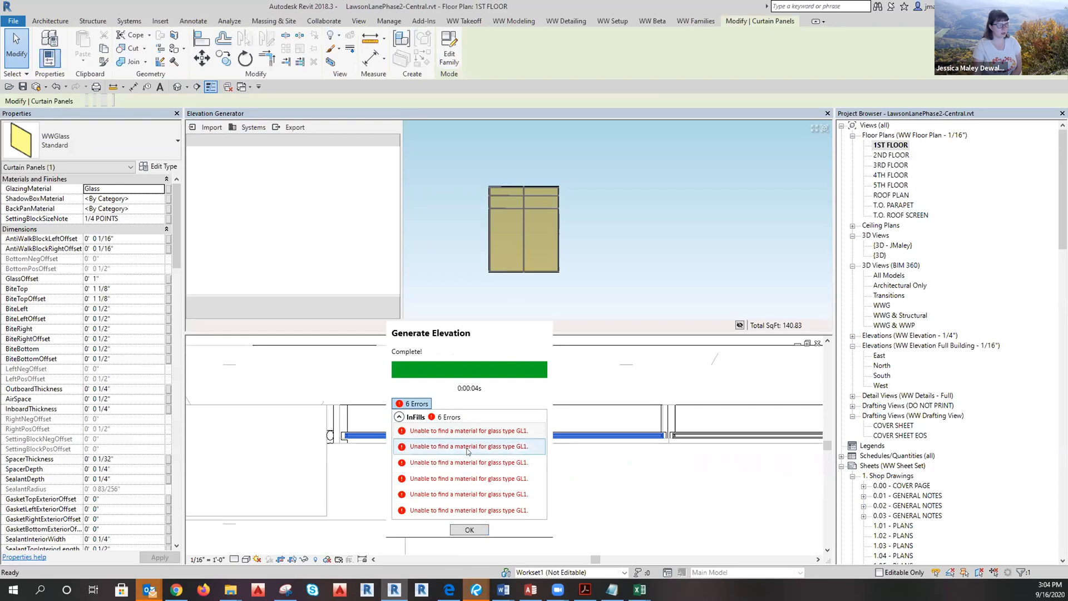
click(467, 448)
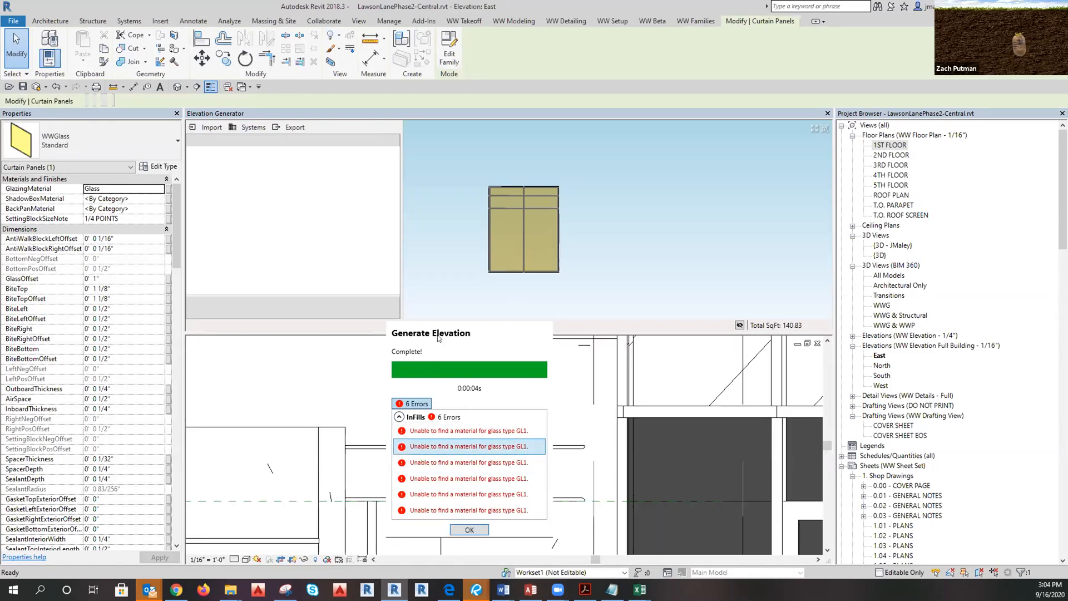
drag(440, 333, 707, 235)
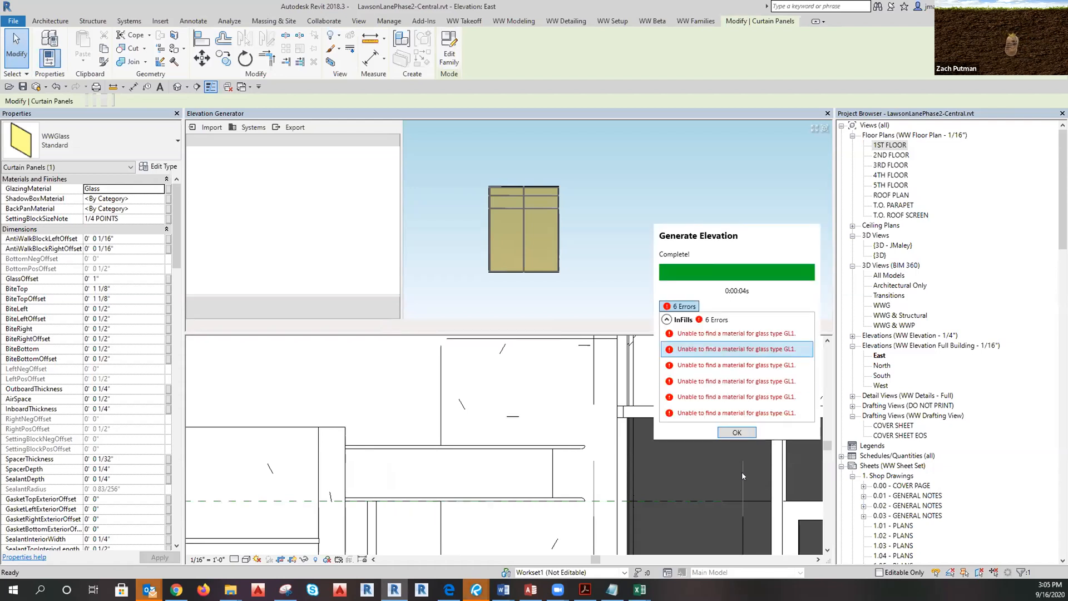
click(735, 432)
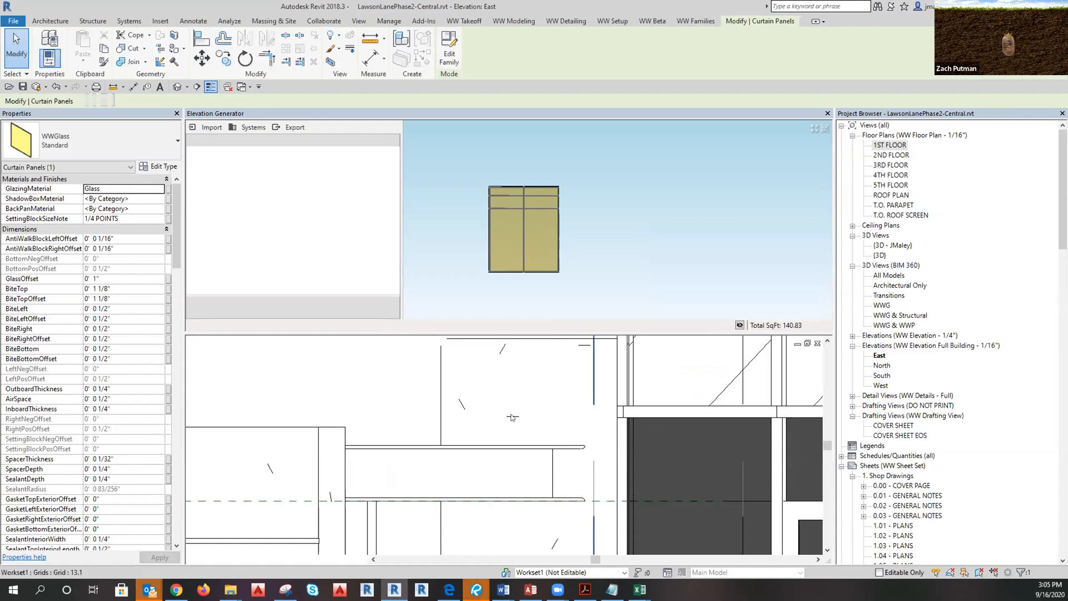
Clear the curtain panel selection and close the East elevation, returning to the 1ST FLOOR plan.
scroll(521, 456, up, 5)
scroll(522, 461, down, 5)
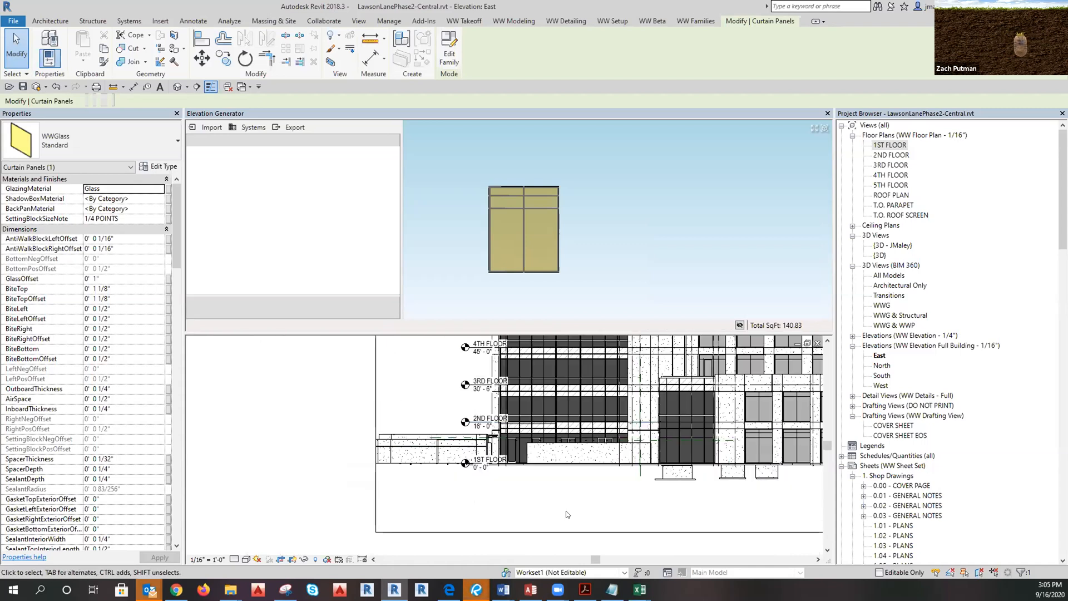
click(566, 510)
scroll(612, 535, down, 2)
click(817, 343)
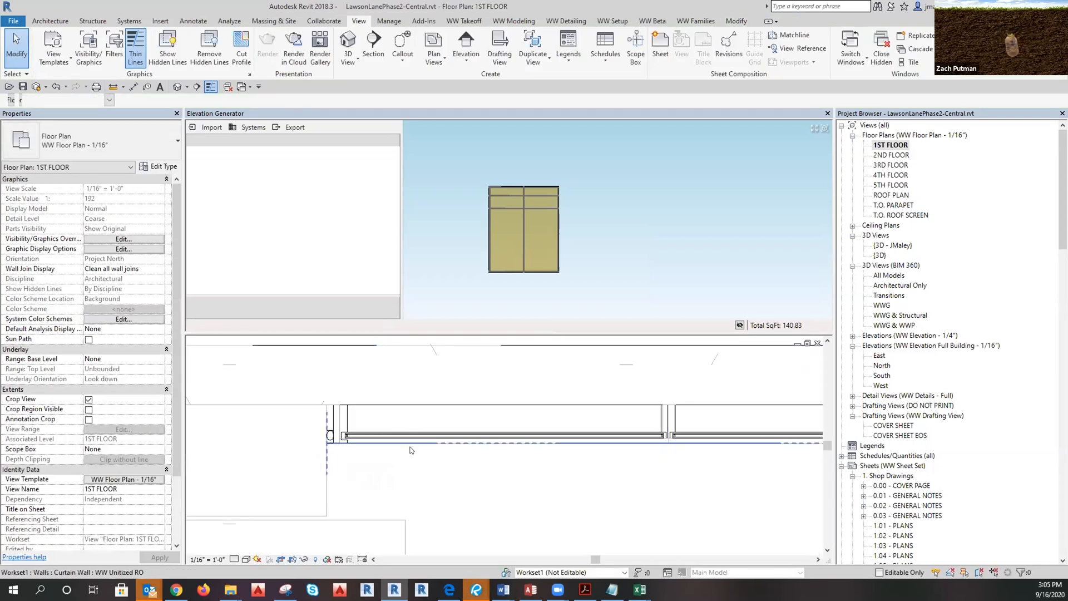
Temporarily hide and restore the curtain wall in the 1ST FLOOR plan, then deselect it.
click(410, 449)
key(h)
key(h)
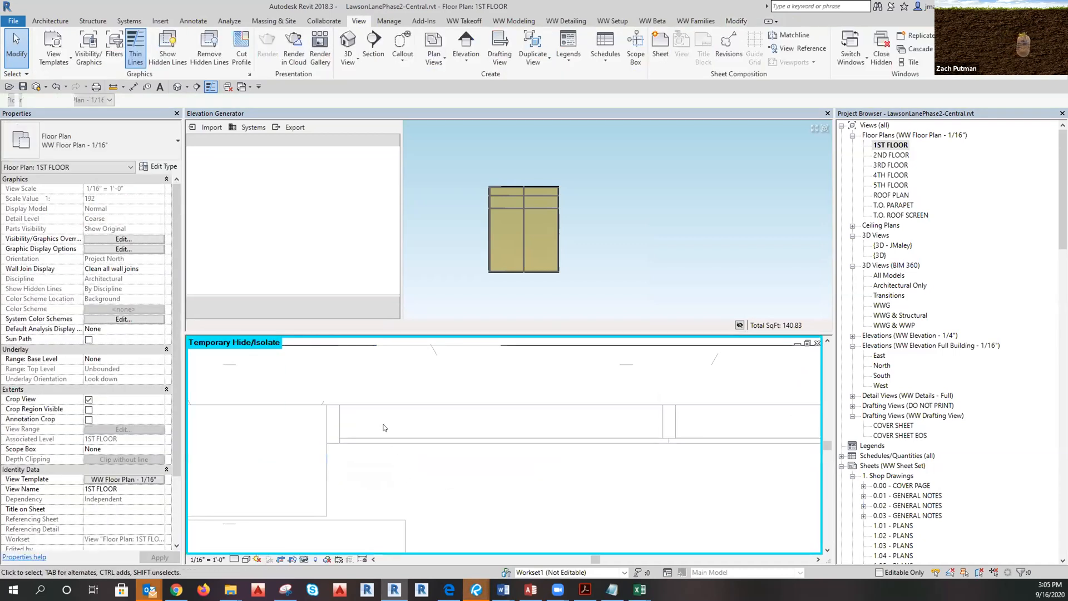
key(h)
key(r)
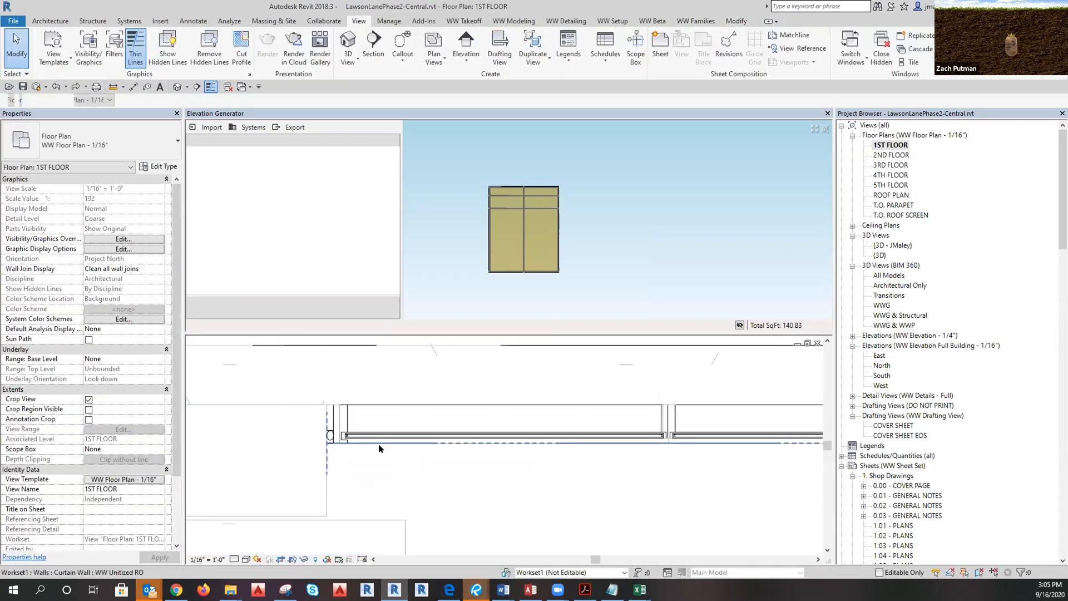
click(378, 445)
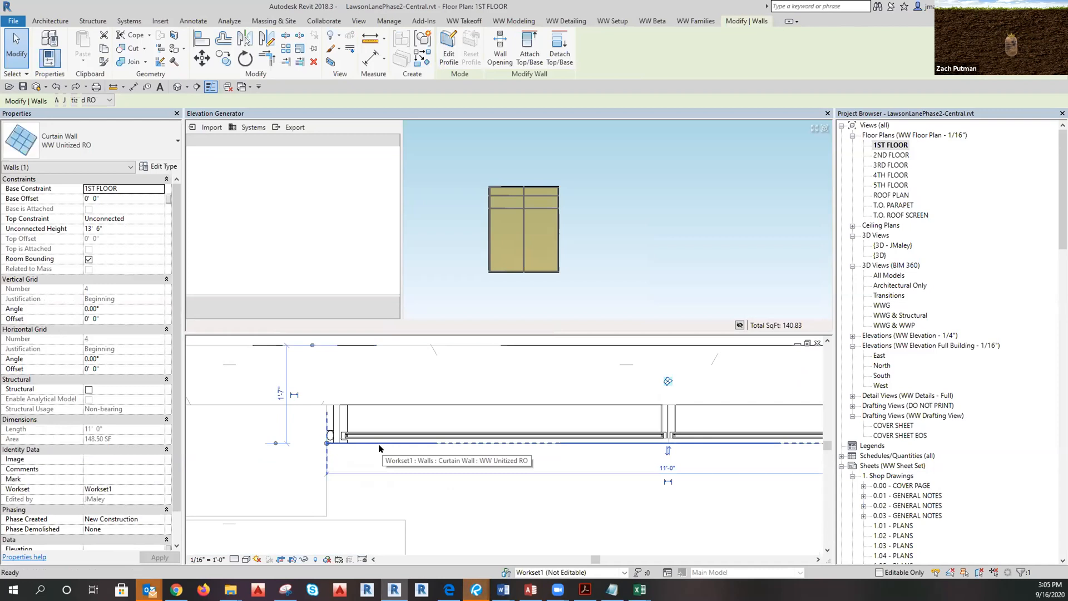
key(Escape)
click(380, 443)
key(Escape)
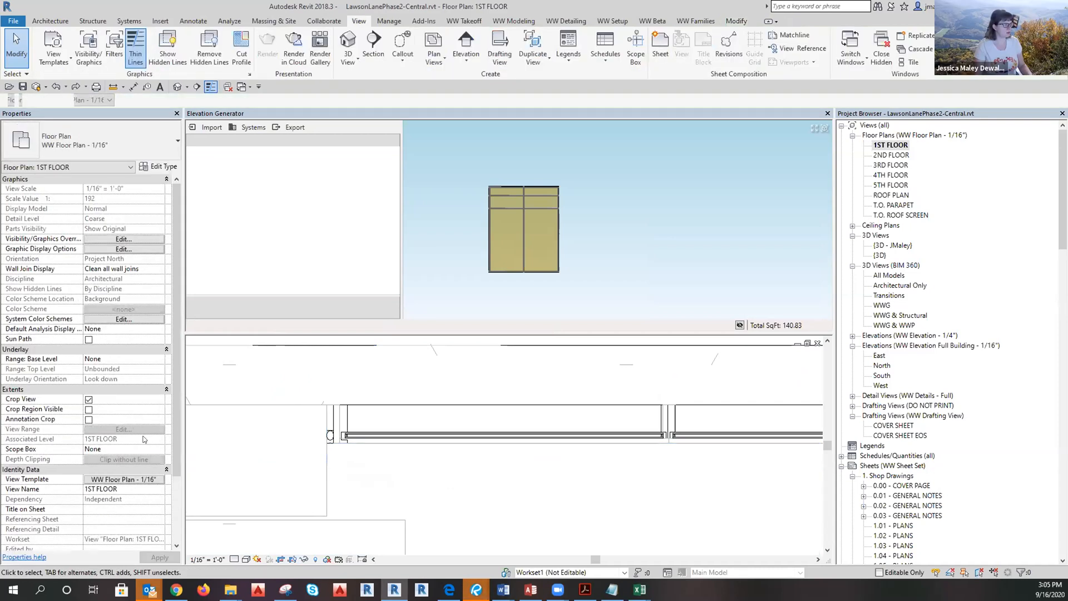
In the view template's Revit Links visibility, show LawsonLaneWestPh2_SalesModel and hide Lawson-Arch.
click(119, 479)
click(596, 280)
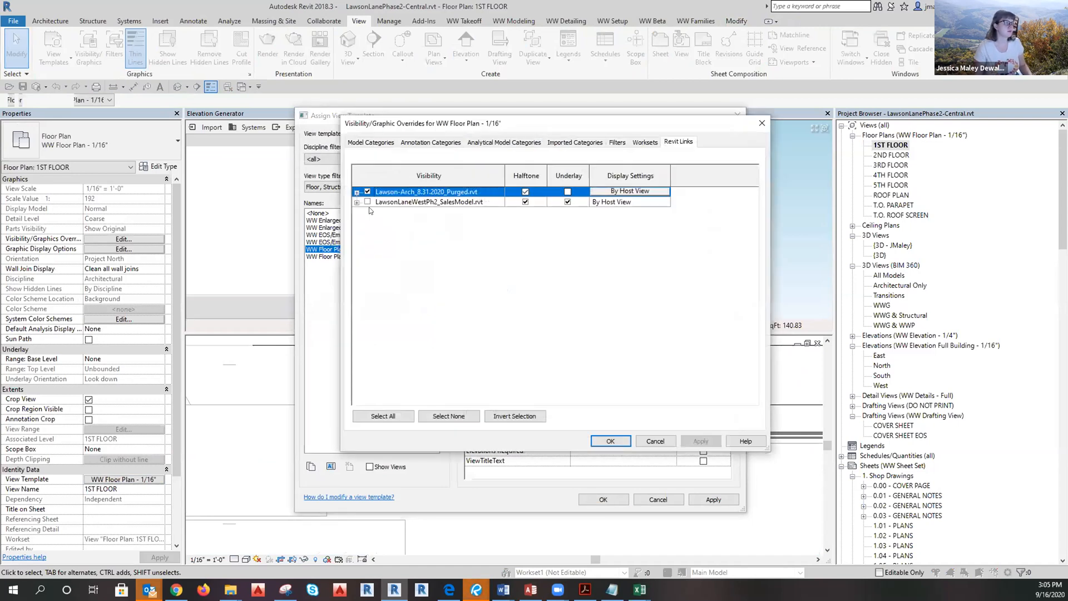
click(368, 202)
click(367, 191)
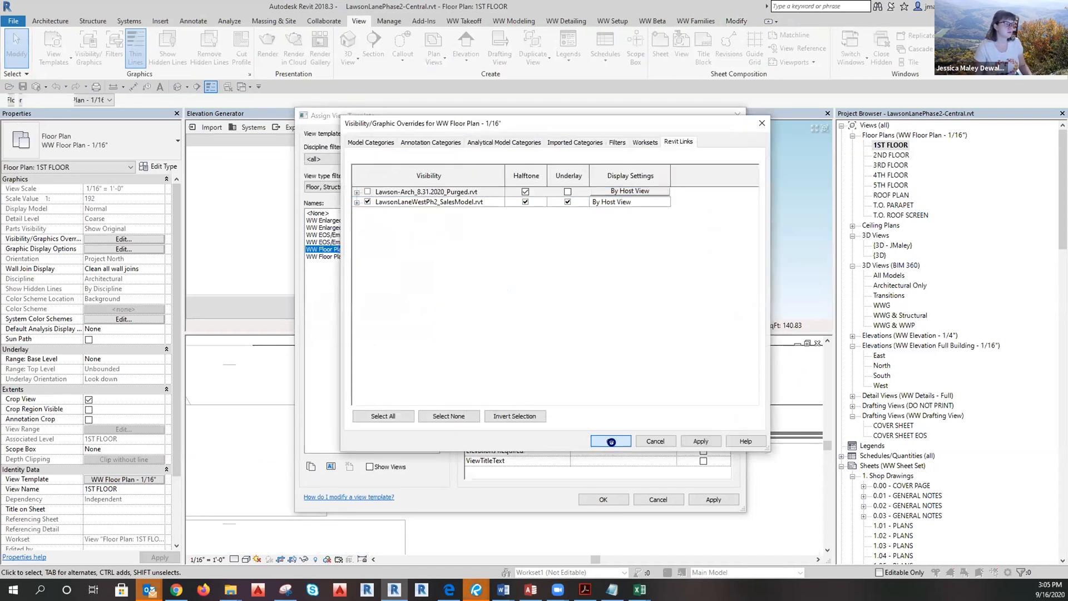
click(610, 441)
click(603, 499)
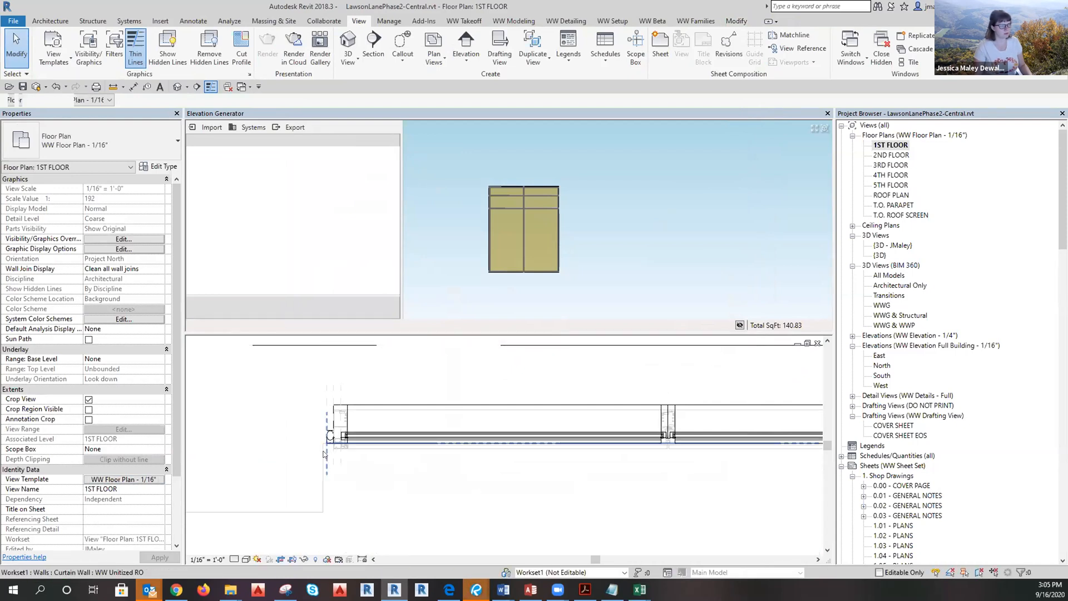
Temporarily hide the curtain wall and Tab-select the linked GL1-1 infill to read its GL-TYPE 1 glazing material.
click(325, 461)
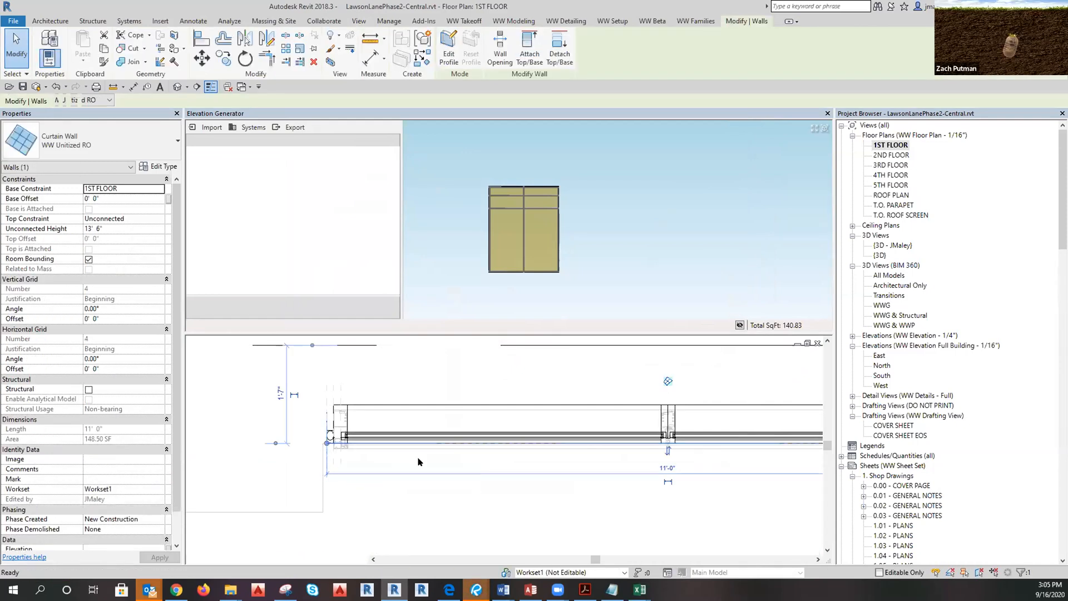
key(Escape)
key(h)
key(h)
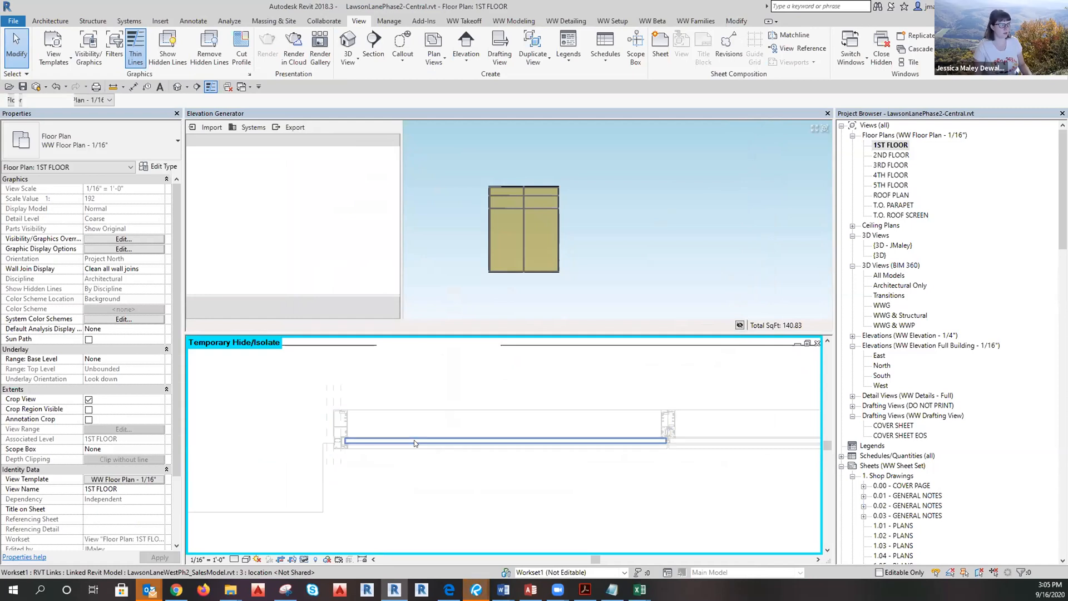
click(415, 443)
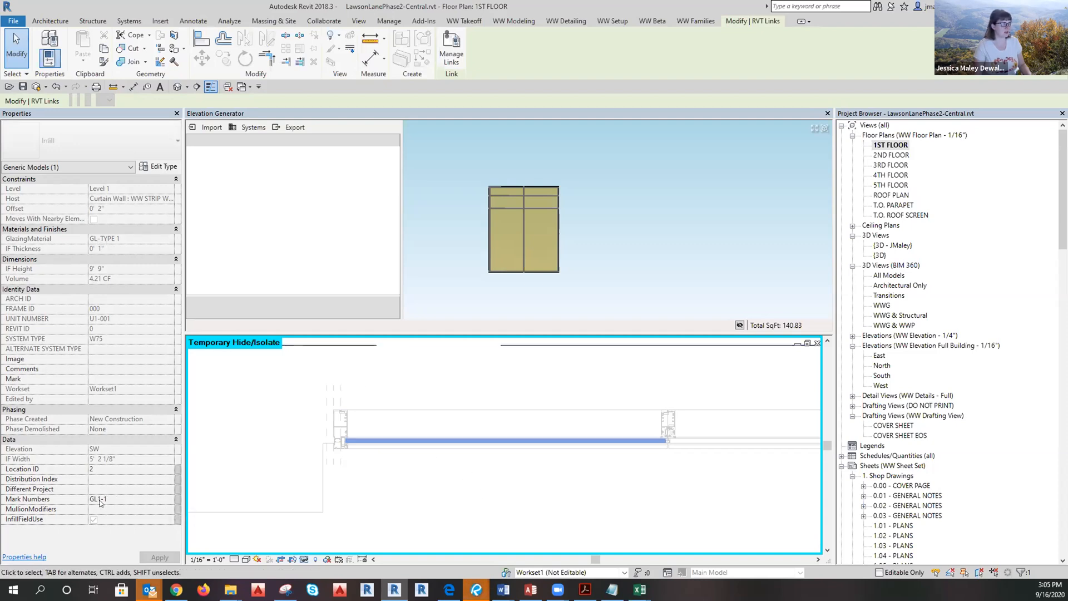
click(483, 478)
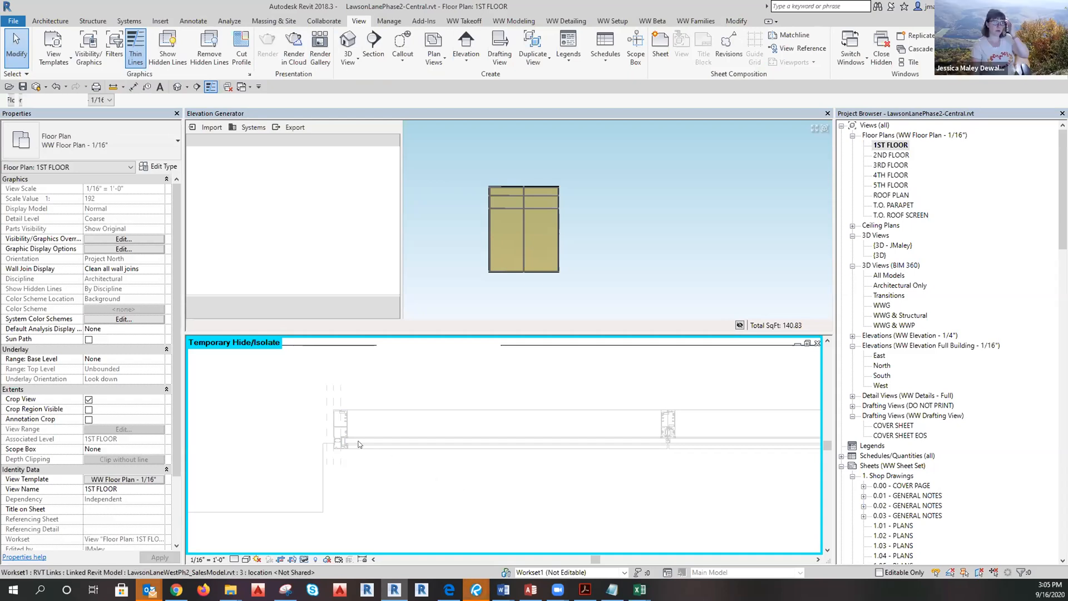
click(341, 451)
click(448, 496)
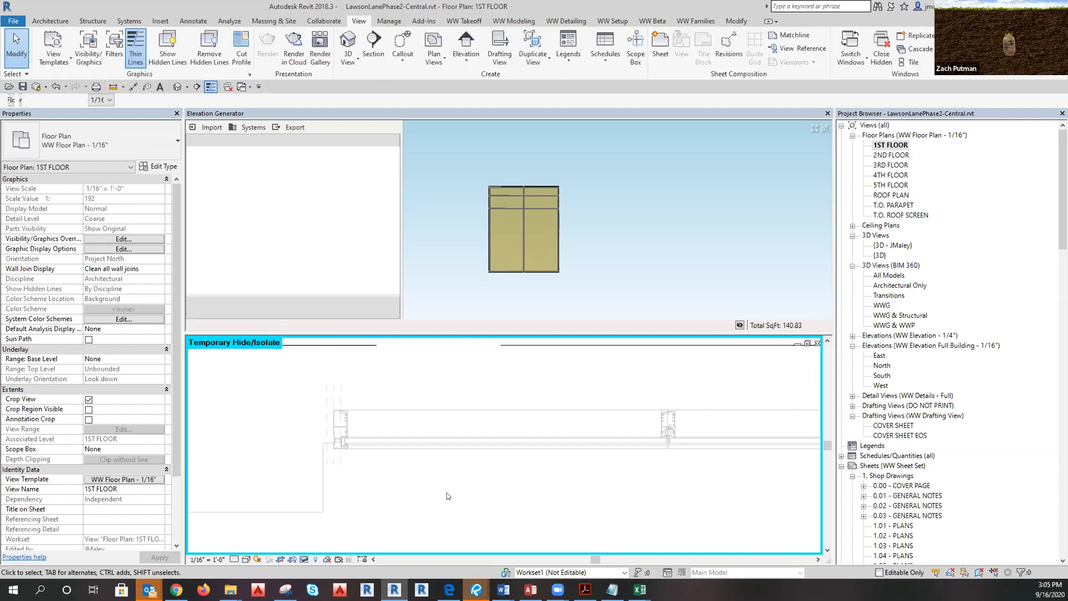
key(Tab)
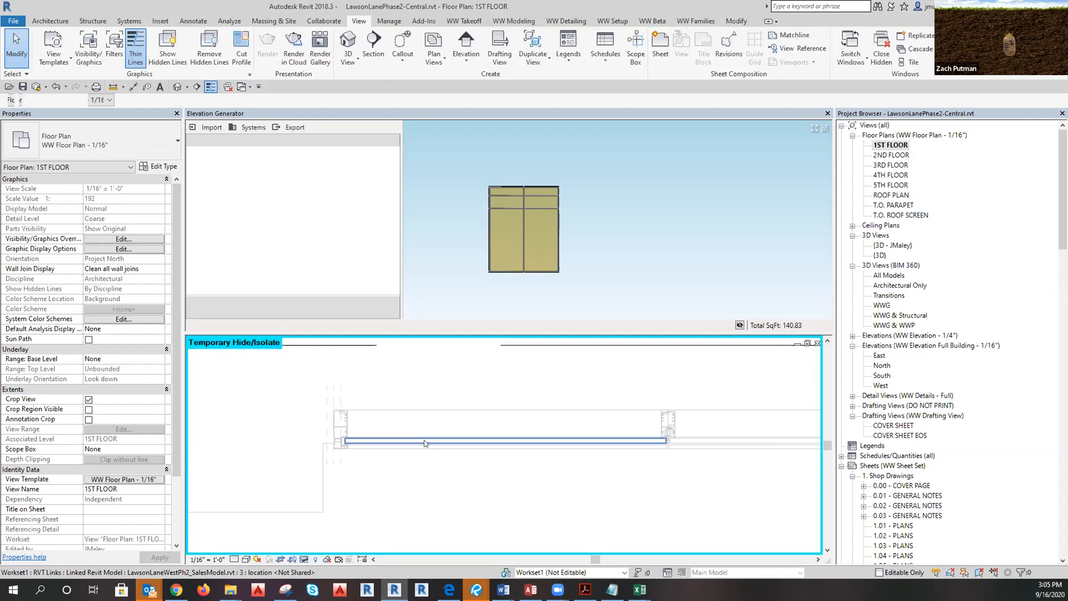
click(425, 443)
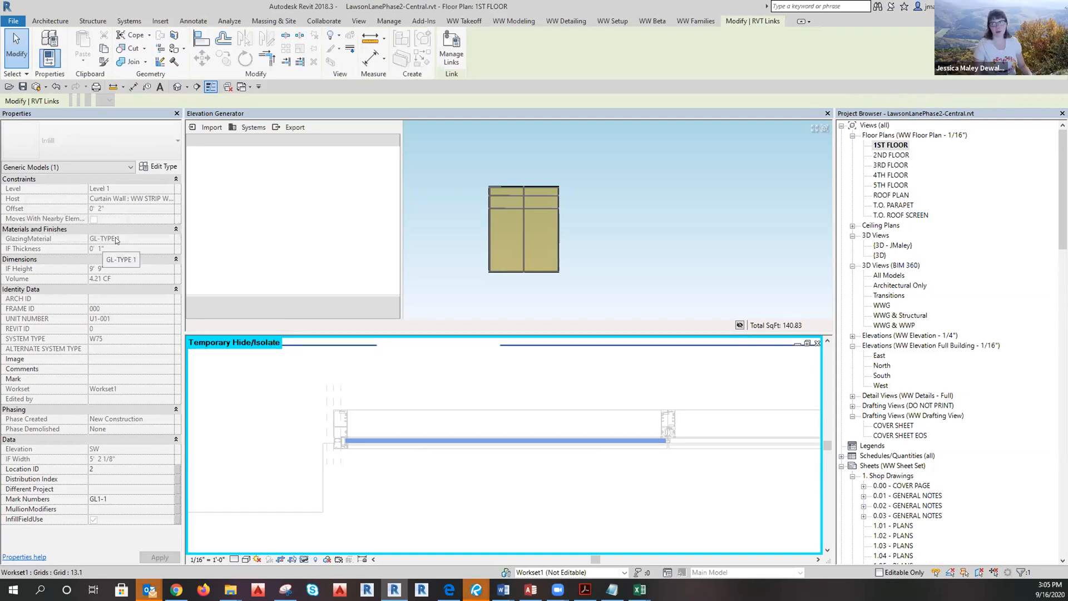
Reset Temporary Hide/Isolate and select the WWGlass curtain panel to inspect its properties.
click(382, 530)
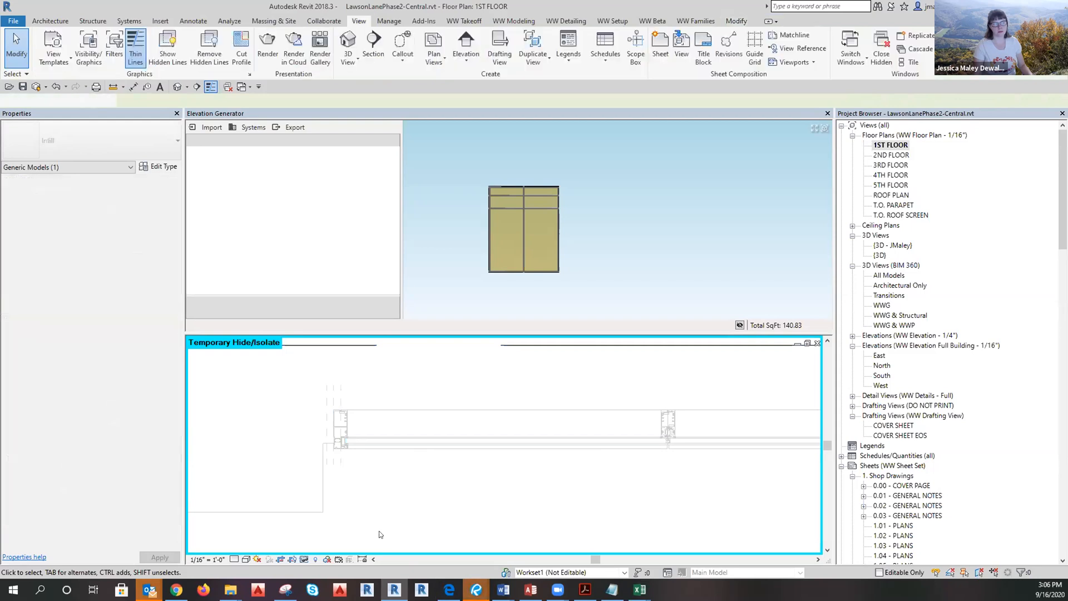
click(315, 558)
click(357, 549)
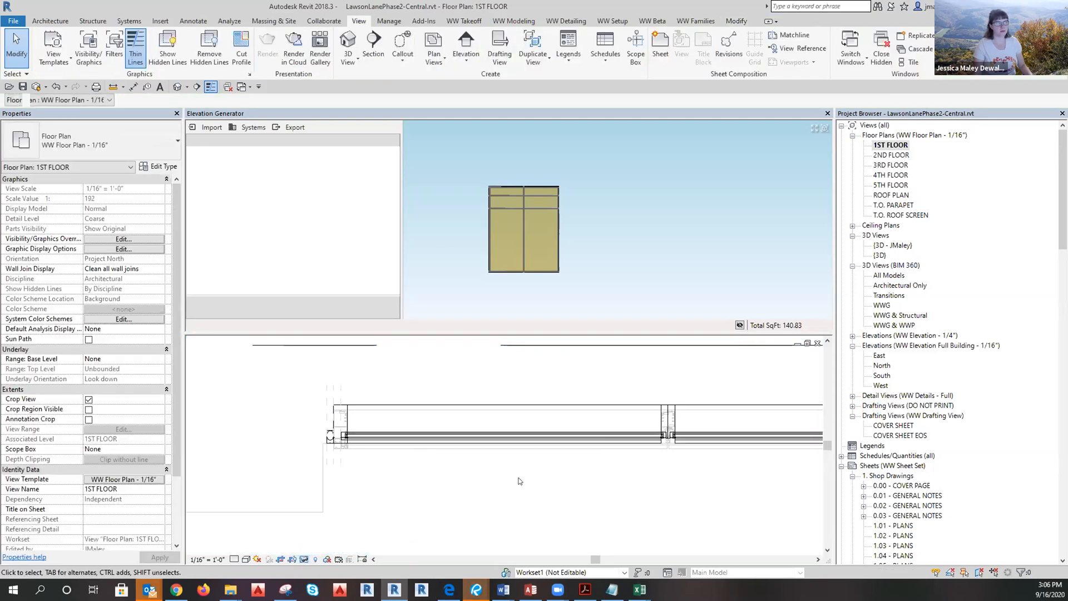
click(404, 439)
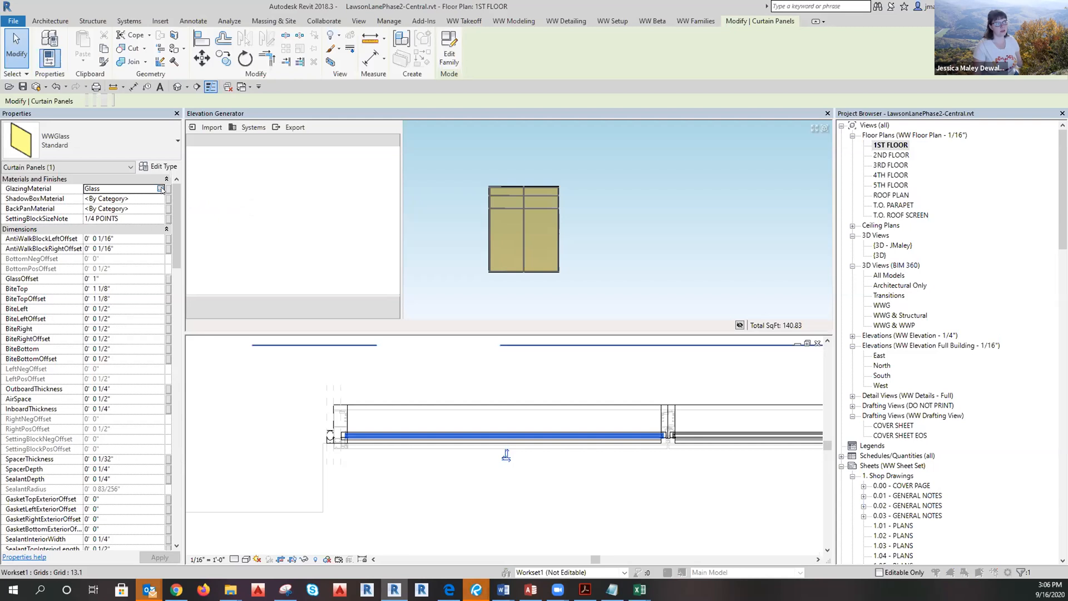
click(161, 189)
scroll(384, 255, down, 2)
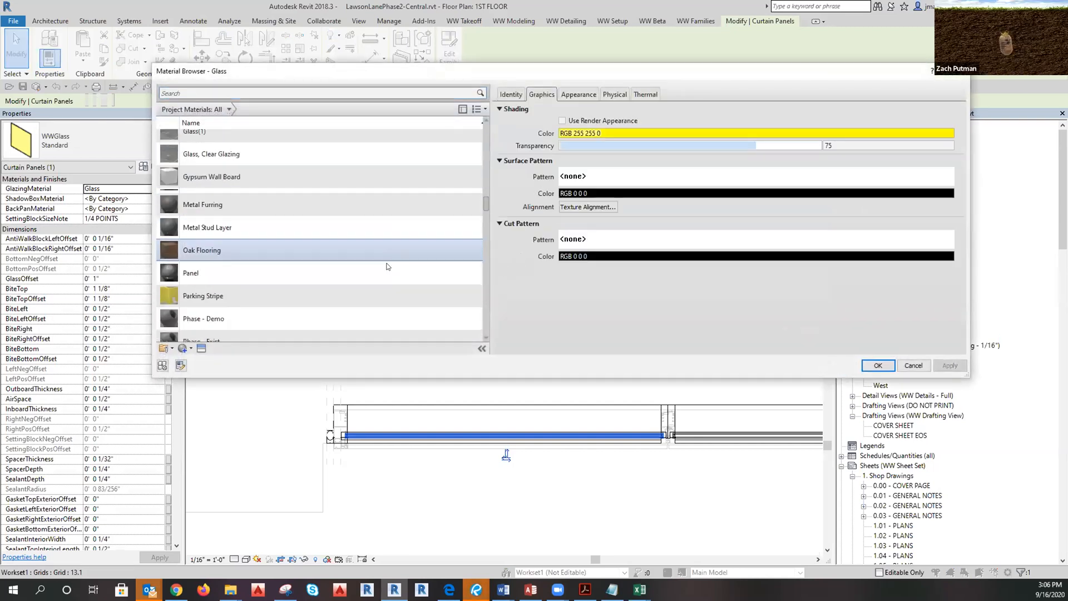
scroll(421, 262, down, 20)
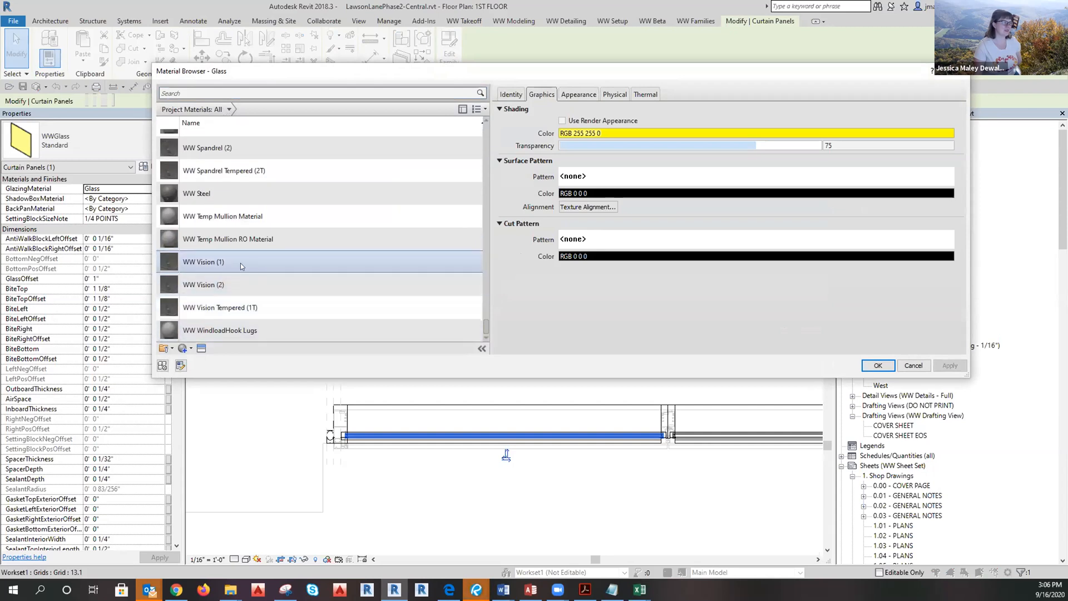
scroll(369, 298, up, 15)
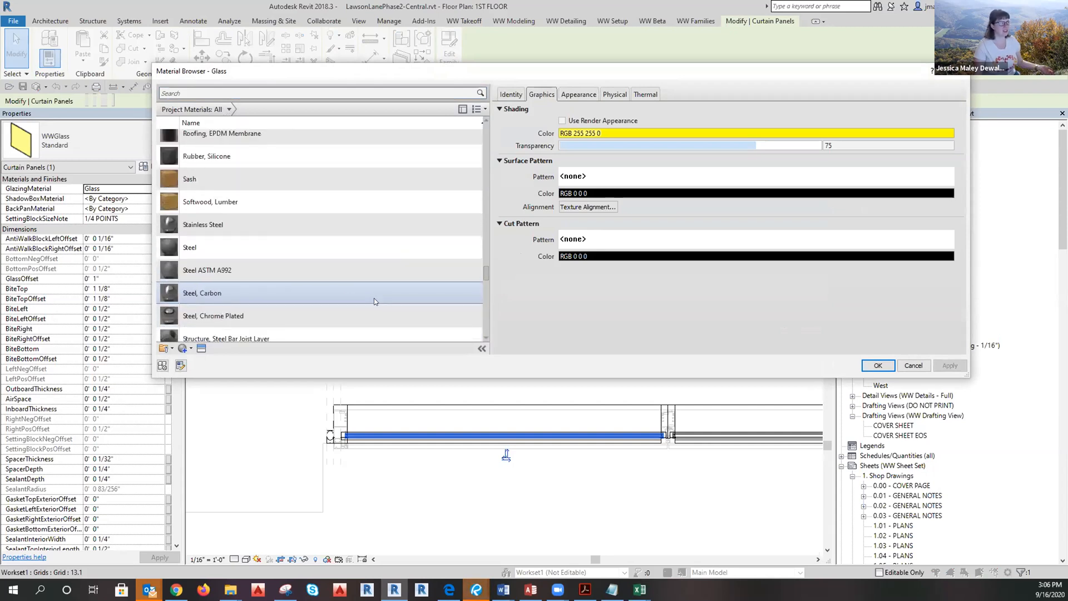
scroll(377, 297, up, 20)
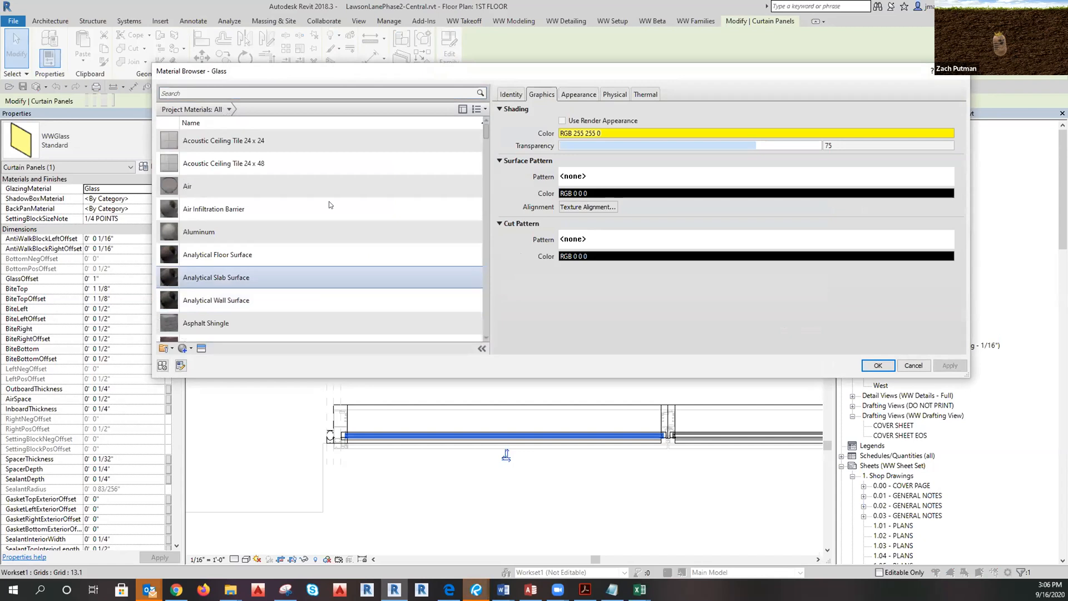
scroll(301, 195, down, 10)
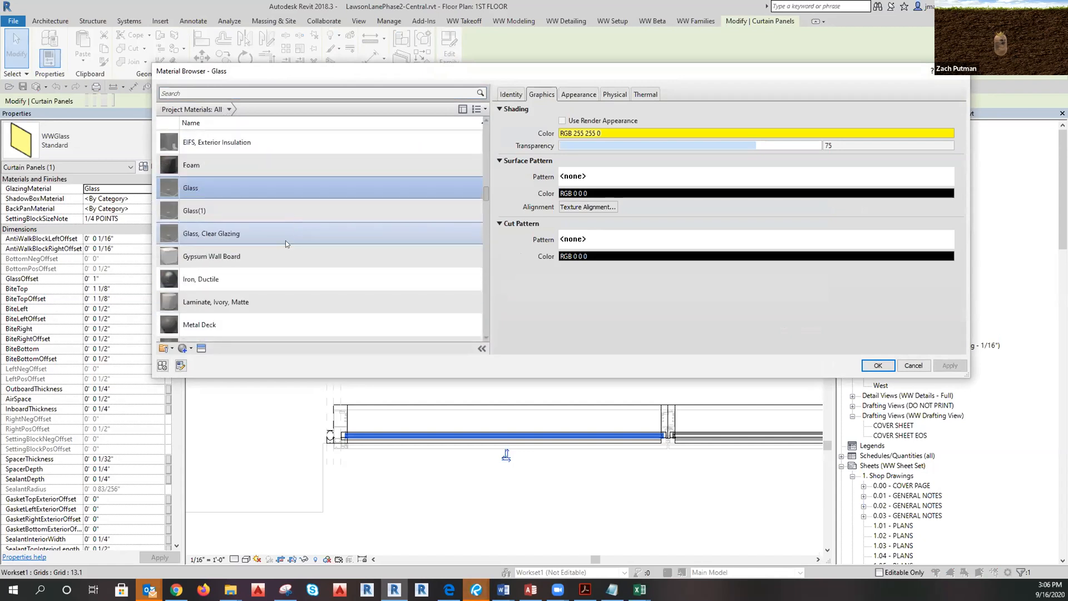
scroll(262, 183, up, 3)
scroll(278, 234, down, 10)
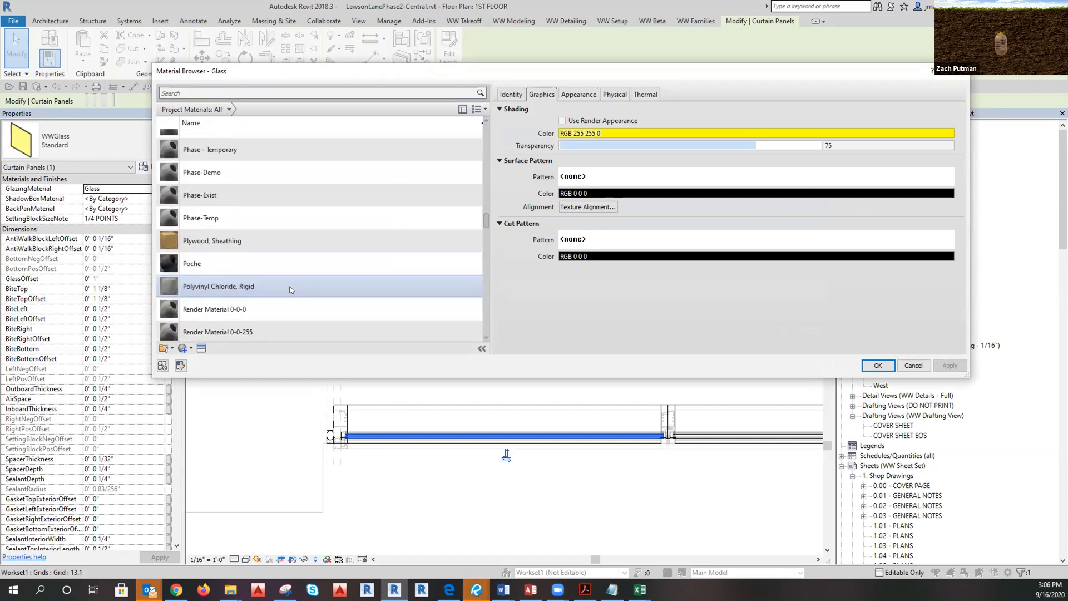
scroll(289, 271, down, 15)
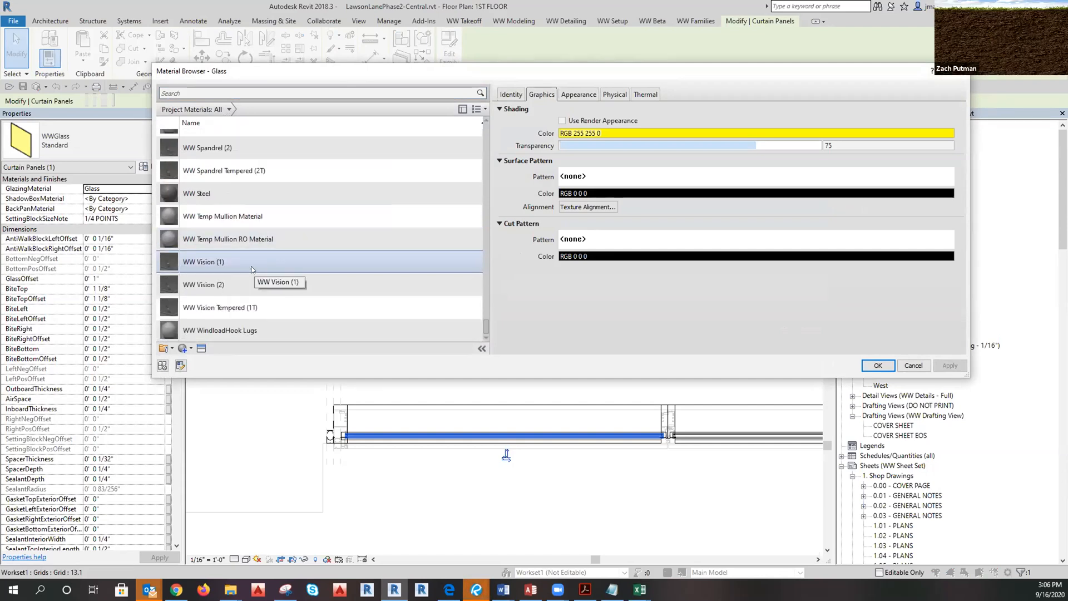
scroll(267, 217, up, 1)
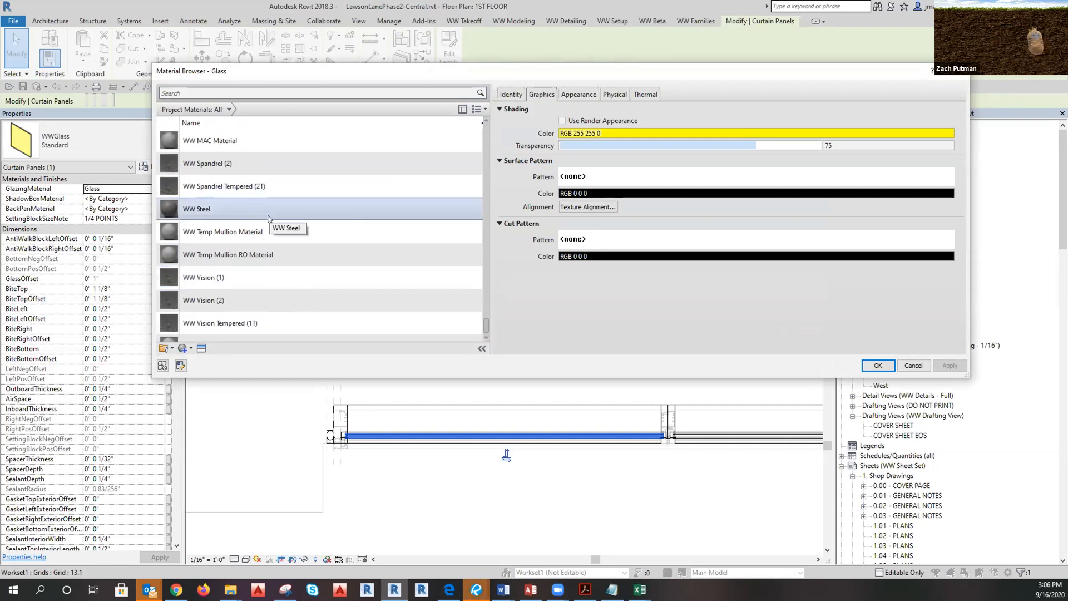
click(914, 365)
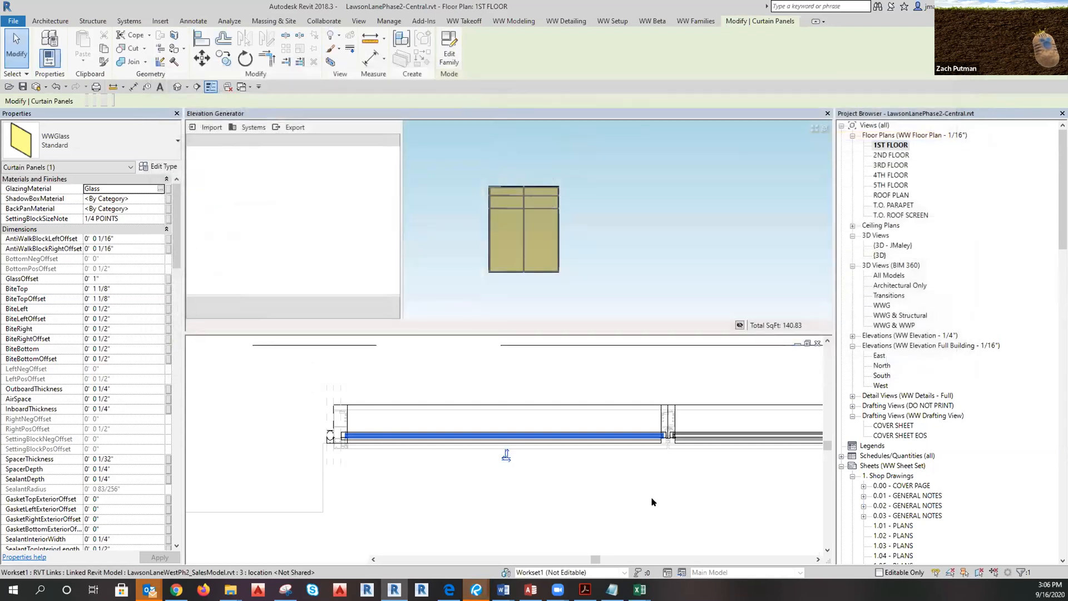
key(Escape)
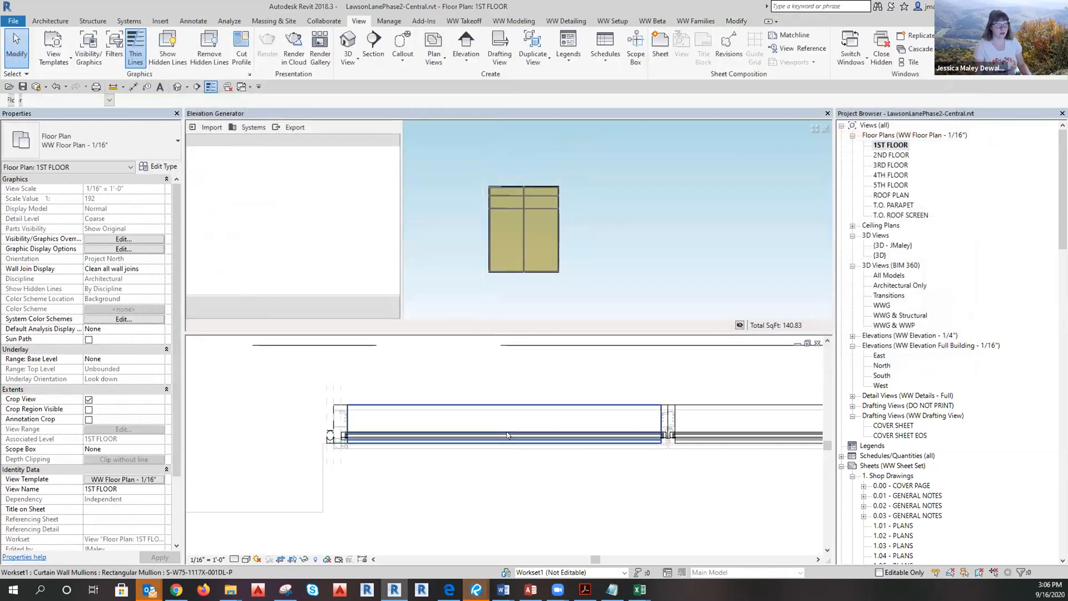
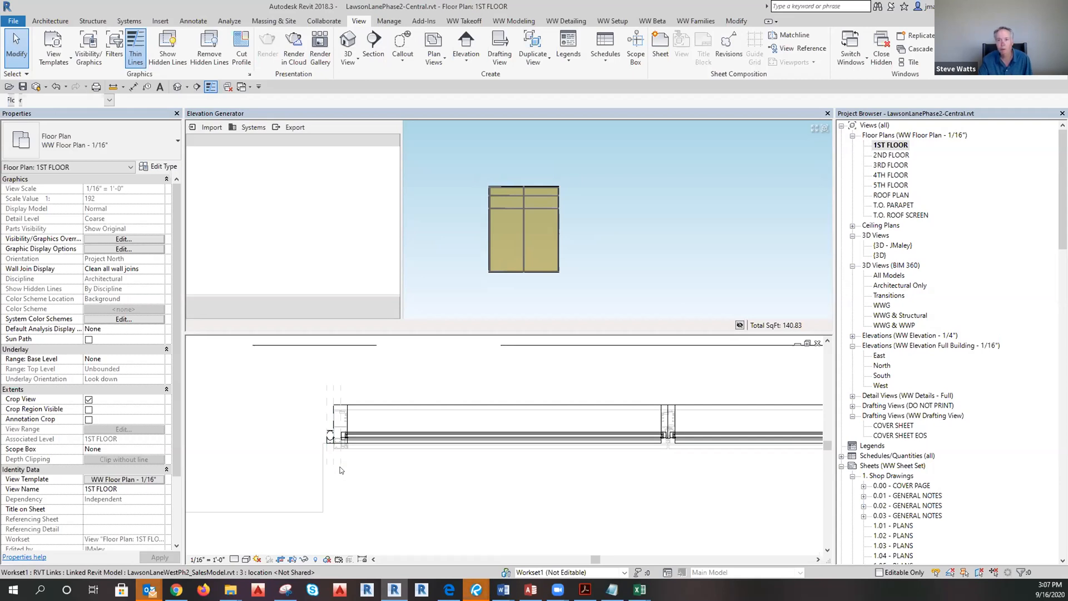
Temporarily hide the project's curtain wall with HH and pick the linked infill panel.
scroll(327, 444, up, 2)
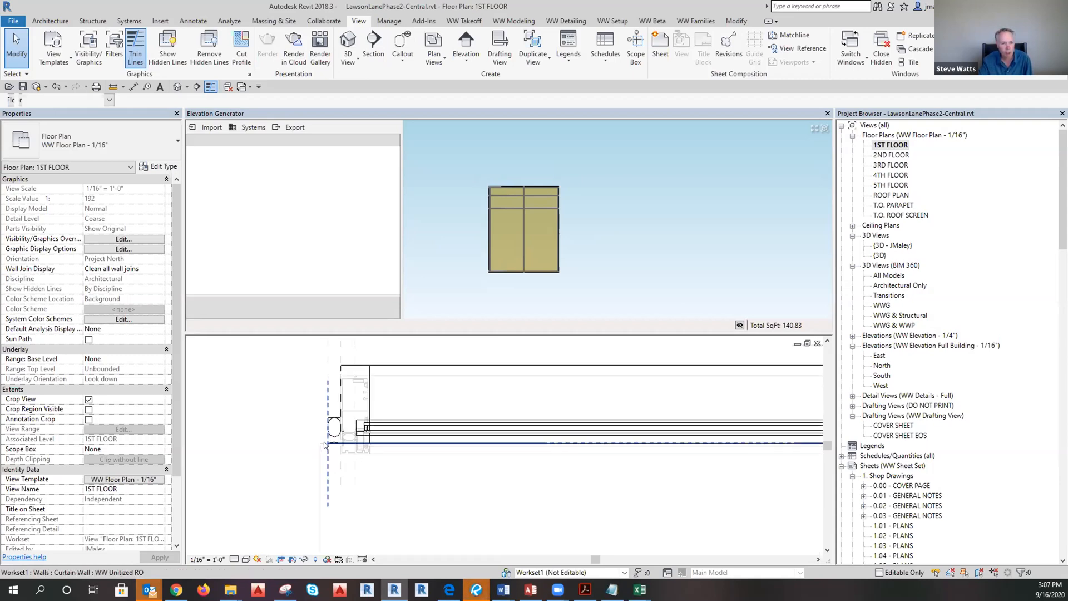
scroll(325, 444, down, 2)
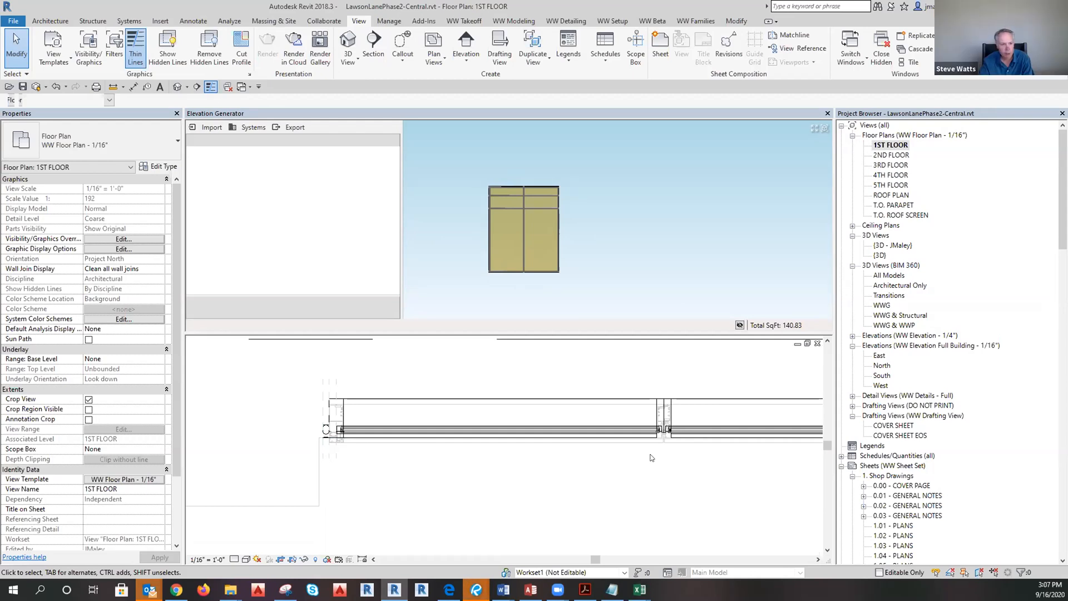
click(440, 441)
key(h)
key(h)
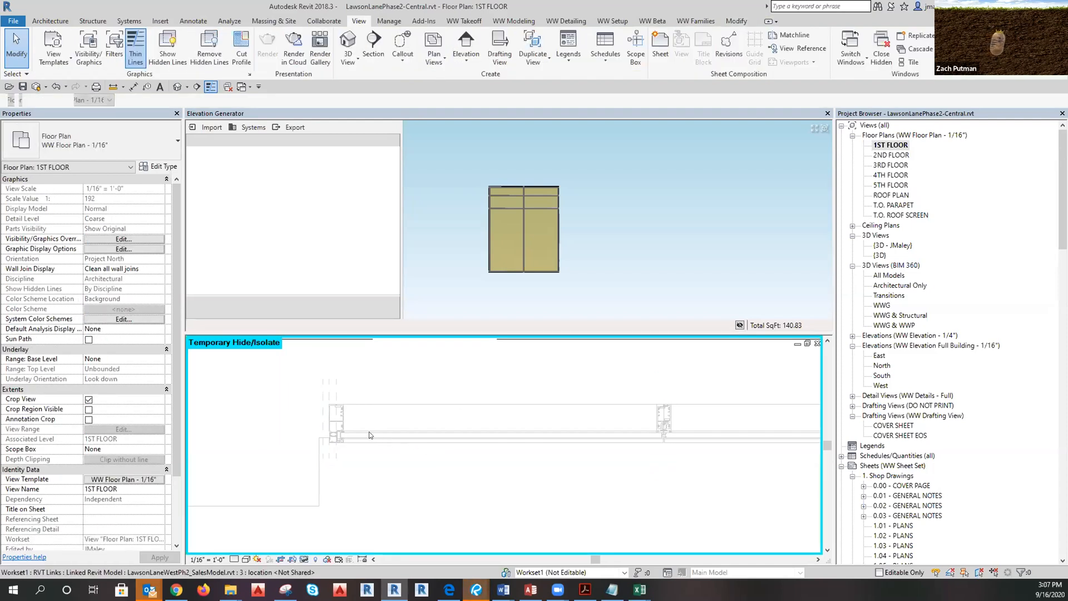
click(370, 435)
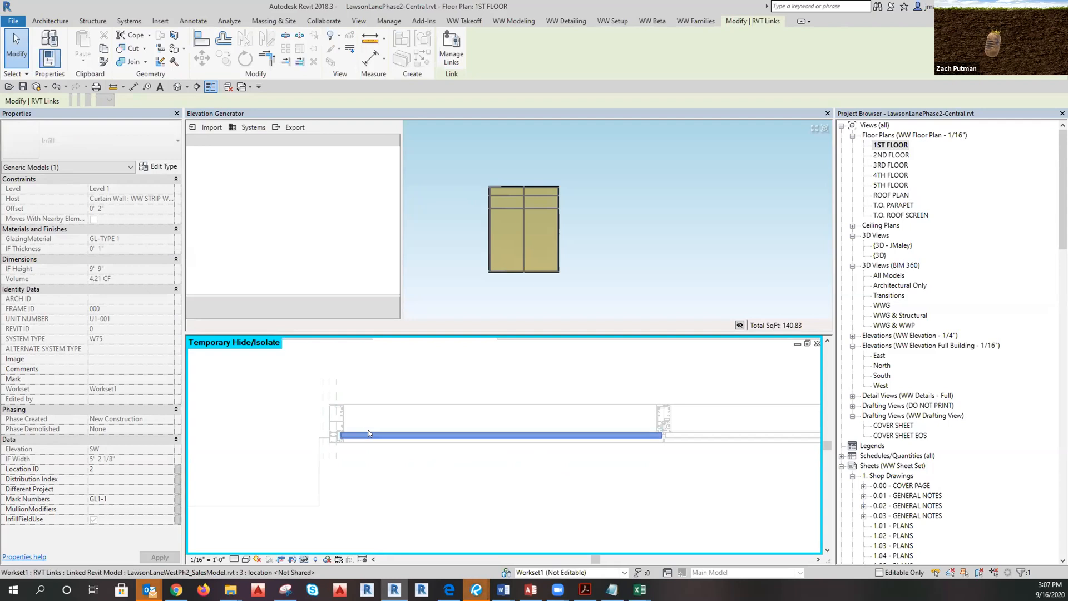
key(Escape)
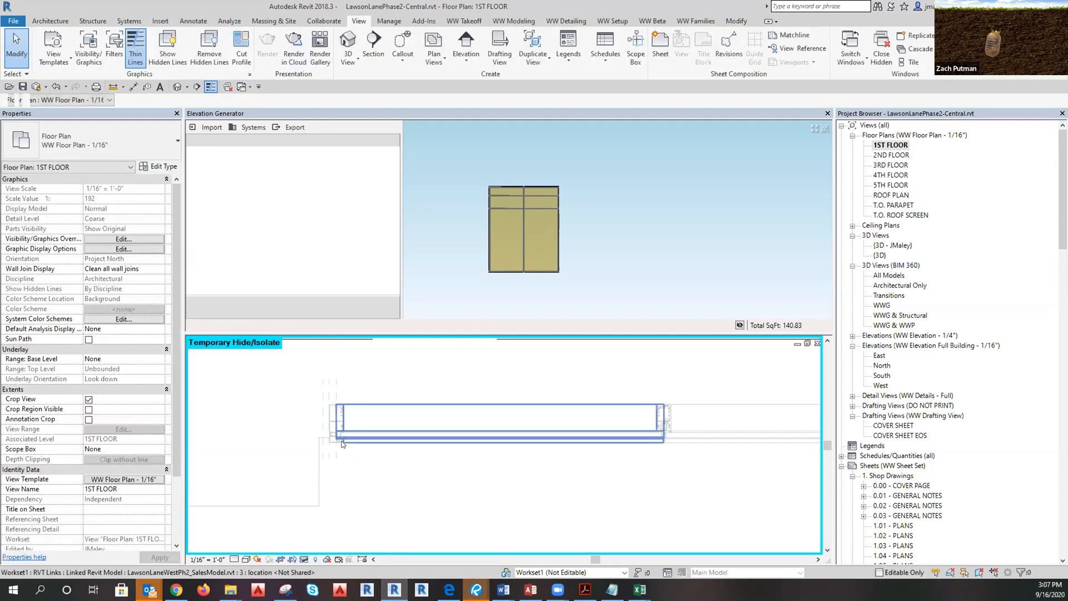
Tab-select the linked model's curtain wall, then its WW STRIP WALL, for copying.
key(Tab)
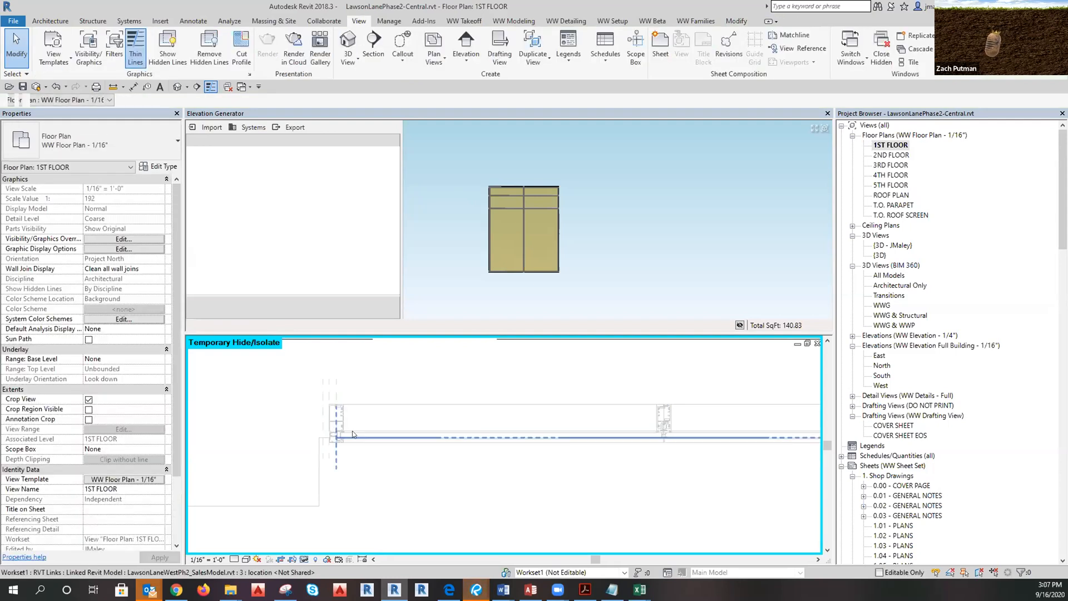
click(352, 430)
scroll(389, 451, down, 2)
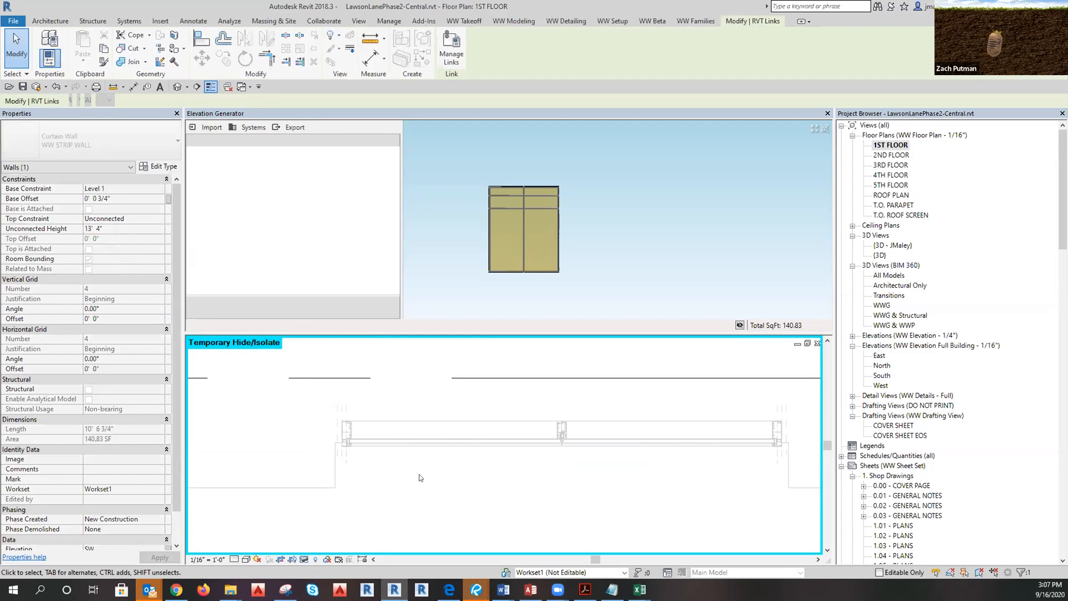
key(Escape)
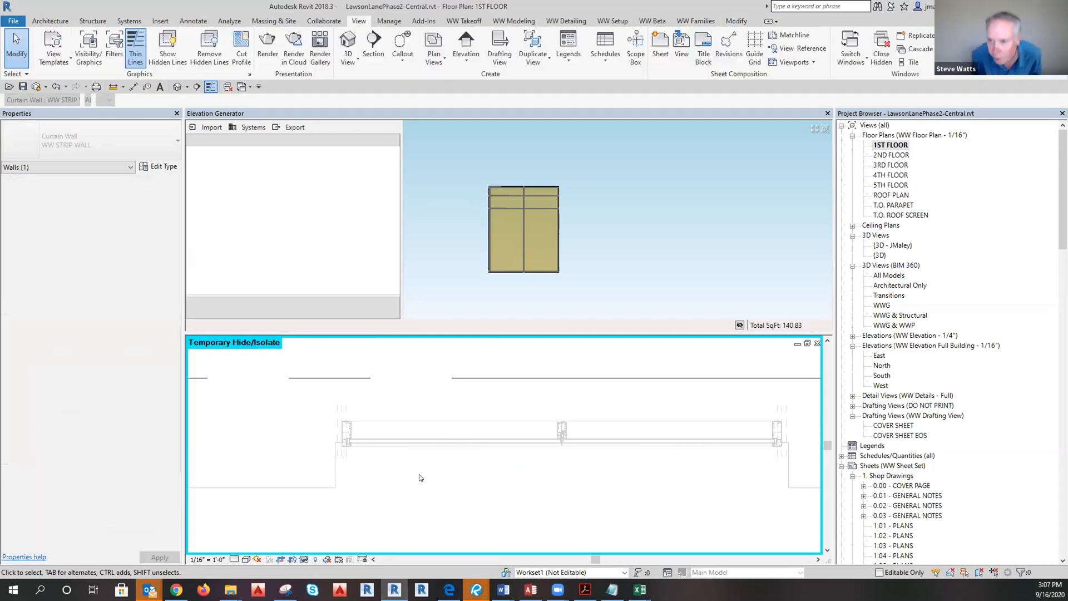
key(Tab)
click(419, 446)
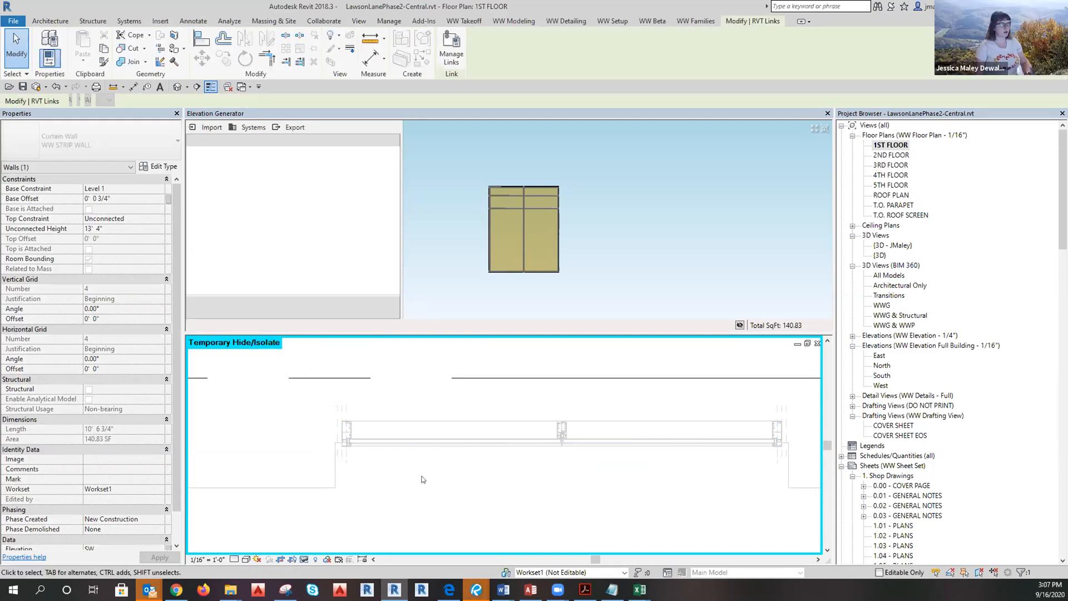
key(Escape)
Paste the strip wall Aligned to Same Place, reusing the project's Glass, Poche and Render materials.
click(736, 21)
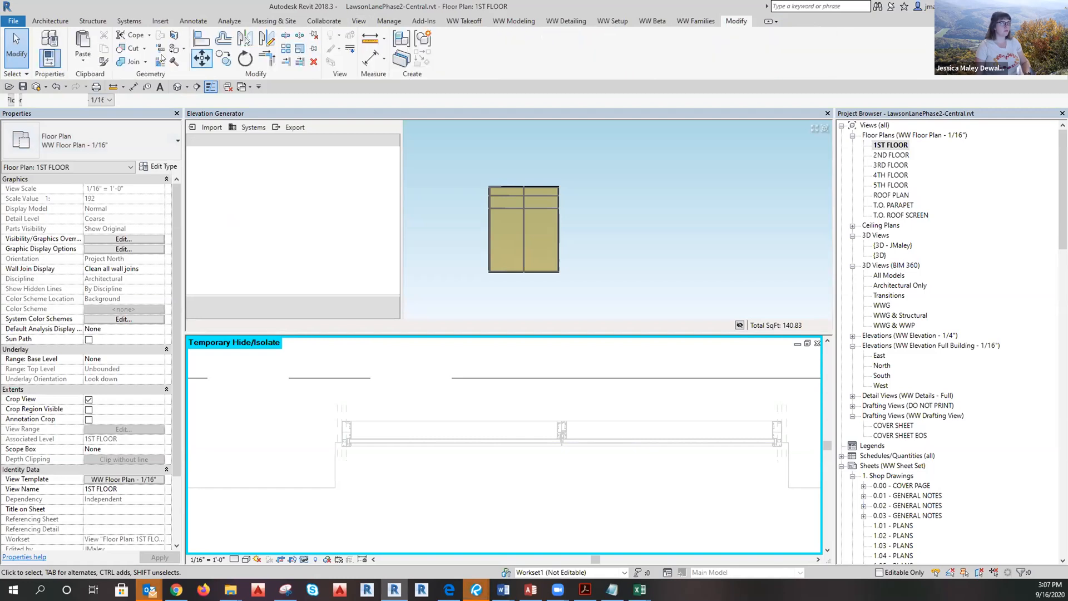
click(83, 61)
click(112, 170)
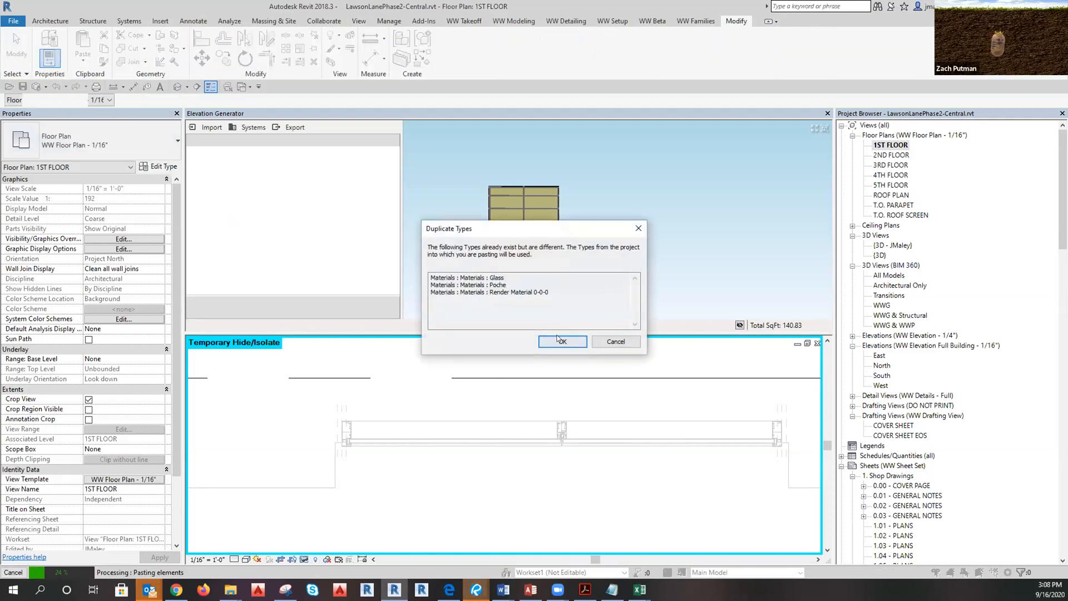
click(560, 340)
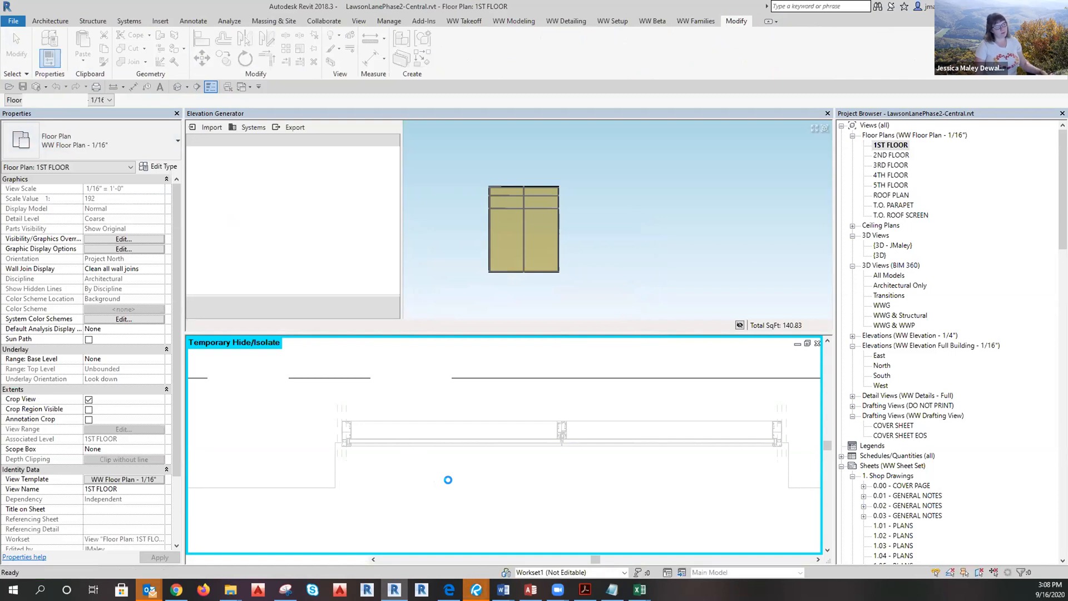
click(511, 525)
scroll(338, 452, up, 5)
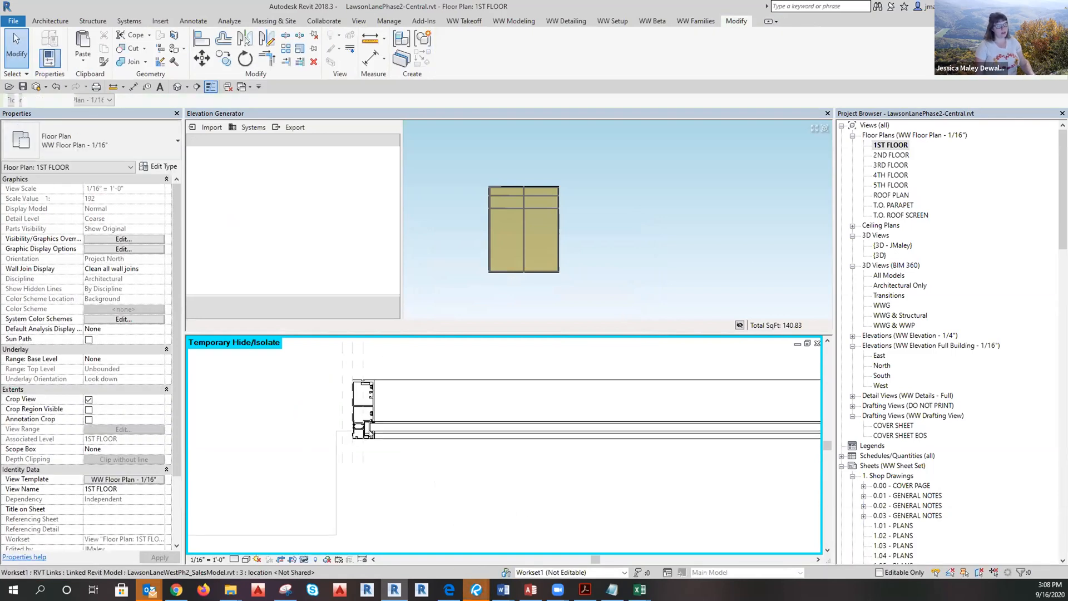
Inspect the pasted infill panel's type settings, leaving the Mark global parameter unassociated.
click(391, 427)
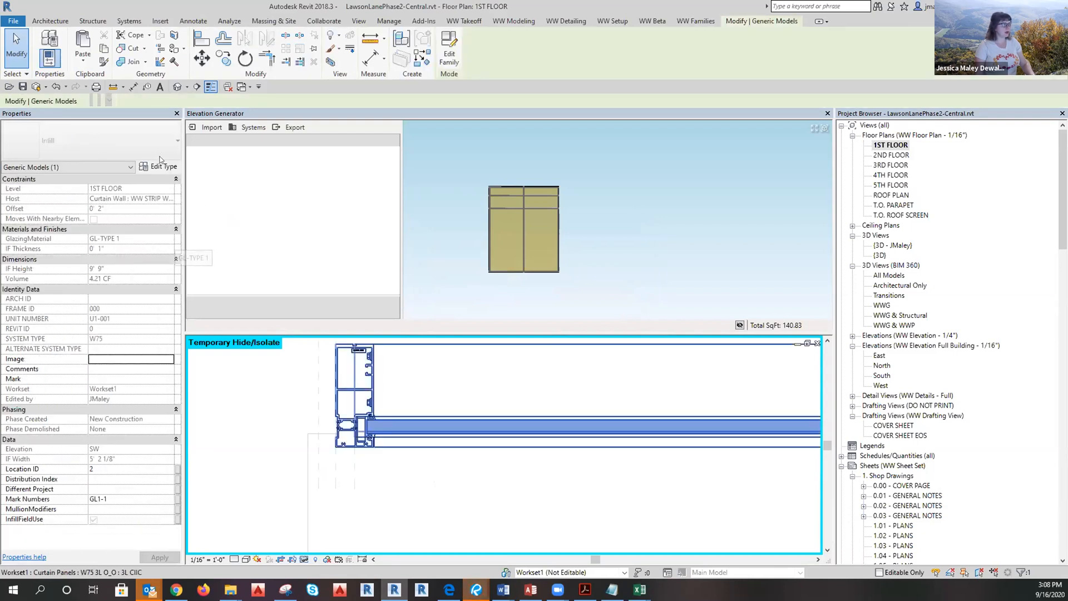
click(160, 168)
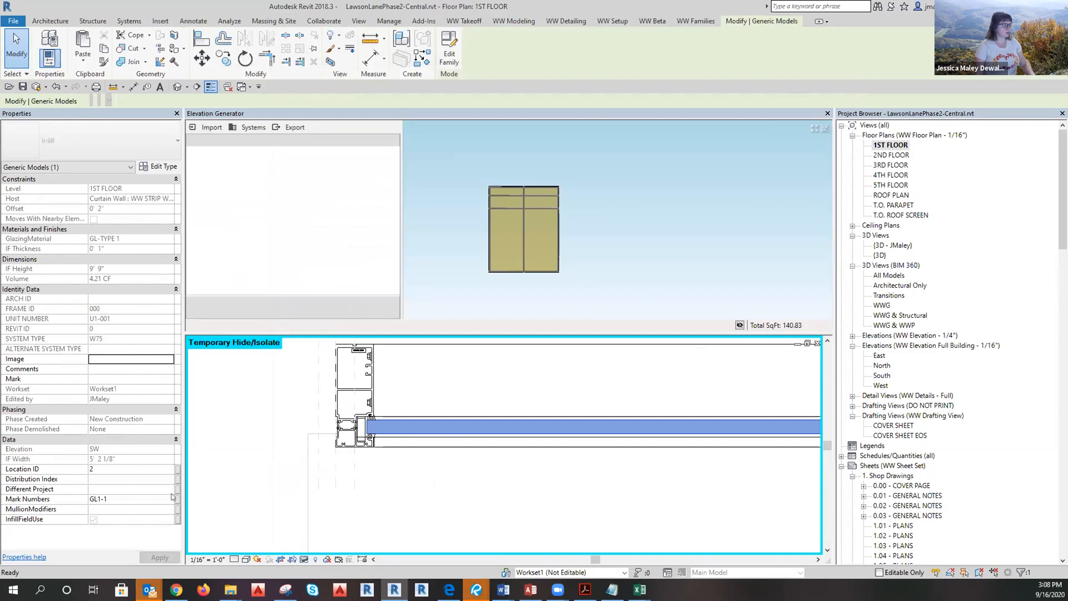
click(179, 501)
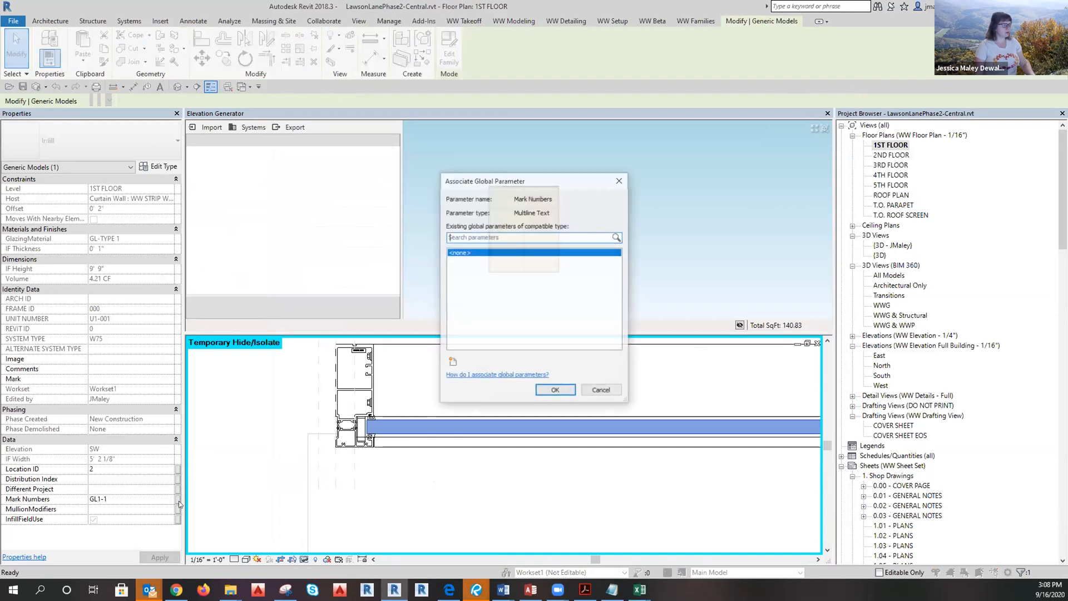
click(602, 390)
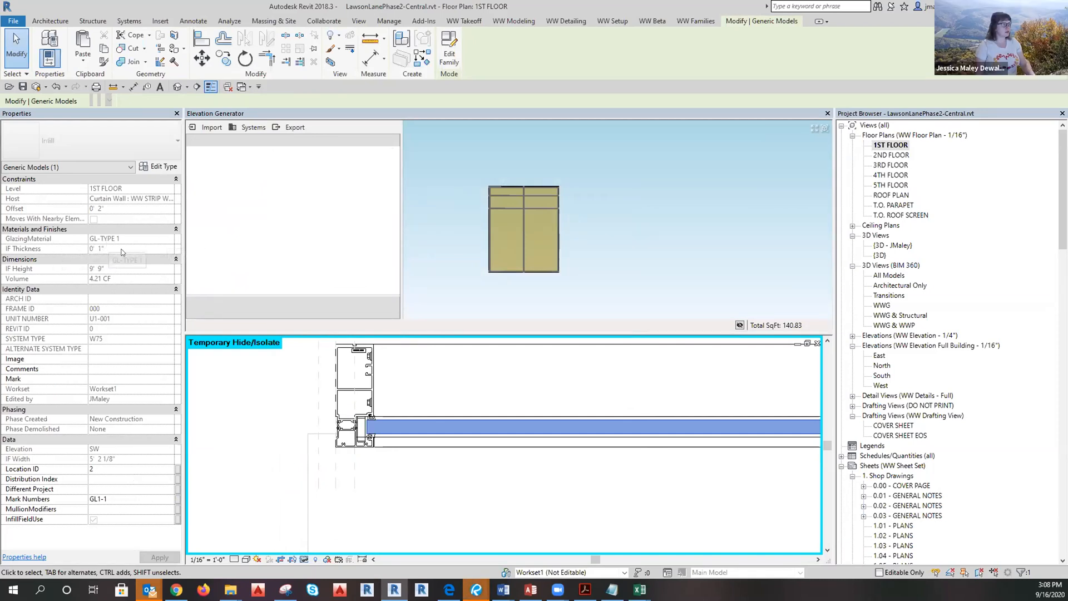
click(446, 477)
Select the whole curtain panel and browse its IF3 material, GL-TYPE 1.
click(357, 447)
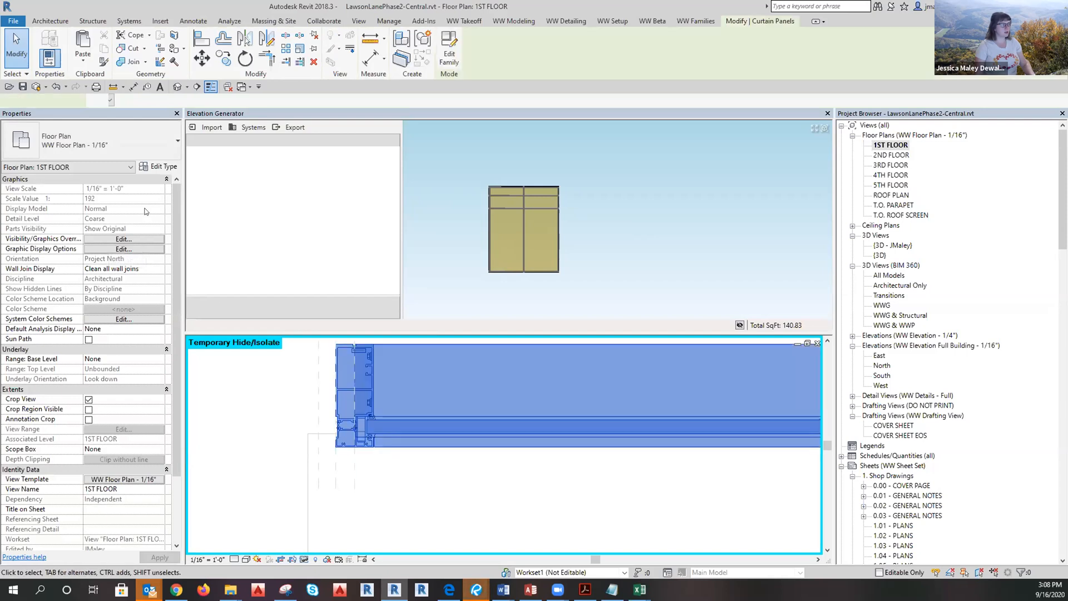
click(158, 166)
scroll(626, 349, up, 7)
click(840, 65)
scroll(98, 305, down, 5)
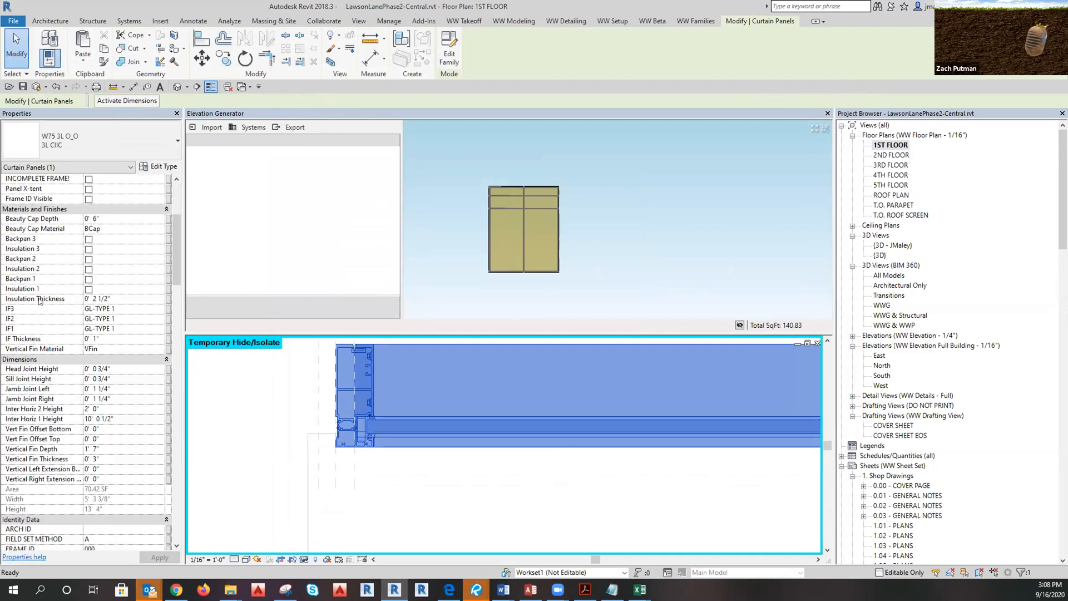
click(95, 309)
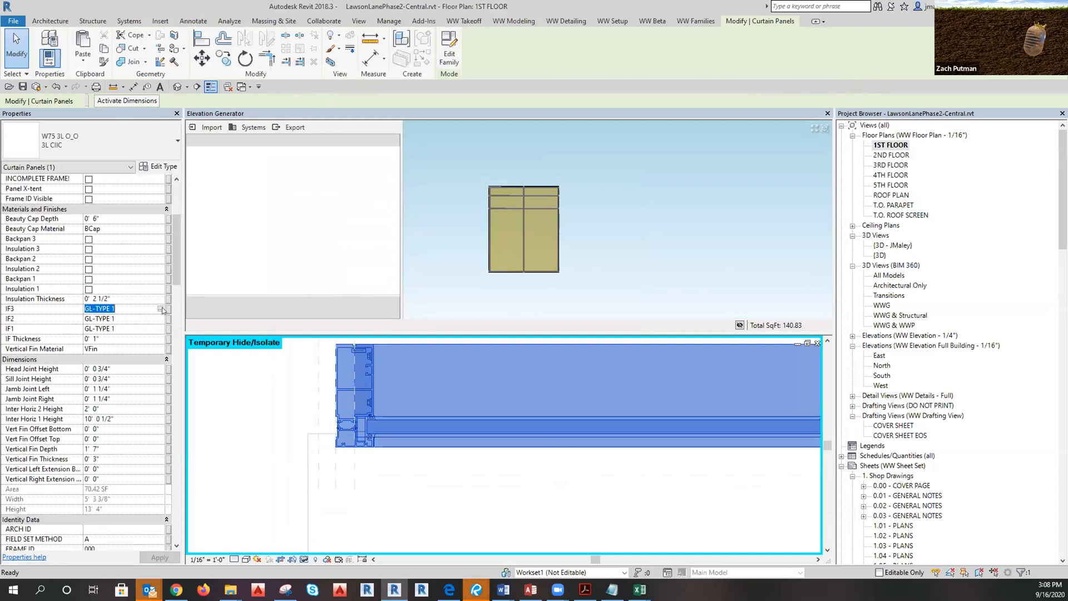
click(161, 309)
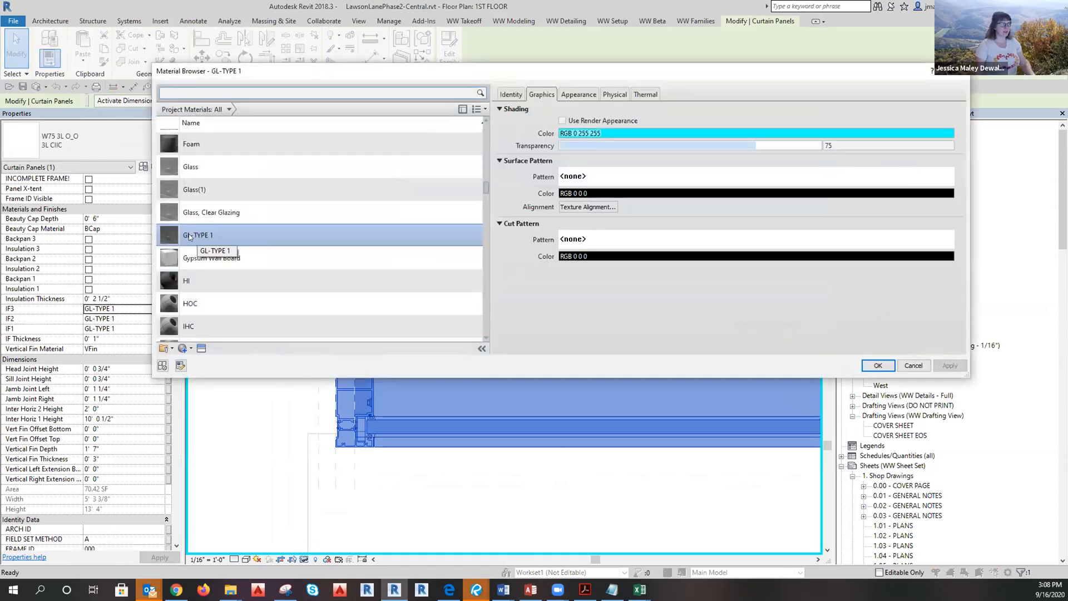
Confirm GL-TYPE 1's GlassType parameter is GL1 and close the Material Browser unchanged.
click(223, 233)
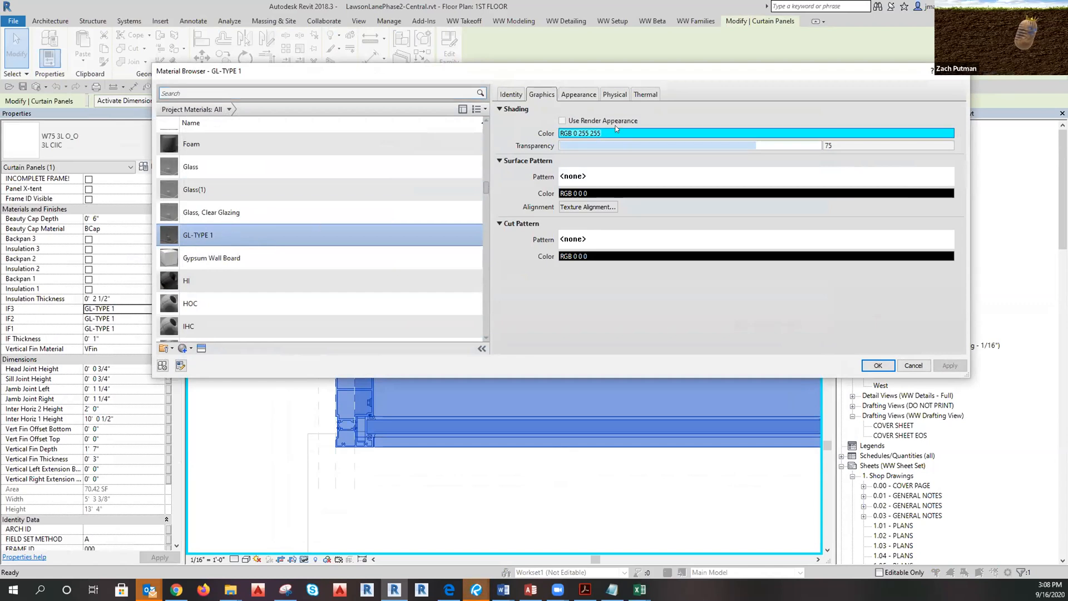
click(163, 366)
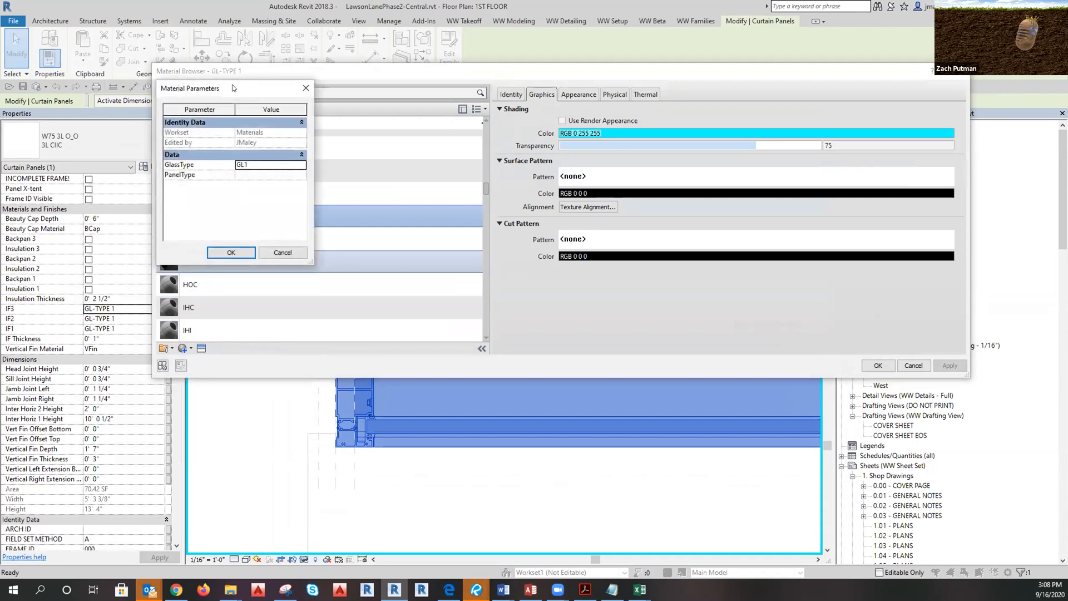
drag(229, 89, 270, 105)
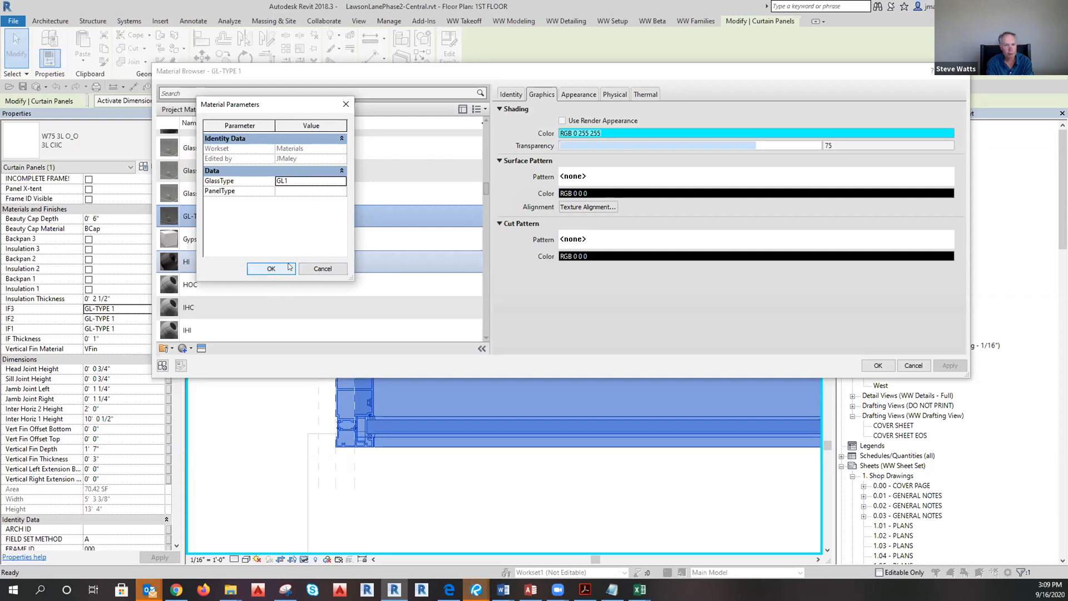
click(332, 270)
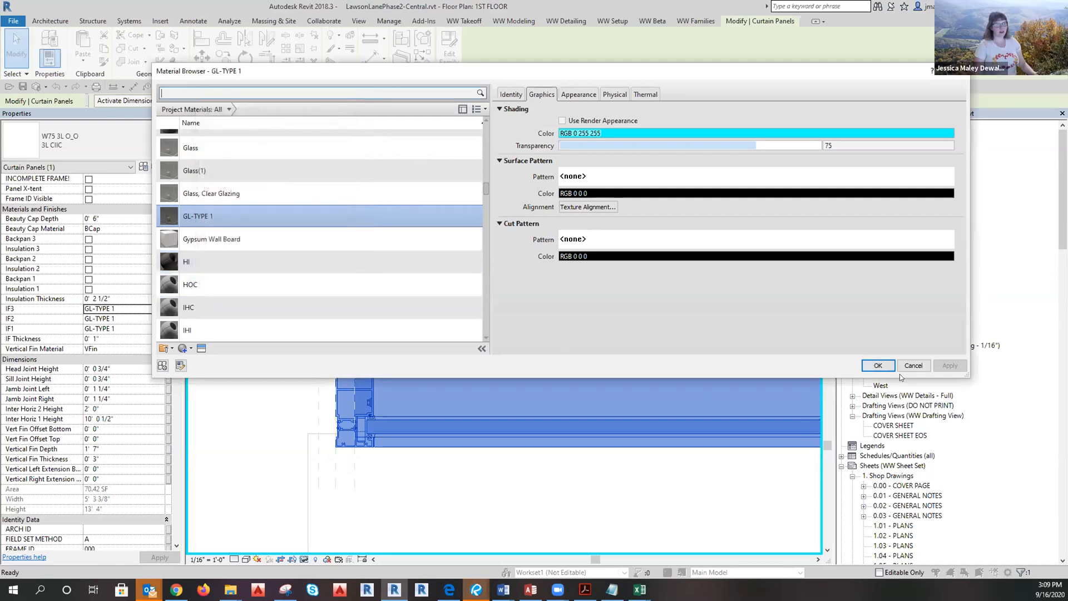
click(913, 367)
click(905, 498)
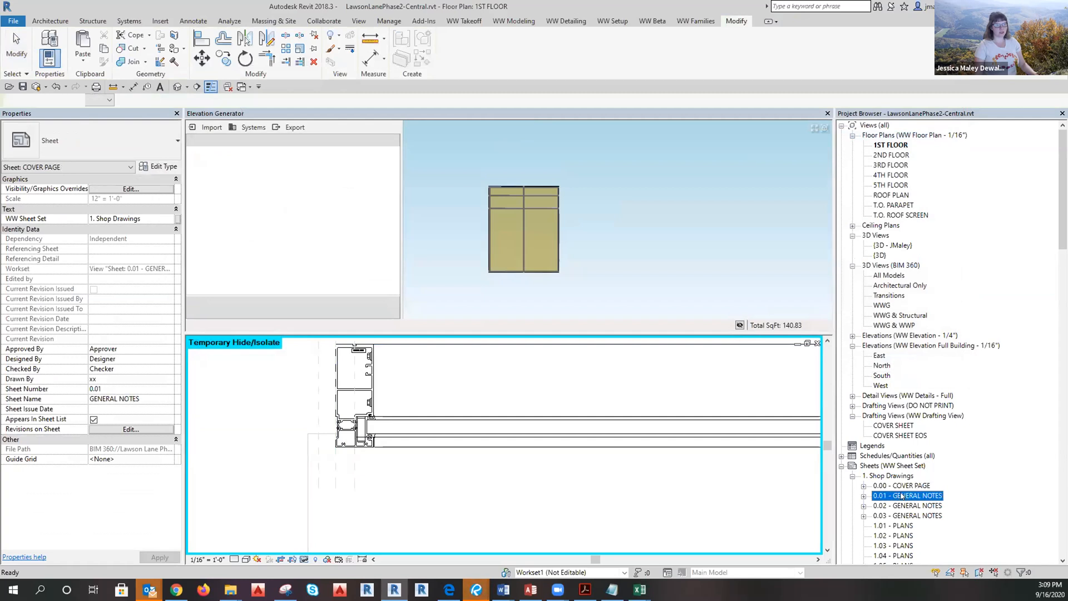
key(Escape)
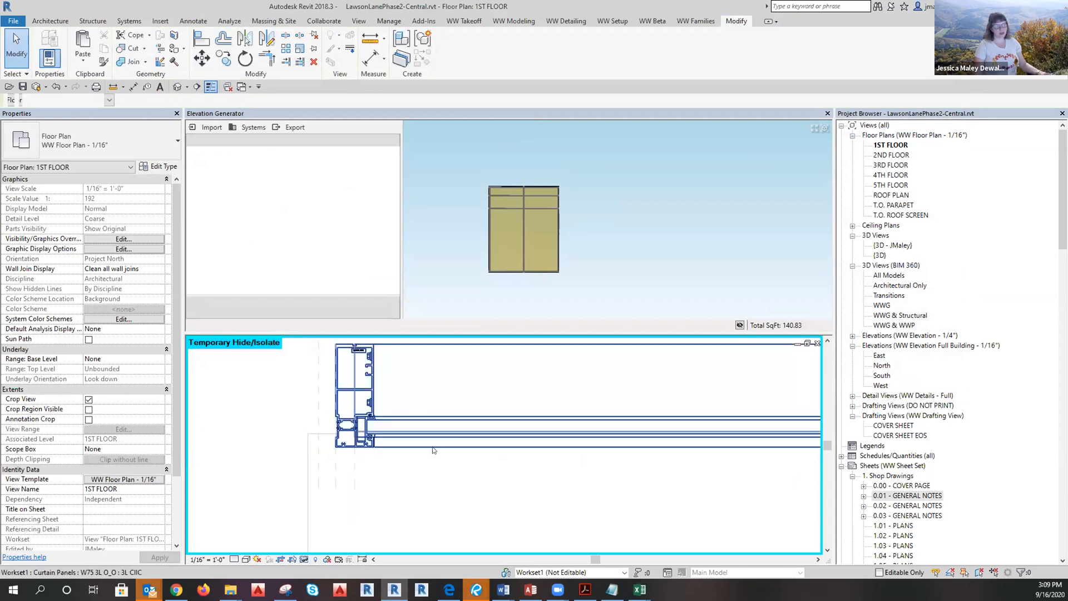
scroll(312, 439, down, 2)
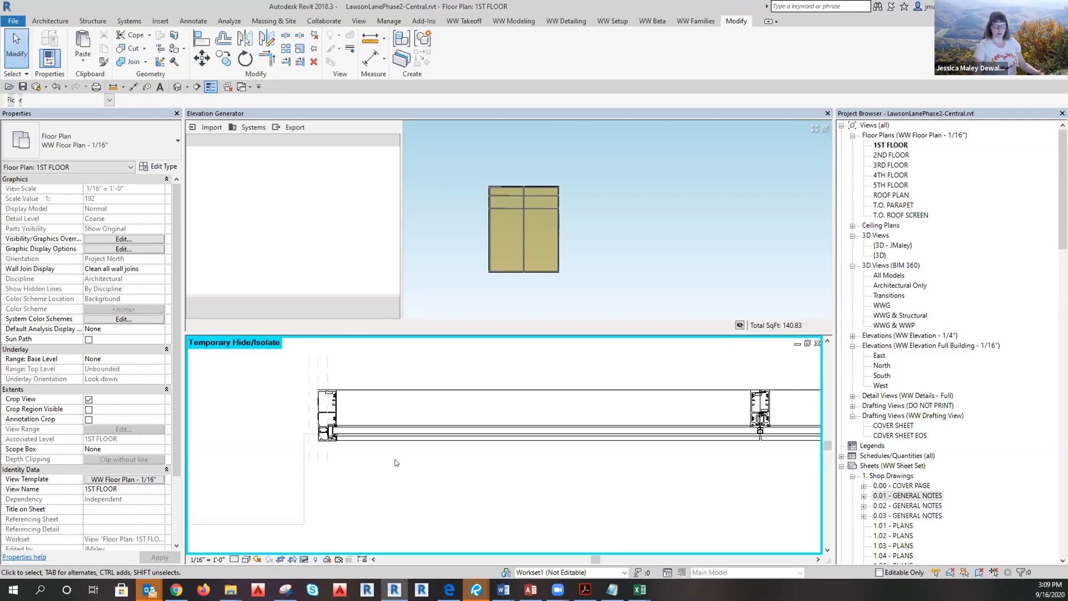
scroll(313, 449, down, 3)
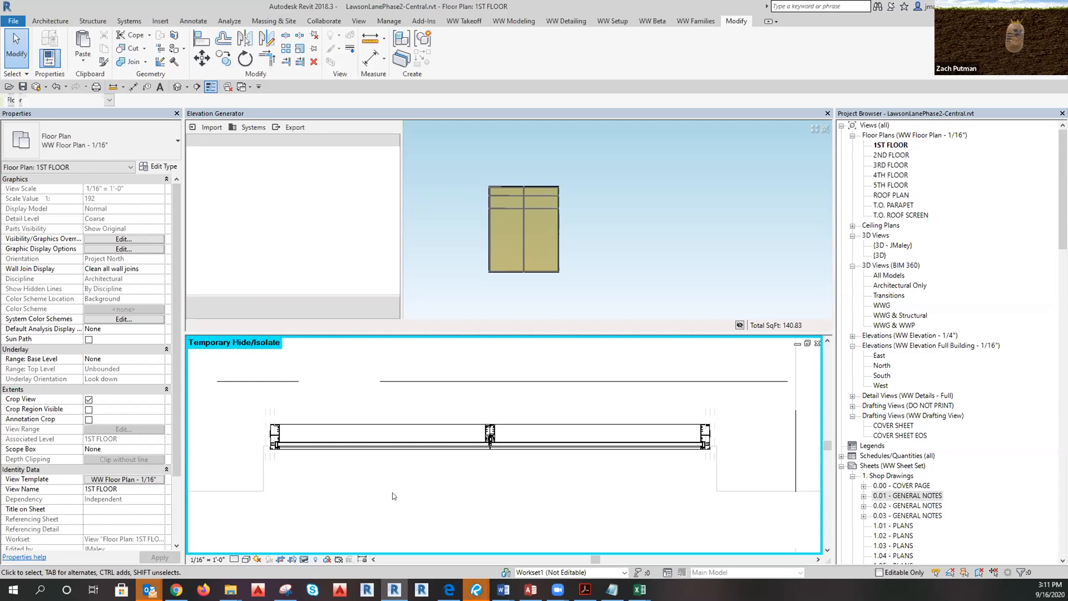
Zoom the 0.01 - GENERAL NOTES sheet onto its SYMBOLS and GLASS and/or PANEL legends.
click(888, 494)
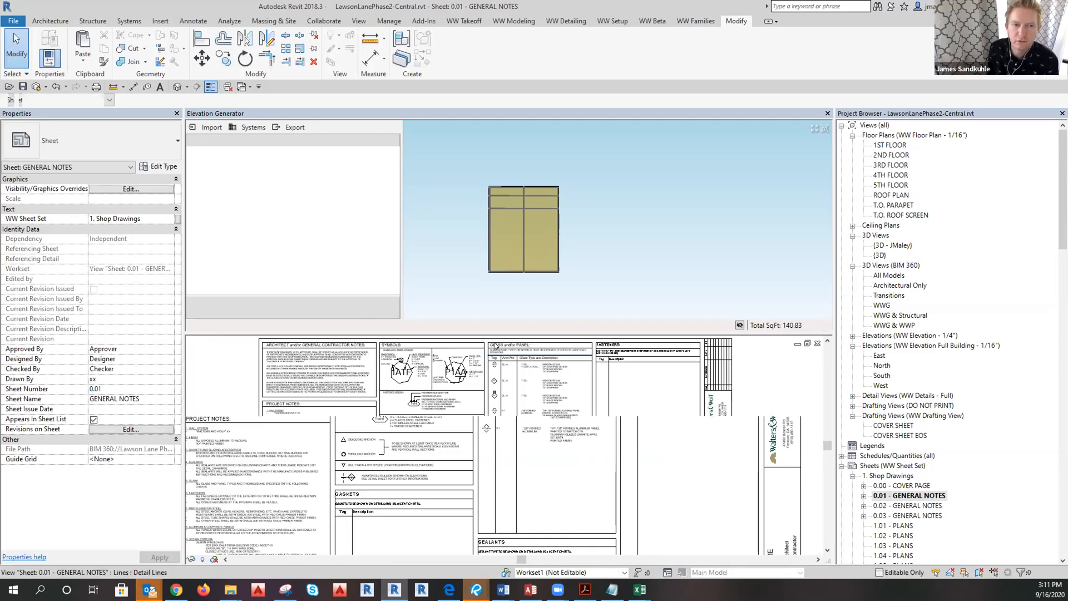
scroll(527, 437, up, 3)
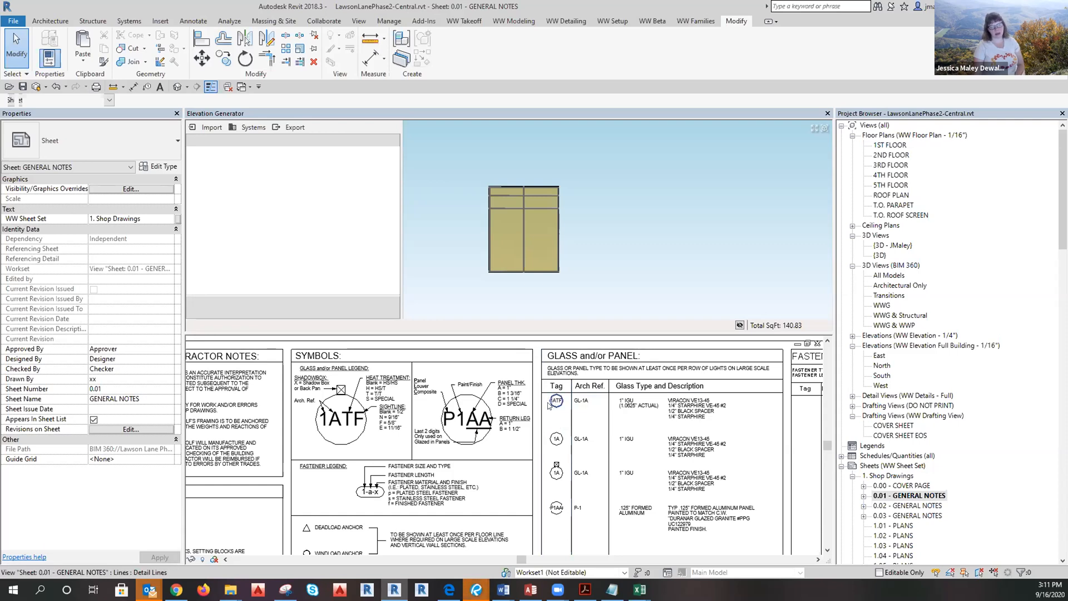
scroll(553, 407, up, 1)
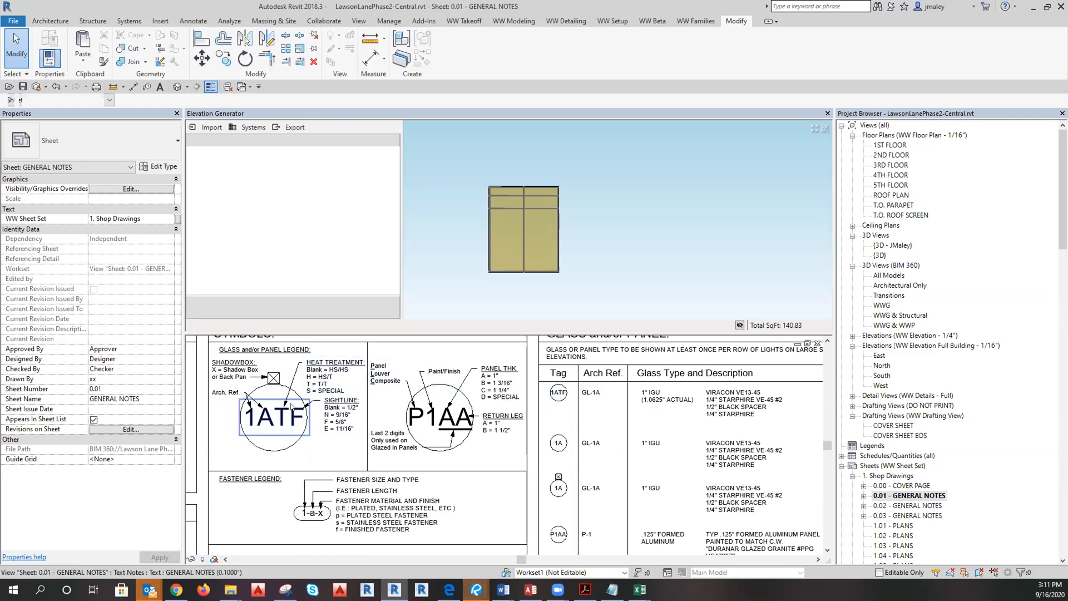
middle_drag(263, 438, 272, 446)
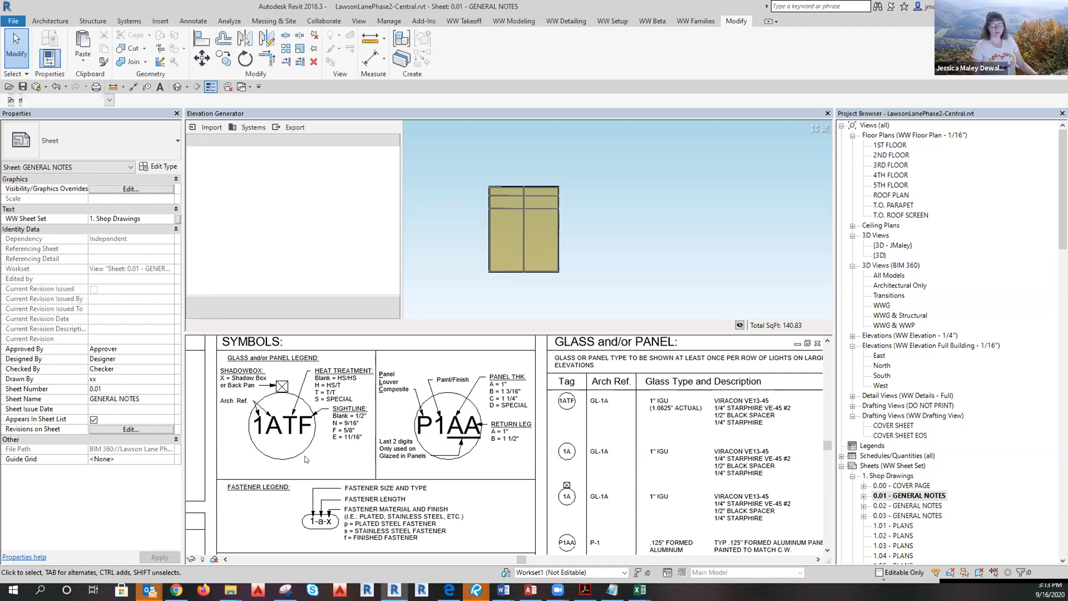
Close the GENERAL NOTES sheet and return to the 1ST FLOOR plan's curtain wall.
click(817, 344)
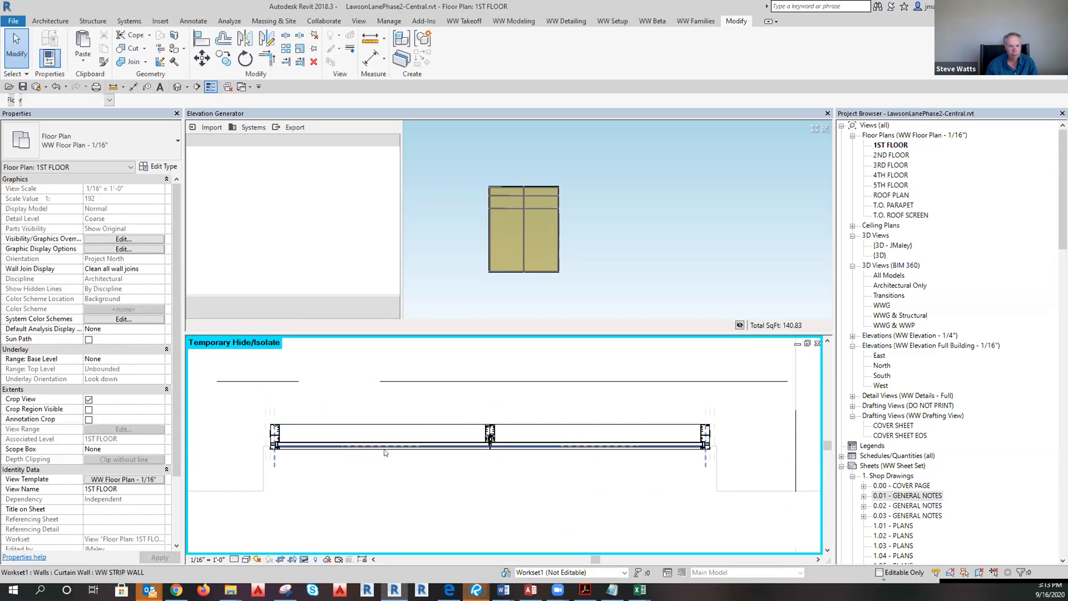
click(397, 466)
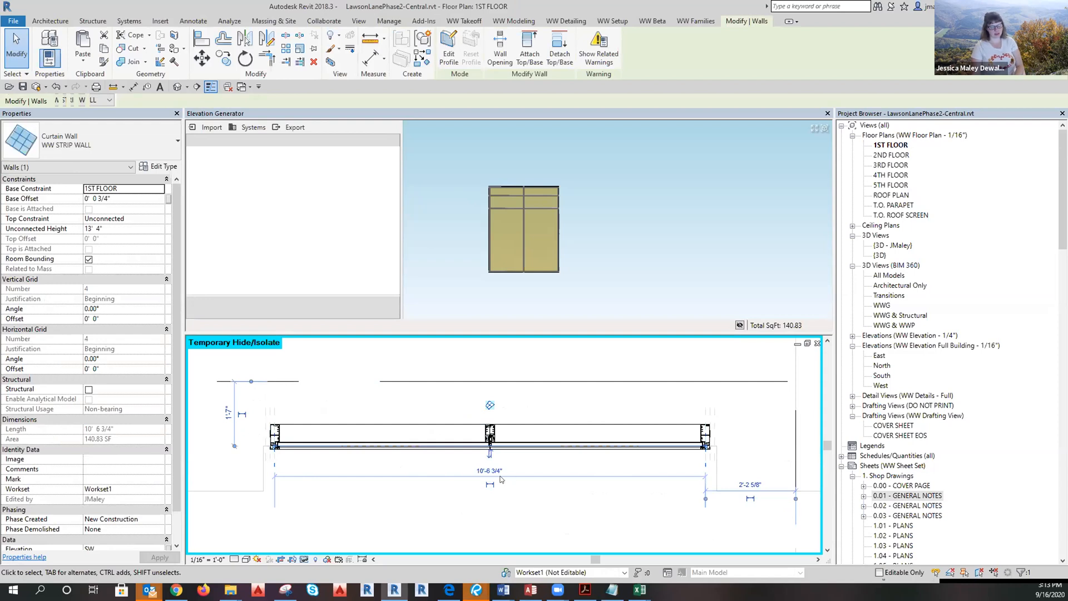
click(332, 525)
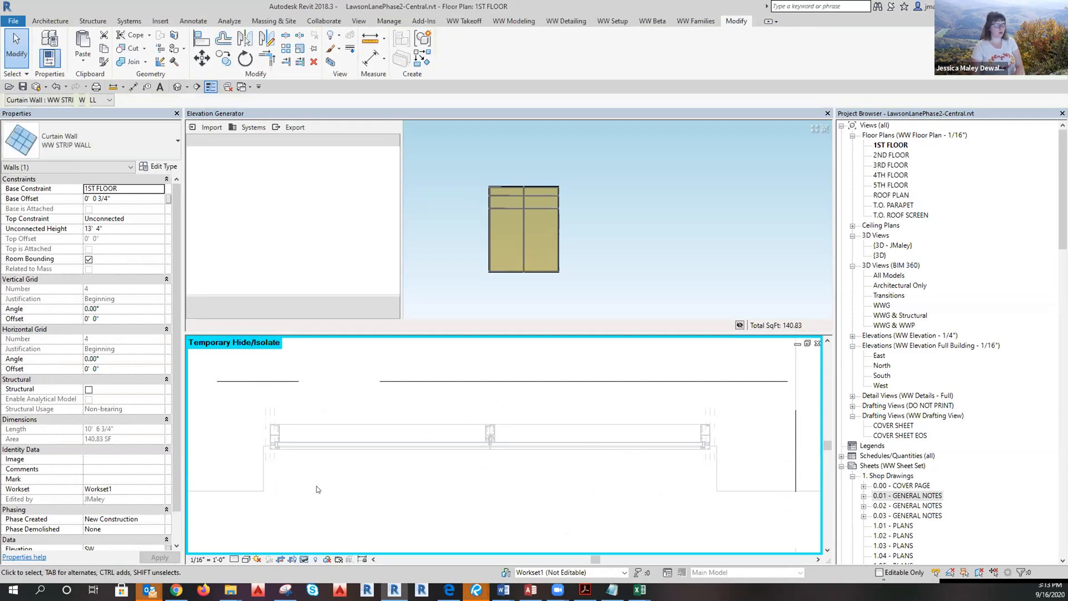
Run the Elevation Generator export, which ends incomplete with one overlapping-walls error.
click(289, 128)
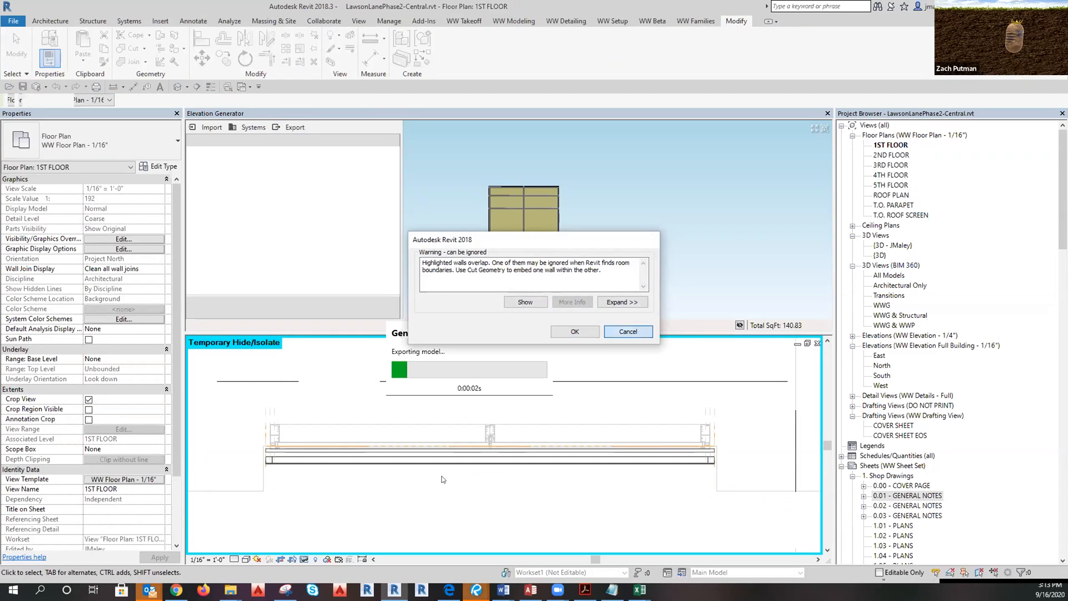
click(622, 333)
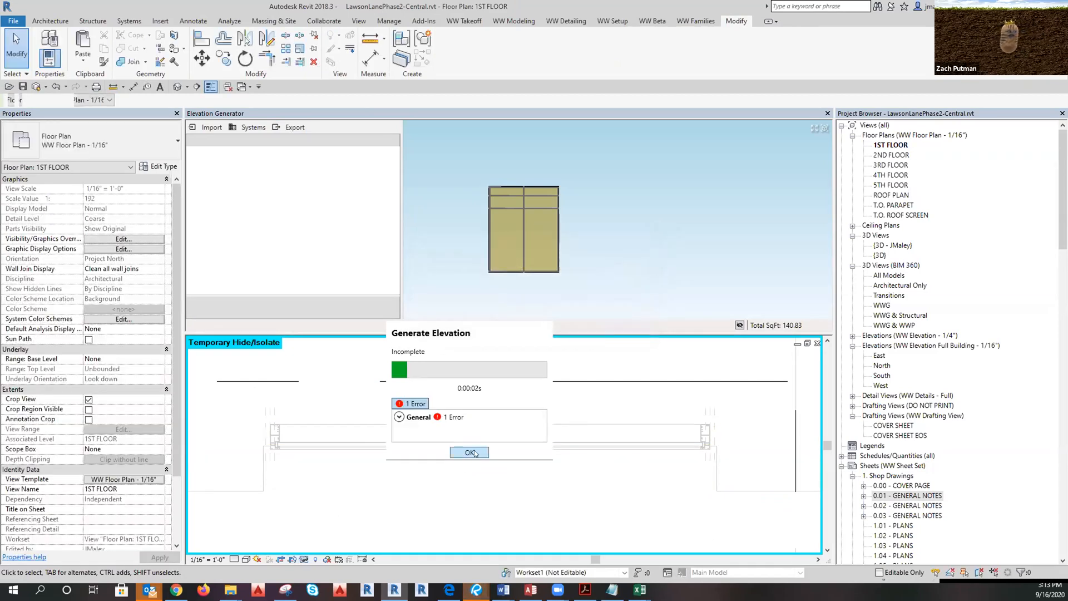
click(470, 453)
Reset Temporary Hide/Isolate so the curtain wall shows in the 1ST FLOOR plan again.
click(305, 559)
click(310, 548)
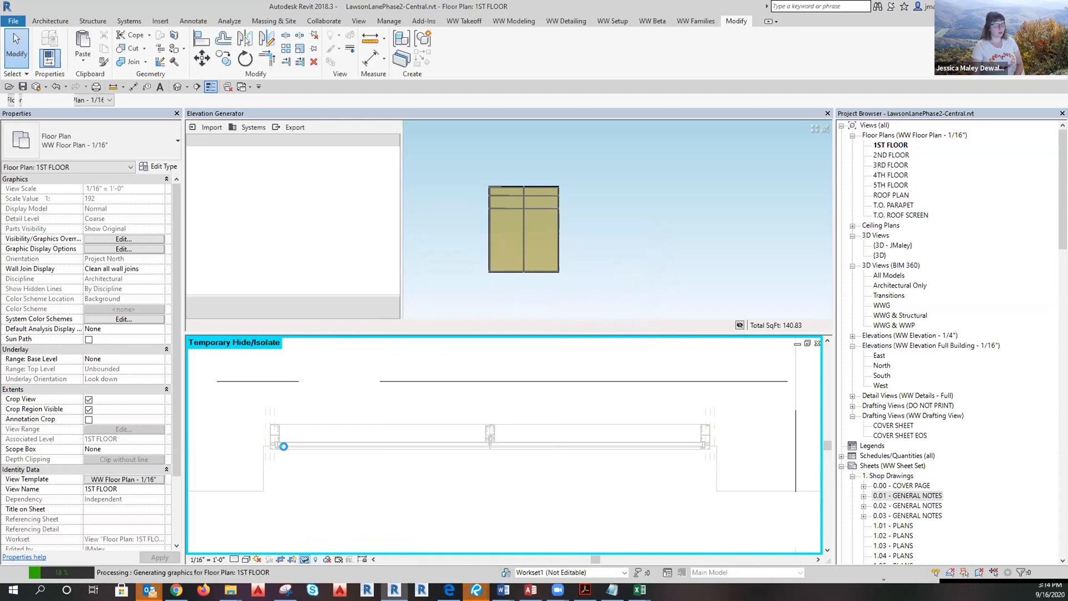
click(289, 470)
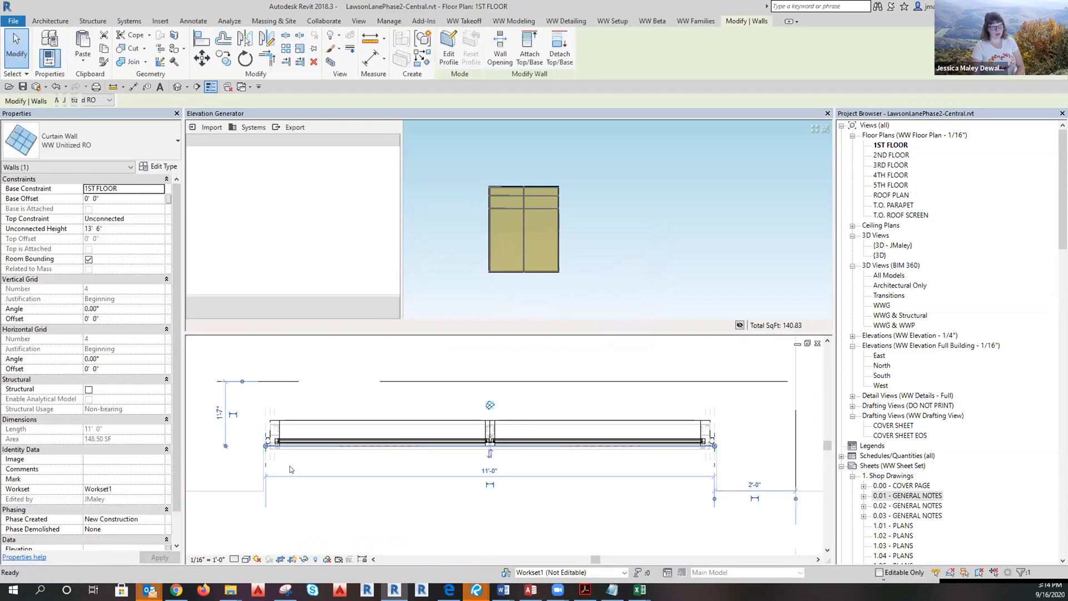
key(Escape)
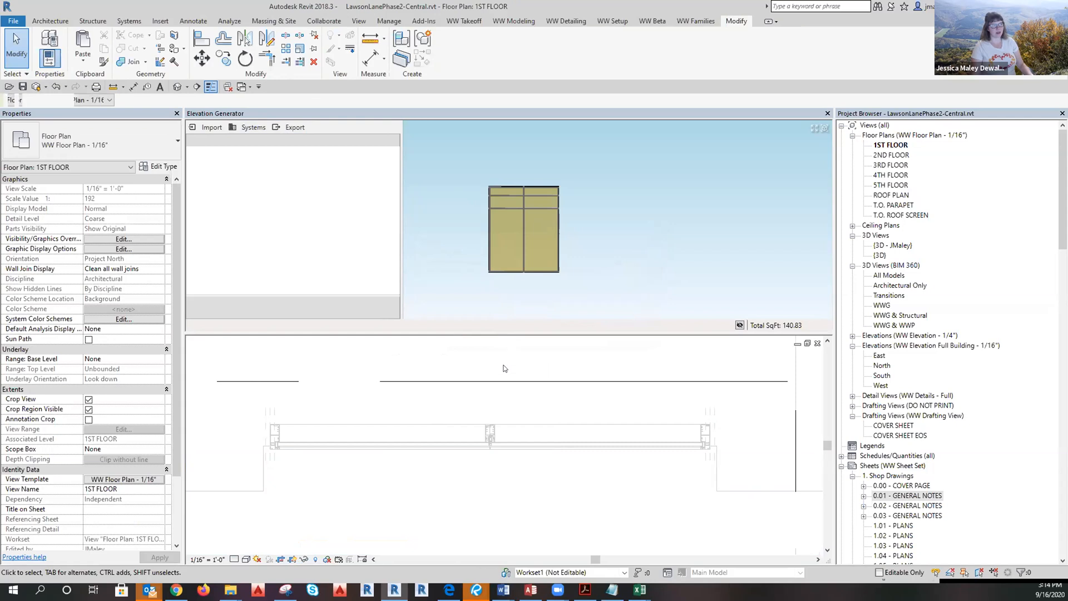
Rerun the elevation export, check a glass panel, and run WW Modeling's GGFilter.
click(293, 128)
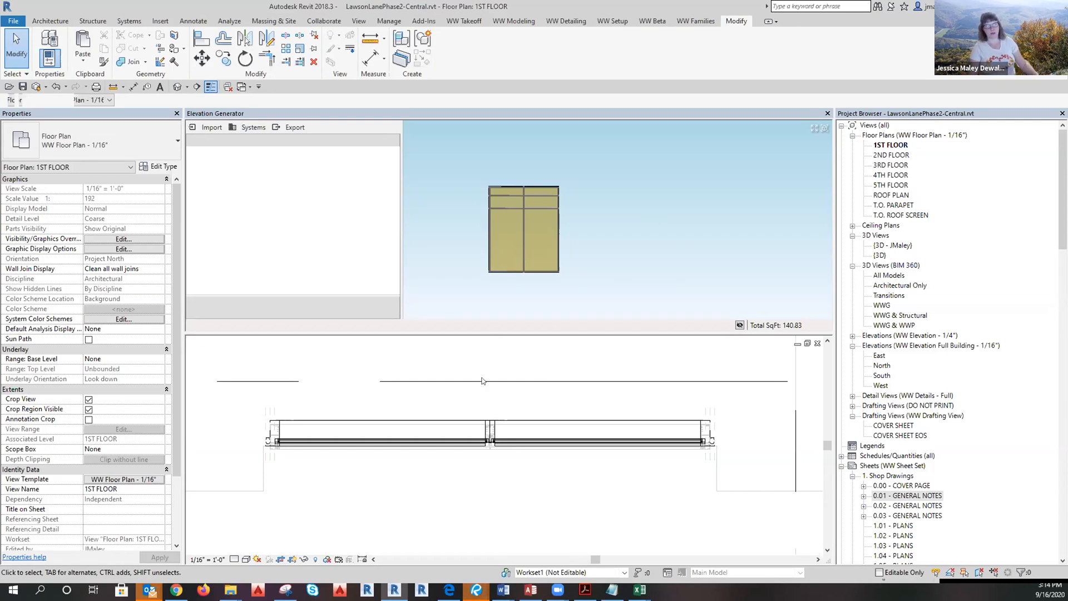
click(635, 444)
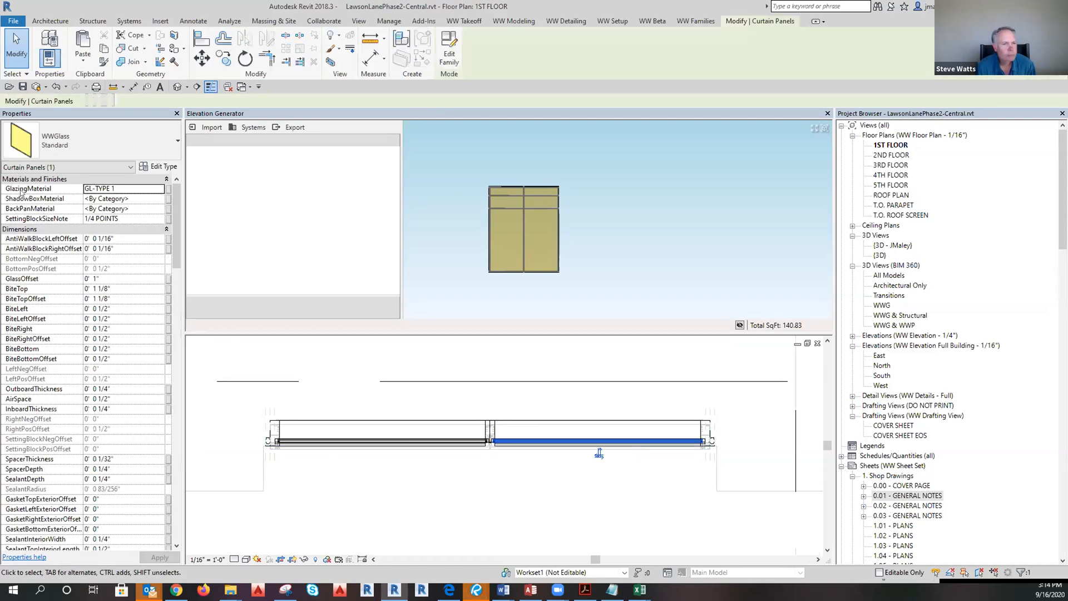
click(558, 521)
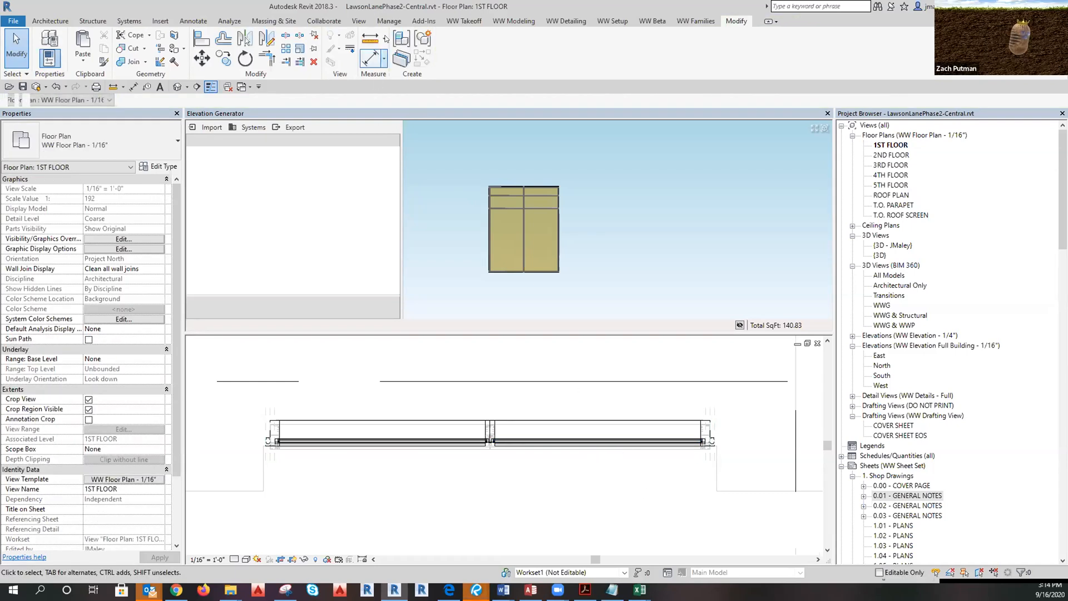
click(504, 21)
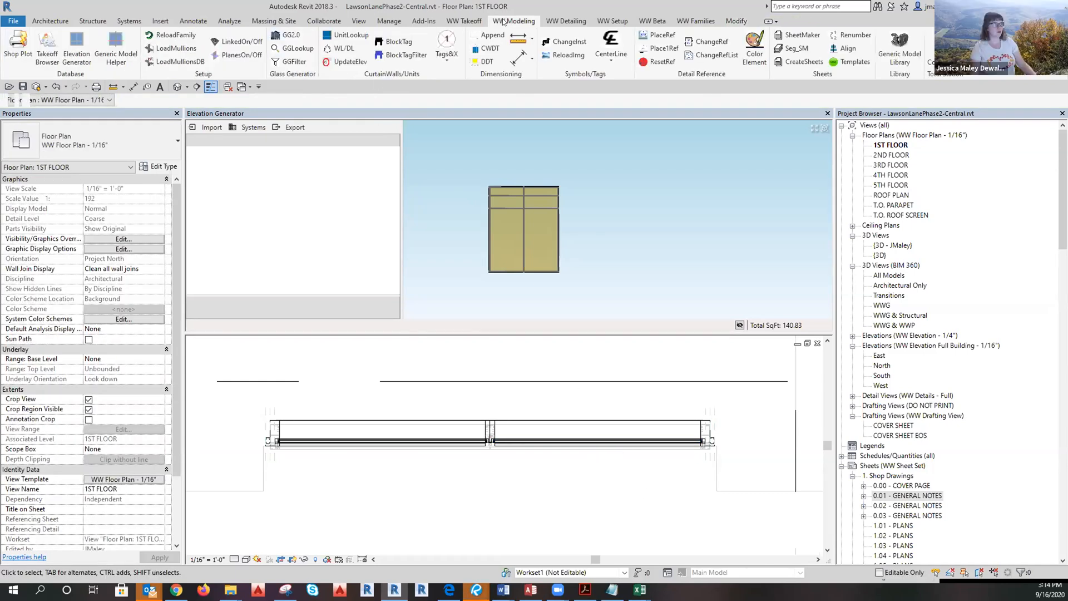
click(282, 65)
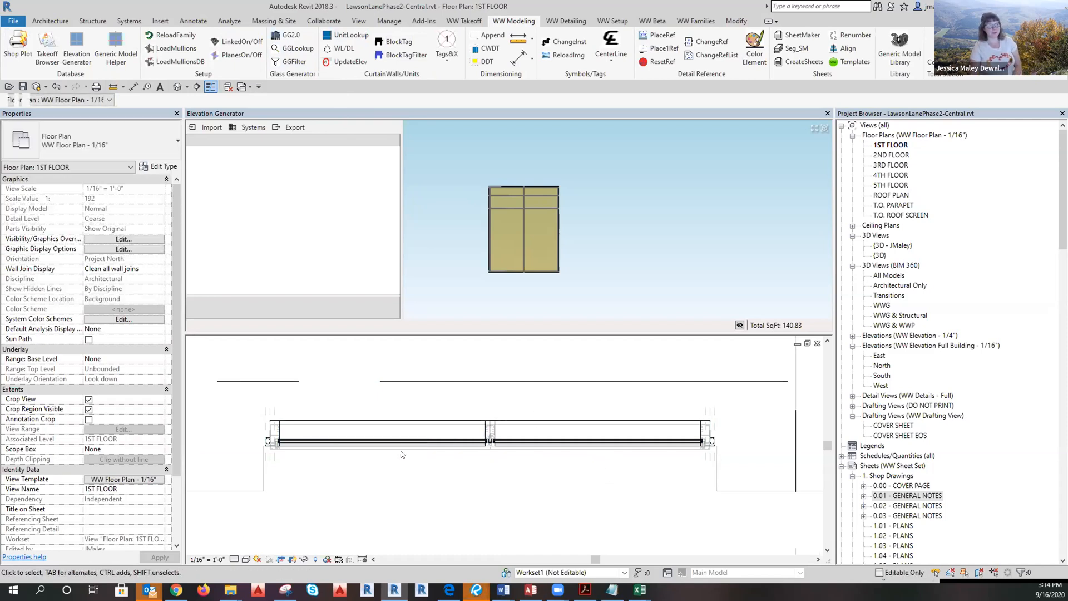
Tab-select the curtain wall's centre grid line and start Aligned Dimension with DI.
scroll(396, 476, down, 1)
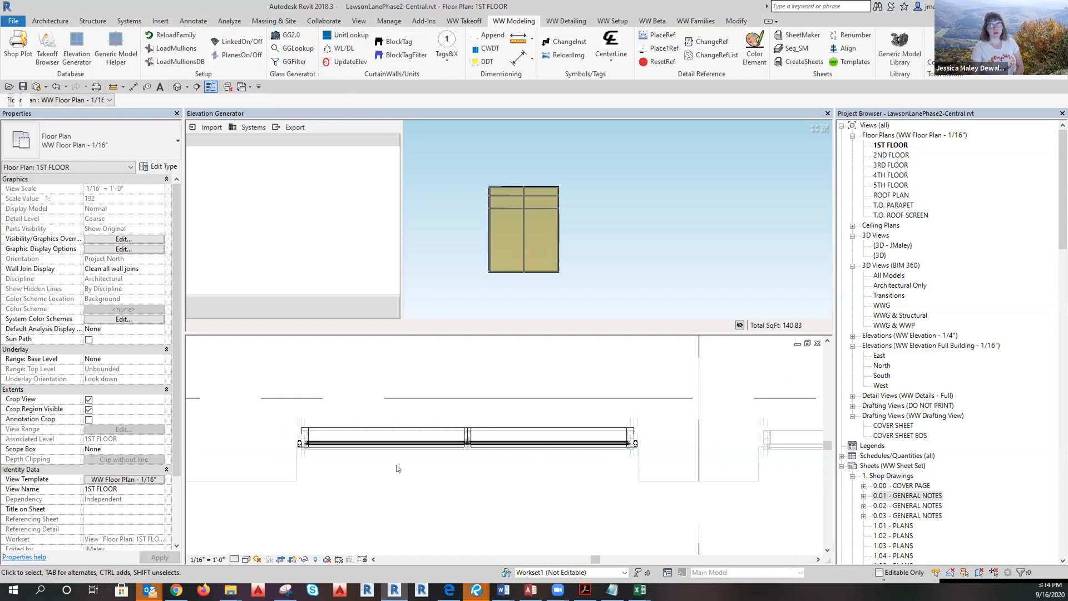
scroll(389, 465, down, 1)
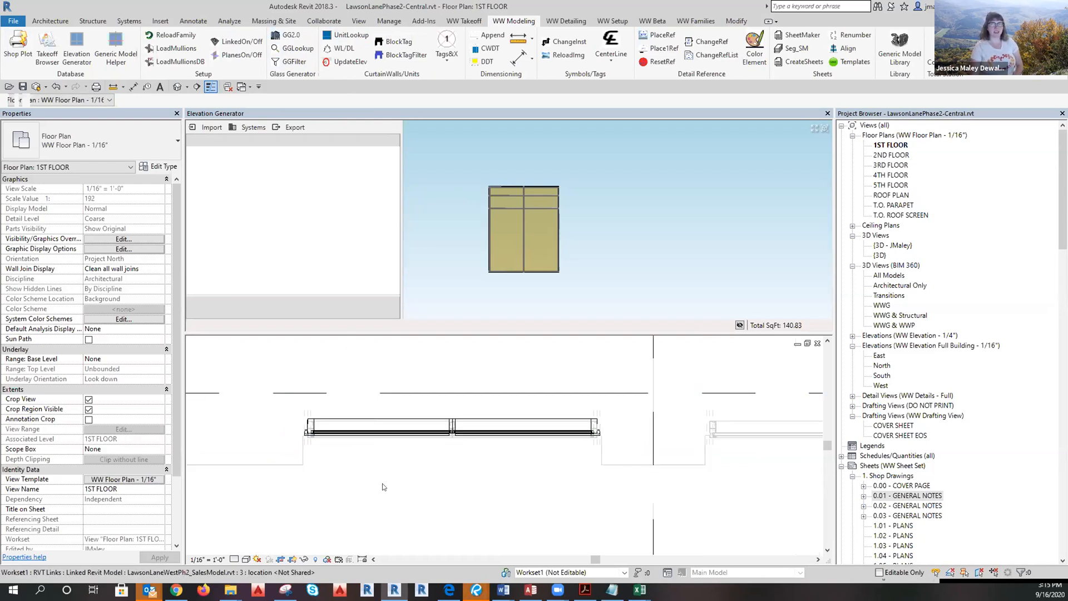
scroll(383, 489, down, 1)
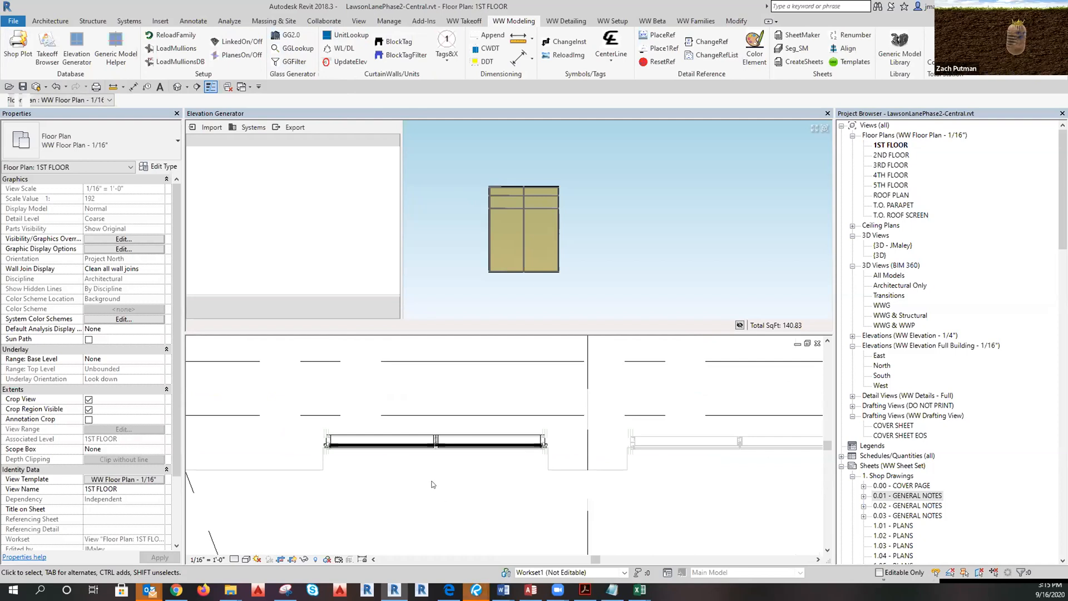
scroll(419, 391, up, 3)
scroll(420, 391, up, 5)
scroll(447, 452, down, 4)
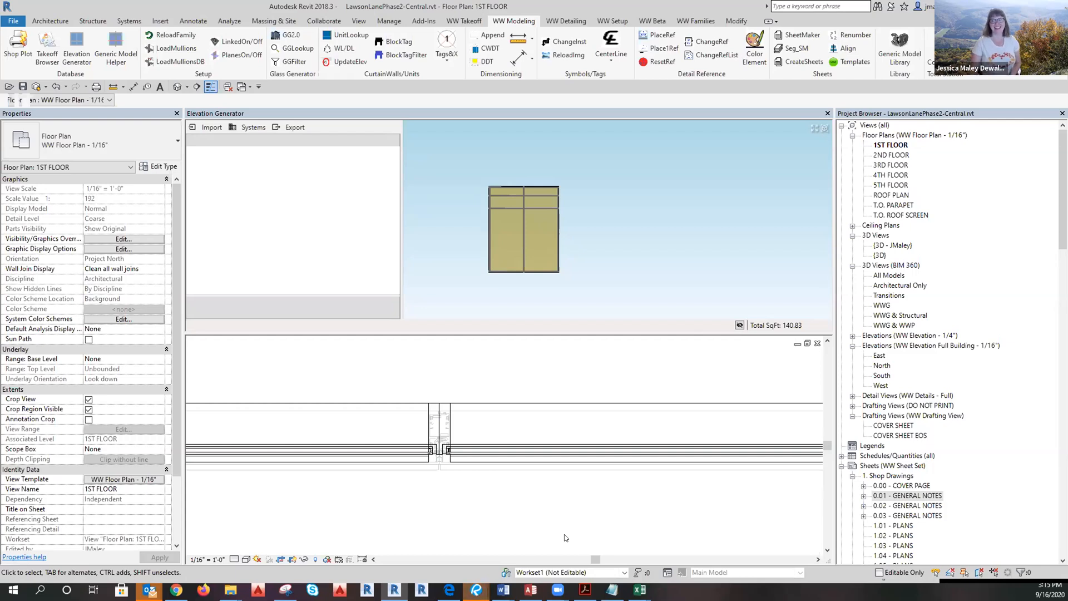
scroll(508, 505, up, 5)
scroll(393, 444, up, 1)
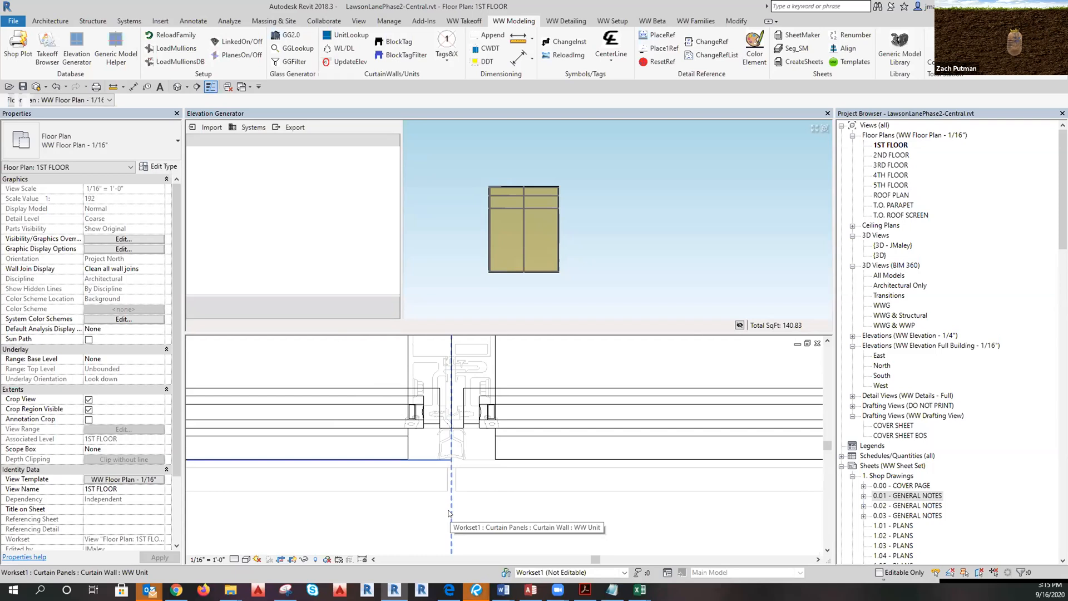
key(Tab)
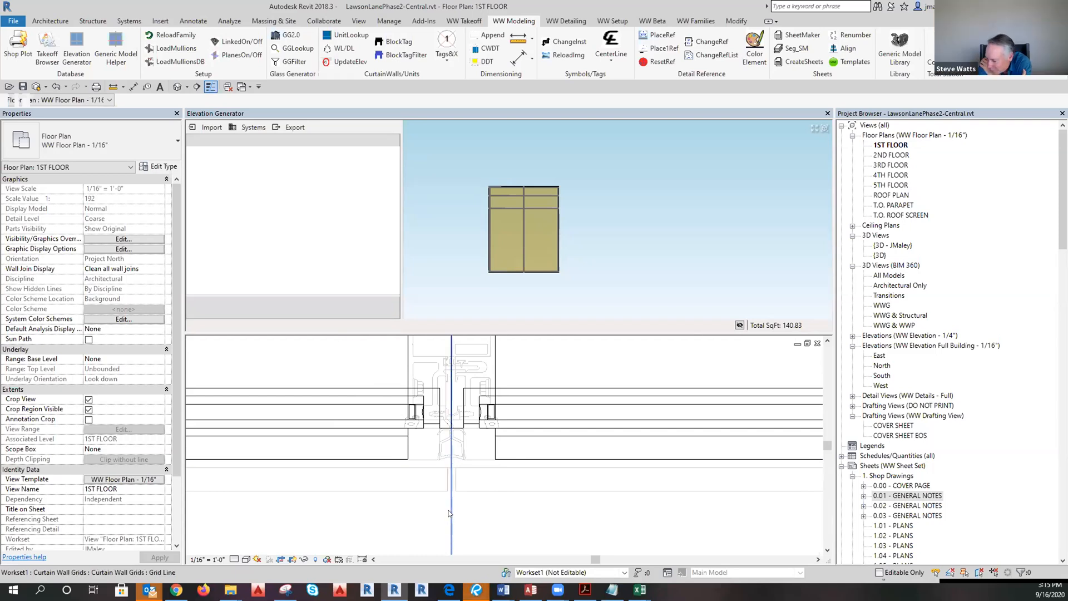
click(449, 513)
key(d)
key(i)
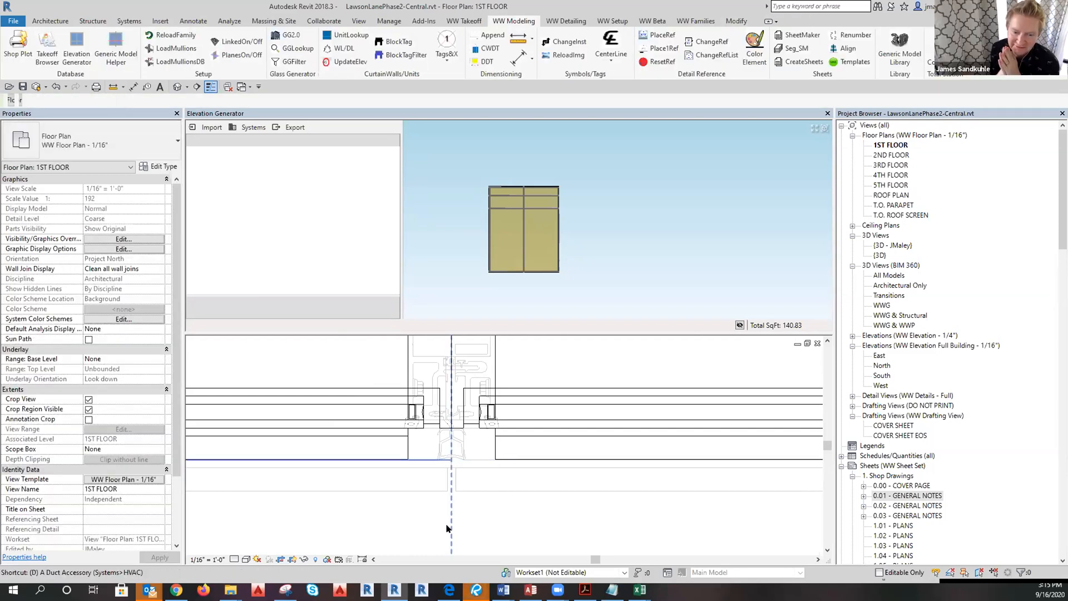
scroll(573, 478, down, 4)
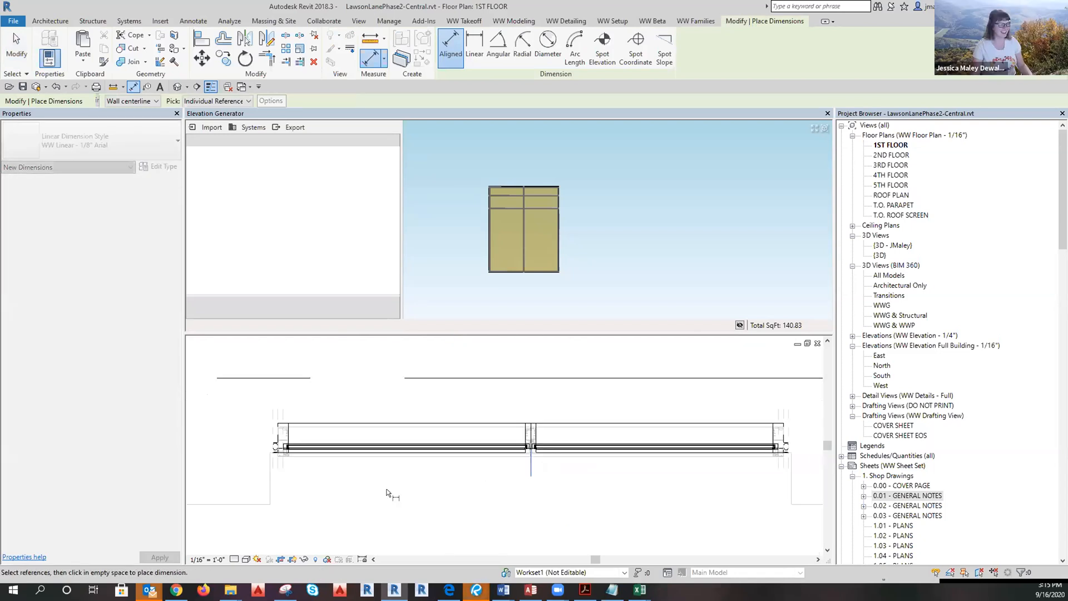
Place a 5'-6" dimension across the wall ends and centre grid above the wall, then delete it.
click(273, 467)
click(530, 467)
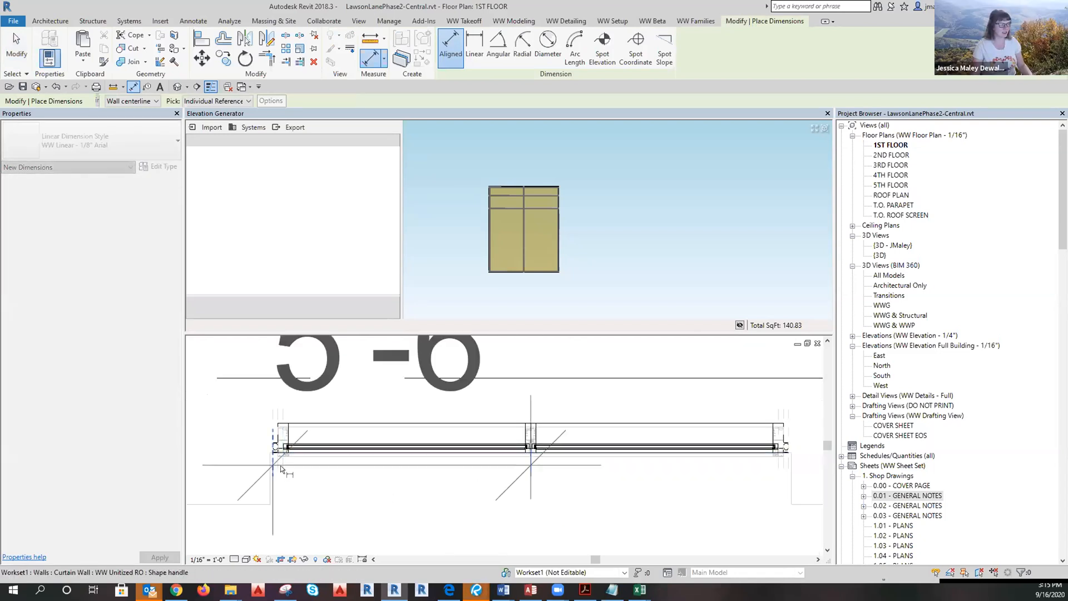
click(788, 469)
scroll(687, 512, down, 2)
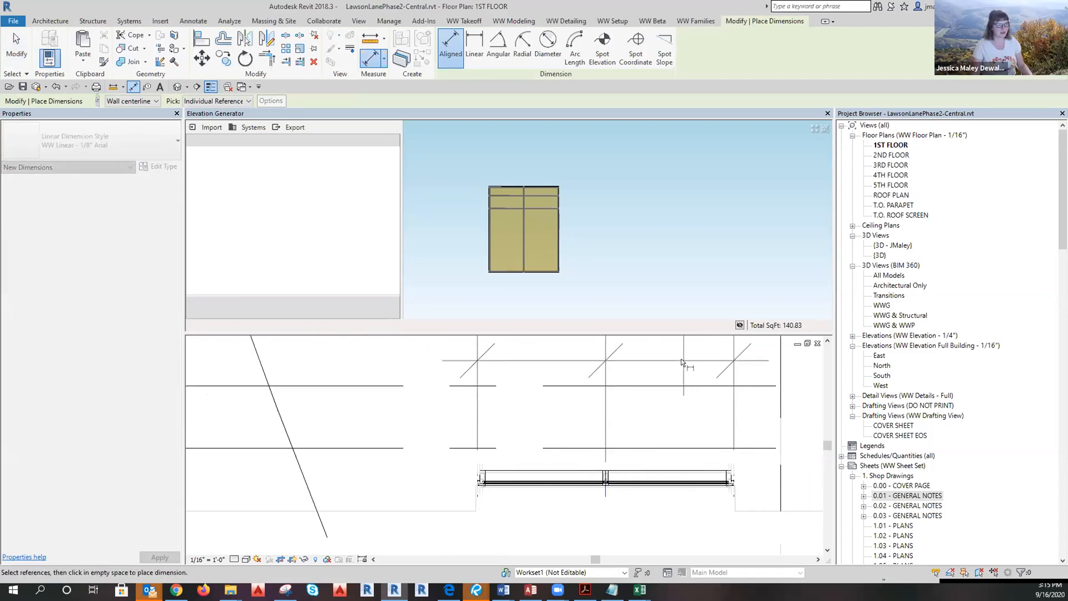
click(683, 364)
key(Escape)
scroll(524, 452, down, 2)
click(572, 407)
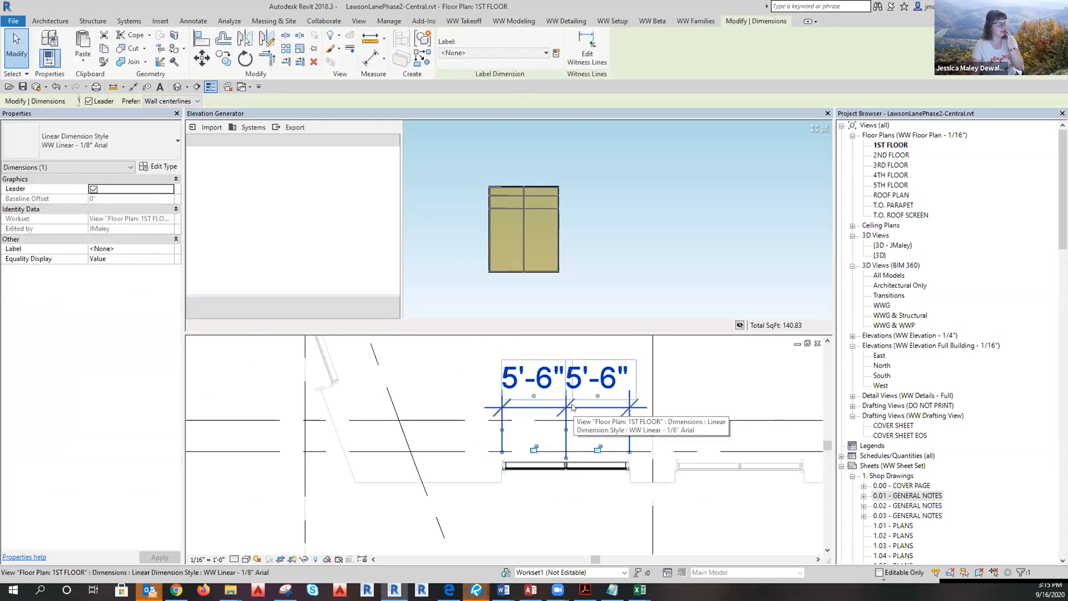
scroll(638, 443, up, 2)
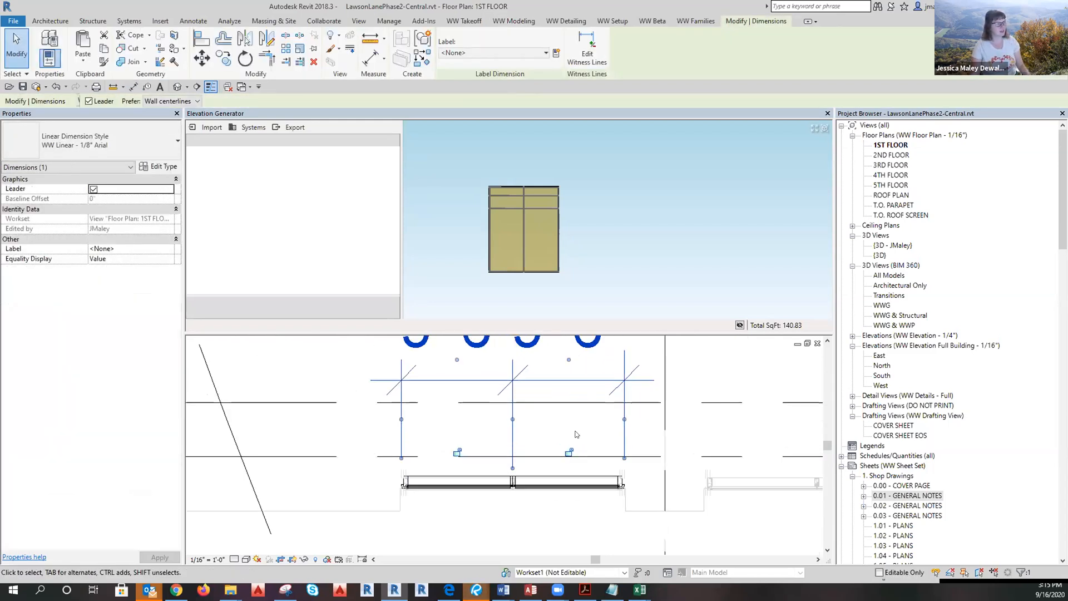
key(Escape)
click(512, 454)
key(Delete)
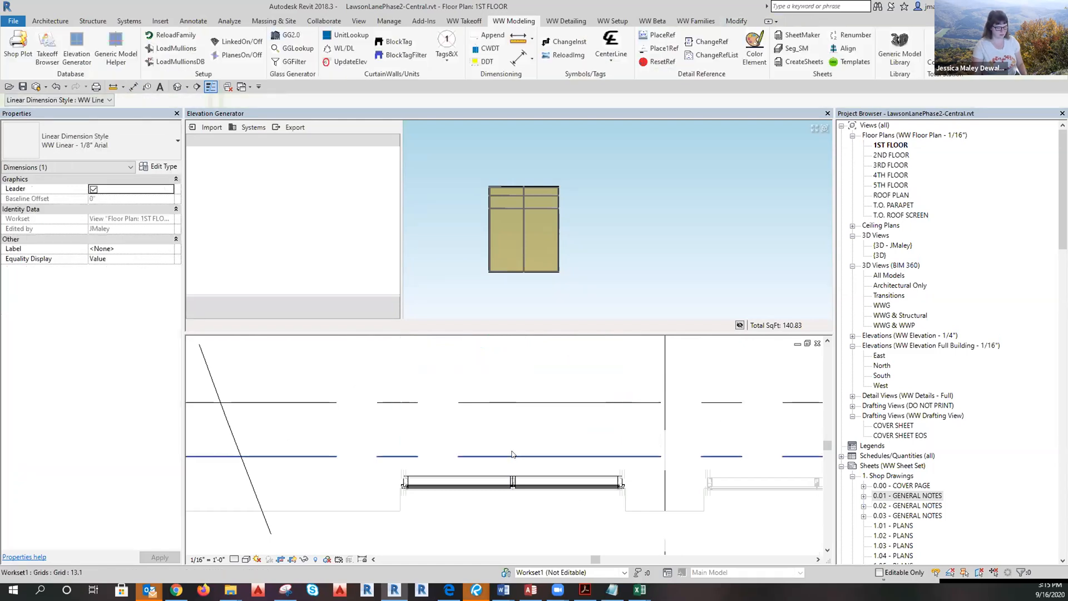
Redimension the curtain wall opening as 5'-6" below the wall.
key(d)
key(i)
scroll(624, 500, up, 2)
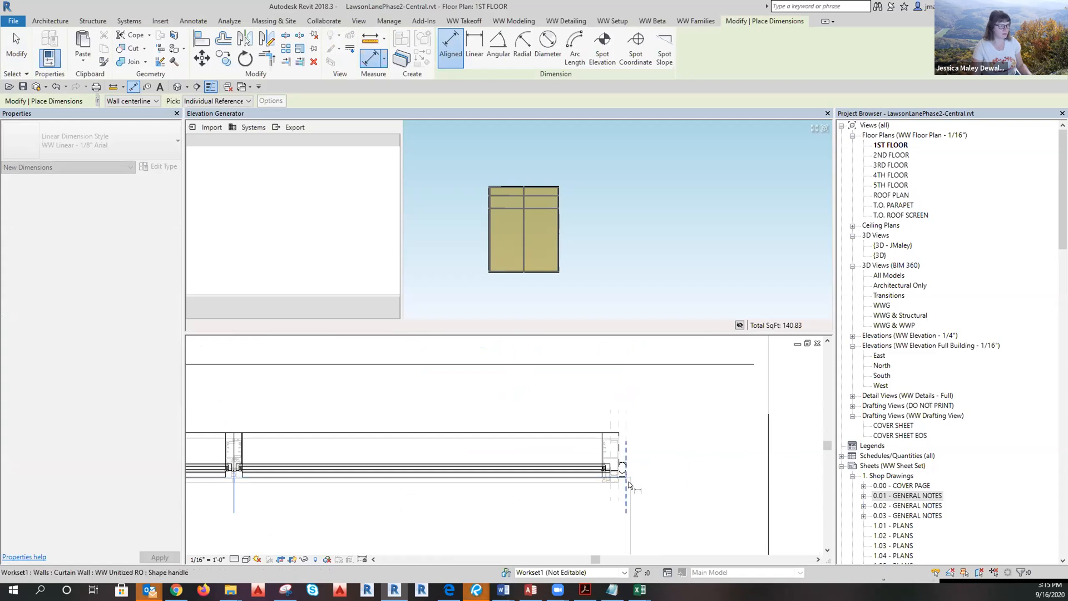
click(627, 485)
scroll(618, 438, down, 4)
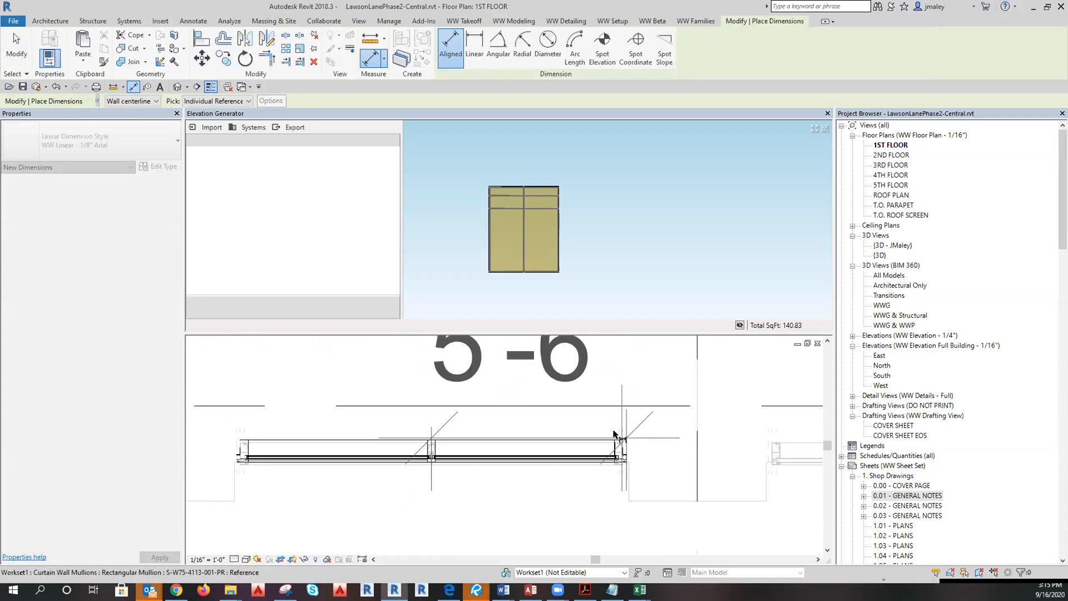
click(603, 536)
key(Escape)
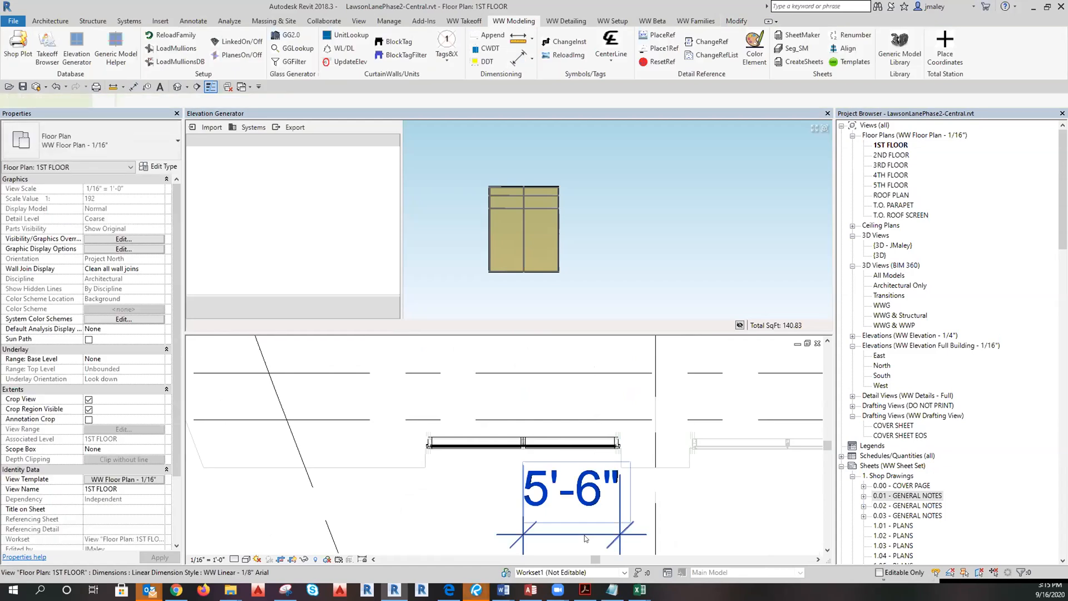
click(592, 522)
click(519, 531)
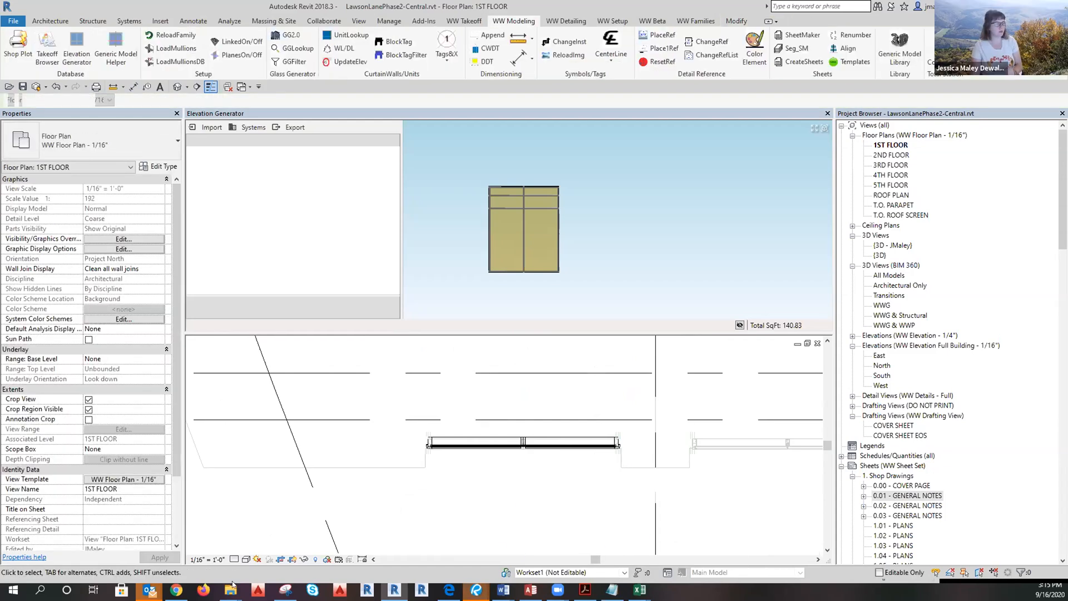
mouse_move(149, 590)
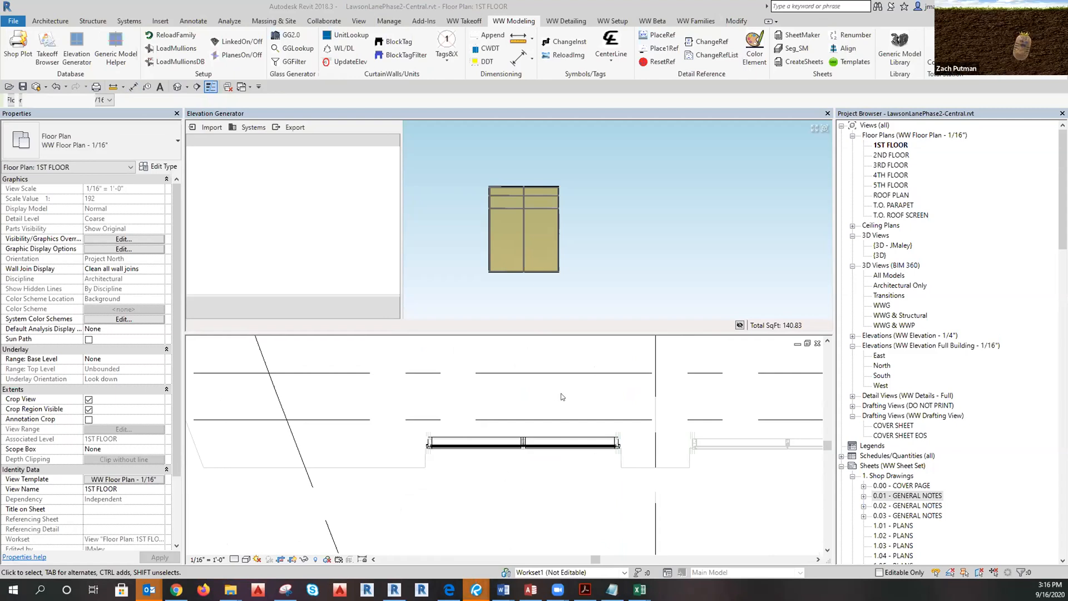
Save the Elevation Generator settings through Systems > Save as unitized system 'PO 1st lvl'.
click(246, 129)
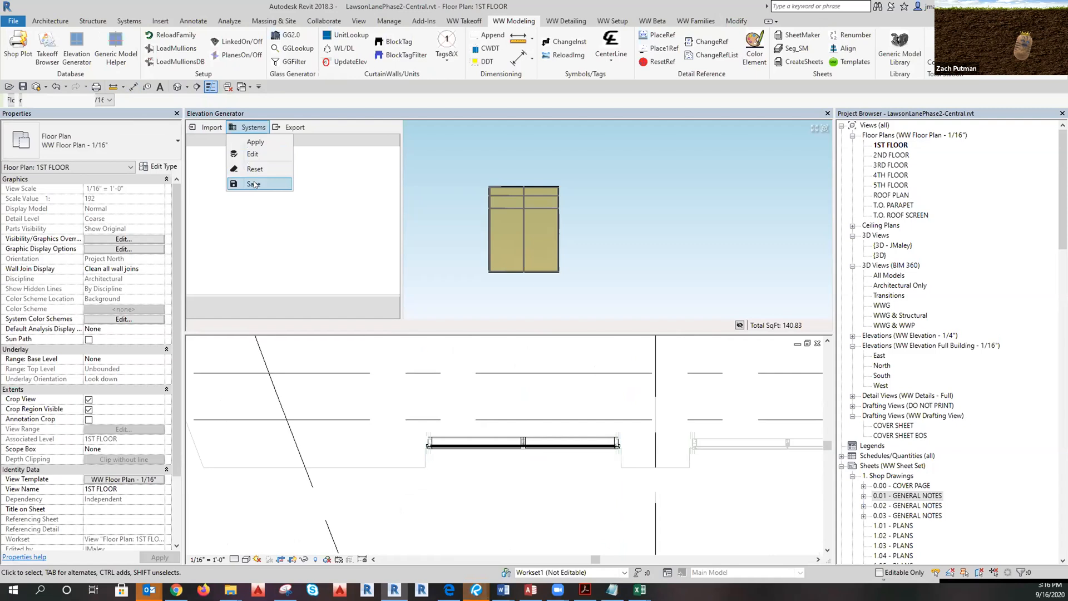
click(253, 184)
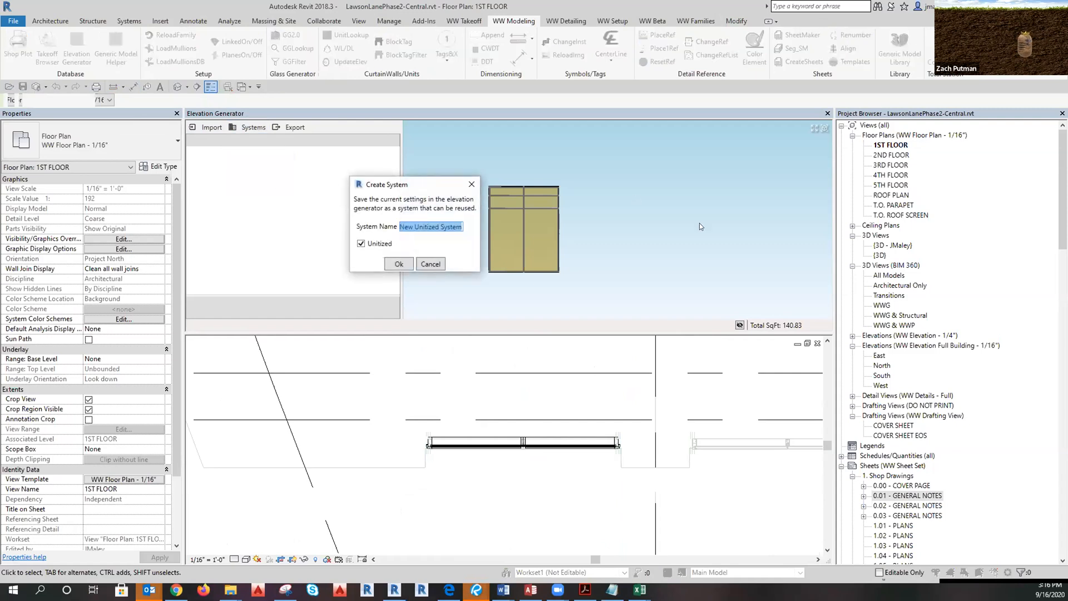
text(LL Pu)
text(nche)
text(d Opening 1st levl)
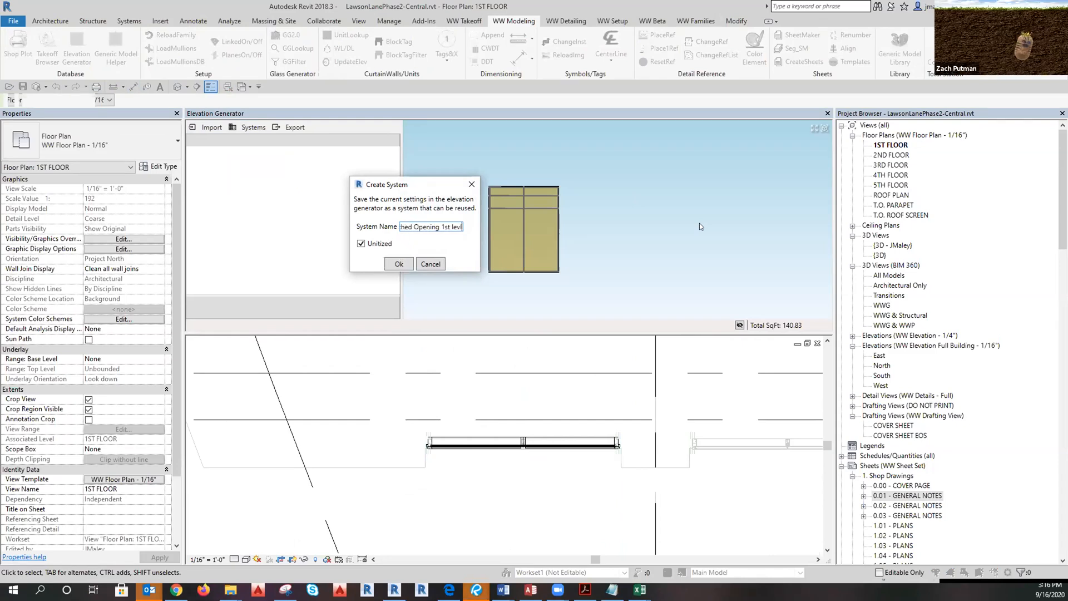
key(BackSpace)
key(BackSpace)
key(BackSpace)
text(vl)
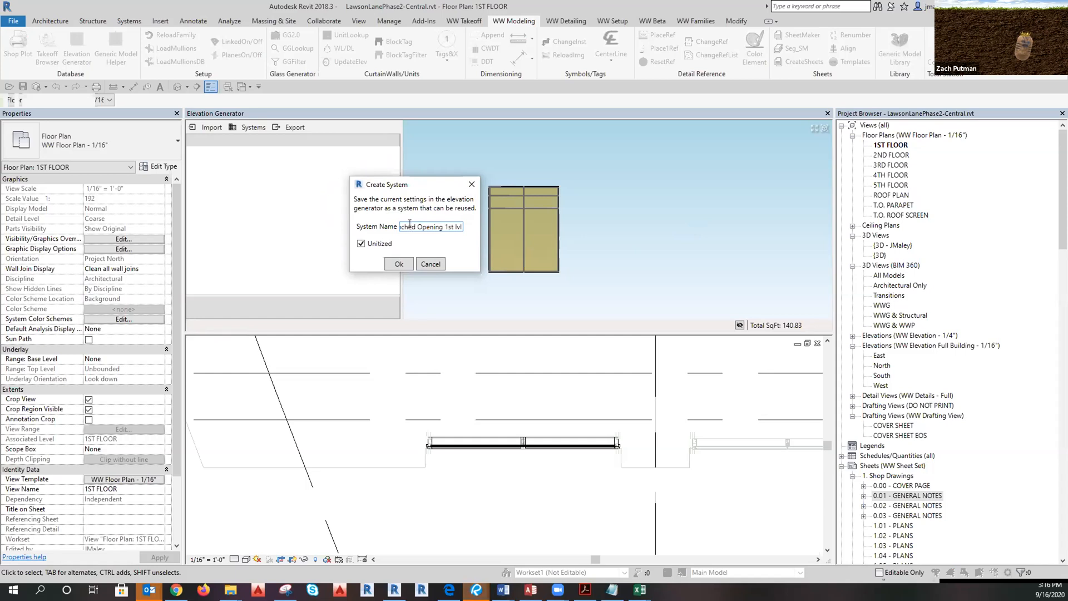
key(Left)
key(Left)
key(Left)
key(Left)
key(Left)
key(Left)
key(Left)
double_click(405, 227)
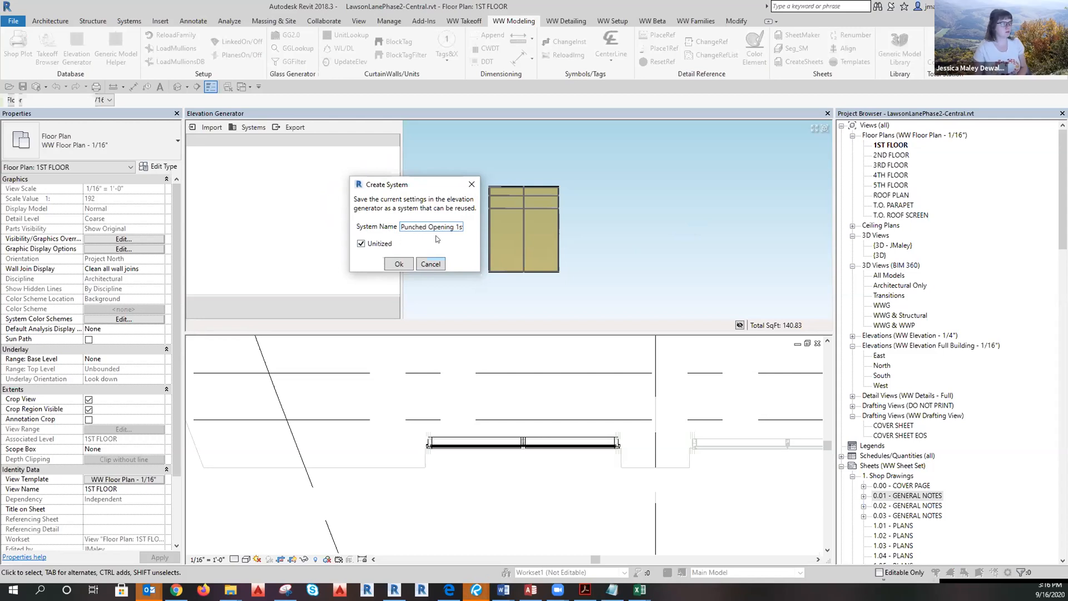
drag(453, 227, 394, 234)
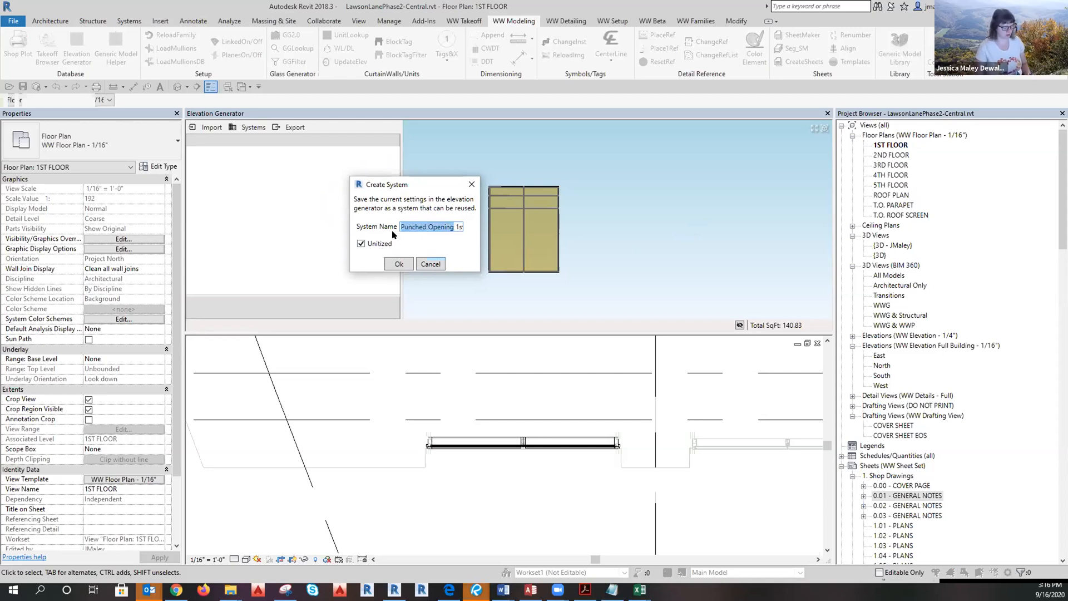
text(PO 1st lvl)
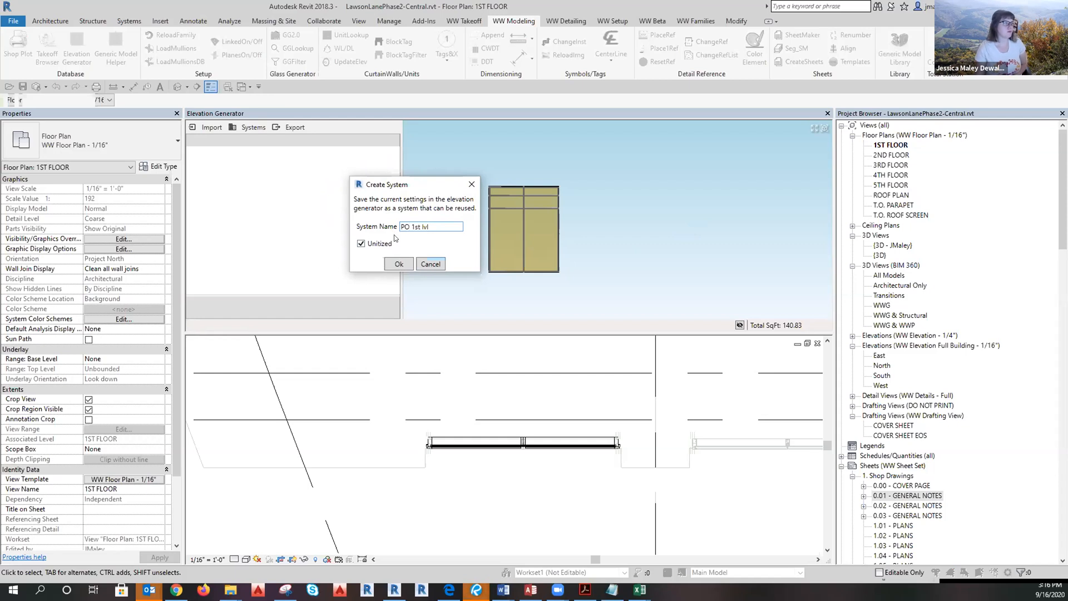
click(399, 263)
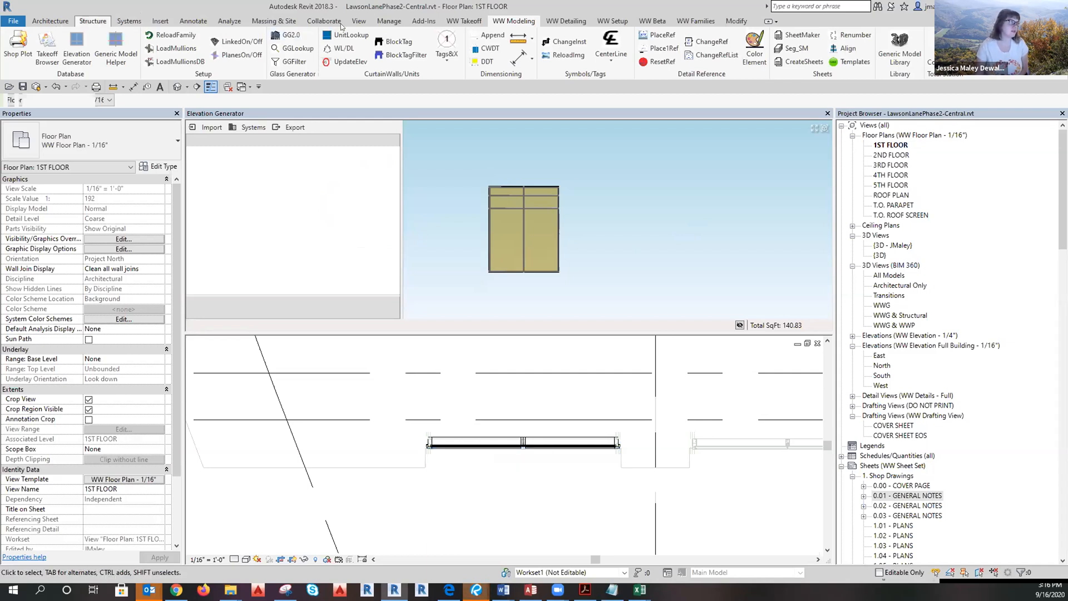
click(322, 21)
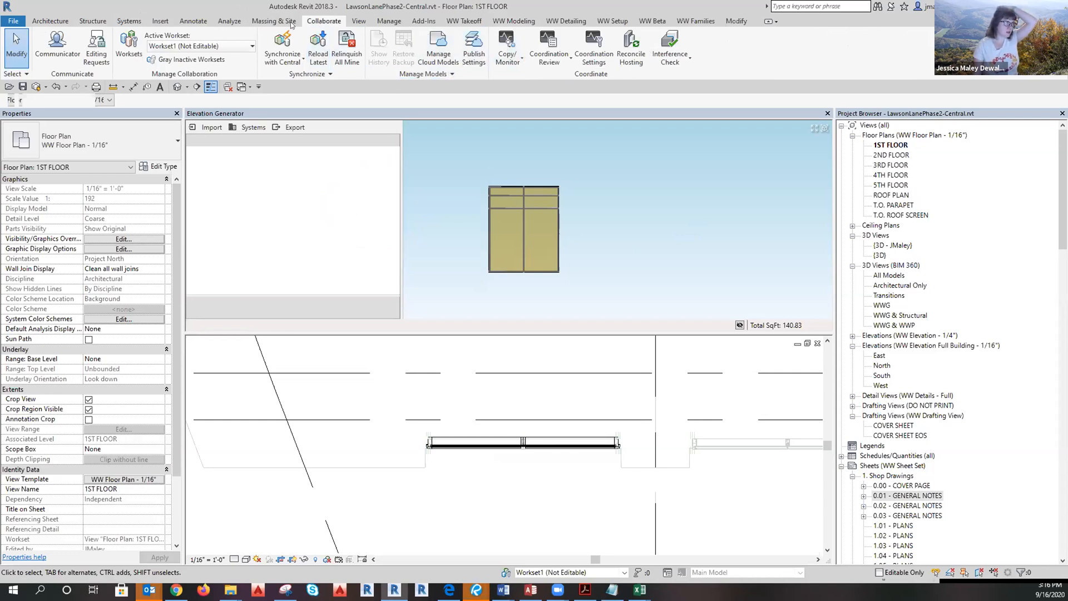
click(160, 21)
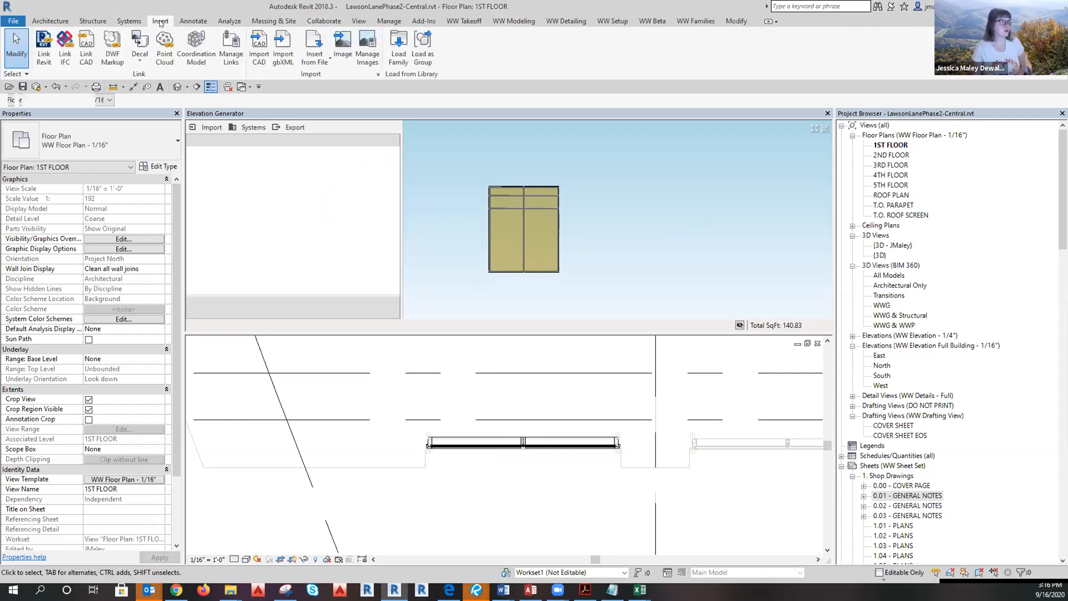
click(44, 51)
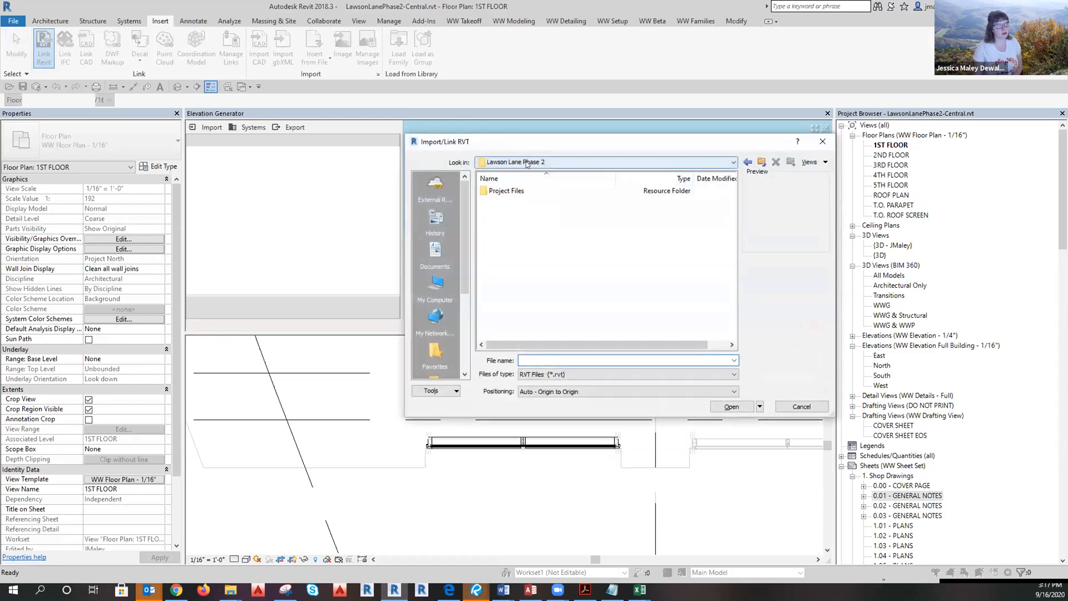
click(528, 162)
click(529, 423)
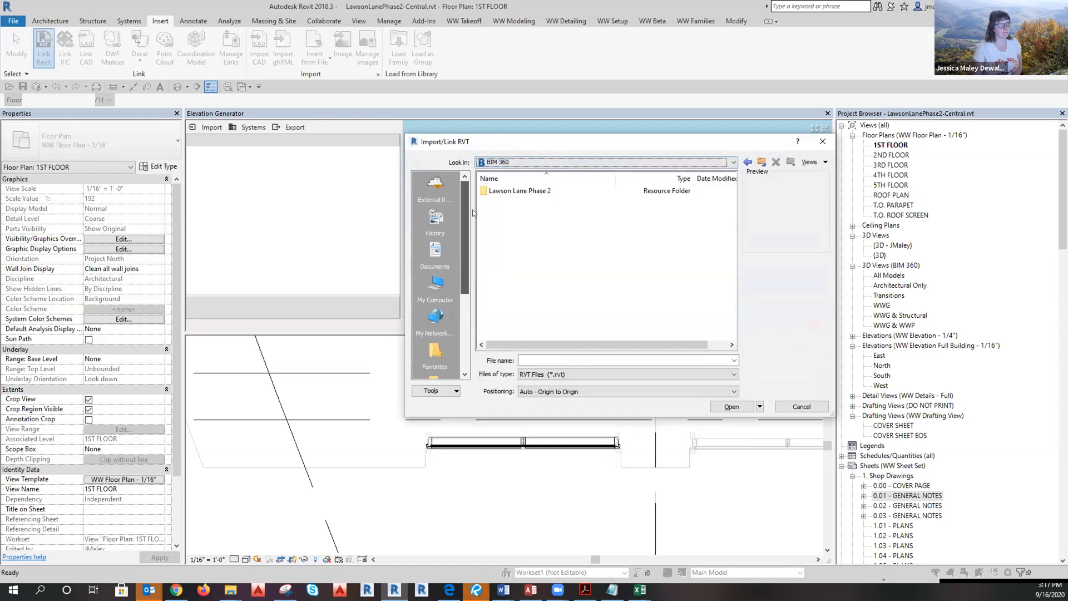
click(435, 185)
double_click(506, 192)
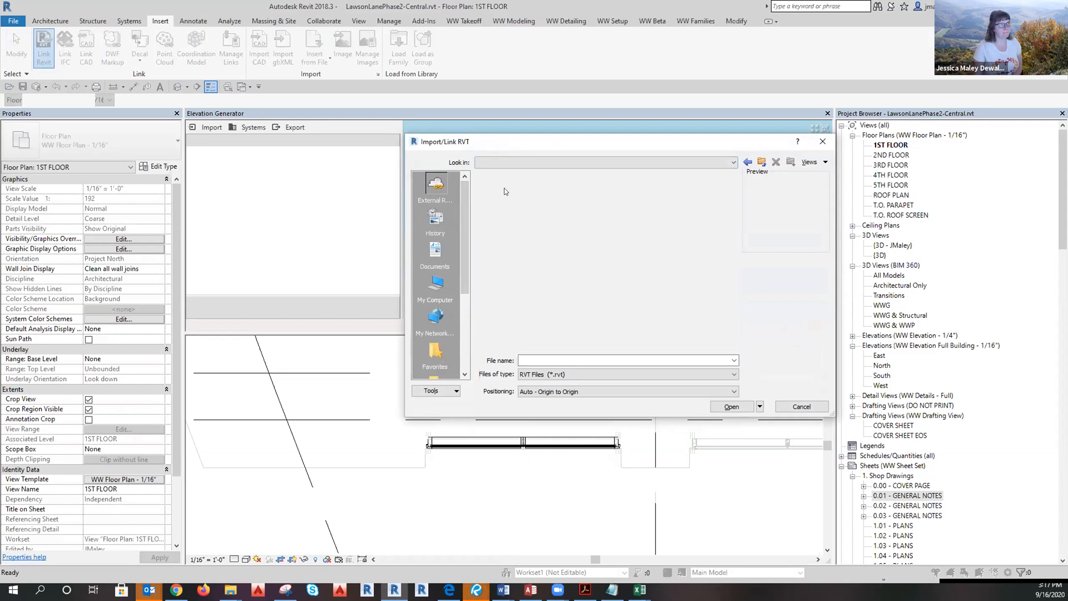
double_click(505, 192)
click(505, 192)
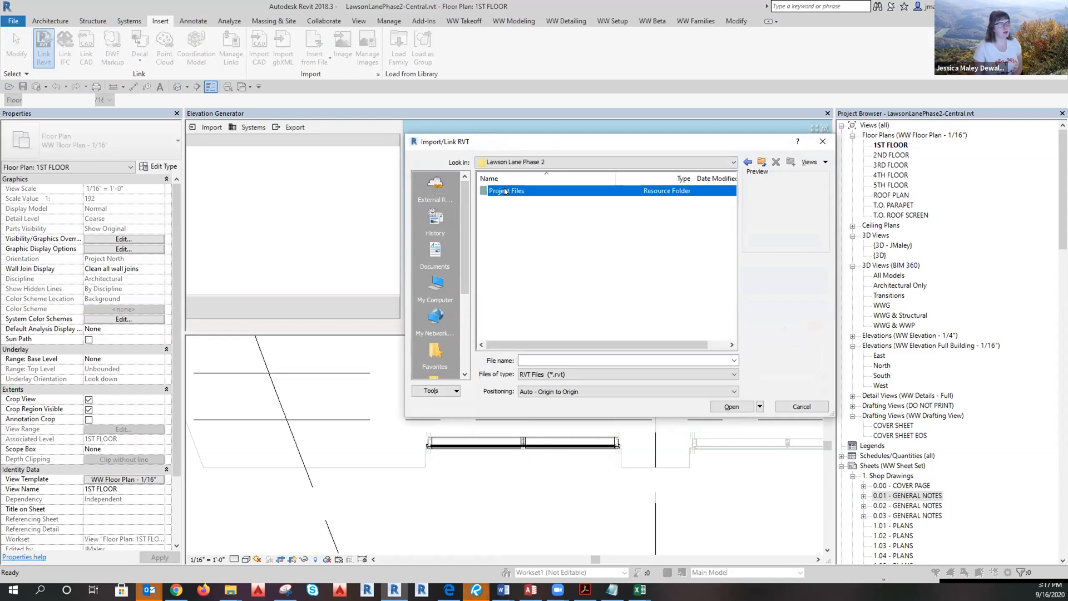
double_click(505, 191)
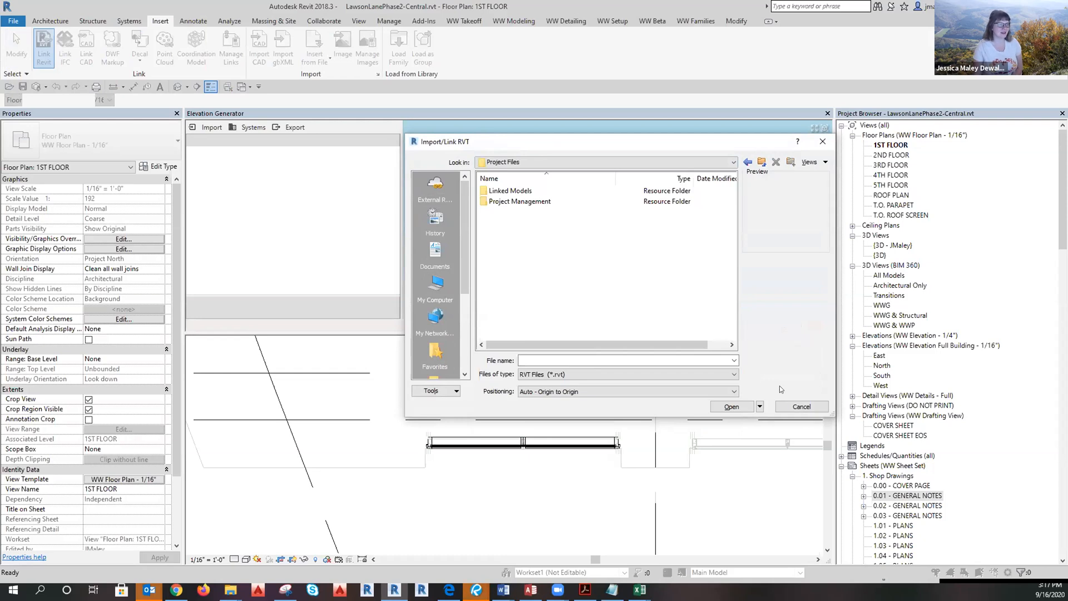
click(799, 406)
click(317, 500)
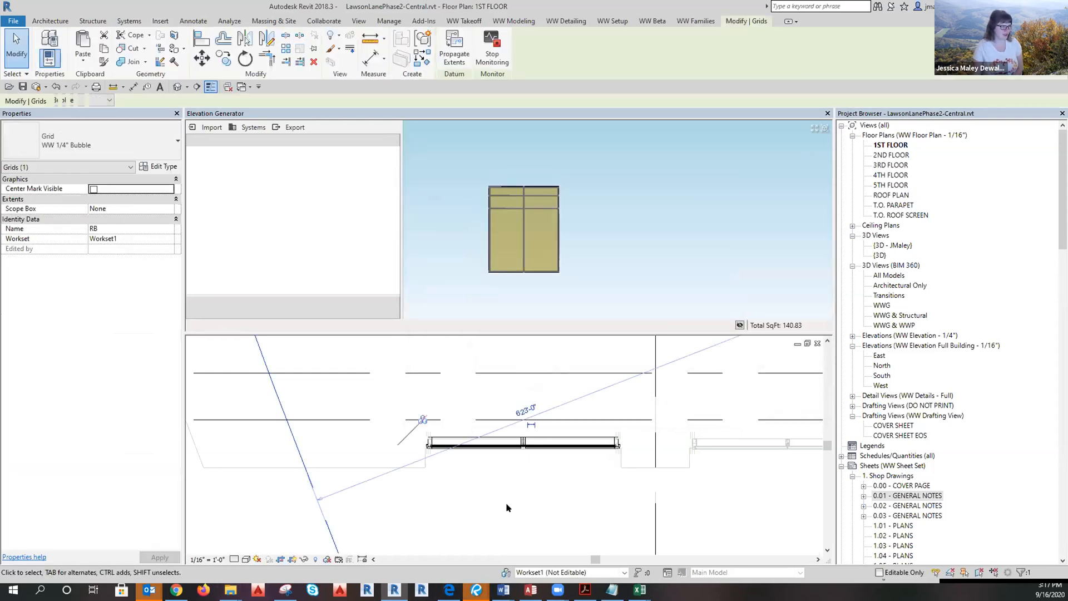
key(Escape)
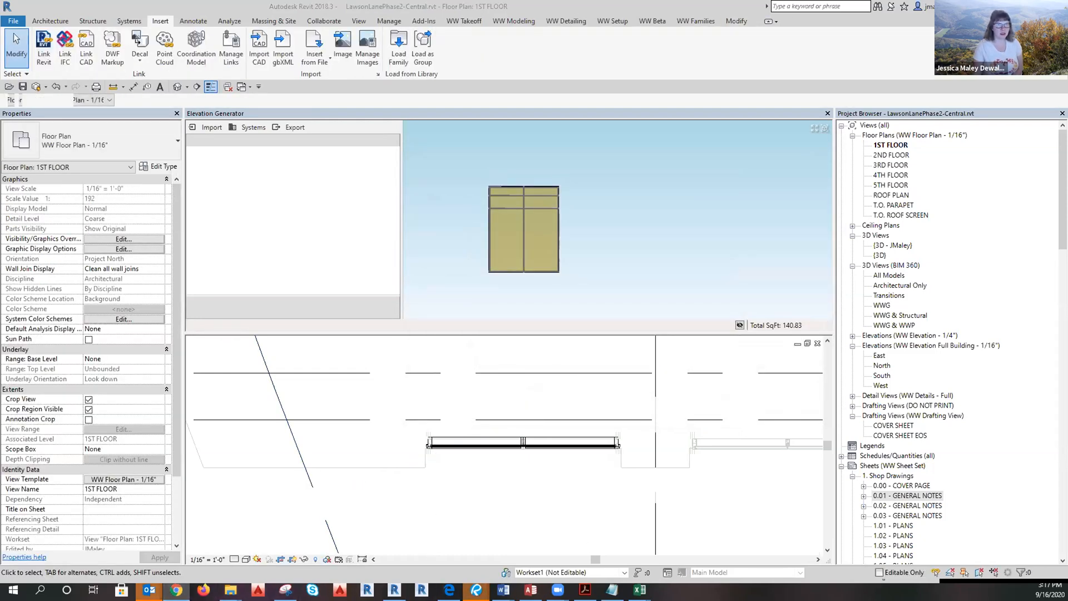
Bring the browser over Revit and return BIM 360 Document Management to its refreshed folder listing.
drag(1067, 12, 452, 13)
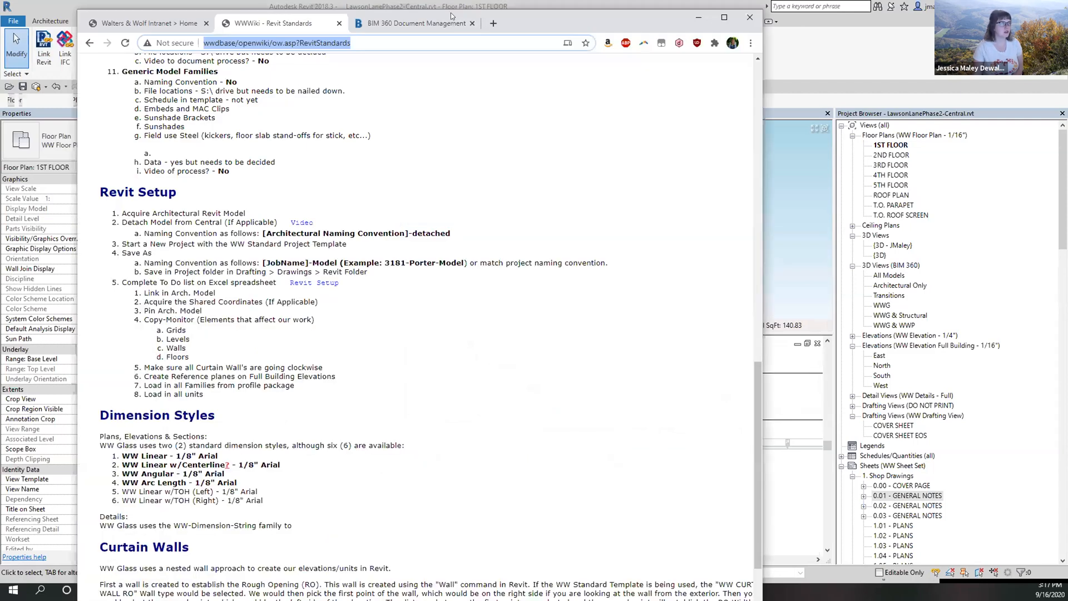
click(410, 28)
click(745, 69)
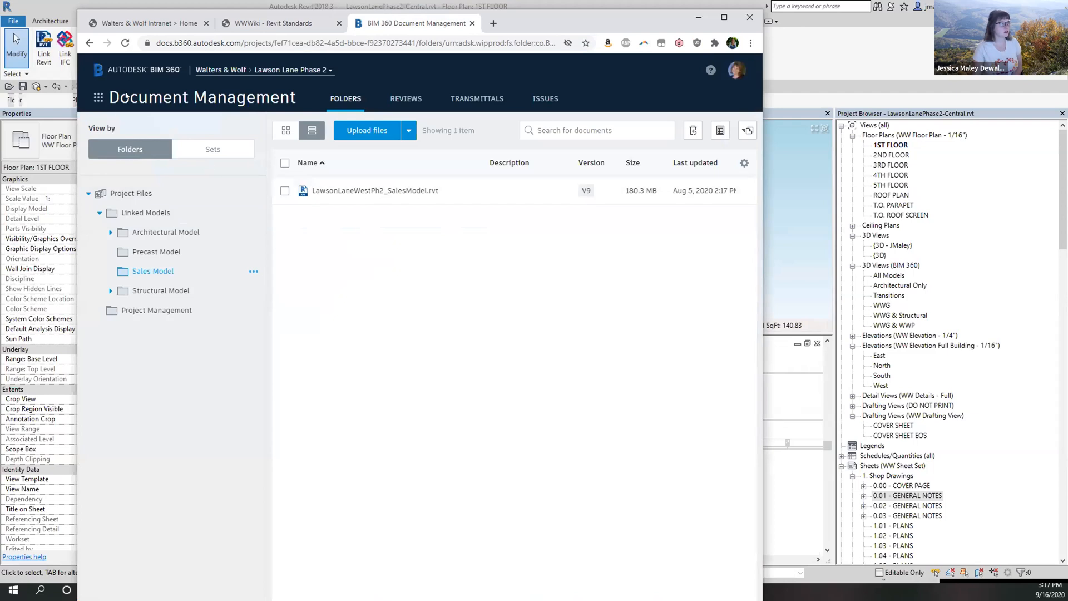
click(329, 70)
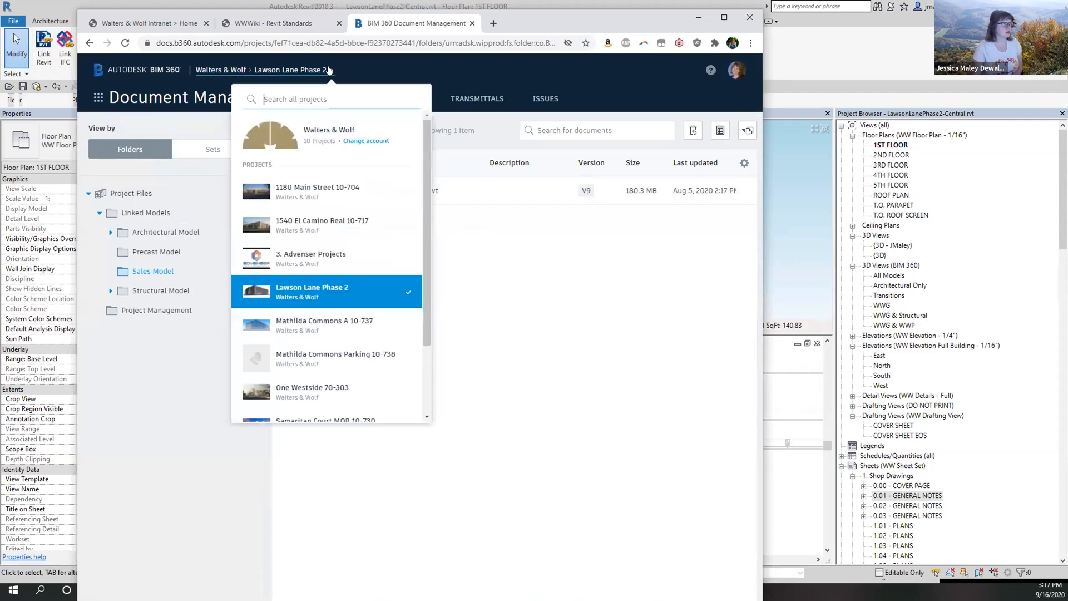
scroll(338, 242, down, 3)
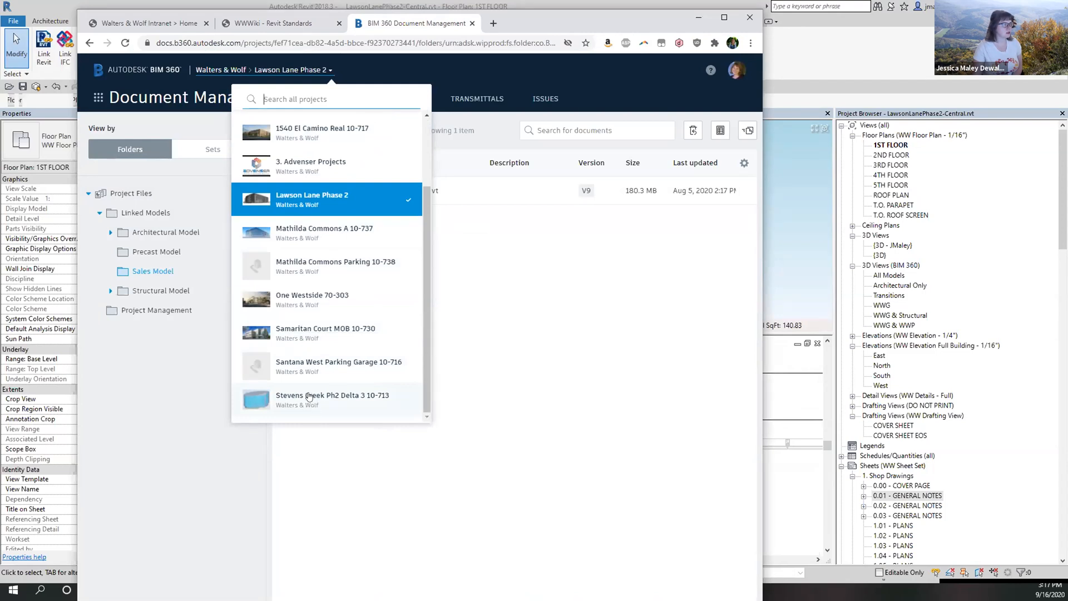
scroll(290, 322, up, 3)
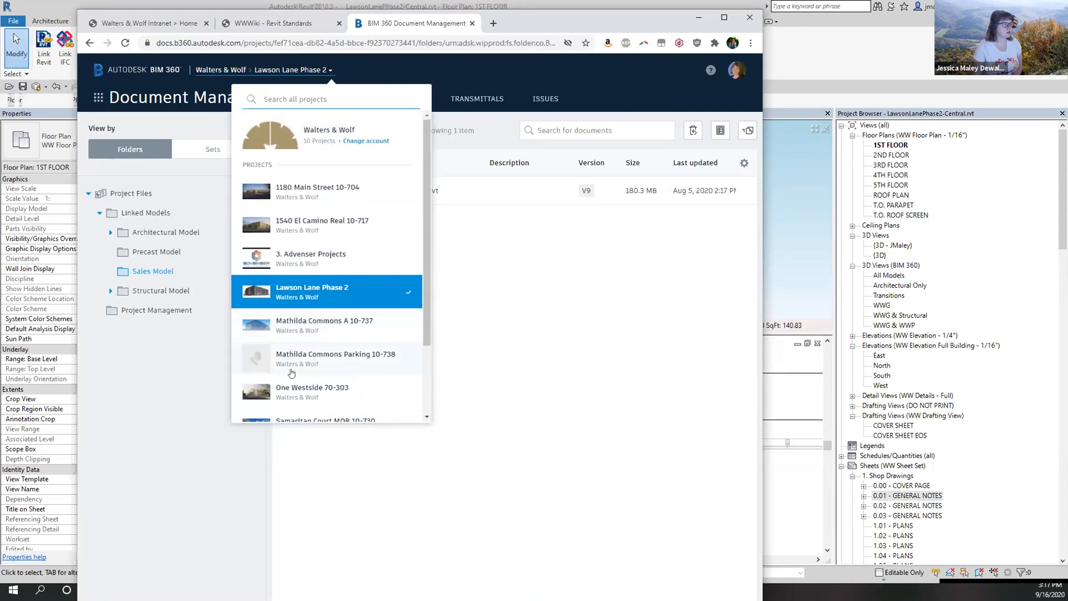
click(559, 355)
click(125, 43)
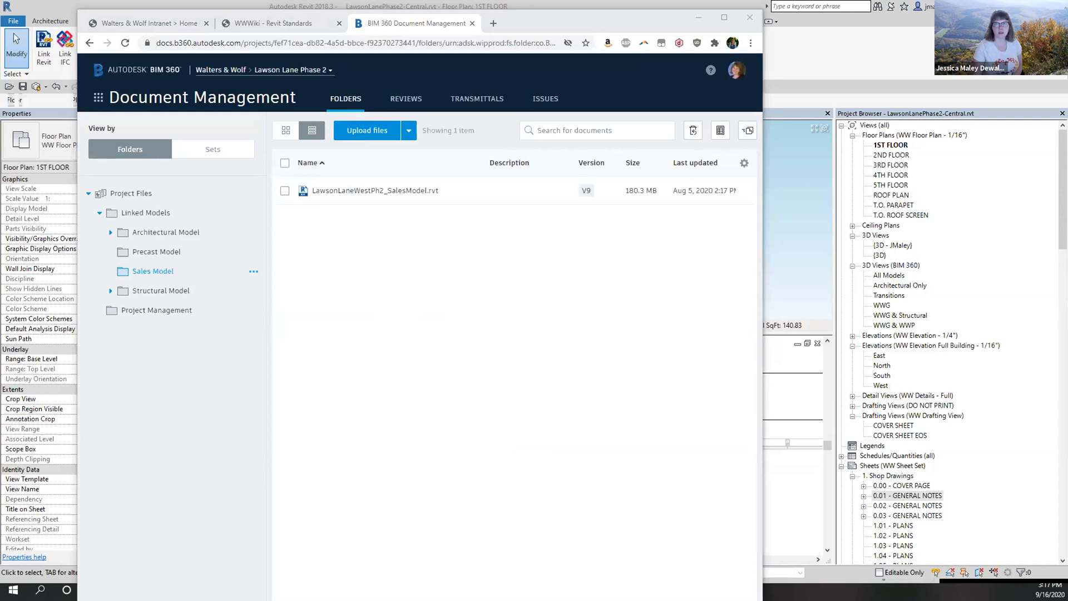
click(467, 317)
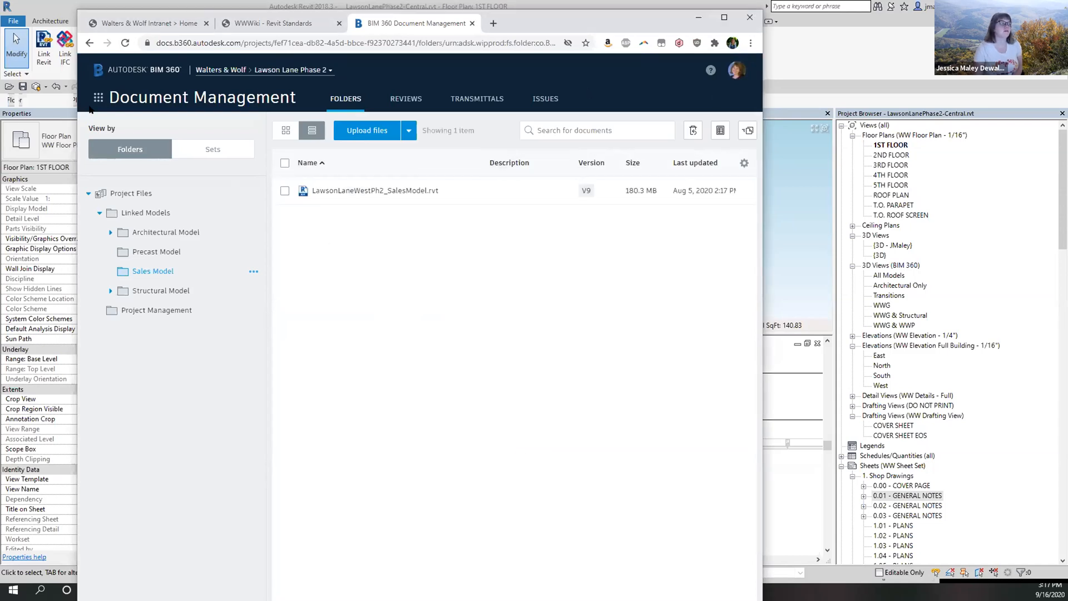
click(98, 98)
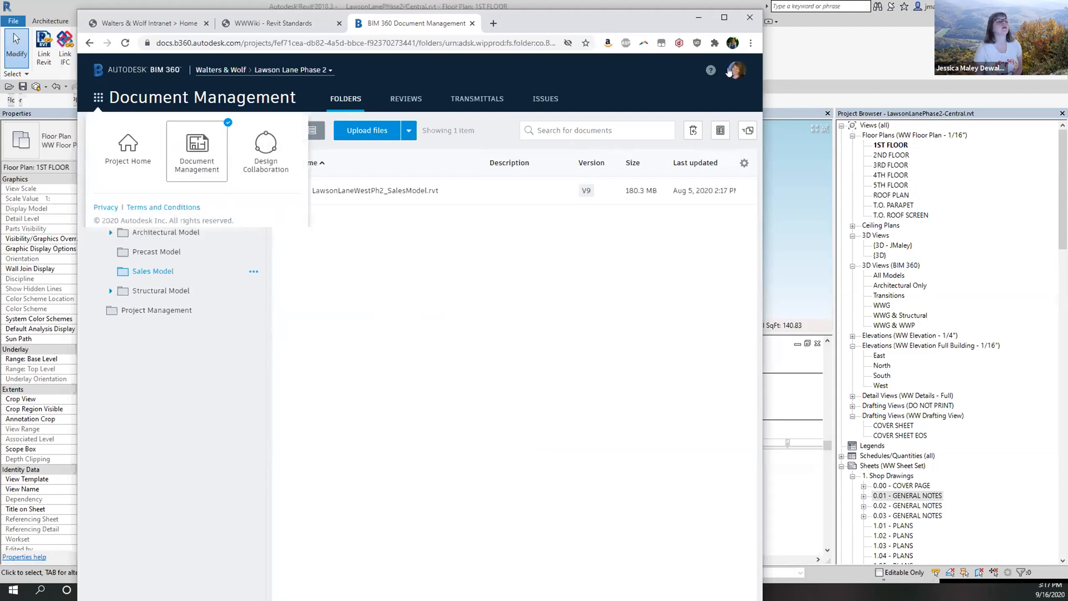
From the user avatar menu, open the Autodesk profile settings page in a new tab.
click(730, 71)
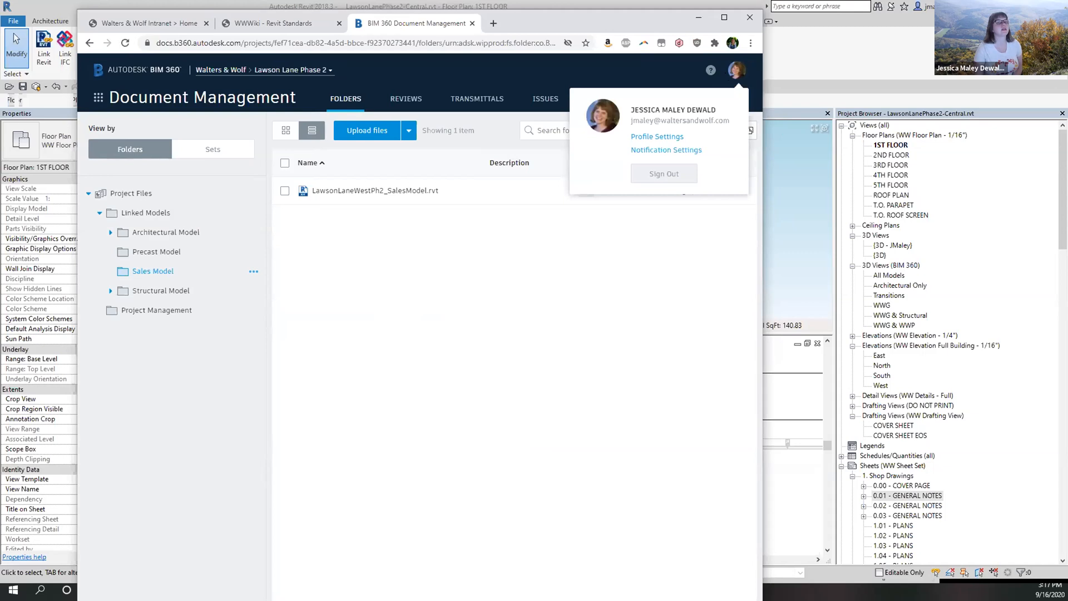
click(703, 305)
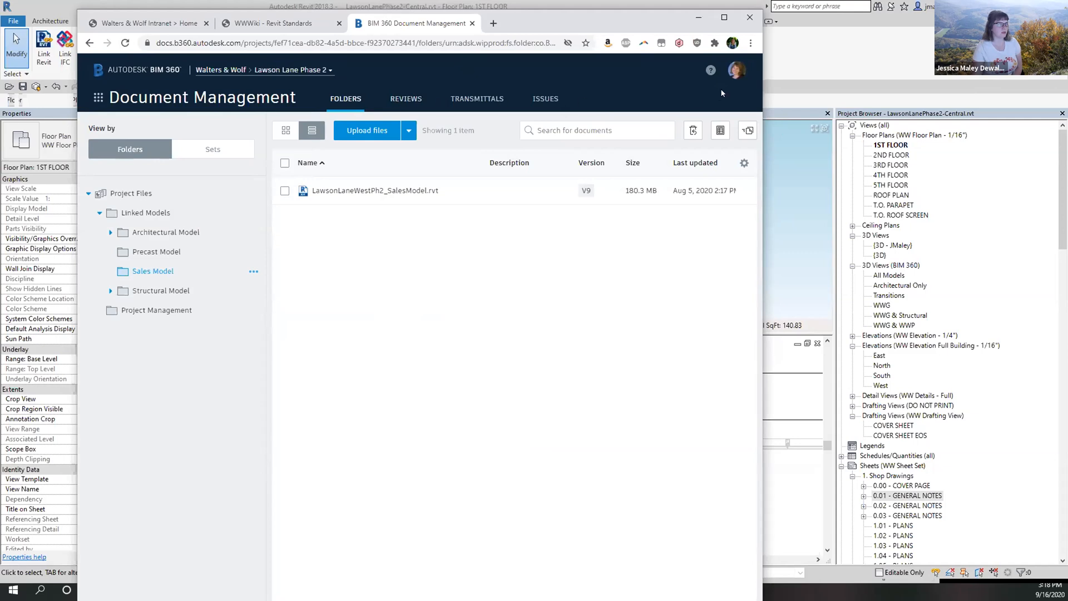
click(731, 72)
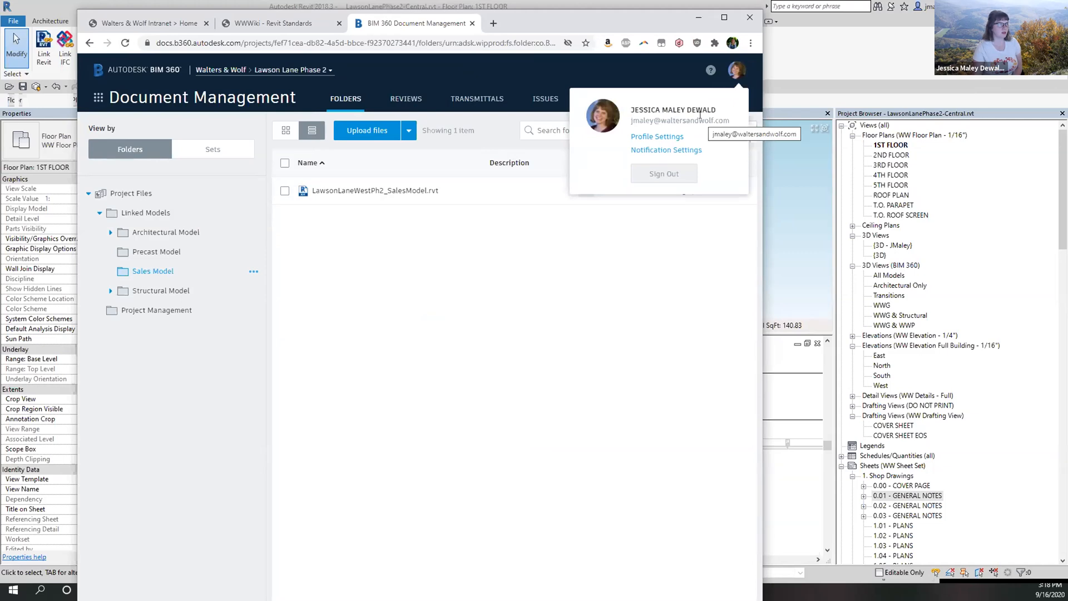
click(711, 72)
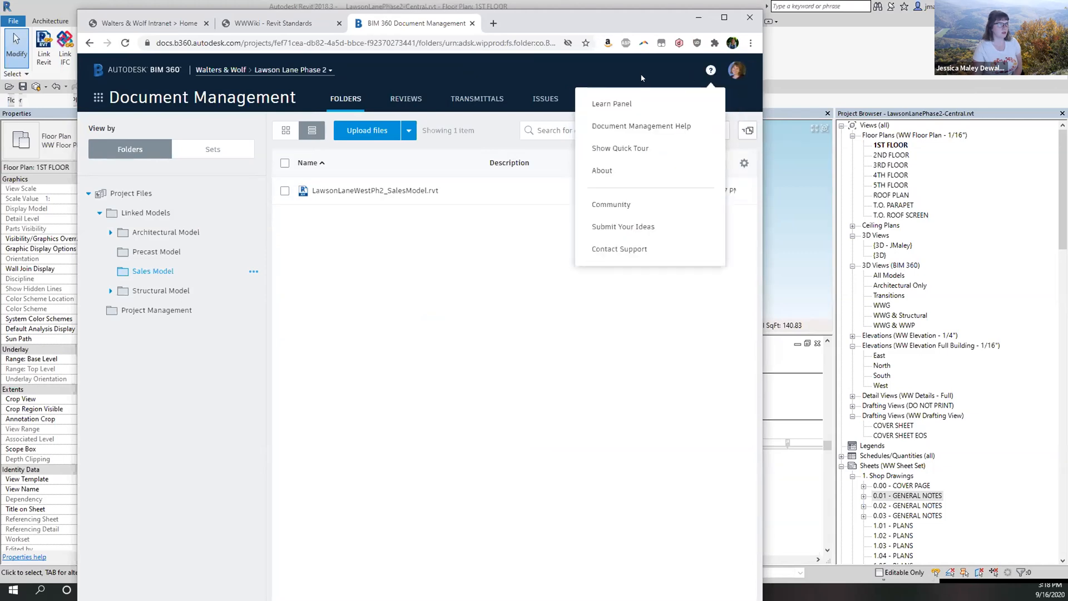
click(736, 71)
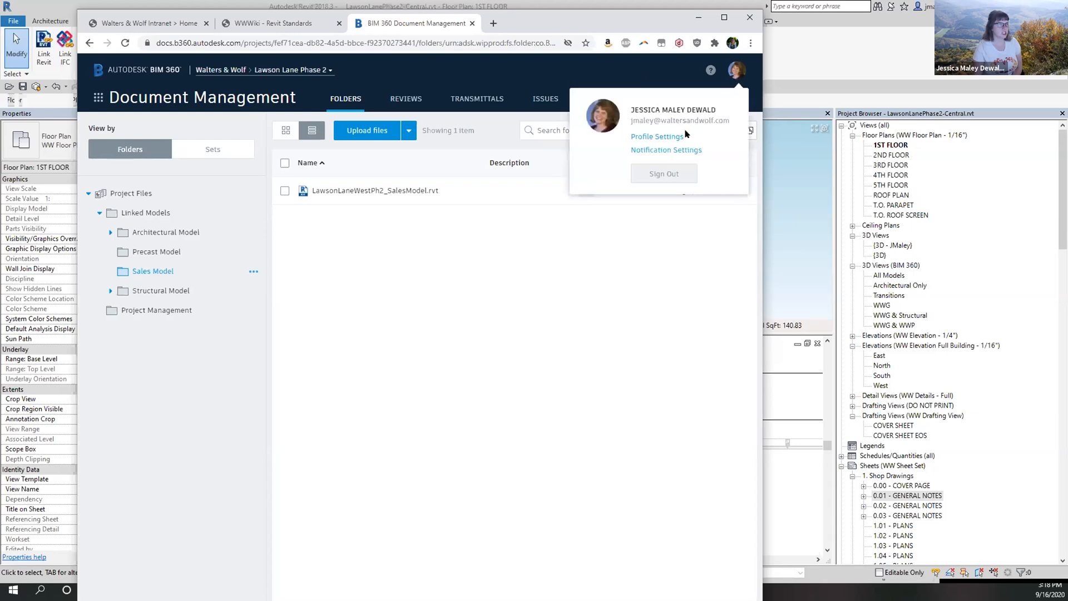
click(656, 136)
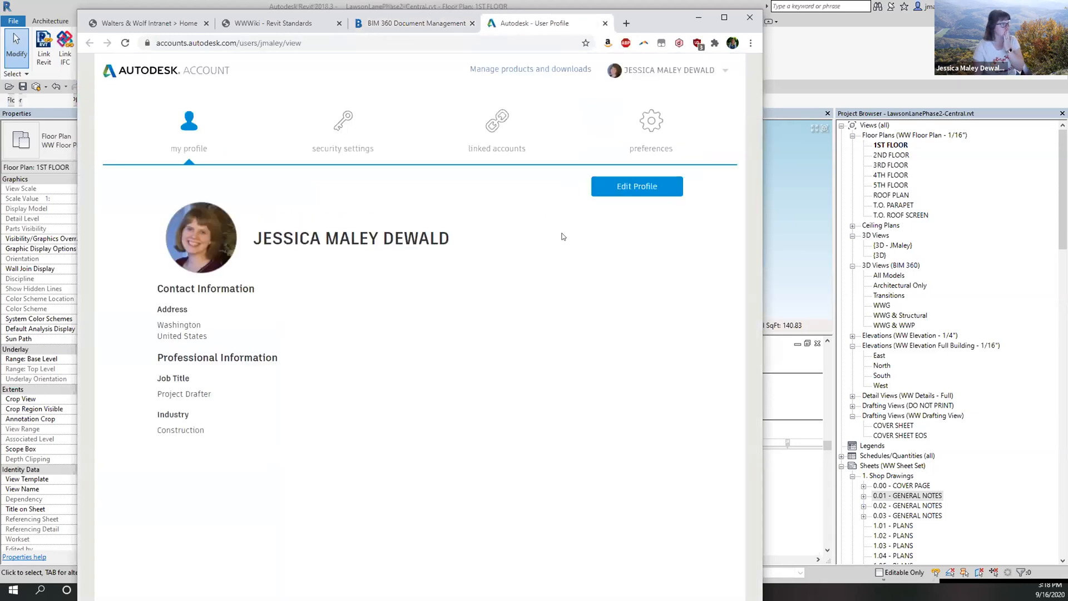
Start editing the Autodesk profile after a brief look at linked accounts.
click(638, 186)
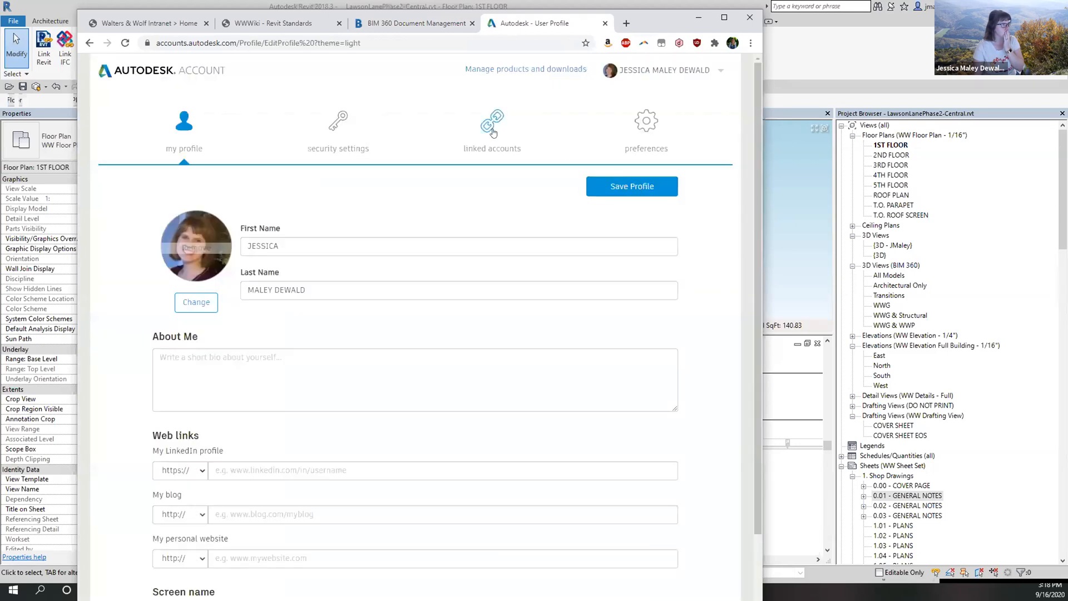
click(493, 132)
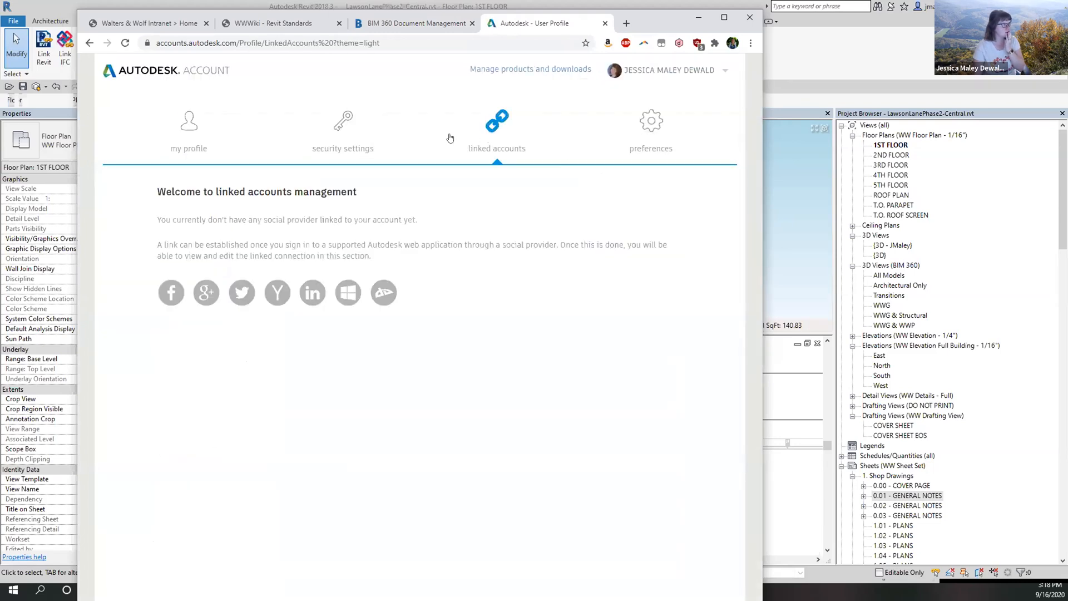
click(193, 137)
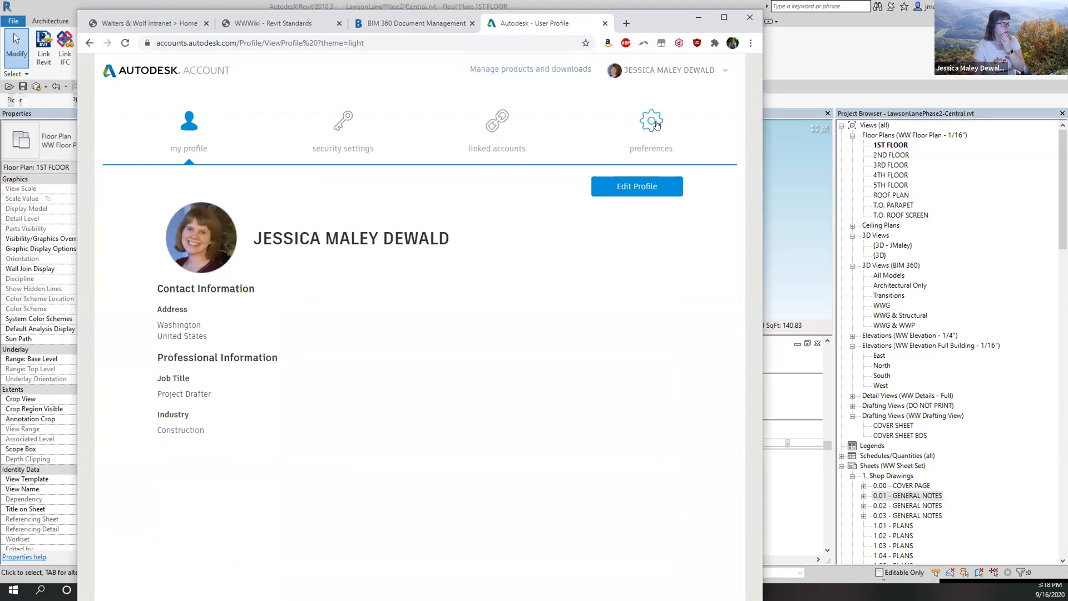
click(634, 186)
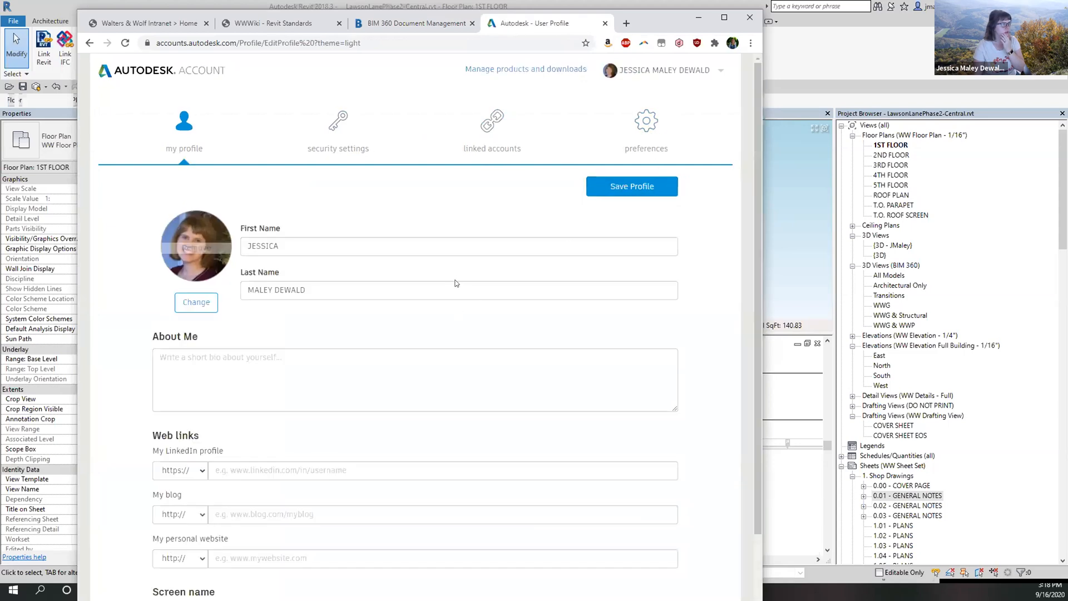
scroll(456, 283, down, 5)
Enter the user's alternate e-mail address in the Alternate Email field.
click(237, 576)
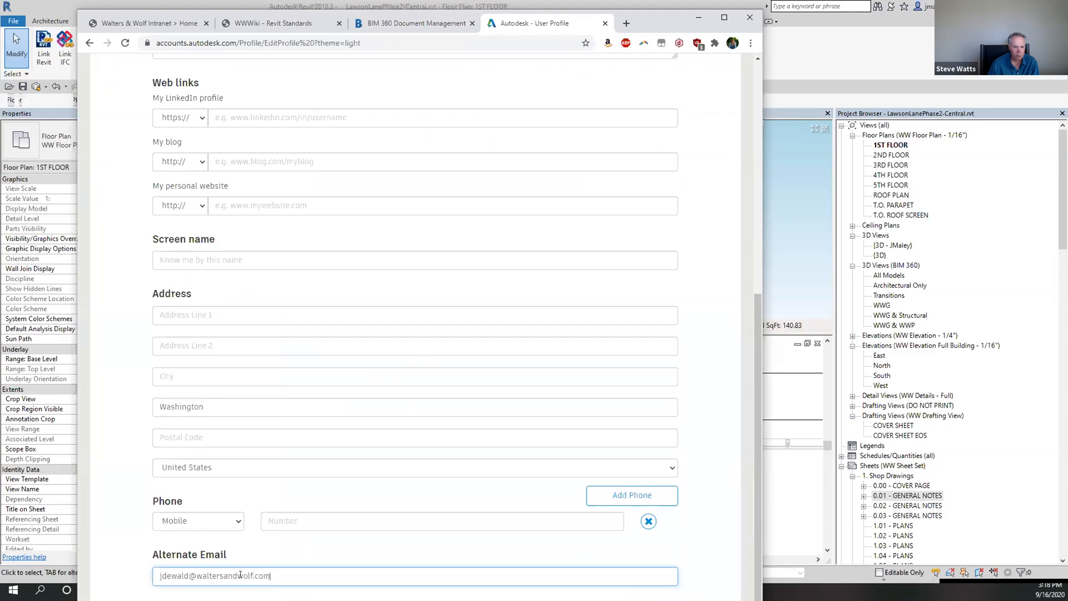
click(733, 540)
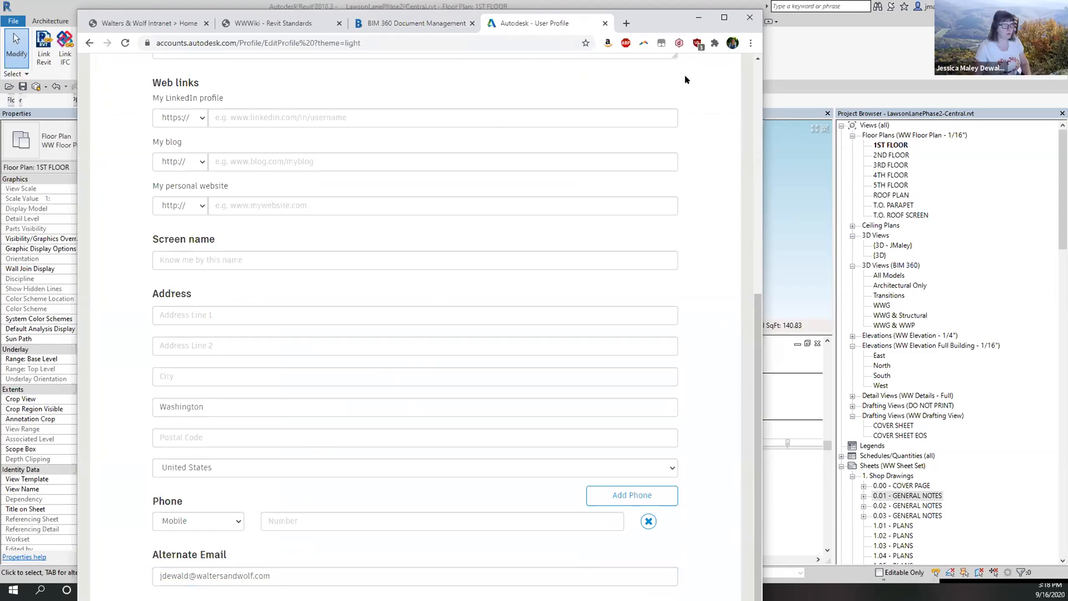
Resize and reposition the browser window and scroll down the profile form.
mouse_move(671, 8)
mouse_down()
mouse_move(656, 126)
mouse_move(672, 18)
mouse_up()
scroll(544, 303, down, 2)
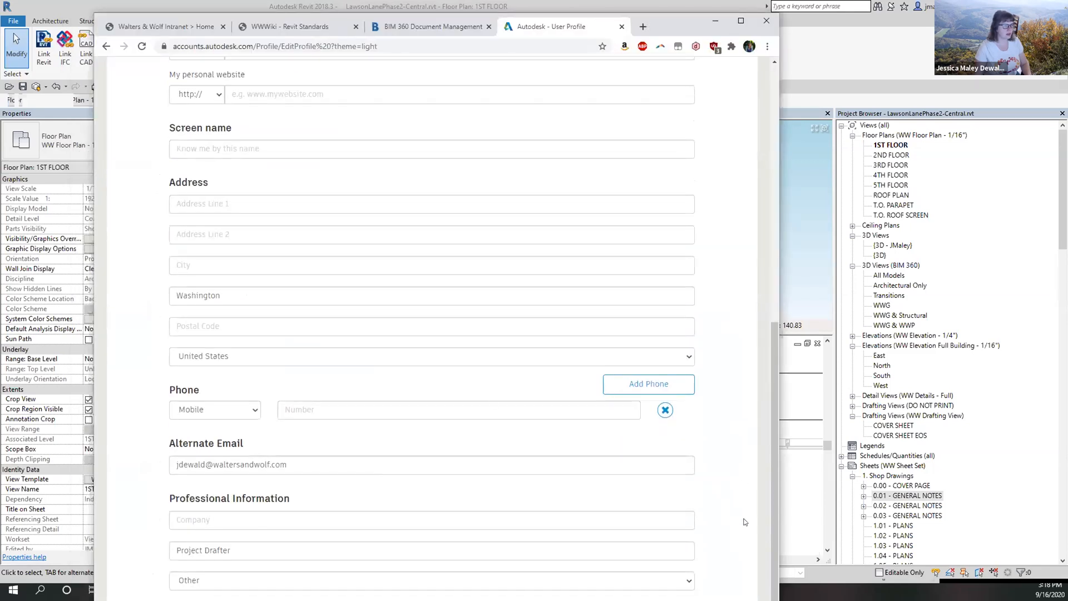
mouse_move(680, 13)
mouse_down()
mouse_move(676, 116)
mouse_move(688, 30)
mouse_up()
scroll(531, 385, down, 2)
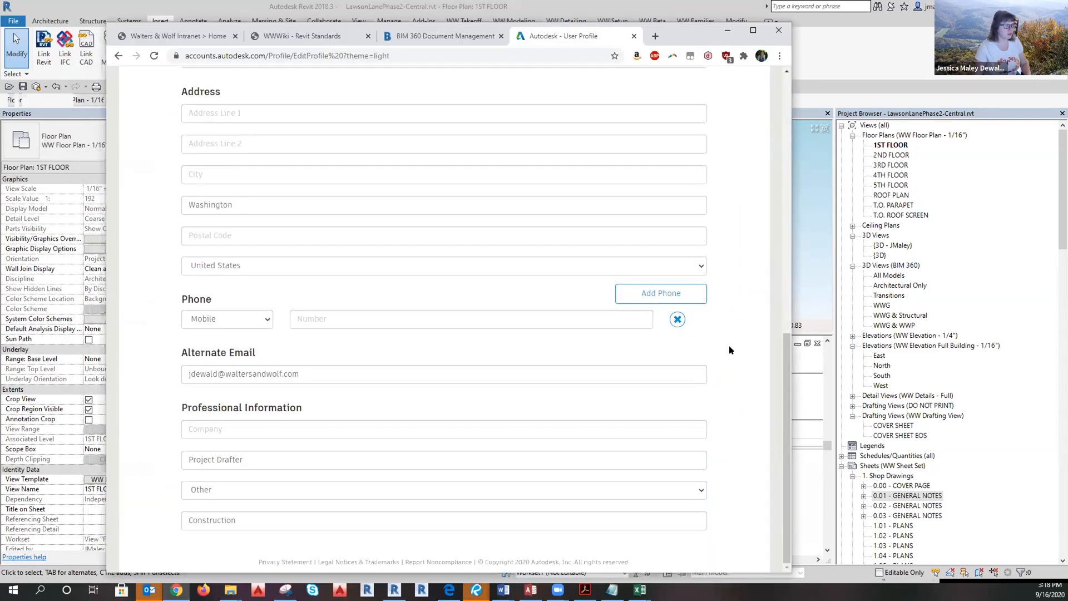
click(649, 319)
Save the edited profile and go to the account security settings.
click(453, 374)
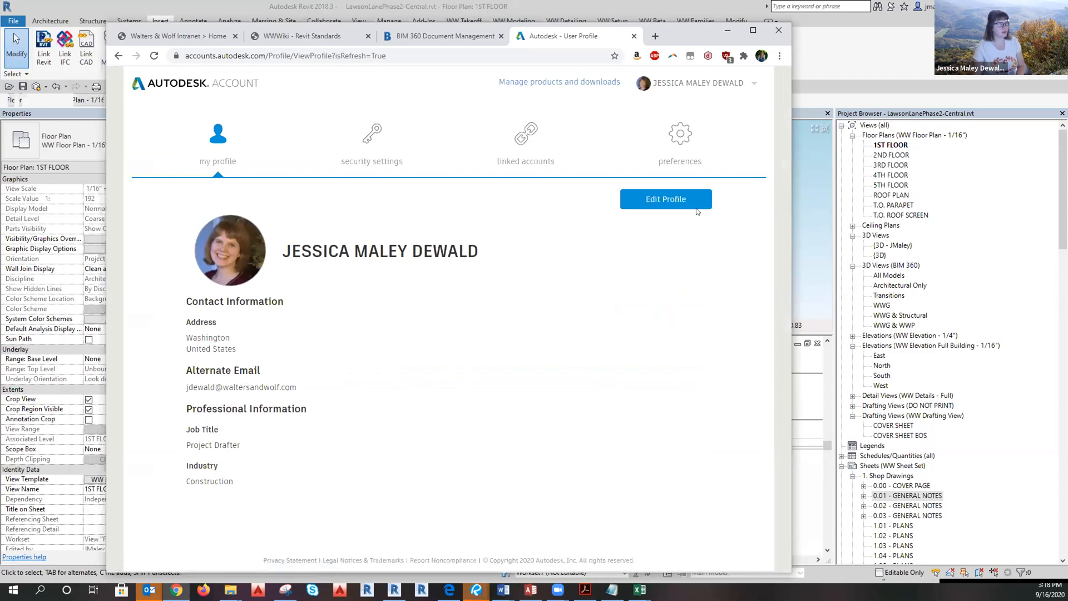
mouse_move(747, 86)
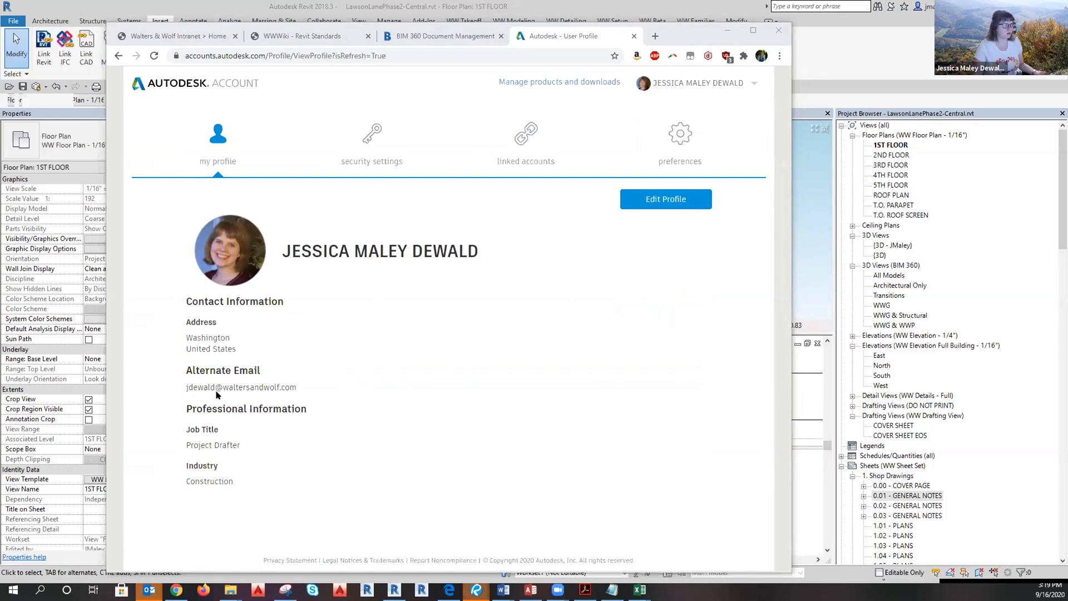
click(409, 121)
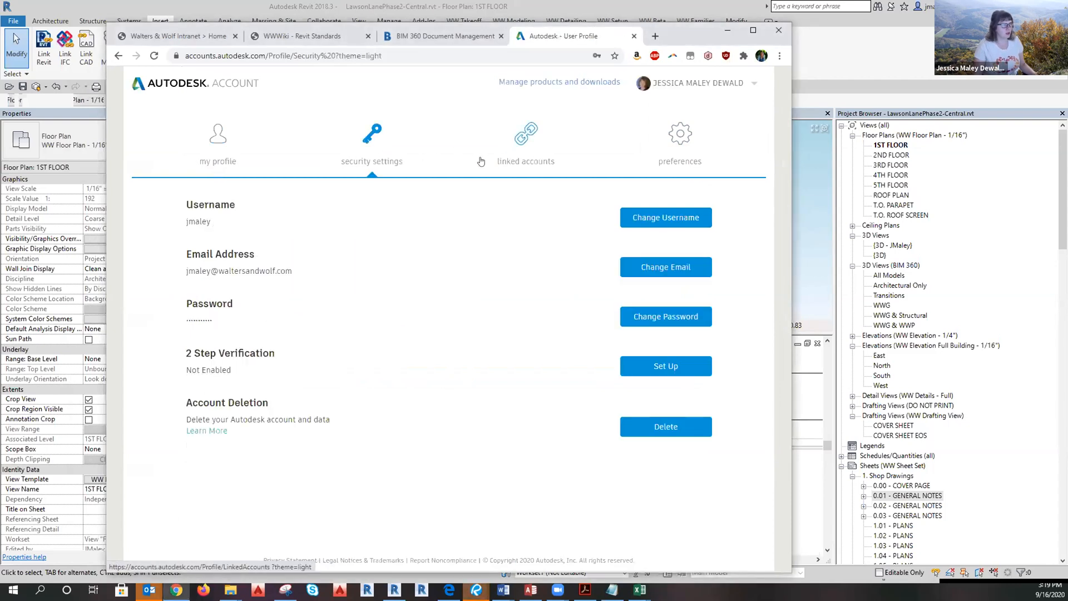
Change the account's primary e-mail to the new company address and send the verification e-mail.
click(666, 267)
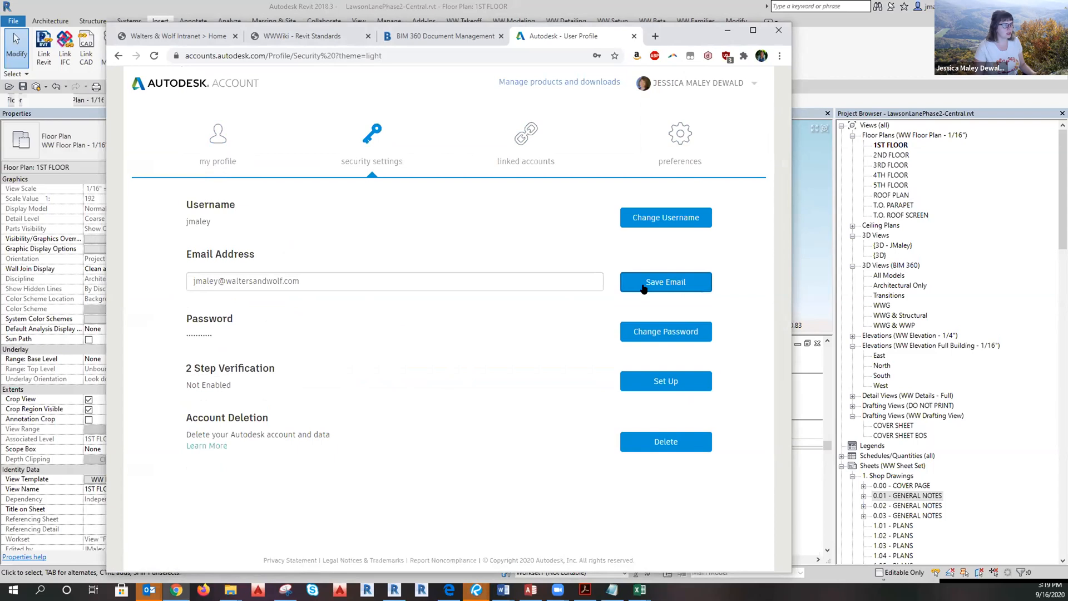
drag(338, 281, 225, 277)
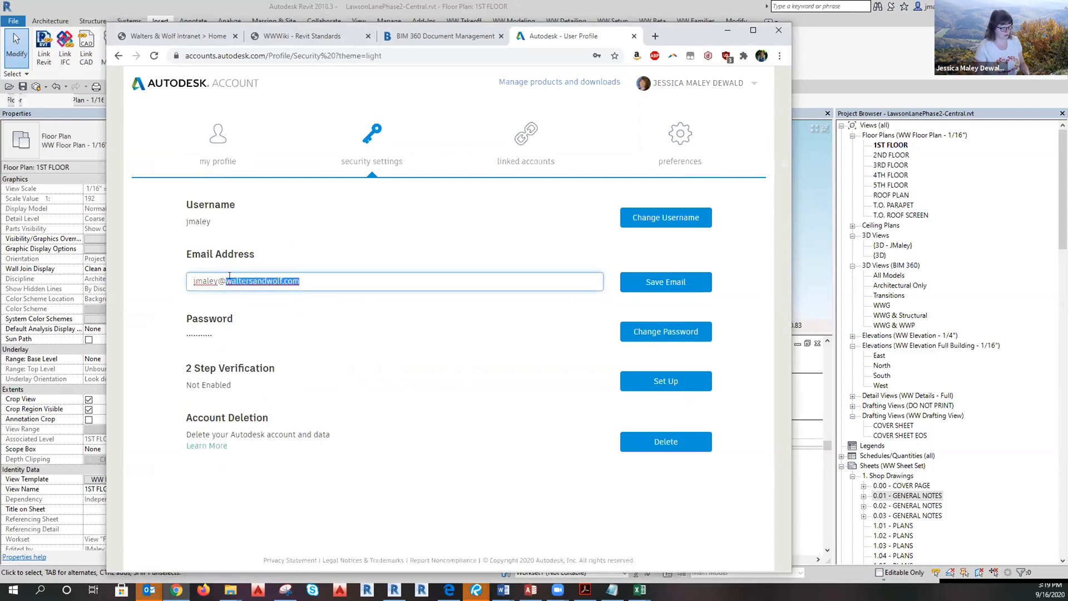
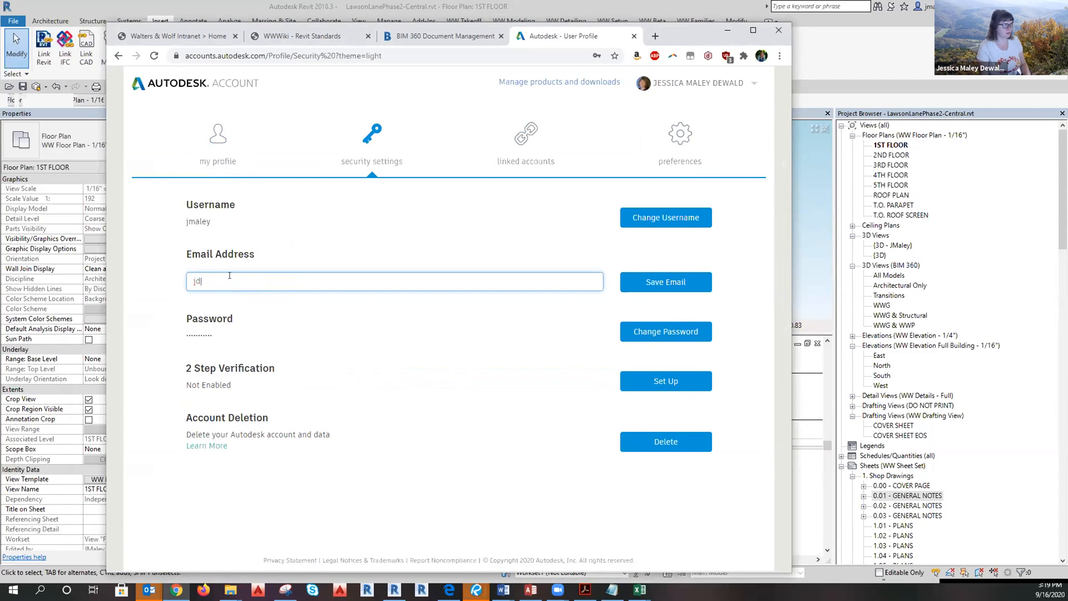
key(Return)
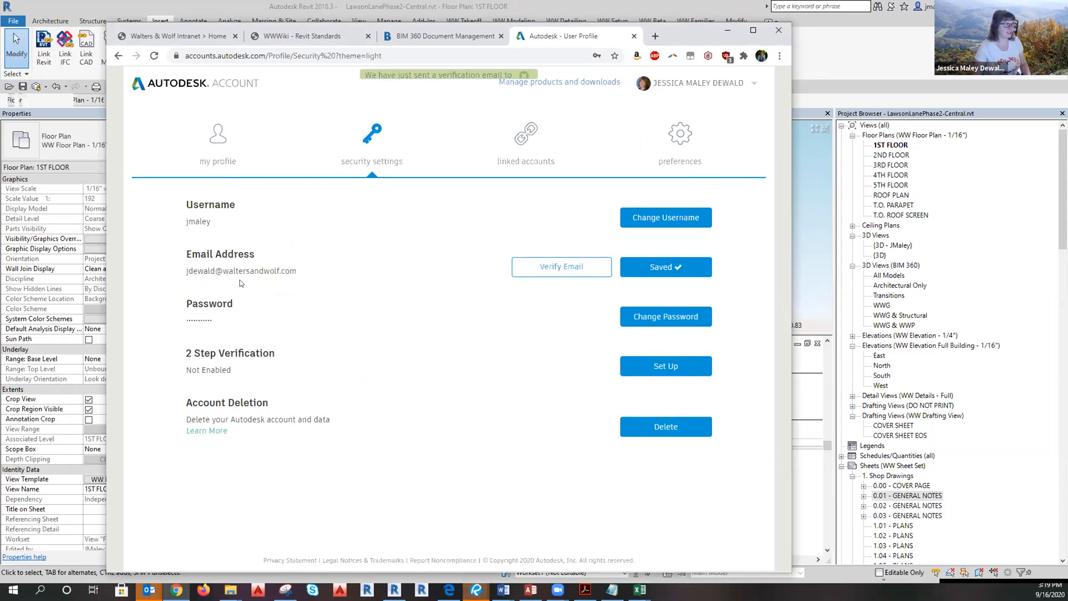
click(573, 271)
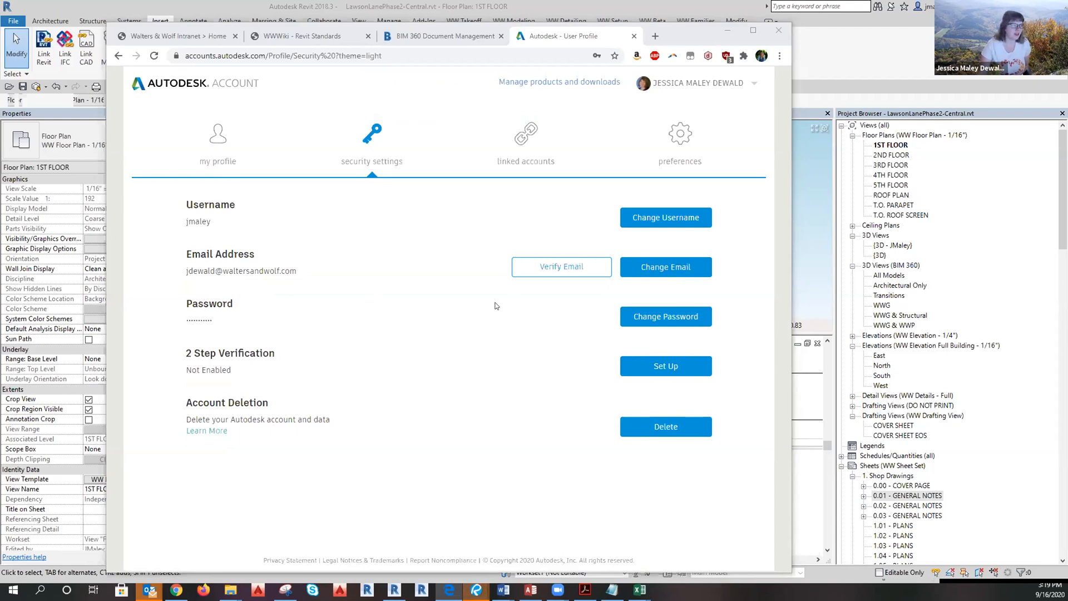
key(F5)
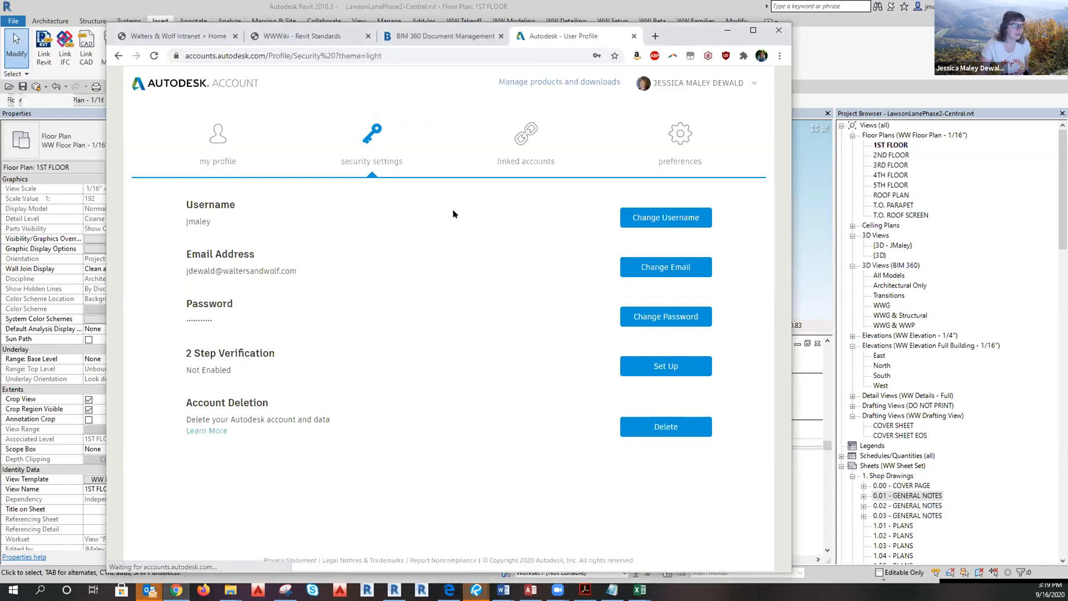
Switch Document Management to the 30-663 Lawson Lane West B2 project, declining the training offer.
click(440, 35)
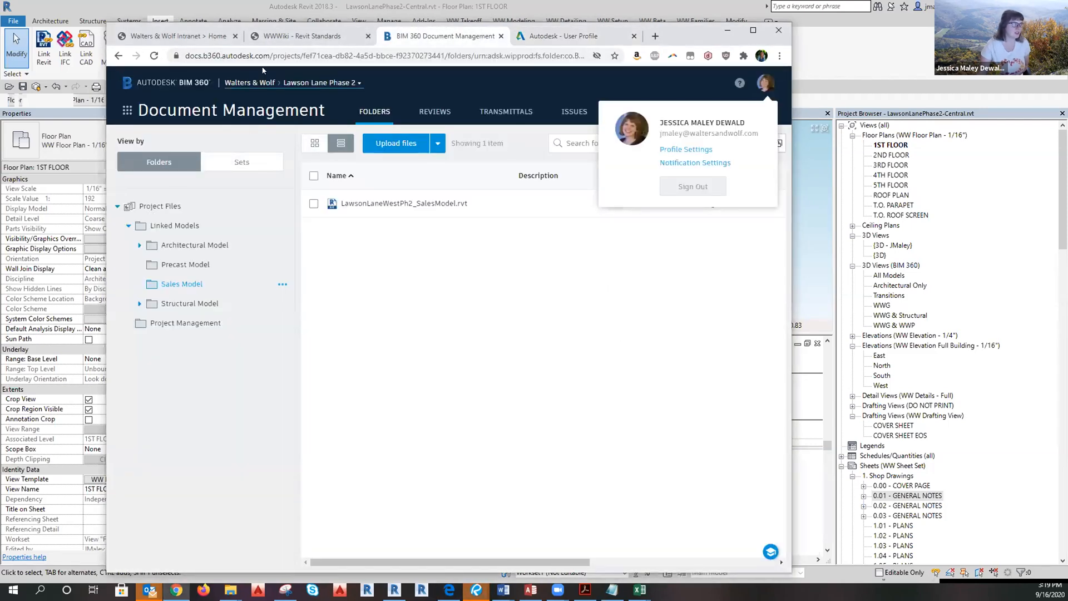
click(205, 141)
click(270, 83)
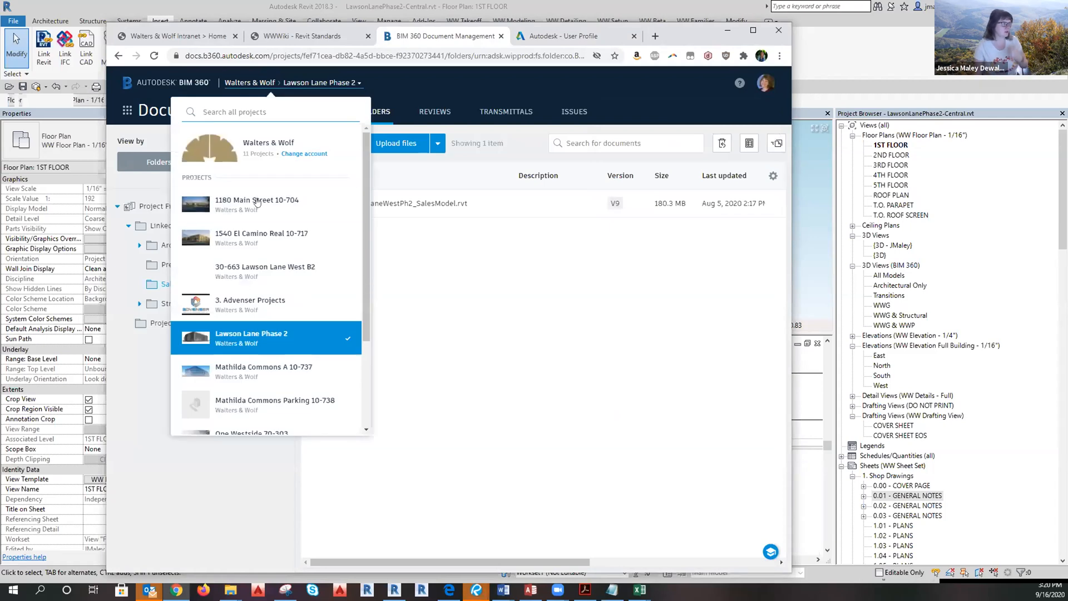
click(264, 267)
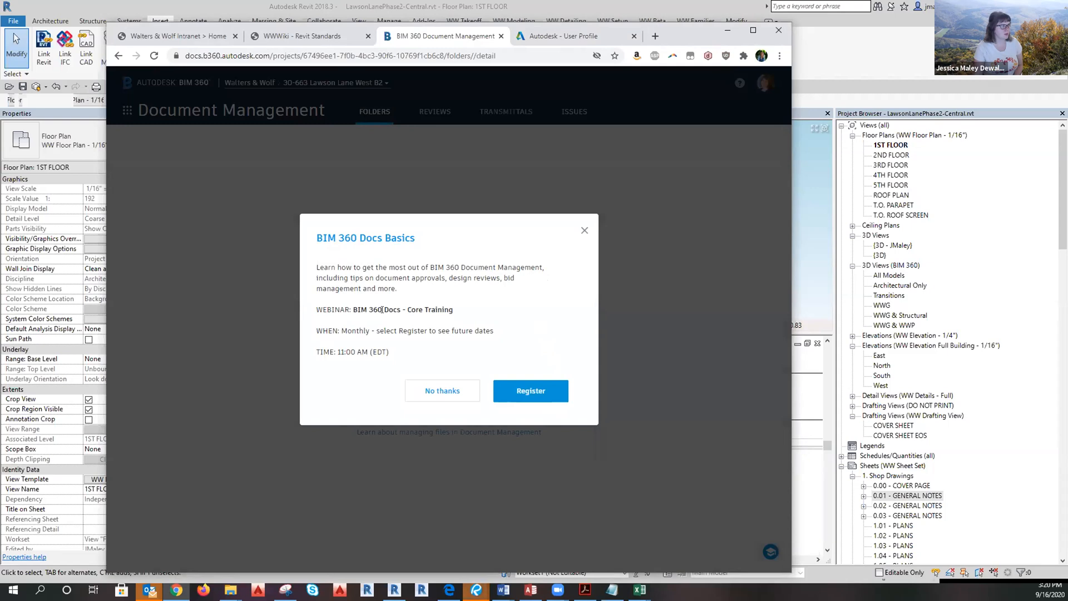
click(430, 388)
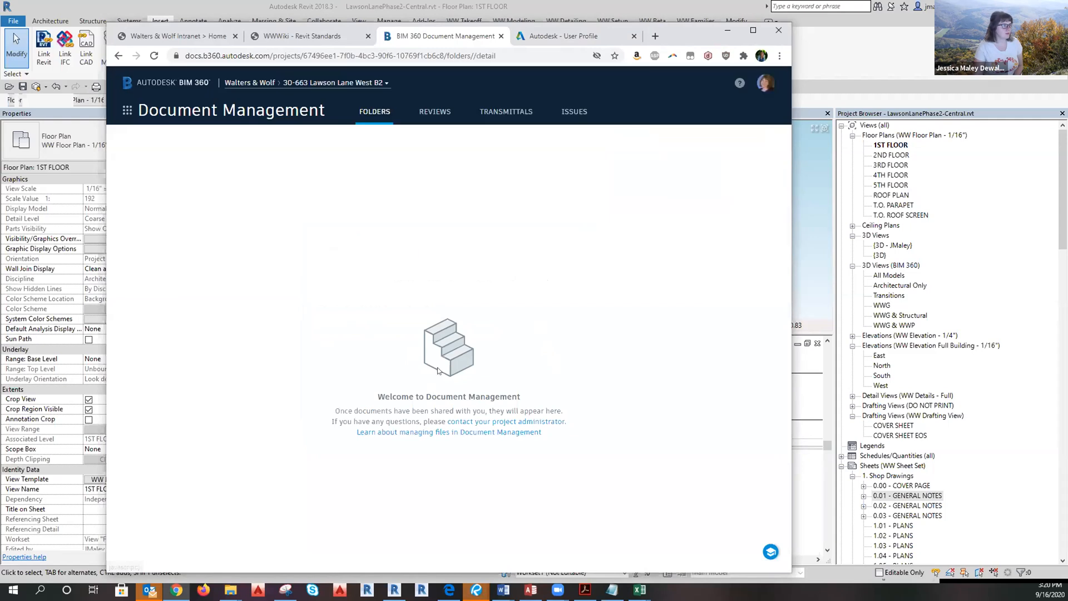
Glance at the project's Reviews and Transmittals, then go to its Project Home overview.
click(435, 112)
click(507, 111)
click(391, 112)
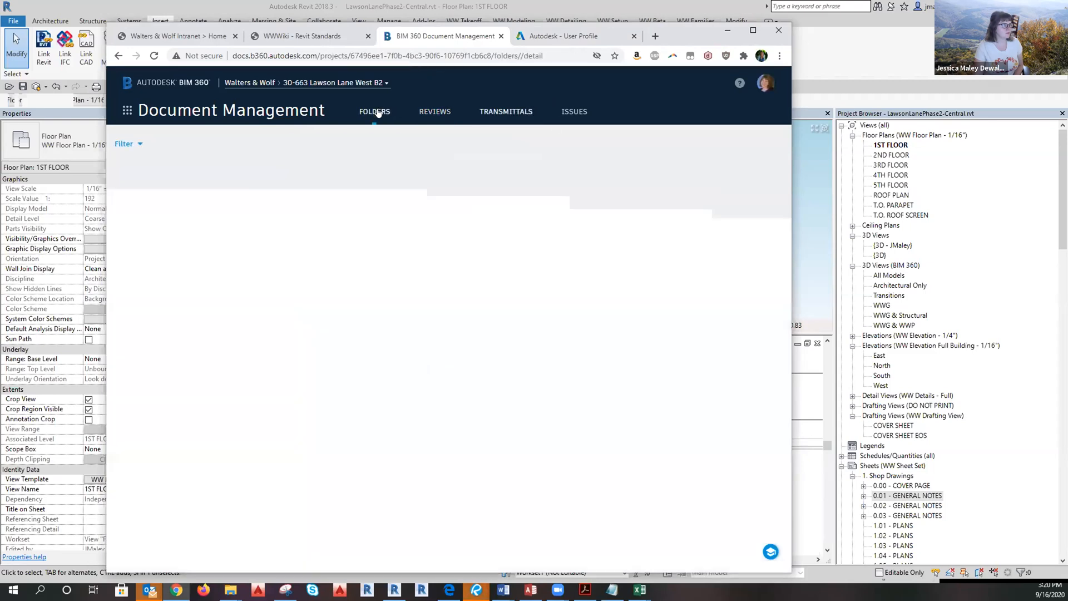
click(127, 111)
click(151, 161)
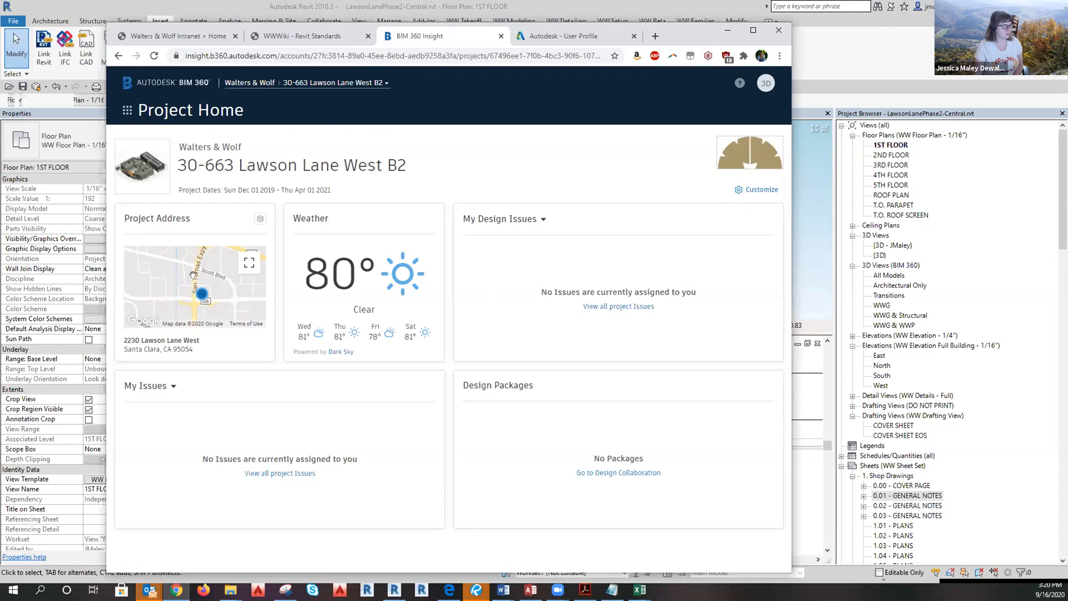
Visit Lawson Lane's Design Collaboration module, then move on to its Document Management folders.
click(382, 85)
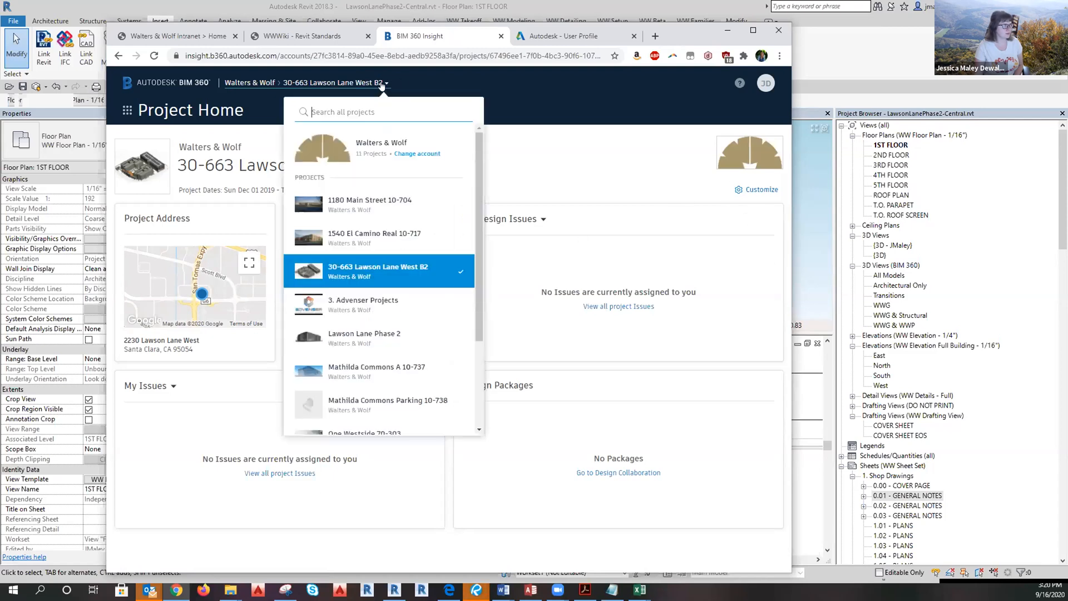
click(405, 285)
click(128, 110)
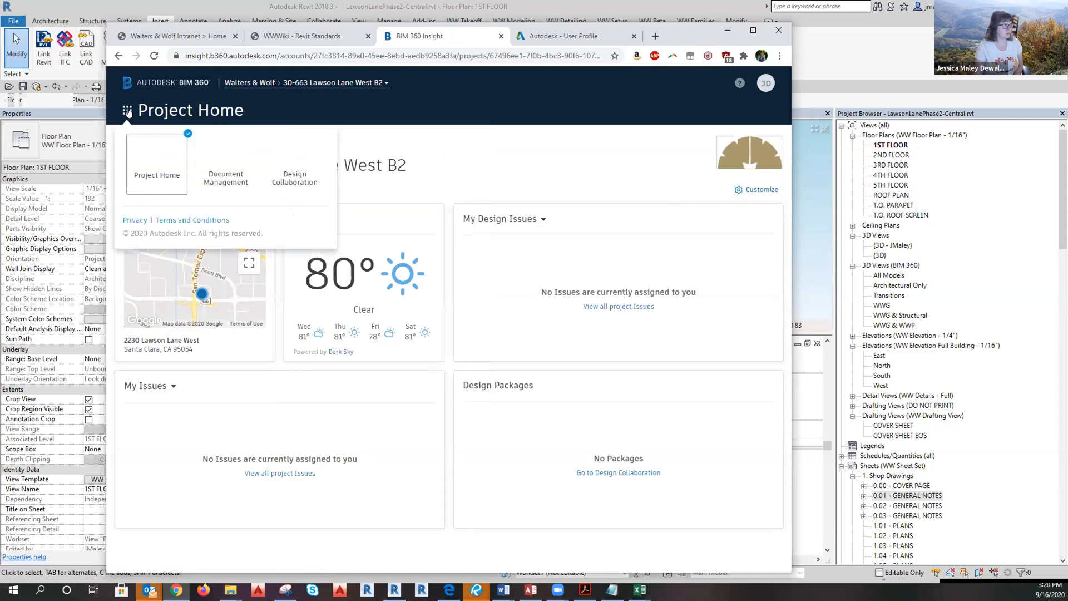
click(293, 166)
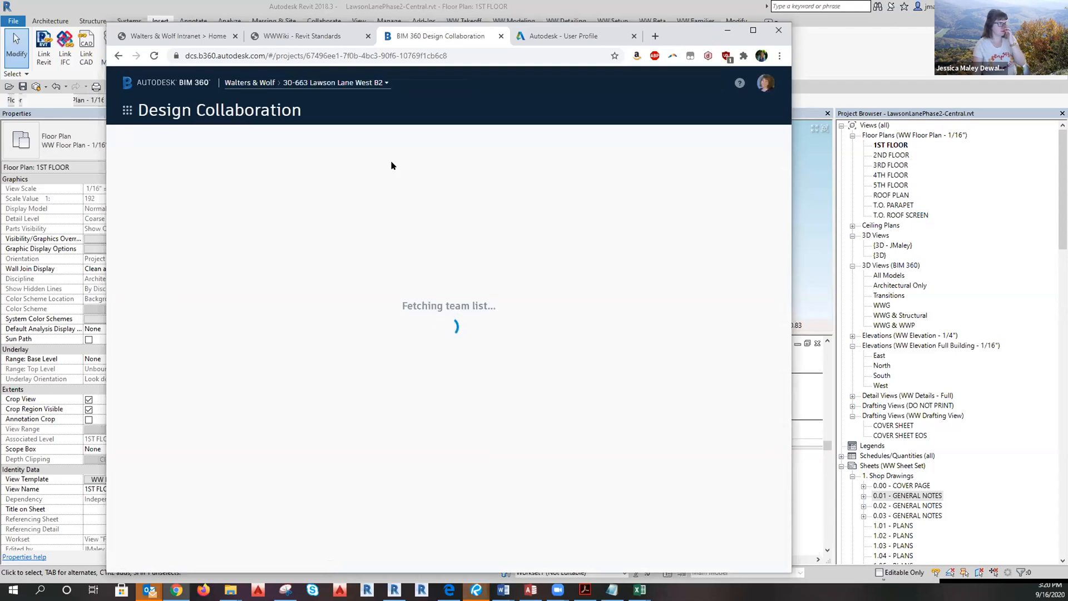
click(125, 110)
click(217, 177)
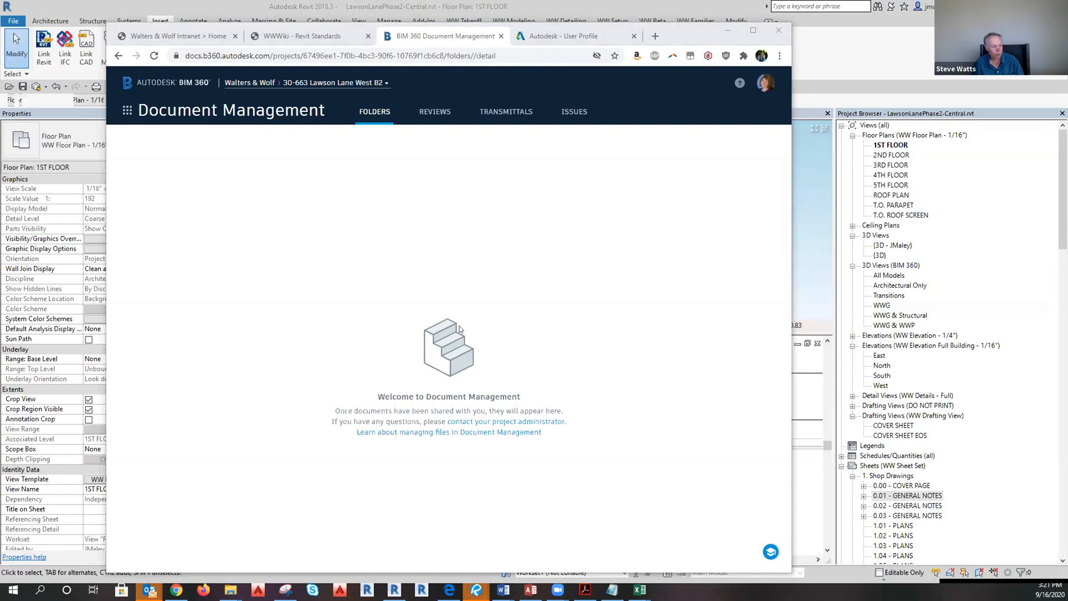
Minimize the browser and switch Revit to the personal 3D view without saving.
click(728, 31)
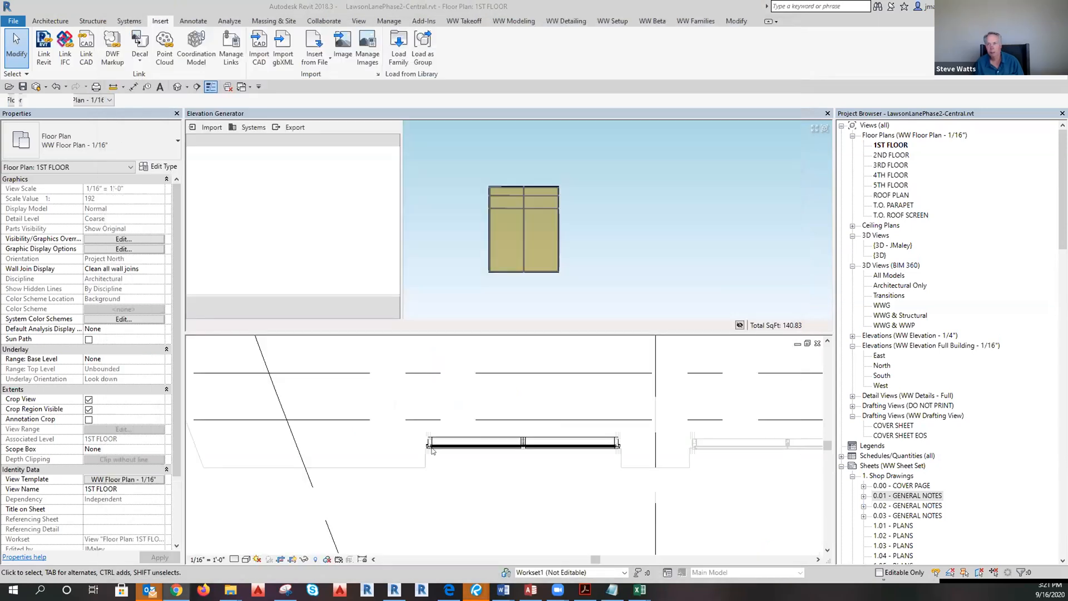
drag(497, 328, 498, 246)
scroll(478, 435, down, 3)
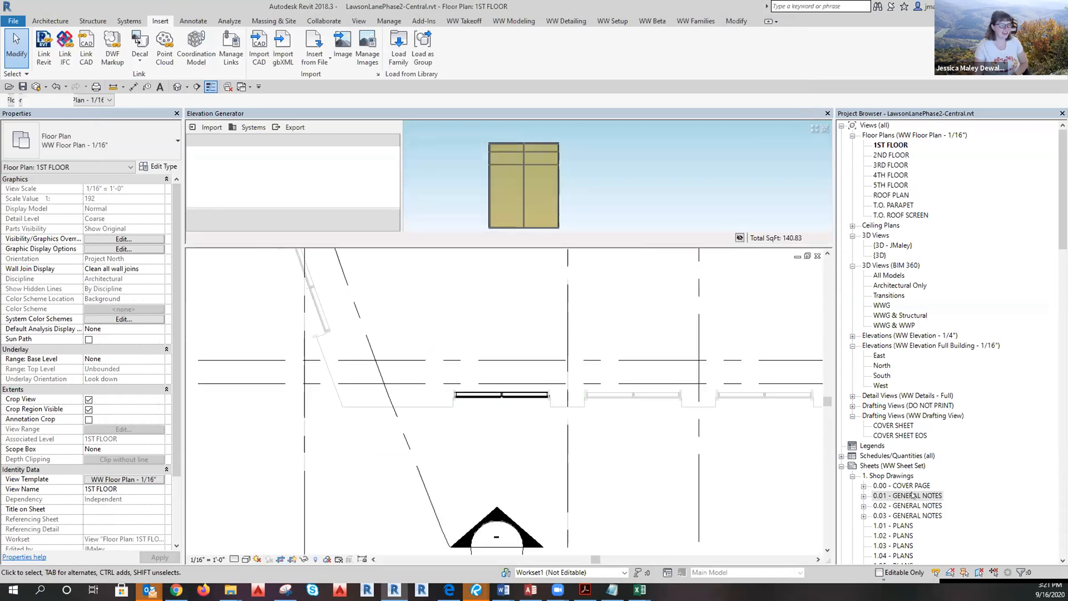
click(892, 495)
scroll(894, 521, down, 2)
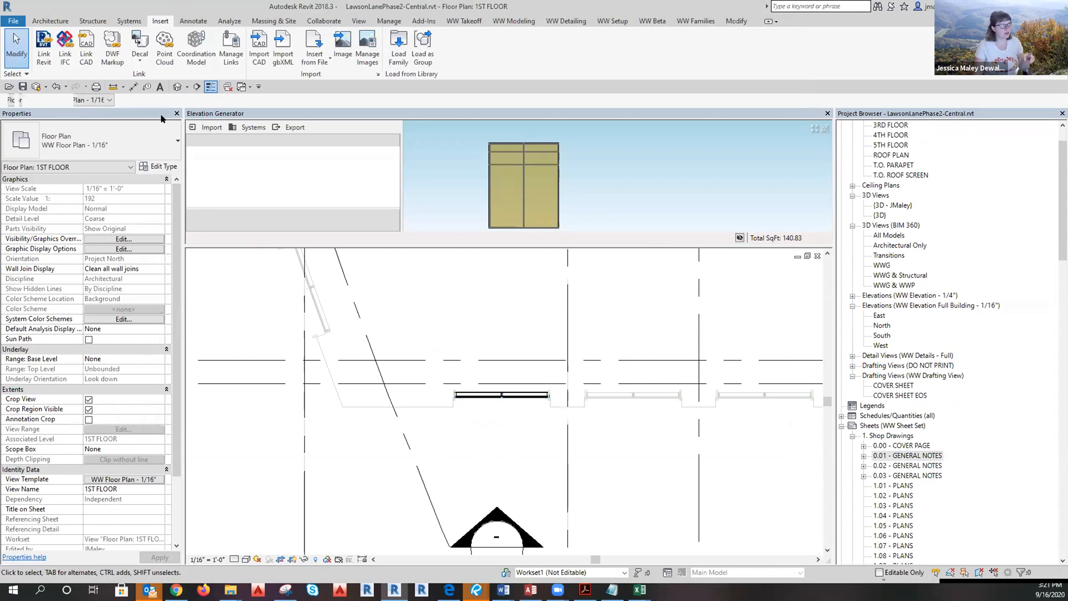
click(176, 87)
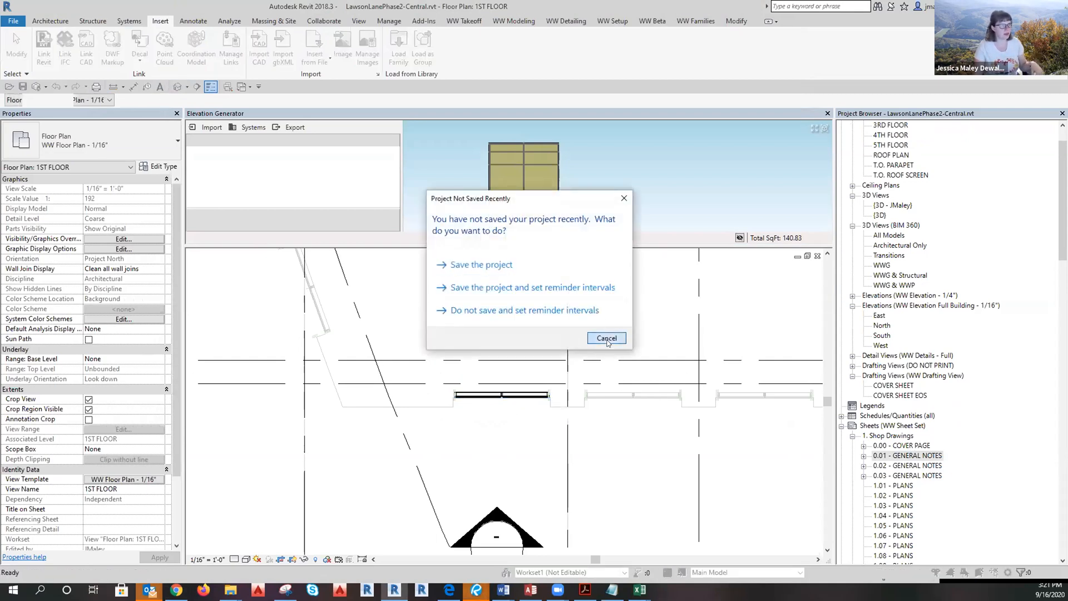
click(622, 349)
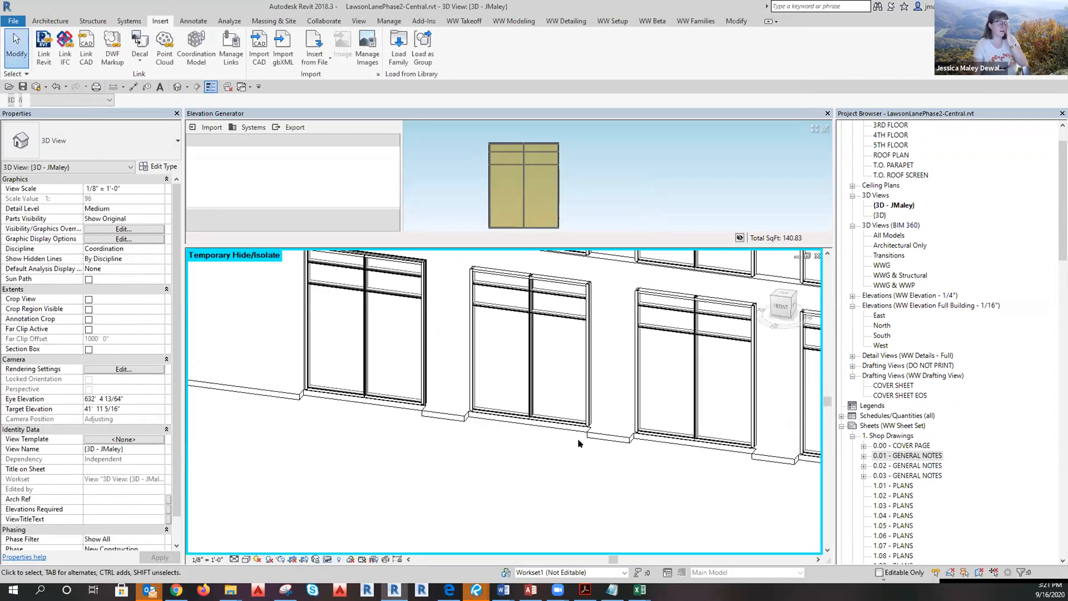
Temporarily isolate the first-floor WW Unitized RO curtain wall in the 3D view.
scroll(421, 435, down, 2)
key(Tab)
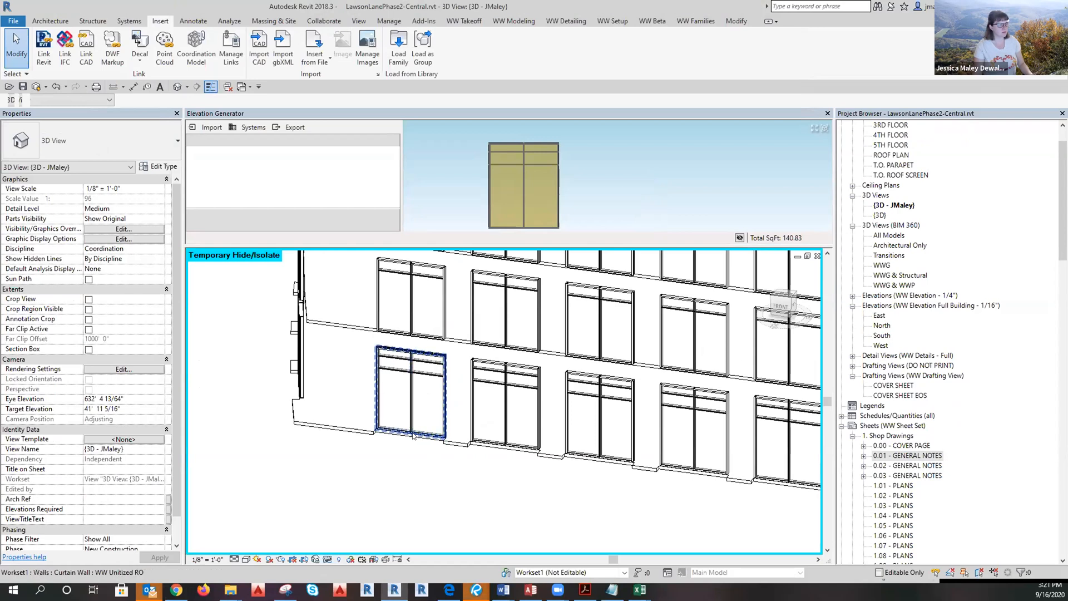
click(413, 436)
click(328, 559)
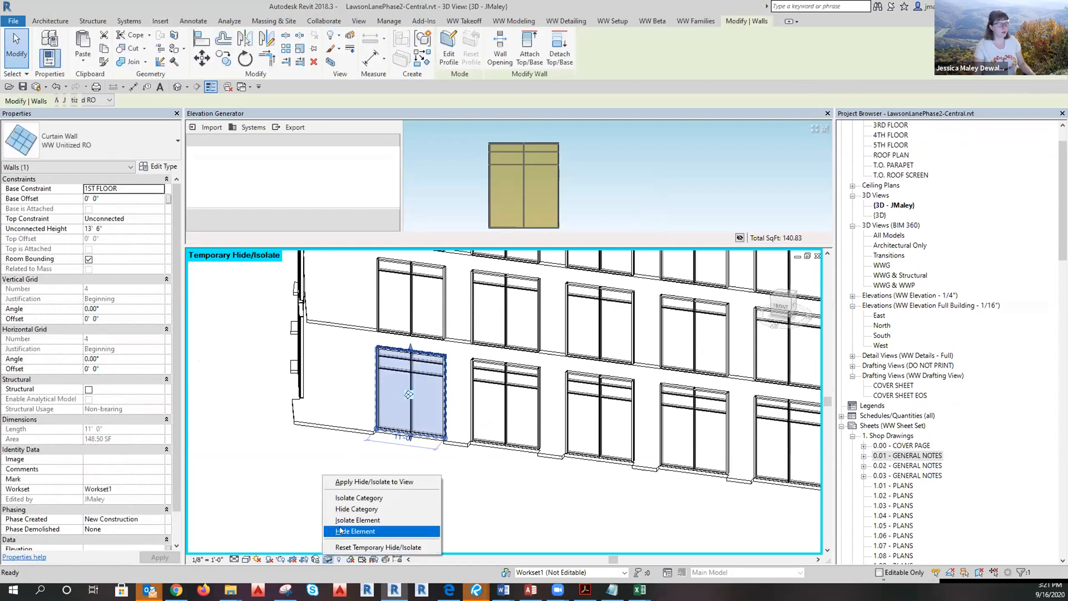
click(358, 520)
click(380, 506)
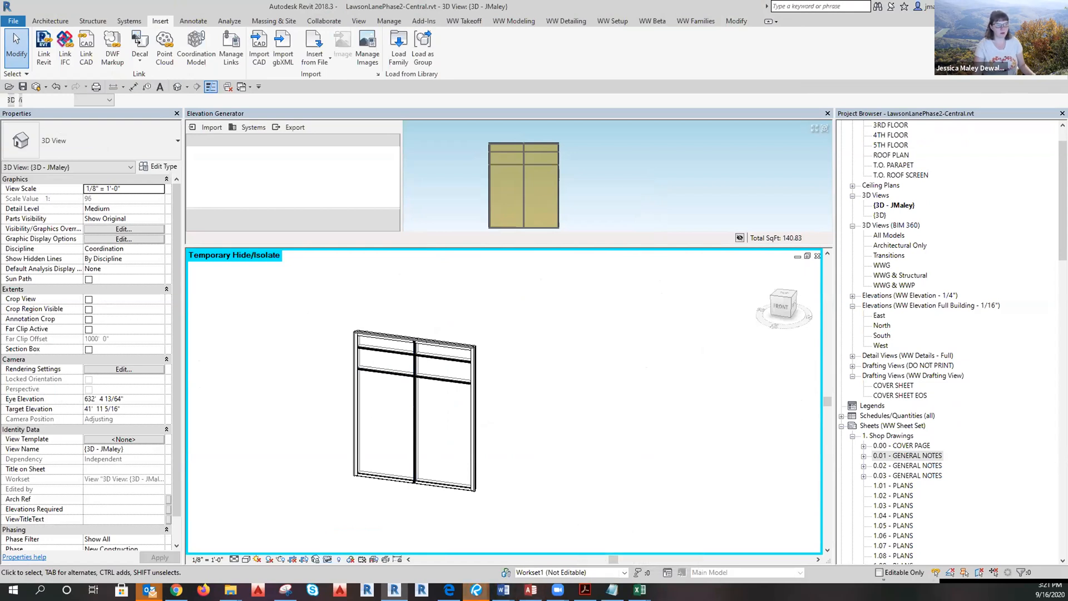
mouse_move(476, 590)
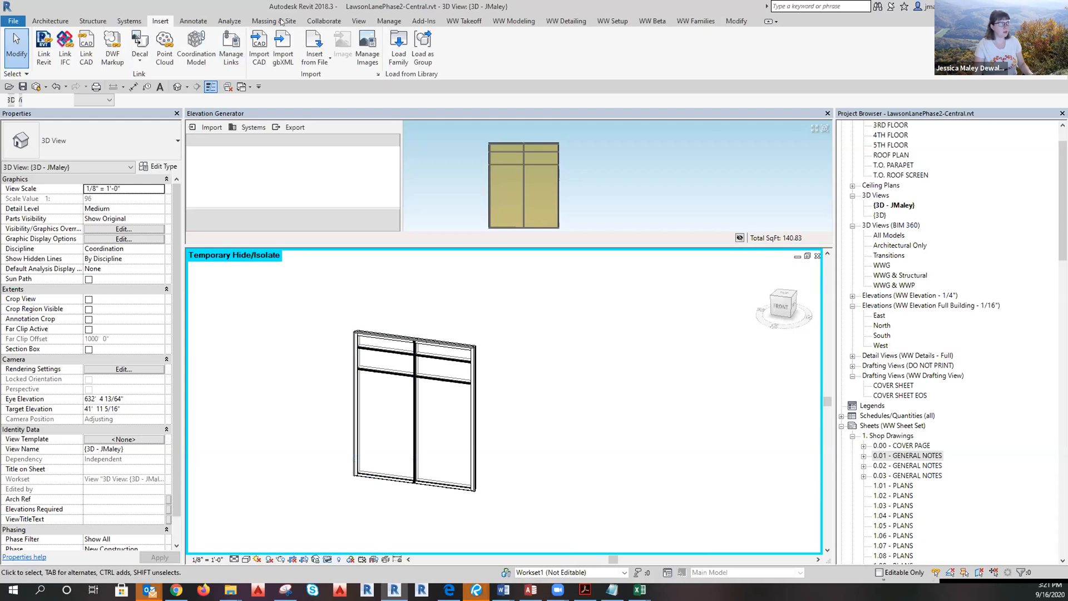
Run GGFilter on the lower-left panel with Same Glazing Material on and Bite Filters off.
click(507, 21)
click(292, 62)
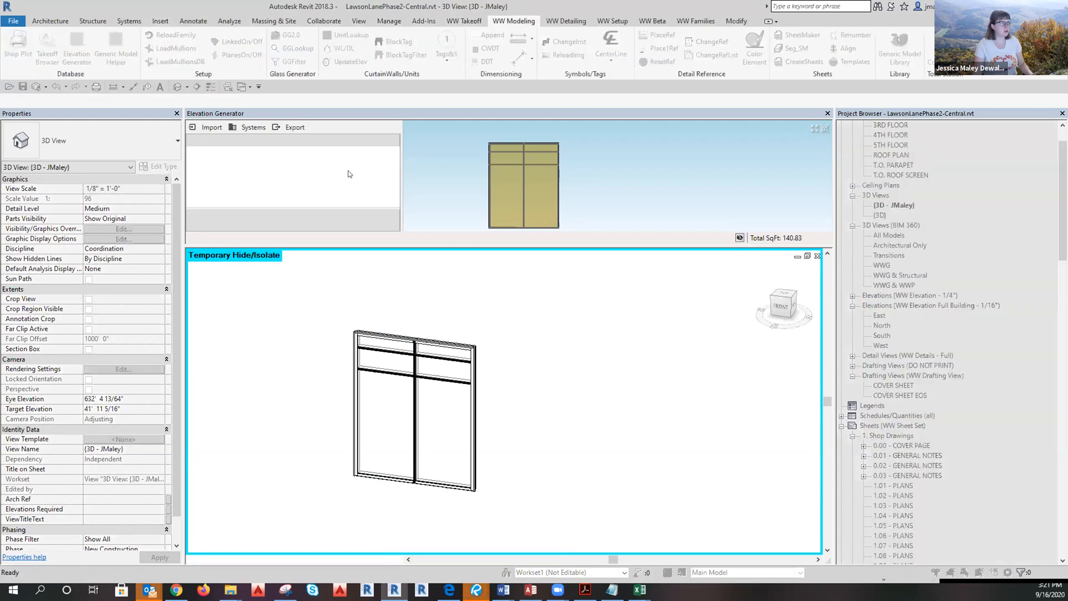
click(388, 425)
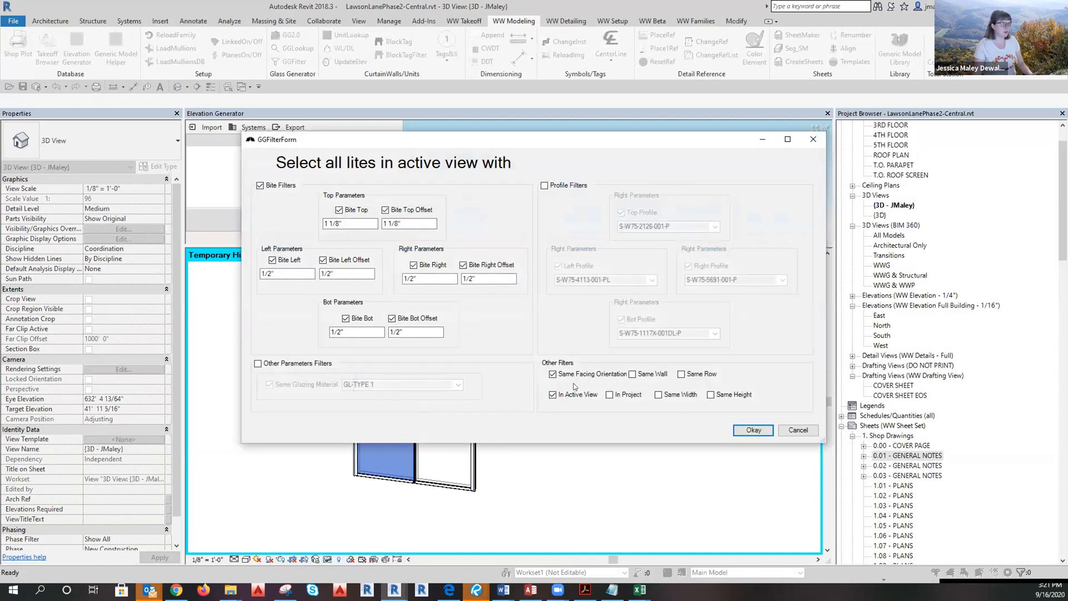
click(257, 363)
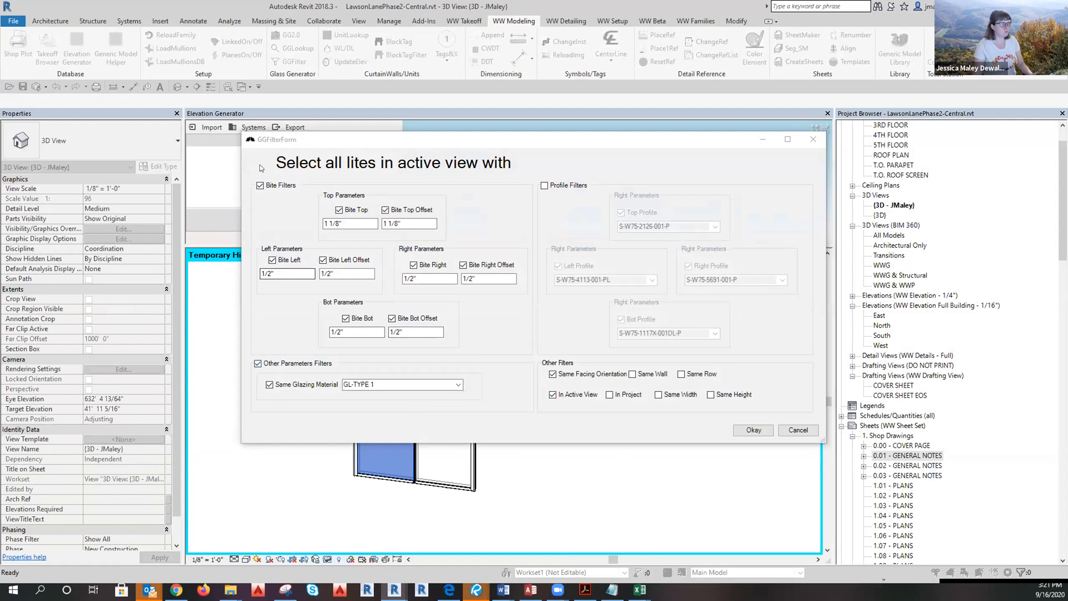
click(261, 186)
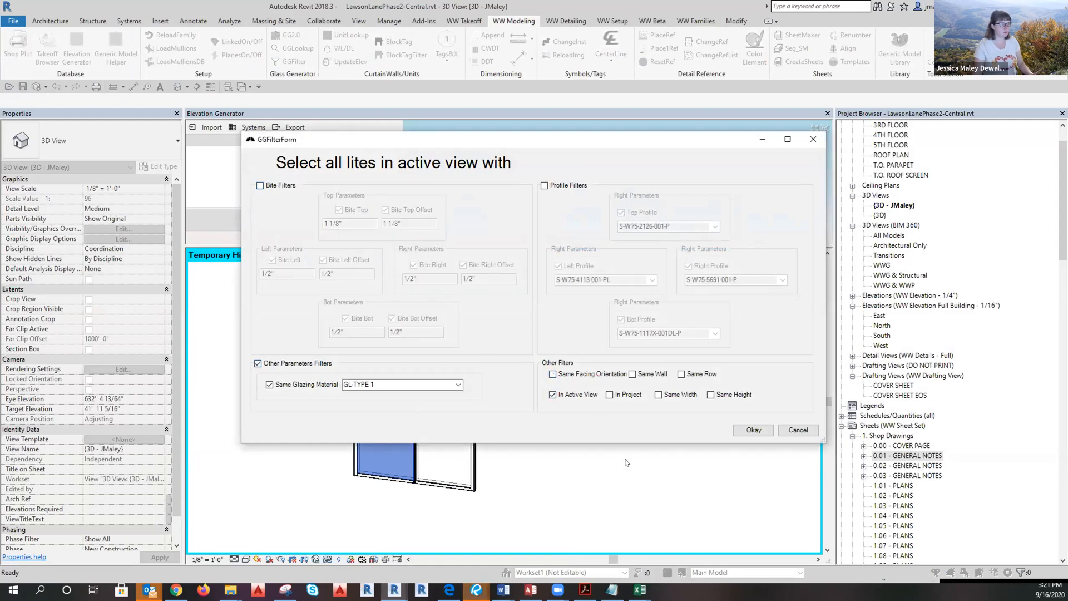
click(752, 431)
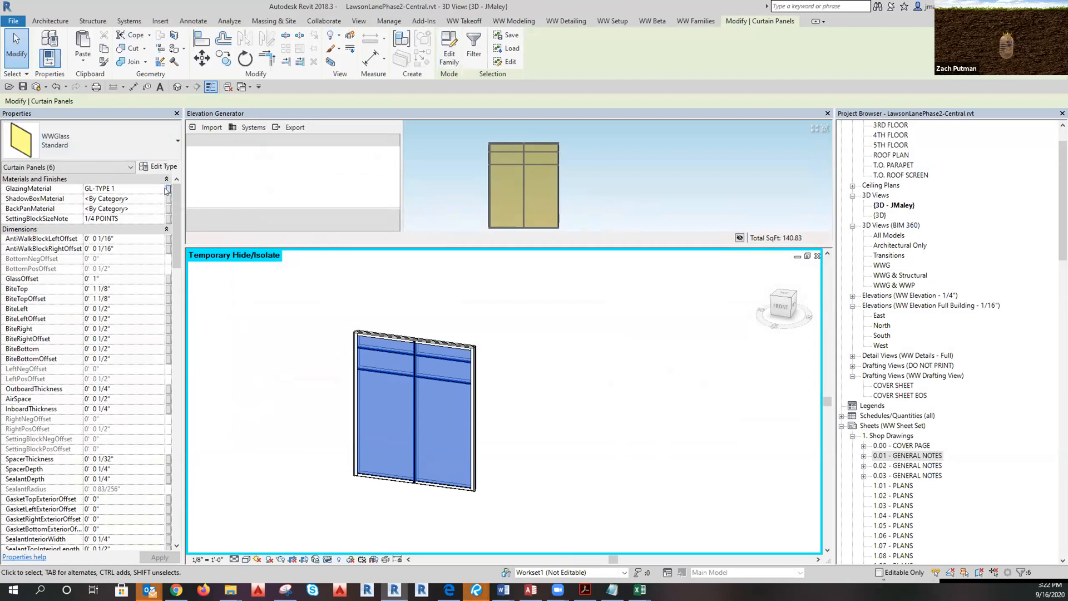
Set the selected panels' GlazingMaterial to WW Vision (1) in the Material Browser.
click(167, 190)
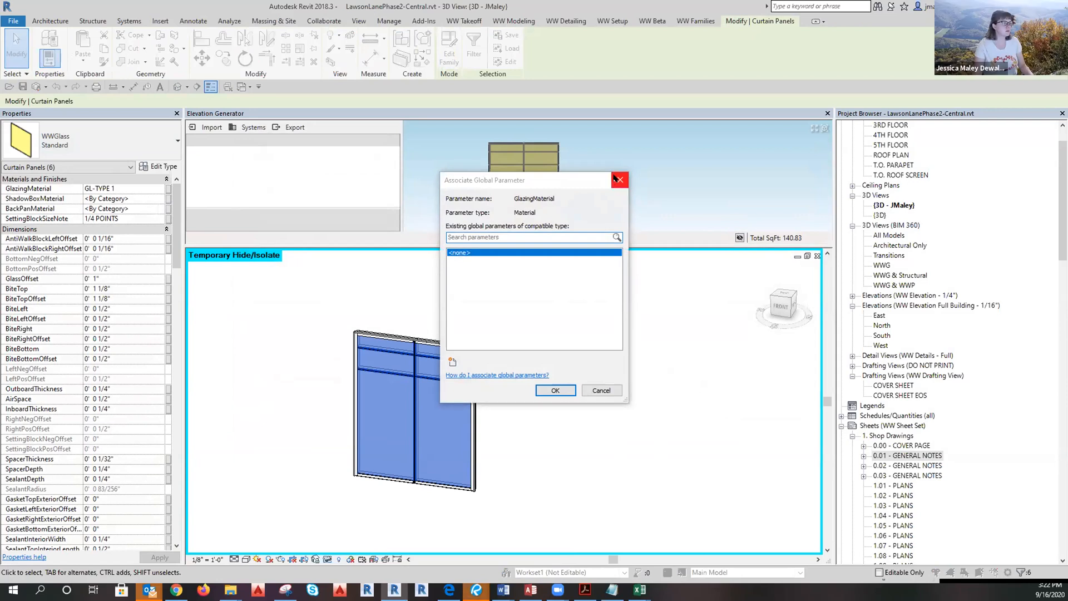
click(589, 394)
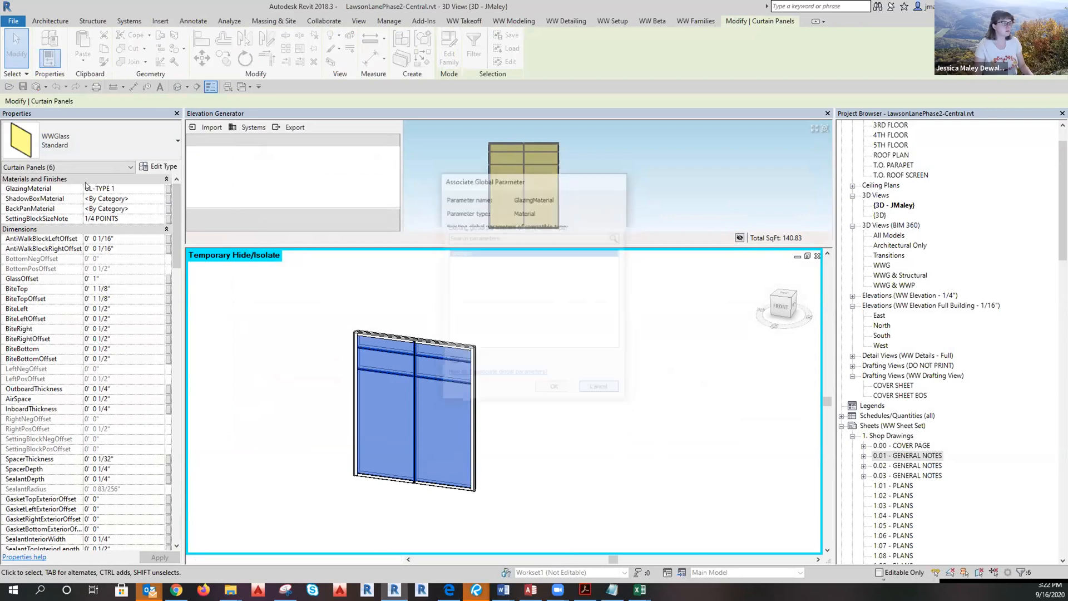
click(160, 188)
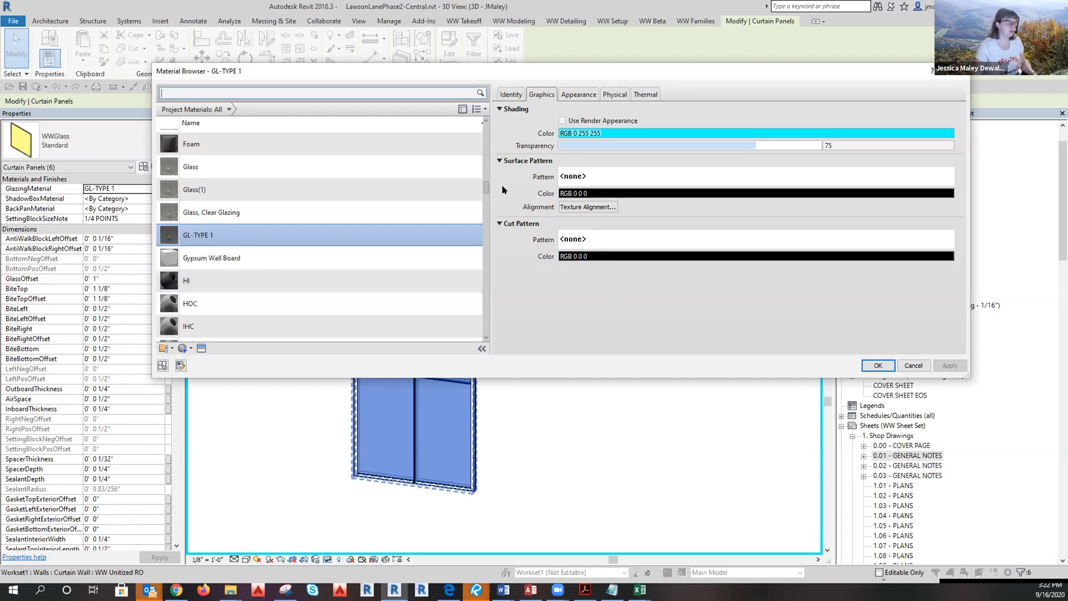
drag(486, 190, 490, 333)
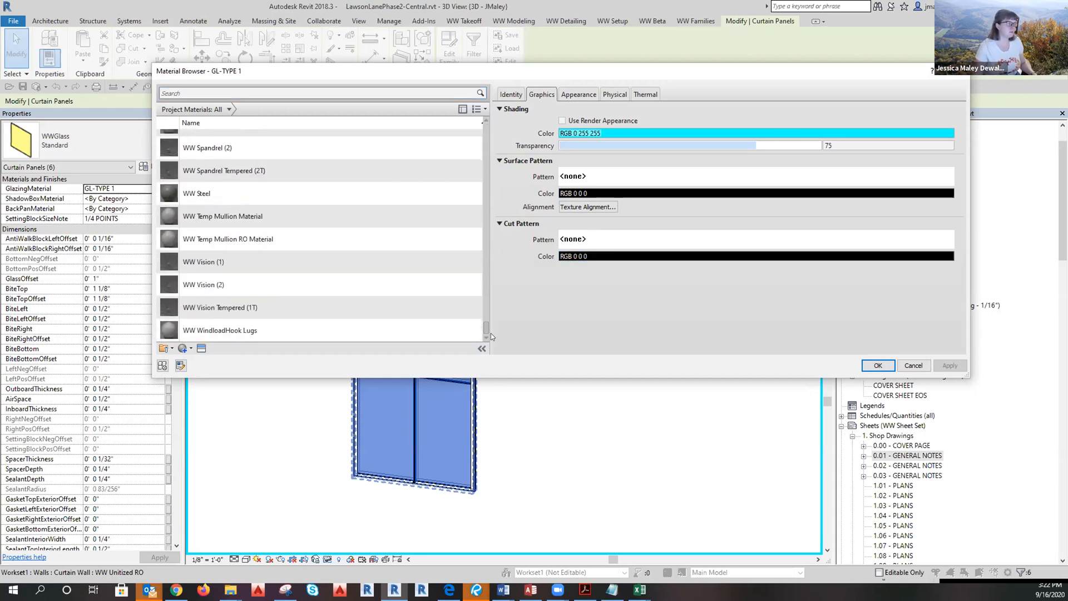
click(219, 262)
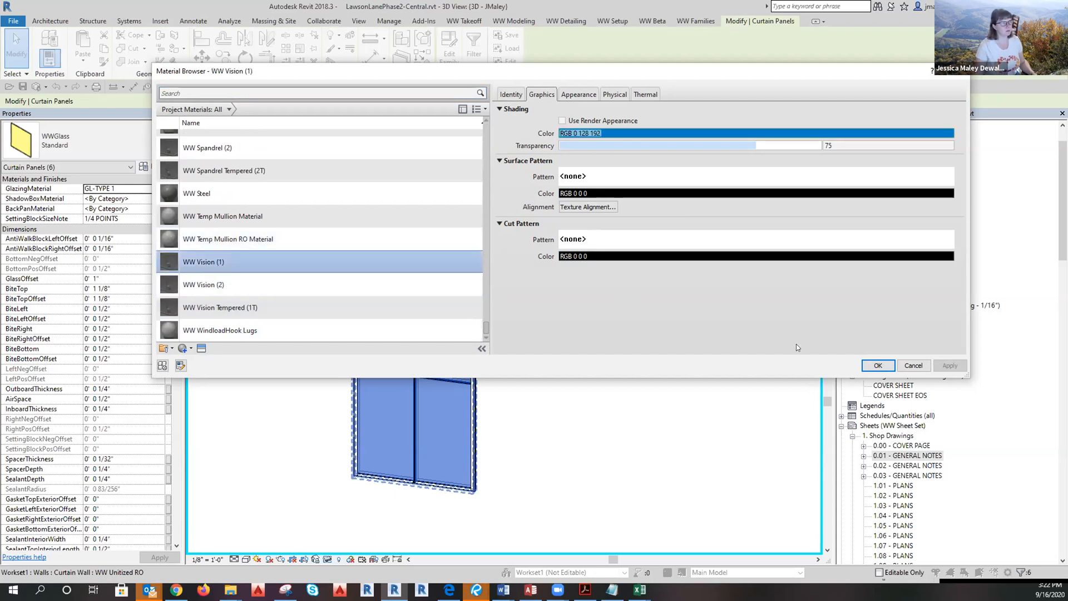
click(879, 365)
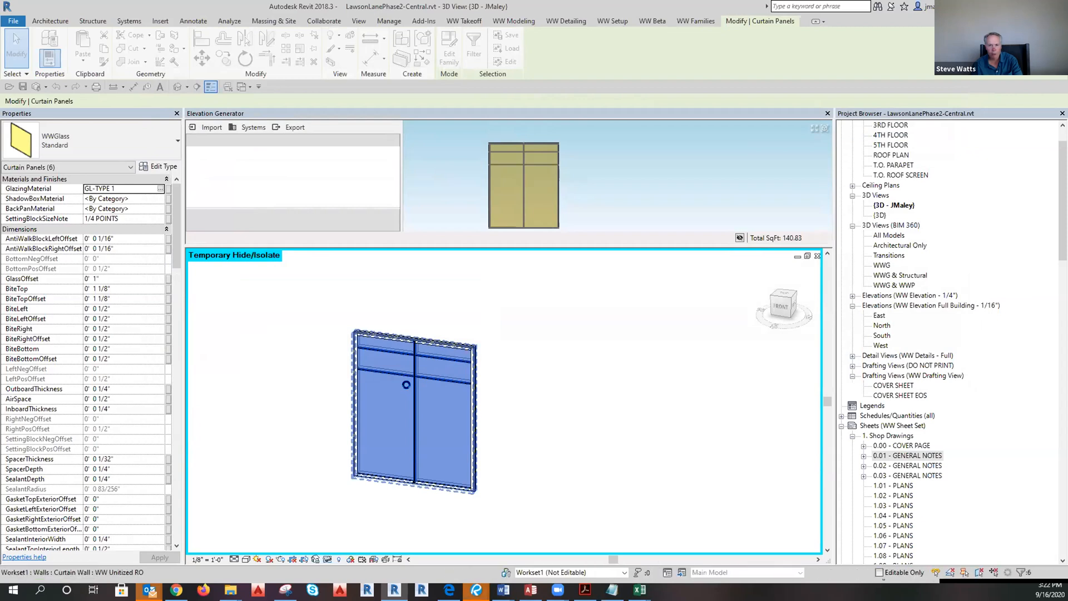
click(581, 450)
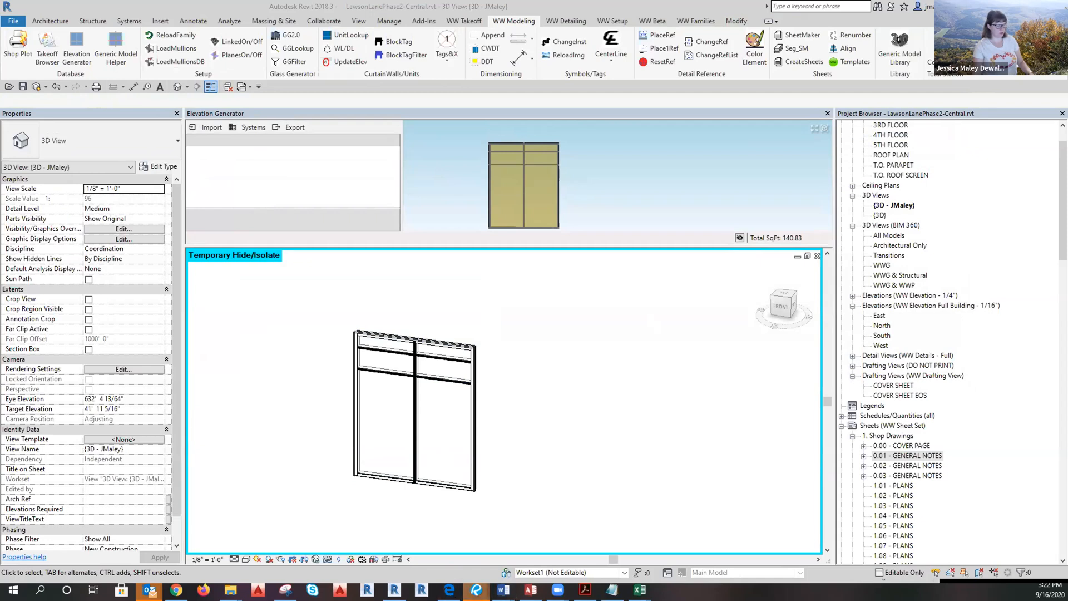
Give the two lower glass panels the WW Vision Tempered (1T) glazing material.
click(429, 483)
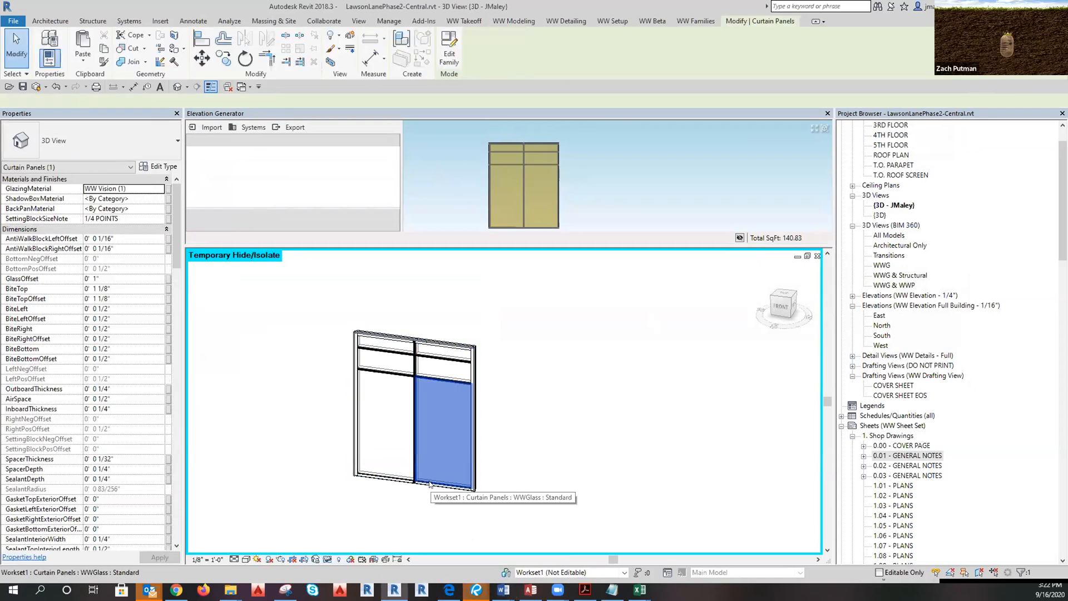
ctrl+click(393, 478)
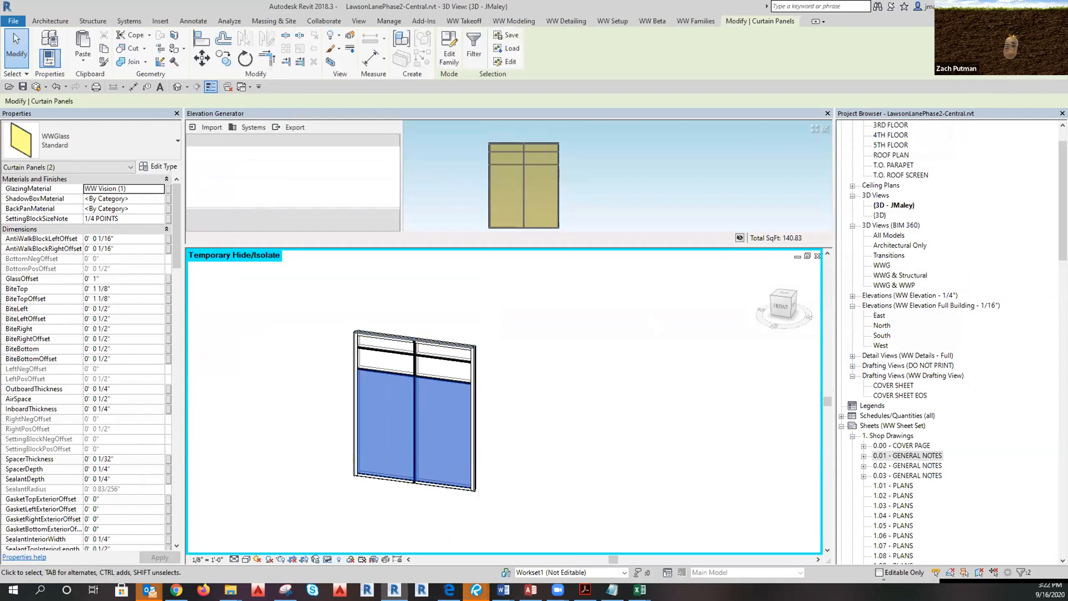
click(162, 189)
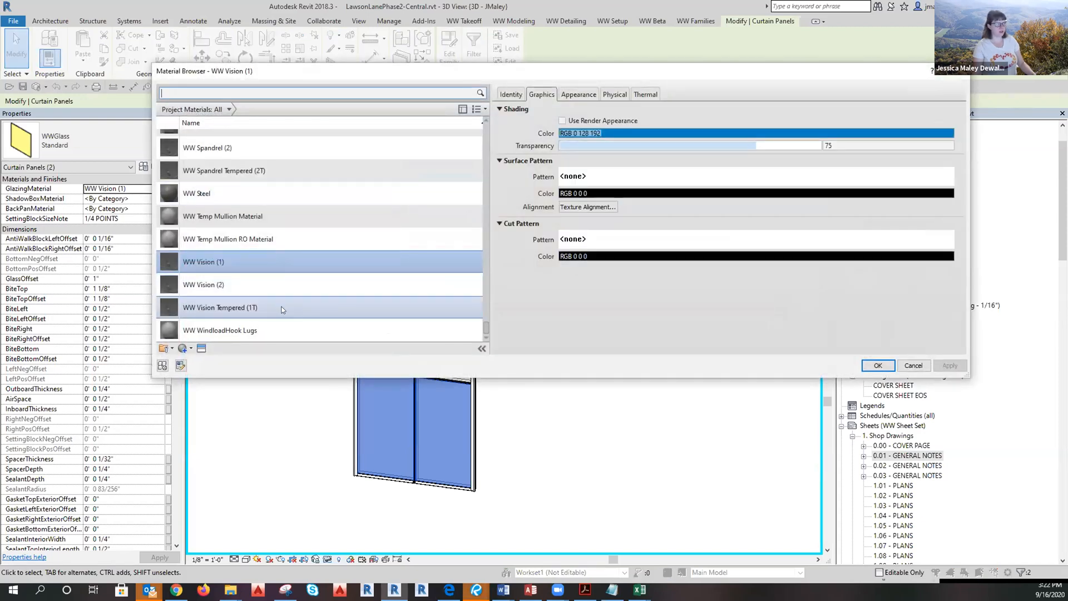
click(283, 308)
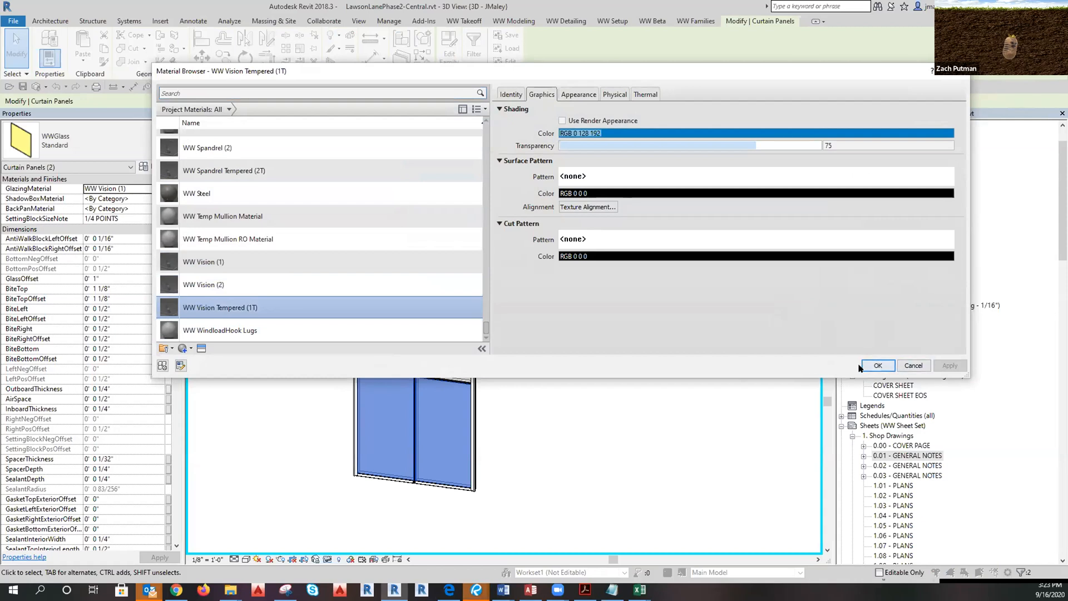
click(878, 366)
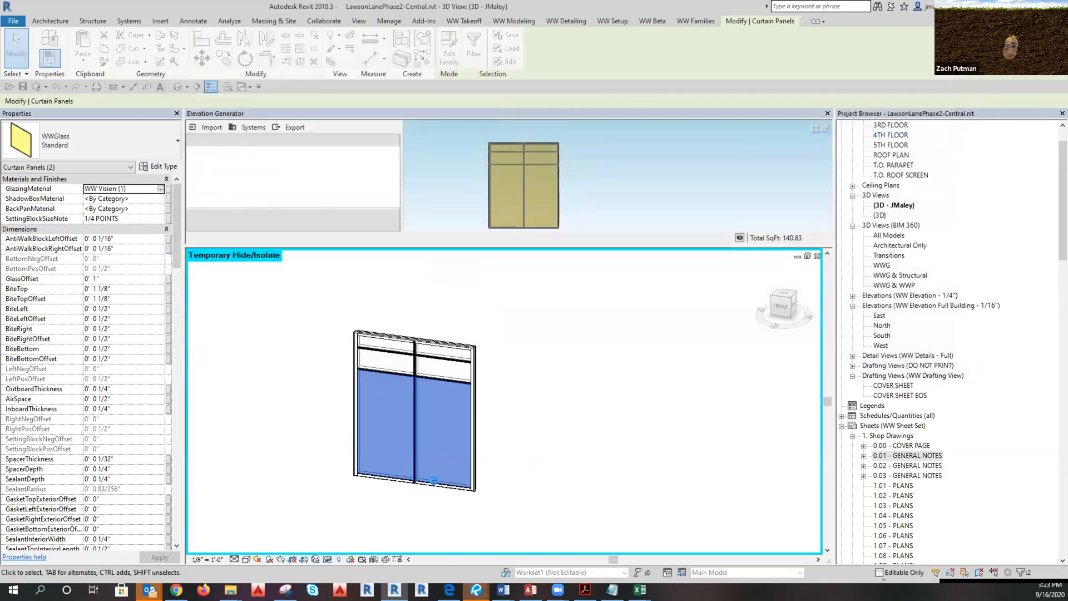
Pan along the grid-line curtain wall on the 1ST FLOOR plan, then return to the default 3D view.
click(551, 482)
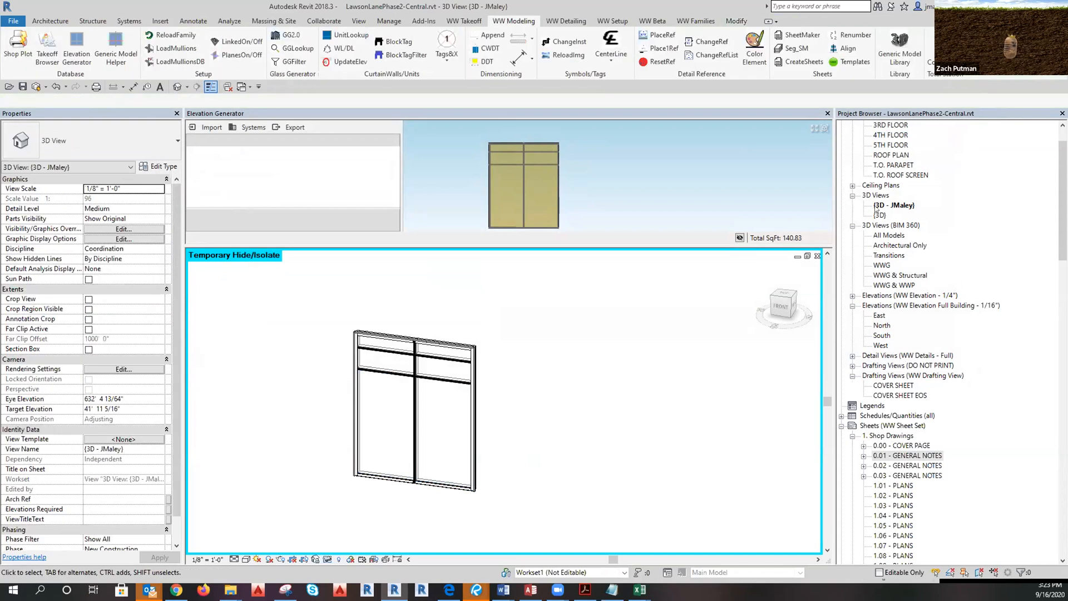
scroll(913, 273, up, 2)
double_click(890, 145)
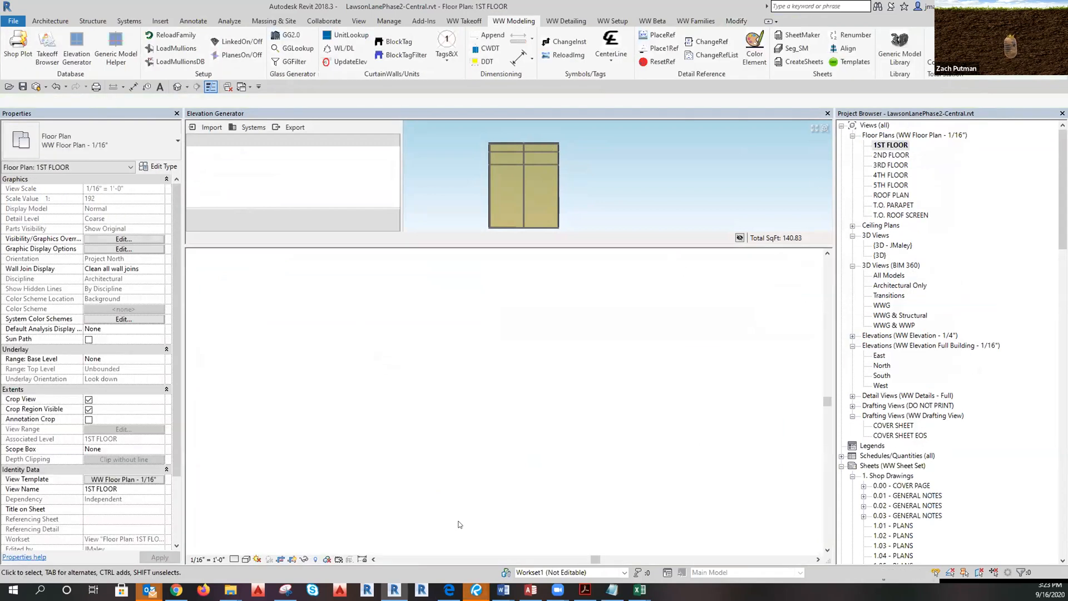
scroll(403, 426, down, 3)
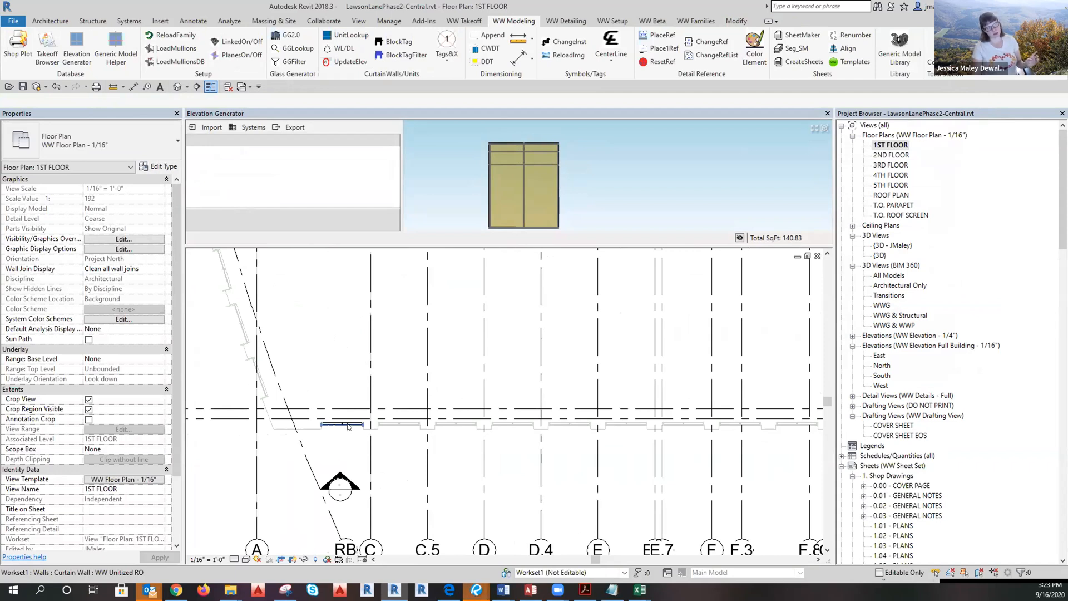
middle_drag(739, 493, 597, 507)
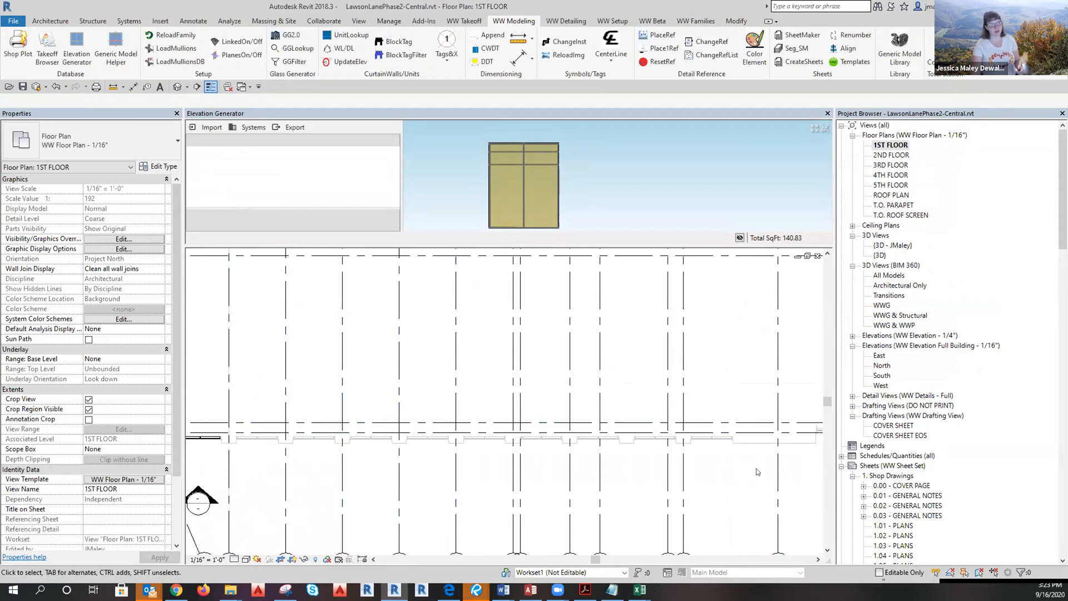
middle_drag(219, 473, 445, 479)
scroll(444, 509, down, 2)
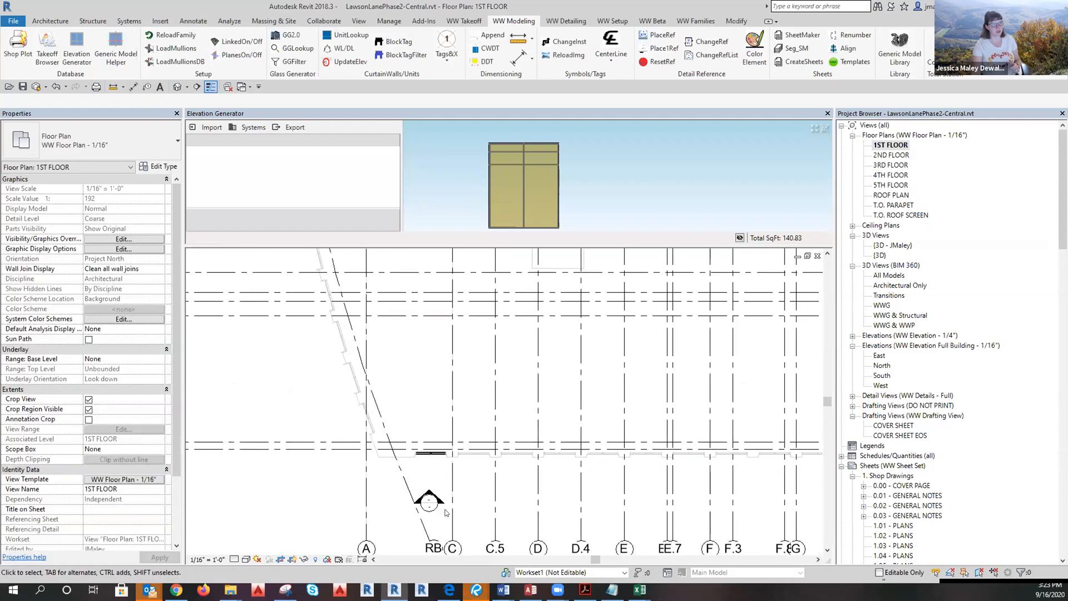
scroll(452, 479, up, 1)
click(177, 87)
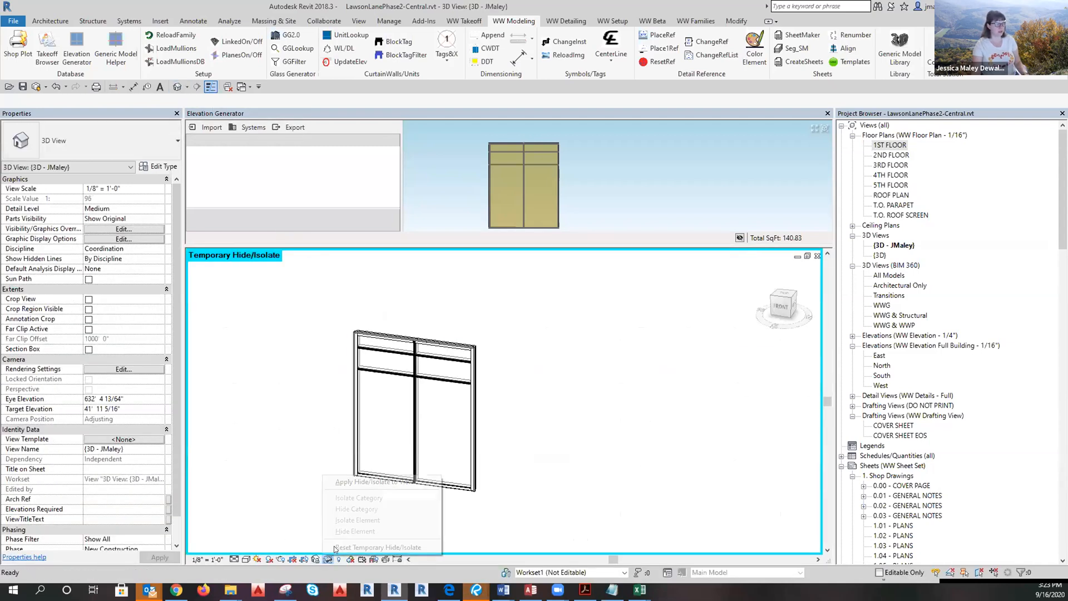
Reset Temporary Hide/Isolate and orbit the full building to a steeper overhead angle.
click(327, 560)
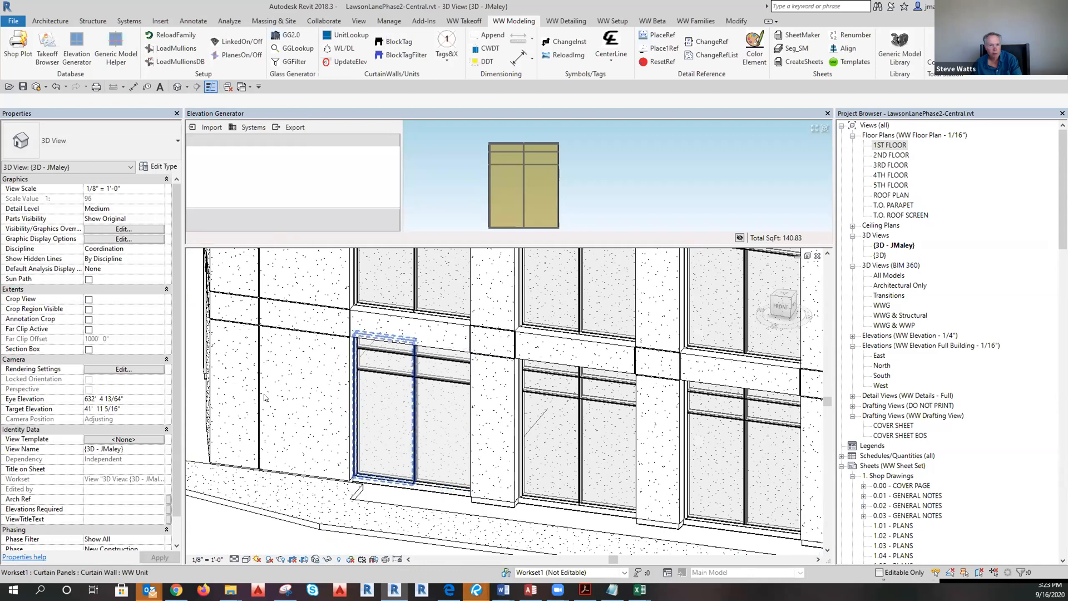
scroll(397, 448, down, 5)
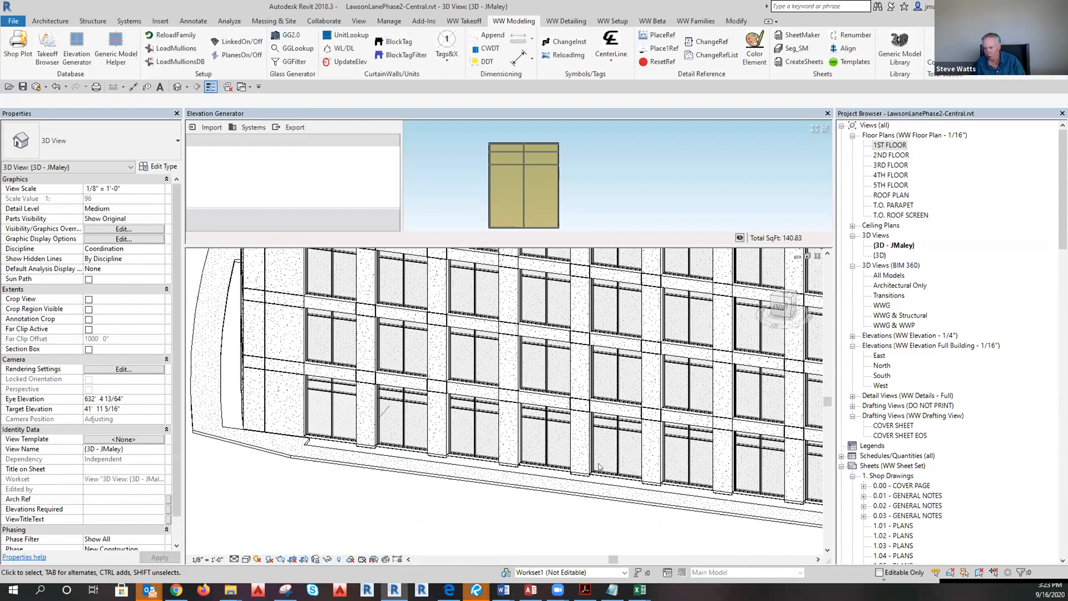
scroll(582, 453, down, 3)
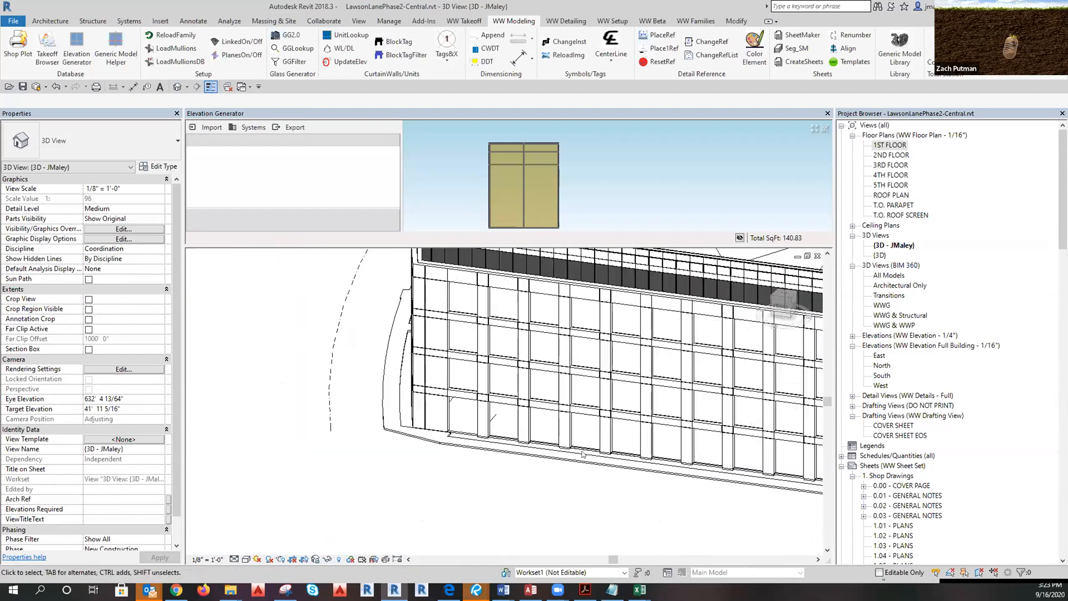
shift+middle_drag(513, 495, 572, 508)
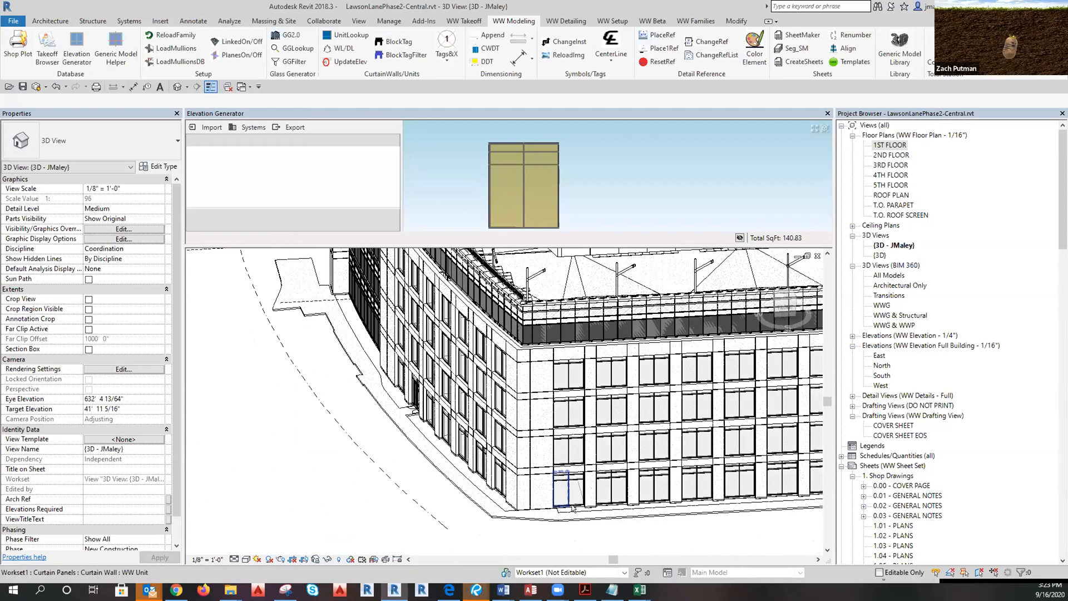
scroll(573, 507, up, 5)
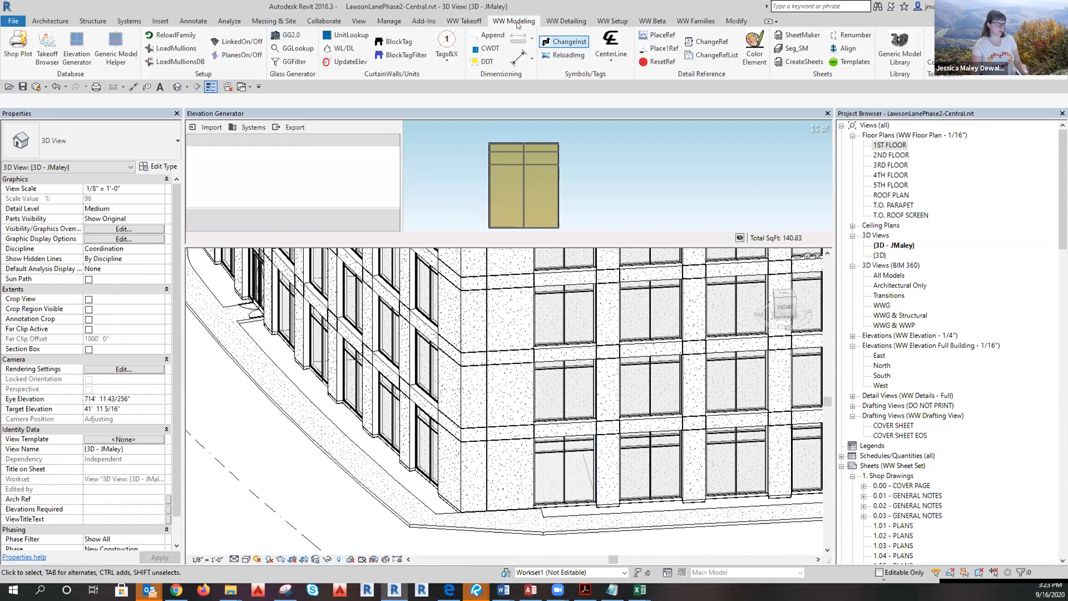
Switch the ribbon to the WW Detailing tab.
click(565, 21)
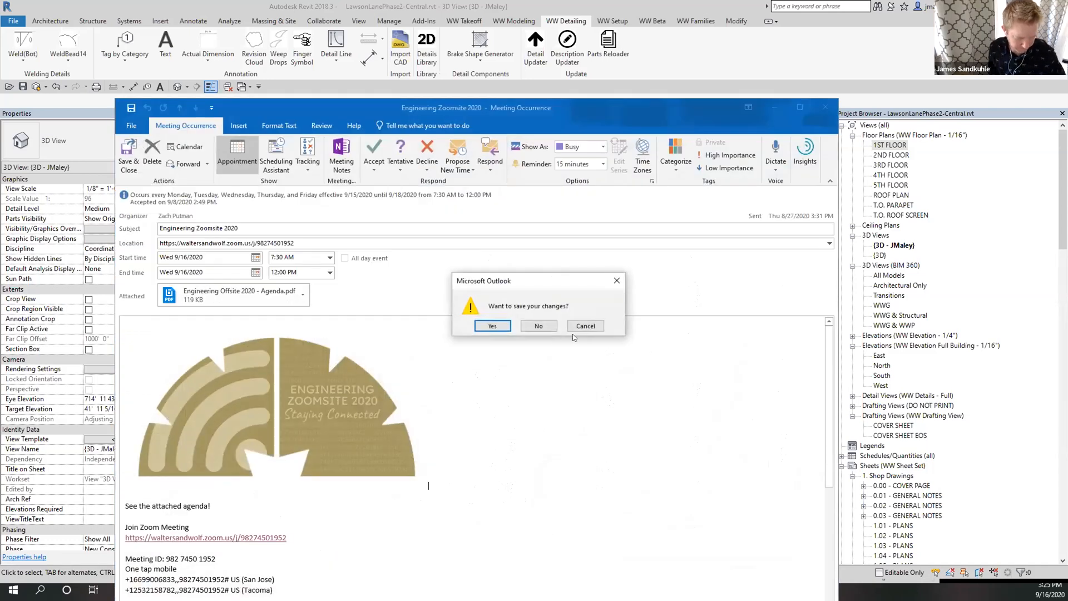
Close the Outlook meeting window without saving, then zoom and pan to the first-floor facade.
click(582, 326)
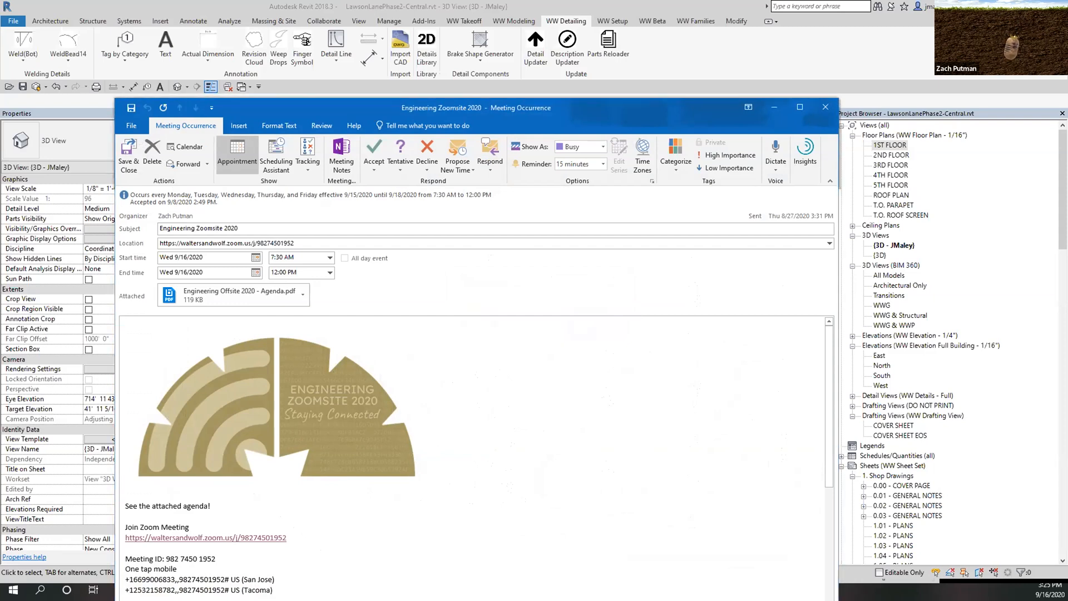
click(774, 107)
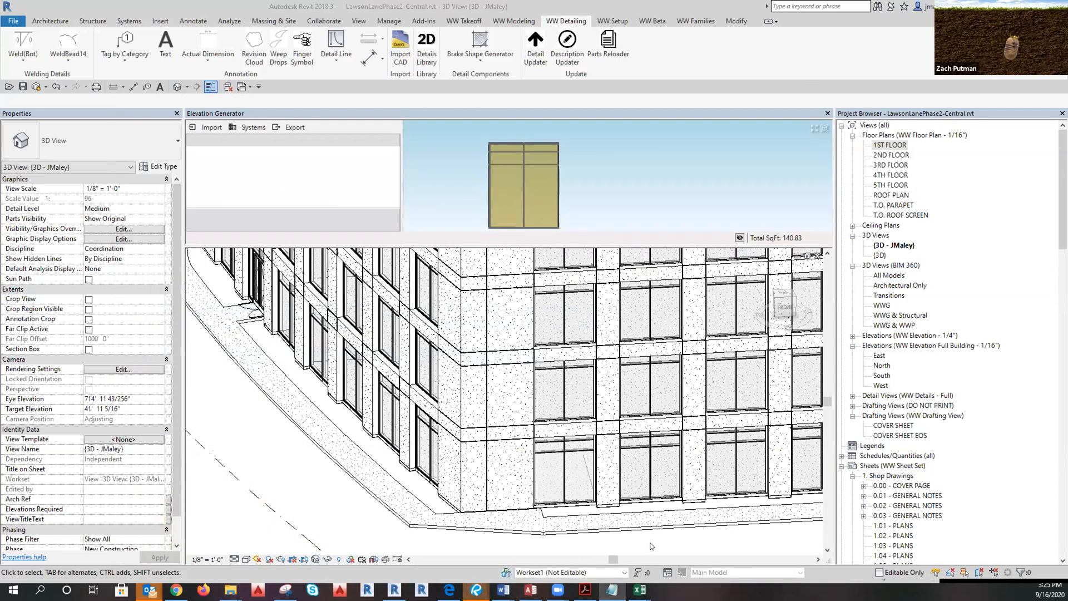
scroll(610, 533, down, 2)
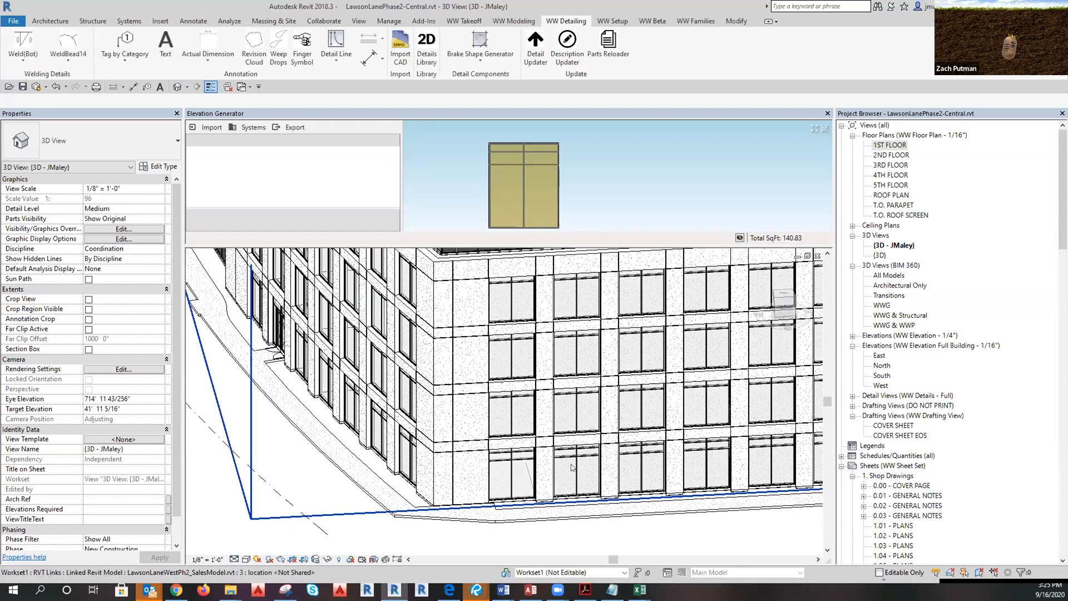
middle_drag(612, 532, 649, 536)
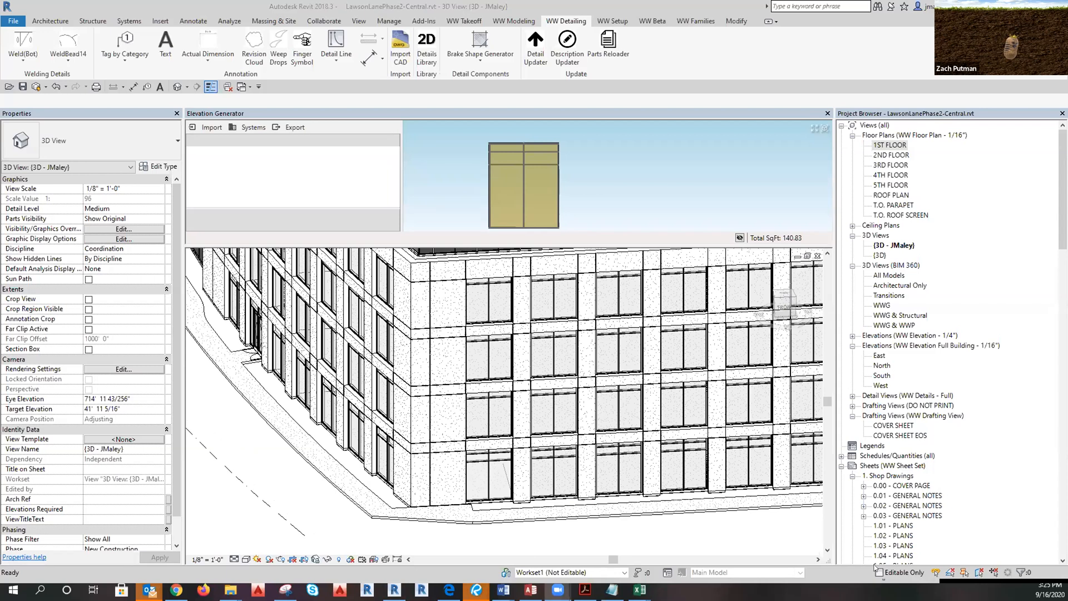
scroll(461, 470, up, 3)
scroll(513, 508, down, 3)
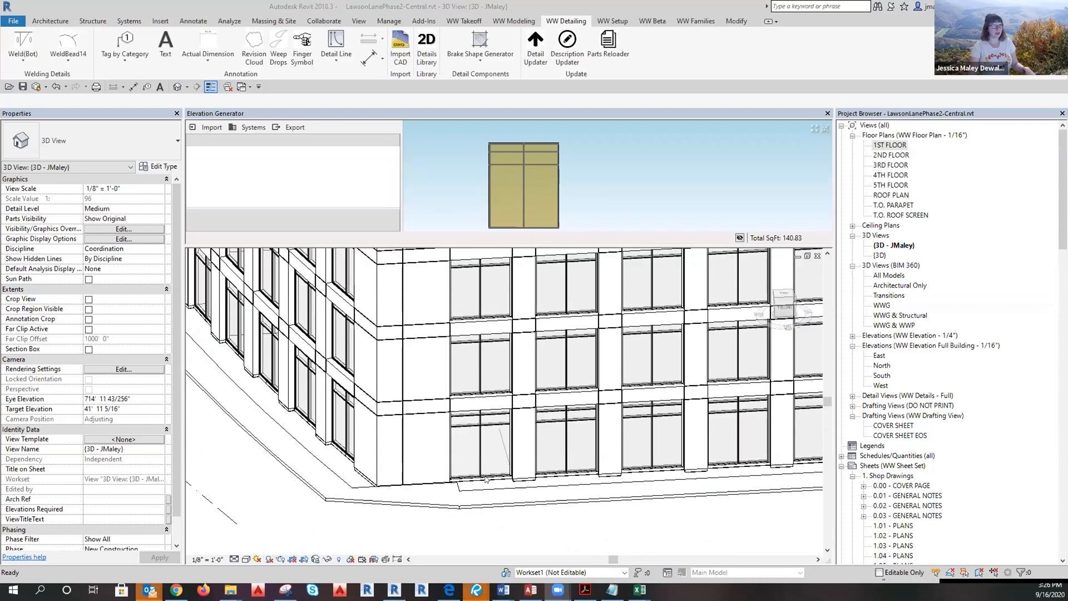
middle_drag(535, 530, 329, 543)
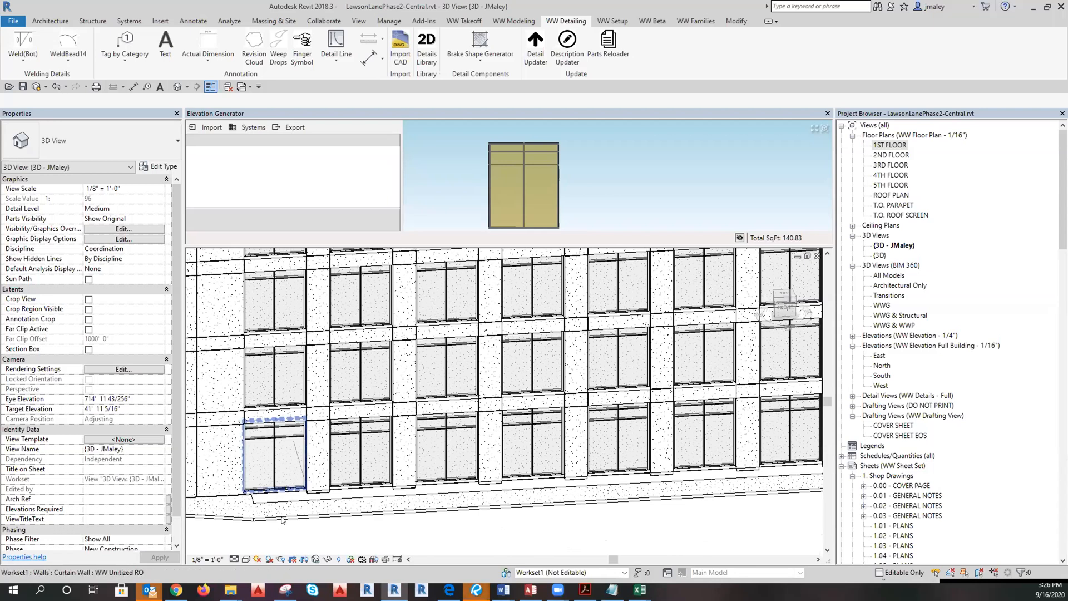
Temporarily isolate one first-floor WW Unitized RO curtain wall panel in the 3D view.
click(287, 494)
click(327, 559)
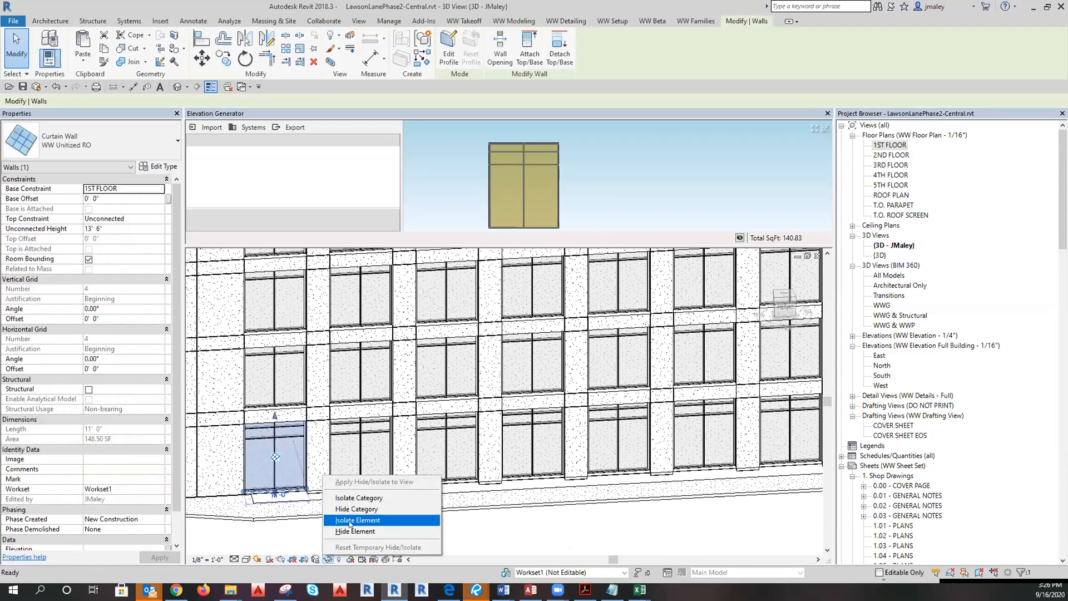
click(351, 520)
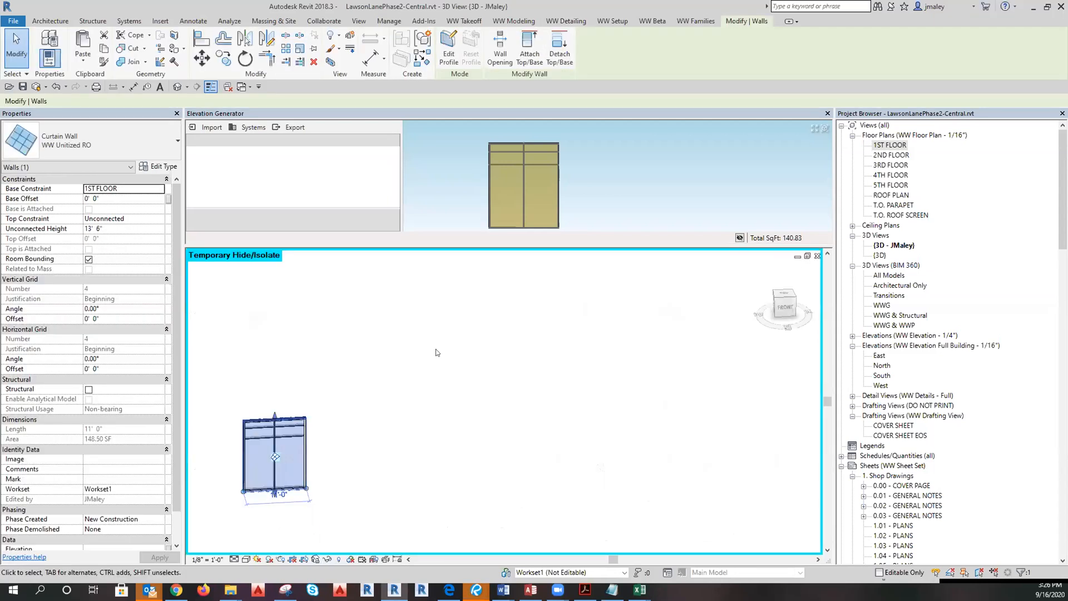
Run WW Modeling > GG2.0 on the panel and dismiss the missing job name error.
click(522, 22)
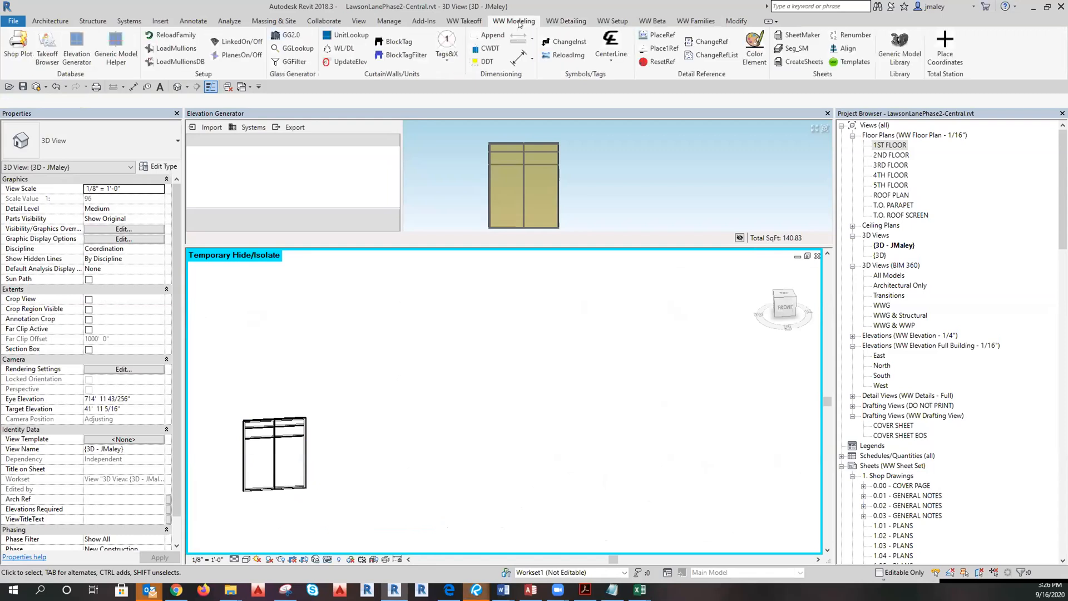
click(303, 34)
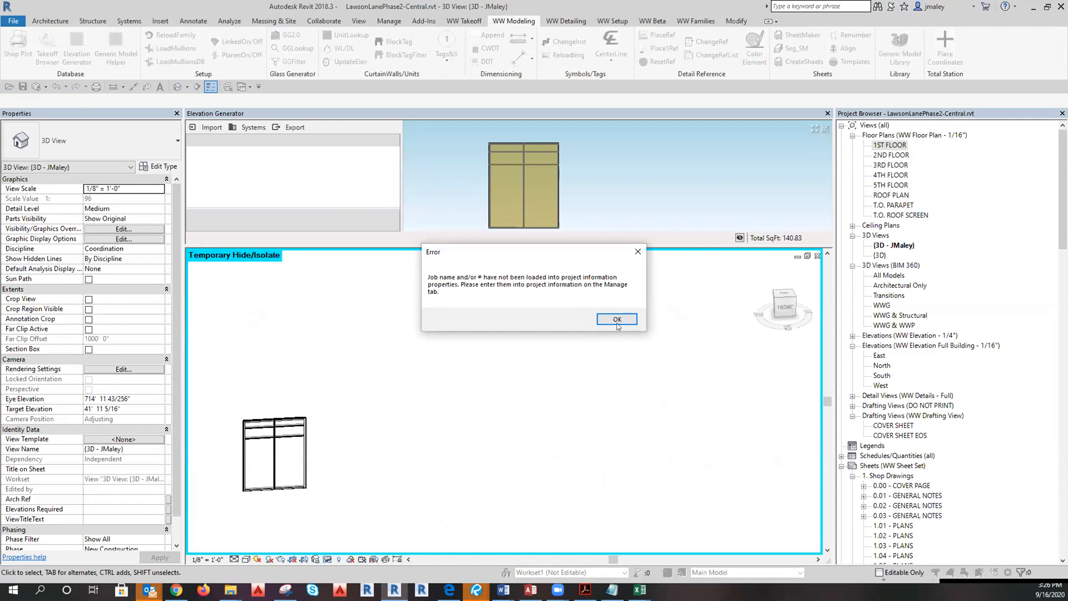
click(616, 322)
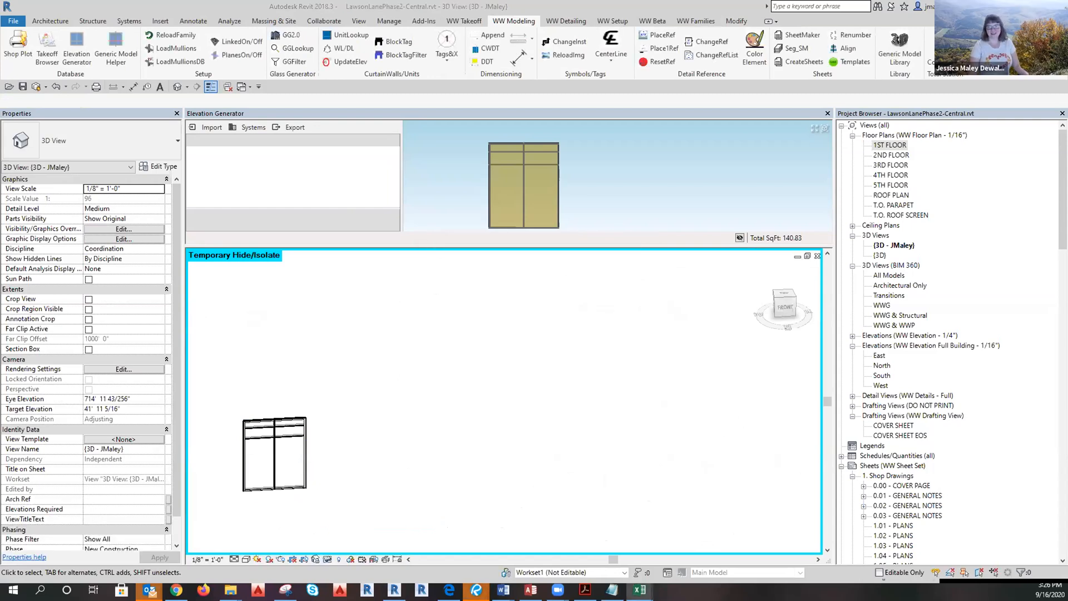
Open the 0.00 - COVER PAGE sheet under Sheets > 1. Shop Drawings.
click(889, 477)
double_click(893, 485)
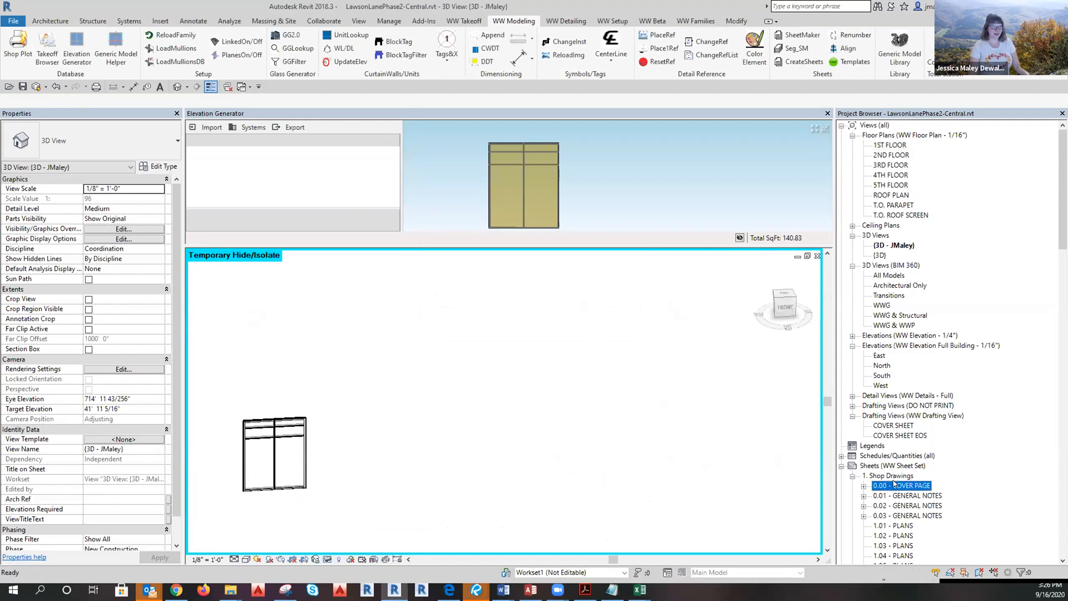
scroll(729, 542, up, 2)
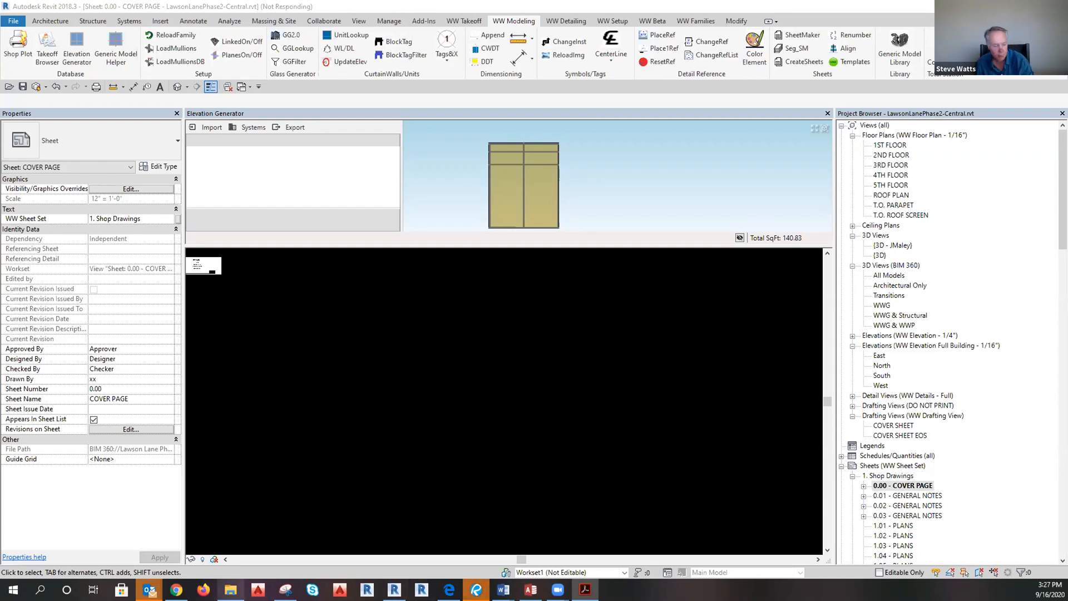
mouse_move(230, 590)
mouse_move(243, 512)
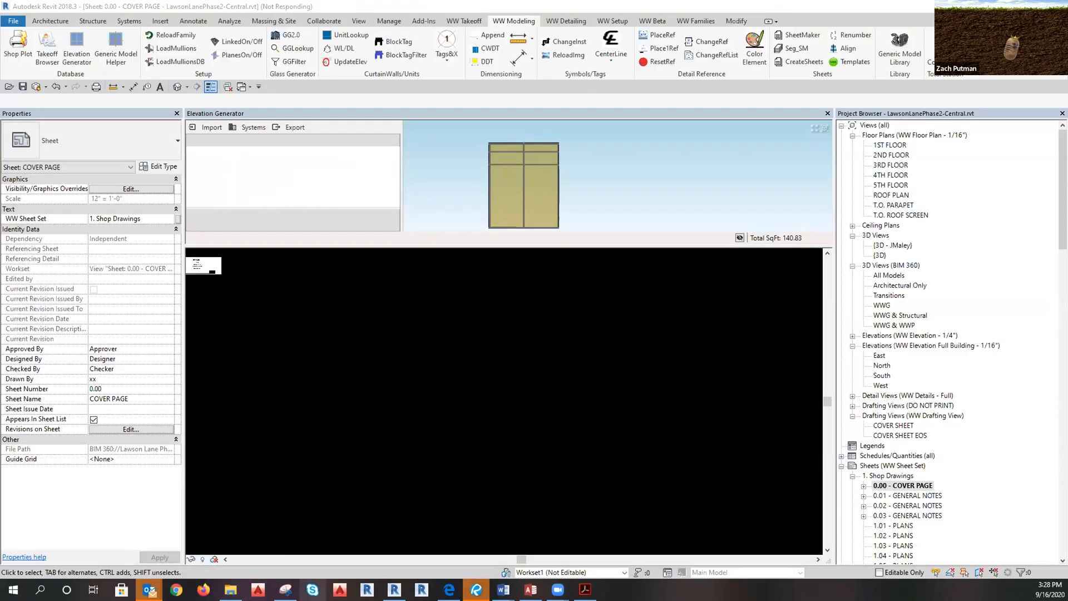
Close the Snipping Tool's mullion section snip without saving changes.
mouse_move(286, 589)
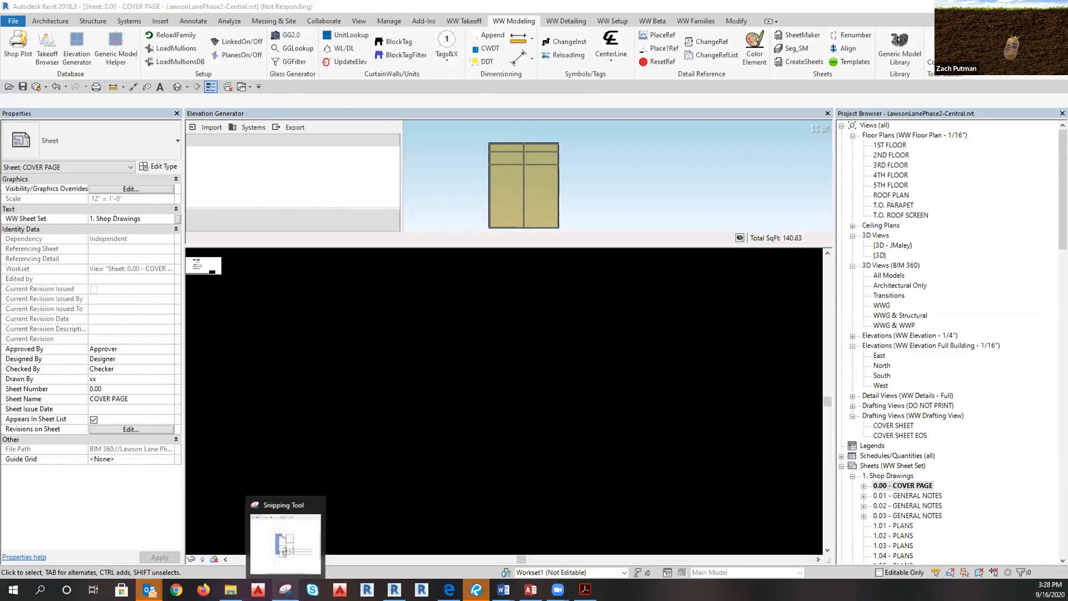
mouse_move(293, 541)
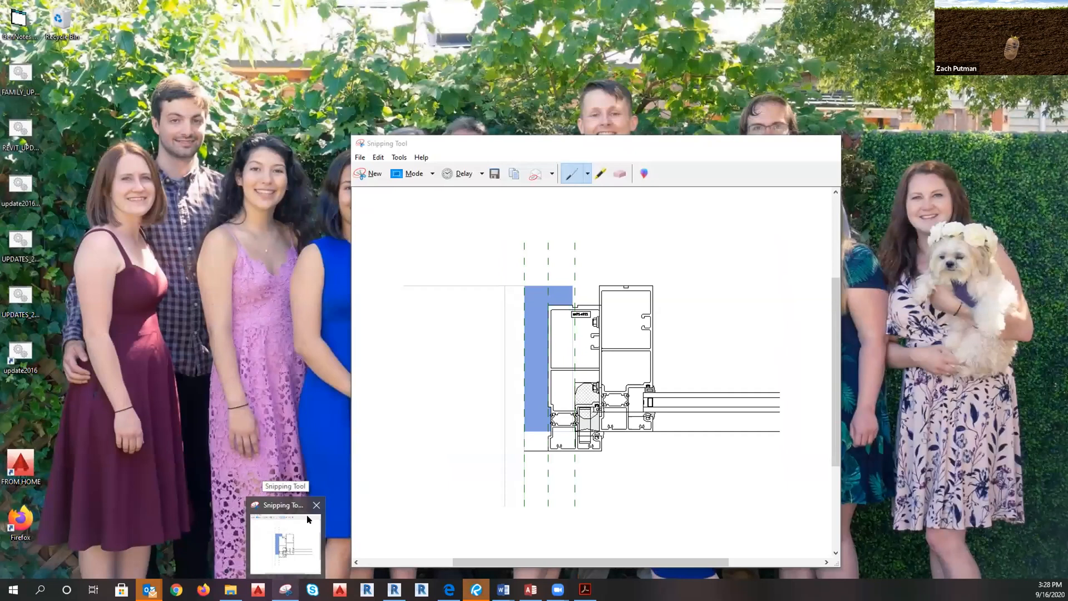
click(314, 505)
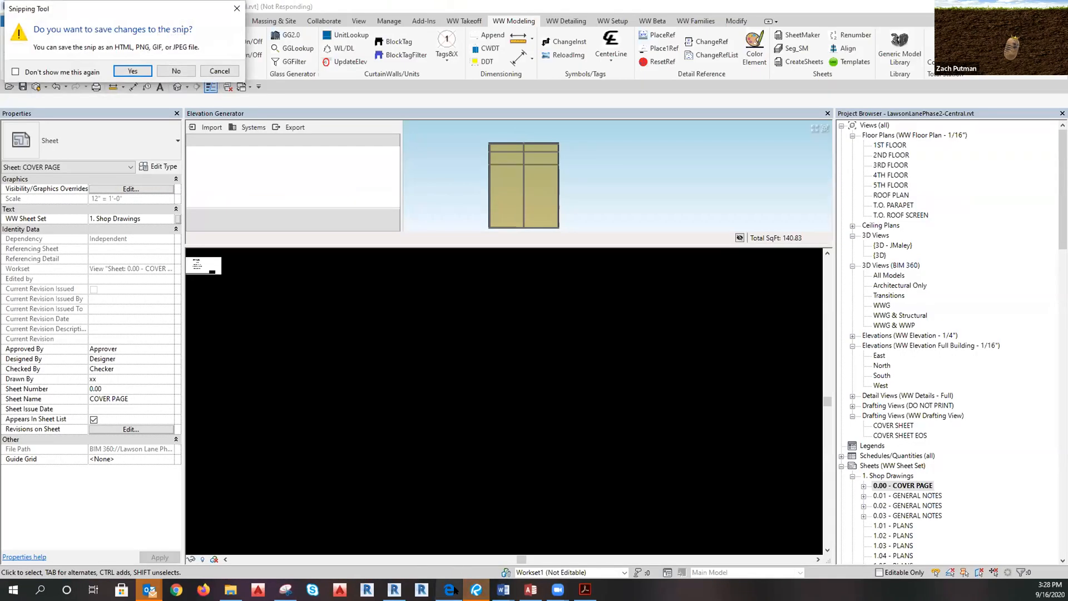
mouse_move(449, 590)
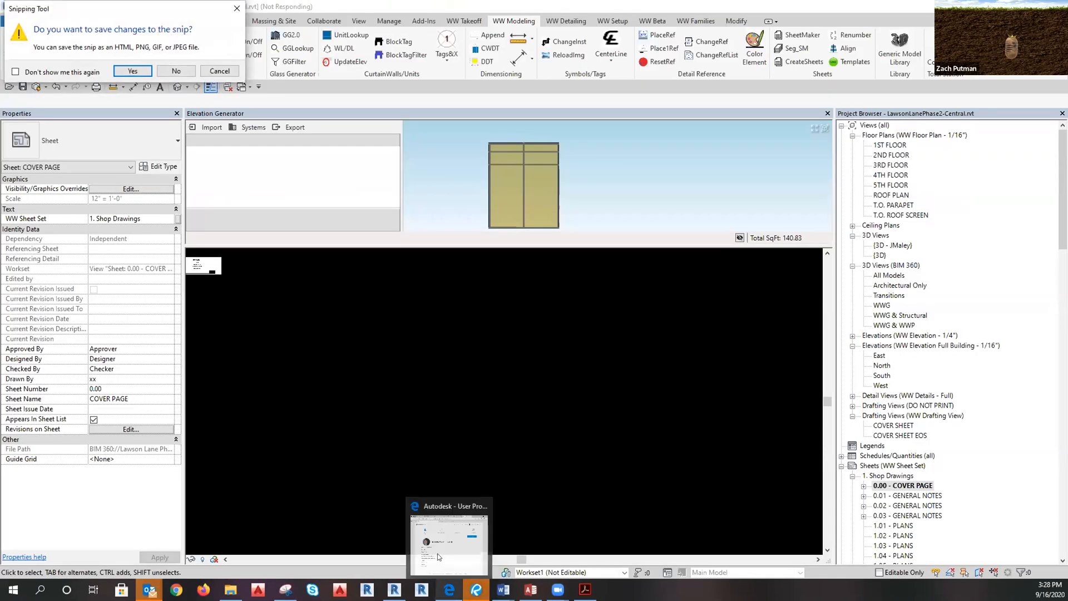
click(167, 71)
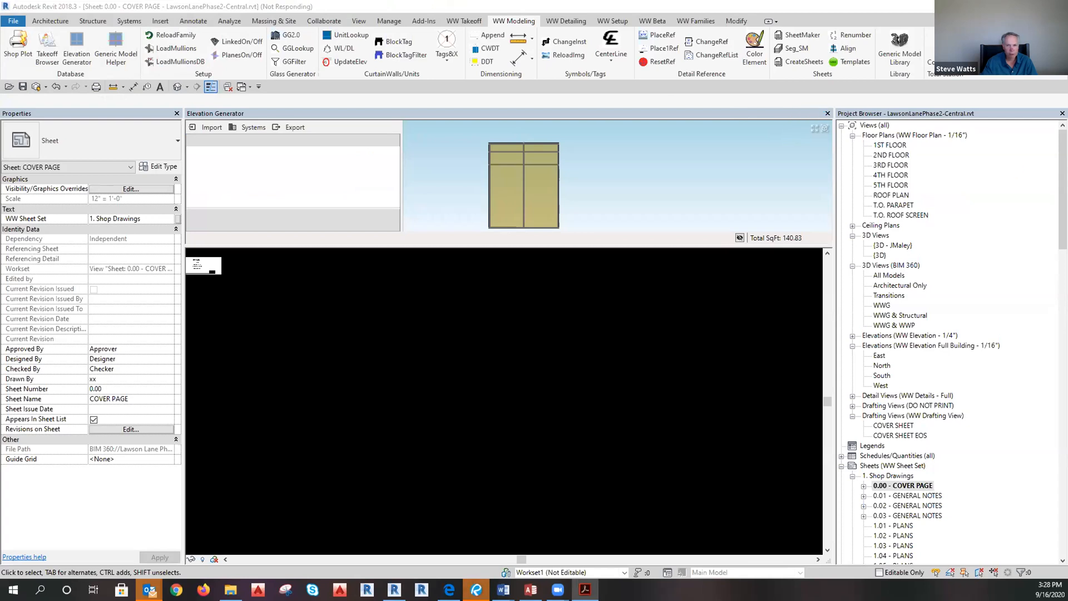
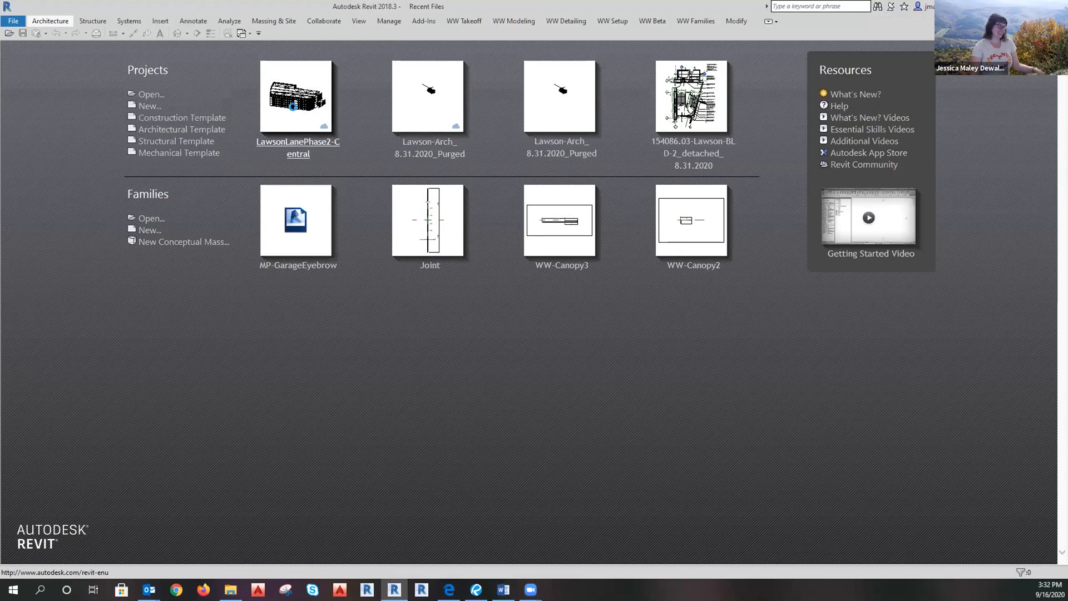
Open the LawsonLanePhase2-Central model from the Projects thumbnails on the Revit start screen.
click(292, 107)
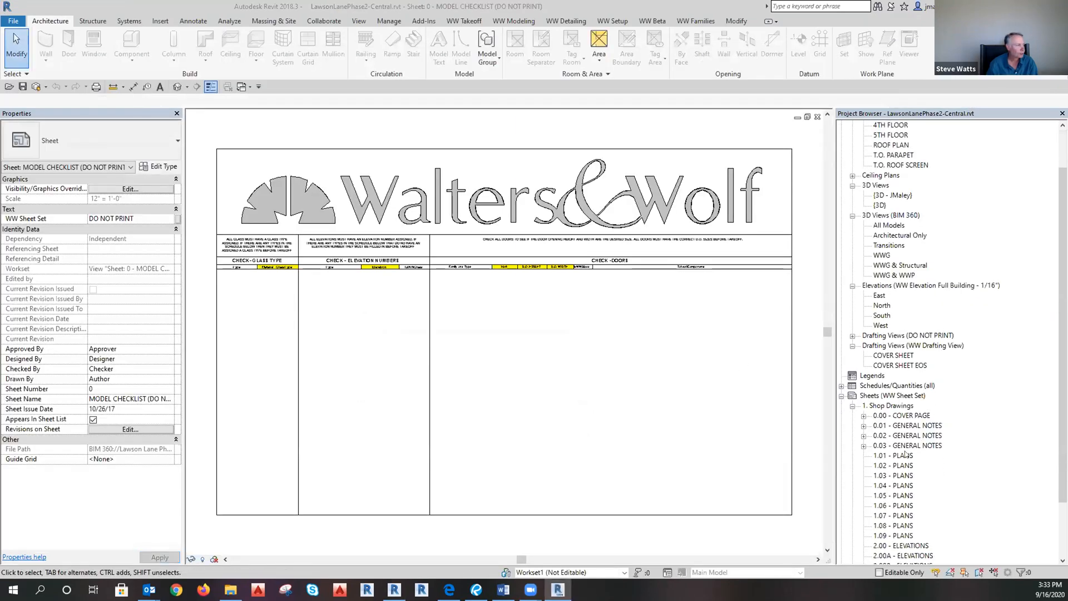
Open the 1ST FLOOR floor plan and zoom around its grid lines.
scroll(907, 406, down, 2)
scroll(904, 320, up, 4)
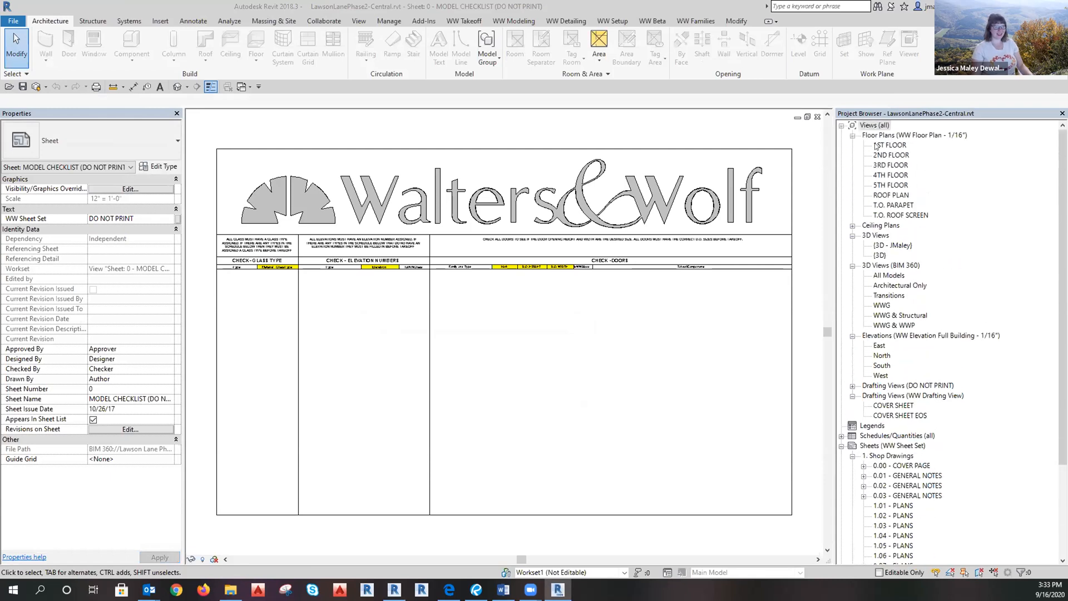
double_click(883, 146)
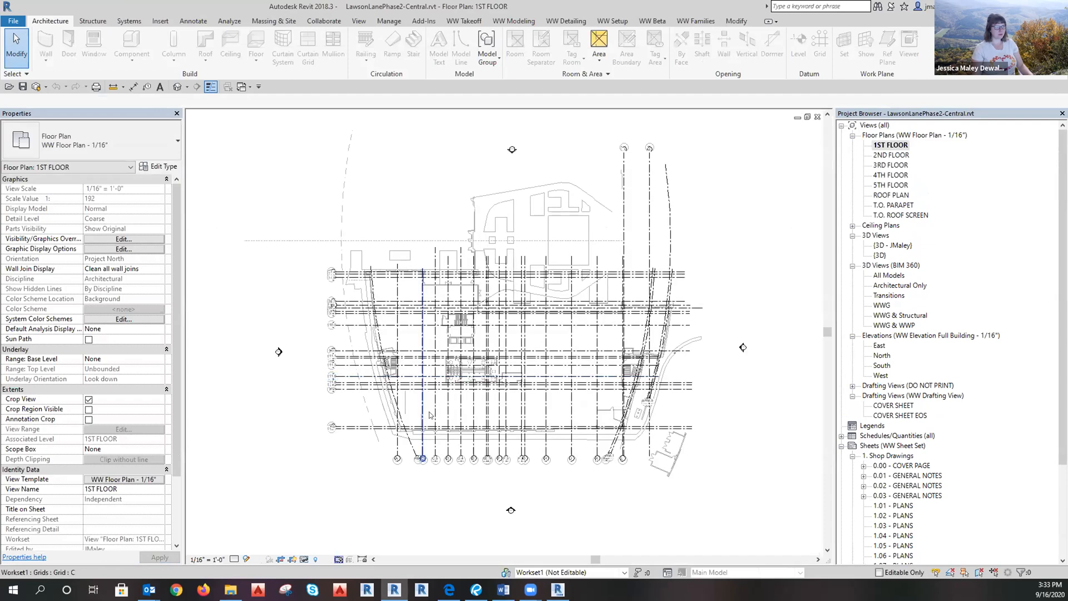
scroll(433, 409, up, 5)
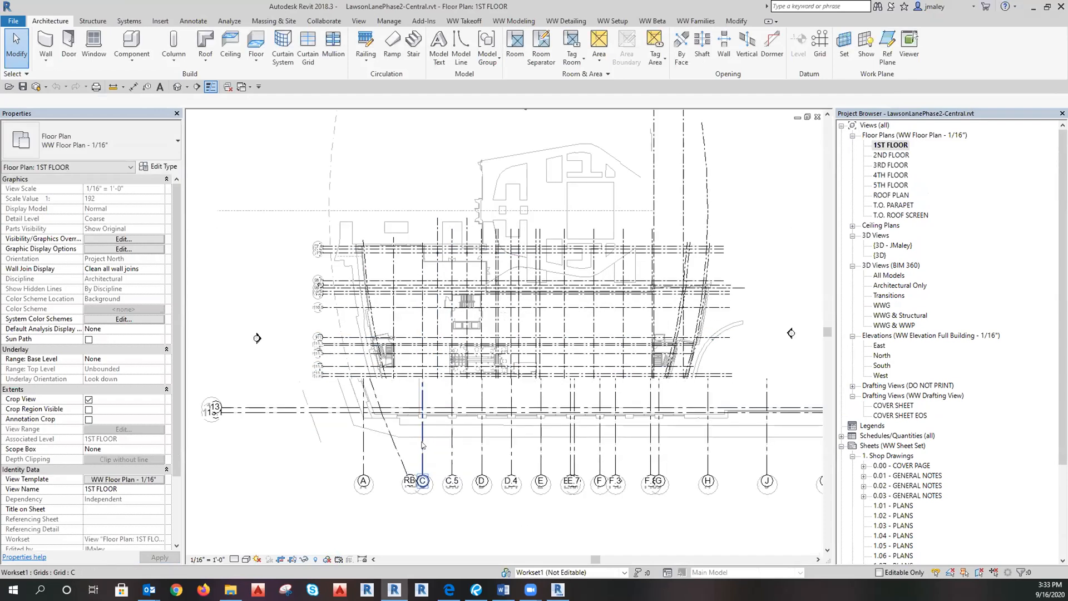
scroll(445, 428, down, 5)
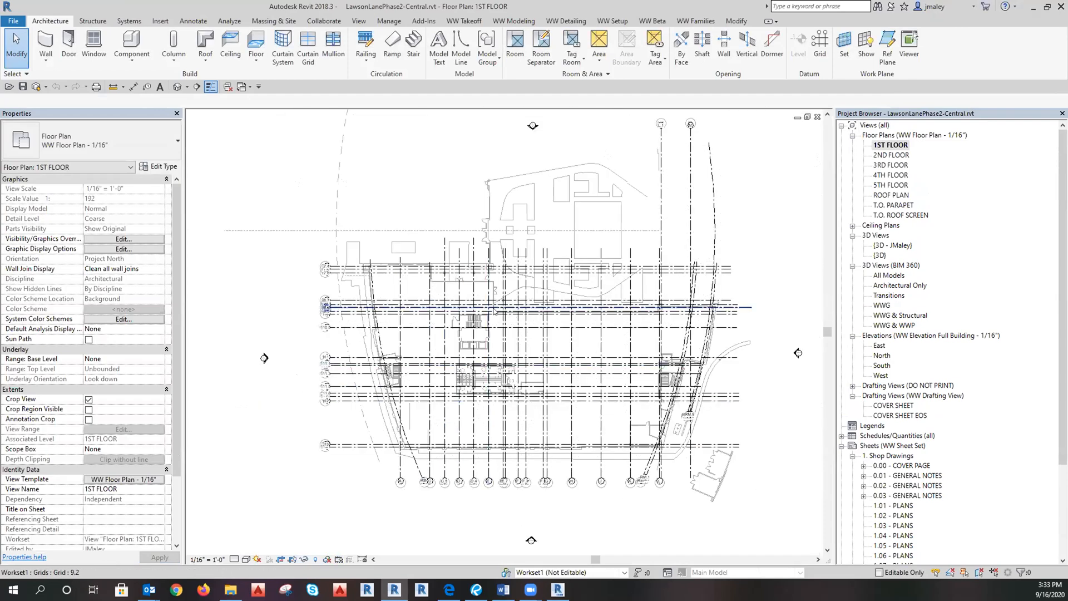
scroll(433, 435, up, 3)
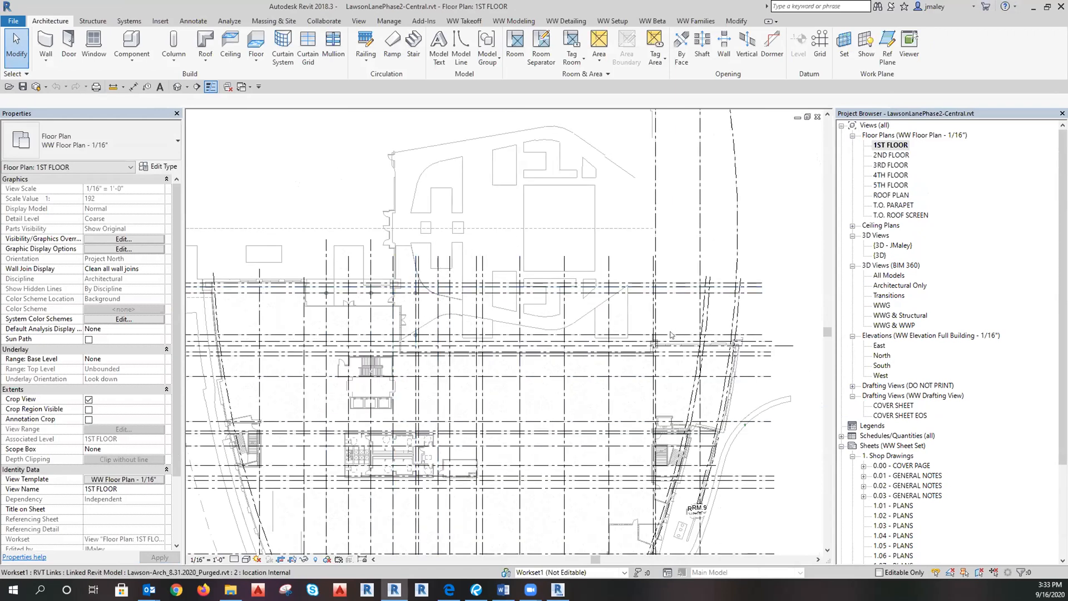
scroll(637, 353, up, 2)
scroll(637, 354, down, 1)
scroll(549, 326, down, 1)
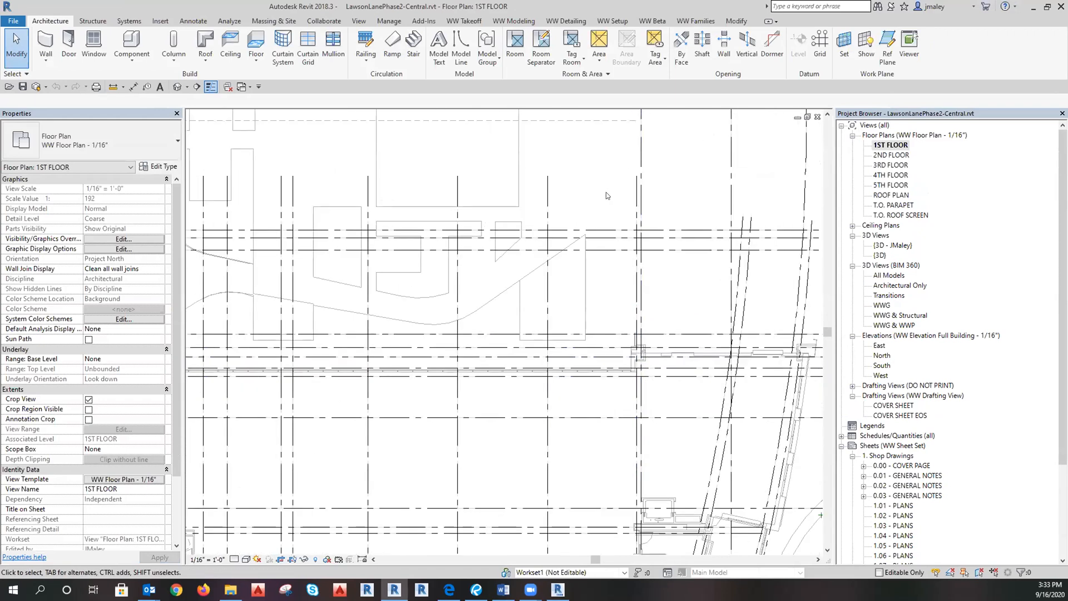
scroll(549, 325, down, 2)
scroll(242, 440, up, 3)
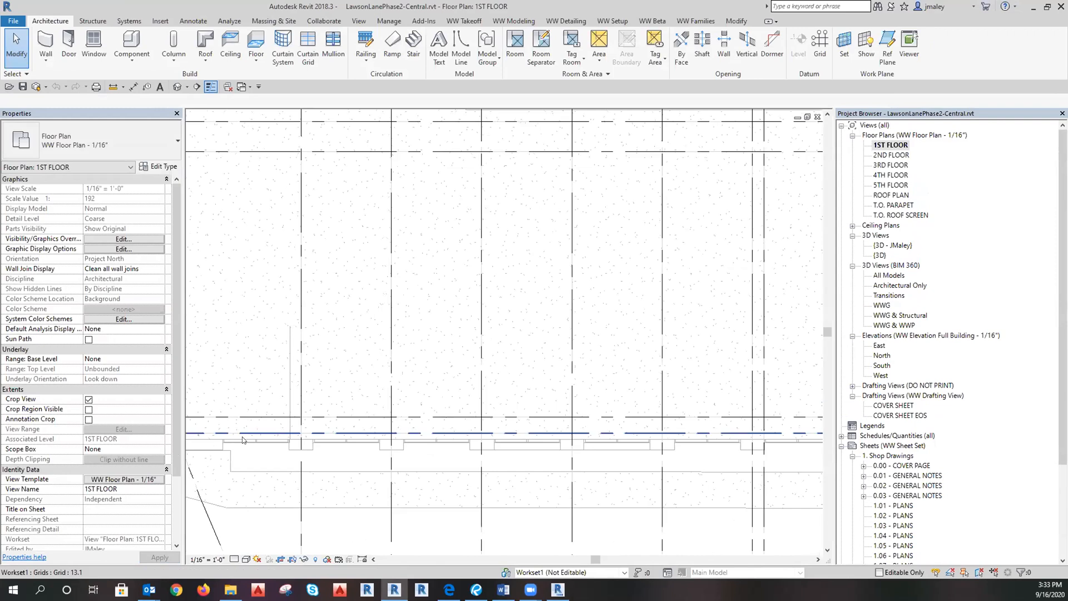
Check the linked architectural model in the plan, then switch to the default 3D view.
click(284, 365)
scroll(284, 365, down, 4)
key(Escape)
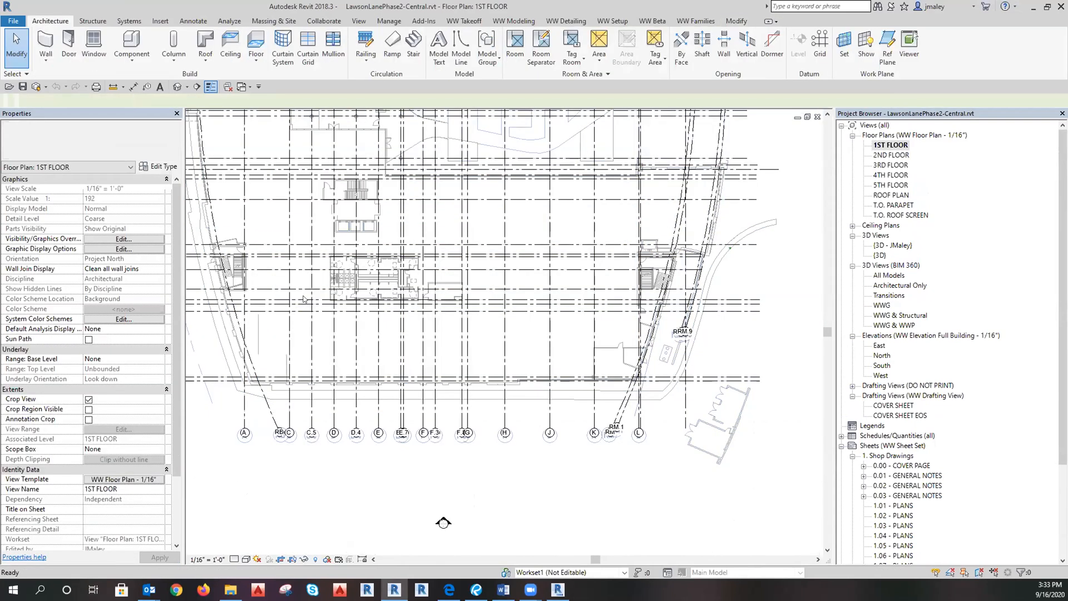
click(178, 86)
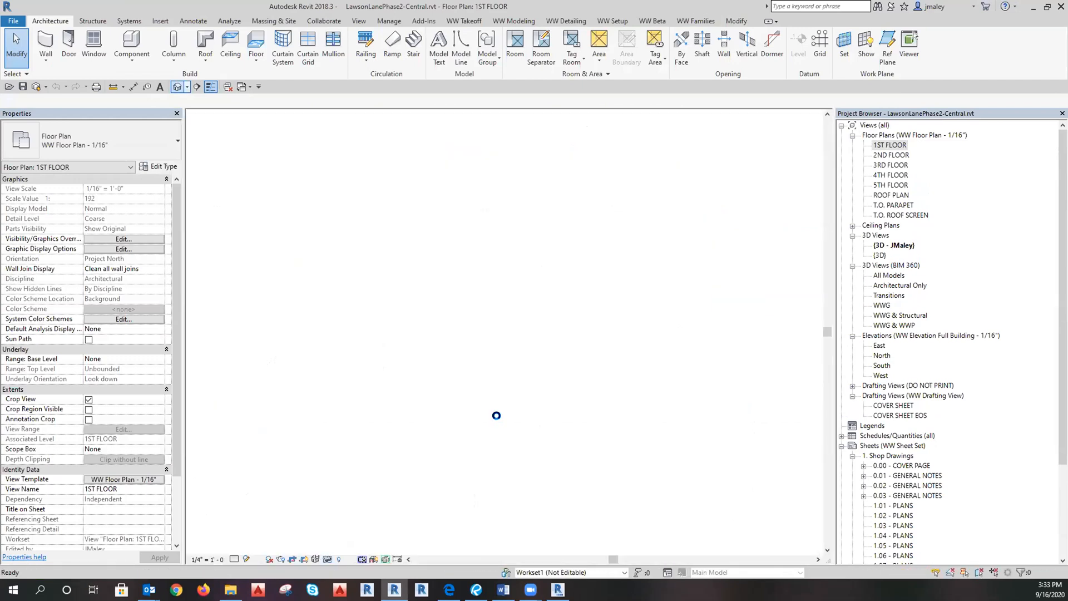
Apply the WW 3D view template with the Lawson-Arch link hidden in its RVT link overrides.
scroll(536, 301, up, 8)
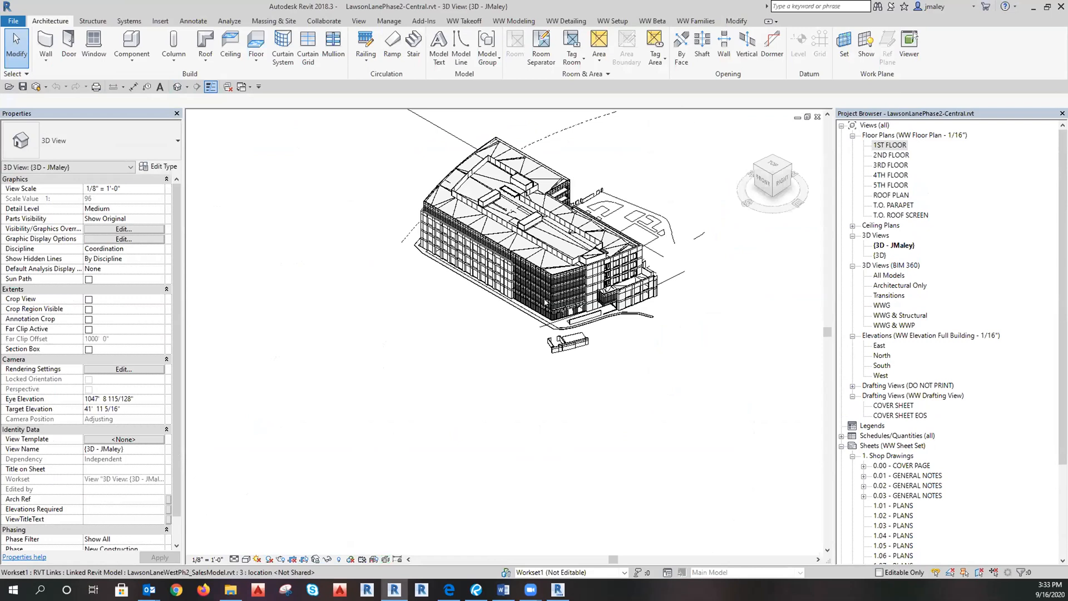
click(141, 437)
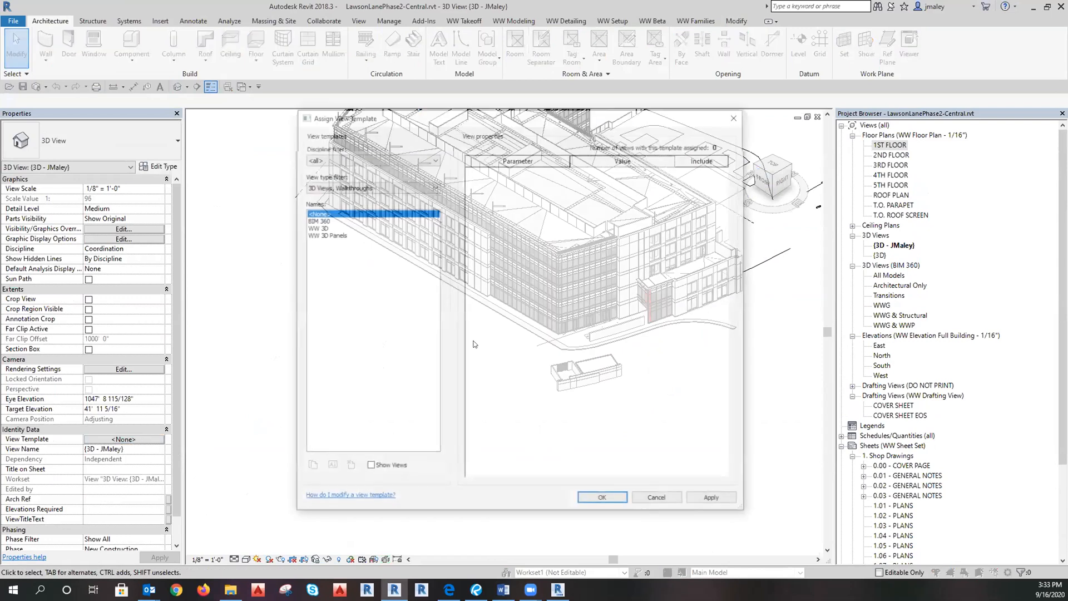
click(317, 227)
click(583, 271)
click(367, 191)
click(610, 441)
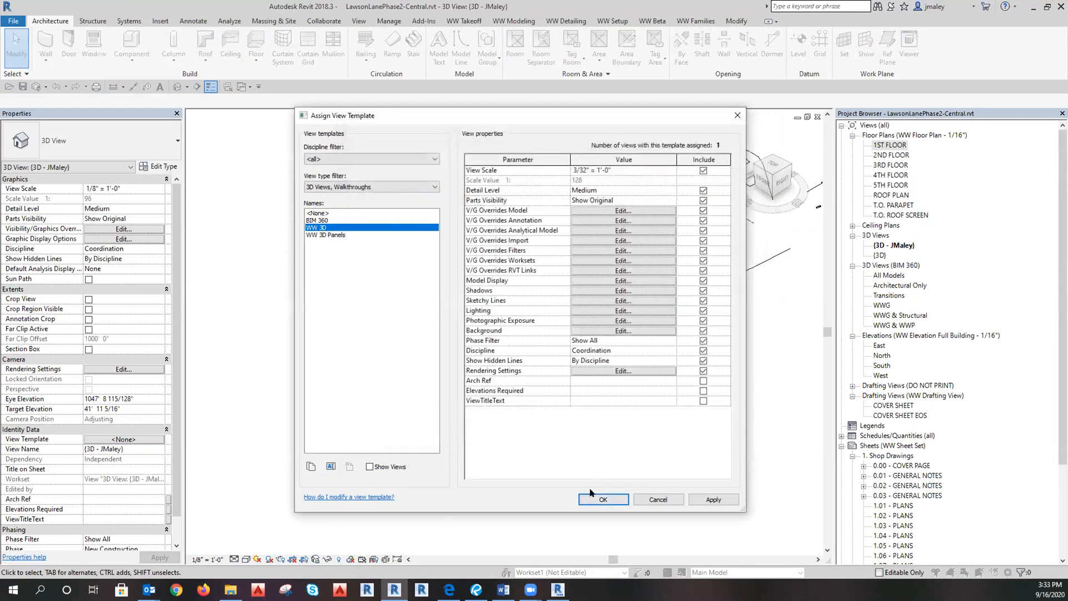
click(604, 499)
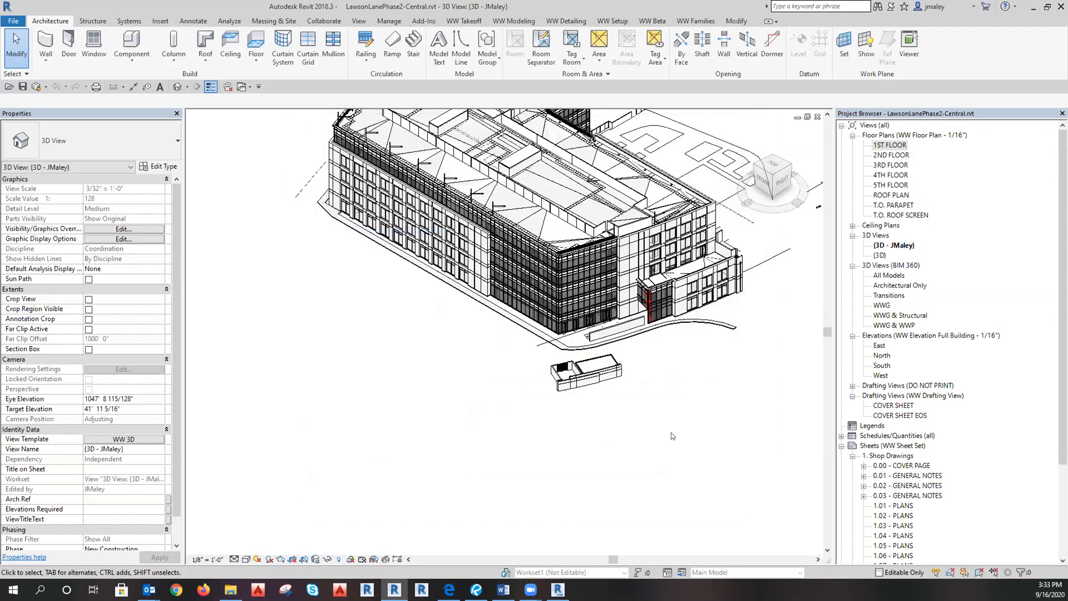
scroll(413, 390, down, 1)
shift+middle_drag(550, 455, 824, 452)
scroll(466, 307, up, 3)
scroll(466, 307, up, 3)
Revise the template's link overrides to set Lawson-Arch to halftone, then orbit to a frontal view.
click(128, 440)
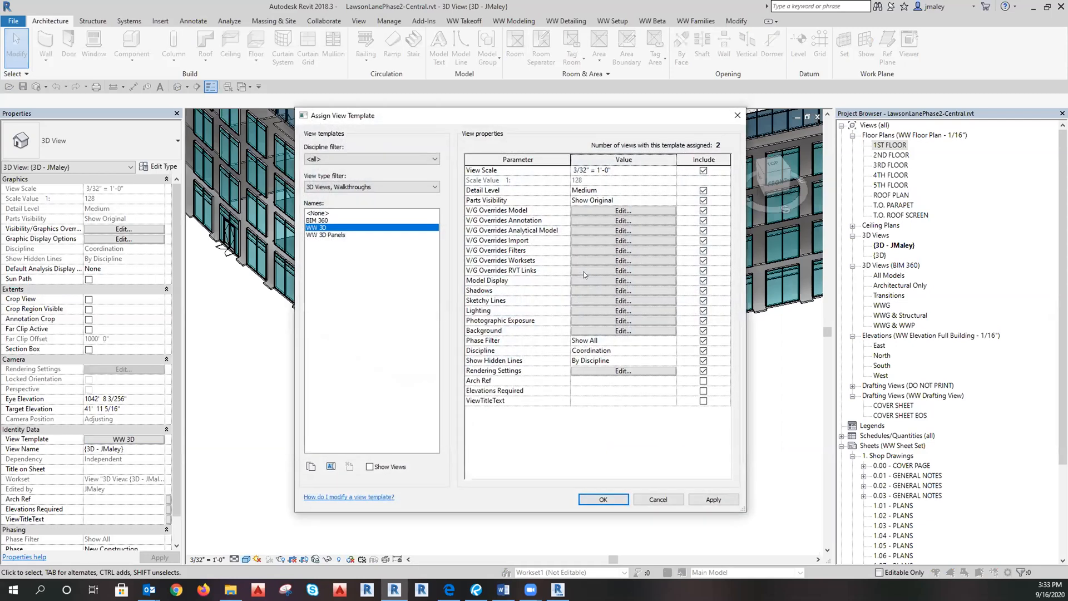
click(617, 271)
click(525, 192)
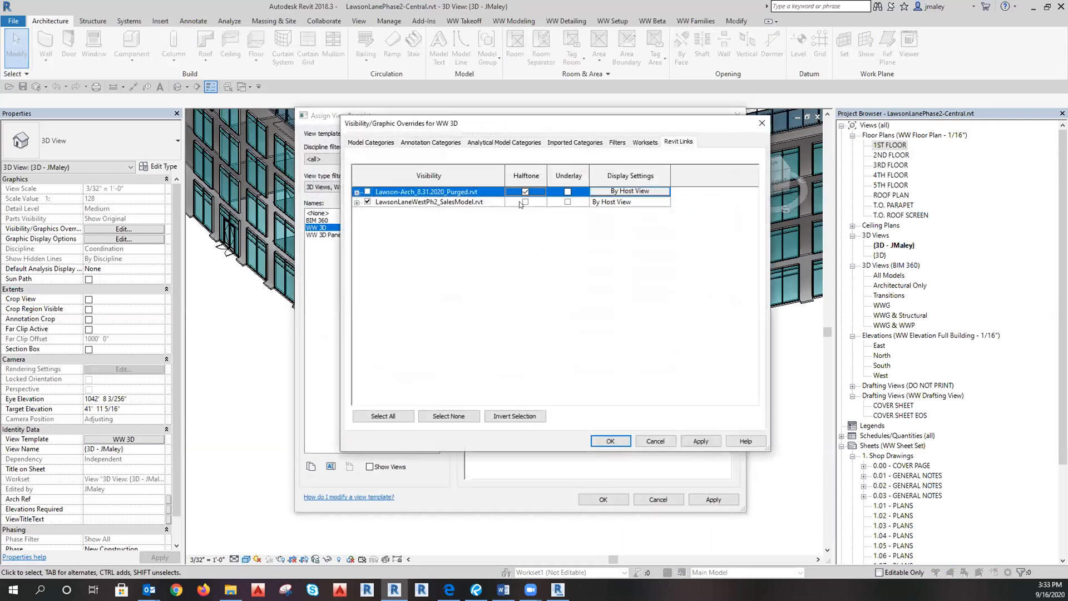
click(525, 201)
click(610, 442)
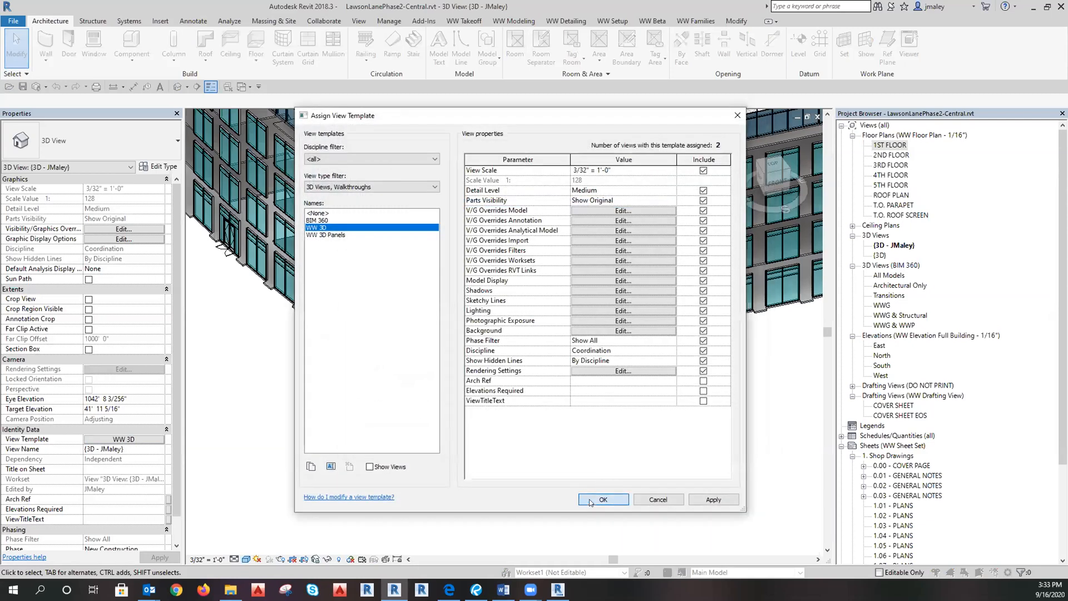
click(603, 499)
scroll(467, 352, up, 2)
shift+middle_drag(537, 438, 459, 448)
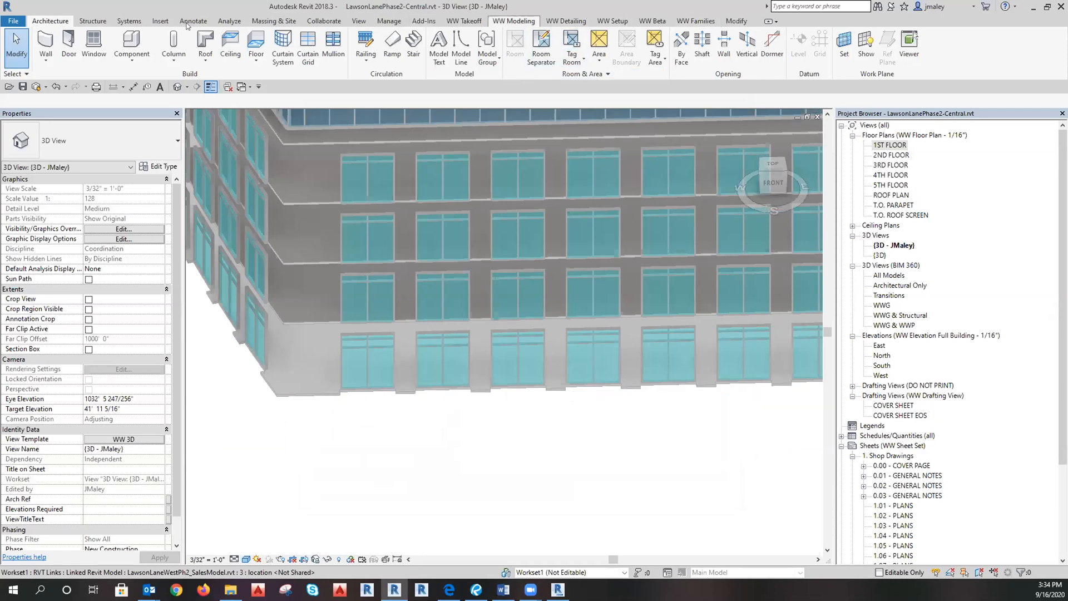
Launch the WW Modeling Elevation Generator and import mullions and systems.
click(514, 20)
click(76, 47)
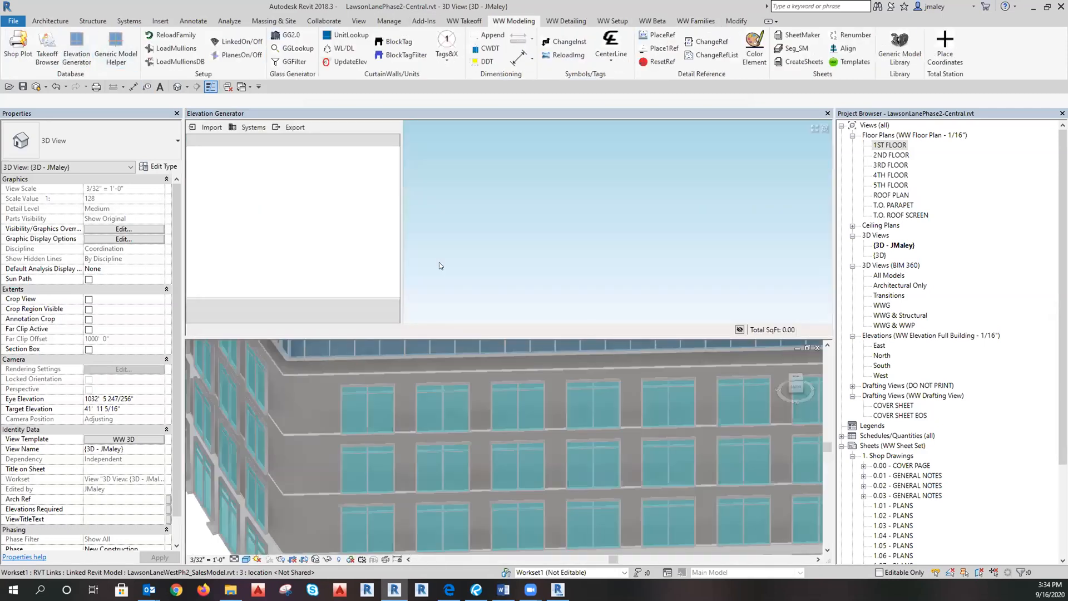
click(211, 128)
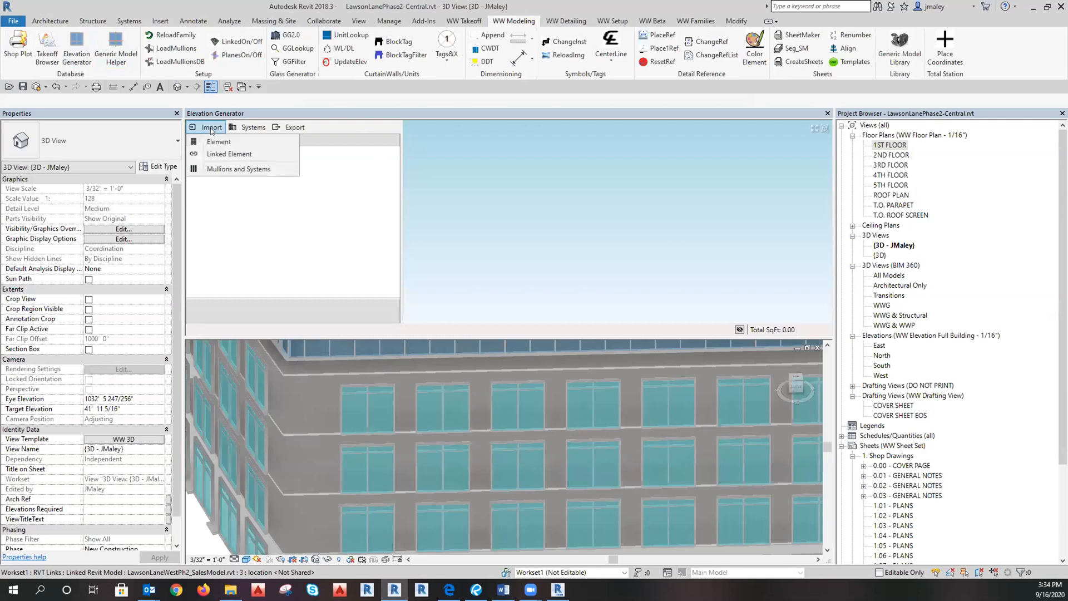
click(219, 169)
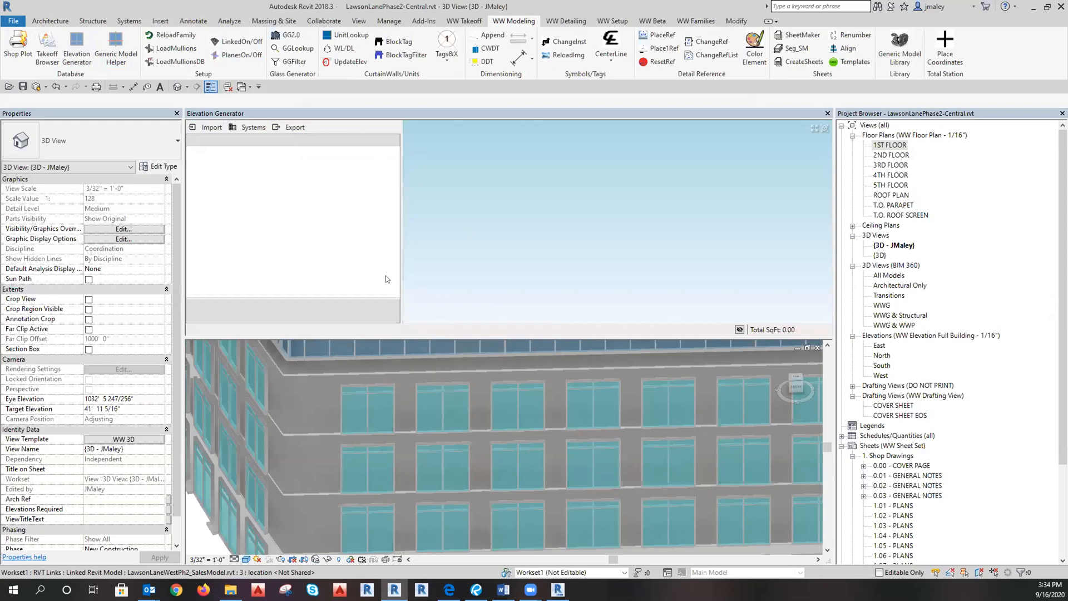
scroll(982, 486, down, 4)
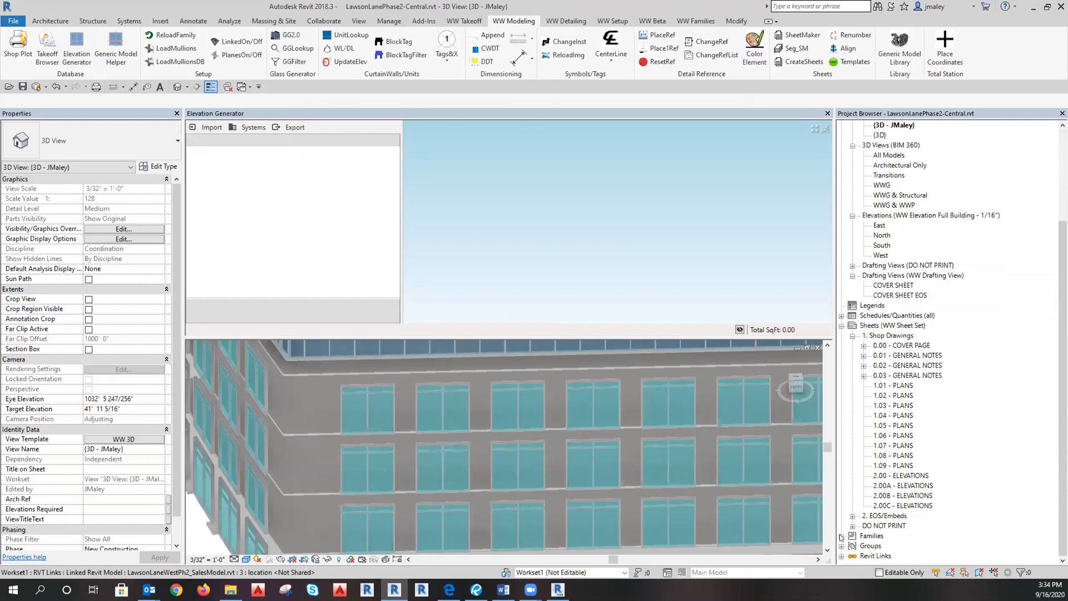
Expand Families > Curtain Wall Mullions in the Project Browser to review the Rectangular Mullion types.
click(842, 536)
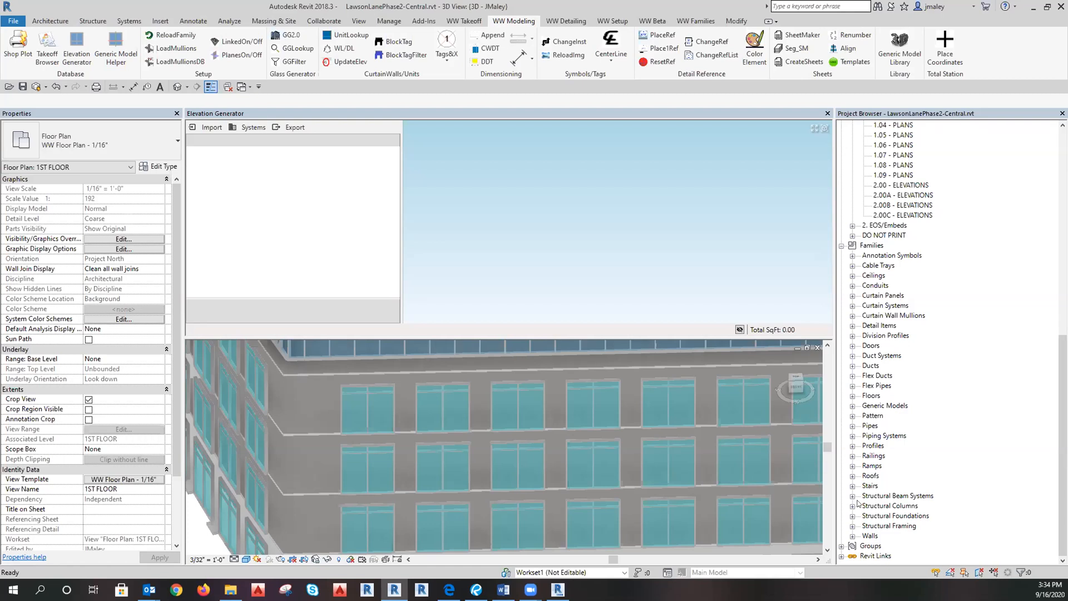
click(853, 315)
scroll(890, 334, down, 5)
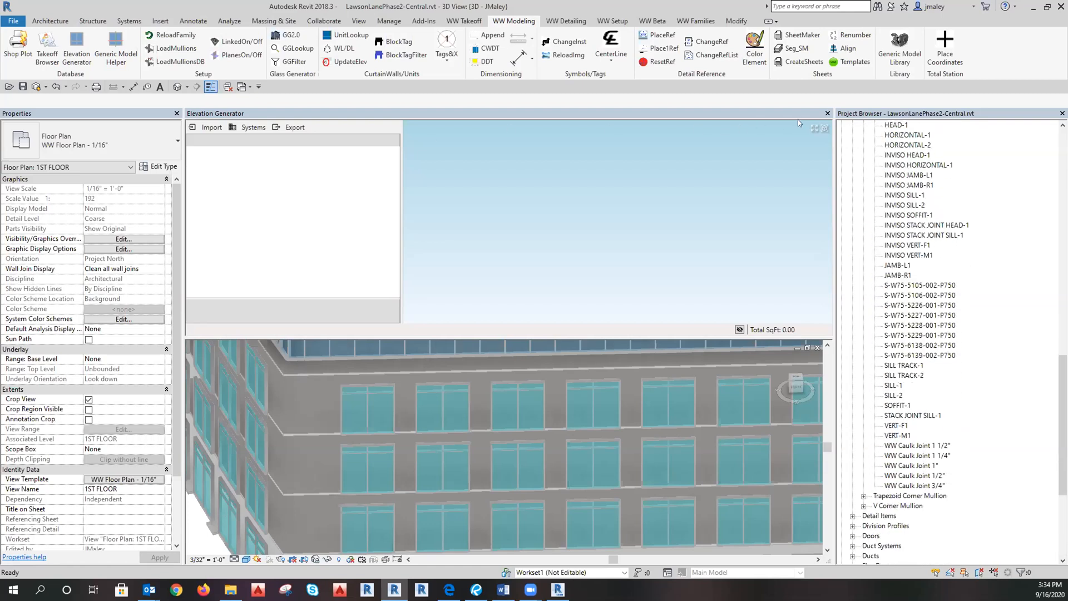
scroll(950, 307, down, 3)
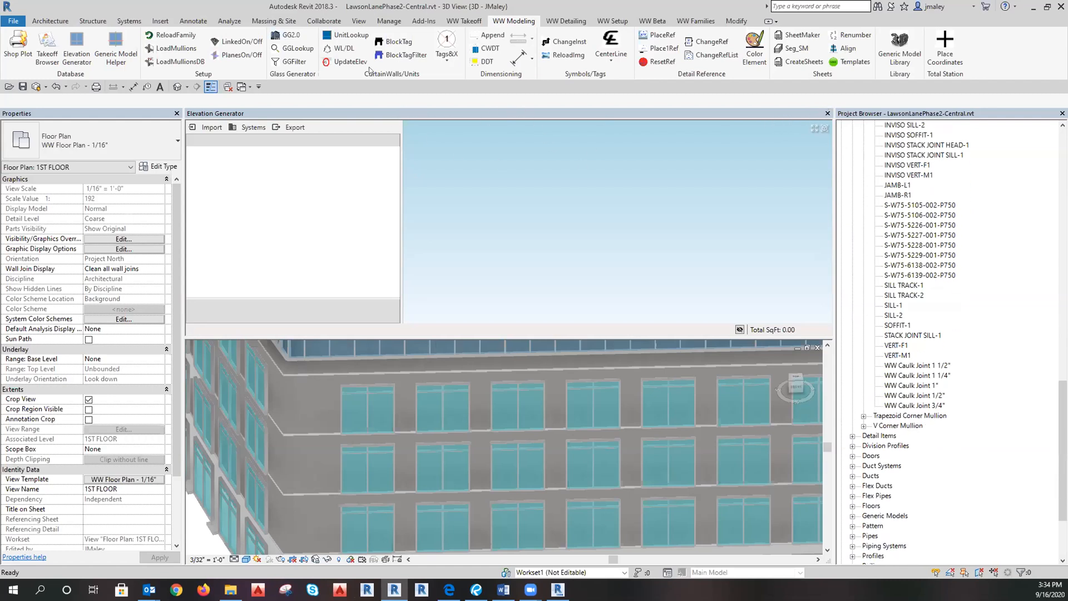
click(324, 20)
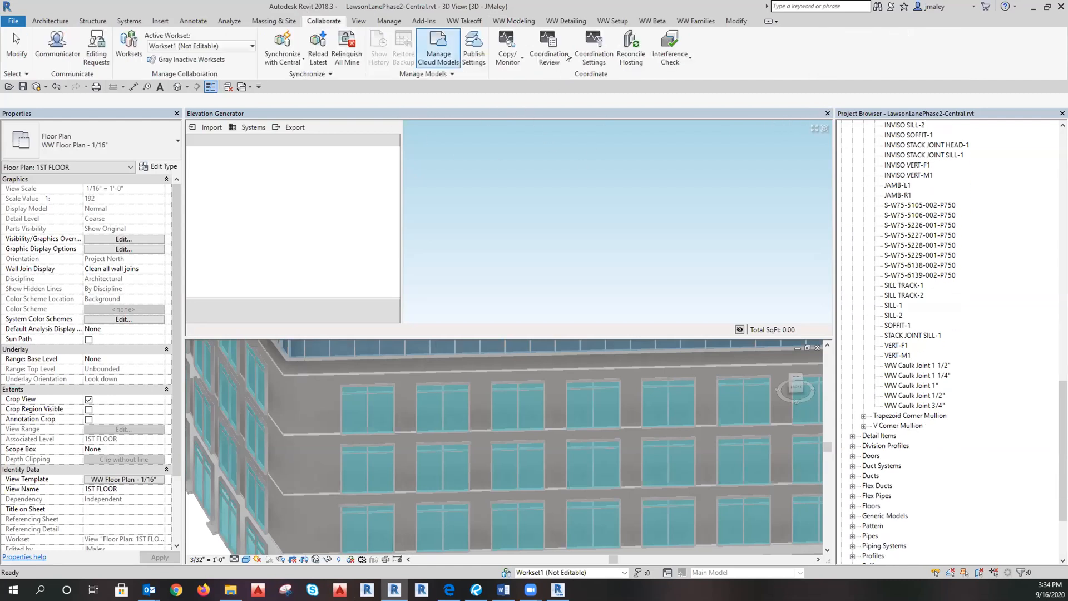
Browse BIM 360 cloud projects, list Lawson Lane Phase 2's five models, then close Manage Cloud Models.
click(439, 50)
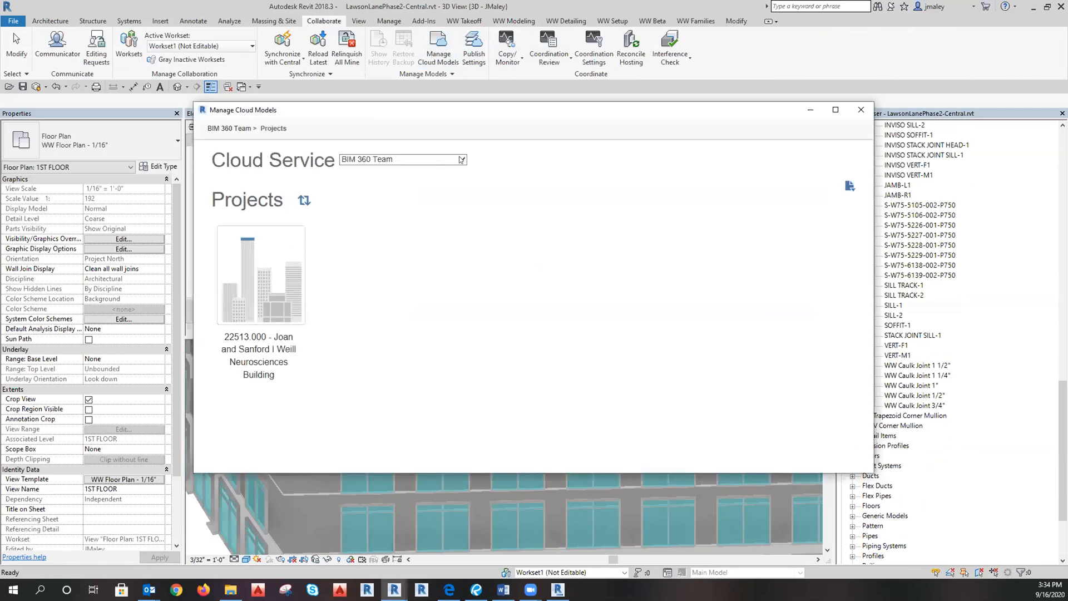
click(462, 159)
click(403, 172)
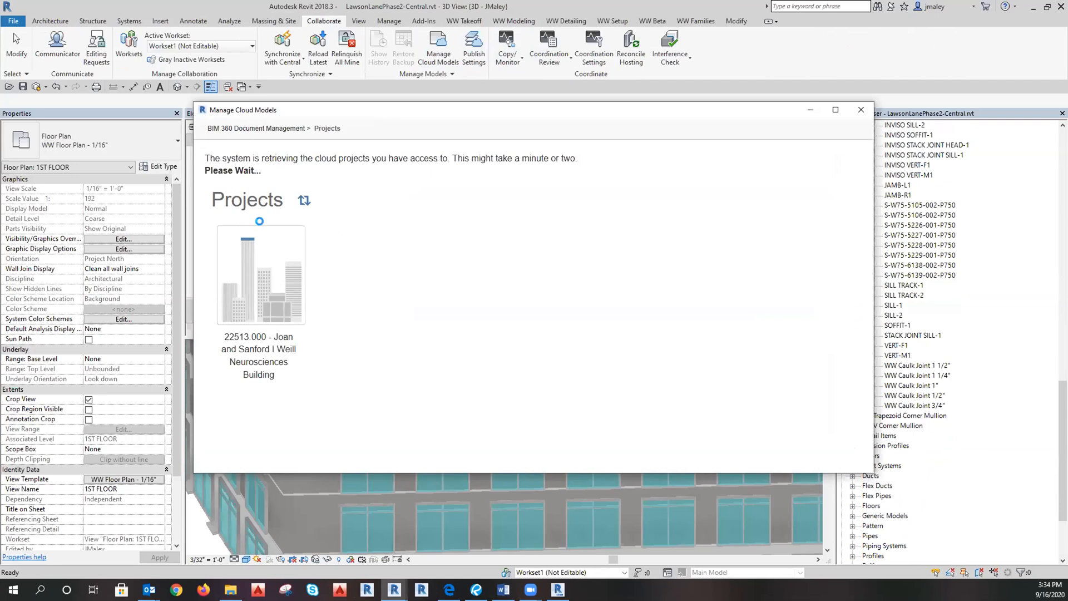
scroll(434, 369, down, 1)
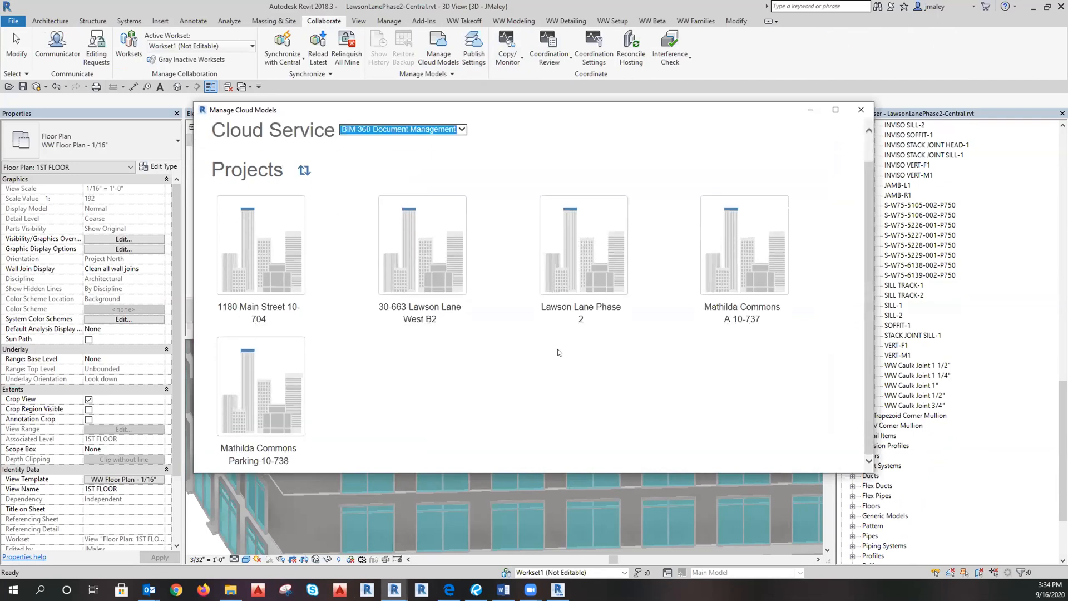
click(444, 255)
click(332, 129)
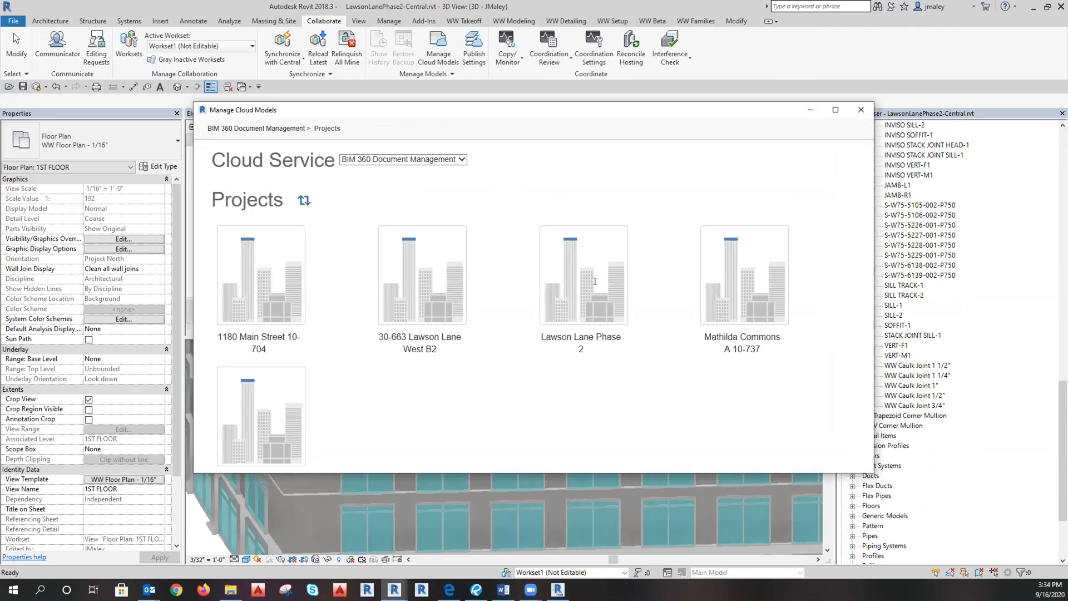
click(595, 281)
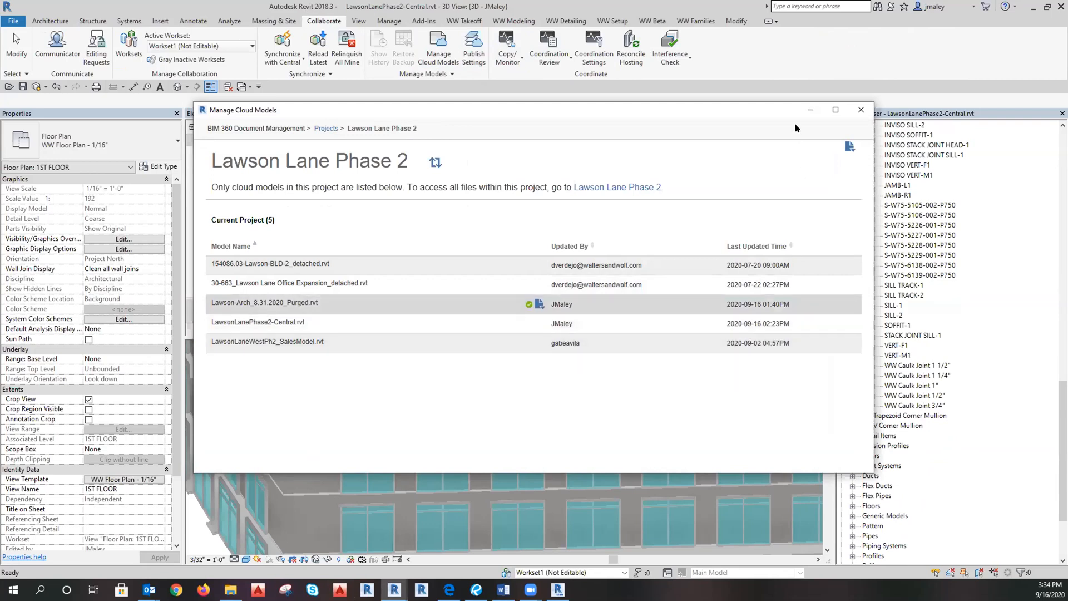
click(814, 110)
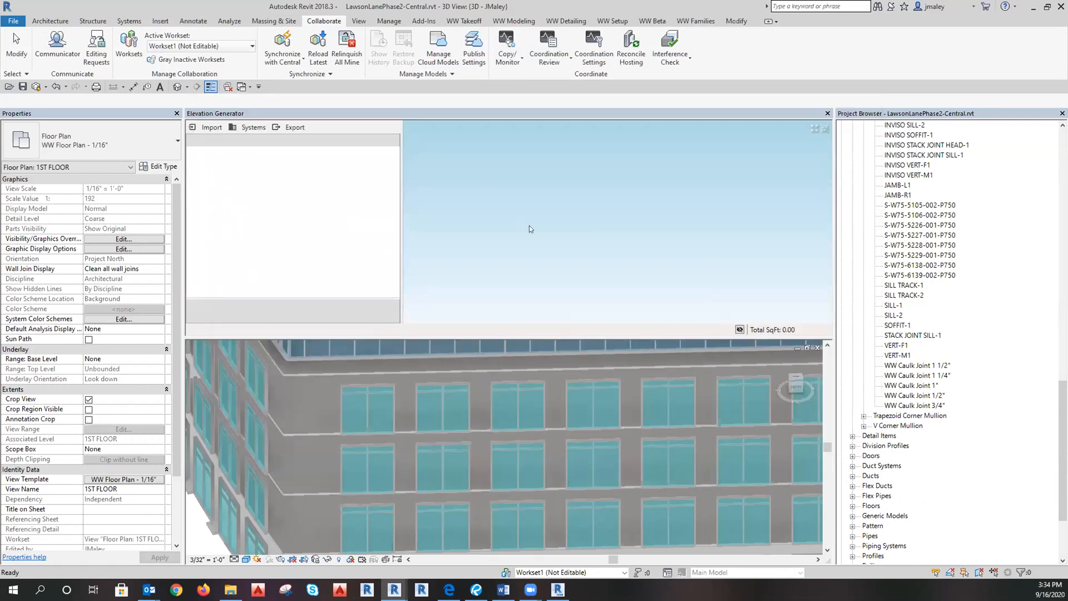
Run LoadMullionsDB on the GenNotes-5and6.mdb database and tick all profiles.
scroll(414, 378, down, 3)
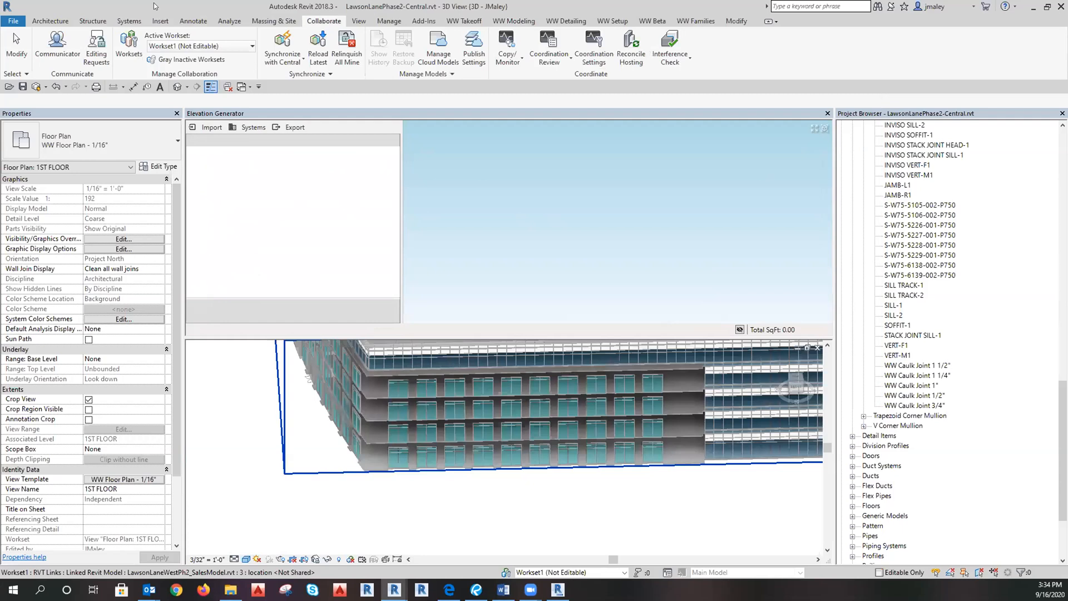
click(161, 23)
click(517, 22)
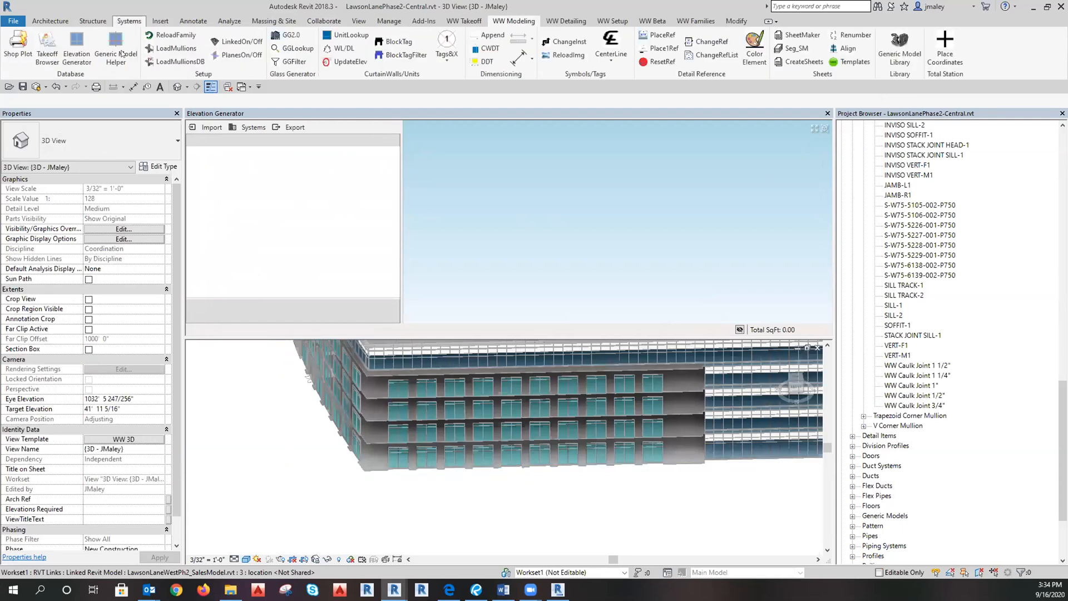
click(177, 61)
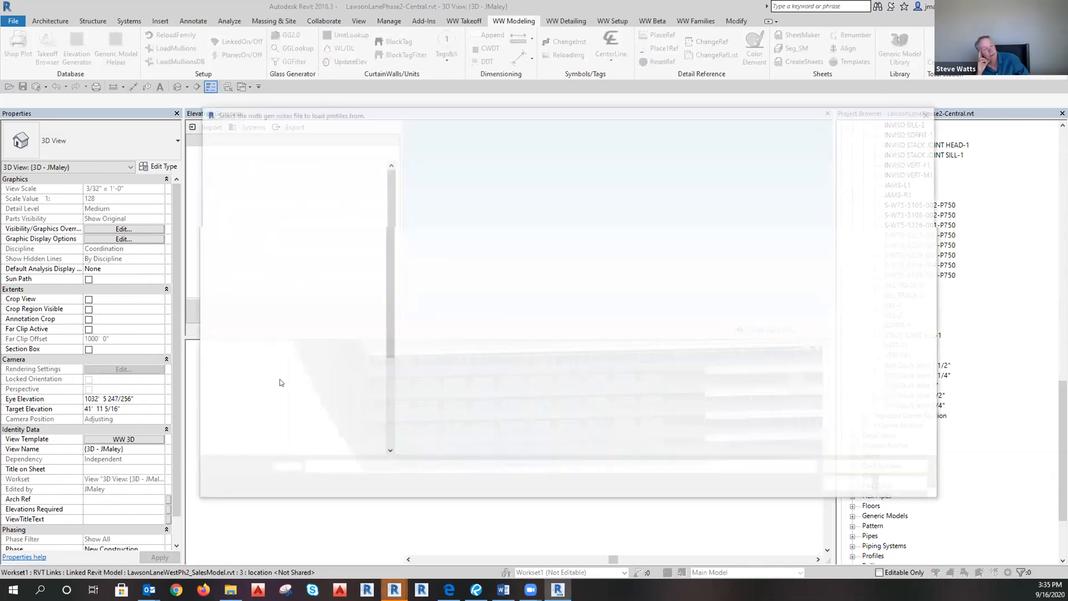
double_click(433, 194)
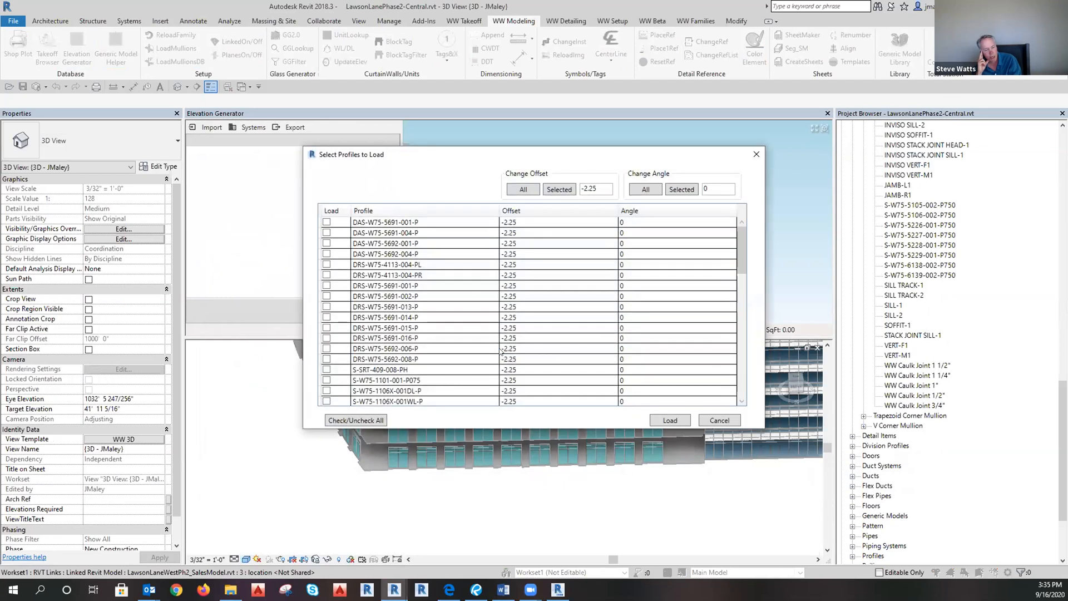
click(356, 420)
Untick the six S-W75 P750 profiles and load the remaining mullion profiles.
scroll(386, 367, down, 10)
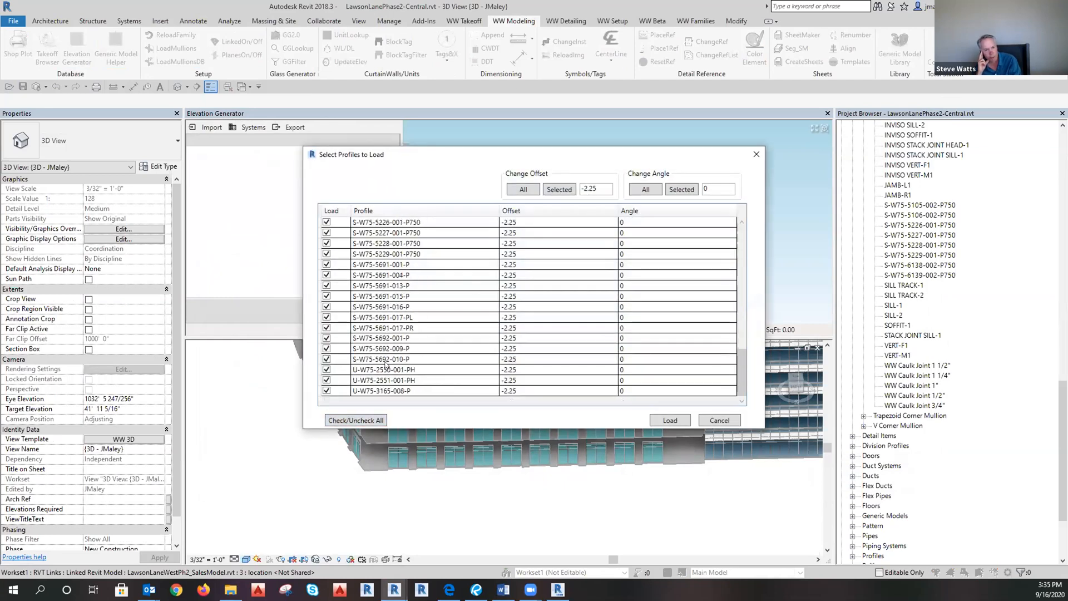
scroll(362, 362, up, 3)
click(370, 360)
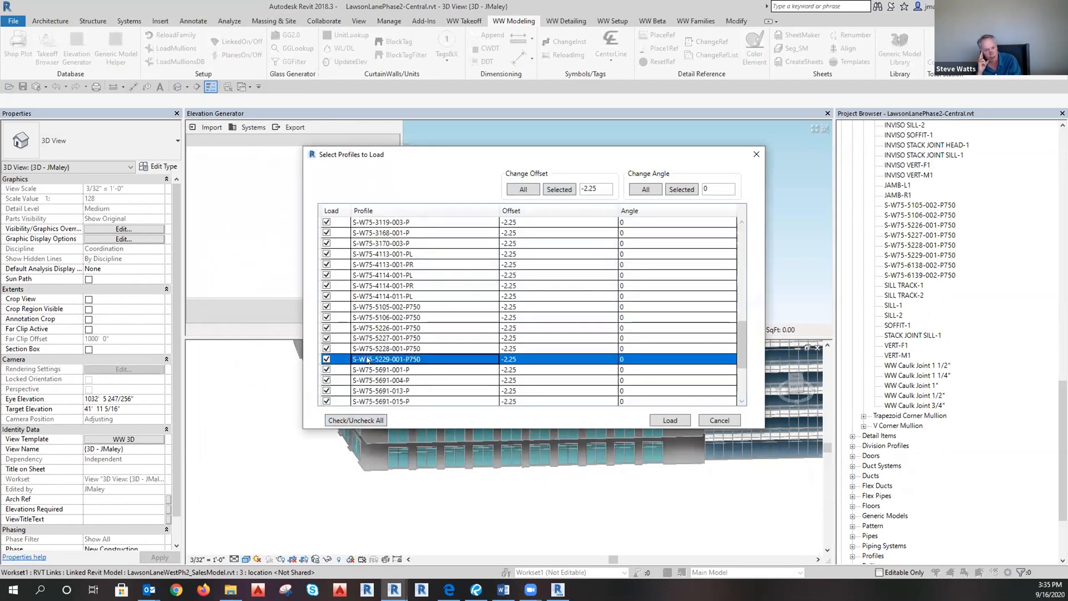
click(327, 359)
click(326, 348)
click(326, 337)
click(326, 328)
click(327, 318)
click(327, 307)
click(327, 328)
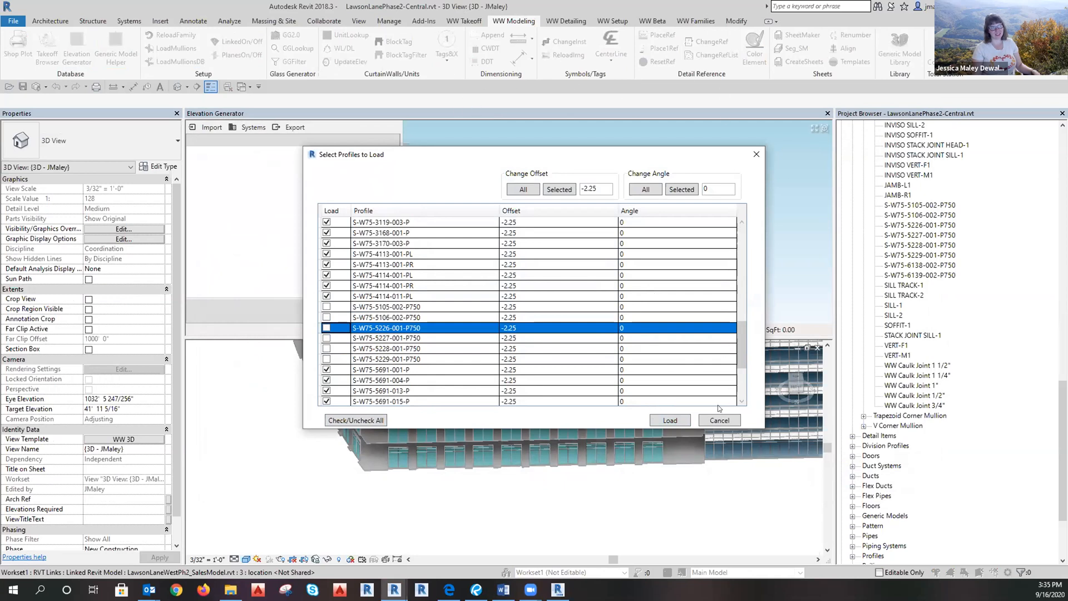
click(671, 422)
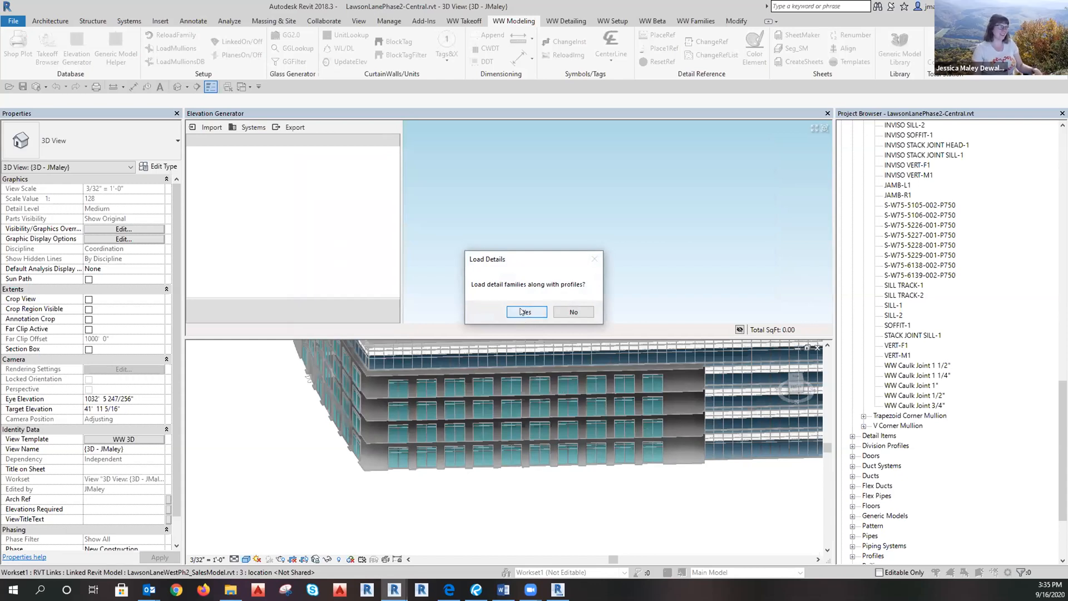
Load the 55 mullions without detail families and import mullions and systems into the generator.
click(573, 312)
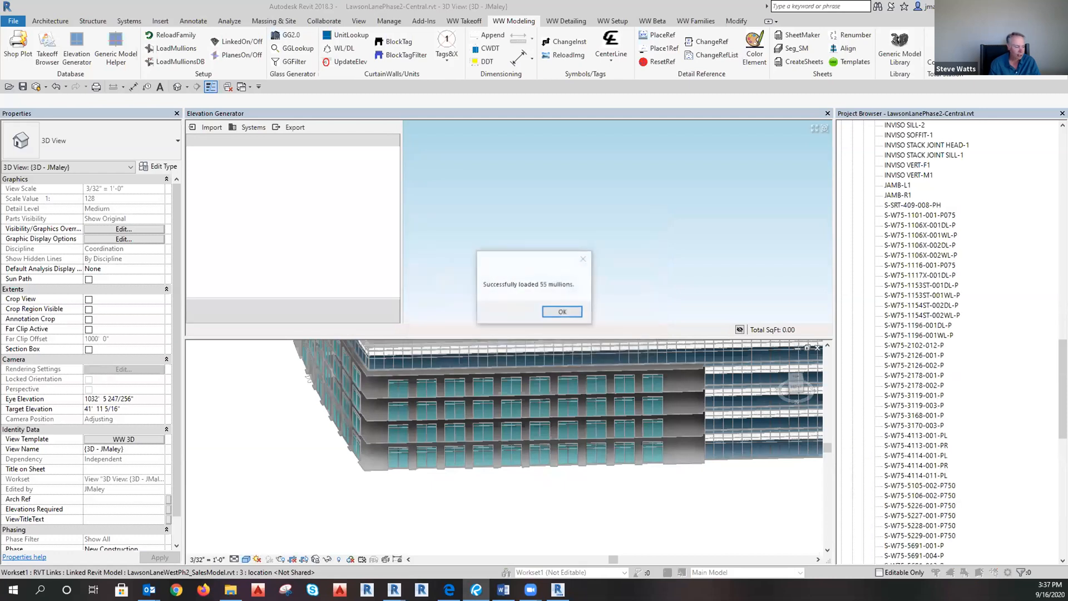
click(548, 309)
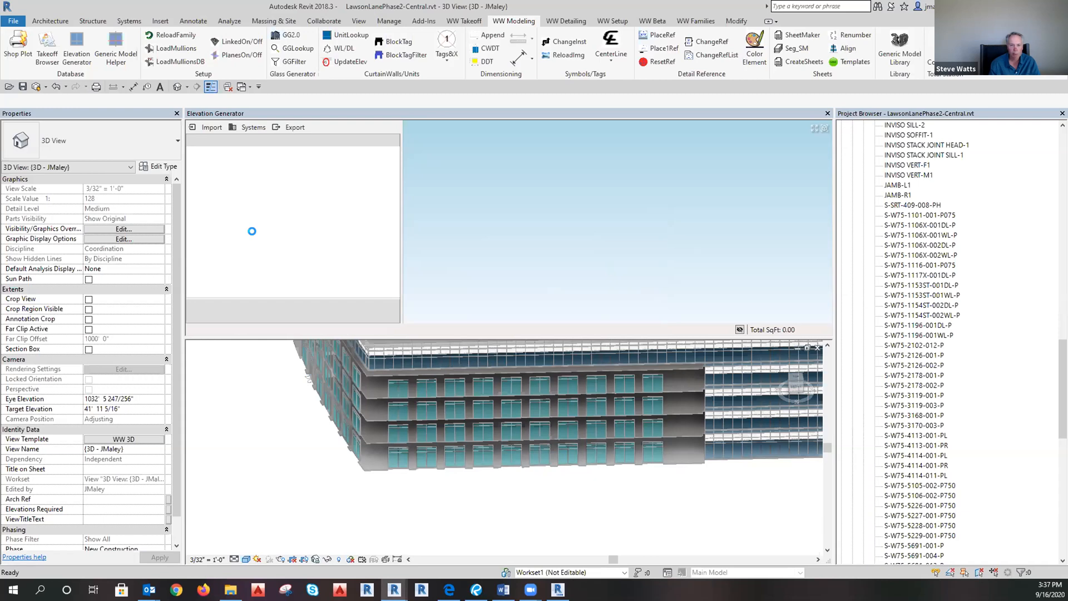
click(210, 128)
click(219, 169)
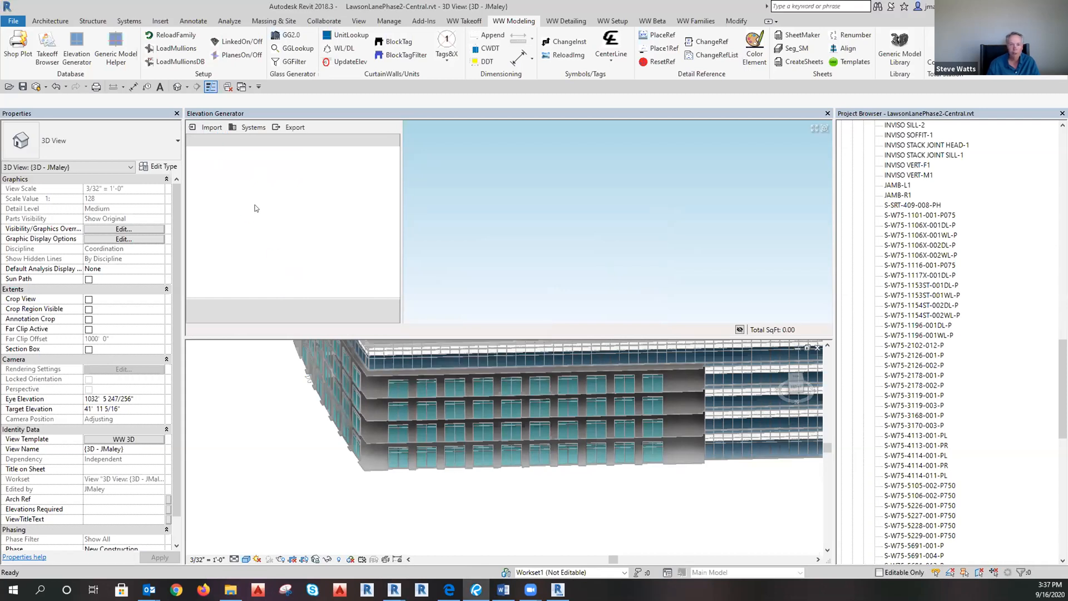
Start a Linked Element import to pick a storefront from the linked model.
click(208, 127)
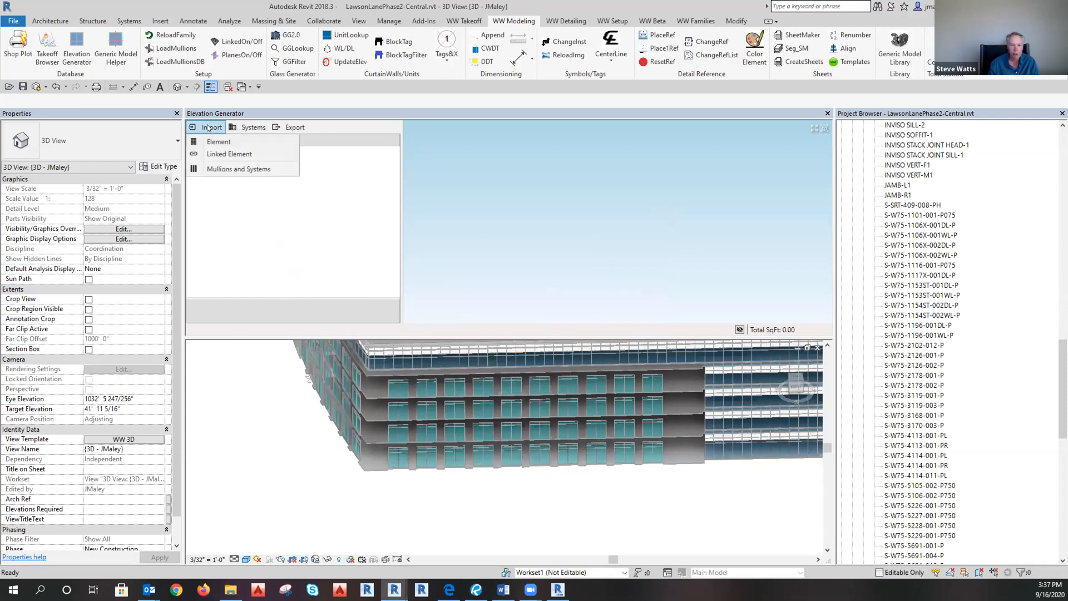
click(219, 153)
scroll(445, 457, up, 4)
scroll(427, 458, up, 2)
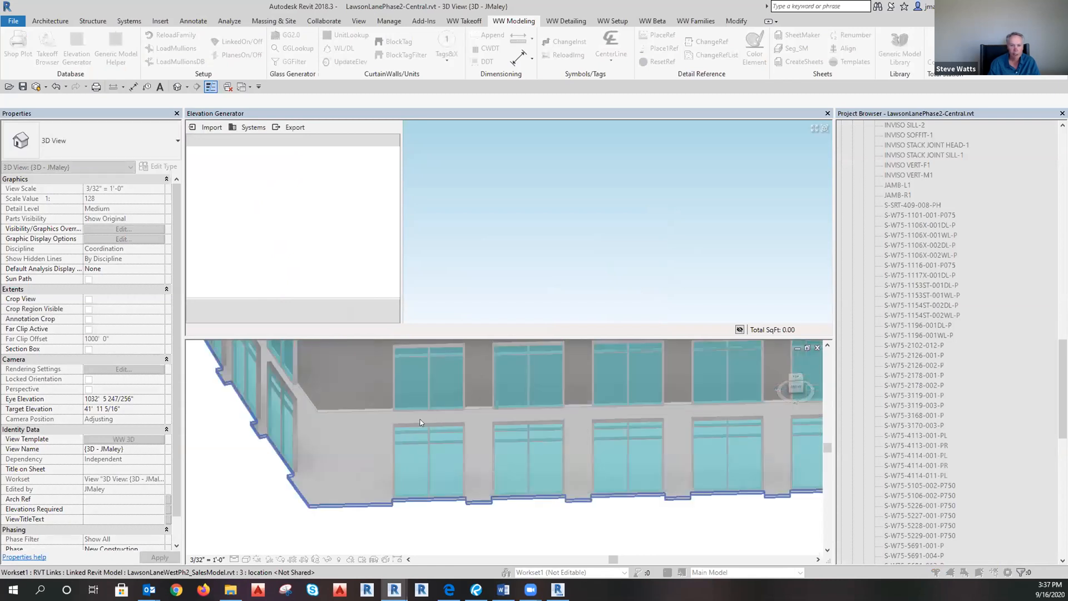
Import the storefront window unit from the linked model and inspect its 140.83 SqFt elevation preview.
click(465, 442)
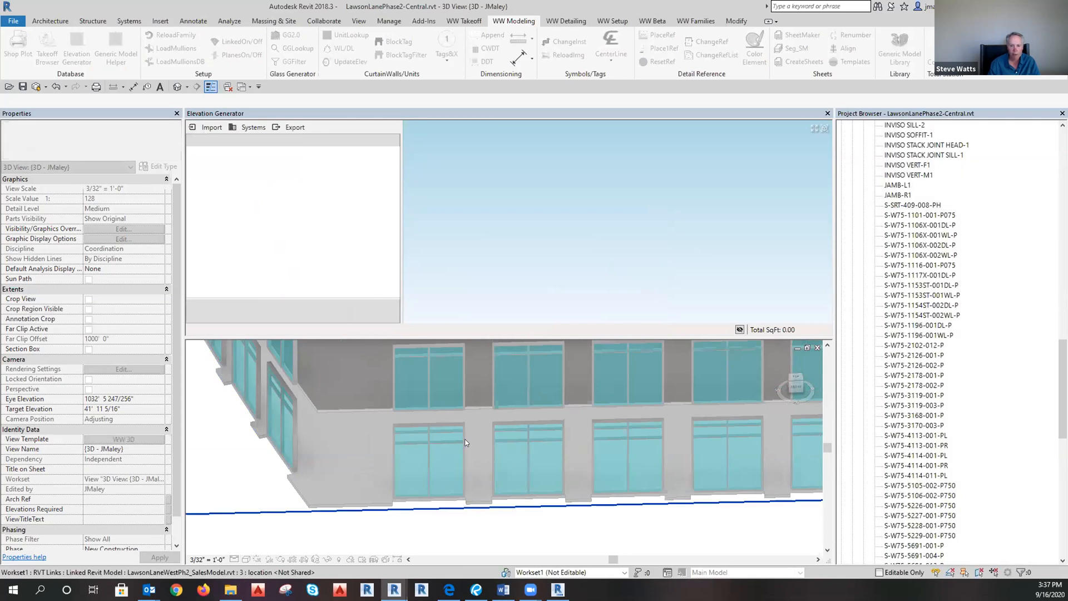
scroll(683, 222, down, 2)
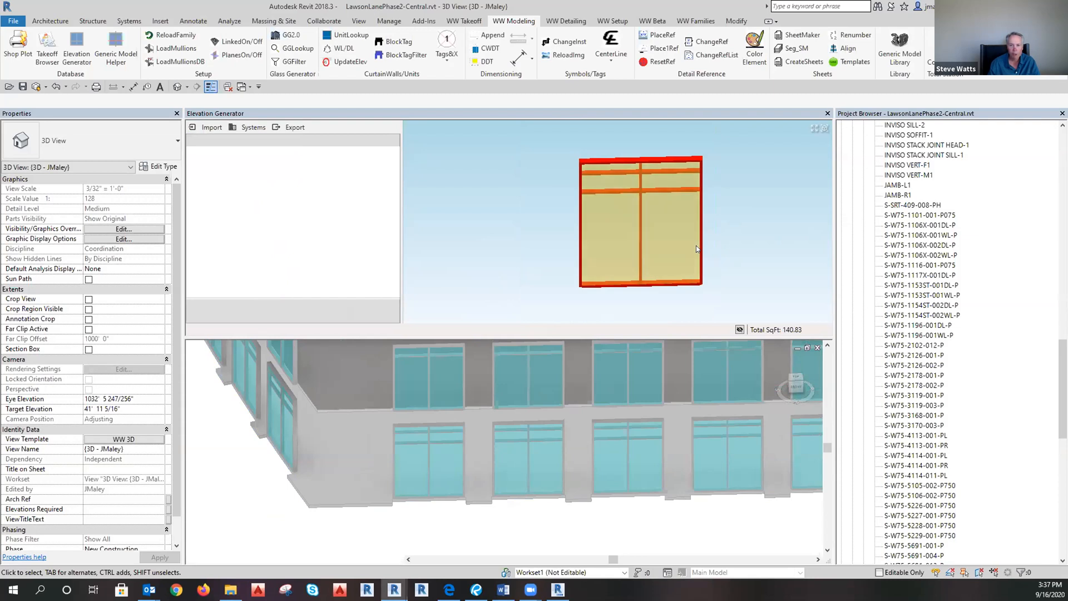
click(708, 290)
middle_drag(708, 291, 707, 290)
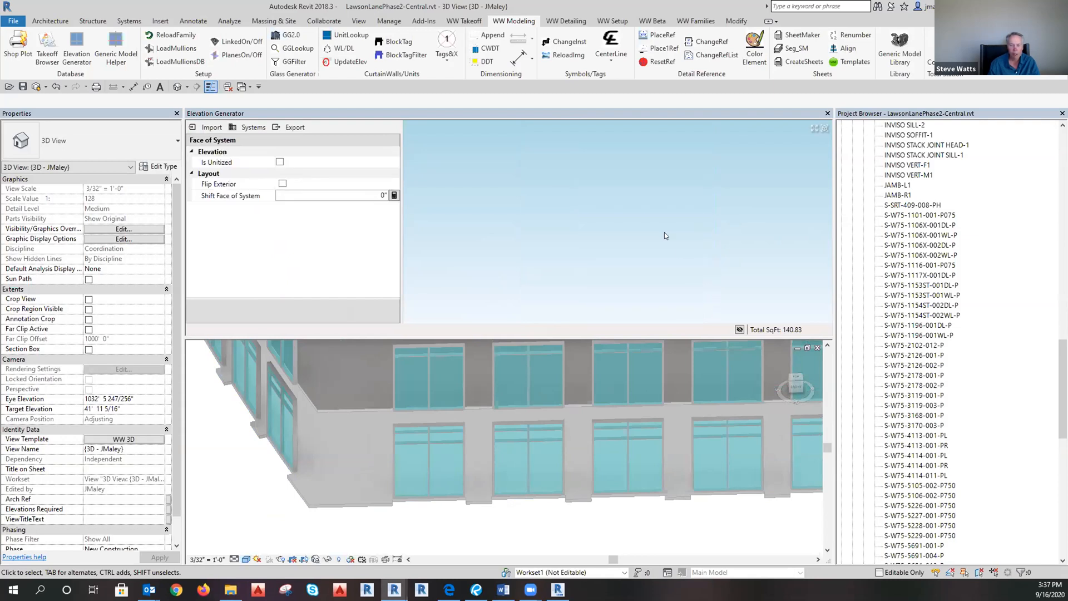
scroll(682, 305, down, 4)
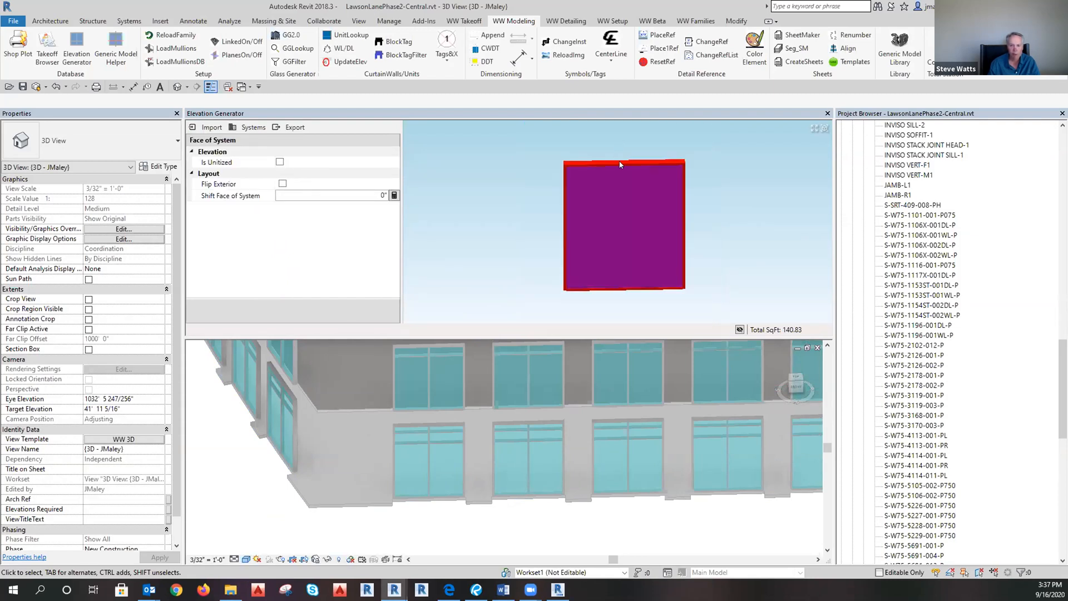
click(716, 188)
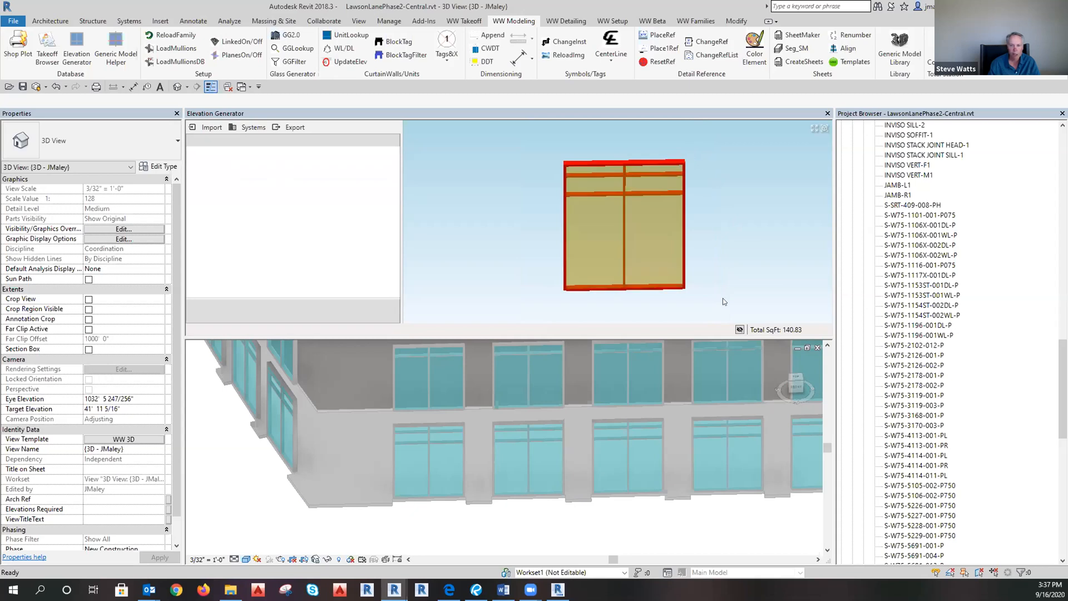
click(646, 162)
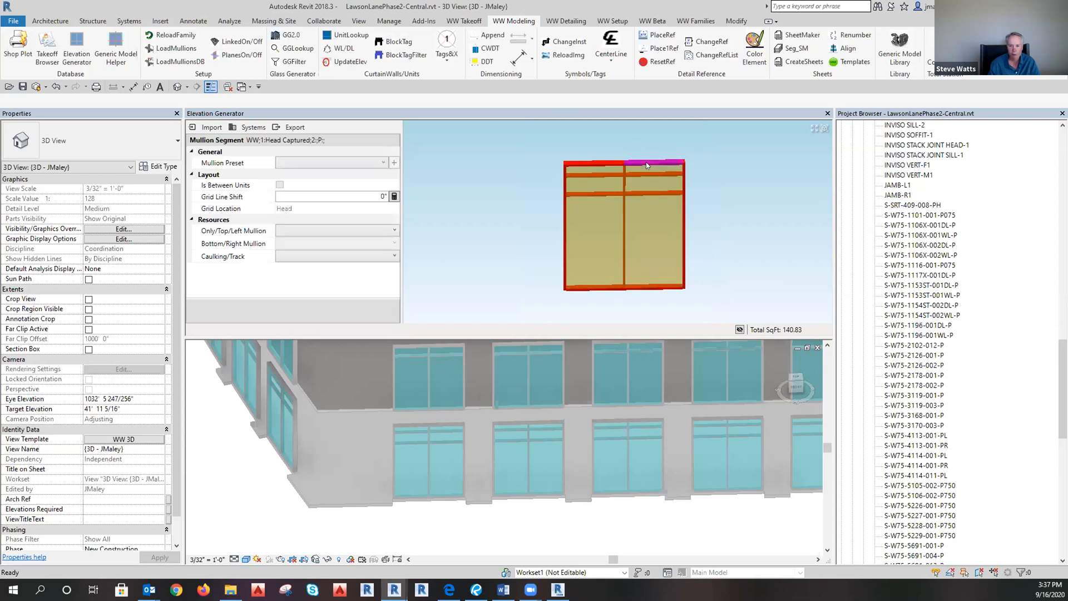
middle_drag(655, 304, 656, 309)
Select the window's two sill mullion segments in the Elevation Generator preview.
shift+middle_drag(447, 520, 445, 503)
click(425, 418)
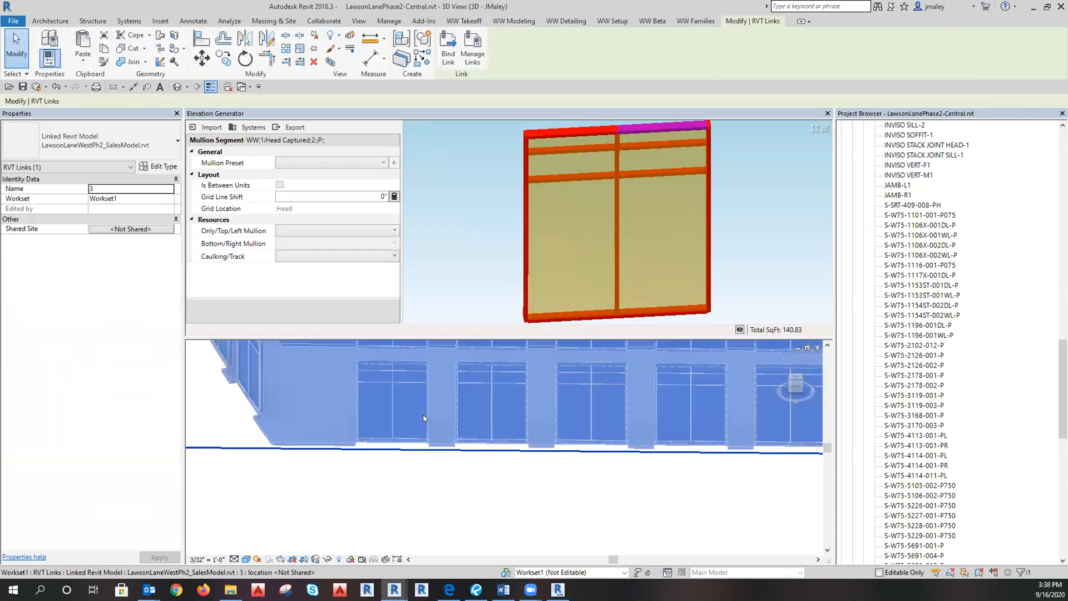
key(Escape)
click(425, 419)
shift+middle_drag(425, 419, 478, 407)
scroll(428, 398, up, 2)
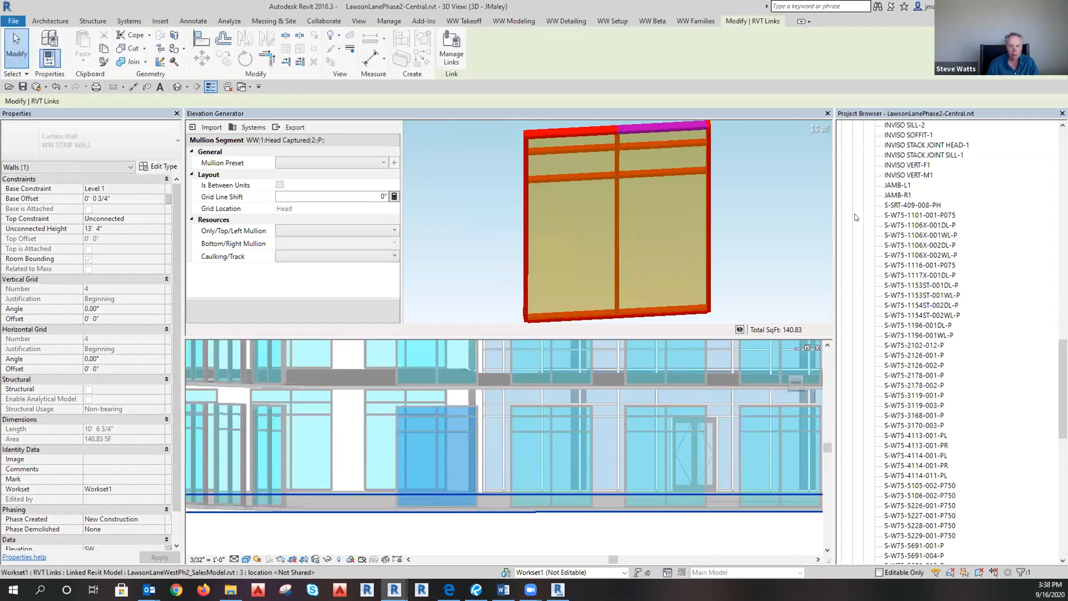
click(814, 156)
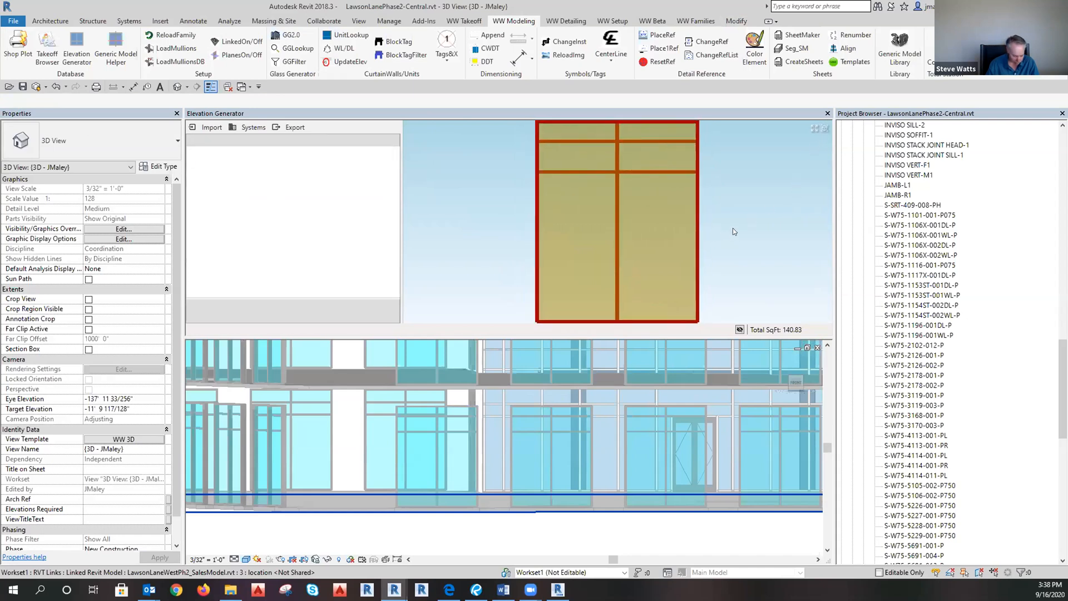
click(659, 312)
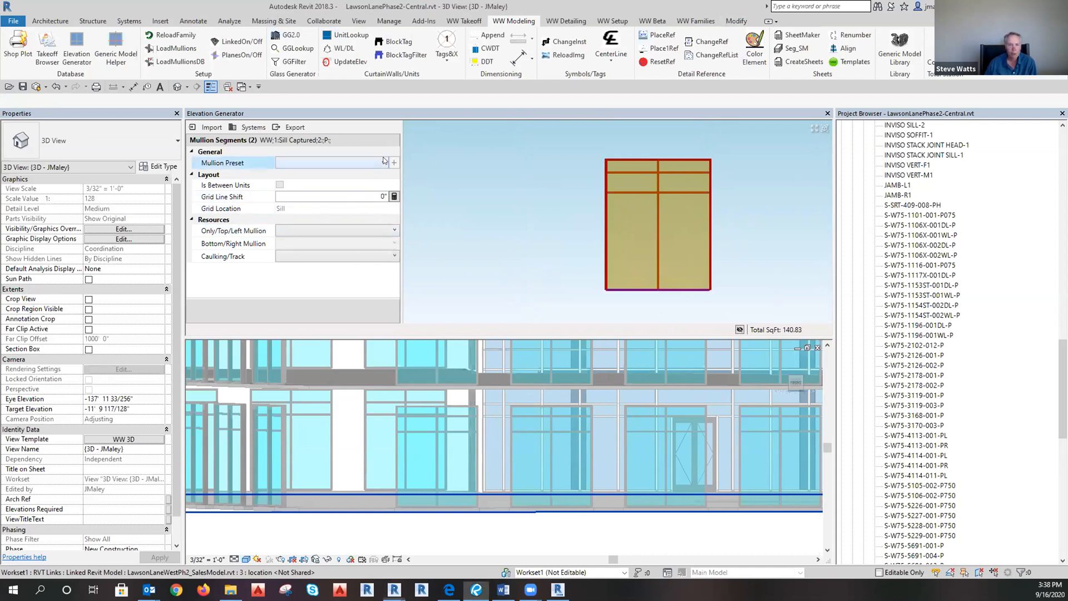
Set the sill mullion to S-W75-1117X-001DL-P with S-W75-1116-001-P075 caulking/track.
click(339, 230)
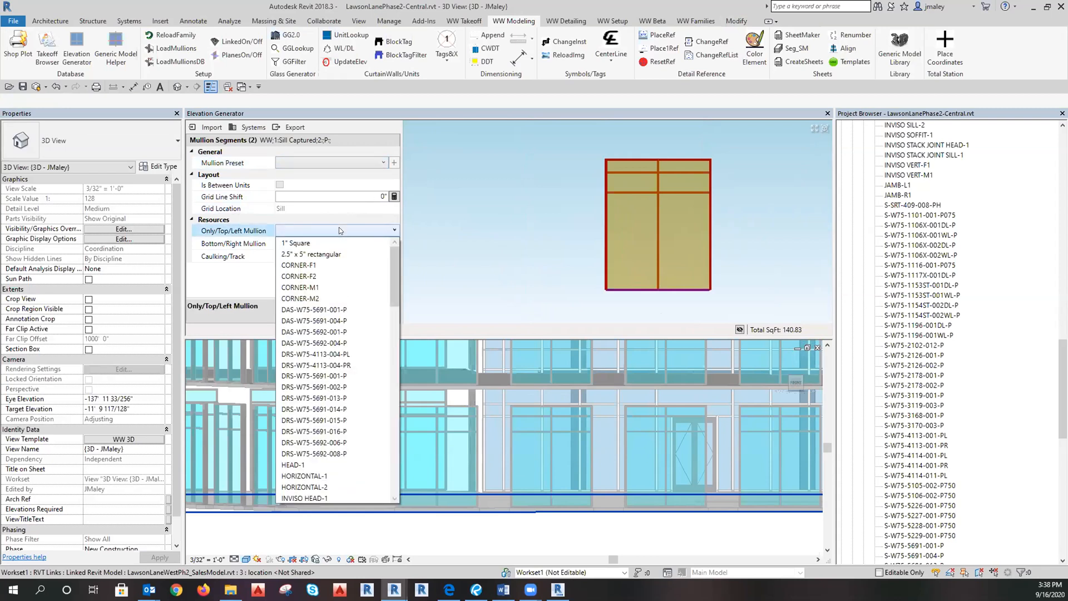
scroll(340, 230, down, 7)
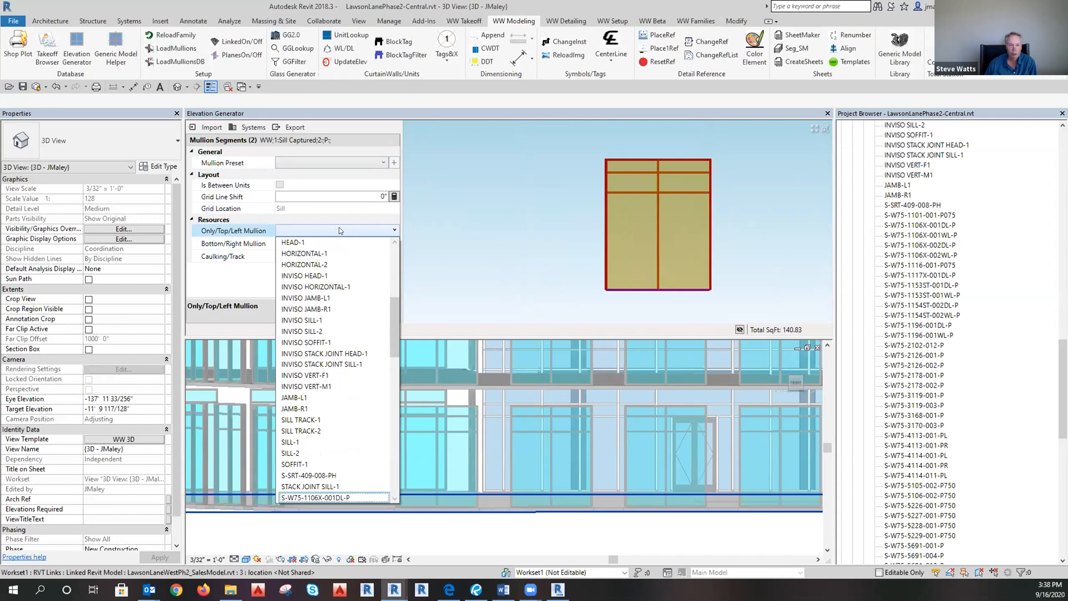
scroll(332, 483, down, 1)
scroll(332, 483, down, 2)
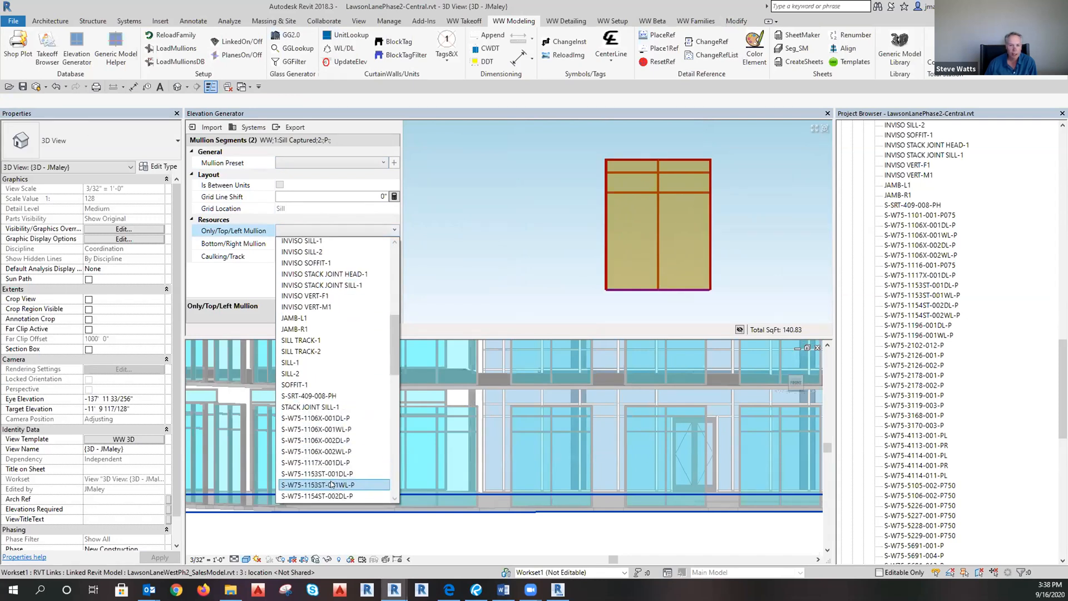
click(329, 461)
click(299, 260)
click(300, 261)
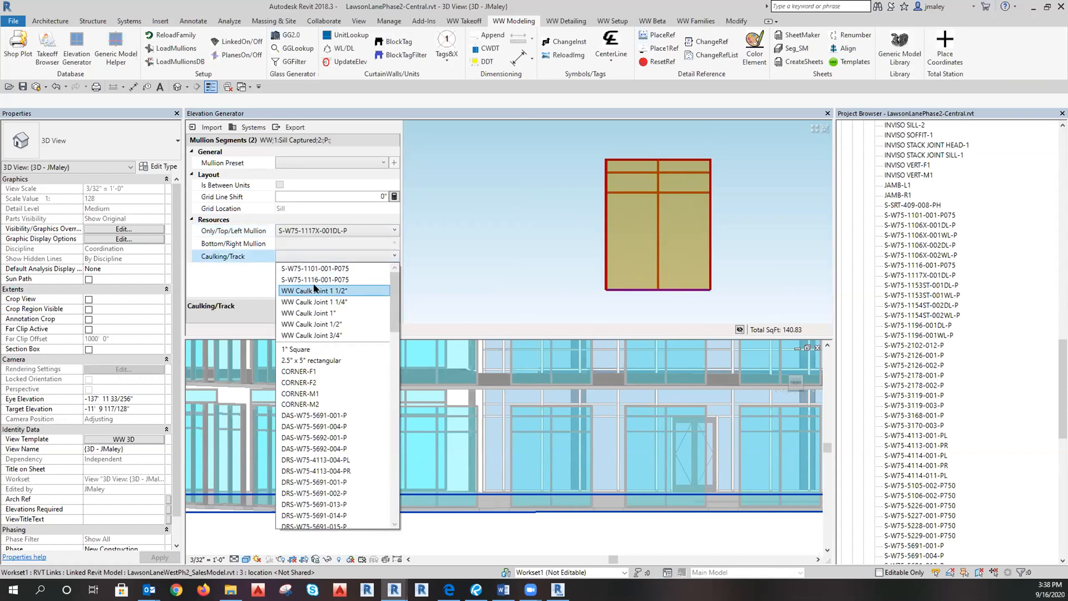
click(315, 280)
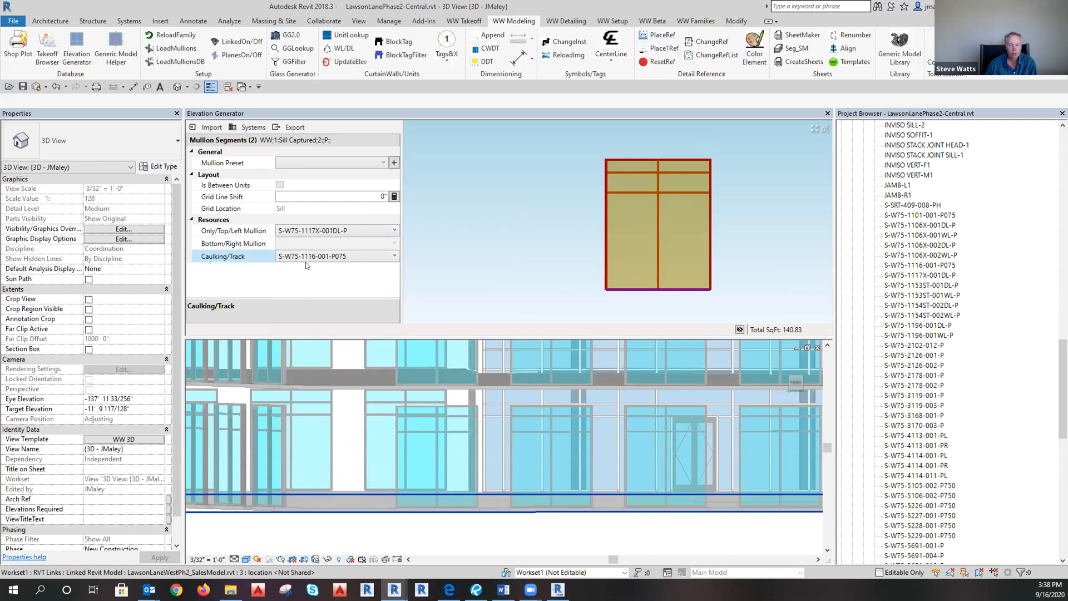
Set the sill grid line shift to -0 3/4" and save preset PO Sill - 1/5.01.
click(299, 195)
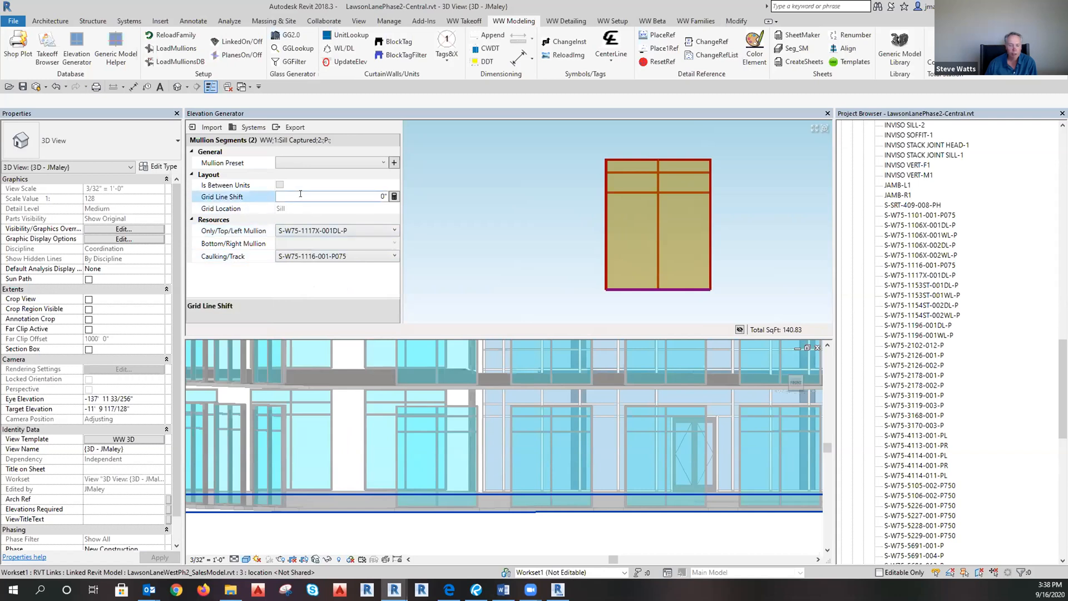
double_click(382, 192)
key(BackSpace)
text(-0 3/4)
click(394, 162)
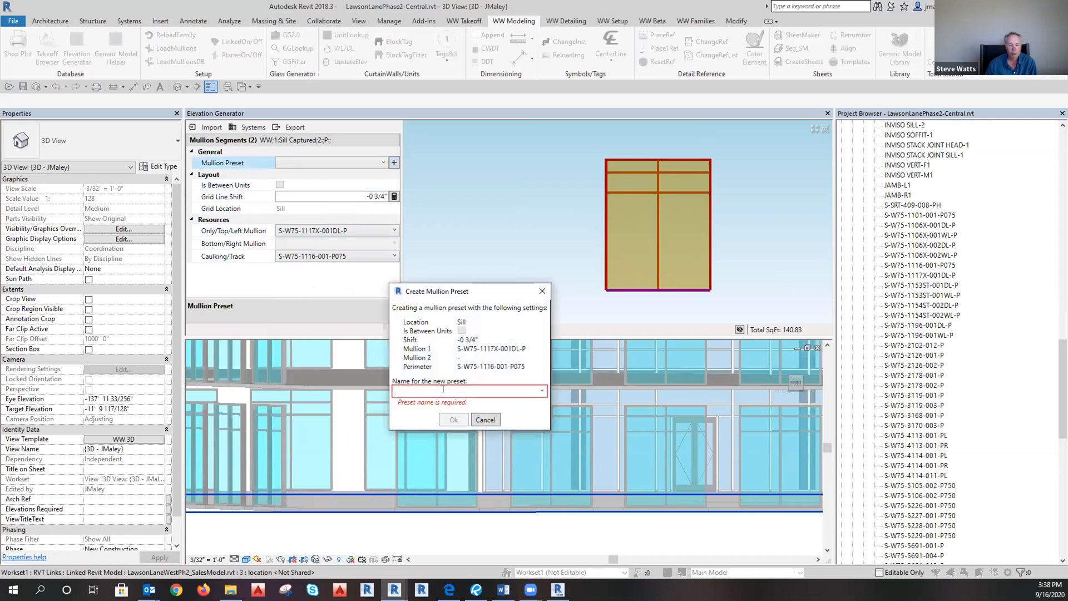
click(485, 420)
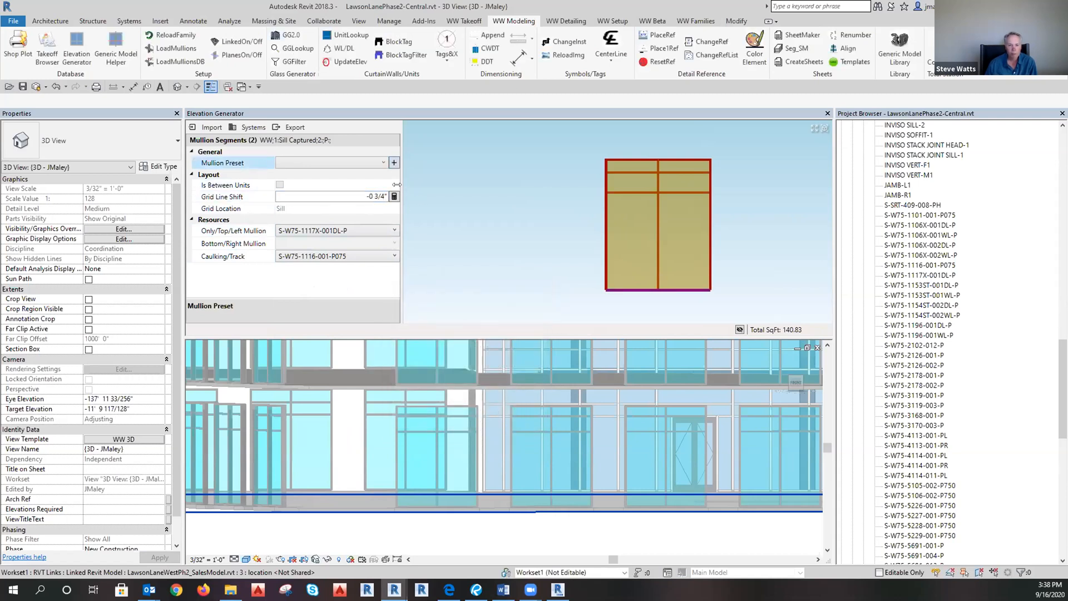
click(355, 193)
click(394, 162)
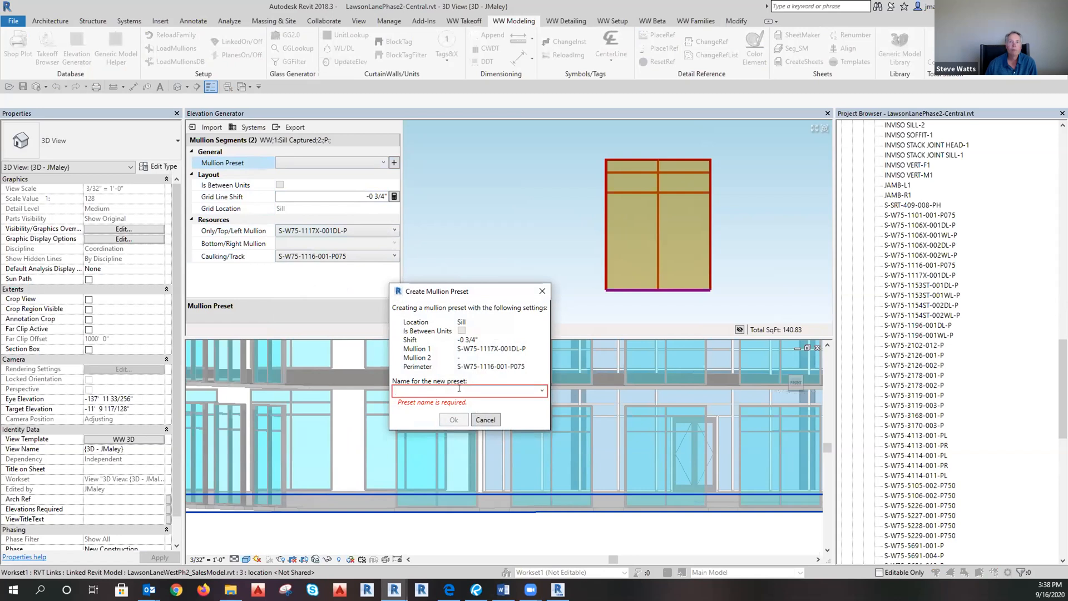
text(PO Sill - 1/5.01)
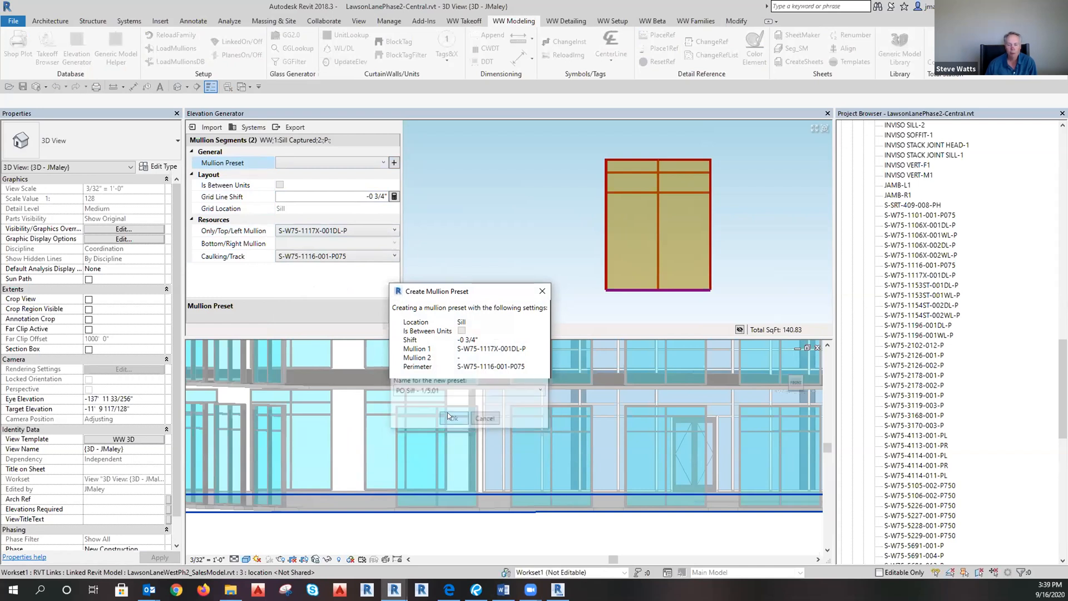
click(449, 419)
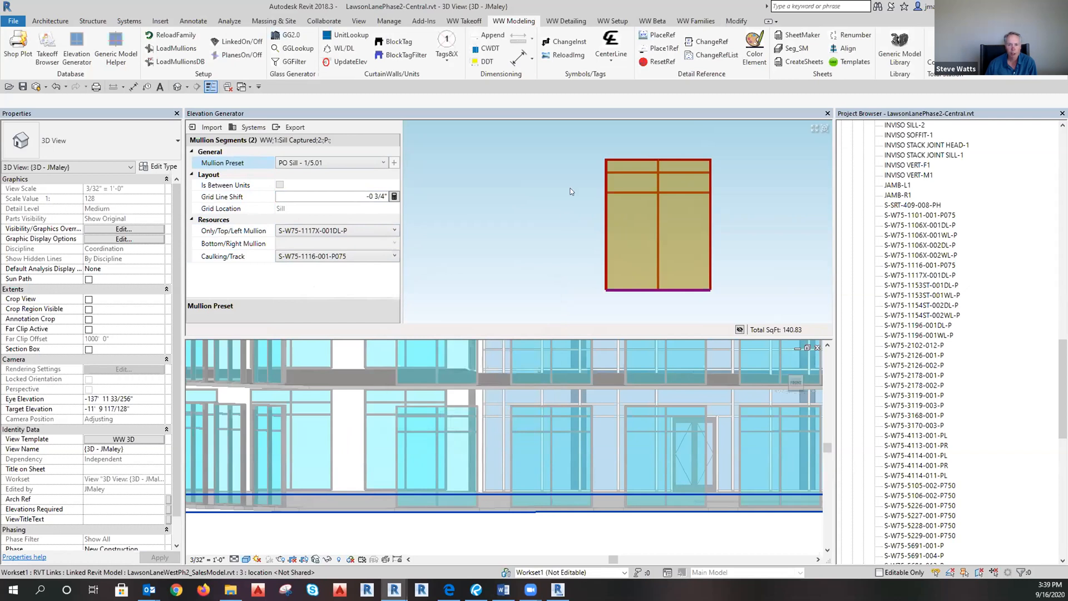
Give the head segments S-W75-3170-003-P mullions with WW Caulk Joint 1 1/4" caulking.
click(720, 159)
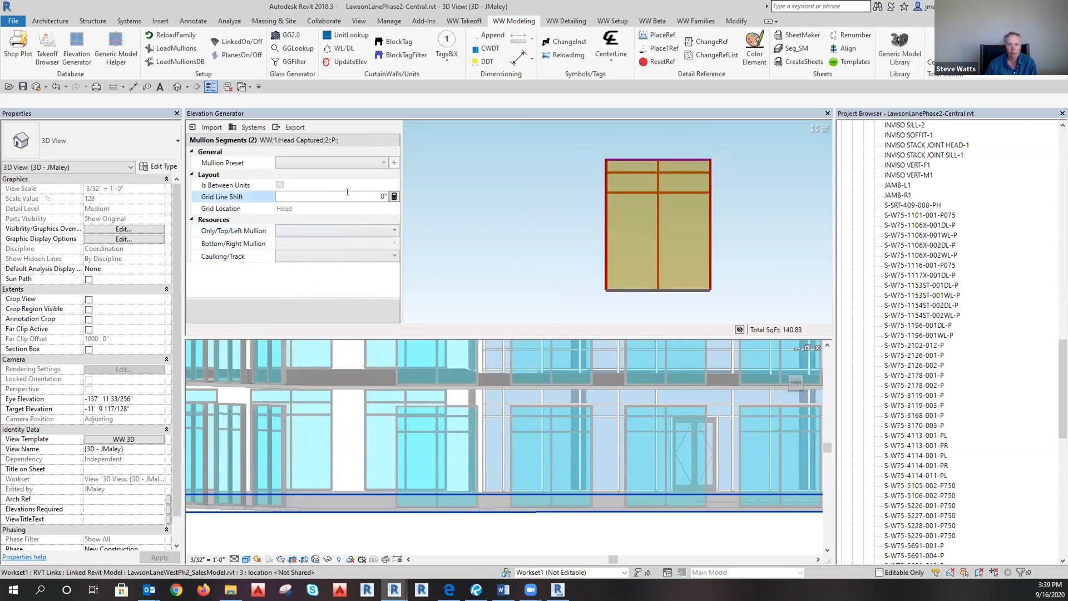
click(296, 230)
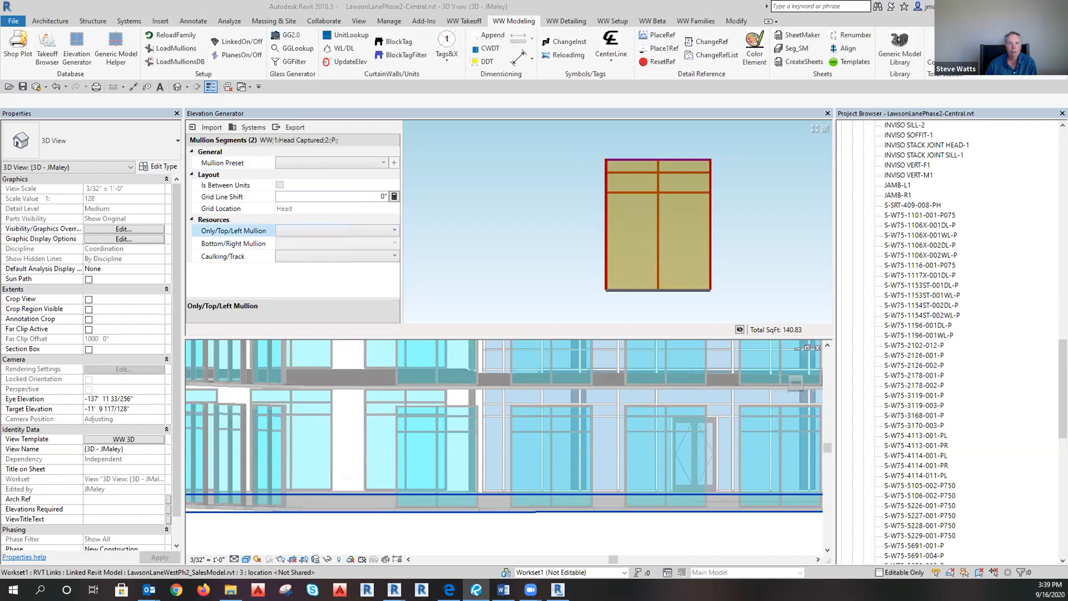
click(303, 231)
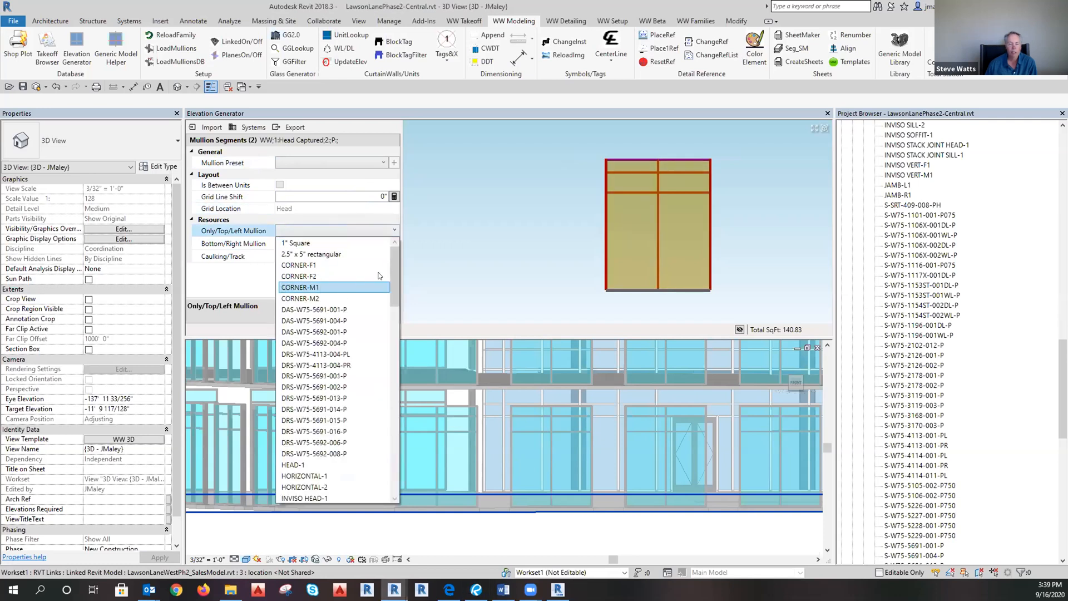
scroll(350, 324, down, 7)
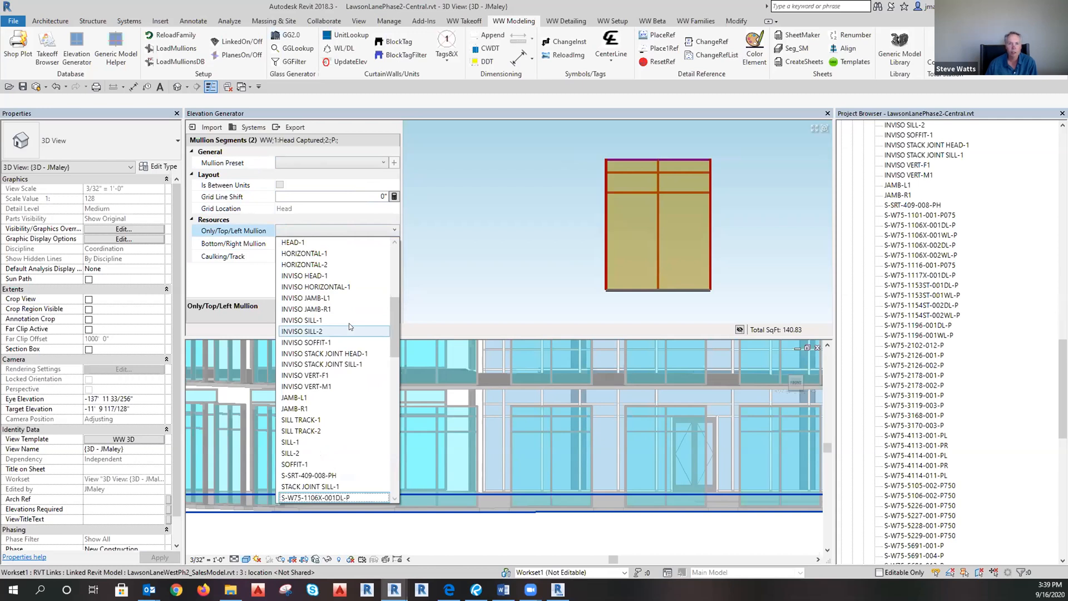
scroll(350, 326, down, 5)
scroll(342, 439, down, 2)
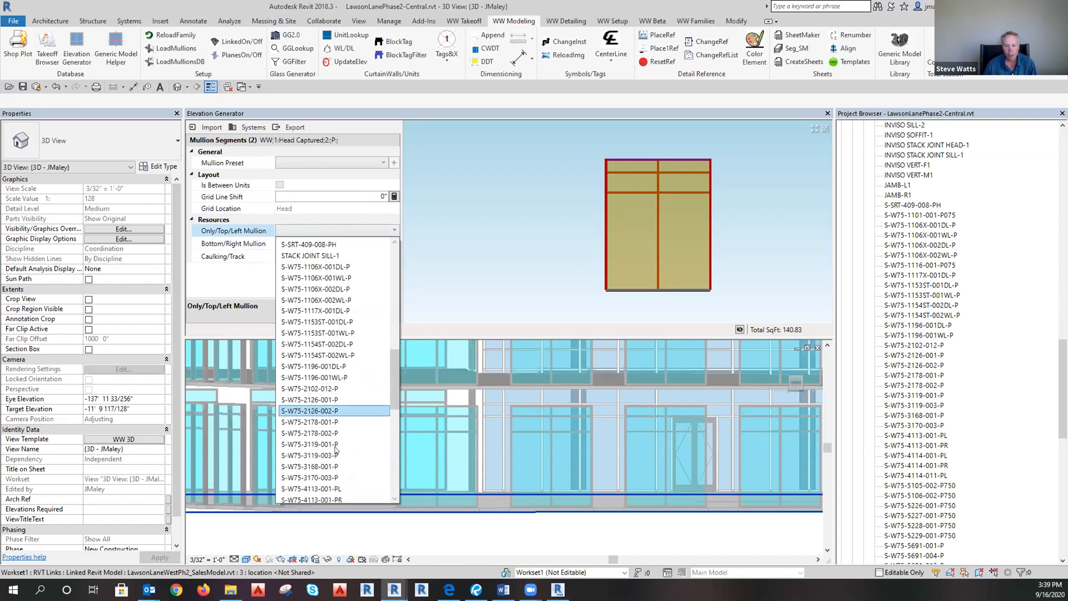
click(315, 451)
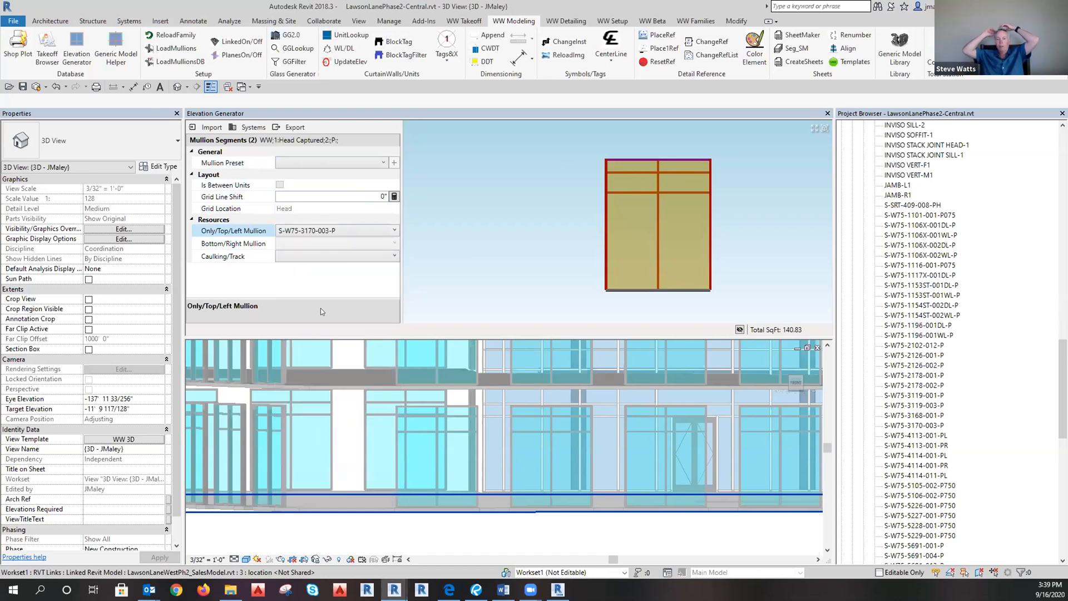
click(341, 256)
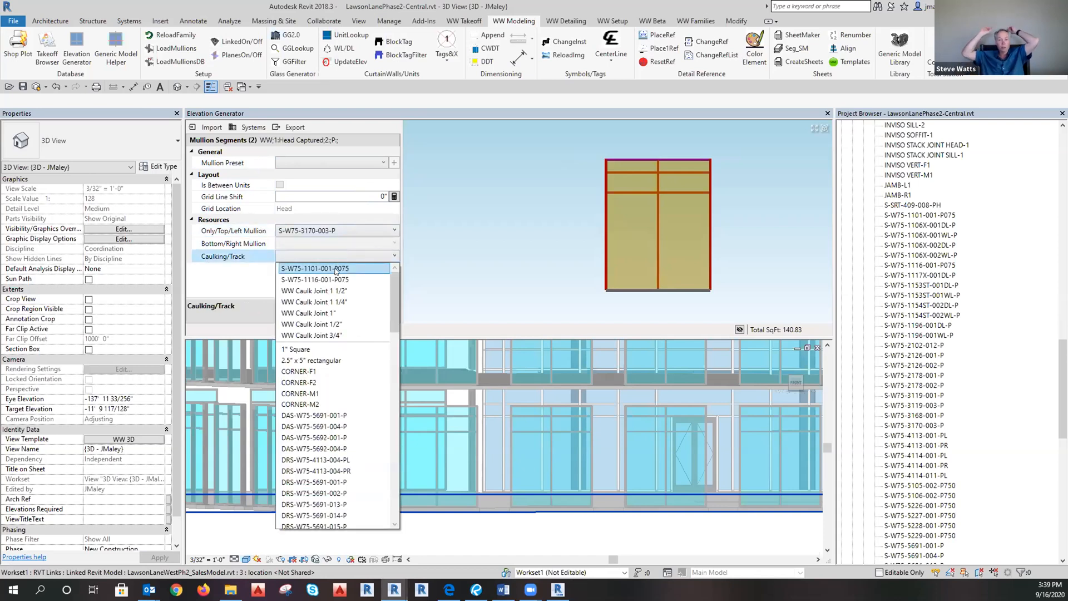
click(338, 302)
Set the head grid line shift to 1 1/4" and save preset PO Head - 2/5.02.
click(309, 194)
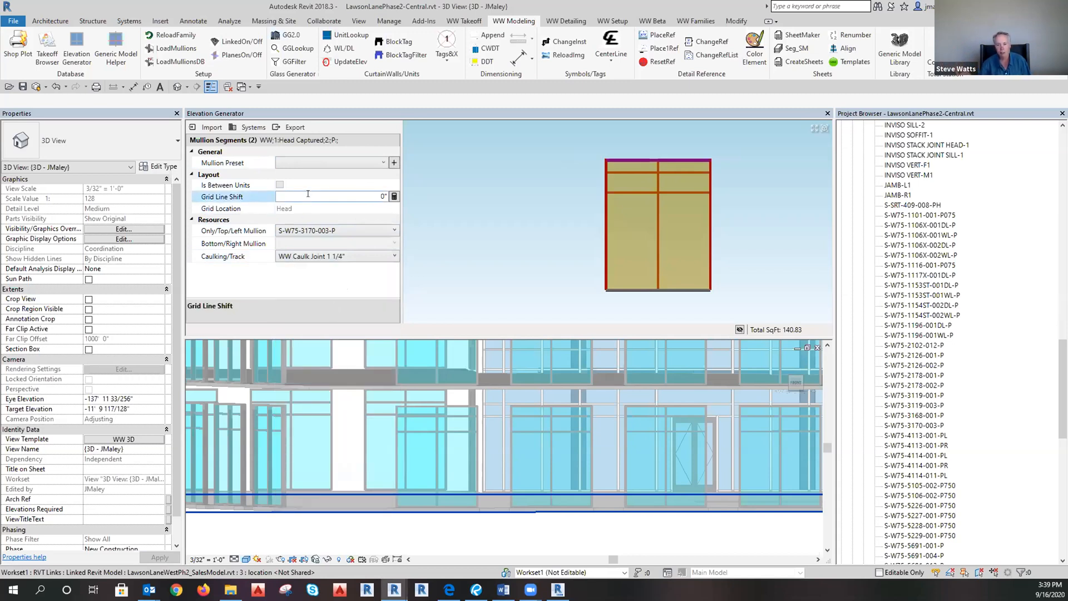
key(BackSpace)
click(394, 163)
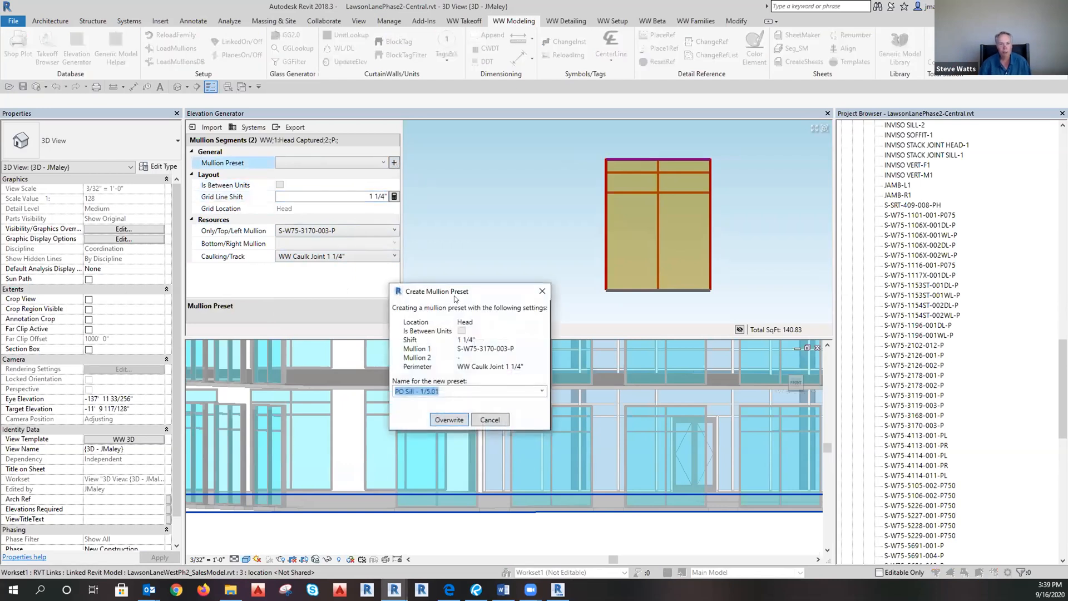
click(414, 390)
double_click(409, 392)
text(Head - )
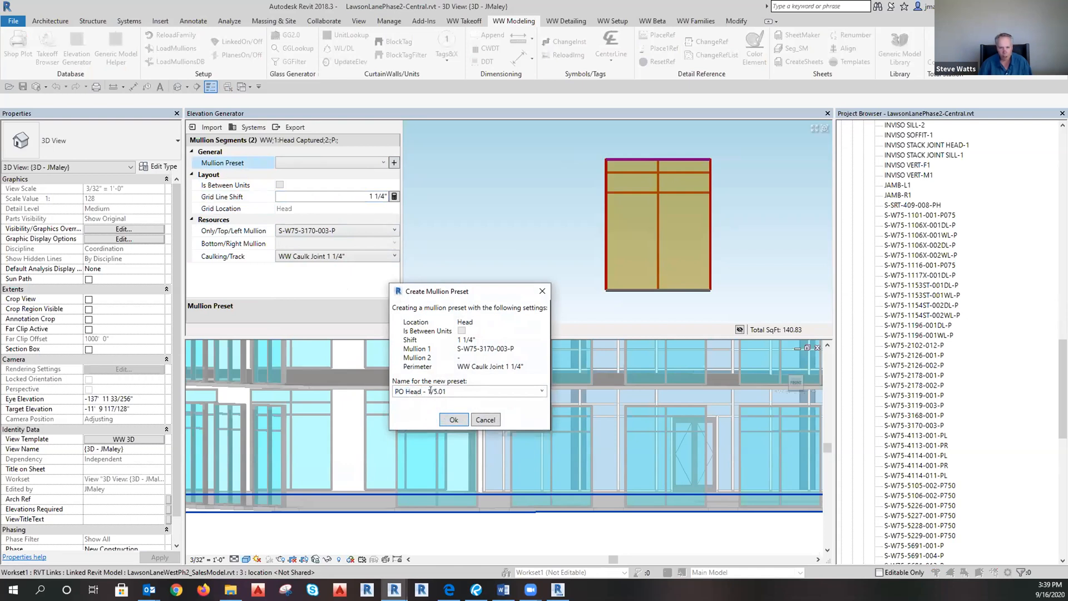
text(2)
key(BackSpace)
text(2)
click(452, 420)
drag(572, 133, 610, 314)
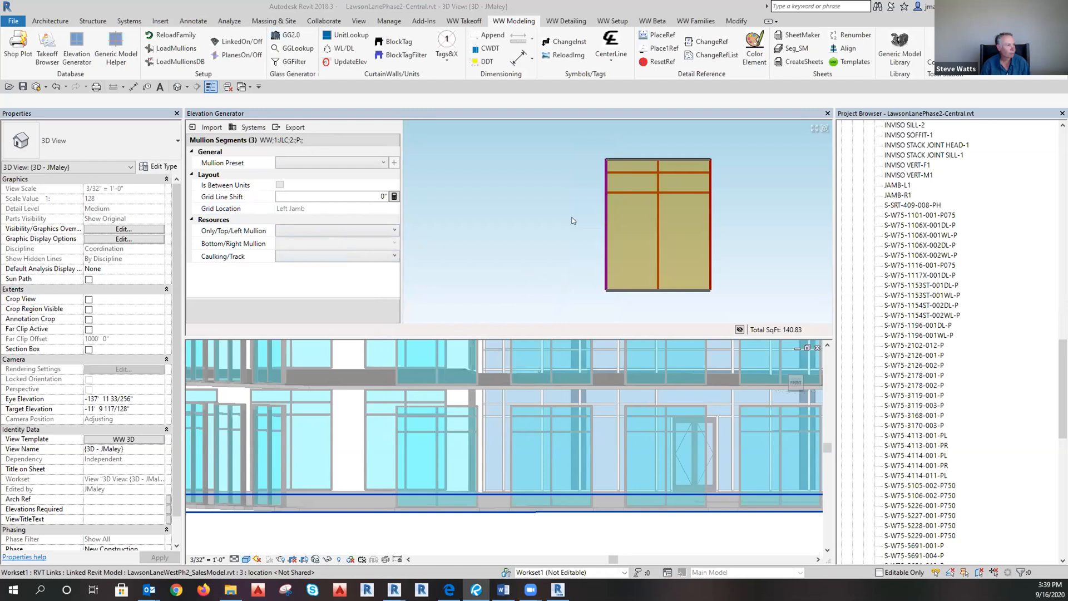
Assign the S-W75-4113-001-PL mullion profile to the left jamb.
click(320, 232)
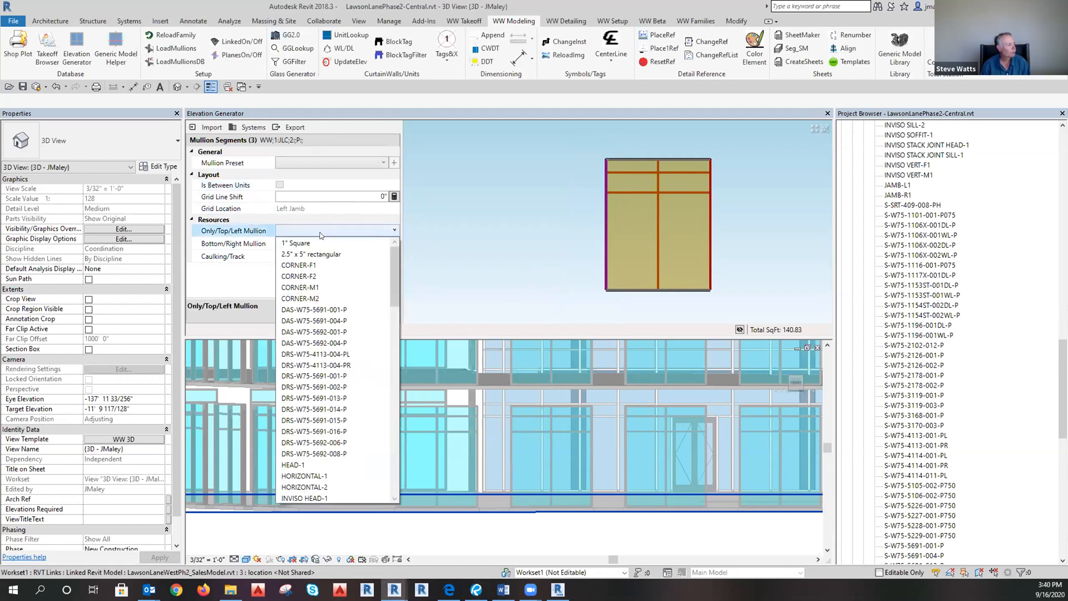
scroll(320, 235, down, 7)
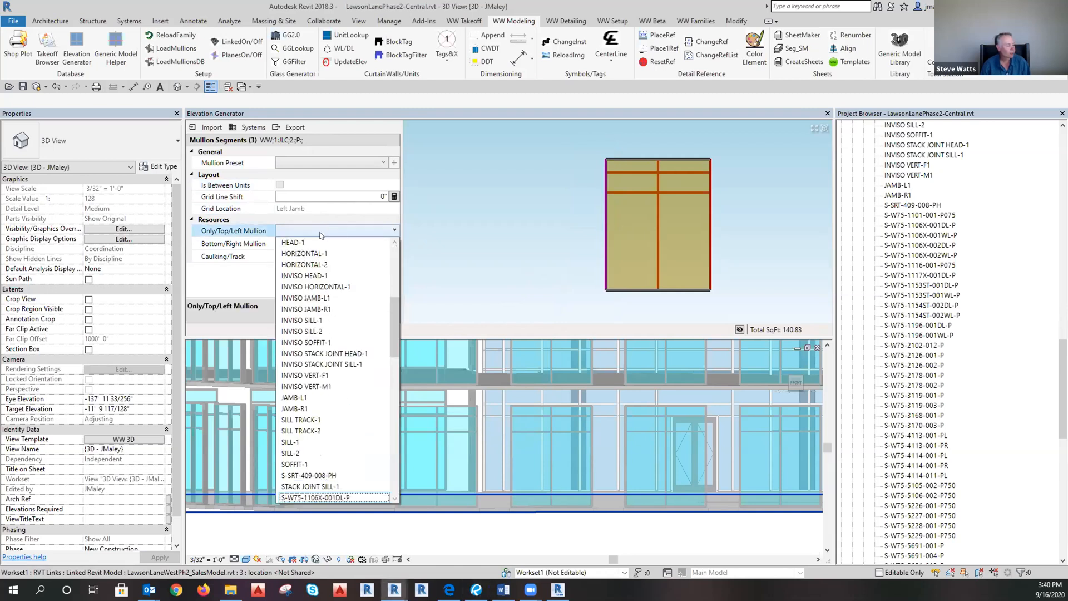
scroll(334, 434, down, 1)
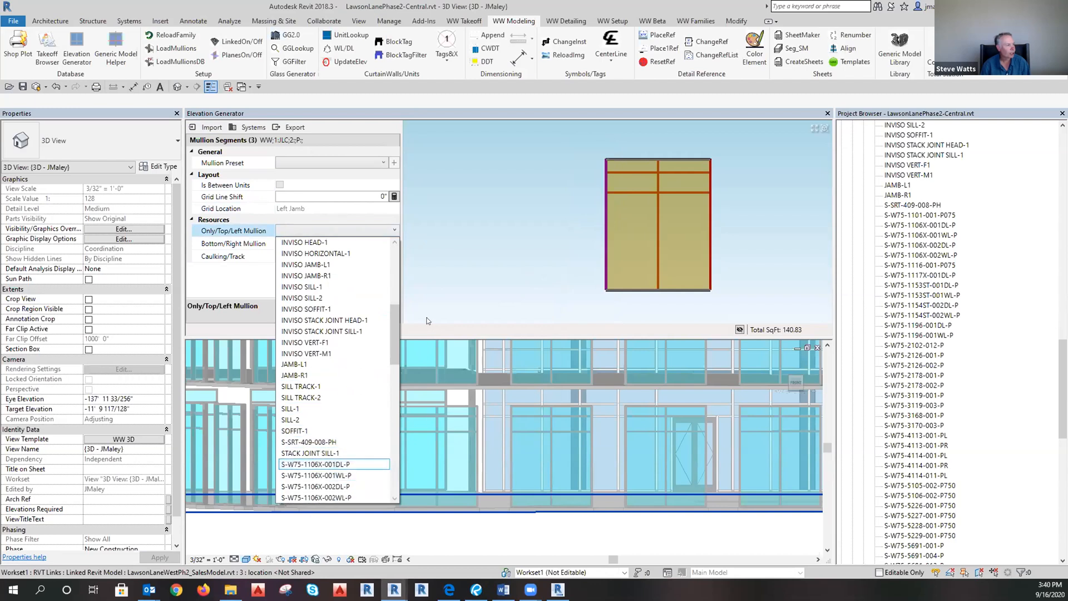
scroll(324, 429, down, 8)
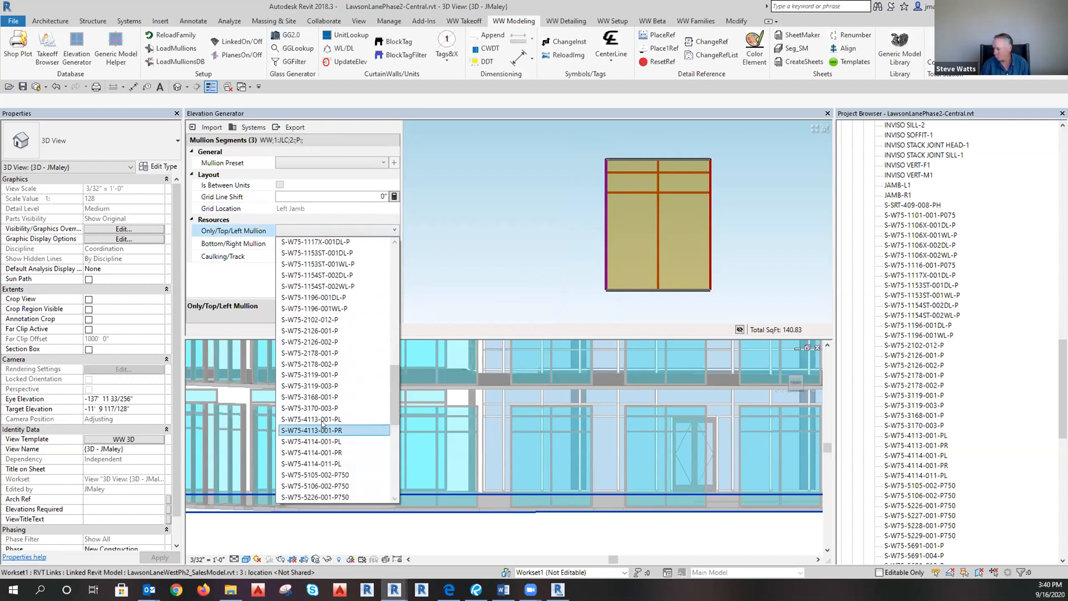
click(297, 424)
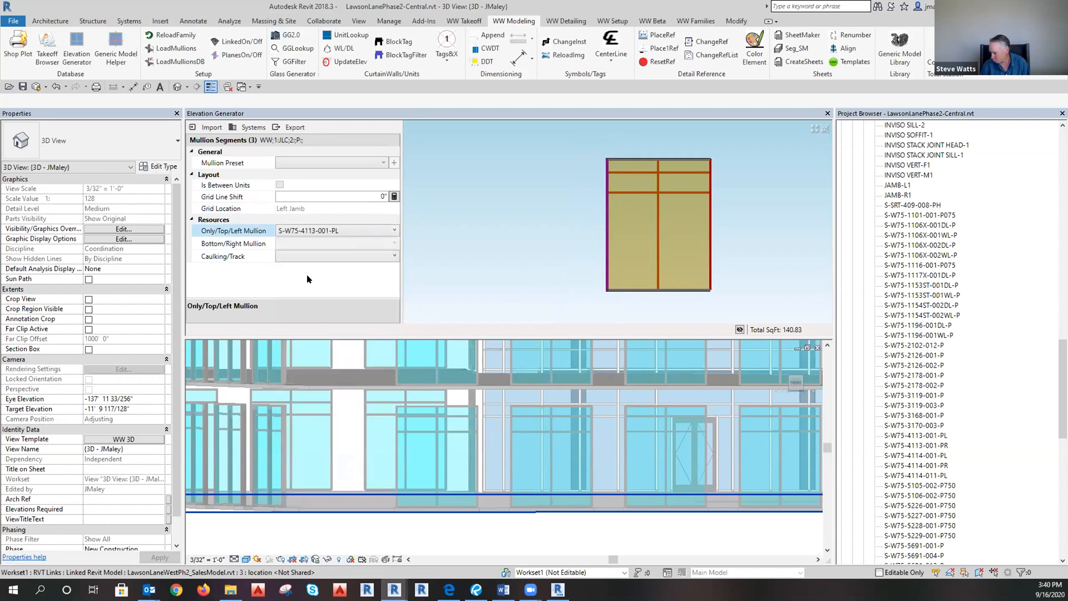
Give the left jamb WW Caulk Joint 1 1/4" caulking and a -2 5/8" grid line shift.
click(302, 254)
click(302, 254)
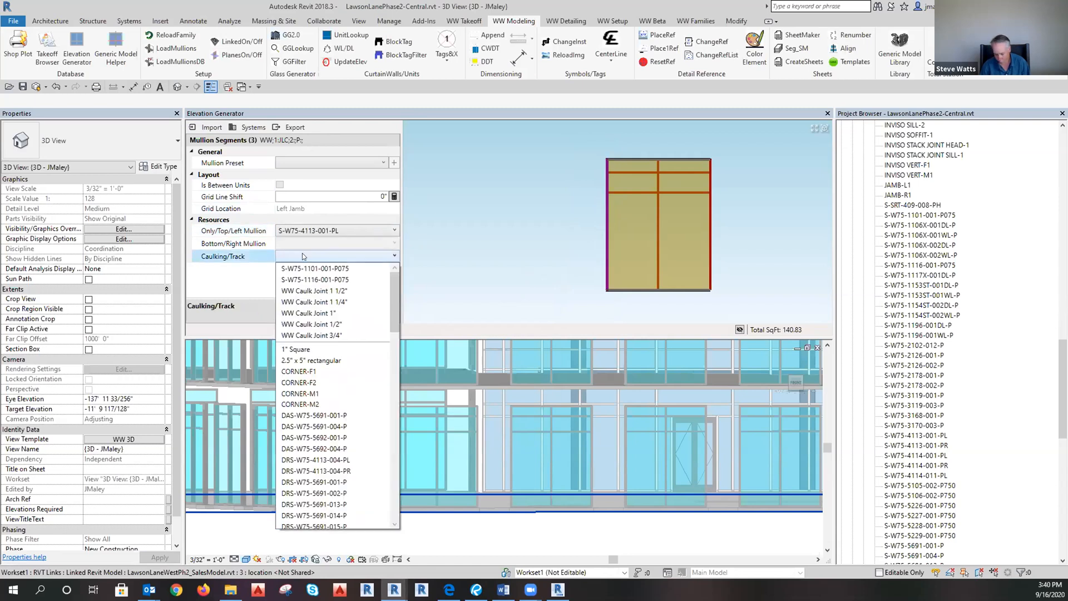
click(326, 306)
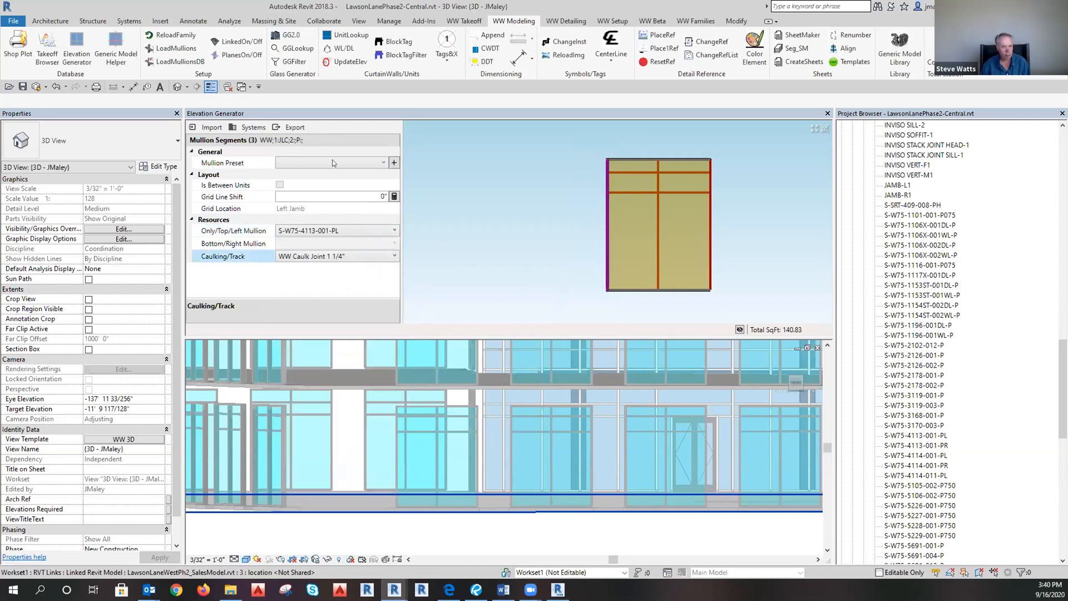
click(381, 196)
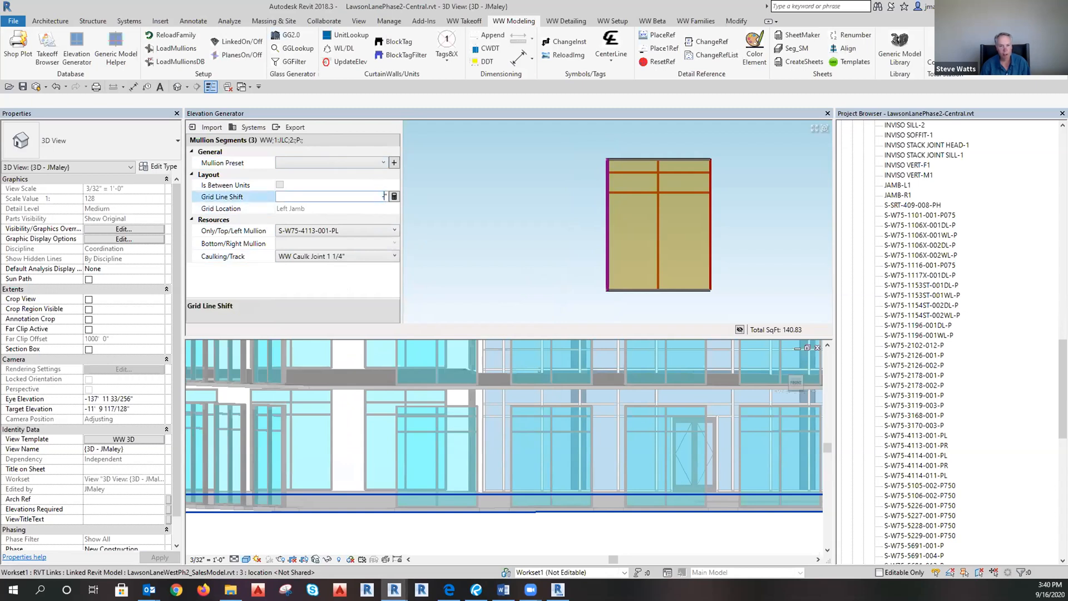
text(-2 5/8)
click(394, 197)
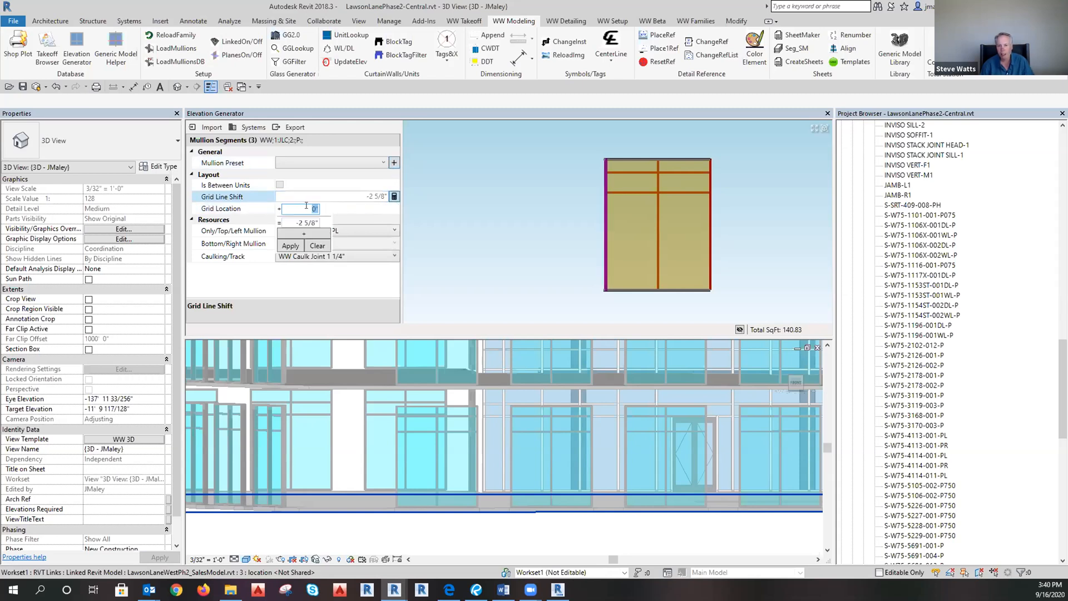
text(-1 1/4")
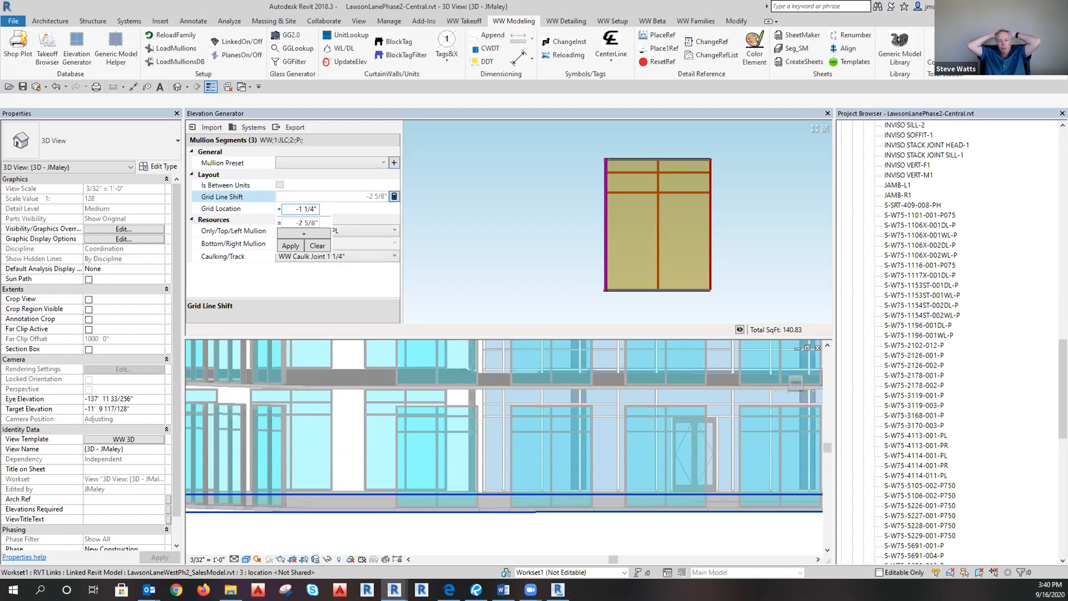
text( - 1 3/8")
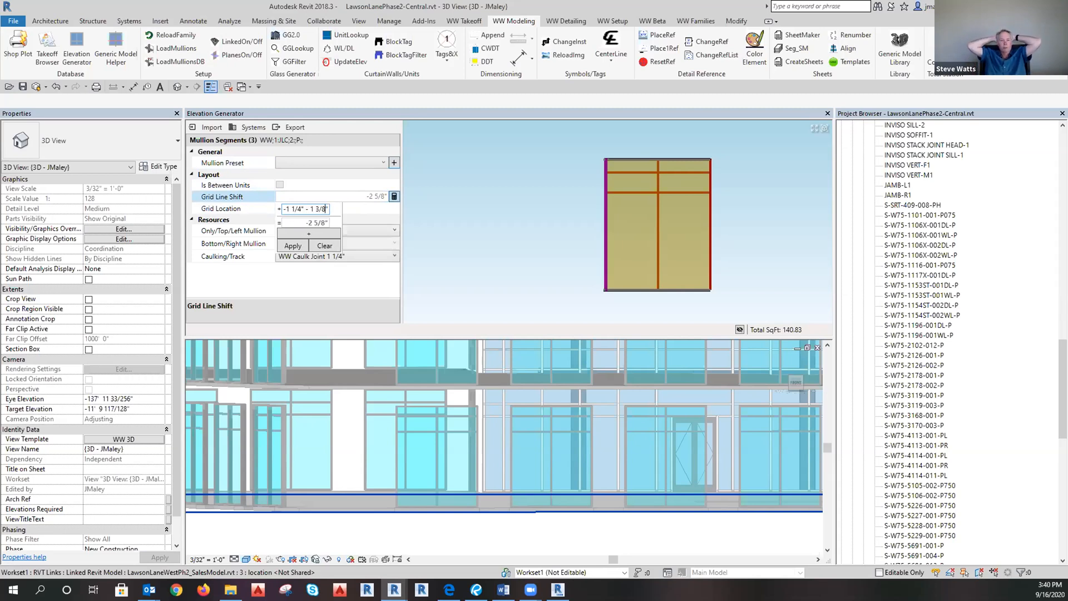
click(295, 246)
Save the jamb settings as preset 'PO Left Jamb - 1/5.51', then select the right jamb mullion.
click(394, 162)
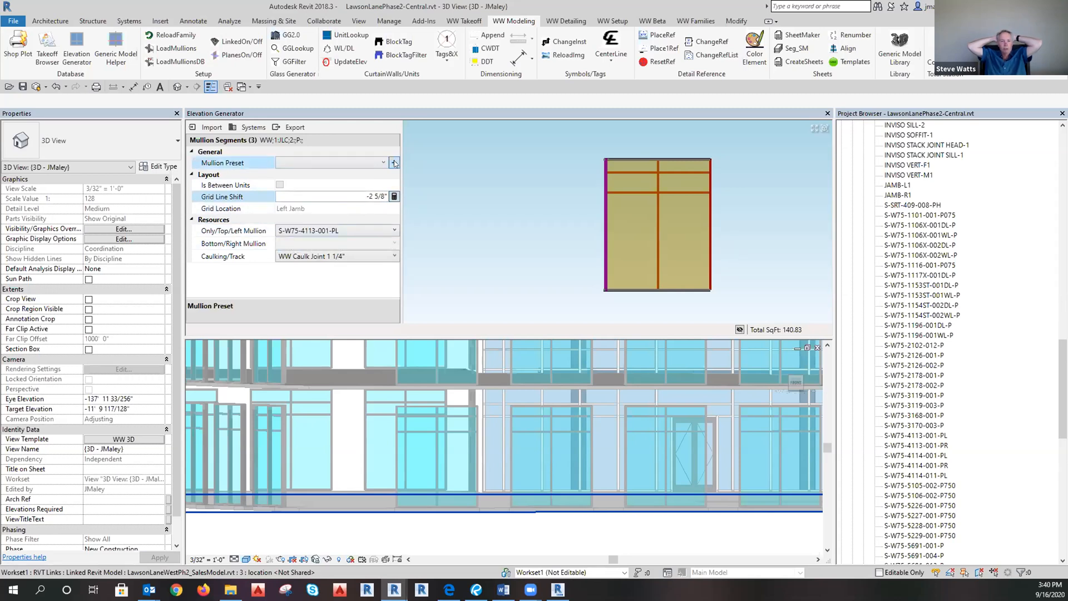
click(417, 391)
double_click(417, 391)
key(BackSpace)
text(L)
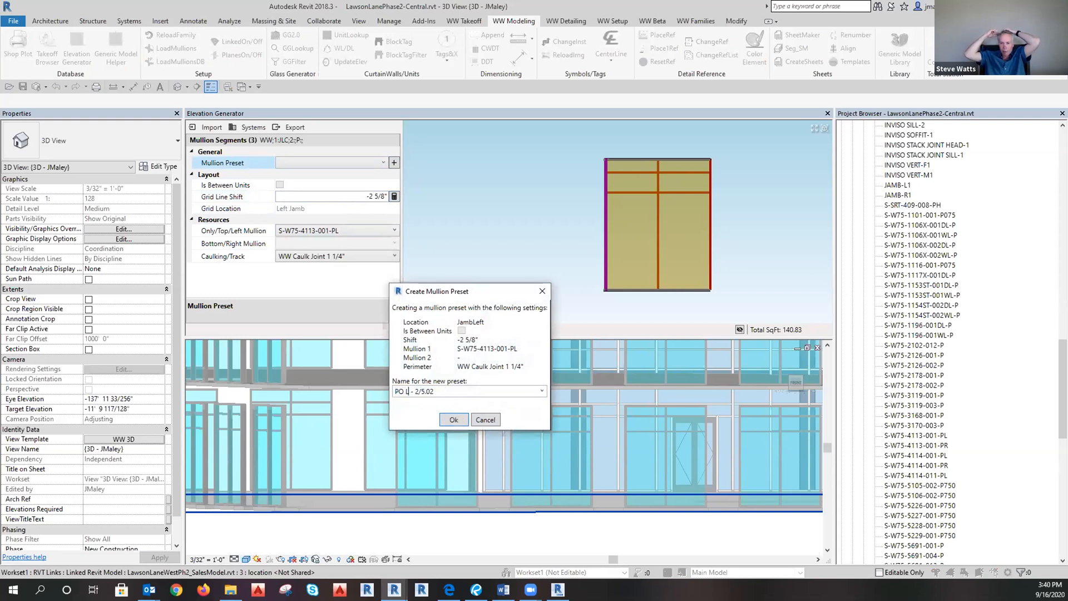
text(eft Jamb)
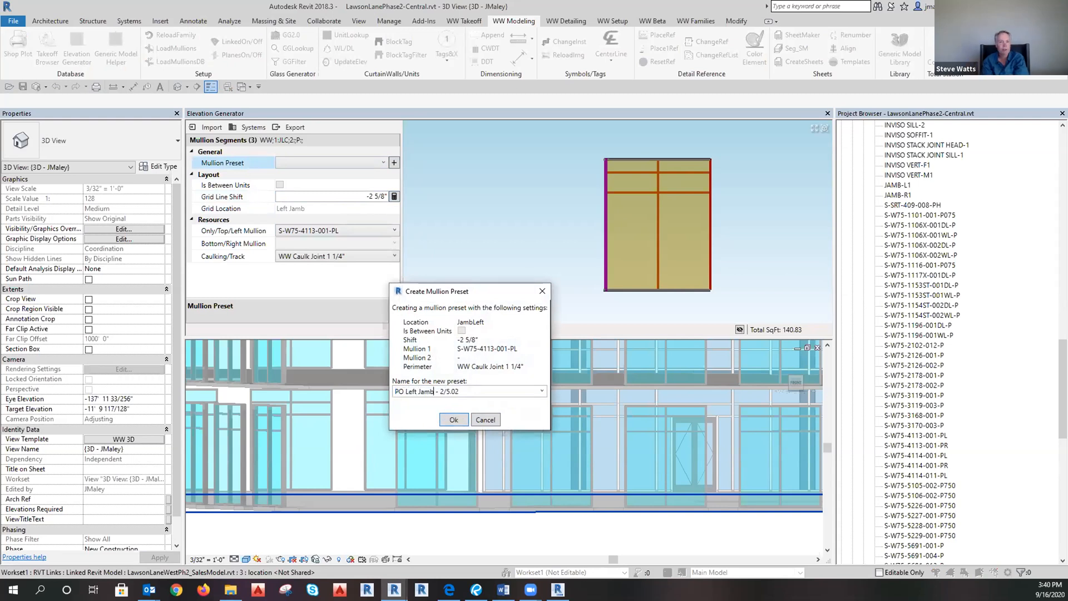
double_click(442, 391)
text(1)
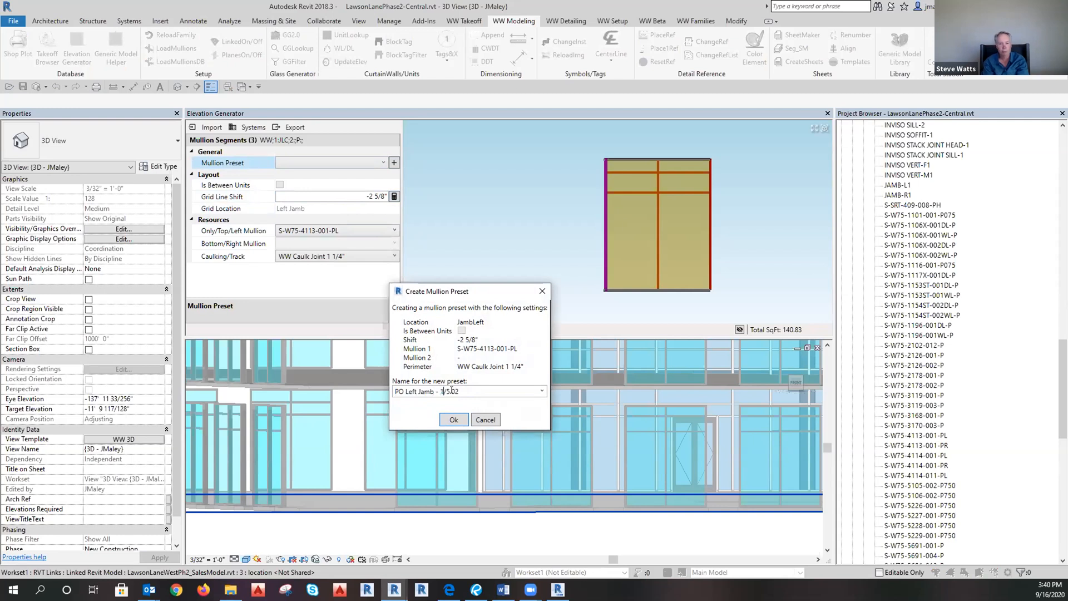
drag(458, 391, 451, 396)
click(452, 420)
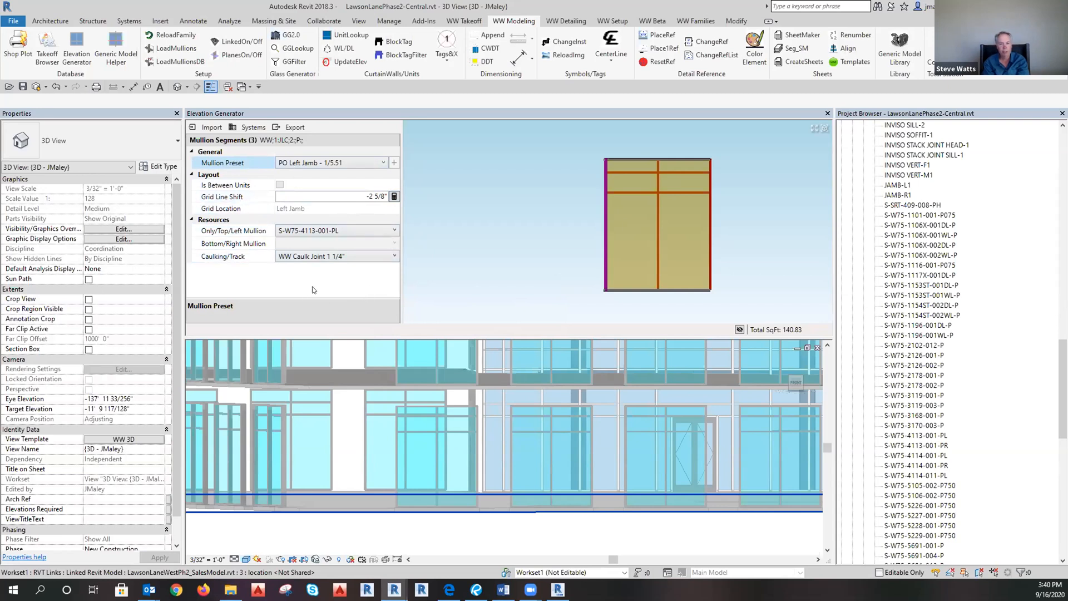
click(598, 209)
drag(688, 133, 740, 306)
Apply PO Left Jamb to the right jamb, switch to S-W75-4113-001-PR, and make the shift positive 2 5/8".
click(362, 195)
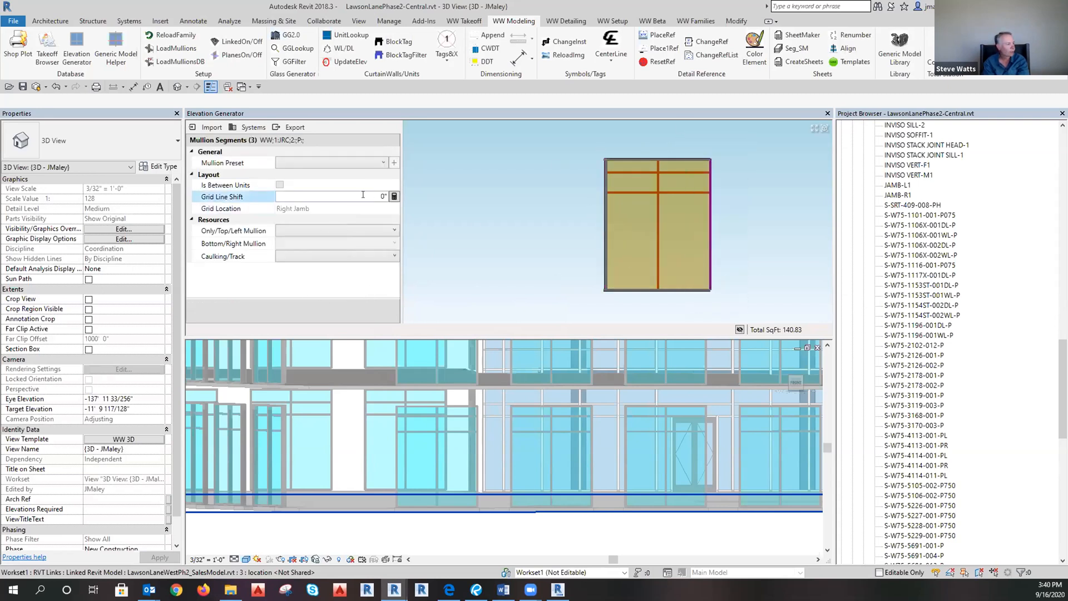
click(342, 229)
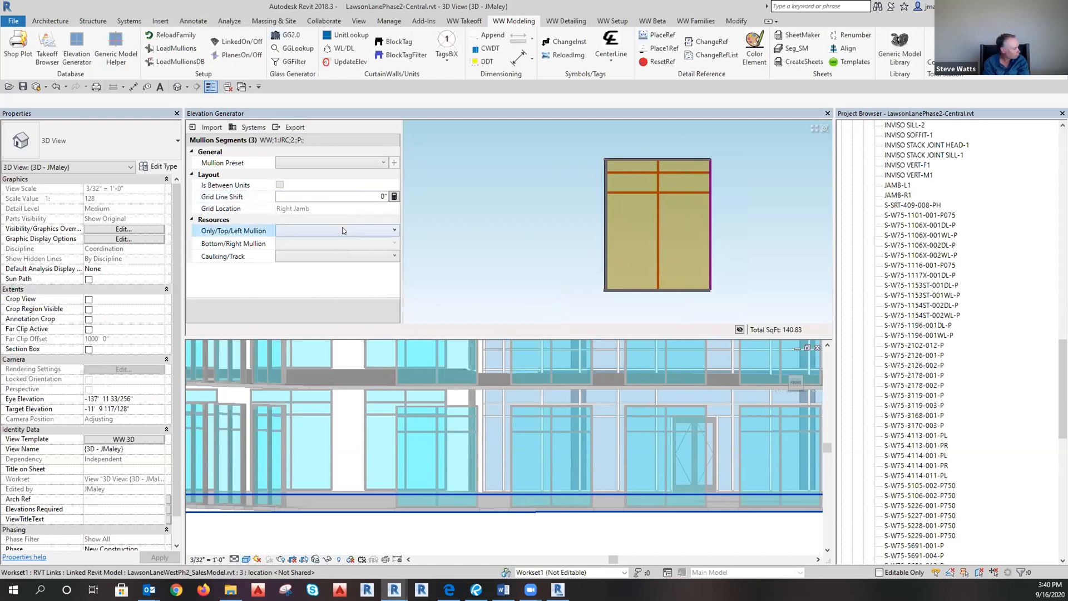
click(369, 163)
click(383, 162)
click(333, 190)
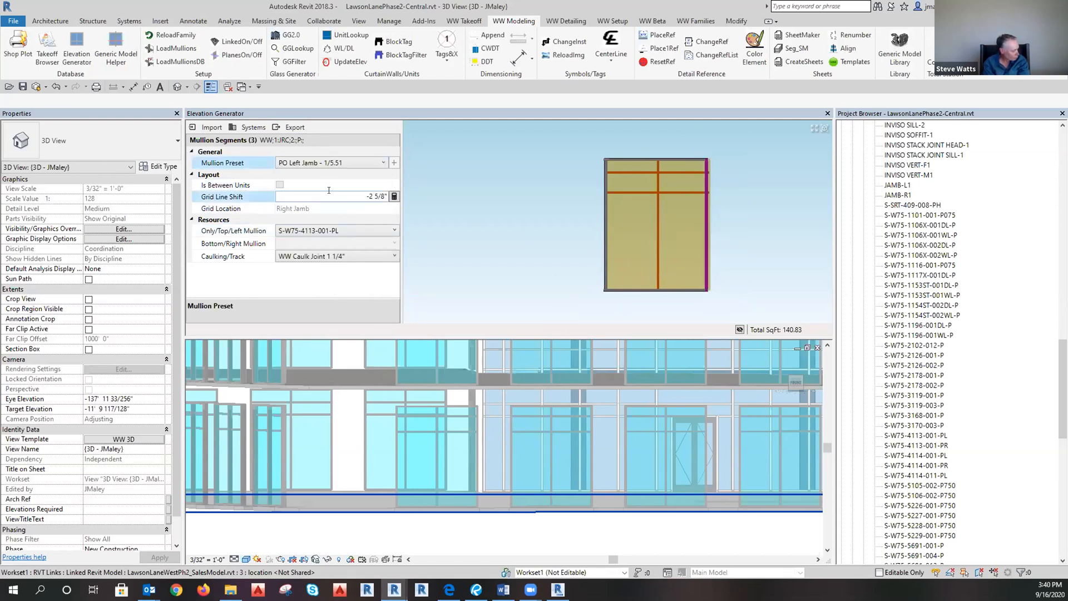
click(341, 230)
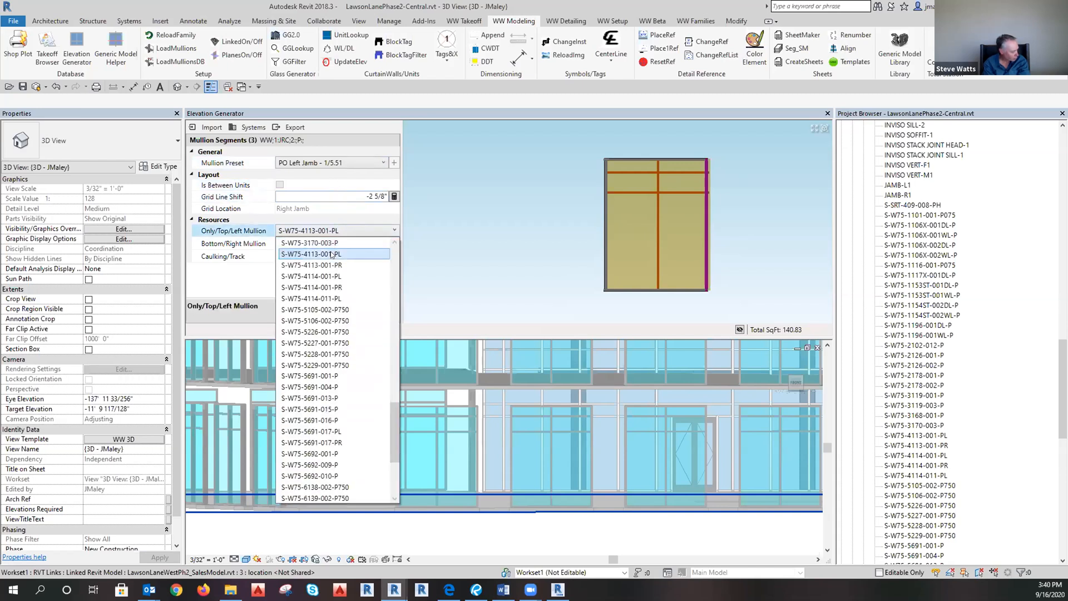
click(348, 230)
click(348, 231)
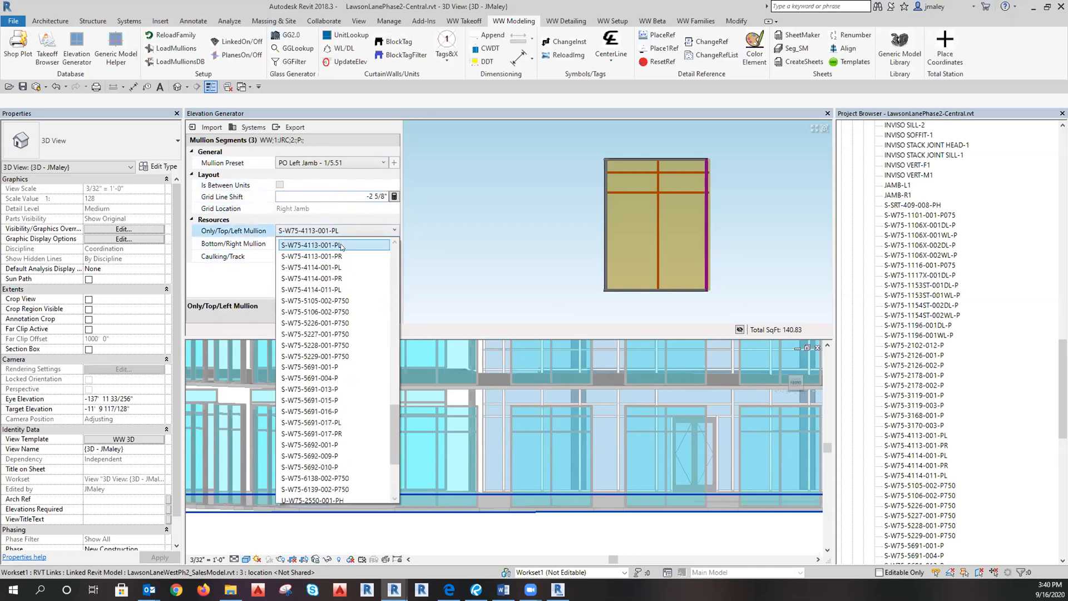
click(344, 266)
click(369, 200)
key(BackSpace)
Save these settings as a new 'PO Right Jamb' preset based on the left jamb name.
click(394, 164)
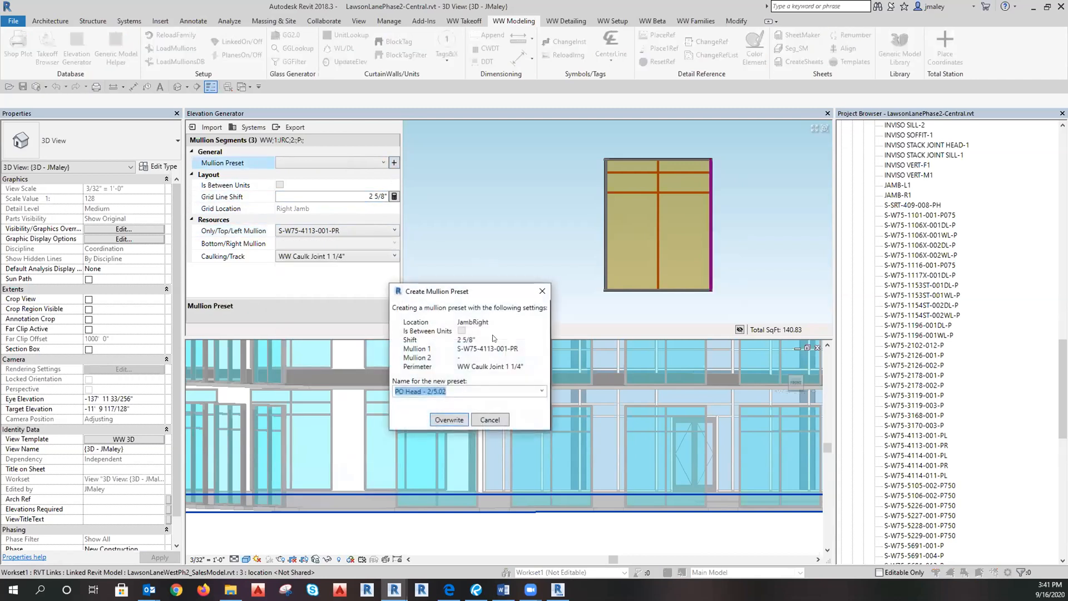
click(542, 391)
click(465, 415)
click(427, 391)
double_click(410, 392)
text(Right Jamb)
click(445, 391)
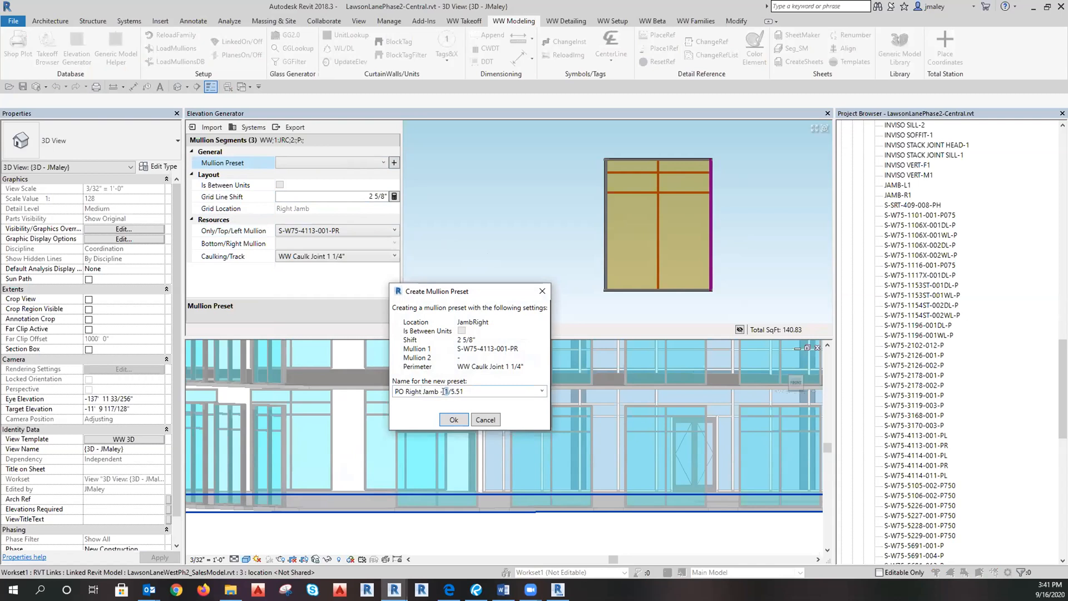
click(449, 421)
click(478, 233)
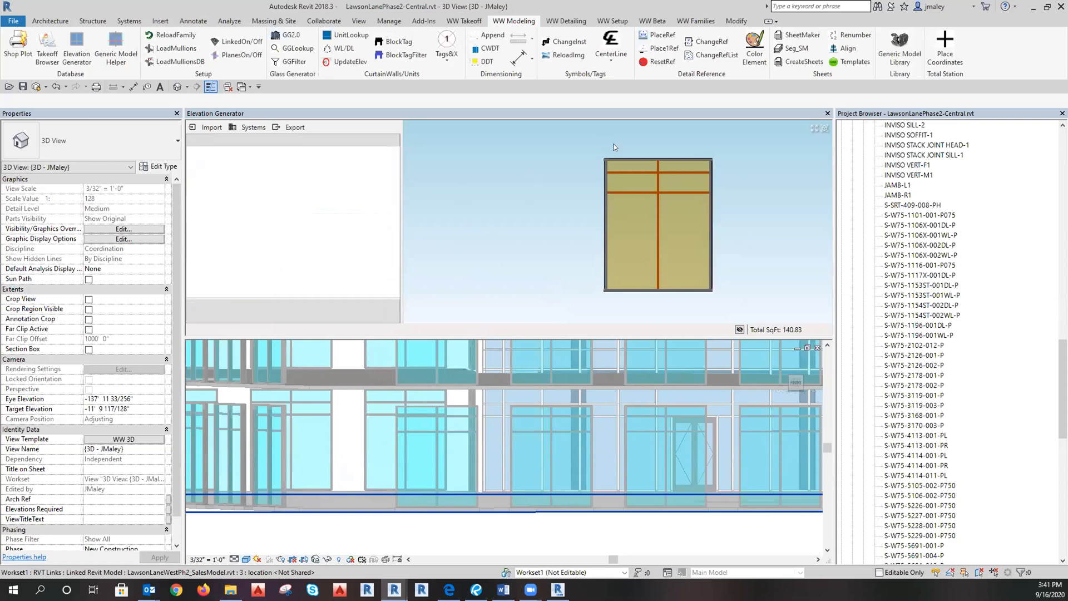
Mark the middle vertical mullion as between units with S-W75-5691-001-P as the top/left profile.
drag(646, 143, 659, 303)
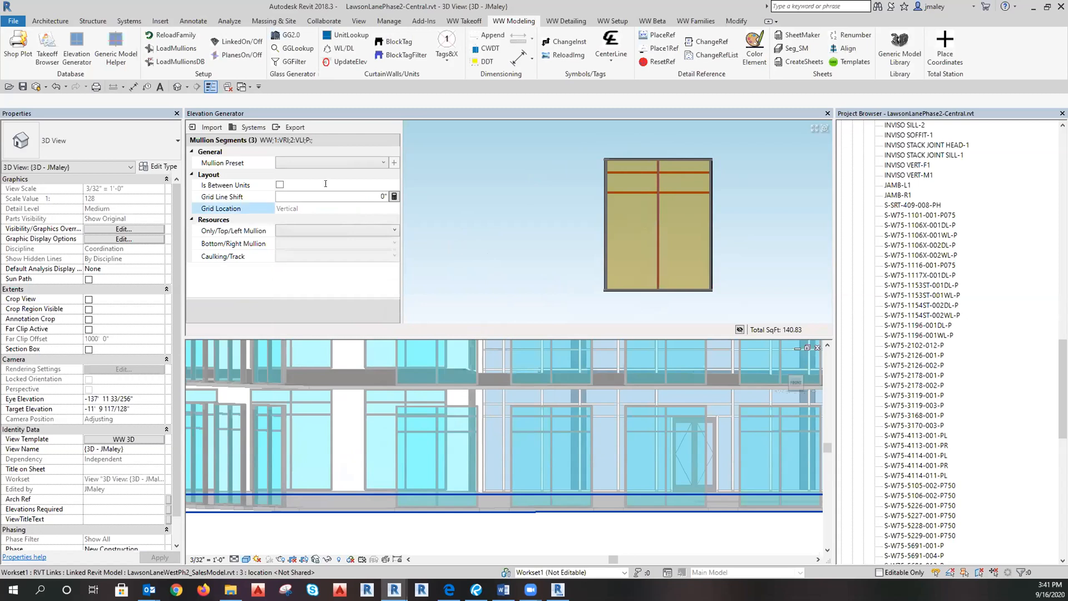
click(280, 185)
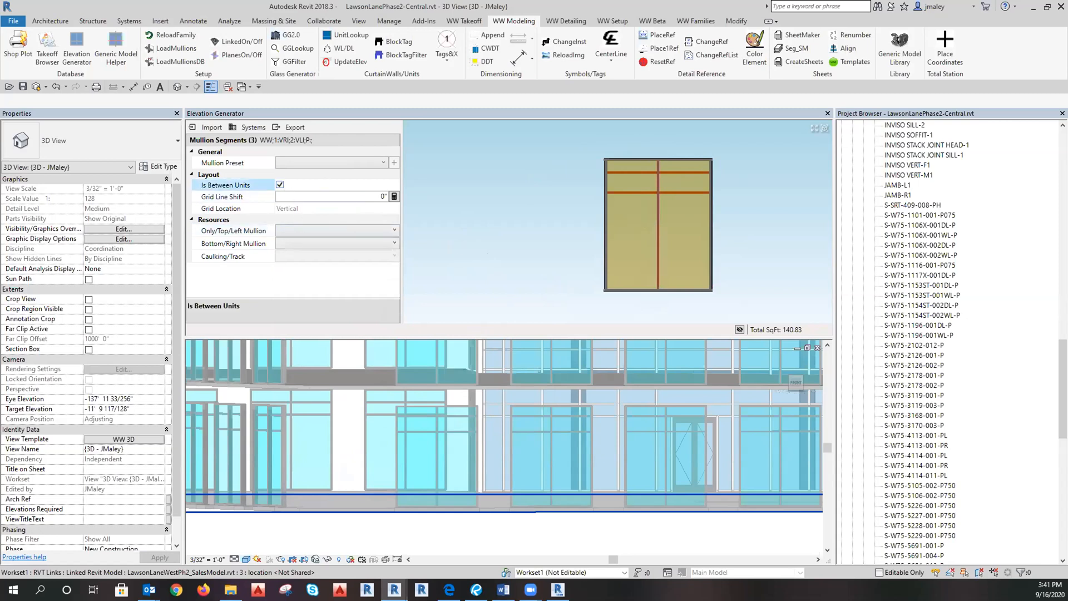
click(353, 230)
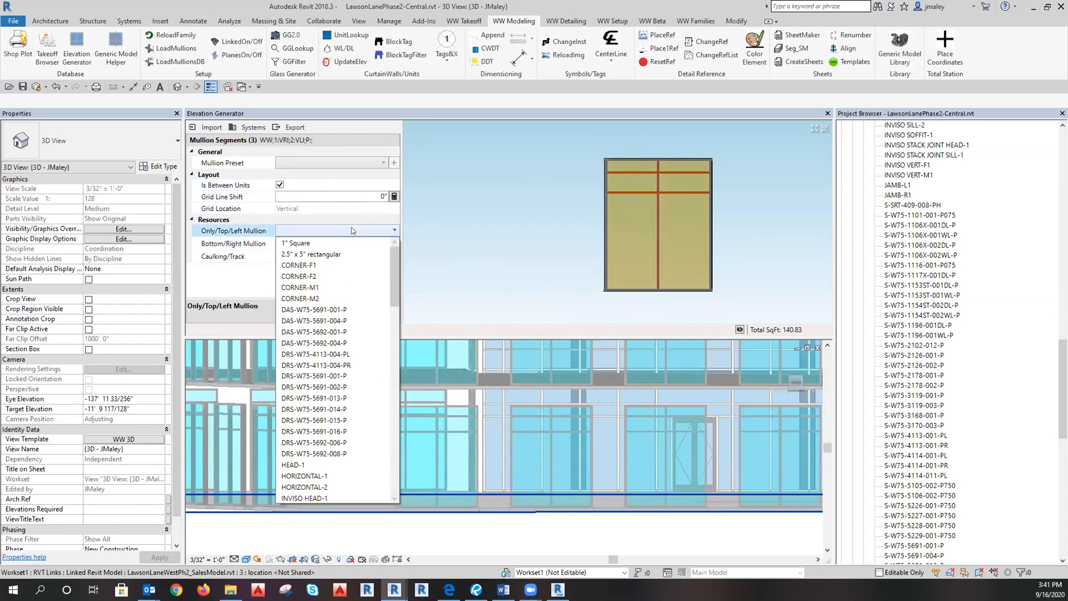
scroll(352, 230, down, 7)
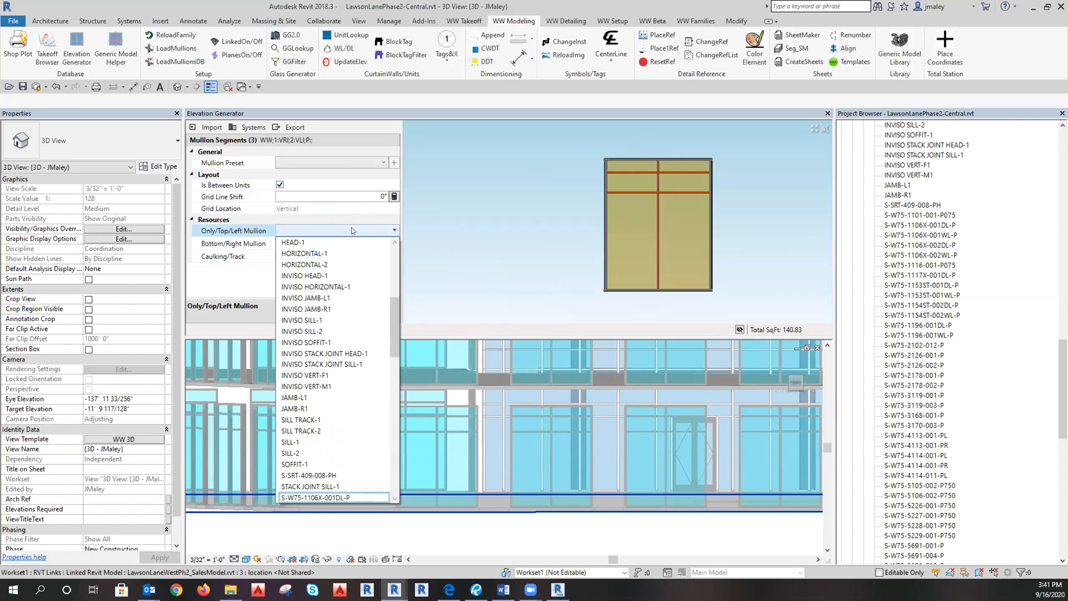
scroll(352, 231, down, 10)
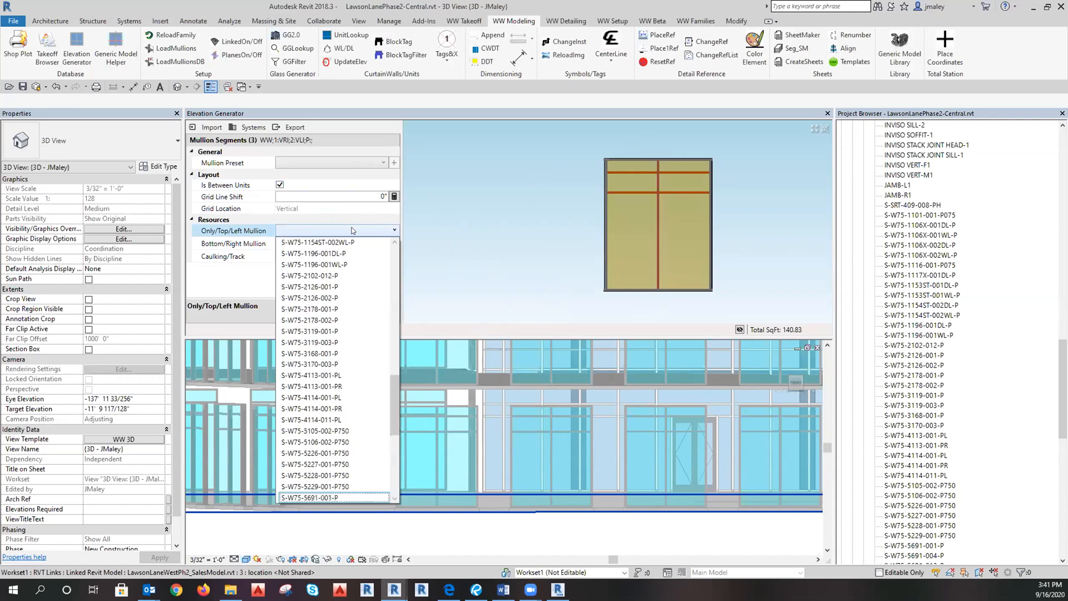
scroll(301, 478, down, 1)
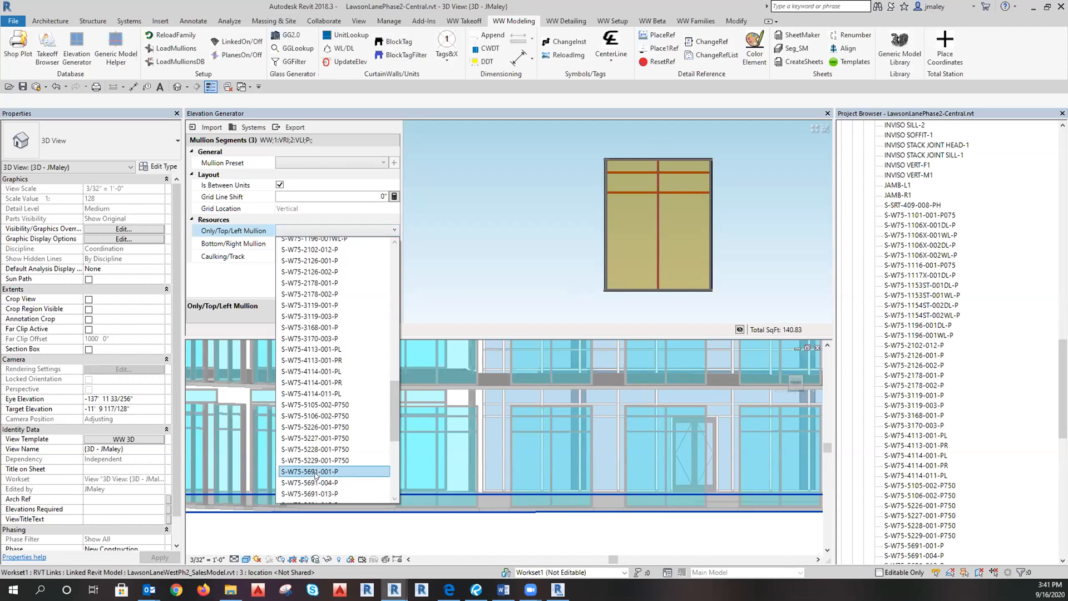
click(315, 474)
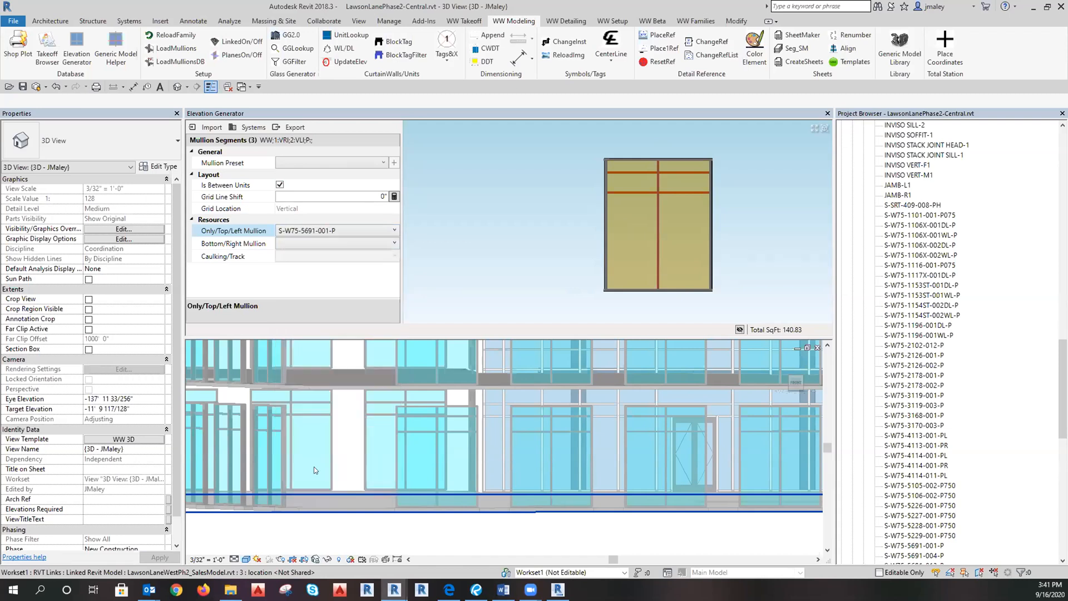
Set the bottom/right mullion profile to S-W75-5692-001-P.
click(314, 244)
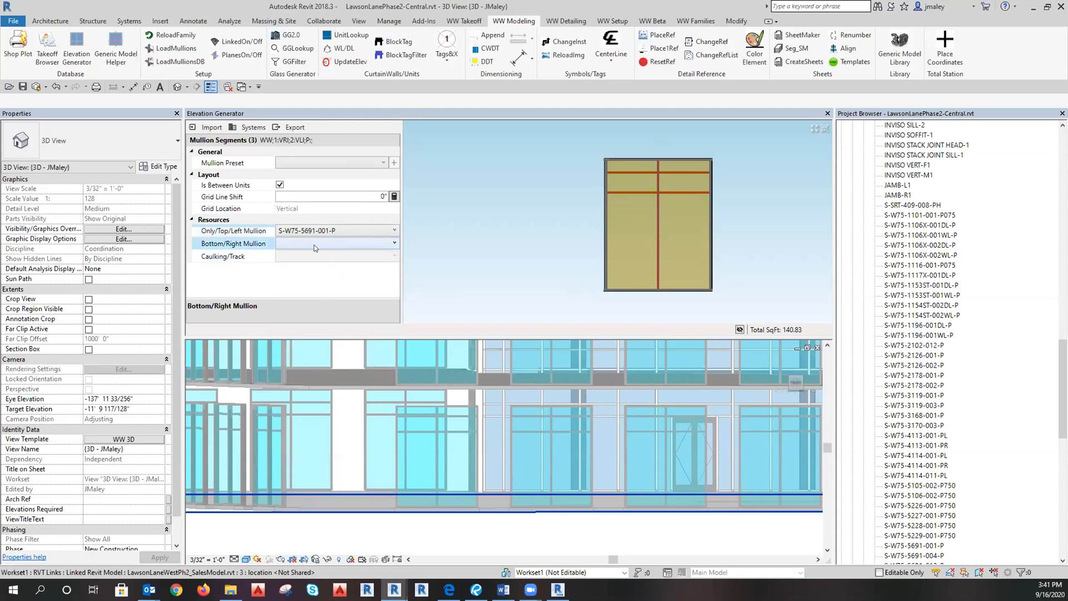
click(314, 248)
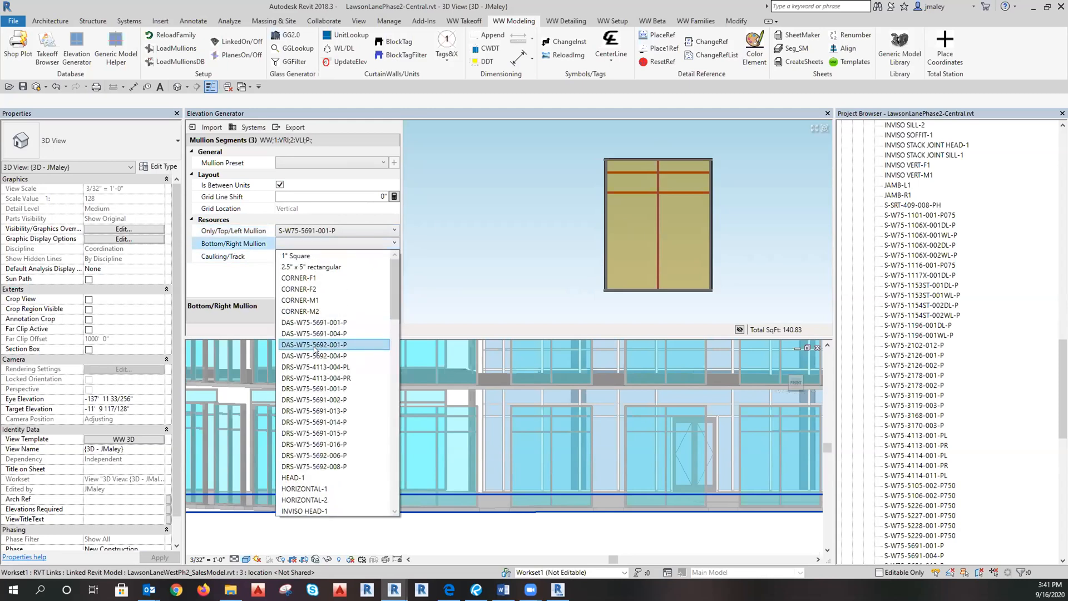
scroll(315, 349, down, 6)
scroll(315, 349, down, 1)
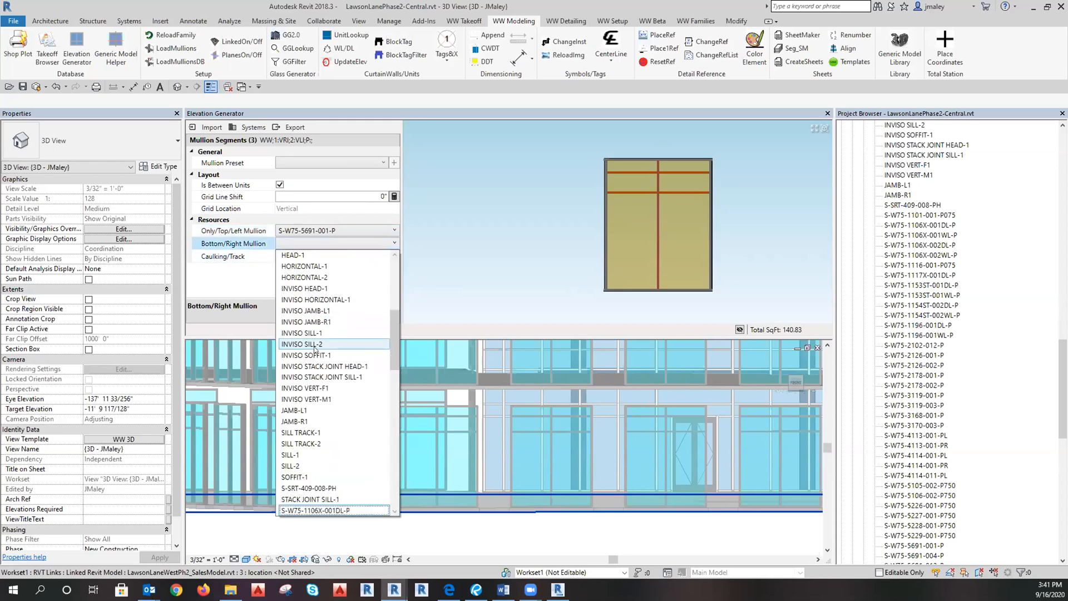
scroll(315, 349, down, 10)
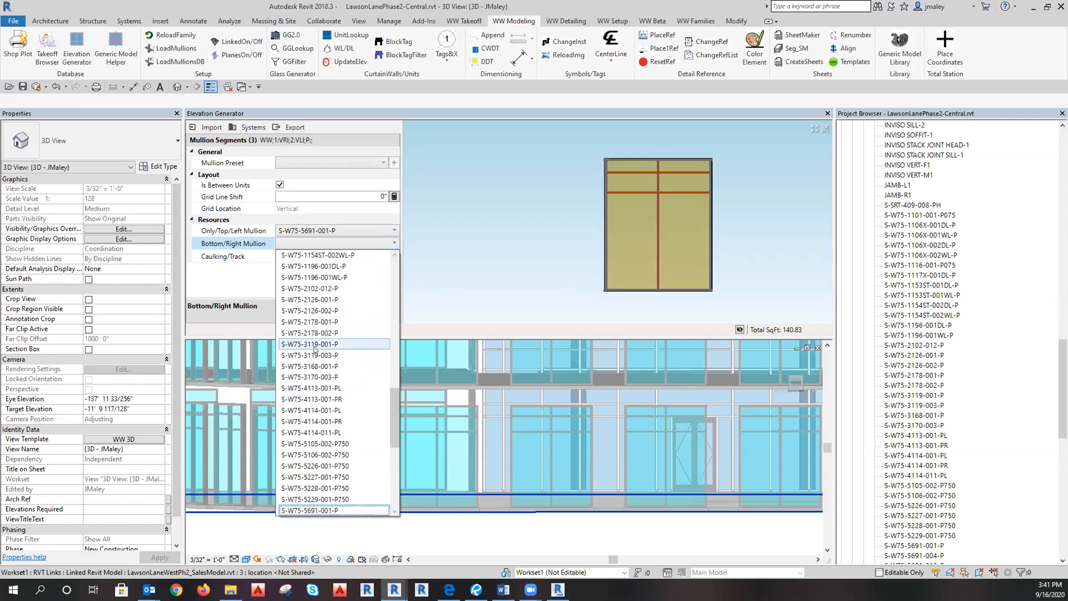
key(2)
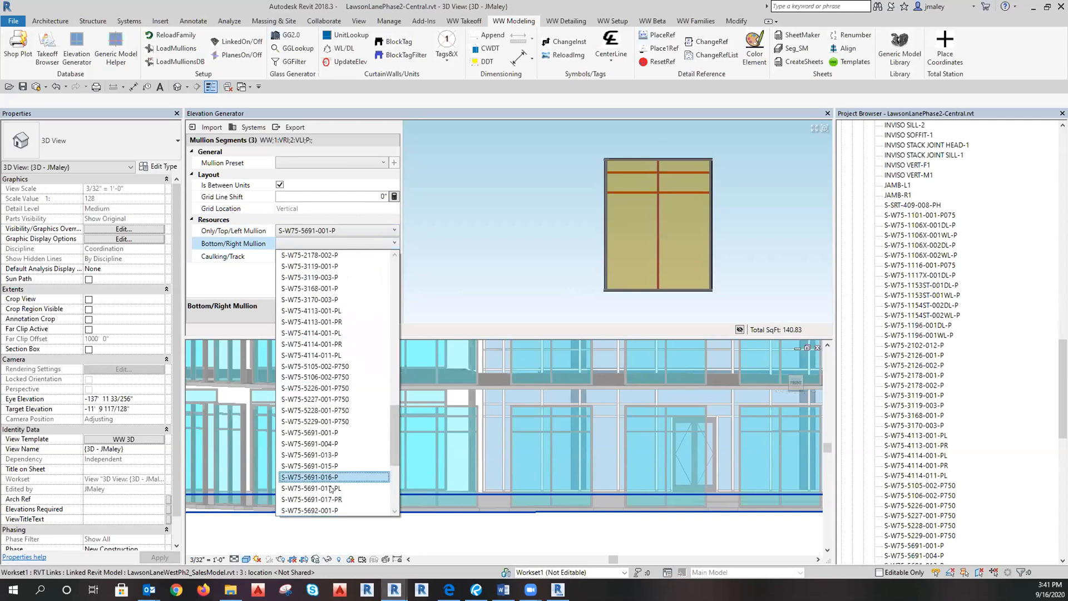
click(318, 511)
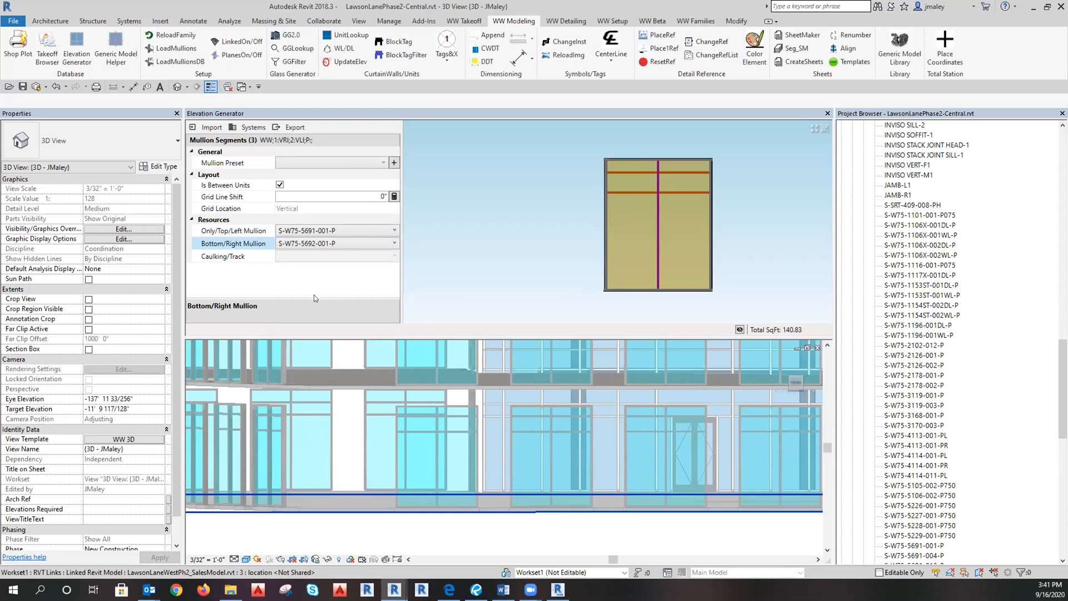
Save the settings as preset 'PO Intermediate- 2/5.51'.
click(394, 162)
double_click(418, 391)
text(Intermediate)
drag(466, 392, 457, 396)
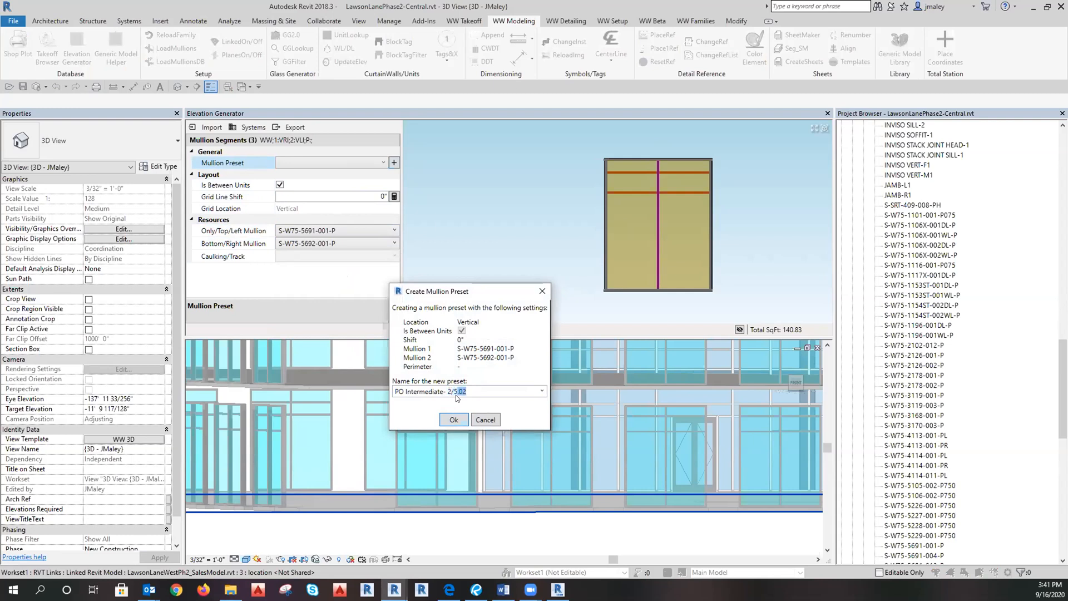
text(51)
click(456, 396)
click(457, 391)
key(Return)
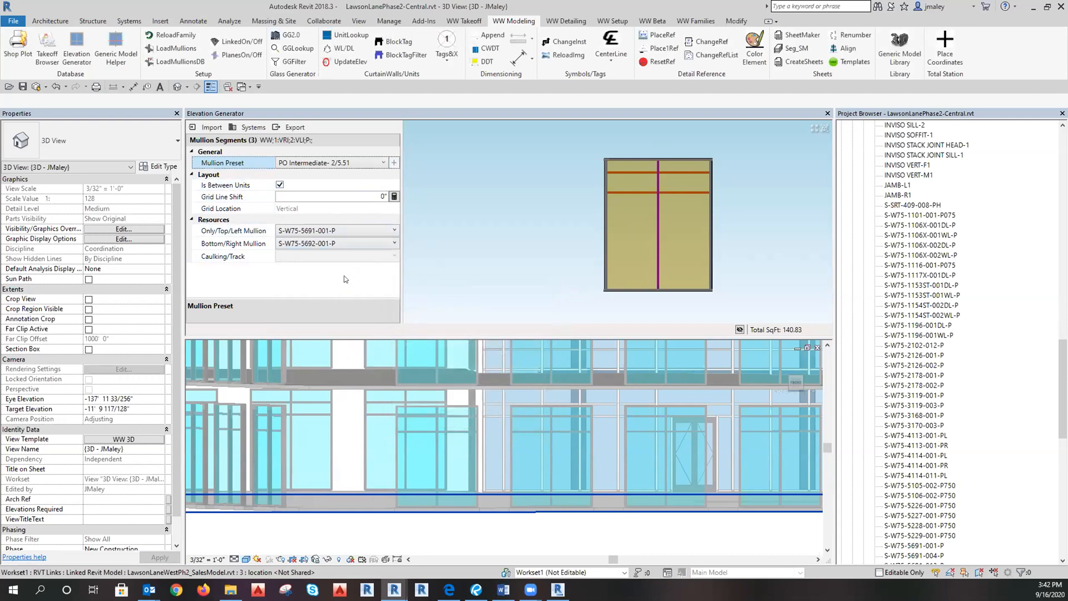
Select the horizontal mullions and set their top/left profile to S-W75-2126-001-P.
click(570, 192)
drag(574, 170, 741, 178)
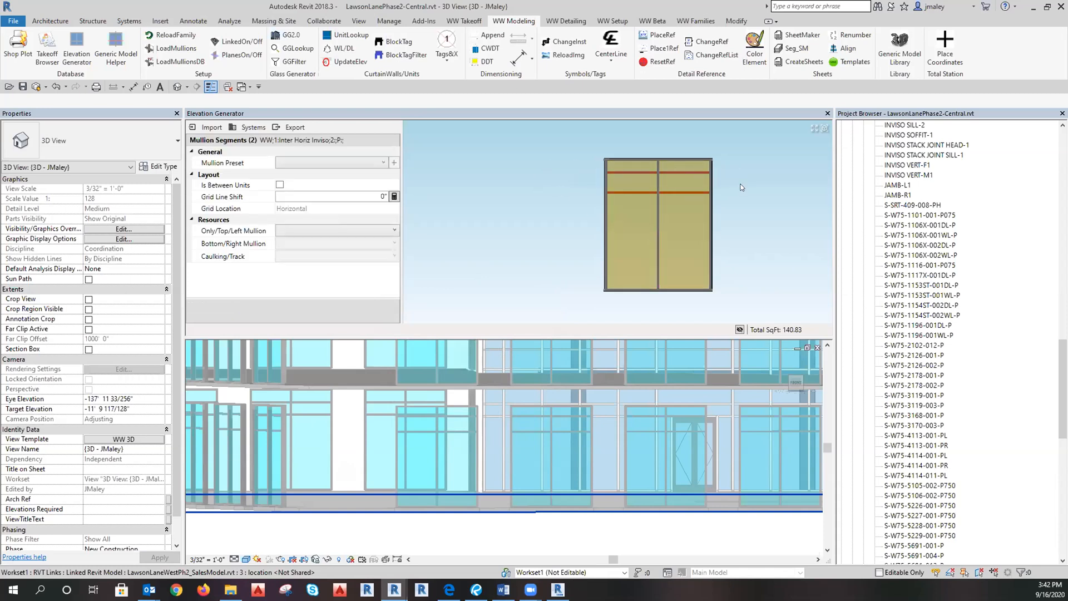
click(591, 162)
drag(593, 163, 739, 205)
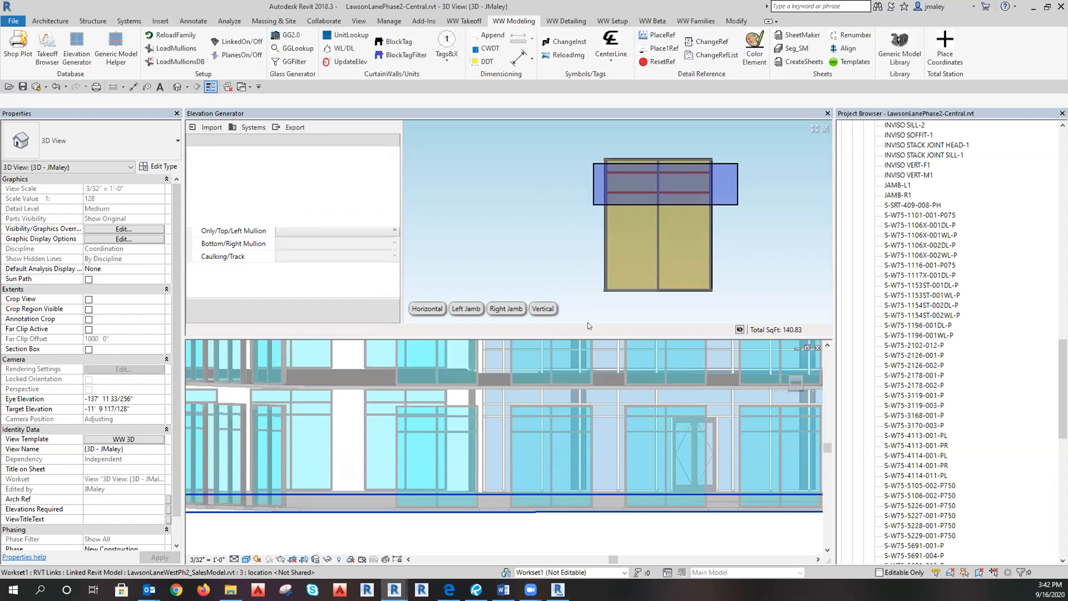
click(428, 308)
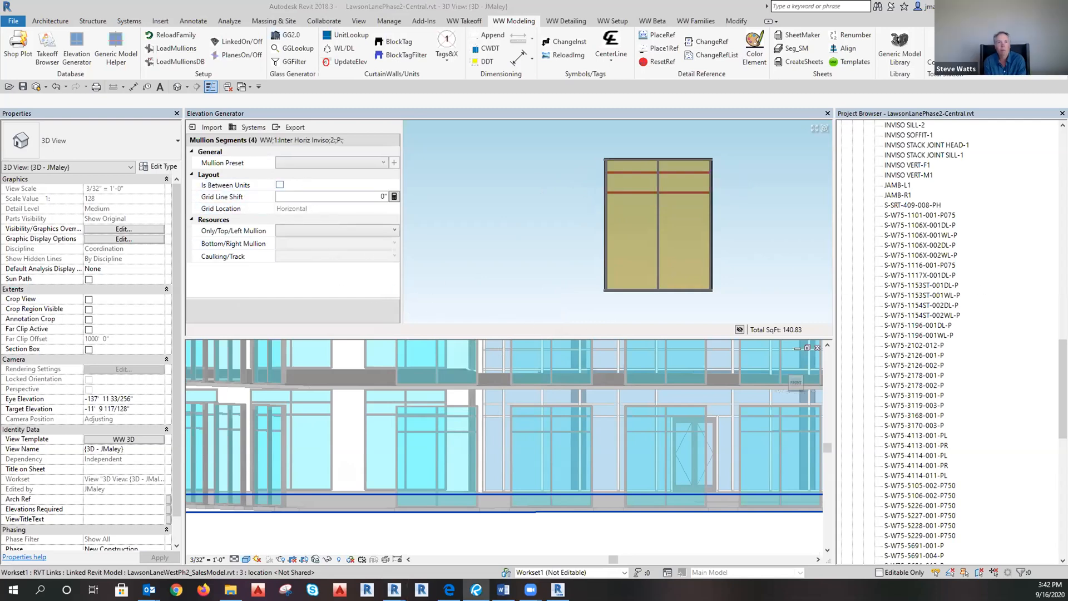
click(319, 230)
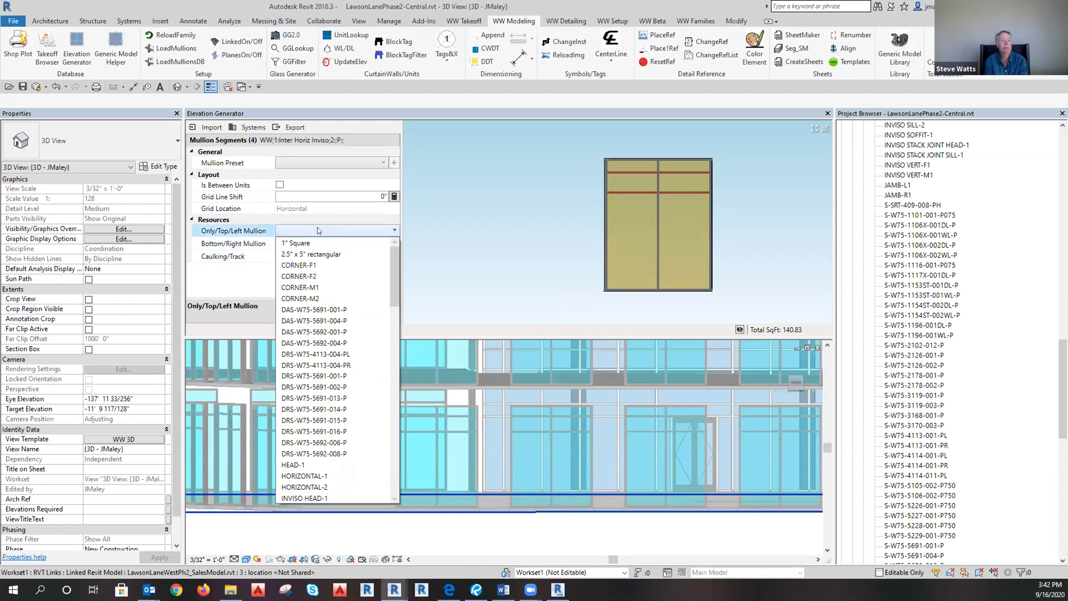
scroll(317, 227, down, 7)
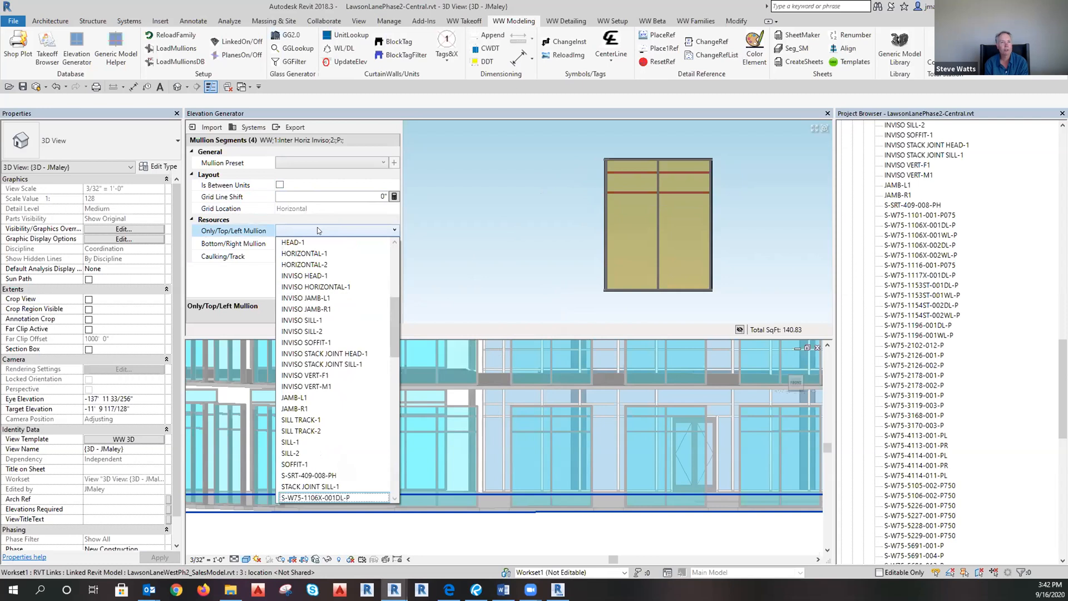
scroll(317, 227, down, 4)
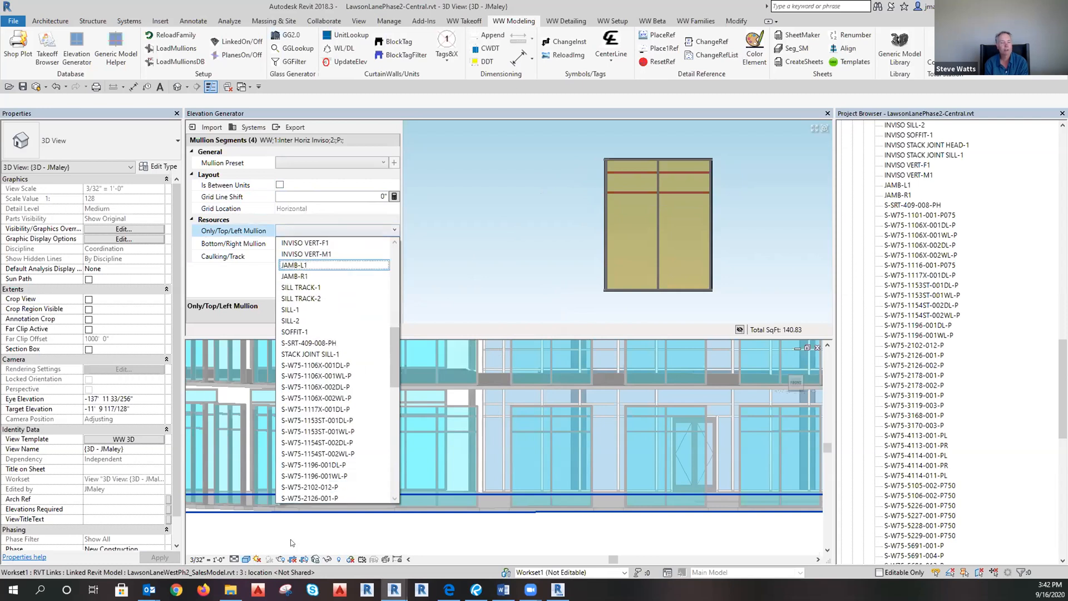
click(299, 498)
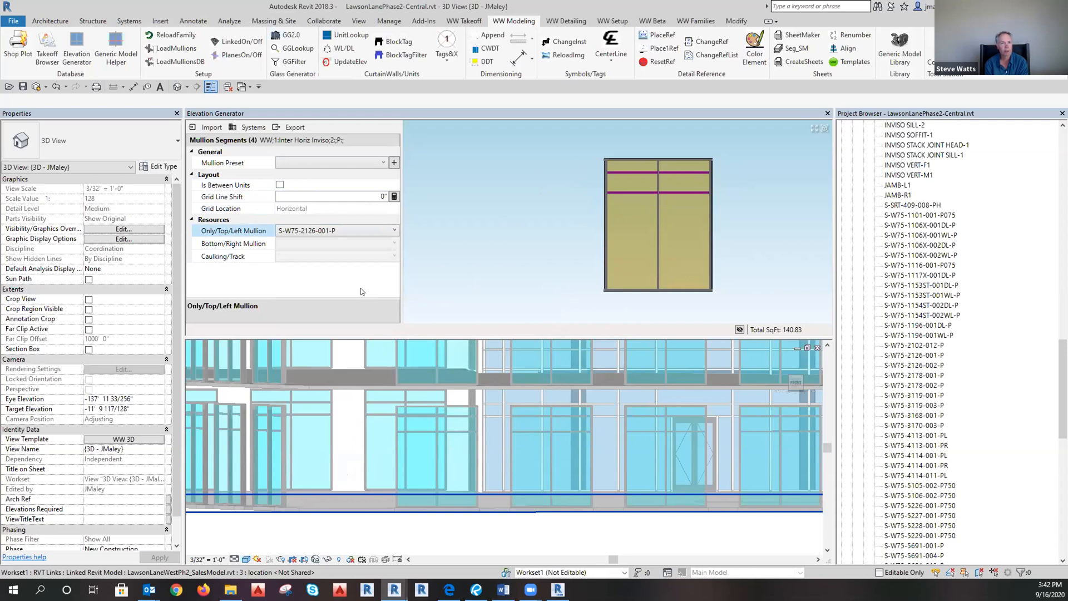
Save the horizontal settings as preset 'Typ Horizontal - 2/5.01'.
click(394, 162)
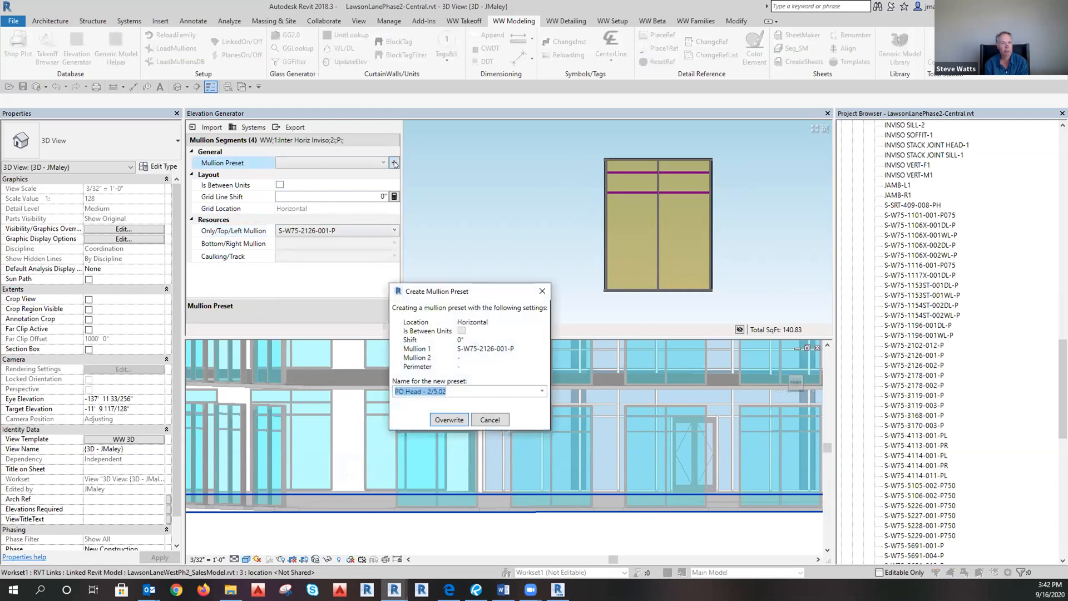
text(Ty)
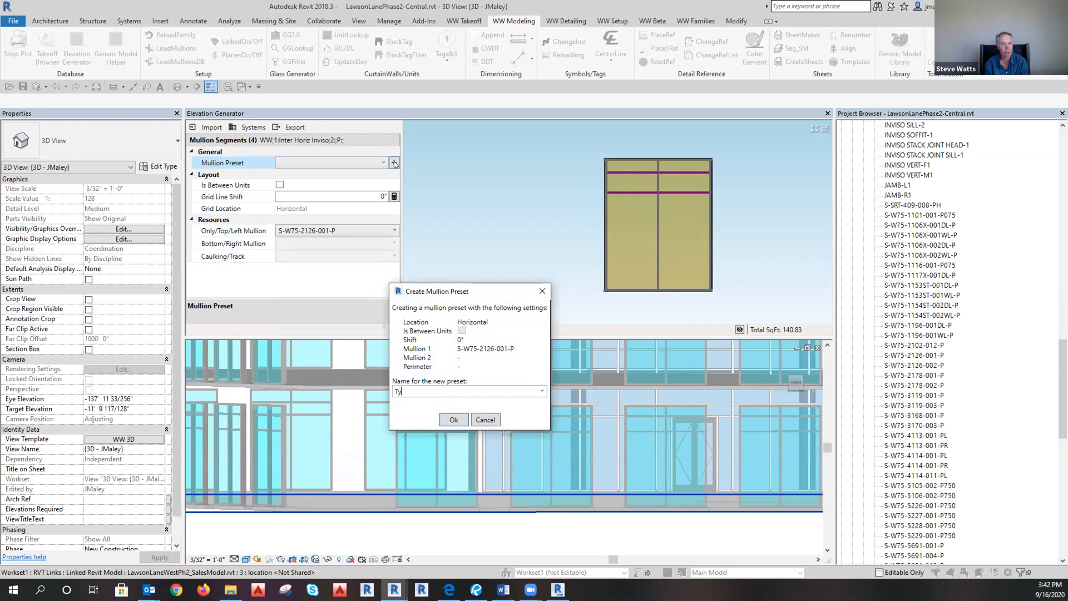
text(p Horizontal - 2/5.01)
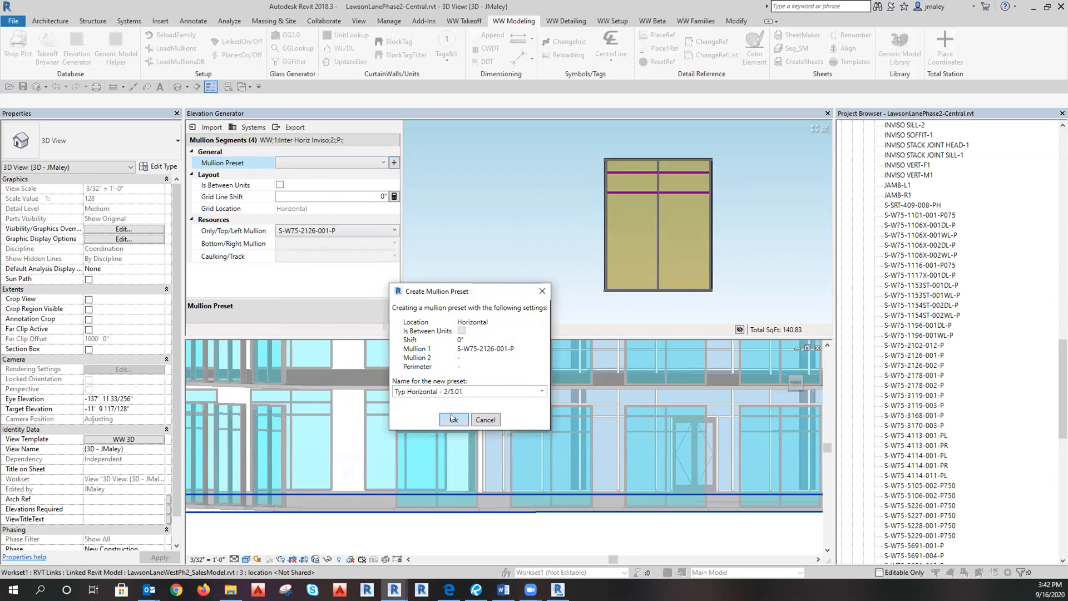
click(453, 419)
click(253, 128)
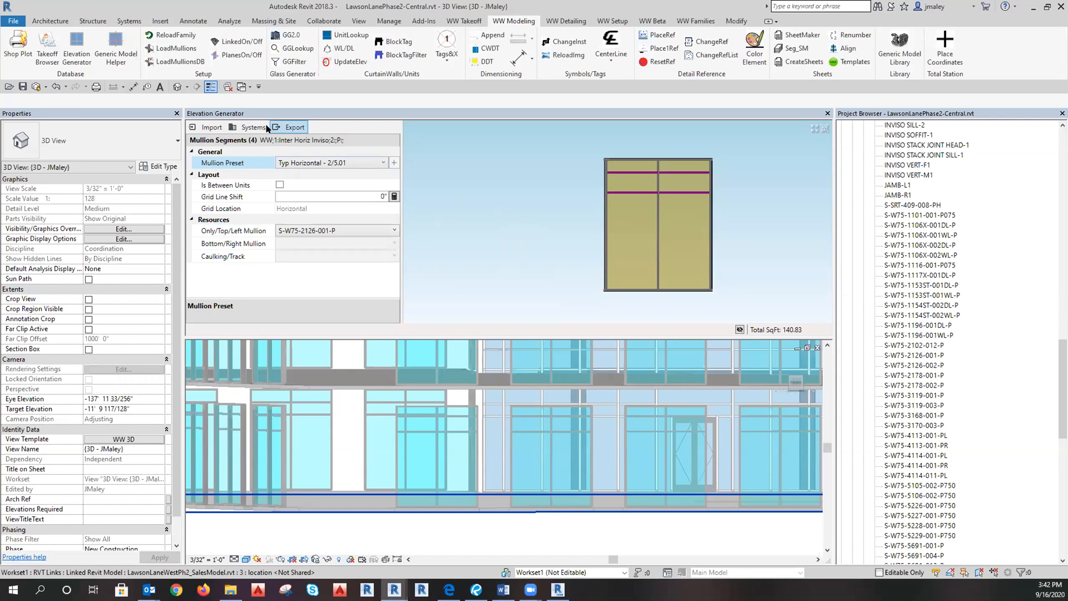
Clear the mullion selection and start a new unitized system named 'Typ PO'.
click(424, 166)
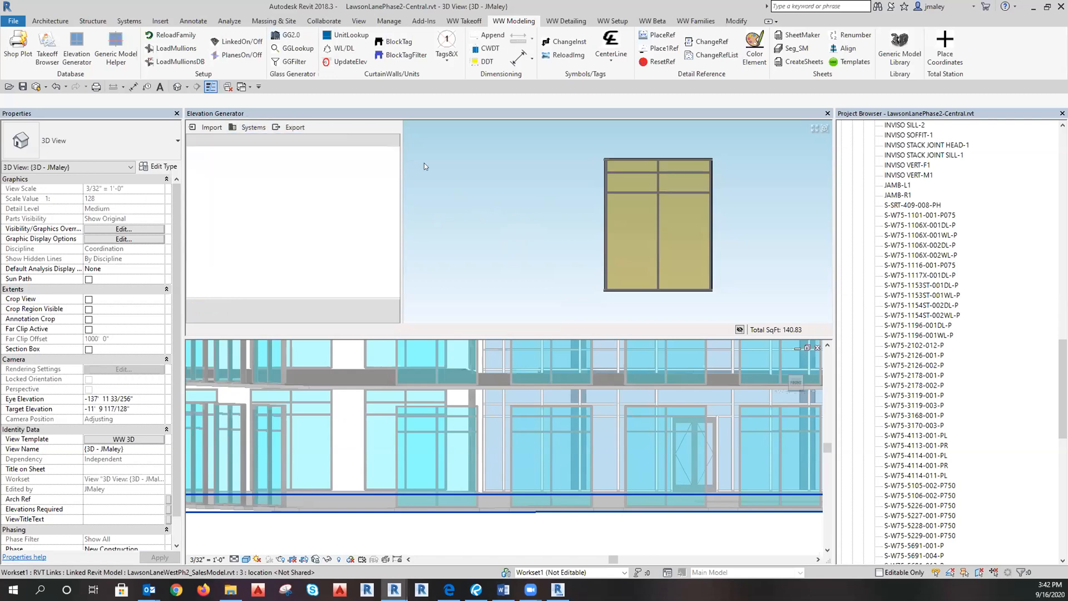
click(253, 128)
click(245, 186)
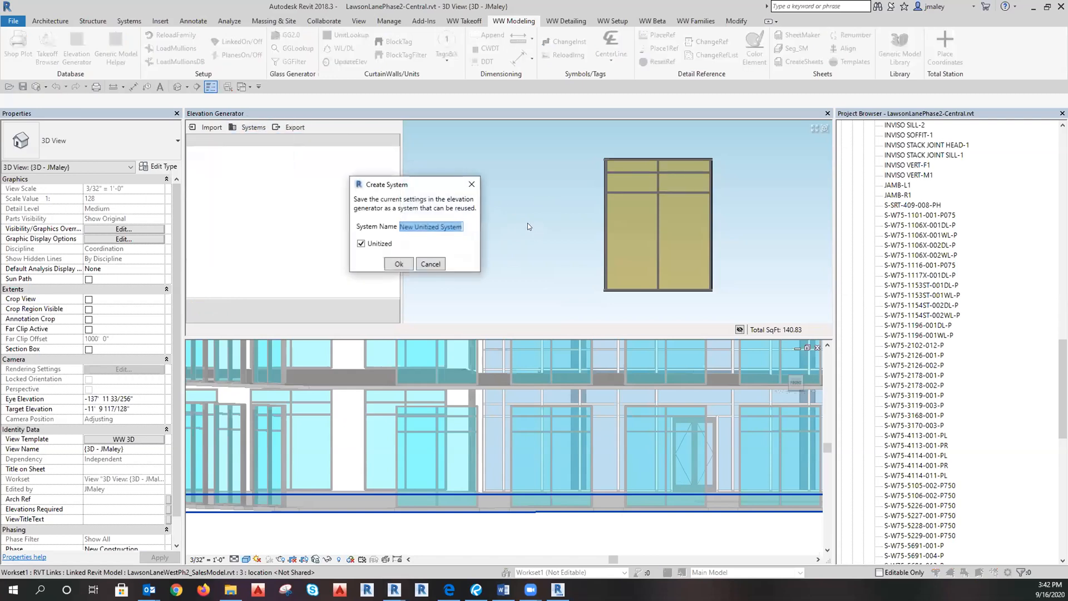
text(Typ )
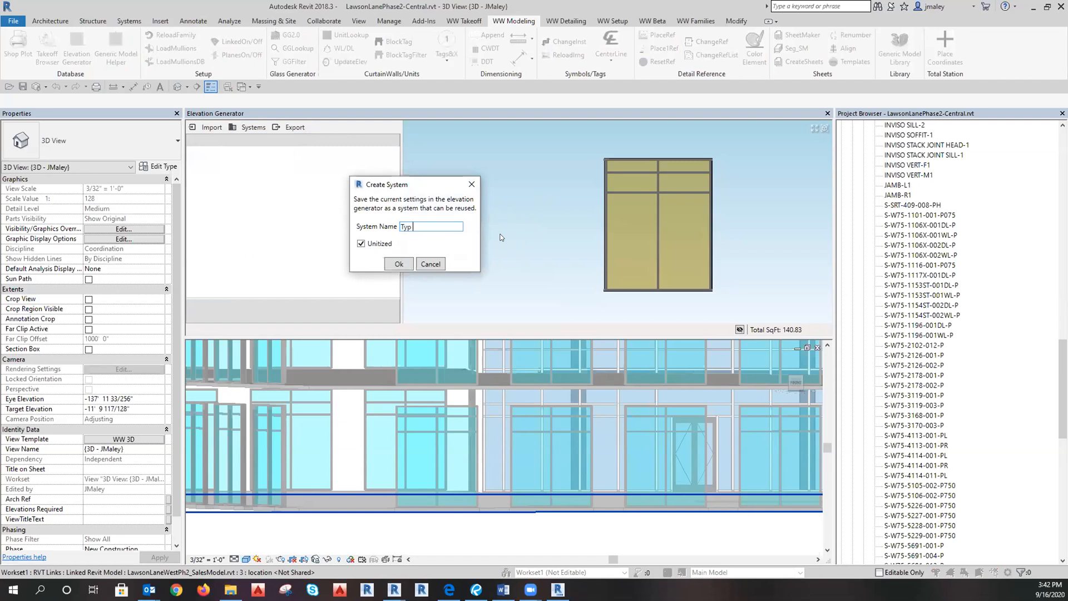
text(PO - 1st level)
Confirm the system, export the storefront despite 6 infill errors, and view the new unit from above.
click(398, 263)
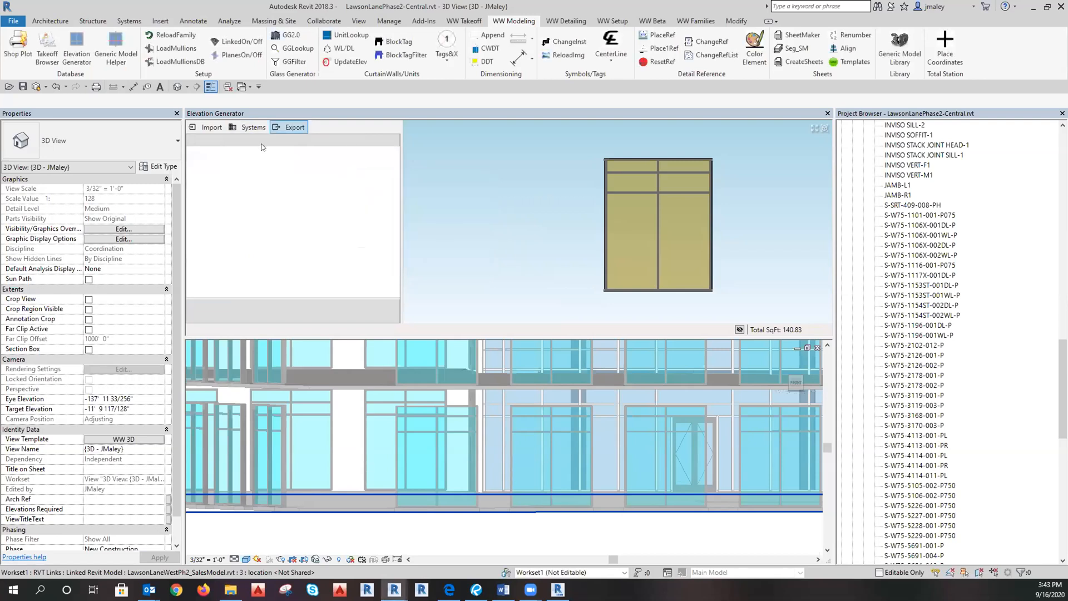
click(289, 127)
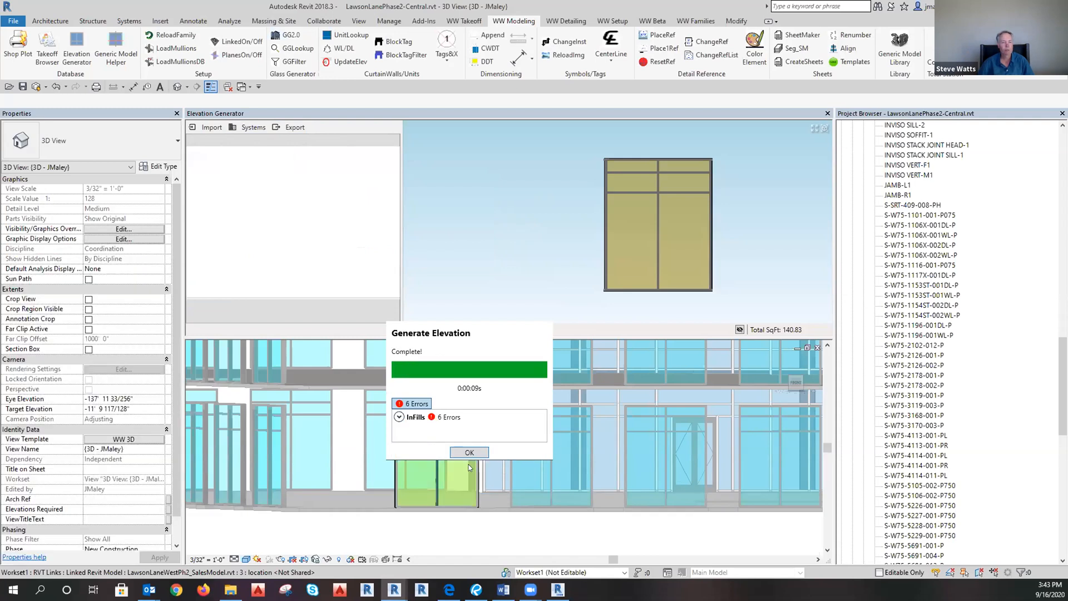
click(469, 452)
click(523, 509)
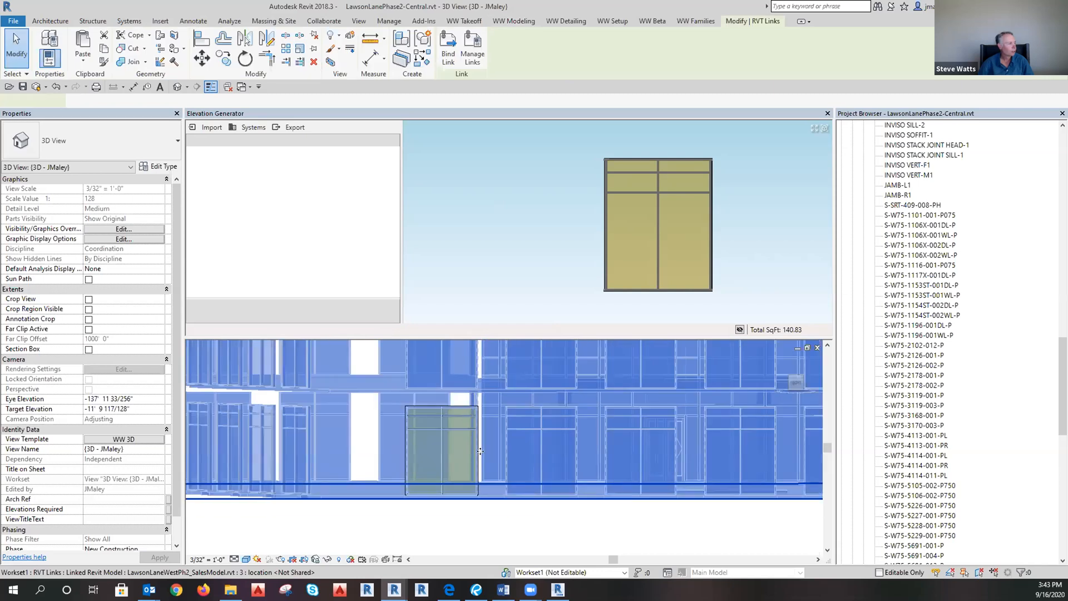
click(515, 531)
shift+middle_drag(515, 532, 502, 532)
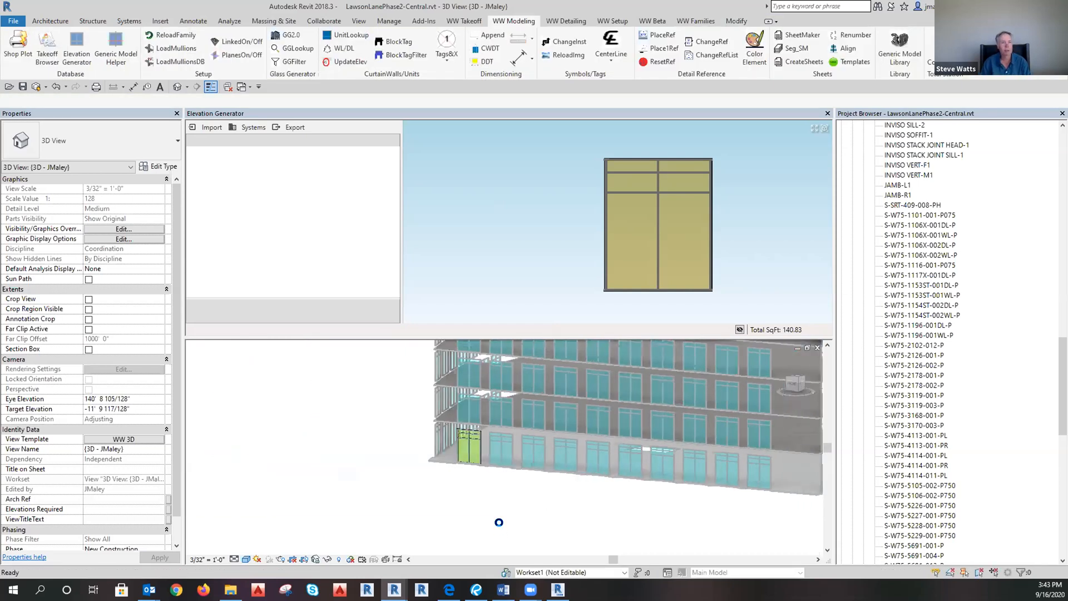
scroll(500, 517, up, 3)
scroll(500, 506, up, 3)
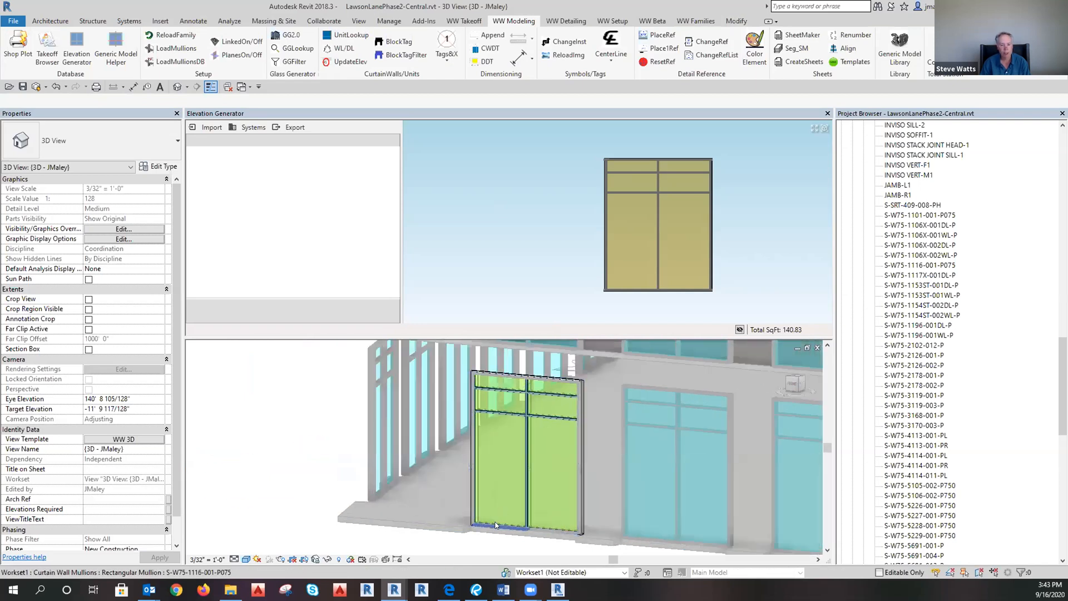
Select all six visible glass panels and set their glazing to WW Vision Tempered (1T).
click(509, 415)
right_click(513, 417)
mouse_move(611, 259)
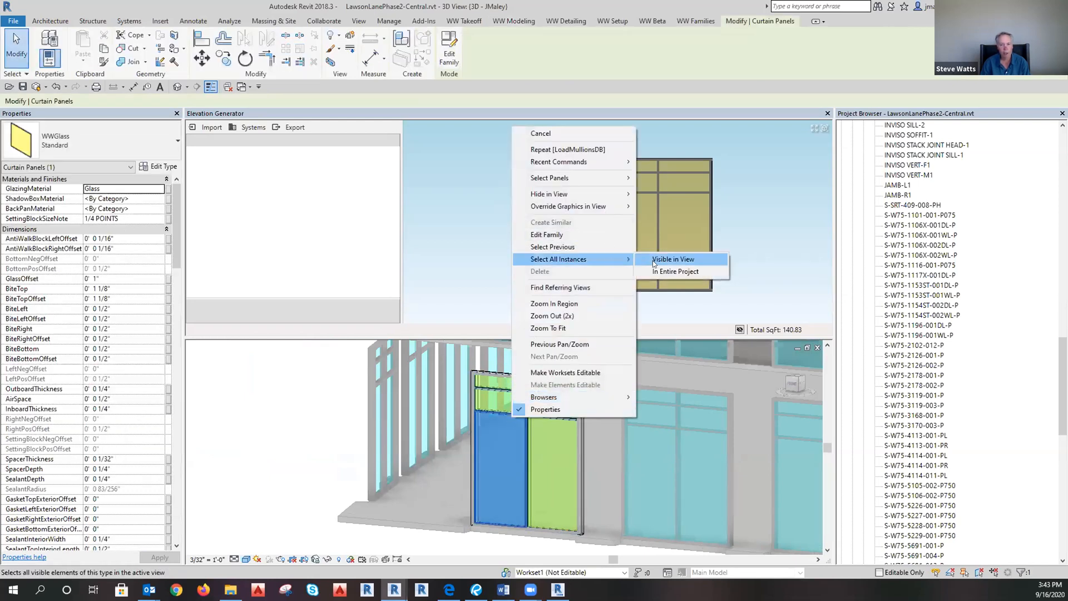
click(654, 261)
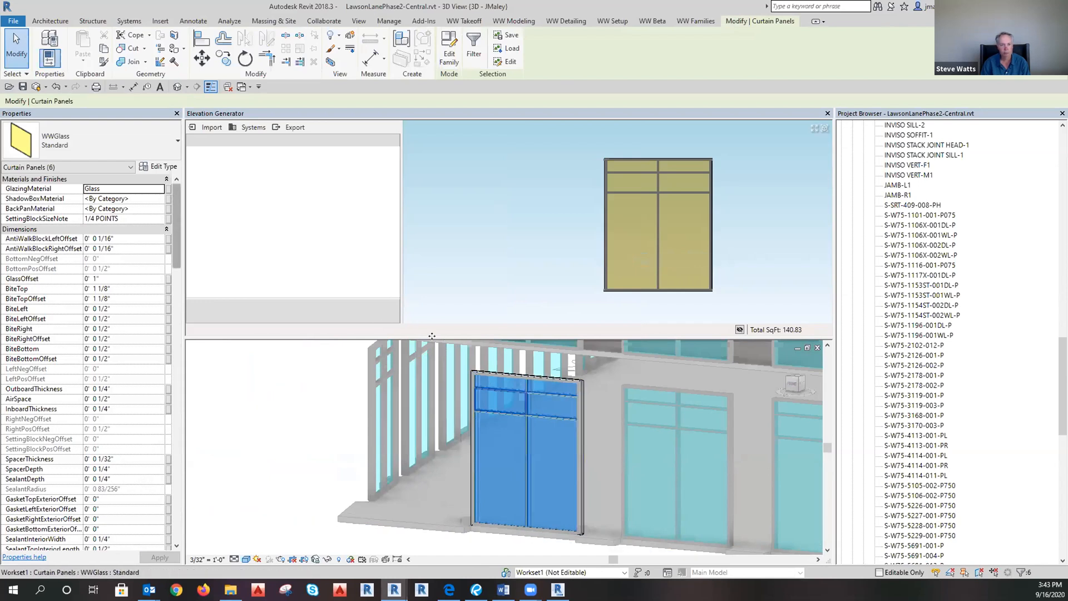
click(160, 189)
click(160, 190)
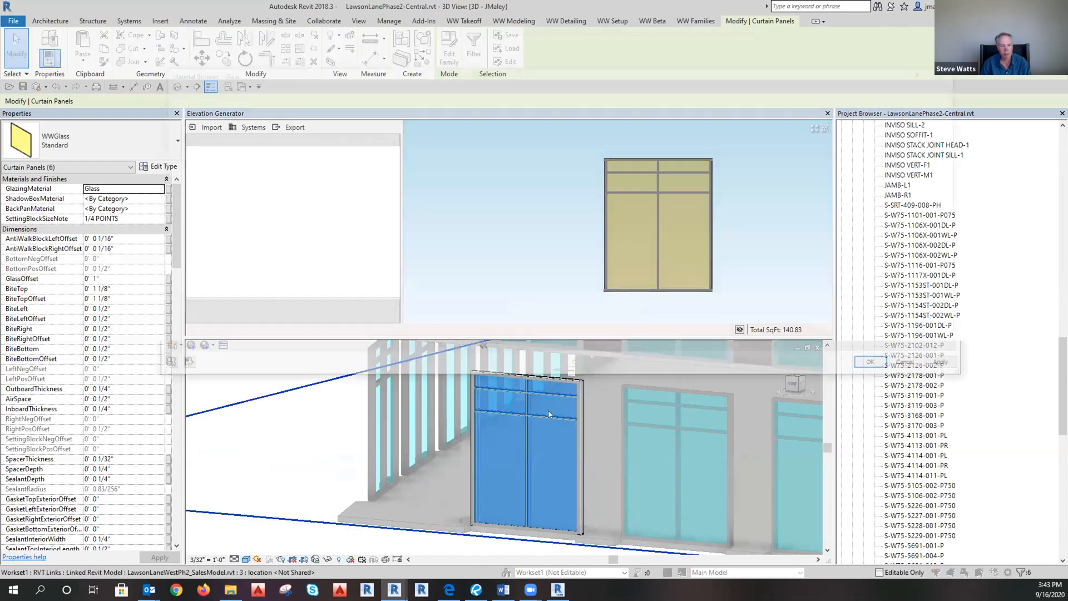
scroll(411, 287, down, 3)
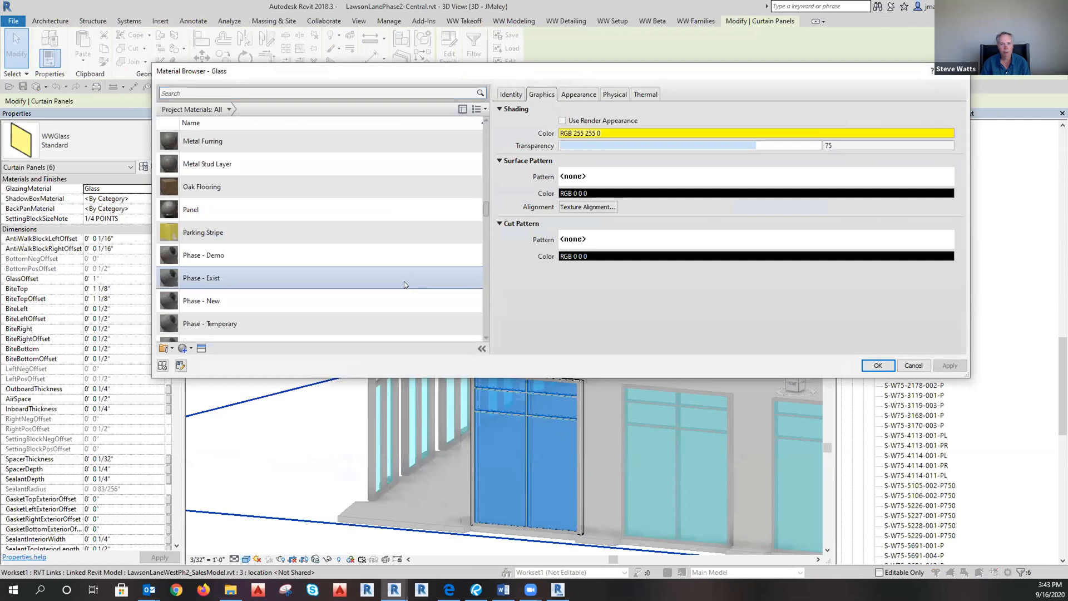
scroll(401, 273, down, 10)
scroll(394, 258, down, 5)
click(270, 308)
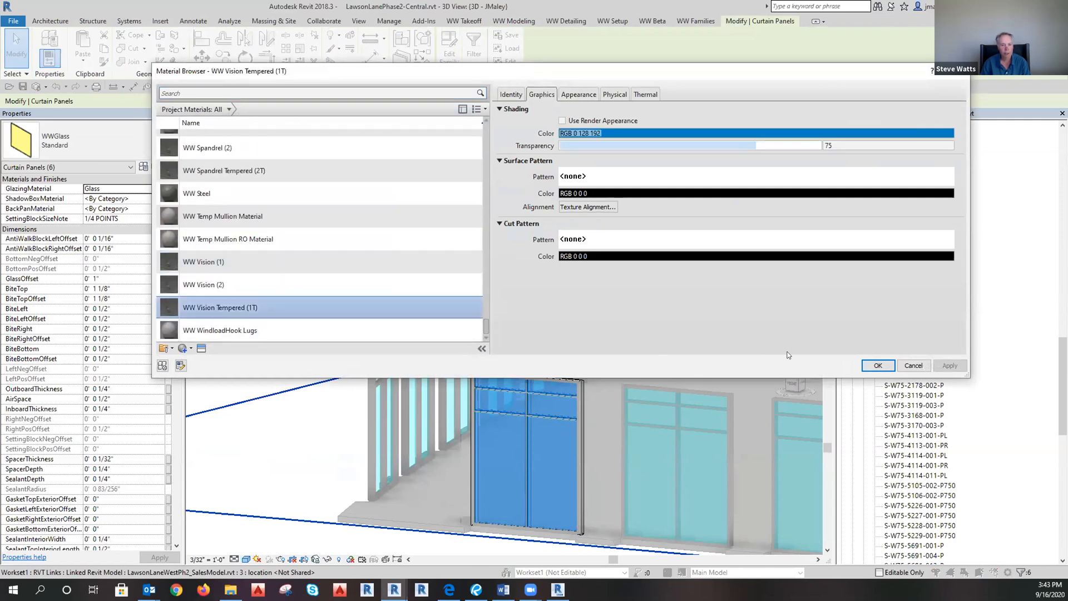
click(878, 367)
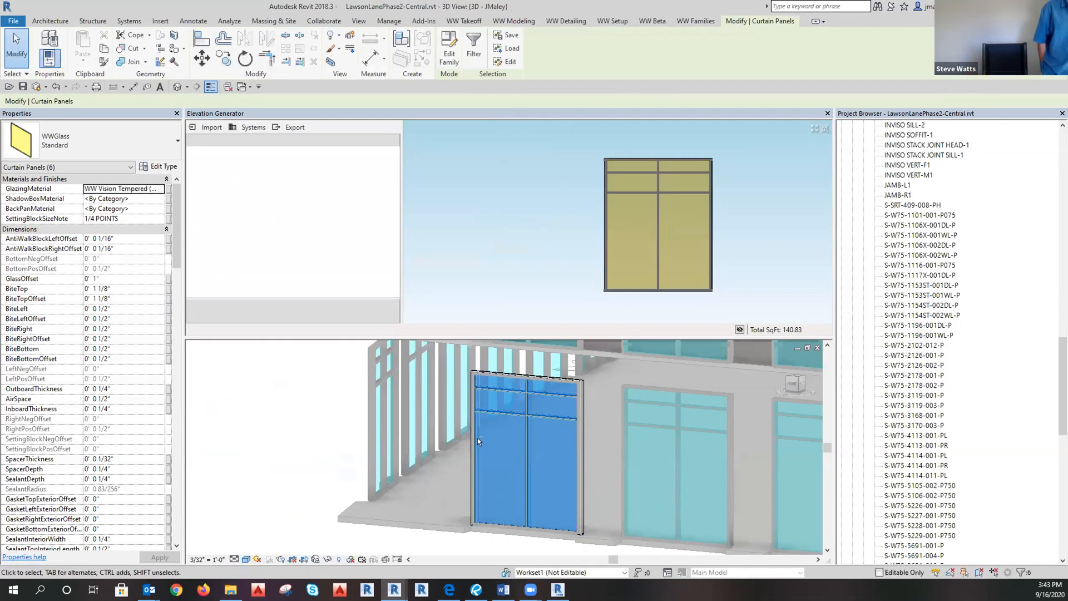
Leave out the two lower panels and give the four upper panels WW Vision (1) glazing.
shift+click(572, 465)
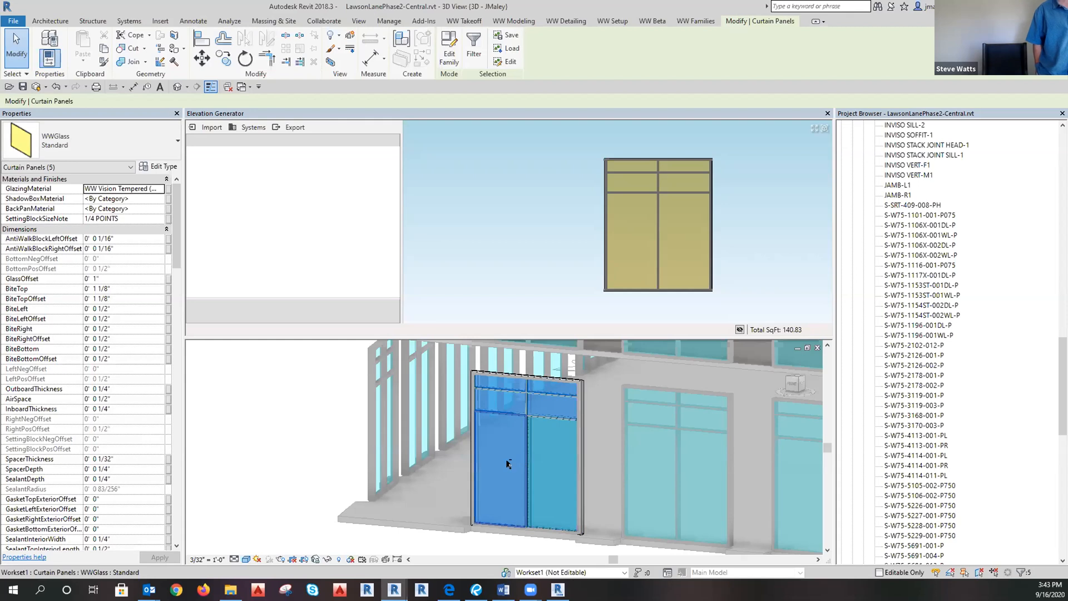
shift+click(501, 470)
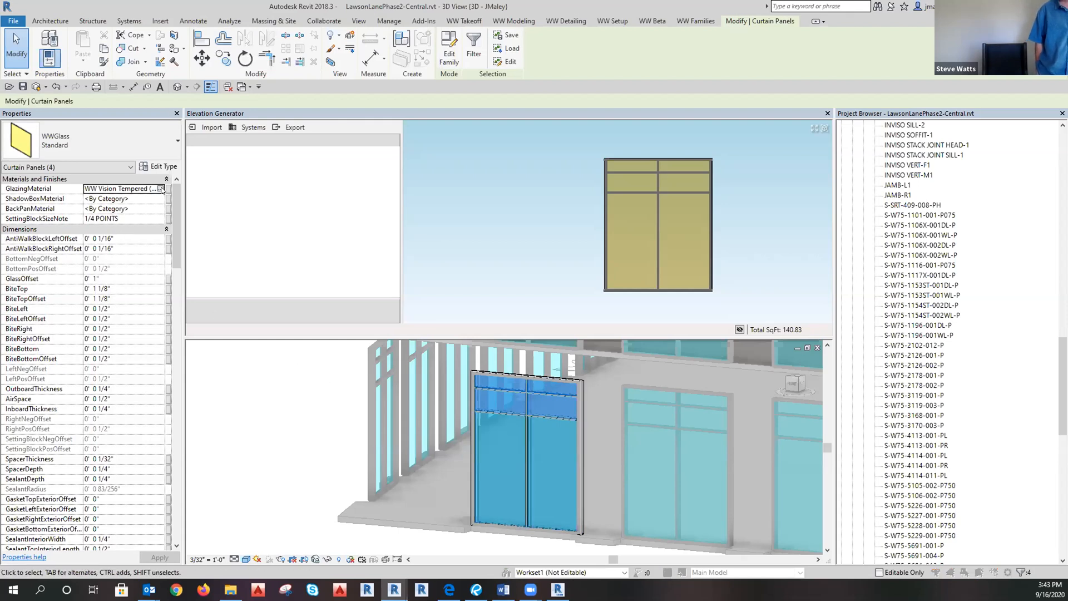
click(161, 190)
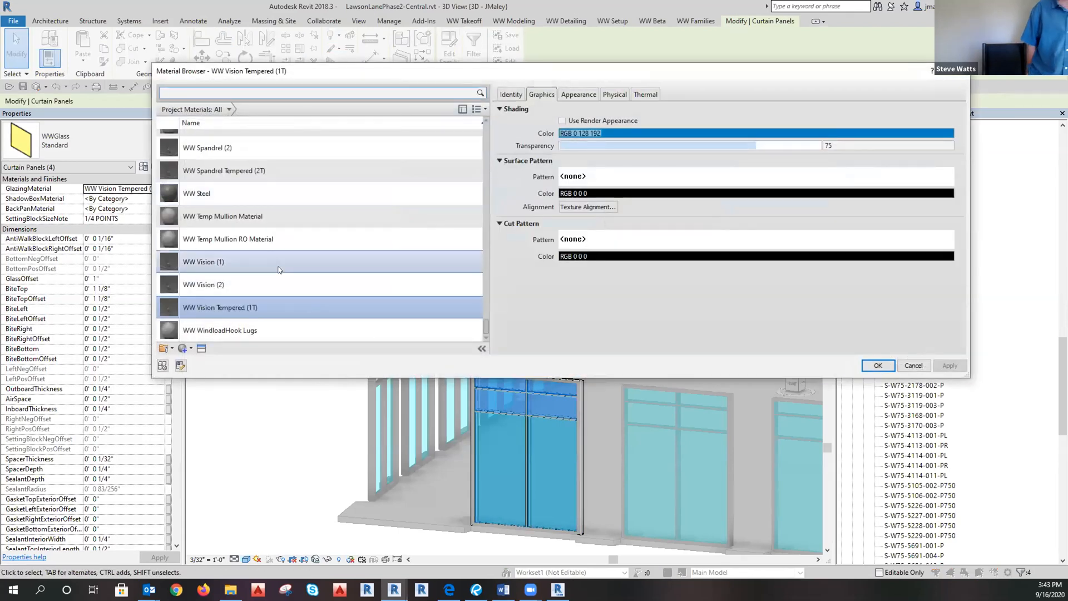
click(203, 262)
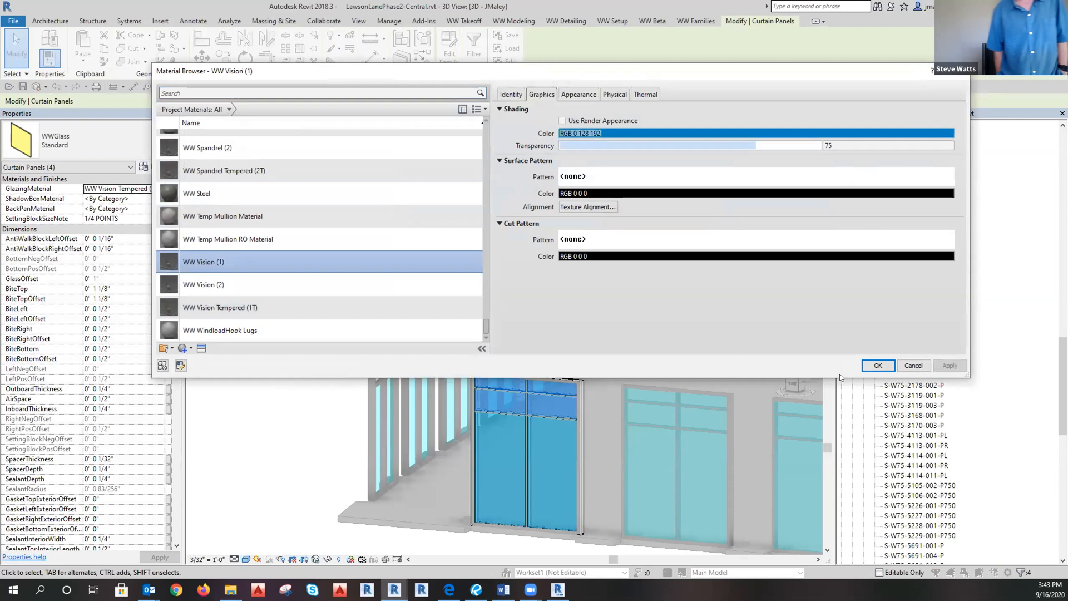
click(875, 365)
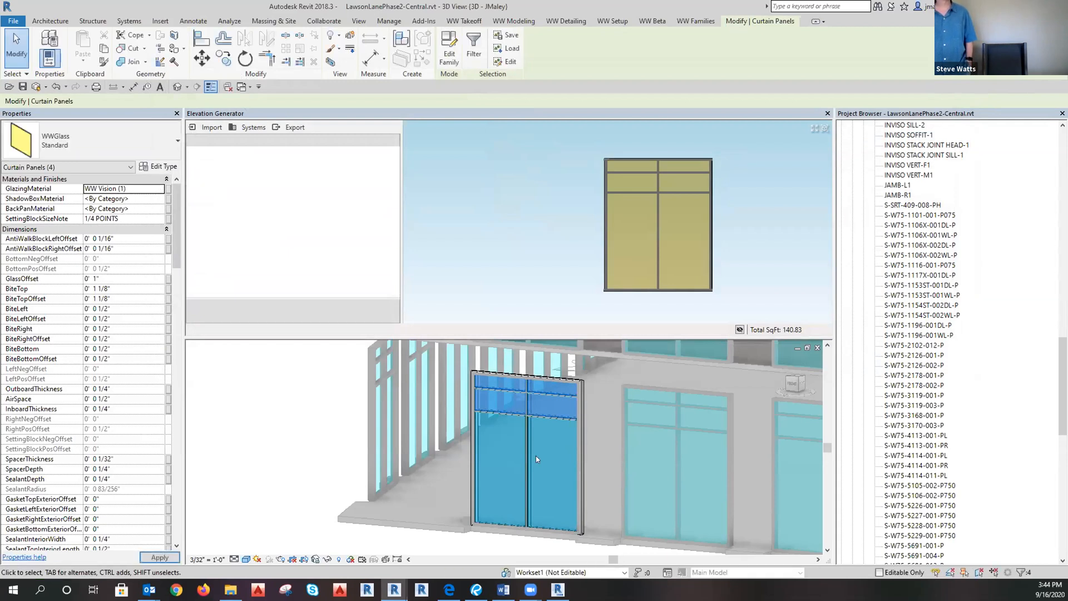
scroll(486, 439, down, 3)
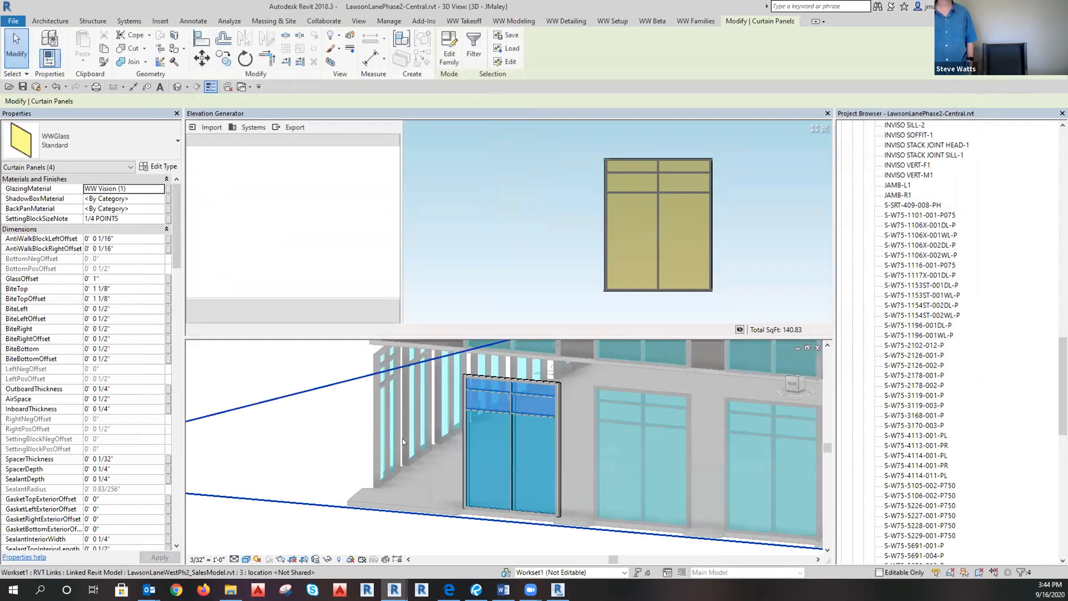
Deselect the glass, close the Elevation Generator, and select the 0.01 - GENERAL NOTES sheet.
click(448, 524)
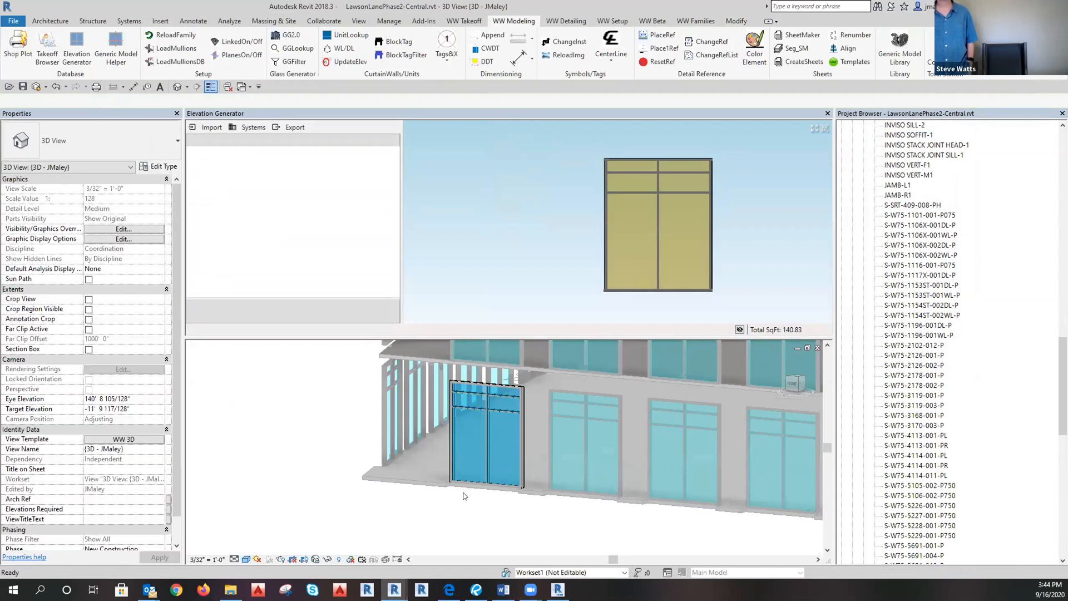
scroll(928, 309, up, 3)
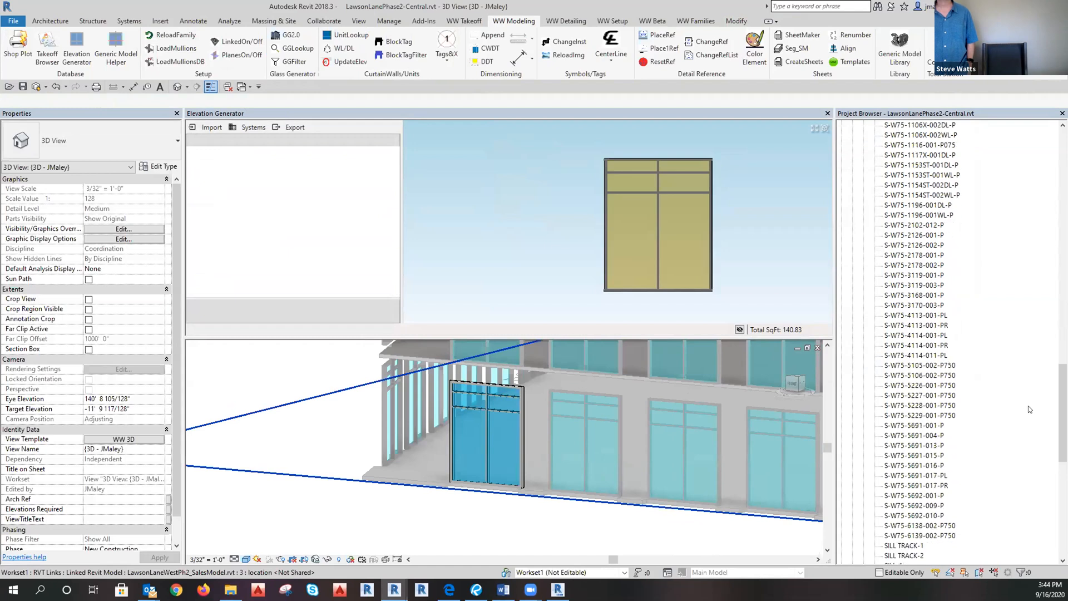
drag(1063, 346, 1063, 281)
click(863, 305)
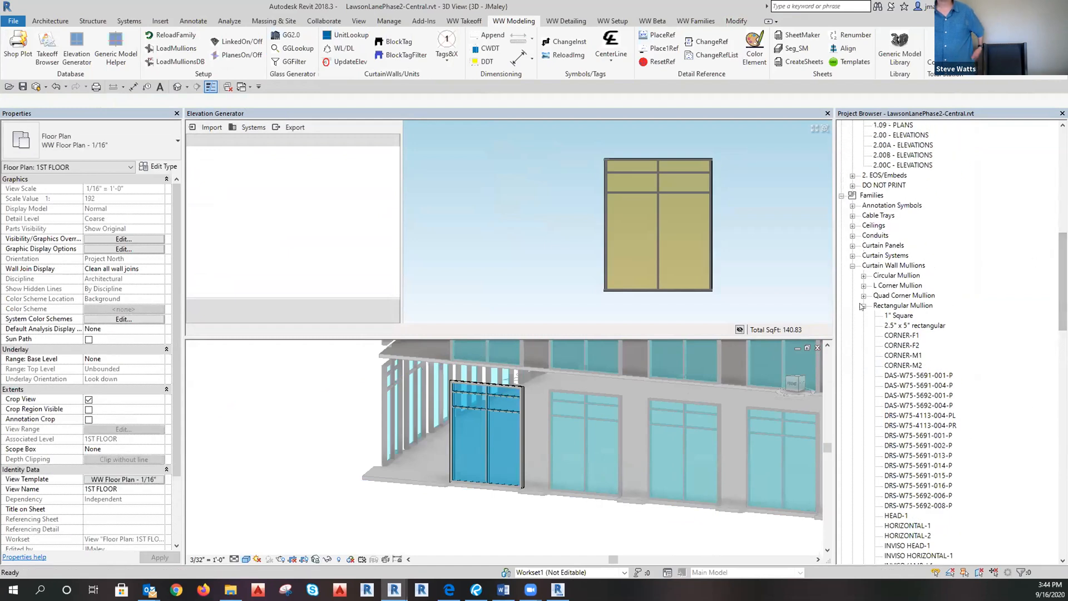
scroll(940, 353, up, 2)
scroll(940, 353, up, 5)
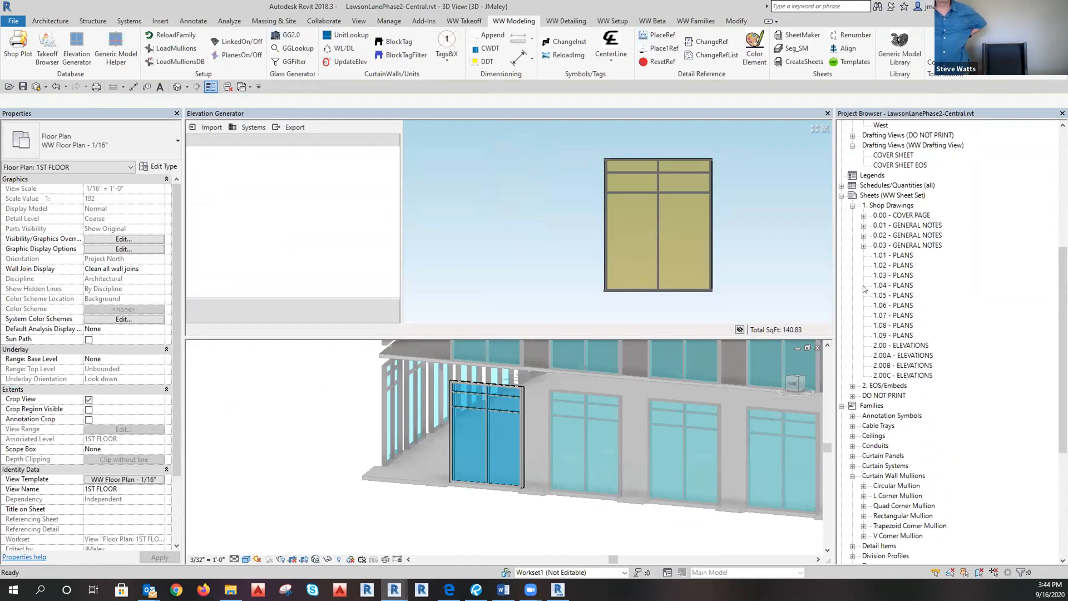
click(827, 114)
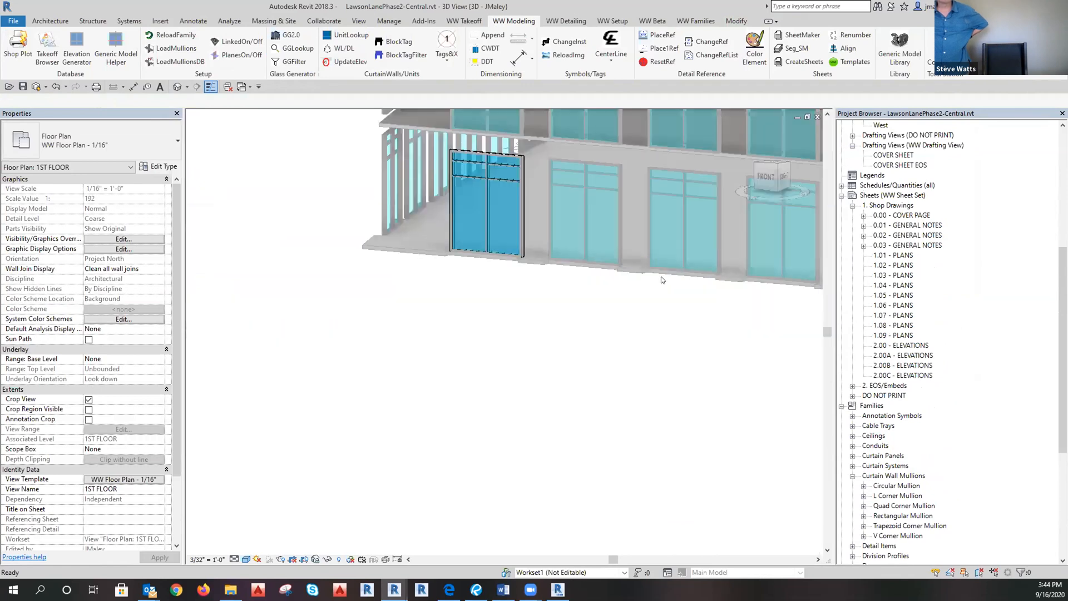
scroll(427, 491, down, 8)
scroll(509, 456, up, 6)
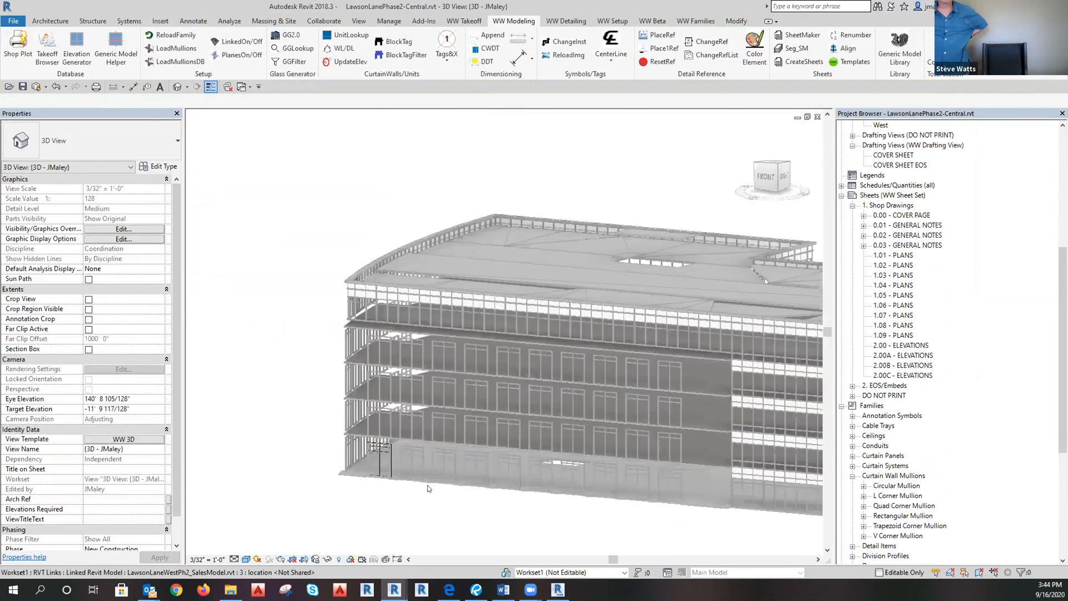
click(900, 227)
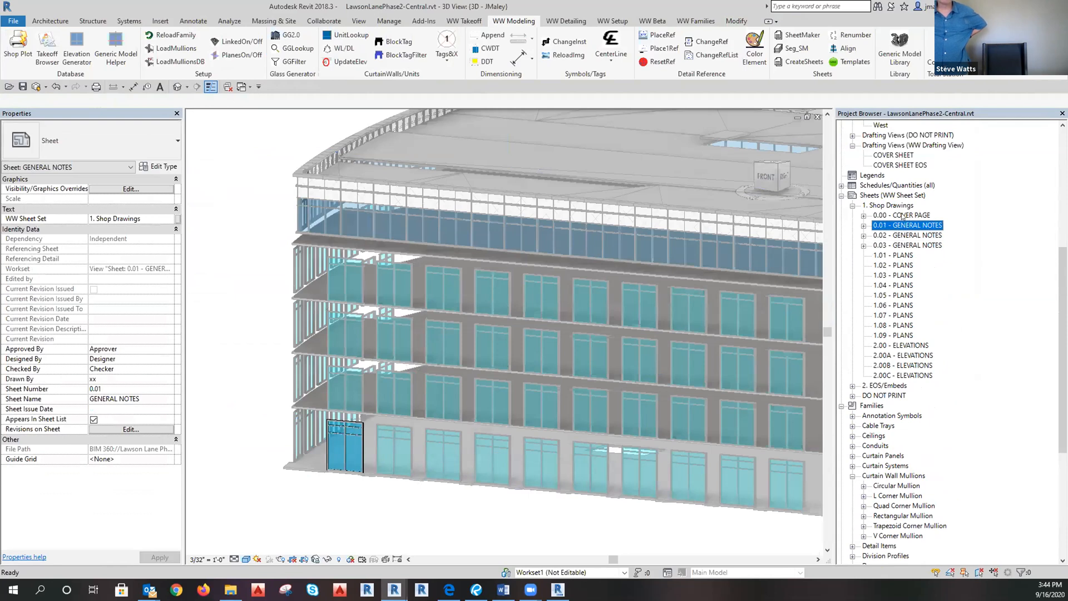
Open the 0.00 - COVER PAGE sheet and run Synchronize Now with the central model.
double_click(902, 216)
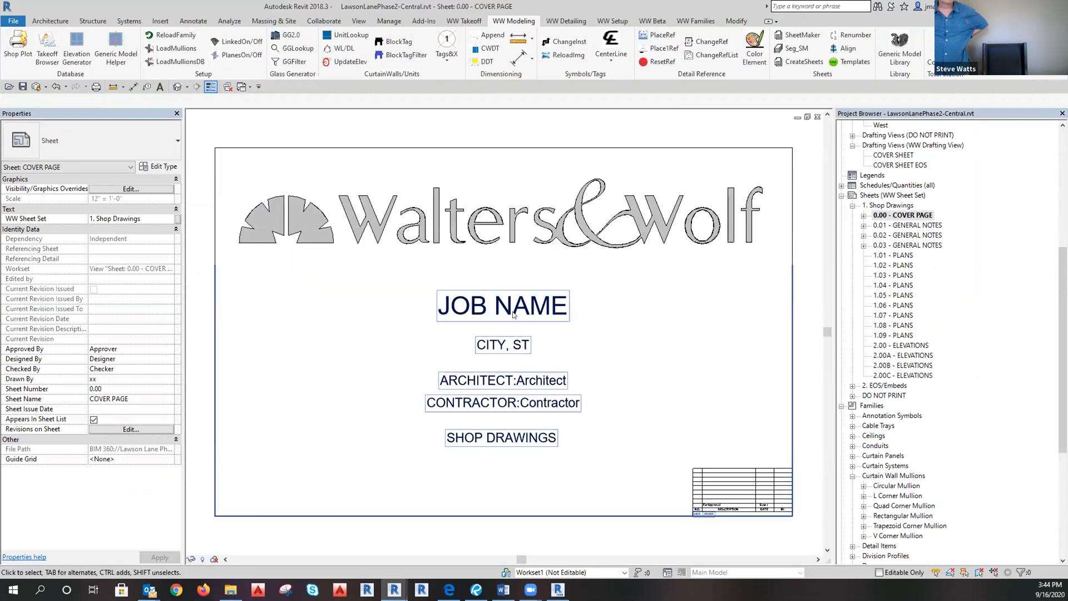
double_click(489, 316)
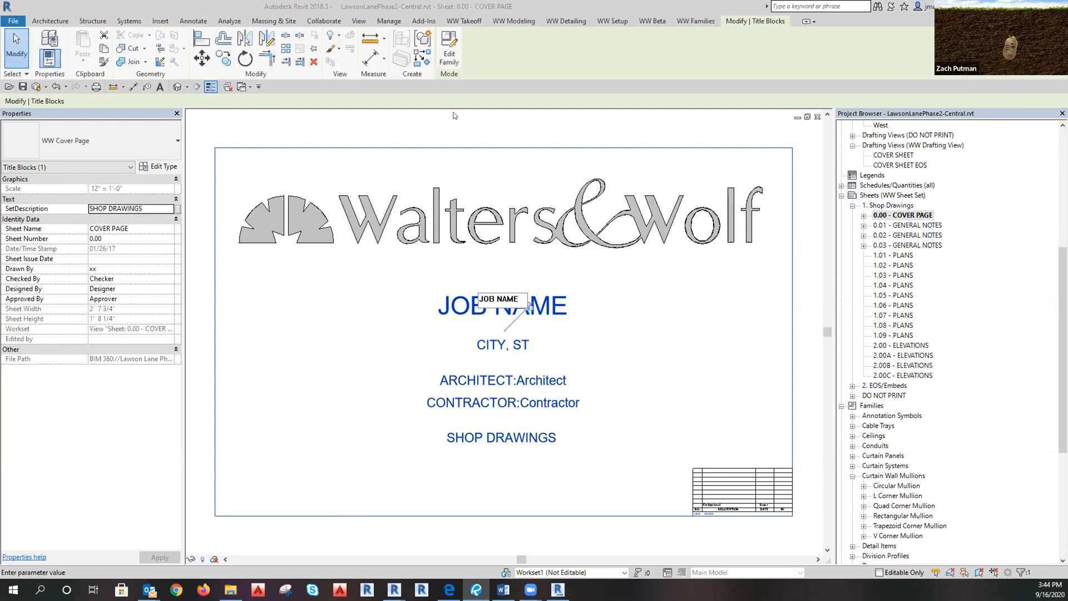
click(447, 128)
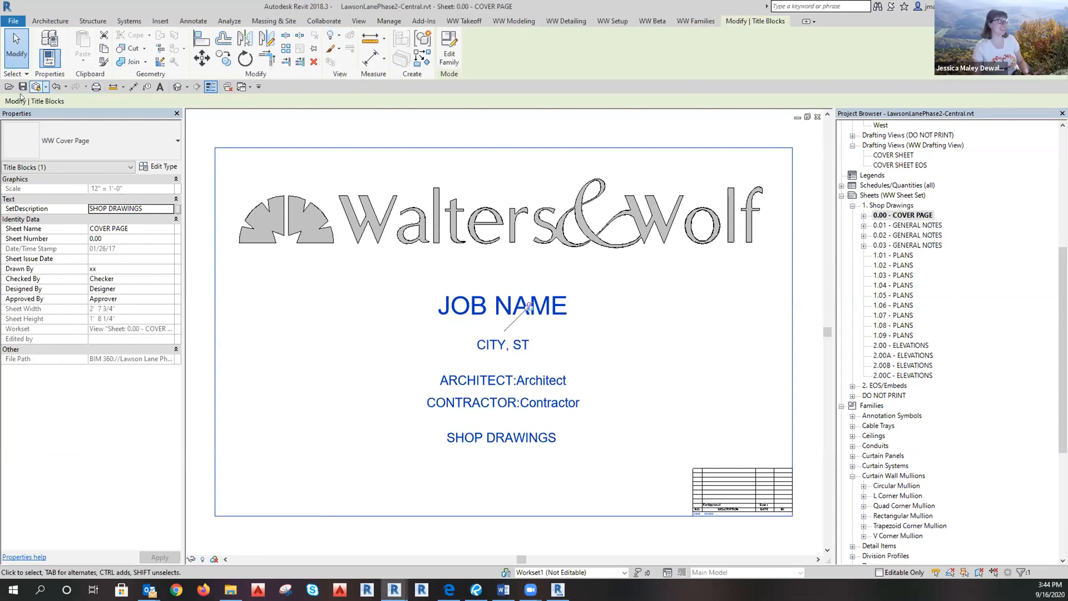
click(324, 21)
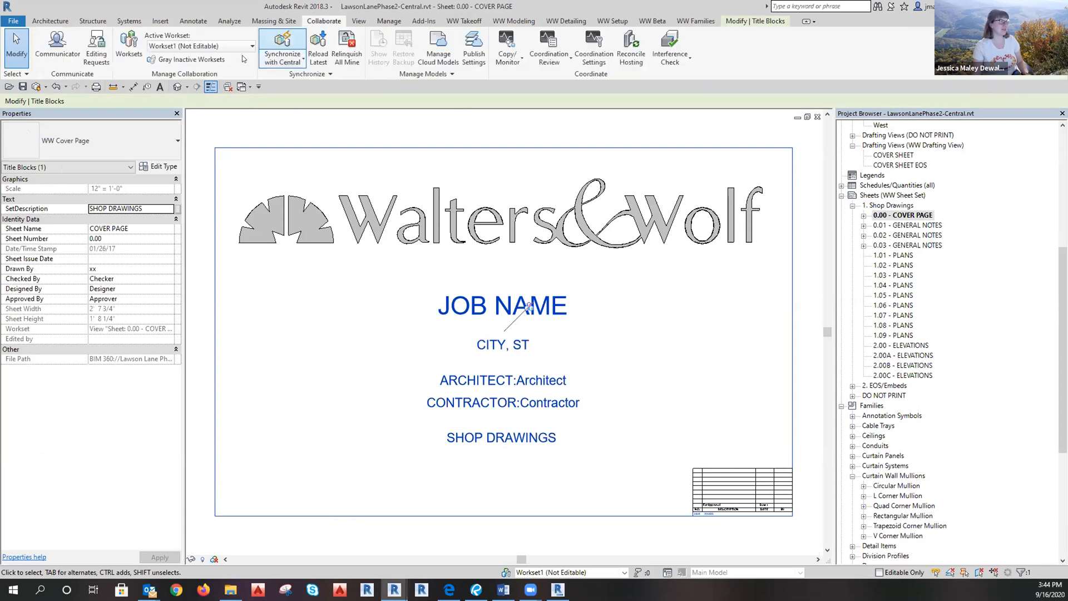
click(283, 59)
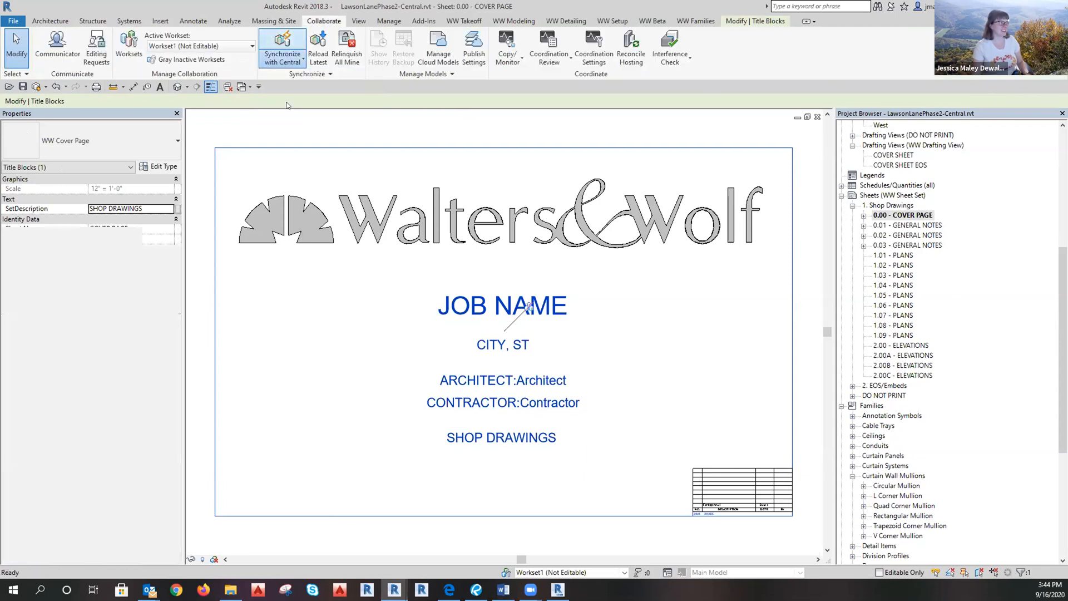
click(295, 99)
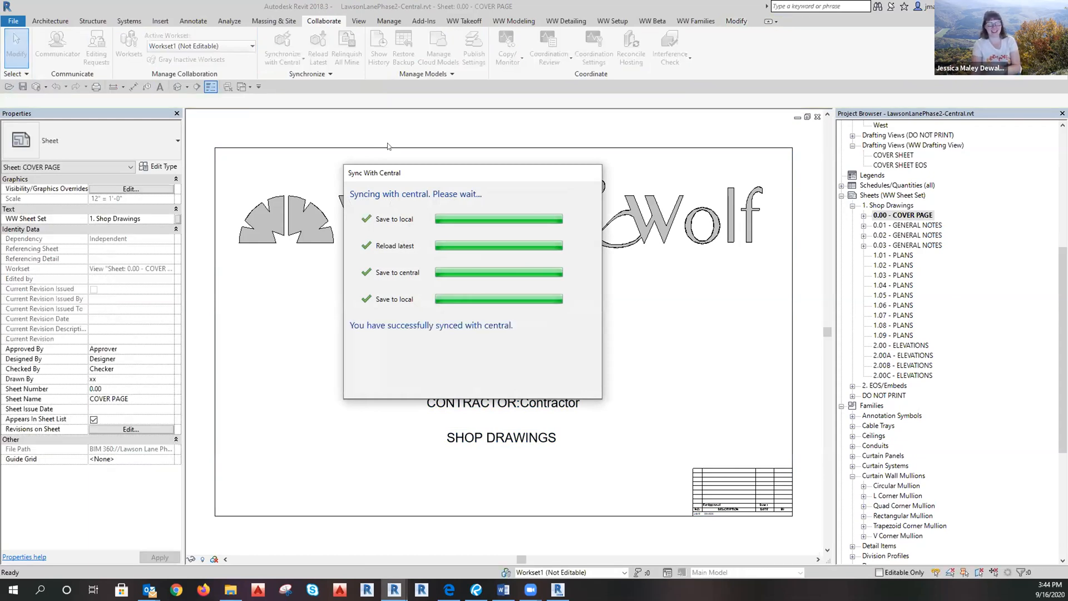
click(464, 310)
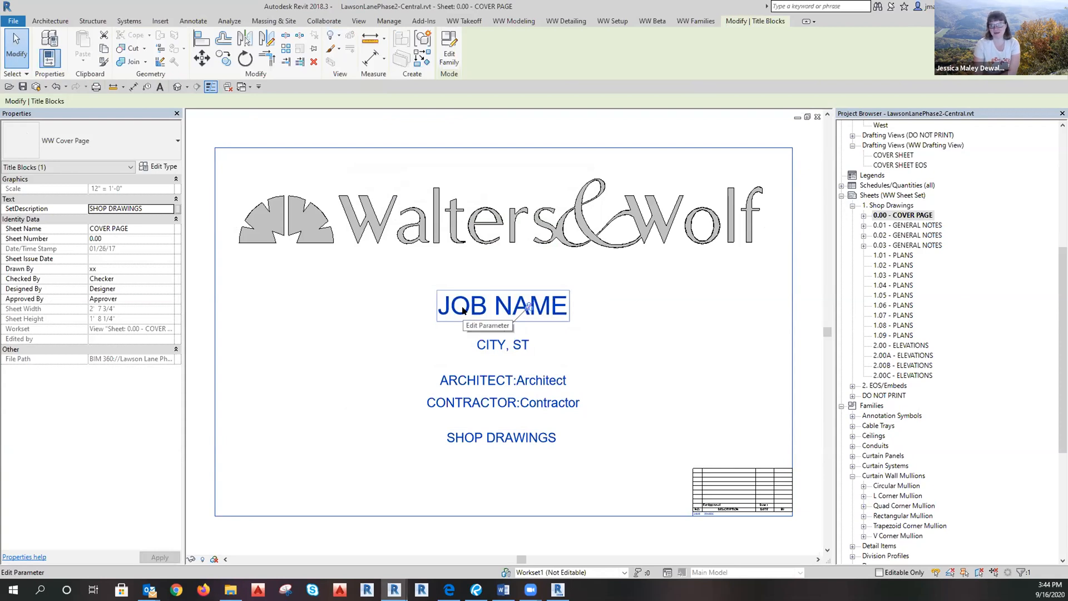
Enter job name 'LAWSON LANE WEST PHASE II' and city 'SANTA CLARA, CA' on the cover page.
click(464, 310)
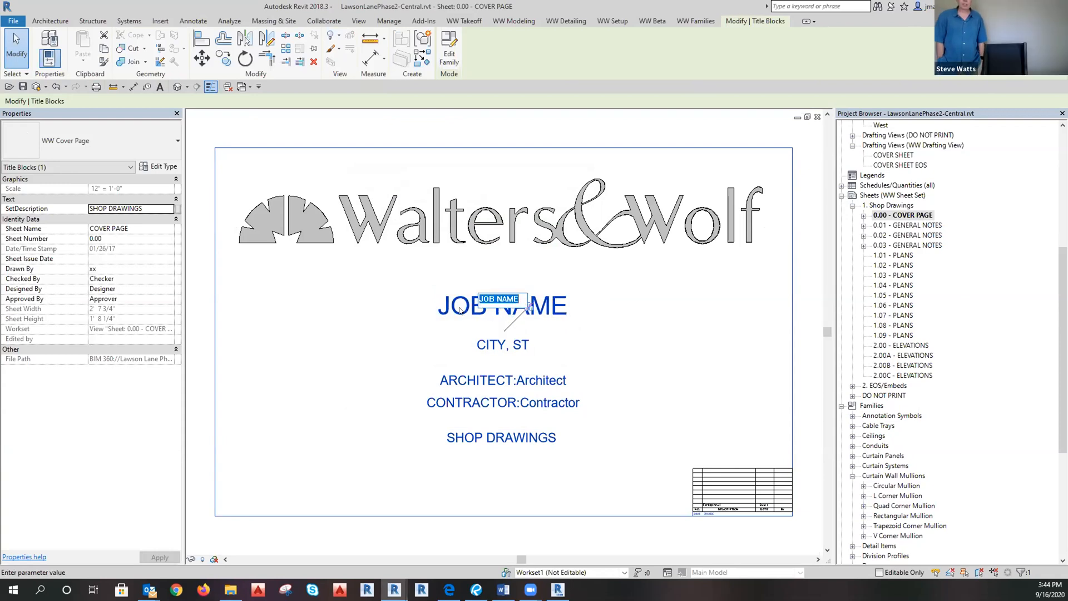
text(LA)
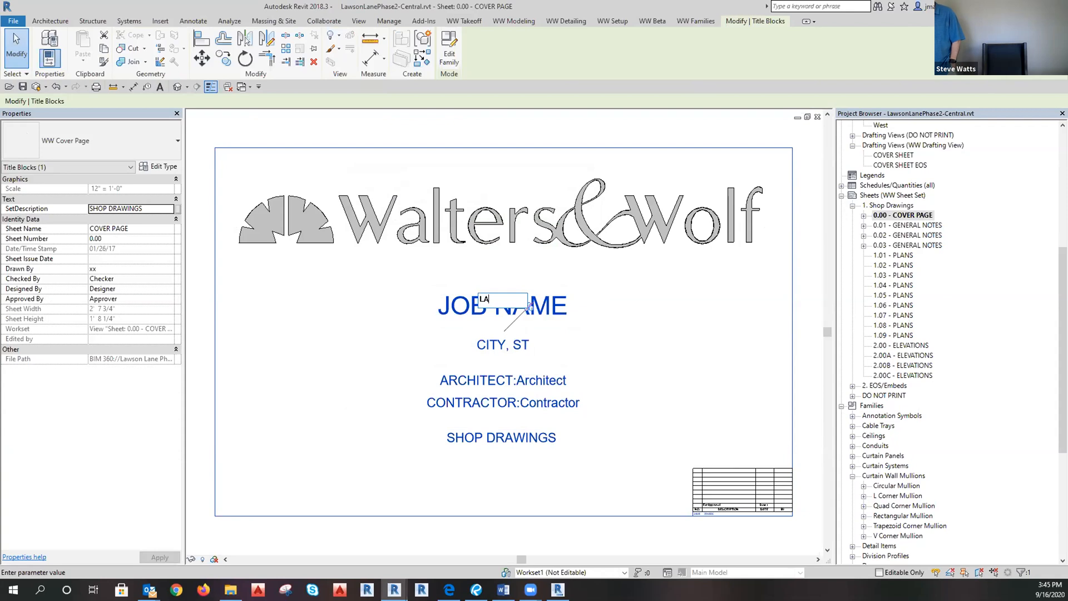
text(WSON LANE WET)
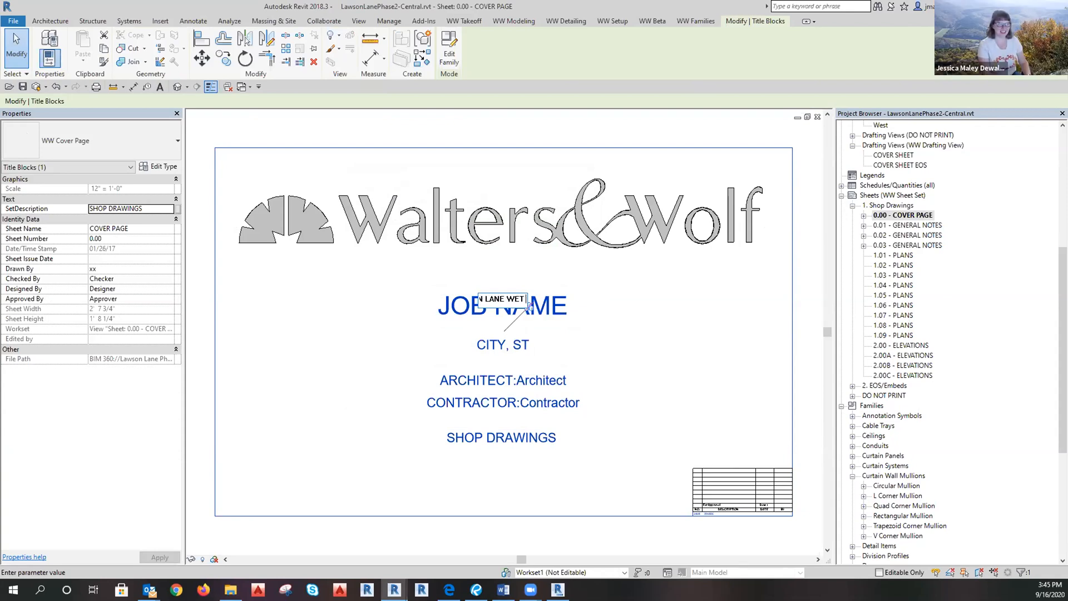
key(BackSpace)
text(II)
click(487, 344)
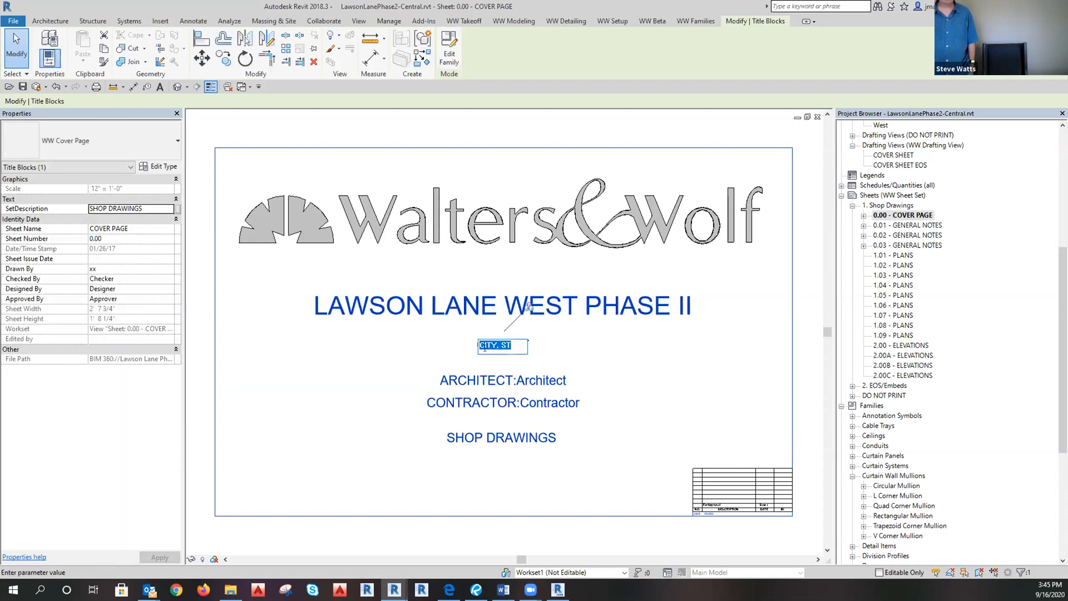
text(SANTA )
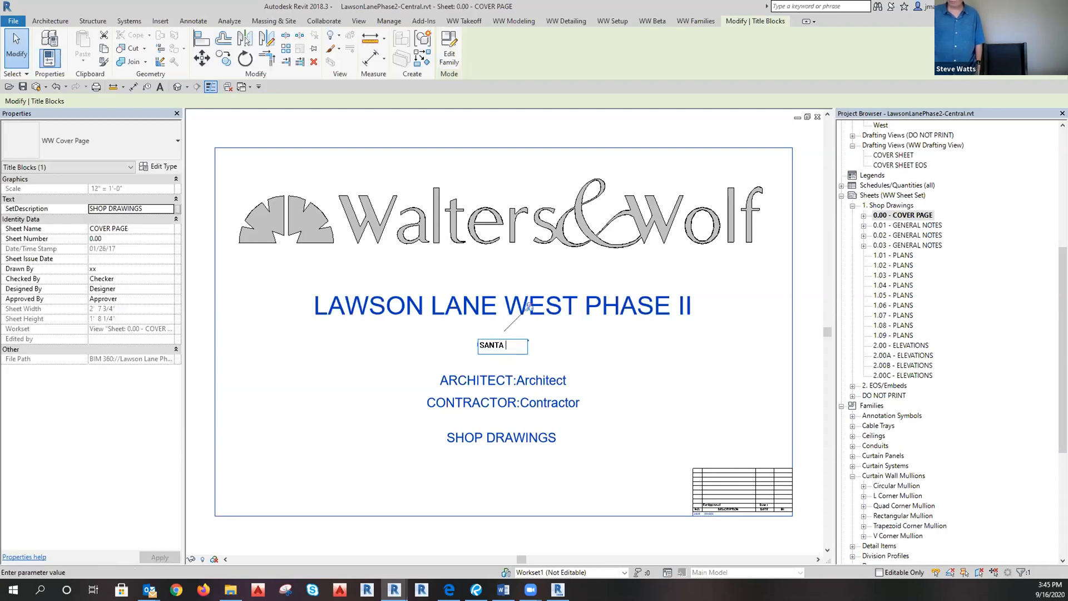
text(CLARA, CA)
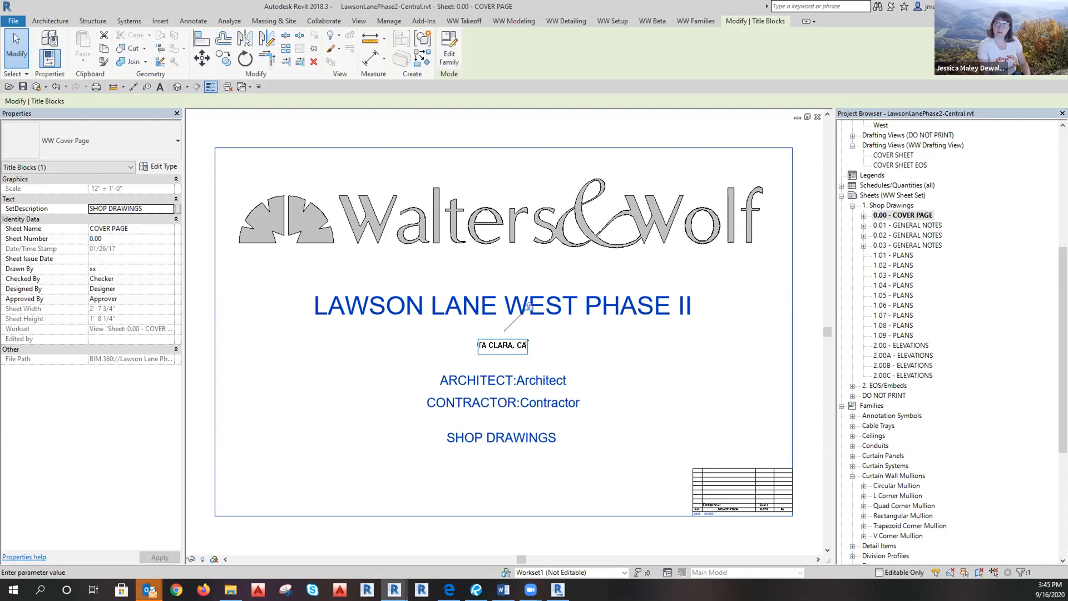
click(411, 375)
Fill in architect 'ARC-TEC' and contractor 'DEVCON' in the title block.
click(507, 381)
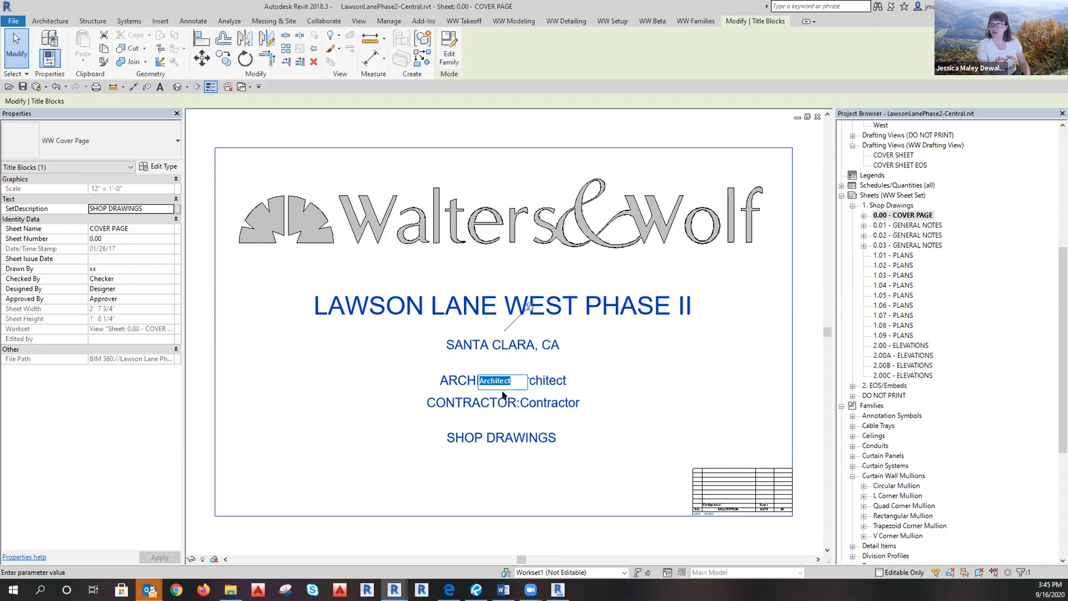
text(ARCTEC)
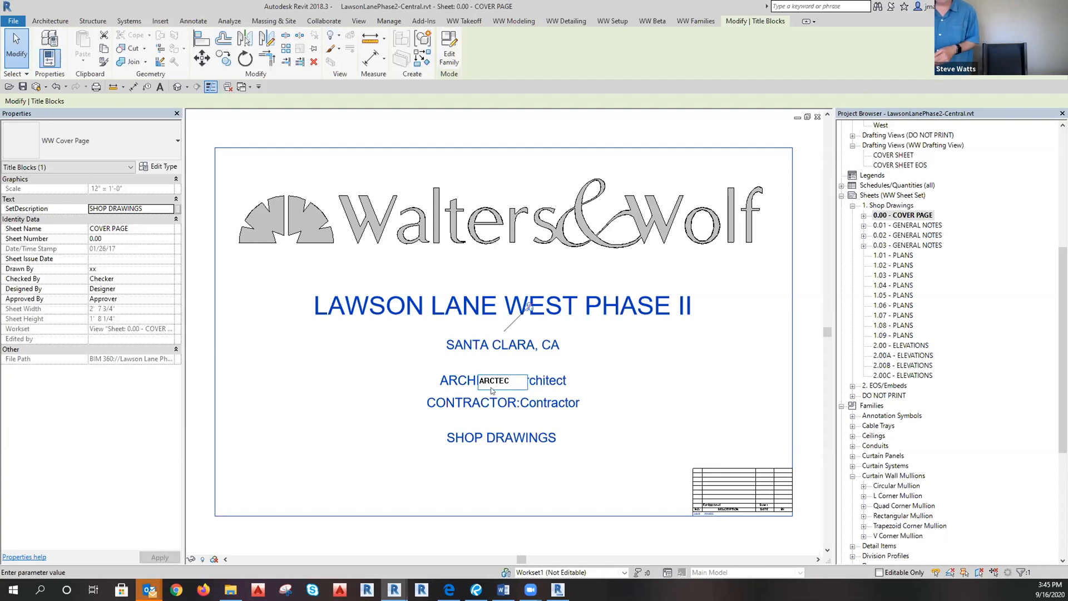
click(528, 403)
click(527, 405)
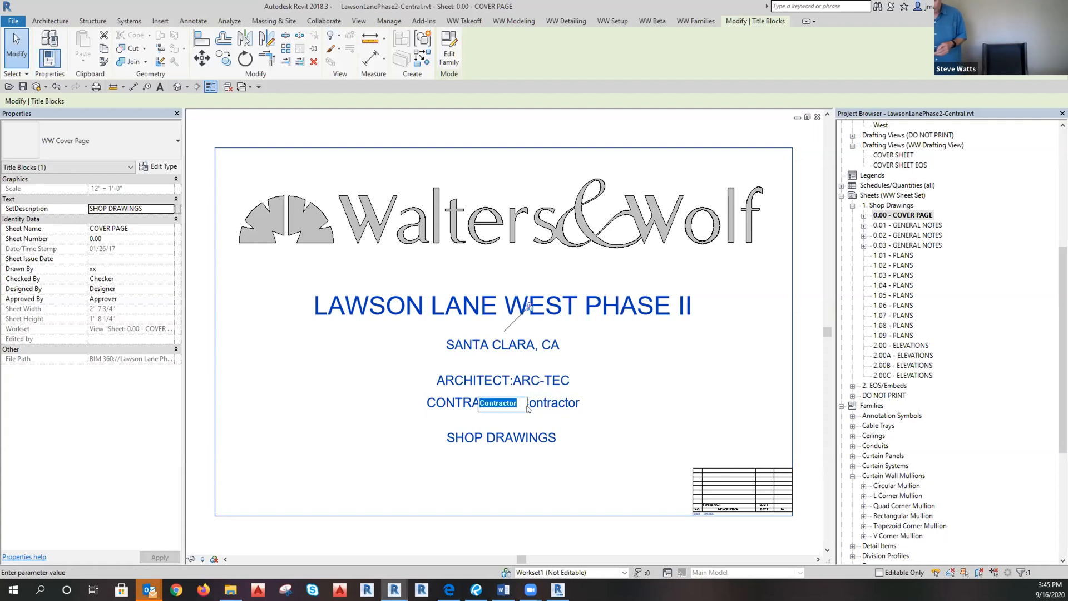
text(DE)
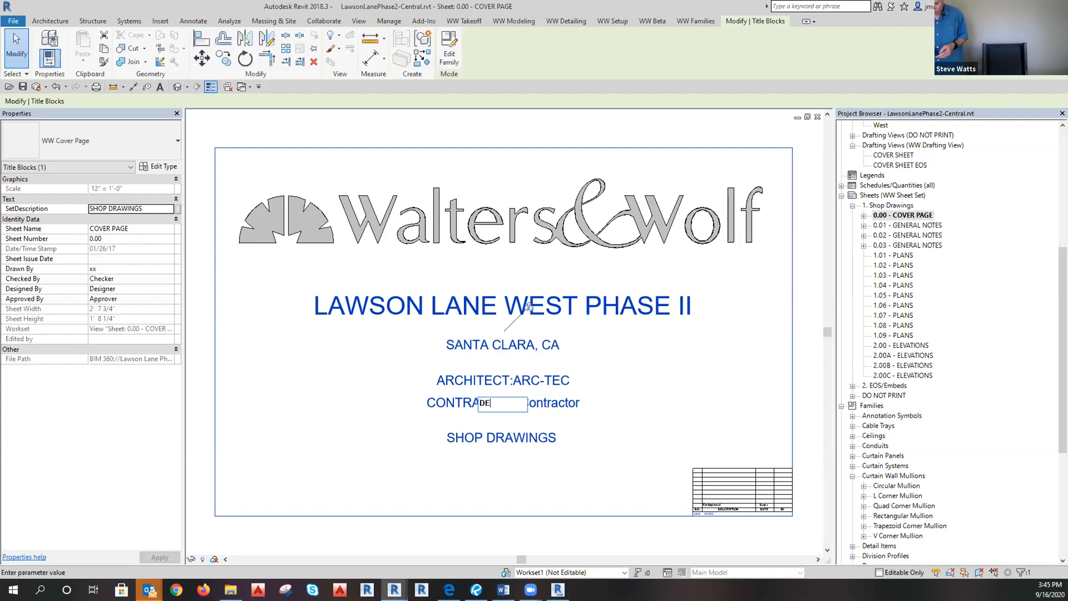
text(VCON)
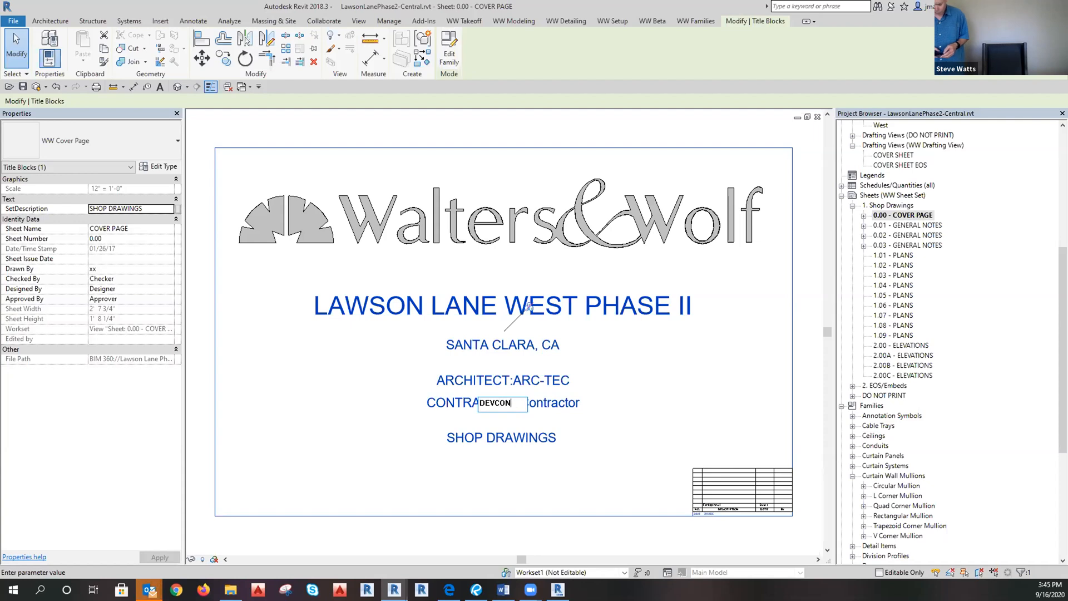
click(605, 462)
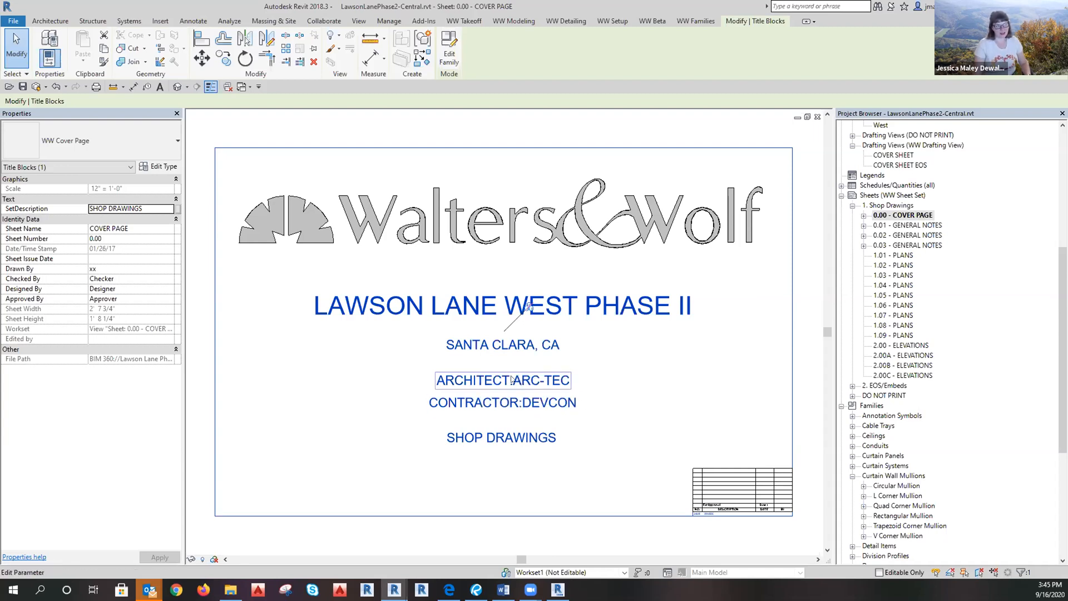
Replace the XX-XXX placeholder in the cover page title block's Job # field with the project job number.
click(535, 525)
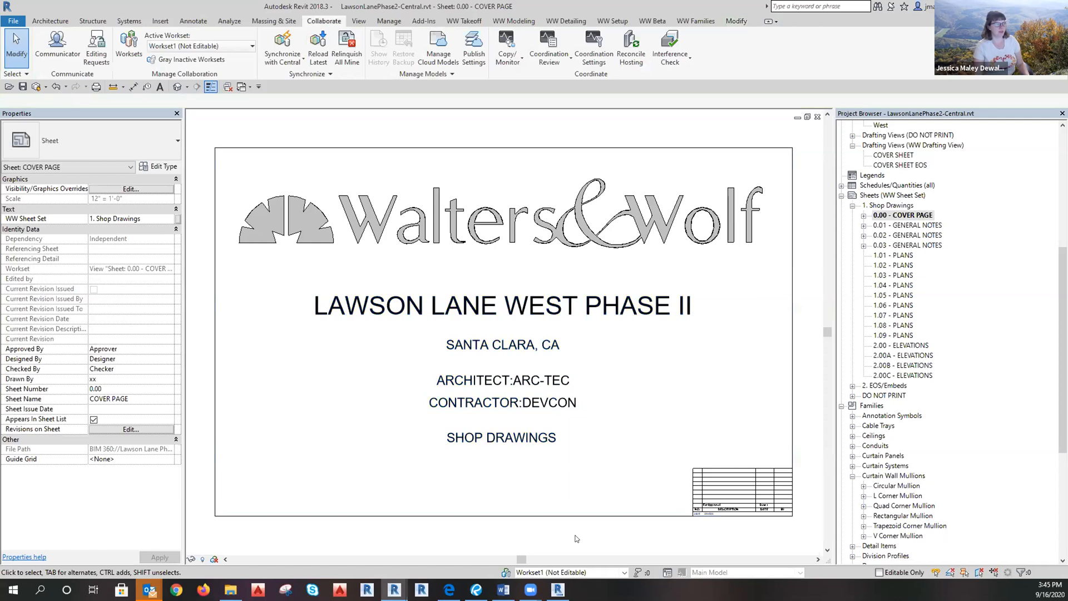
middle_drag(535, 525, 475, 513)
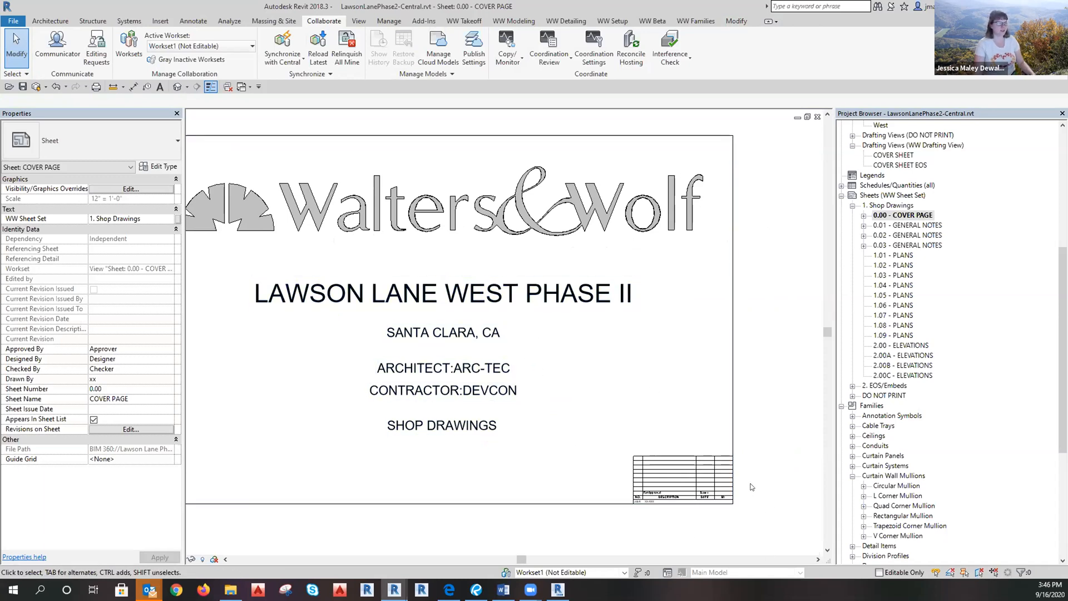
scroll(750, 493, down, 2)
scroll(520, 407, up, 2)
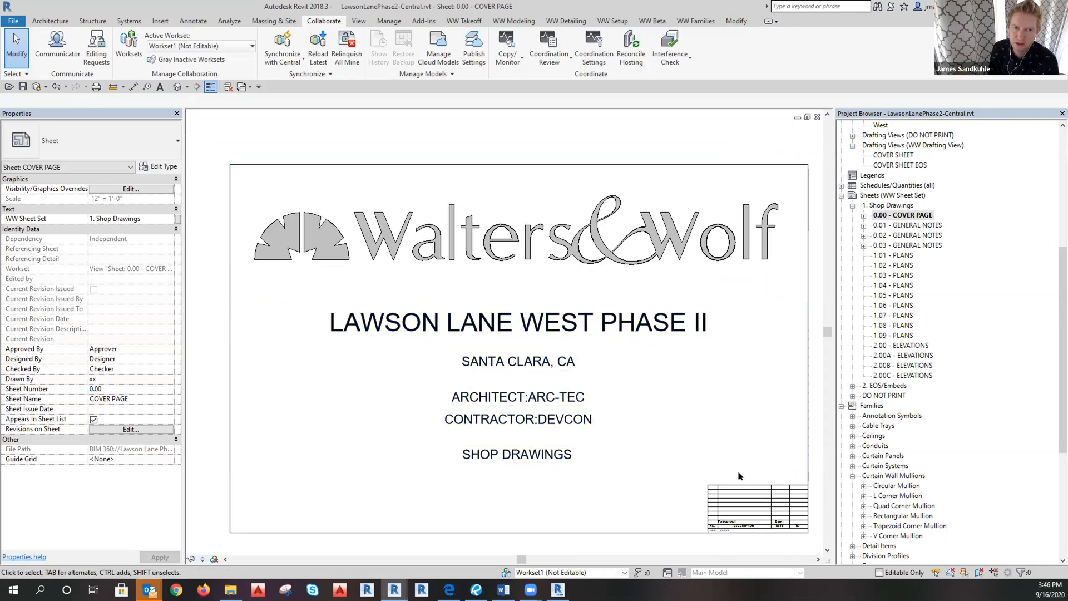
scroll(772, 531, up, 4)
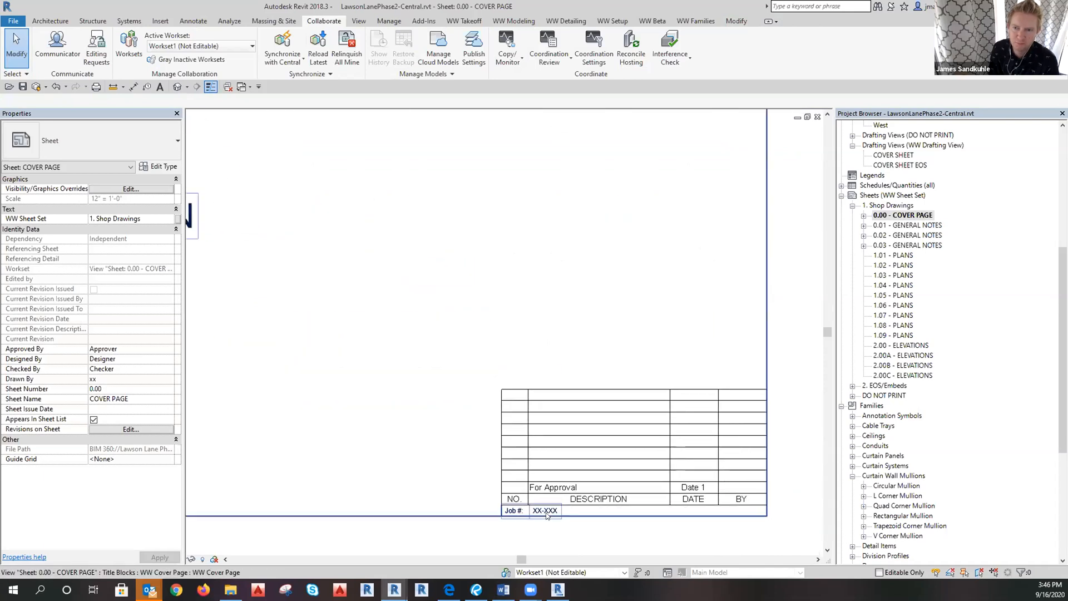
click(547, 513)
click(546, 512)
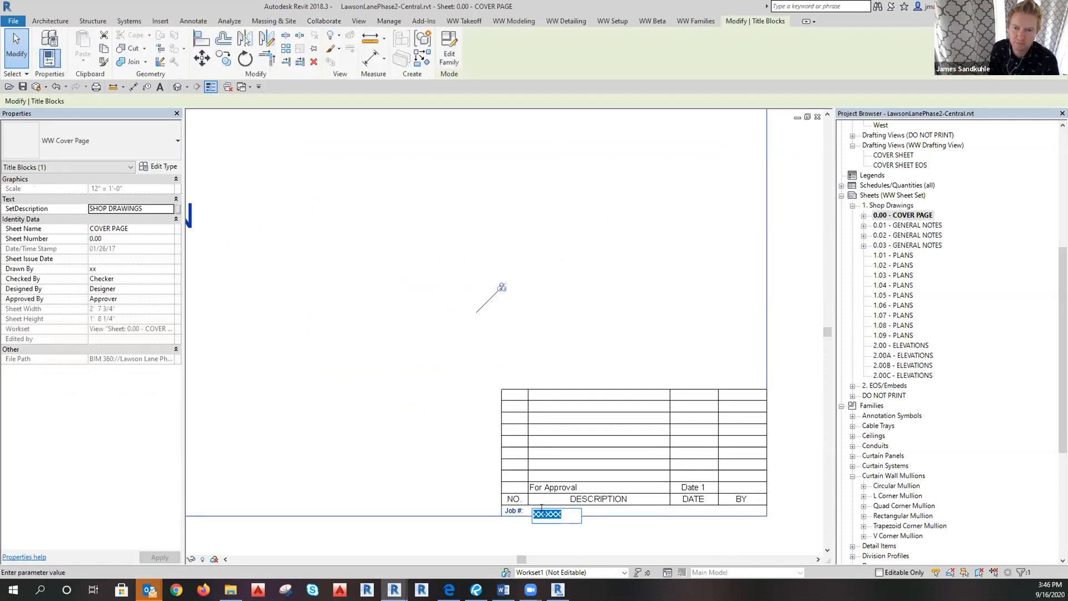
key(alt+Tab)
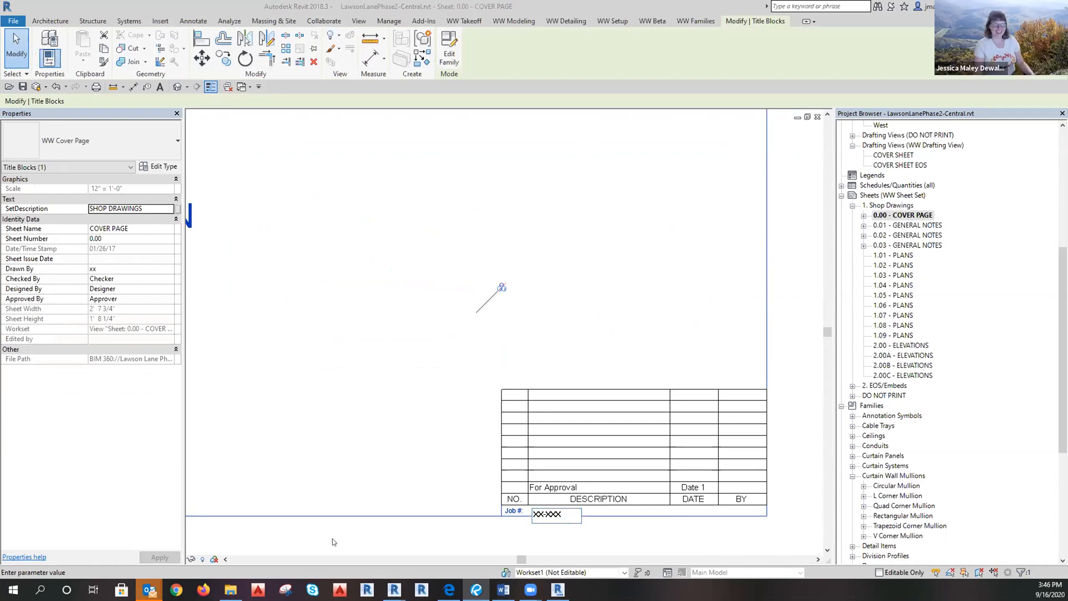
key(alt+Tab)
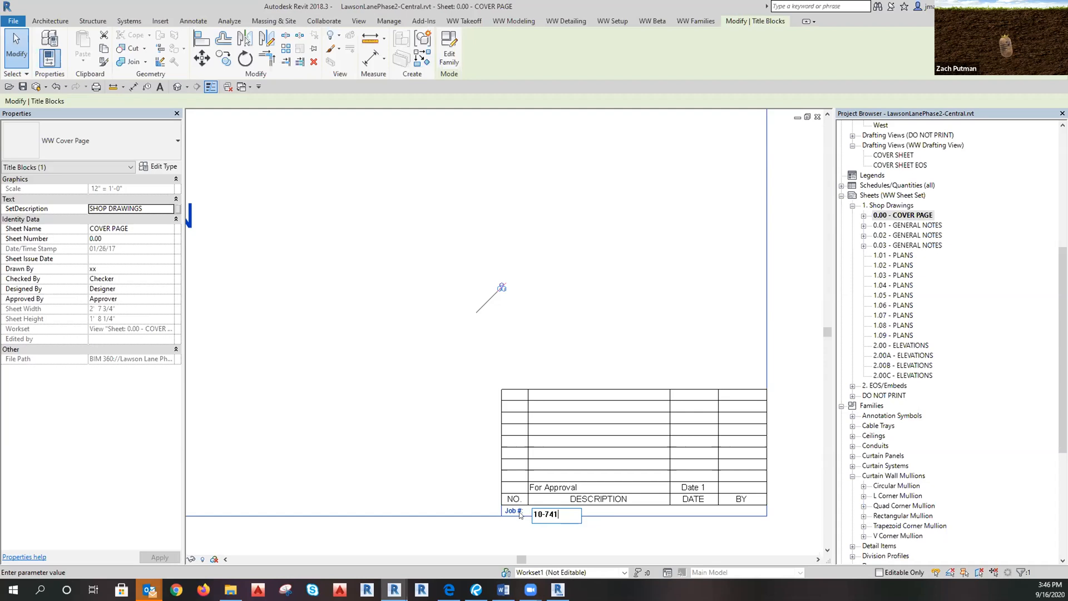
click(622, 529)
scroll(678, 529, down, 2)
middle_drag(488, 408, 649, 449)
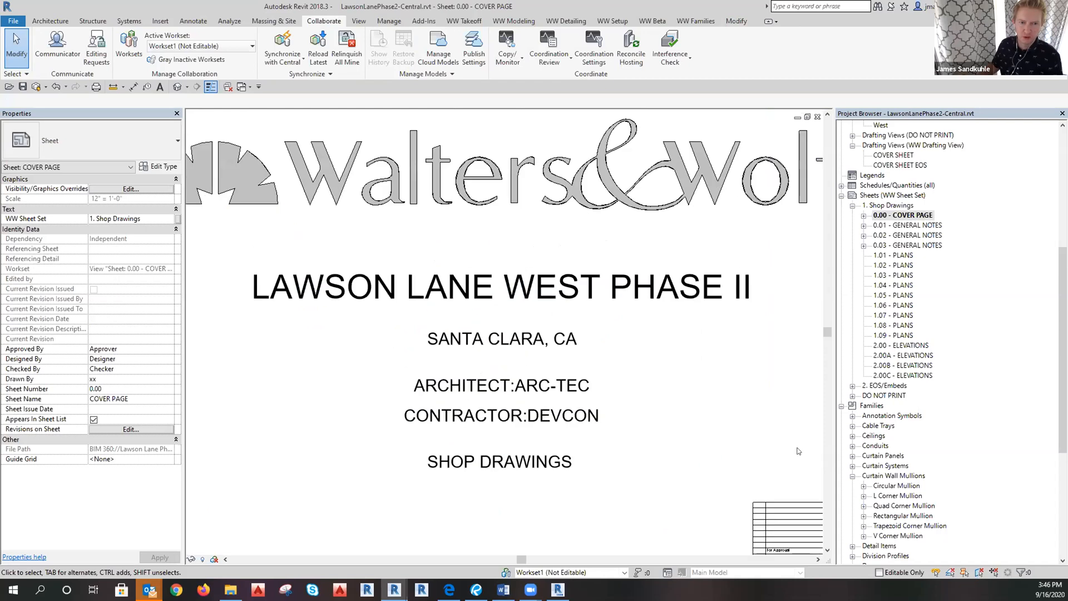
Close the cover page and run GG2.0 to apply 1/4" outboard, 1/2" air space, 1/4" inboard glass.
click(817, 117)
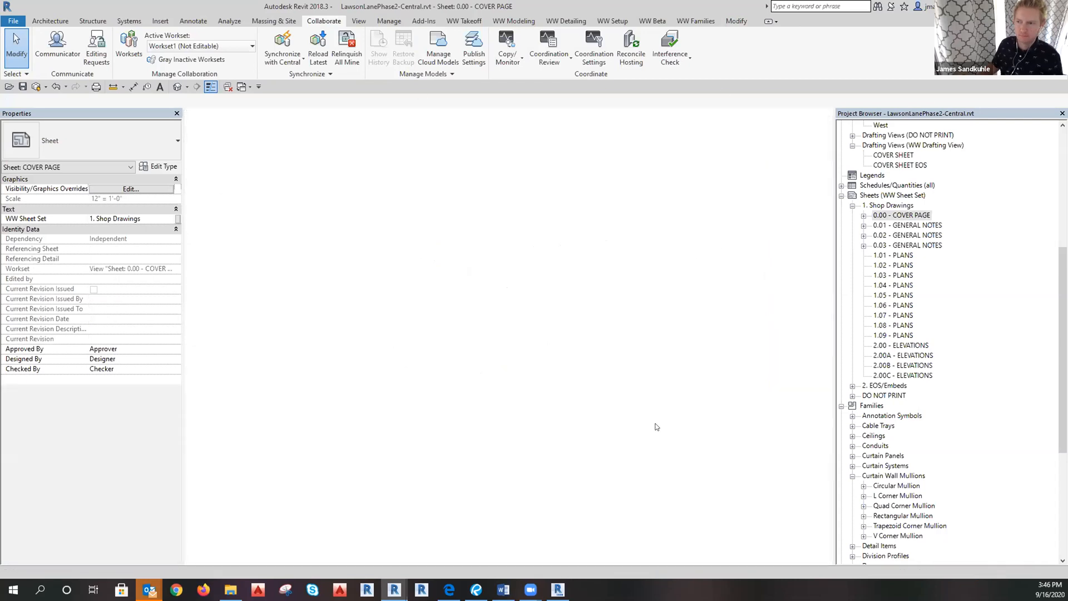
scroll(291, 489, up, 3)
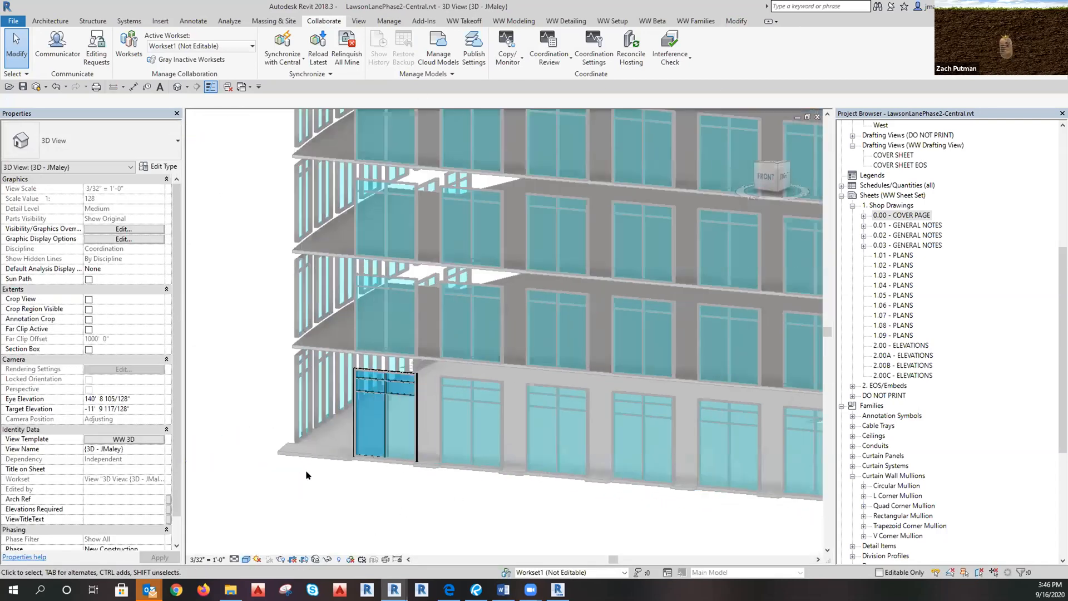
click(520, 21)
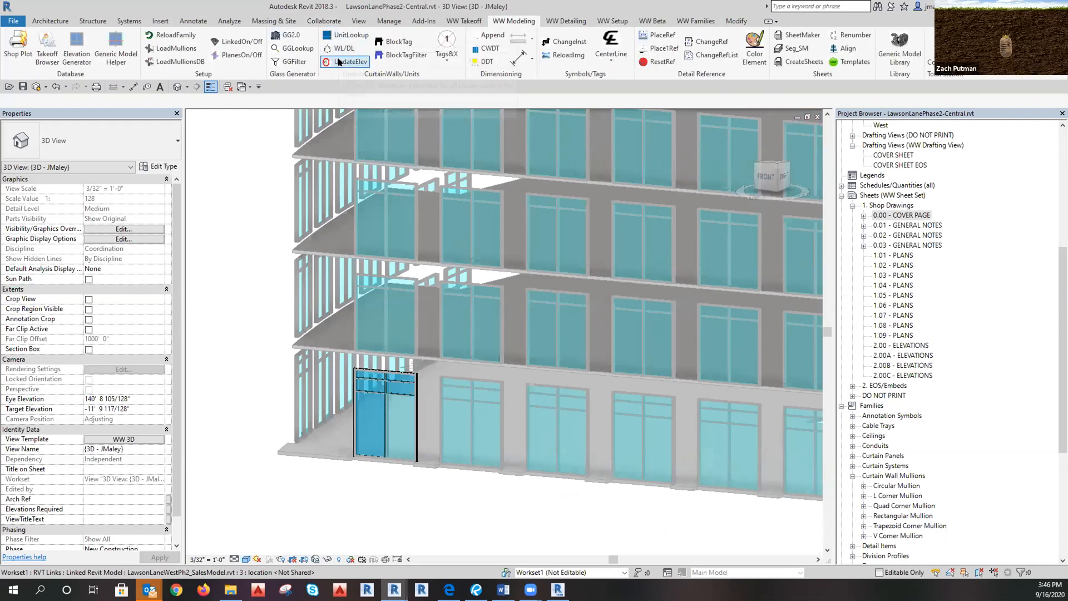
click(287, 35)
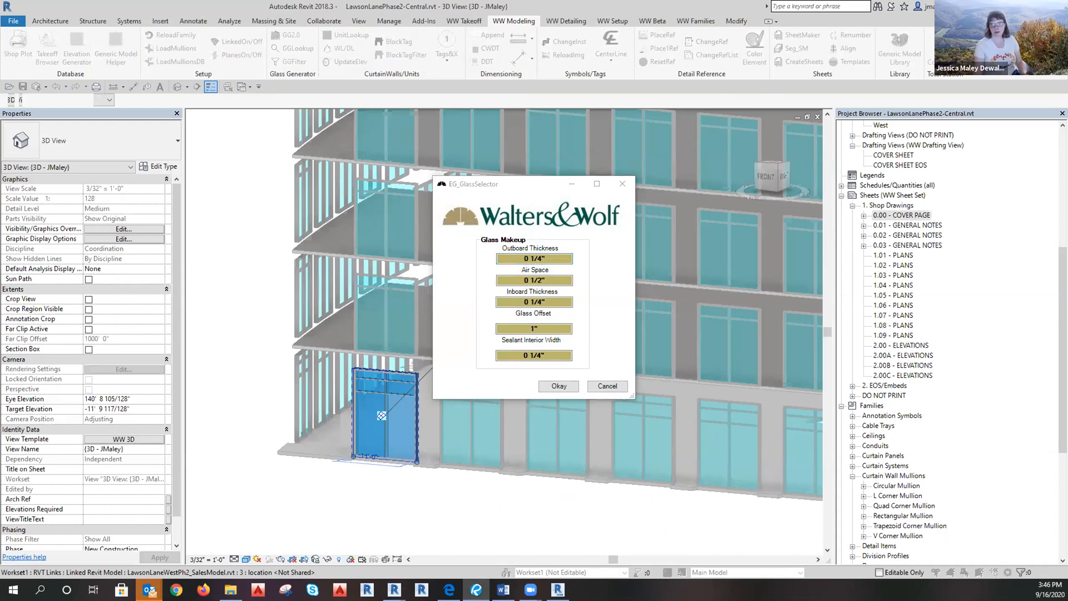
click(550, 388)
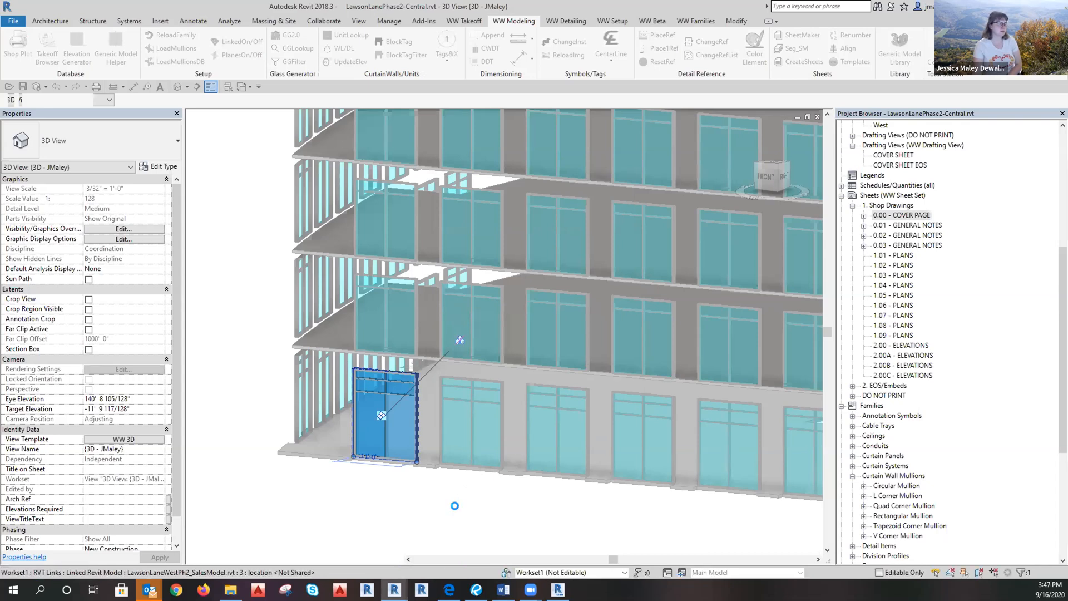
click(554, 311)
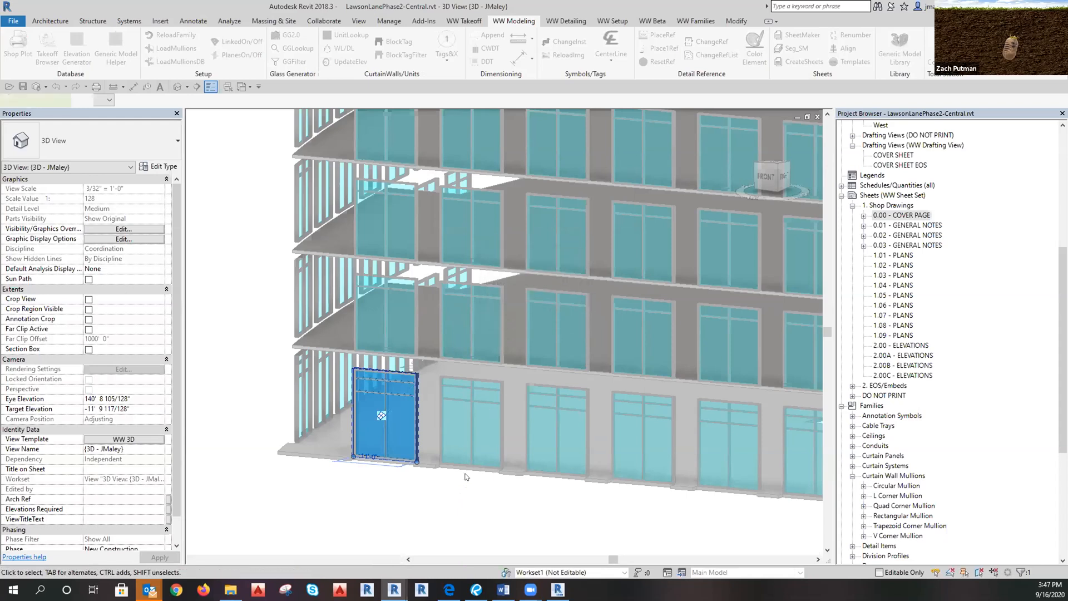
click(449, 497)
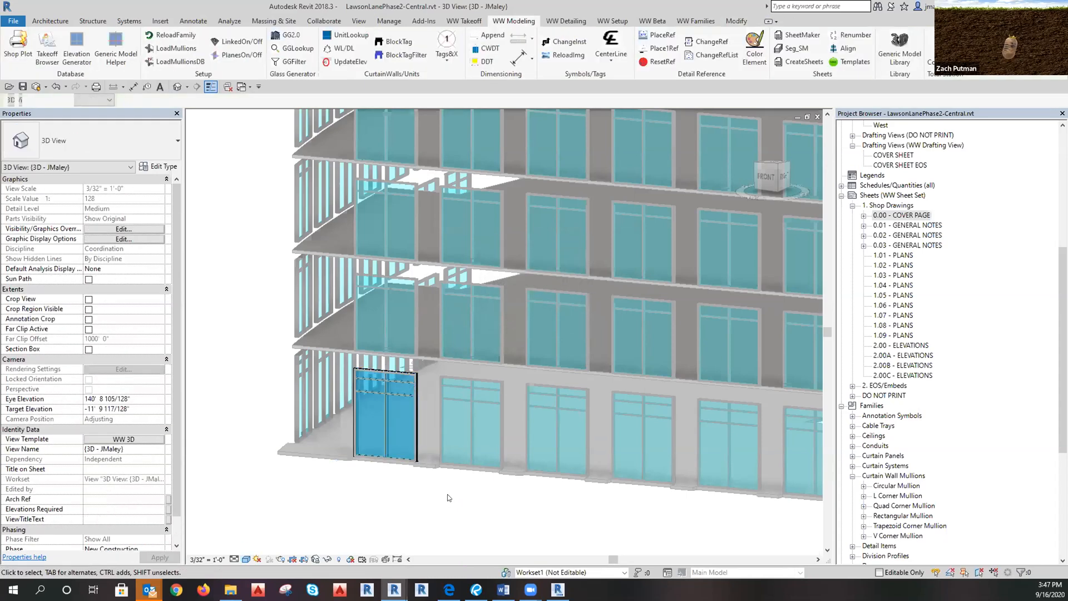
scroll(394, 445, up, 5)
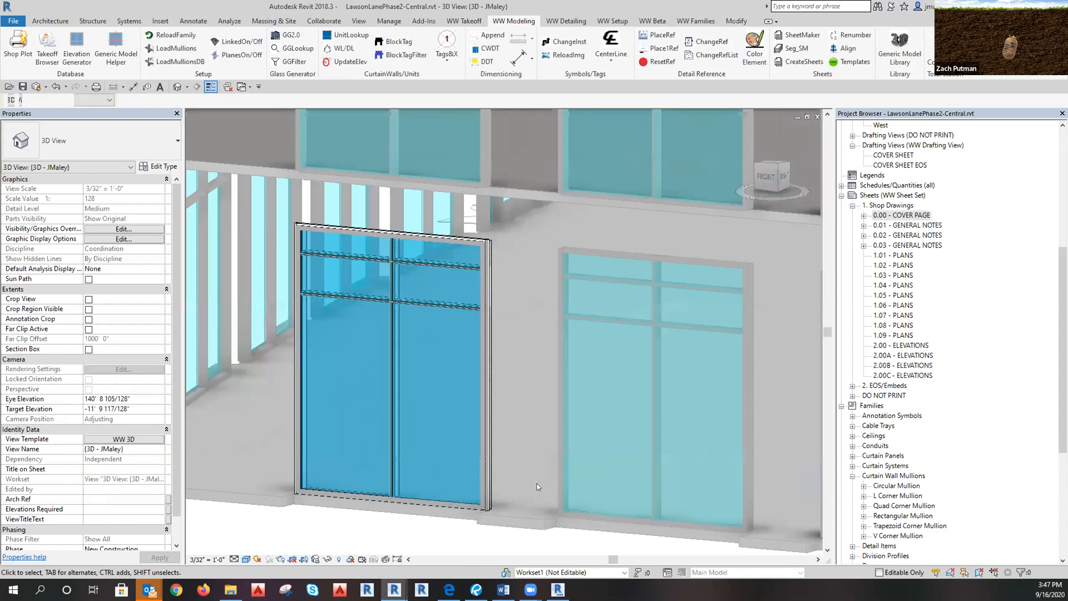
scroll(537, 487, down, 2)
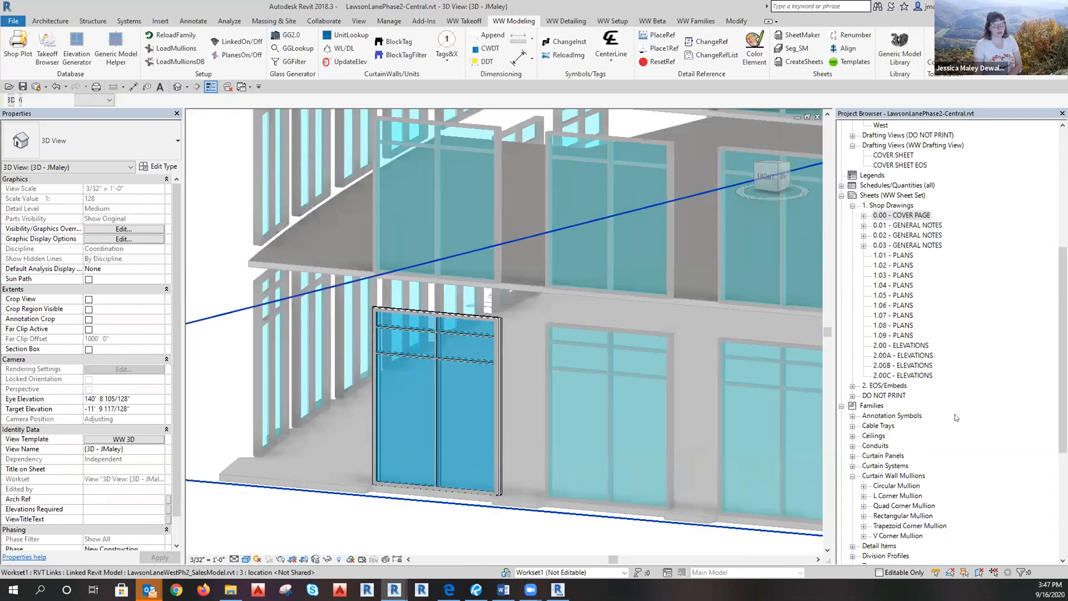
scroll(955, 417, down, 1)
scroll(954, 327, up, 9)
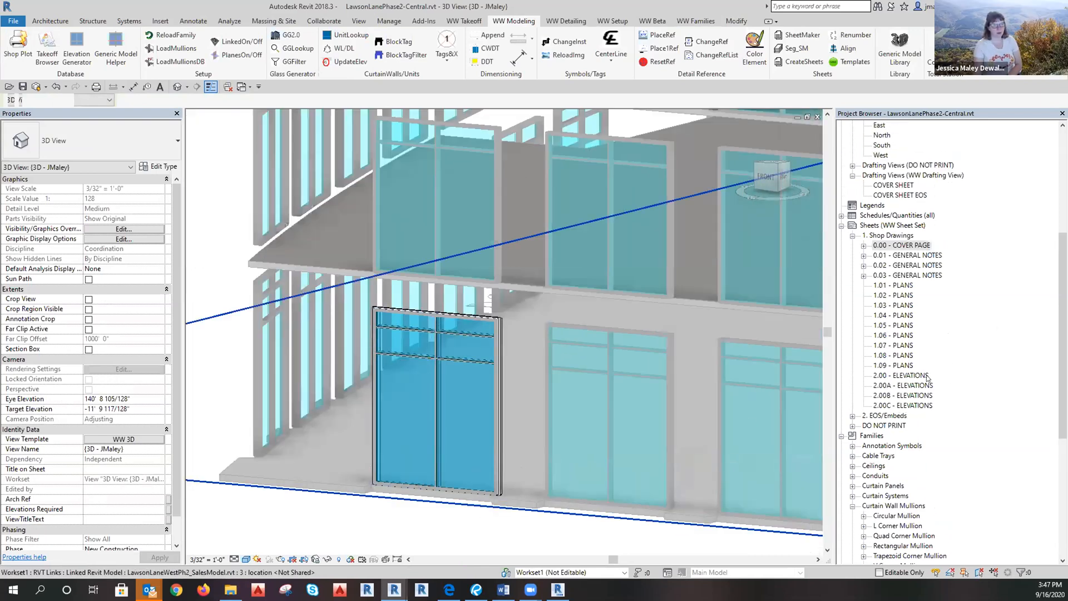
On the 1ST FLOOR plan, place an elevation marker facing the storefront.
double_click(890, 146)
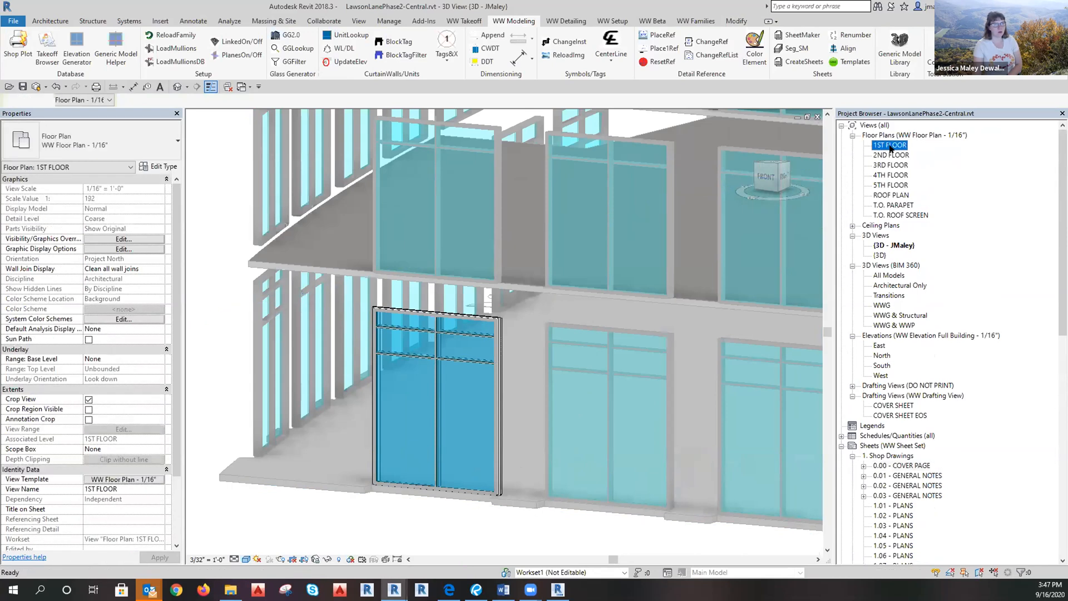
scroll(350, 442, up, 5)
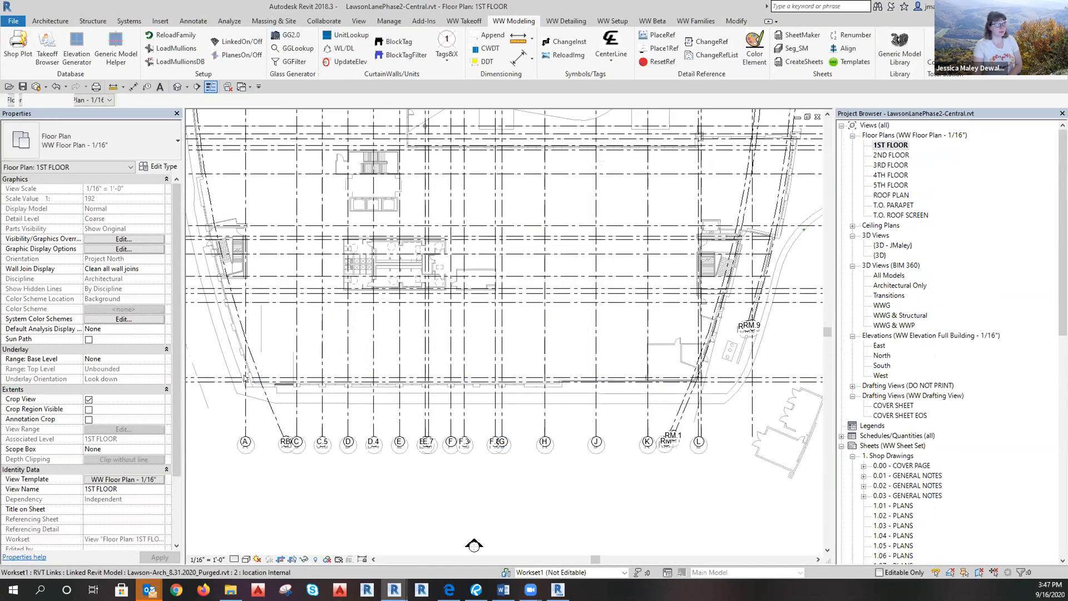
click(359, 20)
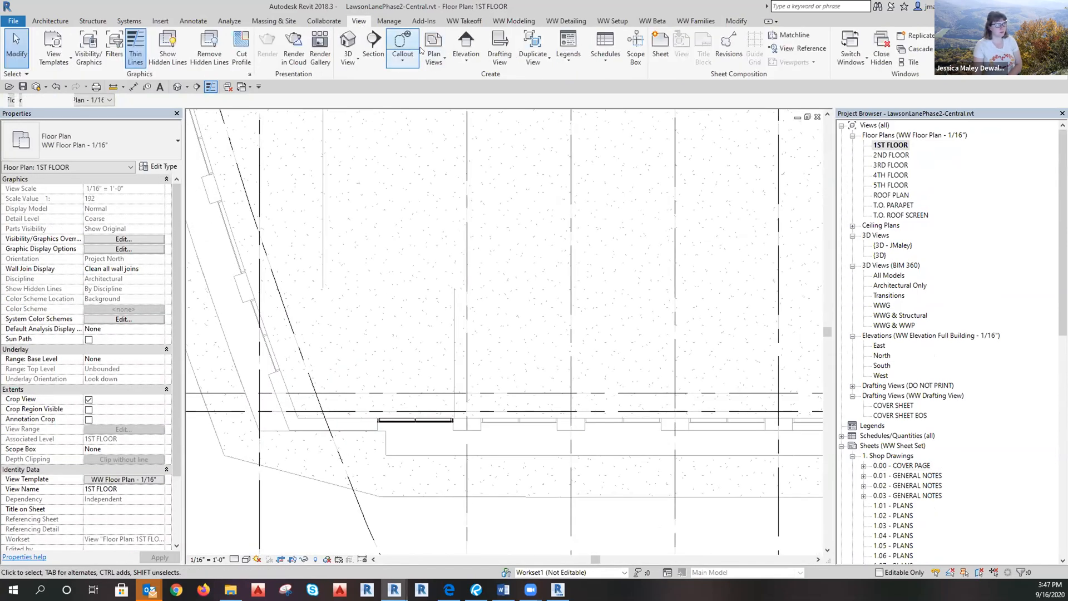
click(467, 42)
click(420, 511)
key(Escape)
Narrow the elevation's extent to the storefront and open Elevation 1 - a.
click(421, 484)
scroll(473, 479, down, 6)
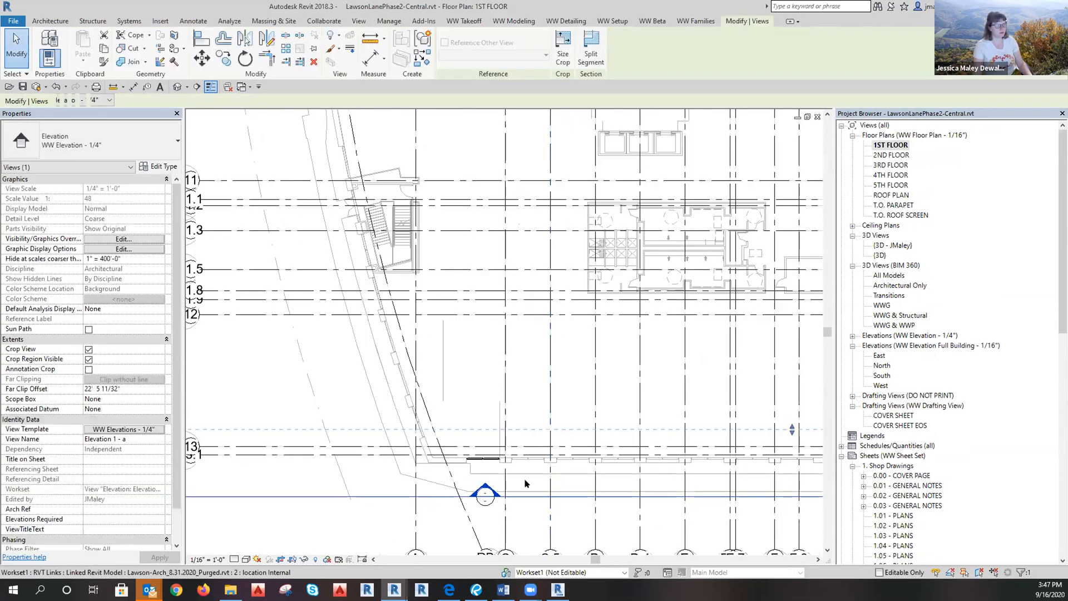
drag(462, 498, 493, 484)
scroll(359, 481, down, 2)
drag(748, 480, 427, 489)
scroll(427, 489, up, 8)
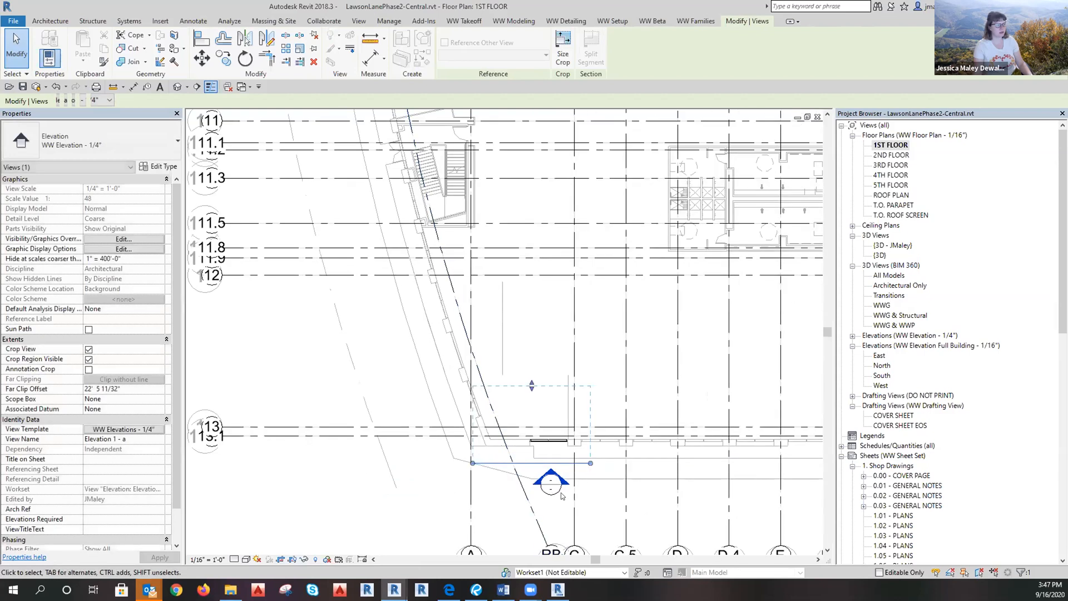
drag(436, 437, 472, 439)
click(504, 450)
double_click(546, 450)
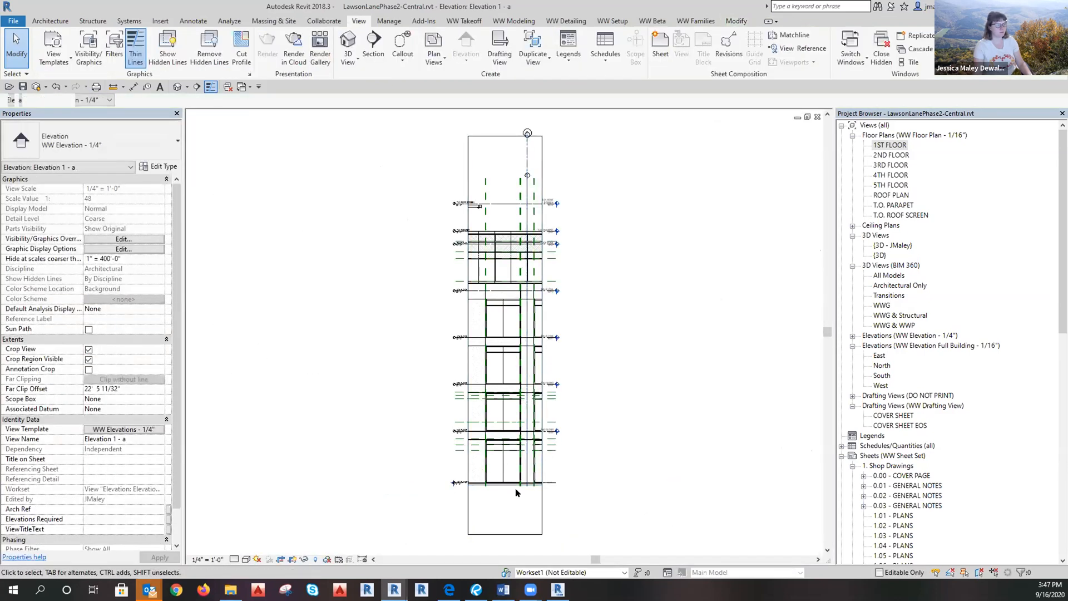
Cut a WW Details - Full vertical section (Detail 0) through the storefront with a shortened far clip.
scroll(512, 485, up, 3)
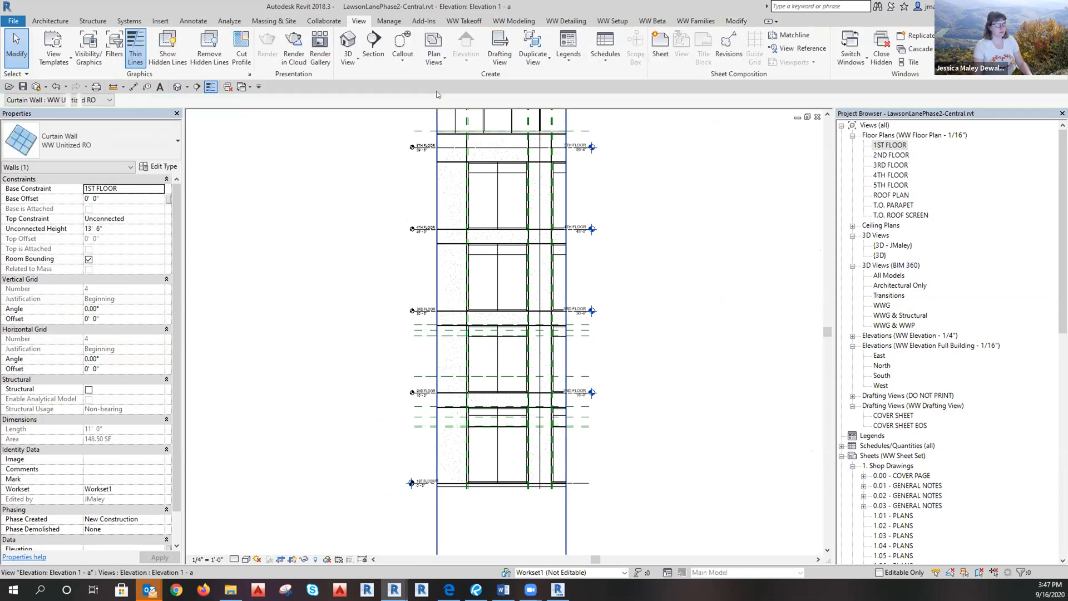
click(374, 50)
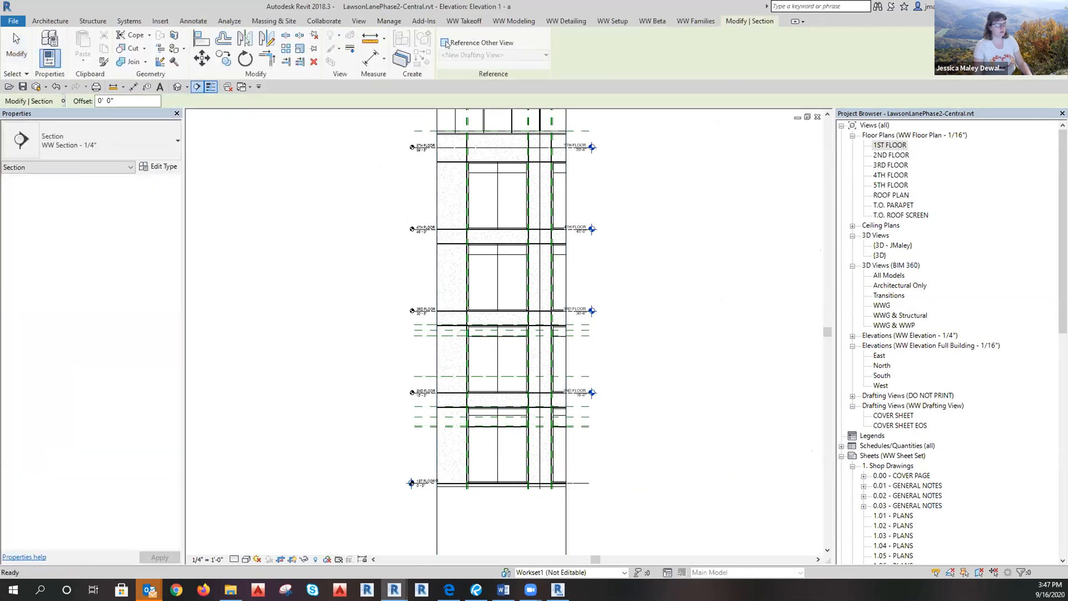
click(109, 145)
click(56, 242)
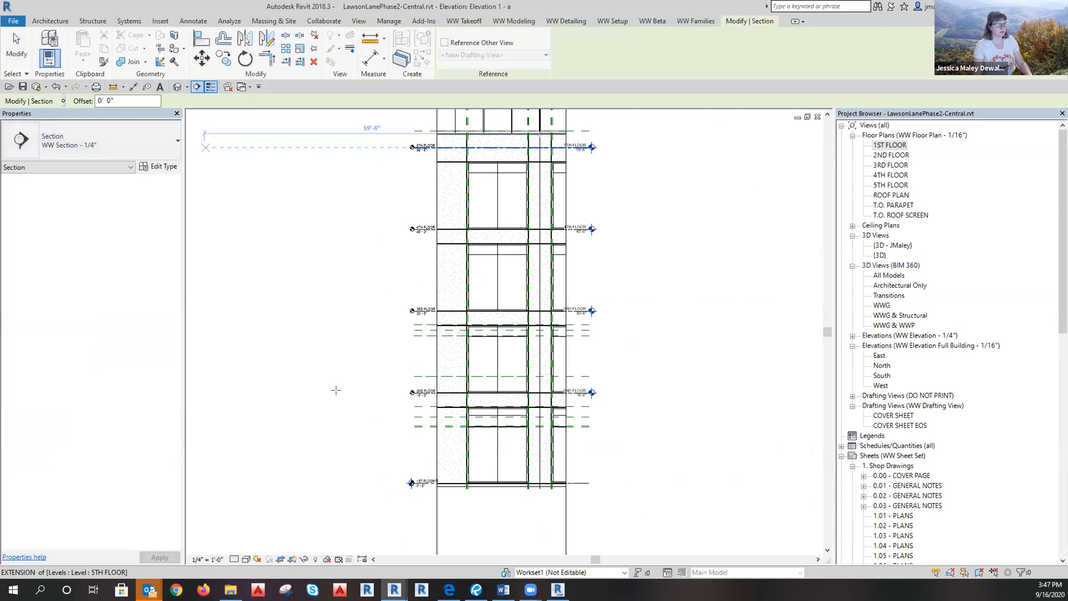
scroll(484, 441, up, 2)
click(429, 326)
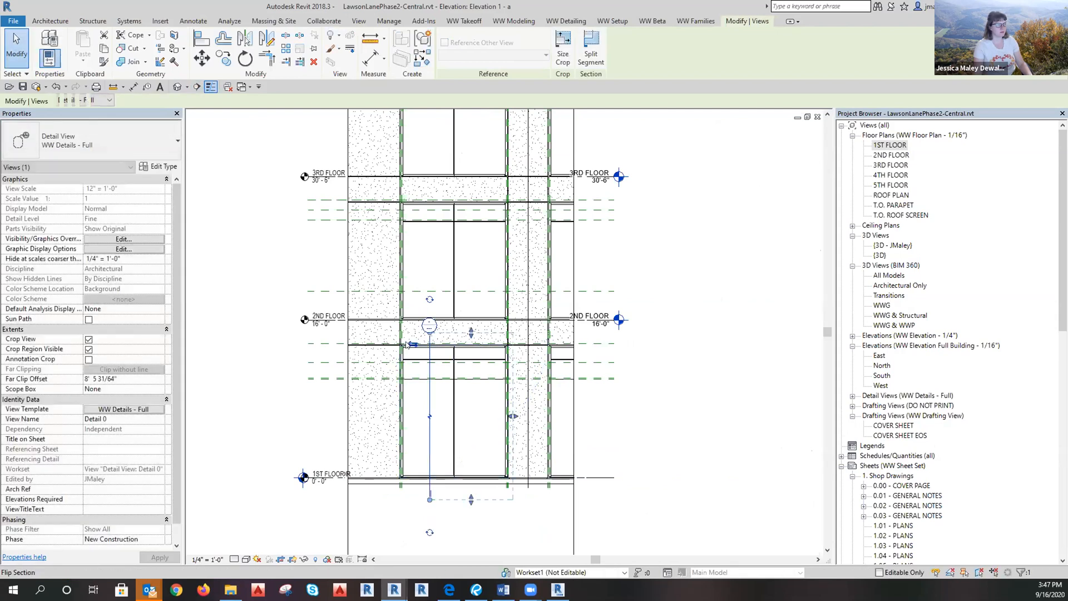
drag(345, 417, 418, 416)
key(Escape)
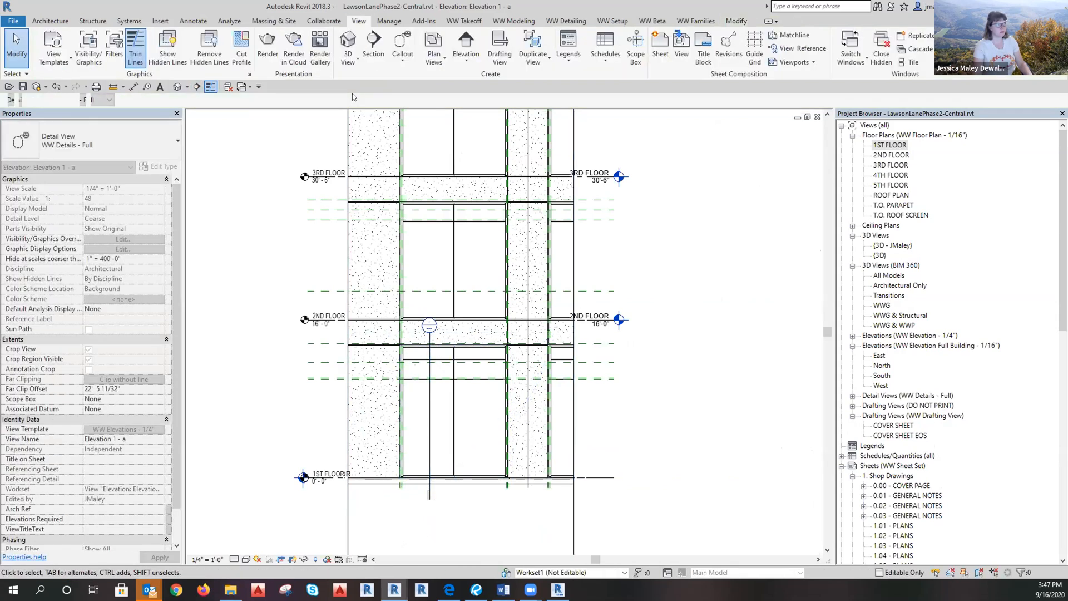
Cut a horizontal Detail 1 section across the mullion, reduce its depth, and open it.
click(371, 43)
click(536, 405)
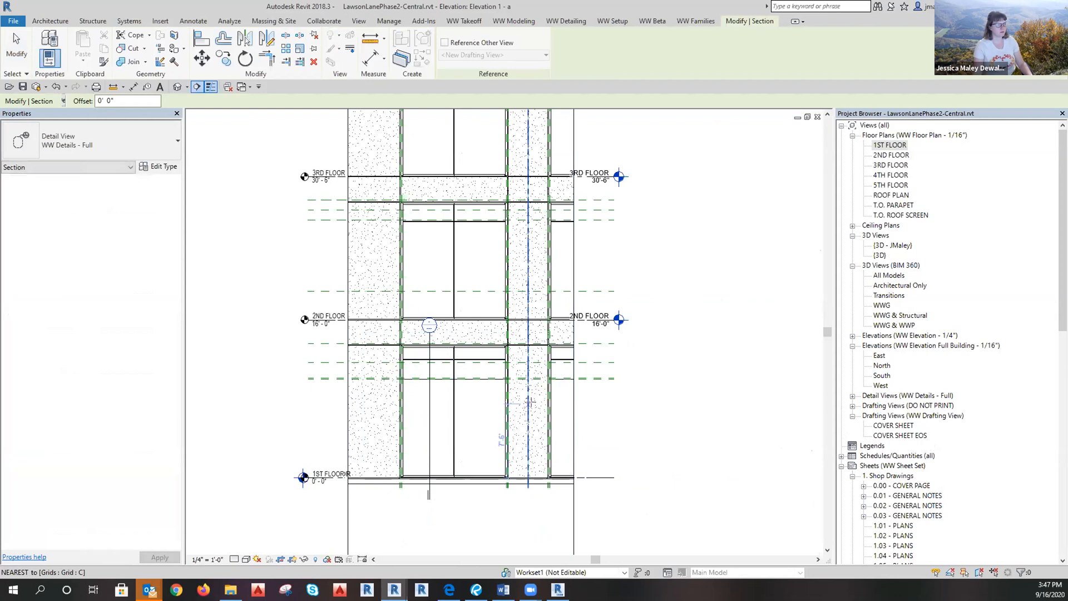
click(426, 429)
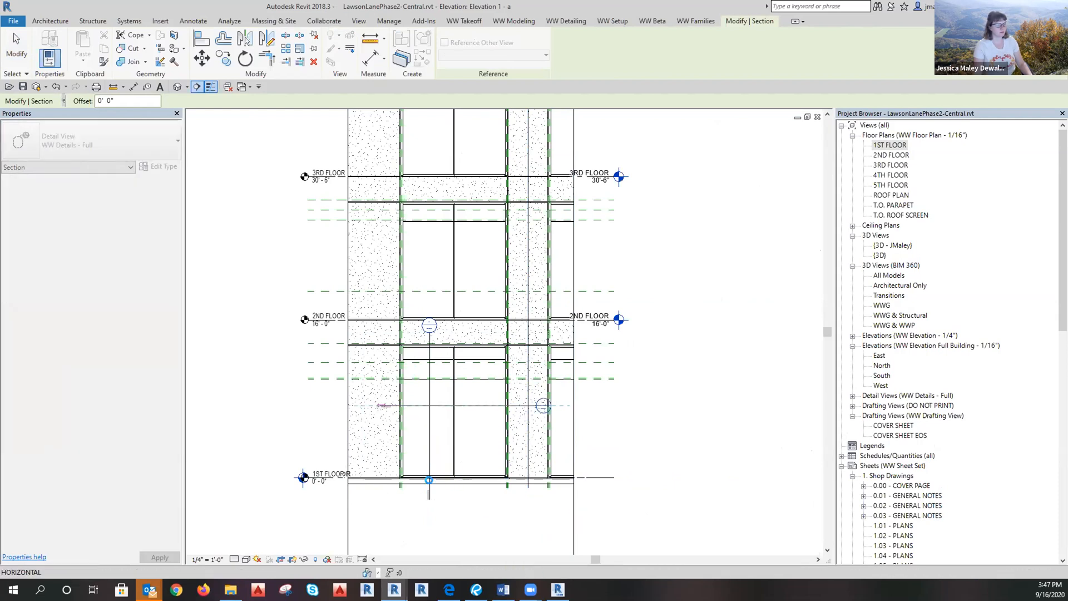
drag(458, 483, 457, 440)
double_click(544, 405)
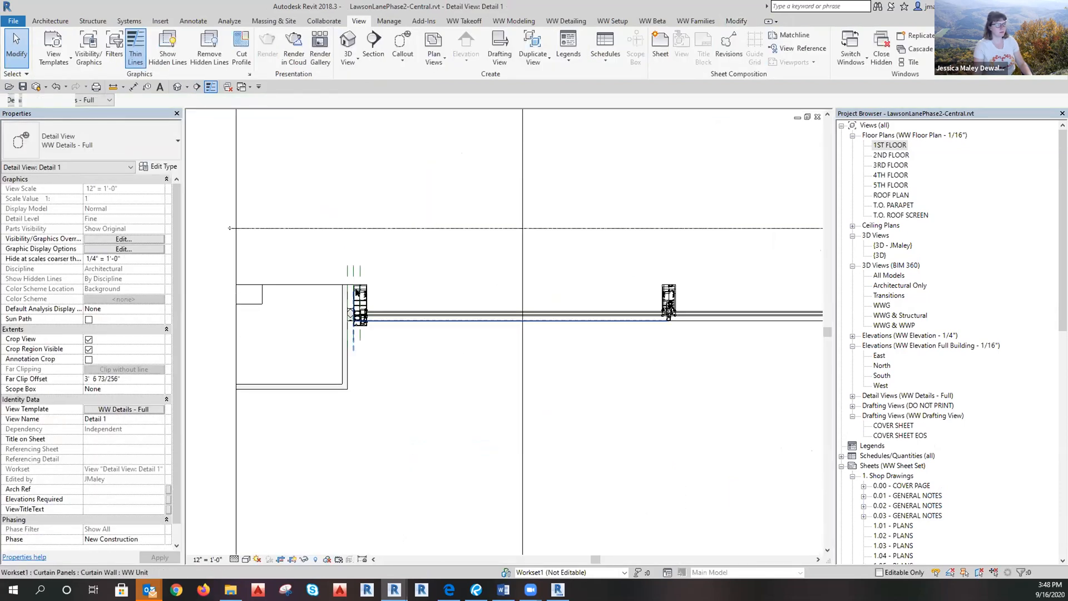
Inspect the curtain wall and linked curtain panel in Detail 1, then clear the selection.
scroll(370, 304, up, 5)
click(316, 382)
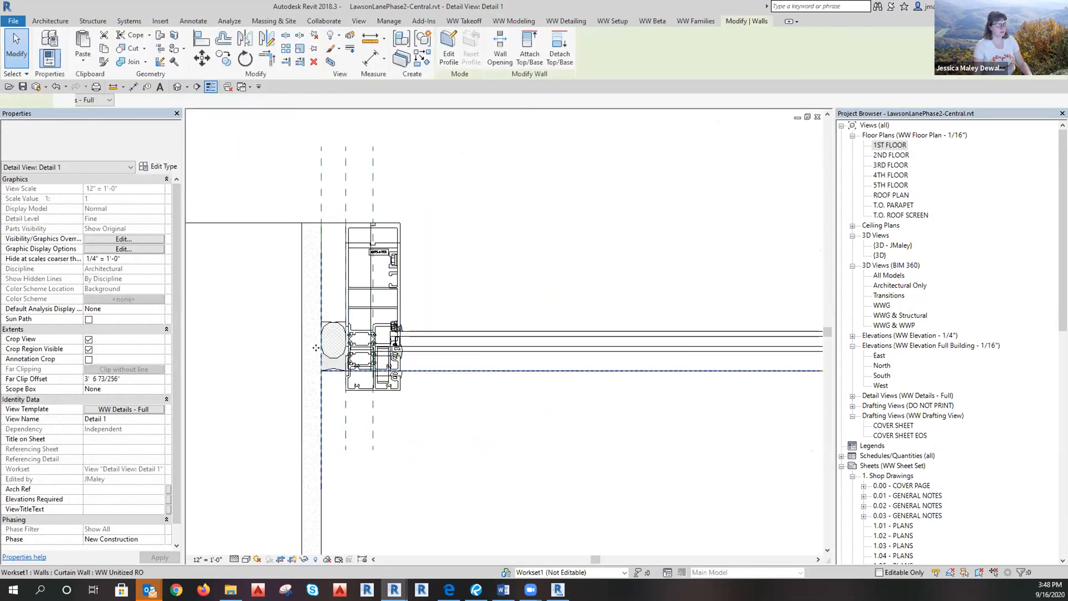
scroll(445, 381, down, 5)
scroll(585, 361, up, 6)
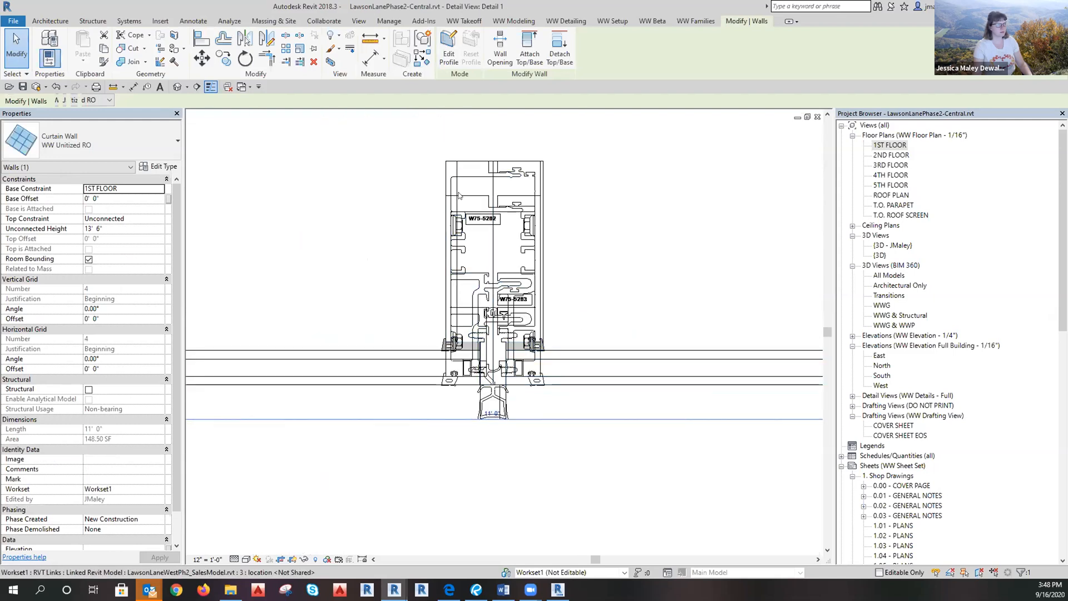
click(561, 206)
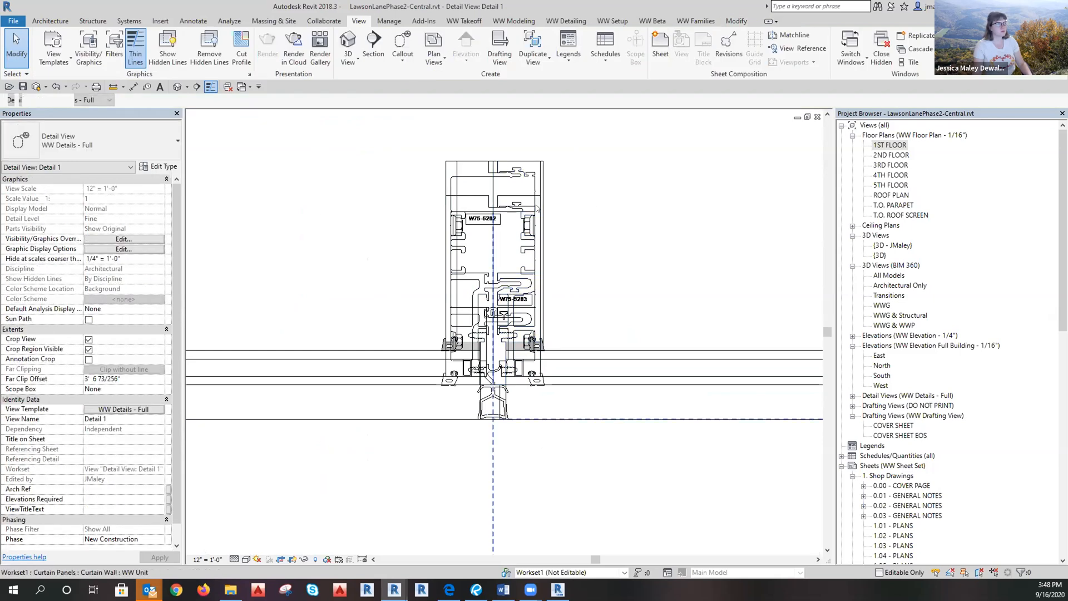
click(521, 194)
scroll(517, 196, up, 2)
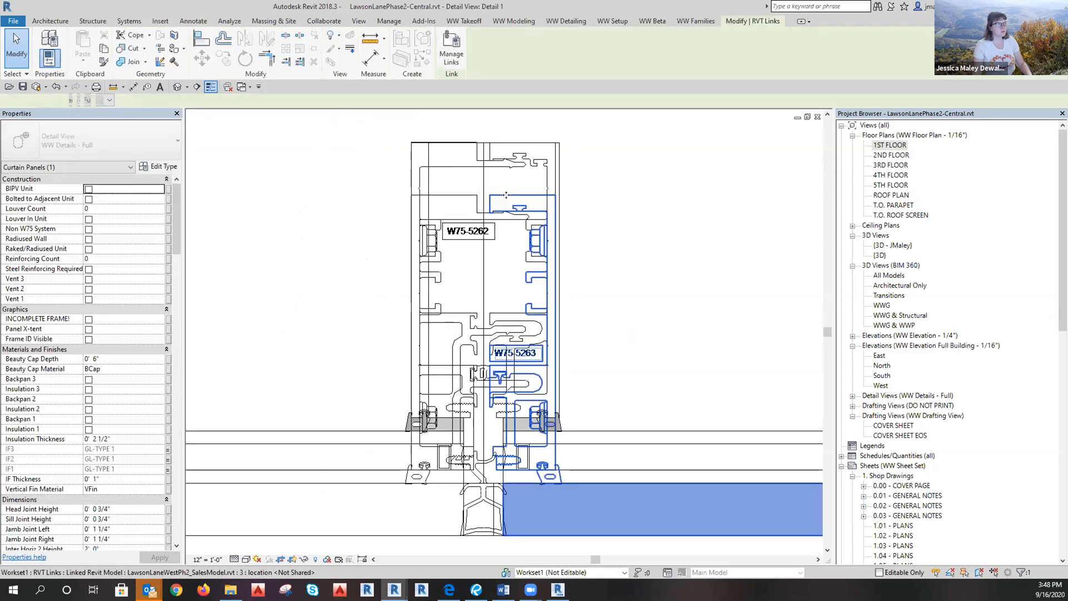
key(Escape)
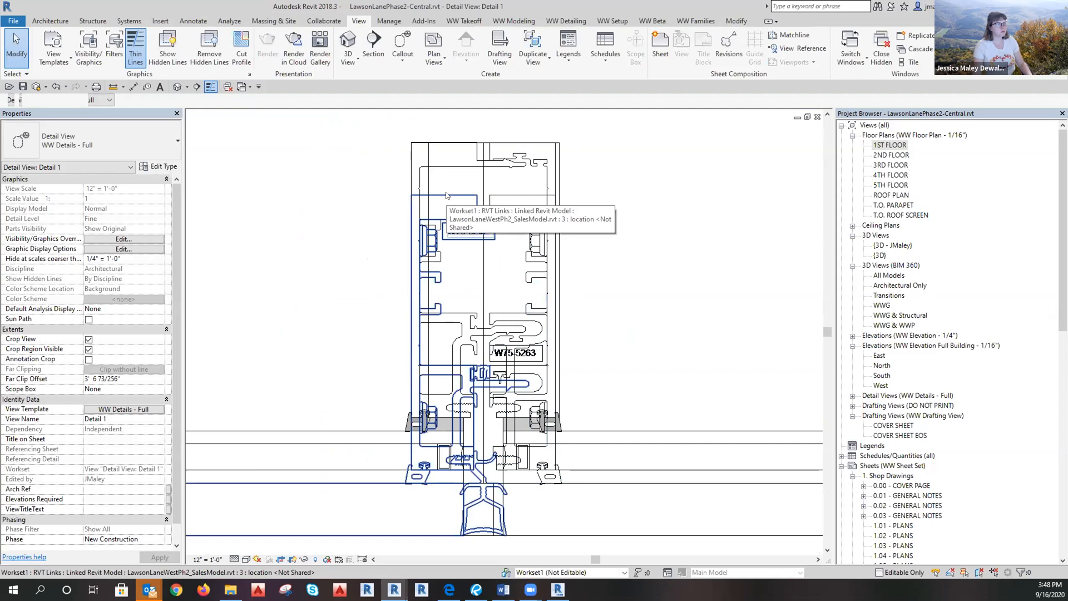
In the WW Details - Full view template, set the sales and architectural model links to halftone.
click(147, 408)
click(591, 280)
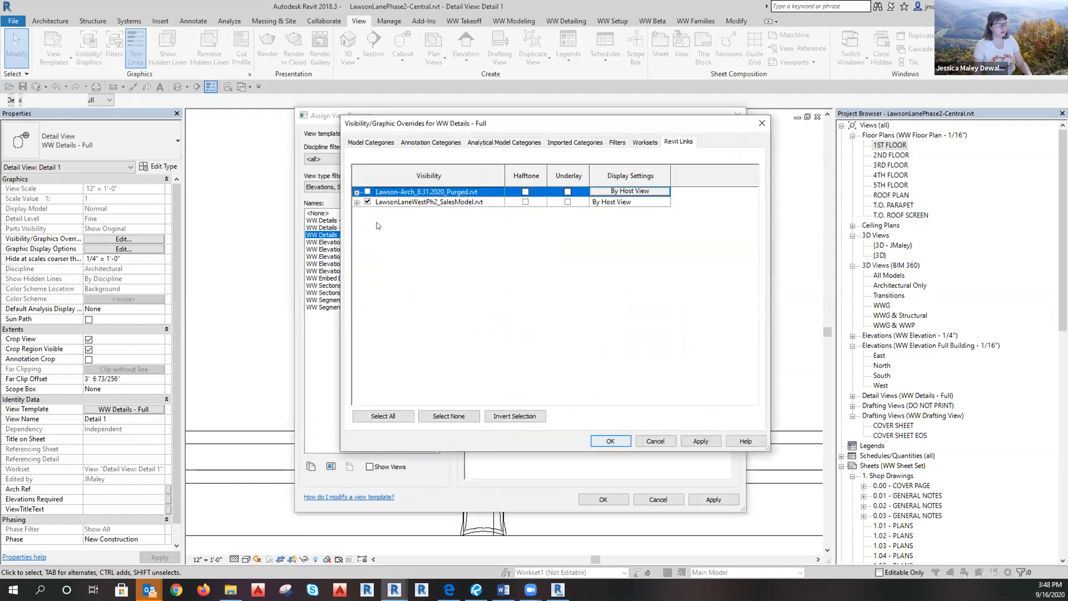
click(526, 202)
click(525, 192)
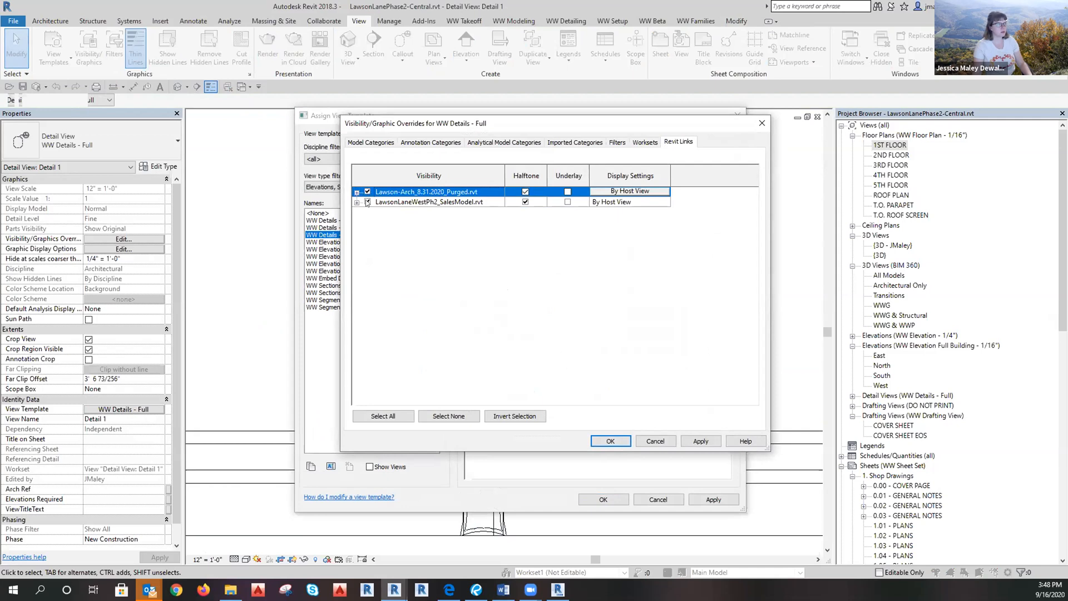
click(610, 441)
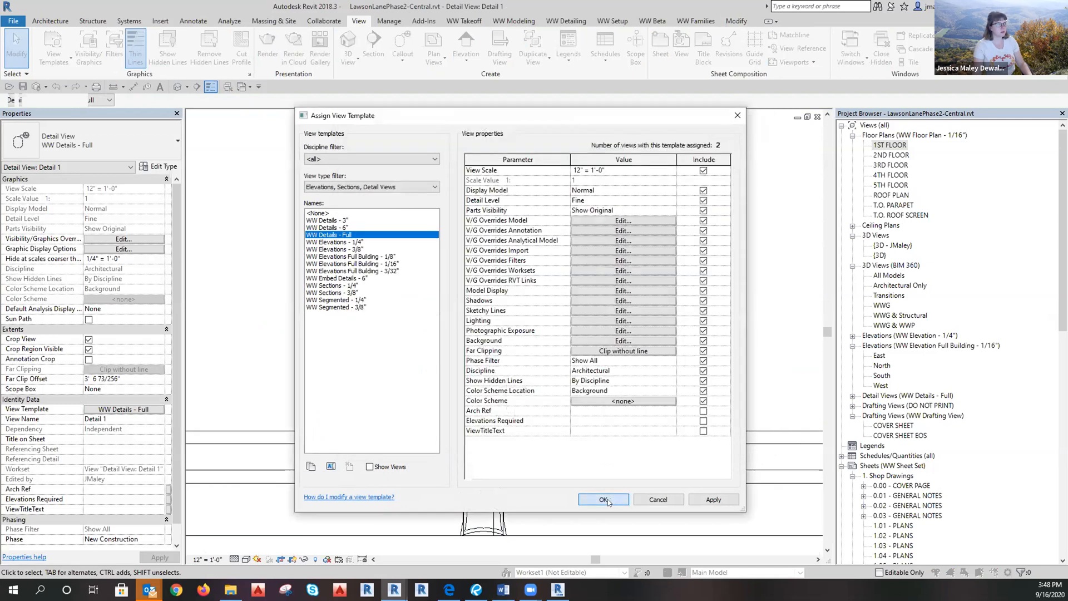
click(603, 499)
scroll(491, 501, down, 2)
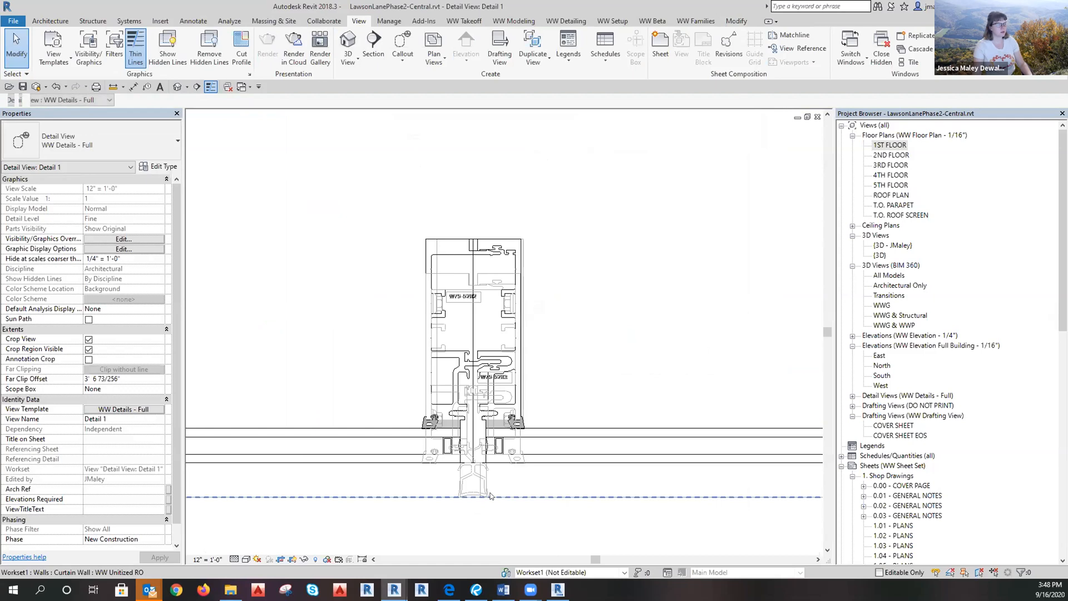
Temporarily hide the curtain wall in Detail 1.
click(491, 495)
key(h)
key(h)
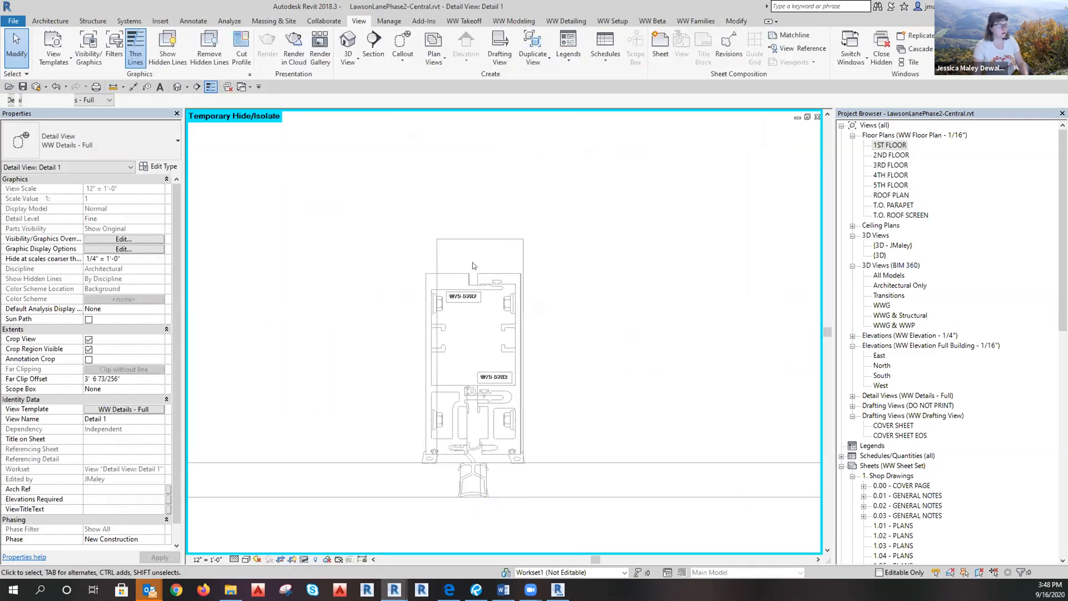
click(473, 279)
key(Escape)
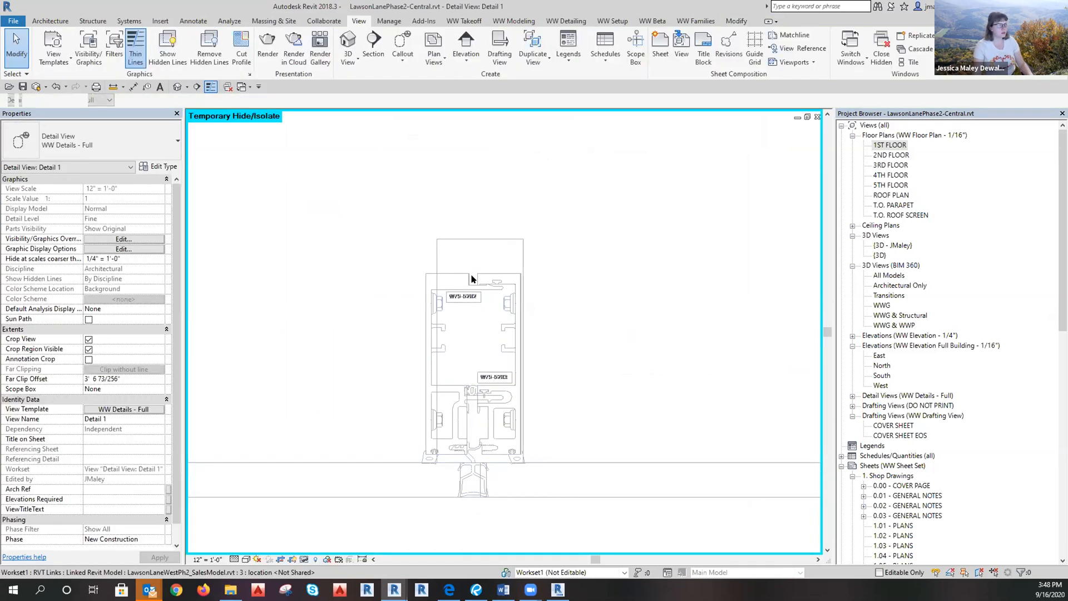
Add a 3/16" aligned dimension to the linked mullion detail.
key(d)
key(i)
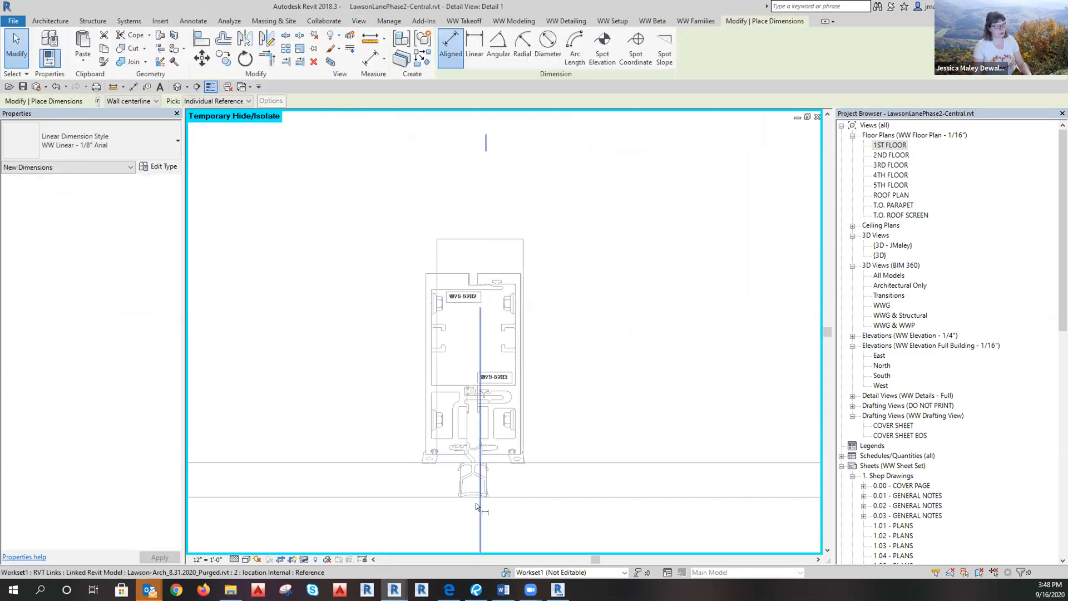
click(474, 508)
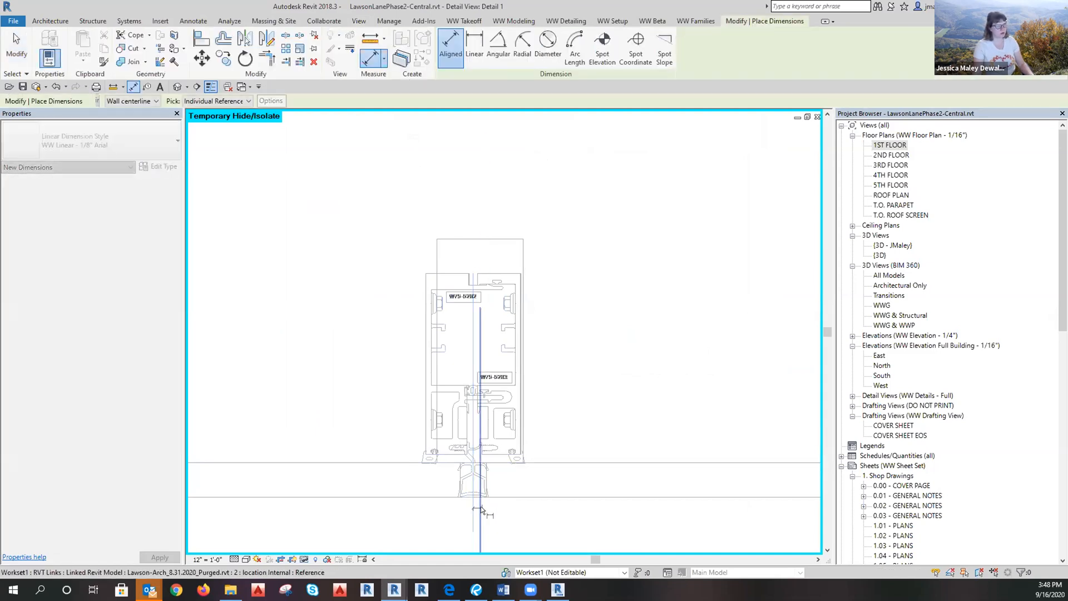
click(481, 506)
click(502, 199)
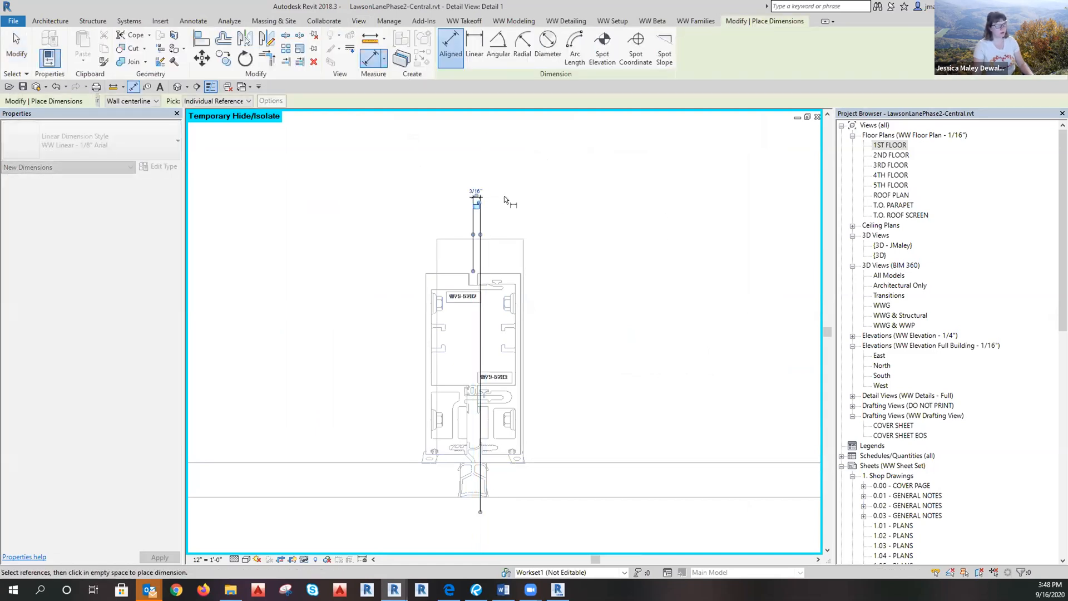
key(Escape)
key(Escape)
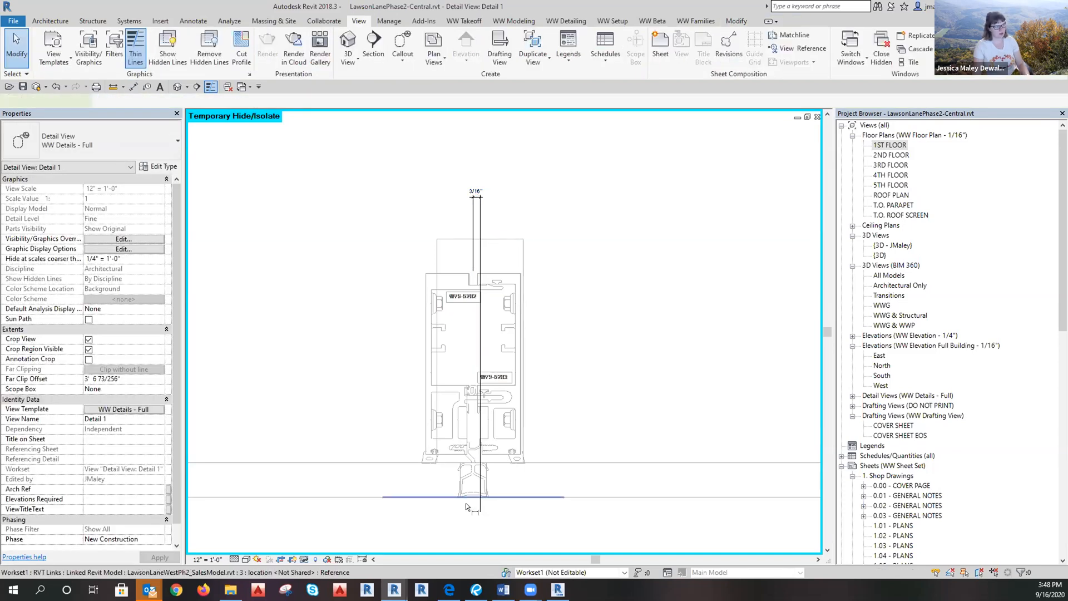
Add a 5' 6" wall-to-wall aligned dimension below the storefront.
key(d)
key(i)
scroll(678, 414, down, 1)
scroll(678, 414, up, 5)
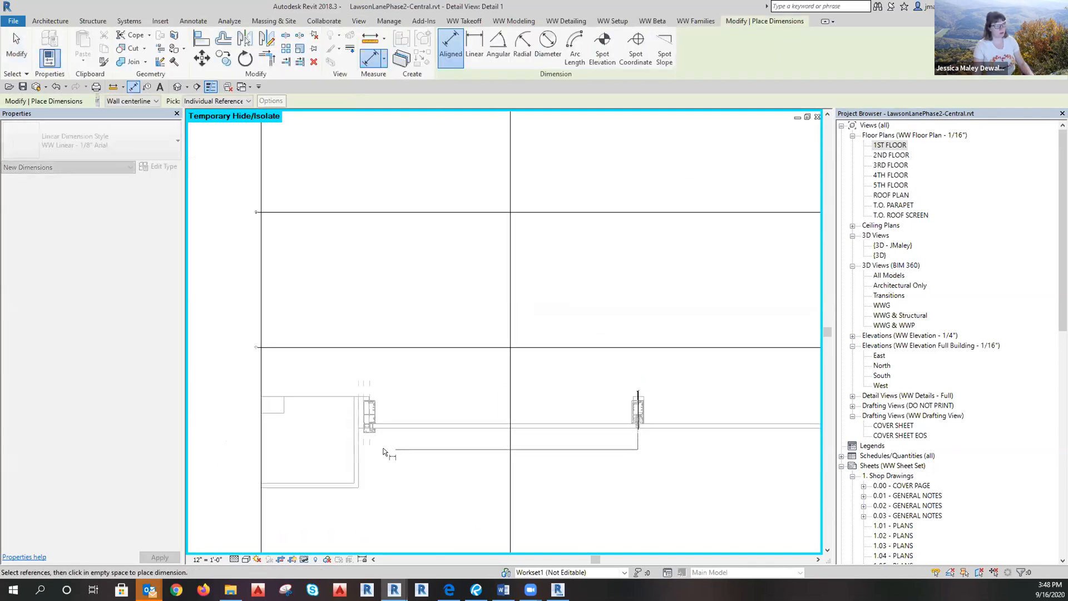
click(358, 452)
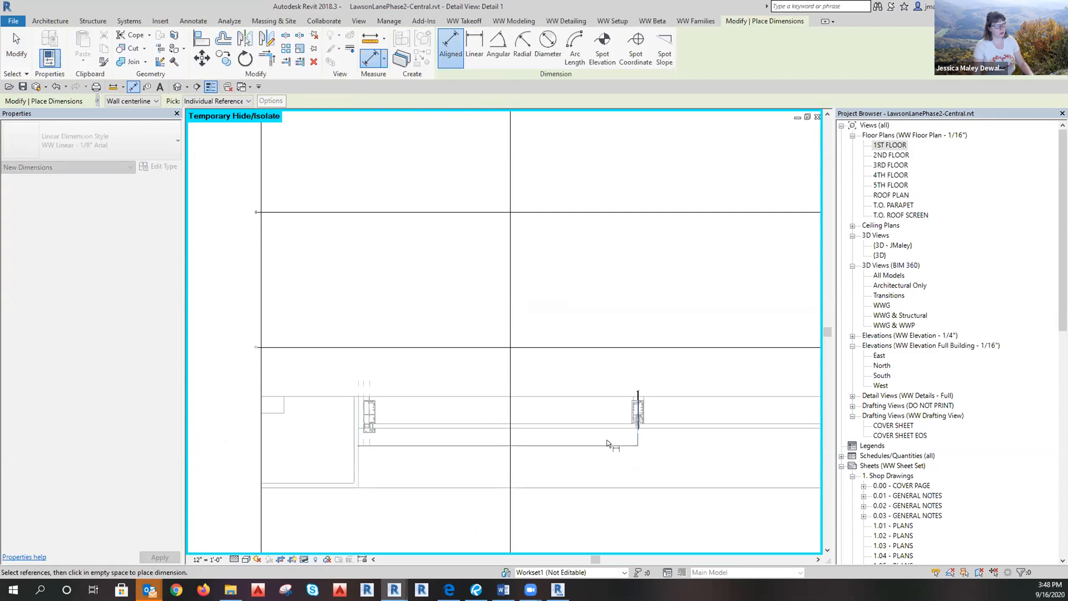
middle_drag(637, 440, 410, 444)
click(689, 449)
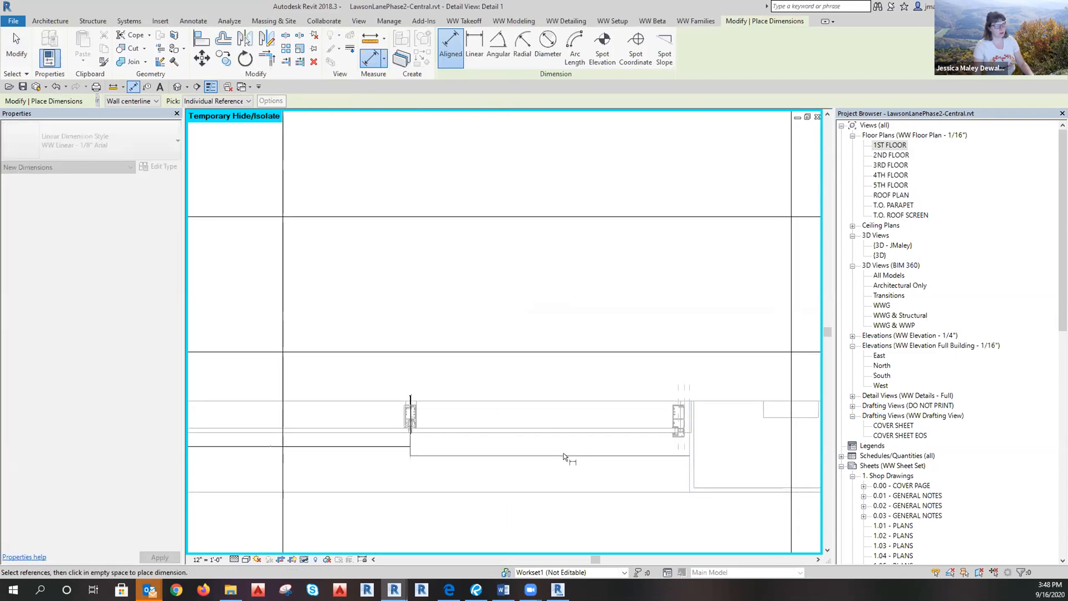
key(Escape)
click(512, 447)
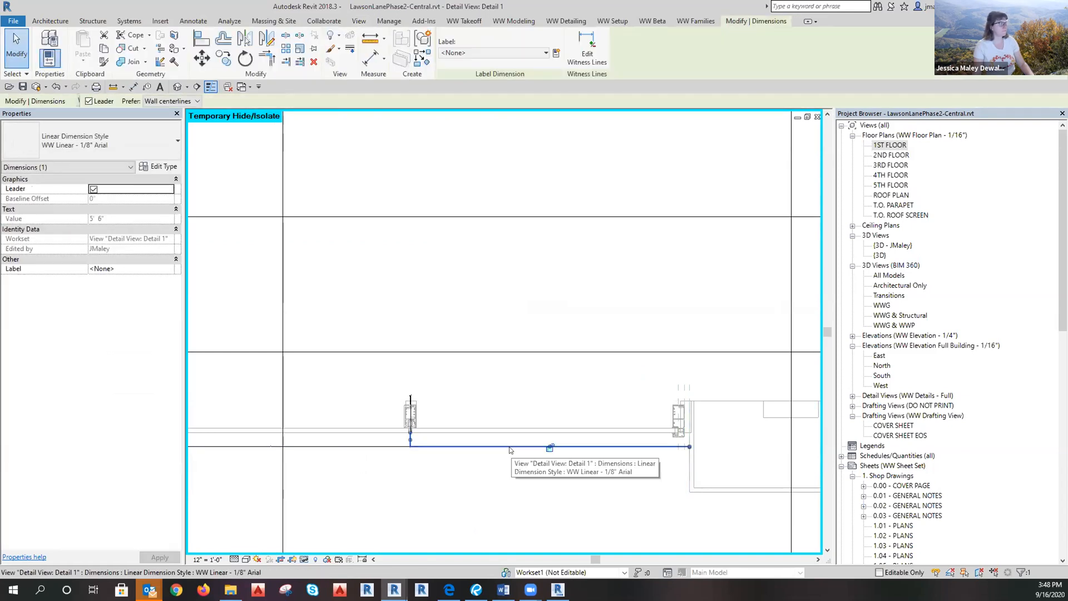
scroll(364, 449, up, 2)
scroll(414, 443, up, 2)
Delete the 3/16" and 5' 6" trial dimensions and reset temporary hide/isolate.
ctrl+click(419, 444)
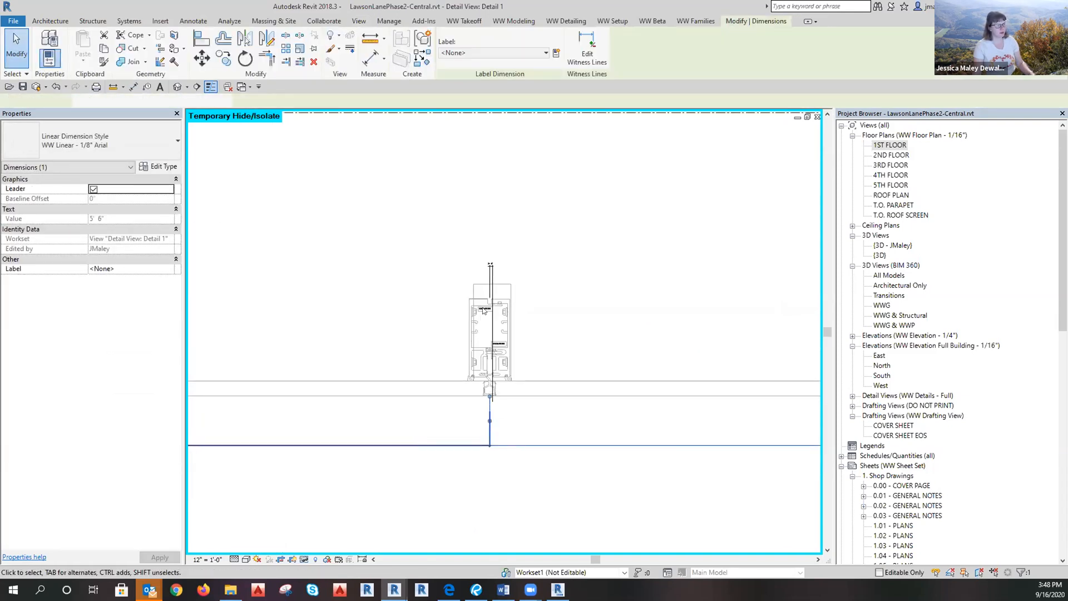
scroll(489, 308, up, 2)
key(Delete)
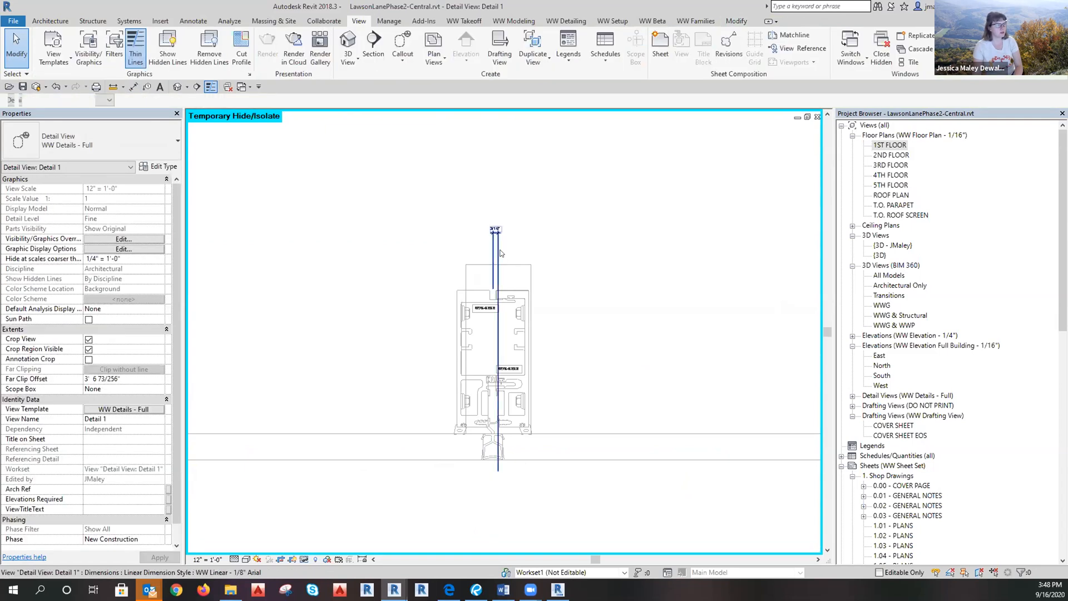
click(305, 560)
click(339, 547)
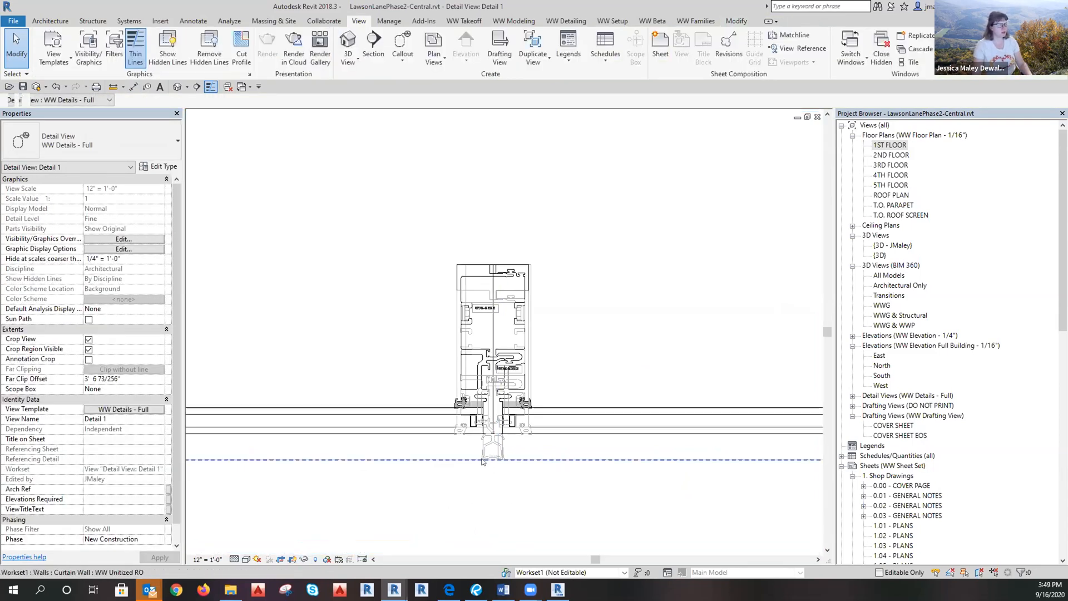
Inspect the left and right curtain panels at the W75-5262/W75-5263 mullion joint.
click(457, 461)
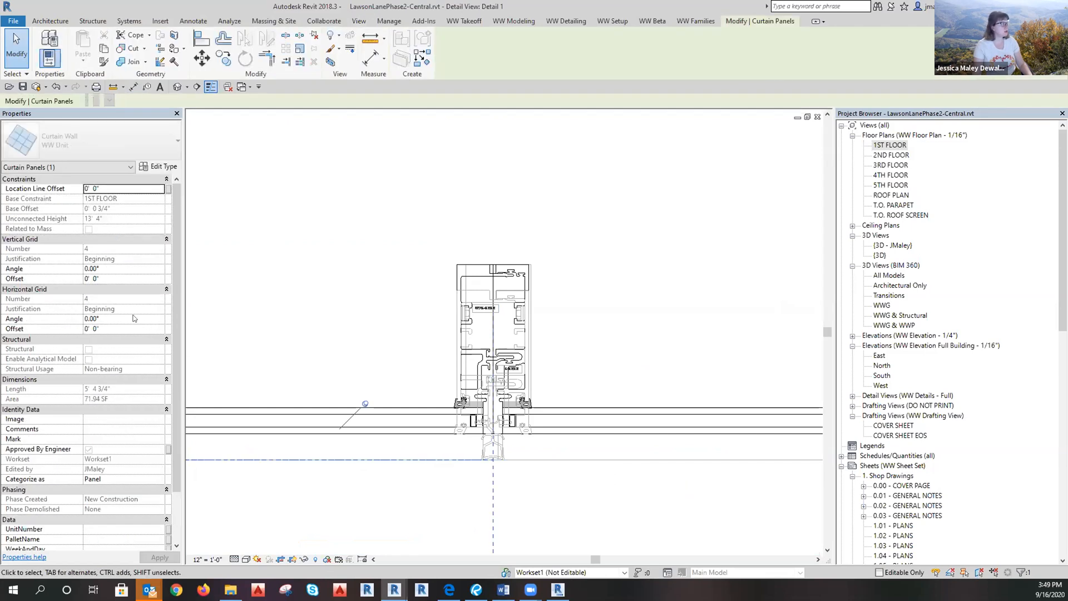
scroll(713, 442, down, 5)
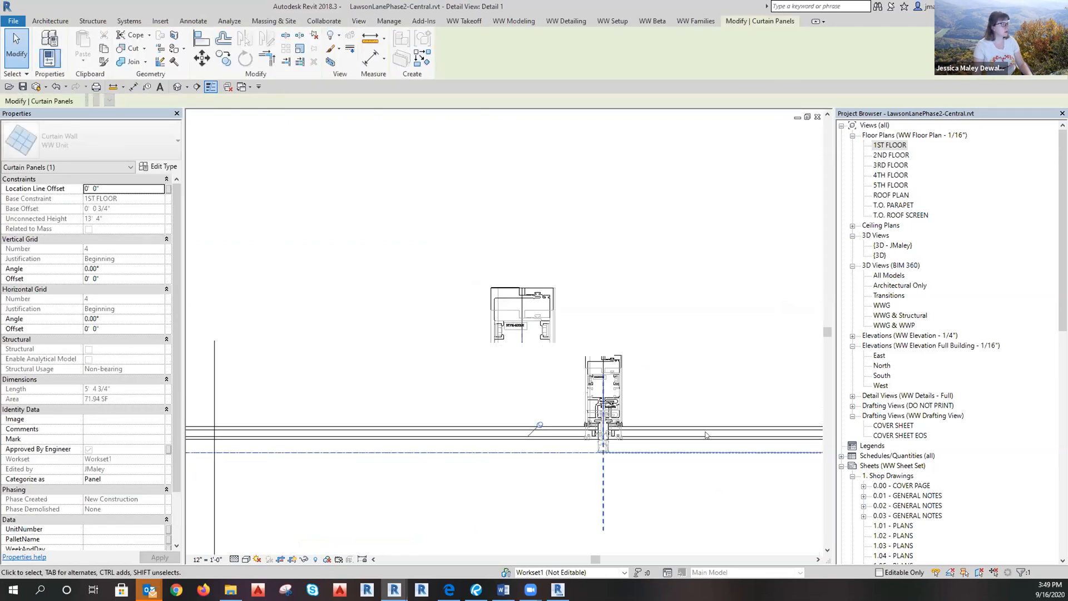
click(736, 458)
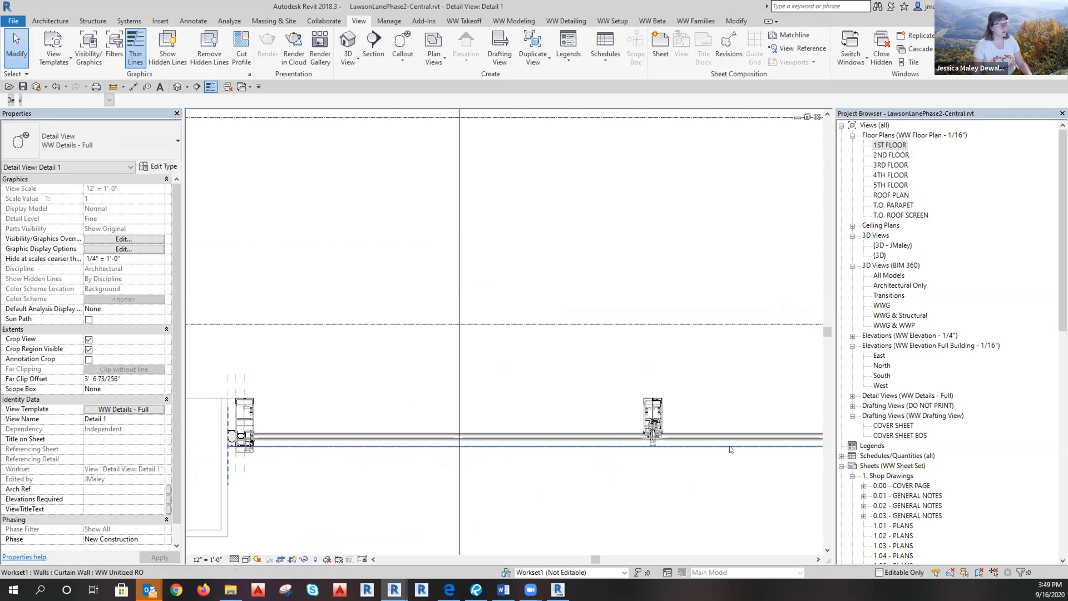
click(729, 446)
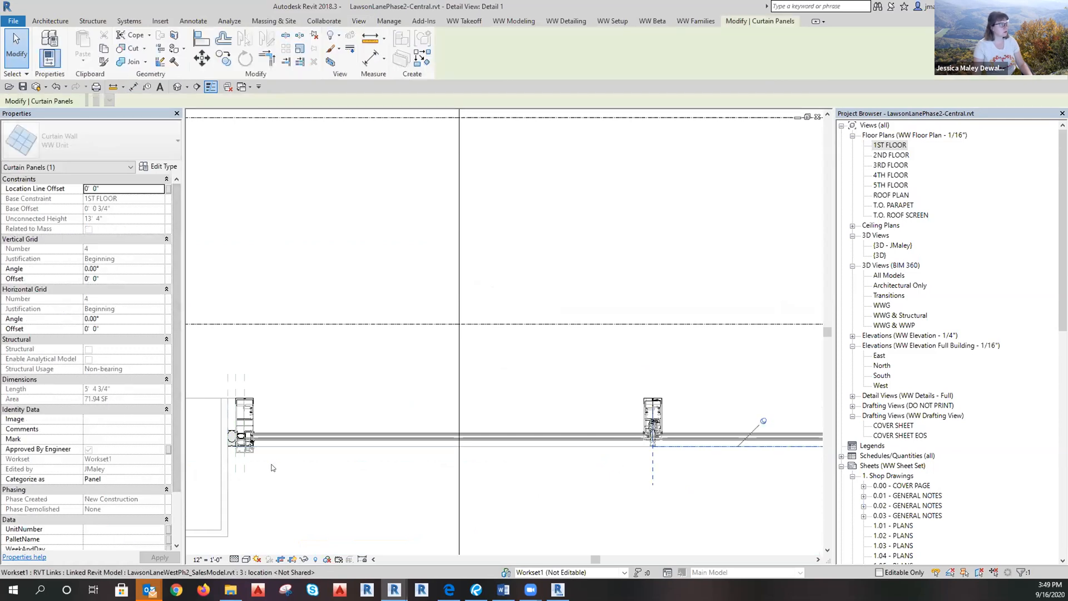
click(236, 454)
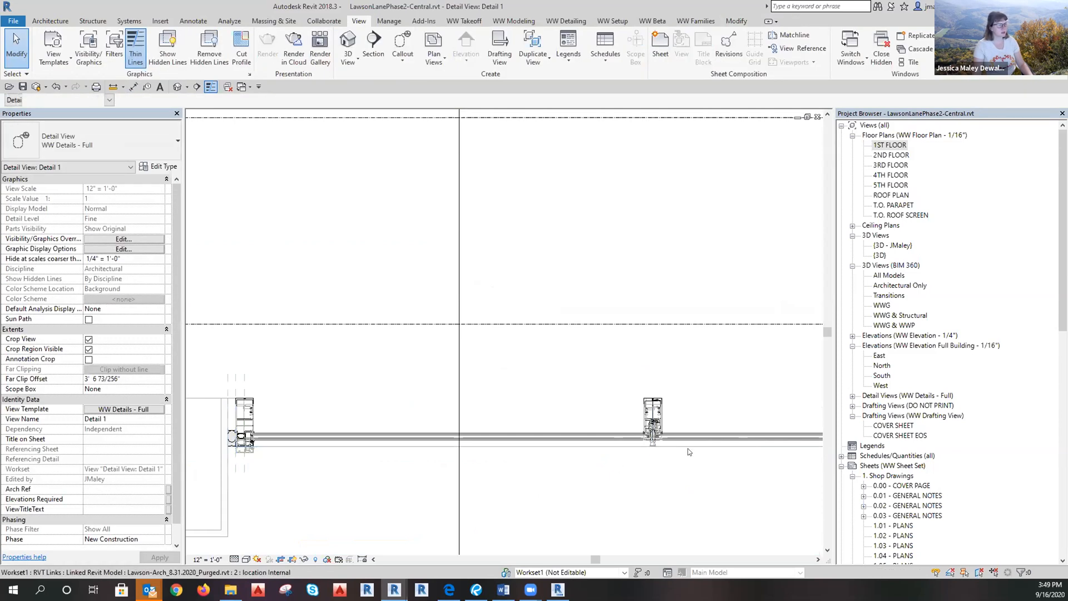
scroll(674, 389, up, 5)
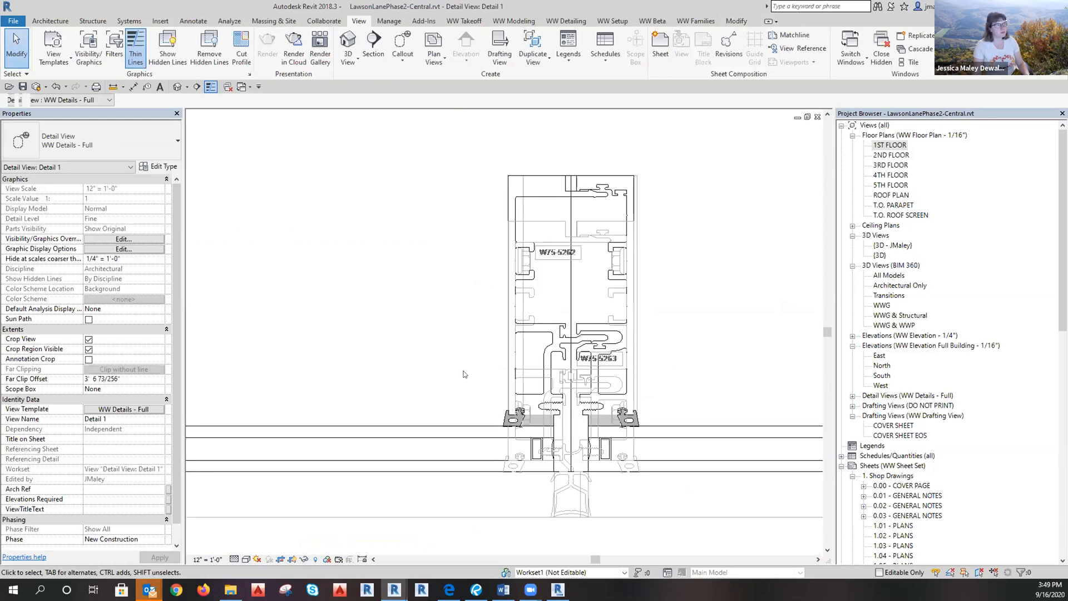
scroll(640, 400, down, 6)
scroll(584, 467, up, 3)
scroll(449, 414, up, 6)
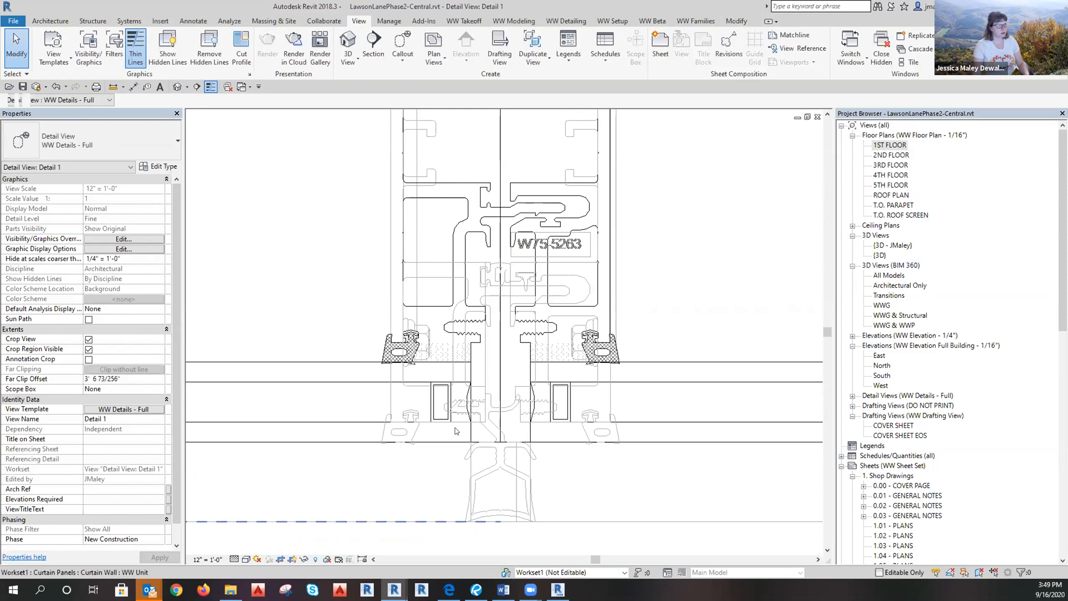
scroll(464, 445, down, 2)
Temporarily isolate the curtain wall in Detail 1.
click(556, 489)
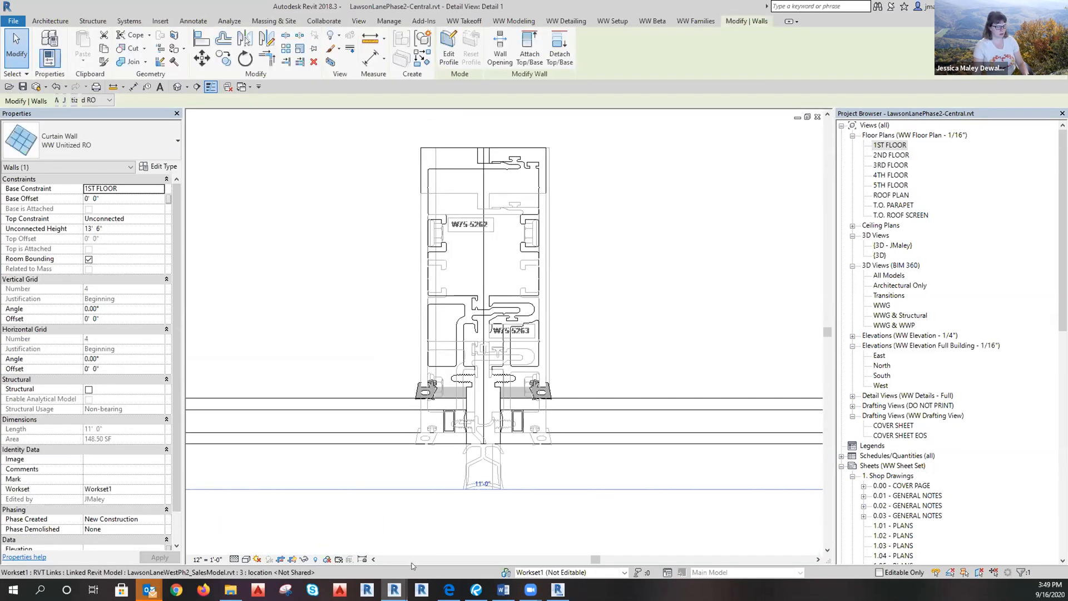
click(305, 559)
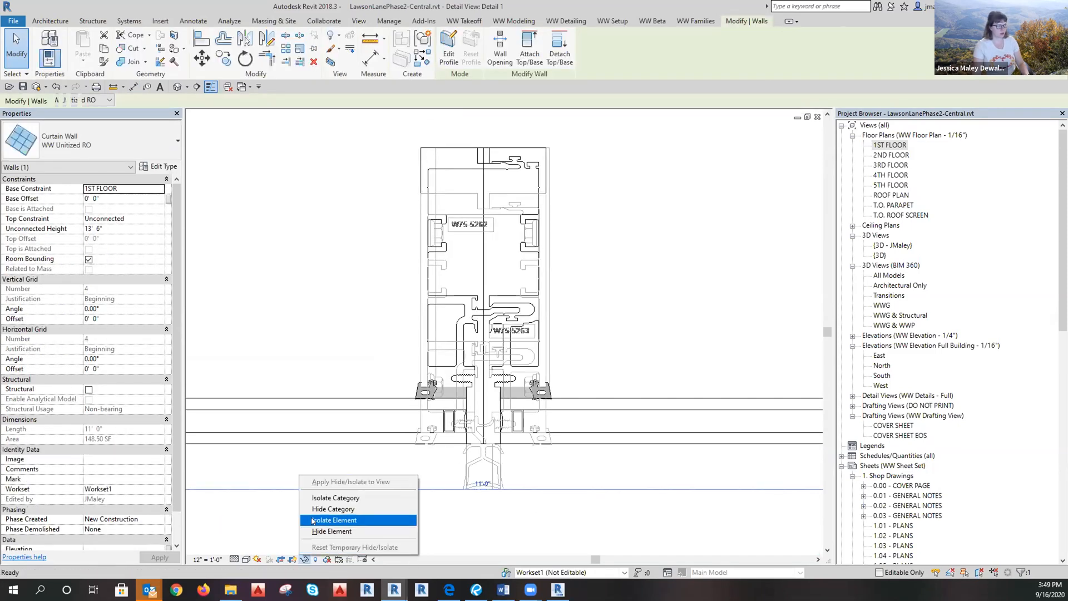
click(334, 515)
Dimension the 1" glass bite into the mullion, then select the glass panel to review its bite.
key(d)
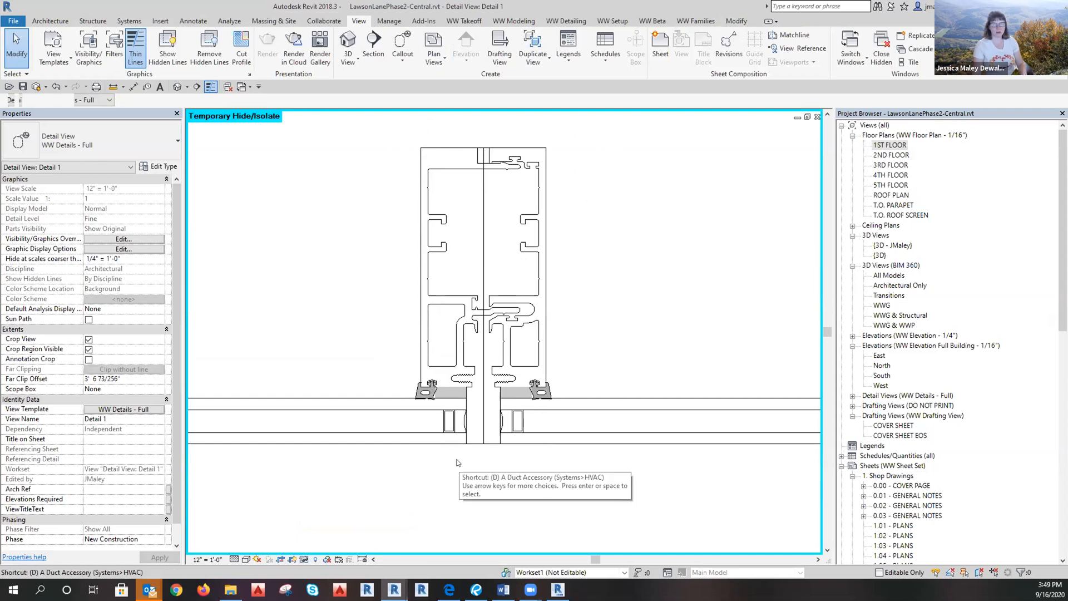
key(i)
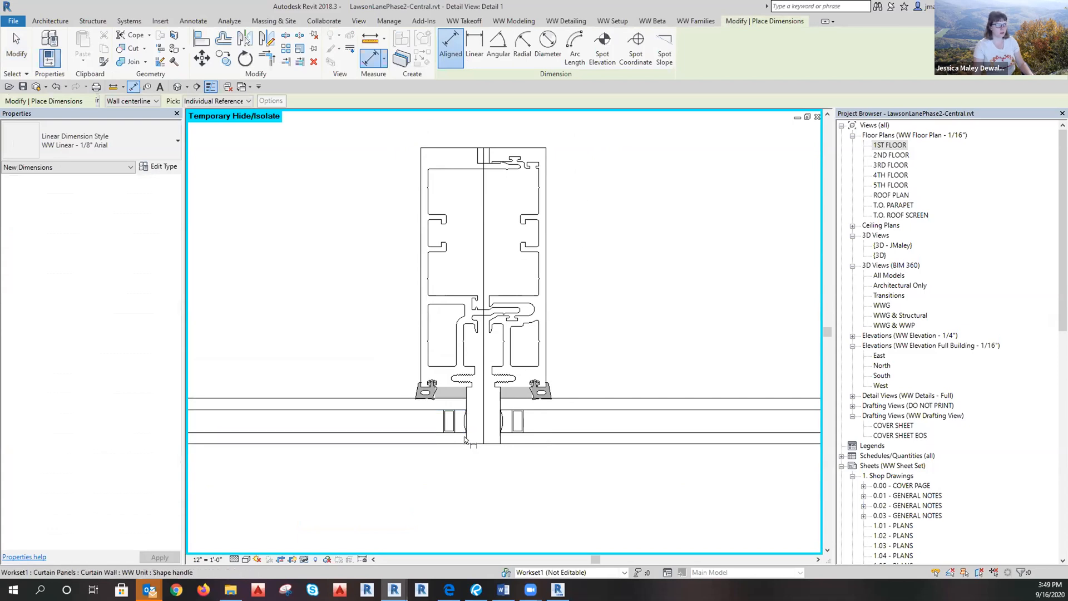
click(465, 440)
scroll(451, 377, up, 2)
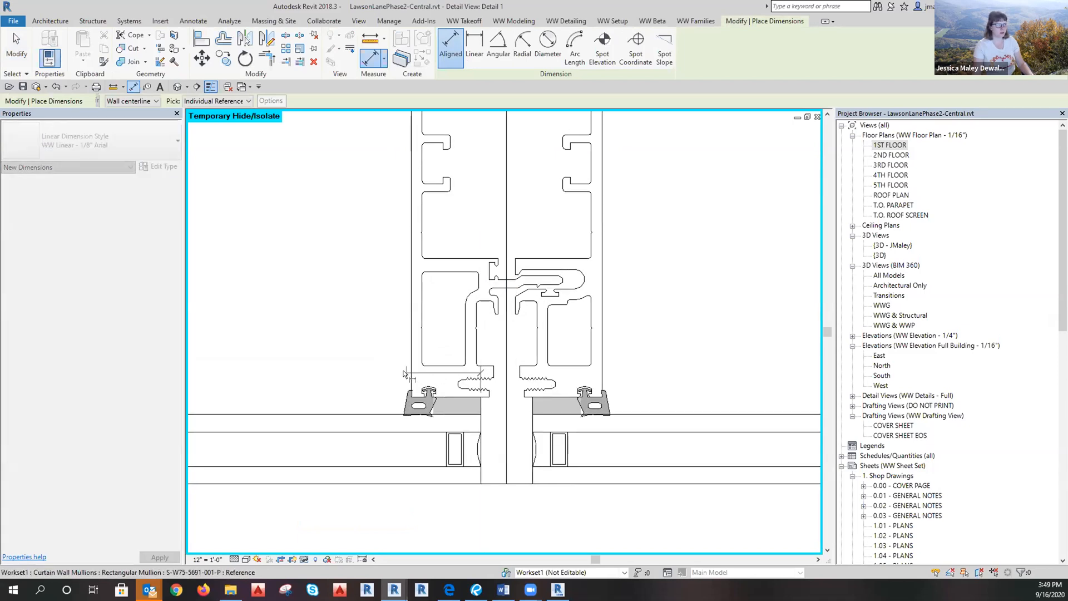
click(411, 370)
click(361, 318)
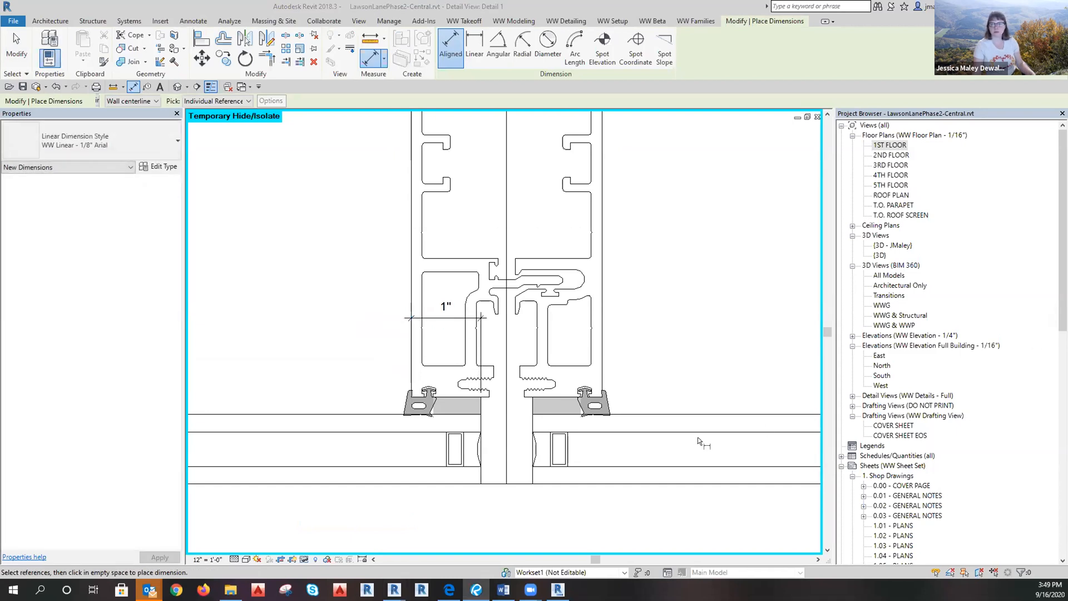
key(Escape)
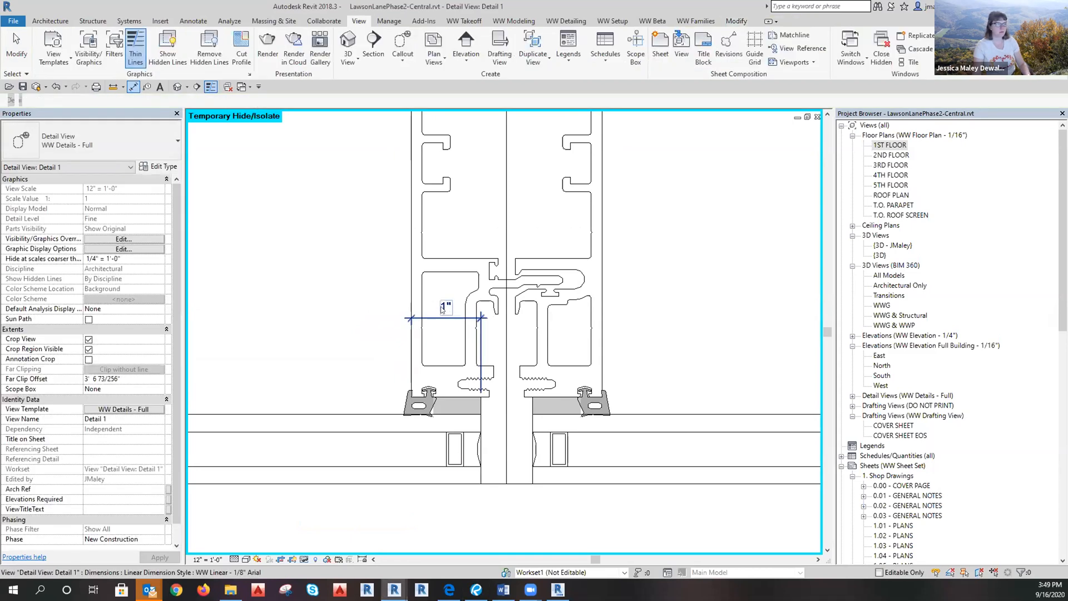
click(707, 435)
scroll(704, 440, down, 5)
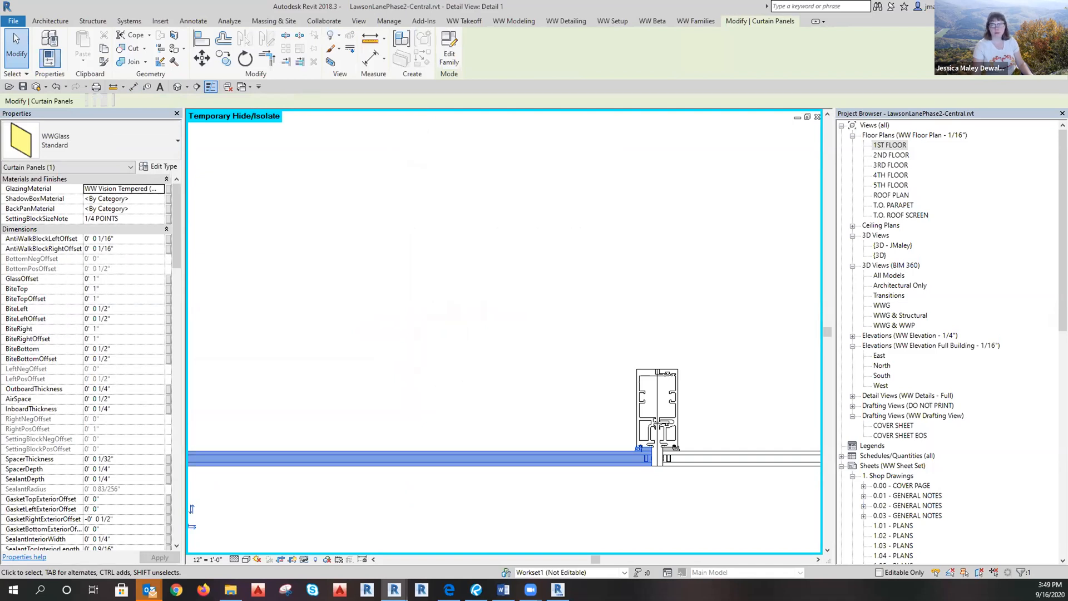
Recheck the glass panel right of the mullion, then close Detail 1.
click(630, 504)
middle_drag(695, 498, 338, 489)
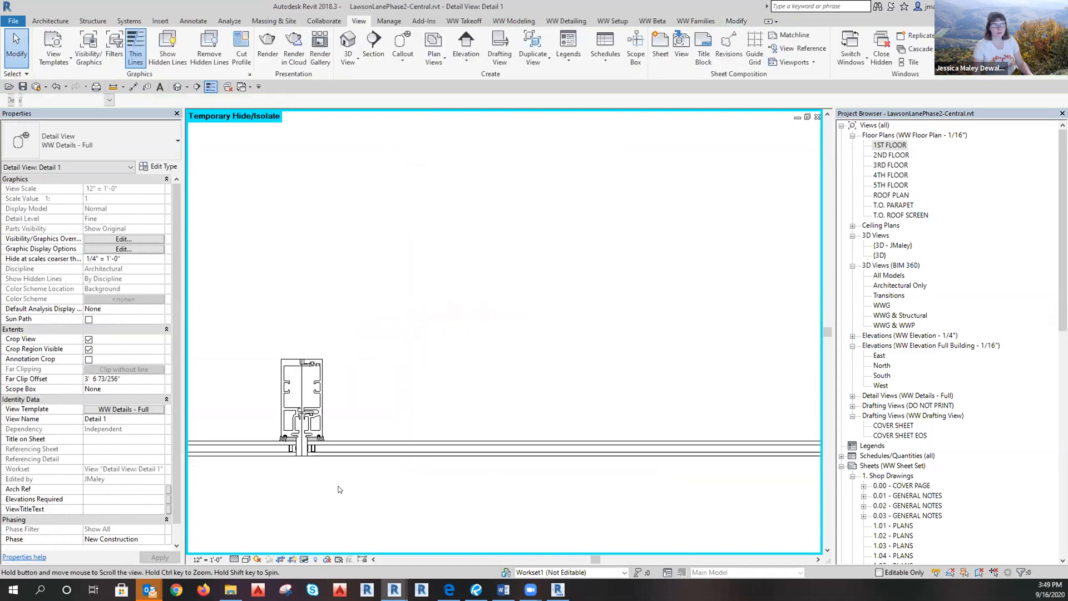
click(558, 451)
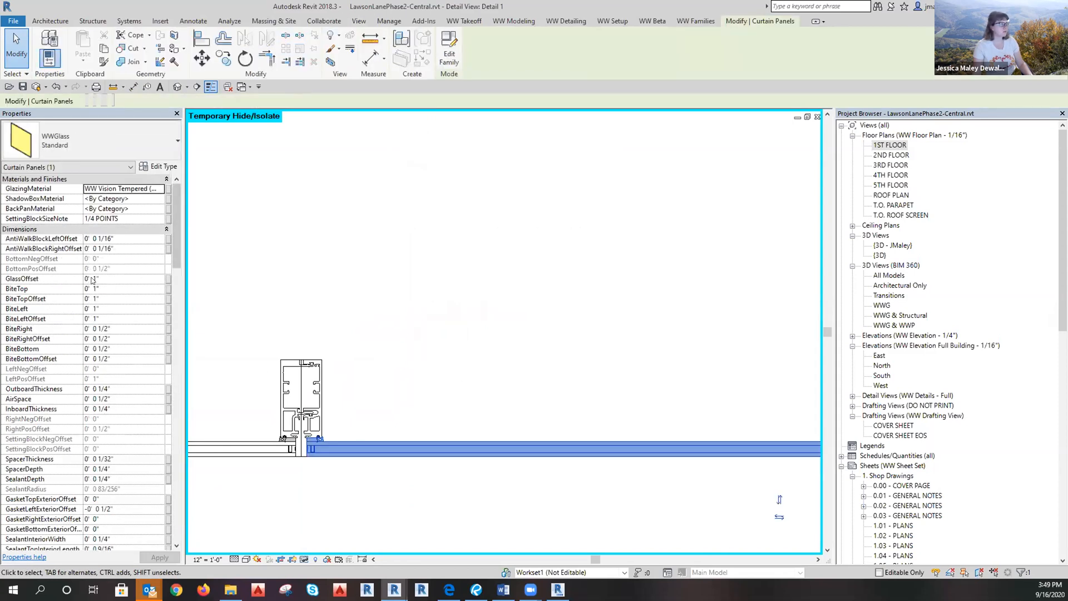
click(511, 361)
scroll(582, 364, down, 3)
click(817, 116)
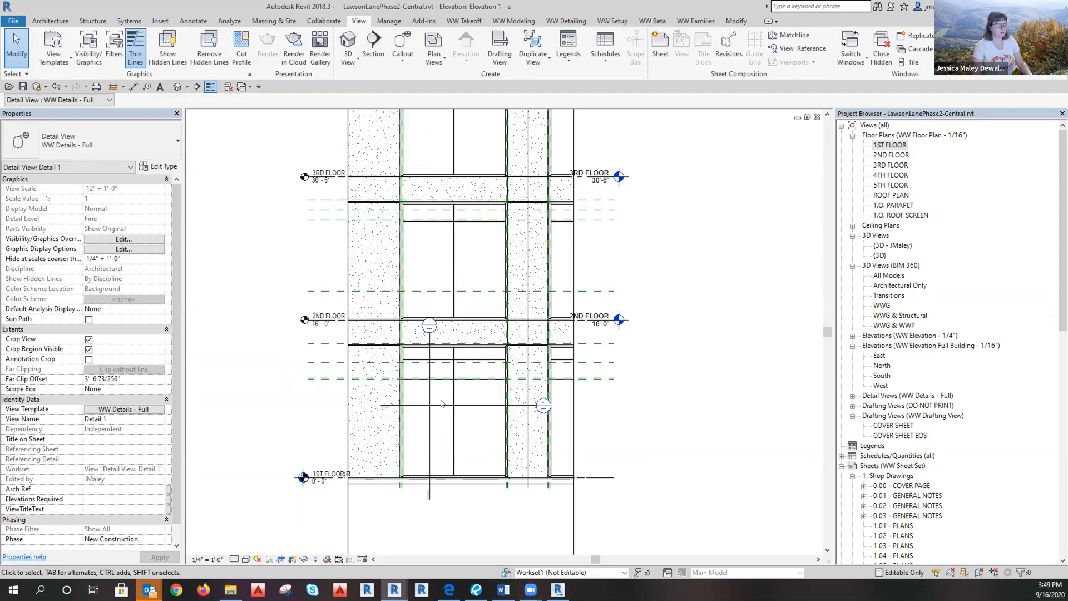
scroll(440, 379, up, 3)
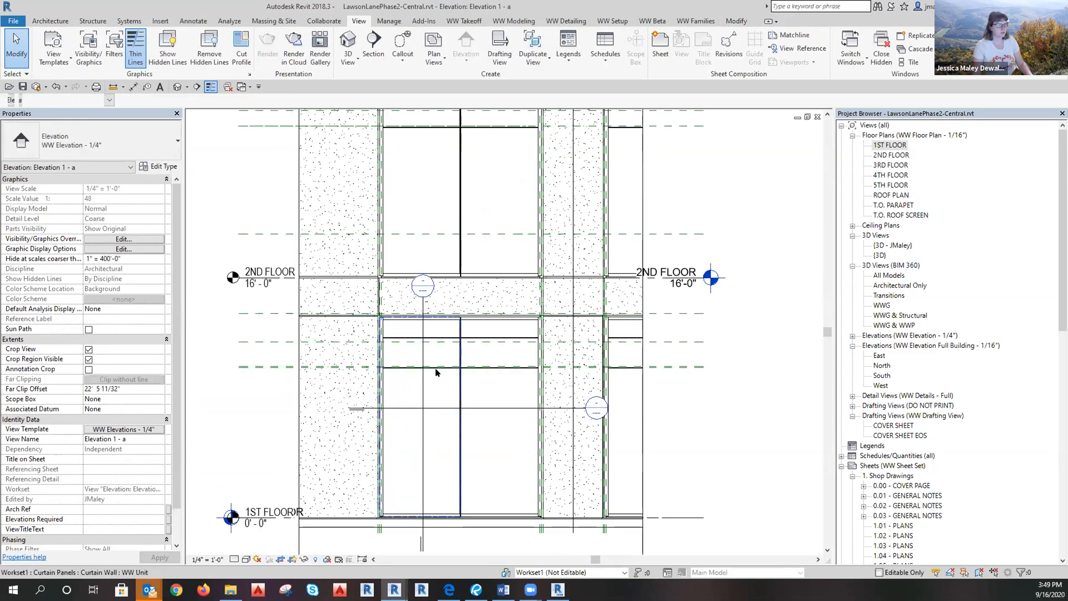
In Elevation 1 - a, set the storefront glass panel's BiteTop to 3/8".
click(437, 372)
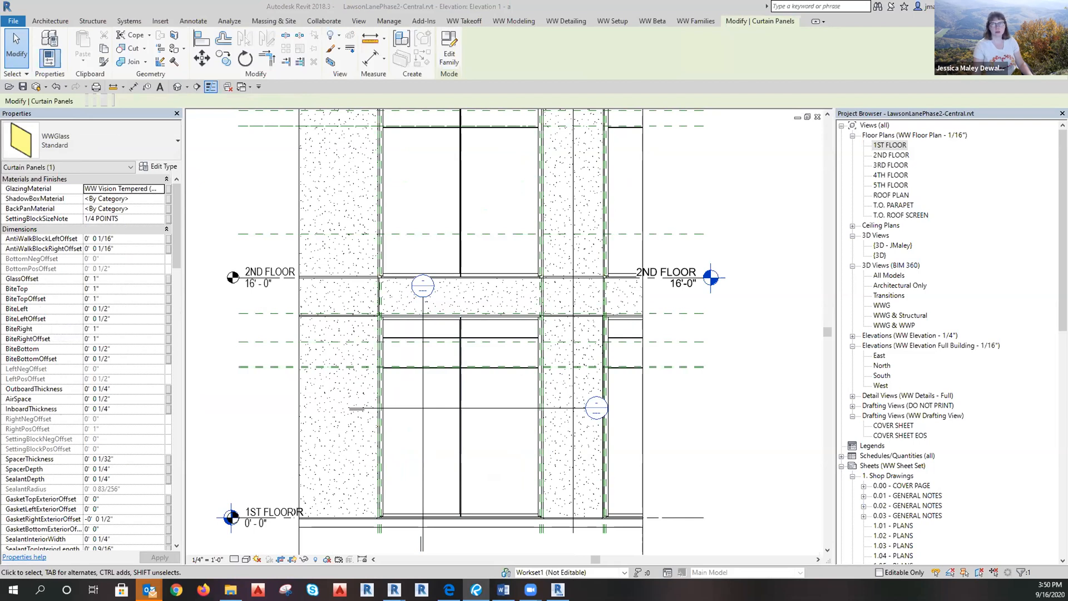
scroll(476, 375, up, 2)
key(Escape)
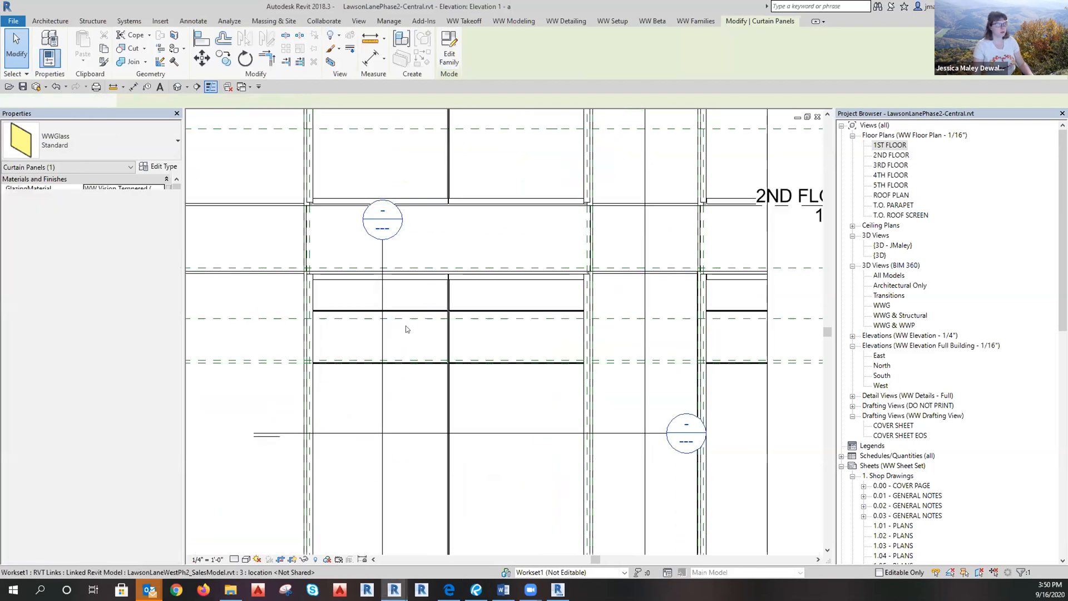
key(Tab)
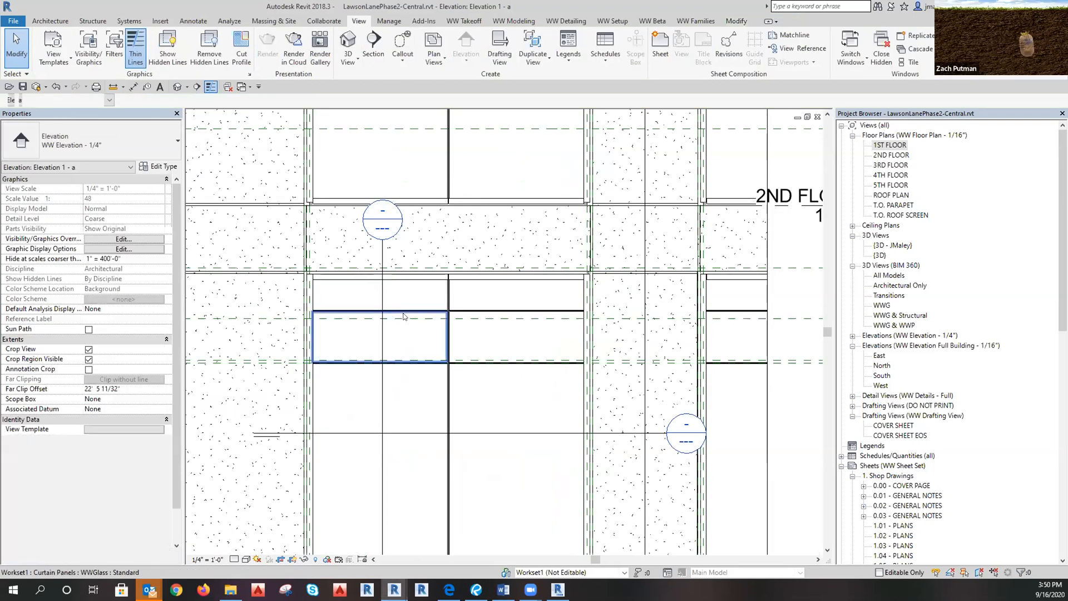
click(404, 316)
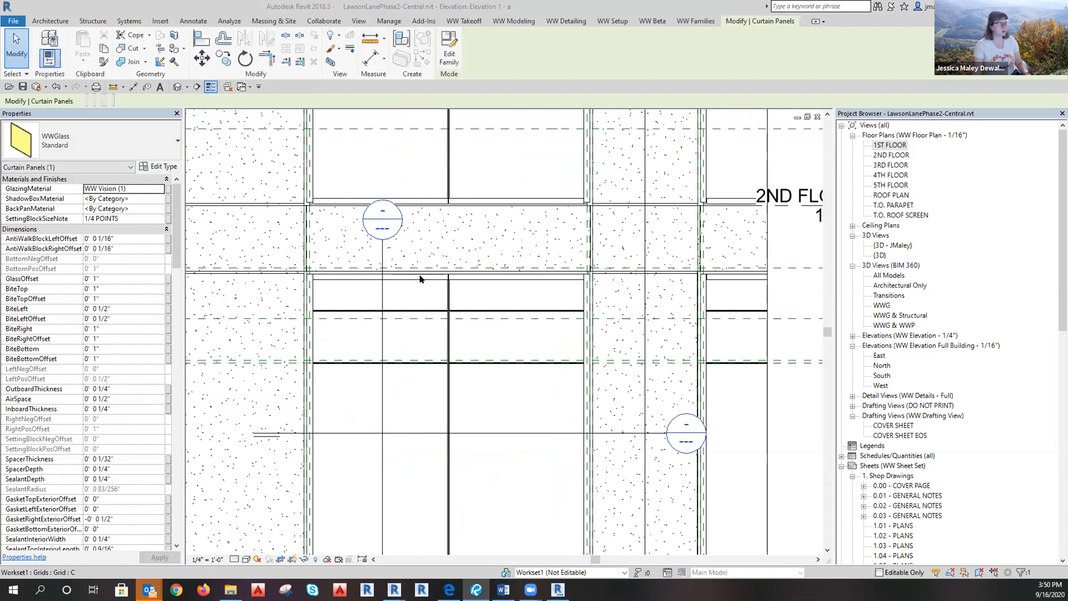
key(Escape)
click(315, 291)
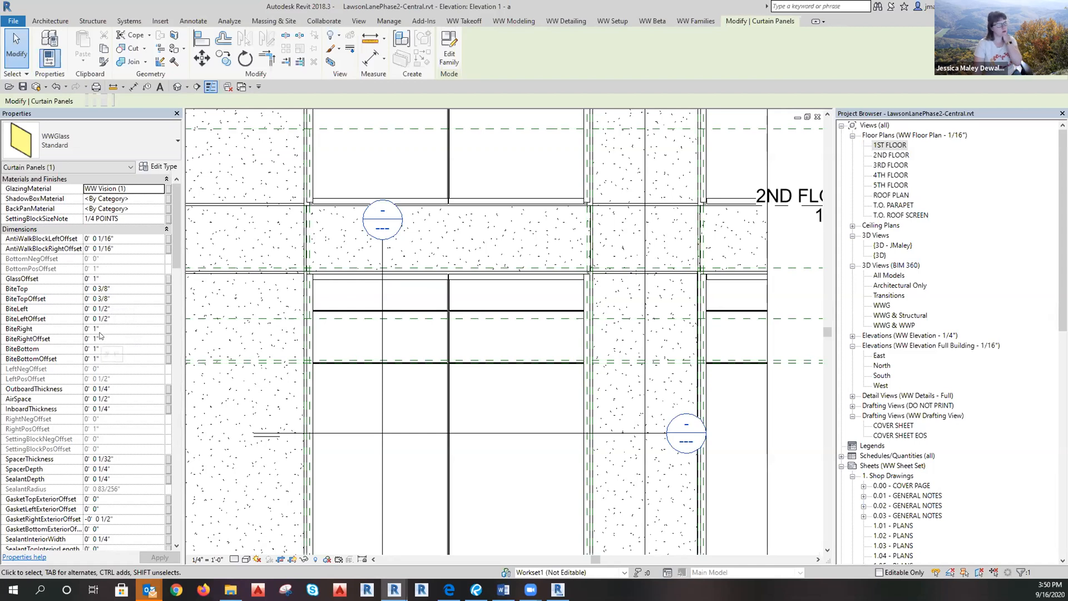
click(794, 439)
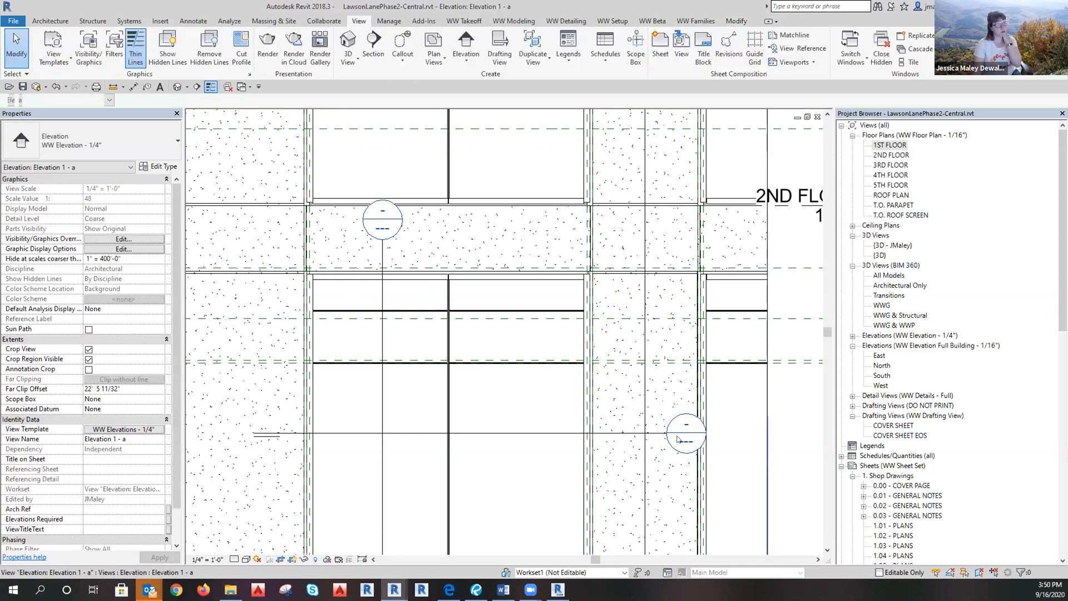
Open the Detail 0 section view from its callout in the elevation.
click(559, 432)
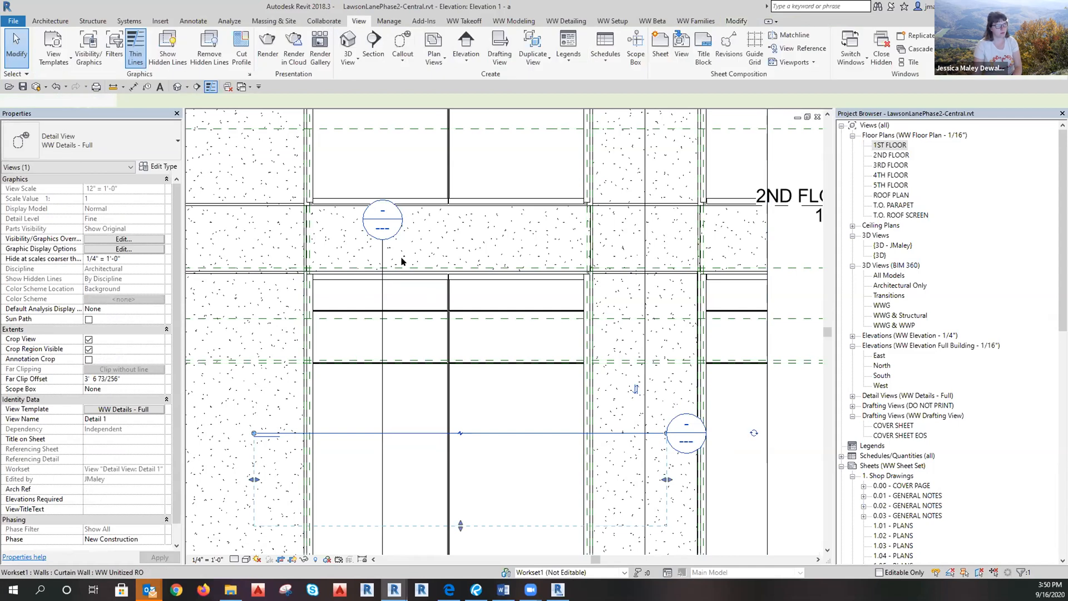
double_click(384, 223)
scroll(666, 132, up, 8)
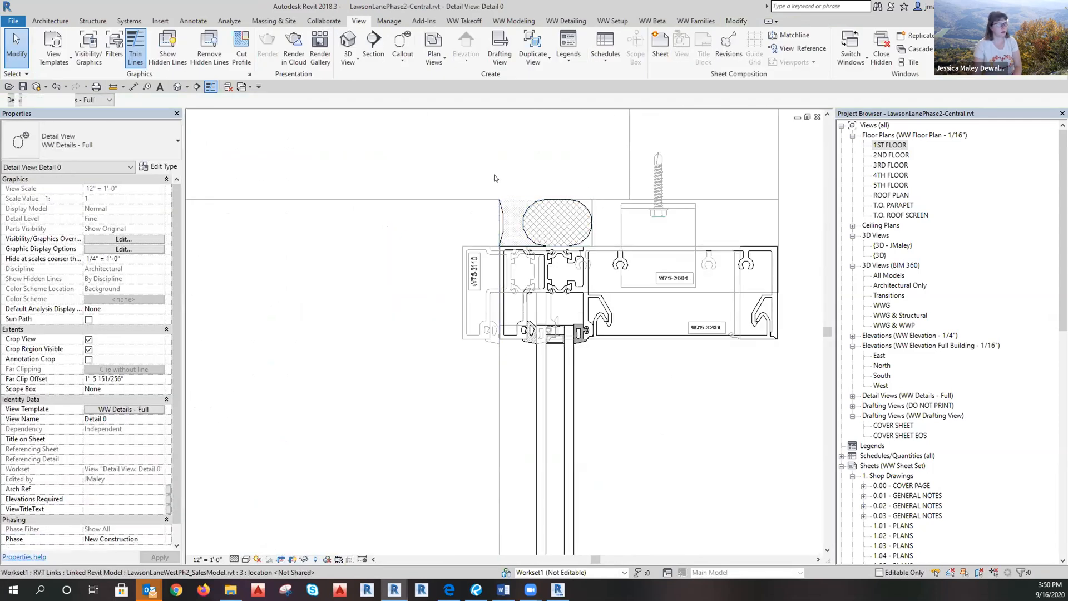
scroll(495, 178, down, 6)
scroll(500, 347, down, 6)
scroll(508, 457, up, 7)
Add a 10' 1 1/4" aligned dimension to the curtain wall from the level line.
click(413, 458)
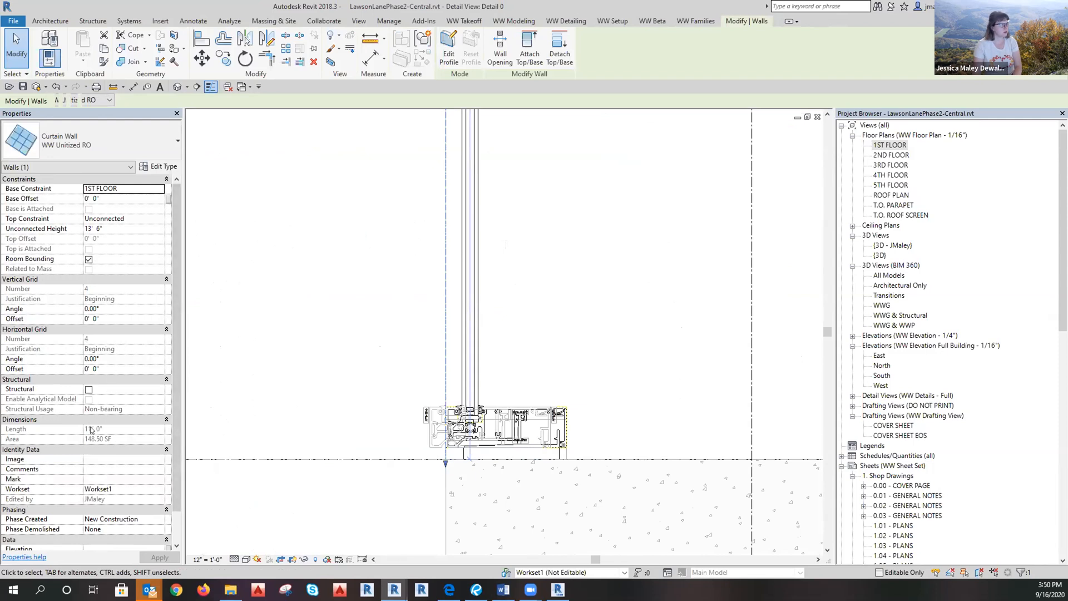
click(318, 498)
key(d)
key(i)
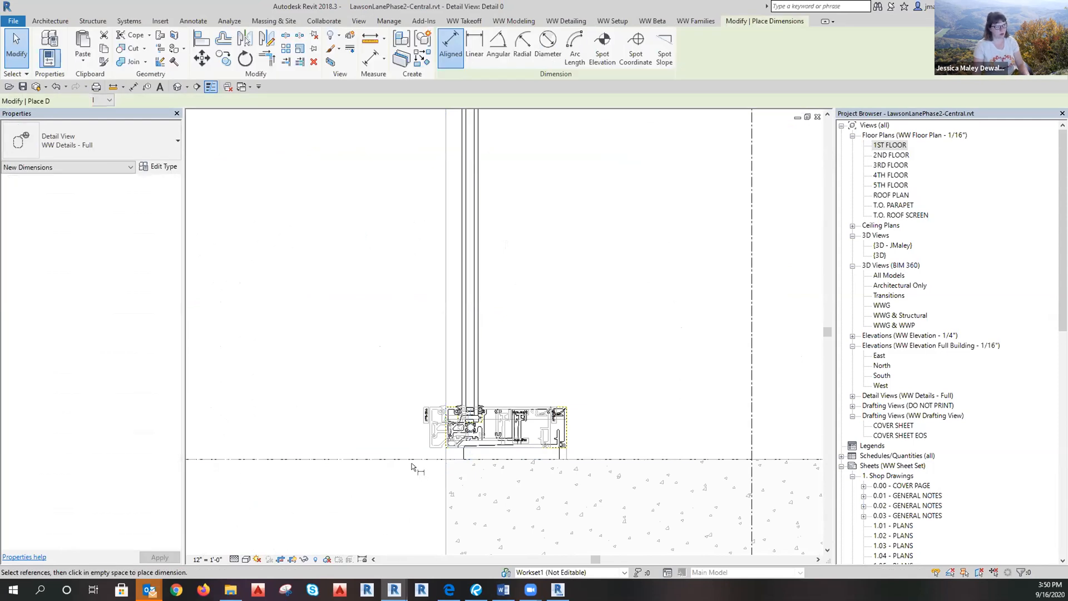
click(422, 458)
scroll(457, 520, down, 7)
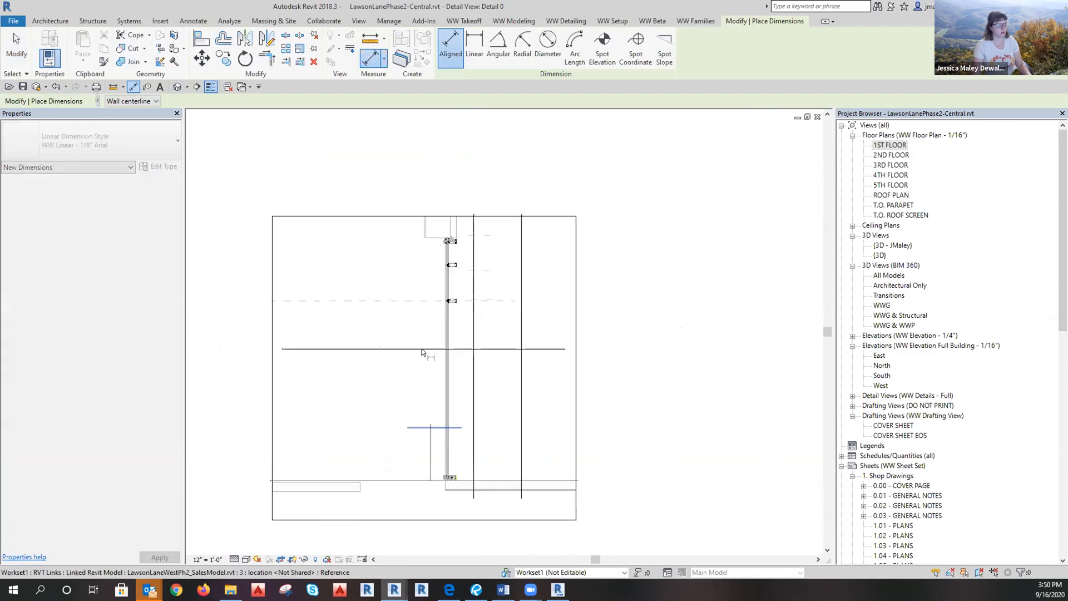
scroll(453, 333, up, 5)
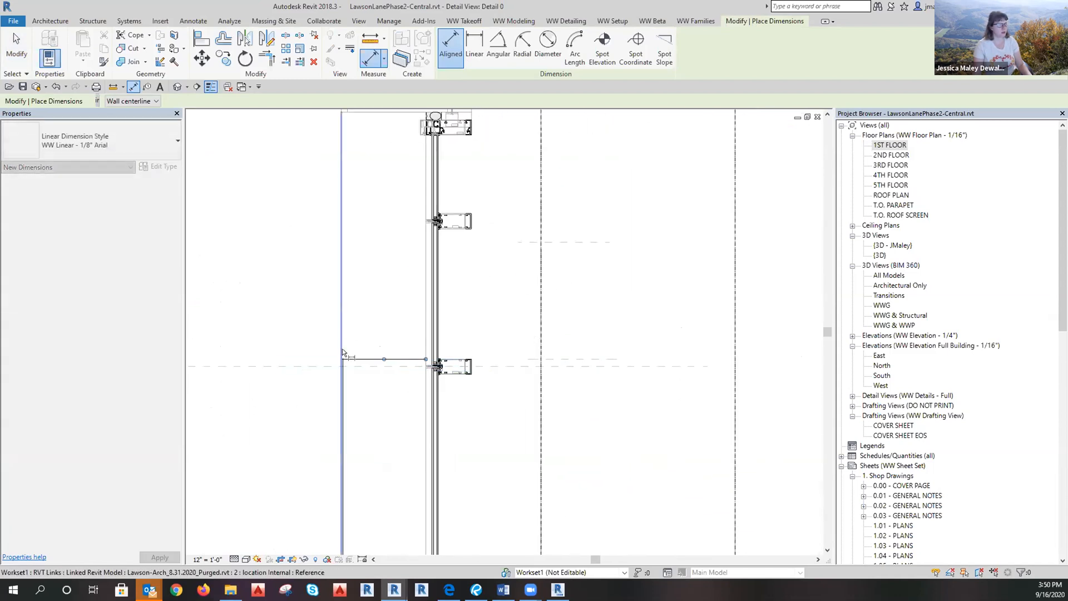
click(342, 342)
key(Escape)
key(Escape)
click(342, 382)
click(382, 346)
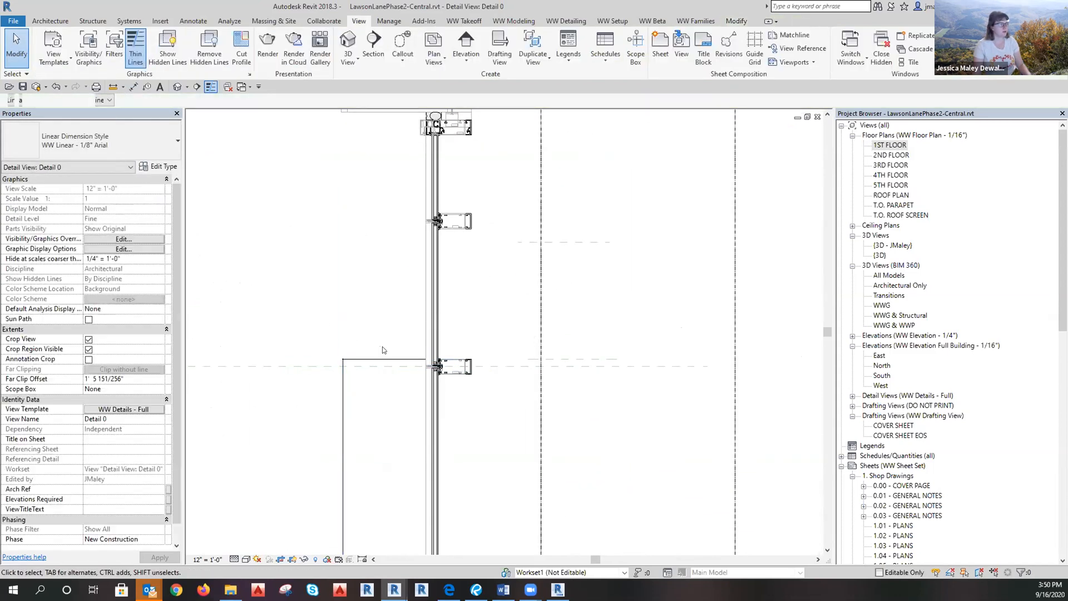
Dimension between the lower and upper mullions, then delete the resulting extra 2'-0" dimension.
key(d)
key(i)
click(422, 221)
key(Escape)
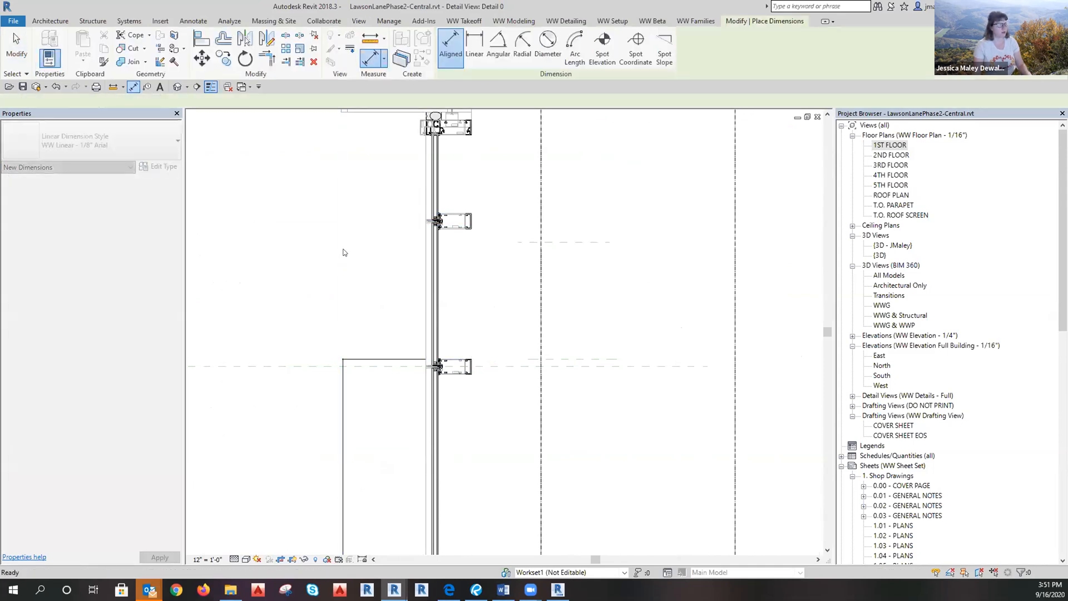
key(Escape)
key(d)
key(i)
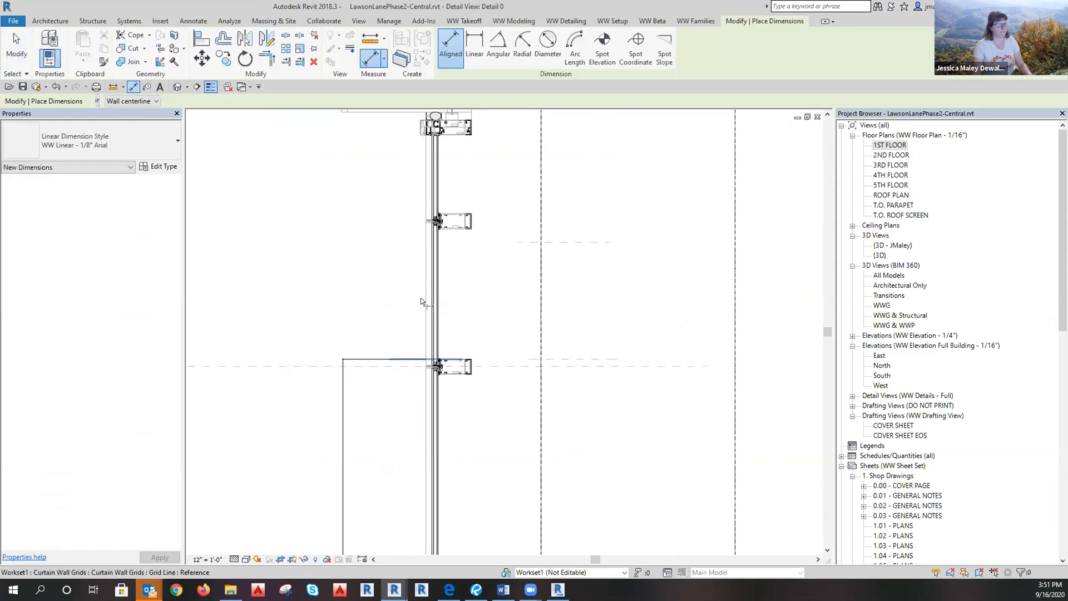
click(421, 356)
click(431, 214)
click(489, 278)
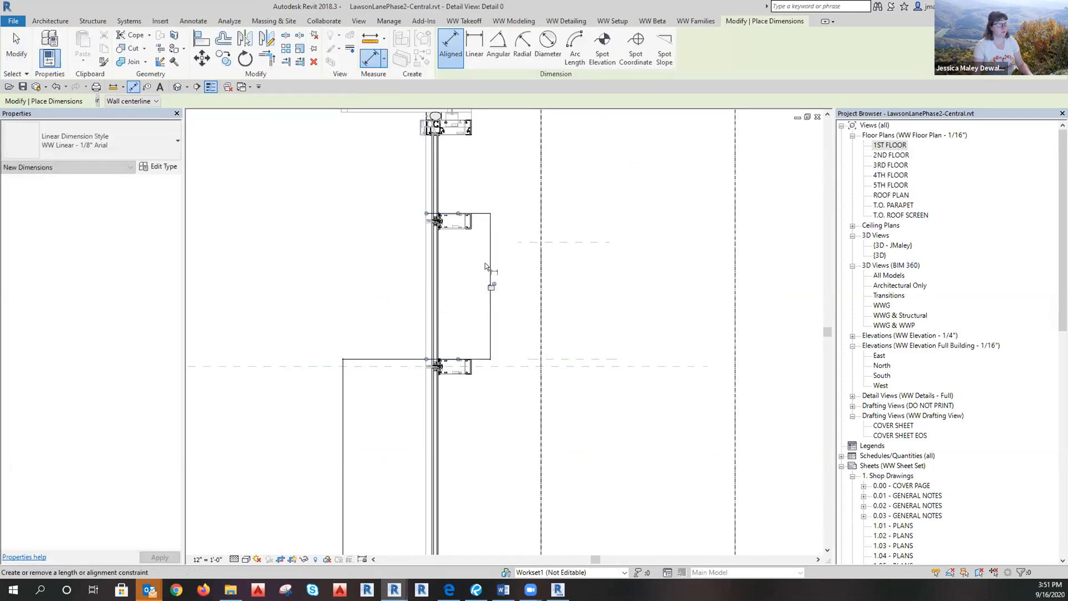
key(Escape)
click(487, 256)
key(Delete)
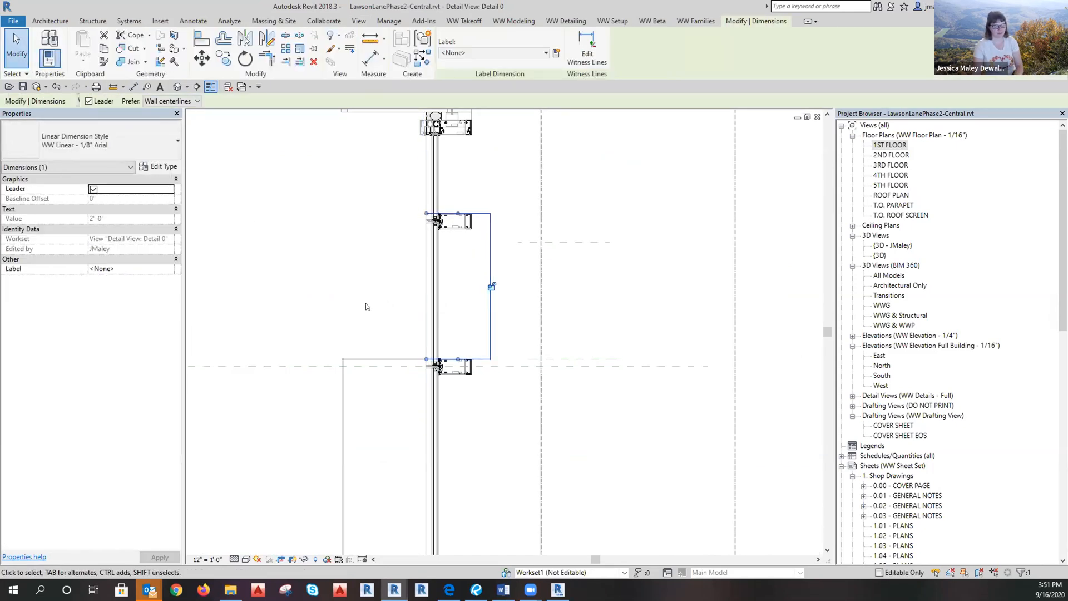
scroll(434, 219, down, 5)
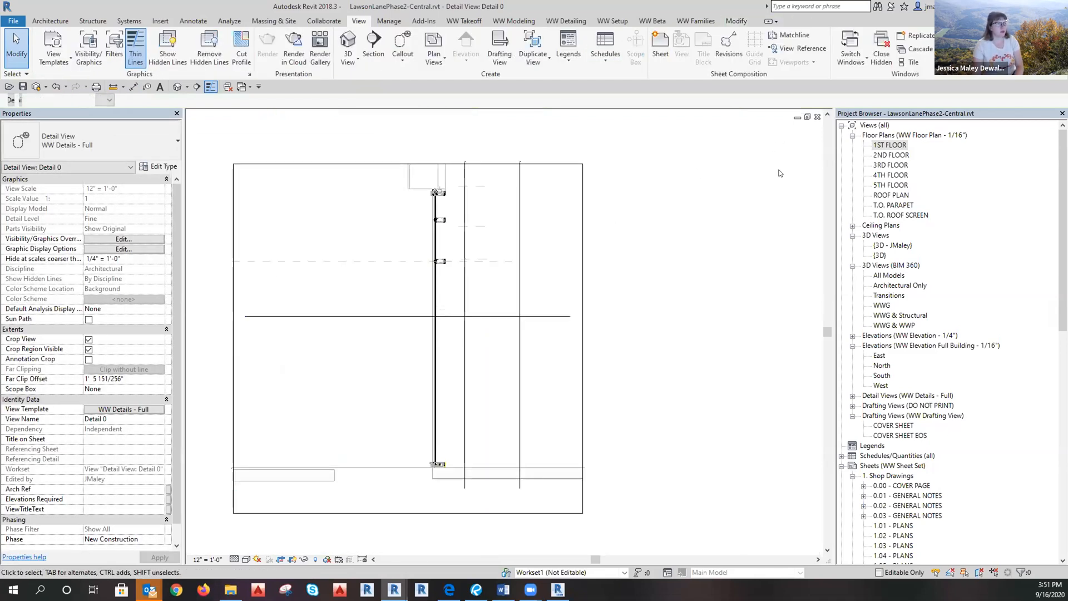
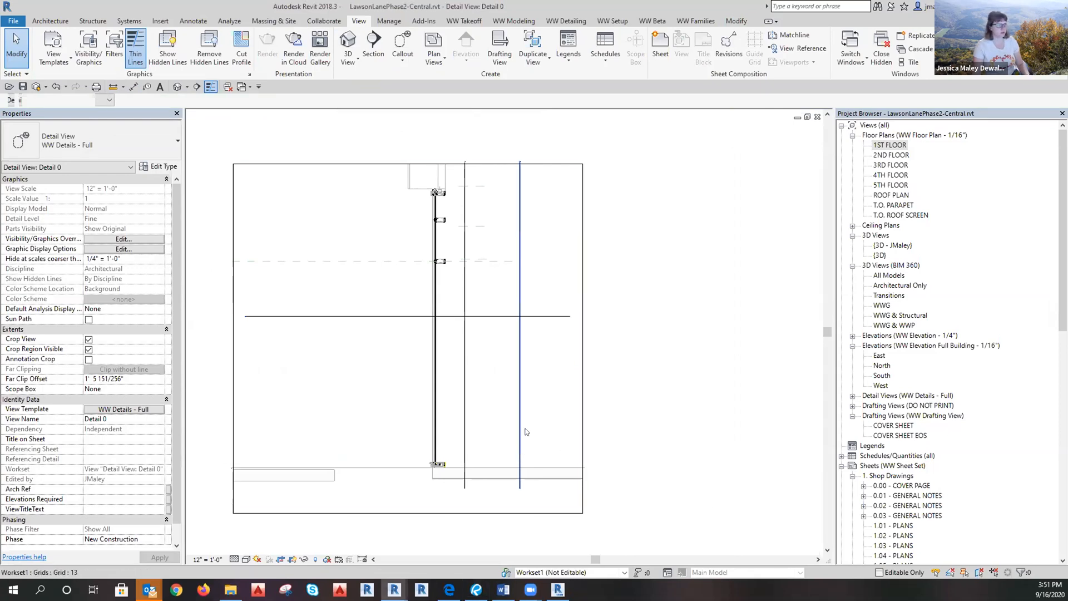
Apply the WW Sections - 1/4" view template and change the view type to WW Section - 1/4".
click(126, 409)
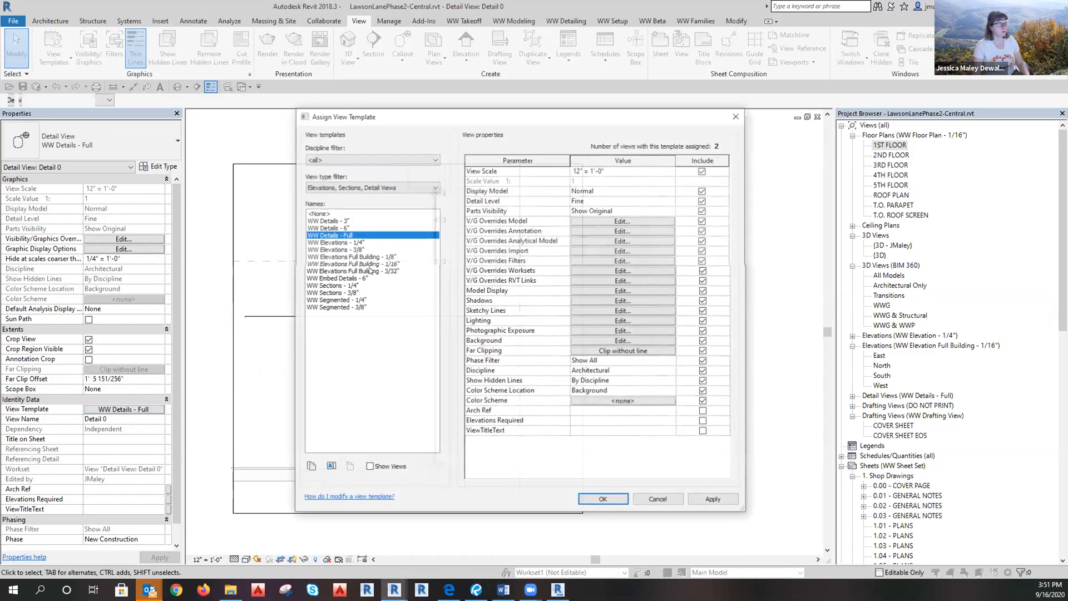
click(350, 286)
click(603, 499)
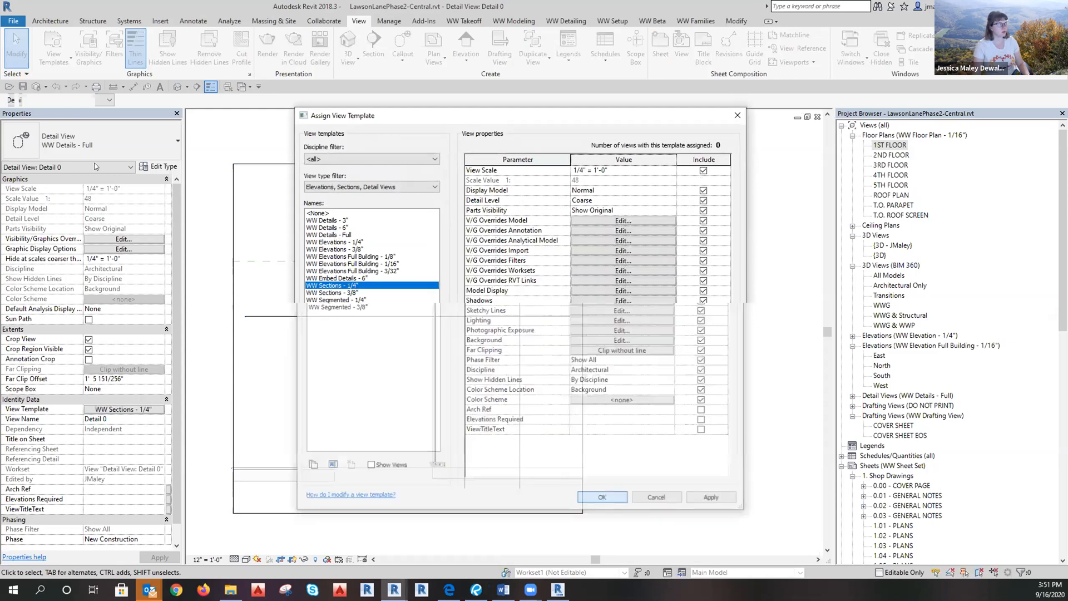
click(65, 146)
click(61, 293)
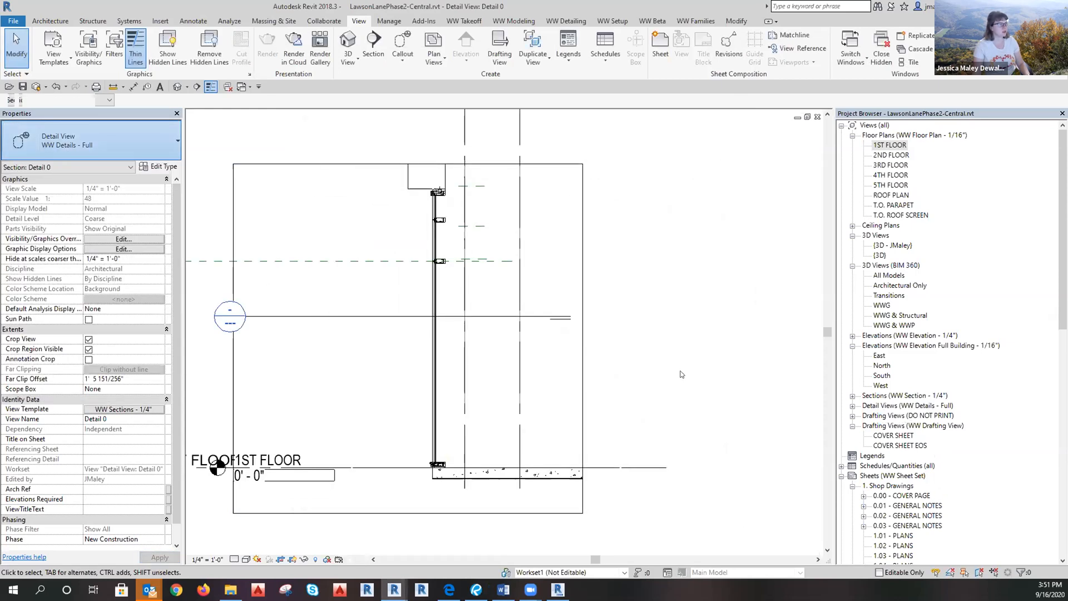
Add an aligned dimension string (DI) from 1ST FLOOR through the mullions to the wall top, left of the wall.
scroll(404, 439, up, 5)
key(d)
key(i)
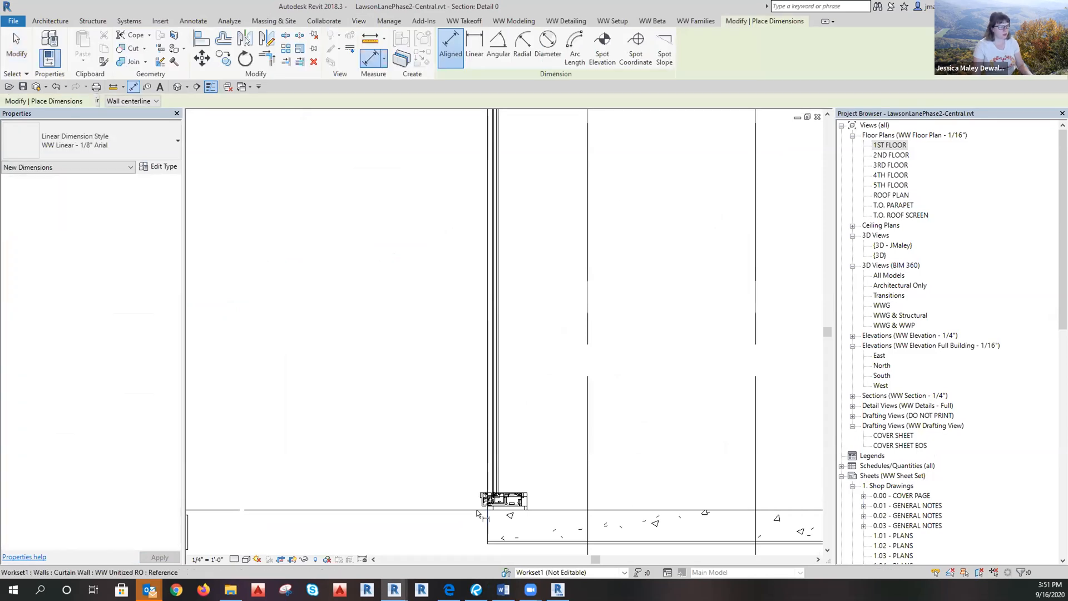
click(476, 512)
scroll(477, 512, down, 5)
scroll(433, 120, up, 4)
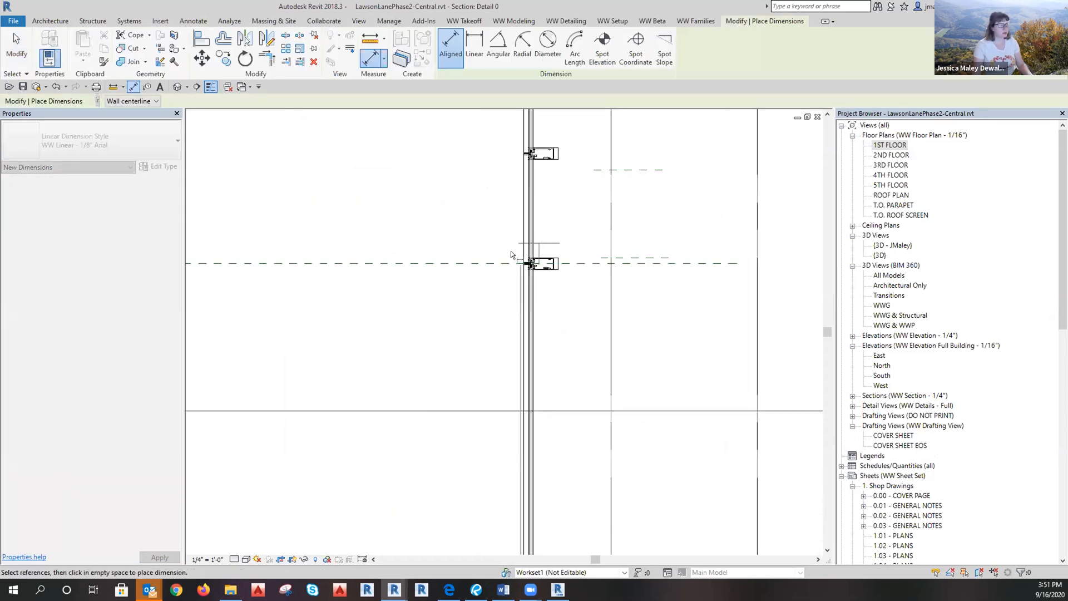
click(513, 256)
middle_drag(465, 180, 422, 414)
click(470, 383)
click(445, 306)
click(335, 339)
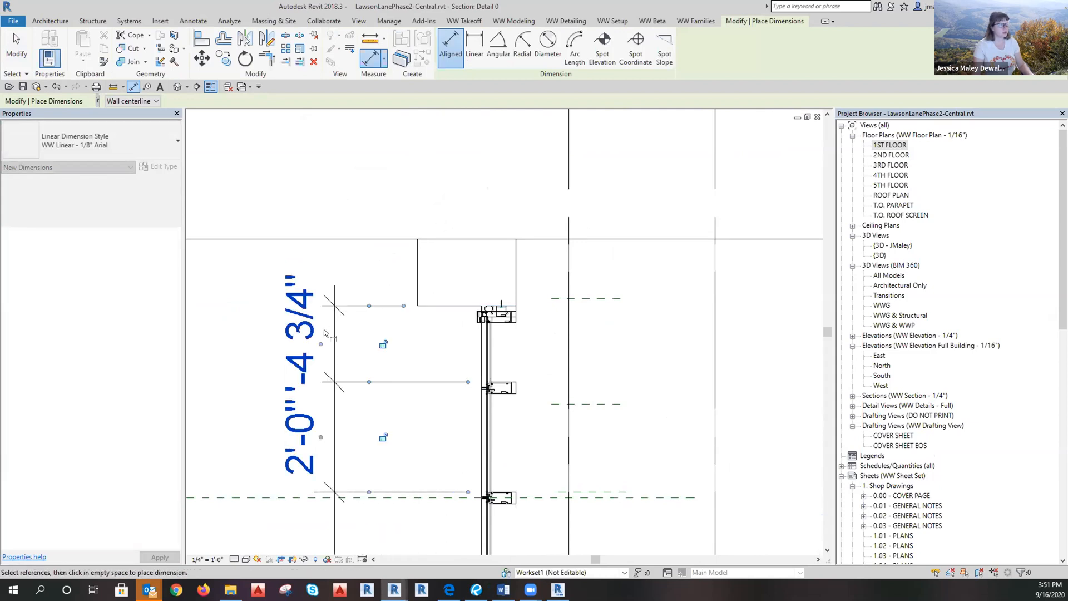
key(Escape)
key(Escape)
Move the 1'-4 3/4" dimension text up, clear of the lines.
click(334, 346)
drag(322, 345, 310, 216)
click(346, 171)
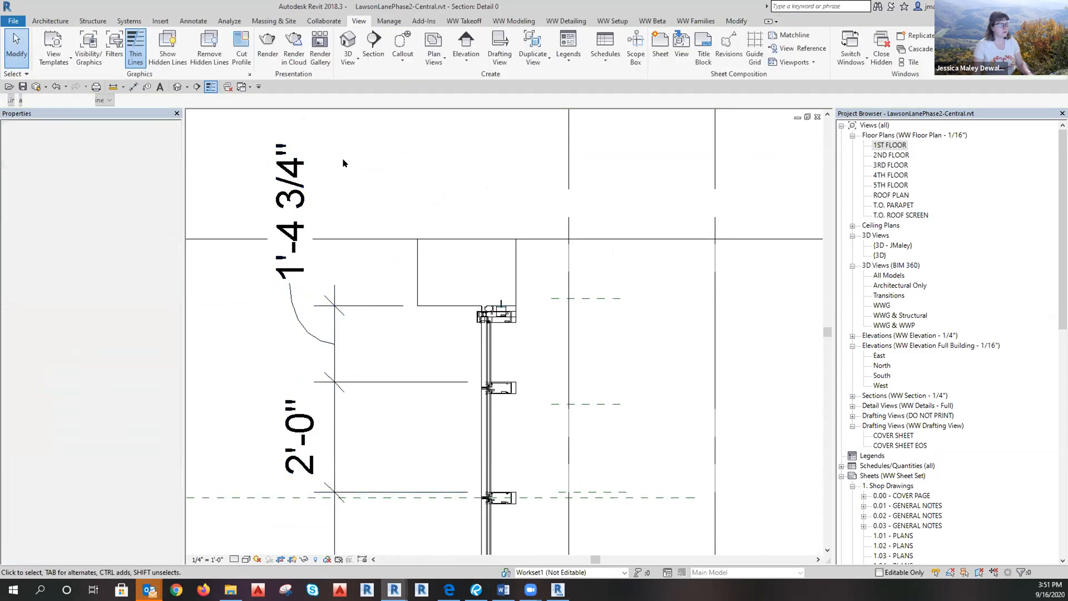
scroll(347, 172, down, 4)
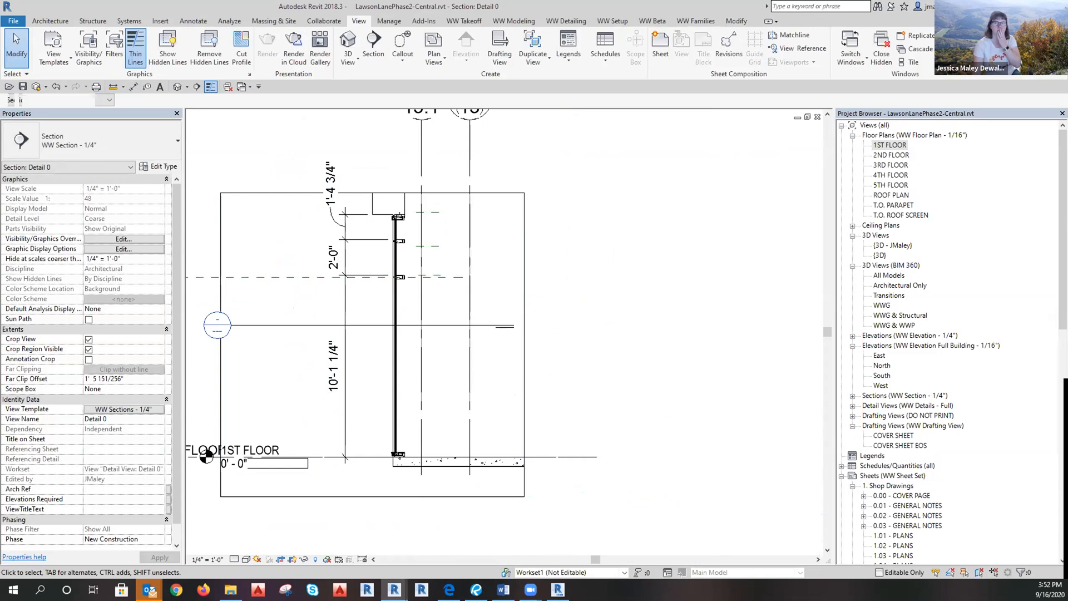
key(alt+Tab)
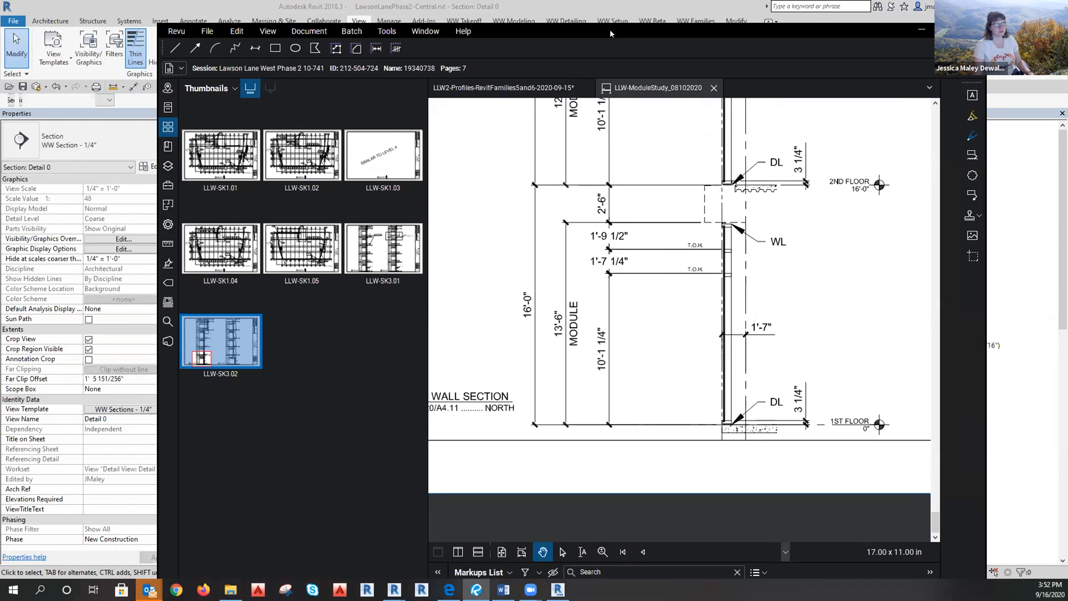
drag(611, 30, 610, 0)
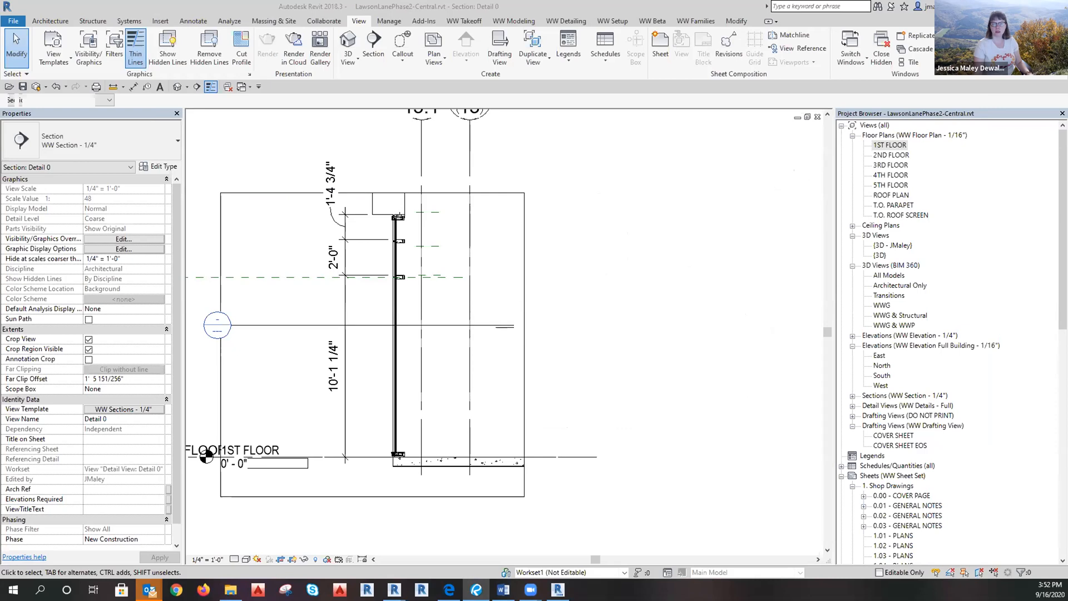
Browse to Lawson_Lane_West_10-683 > Drafting > Drawings > PDF and open the shop drawings for construction PDF.
click(230, 590)
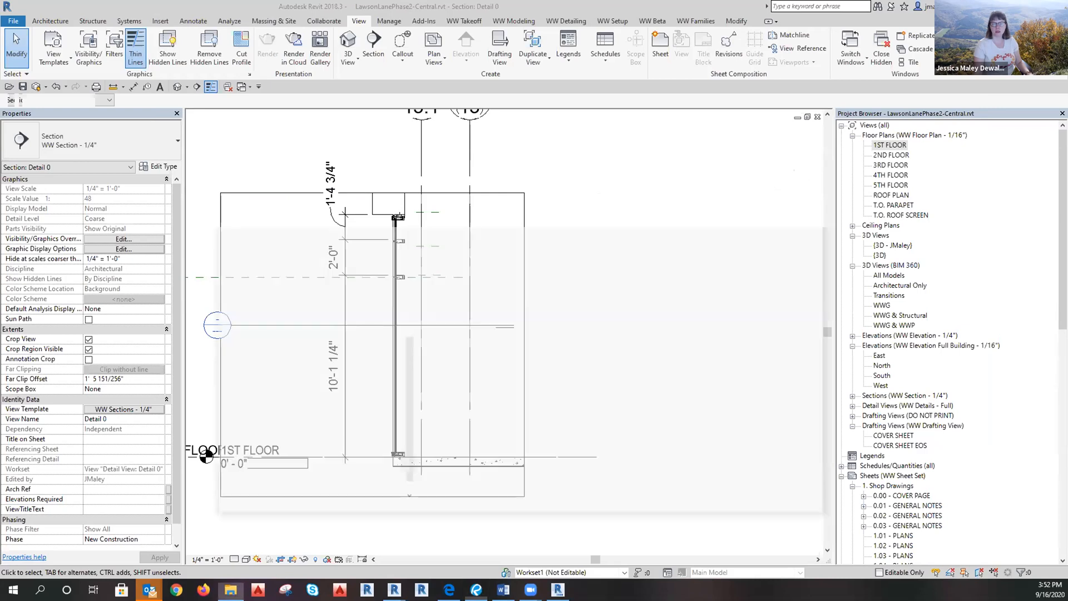
scroll(358, 195, up, 2)
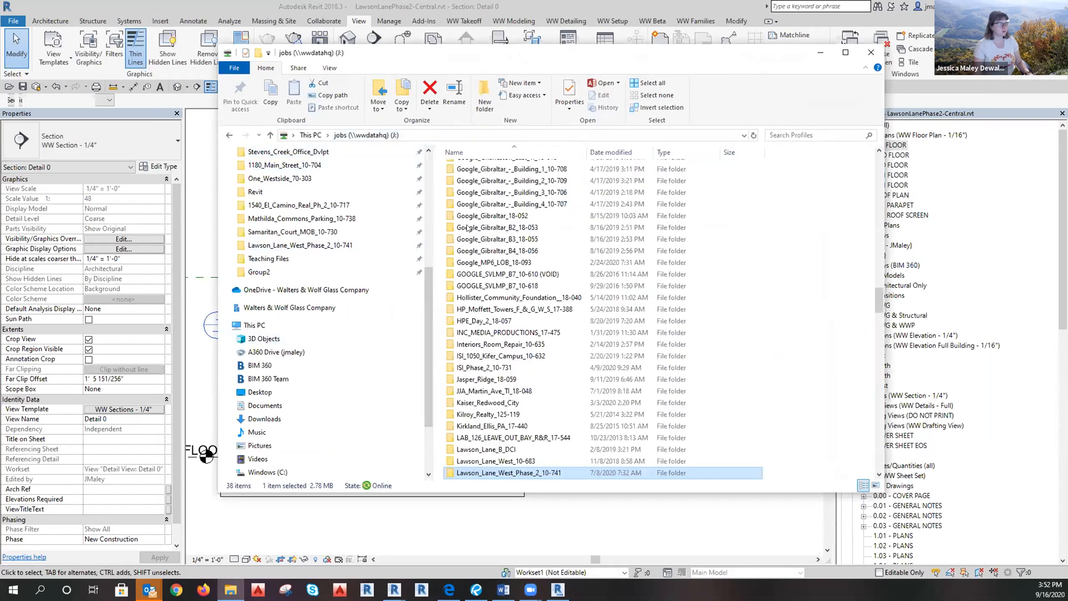
double_click(512, 403)
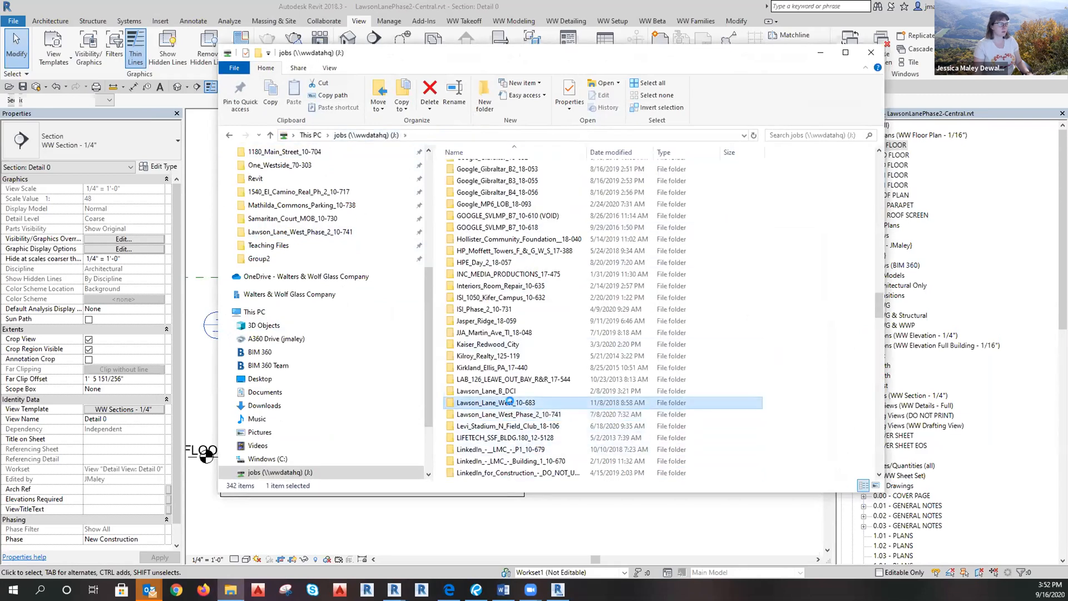
click(473, 180)
double_click(473, 179)
click(471, 204)
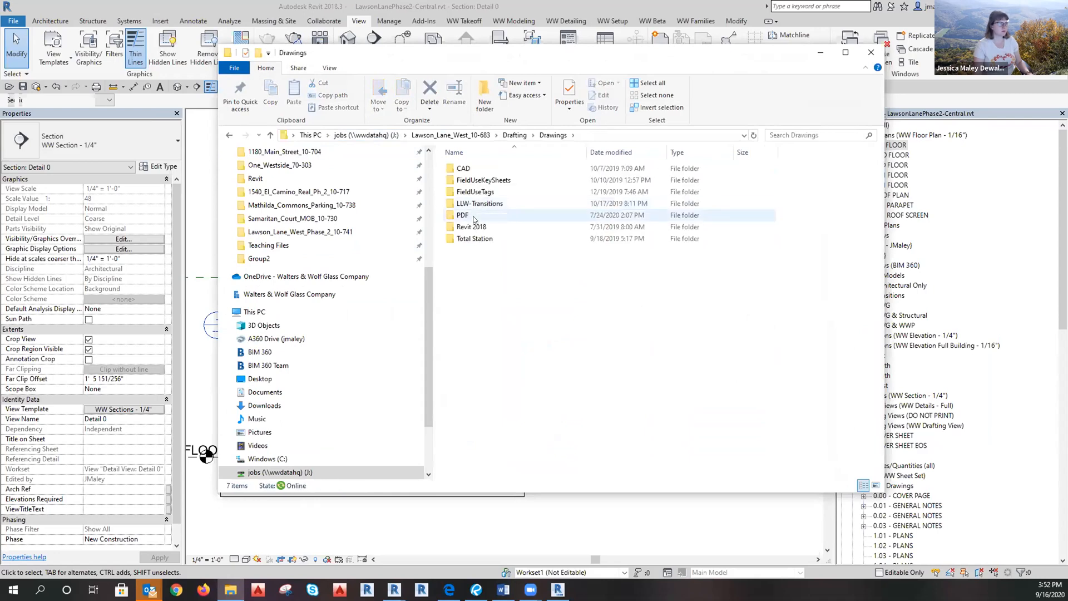
double_click(475, 217)
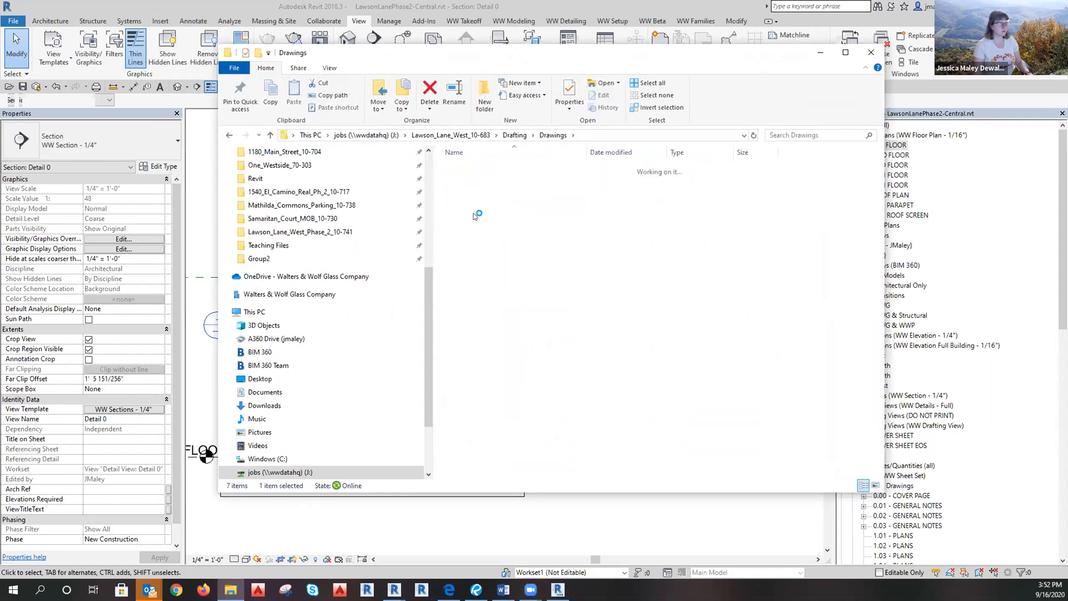
double_click(485, 287)
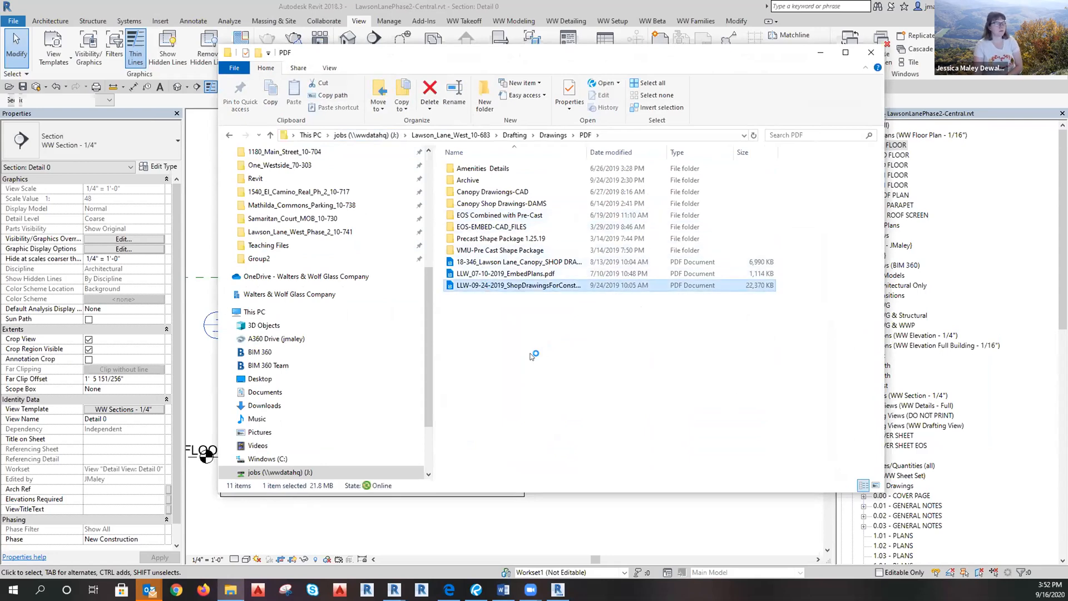
Glance back at the Revit section, then reopen the shop drawings PDF and minimize Explorer.
click(821, 54)
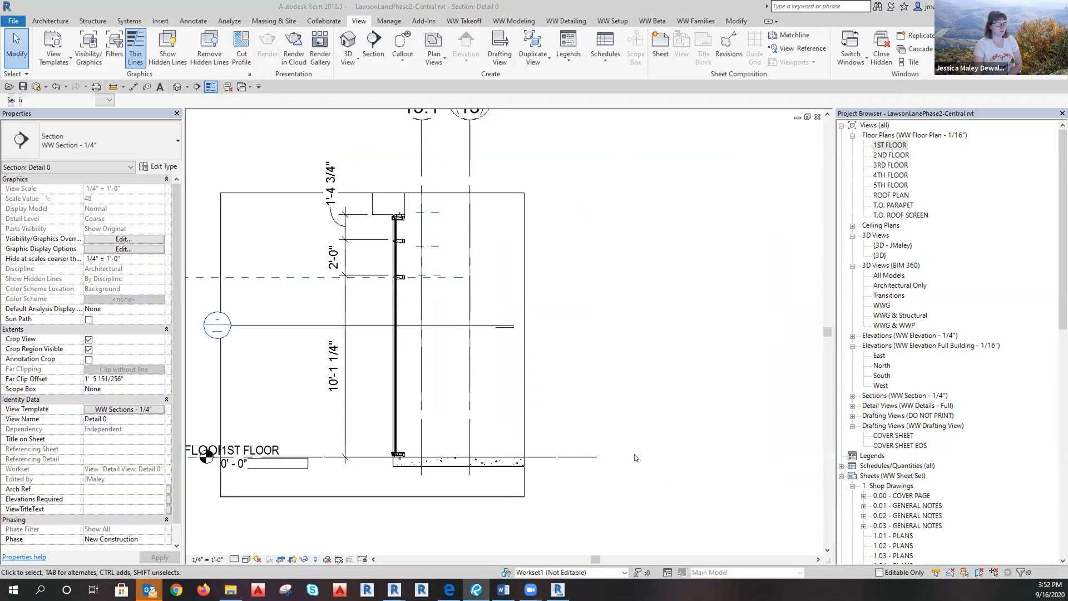
click(635, 456)
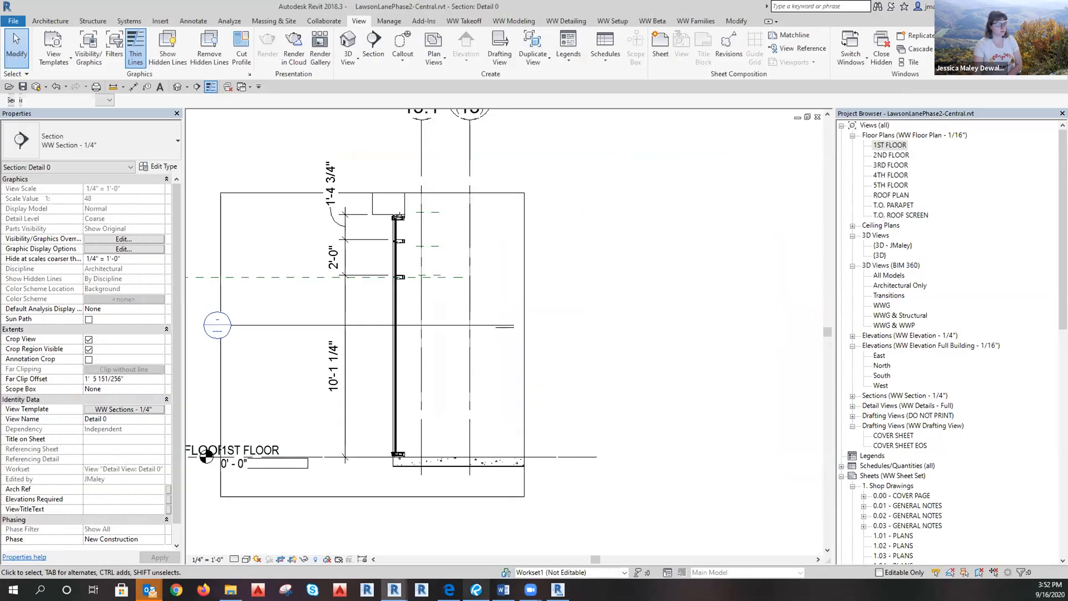
mouse_move(476, 589)
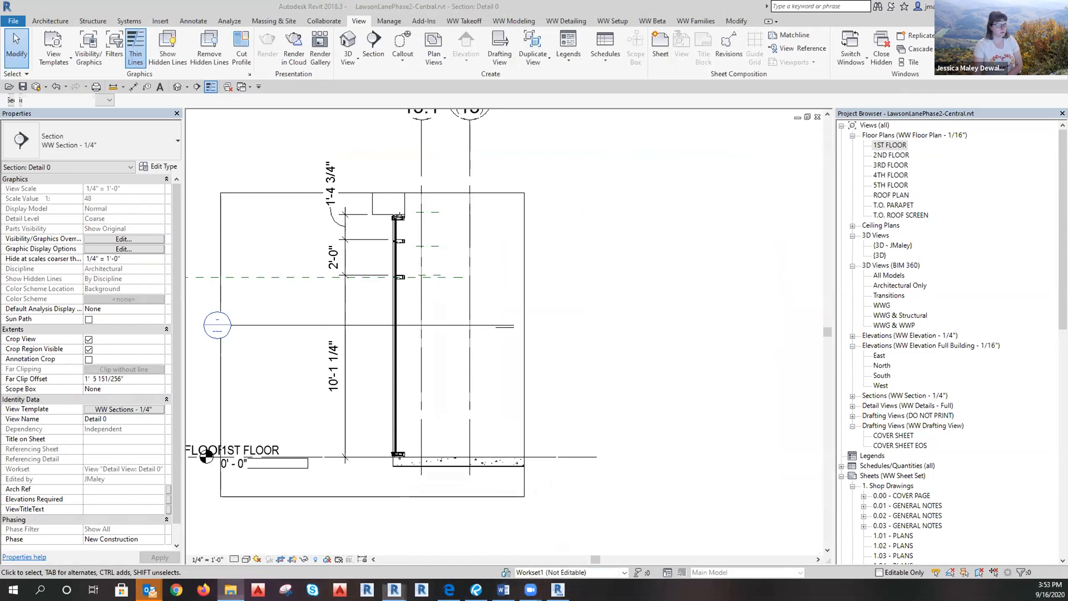
click(231, 590)
double_click(560, 287)
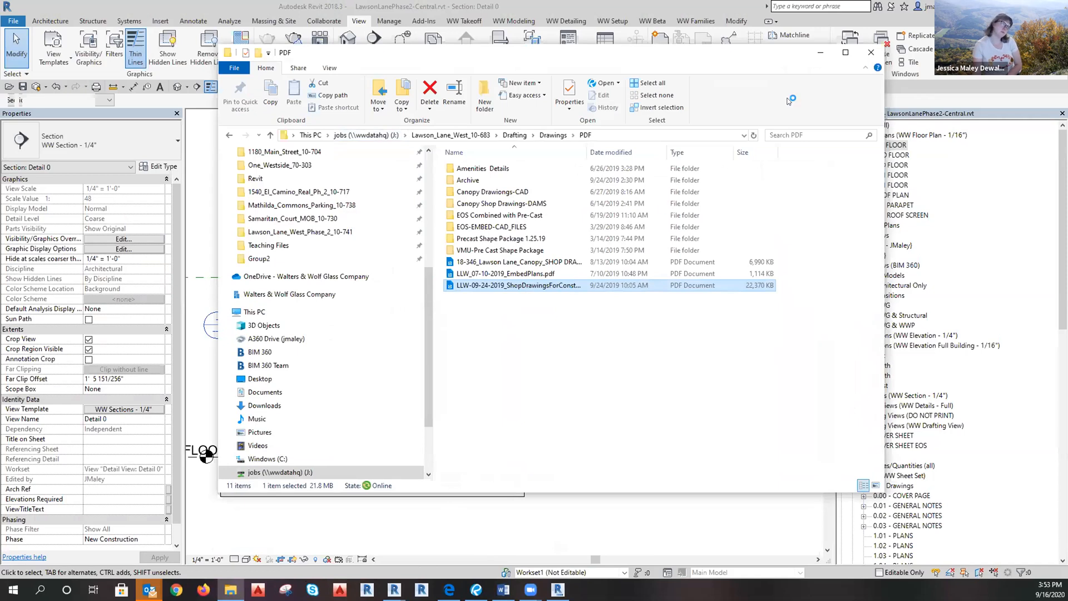
click(825, 53)
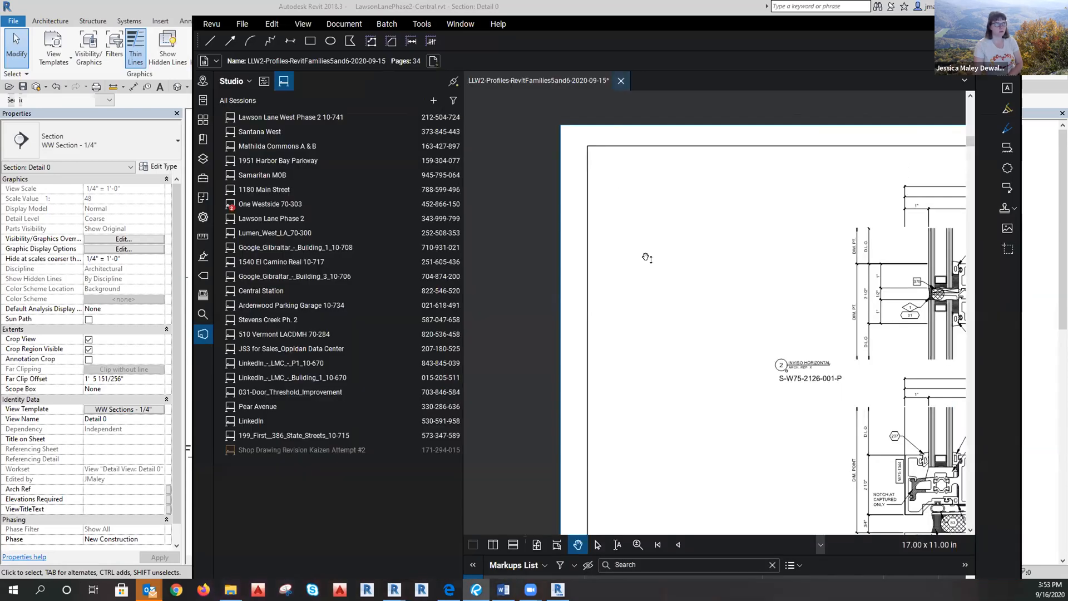
Jump via bookmarks to the 1.01a floor plan and follow the 1/2.02 section callout.
drag(644, 258, 541, 210)
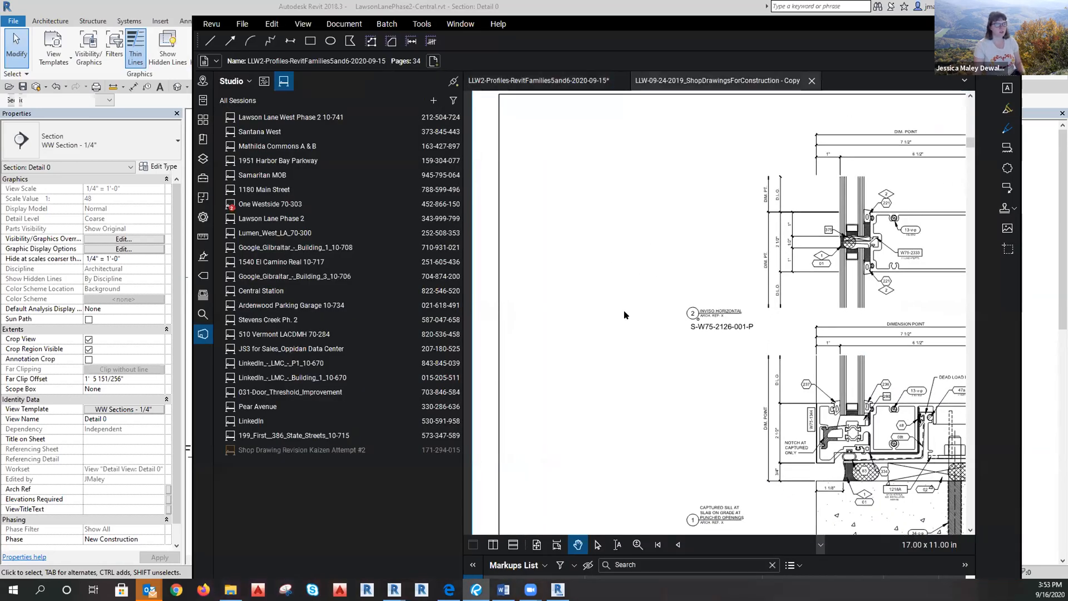
click(203, 139)
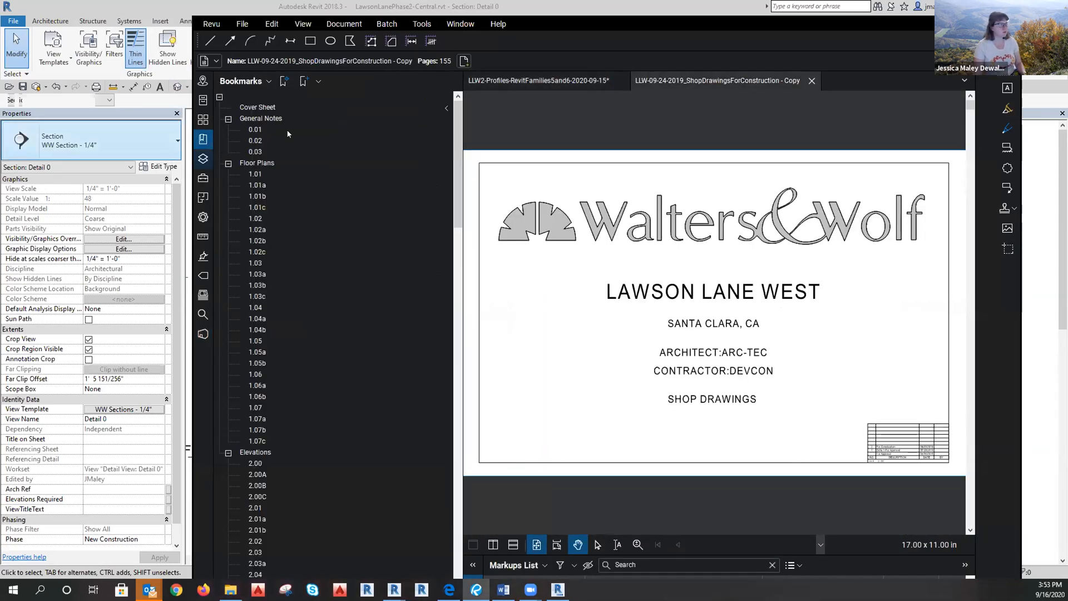
click(259, 185)
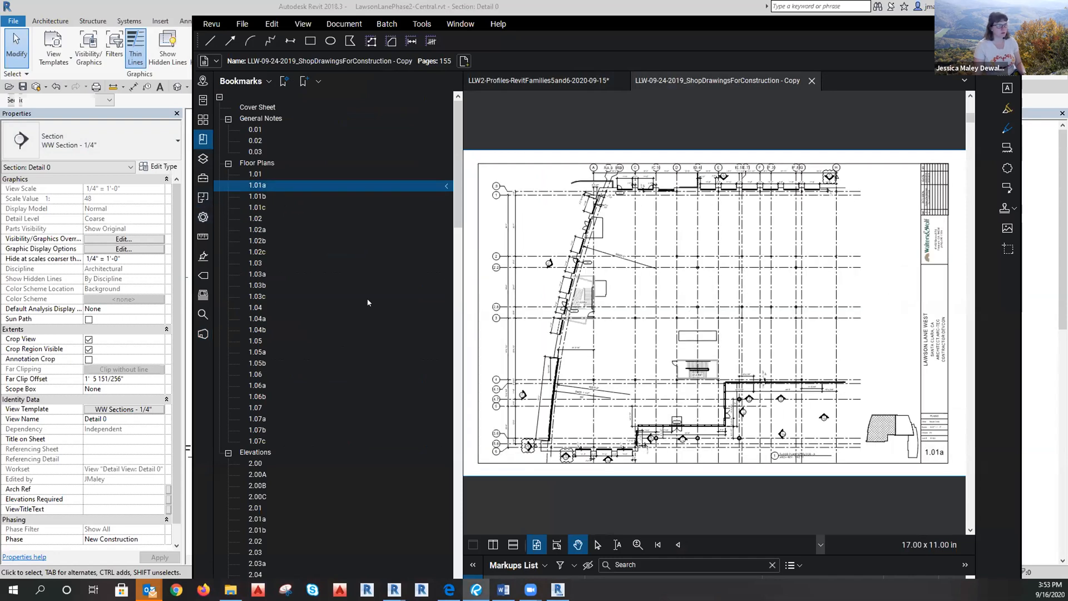
scroll(579, 468, up, 5)
scroll(569, 468, up, 1)
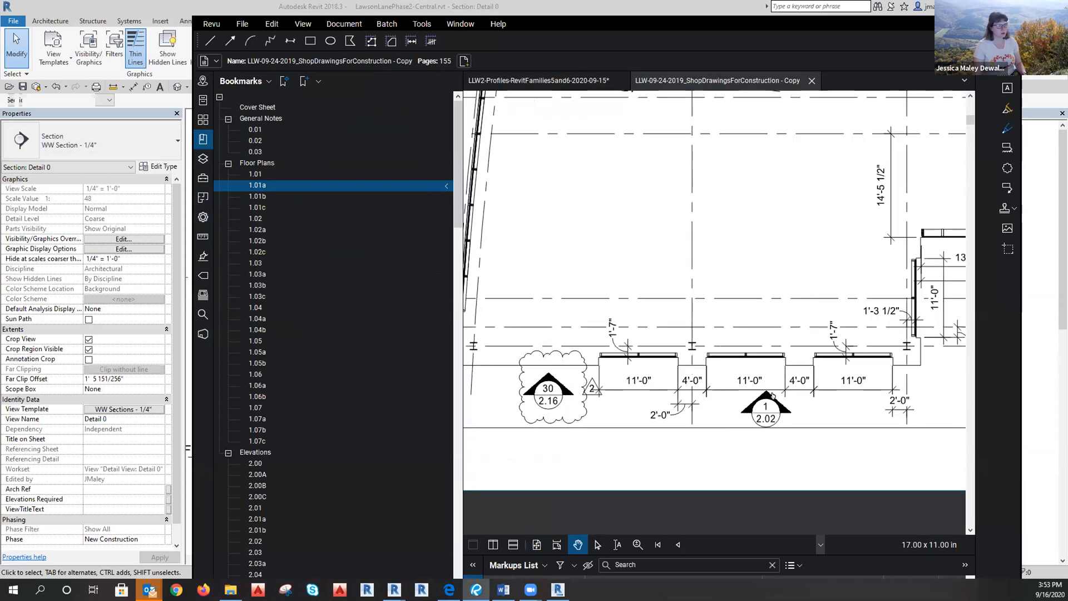
click(770, 399)
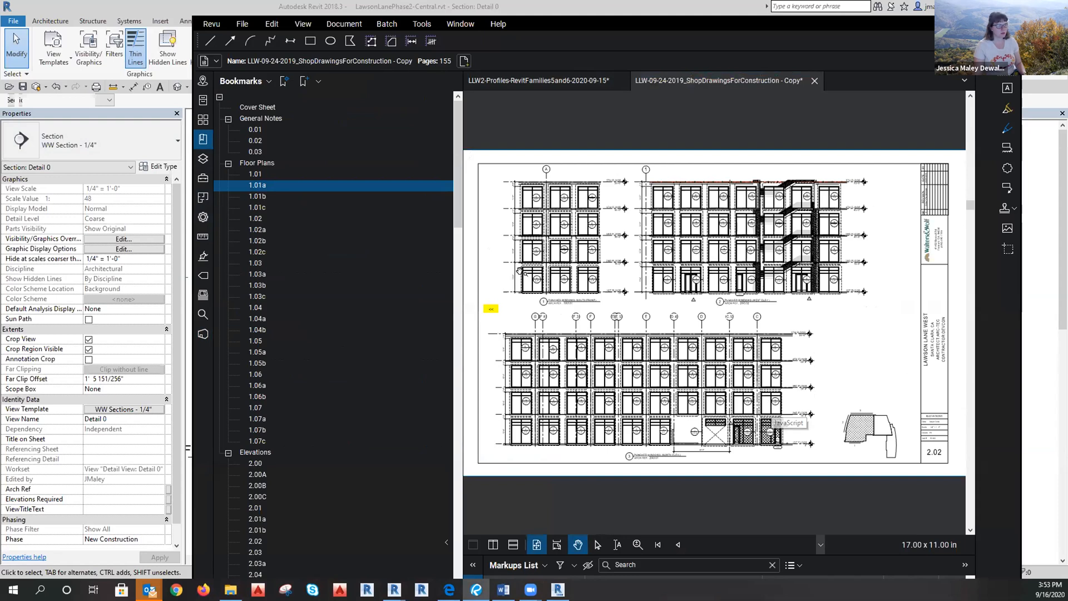
Follow the A/2.01 callout and zoom into elevation A on sheet 2.01 to read the T.O.H. heights.
scroll(526, 274, up, 4)
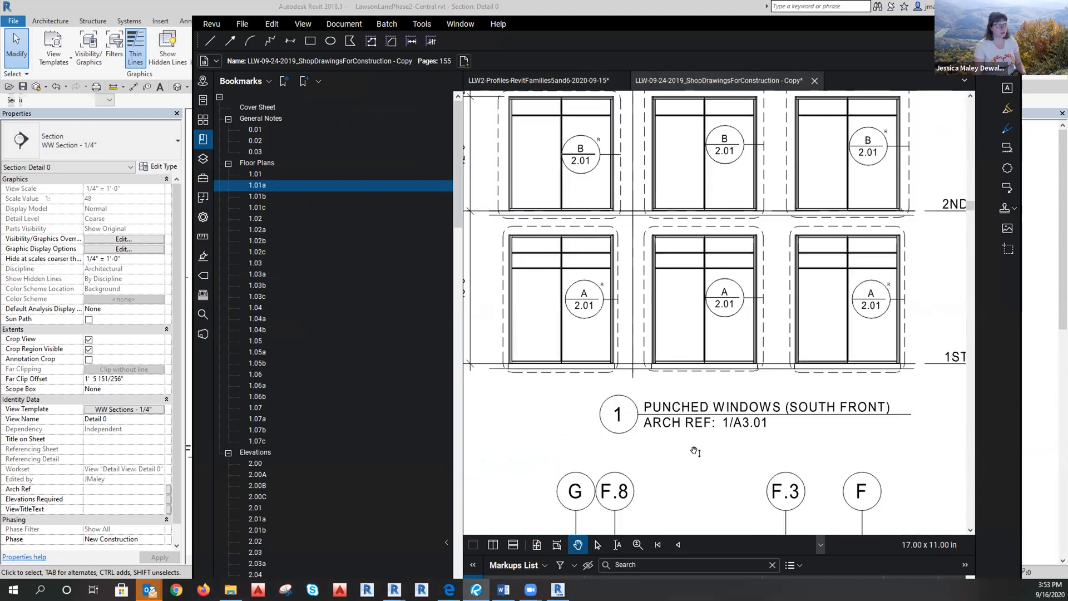
drag(621, 346, 663, 365)
click(616, 325)
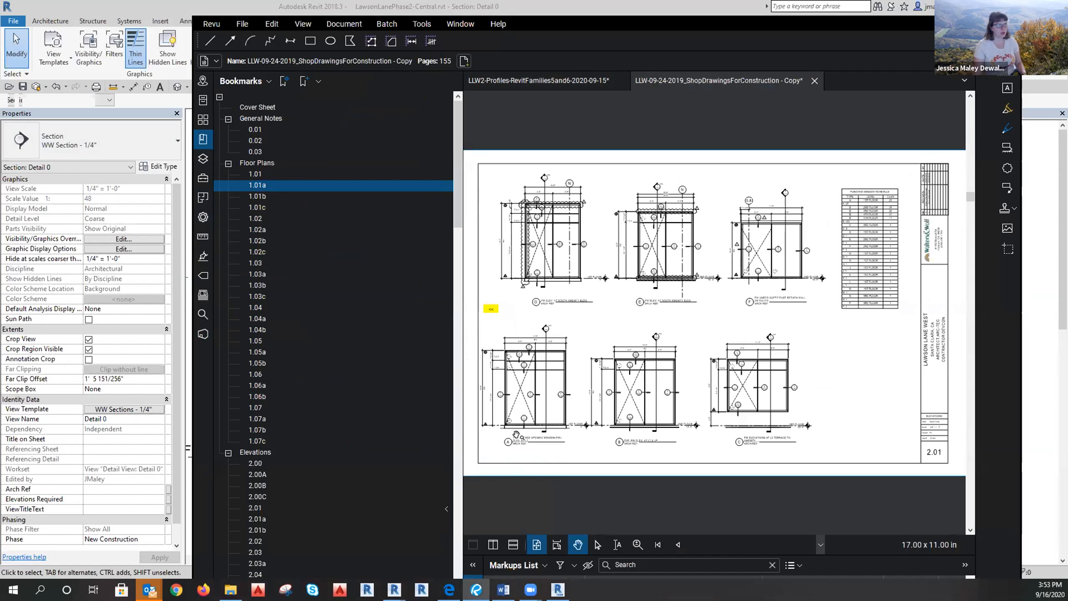
scroll(504, 433, up, 3)
drag(690, 491, 743, 495)
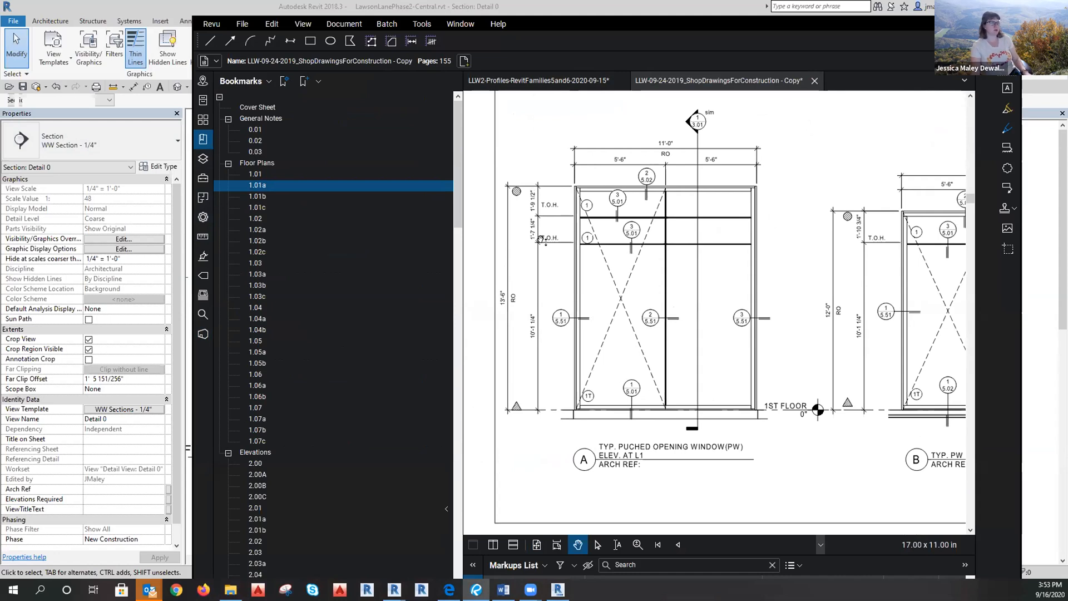
scroll(544, 239, up, 3)
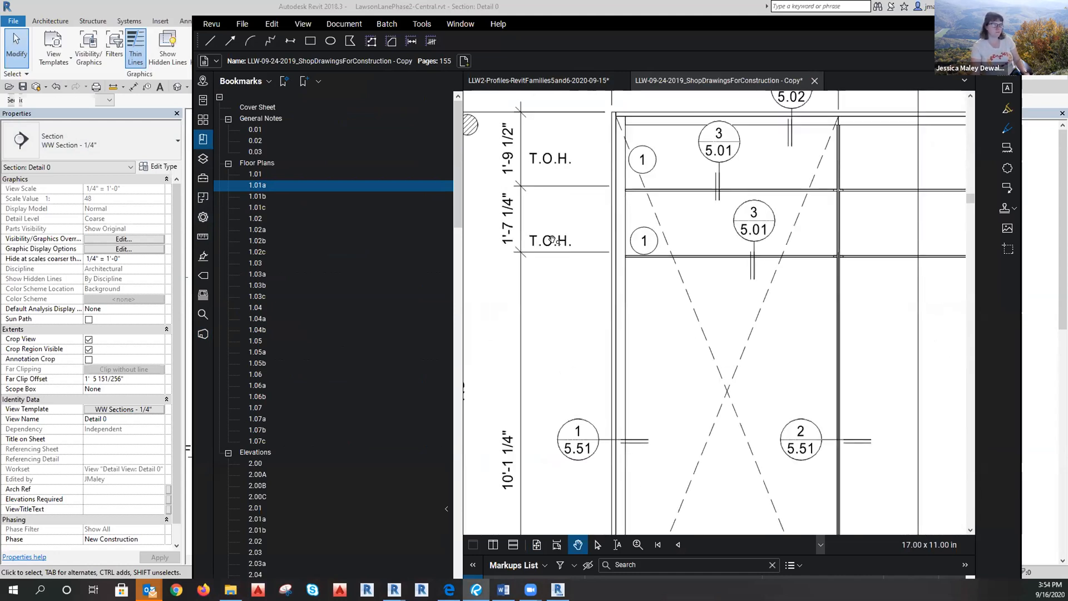
scroll(558, 243, down, 3)
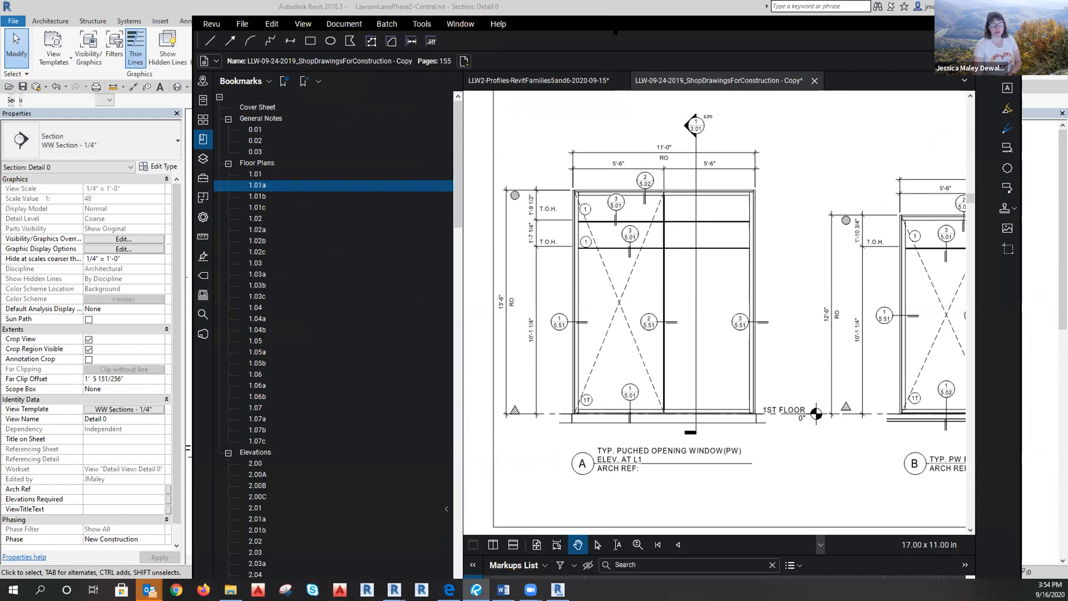
key(alt+Tab)
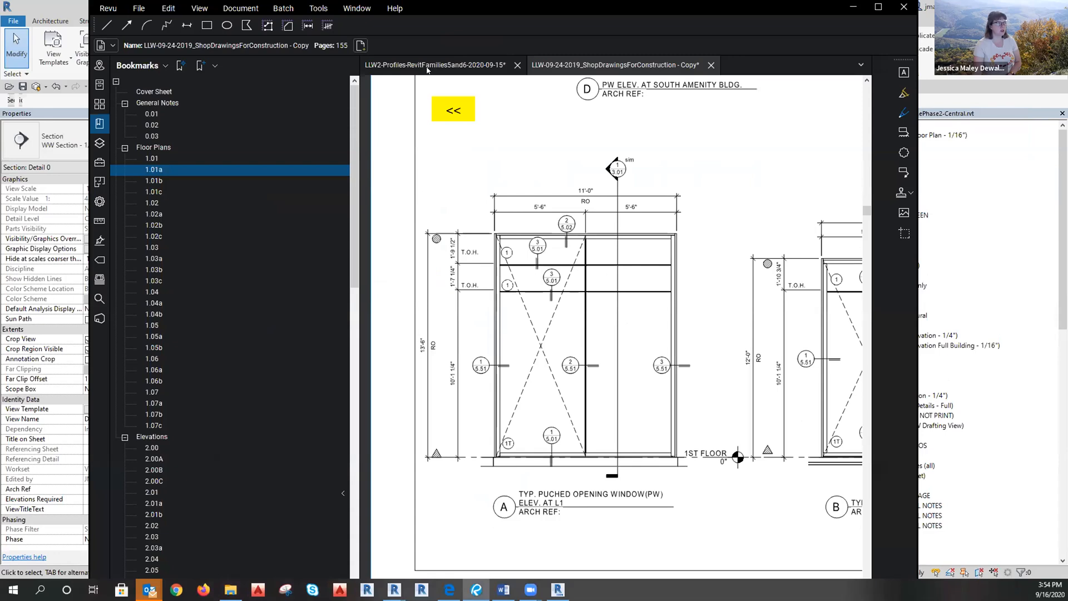
Join the Lawson Lane Phase 2 Studio session, view its narrative list, then switch to Lawson Lane West Phase 2.
click(445, 66)
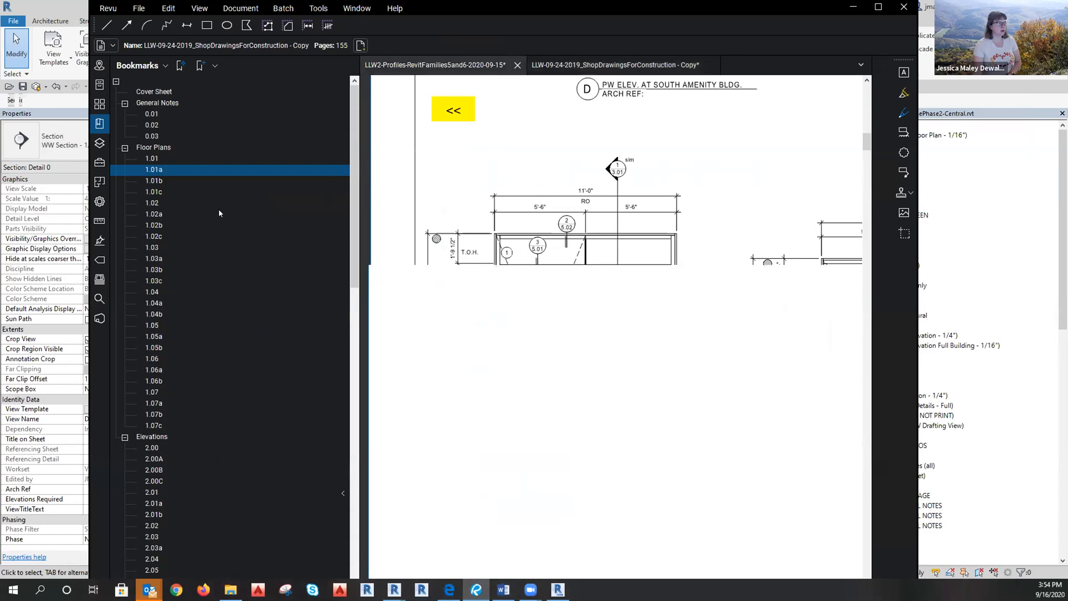
click(99, 319)
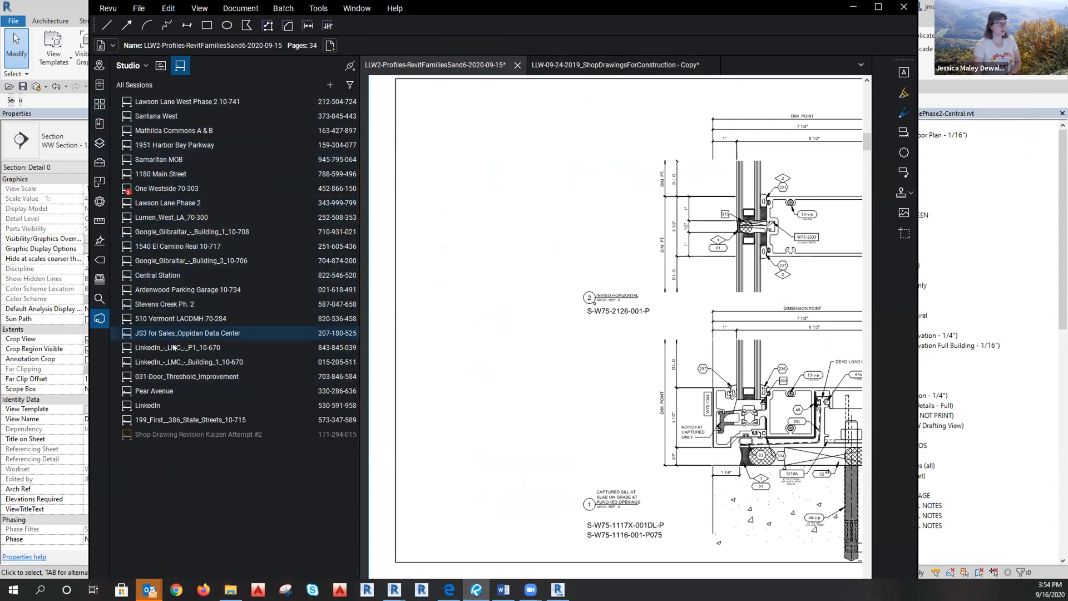
double_click(173, 216)
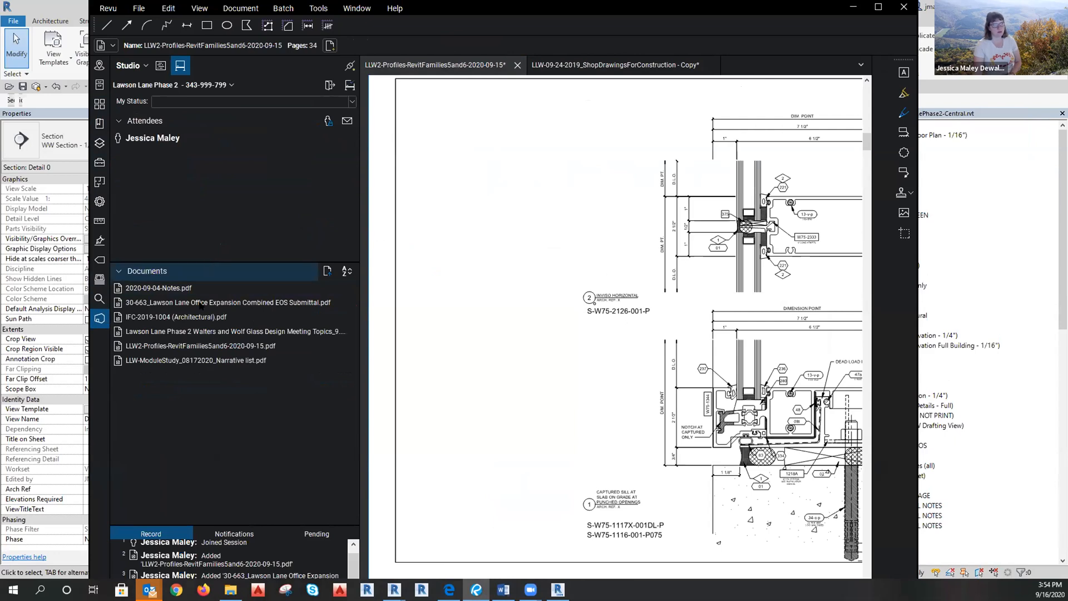
double_click(195, 360)
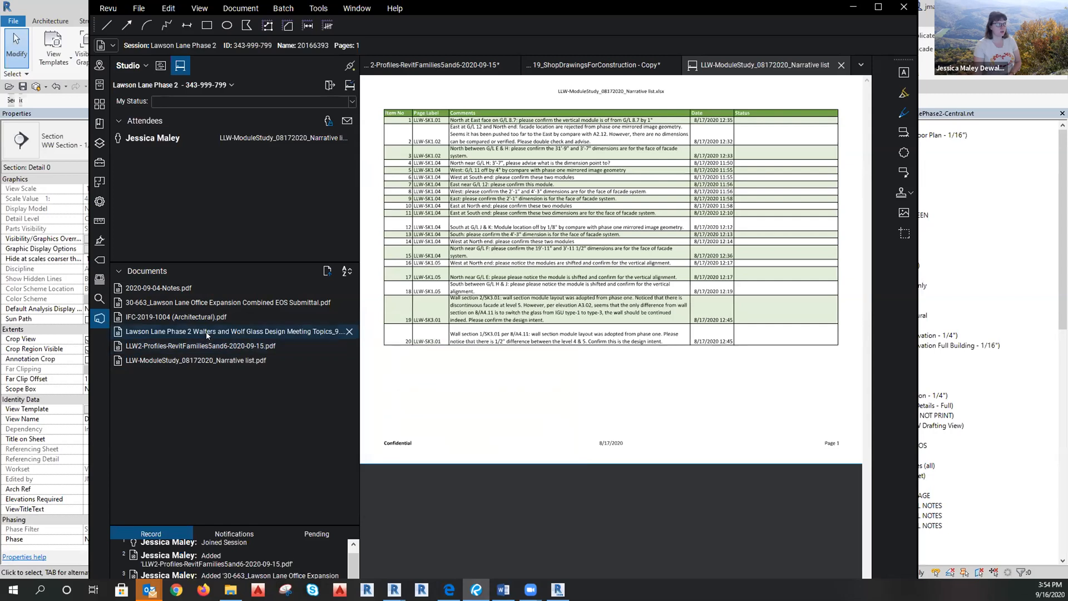
mouse_move(207, 334)
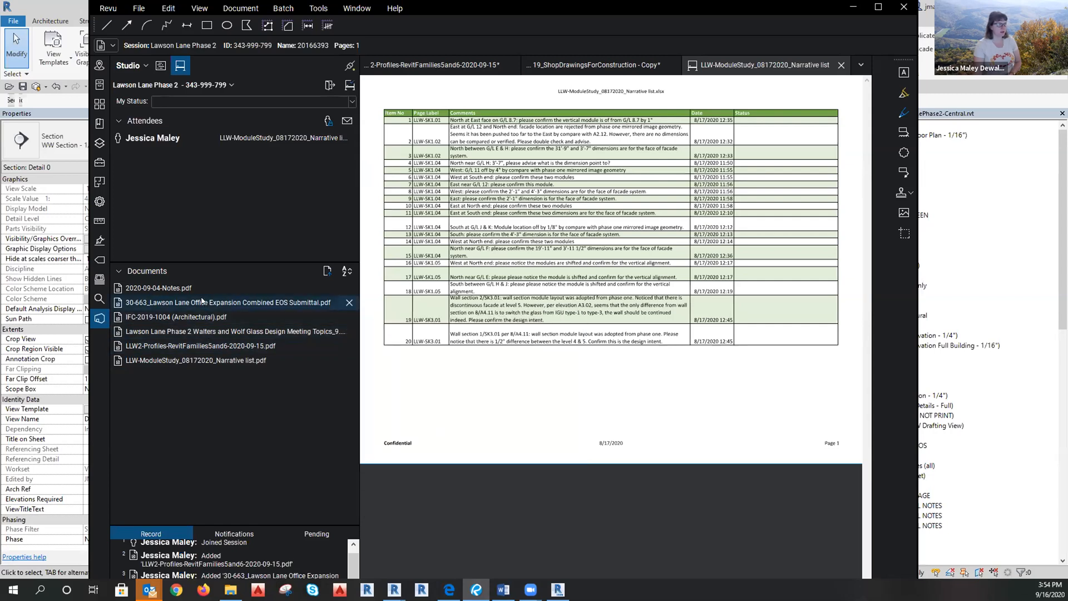
click(330, 84)
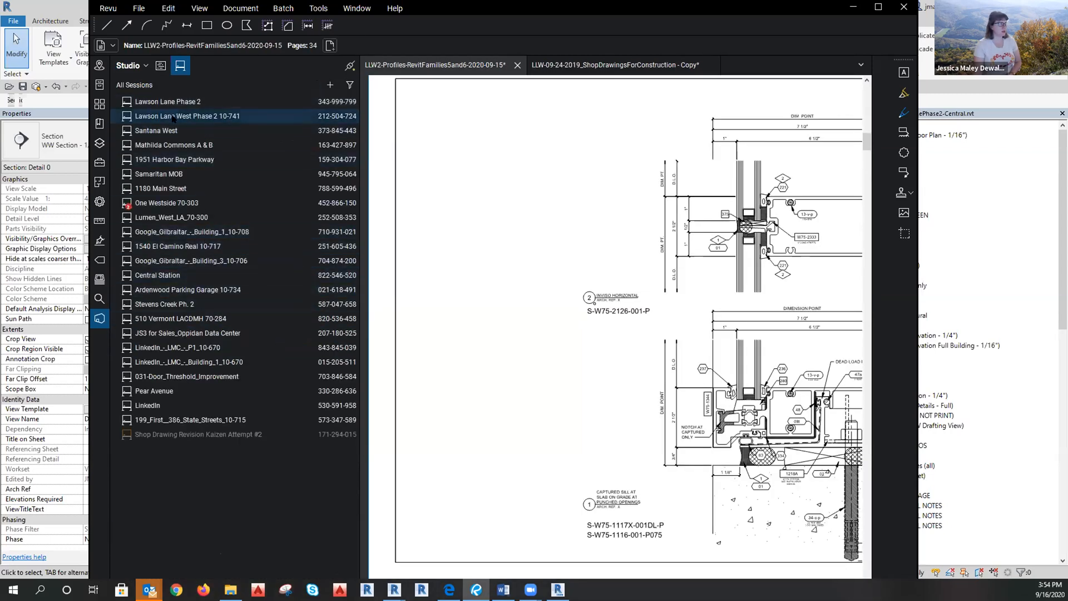
double_click(173, 118)
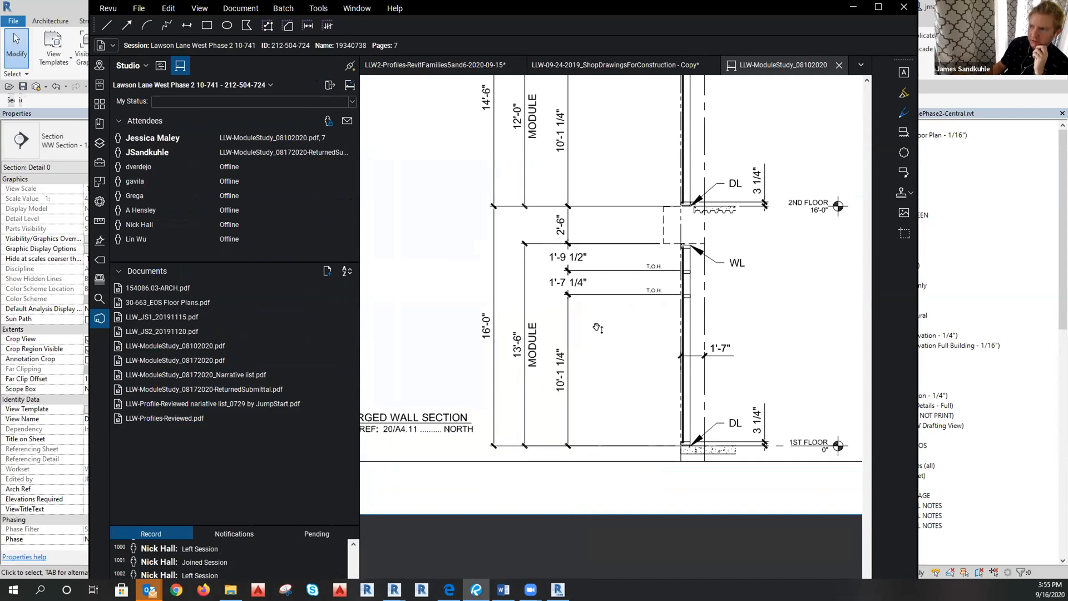
Zoom into the enlarged wall section on SK3.01 to compare its T.O.H. dimensions with Revit.
drag(597, 328, 601, 353)
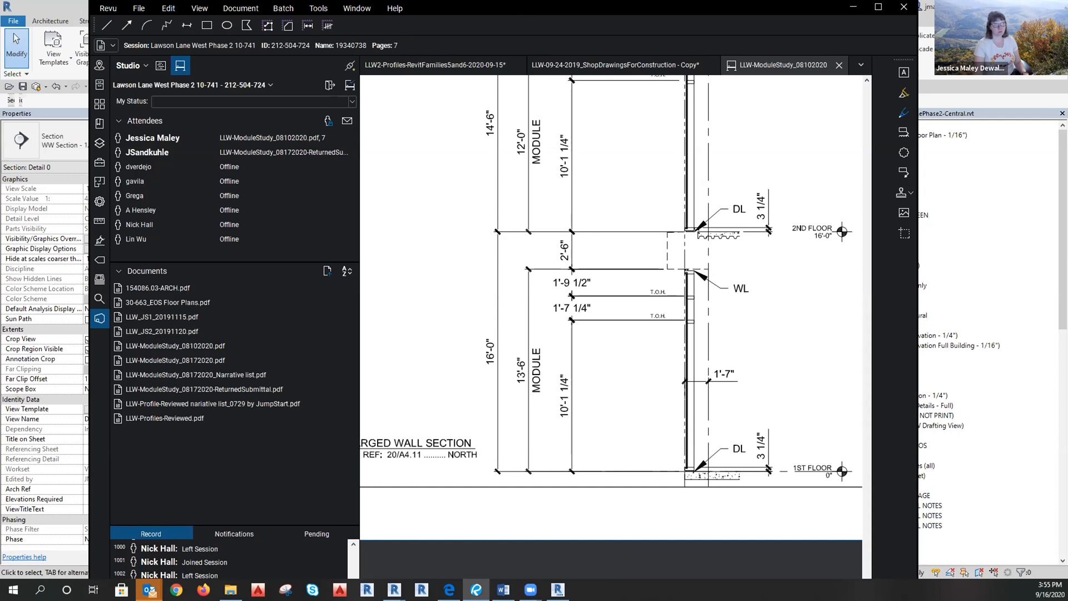
click(853, 7)
scroll(345, 232, up, 2)
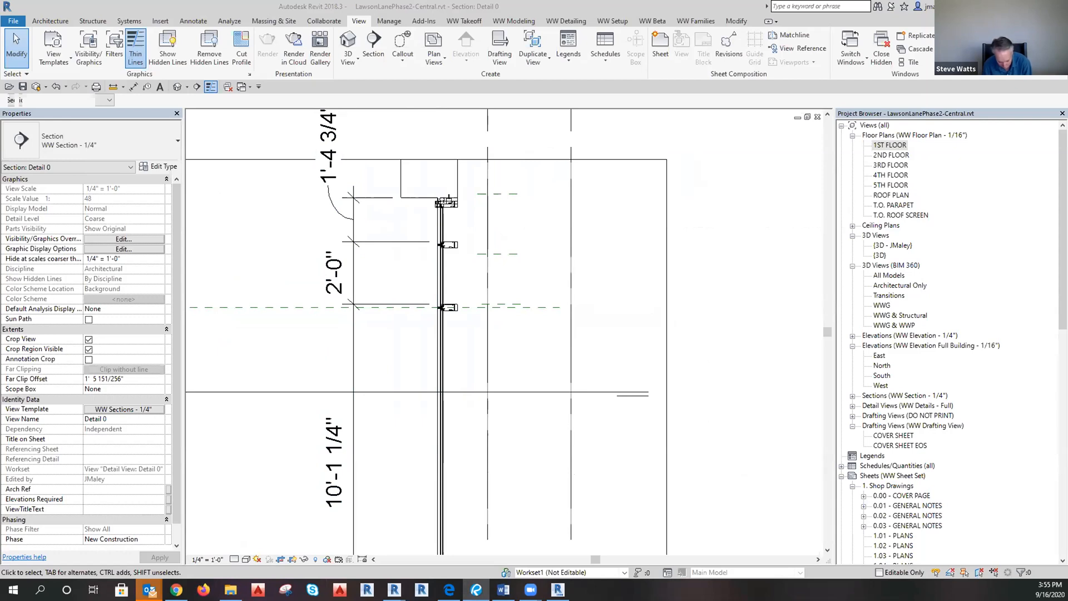
drag(1067, 33, 743, 32)
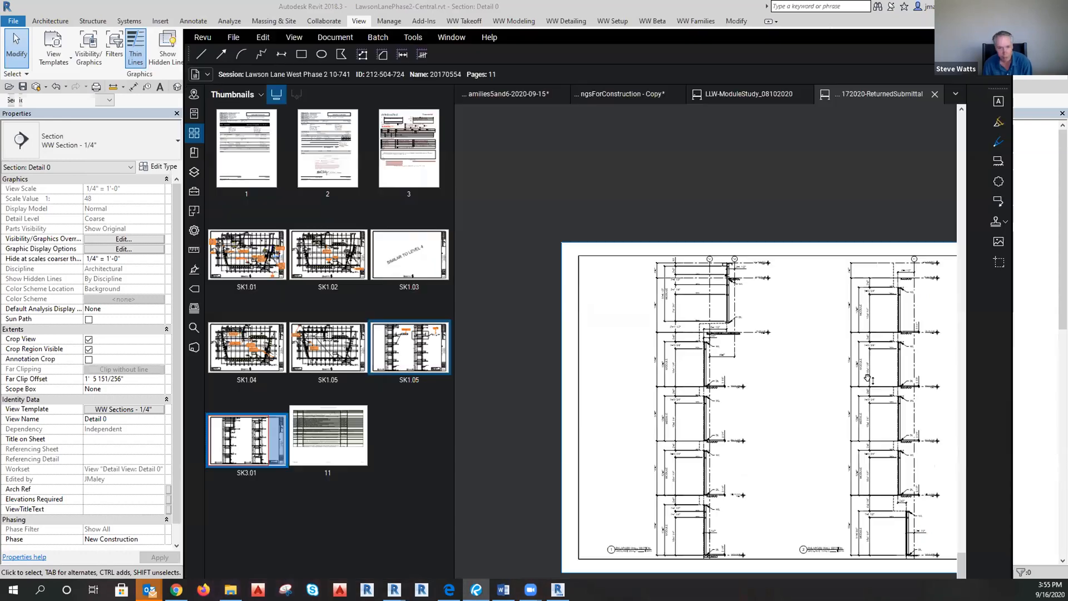
drag(676, 526, 615, 460)
scroll(626, 468, up, 5)
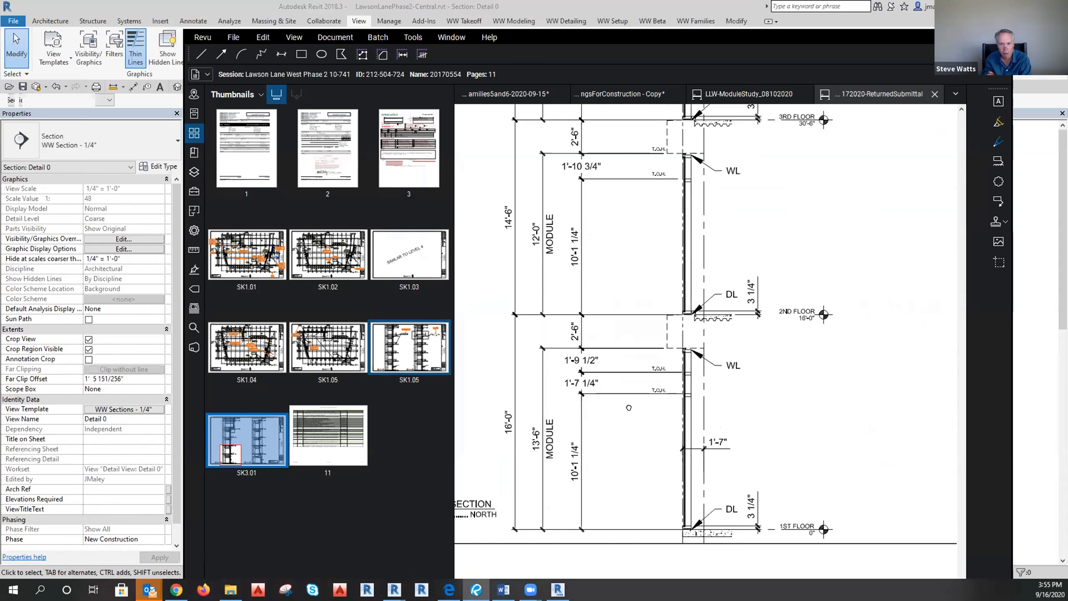
drag(628, 408, 628, 407)
ctrl+scroll(606, 389, up, 4)
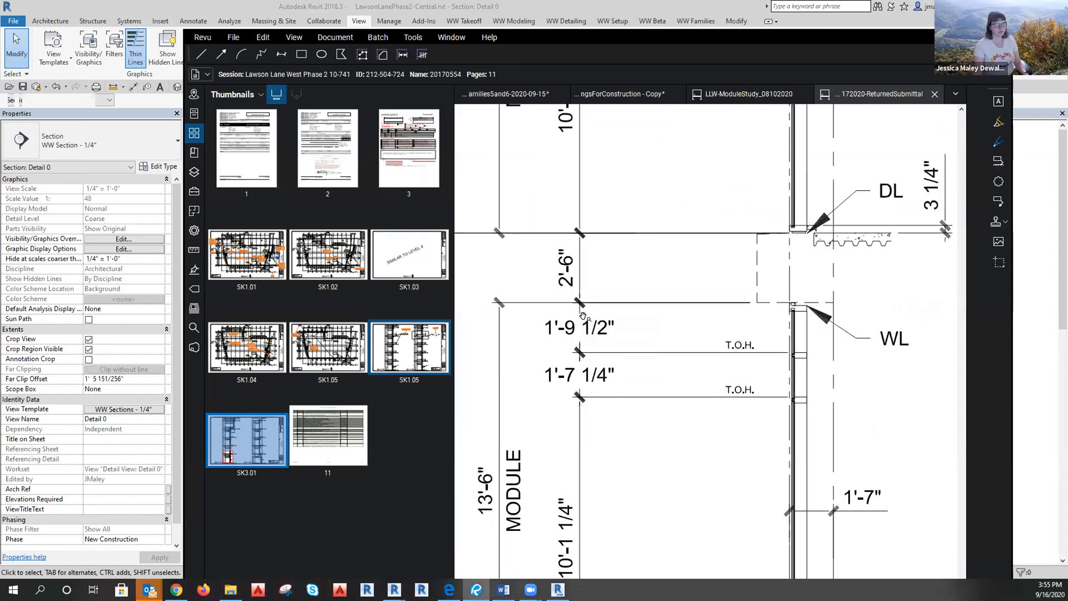
ctrl+scroll(582, 359, down, 4)
ctrl+scroll(594, 440, down, 2)
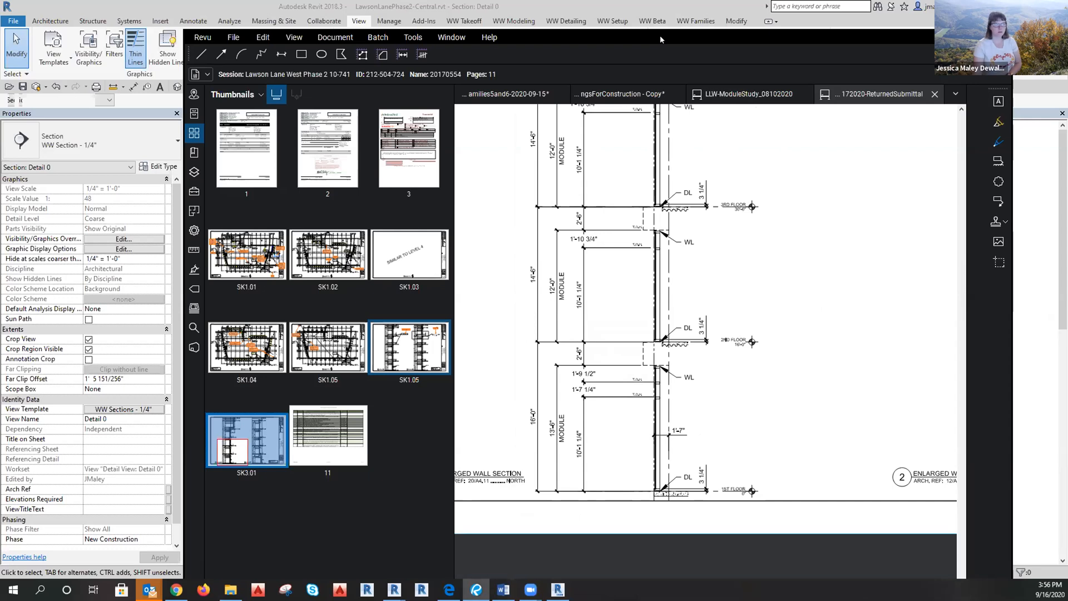
drag(661, 37, 1067, 37)
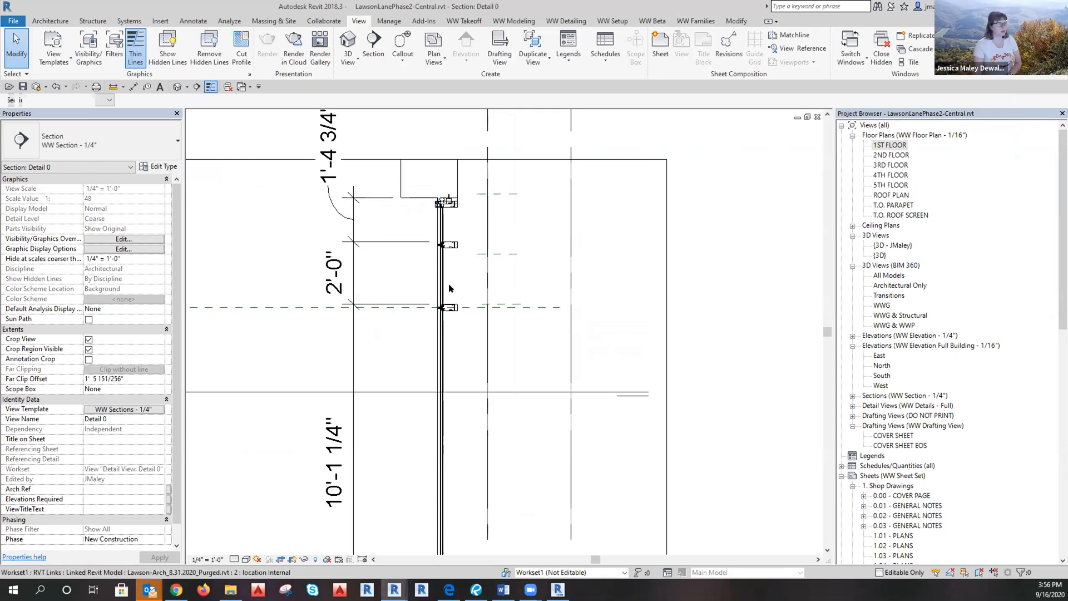
Select the horizontal mullion and check the linked models' visibility overrides without changing them.
scroll(439, 311, up, 3)
click(465, 332)
key(Escape)
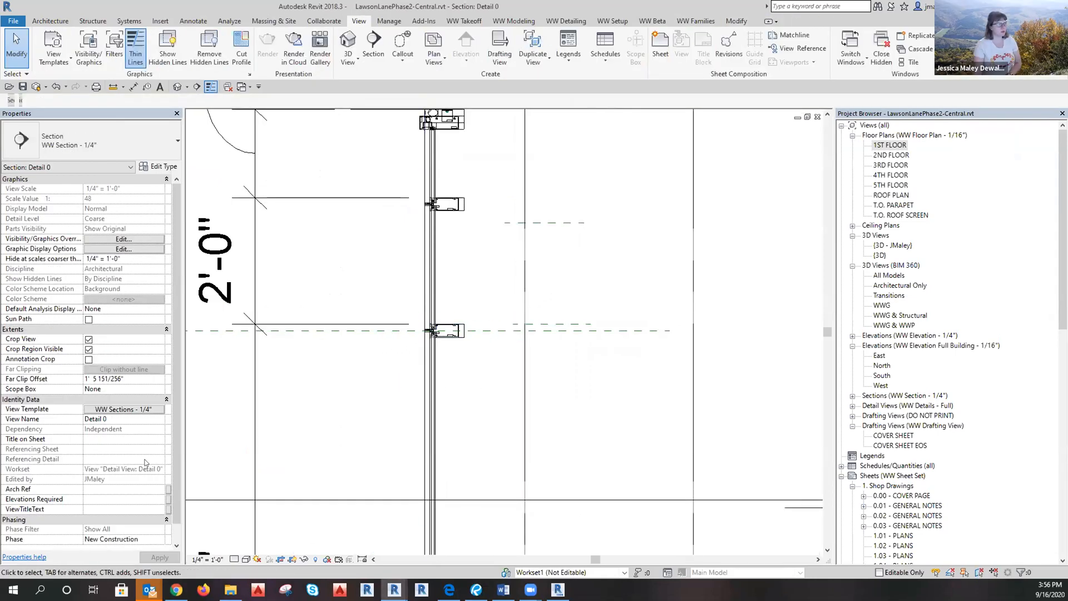
click(585, 283)
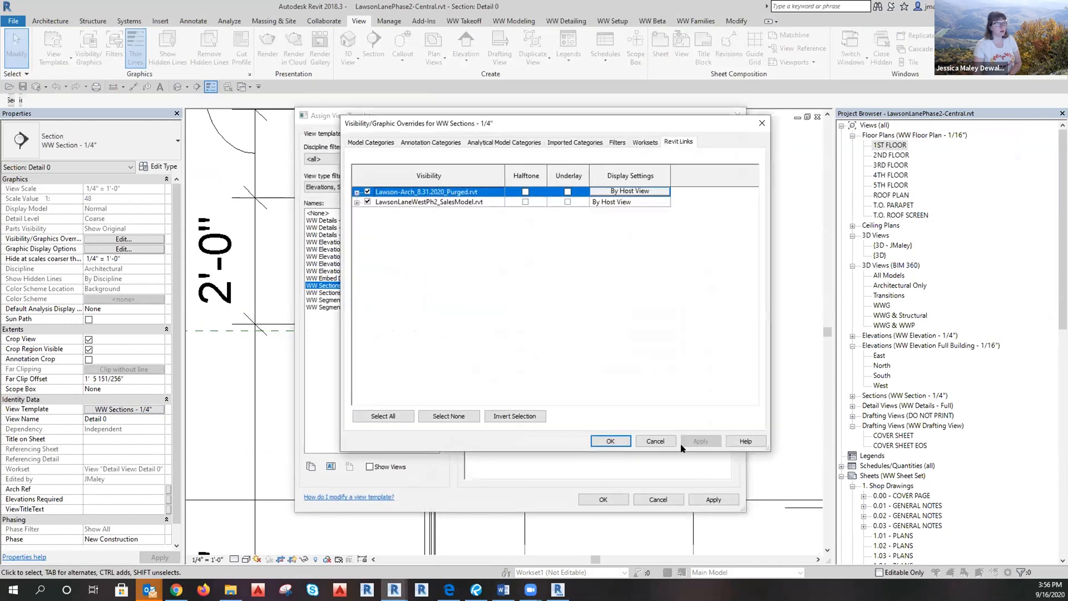
click(663, 440)
click(657, 500)
scroll(478, 283, down, 2)
scroll(545, 312, up, 2)
click(575, 334)
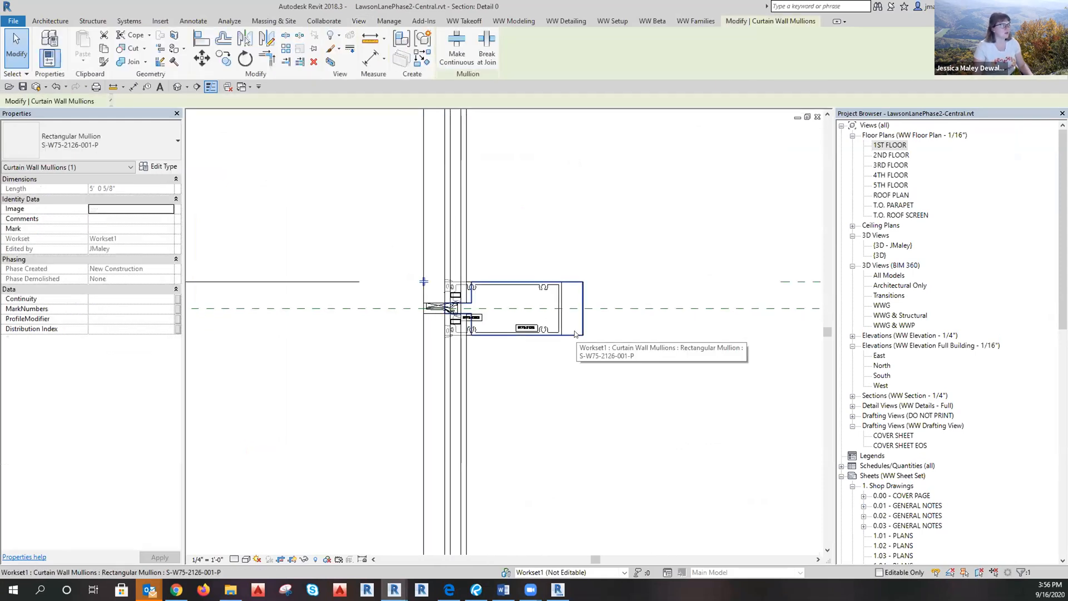
key(Escape)
Temporarily hide the curtain wall, then use Reset Temporary Hide/Isolate to restore all hidden elements.
click(424, 362)
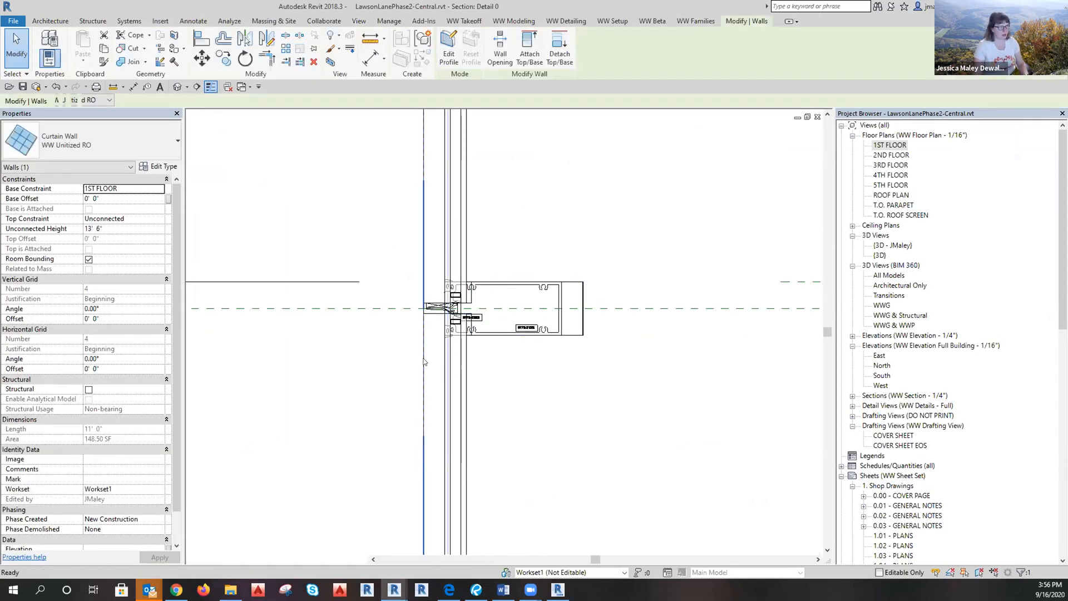
key(h)
key(h)
click(482, 333)
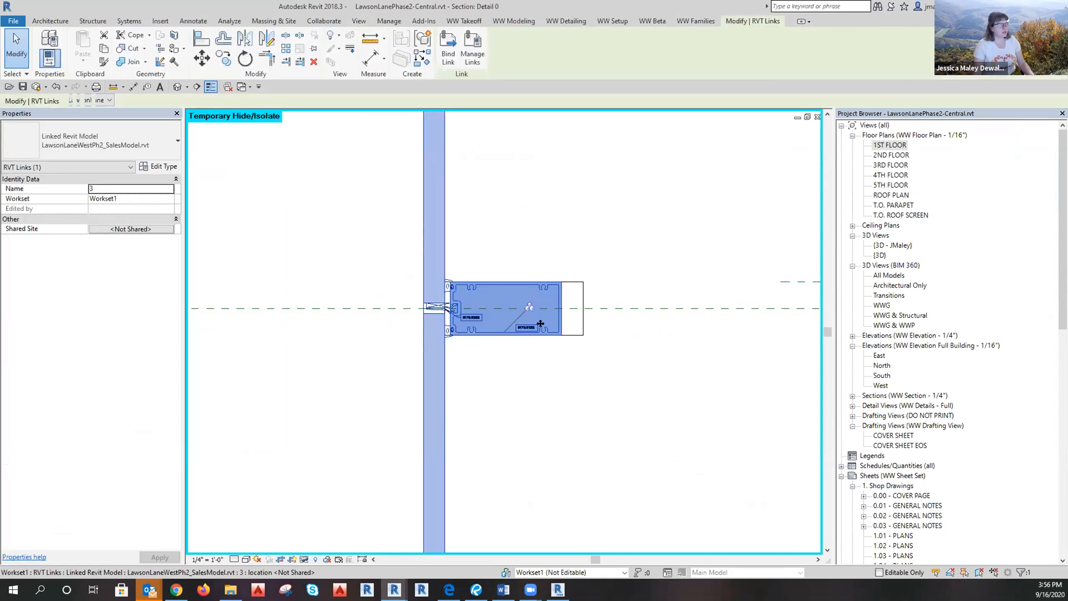
click(590, 315)
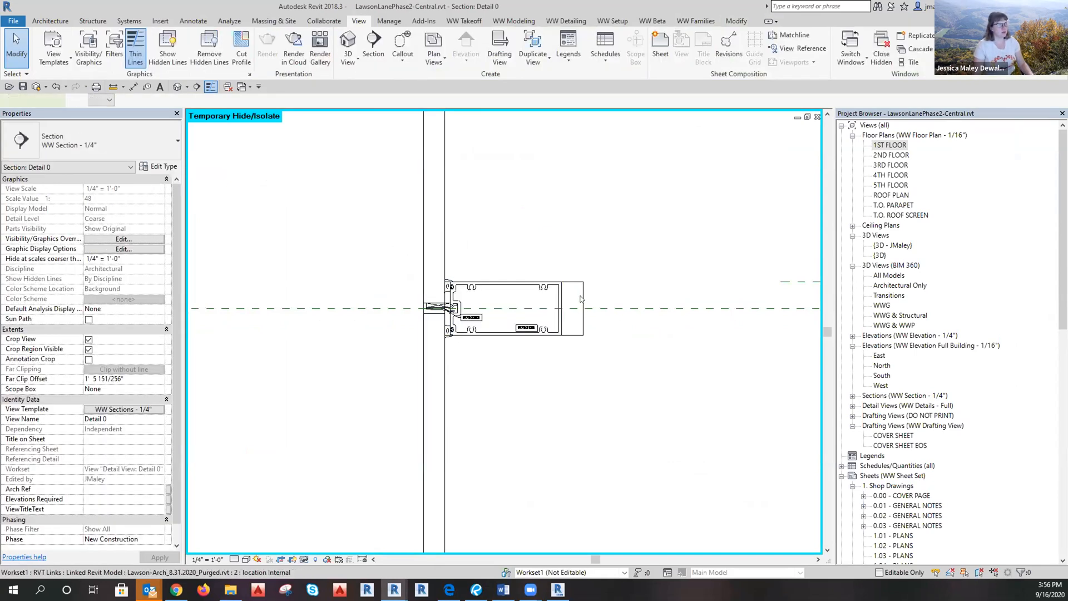
click(577, 299)
key(Escape)
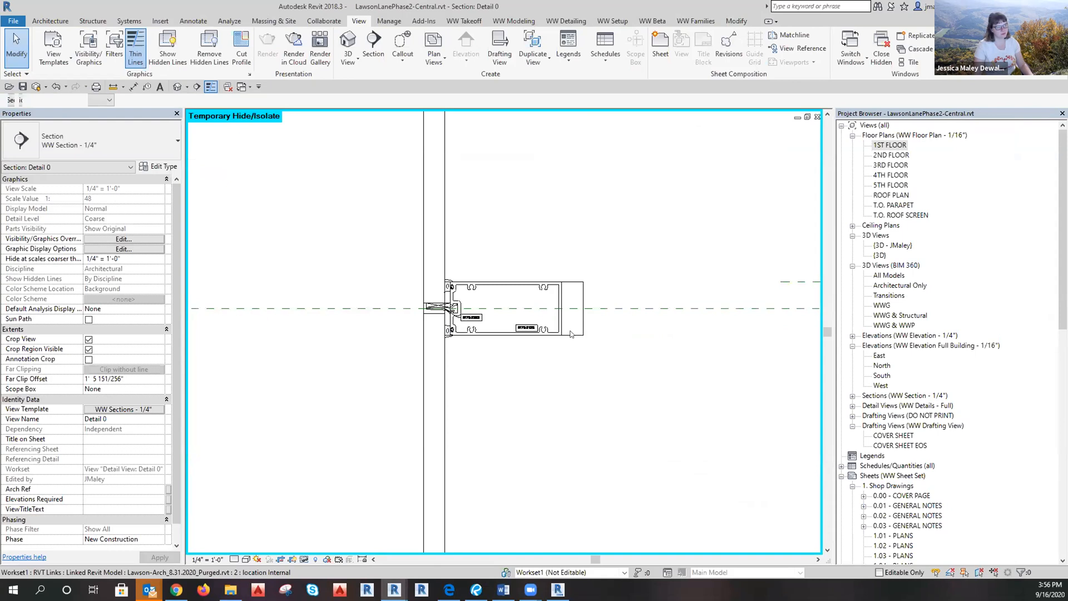
click(572, 334)
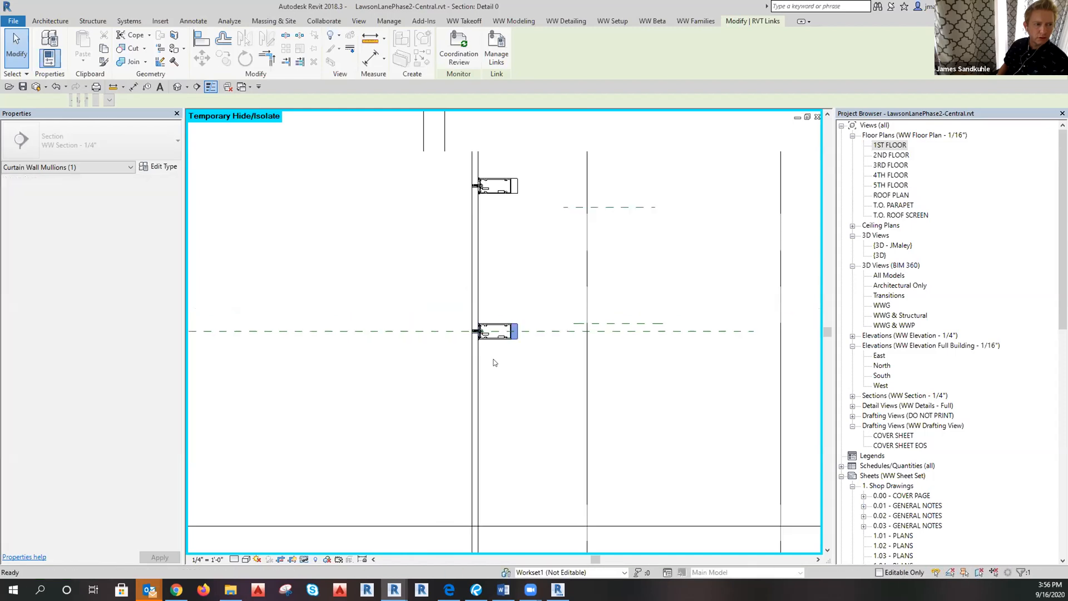
click(305, 559)
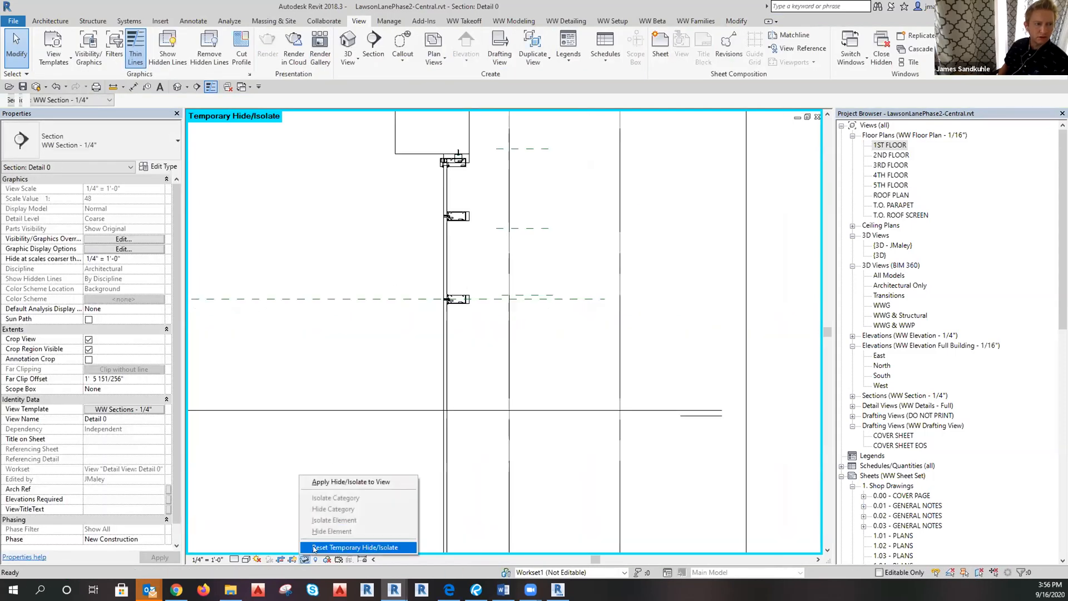
click(359, 548)
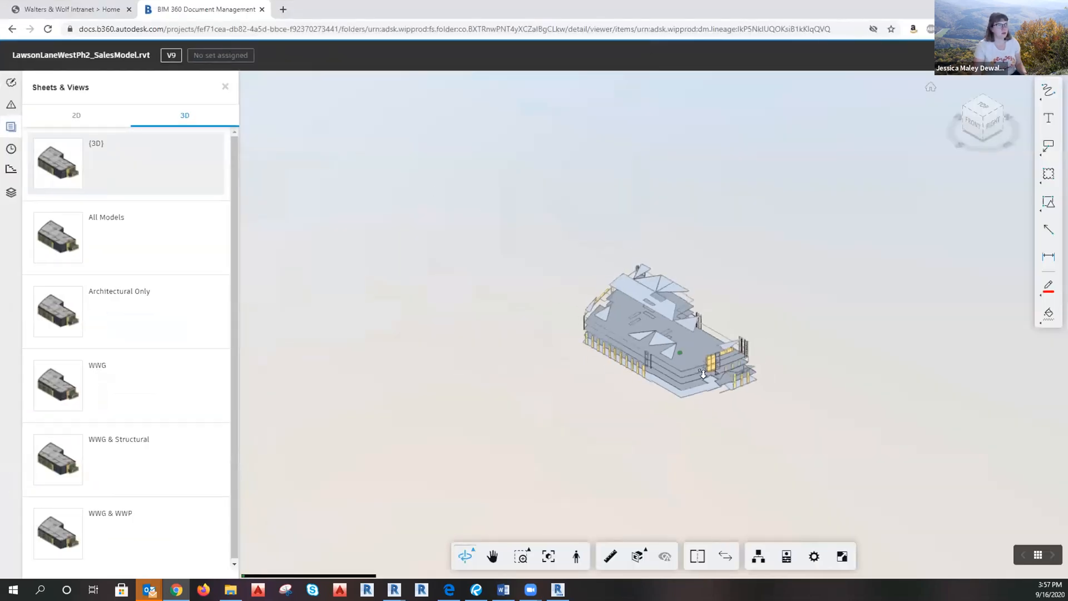
Orbit and zoom onto the yellow-and-glass facade windows and show the empty Issues list.
drag(702, 400, 809, 362)
scroll(596, 377, up, 5)
scroll(586, 391, up, 10)
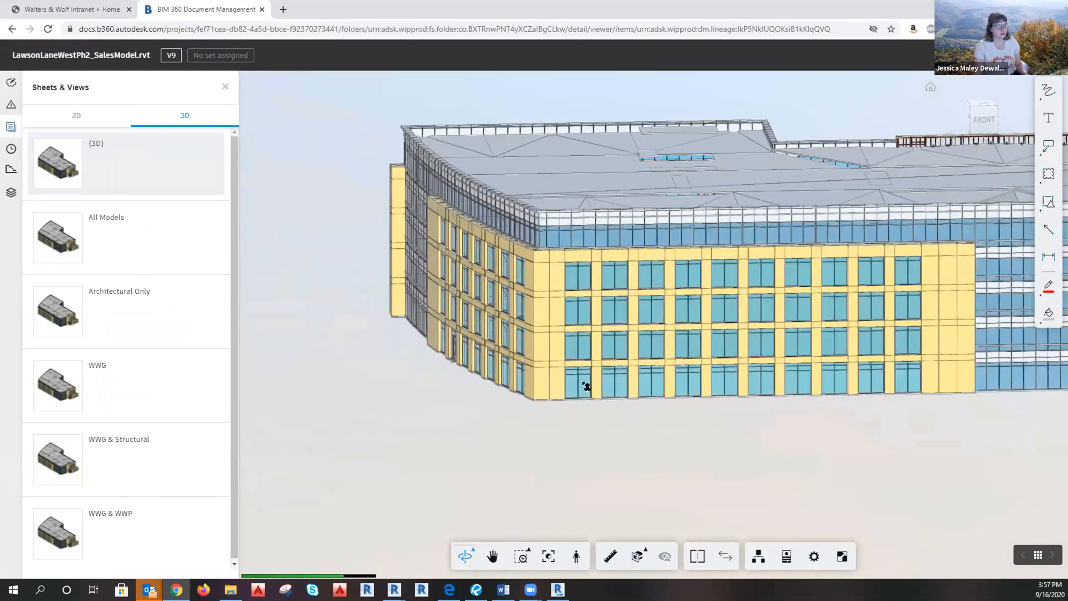
scroll(560, 369, up, 3)
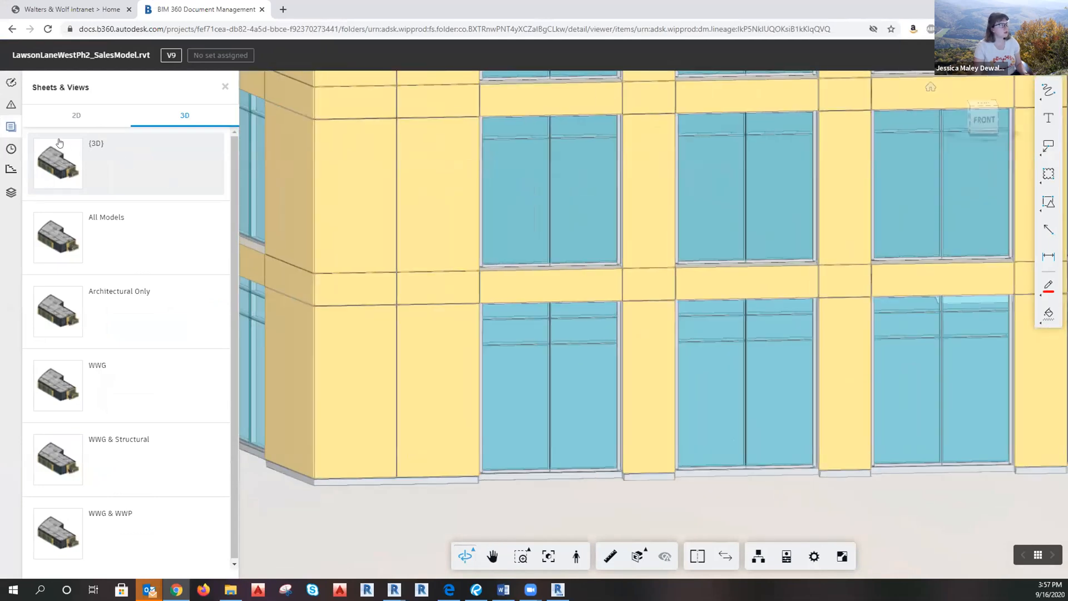
click(10, 82)
click(10, 105)
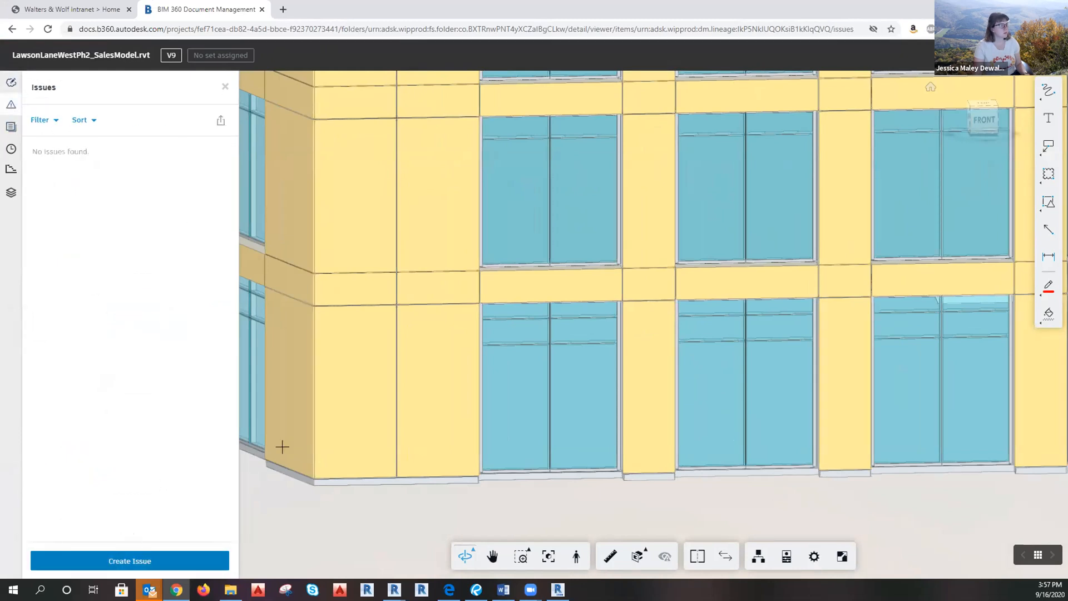
Pin a new issue on a glass panel titled 'Horizontal Does not match existing building Height'.
click(146, 560)
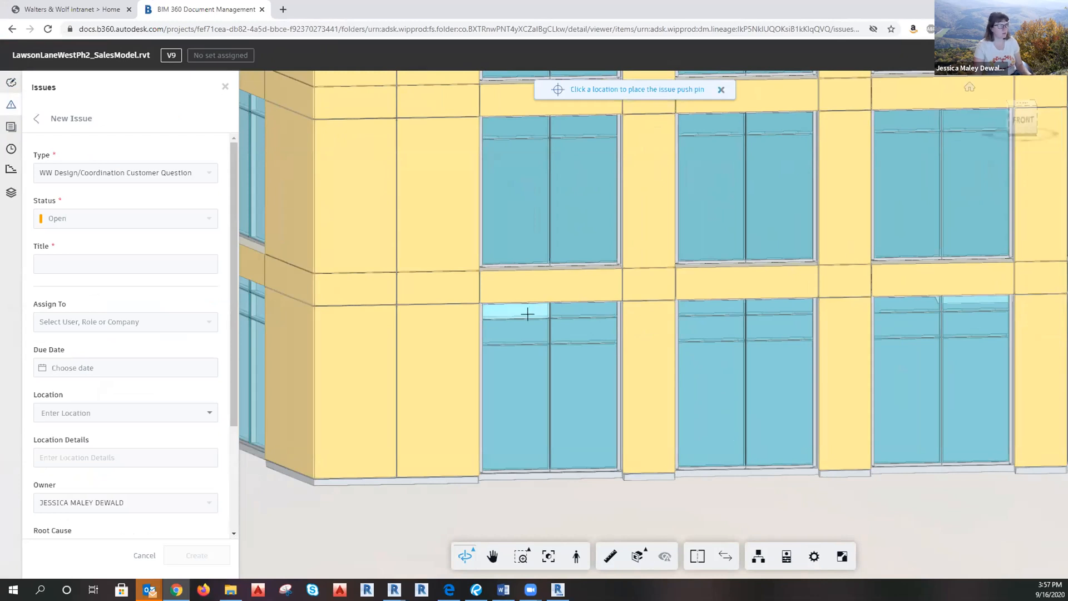
scroll(527, 314, up, 3)
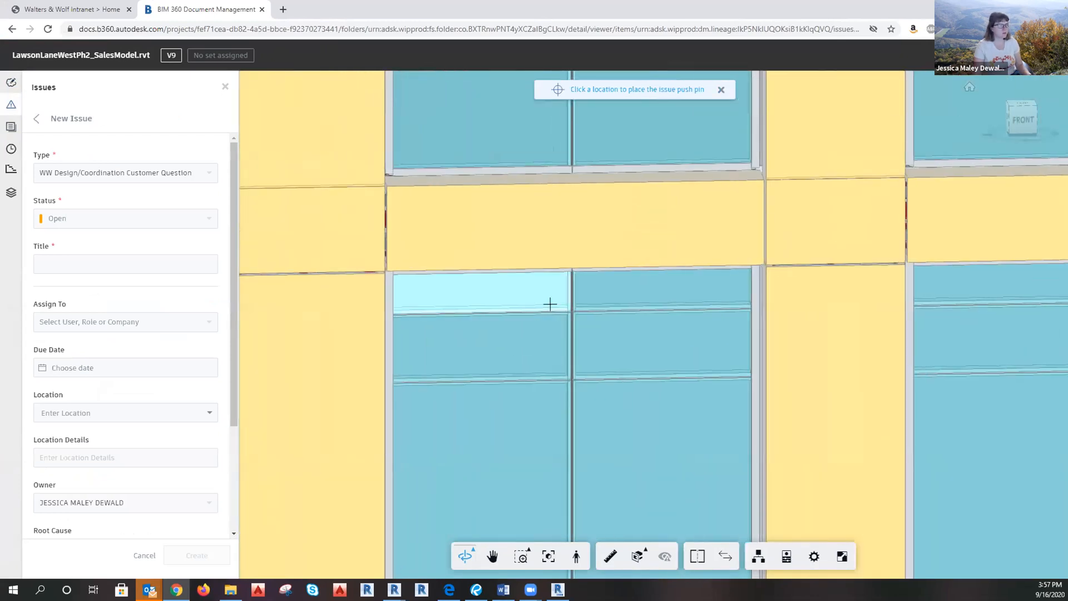
click(551, 305)
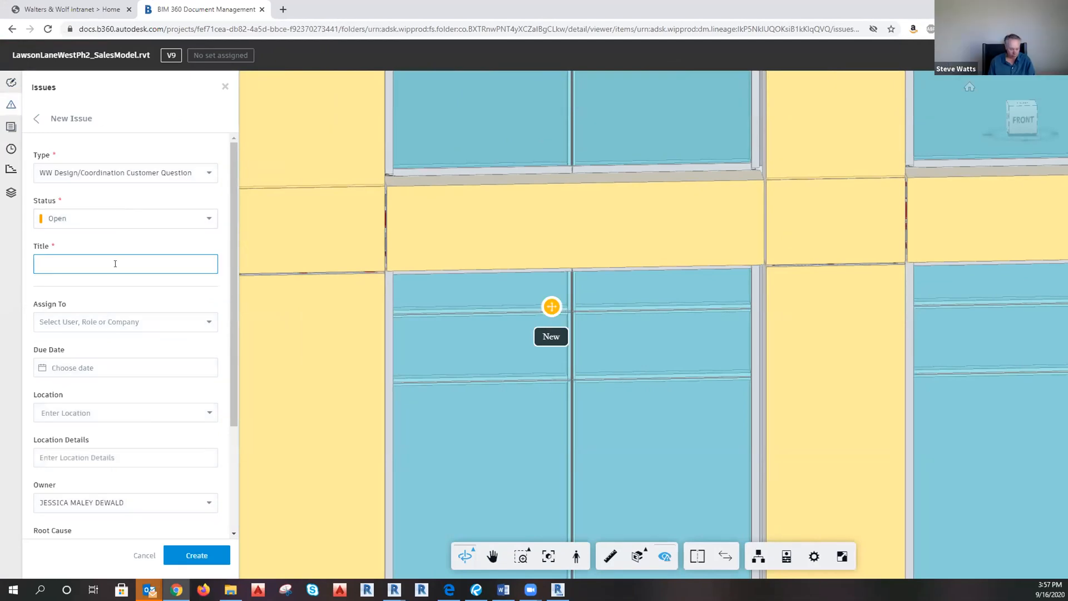
text(h)
key(BackSpace)
text(Horizontal Does not)
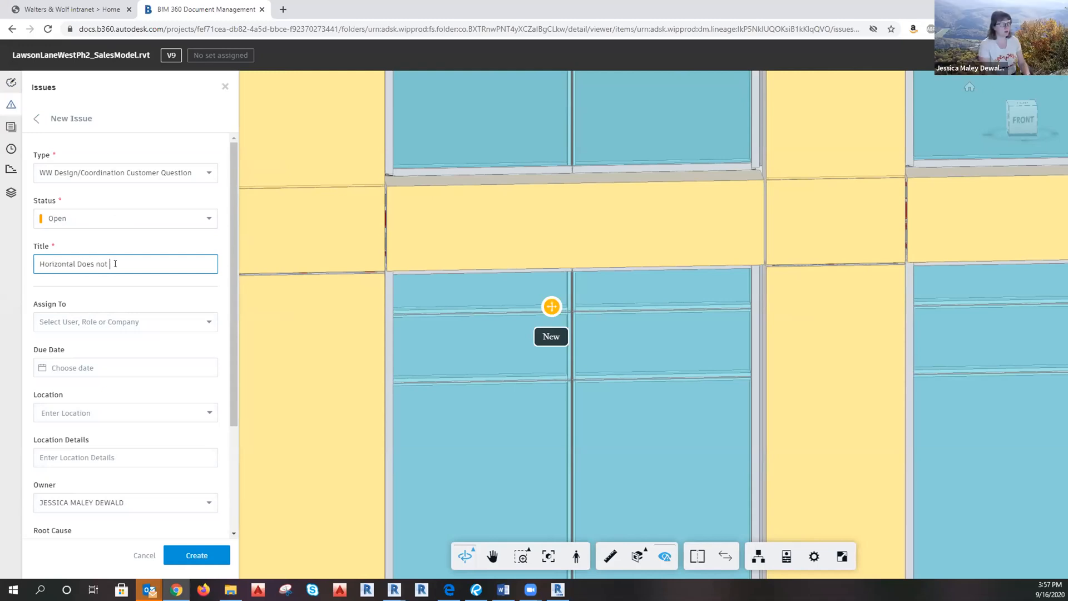
text( match existing building Height)
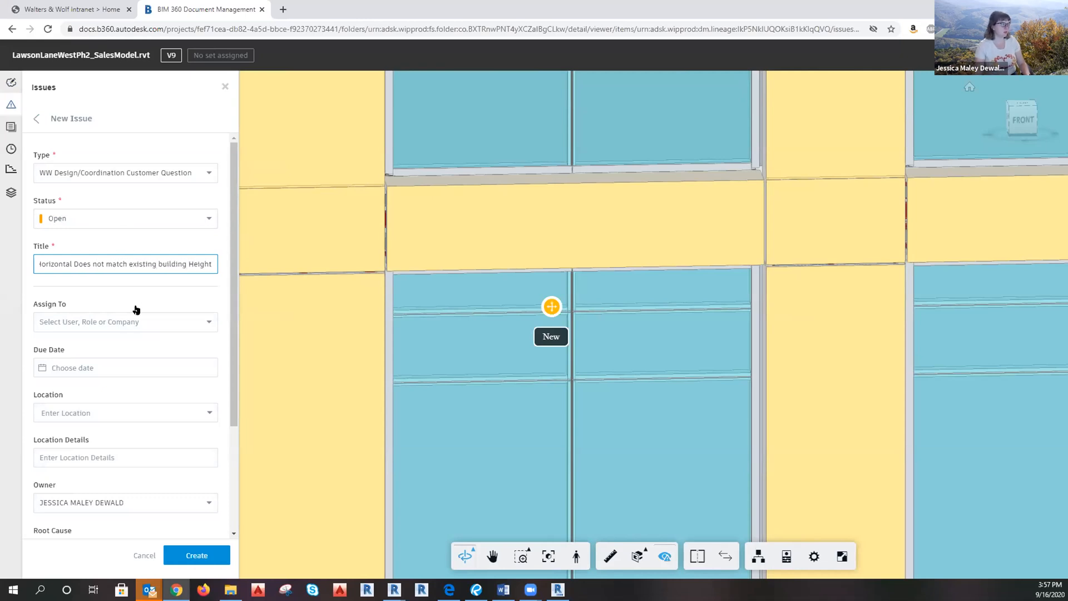
click(136, 321)
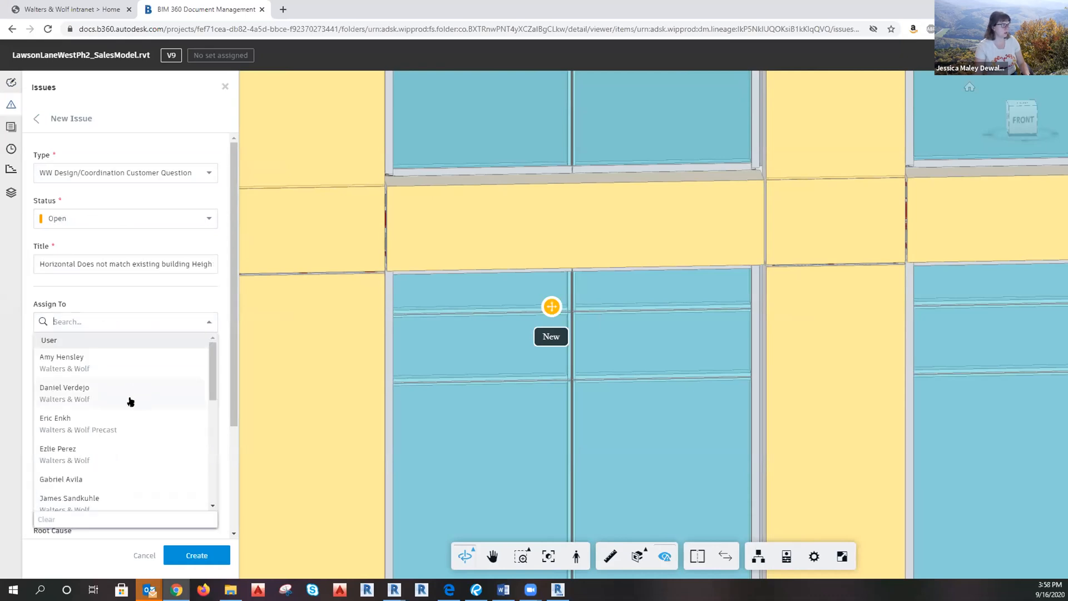
Assign the issue to a team member with a Sep 18 due date.
scroll(129, 404, down, 6)
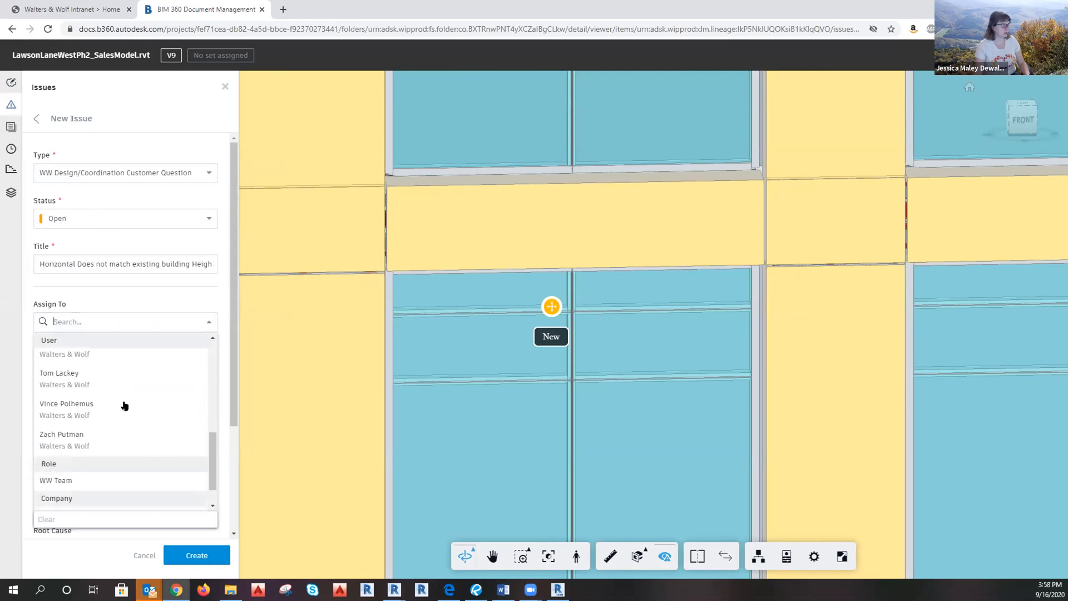
scroll(139, 436, up, 5)
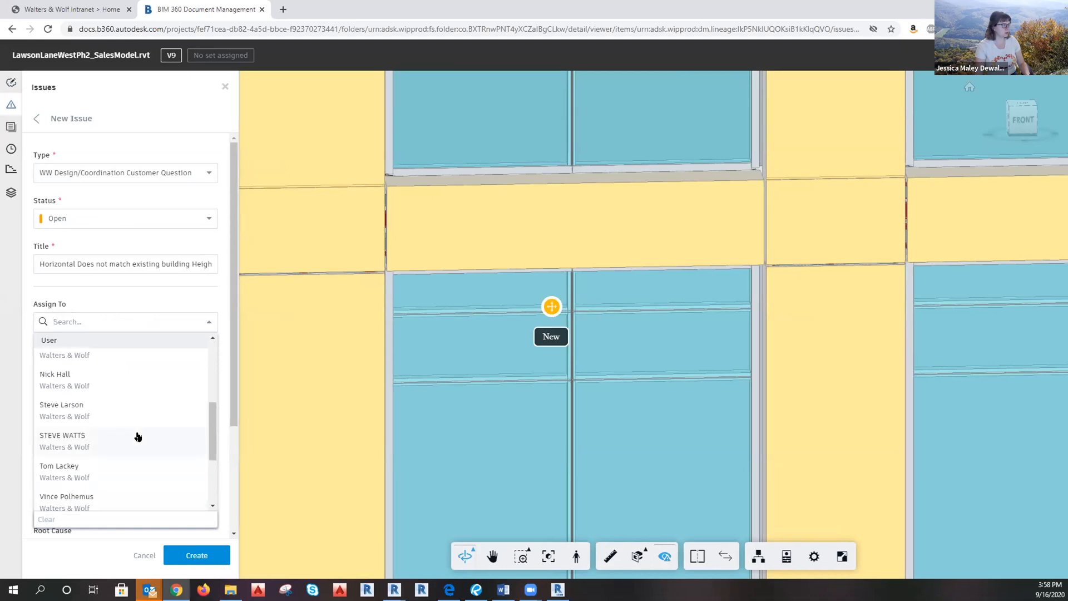
click(110, 470)
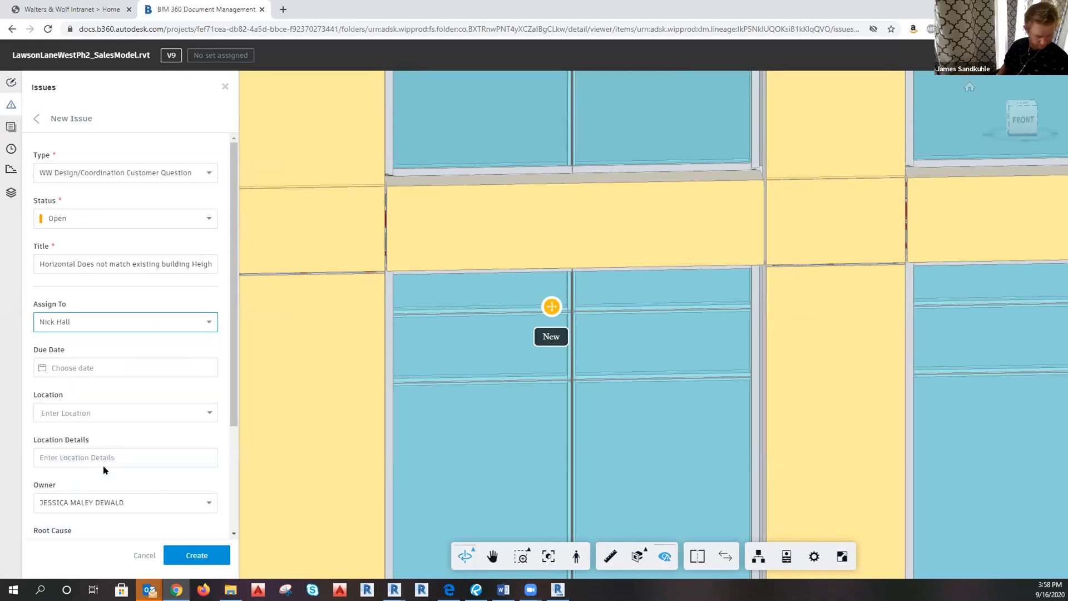
click(85, 372)
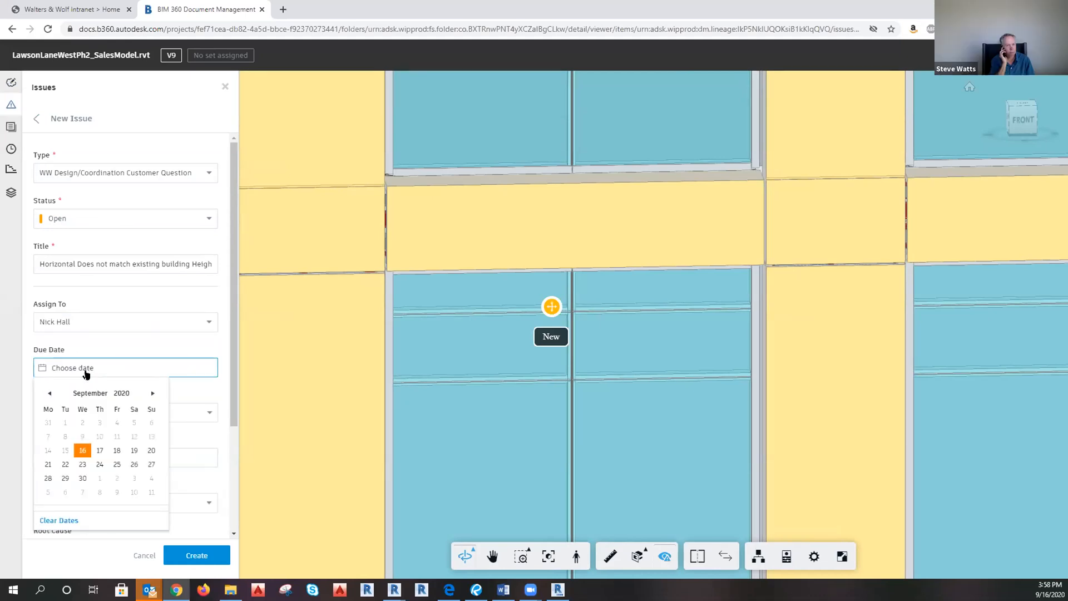
click(83, 370)
click(83, 371)
click(116, 449)
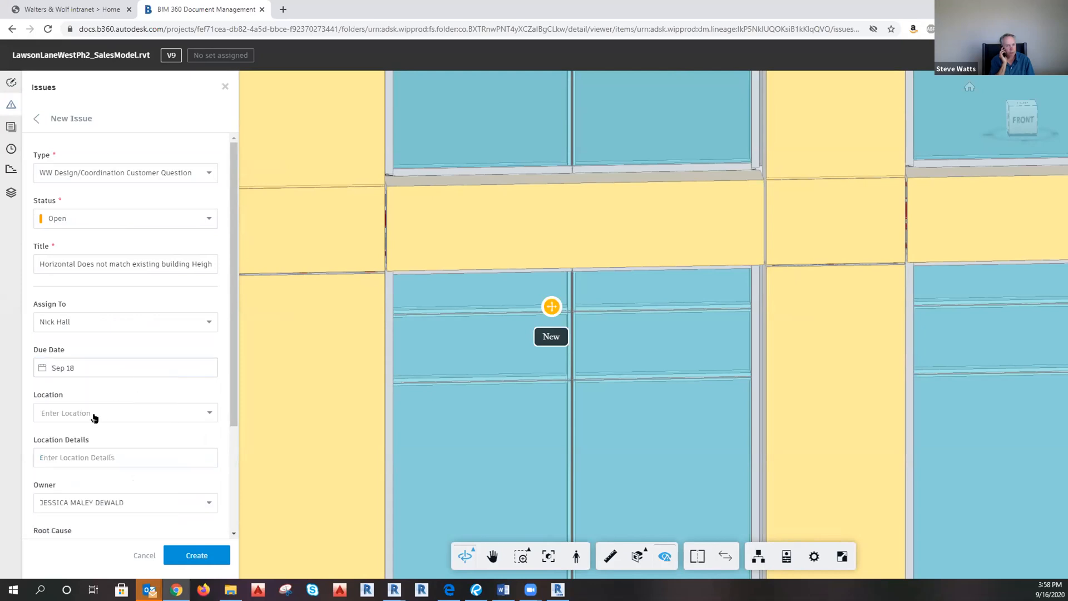
Set the issue's root cause to Design Coordination.
click(95, 411)
click(193, 458)
click(131, 436)
scroll(150, 425, down, 3)
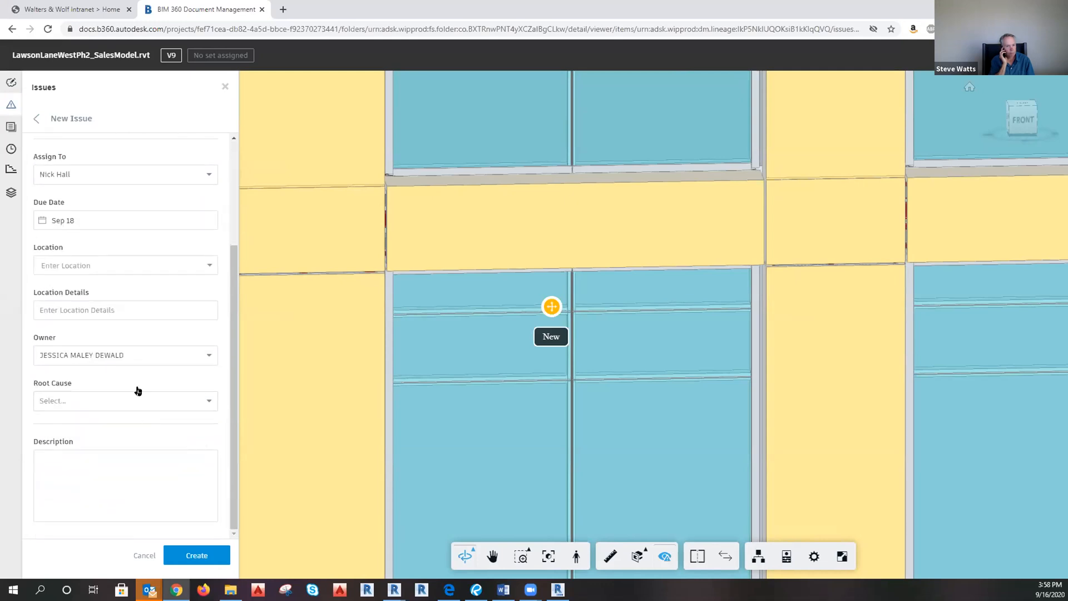
click(120, 405)
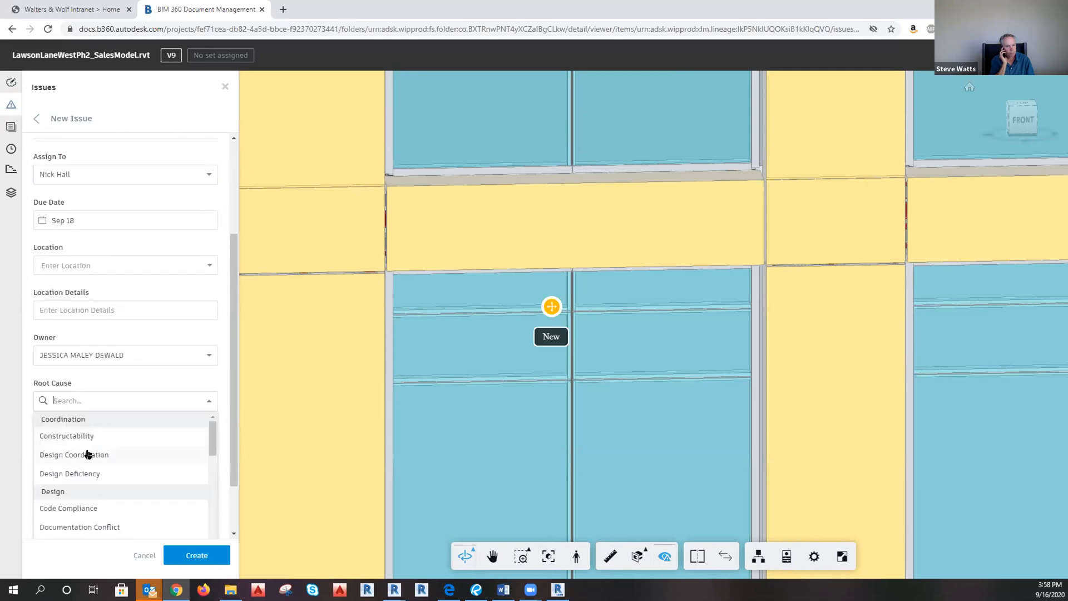
click(89, 454)
click(134, 467)
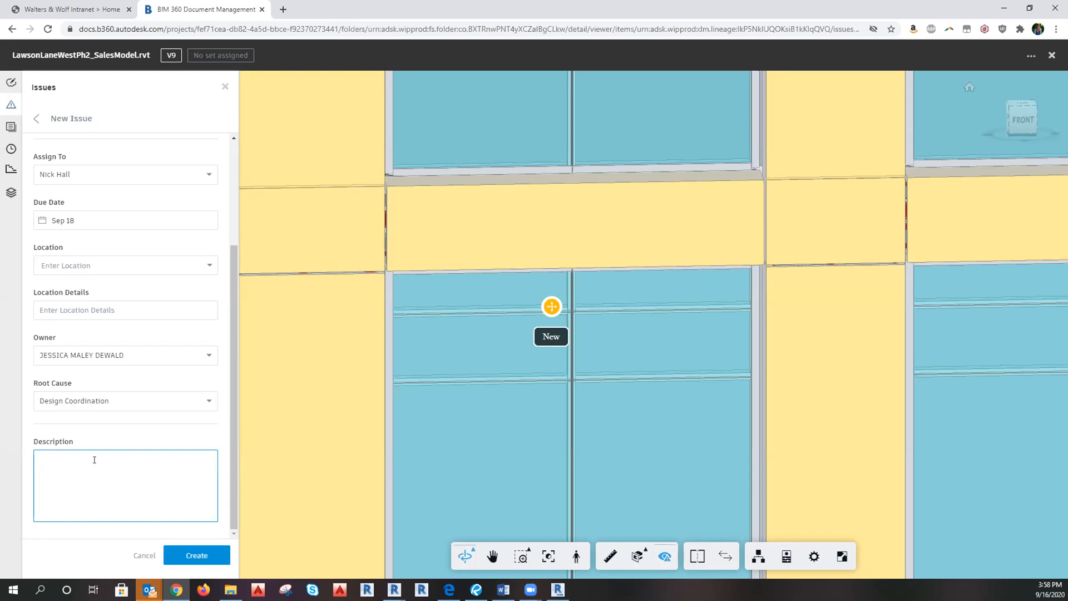
Describe that the horizontal must move to match Phase 1 for Phase 2, and create the issue.
text(We just need to verify)
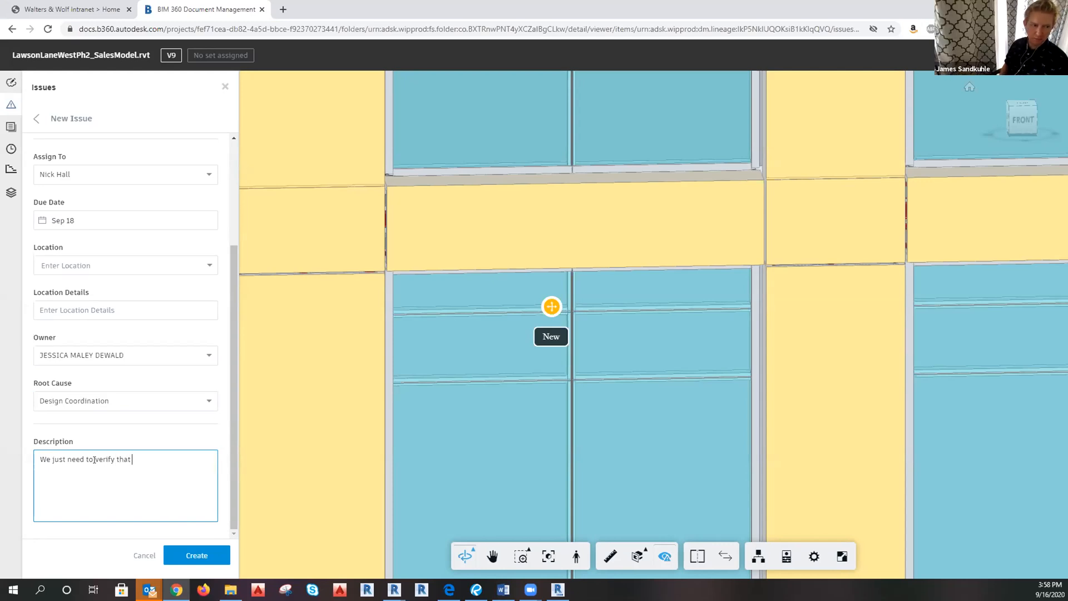
text(that the horizont)
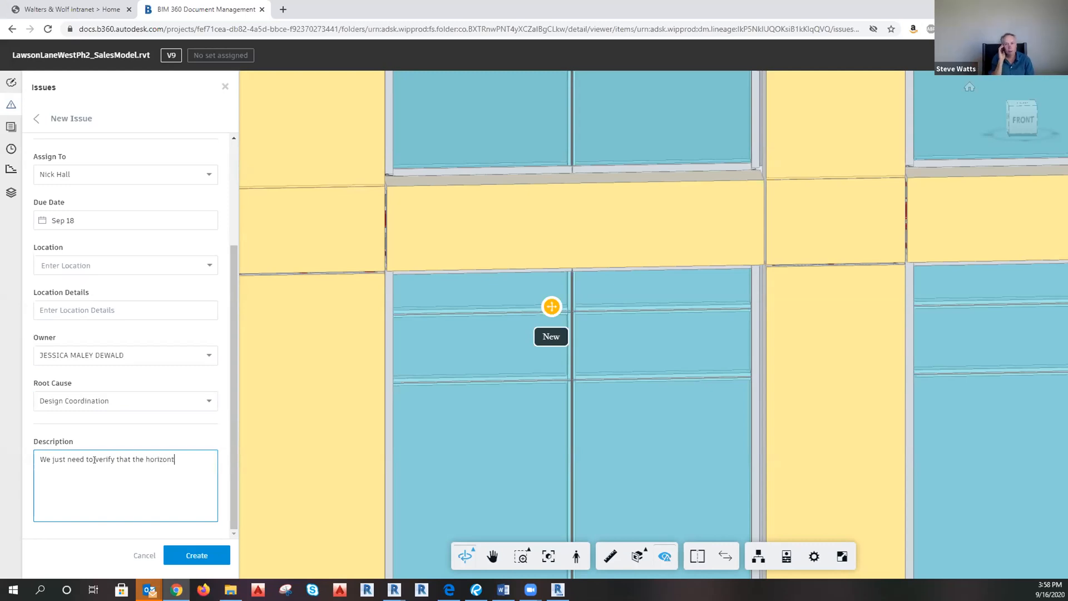
text(al needs to mov)
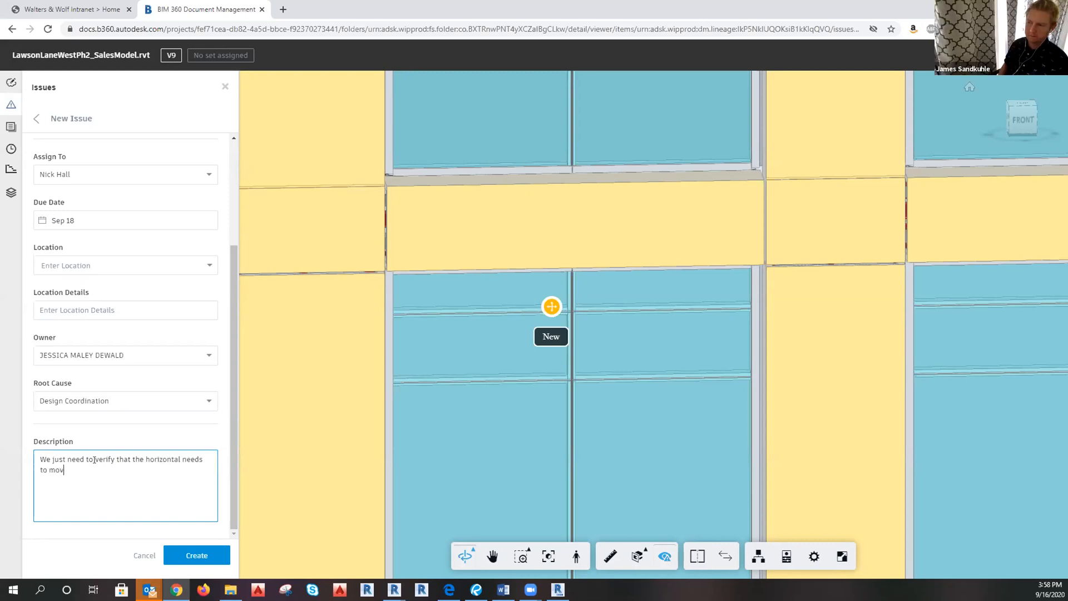
text(e to match Ph)
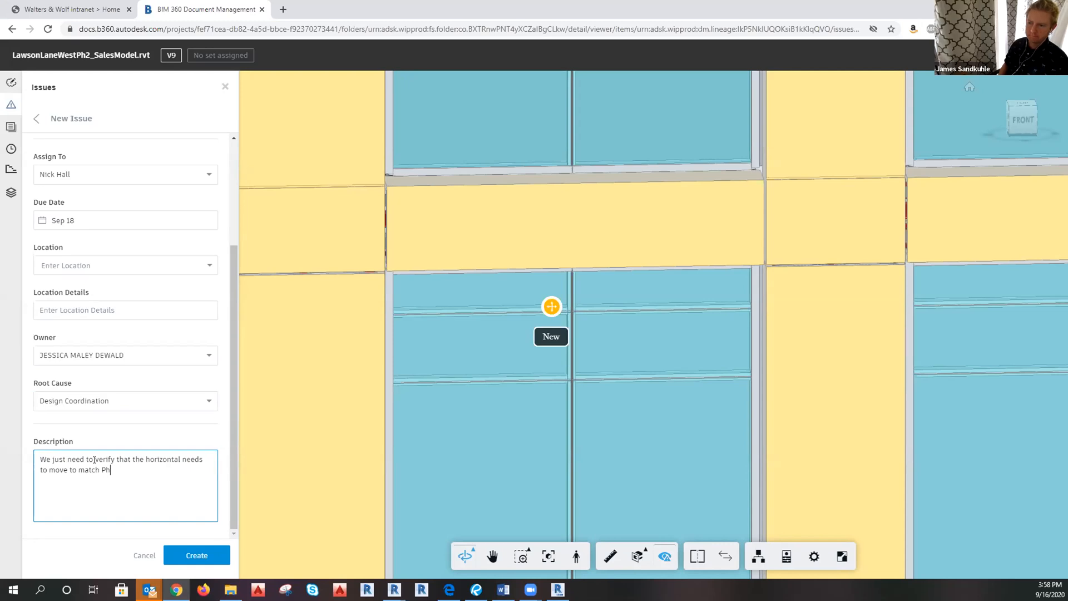
text(ase 1 which )
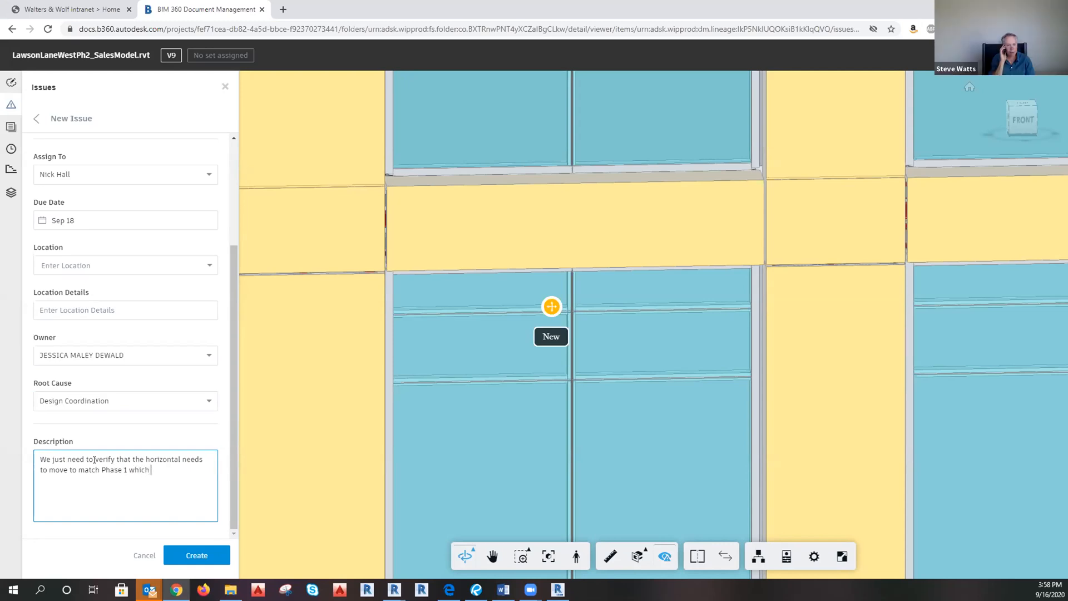
text(will diffe)
text(r from the arch mo)
text(del for)
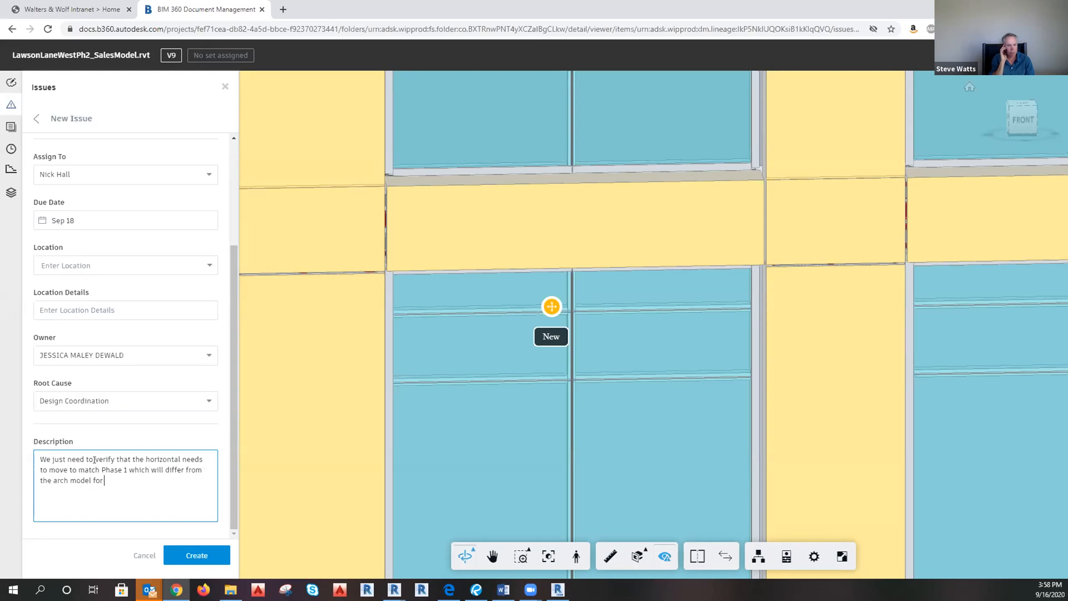
text( Phase  & Sales model)
click(188, 480)
text(2)
click(198, 556)
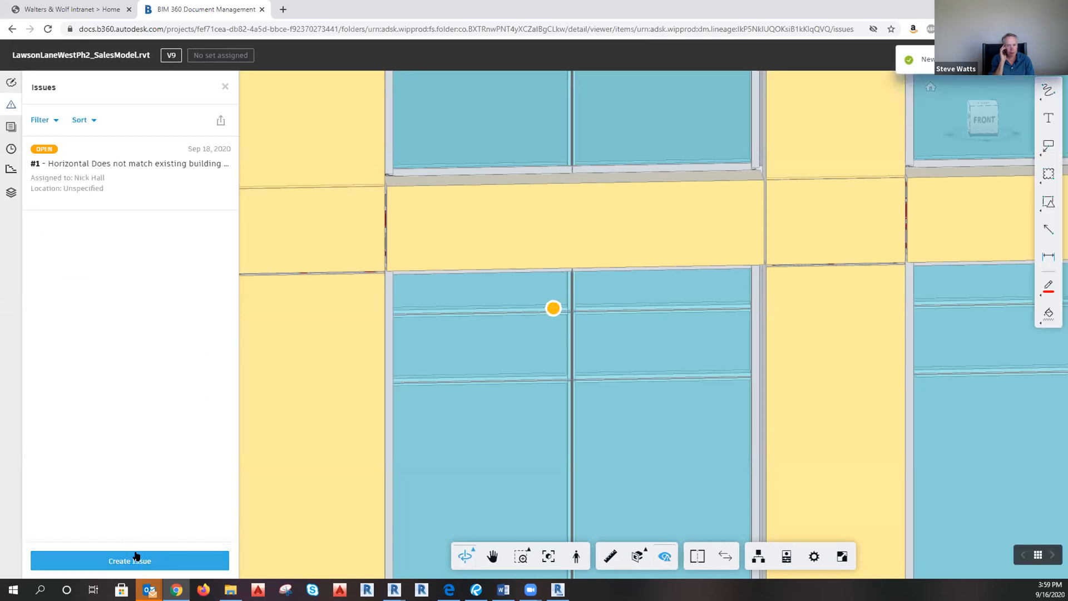
Start a second issue pinned on a glass pane, then cancel the draft.
click(136, 556)
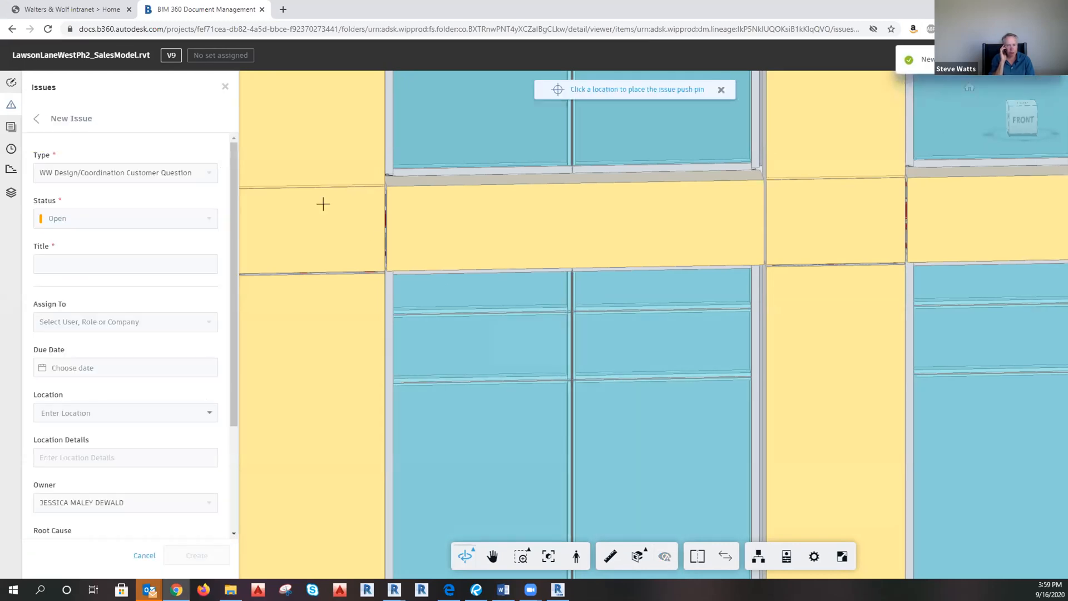
scroll(142, 262, down, 3)
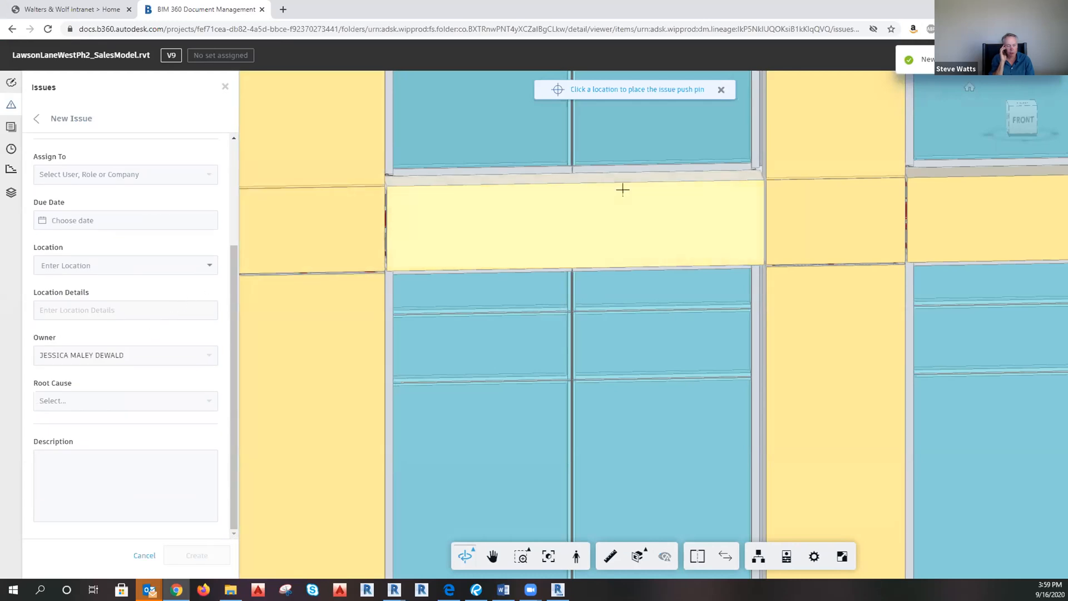
click(225, 85)
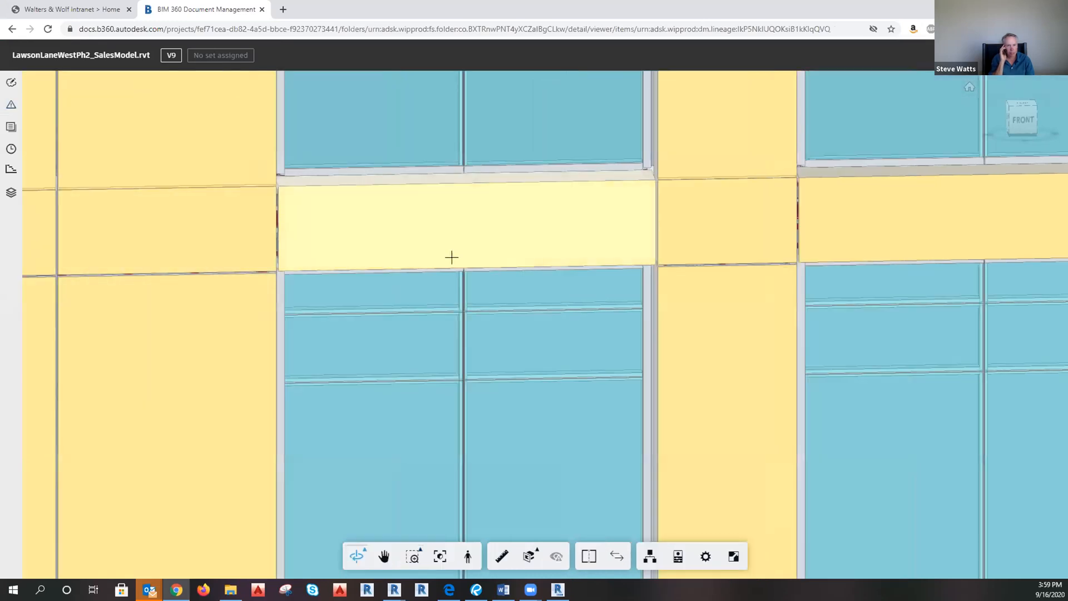
click(9, 83)
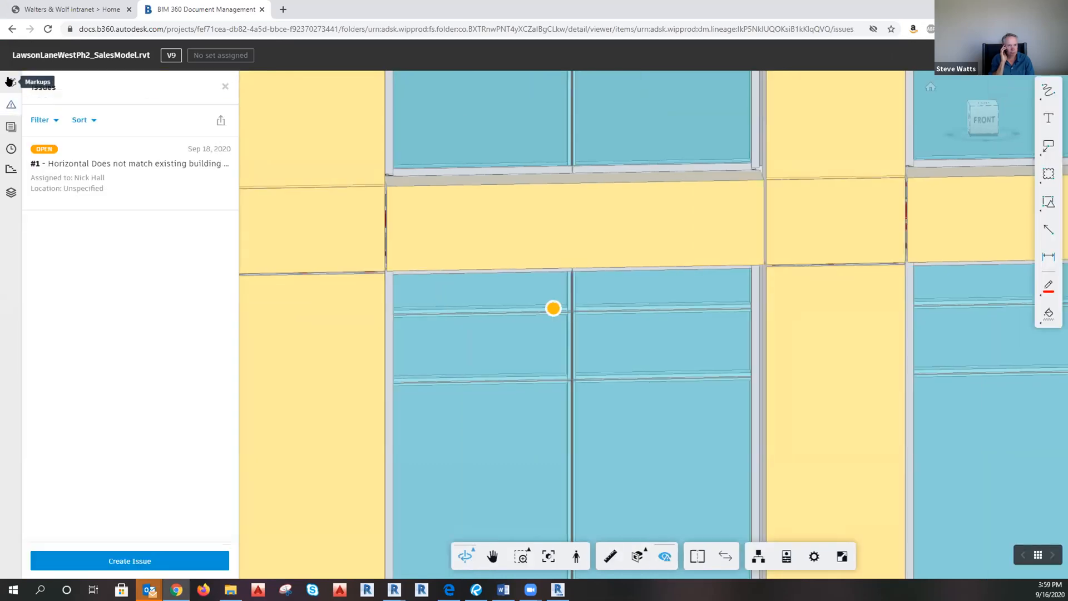
click(164, 560)
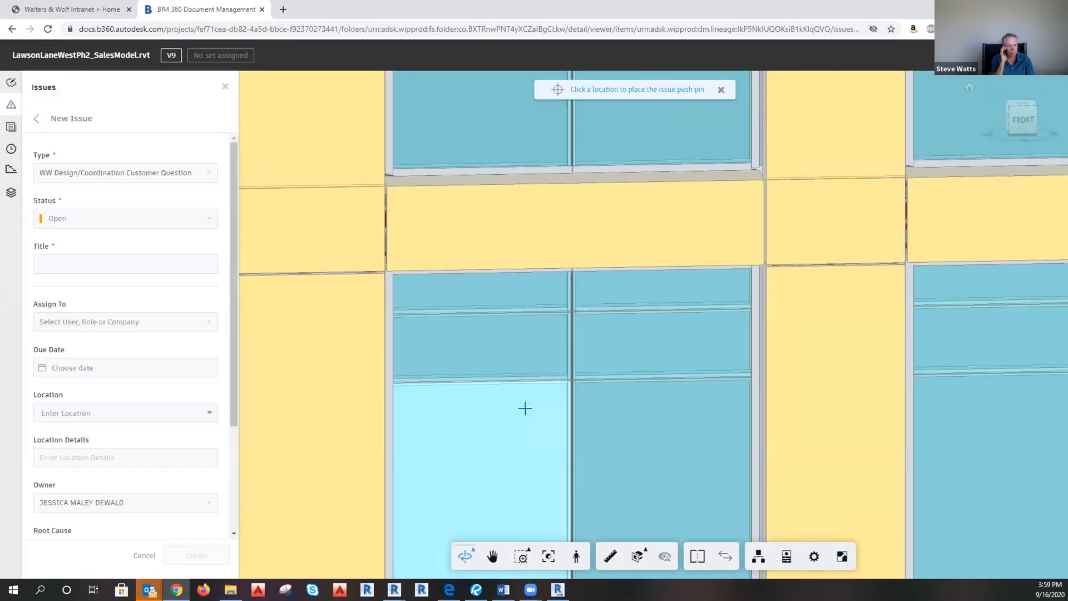
click(522, 305)
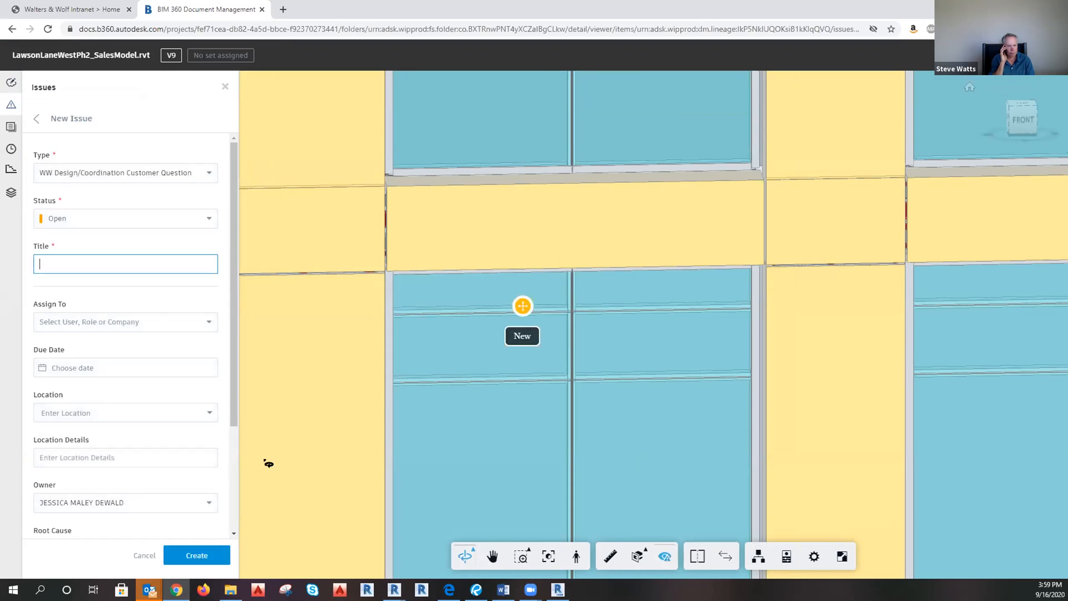
scroll(187, 495, down, 3)
click(225, 88)
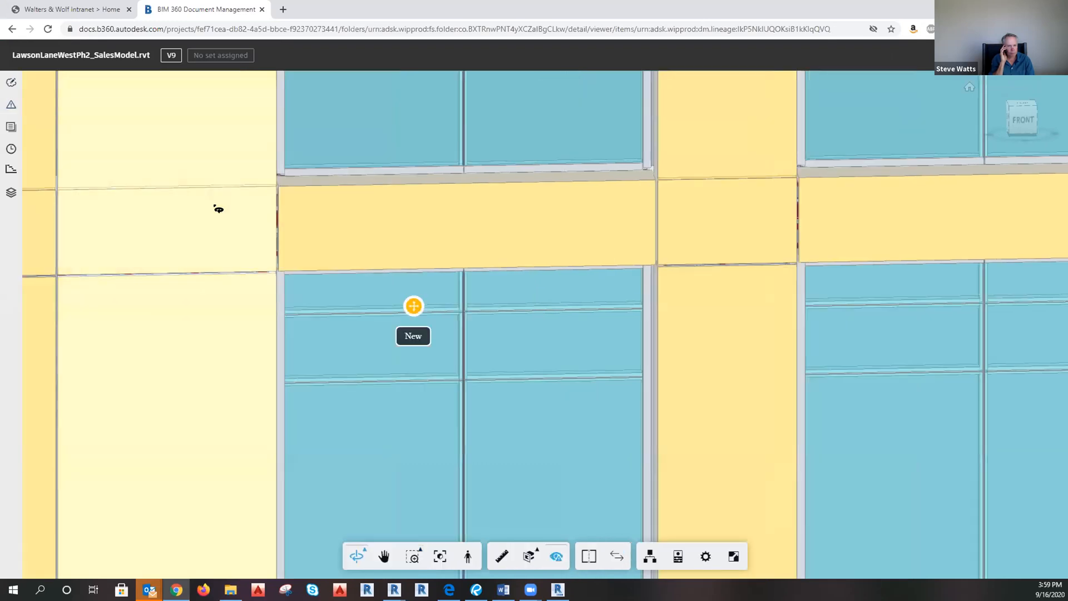
click(11, 105)
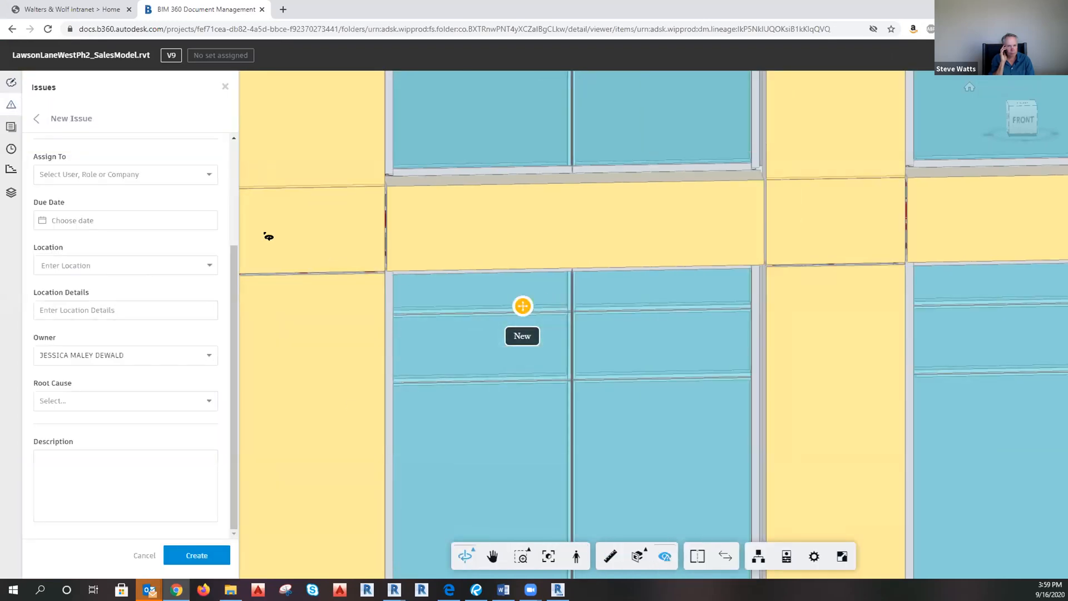
click(225, 87)
click(18, 110)
click(143, 556)
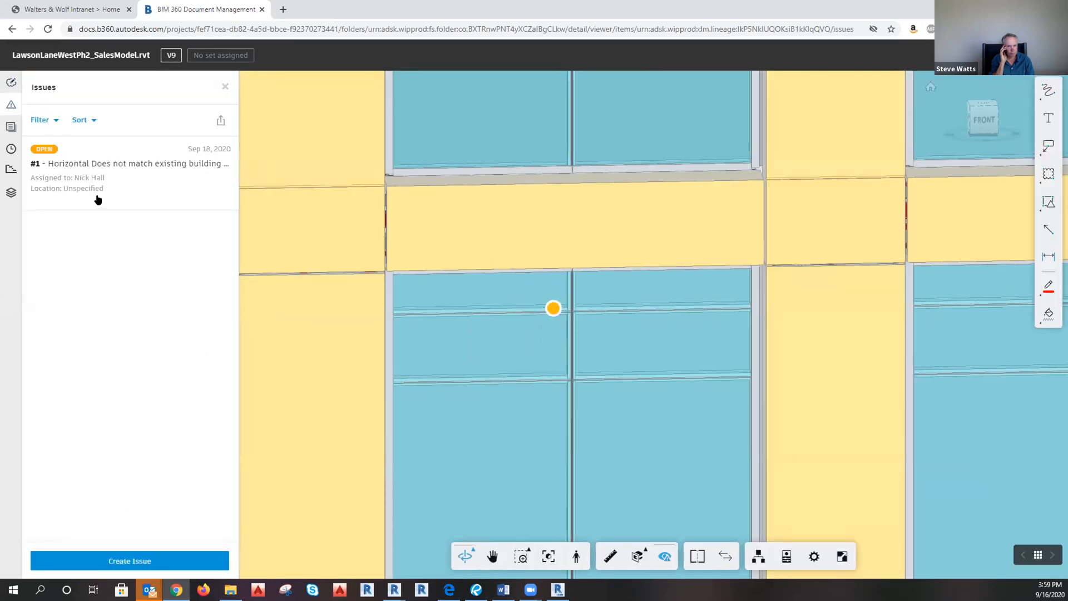
Review issue #1's details, then return to the Revit section view.
click(95, 177)
scroll(100, 353, down, 5)
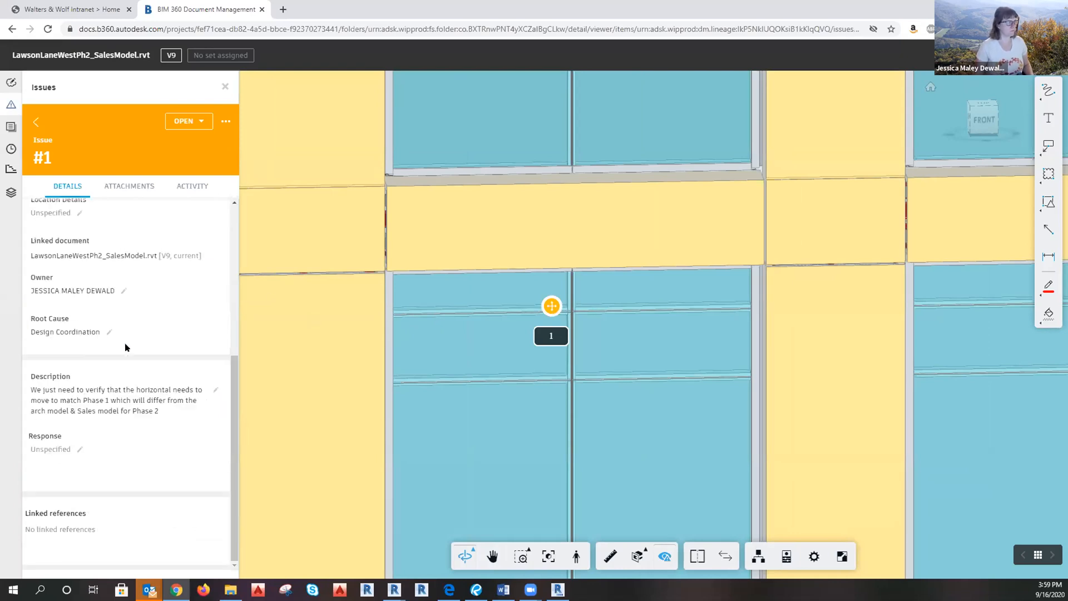
scroll(536, 365, down, 10)
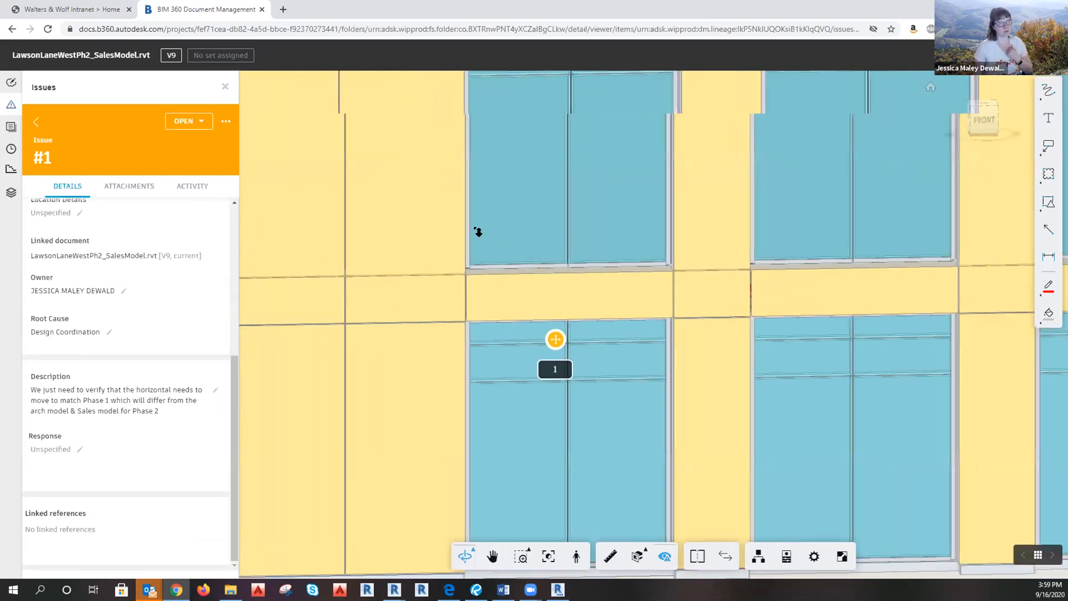
key(alt+Tab)
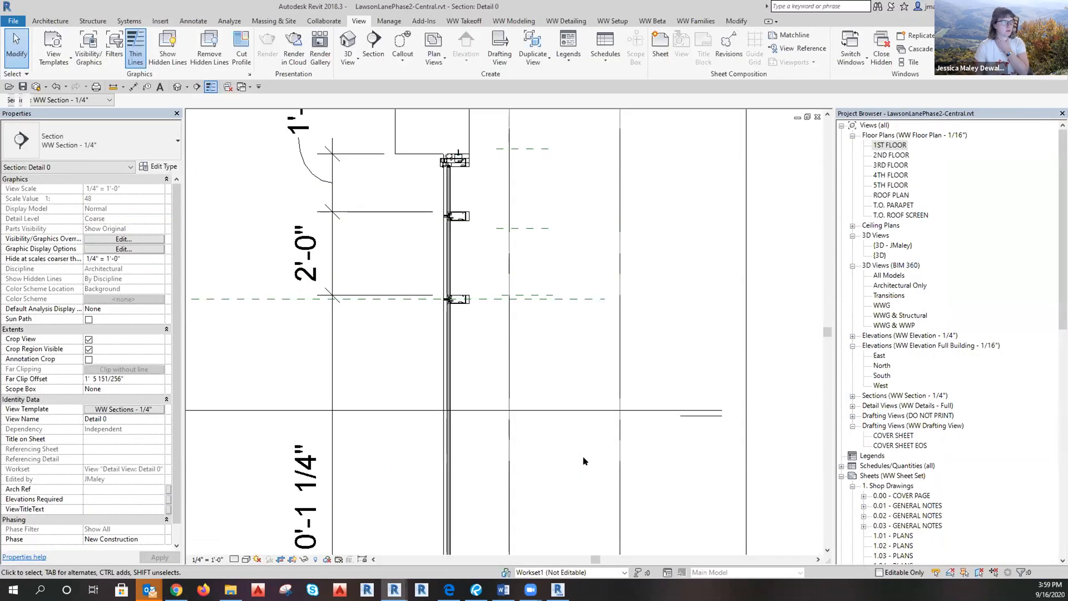
Set the curtain grid's temporary dimension to 1'-9 1/2" instead of 2'-0".
click(433, 296)
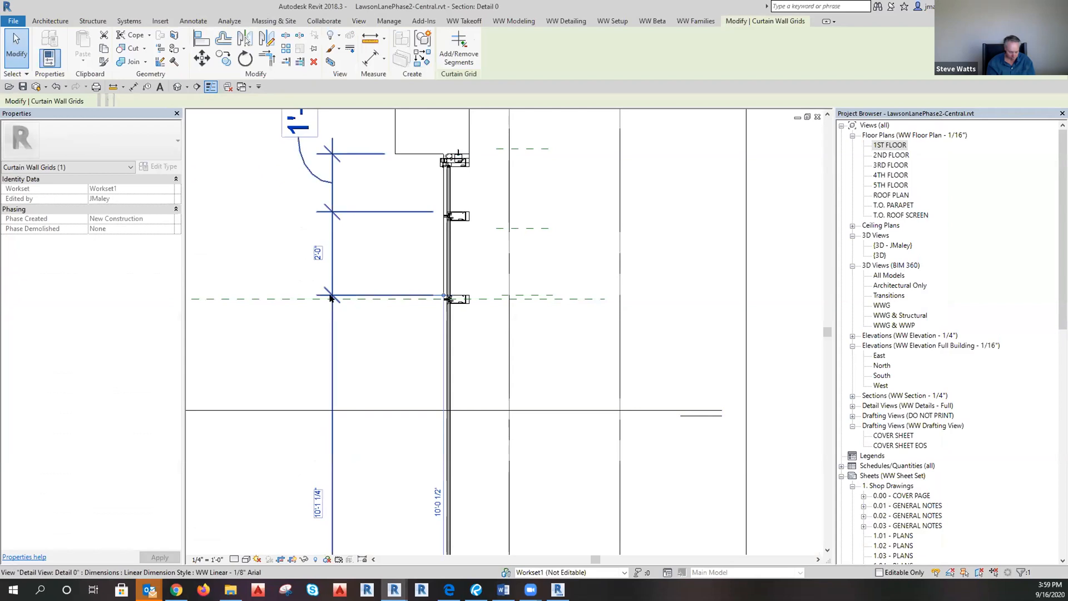
click(318, 253)
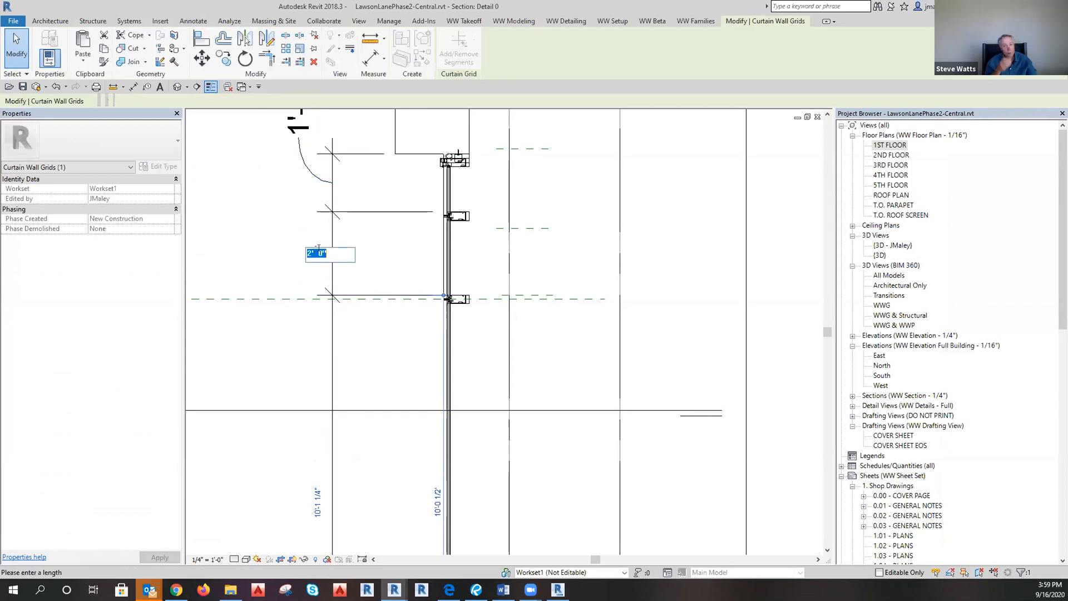
key(Escape)
key(Escape)
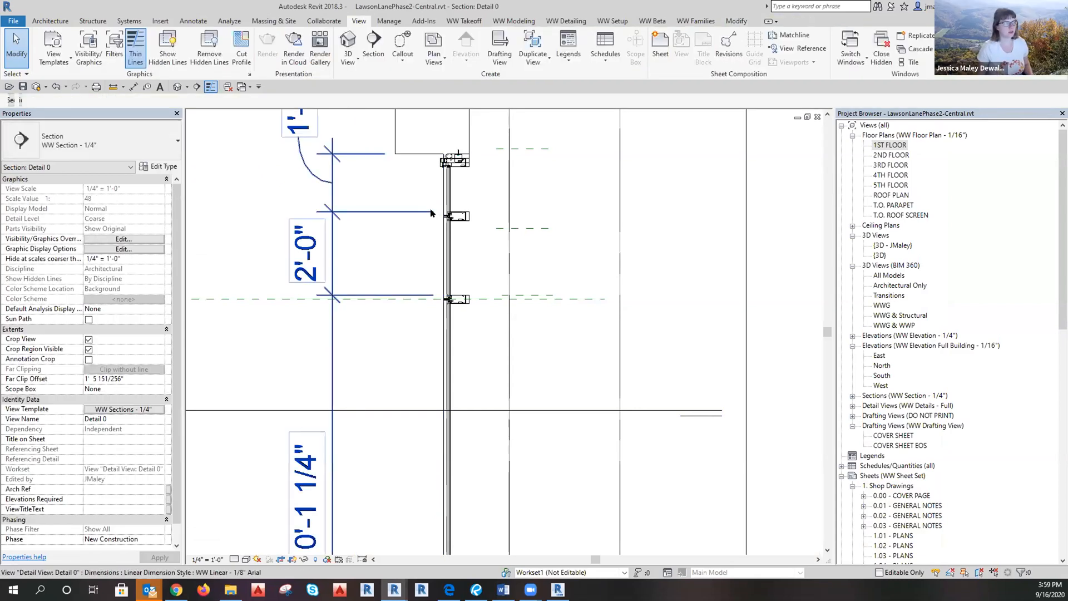
click(431, 213)
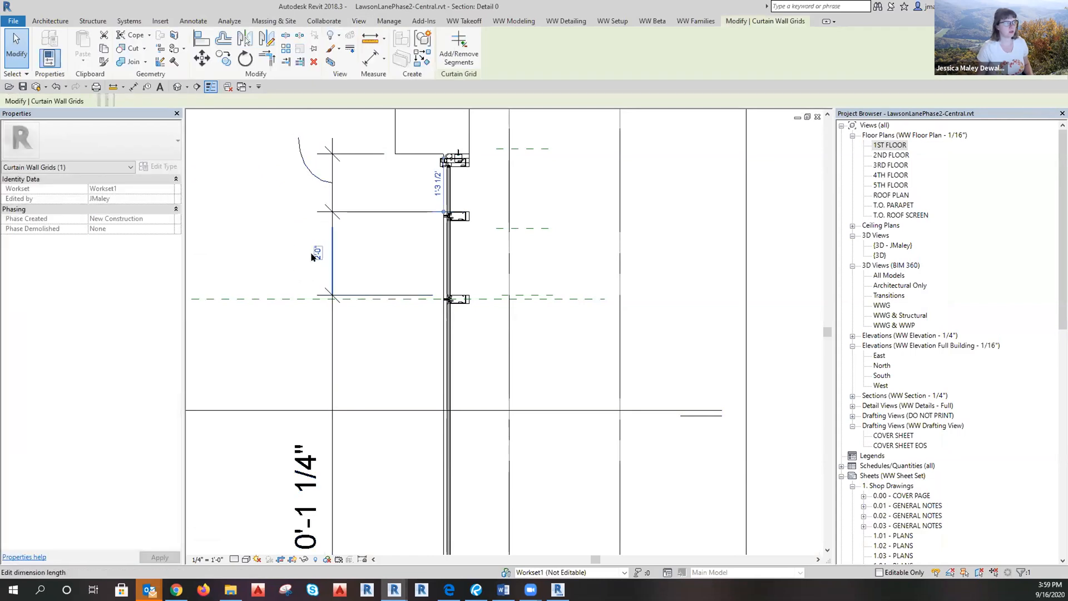
click(317, 254)
text(1')
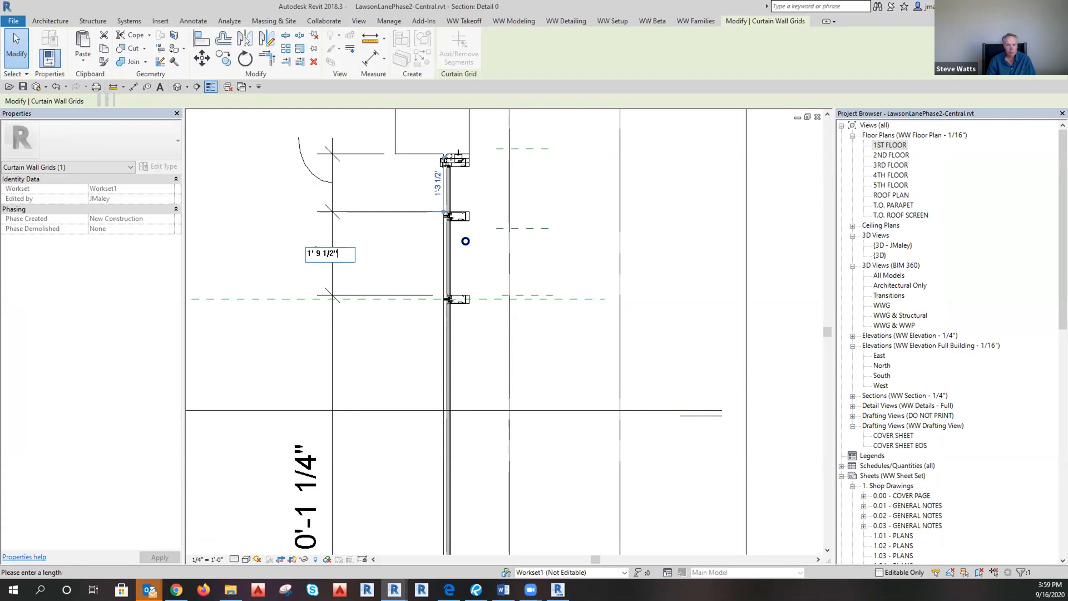
text( 9 1/2")
key(Return)
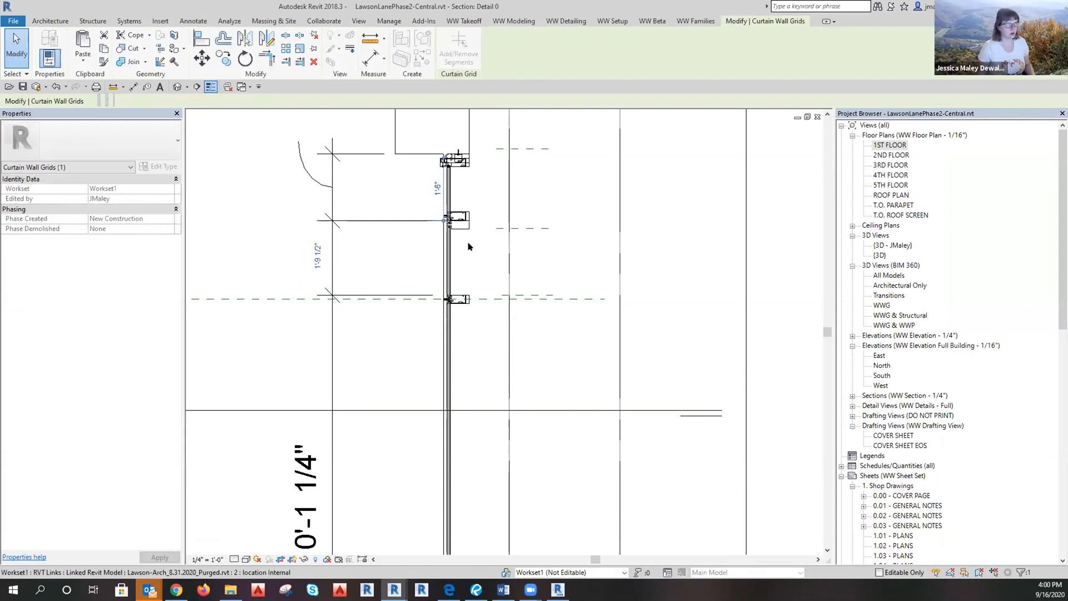
click(469, 245)
Select the linked model in Section Detail 0 to identify it, then clear the selection.
scroll(366, 160, up, 5)
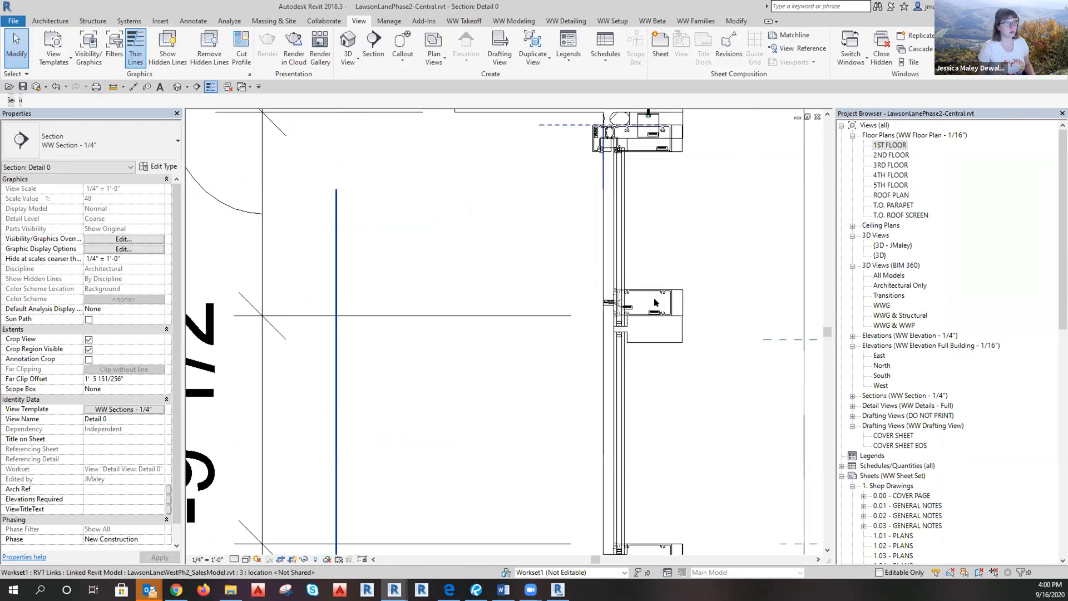
scroll(654, 301, up, 3)
click(686, 305)
key(Escape)
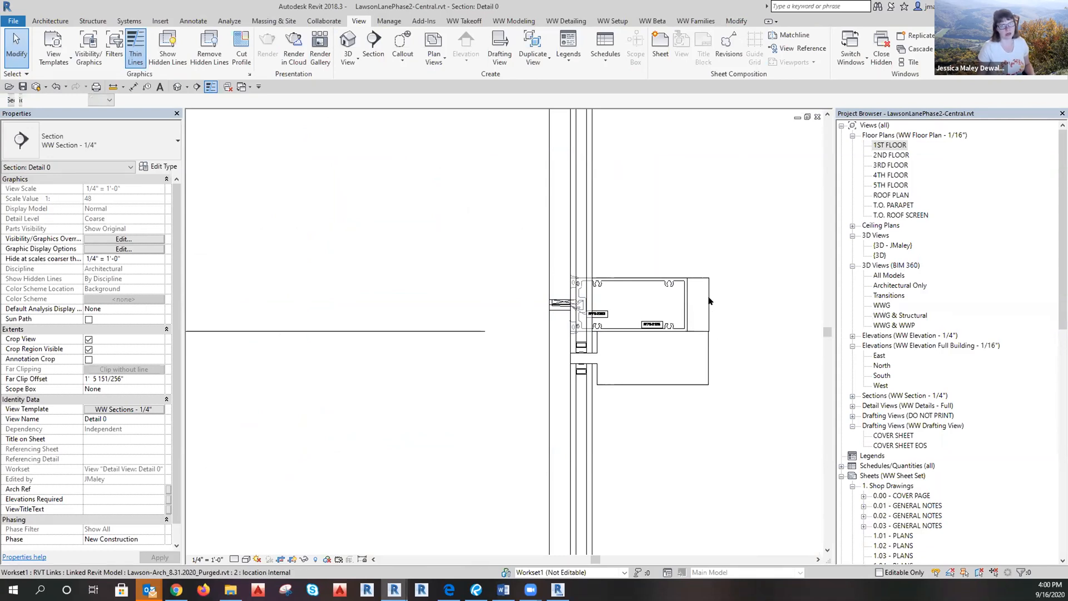
scroll(546, 269, down, 4)
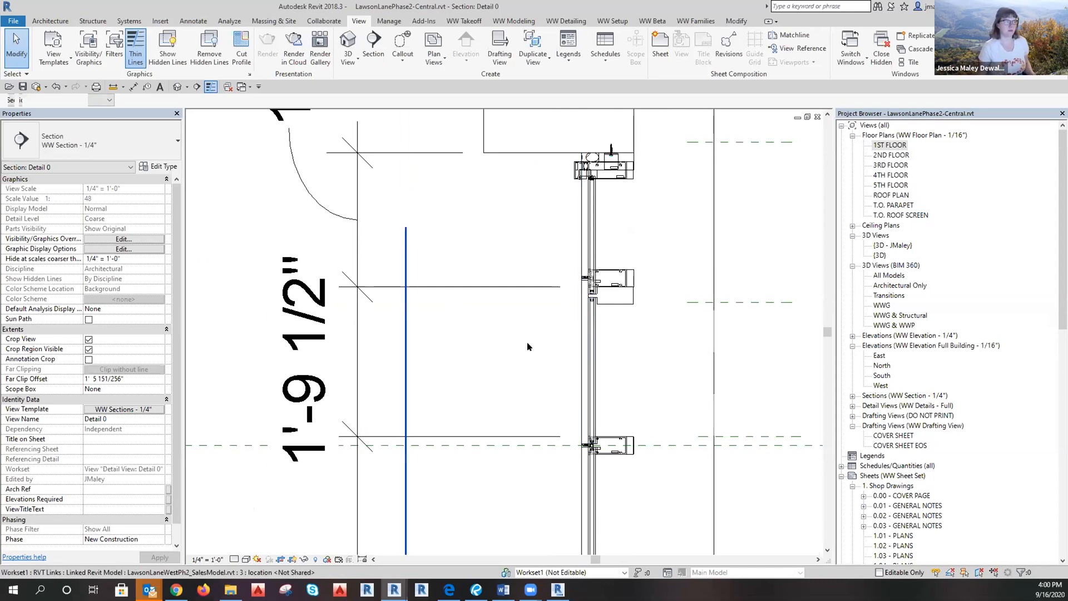
scroll(450, 331, down, 3)
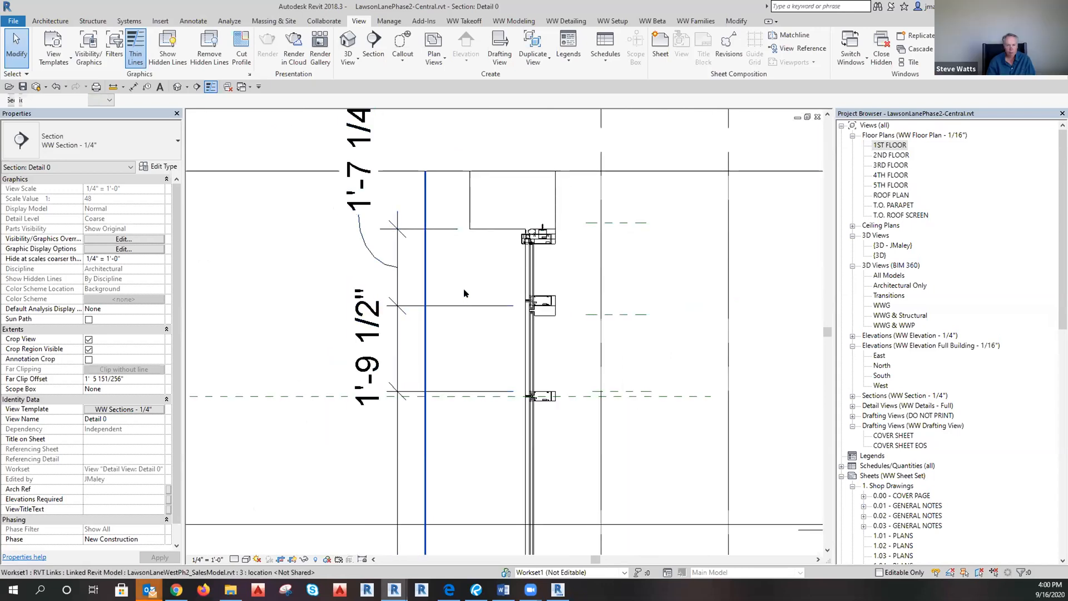
Move the middle mullion's grid so its temporary dimension reads 1'-7 1/4".
click(523, 305)
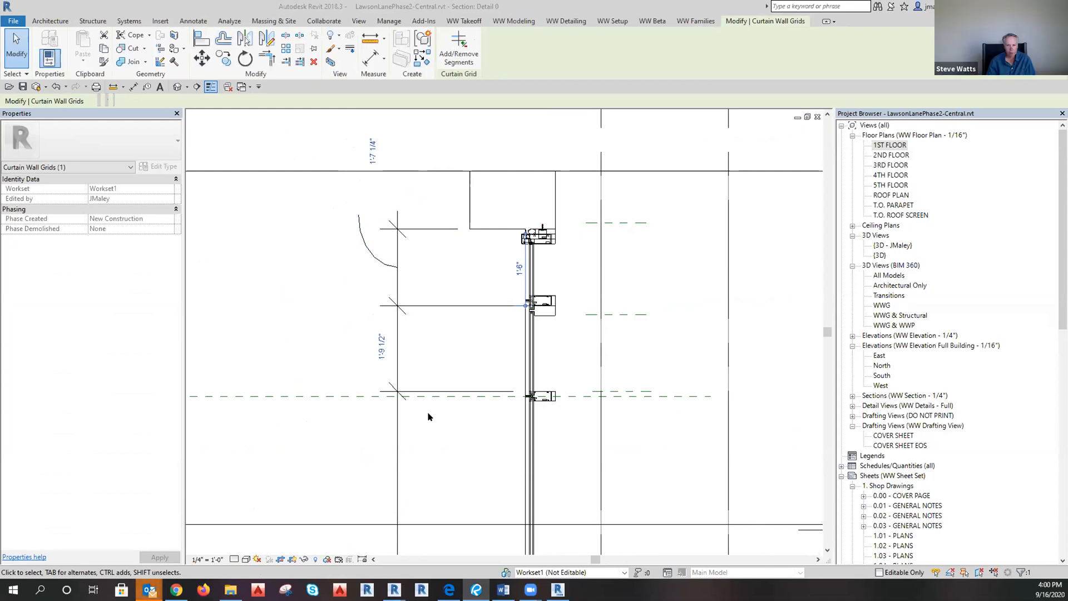
click(381, 346)
double_click(384, 349)
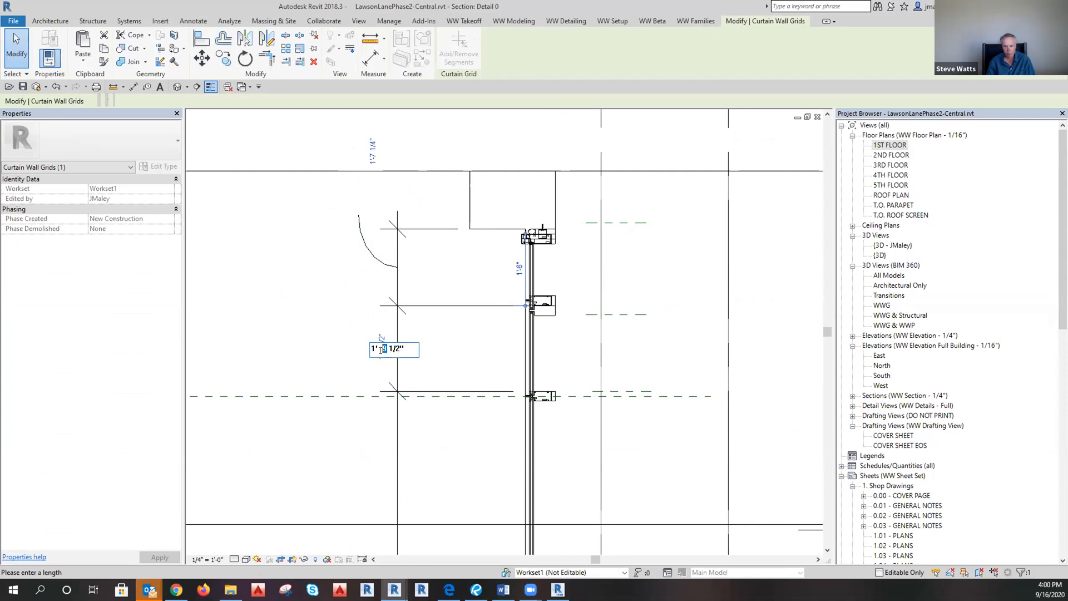
text(7 1/4)
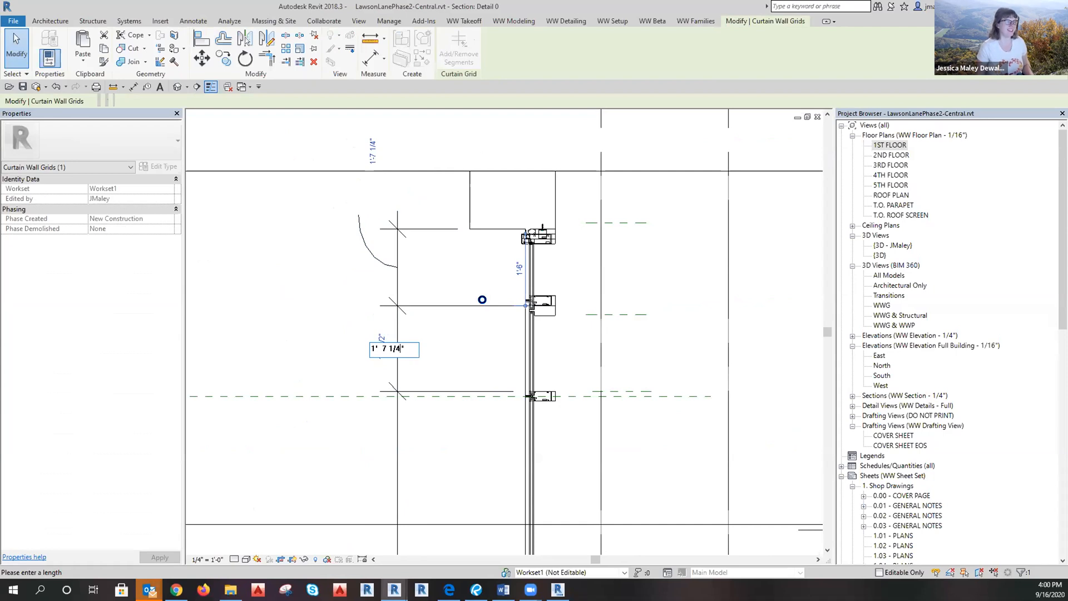
key(Return)
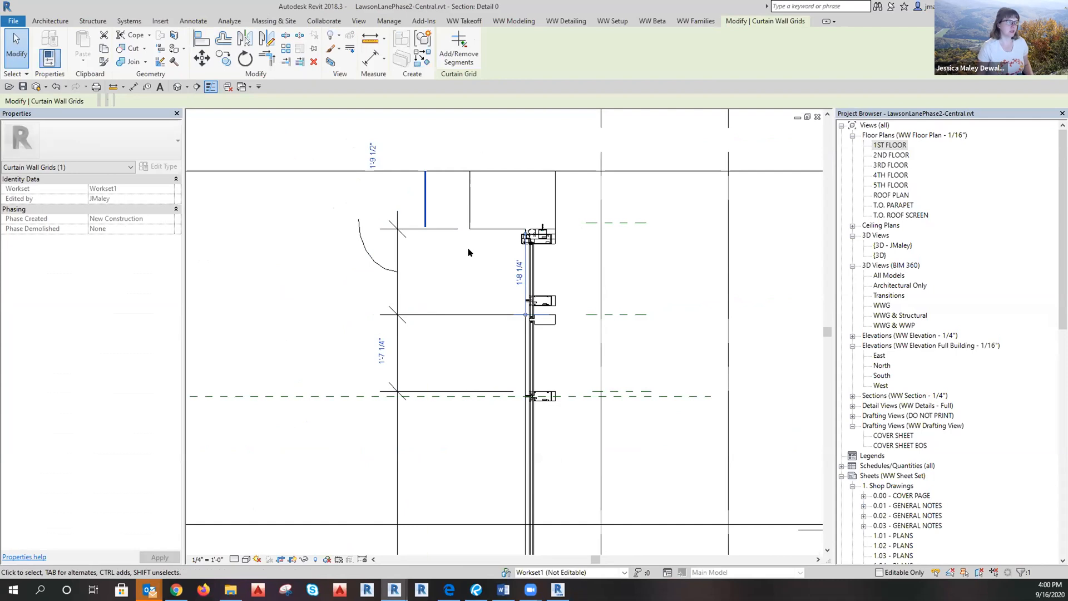
click(320, 153)
scroll(420, 218, down, 1)
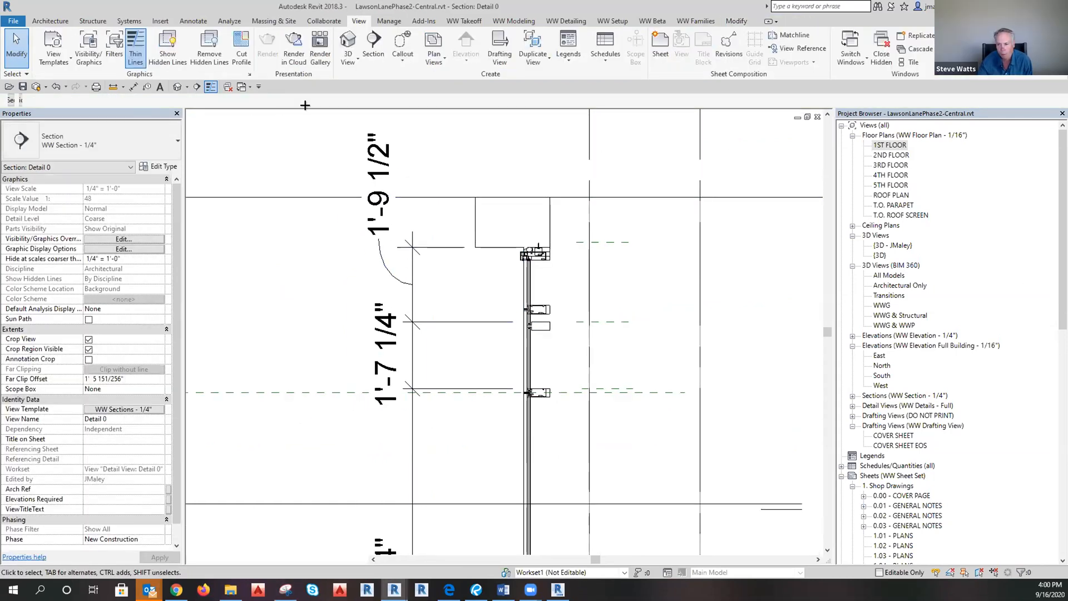
Snip the Detail 0 section and mark the 'sales arch' and 'correct' mullions in red ink.
mouse_move(312, 112)
mouse_down()
mouse_move(622, 458)
mouse_move(646, 519)
mouse_up()
drag(564, 291, 510, 301)
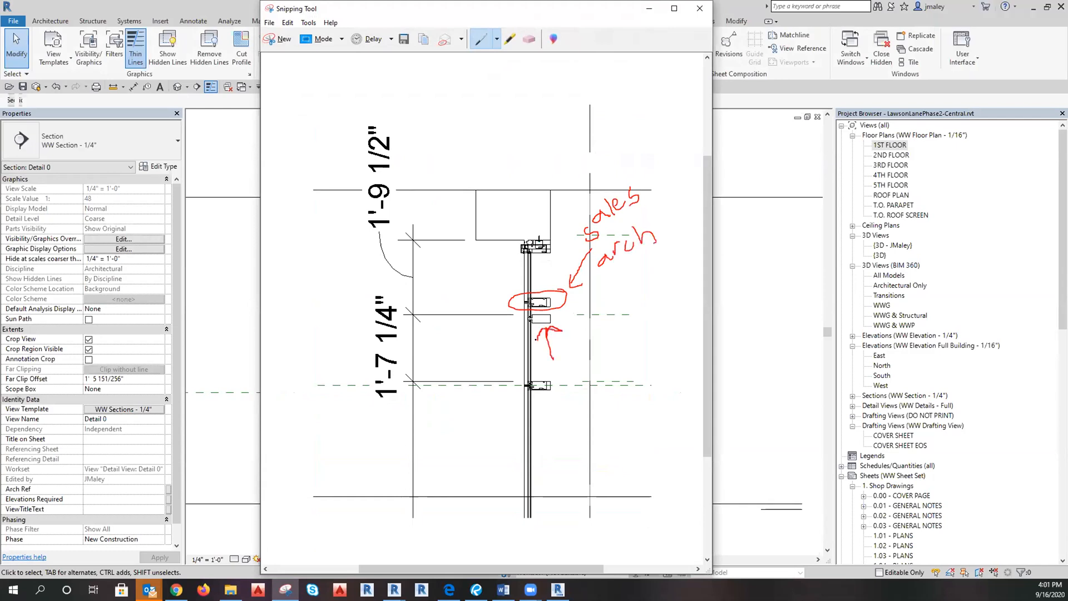
drag(570, 358, 568, 366)
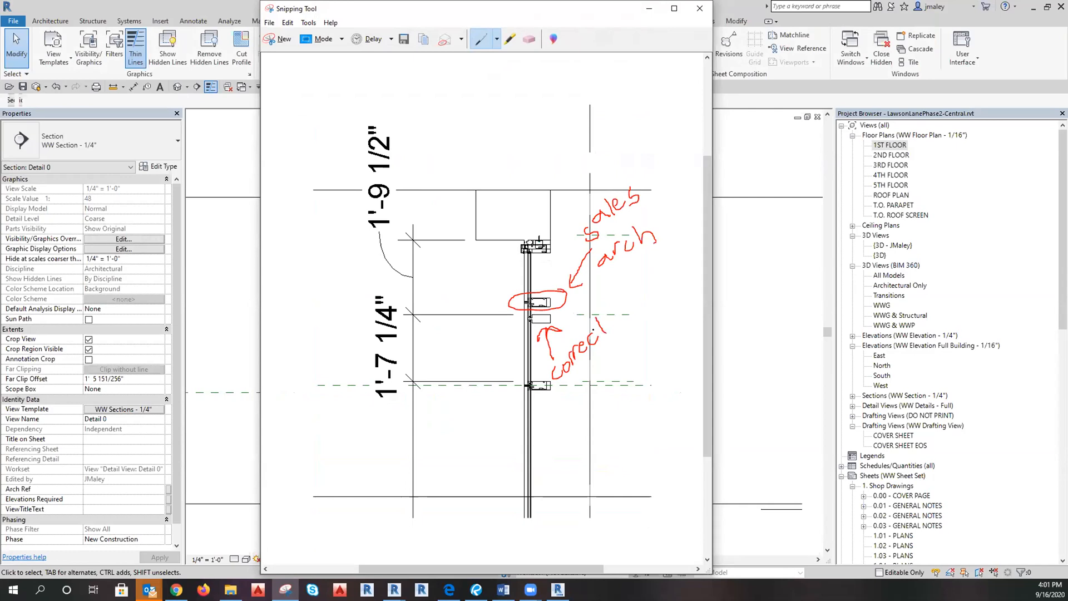
click(149, 590)
click(82, 555)
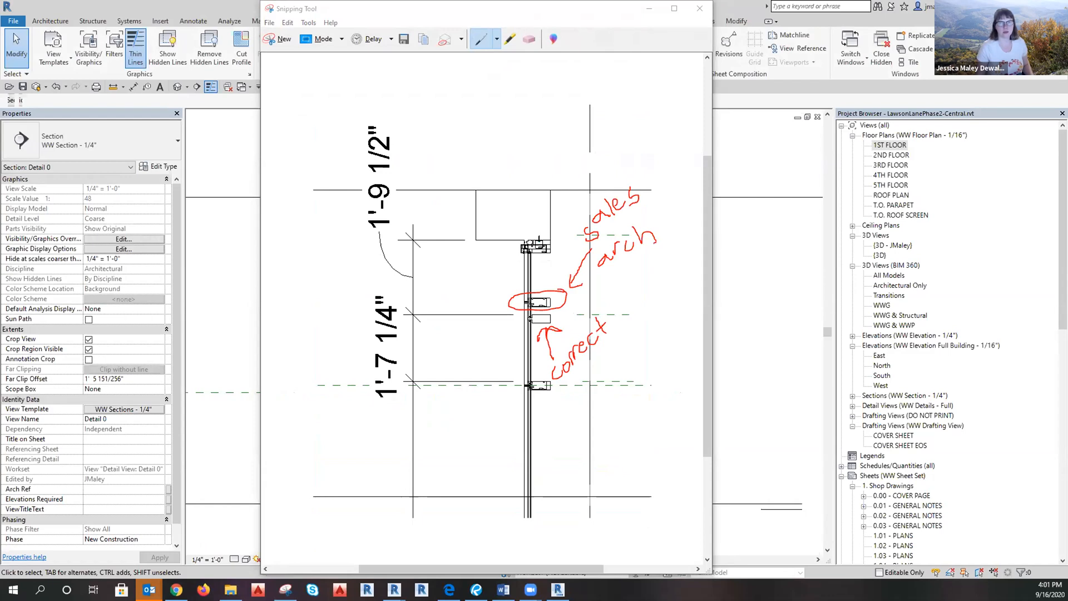
Address the email to the colleague with subject 'Lawson Lane: Horizontal Misalignment'.
text(Ste)
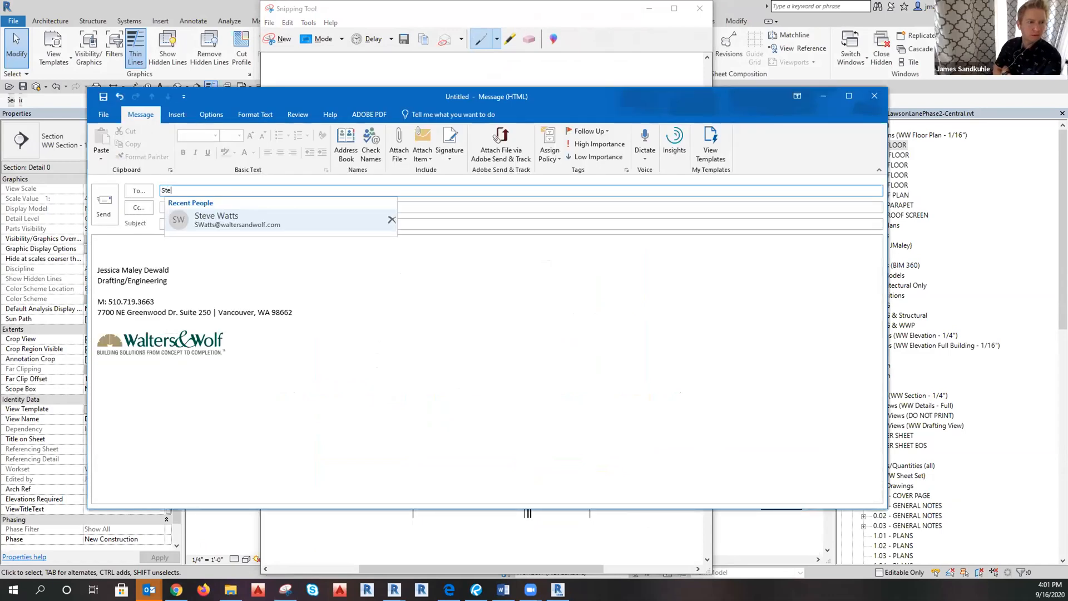
click(293, 220)
click(262, 223)
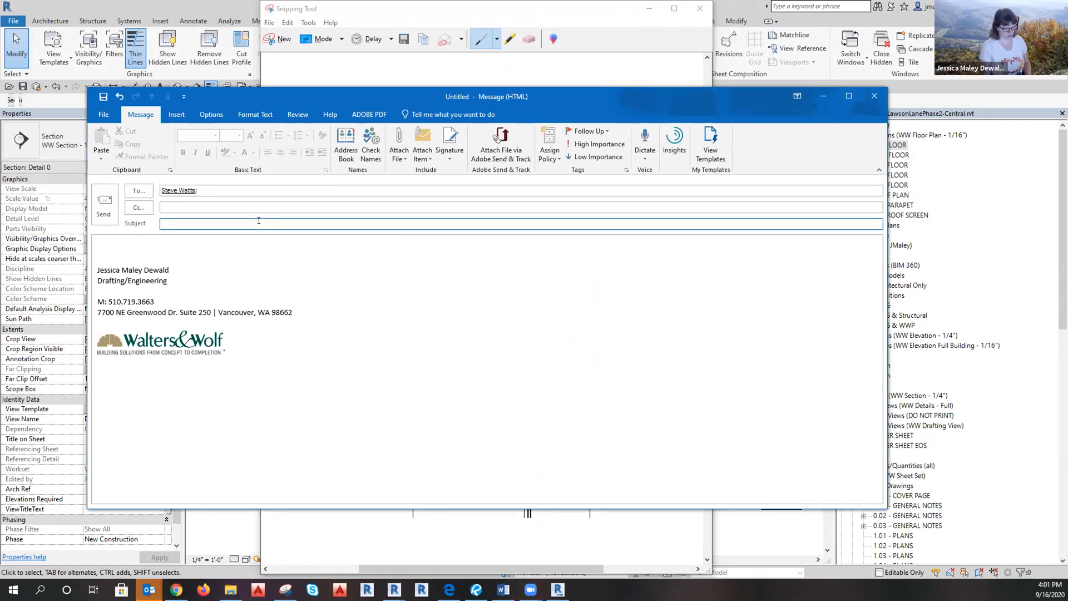
text(Horizo)
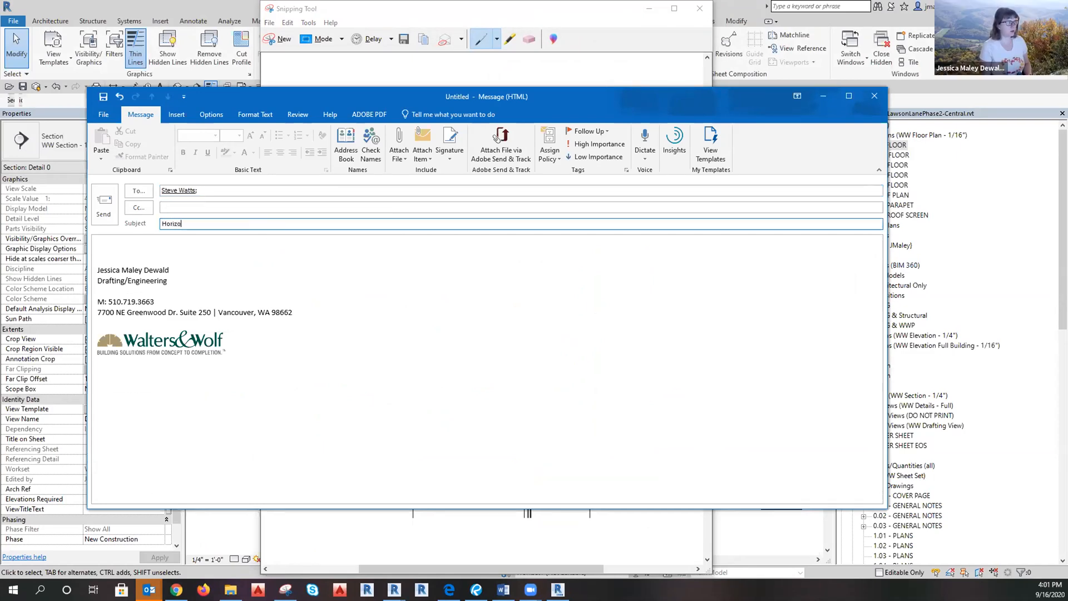
text(ntal Misal)
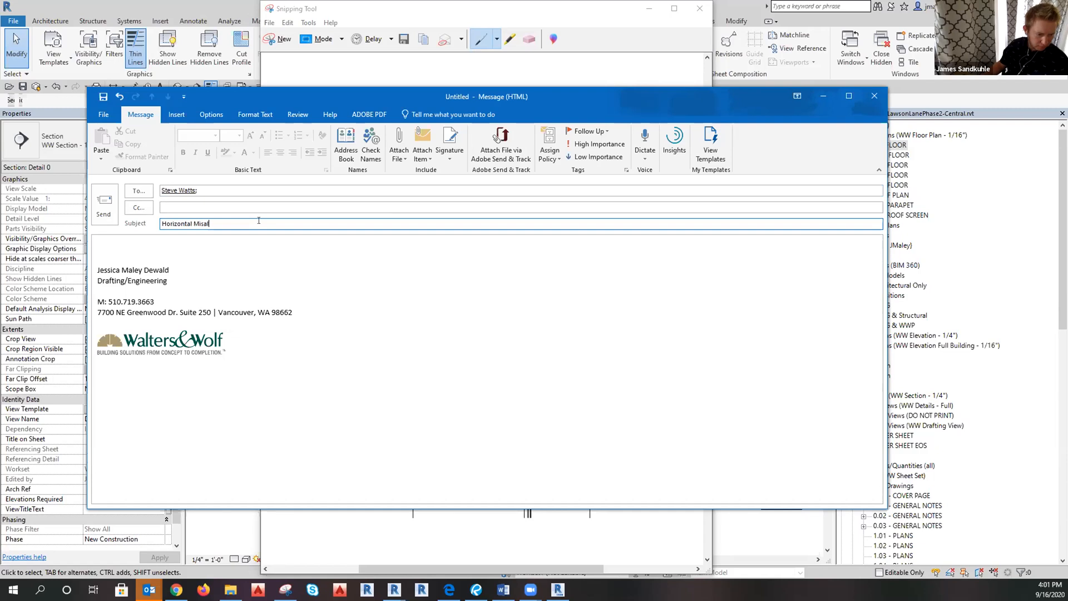
key(BackSpace)
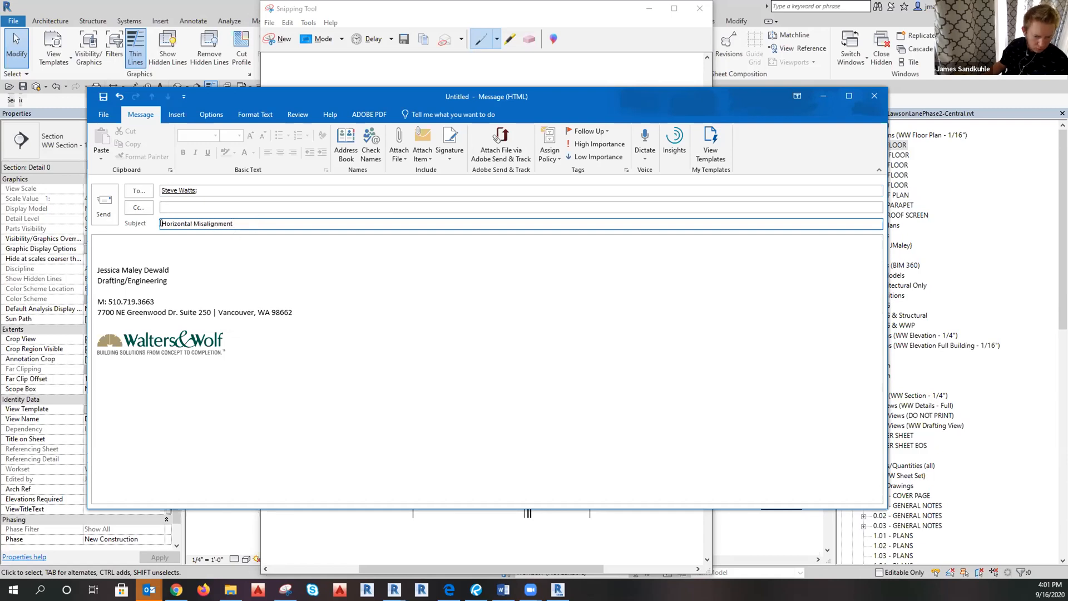
text(Lawson La)
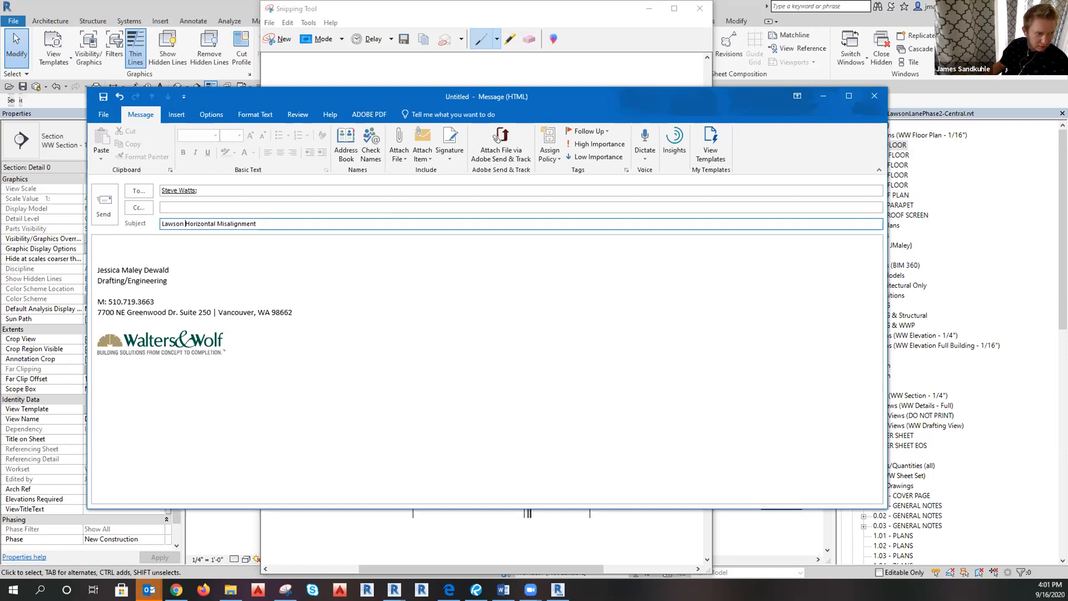
text(ne)
key(BackSpace)
text(:)
Paste the annotated snip into the message body and send it.
click(139, 249)
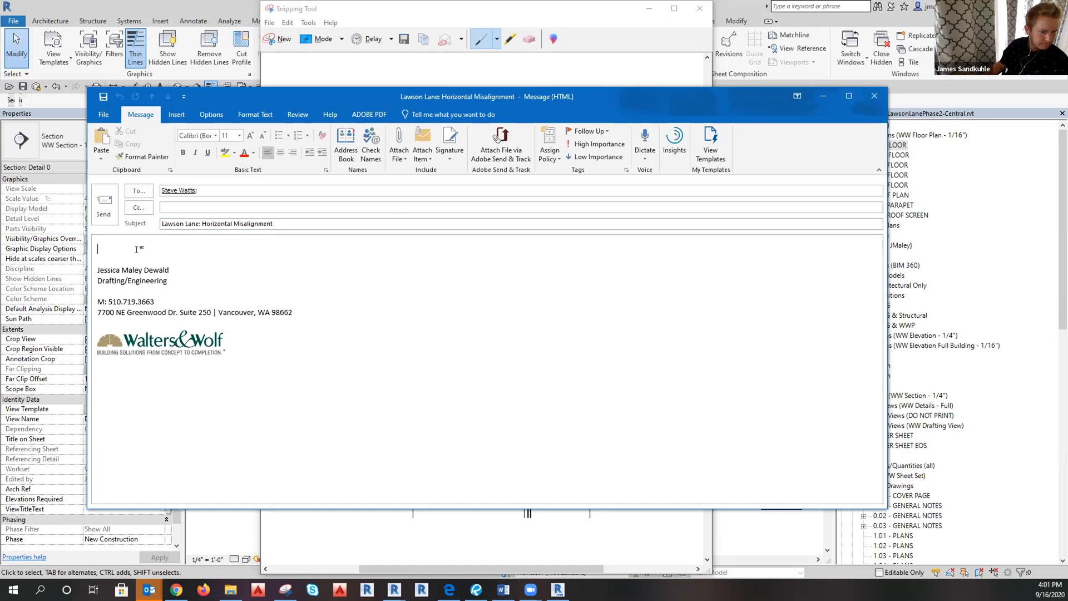
key(ctrl+v)
scroll(440, 345, up, 5)
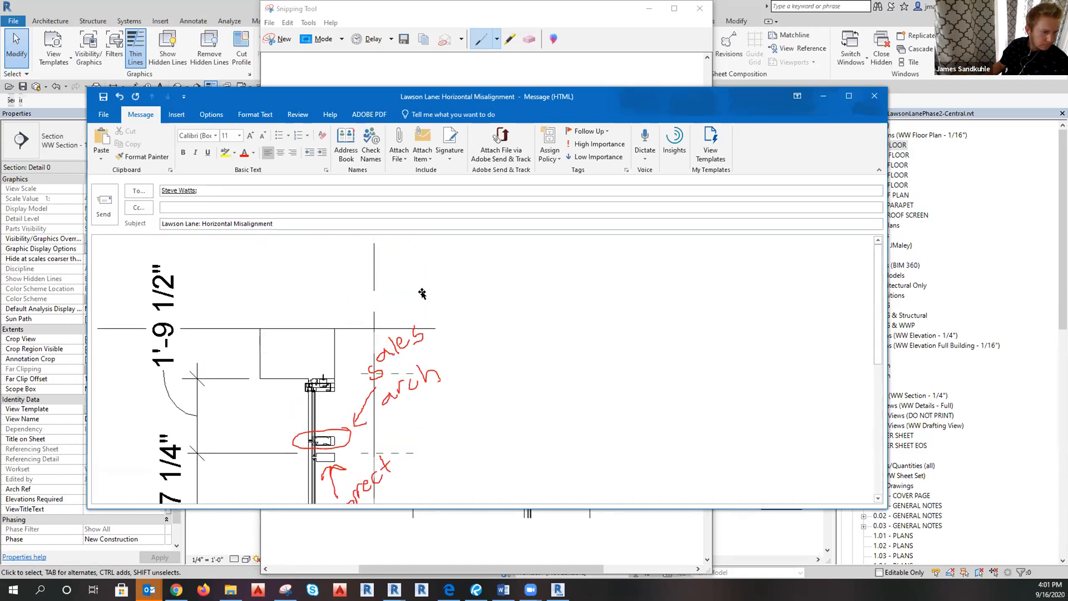
scroll(655, 377, down, 3)
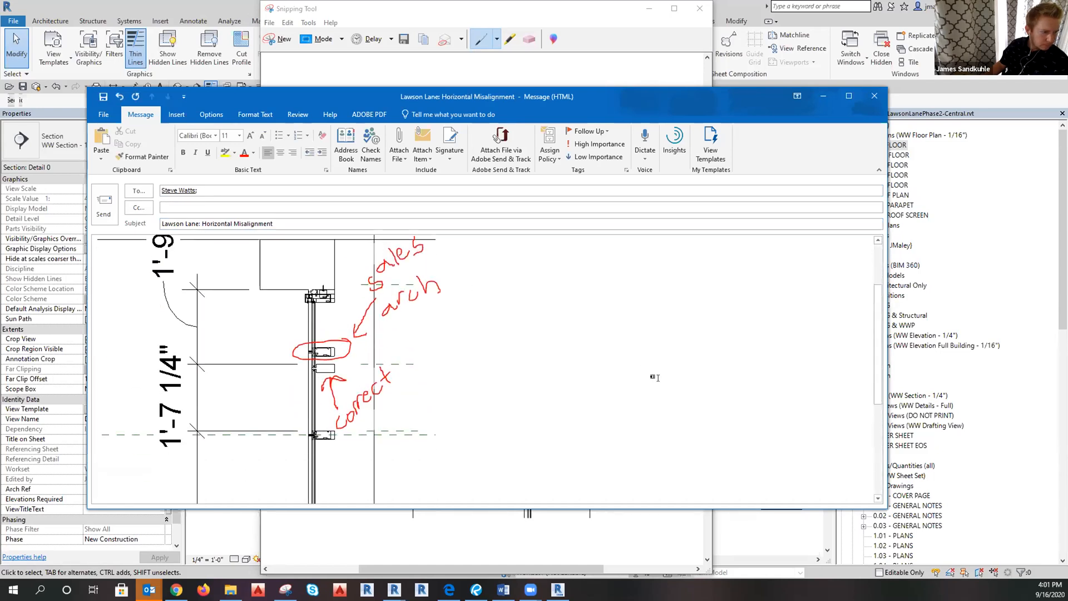
click(101, 200)
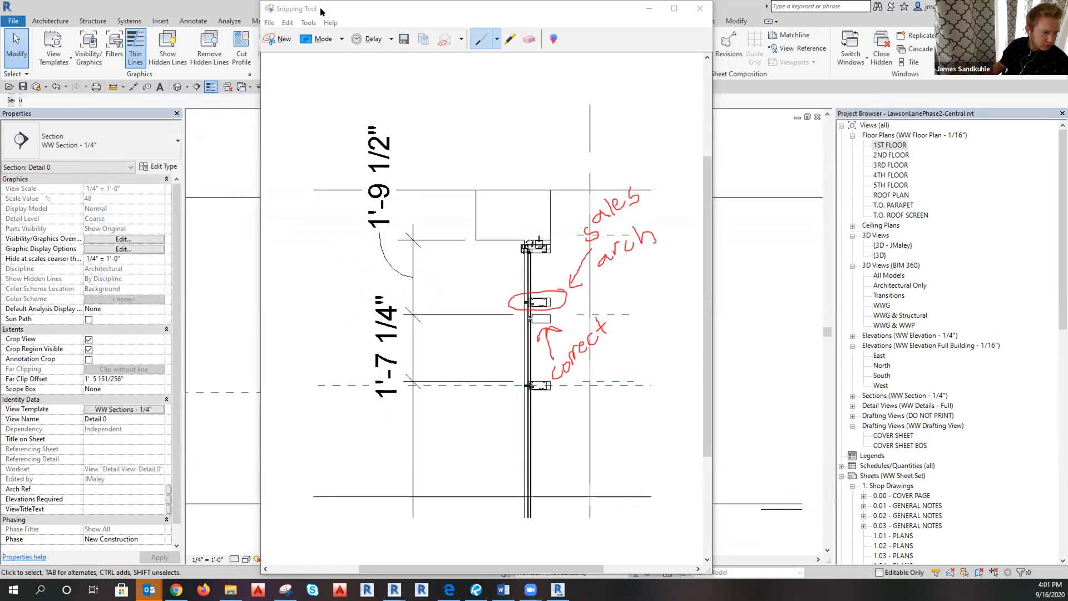
Close the Section Detail 0 view and open the 1ST FLOOR floor plan.
click(650, 9)
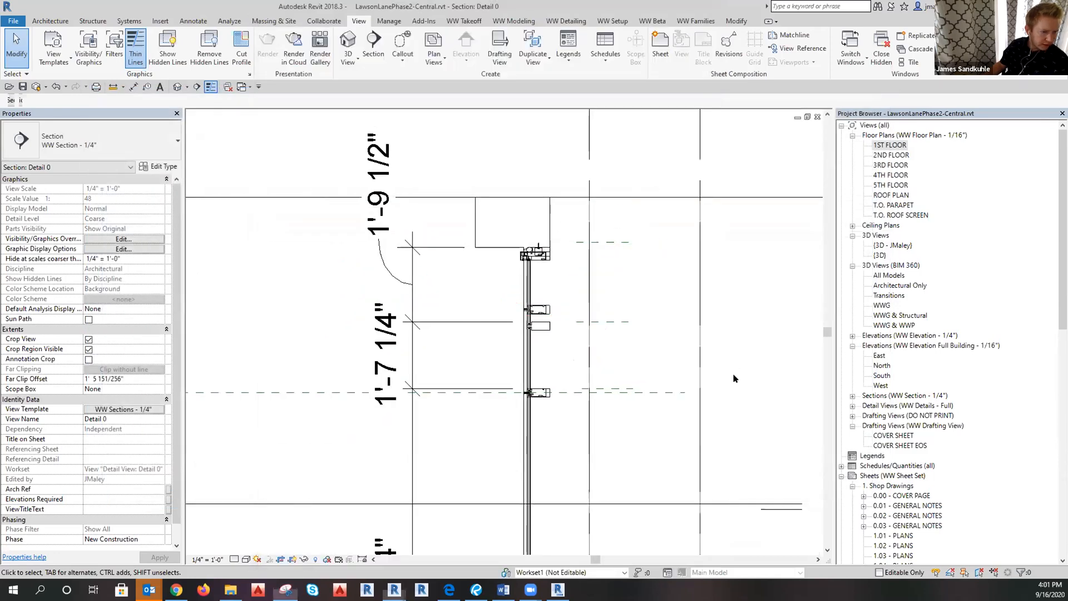
scroll(424, 299, down, 8)
scroll(605, 415, up, 3)
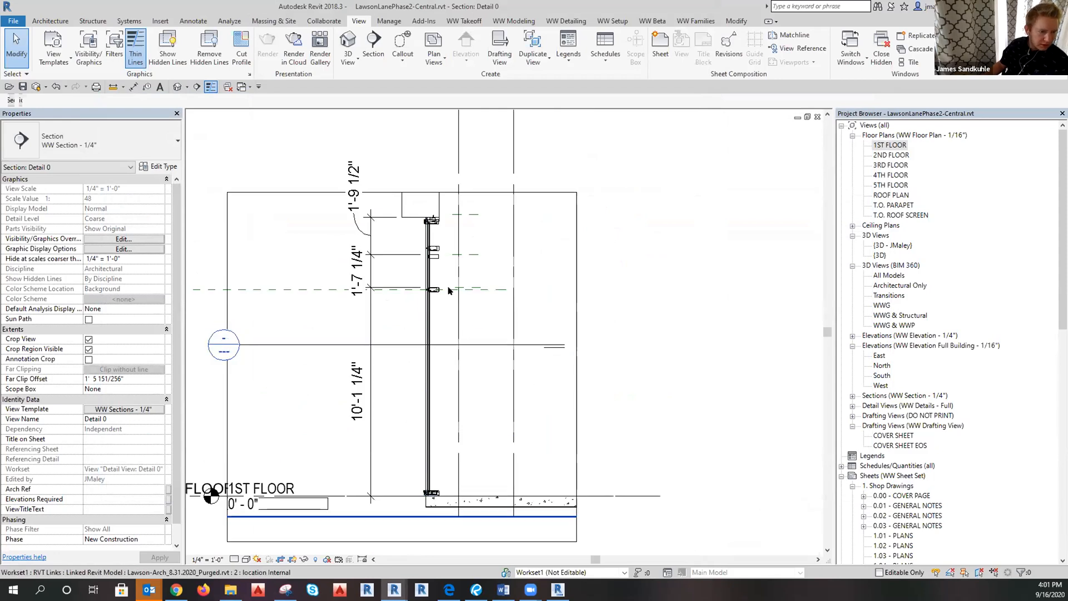
scroll(412, 218, up, 3)
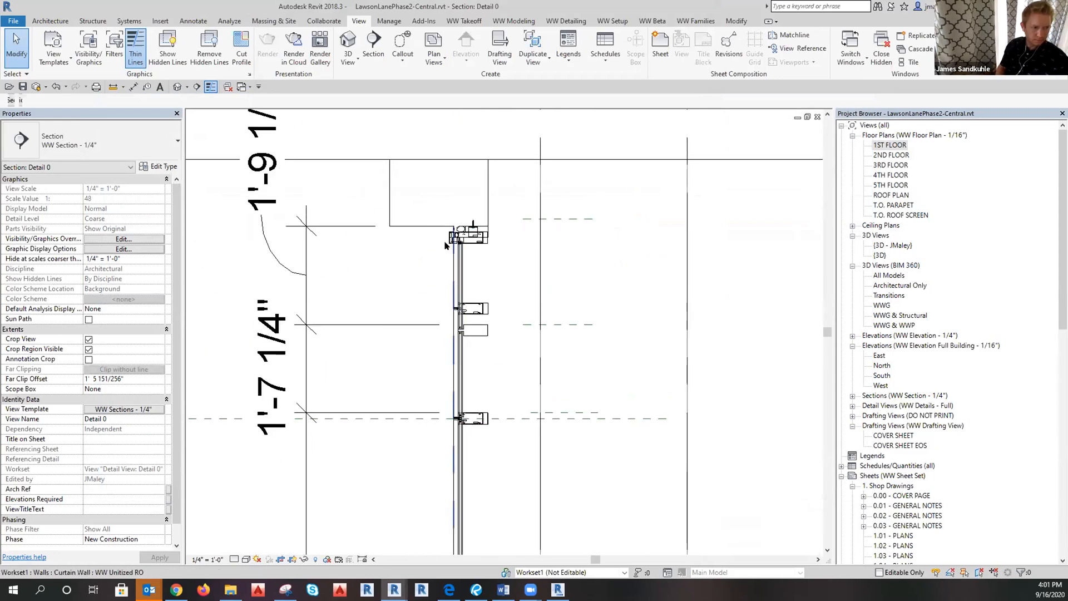
scroll(627, 158, down, 2)
click(818, 117)
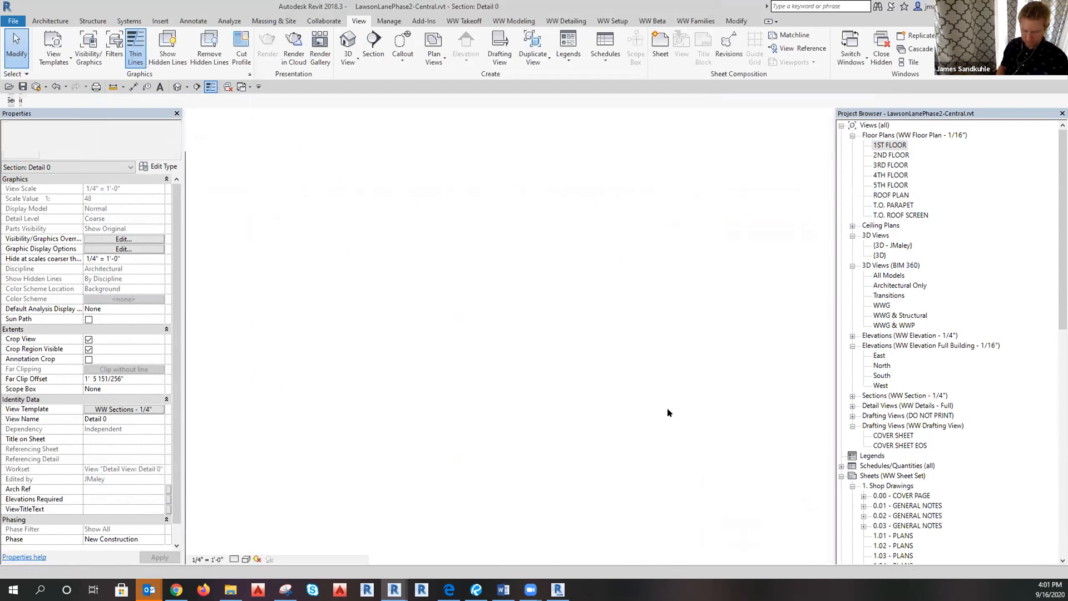
scroll(485, 341, down, 1)
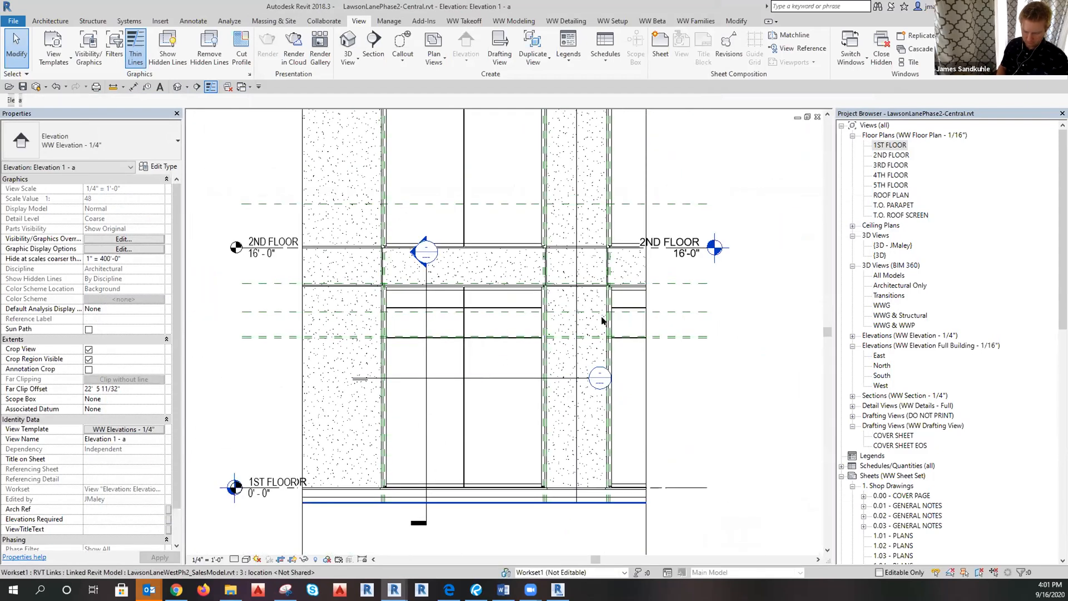
double_click(890, 146)
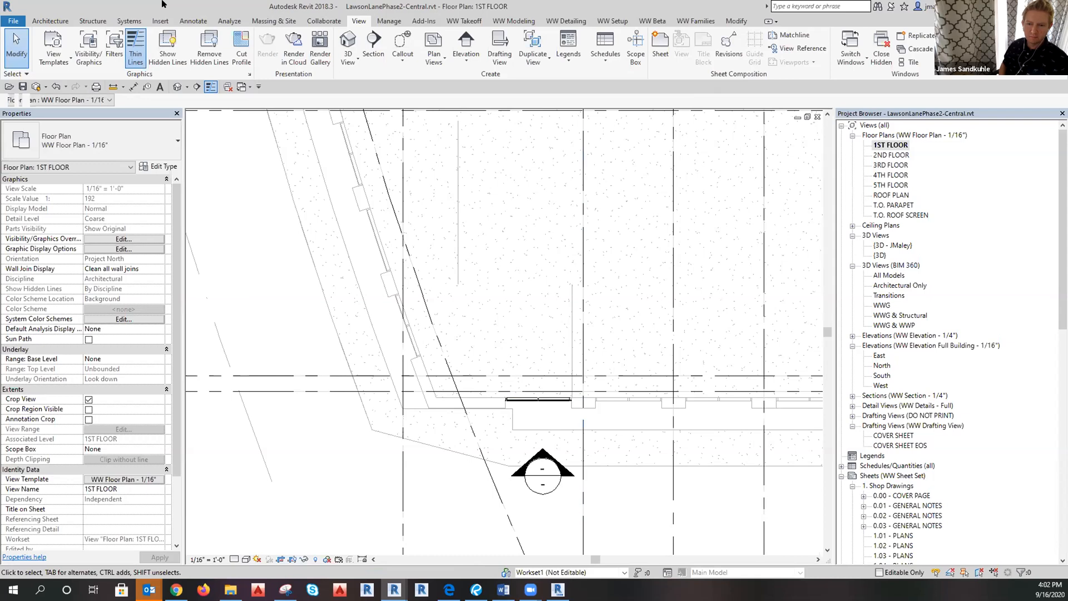
Synchronize the model with central using Synchronize Now.
click(323, 21)
click(280, 58)
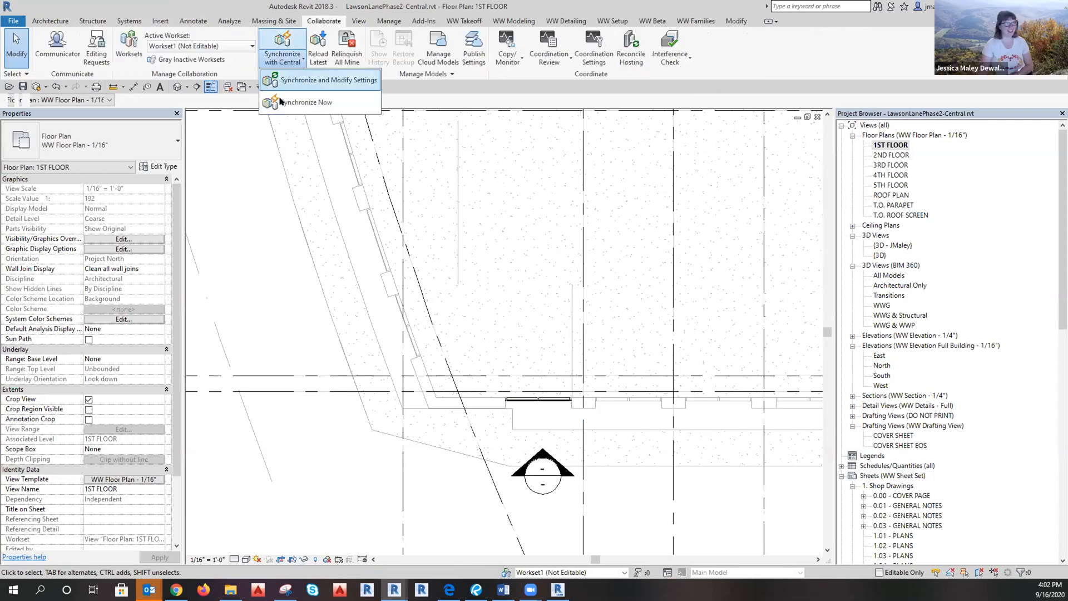
click(280, 84)
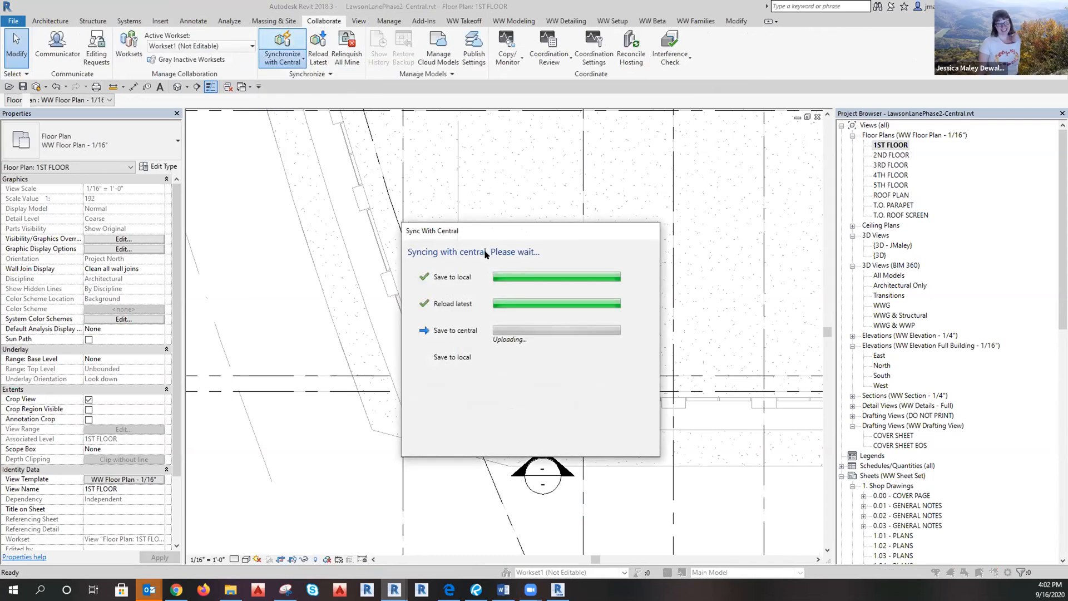